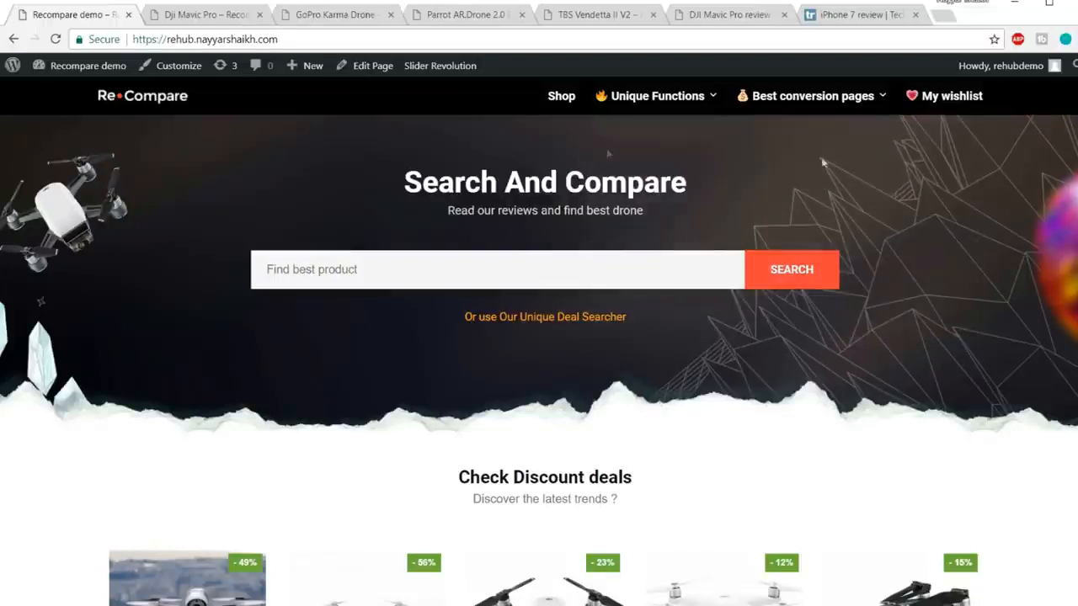
Step: Highlight the Search And Compare heading and the subtitle beneath it
mouse_move(899, 94)
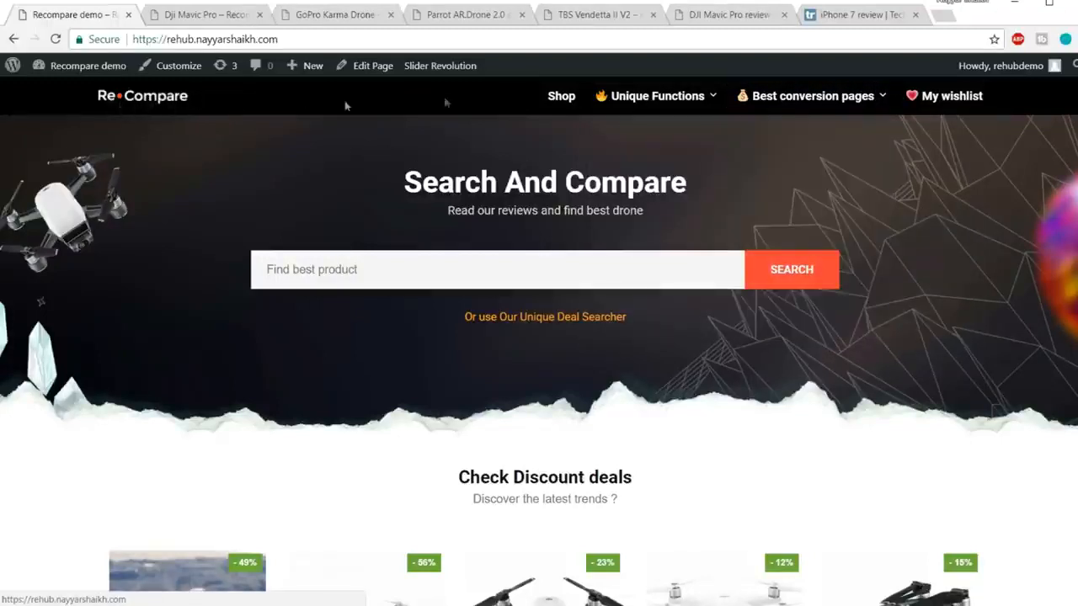
mouse_move(773, 103)
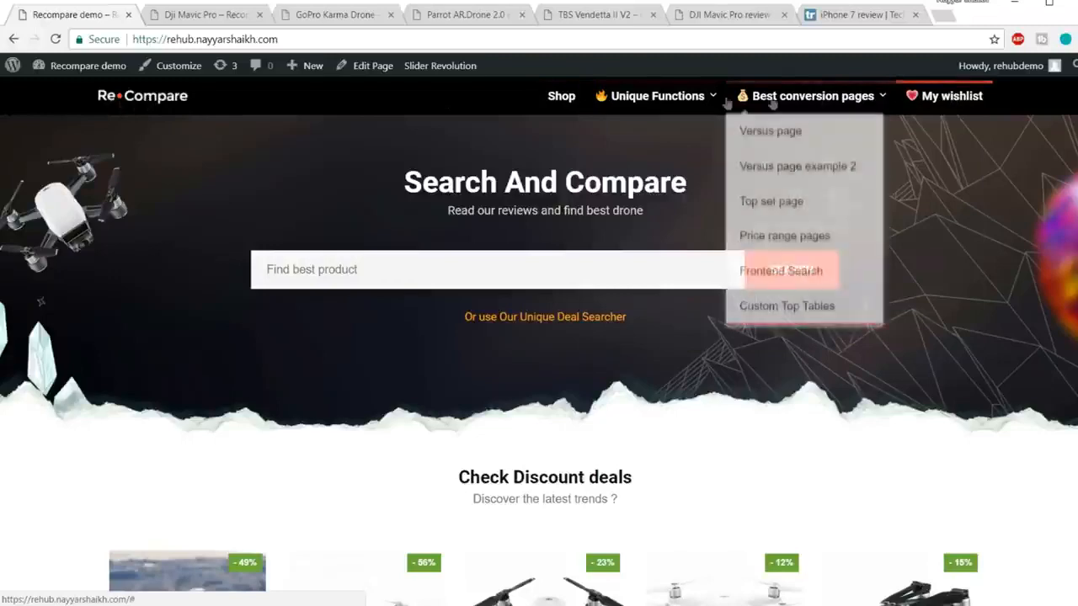
mouse_move(611, 106)
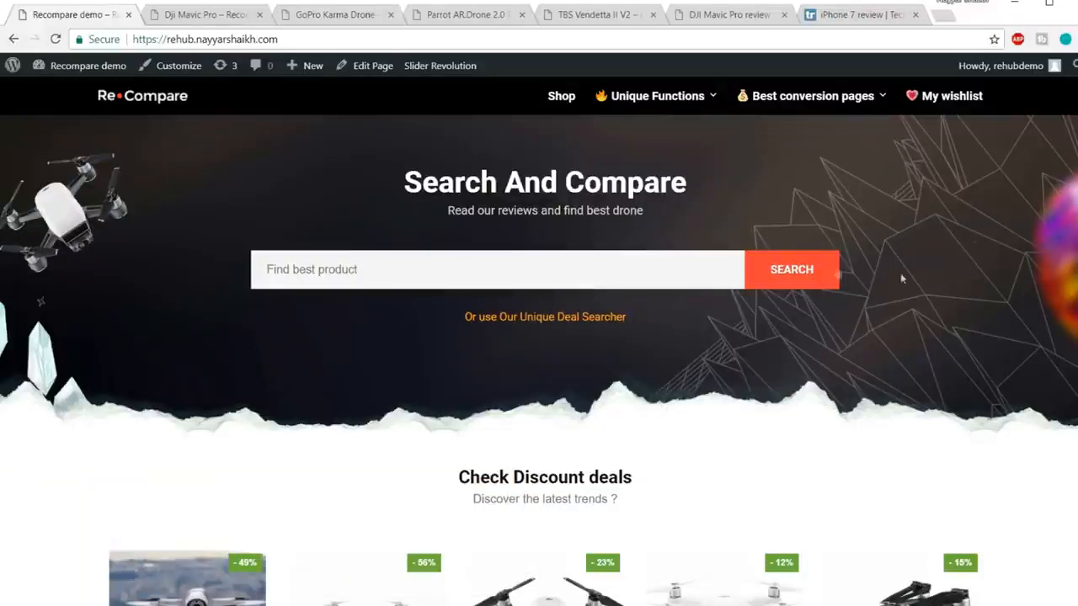
drag(419, 183, 792, 195)
drag(461, 211, 656, 219)
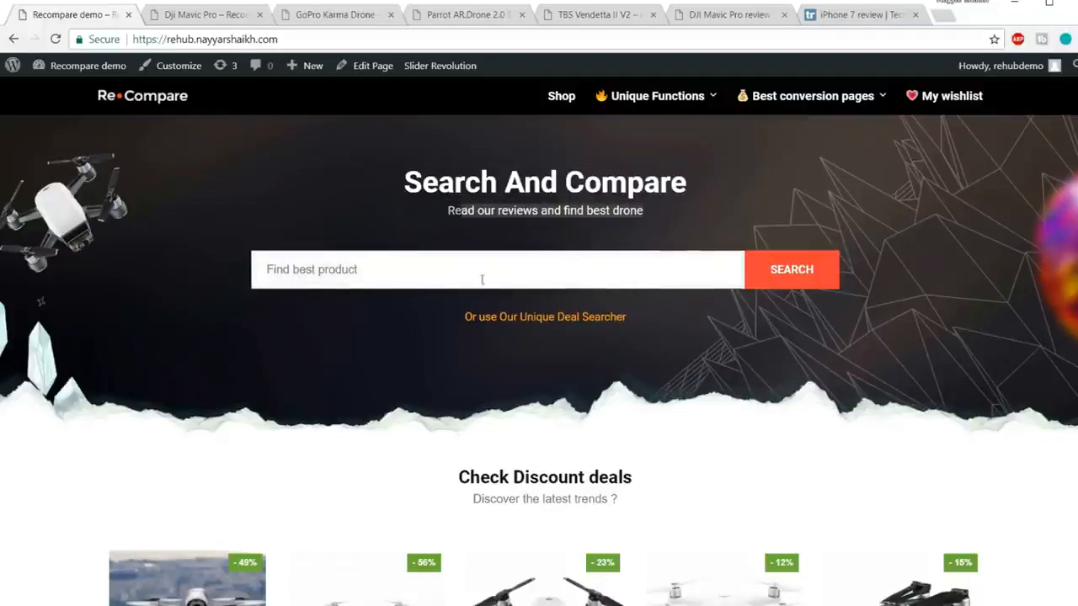
Step: Enter 'dro' in the product search box to show live drone results, then clear the query
click(509, 272)
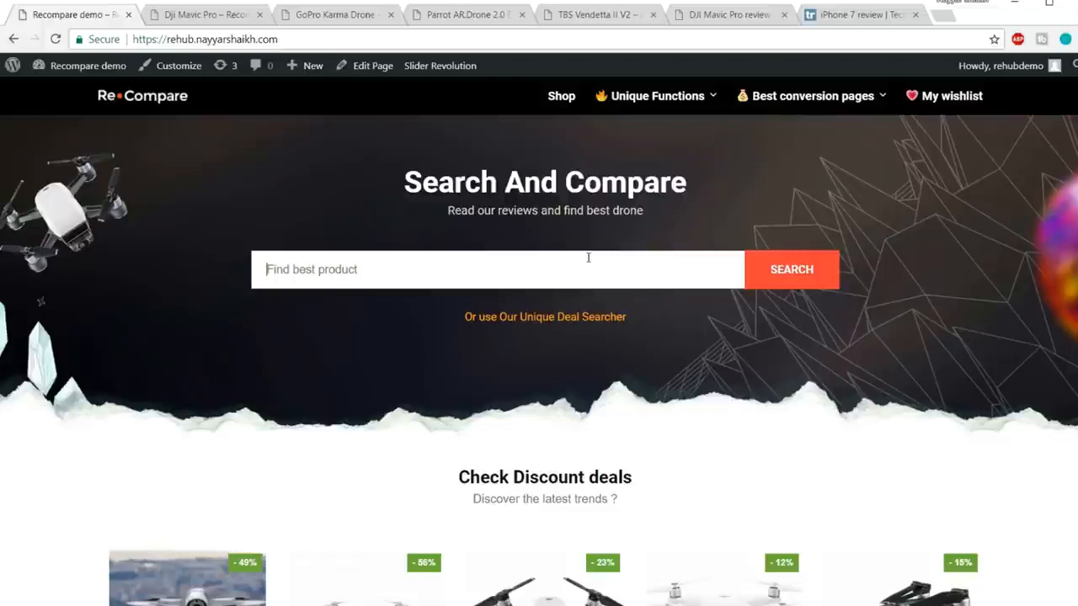
text(drone)
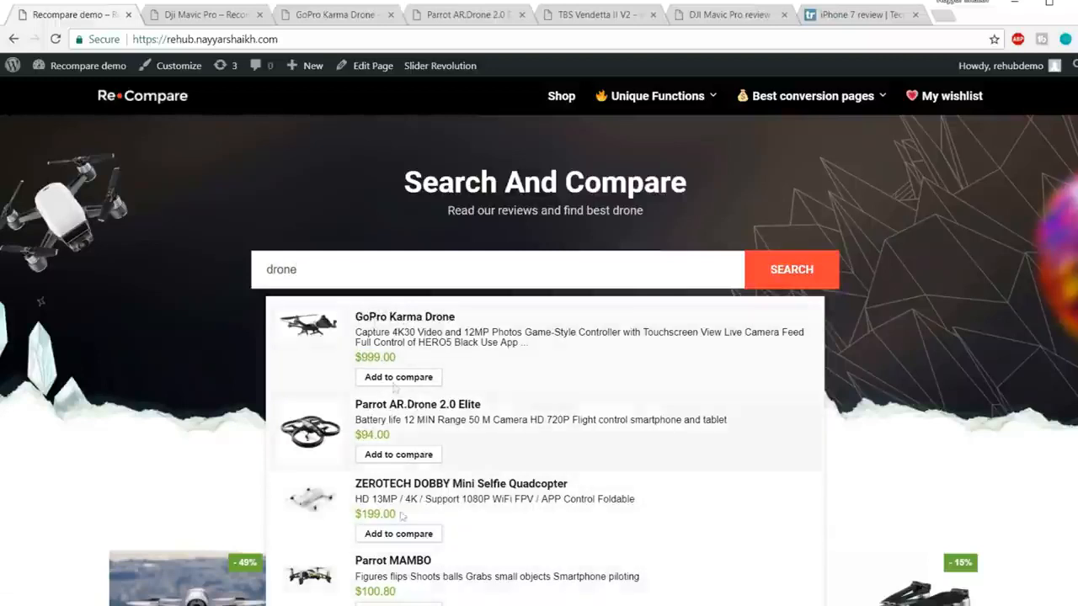
key(ctrl+a)
key(BackSpace)
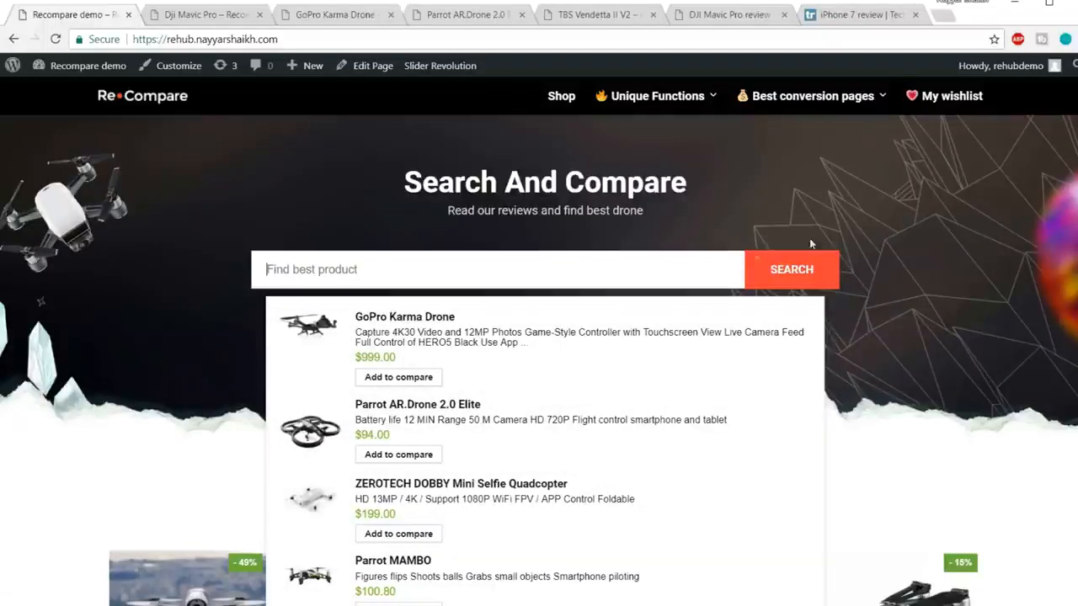
Step: Scroll past the discount deals and price-tracking banner to the Find Your Drone Now grid
scroll(997, 267, down, 3)
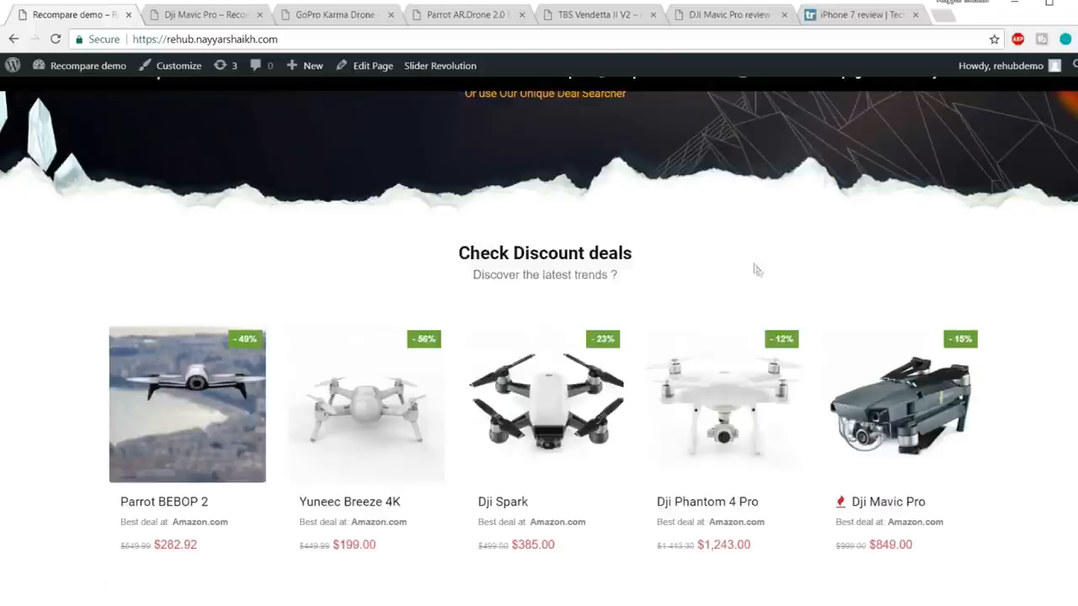
scroll(792, 291, down, 1)
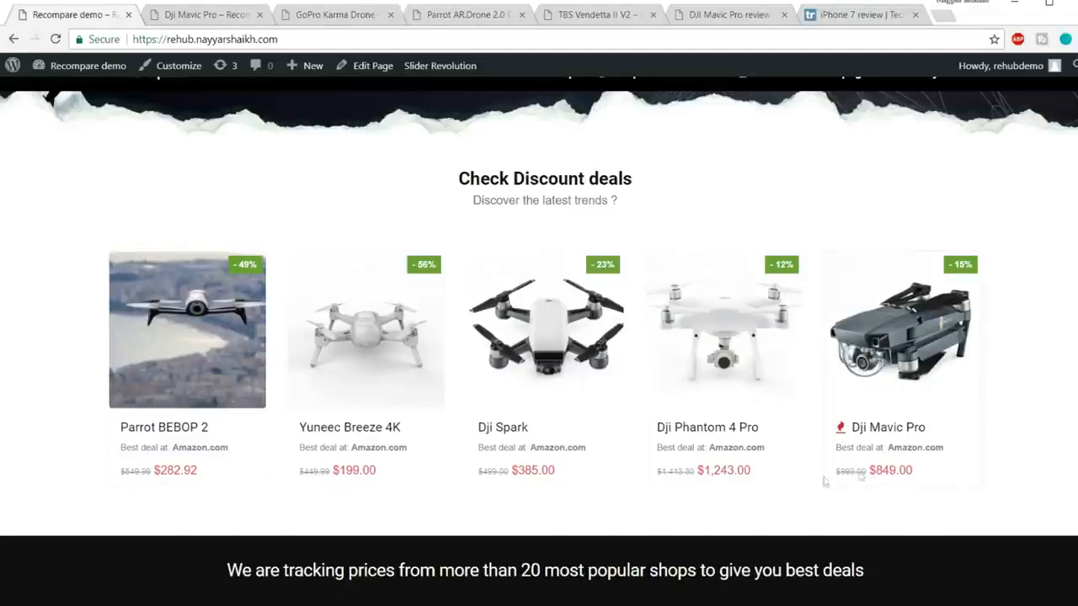
scroll(961, 414, down, 3)
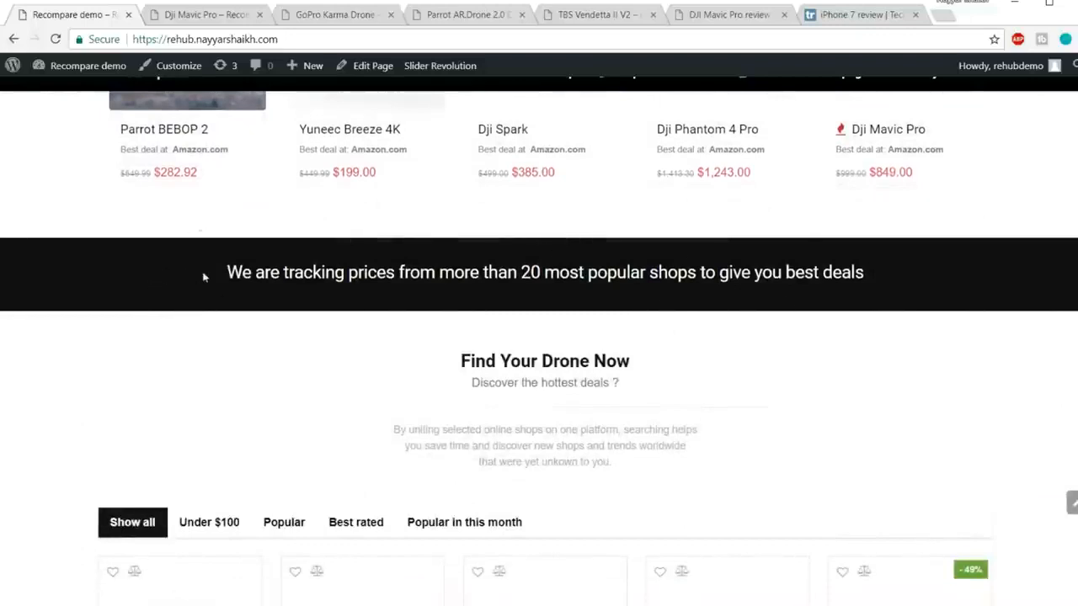
drag(203, 277, 695, 344)
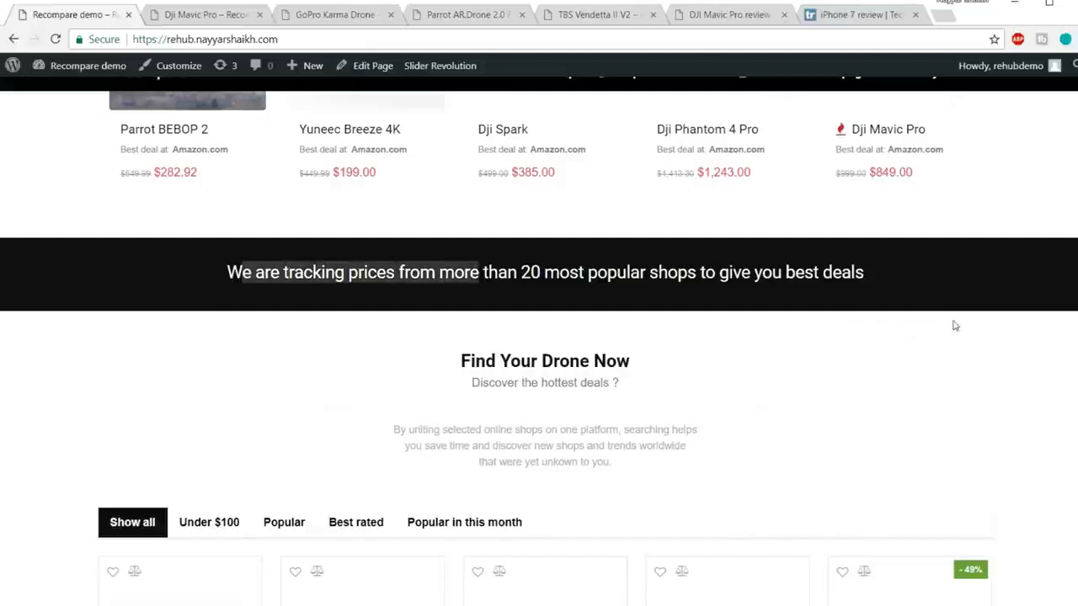
scroll(957, 361, down, 3)
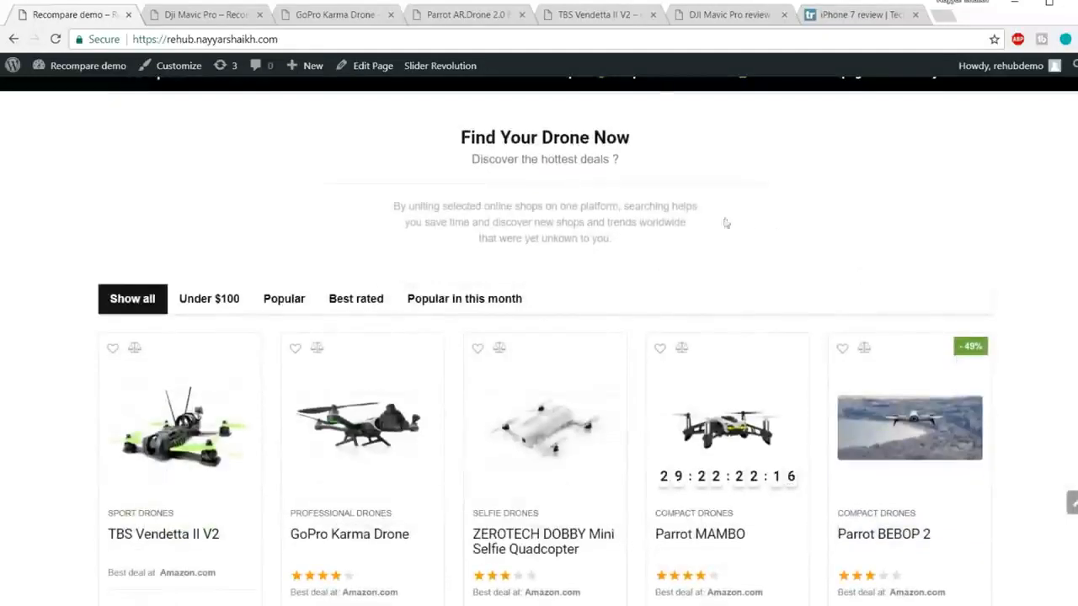
scroll(464, 199, down, 2)
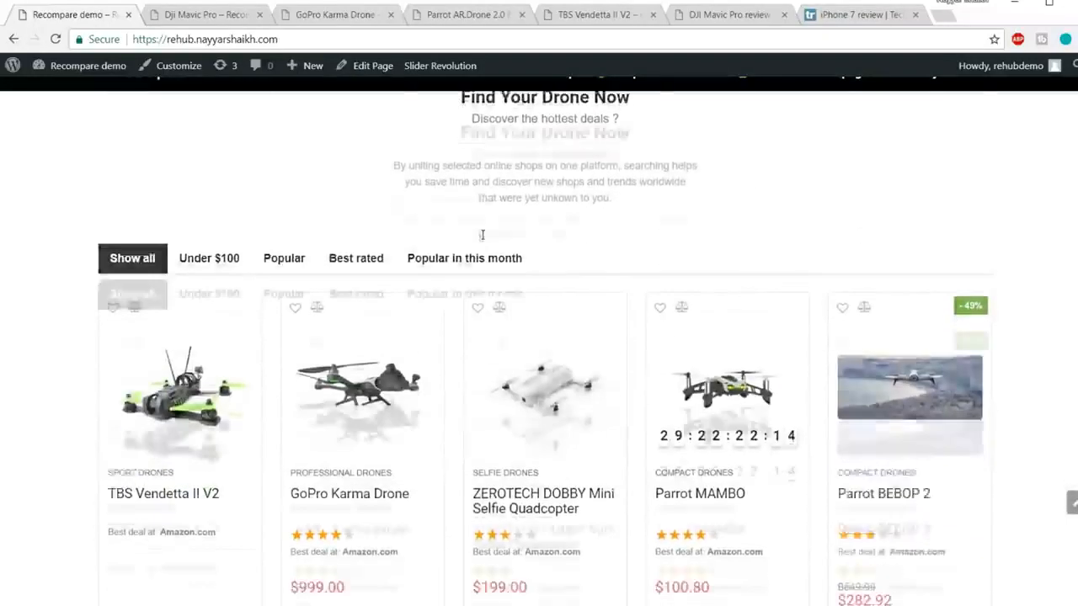
click(212, 160)
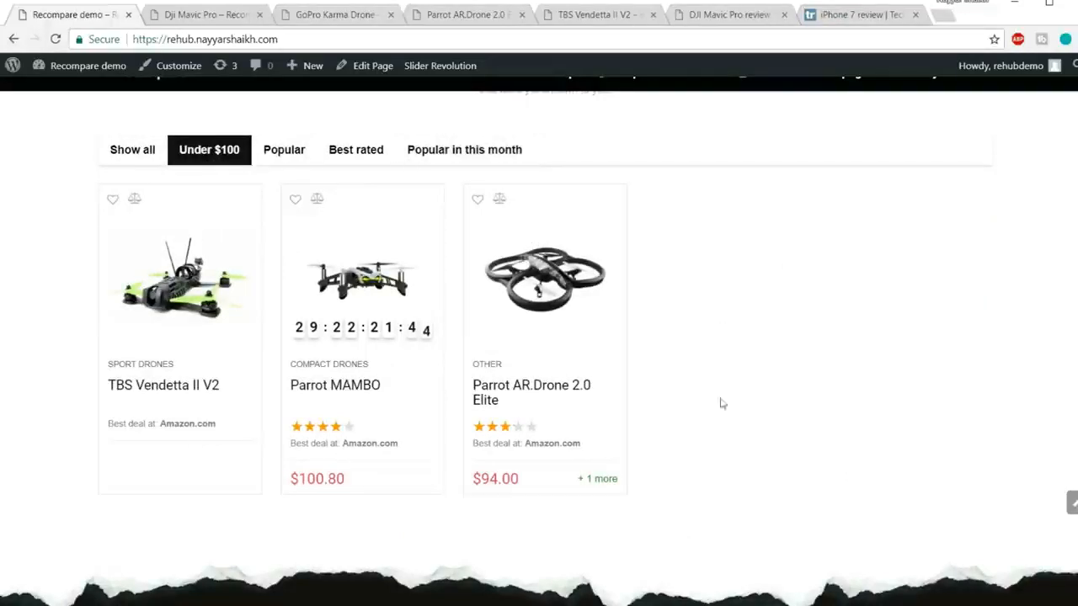
click(291, 154)
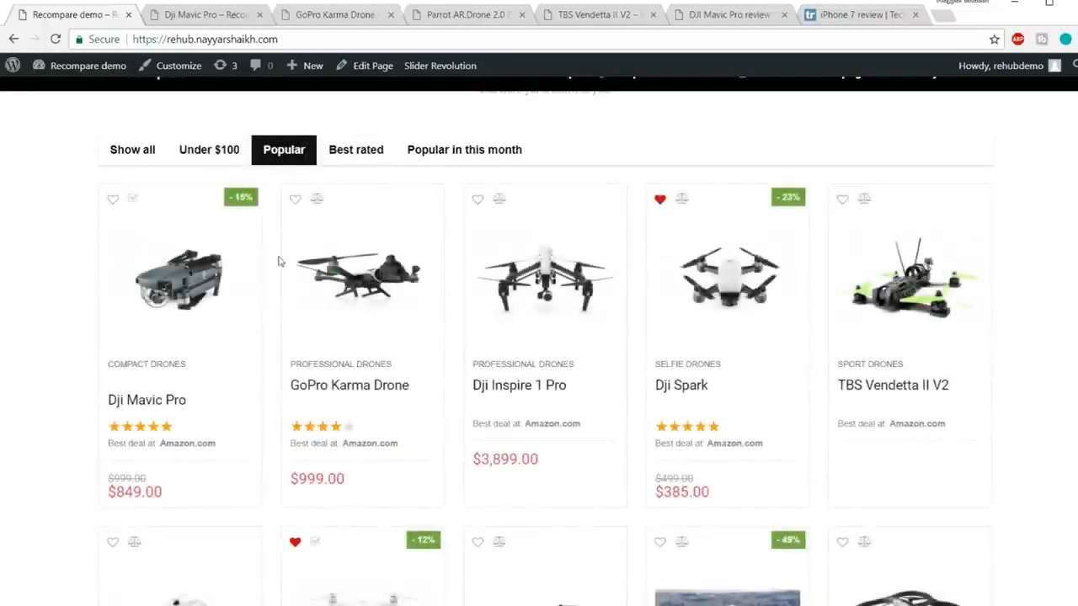
click(372, 154)
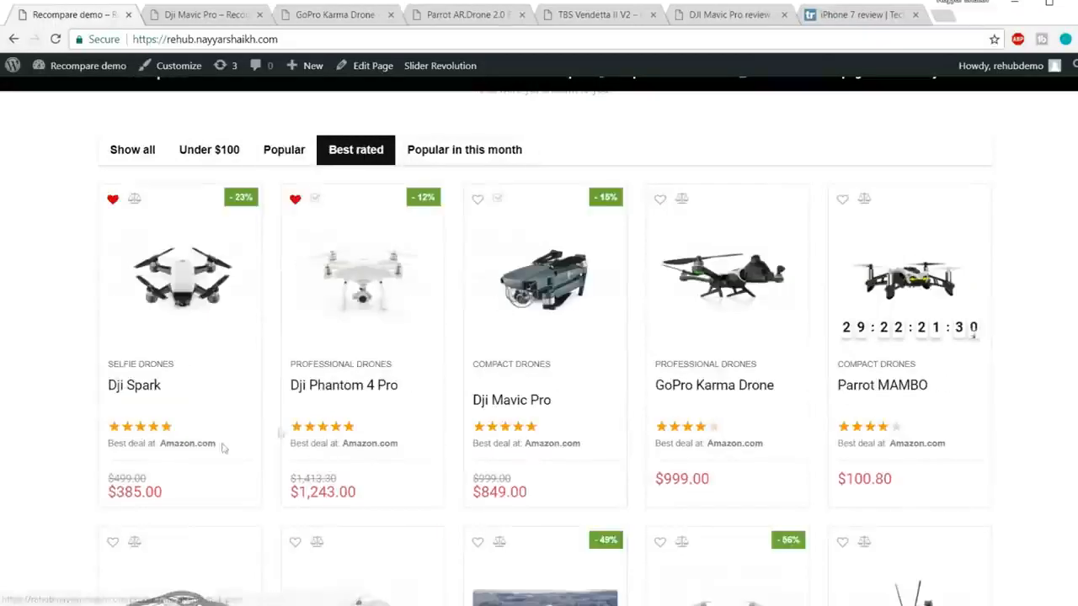
click(460, 149)
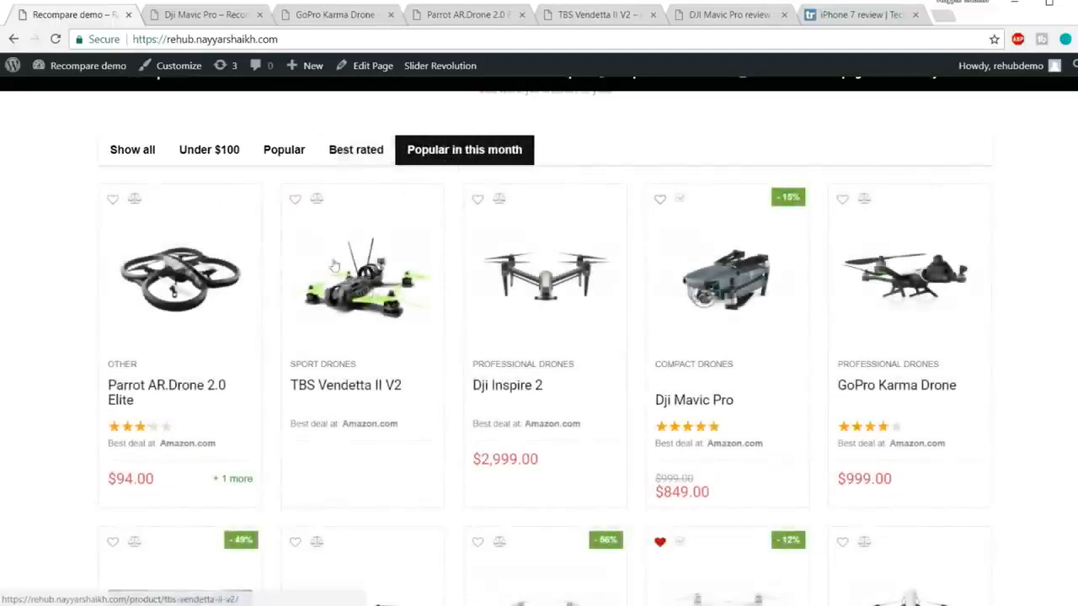
click(153, 158)
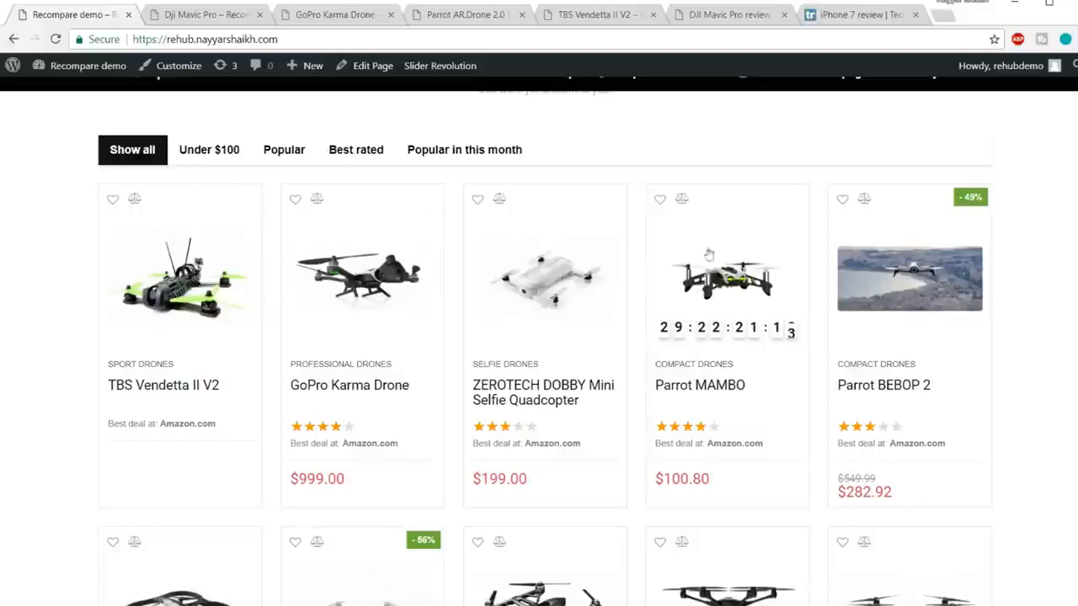
Step: Advance the drone slider twice to 'New drones for 2017 available now' and play its video
scroll(776, 320, down, 1)
scroll(777, 320, down, 8)
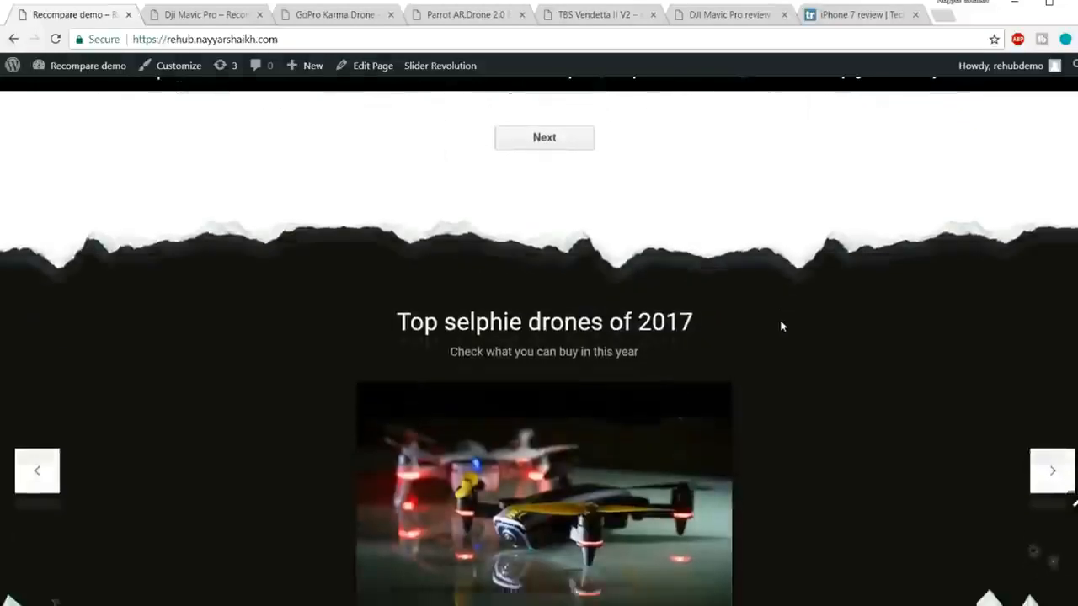
scroll(782, 326, down, 1)
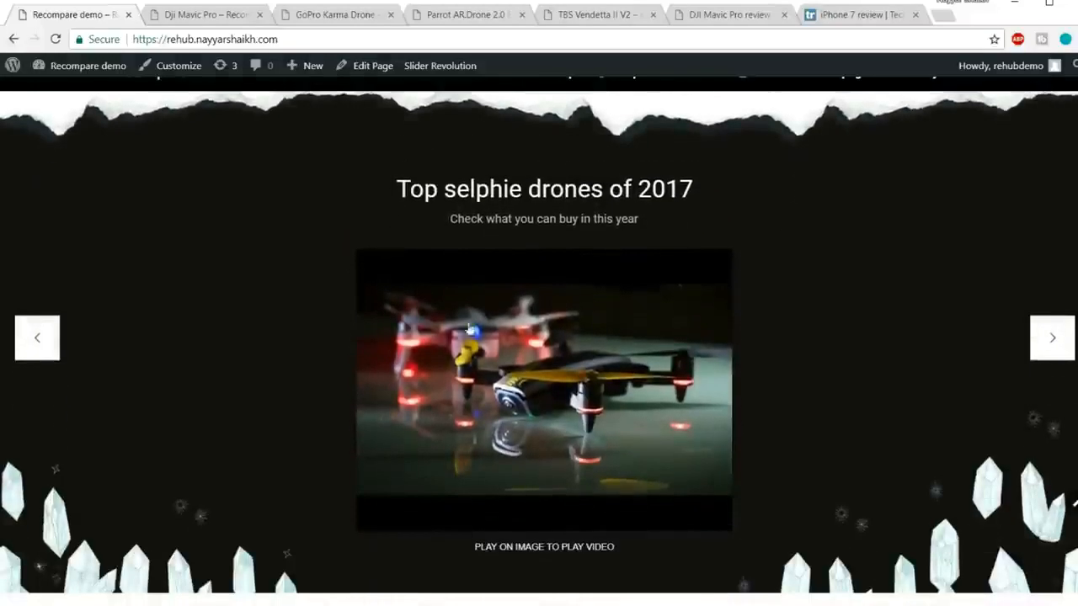
click(1041, 344)
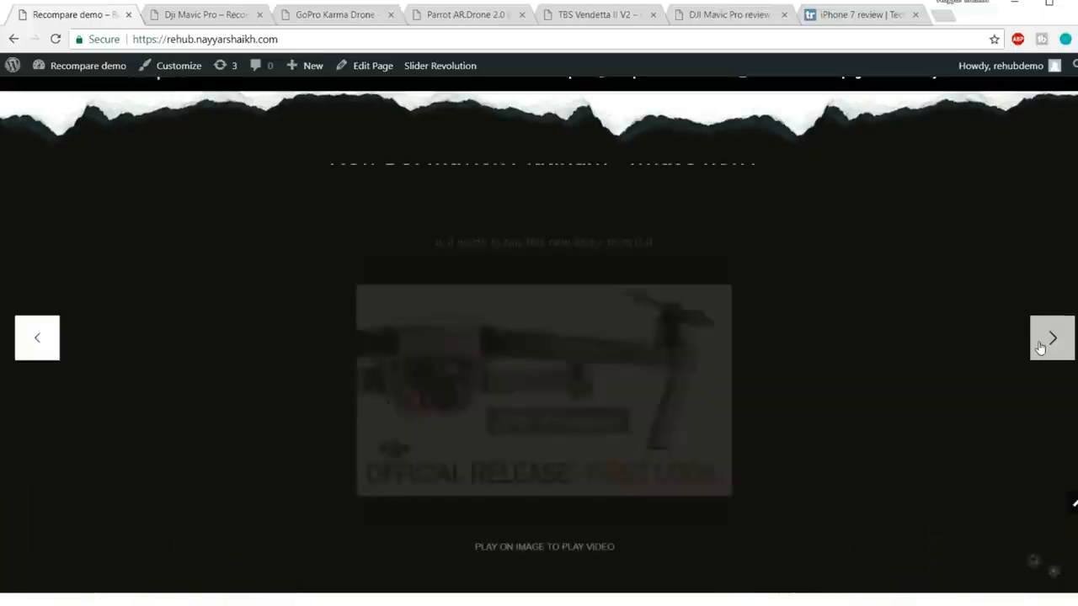
click(1040, 343)
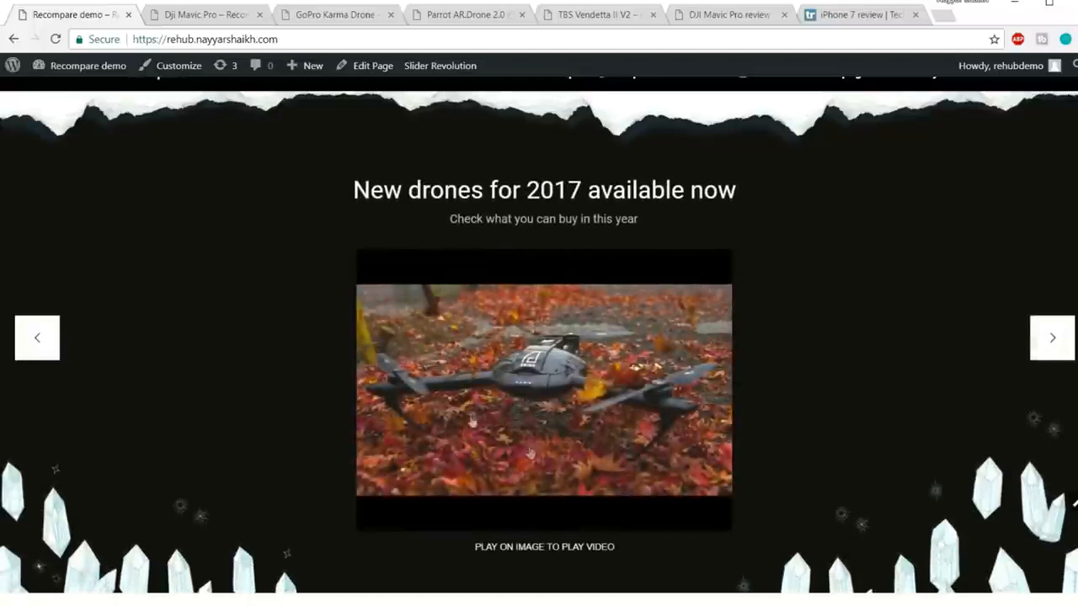
click(524, 377)
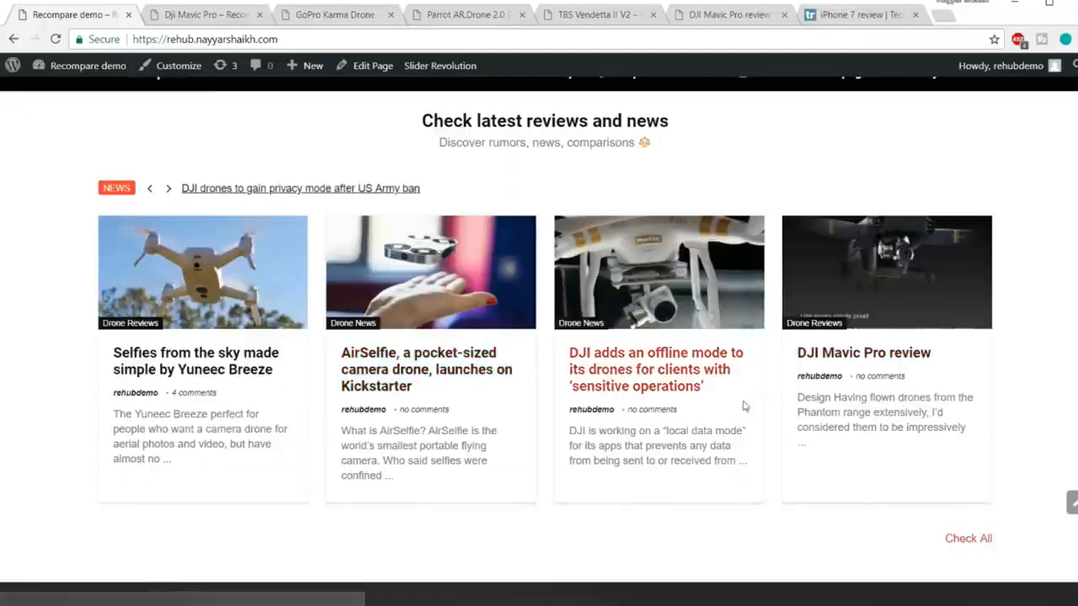
Step: Scroll to the footer and jump back to the top of the page
scroll(749, 408, down, 3)
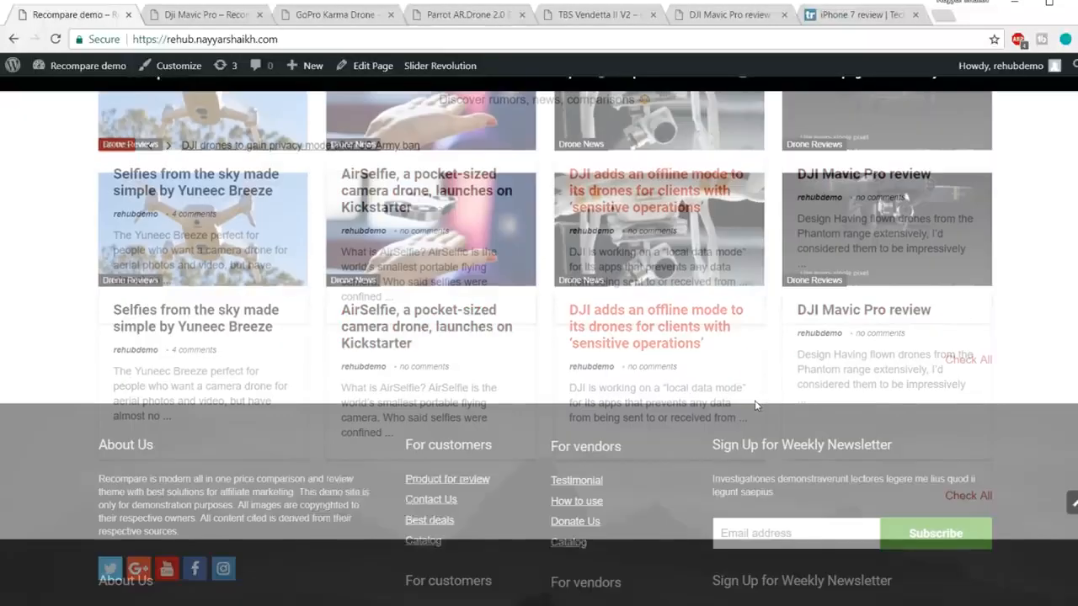
scroll(756, 406, down, 2)
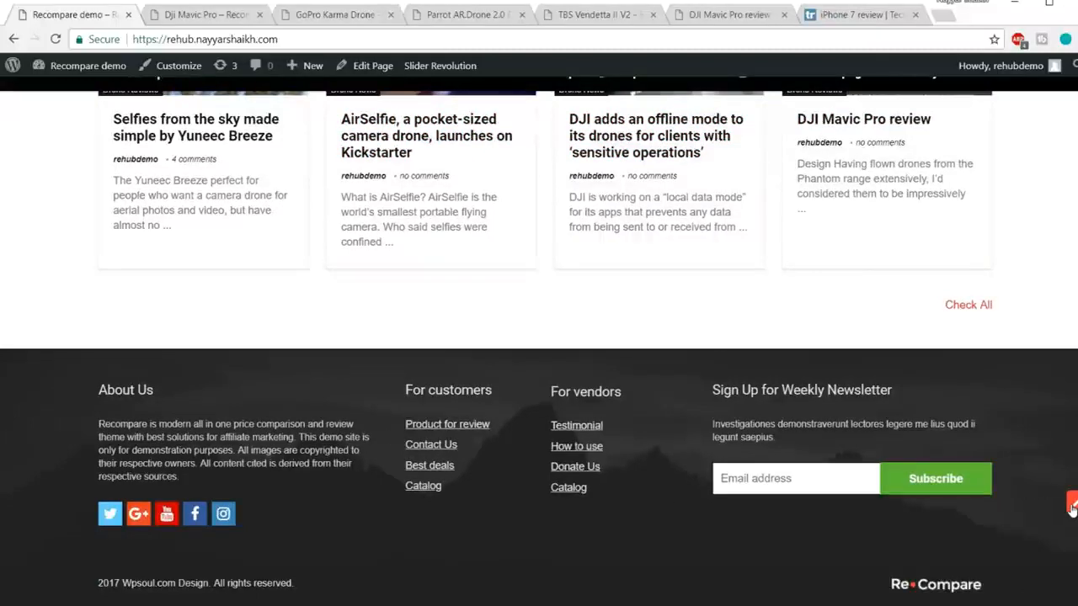
click(1072, 506)
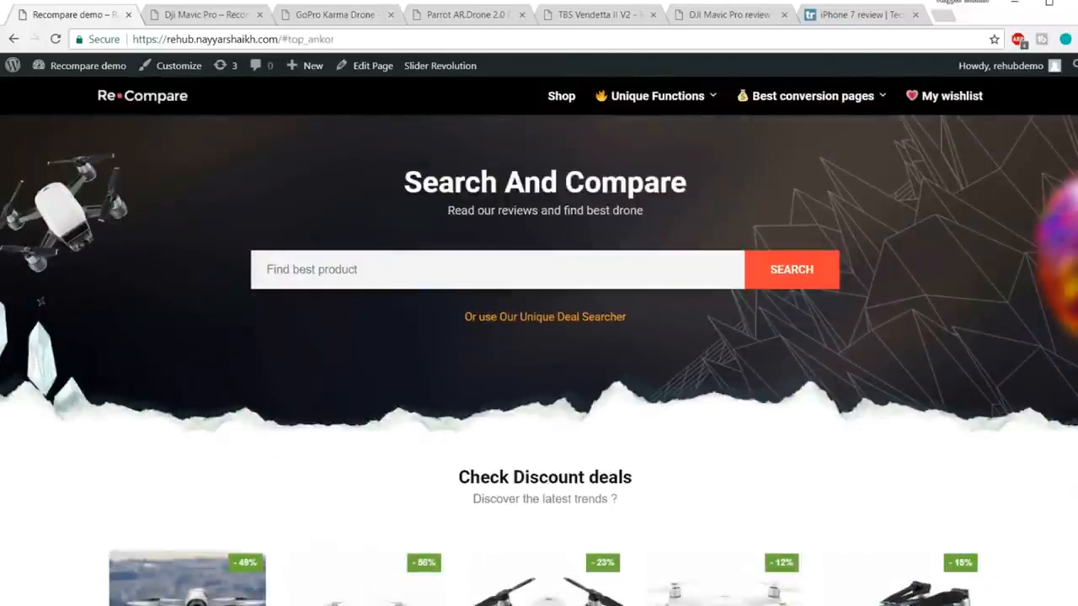
click(326, 17)
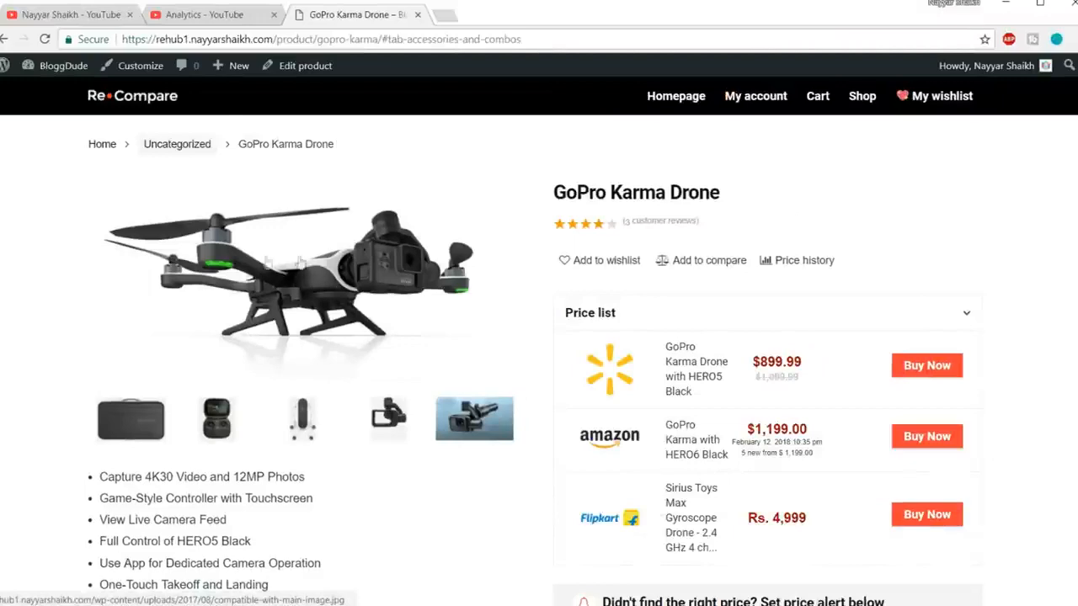
scroll(309, 289, down, 2)
drag(274, 457, 143, 349)
click(146, 357)
scroll(396, 345, up, 2)
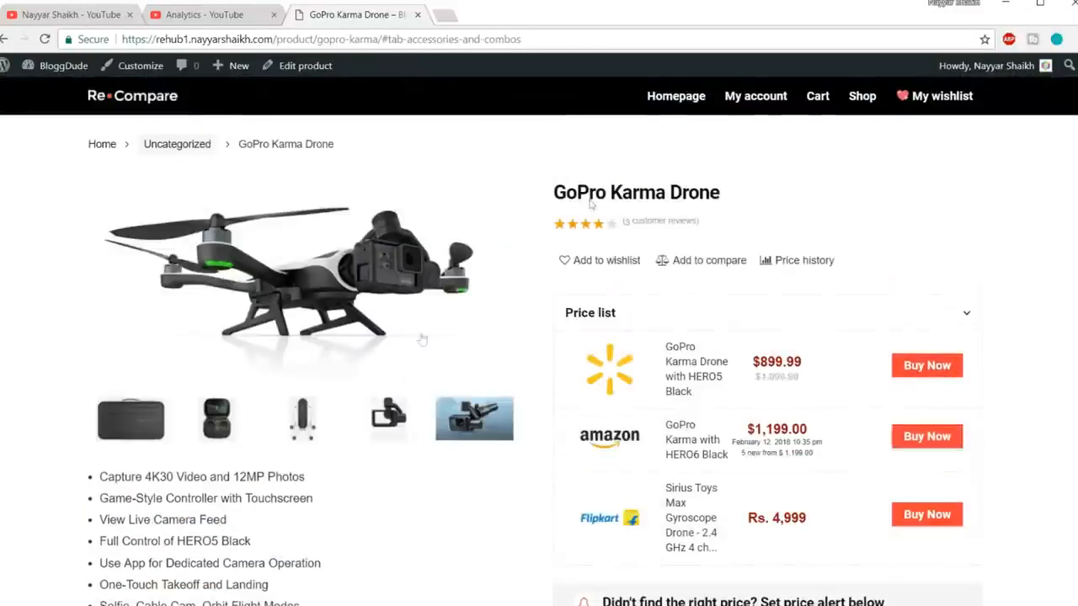
drag(556, 192, 744, 194)
click(747, 195)
scroll(777, 222, down, 1)
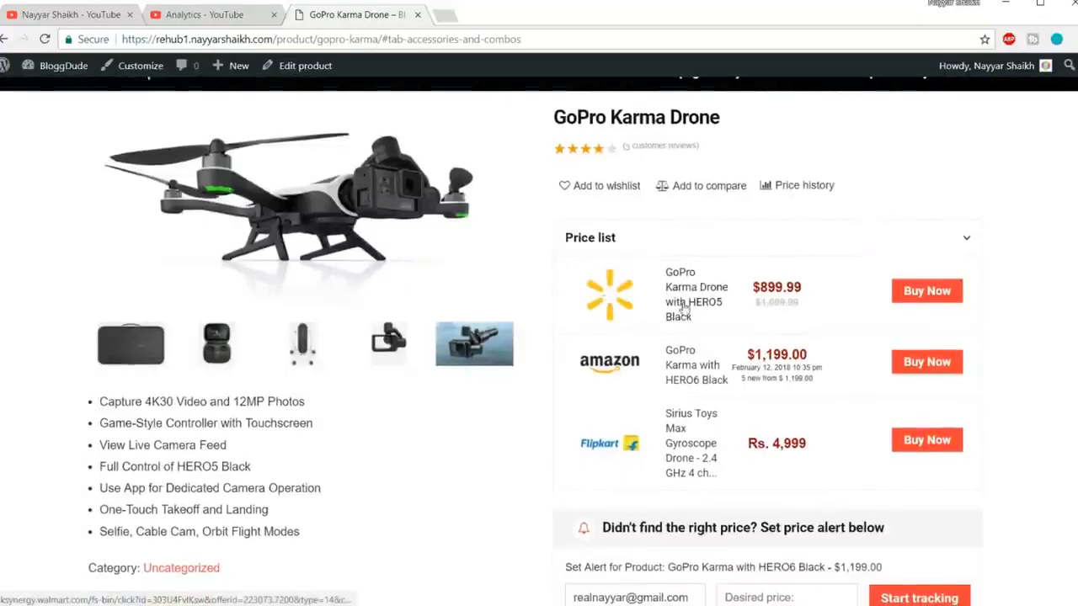
scroll(679, 299, down, 1)
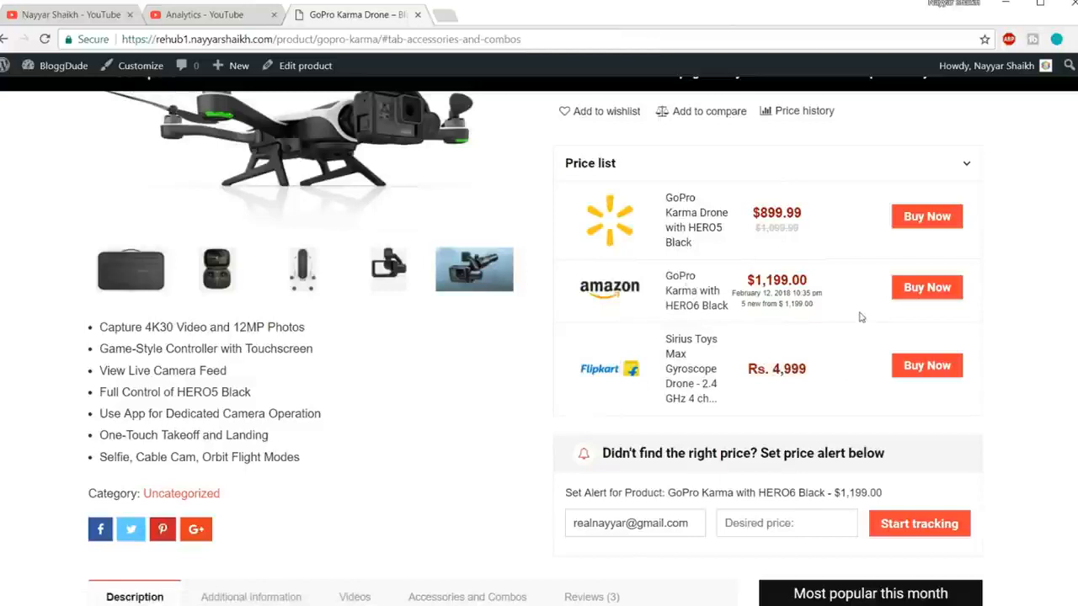
scroll(861, 316, down, 2)
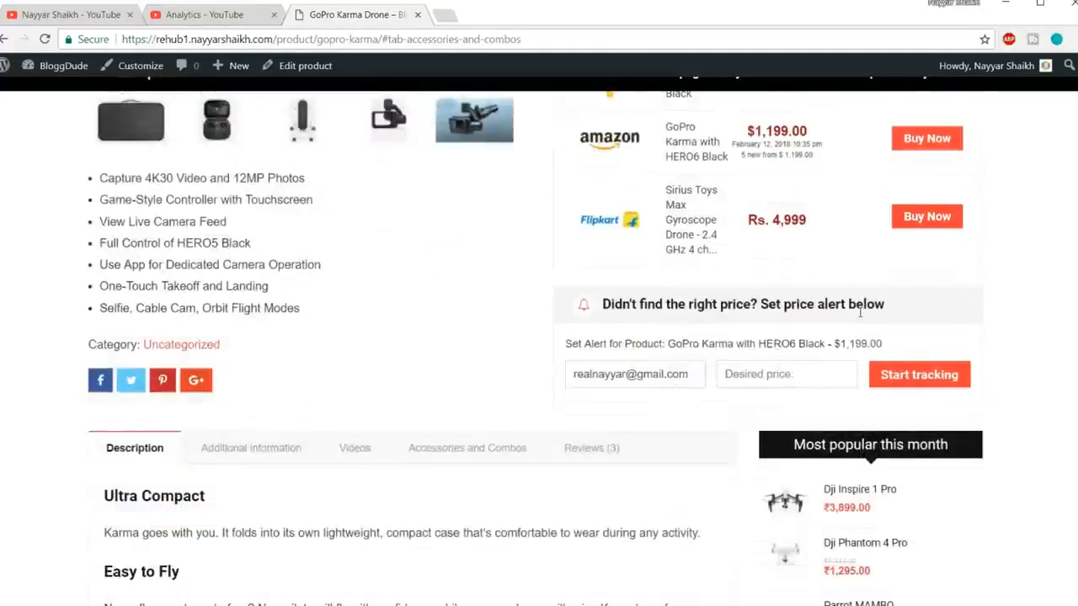
drag(595, 311, 914, 303)
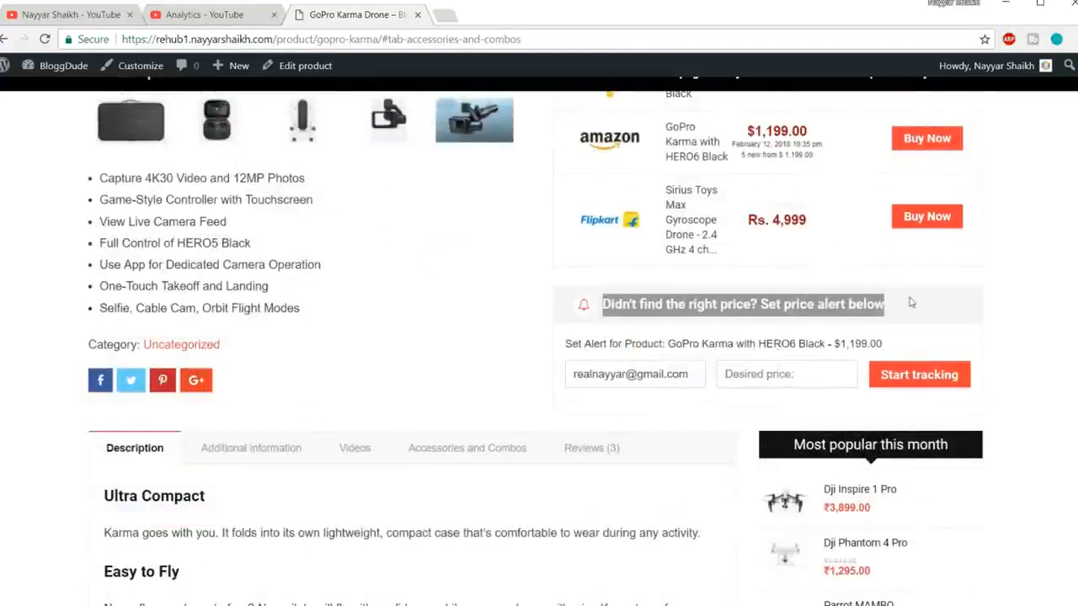
click(910, 303)
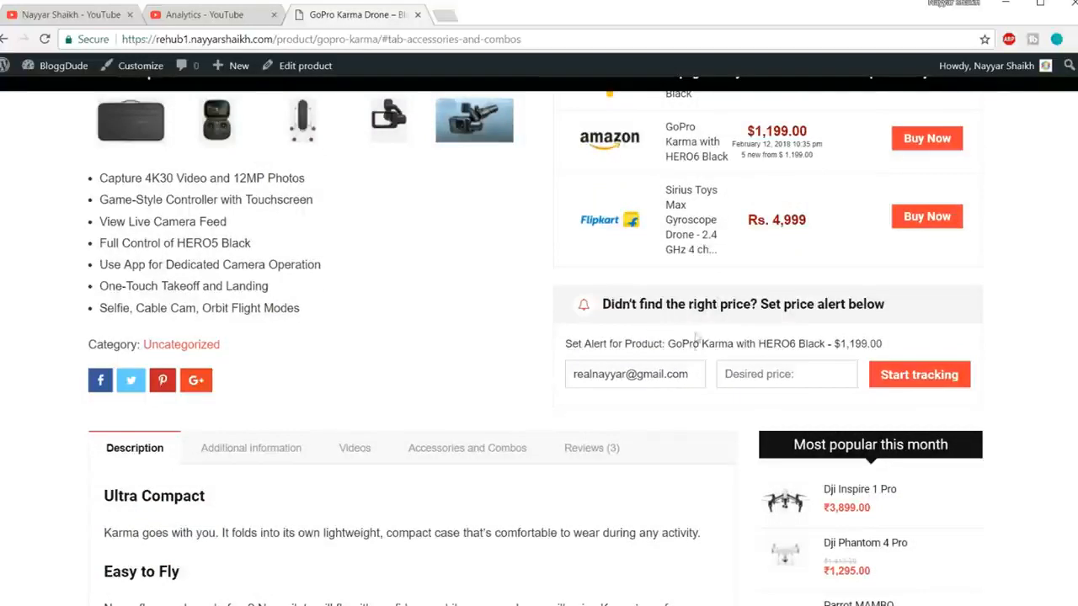
drag(543, 376, 790, 375)
click(792, 374)
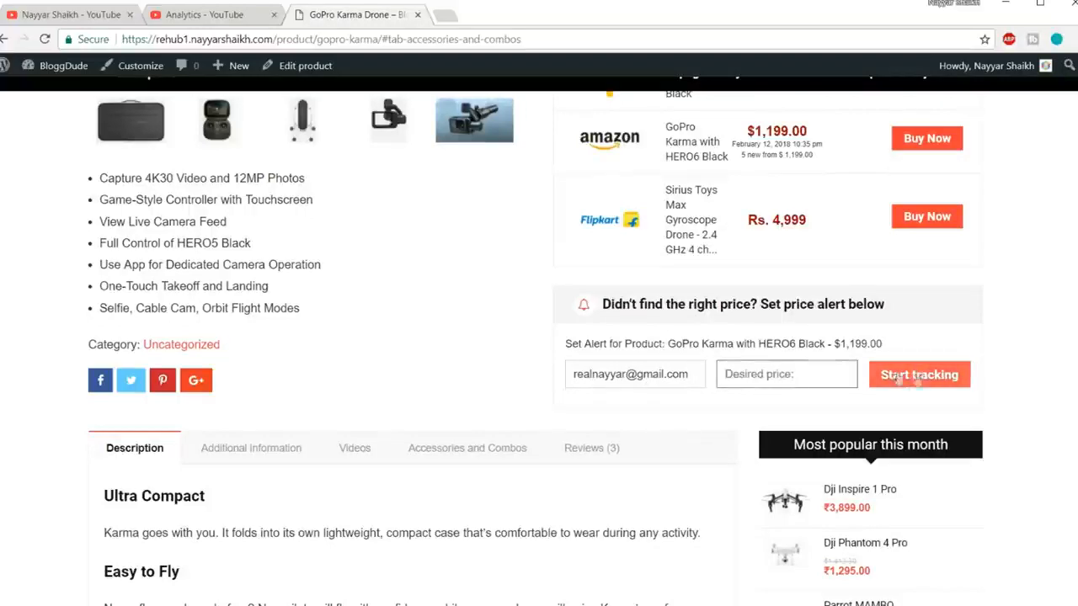
Step: Show and scroll through the GoPro Karma Drone's Additional information specification table
scroll(919, 375, up, 4)
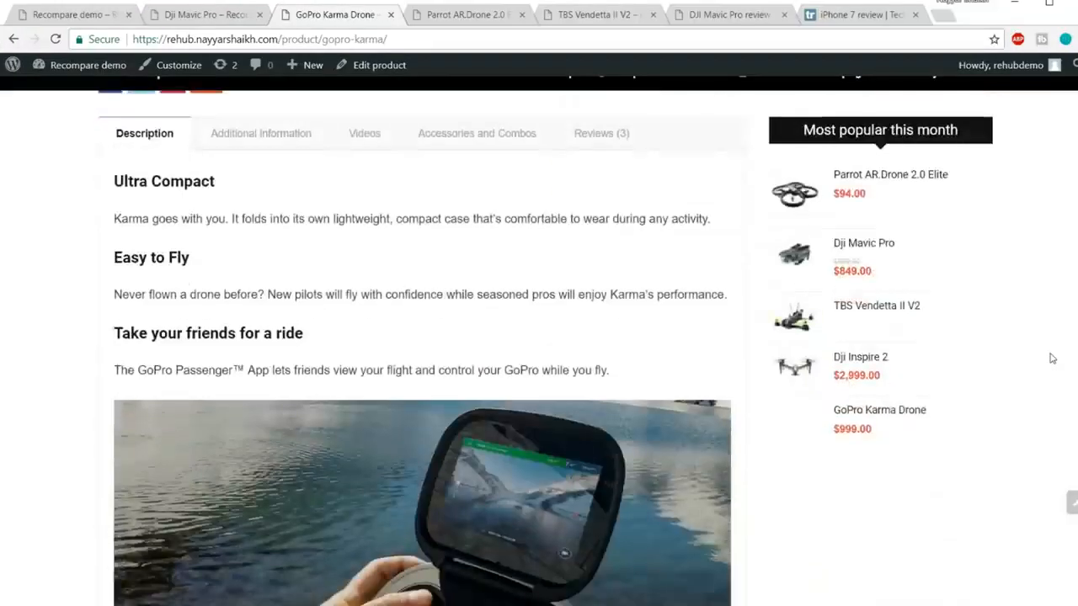
scroll(272, 180, down, 8)
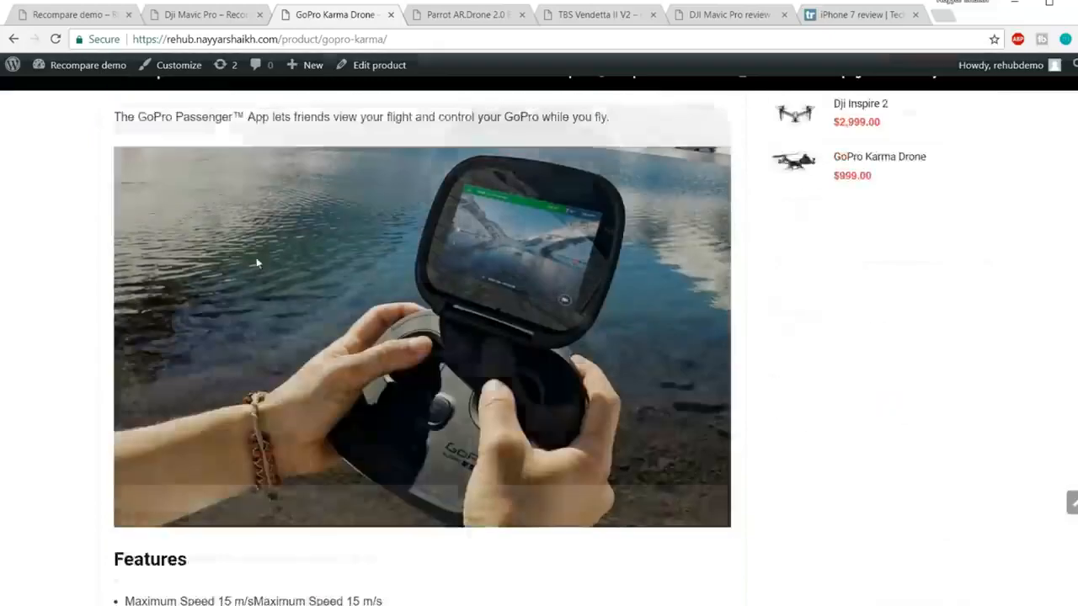
scroll(316, 336, up, 10)
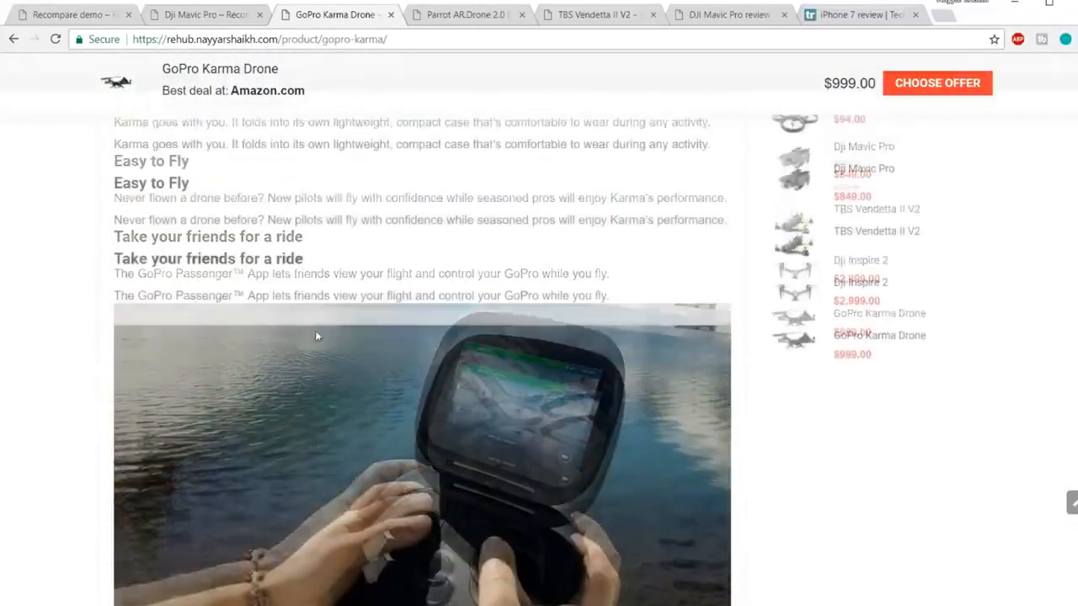
scroll(317, 336, up, 5)
scroll(287, 252, down, 3)
click(278, 208)
scroll(464, 349, down, 2)
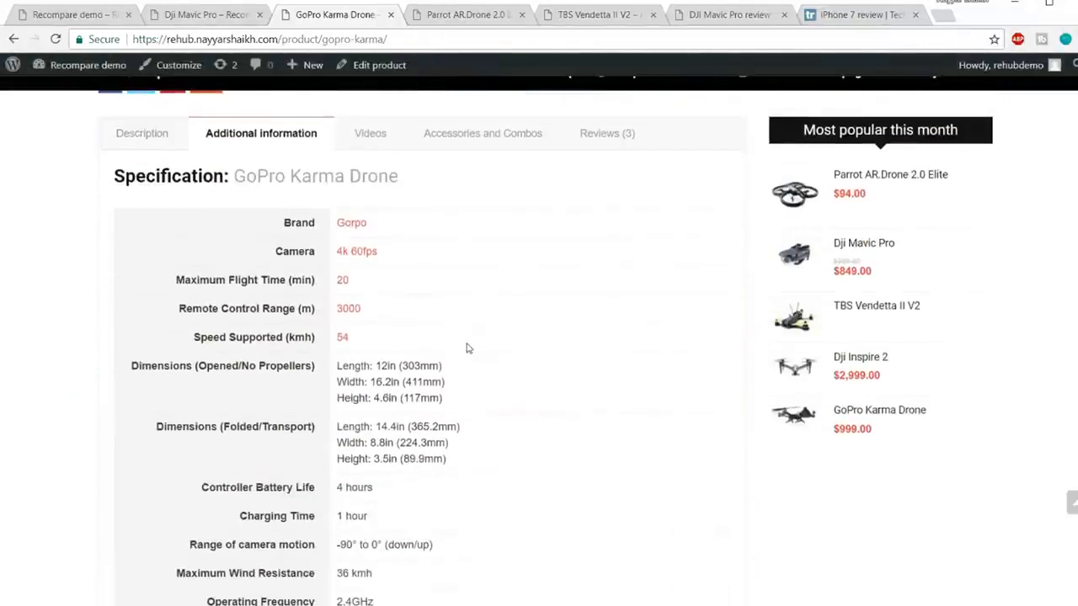
scroll(416, 291, down, 1)
scroll(421, 309, up, 4)
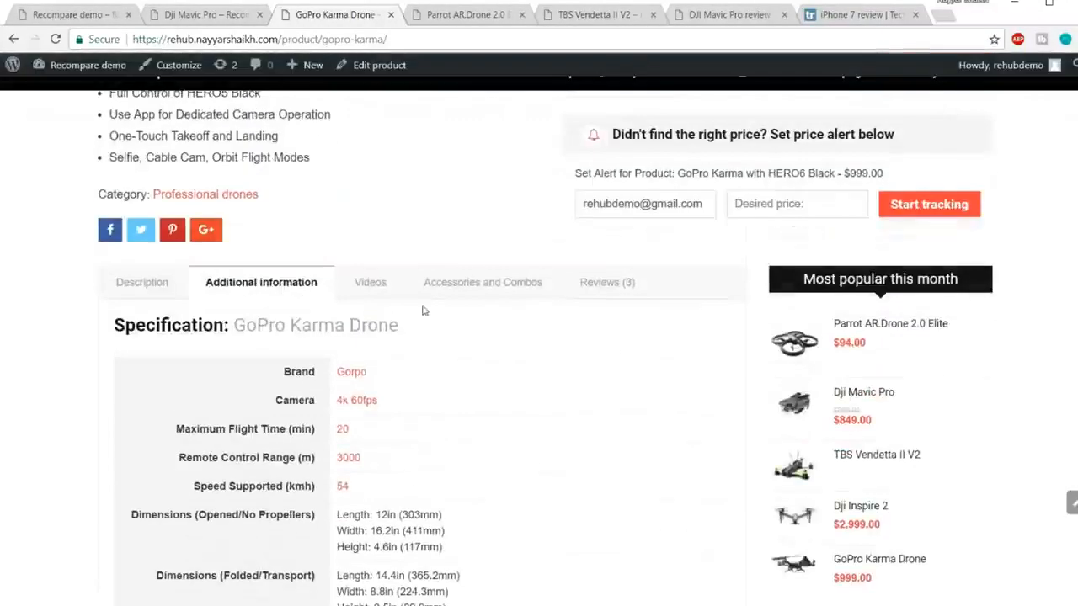
Step: View the Videos, Accessories and Combos, and Reviews tabs, then return to the top
click(392, 290)
scroll(396, 295, down, 1)
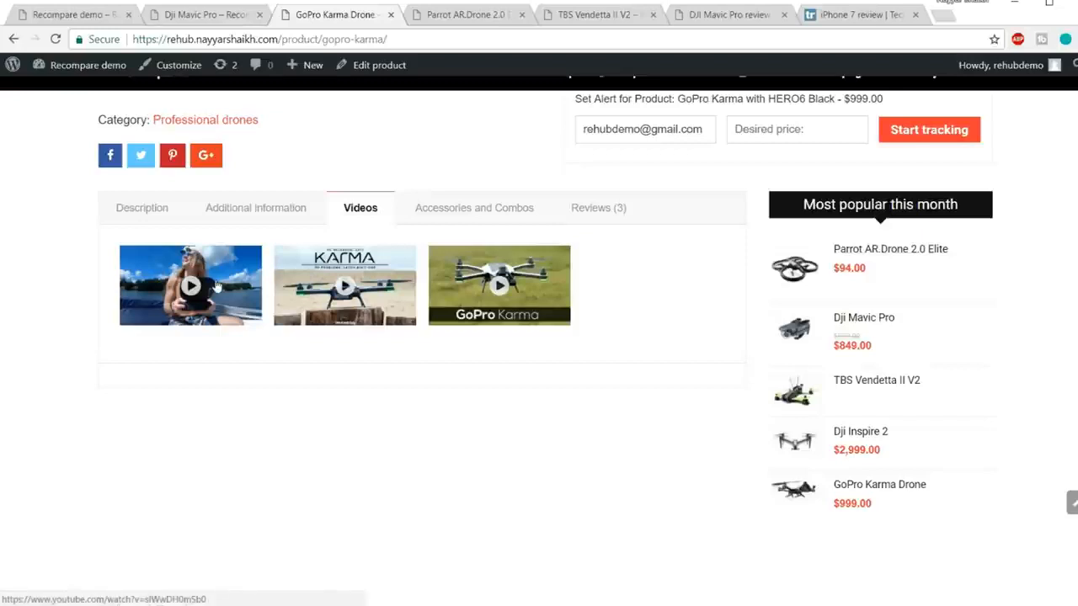
click(490, 217)
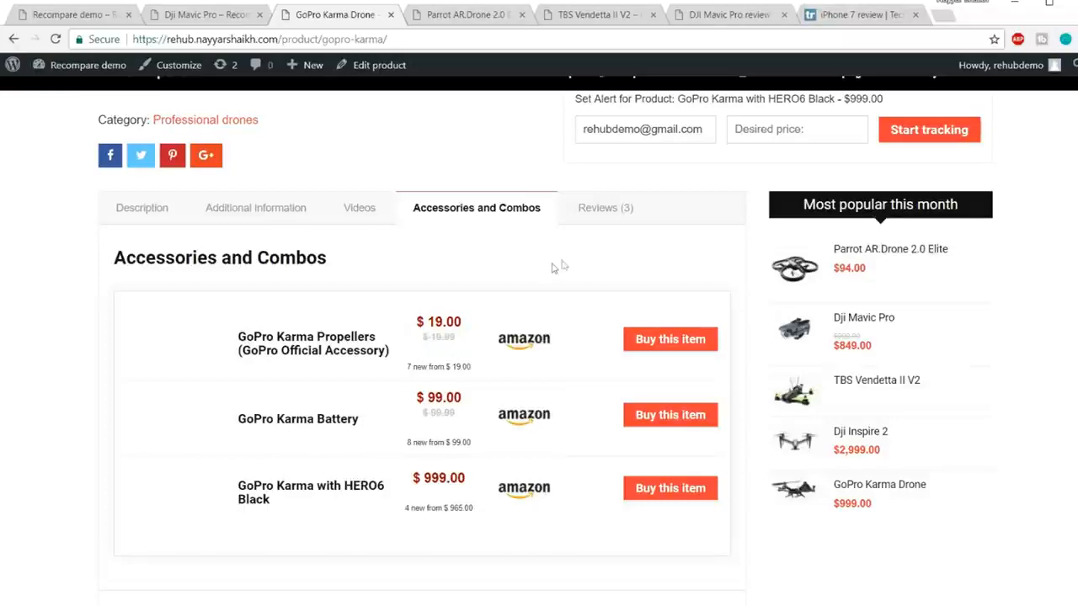
click(609, 213)
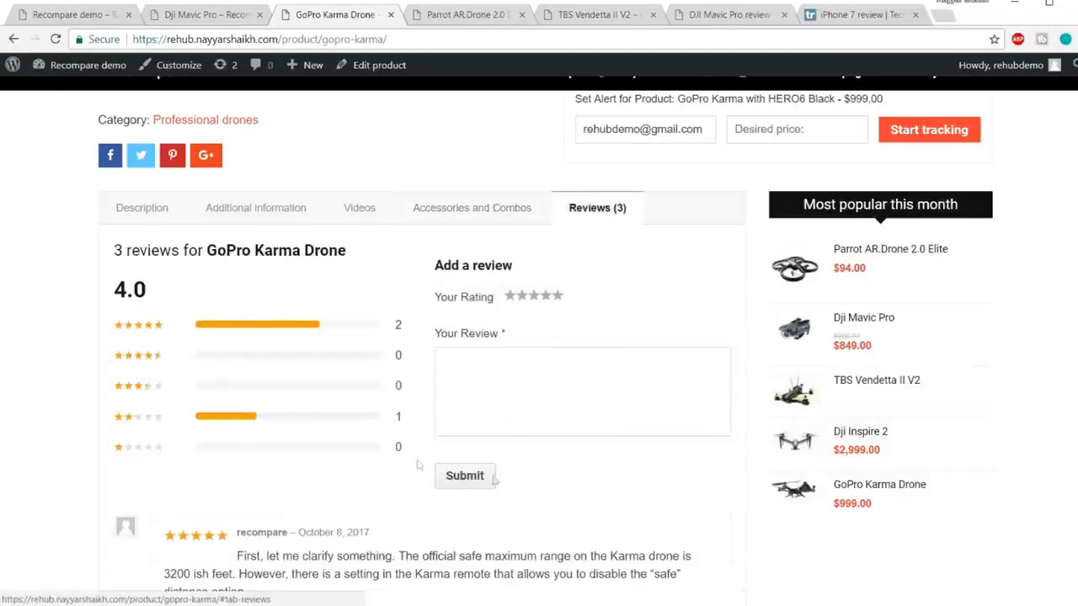
scroll(602, 457, down, 3)
scroll(594, 481, up, 9)
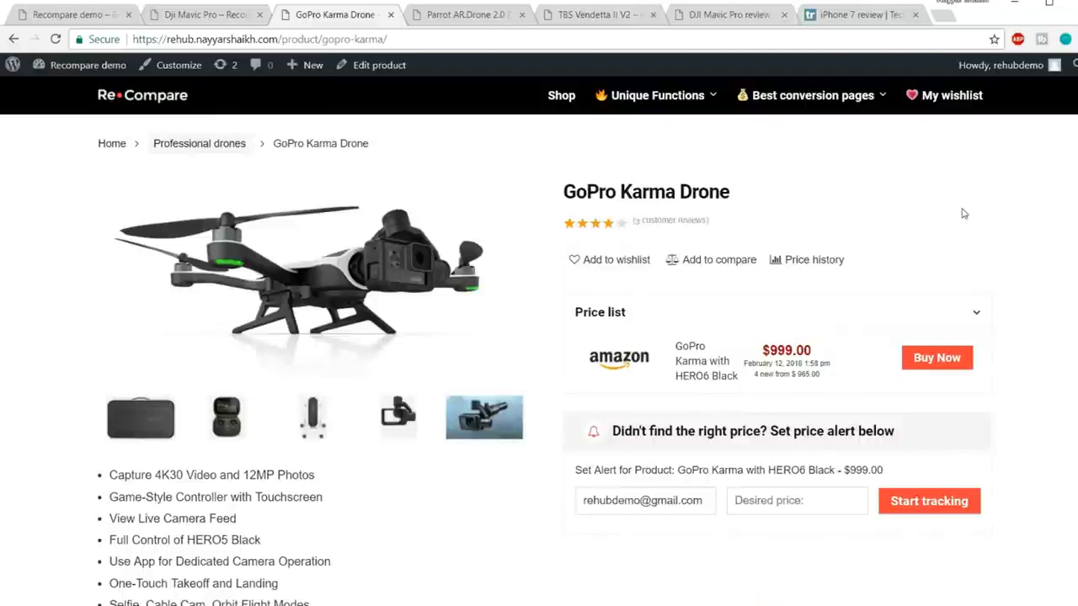
Step: Switch to the Parrot AR.Drone 2.0 Elite page and open its BUY FOR BEST PRICE Amazon offer
click(467, 14)
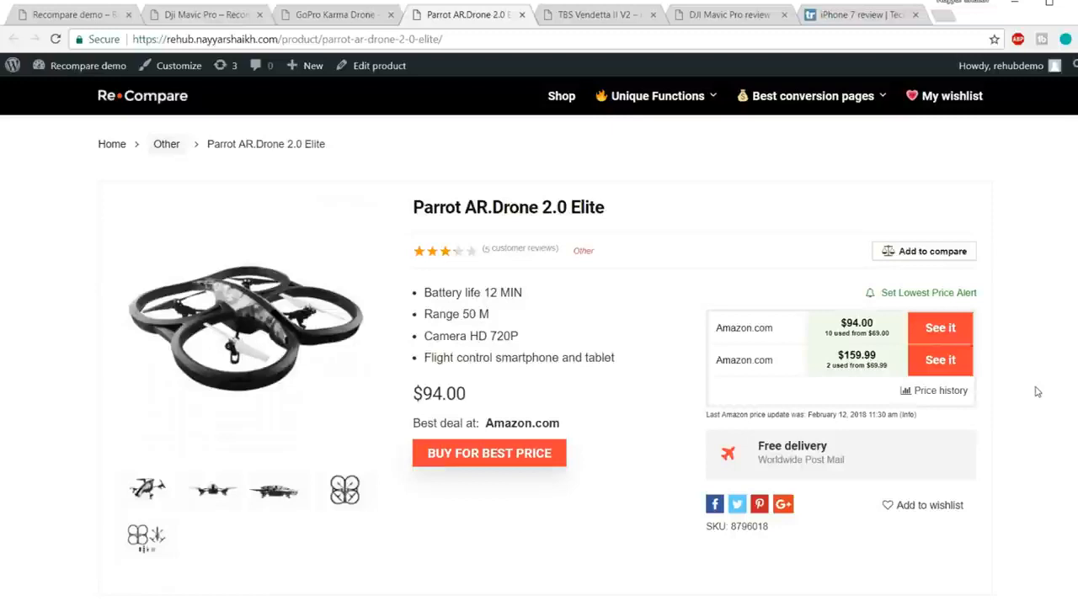
scroll(1038, 391, down, 1)
drag(714, 370, 876, 396)
click(829, 384)
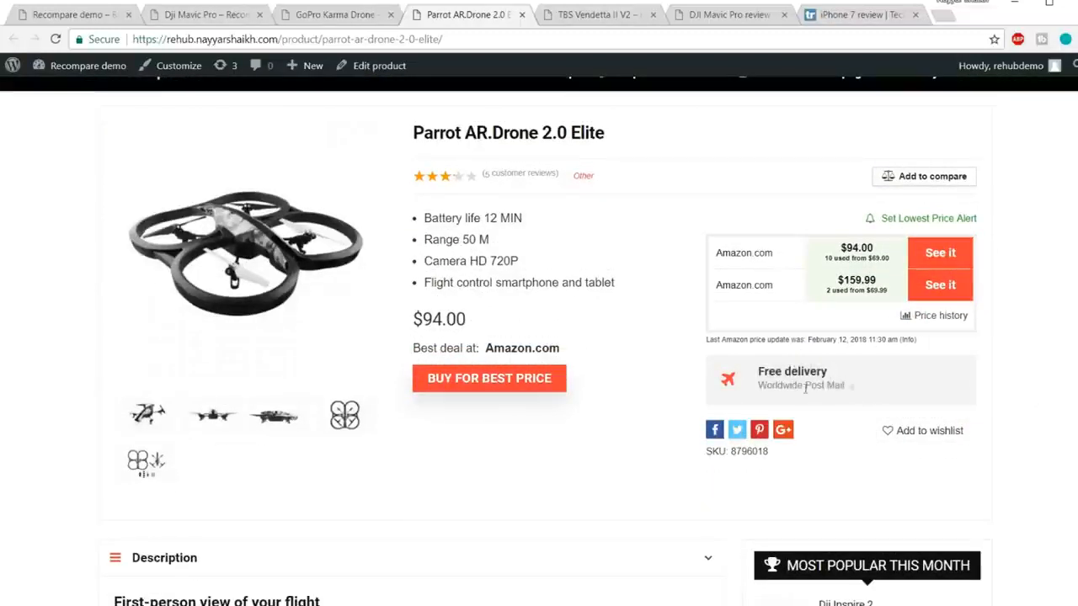
scroll(883, 385, up, 1)
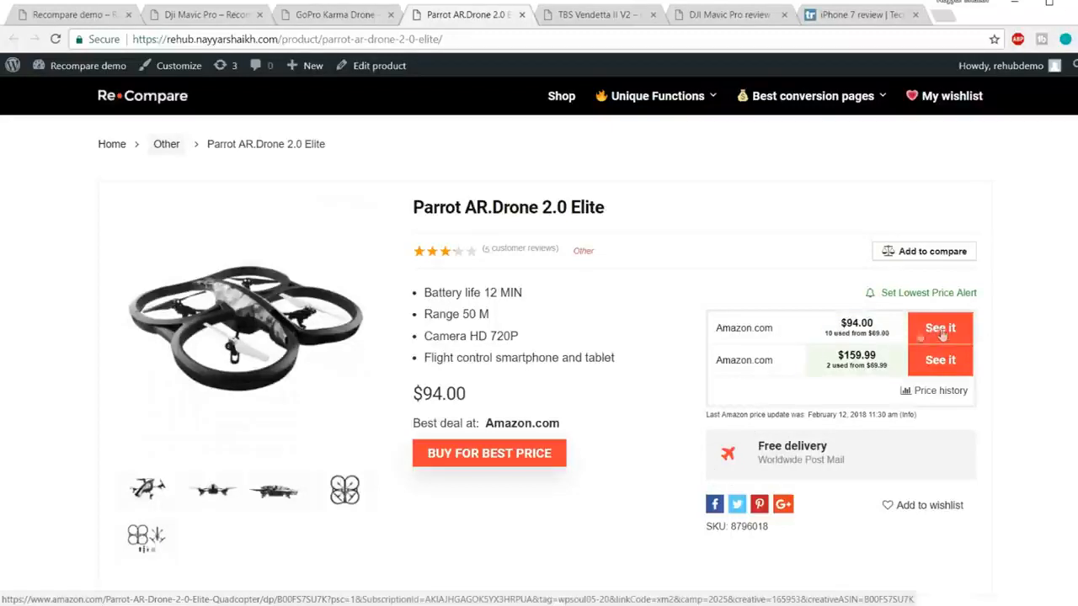
click(522, 456)
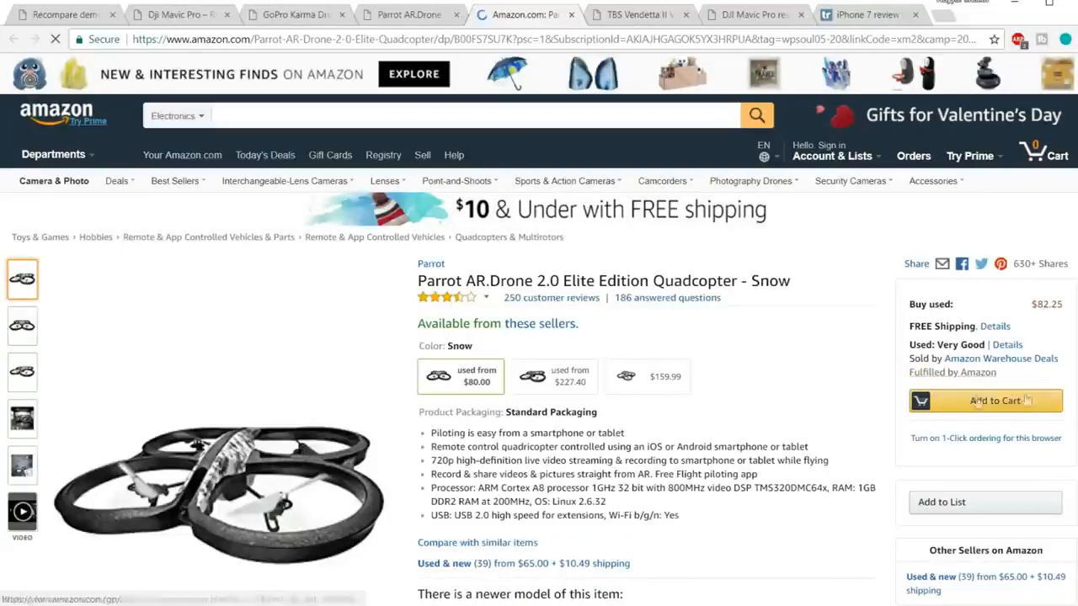
Step: Close the Amazon tab to return to the Parrot AR.Drone 2.0 Elite page
click(571, 14)
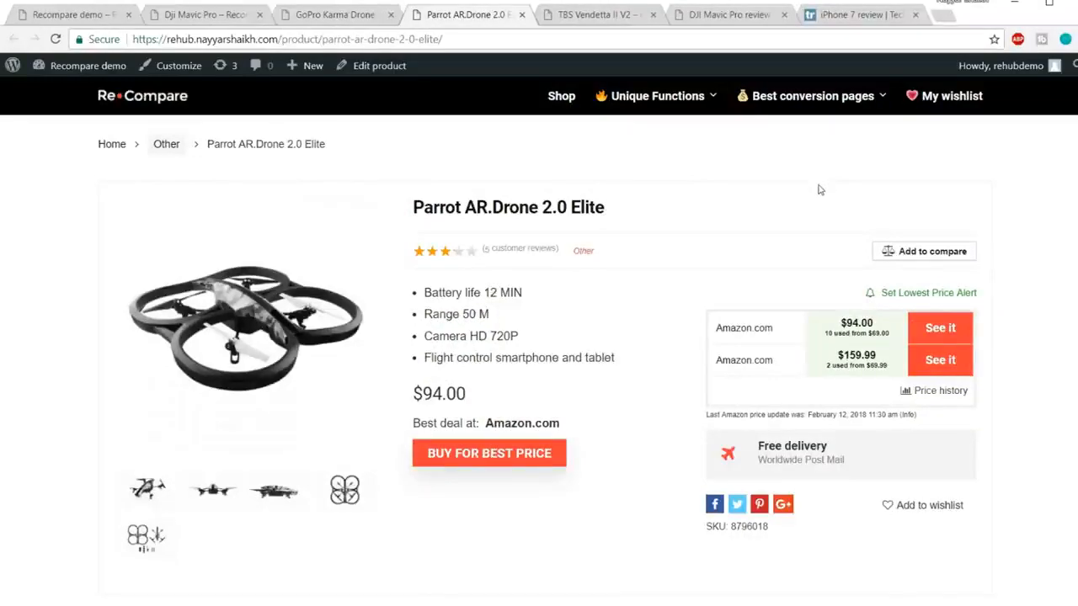
scroll(918, 194, down, 3)
scroll(964, 202, down, 2)
click(352, 11)
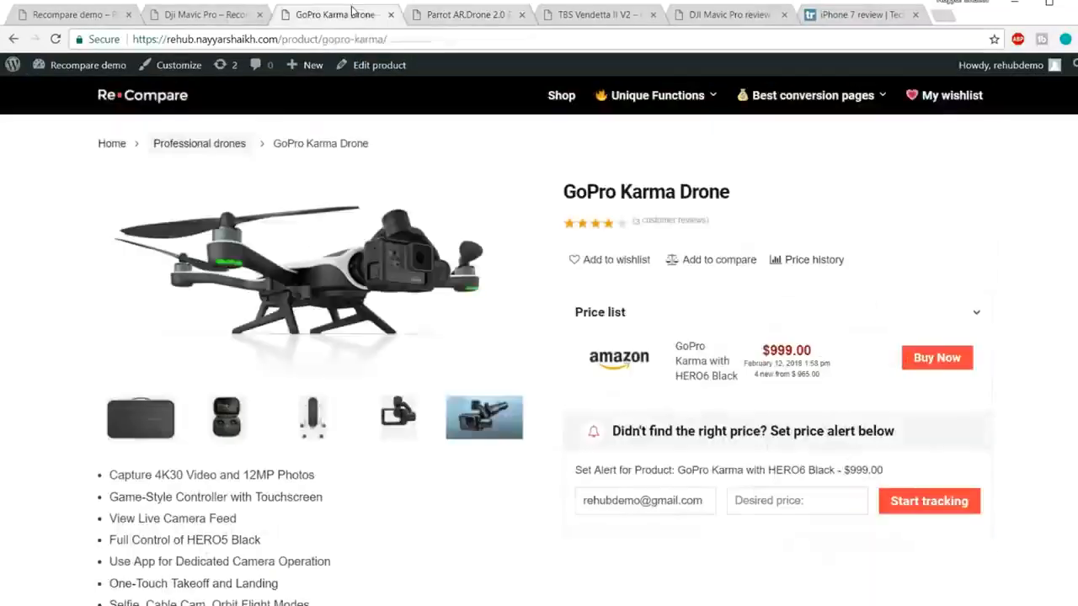
scroll(445, 240, down, 5)
click(179, 224)
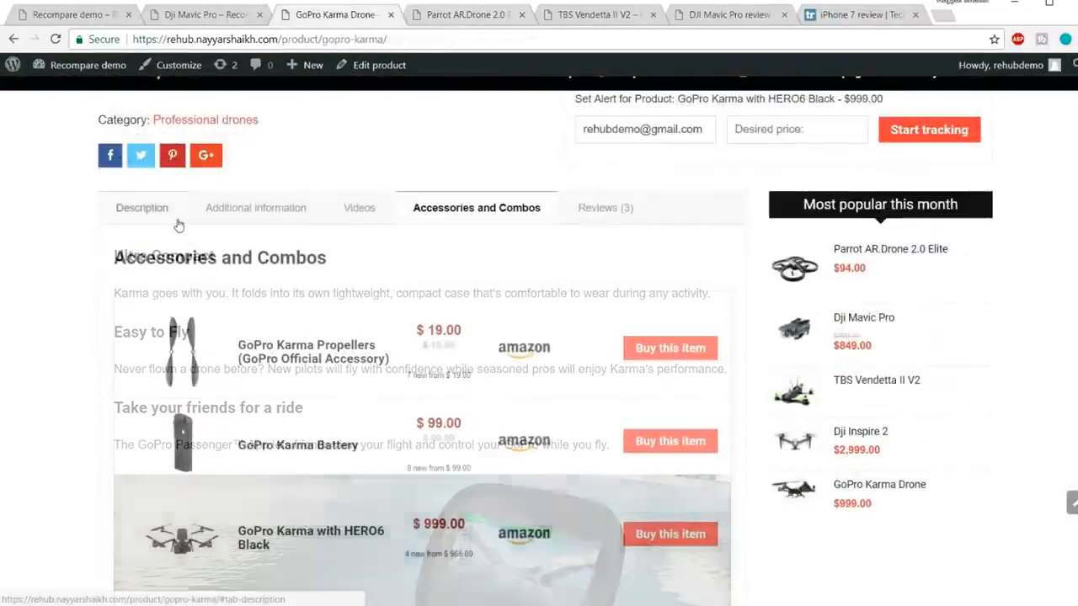
click(264, 209)
click(380, 212)
click(474, 209)
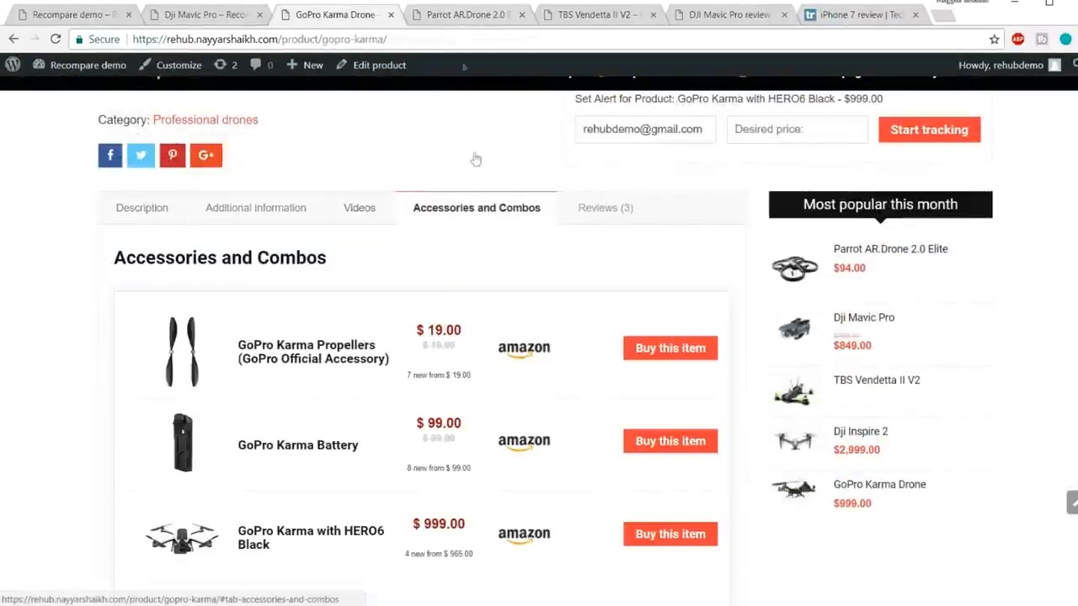
click(455, 15)
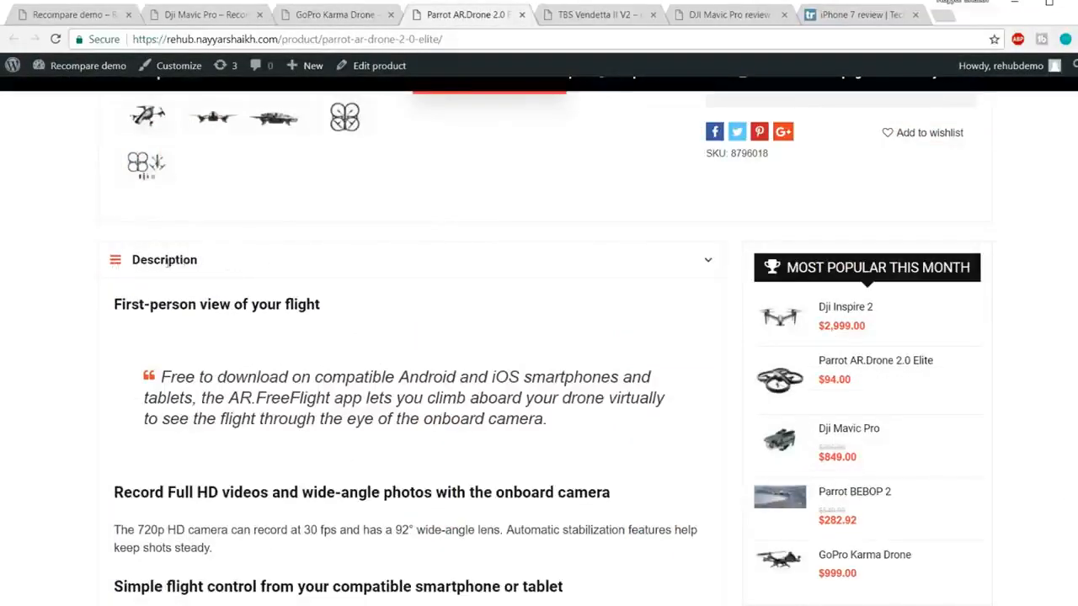
Step: Scroll through the Parrot page's description, specs, videos, price history and reviews
scroll(216, 276, down, 12)
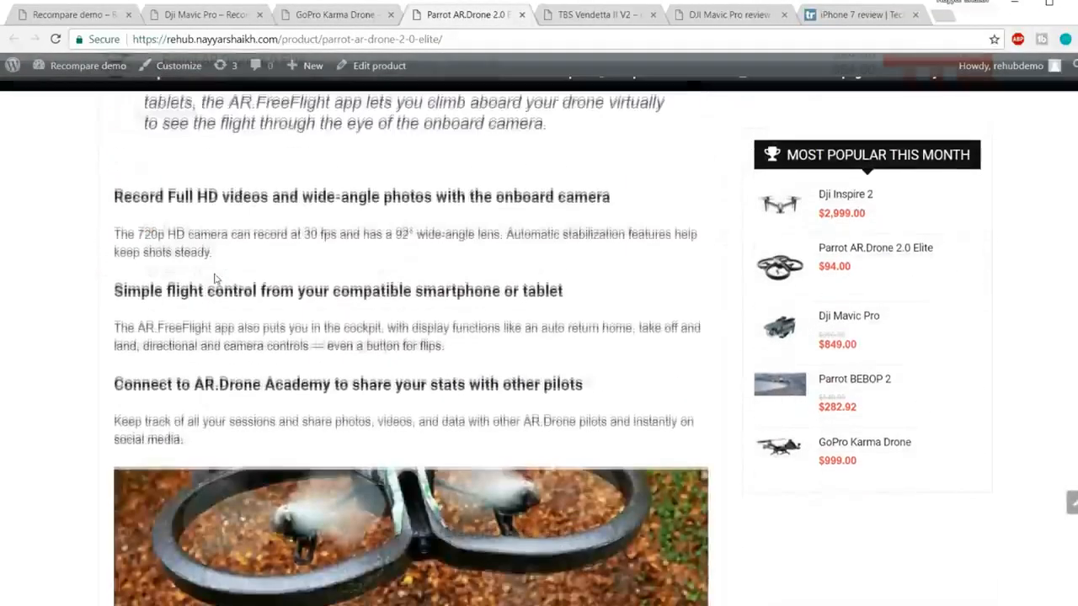
scroll(216, 275, down, 6)
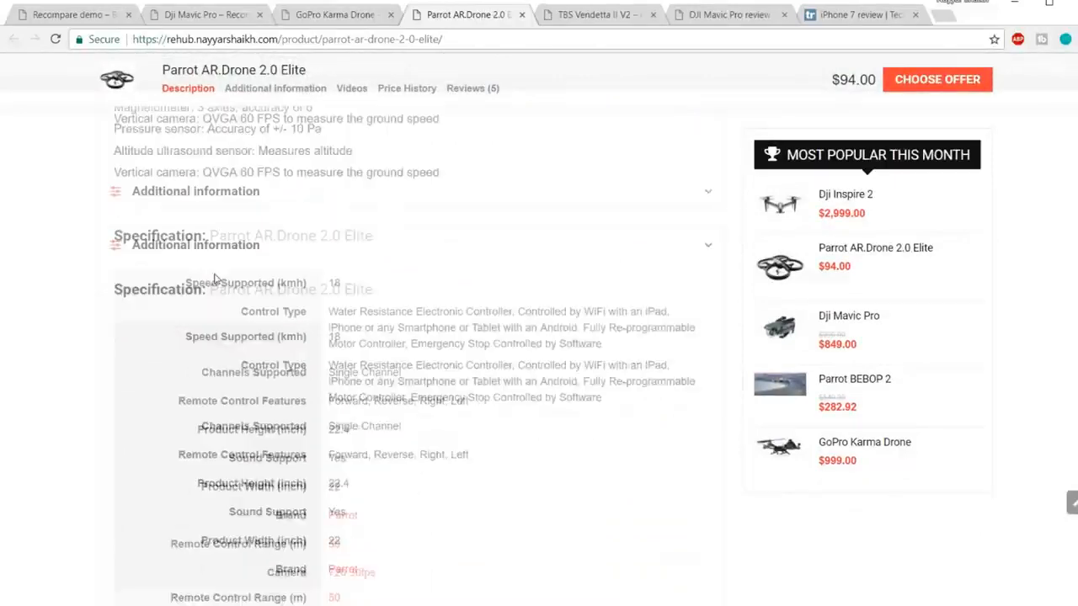
scroll(356, 270, down, 5)
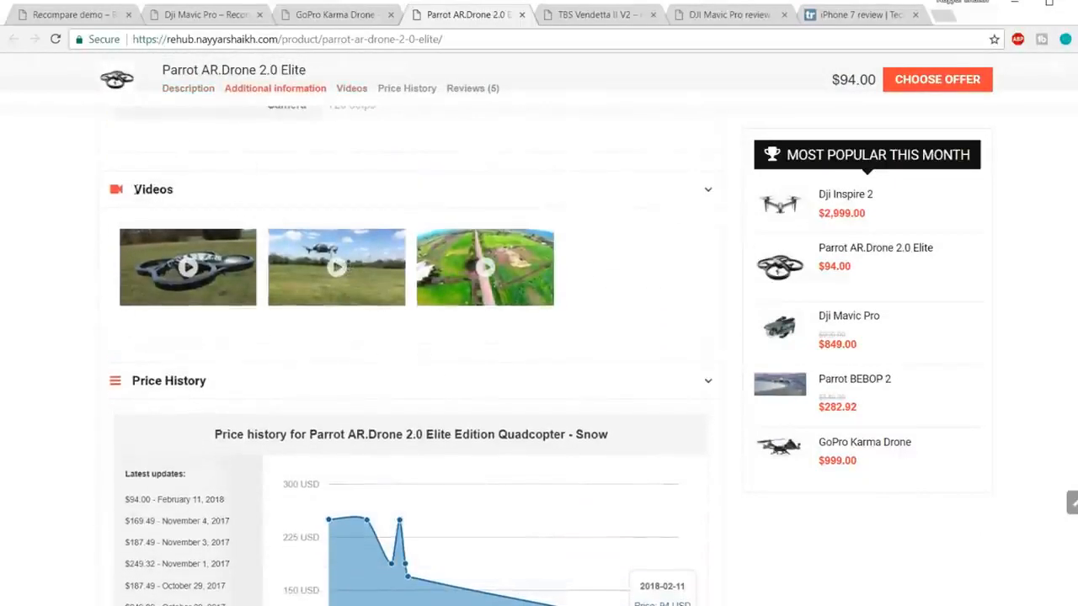
scroll(500, 261, down, 3)
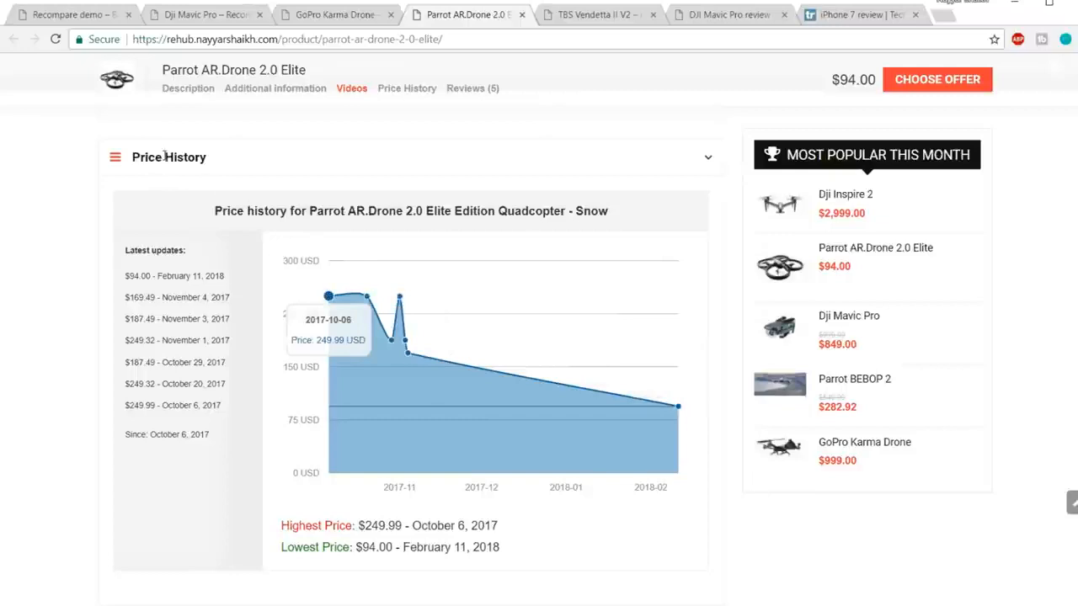
scroll(398, 361, up, 4)
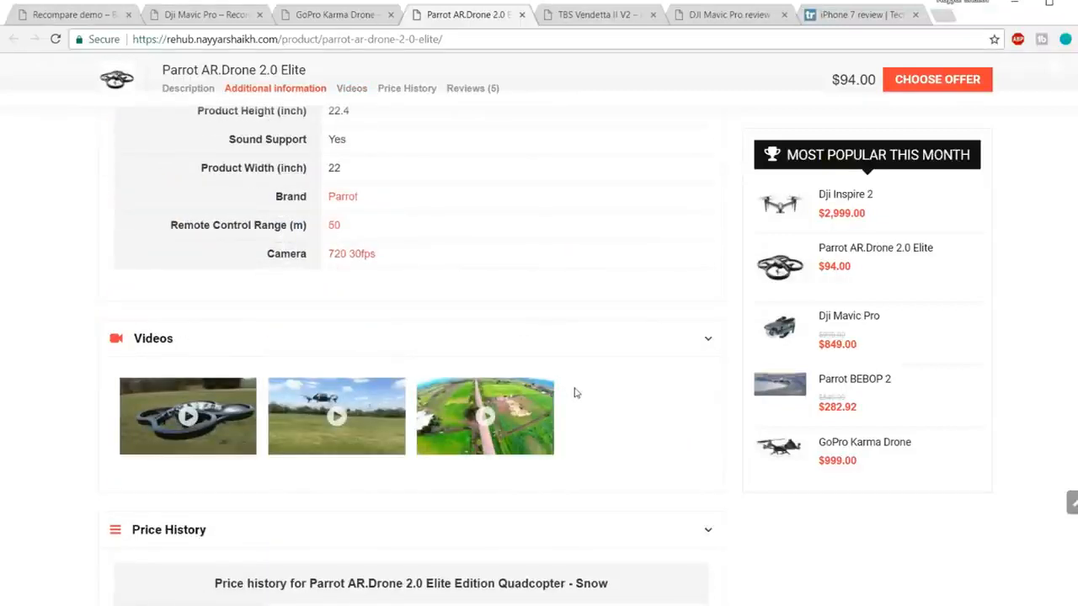
scroll(575, 394, down, 6)
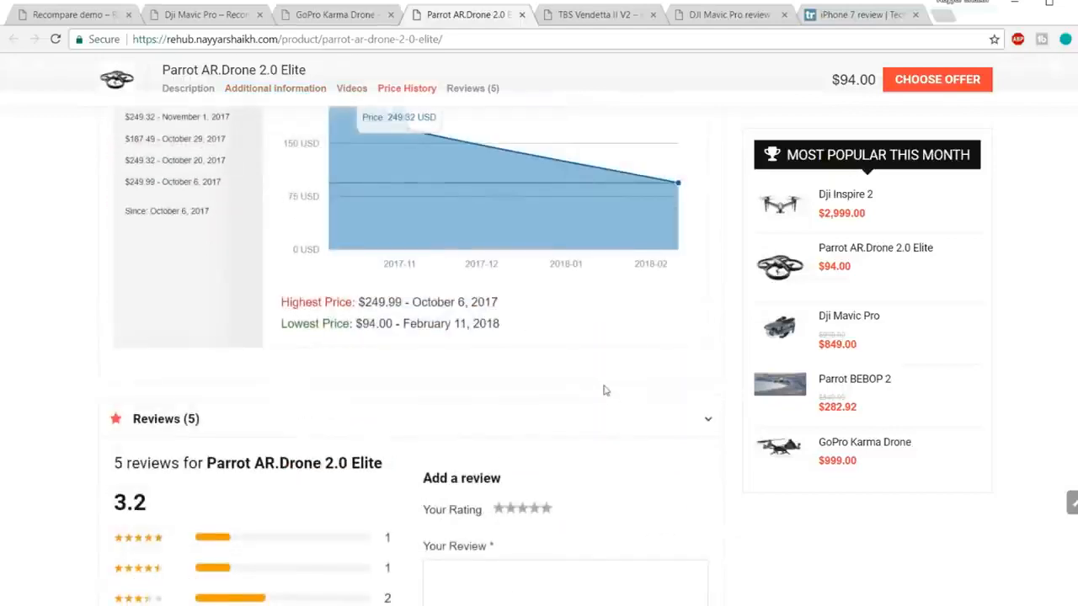
scroll(604, 390, down, 2)
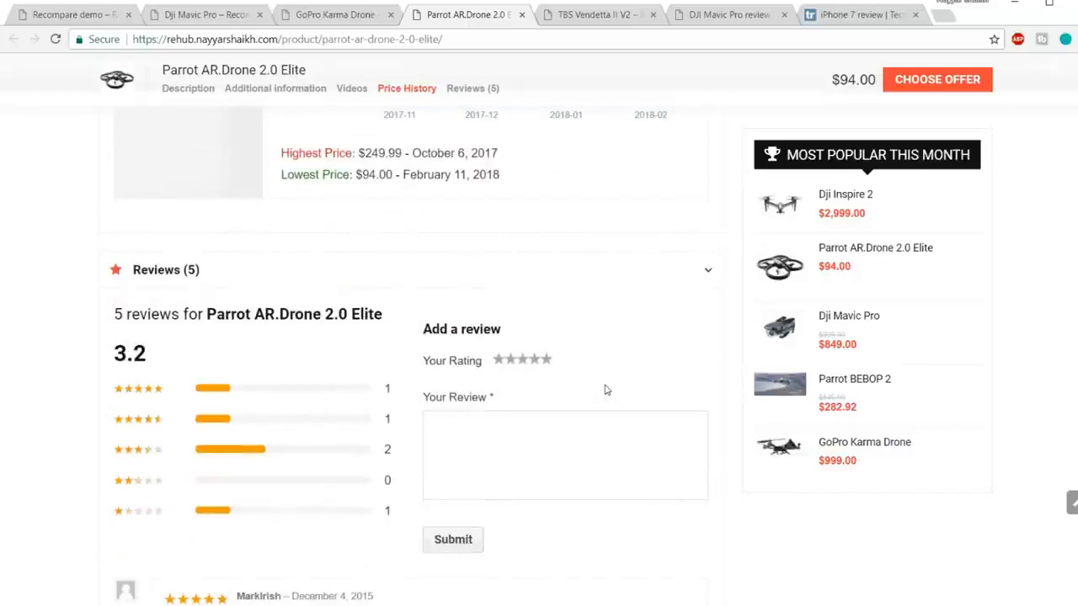
scroll(604, 390, down, 4)
Step: Scroll back up and switch to the TBS Vendetta II V2 page
scroll(606, 391, up, 12)
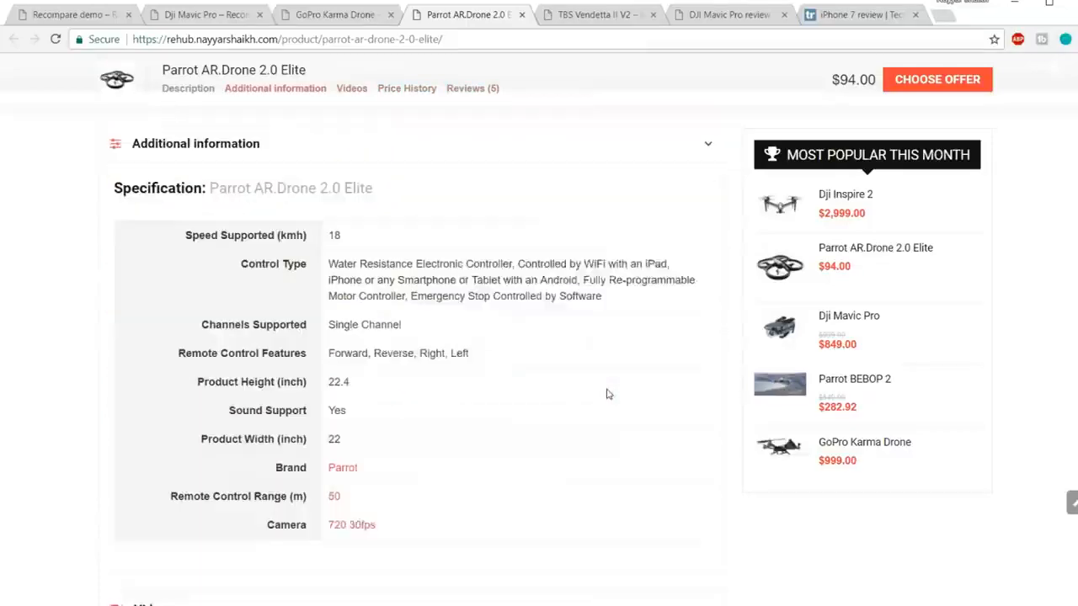
scroll(873, 194, up, 3)
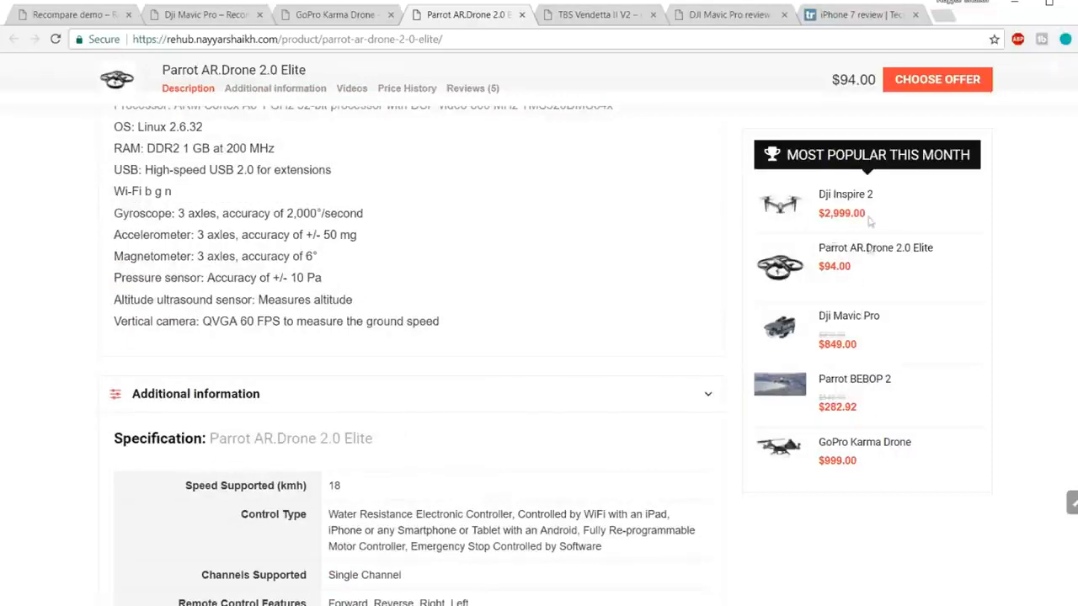
scroll(878, 397, up, 10)
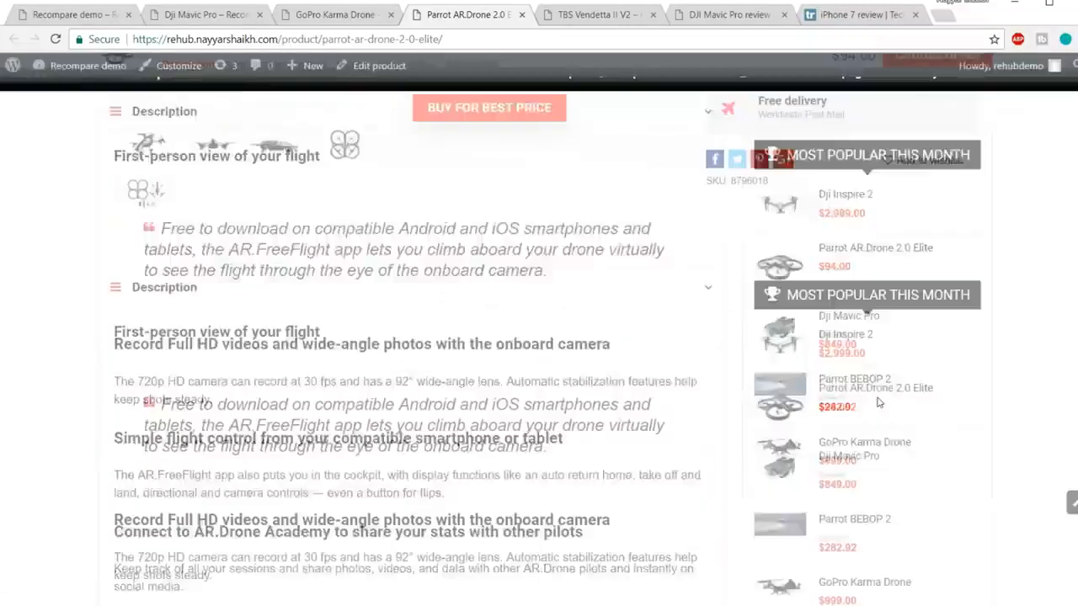
click(633, 14)
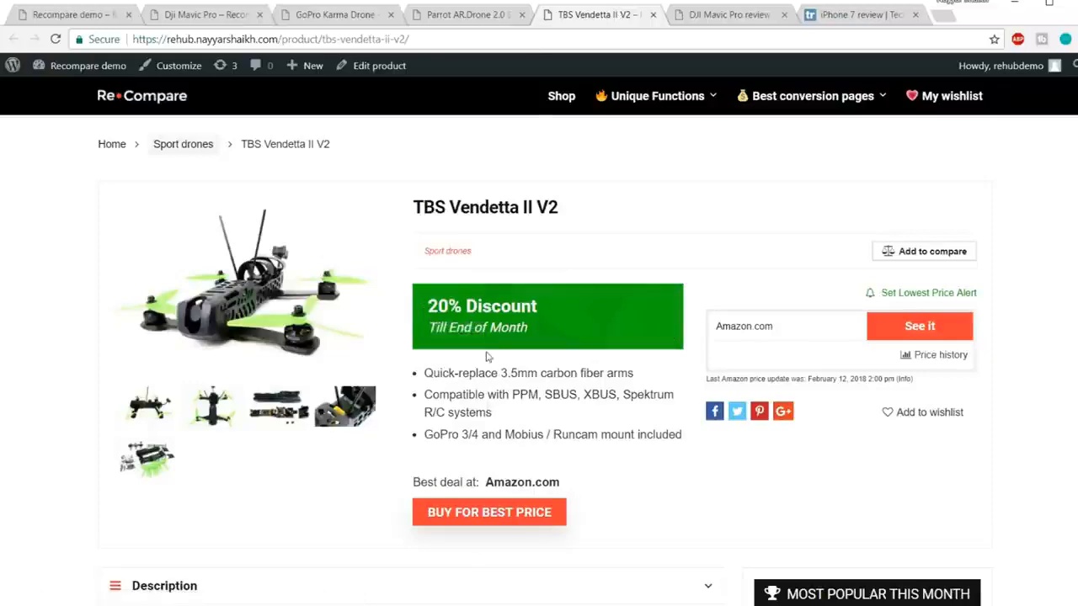
Step: Flip between the Dji Mavic Pro and TBS Vendetta II V2 pages, ending on Dji Mavic Pro
scroll(592, 419, down, 2)
scroll(599, 457, up, 2)
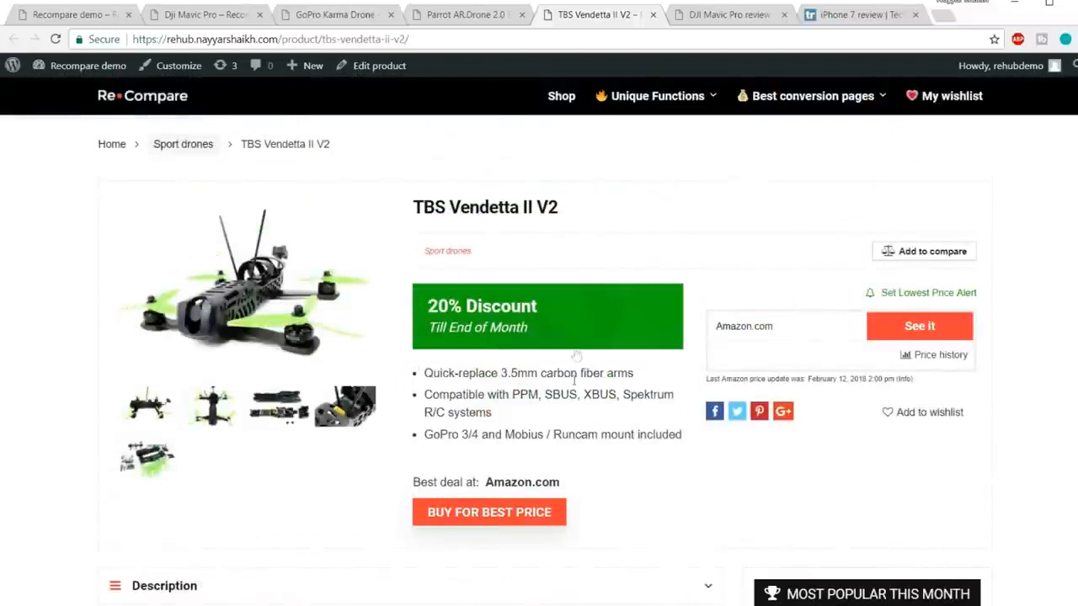
click(225, 14)
click(578, 13)
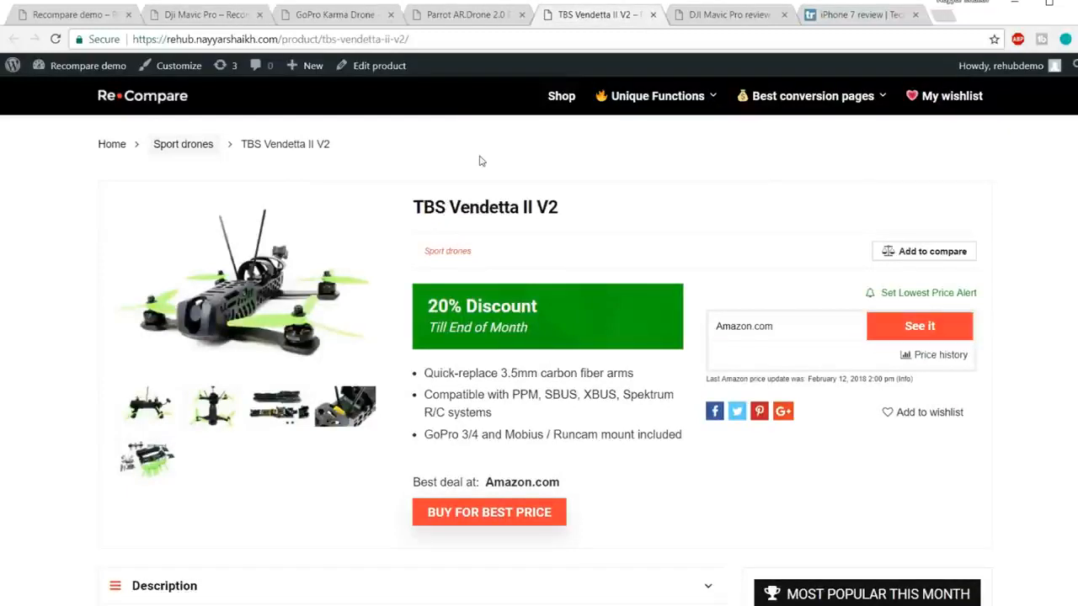
click(207, 14)
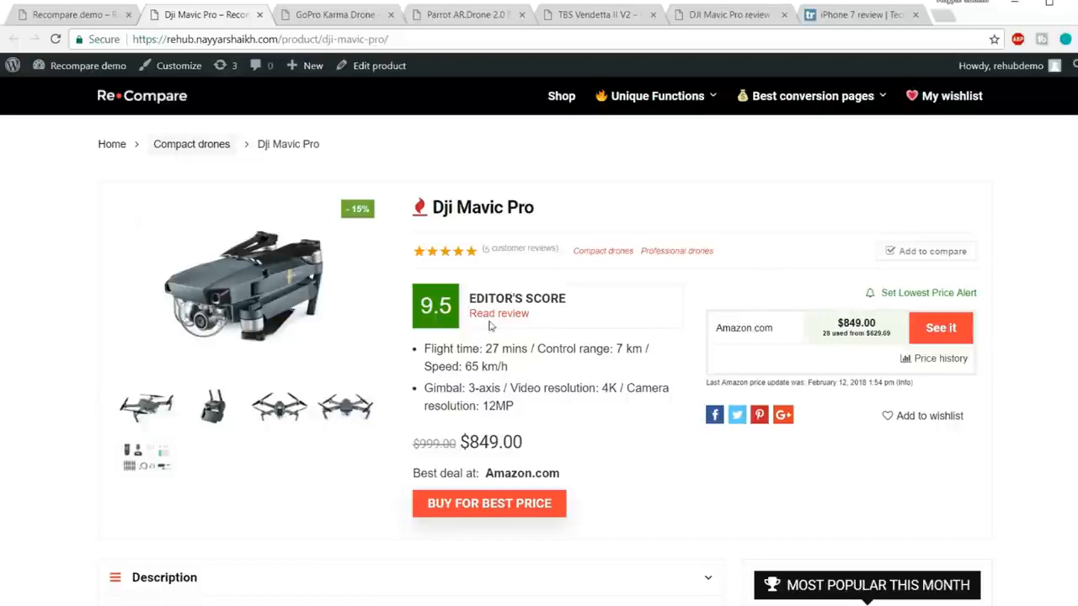
Step: Skim the Dji Mavic Pro page, then switch to the 'iPhone 7 review | TechRadar' tab
scroll(570, 339, down, 3)
scroll(570, 339, up, 3)
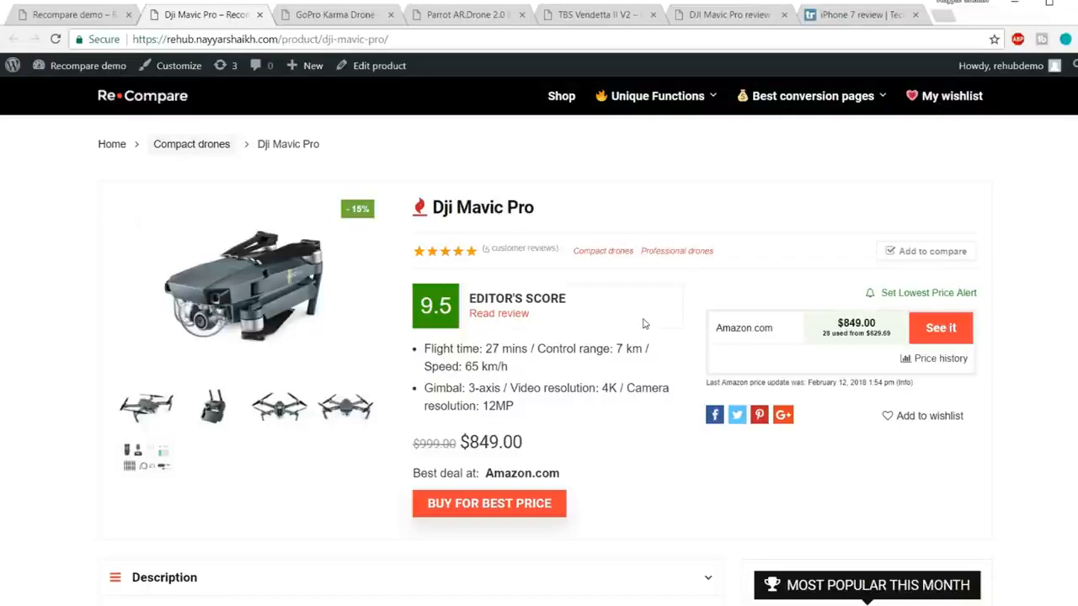
click(855, 15)
scroll(970, 227, down, 3)
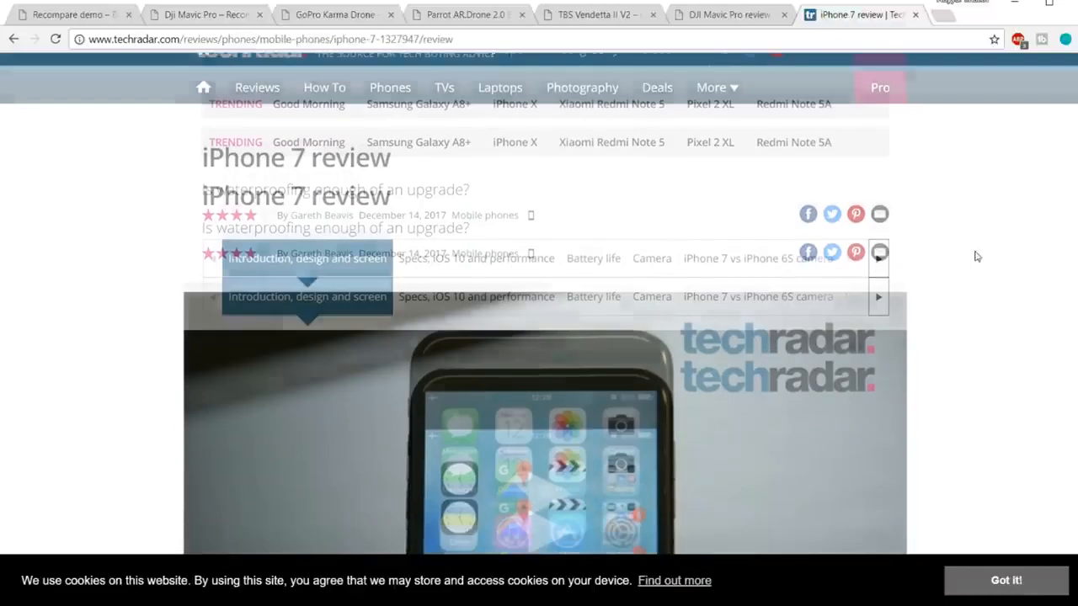
scroll(976, 261, up, 3)
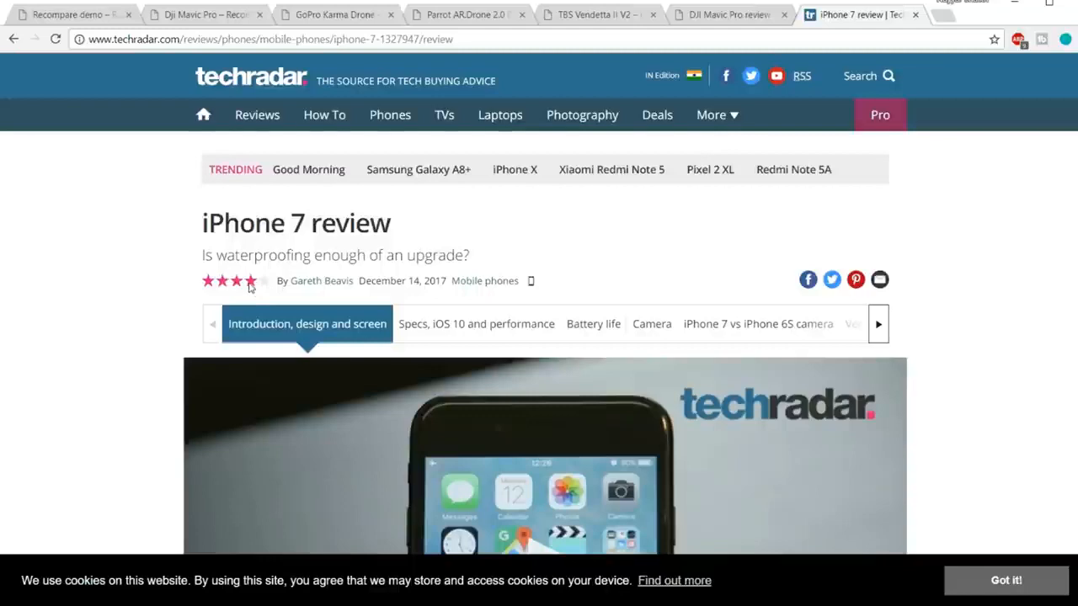
scroll(906, 243, down, 3)
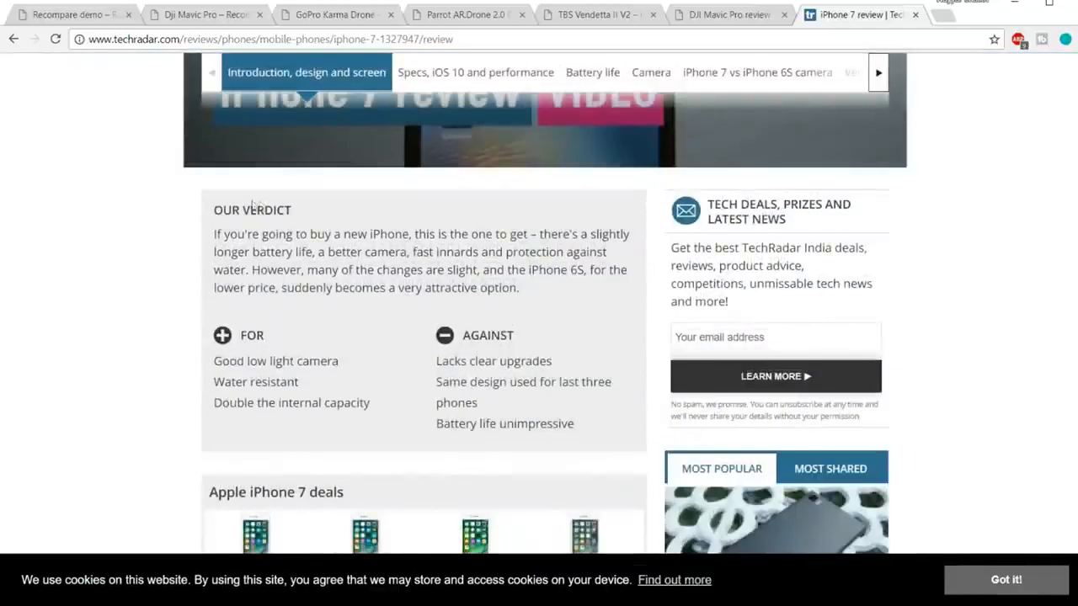
drag(214, 209, 405, 253)
click(329, 341)
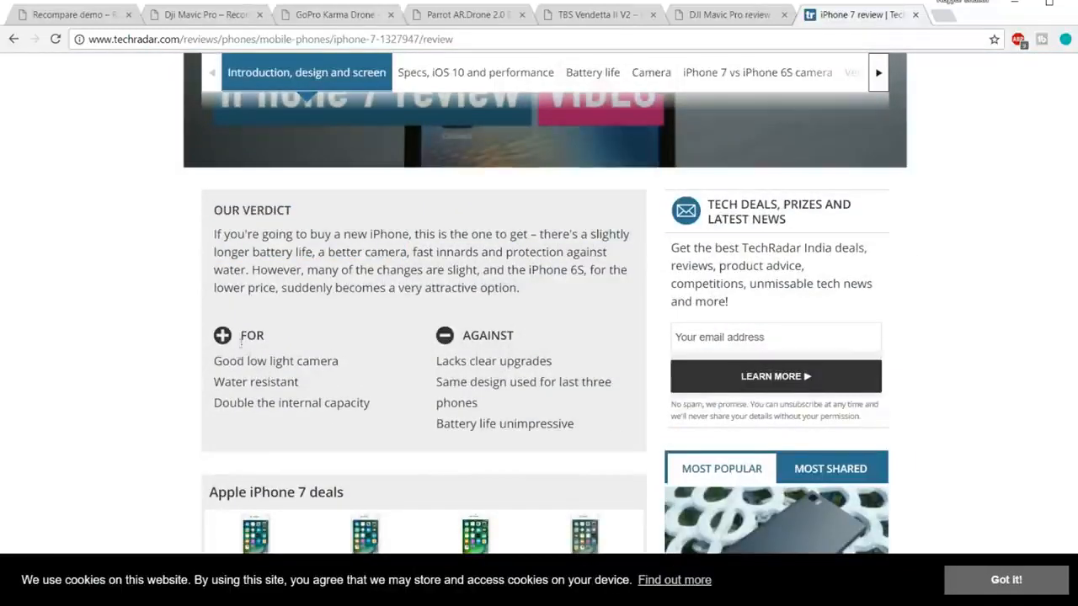
scroll(497, 360, down, 3)
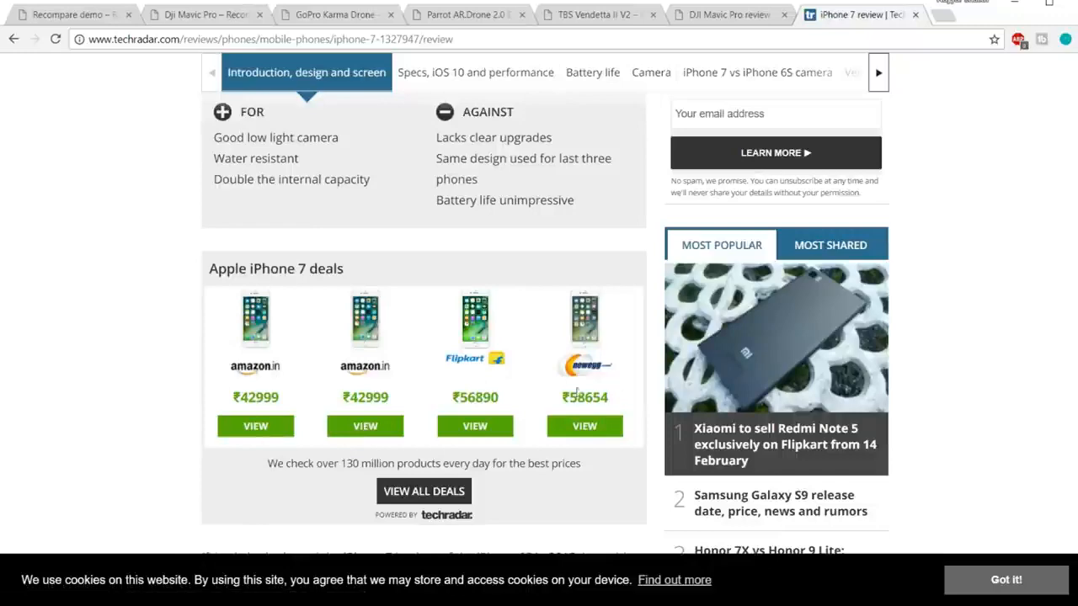
scroll(576, 404, down, 1)
scroll(576, 404, down, 2)
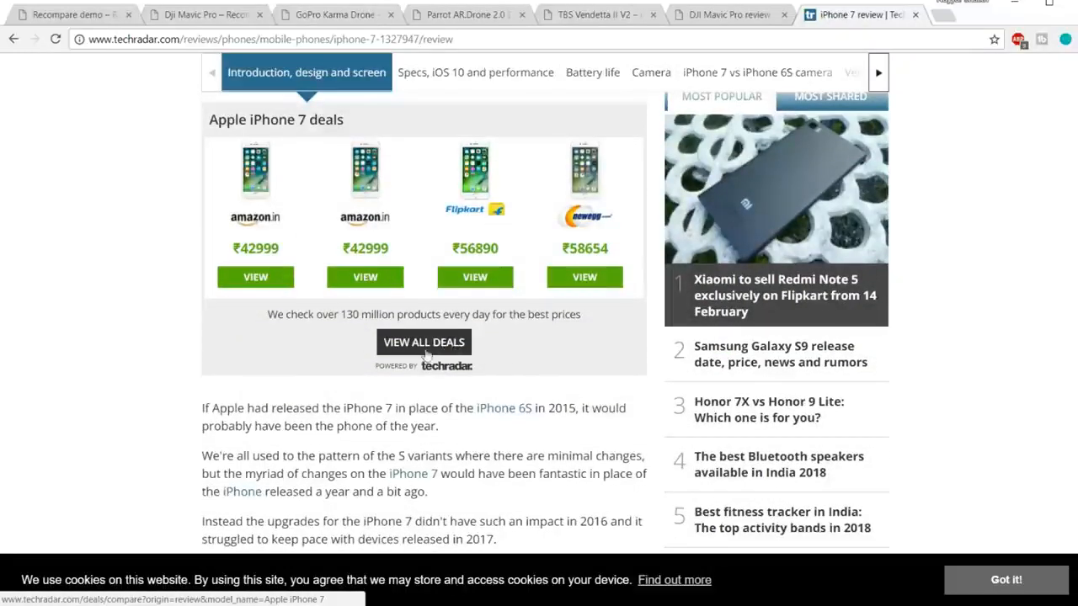
scroll(552, 376, up, 2)
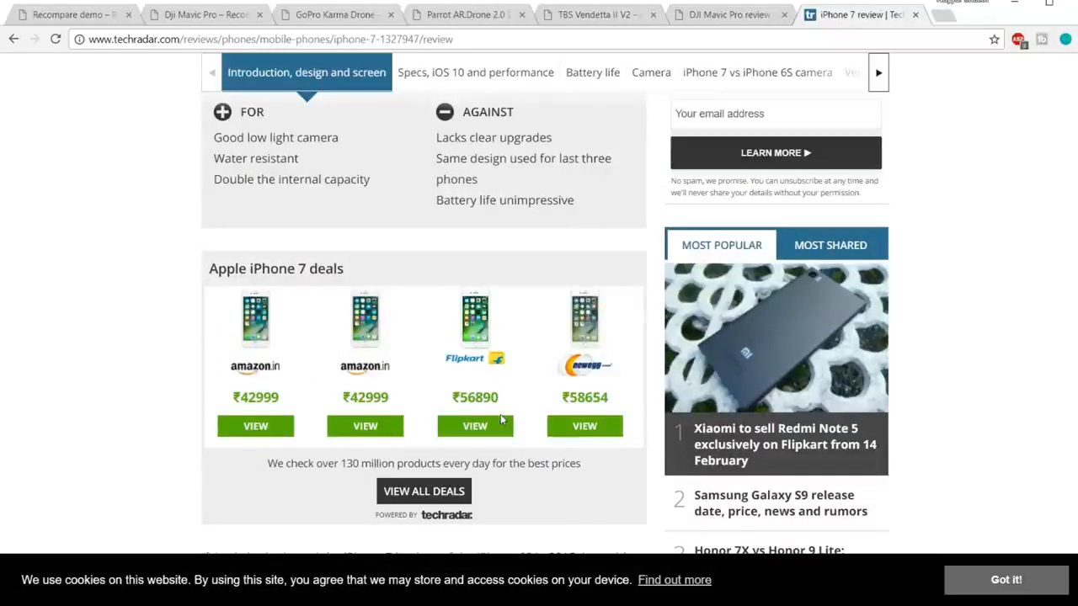
scroll(540, 407, down, 3)
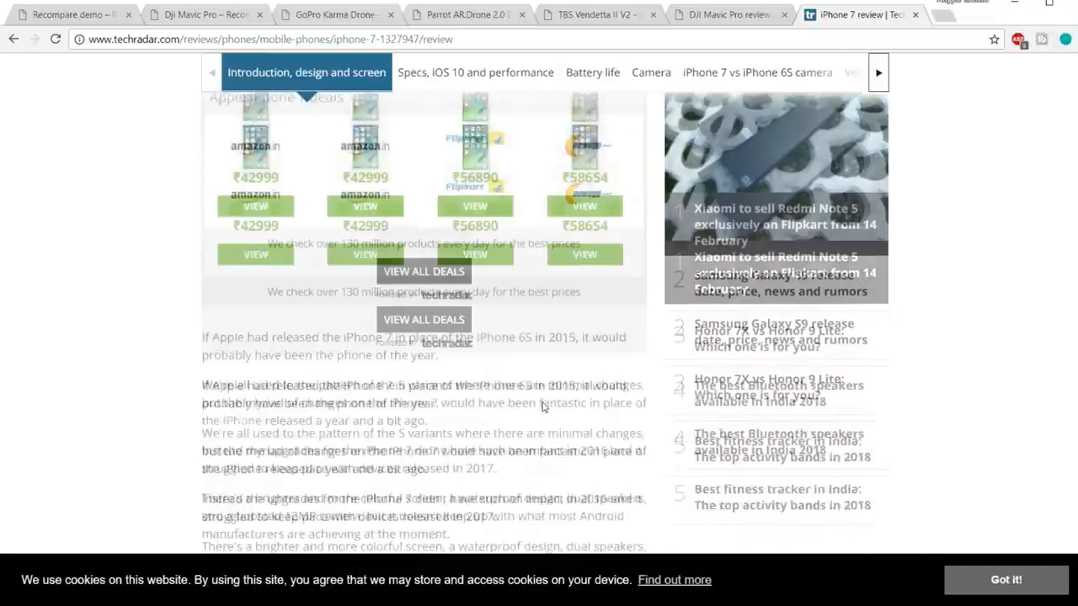
scroll(541, 407, down, 15)
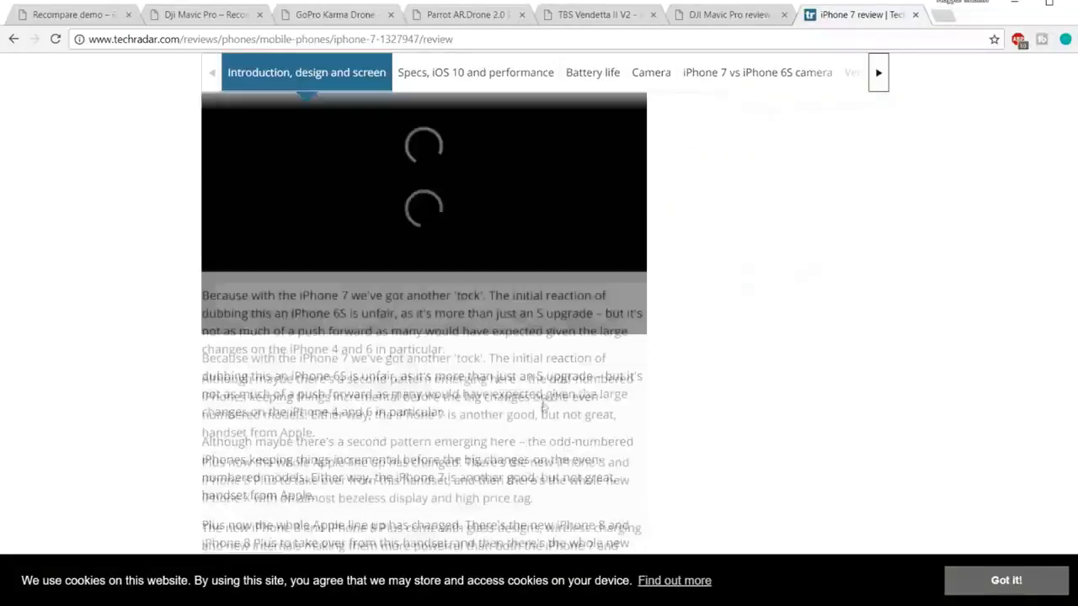
scroll(541, 401, up, 20)
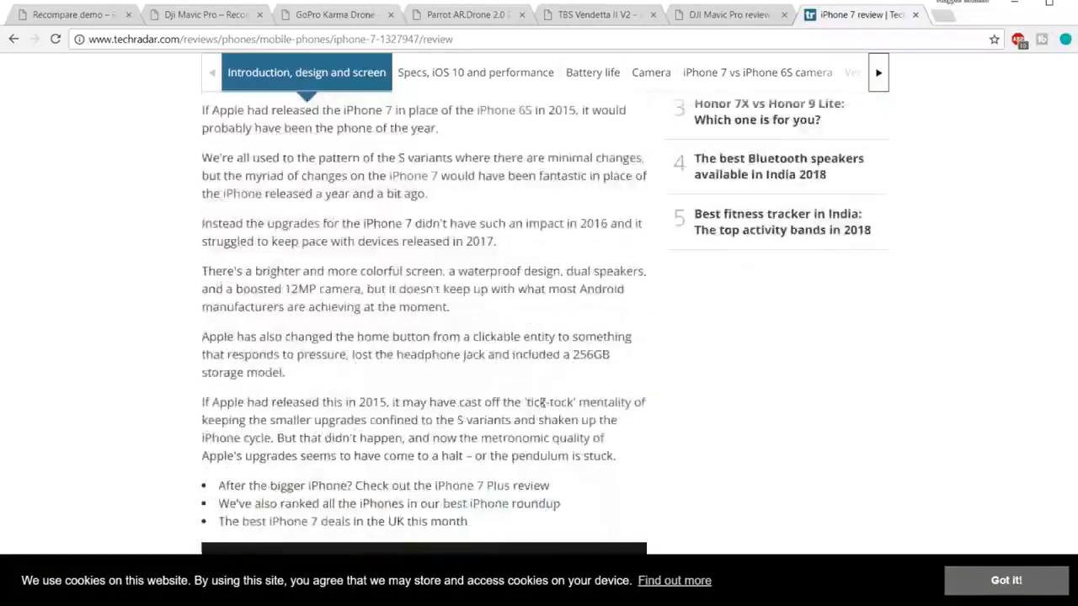
scroll(544, 403, up, 5)
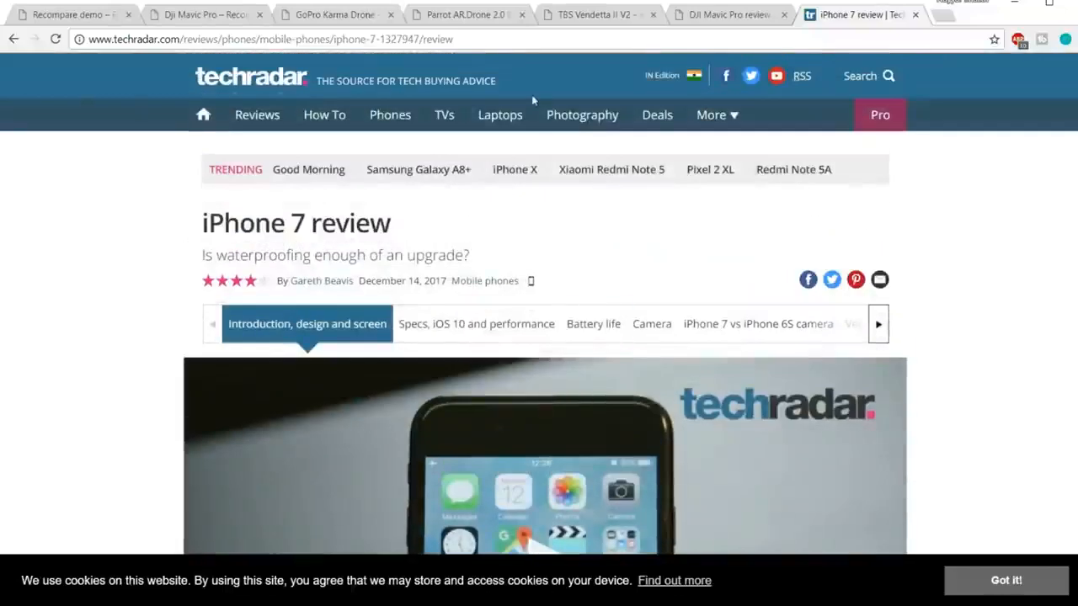
Step: Open the Dji Mavic Pro review in a new tab and jump to its Video section
click(206, 14)
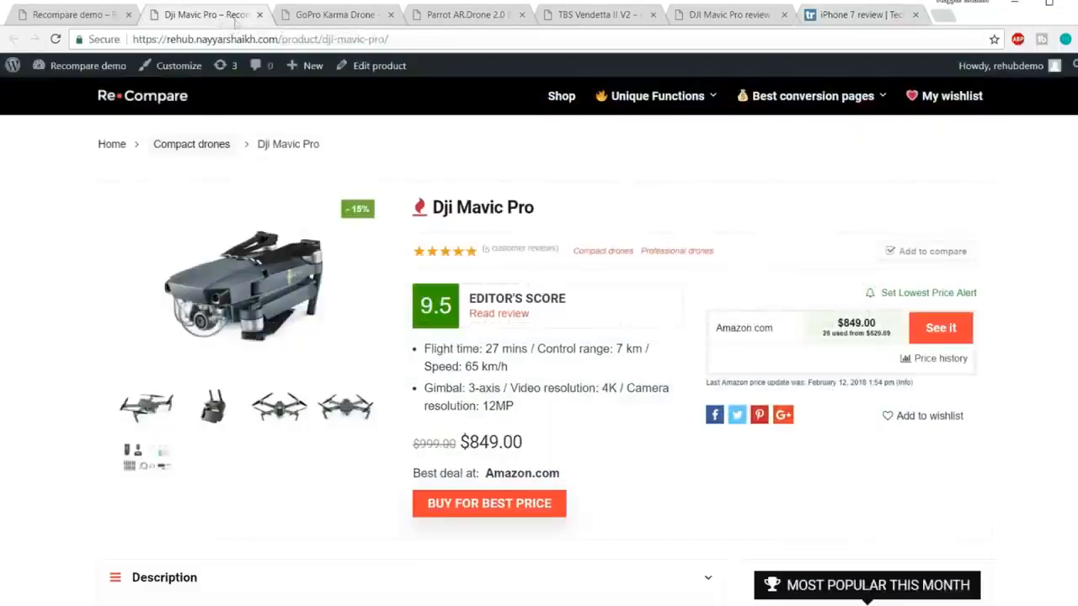
click(517, 314)
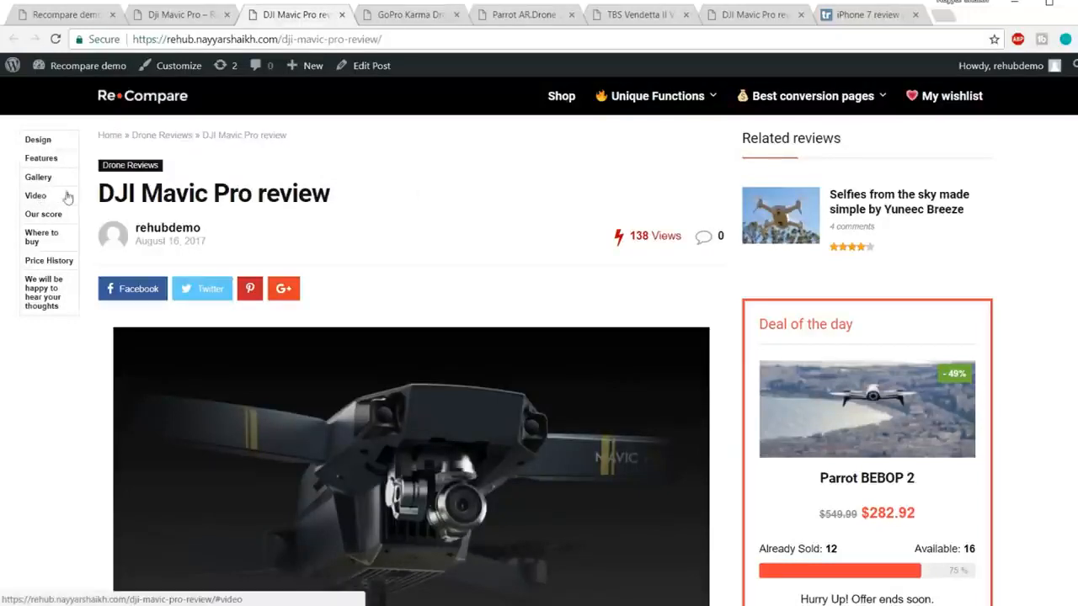
click(32, 197)
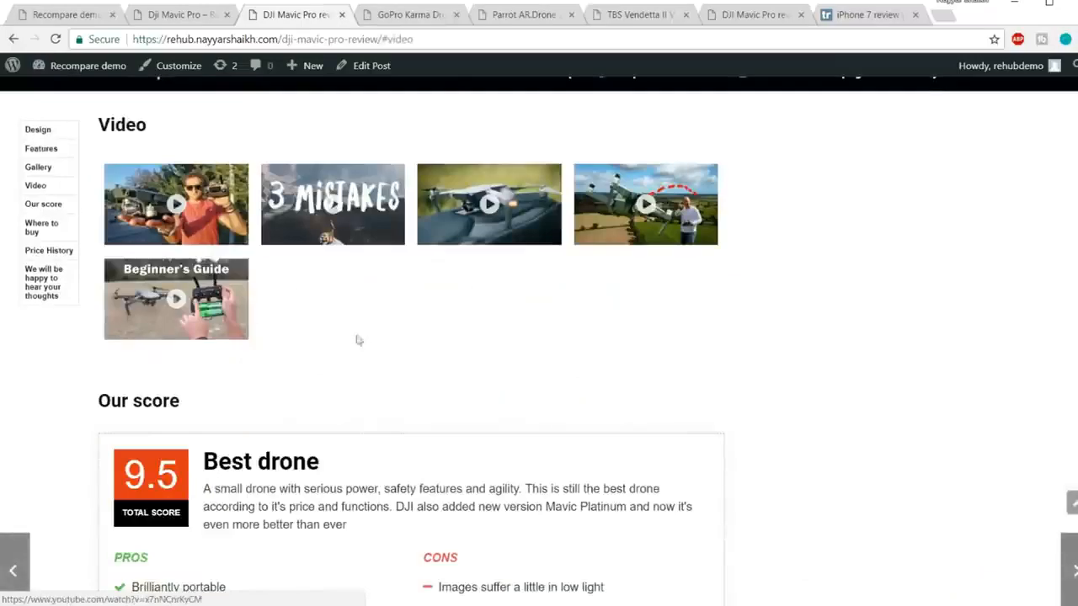
Step: Scroll through the review's 9.5 score, where-to-buy and price history sections
scroll(478, 264, down, 2)
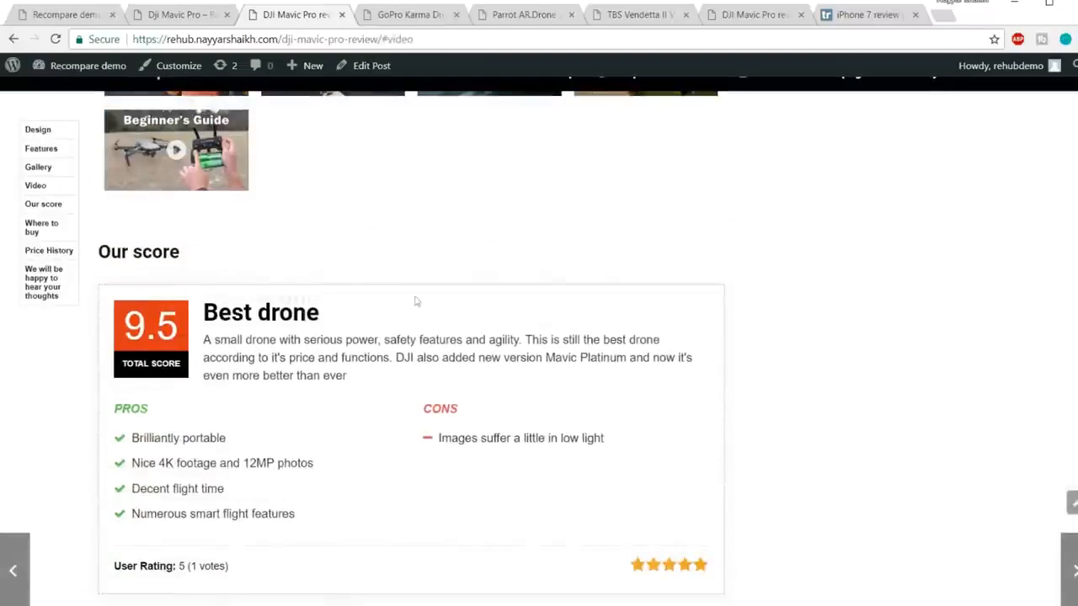
scroll(231, 335, down, 1)
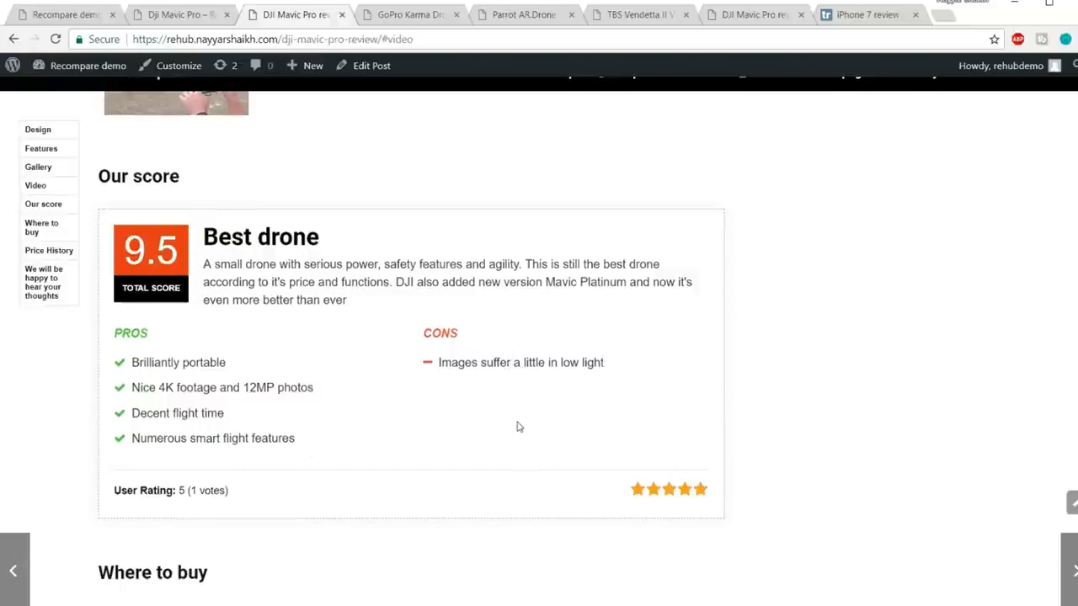
scroll(517, 426, down, 4)
scroll(517, 383, down, 3)
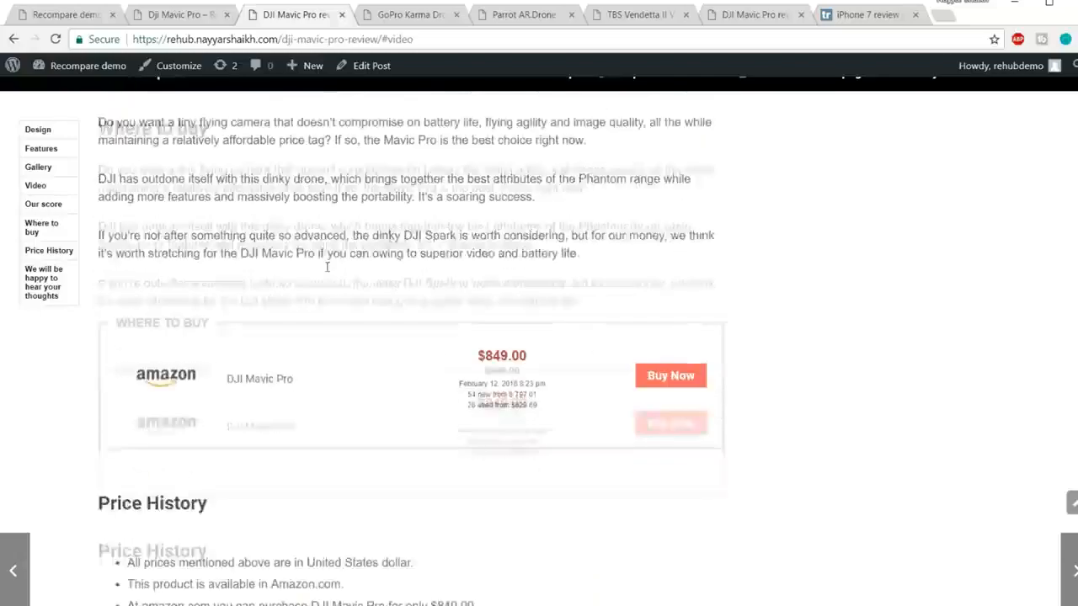
scroll(238, 275, up, 3)
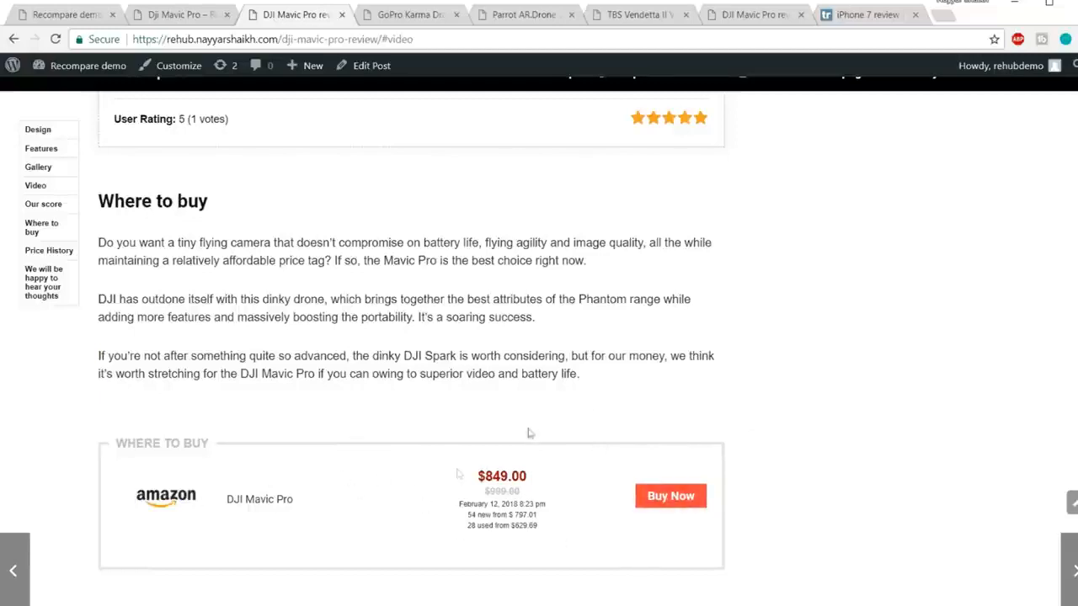
scroll(614, 461, down, 10)
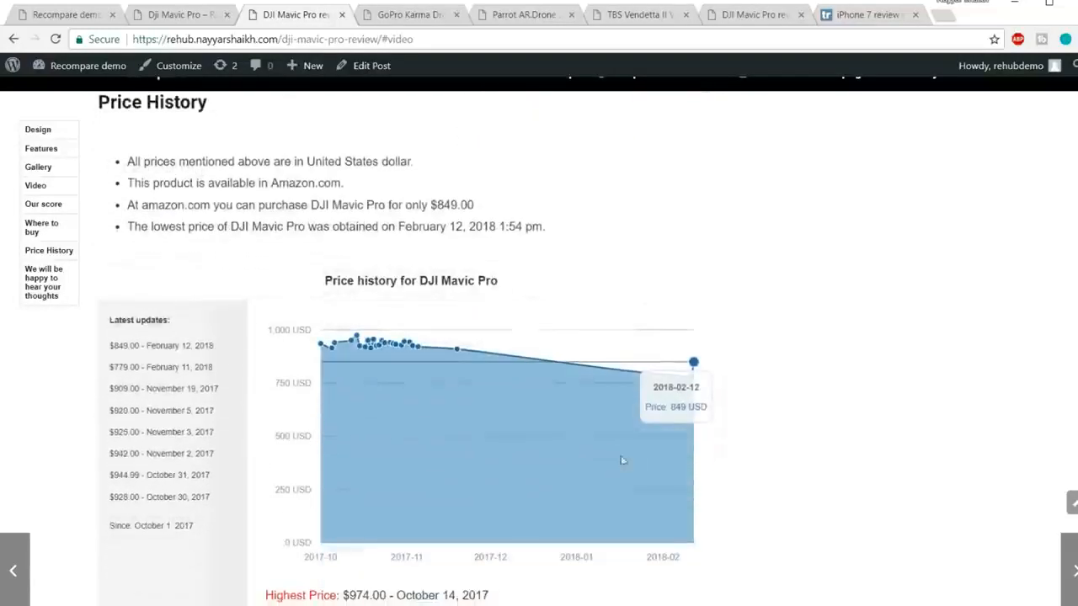
scroll(709, 428, up, 15)
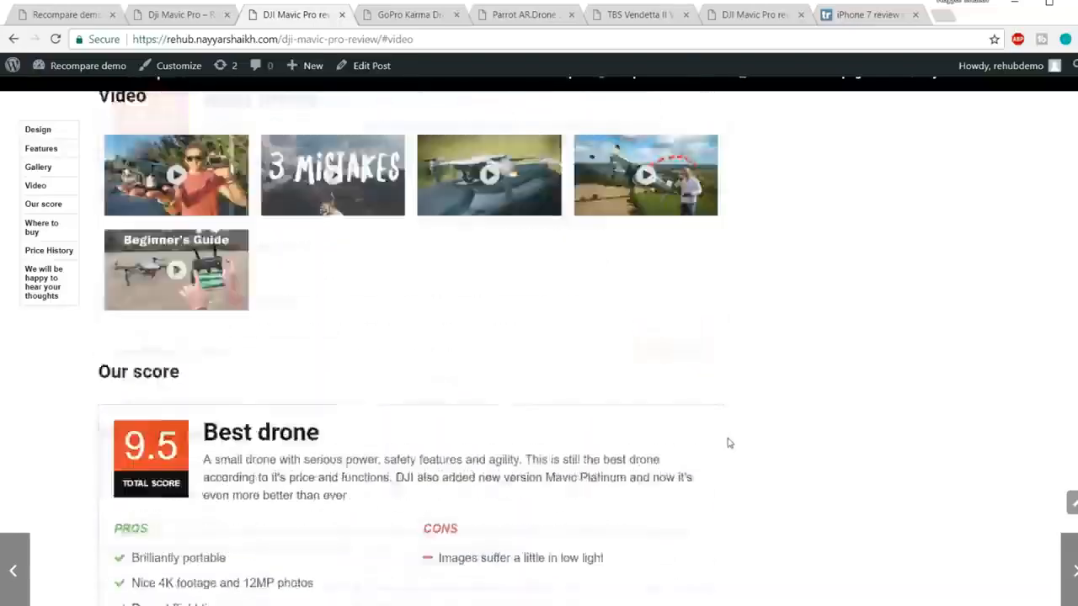
scroll(729, 443, up, 15)
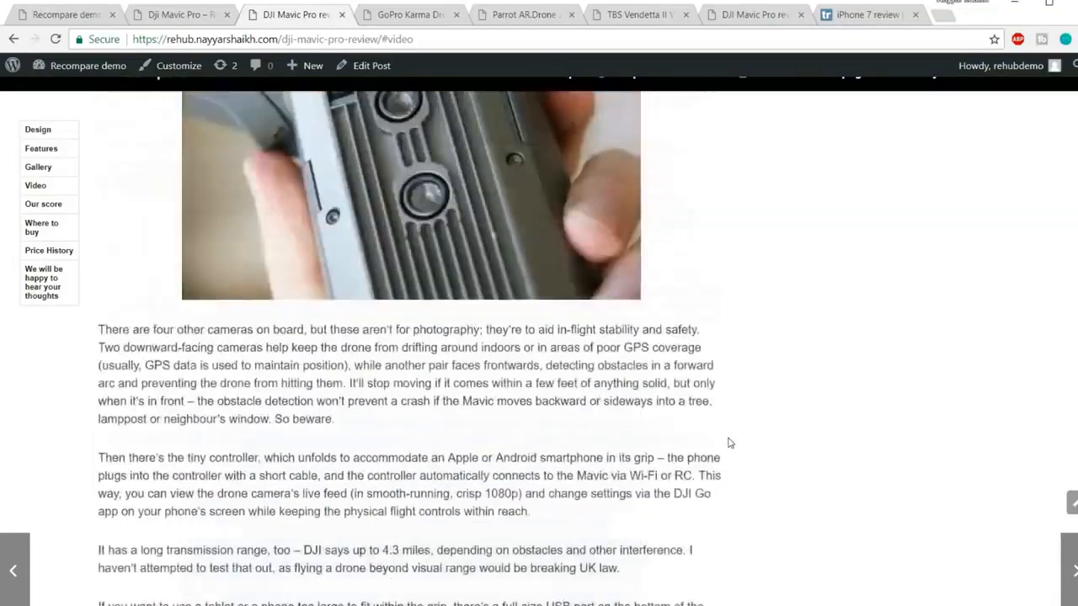
scroll(729, 443, up, 5)
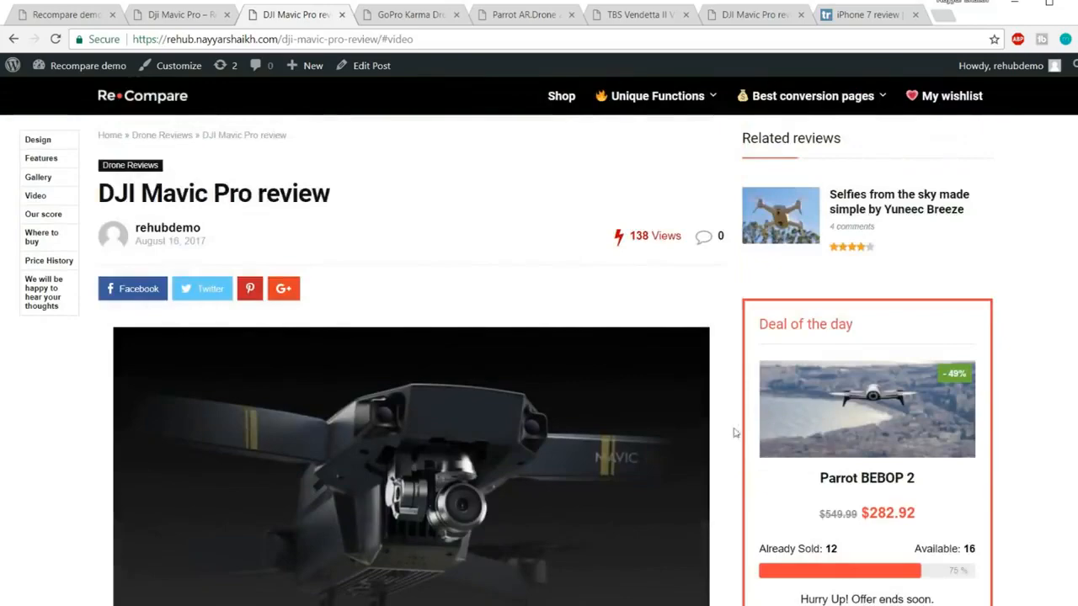
Step: Switch to the other DJI Mavic Pro review tab and skim it
click(752, 15)
scroll(650, 274, down, 5)
scroll(665, 312, down, 5)
scroll(668, 315, up, 10)
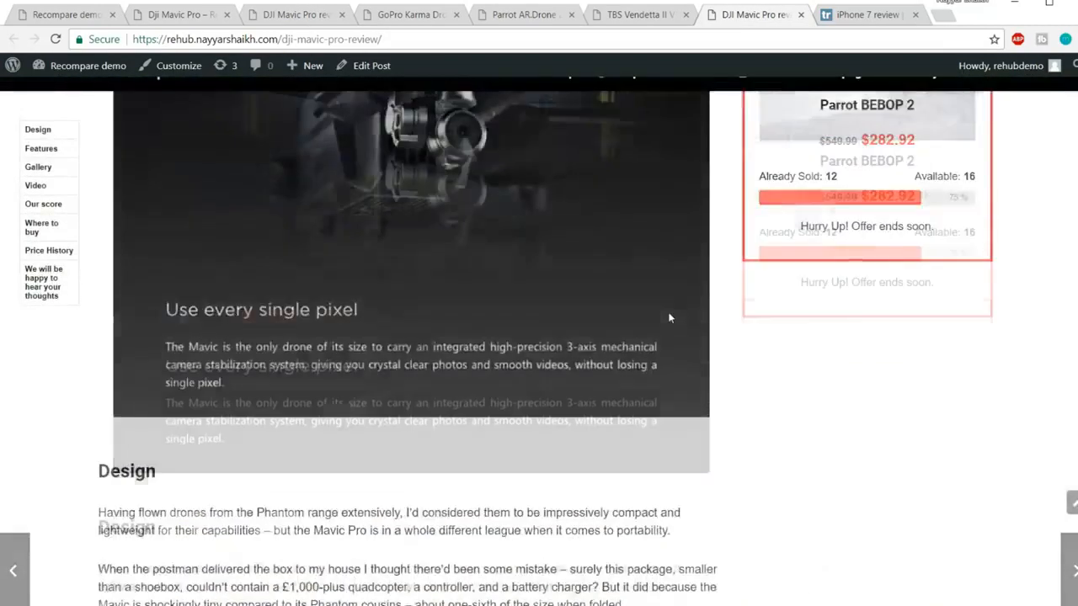
Step: Open the shop's full product listing and toggle the Gorpo brand filter on, then off
click(562, 98)
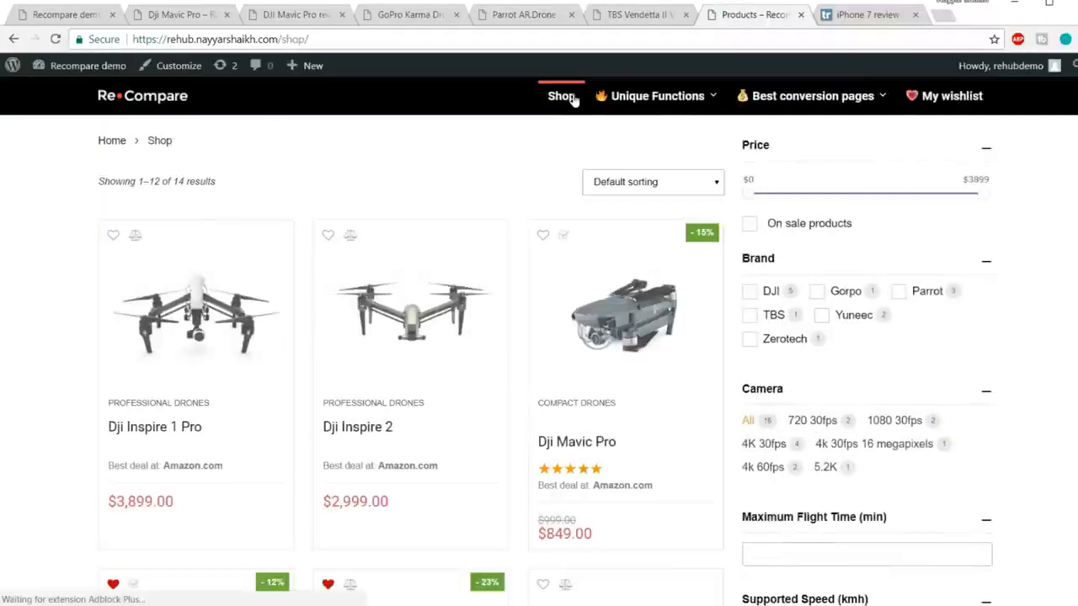
scroll(709, 287, down, 4)
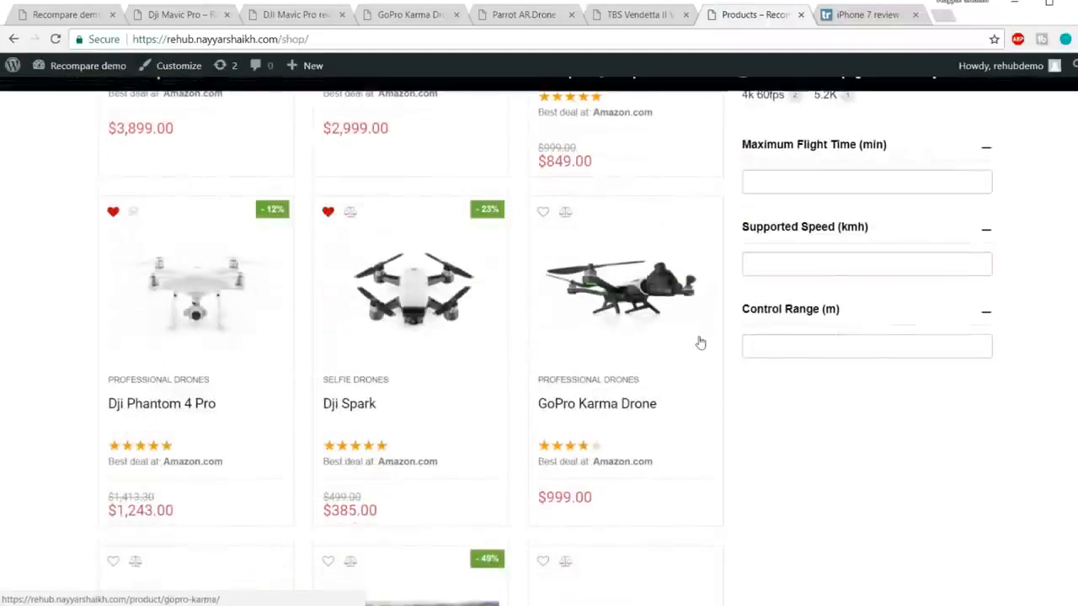
scroll(698, 341, up, 4)
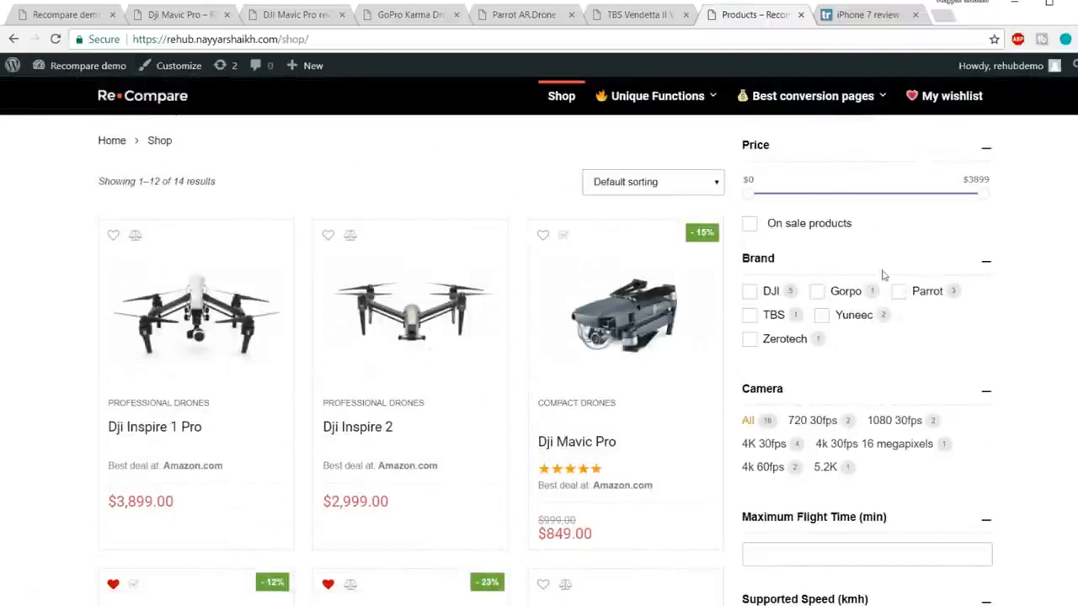
scroll(834, 331, down, 2)
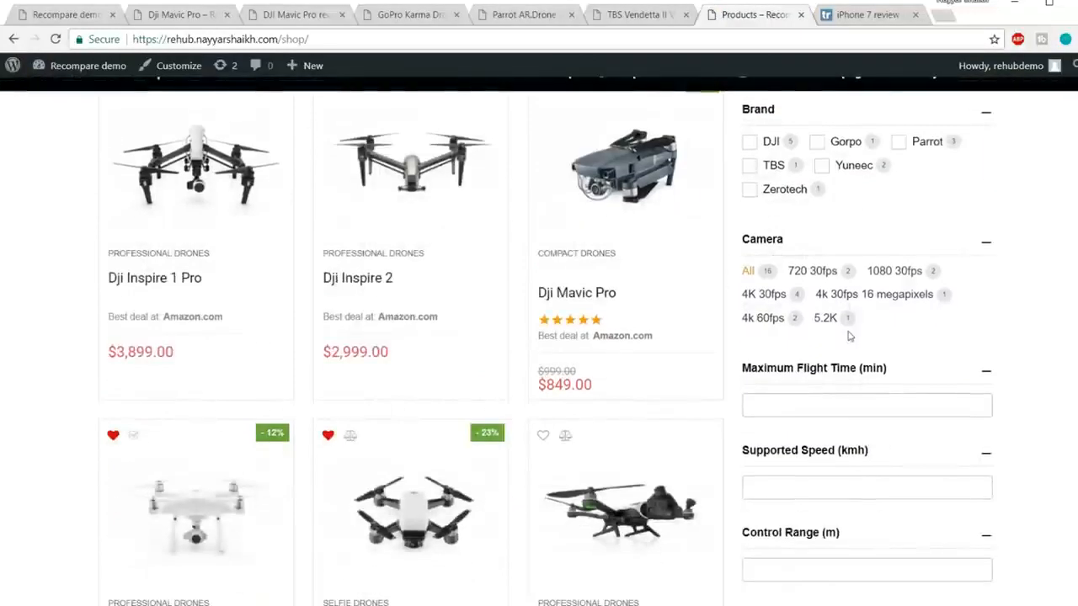
scroll(914, 365, down, 1)
scroll(920, 350, up, 3)
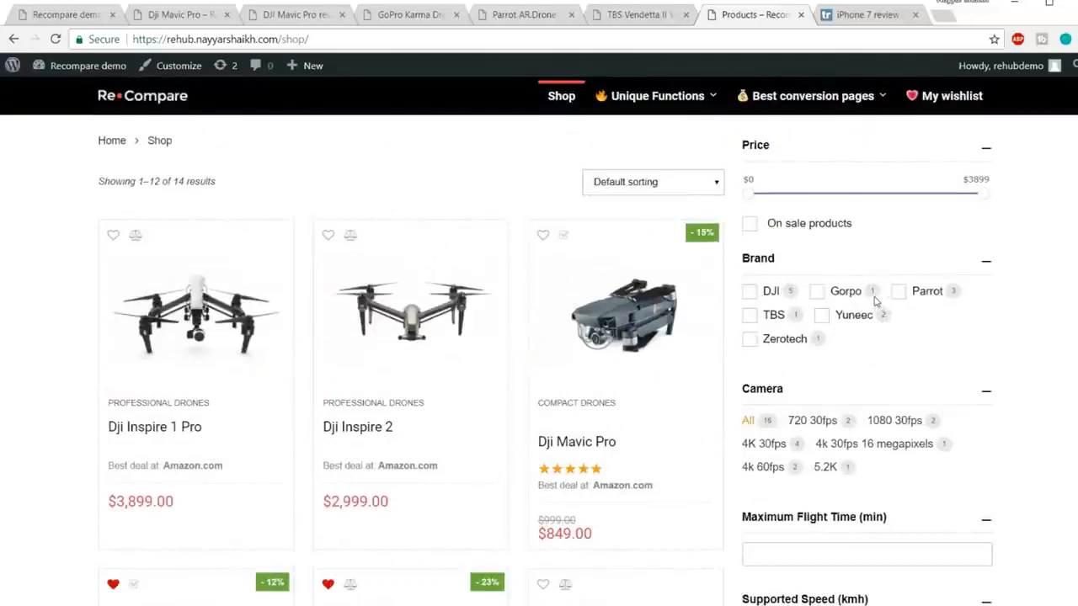
click(816, 291)
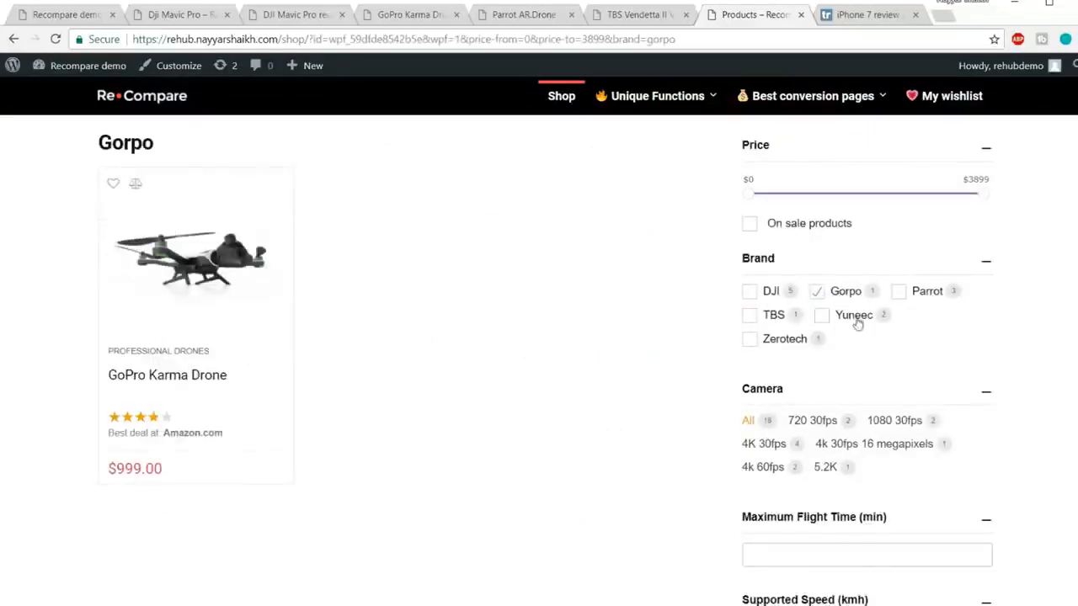
click(817, 293)
Step: Lower the maximum price to $2438 and show only on-sale products
drag(983, 195, 1018, 201)
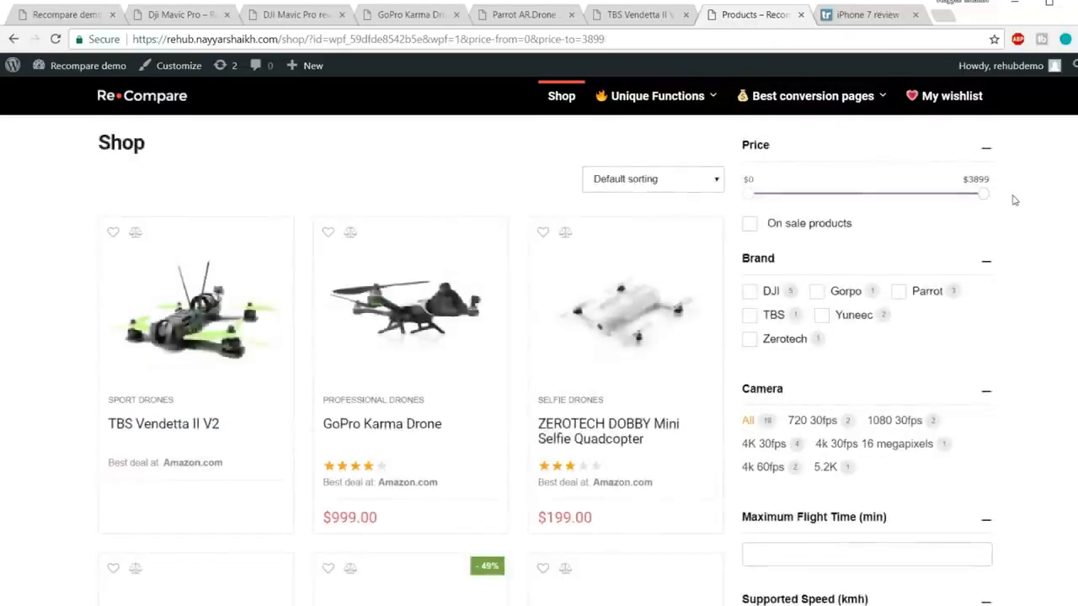
drag(984, 197, 897, 200)
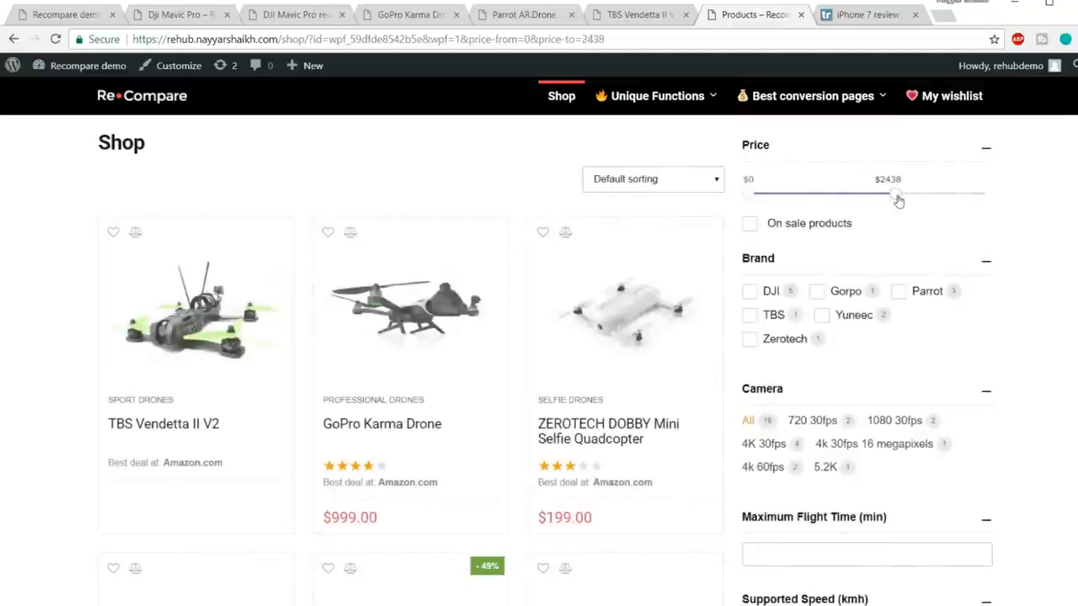
scroll(553, 354, down, 8)
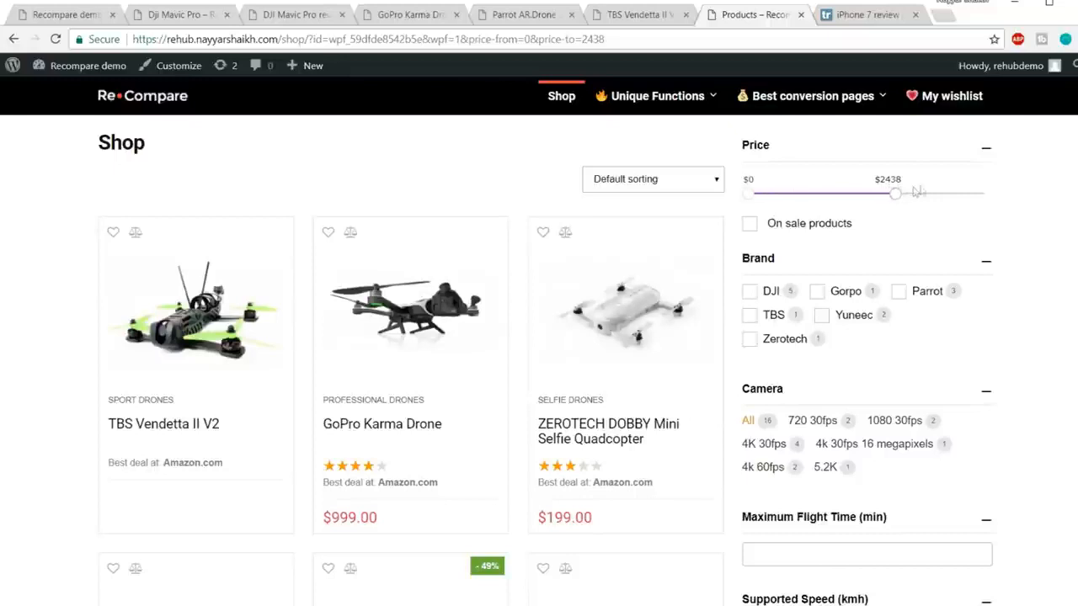
click(748, 223)
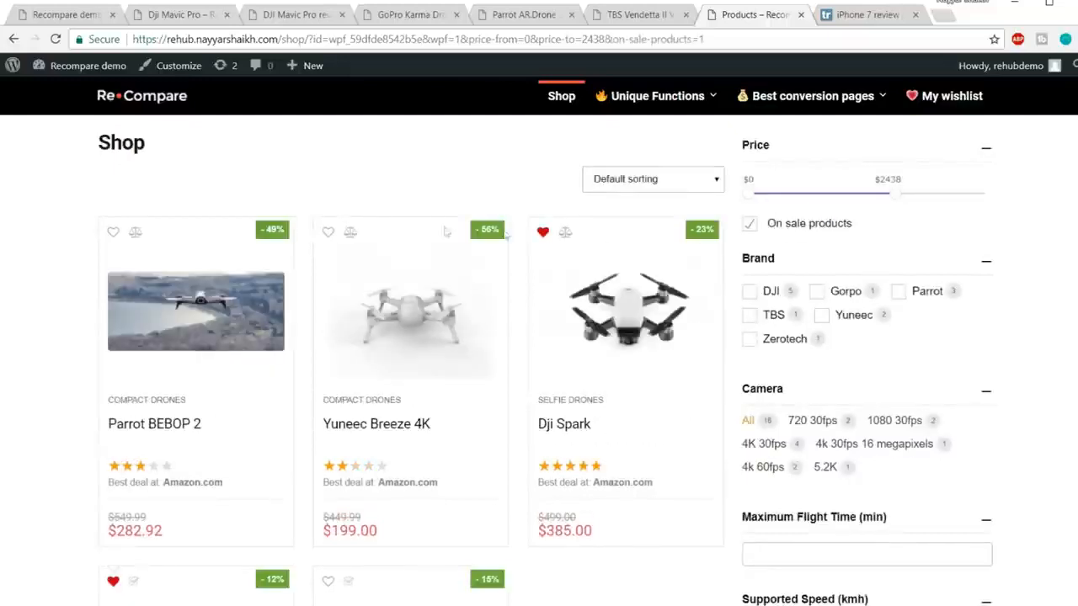
scroll(505, 252, down, 4)
scroll(609, 300, up, 4)
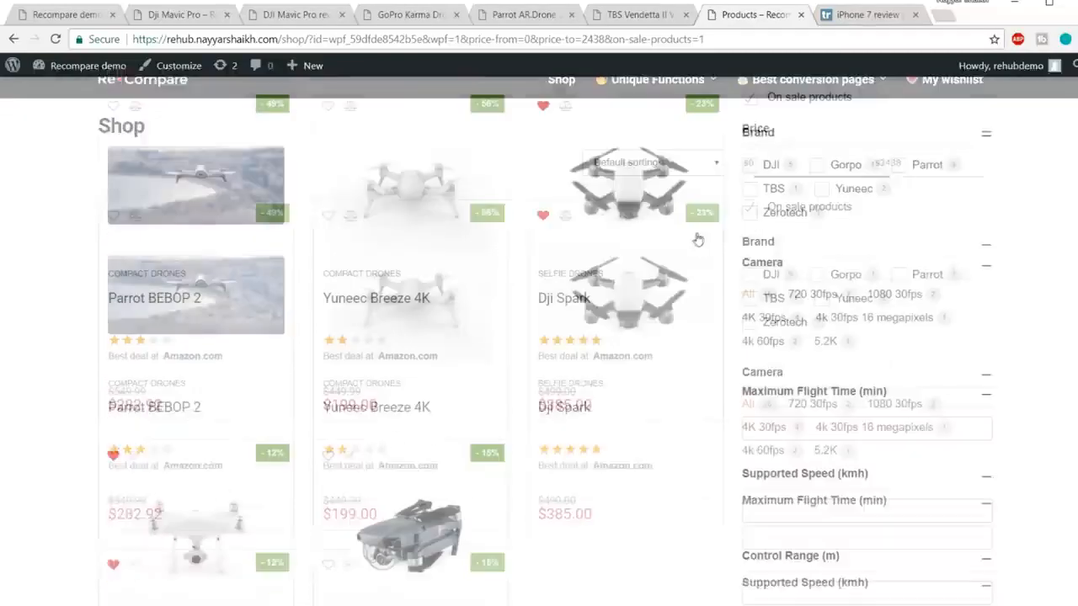
scroll(650, 239, down, 3)
scroll(305, 497, up, 3)
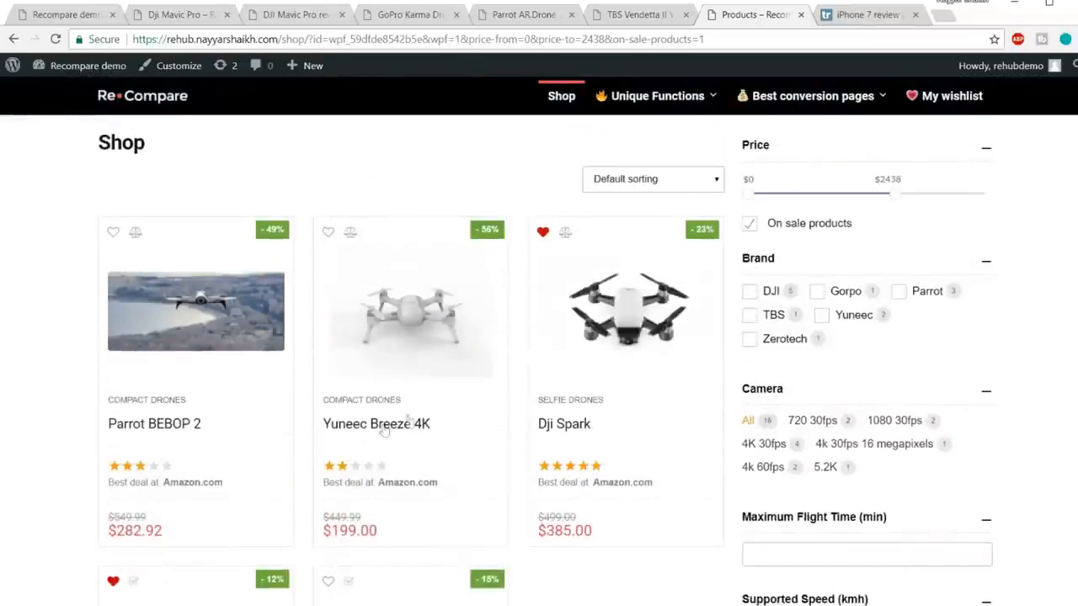
scroll(493, 387, down, 1)
scroll(493, 385, down, 3)
scroll(493, 385, up, 4)
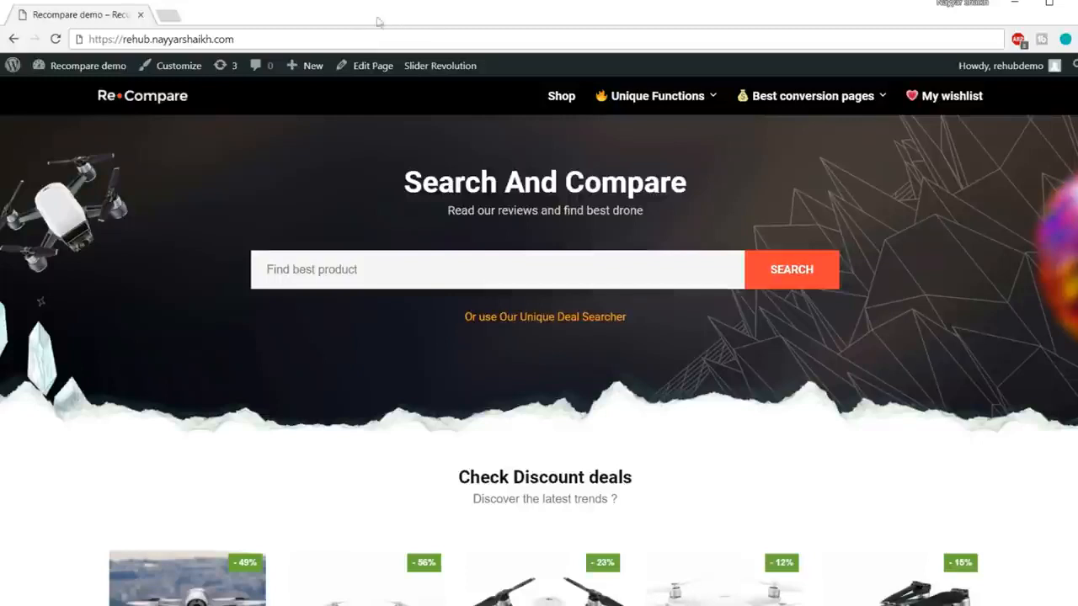
drag(262, 38, 168, 40)
drag(123, 39, 122, 39)
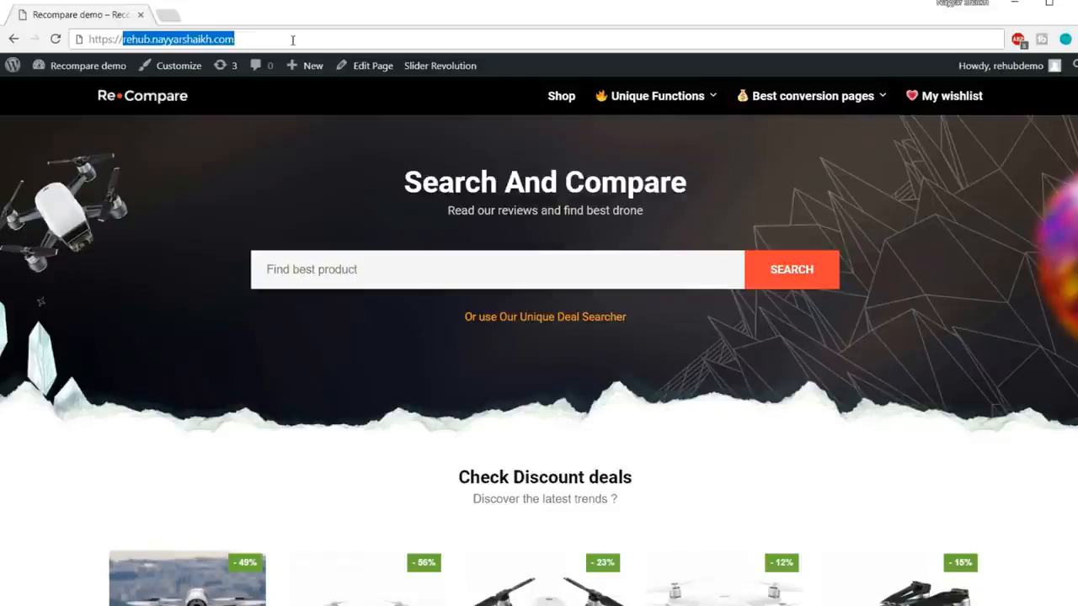
click(294, 114)
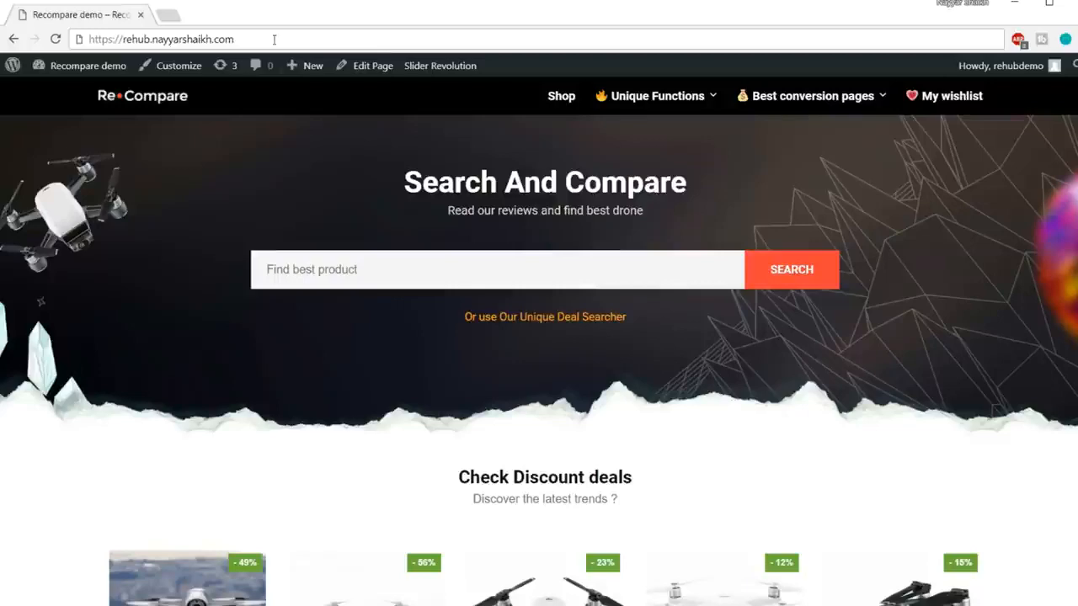
Step: Load bloggdude.com/tmd in a new browser tab
click(171, 14)
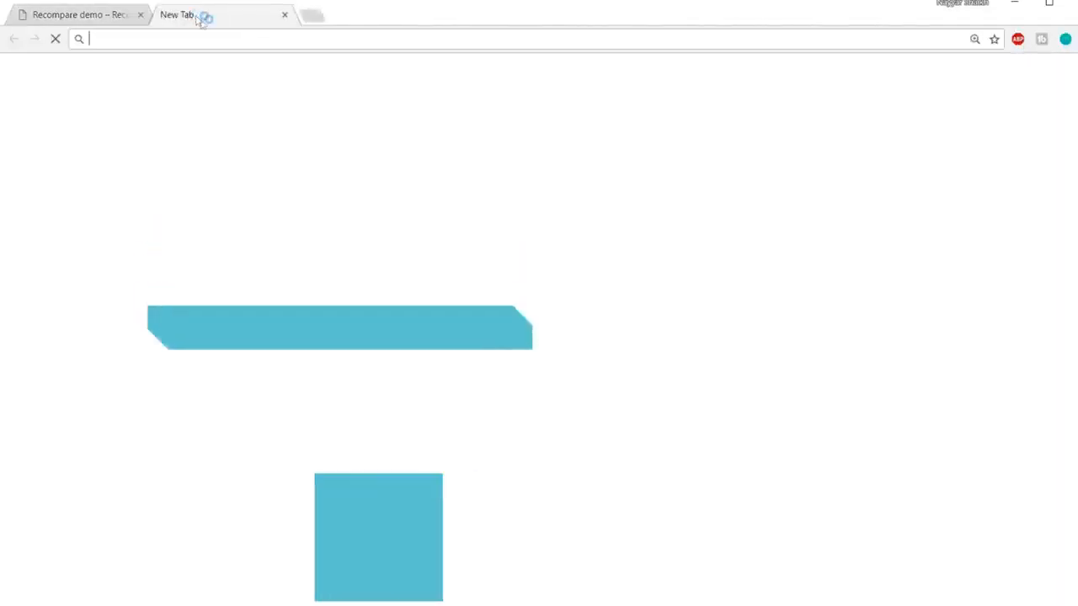
text(b)
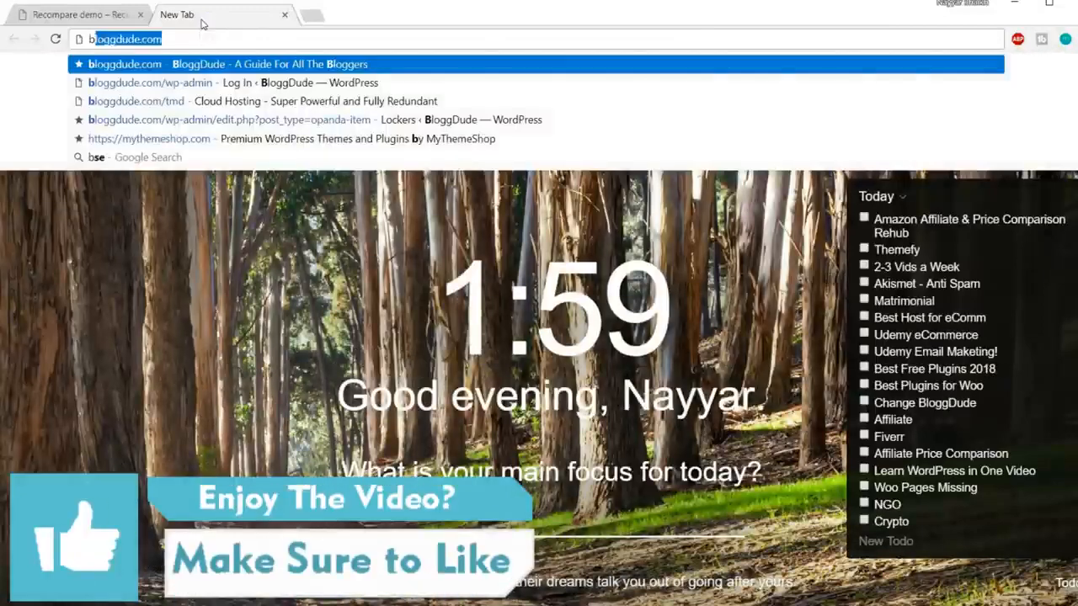
text(loggdude.com/tmd)
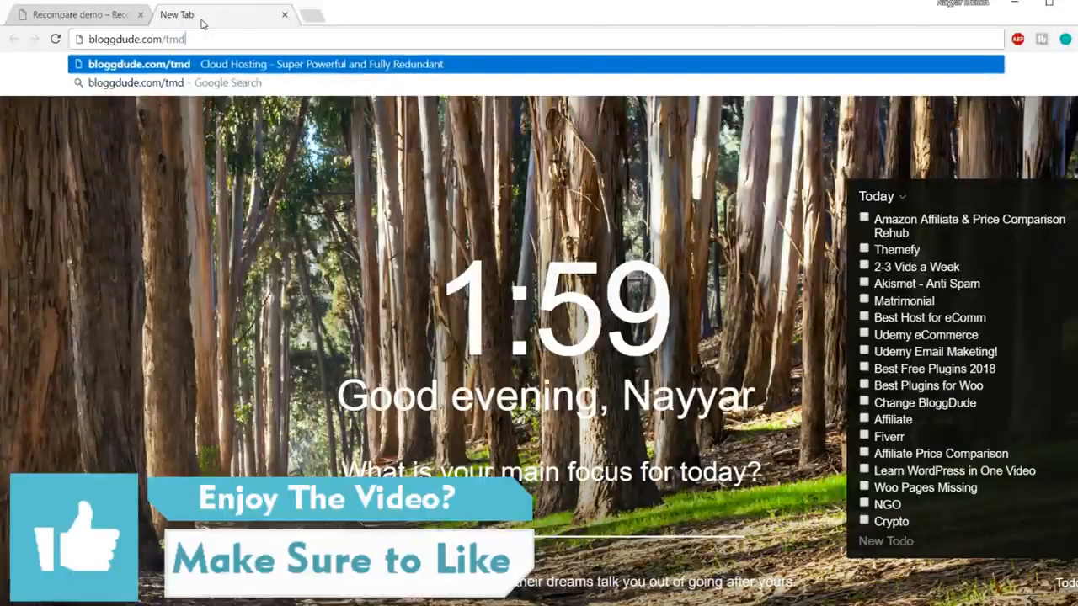
key(Return)
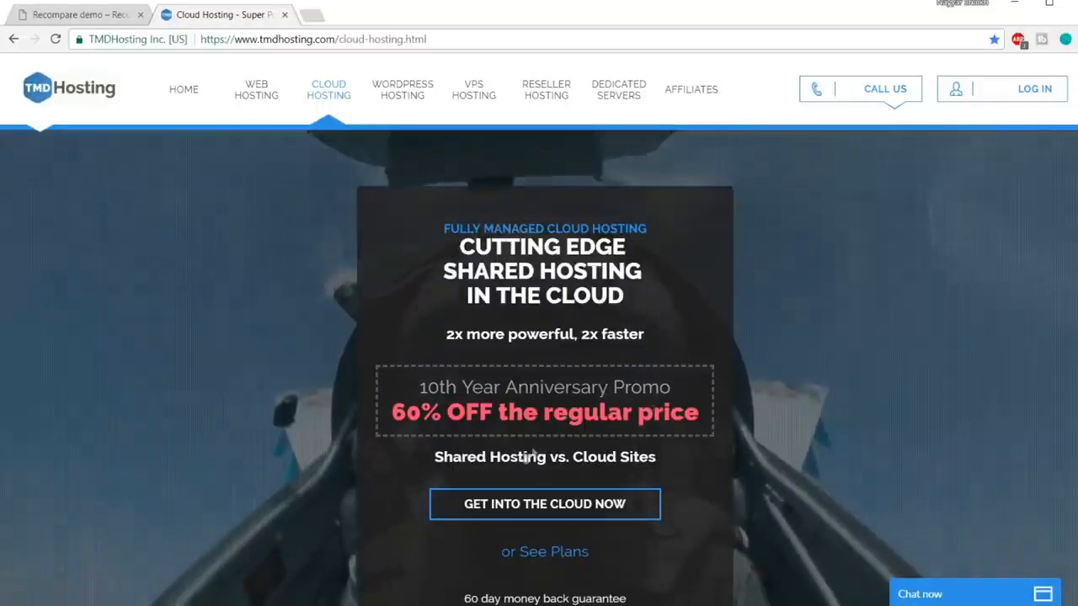
Step: Go to the cloud hosting plans and review the third plan's 6 CPU Cores
click(566, 510)
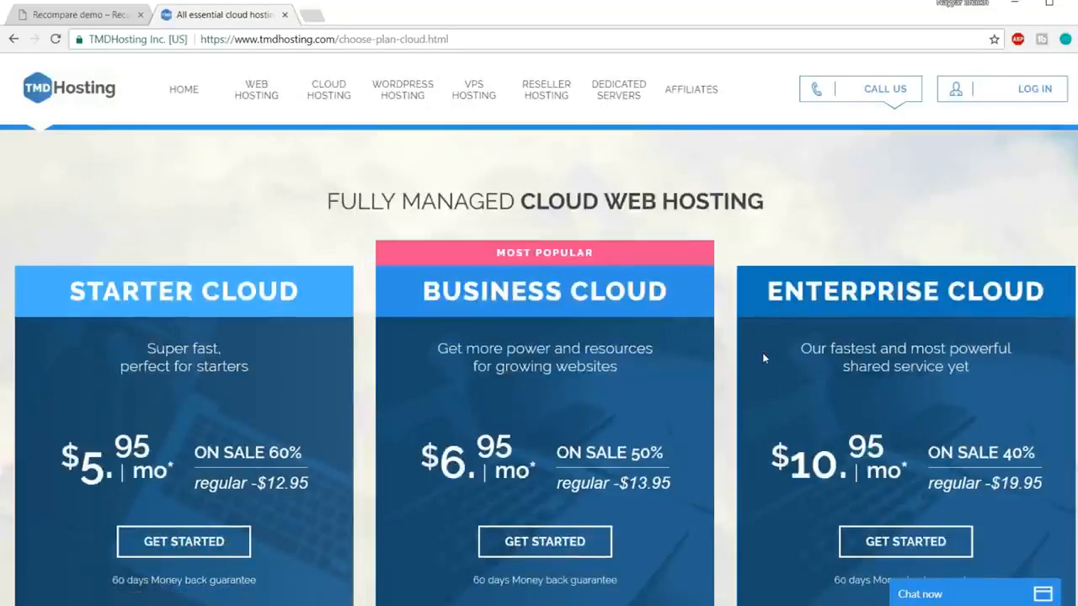
scroll(764, 358, down, 1)
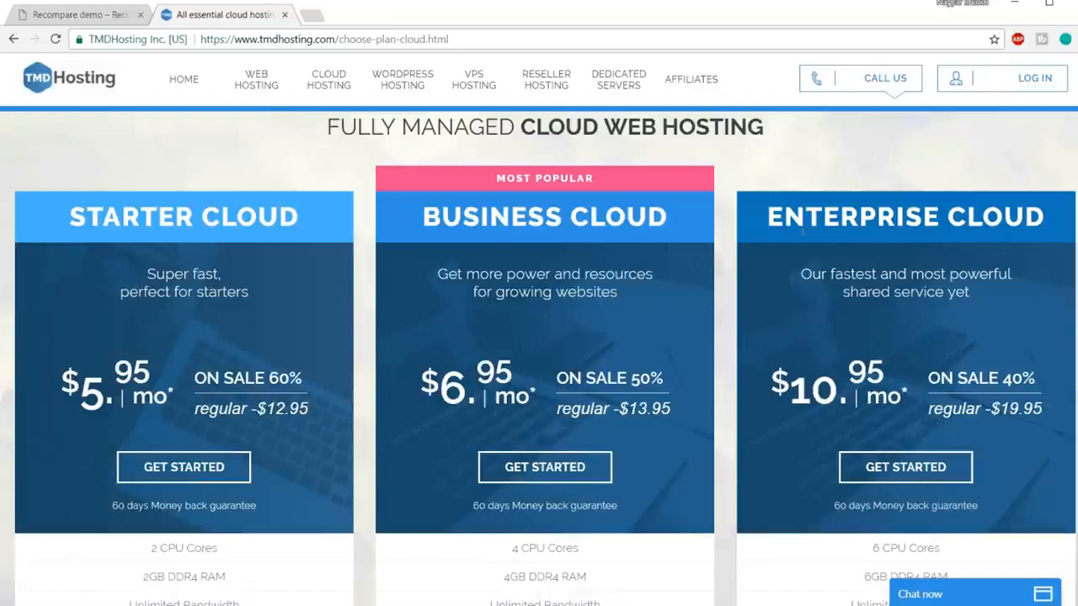
scroll(845, 270, down, 4)
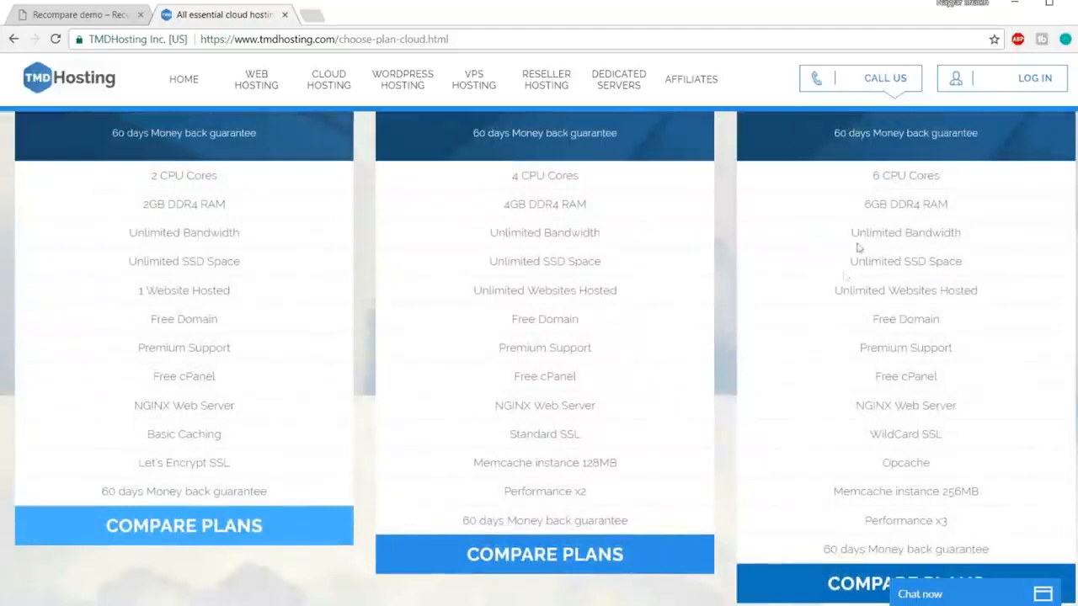
drag(872, 176, 943, 176)
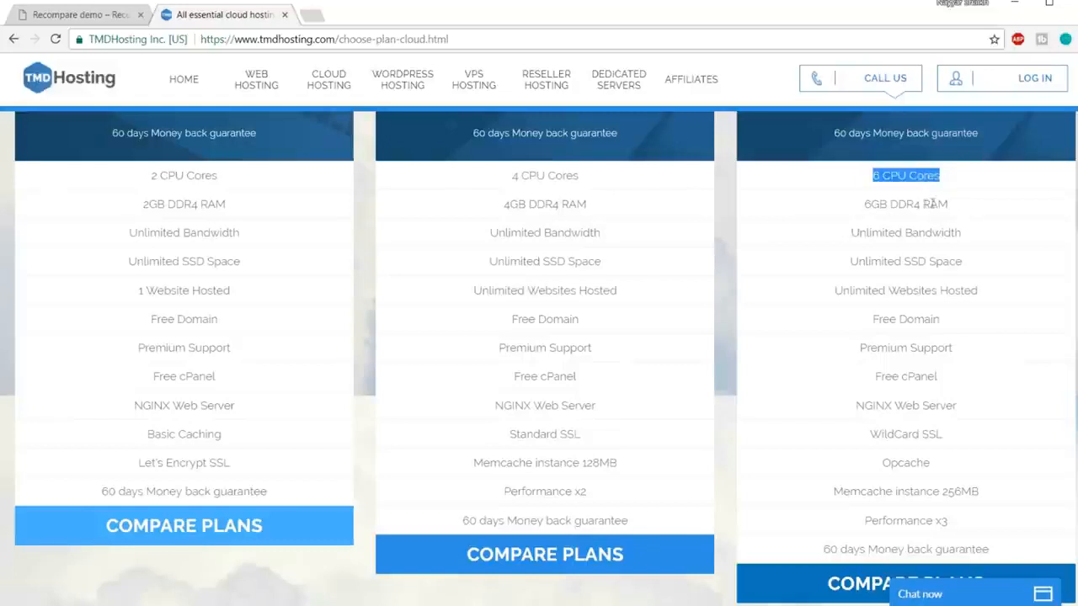
click(964, 206)
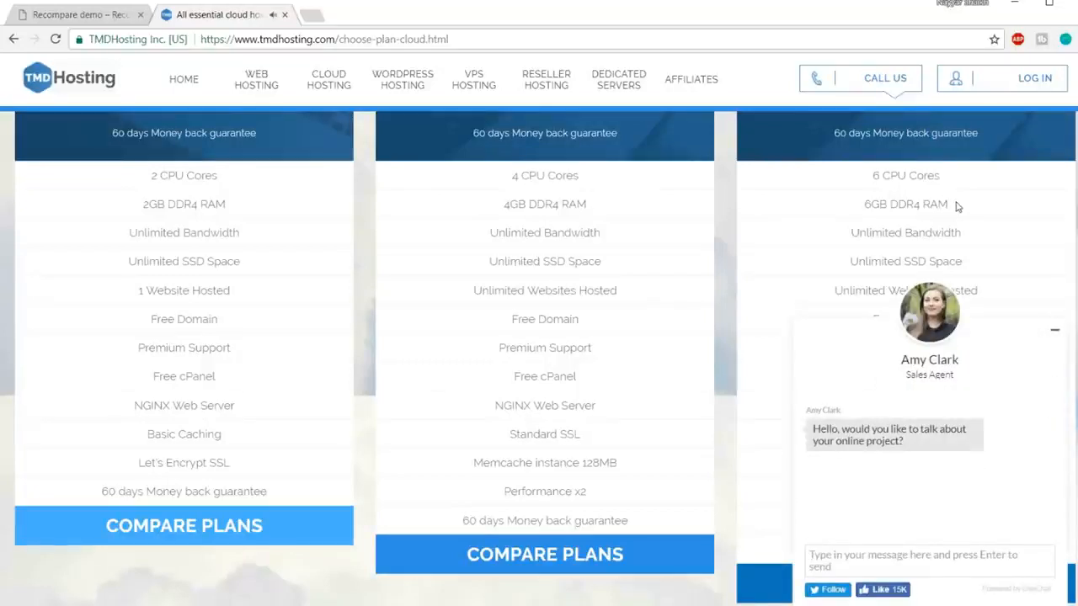
Step: Minimise the sales chat and highlight the third plan's CPU, RAM, Unlimited Bandwidth and Unlimited SSD lines
click(1056, 335)
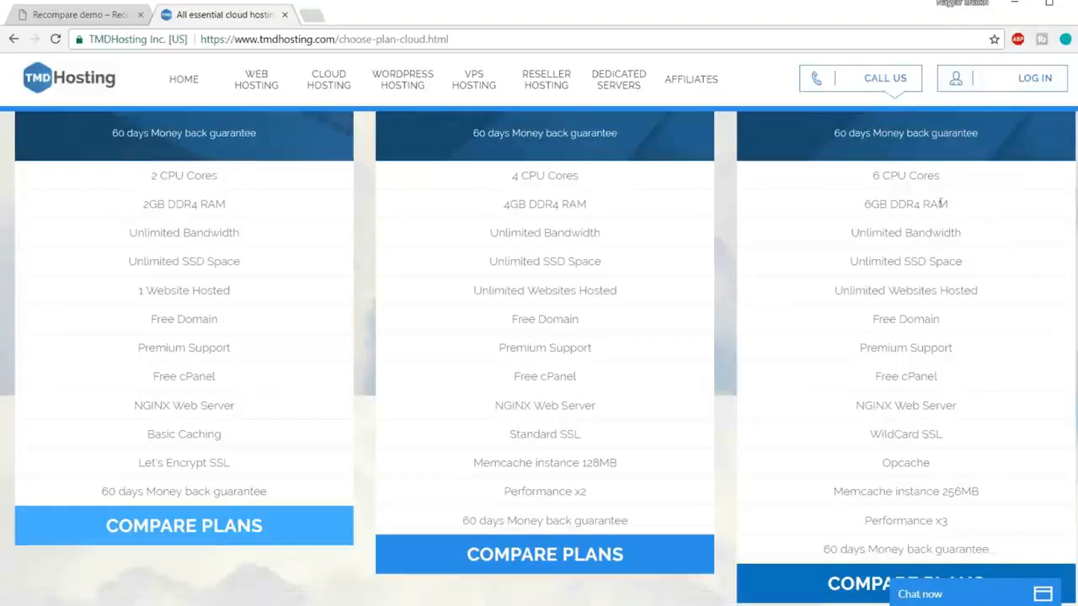
drag(962, 209, 870, 184)
click(877, 197)
drag(854, 228, 965, 235)
click(967, 240)
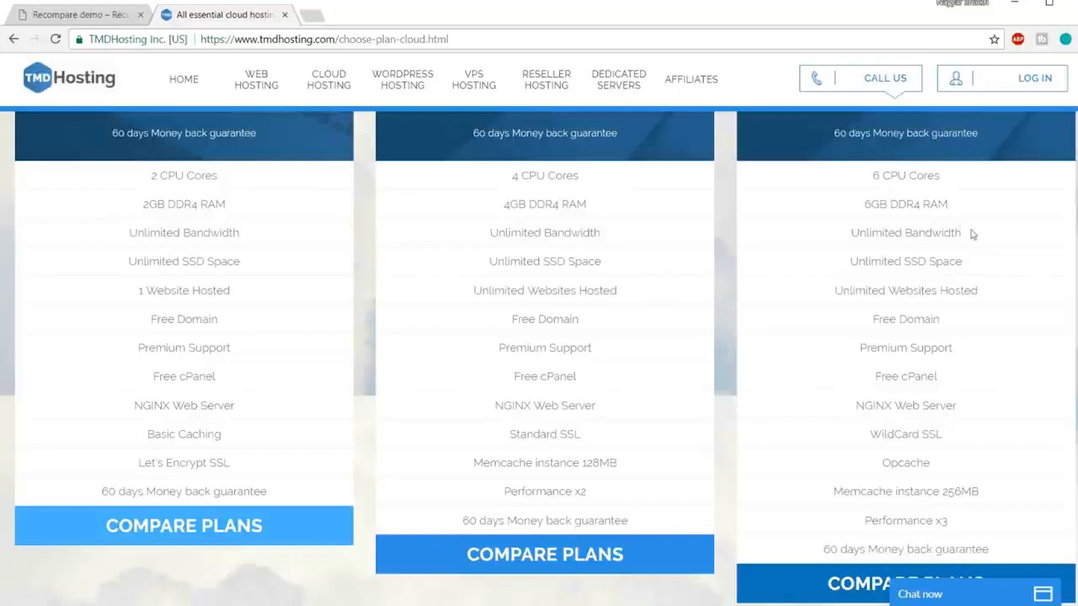
drag(850, 261, 975, 266)
click(968, 262)
Step: Search 'ssd vs hdd web hosting' from a new tab and switch to image results
click(310, 15)
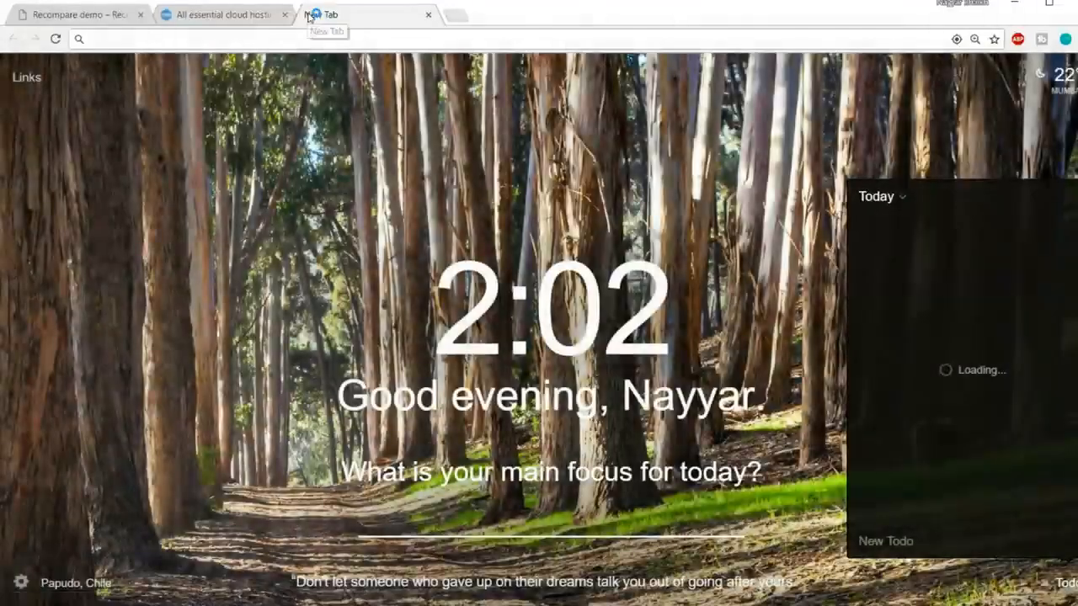
text(ssd)
click(189, 81)
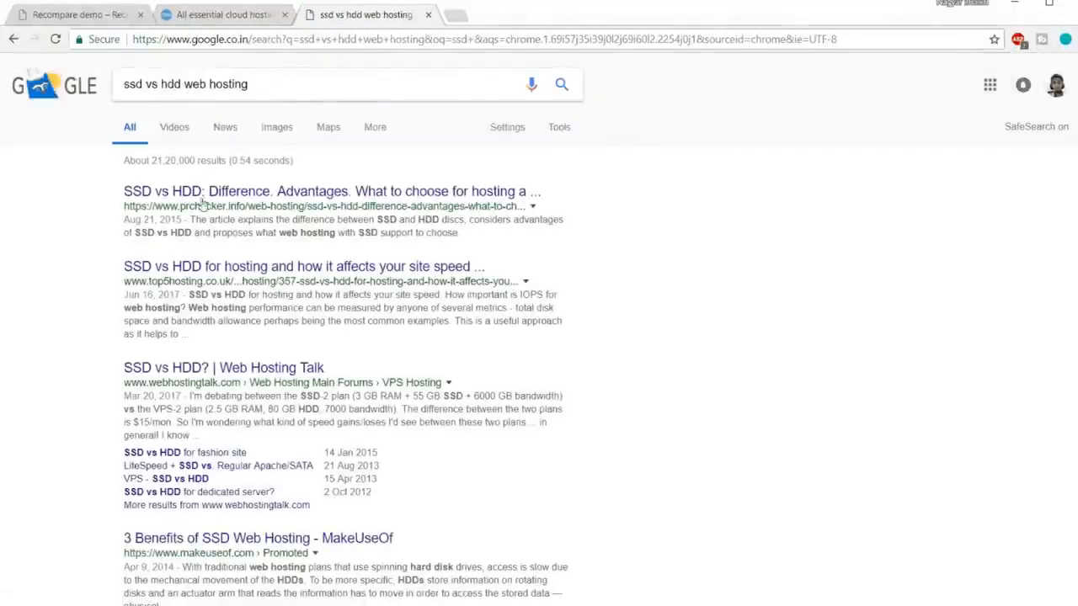
scroll(567, 331, down, 6)
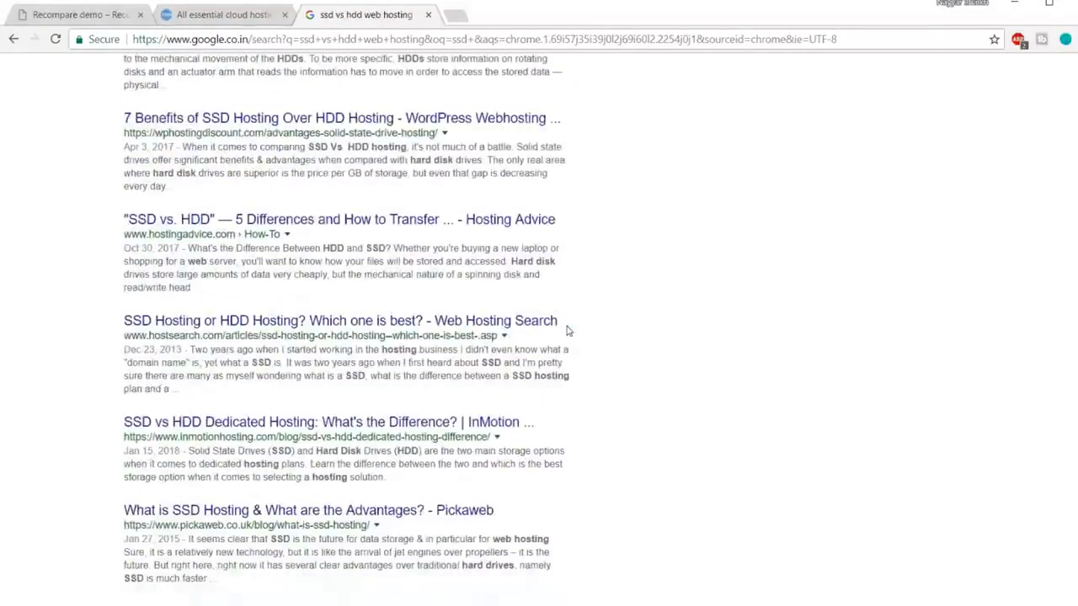
scroll(567, 331, up, 6)
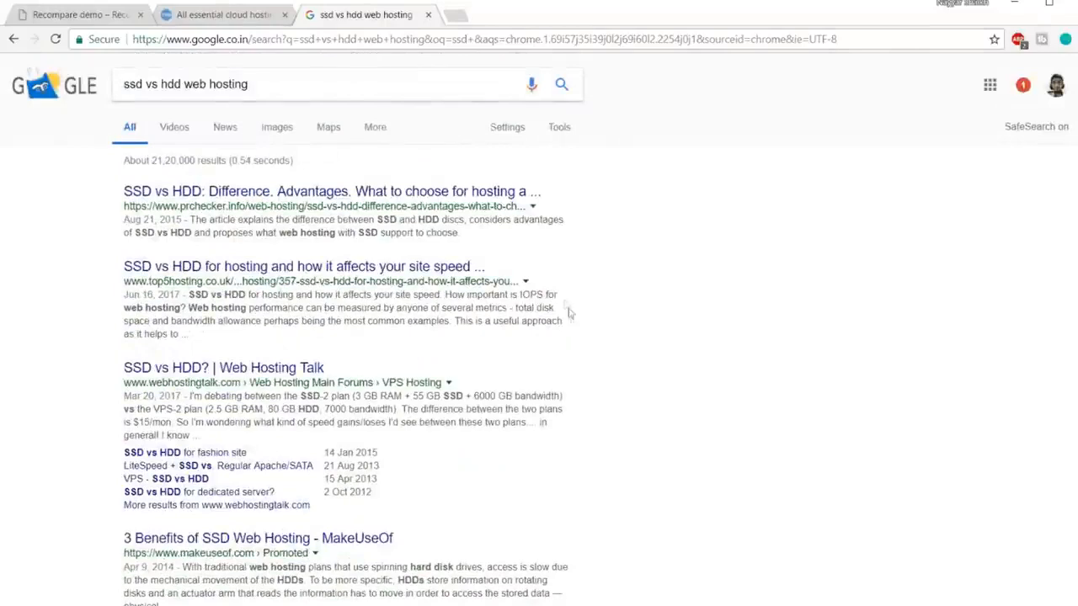
click(276, 127)
Step: Enlarge the SSD vs HDD speed, IOPS and latency chart, then close the Google Images tab
click(97, 265)
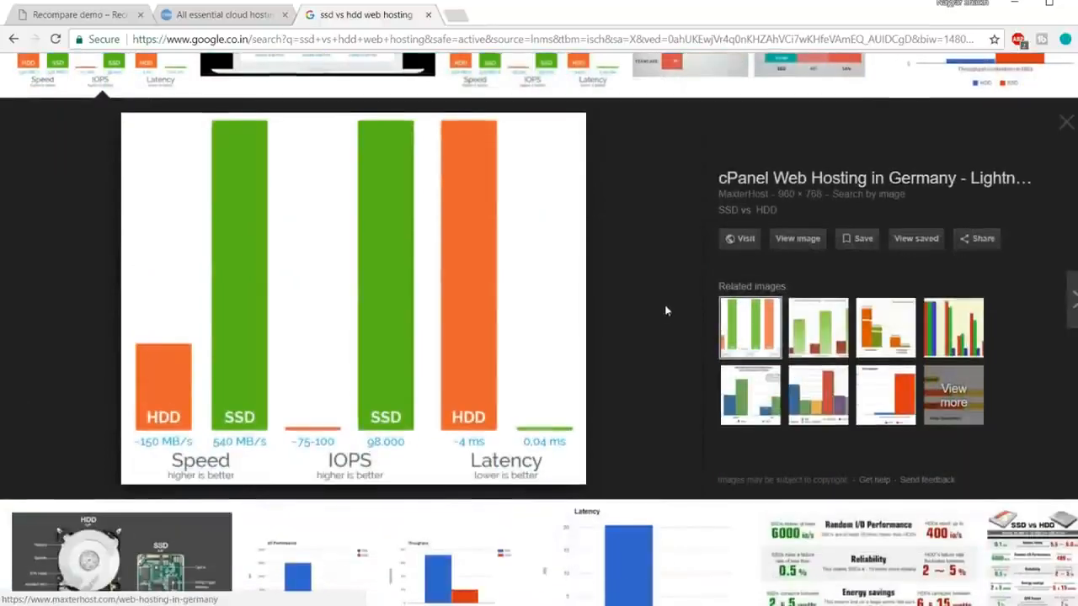
scroll(663, 312, up, 2)
scroll(378, 312, down, 2)
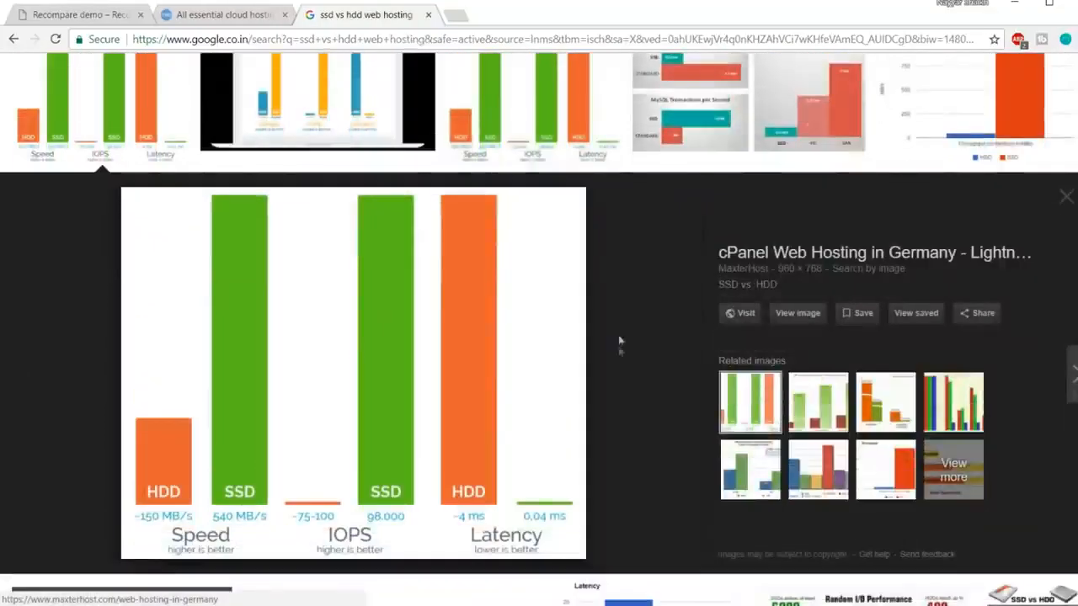
scroll(646, 341, down, 1)
scroll(647, 341, up, 1)
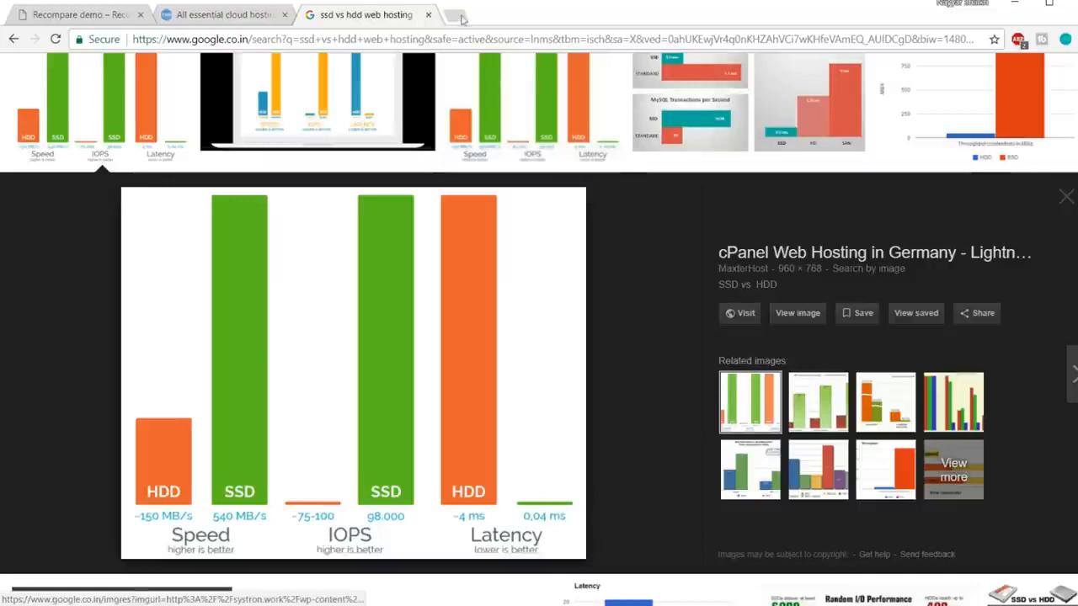
click(428, 14)
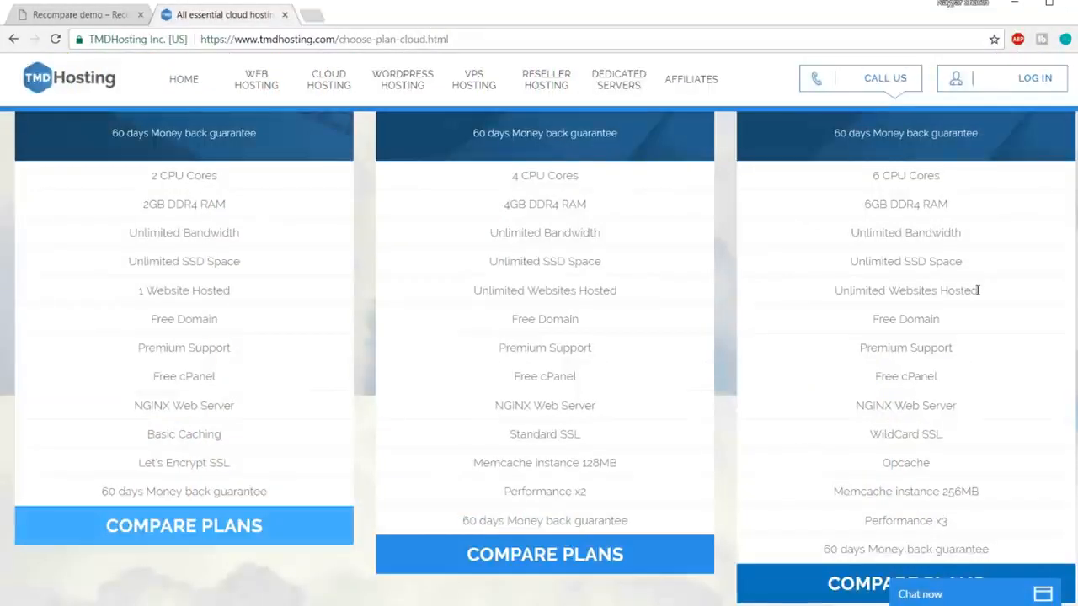
Step: Highlight the third plan's Unlimited SSD Space, Unlimited Websites, Free Domain and WildCard SSL features
drag(849, 261, 967, 263)
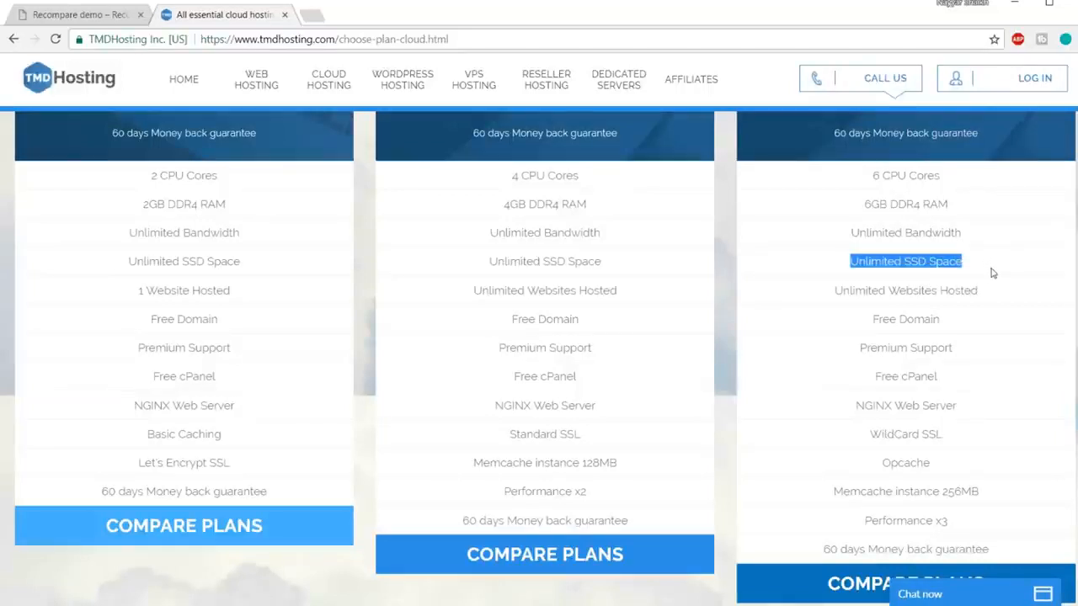
drag(830, 292, 1004, 288)
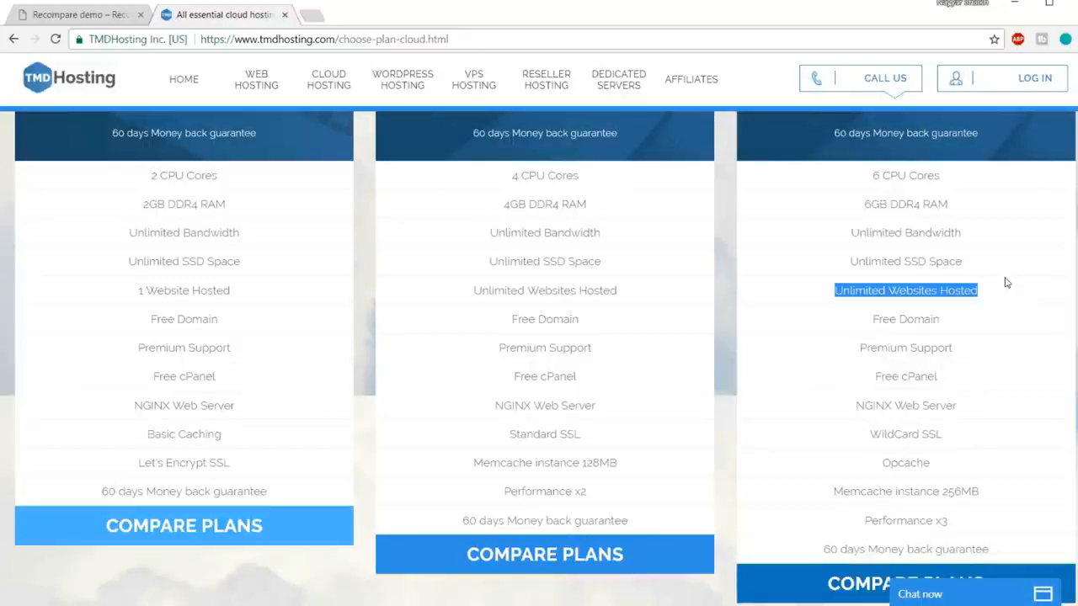
drag(874, 319, 963, 325)
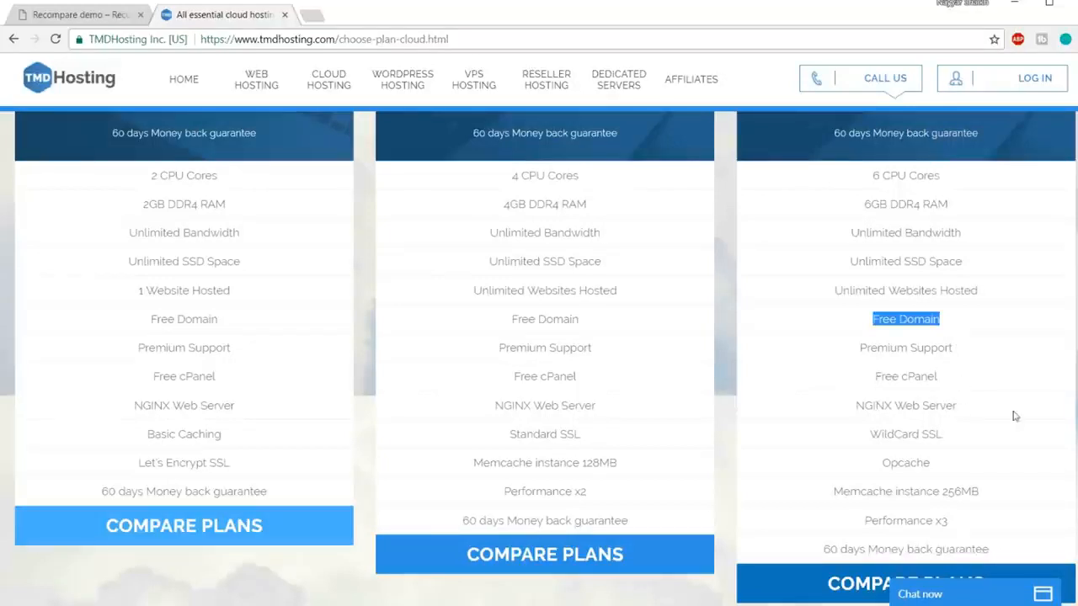
drag(870, 434, 921, 435)
click(947, 437)
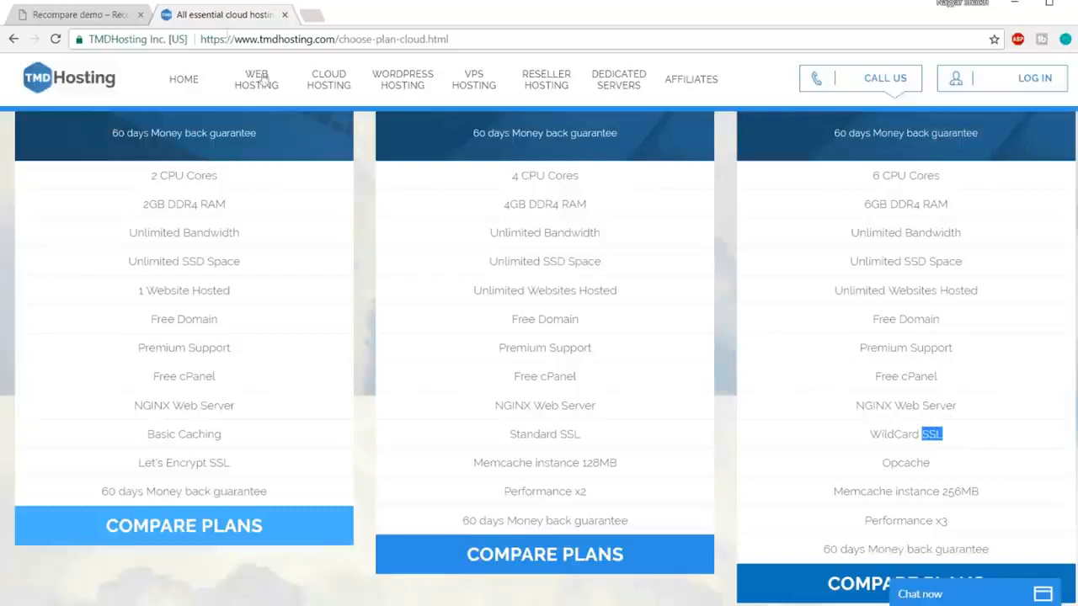
click(135, 41)
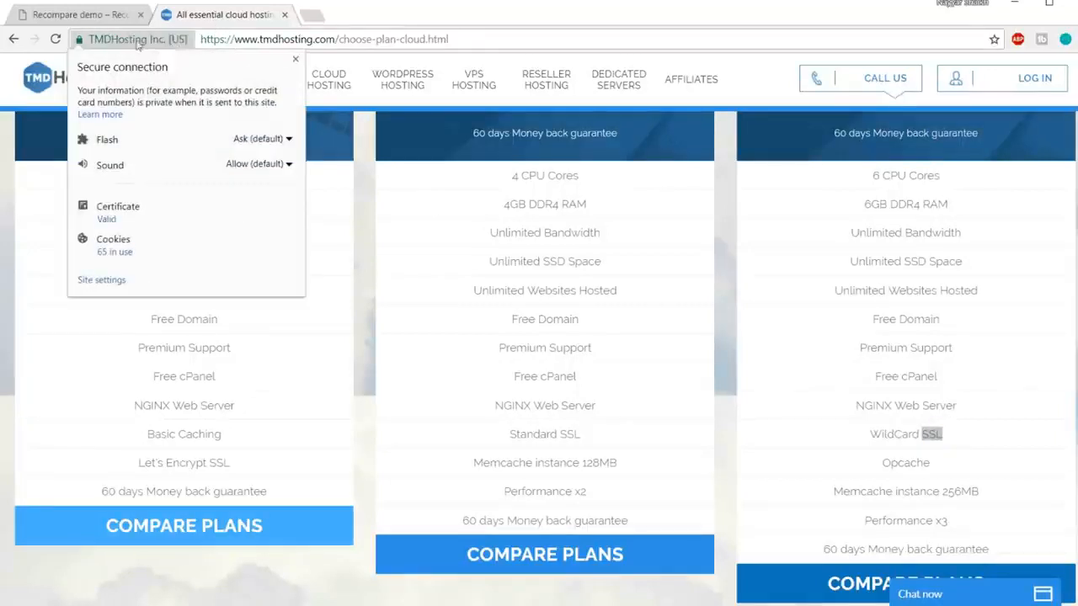
click(126, 45)
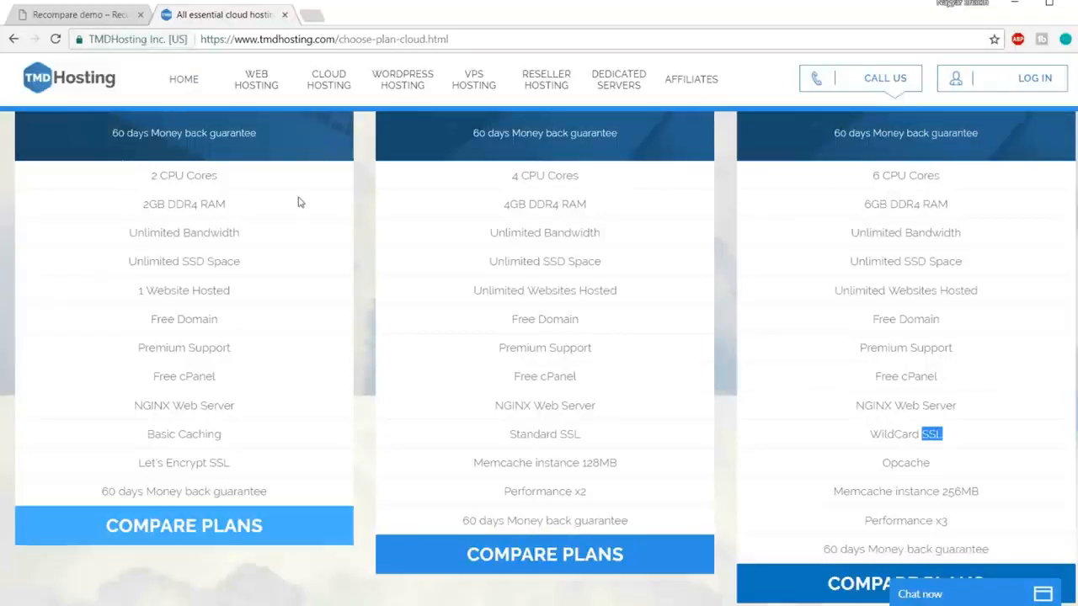
Step: Highlight the Enterprise plan's WildCard SSL, Opcache and money-back guarantee lines
click(936, 434)
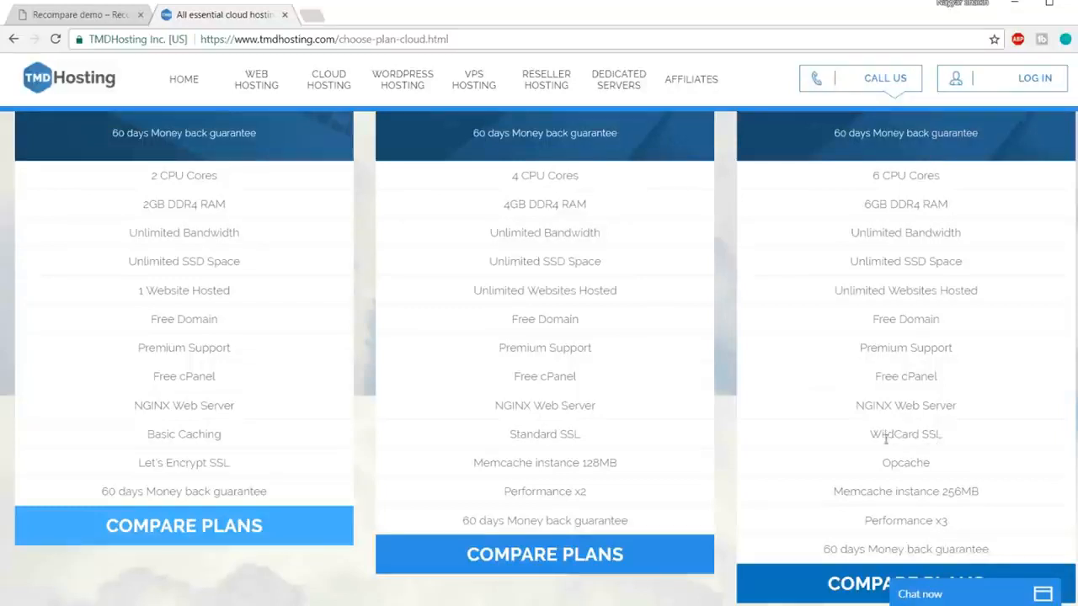
drag(871, 434, 965, 429)
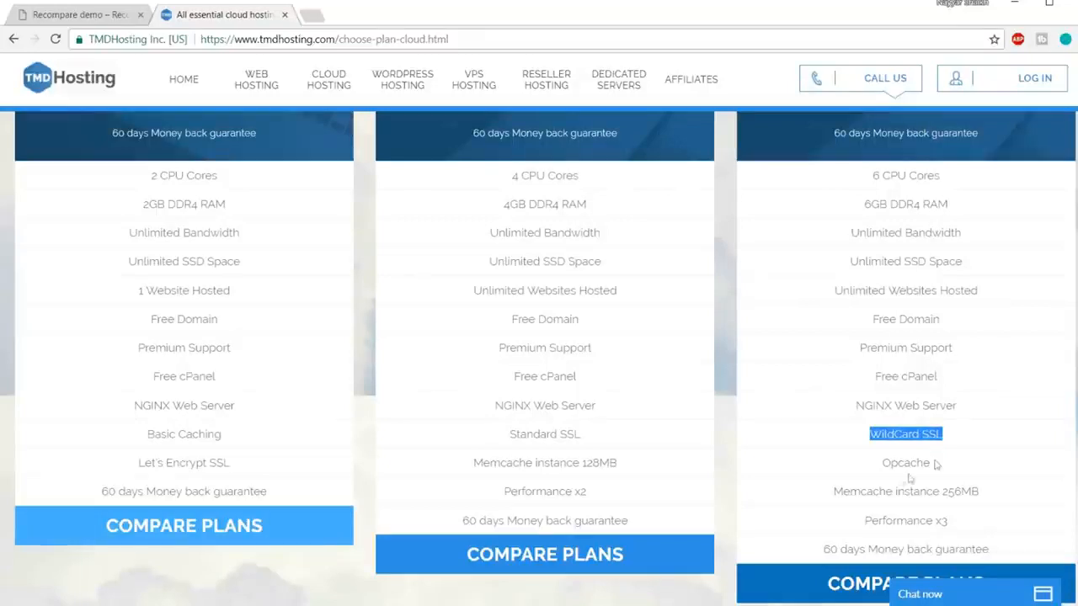
drag(881, 465, 864, 520)
click(888, 517)
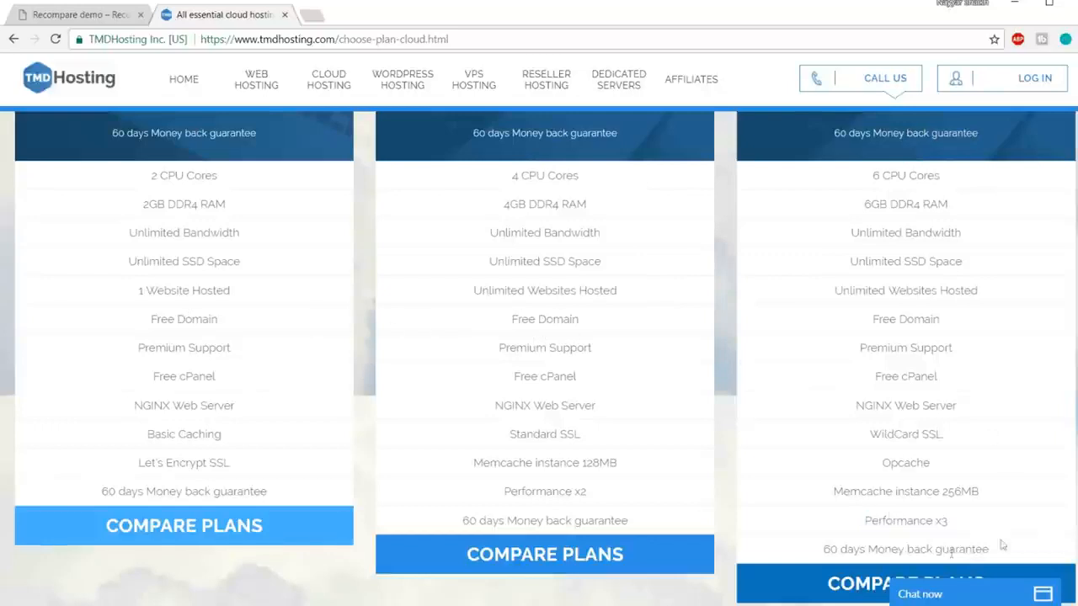
drag(819, 548, 1000, 544)
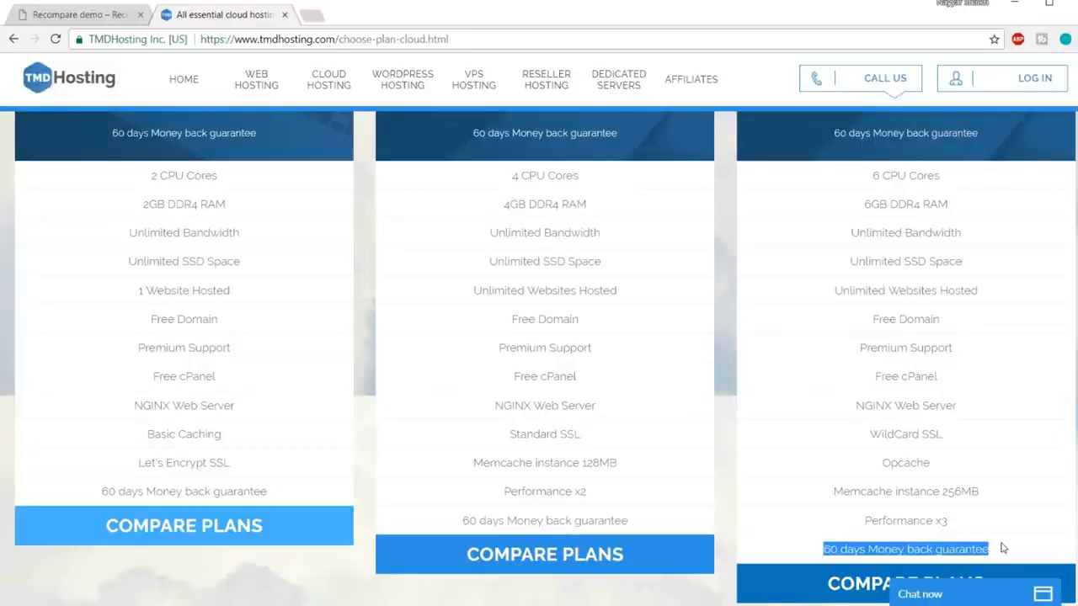
Step: Compare against the Starter Cloud's 1 Website Hosted limit
scroll(1002, 548, up, 5)
scroll(1002, 548, down, 1)
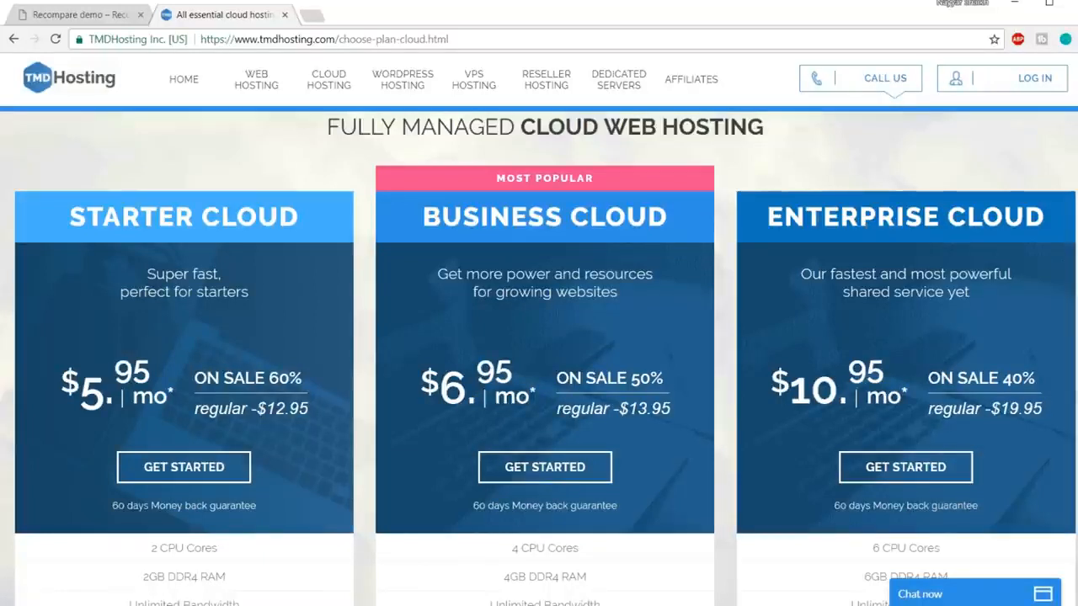
scroll(236, 395, down, 3)
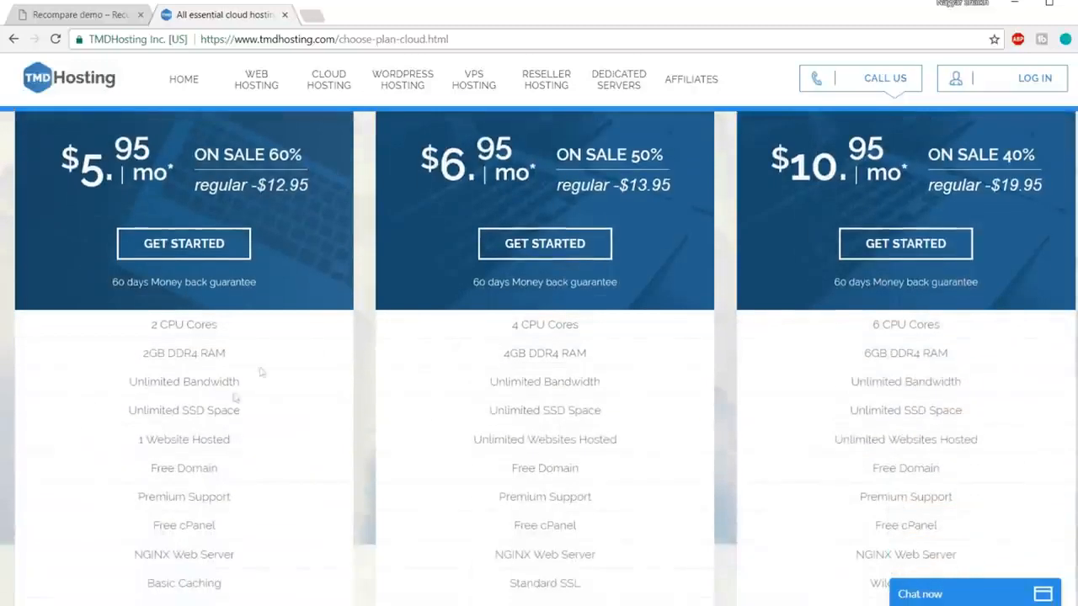
drag(137, 444, 258, 442)
click(259, 441)
Step: Start the order with GET STARTED under Enterprise Cloud
scroll(263, 464, up, 4)
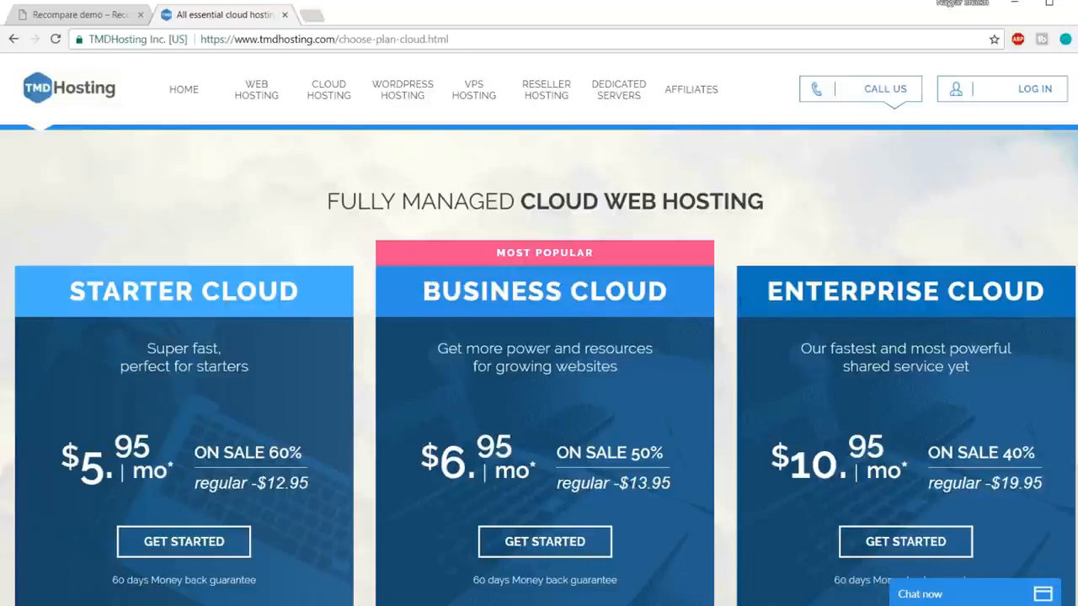
scroll(877, 300, down, 1)
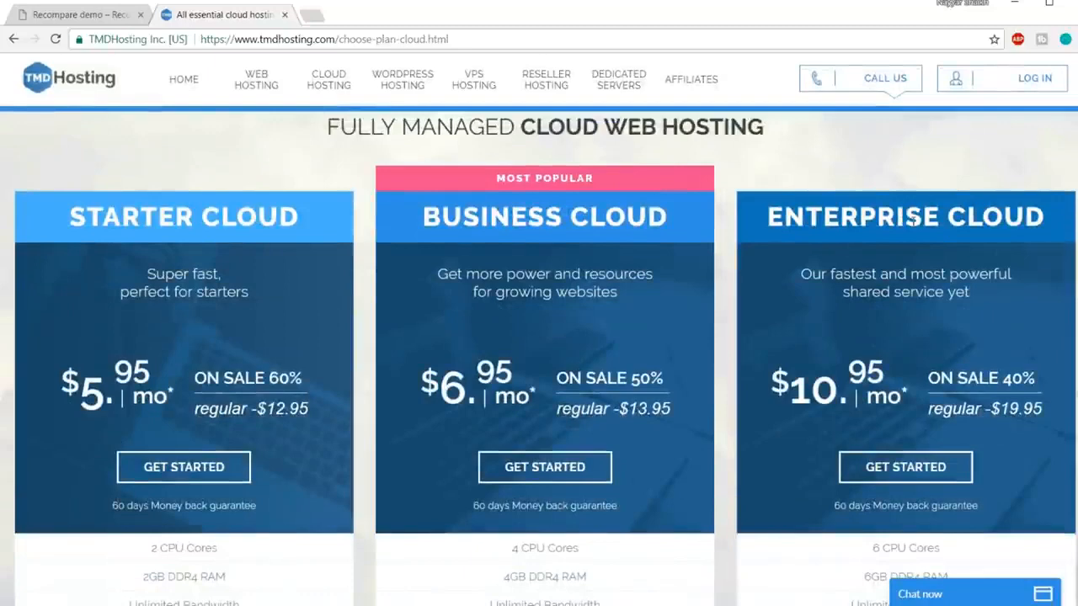
scroll(912, 220, down, 1)
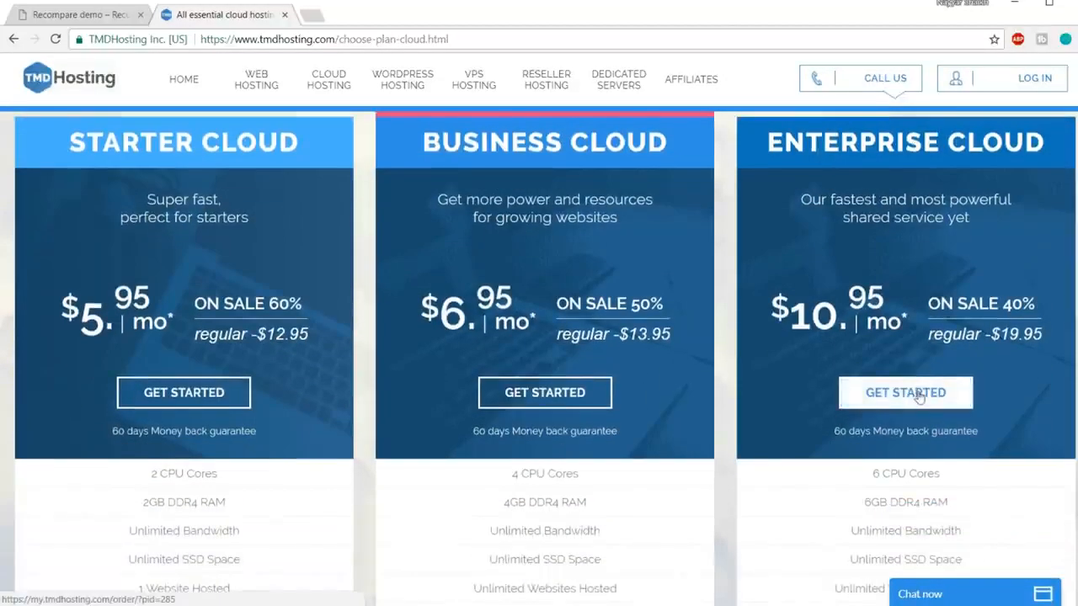
click(924, 402)
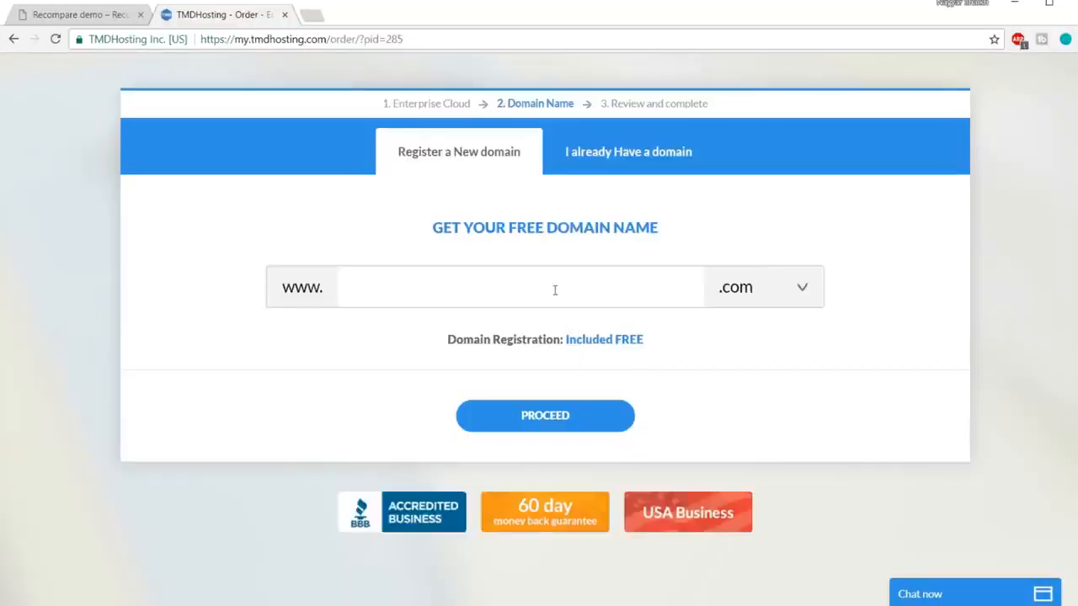
Step: Enter the new domain name, choose .com after trying .org, and proceed
click(555, 289)
text(nayyarshaikh1)
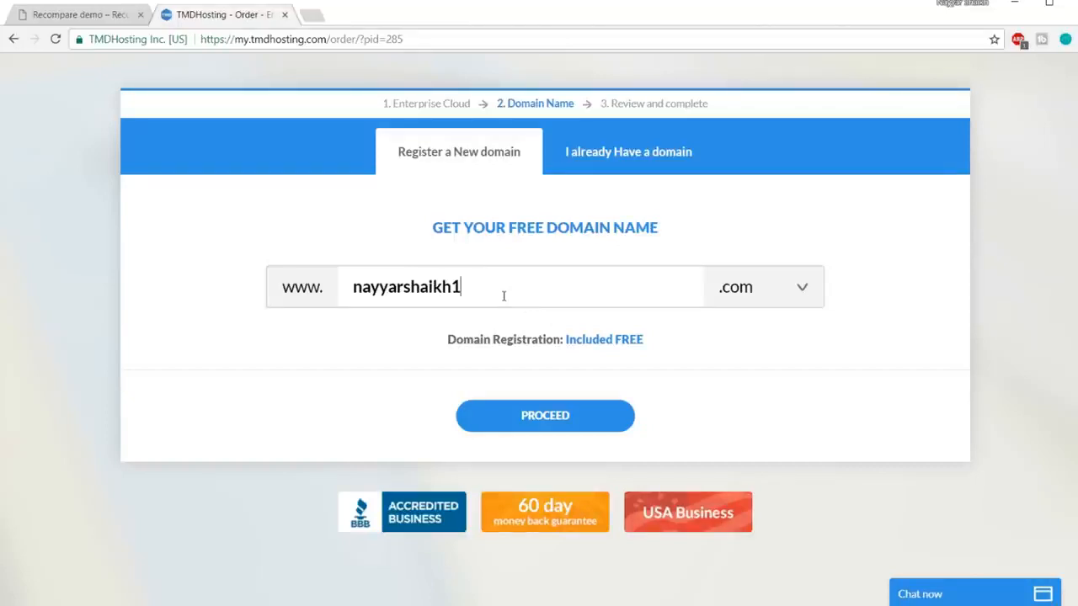
click(751, 286)
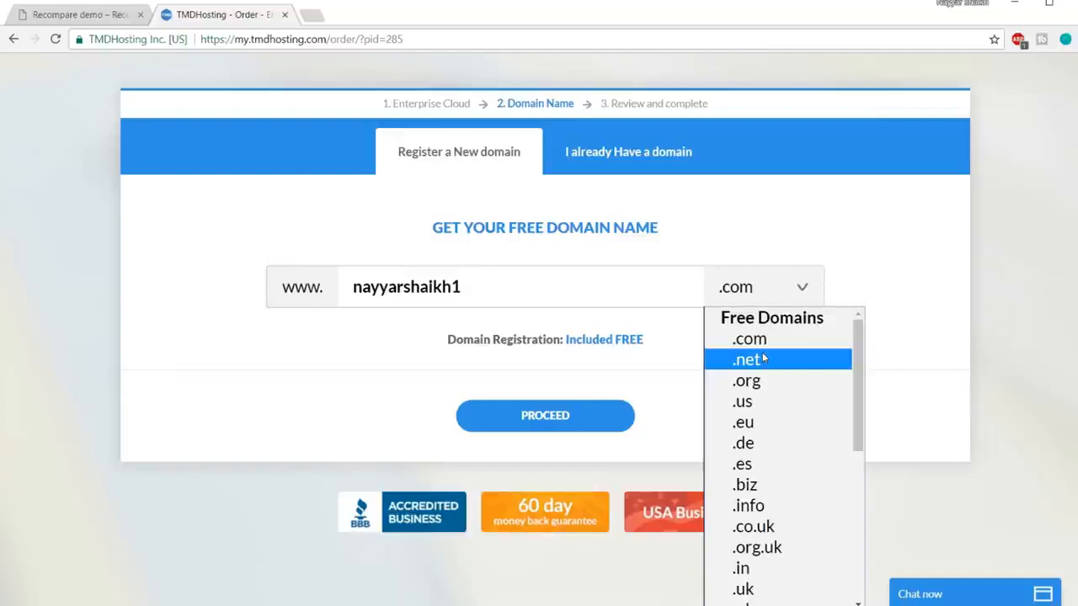
click(771, 384)
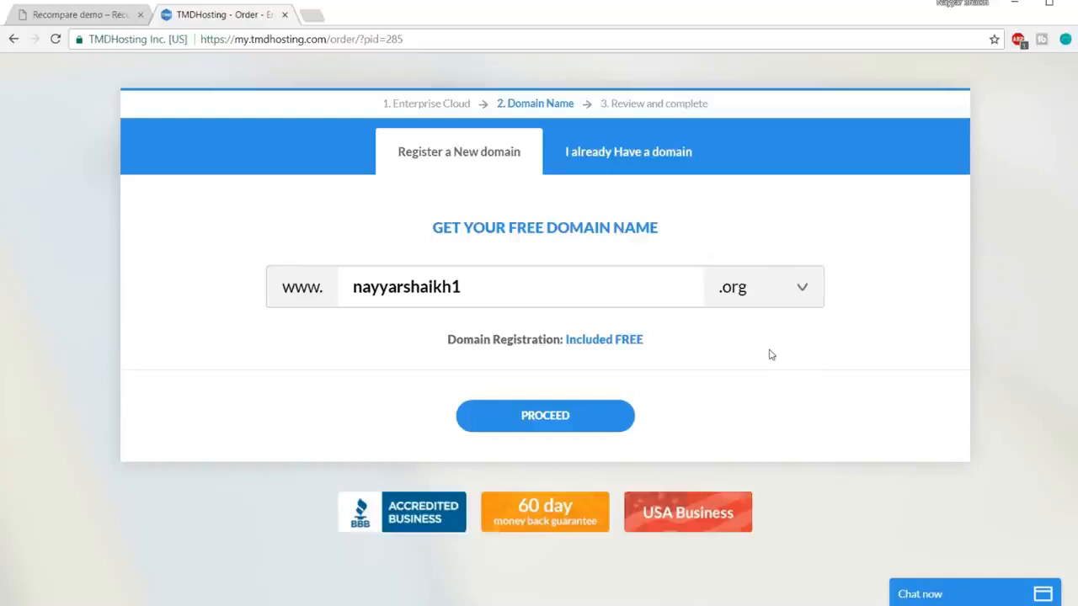
click(757, 294)
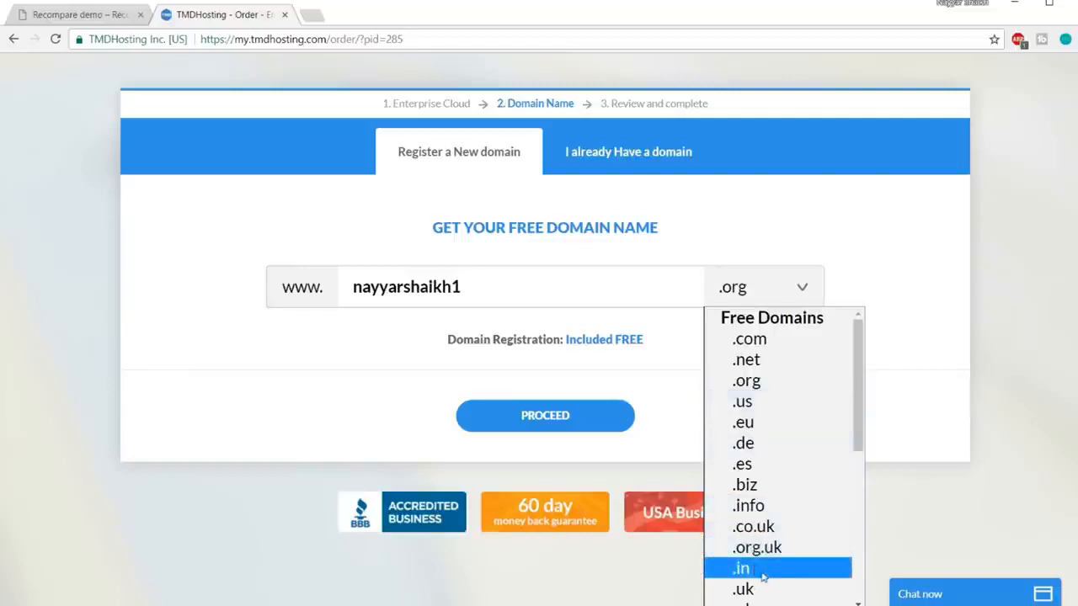
click(772, 341)
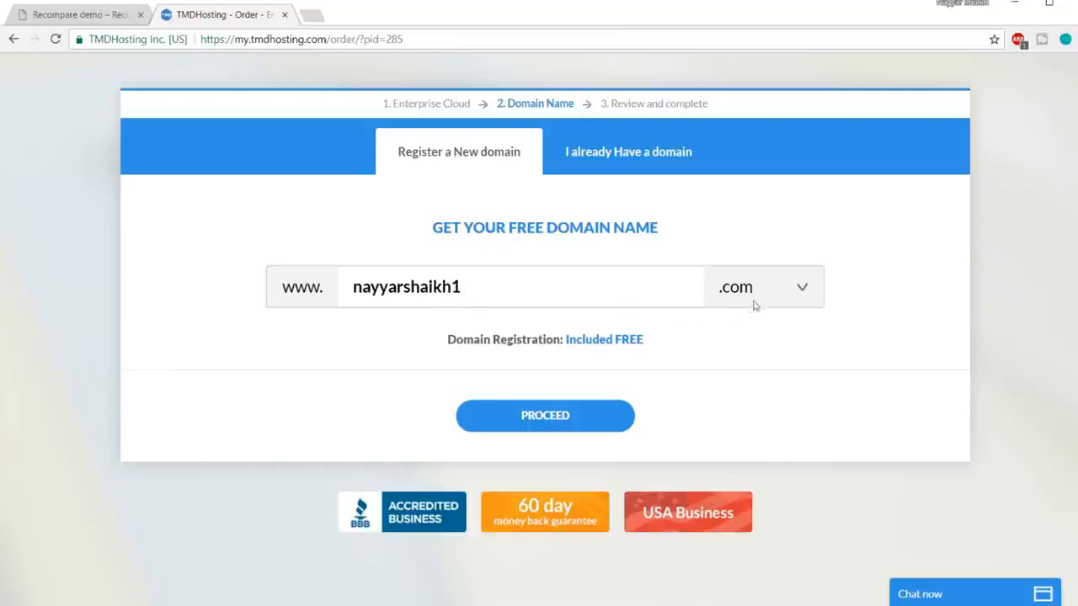
click(562, 419)
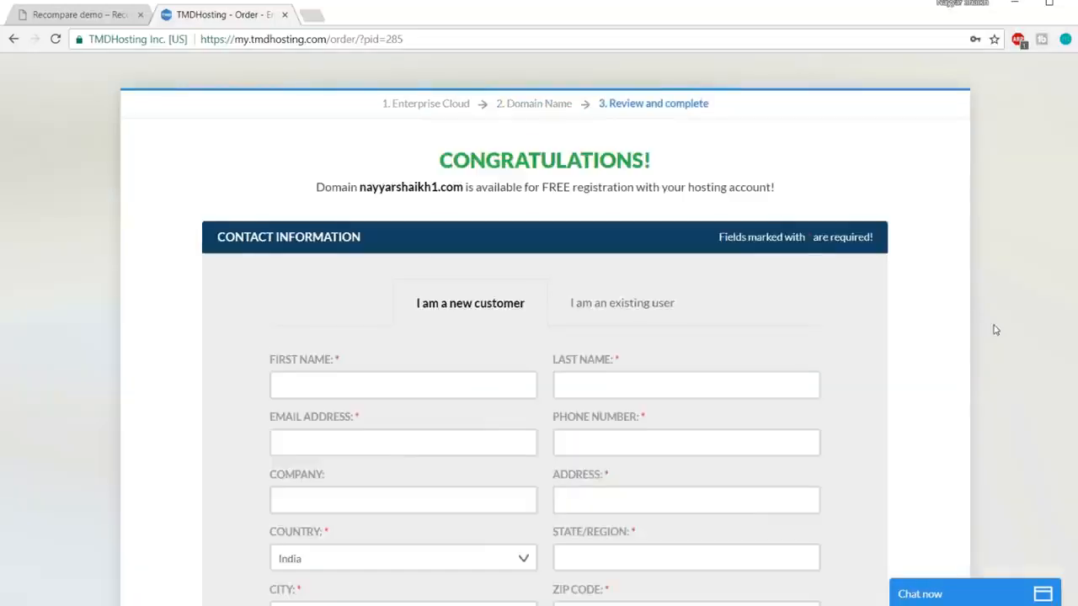
Step: Scroll to Payment Information and check the Card Type list without choosing a card
scroll(995, 330, down, 1)
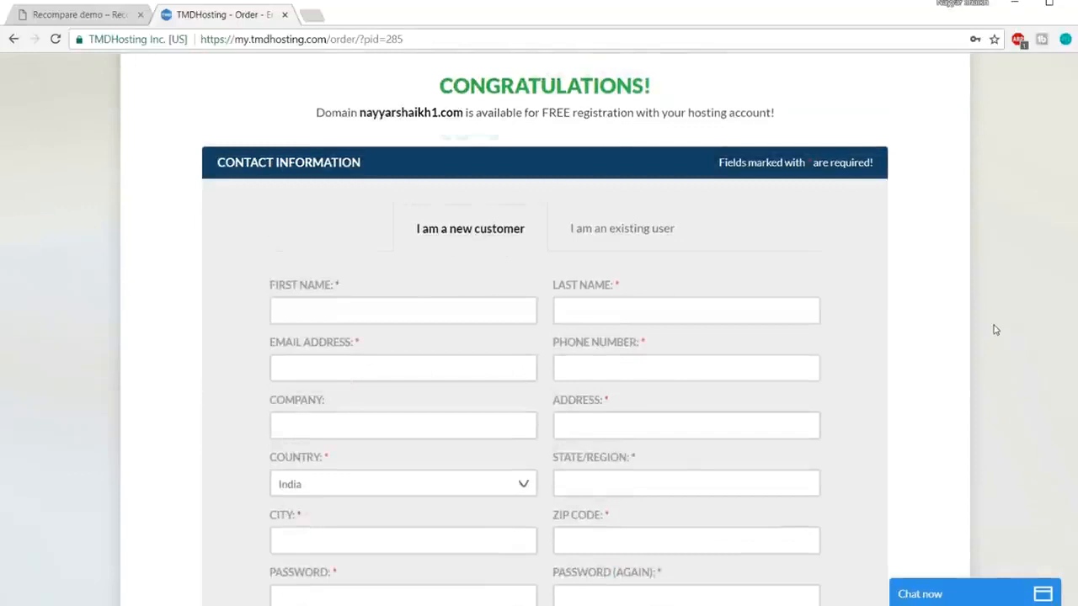
scroll(995, 330, down, 2)
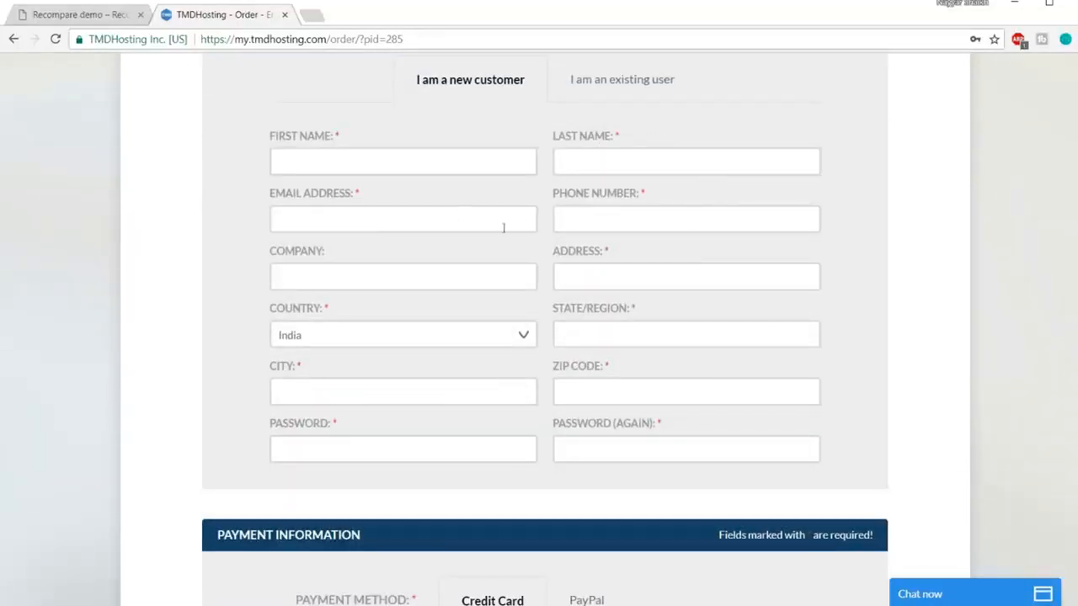
scroll(921, 252, down, 5)
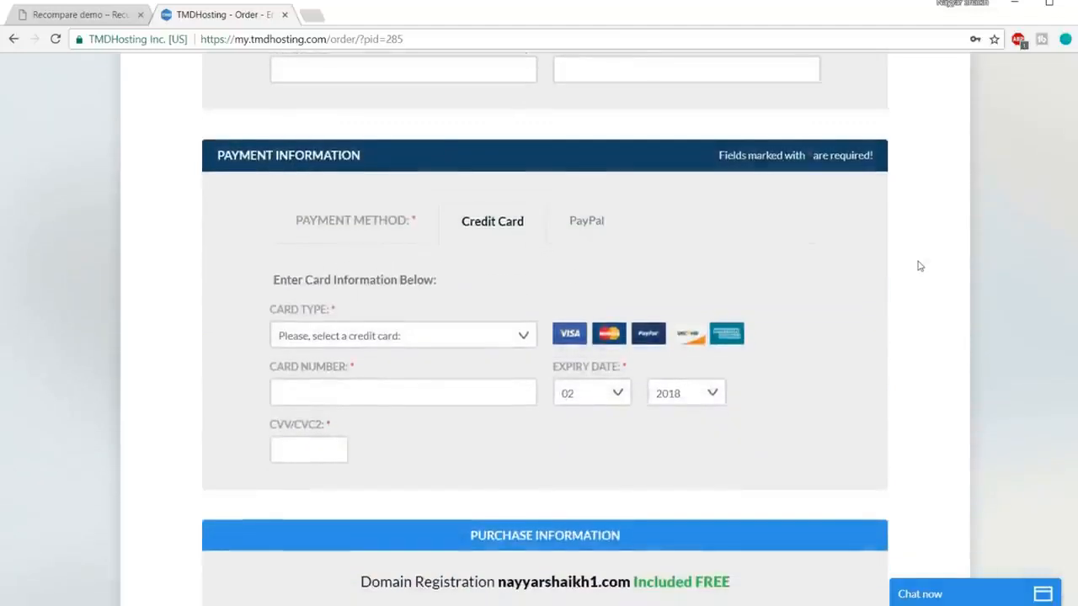
scroll(919, 266, down, 1)
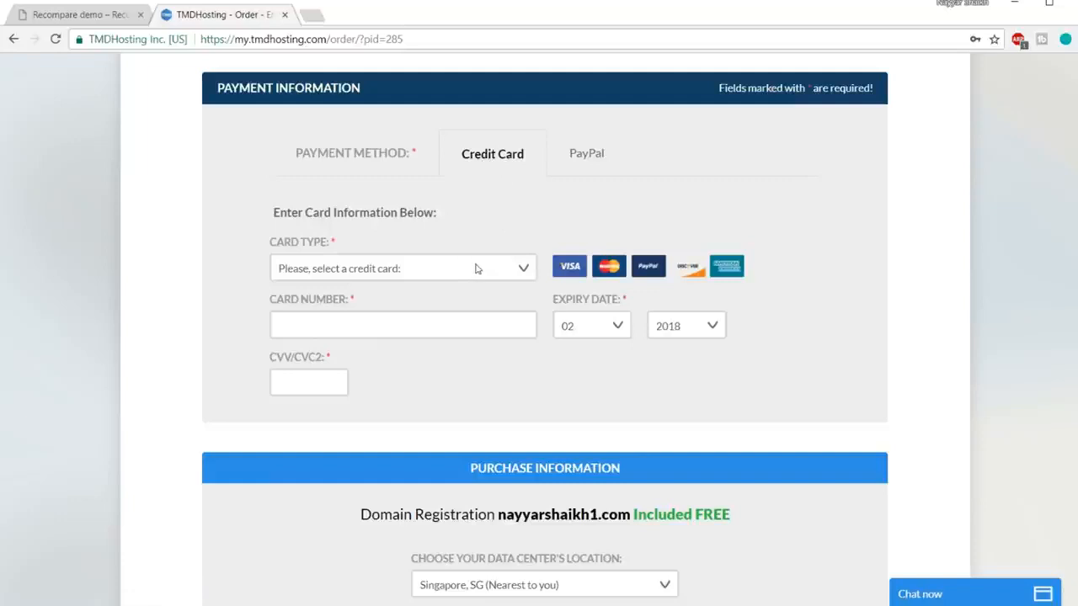
click(413, 276)
click(608, 235)
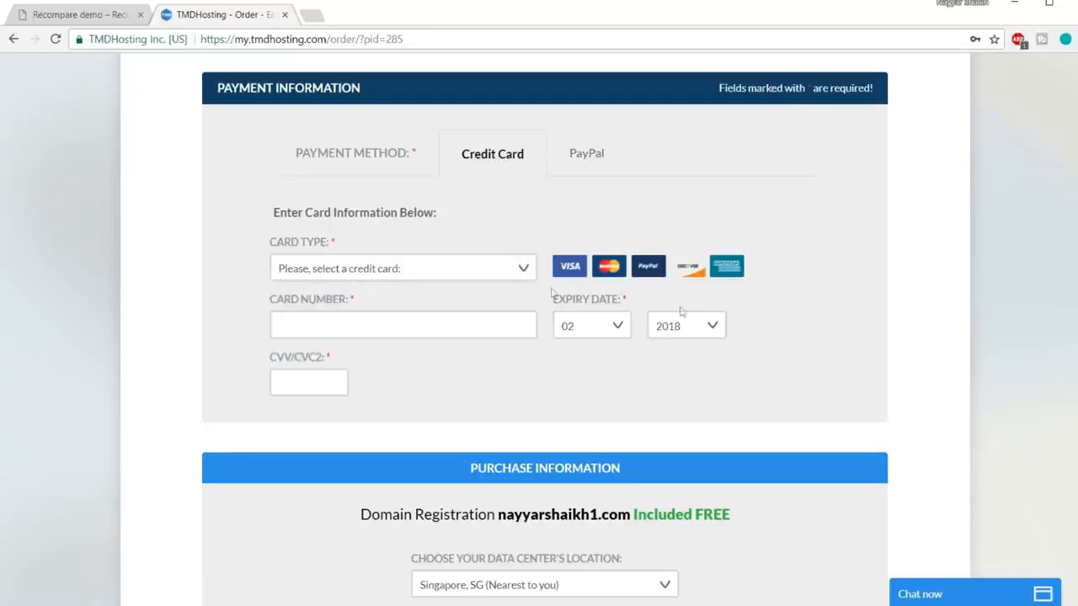
click(474, 273)
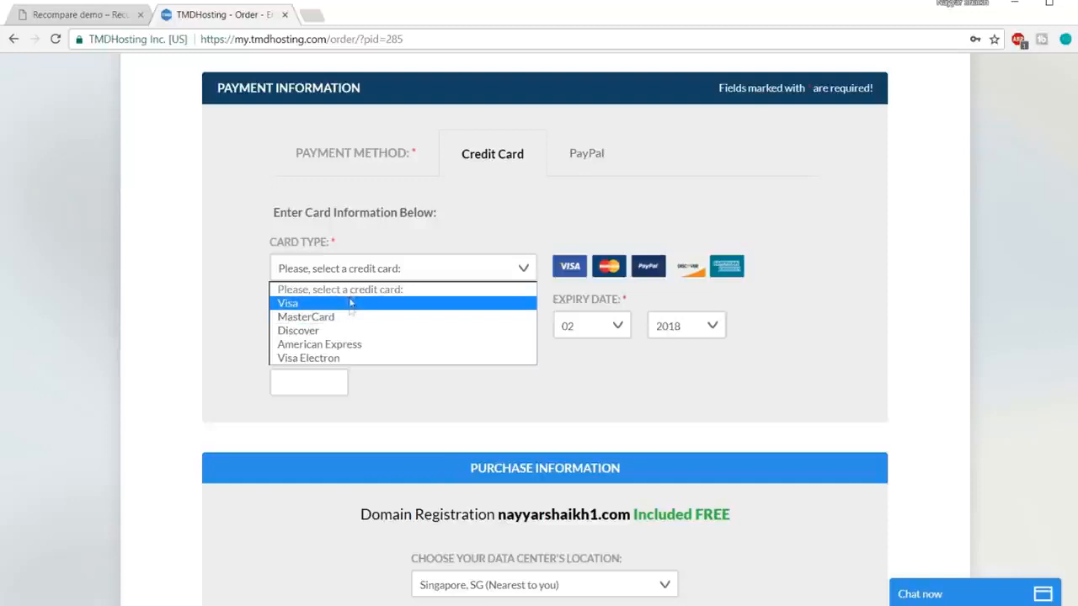
click(390, 266)
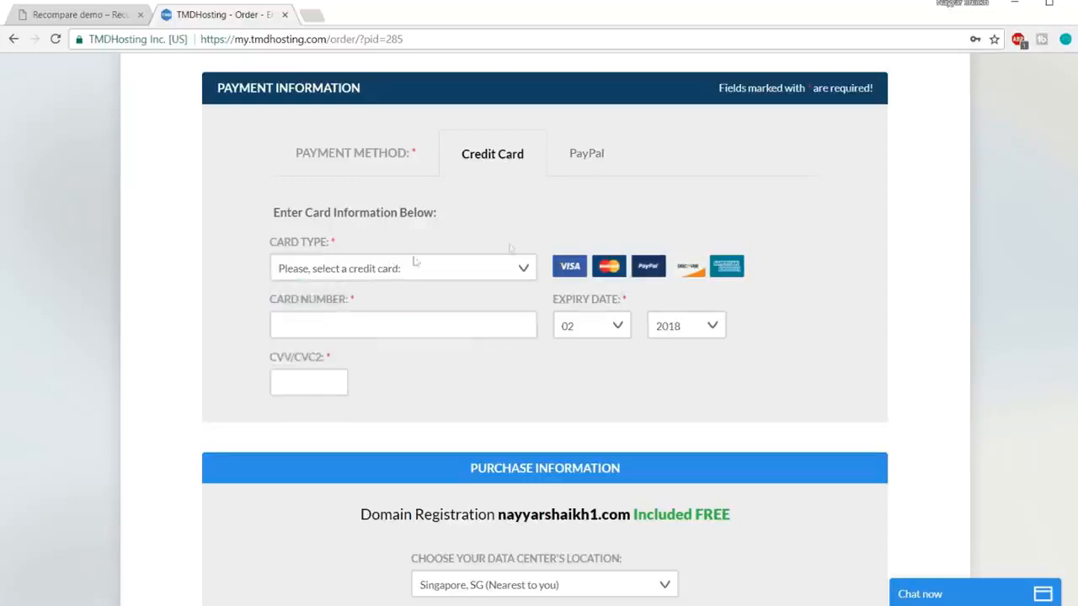
Step: Choose PayPal, keeping Singapore as data center and 12 MONTHS as billing period
click(583, 158)
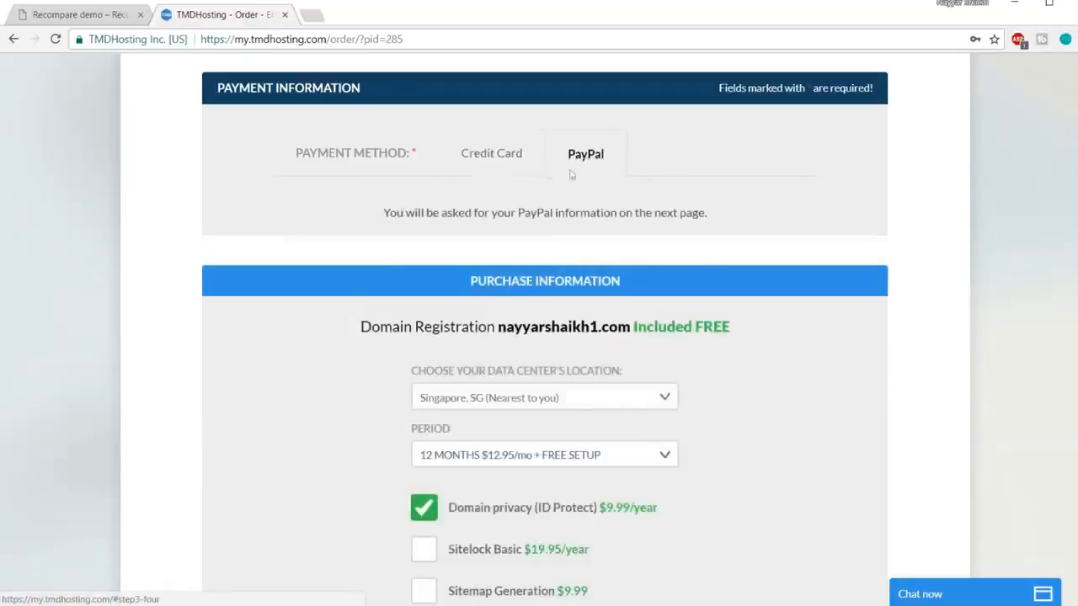
scroll(836, 308, down, 3)
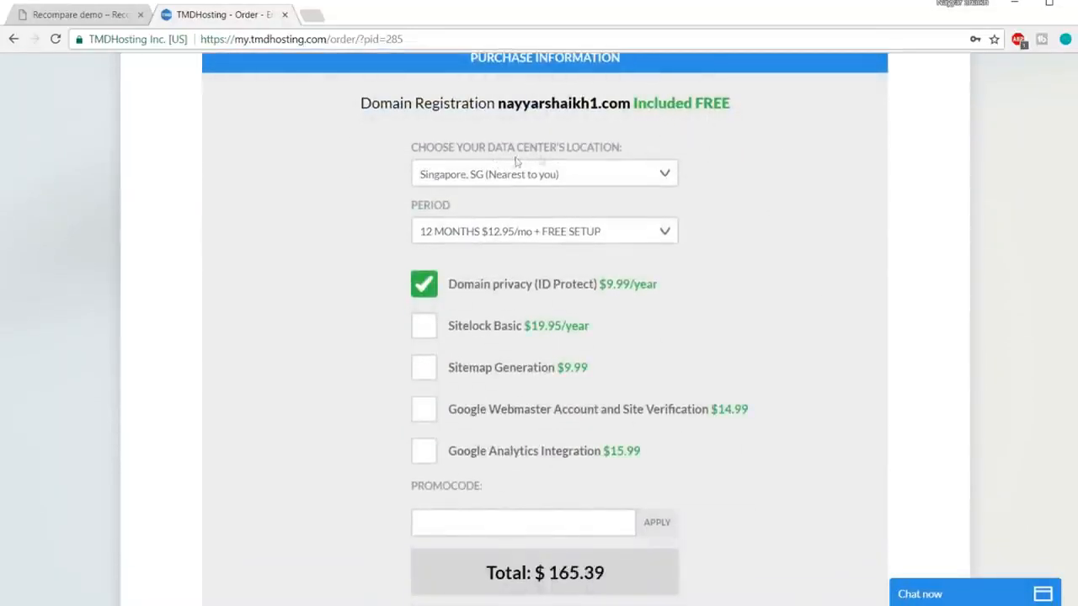
click(562, 177)
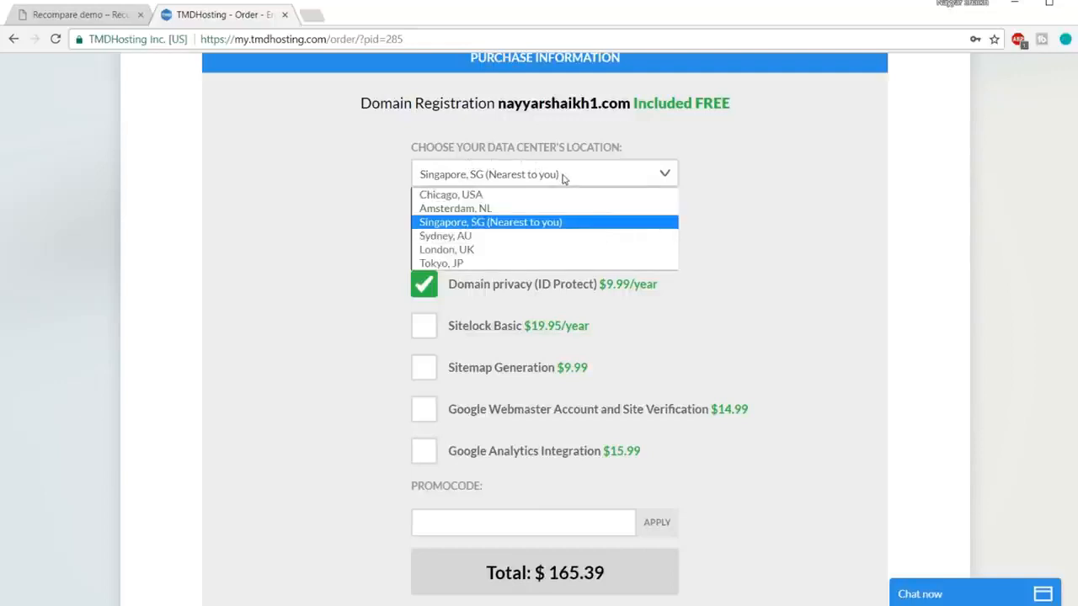
click(517, 224)
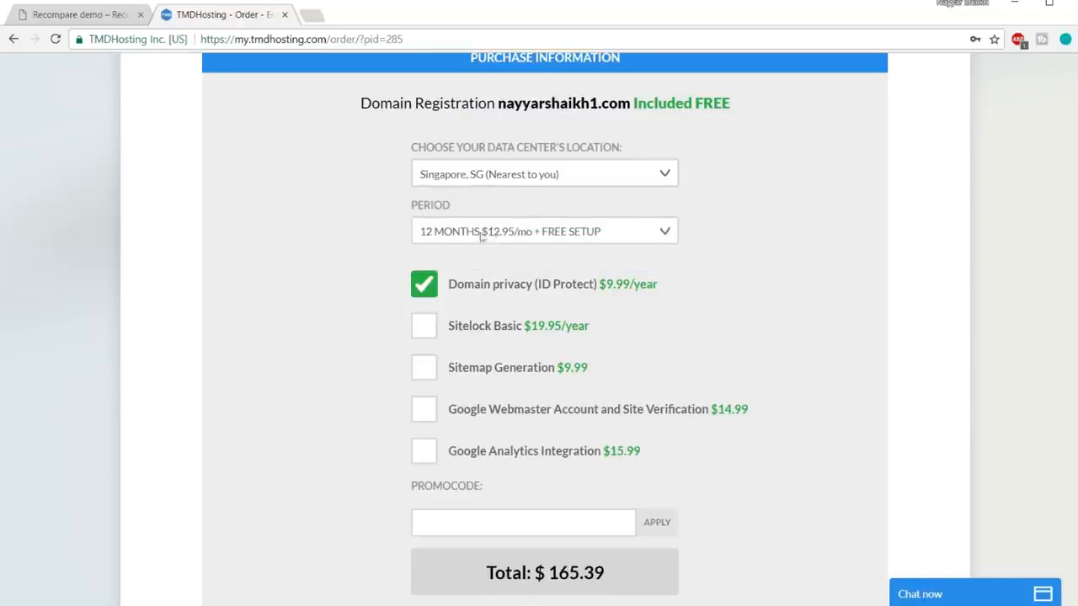
click(533, 234)
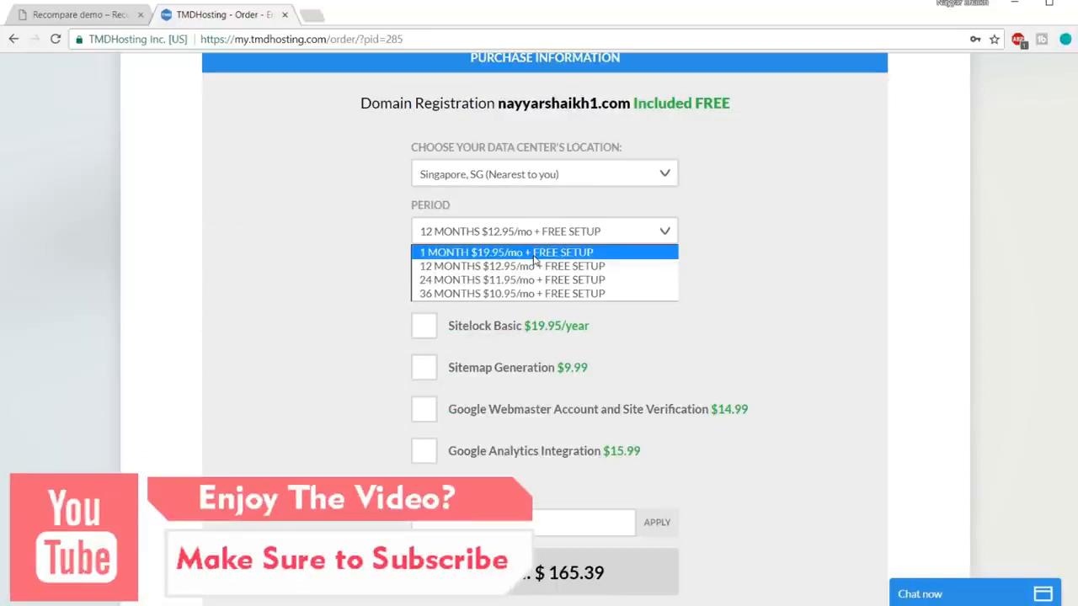
click(520, 268)
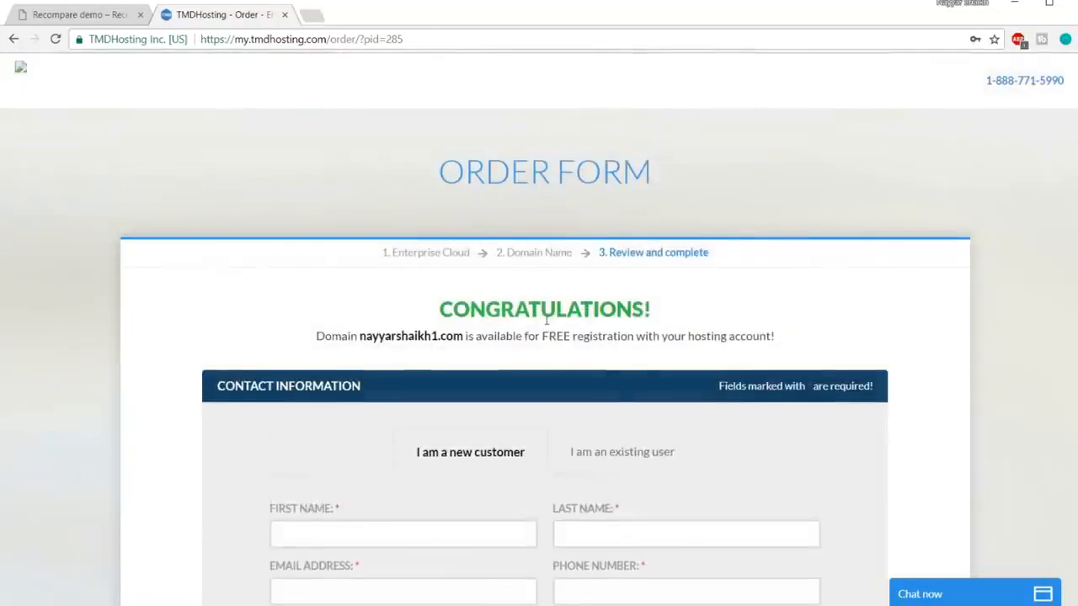
scroll(515, 327, down, 4)
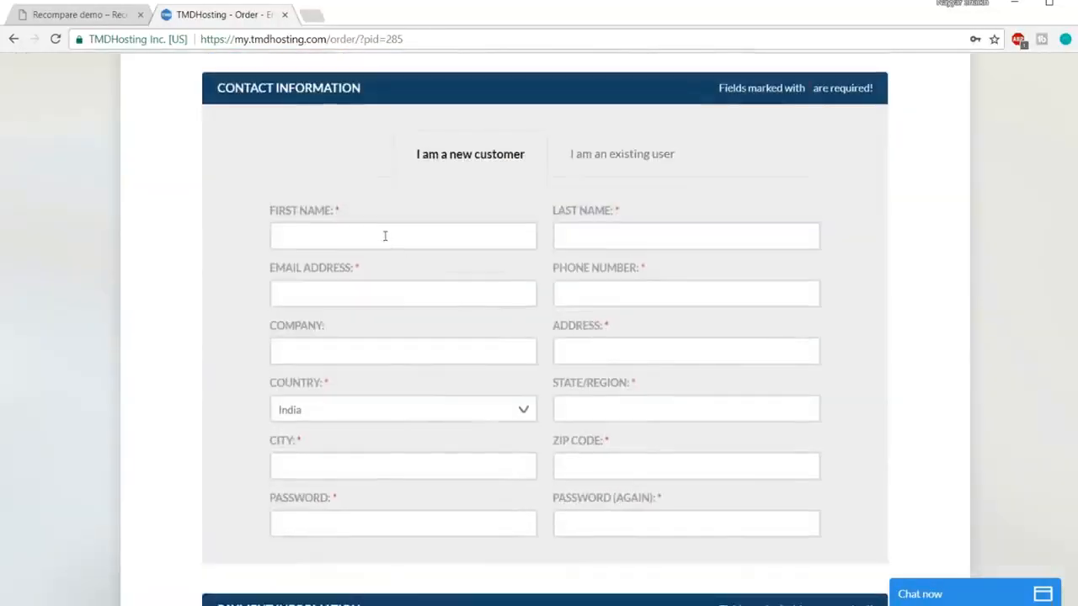
scroll(714, 315, down, 2)
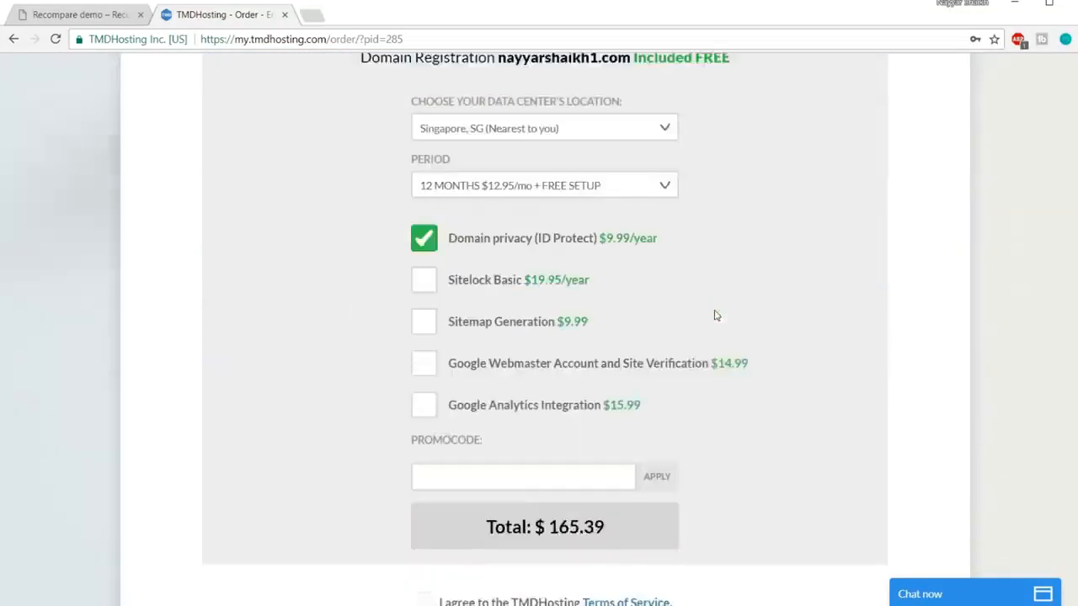
scroll(712, 312, down, 3)
scroll(702, 308, up, 4)
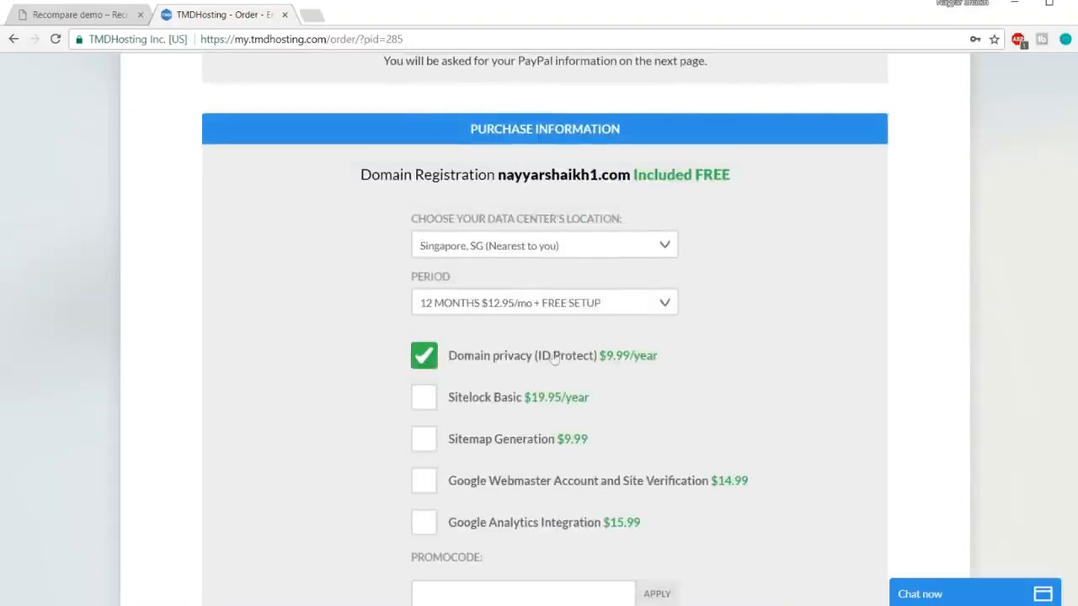
scroll(808, 363, down, 3)
scroll(809, 362, up, 2)
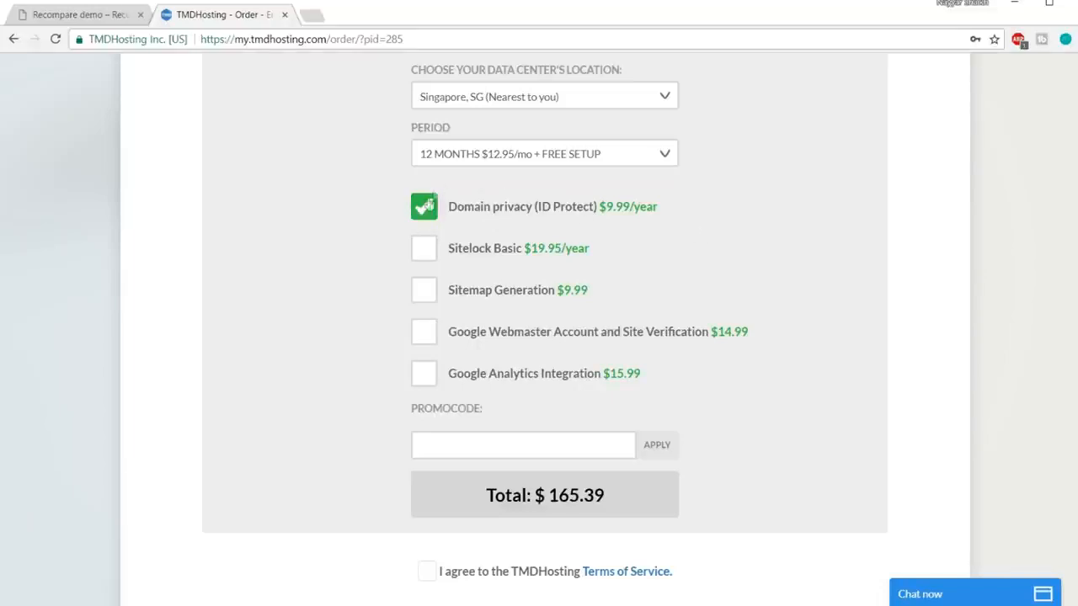
scroll(768, 233, down, 1)
scroll(769, 233, down, 1)
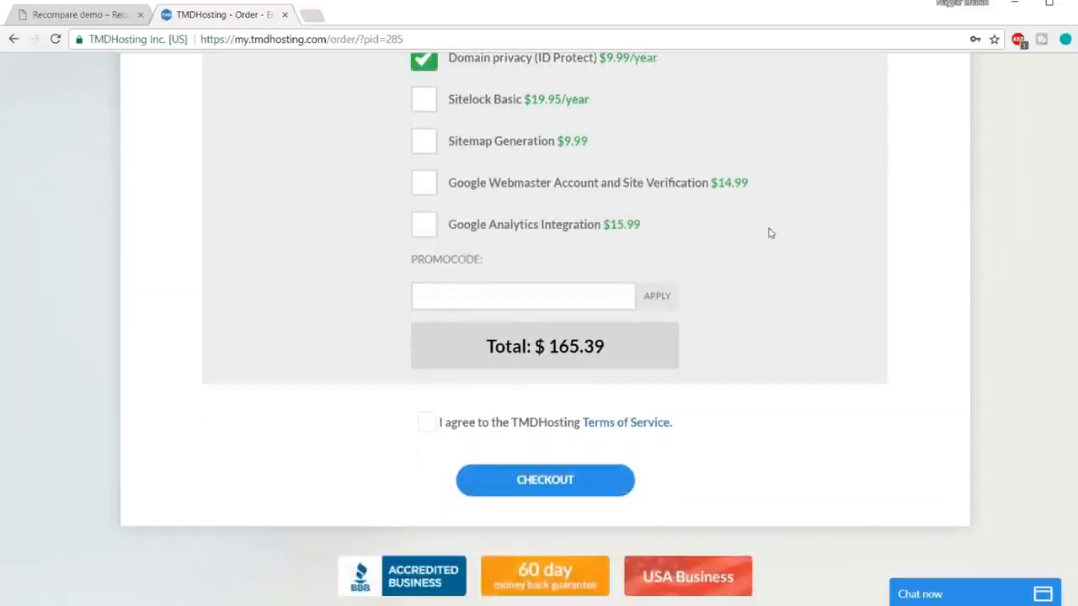
Step: Apply the 7% promo code so the total drops to $154.51, and accept the Terms of Service
click(546, 292)
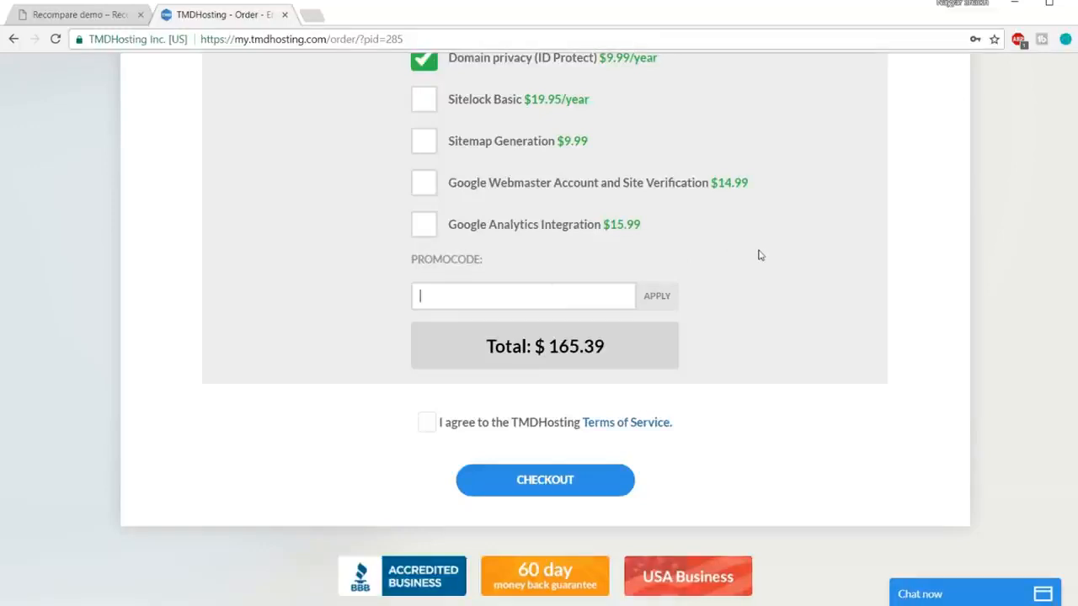
text(NAYYAR7)
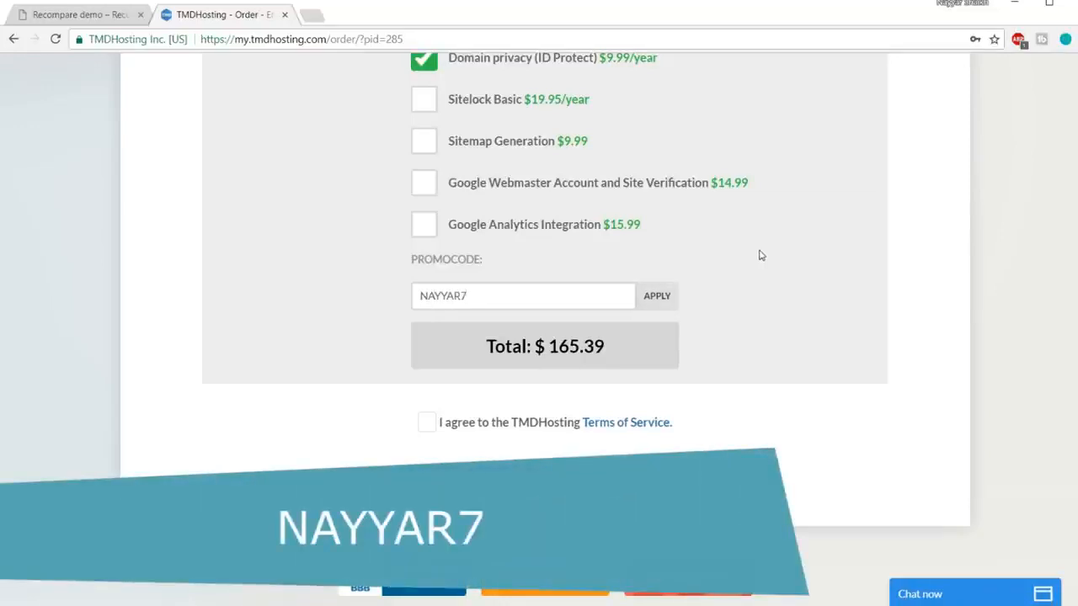
click(674, 296)
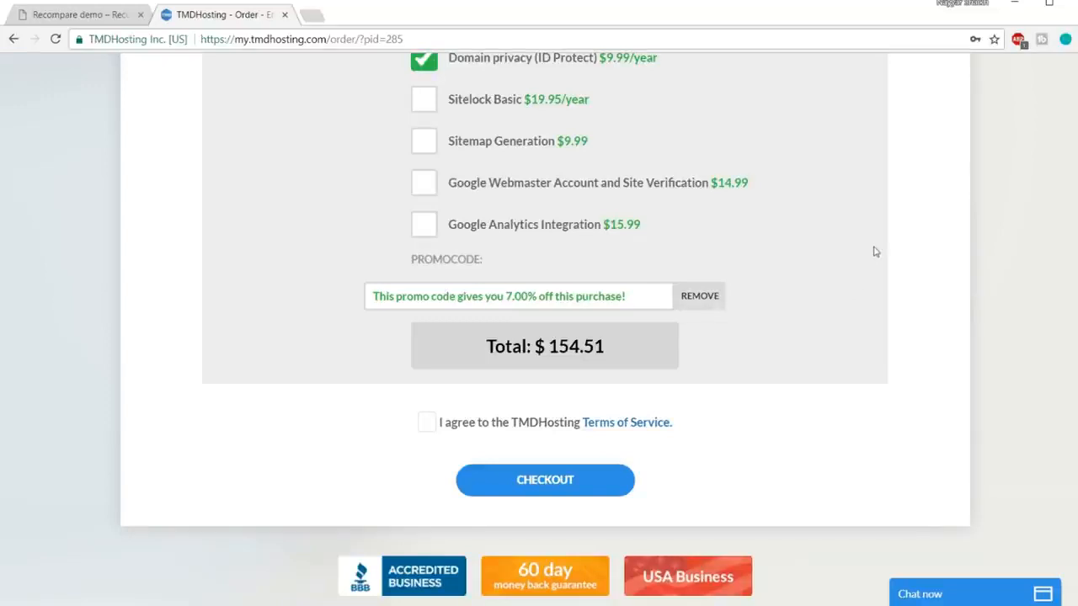
click(428, 428)
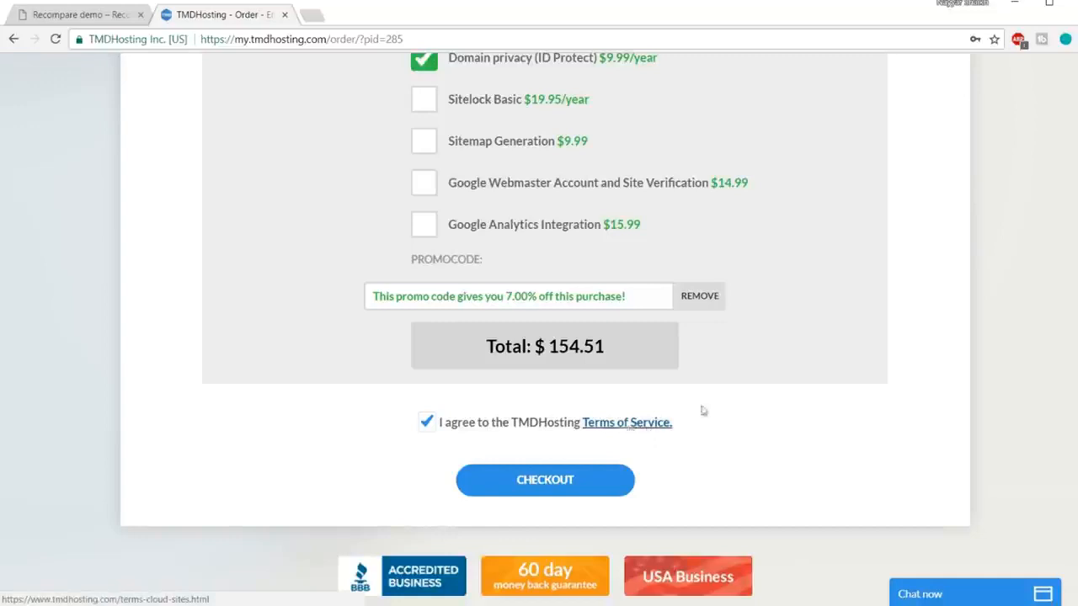
scroll(899, 361, down, 1)
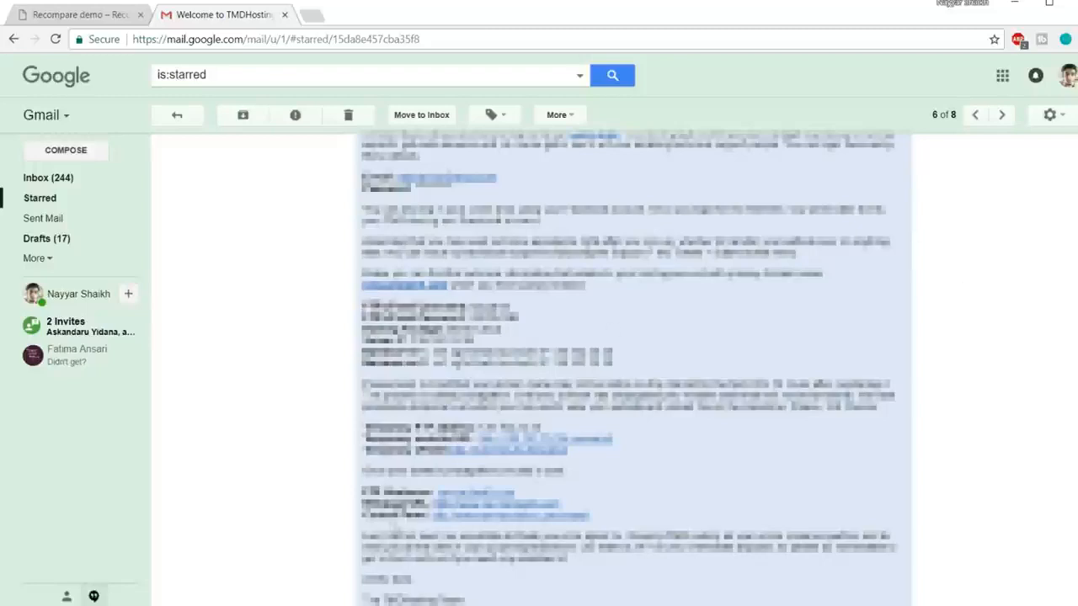
Step: Open the cPanel login page from the welcome email, with the saved username and password autofilled
click(502, 521)
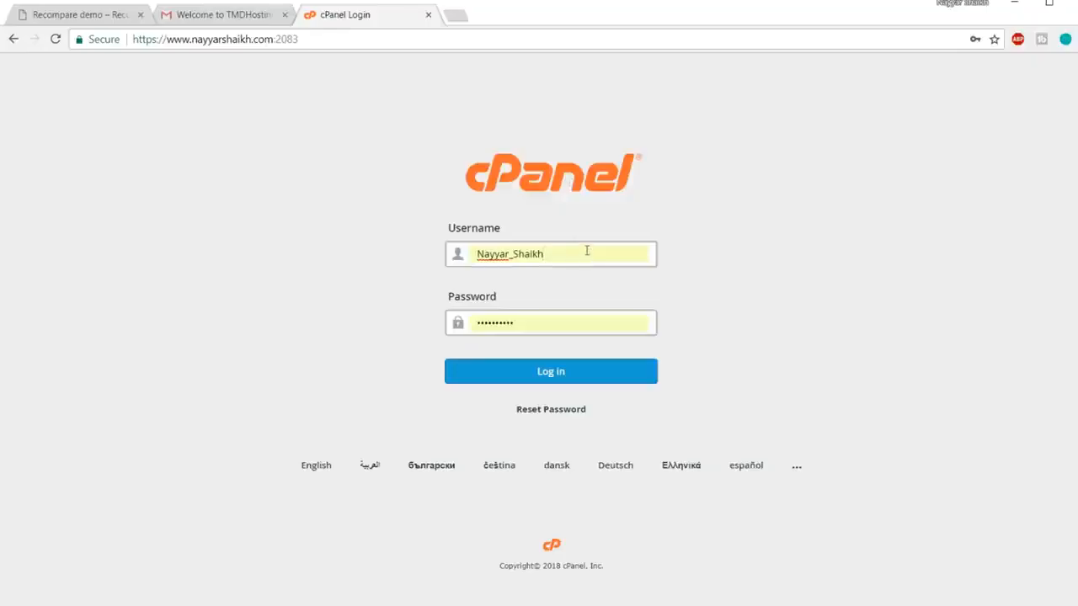
double_click(597, 253)
click(580, 174)
Step: Log in to cPanel and open WordPress under Softaculous Apps Installer
click(556, 379)
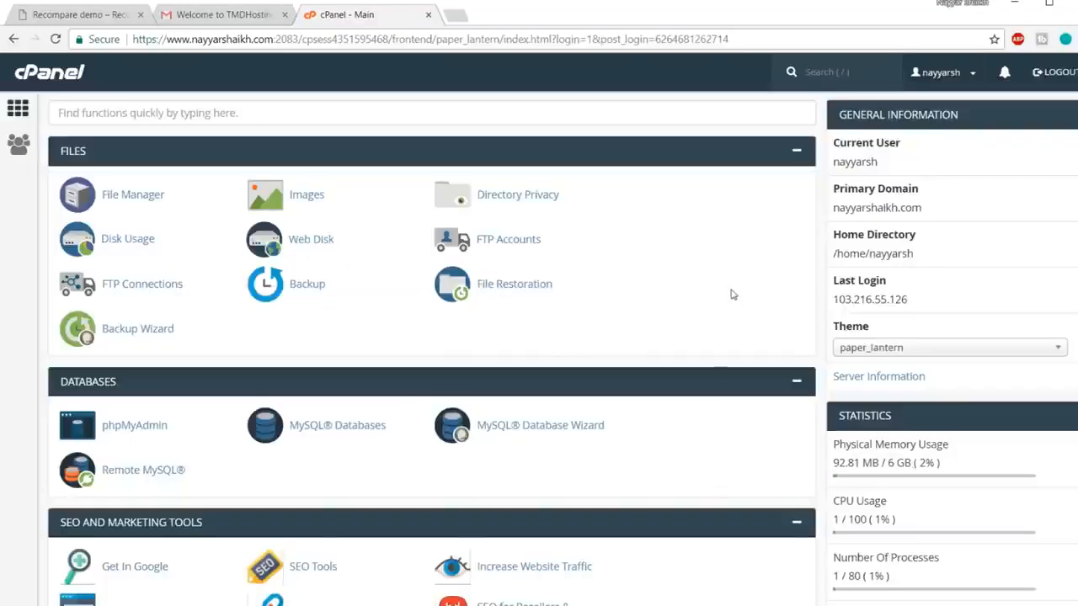
scroll(732, 294, down, 15)
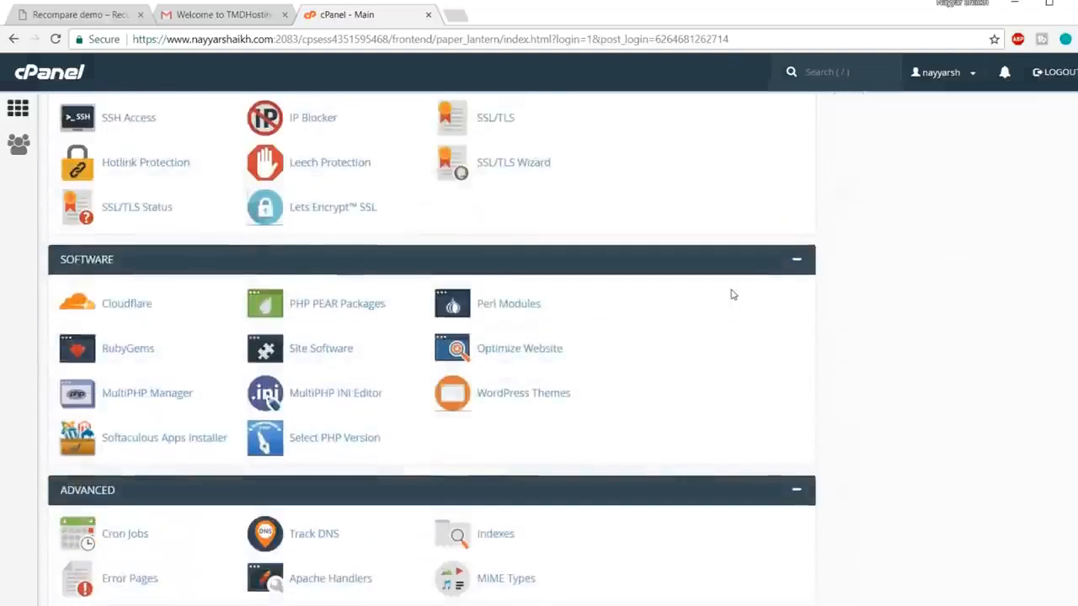
scroll(732, 294, down, 5)
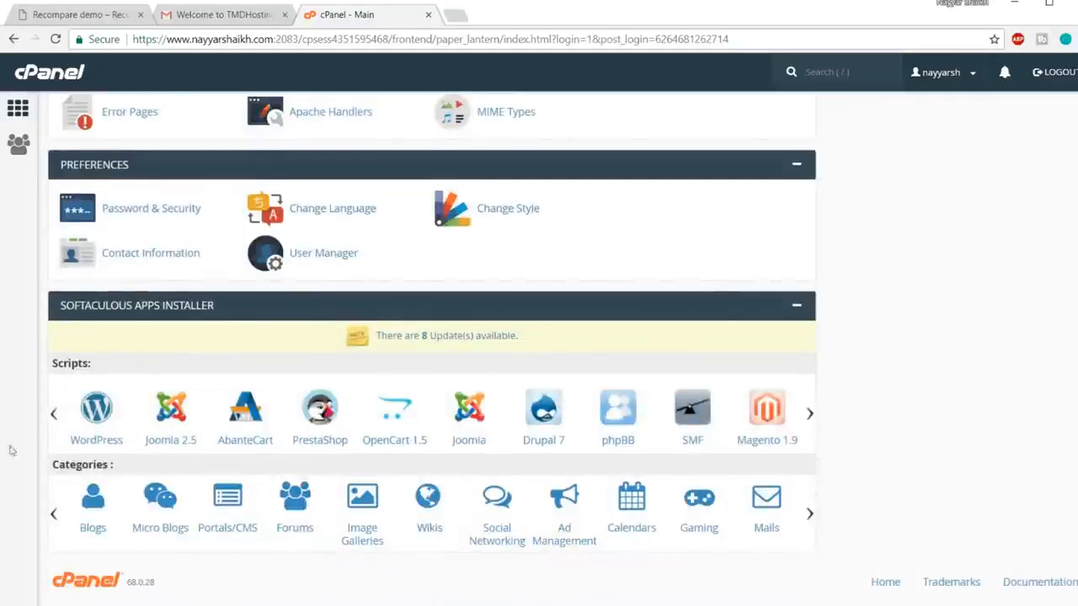
click(96, 410)
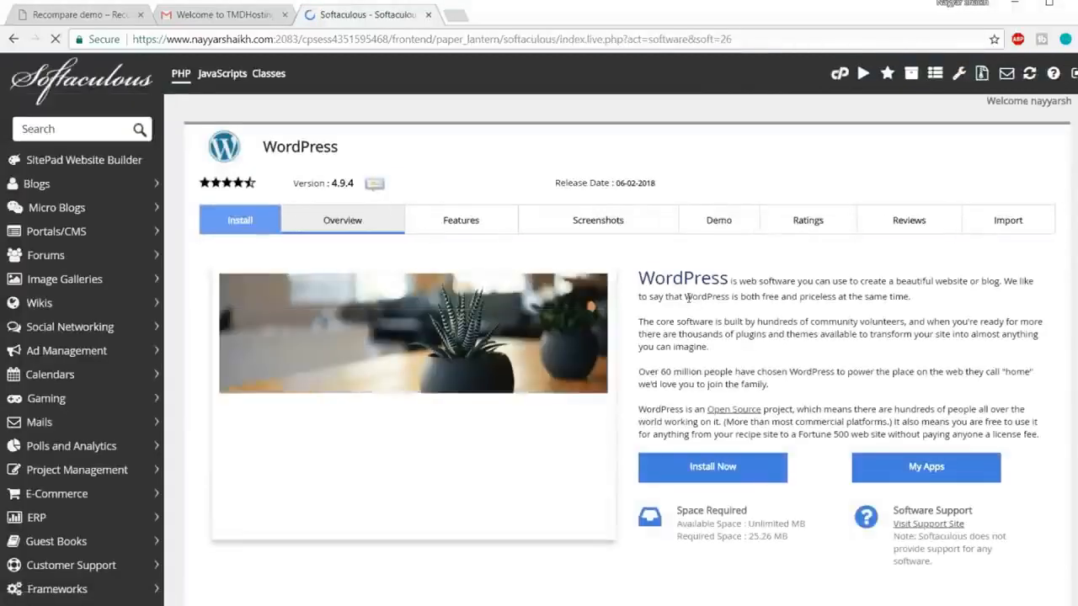
click(735, 467)
scroll(741, 421, down, 1)
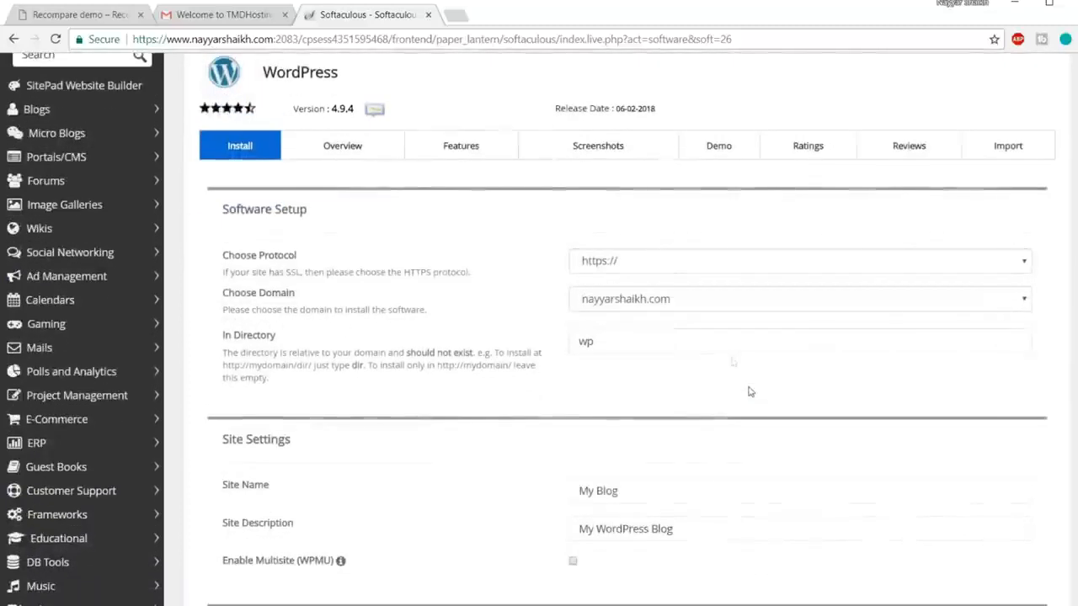
click(662, 266)
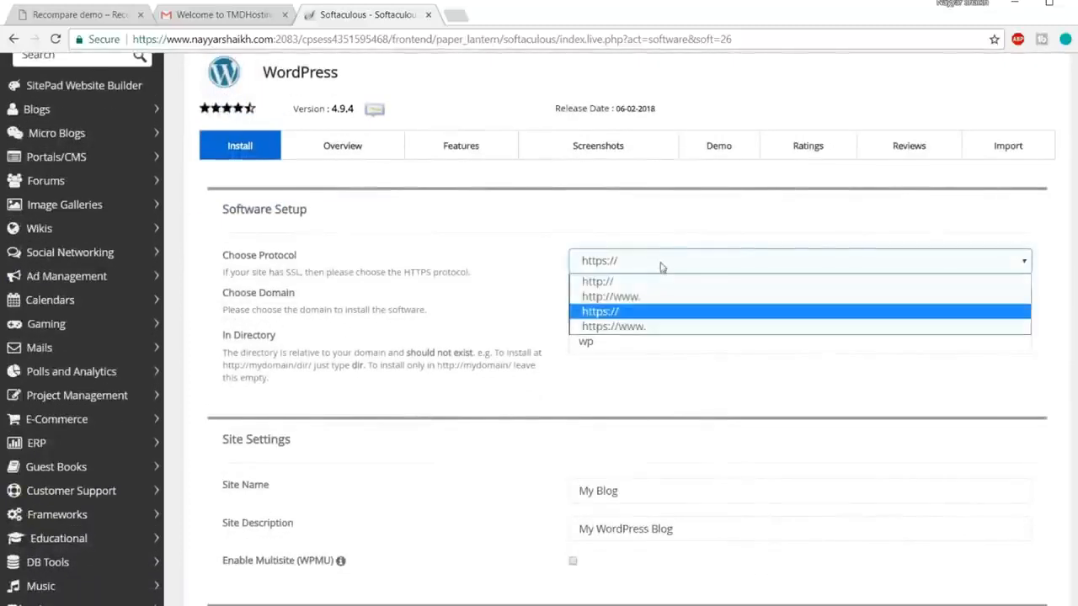
click(644, 313)
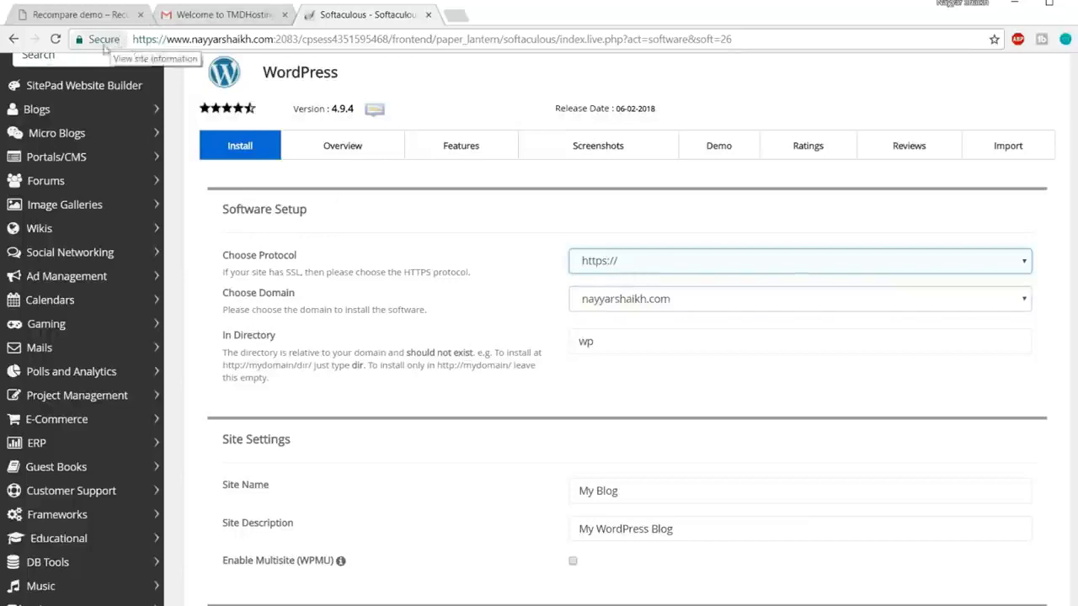
click(679, 300)
key(r)
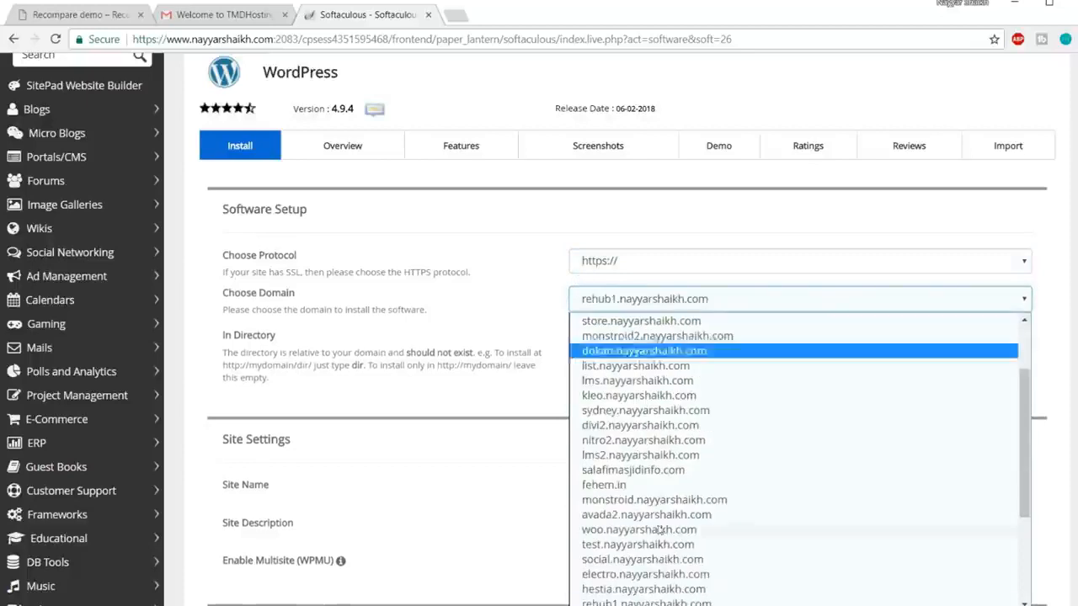
click(638, 602)
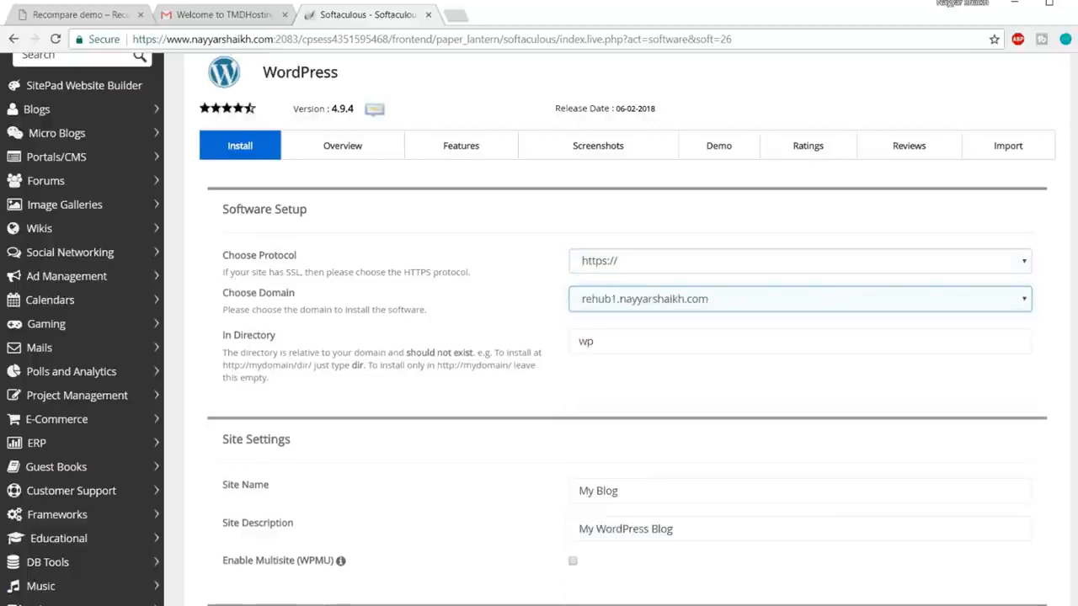
double_click(642, 342)
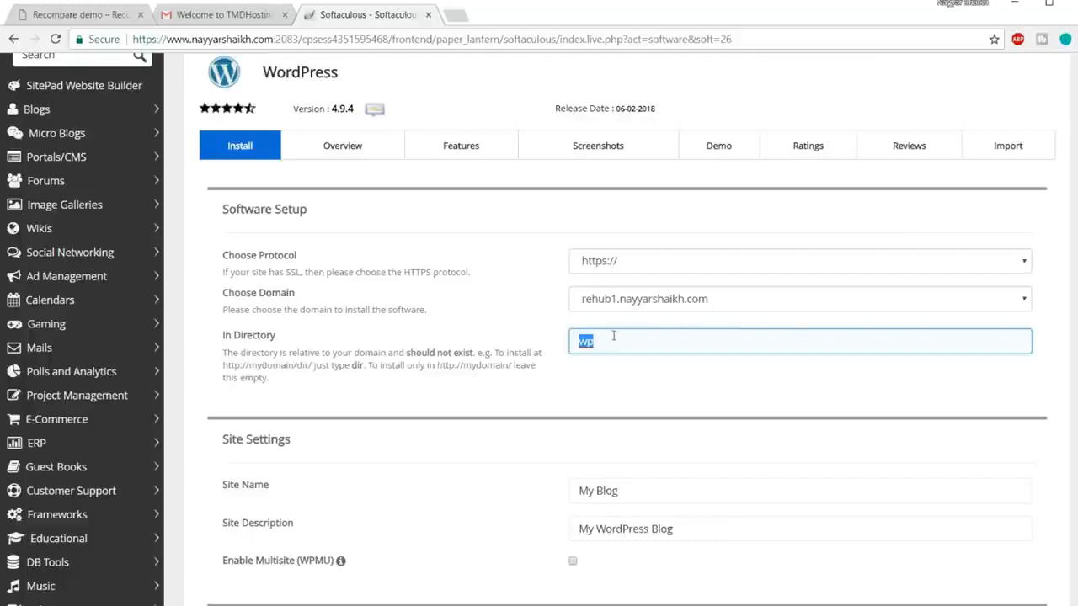
key(BackSpace)
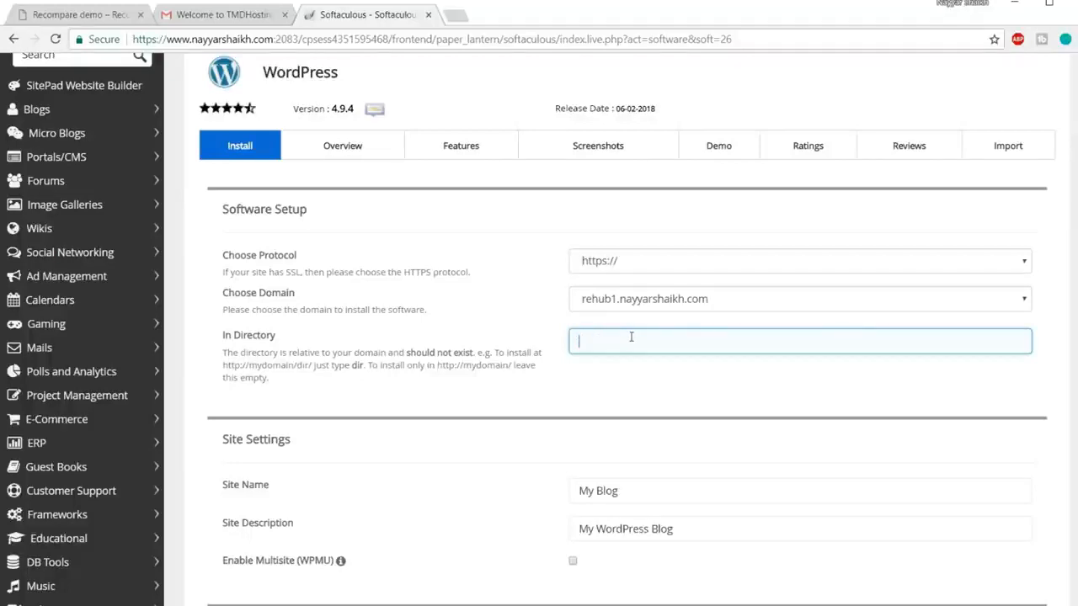
click(549, 367)
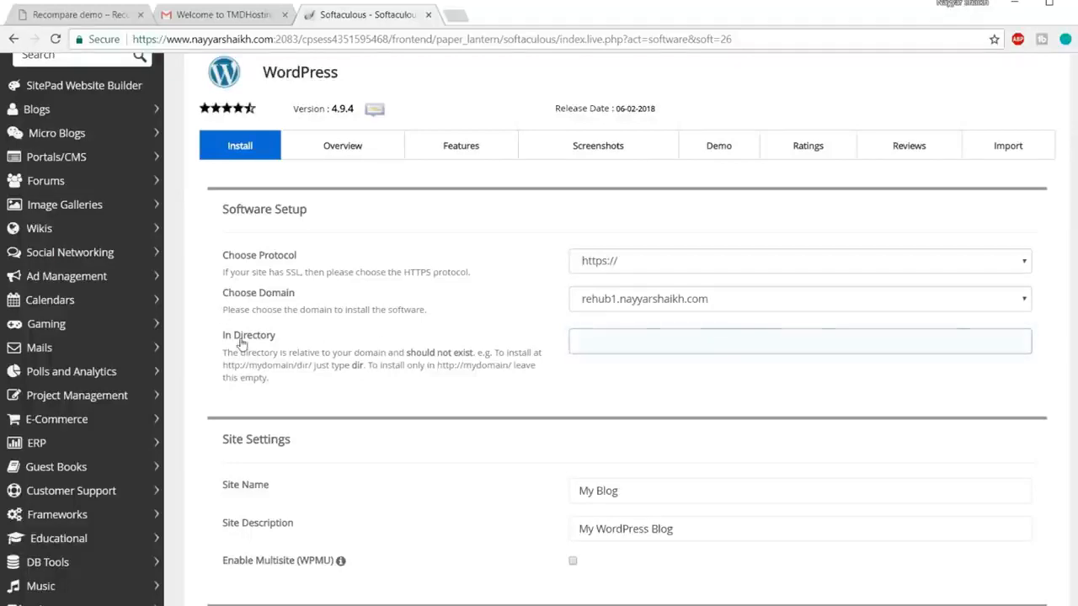
click(649, 336)
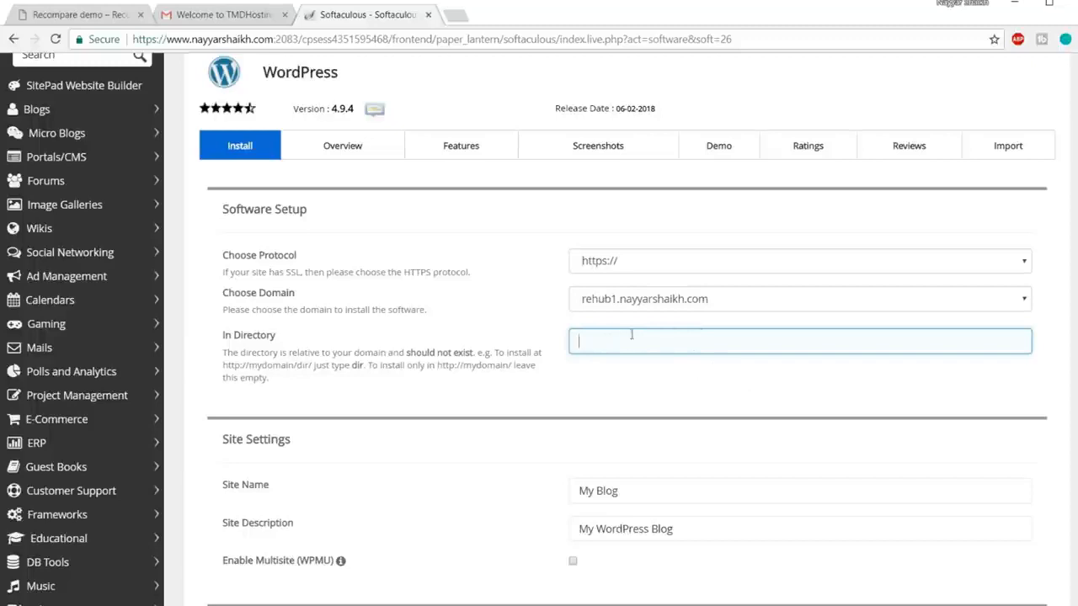
Step: Review the Site Name 'My Blog' and the description 'My WordPress Blog', keeping both defaults
scroll(645, 351, down, 3)
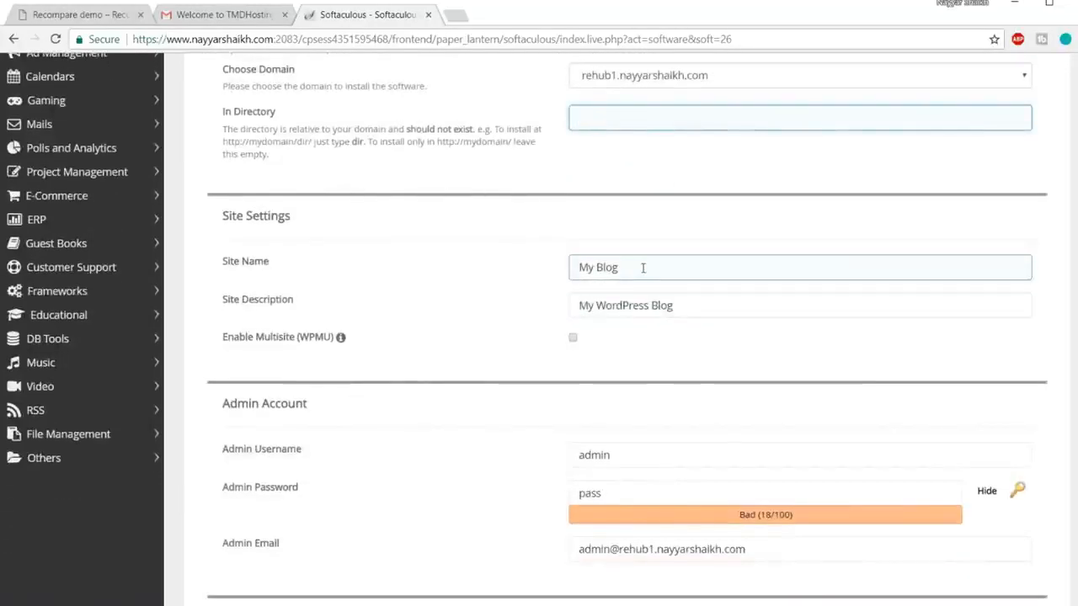
drag(633, 267, 543, 275)
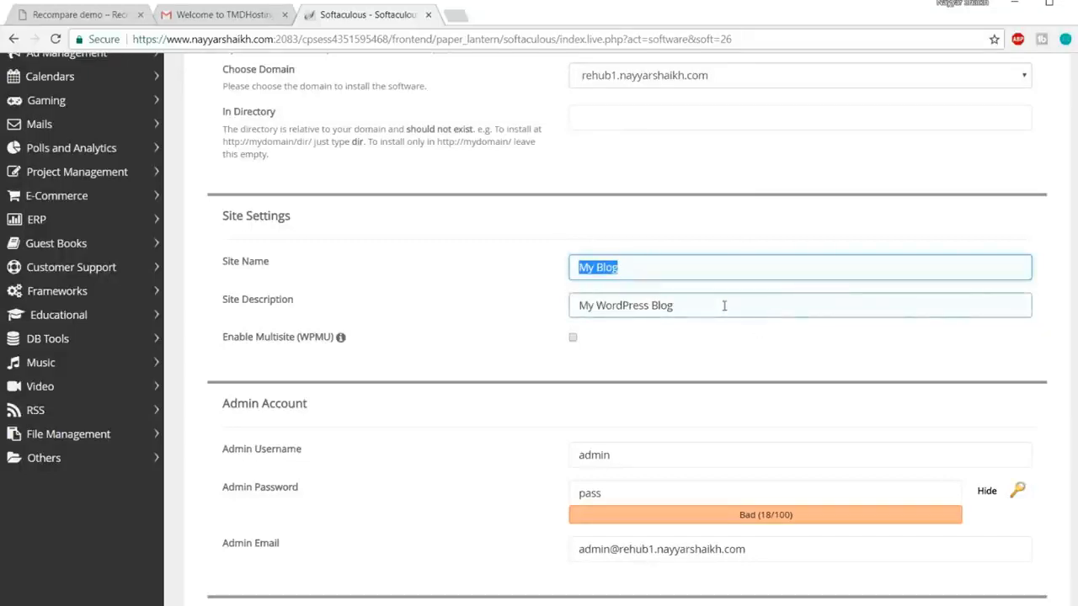
drag(705, 298, 575, 294)
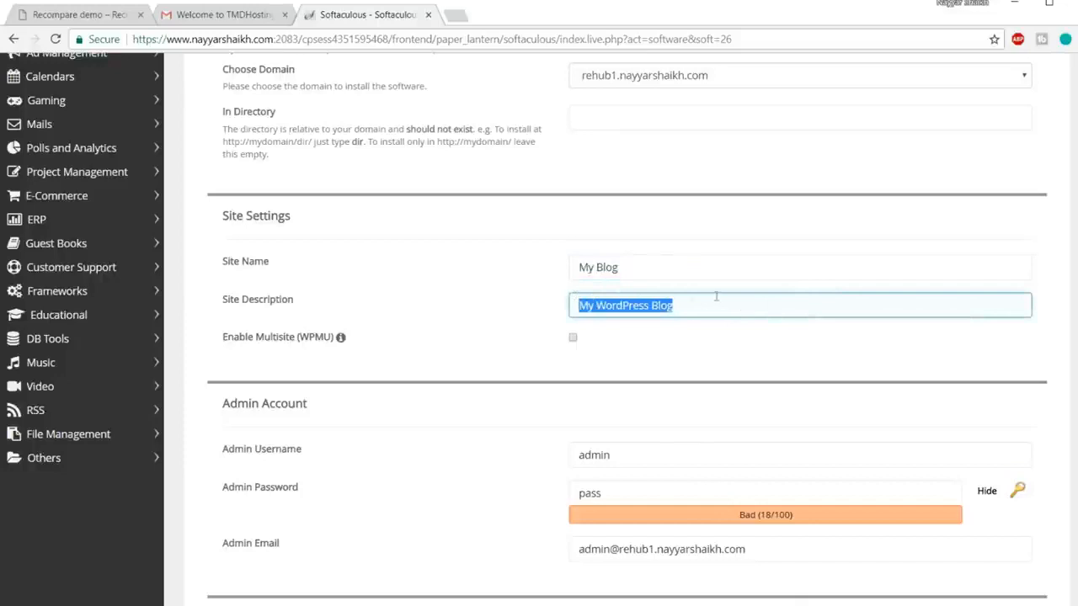
drag(657, 268, 559, 270)
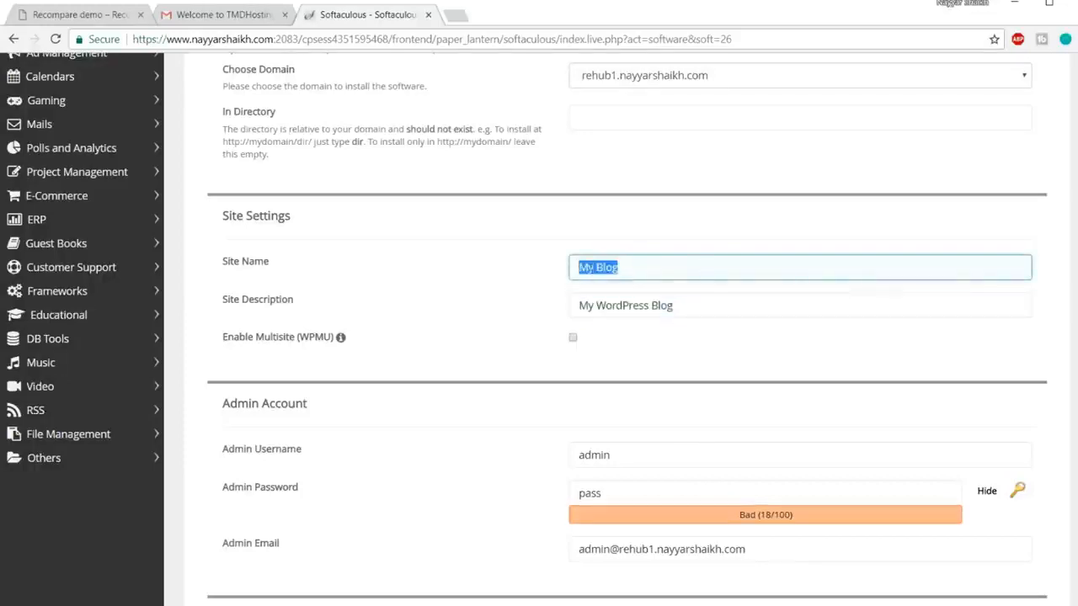
drag(674, 308, 565, 309)
click(647, 343)
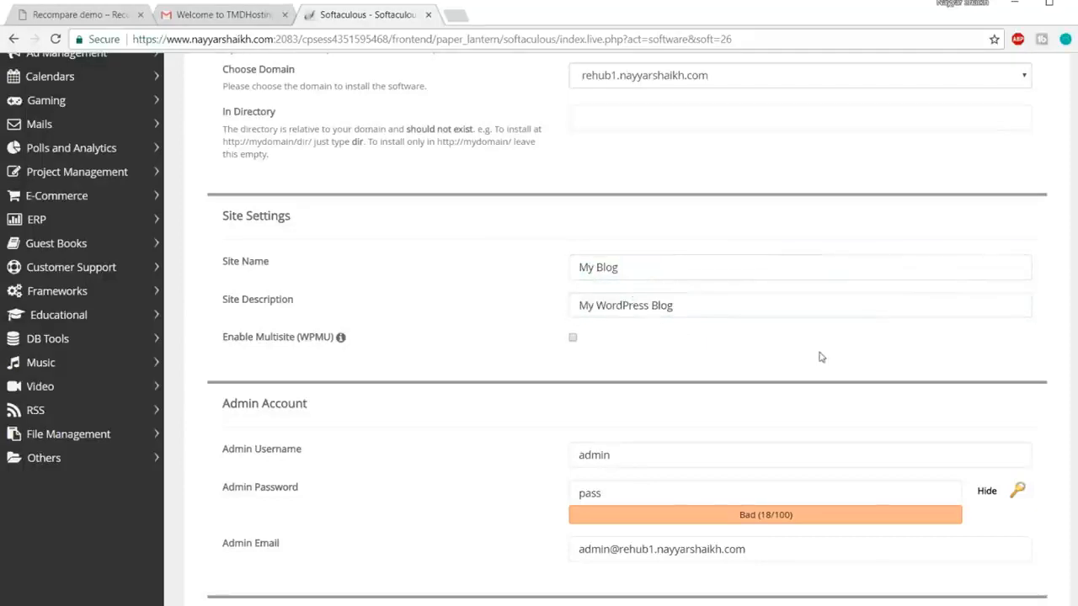
click(700, 272)
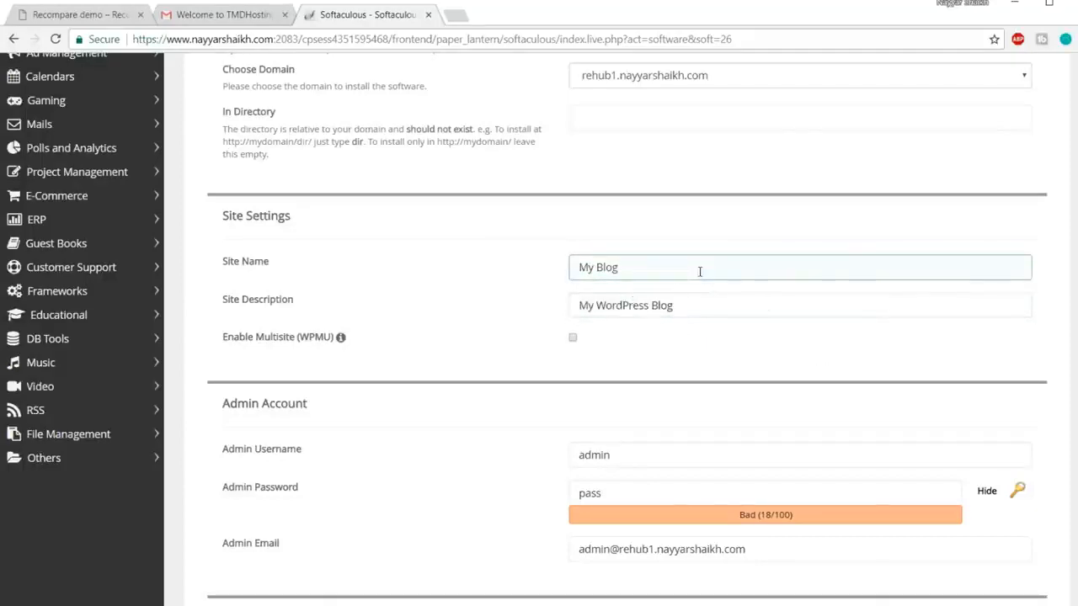
scroll(753, 354, down, 1)
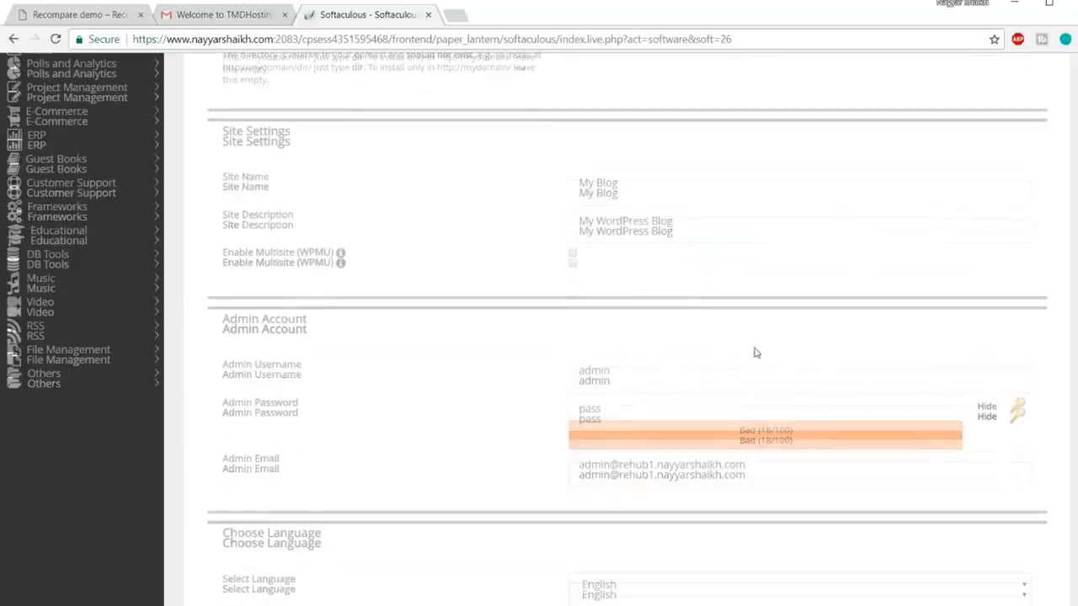
scroll(755, 353, down, 1)
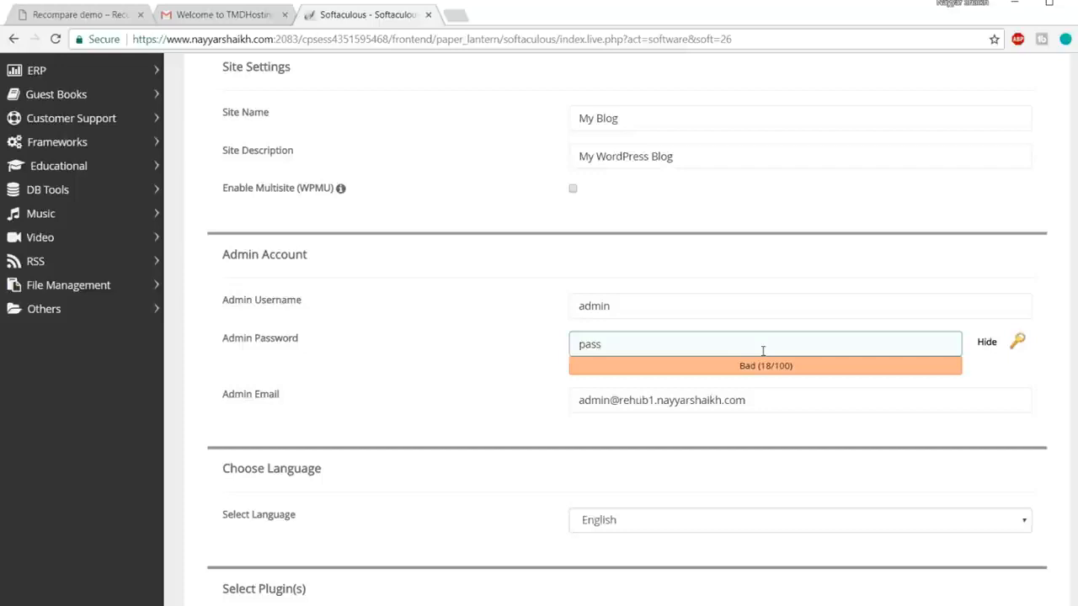
Step: Replace the default admin username, password and admin e-mail with the owner's username, a new password and their e-mail
double_click(652, 306)
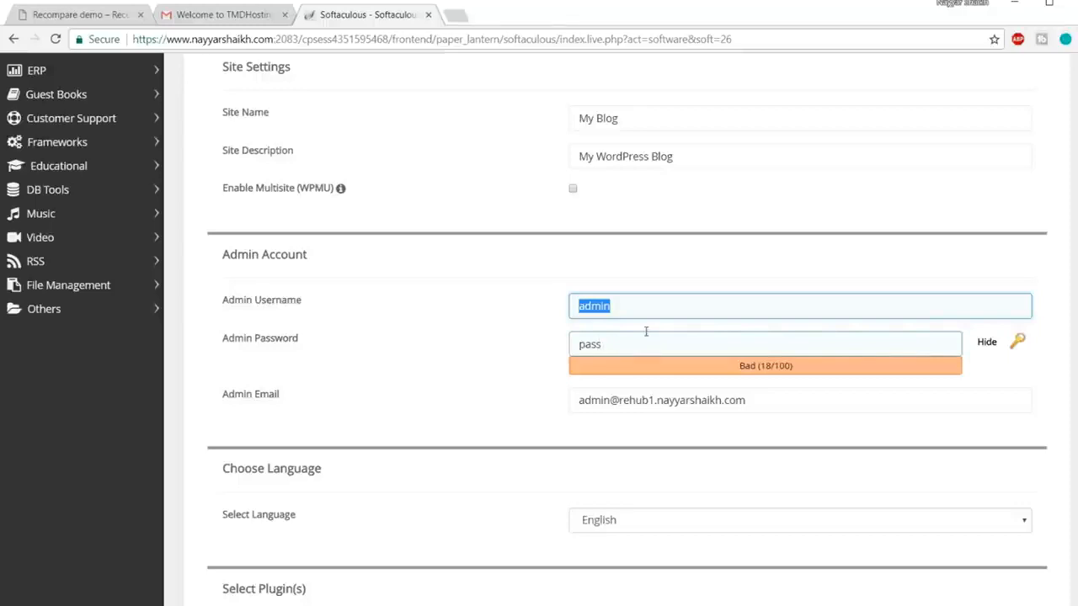
text(Nayyar_Shaikh)
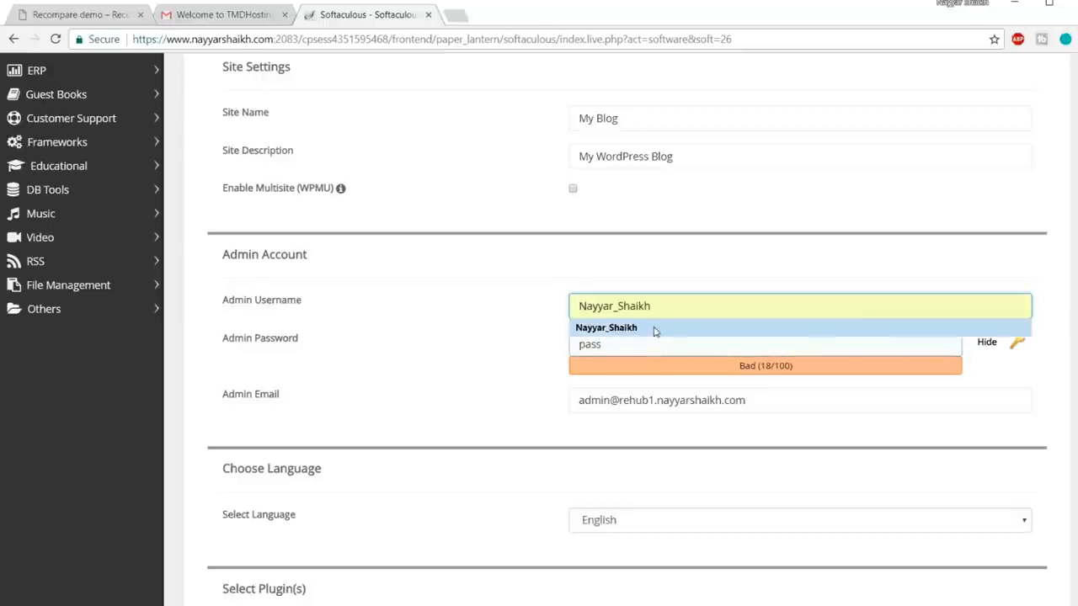
click(652, 329)
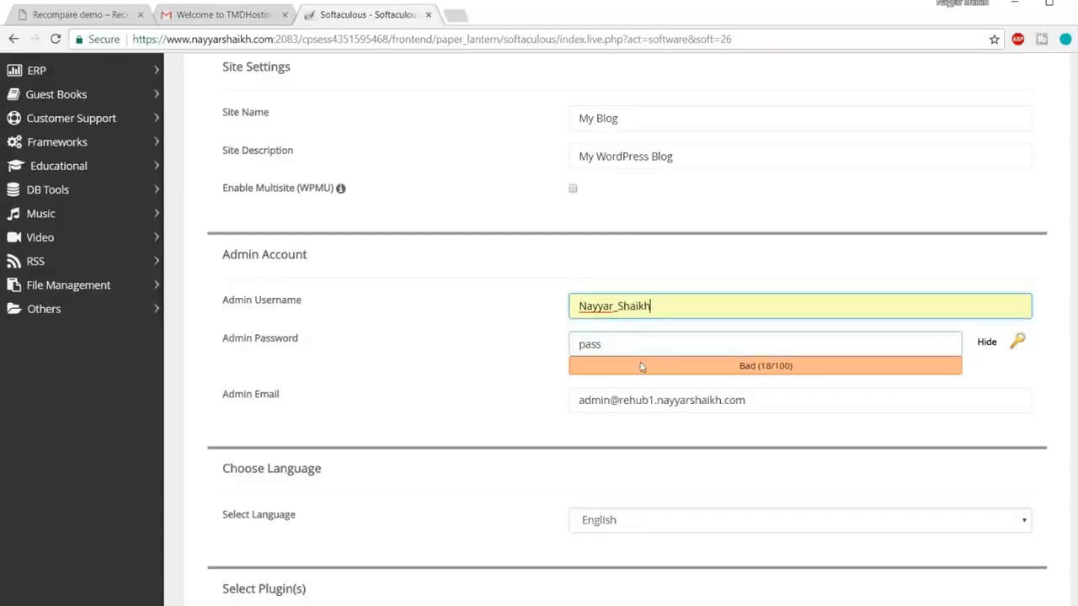
double_click(644, 344)
click(985, 342)
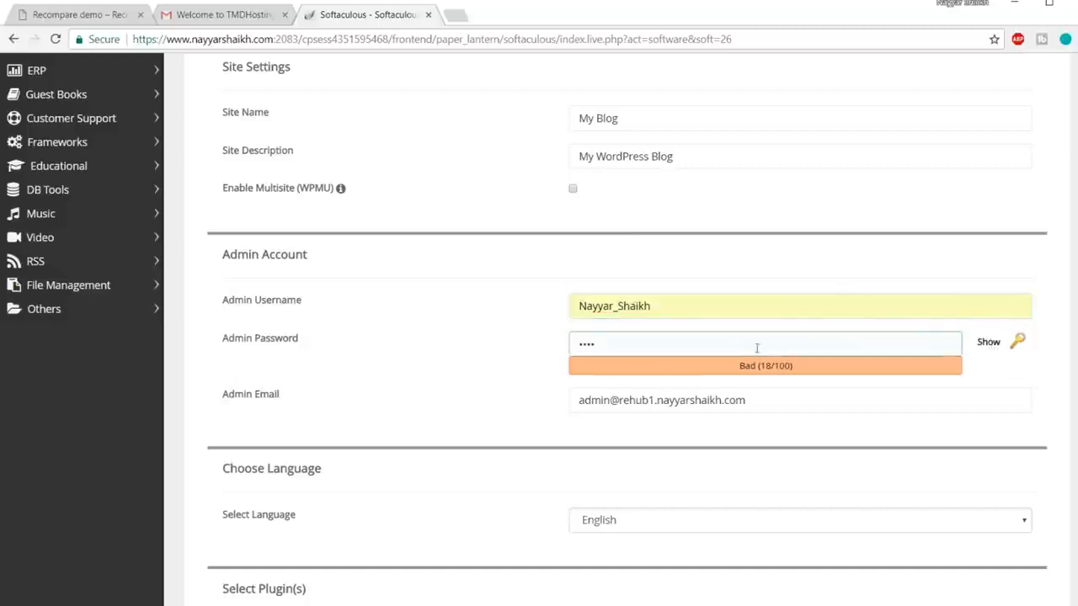
click(748, 348)
text(p•••••)
drag(778, 407, 404, 416)
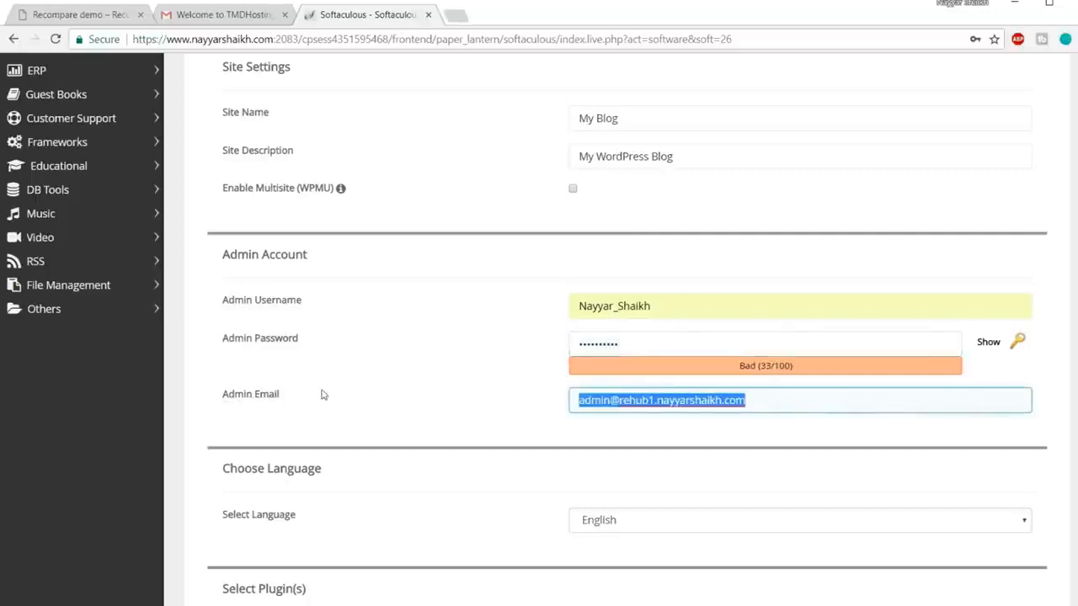
text(re)
click(609, 425)
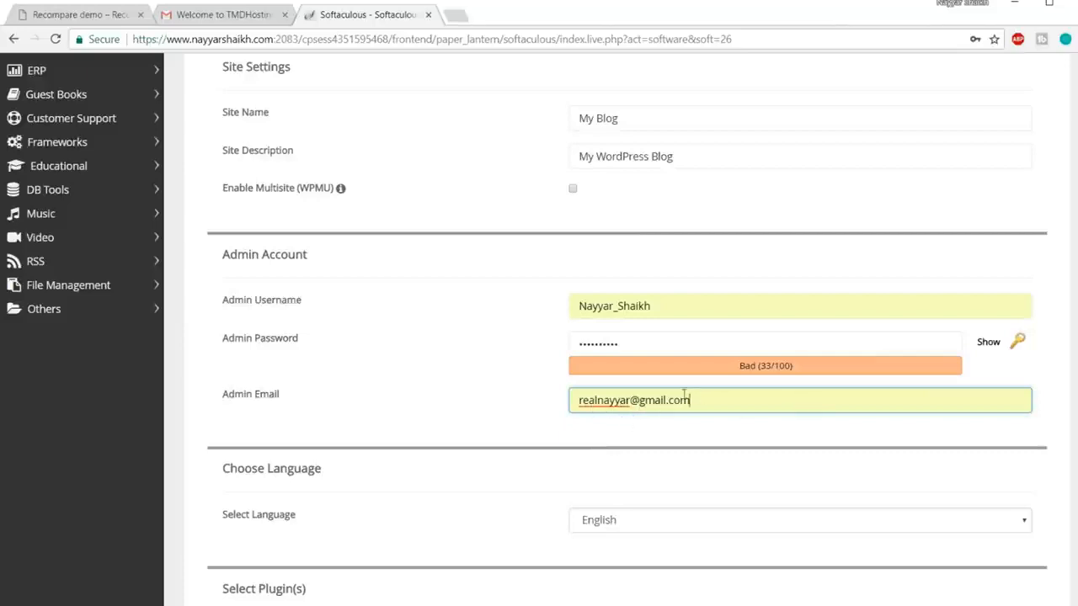
scroll(737, 420, down, 10)
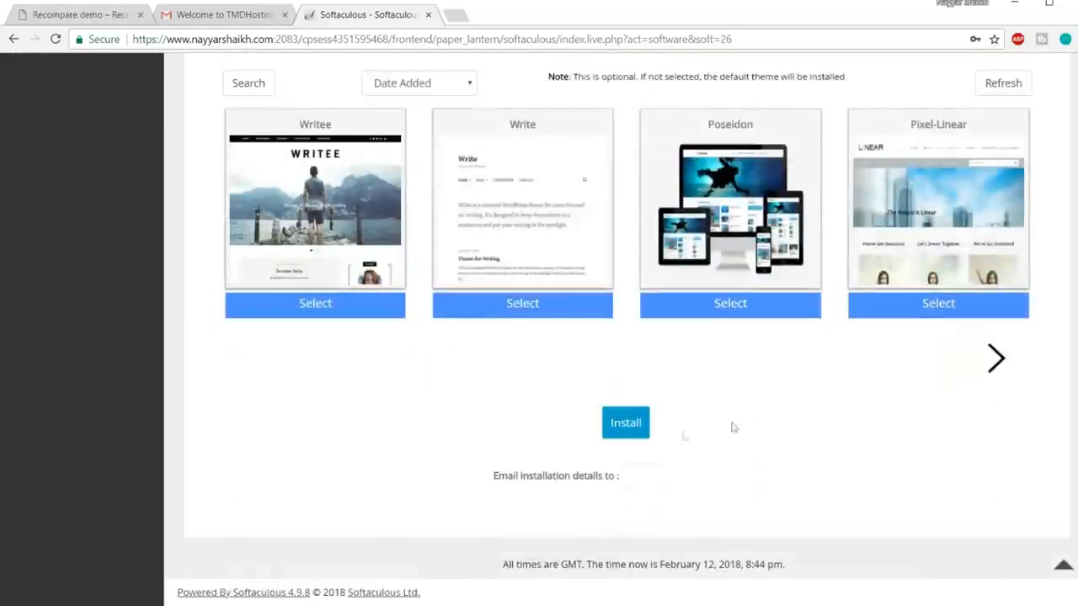
Step: Install WordPress on rehub1, open its admin Dashboard, and close the Softaculous and TMDHosting tabs
click(627, 433)
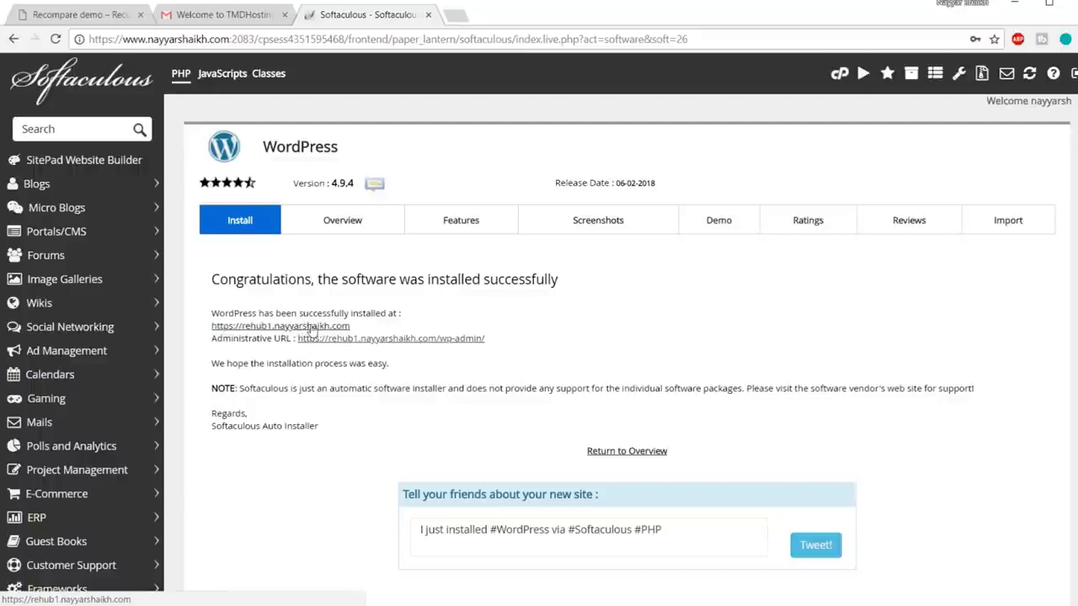
click(366, 339)
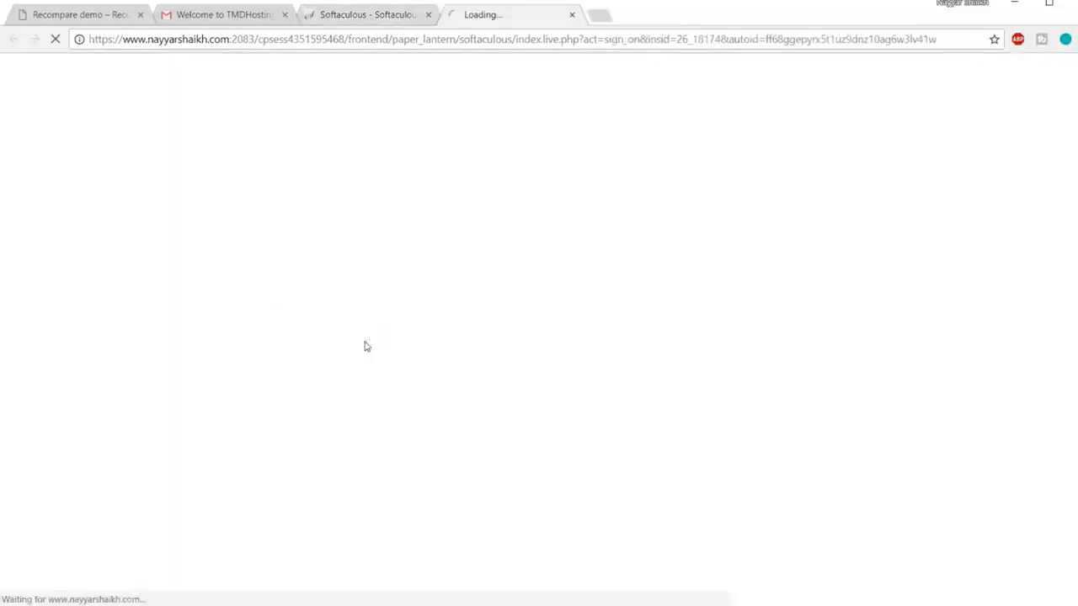
click(427, 15)
click(285, 14)
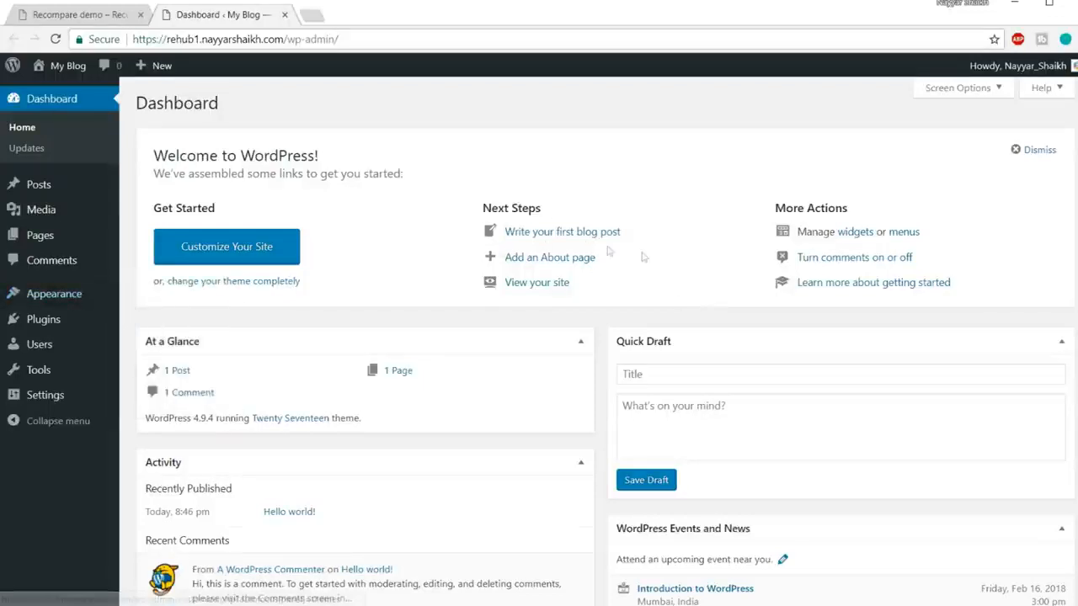
Step: Under Appearance > Themes, delete Twenty Fifteen and Twenty Sixteen so only Twenty Seventeen remains
mouse_move(75, 297)
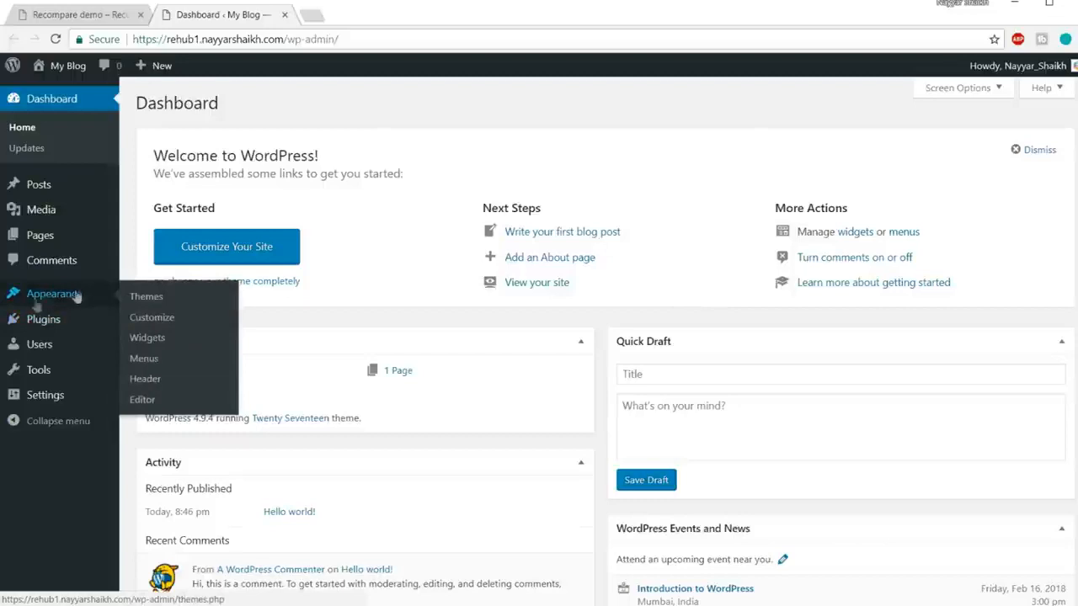
click(62, 300)
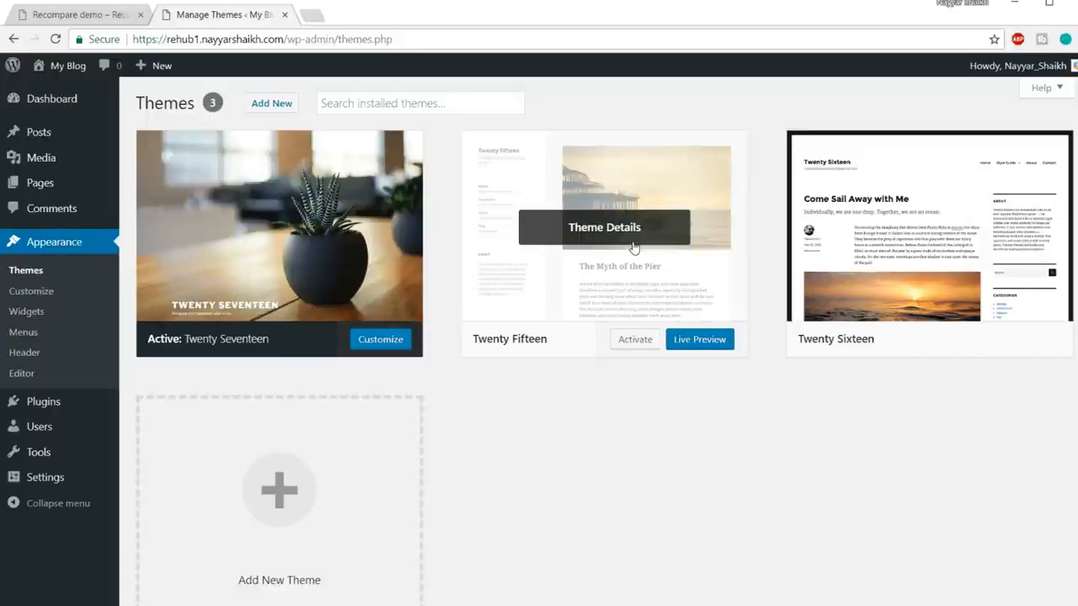
click(606, 239)
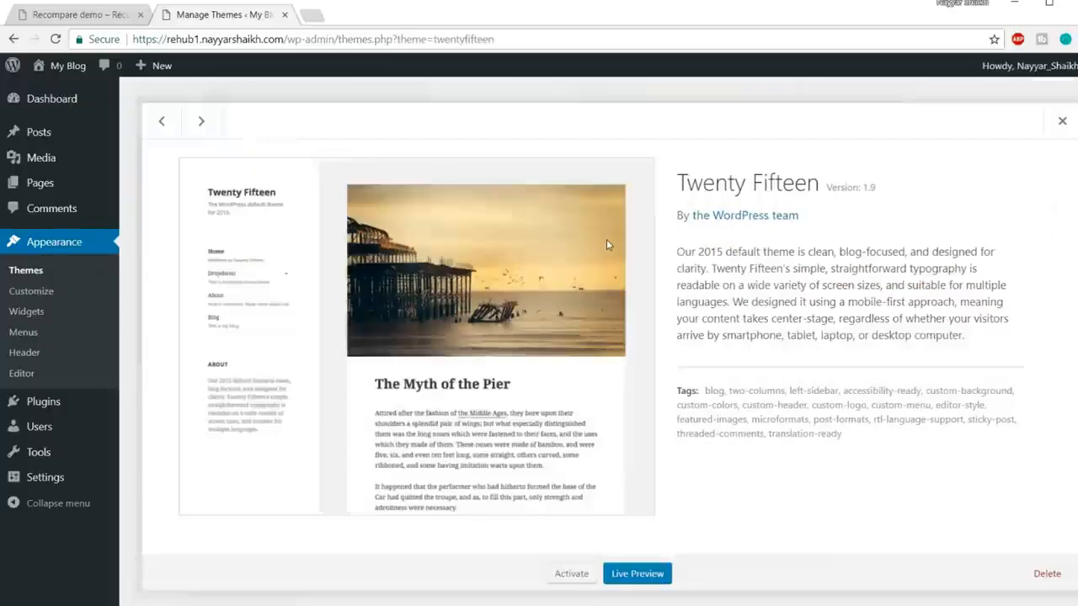
click(1048, 573)
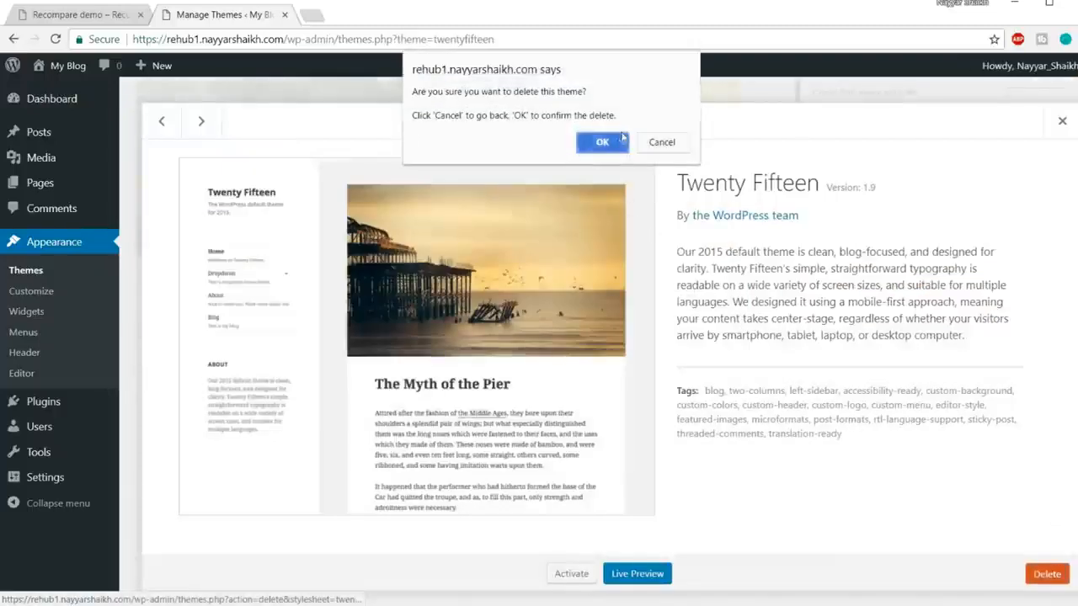
click(521, 142)
click(656, 200)
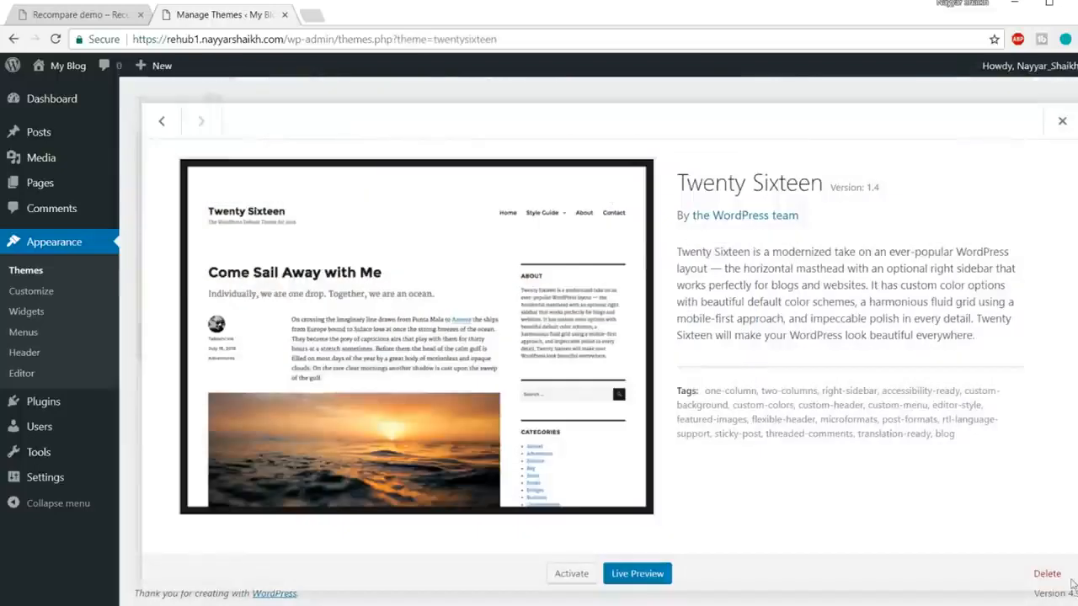
click(1047, 574)
key(Return)
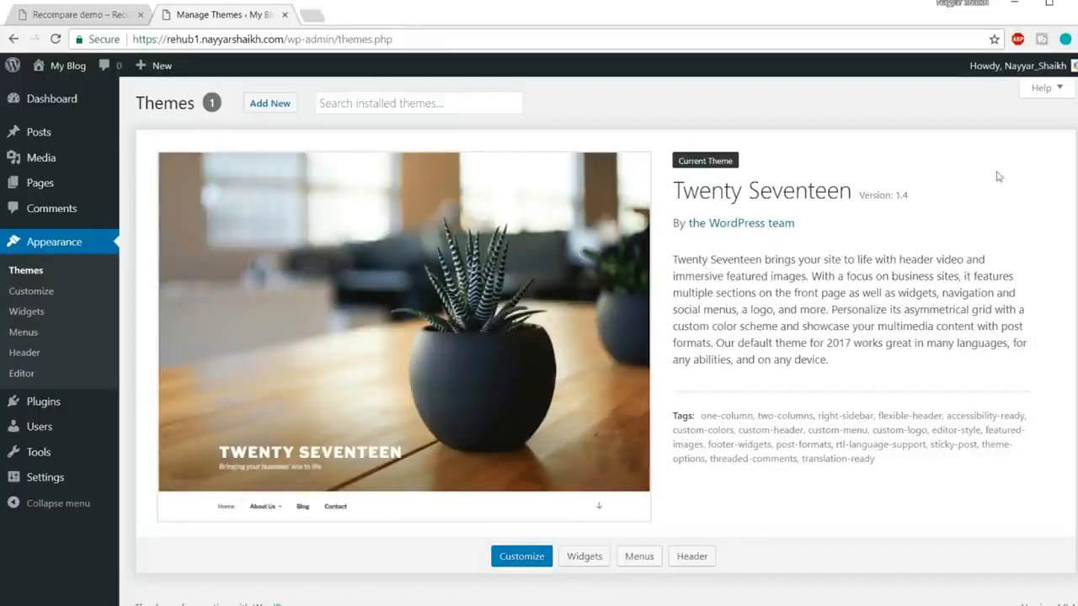
Step: Open the My Blog homepage in a new tab to check it, then return to the Manage Themes page
mouse_move(89, 71)
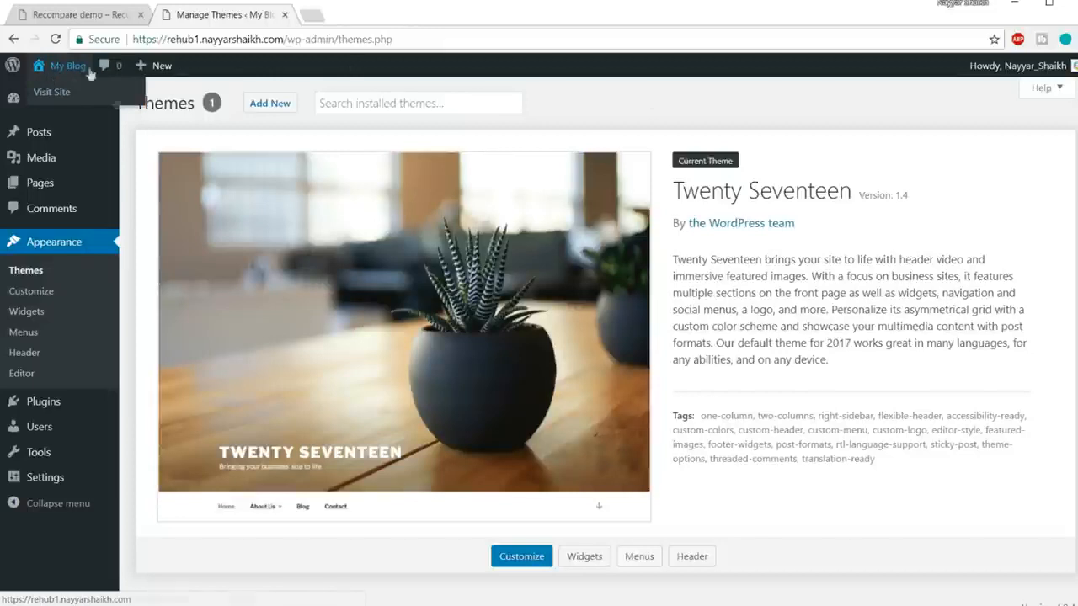
right_click(59, 101)
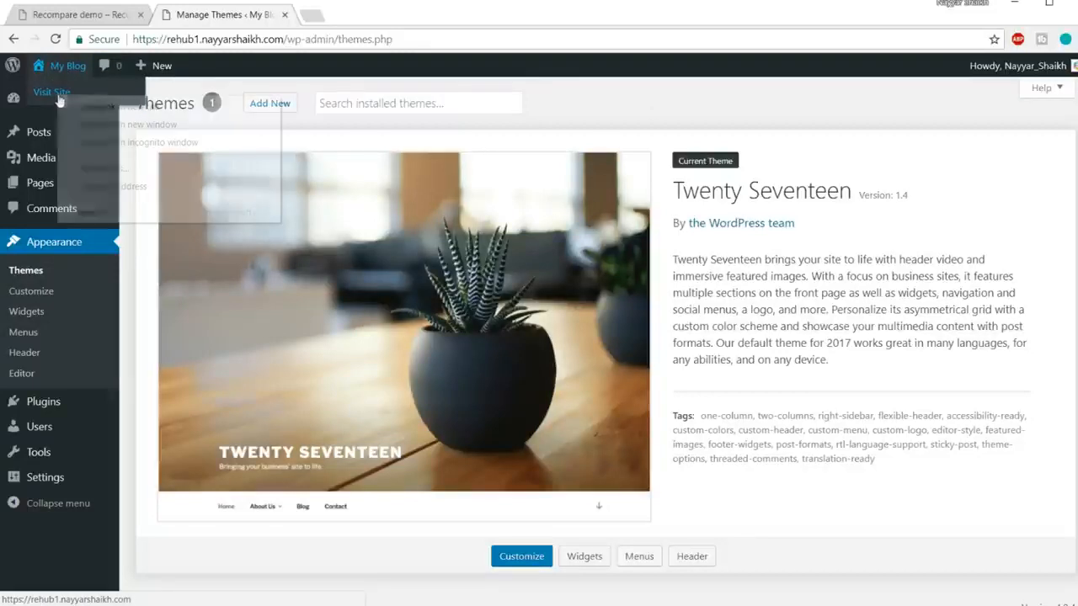
click(75, 103)
click(378, 16)
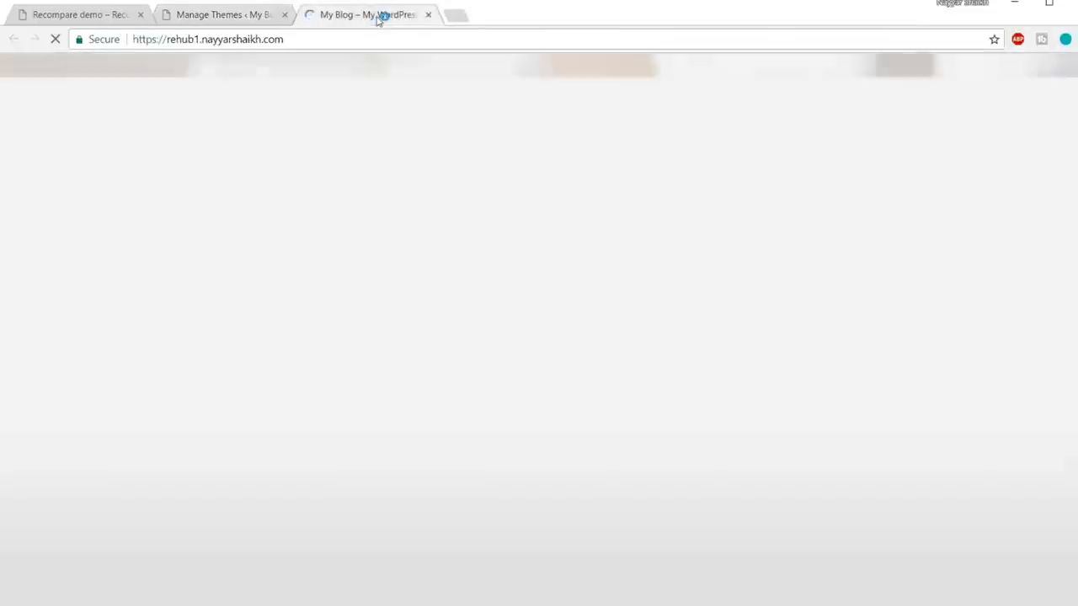
scroll(654, 368, down, 5)
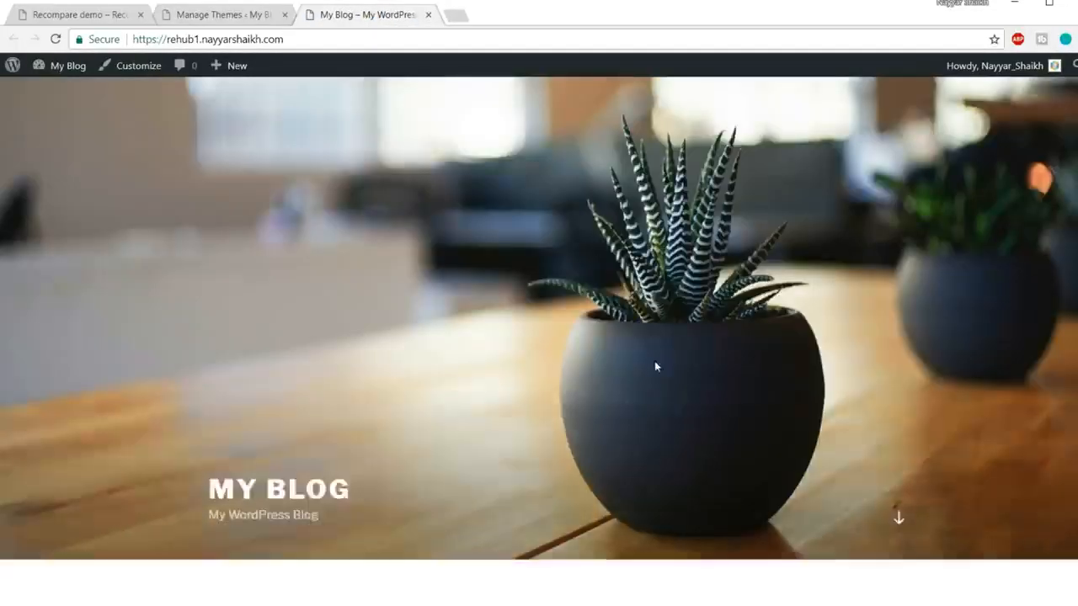
scroll(657, 384, up, 5)
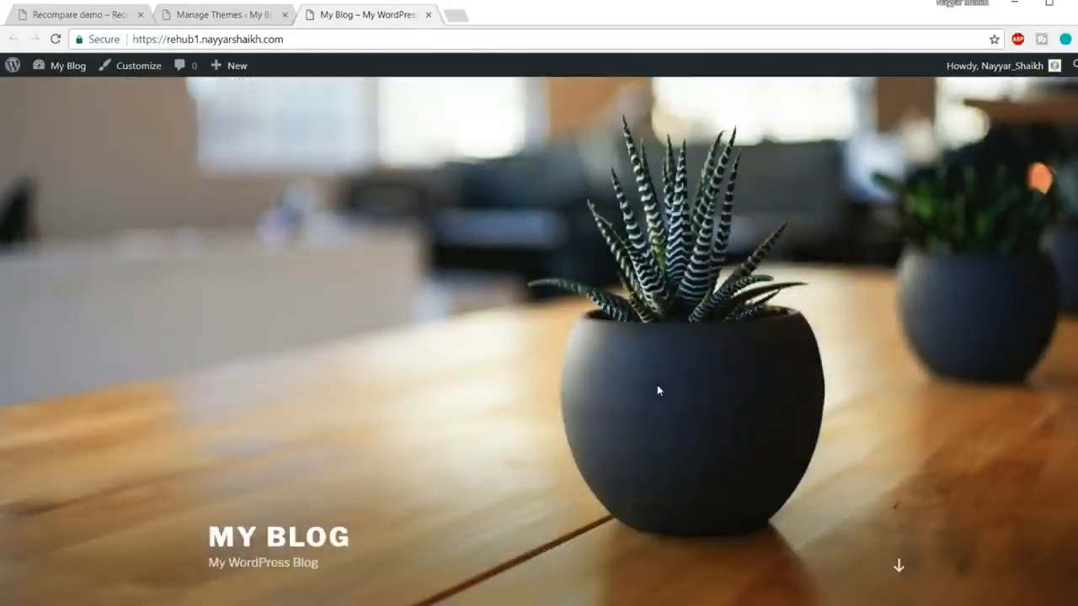
click(99, 15)
scroll(497, 265, down, 10)
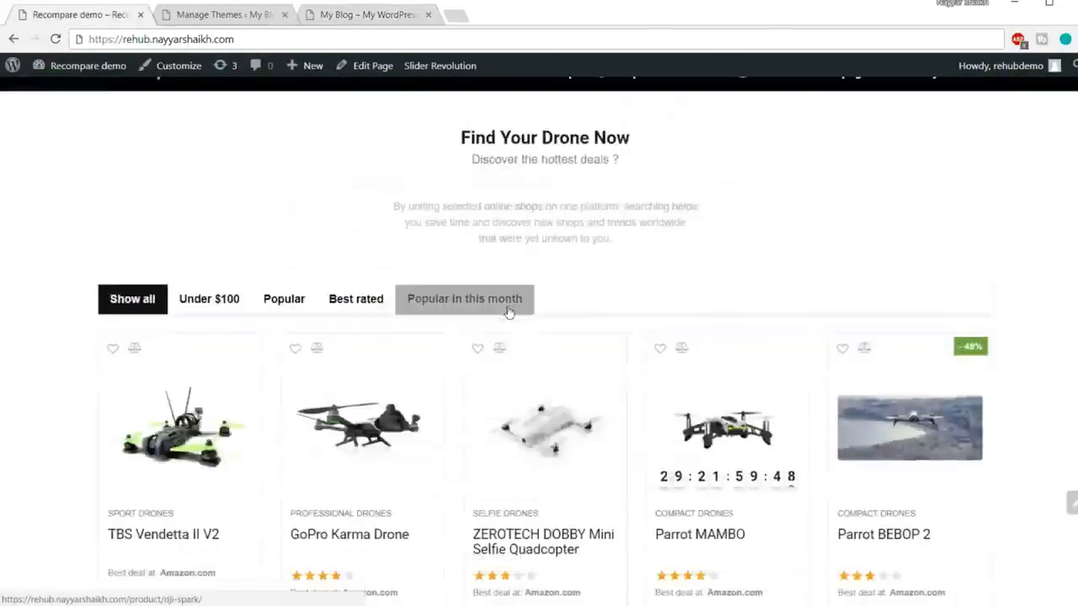
scroll(449, 199, up, 10)
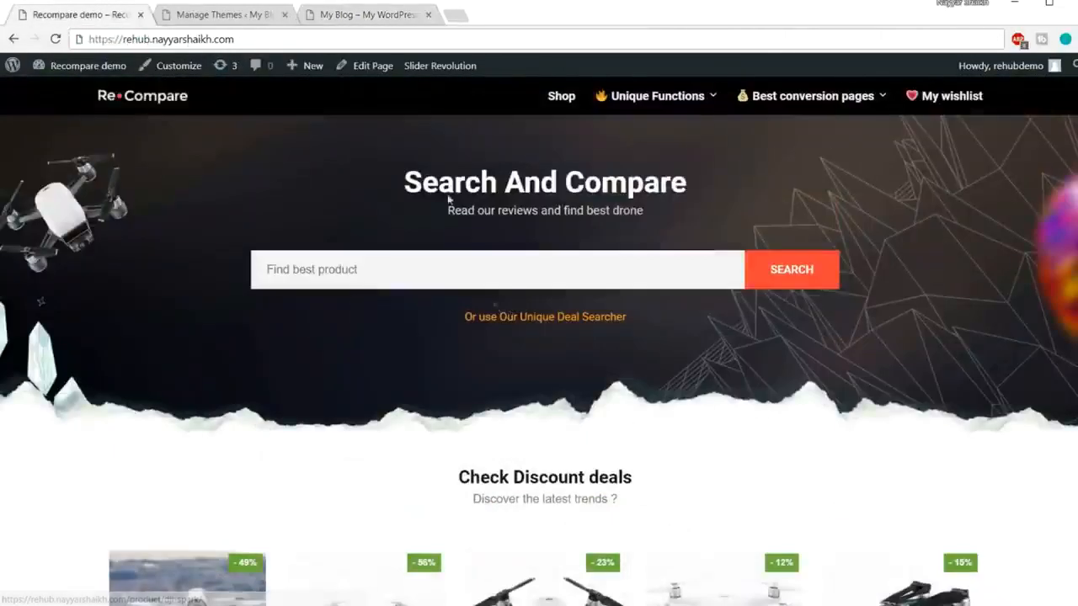
click(379, 22)
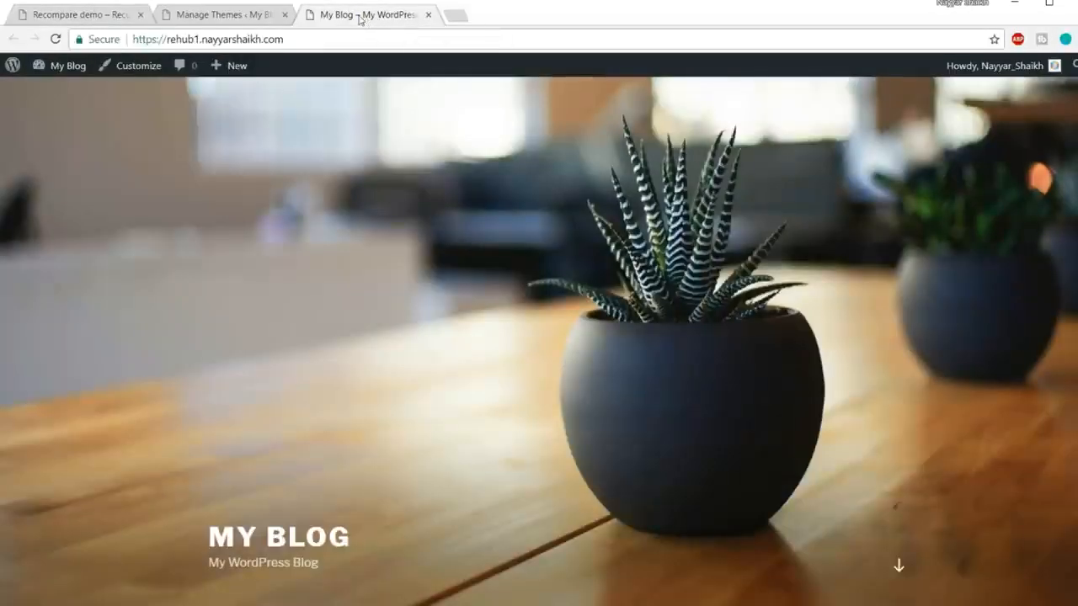
click(225, 17)
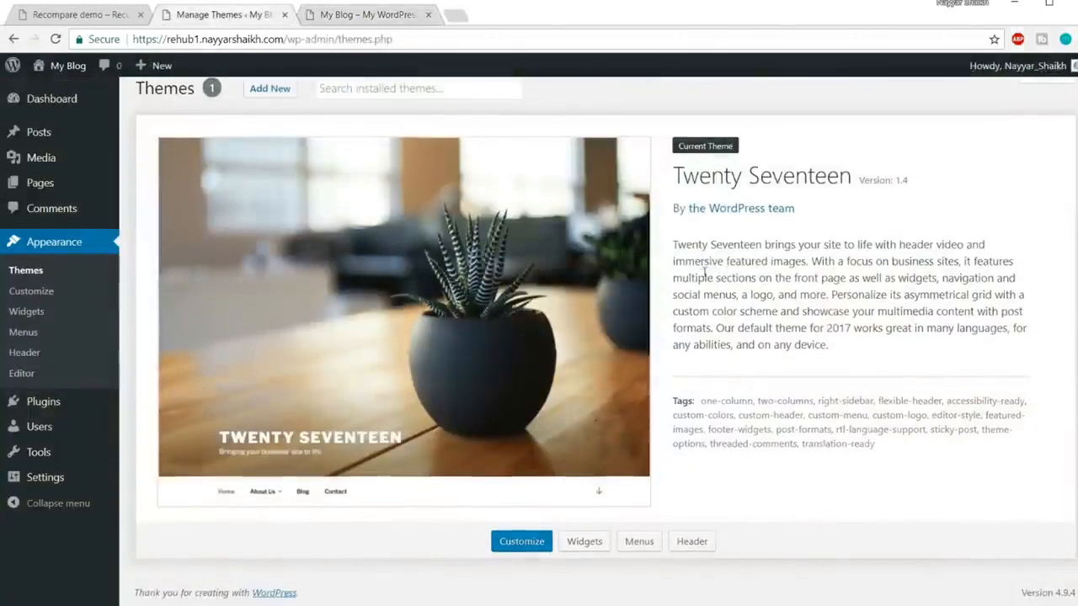
Step: Bulk-delete both Akismet Anti-Spam and Hello Dolly from Installed Plugins, confirming the deletion
mouse_move(38, 404)
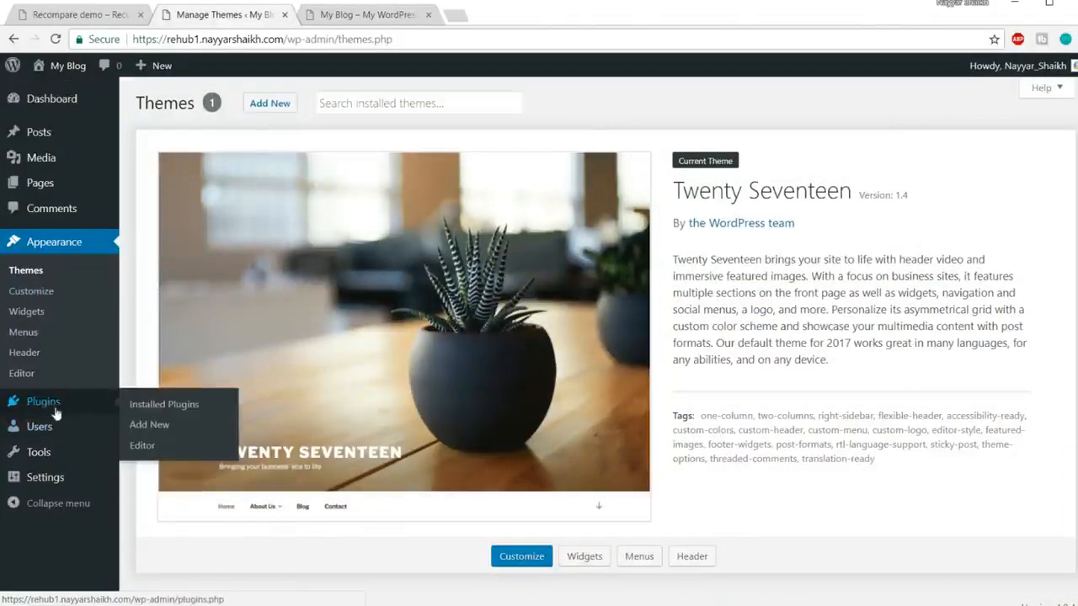
click(66, 409)
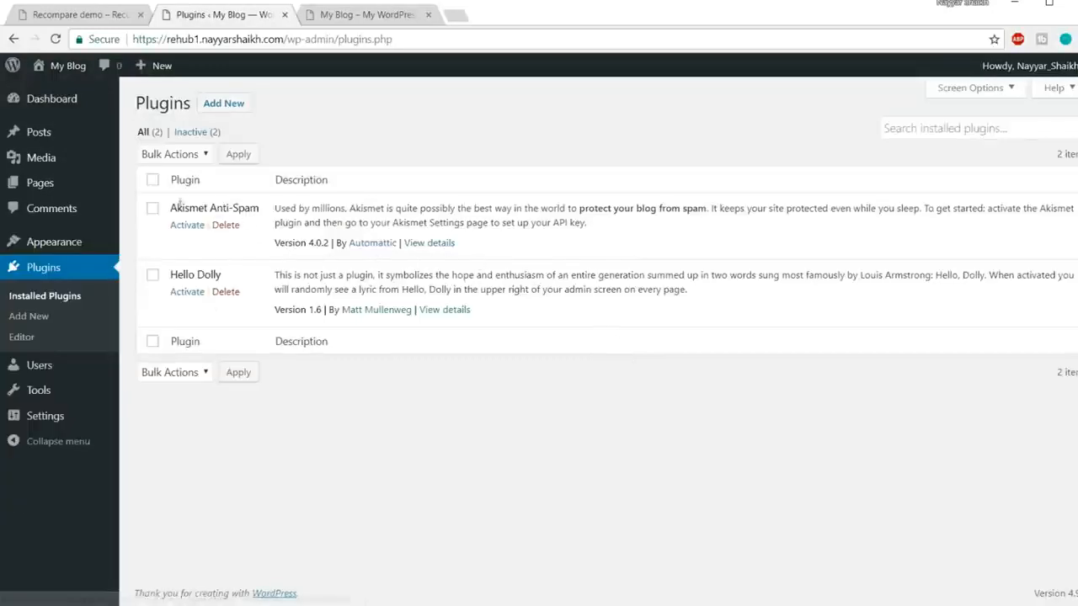
click(152, 179)
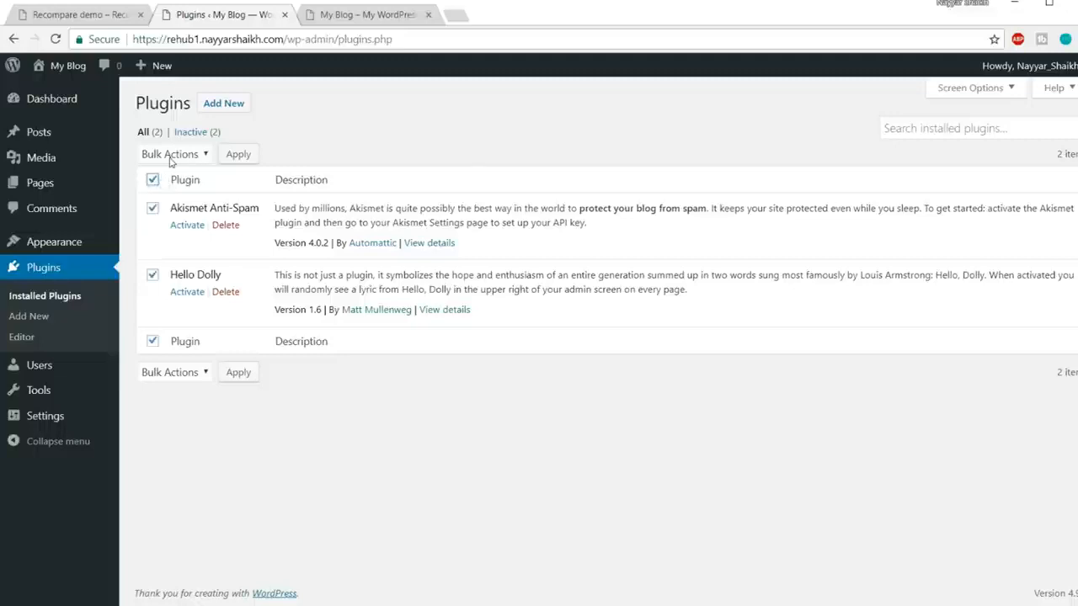
click(173, 155)
click(158, 230)
click(239, 155)
click(601, 119)
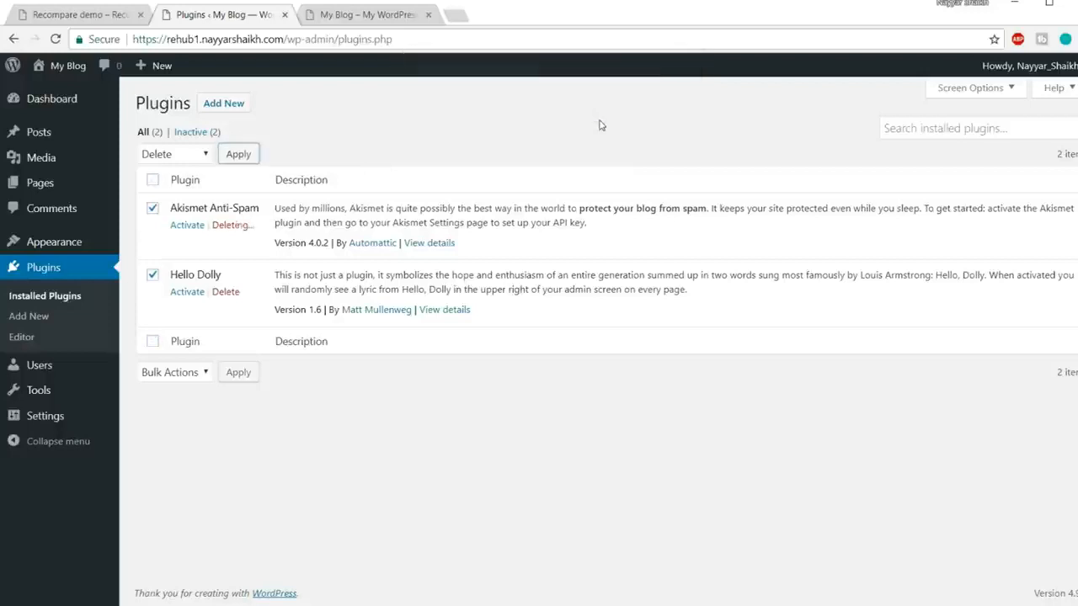
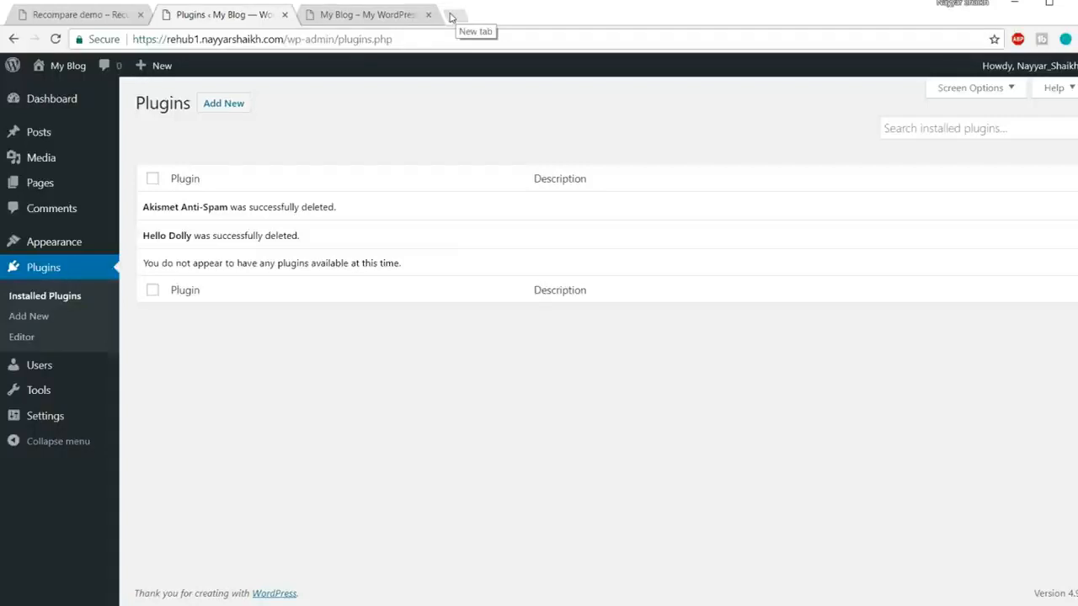
Step: Load bloggdude.com/rehub in a new tab and note the REHub theme's 9,655 sales
click(455, 18)
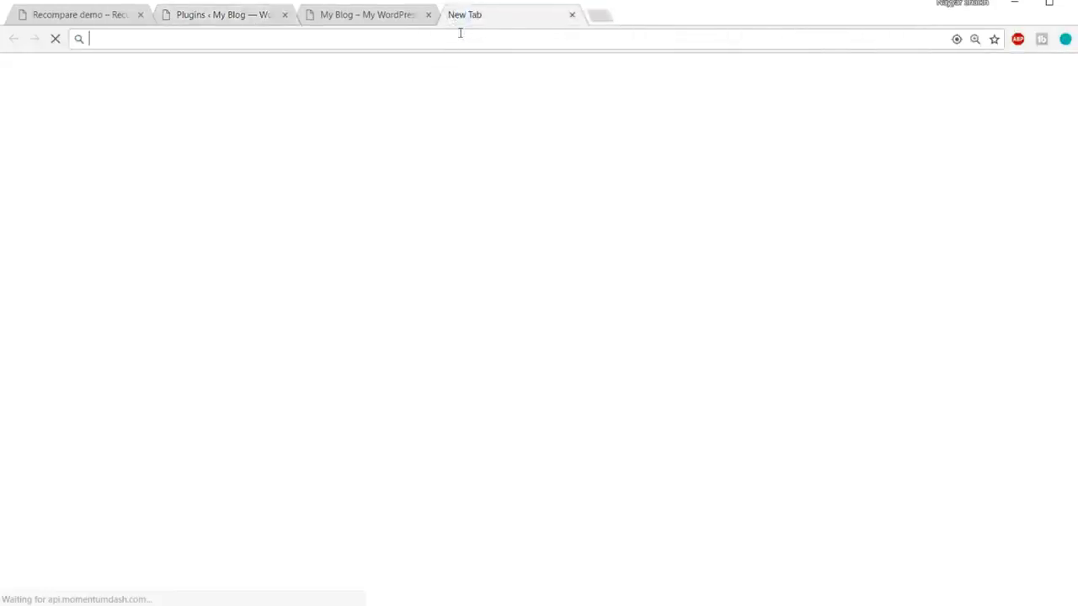
text(bloggdude.com)
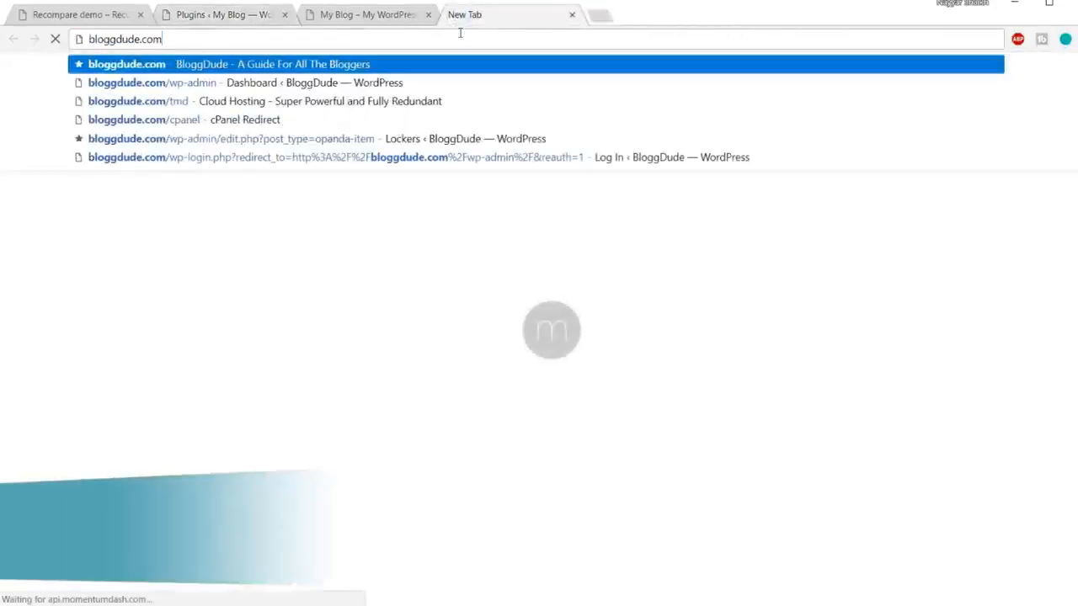
text(/rehub)
key(Return)
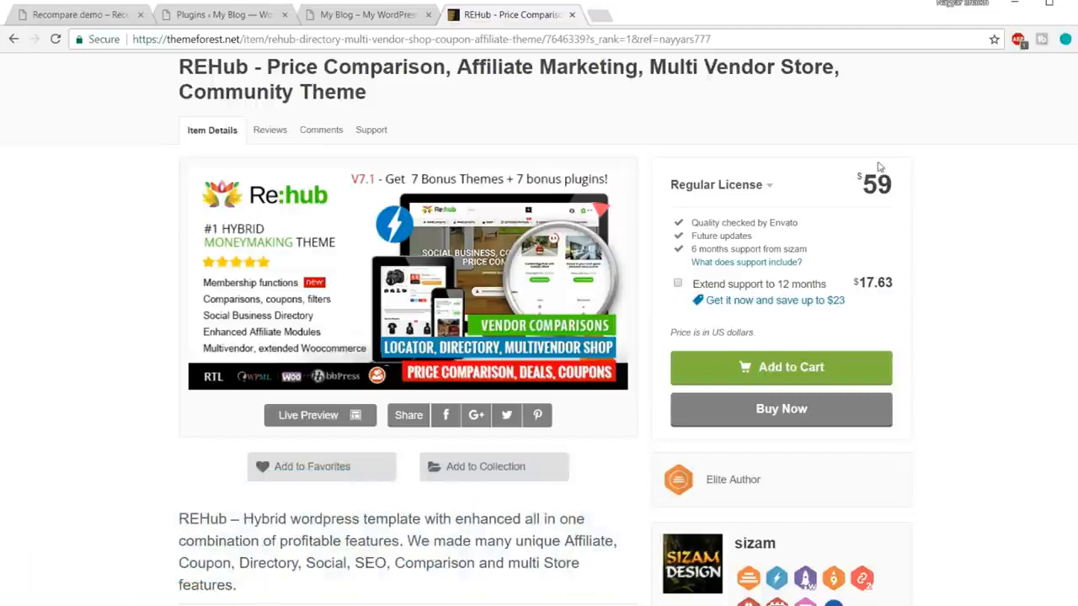
scroll(893, 252, down, 5)
drag(683, 335, 742, 335)
click(845, 336)
scroll(890, 336, down, 1)
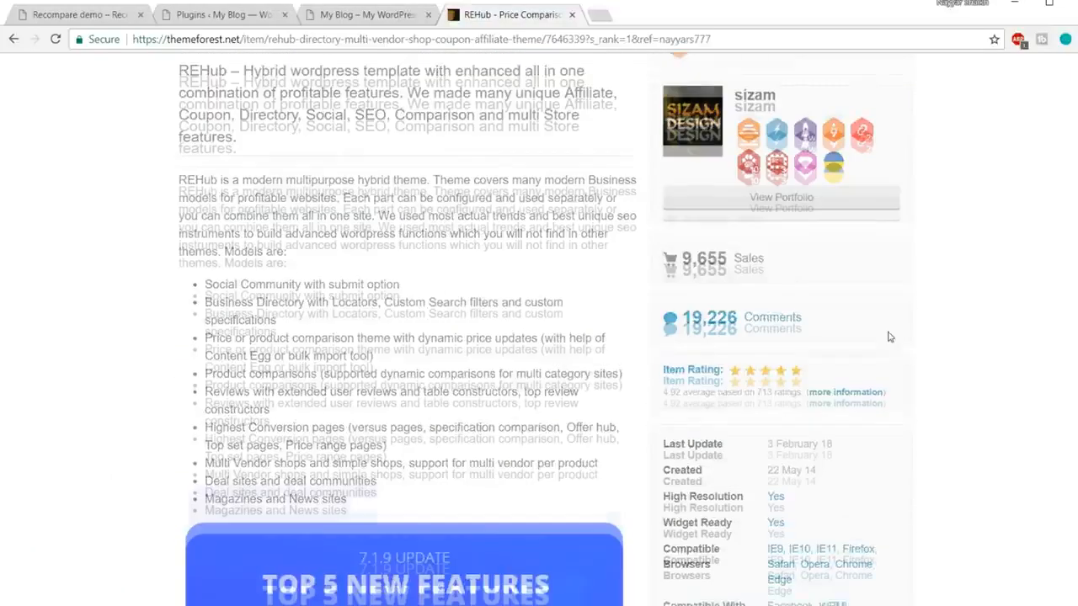
scroll(890, 337, down, 1)
Step: Check the REHub theme's 4.92 average rating from 713 ratings
drag(664, 320, 694, 319)
click(671, 318)
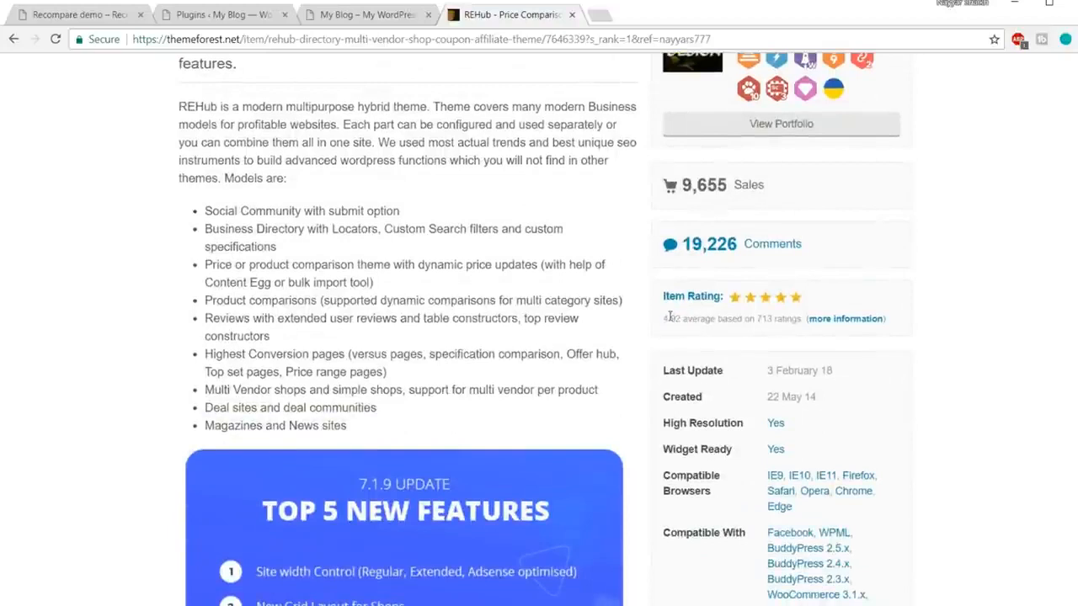
double_click(678, 318)
click(685, 318)
drag(757, 318, 795, 320)
click(794, 319)
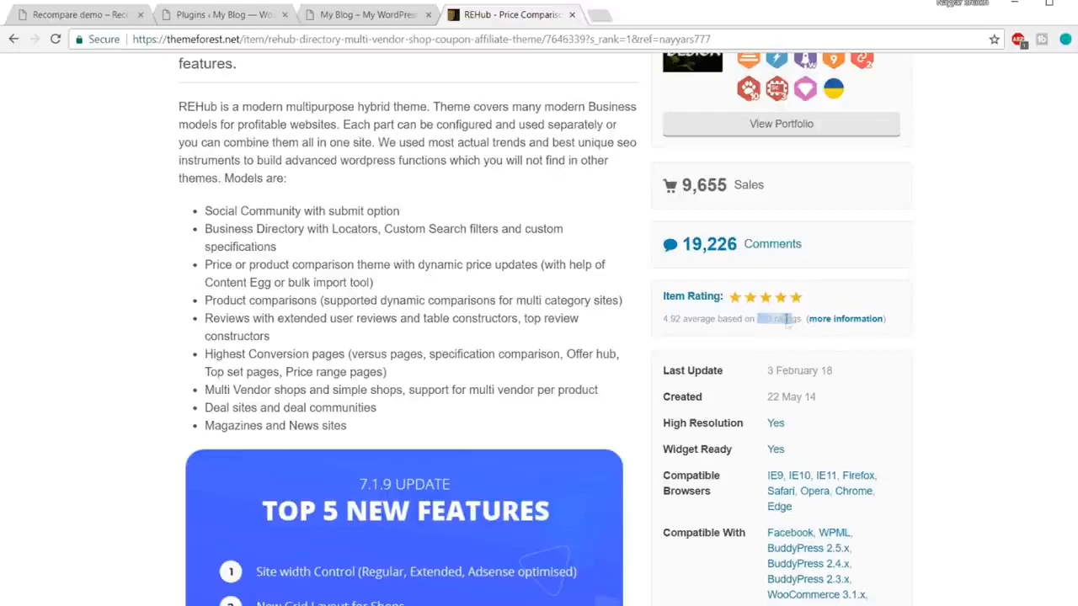
Step: Scroll through the REHub feature details, then close the product page tab
scroll(981, 329, down, 3)
scroll(984, 335, down, 15)
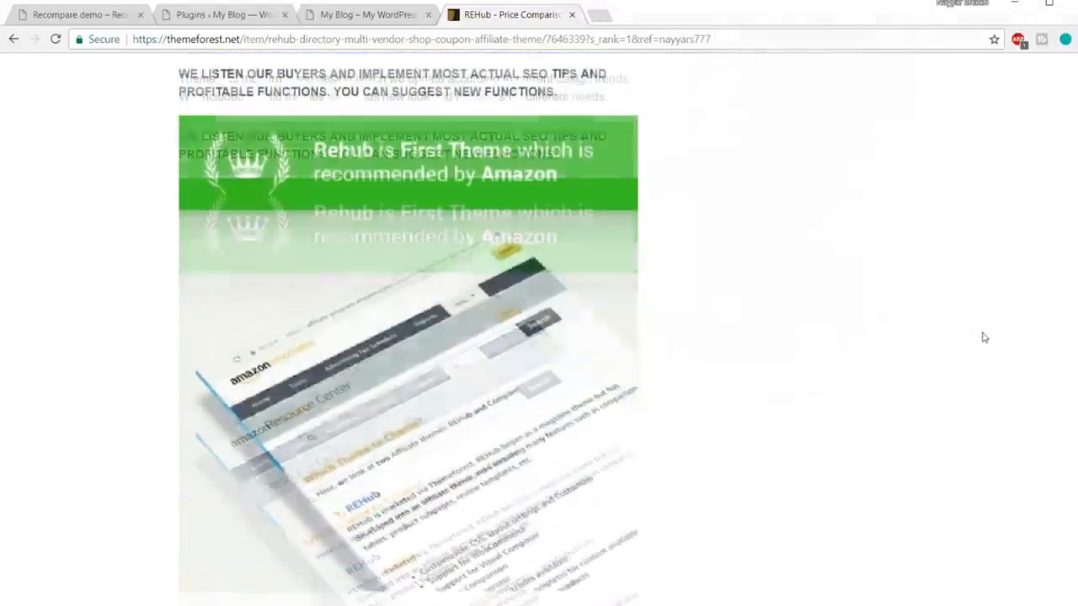
scroll(984, 337, down, 15)
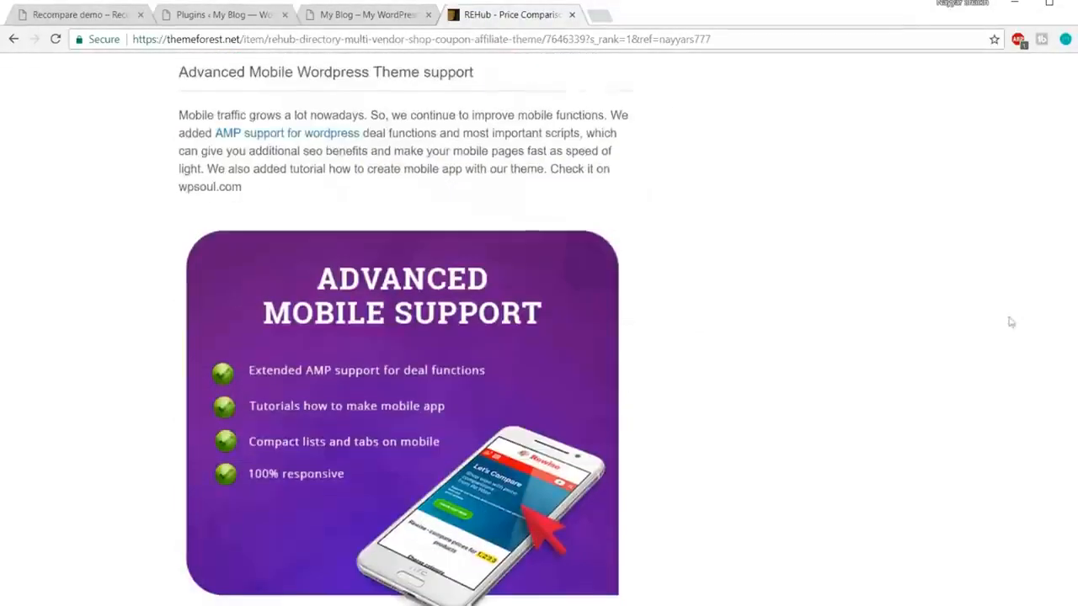
scroll(1020, 312, down, 15)
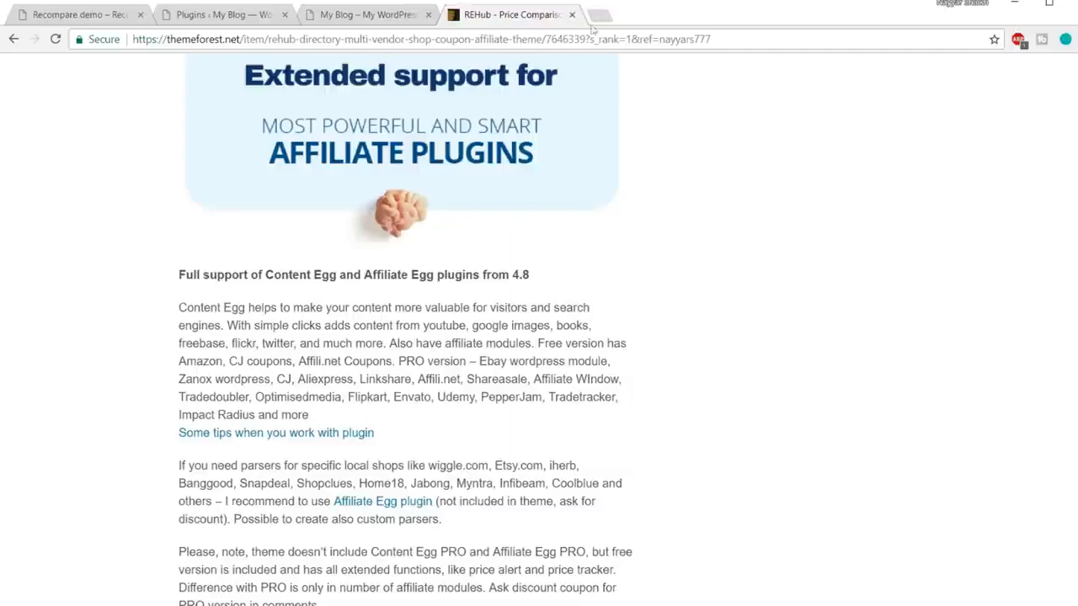
scroll(1060, 86, up, 20)
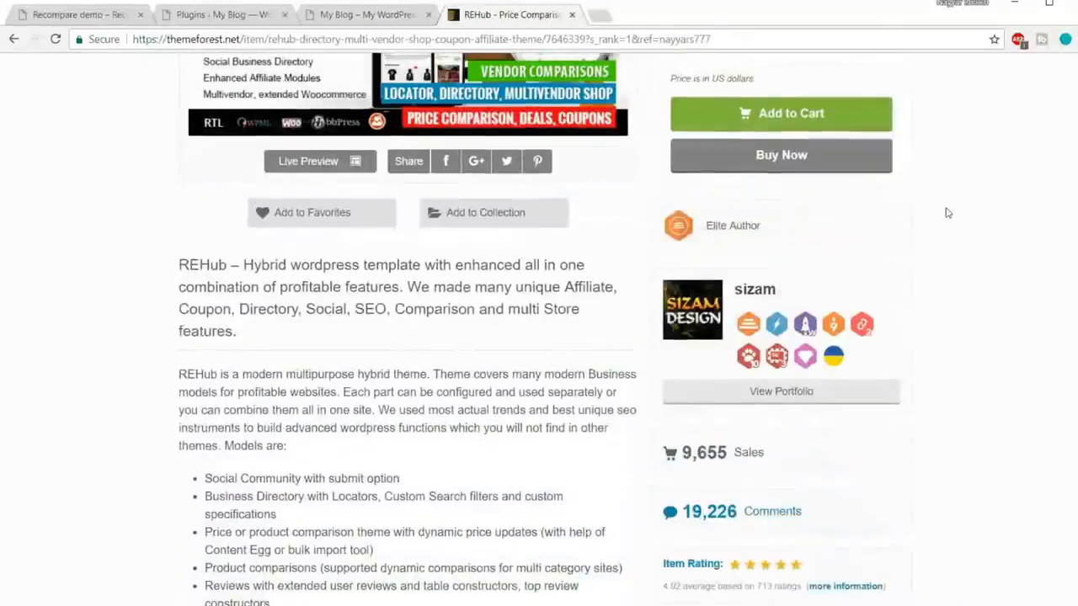
scroll(842, 253, up, 2)
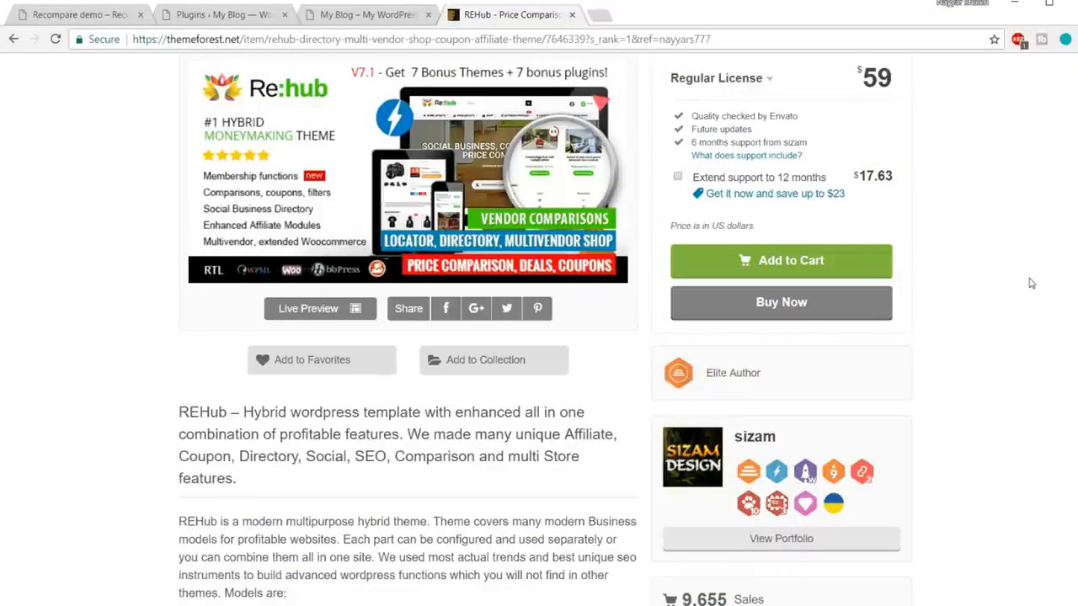
click(572, 16)
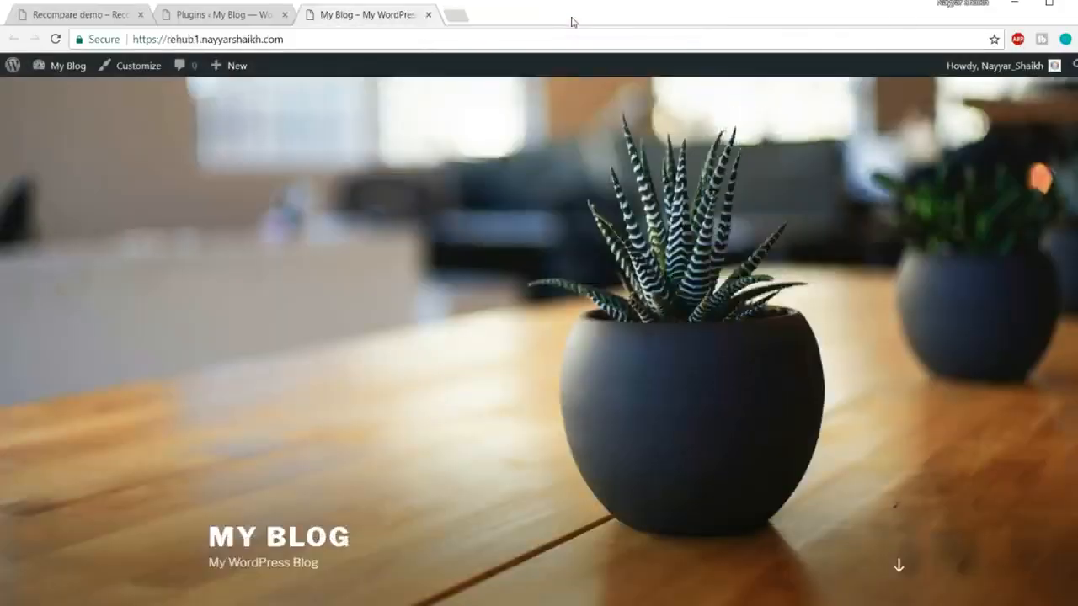
Step: Go from the Plugins tab via Appearance > Themes to Media > Add New
click(236, 17)
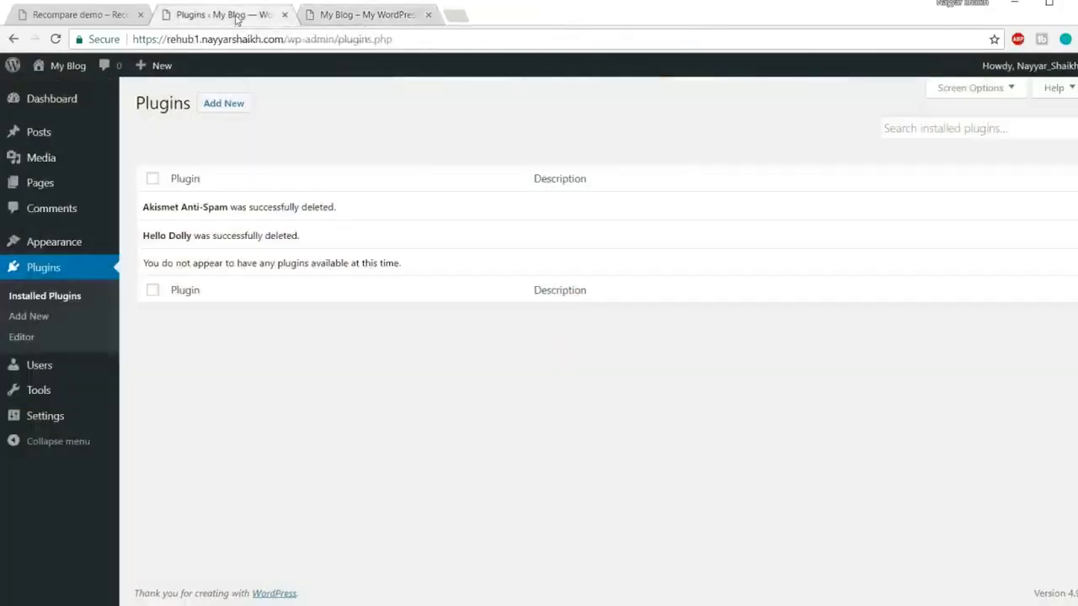
click(44, 247)
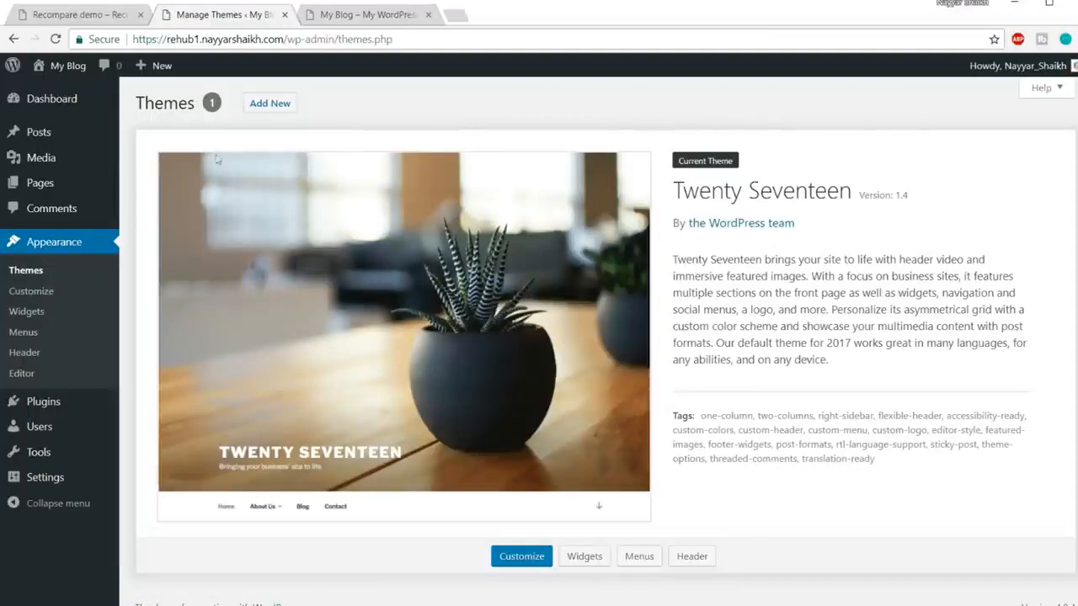
mouse_move(43, 158)
click(152, 180)
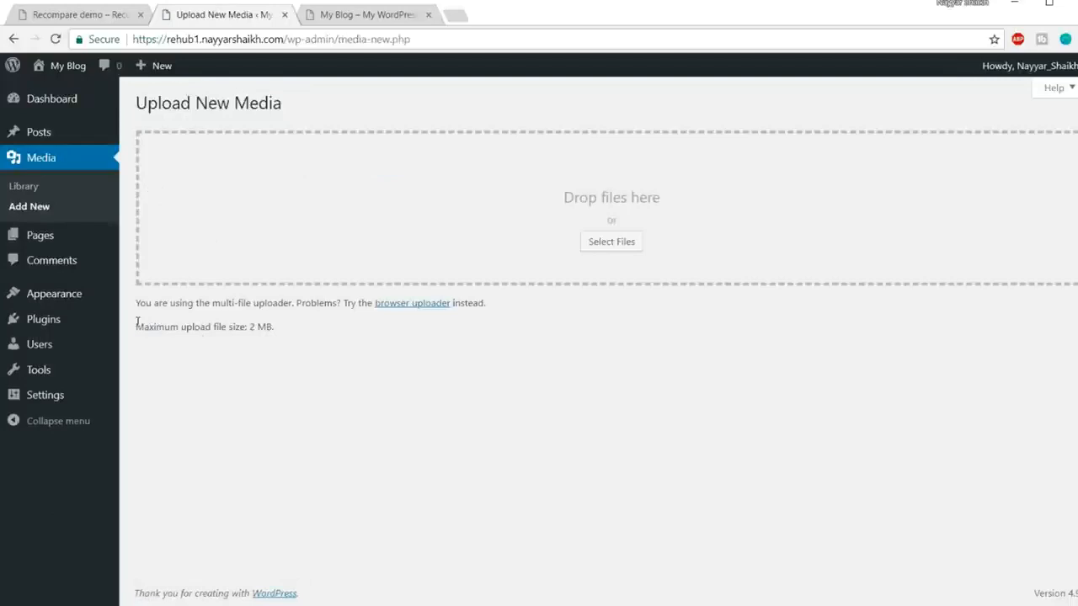
Step: Check the 2 MB maximum upload file size, then bring up the Windows Start menu
drag(137, 320, 288, 324)
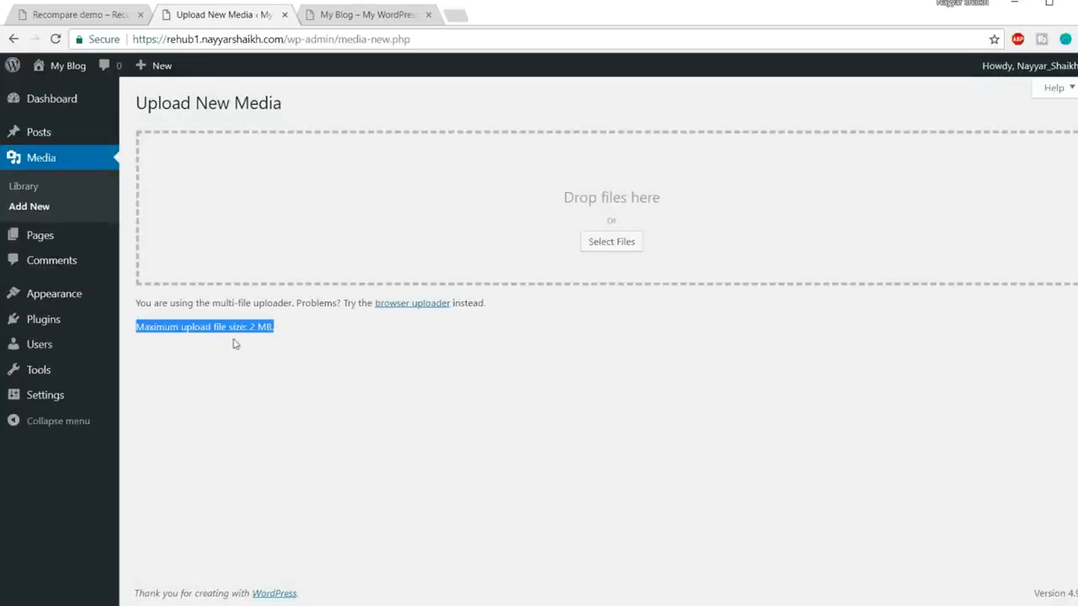
mouse_move(281, 329)
mouse_down()
mouse_move(250, 327)
mouse_move(289, 334)
mouse_up()
click(269, 332)
click(262, 340)
click(294, 332)
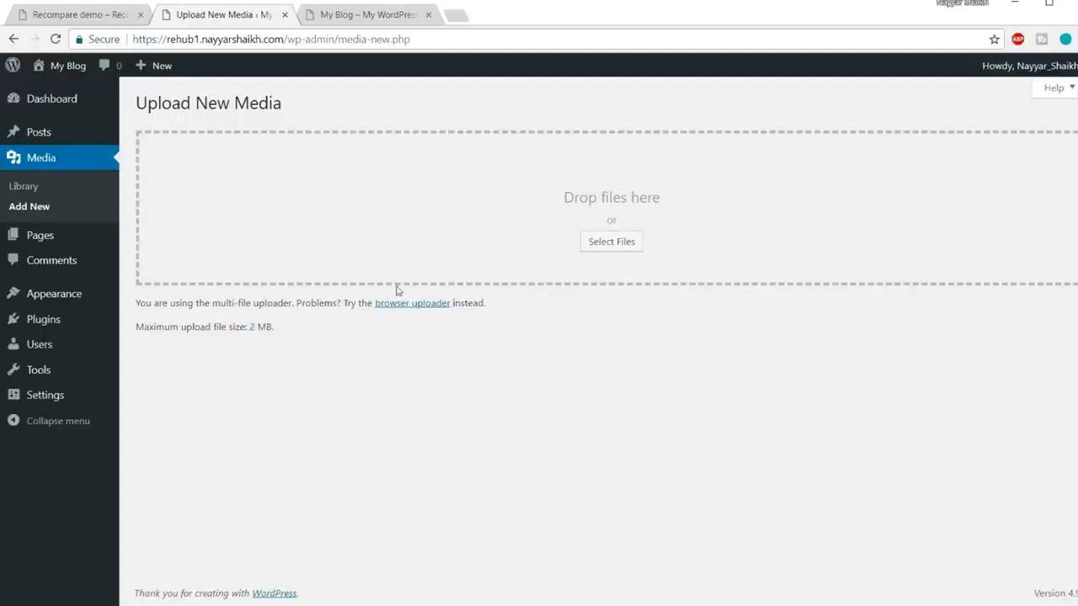
key(super)
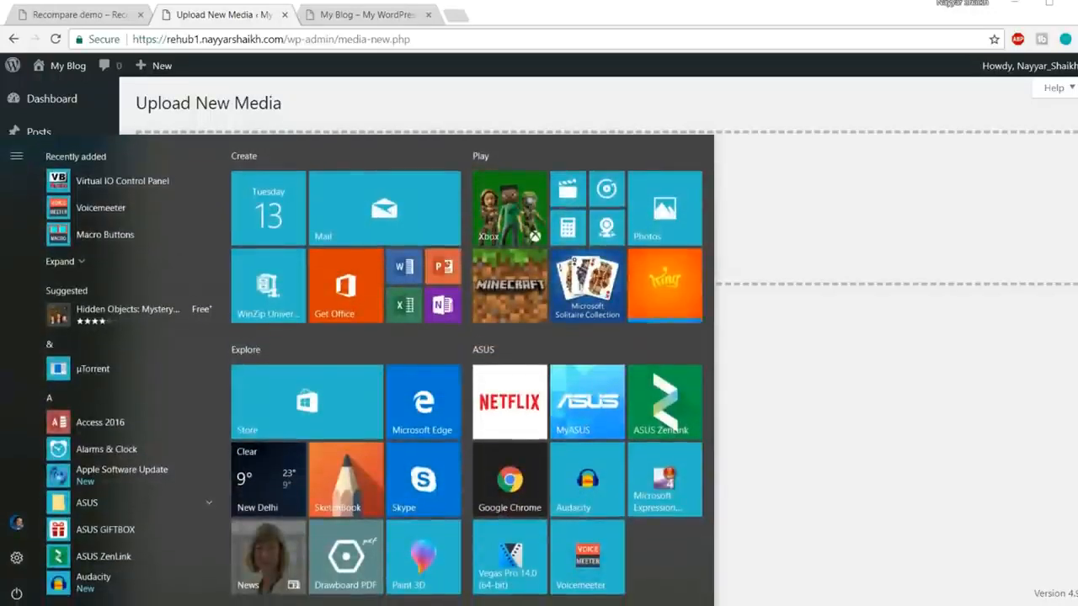
Step: Launch FileZilla and open the rehub1.nayyarshaikh.com server folder, selecting its .htaccess file
text(file)
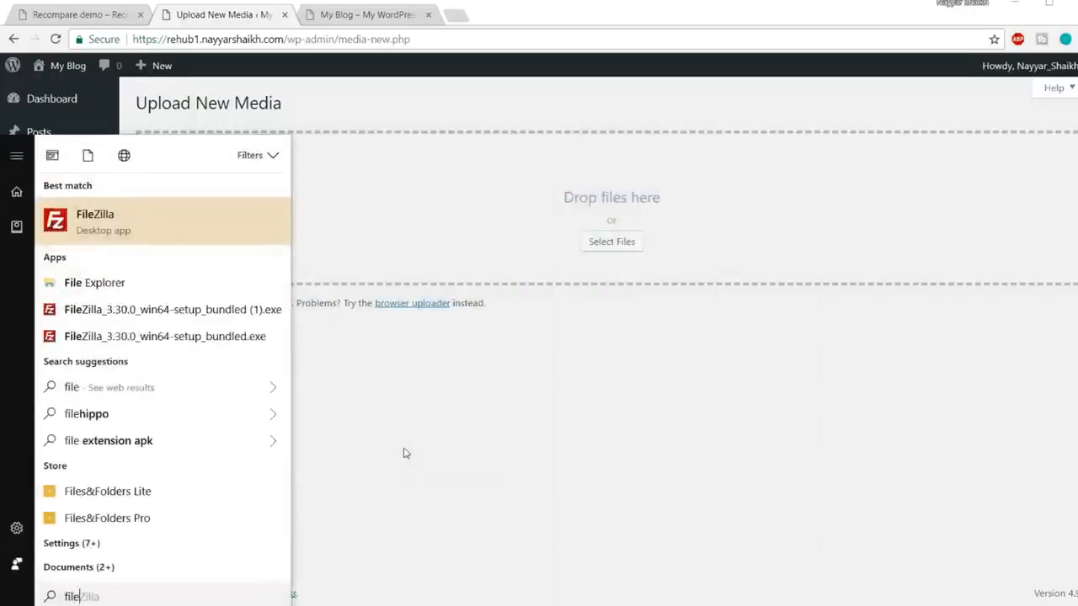
click(183, 235)
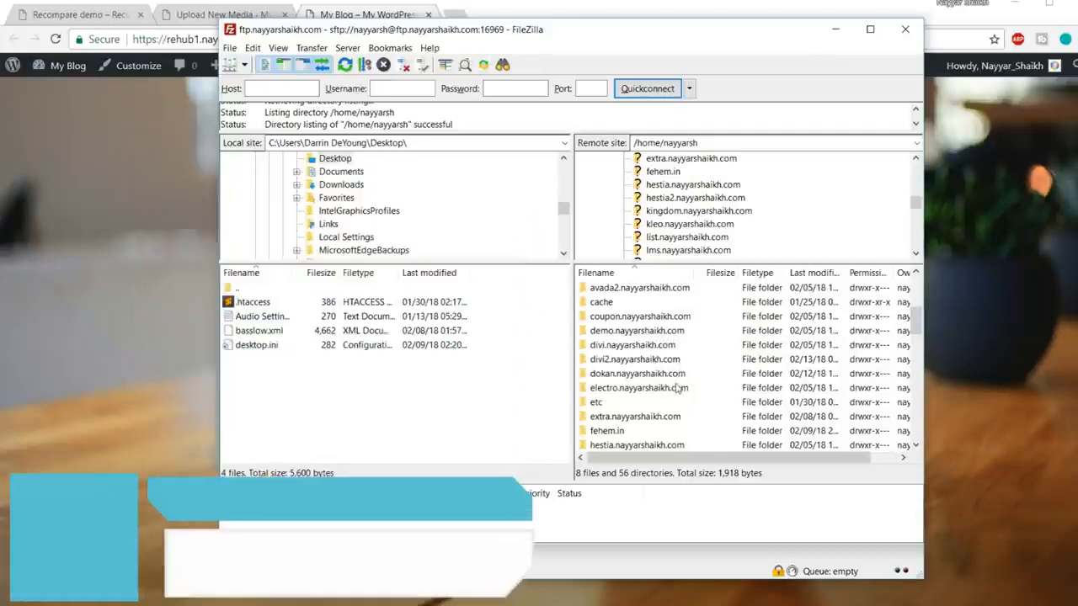
scroll(677, 387, down, 5)
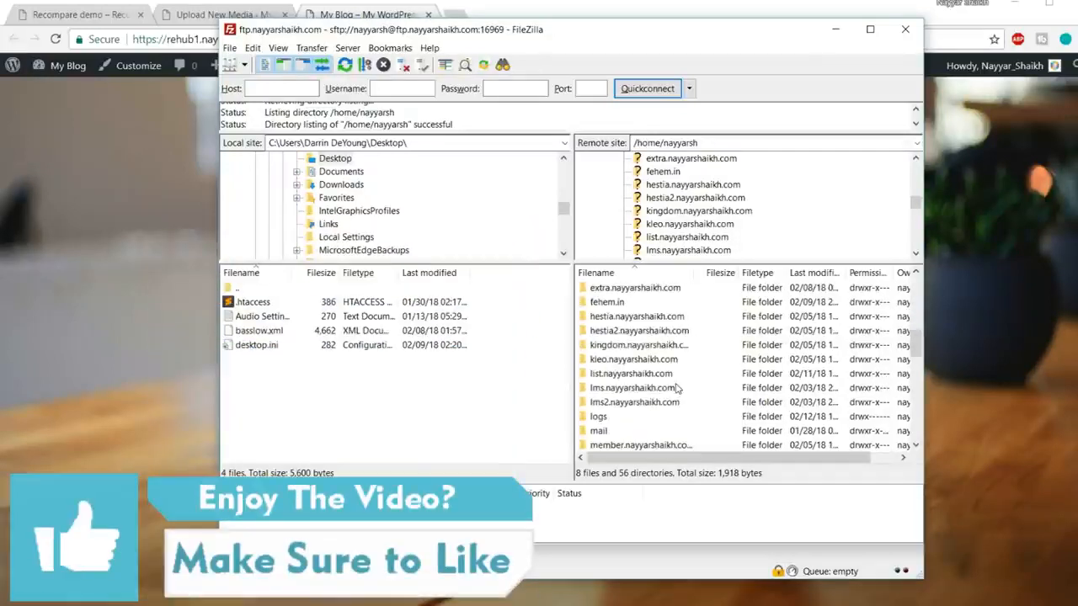
scroll(676, 387, down, 3)
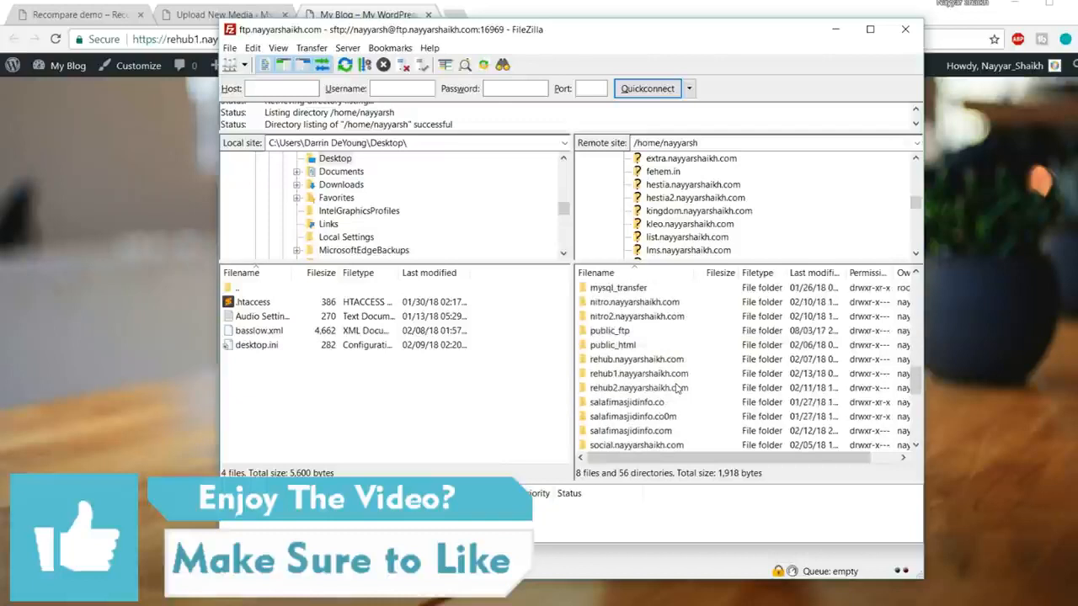
double_click(632, 375)
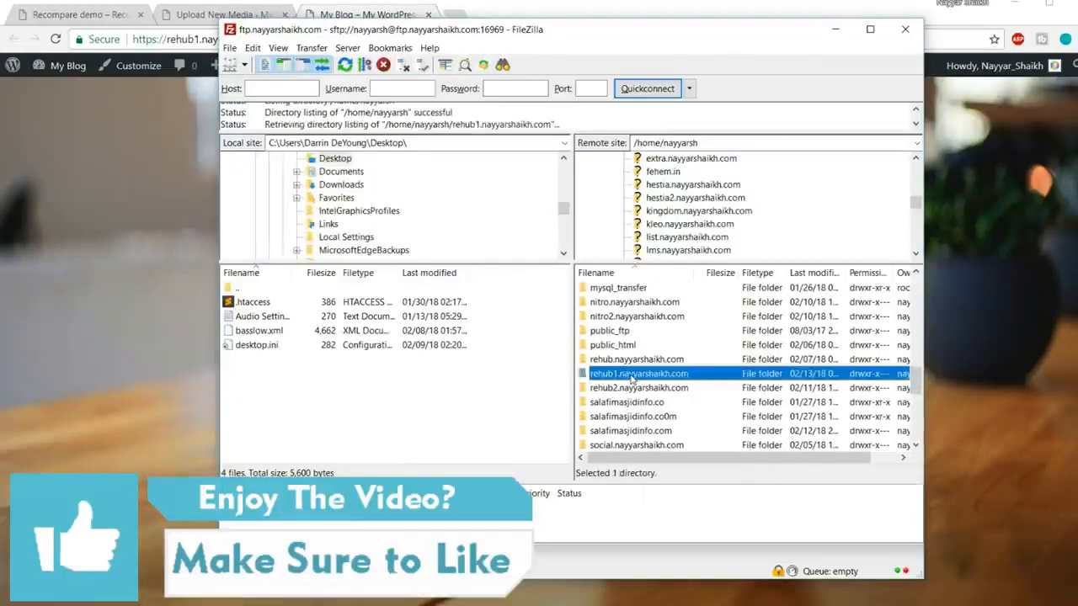
click(621, 362)
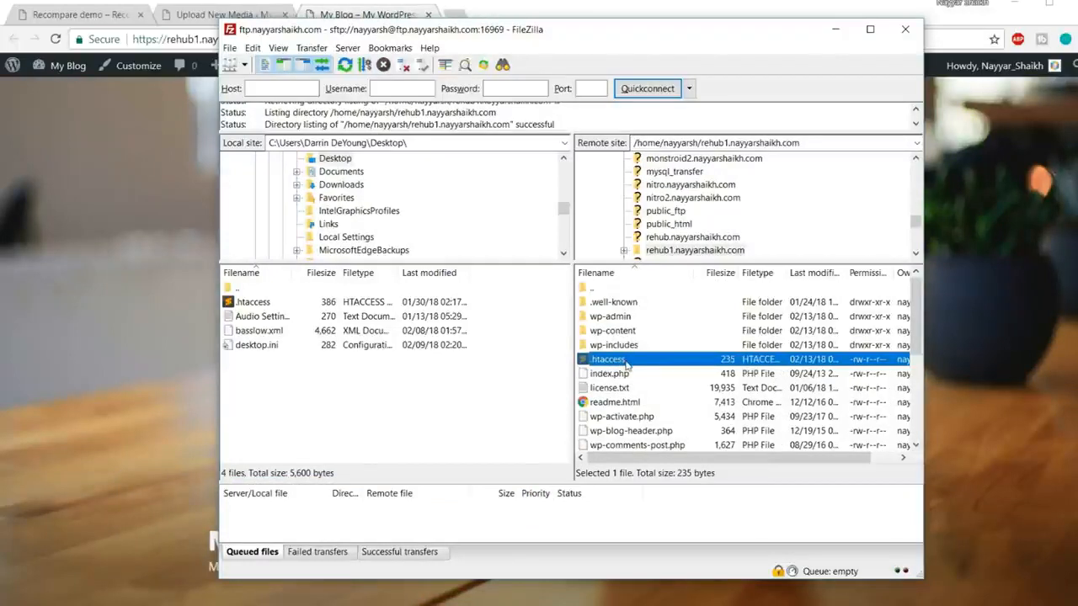
Step: Download the server's .htaccess into the local Desktop folder
mouse_move(627, 362)
mouse_down()
mouse_move(623, 347)
mouse_move(527, 334)
mouse_move(415, 402)
mouse_move(532, 365)
mouse_move(620, 360)
mouse_up()
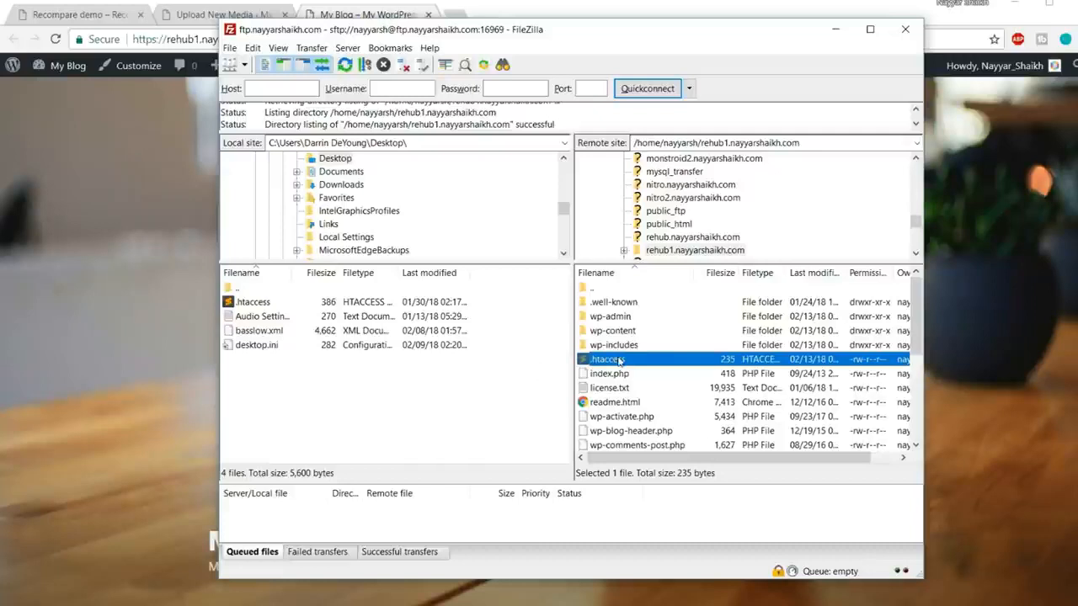
scroll(362, 211, up, 2)
scroll(354, 207, down, 1)
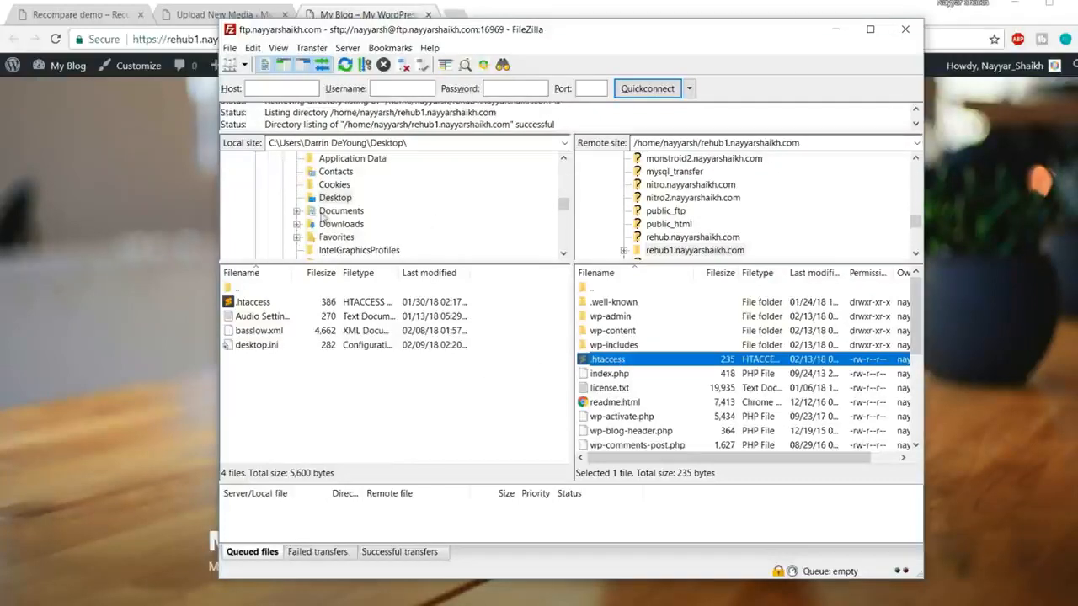
click(334, 198)
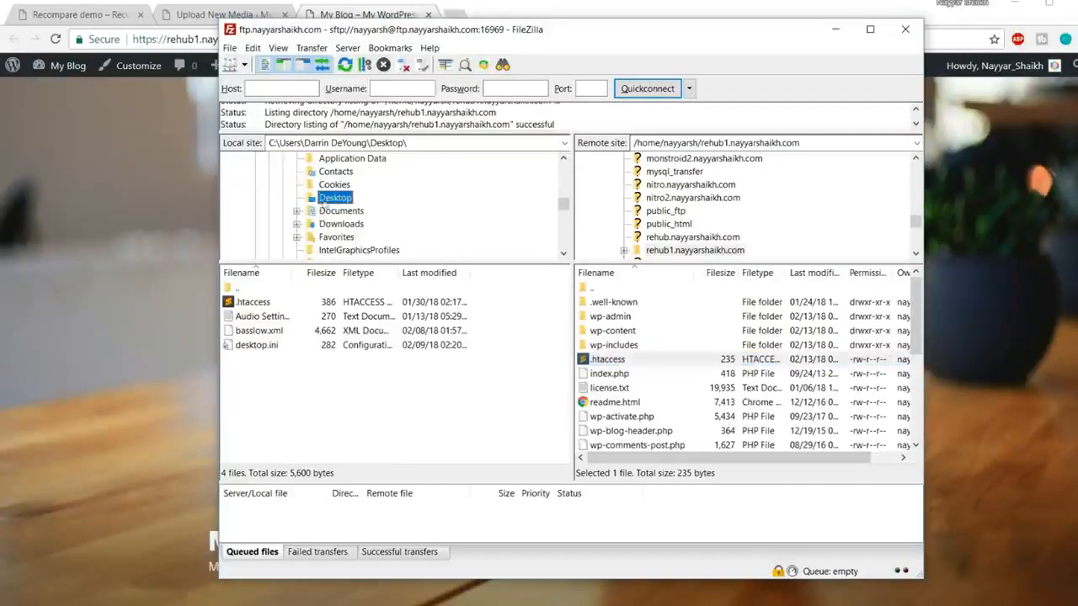
drag(603, 364, 370, 404)
drag(370, 404, 609, 362)
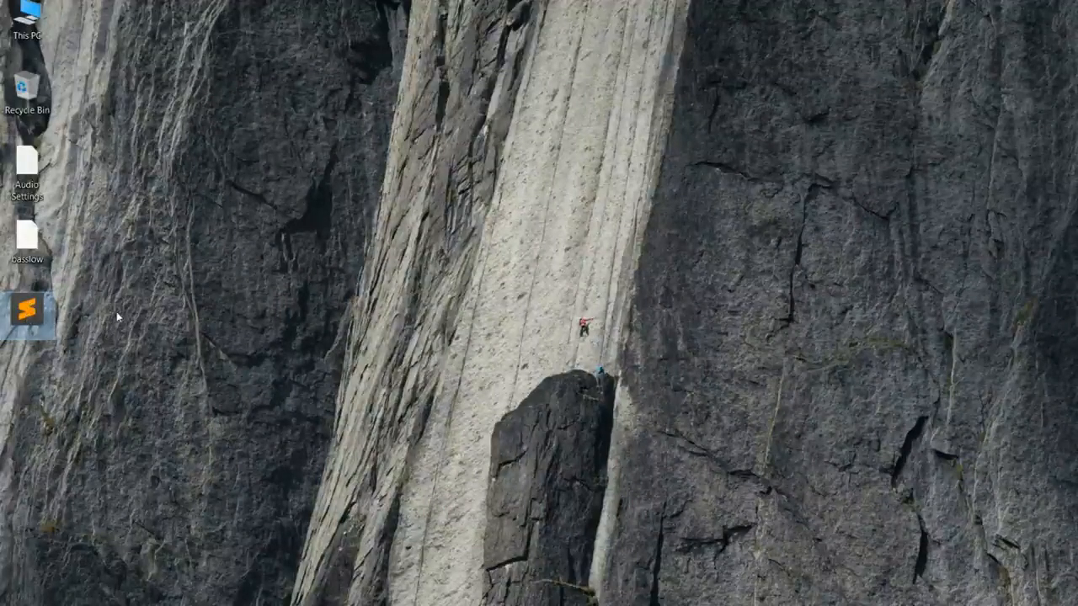
Step: Open the Desktop .htaccess in Sublime Text and load bloggdude.com in a new tab
double_click(40, 317)
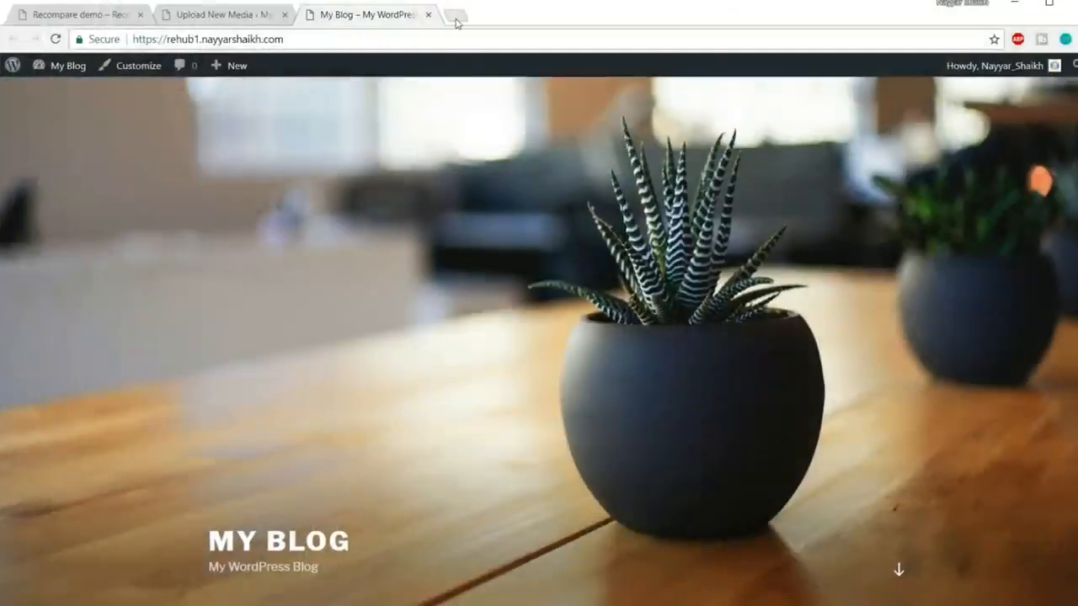
click(455, 17)
text(b)
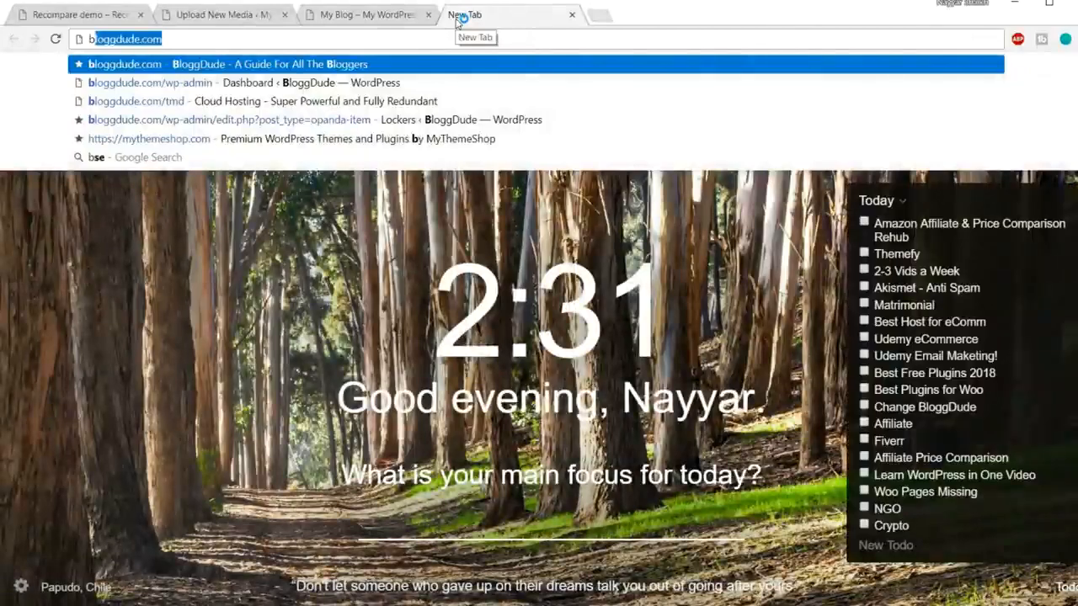
key(Return)
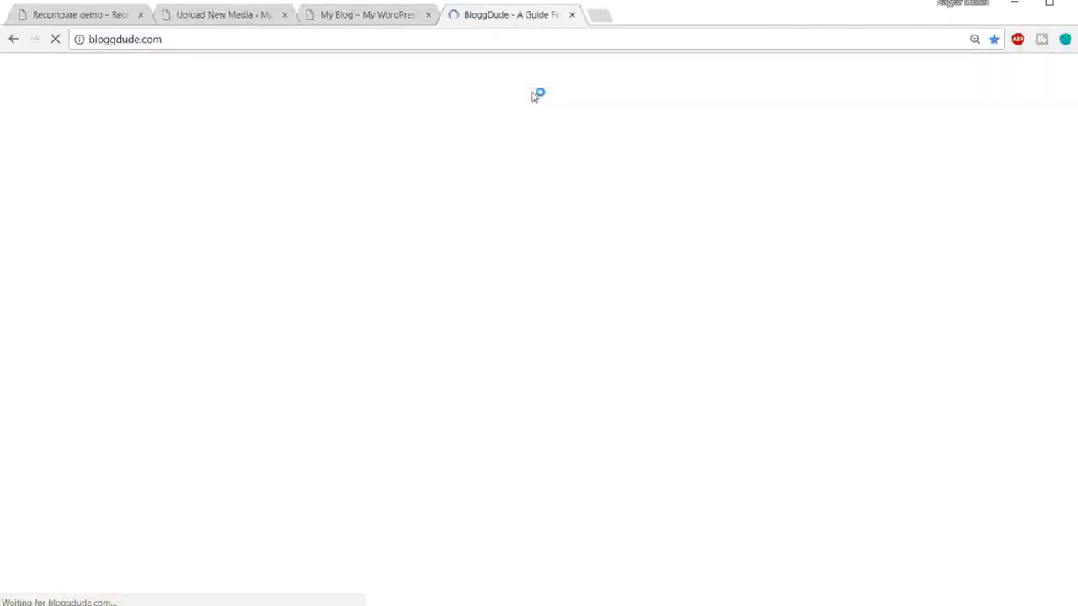
Step: Open the 'Solved: upload_max_filesize' post and select the five php_value lines in step 5
scroll(620, 254, down, 2)
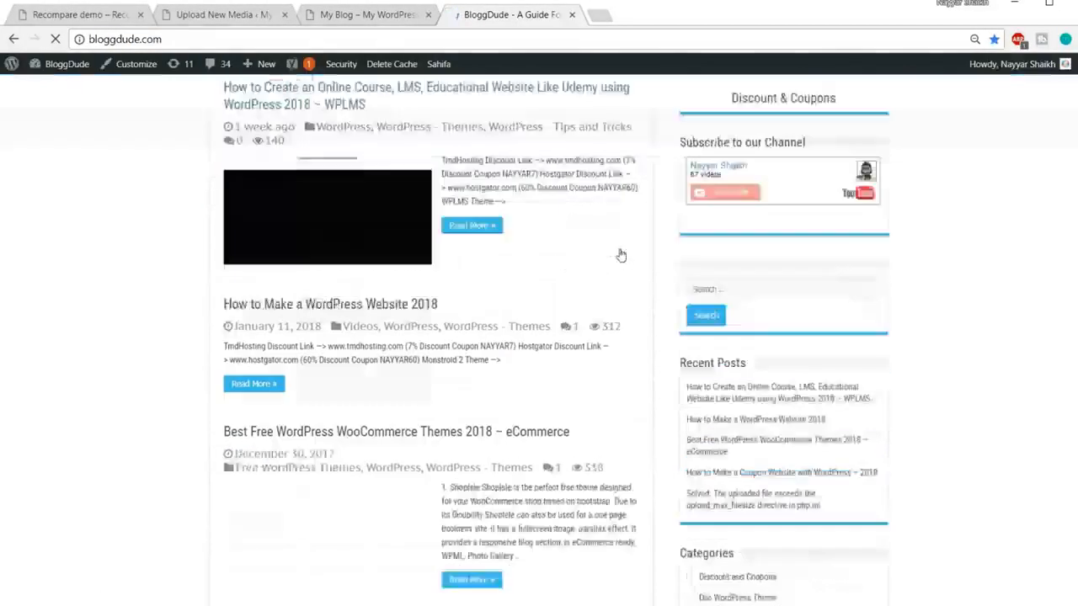
scroll(620, 254, down, 7)
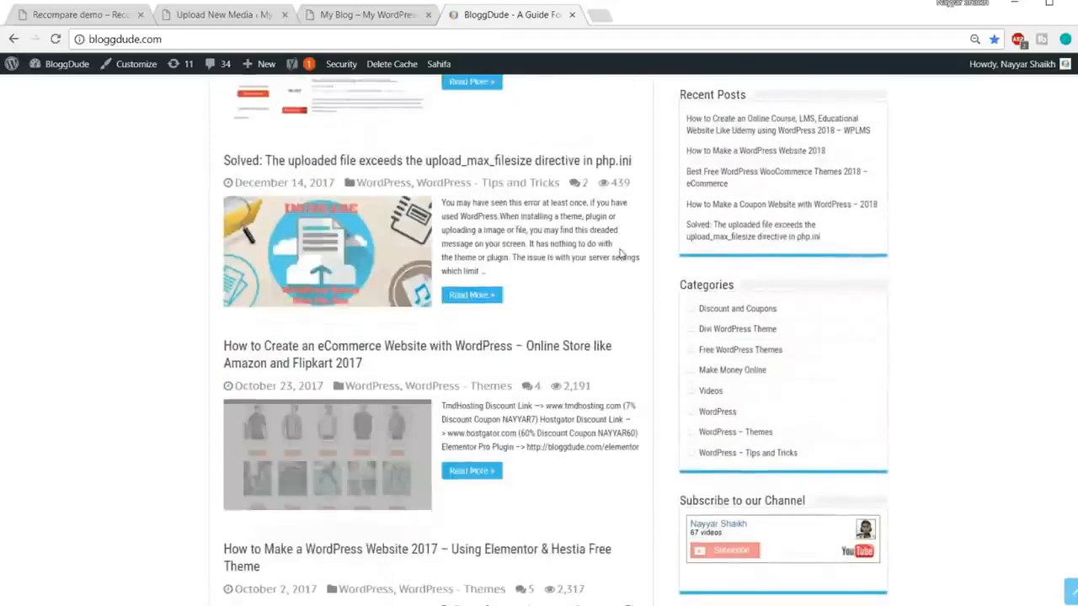
click(358, 158)
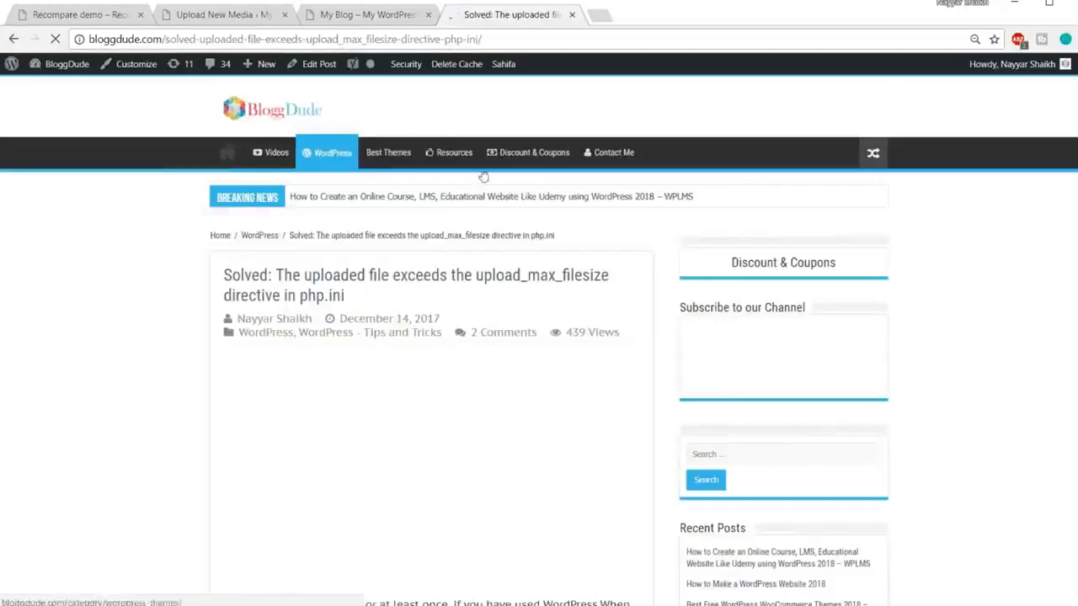
scroll(1016, 301, down, 4)
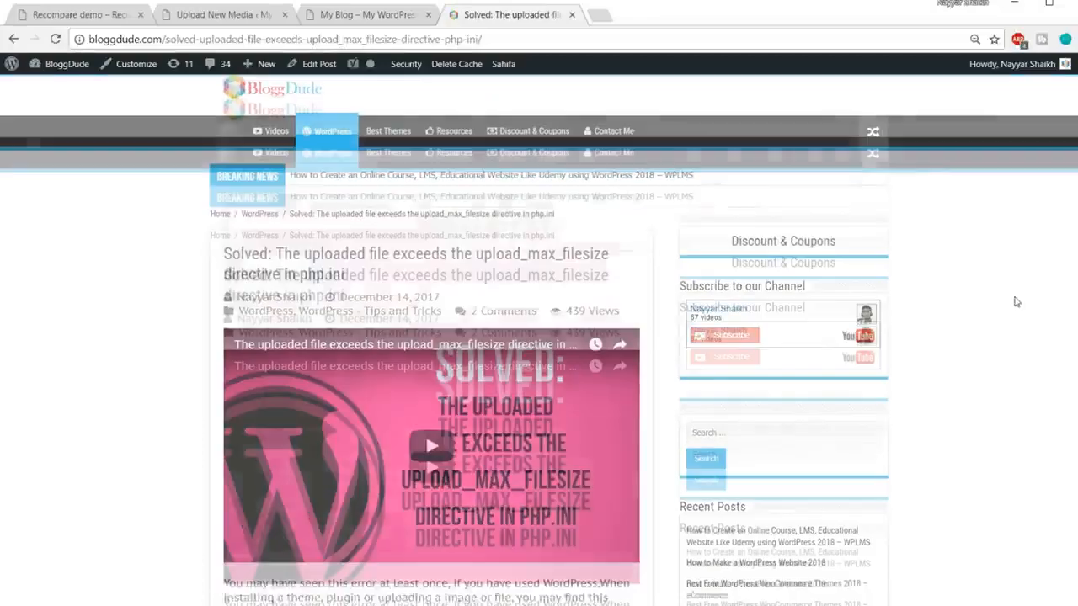
scroll(1017, 301, down, 8)
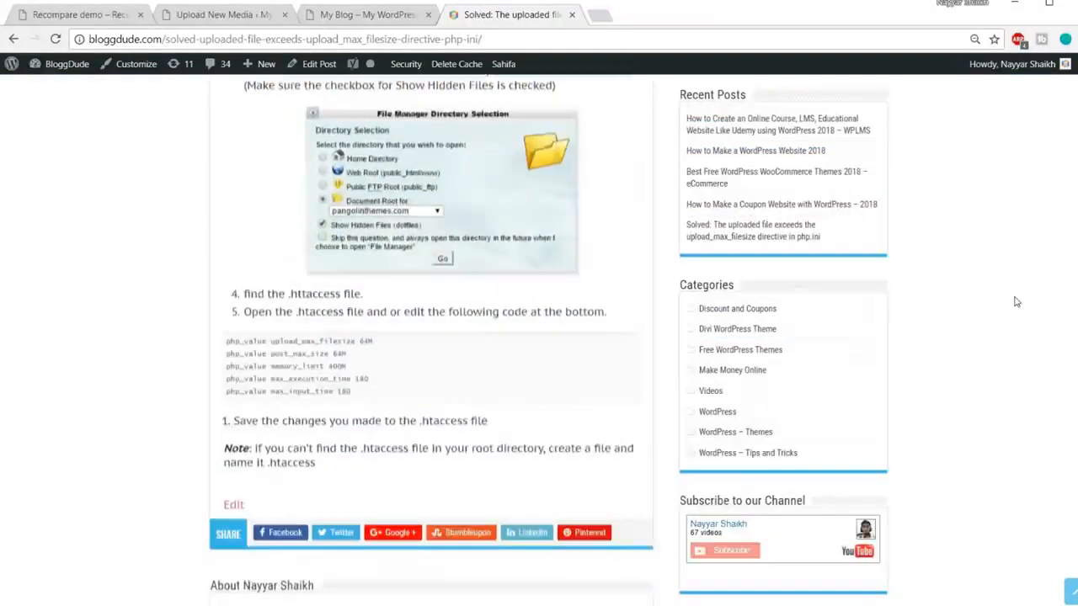
drag(351, 293, 215, 251)
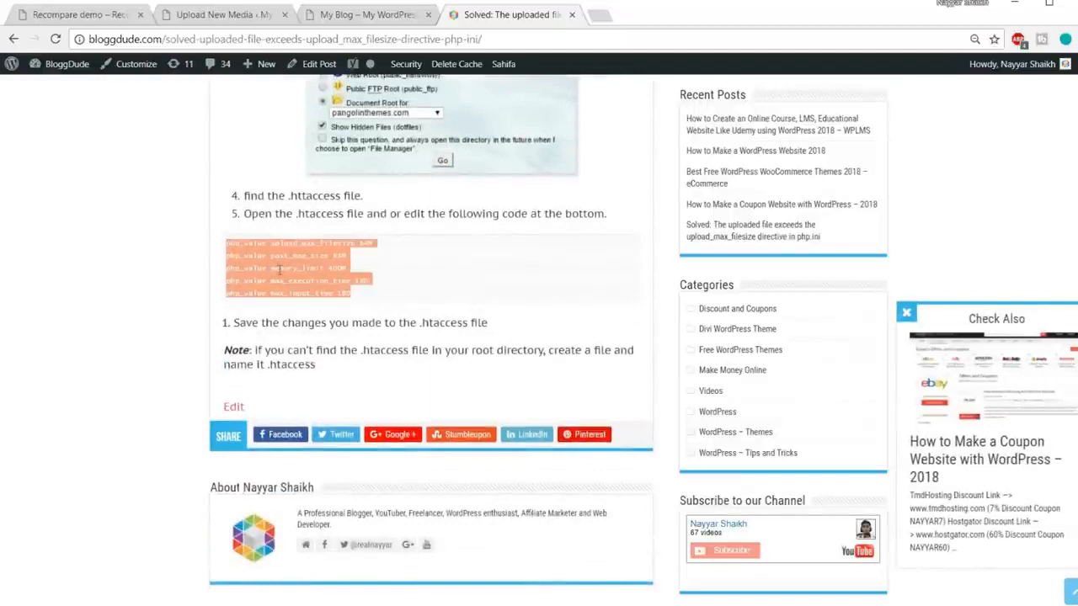
key(alt+Tab)
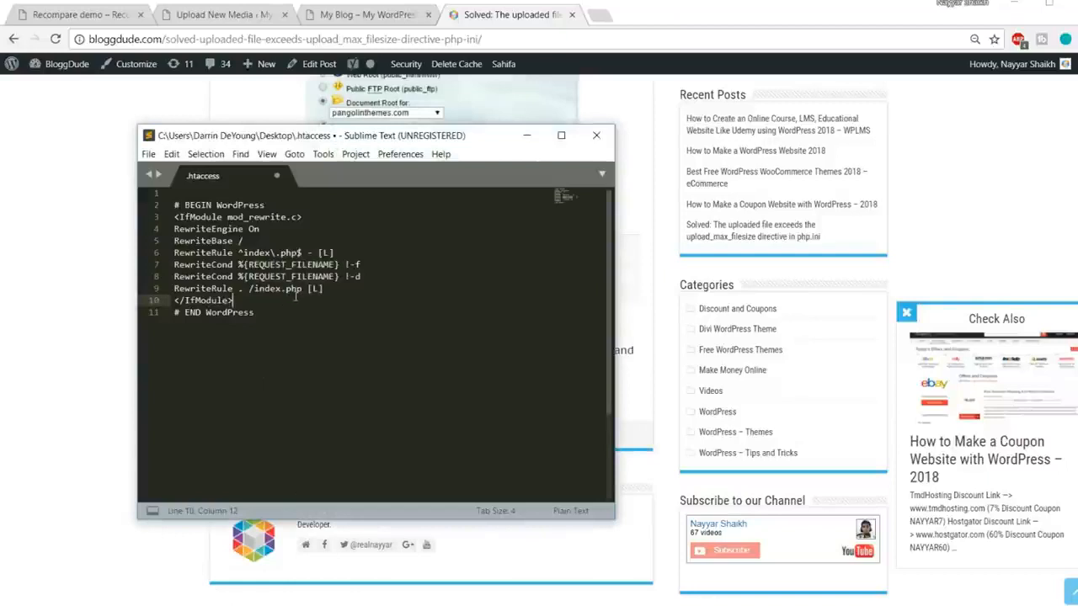
Step: Paste the php_value lines (upload_max_filesize 64M, memory_limit 400M, max_input_time 200) after </IfModule>, save, close
key(Return)
text(php_value upload_max_filesize 64M php_value post_max_size 64M php_value memory_limit 400M php_value max_execution_time 180 php_value max_input_time 200)
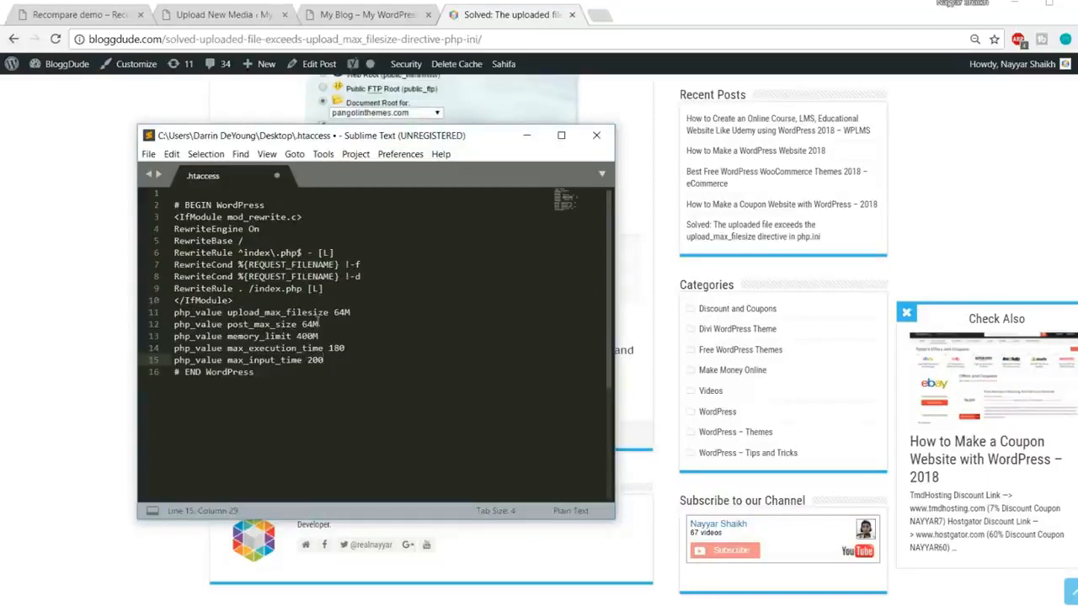
key(ctrl+s)
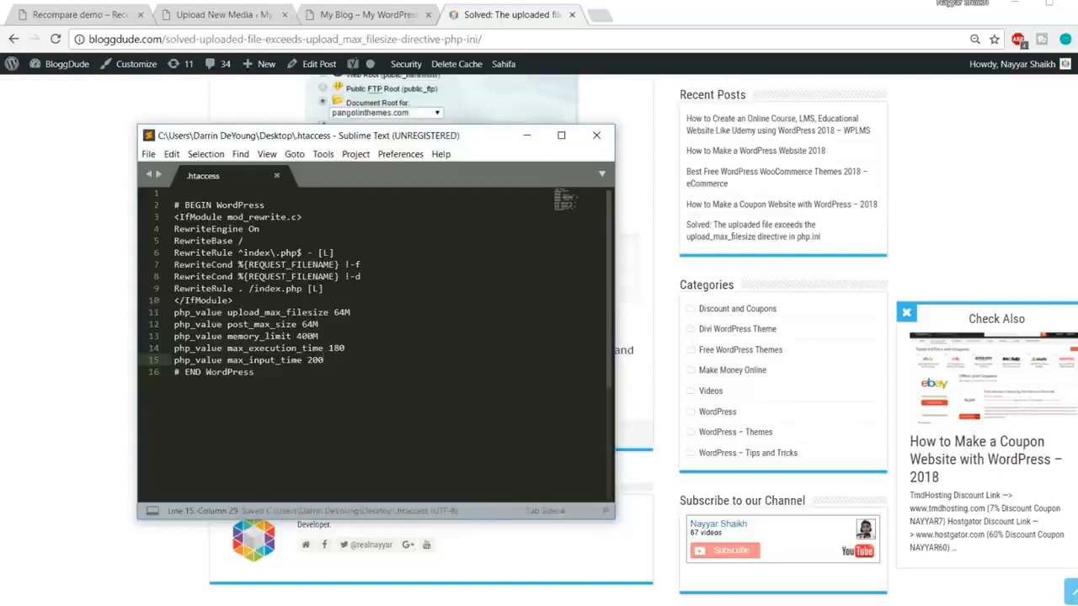
click(599, 139)
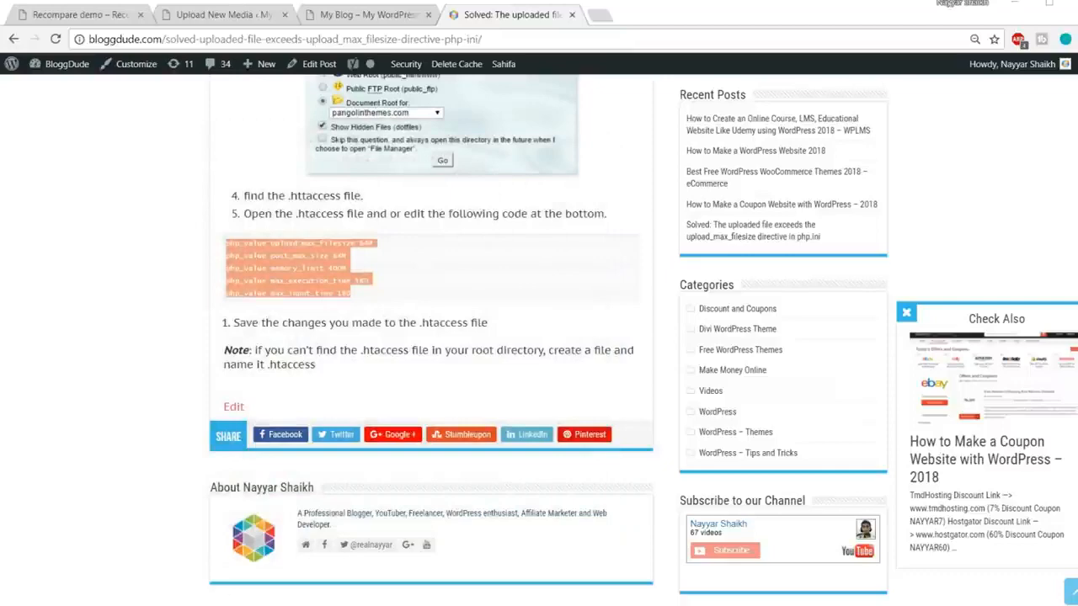
Step: Upload the edited 386-byte .htaccess to the rehub1 folder, overwriting the 235-byte server copy
key(alt+Tab)
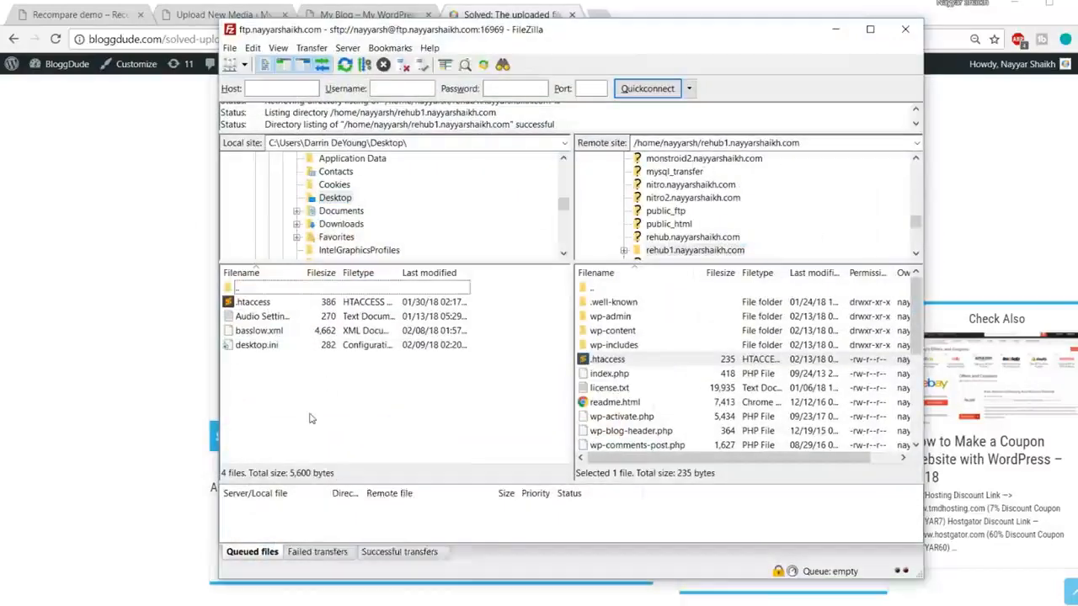
right_click(310, 414)
click(346, 514)
click(255, 303)
drag(250, 309, 656, 391)
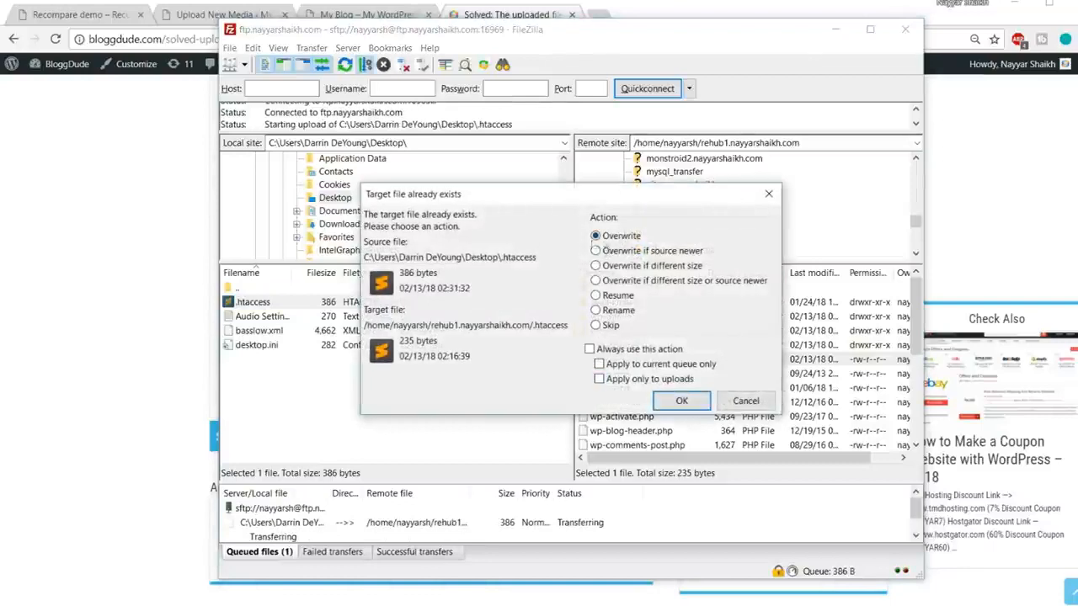
click(683, 400)
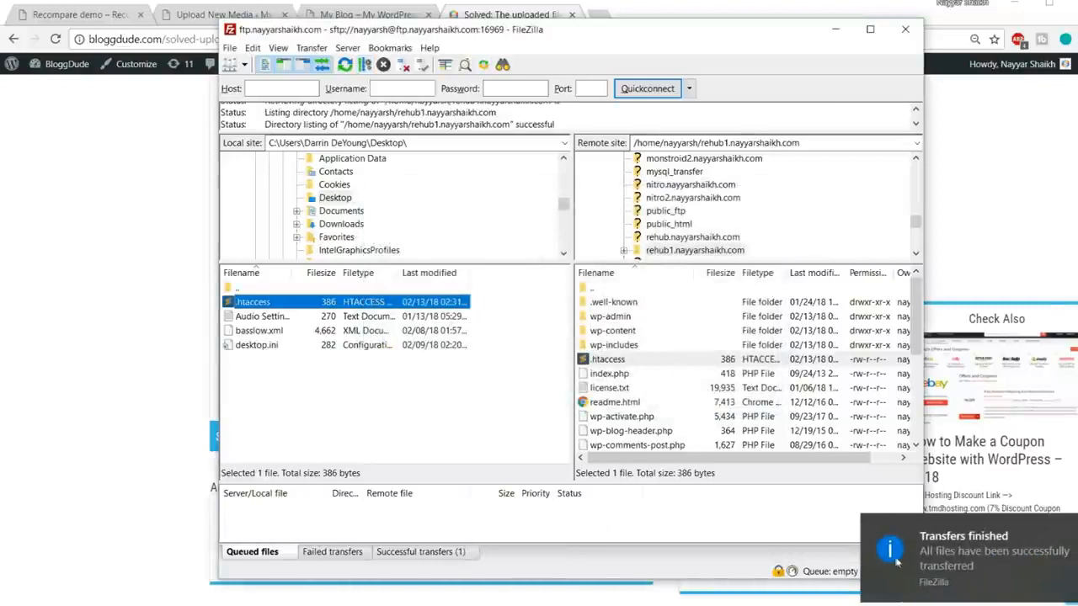
click(896, 560)
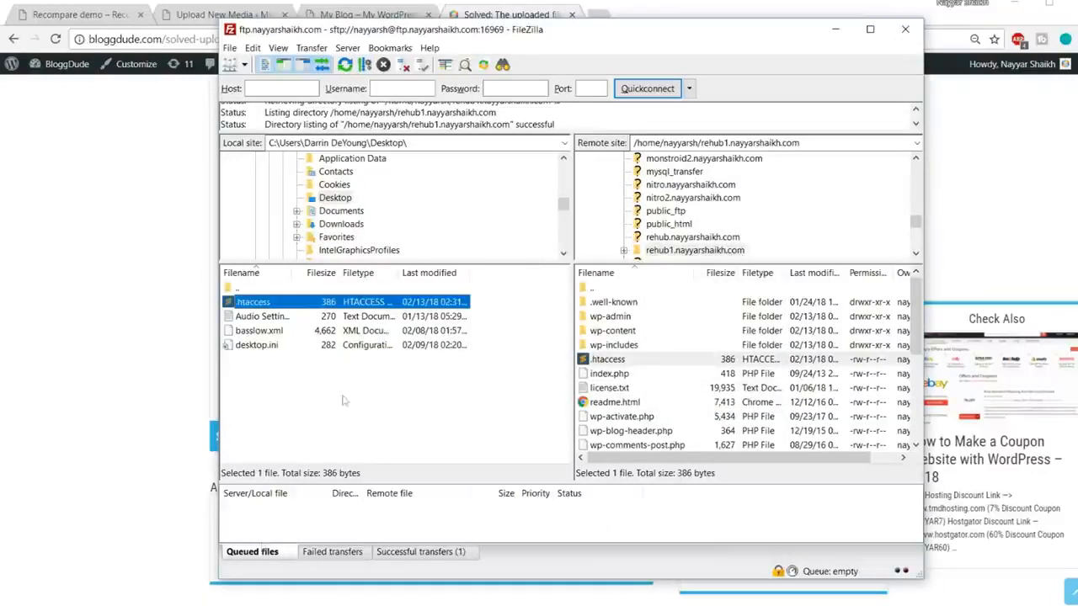
Step: Close FileZilla and the blog tab, then reload Upload New Media to confirm the 64 MB limit
click(905, 29)
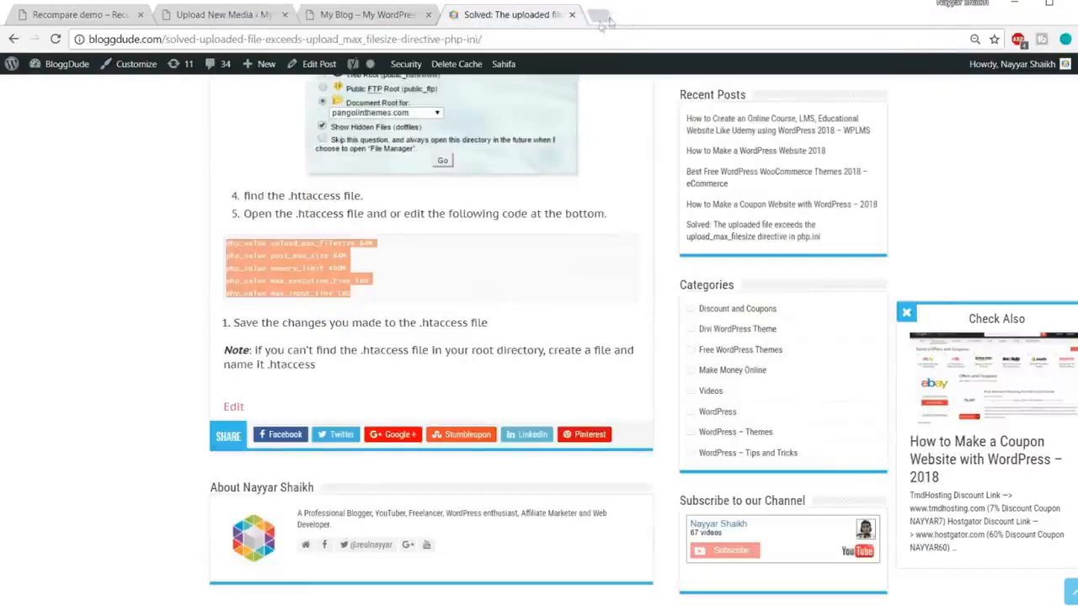
click(572, 14)
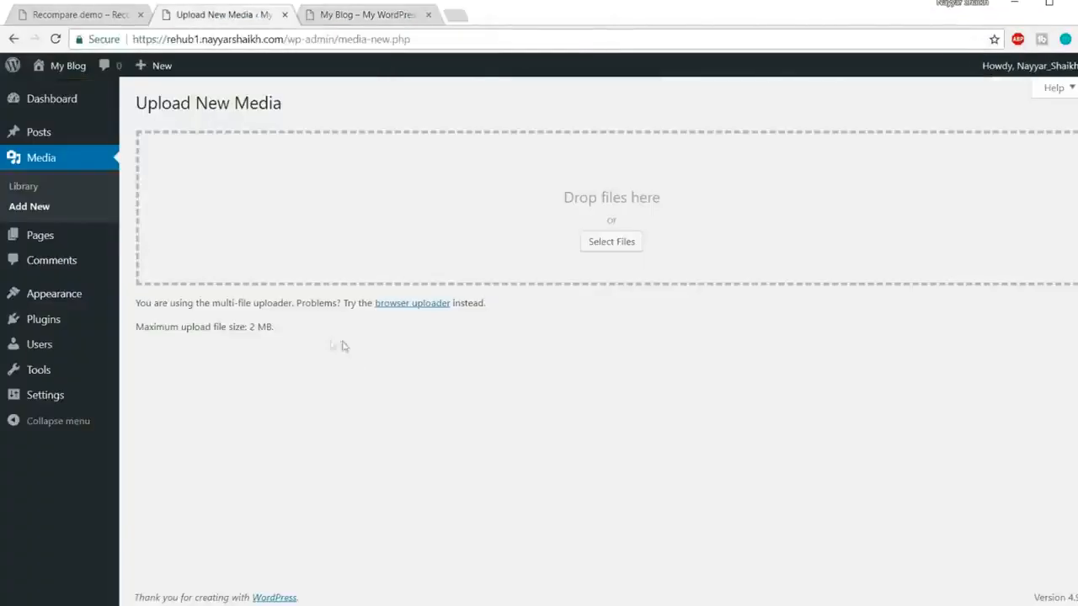
drag(293, 332, 250, 330)
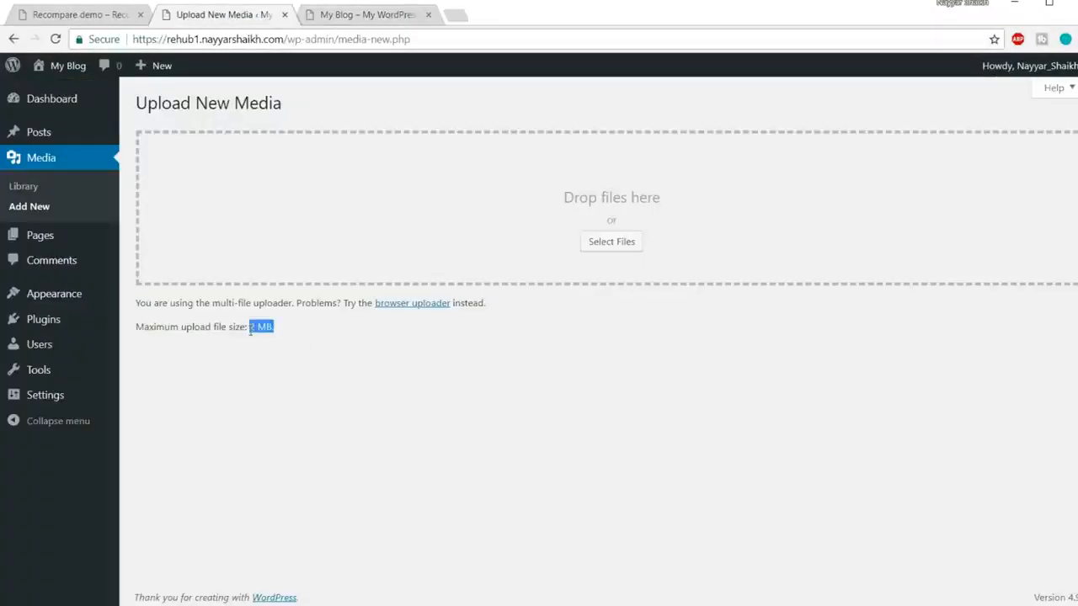
click(55, 38)
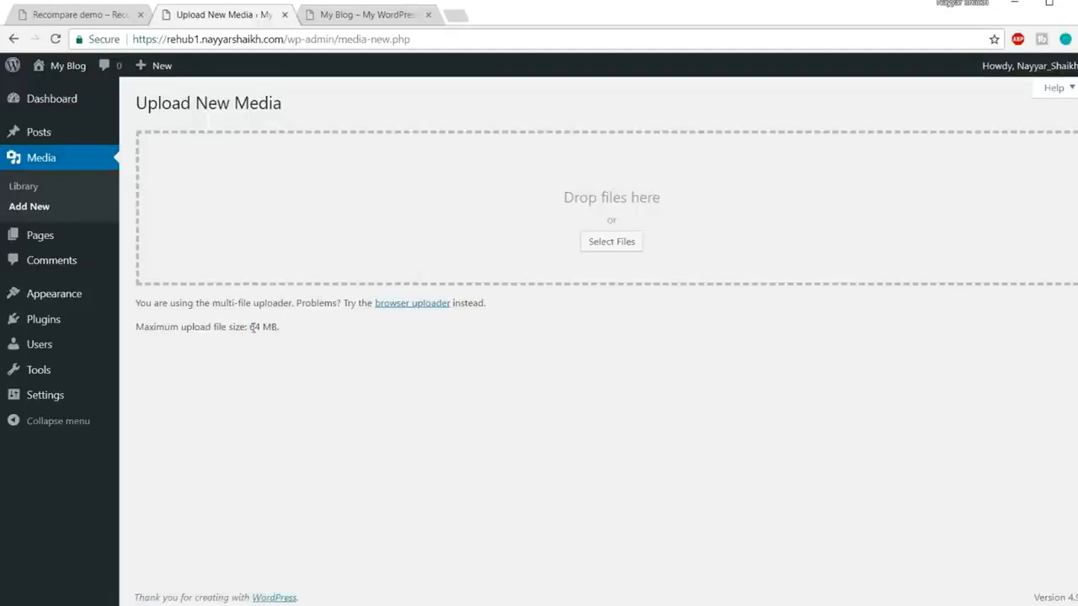
drag(251, 329, 285, 333)
click(319, 338)
click(74, 297)
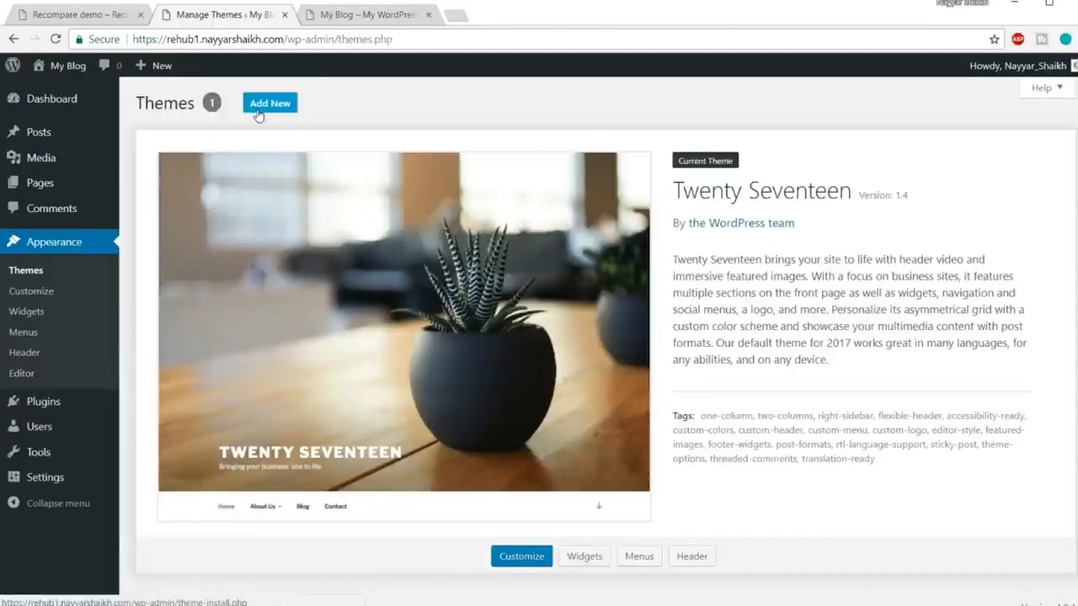
Step: Choose rehub.zip from themeforest-7646339/rehub_718/REHubWP-theme as the theme file to upload
click(283, 112)
click(278, 111)
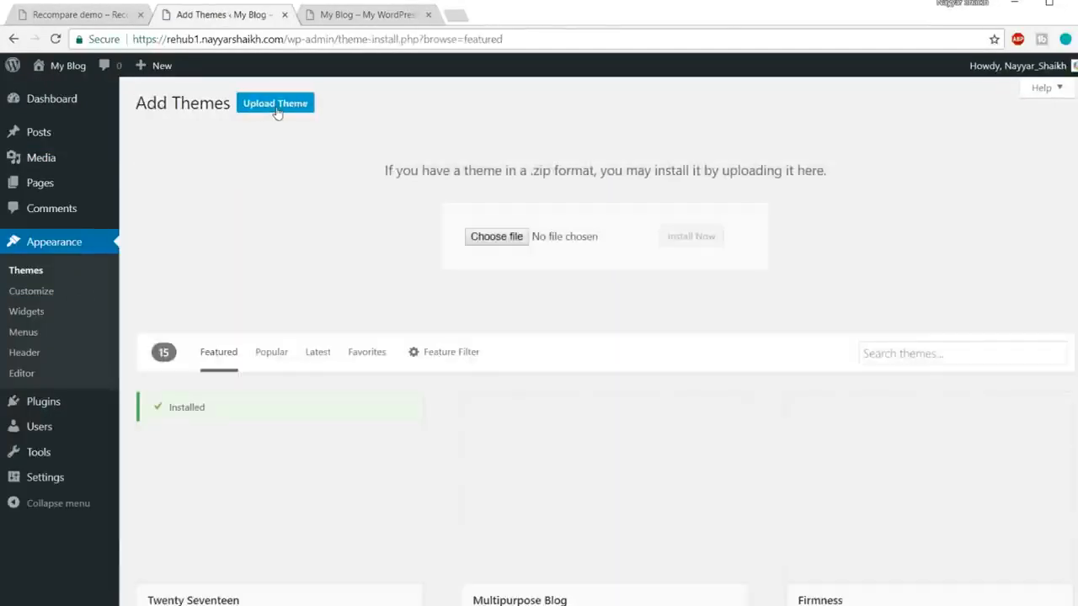
click(497, 240)
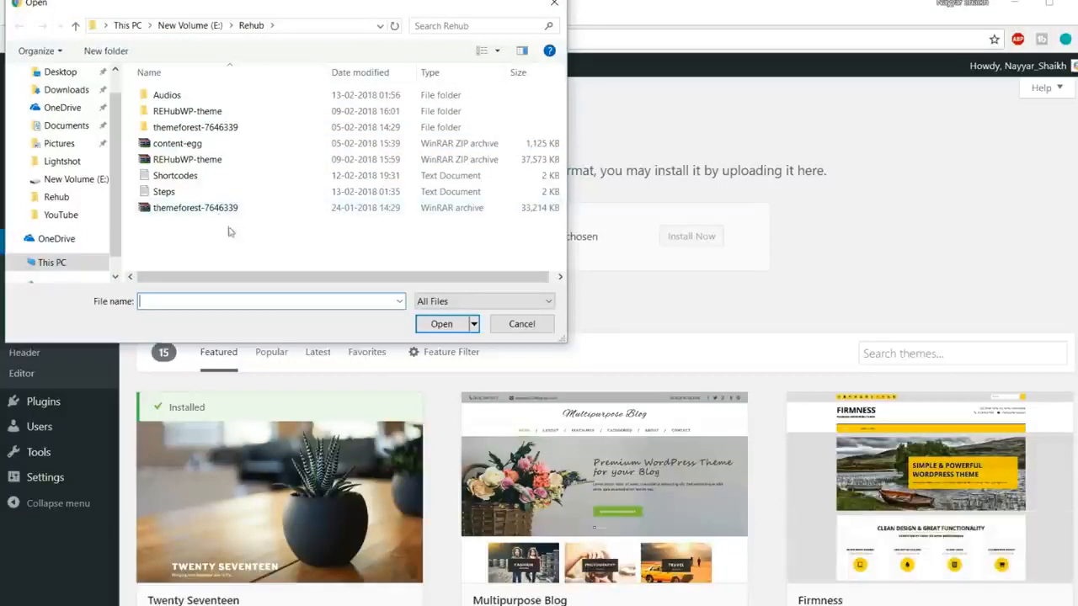
click(165, 213)
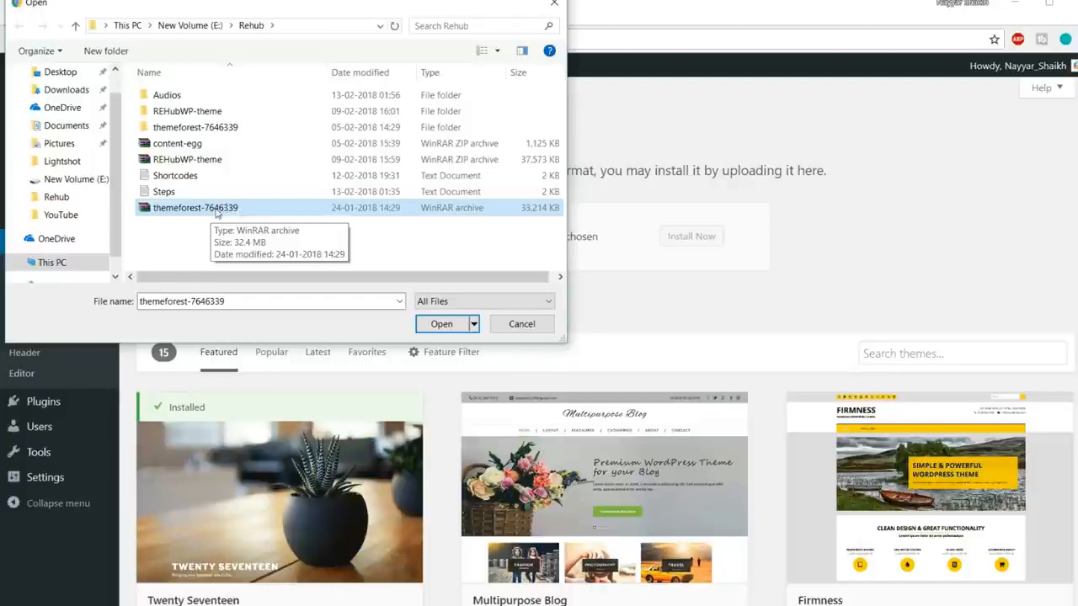
click(209, 127)
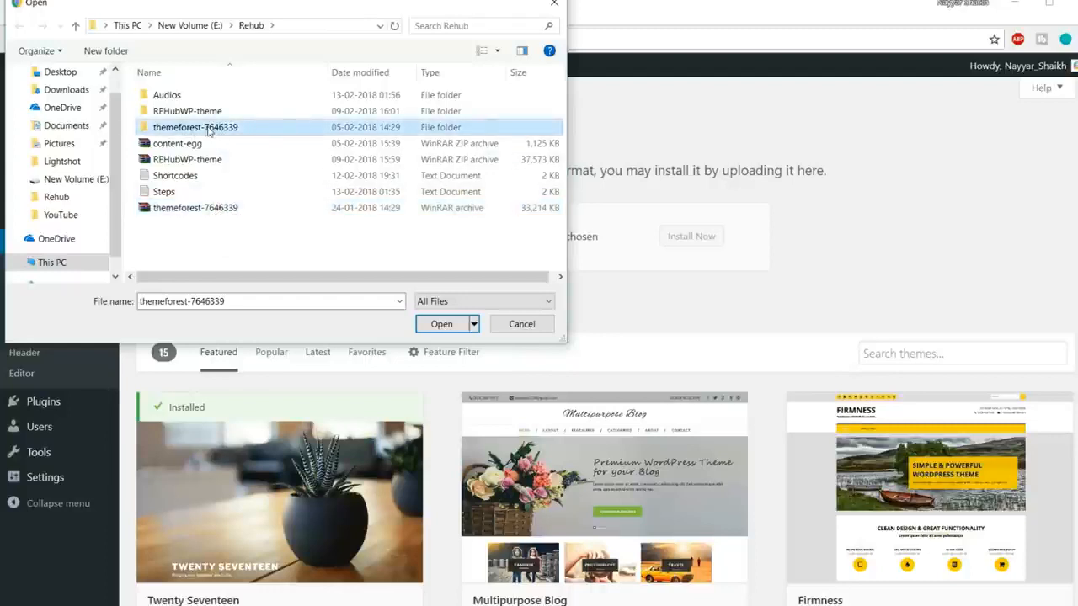
double_click(223, 131)
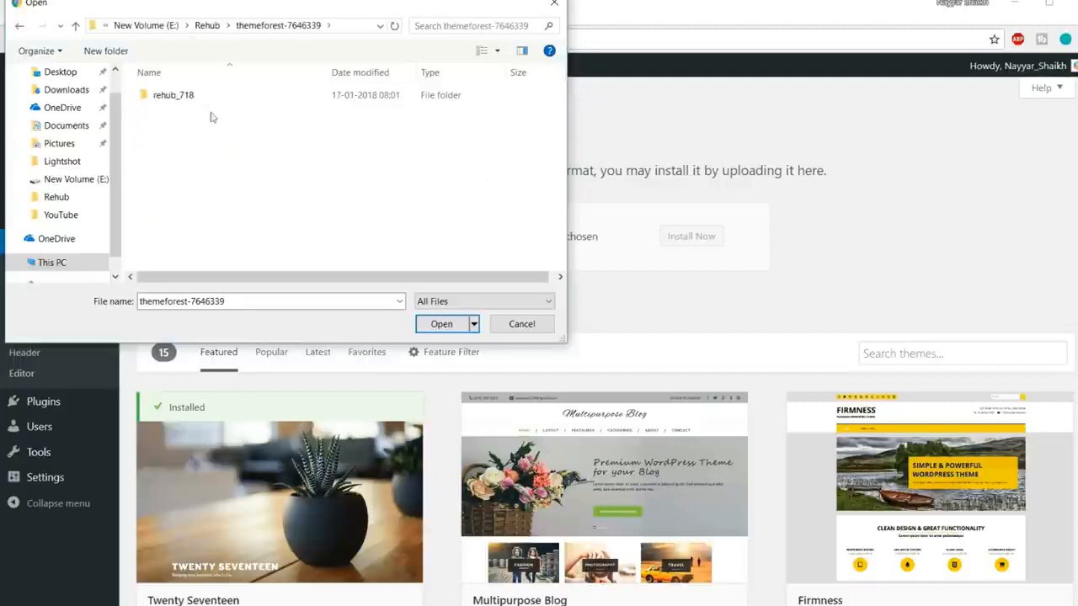
double_click(205, 97)
double_click(203, 103)
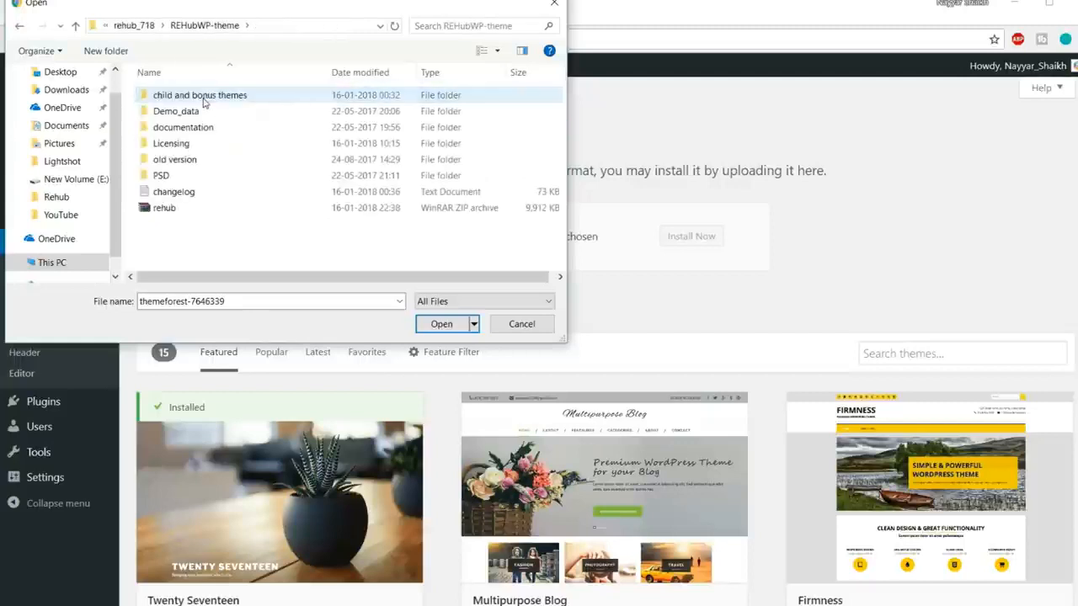
click(177, 211)
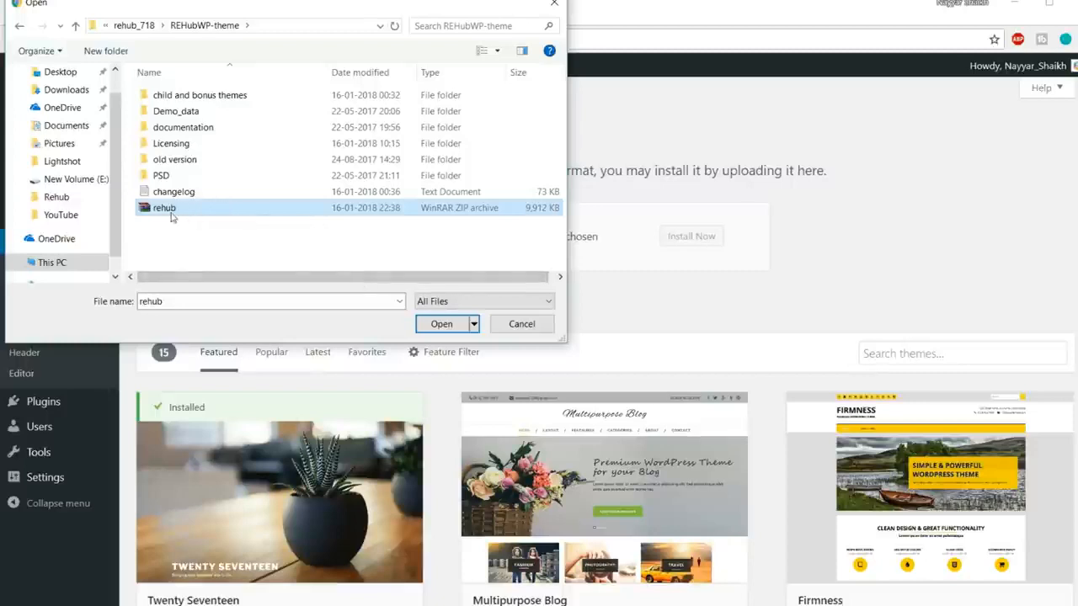
click(437, 326)
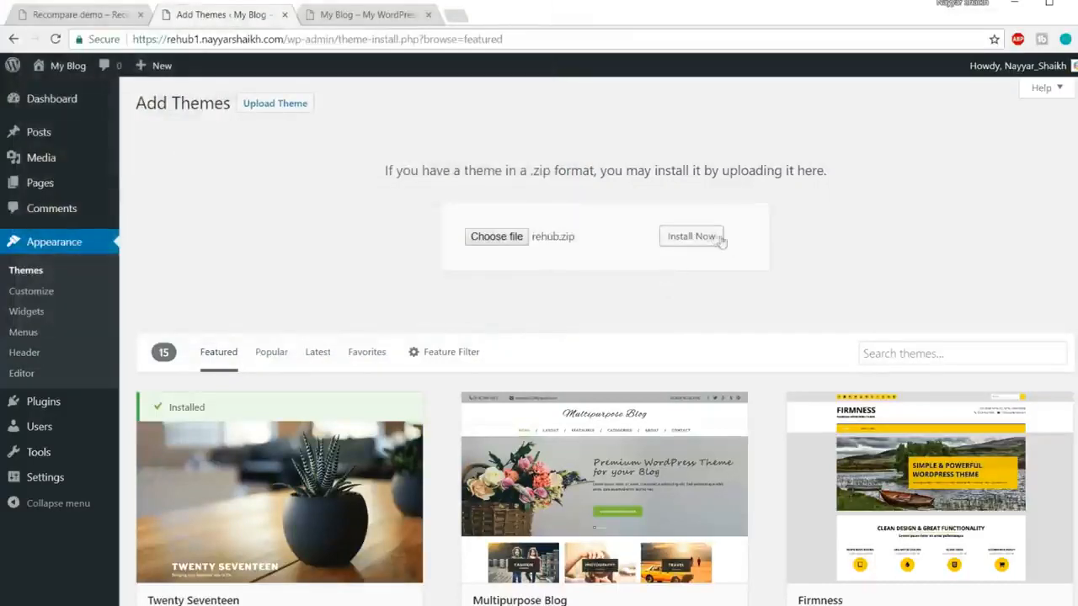
Step: Install the theme from rehub.zip and activate ReHub 7.1.8
click(707, 239)
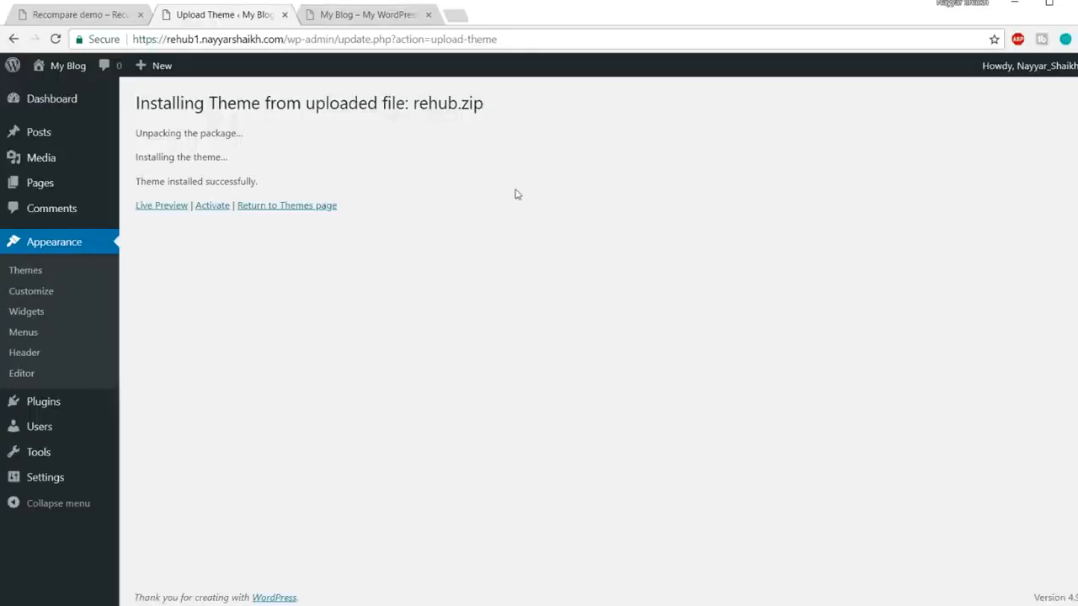
click(211, 210)
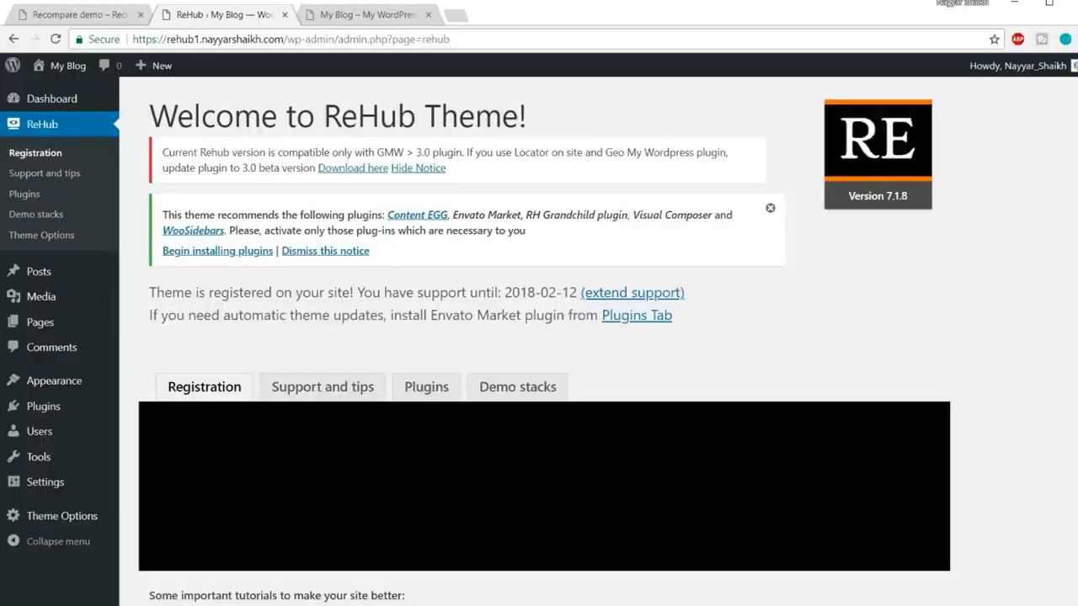
Step: Bulk-install all five required ReHub plugins, glancing at the blog and Recompare demo tabs meanwhile
click(233, 252)
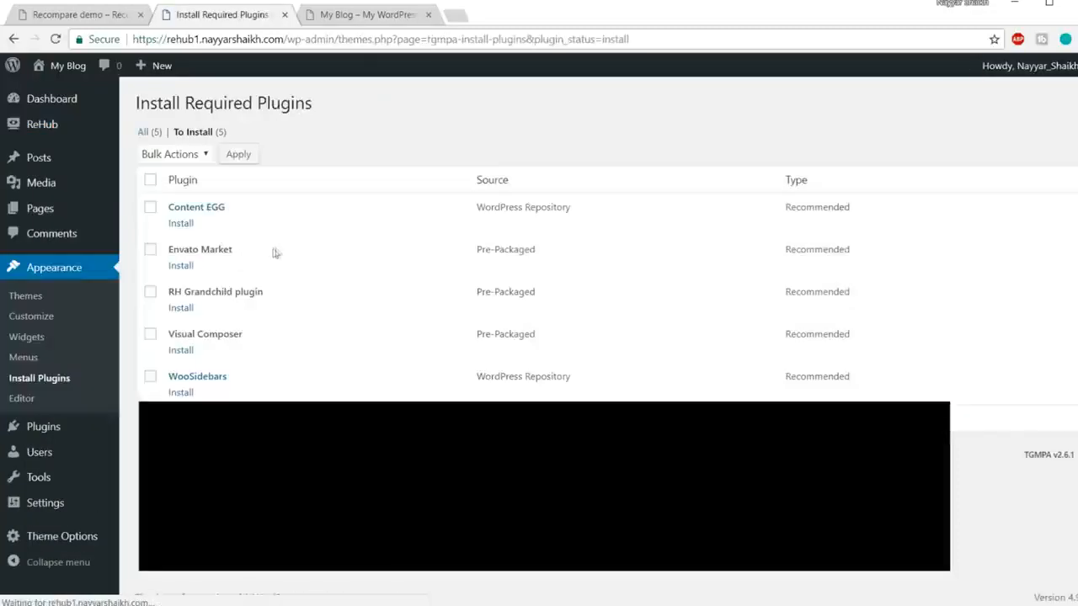
click(151, 181)
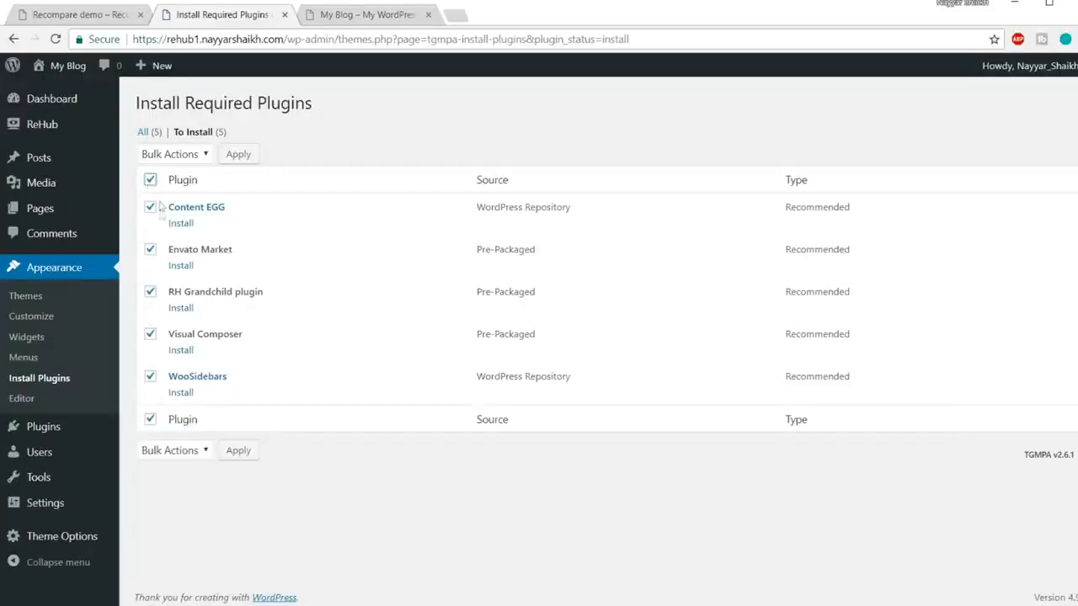
click(173, 158)
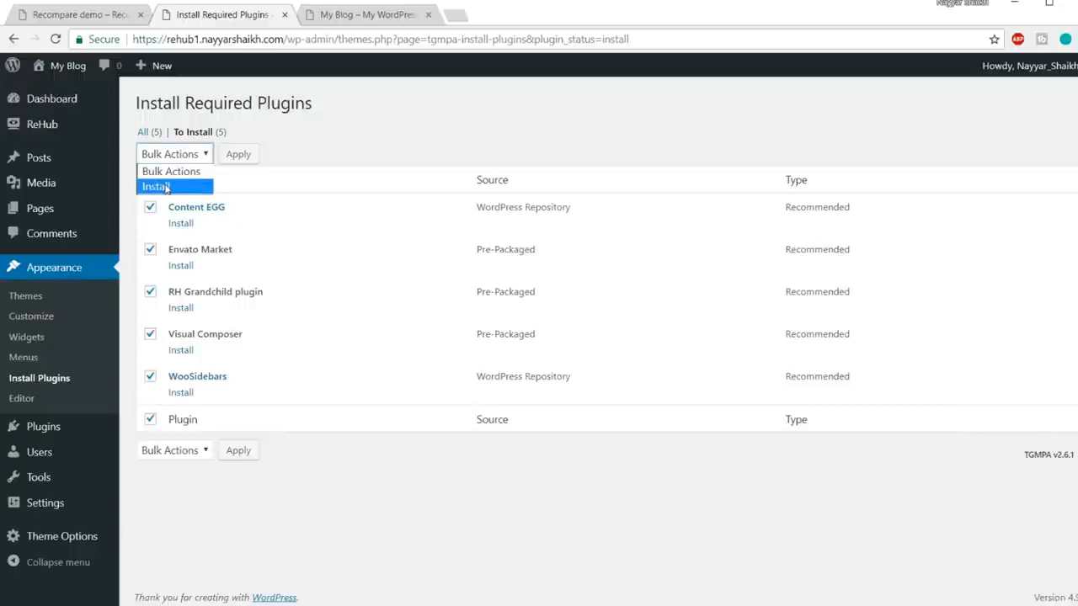
click(166, 187)
click(237, 155)
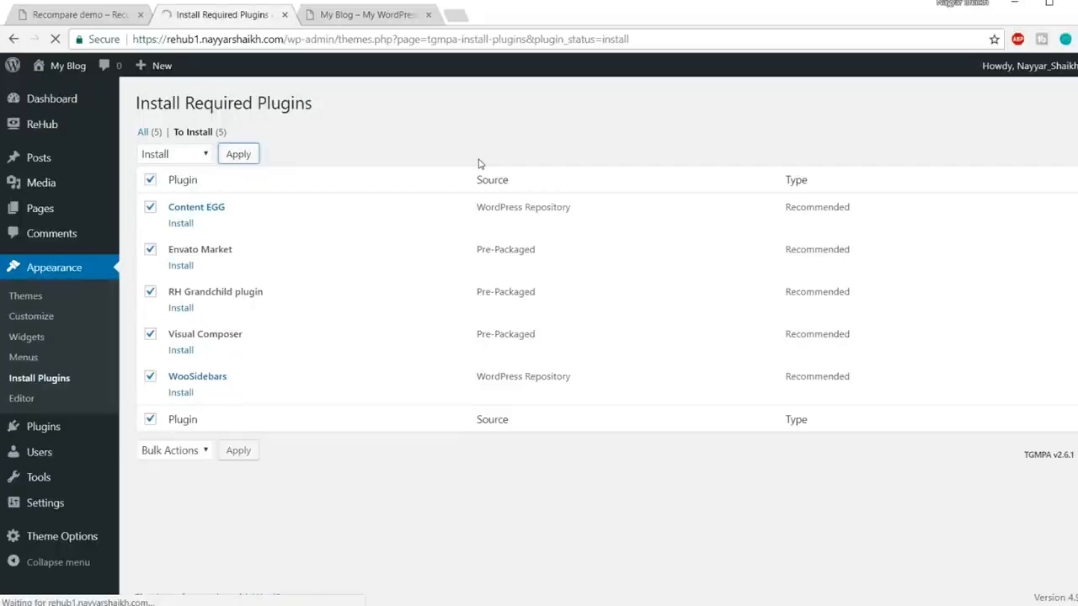
click(379, 15)
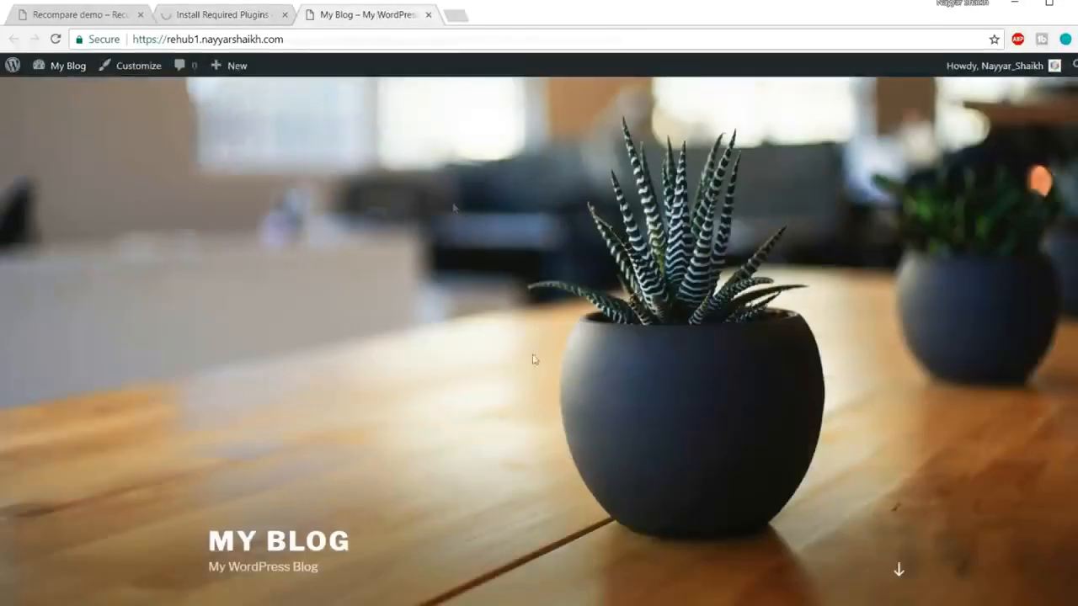
click(85, 16)
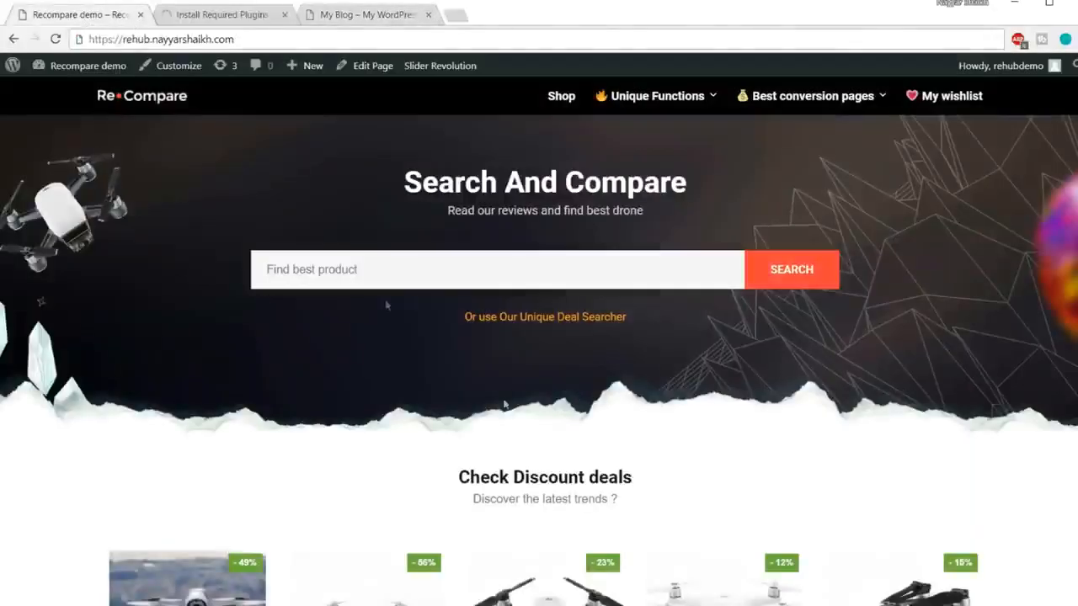
click(243, 15)
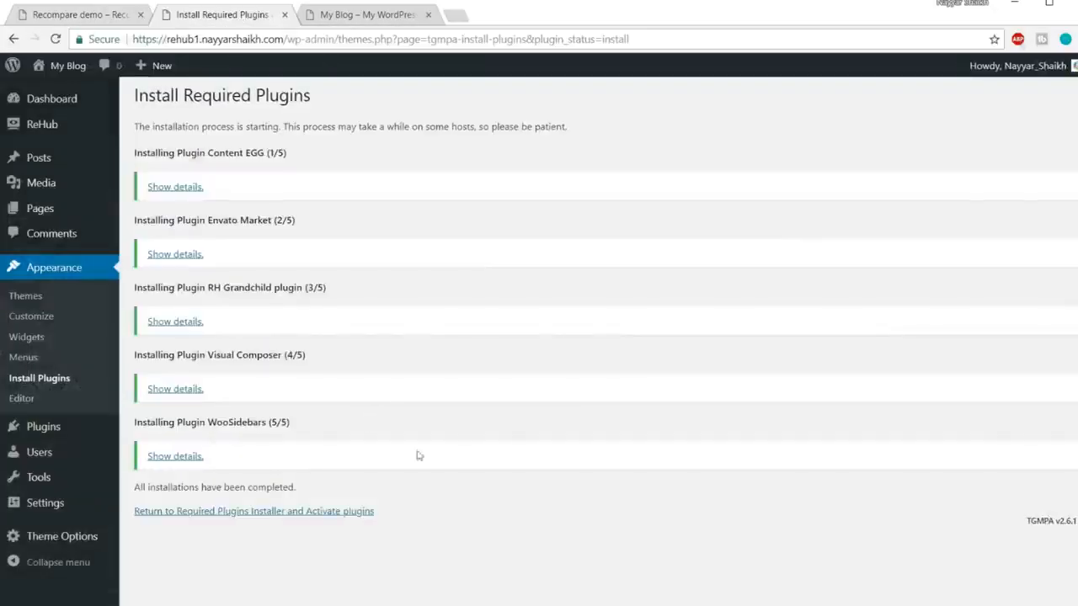
Step: Bulk-activate Content EGG, Envato Market, RH Grandchild, Visual Composer and WooSidebars, then view the front page
click(222, 515)
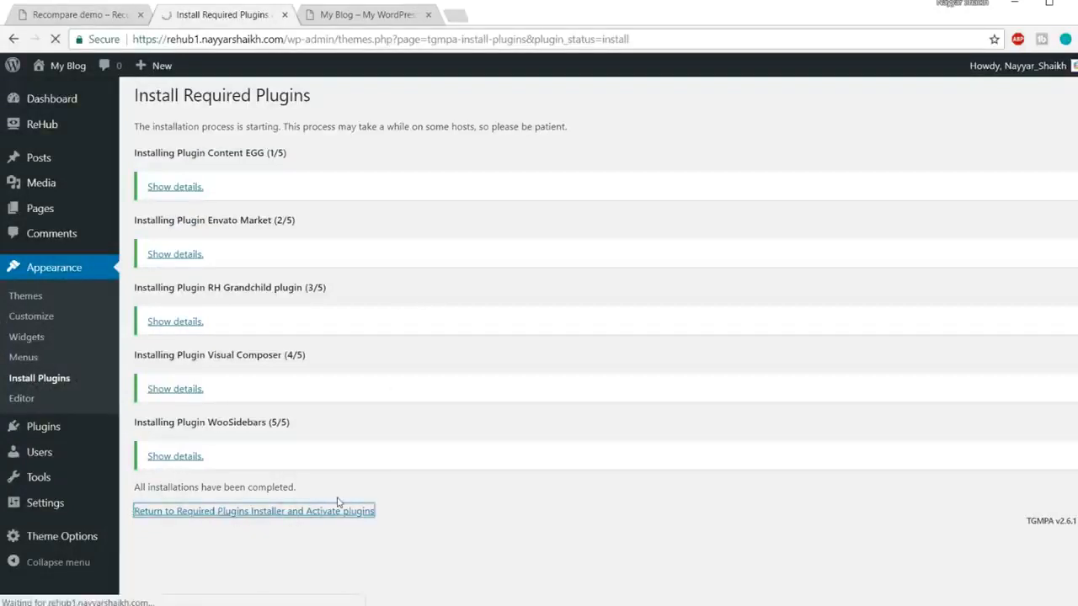
click(150, 181)
click(185, 155)
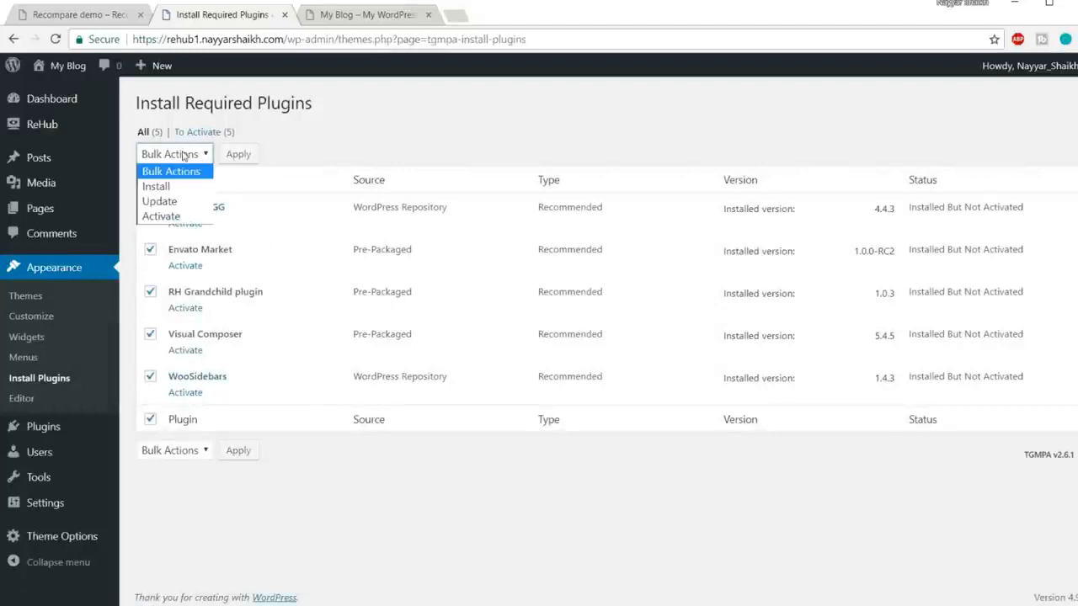
click(172, 223)
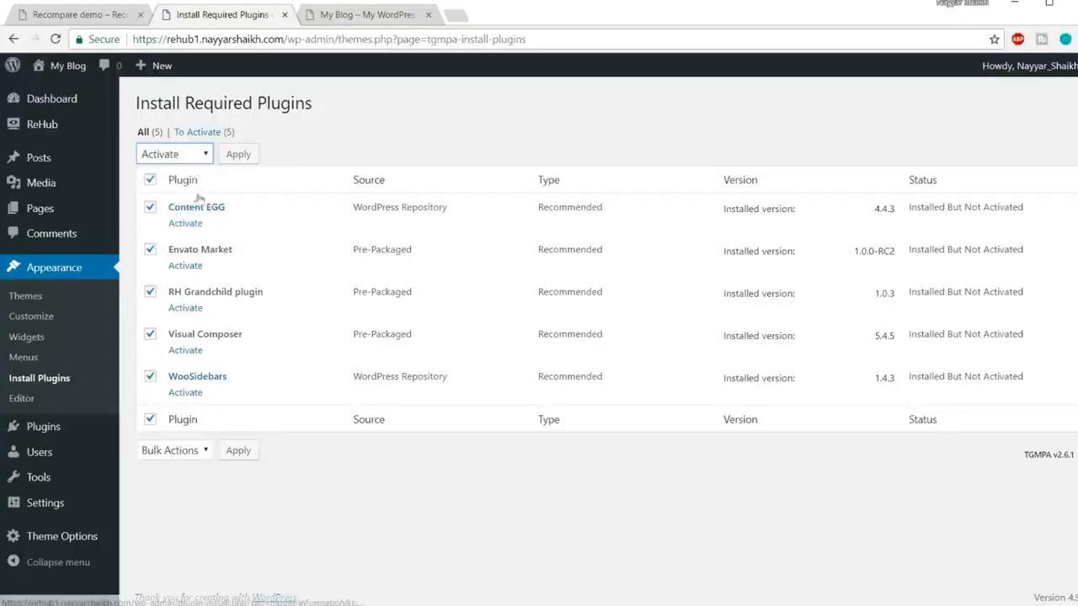
click(238, 154)
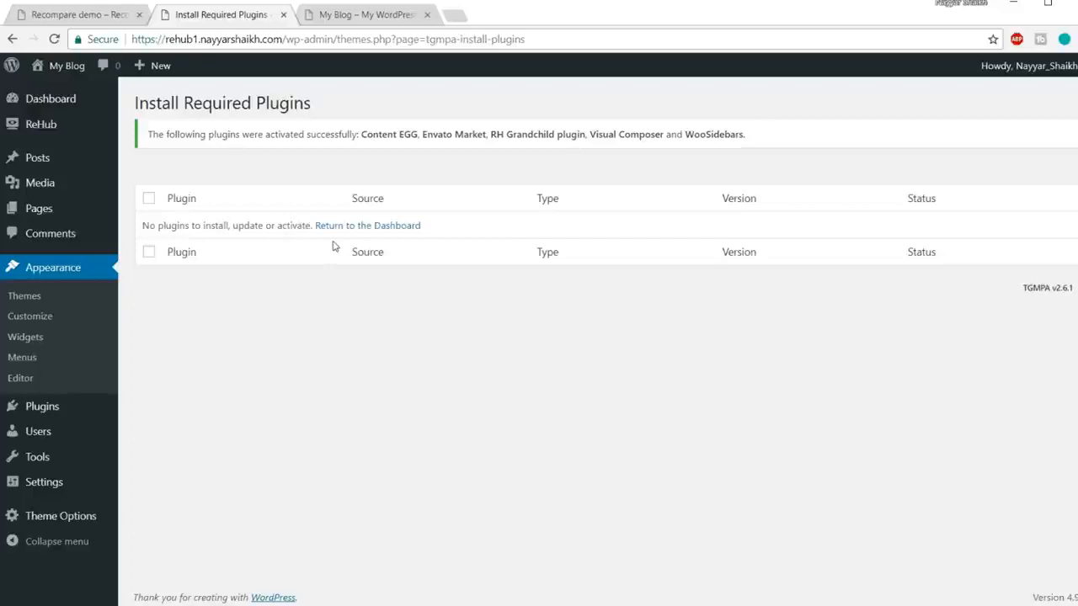
click(344, 15)
Step: Reload My Blog in the new theme, compare it with the Recompare demo, then return to Install Required Plugins
click(342, 36)
key(Return)
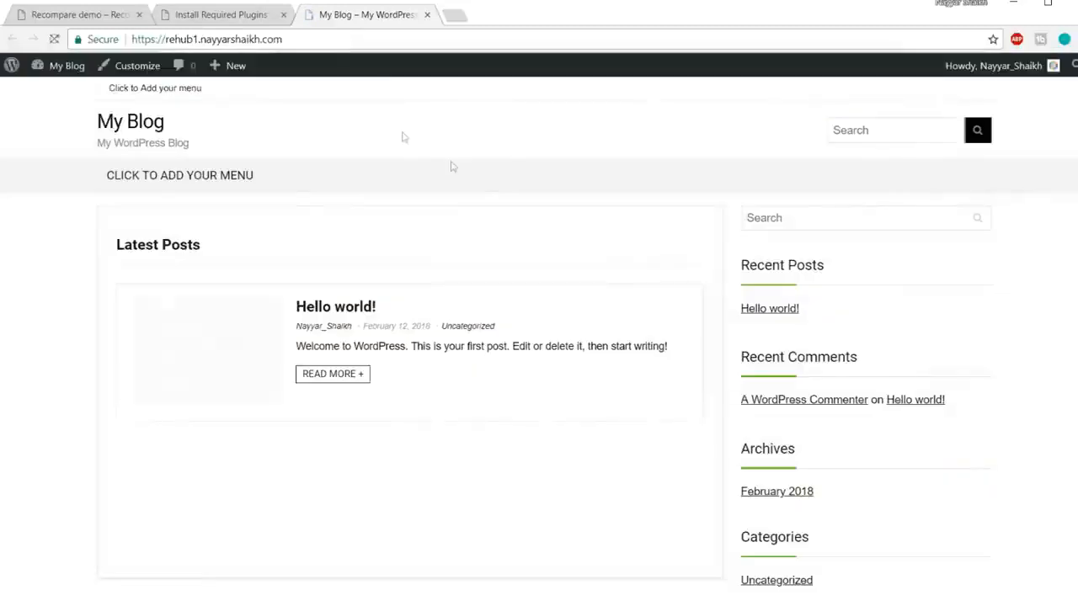
scroll(606, 373, down, 3)
scroll(606, 376, up, 3)
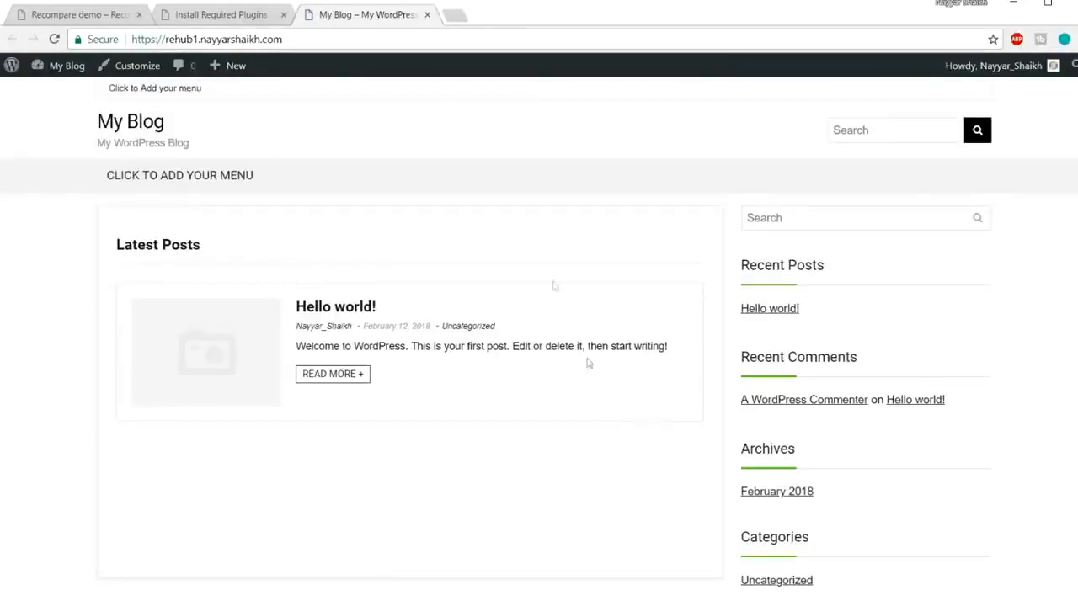
click(71, 16)
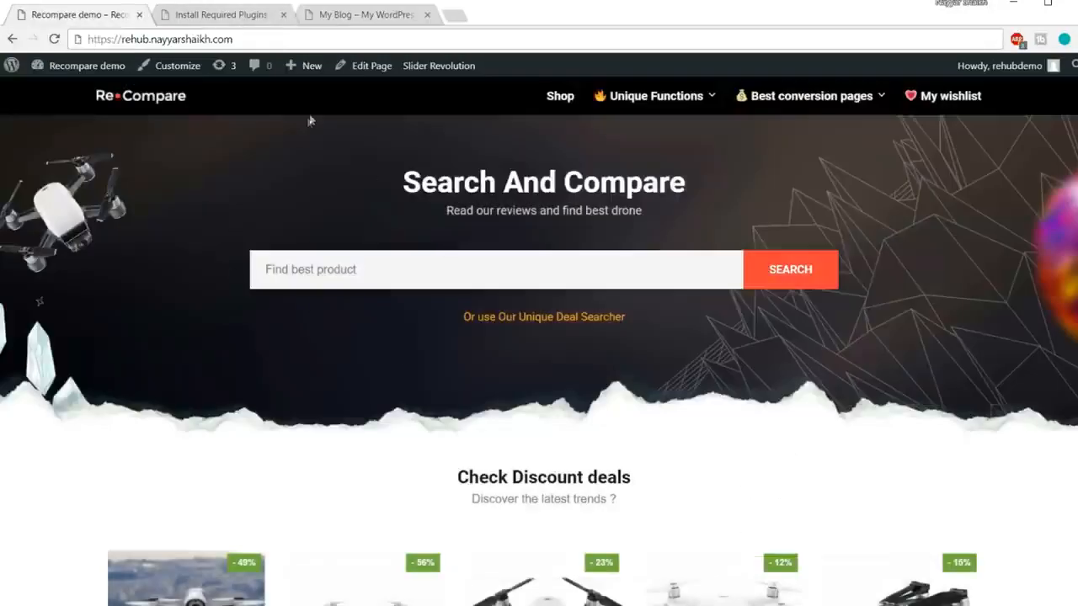
click(237, 15)
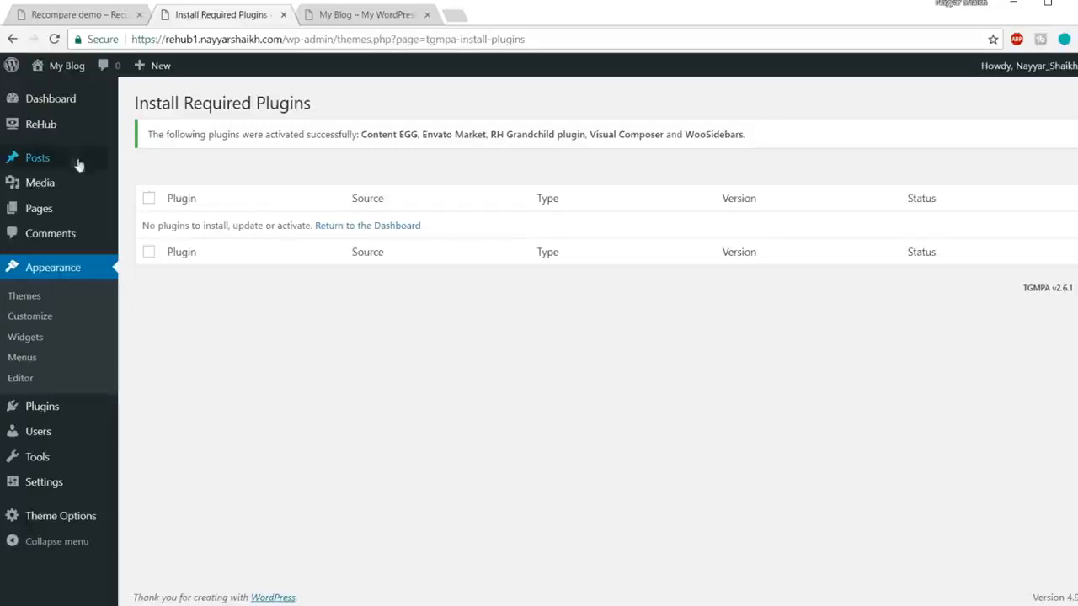
Step: Start a new post titled 'sdadad' and select the body text
mouse_move(78, 165)
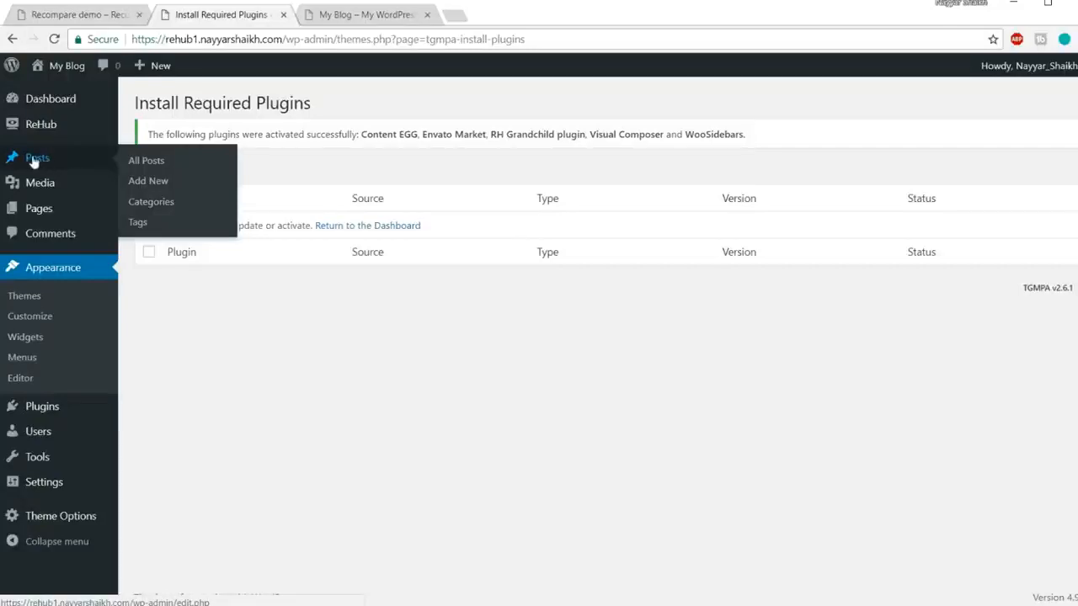
click(160, 181)
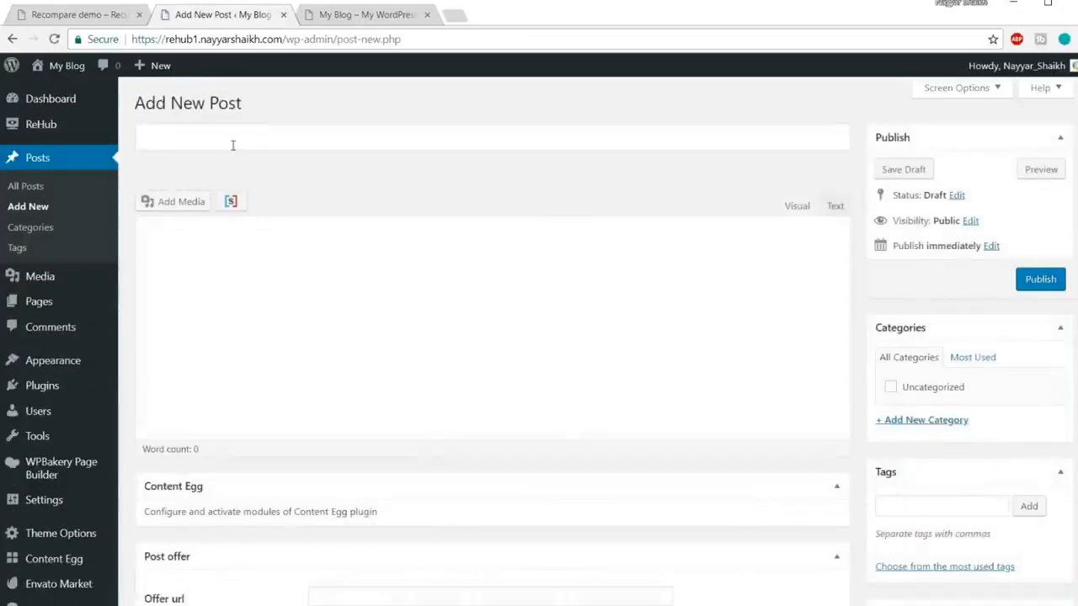
text(sdadad)
click(277, 280)
key(ctrl+a)
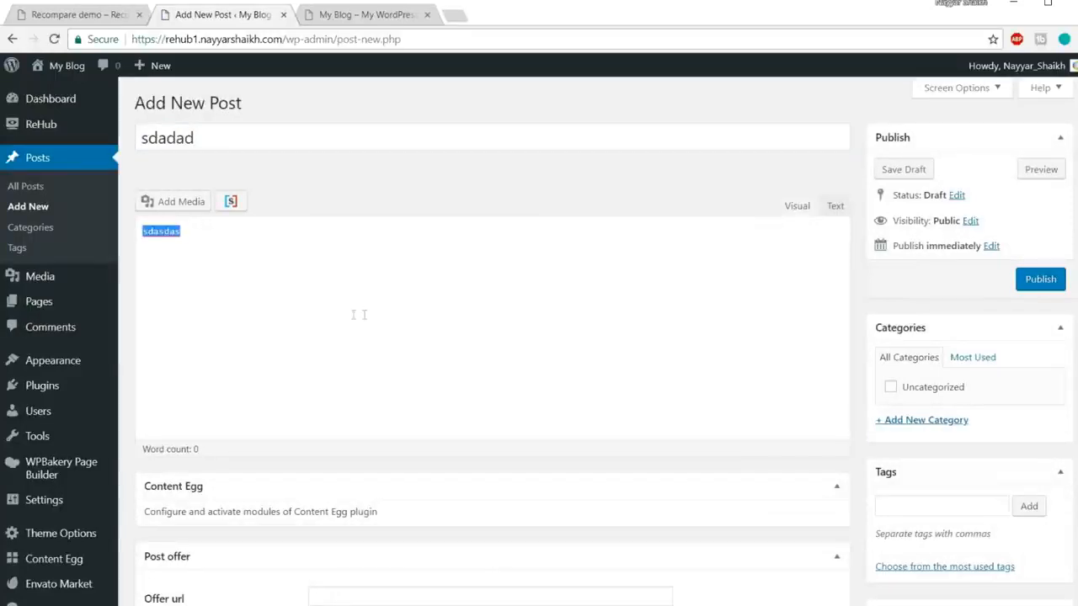
click(317, 301)
scroll(656, 326, down, 1)
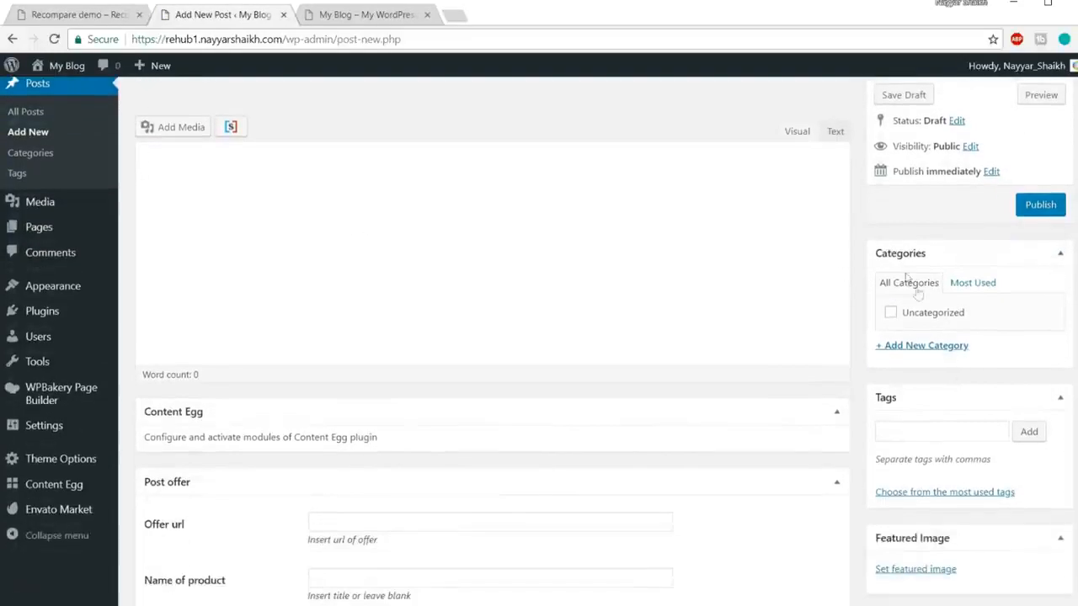
Step: Try opening the + Add New Category form and scroll through the editor's sections
click(952, 347)
click(955, 349)
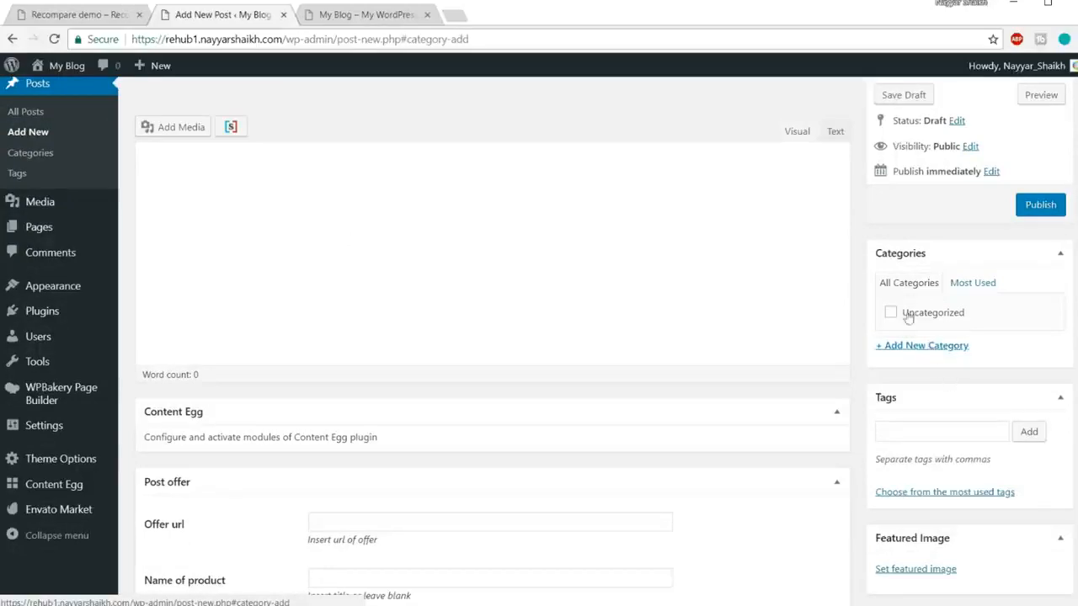
click(937, 347)
click(939, 353)
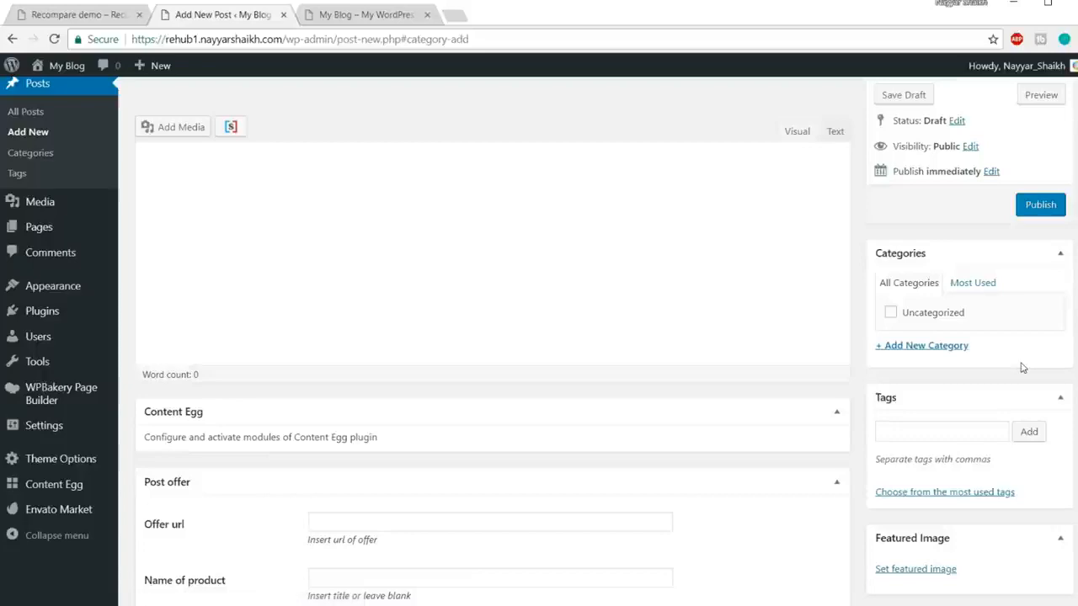
scroll(1022, 366, down, 5)
scroll(1022, 408, up, 6)
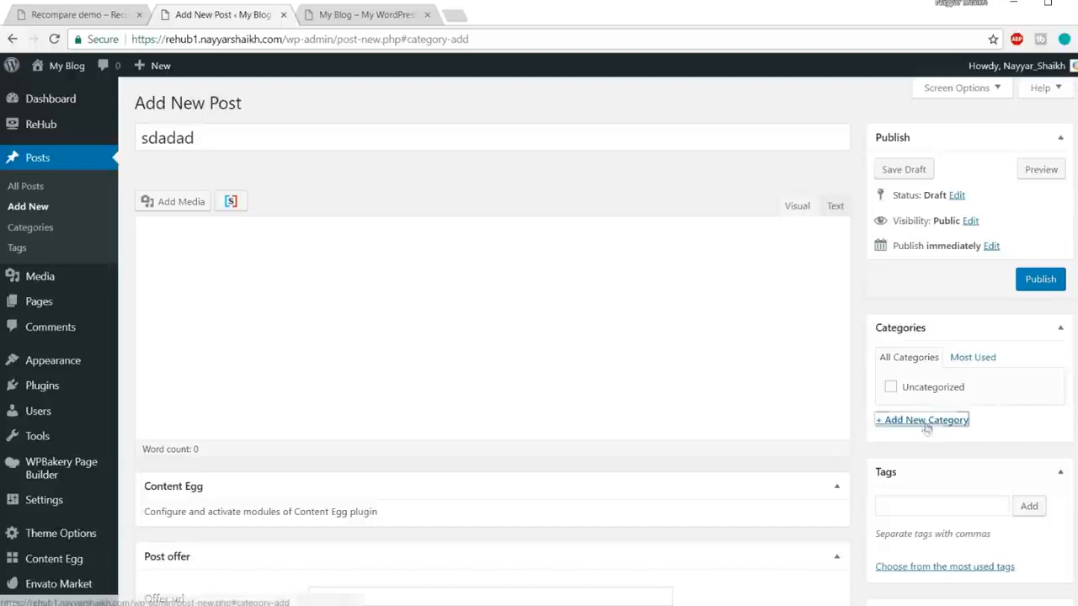
scroll(948, 413, down, 1)
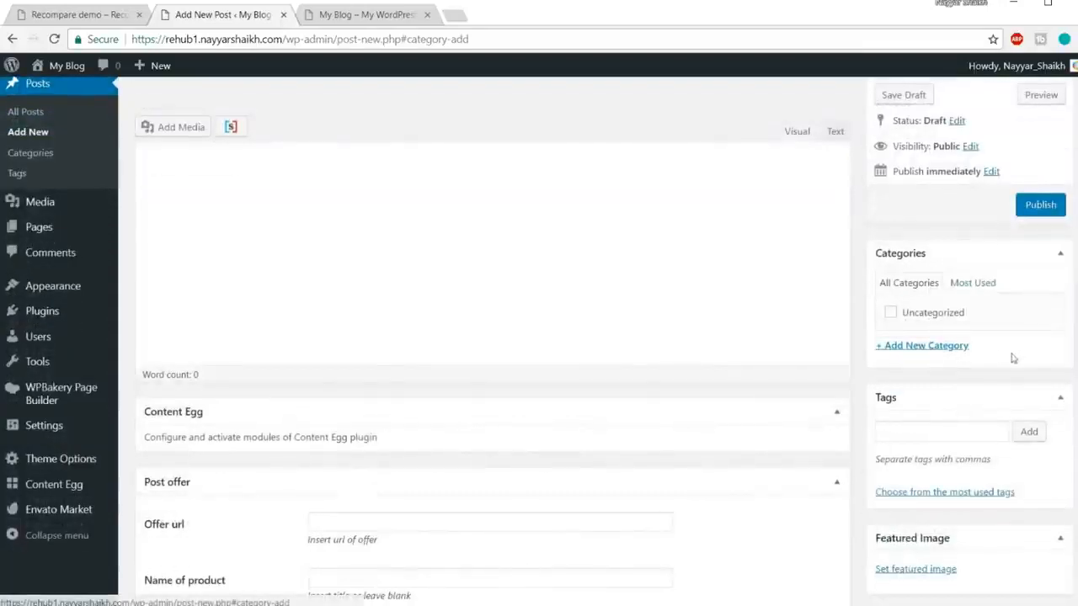
scroll(960, 353, up, 1)
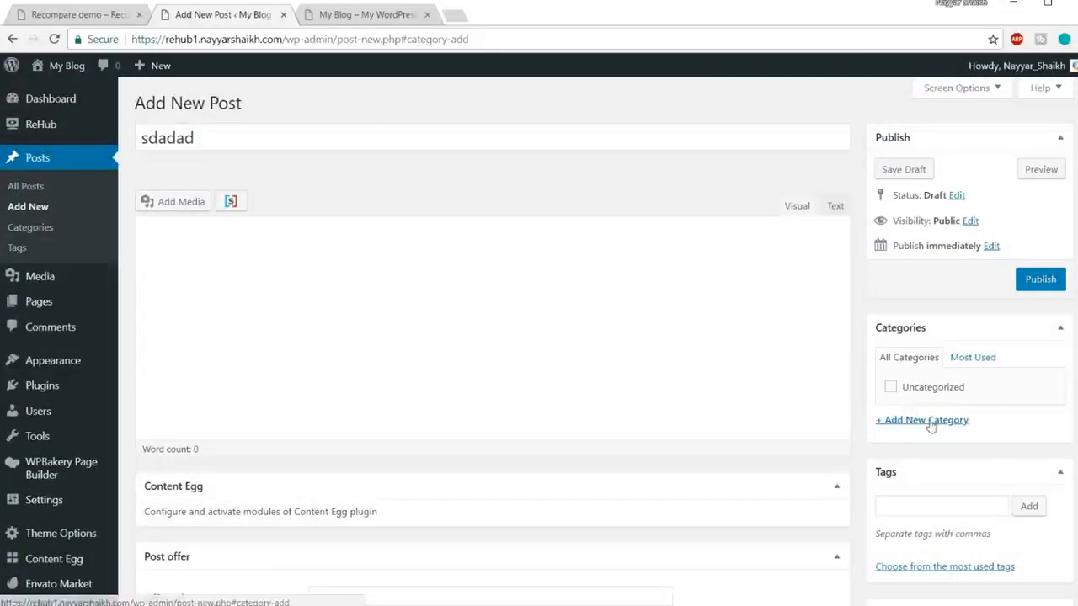
scroll(992, 407, down, 1)
scroll(993, 403, up, 1)
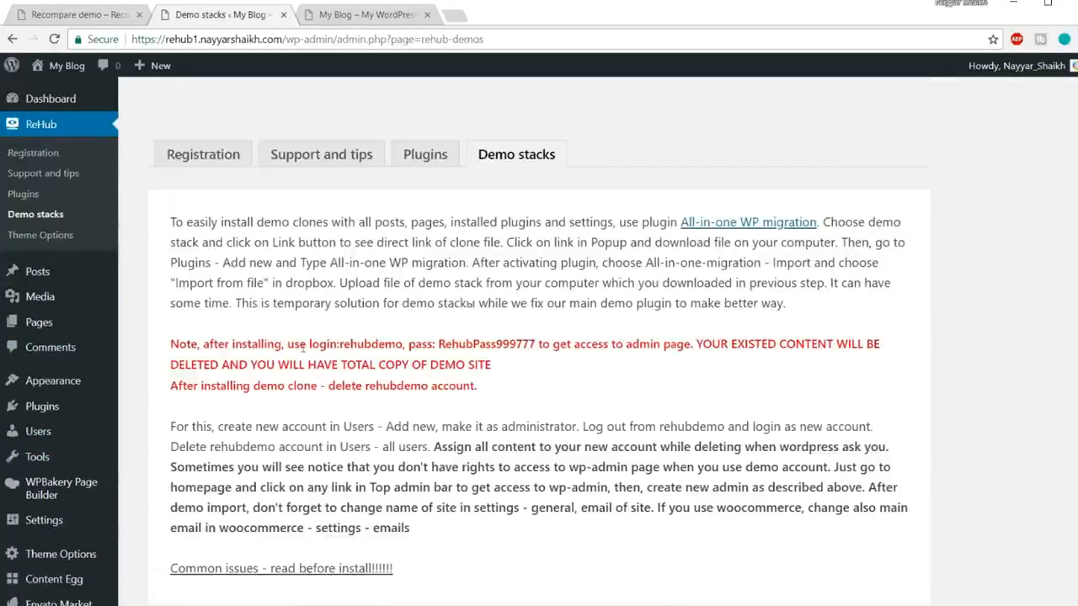
Step: Highlight the demo login name and password in the red note on the Demo stacks page
drag(308, 343, 405, 341)
drag(309, 343, 522, 343)
click(392, 355)
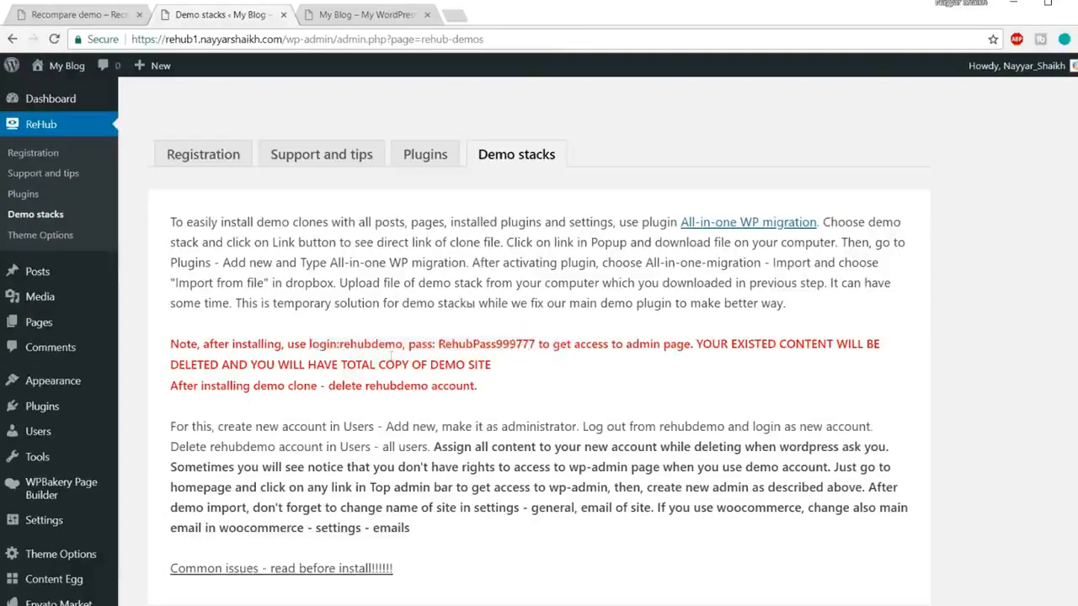
double_click(345, 344)
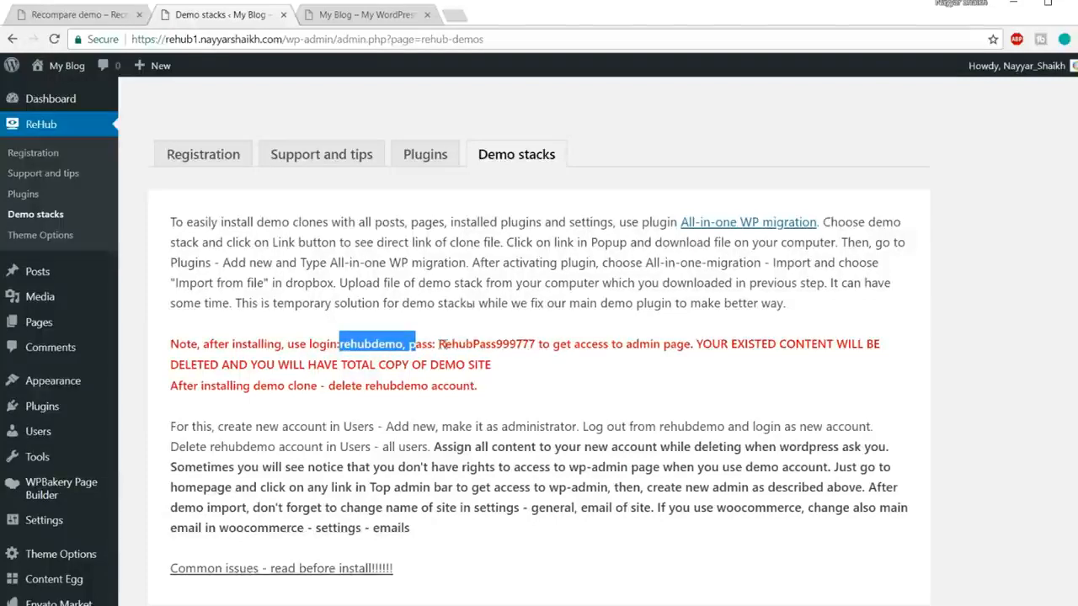
click(347, 353)
drag(340, 345, 530, 343)
click(430, 344)
click(536, 346)
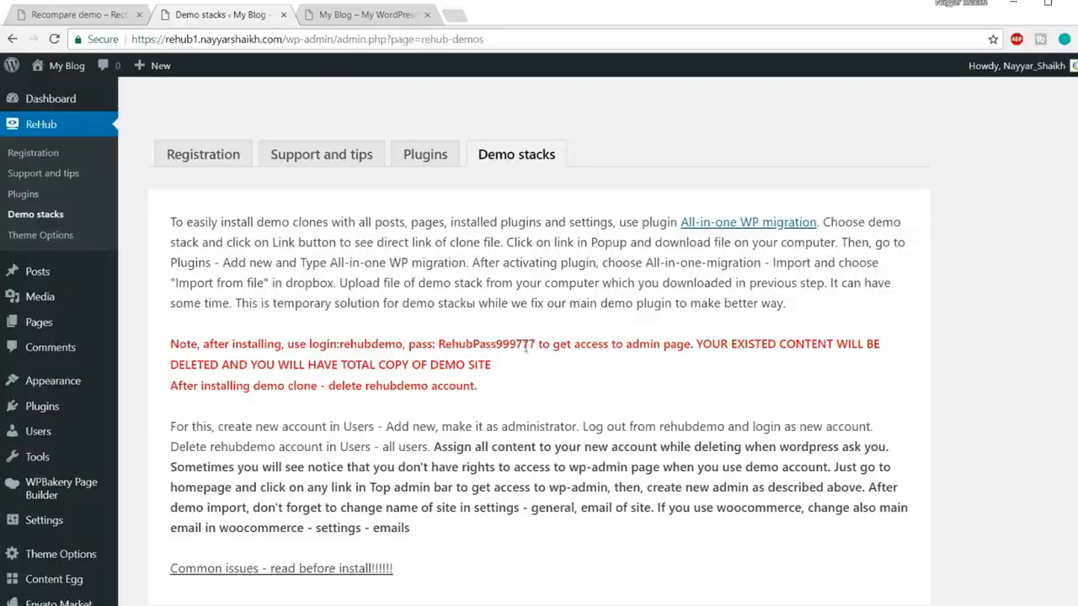
Step: Scroll through the demo thumbnails such as Recompare, Rewise and Redokan
scroll(539, 371, down, 4)
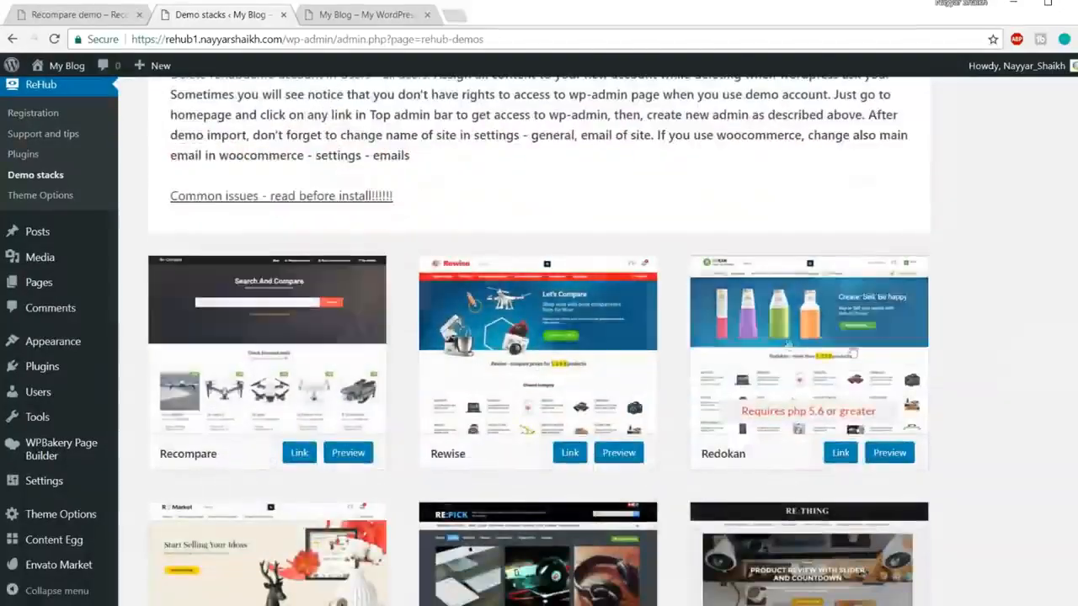
scroll(1017, 410, down, 7)
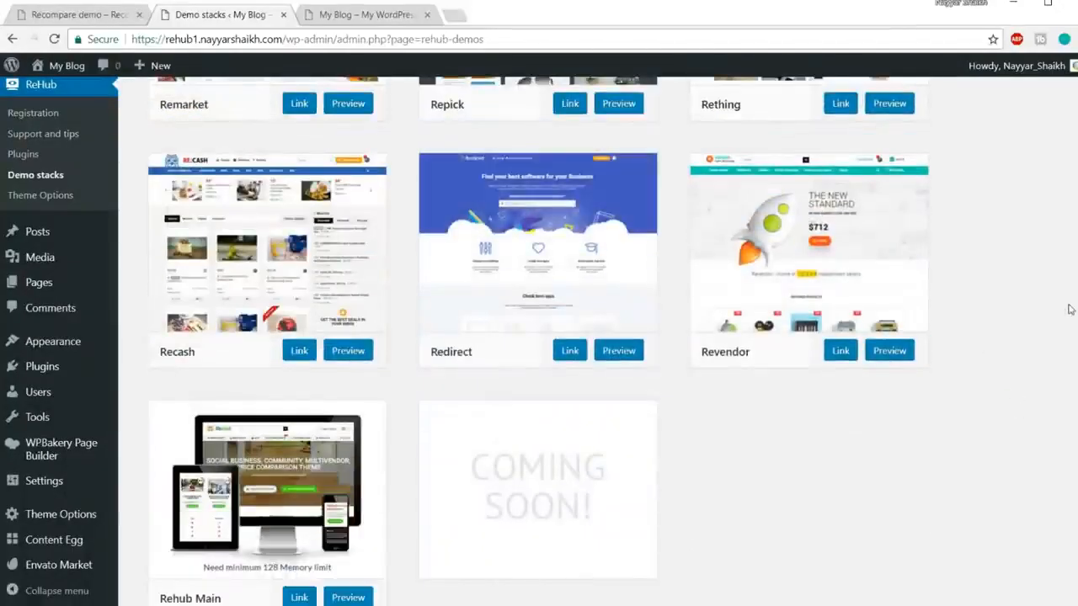
scroll(1070, 307, up, 3)
scroll(1010, 345, up, 1)
scroll(960, 374, up, 3)
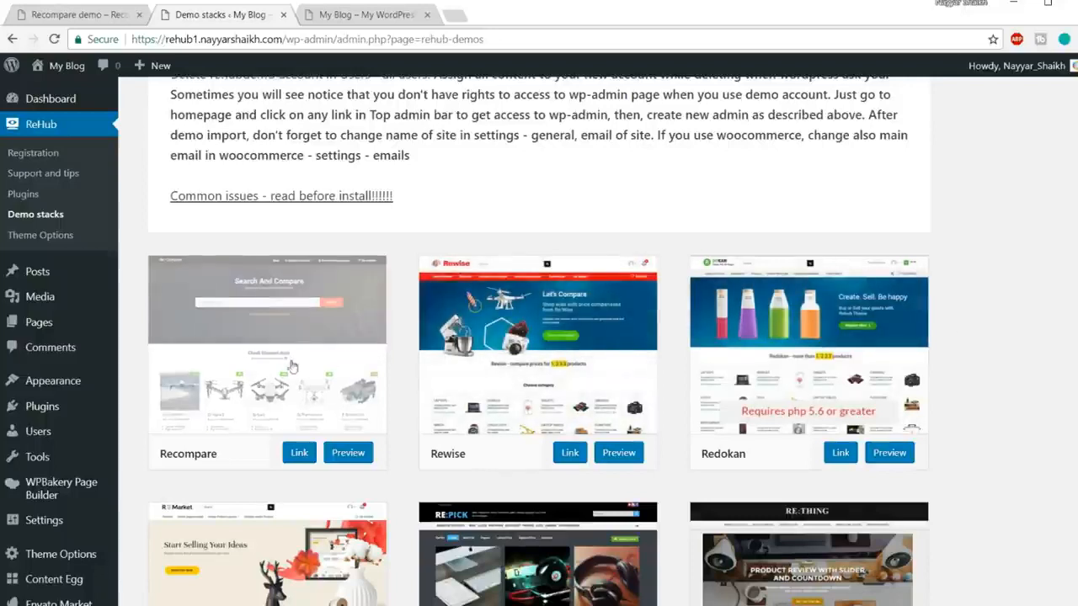
click(300, 453)
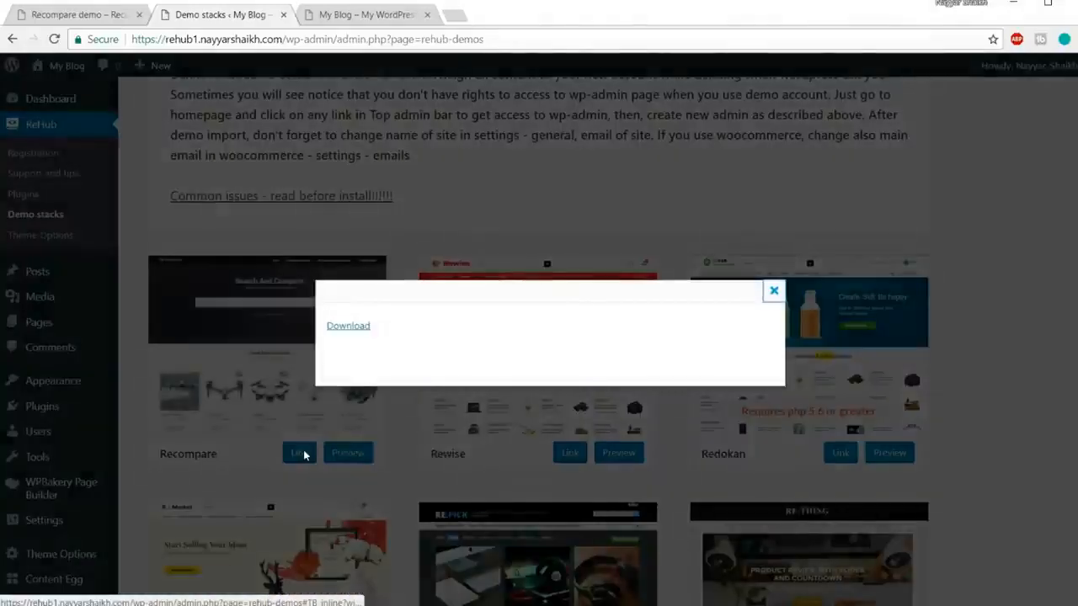
click(347, 329)
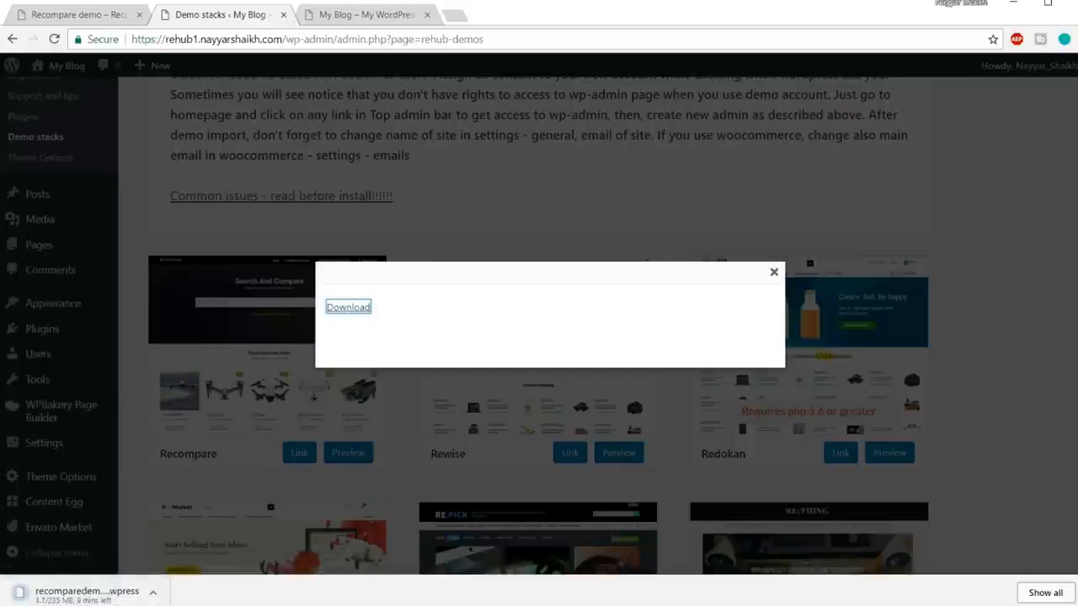
click(153, 593)
click(174, 569)
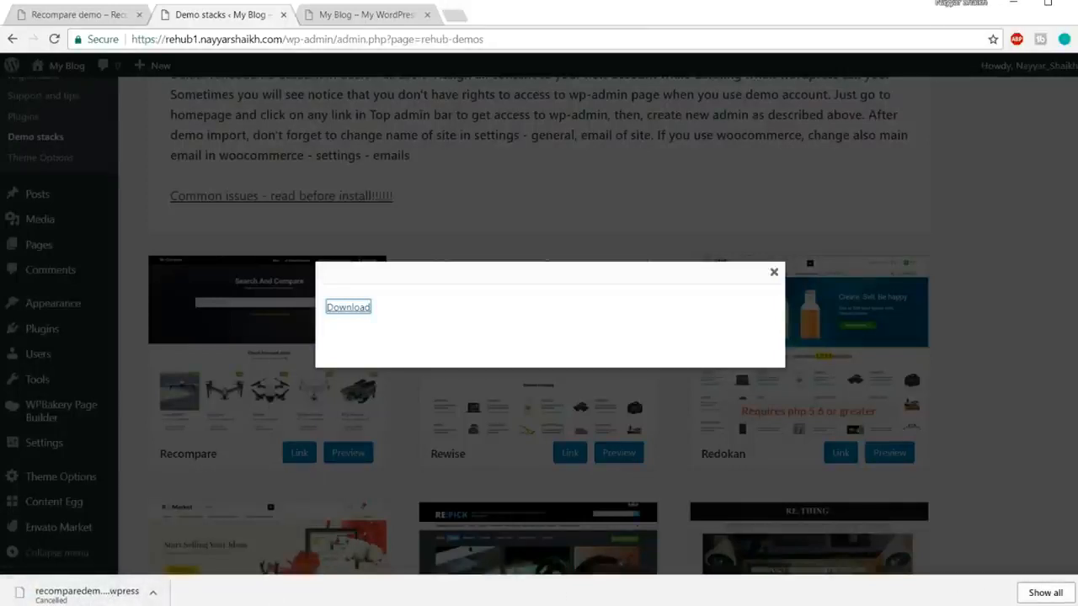
click(773, 291)
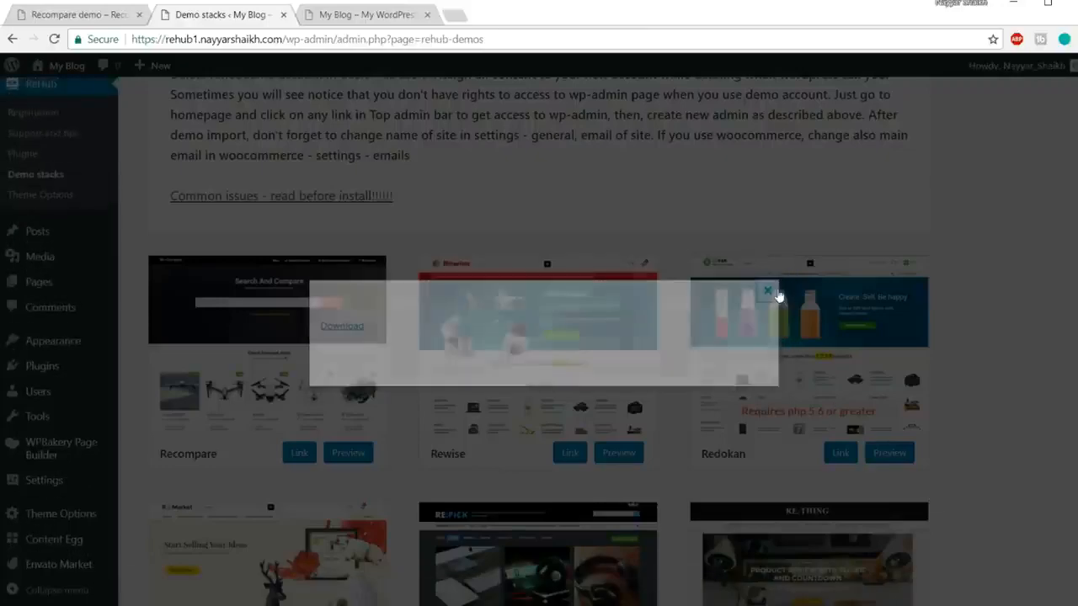
scroll(926, 312, up, 5)
scroll(982, 328, up, 2)
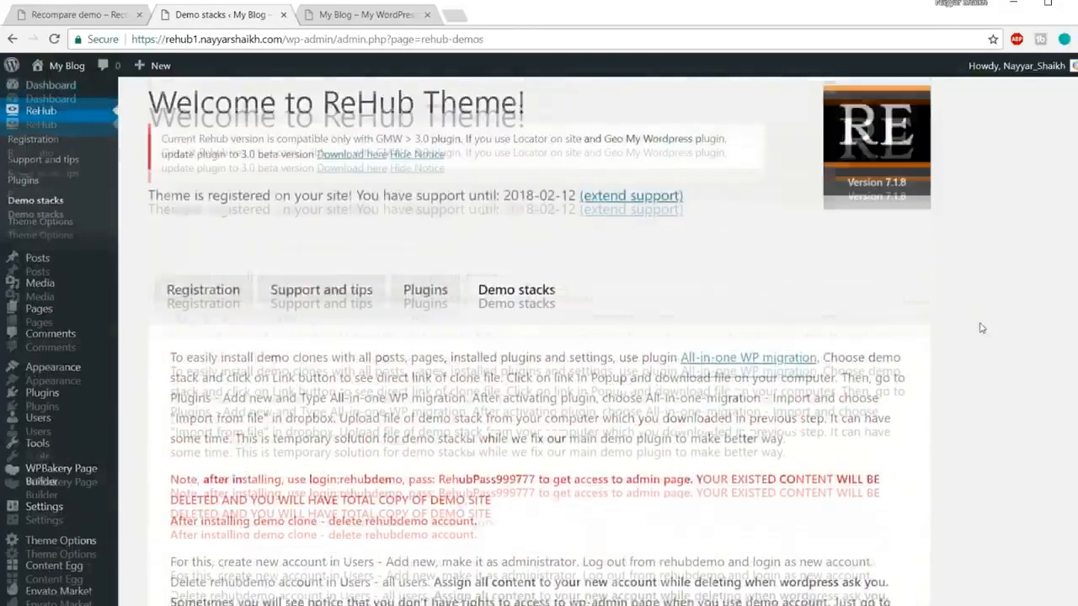
scroll(982, 329, down, 2)
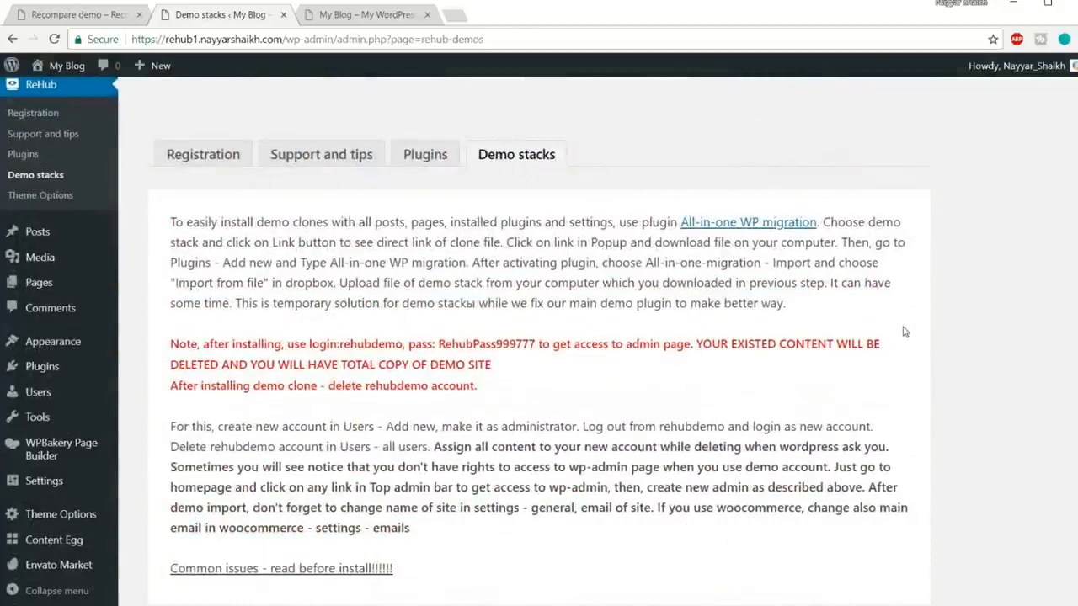
scroll(594, 353, down, 4)
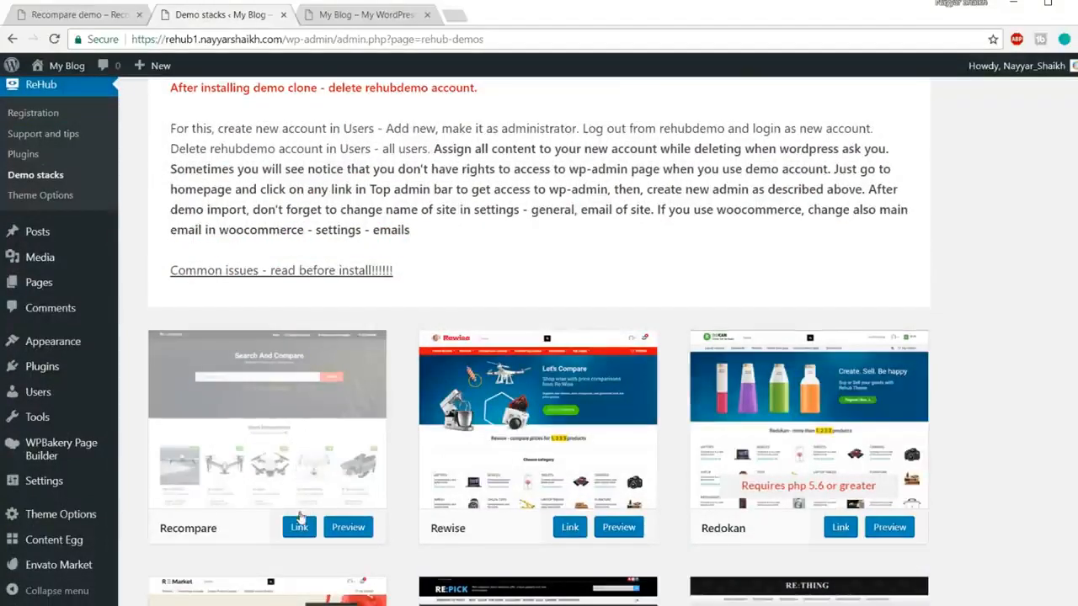
scroll(286, 492, up, 2)
Step: Search Plugins > Add New for 'All-in-One WP Migration'
mouse_move(48, 413)
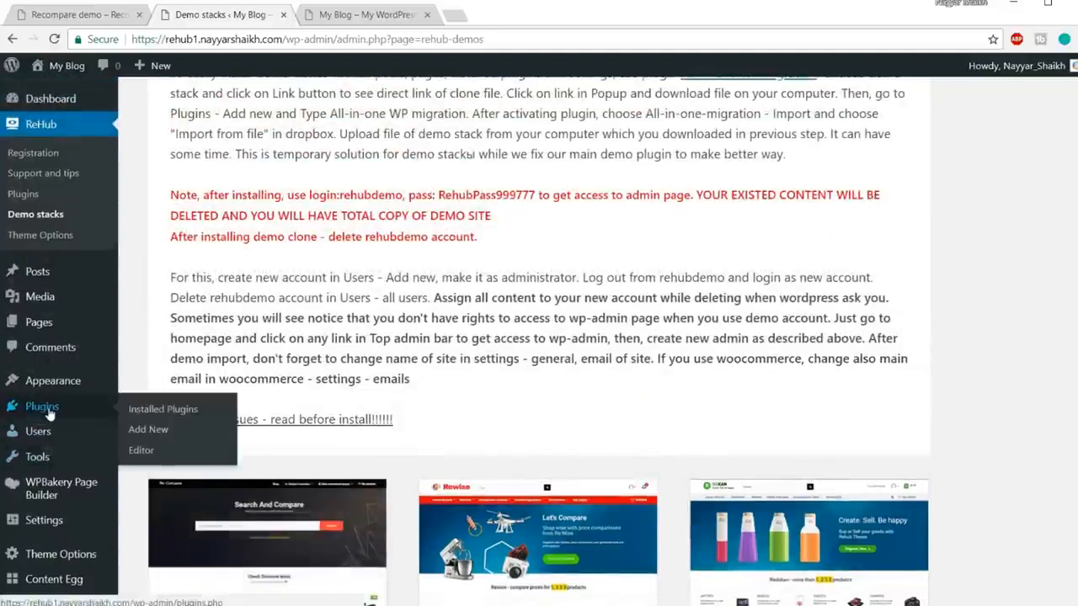
click(148, 430)
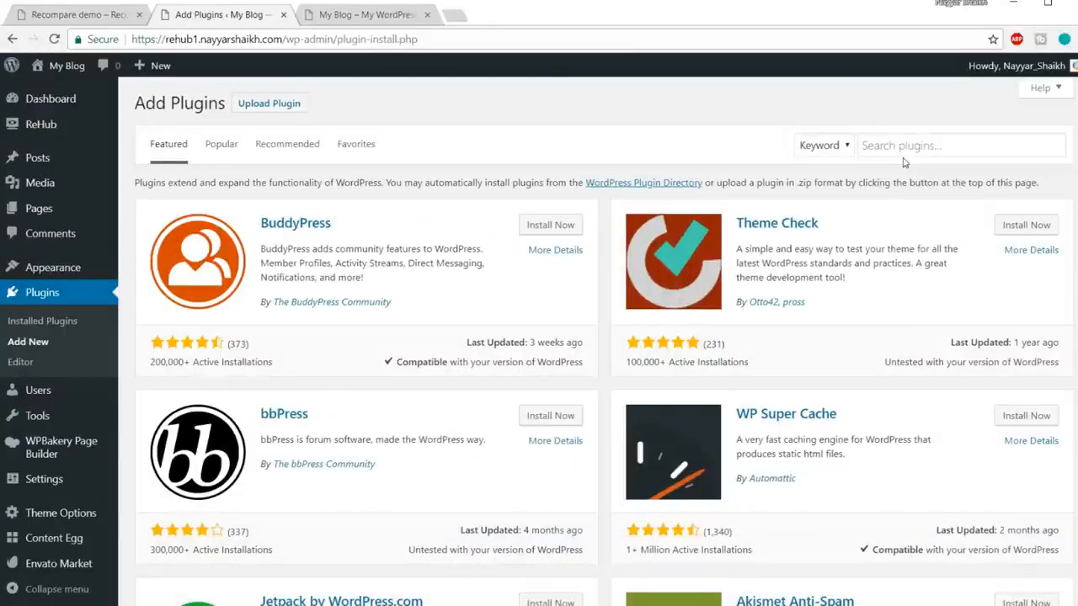
click(903, 149)
text(a)
click(917, 151)
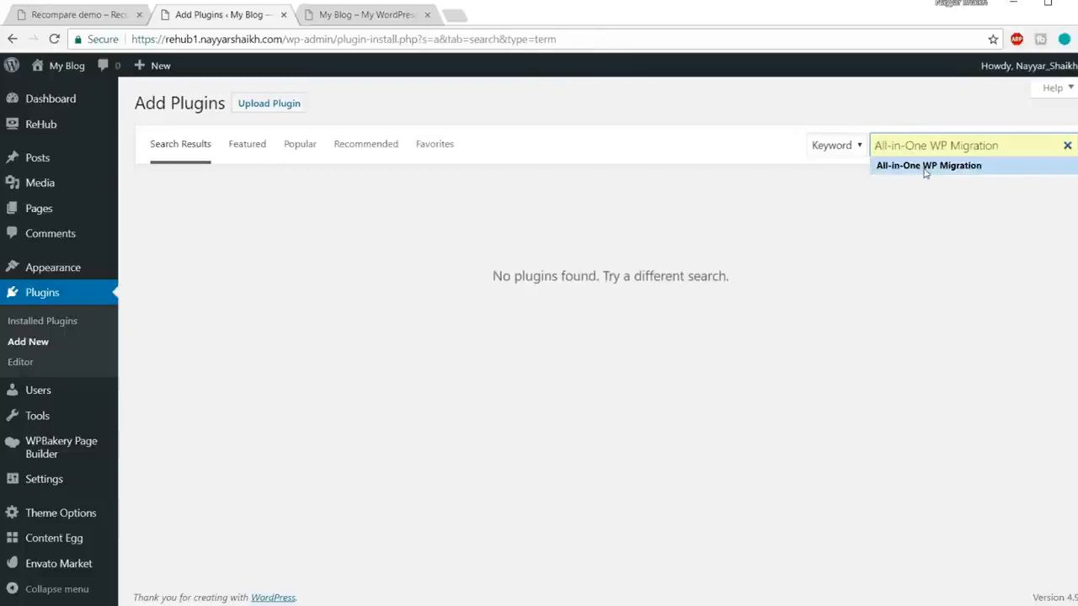
click(924, 168)
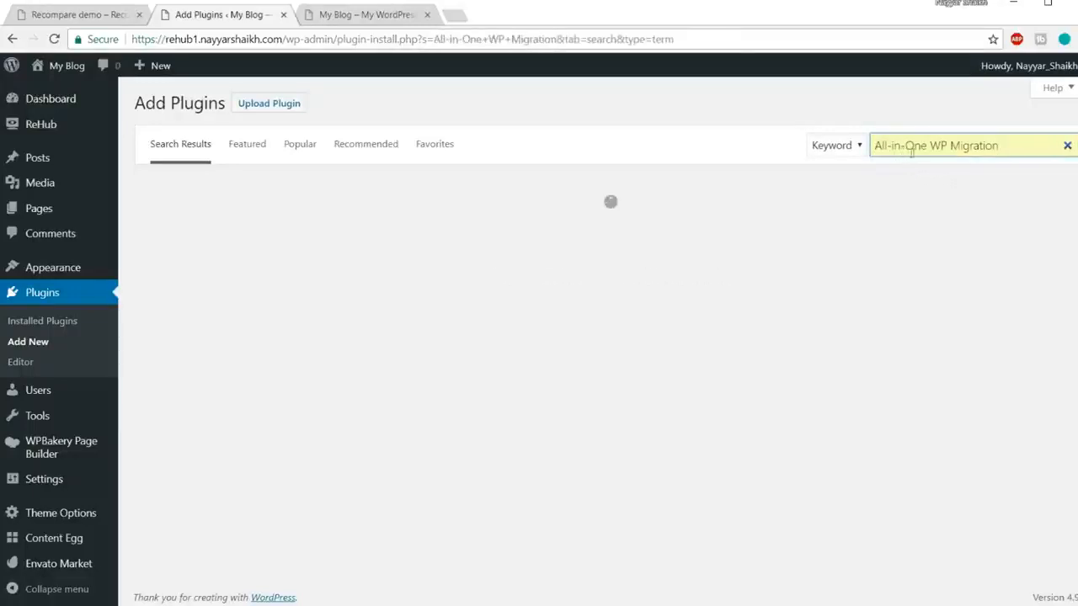
drag(1015, 150, 874, 152)
text(All-in-One WP Migration)
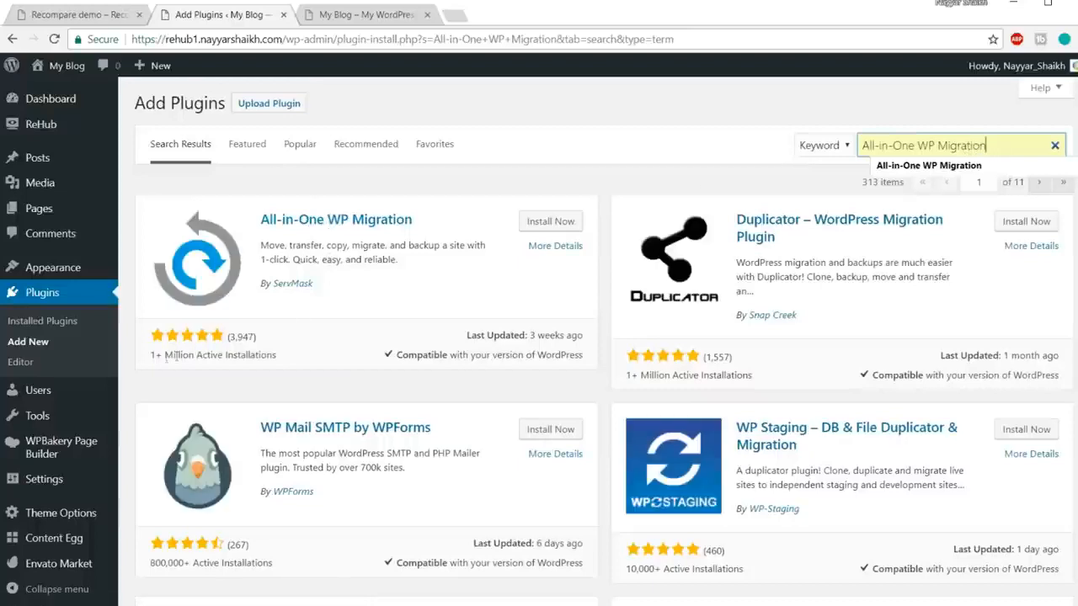
Step: Check the plugin's 3,947 ratings and install All-in-One WP Migration
drag(147, 359, 260, 359)
click(260, 359)
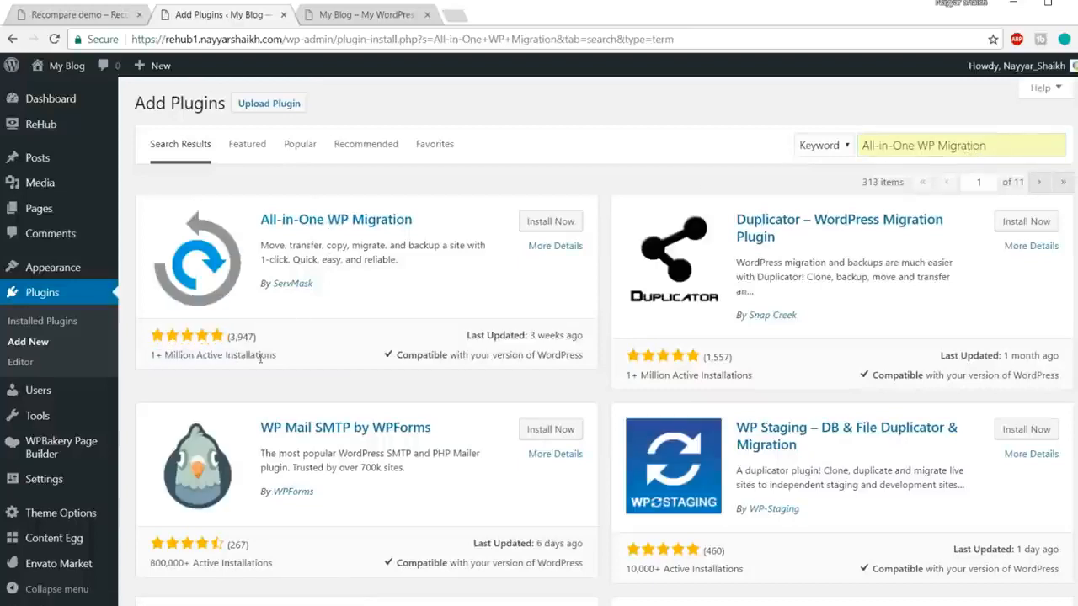
double_click(235, 337)
click(265, 347)
click(551, 224)
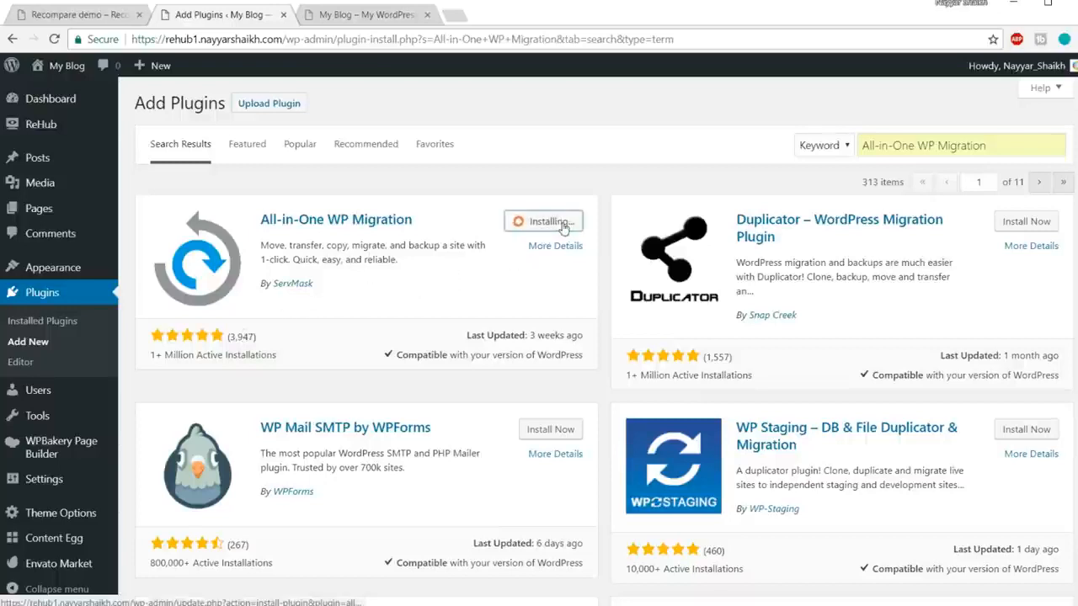
Step: Note the author ServMask and activate the installed migration plugin
drag(323, 286, 281, 296)
click(288, 307)
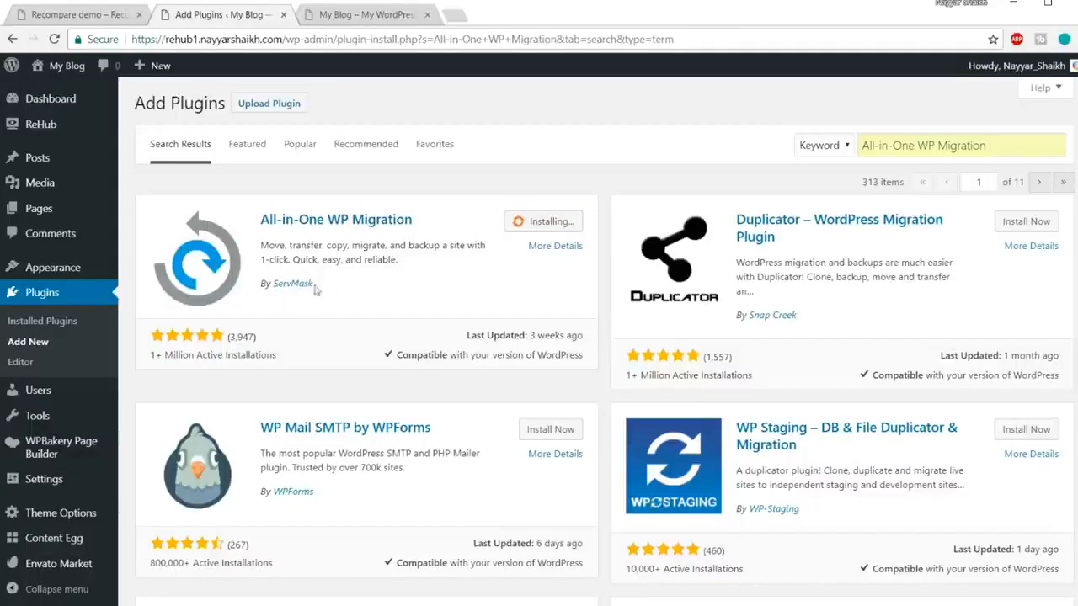
drag(337, 285, 275, 285)
click(570, 227)
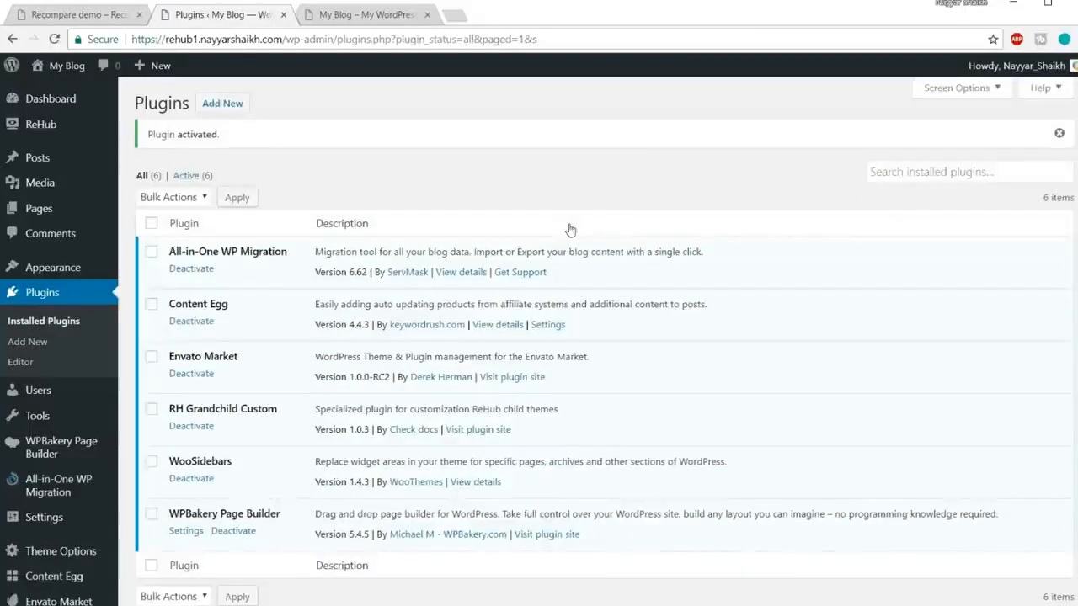
Step: Open the All-in-One WP Migration Import page
drag(173, 252, 293, 251)
click(305, 247)
mouse_move(42, 491)
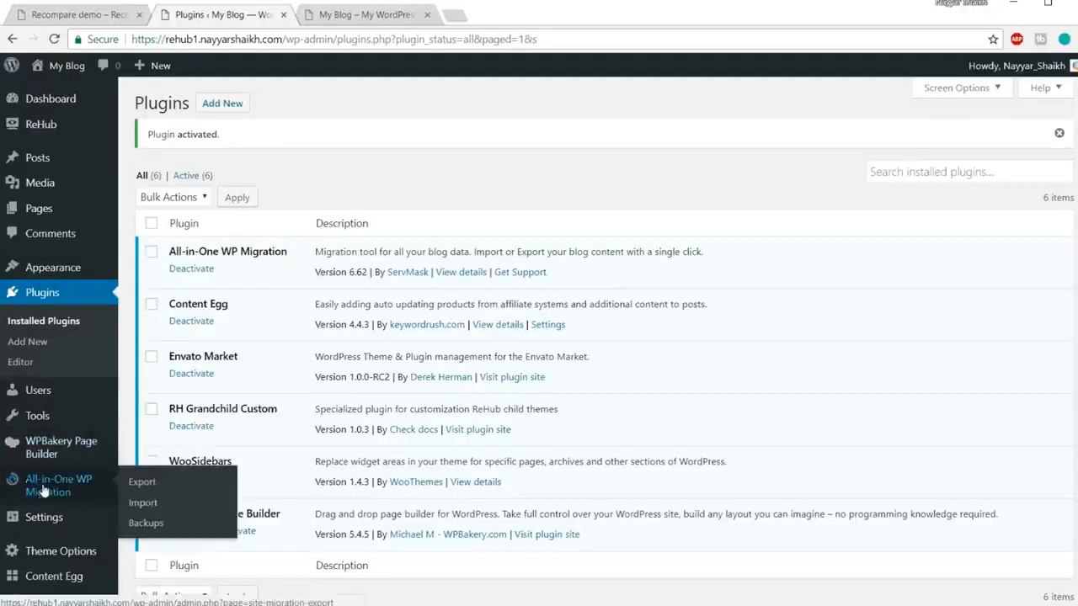
scroll(42, 490, down, 2)
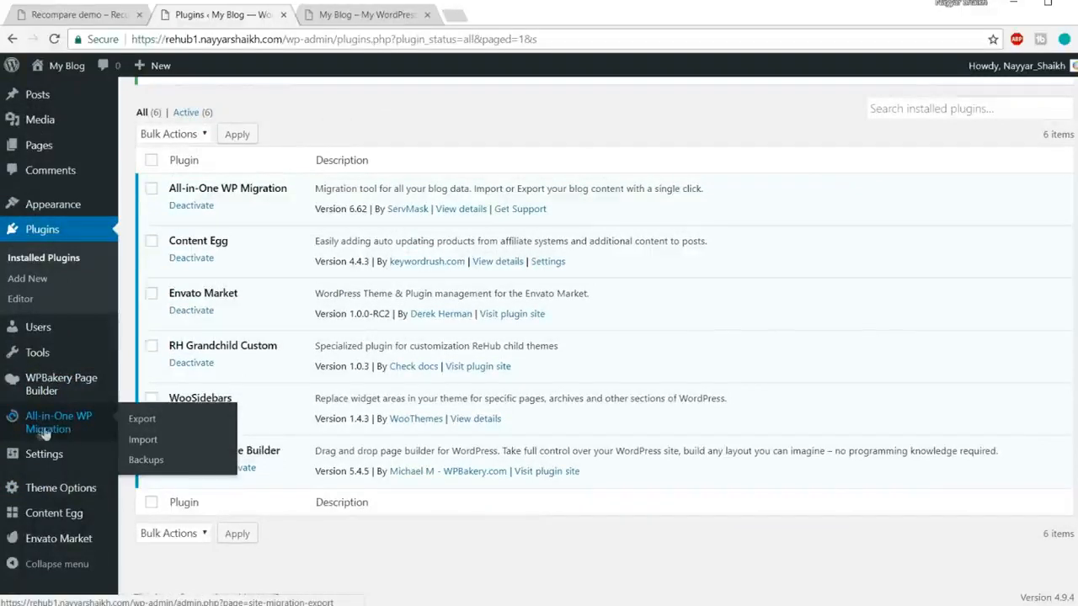
click(155, 448)
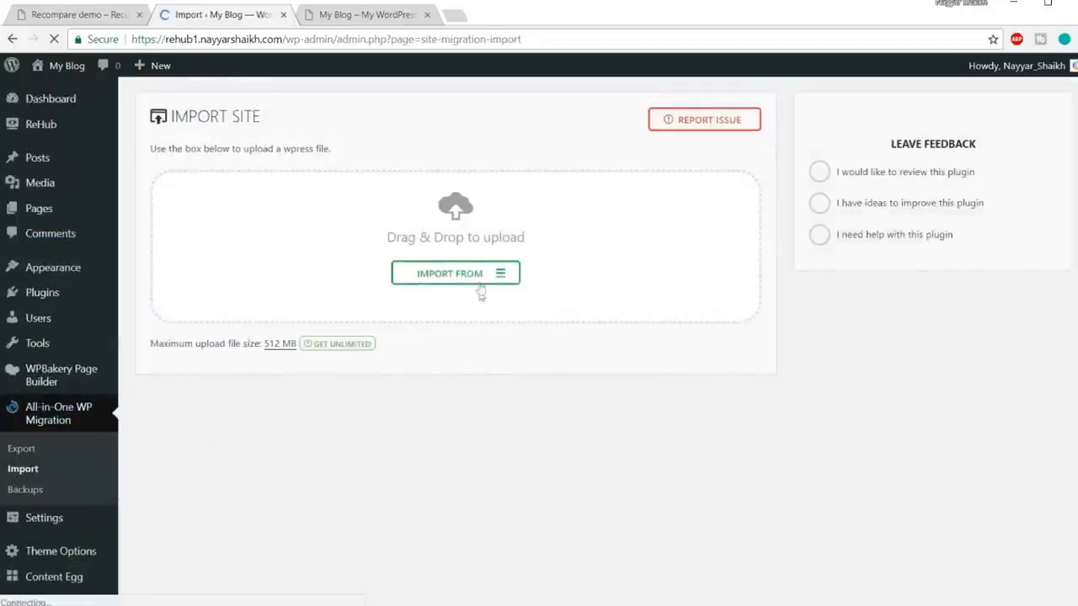
Step: Import from File and upload the recomparedemo .wpress backup
click(455, 275)
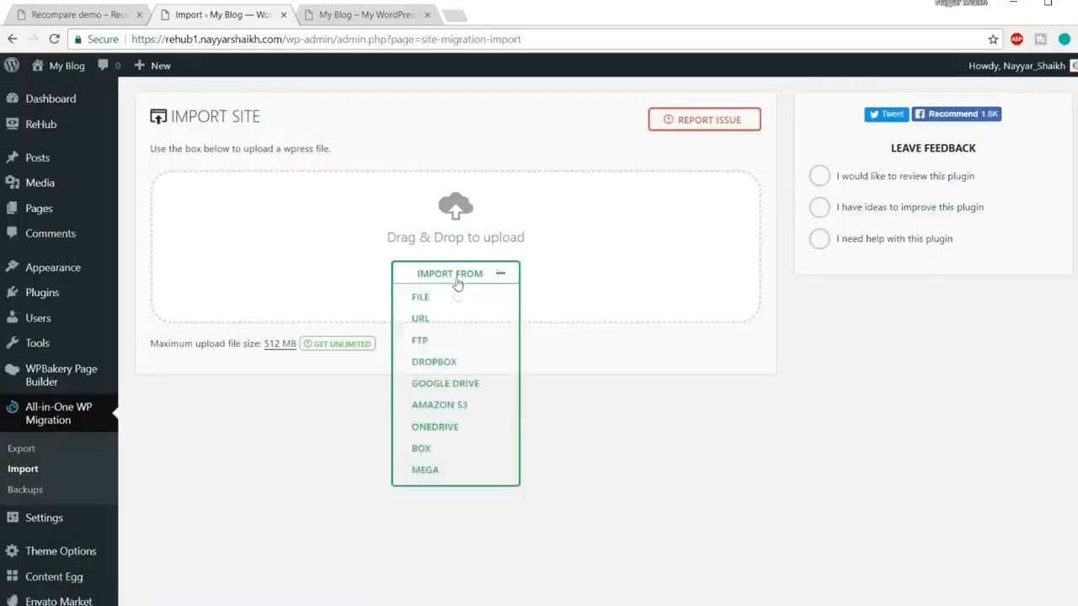
click(421, 298)
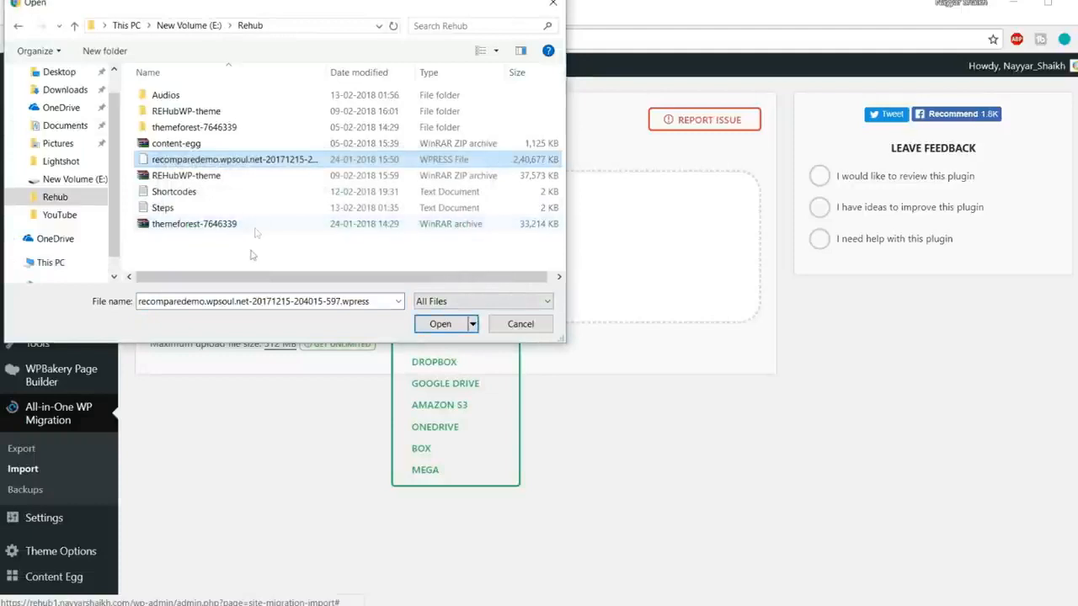
click(253, 255)
click(261, 161)
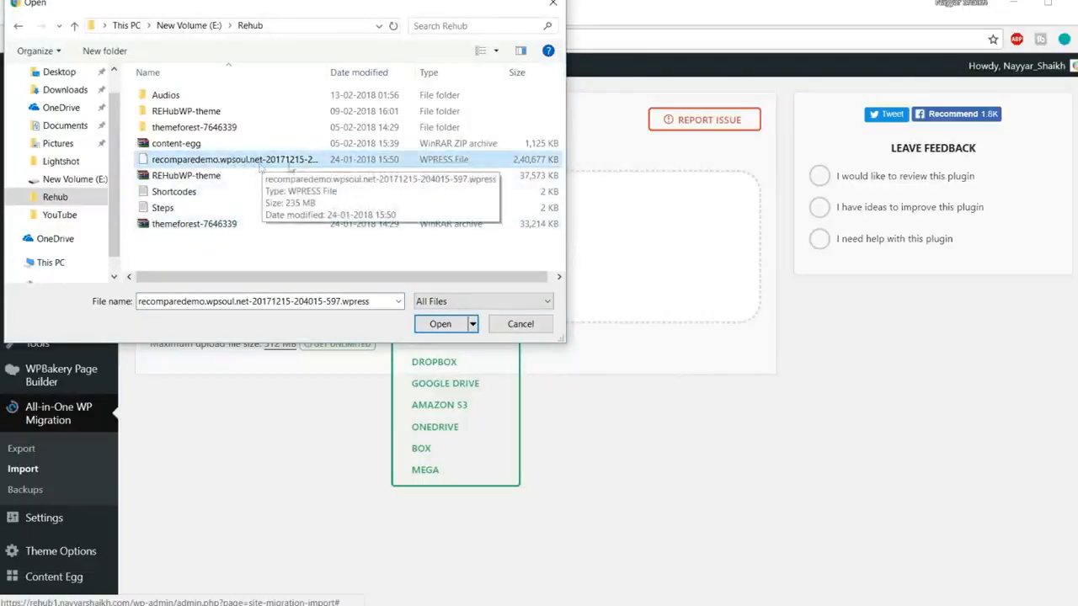
click(439, 324)
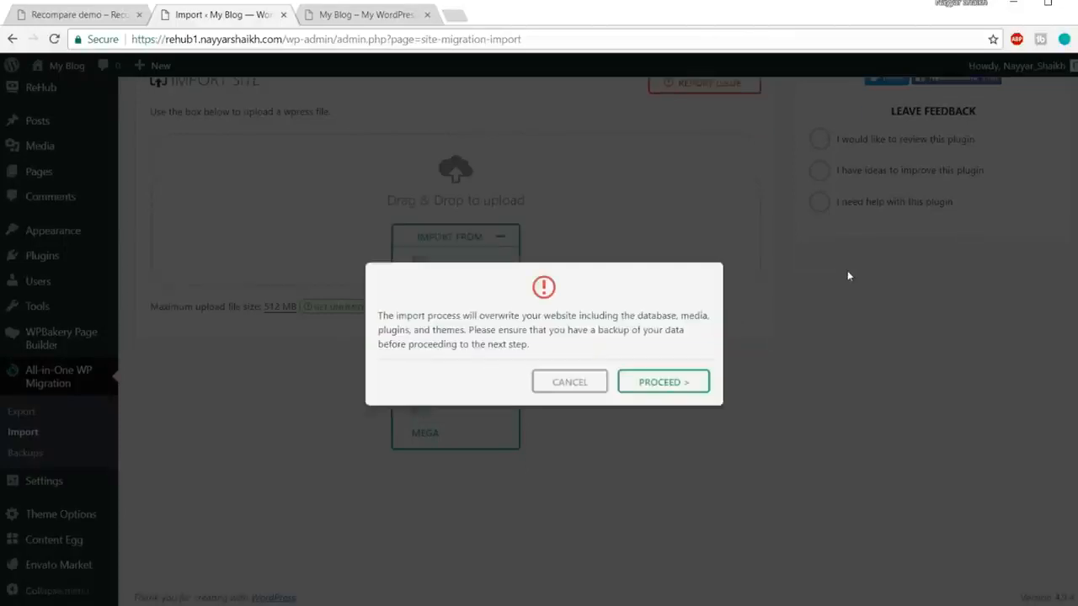
Step: Confirm the overwrite, close the success message after import, and use My Blog > Visit Site
click(670, 385)
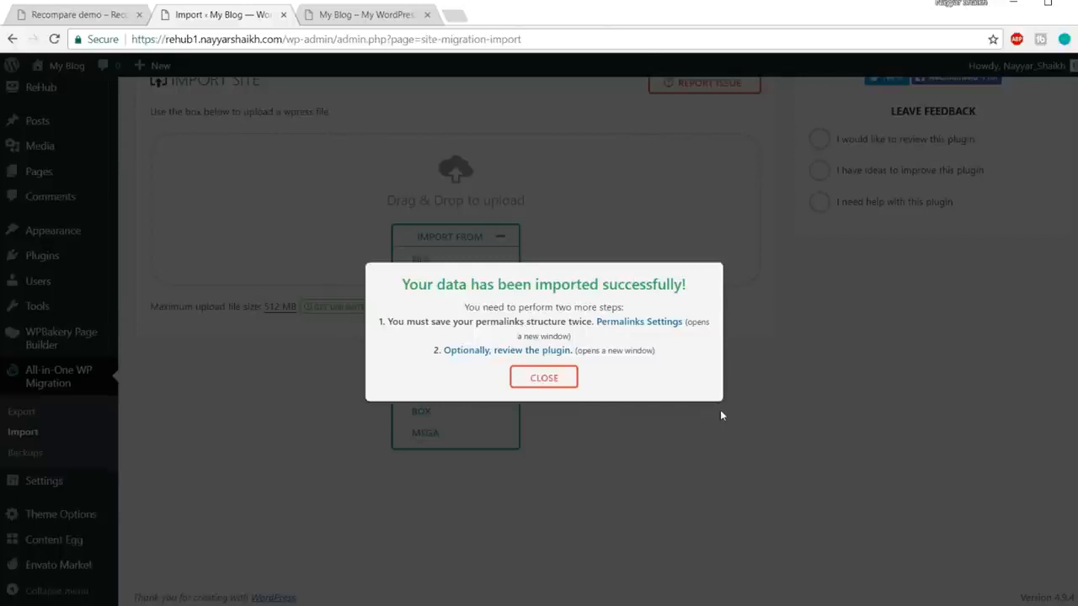
click(536, 385)
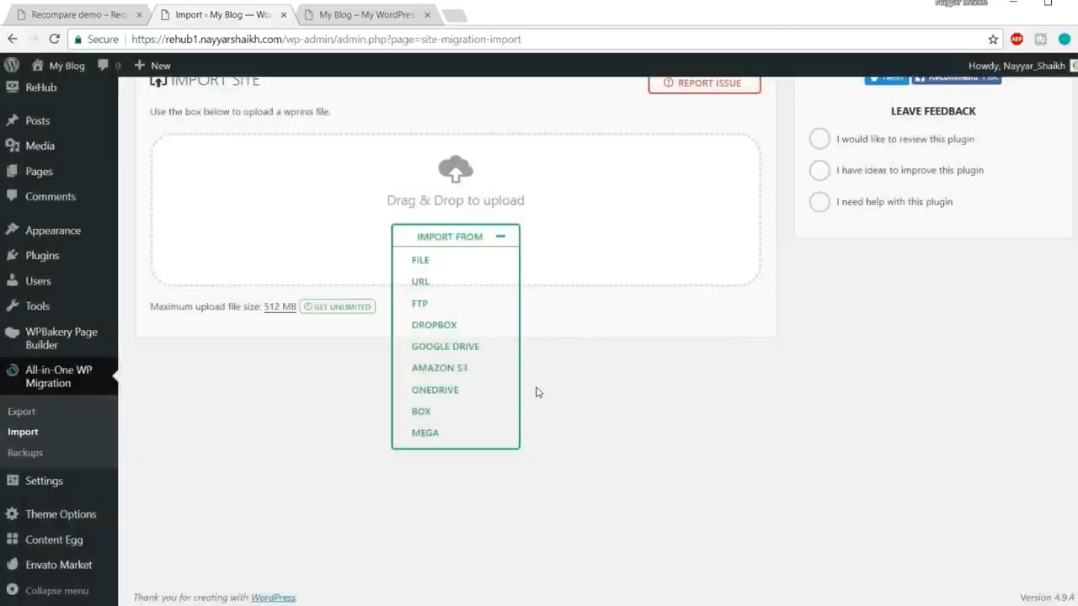
mouse_move(67, 72)
click(59, 100)
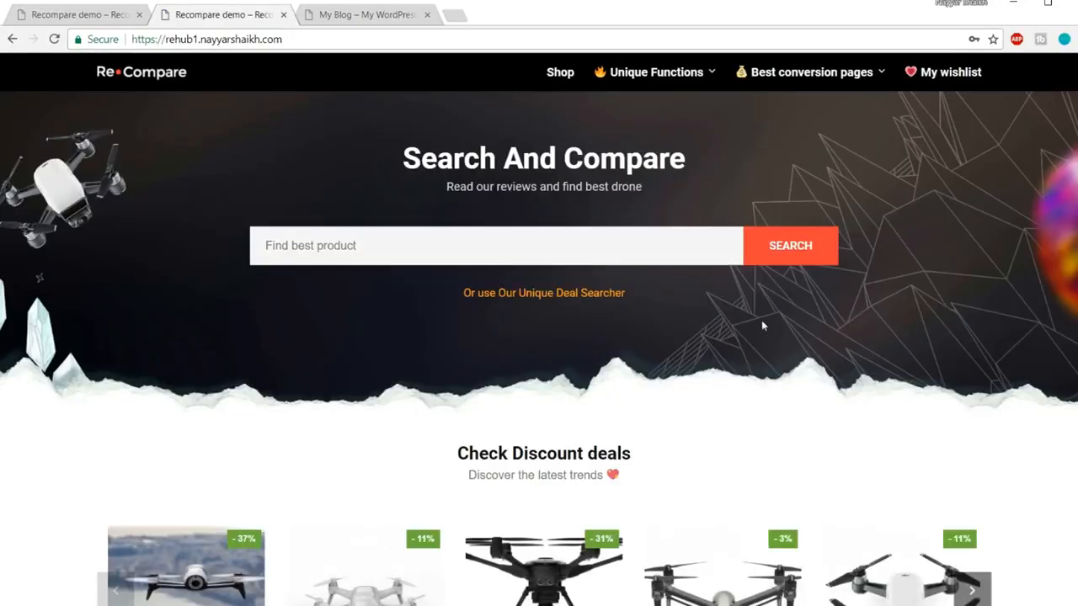
Step: Scroll the front page to review the Recompare drone-comparison layout, returning to the top
scroll(763, 325, down, 10)
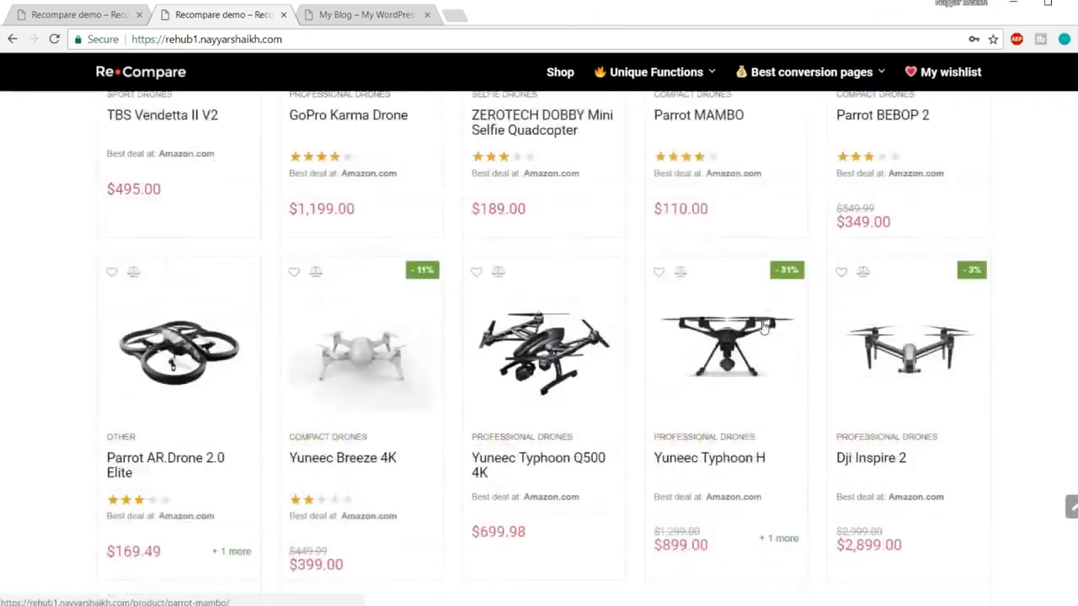
scroll(764, 326, down, 10)
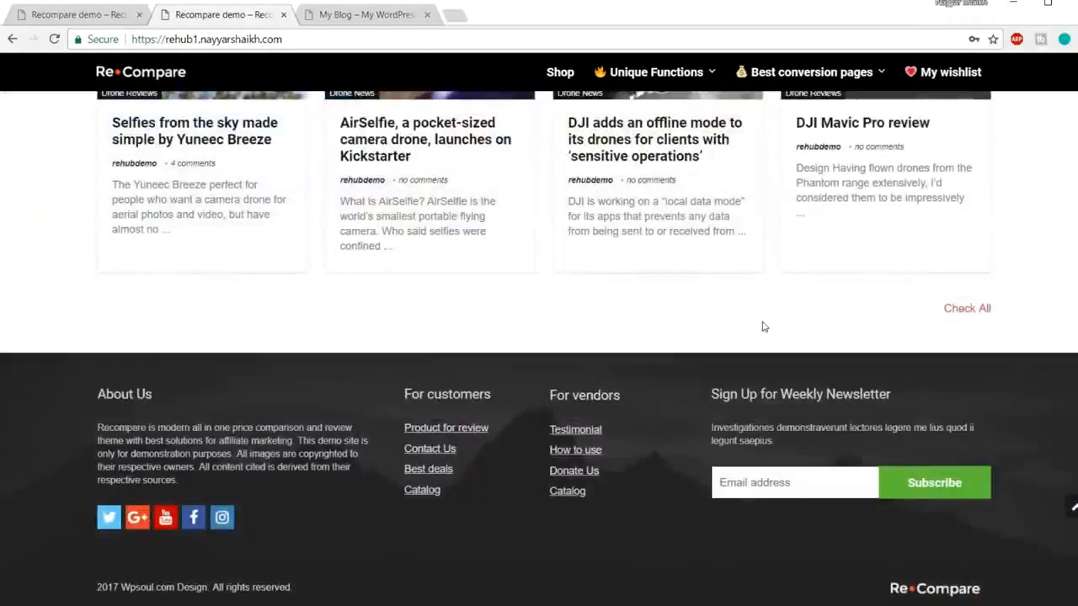
click(1072, 506)
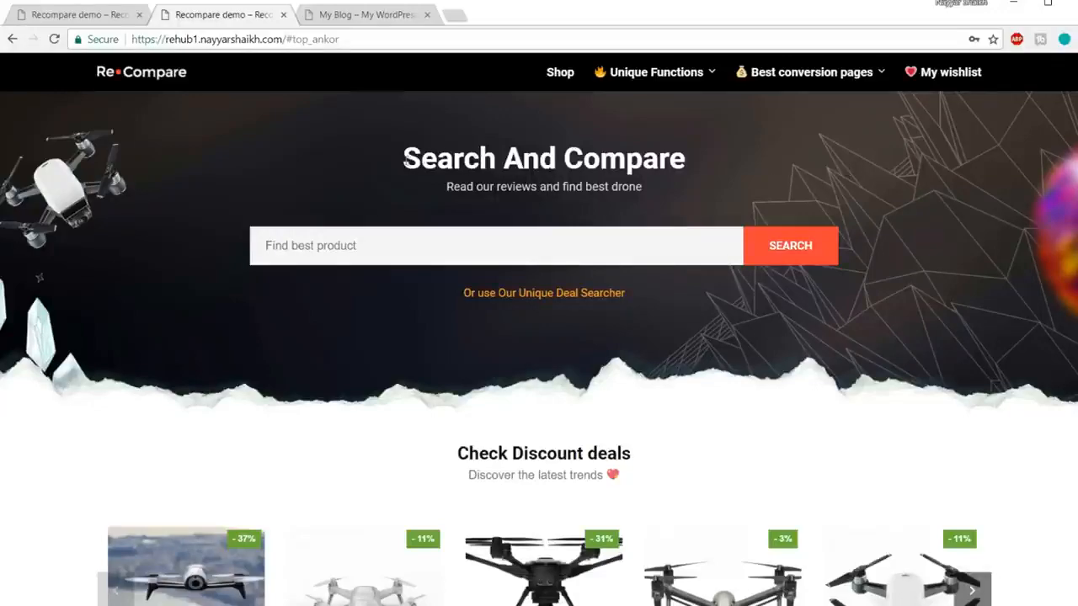
scroll(480, 348, down, 7)
scroll(494, 429, up, 7)
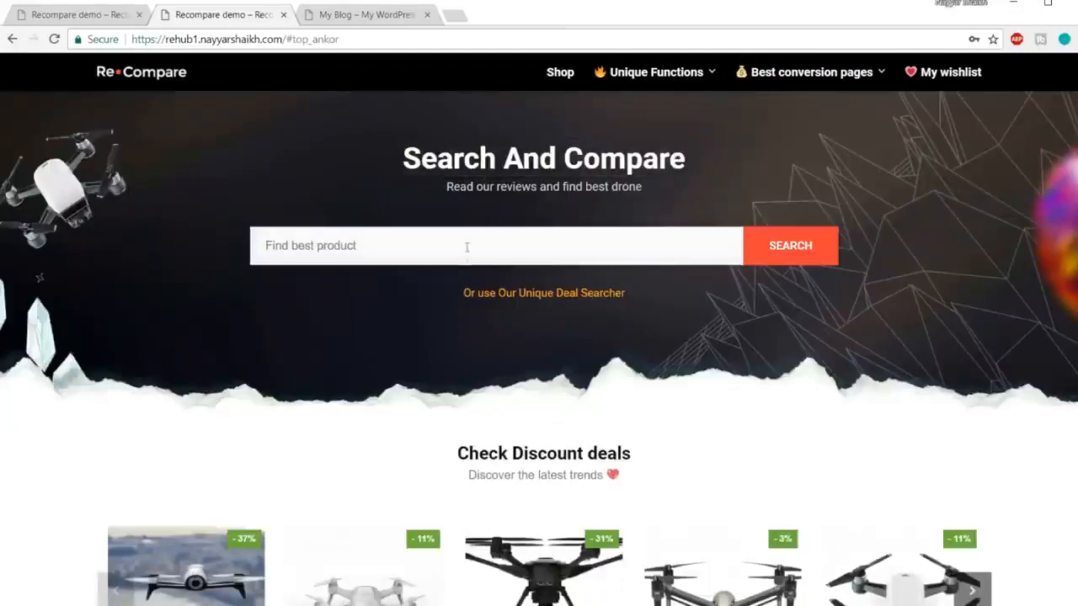
scroll(539, 252, down, 4)
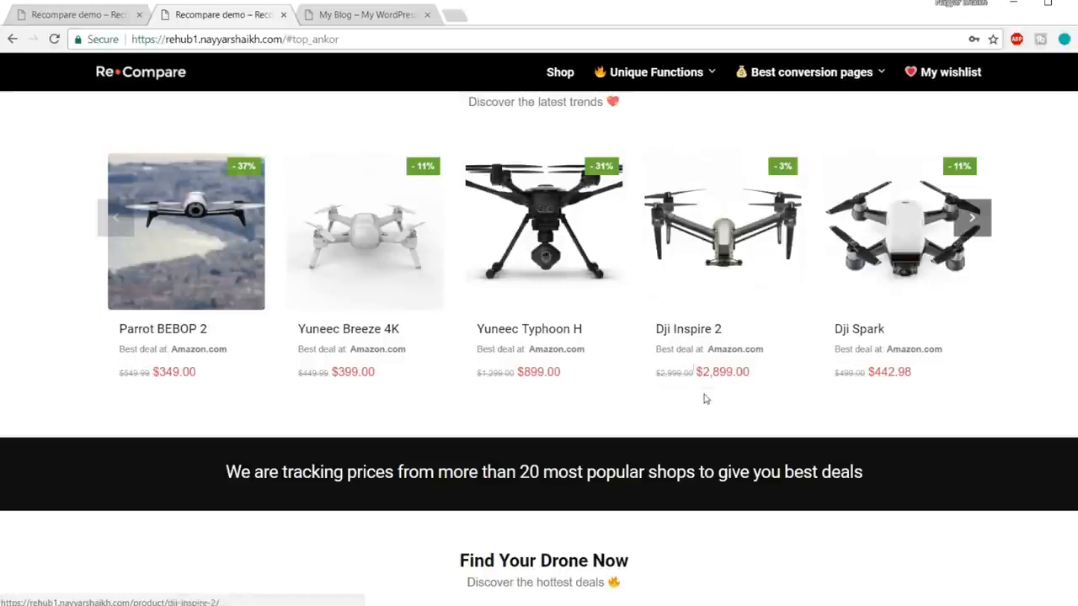
scroll(705, 400, down, 5)
scroll(705, 400, up, 5)
scroll(706, 400, up, 5)
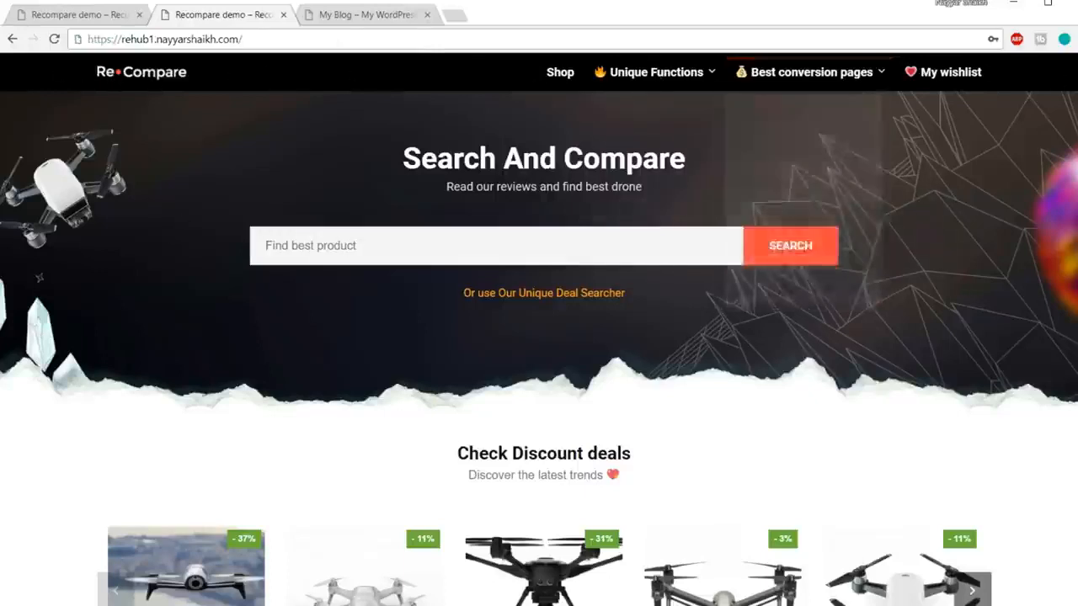
Step: Append wp-admin to the site URL and log in with the demo account's username and password
click(327, 36)
click(327, 36)
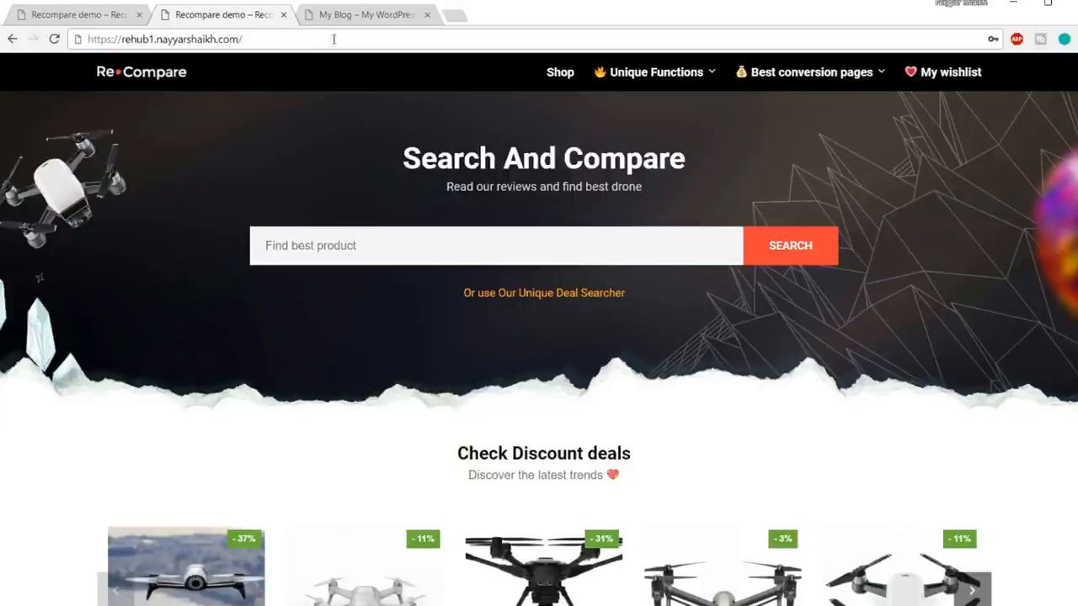
text(wp-adm)
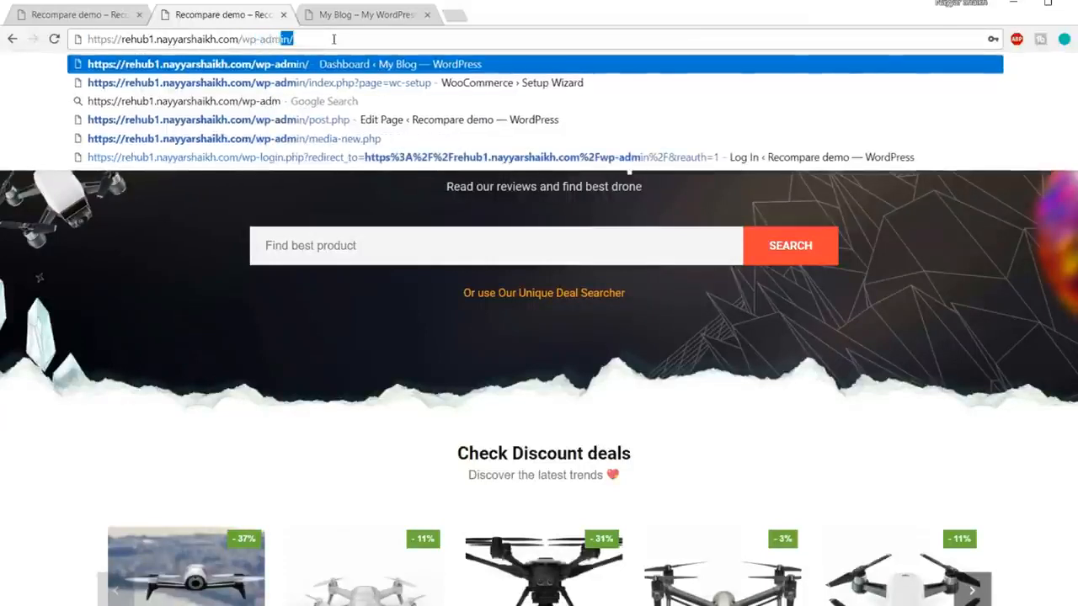
key(Return)
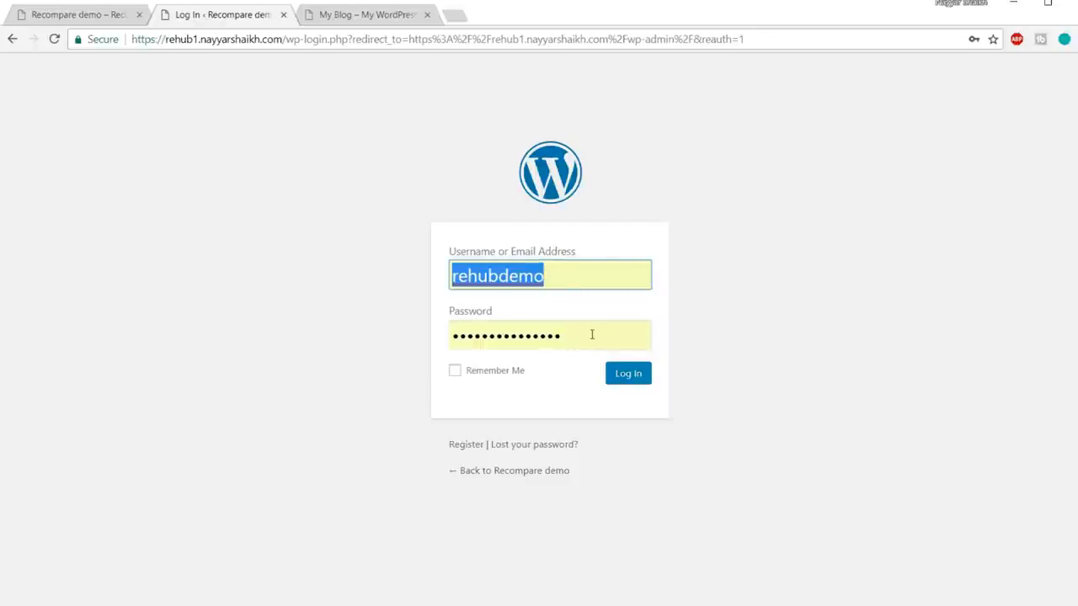
click(592, 334)
click(839, 305)
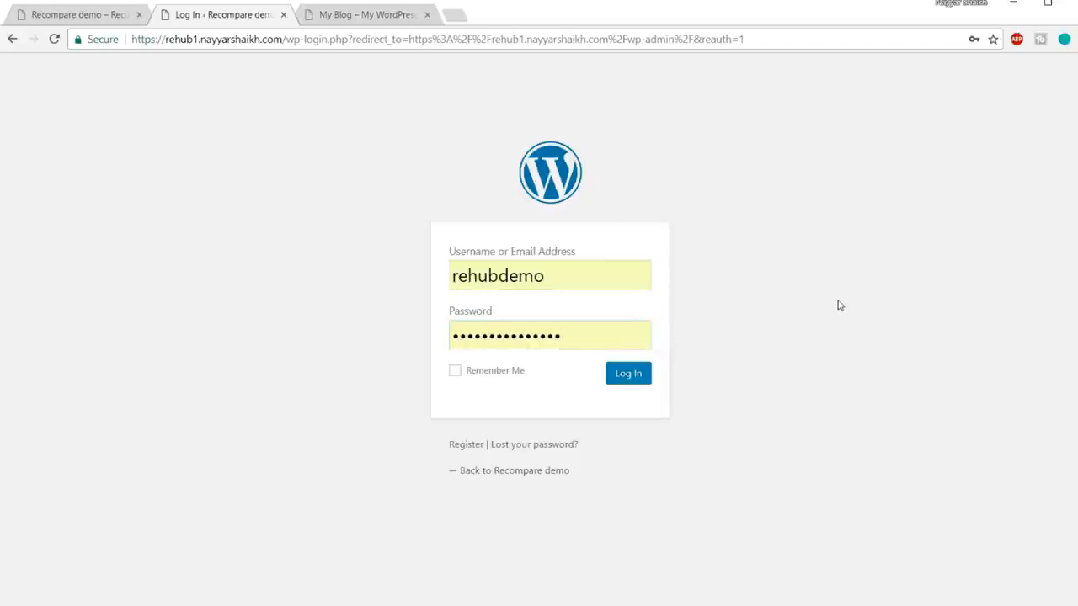
click(638, 380)
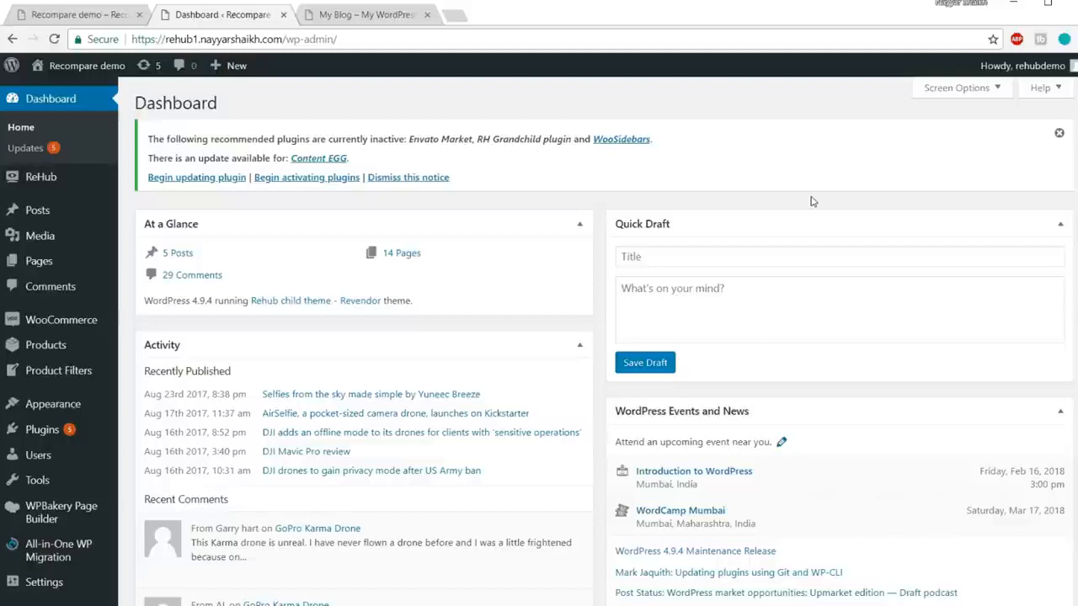
Step: Open Users > Add New and place the cursor in the Username field
scroll(67, 421, down, 2)
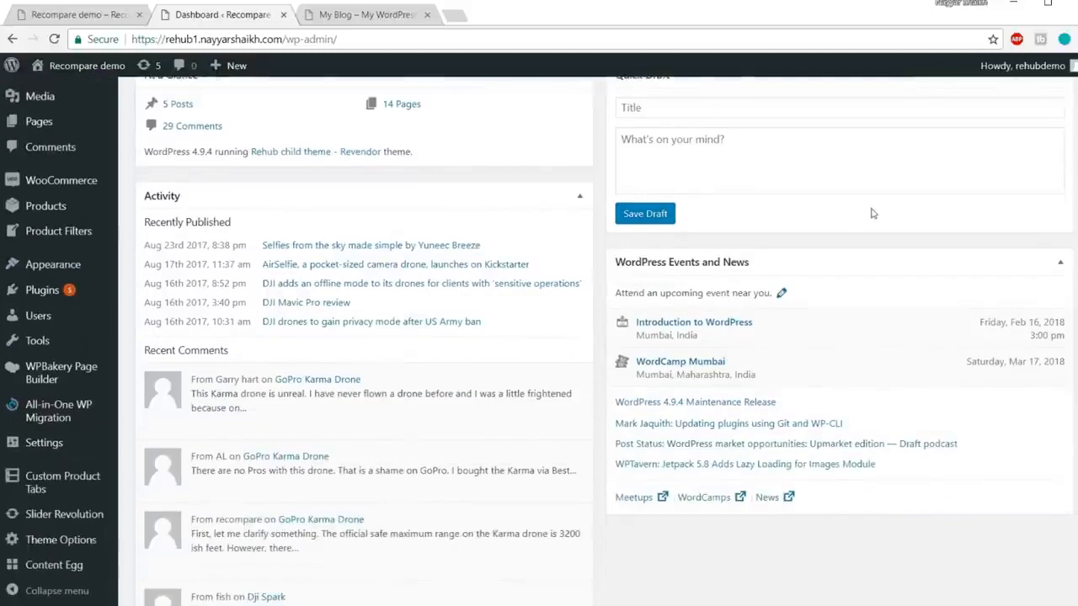
mouse_move(41, 319)
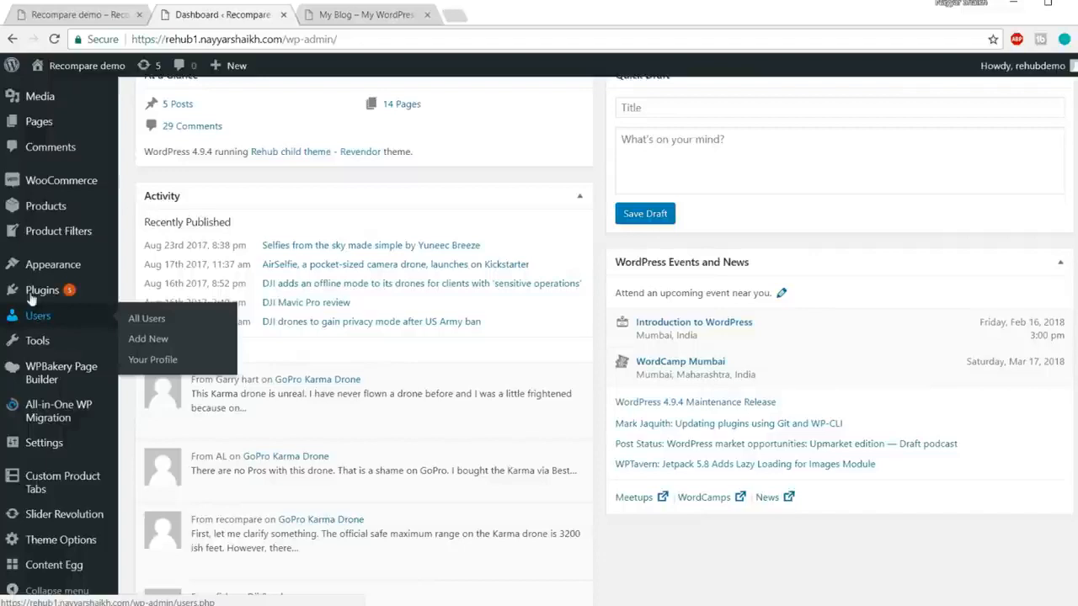
click(148, 338)
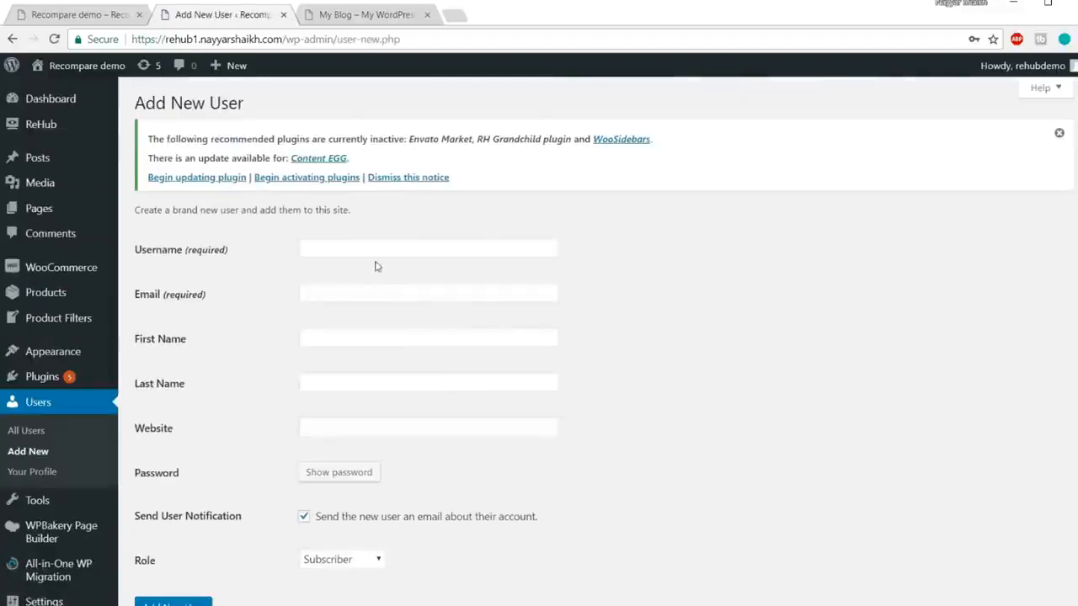
click(381, 248)
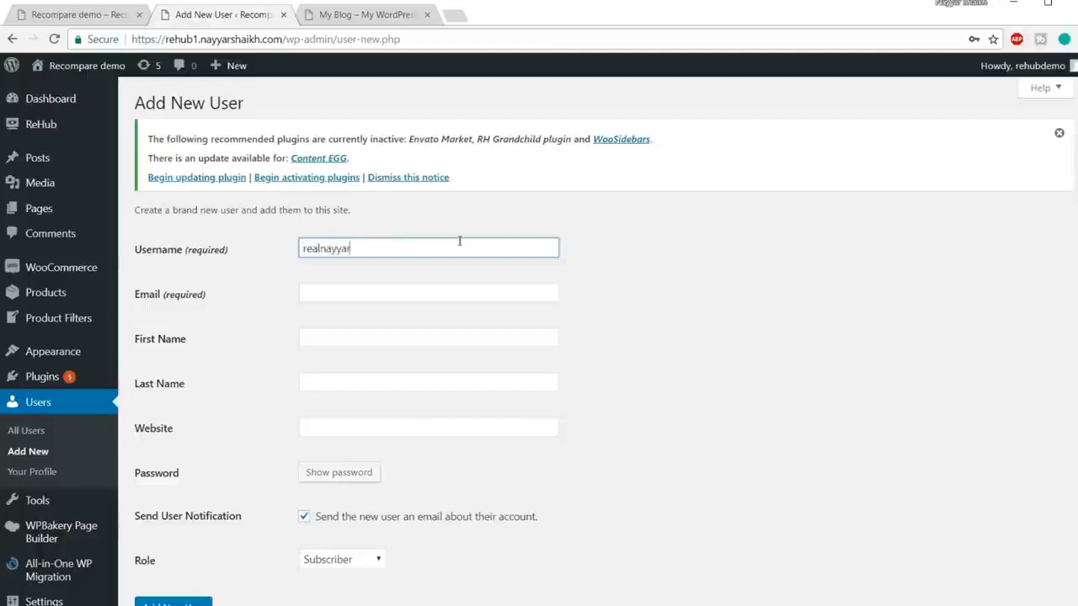
Step: Fill in the new user's e-mail address, first name and last name
click(412, 298)
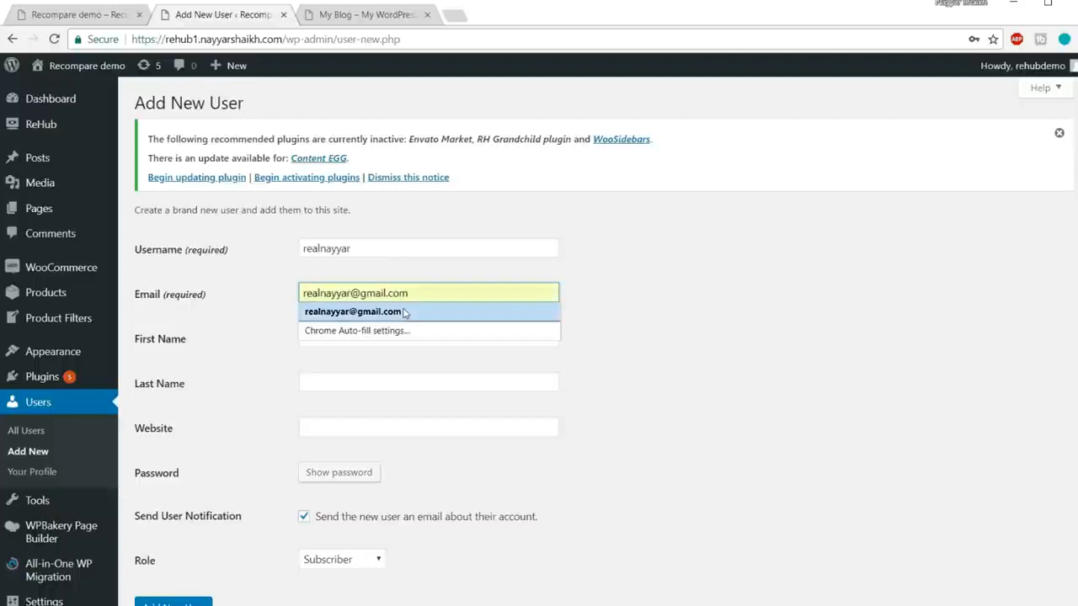
click(403, 312)
click(384, 333)
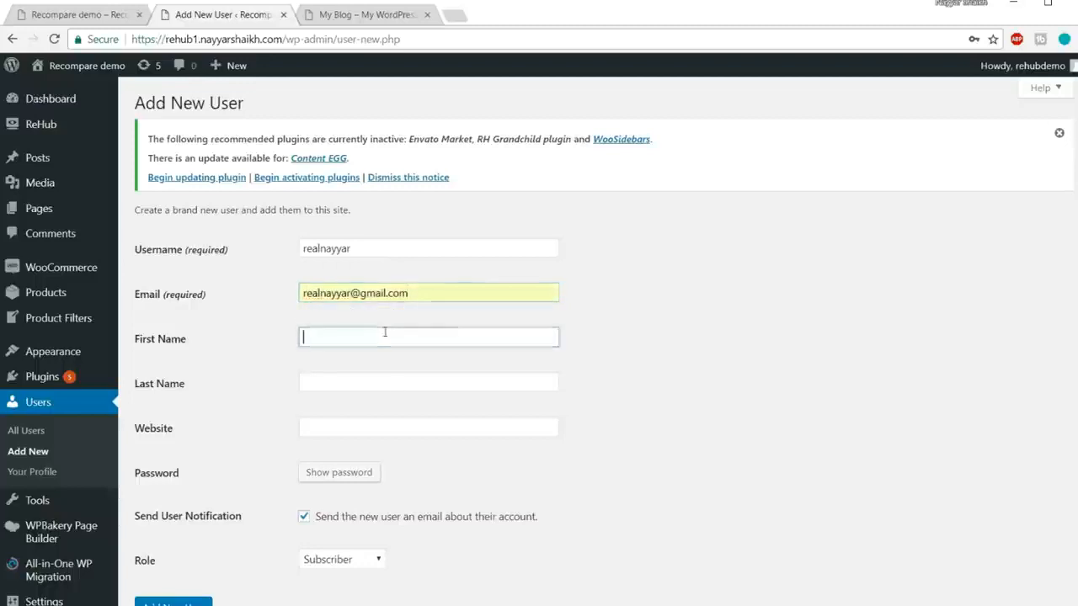
text(Nayyar)
key(Tab)
text(Shaikh)
key(Tab)
scroll(414, 306, down, 2)
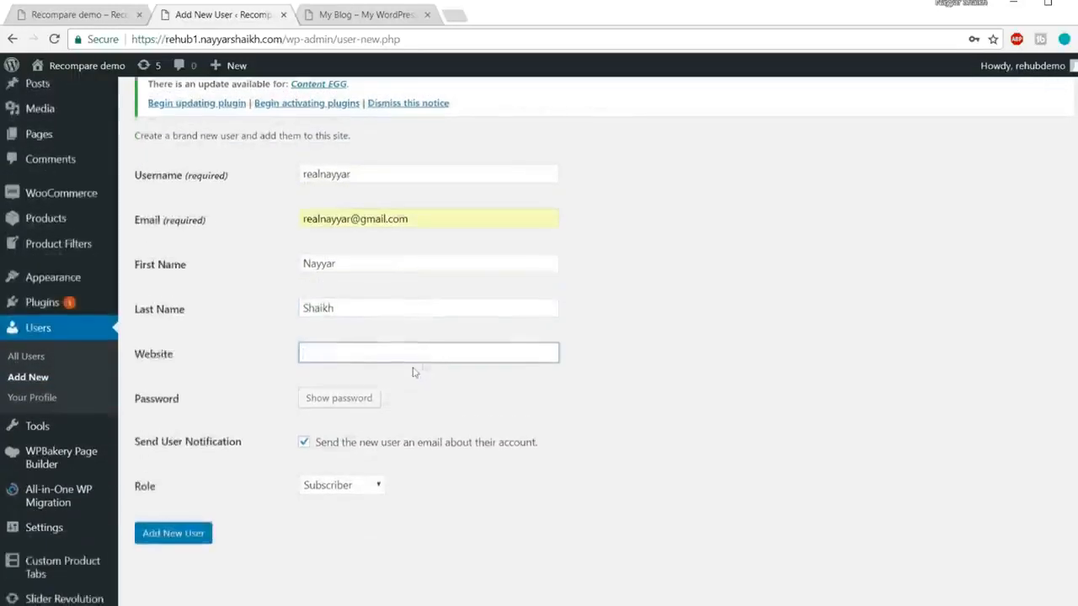
Step: Set a custom password, choose the Administrator role, and add the new user
click(341, 313)
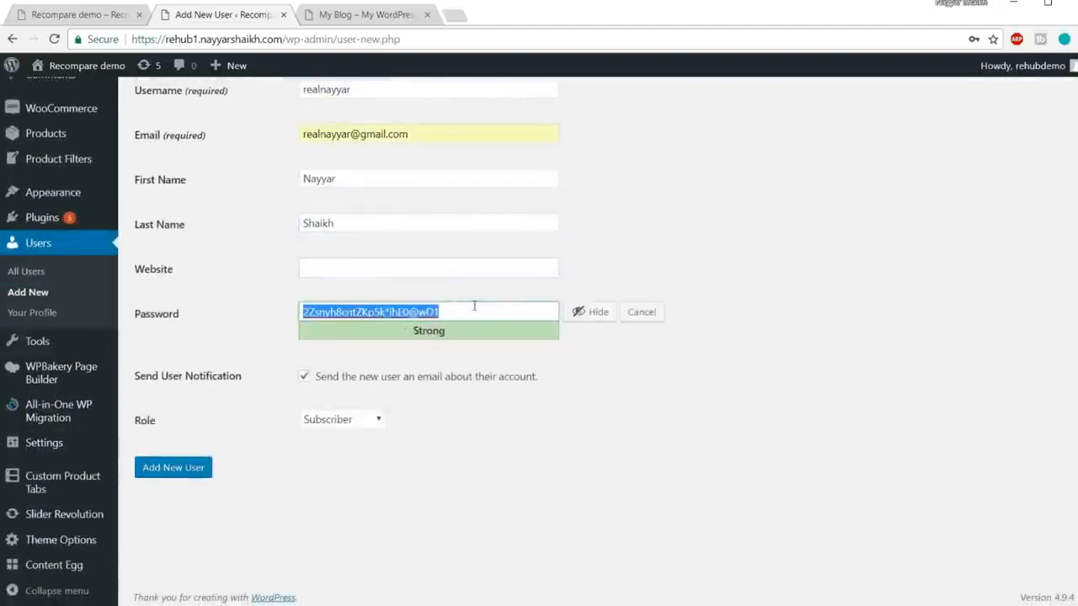
click(594, 313)
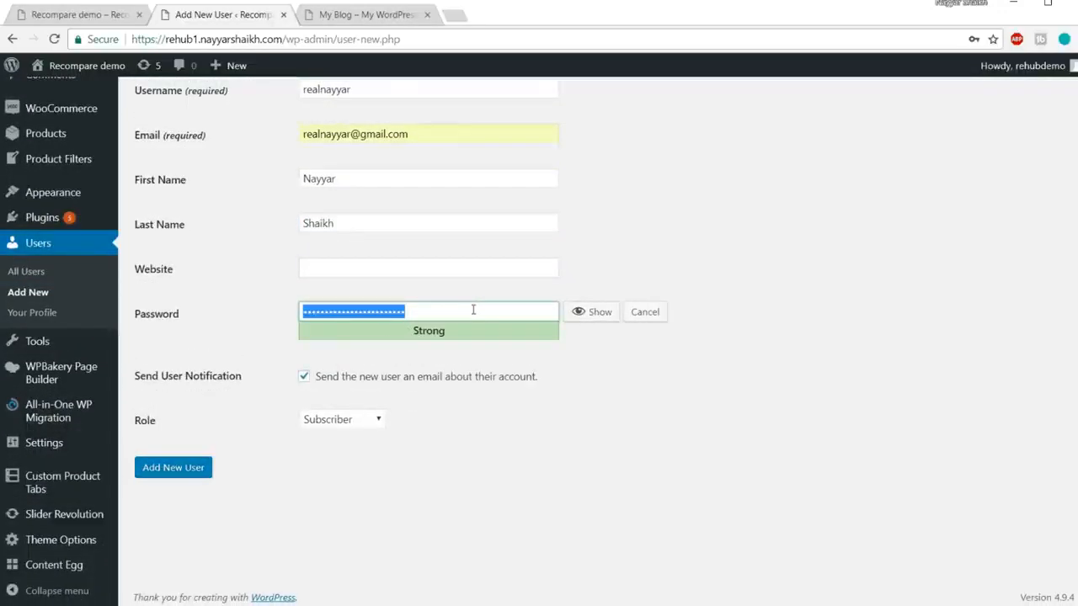
text(123)
text(•••••••)
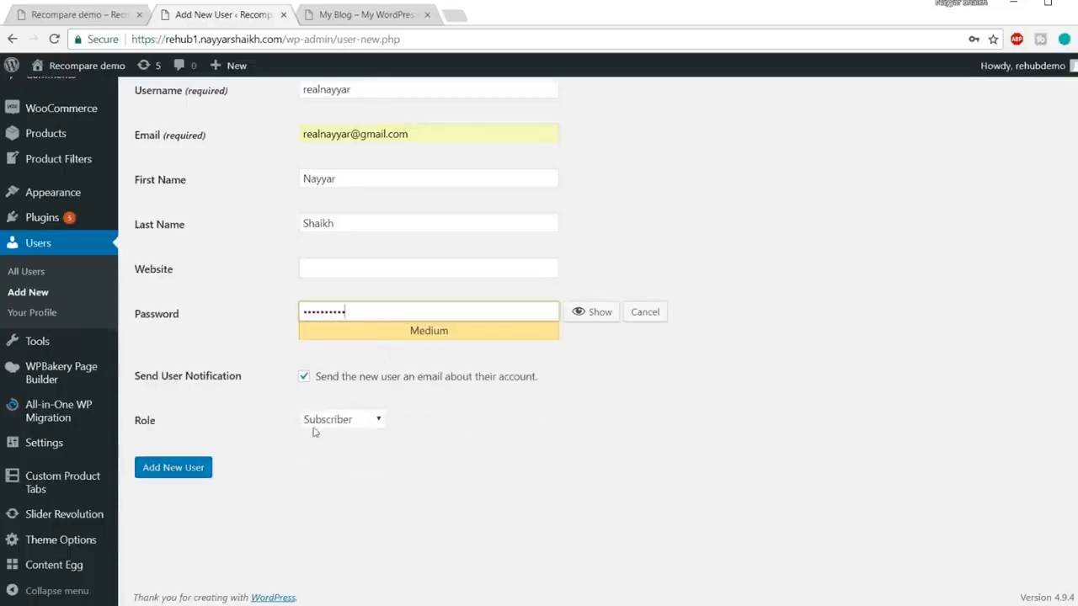
click(347, 419)
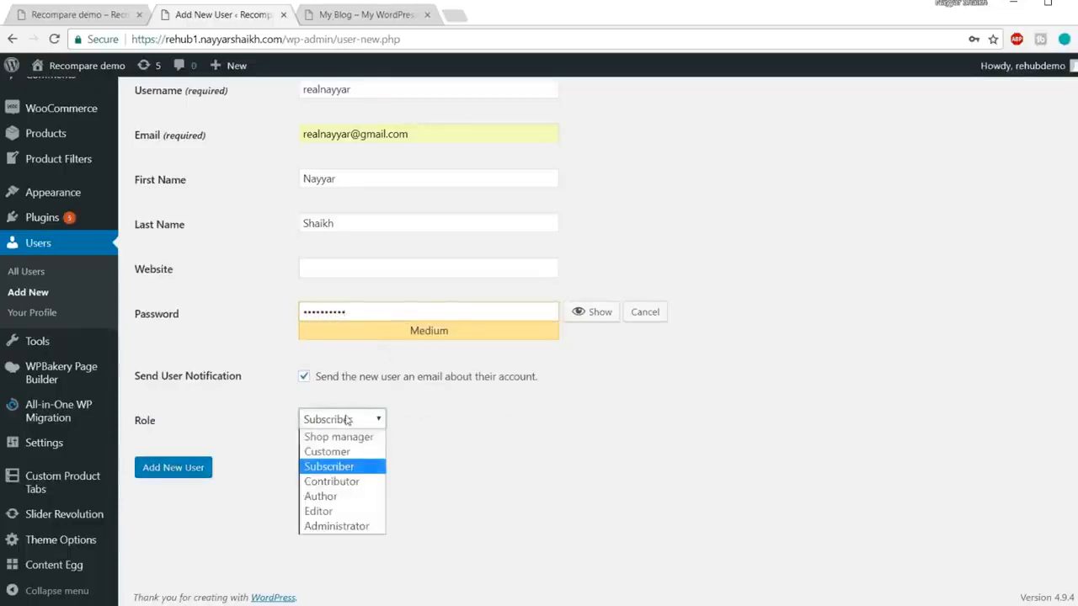
click(375, 526)
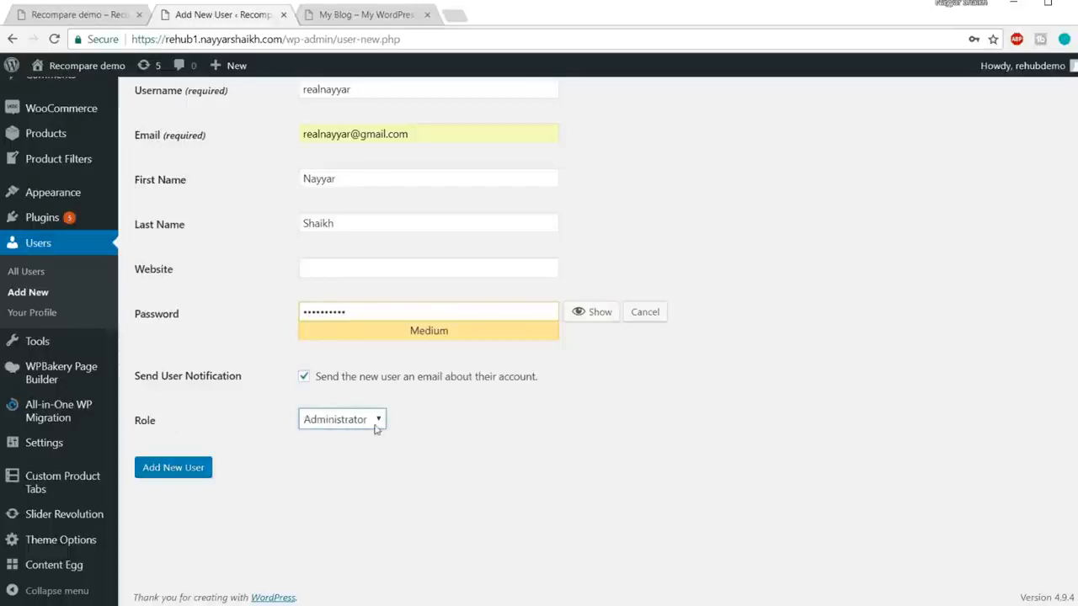
scroll(449, 263, up, 3)
drag(358, 239, 283, 233)
scroll(596, 231, down, 2)
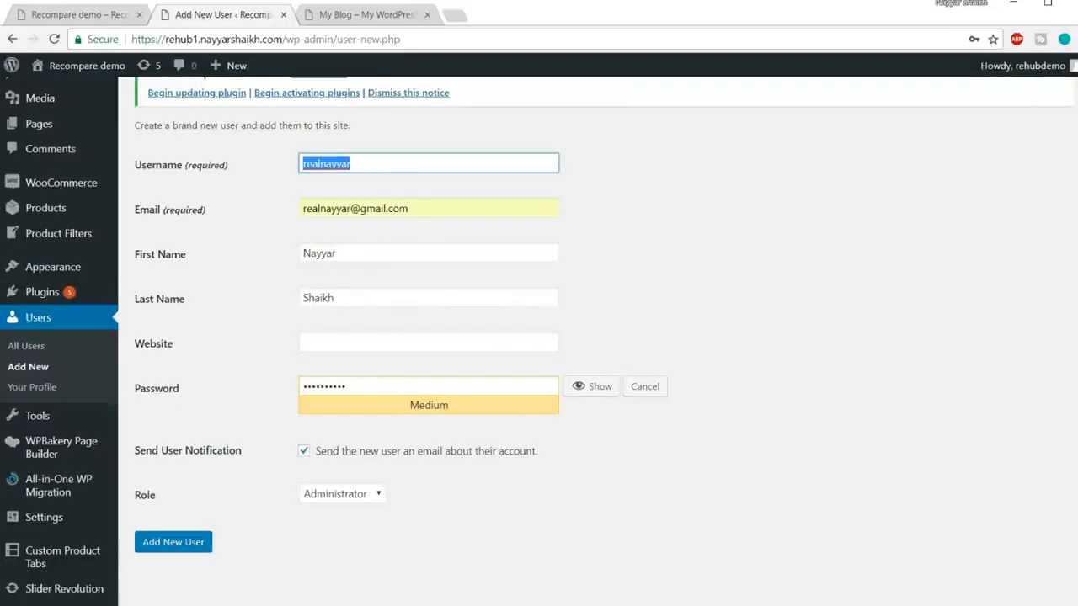
scroll(358, 278, down, 2)
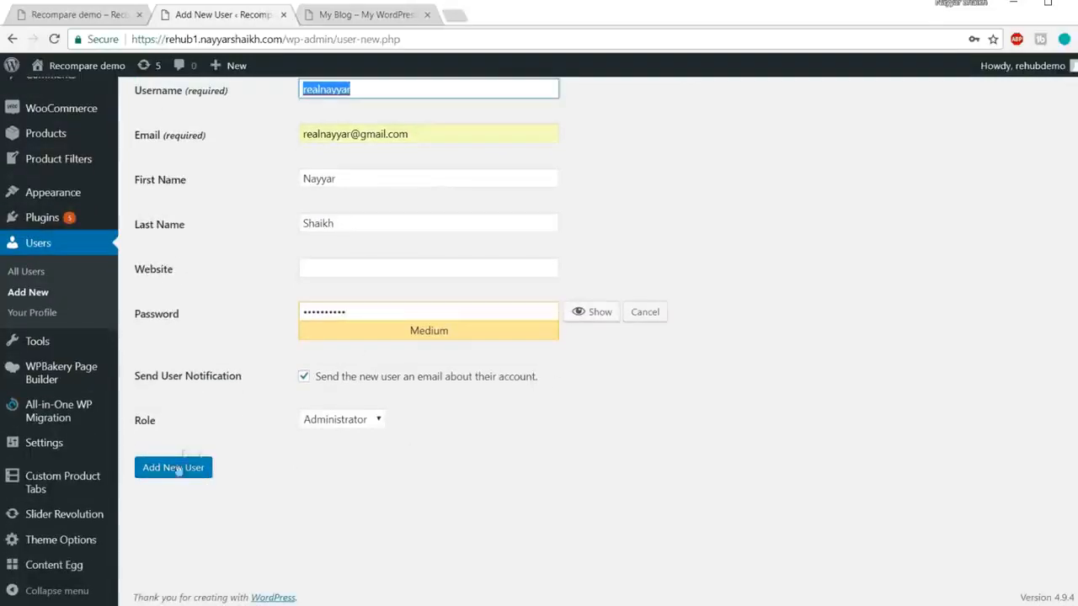
click(175, 468)
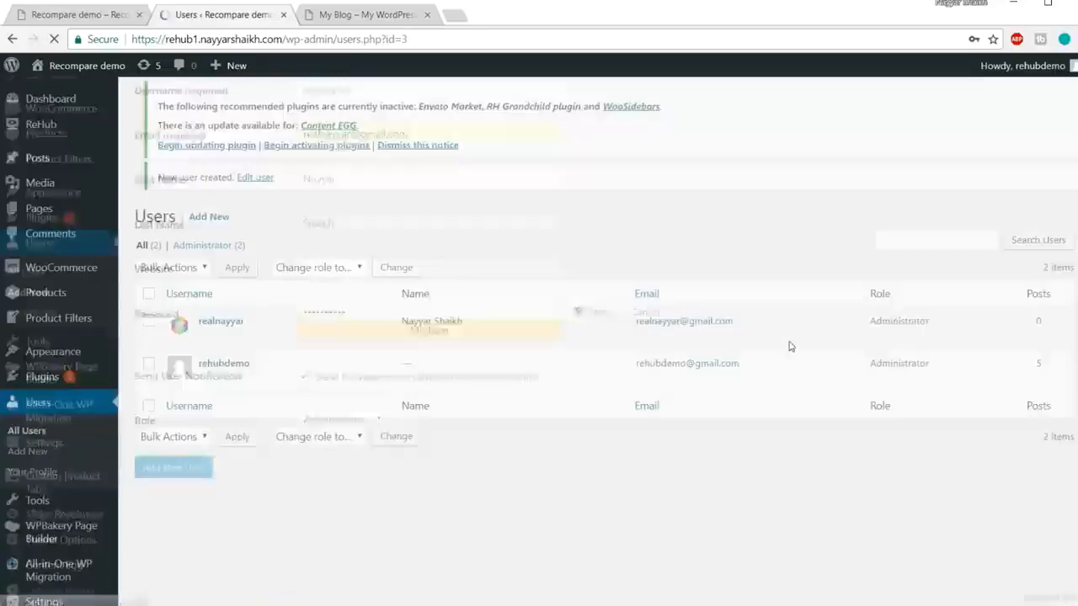
Step: Dismiss the save-password prompt and log out of the old demo account
click(540, 222)
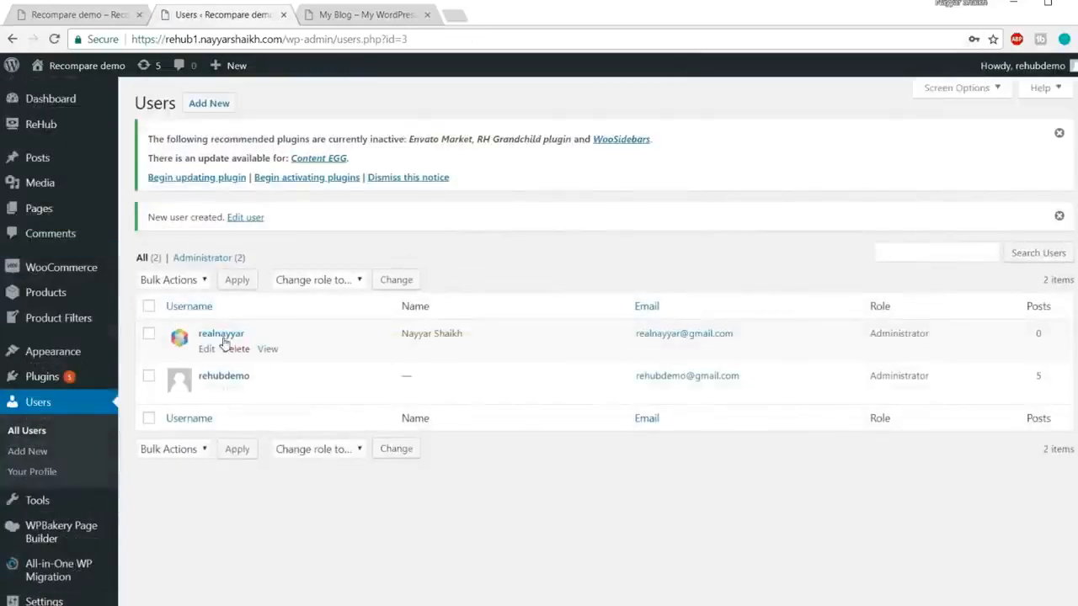
mouse_move(1035, 69)
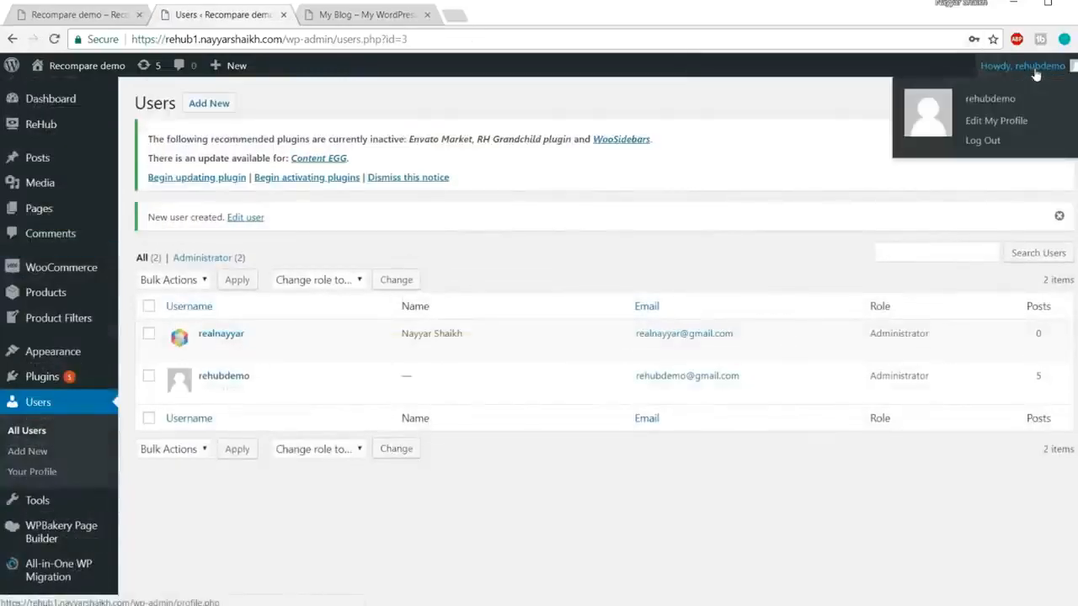
click(982, 141)
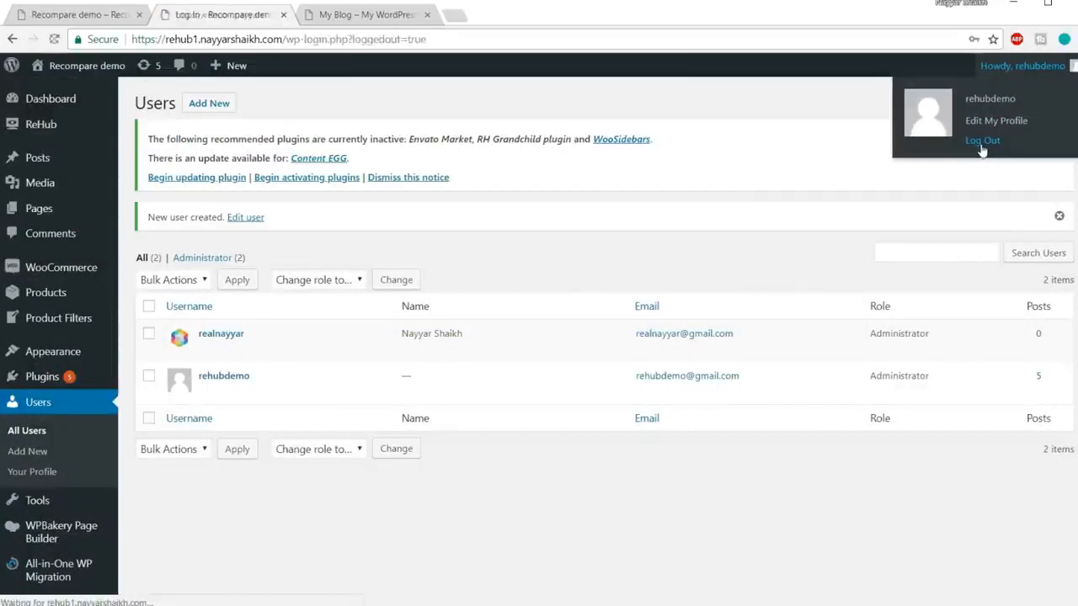
Step: Sign in as the new administrator with Remember Me ticked, saving the login in the browser
text(re)
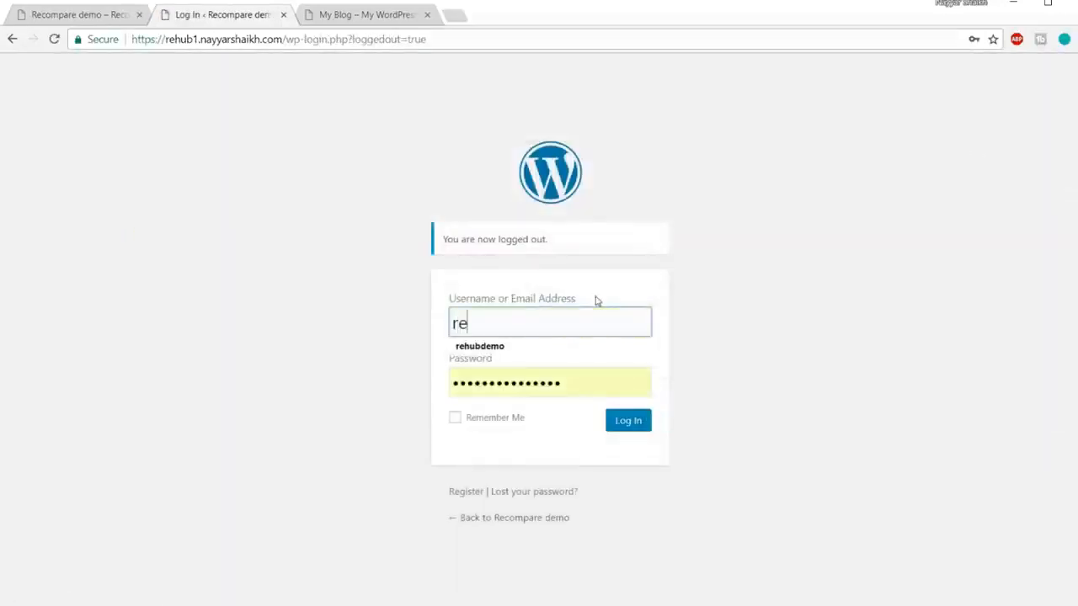
text(alnayyar)
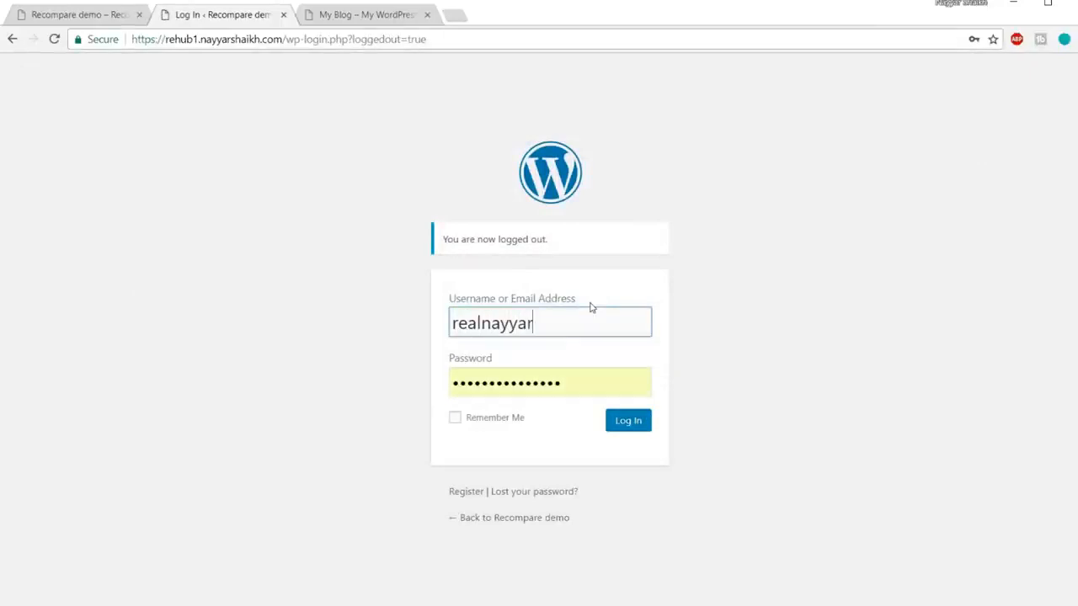
key(Tab)
text(••••••••••)
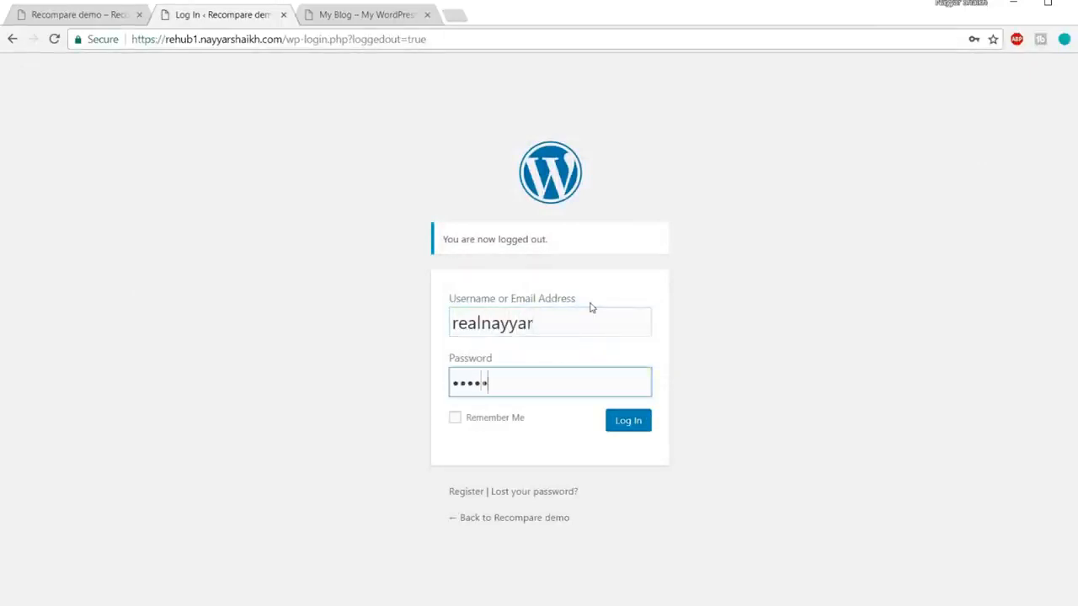
click(486, 421)
click(641, 418)
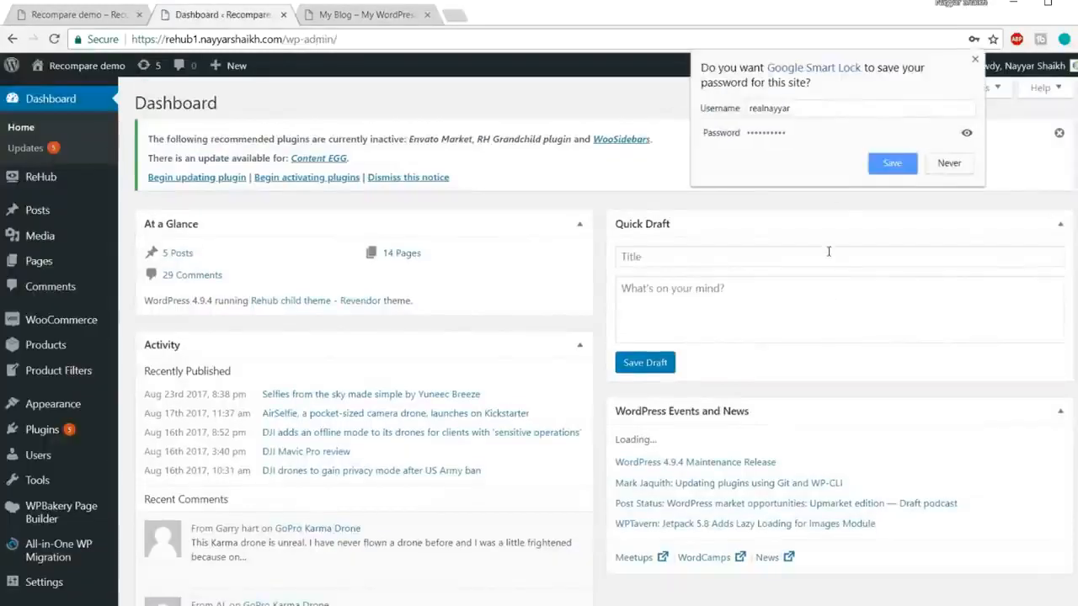
click(895, 165)
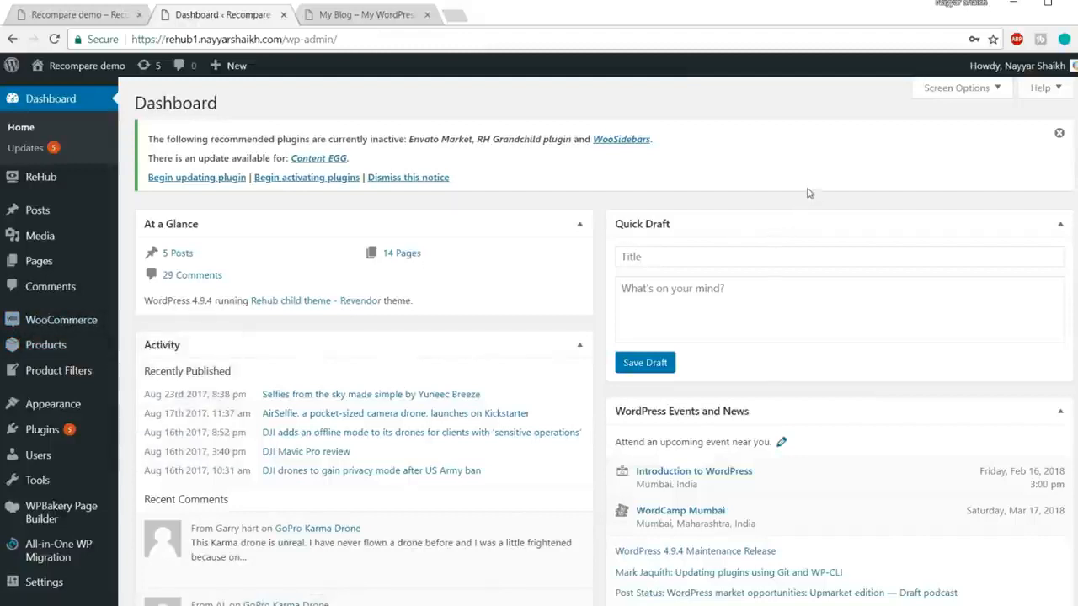
Step: Delete the old rehubdemo user, attributing all its content to the new administrator
mouse_move(47, 459)
click(48, 459)
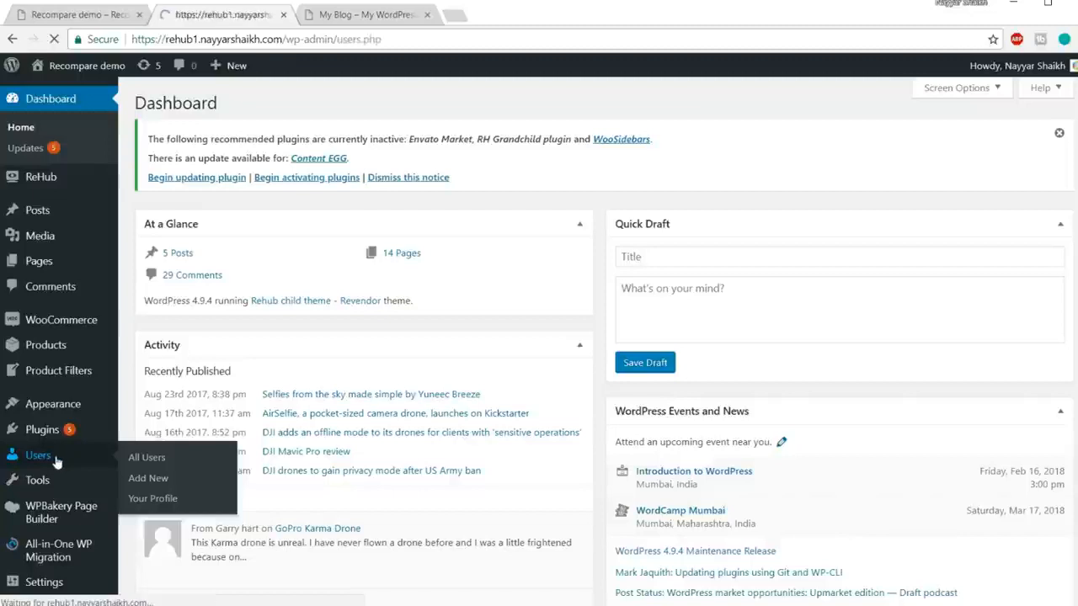
click(239, 352)
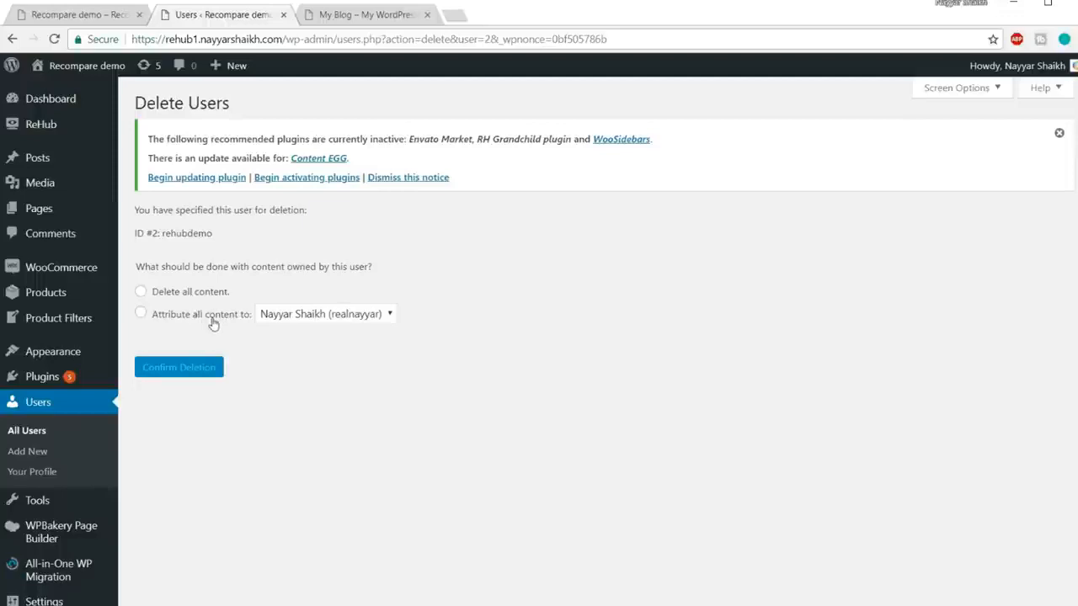
click(178, 316)
click(312, 318)
click(328, 332)
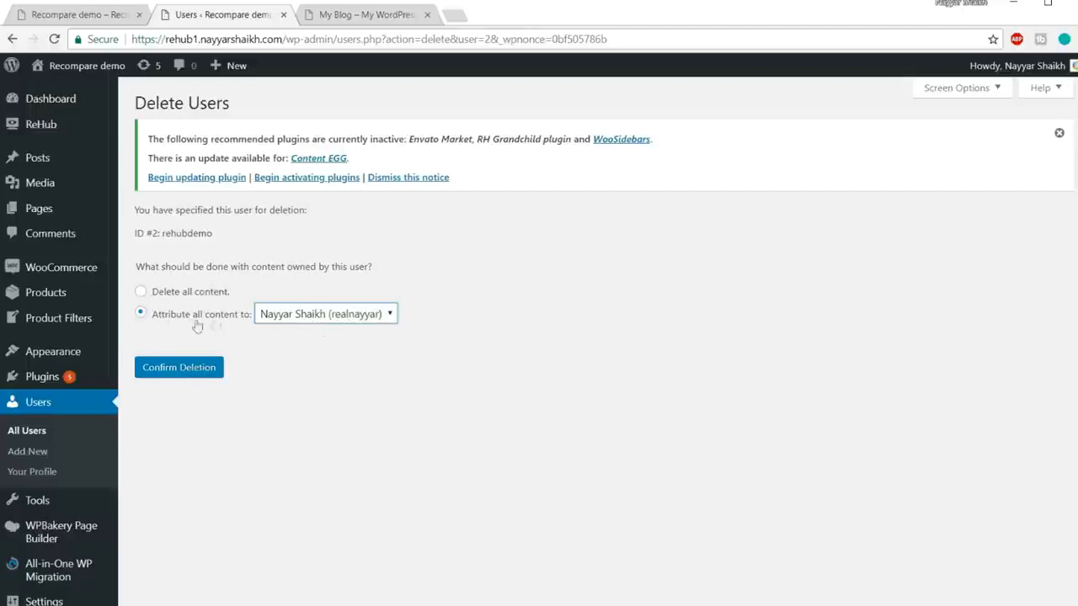
click(187, 379)
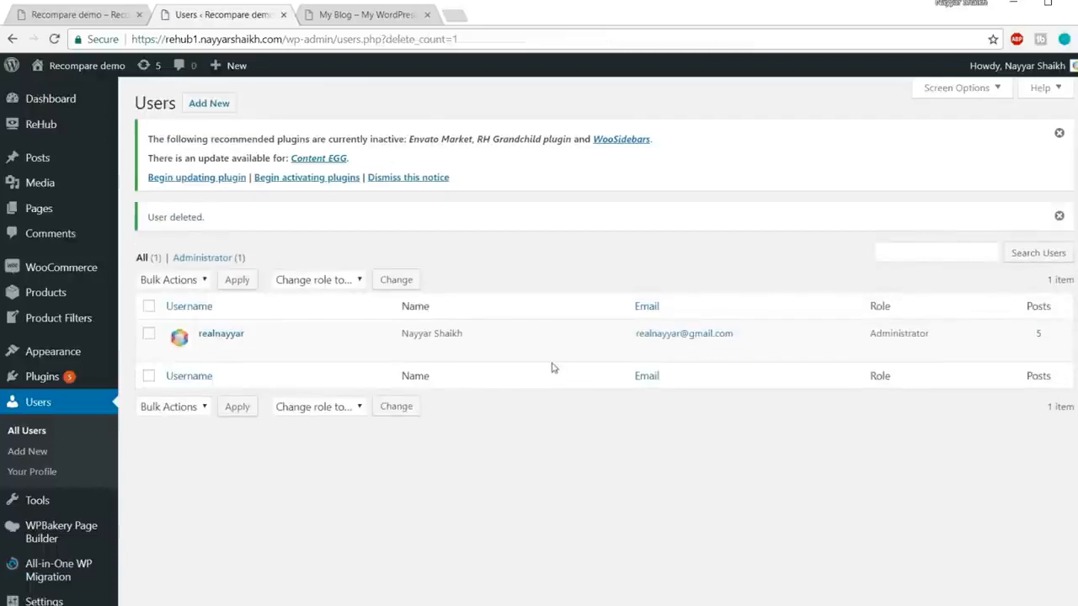
Step: Reload the Recompare front page in the third tab, check it, and return to the Users tab
click(394, 17)
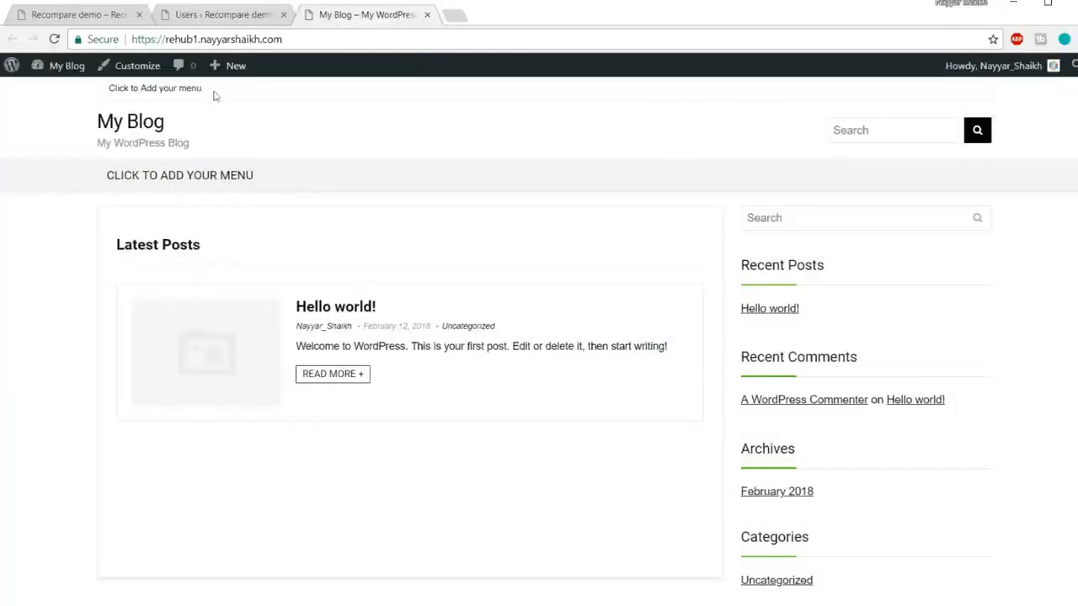
click(290, 40)
key(Return)
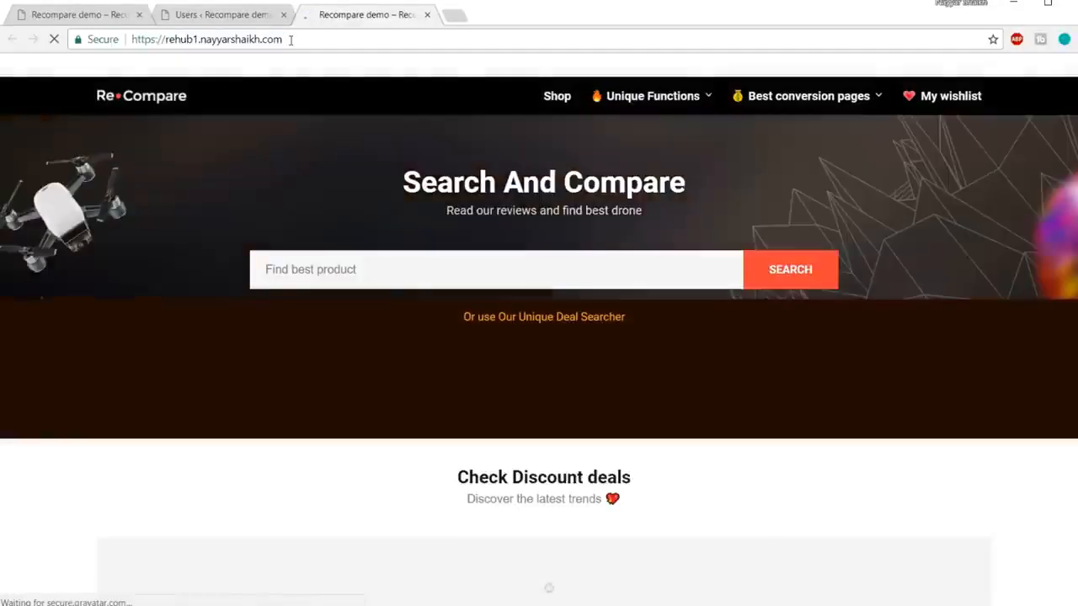
scroll(803, 380, down, 2)
scroll(802, 380, down, 3)
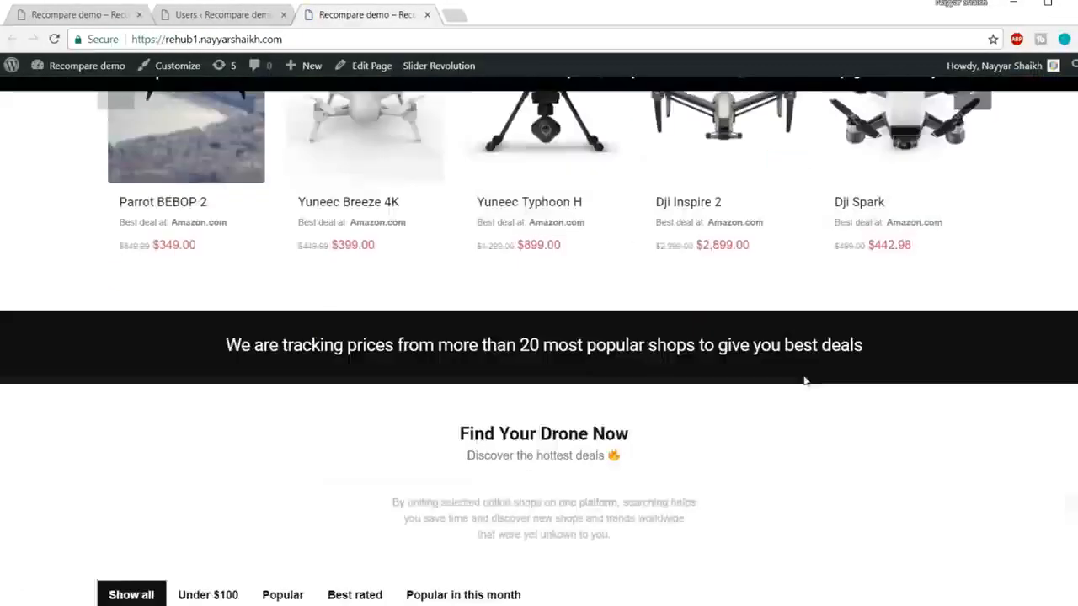
scroll(803, 380, up, 5)
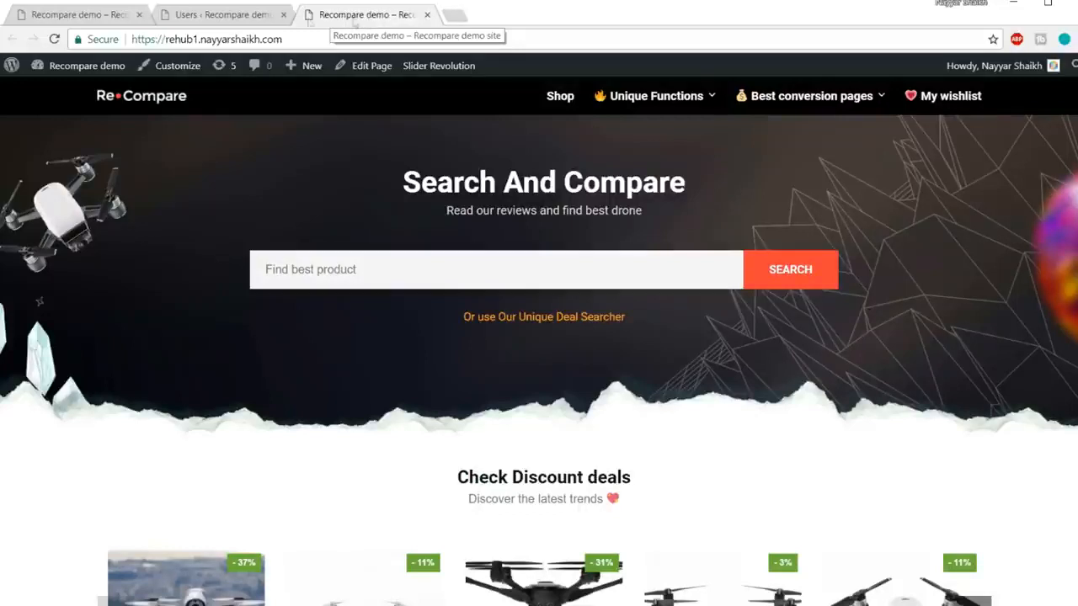
click(243, 15)
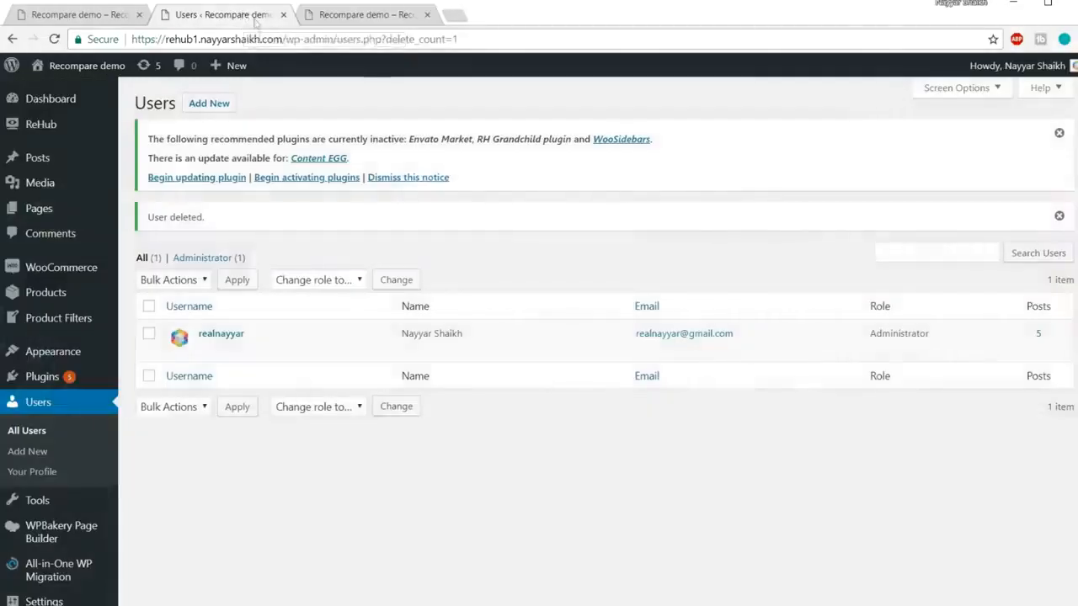
Step: Change the Site Title to BloggDude in the General settings
scroll(60, 421, down, 2)
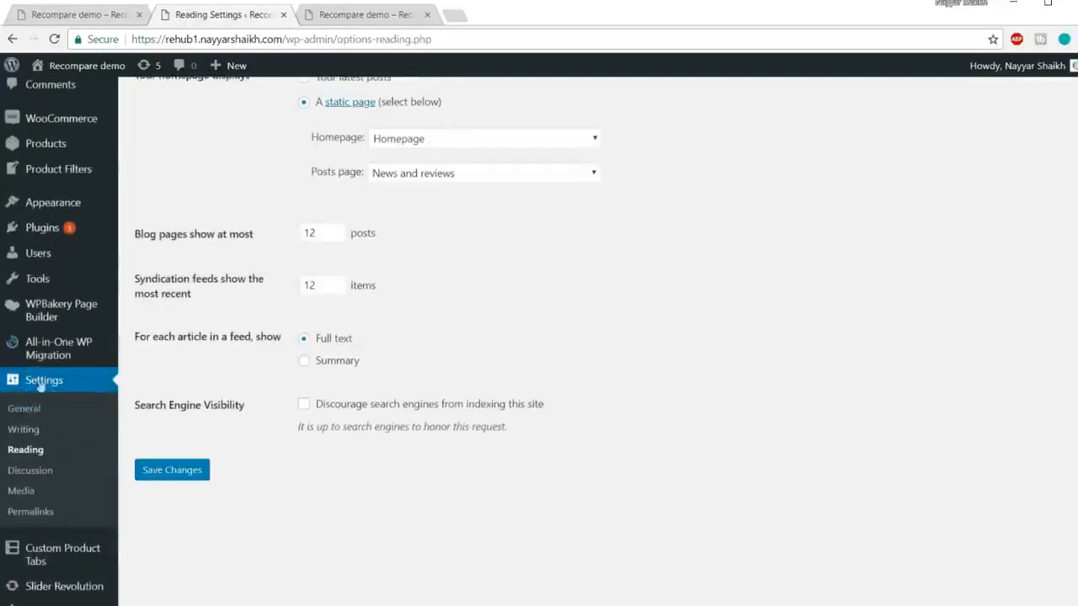
click(42, 384)
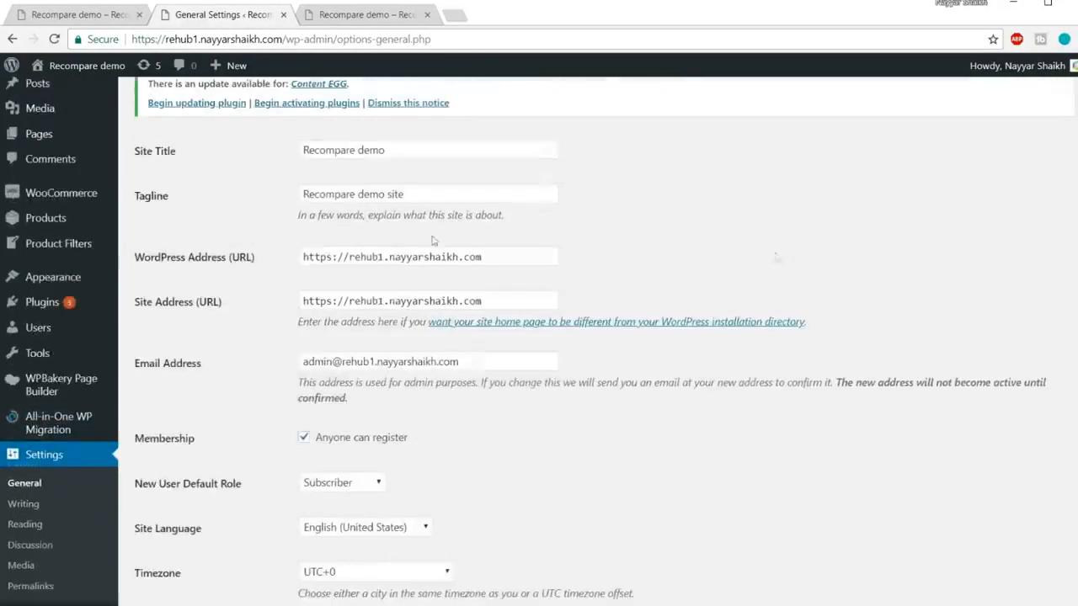
drag(424, 150, 214, 159)
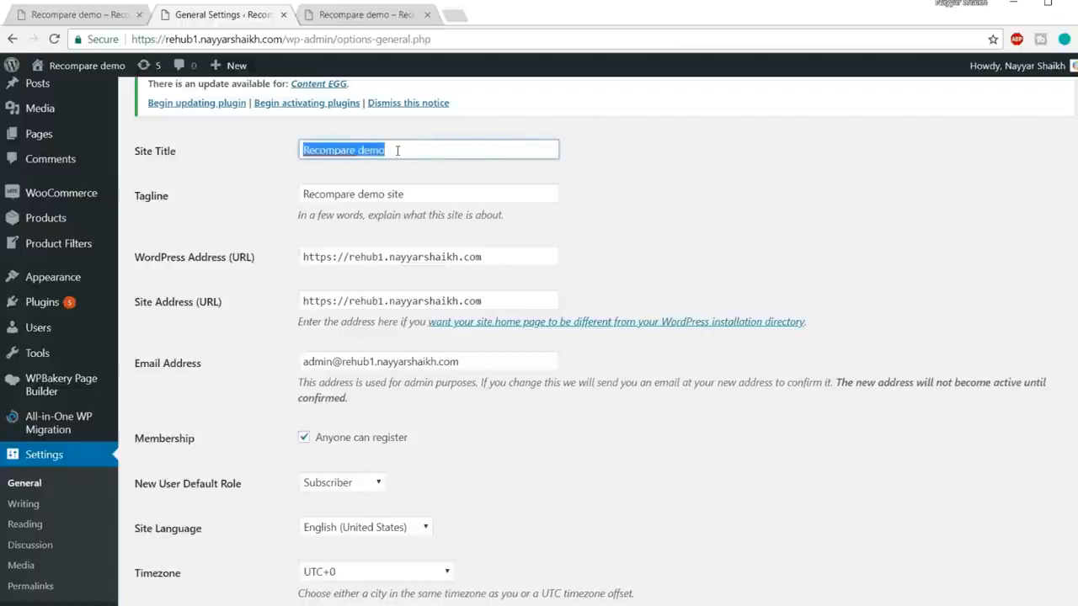
text(BloggDude)
click(779, 180)
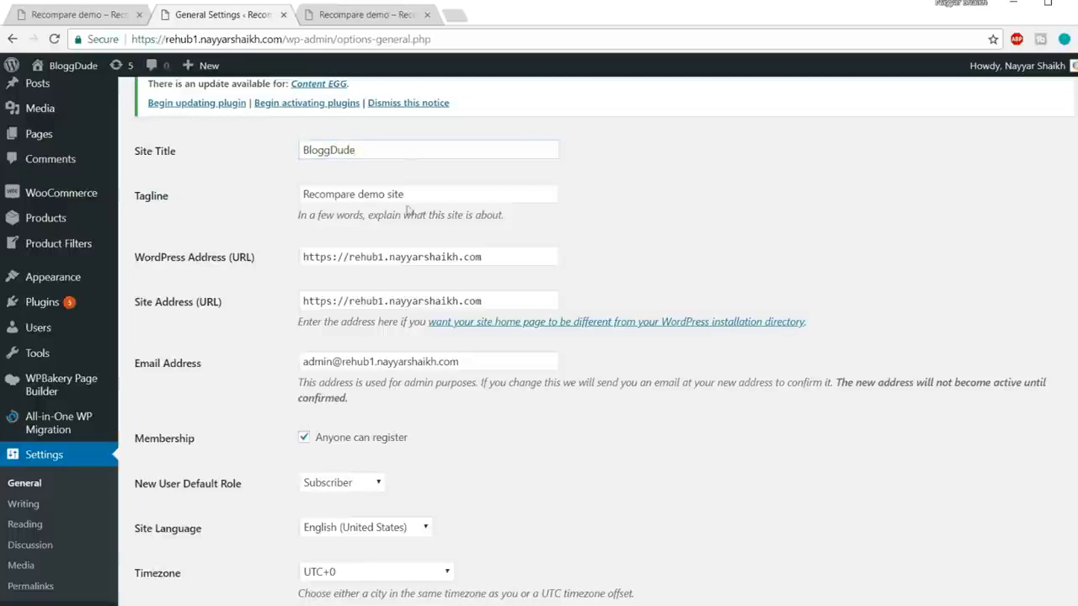
Step: Set the tagline to Tagline and save the general settings
triple_click(439, 195)
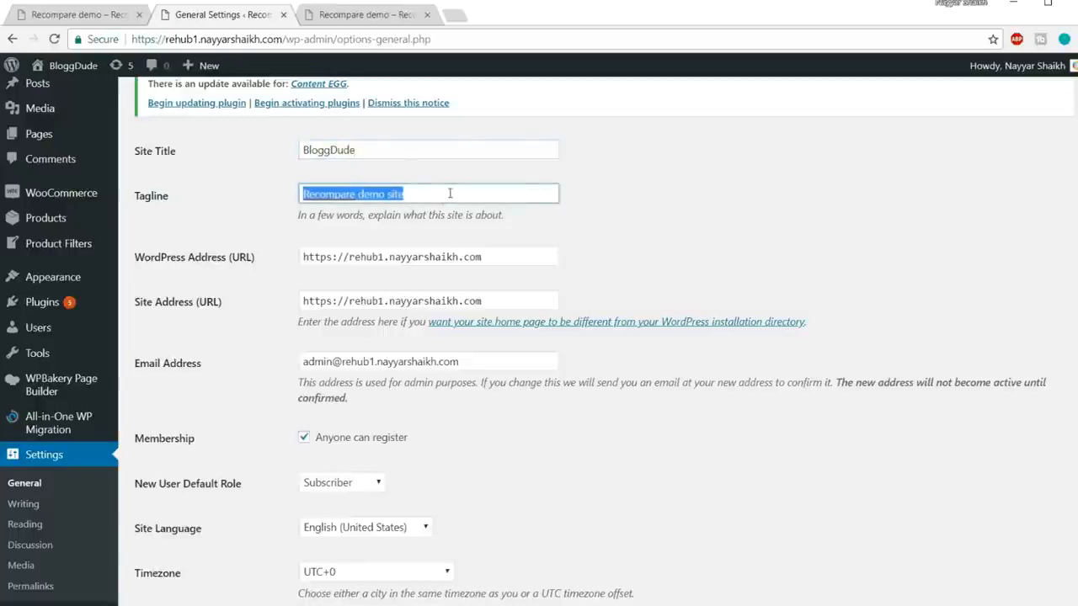
text(Tagline)
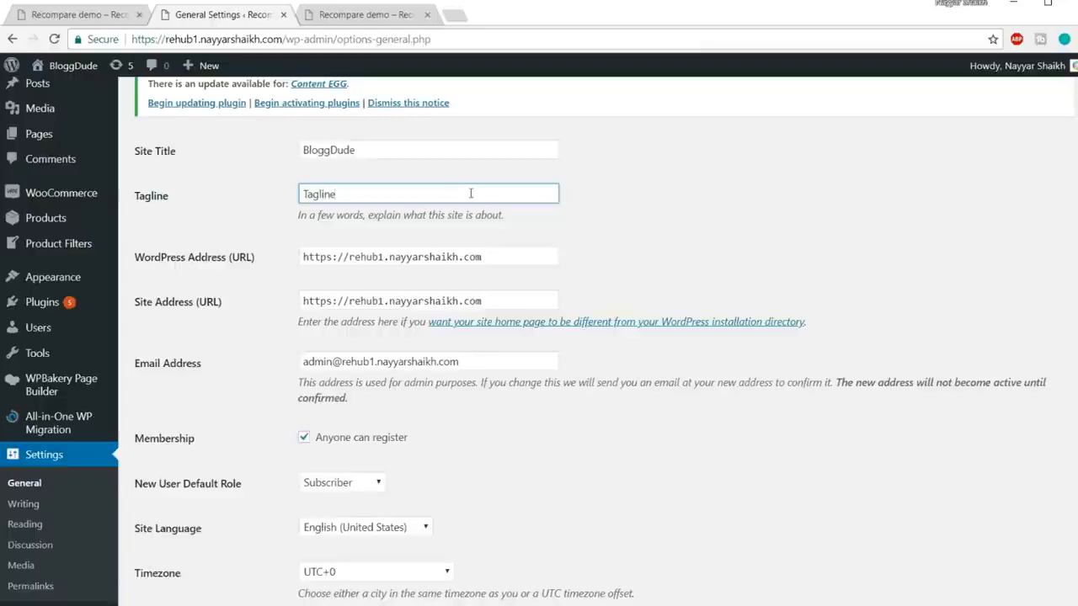
click(717, 239)
scroll(716, 240, down, 5)
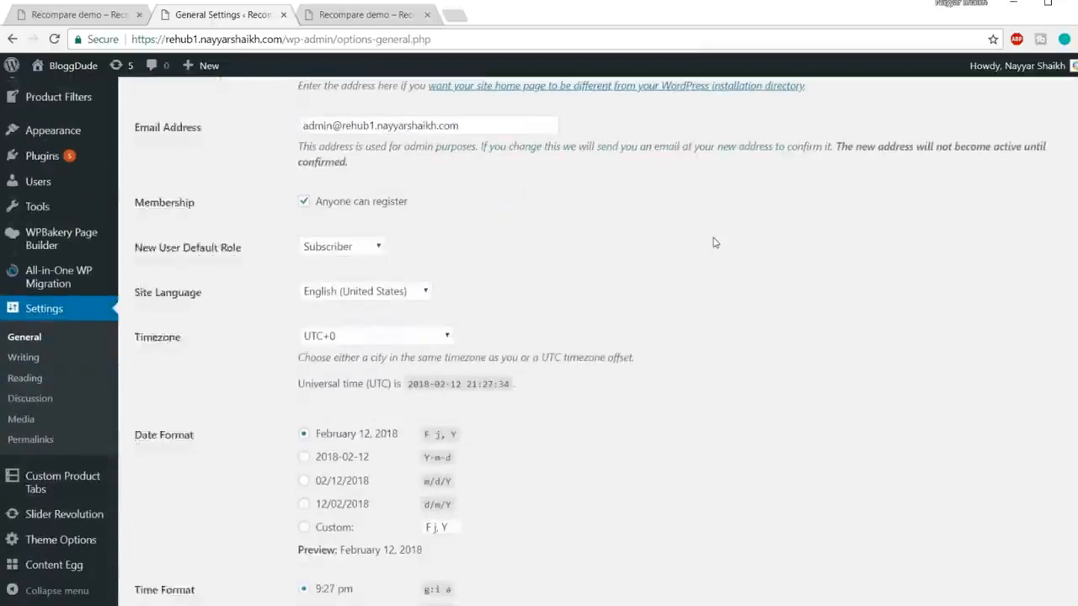
scroll(713, 243, down, 3)
click(191, 539)
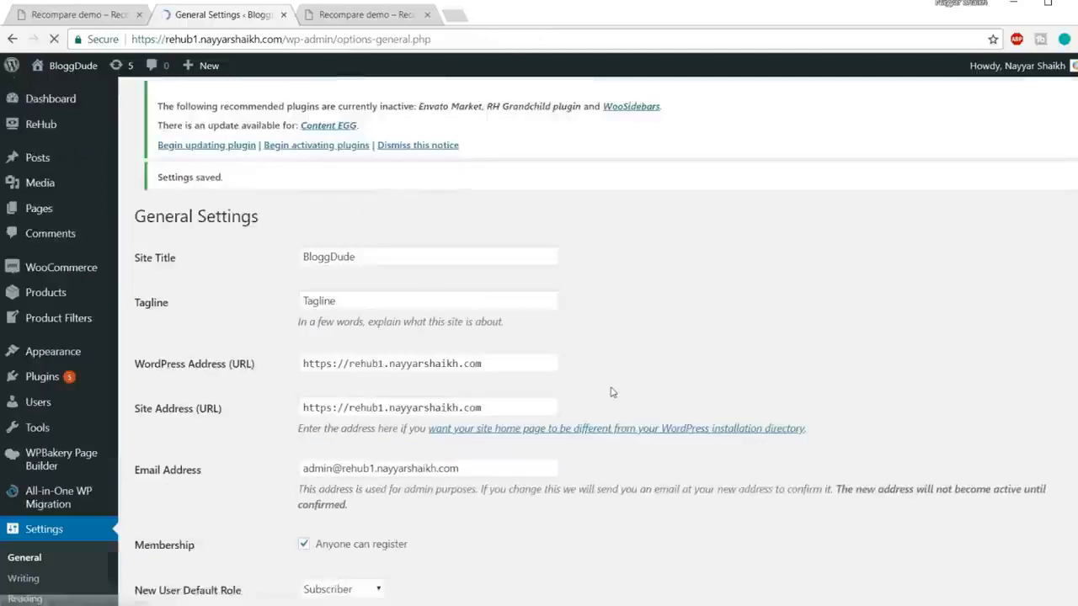
scroll(612, 392, down, 3)
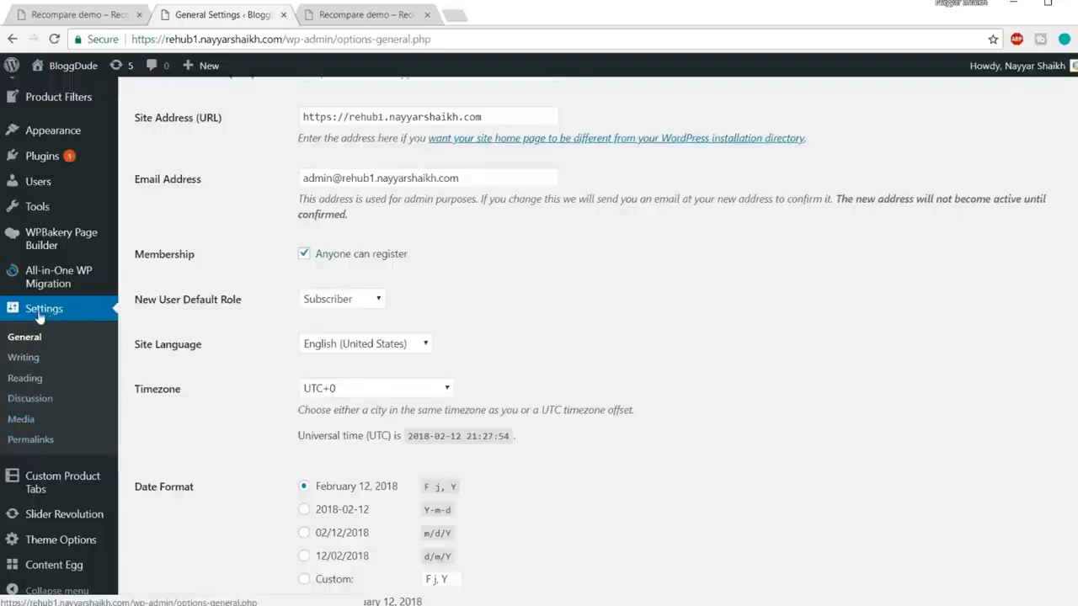
click(30, 440)
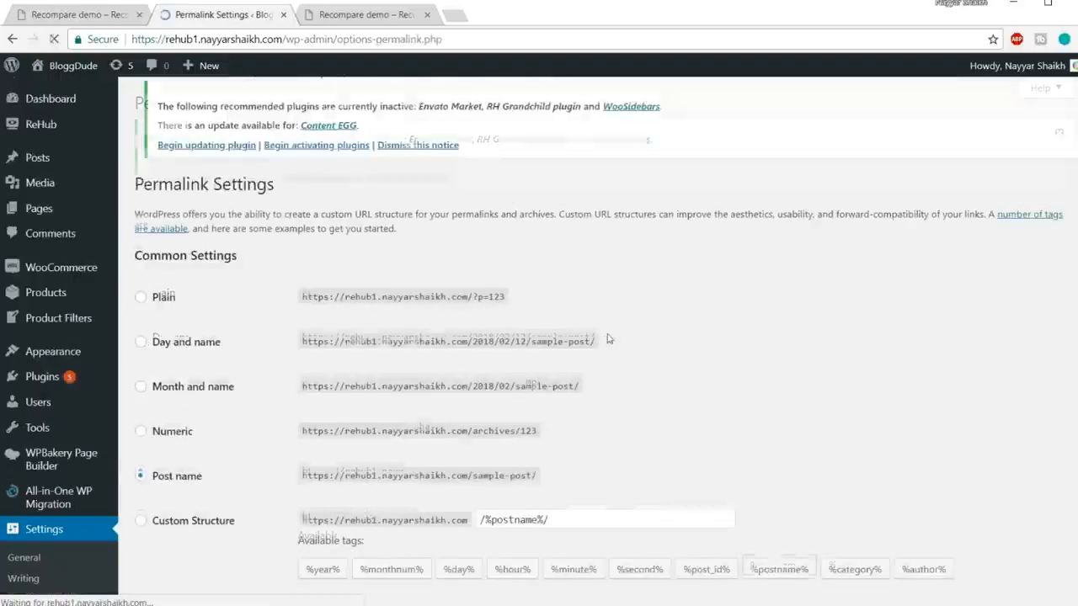
Step: Save the custom permalink structure /%category%/%postname%/ and go back to the front-page tab
scroll(720, 362, down, 3)
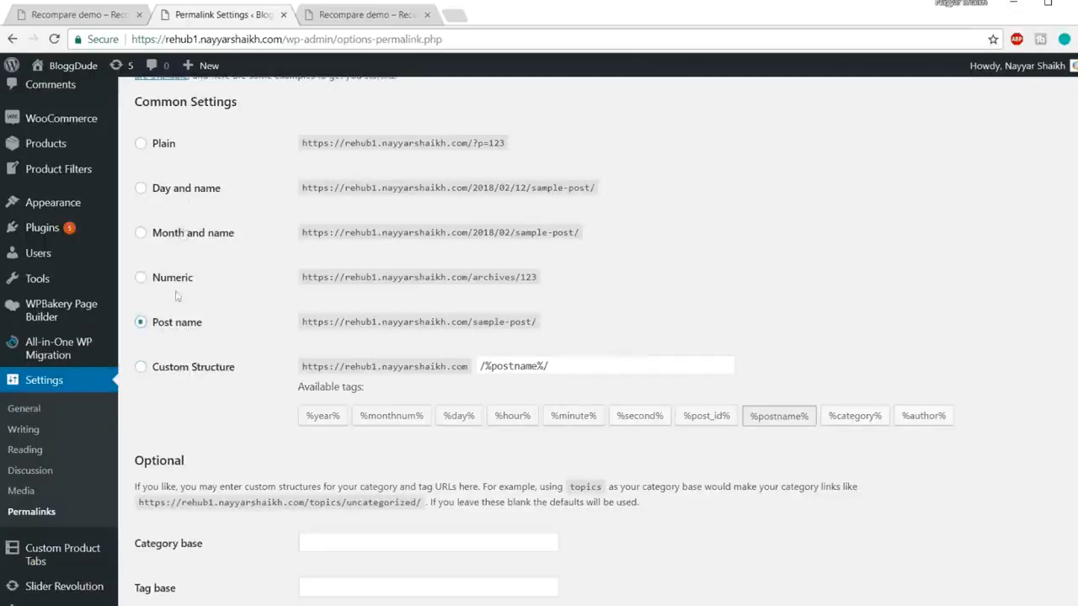
click(179, 372)
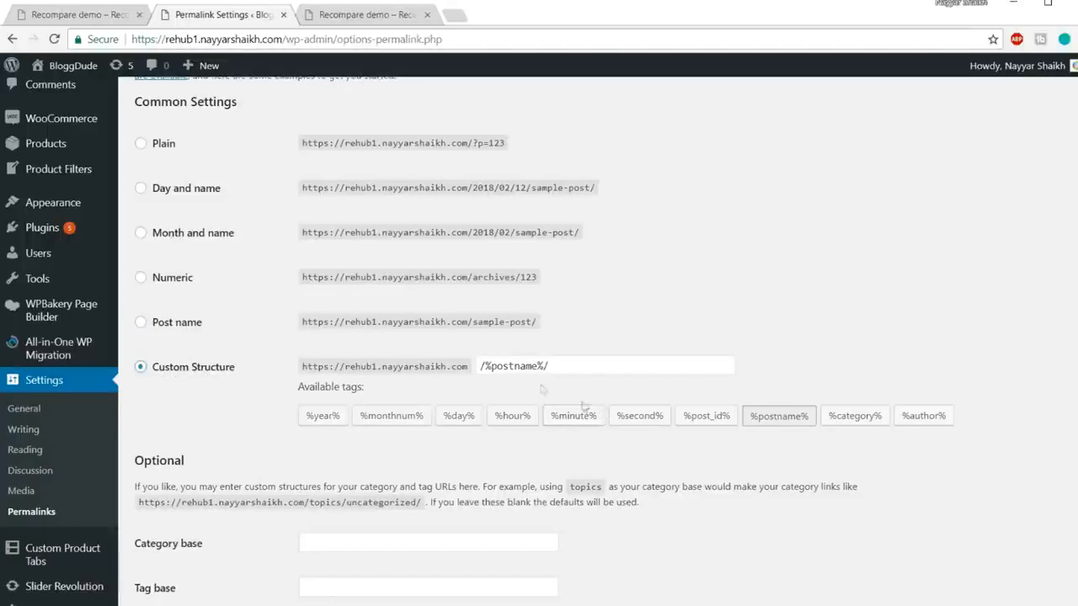
drag(592, 368, 335, 369)
key(BackSpace)
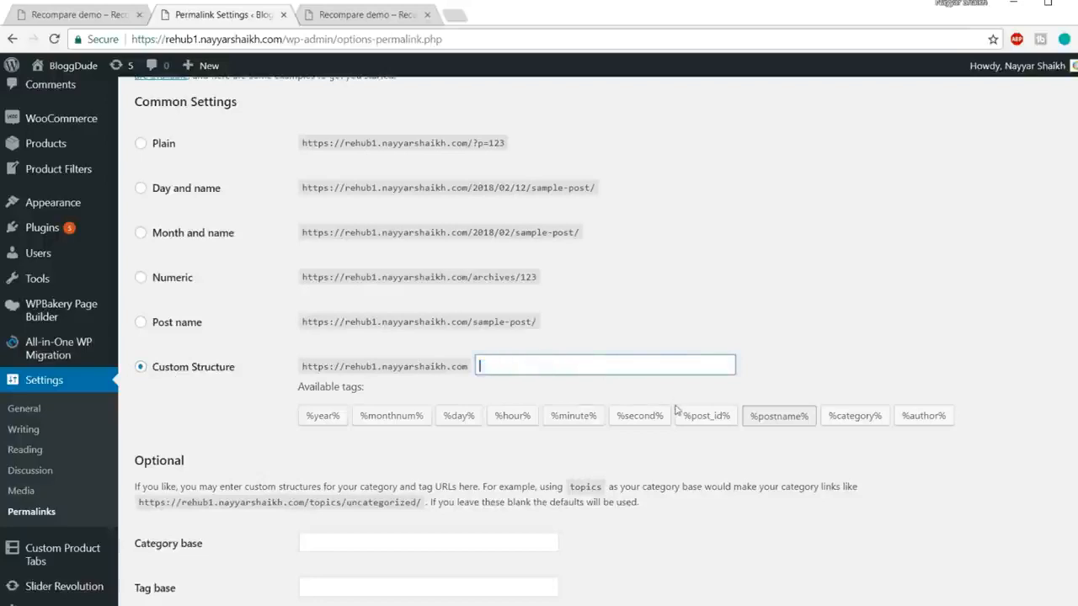
click(858, 424)
click(783, 425)
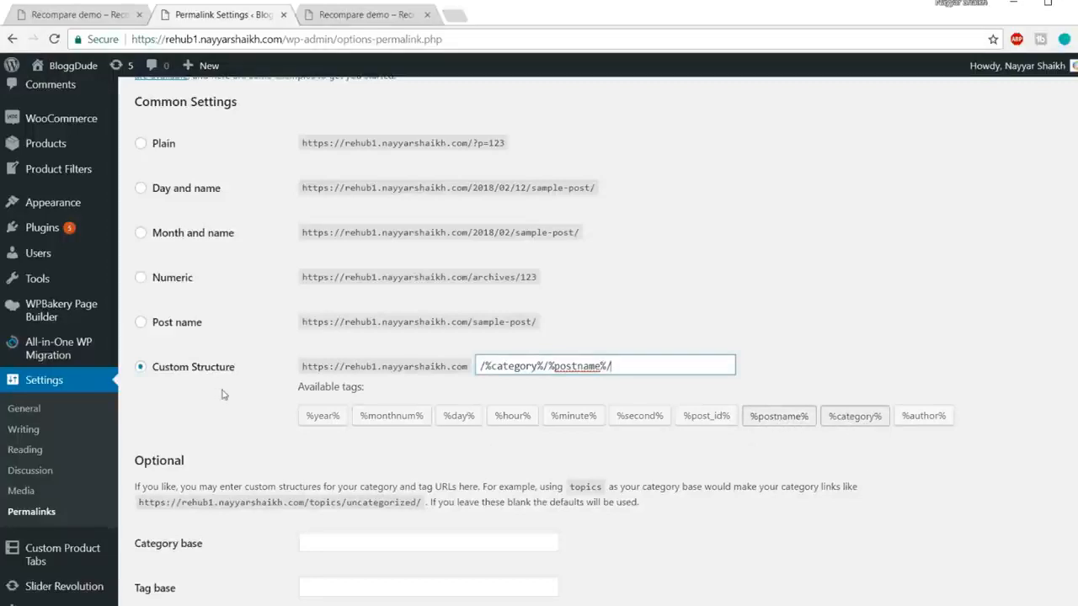
scroll(350, 452, down, 7)
click(178, 531)
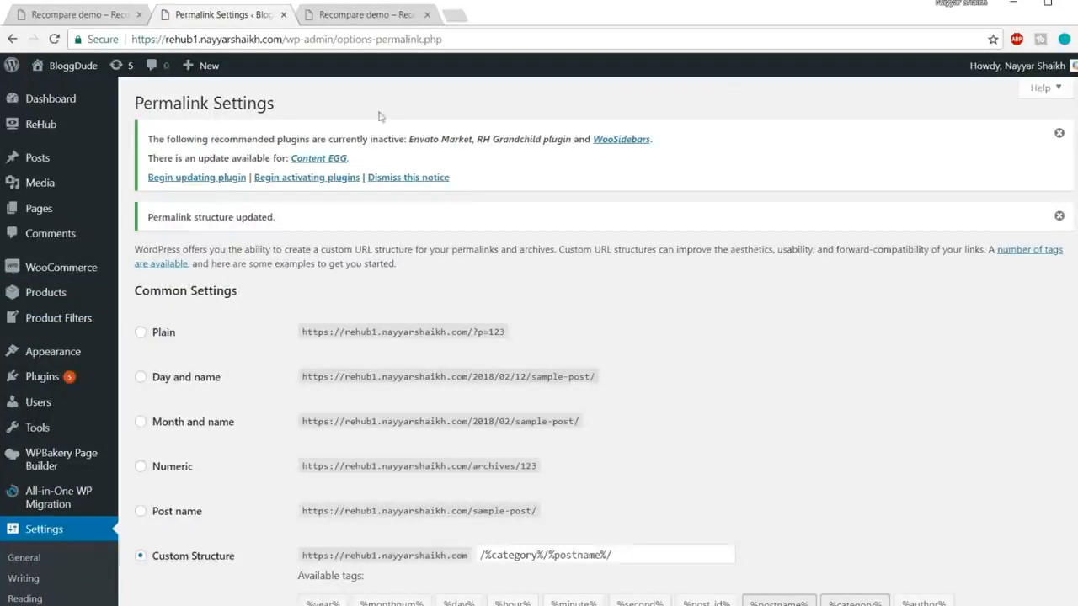
click(375, 15)
click(322, 39)
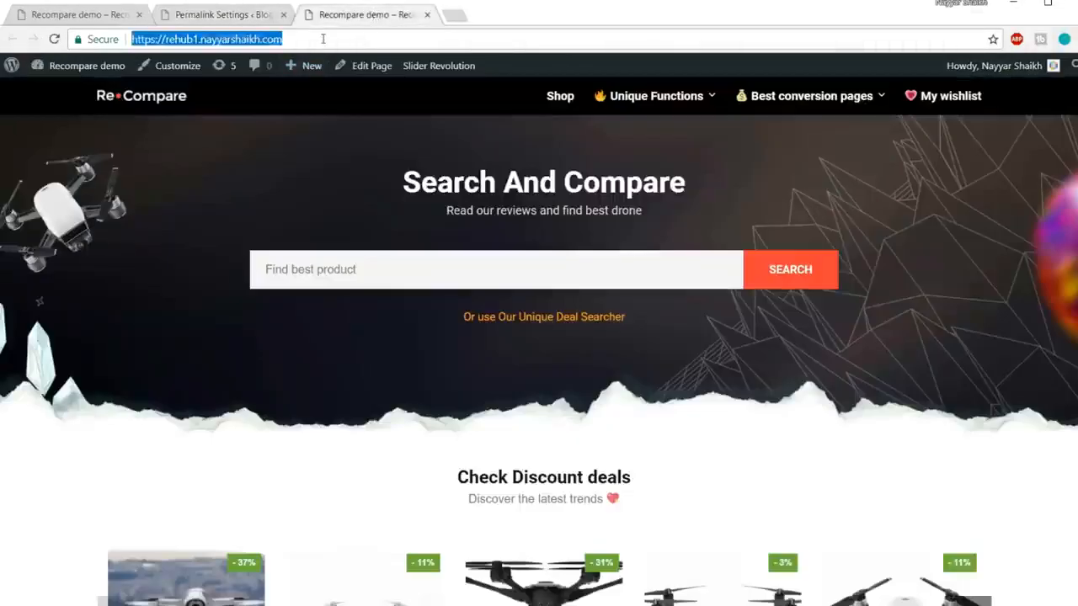
Step: Reload the front page to confirm the BloggDude – Tagline title, then go back to Permalink Settings
key(Return)
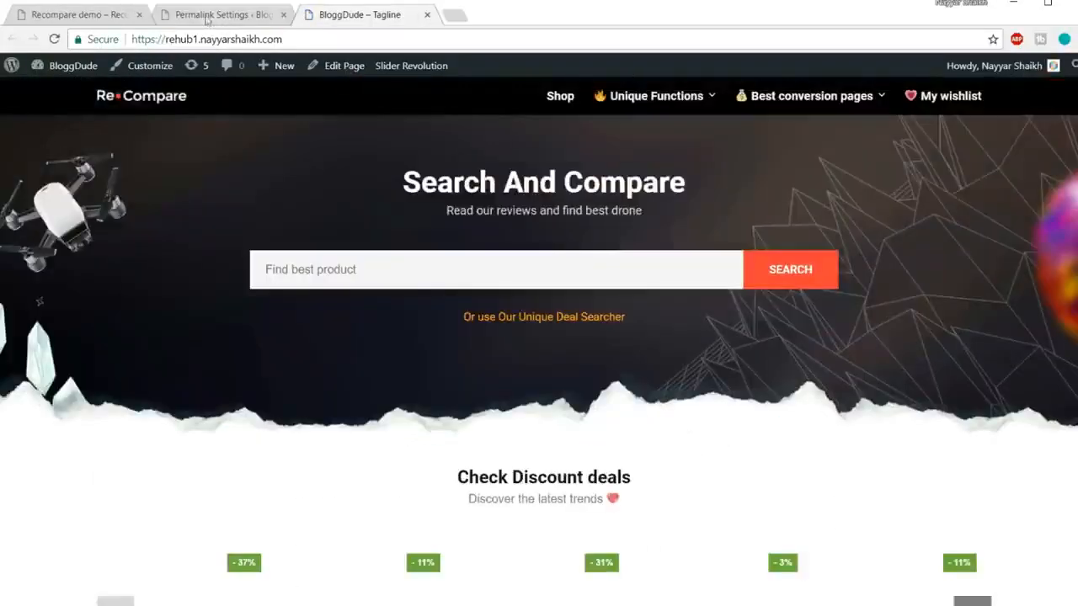
click(216, 19)
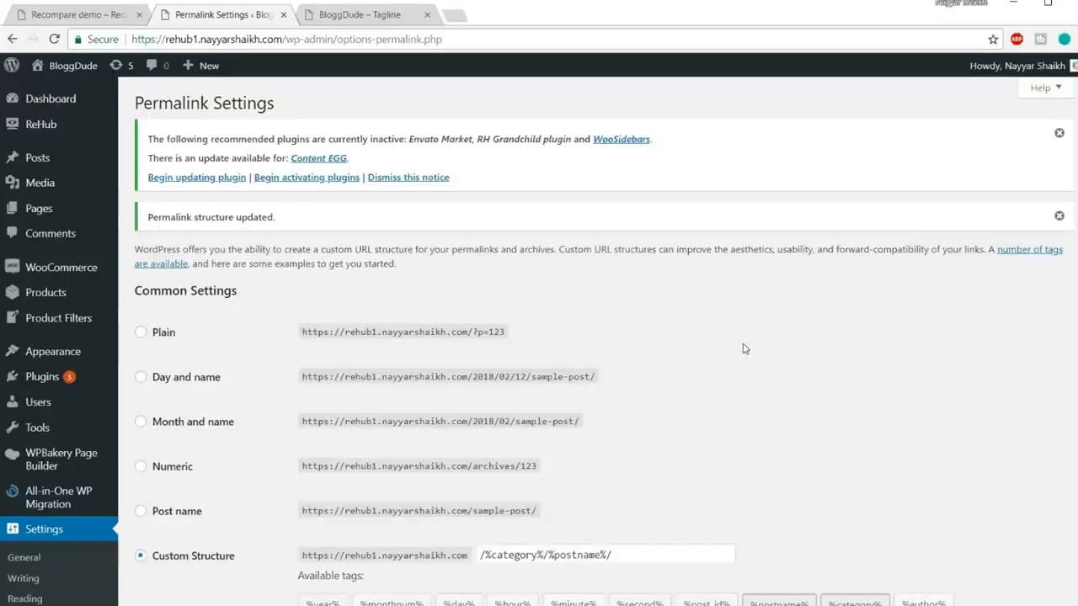
Step: Autofill the store address with Mumbai, postcode 400017
mouse_move(69, 270)
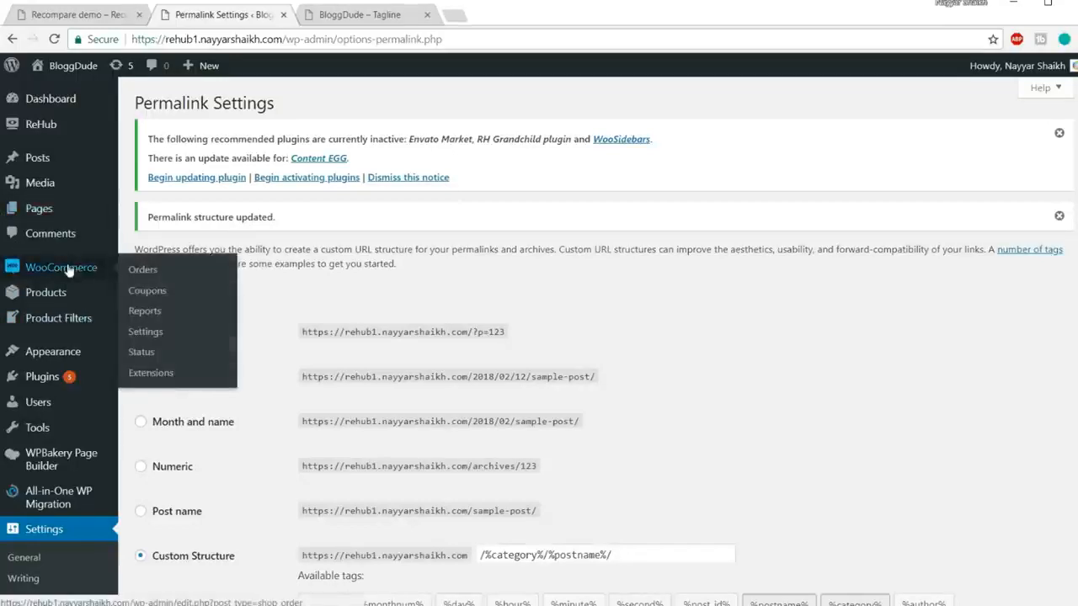
click(153, 333)
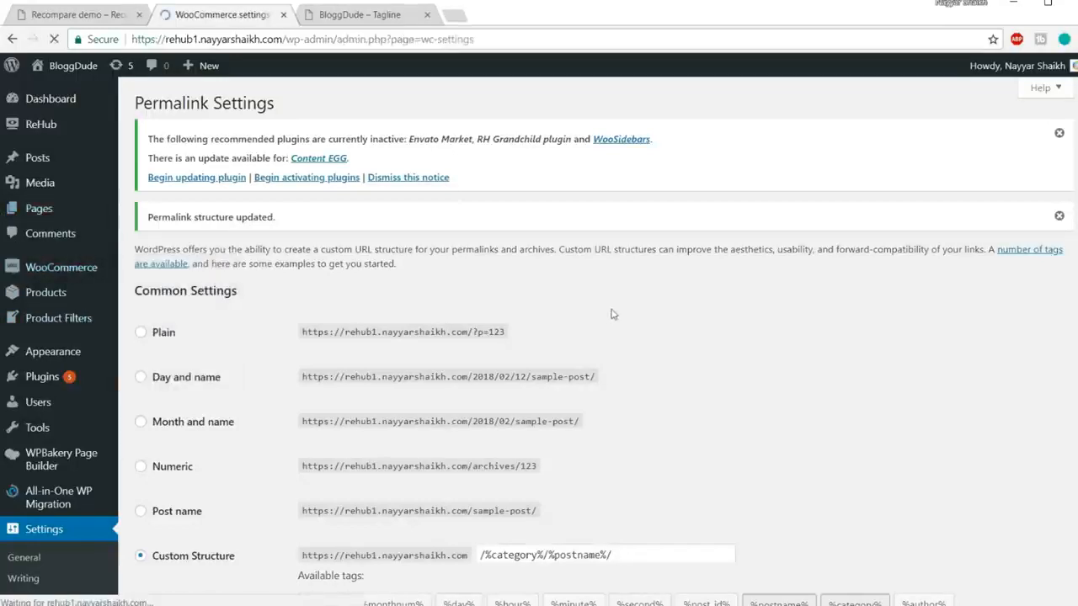
scroll(837, 328, down, 1)
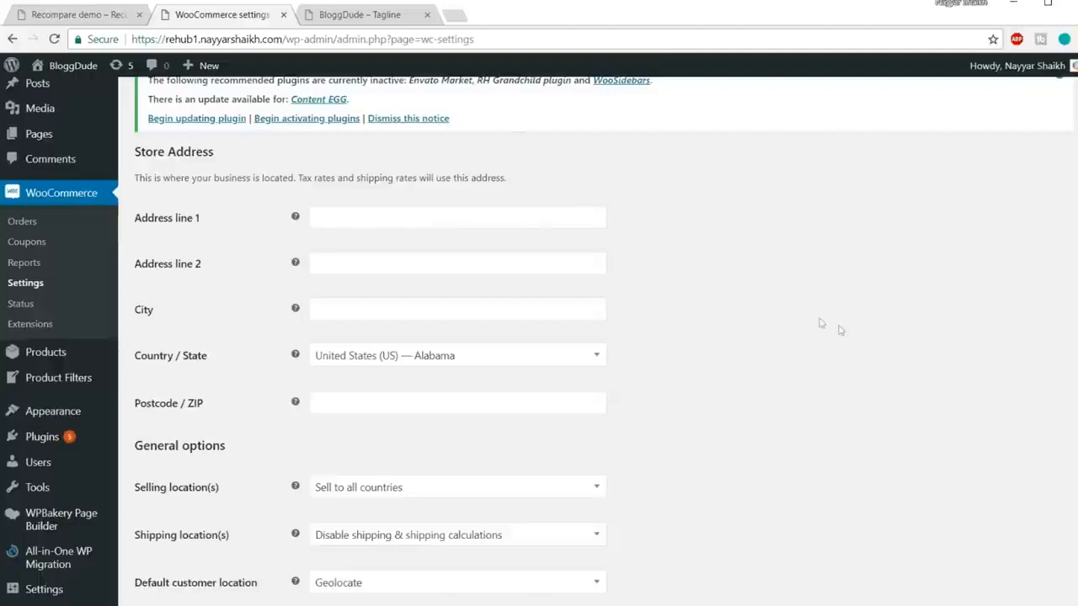
click(370, 217)
click(371, 239)
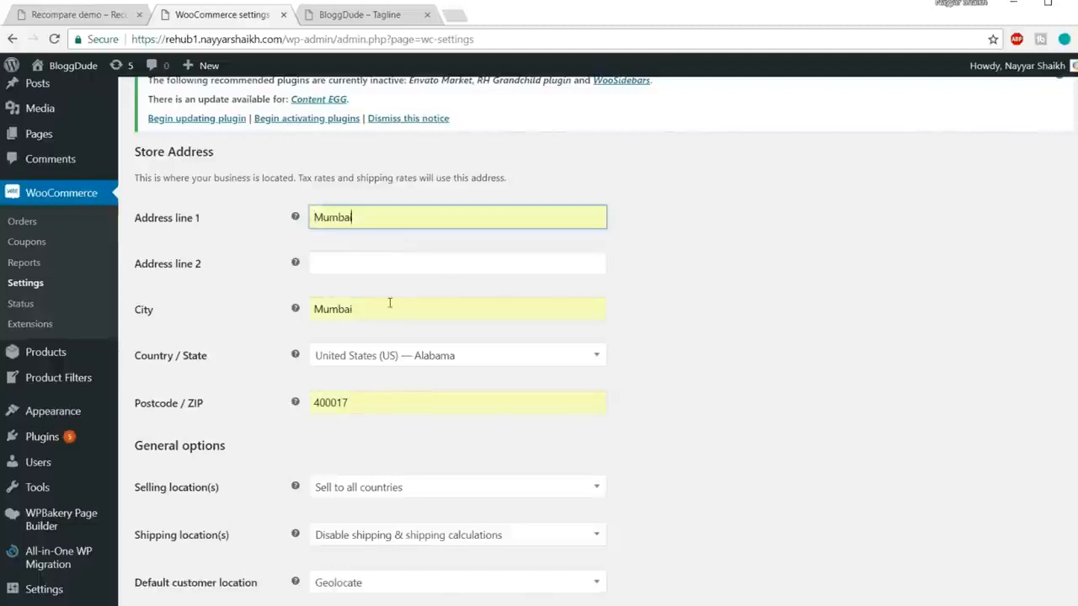
Step: Set the store's Country / State to India — Maharashtra
scroll(815, 317, down, 2)
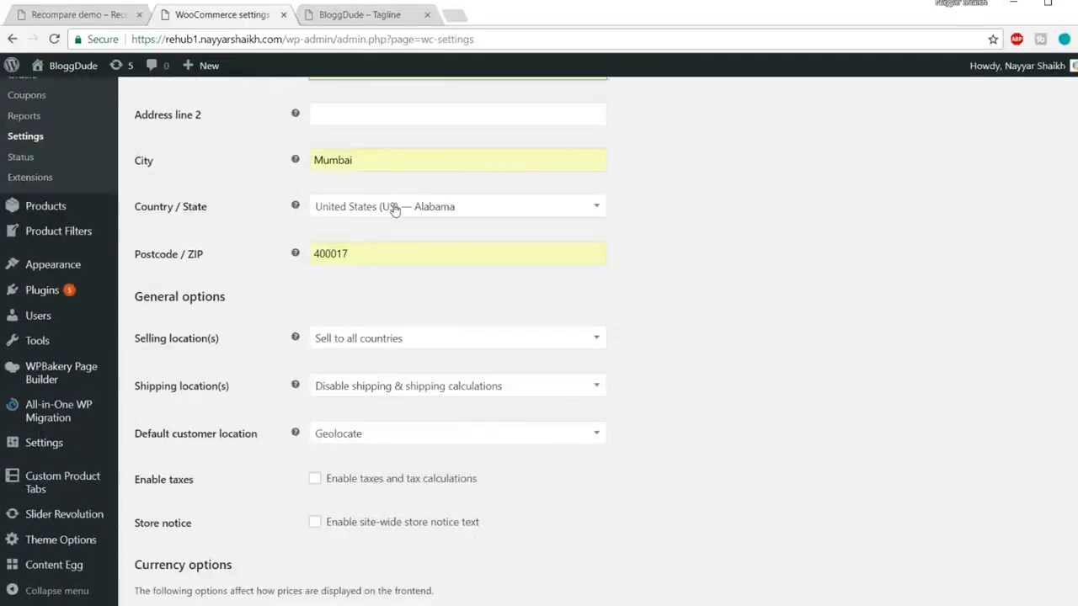
click(431, 209)
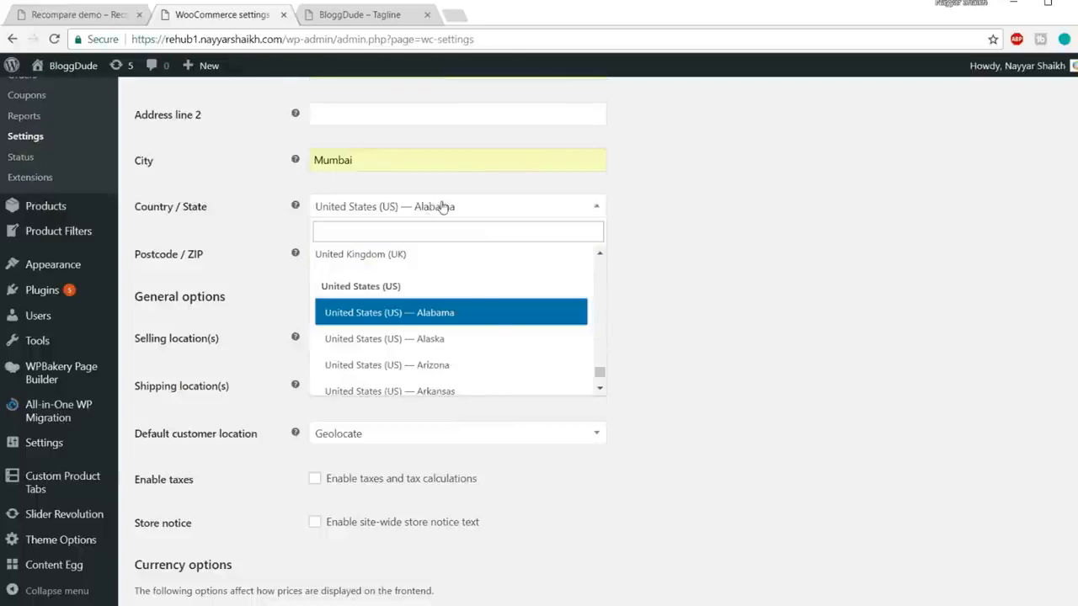
text(maha)
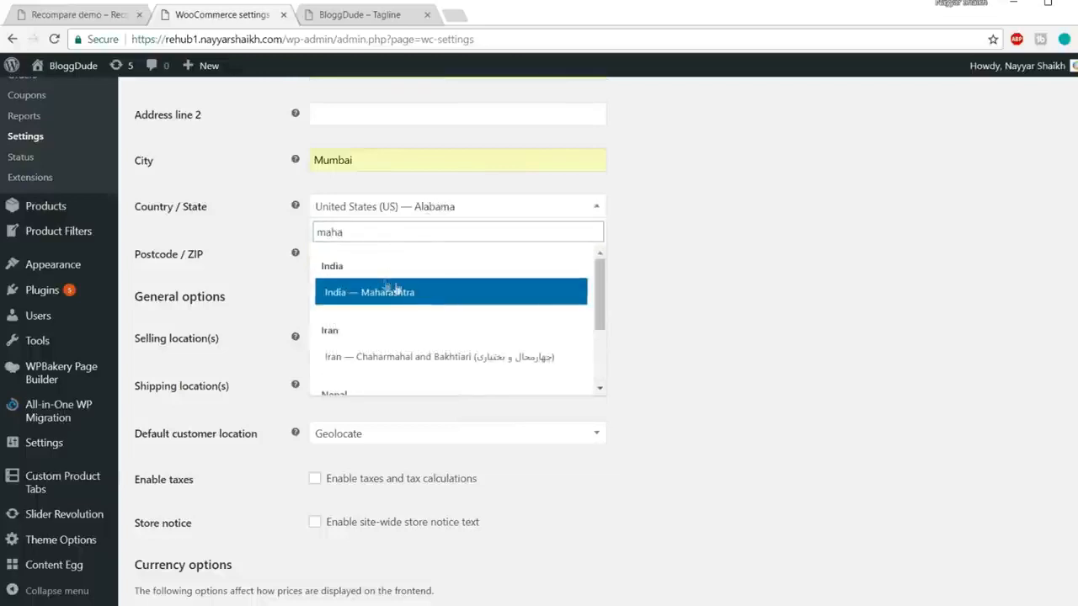
click(393, 291)
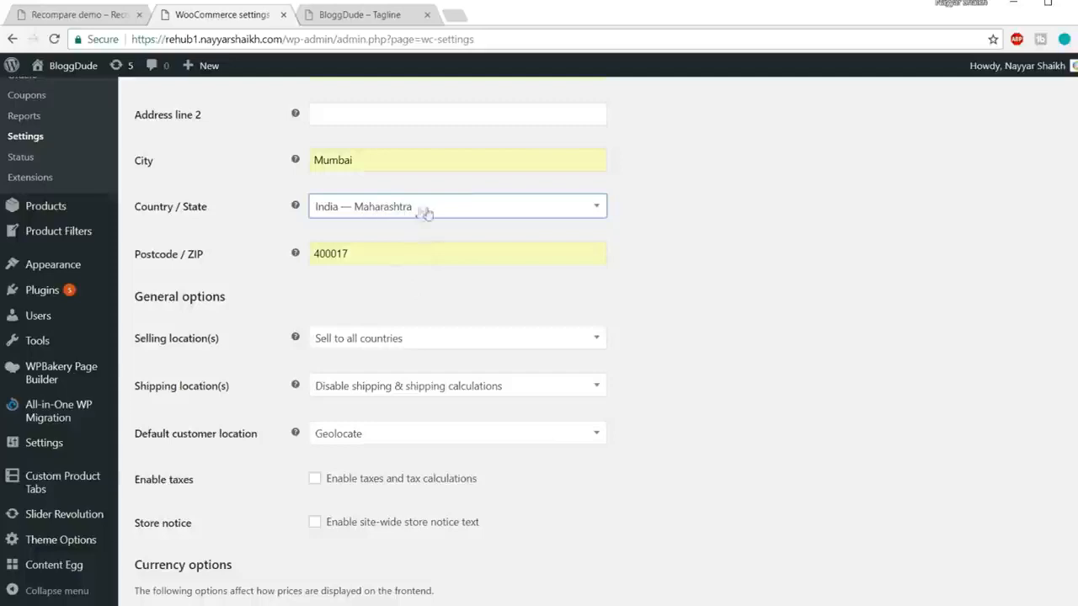
Step: Keep the selling location as Sell to all countries
scroll(429, 218, down, 3)
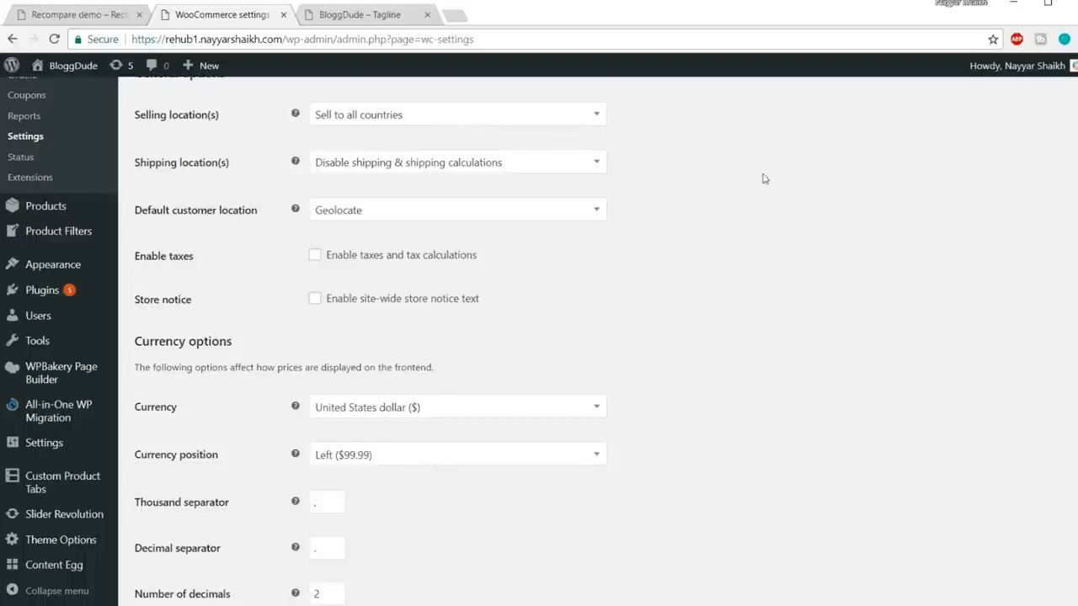
click(438, 116)
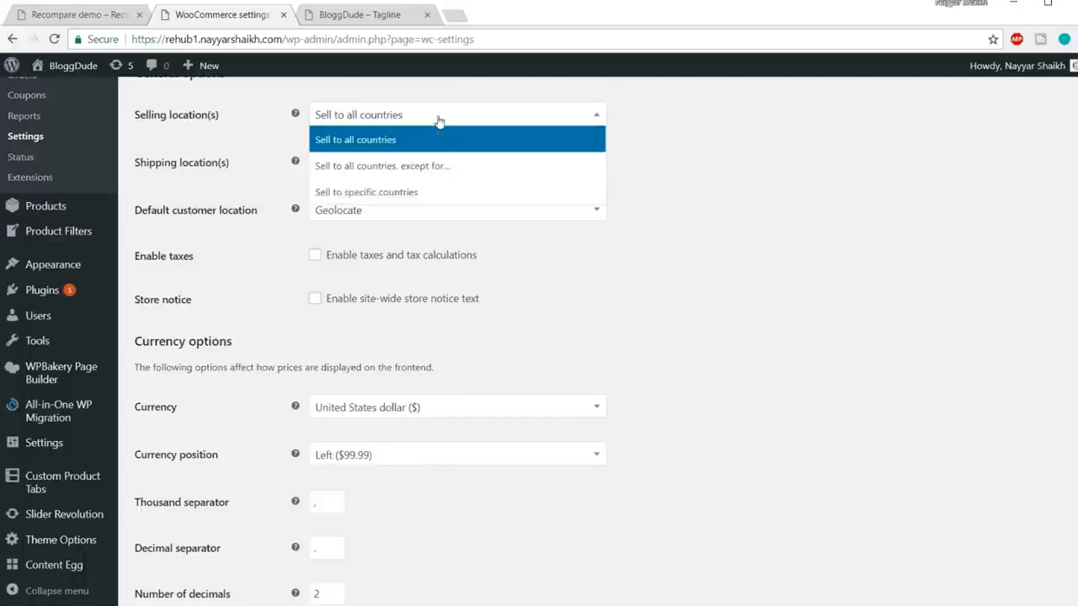
click(378, 193)
click(433, 169)
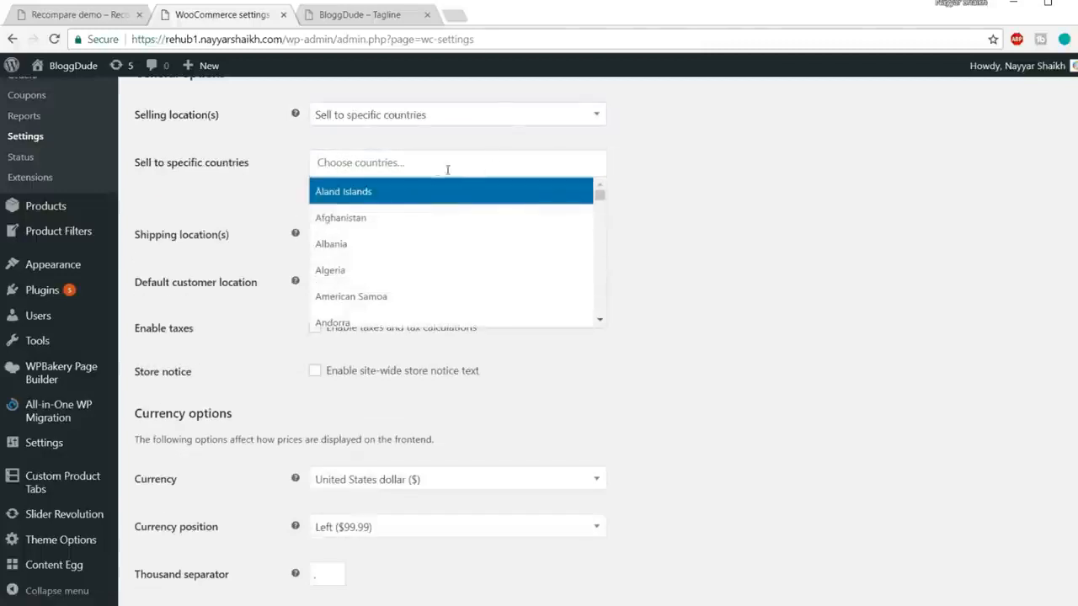
click(411, 119)
click(432, 140)
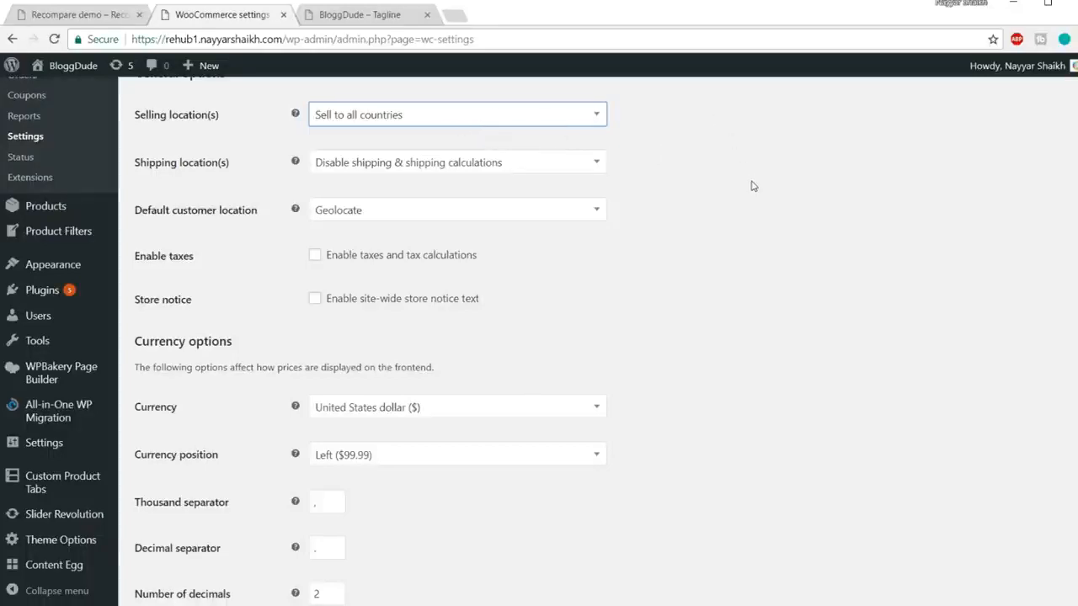
scroll(753, 186, down, 1)
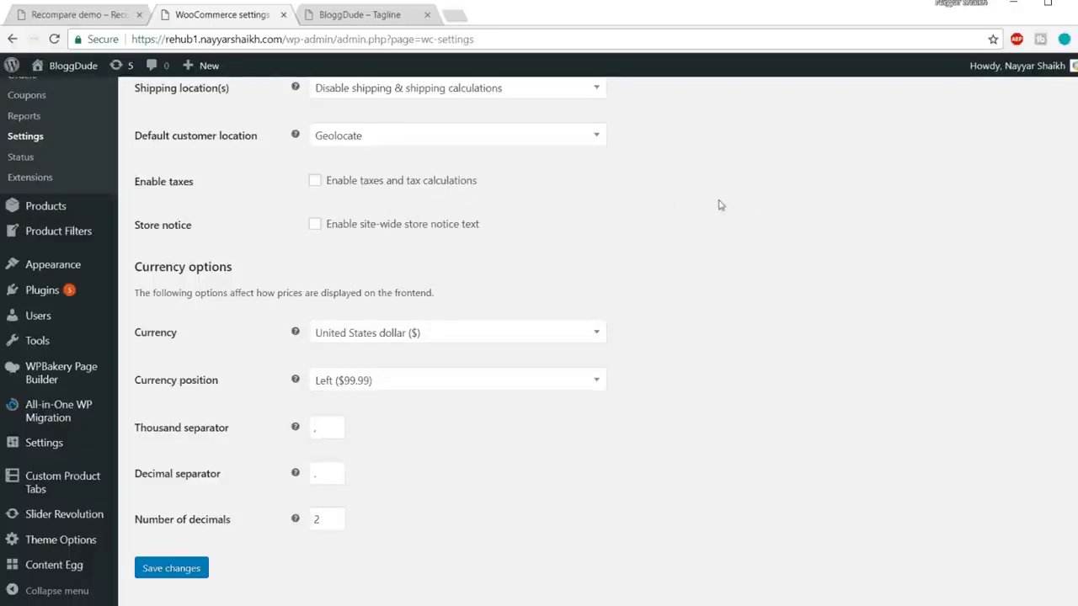
Step: Make Indian rupee (₹) the store currency and save the general settings
click(404, 334)
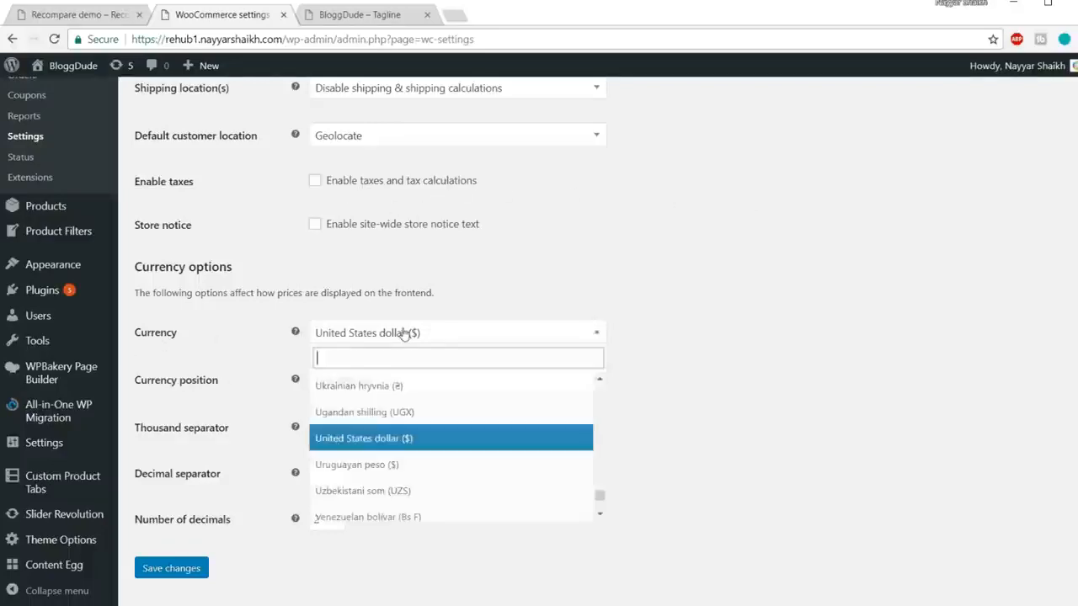
text(ind)
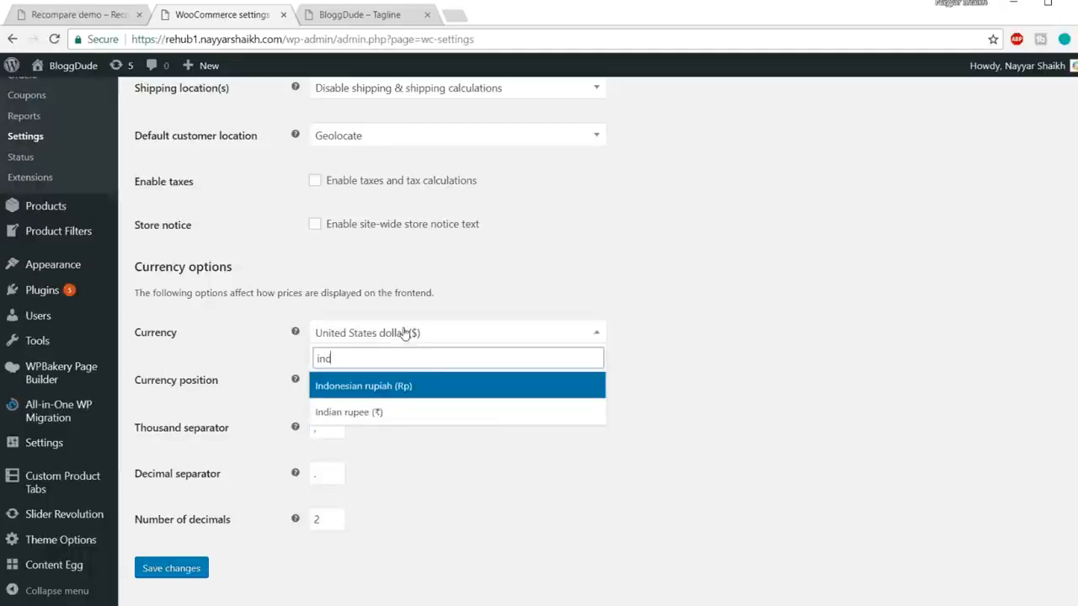
click(383, 415)
click(624, 339)
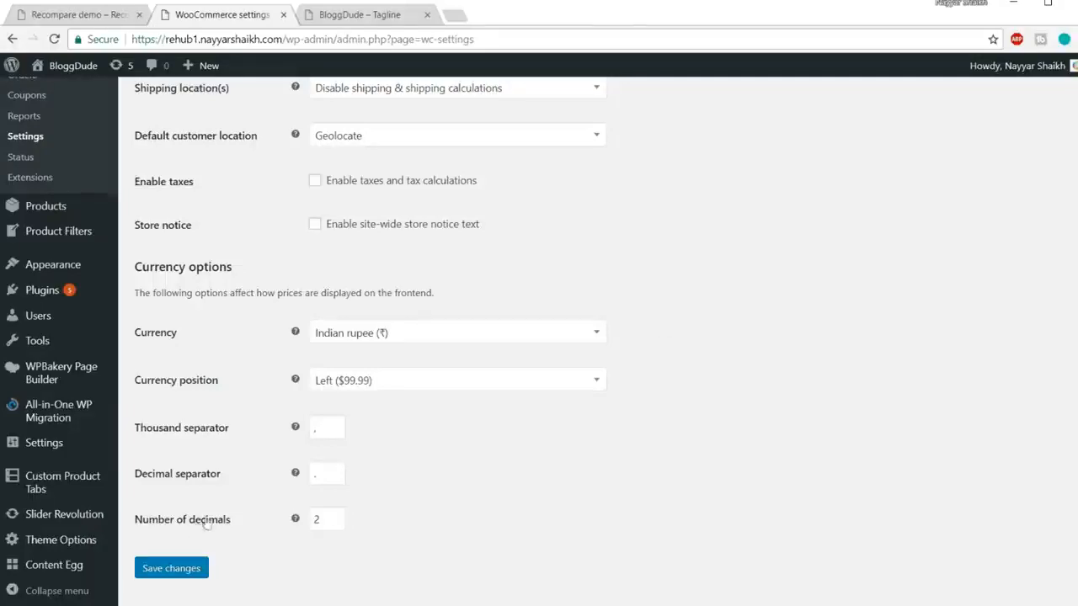
click(181, 567)
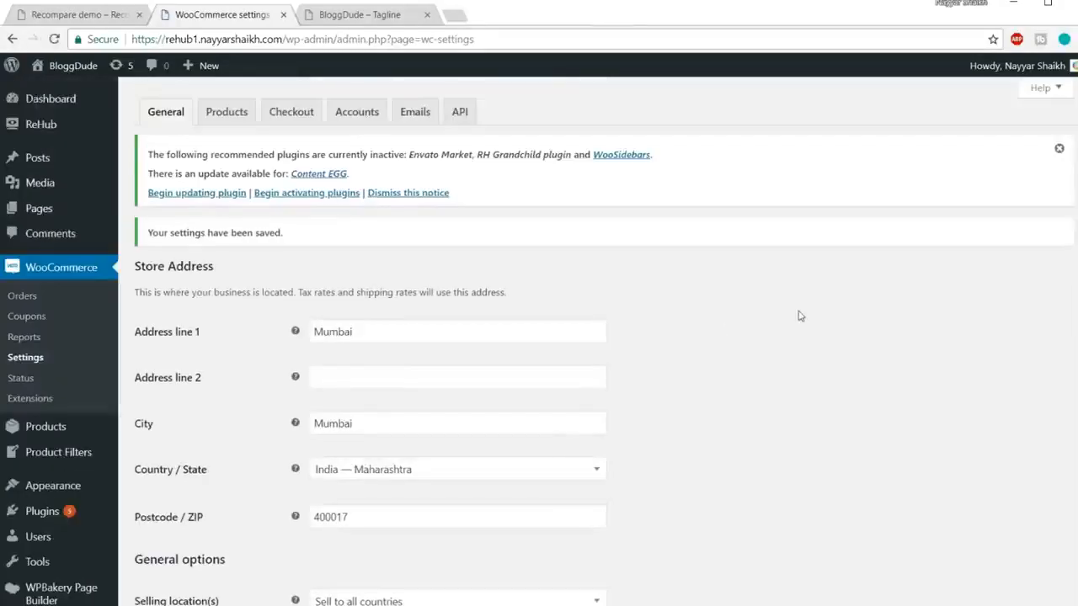
Step: Change the New order email recipient to the owner's Gmail address and save
click(429, 114)
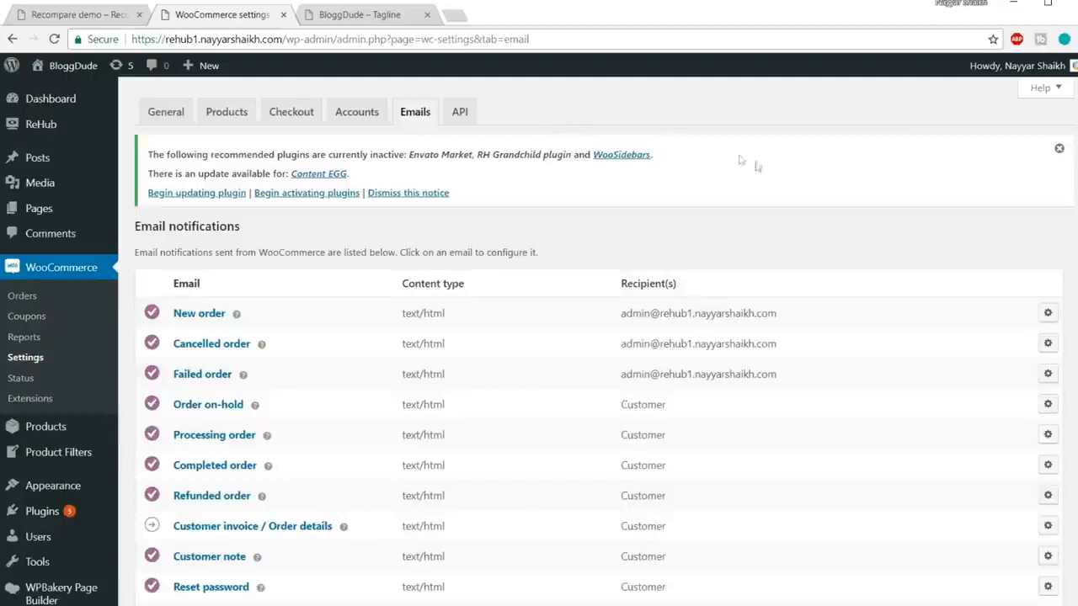
drag(780, 313, 612, 321)
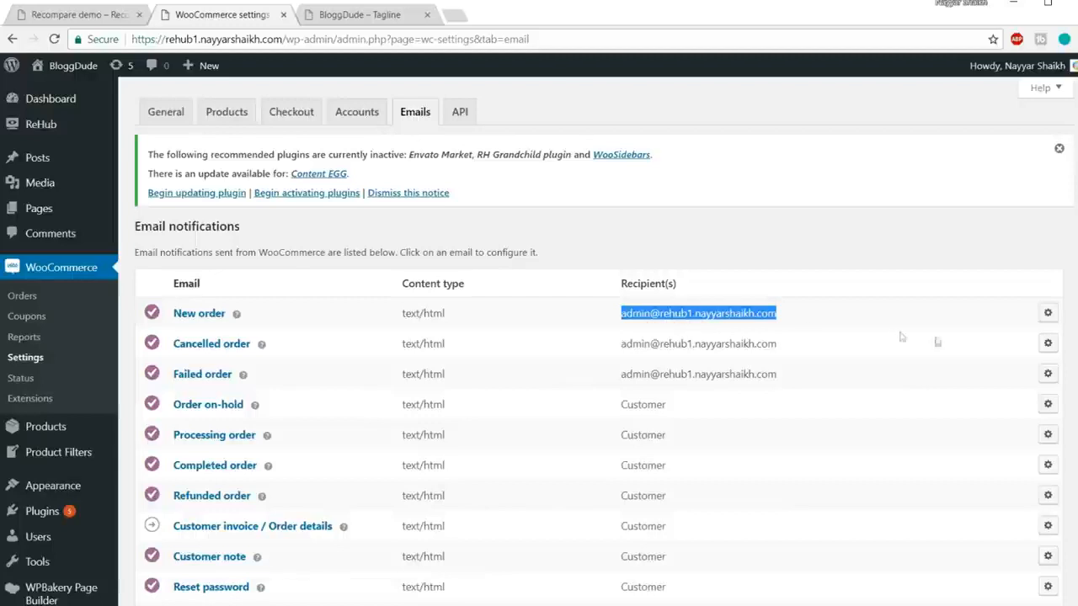
click(1048, 316)
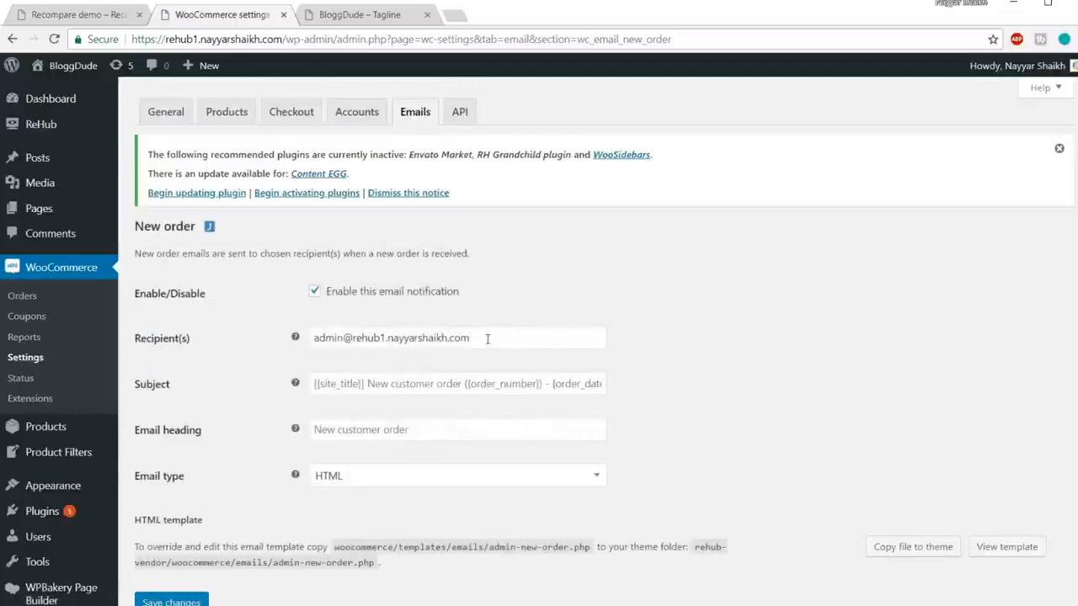
drag(487, 339, 243, 344)
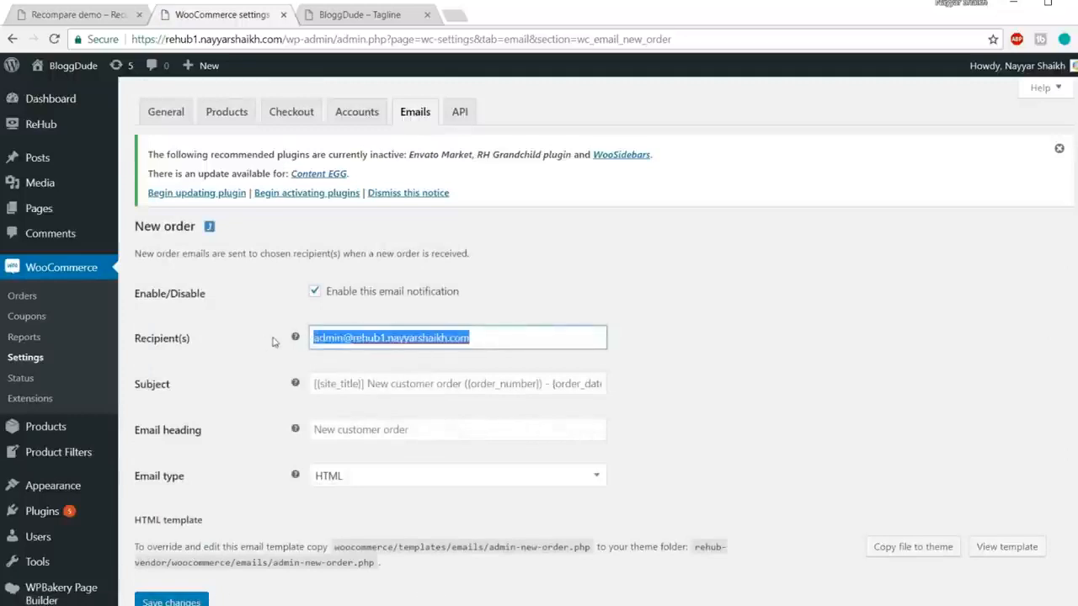
text(re)
key(Down)
key(Return)
scroll(272, 501, down, 1)
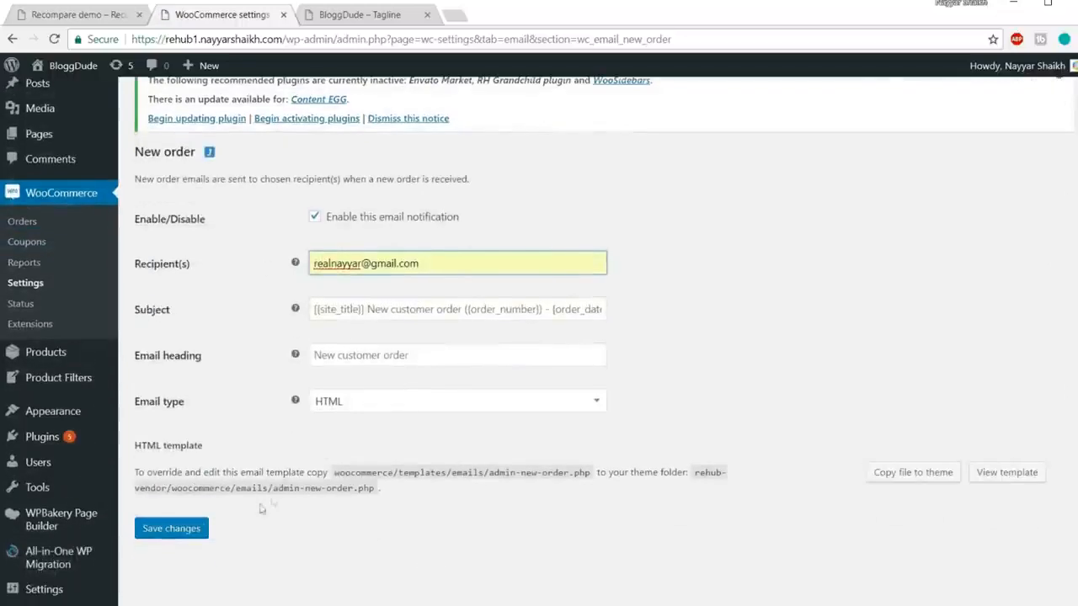
click(179, 528)
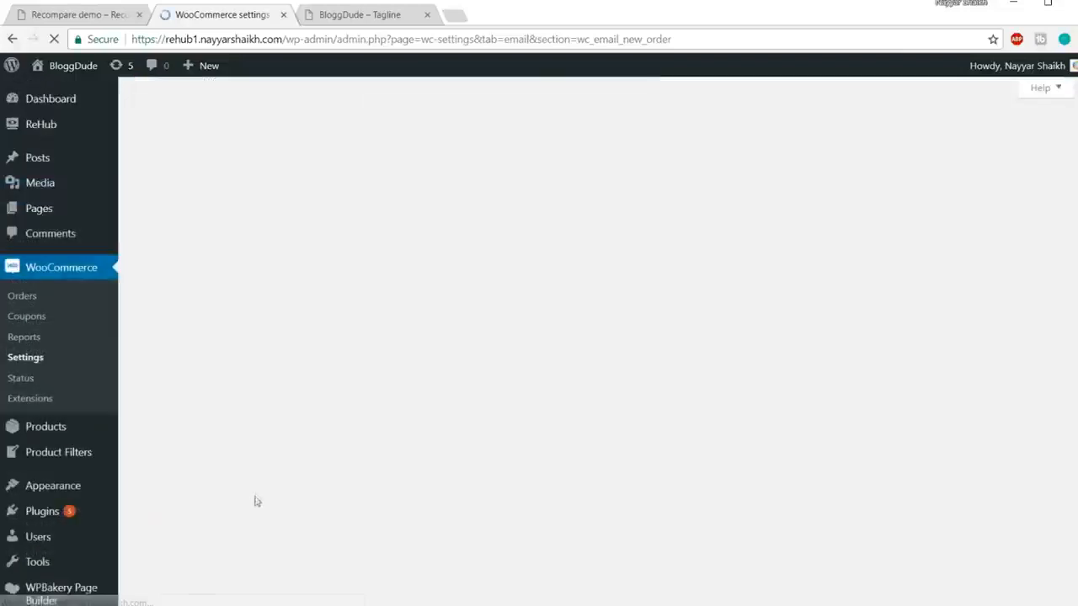
scroll(441, 423, down, 3)
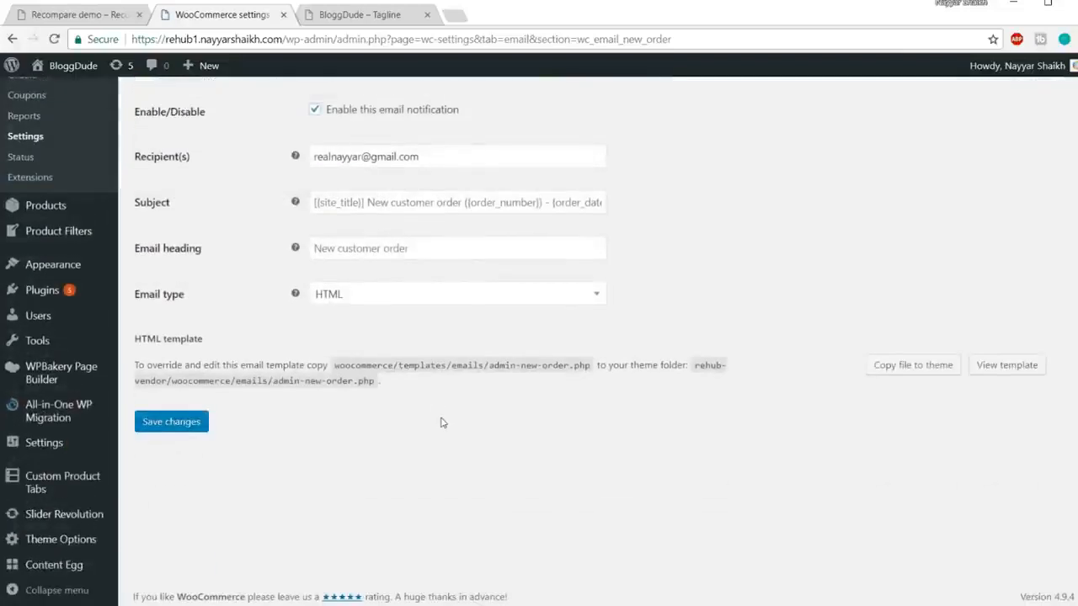
scroll(441, 423, up, 3)
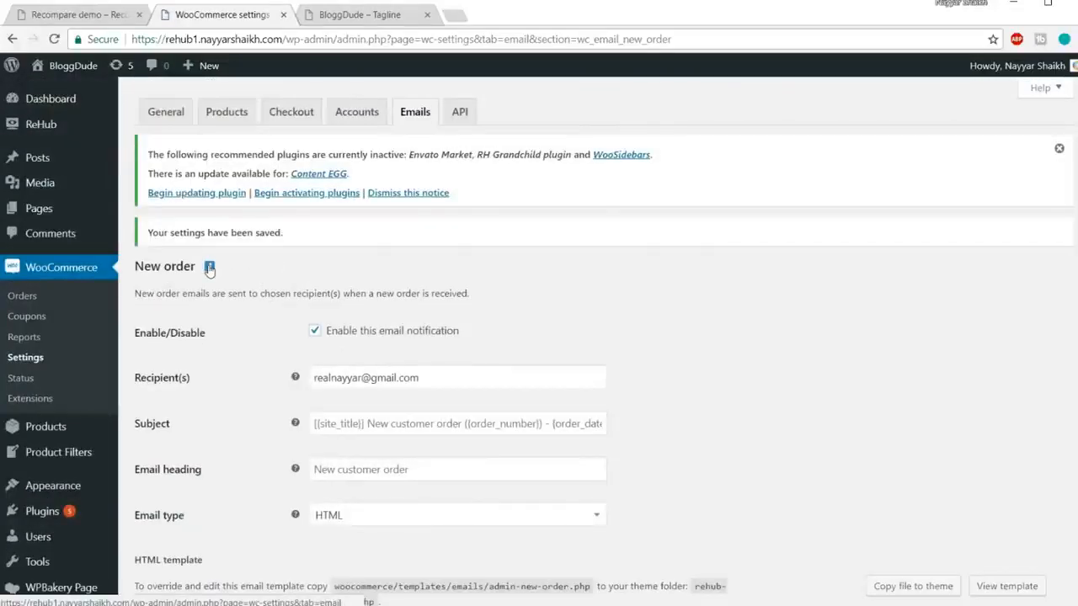
Step: Change the Cancelled order email recipient to the owner's Gmail address and save
click(419, 125)
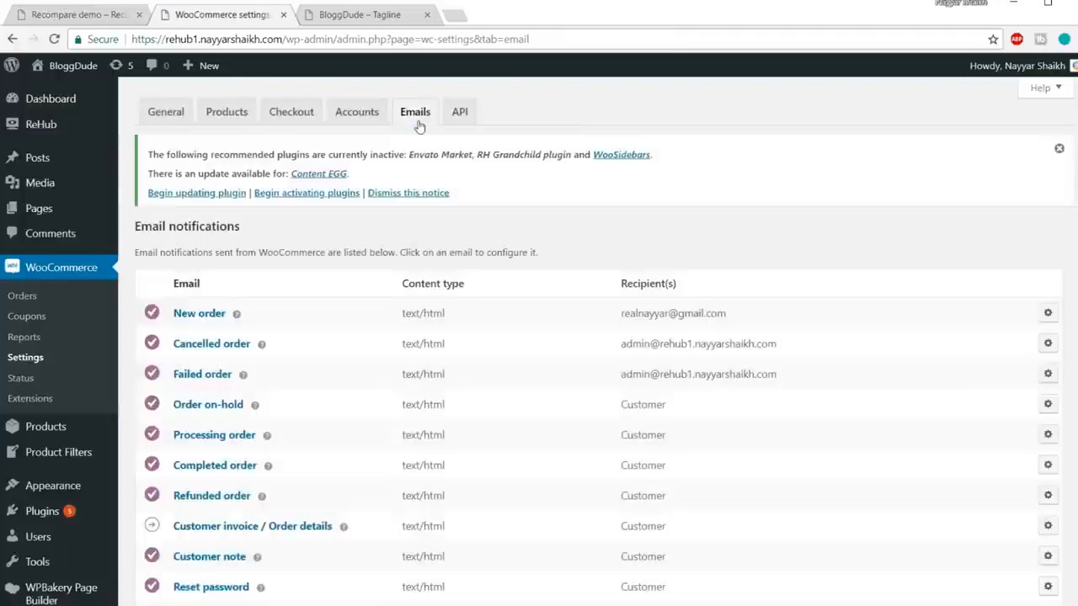
click(1048, 343)
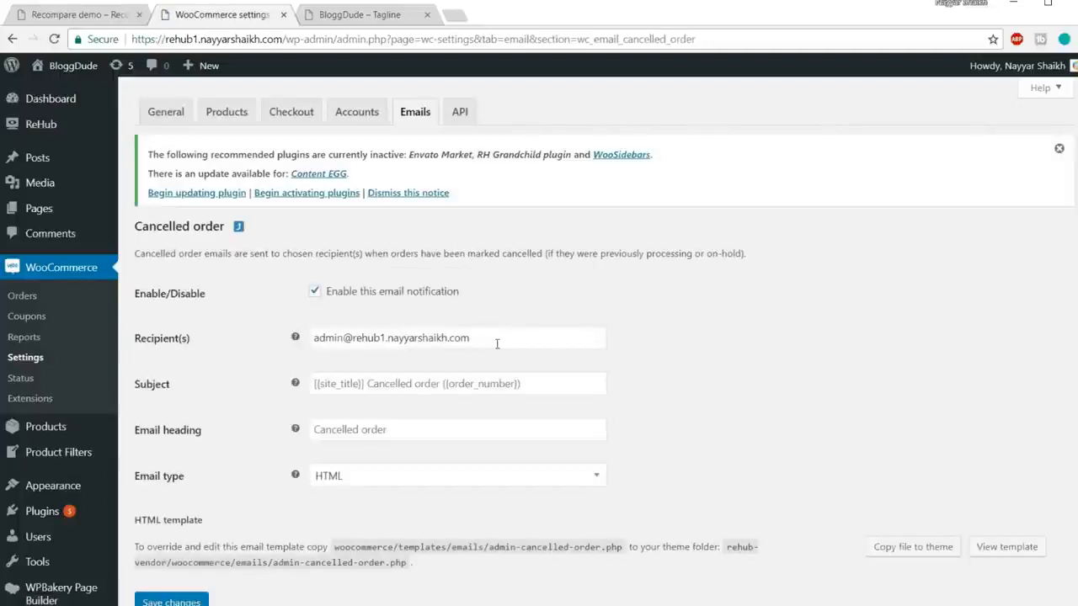
drag(493, 341, 303, 340)
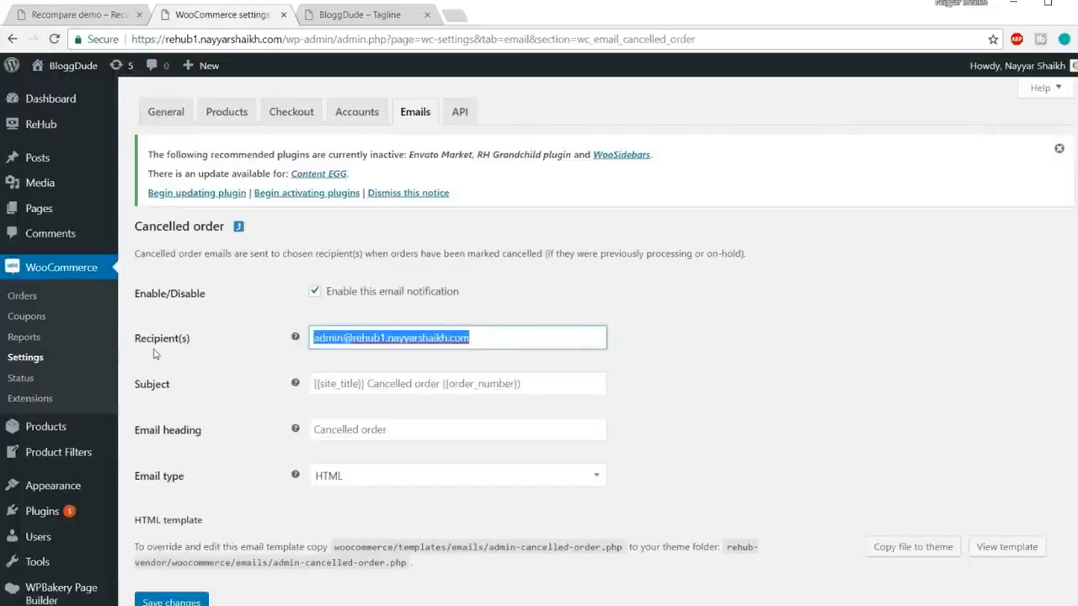
text(re)
key(Down)
key(Return)
click(186, 600)
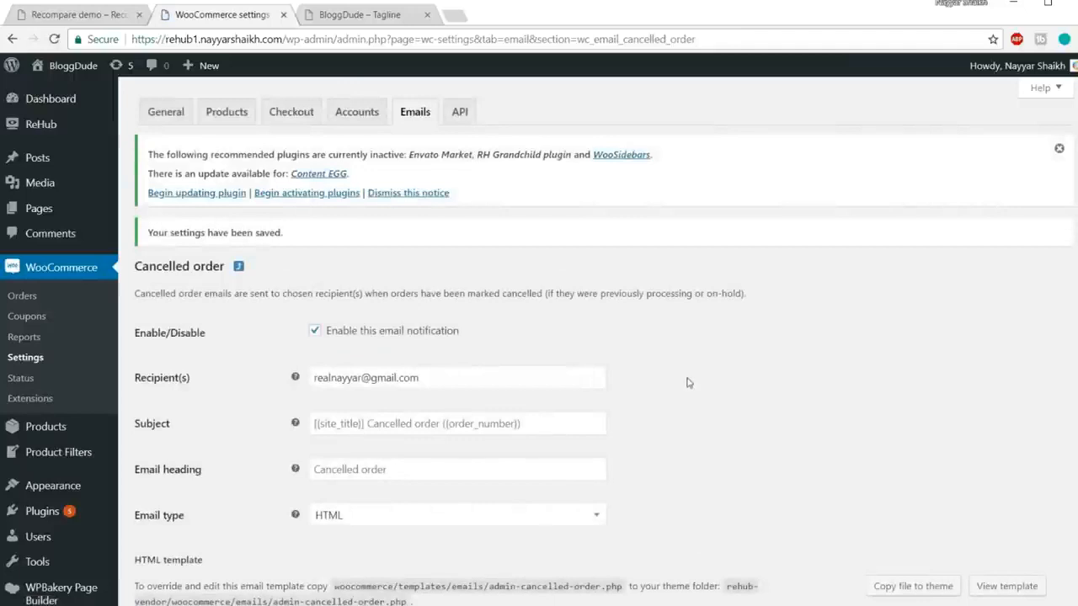
Step: Change the Failed order email recipient to the owner's Gmail address and save
click(418, 118)
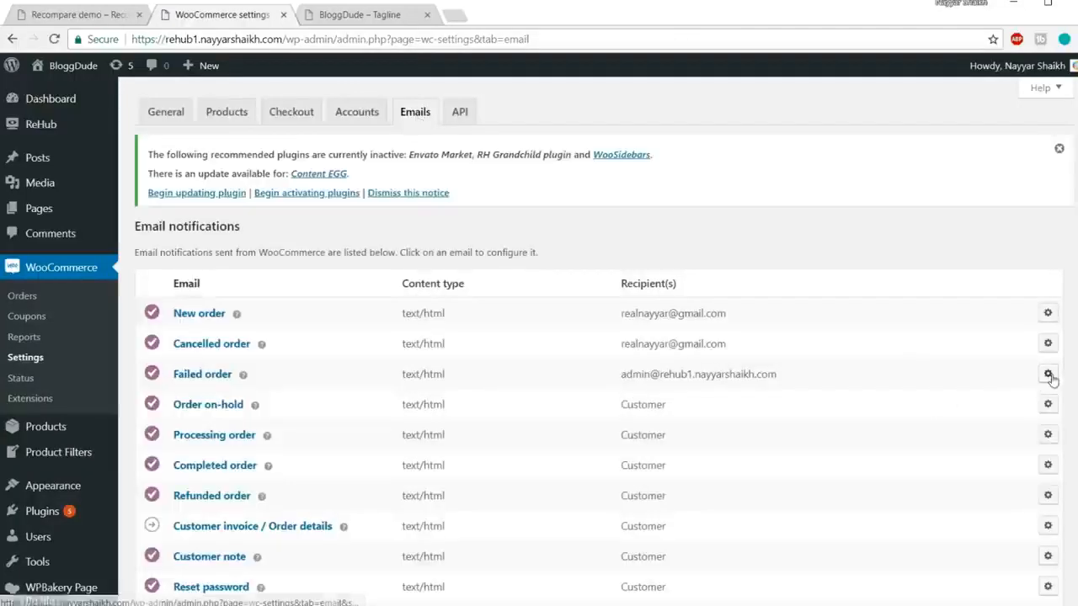
click(1048, 374)
drag(559, 334, 181, 338)
click(367, 355)
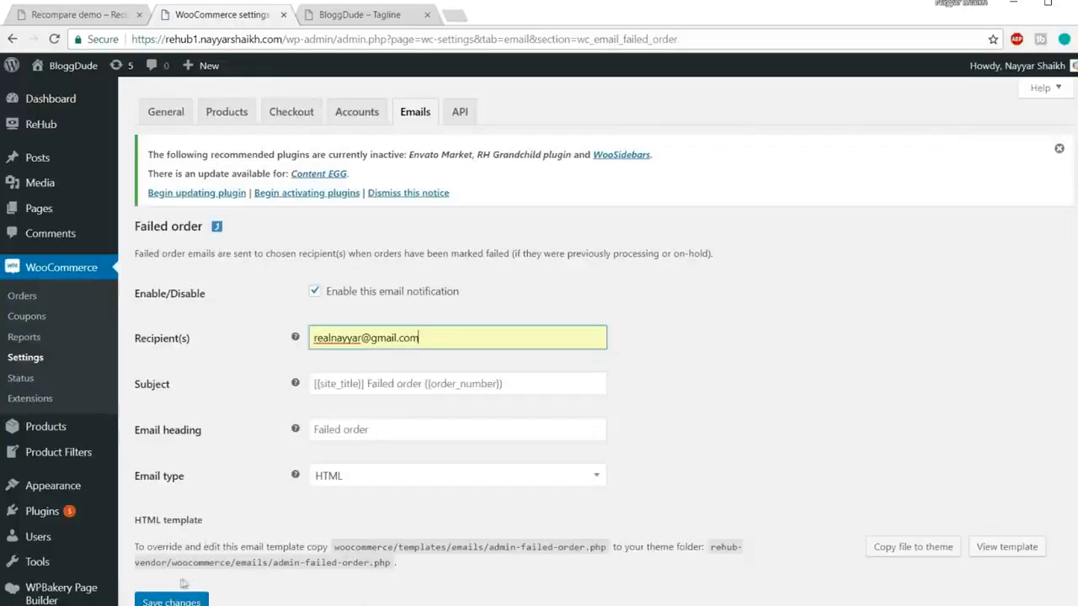
click(171, 600)
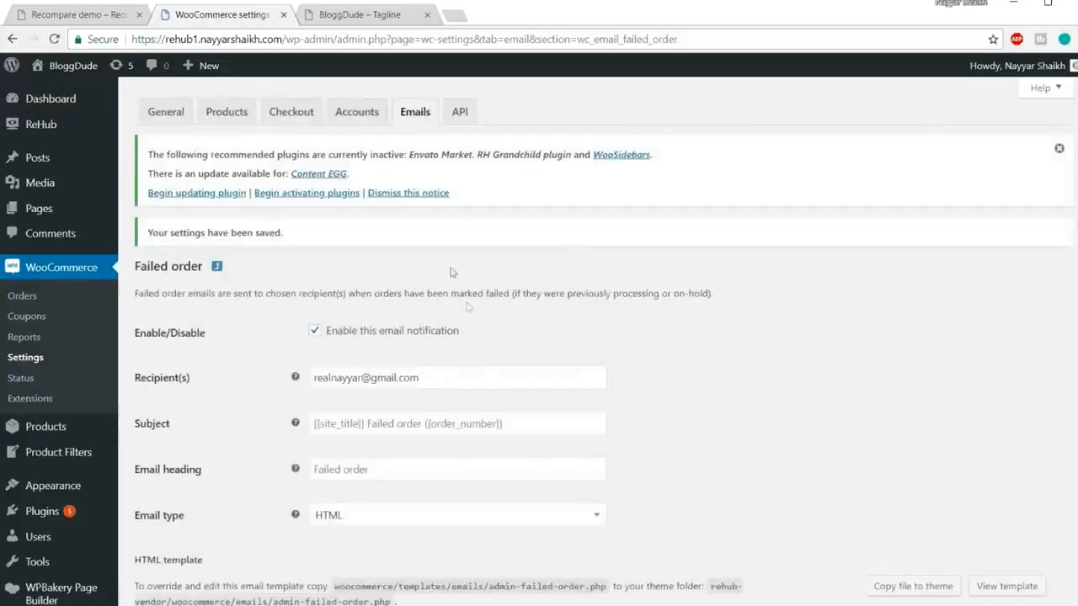
click(414, 114)
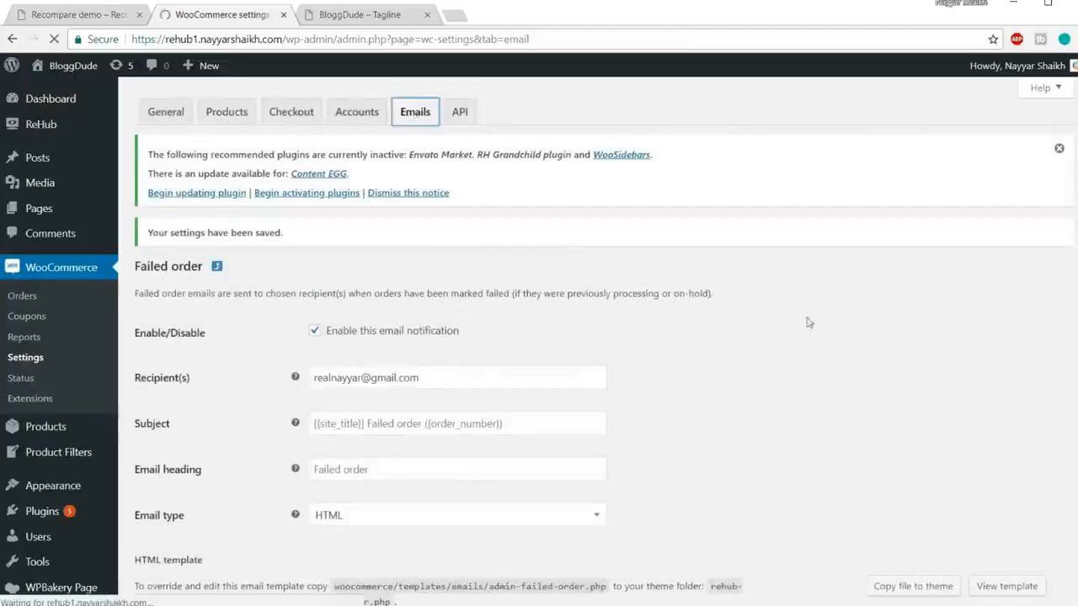
Step: Replace the From address with the owner's Gmail address
scroll(699, 425, down, 3)
scroll(725, 451, up, 3)
scroll(761, 457, down, 5)
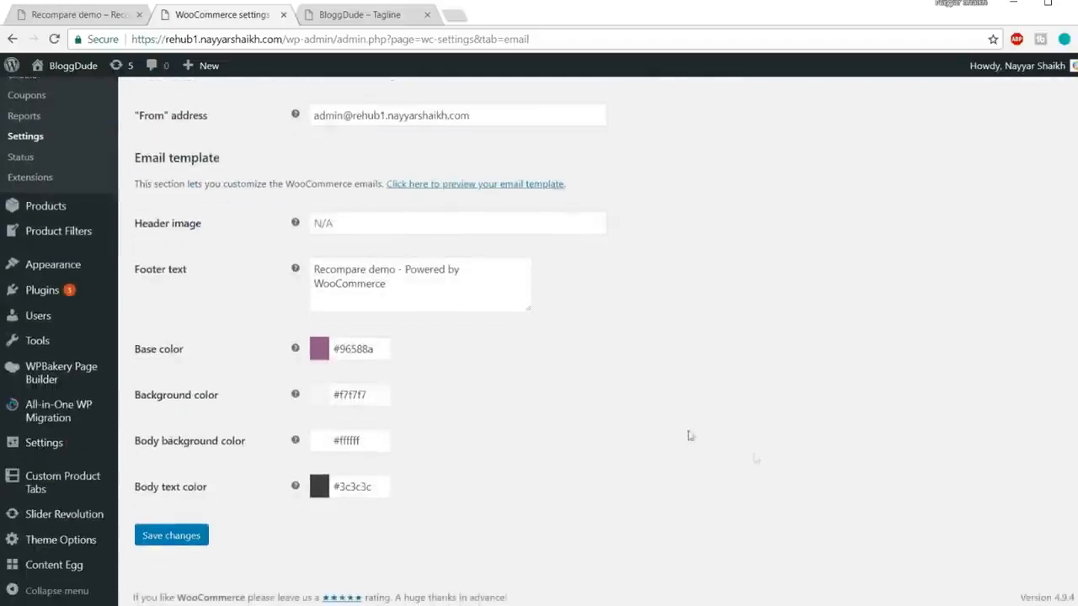
scroll(672, 427, up, 2)
drag(514, 337, 231, 345)
key(BackSpace)
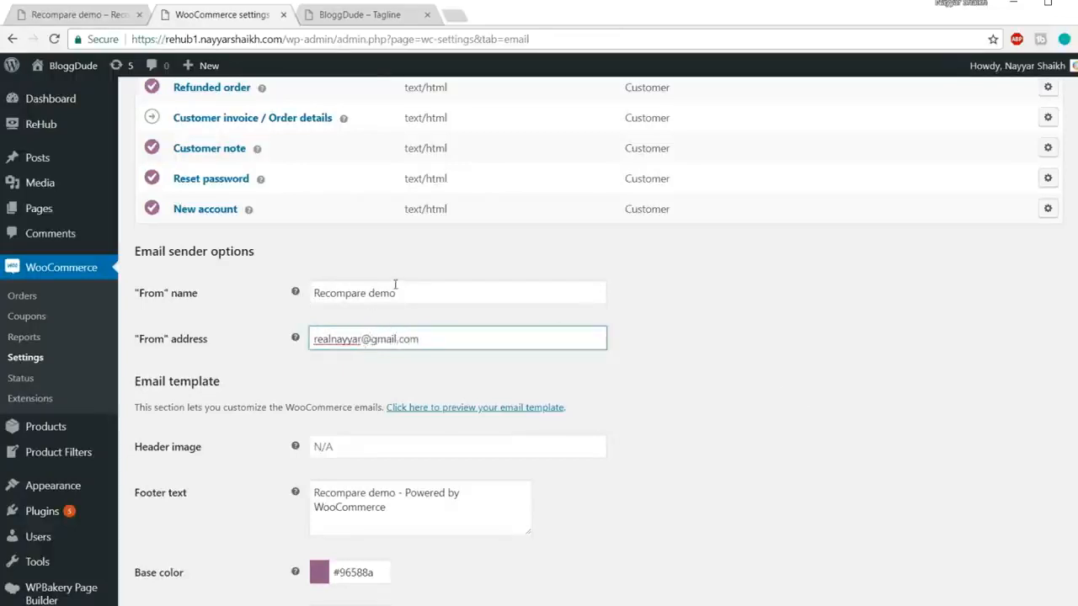
Step: Replace the From name with the owner's full name and save the sender options
triple_click(425, 290)
text(Nayyar Shaikh)
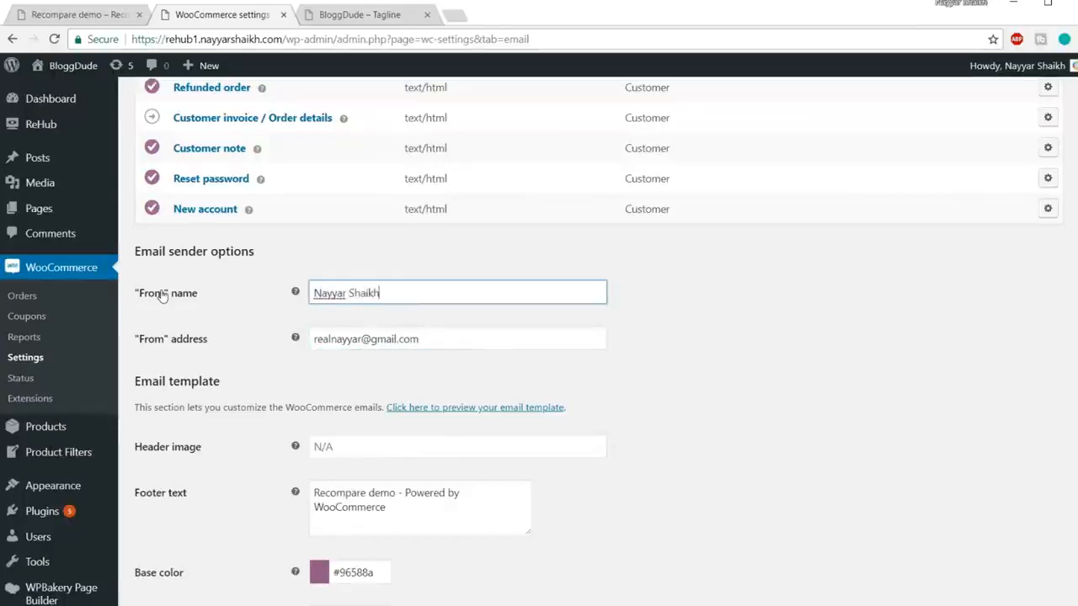
scroll(413, 328, down, 3)
click(177, 536)
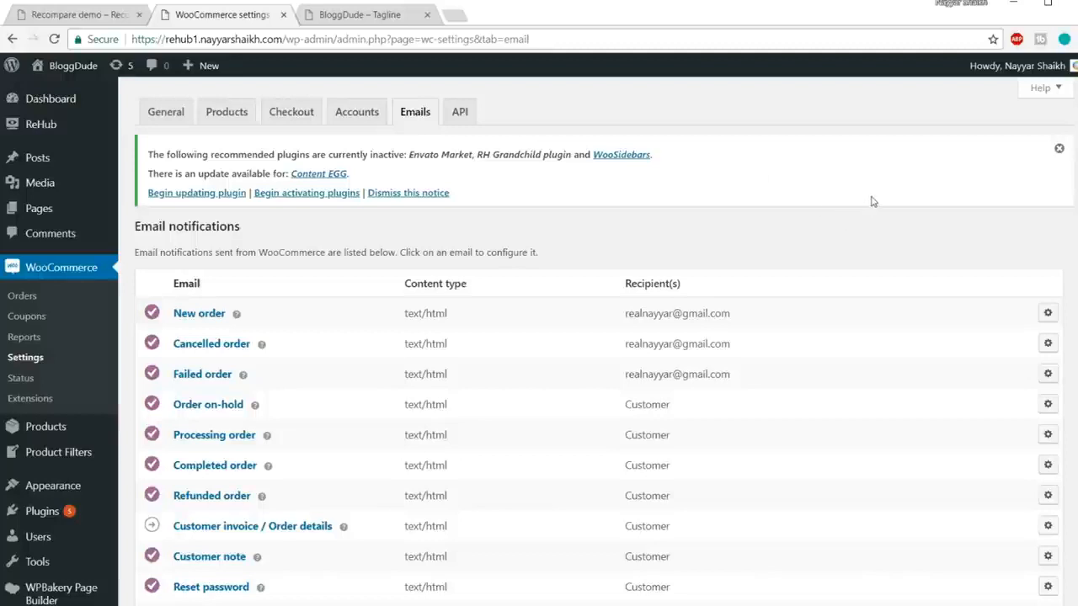
scroll(873, 201, down, 5)
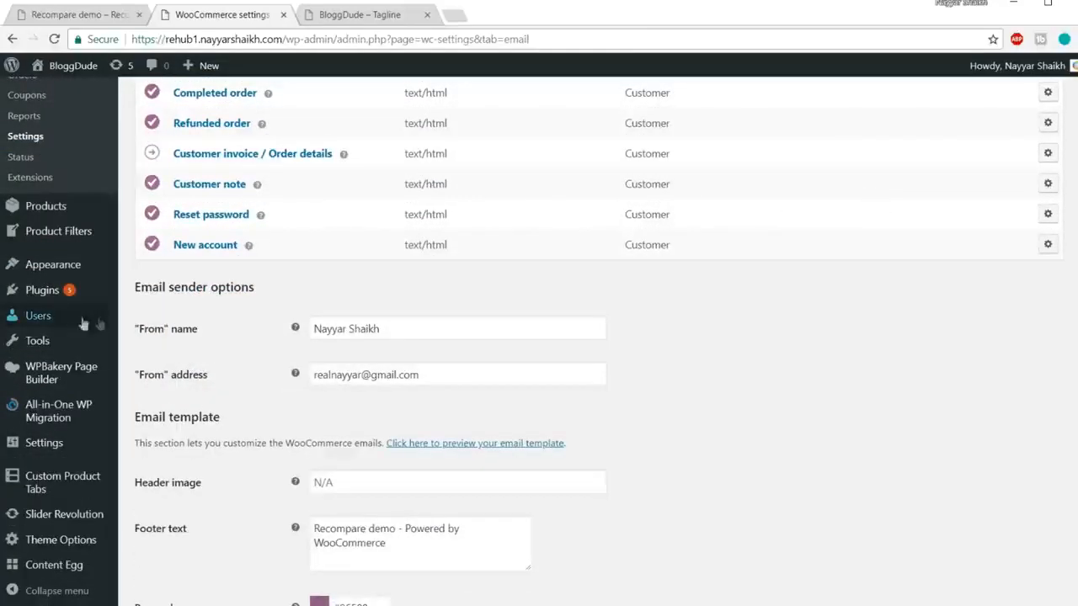
mouse_move(60, 577)
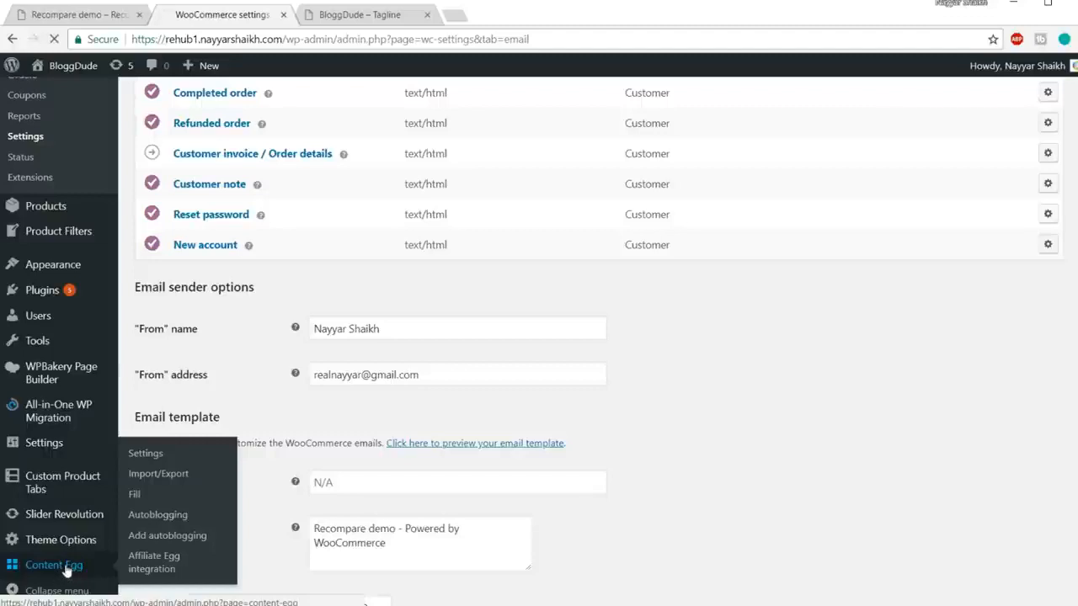
Step: Go to Content Egg Settings and review the English language and post/product post-type options
click(191, 535)
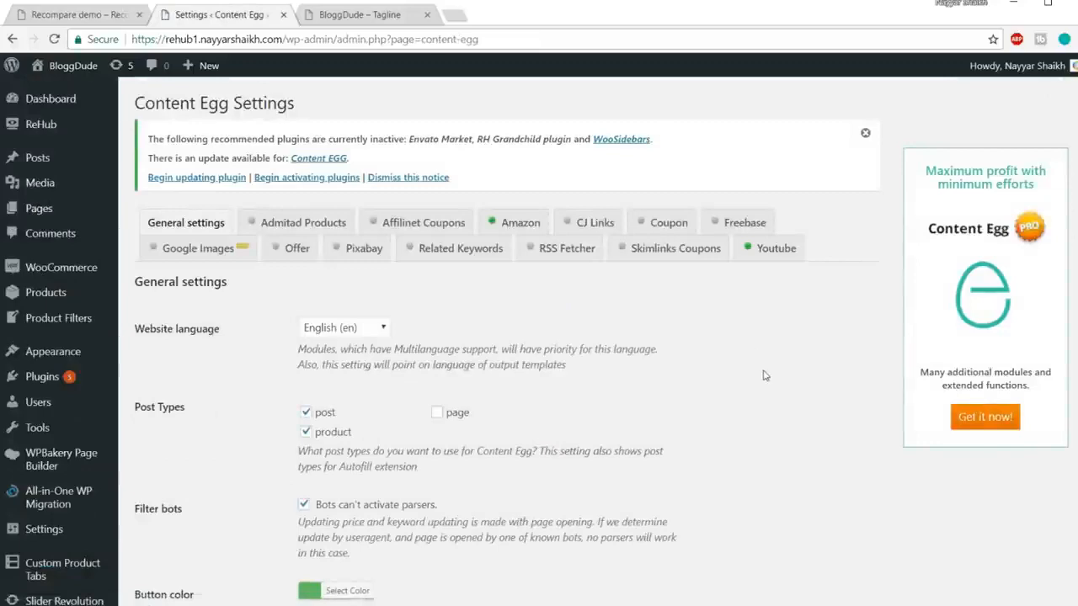
scroll(689, 328, down, 10)
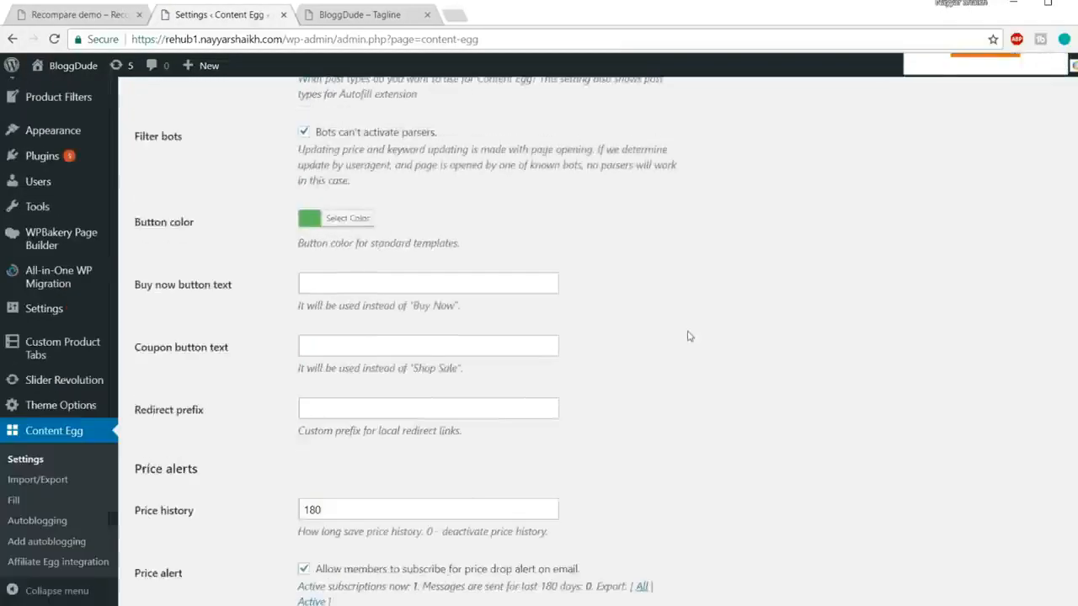
scroll(688, 343, down, 10)
scroll(691, 349, up, 20)
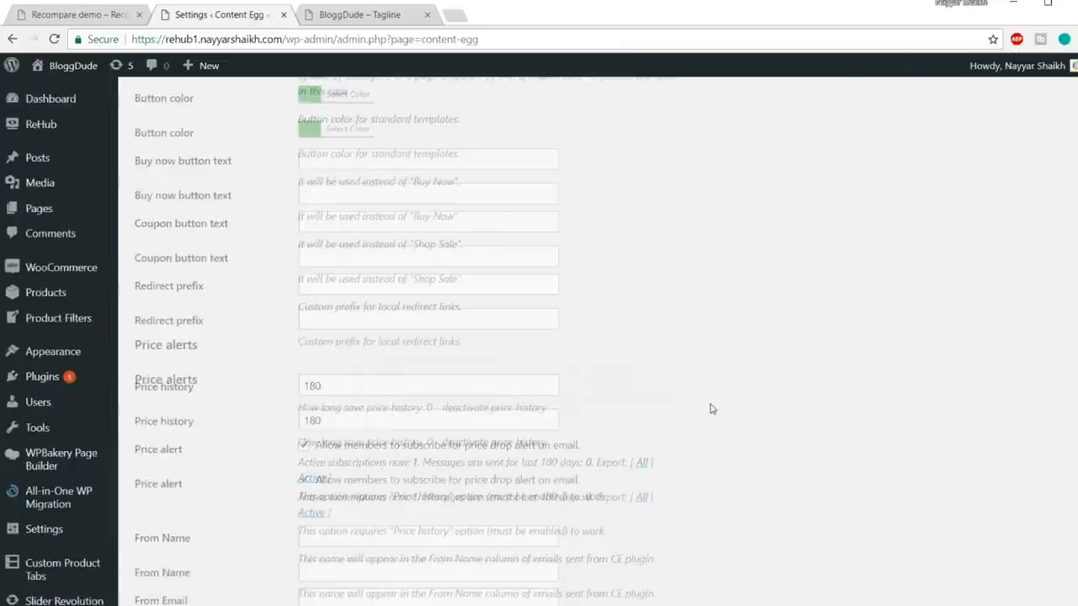
scroll(711, 409, down, 20)
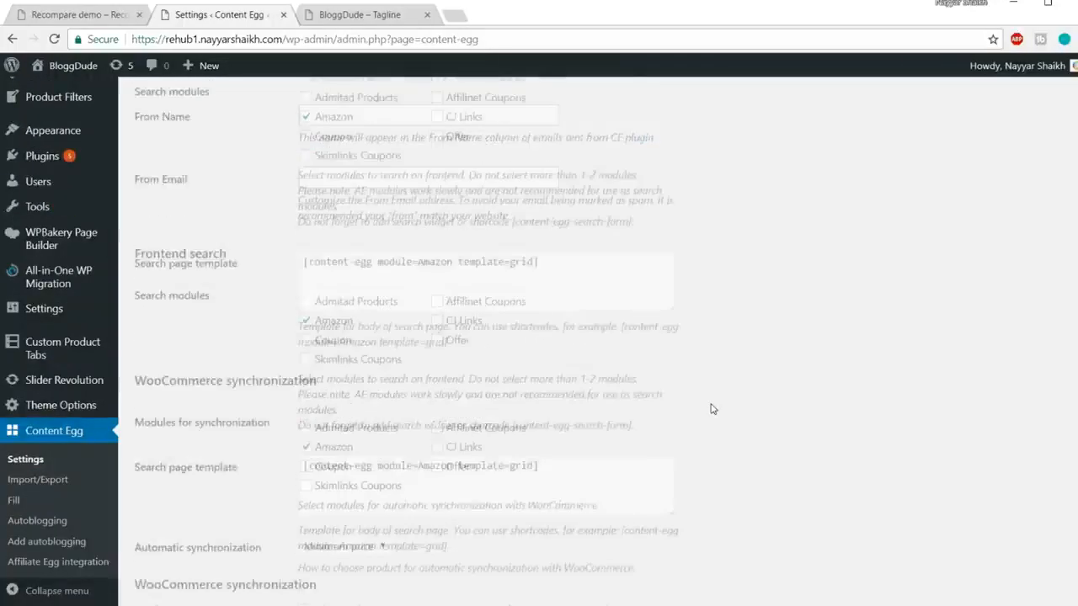
scroll(711, 409, down, 2)
scroll(711, 409, up, 20)
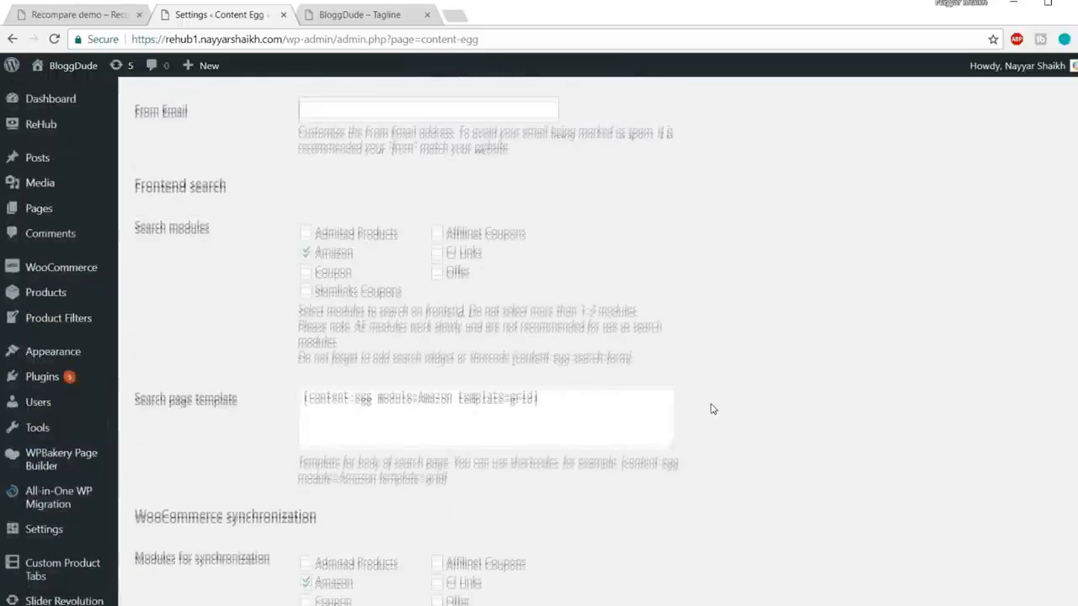
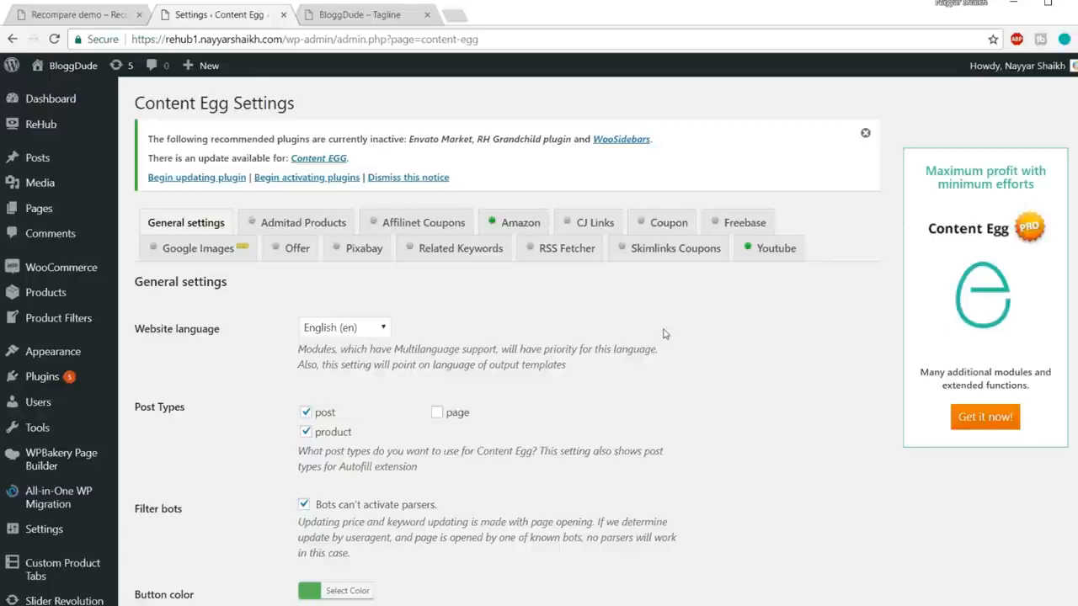
Step: Load bloggdude.com/egg in a new browser tab
click(454, 17)
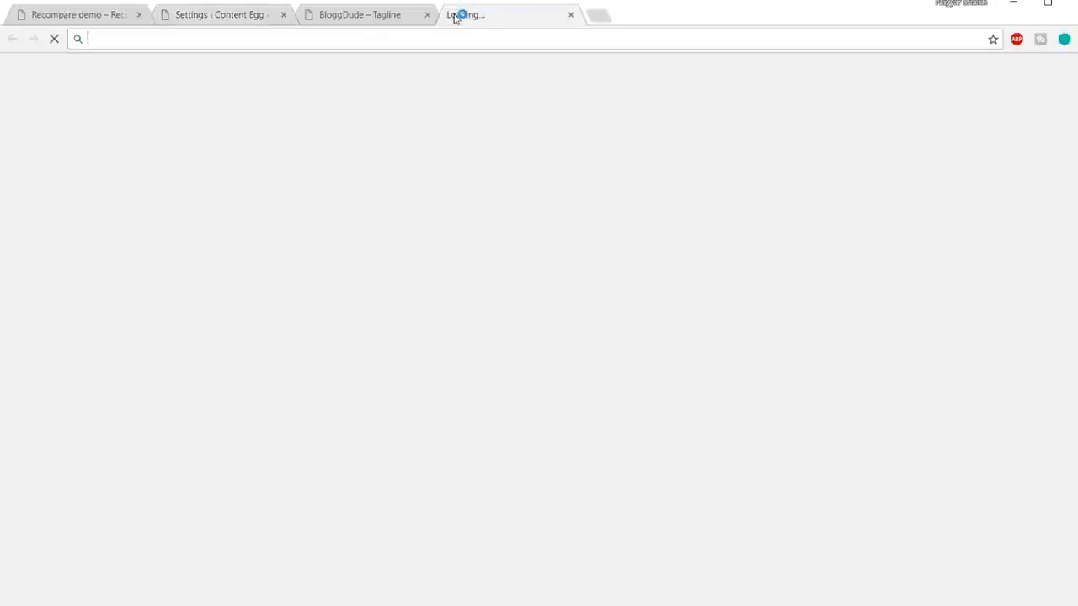
text(bloggdude.com)
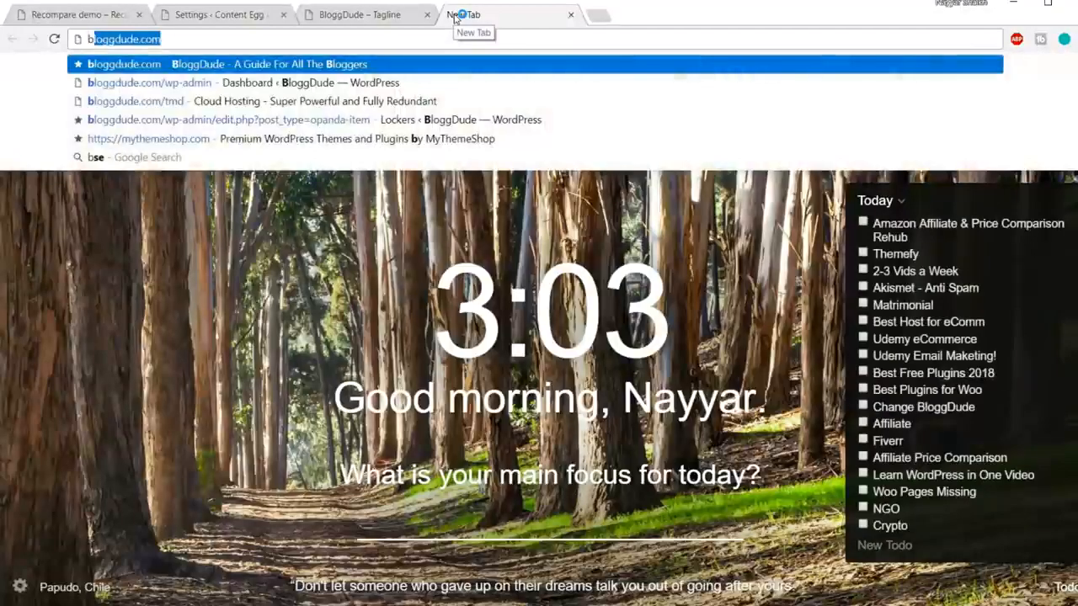
text(/egg)
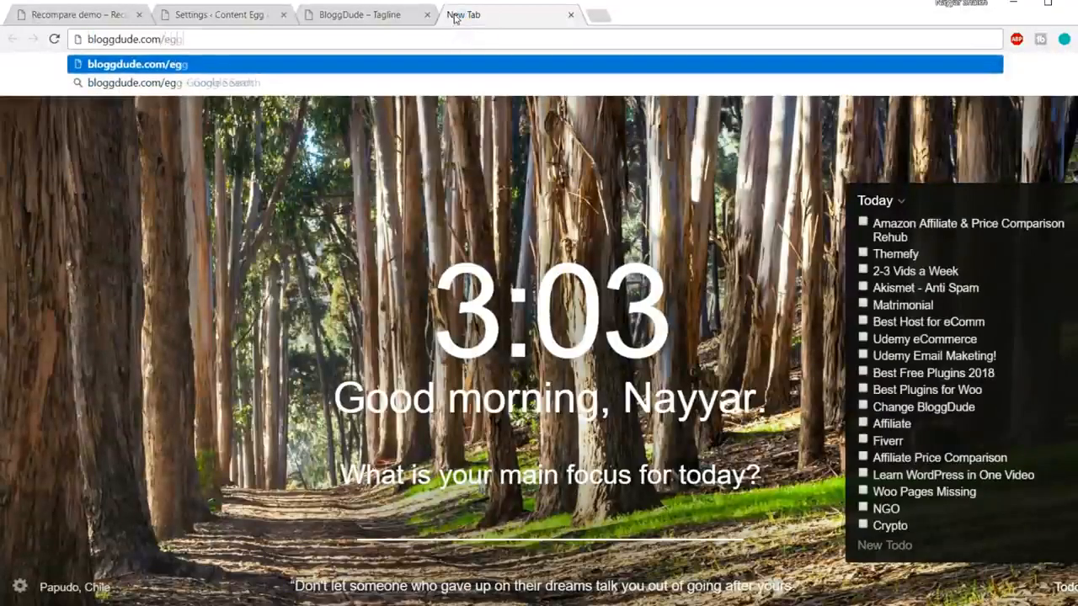
key(Return)
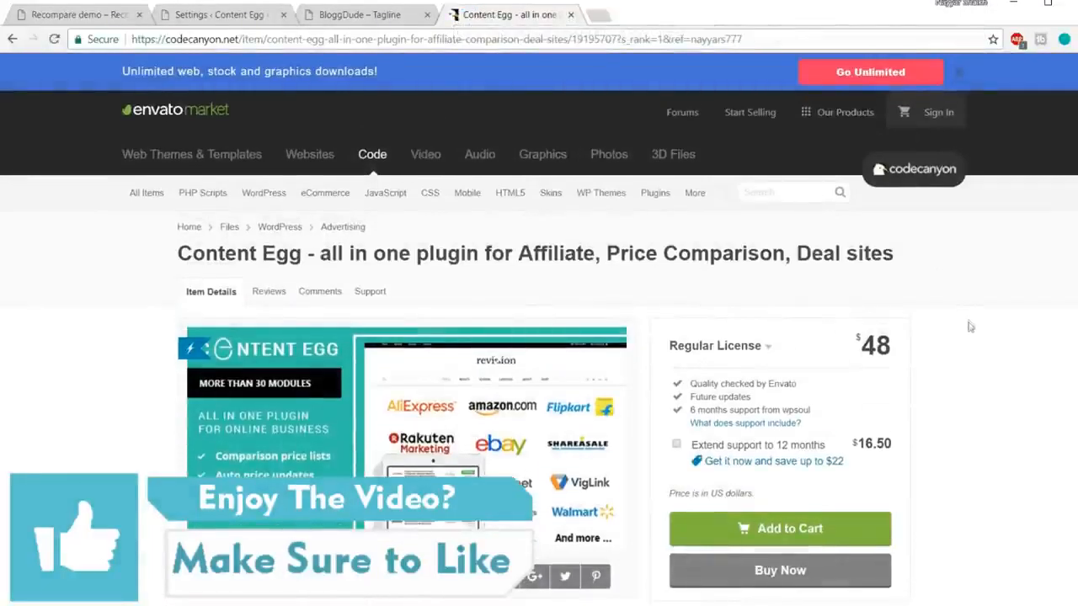
Step: Browse the Content Egg CodeCanyon page, noting its 4.88 rating and $48 Regular License
scroll(969, 351, down, 3)
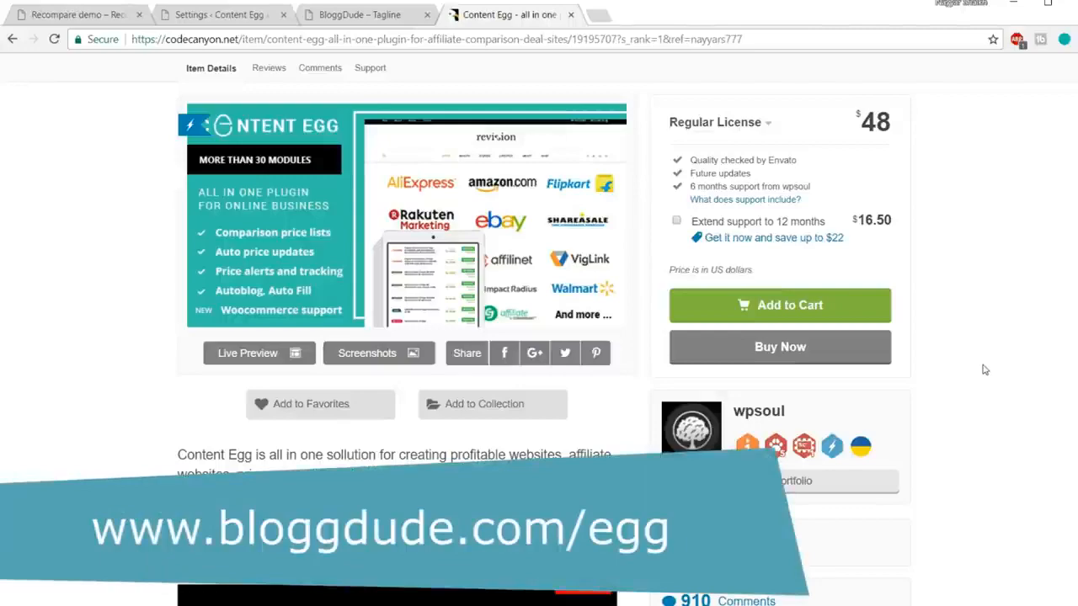
scroll(1020, 352, down, 3)
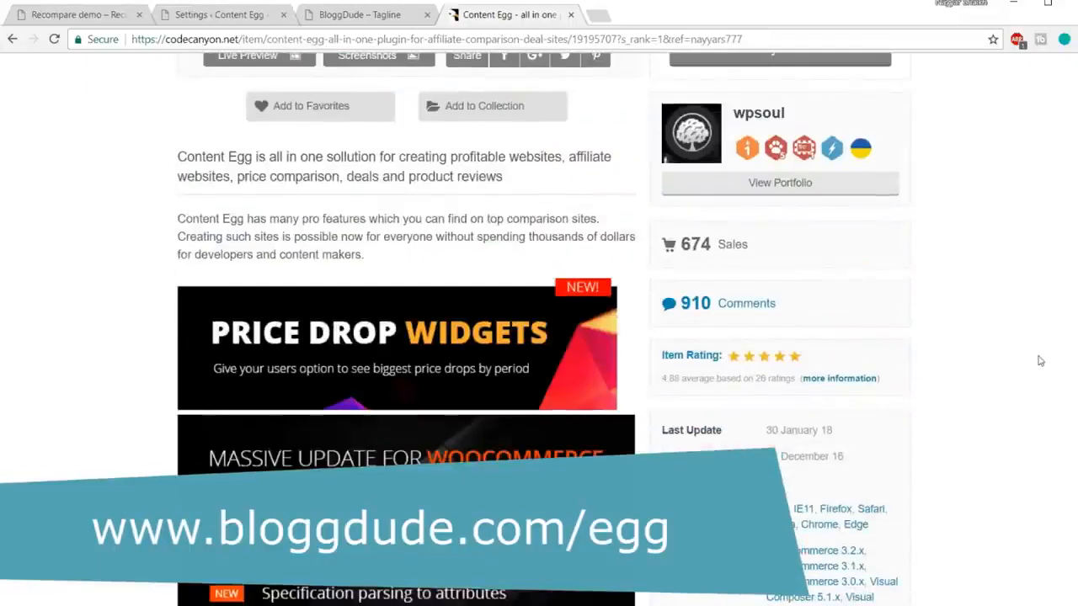
scroll(1040, 360, up, 3)
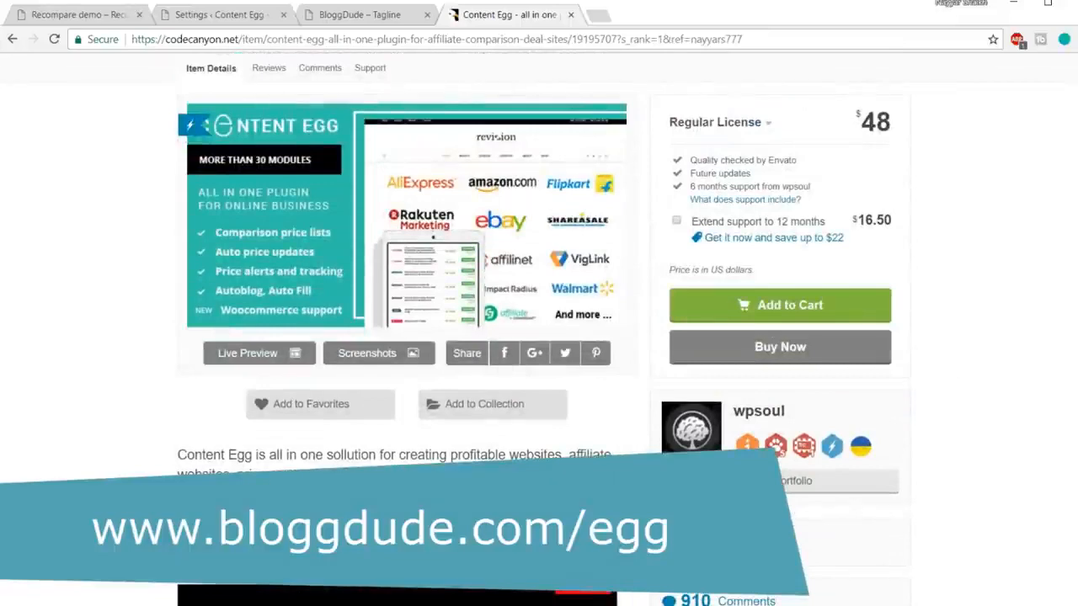
scroll(946, 517, down, 4)
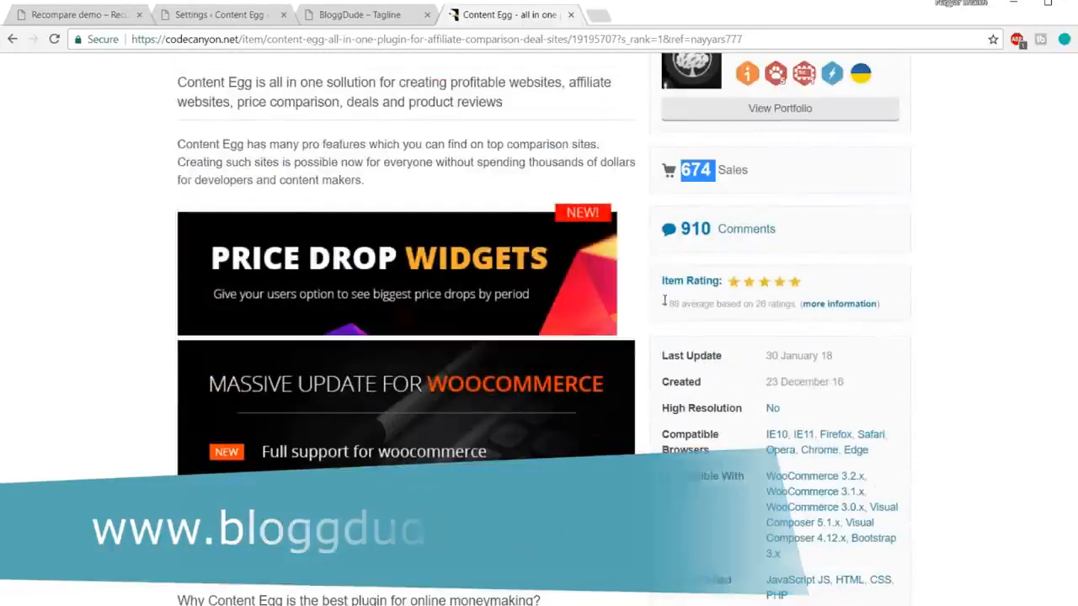
drag(662, 302, 682, 302)
click(677, 305)
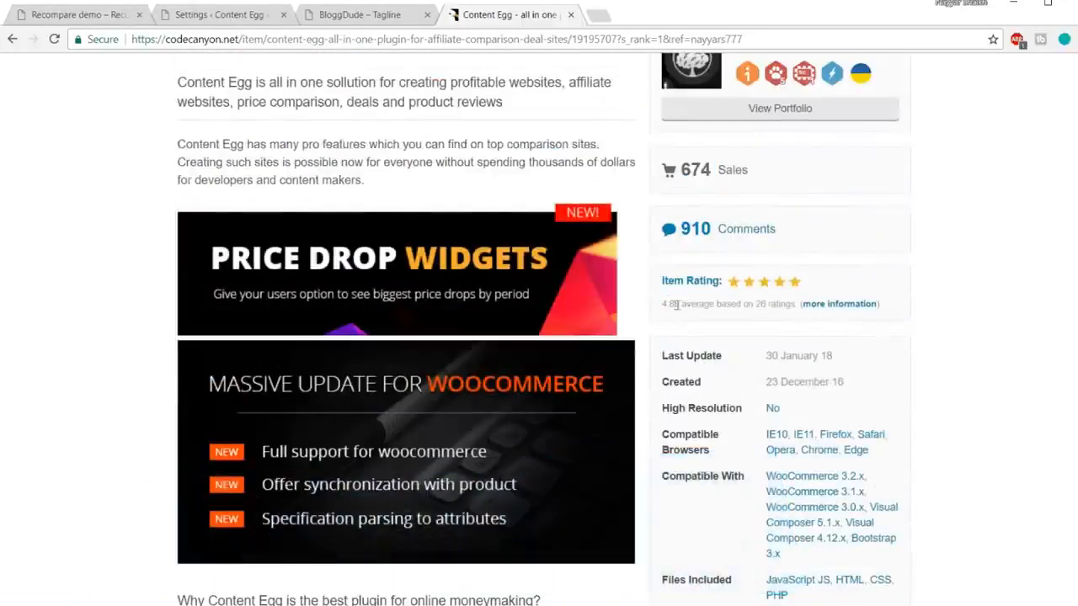
drag(665, 302, 682, 302)
click(678, 303)
scroll(1039, 367, up, 4)
scroll(1041, 374, up, 4)
scroll(1041, 374, down, 1)
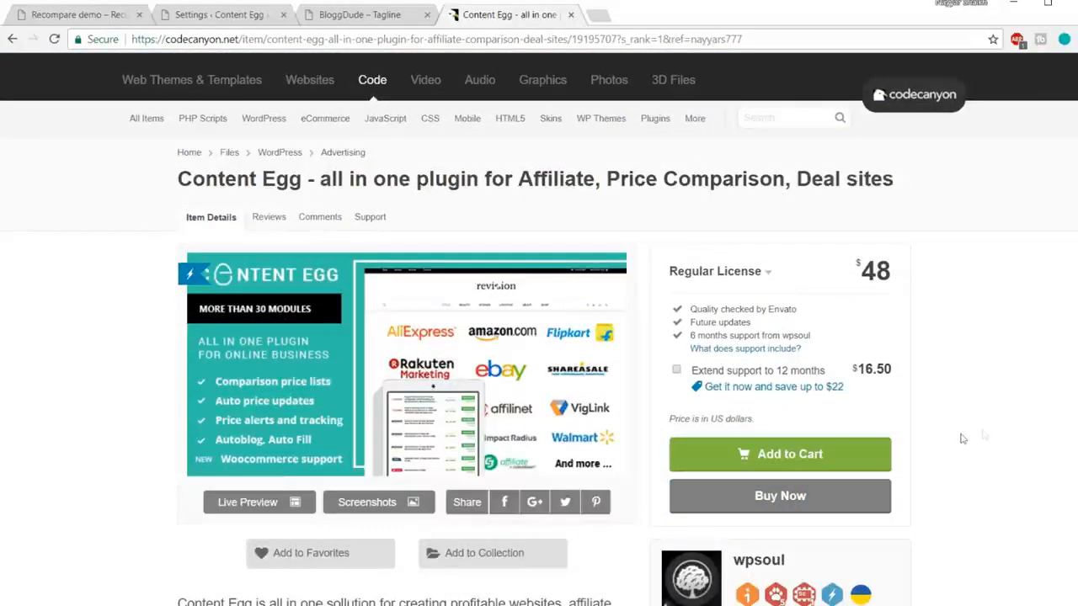
Step: Close the product page and bring up the installed plugins list from Content Egg settings
click(572, 15)
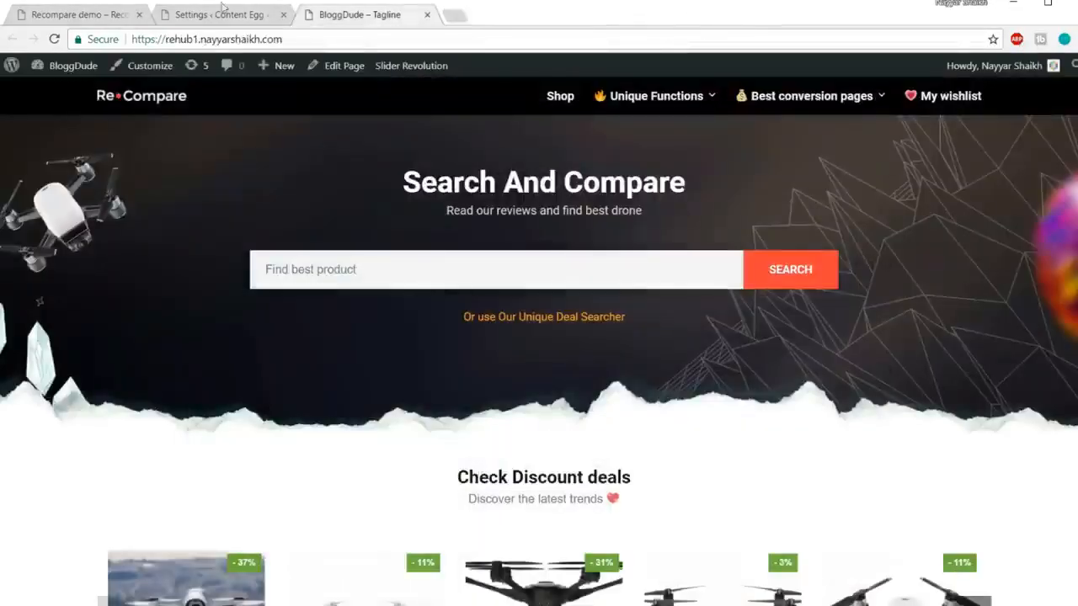
click(223, 13)
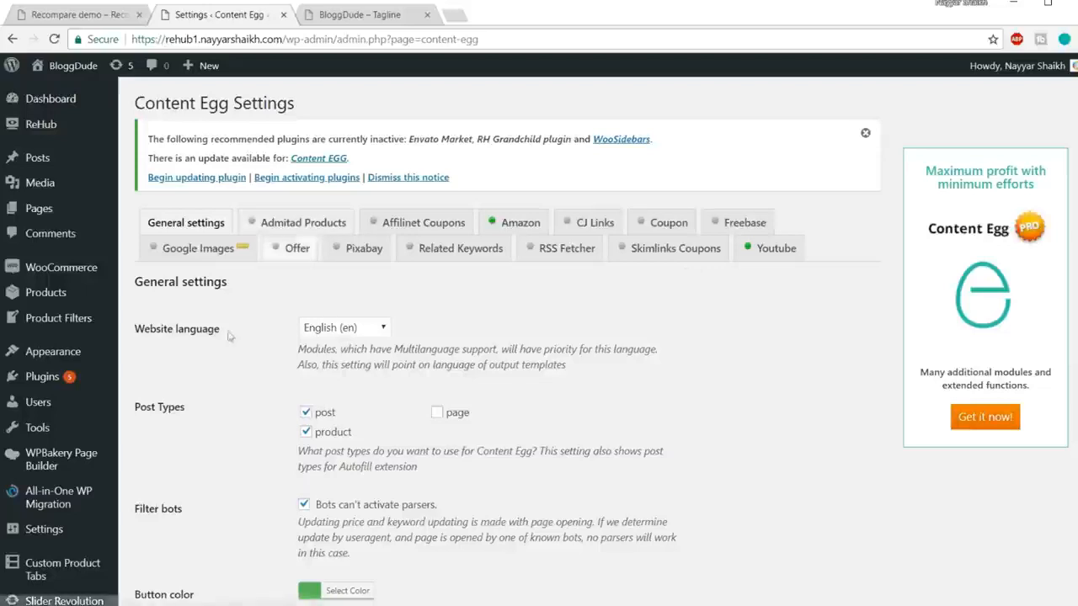
click(69, 384)
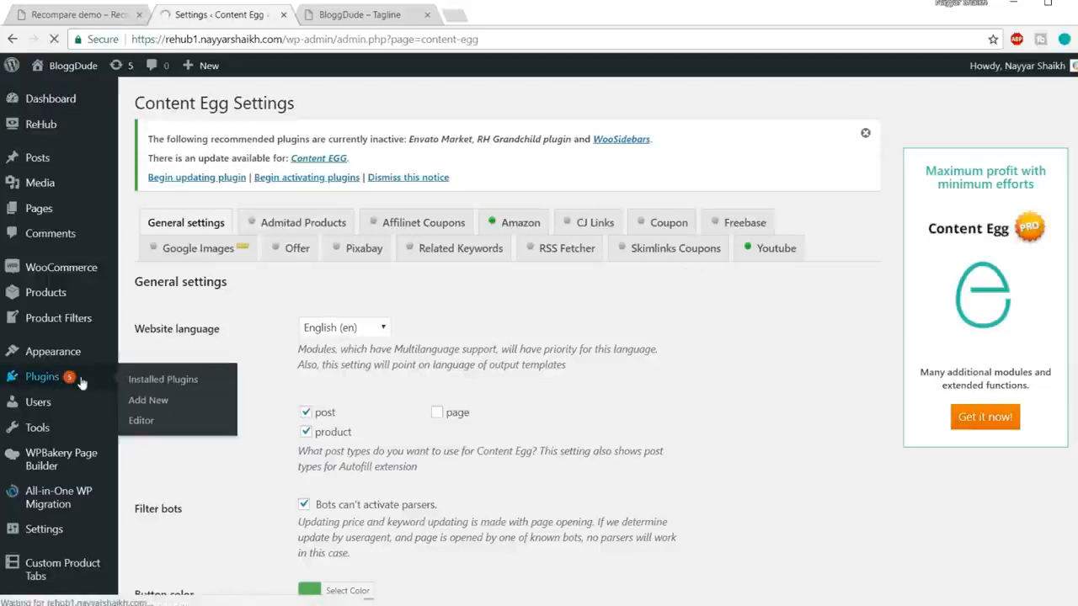
scroll(278, 326, down, 1)
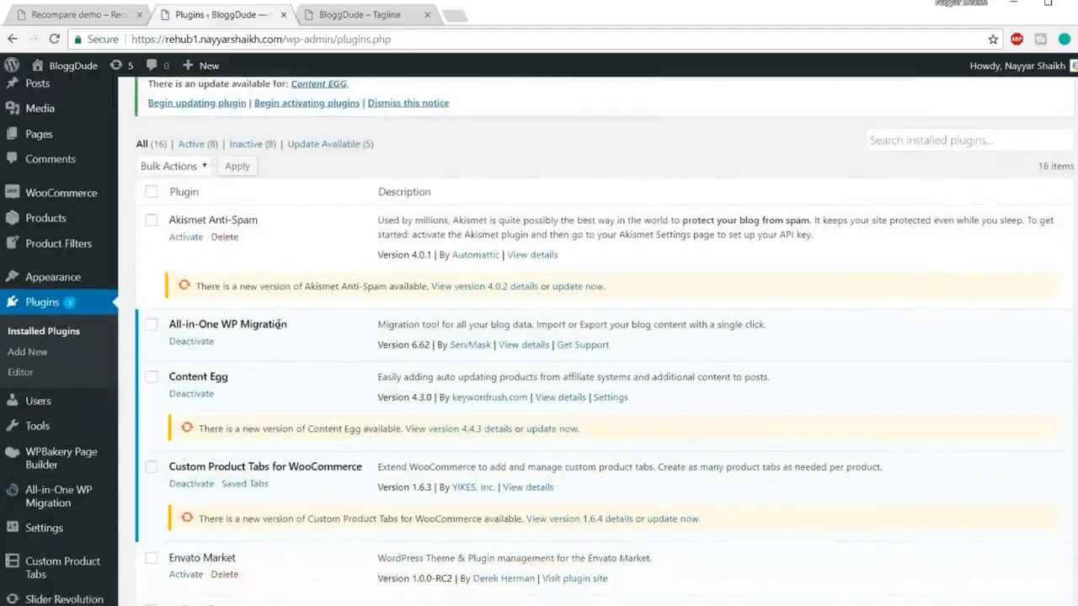
scroll(278, 326, down, 12)
scroll(307, 389, up, 5)
scroll(307, 389, up, 7)
scroll(308, 385, down, 1)
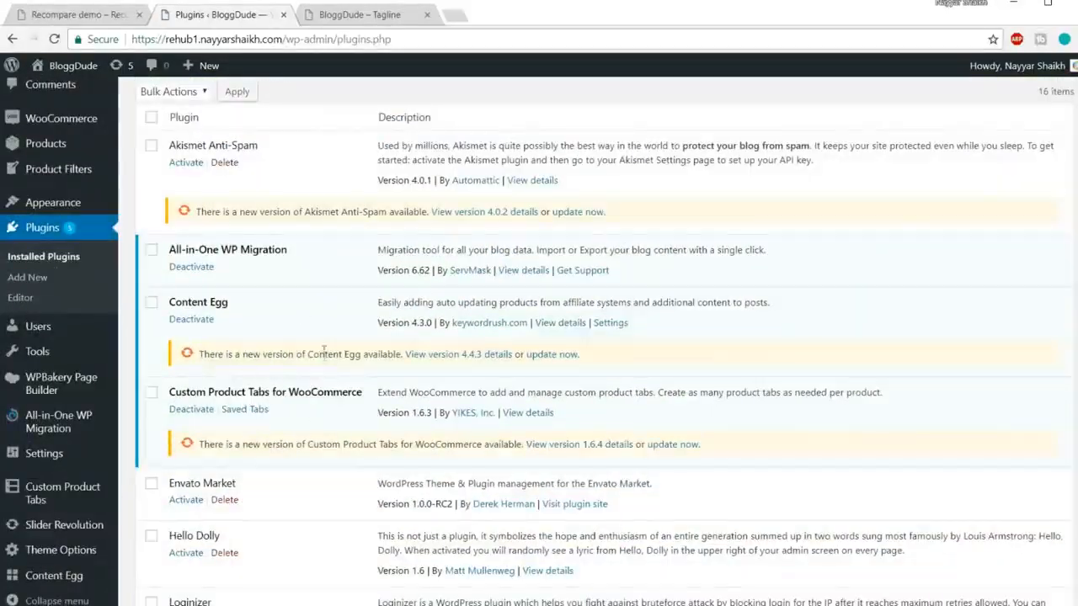
scroll(322, 347, up, 2)
Step: Select all plugins and apply the Update bulk action, bringing Content Egg to 4.4.3
click(152, 267)
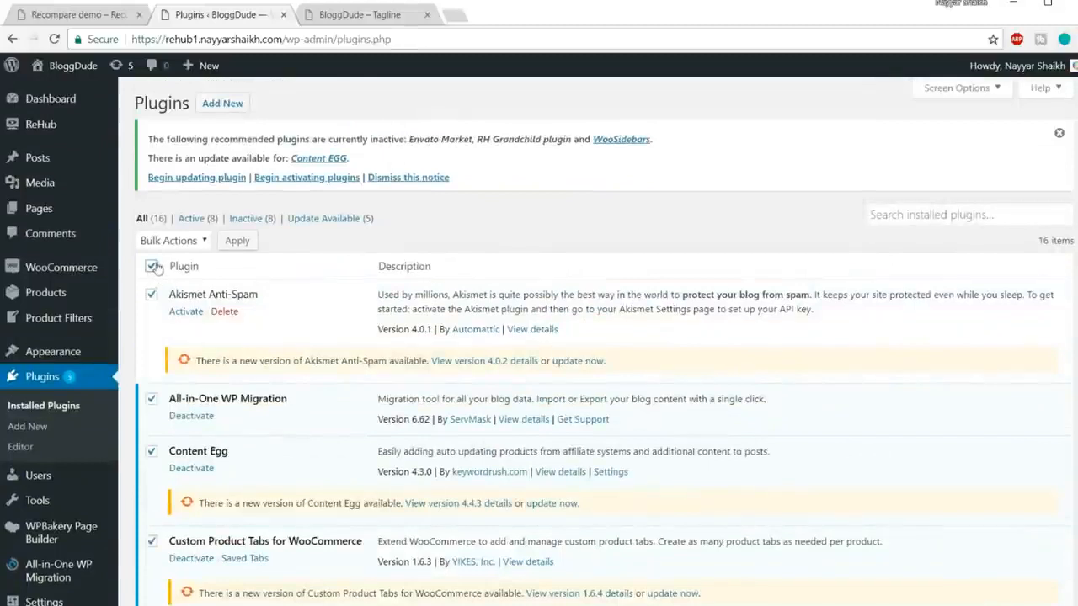
click(172, 241)
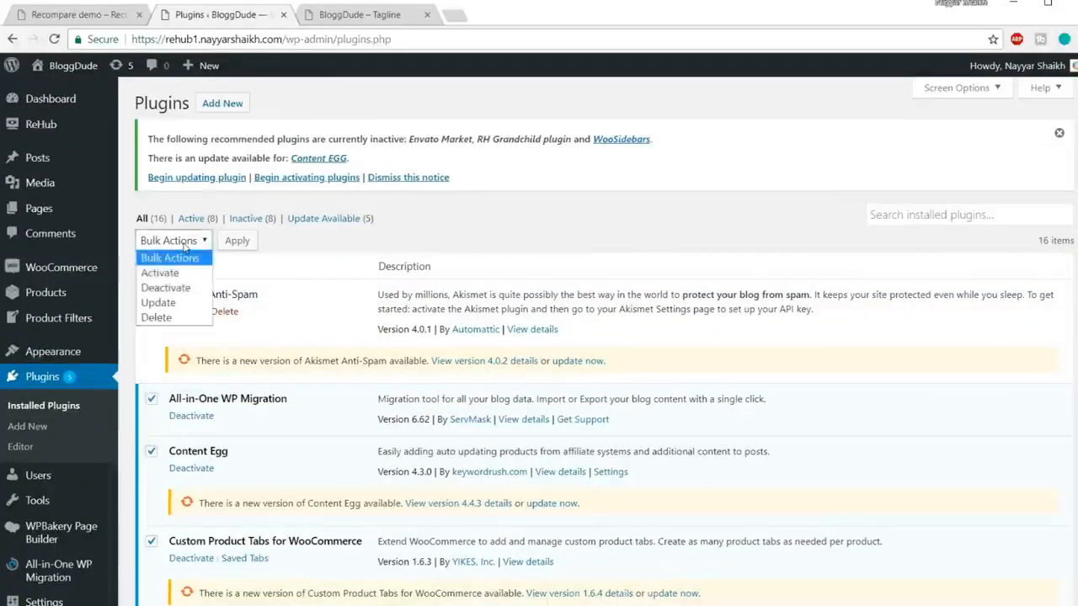
click(180, 300)
click(240, 240)
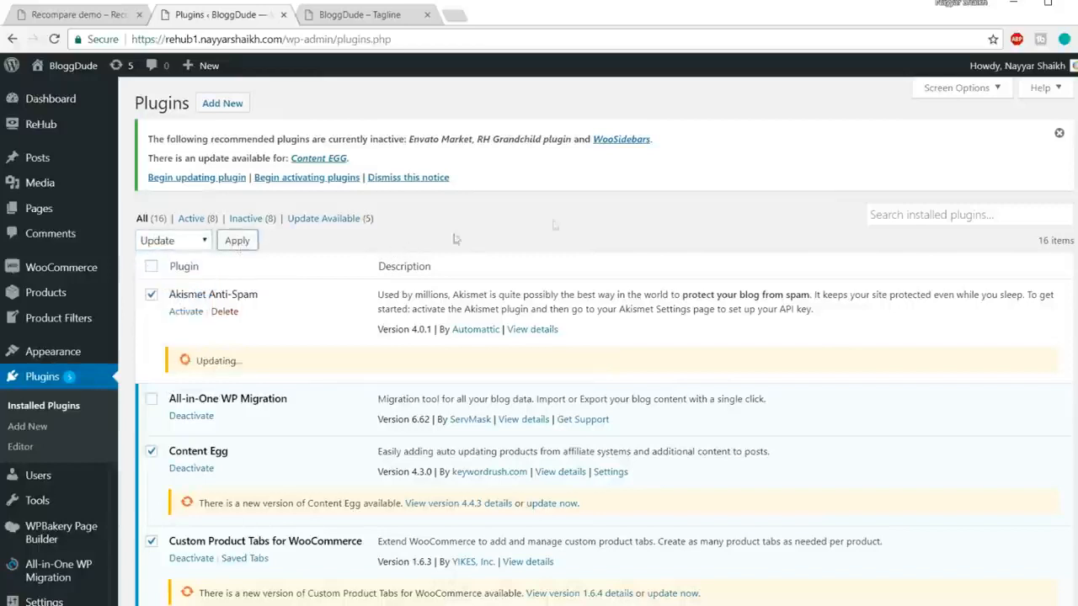
scroll(722, 217, down, 1)
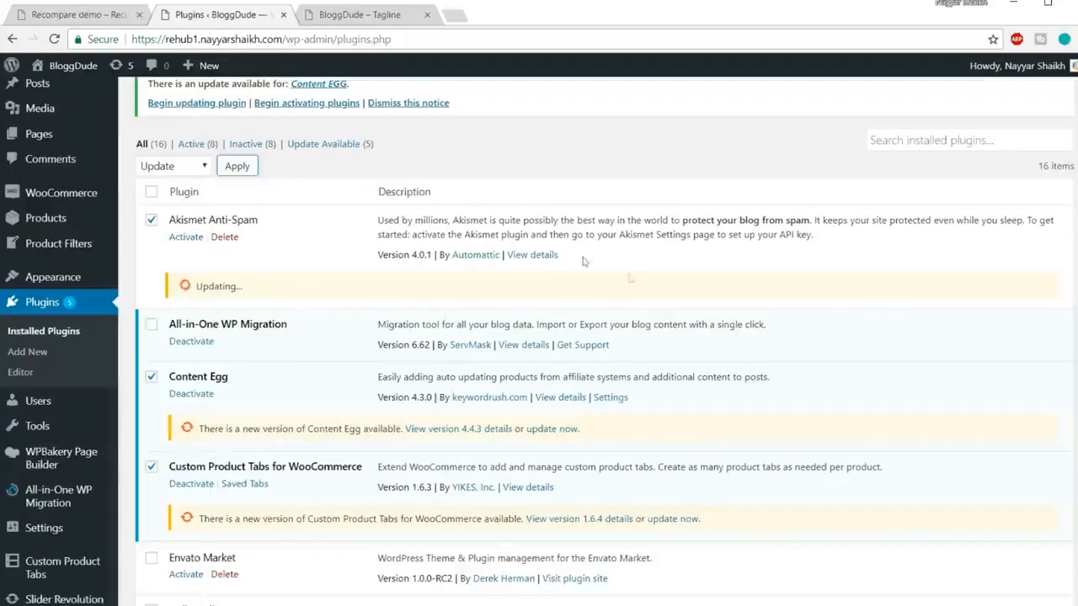
scroll(698, 320, down, 10)
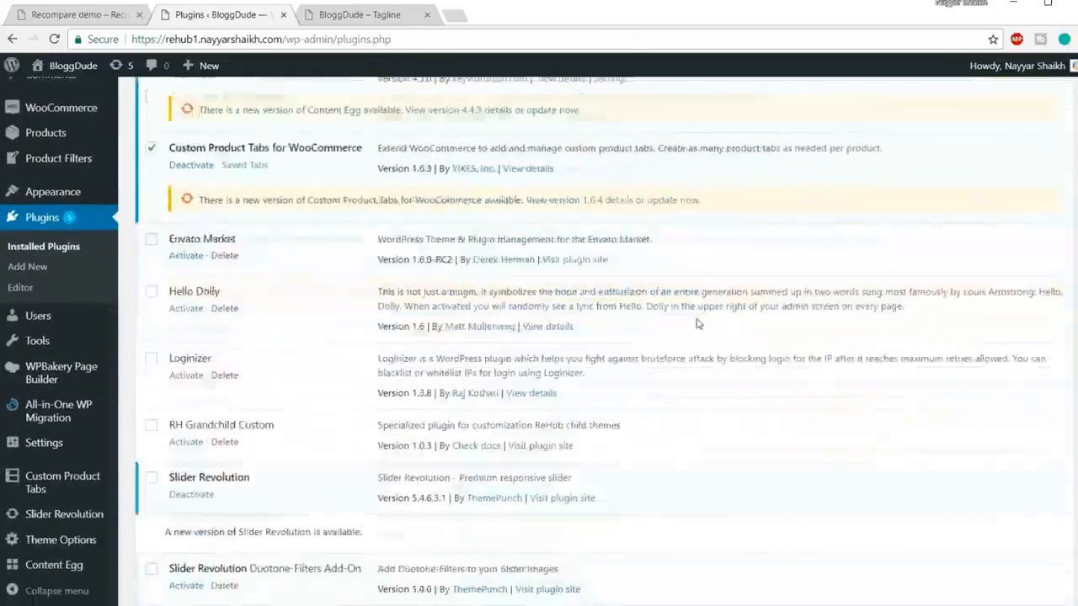
scroll(699, 316, up, 5)
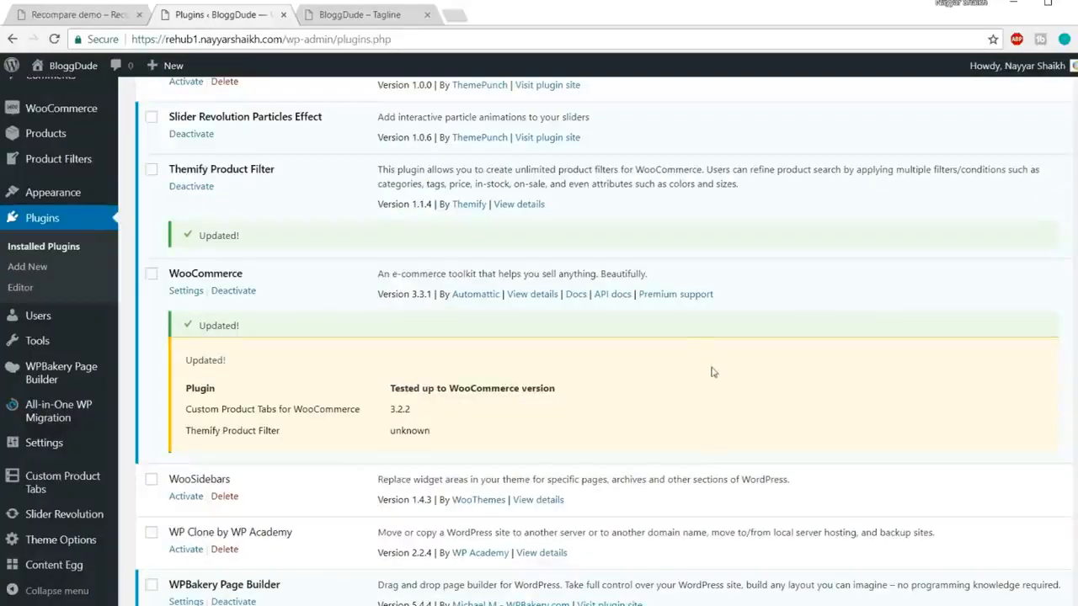
scroll(711, 372, down, 1)
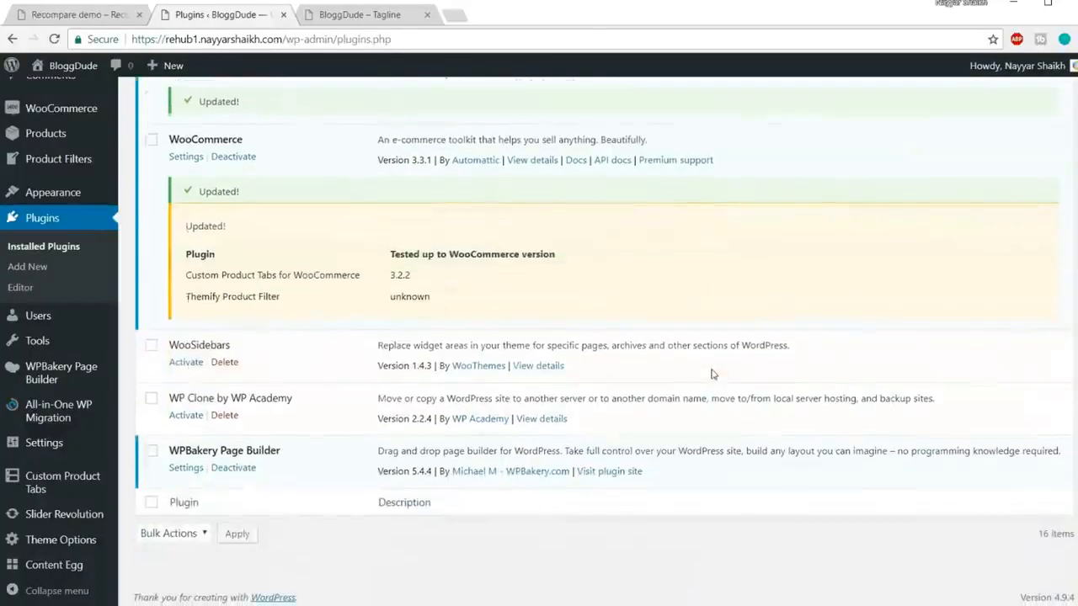
scroll(712, 306, up, 2)
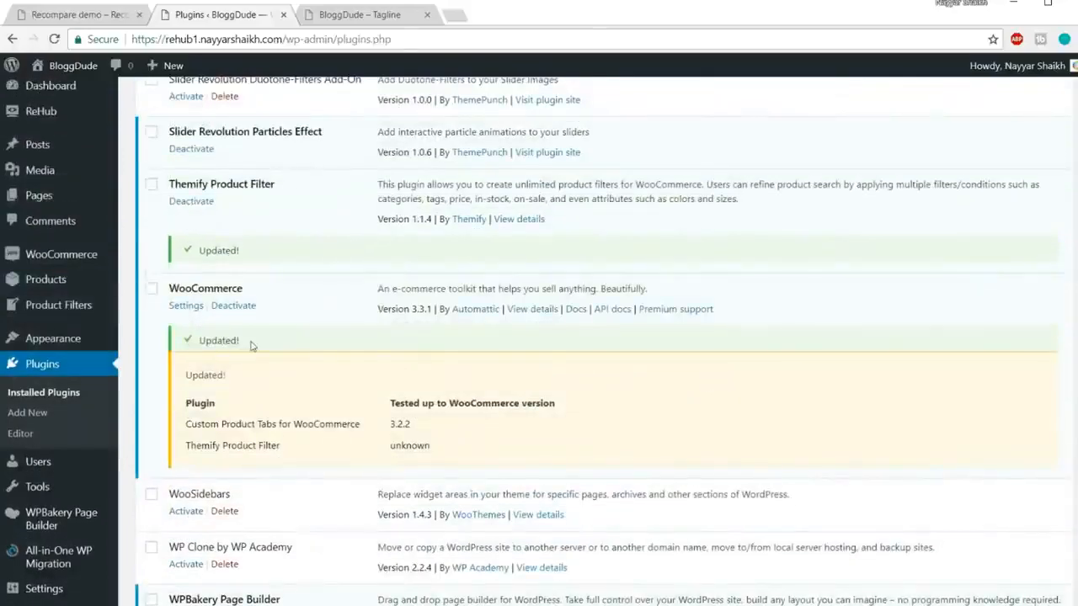
scroll(251, 346, up, 10)
scroll(394, 357, up, 3)
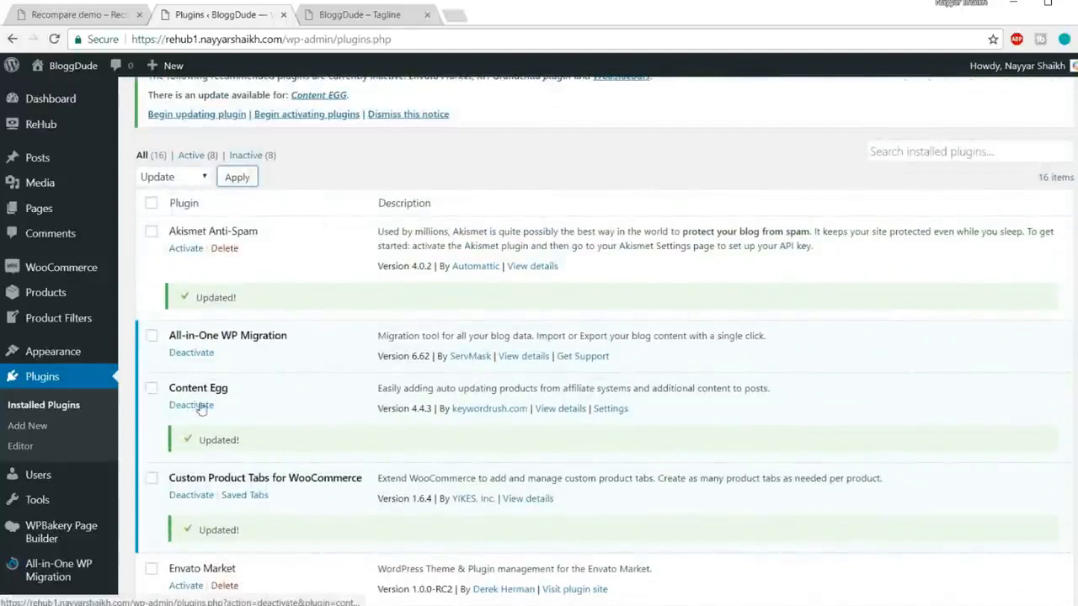
Step: Deactivate and delete the existing Content Egg plugin
click(211, 409)
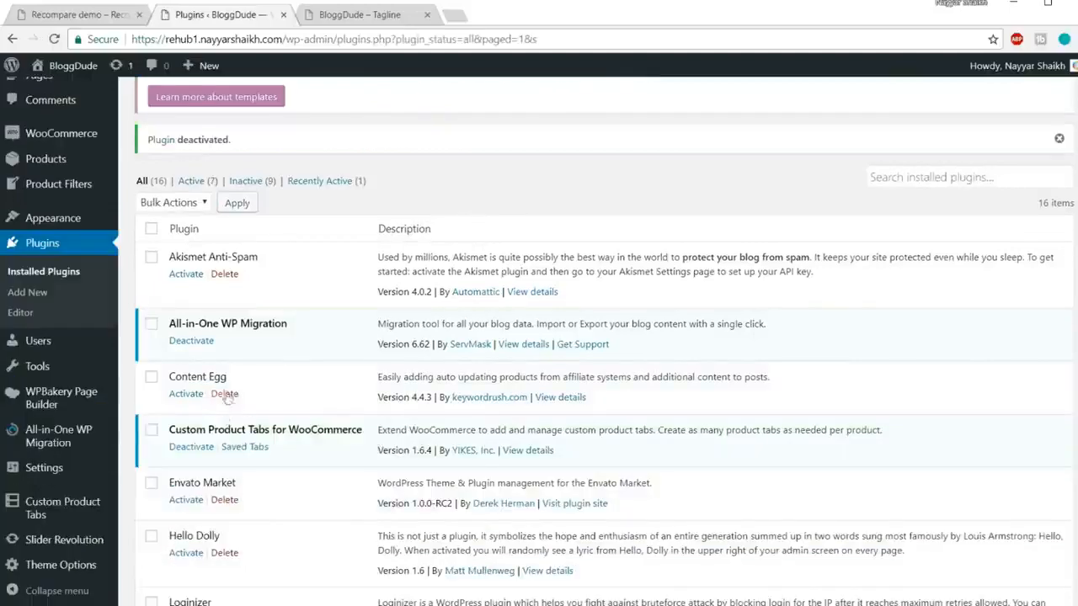
click(224, 393)
click(602, 118)
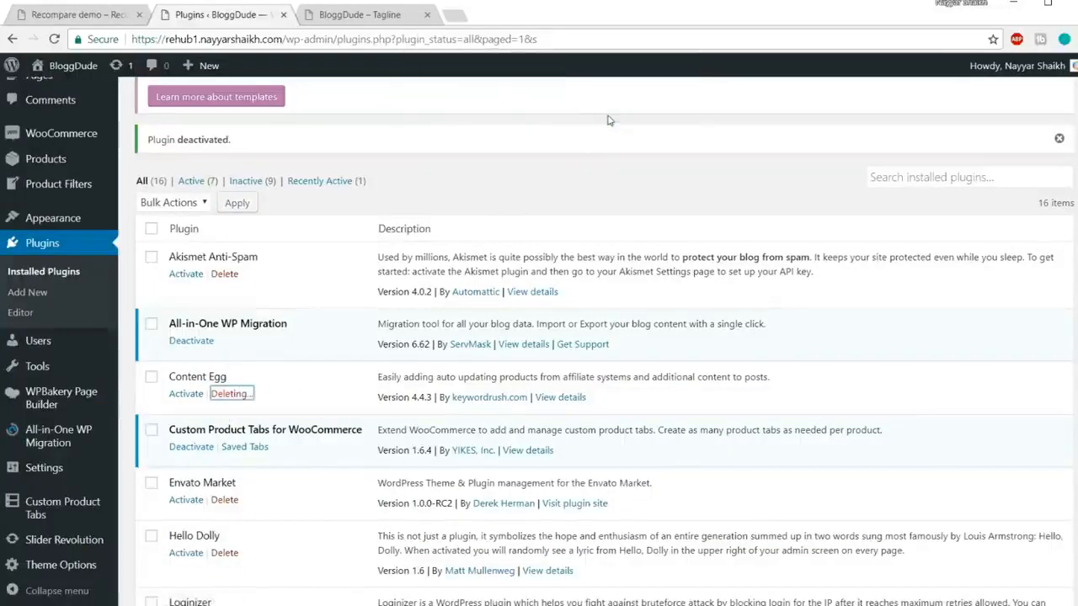
scroll(664, 272, up, 3)
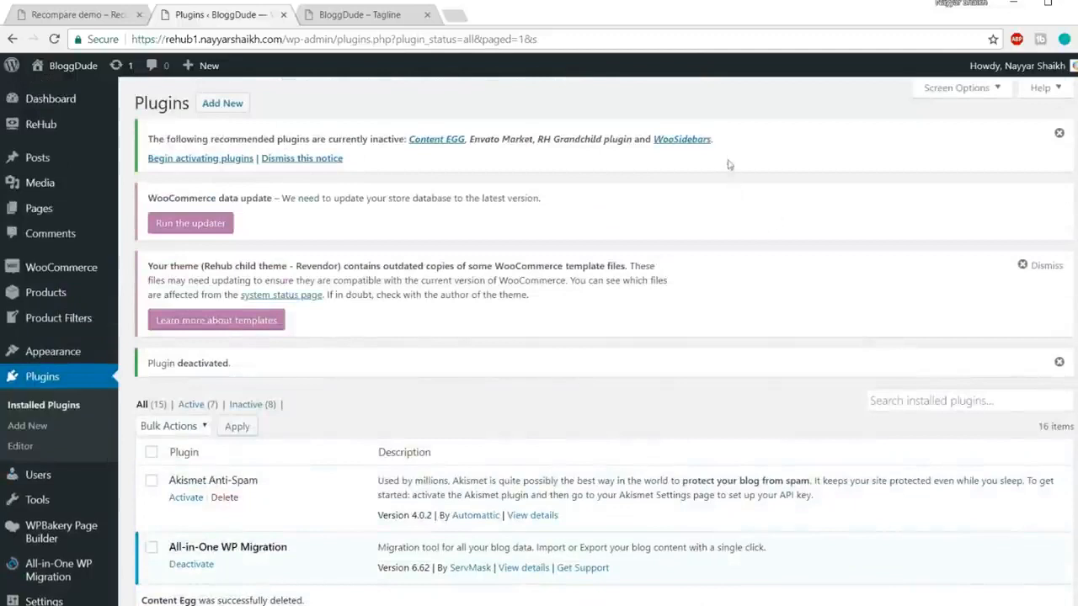
Step: Upload the content-egg.zip archive via Add New > Upload Plugin and install it
click(232, 106)
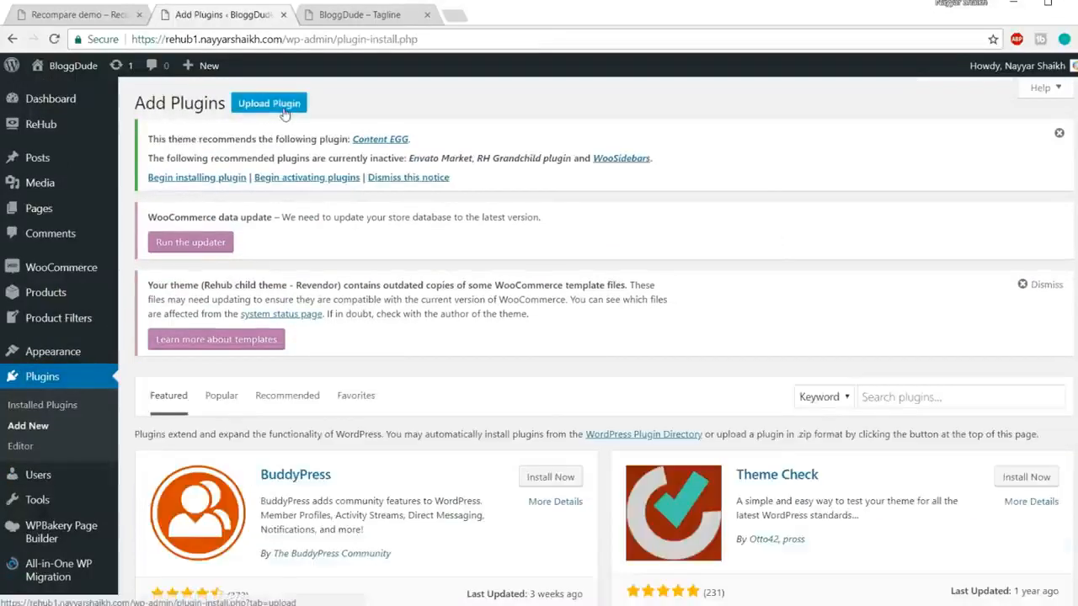
click(246, 104)
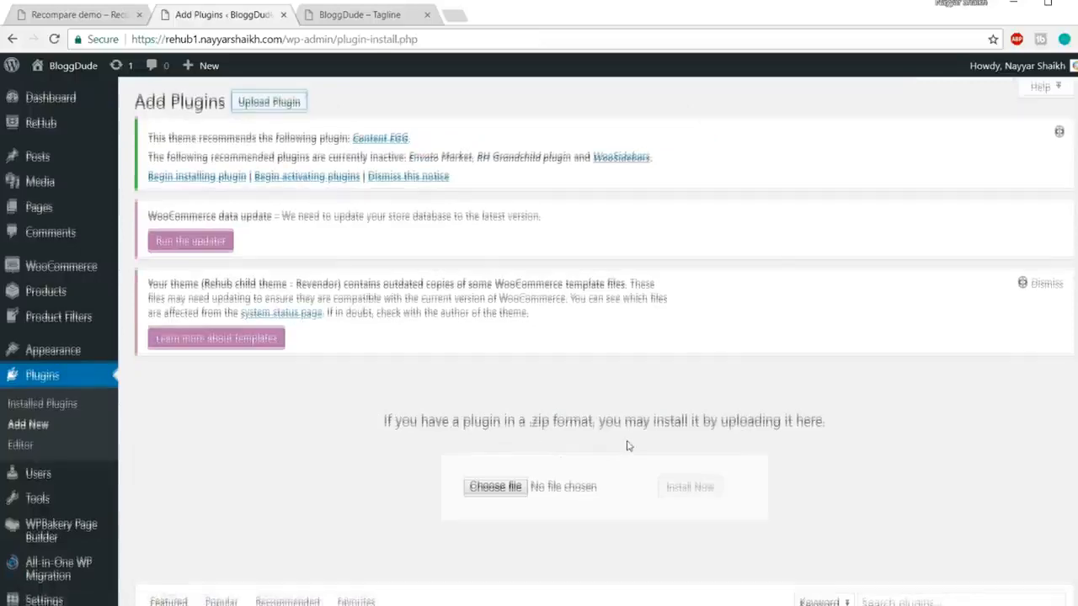
scroll(513, 307, down, 3)
click(495, 264)
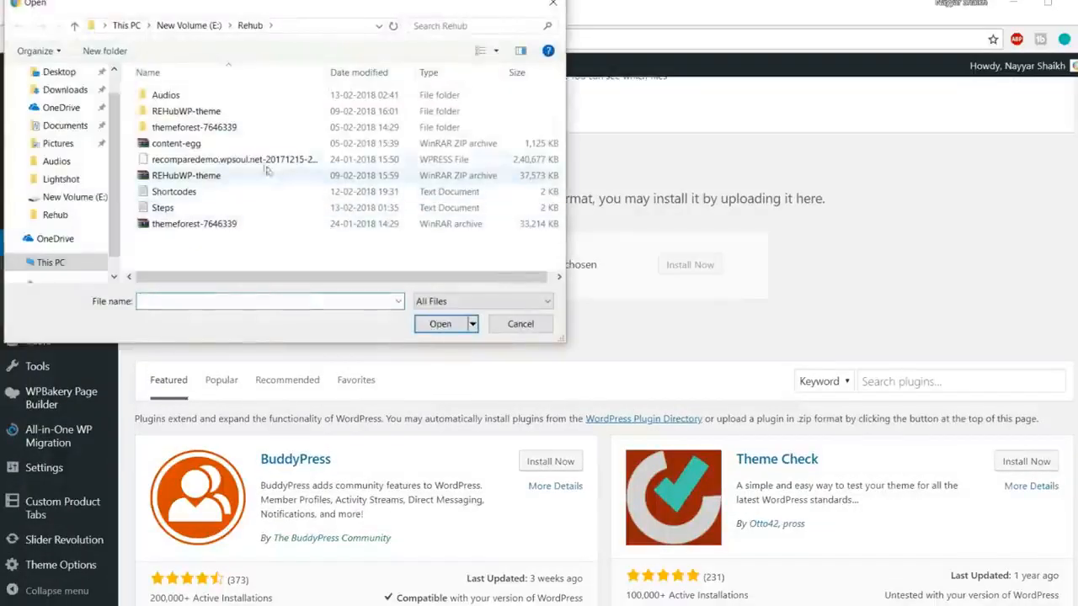
click(235, 145)
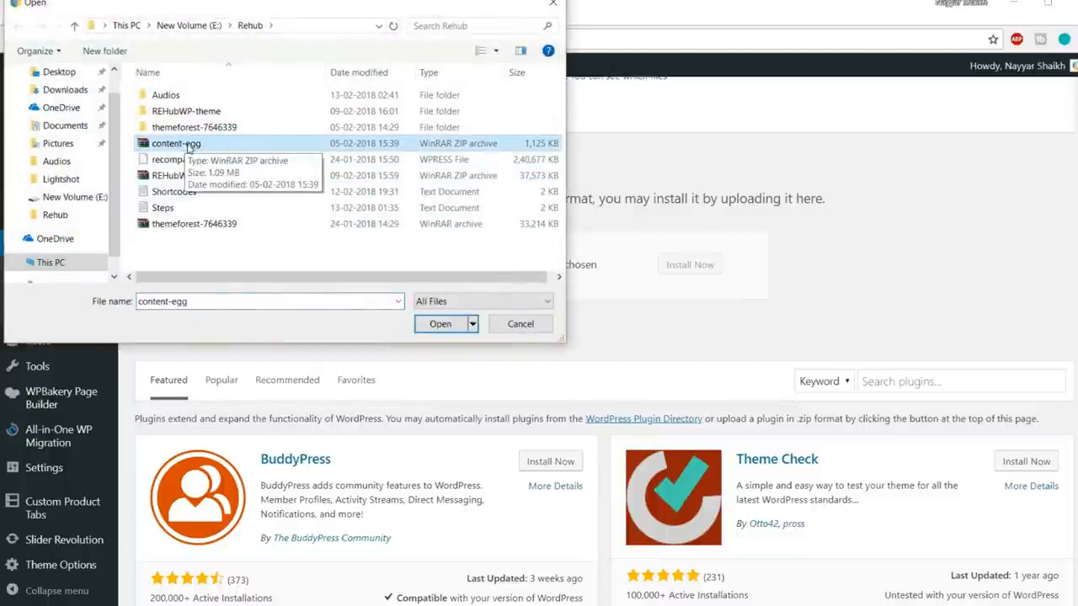
click(444, 327)
click(674, 269)
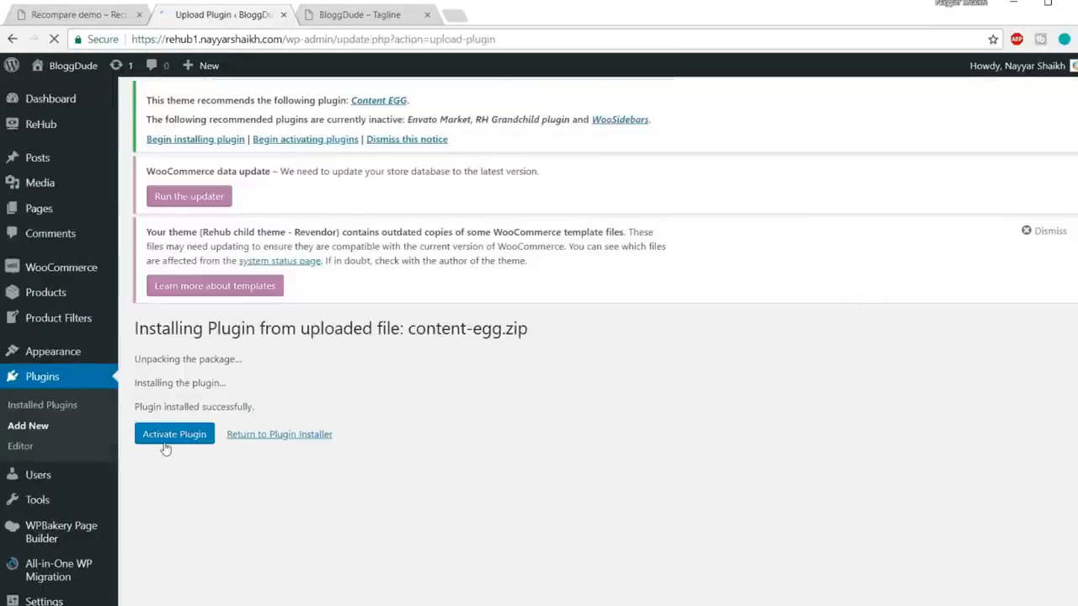
Step: Activate Content Egg, autofill the saved License key, and save the settings
click(166, 442)
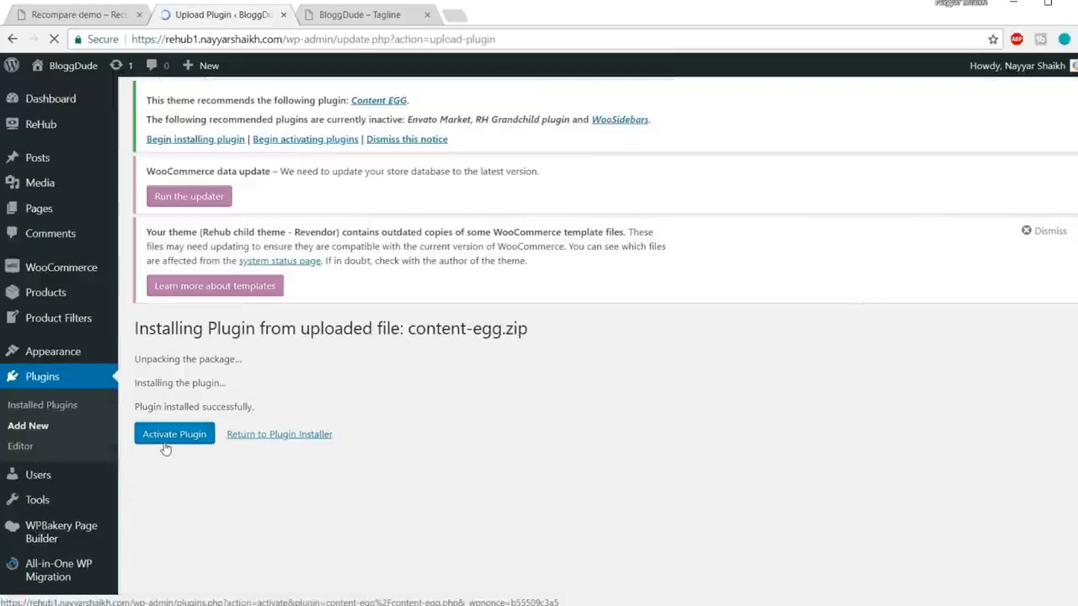
scroll(770, 344, down, 1)
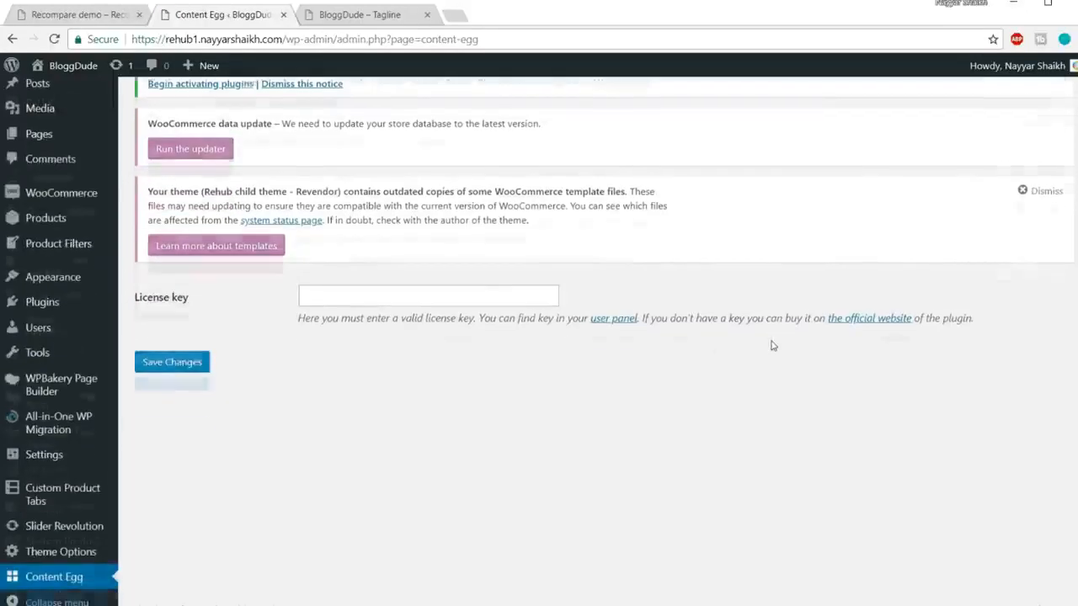
scroll(430, 299, down, 1)
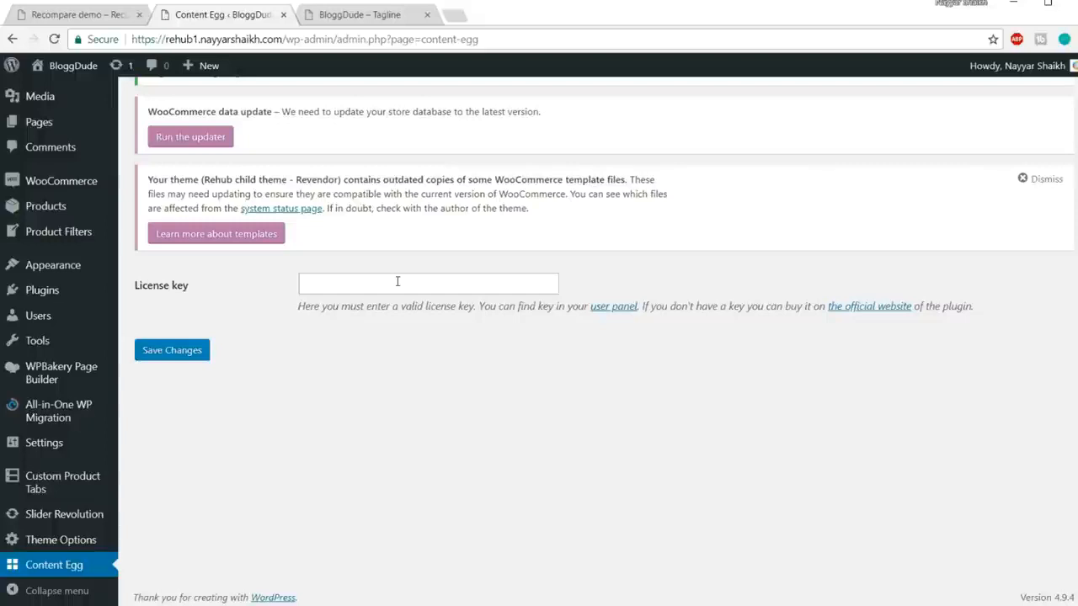
click(397, 282)
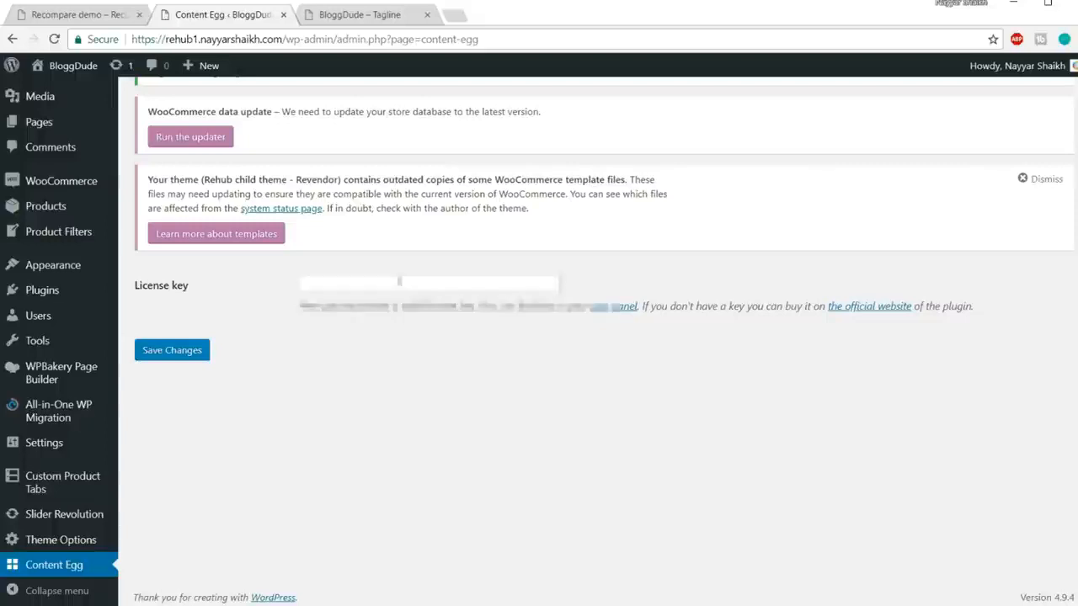
click(391, 303)
click(192, 353)
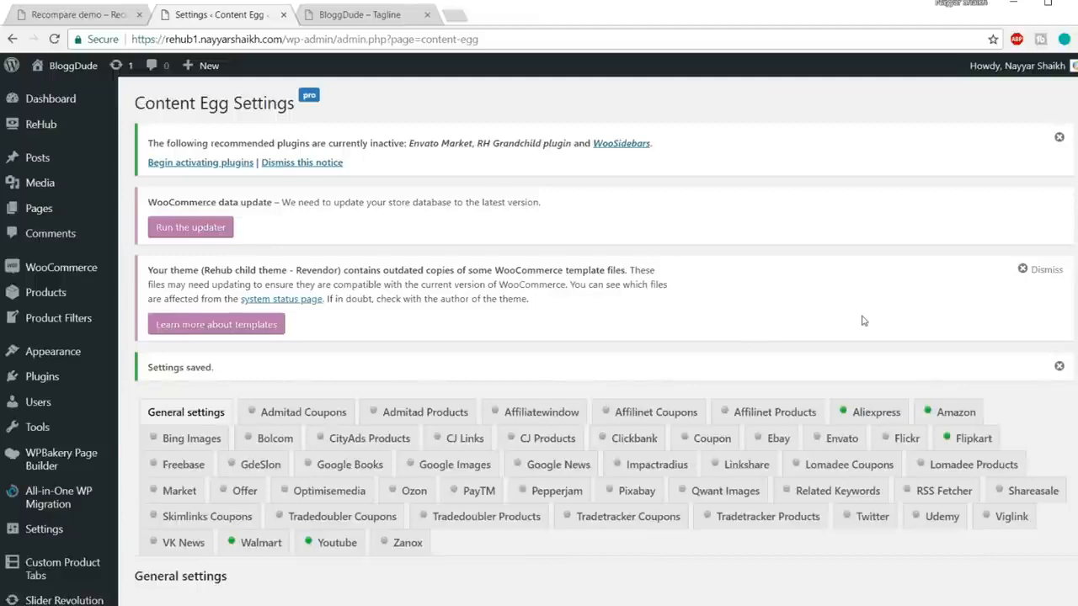
scroll(857, 362, down, 3)
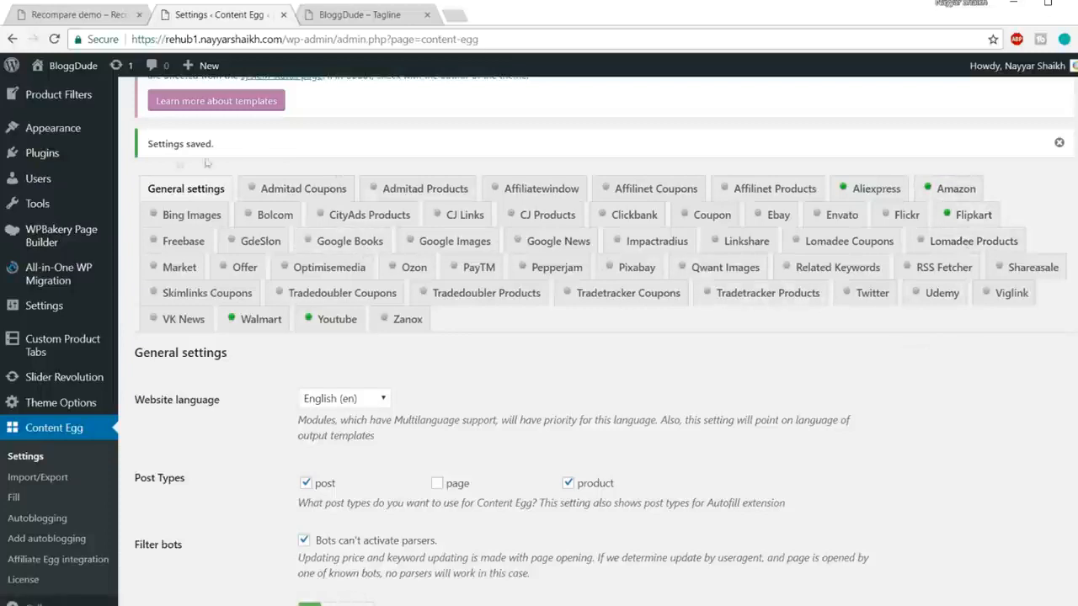
Step: In General settings, tick 'page' under Post Types, leaving the button colour unchanged
click(191, 192)
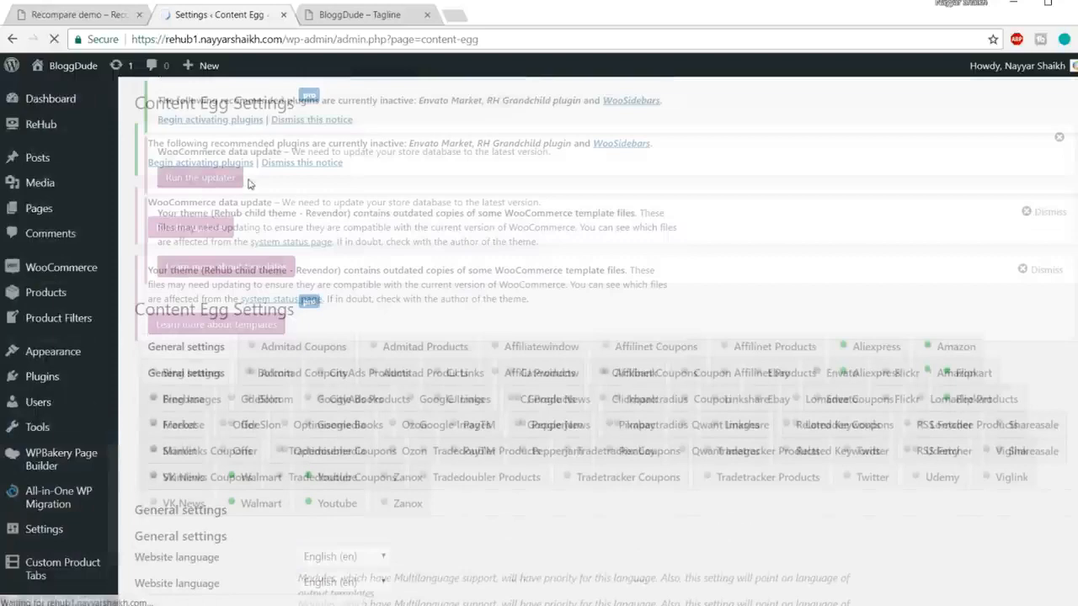
scroll(637, 284, down, 5)
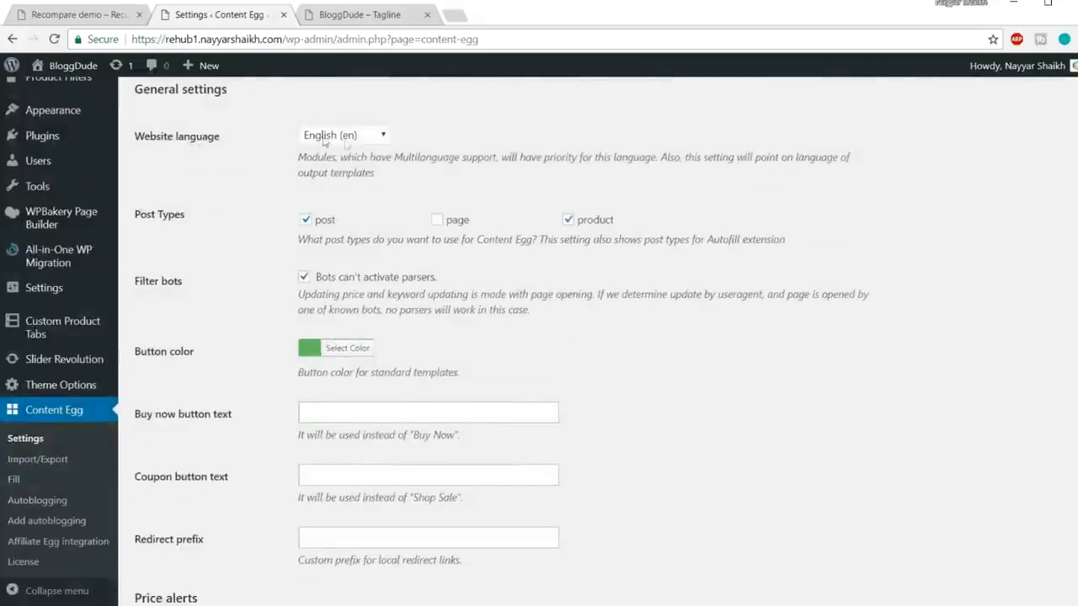
click(437, 220)
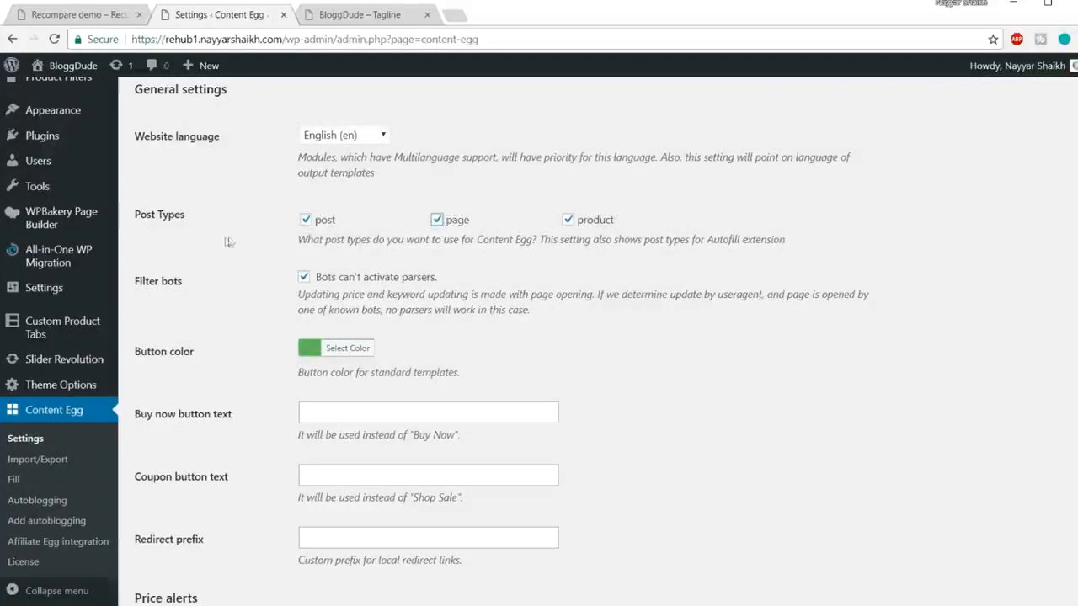
scroll(404, 194, up, 5)
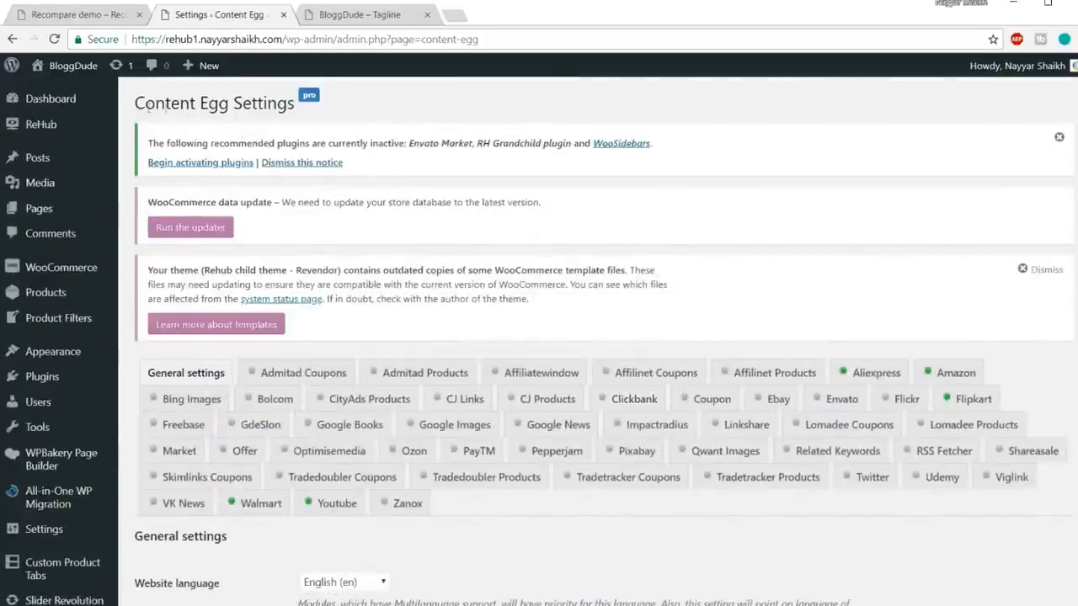
scroll(654, 180, down, 5)
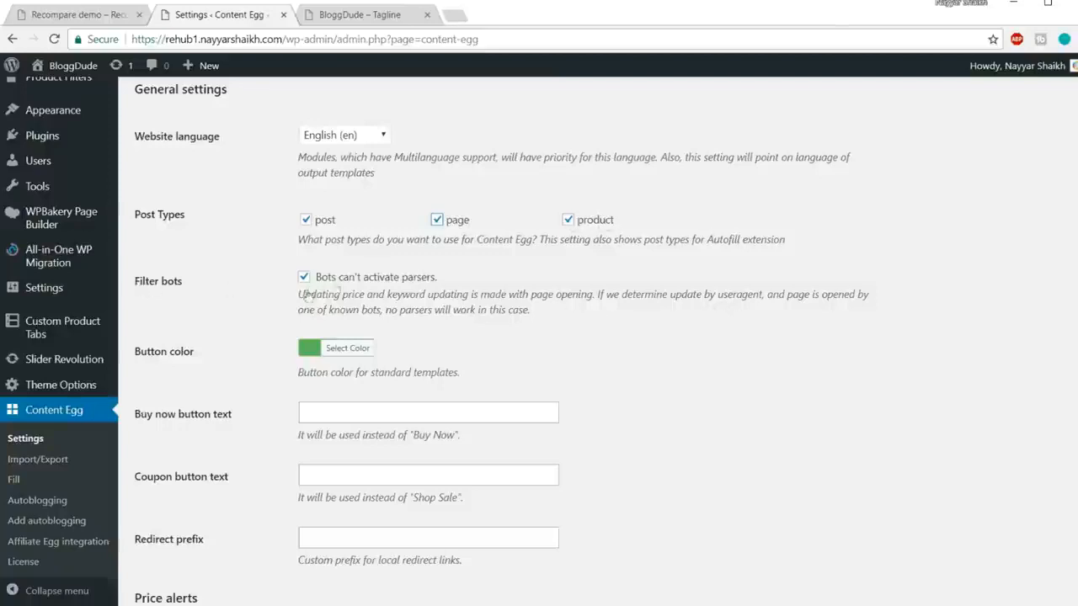
scroll(357, 281, down, 2)
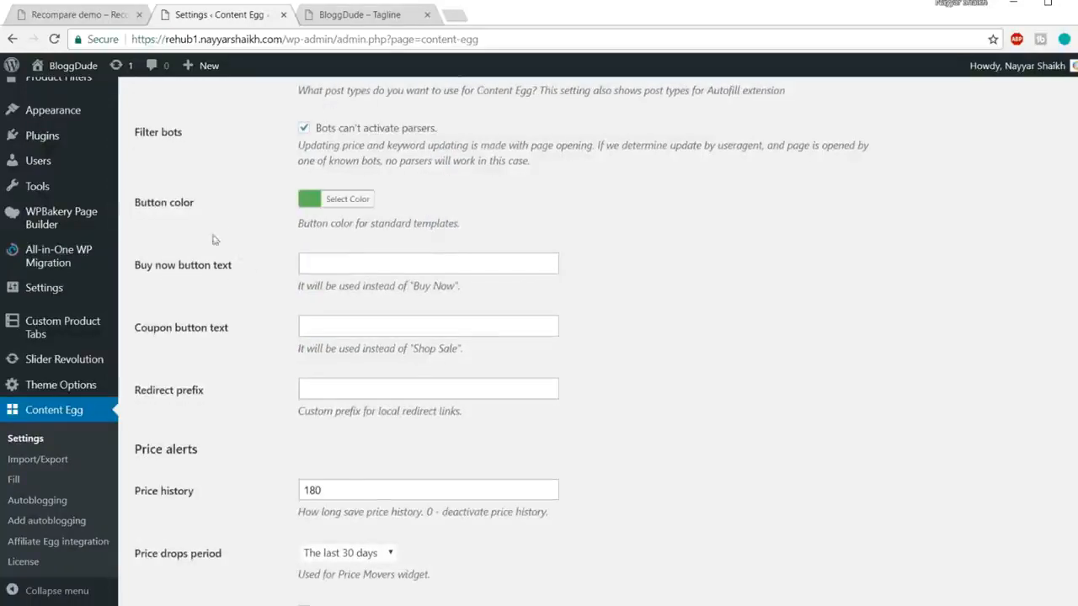
click(359, 203)
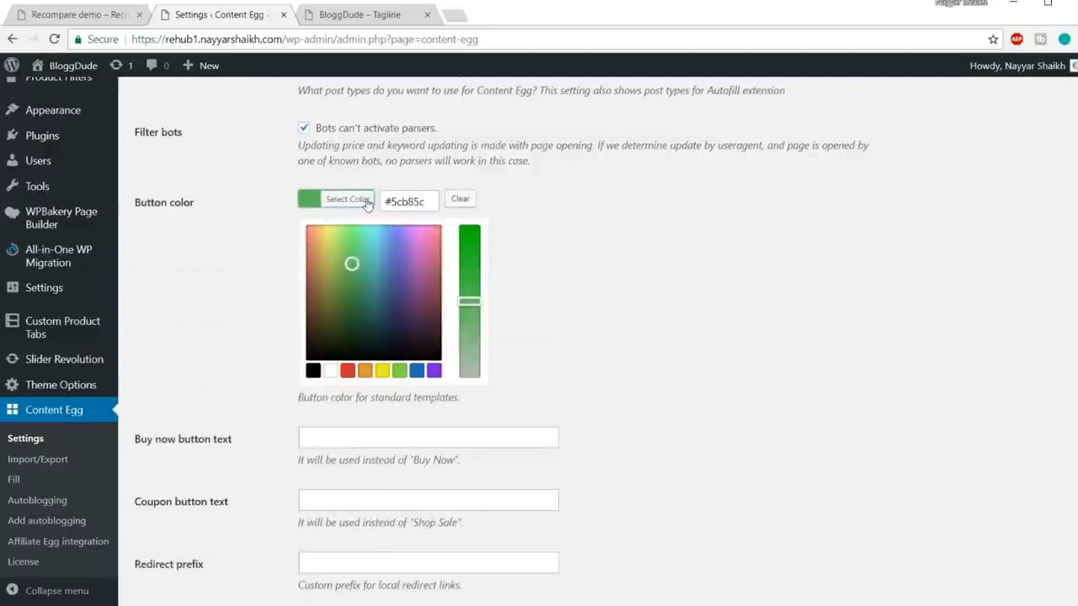
click(367, 205)
scroll(604, 212, down, 1)
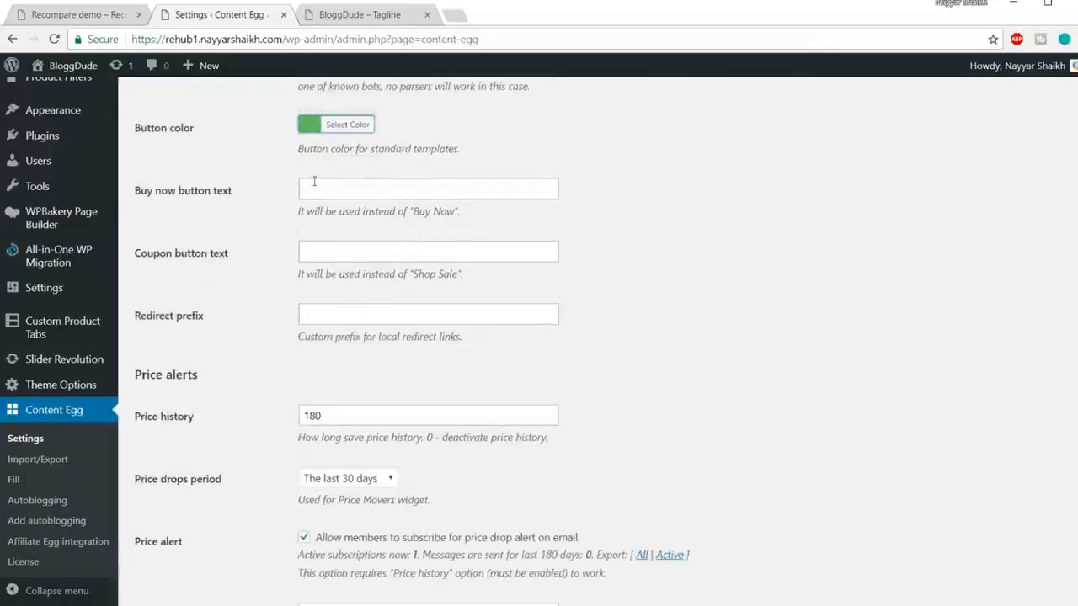
key(ctrl+Tab)
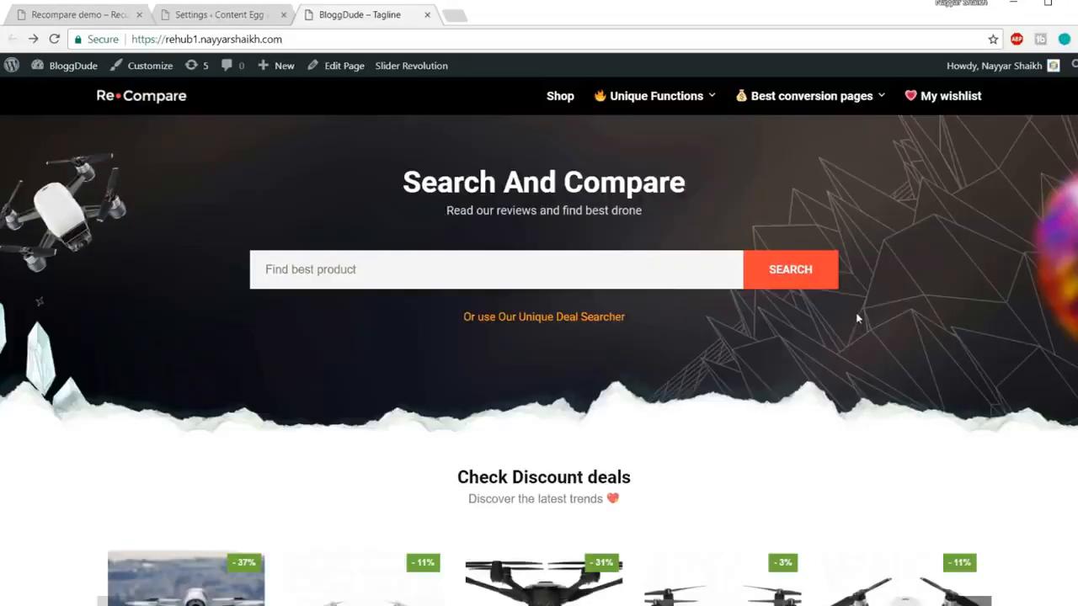
scroll(857, 318, down, 4)
click(581, 330)
scroll(585, 339, down, 3)
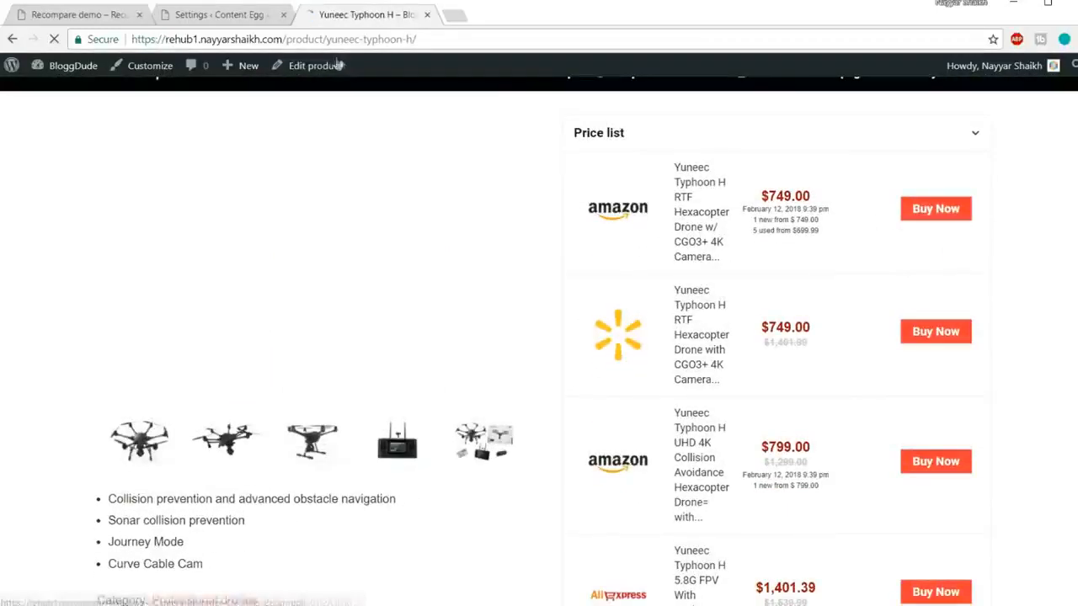
click(255, 14)
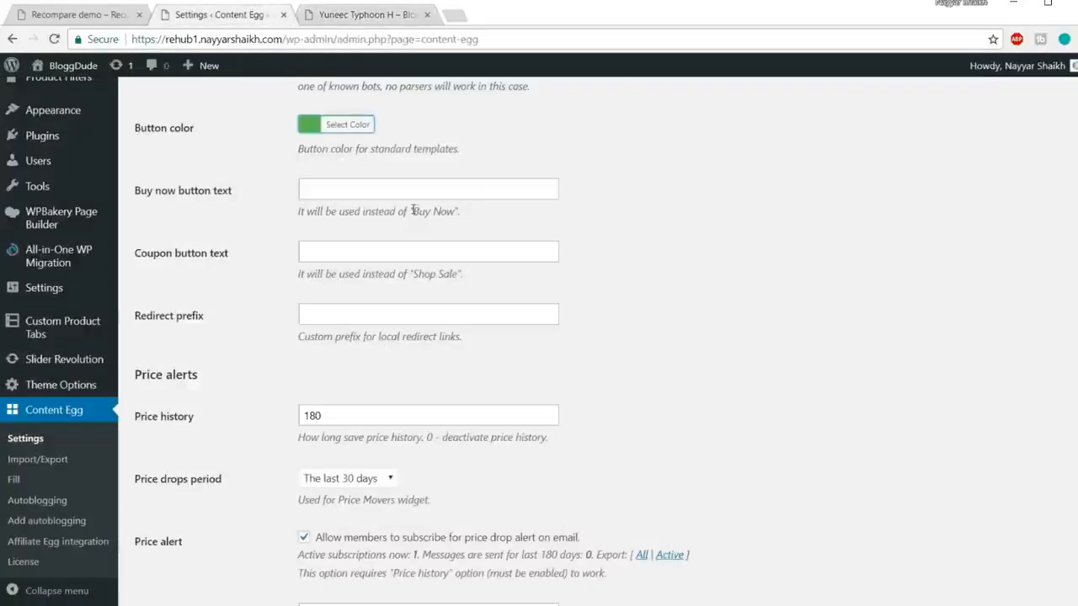
drag(294, 218, 476, 213)
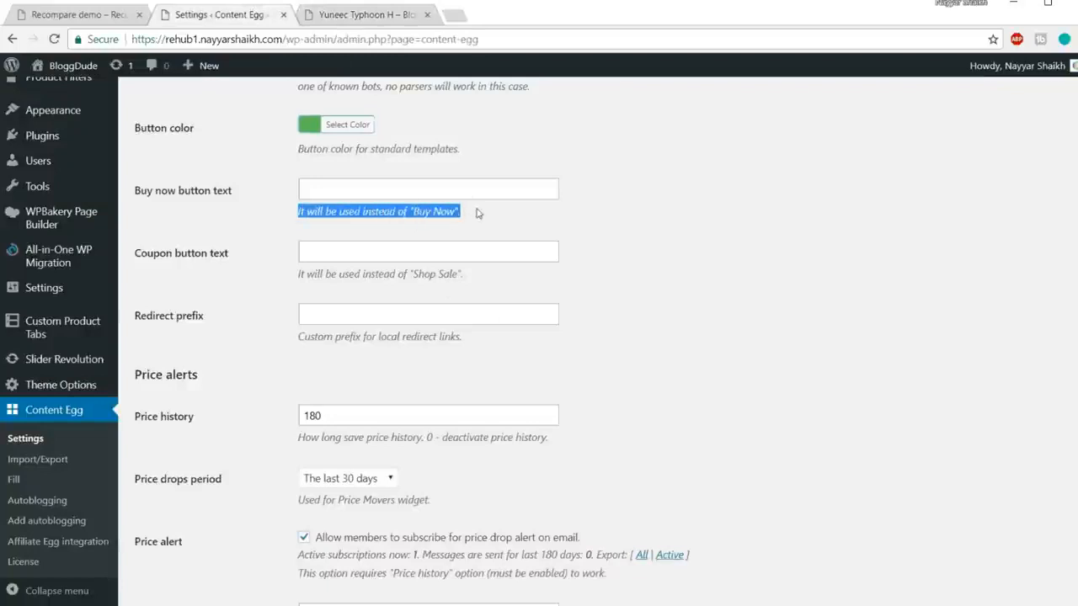
click(404, 216)
click(358, 199)
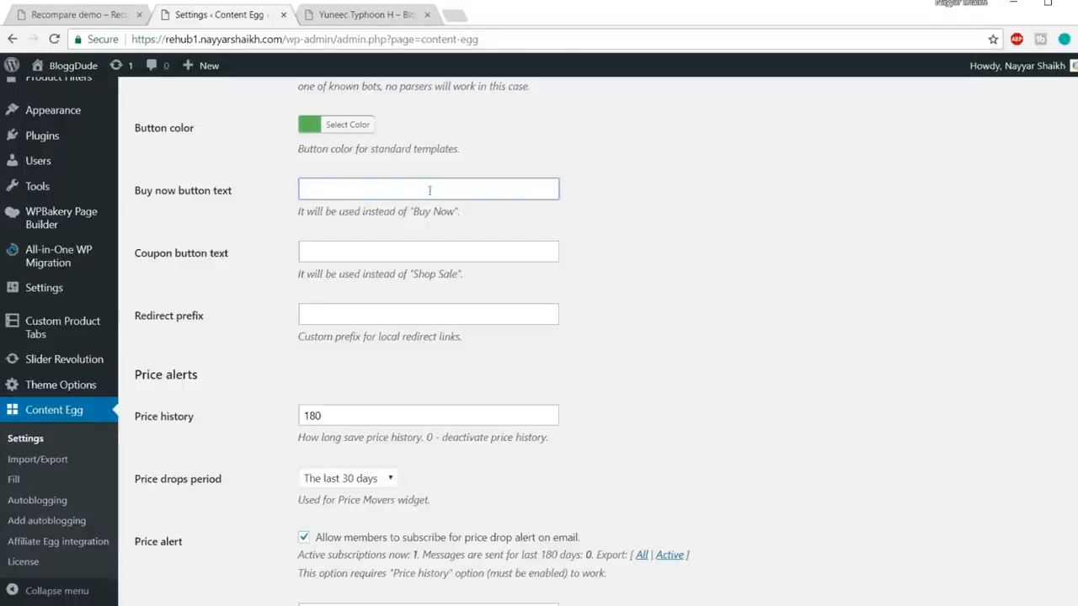
text(Click)
scroll(490, 301, down, 5)
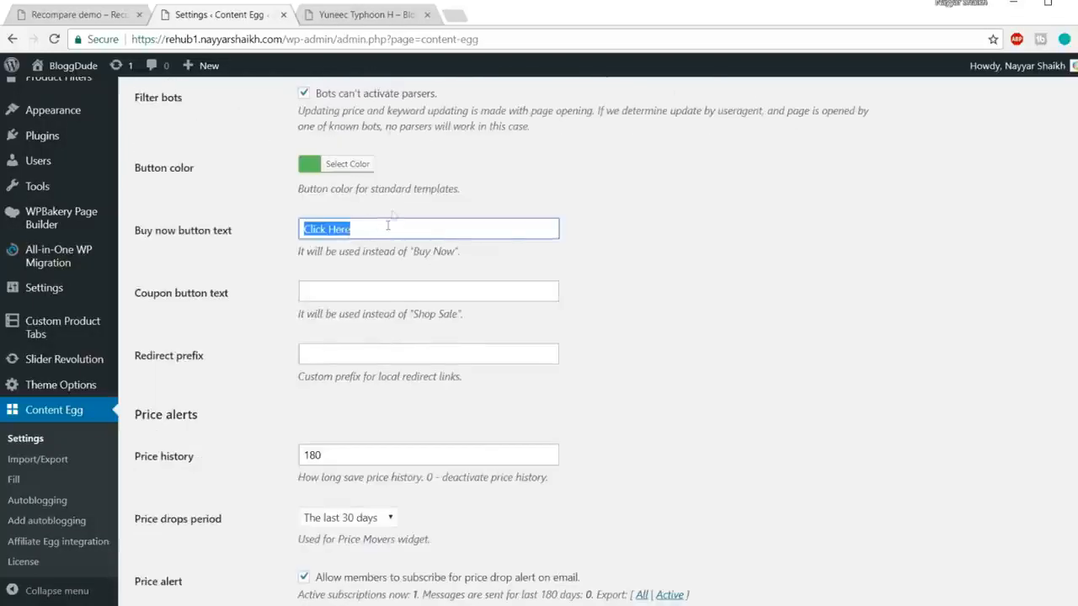
click(363, 17)
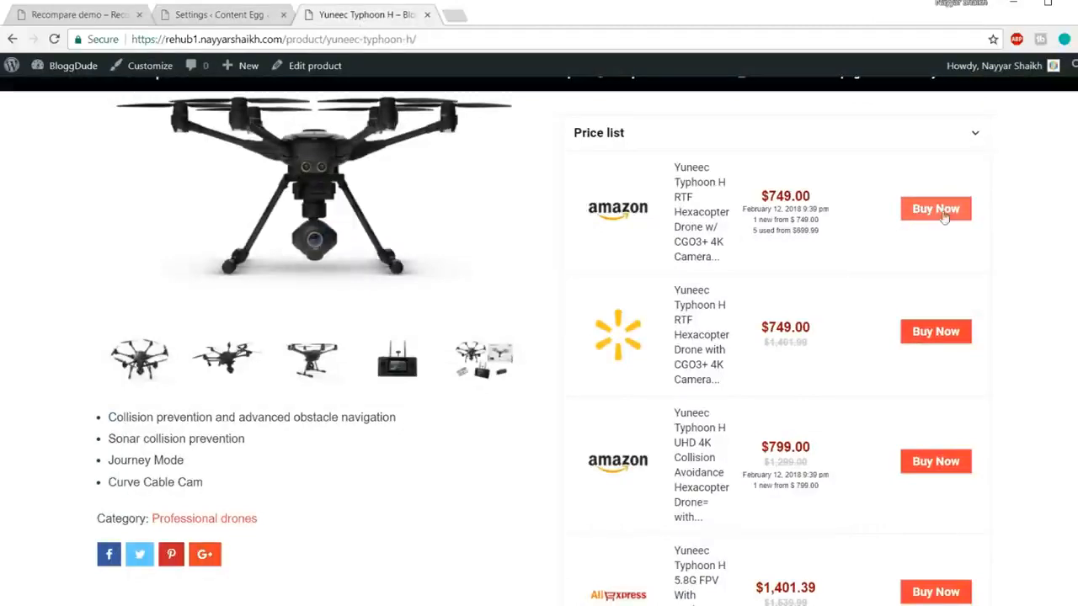
click(250, 17)
key(BackSpace)
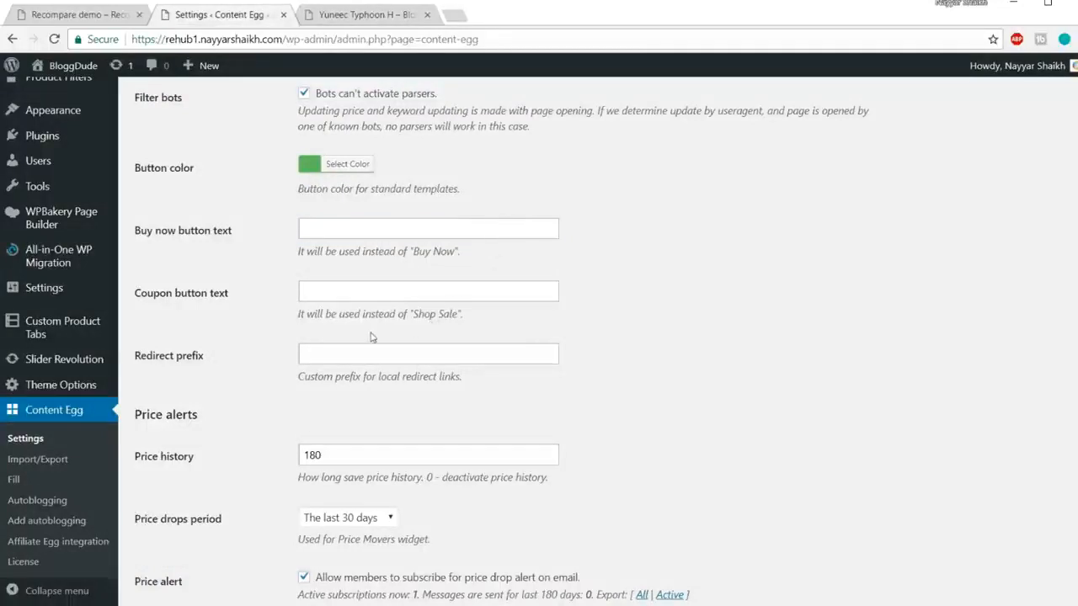
drag(412, 315, 468, 318)
click(420, 310)
click(327, 298)
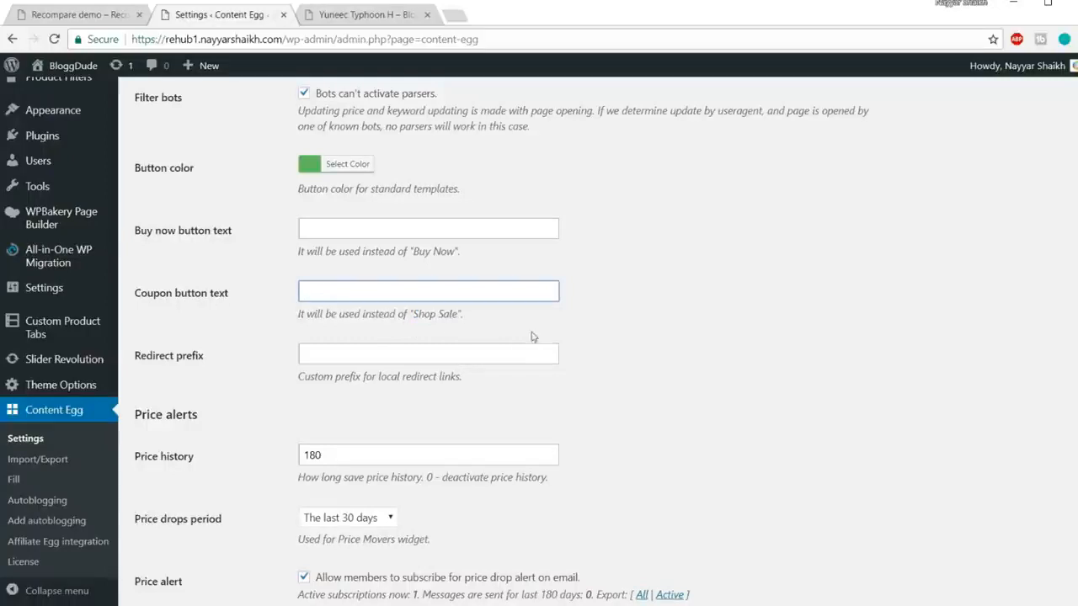
scroll(673, 347, down, 3)
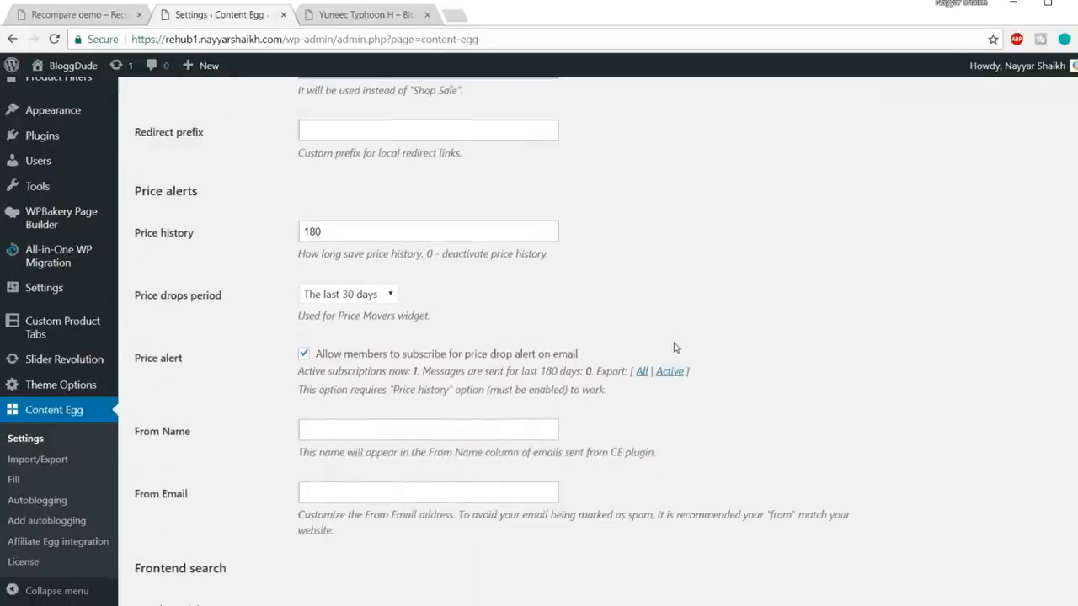
Step: Open the Connected Review demo product page and scroll down to its Price History section
drag(137, 240, 222, 236)
click(223, 238)
click(364, 15)
scroll(516, 270, down, 20)
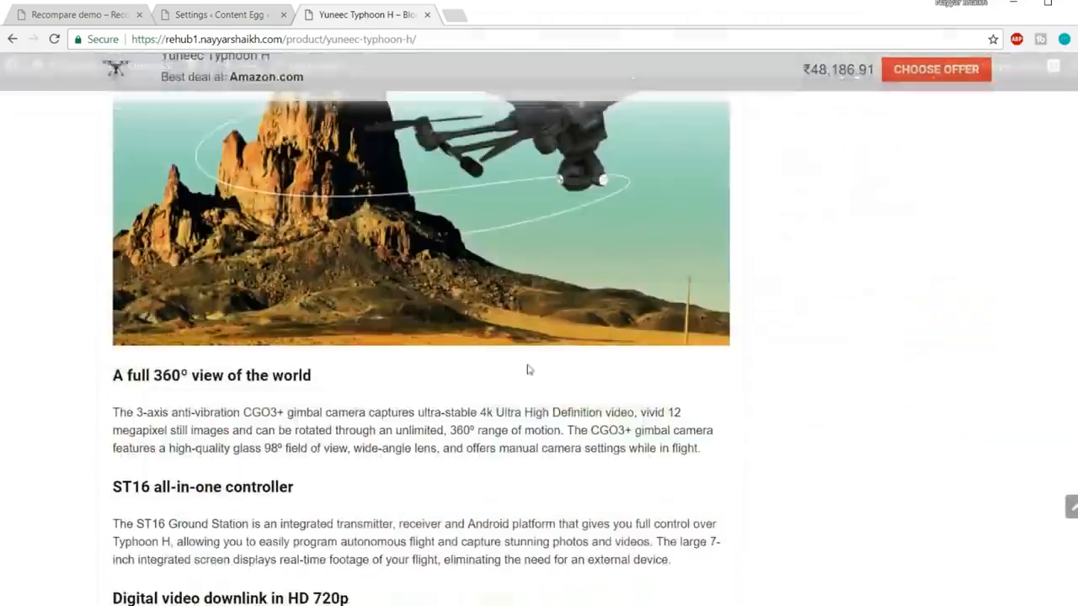
scroll(536, 419, up, 15)
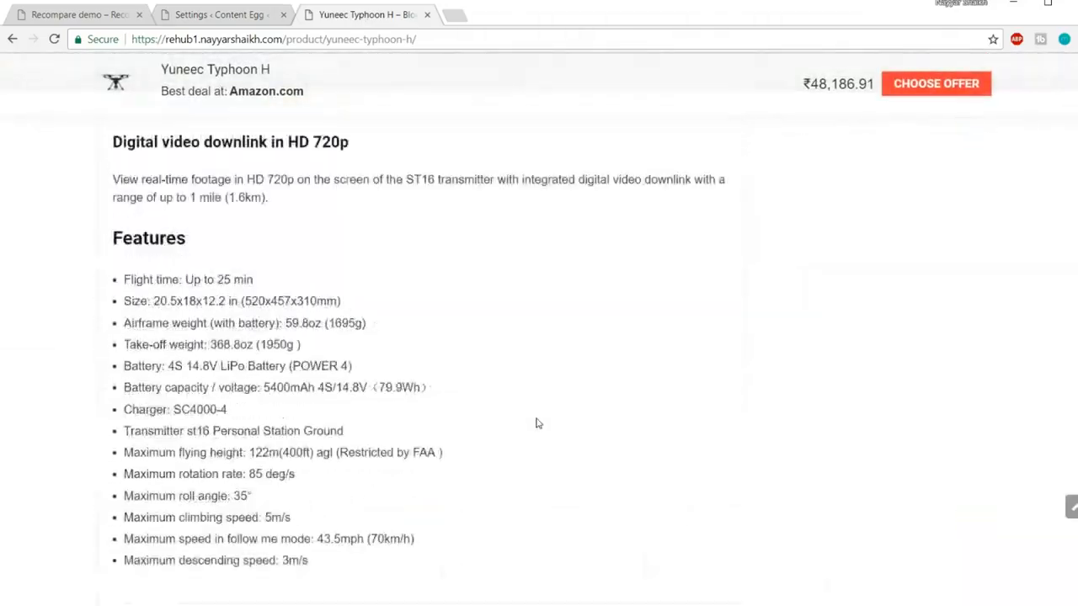
scroll(537, 423, up, 10)
scroll(537, 423, down, 9)
scroll(536, 423, up, 4)
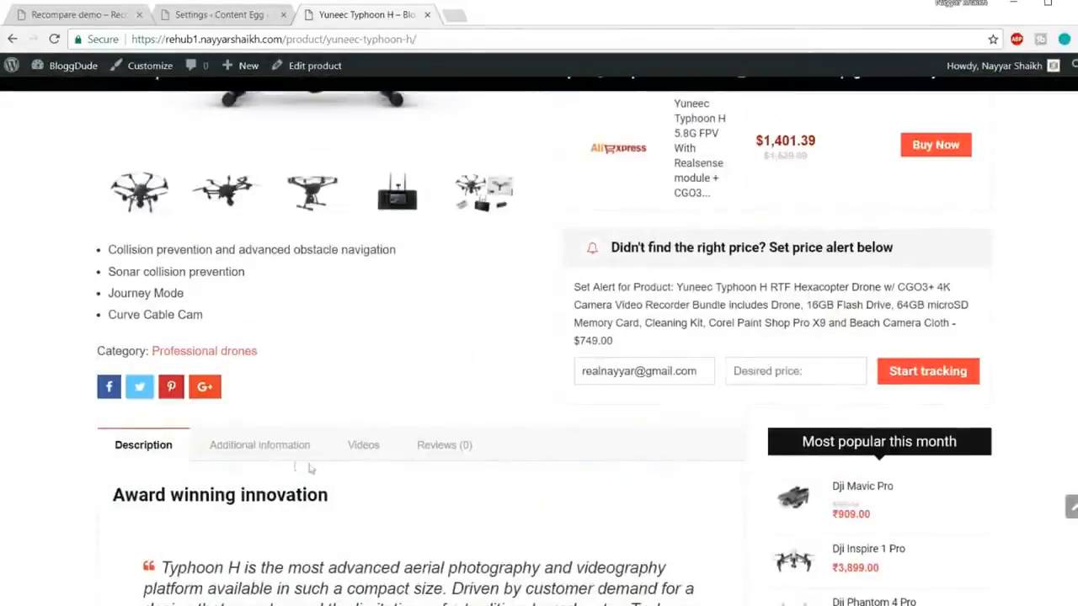
scroll(459, 461, up, 3)
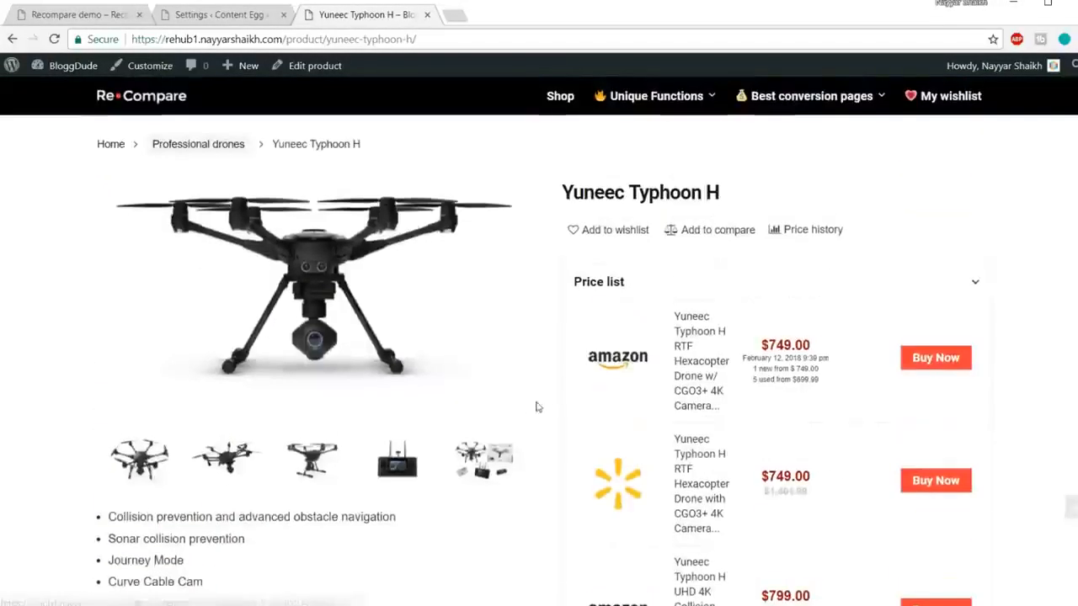
mouse_move(657, 96)
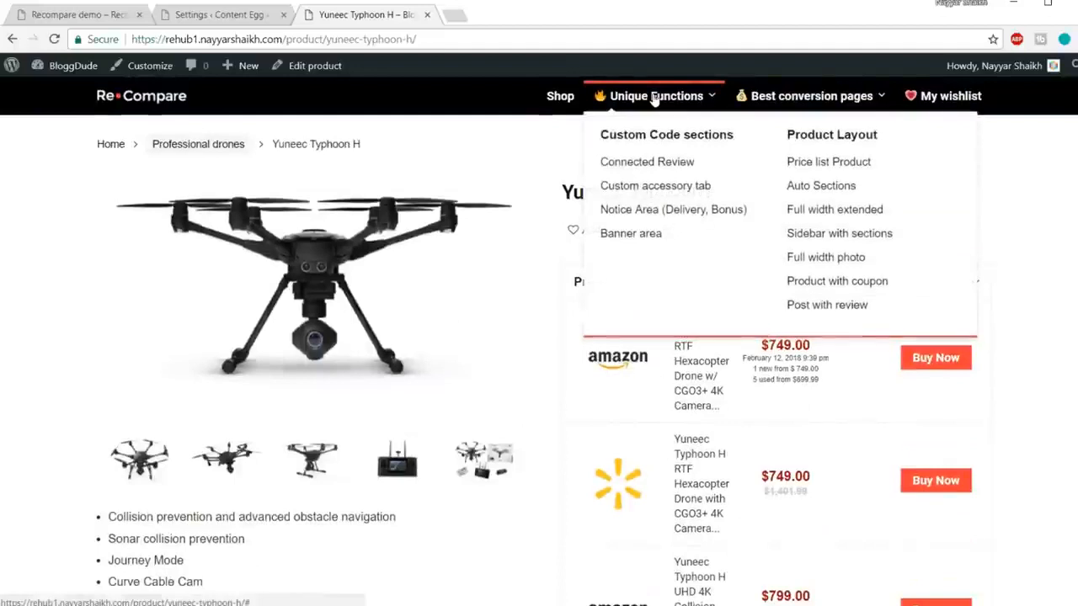
click(666, 168)
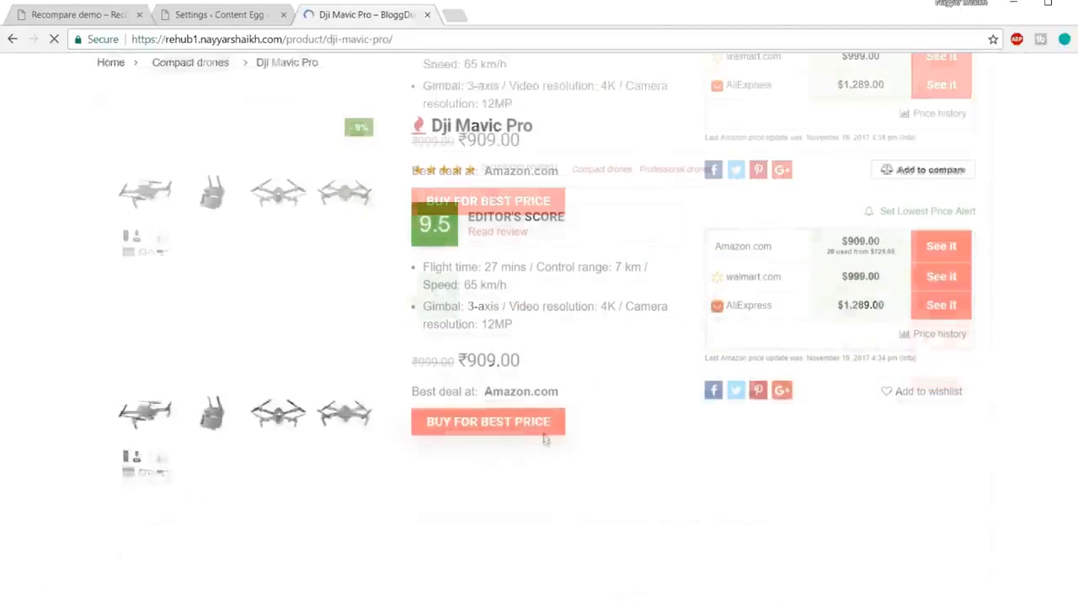
scroll(545, 440, down, 4)
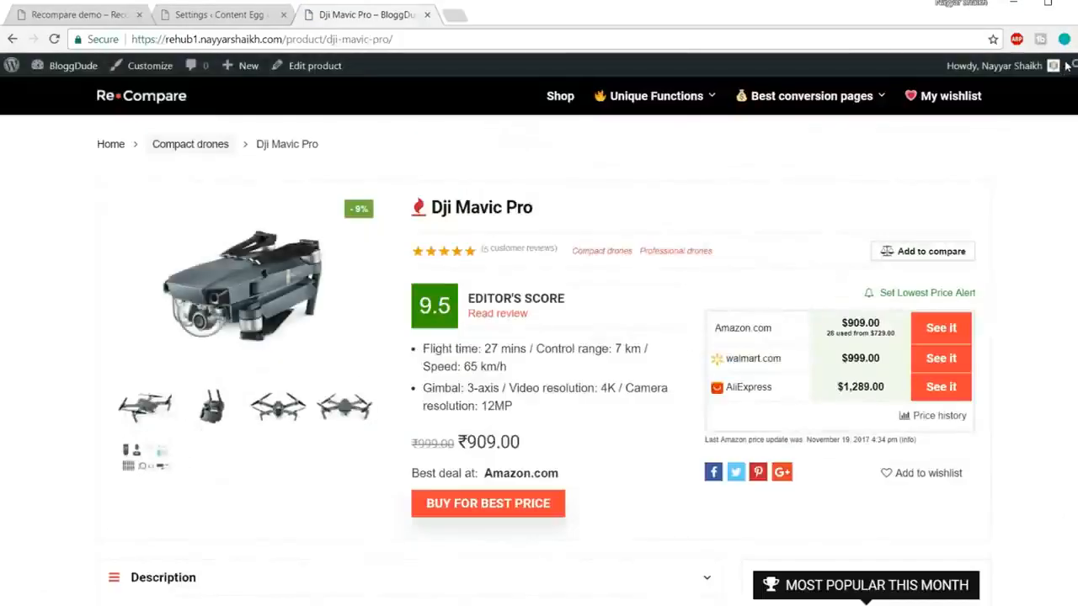
scroll(651, 431, down, 4)
scroll(1006, 348, down, 15)
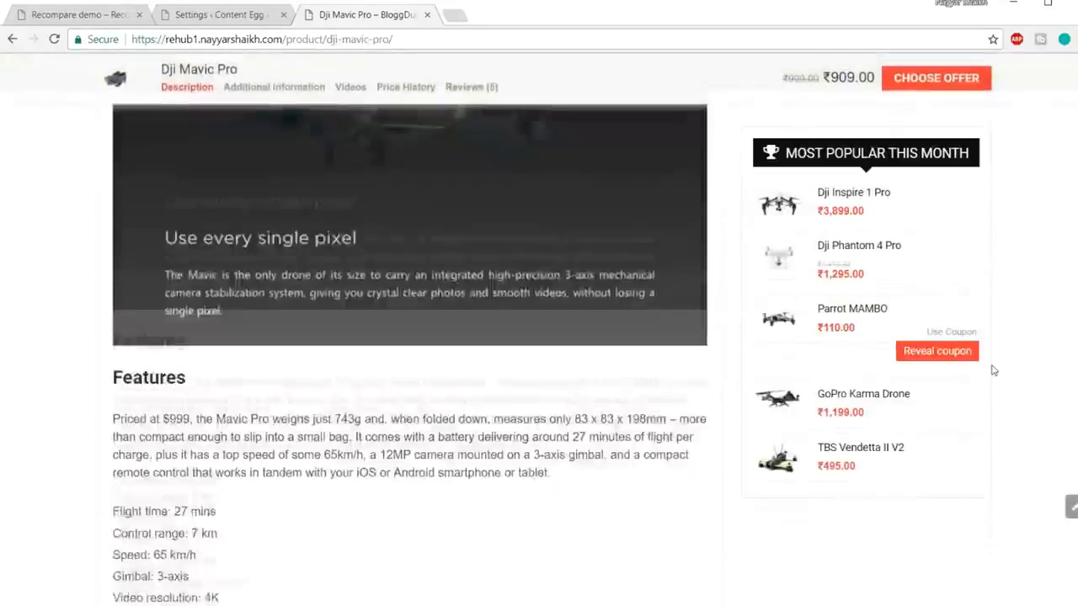
scroll(987, 374, down, 10)
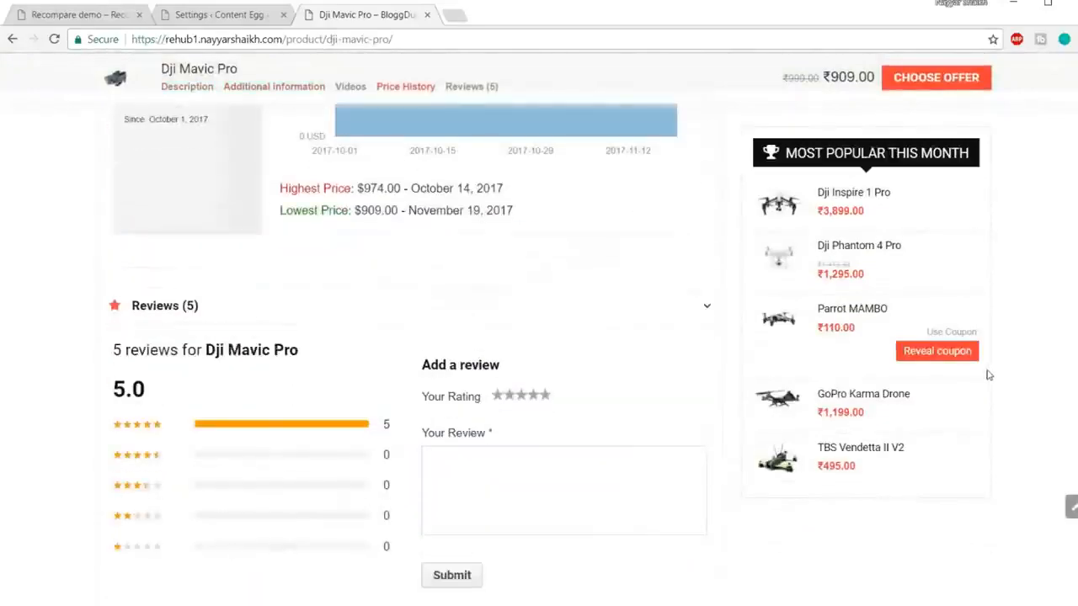
scroll(986, 374, up, 4)
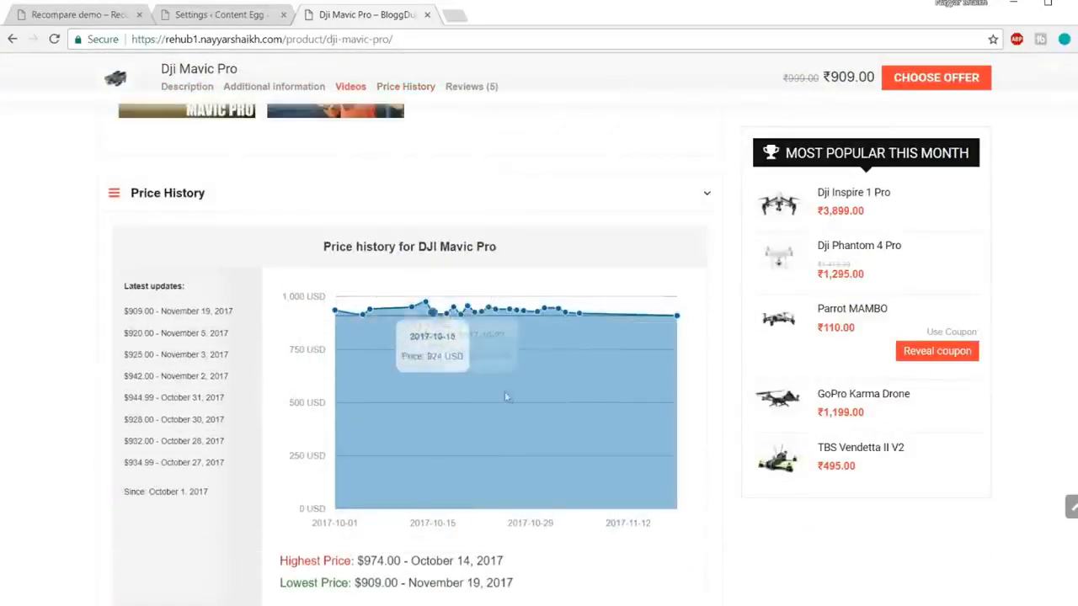
scroll(507, 393, down, 1)
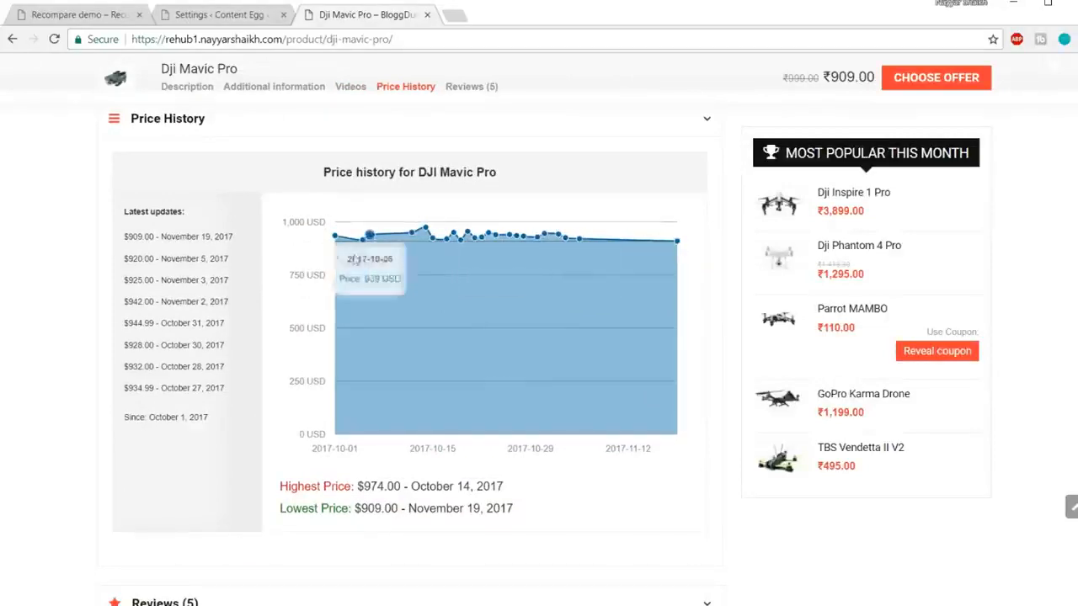
Step: Back in Content Egg settings, keep price history at 180 and price drops period at 30 days
click(208, 15)
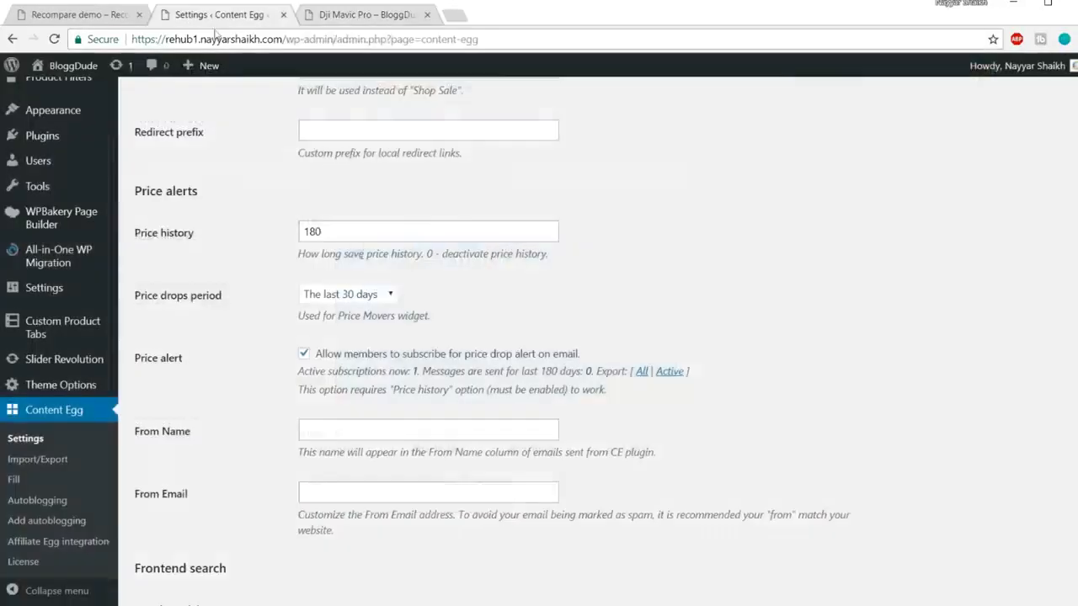
drag(343, 232, 272, 226)
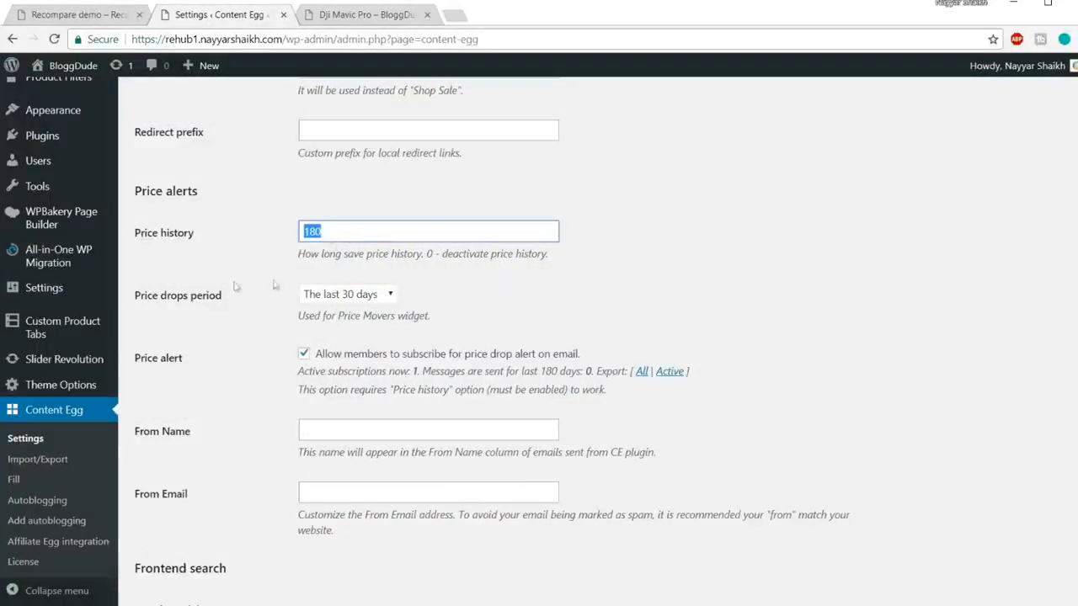
click(373, 296)
click(396, 297)
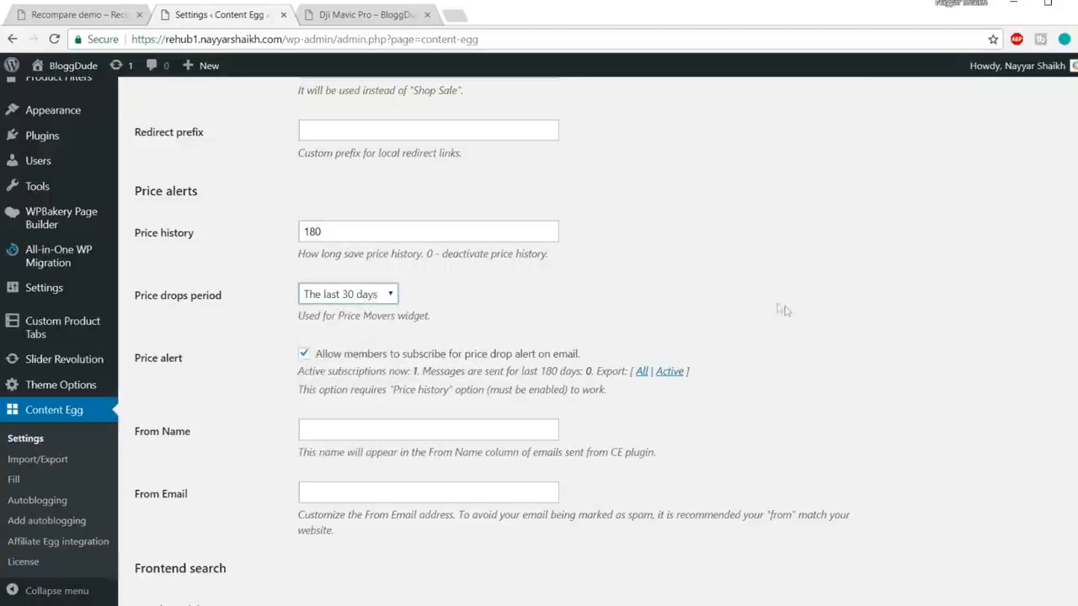
scroll(781, 309, down, 1)
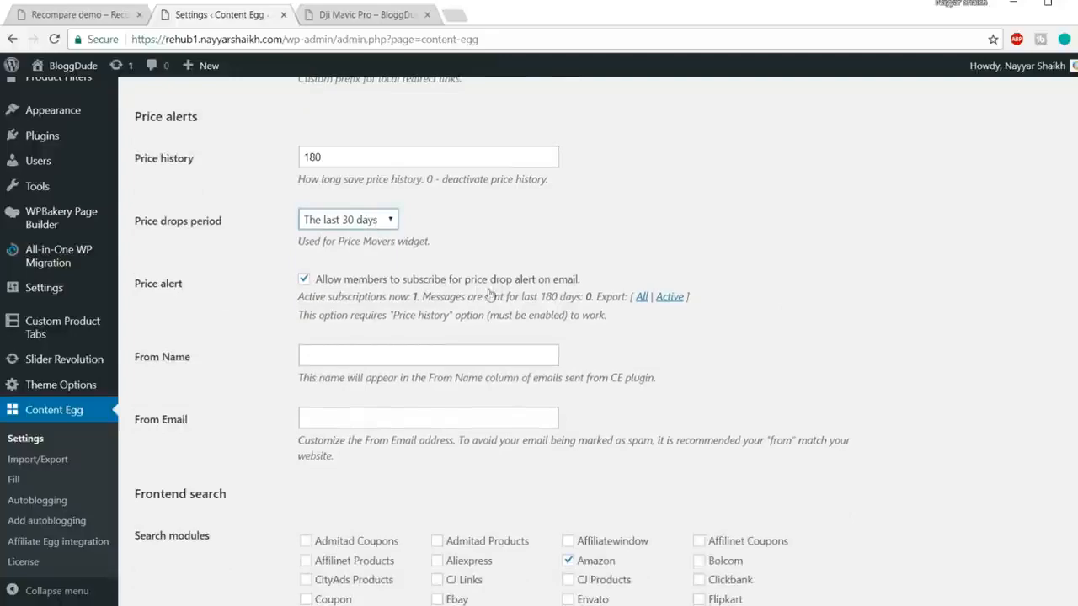
Step: Check the Dji Mavic Pro page's ₹909.00 price, then return to Content Egg settings
click(358, 15)
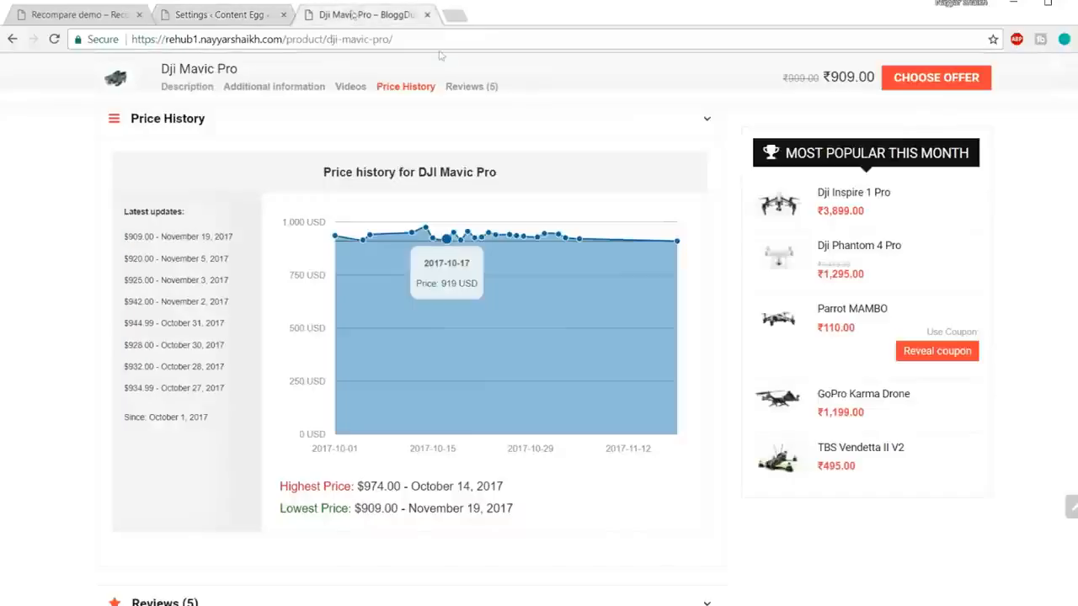
scroll(1025, 291, up, 20)
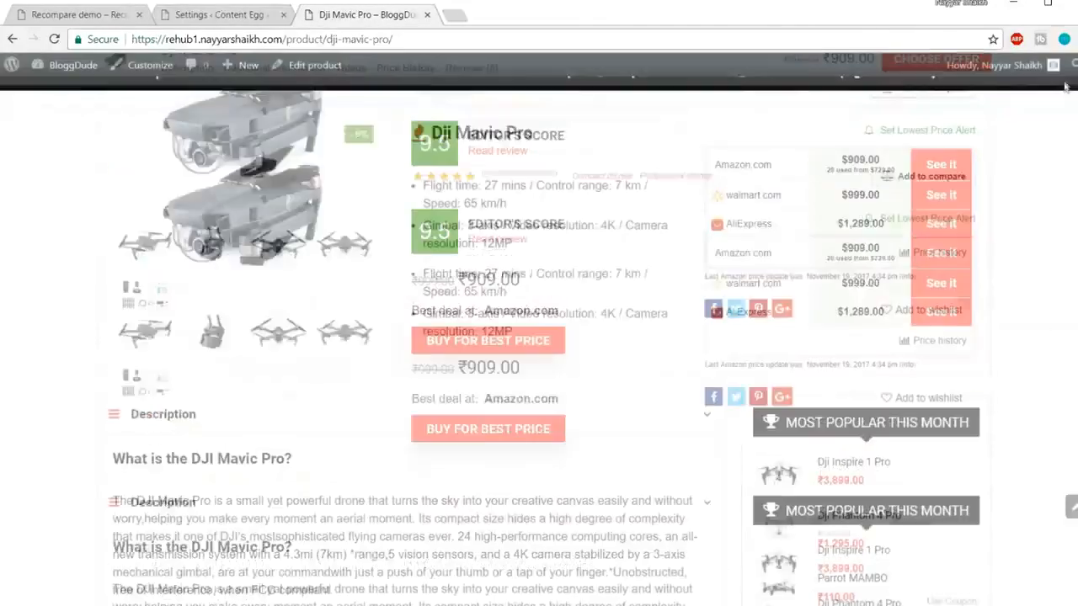
scroll(786, 327, down, 2)
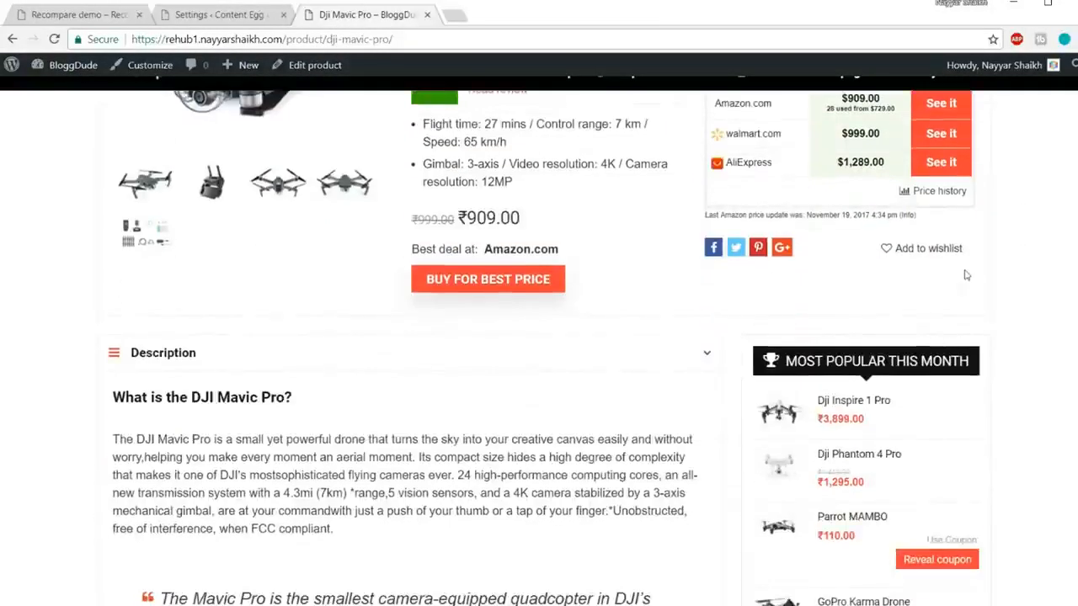
scroll(967, 275, up, 3)
scroll(626, 496, down, 2)
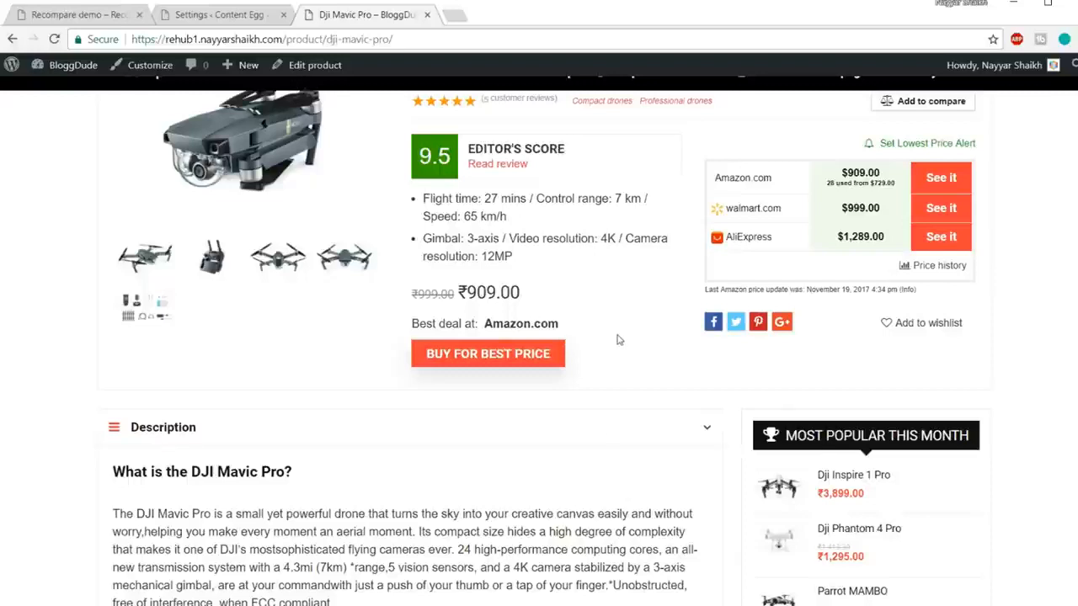
mouse_move(456, 292)
mouse_down()
mouse_move(550, 295)
mouse_move(457, 293)
mouse_up()
click(554, 293)
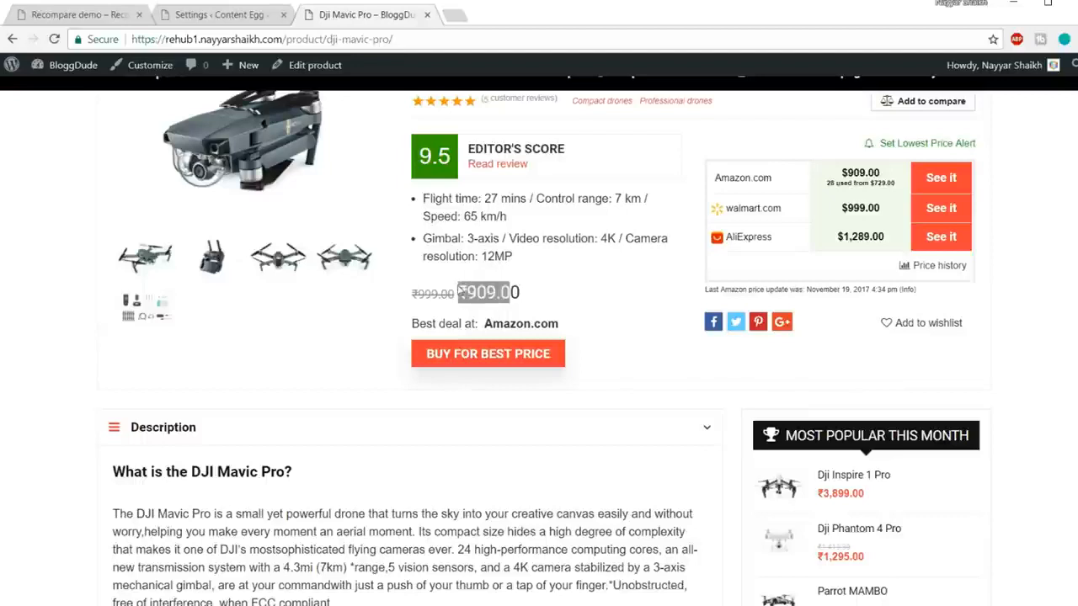
click(544, 295)
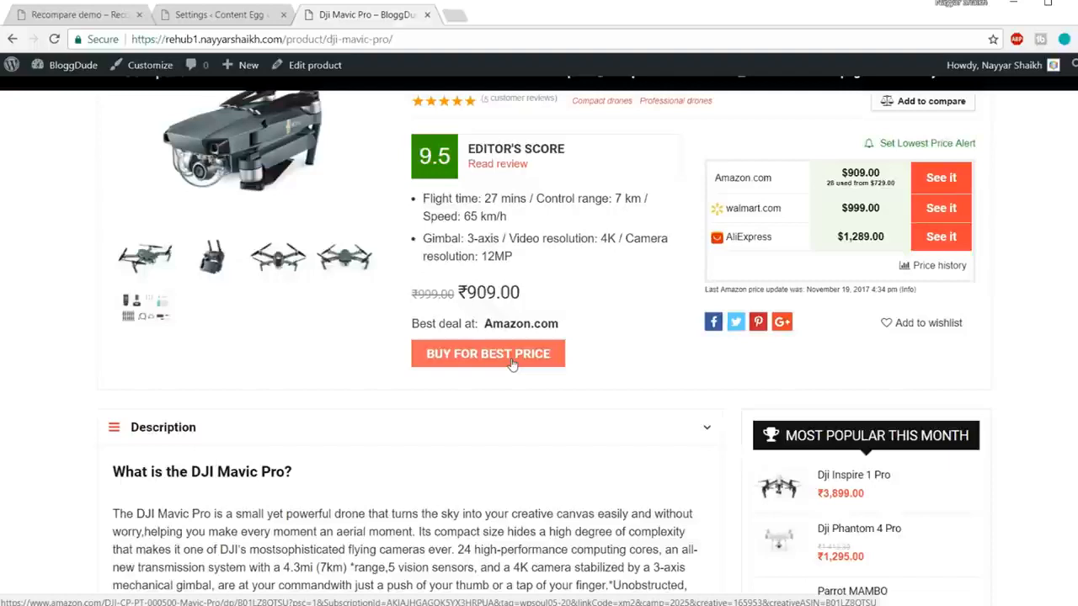
click(224, 18)
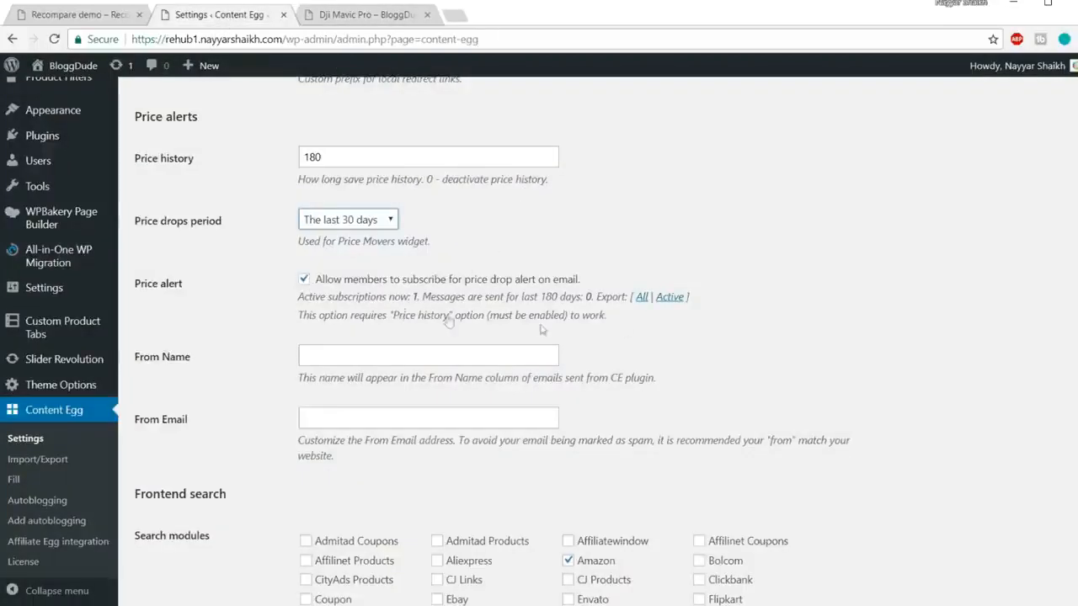
scroll(496, 301, down, 1)
Step: Enter the owner's full name as price alert From Name and autofill the saved From Email
click(446, 283)
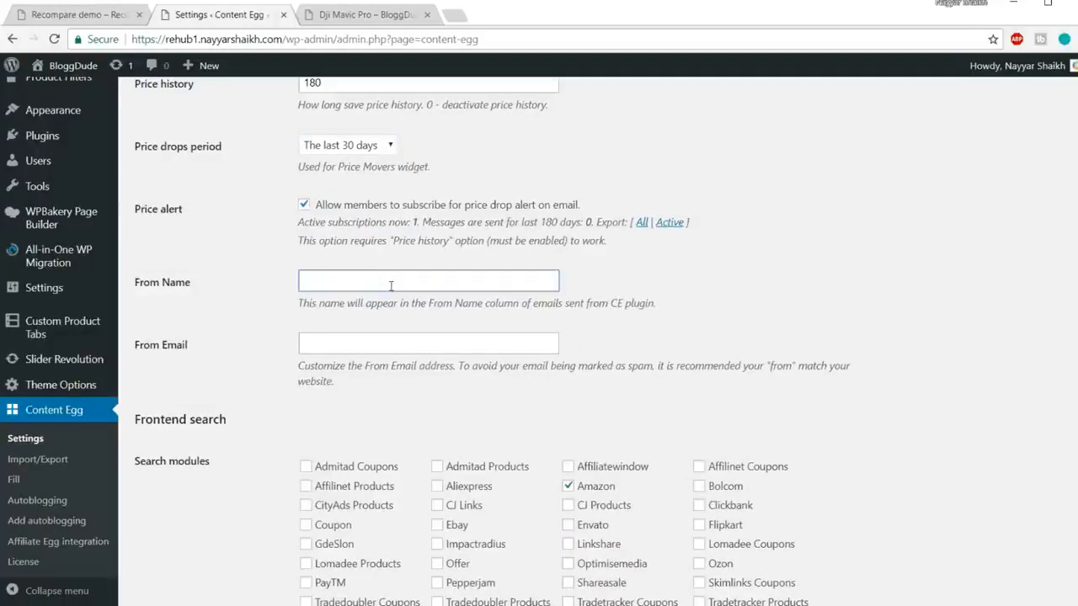
text(Nayyar)
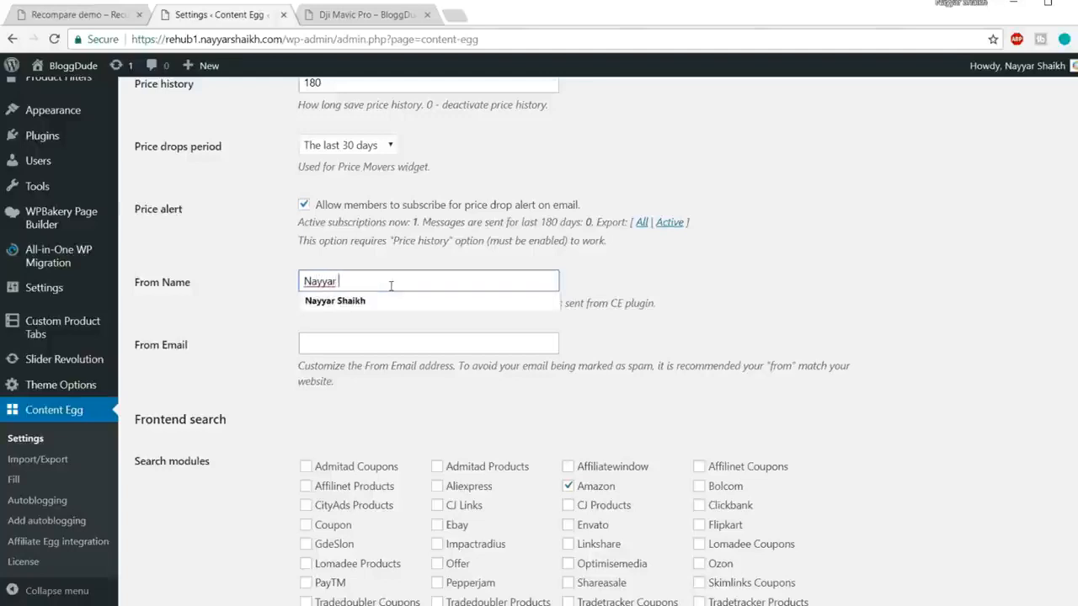
text( Shaikh)
click(380, 344)
click(373, 364)
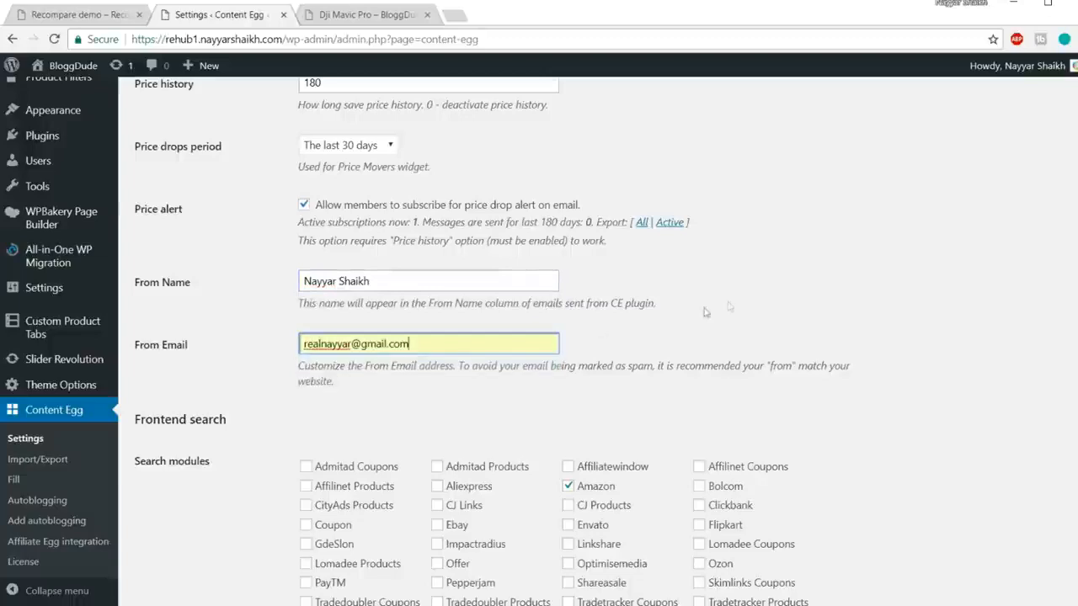
Step: Tick Flipkart under Frontend search modules and select the search page template shortcode
scroll(908, 336, down, 2)
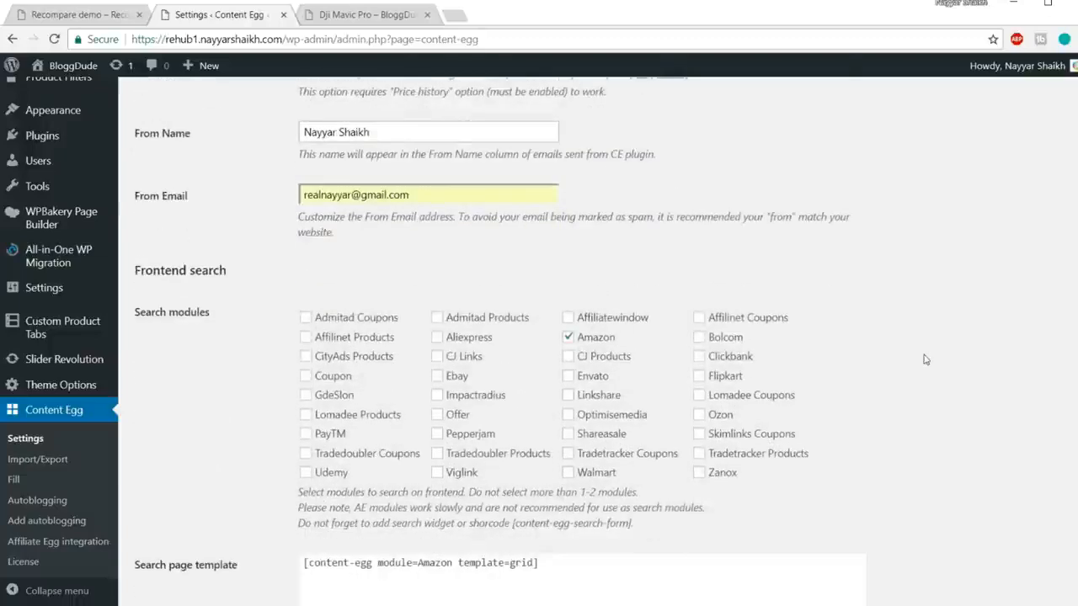
scroll(722, 334, down, 1)
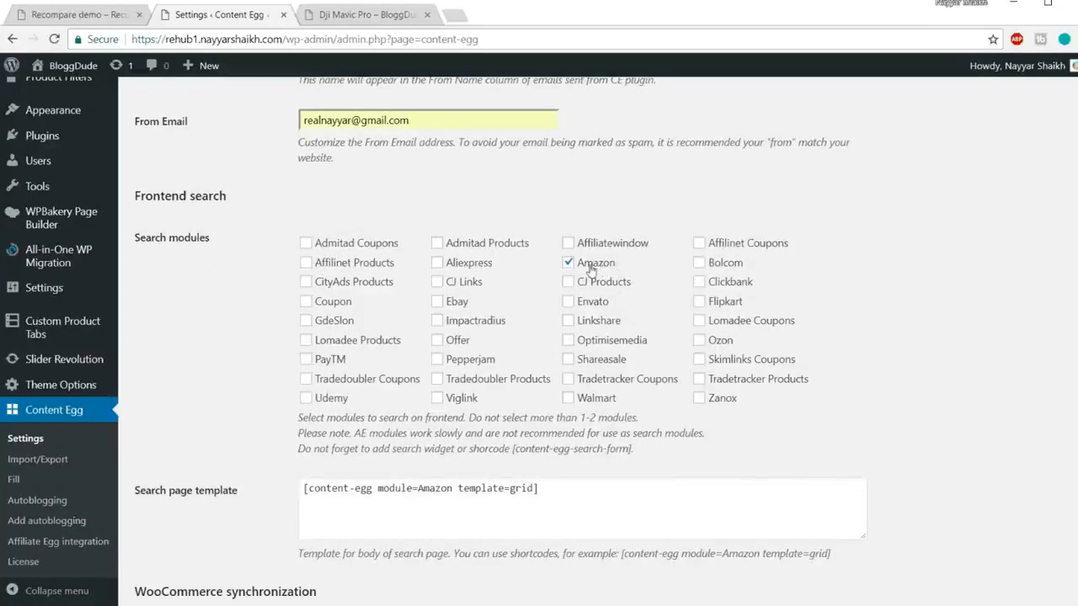
click(700, 301)
scroll(914, 354, down, 1)
drag(572, 416, 249, 419)
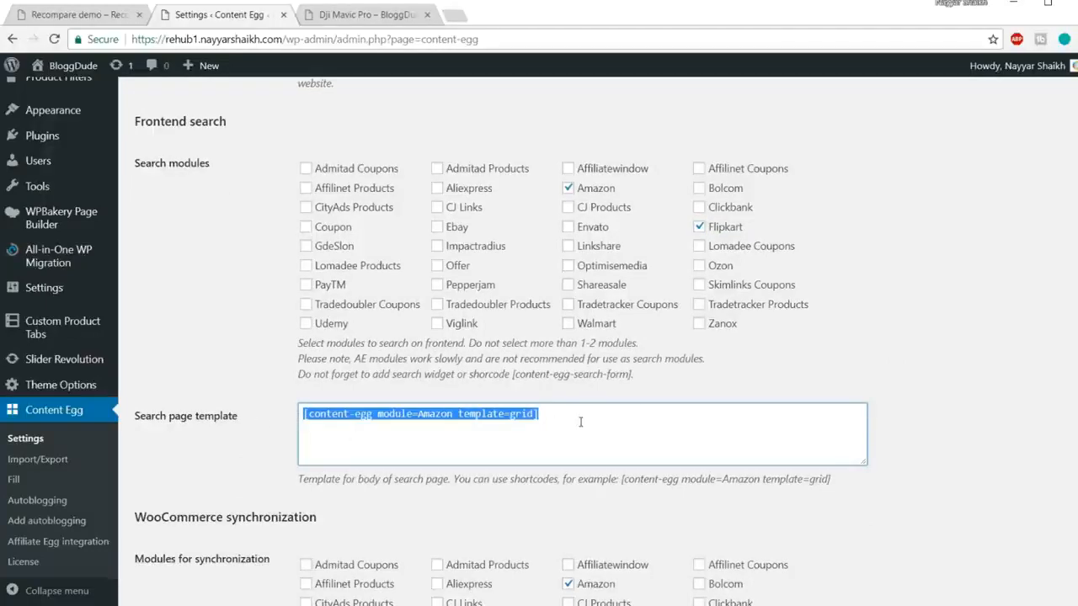
scroll(522, 424, down, 2)
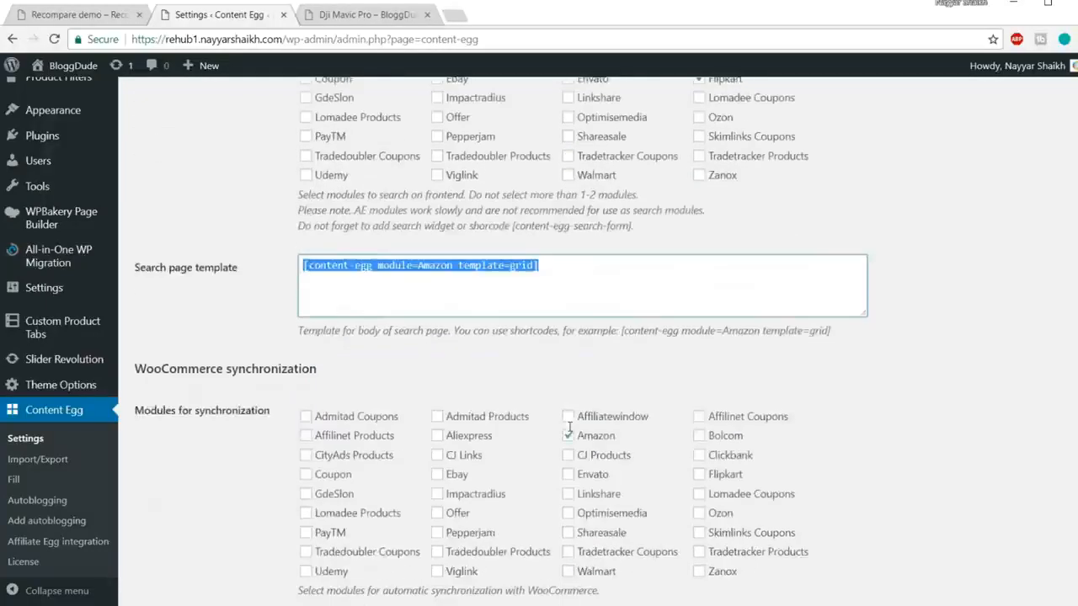
Step: Add Flipkart to WooCommerce synchronization modules and tick 'Also synchronize attributes'
click(877, 399)
scroll(244, 425, down, 2)
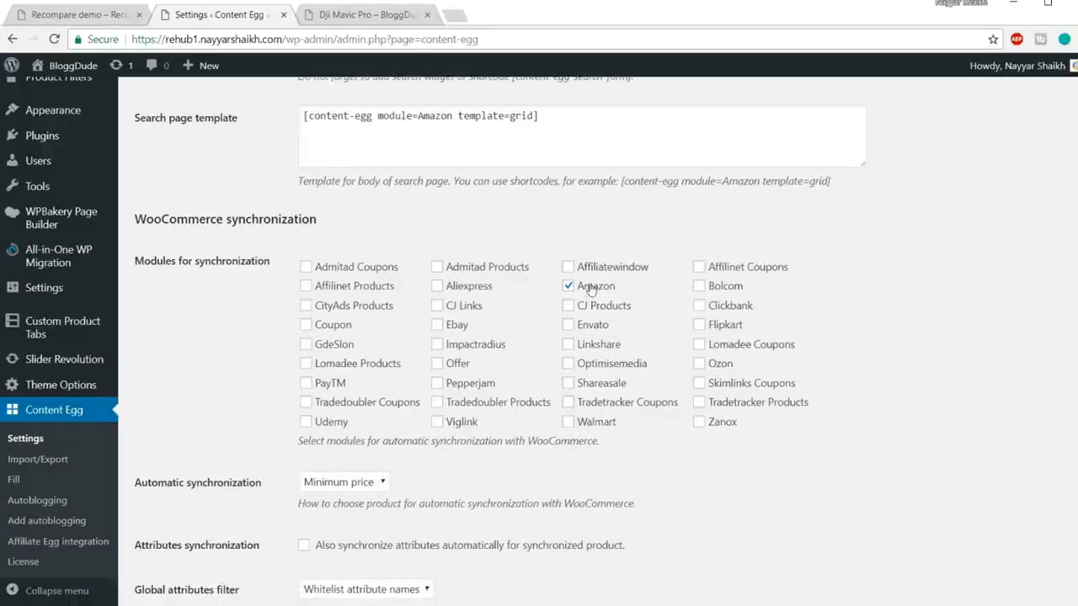
click(699, 325)
scroll(876, 354, down, 1)
scroll(875, 354, down, 3)
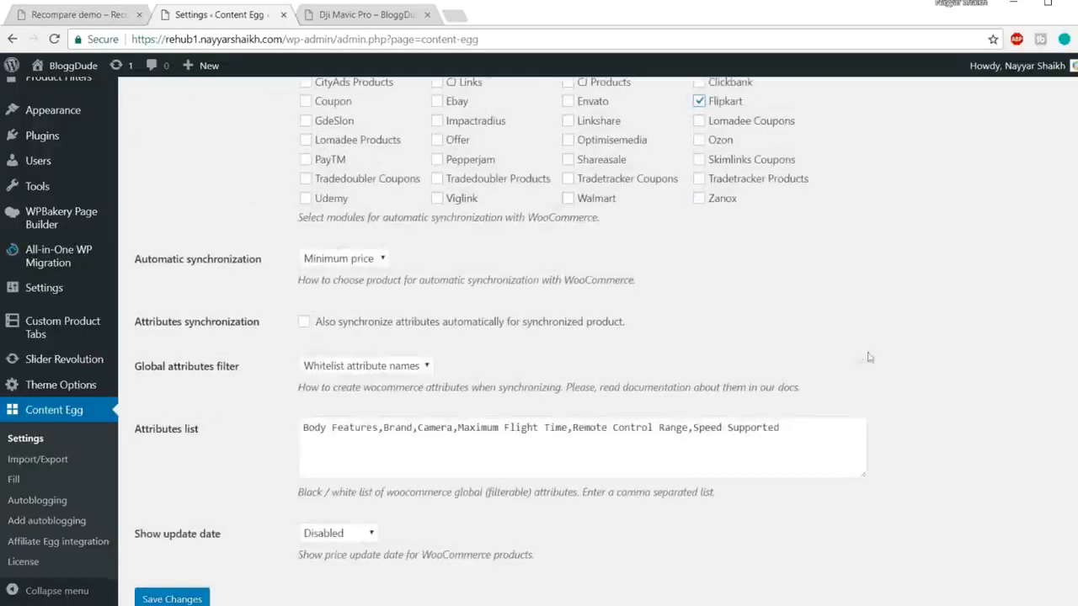
click(329, 268)
click(332, 268)
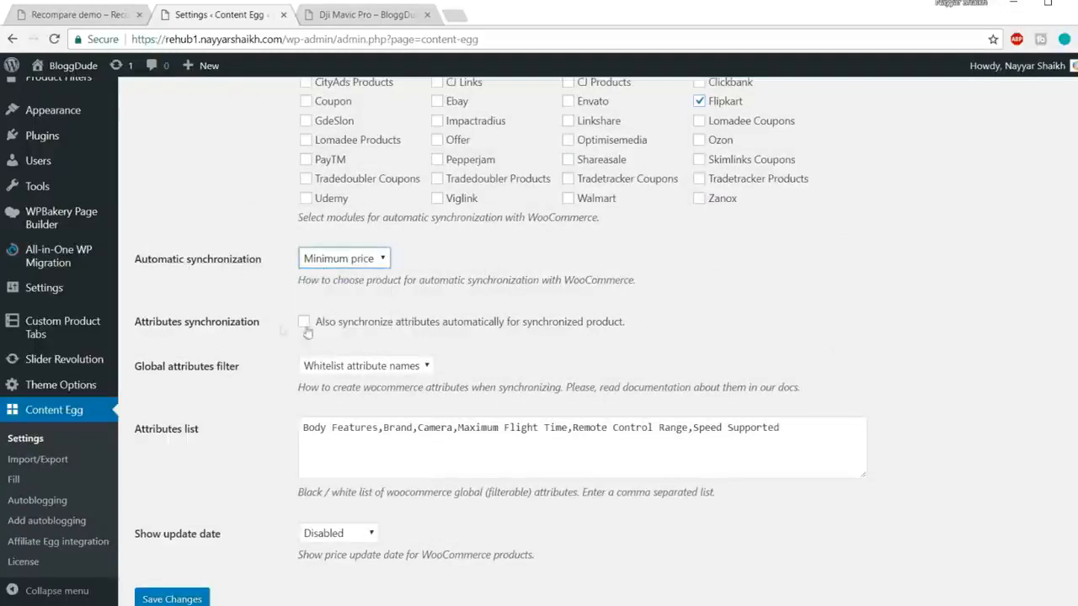
scroll(282, 333, down, 1)
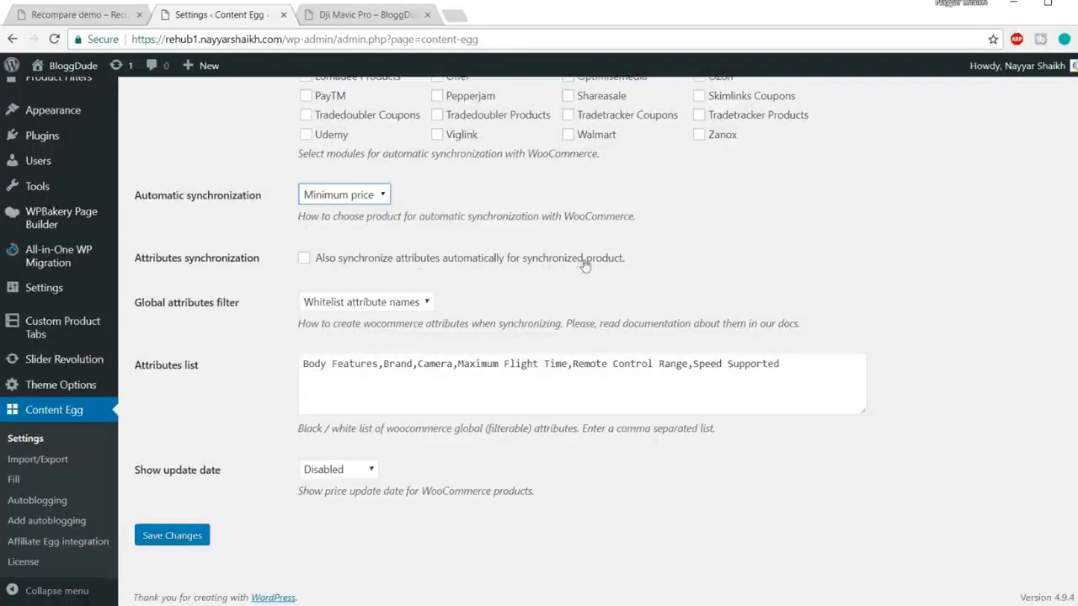
click(305, 260)
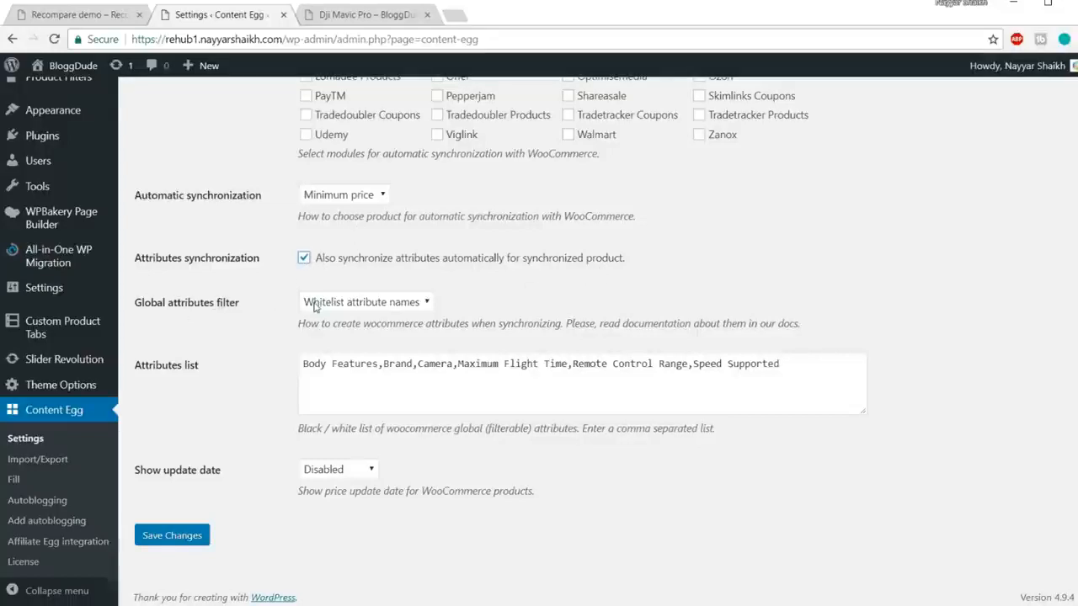
Step: Keep the Global attributes filter on Whitelist attribute names and save the changes
click(394, 303)
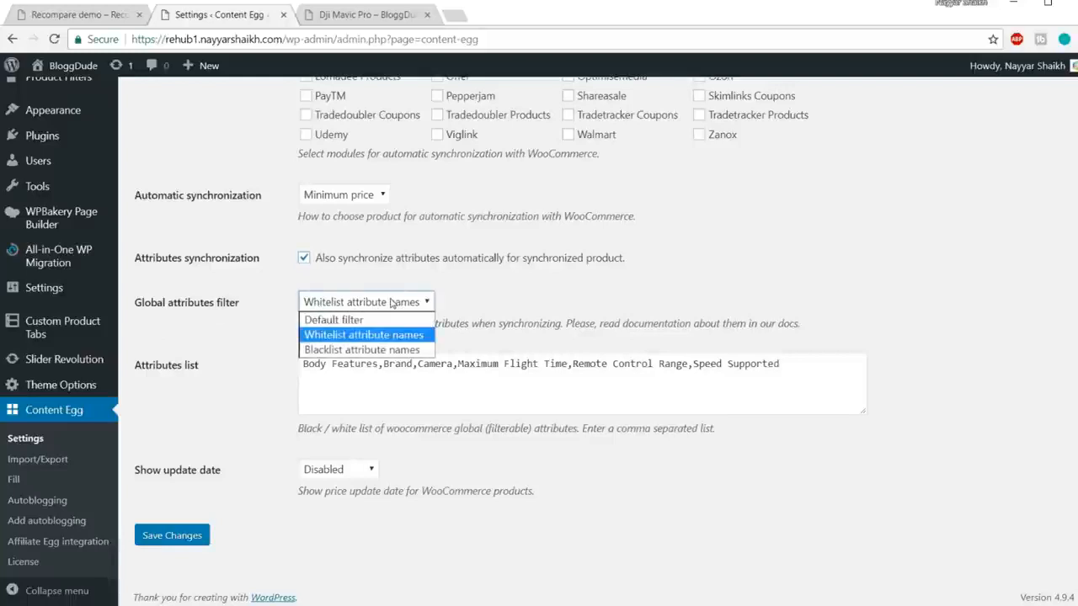
click(384, 350)
drag(795, 375, 147, 352)
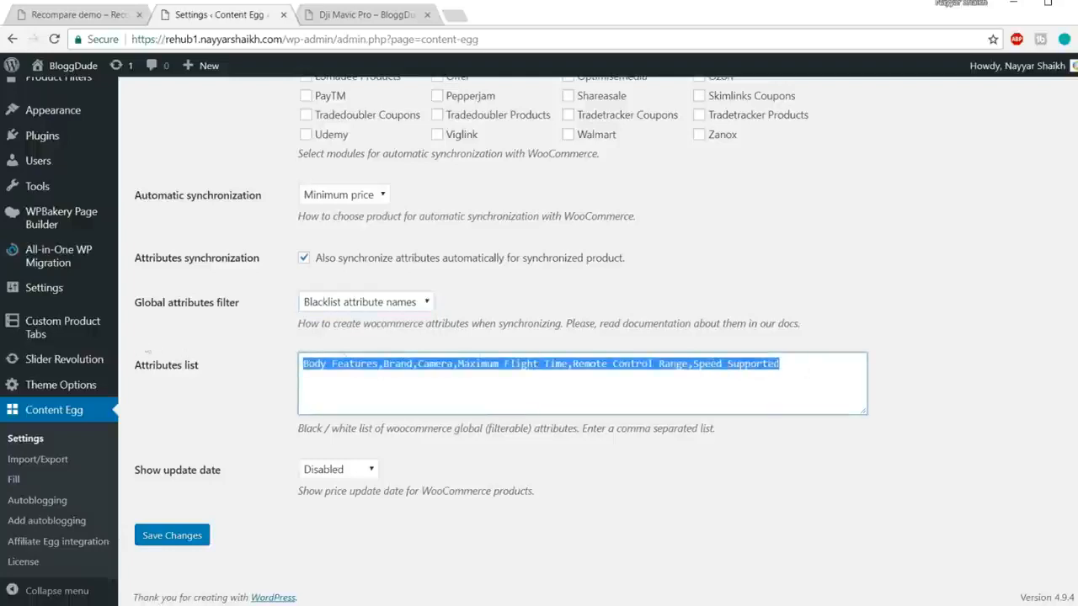
click(410, 301)
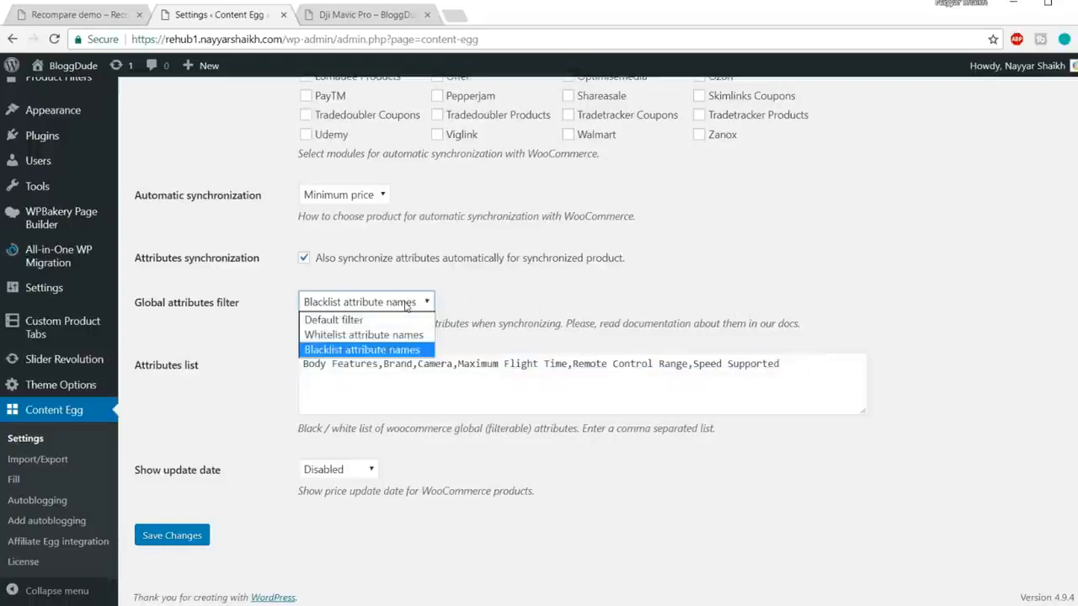
click(371, 335)
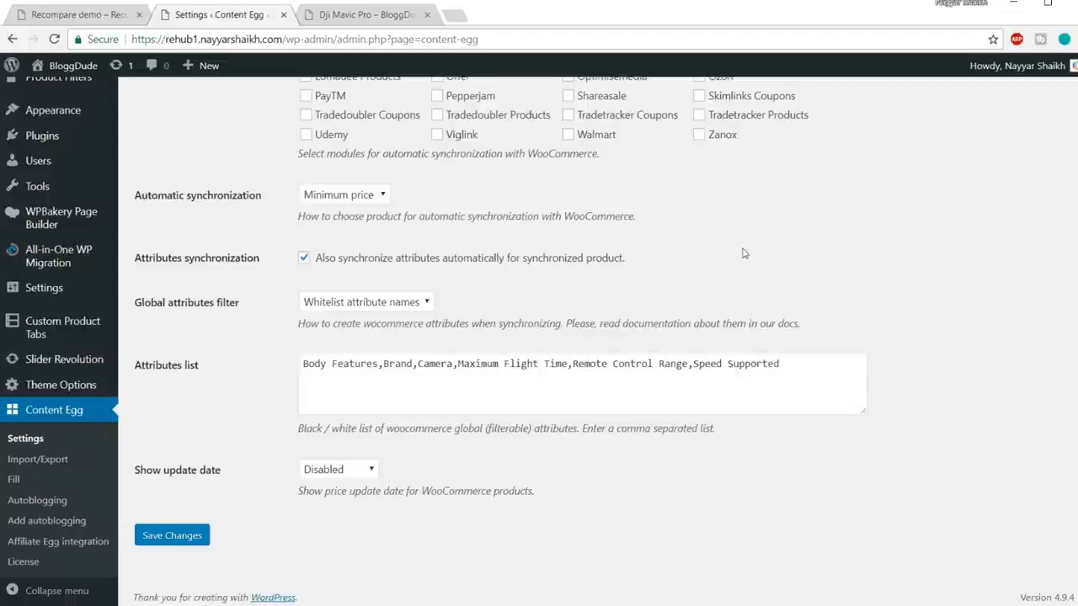
click(367, 303)
click(362, 334)
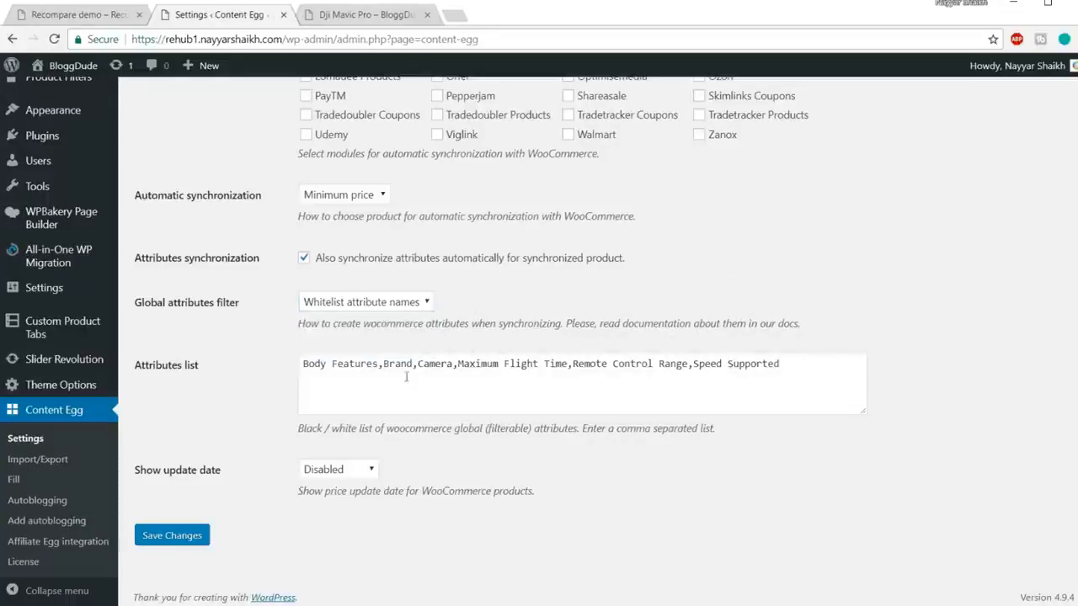
triple_click(781, 364)
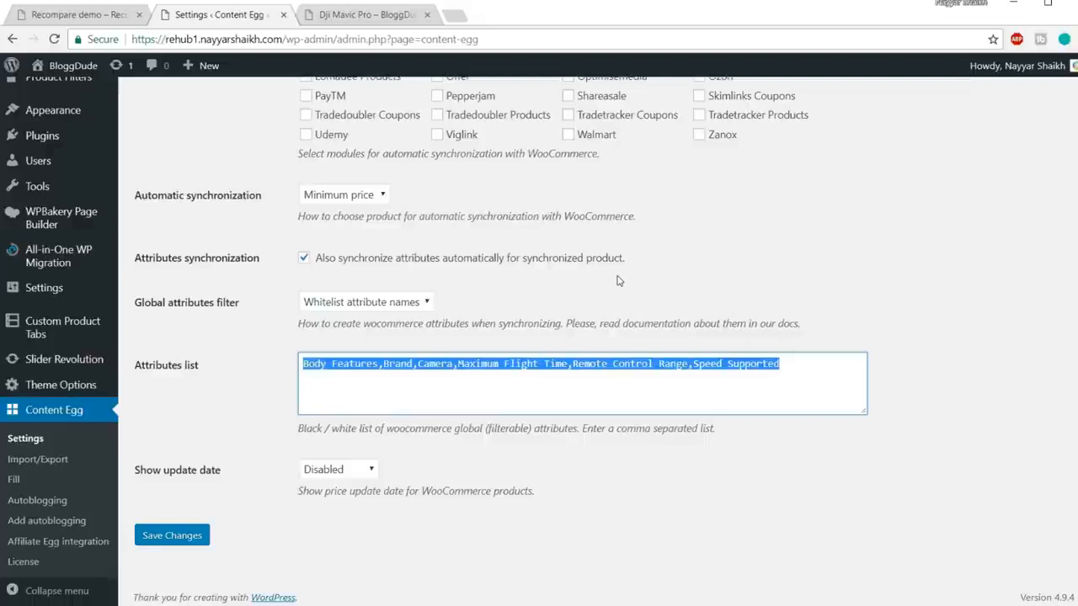
click(438, 487)
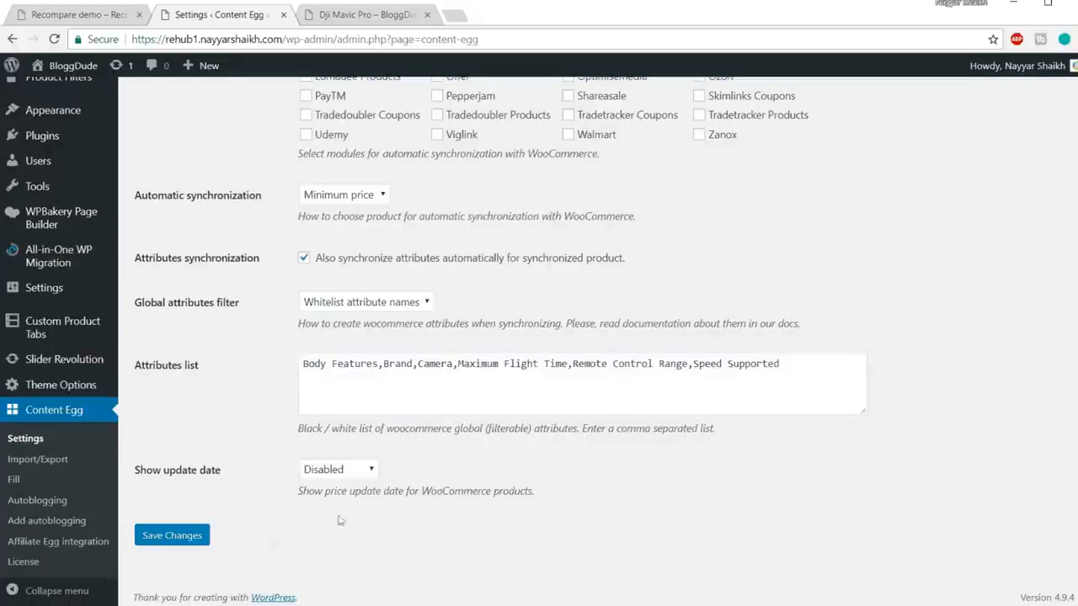
click(173, 536)
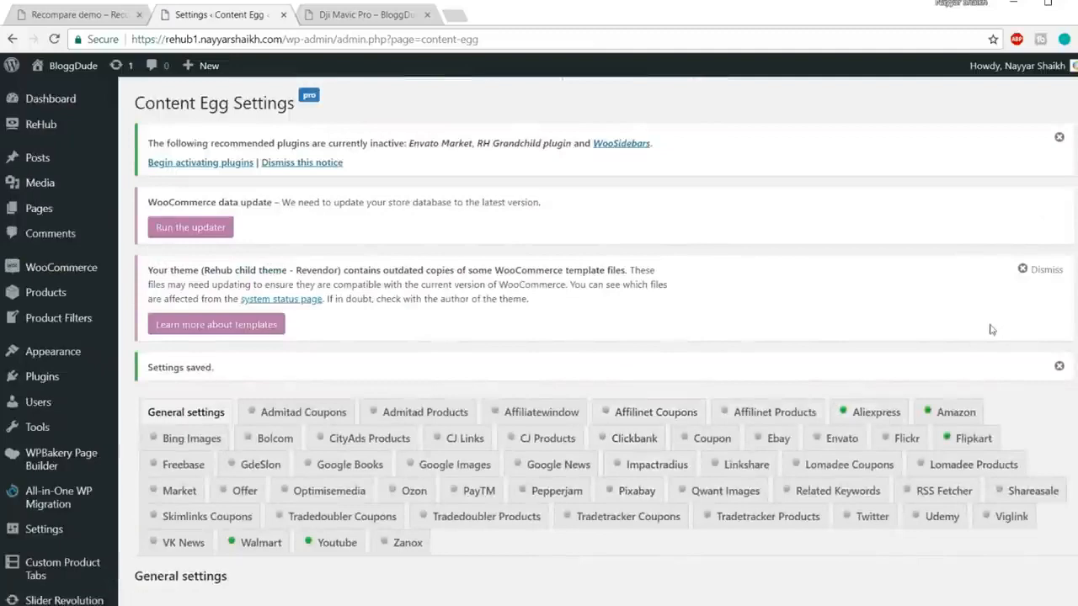
Step: Open the Amazon module tab and keep its Add placement set to Shortcodes only
scroll(949, 345, down, 2)
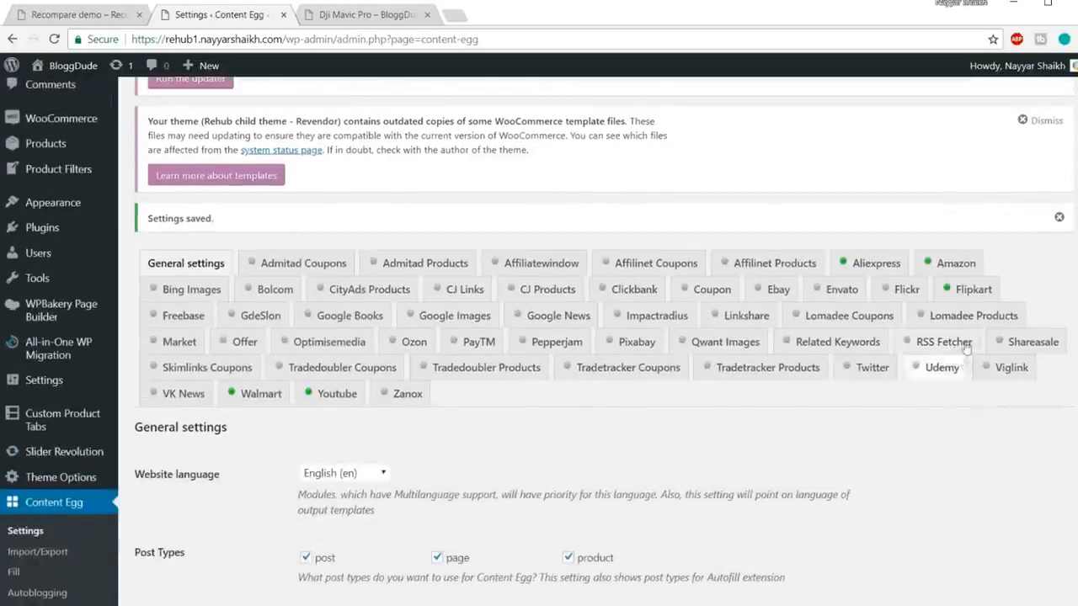
click(956, 266)
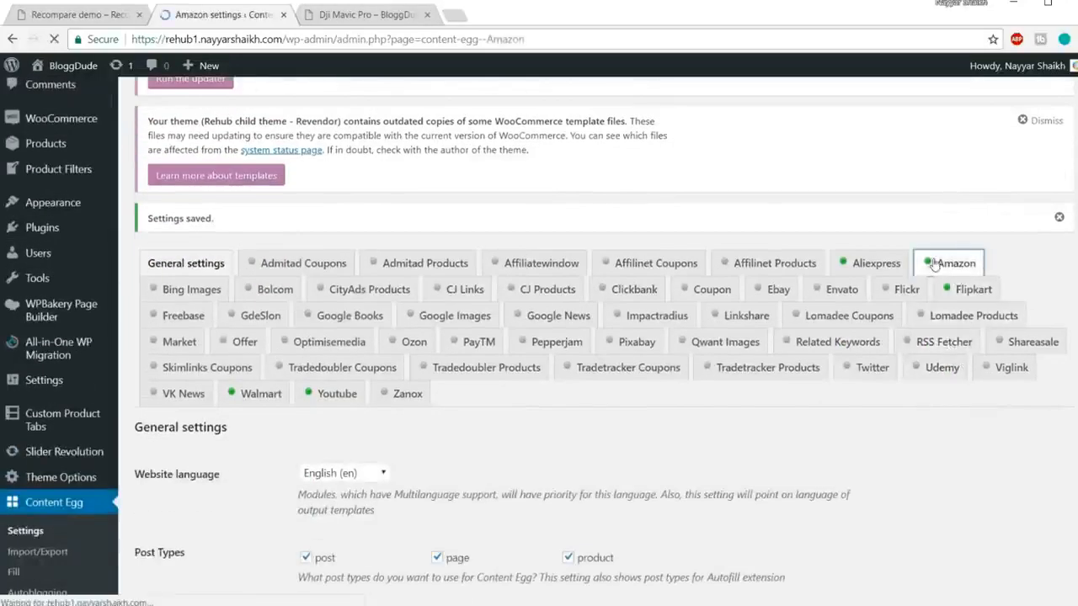
scroll(923, 319, down, 15)
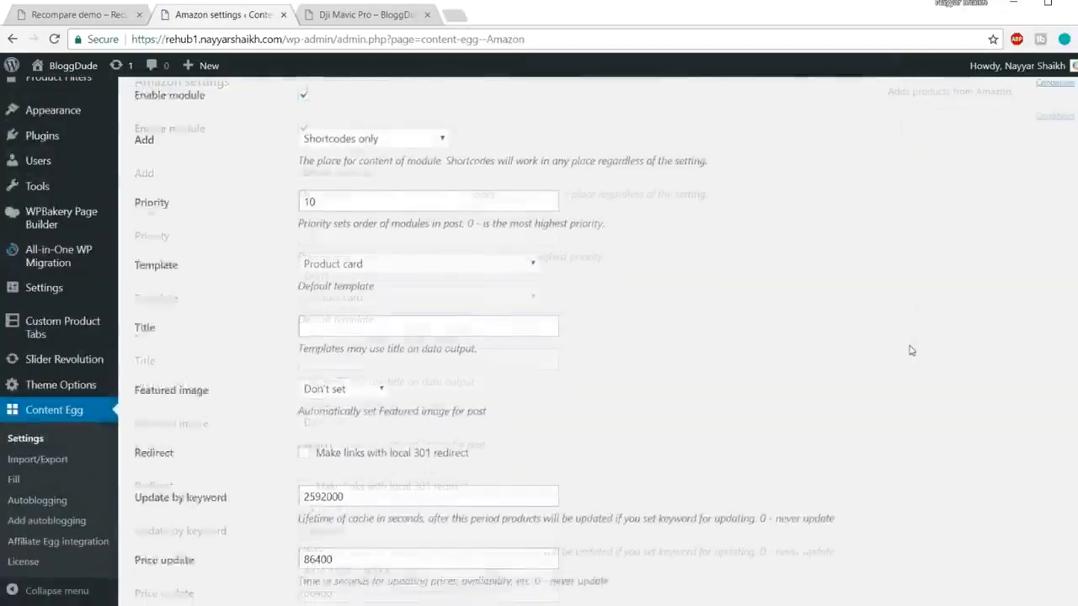
scroll(898, 396, up, 15)
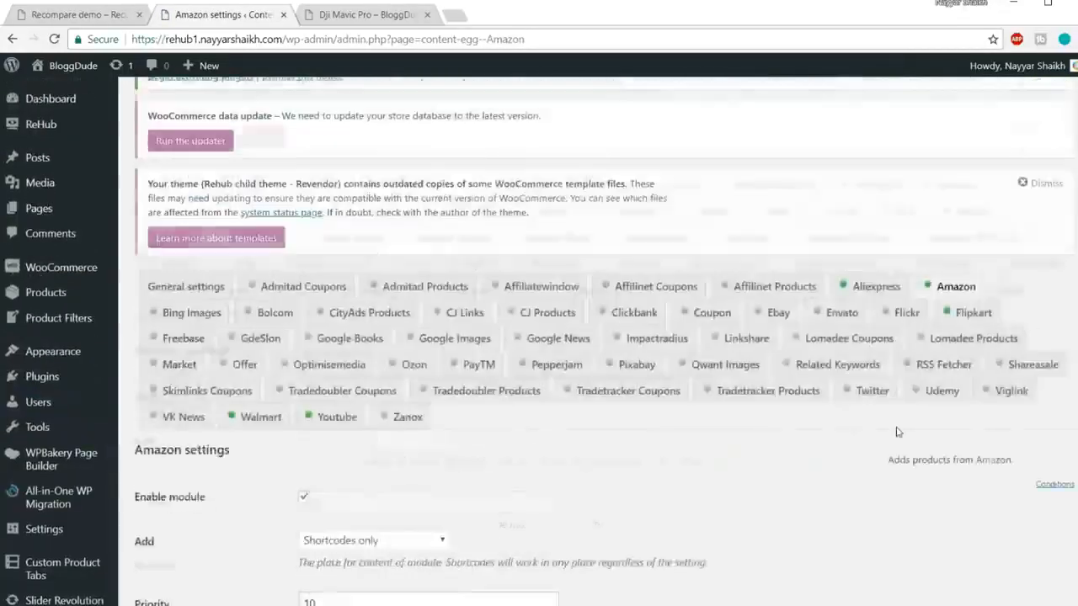
scroll(253, 263, down, 4)
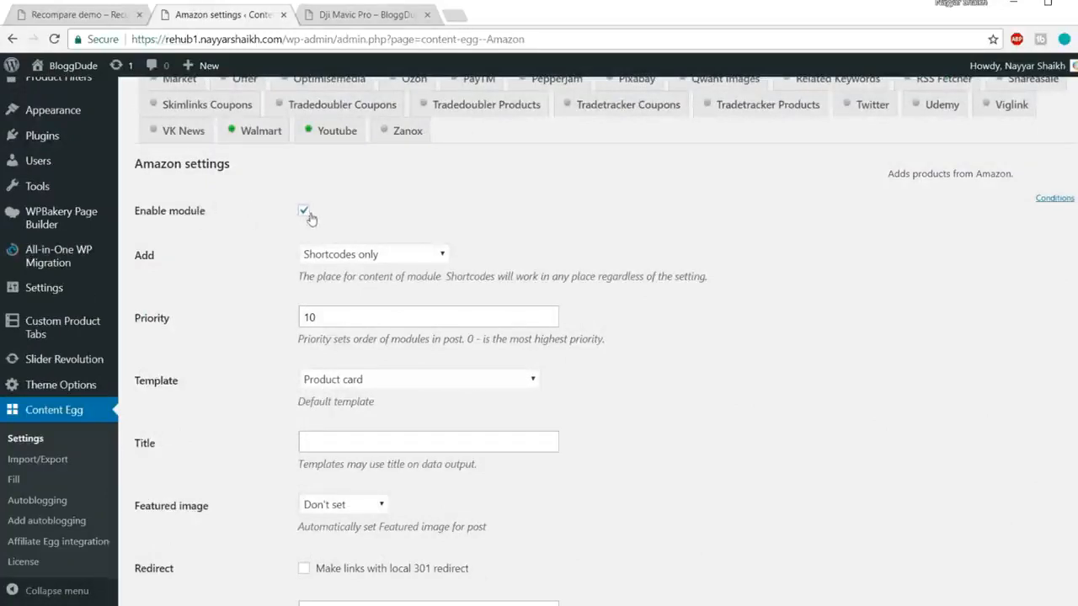
click(402, 259)
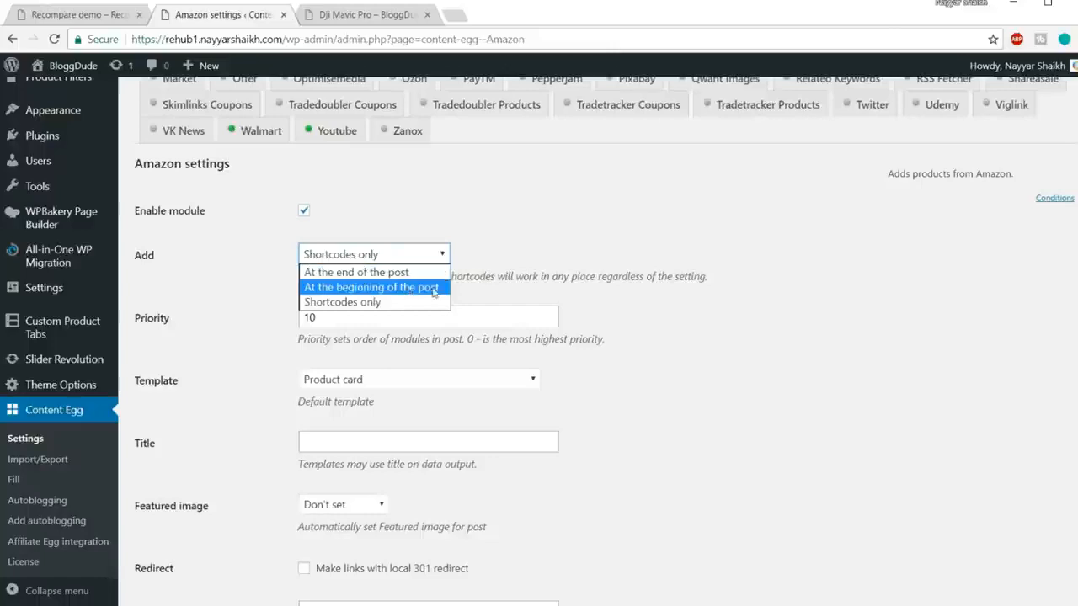
click(392, 306)
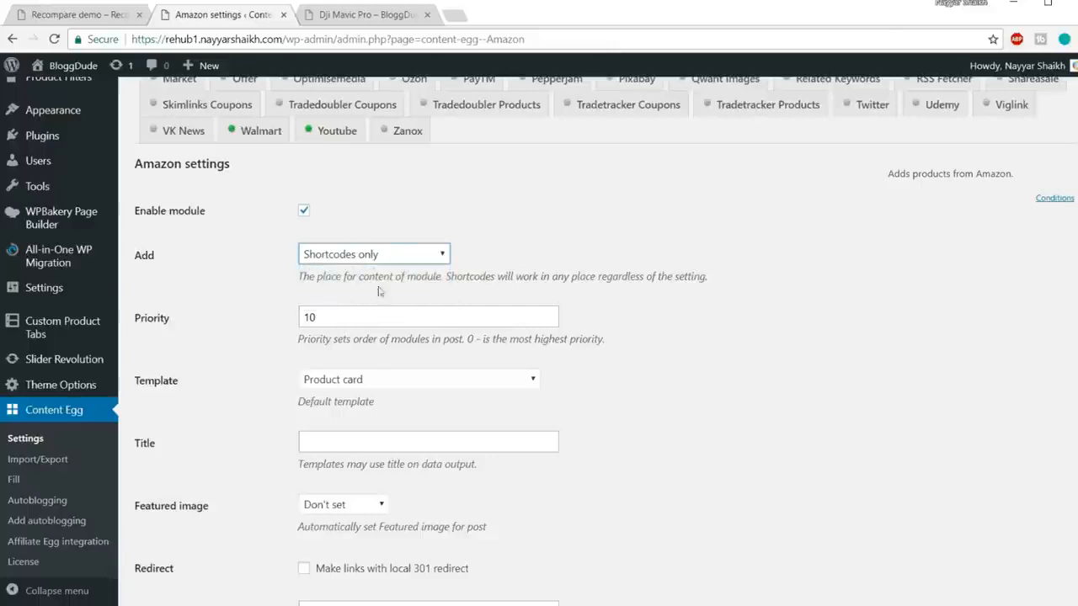
click(368, 254)
click(372, 303)
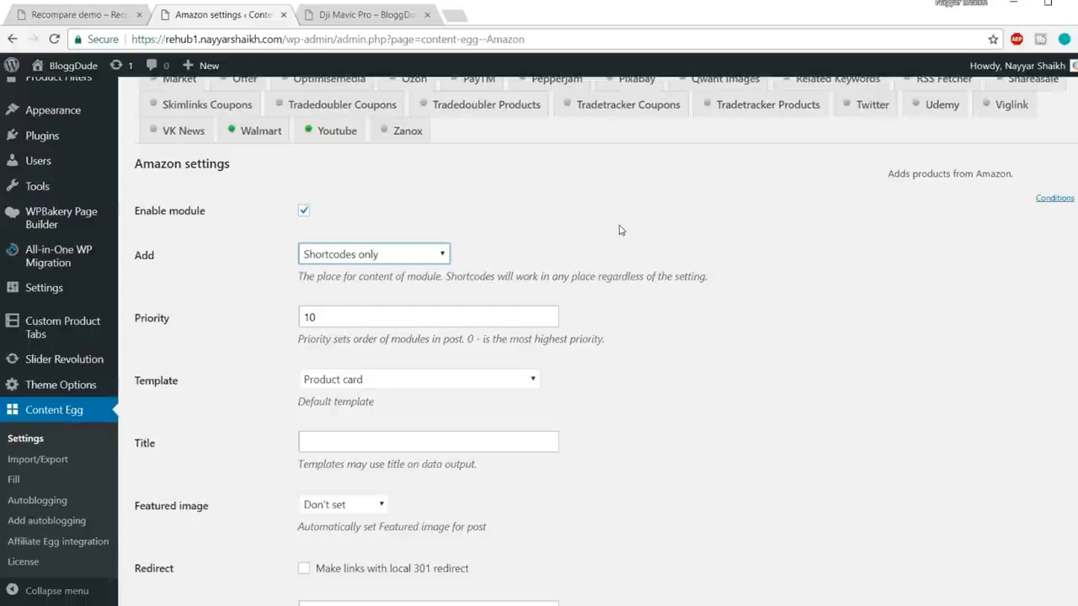
scroll(722, 301, down, 1)
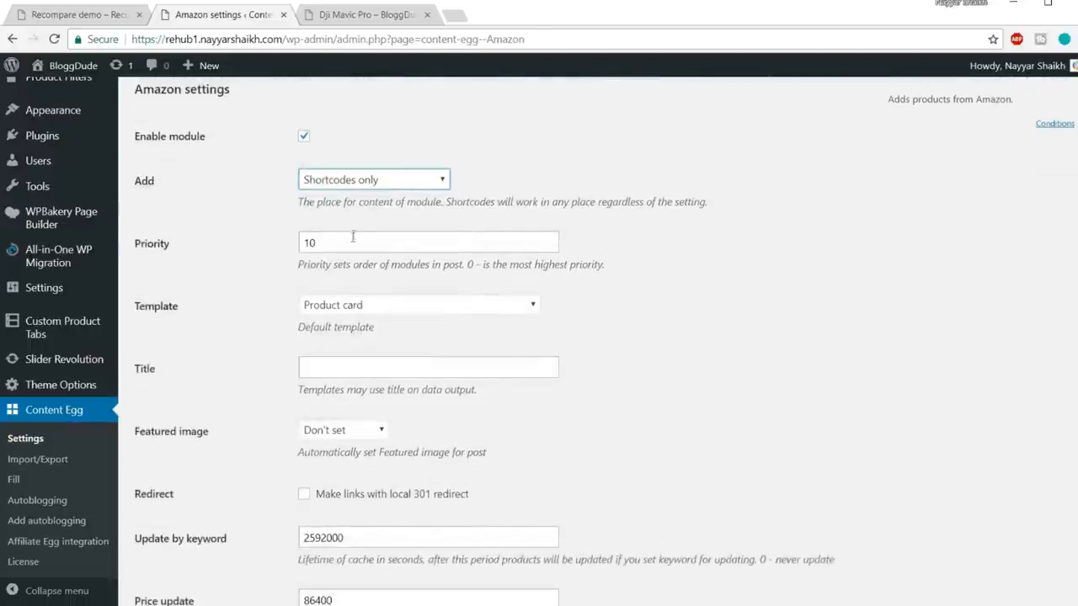
Step: Keep the Amazon template as Product card, enter 'Amazon' as the title, and leave Featured image as Don't set
click(378, 310)
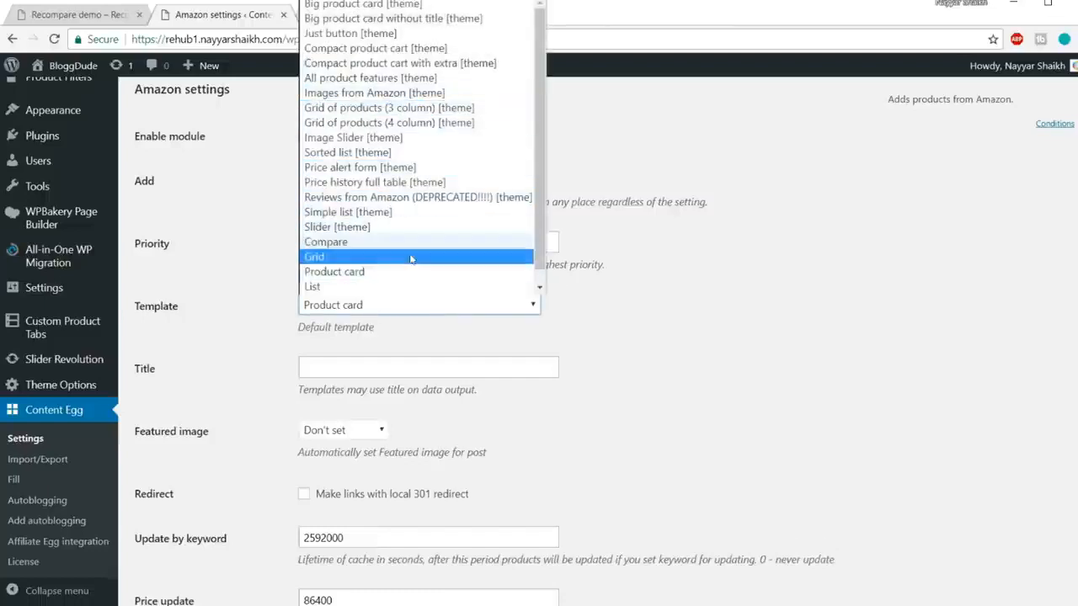
click(392, 272)
scroll(793, 268, down, 1)
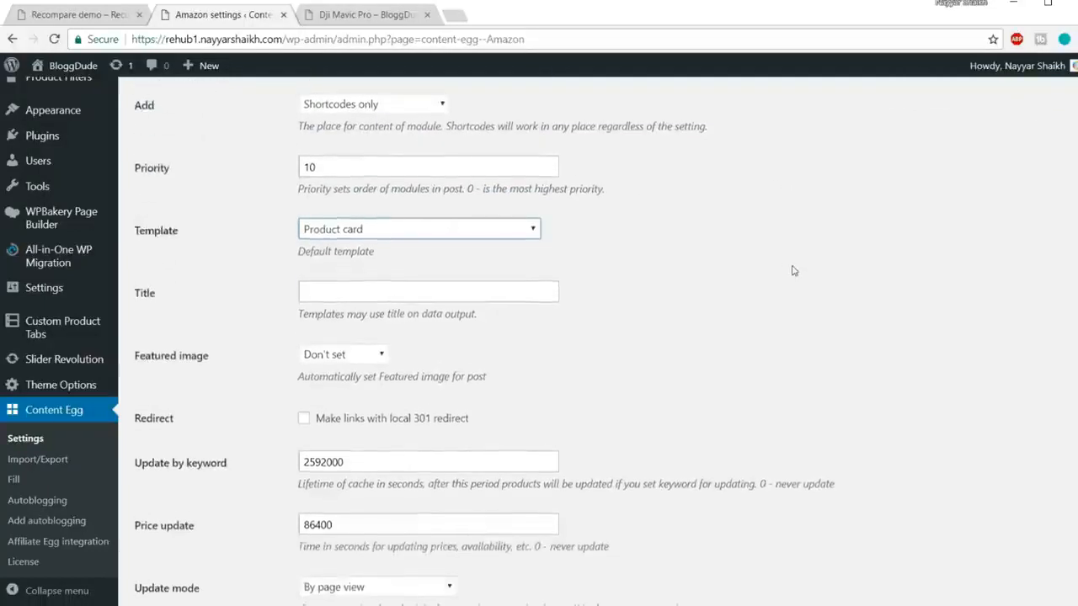
scroll(791, 270, down, 1)
click(465, 223)
scroll(659, 278, up, 3)
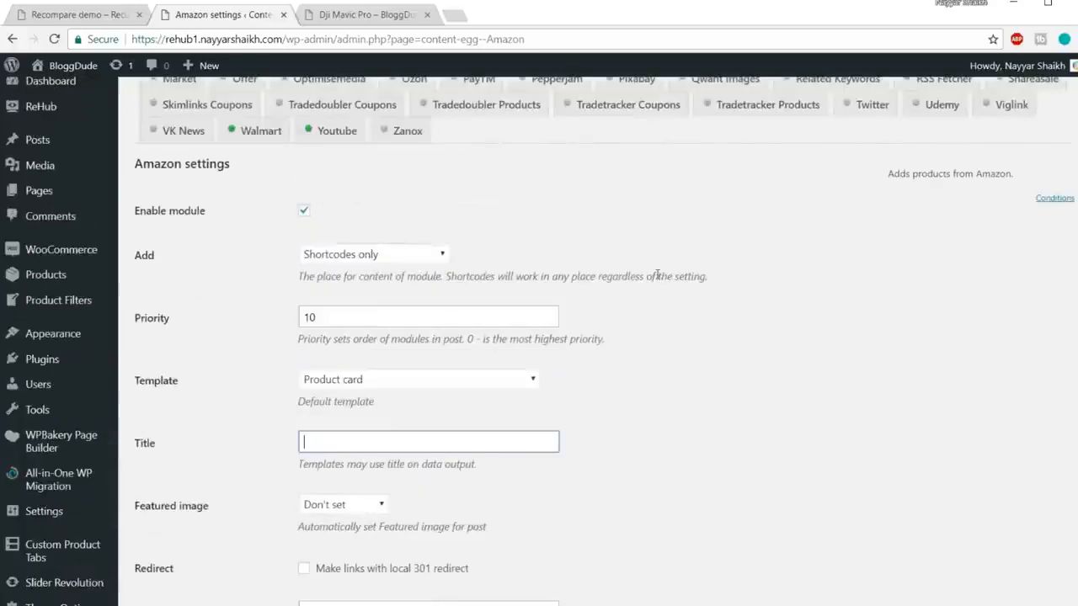
scroll(665, 274, down, 1)
text(Amazon)
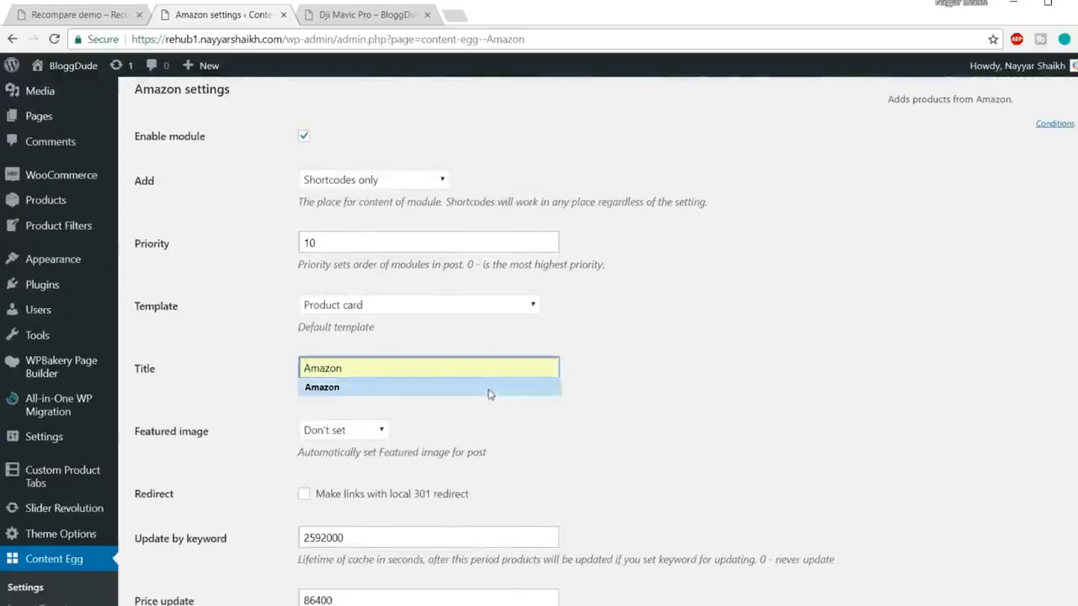
click(490, 390)
scroll(767, 380, down, 2)
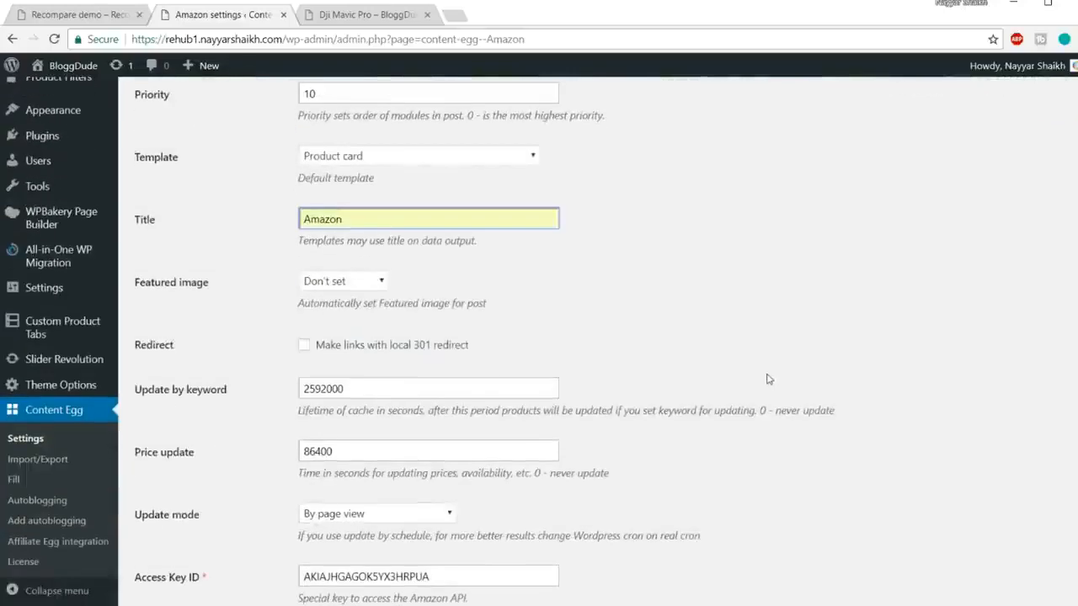
click(338, 284)
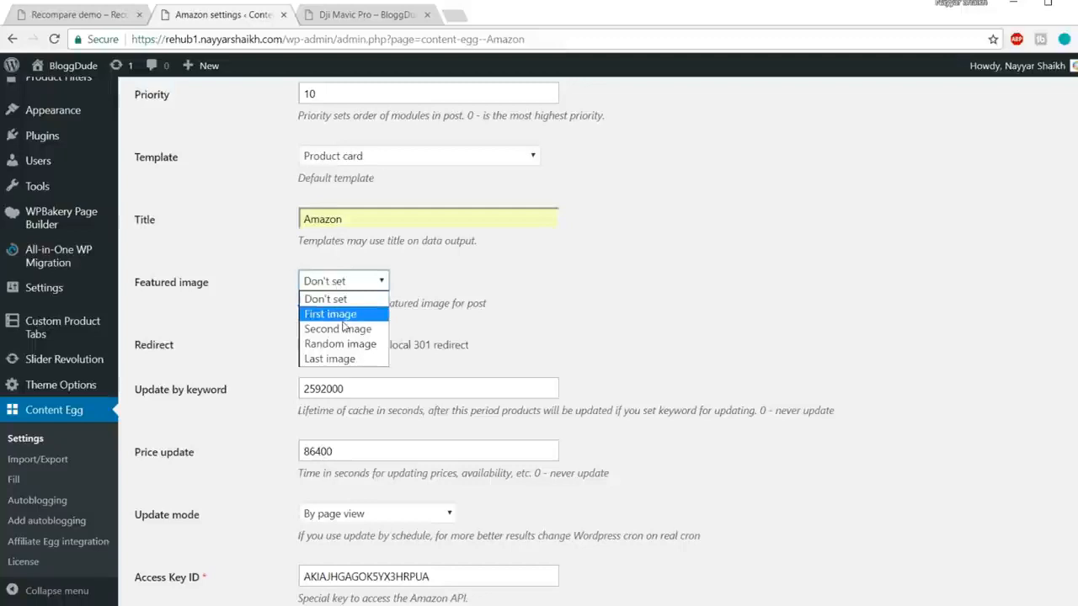
click(436, 283)
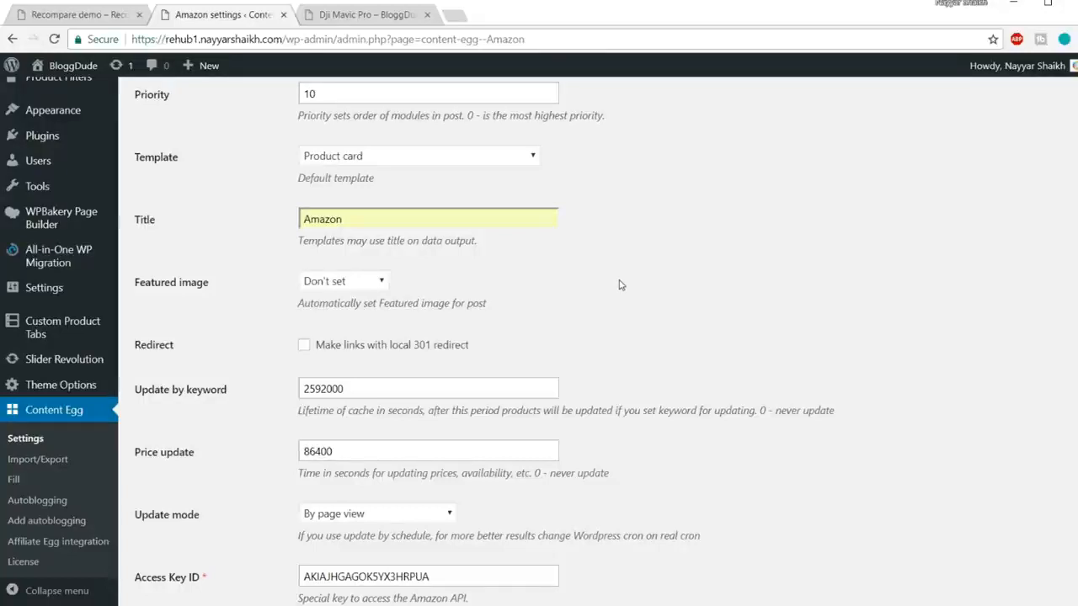
Step: Select and copy the Price update value 86400
scroll(619, 285, down, 2)
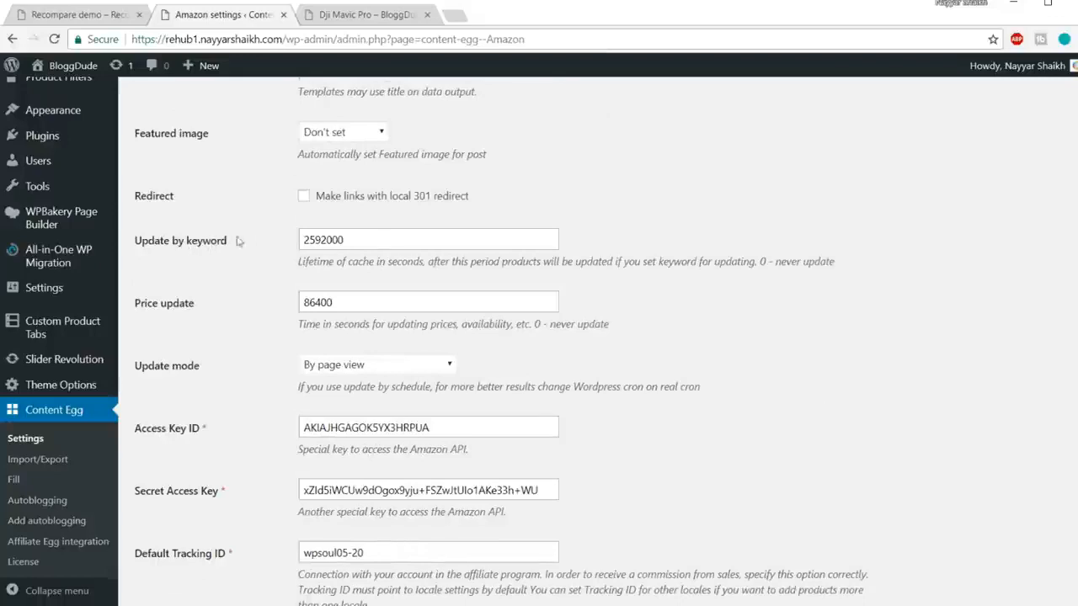
double_click(323, 239)
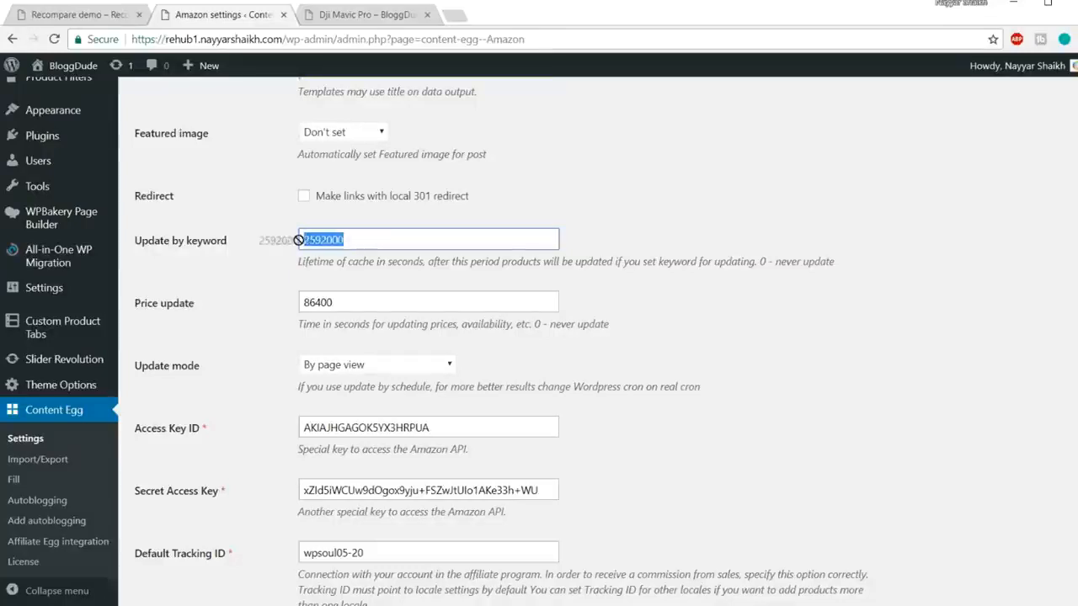
click(344, 238)
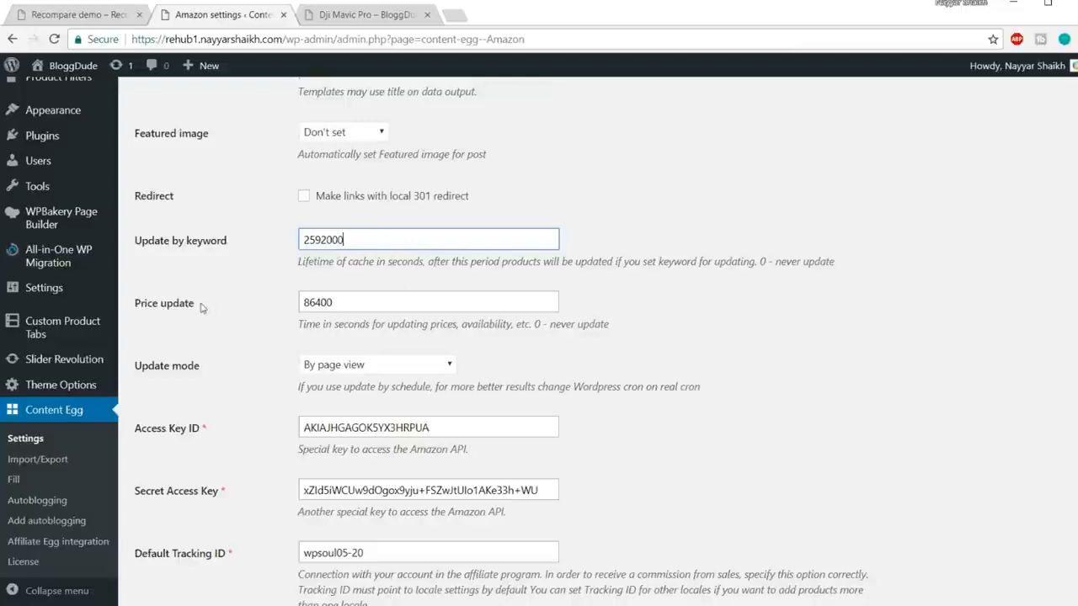
drag(321, 325, 417, 326)
click(427, 328)
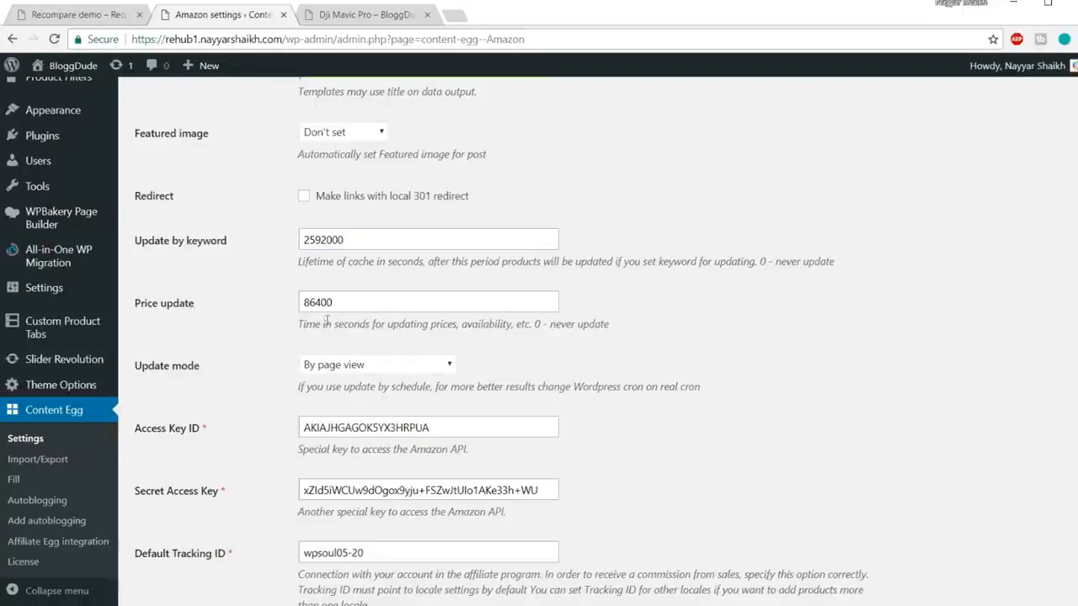
drag(336, 304, 272, 306)
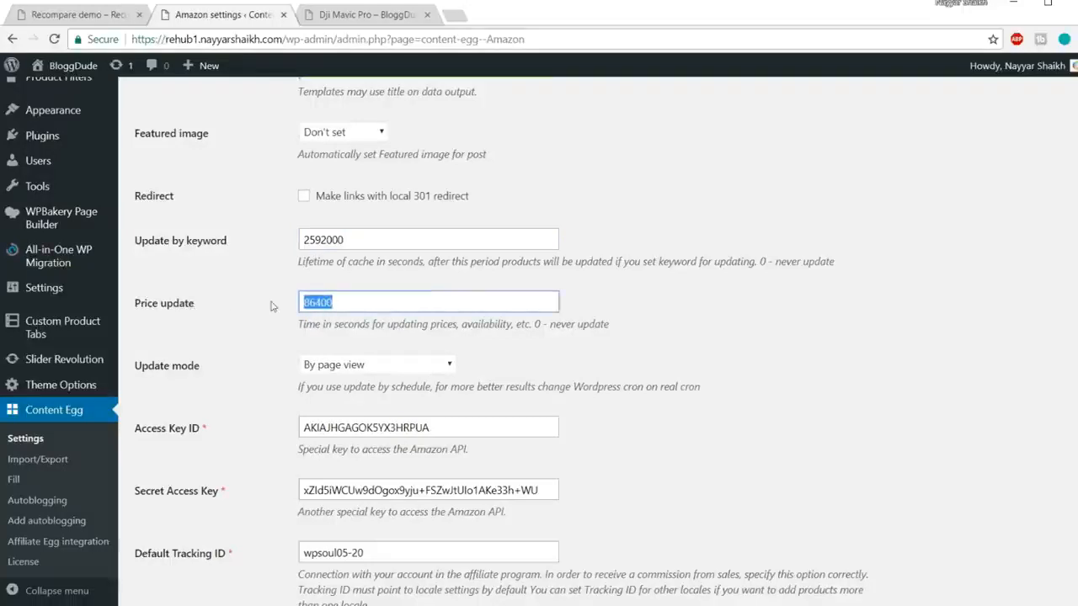
click(343, 305)
double_click(303, 301)
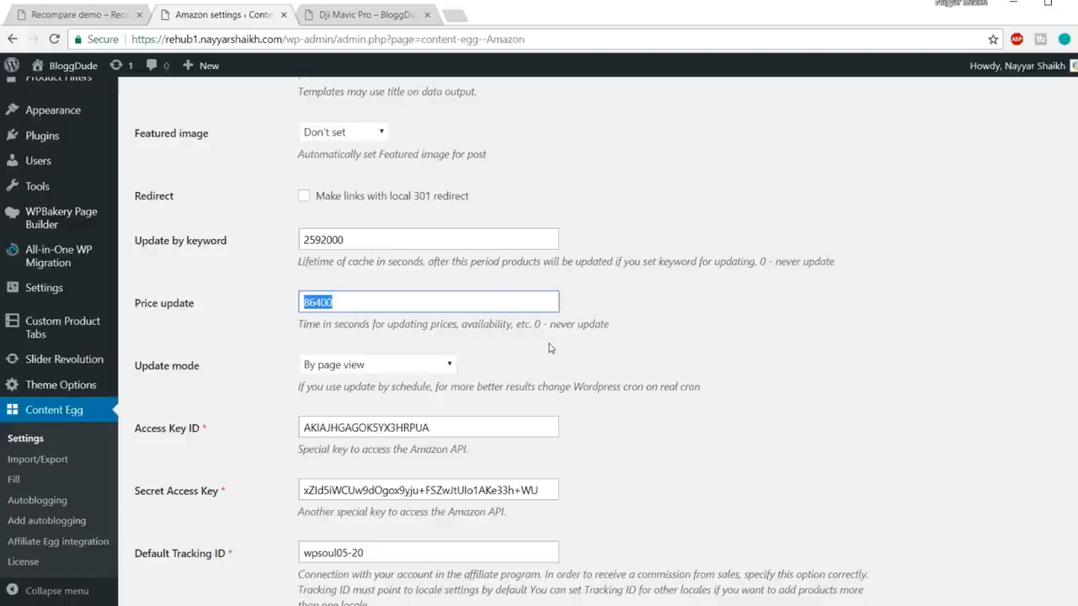
click(352, 299)
double_click(352, 299)
key(ctrl+c)
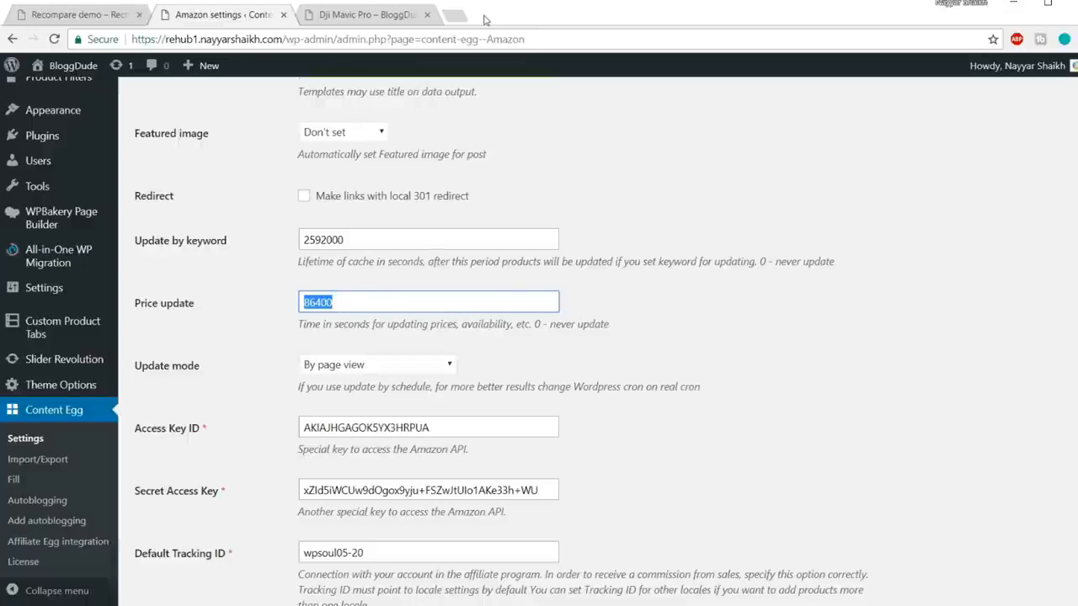
Step: Search 86400 seconds in a new tab to confirm it is one day, then return to the Amazon settings
click(455, 15)
key(ctrl+v)
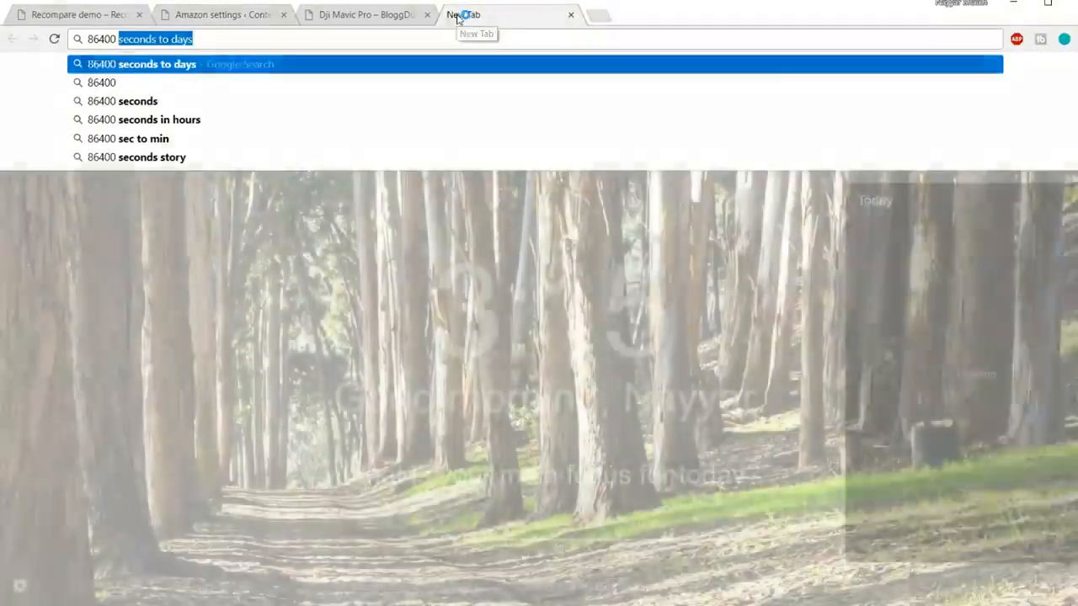
key(Return)
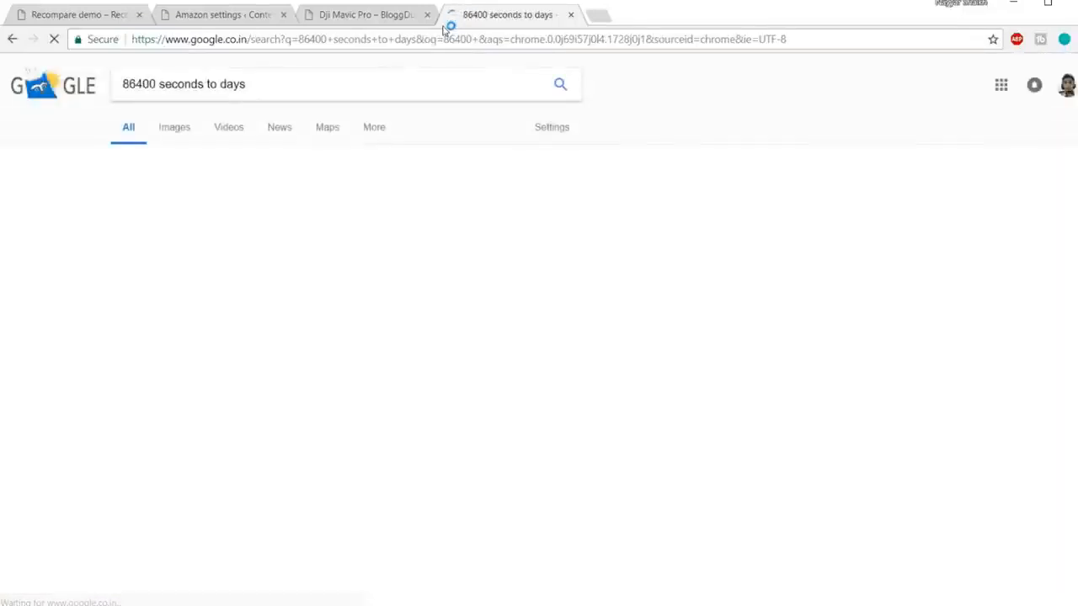
click(391, 15)
click(219, 15)
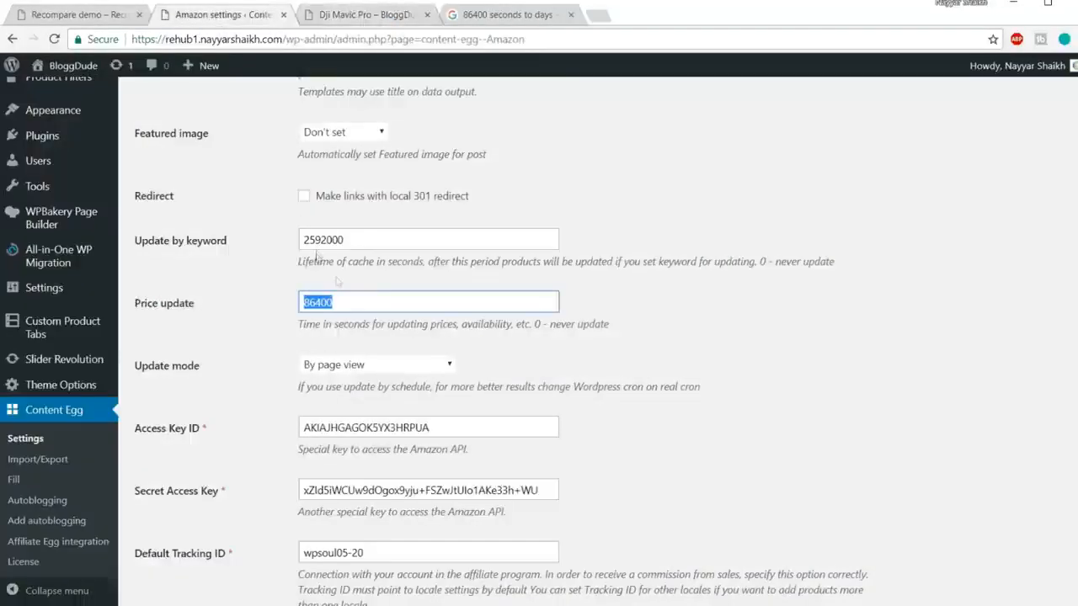
Step: Keep Update mode as By page view and close the seconds-to-days search tab
click(352, 309)
scroll(763, 305, down, 1)
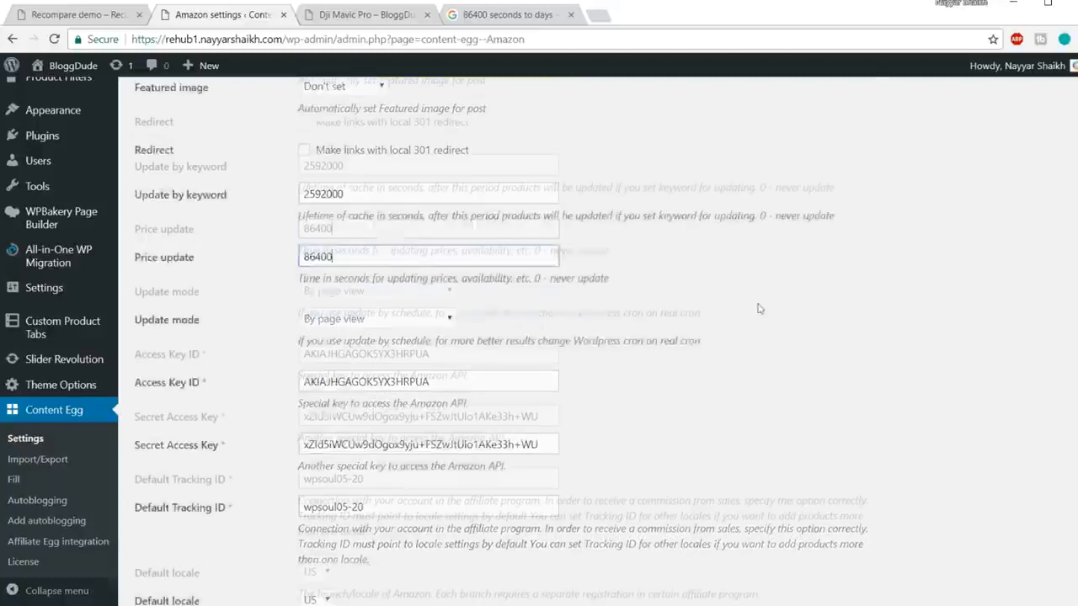
click(377, 295)
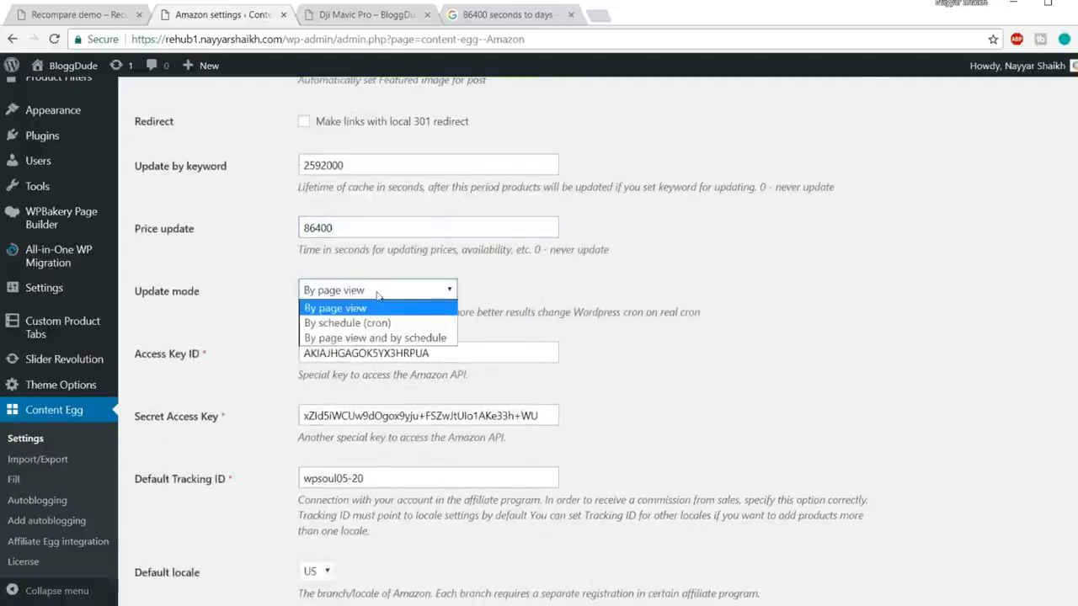
click(394, 306)
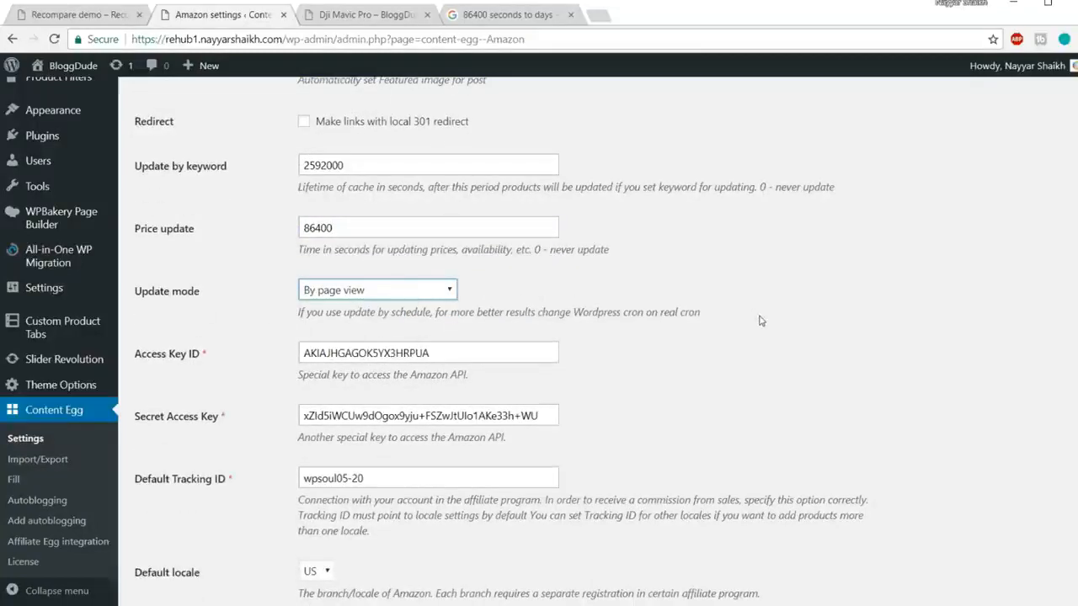
scroll(760, 321, down, 2)
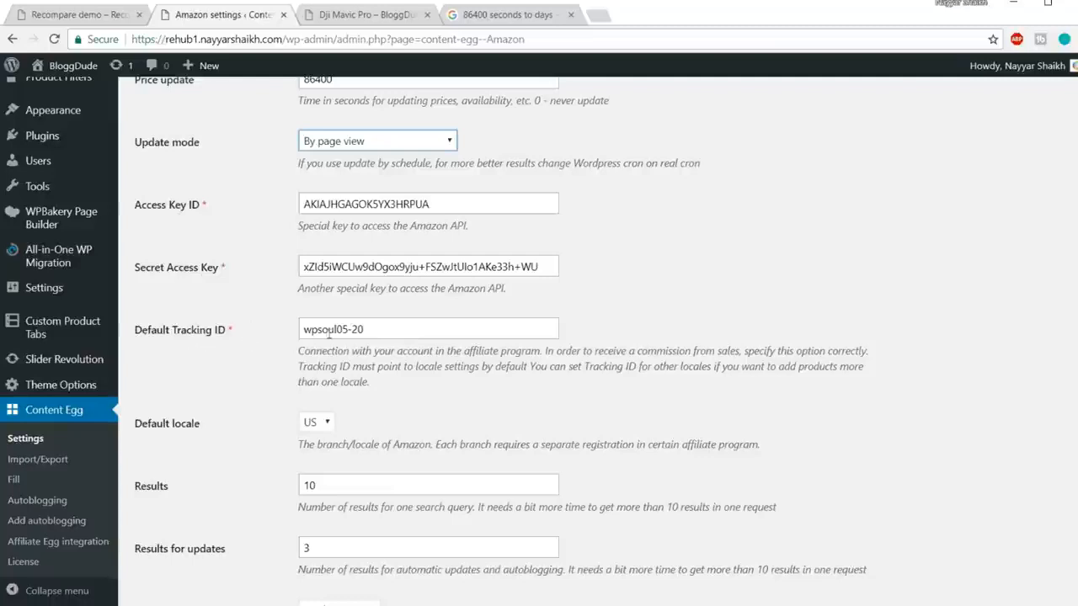
double_click(472, 198)
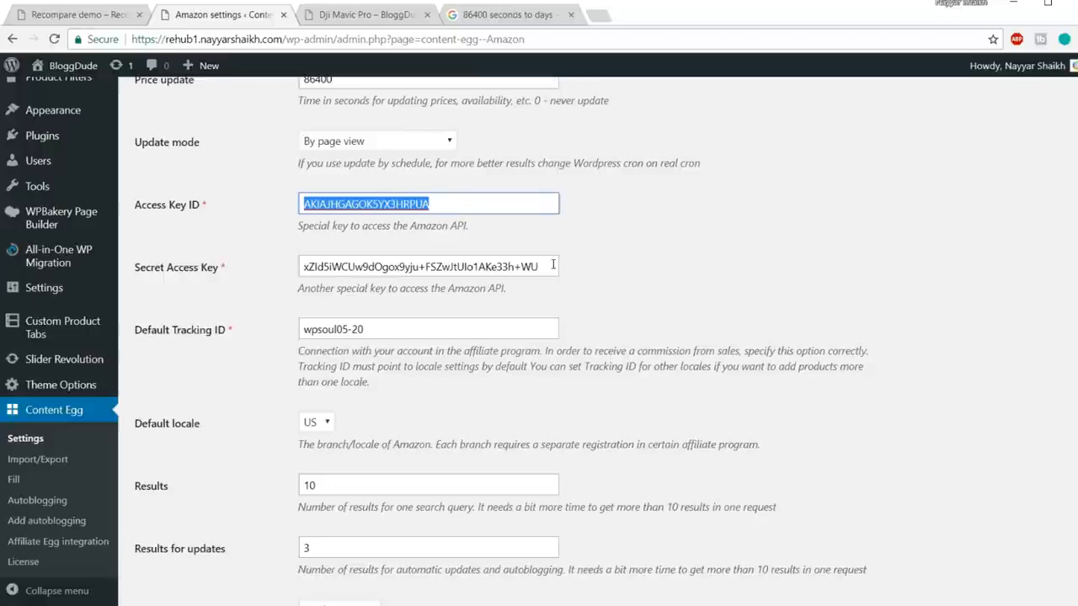
click(570, 15)
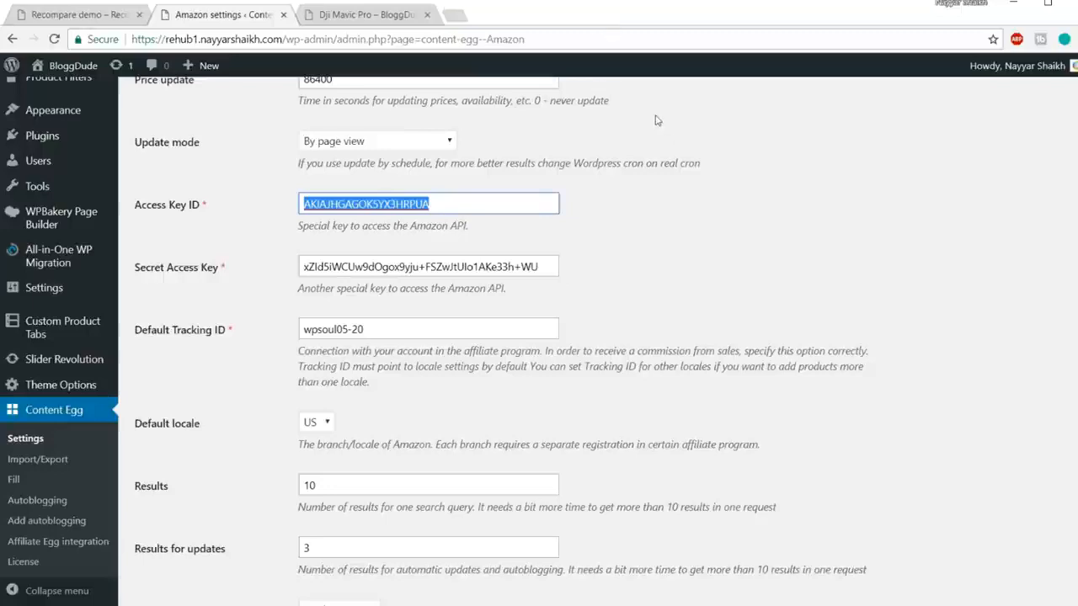
Step: Search 'amazon affiliate' in a new tab and open the Amazon.in Associates site
click(462, 19)
text(amazon af)
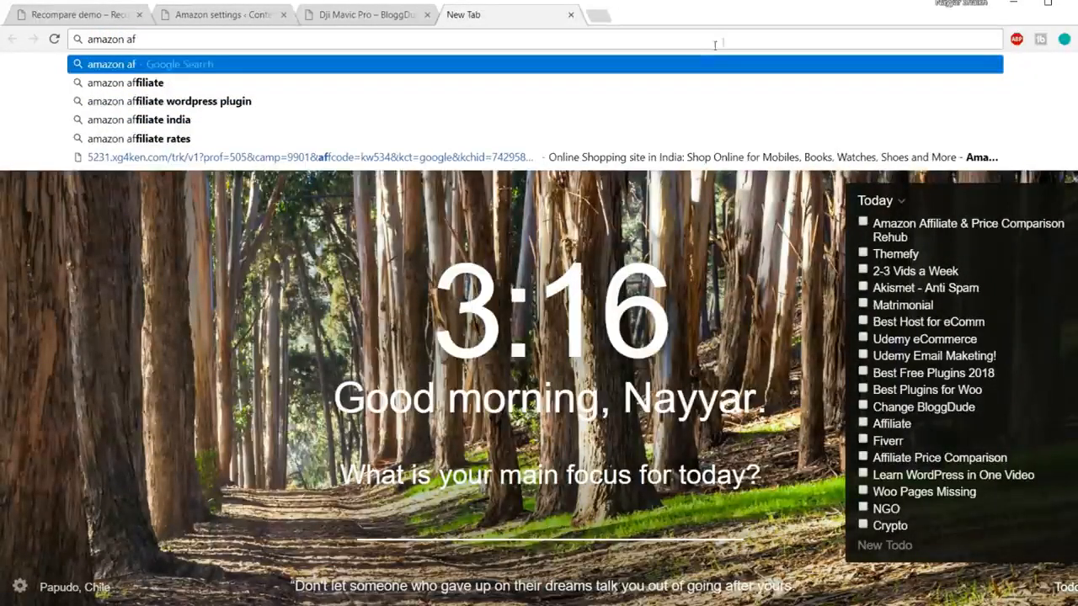
click(236, 82)
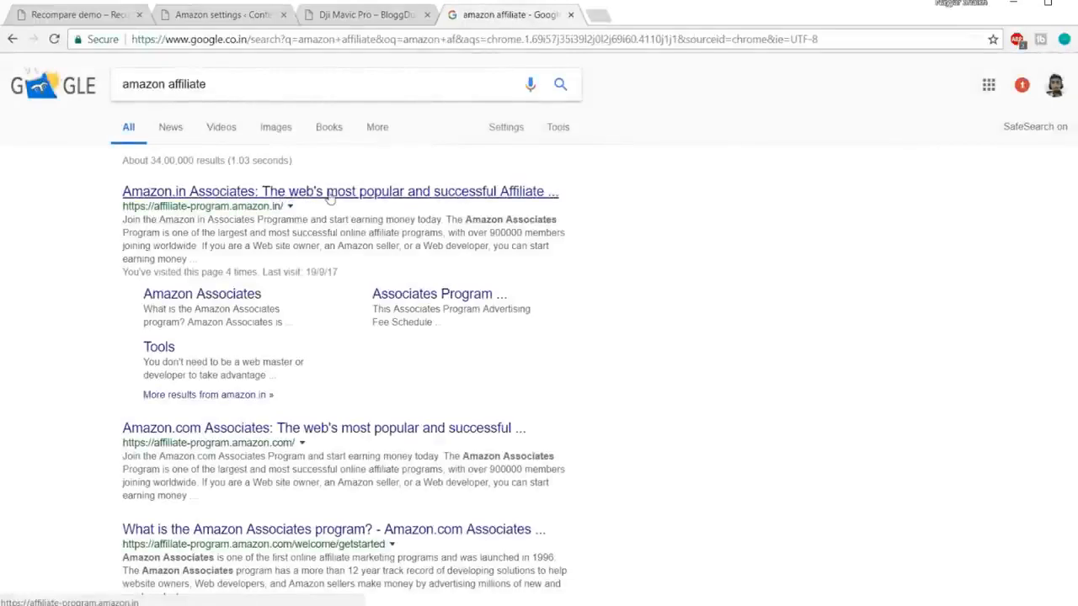
click(330, 193)
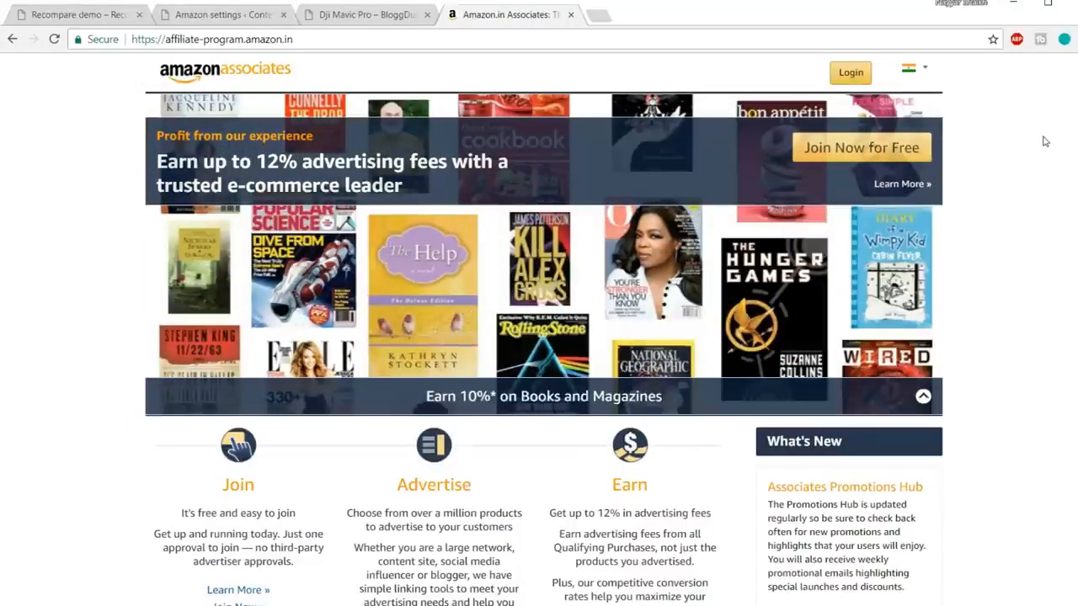
Step: Log in to the Amazon.in Associates account and reach its home dashboard
click(914, 67)
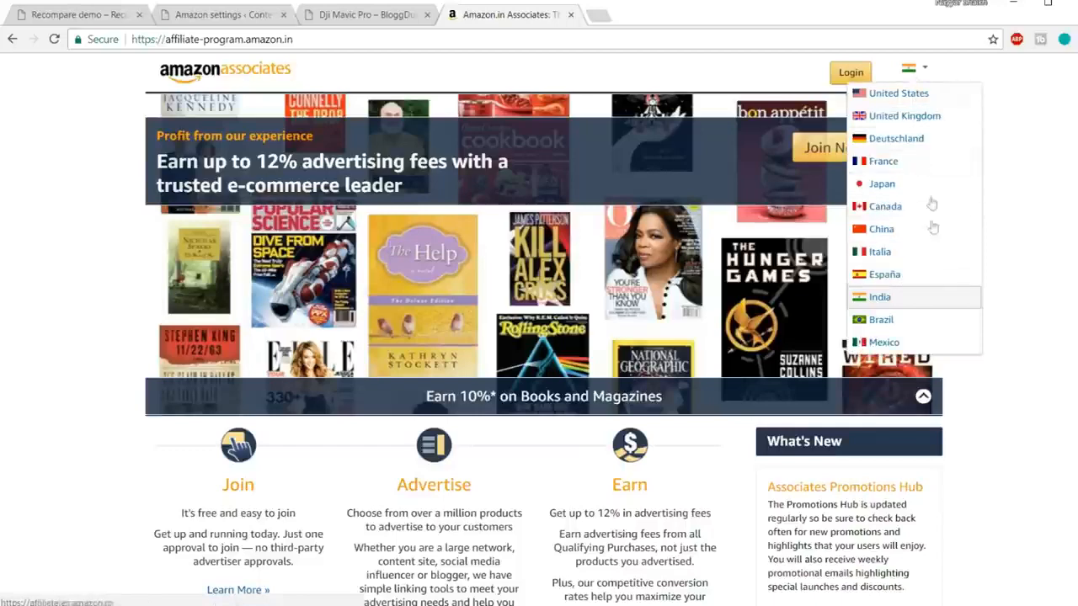
click(851, 73)
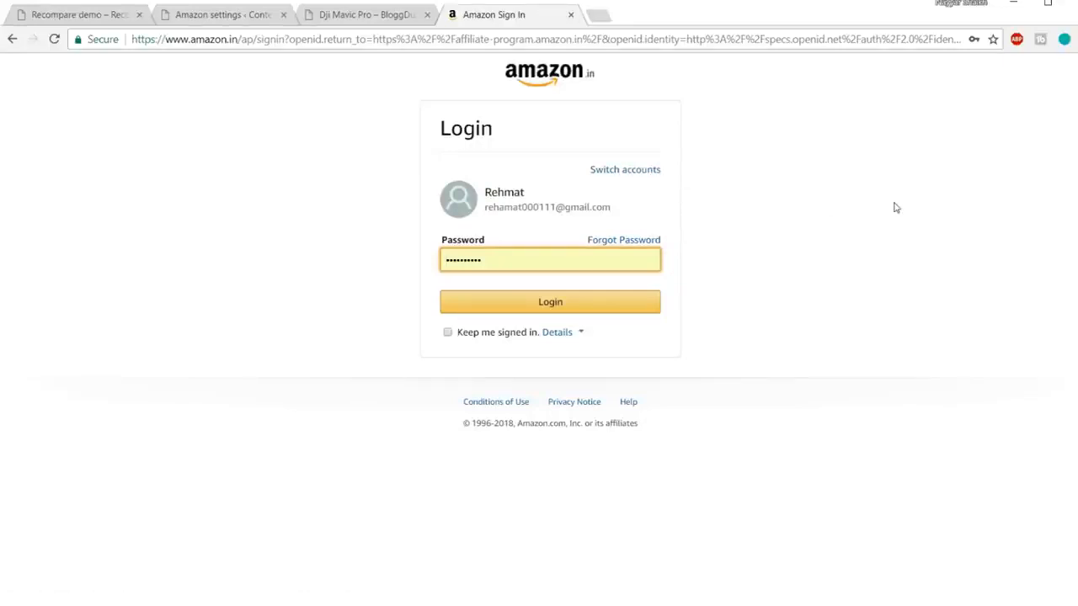
click(535, 311)
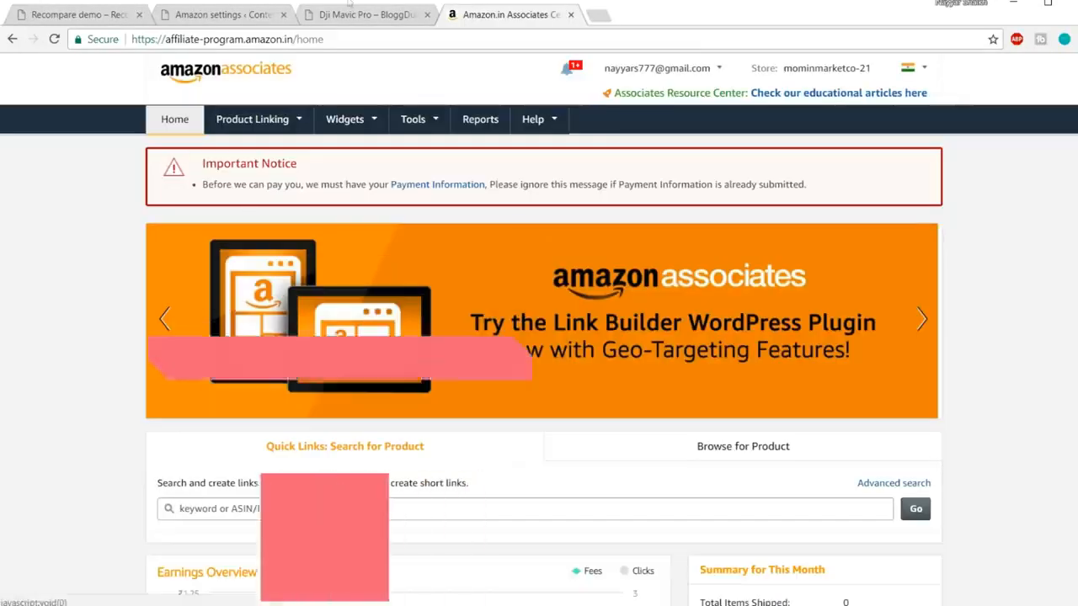
click(346, 16)
click(220, 14)
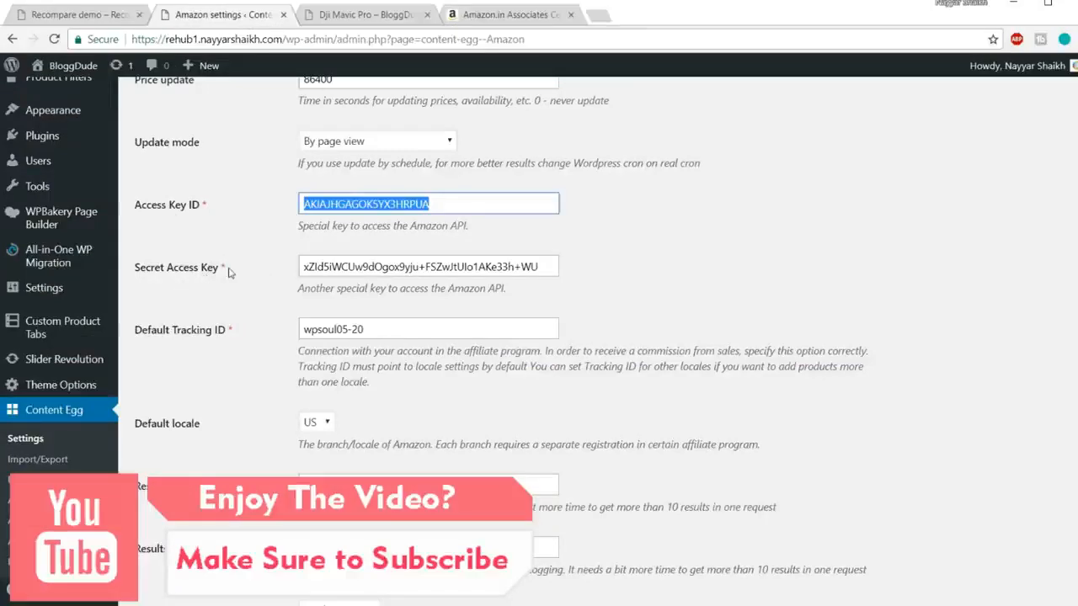
click(492, 15)
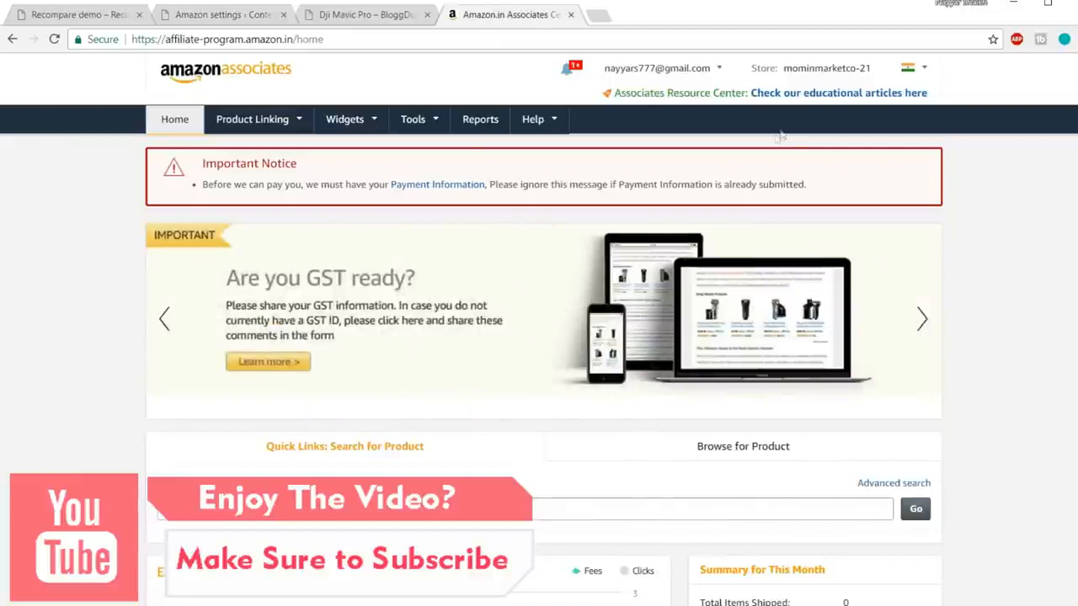
mouse_move(412, 122)
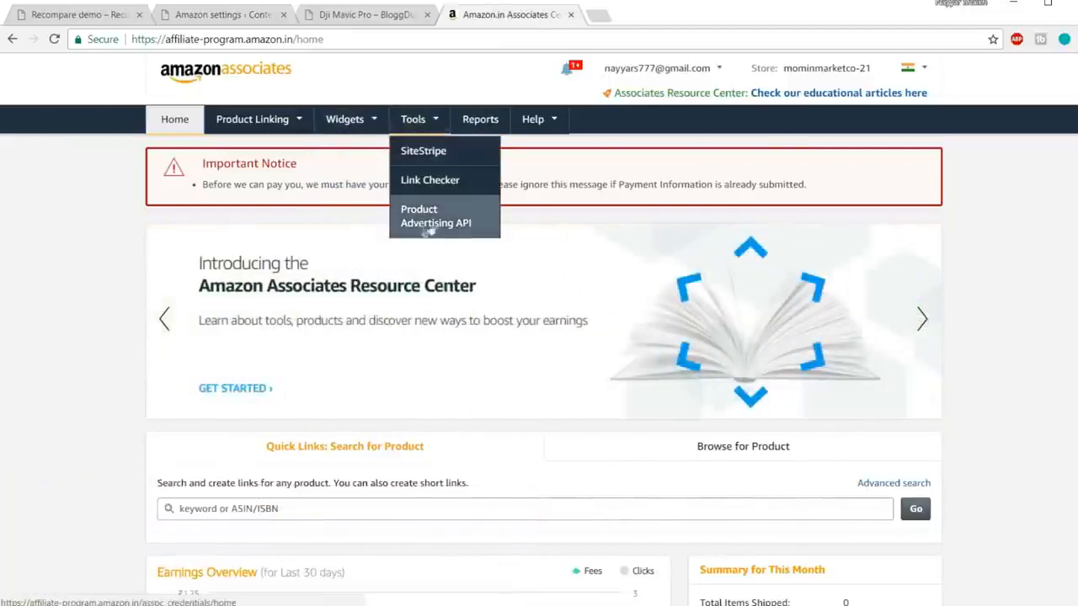
Step: Follow Manage Credentials from the Product Advertising API page and sign in as AWS root user
click(477, 217)
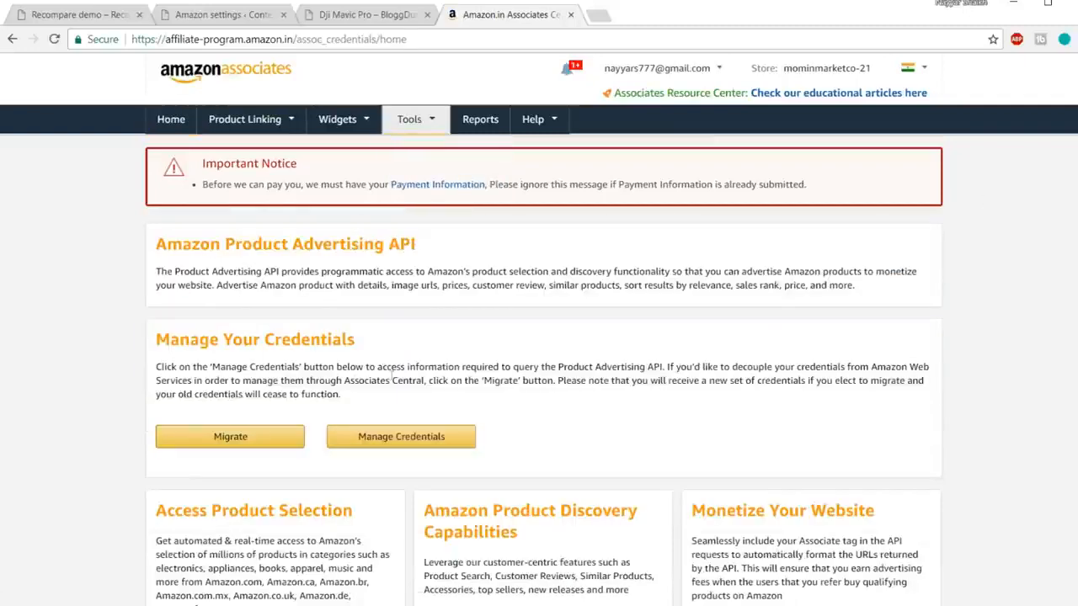
scroll(1042, 313, down, 1)
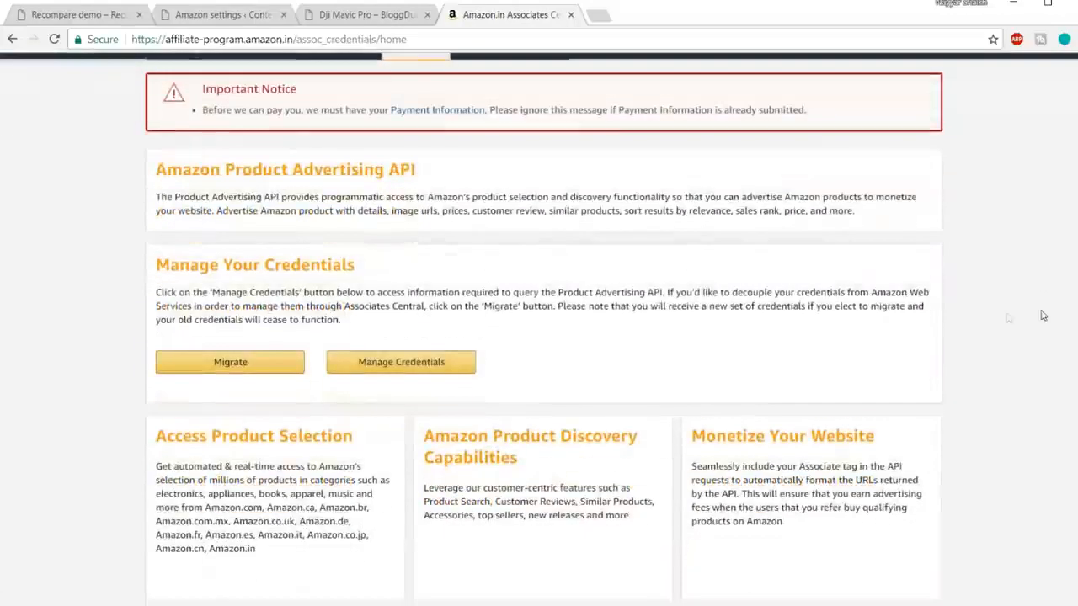
drag(155, 270, 378, 269)
click(378, 270)
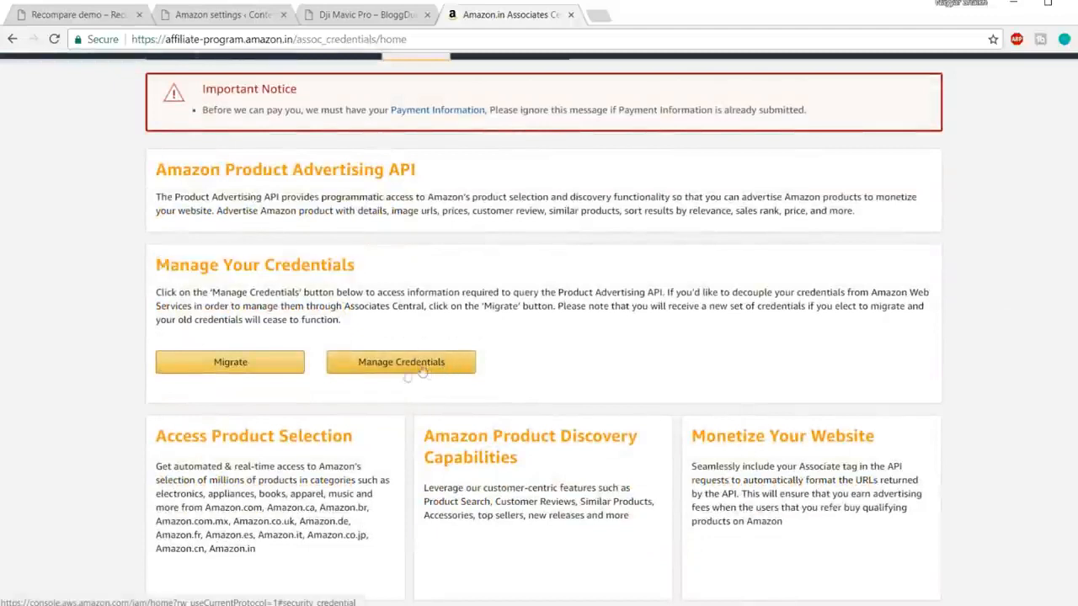
click(427, 369)
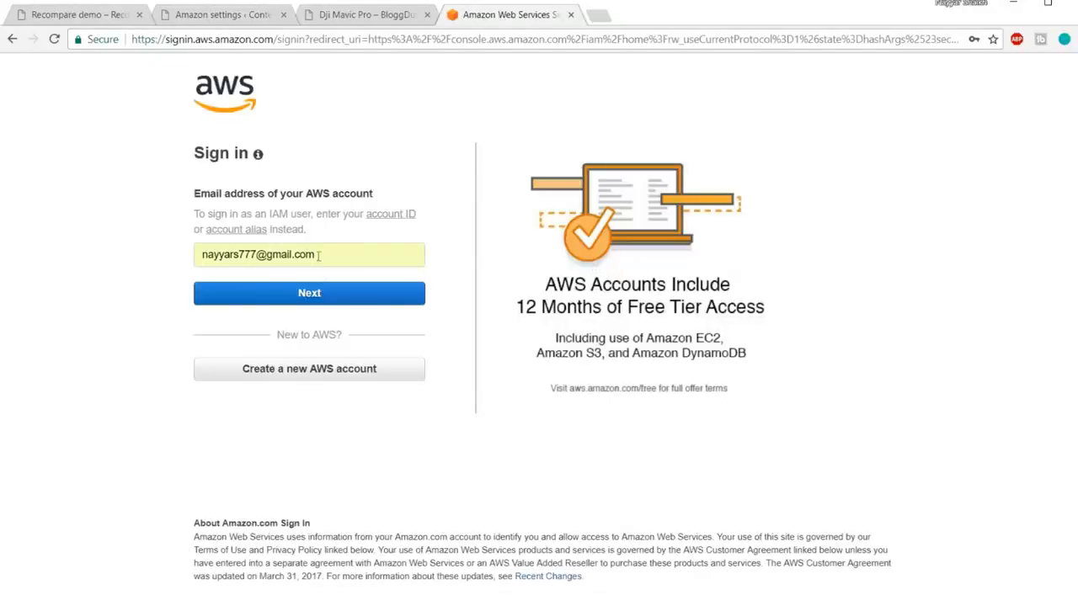
click(323, 295)
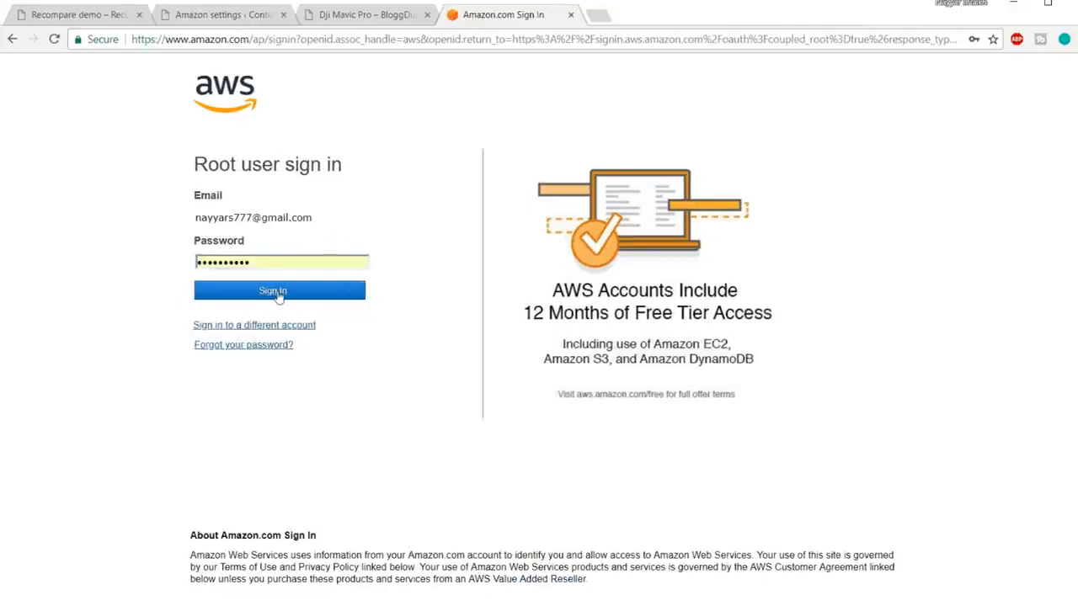
click(276, 292)
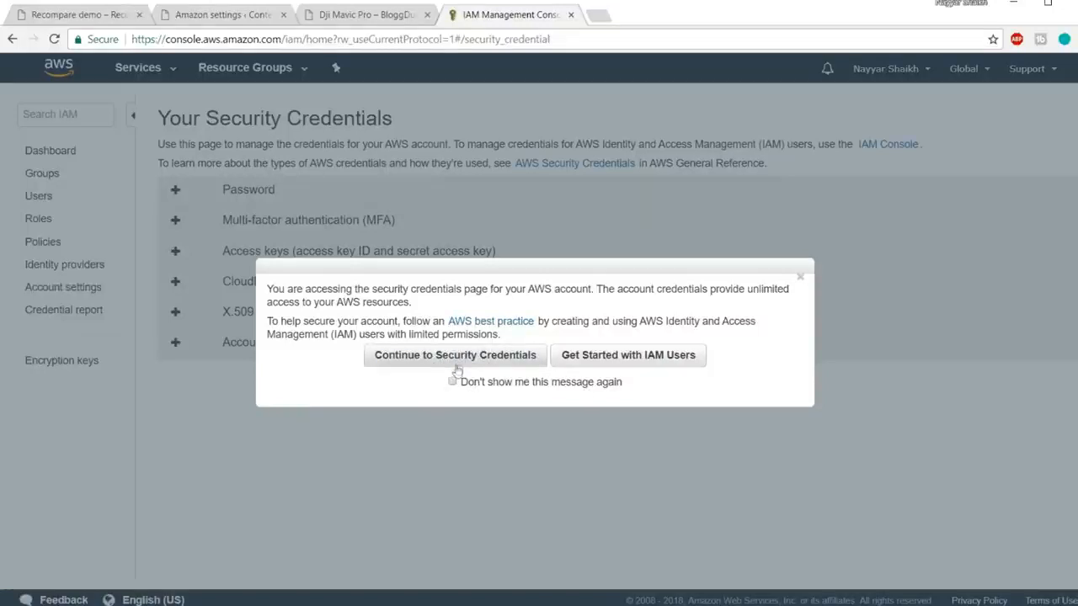
Step: Dismiss the root-credentials warning with Get Started with IAM Users and start Add user
click(243, 15)
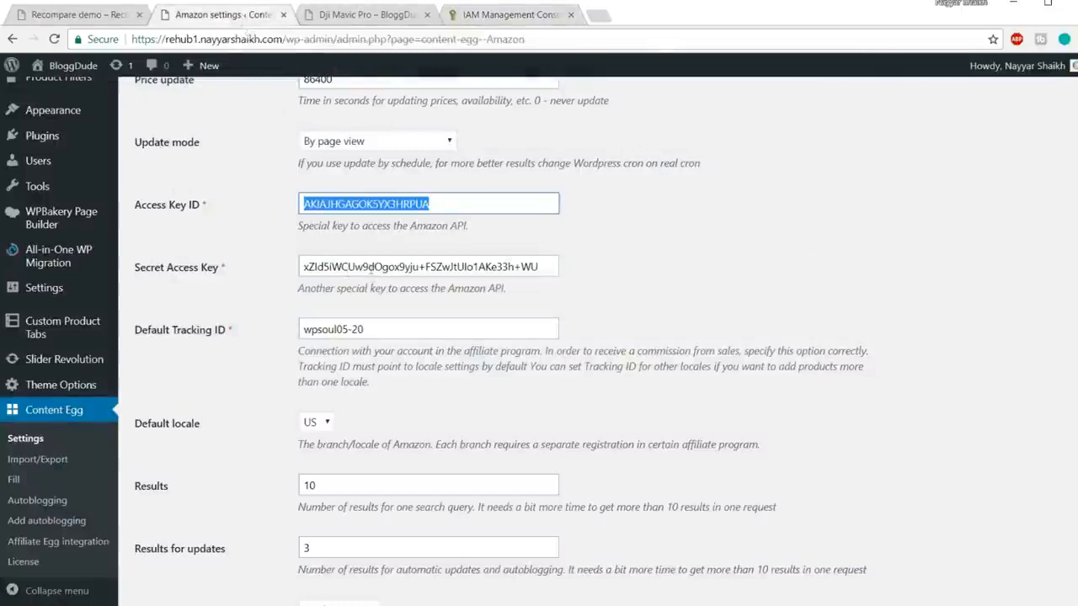
click(499, 15)
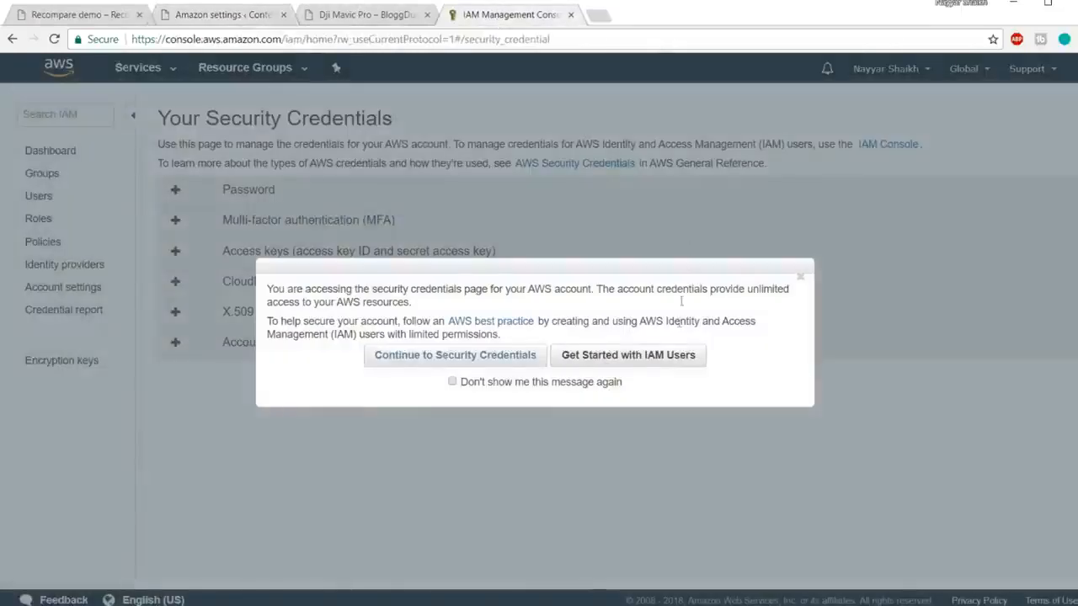
click(636, 360)
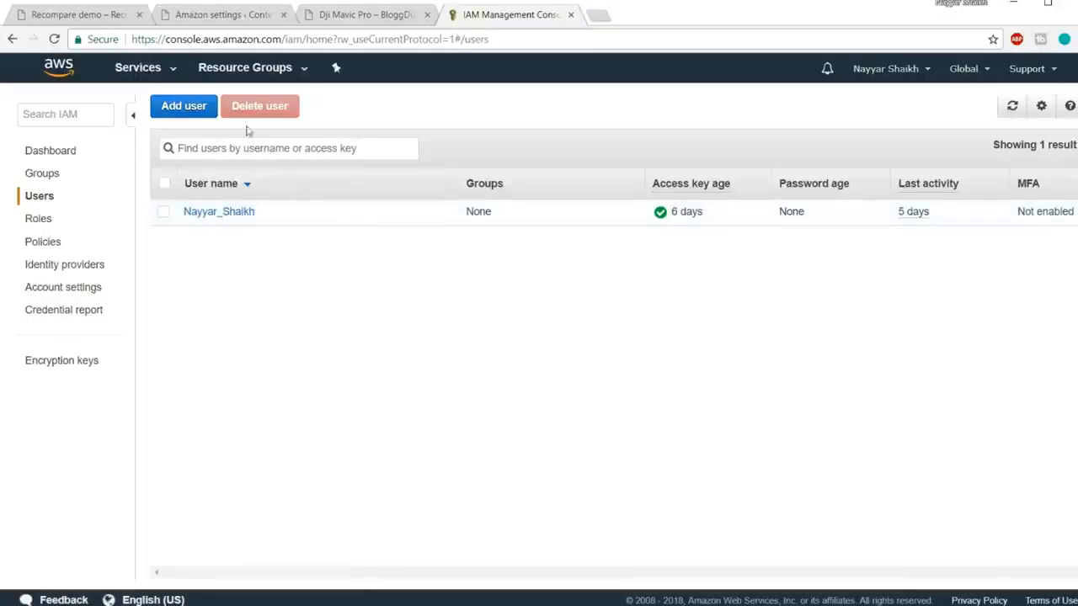
click(183, 110)
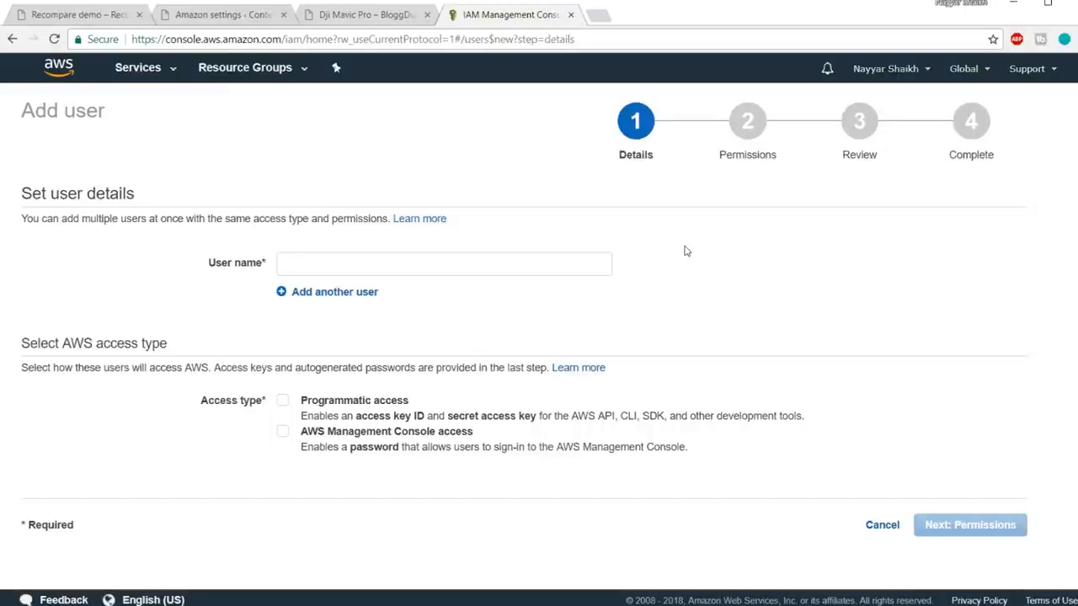
Step: Enter the new IAM user's name and give it Programmatic access
click(461, 258)
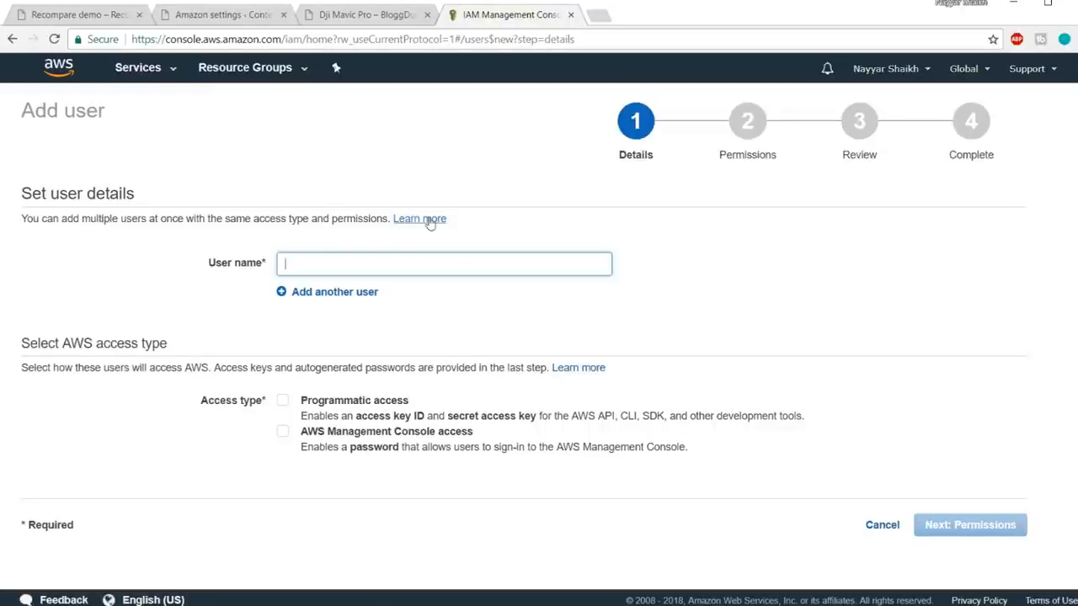
click(369, 15)
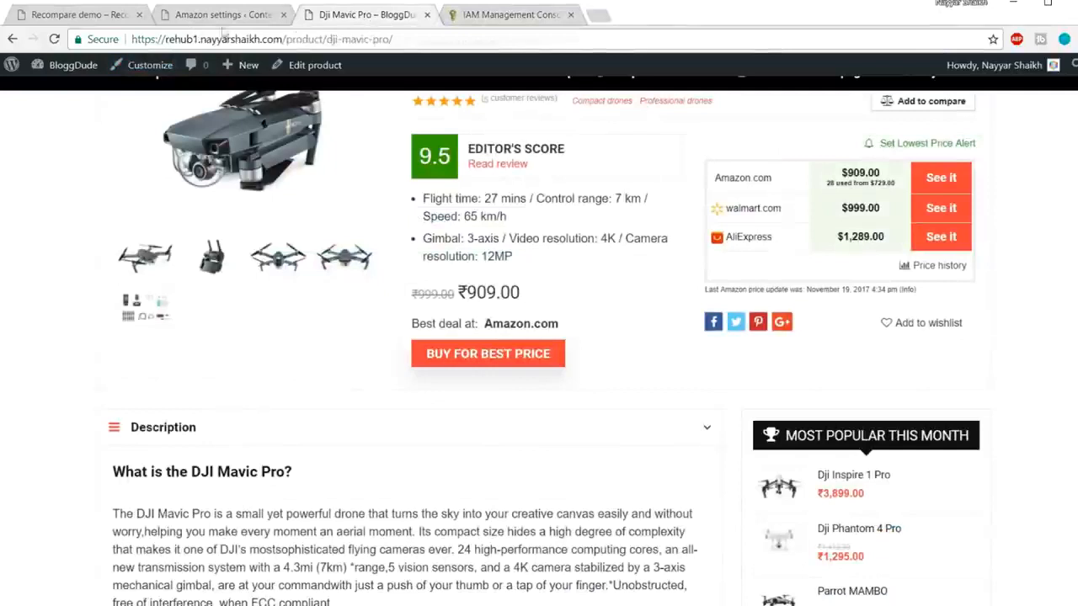
click(472, 21)
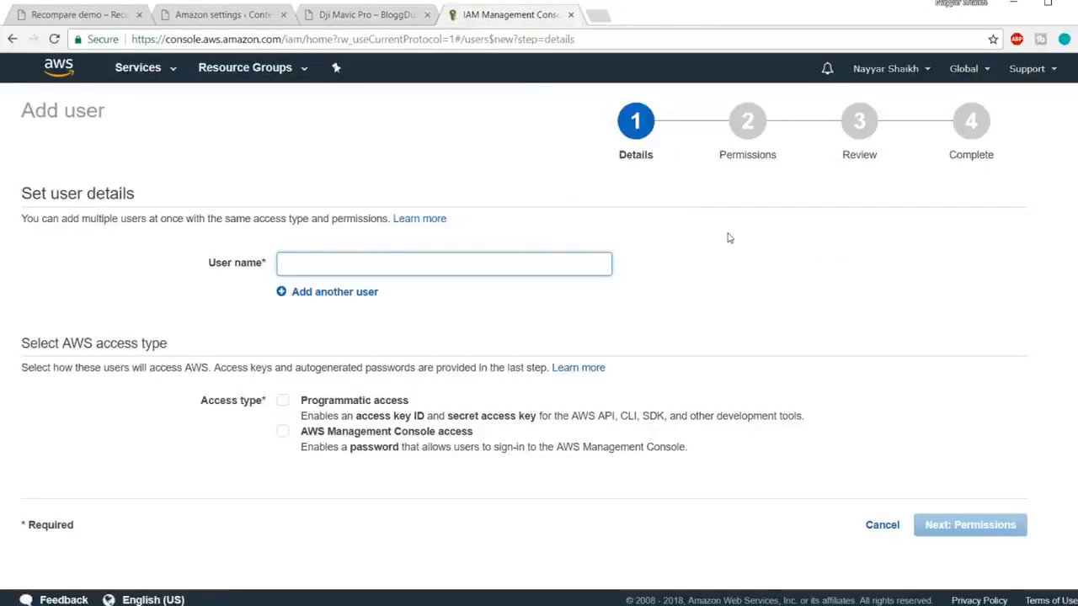
text(rehu)
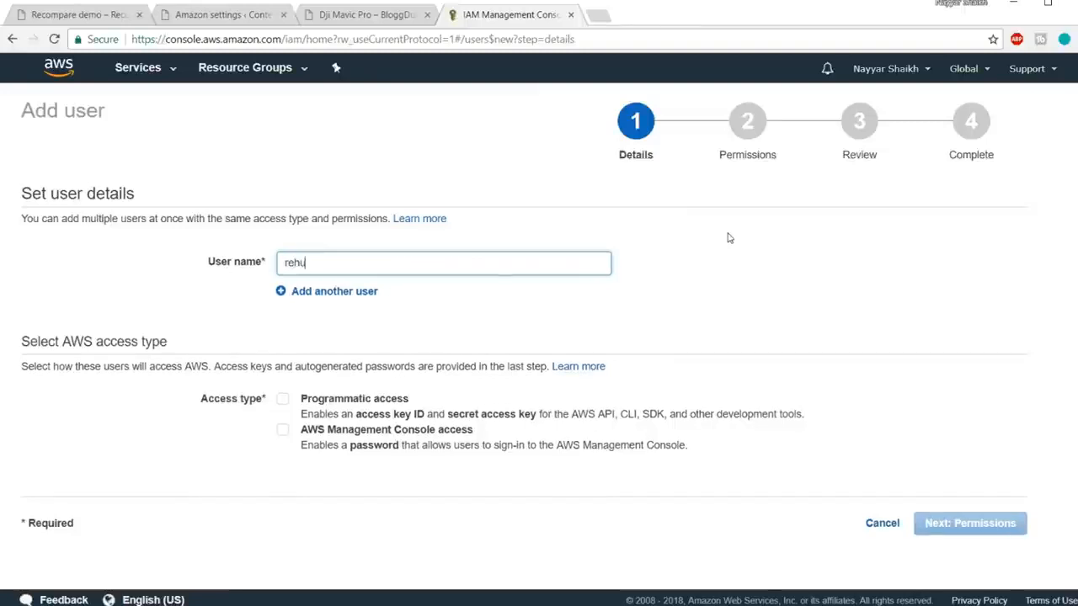
text(bnayyarshaikh)
key(Tab)
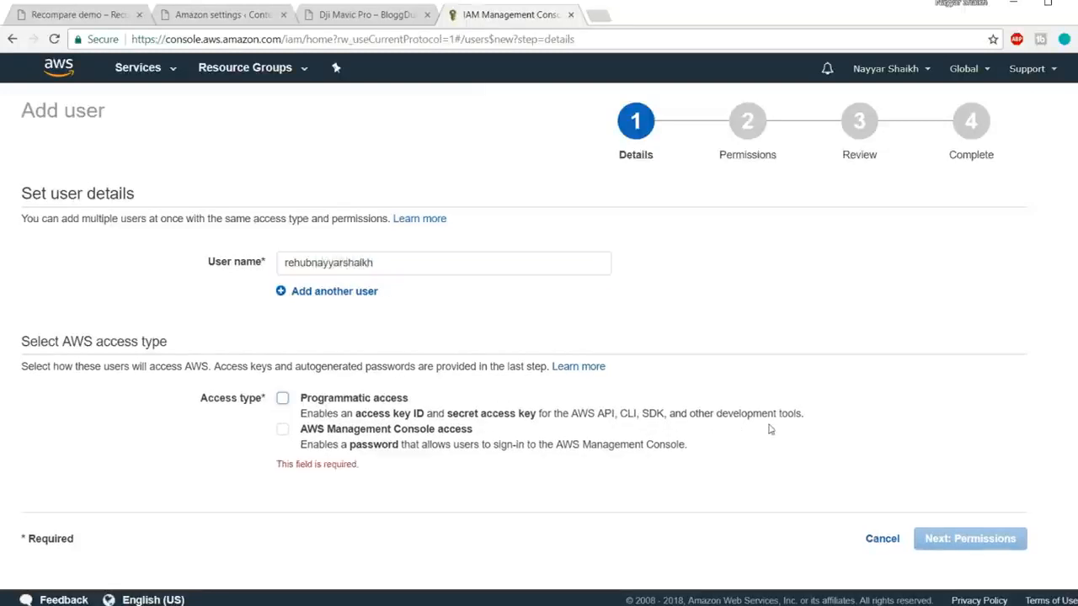
click(285, 403)
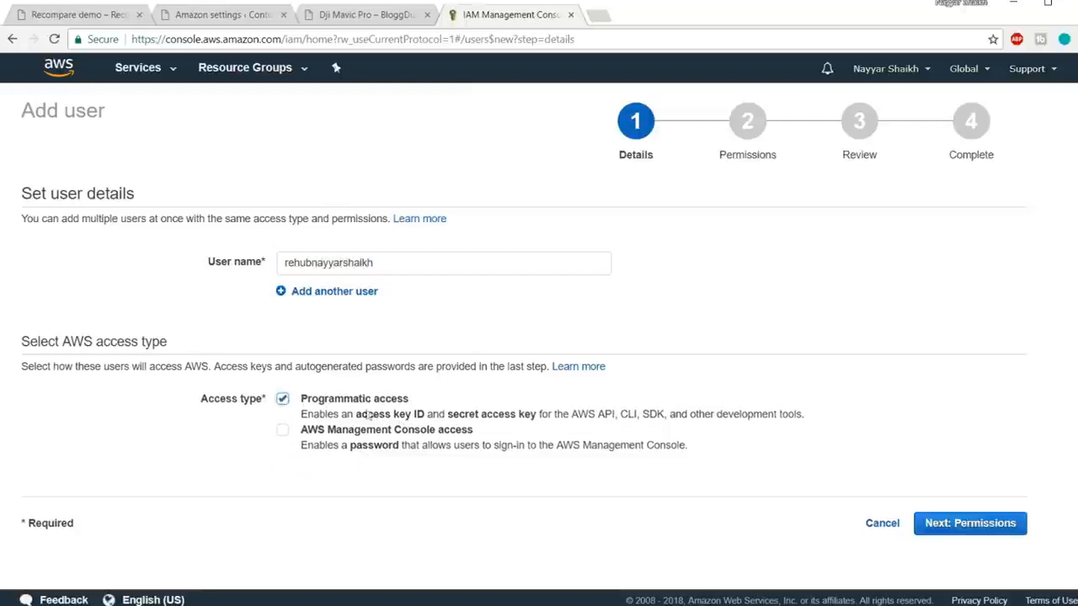
click(979, 531)
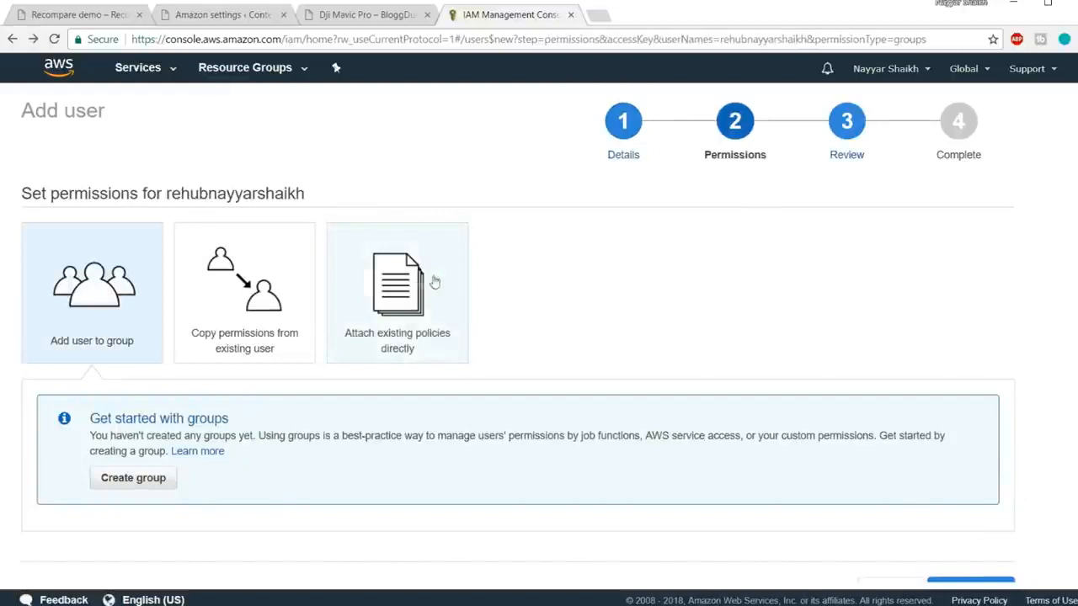
Step: Attach the existing AdministratorAccess policy directly and continue to Review
click(441, 276)
scroll(692, 300, down, 3)
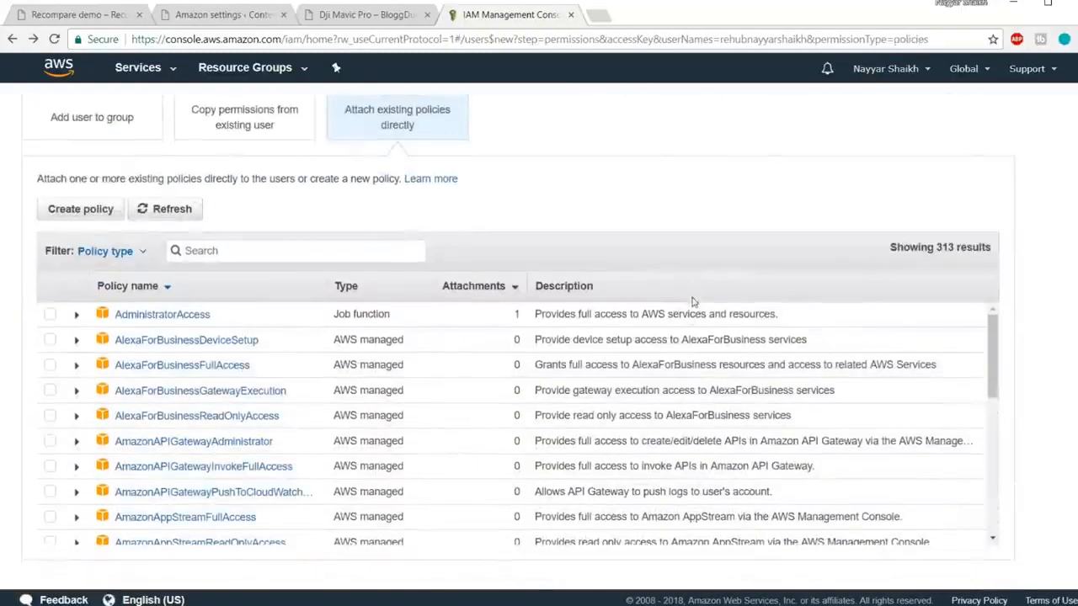
click(183, 316)
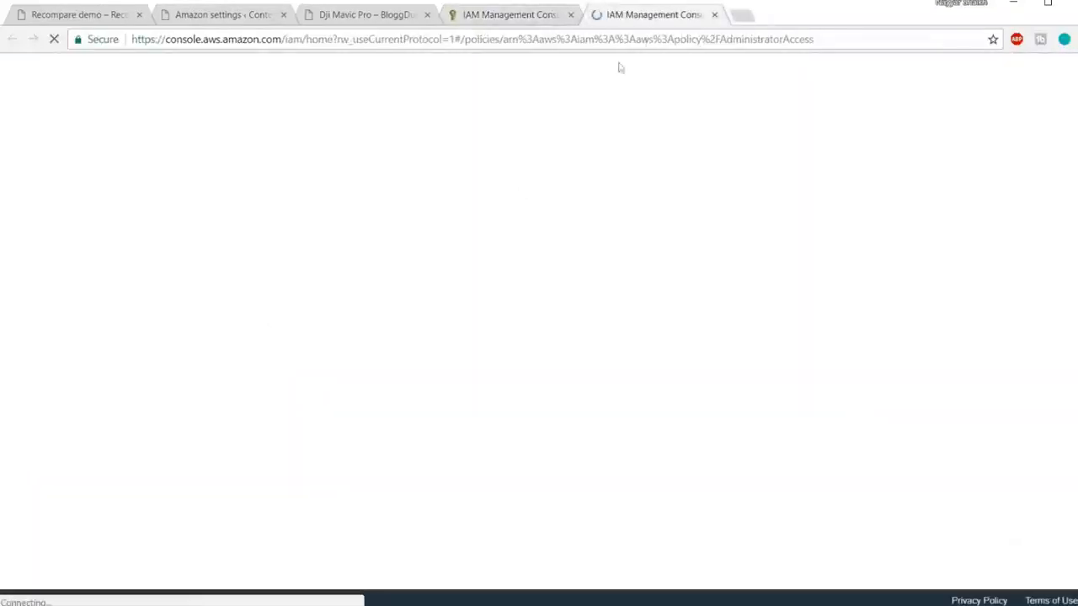
click(714, 16)
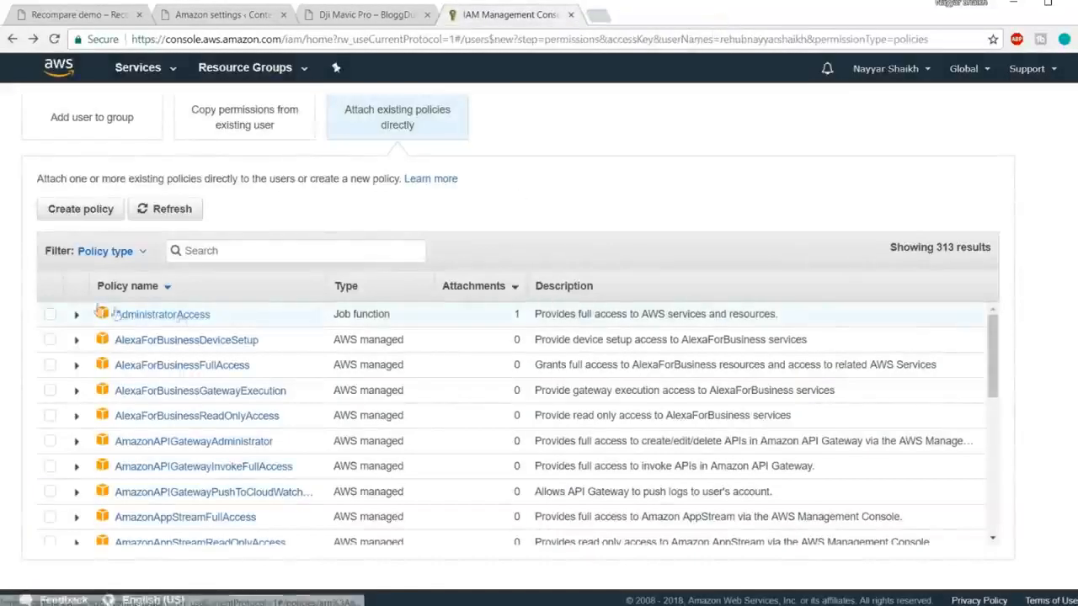
click(51, 317)
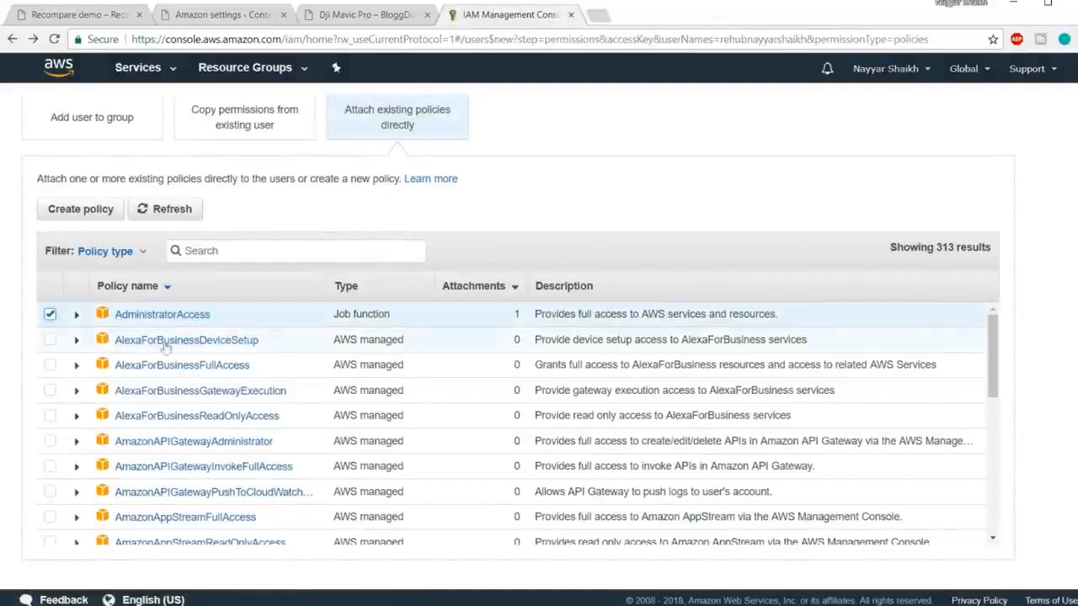
scroll(469, 404, down, 5)
scroll(993, 477, down, 5)
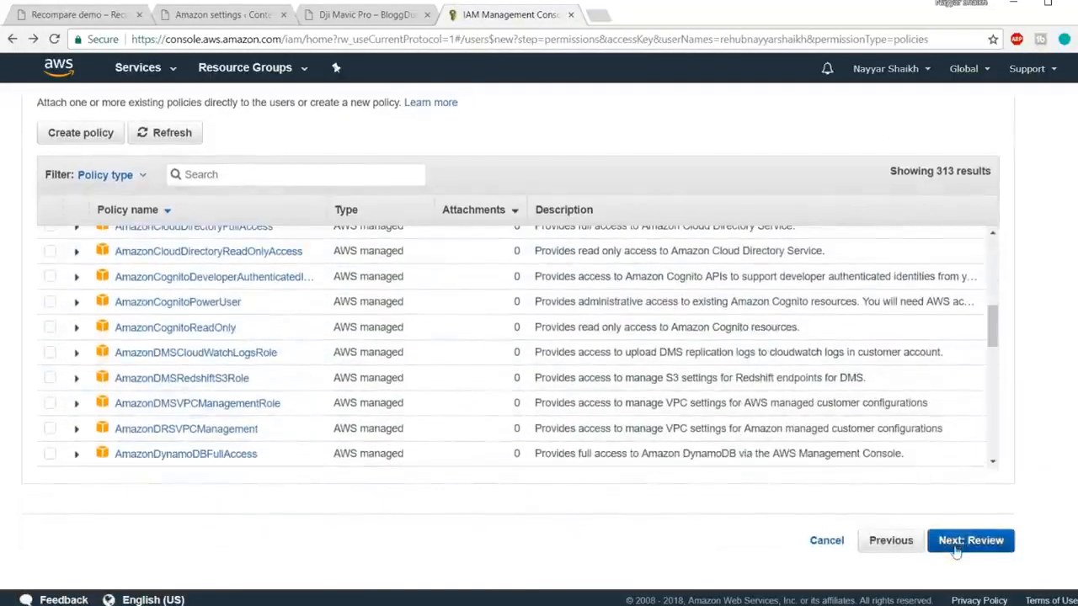
click(969, 544)
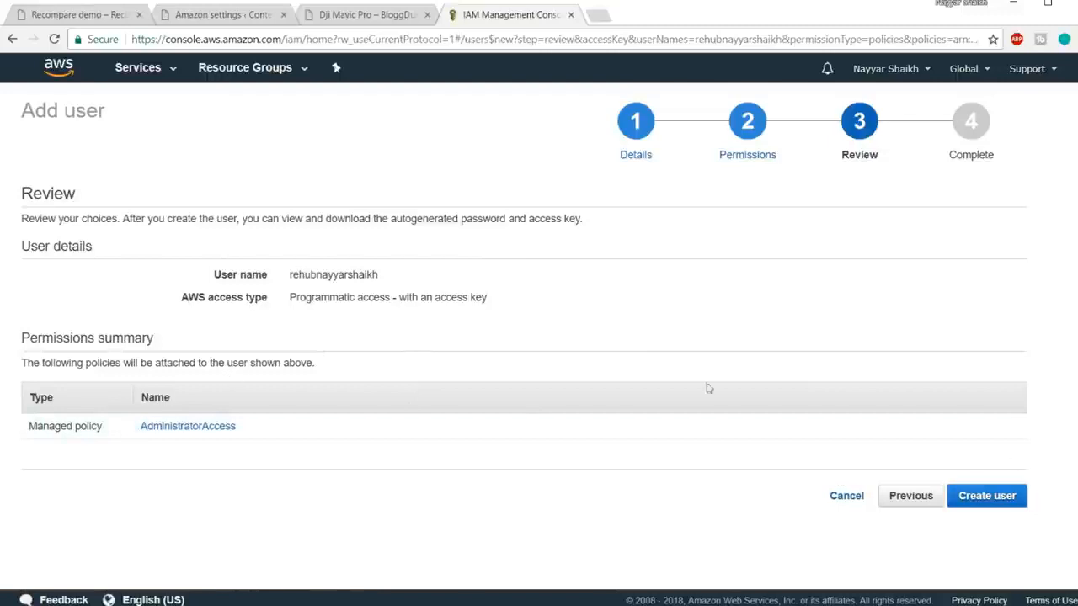
Step: Create the IAM user and paste its new access key ID into the Content Egg Amazon settings
click(999, 502)
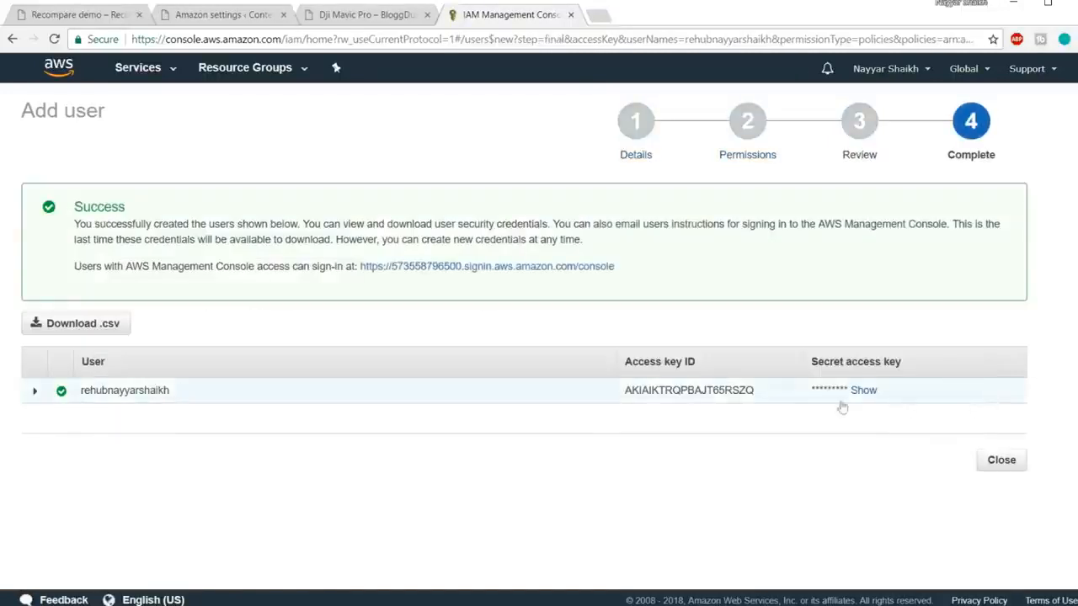
drag(627, 395, 760, 402)
key(ctrl+c)
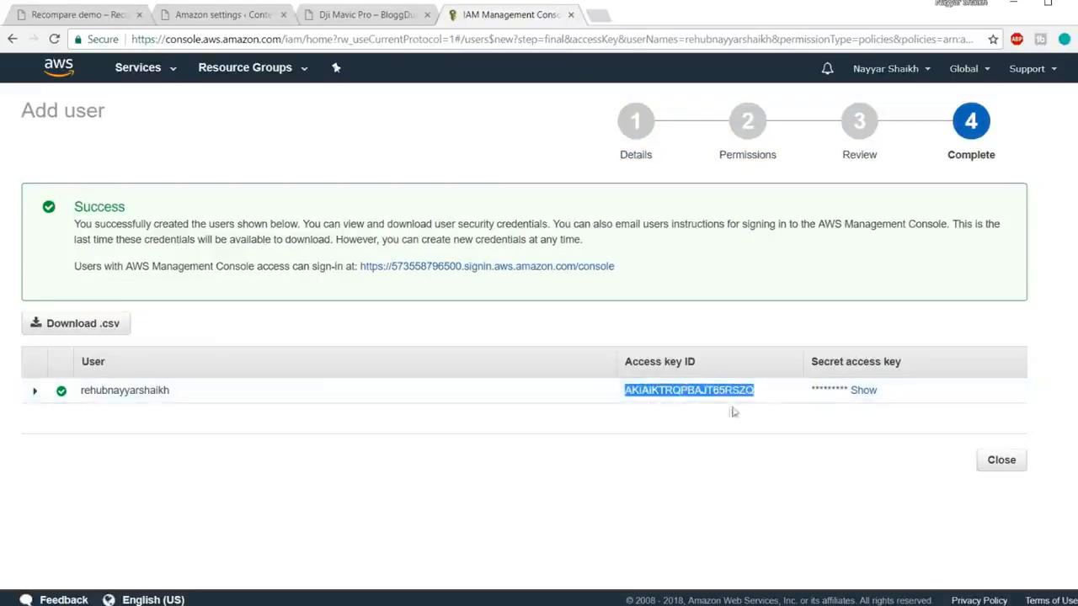
click(199, 15)
key(BackSpace)
key(ctrl+v)
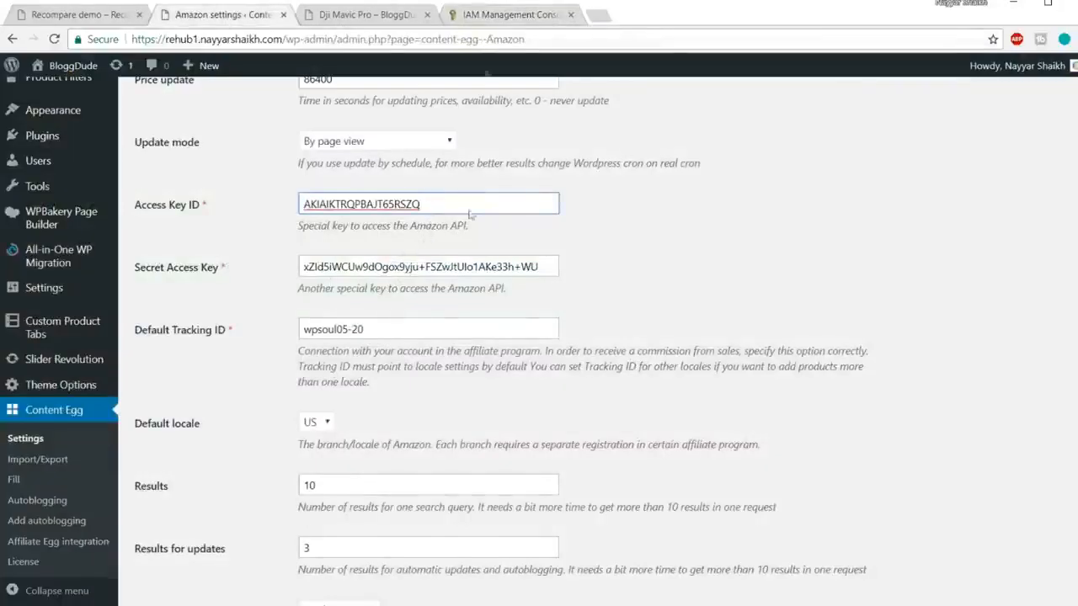
Step: Replace the Secret Access Key with the new user's secret key, then return to the IAM Users list
click(488, 14)
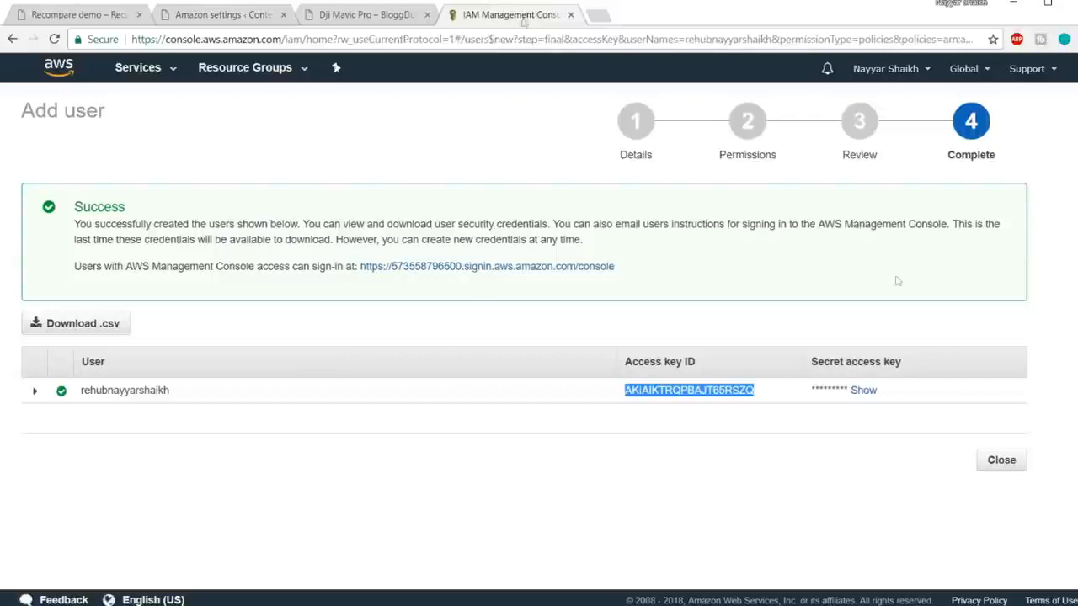
click(870, 393)
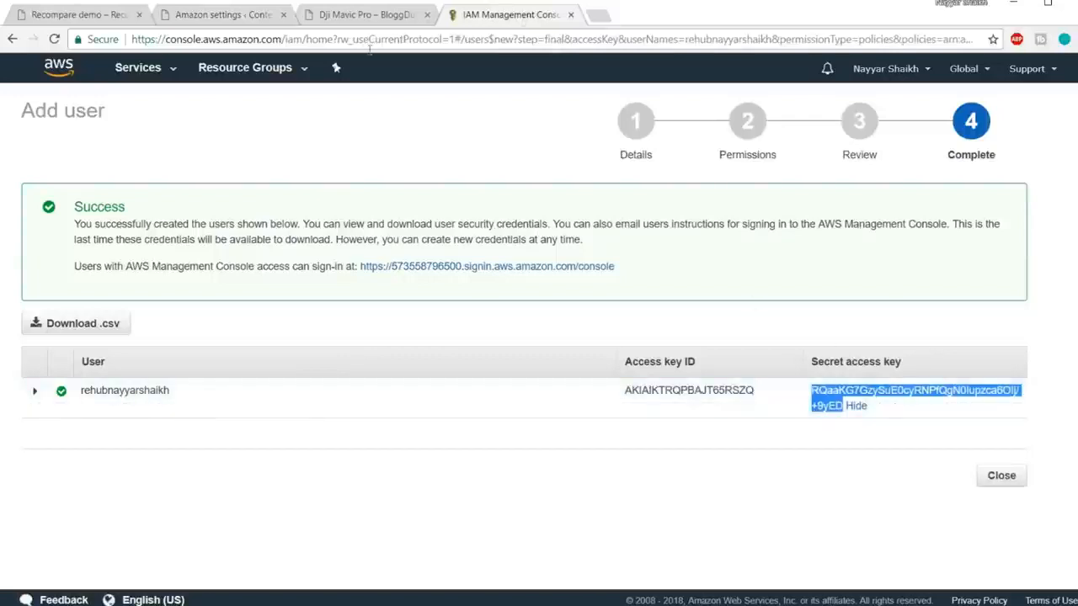
click(227, 15)
click(462, 267)
key(ctrl+a)
key(BackSpace)
key(ctrl+v)
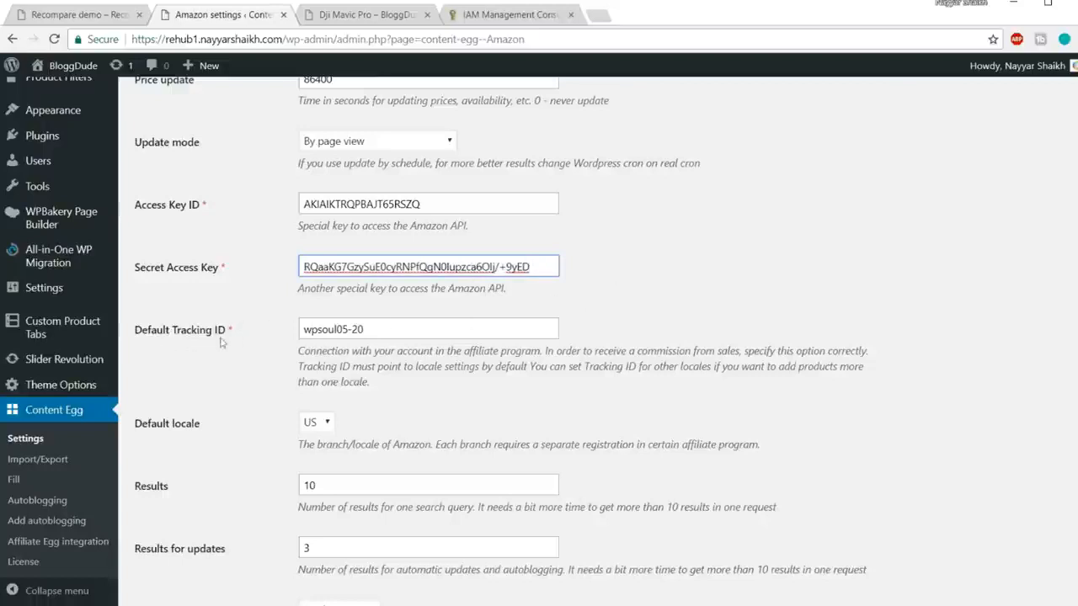
click(508, 13)
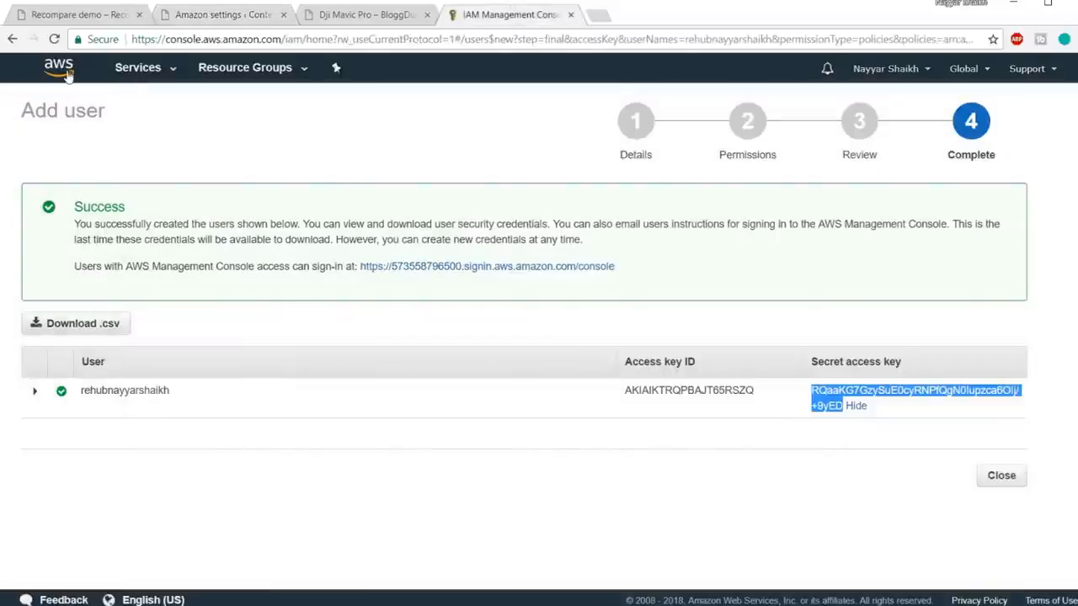
click(12, 40)
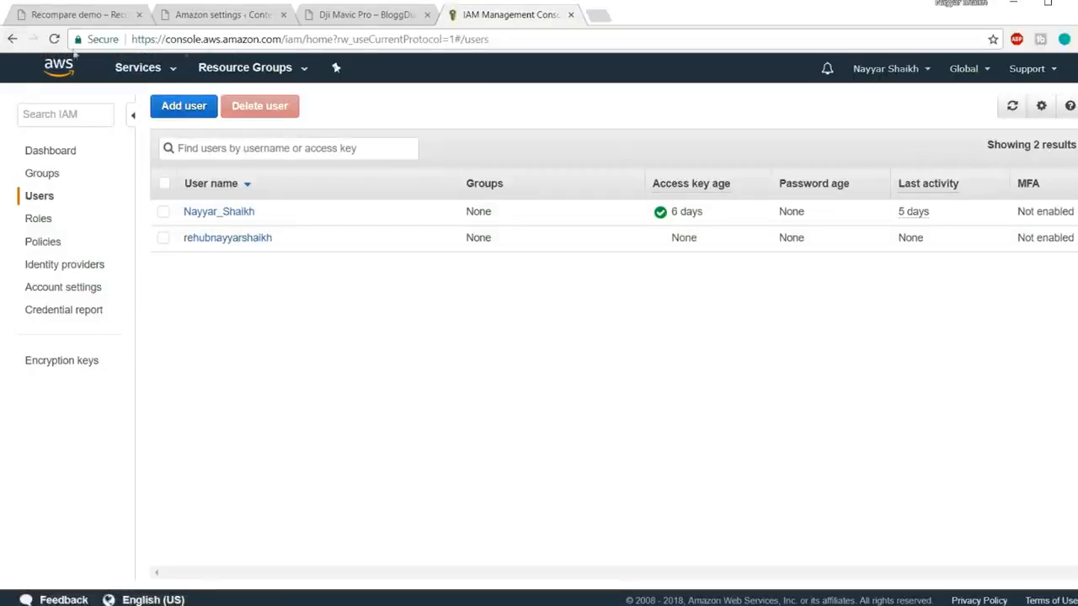
Step: Reopen affiliate-program.amazon.in, copy the store's tracking ID, and go back to the Amazon settings
click(237, 42)
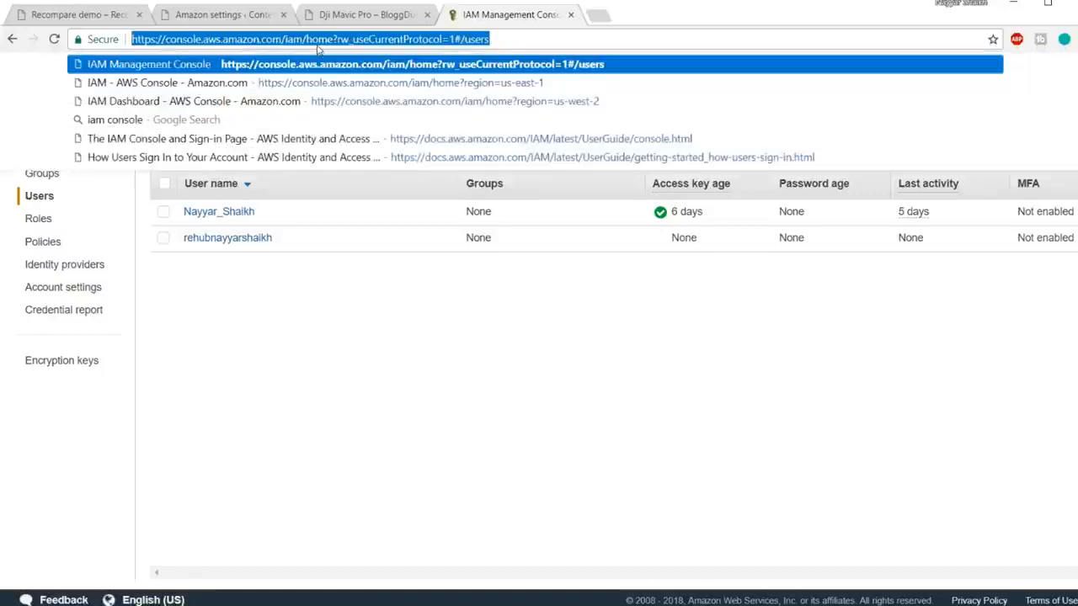
text(af)
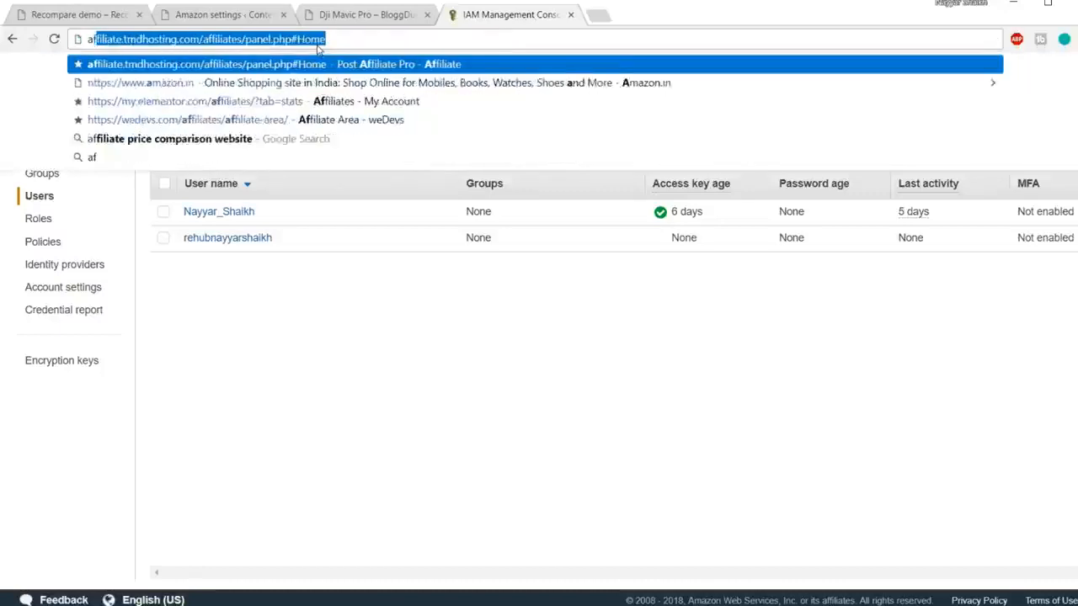
text(filaite-p)
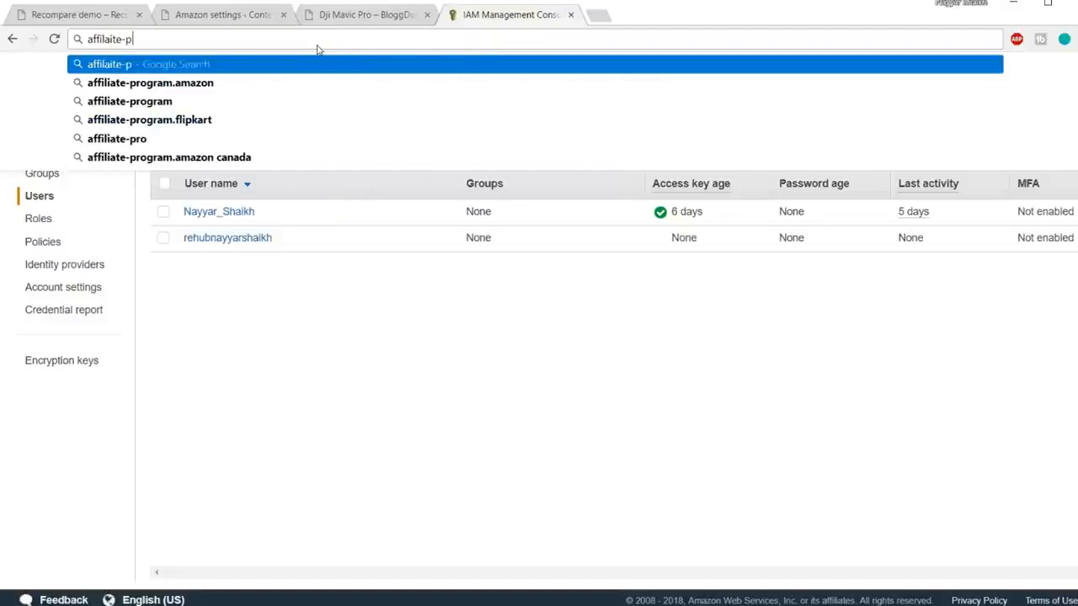
key(Down)
text(.in)
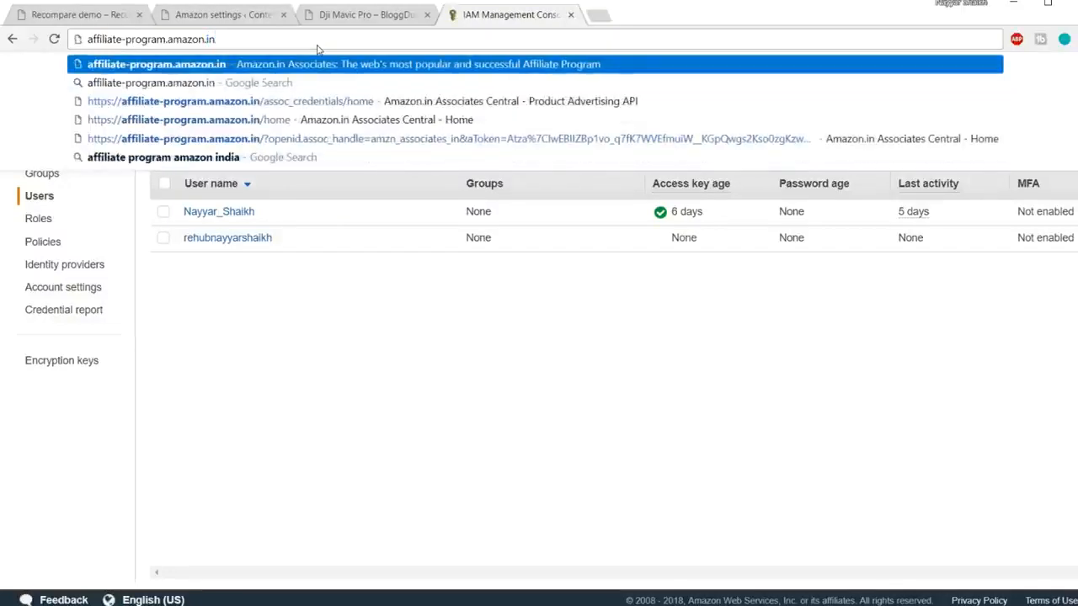
key(Return)
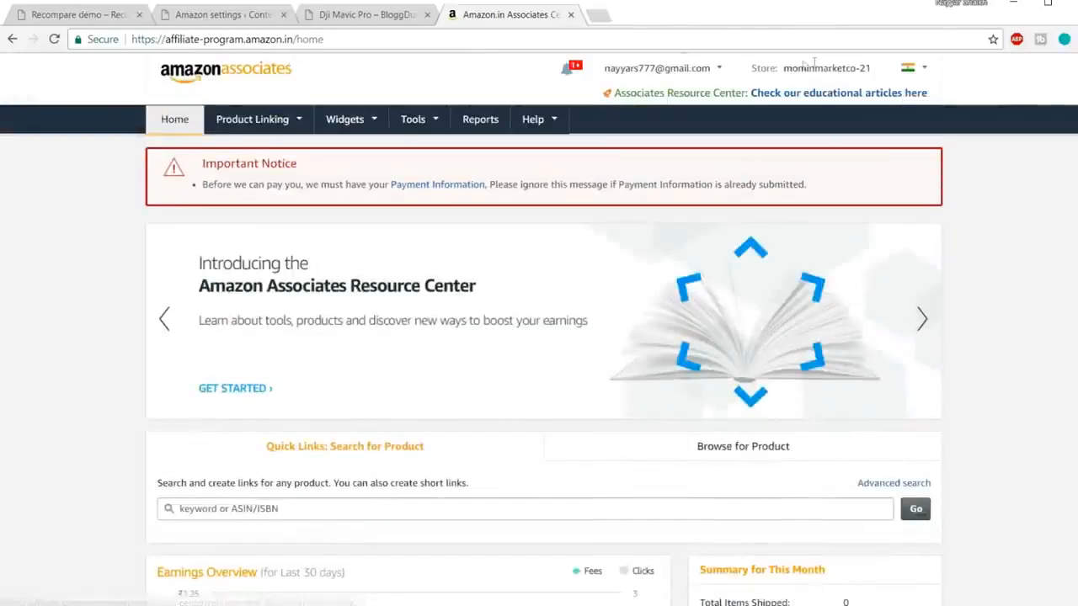
drag(784, 67, 871, 67)
key(ctrl+c)
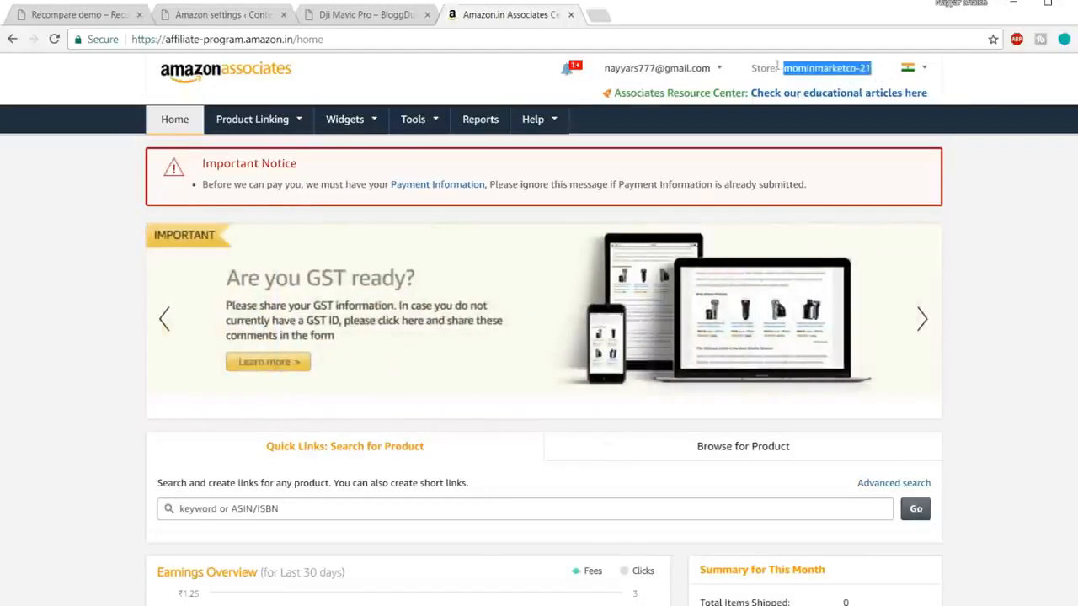
click(194, 14)
Step: Paste the store's tracking ID as Default Tracking ID and set Default locale to IN
drag(385, 328, 164, 337)
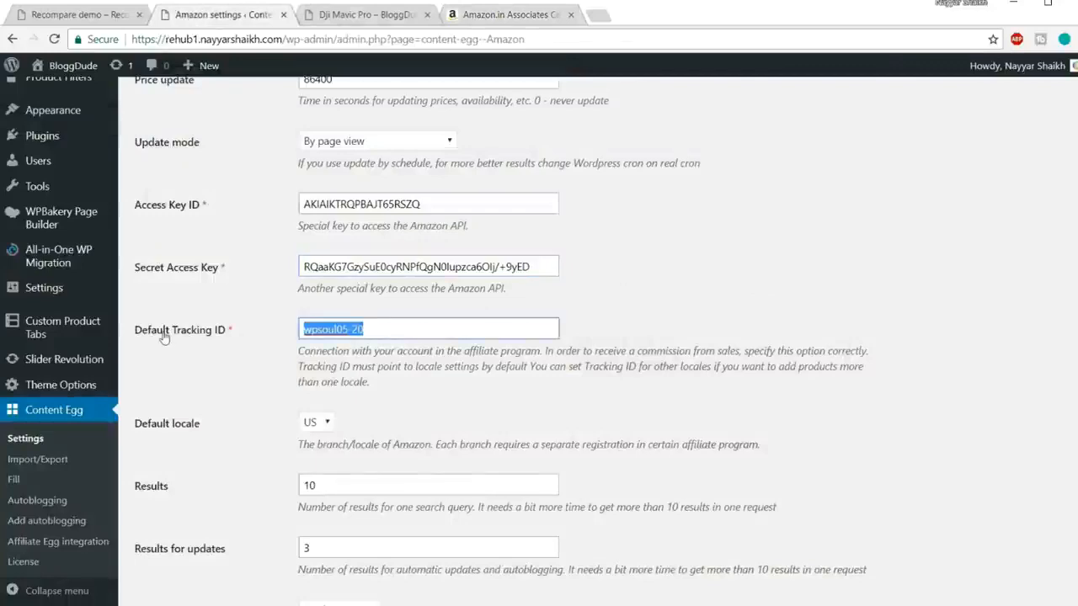
key(ctrl+v)
click(739, 276)
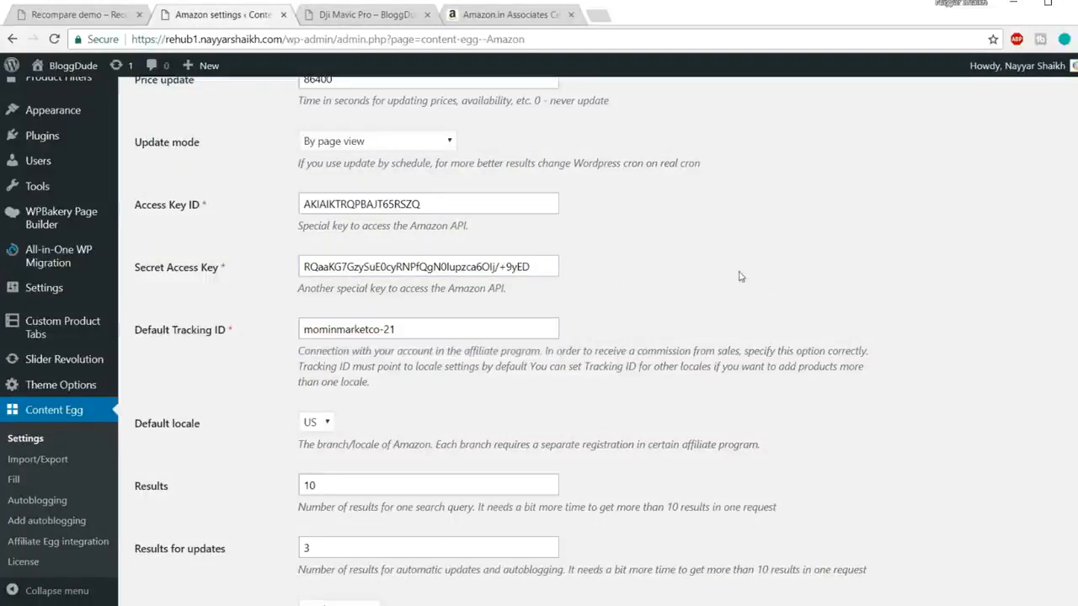
scroll(758, 291, down, 3)
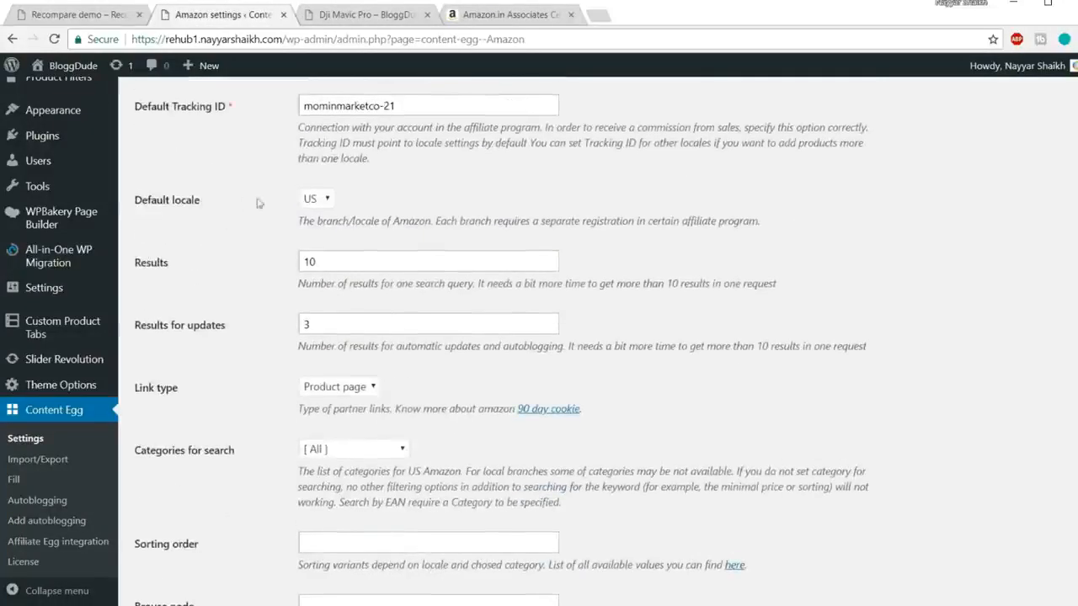
click(312, 201)
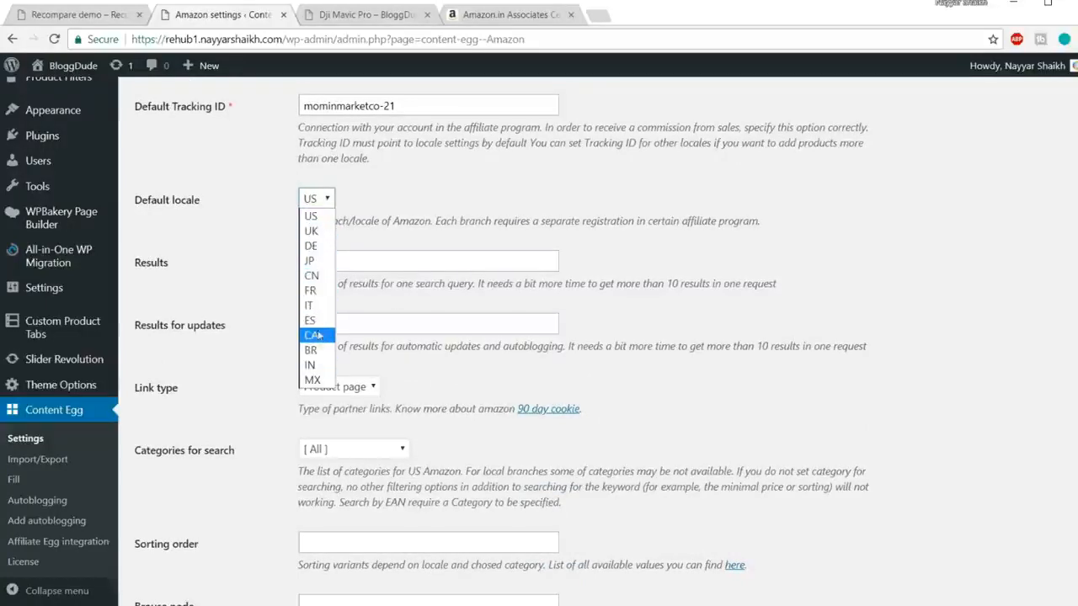
click(314, 367)
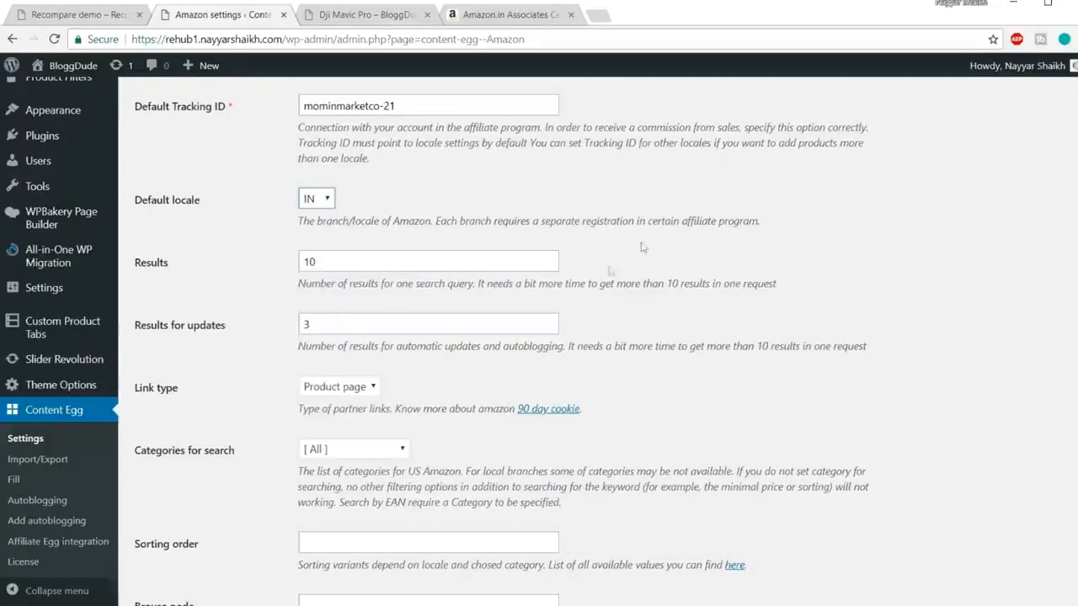
Step: Leave Results at 10, Results for updates at 3, and link type as Product page
double_click(370, 256)
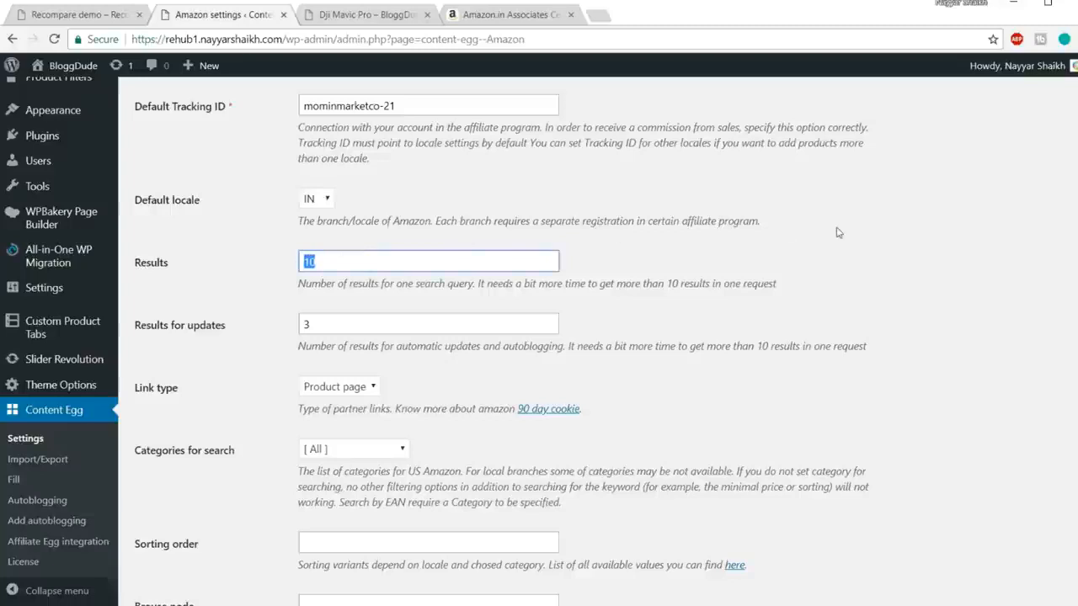
click(885, 241)
scroll(1022, 244, down, 2)
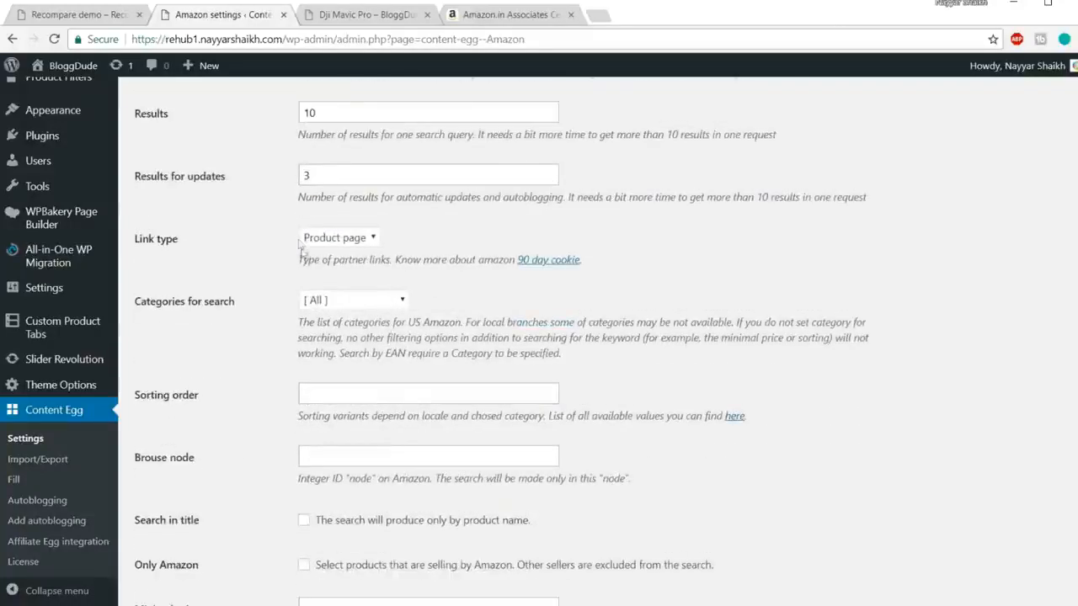
double_click(343, 184)
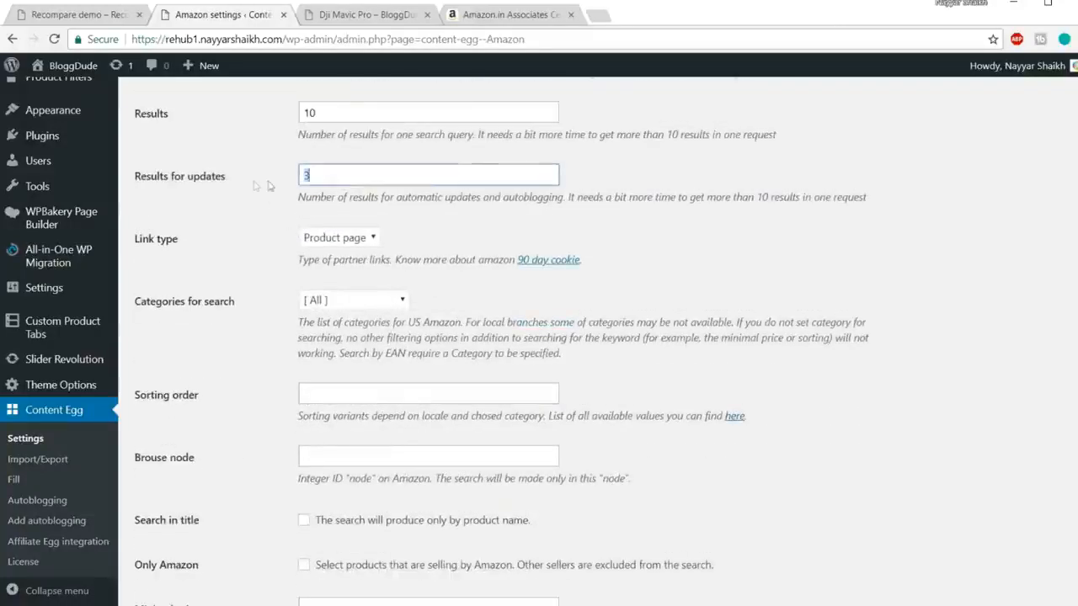
click(724, 225)
click(354, 244)
click(352, 252)
click(355, 251)
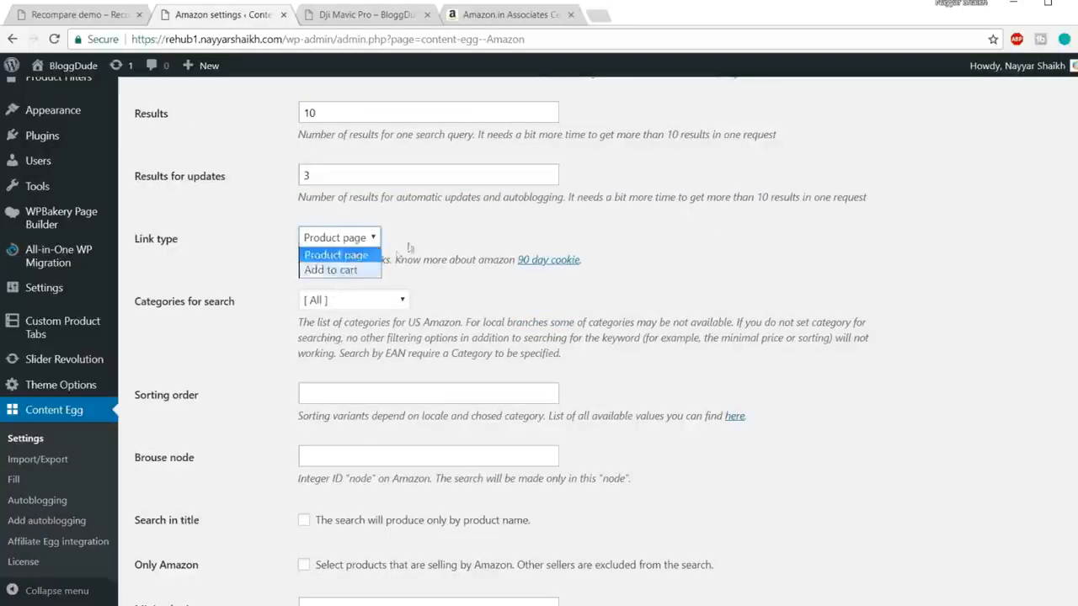
click(501, 222)
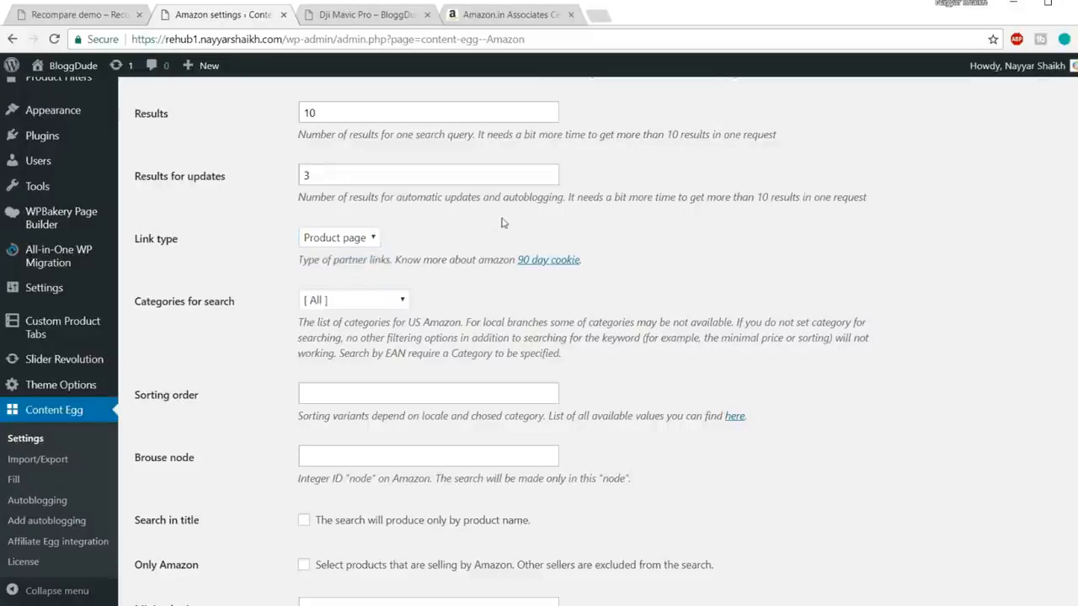
click(372, 240)
click(354, 263)
Step: Paste the tracking ID into the IN locale Tracking ID field and save the Amazon settings
scroll(497, 263, down, 2)
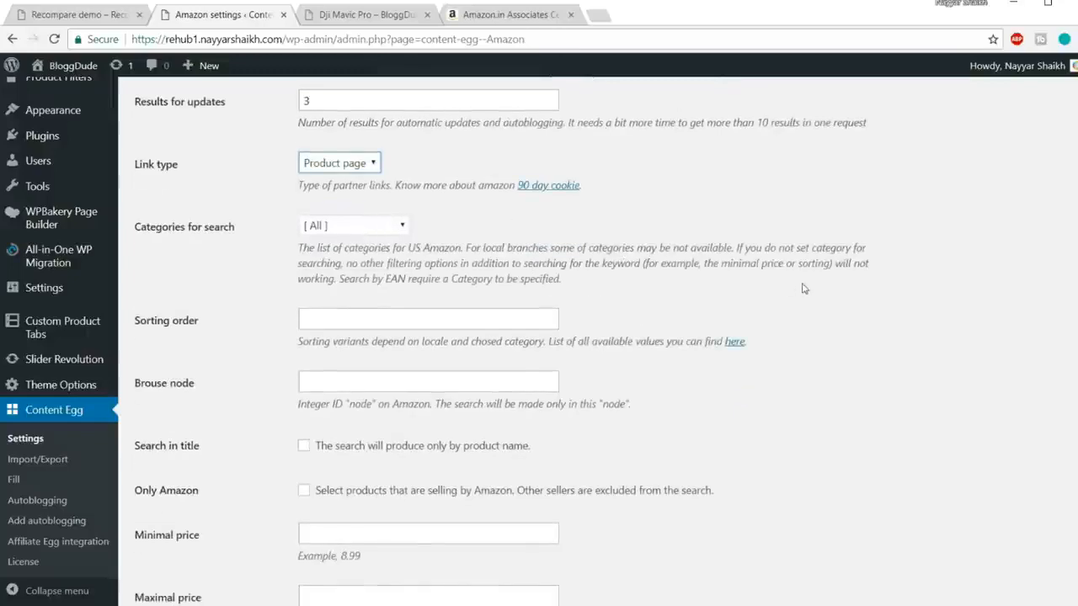
scroll(806, 289, down, 2)
scroll(541, 238, down, 3)
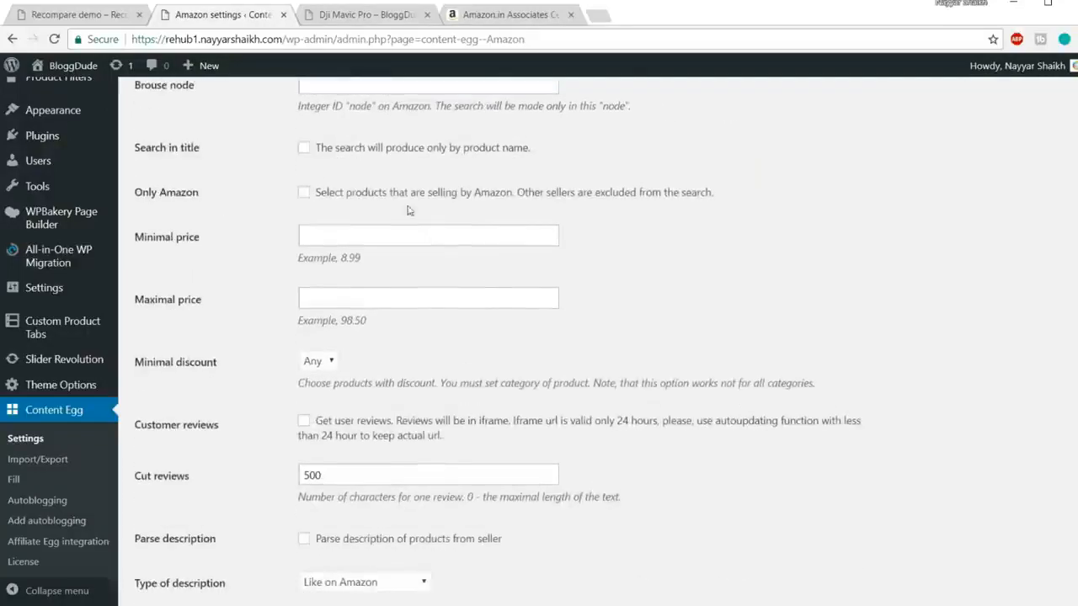
scroll(589, 250, down, 3)
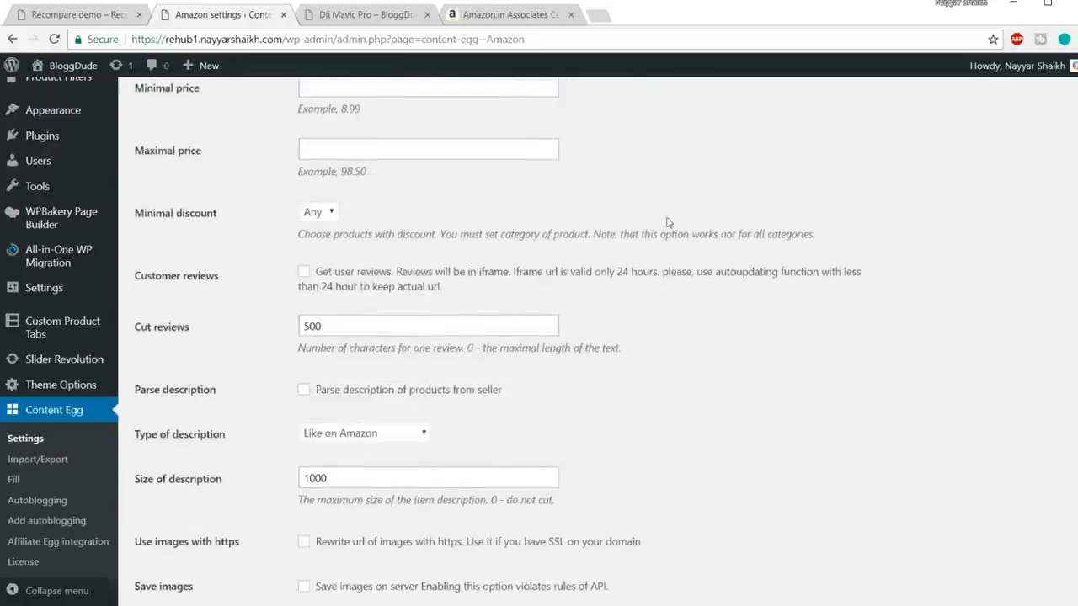
scroll(588, 250, down, 2)
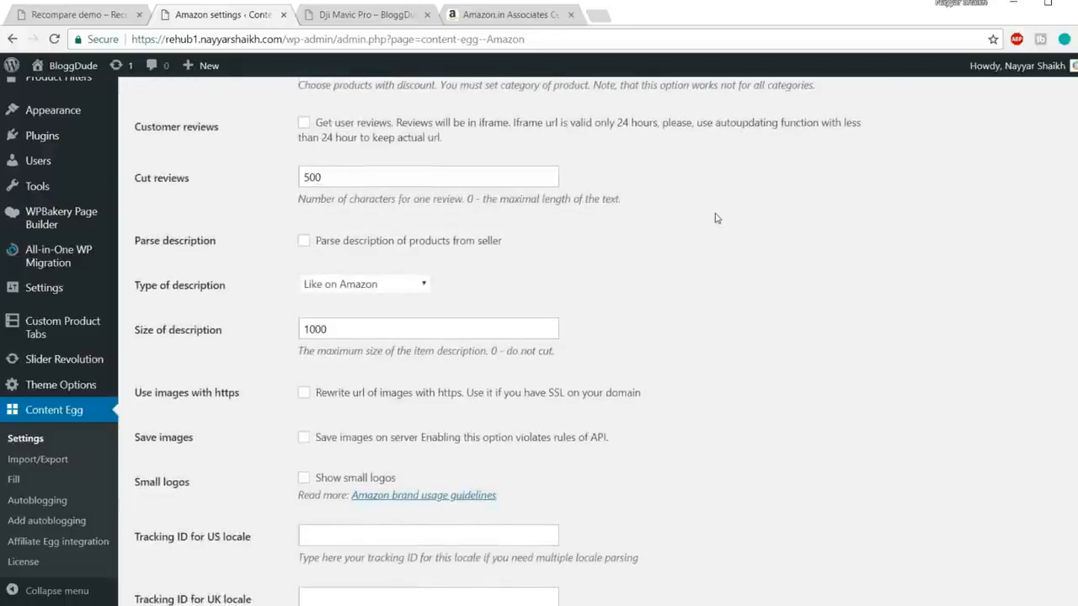
scroll(712, 219, down, 5)
scroll(695, 220, down, 4)
scroll(705, 264, up, 3)
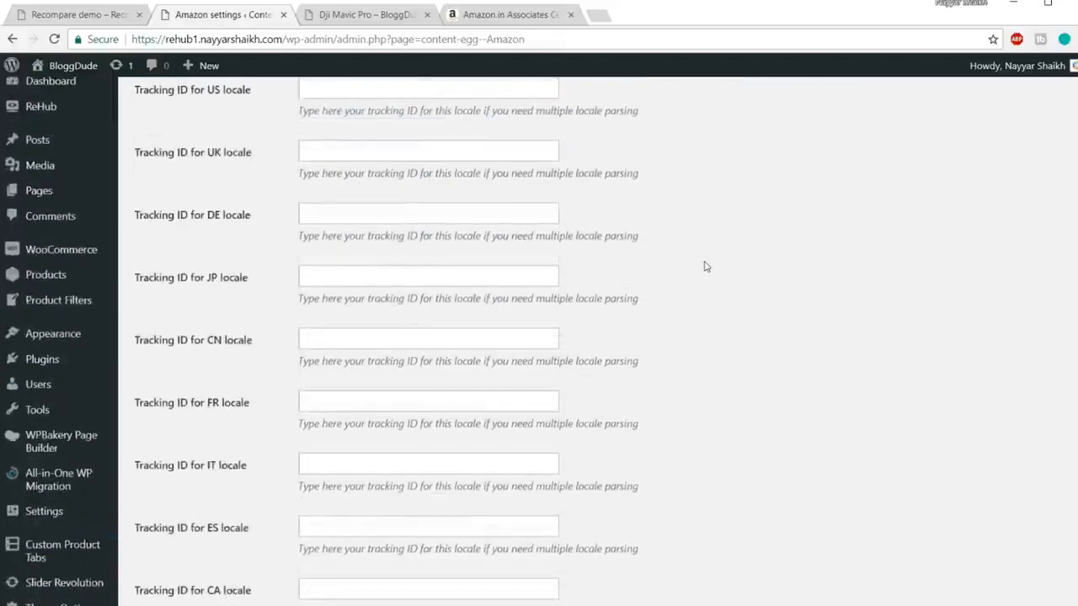
scroll(705, 267, up, 2)
click(358, 241)
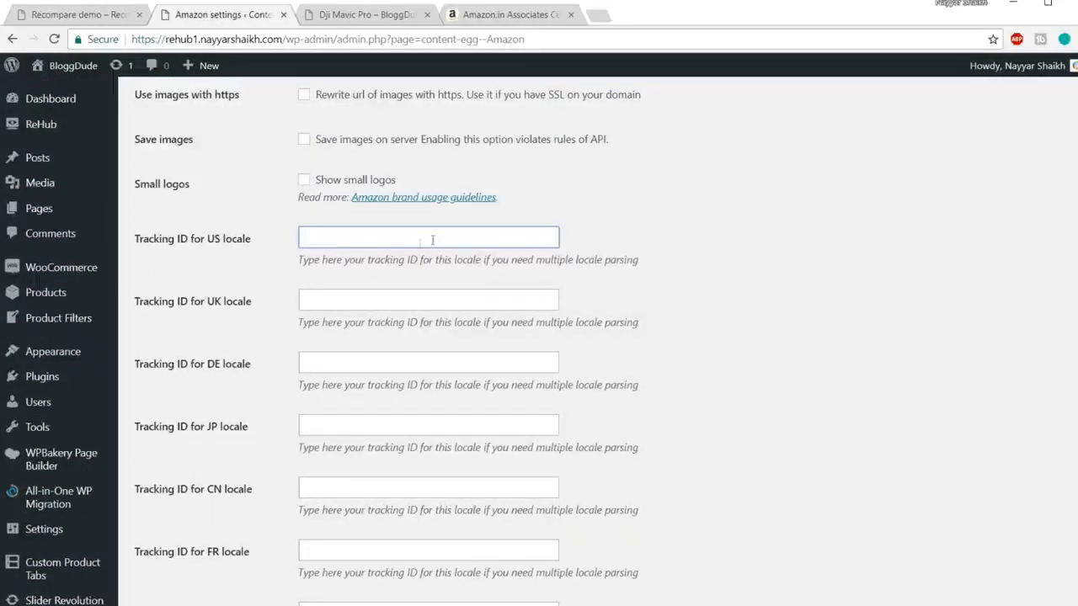
scroll(424, 300, down, 5)
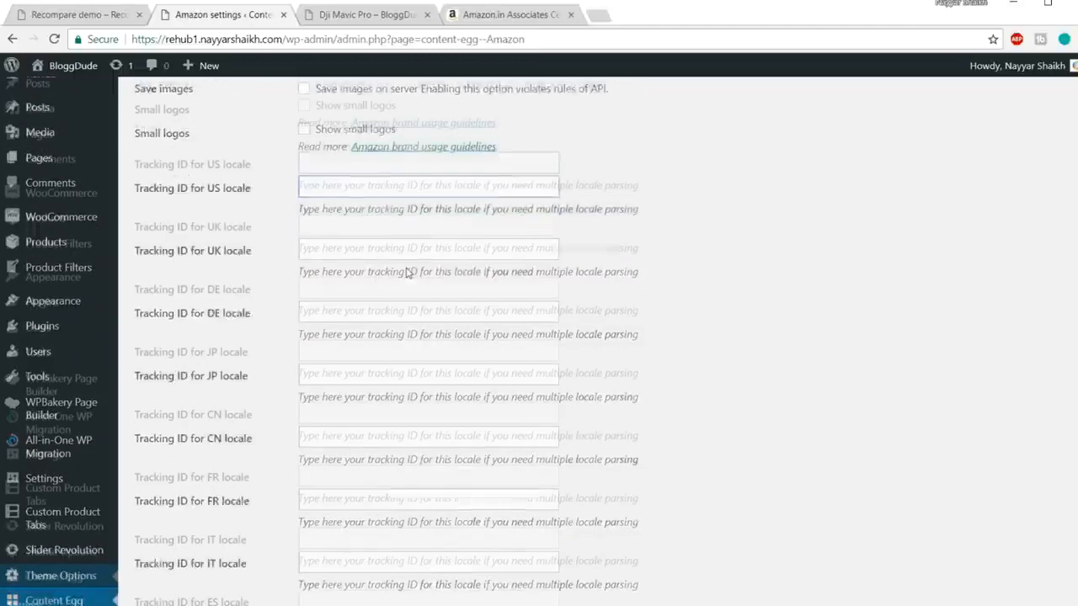
scroll(424, 300, down, 1)
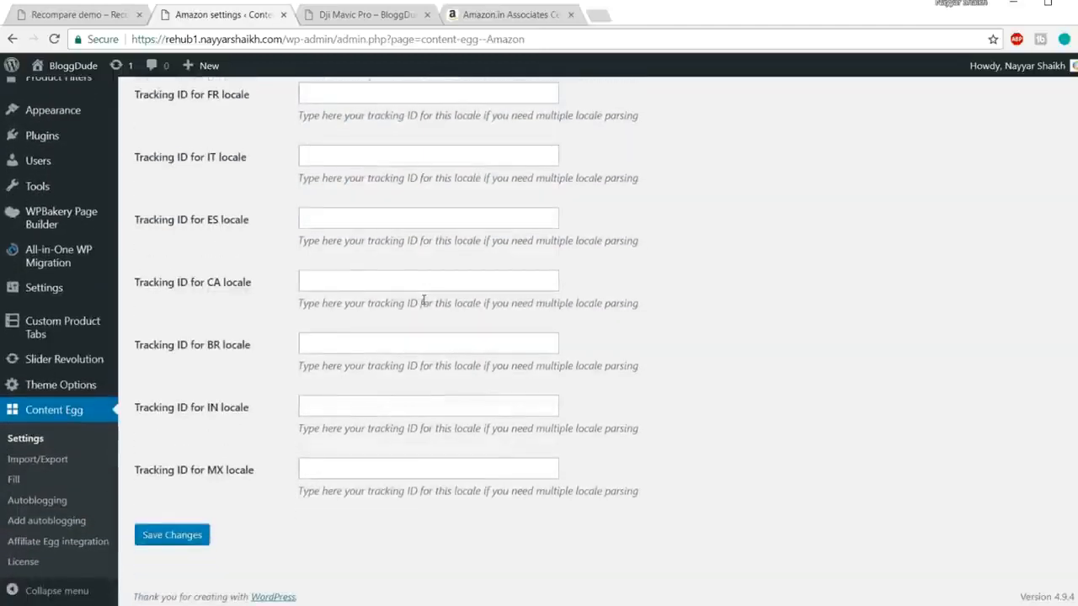
click(367, 407)
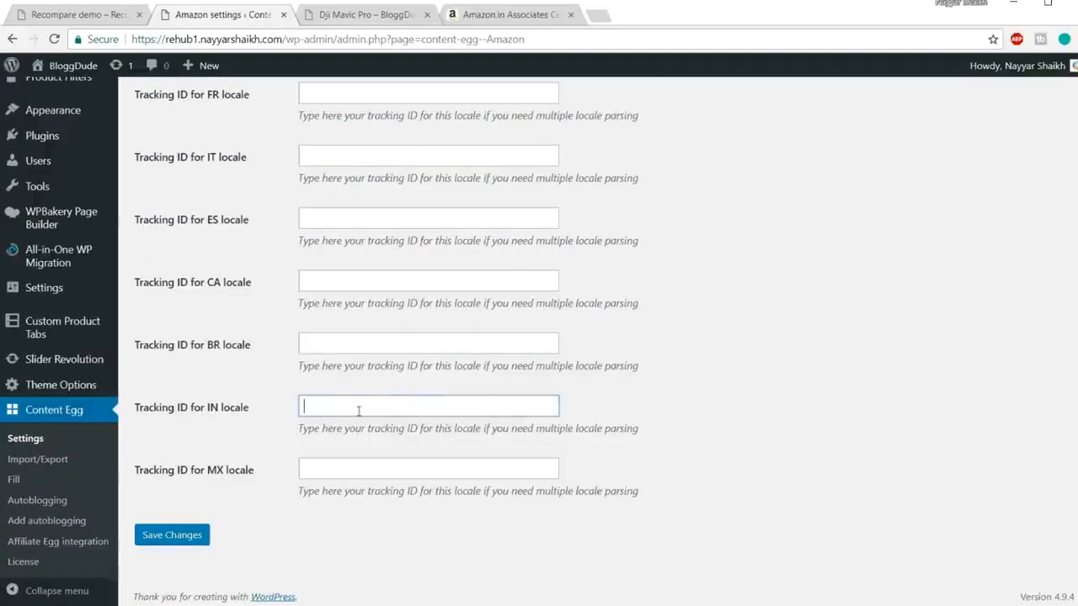
key(ctrl+v)
click(688, 358)
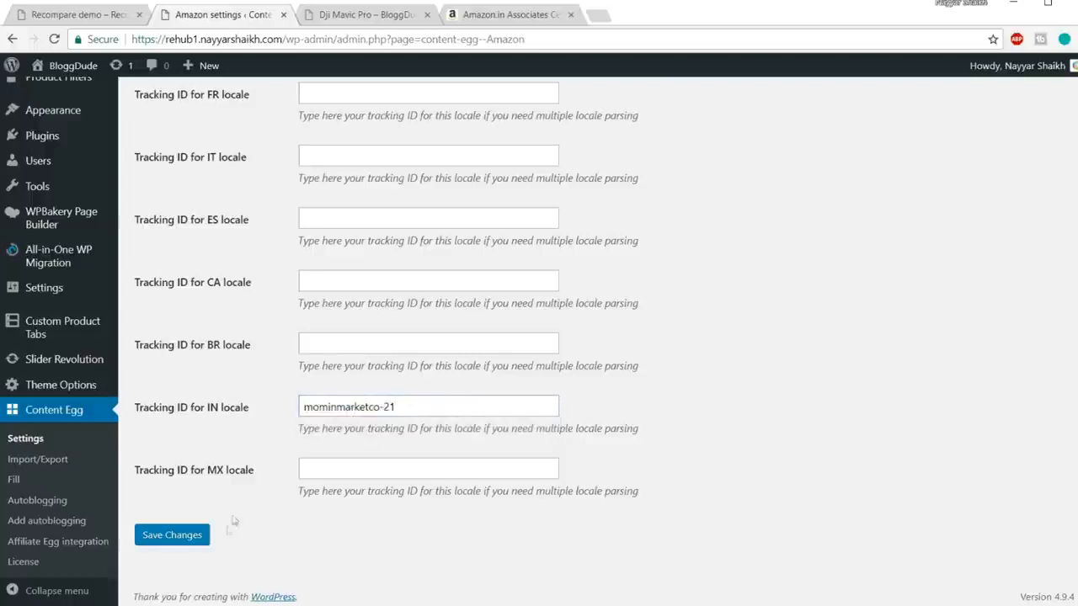
click(195, 538)
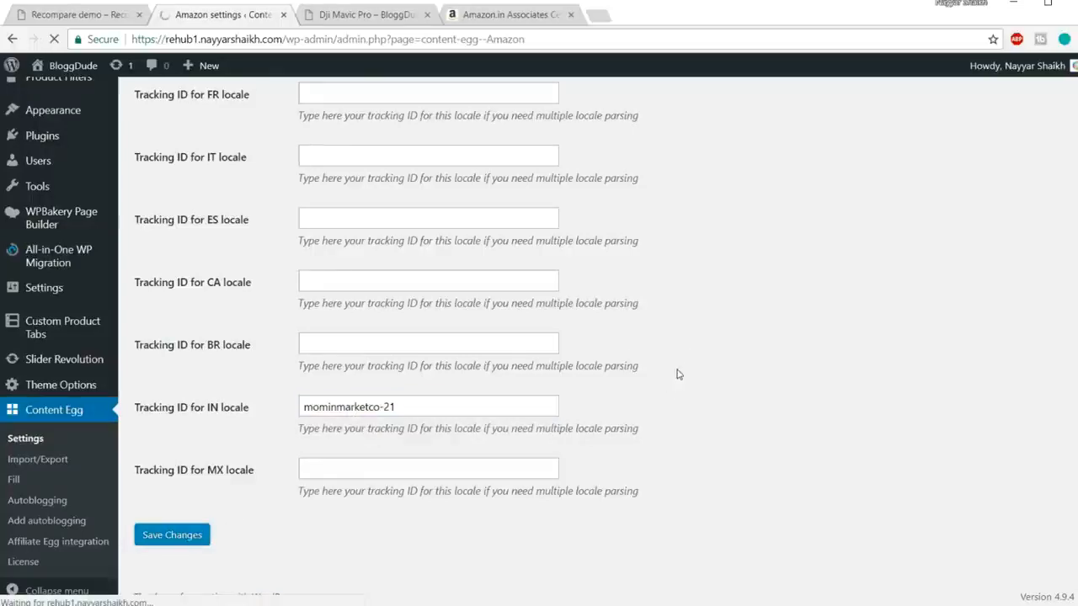
scroll(1042, 311, down, 3)
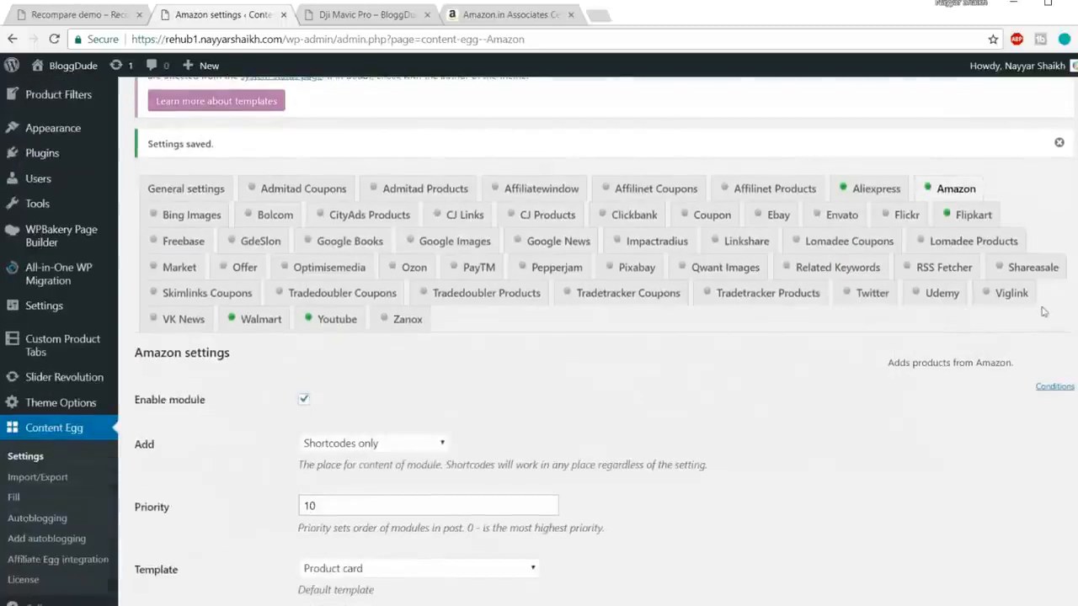
click(941, 194)
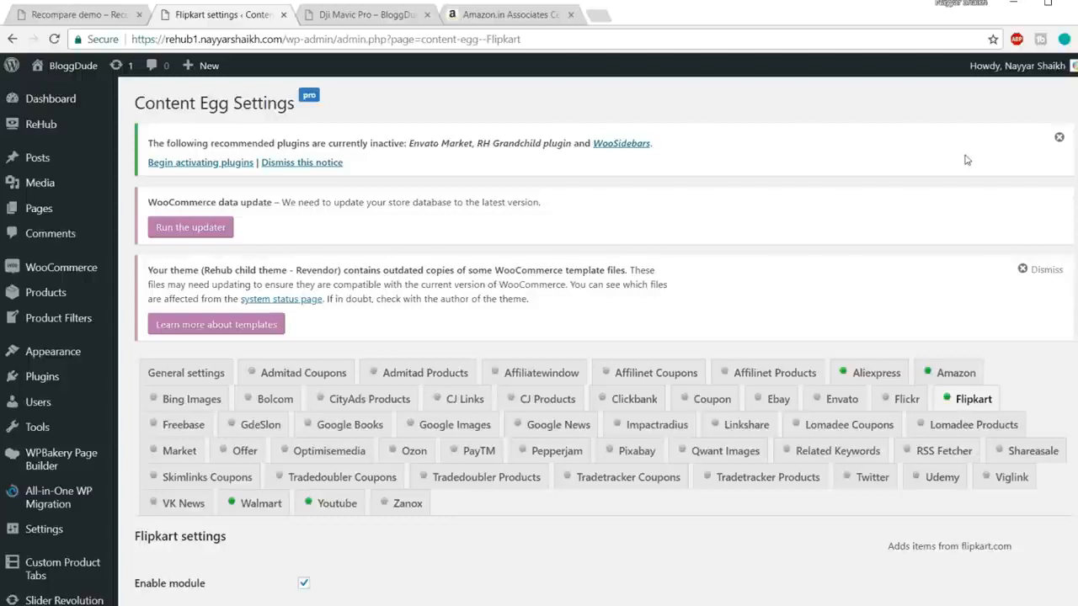
Step: Close the Amazon.in Associates browser tab, leaving the Flipkart module settings in view
scroll(966, 160, down, 2)
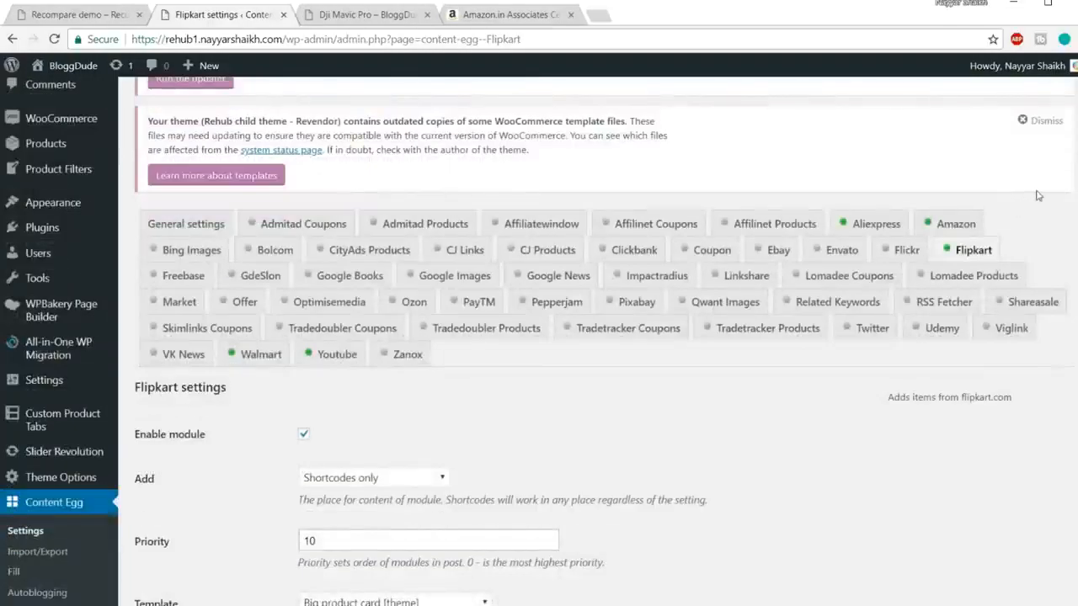
click(570, 15)
Step: Search 'affiliate flip' in a new tab and log in to the Flipkart Affiliate Program
click(450, 15)
text(affiliate flip)
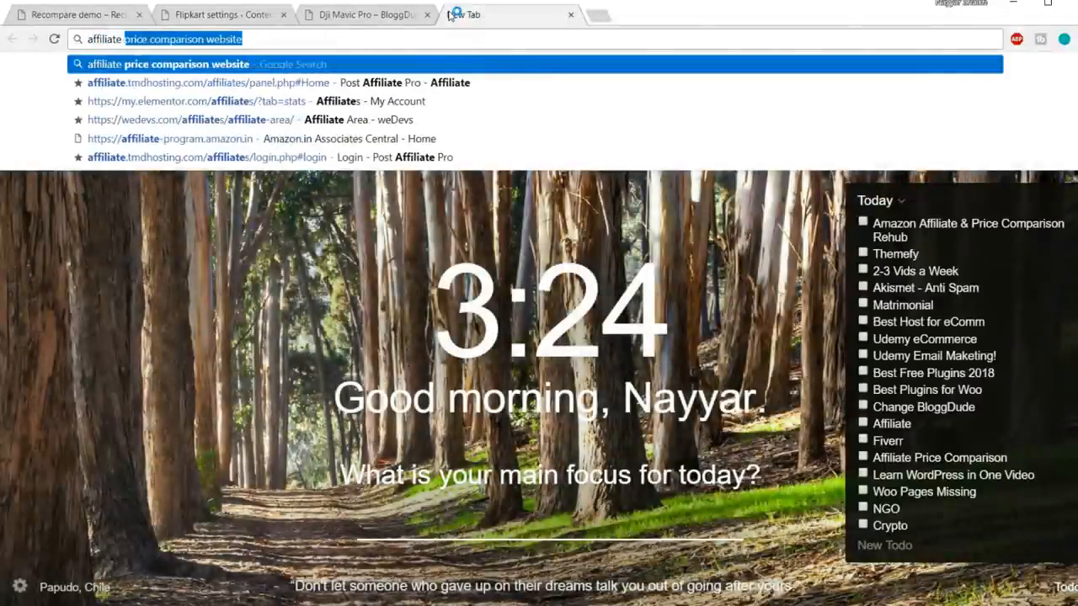
key(Return)
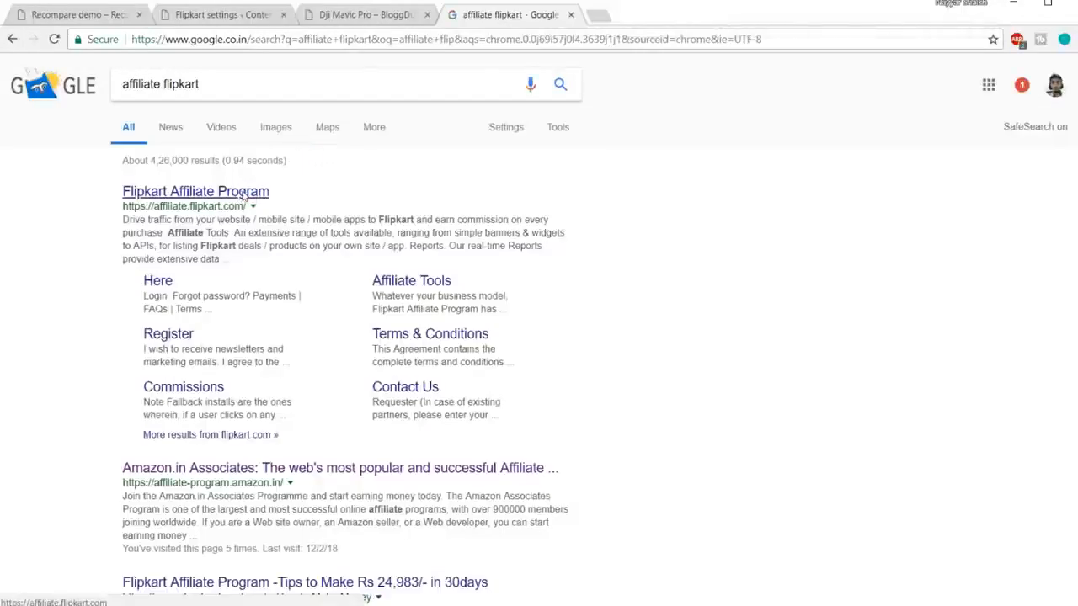
click(242, 195)
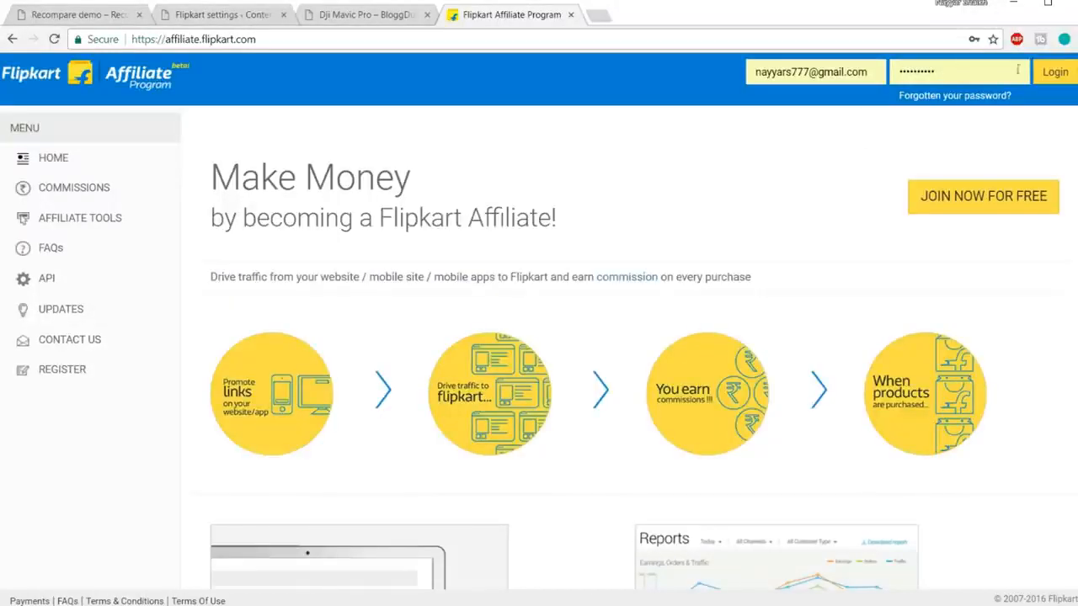
click(1050, 76)
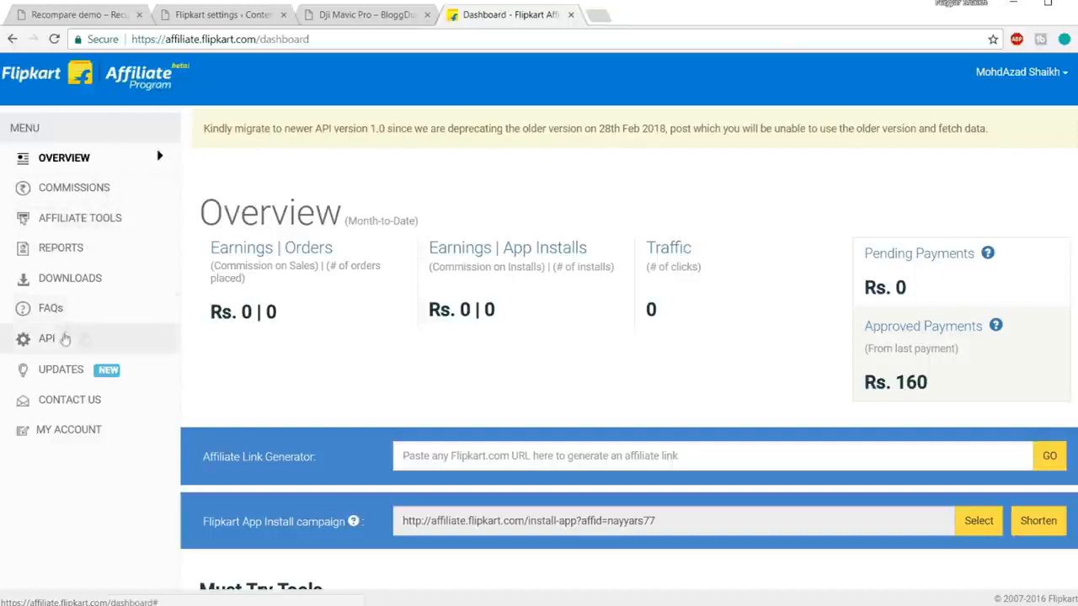
Step: Go to API > API Token and copy the Affiliate Tracking ID shown there
click(37, 347)
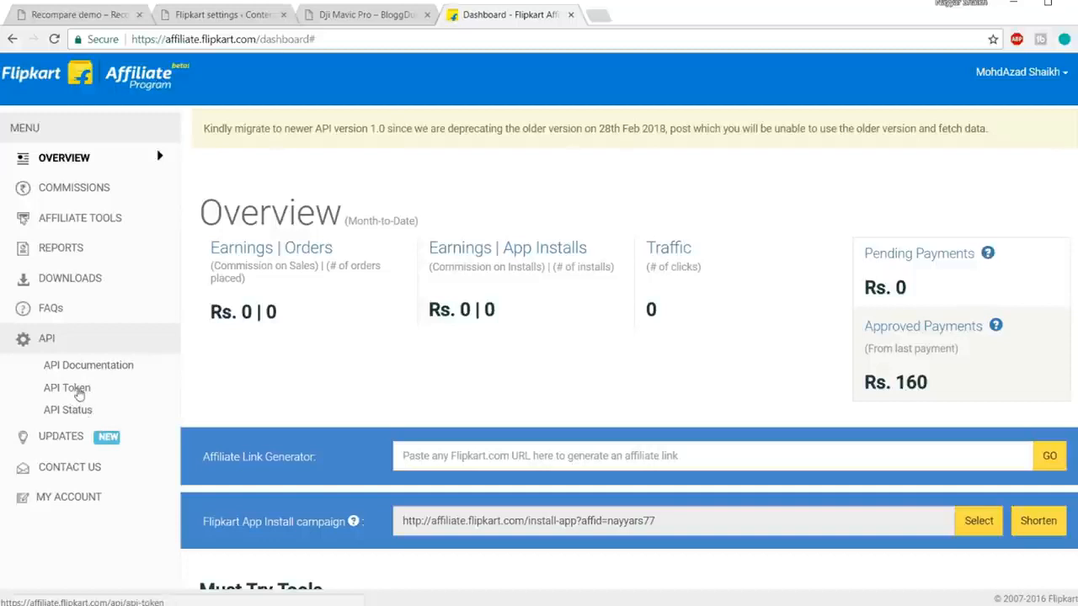
click(77, 389)
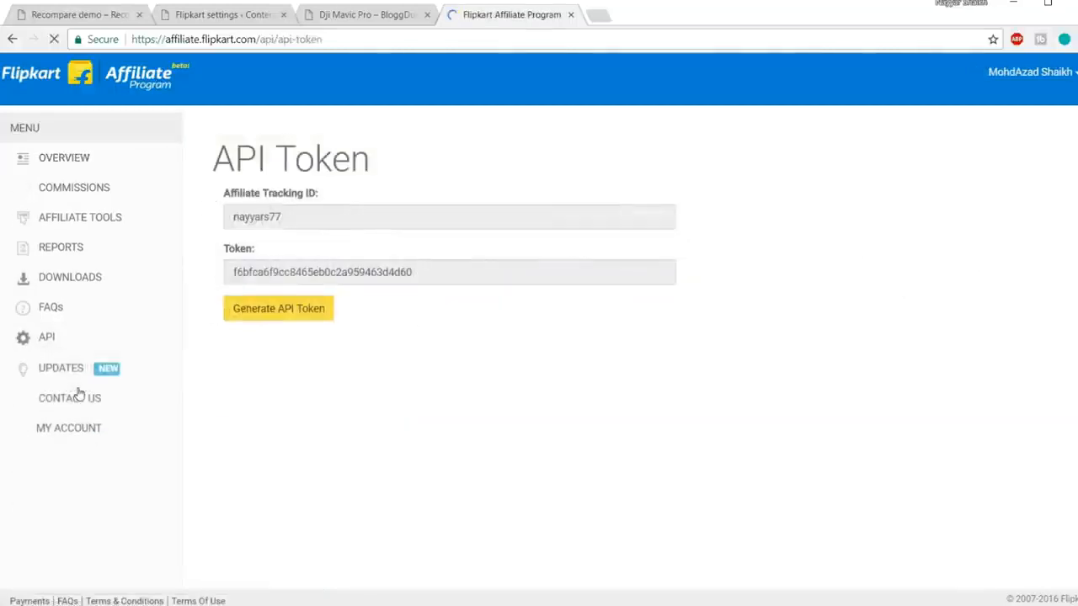
drag(320, 217, 200, 222)
key(ctrl+c)
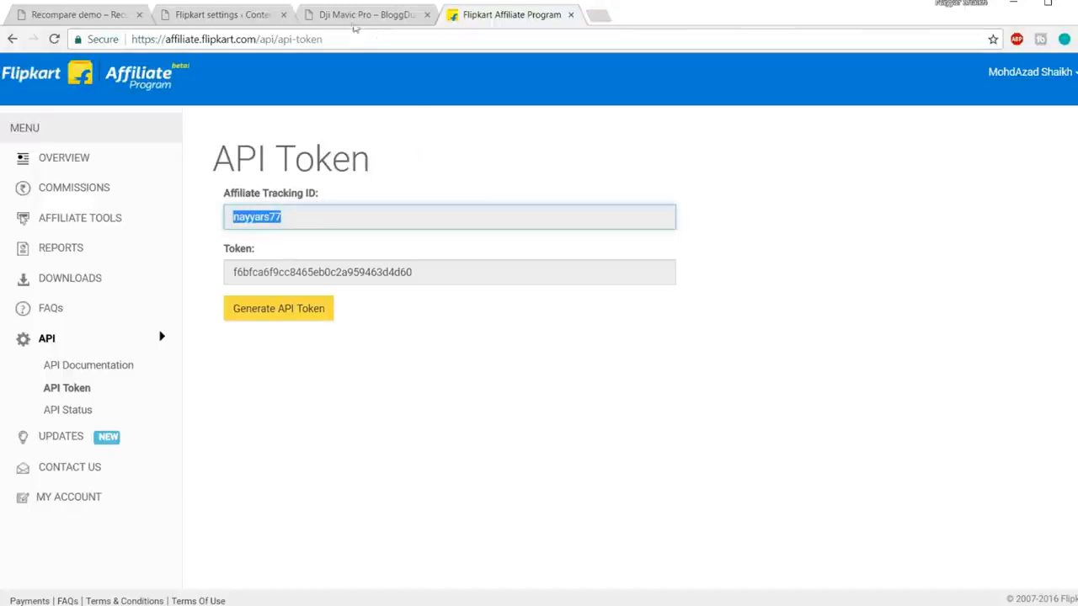
click(226, 15)
Step: Replace the Flipkart module's Affiliate Tracking ID with the copied Flipkart tracking ID
scroll(588, 349, down, 5)
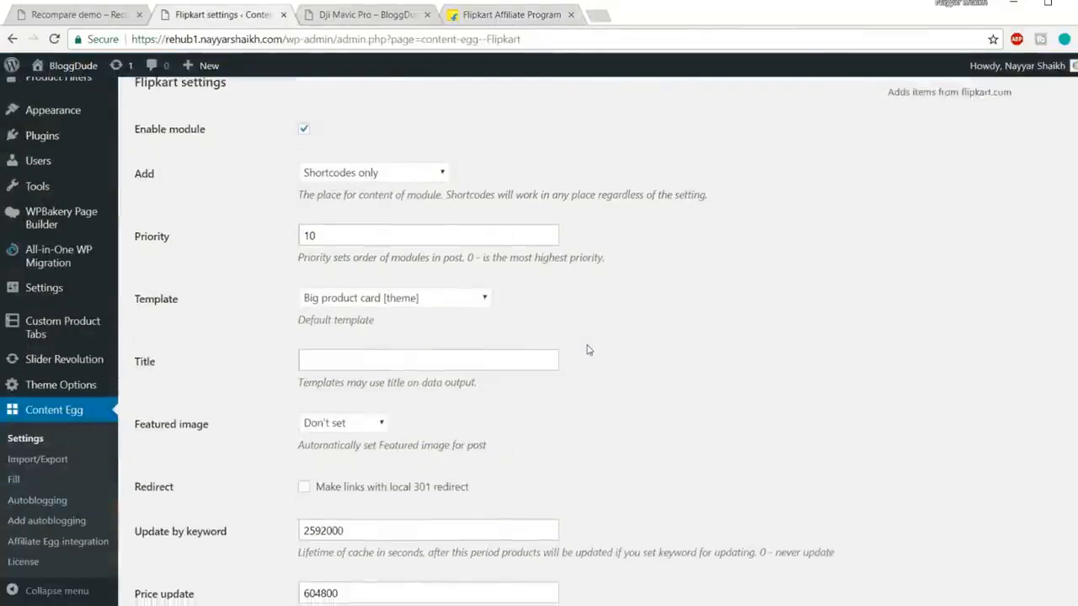
scroll(588, 350, down, 5)
double_click(424, 278)
key(ctrl+v)
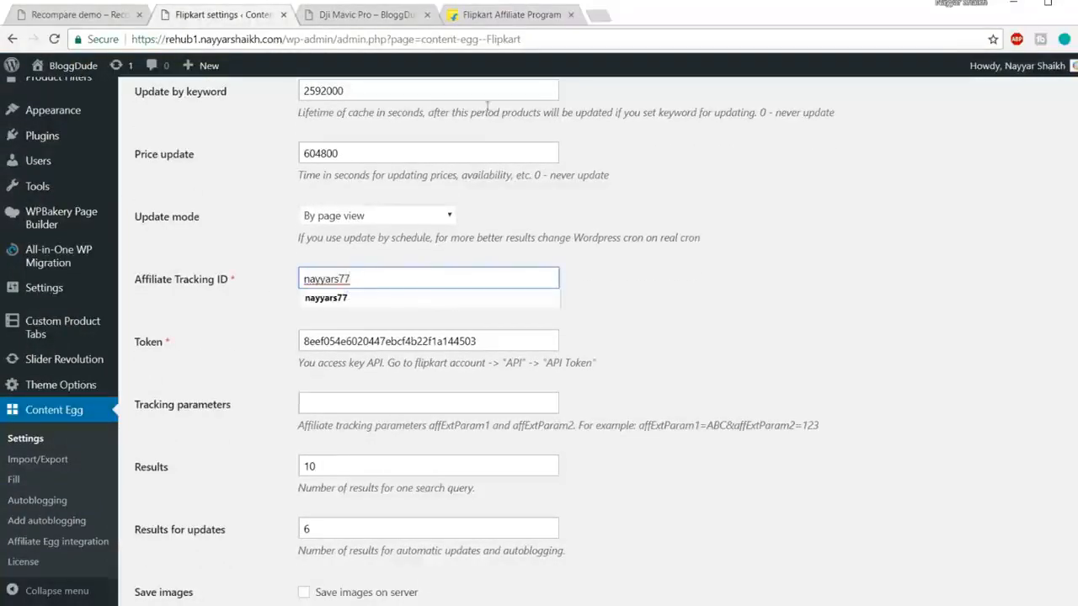
click(510, 37)
Step: Copy the API token from Flipkart's API Token page into the module's Token field
click(511, 14)
click(432, 272)
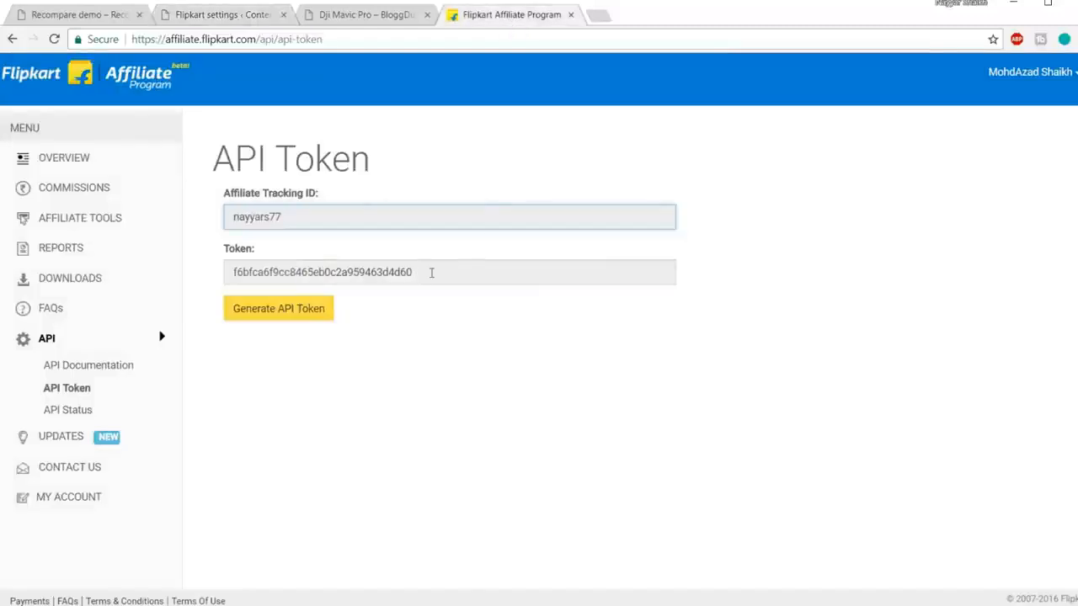
drag(431, 272, 156, 277)
key(ctrl+c)
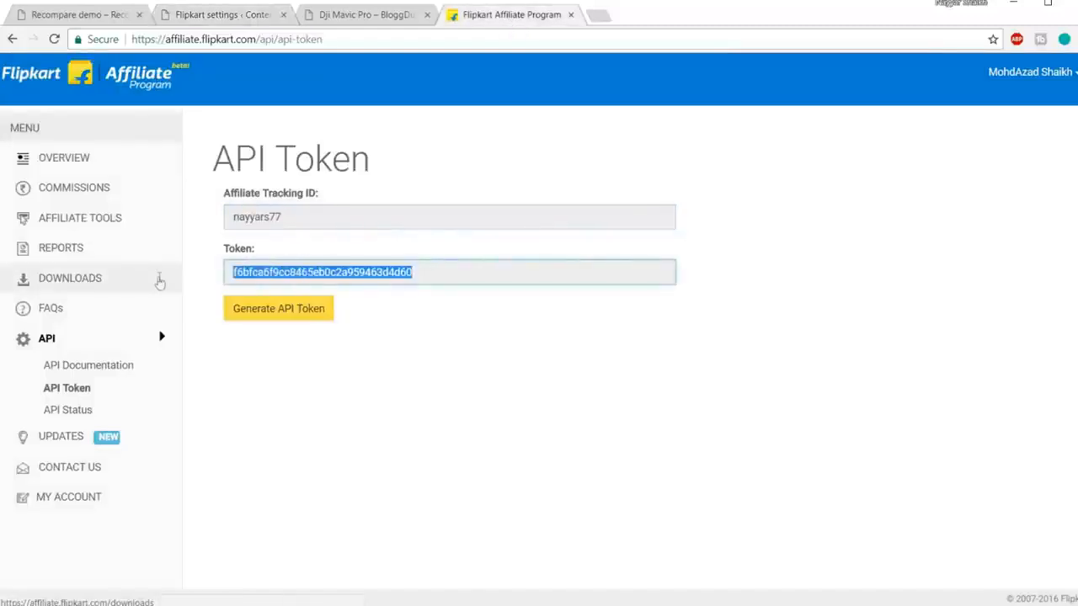
click(240, 16)
drag(511, 344, 177, 346)
key(ctrl+v)
click(661, 341)
Step: Review the Price update value 604800 and Trim description value 300
scroll(783, 383, up, 4)
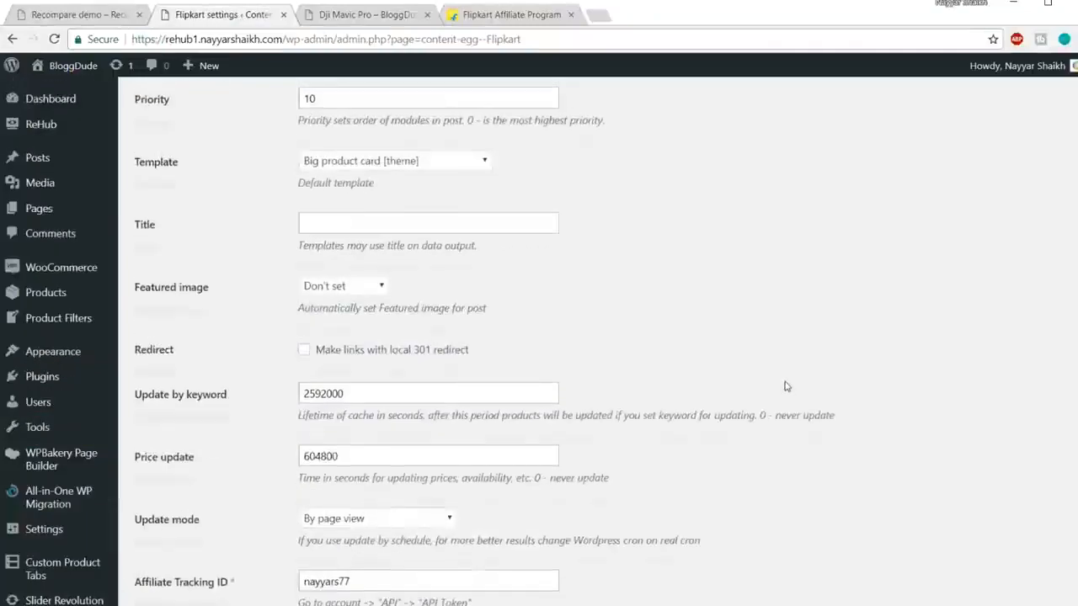
scroll(785, 385, up, 3)
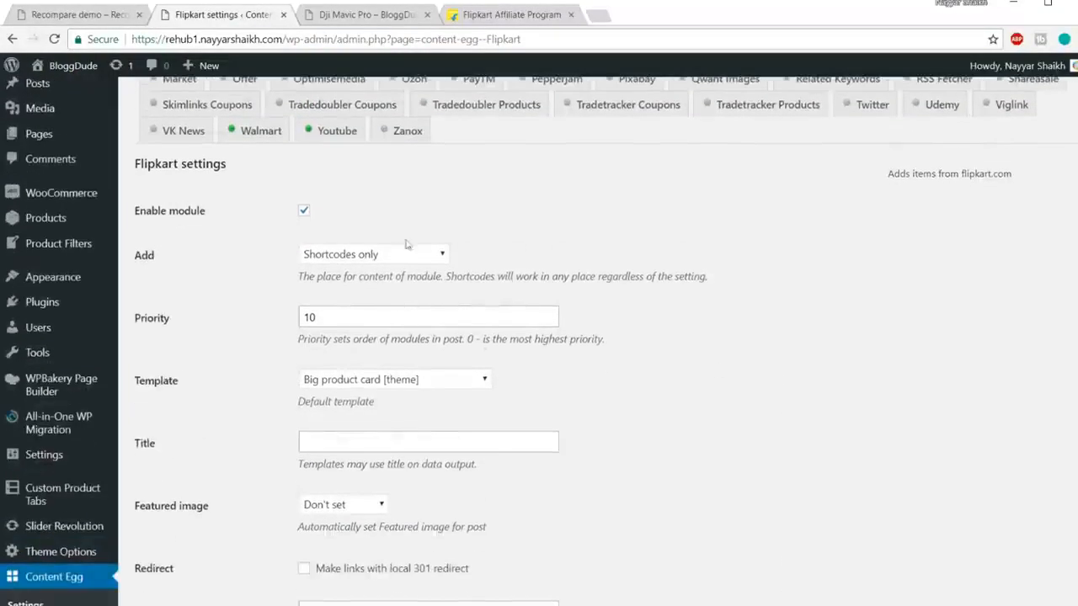
scroll(472, 265, down, 1)
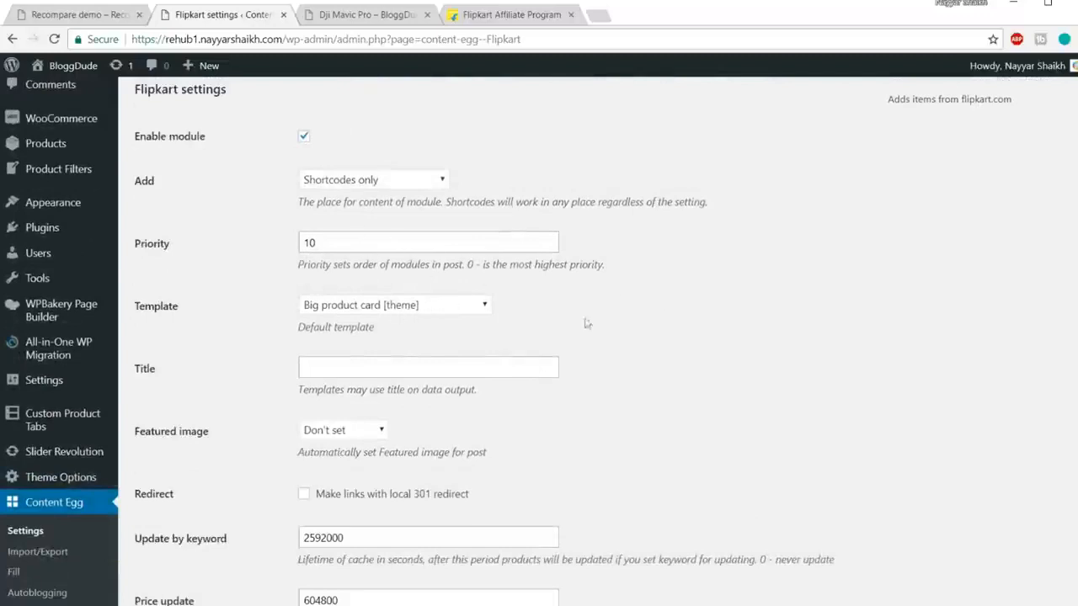
scroll(521, 313, down, 2)
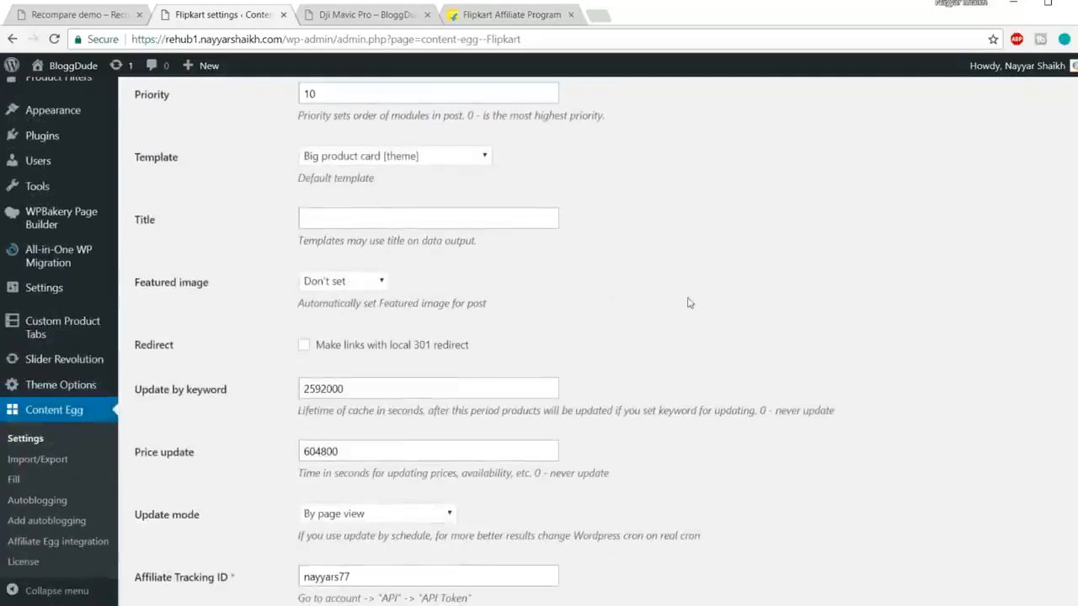
scroll(688, 300, down, 2)
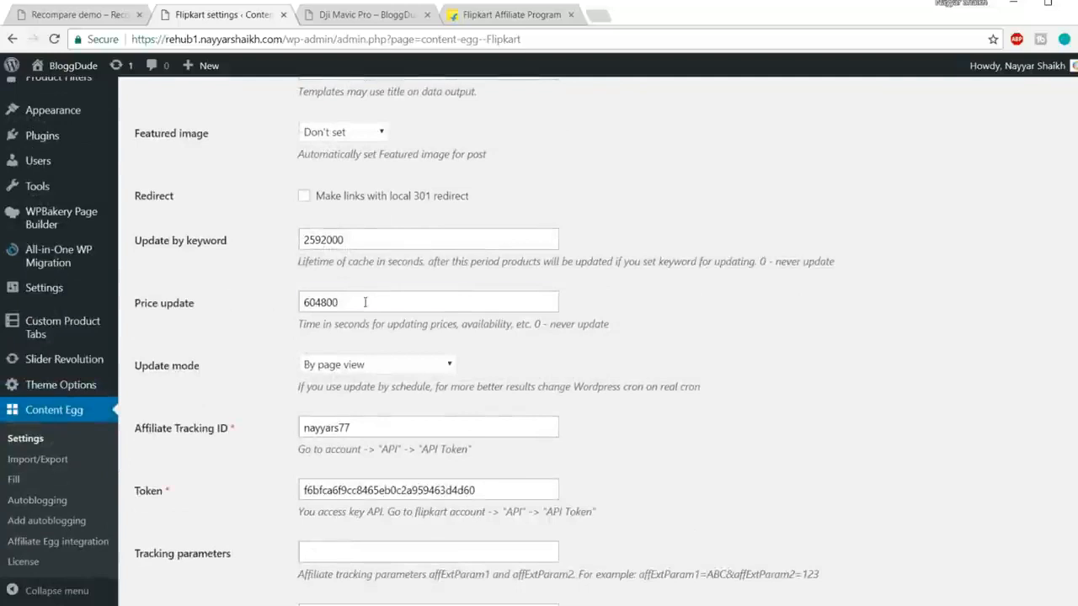
drag(364, 302, 240, 308)
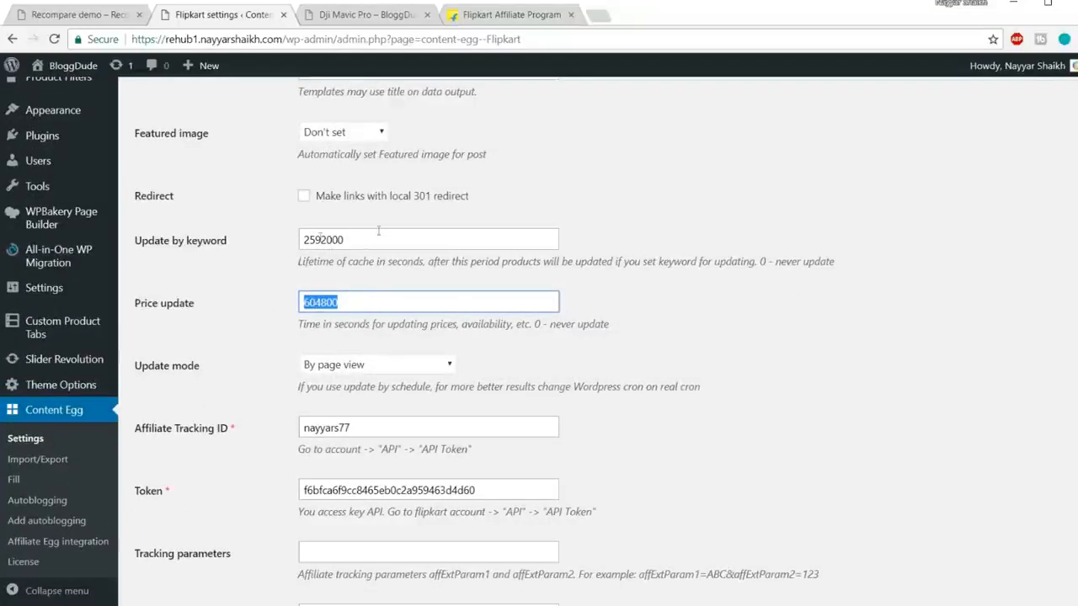
scroll(587, 323, down, 4)
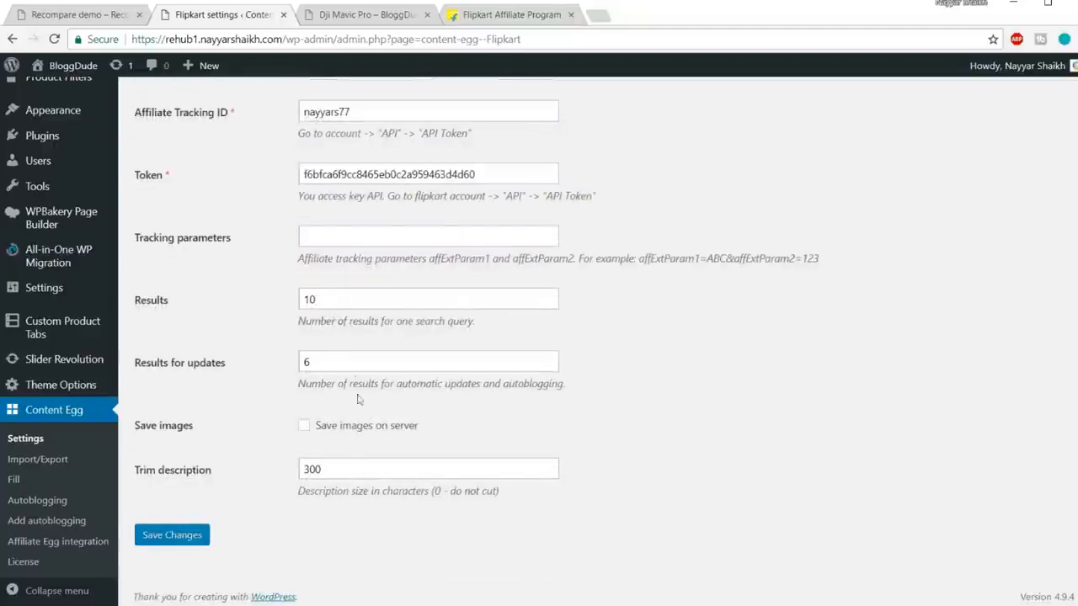
drag(334, 469, 295, 476)
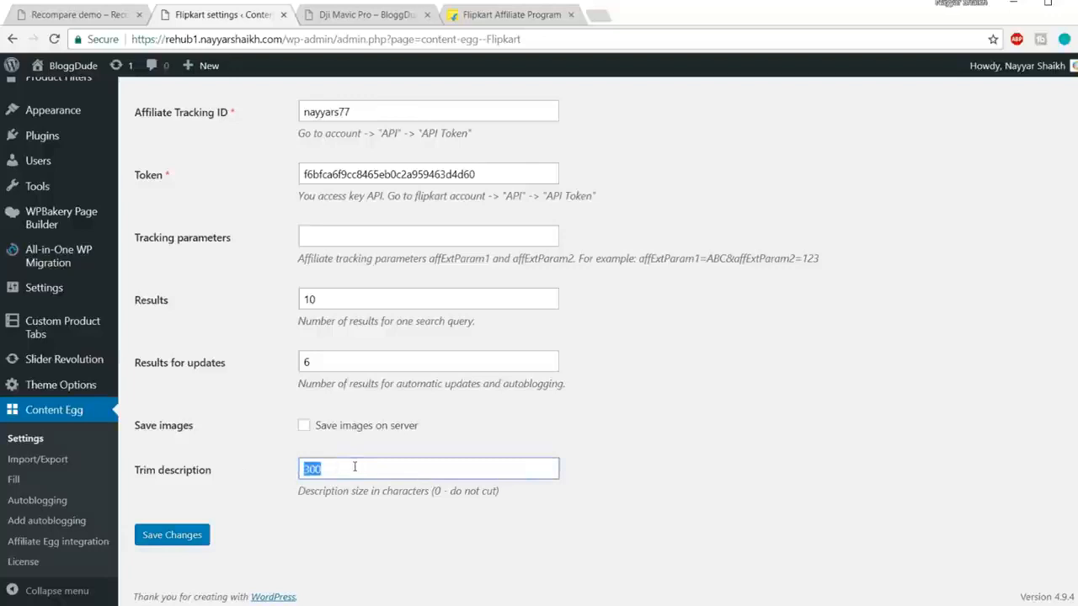
Step: Save the Flipkart module settings and check the saved confirmation
click(190, 537)
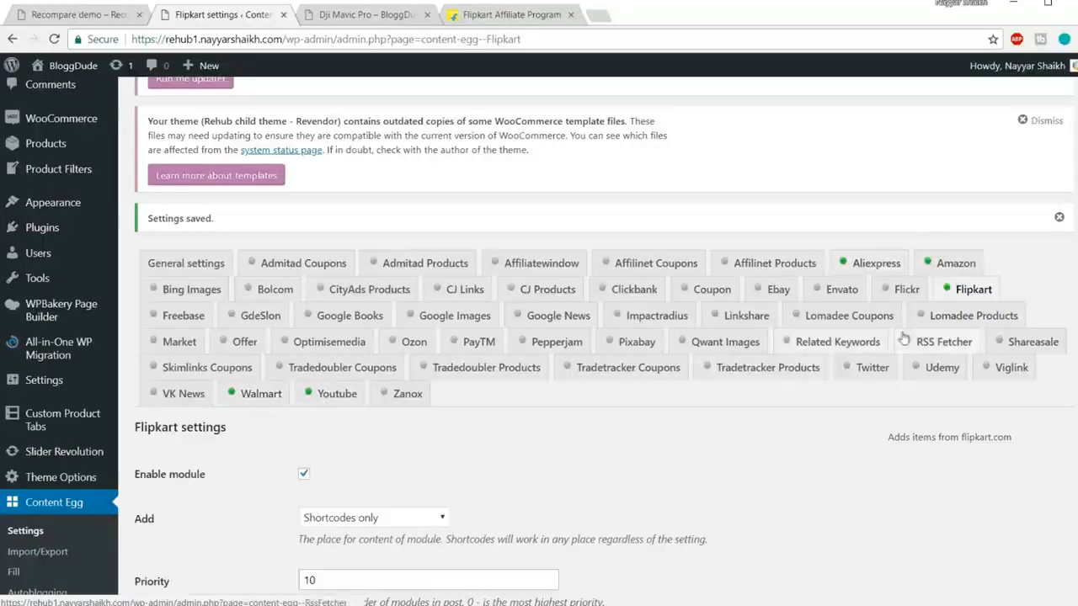
scroll(821, 385, down, 8)
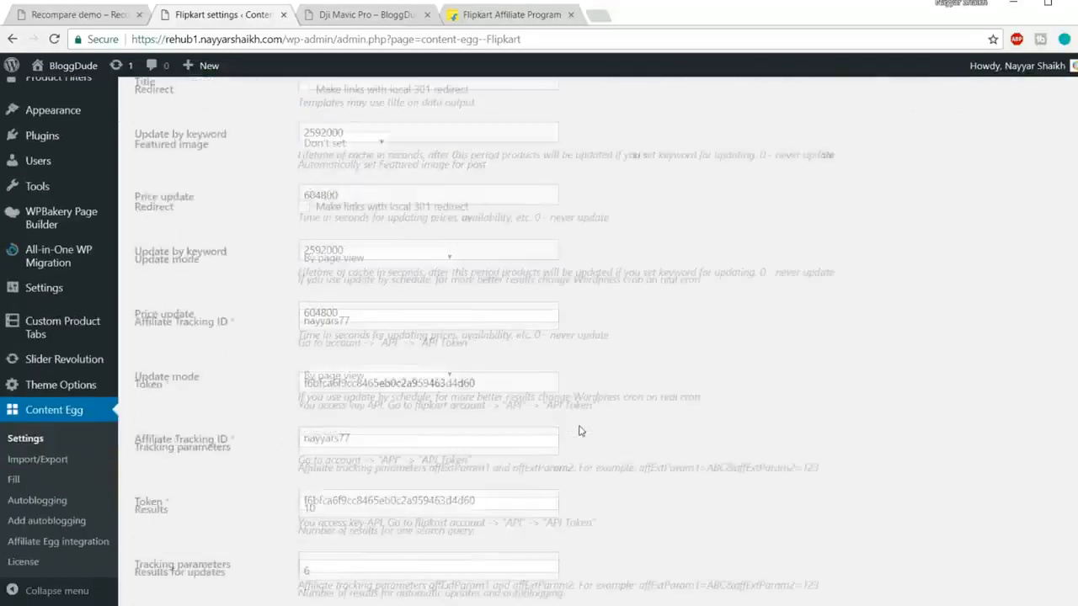
scroll(579, 433, up, 5)
scroll(579, 433, up, 5)
scroll(721, 420, down, 9)
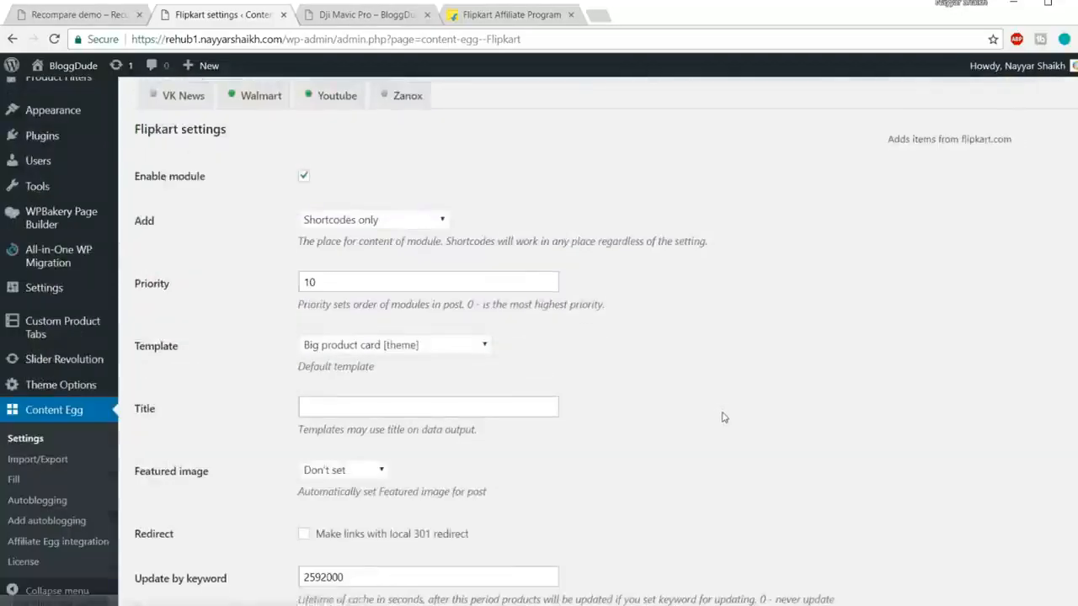
scroll(723, 417, up, 7)
scroll(721, 417, up, 9)
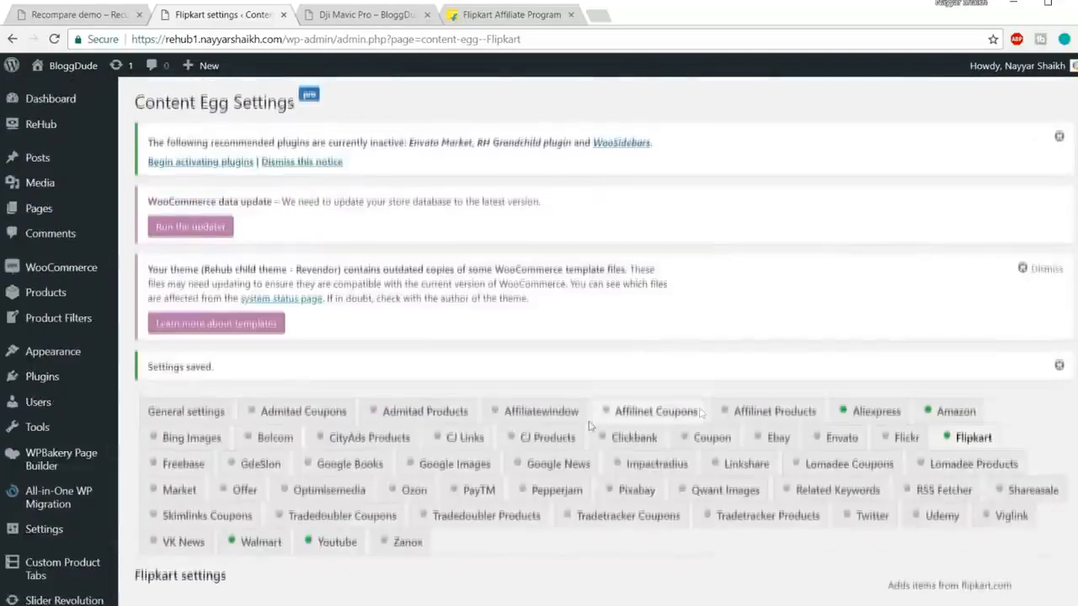
scroll(722, 417, down, 4)
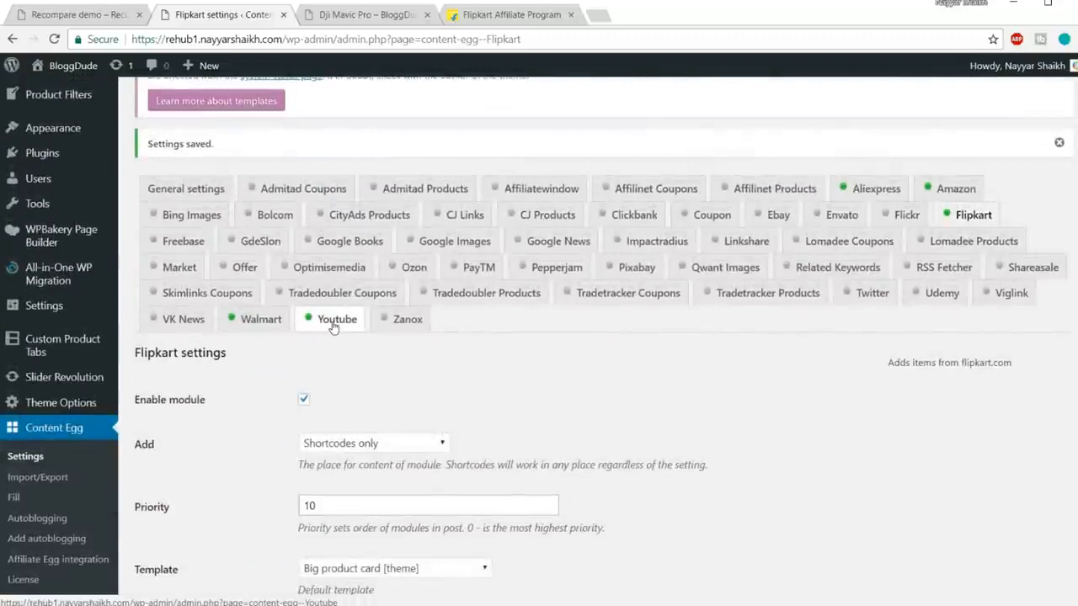
Step: Switch to the Walmart module tab and tick its Enable module checkbox
click(244, 321)
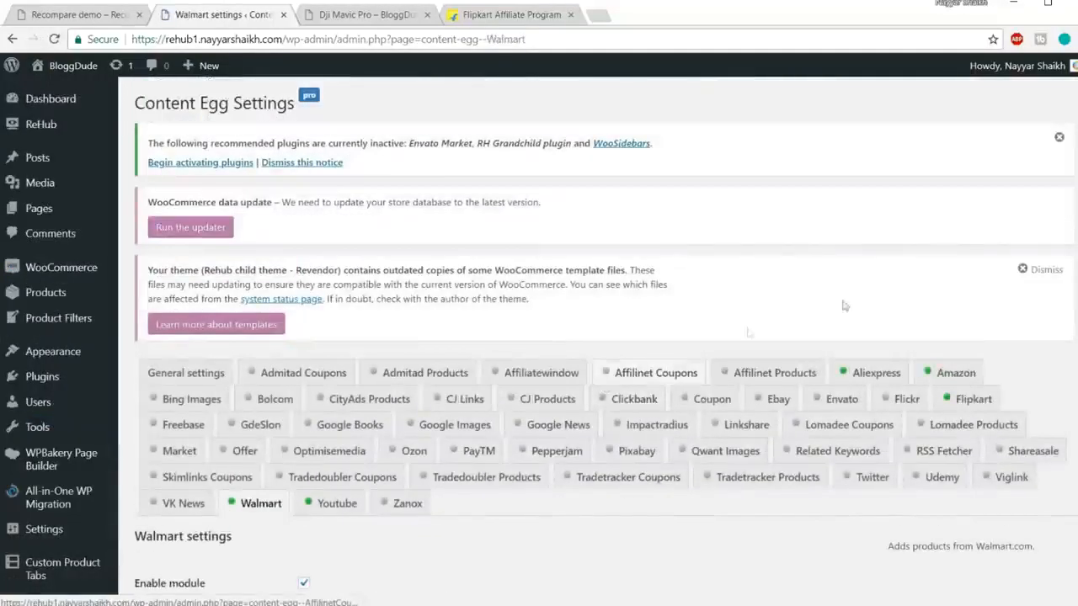
scroll(1035, 251, down, 3)
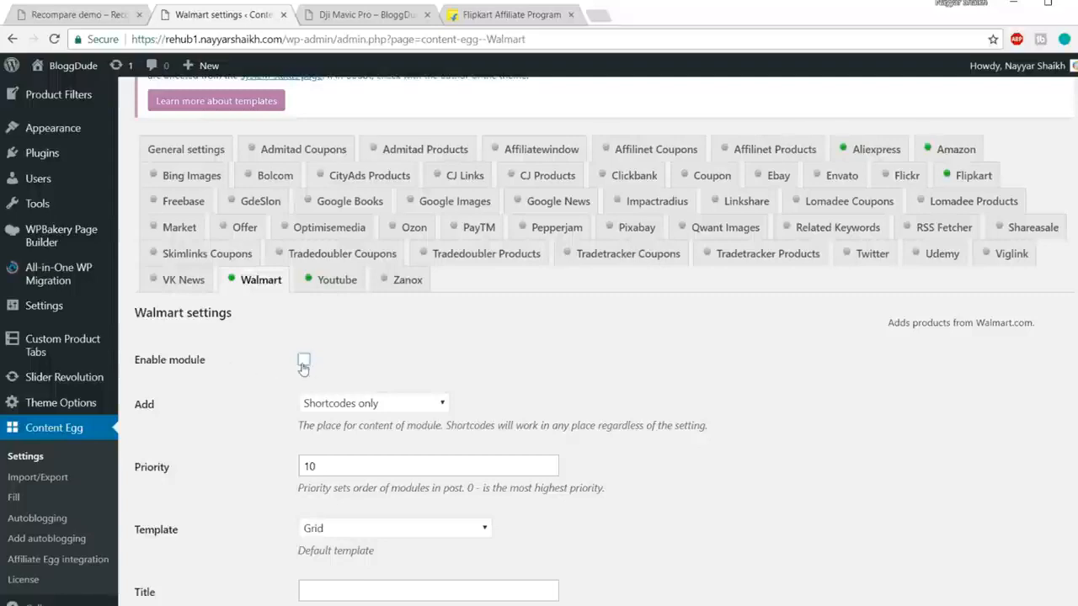
click(305, 363)
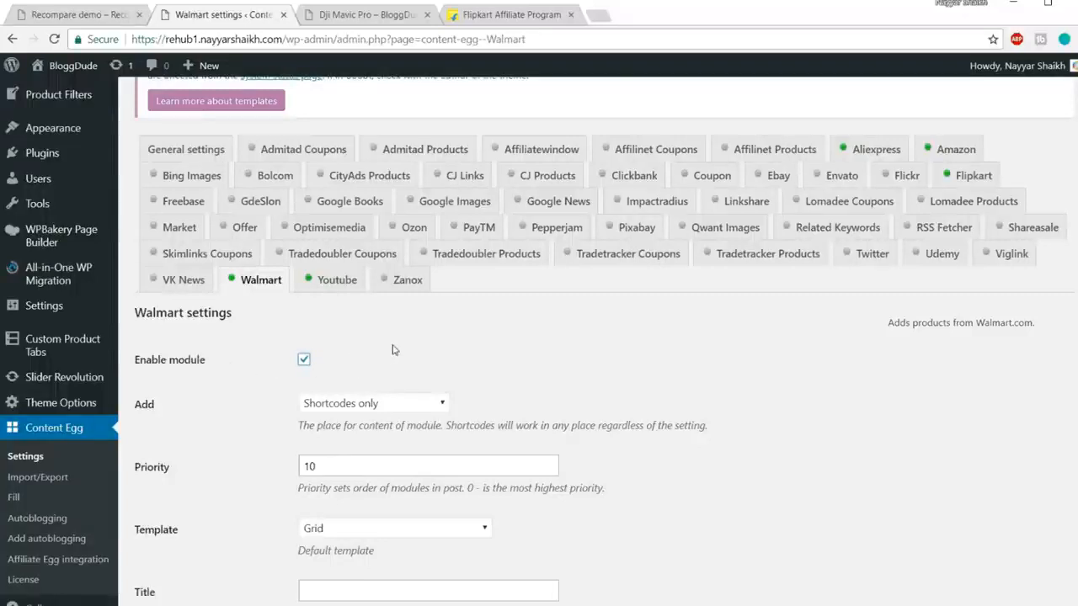
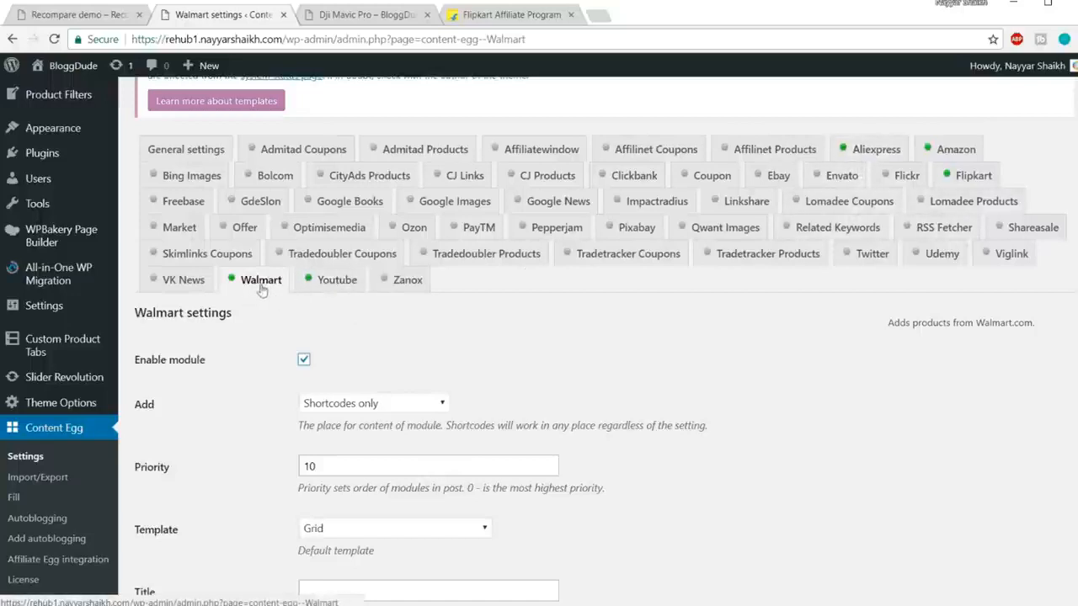
Step: Switch to the Youtube module tab of the Content Egg settings
click(335, 284)
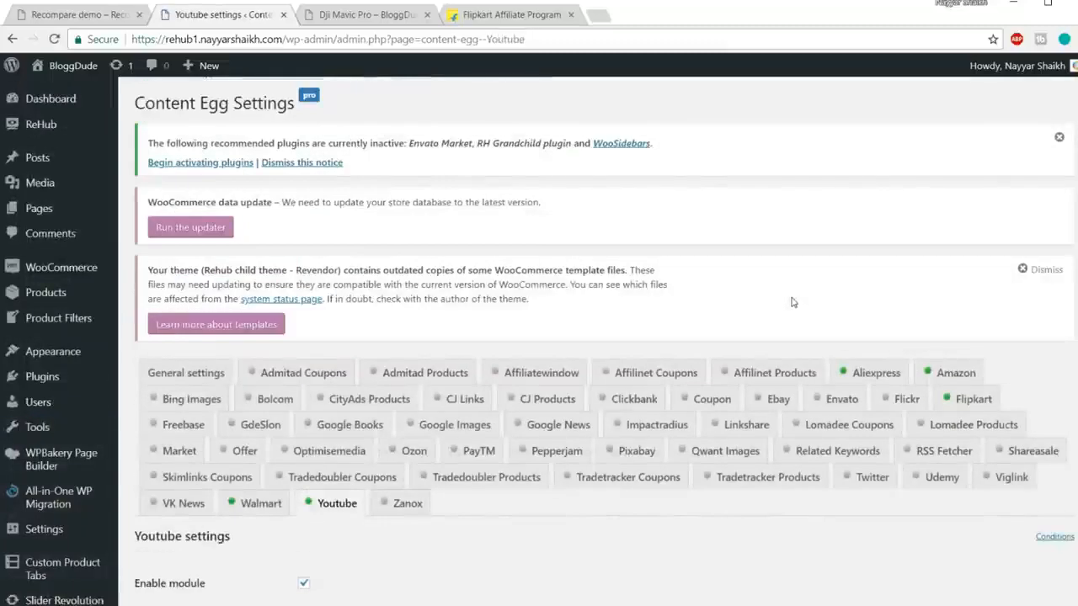
Step: Check the Youtube API key and save the Youtube module settings
scroll(806, 337, down, 3)
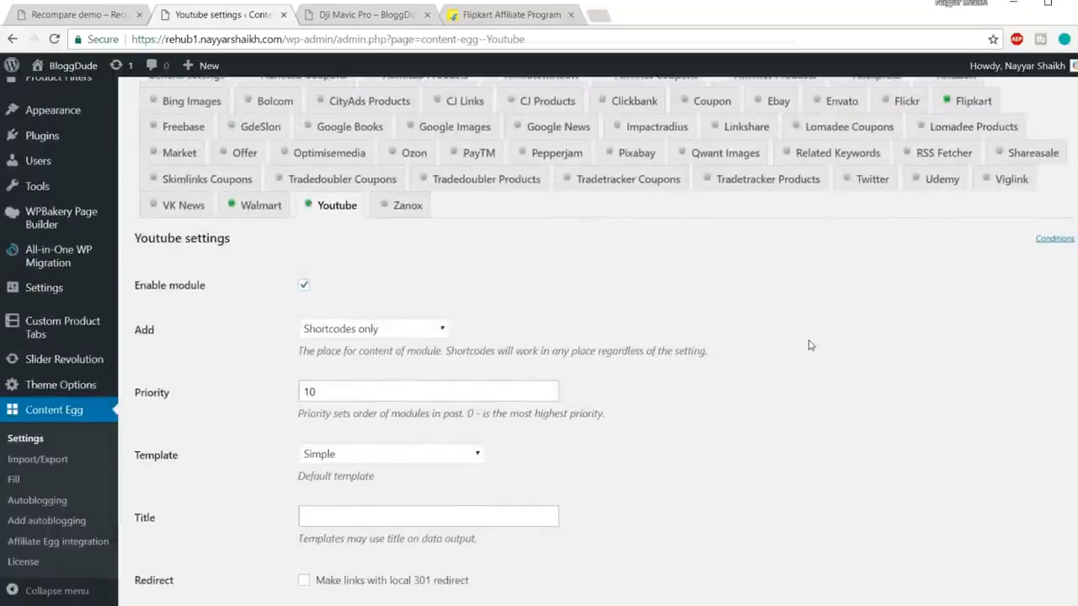
scroll(810, 345, down, 2)
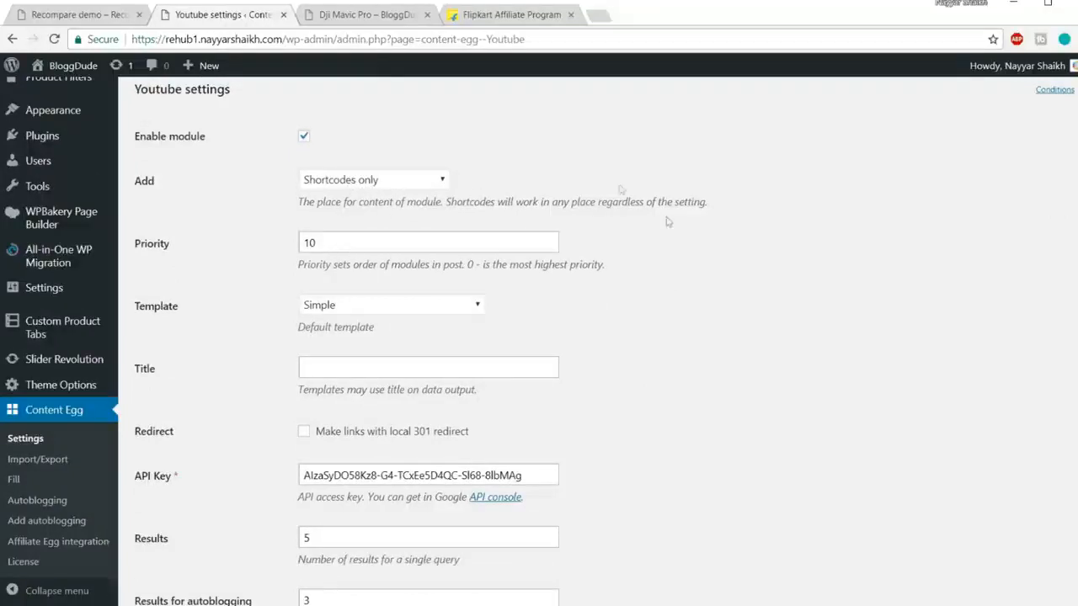
scroll(617, 312, down, 2)
drag(547, 323, 266, 326)
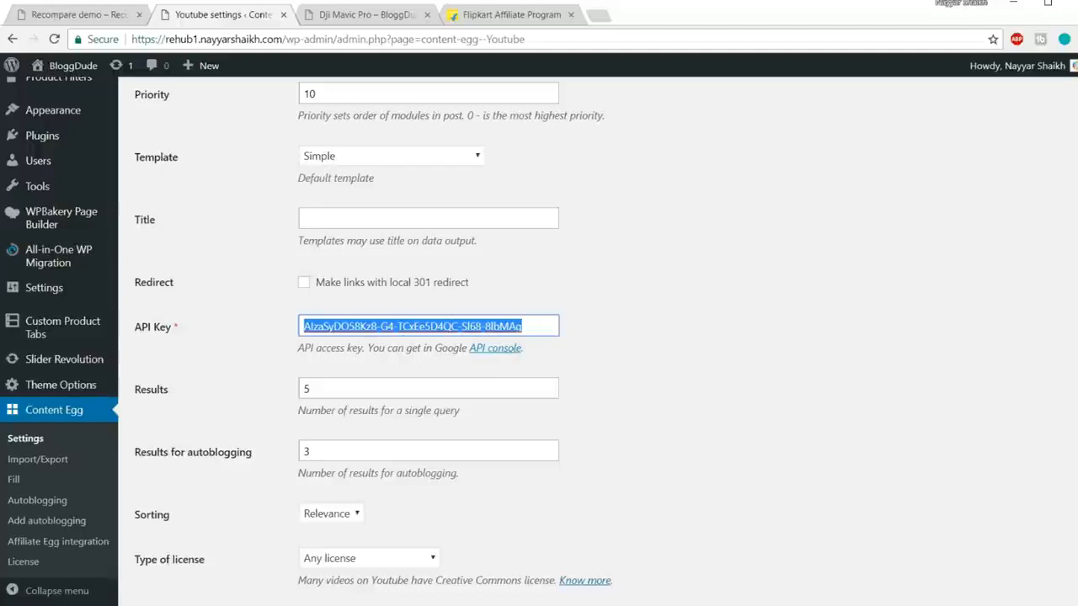
scroll(687, 332, down, 2)
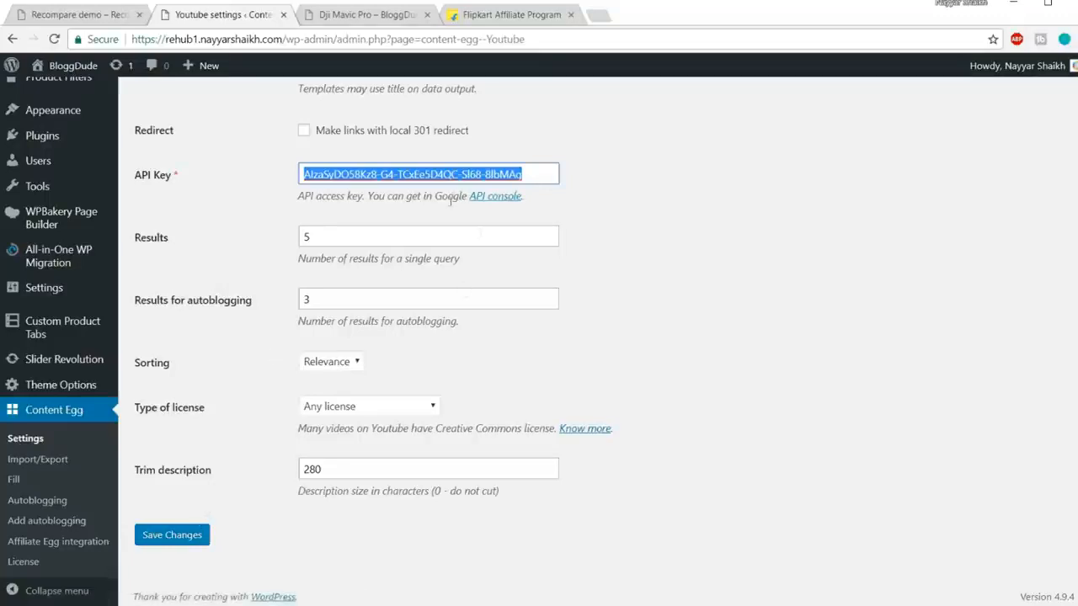
click(171, 535)
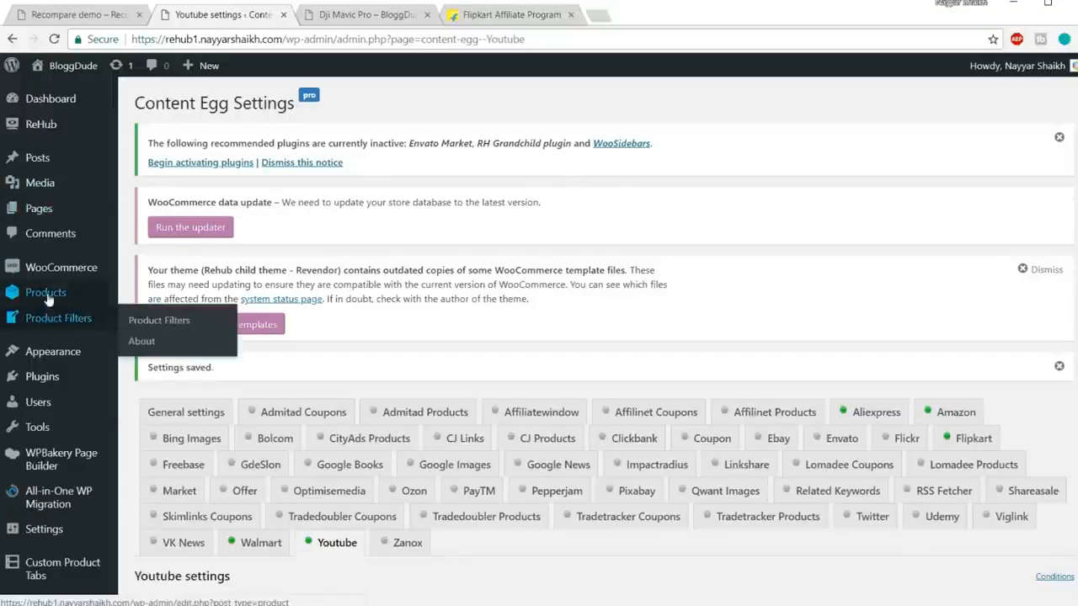
mouse_move(40, 292)
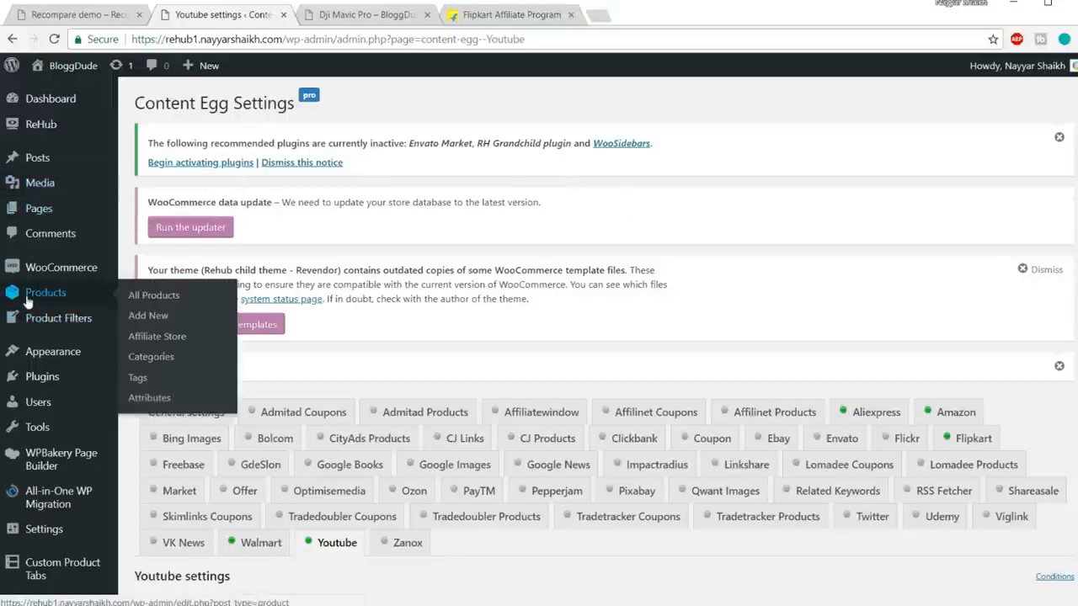
Step: Start a new product after closing the Flipkart Affiliate page and glancing at Dji Mavic Pro
click(147, 317)
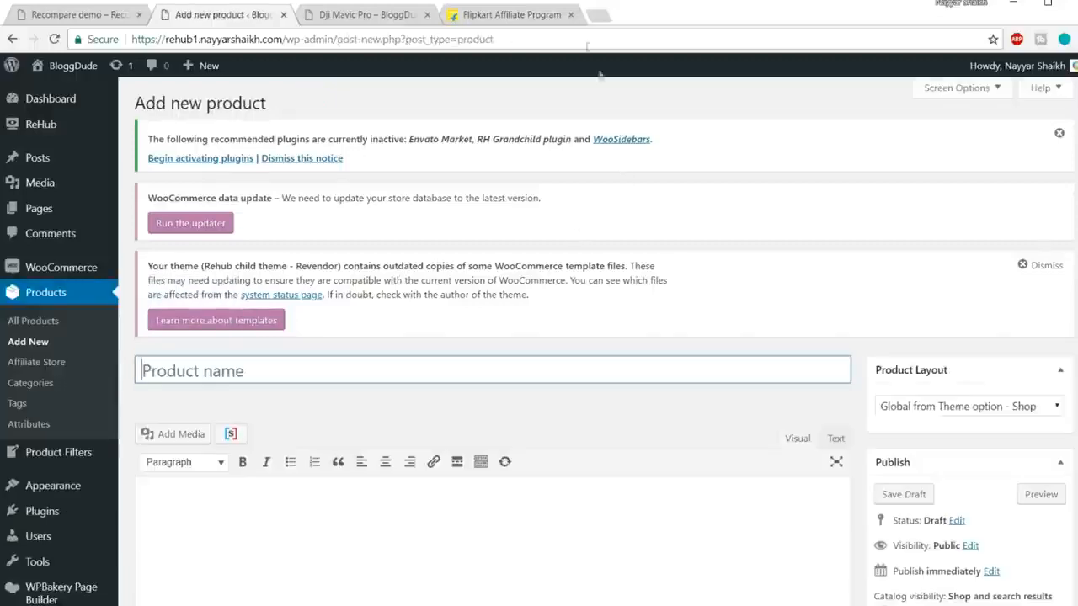
click(570, 15)
scroll(657, 243, down, 1)
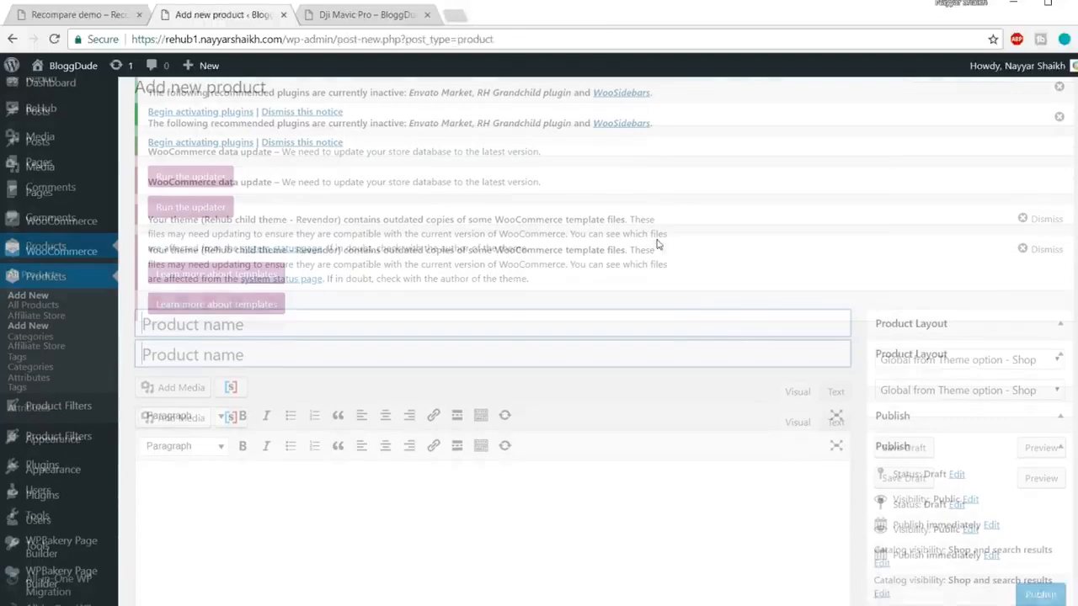
scroll(658, 243, down, 3)
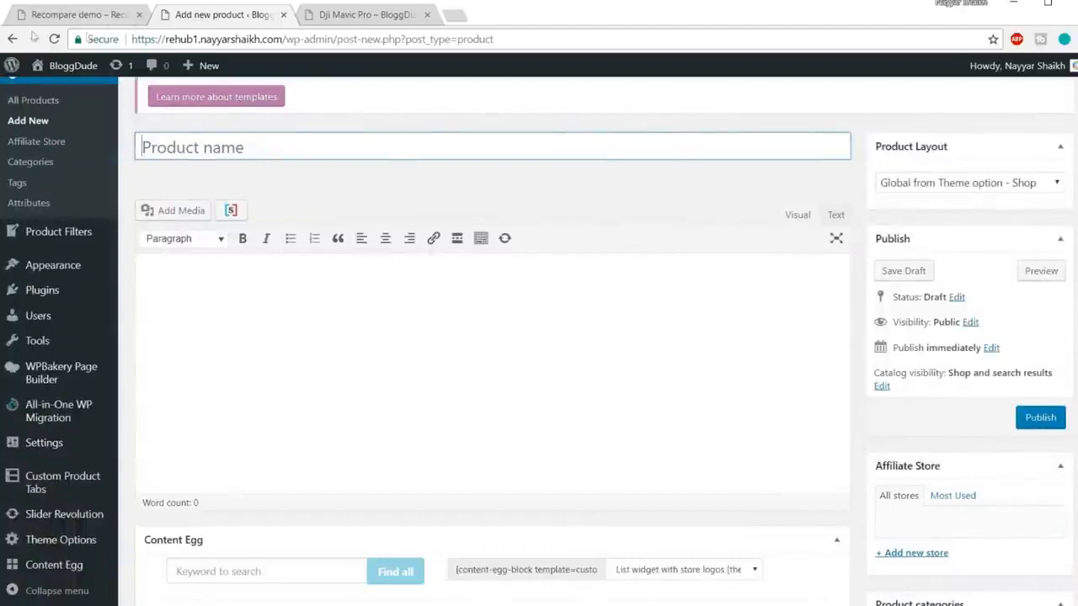
click(381, 11)
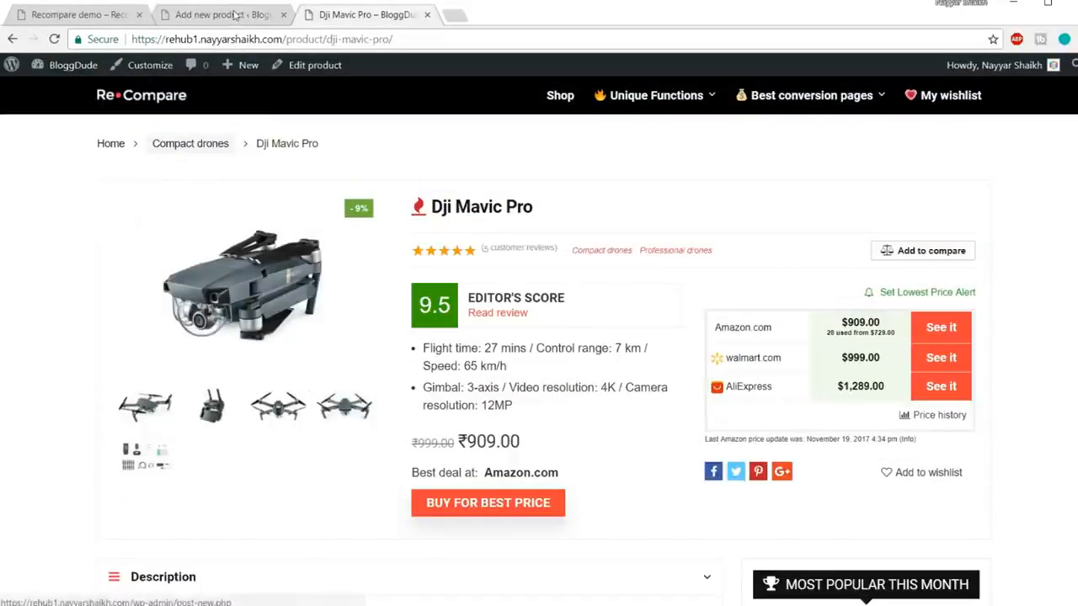
click(236, 14)
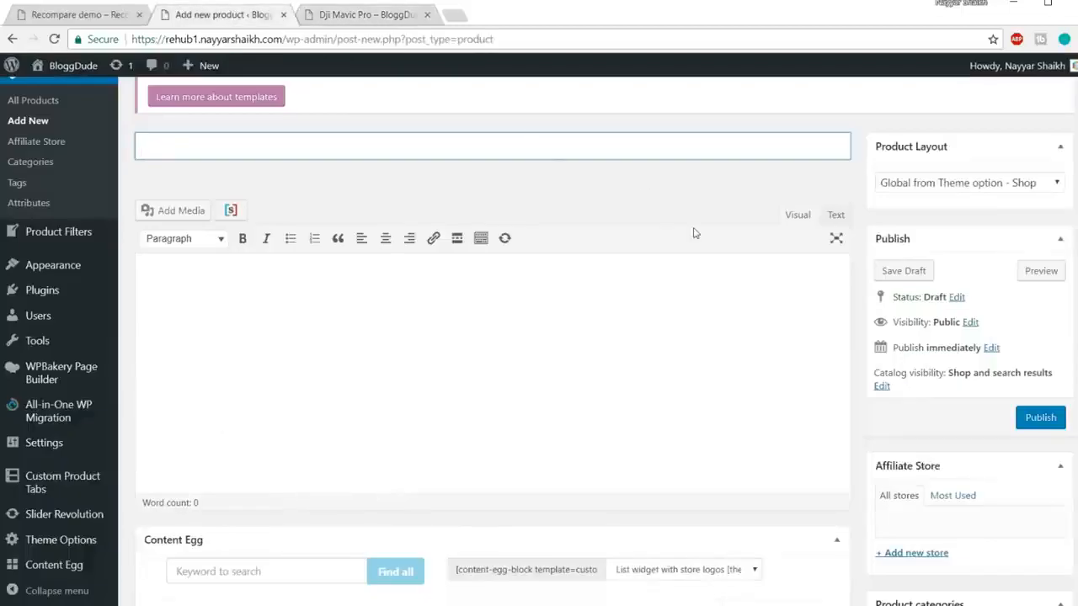
Step: Title the new product 'iPhone 7 Rose Gold 128GB'
text(iPhone 7)
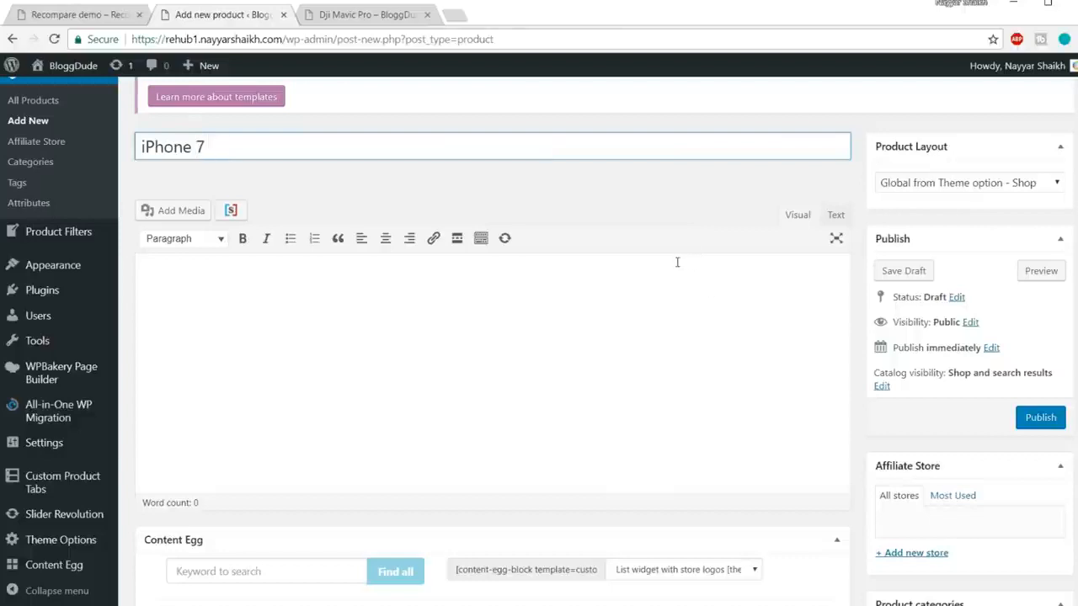
key(BackSpace)
key(BackSpace)
key(BackSpace)
text(Rose Gold 128)
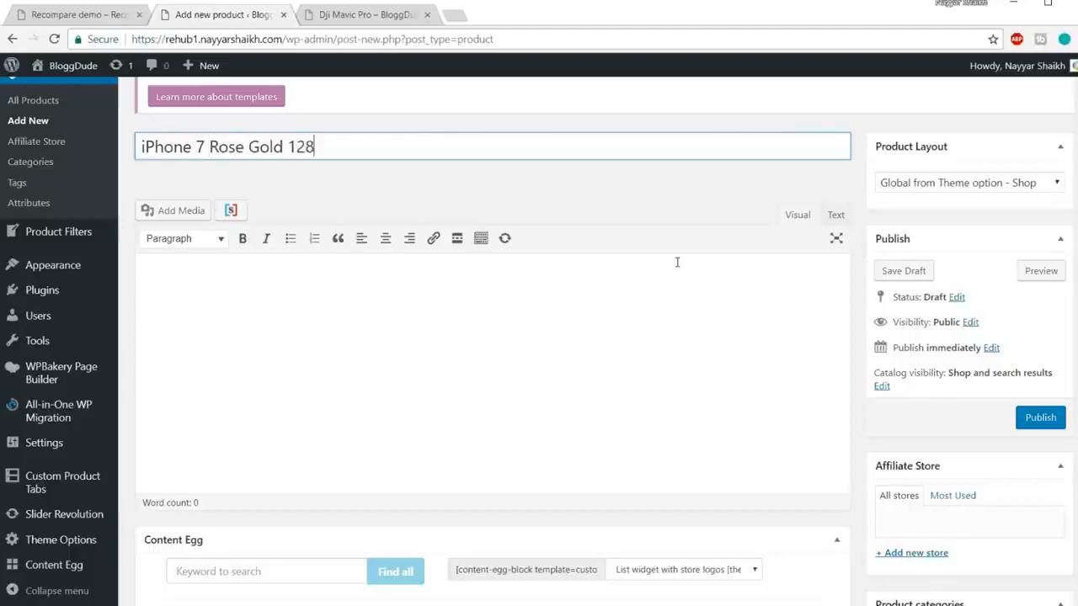
text(GB)
click(587, 354)
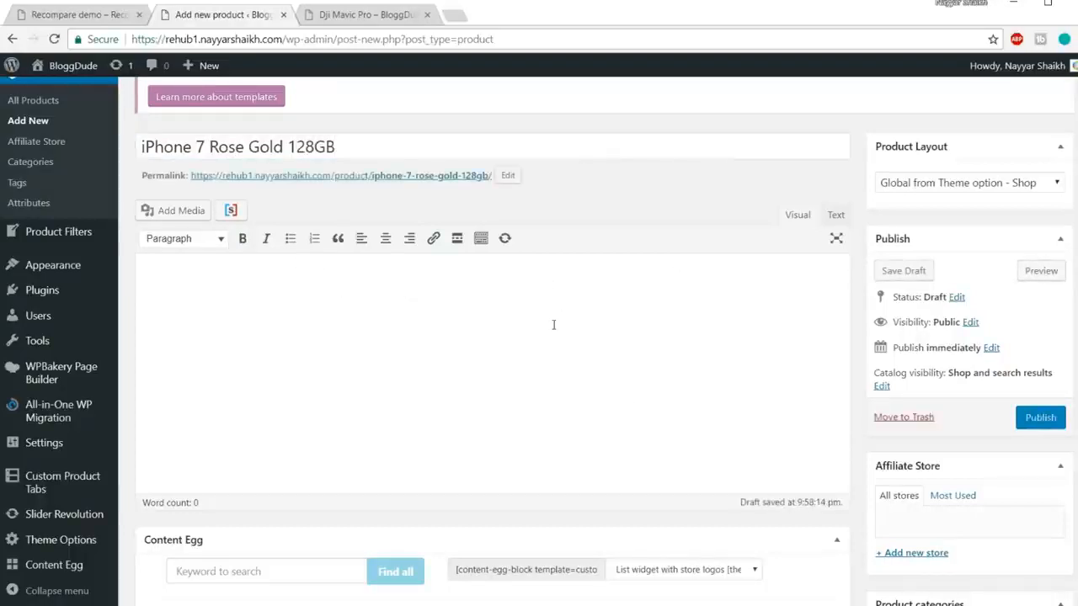
scroll(554, 324, down, 2)
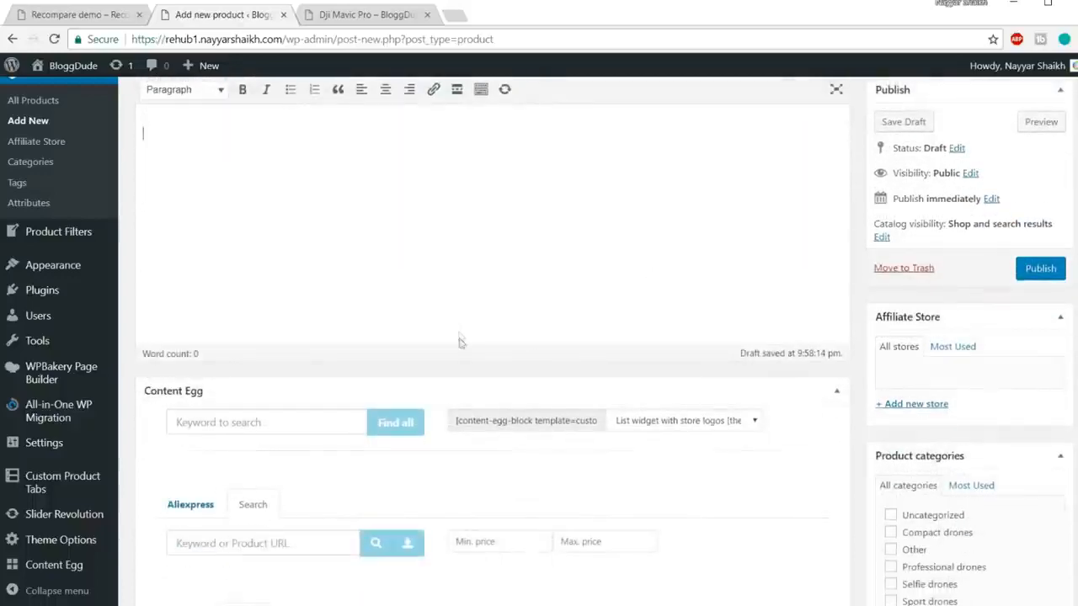
scroll(632, 272, up, 4)
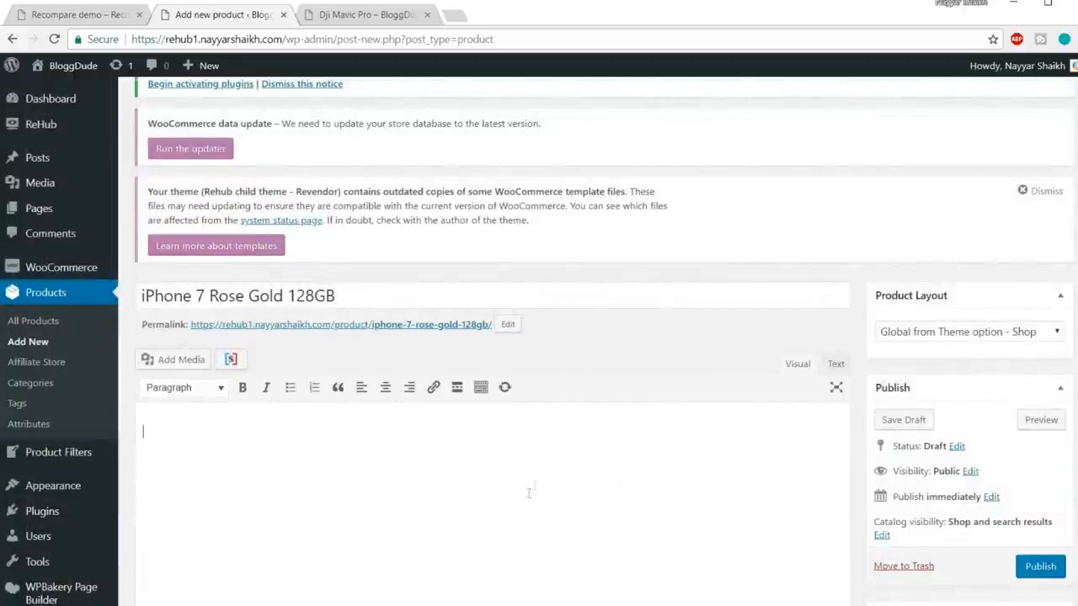
scroll(556, 470, down, 5)
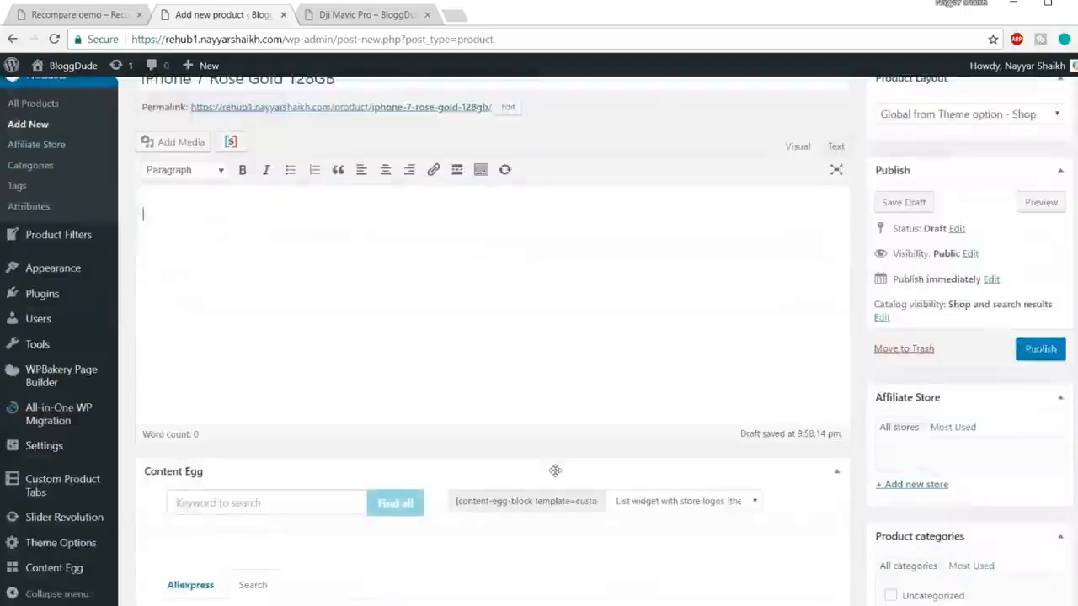
scroll(556, 474, down, 2)
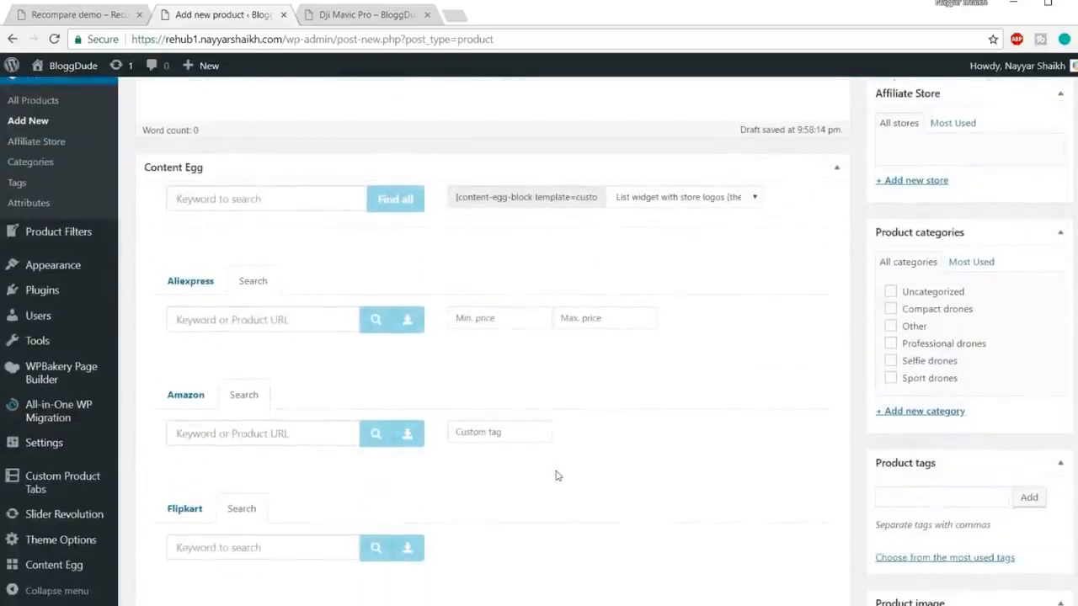
Step: Create a new 'Mobiles' product category and assign it to the product
click(936, 417)
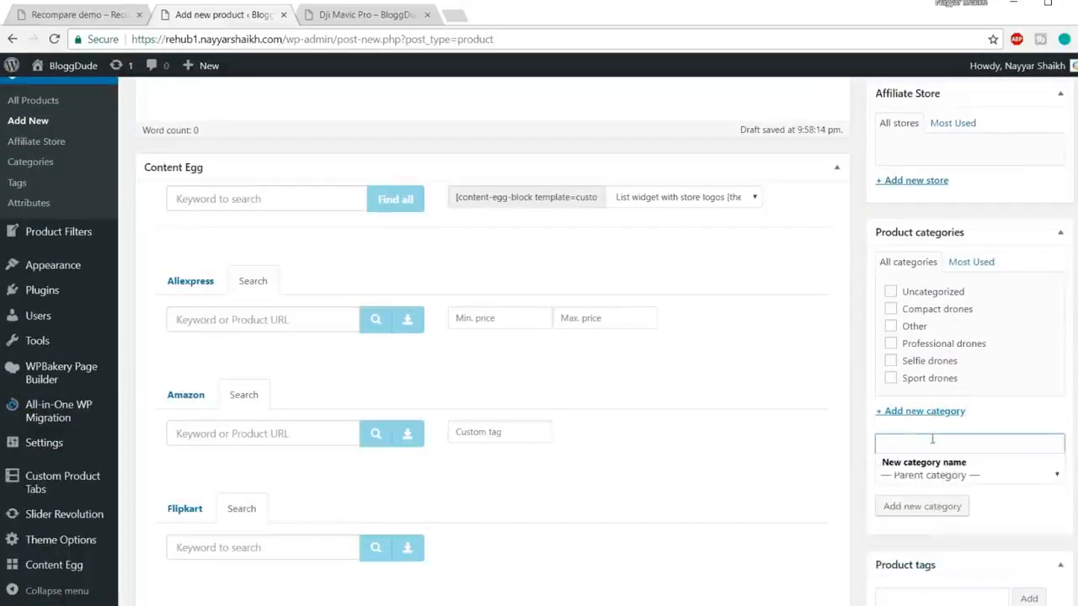
text(Mobiles)
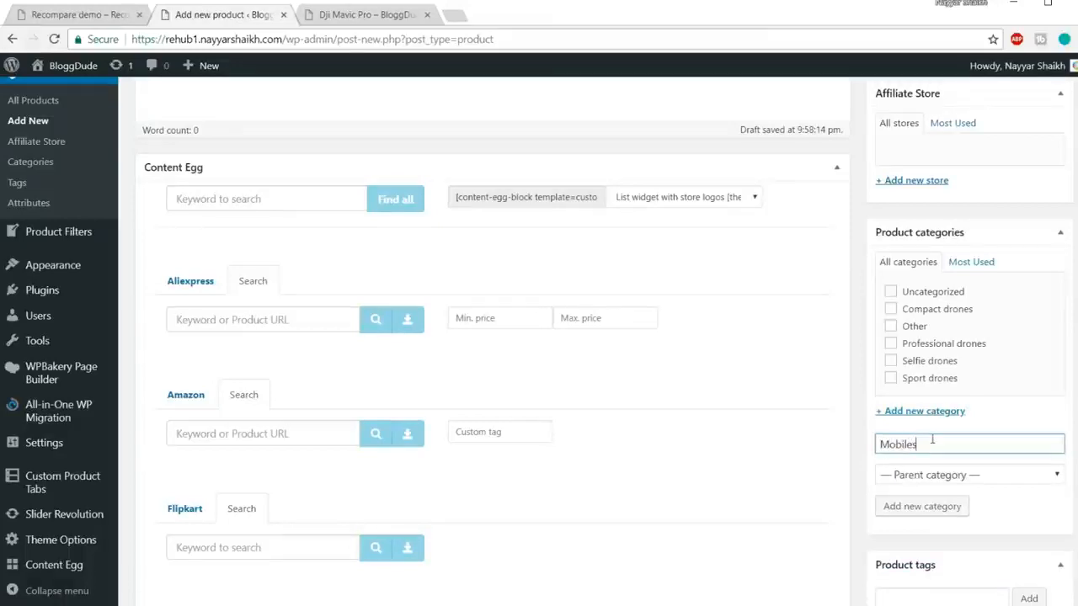
click(926, 506)
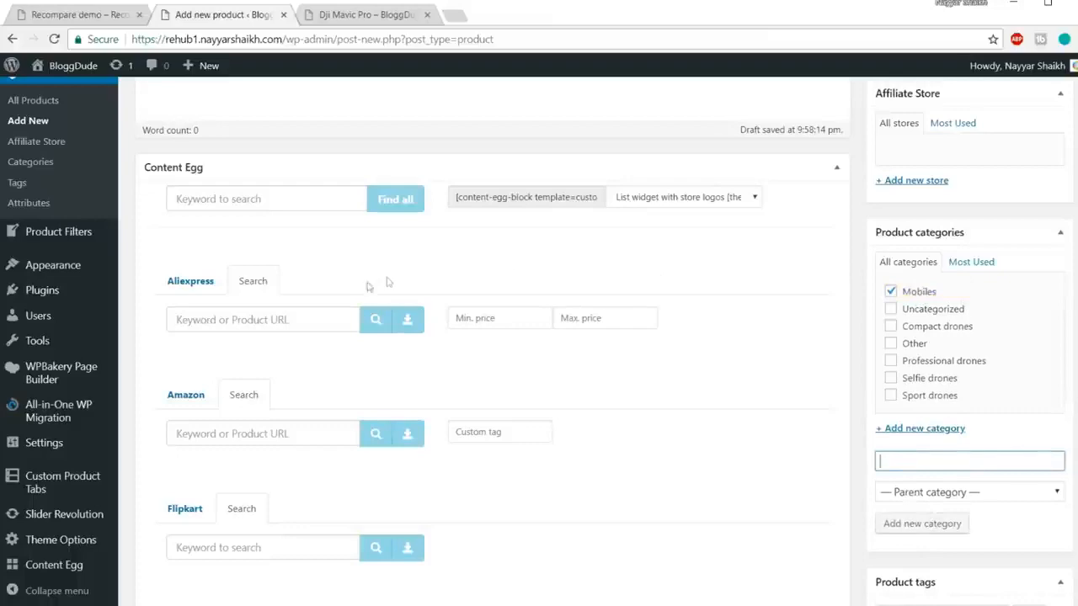
click(307, 323)
scroll(371, 341, down, 1)
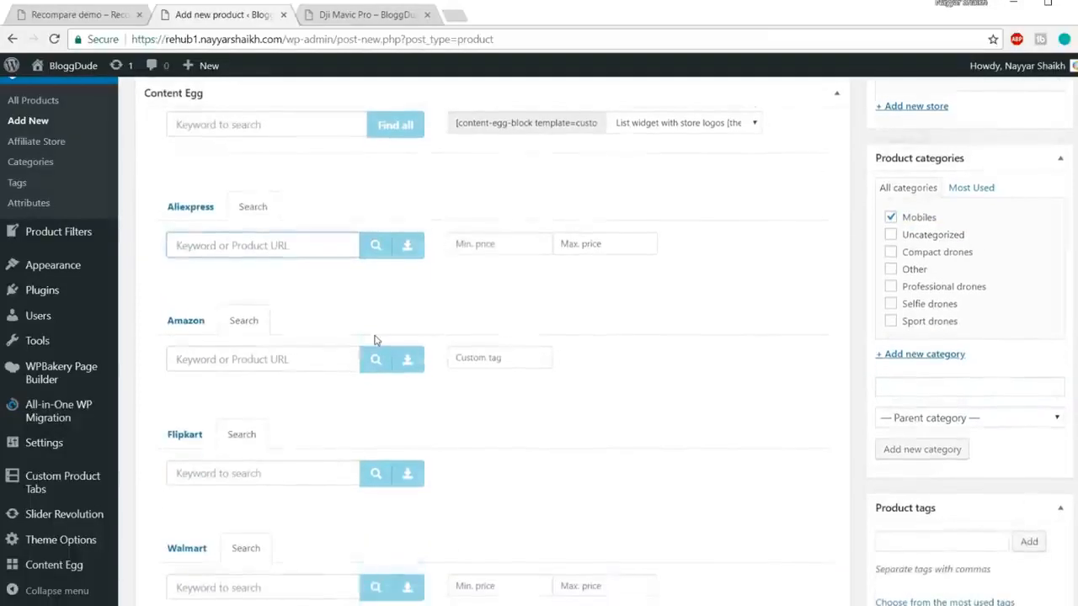
Step: Search Amazon for 'iPhone 7 Rose Gold 128GB' and add the Rose Gold 128GB offer
click(271, 359)
scroll(329, 373, down, 2)
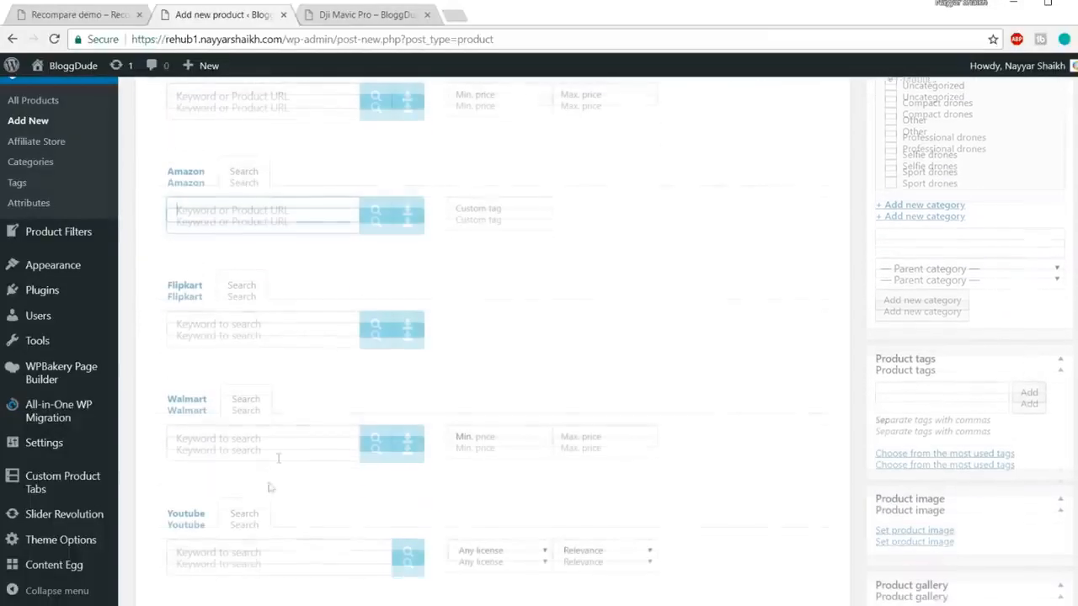
scroll(258, 526, up, 4)
scroll(259, 526, up, 10)
drag(362, 375, 106, 355)
key(ctrl+c)
scroll(388, 370, down, 10)
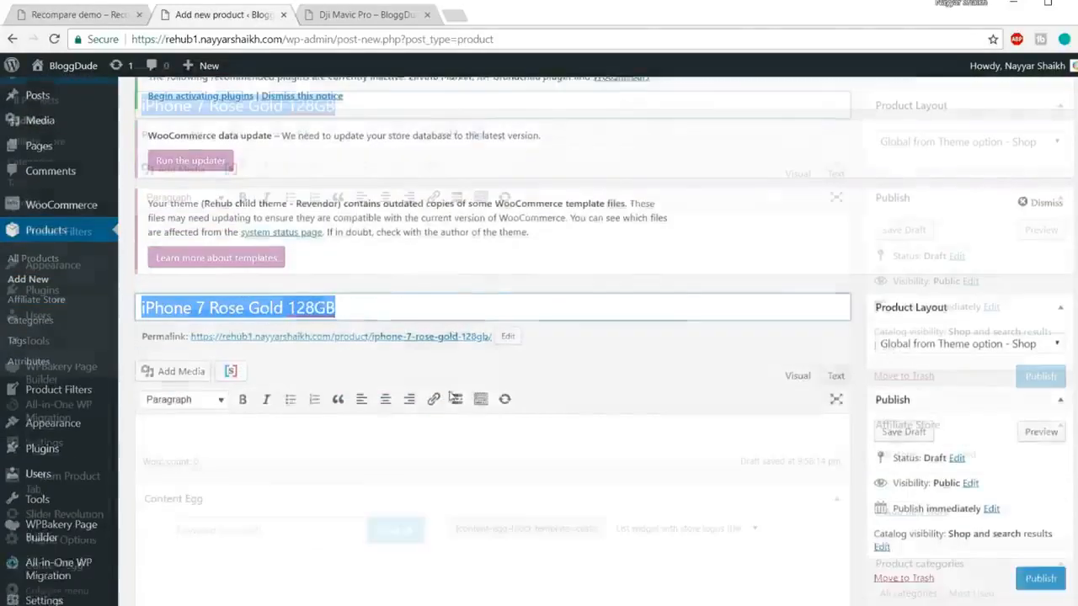
click(275, 286)
key(ctrl+v)
click(374, 287)
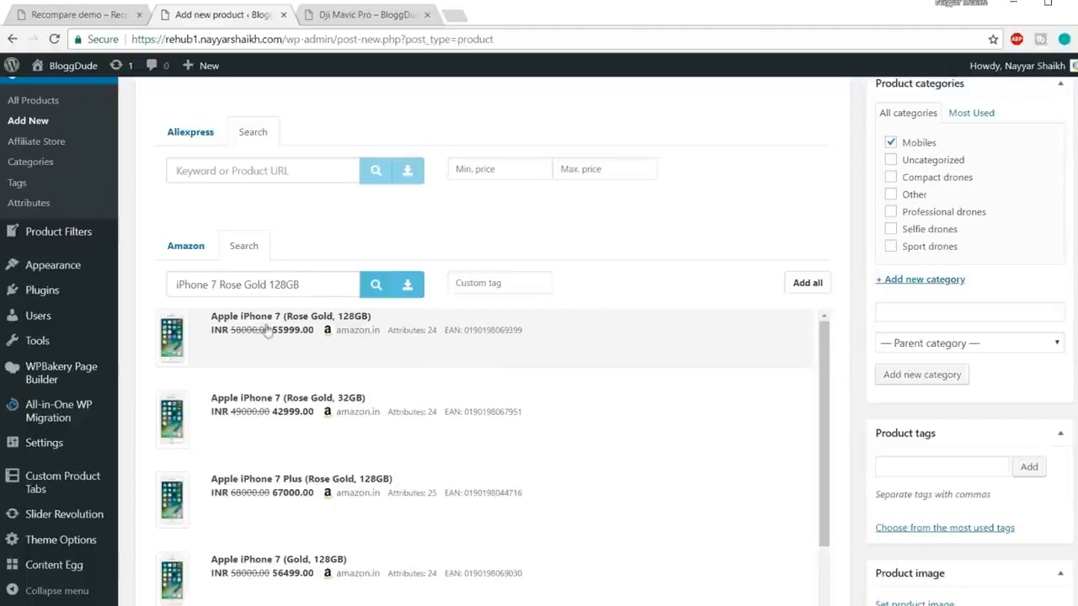
click(412, 339)
Step: Search Flipkart for the same product title and add the first offer
scroll(859, 360, down, 4)
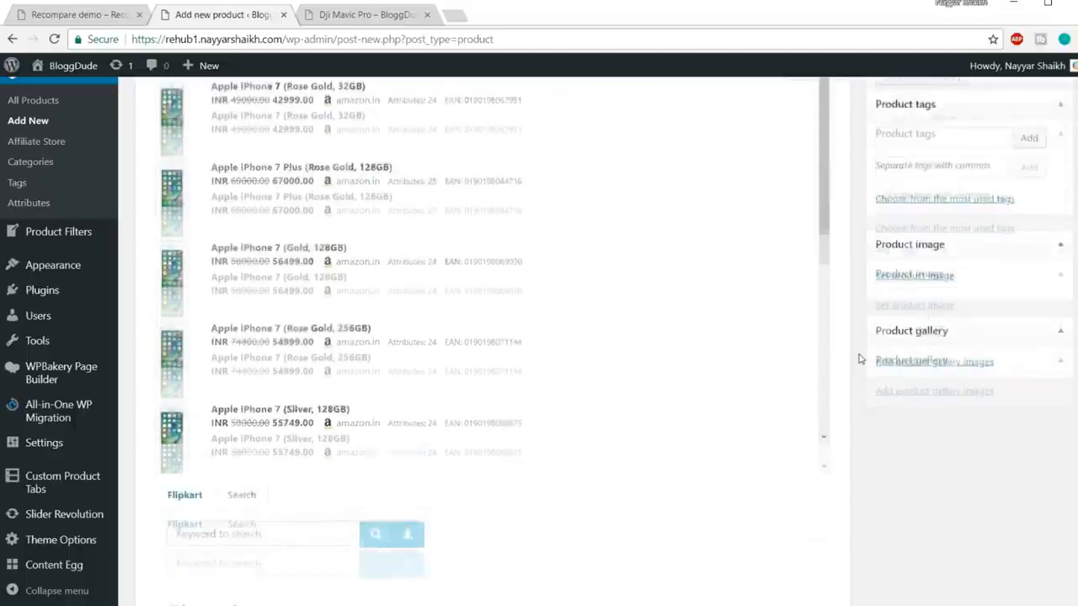
scroll(858, 360, down, 5)
scroll(312, 344, up, 3)
click(241, 340)
key(ctrl+v)
click(377, 345)
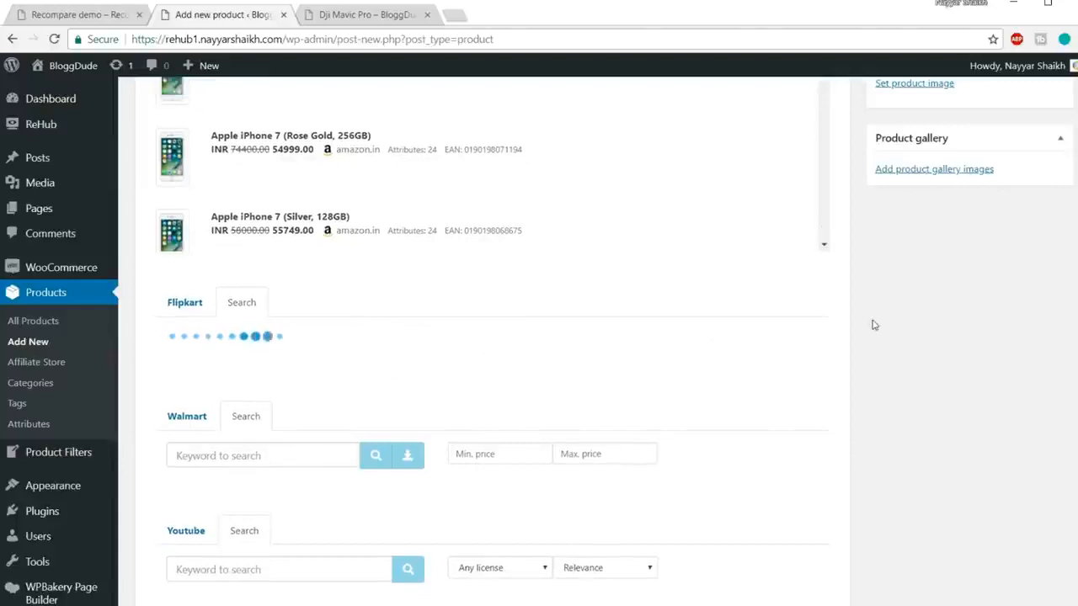
scroll(874, 325, down, 1)
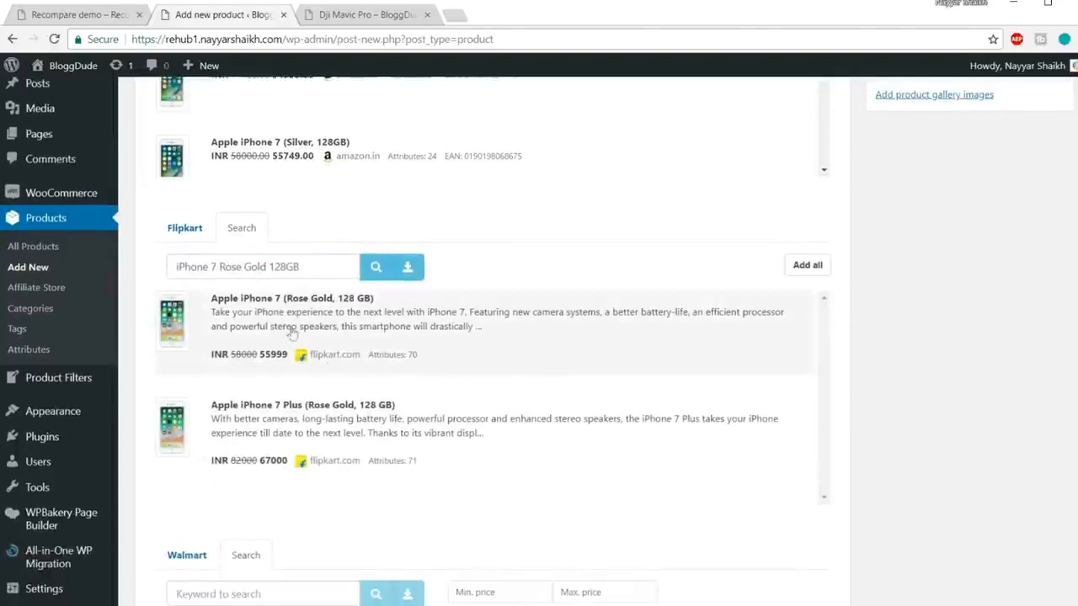
click(389, 330)
Step: Search Aliexpress for the product title, which returns no results
scroll(479, 336, up, 8)
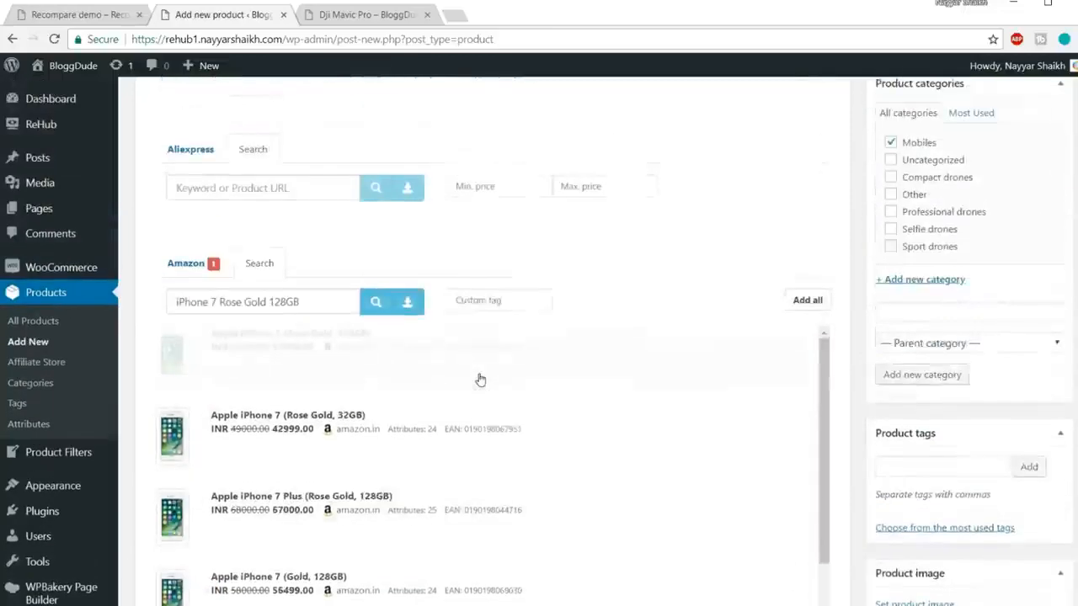
scroll(479, 378, down, 3)
click(253, 262)
key(ctrl+v)
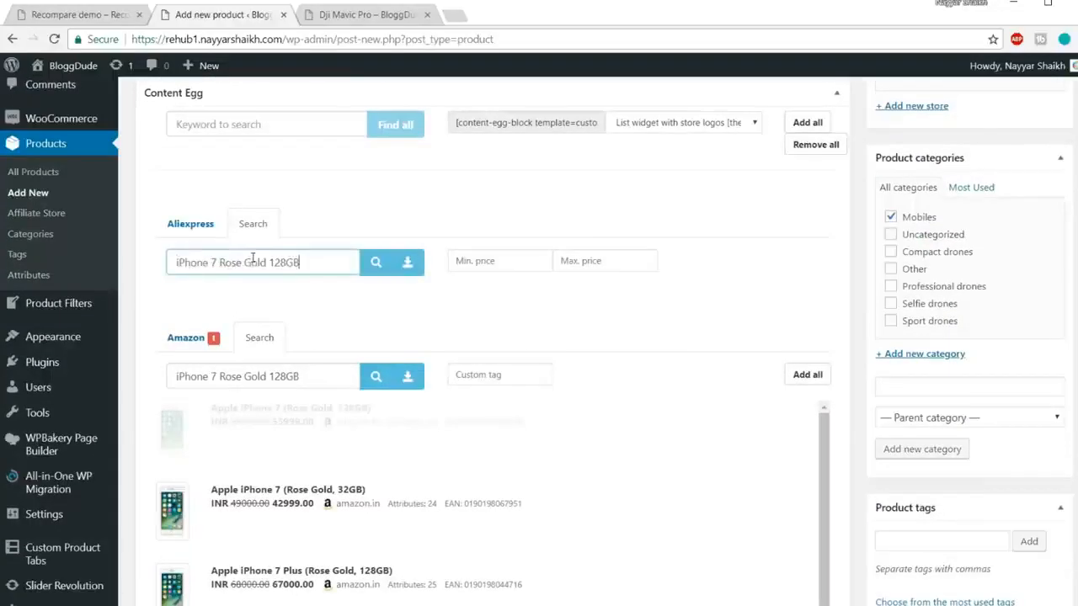
click(383, 267)
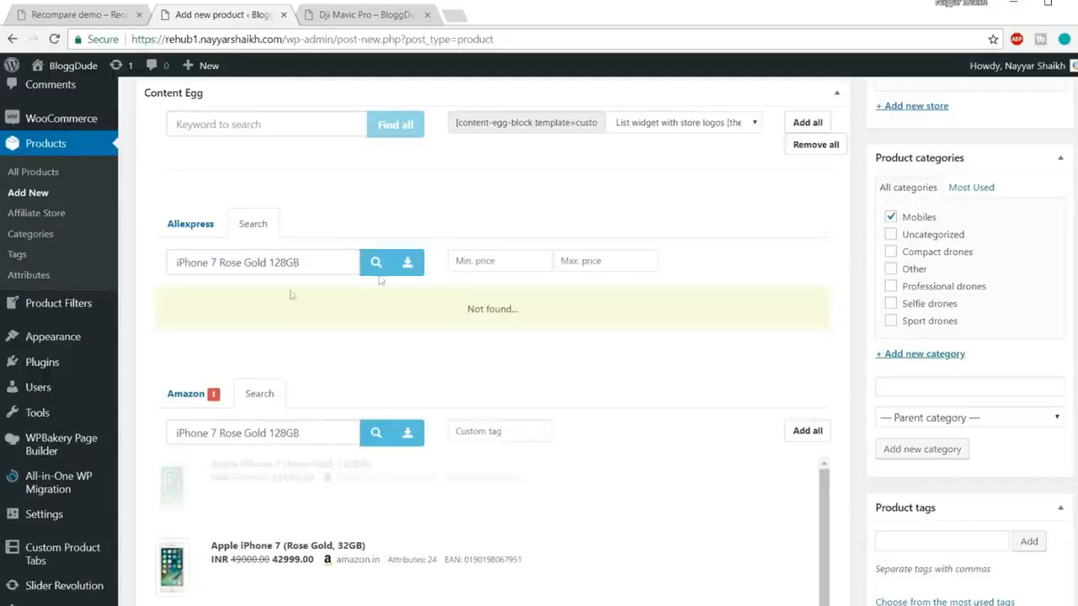
scroll(598, 339, down, 3)
scroll(598, 339, down, 10)
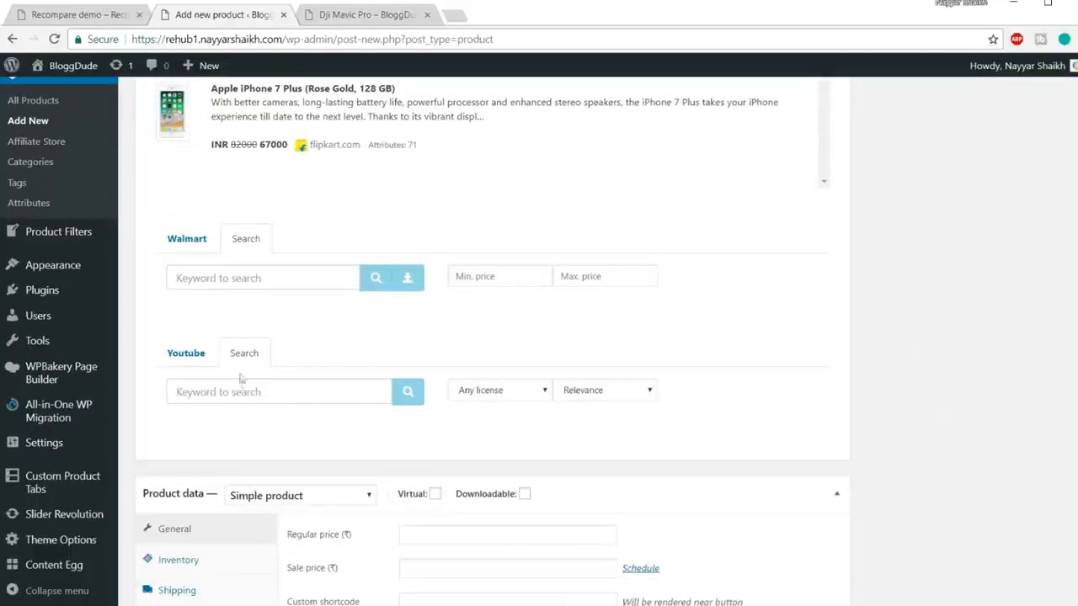
Step: Search YouTube for 'iPhone 7 Rose Gold 128GB' and attach four review and unboxing videos
click(252, 393)
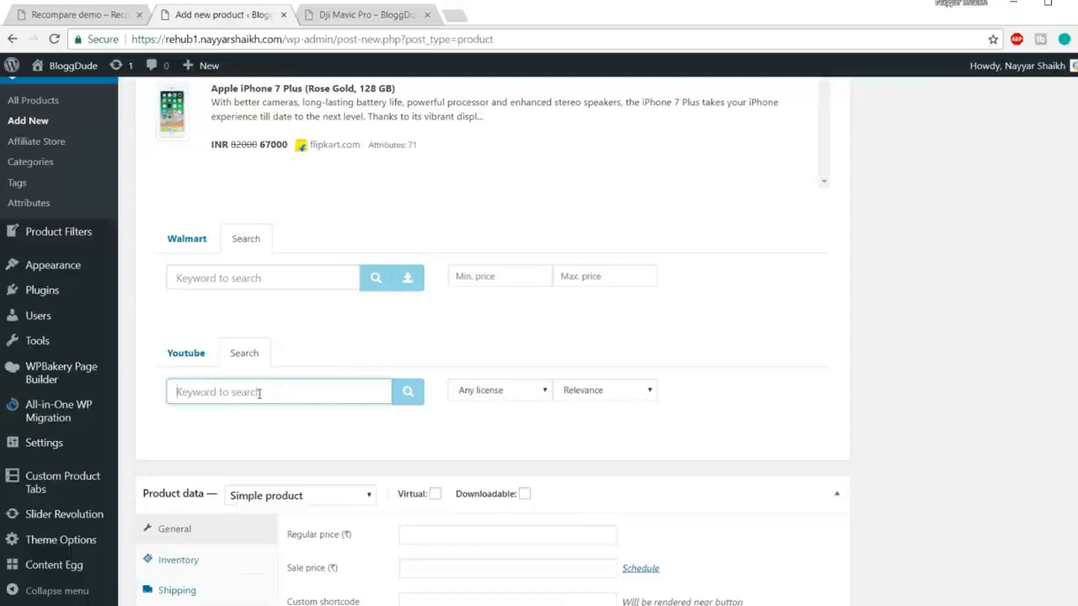
key(ctrl+v)
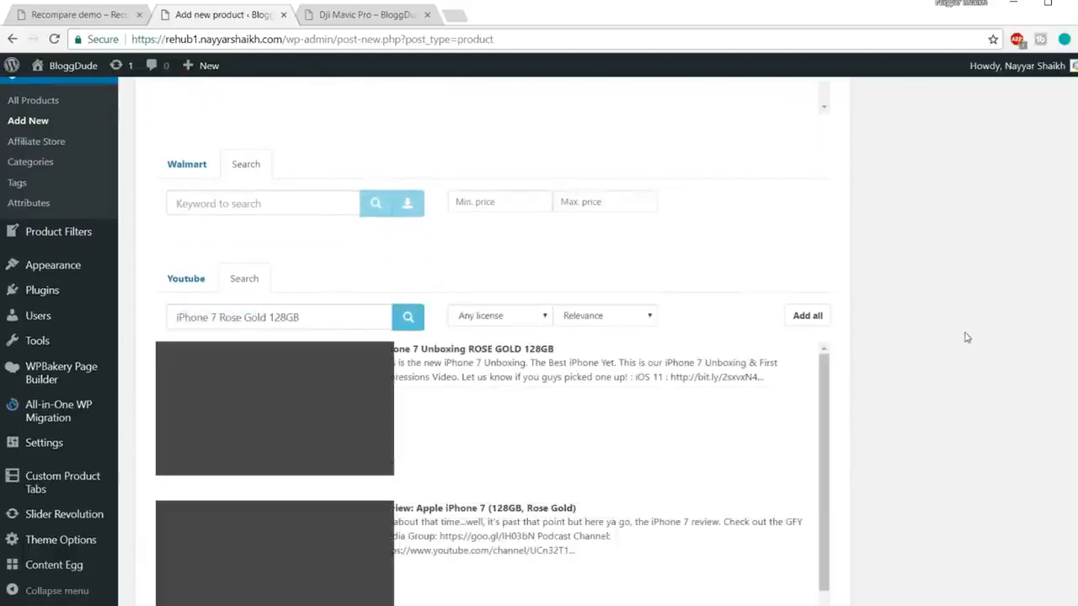
scroll(631, 368, down, 1)
click(611, 360)
click(645, 436)
scroll(645, 436, down, 3)
click(631, 437)
scroll(611, 443, down, 1)
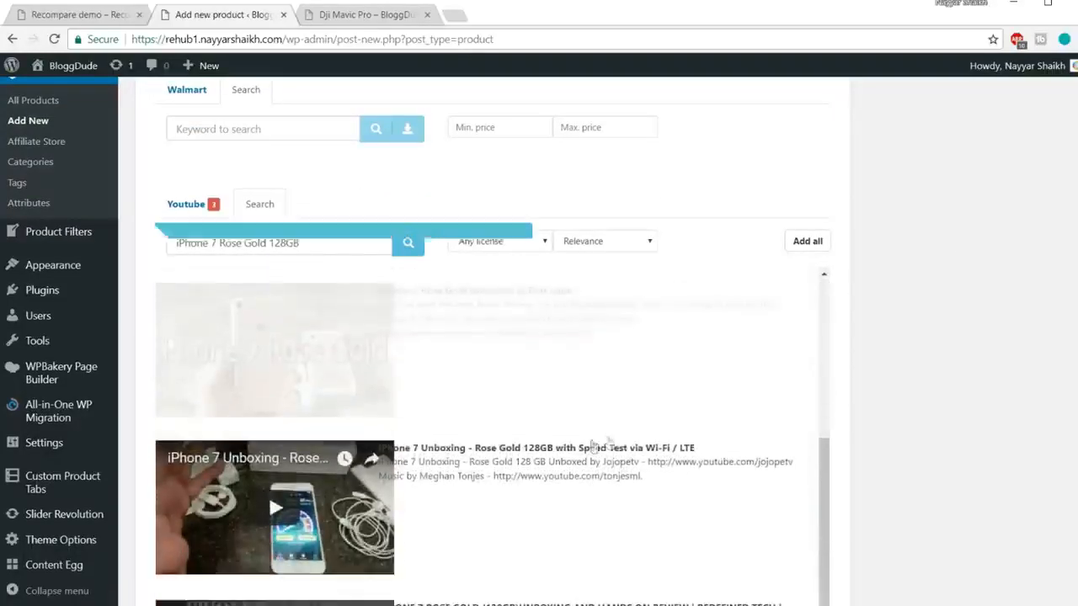
click(581, 447)
scroll(797, 405, down, 1)
scroll(903, 388, down, 2)
scroll(903, 388, down, 3)
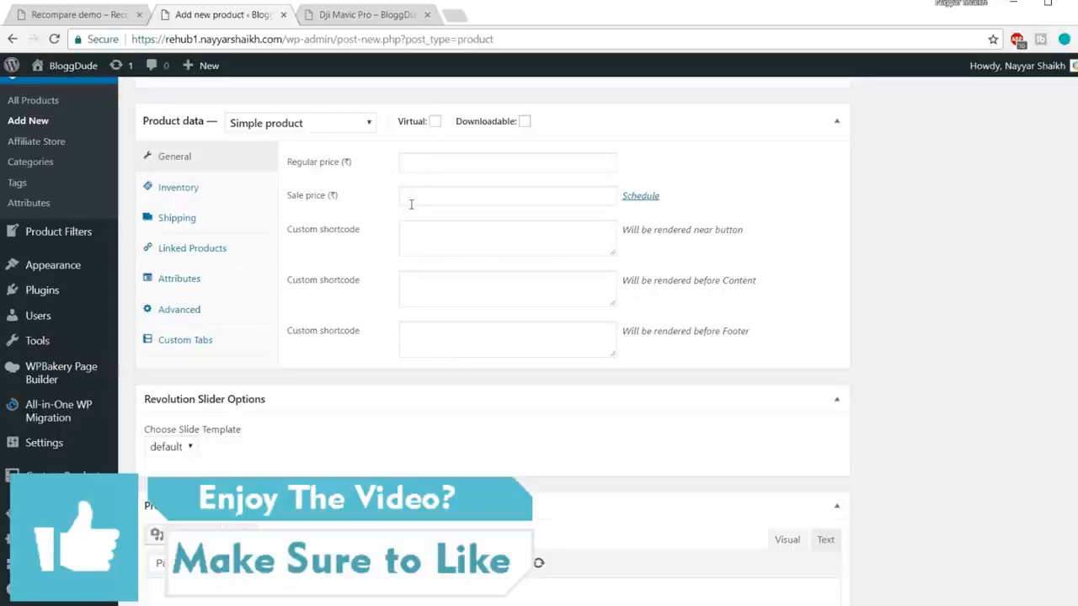
Step: Publish the iPhone 7 Rose Gold 128GB product from the editor's Publish box
scroll(733, 301, down, 2)
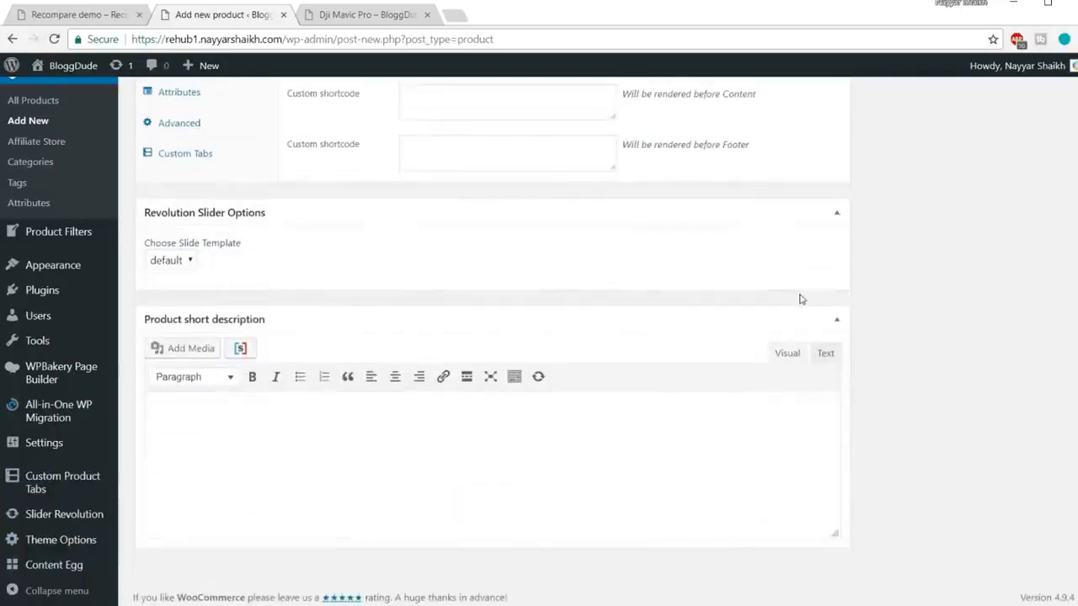
scroll(915, 320, up, 3)
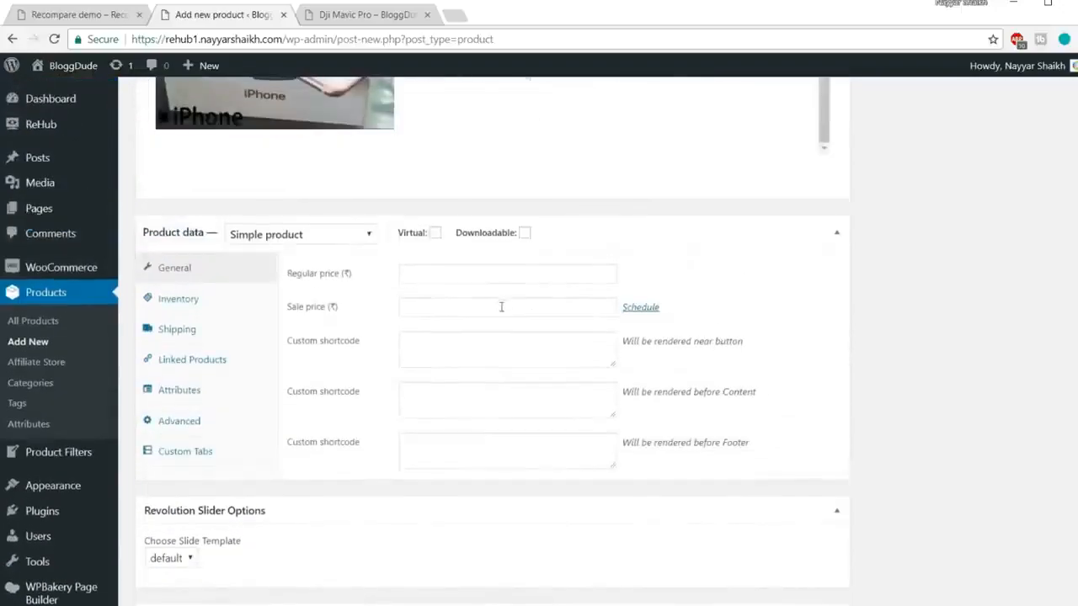
scroll(949, 319, up, 8)
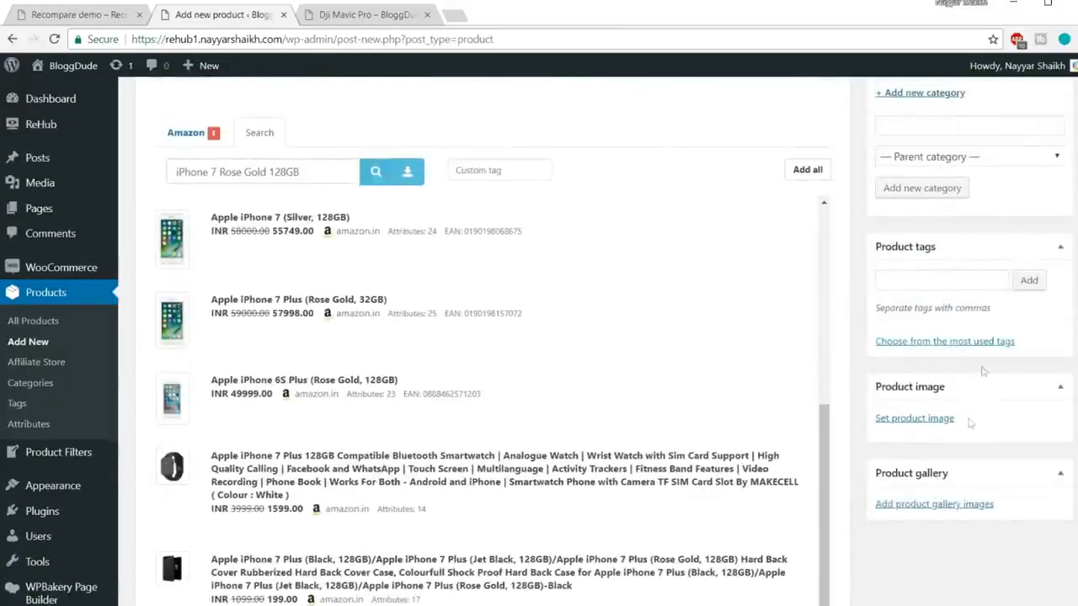
click(925, 419)
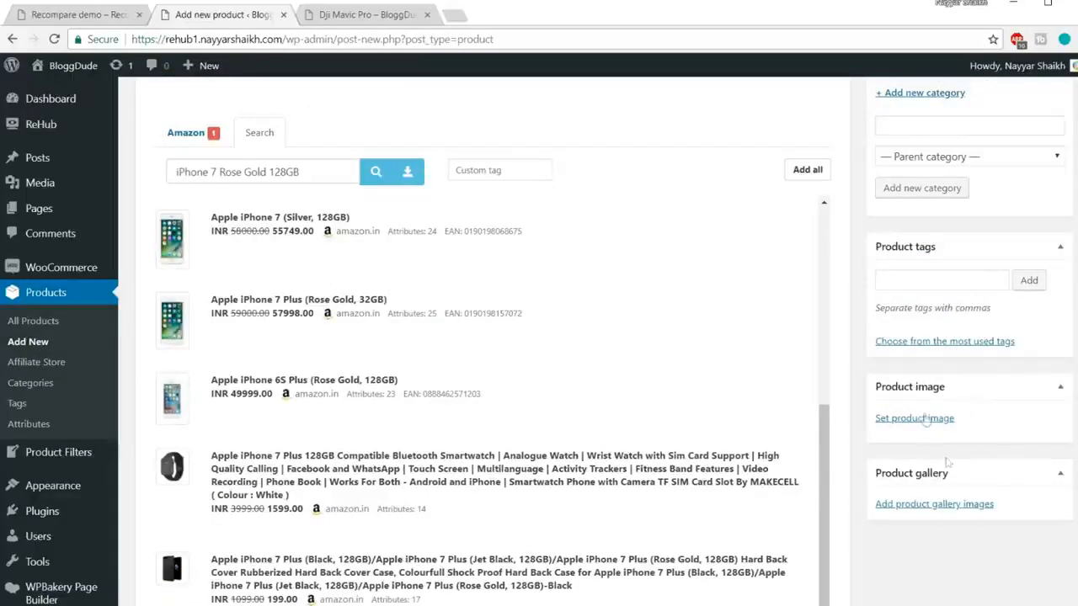
scroll(987, 448, up, 7)
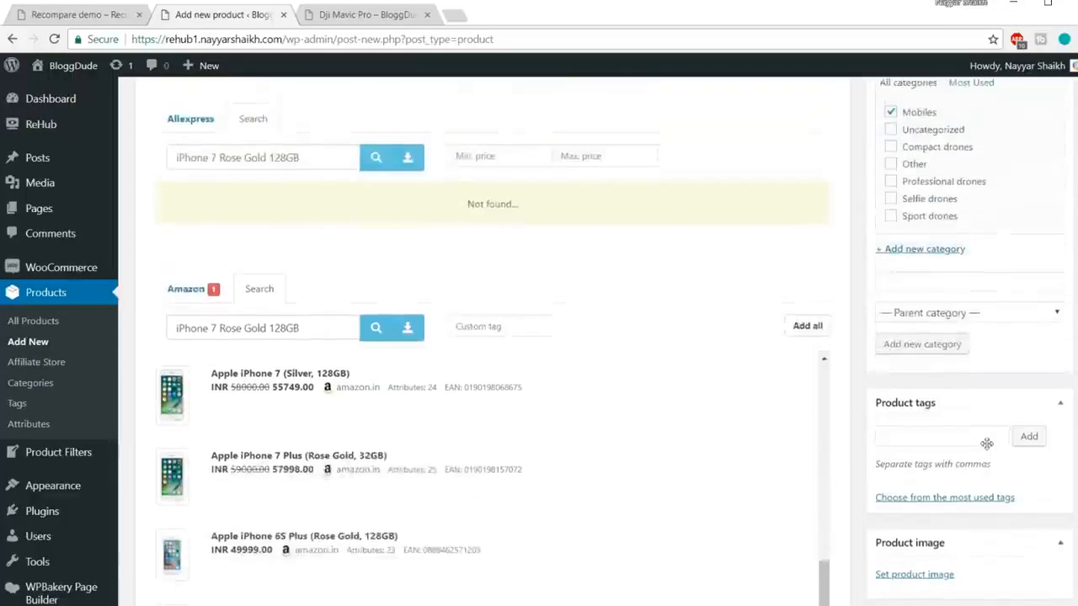
scroll(992, 442, up, 1)
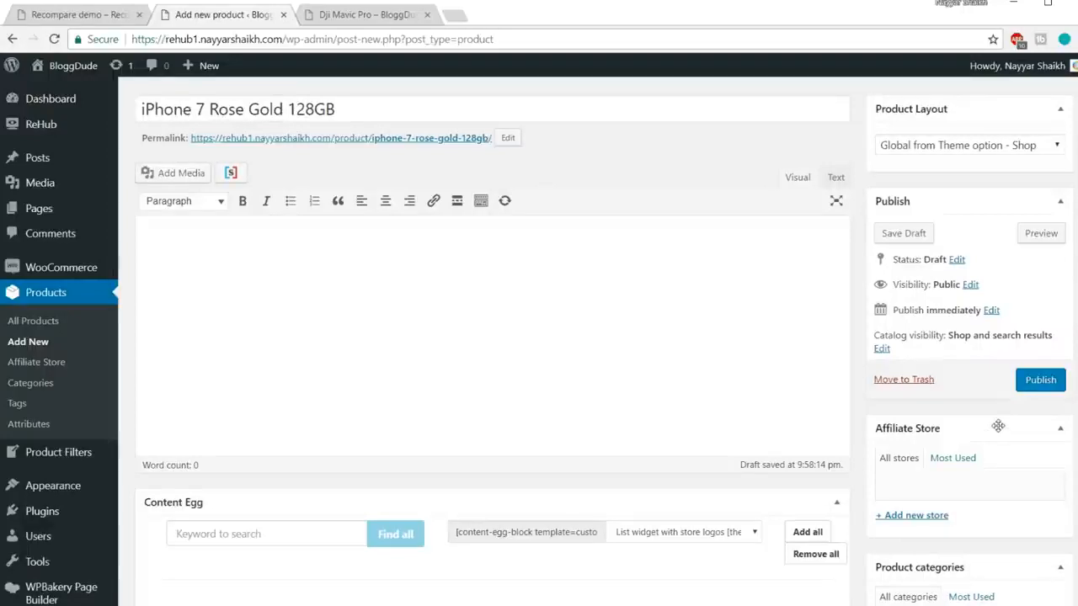
scroll(918, 392, up, 1)
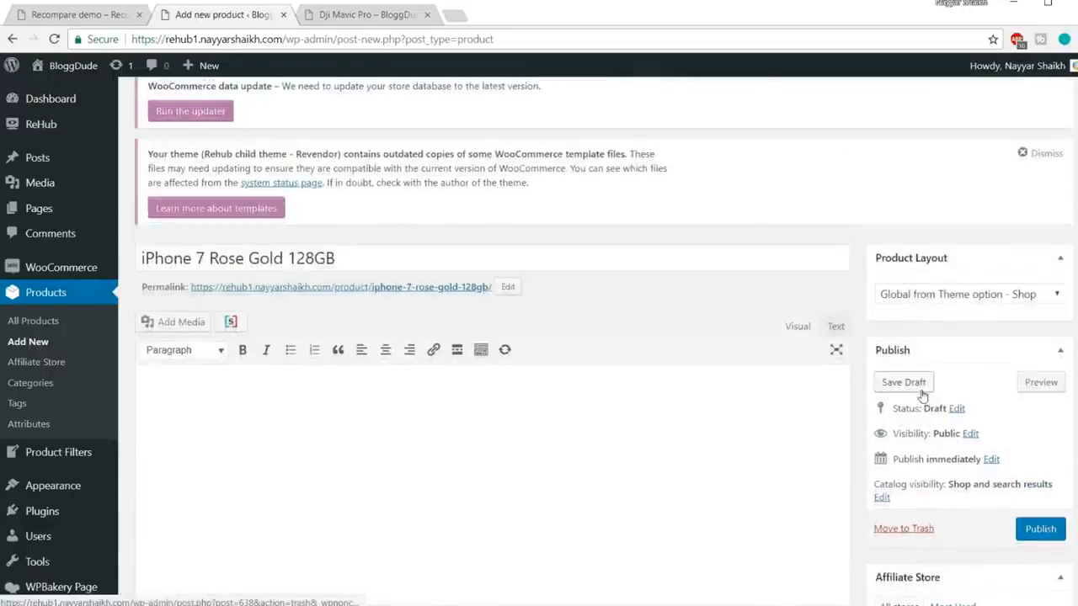
click(1038, 455)
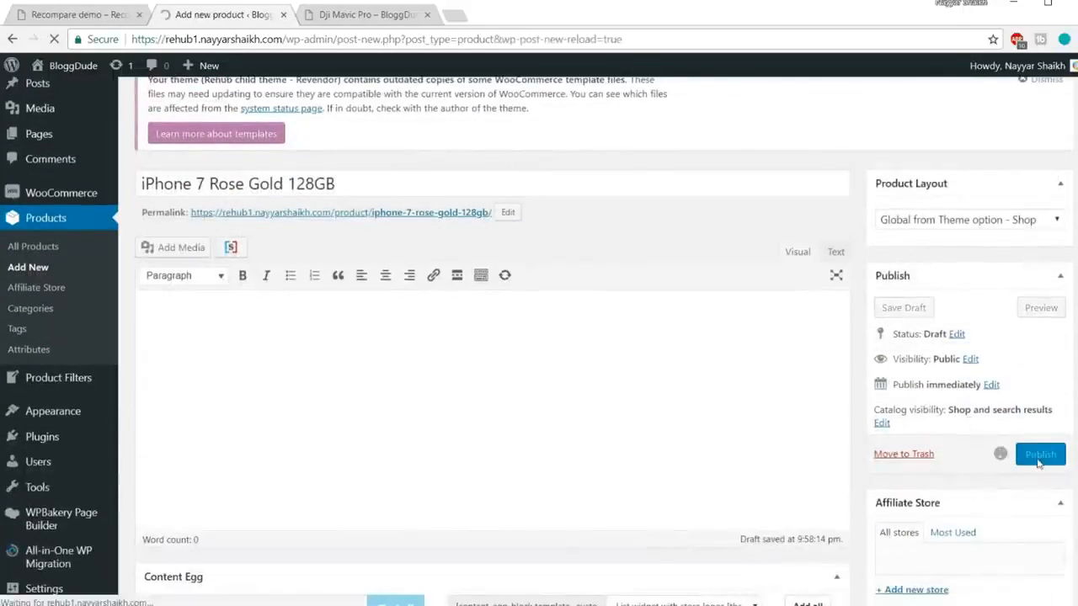
Step: Close the Dji Mavic Pro tab and review the live product page listing ₹55,999.00
click(427, 16)
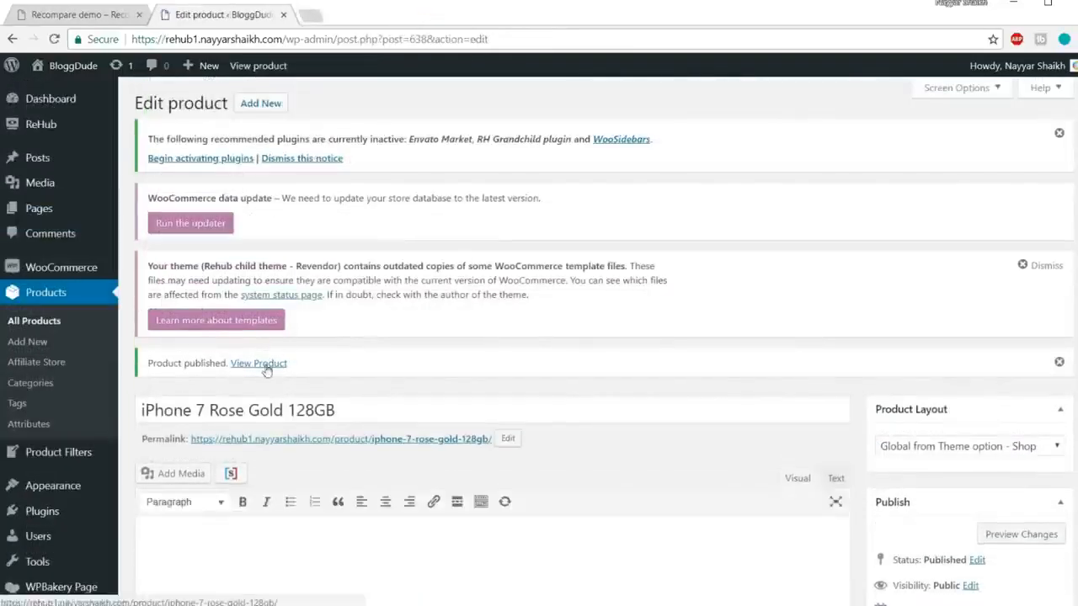
right_click(268, 367)
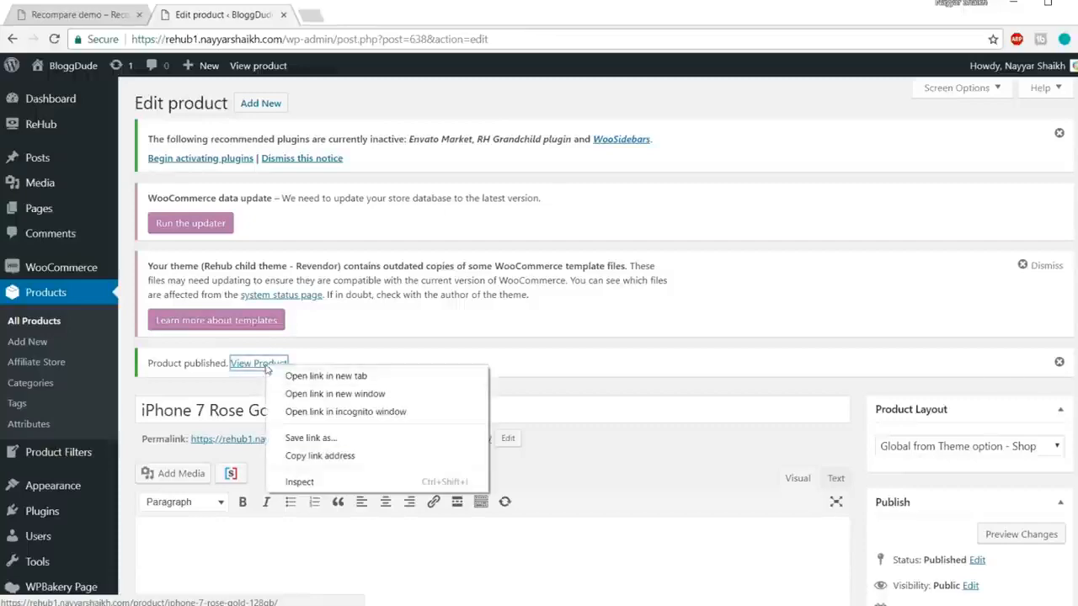
click(276, 377)
click(366, 17)
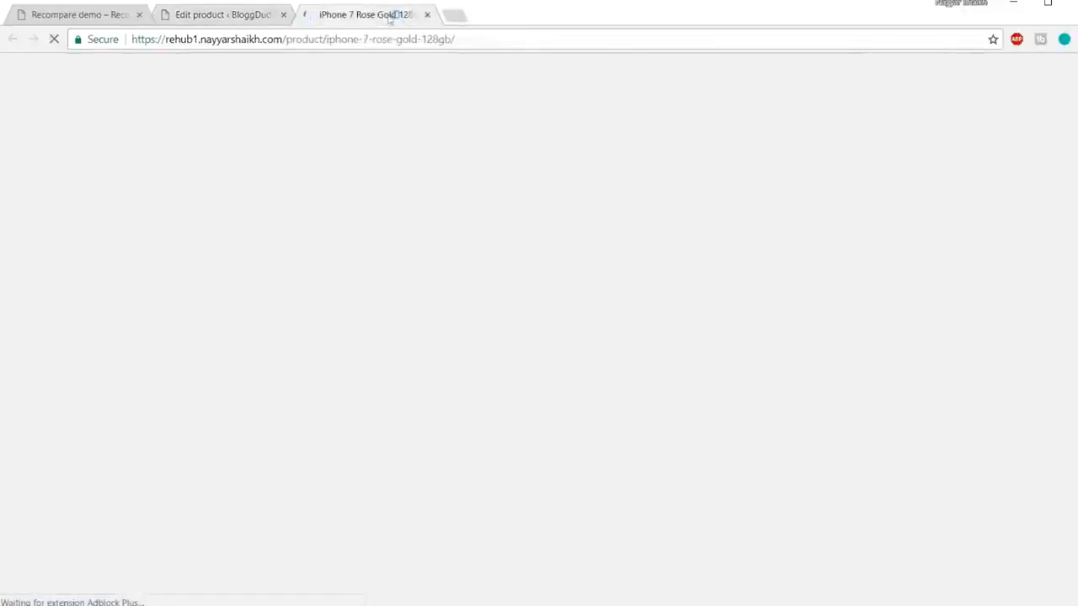
scroll(674, 360, down, 1)
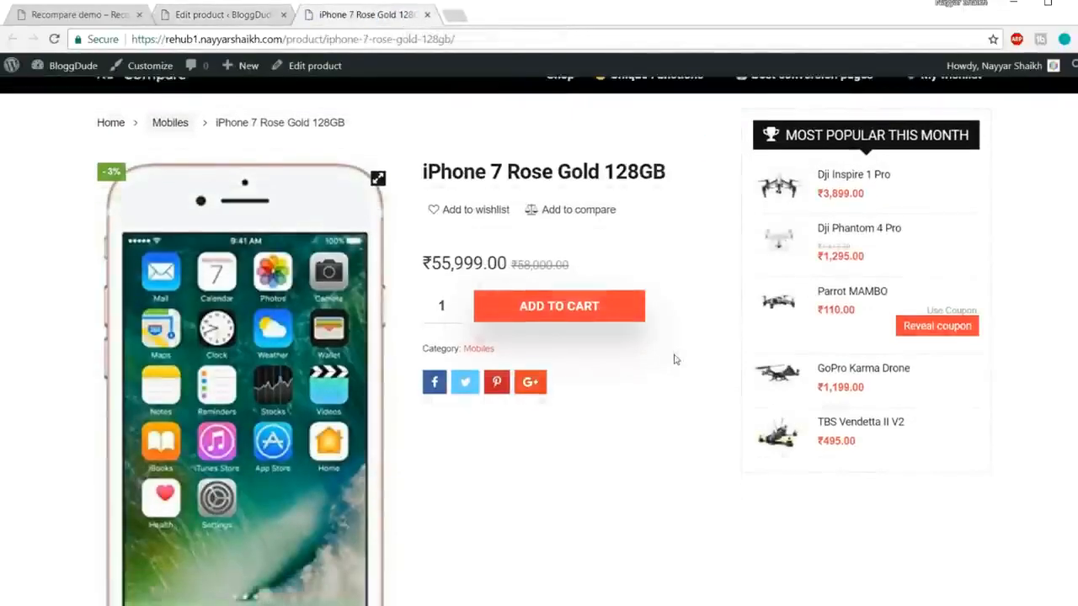
scroll(674, 360, down, 15)
scroll(671, 385, up, 6)
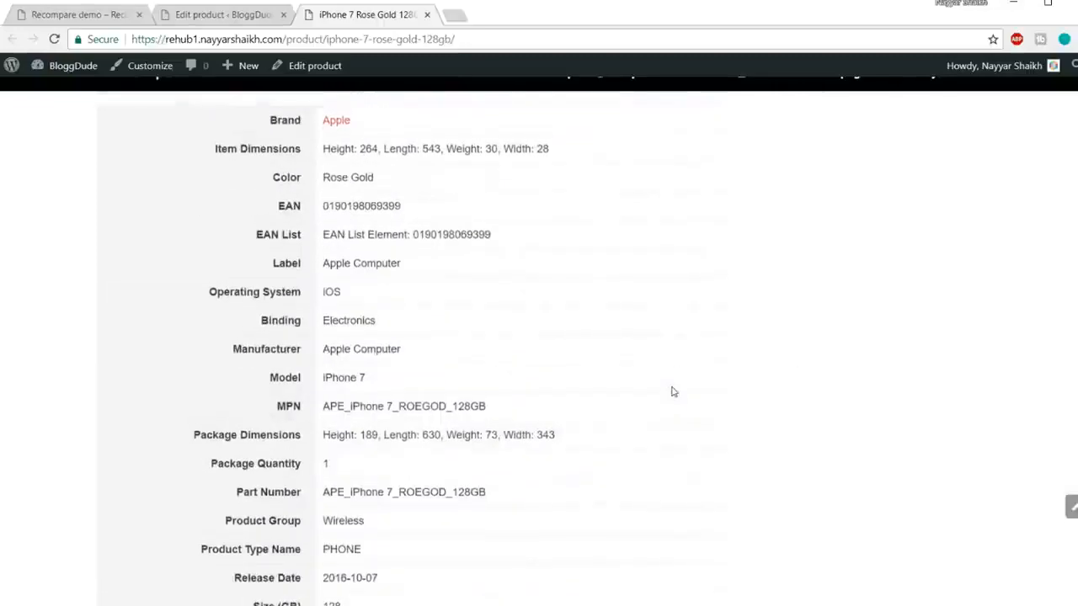
scroll(673, 392, up, 4)
scroll(682, 373, up, 5)
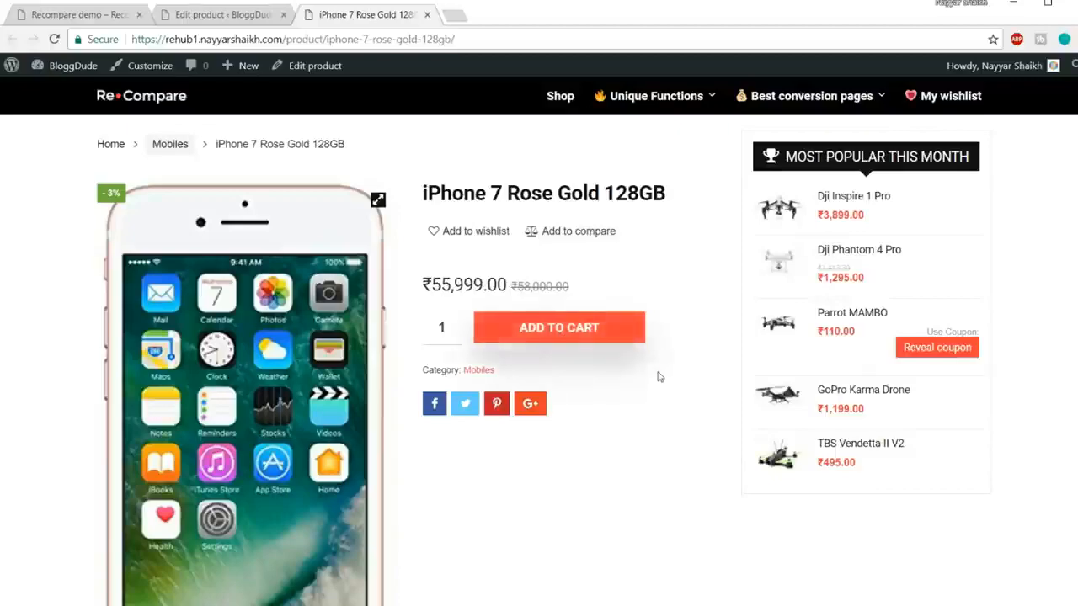
scroll(660, 376, down, 5)
scroll(323, 380, up, 5)
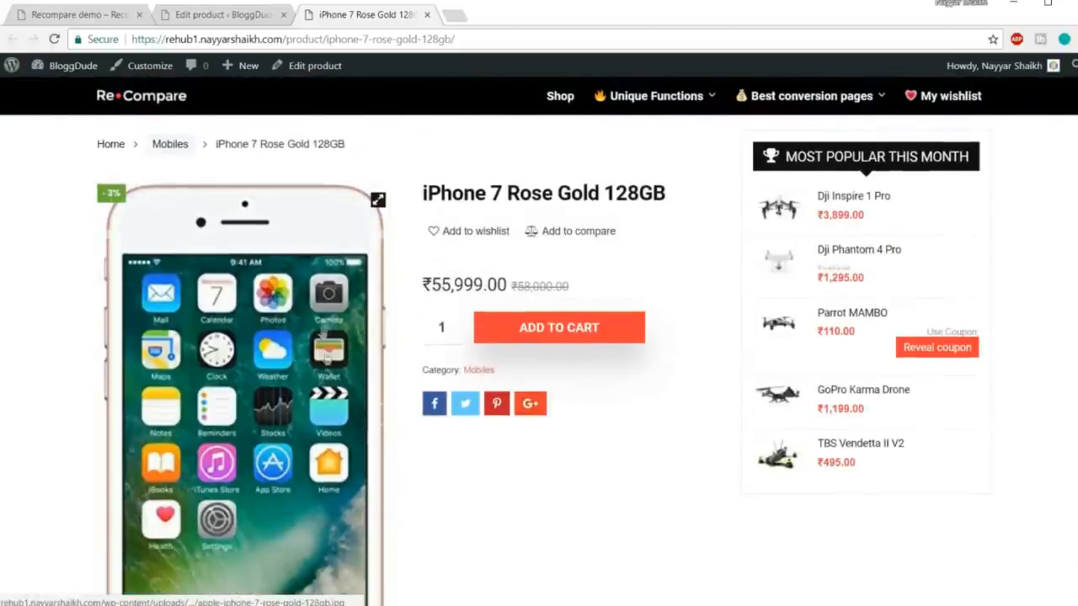
click(212, 16)
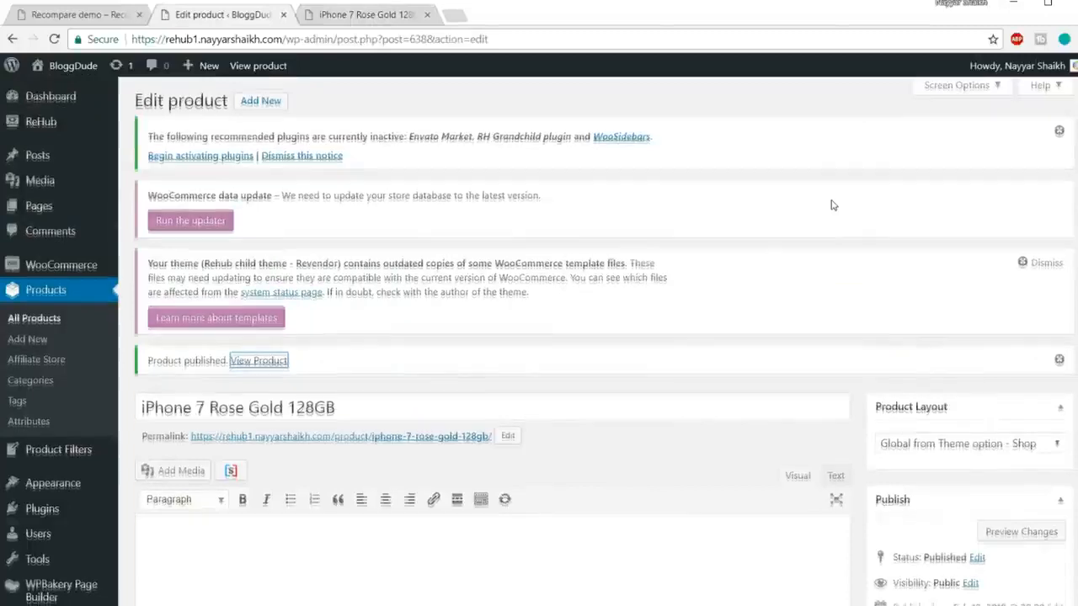
Step: Set the Product Layout to Content Egg List, update, and reload the live product page
scroll(833, 206, down, 3)
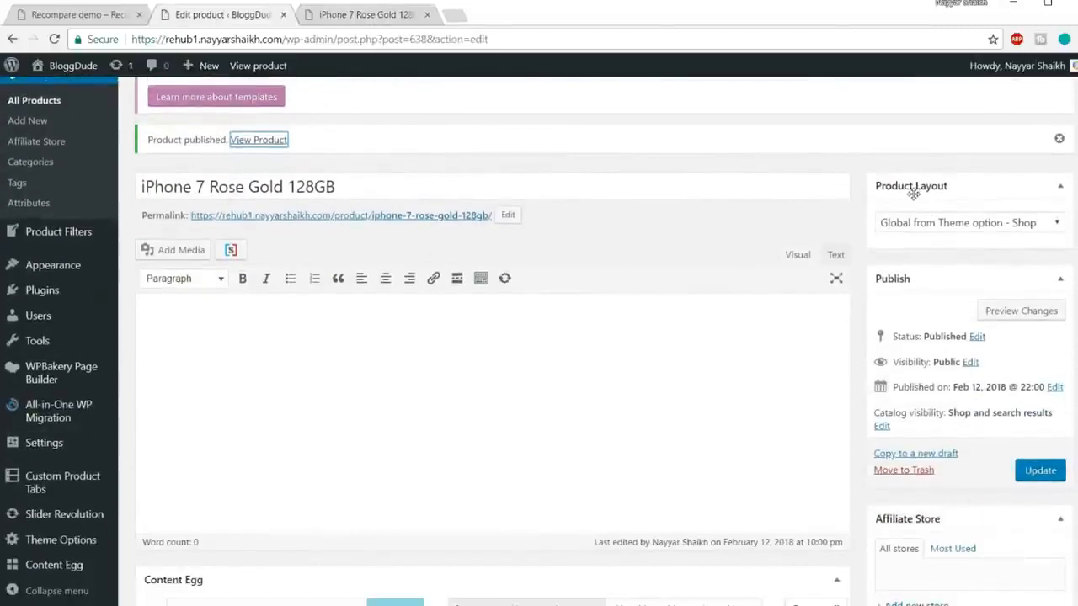
click(968, 230)
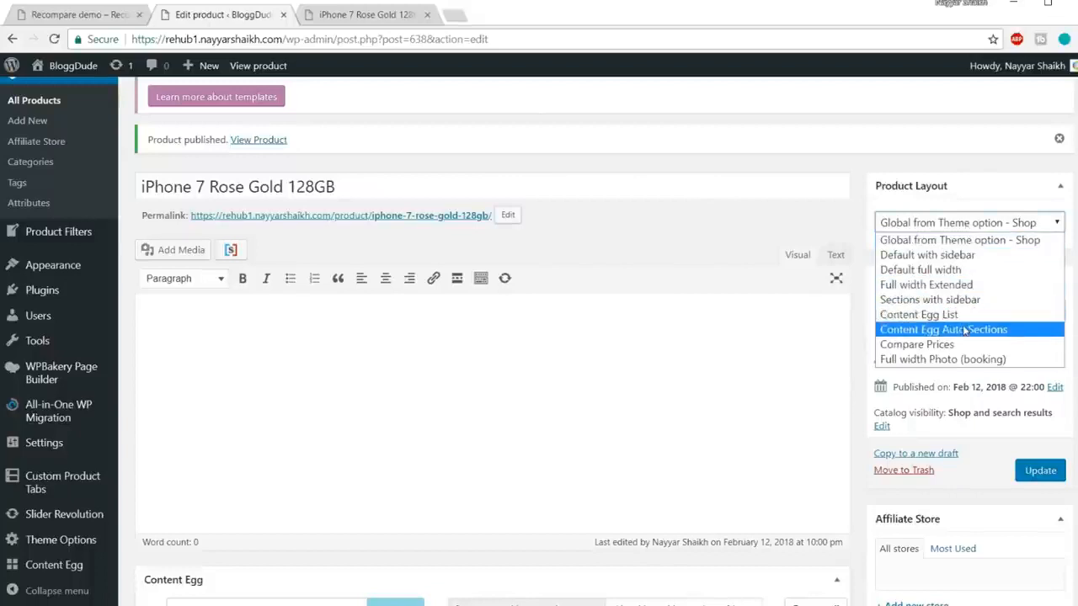
click(920, 315)
click(1039, 471)
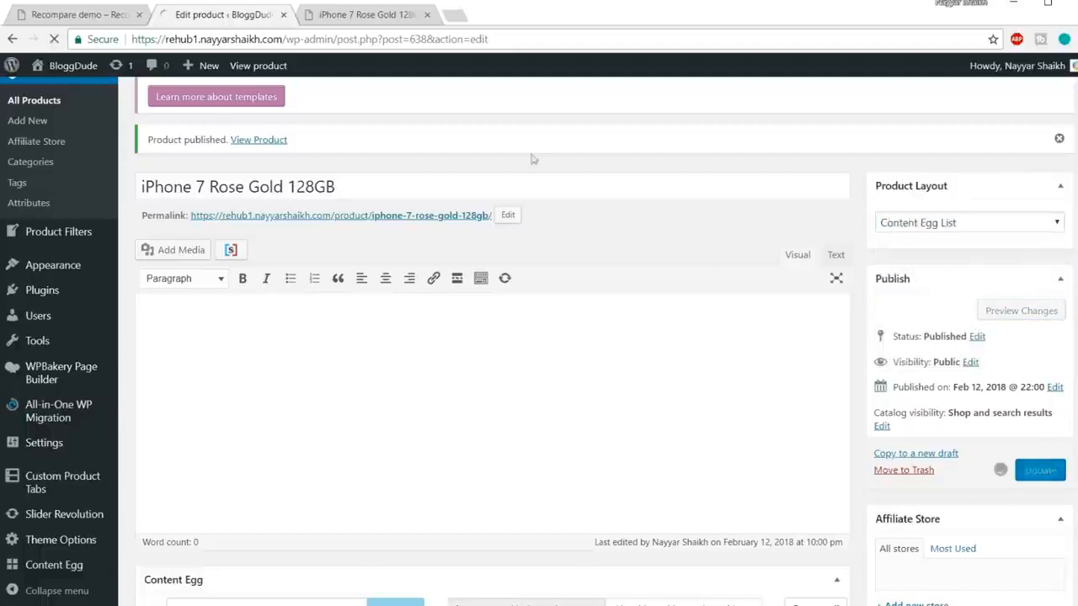
click(396, 14)
click(385, 39)
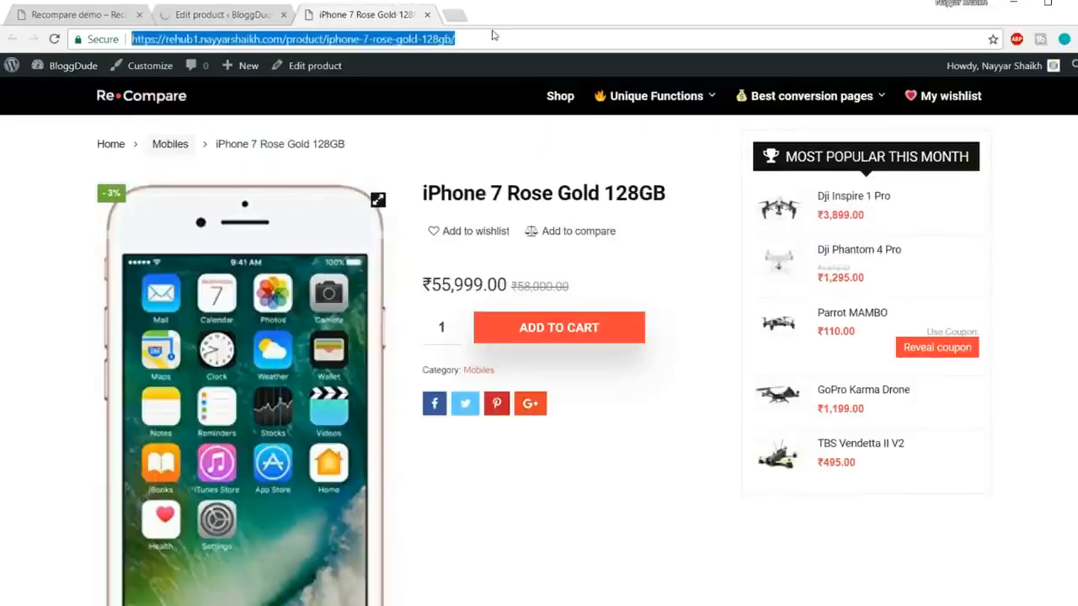
key(Return)
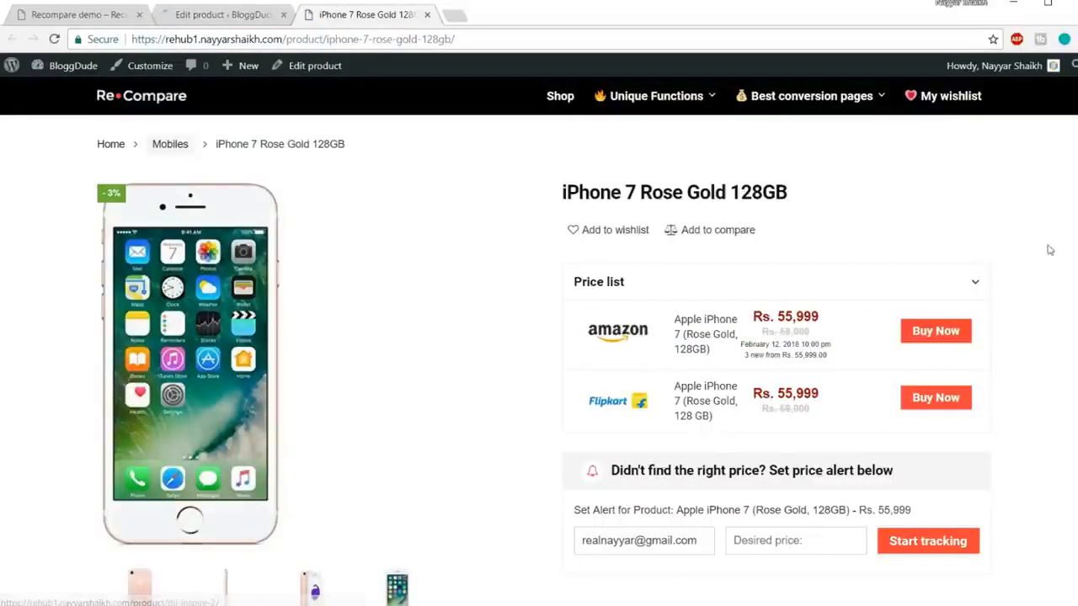
scroll(1026, 248, down, 2)
scroll(1027, 250, up, 2)
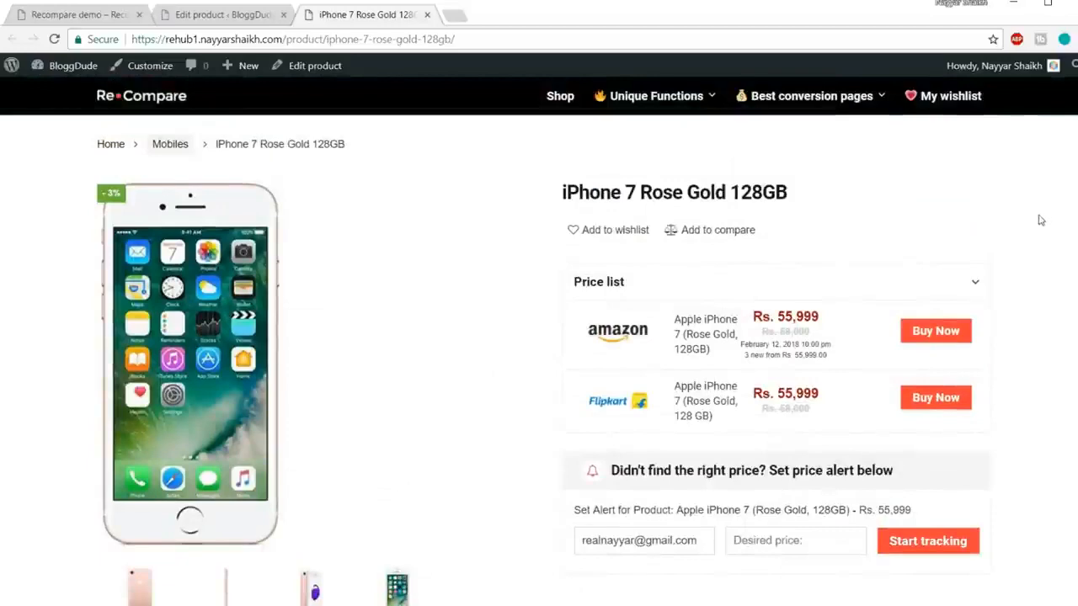
scroll(200, 227, down, 1)
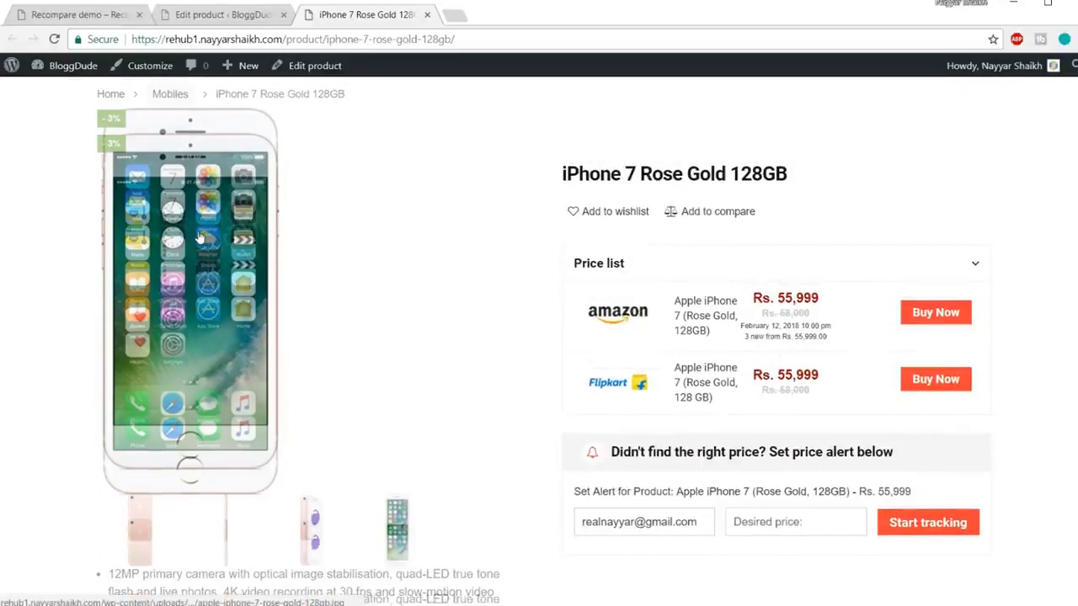
scroll(200, 238, up, 1)
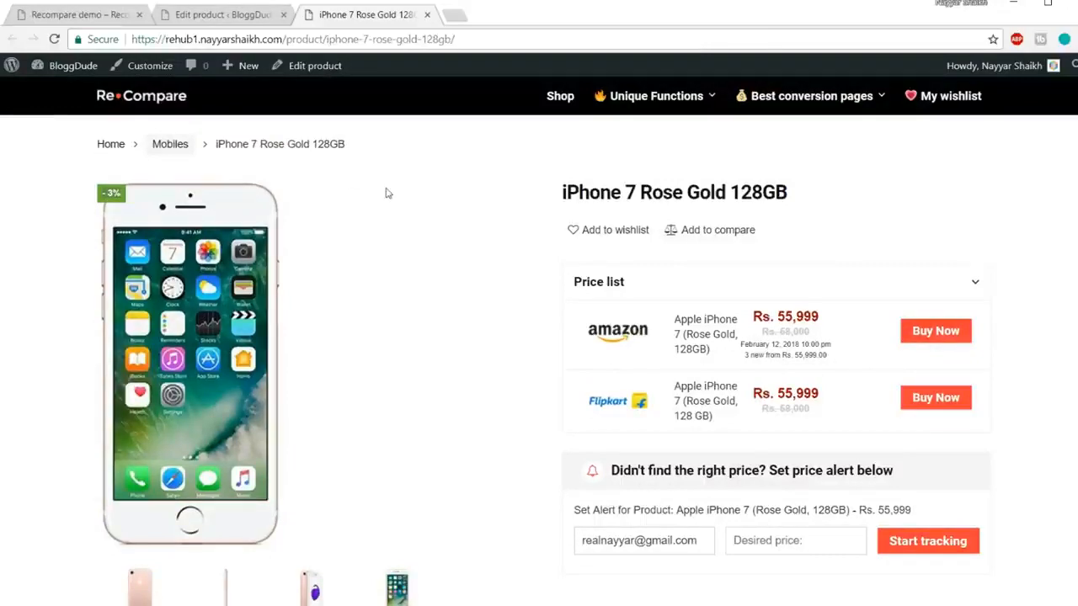
scroll(479, 204, down, 1)
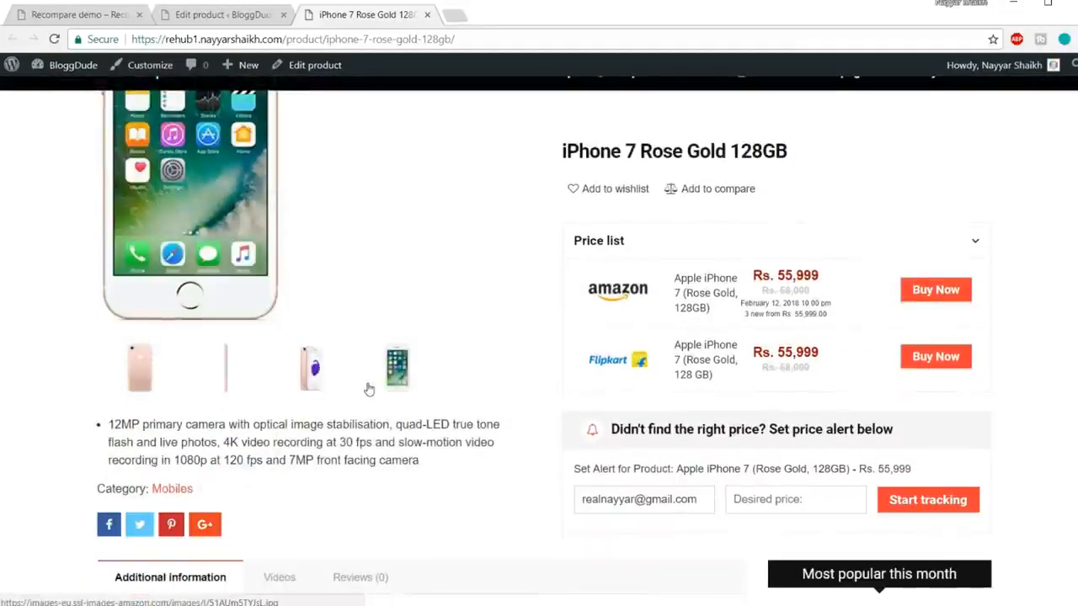
scroll(368, 389, up, 3)
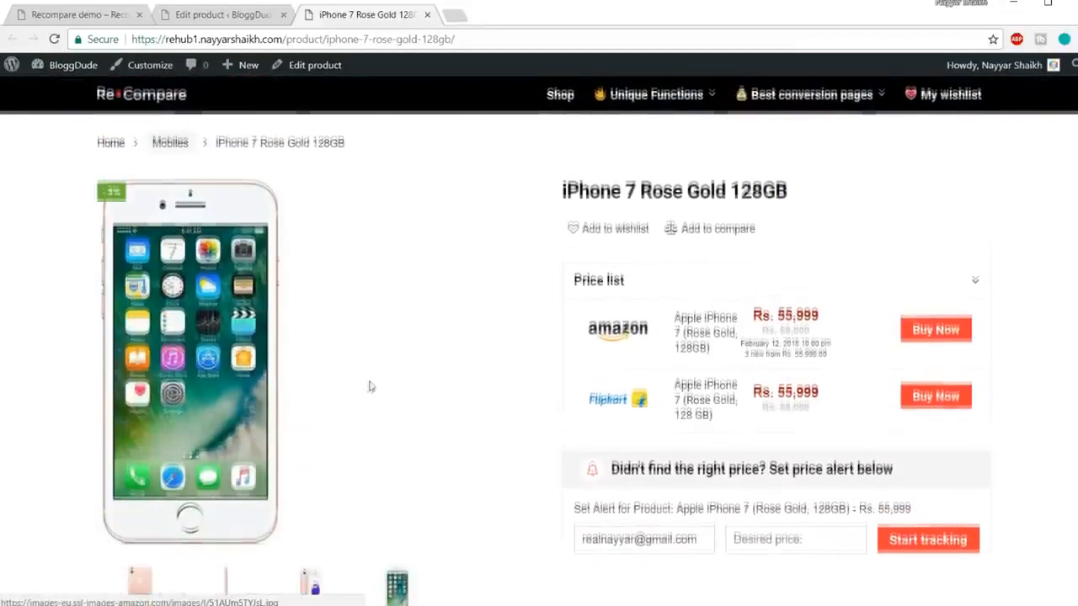
scroll(641, 296, down, 2)
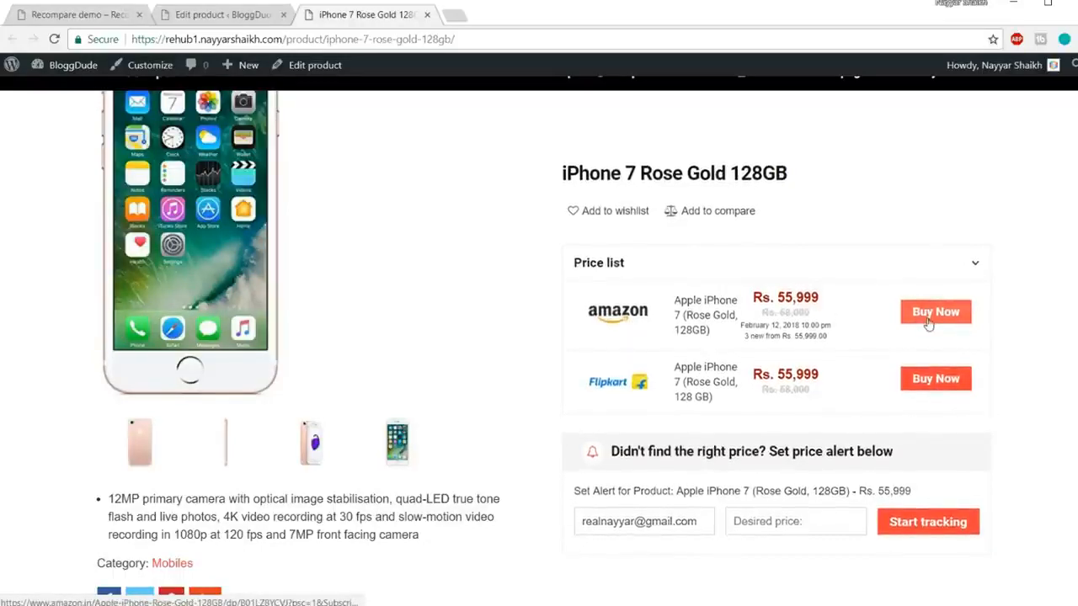
click(928, 324)
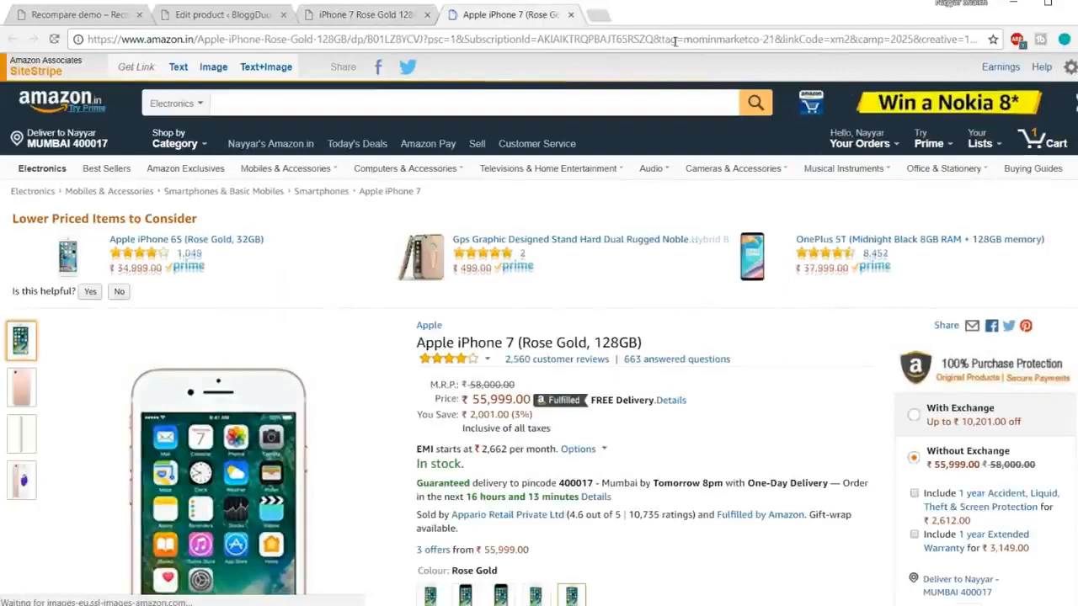
drag(685, 41, 775, 35)
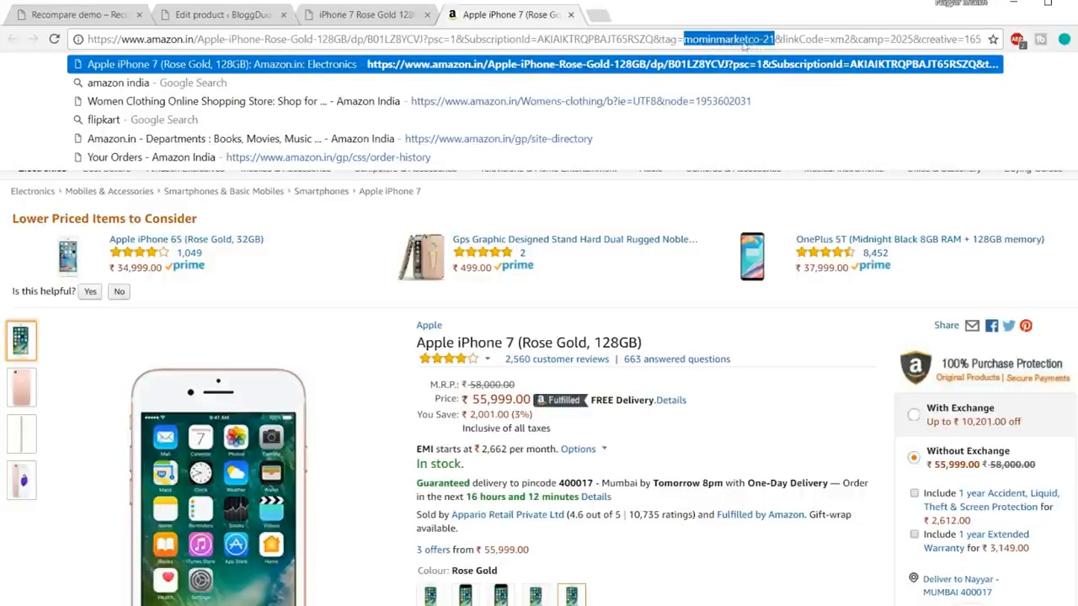
click(571, 15)
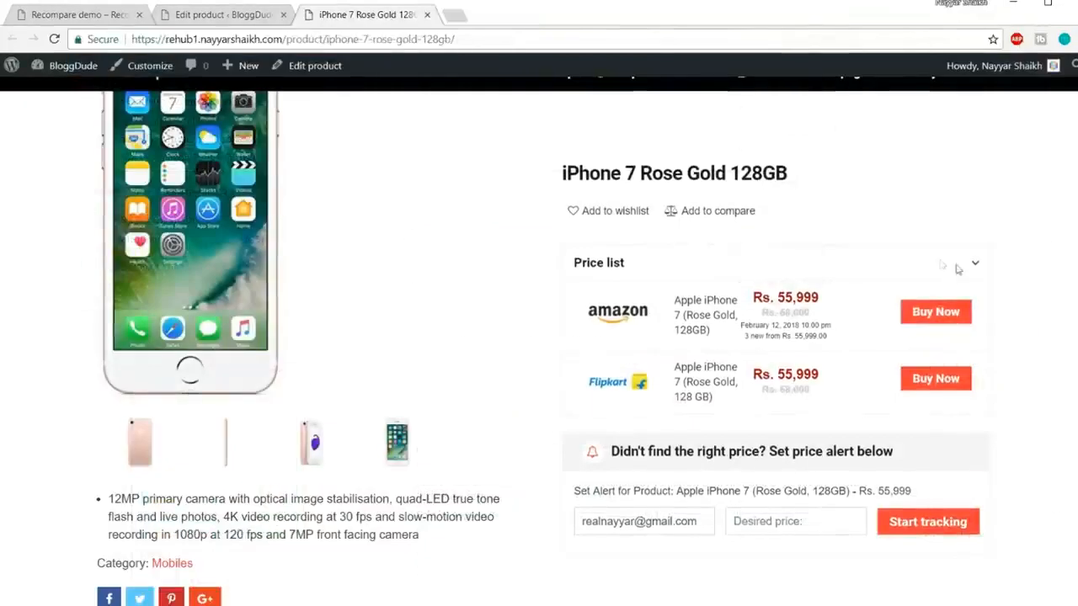
scroll(701, 341, down, 2)
drag(699, 352, 578, 360)
click(584, 370)
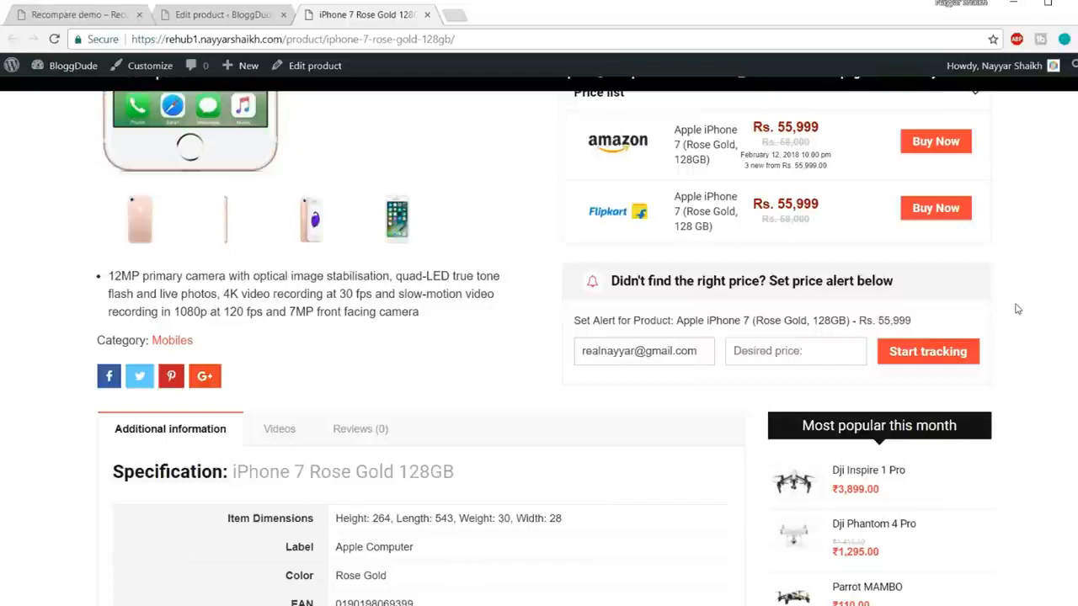
scroll(1011, 312, up, 2)
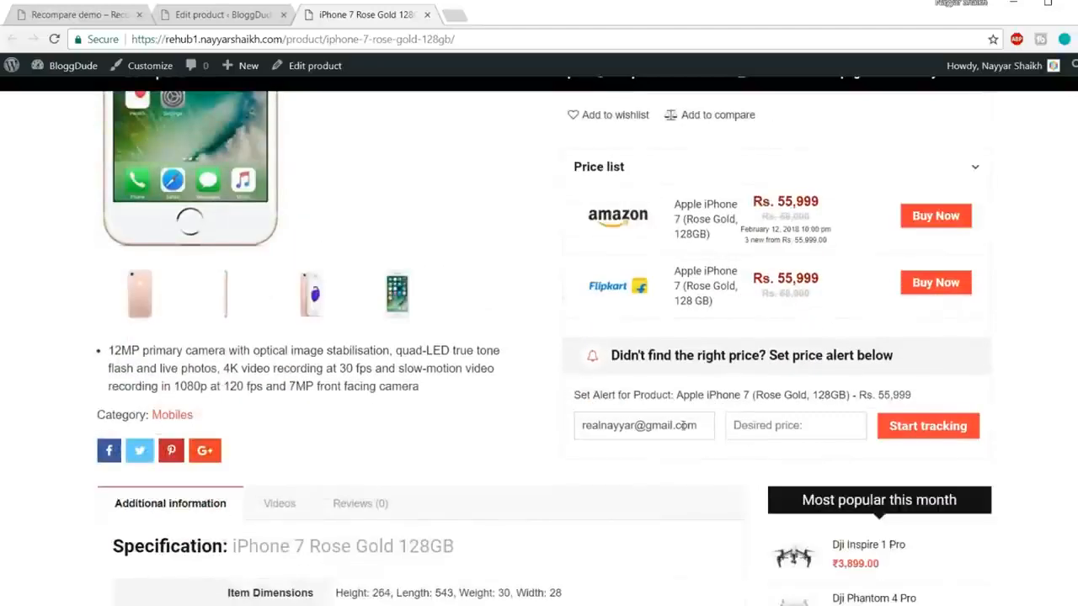
drag(684, 426, 560, 429)
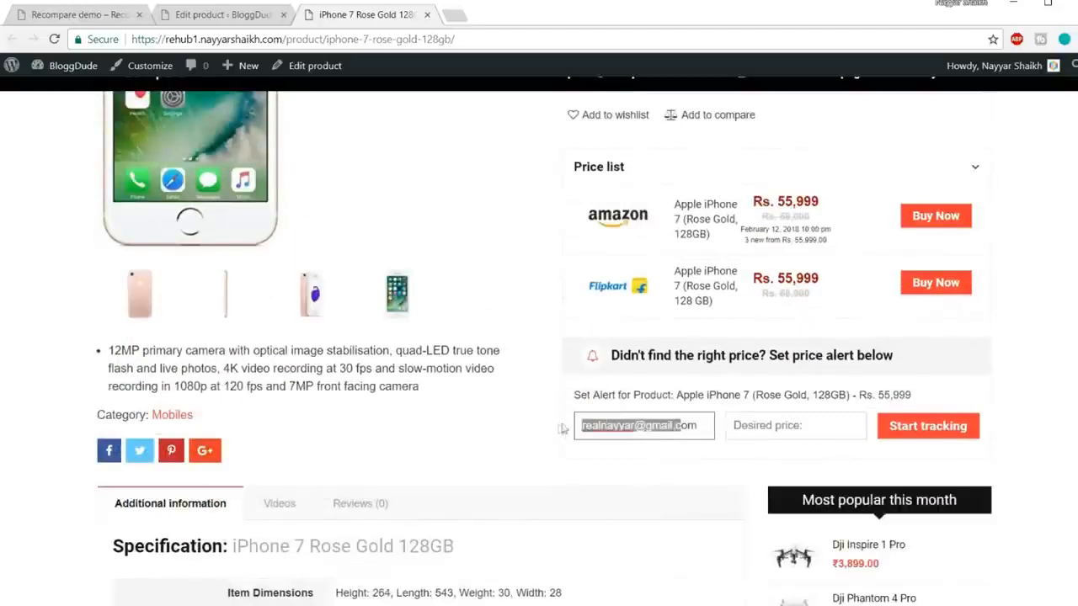
click(797, 423)
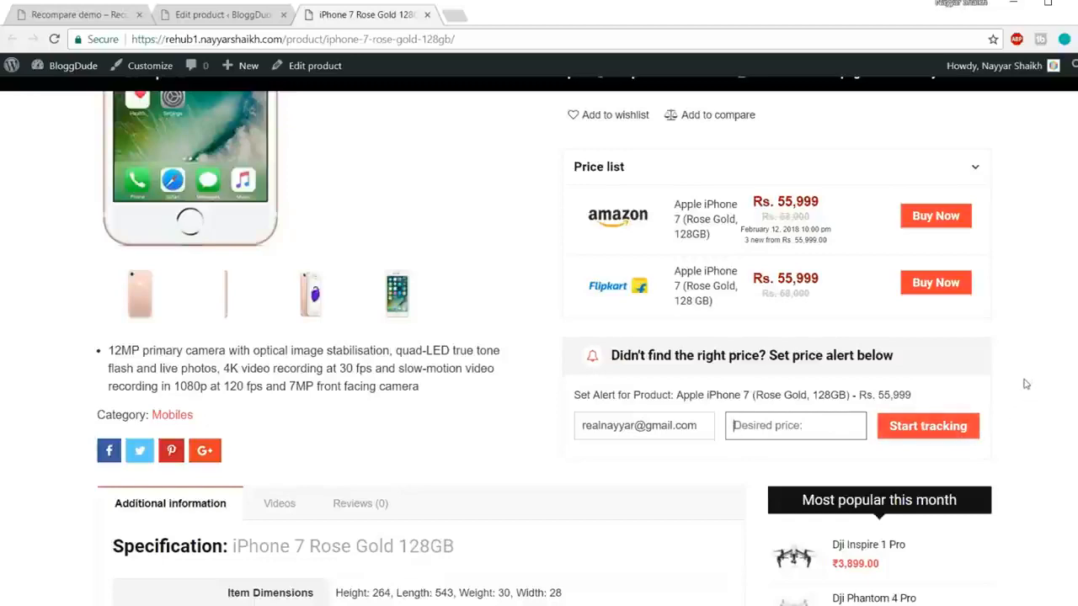
scroll(1049, 379, down, 3)
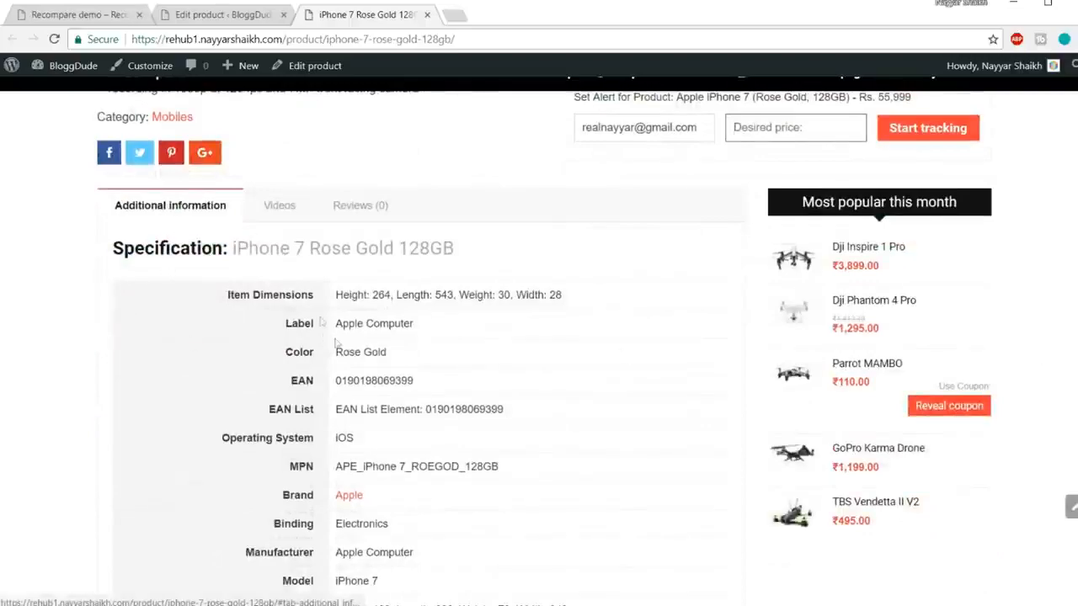
scroll(340, 352, down, 5)
scroll(340, 352, down, 3)
scroll(341, 353, up, 10)
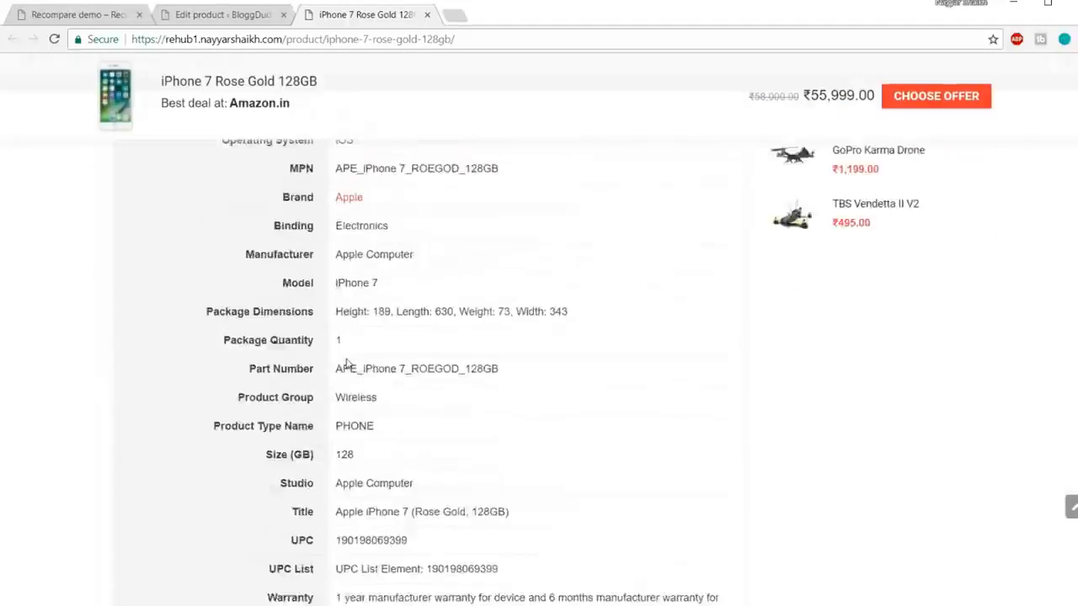
scroll(357, 362, down, 2)
drag(285, 249, 401, 470)
click(402, 471)
scroll(402, 470, down, 5)
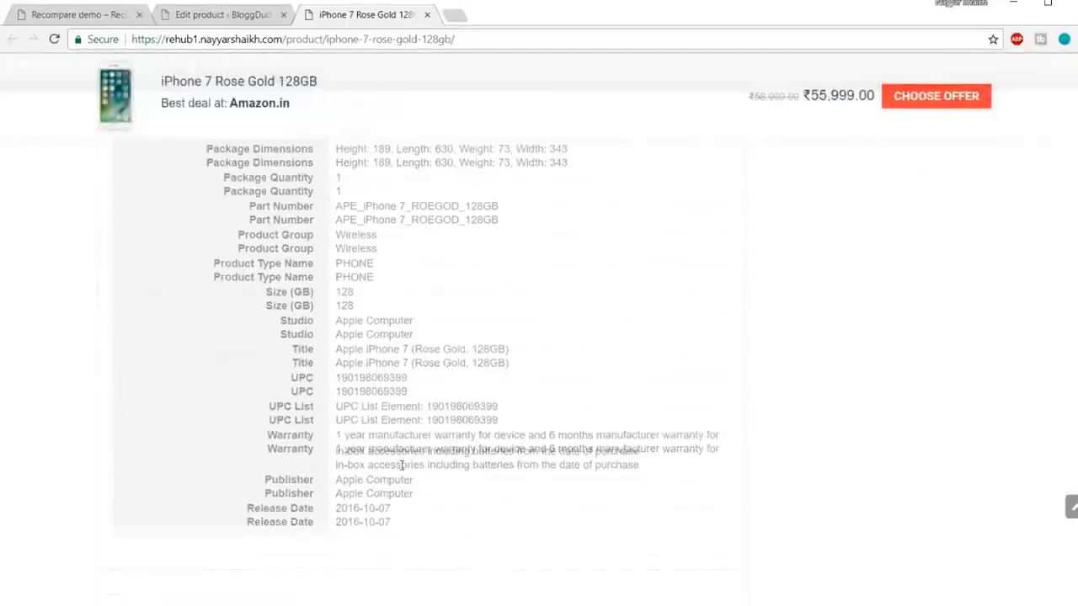
drag(409, 464, 336, 336)
click(385, 357)
scroll(386, 359, up, 2)
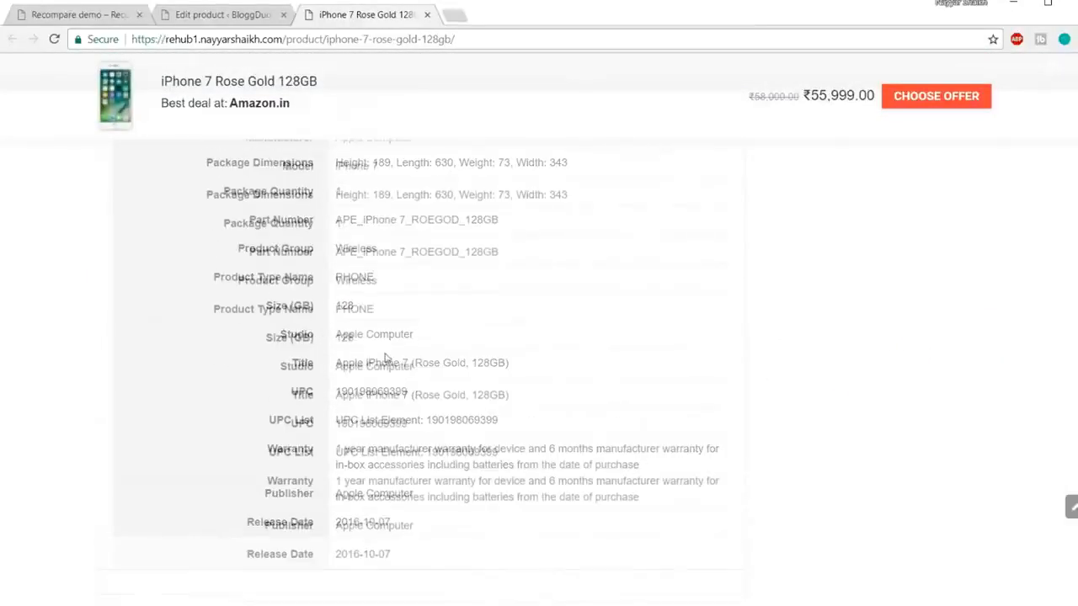
scroll(386, 357, up, 3)
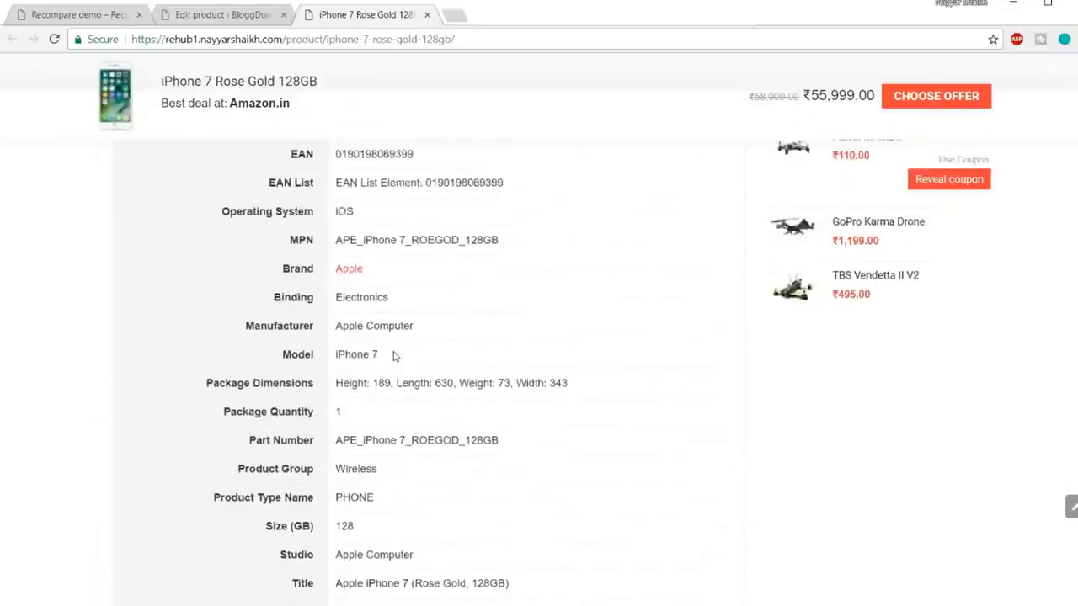
scroll(526, 373, up, 2)
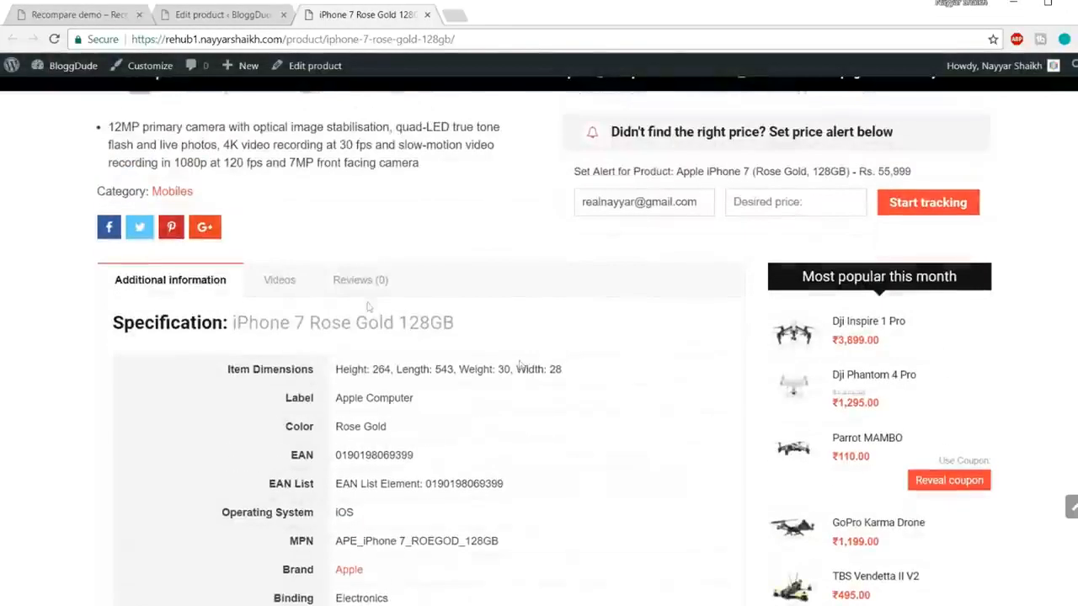
click(286, 288)
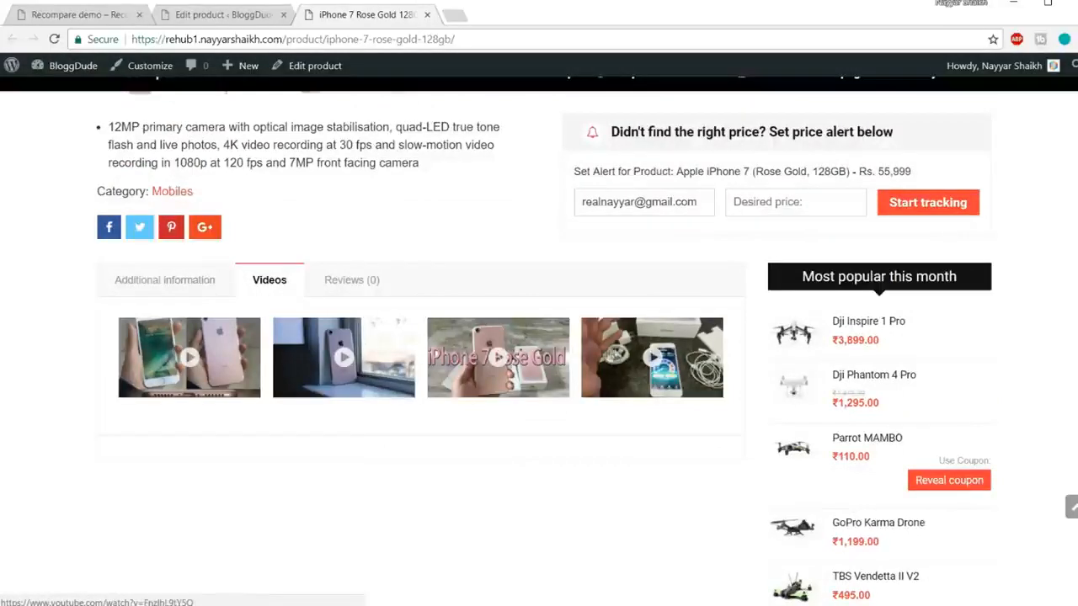
click(351, 286)
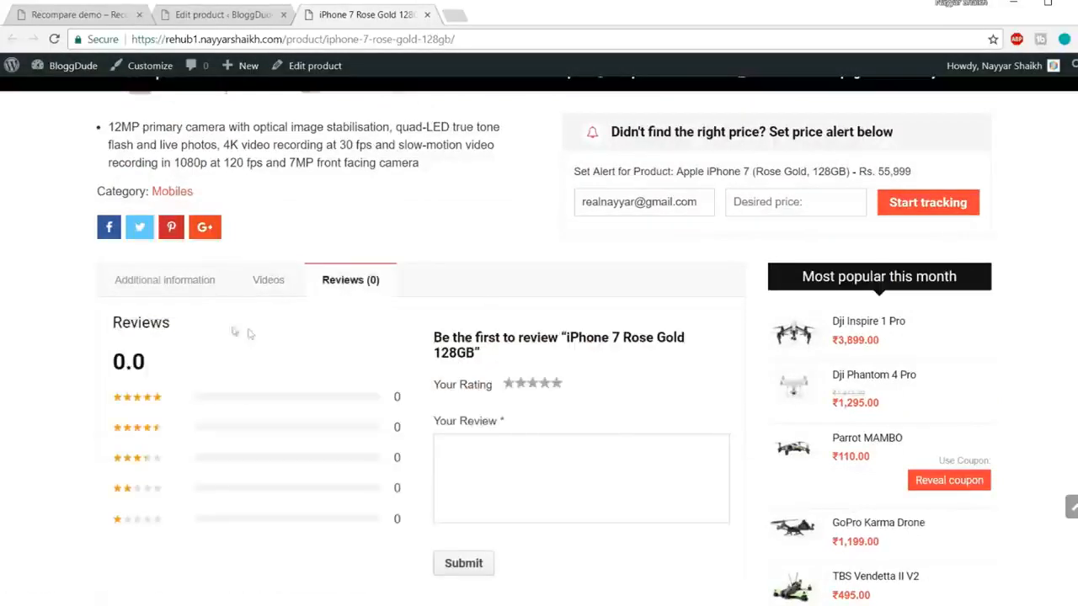
click(153, 290)
click(380, 286)
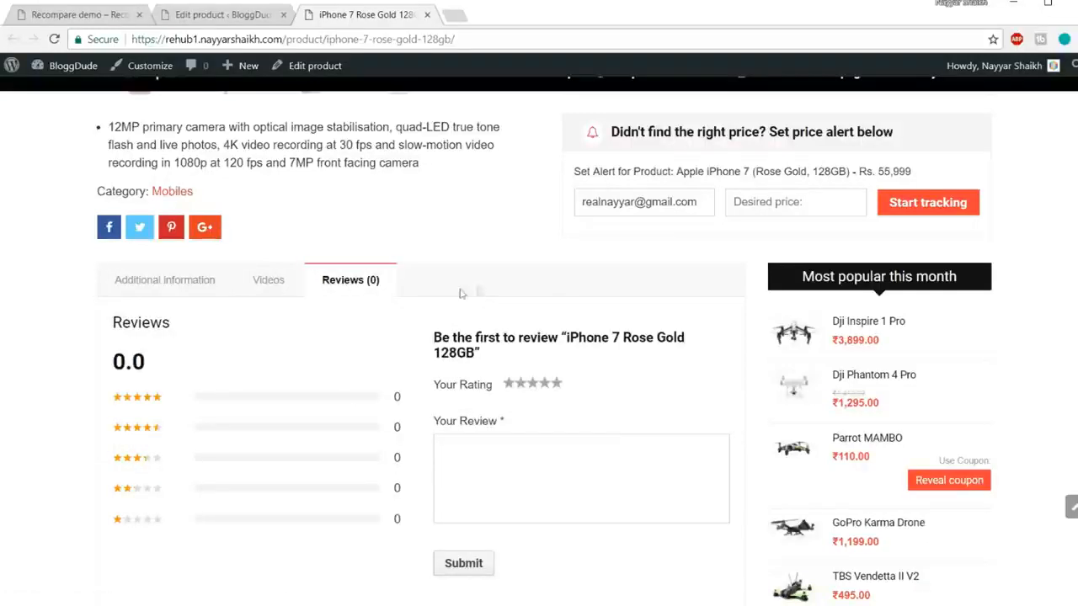
click(180, 283)
scroll(1026, 318, down, 1)
scroll(1026, 317, down, 3)
scroll(973, 442, up, 5)
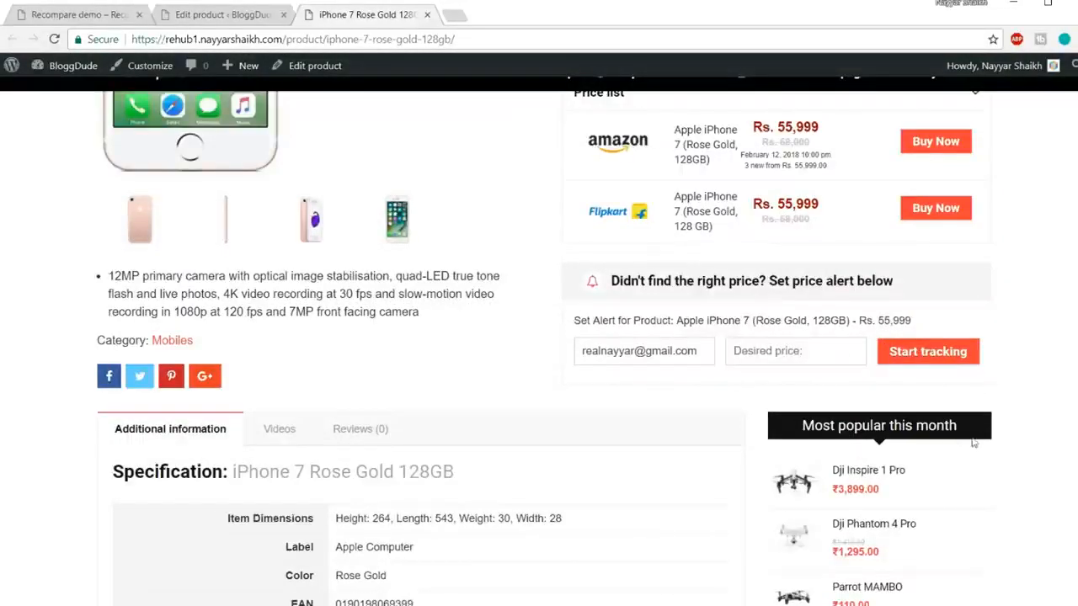
scroll(985, 441, up, 3)
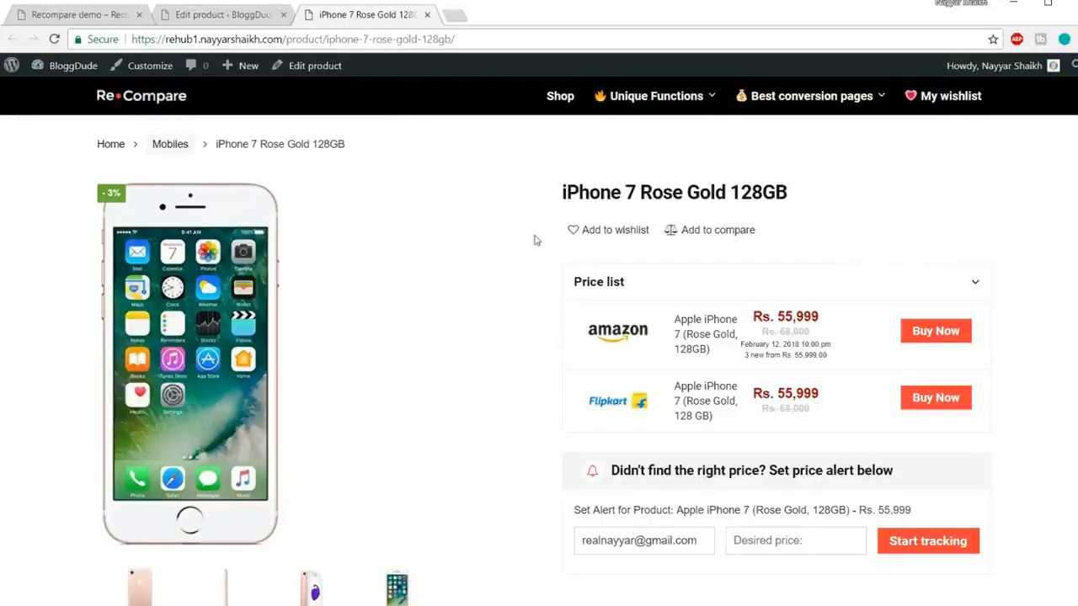
click(34, 16)
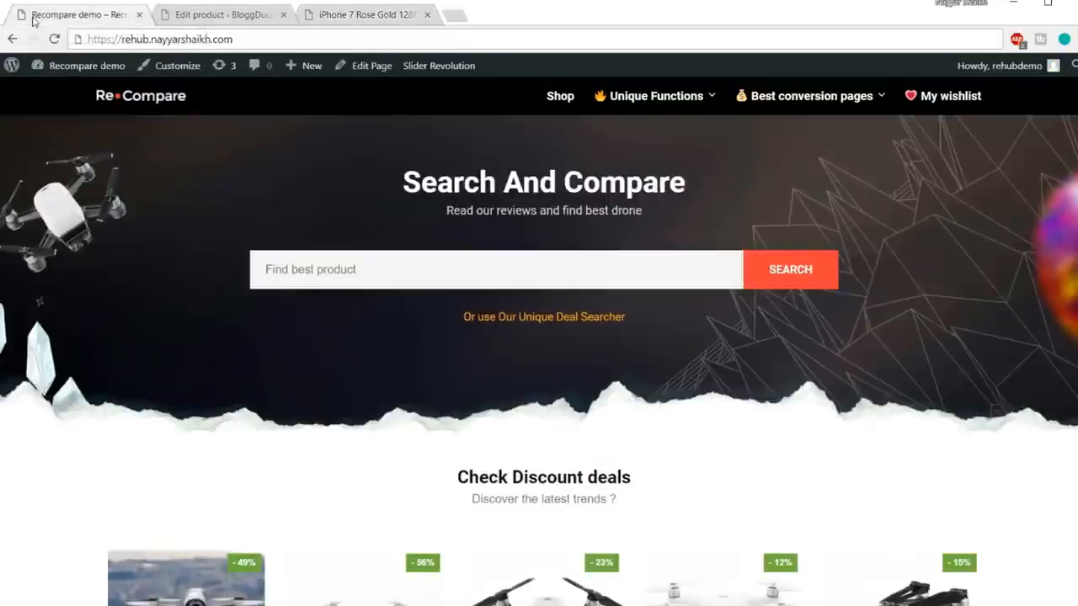
mouse_move(697, 115)
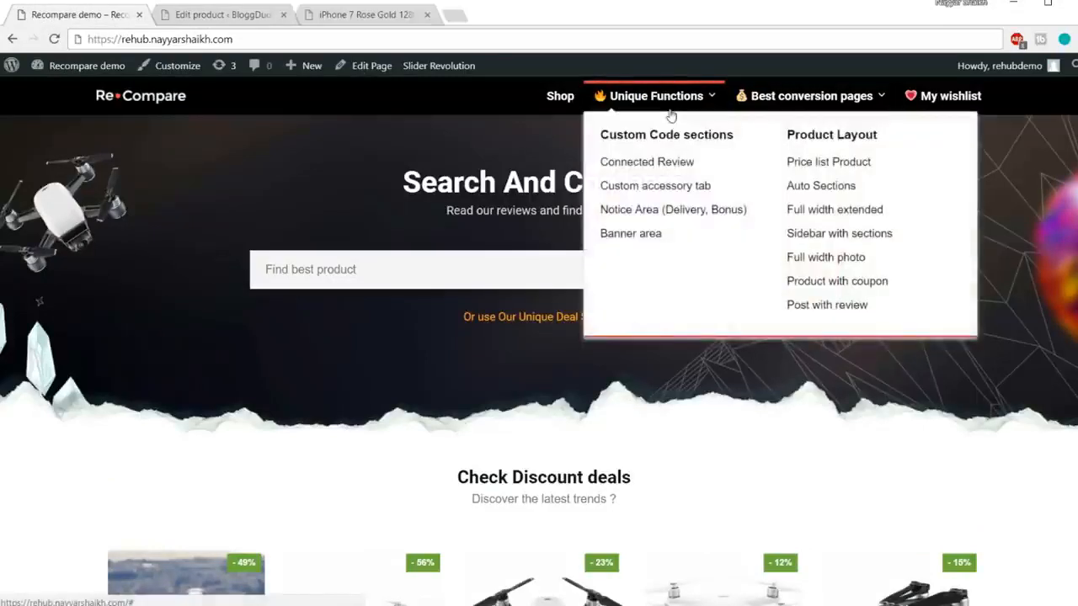
click(648, 168)
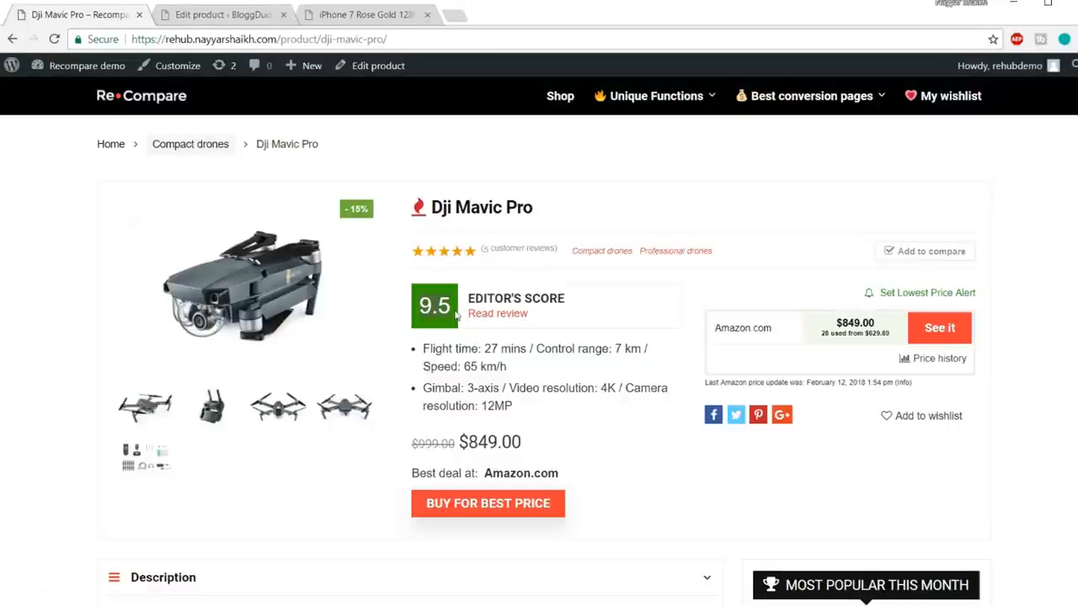
right_click(498, 315)
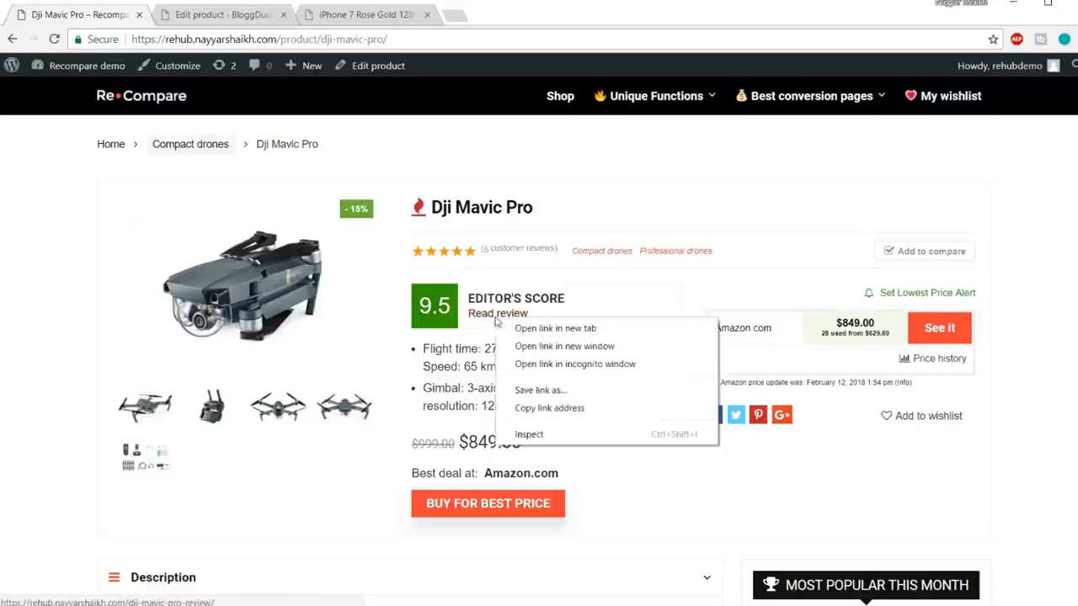
click(510, 328)
click(225, 15)
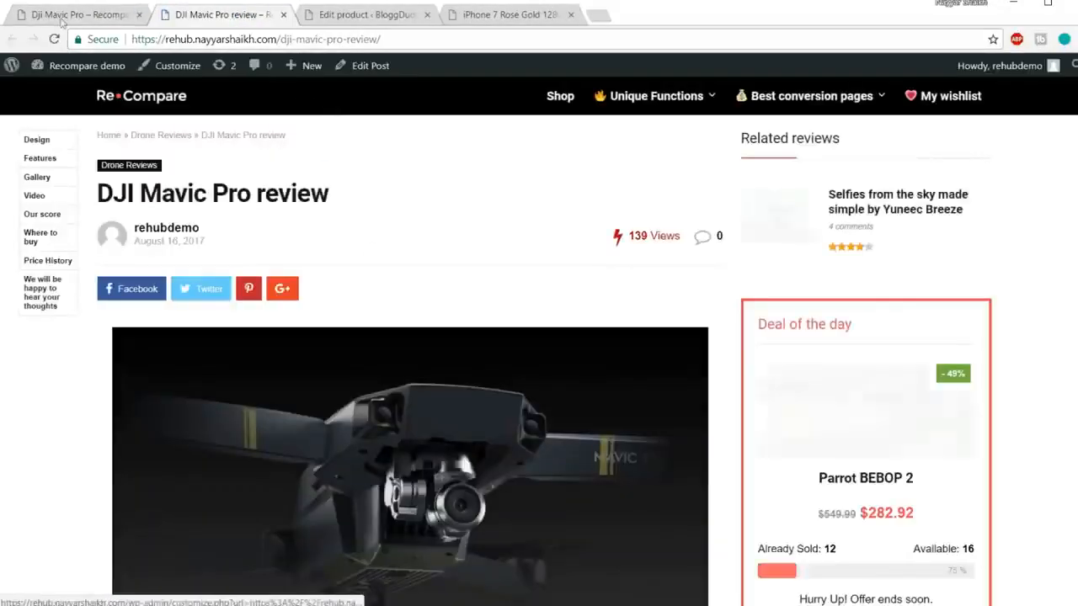
click(77, 14)
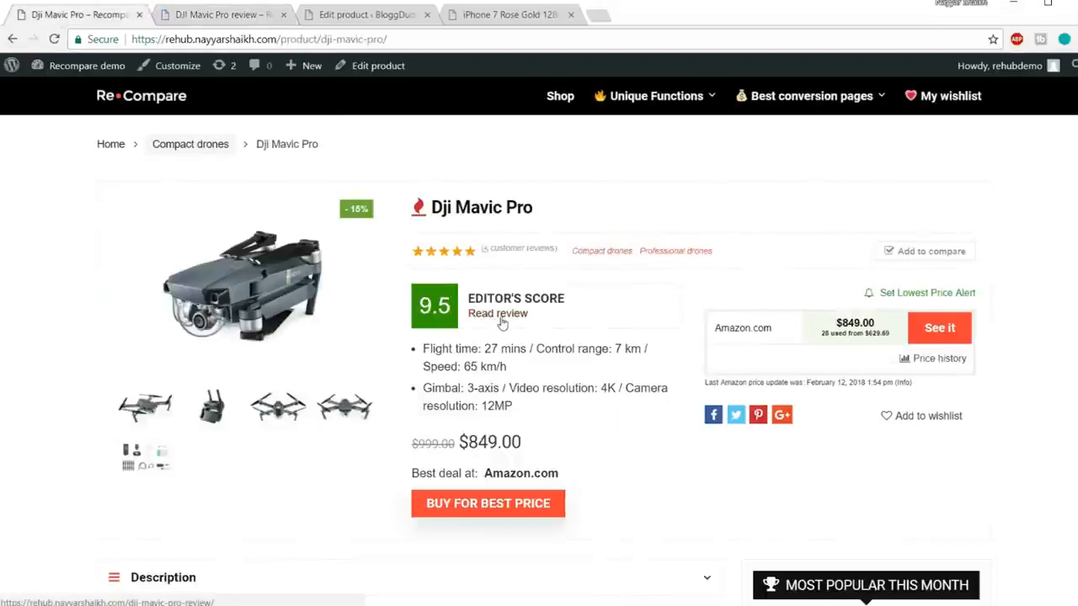
click(229, 16)
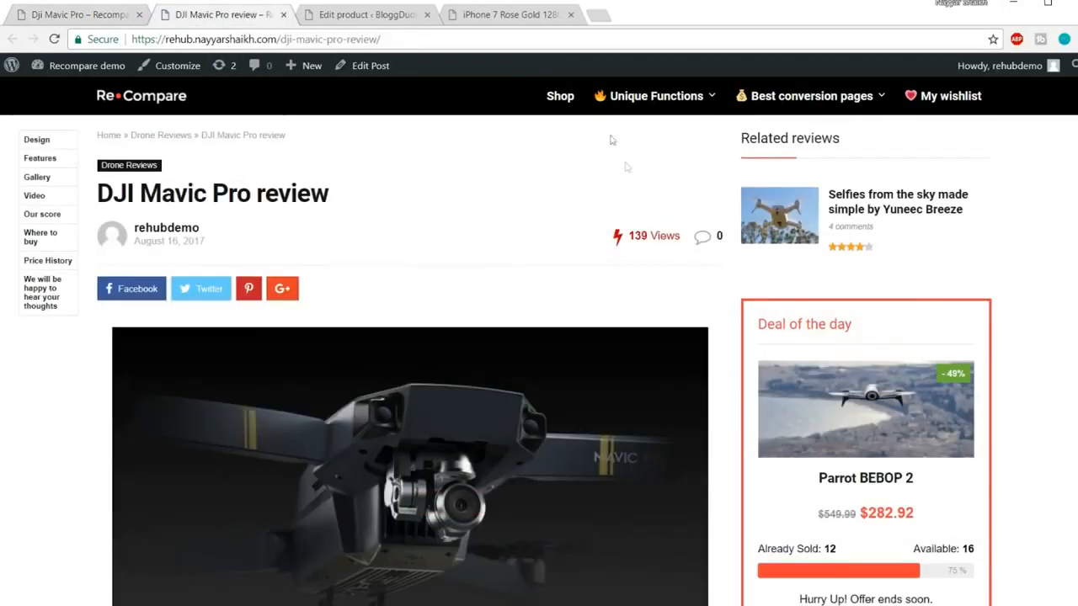
scroll(609, 381, down, 15)
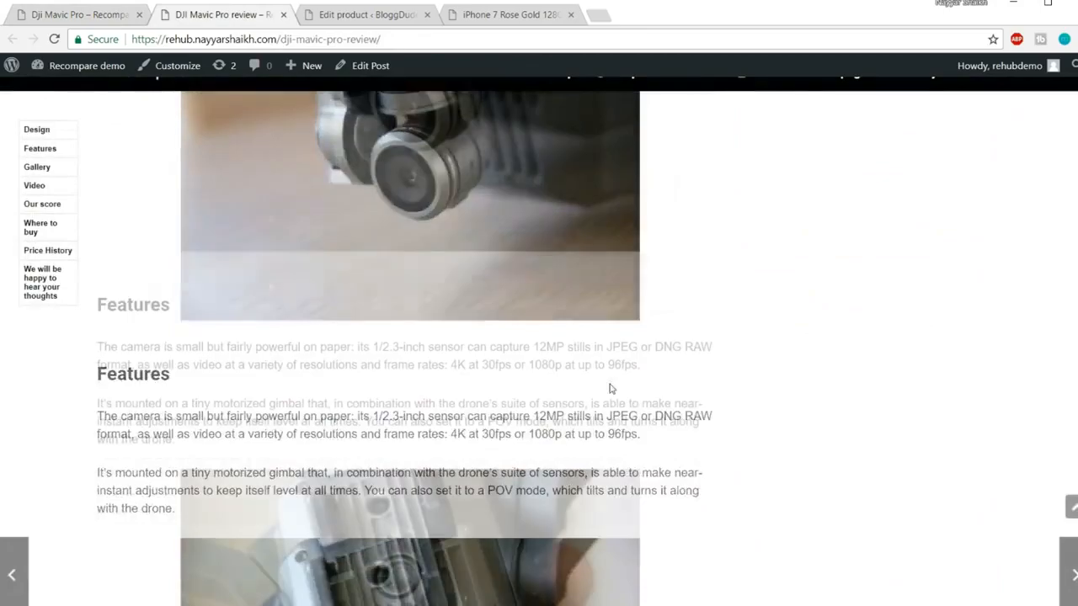
scroll(611, 396, down, 5)
scroll(619, 421, up, 15)
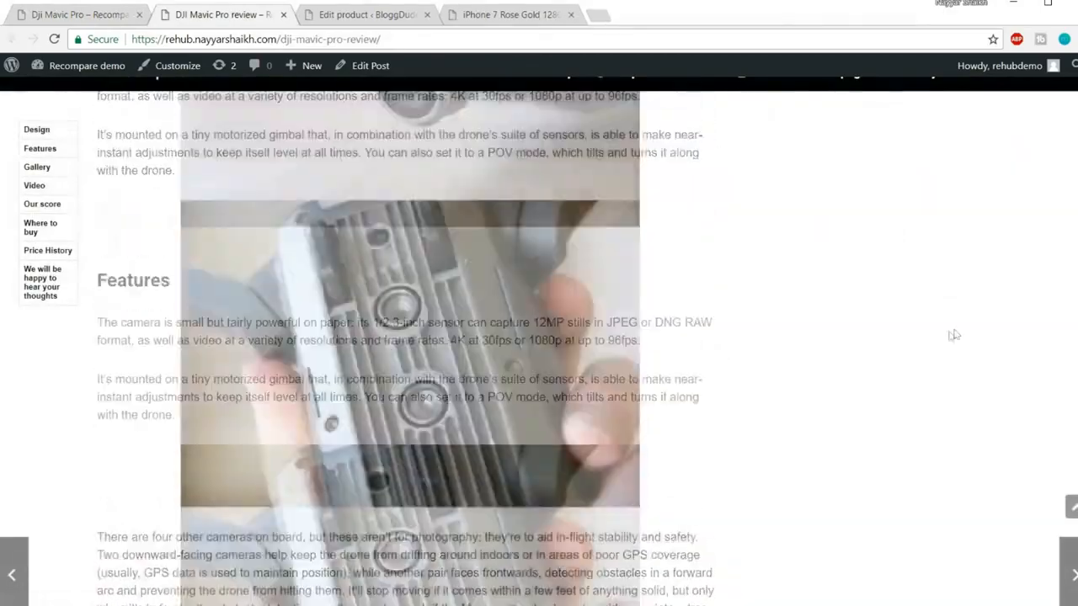
scroll(410, 322, down, 4)
scroll(337, 316, up, 4)
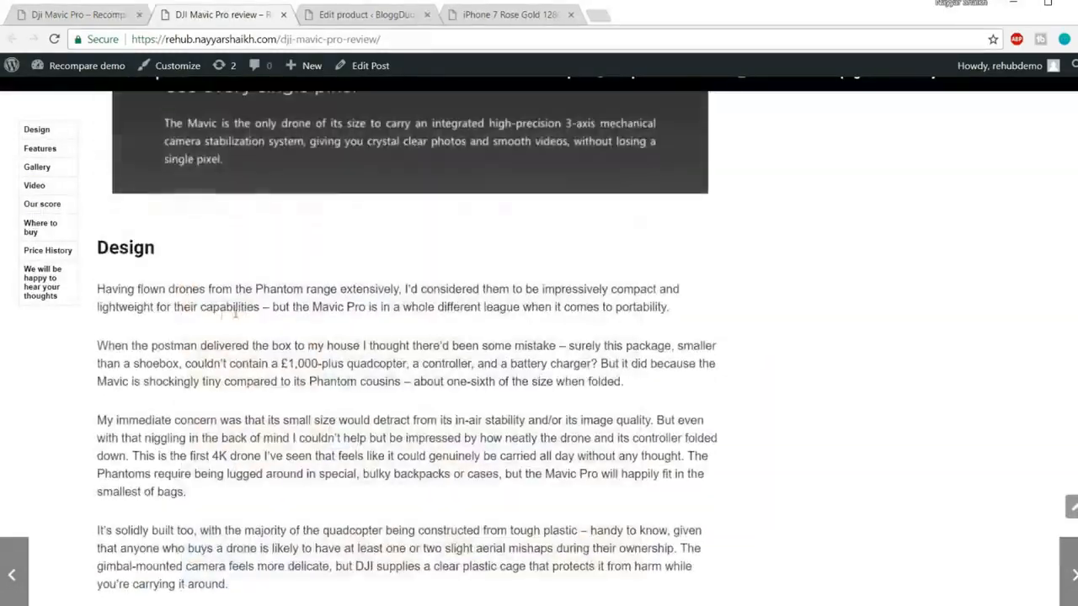
scroll(241, 322, down, 4)
scroll(238, 324, down, 4)
scroll(536, 391, down, 12)
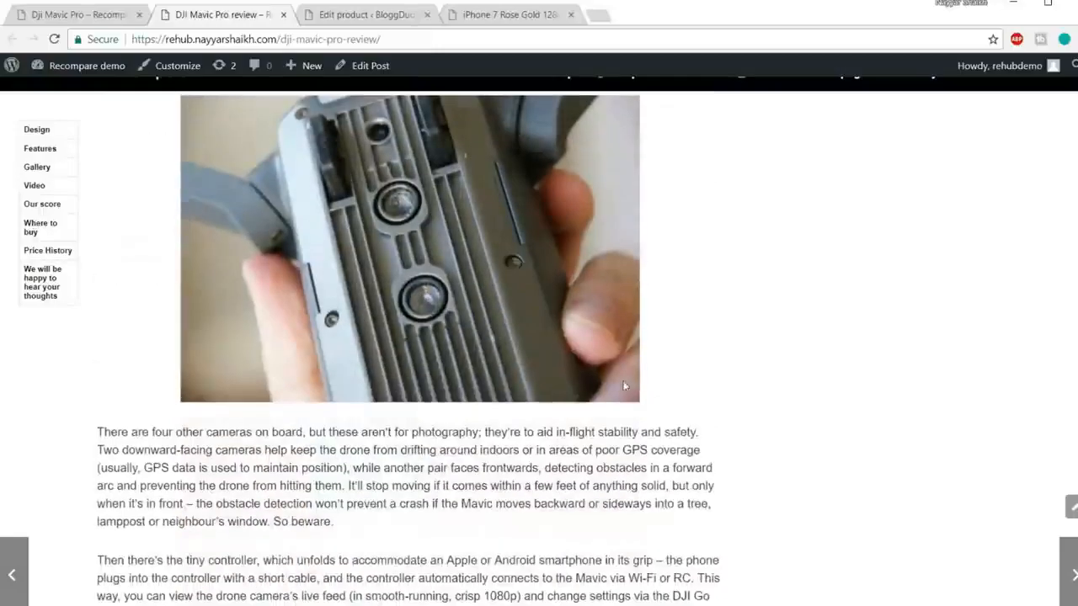
scroll(536, 391, down, 15)
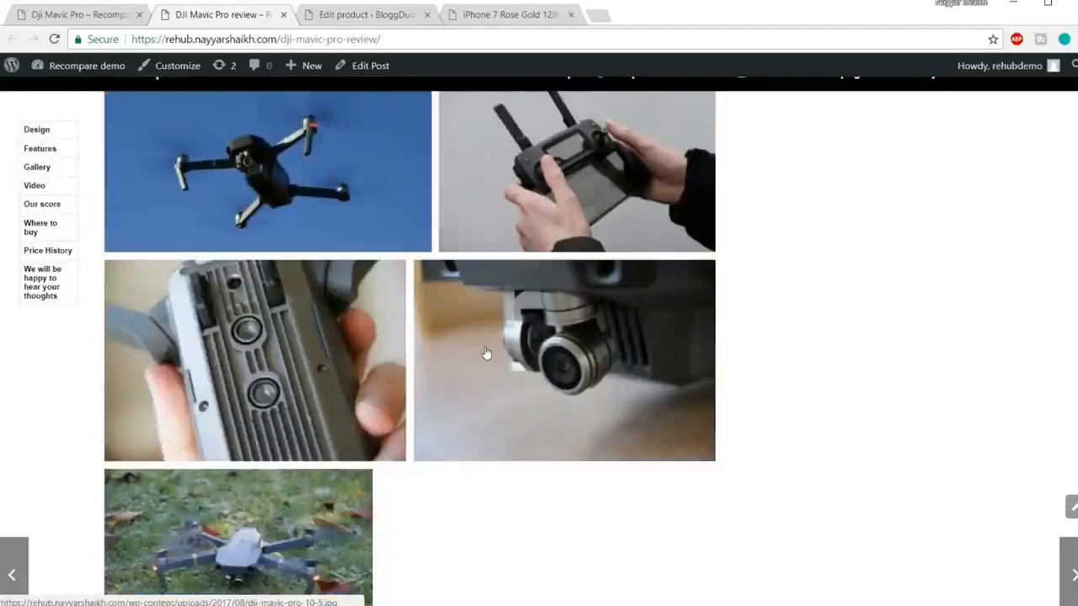
scroll(486, 353, down, 5)
scroll(329, 351, down, 5)
drag(270, 425, 114, 322)
click(142, 355)
scroll(402, 329, down, 5)
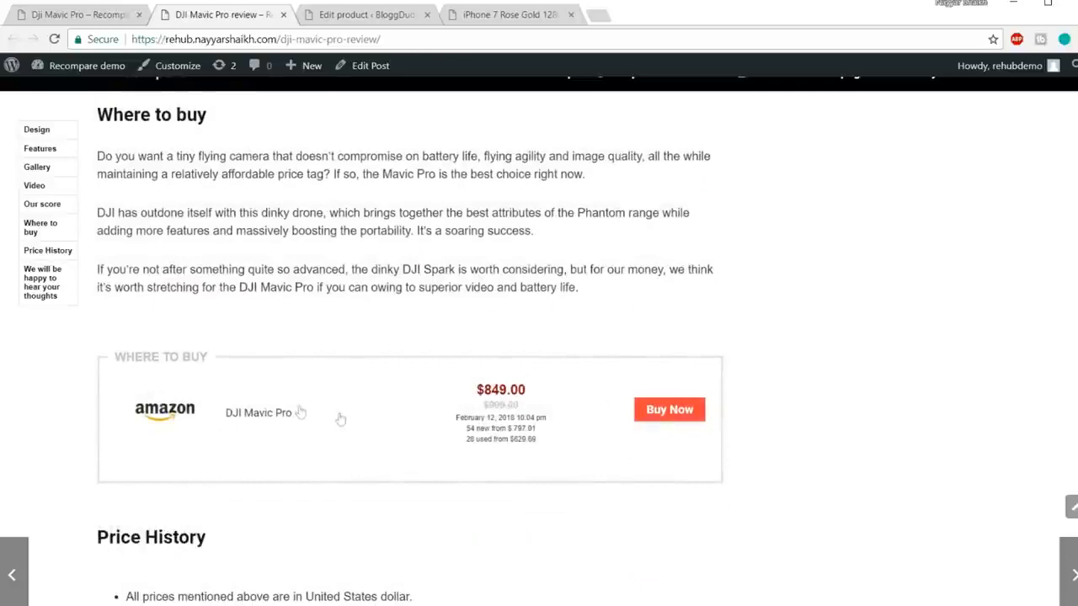
scroll(337, 419, down, 3)
scroll(235, 416, down, 6)
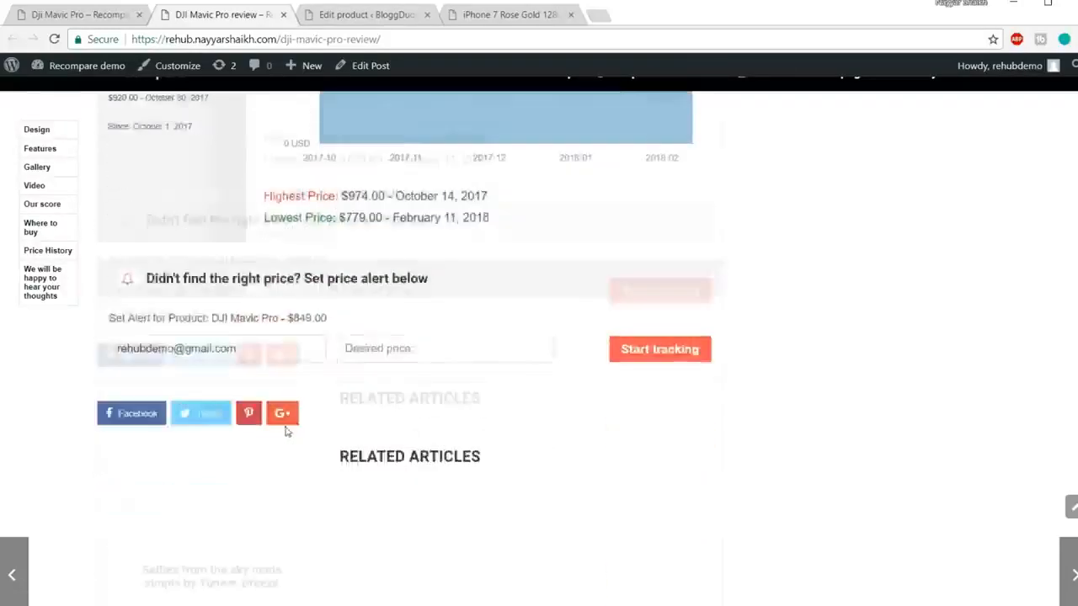
drag(258, 291, 111, 286)
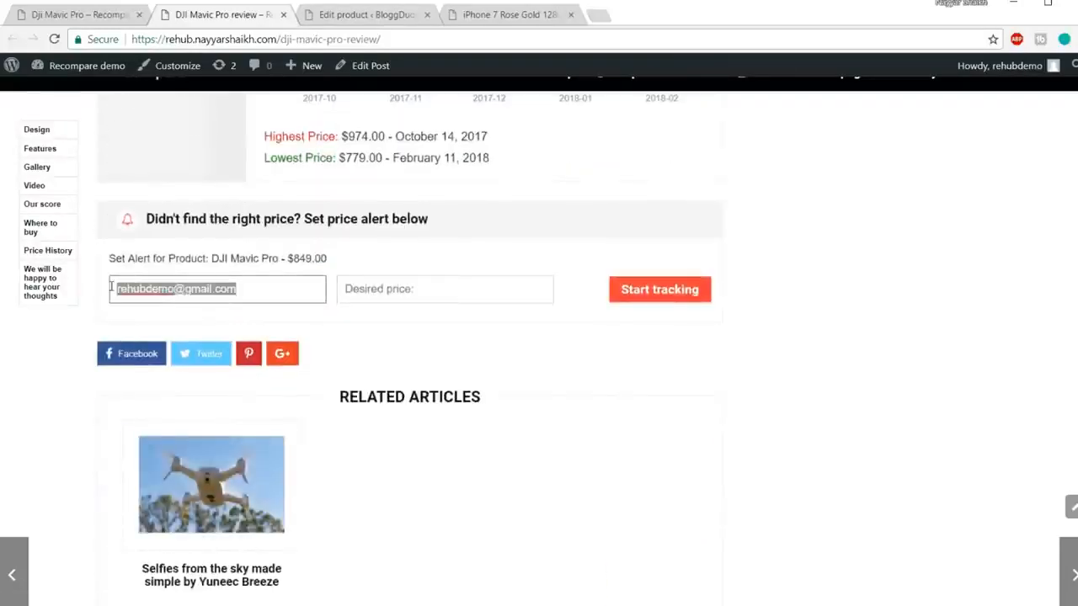
click(308, 235)
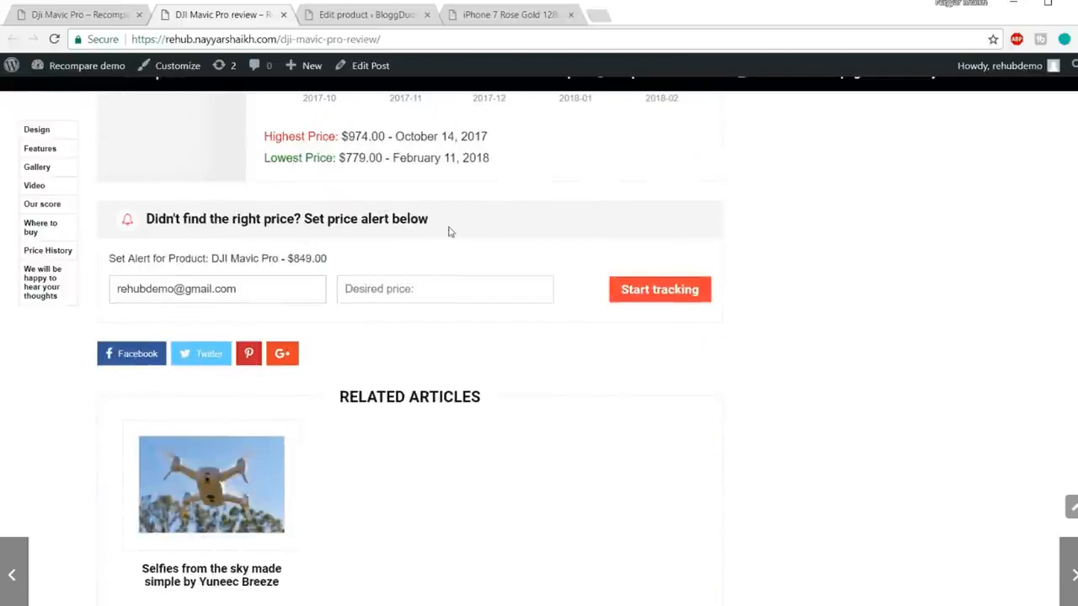
scroll(581, 336, down, 7)
scroll(601, 393, up, 15)
click(1072, 507)
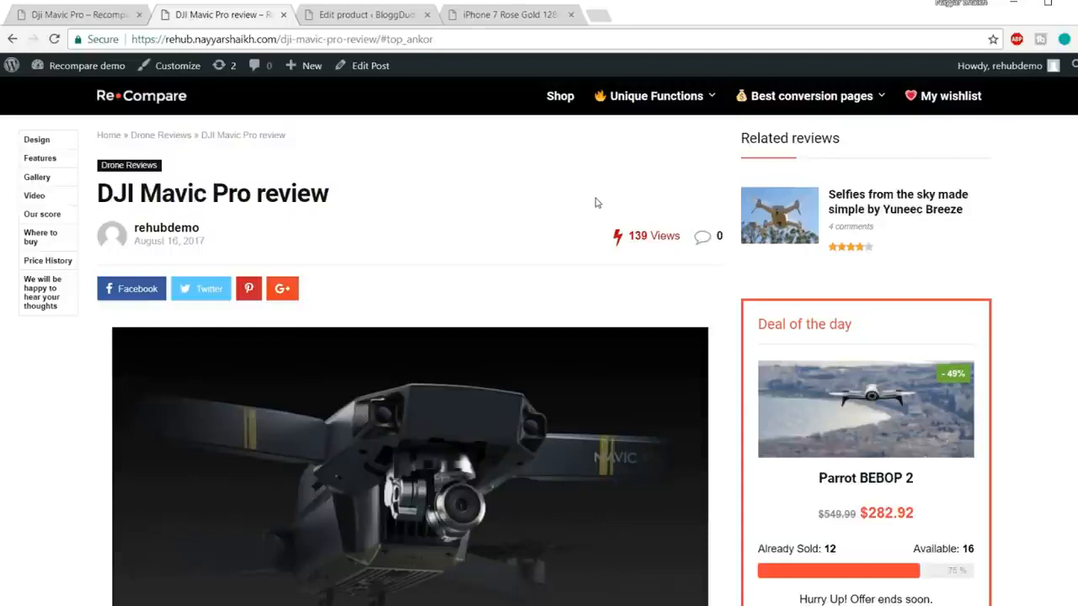
scroll(595, 203, down, 20)
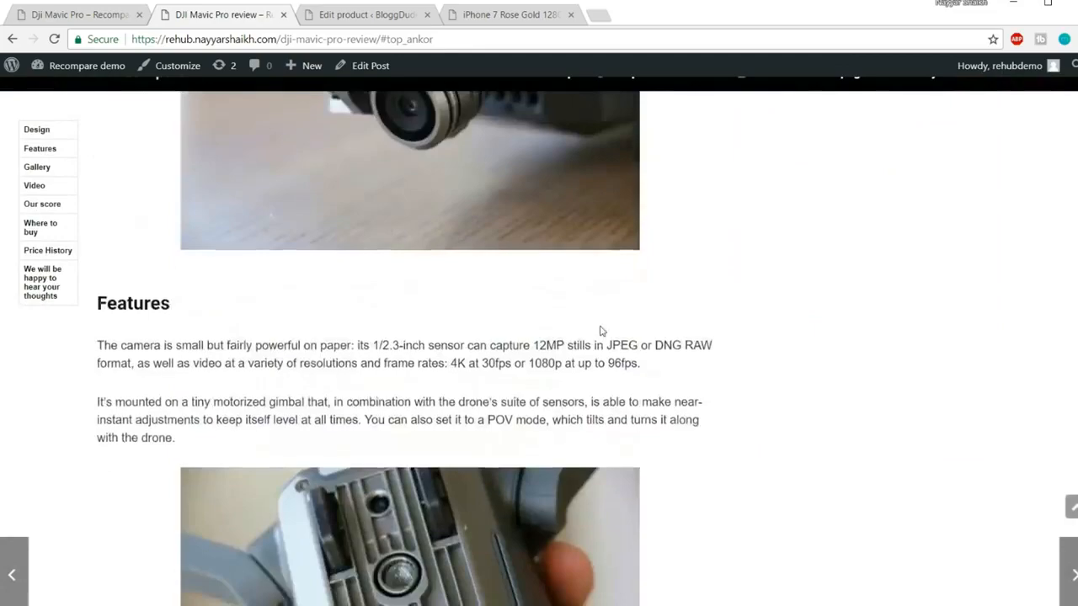
scroll(603, 346, down, 15)
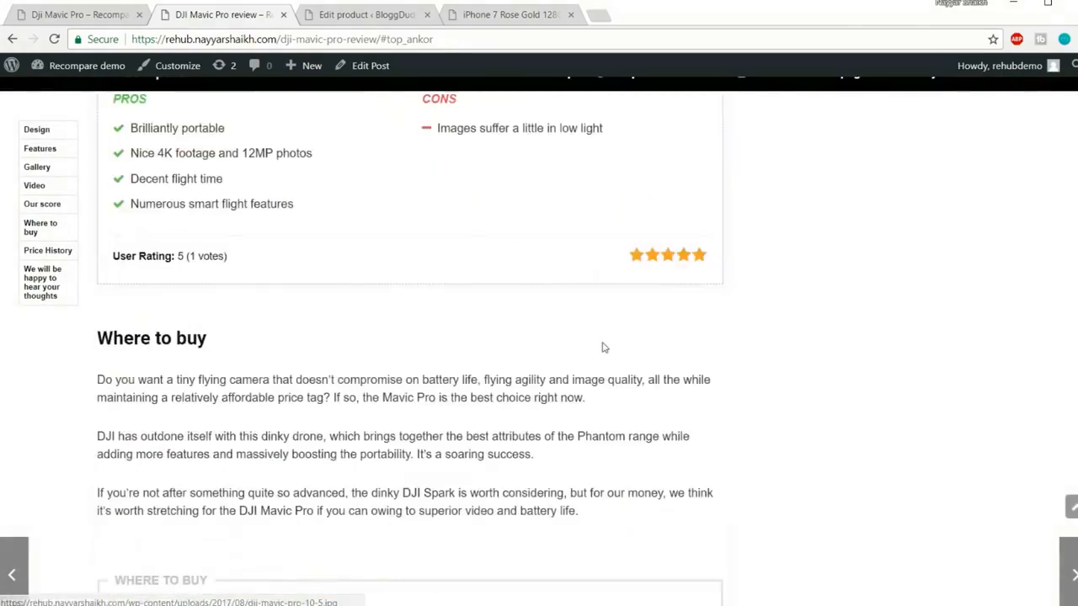
scroll(604, 324, down, 6)
scroll(642, 270, up, 4)
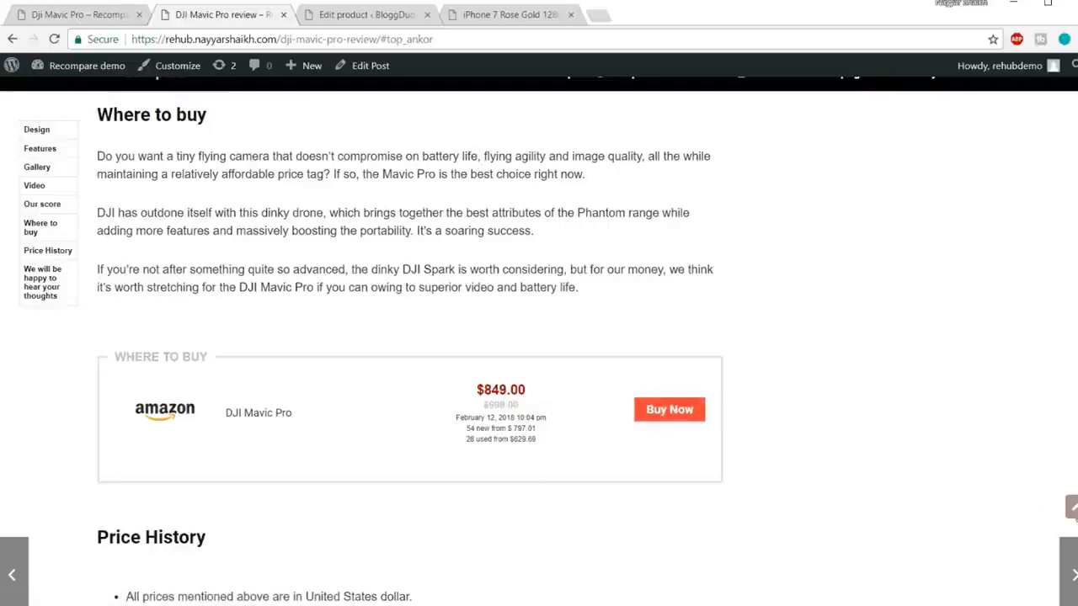
click(1071, 507)
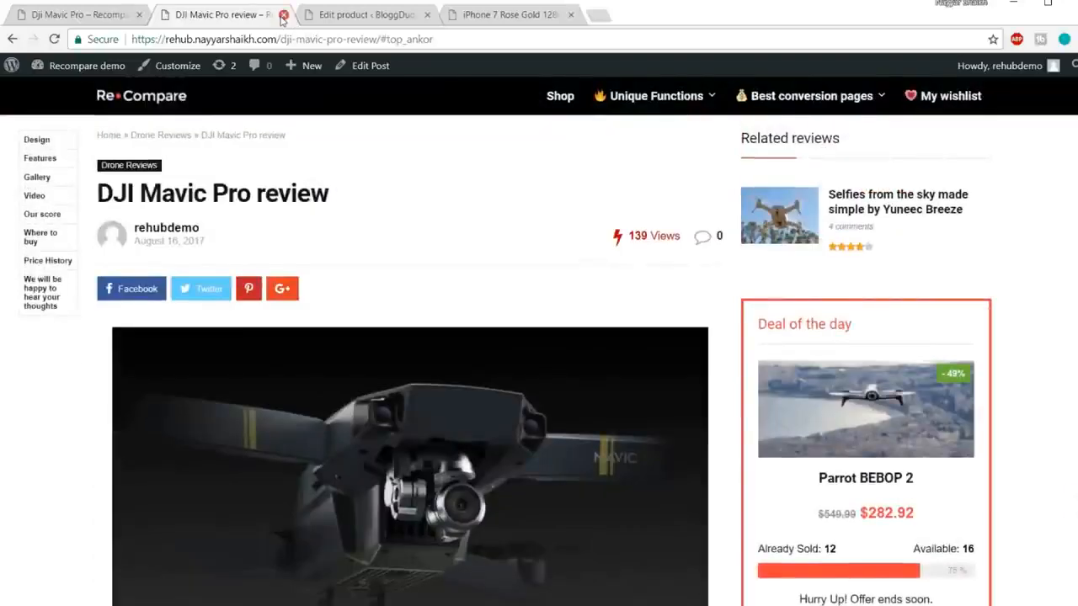
click(284, 15)
Step: Open a new post in a separate tab and title it 'iPhone 7 Review'
click(369, 16)
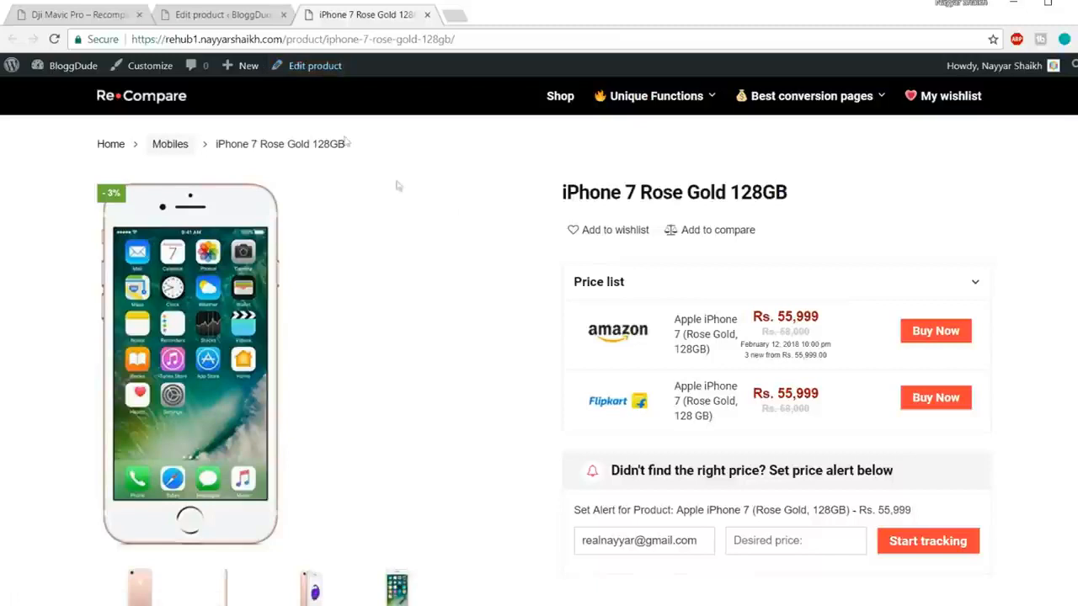
mouse_move(246, 74)
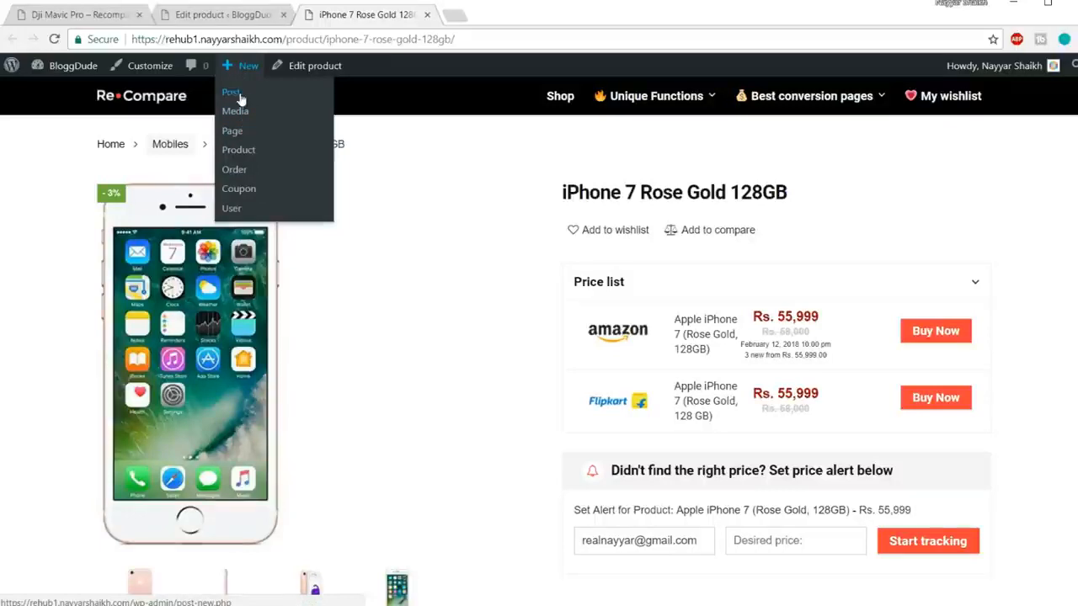
middle_click(239, 100)
click(472, 16)
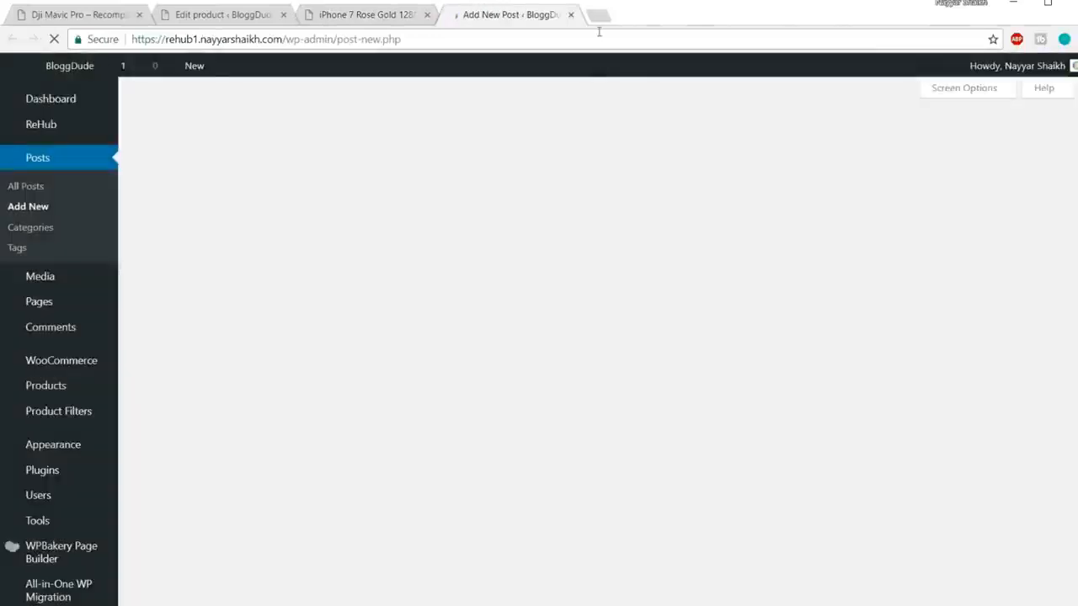
scroll(314, 329, down, 1)
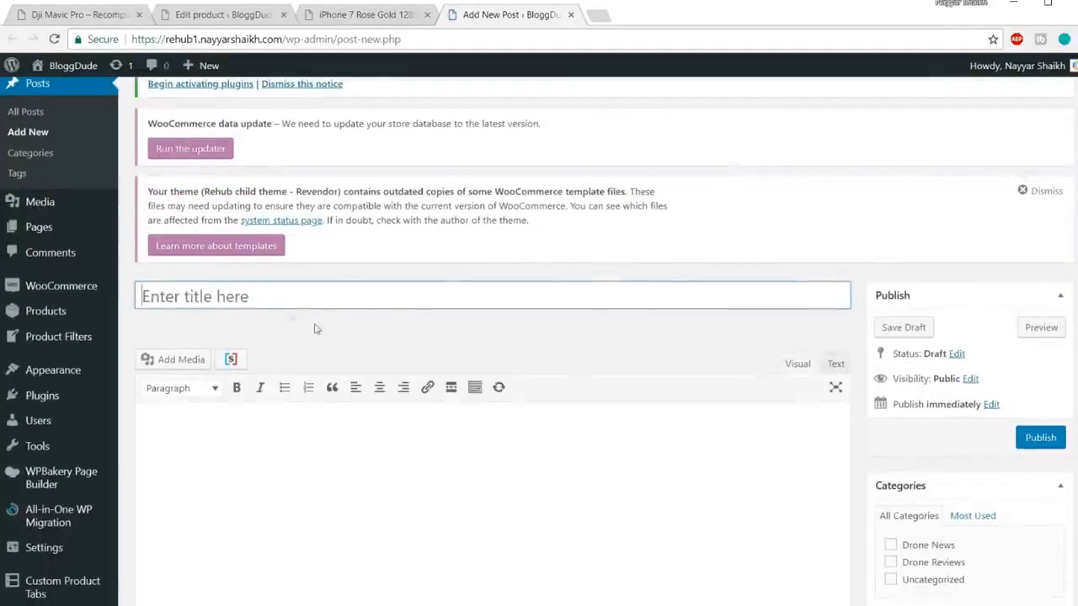
text(i)
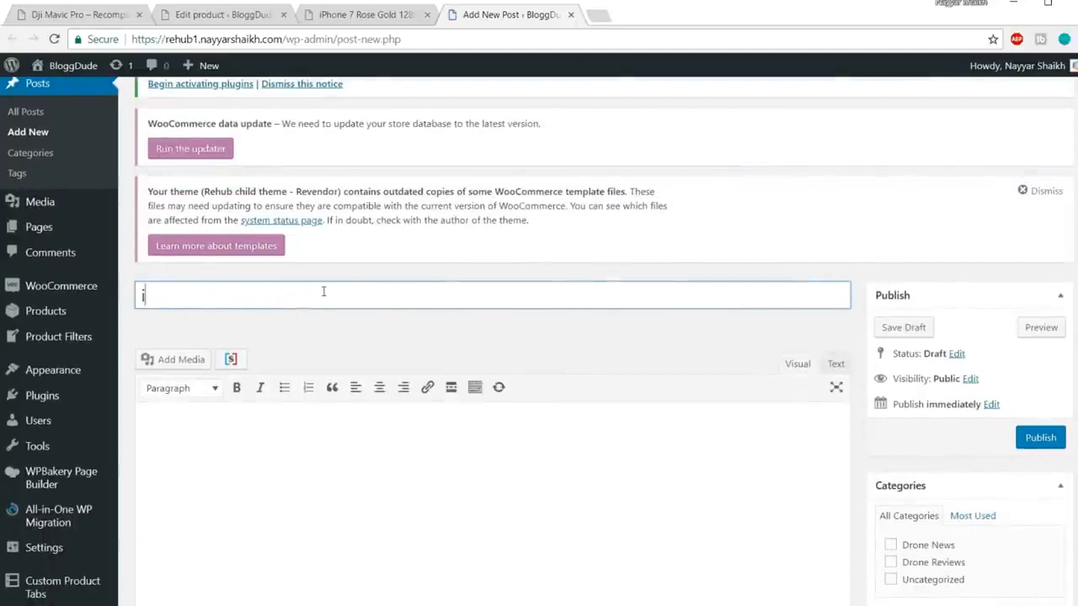
text(Phone)
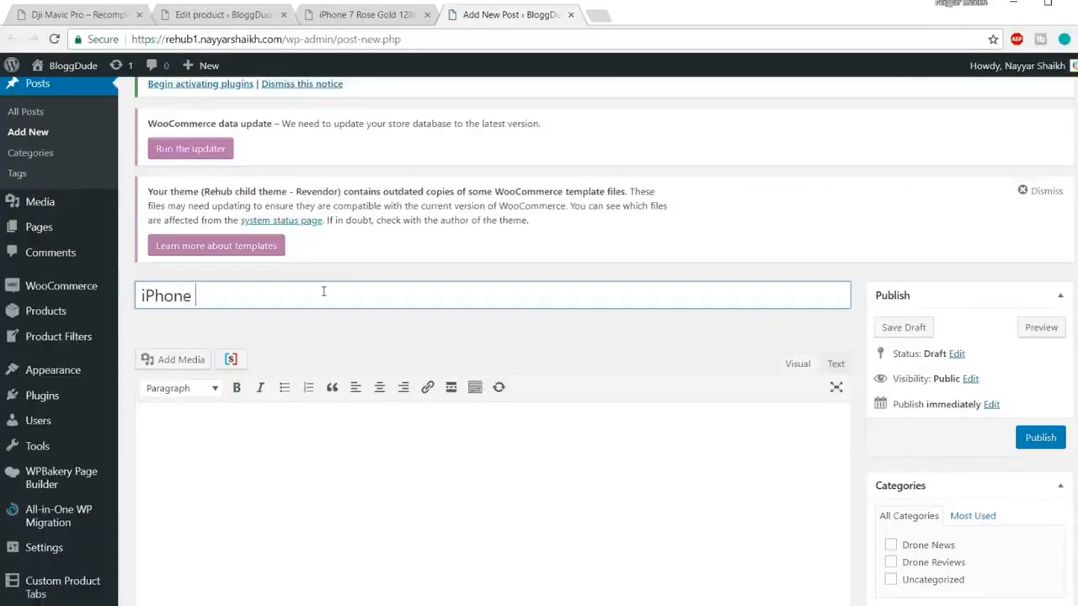
text( 7 Review)
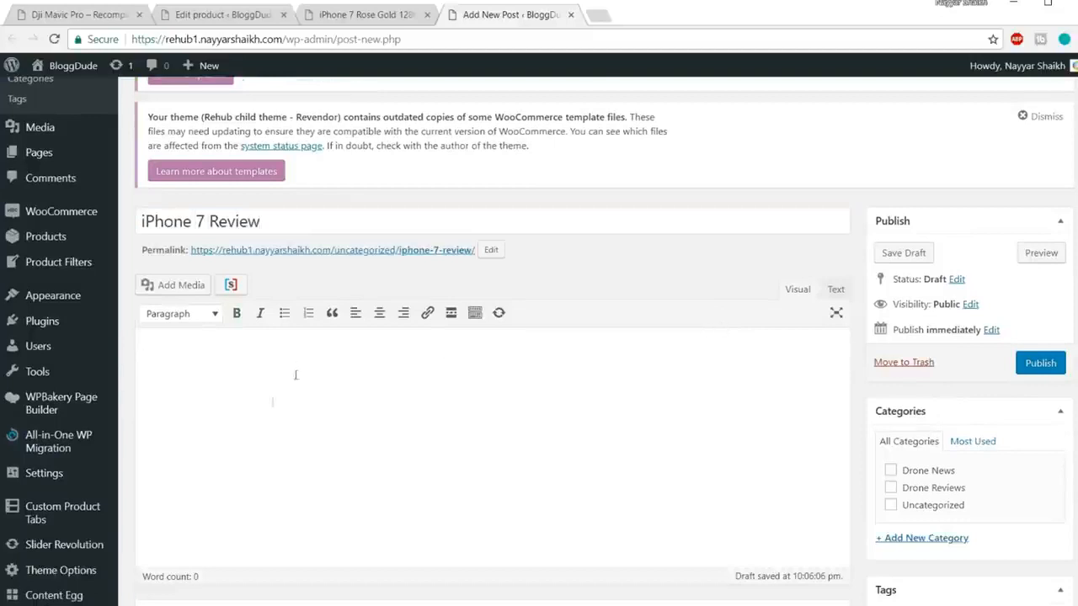
click(295, 374)
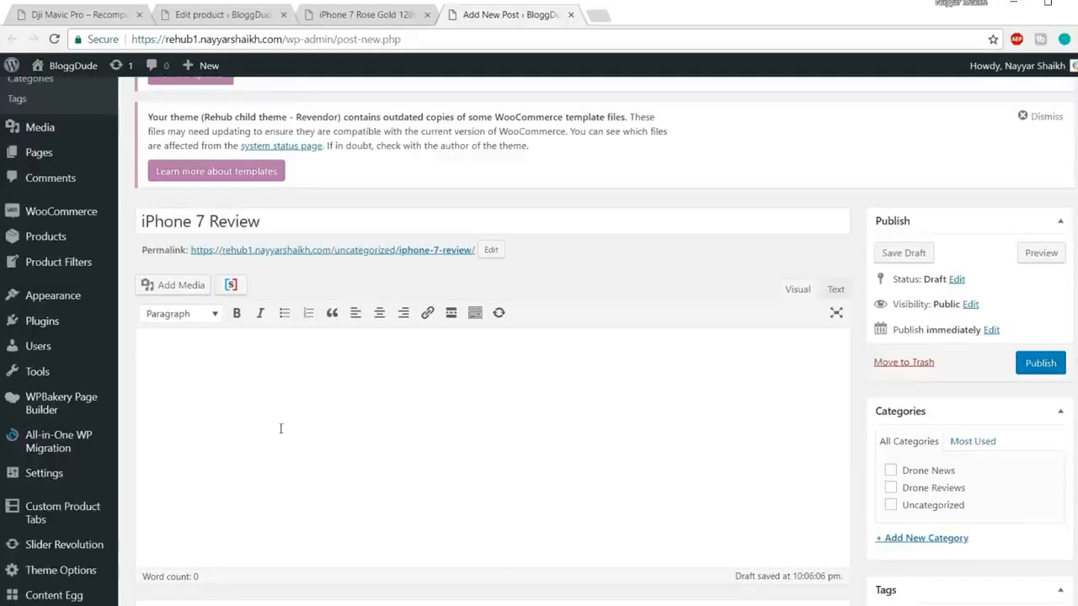
Step: Search the web for an iPhone 7 Rose Gold 128GB review and skim the CNET review
click(597, 14)
text(ipoh)
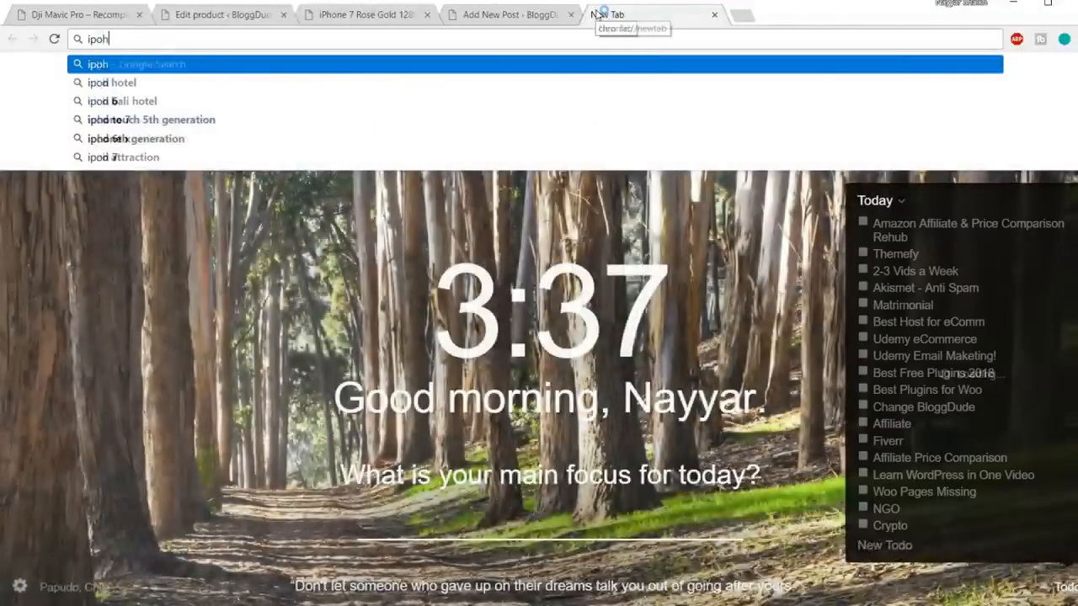
key(BackSpace)
key(BackSpace)
text(hon)
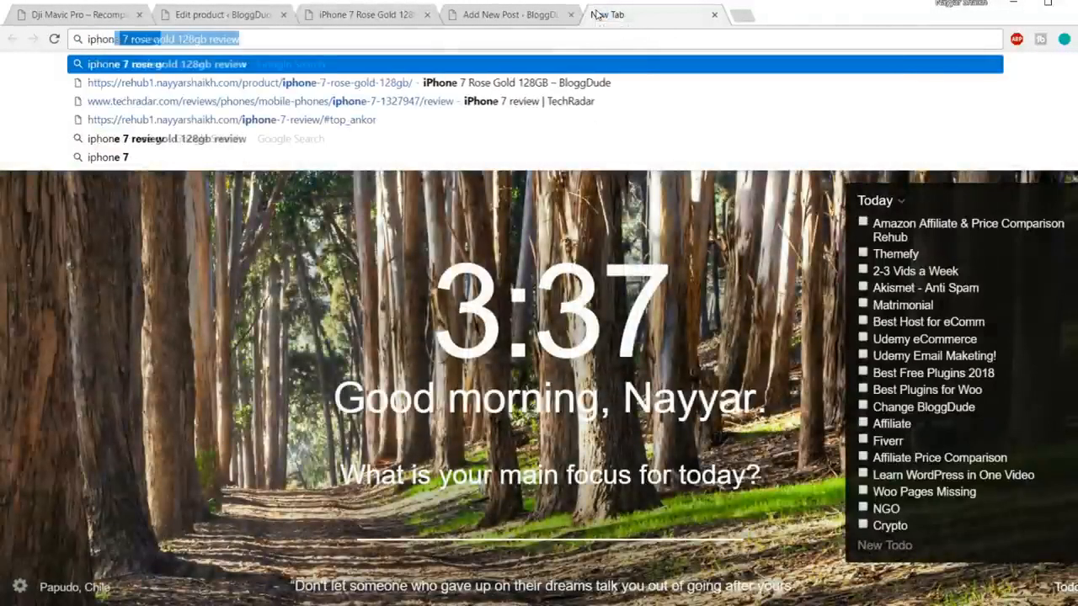
text(e 7 ro)
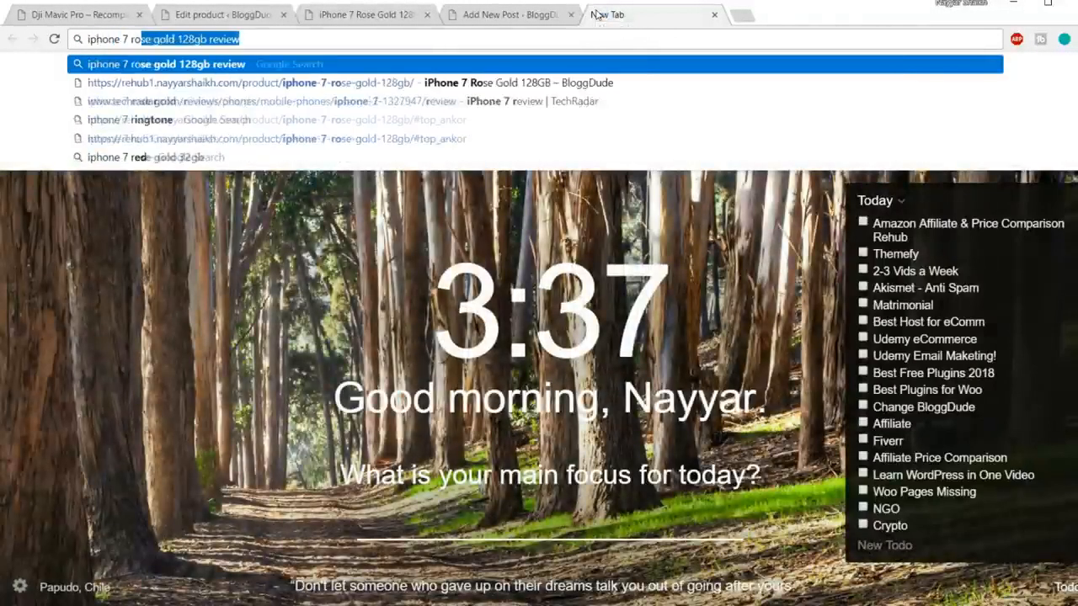
key(Return)
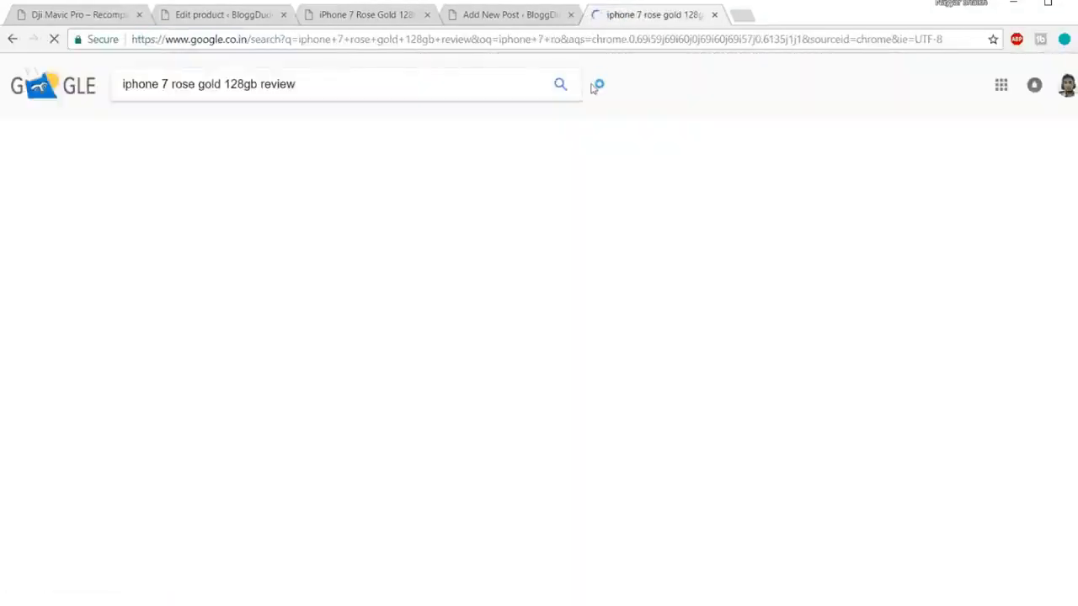
scroll(674, 271, down, 3)
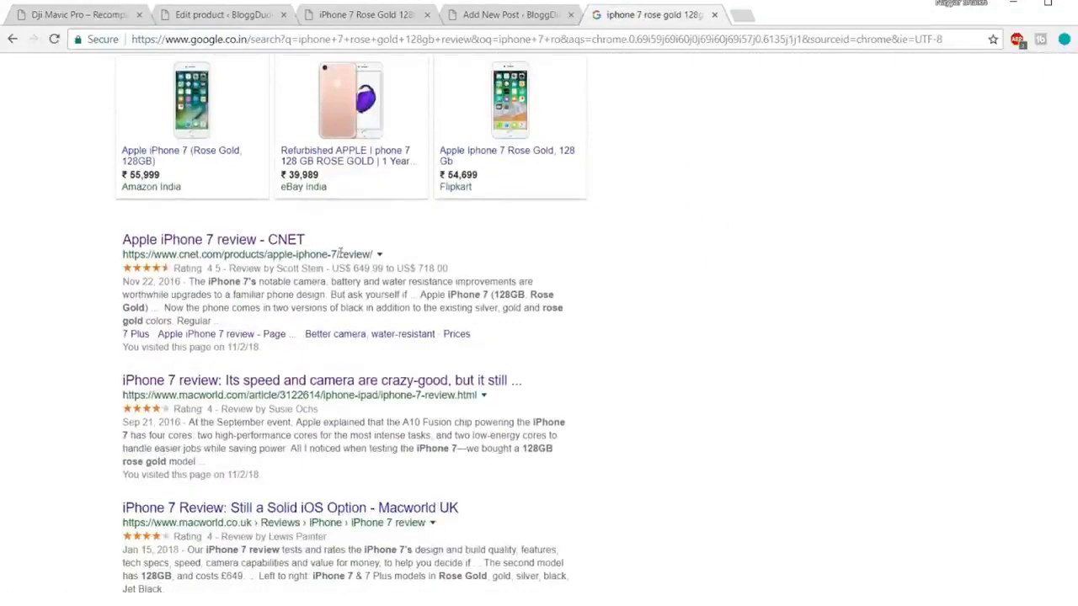
middle_click(264, 242)
click(790, 25)
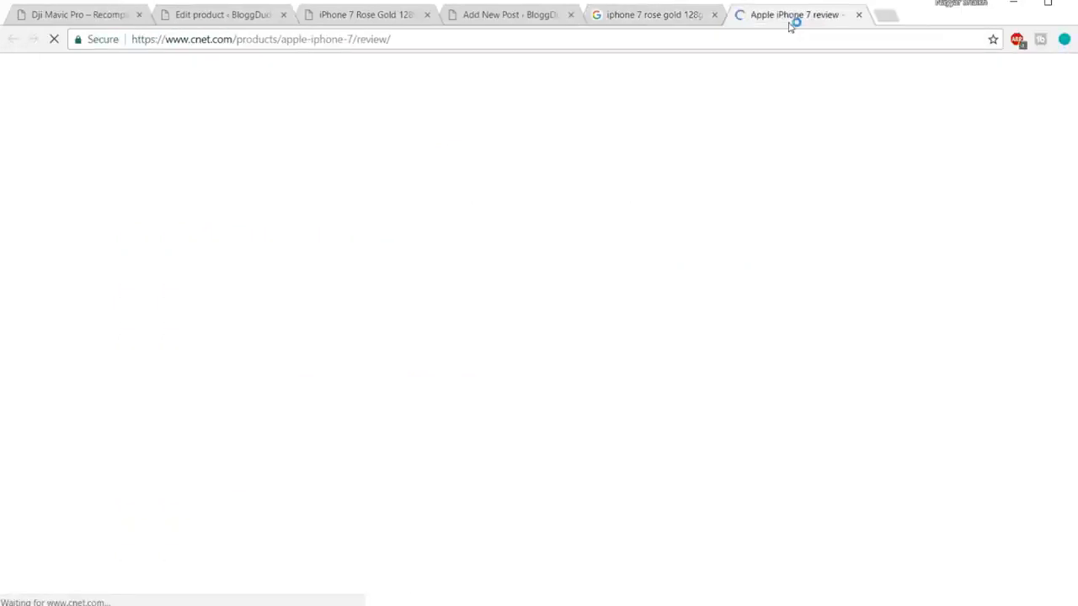
scroll(674, 373, down, 7)
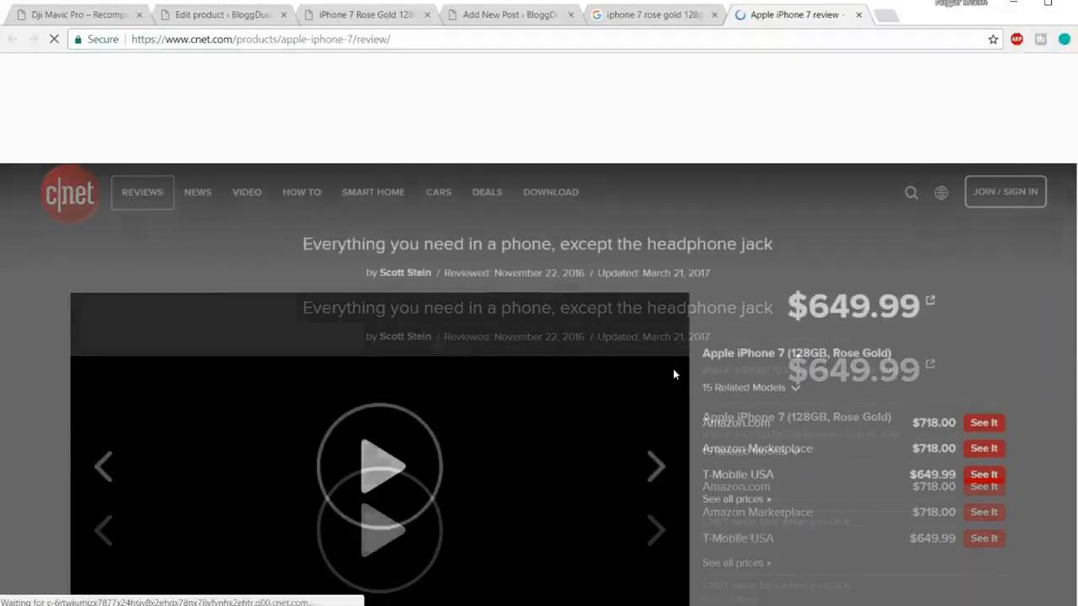
scroll(676, 366, down, 10)
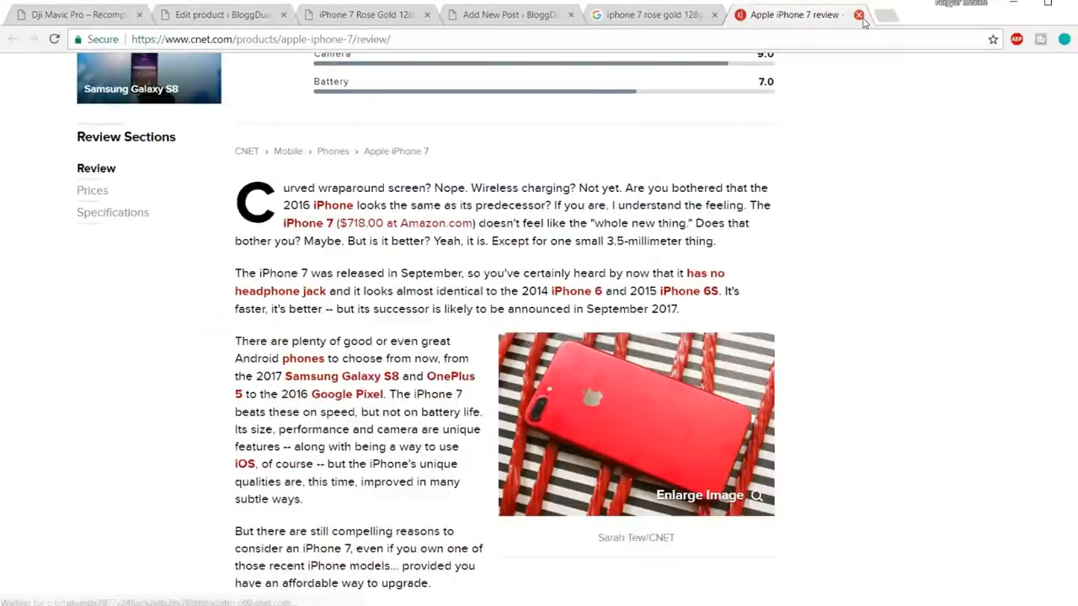
click(859, 15)
scroll(464, 343, down, 2)
Step: Select Macworld's review text from the A10 Fusion heading to 'Click to enlarge.'
click(282, 326)
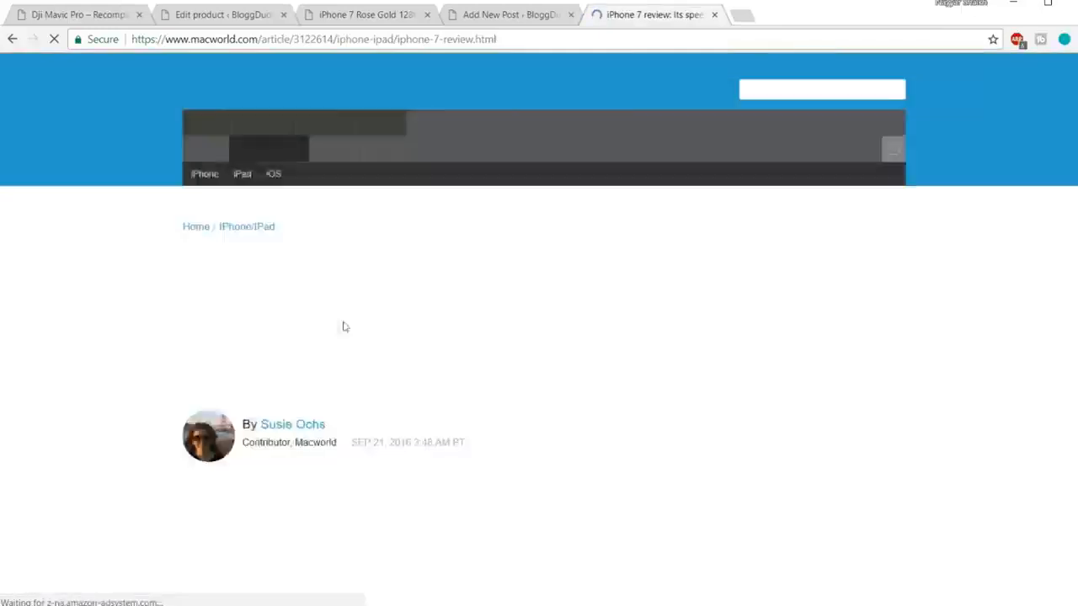
scroll(611, 393, down, 15)
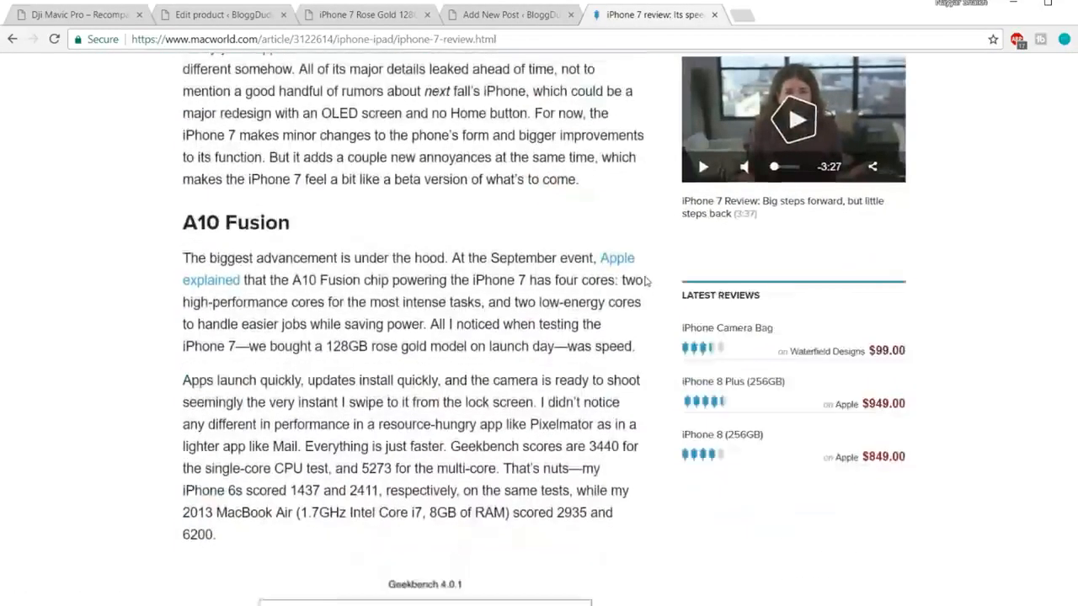
drag(180, 187, 461, 356)
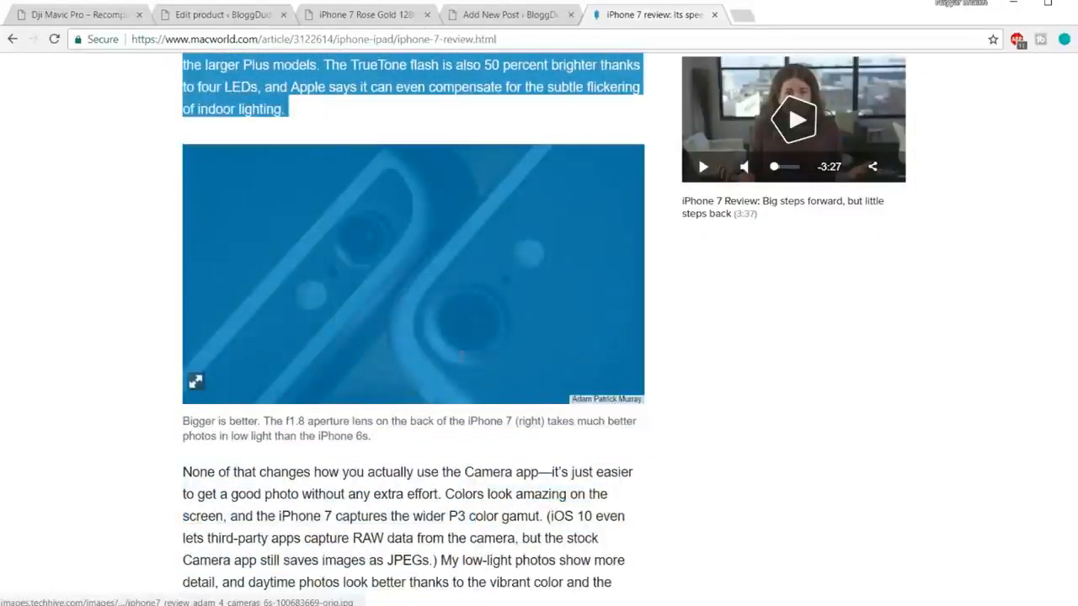
drag(597, 358, 682, 375)
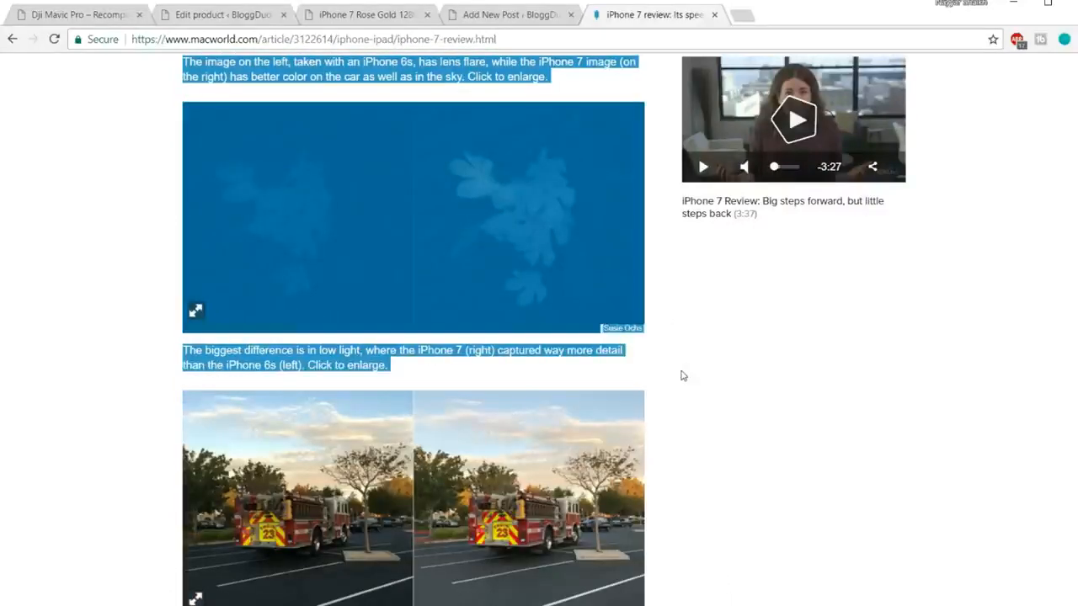
click(508, 26)
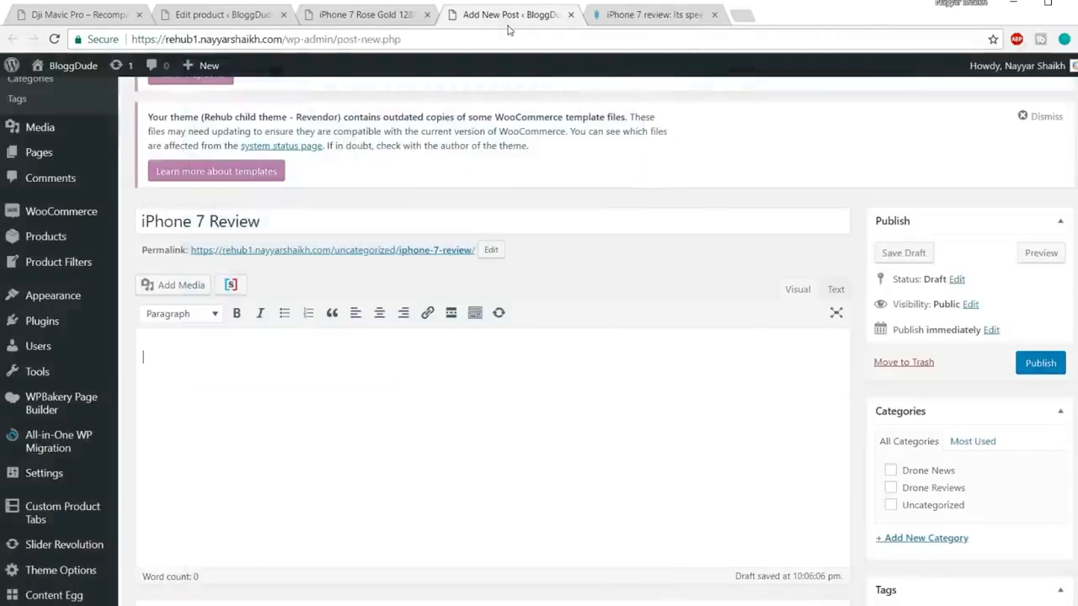
Step: Paste the copied Macworld review into the post body and make 'A10 Fusion' a Heading 2
key(ctrl+v)
scroll(548, 362, down, 4)
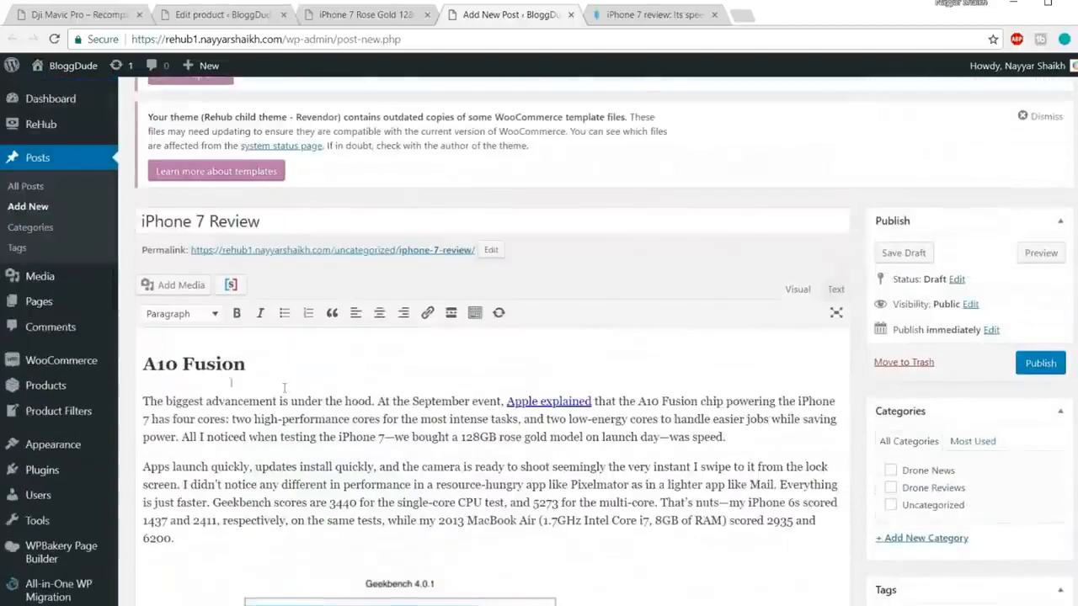
click(217, 363)
drag(248, 363, 124, 366)
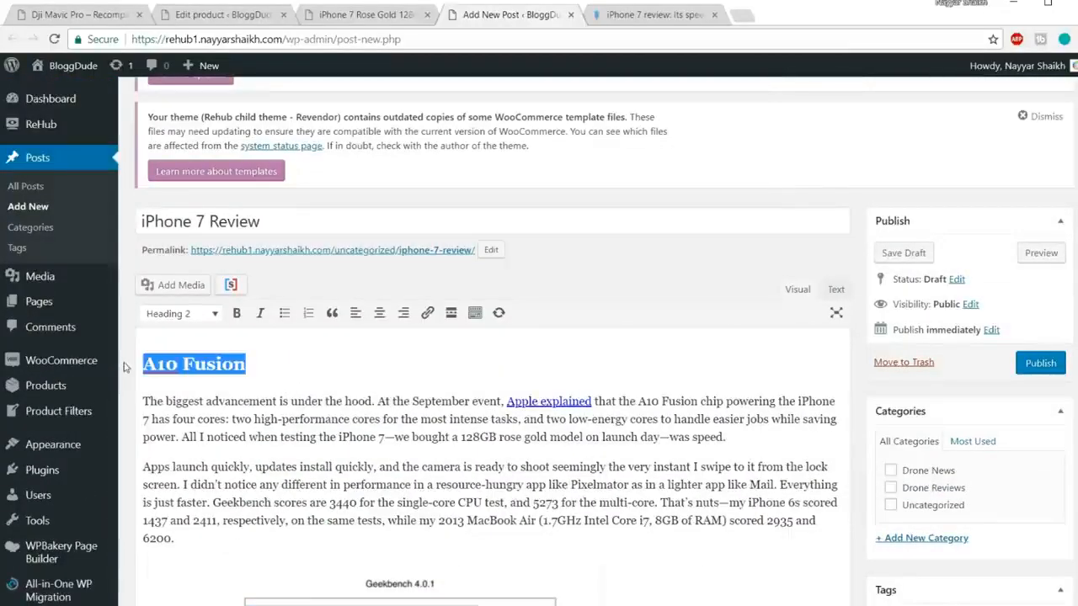
drag(266, 366, 131, 359)
click(182, 315)
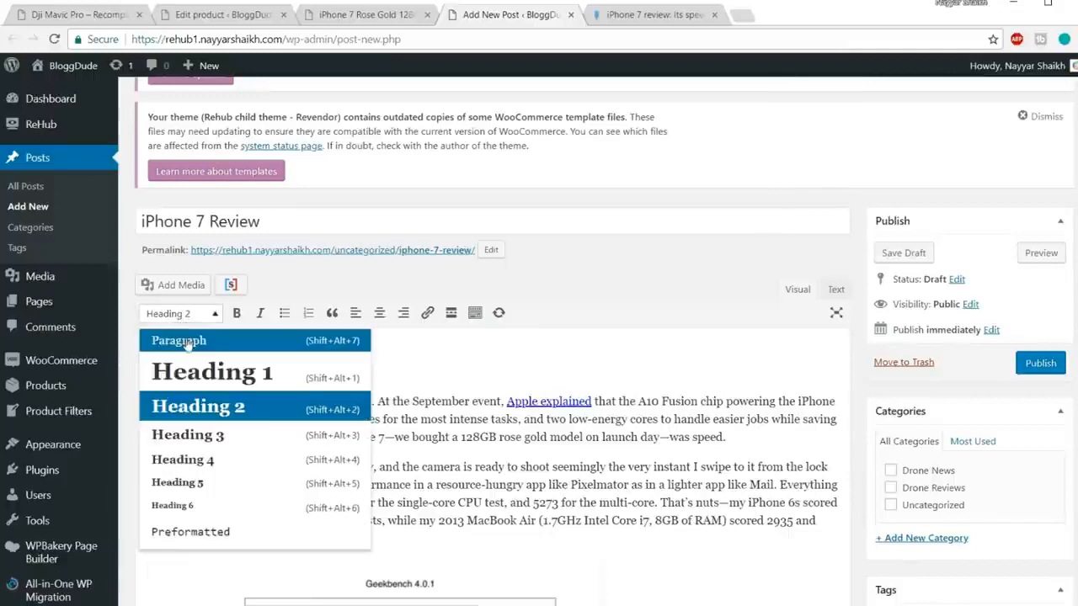
click(188, 341)
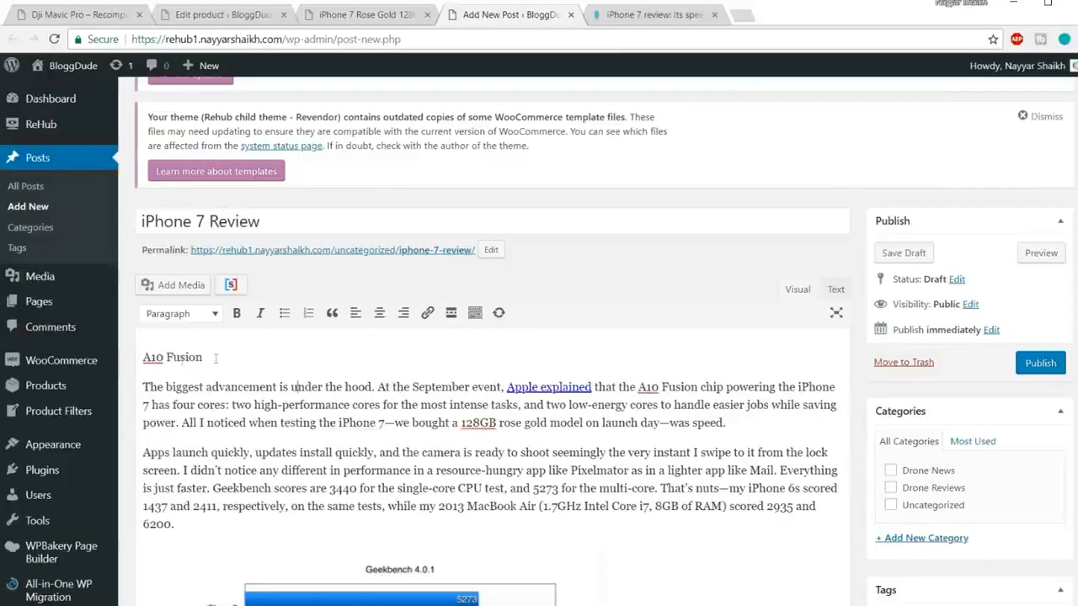
drag(216, 358, 135, 357)
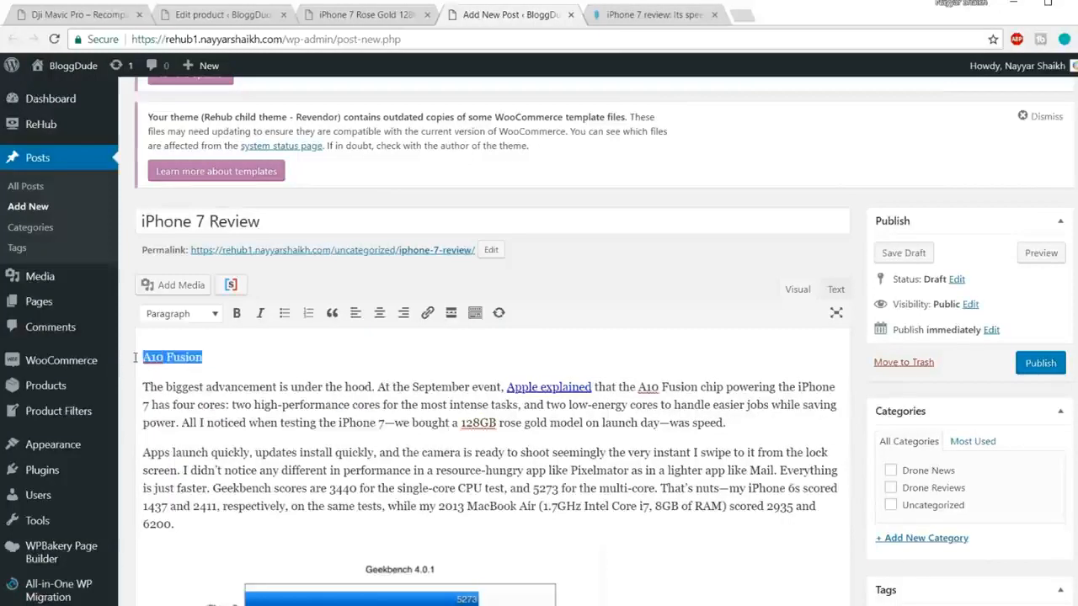
click(177, 317)
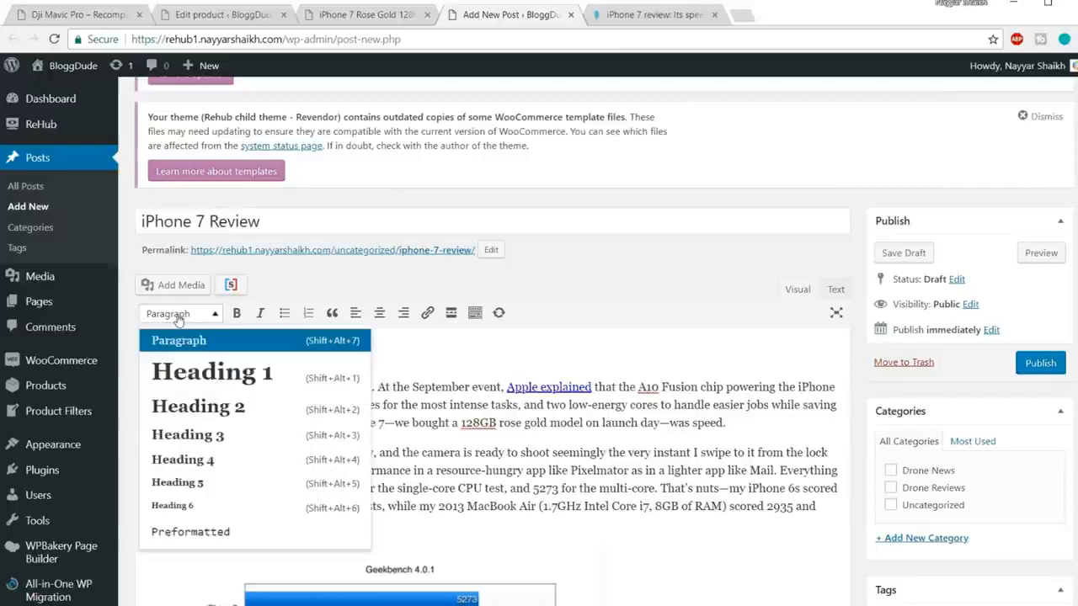
click(225, 409)
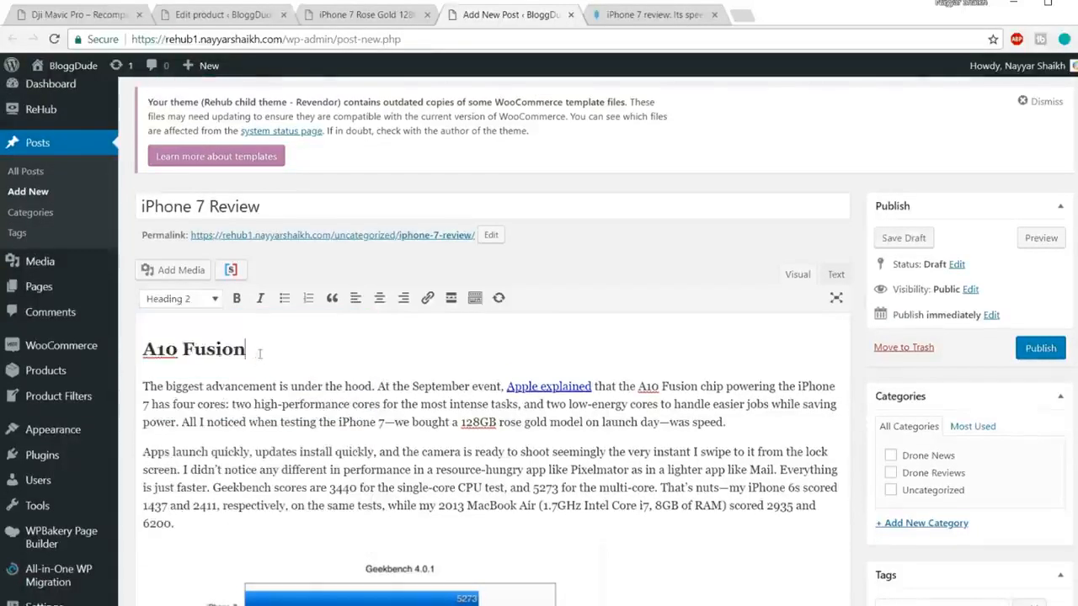
Step: Scroll through the pasted article to check the Better screen and Camera headings
scroll(275, 352, down, 6)
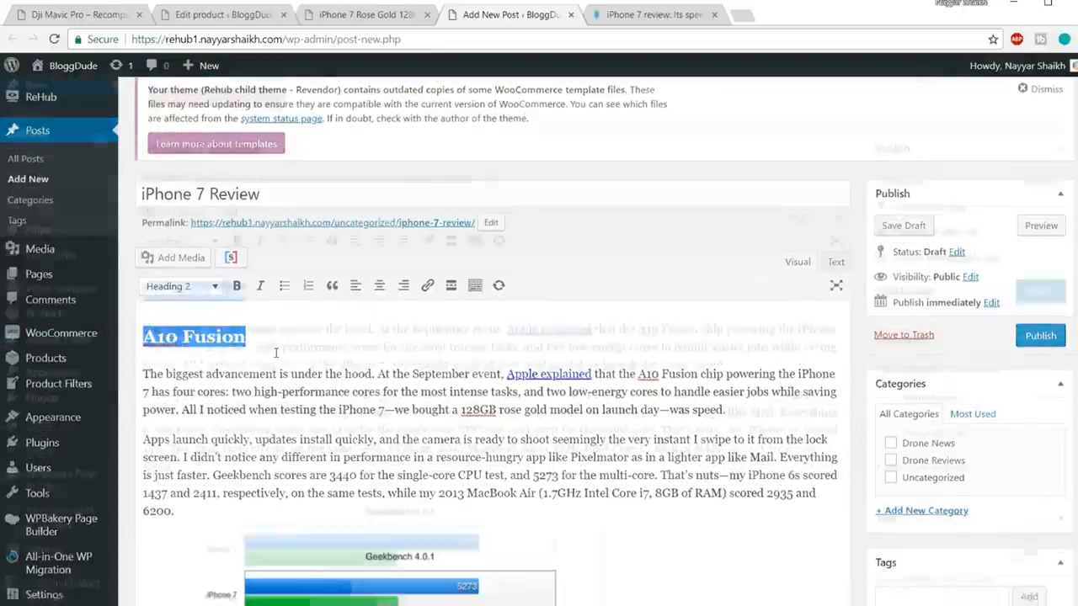
scroll(279, 346, down, 2)
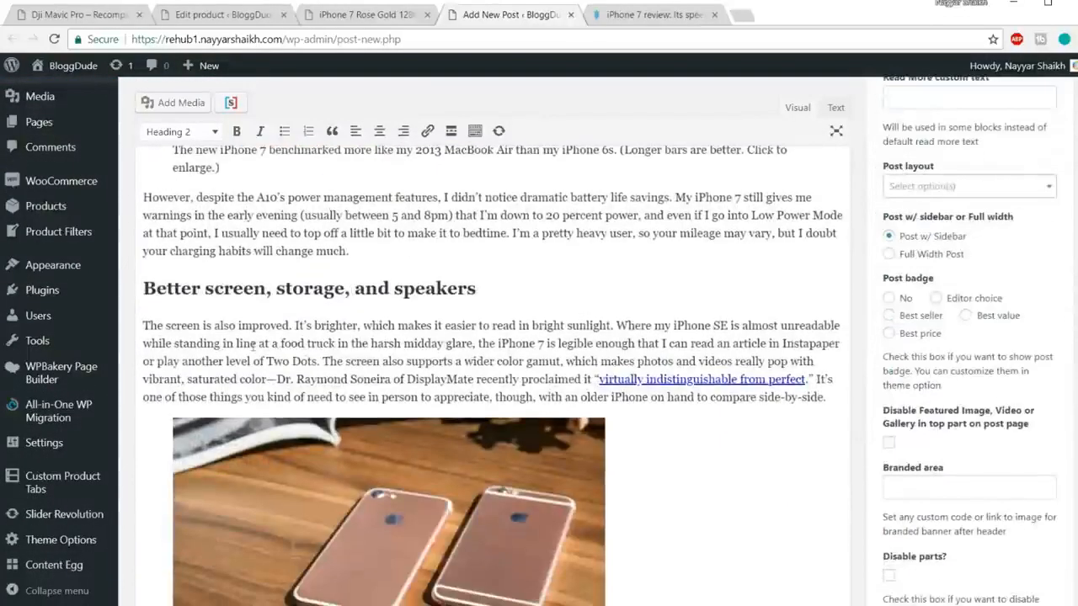
drag(480, 285, 235, 291)
click(294, 297)
scroll(337, 294, down, 9)
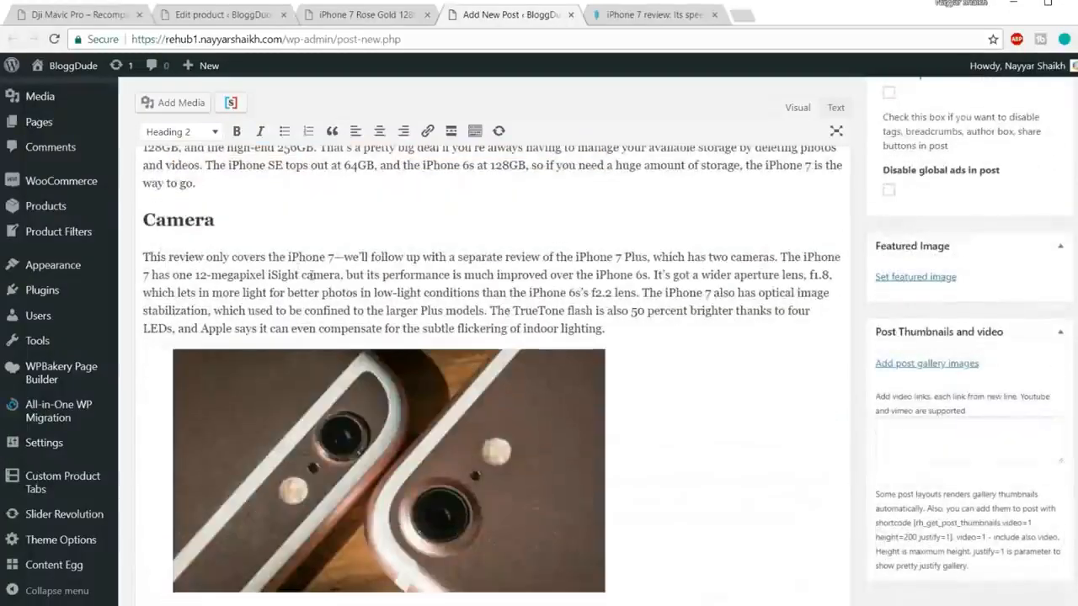
drag(187, 219, 140, 217)
scroll(383, 274, up, 5)
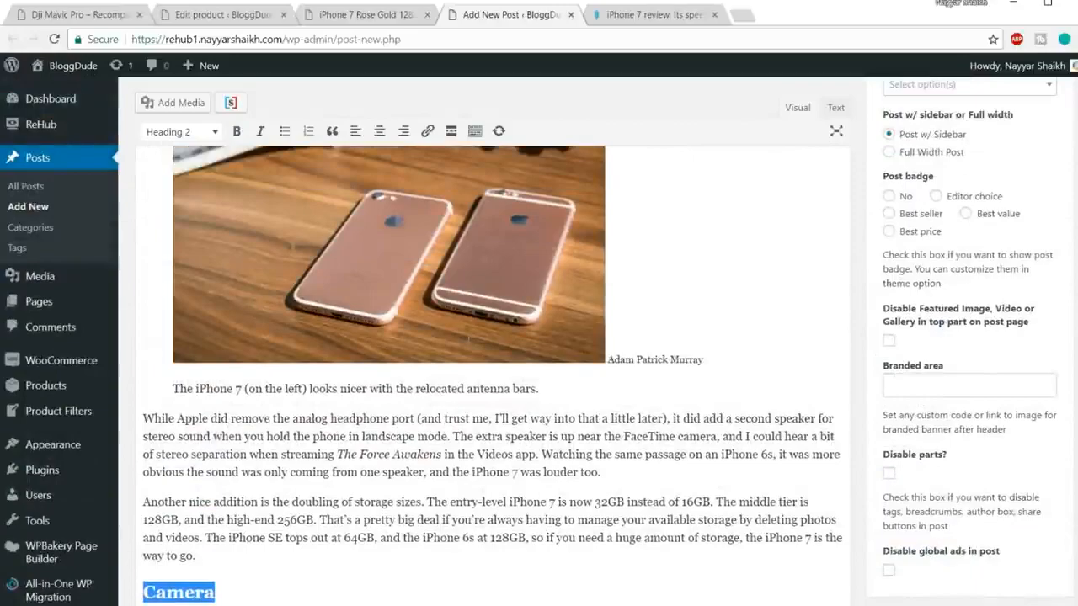
scroll(489, 343, up, 5)
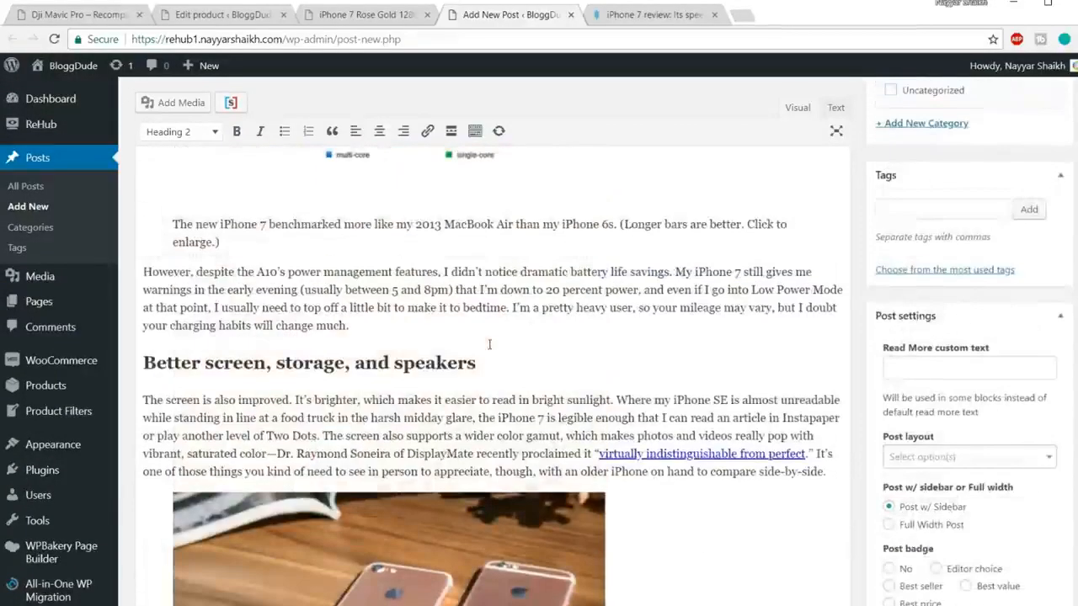
scroll(489, 343, up, 8)
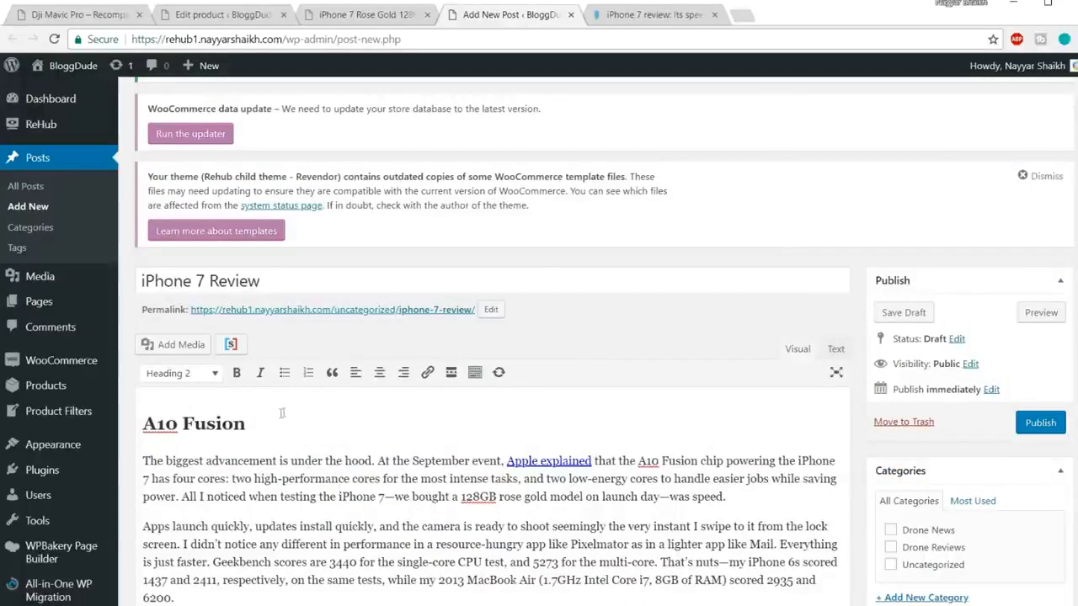
Step: Open the full DJI Mavic Pro review from its demo product page
scroll(708, 364, down, 15)
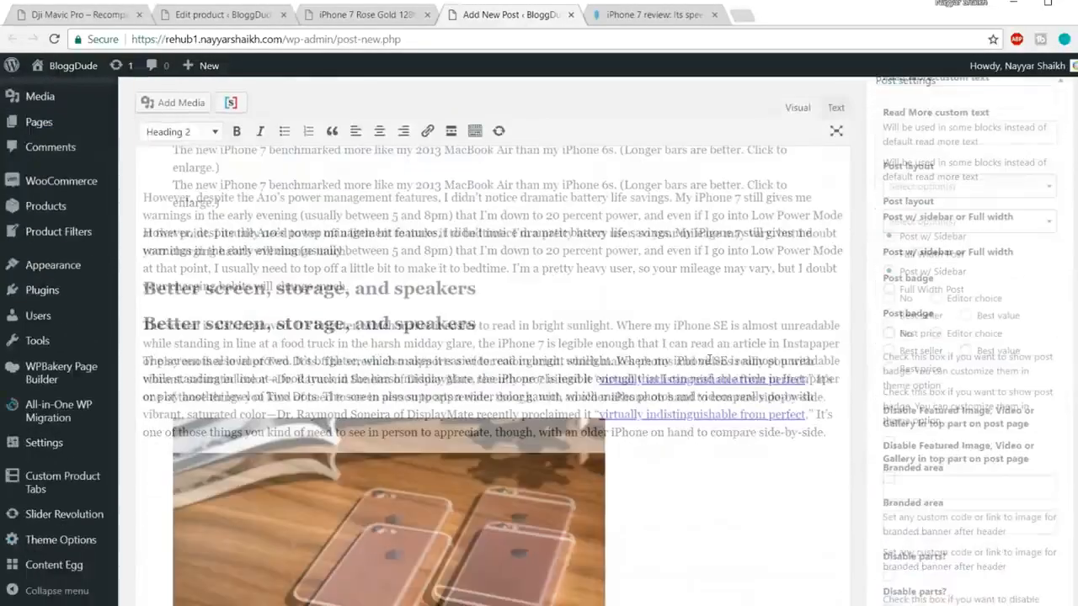
scroll(709, 360, down, 12)
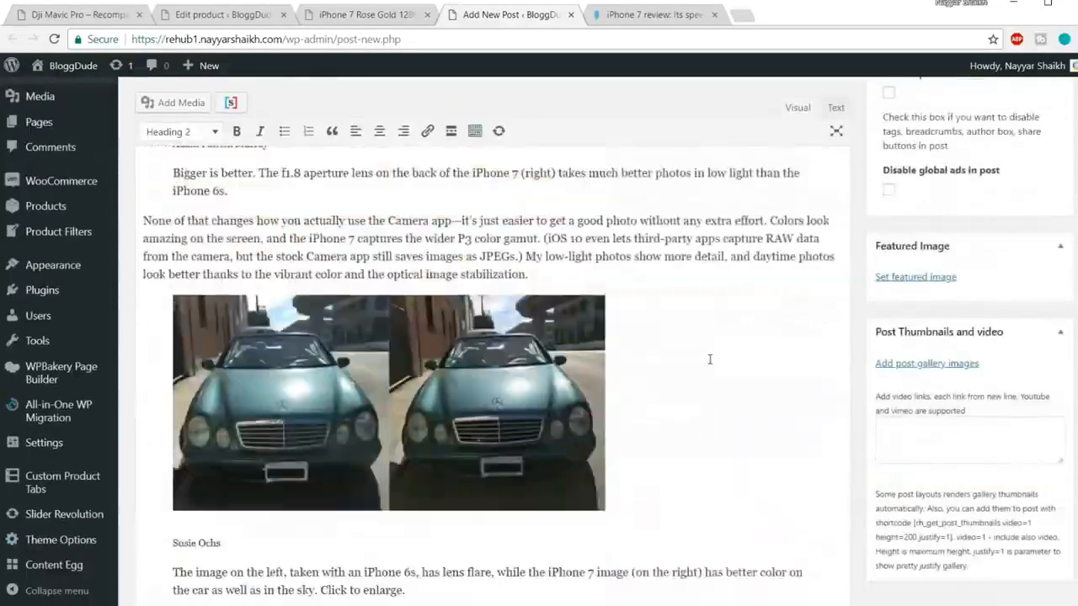
click(128, 20)
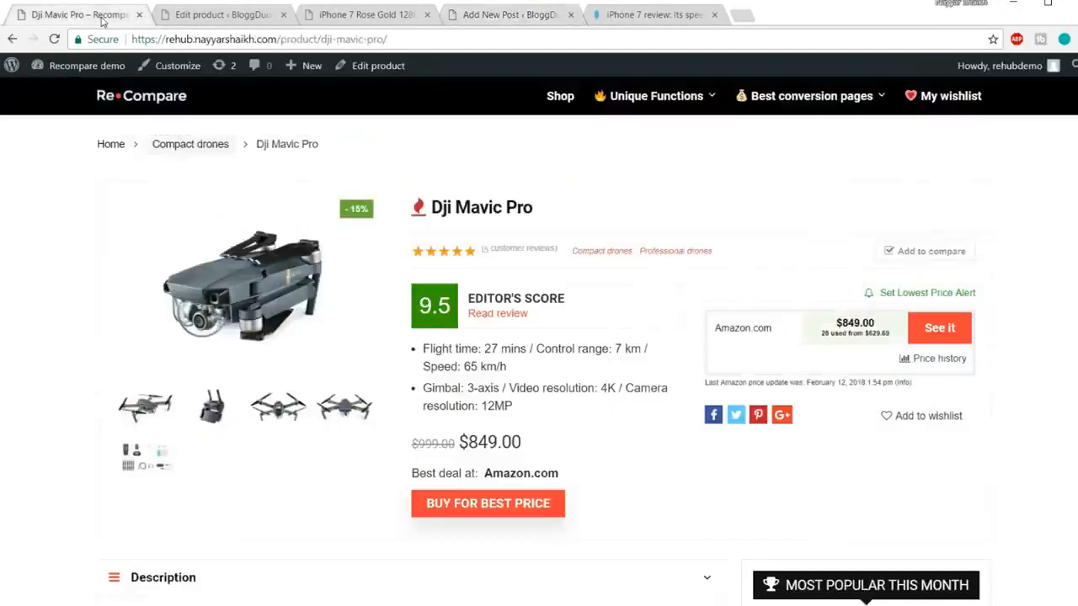
scroll(530, 358, down, 5)
scroll(531, 358, down, 4)
scroll(527, 380, up, 9)
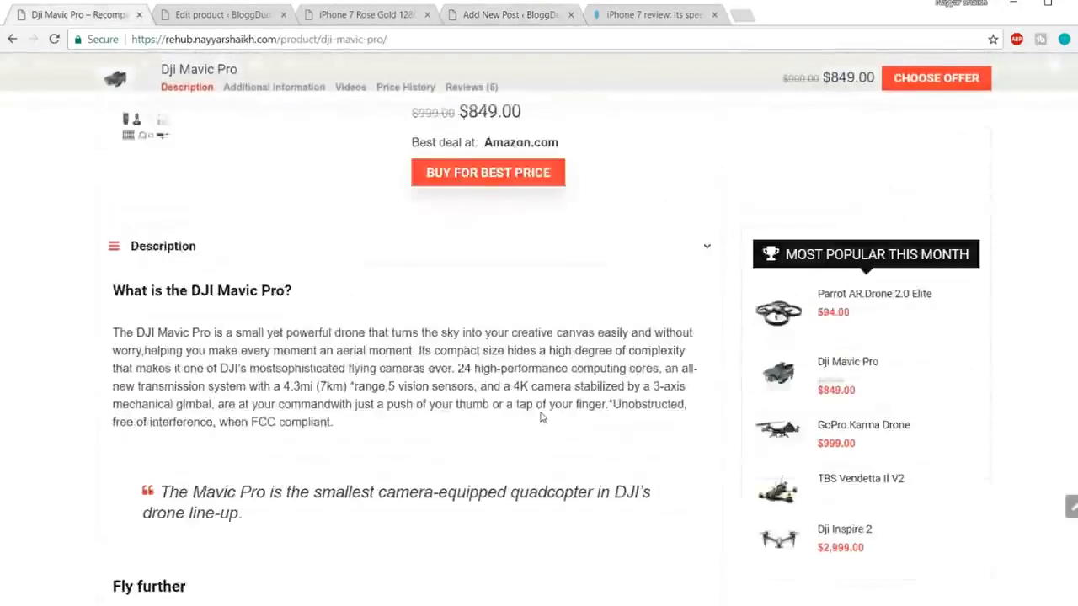
click(492, 314)
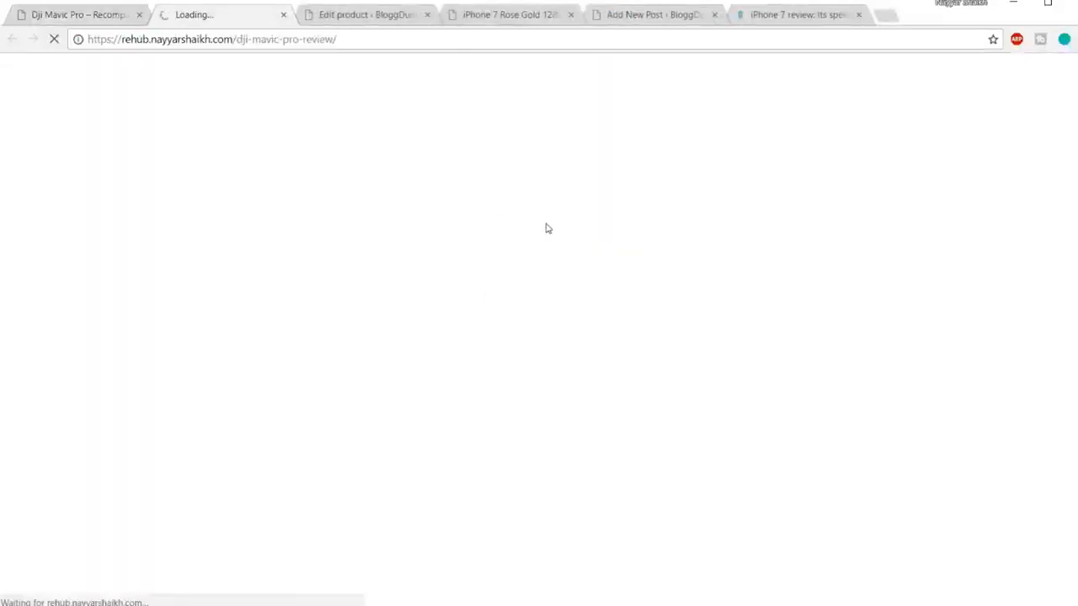
Step: Look at the review's Gallery section, then return to the new post editor
scroll(615, 419, down, 15)
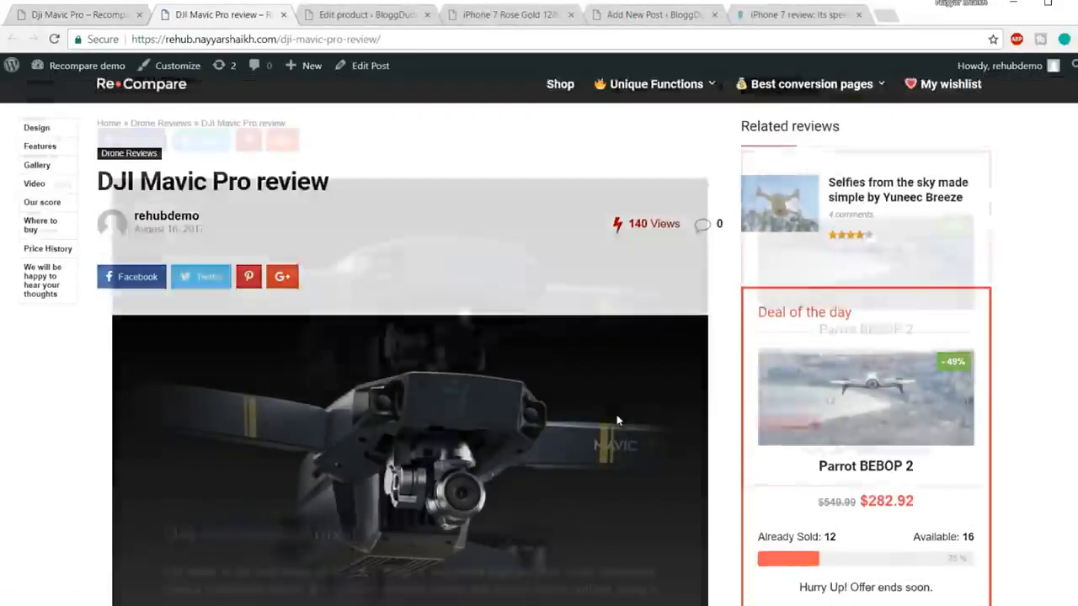
scroll(619, 421, down, 10)
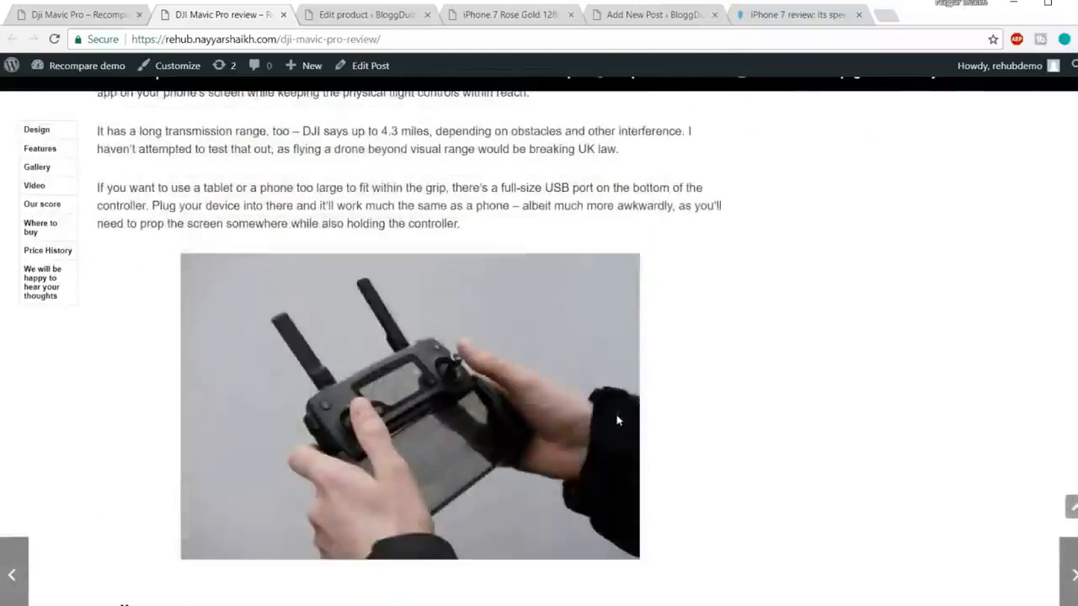
drag(99, 166, 208, 176)
click(255, 164)
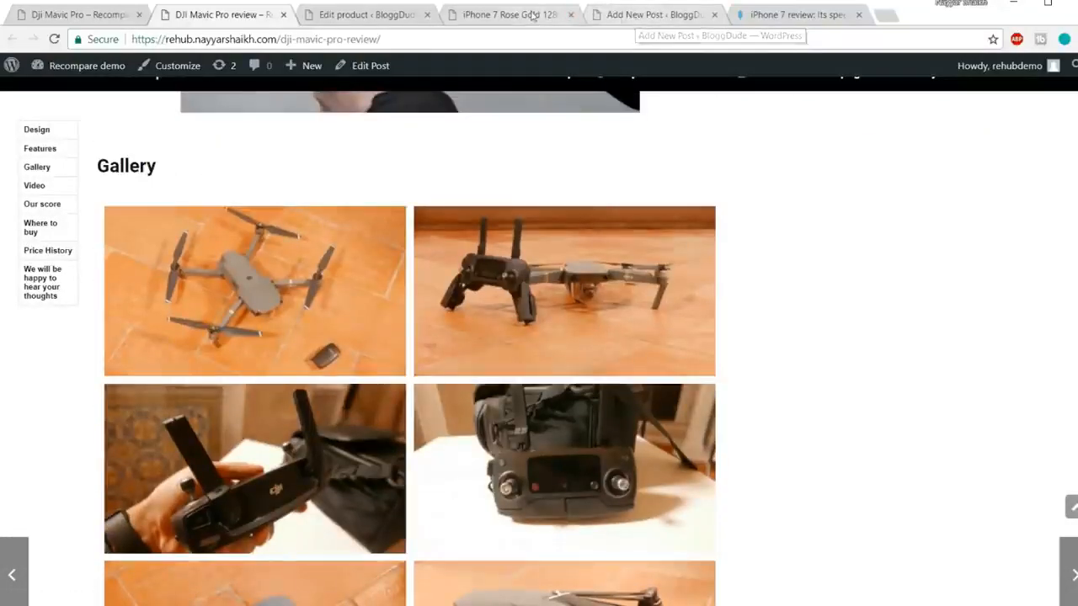
click(646, 15)
Step: Add a 'Gallery' Heading 2 after the low-light photo caption, with an empty paragraph below
scroll(576, 219, down, 5)
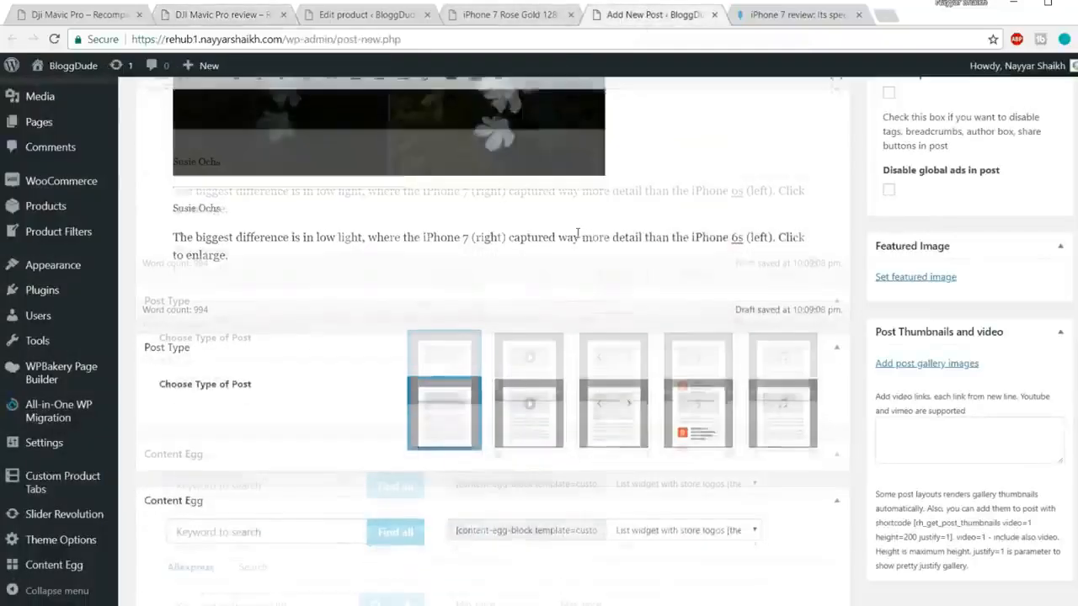
key(Return)
text(Gallery)
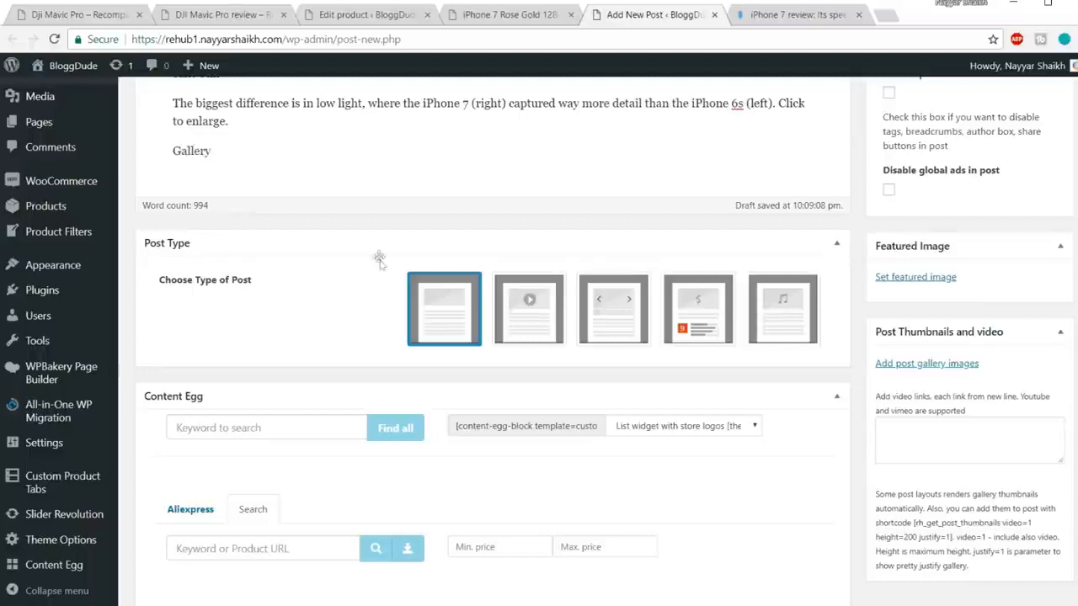
scroll(325, 171, up, 3)
drag(230, 376, 164, 375)
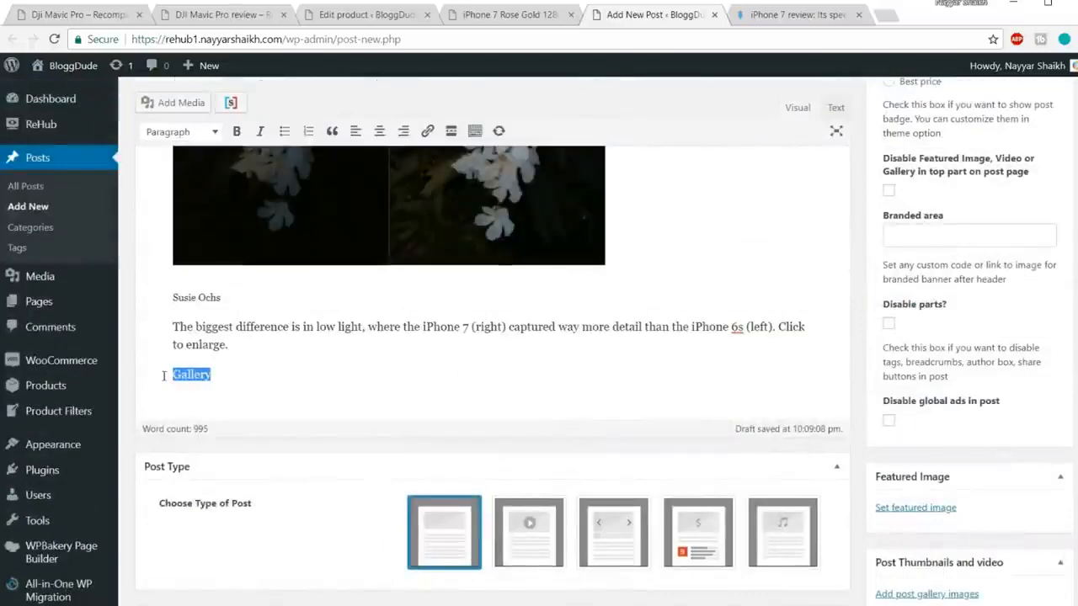
click(184, 137)
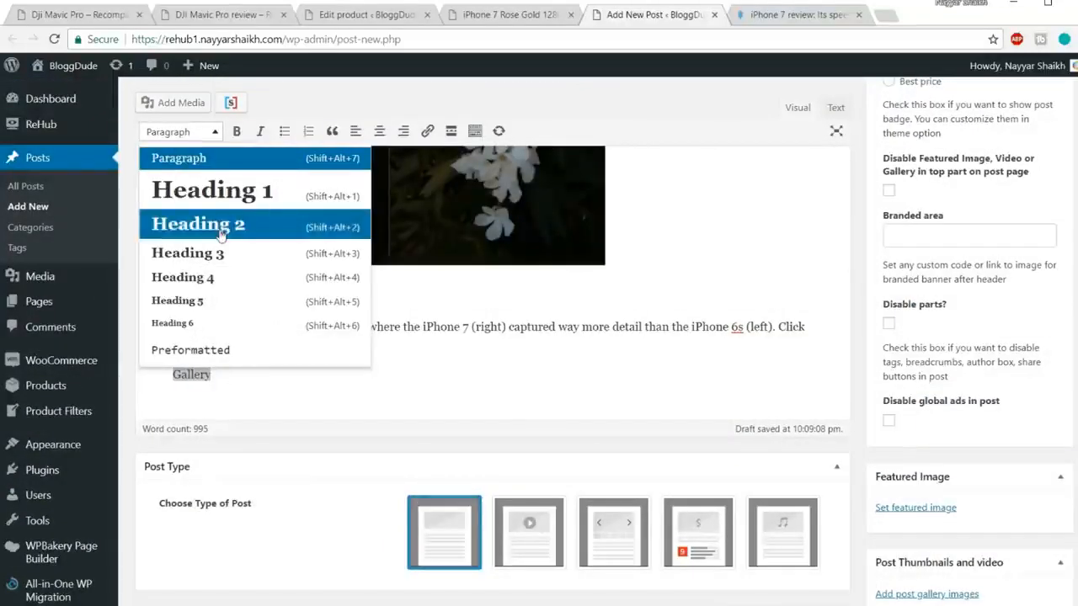
click(200, 224)
click(300, 383)
key(Return)
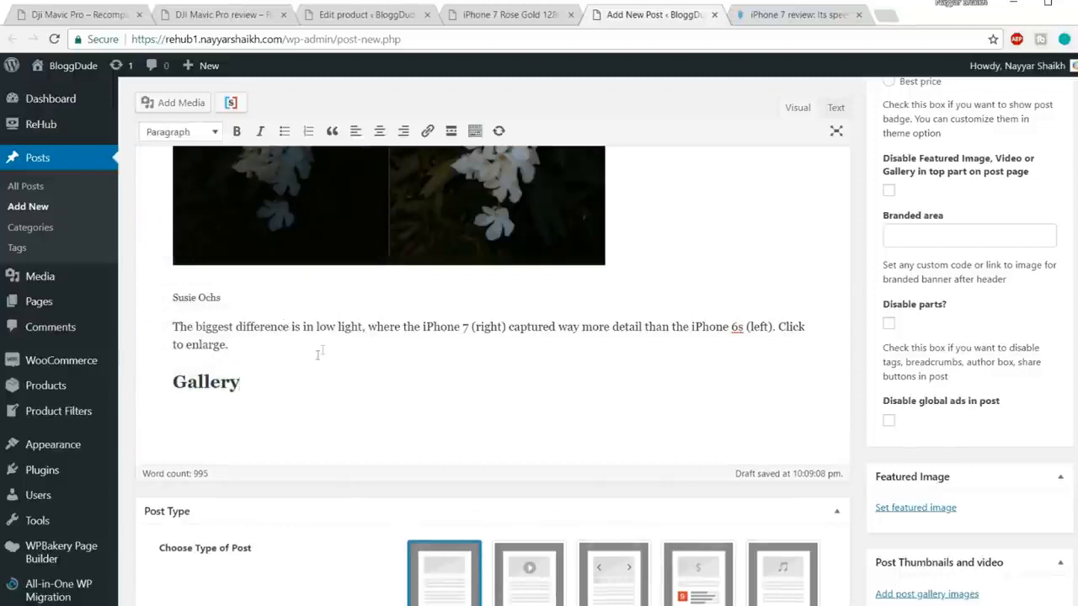
scroll(282, 403, down, 1)
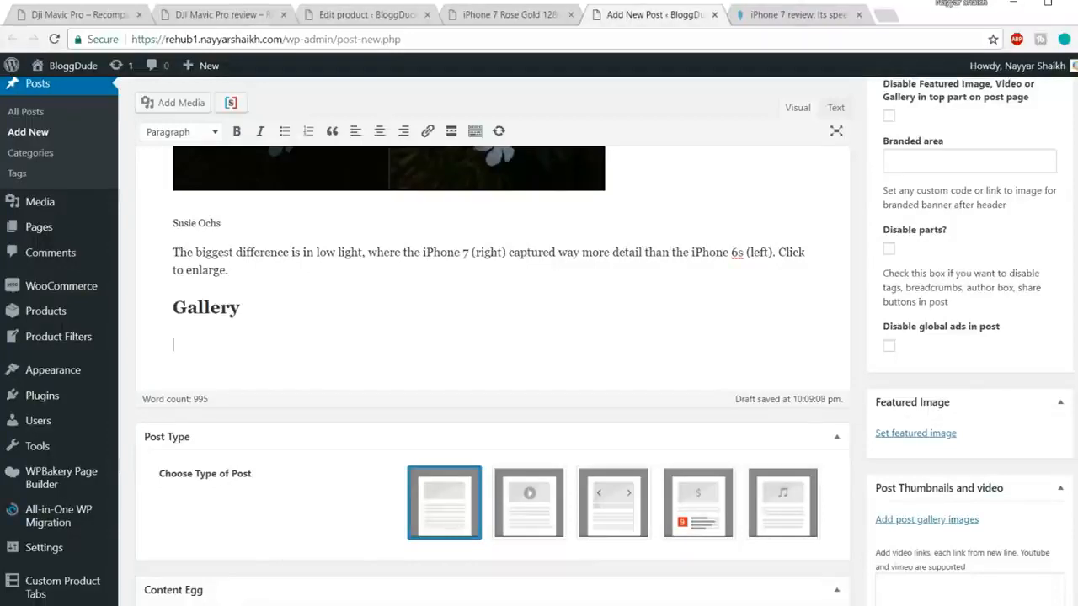
scroll(992, 320, down, 2)
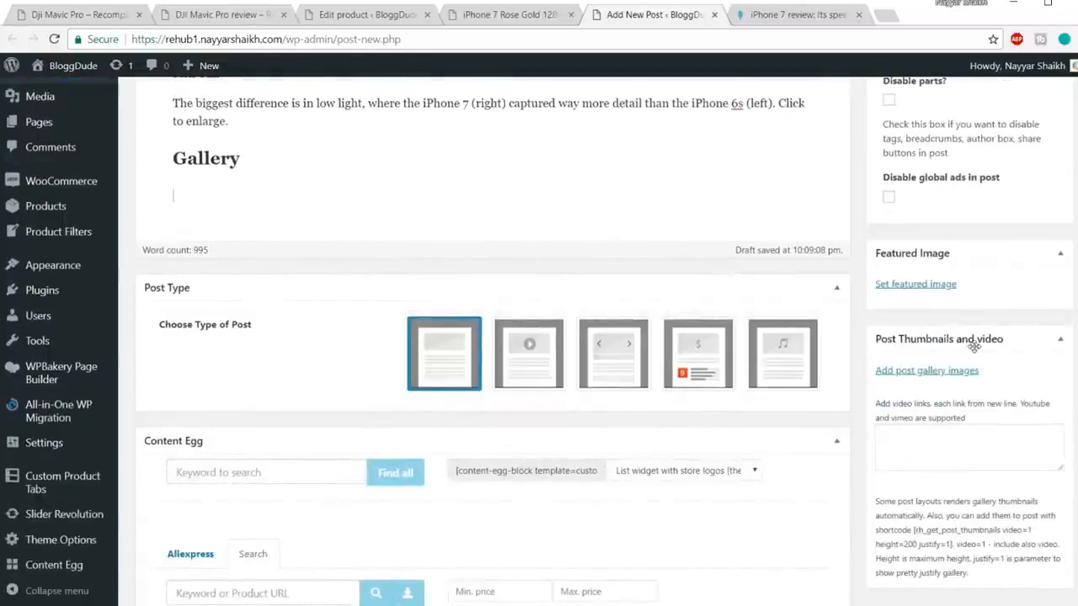
Step: Add four white drone photos from the Media Library to the Post Thumbnails gallery
click(924, 372)
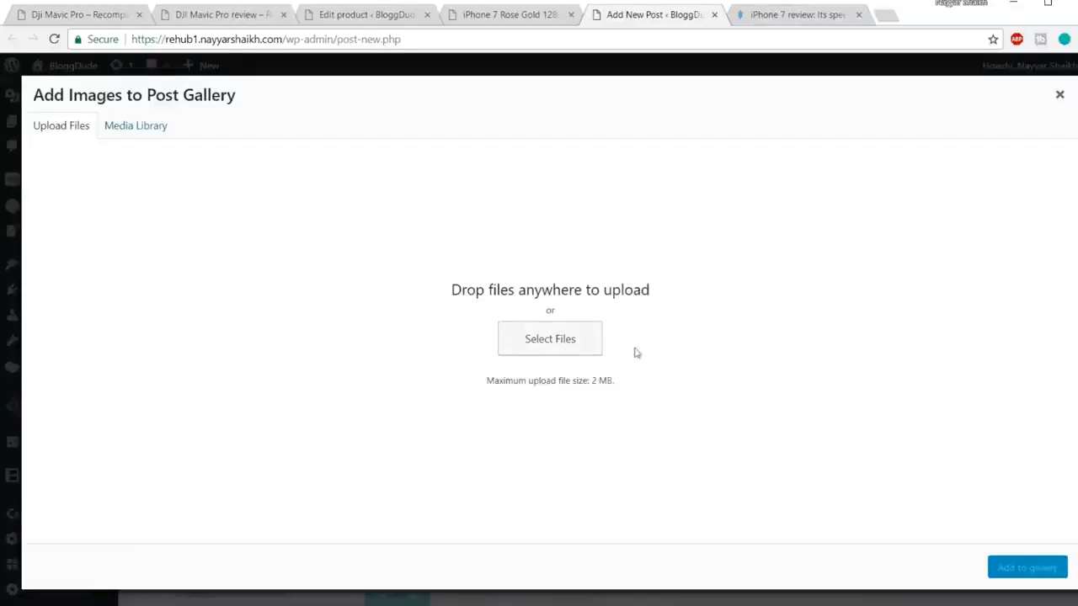
click(160, 132)
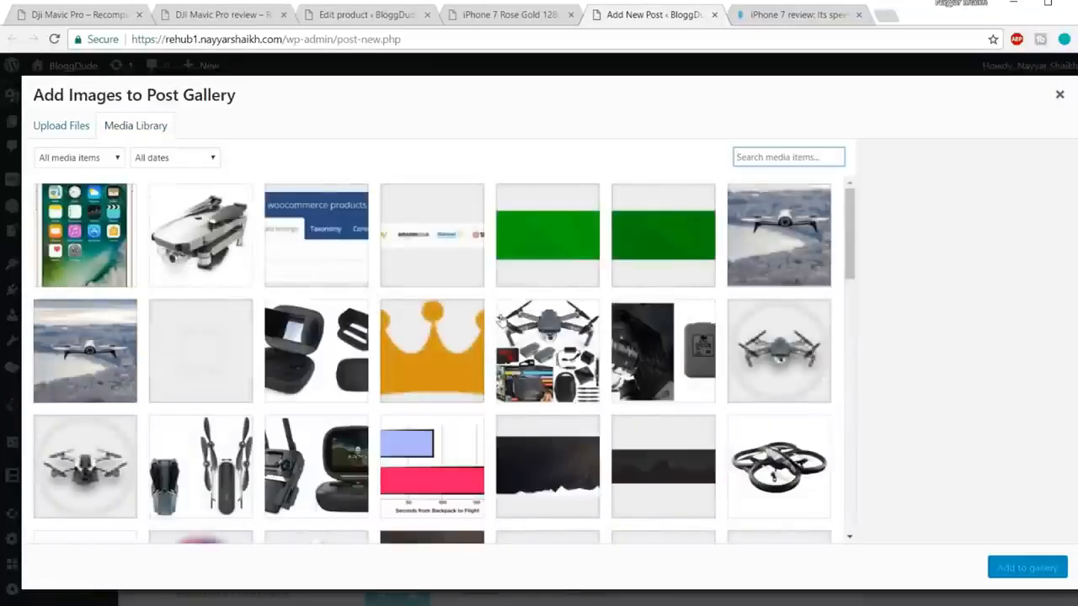
scroll(501, 322, down, 15)
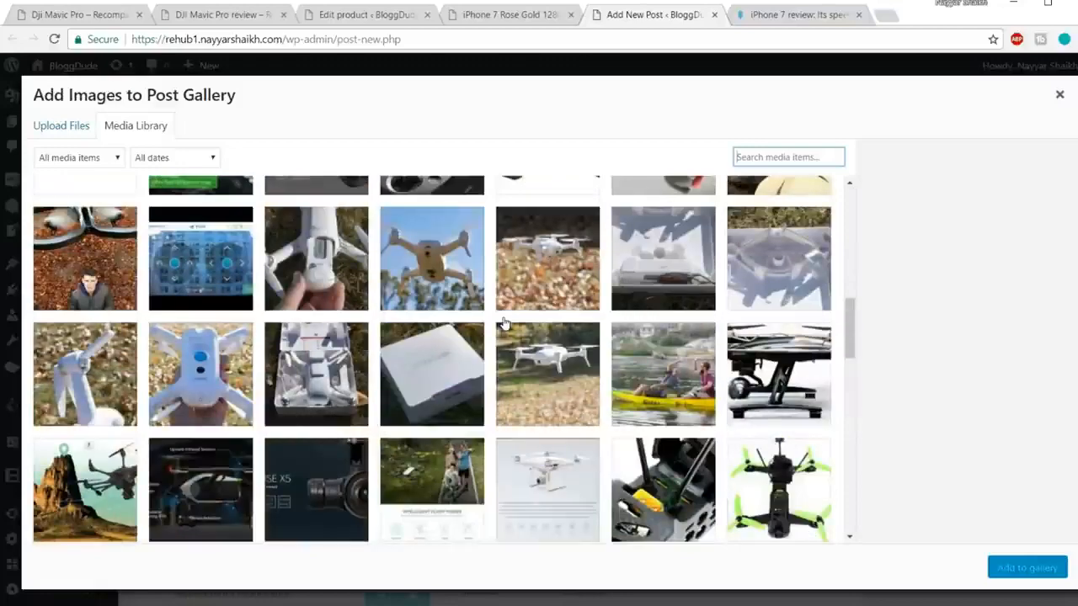
scroll(520, 323, up, 1)
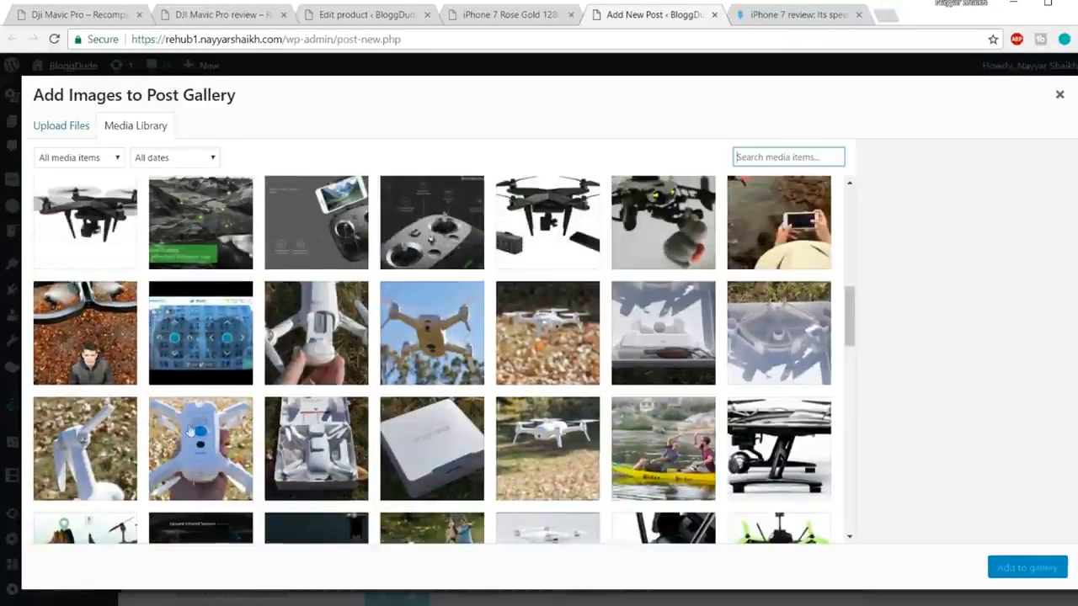
click(191, 431)
click(85, 444)
click(316, 333)
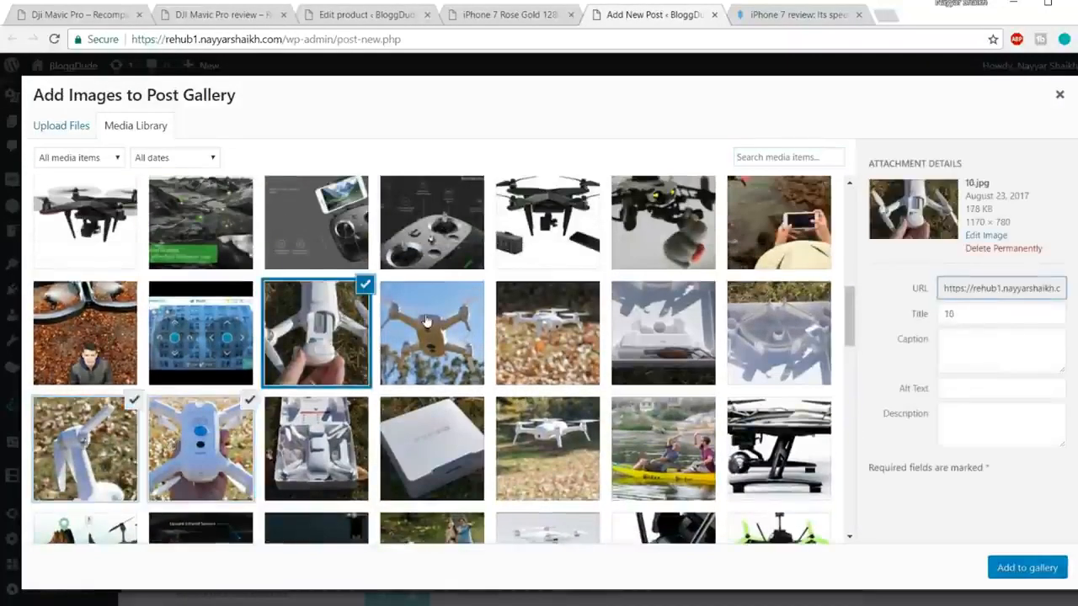
click(431, 332)
click(1050, 571)
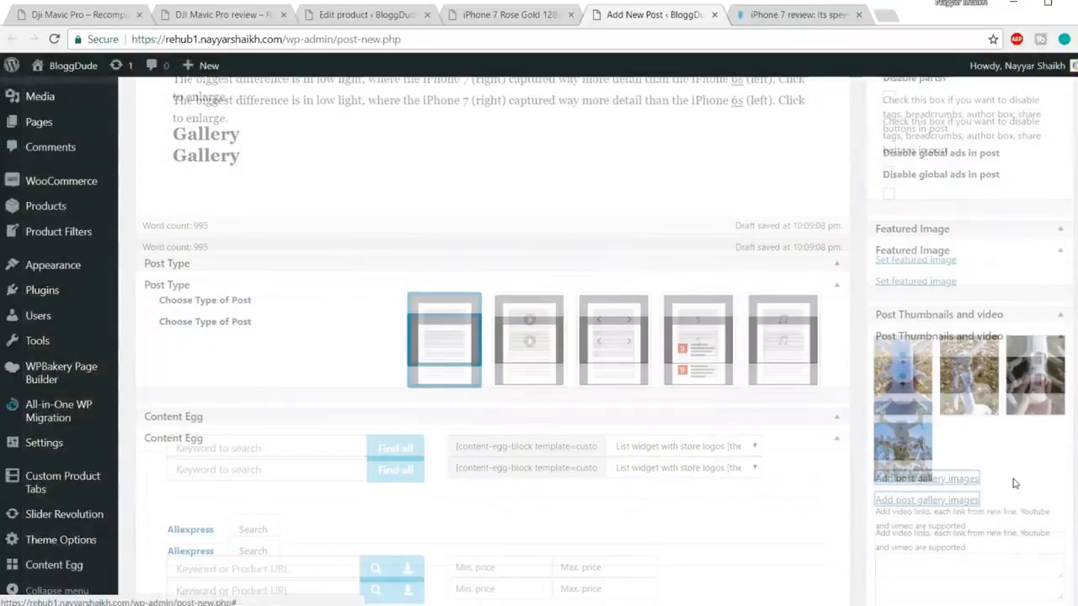
scroll(1002, 492, down, 1)
scroll(1010, 480, down, 3)
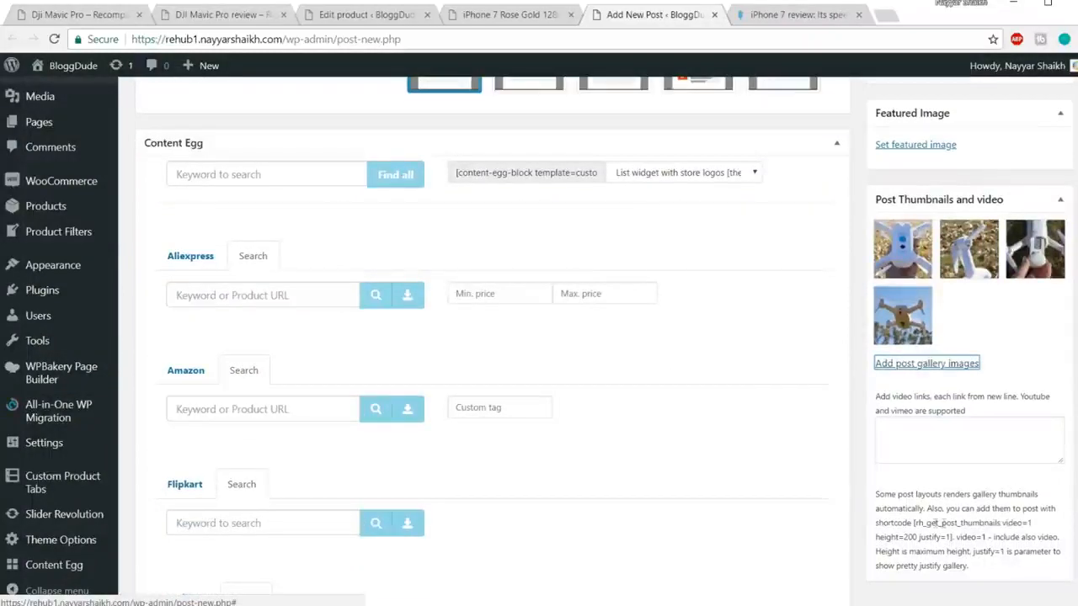
Step: Select the [rh_get_post_thumbnails video=1 height=200 justify=1] shortcode in the Post Thumbnails help text
drag(915, 523, 956, 537)
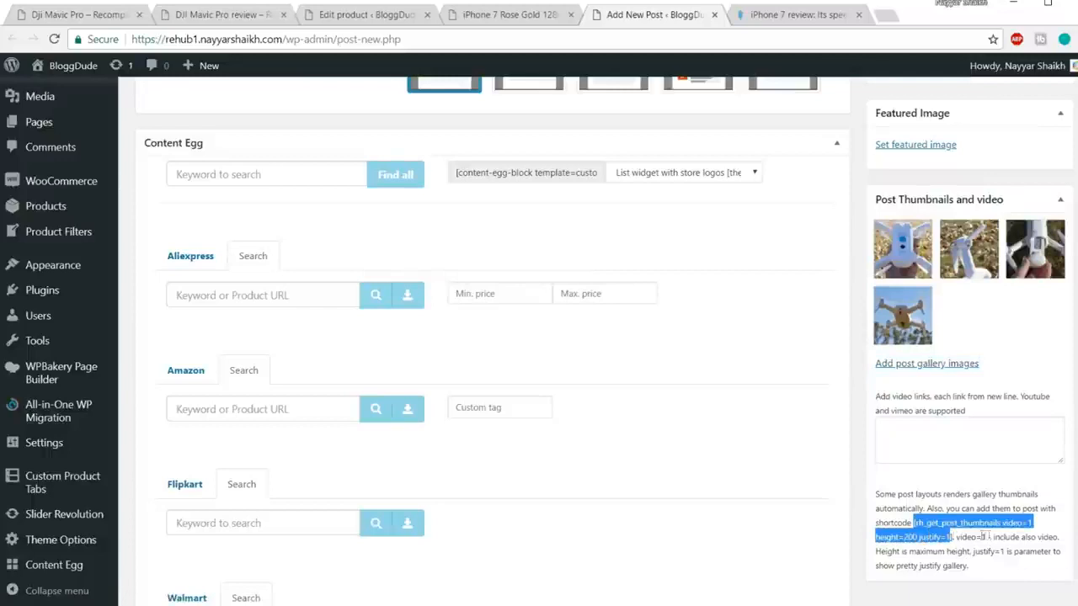
click(953, 537)
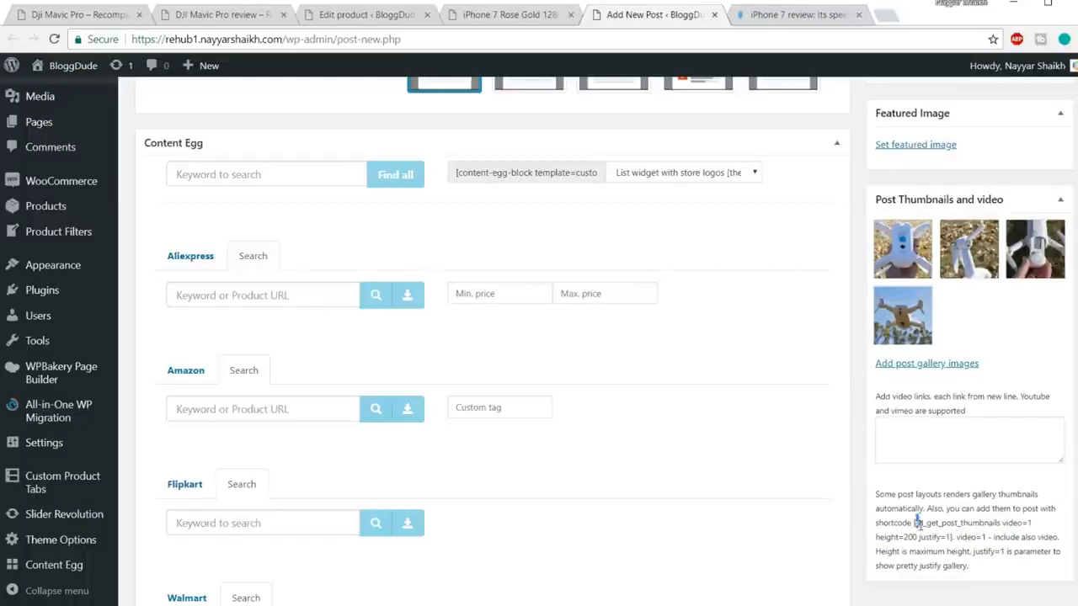
drag(915, 520, 955, 537)
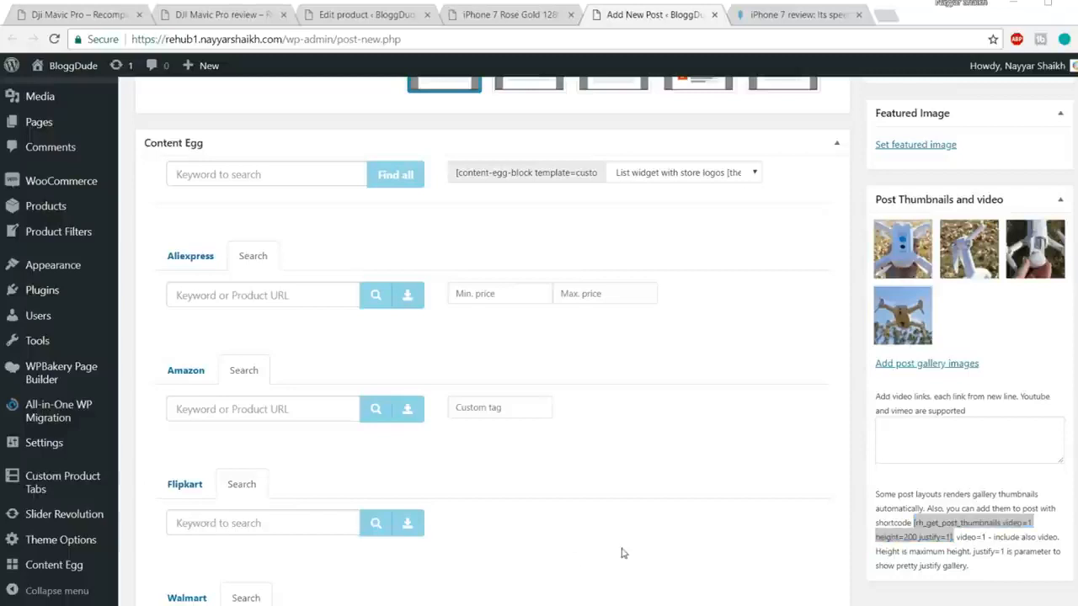
Step: Open the Shortcodes file from the Rehub folder and select the gallery shortcode on line 2
key(super+e)
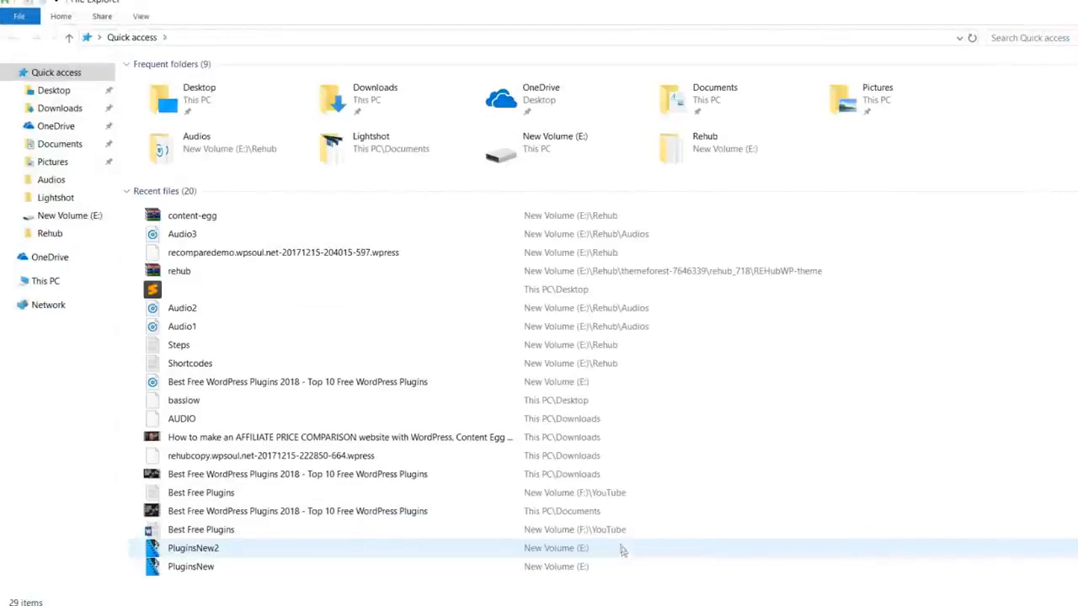
click(74, 234)
double_click(197, 181)
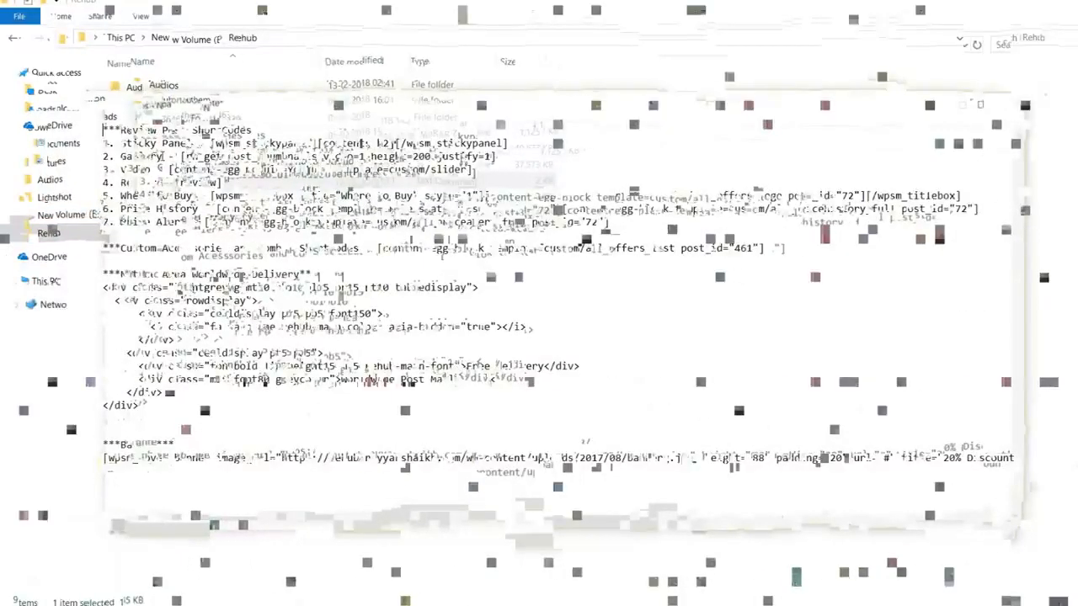
drag(181, 156, 413, 156)
drag(163, 156, 497, 156)
key(ctrl+c)
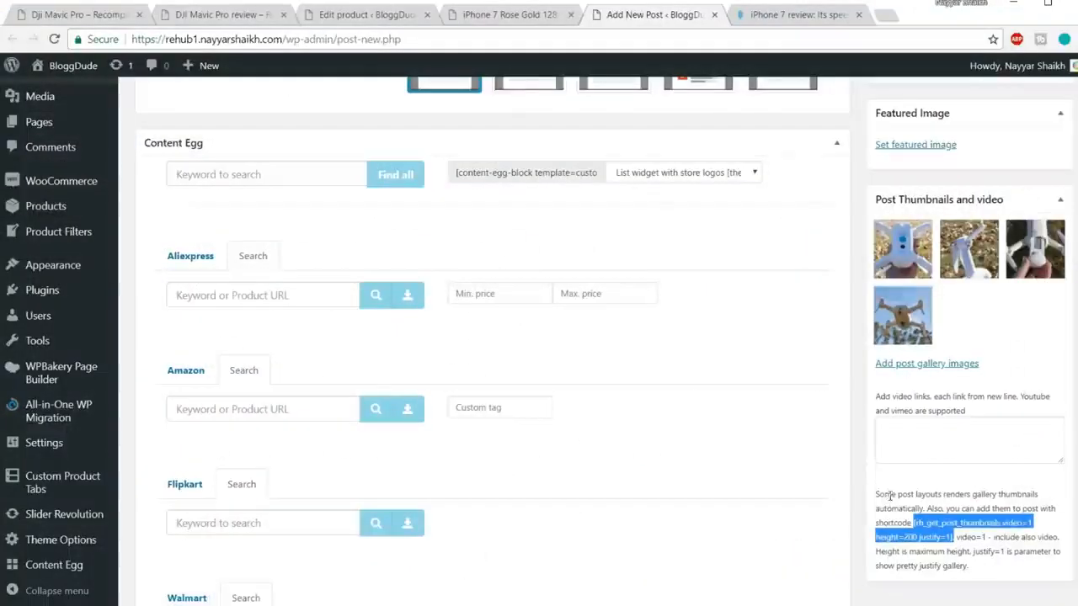
scroll(497, 337, down, 1)
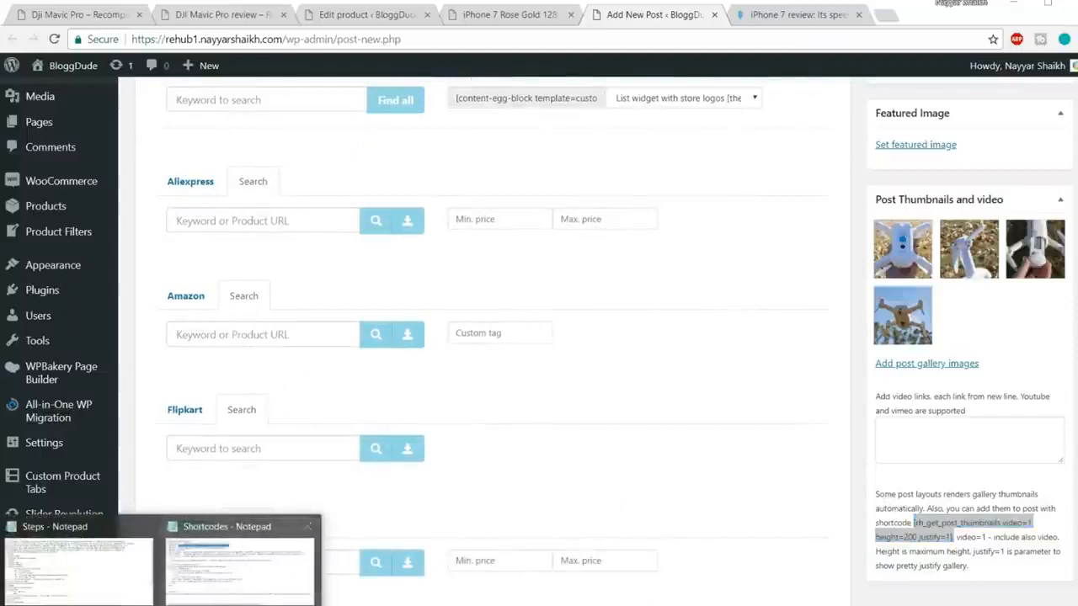
click(230, 581)
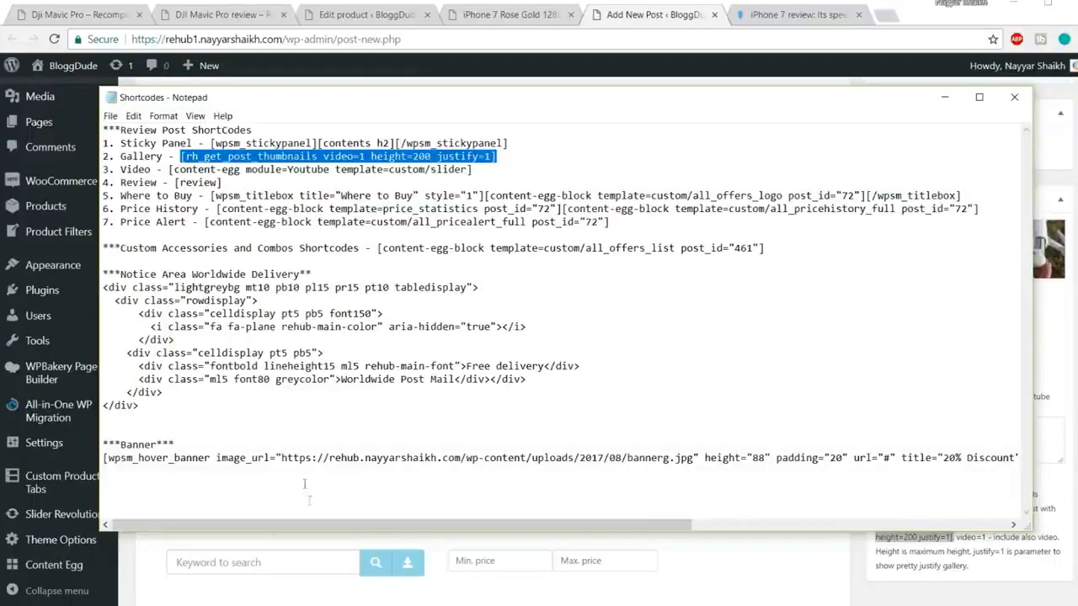
Step: Paste the gallery shortcode on the empty line below the Gallery heading
click(720, 562)
scroll(434, 390, up, 10)
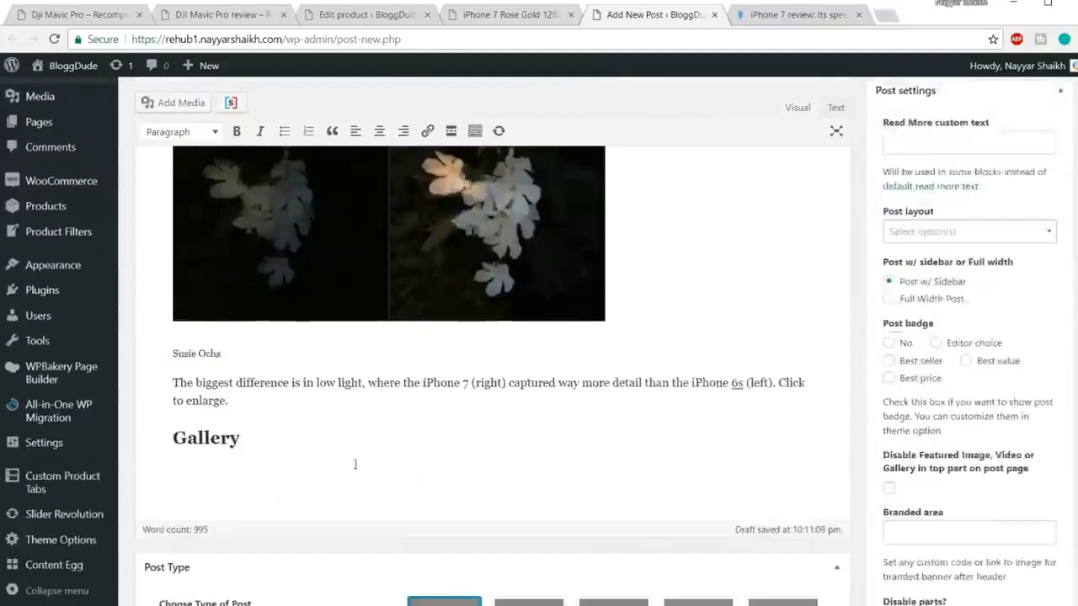
click(239, 412)
key(ctrl+v)
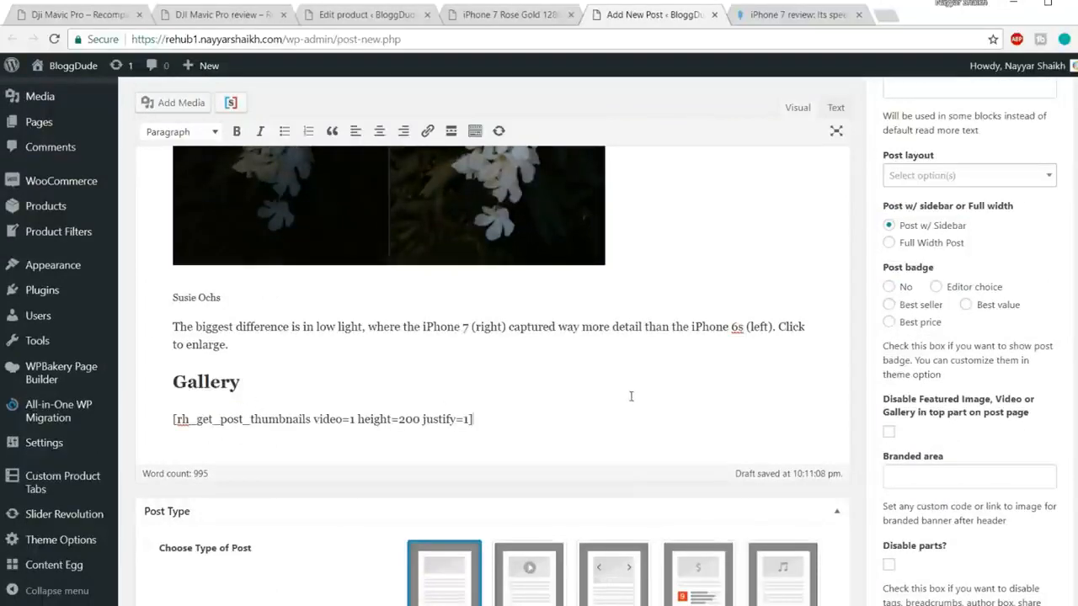
scroll(633, 396, down, 1)
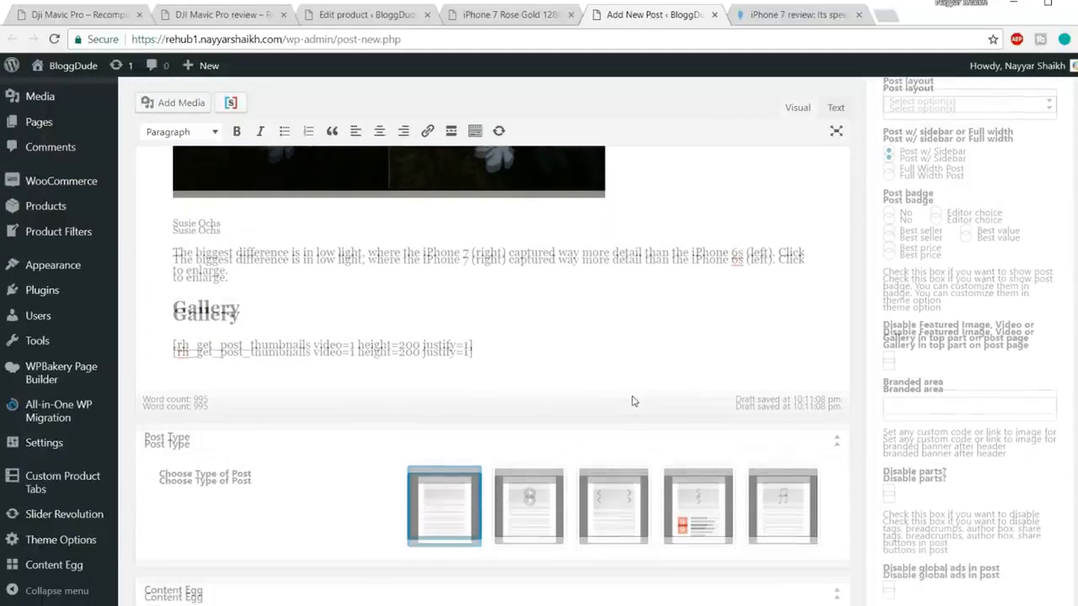
Step: Glance at the DJI Mavic Pro review, then close the Edit product, iPhone 7 Rose Gold and macworld tabs
click(83, 15)
click(231, 23)
scroll(389, 306, down, 10)
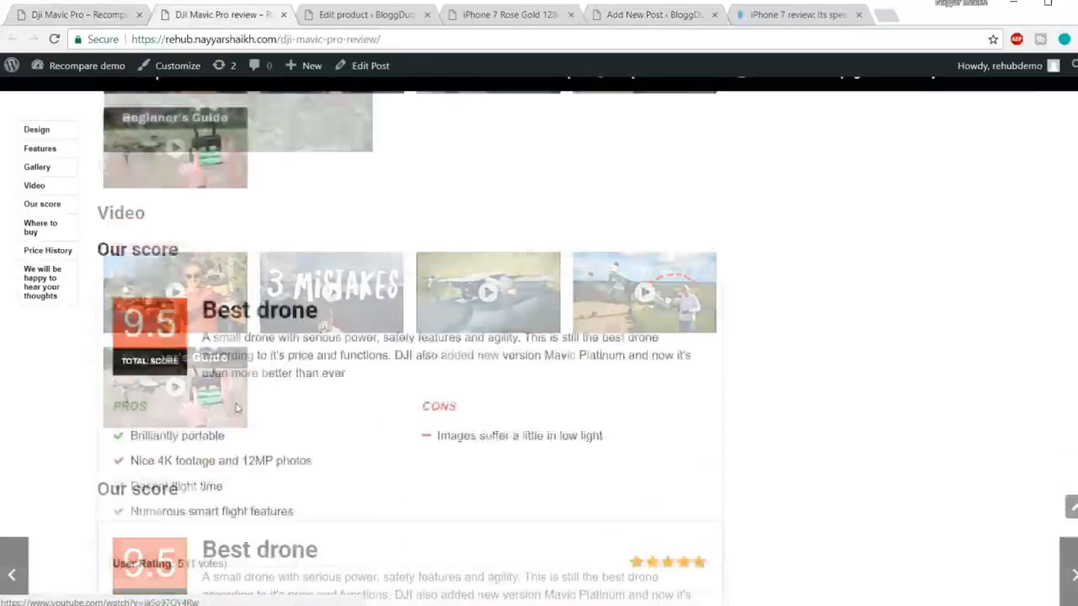
scroll(281, 321, up, 7)
click(362, 15)
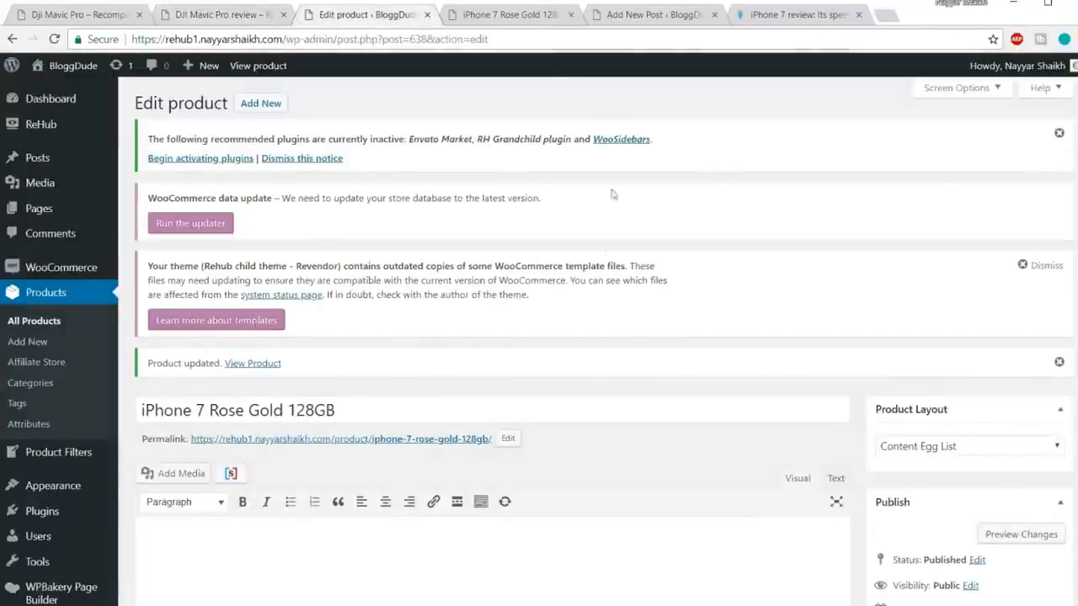
click(427, 15)
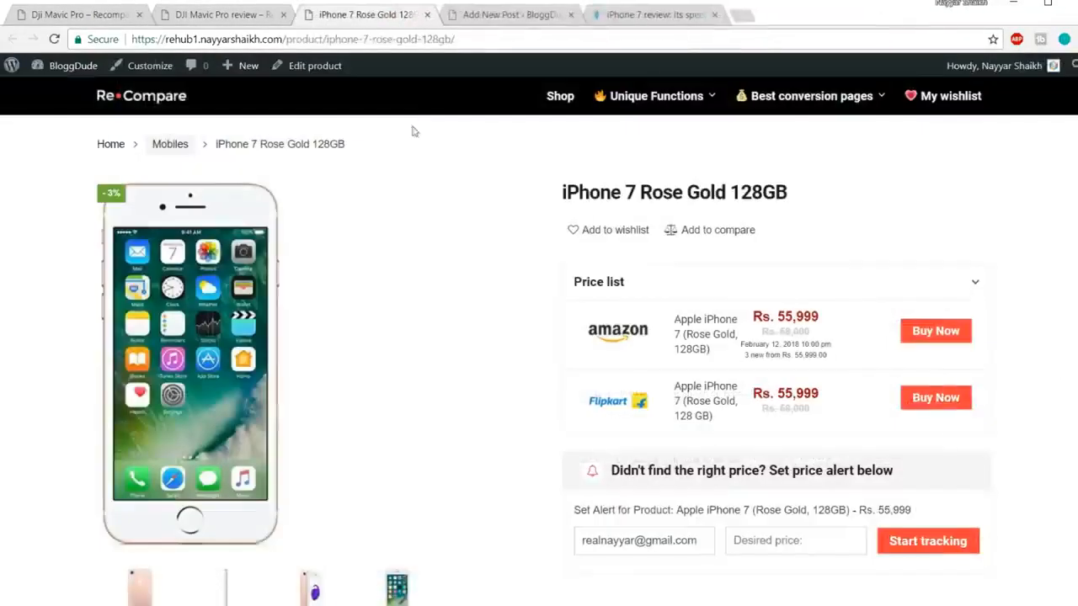
click(427, 16)
click(537, 20)
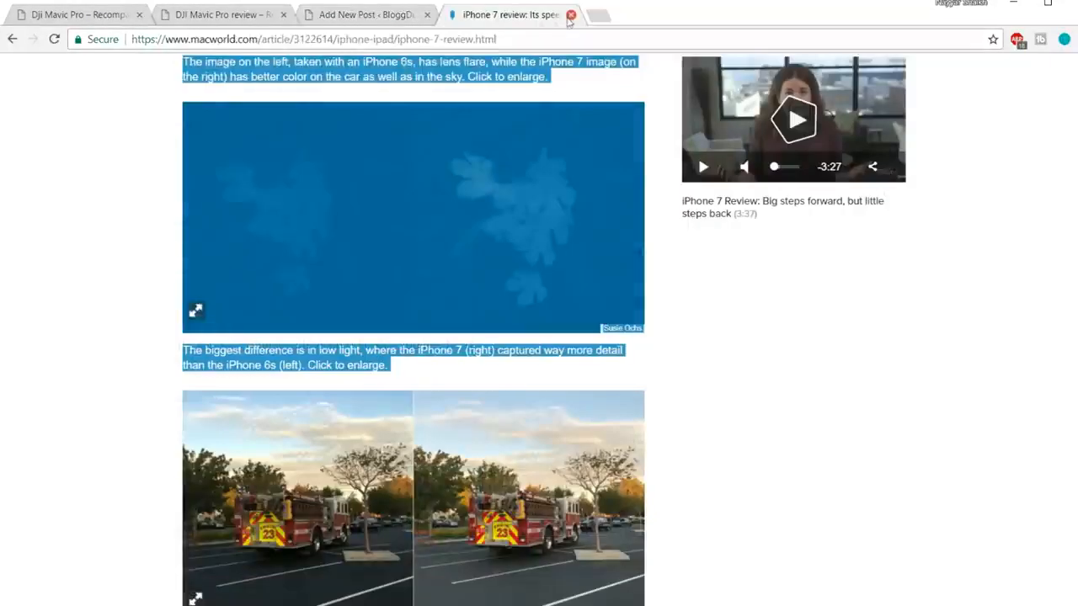
click(571, 16)
scroll(664, 266, down, 1)
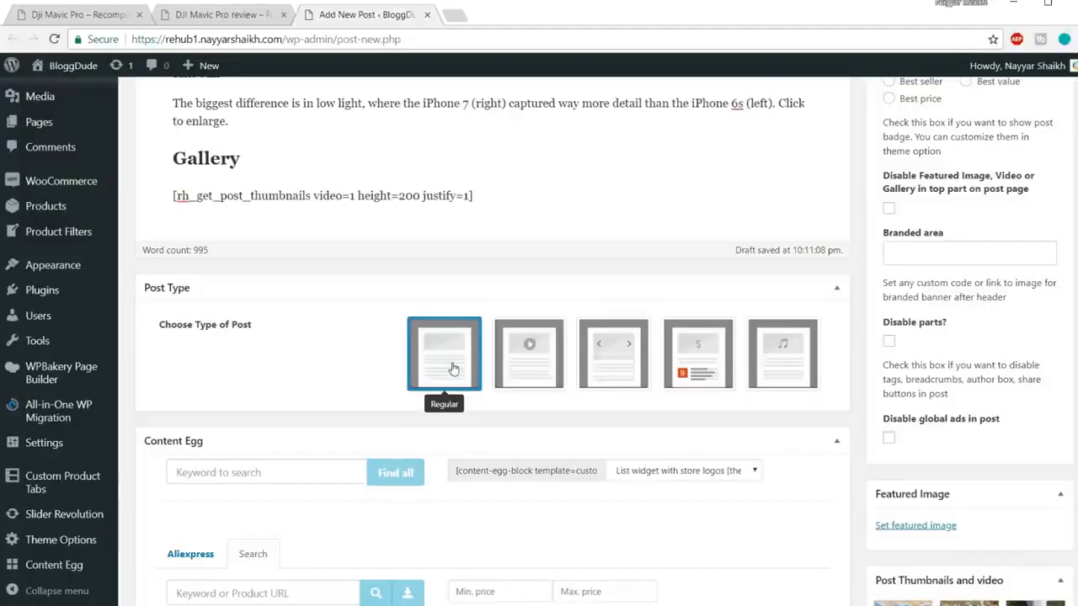
Step: Set the post type to Review and look over its heading, summary, pros and cons fields
click(705, 358)
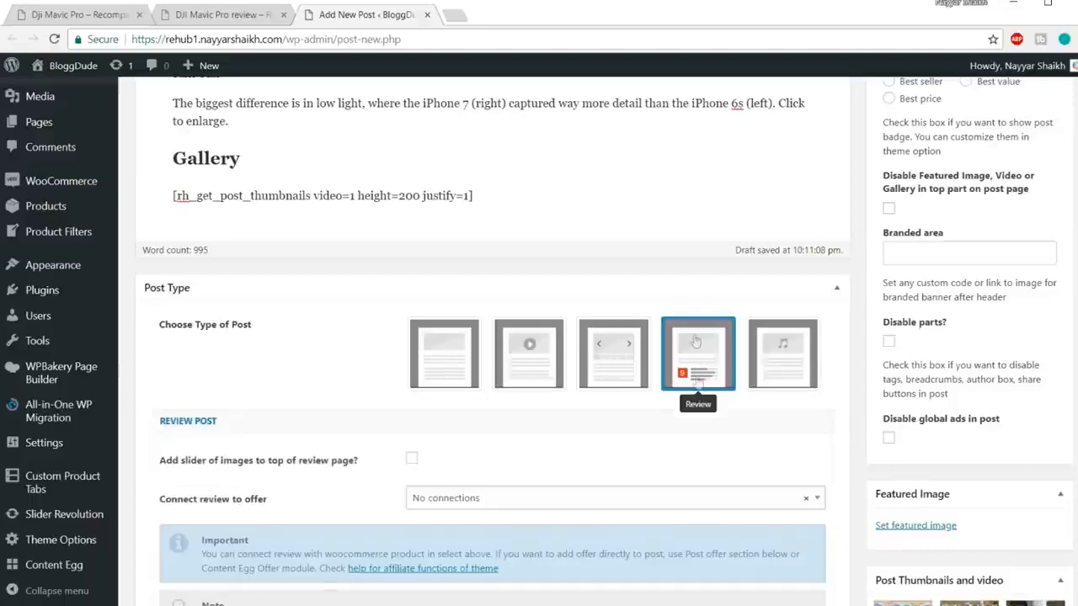
scroll(704, 362, down, 3)
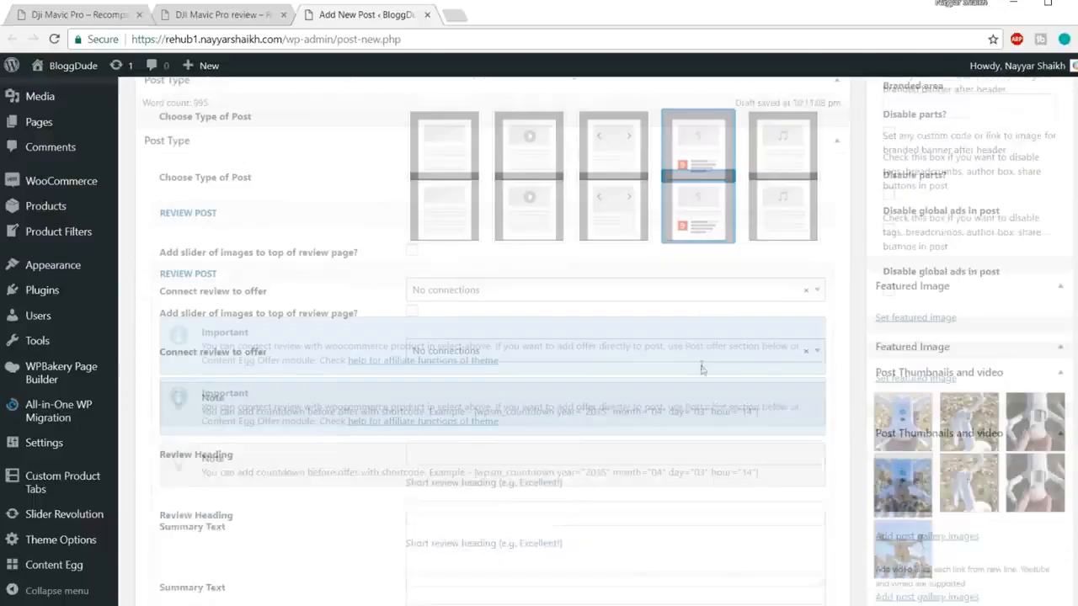
scroll(695, 186, down, 10)
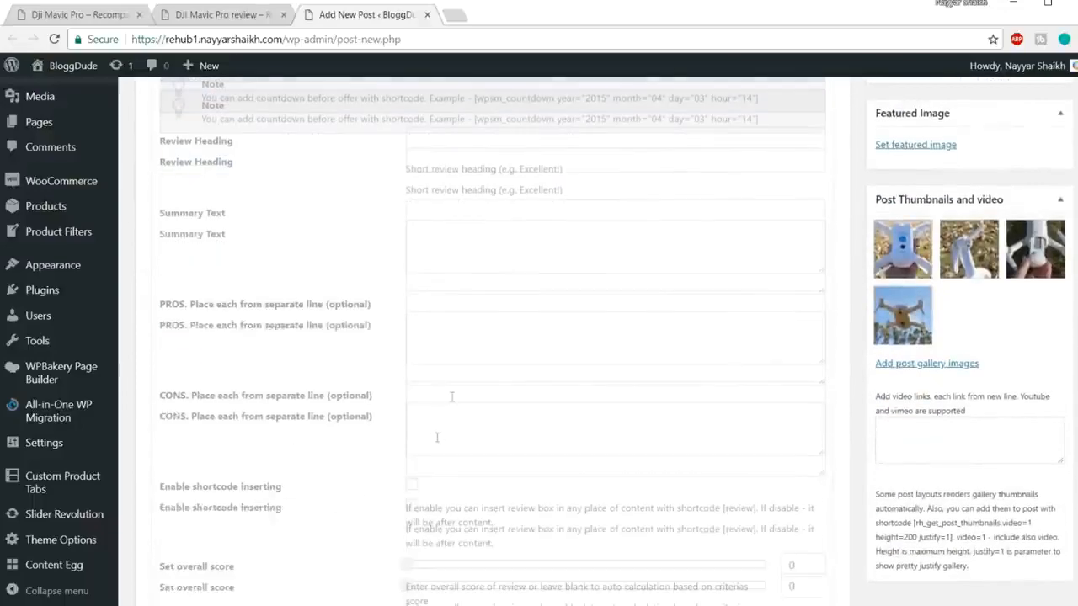
scroll(457, 401, down, 12)
scroll(469, 460, up, 11)
scroll(469, 466, up, 12)
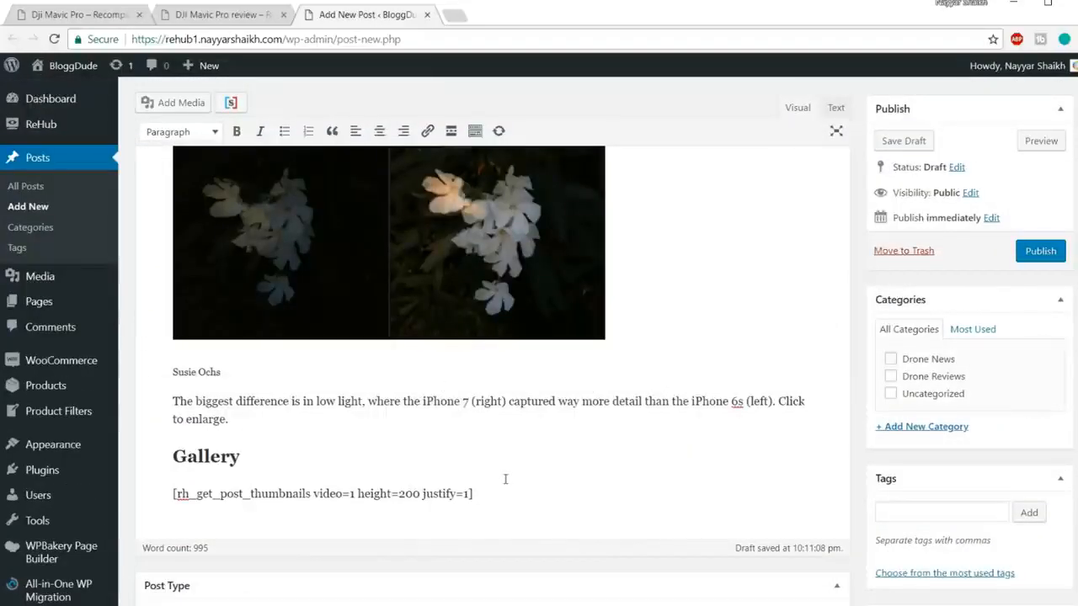
Step: Publish the iPhone 7 Review post, view it live down to the gallery, then return to Edit Post
click(1029, 257)
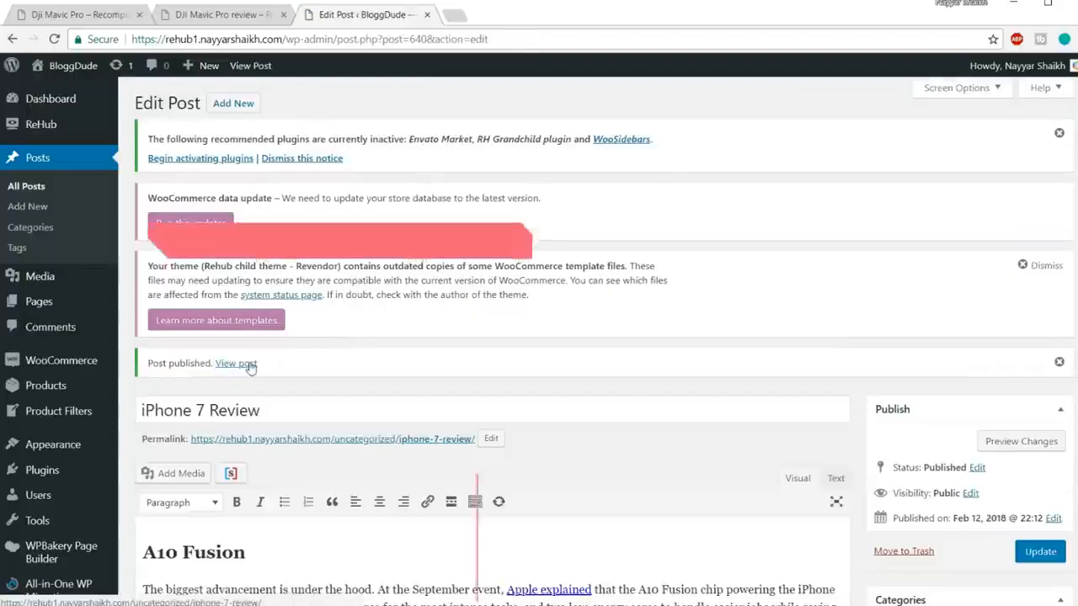
right_click(236, 363)
click(286, 374)
click(503, 14)
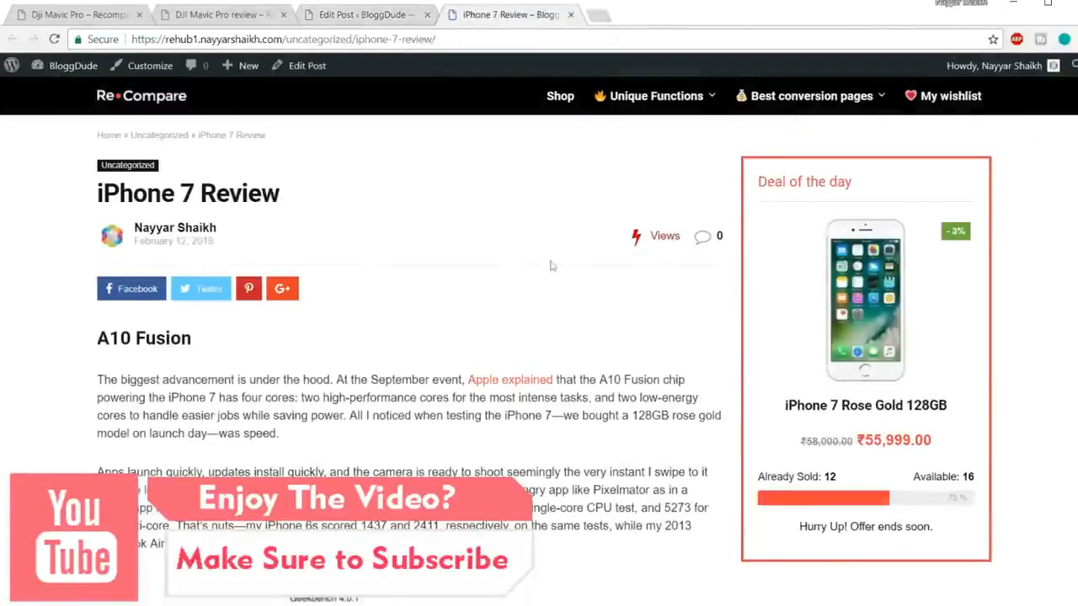
scroll(528, 412, down, 15)
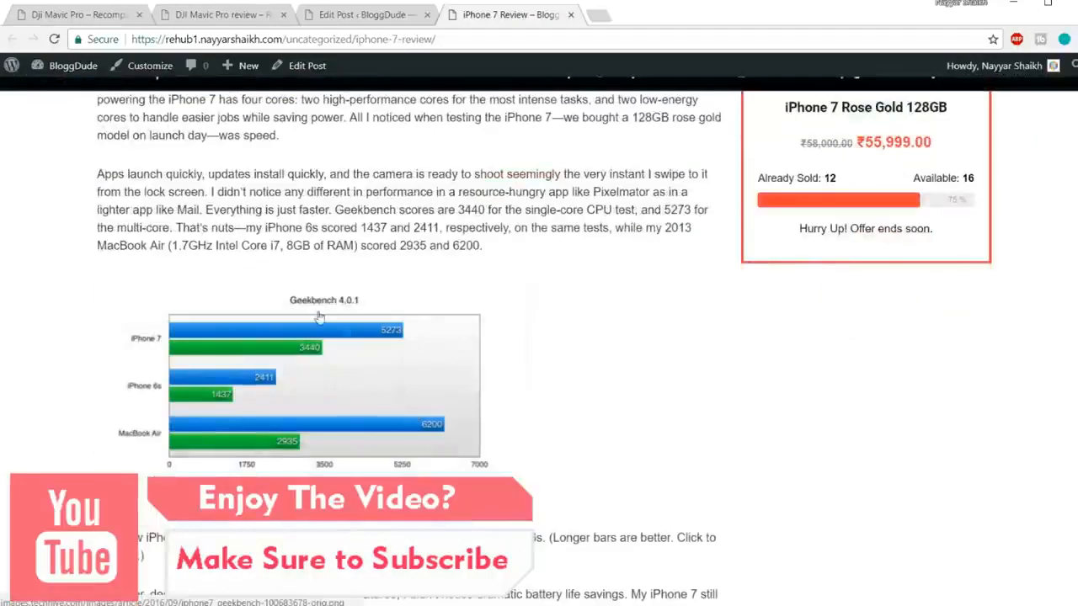
scroll(329, 341, down, 15)
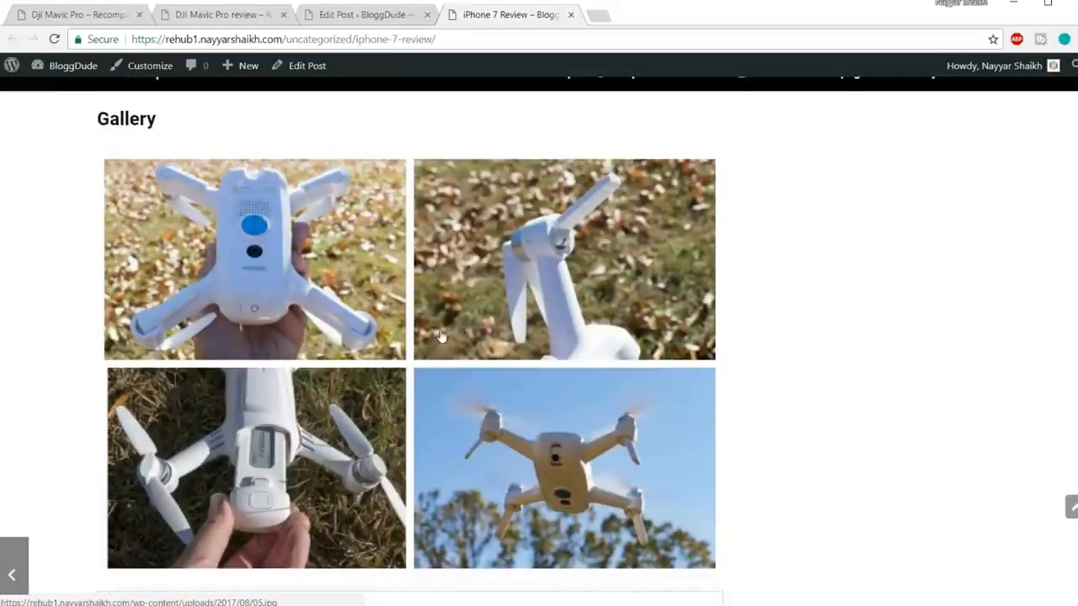
click(378, 11)
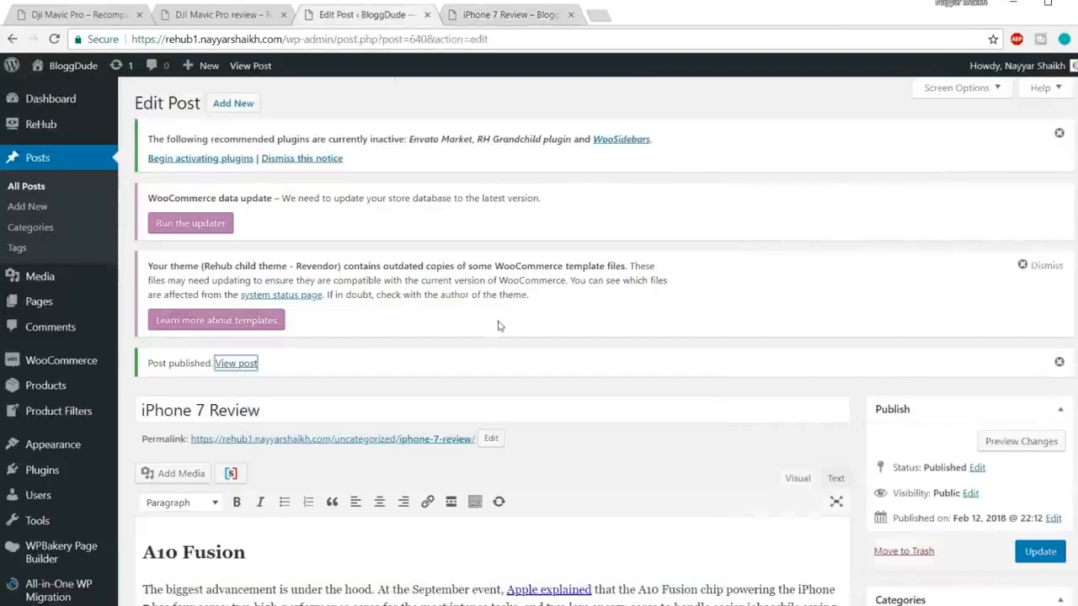
Step: Check how the DJI Mavic Pro demo review presents its Video section
scroll(531, 400, down, 15)
scroll(530, 400, down, 15)
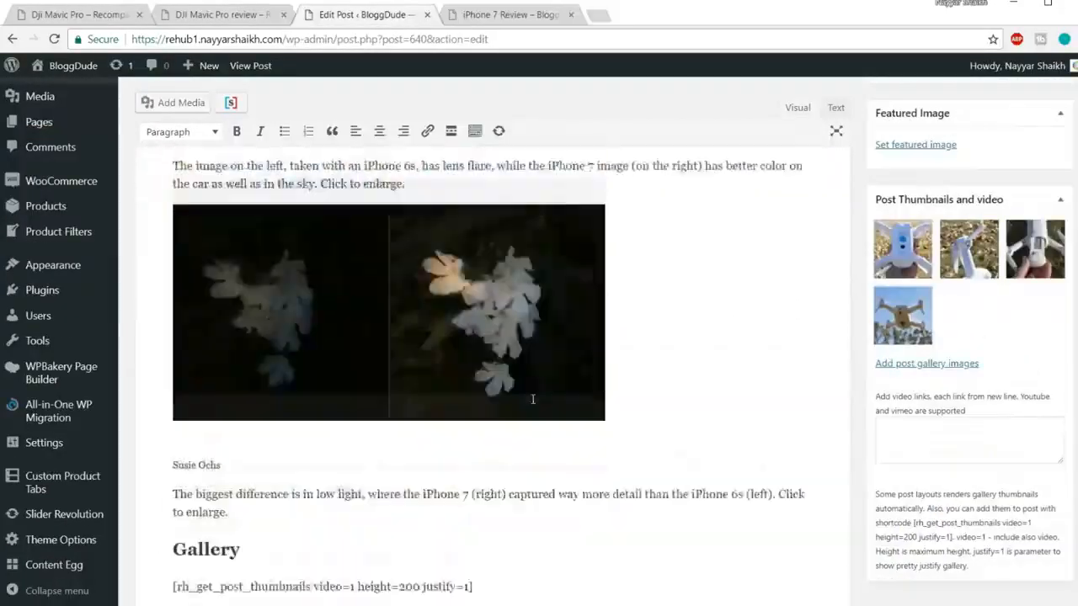
scroll(352, 335, up, 3)
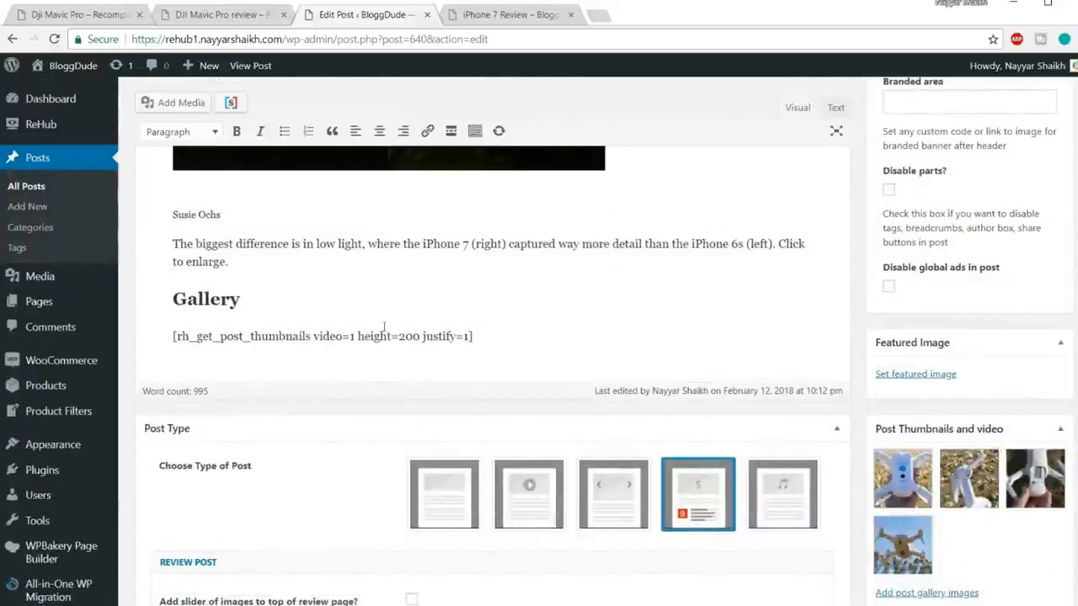
click(82, 14)
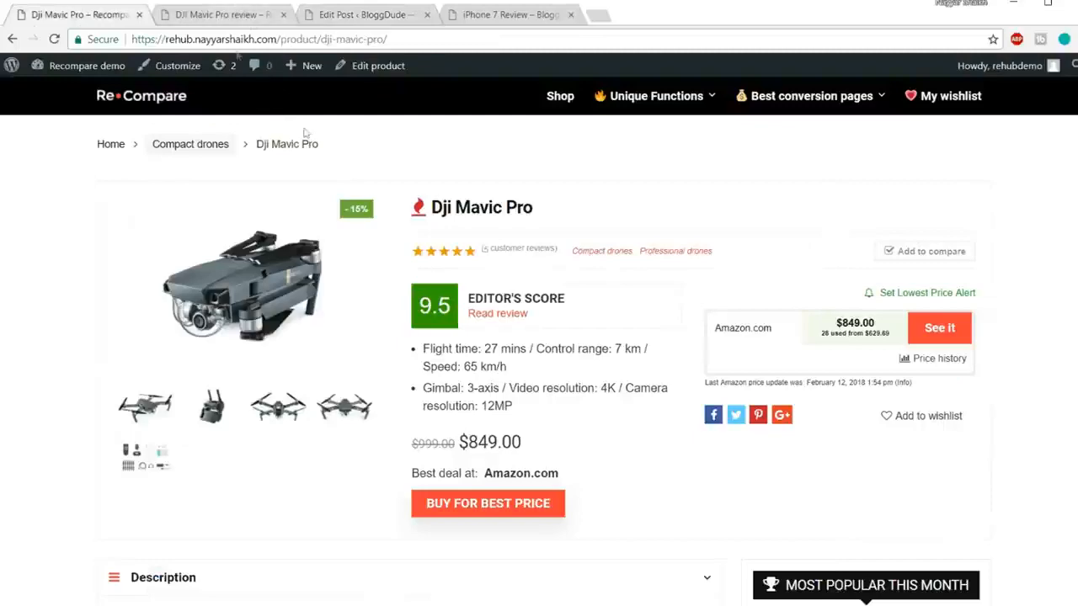
click(180, 14)
scroll(517, 298, down, 3)
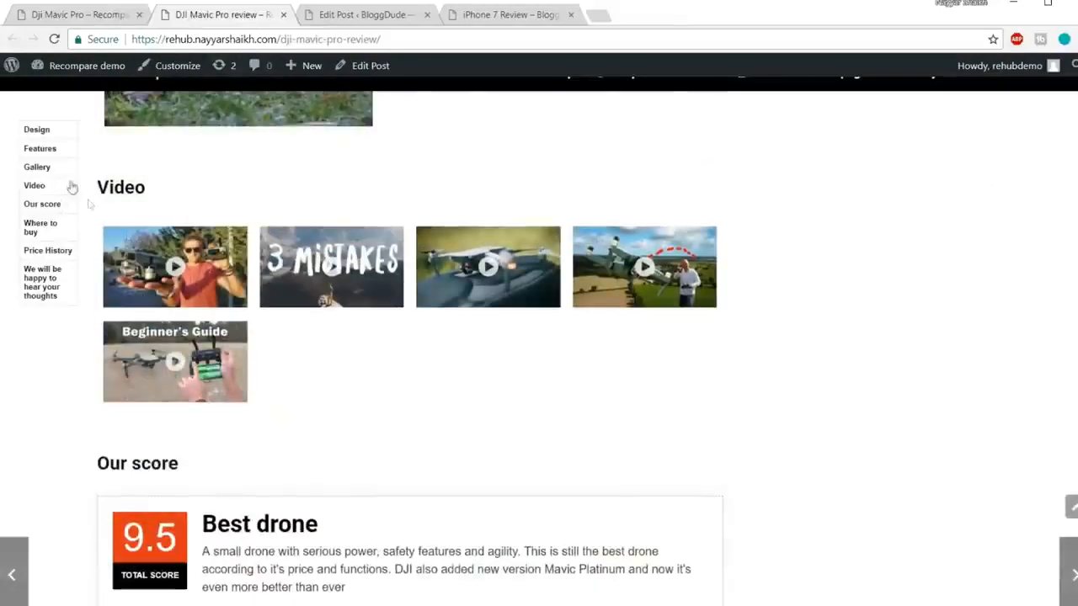
Step: Finish typing 'Video' below the gallery shortcode, make it Heading 2, and start a new line
click(354, 17)
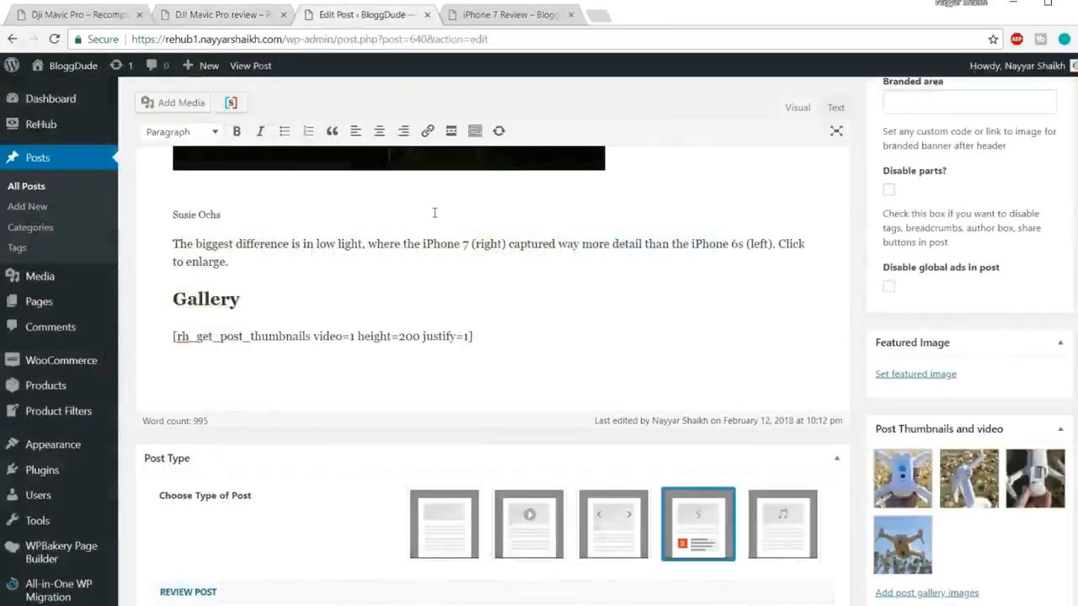
text(o)
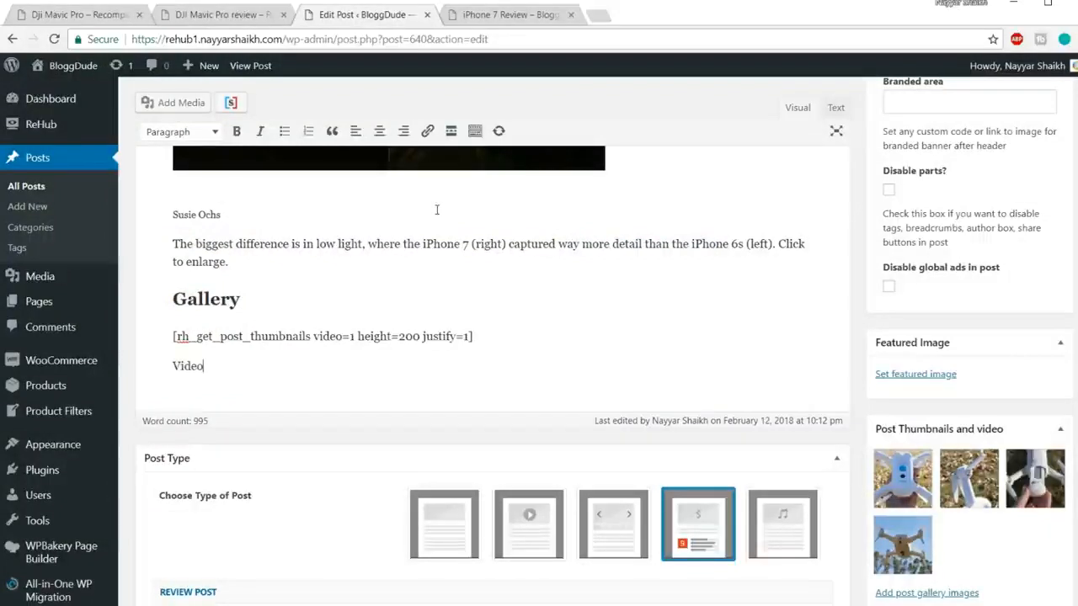
drag(216, 357, 172, 346)
click(184, 131)
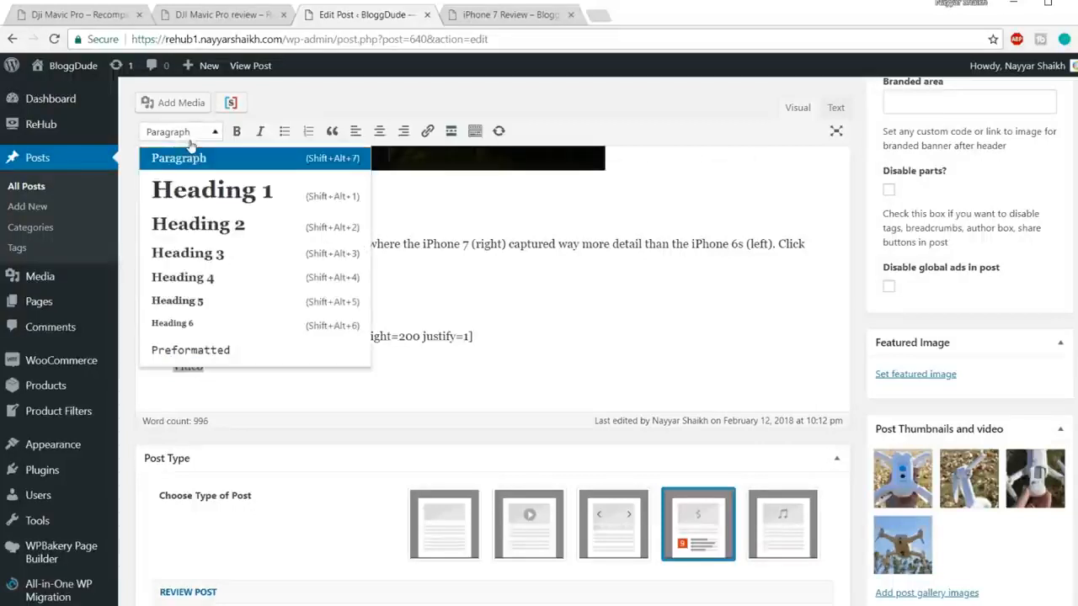
click(216, 226)
click(264, 372)
key(Return)
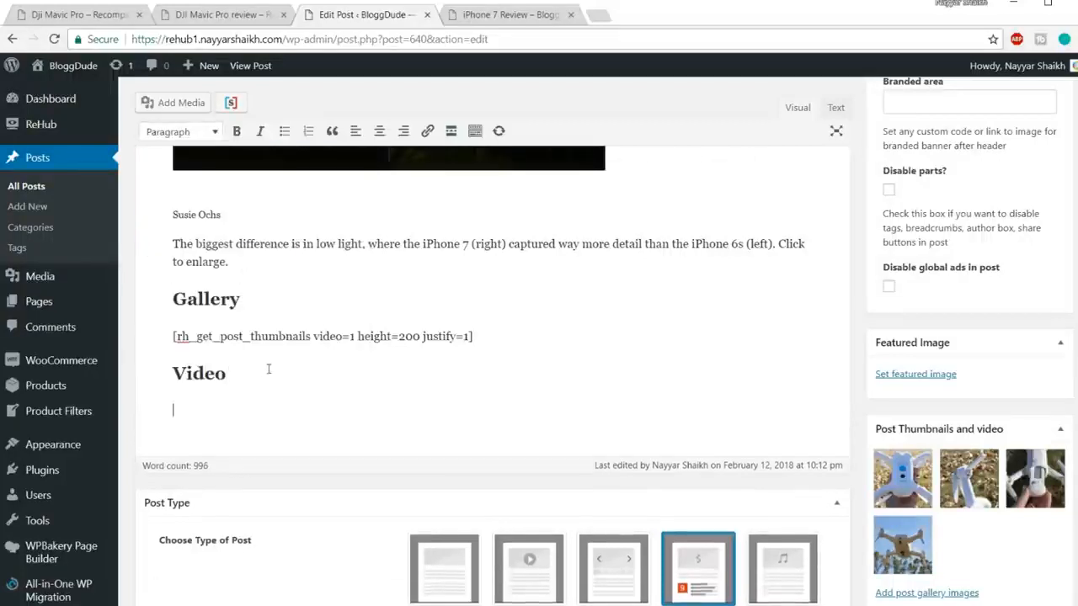
scroll(532, 296, down, 1)
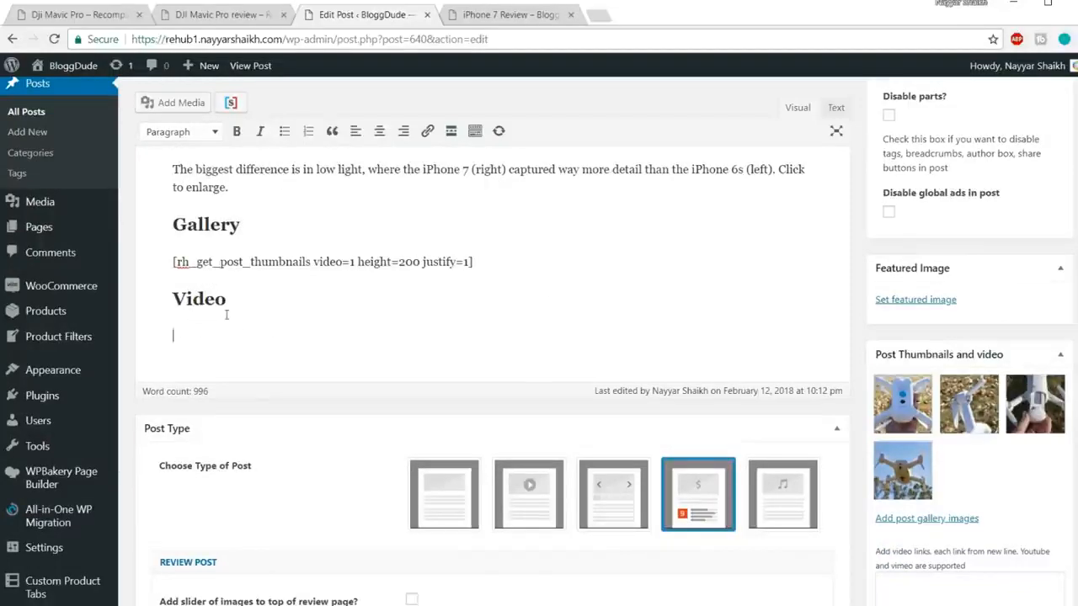
scroll(239, 354, down, 15)
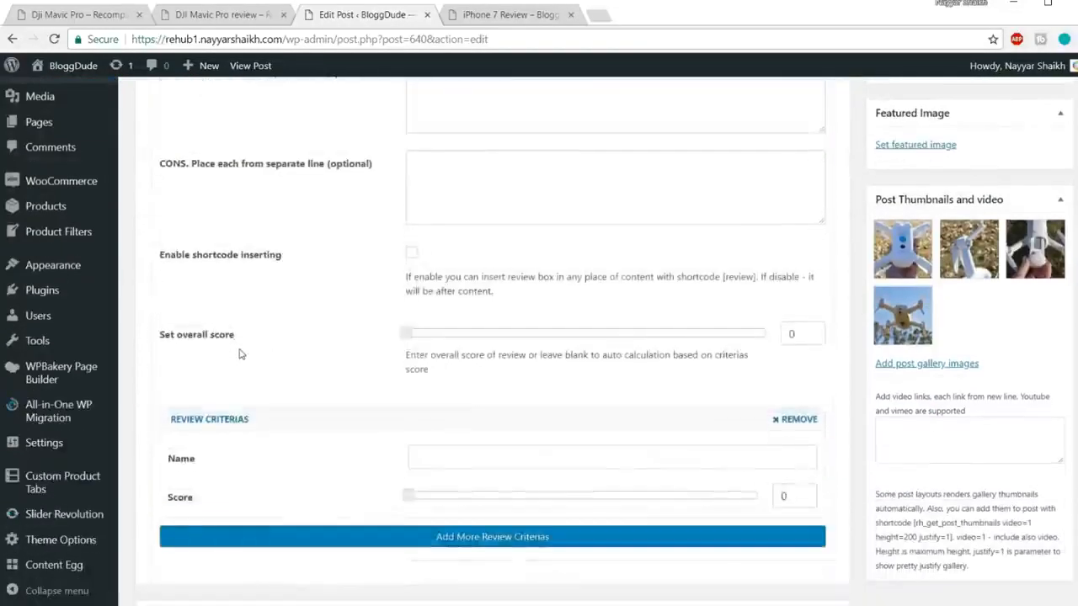
scroll(239, 355, down, 6)
Step: Search Content Egg's YouTube module for 'iphone 7 rosegold'
click(261, 328)
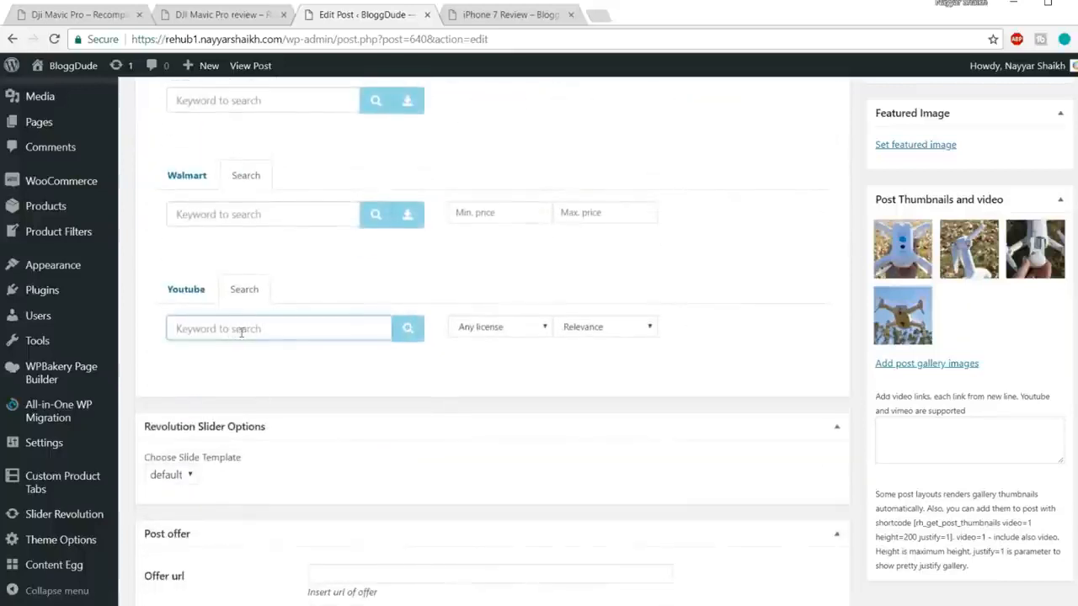
text(iphone 7)
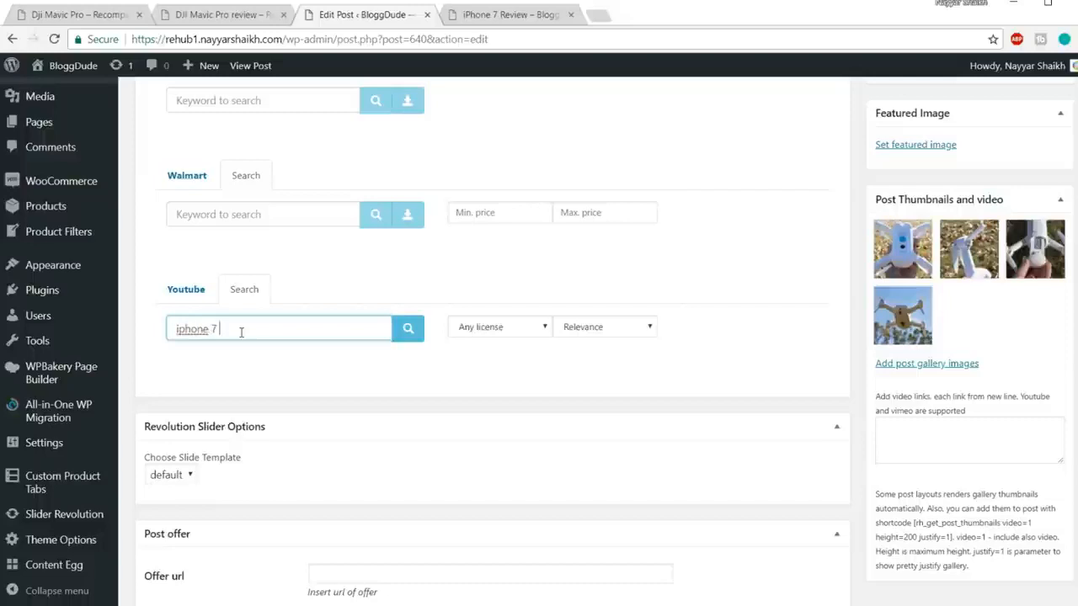
text( rosegold)
click(408, 328)
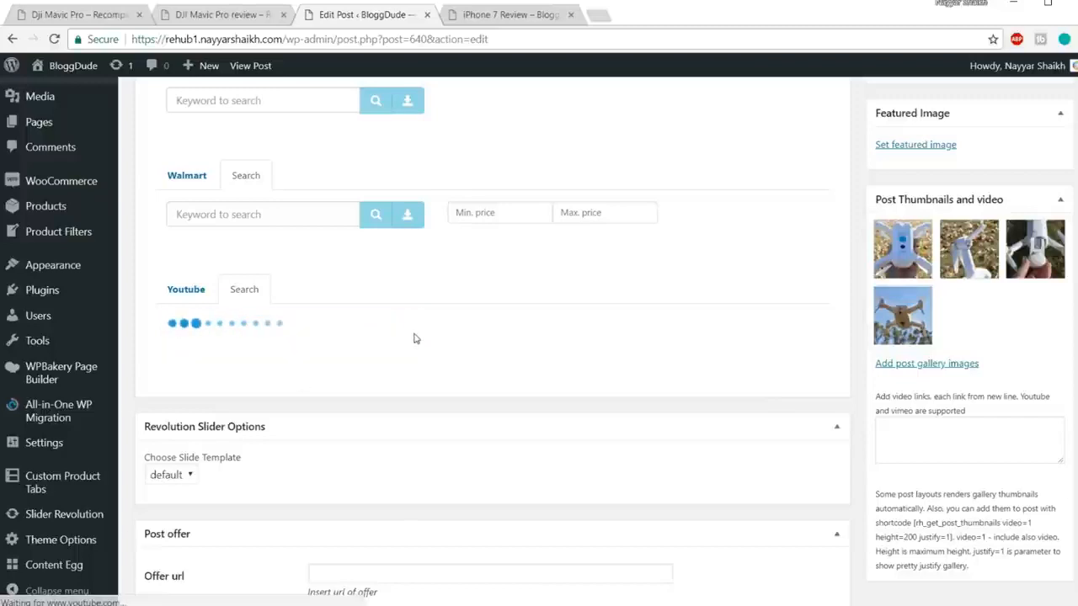
scroll(549, 423, down, 1)
scroll(550, 423, up, 1)
Step: Add the search results, including the Rose Gold unboxing video, as the post's YouTube videos
click(560, 436)
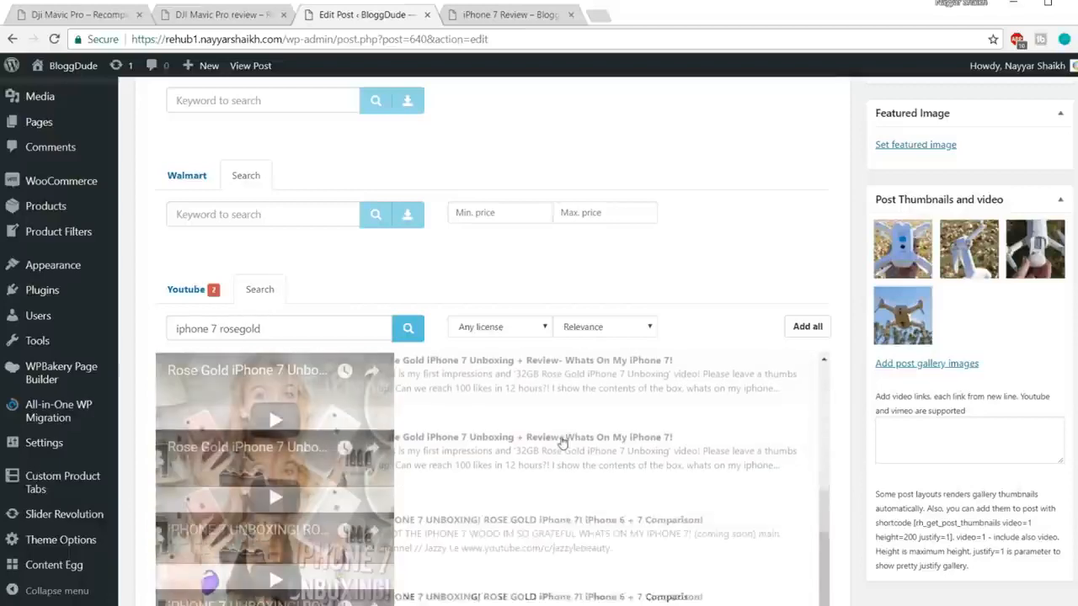
click(538, 408)
click(507, 515)
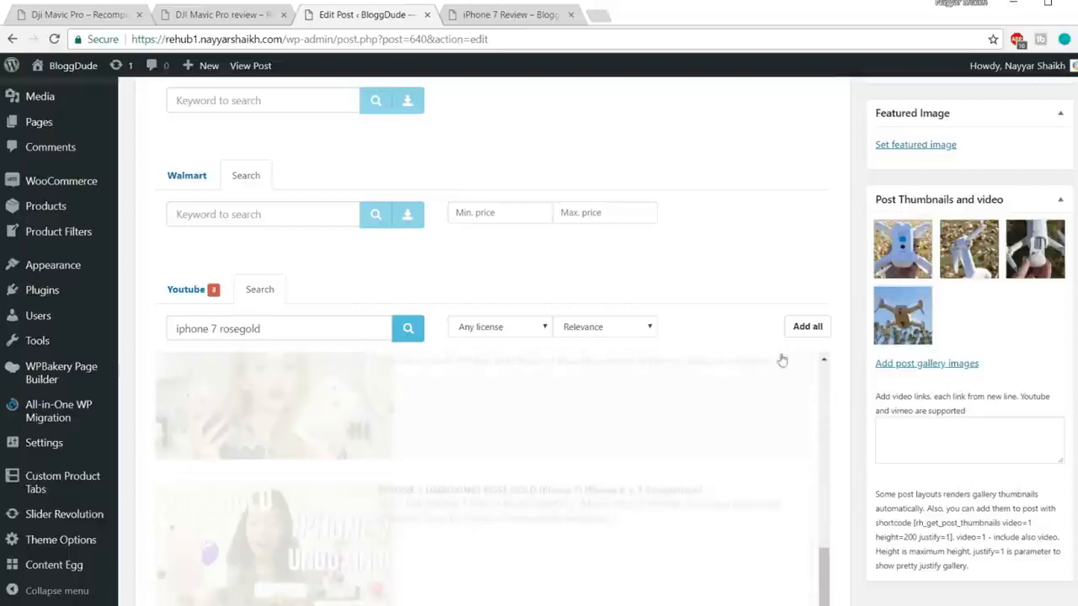
scroll(844, 361, down, 7)
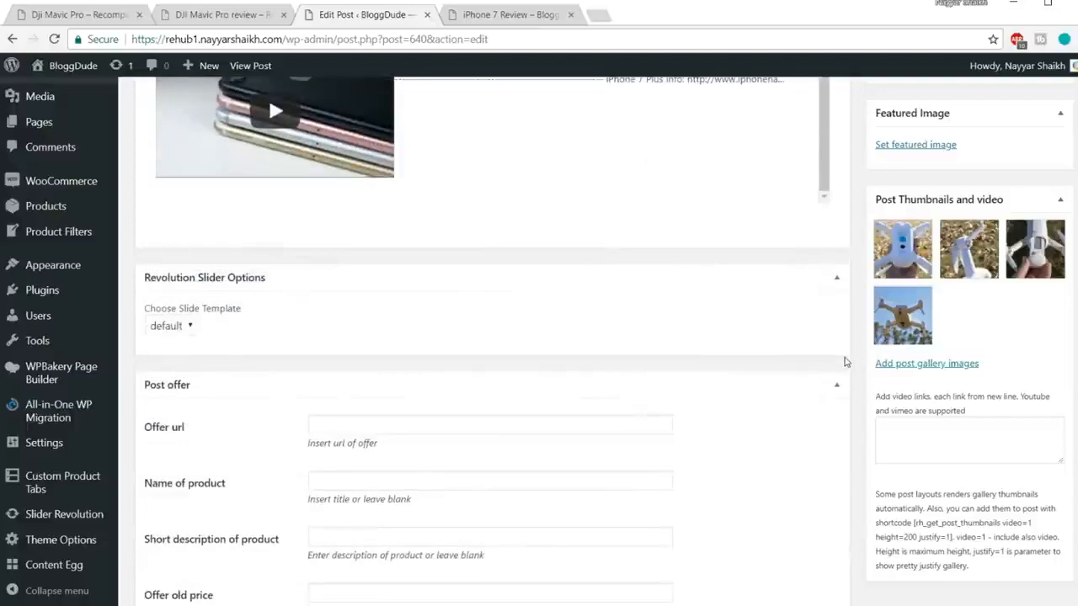
scroll(834, 362, up, 7)
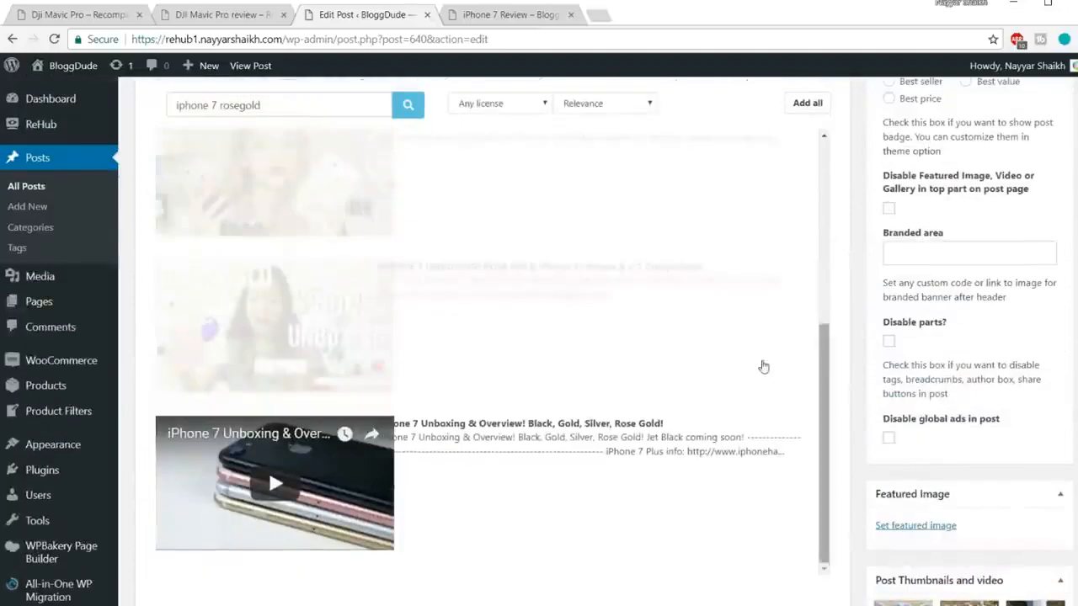
scroll(833, 362, up, 10)
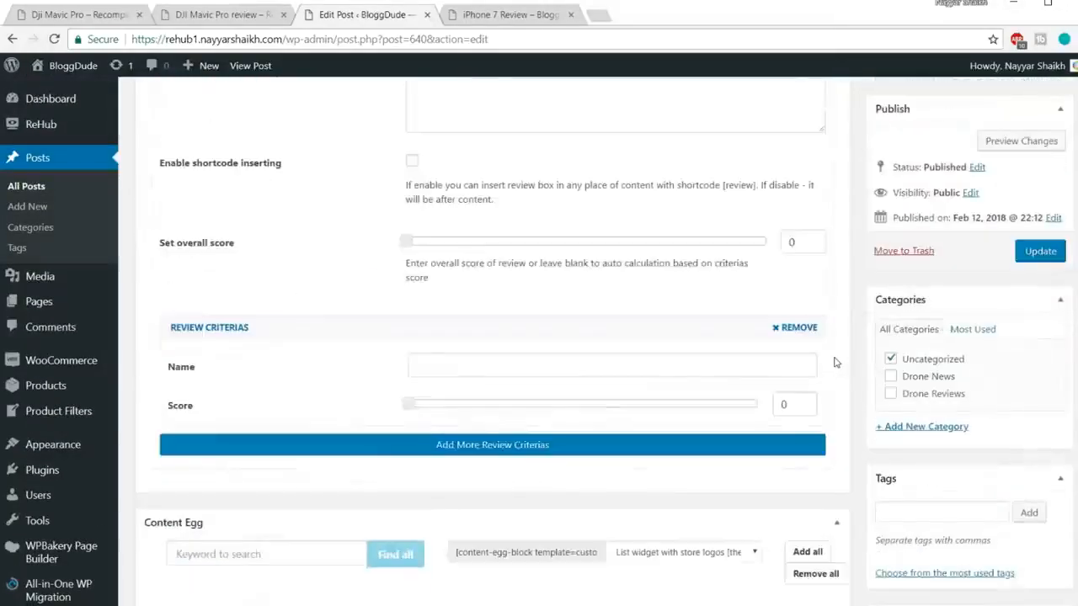
scroll(836, 363, up, 2)
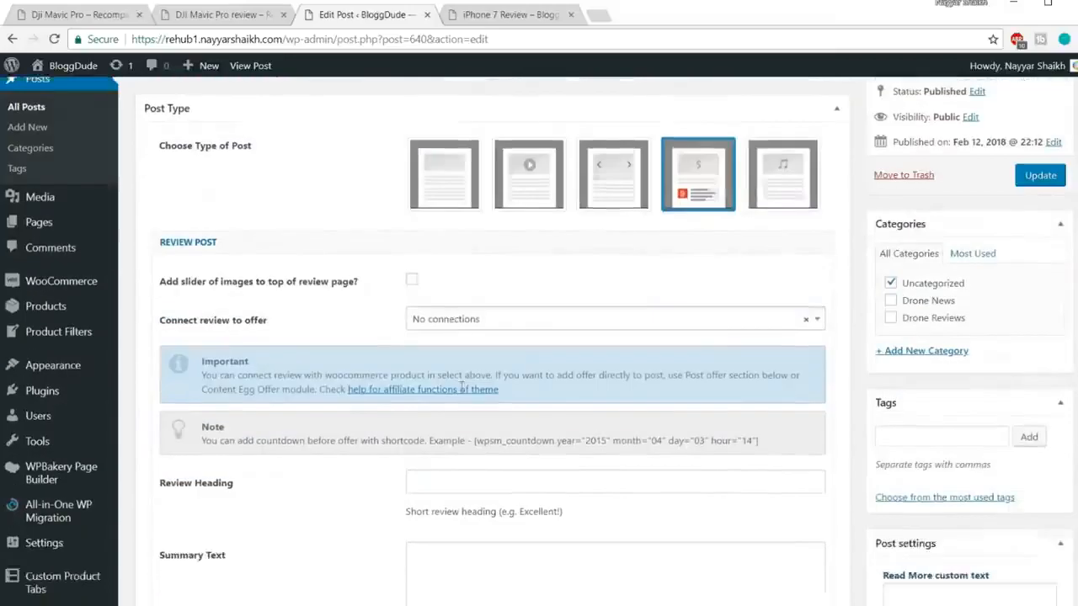
scroll(794, 337, down, 12)
scroll(791, 369, down, 4)
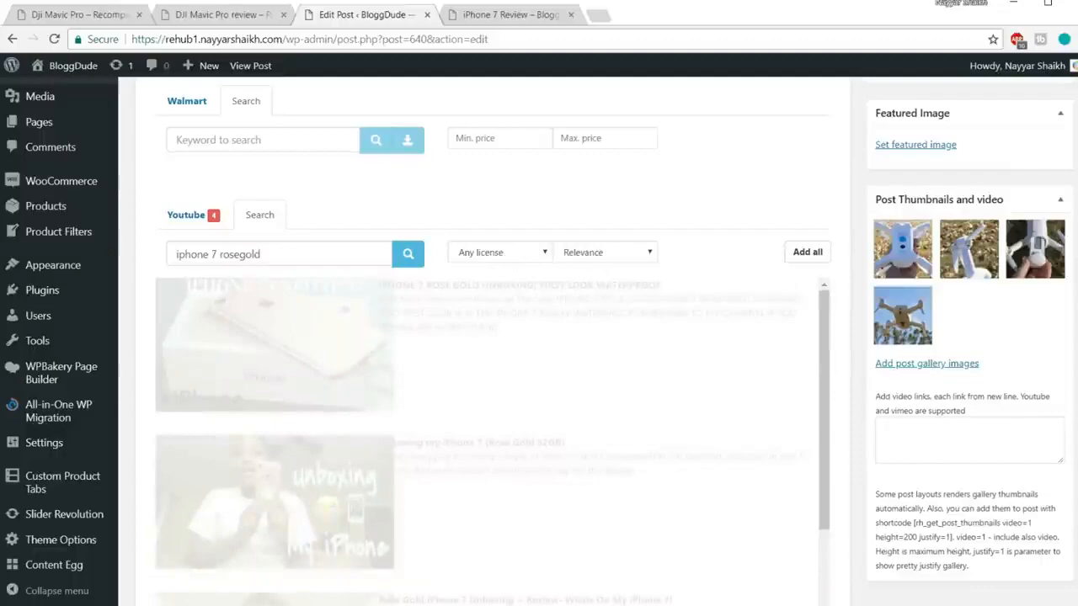
drag(1076, 370, 1074, 95)
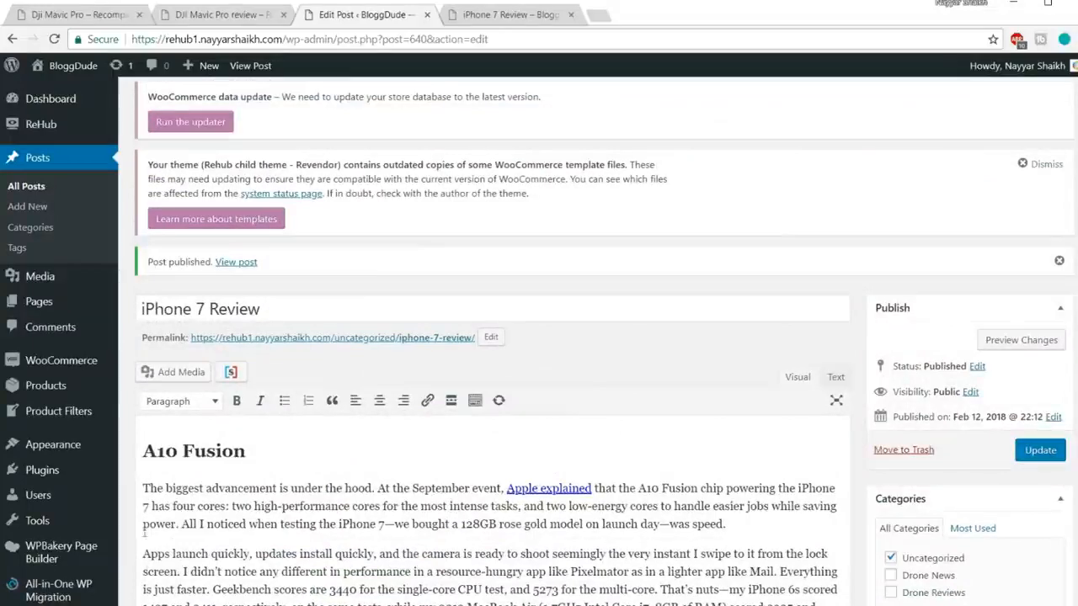
Step: Select the Sticky Panel shortcode in Shortcodes - Notepad and go back to the WordPress editor
click(240, 569)
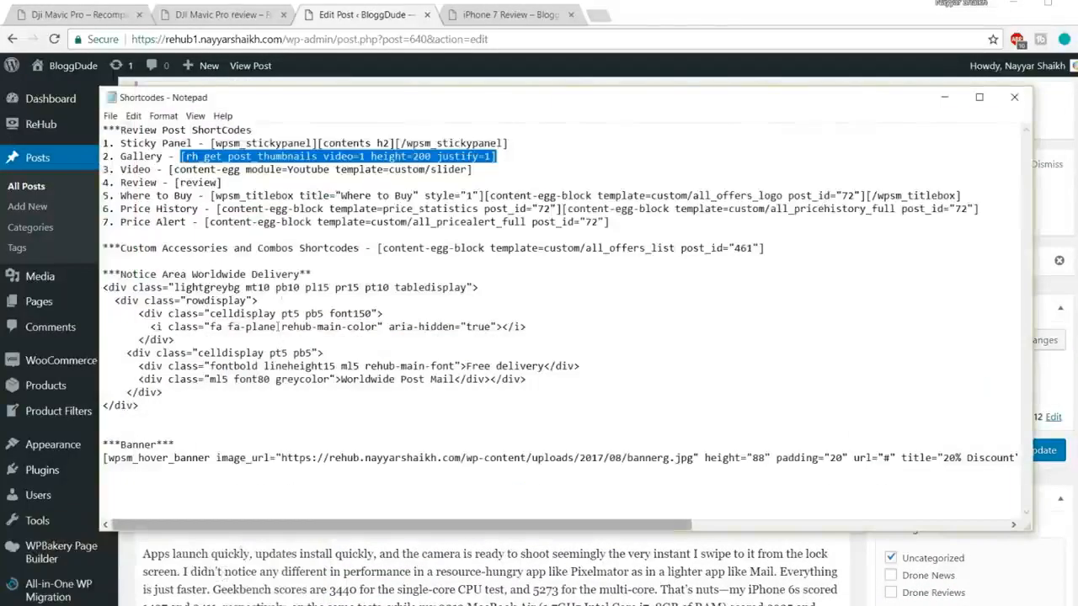
drag(122, 144, 529, 138)
key(ctrl+c)
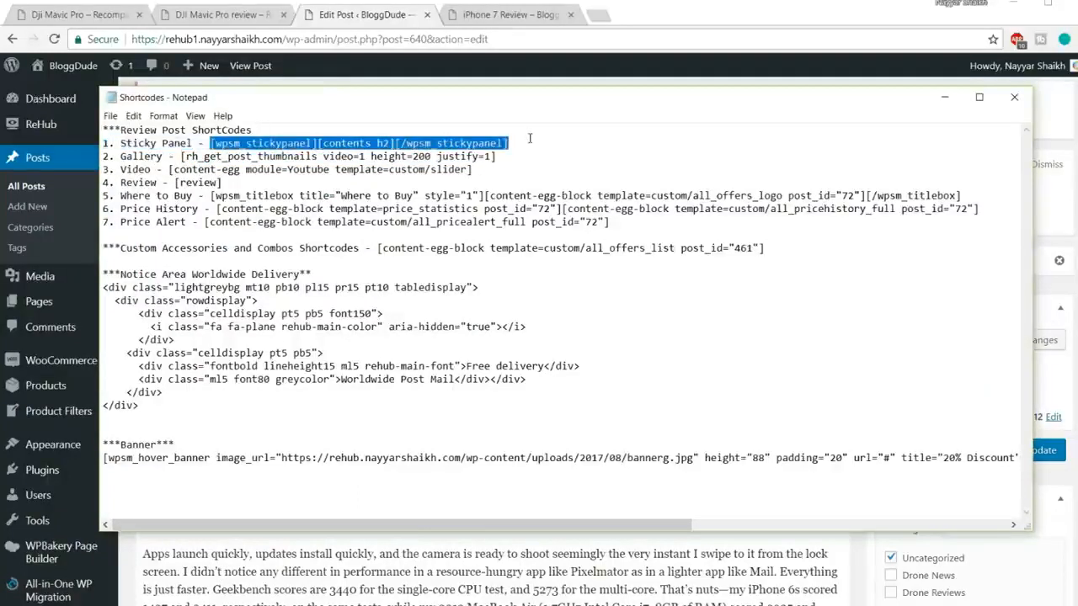
click(290, 552)
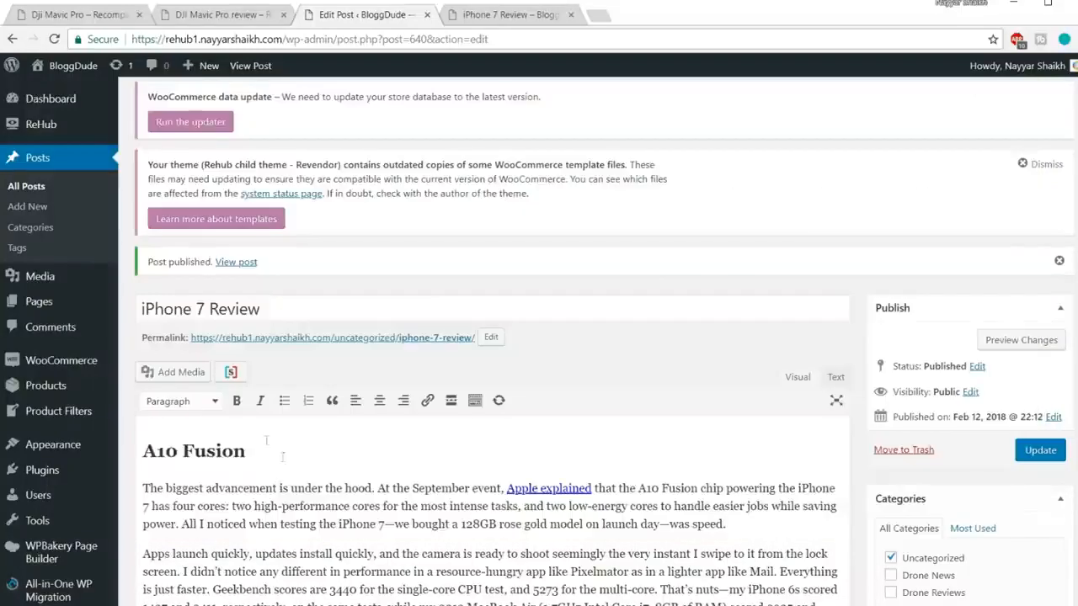
Step: Paste the [wpsm_stickypanel][contents h2][/wpsm_stickypanel] shortcode above A10 Fusion as a normal paragraph
click(157, 449)
key(Return)
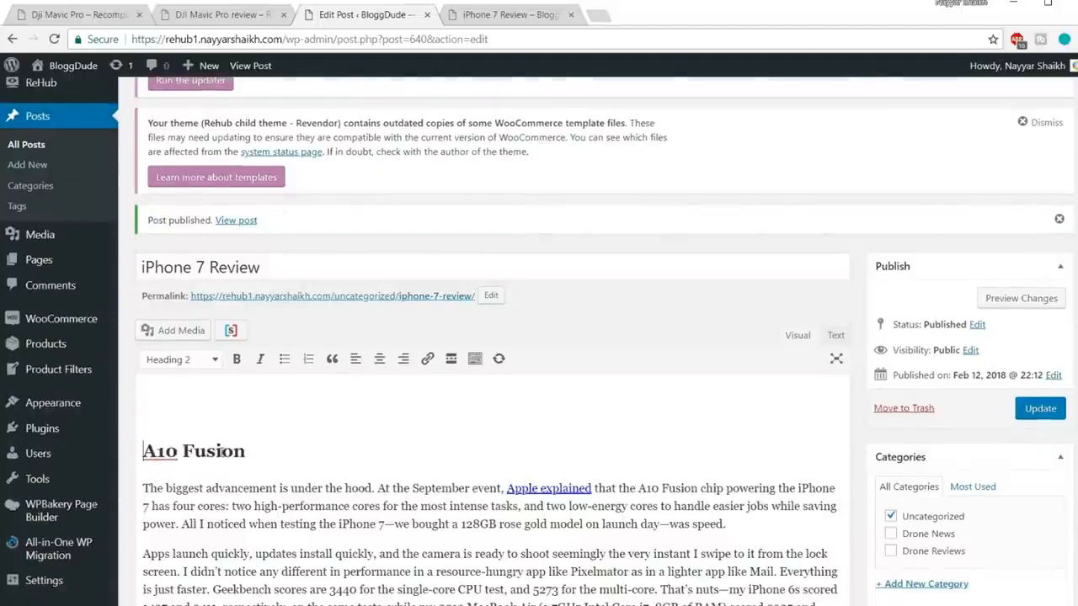
key(ctrl+v)
drag(654, 409, 101, 409)
click(203, 361)
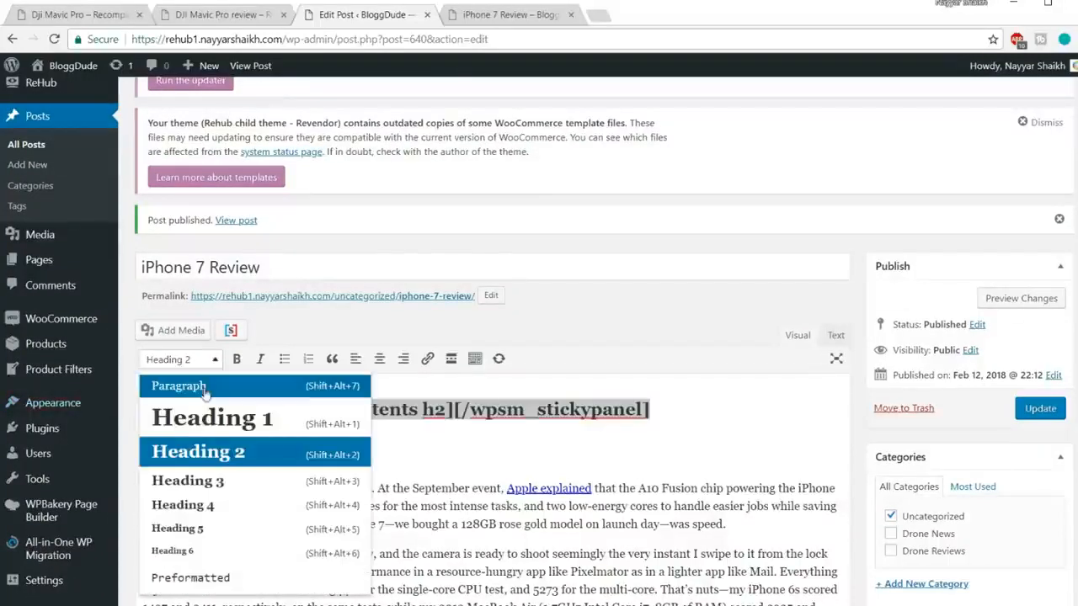
click(203, 386)
Step: Check the A10 Fusion heading, then update the post and view the live page
mouse_move(144, 439)
mouse_down()
mouse_move(286, 436)
mouse_move(144, 440)
mouse_up()
click(249, 439)
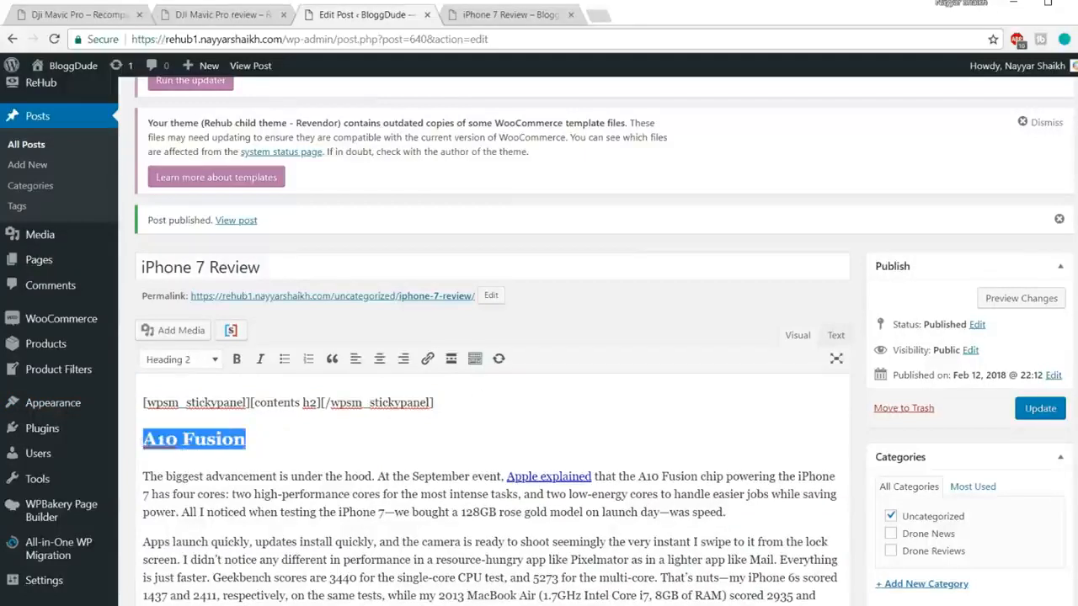
click(257, 440)
drag(257, 439, 133, 437)
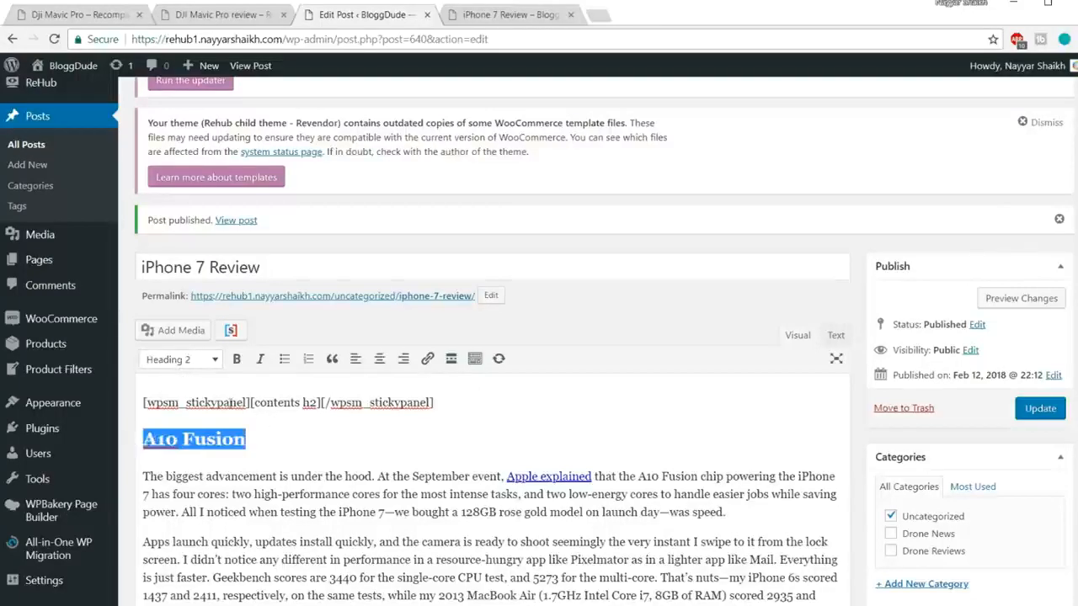
drag(230, 402, 244, 403)
click(1051, 412)
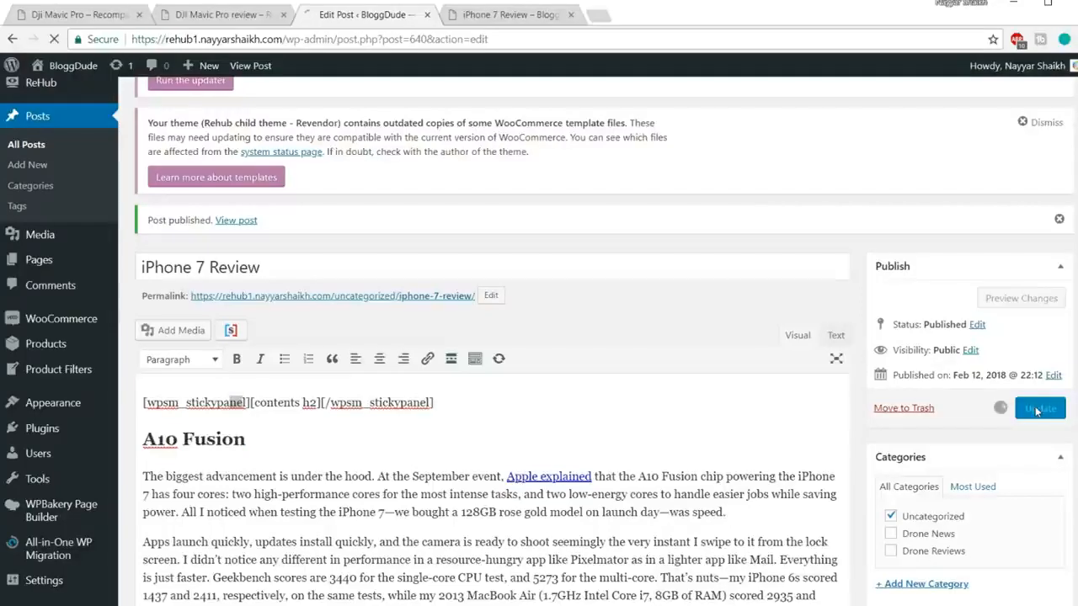
click(511, 14)
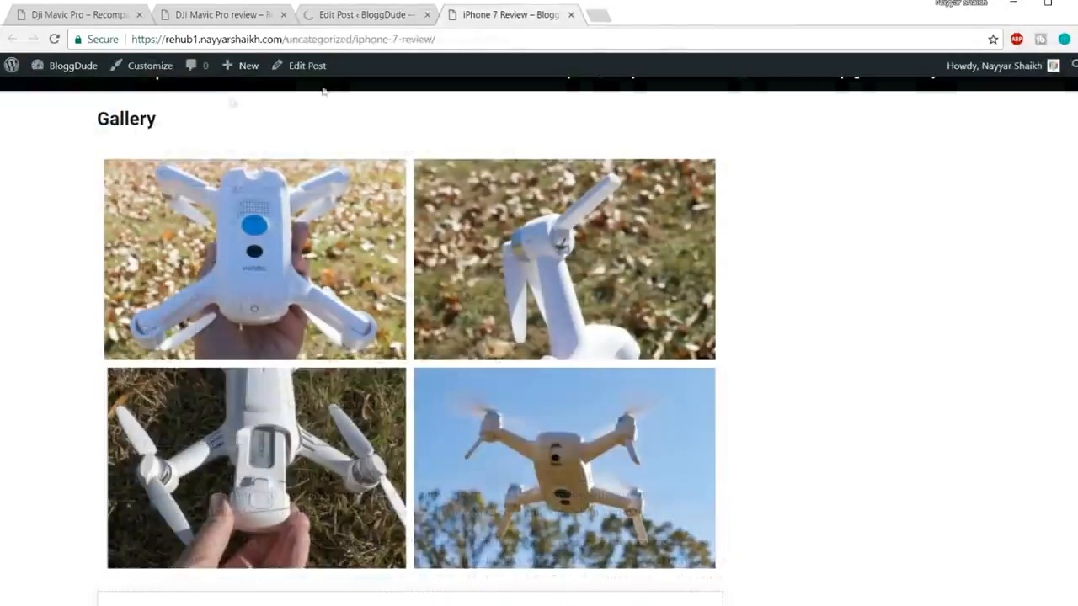
Step: Go to the top of the live post and reload it to show the sticky panel
scroll(539, 337, up, 3)
click(1070, 506)
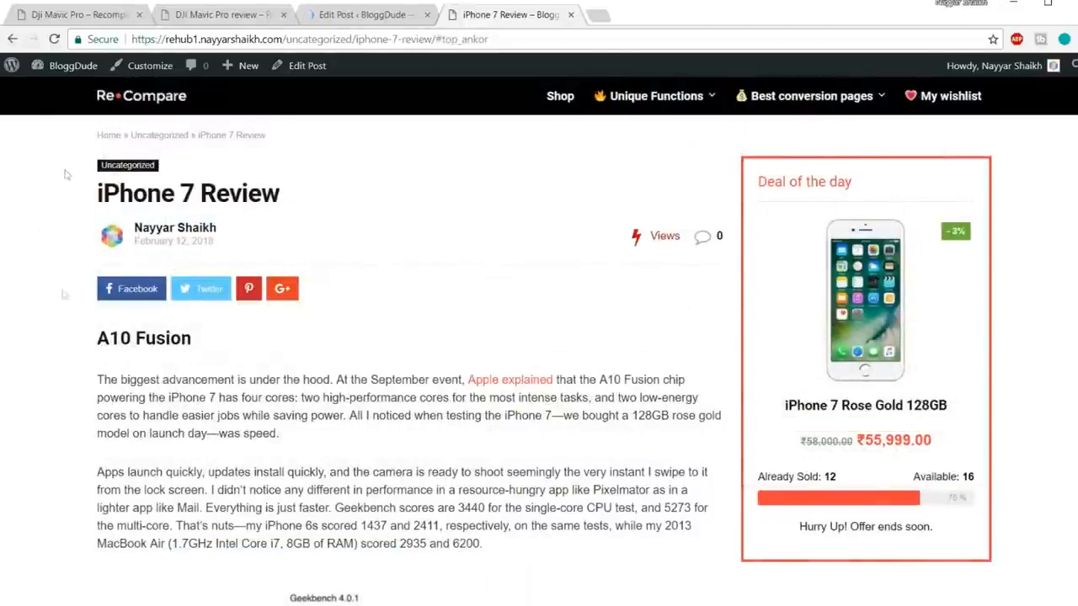
click(476, 38)
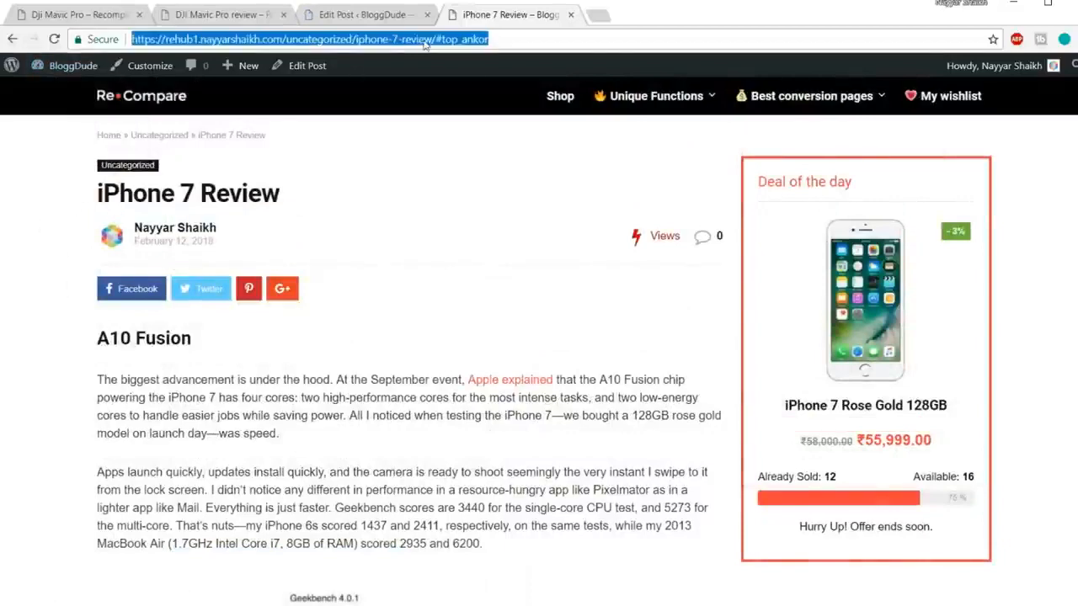
key(Return)
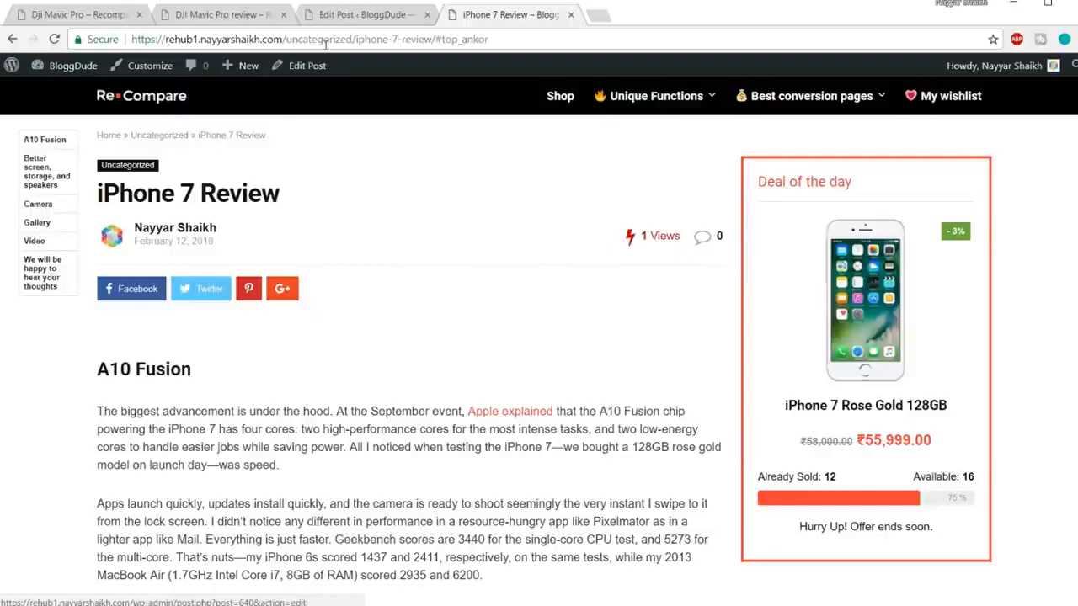
Step: Inspect the A10 Fusion heading level in the post editor
click(389, 14)
scroll(424, 353, down, 3)
drag(458, 324, 141, 315)
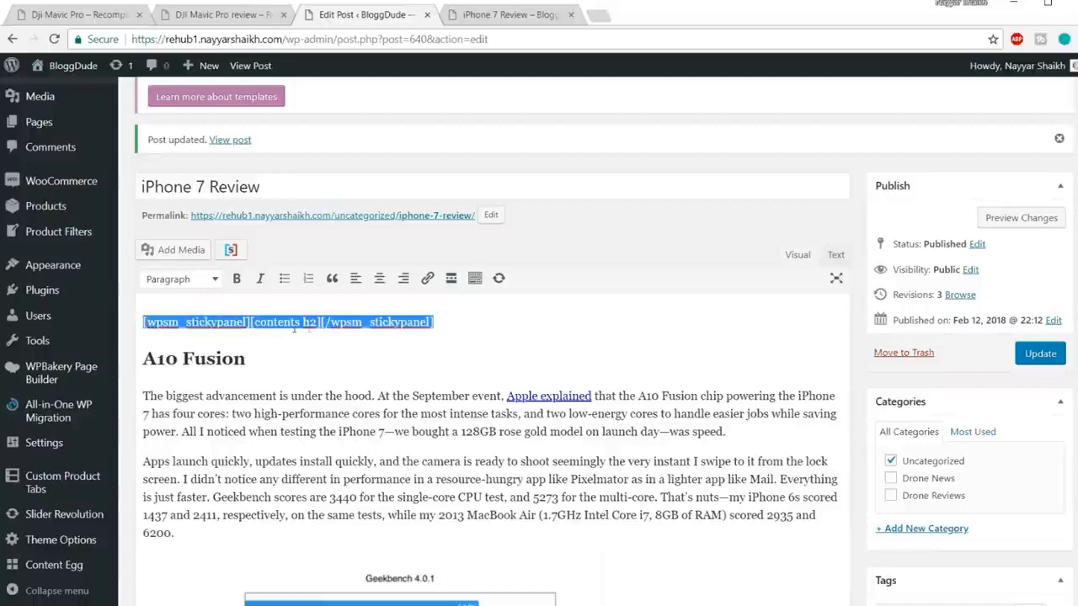
drag(282, 360, 141, 359)
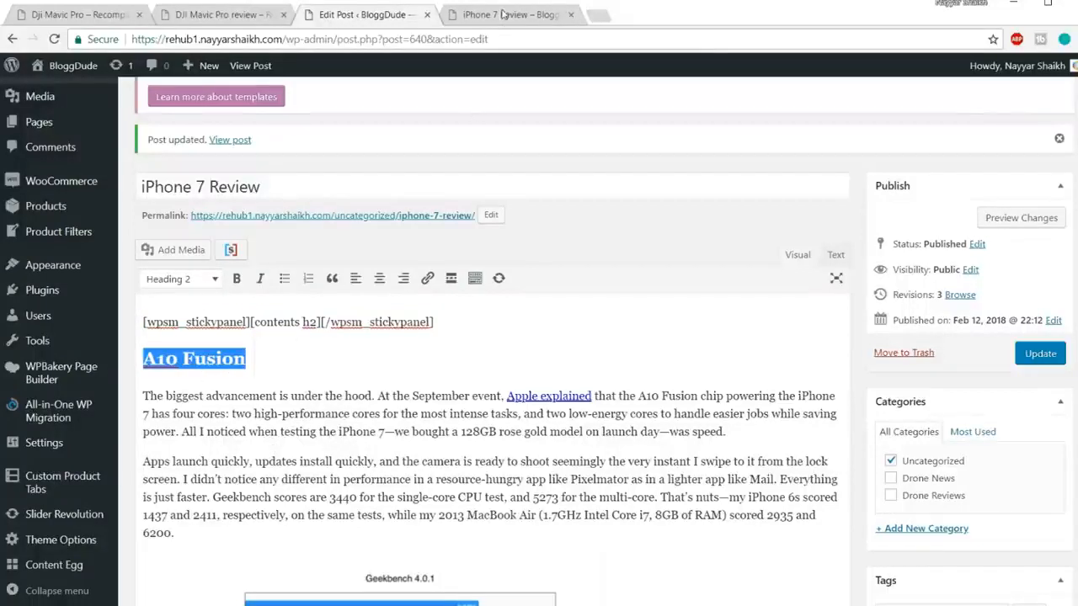
Step: Use the sticky contents panel to jump to the Camera and Video sections
click(503, 15)
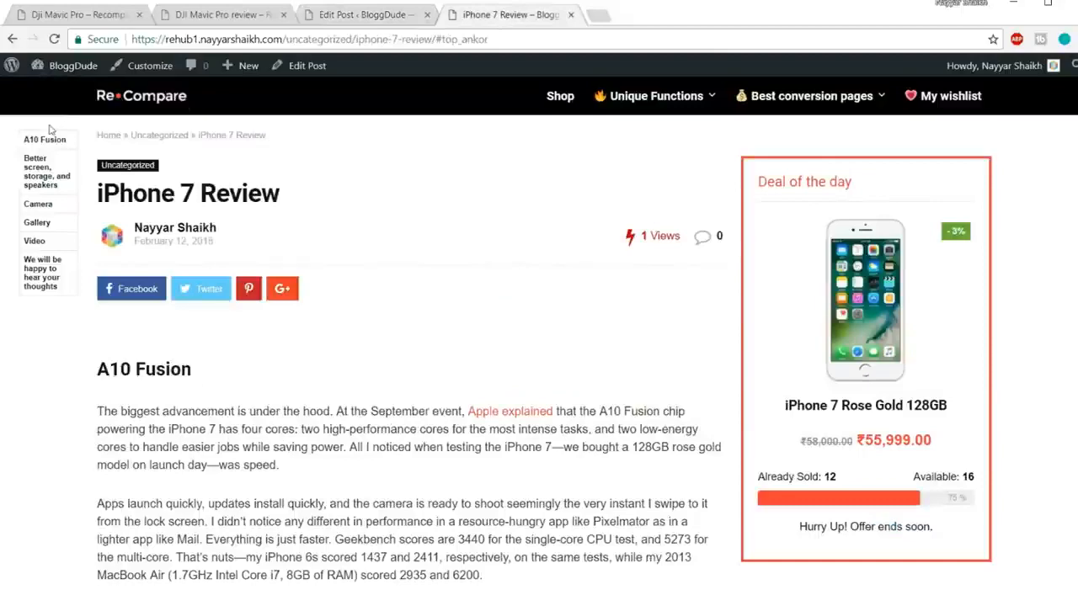
click(39, 207)
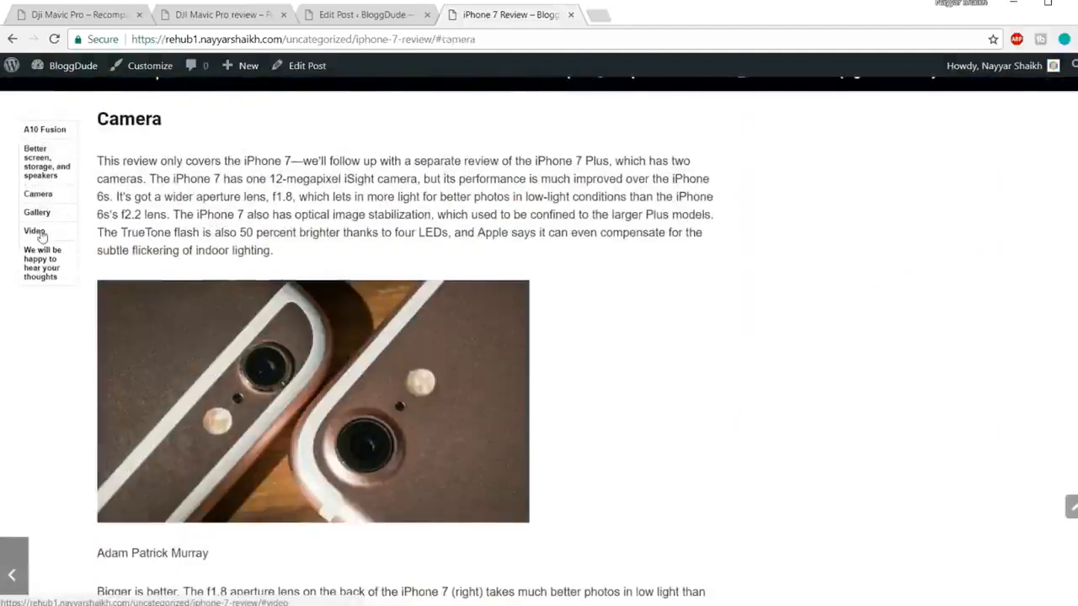
click(37, 232)
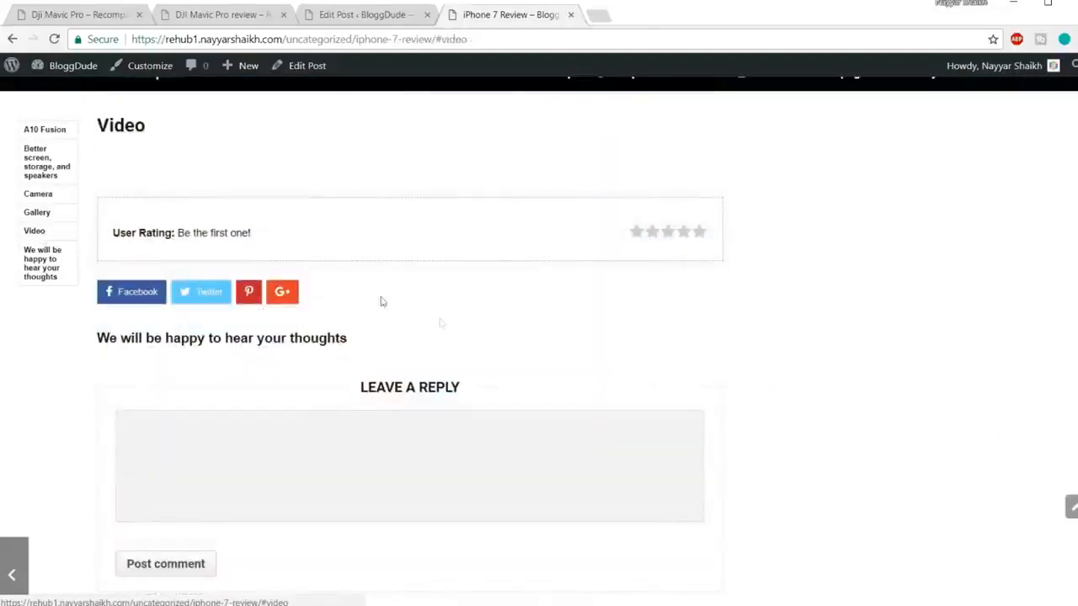
scroll(461, 325, up, 2)
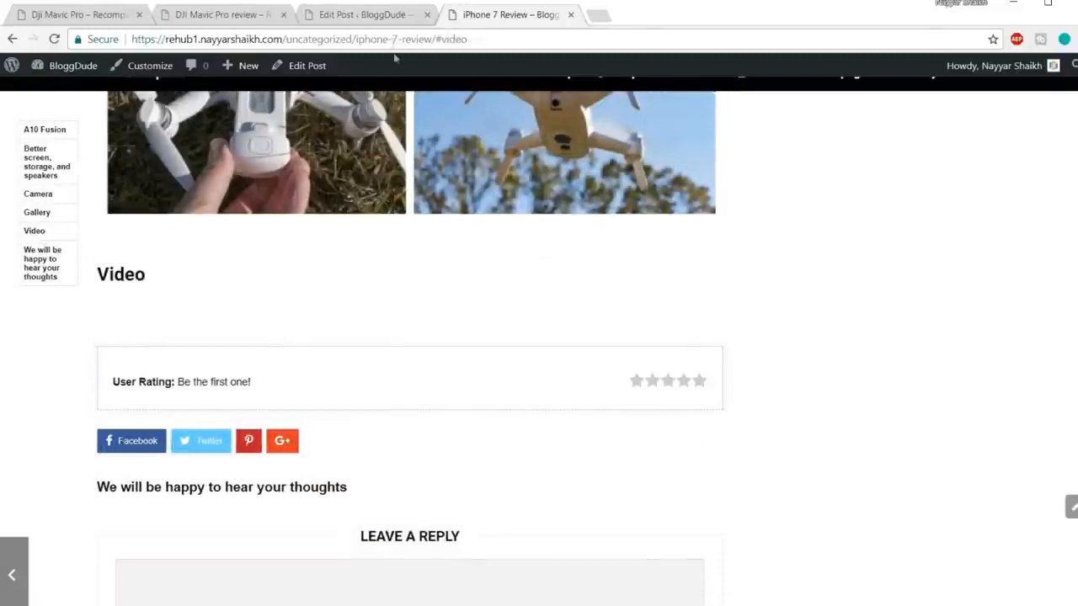
Step: Switch the Content Egg YouTube shortcode to the Slider template, after checking the DJI review's slider
click(373, 23)
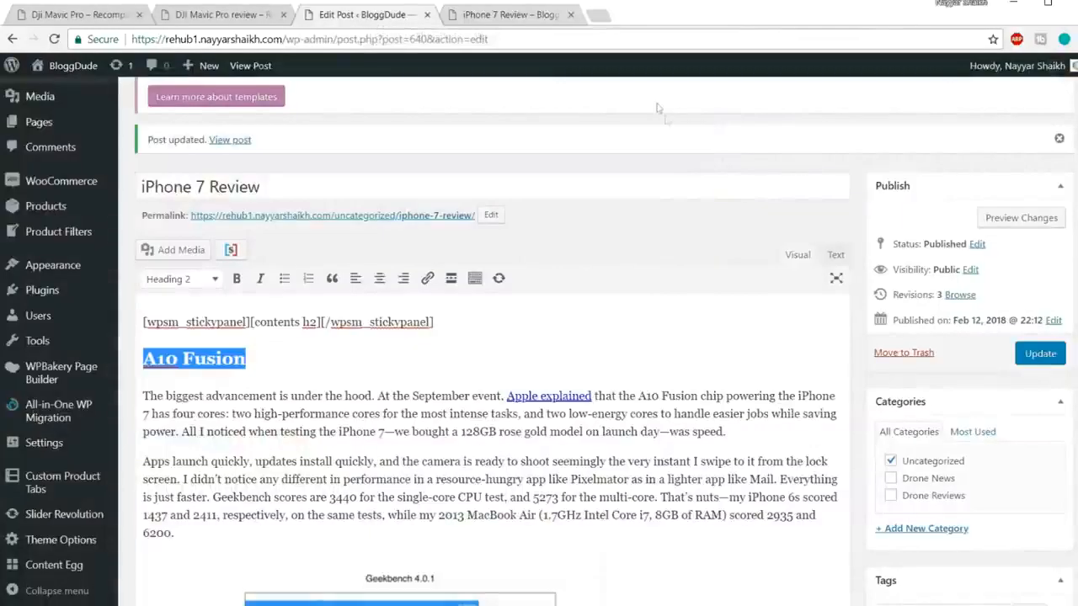
scroll(861, 257, down, 20)
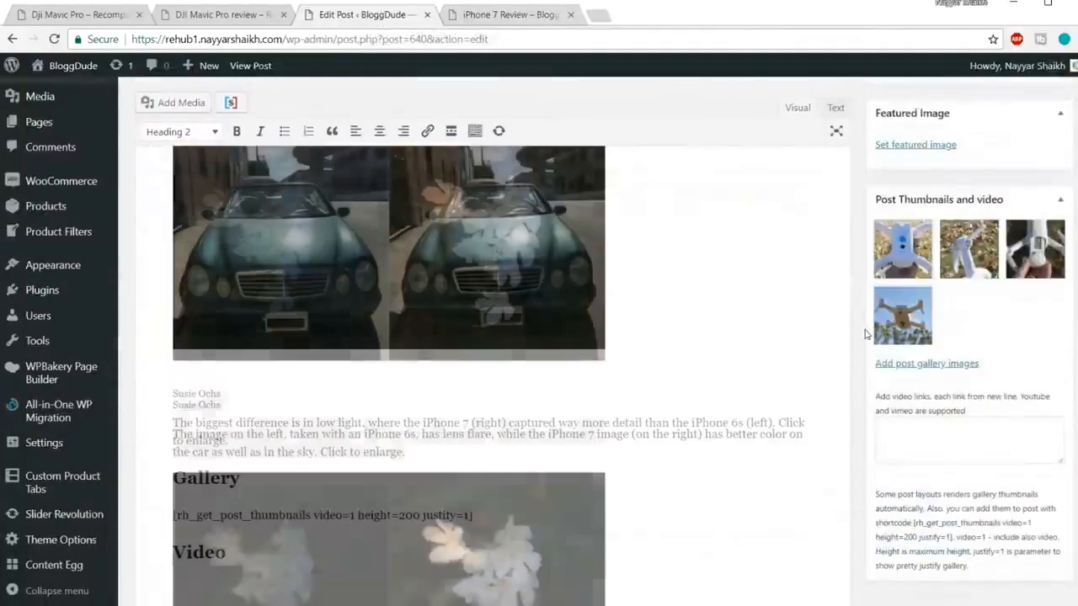
scroll(865, 334, down, 15)
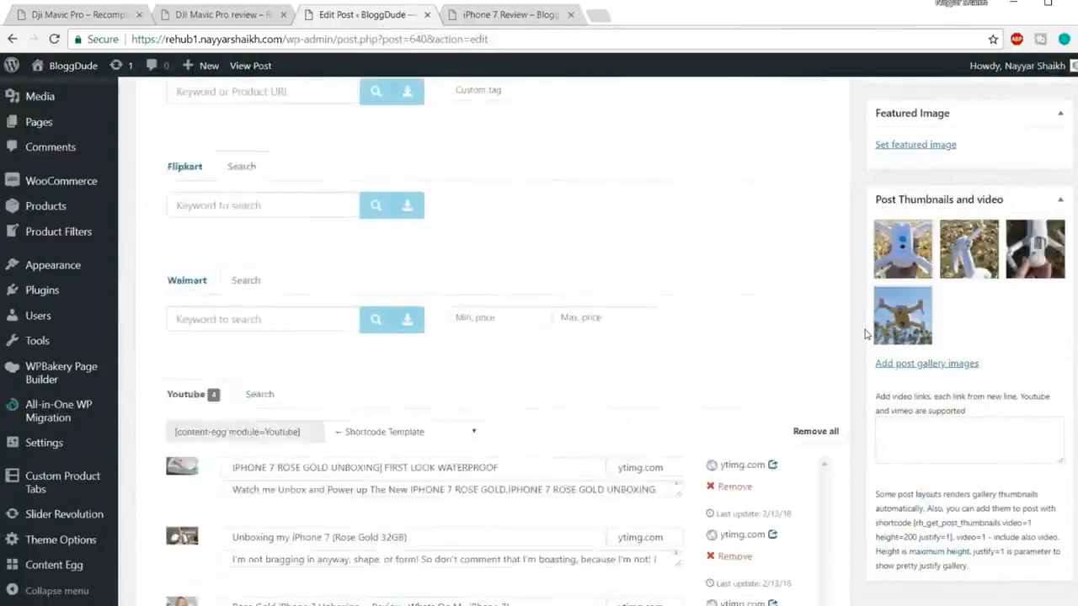
scroll(867, 329, up, 5)
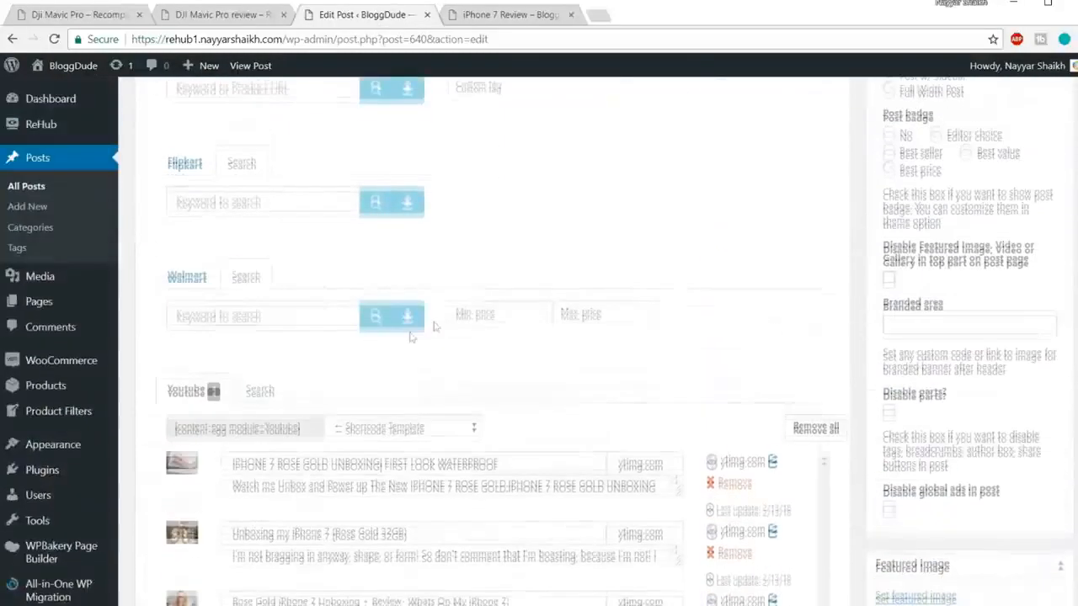
click(264, 433)
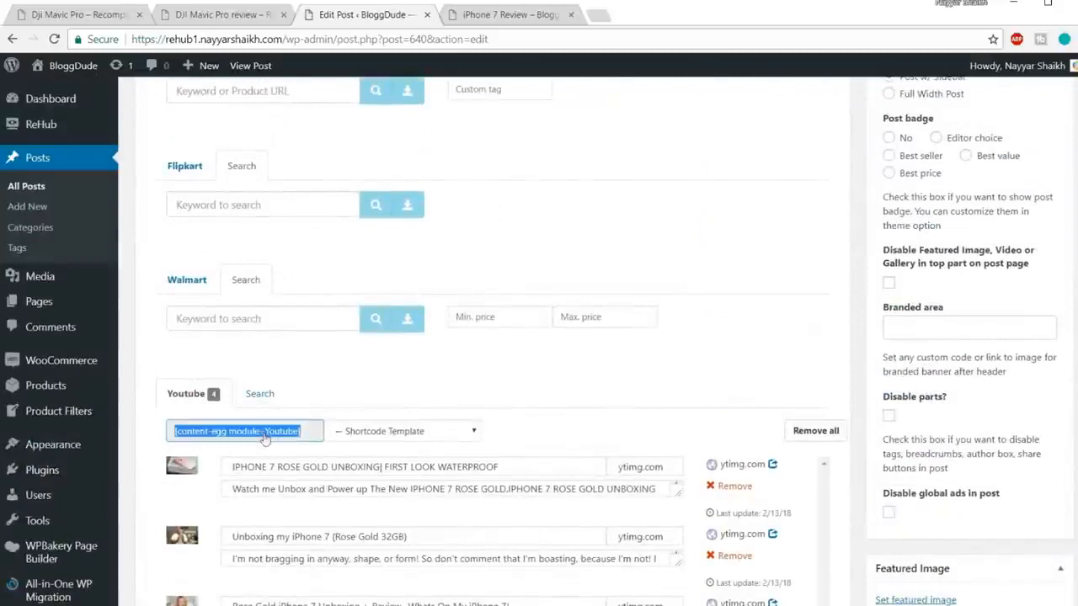
click(451, 435)
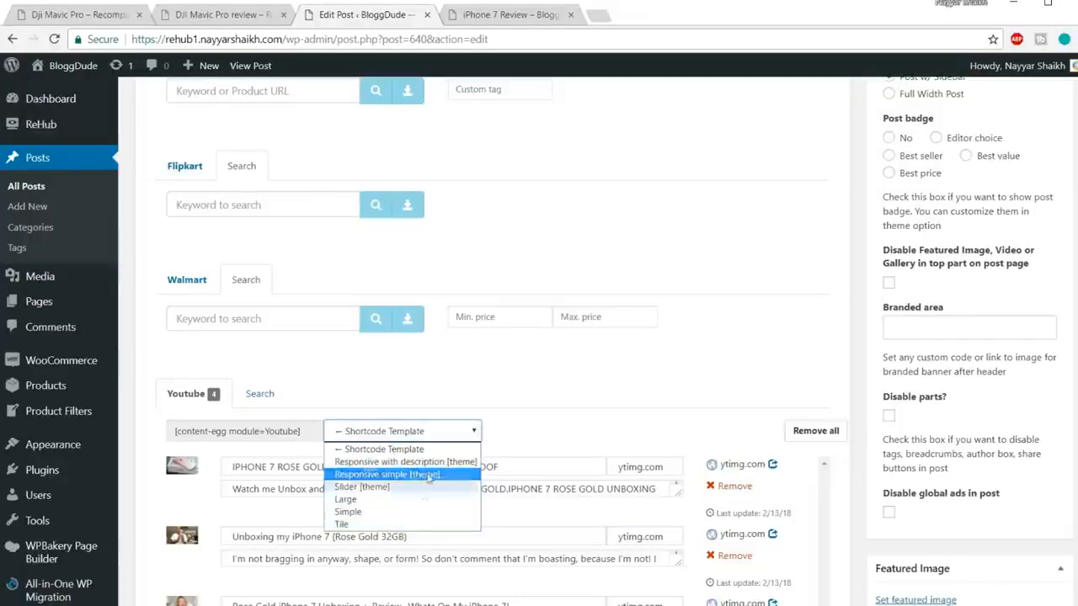
click(553, 413)
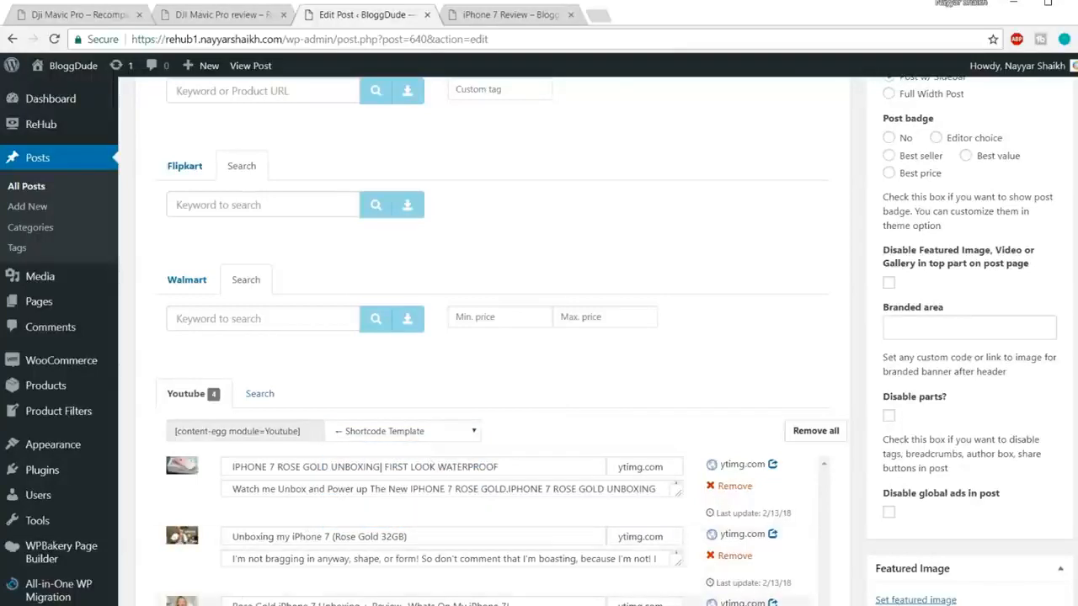
click(237, 16)
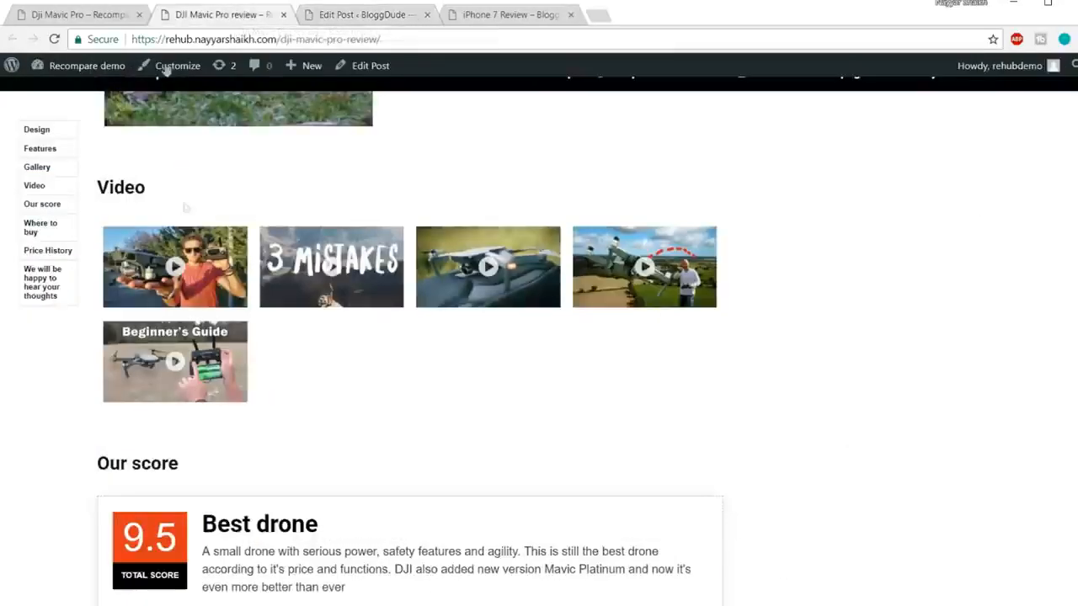
click(381, 16)
click(404, 434)
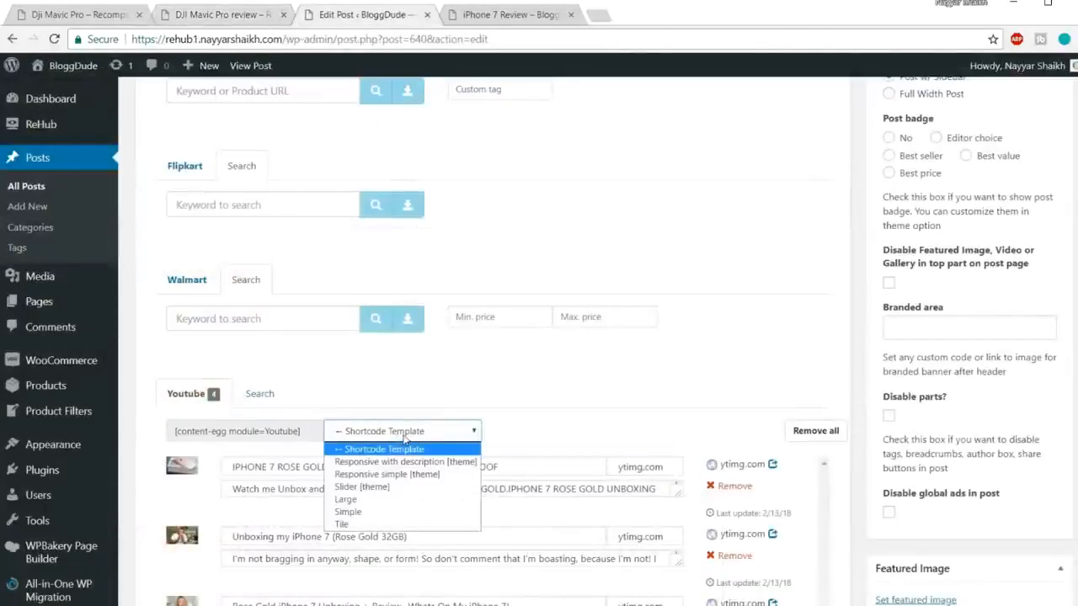
click(387, 486)
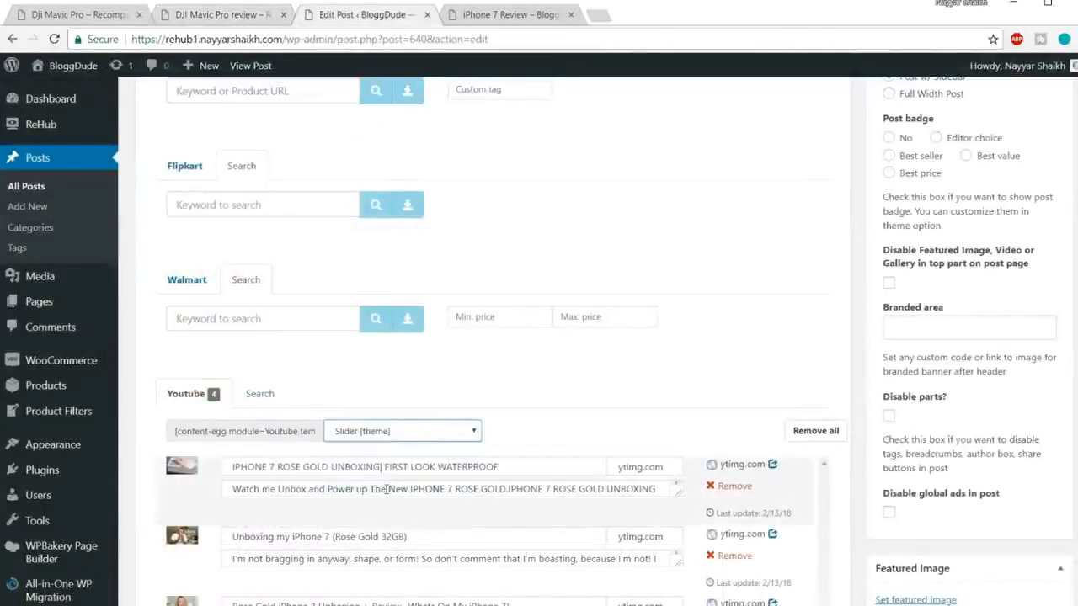
Step: Paste [content-egg module=Youtube template=custom/slider] under the Video heading and update the post
click(291, 438)
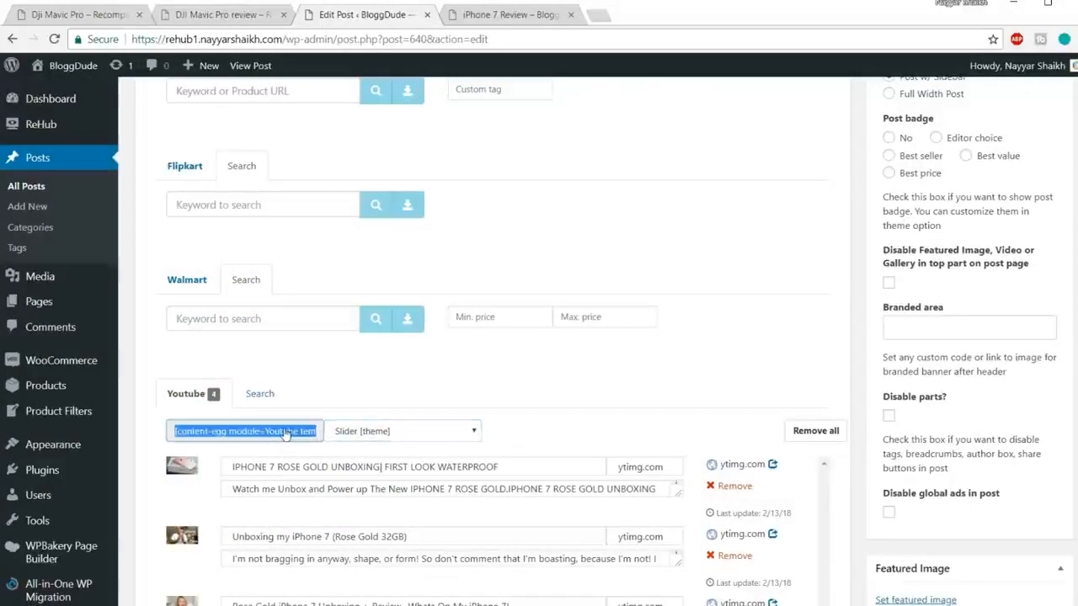
scroll(380, 428, up, 20)
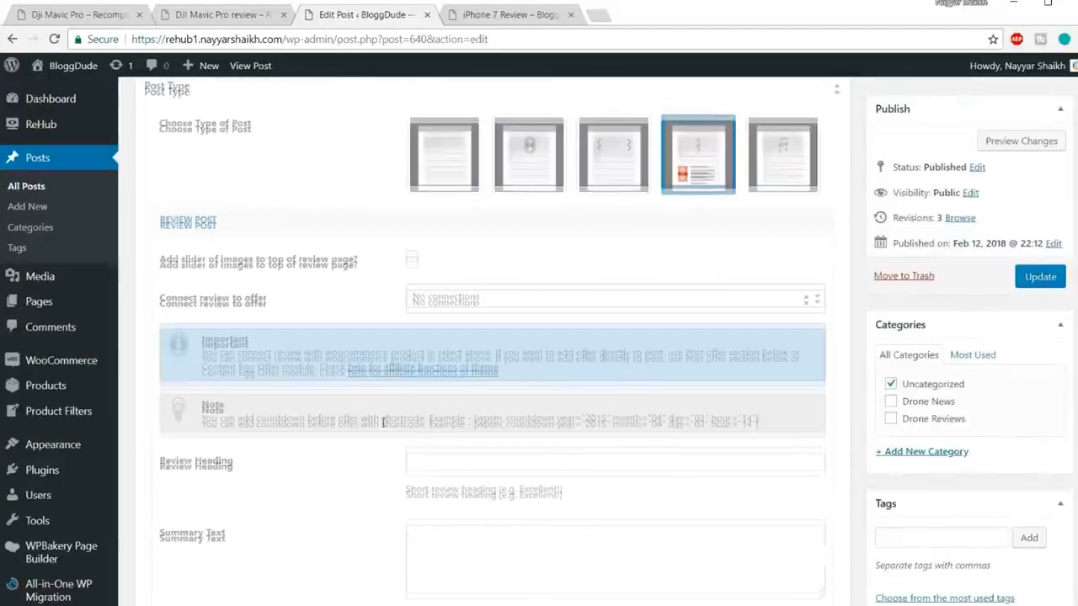
scroll(382, 428, up, 2)
scroll(225, 360, down, 3)
click(226, 362)
text([content-egg module=Youtube template=custom/slider])
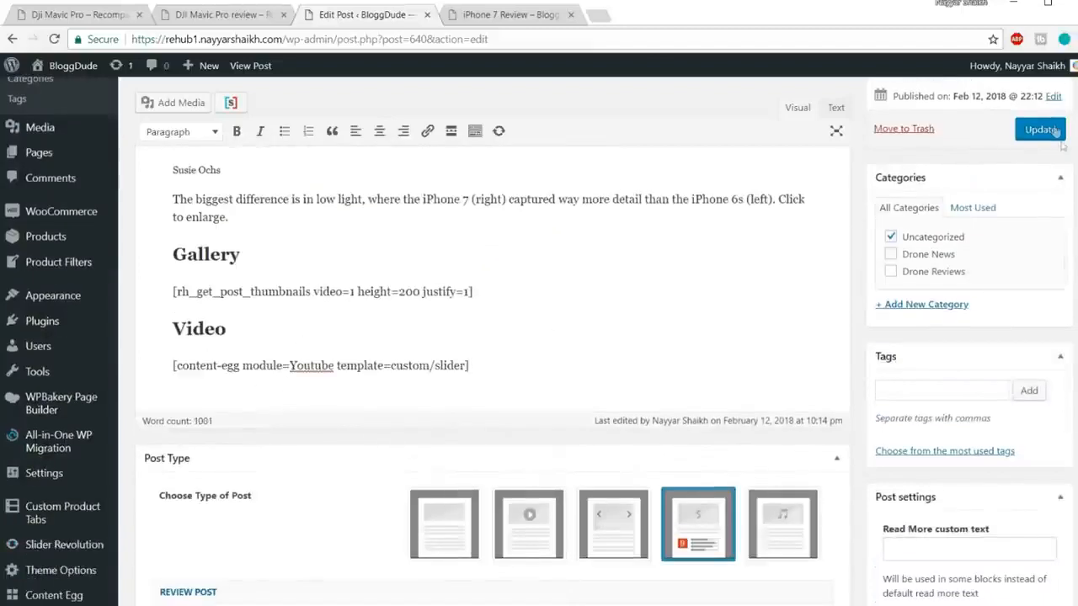
click(1041, 129)
Step: Reload the live post's Video section to show the new videos
click(524, 21)
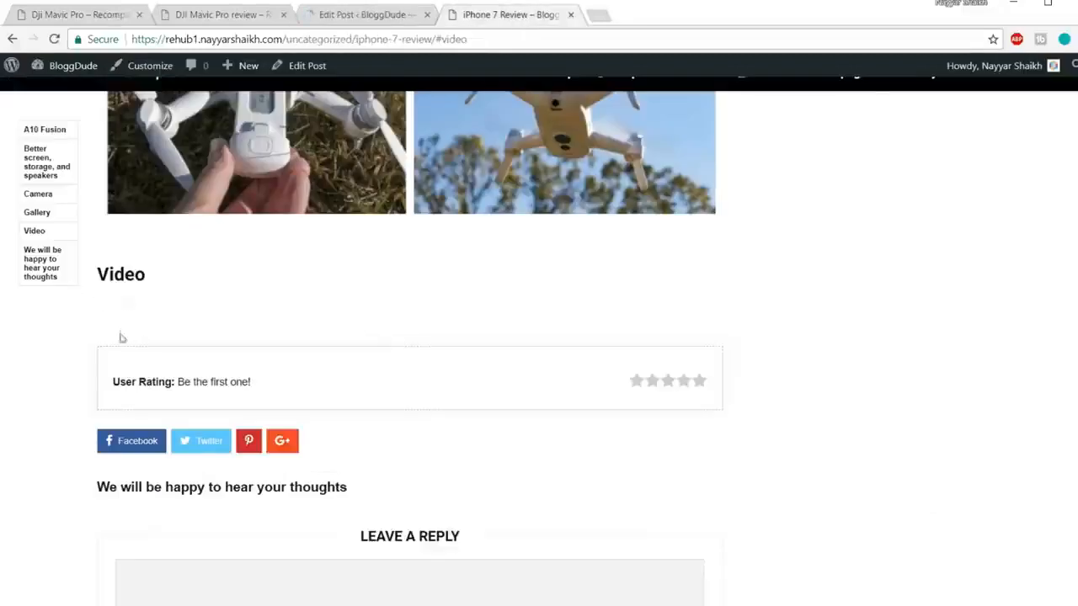
click(357, 40)
key(Return)
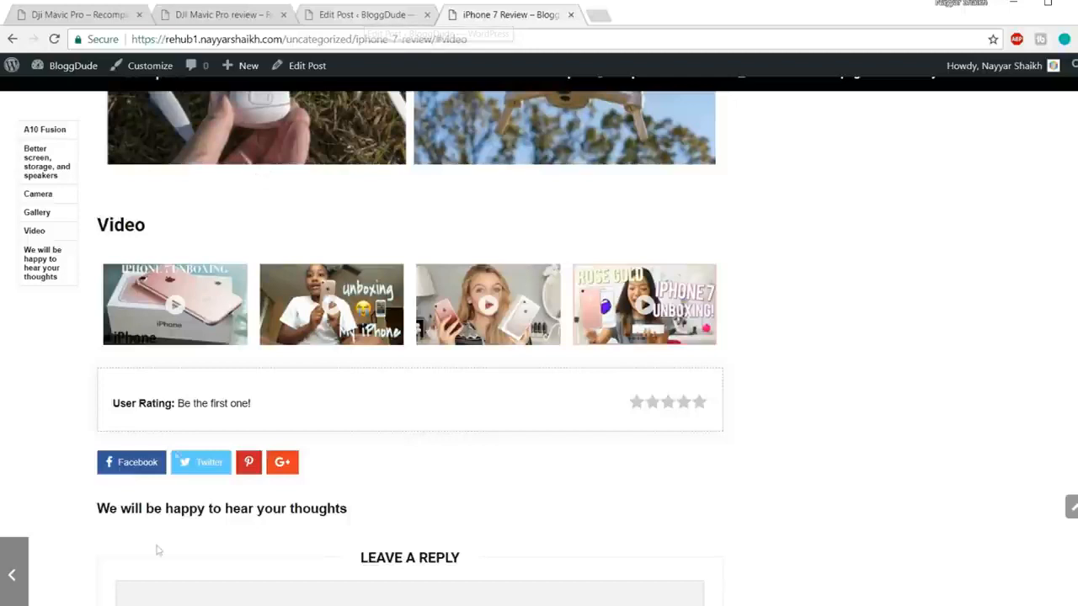
Step: Select the video slider shortcode in the Shortcodes notes, then return to the browser
mouse_move(157, 552)
click(212, 560)
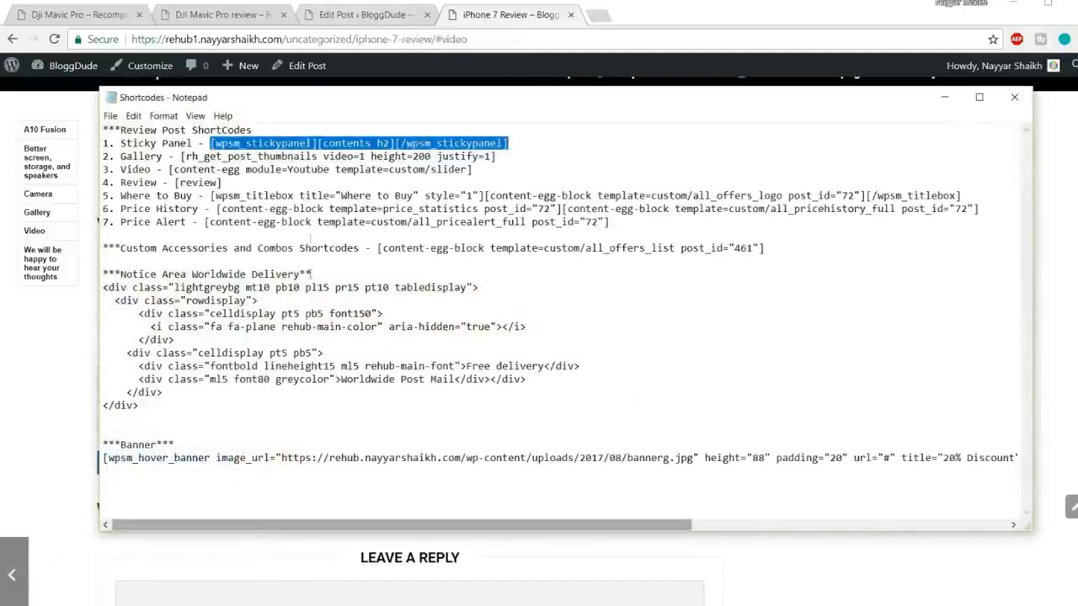
click(323, 208)
drag(169, 169, 477, 168)
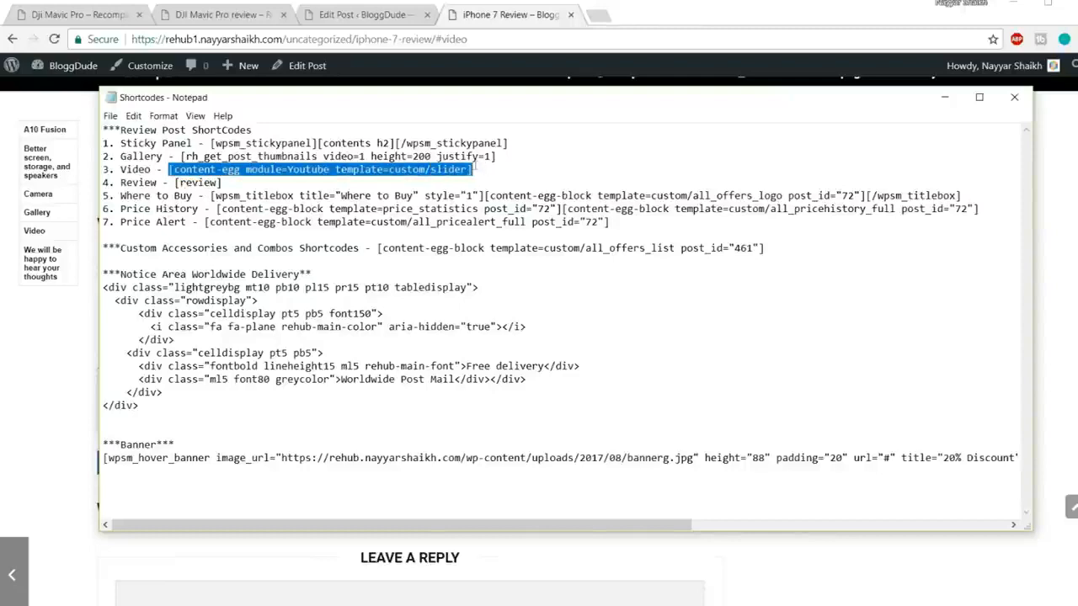
click(107, 581)
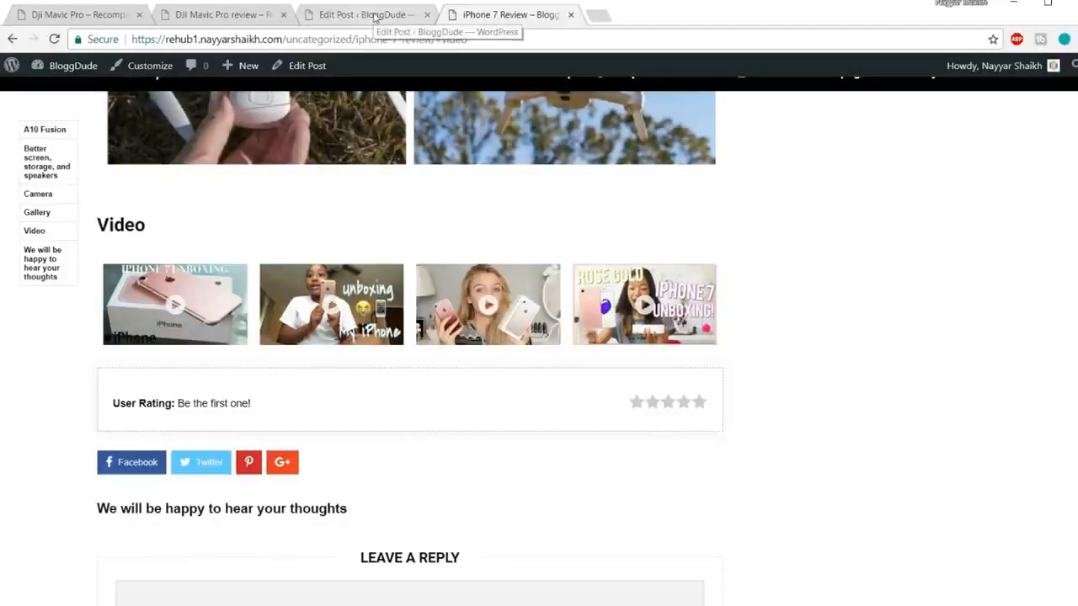
Step: Study the DJI Mavic Pro review's Our score heading and score box for reference
click(189, 12)
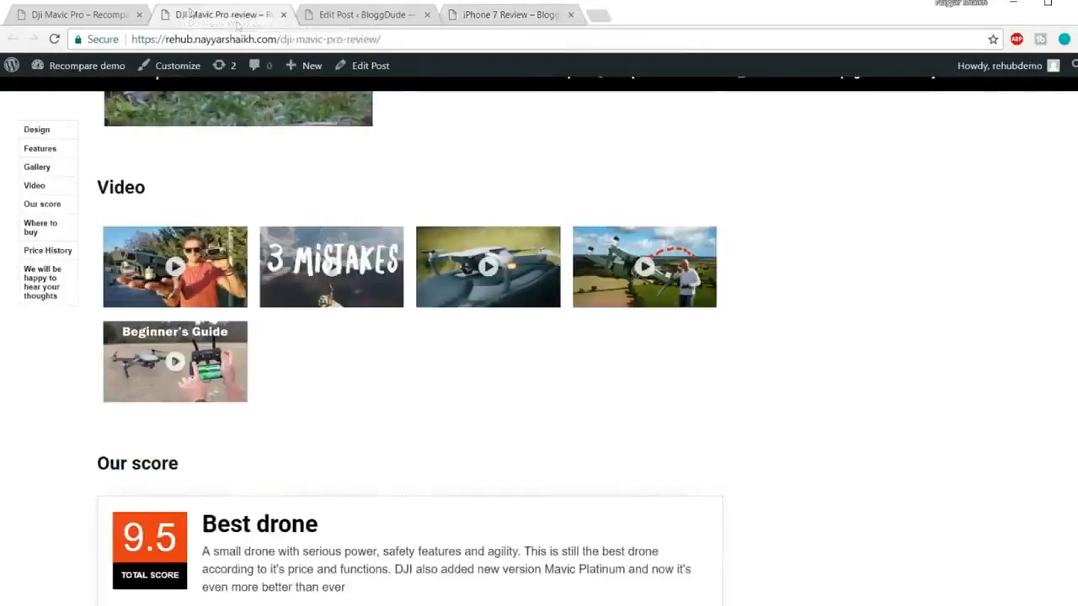
scroll(669, 385, down, 3)
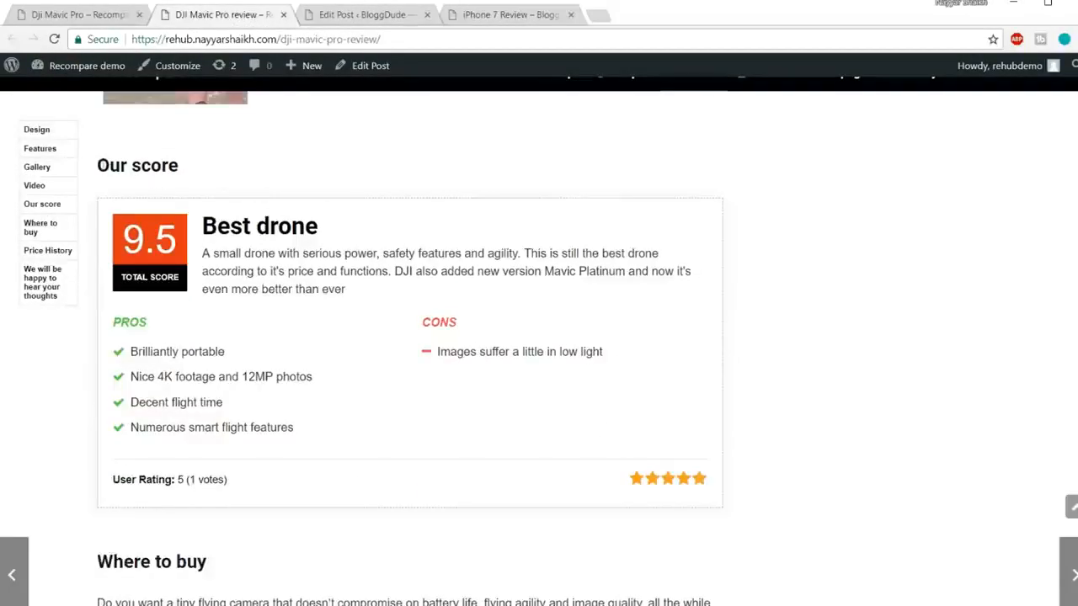
drag(96, 166, 197, 176)
click(207, 183)
scroll(364, 366, up, 3)
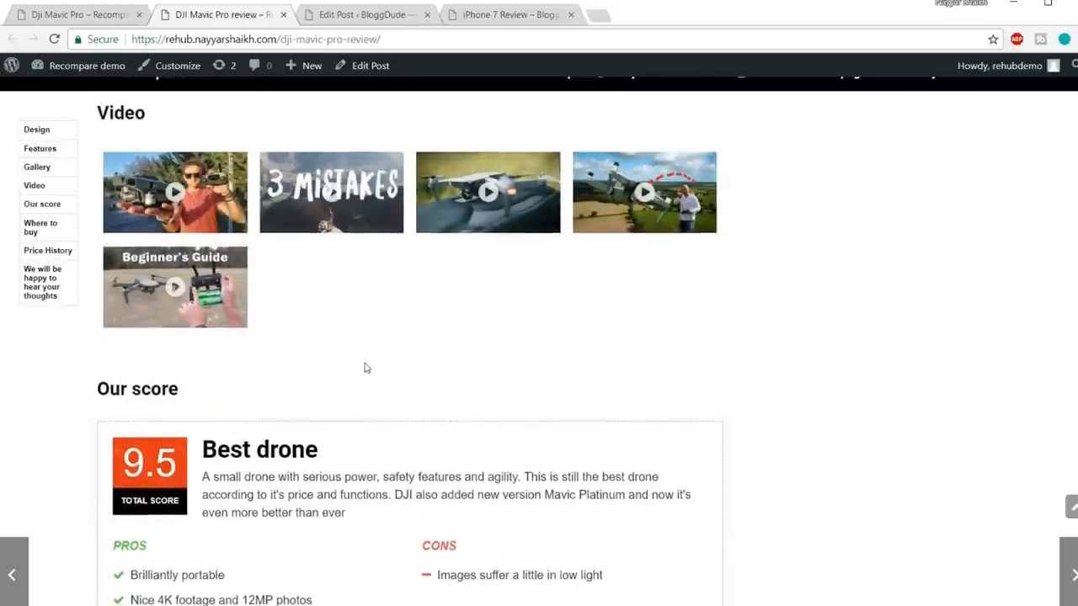
scroll(366, 371, down, 1)
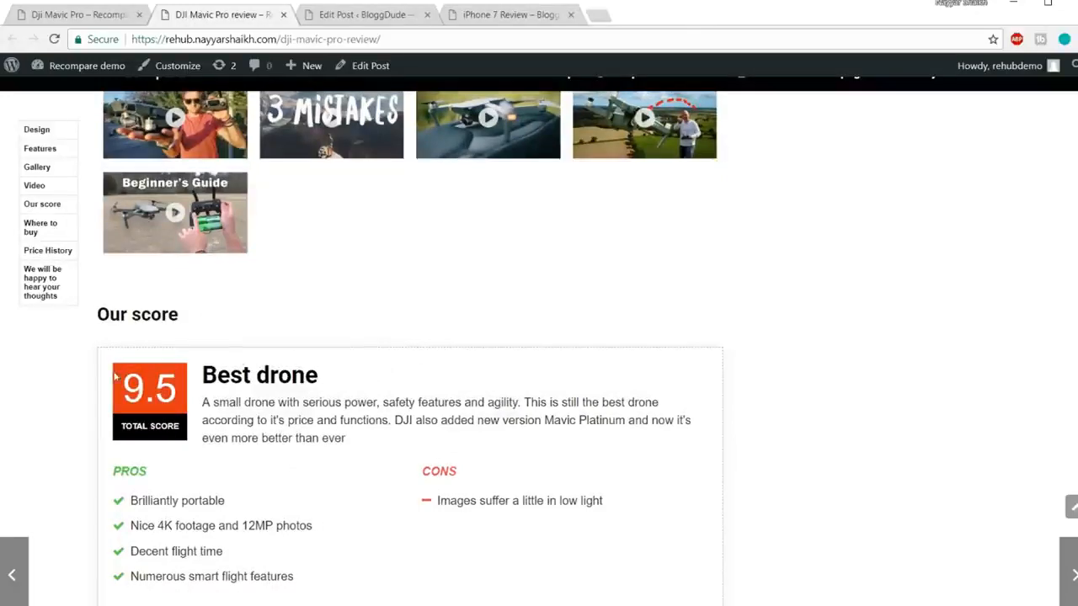
scroll(122, 337, down, 1)
drag(293, 559, 141, 284)
click(261, 284)
scroll(251, 435, up, 4)
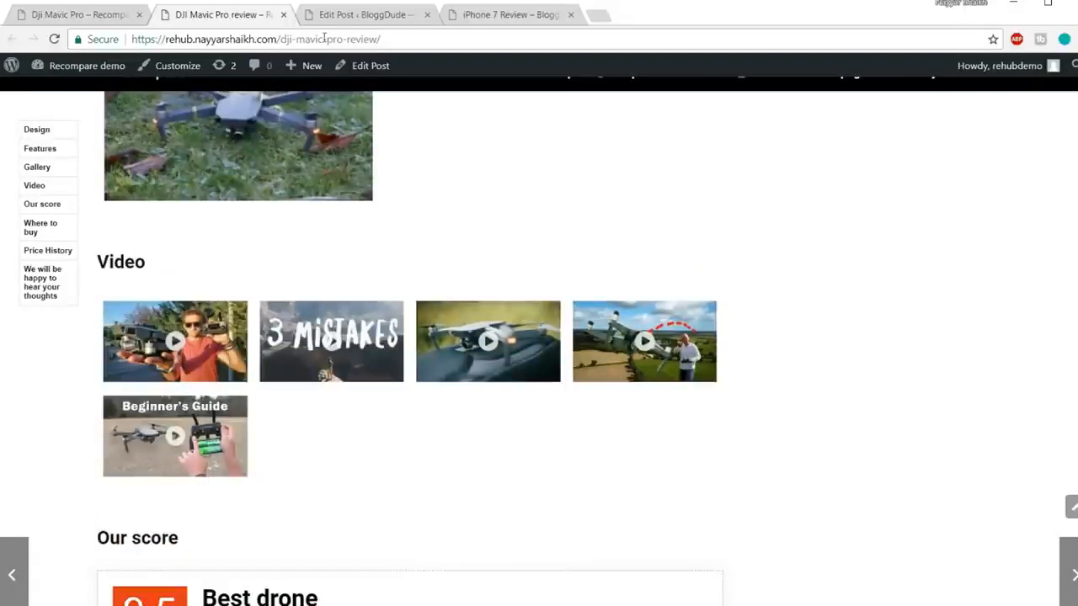
click(337, 16)
scroll(294, 341, down, 20)
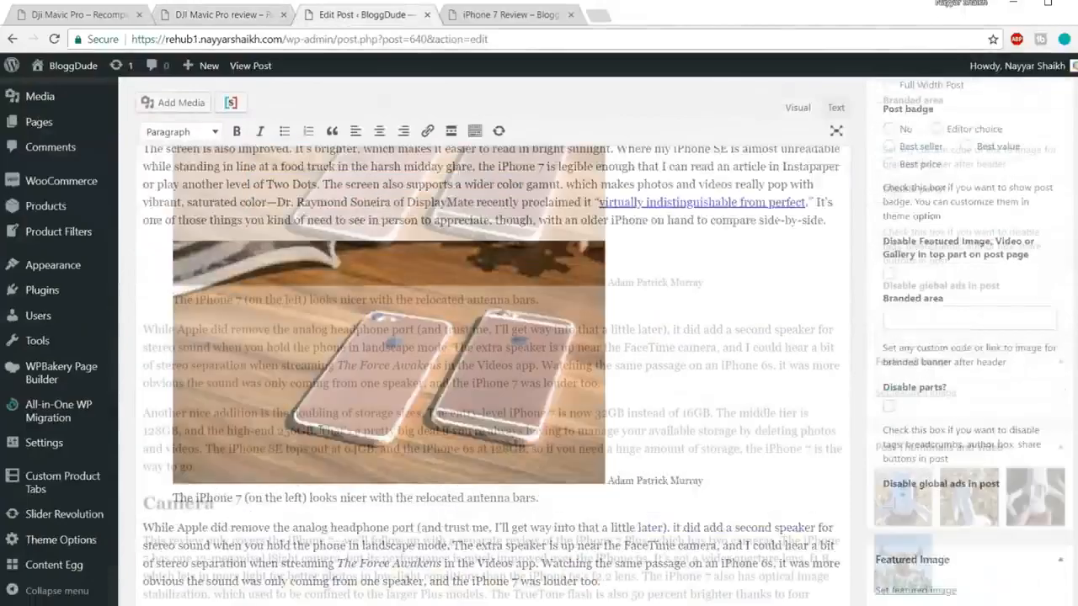
Step: Check the DJI Mavic Pro review's Our score heading for reference
scroll(320, 430, up, 5)
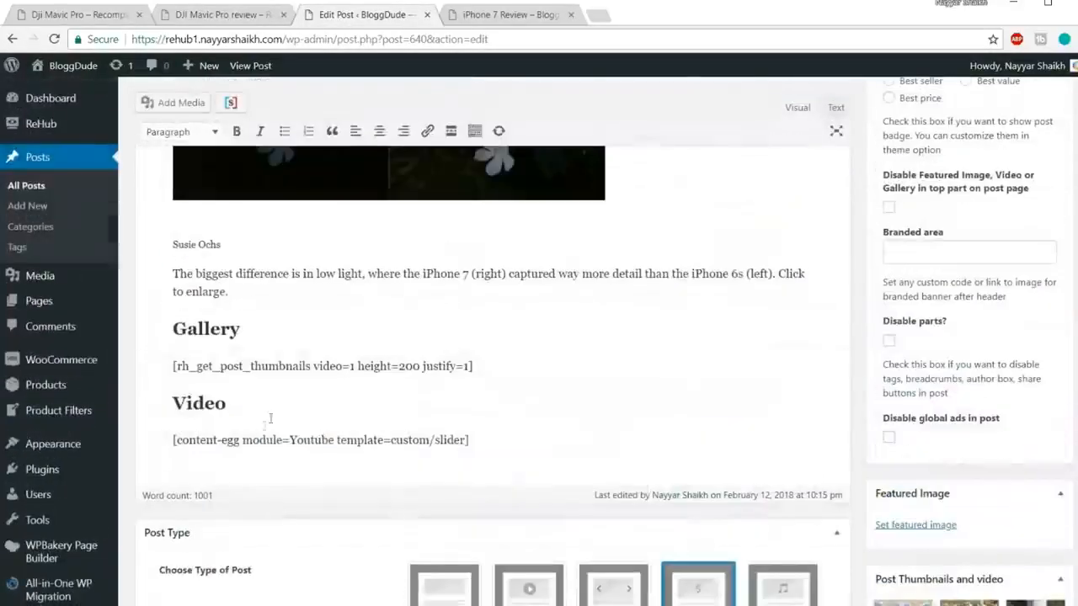
drag(468, 440, 133, 396)
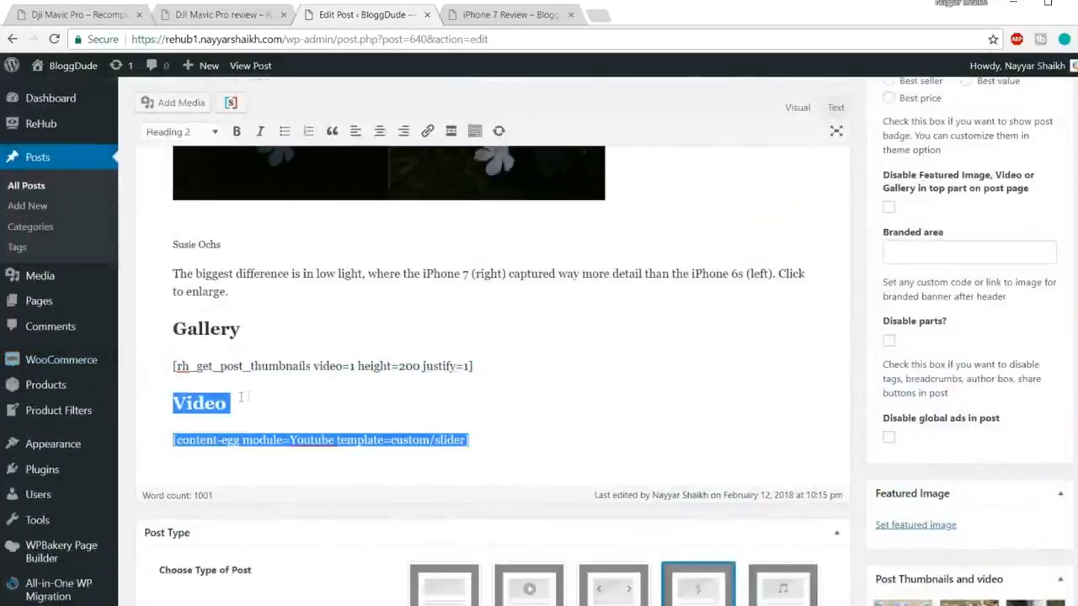
scroll(353, 404, up, 14)
scroll(352, 415, up, 10)
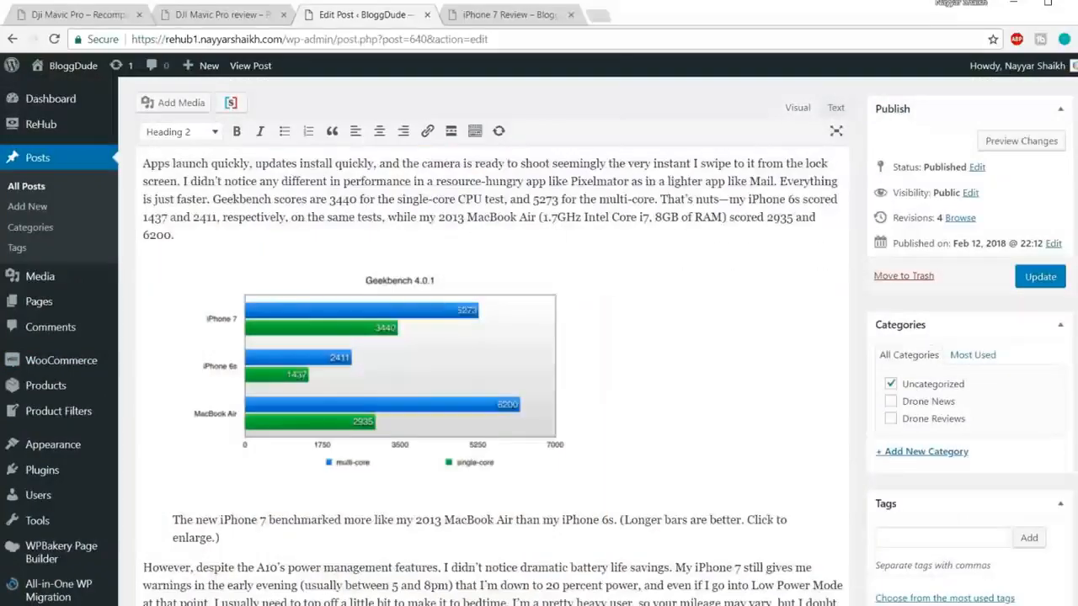
click(226, 17)
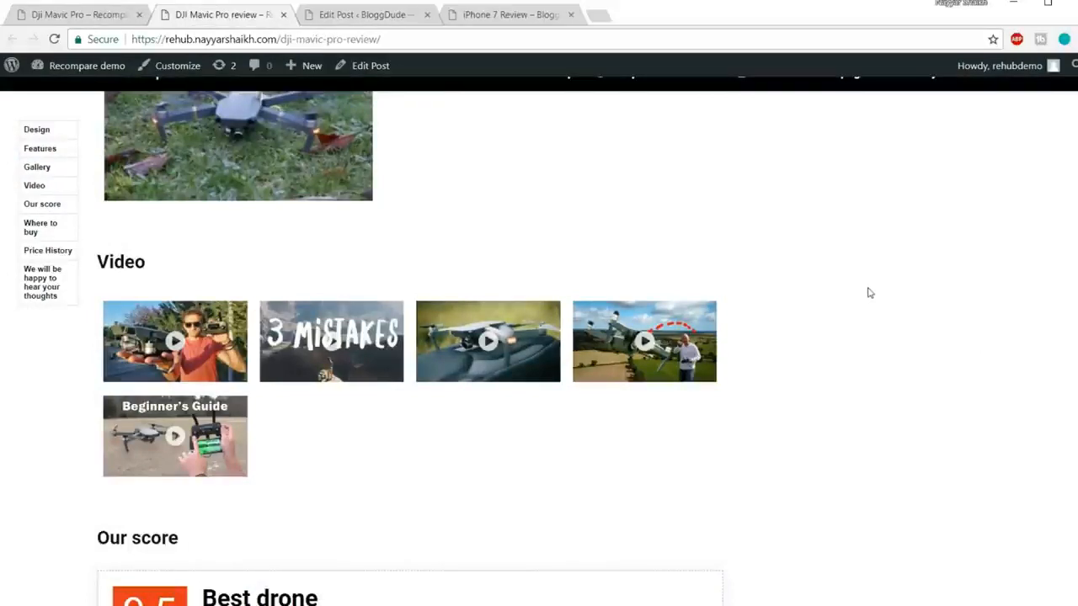
scroll(865, 296, down, 3)
drag(93, 316, 178, 317)
click(178, 316)
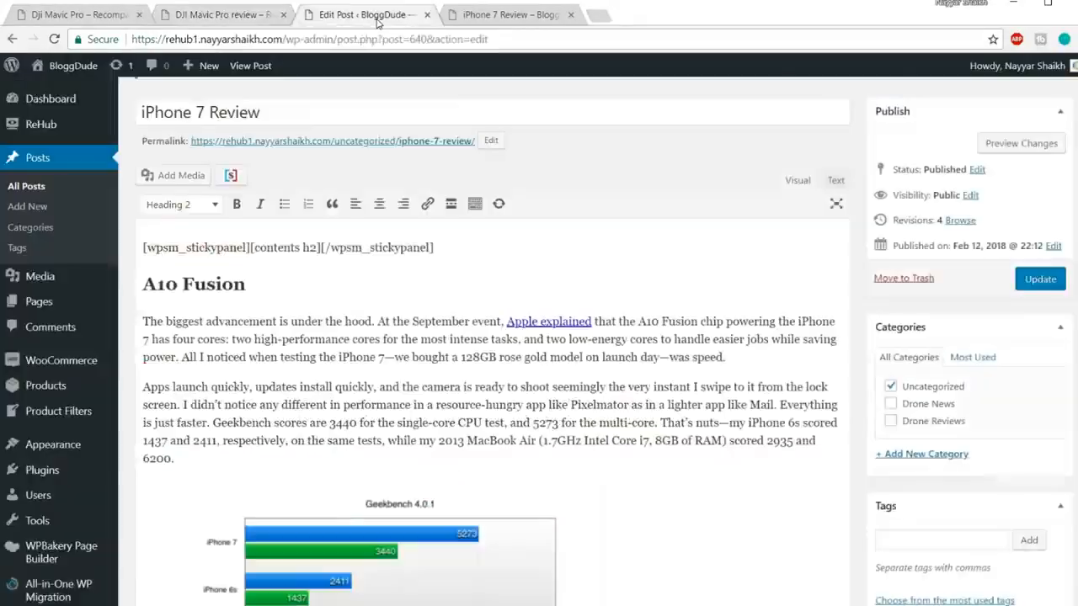
click(377, 17)
Step: Add 'Our Score' as a Heading 2 after the slider shortcode, followed by an empty paragraph
scroll(533, 337, down, 20)
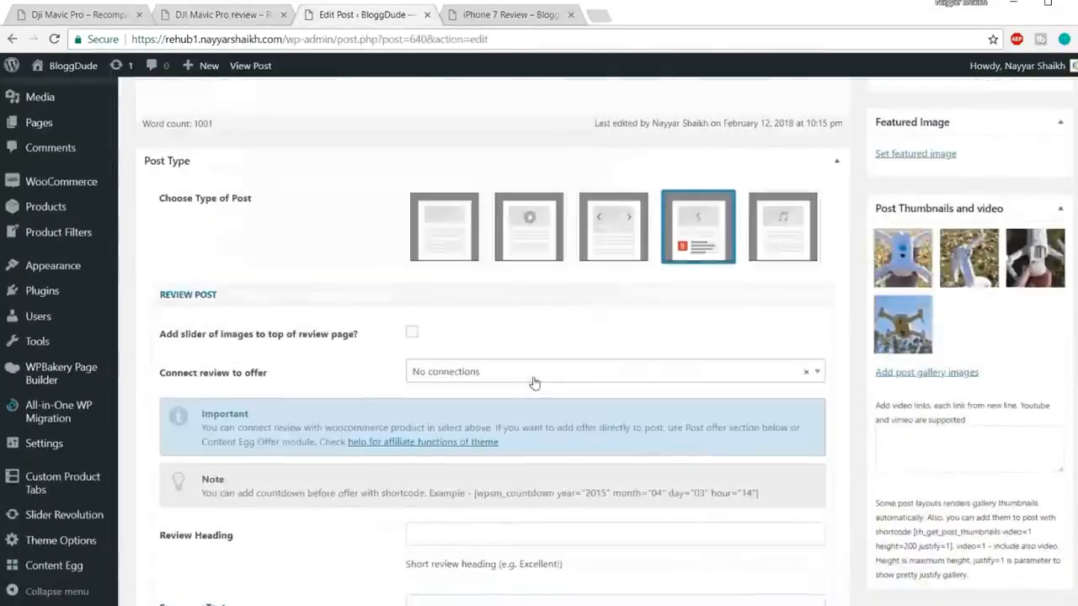
scroll(534, 384, up, 4)
click(510, 362)
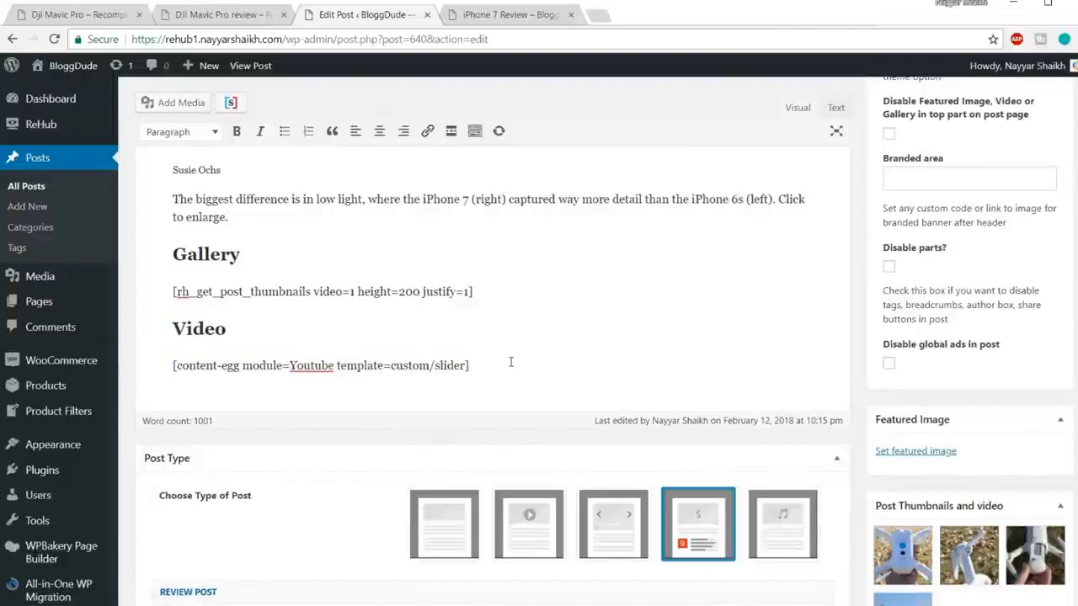
key(Return)
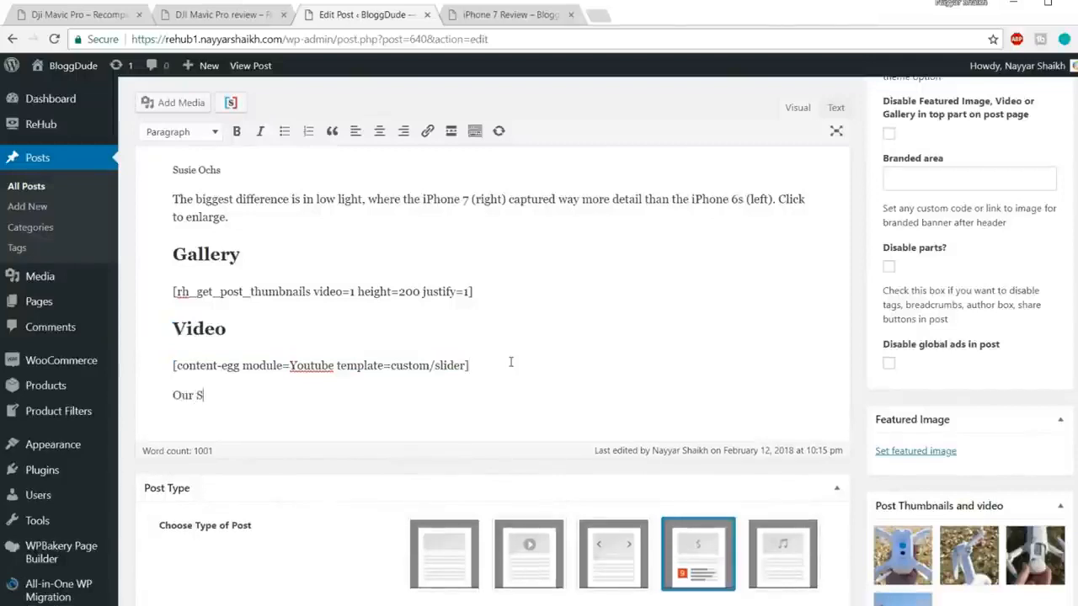
drag(264, 396, 172, 394)
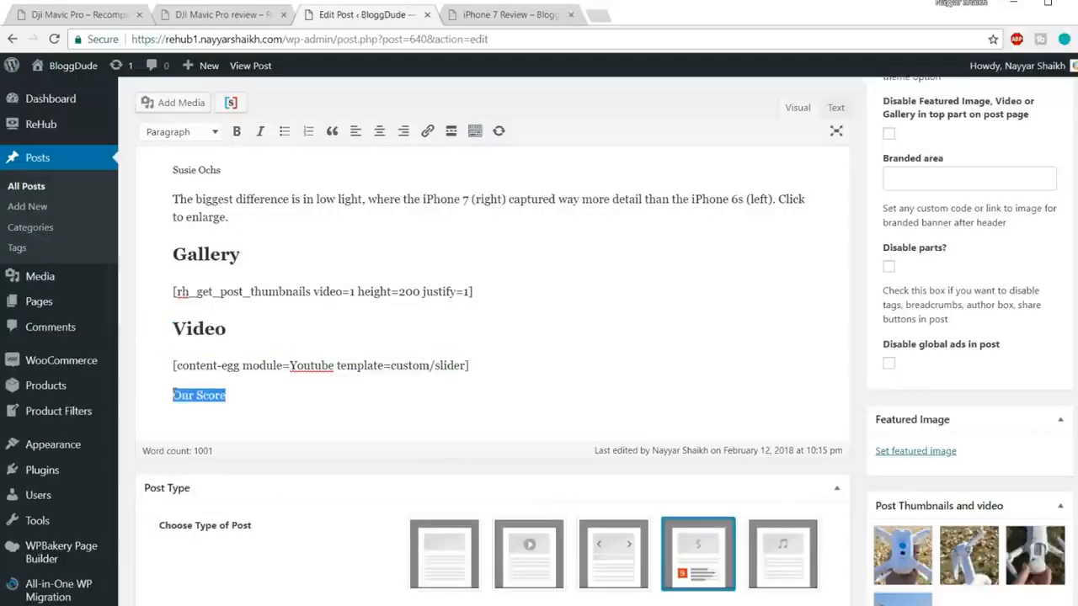
click(195, 132)
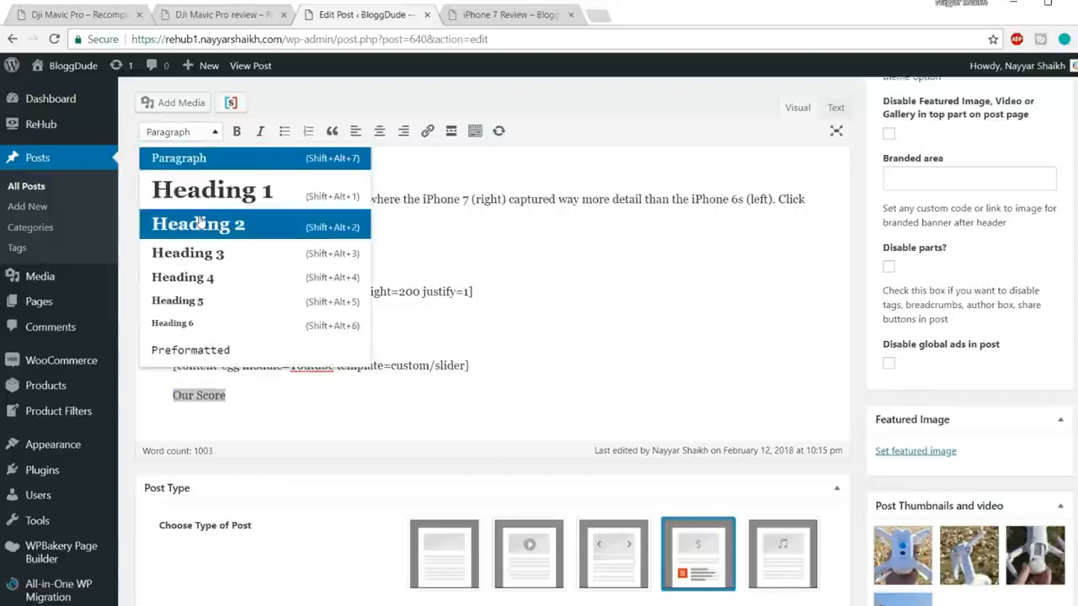
click(199, 221)
key(Right)
key(Return)
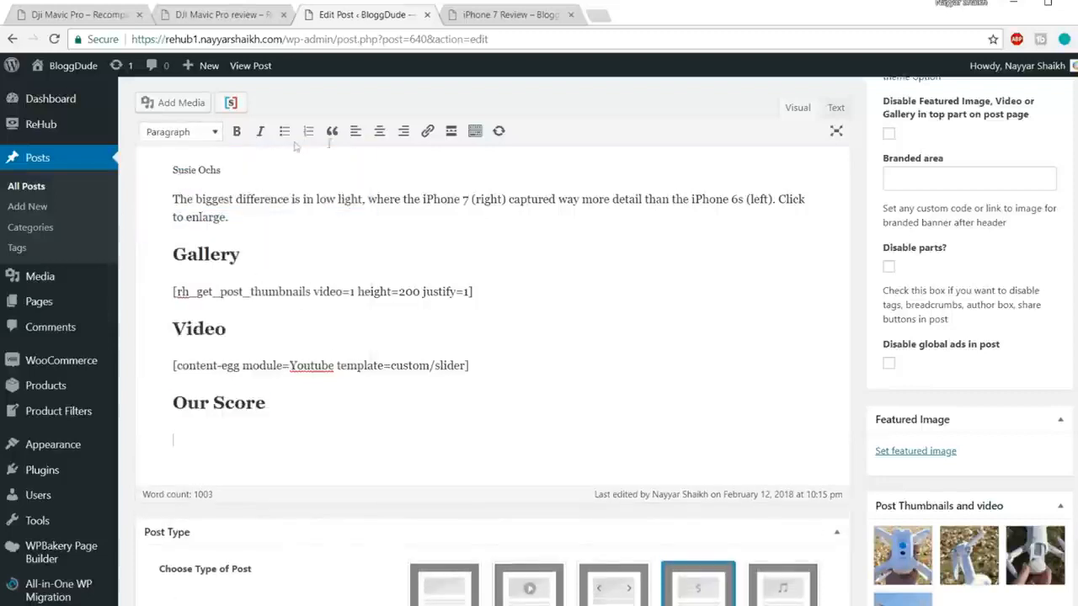
Step: Set the Review Heading to 'Best Smartphone', modelled on the reference's Best drone heading
scroll(561, 343, down, 5)
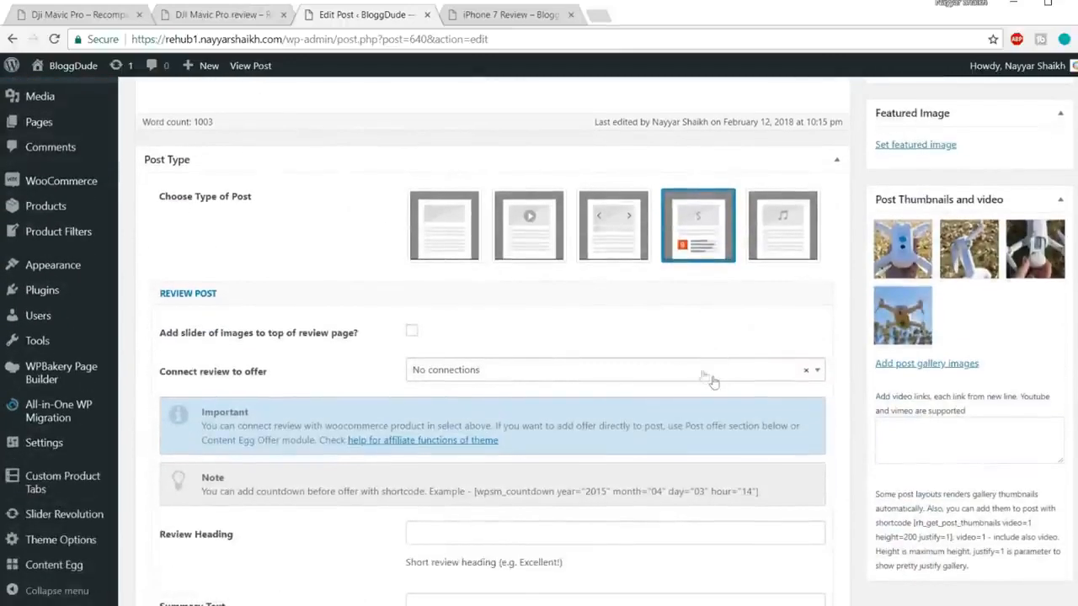
scroll(489, 346, down, 1)
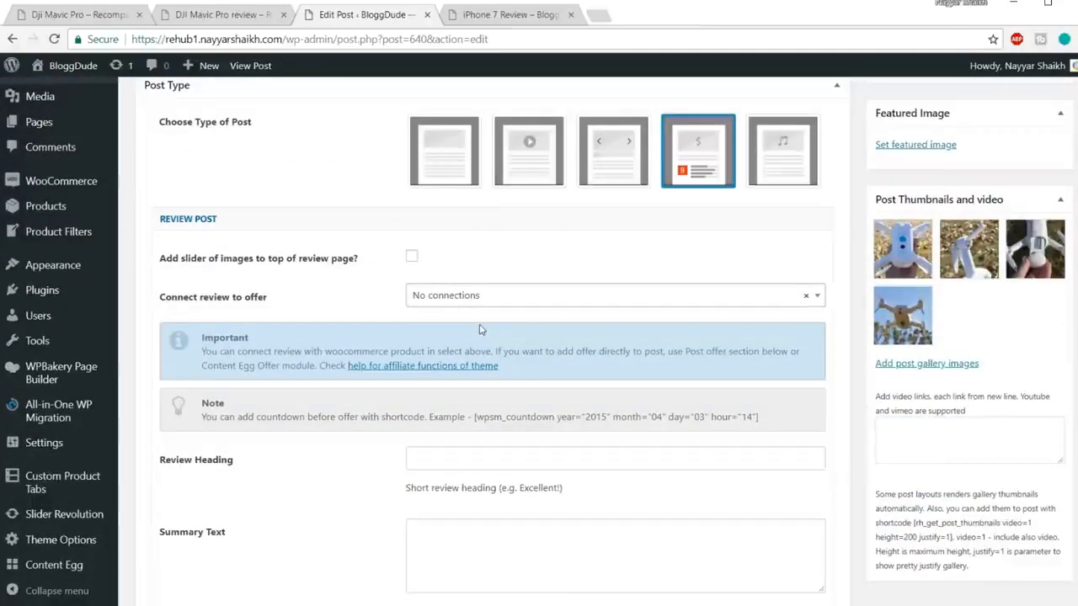
scroll(482, 330, down, 3)
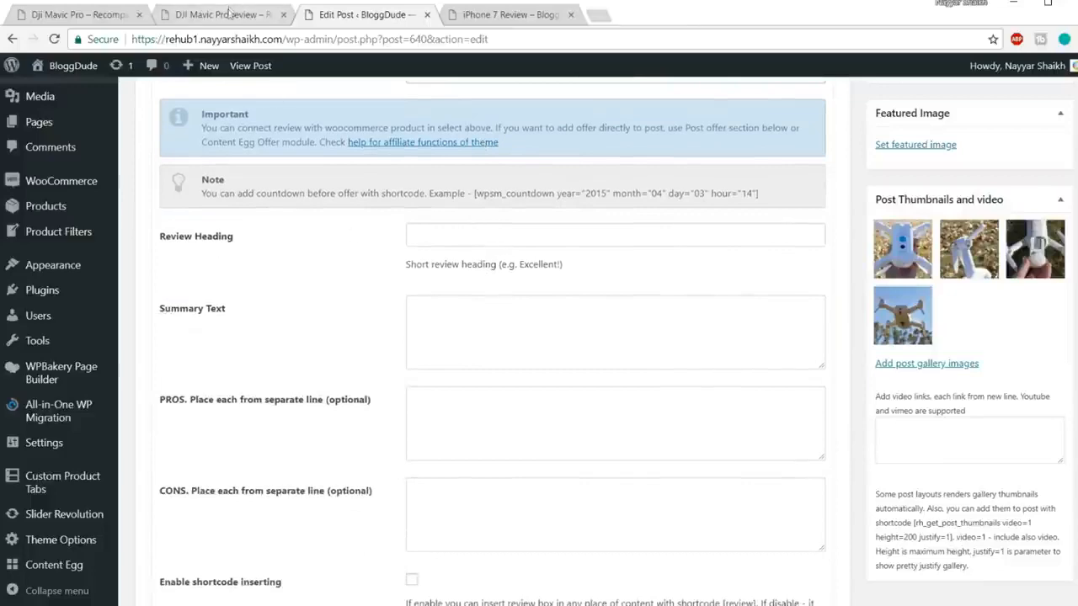
click(229, 12)
scroll(258, 283, down, 1)
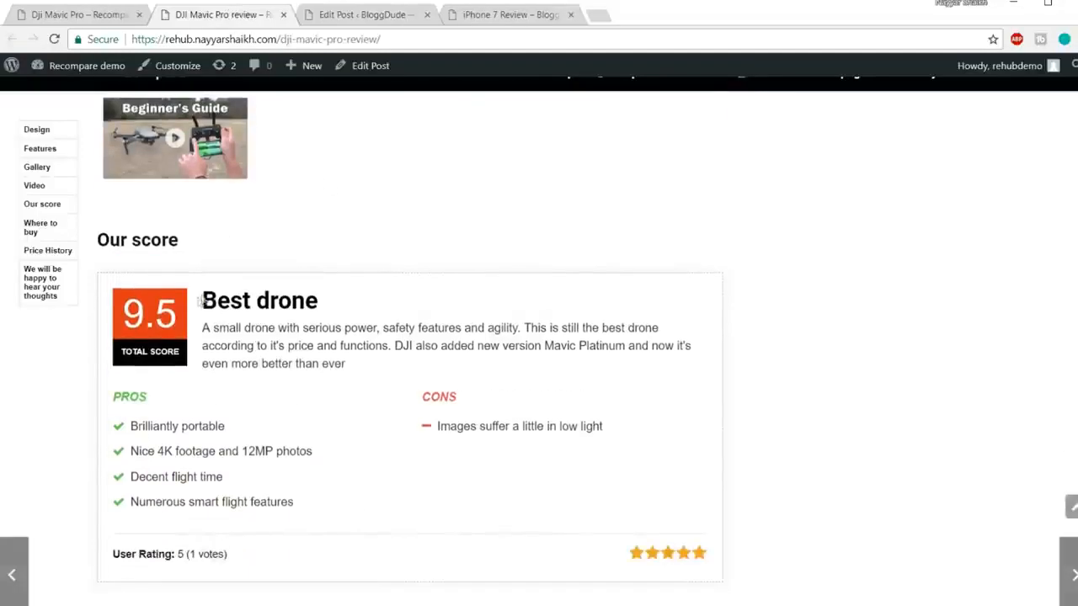
drag(207, 289, 339, 301)
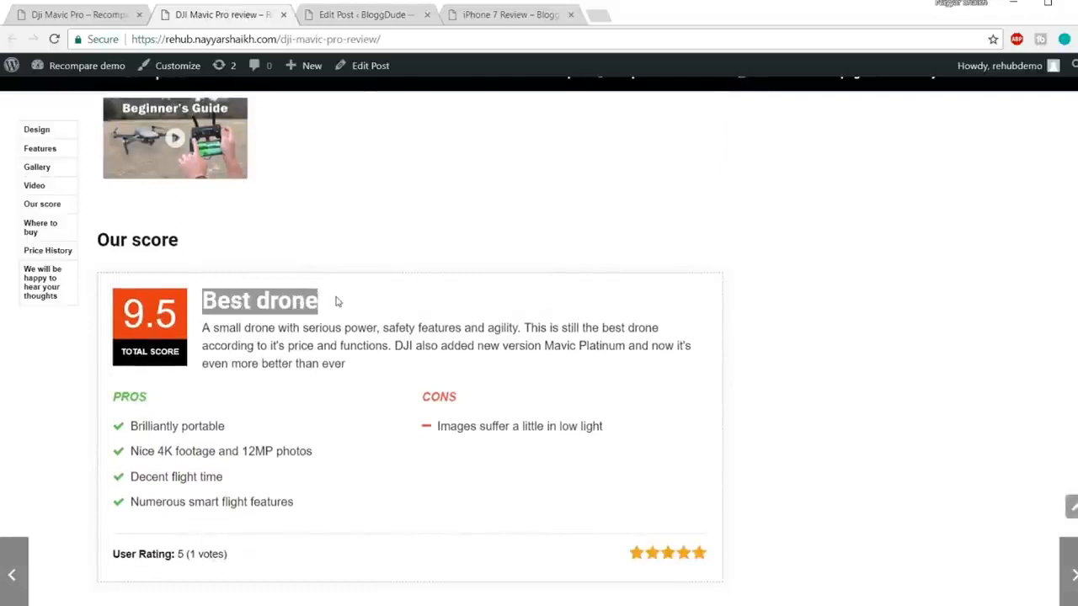
click(359, 15)
click(483, 231)
text(Best)
click(469, 257)
Step: Copy the DJI Mavic Pro review's summary paragraph into Summary Text
click(497, 304)
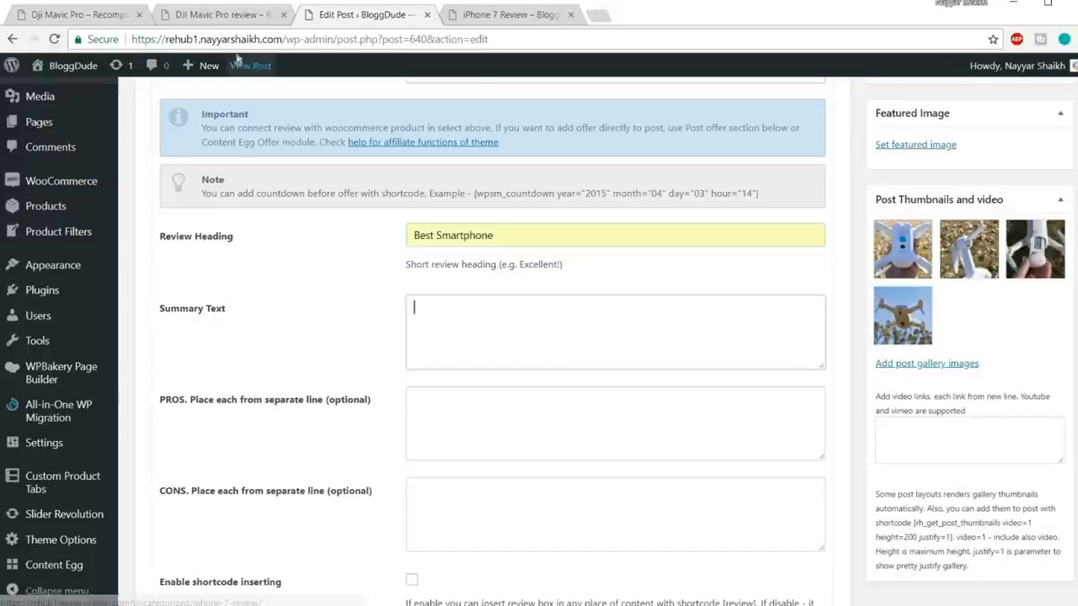
click(214, 16)
drag(347, 364, 206, 327)
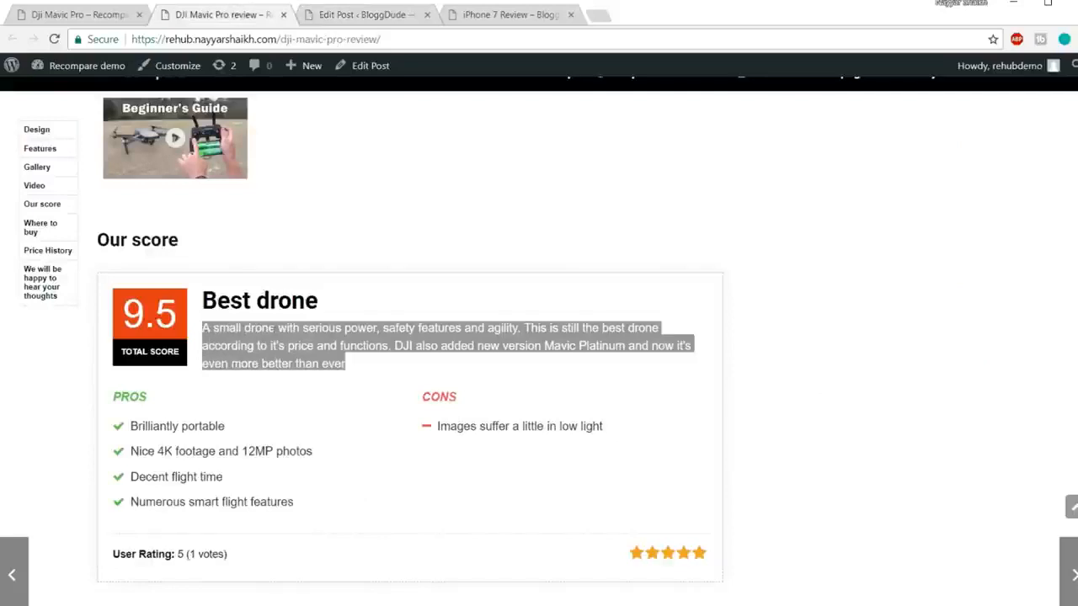
key(ctrl+c)
click(362, 15)
key(ctrl+v)
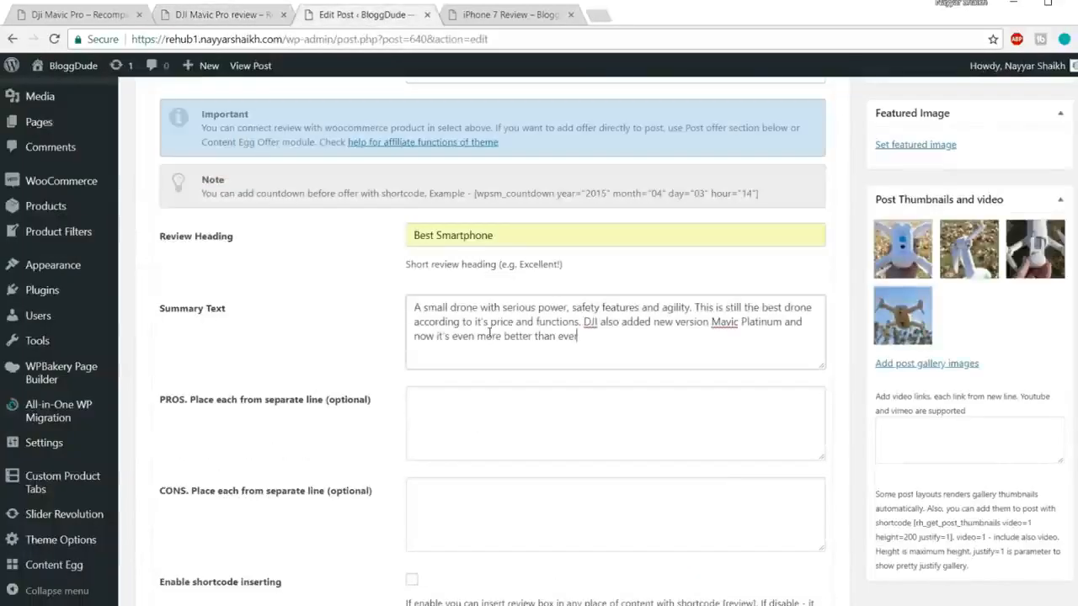
Step: Enter Camera, Design and Color as the review's pros
click(477, 423)
scroll(548, 410, down, 1)
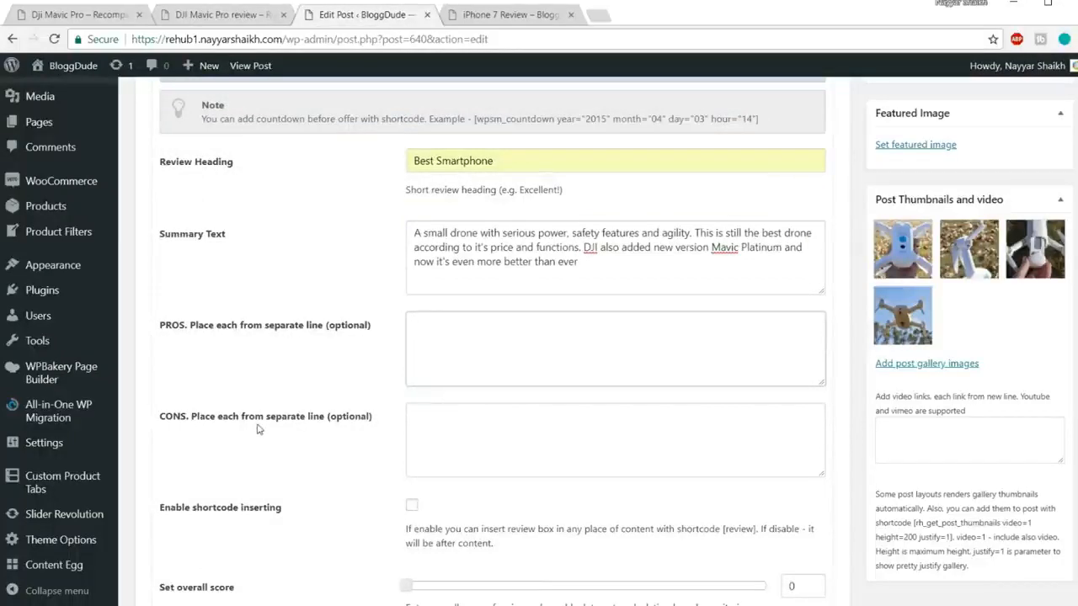
click(455, 419)
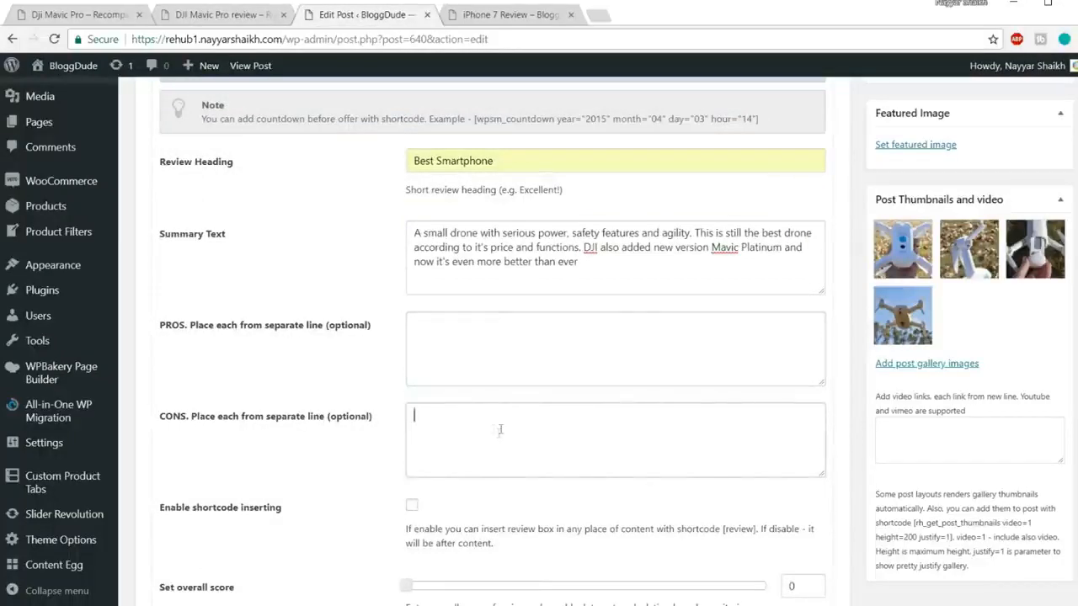
click(464, 338)
text(Camera)
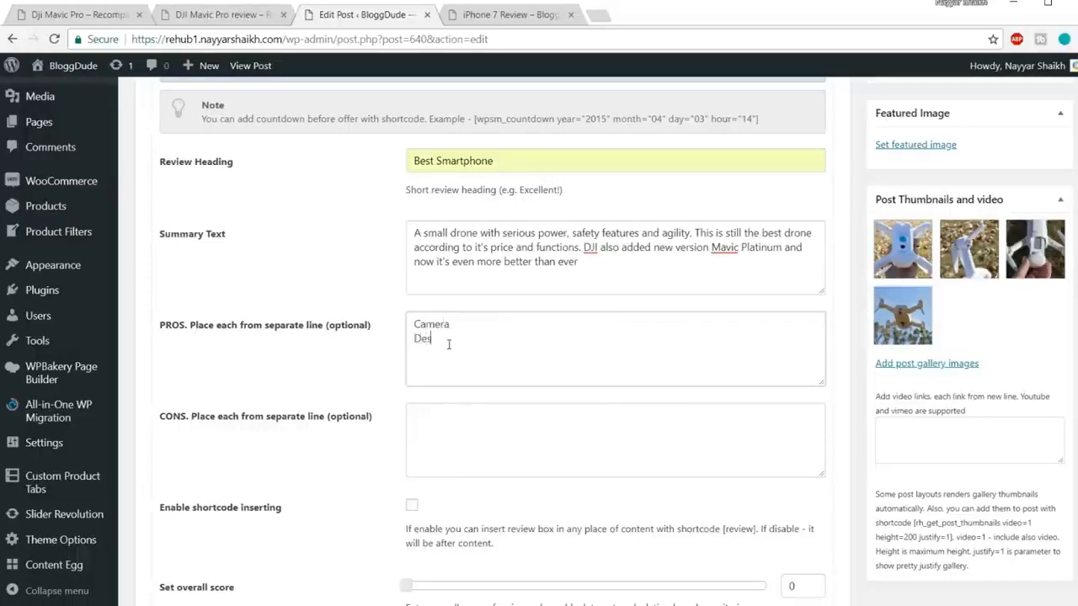
key(Return)
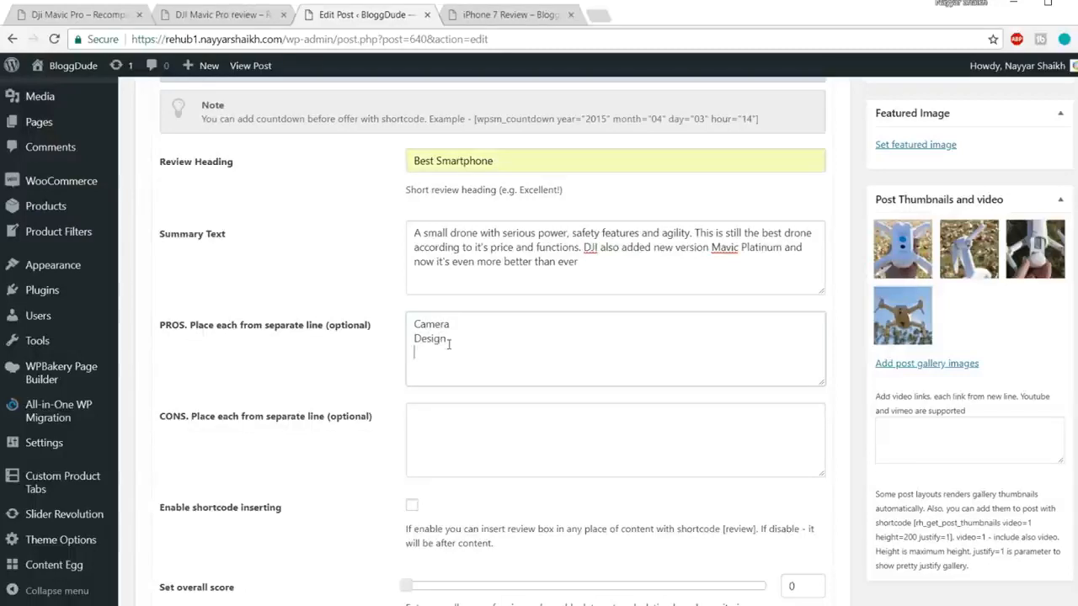
click(475, 454)
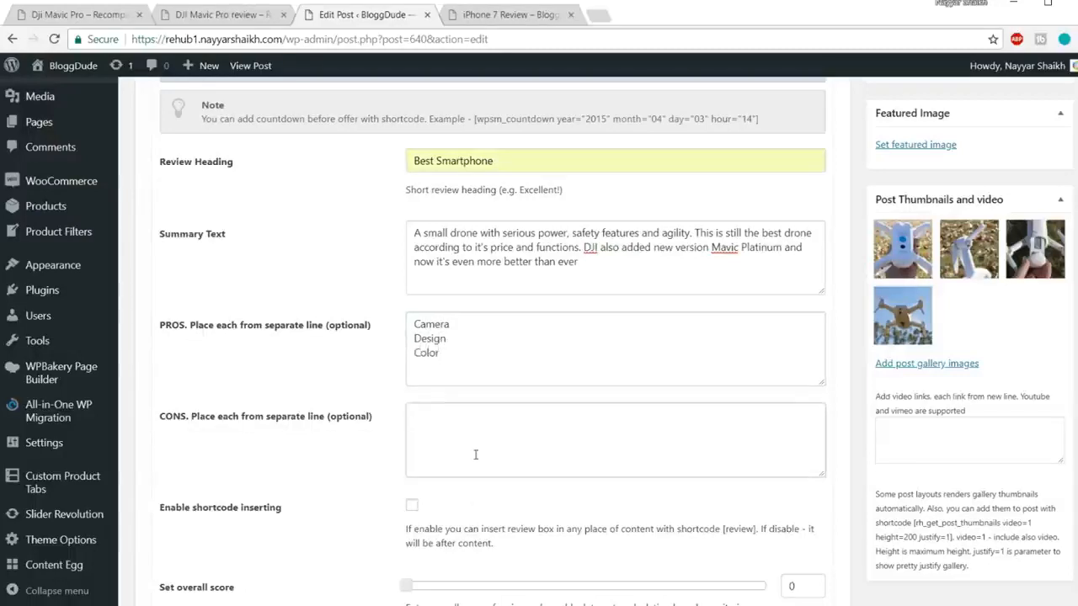
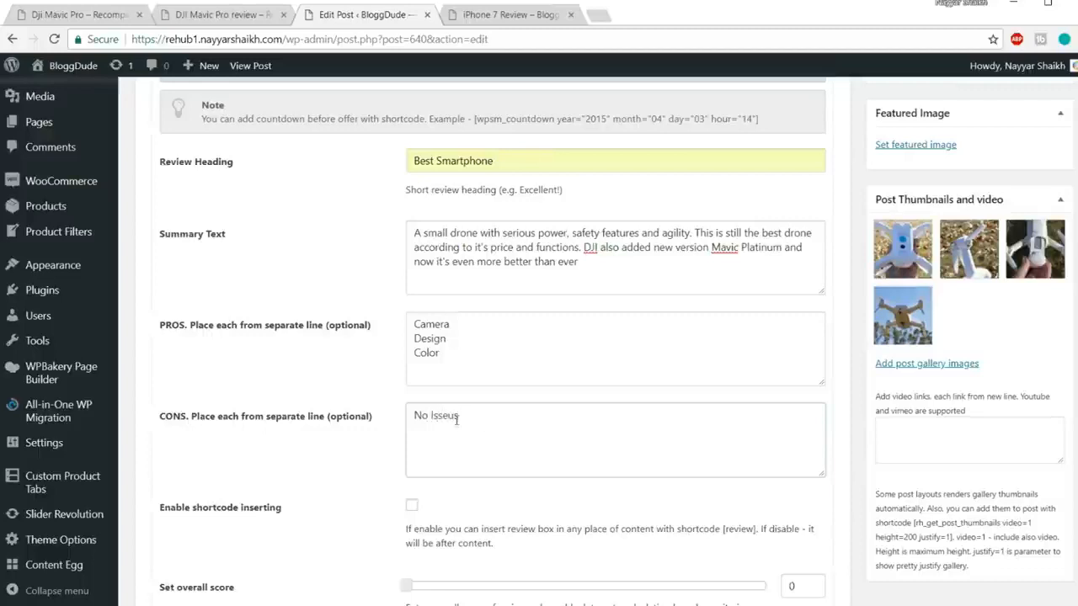
Step: Correct the misspelled con so it reads 'No Issues'
text(==)
key(BackSpace)
key(BackSpace)
key(BackSpace)
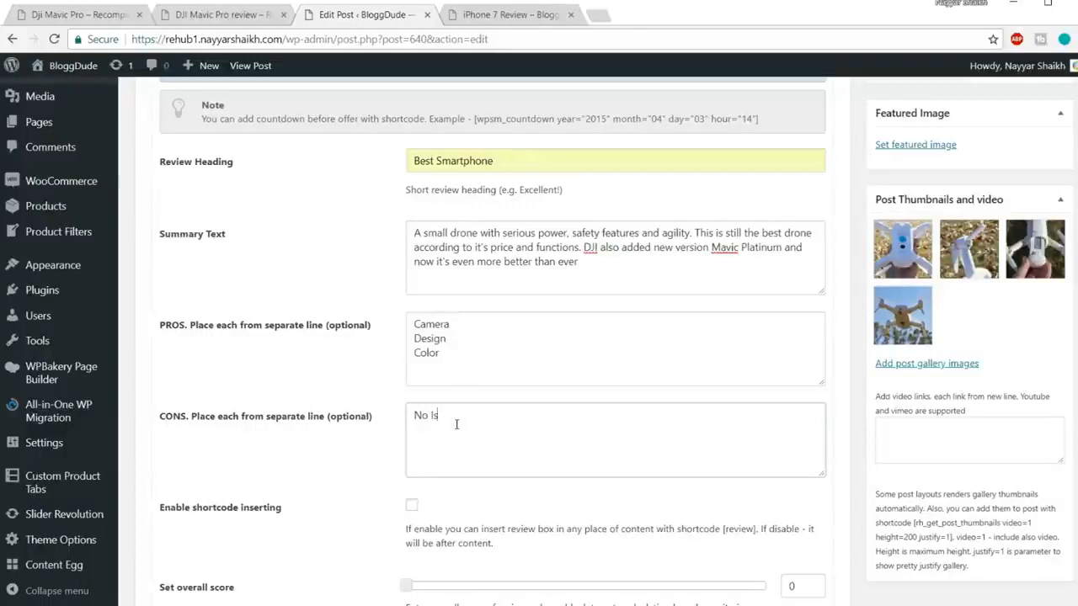
text(sues)
Step: Enable shortcode inserting and paste the [review] shortcode under Our Score
scroll(455, 425, down, 3)
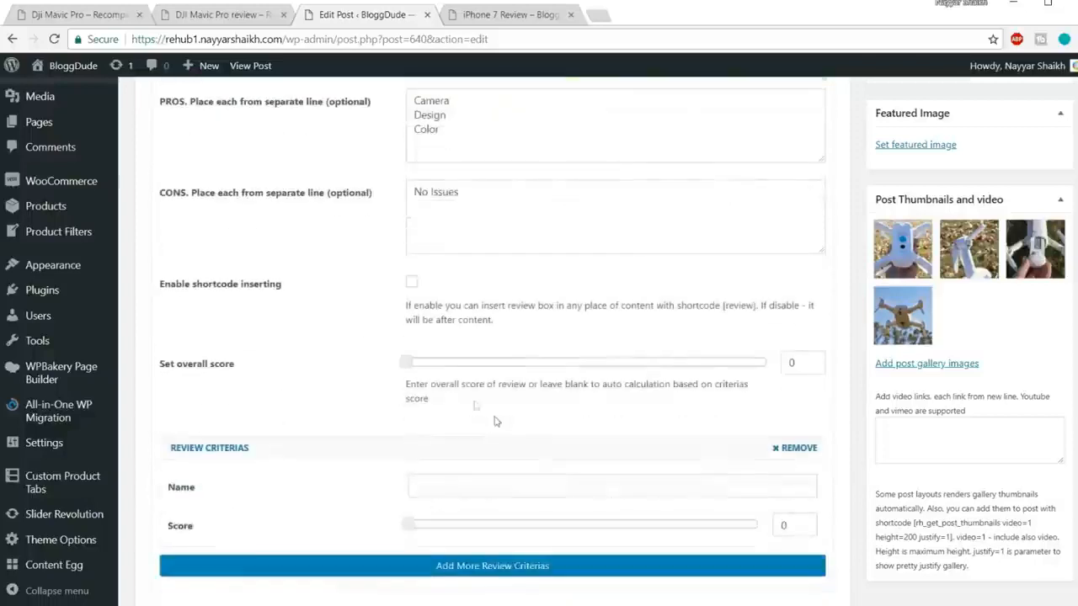
click(412, 283)
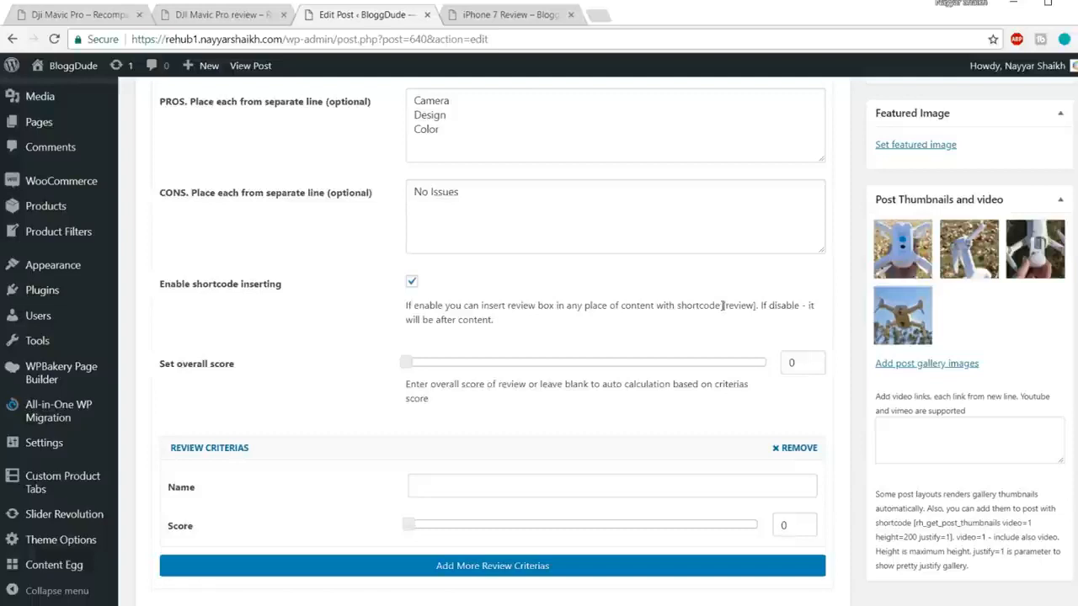
drag(723, 305, 756, 304)
key(ctrl+c)
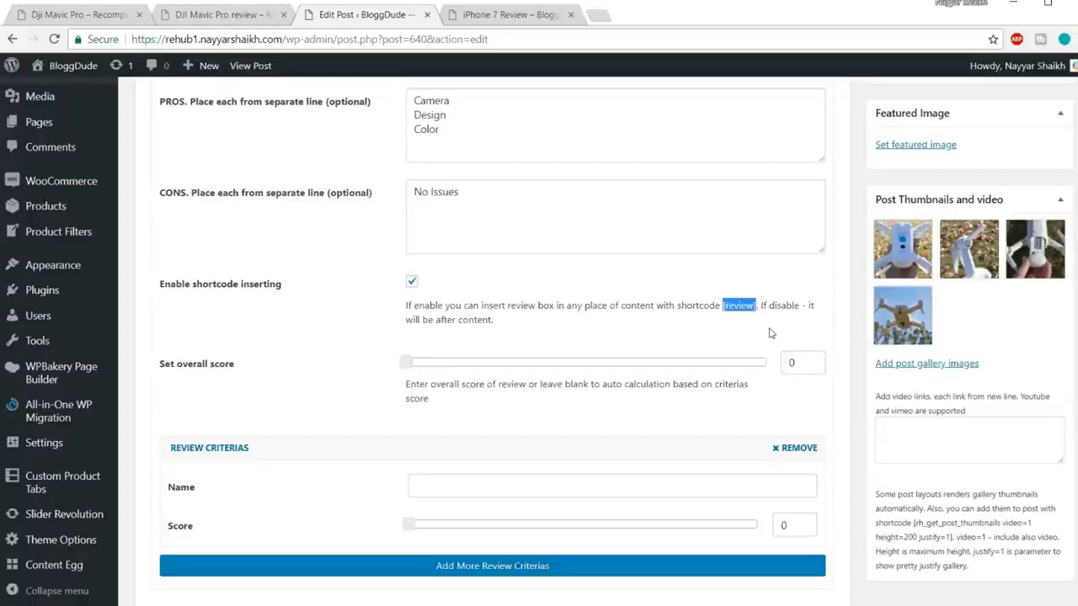
scroll(743, 384, up, 15)
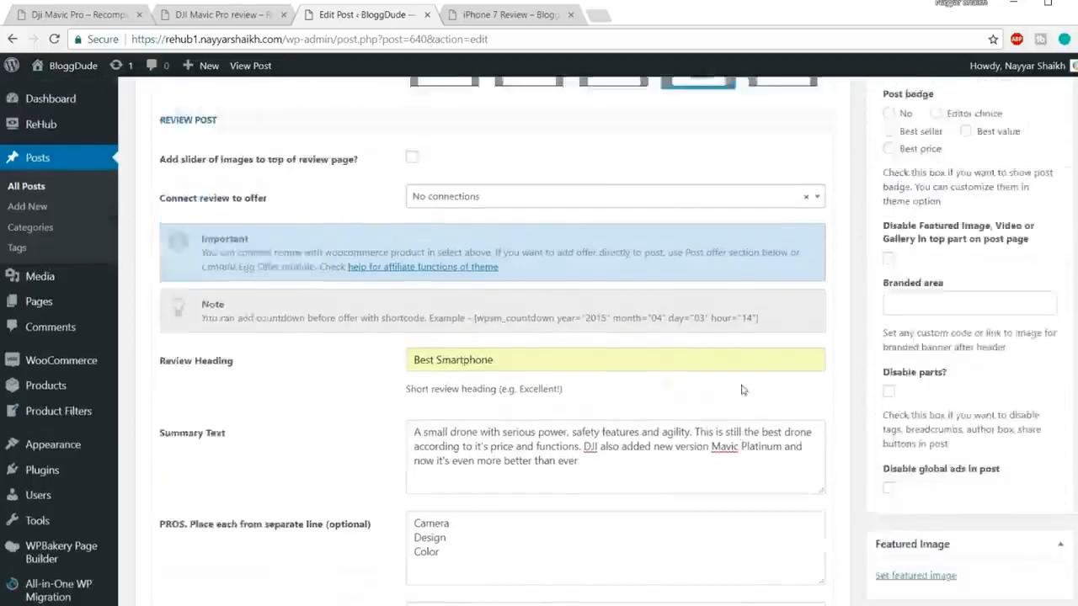
key(ctrl+v)
Step: Drag the overall score slider to 9
scroll(310, 434, down, 10)
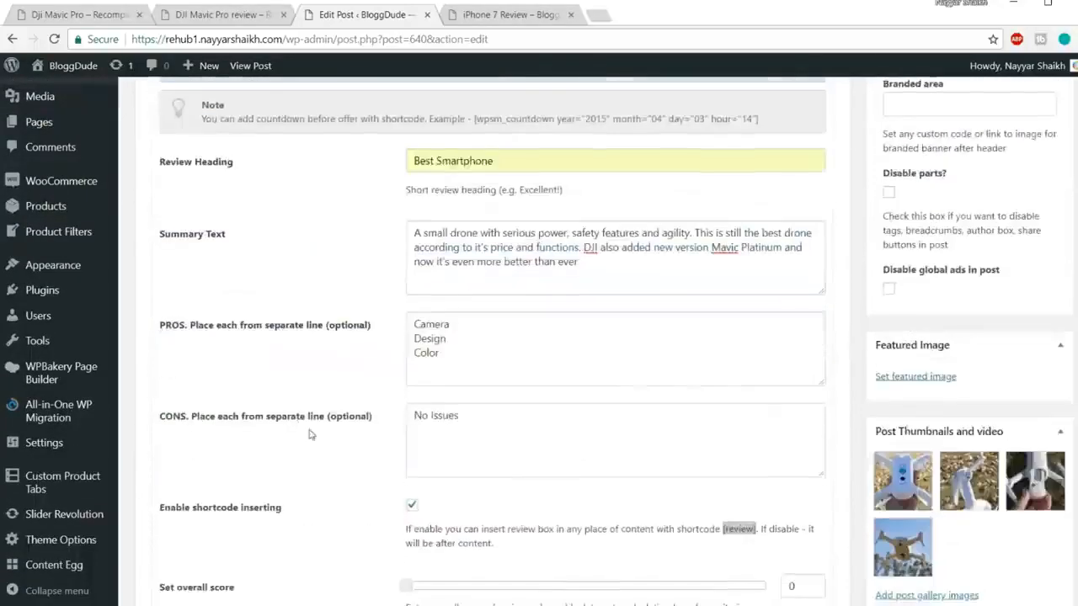
scroll(310, 433, down, 3)
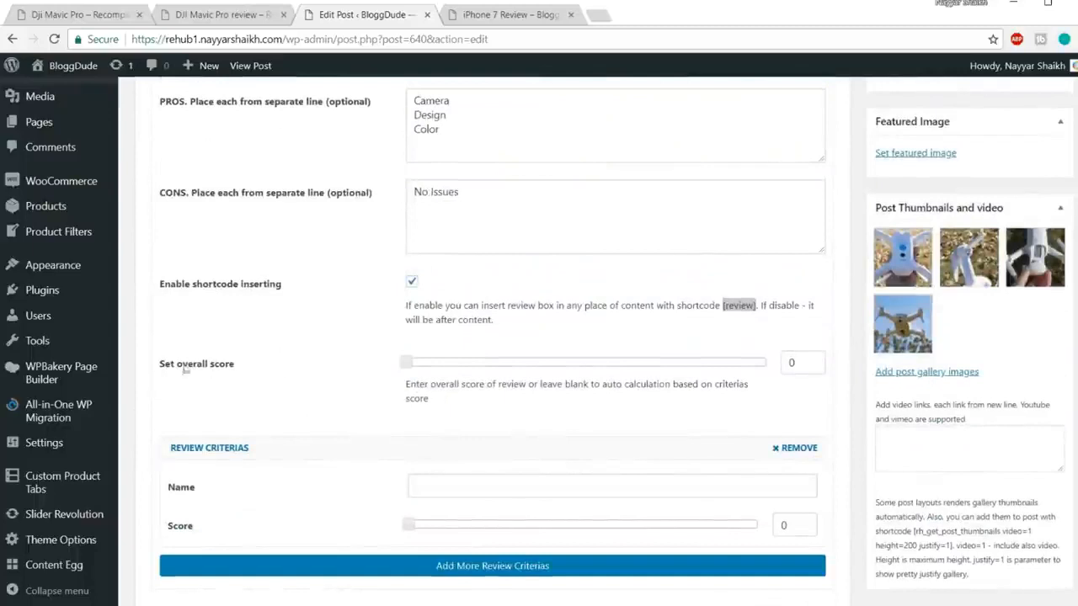
drag(206, 368, 300, 367)
drag(405, 362, 723, 373)
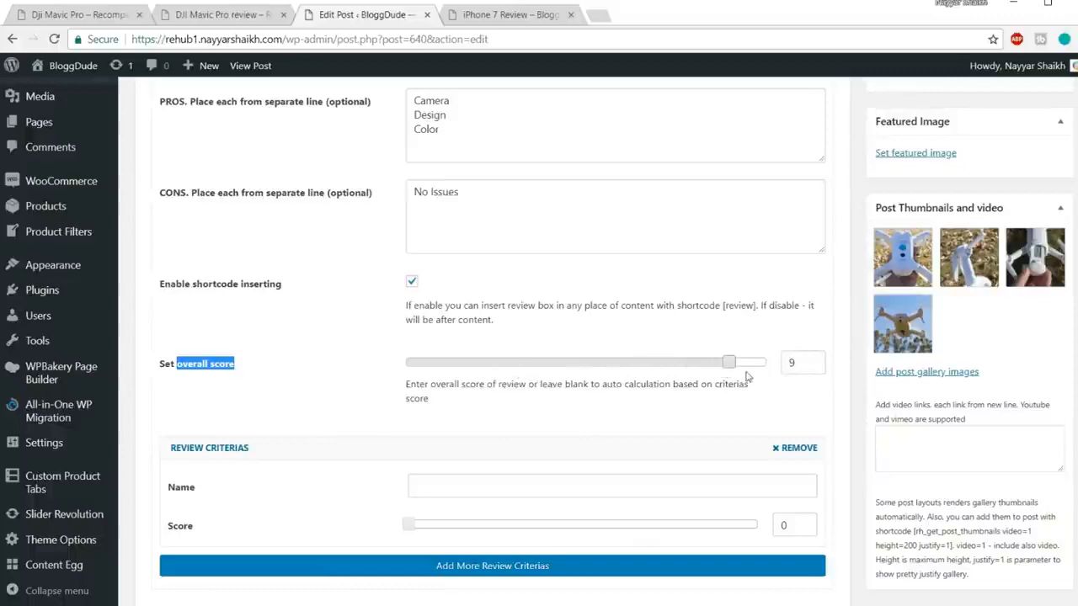
scroll(733, 405, up, 15)
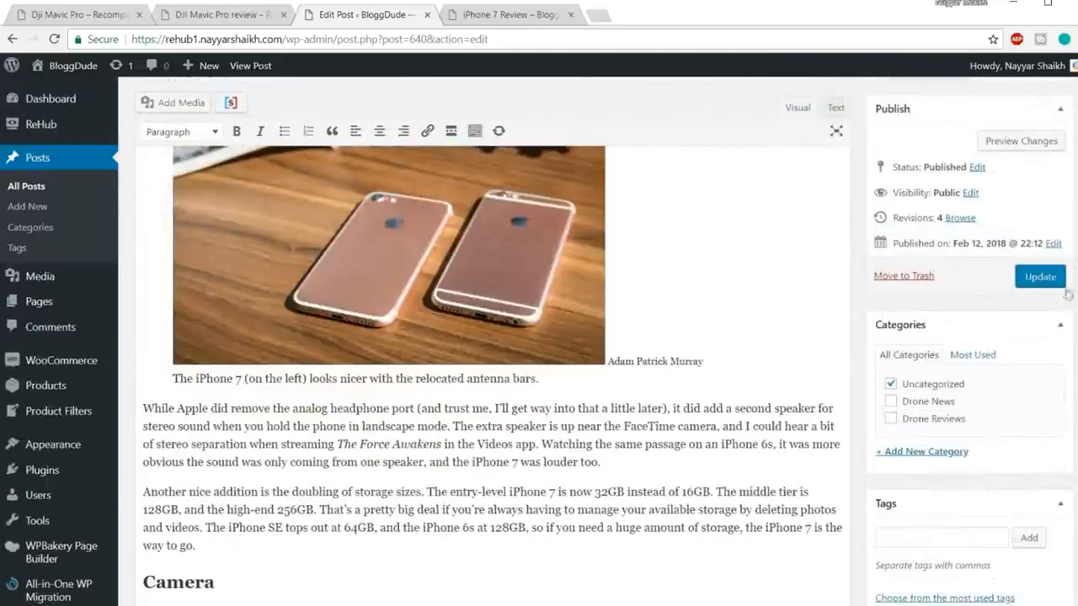
Step: Update the post and reload the live iPhone 7 Review page
click(1039, 276)
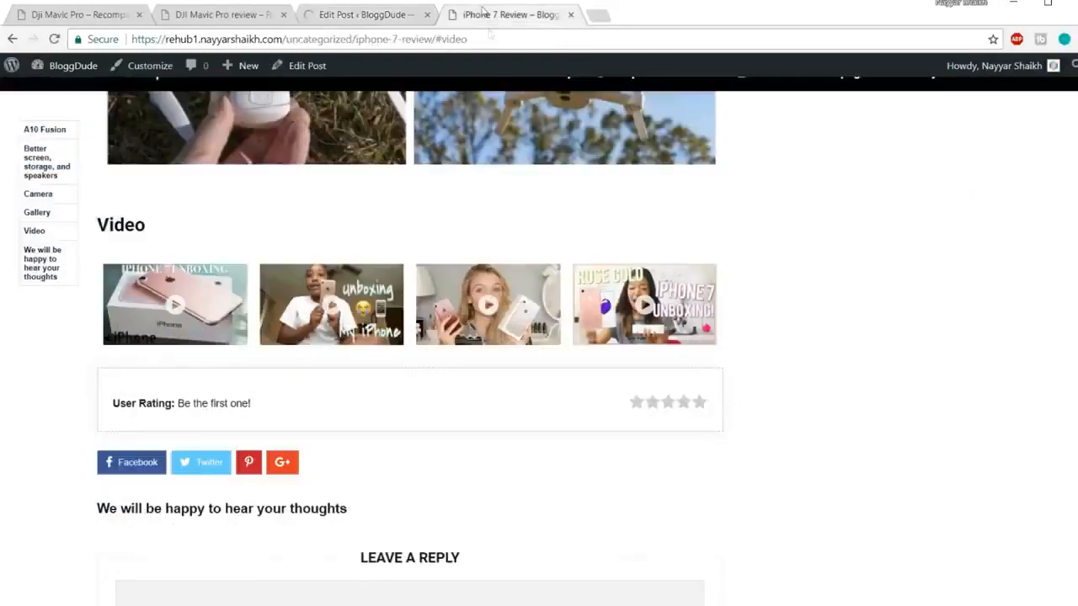
click(497, 15)
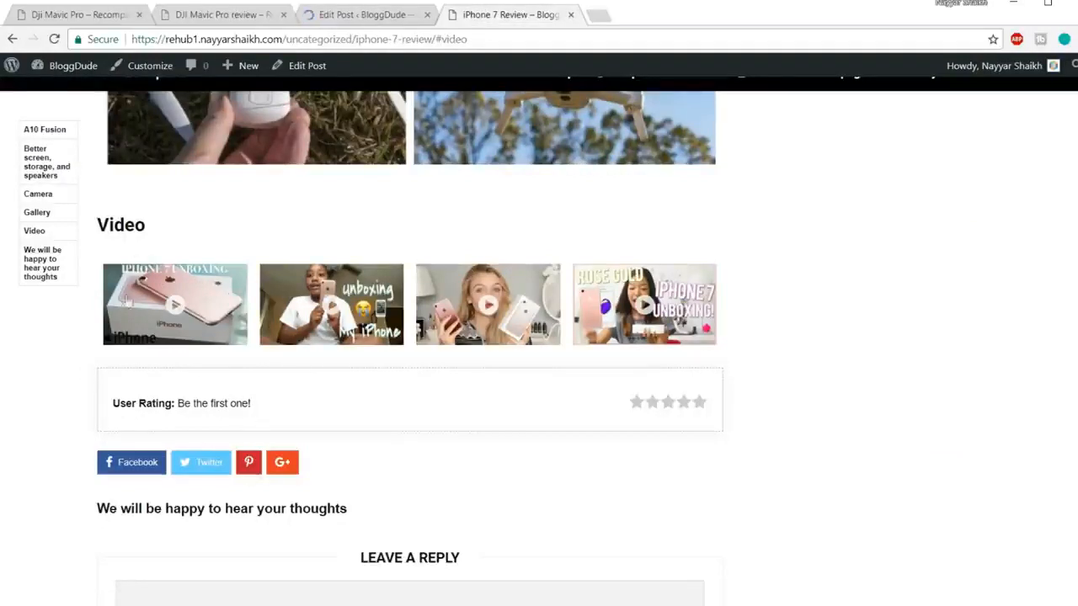
click(514, 44)
key(Return)
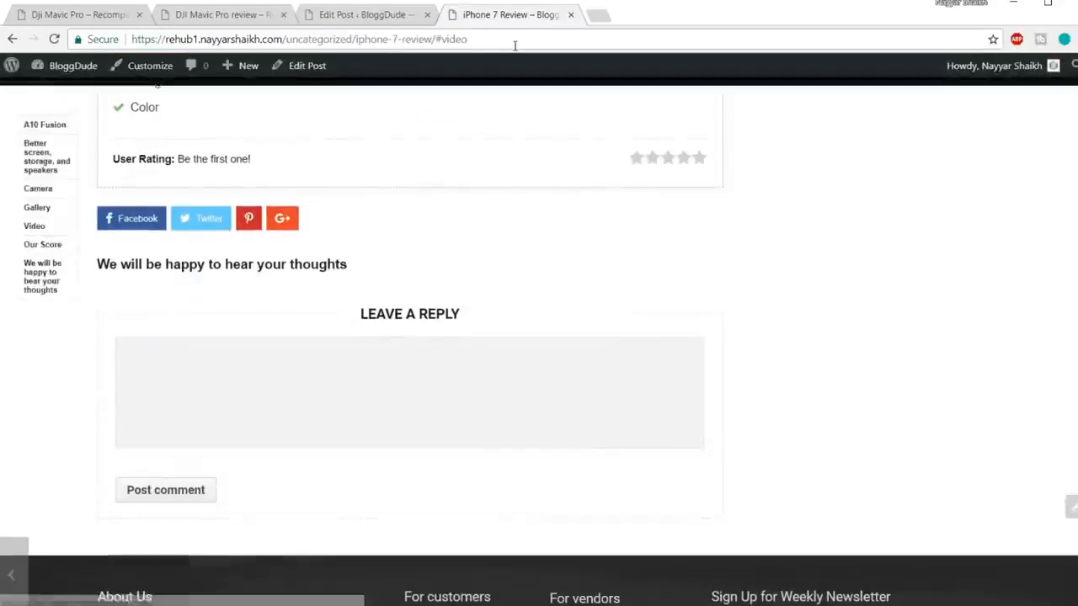
scroll(625, 203, up, 4)
scroll(623, 238, up, 3)
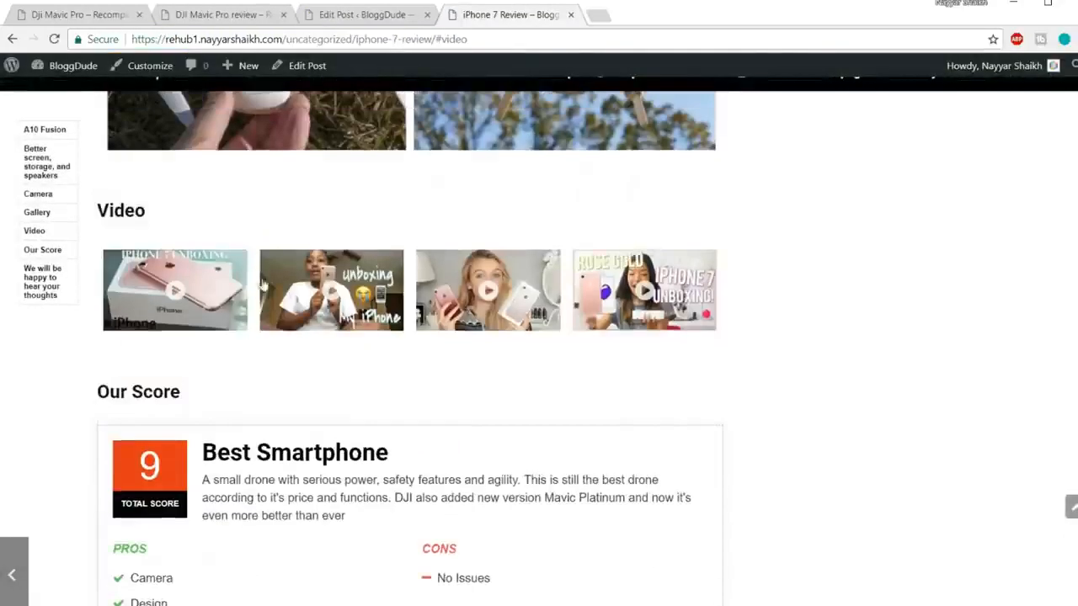
scroll(150, 324, down, 3)
Step: Highlight Our Score, the Best Smartphone heading, summary, Camera pro and No Issues con
drag(101, 169, 228, 171)
click(235, 175)
drag(202, 229, 376, 229)
click(115, 246)
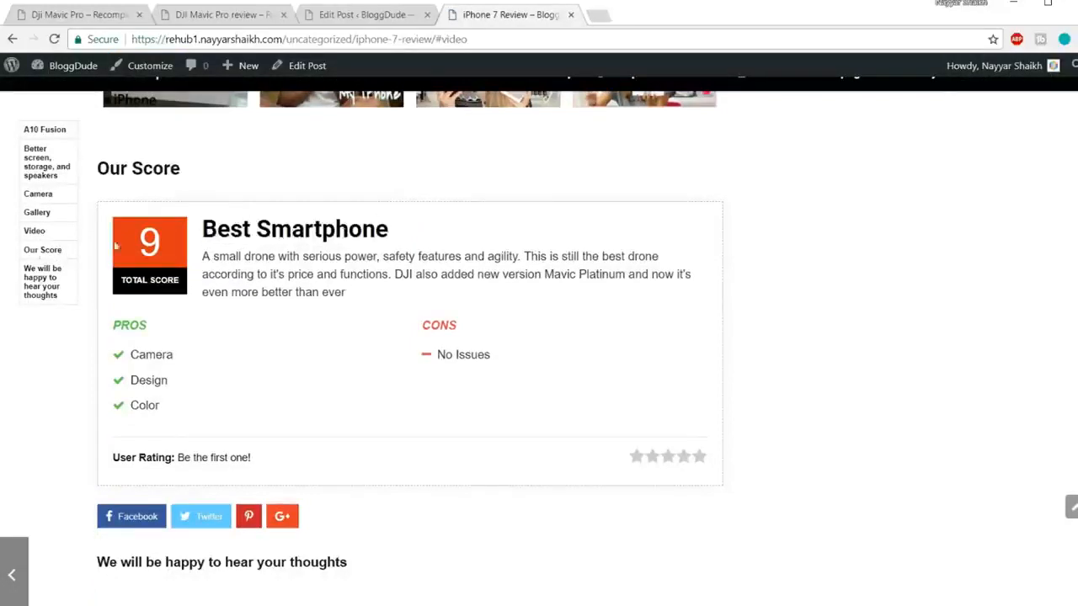
drag(333, 314, 202, 255)
click(223, 259)
double_click(145, 352)
click(159, 402)
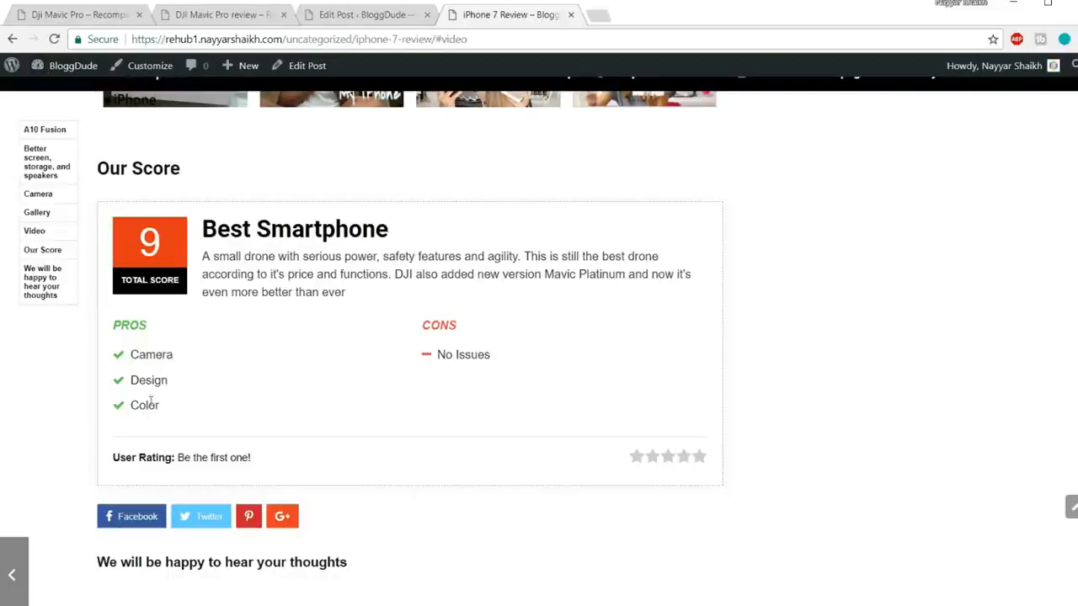
drag(510, 359, 433, 357)
click(302, 429)
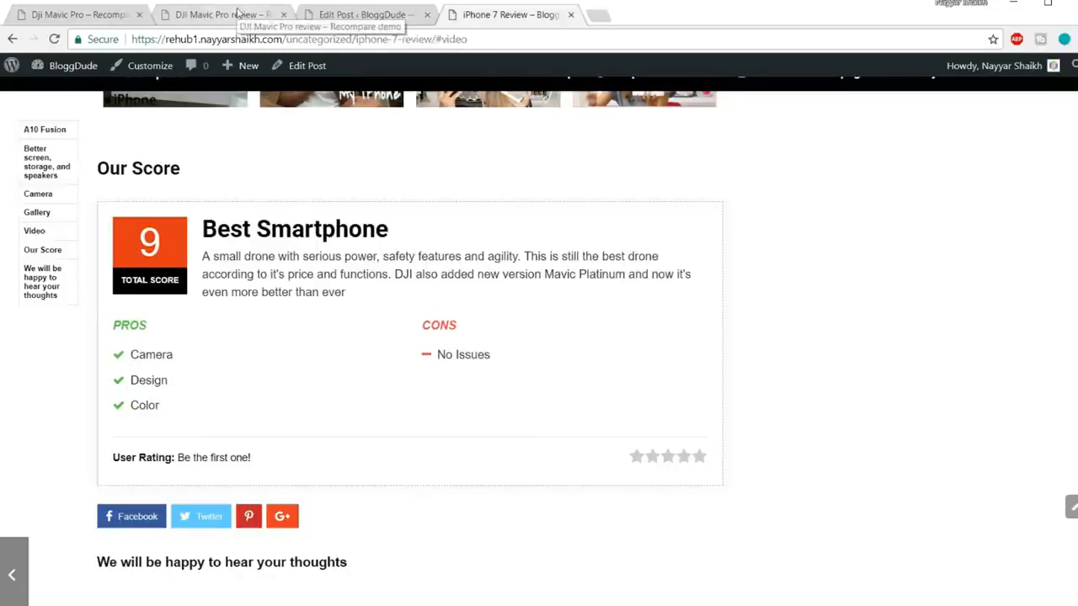
Step: Select the Where to buy heading and three paragraphs on the DJI Mavic Pro review
click(238, 13)
scroll(854, 289, down, 5)
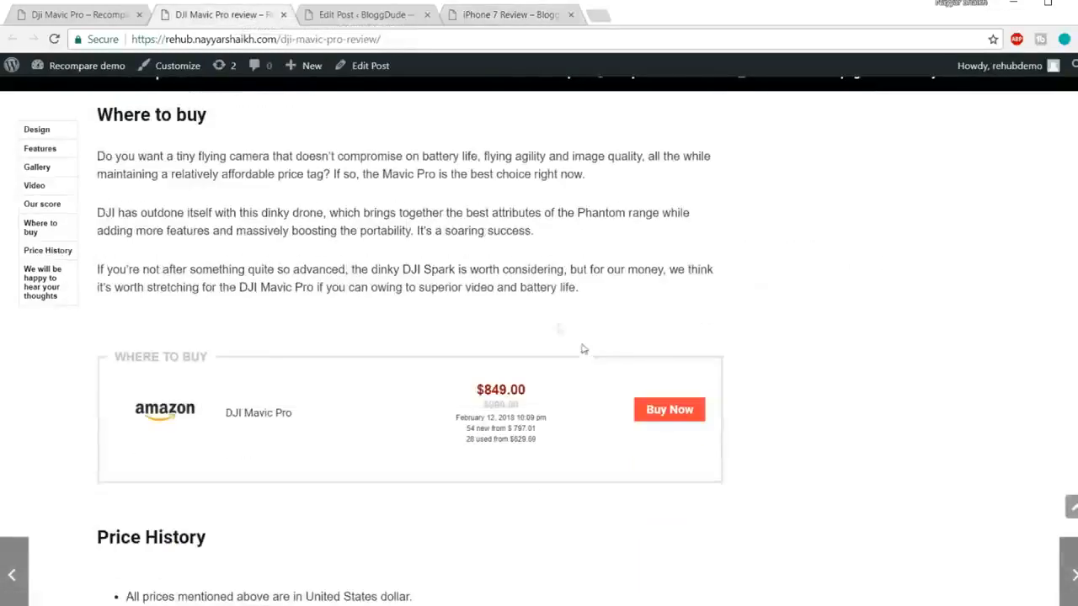
scroll(604, 306, up, 3)
drag(97, 263, 638, 431)
key(ctrl+c)
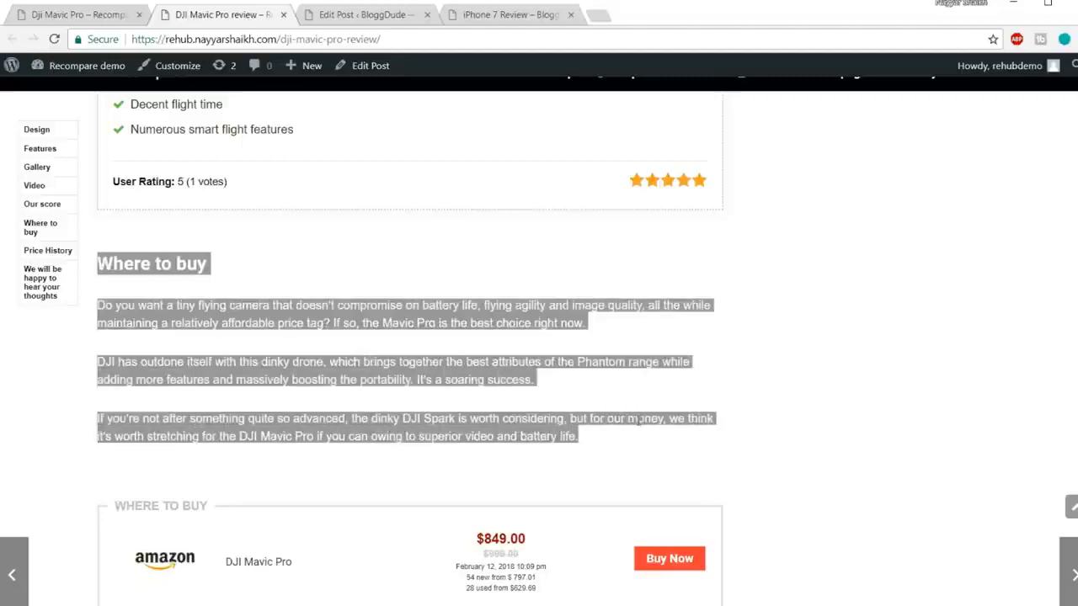
scroll(637, 418, down, 4)
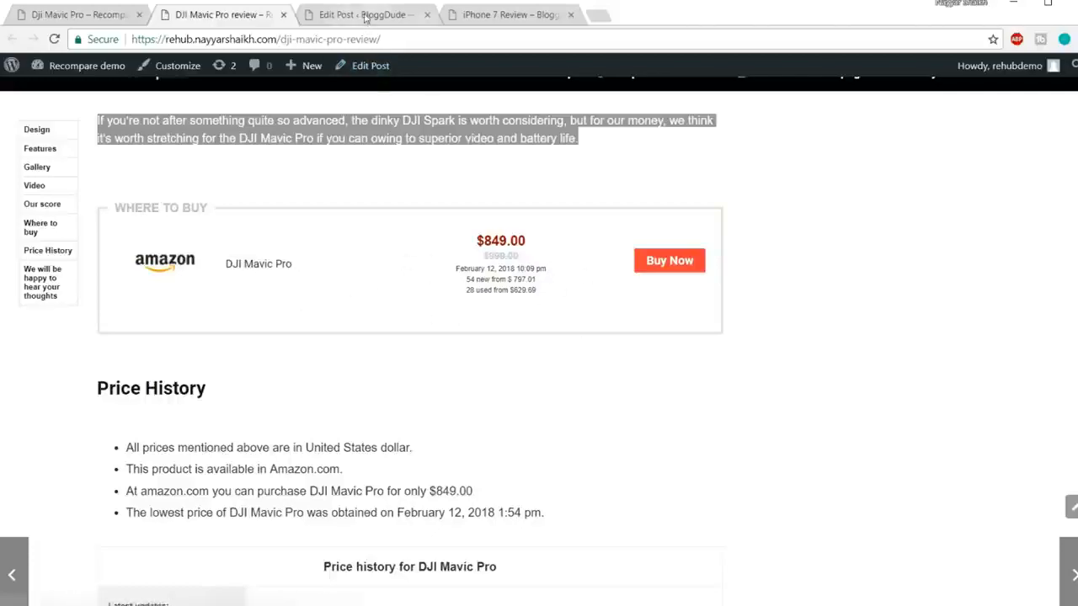
Step: Paste the Where to buy section on a new line below [review] in the post
key(ctrl+Tab)
scroll(638, 353, down, 4)
scroll(638, 353, down, 15)
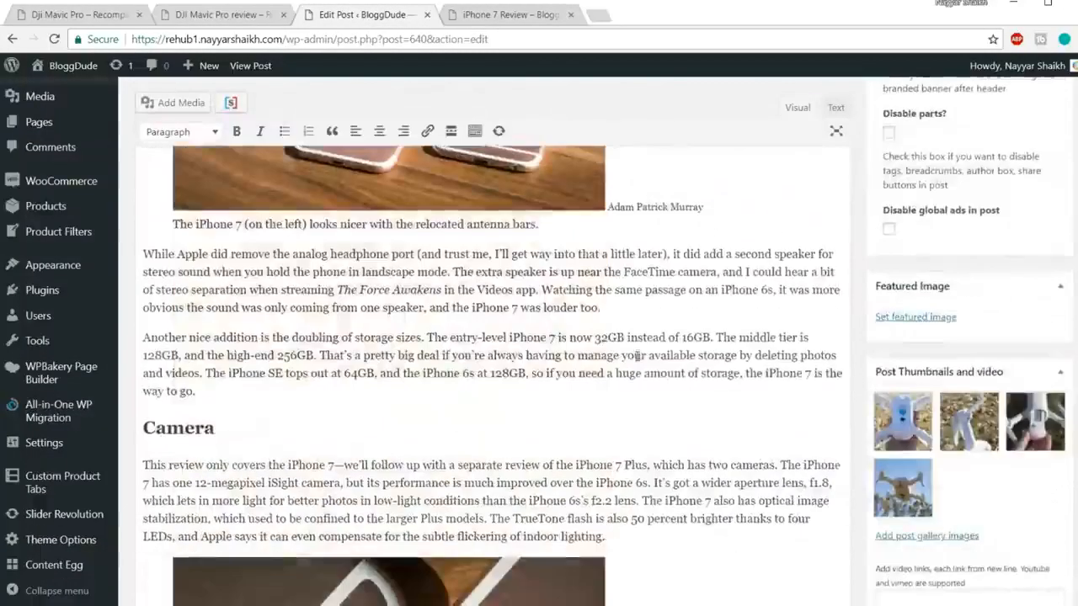
scroll(637, 356, down, 4)
scroll(264, 373, up, 4)
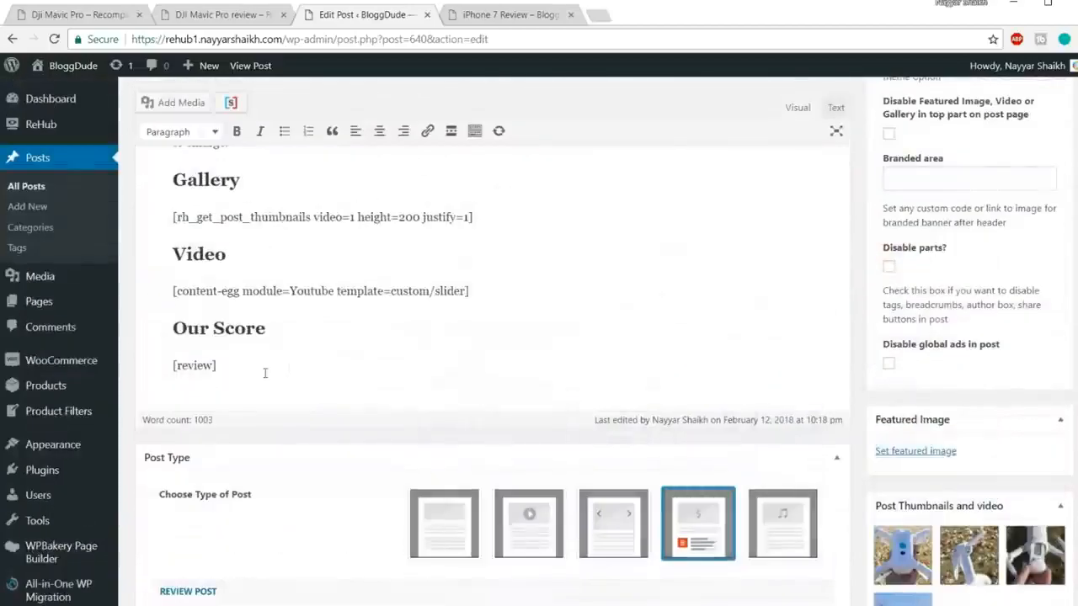
click(264, 373)
key(Return)
key(ctrl+v)
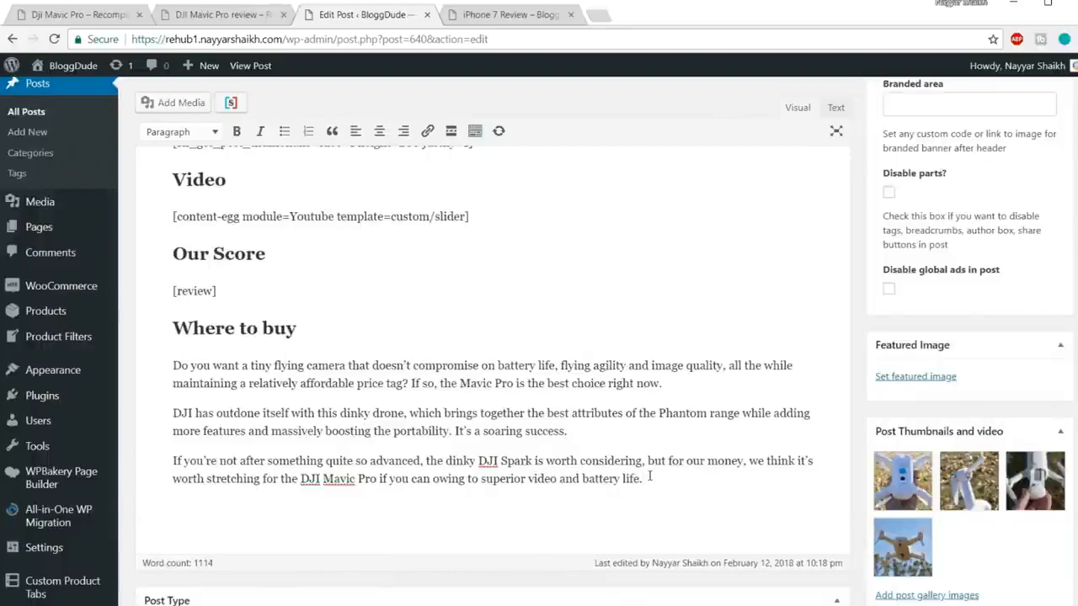
scroll(650, 476, down, 15)
scroll(919, 452, down, 5)
scroll(918, 456, up, 6)
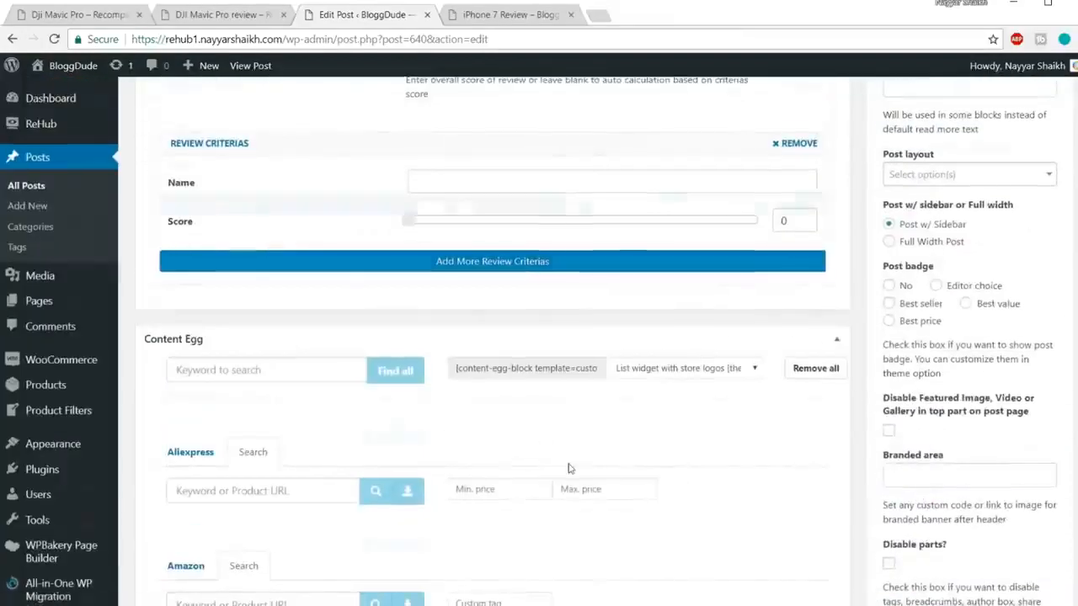
Step: Search Amazon for 'iphone 7 rosegold 128 gb' and add the iPhone 7 Rose Gold 128GB result
scroll(568, 469, down, 4)
click(271, 198)
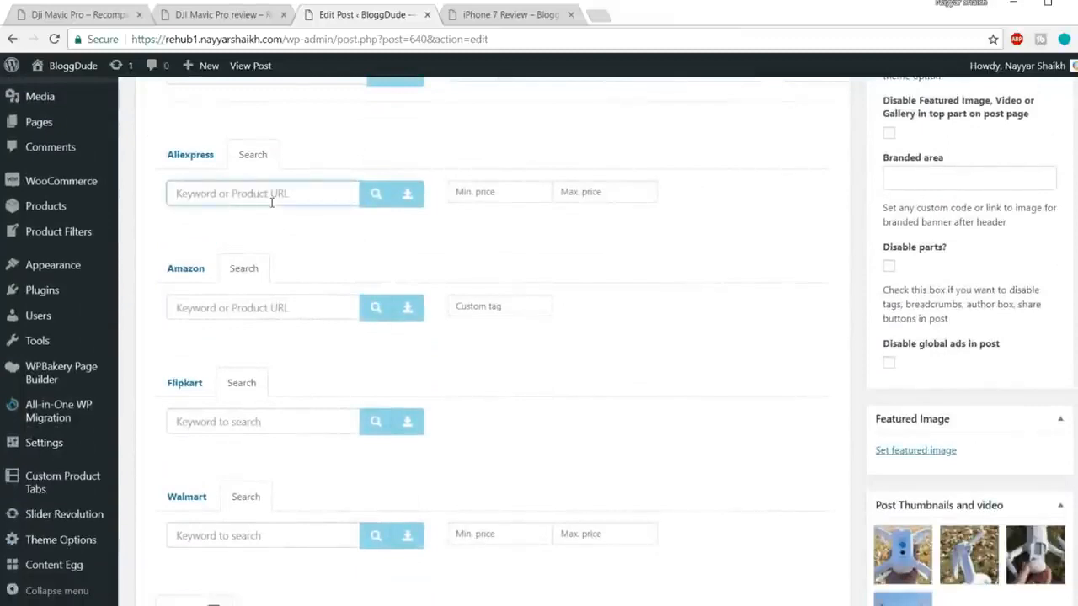
text(iphone 7 rosegold)
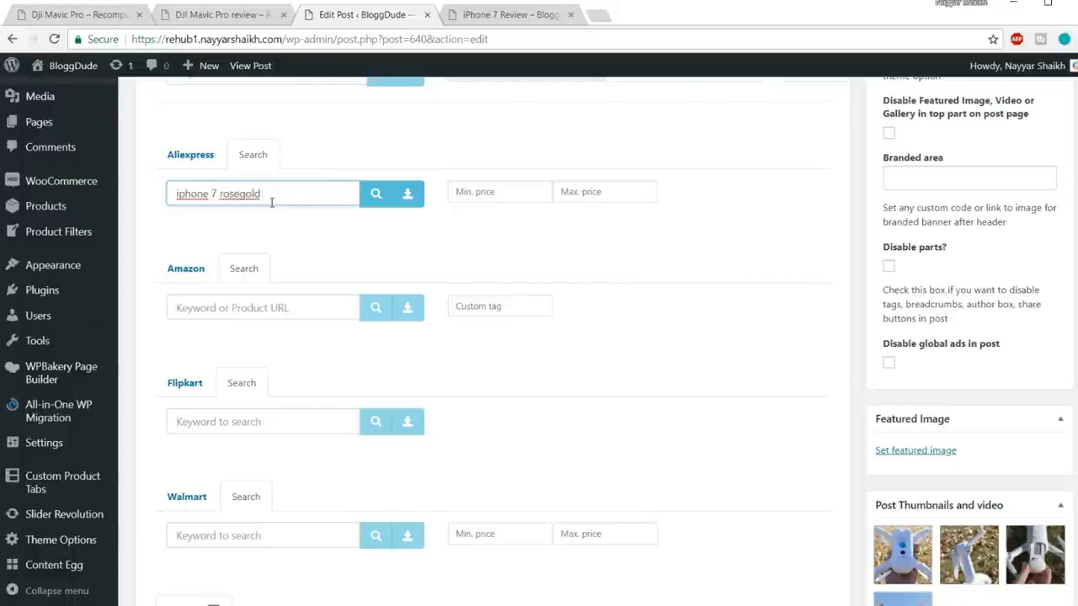
text( 128 gb)
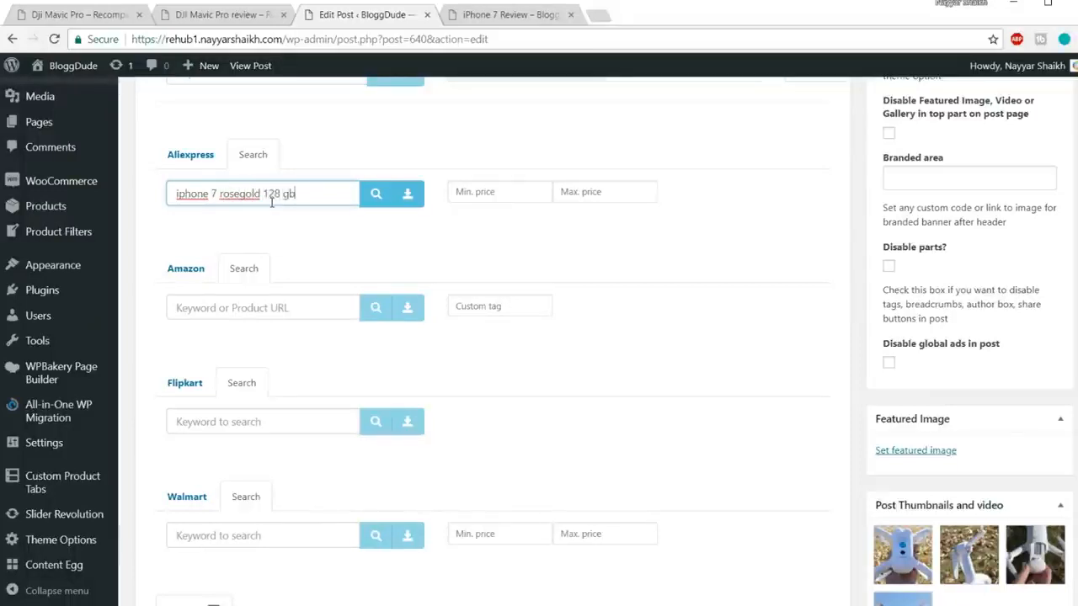
key(ctrl+a)
key(ctrl+c)
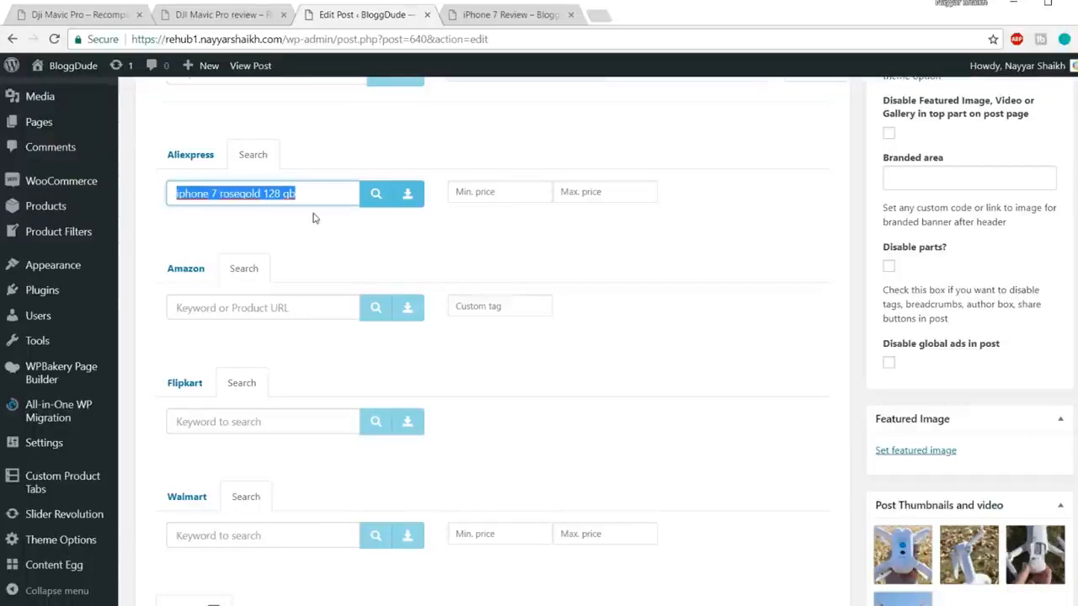
click(294, 308)
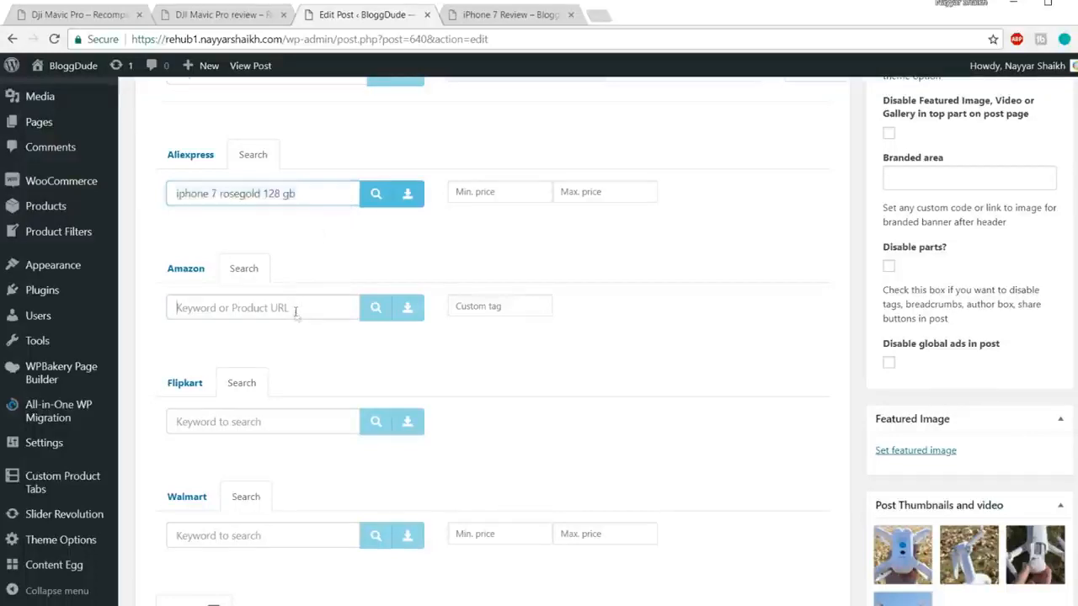
key(ctrl+v)
click(374, 309)
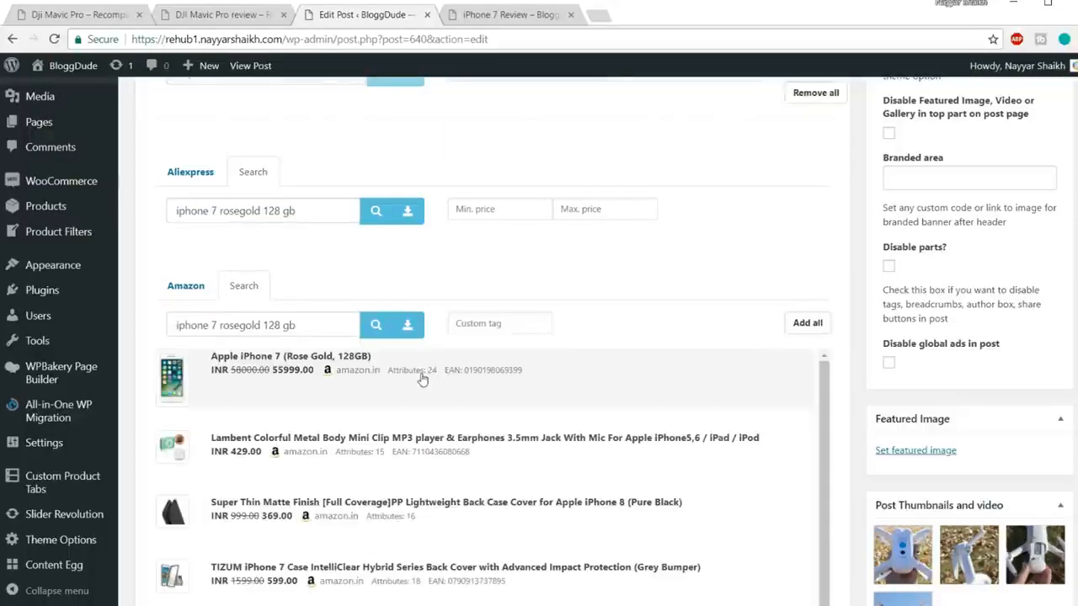
click(423, 380)
Step: Search Flipkart for the same phrase and add its first result
scroll(756, 335, down, 7)
click(294, 365)
key(ctrl+v)
click(376, 364)
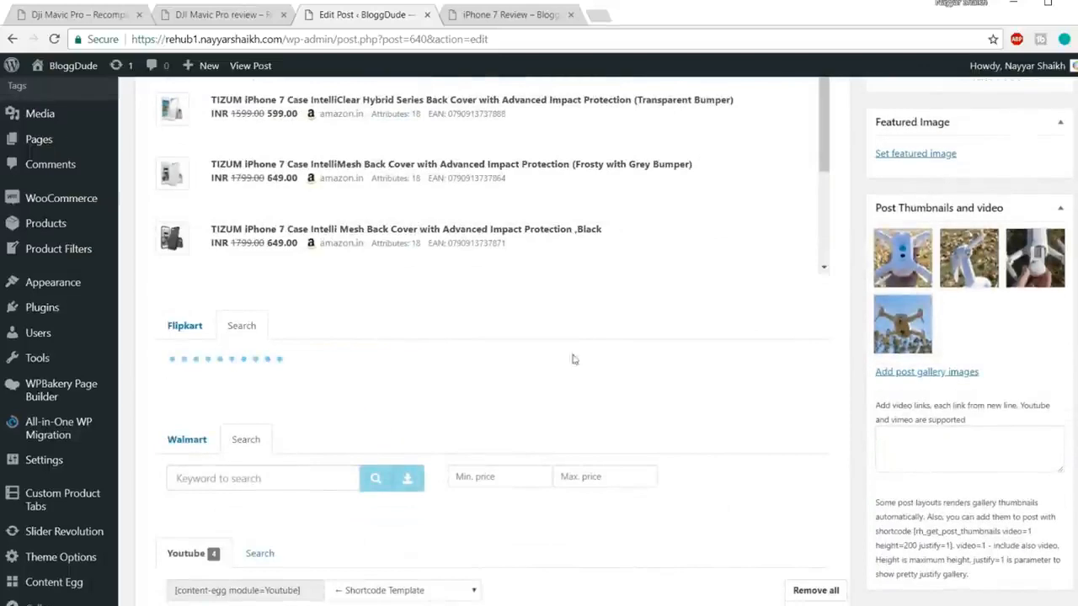
click(350, 363)
Step: Search Walmart for the same phrase and add its first result
scroll(527, 373, down, 5)
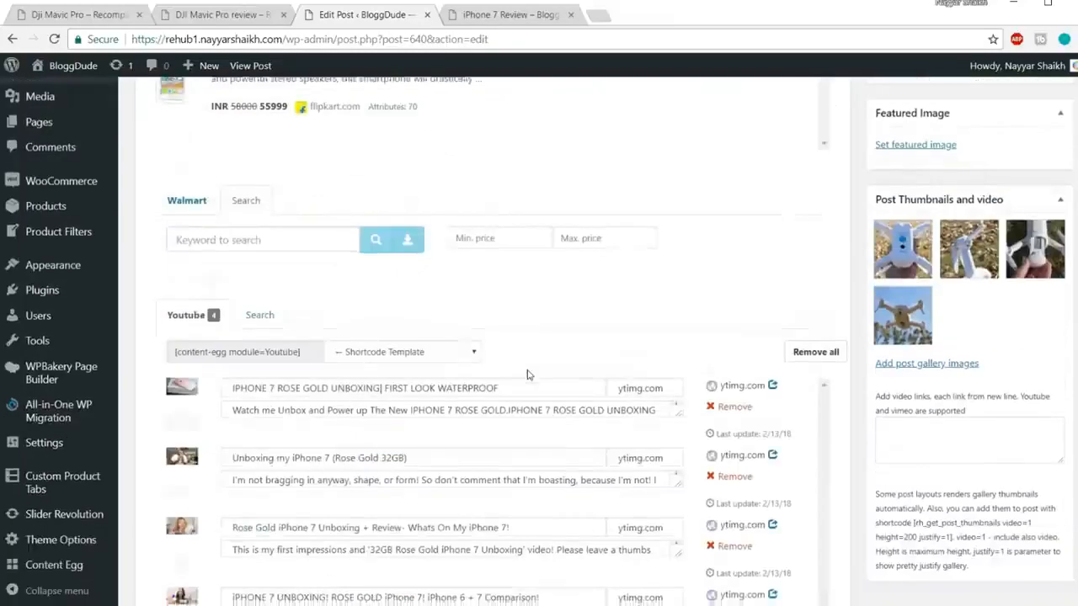
click(303, 170)
key(ctrl+v)
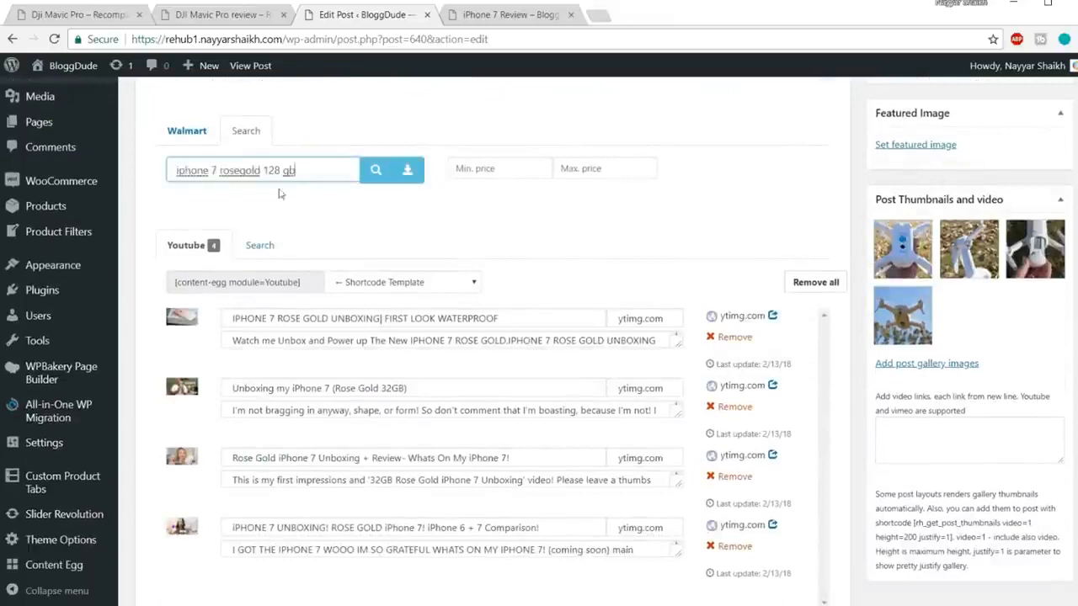
click(367, 180)
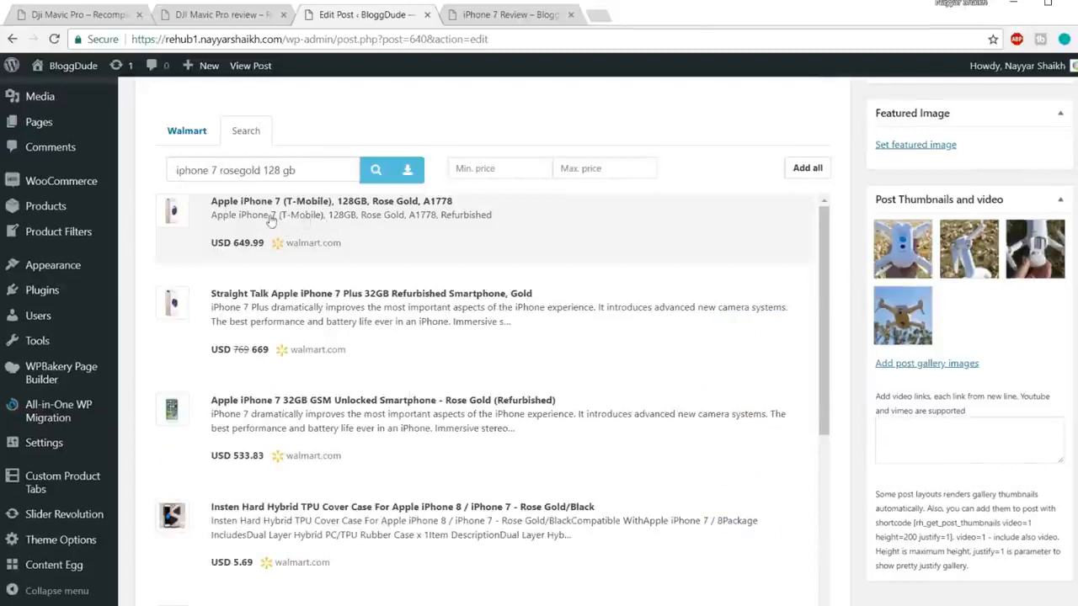
click(377, 233)
scroll(781, 361, up, 10)
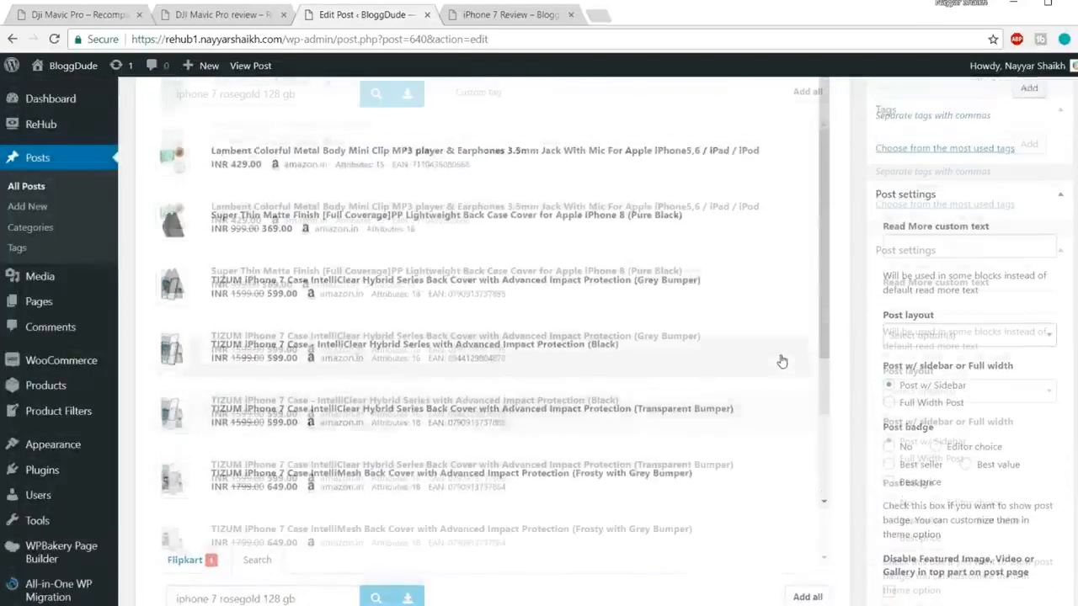
scroll(781, 360, up, 10)
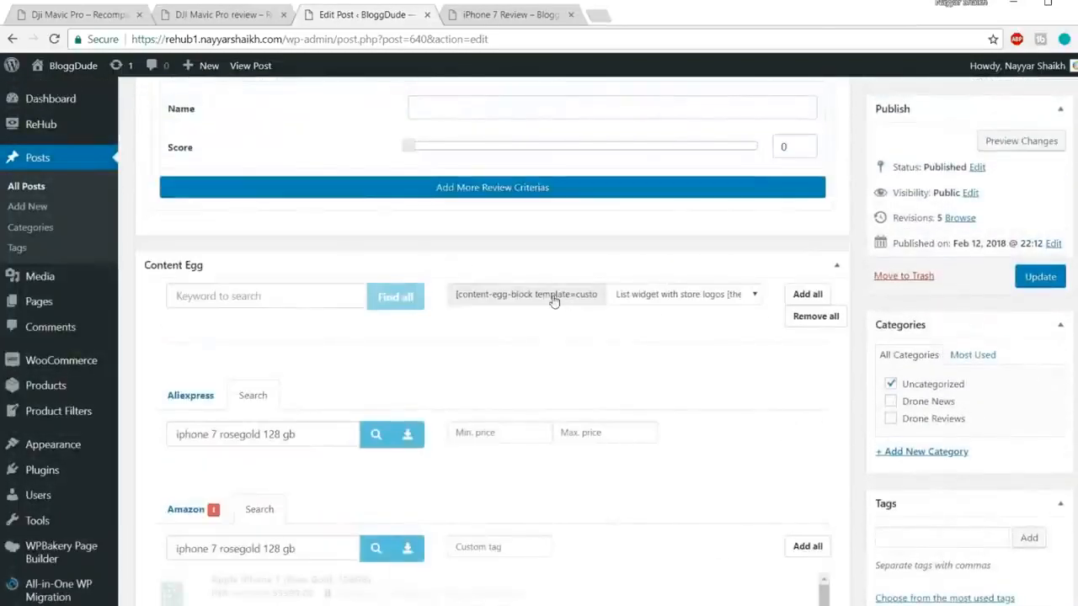
Step: Paste the [content-egg-block template=custom/all_logolist_widget] shortcode below Where to buy and update the post
click(554, 302)
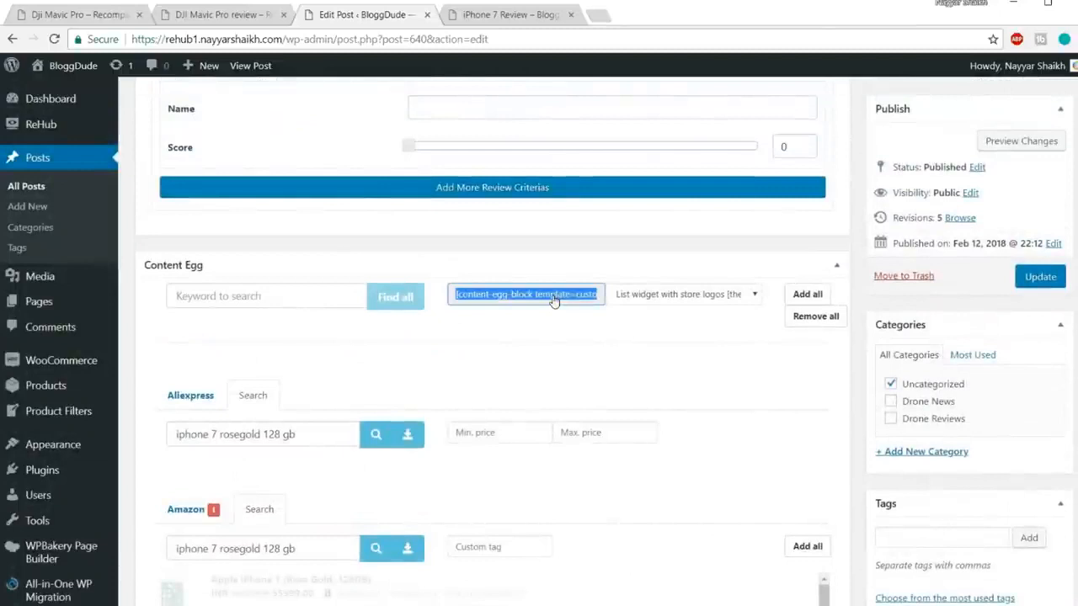
click(665, 298)
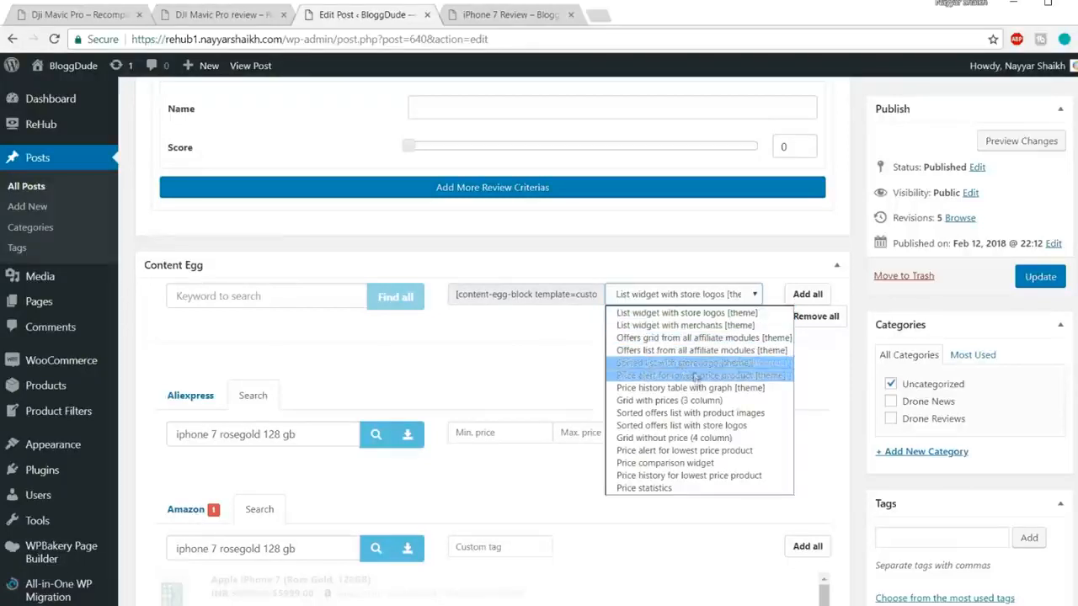
click(528, 353)
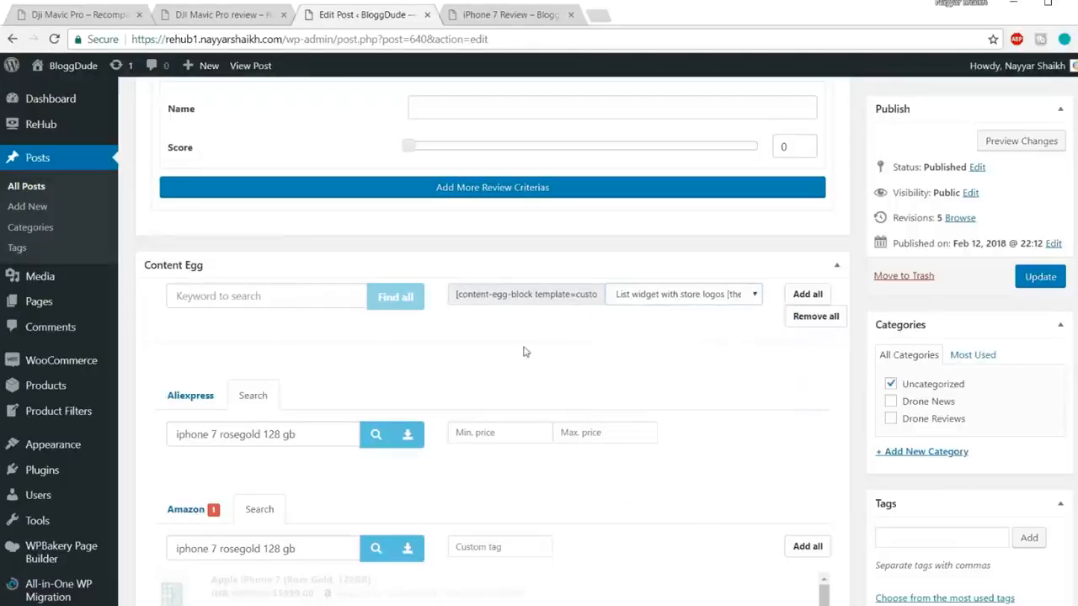
click(550, 301)
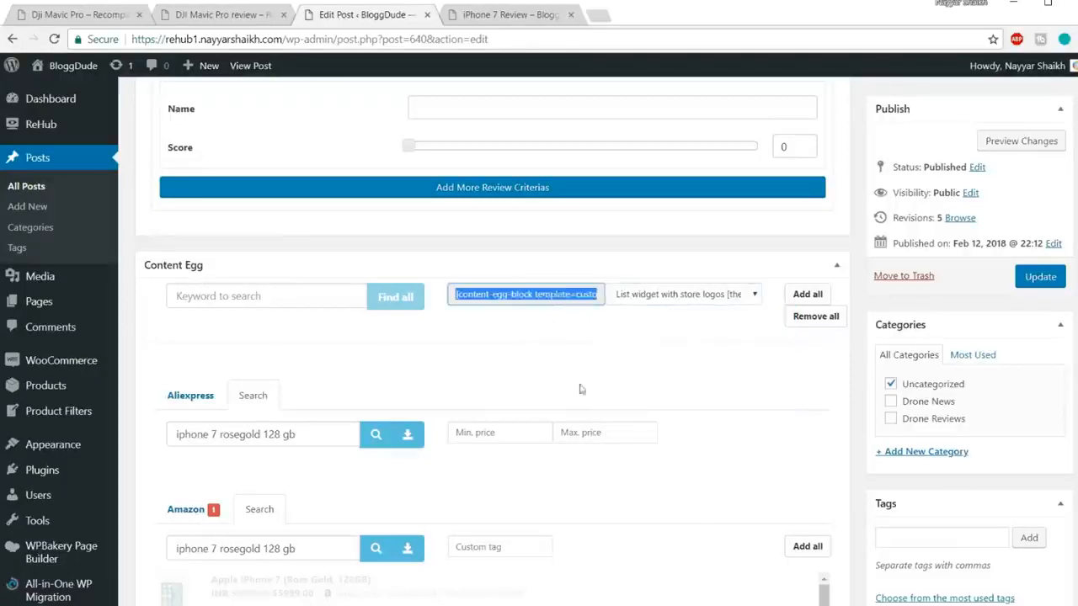
scroll(579, 389, up, 15)
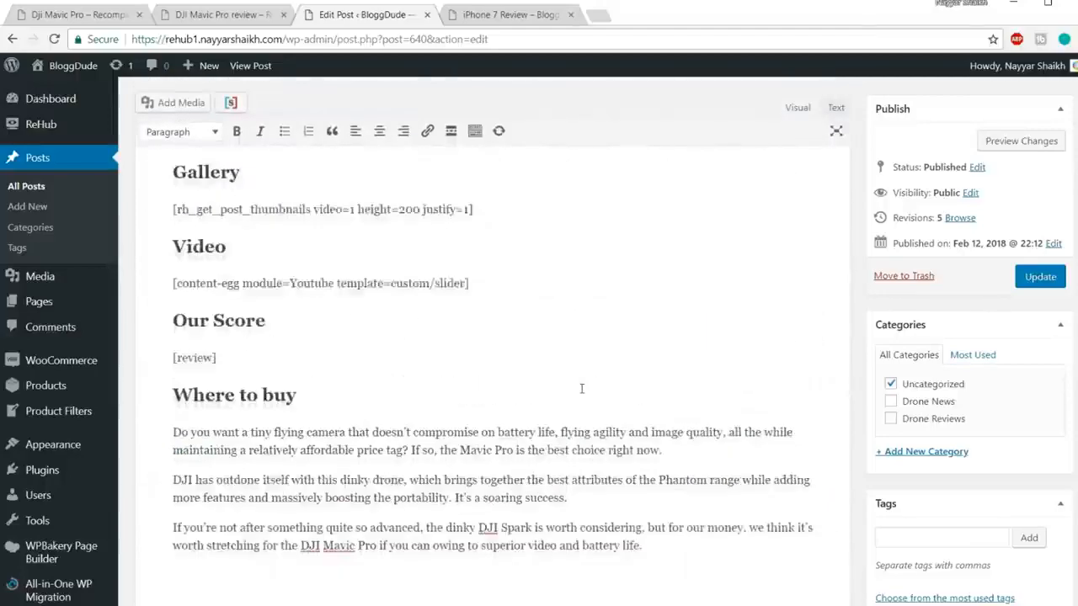
scroll(581, 388, down, 3)
text([content-egg-block template=custom/all_logolist_widget])
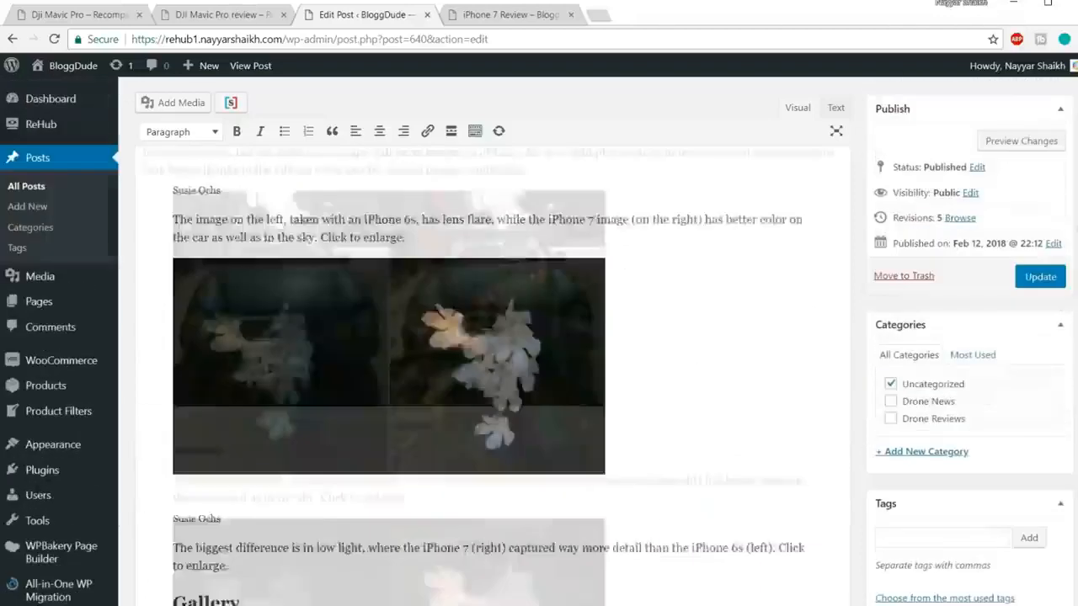
click(1041, 277)
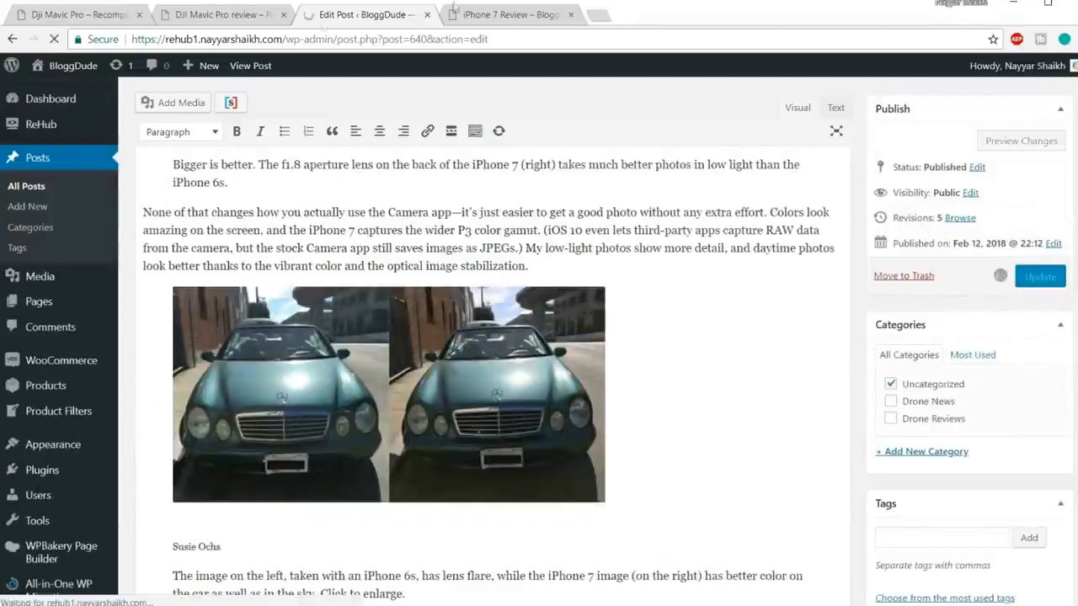
click(487, 14)
click(488, 35)
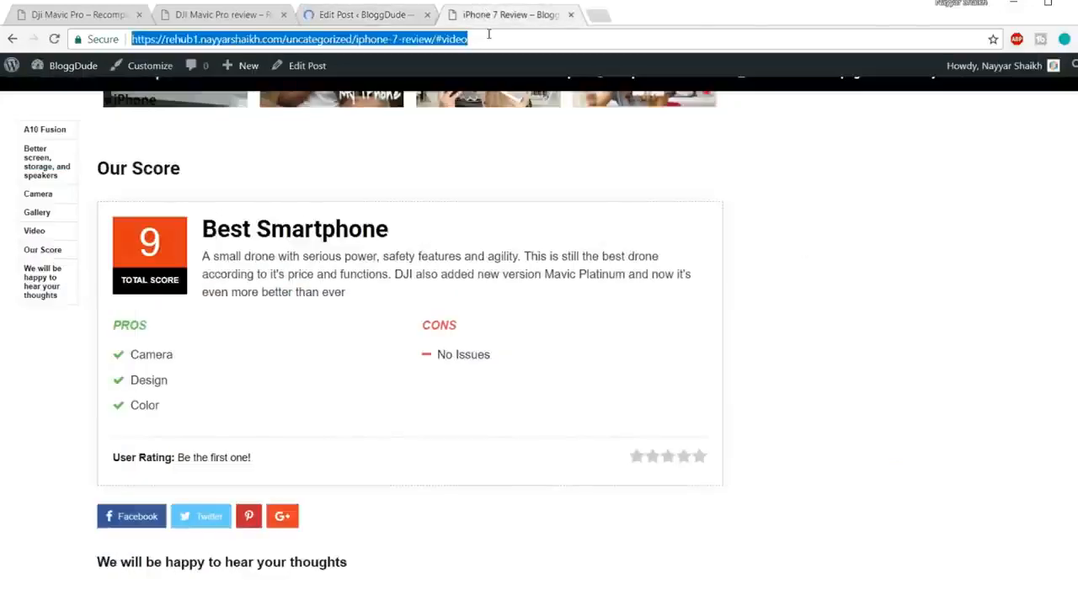
key(Return)
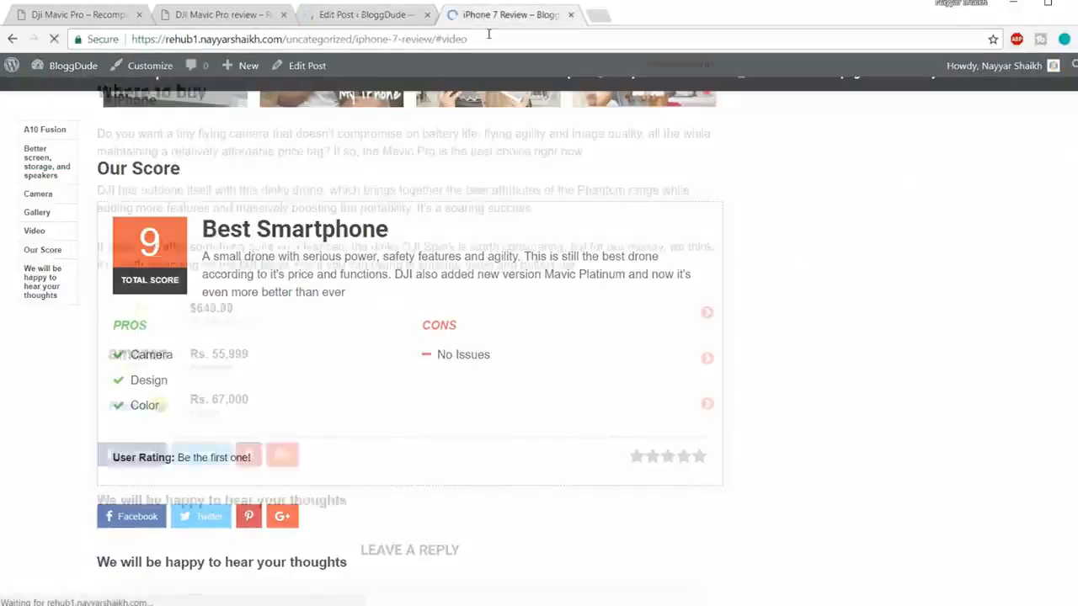
scroll(731, 306, up, 5)
scroll(732, 307, down, 3)
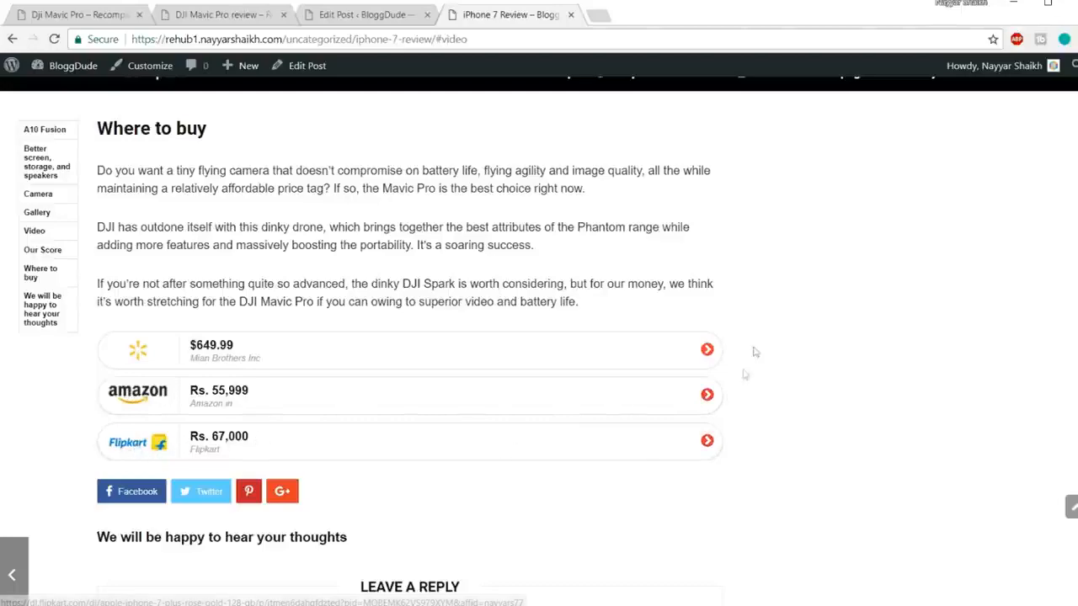
click(387, 15)
scroll(645, 397, down, 15)
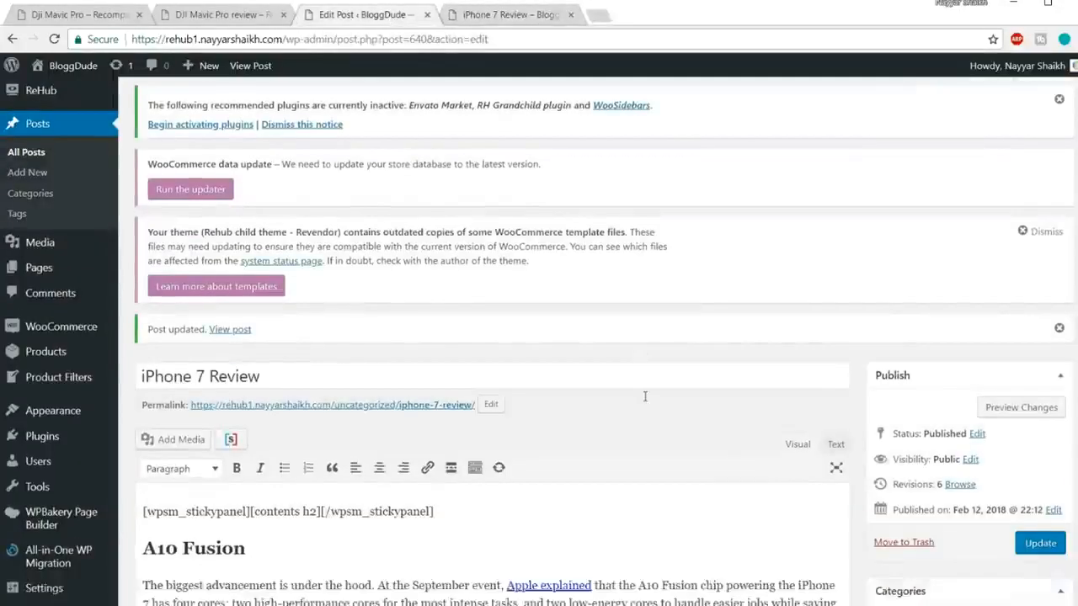
scroll(668, 452, down, 20)
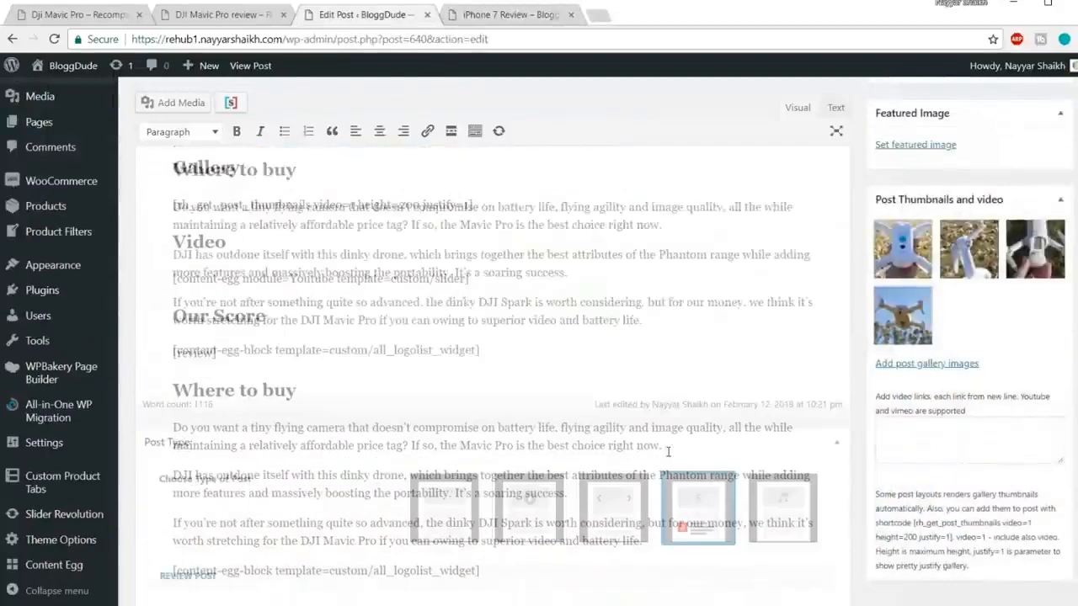
Step: Switch the block template to Grid with prices (3 column) and swap in the offers_grid shortcode
scroll(668, 453, down, 8)
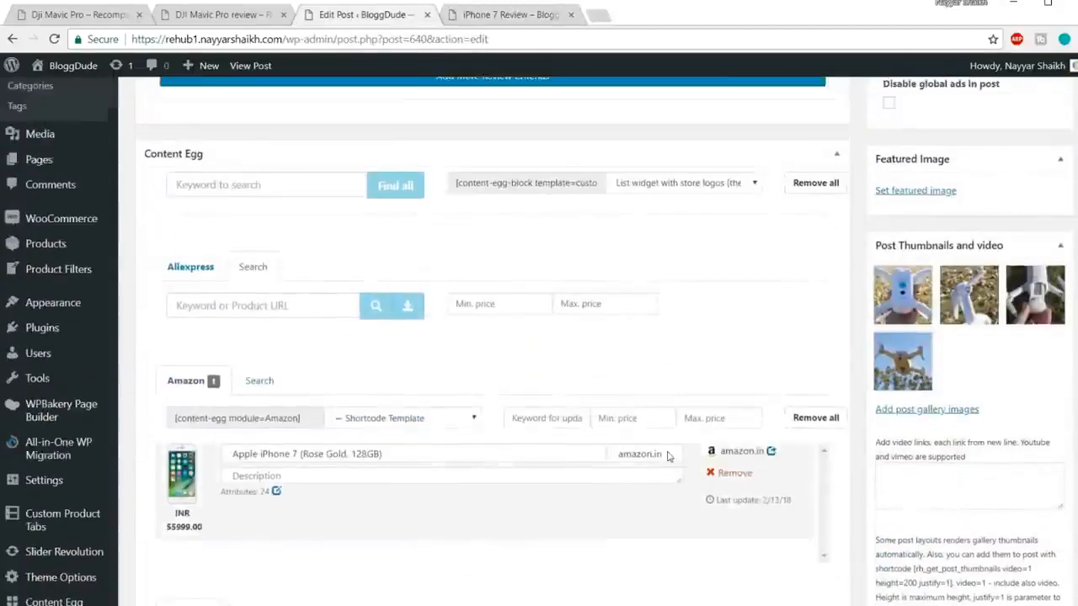
scroll(670, 452, up, 3)
click(675, 446)
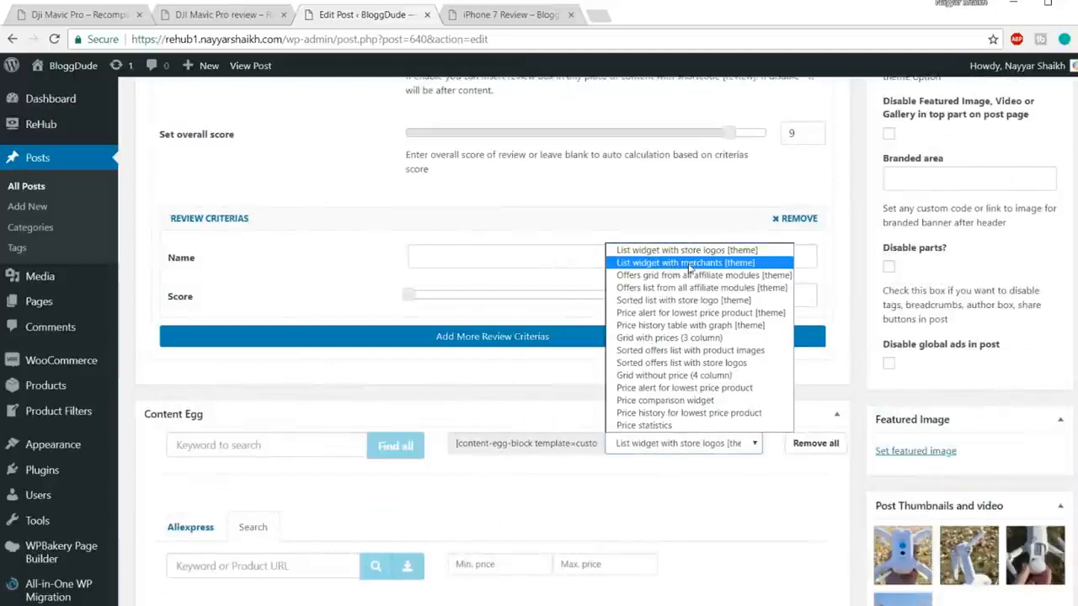
click(692, 338)
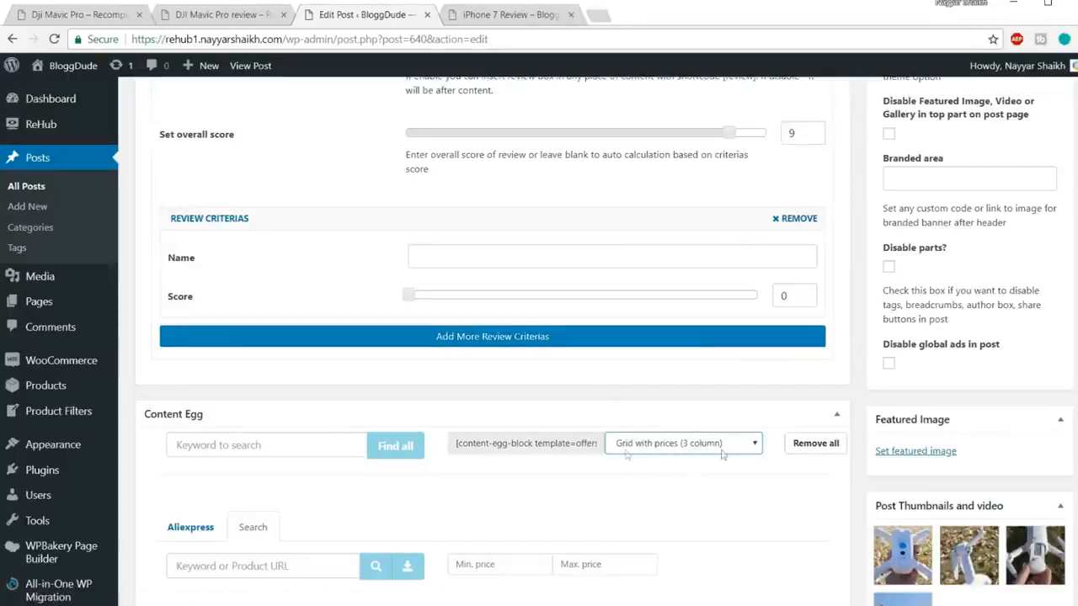
click(558, 454)
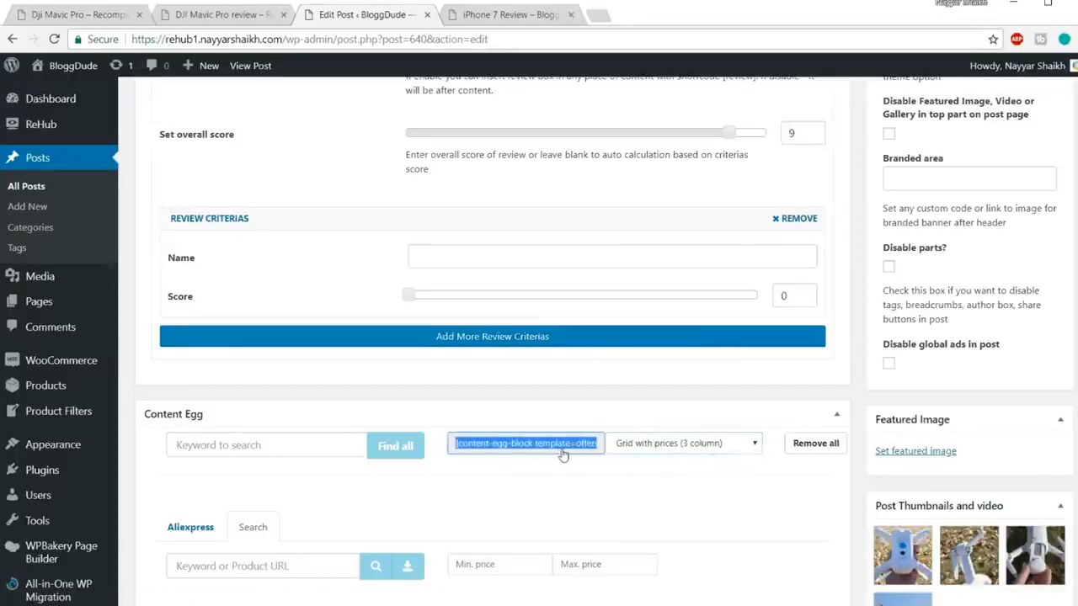
scroll(563, 451, up, 10)
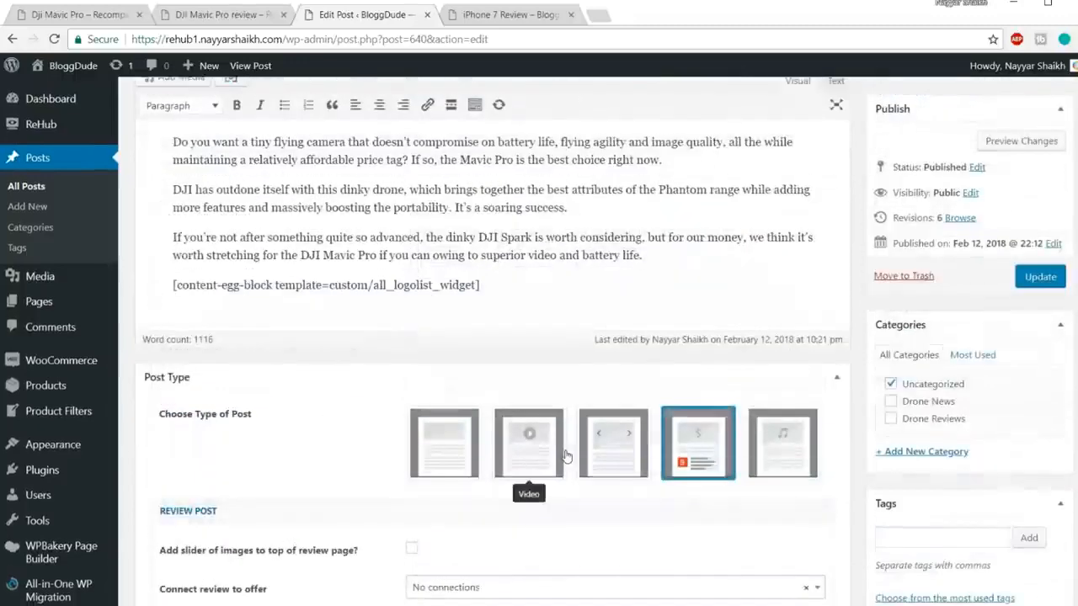
drag(520, 434, 121, 438)
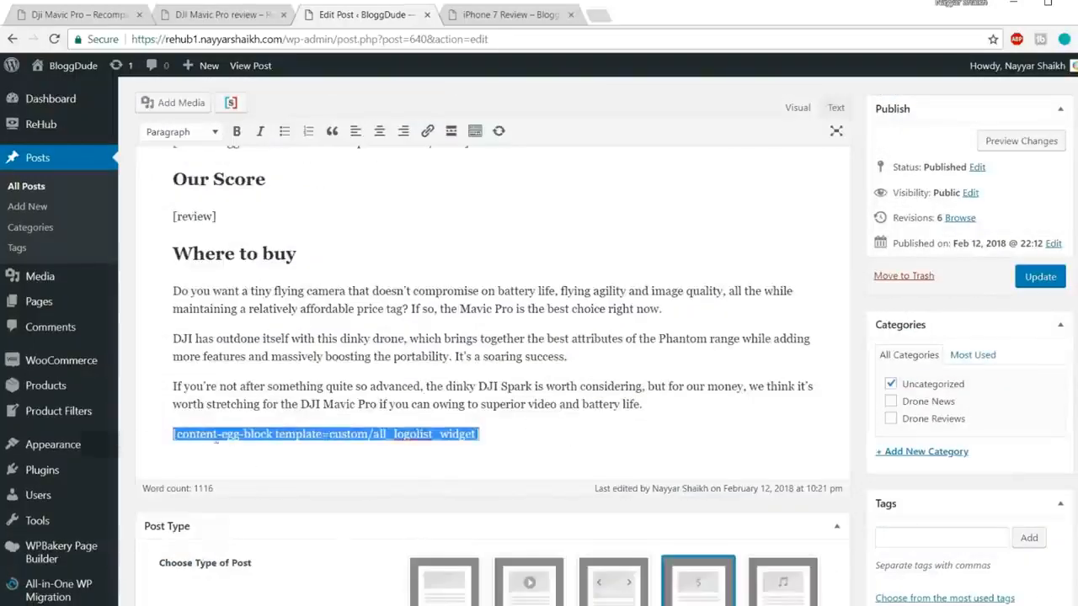
text([content-egg-block template=offers_grid])
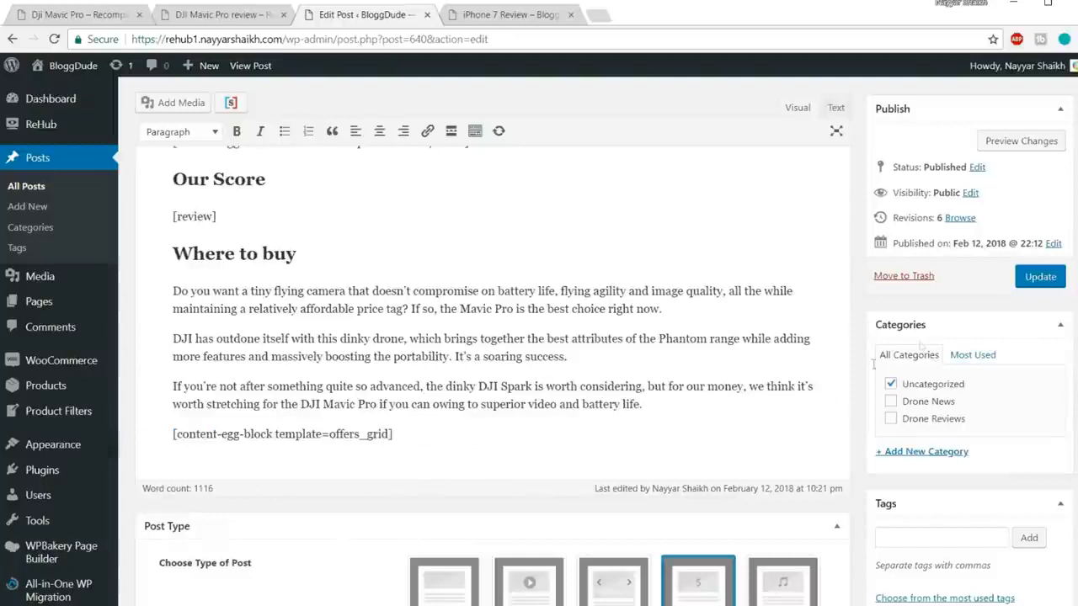
Step: Update the post and reload the live iPhone 7 Review page
click(1040, 277)
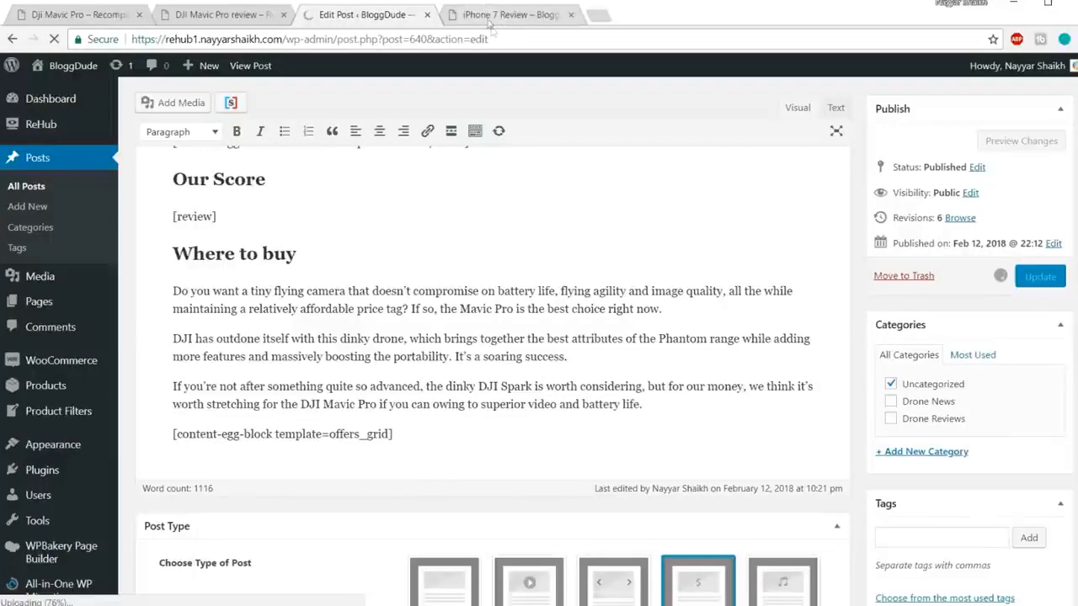
click(493, 15)
click(494, 38)
key(Return)
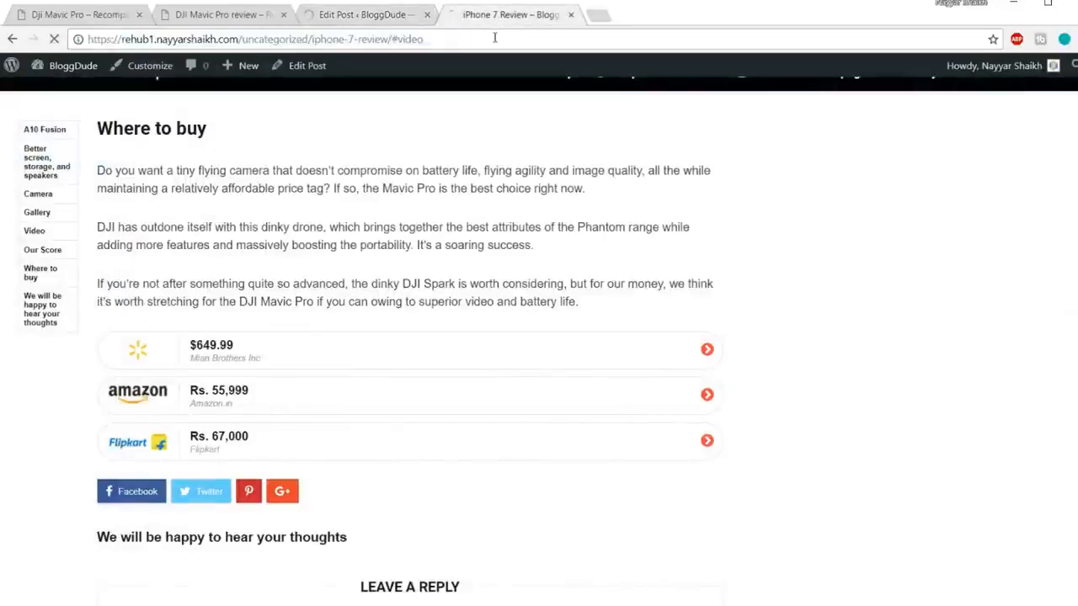
Step: Check the new price grid, then copy the DJI Mavic Pro review's Price History heading
scroll(706, 255, up, 5)
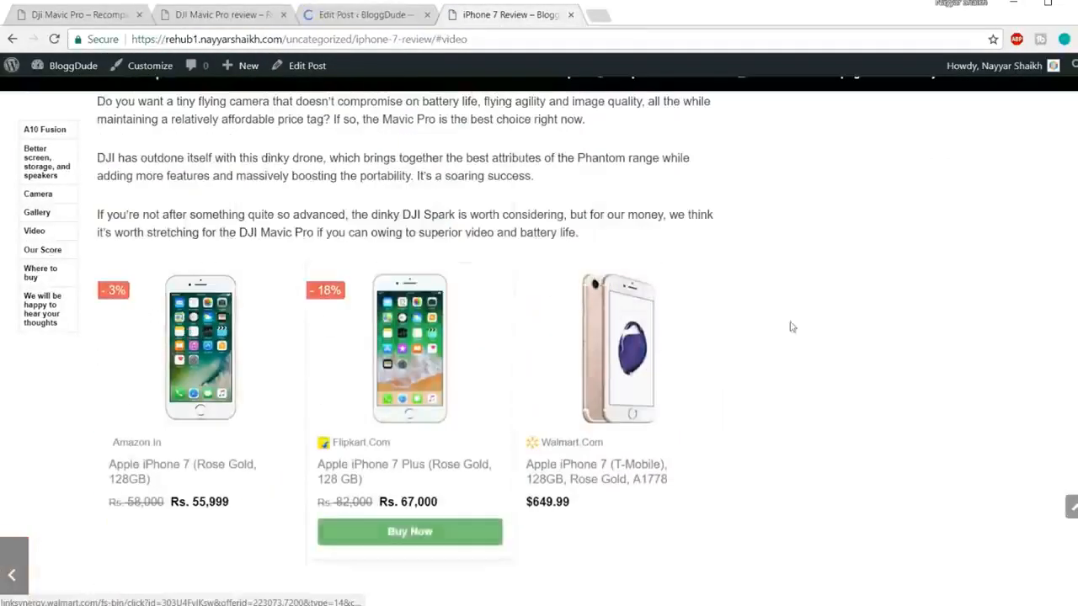
scroll(411, 103, up, 1)
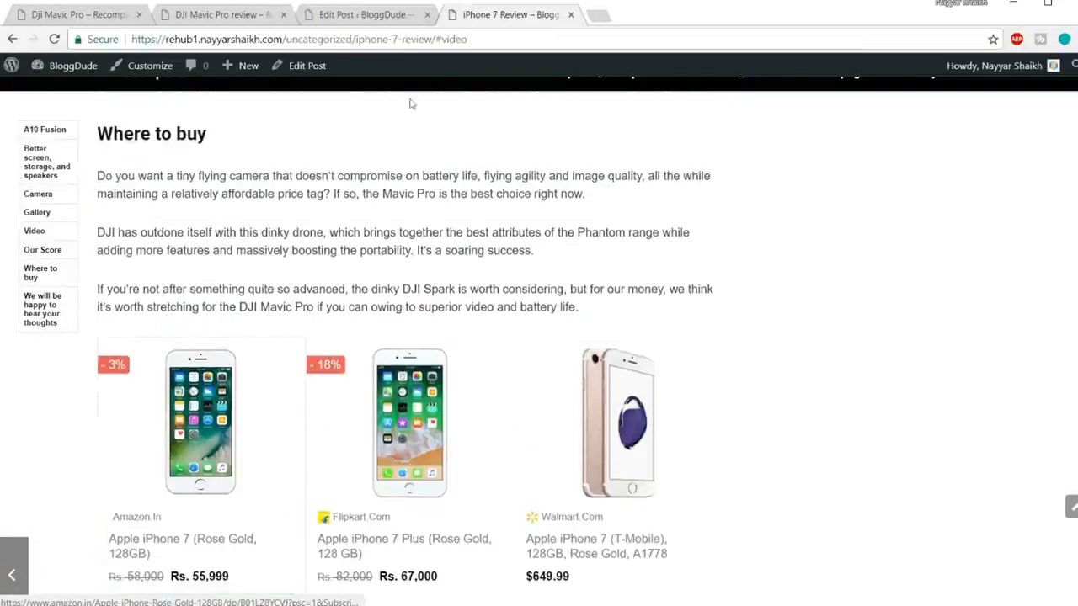
scroll(770, 313, down, 3)
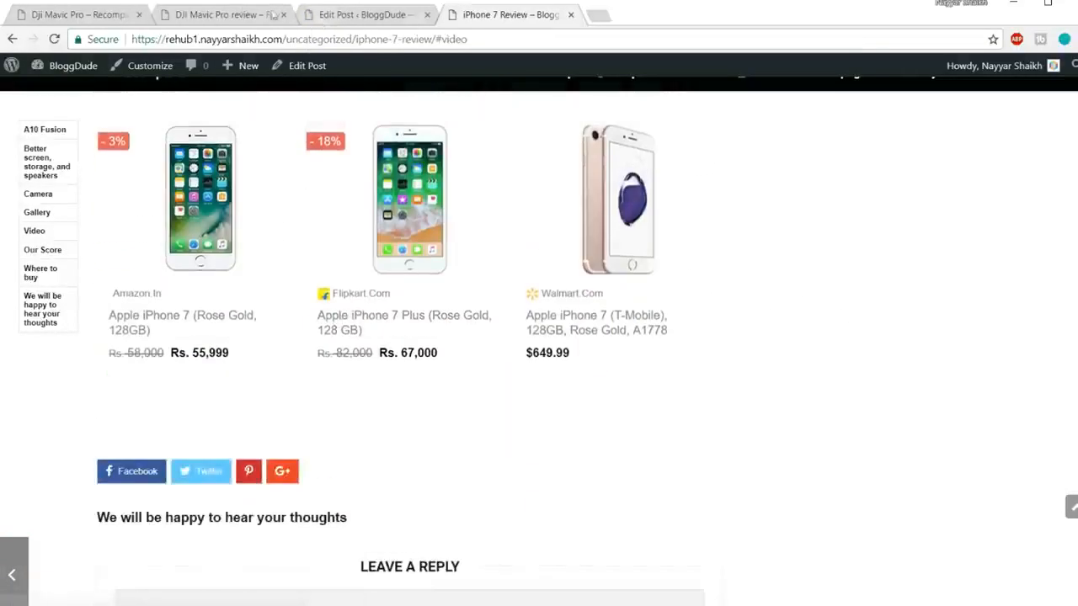
click(273, 14)
scroll(678, 343, down, 4)
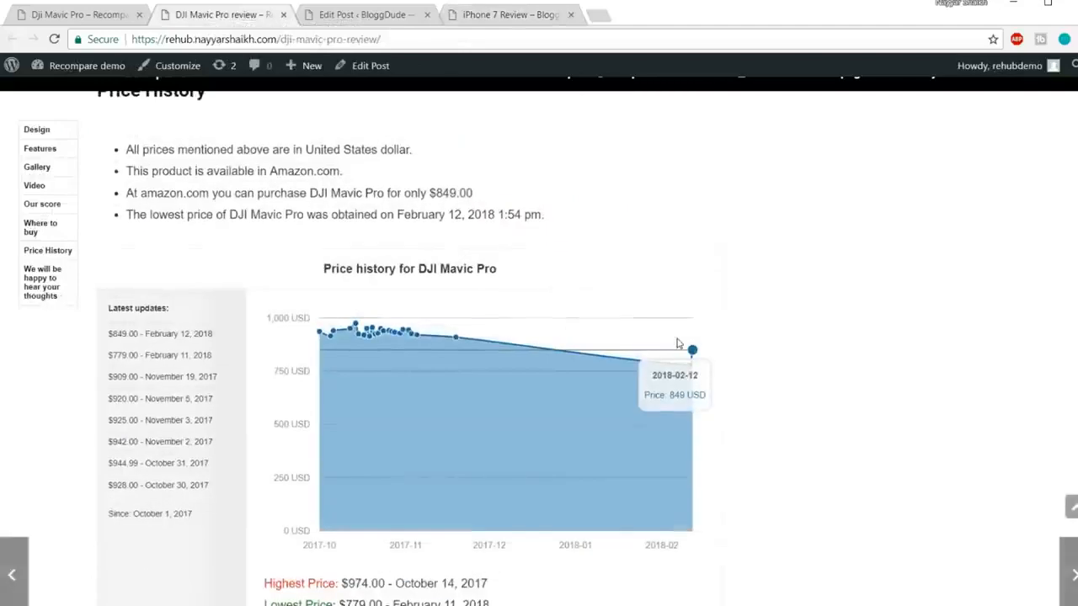
scroll(205, 340, up, 2)
drag(95, 238, 246, 241)
key(ctrl+c)
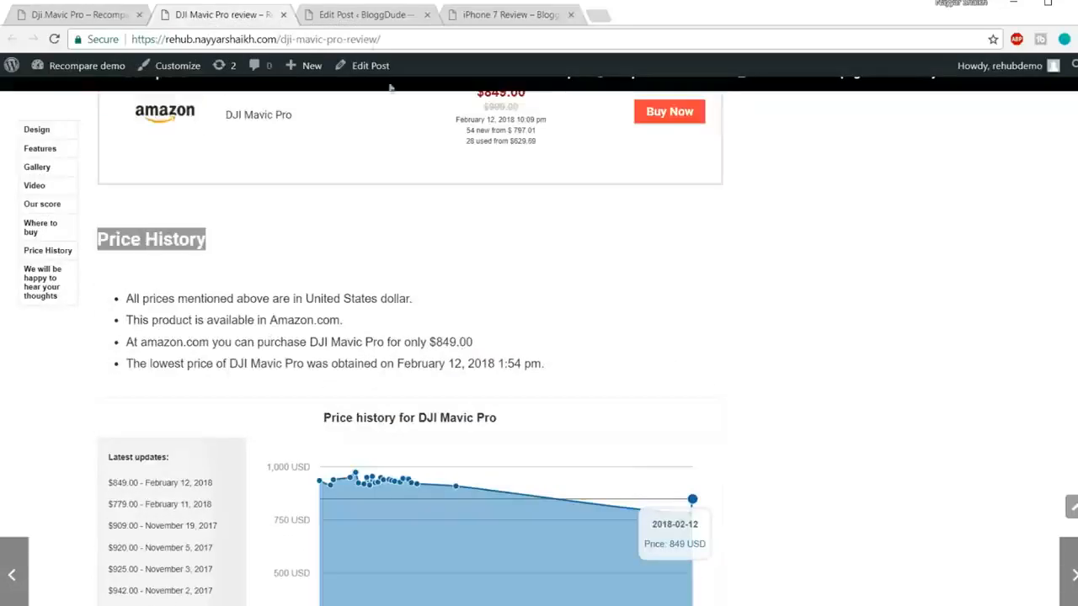
click(368, 15)
scroll(542, 316, down, 15)
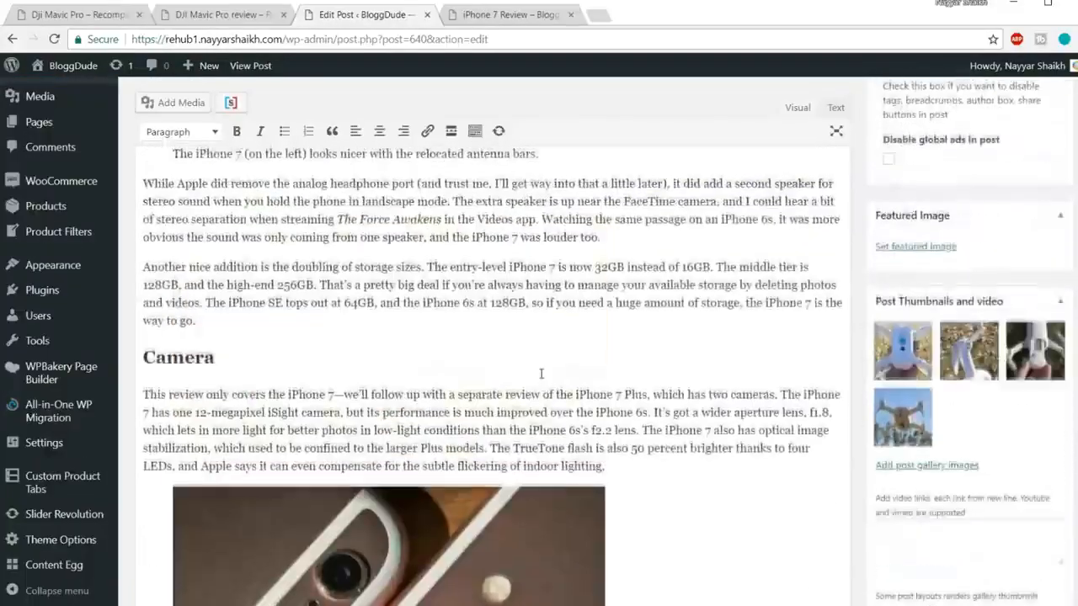
Step: Add the Price History heading on a new line after the offers shortcode
scroll(541, 373, down, 20)
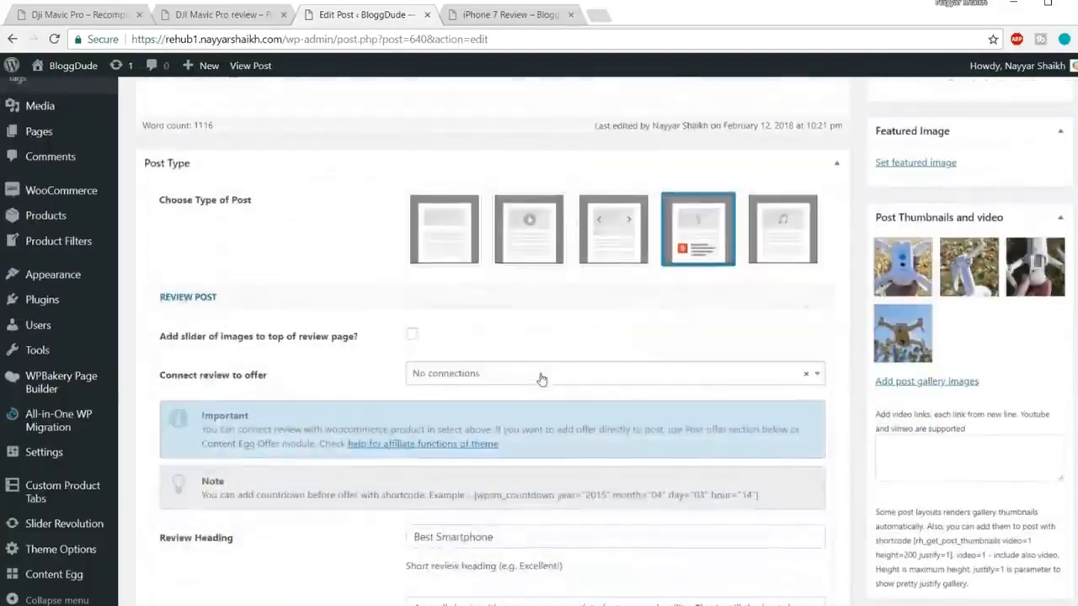
scroll(541, 377, up, 3)
key(Return)
key(ctrl+v)
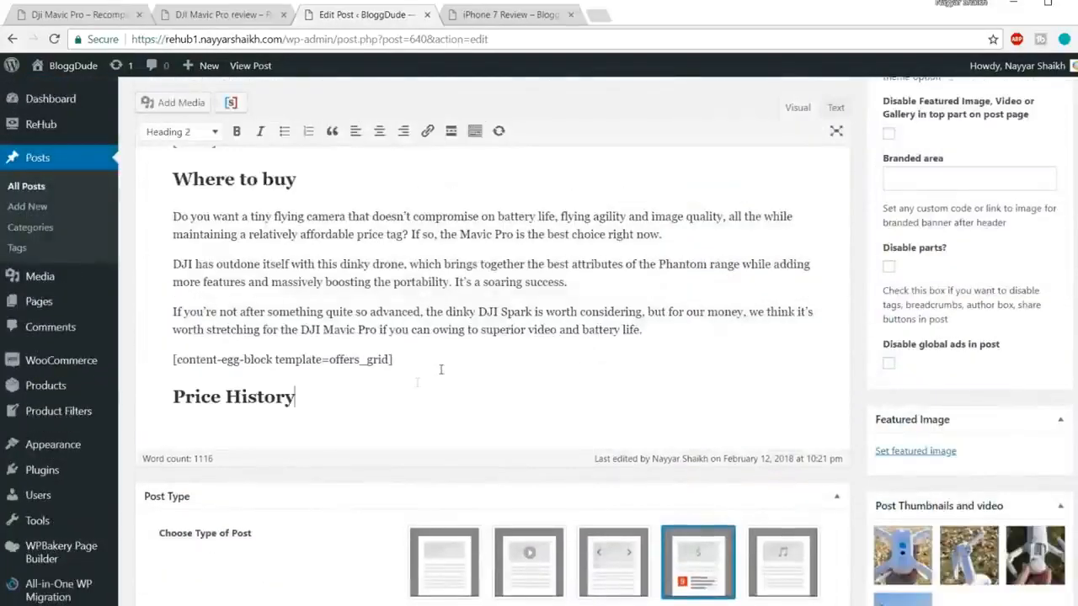
key(Return)
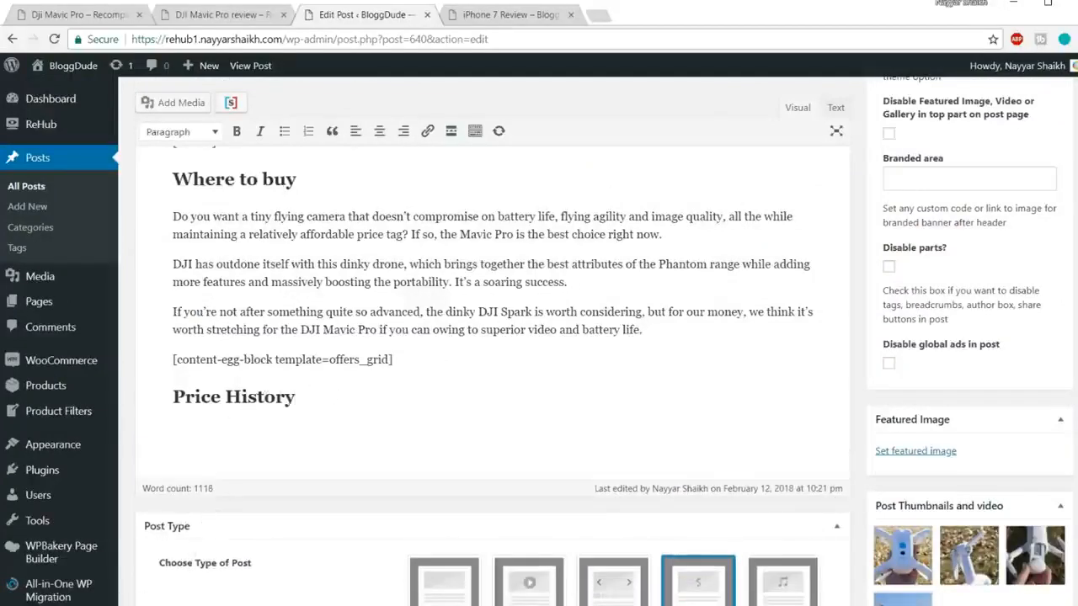
Step: Copy the price_statistics and all_pricehistory_full shortcodes from the notes into the post
click(219, 581)
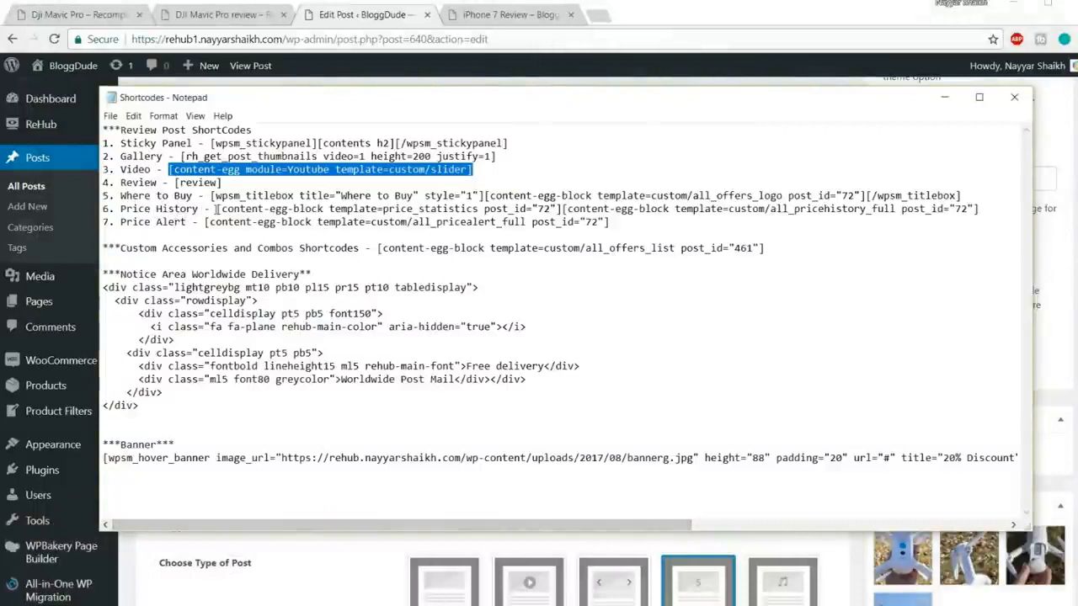
drag(216, 209, 982, 209)
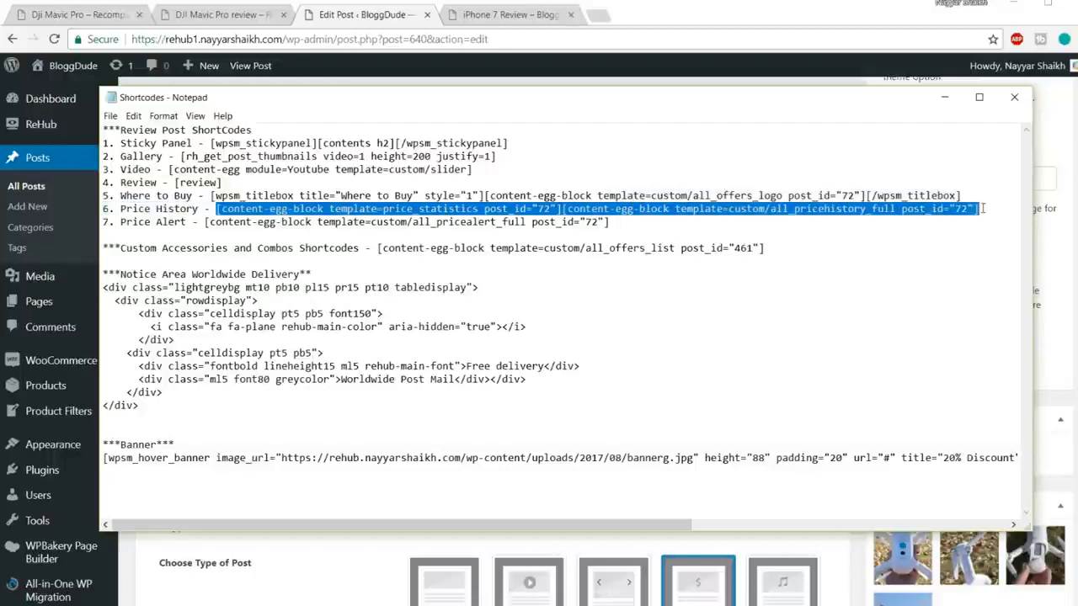
click(568, 196)
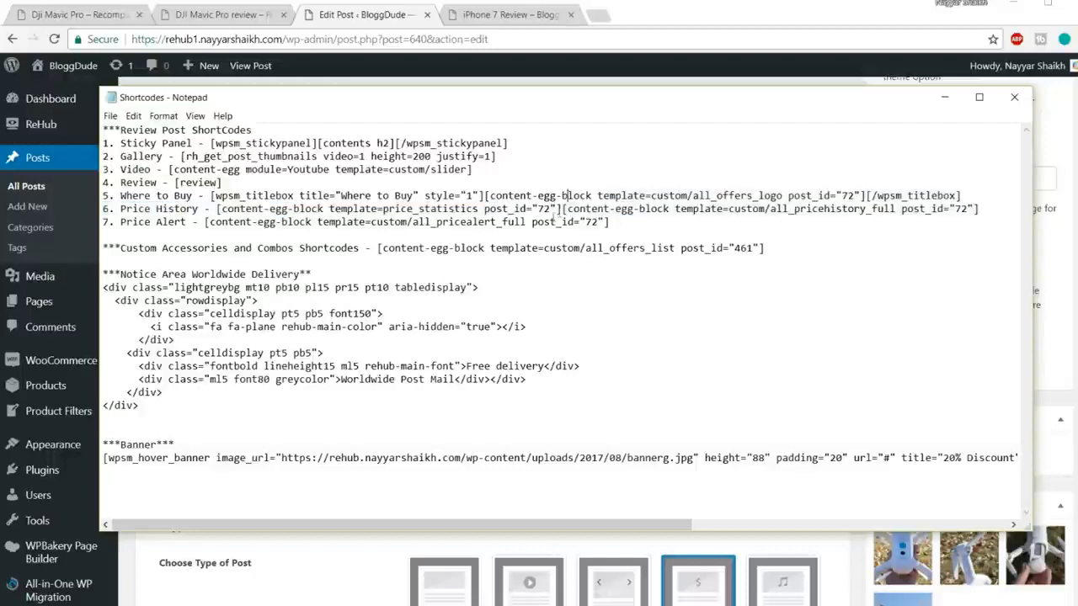
drag(562, 209, 217, 209)
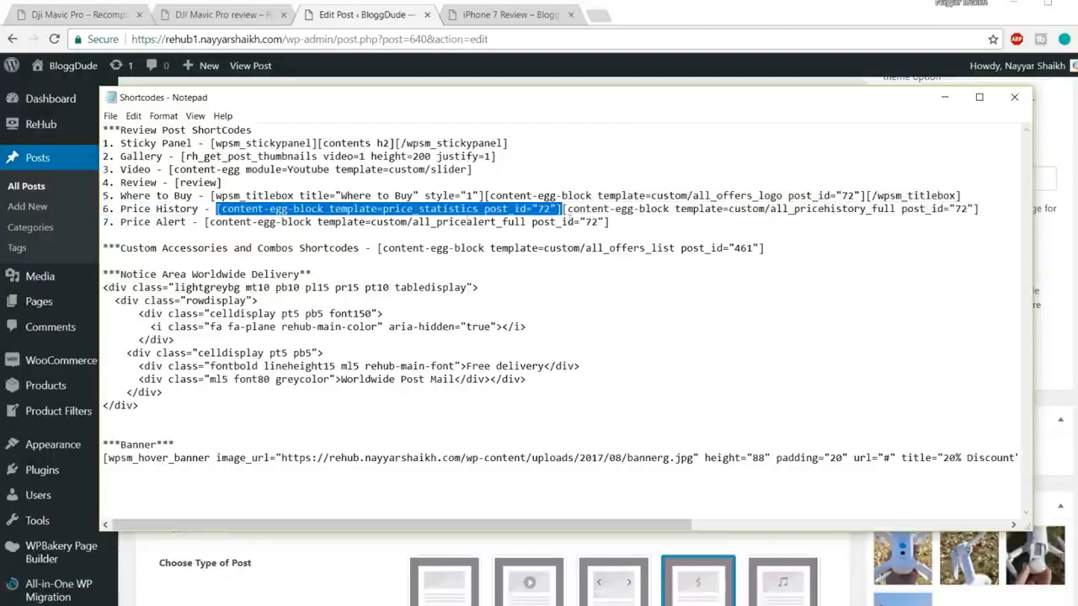
click(562, 209)
drag(563, 209, 217, 209)
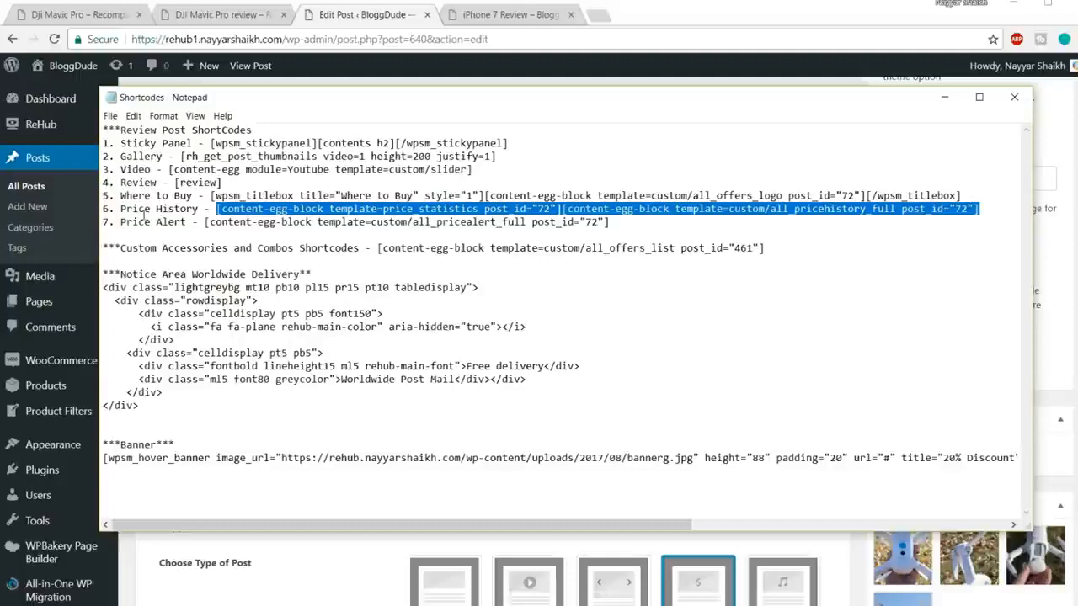
key(alt+Tab)
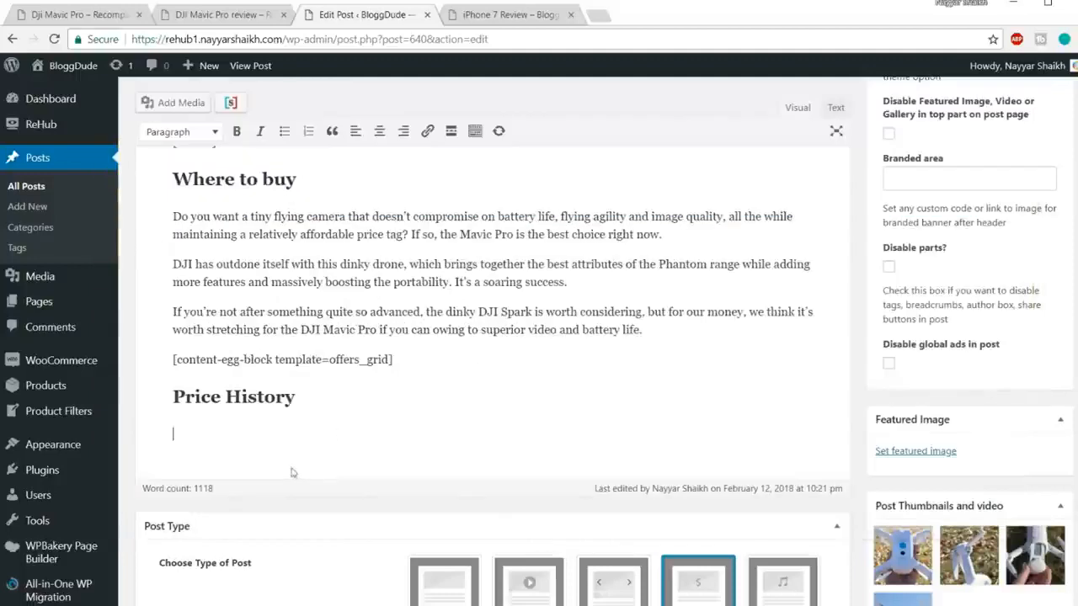
text([content-egg-block template=price_statistics post_id="72"] [content-egg-block template=custom/all_pricehistory_full post_id="72"])
Step: Compare the pasted shortcode lines with the demo review's price notes and chart
drag(515, 434, 120, 436)
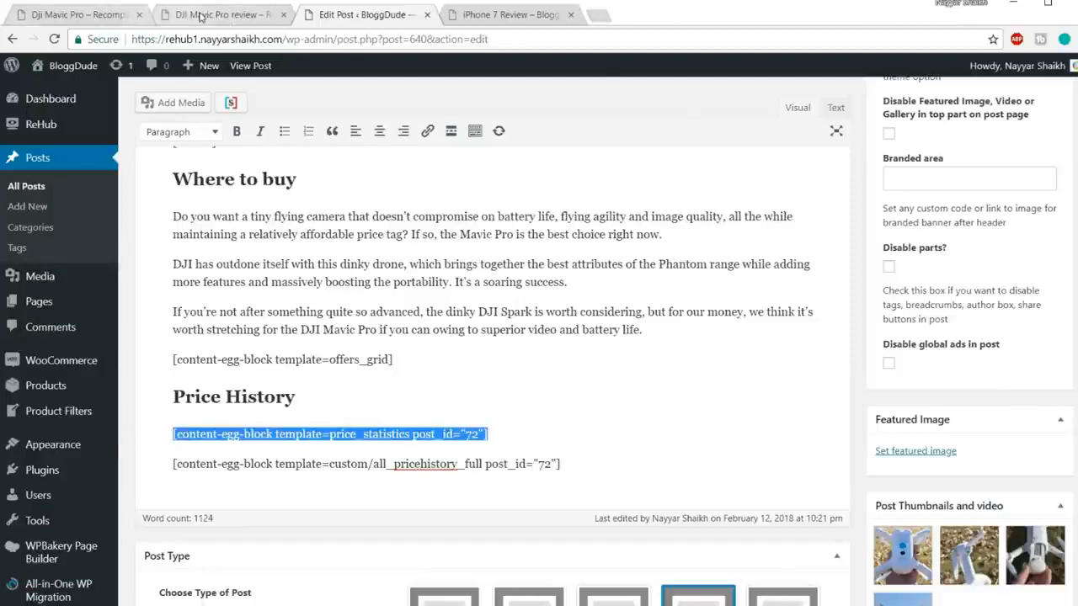
click(230, 23)
drag(543, 363, 126, 315)
click(383, 19)
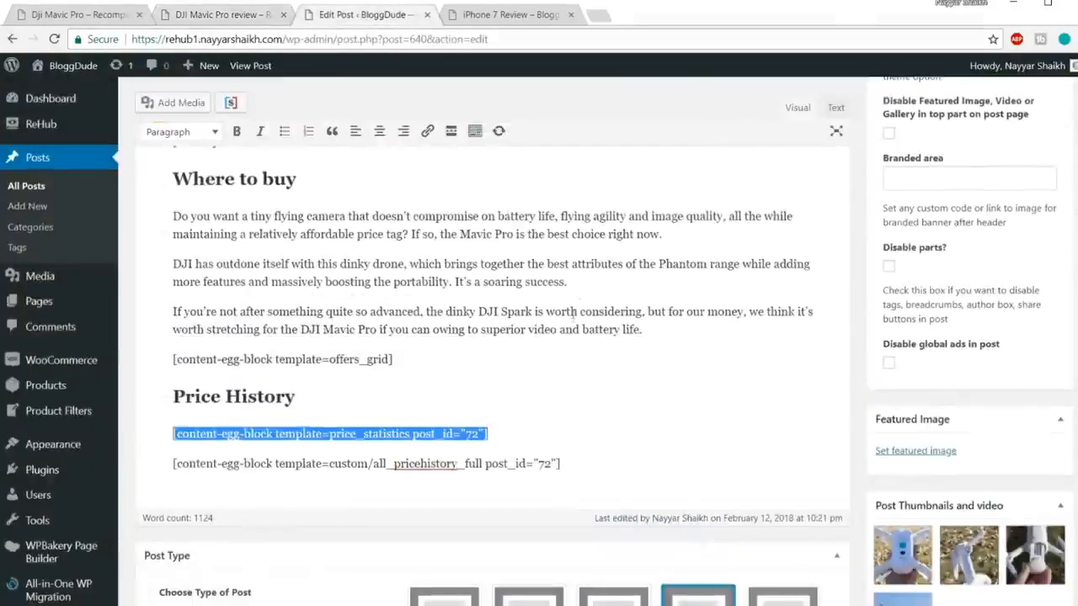
scroll(505, 379, down, 1)
drag(561, 389, 148, 381)
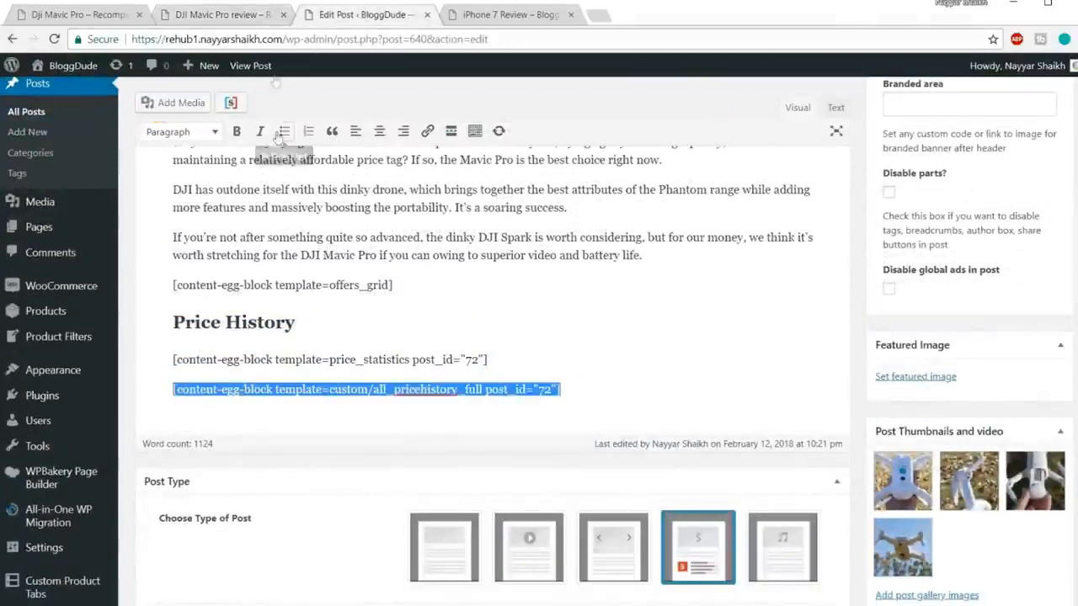
click(235, 15)
scroll(400, 271, down, 4)
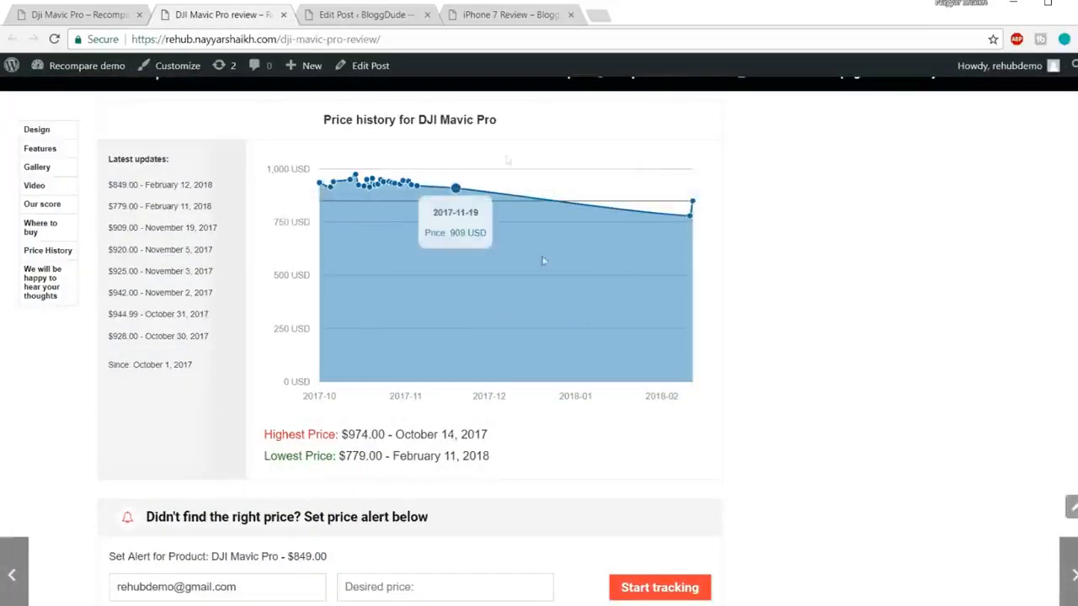
Step: Return to the post editor and deselect the Price History shortcode line
click(392, 17)
click(569, 390)
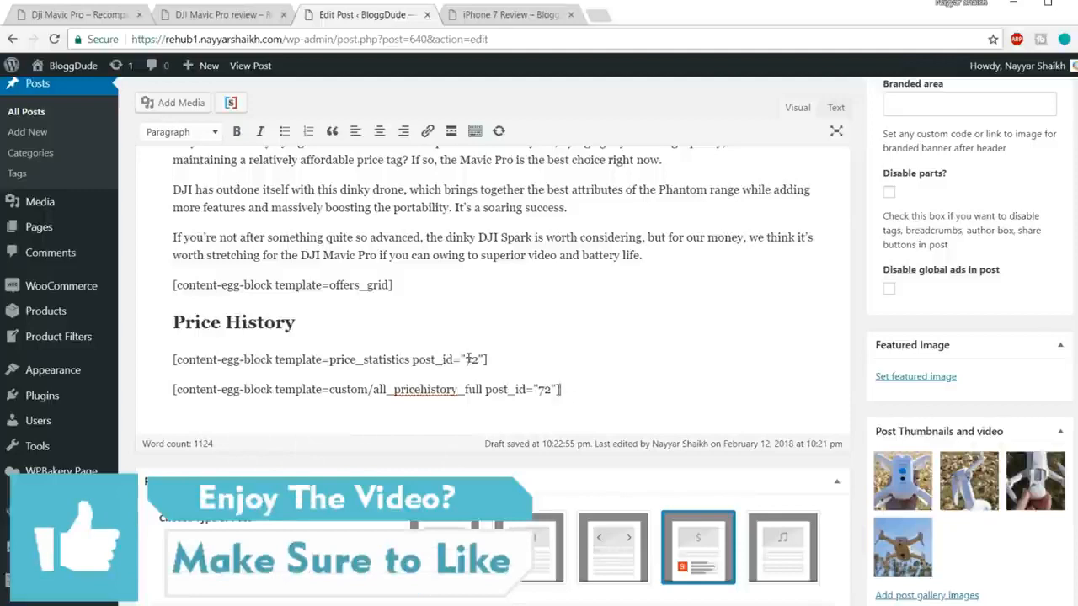
Step: Select the post_id value 72 in both Price History shortcodes
drag(473, 360, 479, 359)
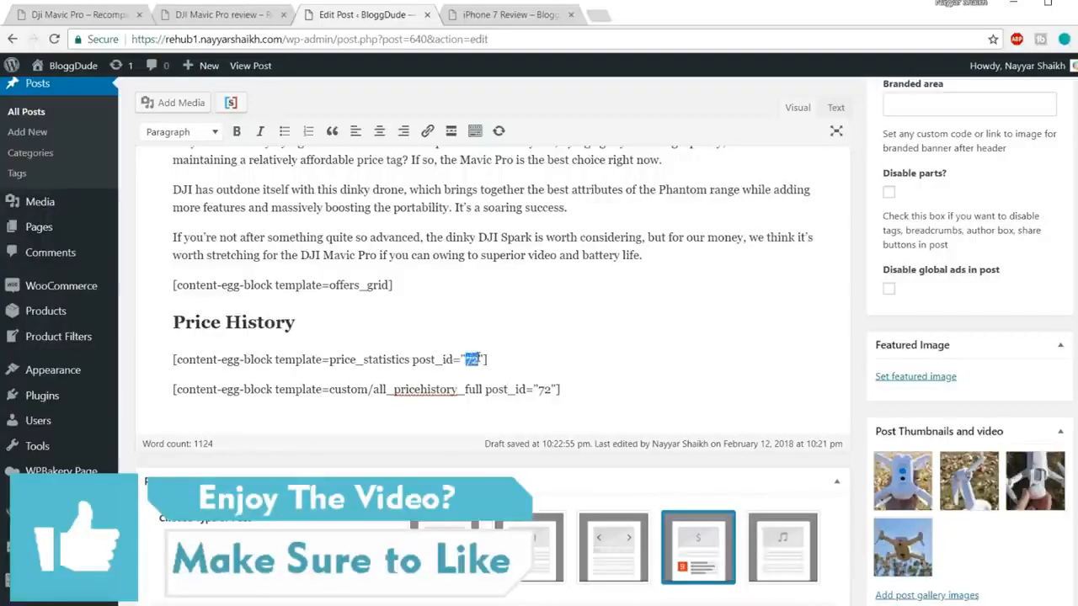
drag(539, 389, 550, 389)
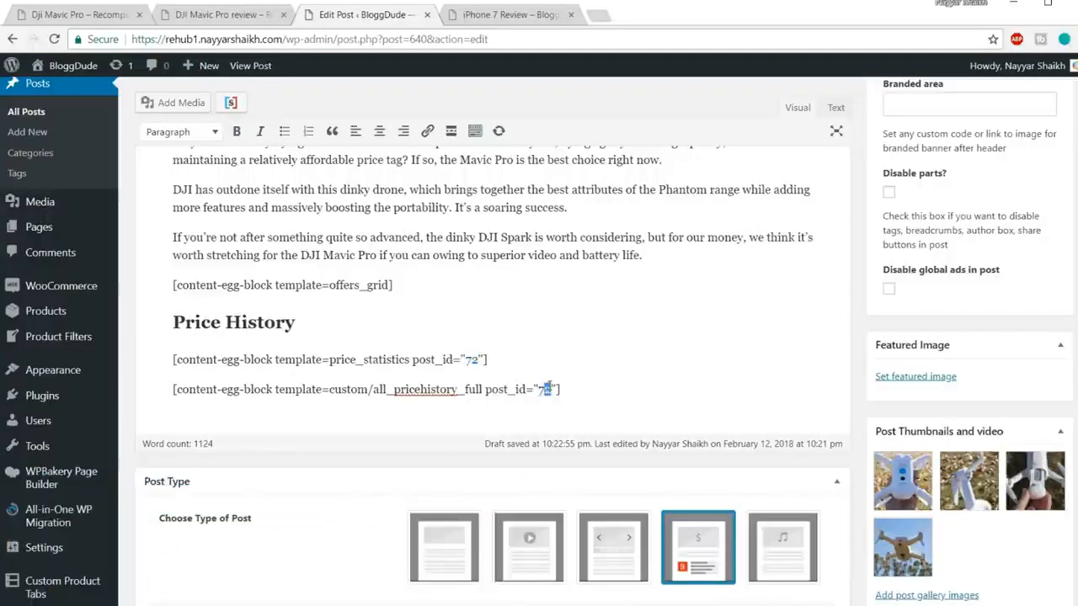
double_click(548, 389)
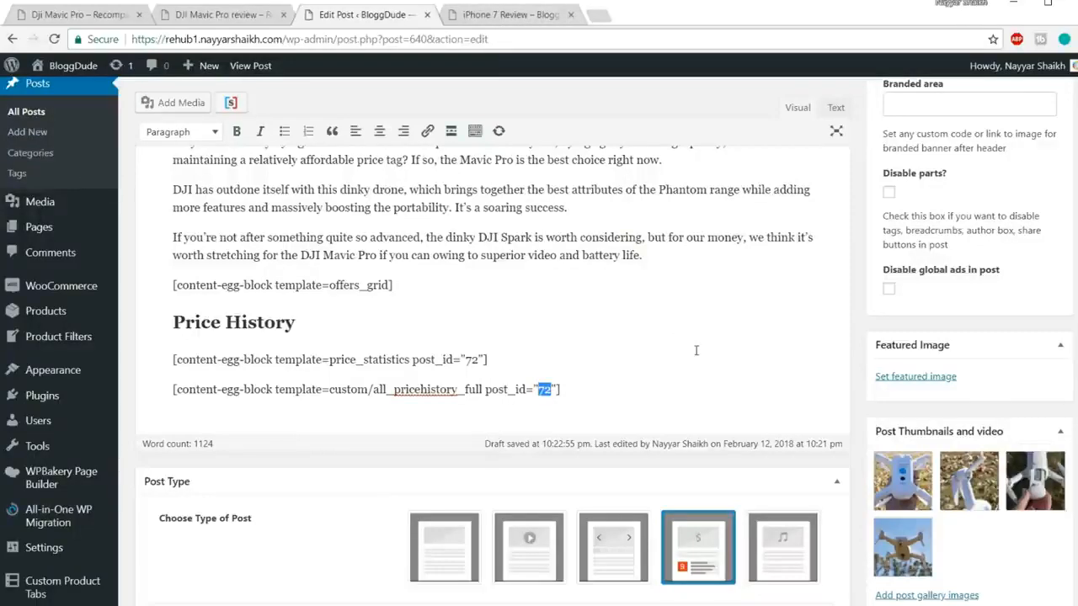
Step: Look up the iPhone 7 Rose Gold 128GB product ID 638 in a new Products tab
scroll(696, 348, up, 5)
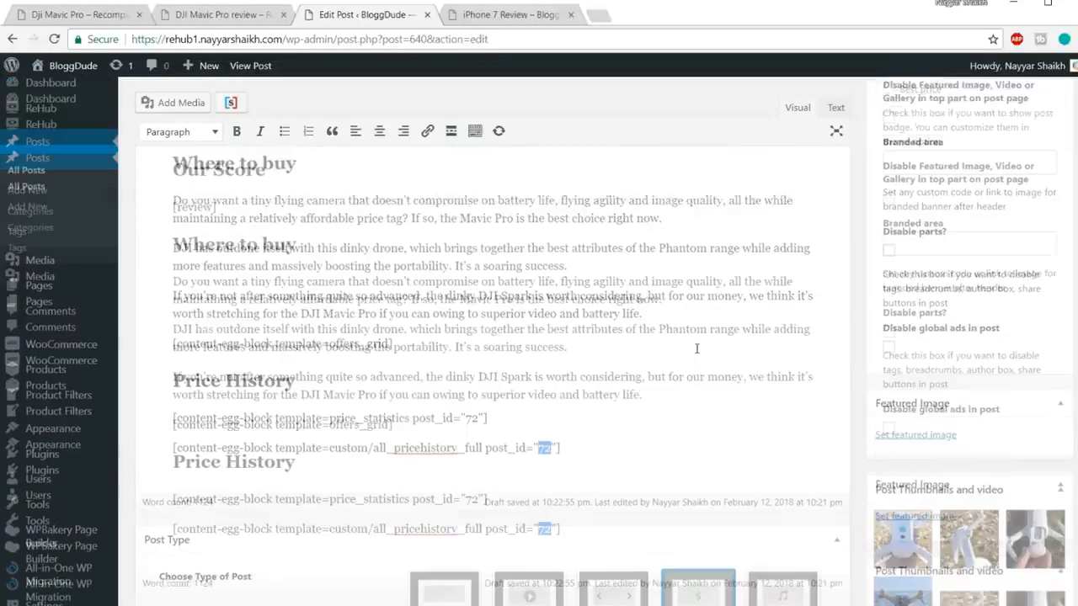
scroll(106, 288, down, 2)
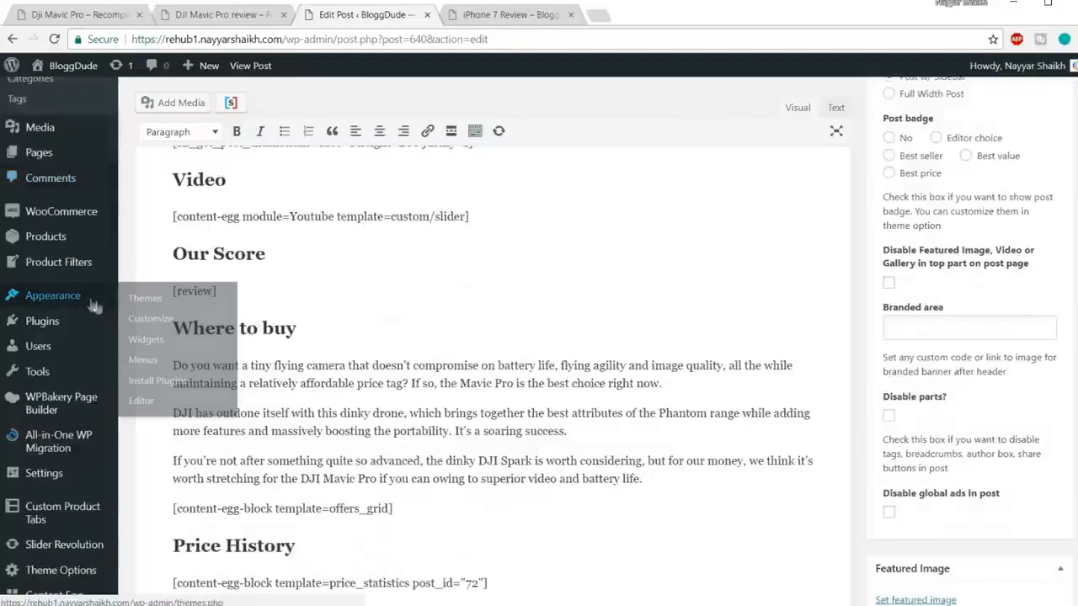
right_click(57, 242)
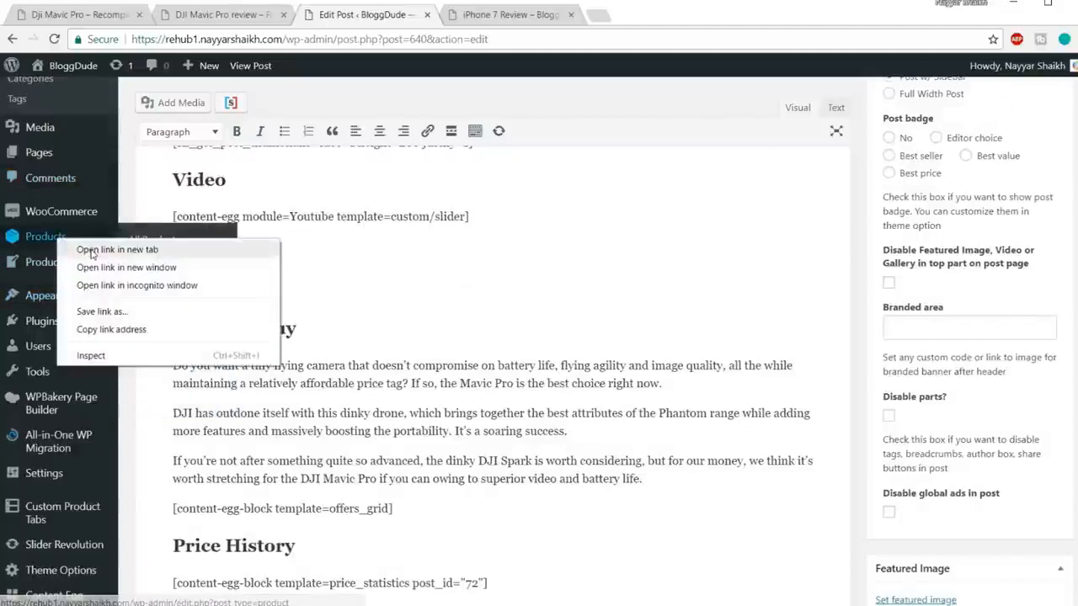
click(101, 251)
click(509, 17)
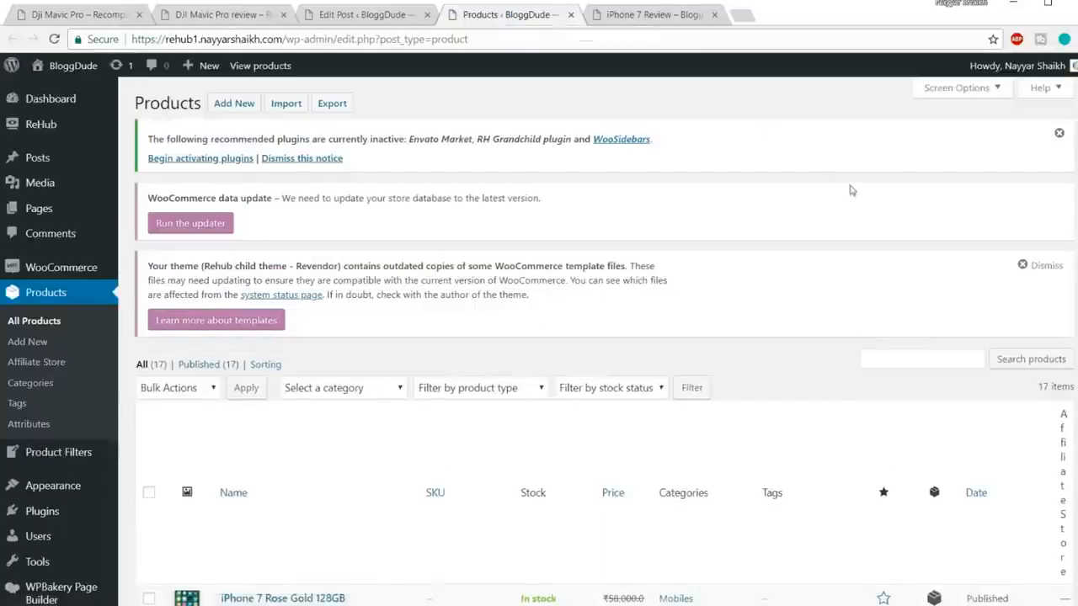
scroll(851, 192, down, 3)
scroll(852, 192, down, 1)
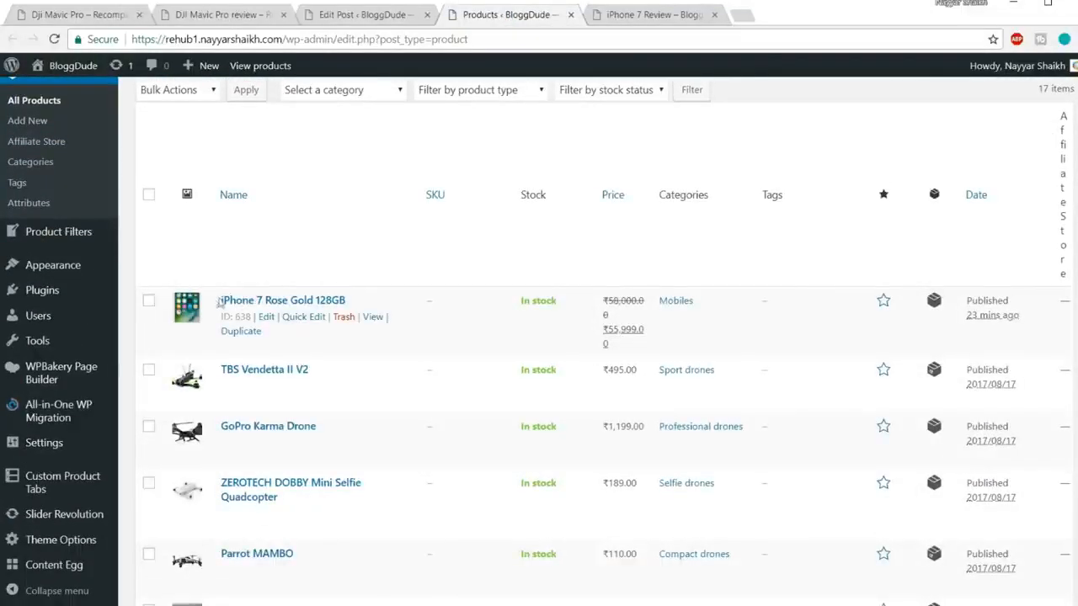
drag(221, 316, 252, 316)
key(ctrl+c)
click(253, 313)
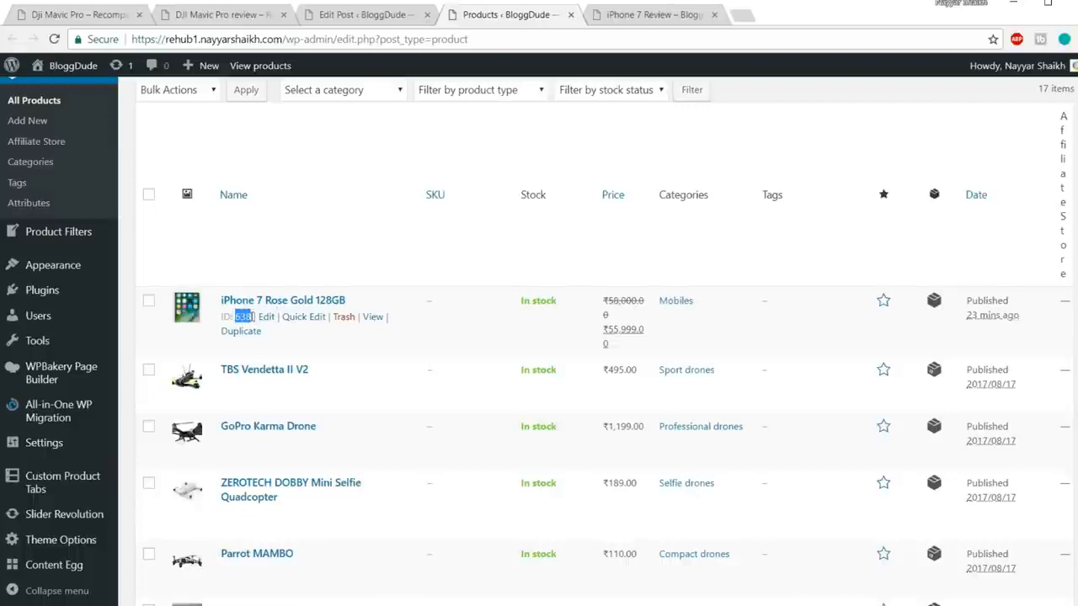
click(392, 17)
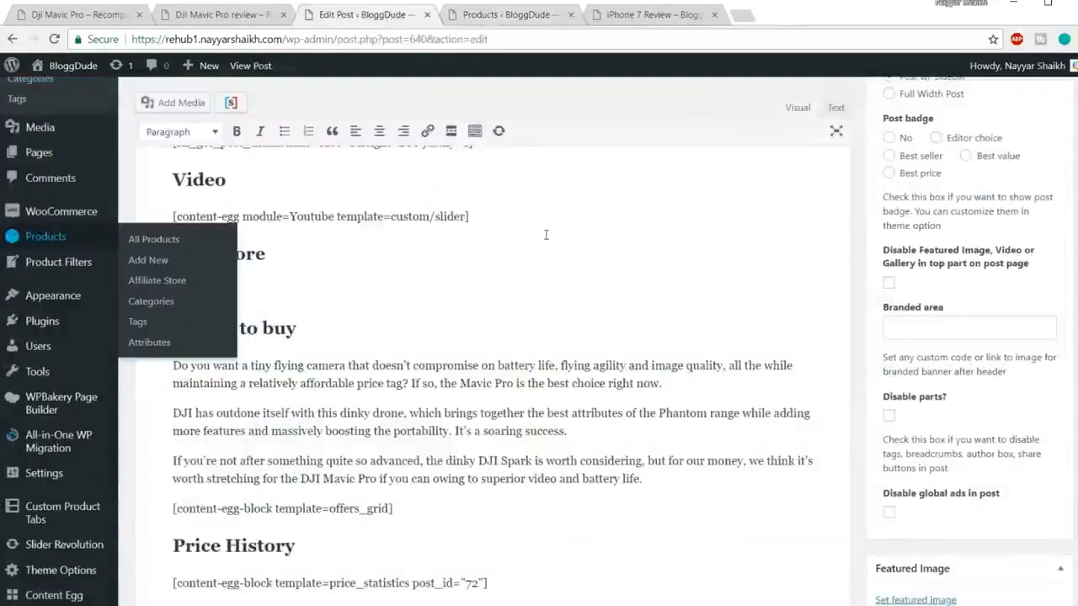
Step: Change post_id 72 to 638 in the first two price history shortcodes
scroll(546, 235, down, 2)
drag(463, 434, 490, 432)
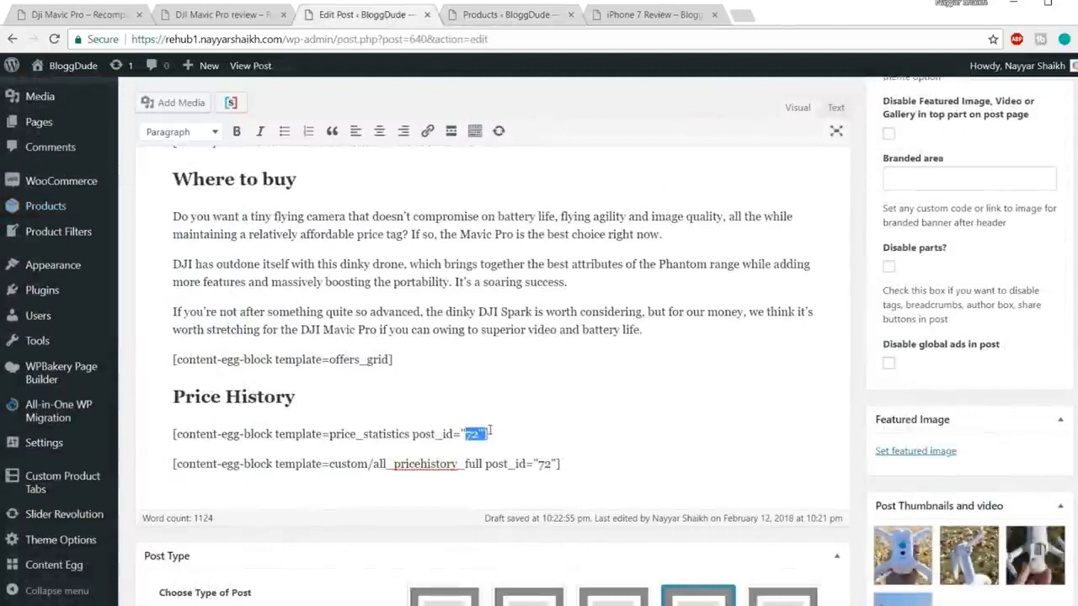
key(ctrl+v)
double_click(549, 464)
key(ctrl+v)
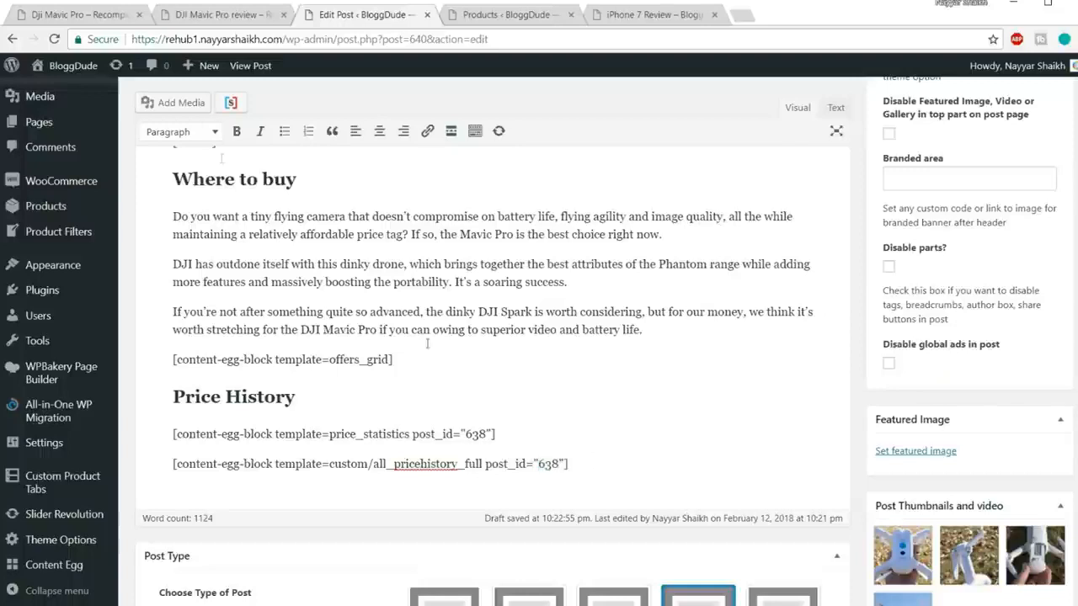
Step: Copy the Price Alert shortcode from the Shortcodes notes
click(101, 15)
click(223, 15)
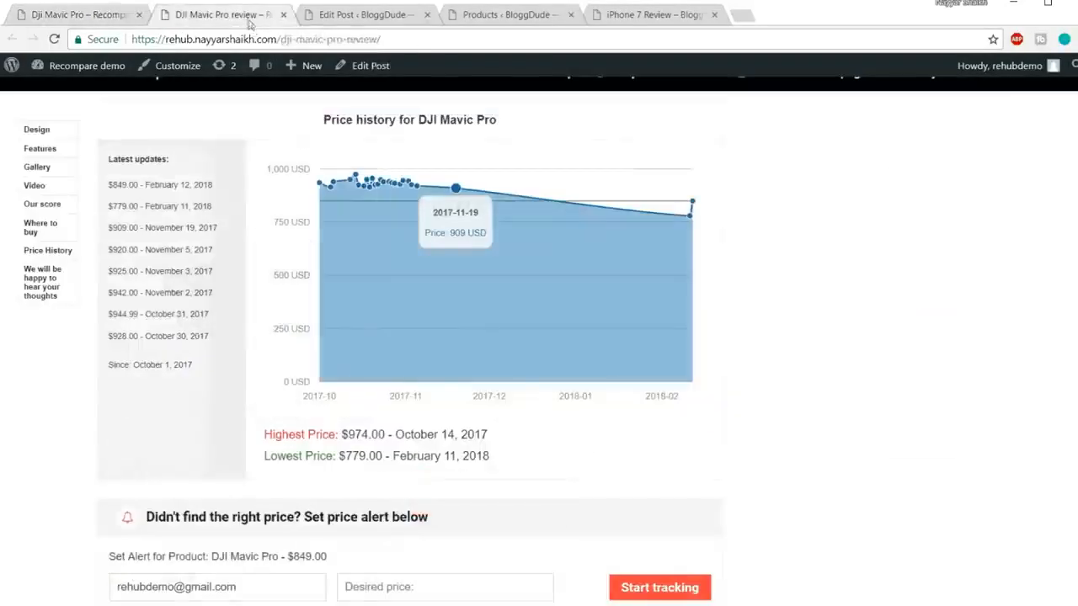
scroll(606, 266, down, 3)
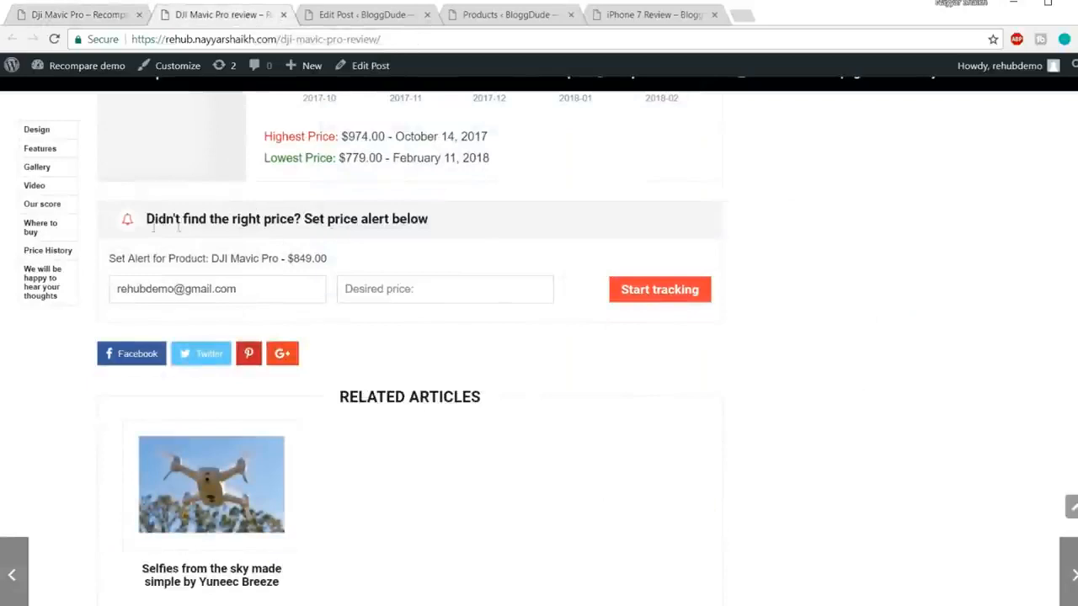
mouse_move(160, 605)
click(240, 560)
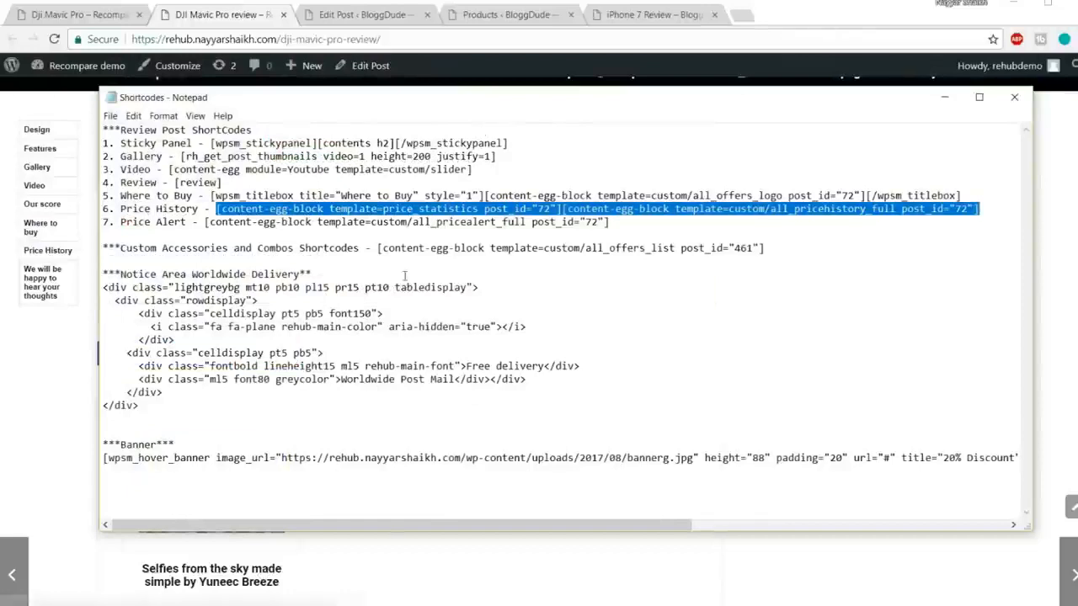
drag(627, 228, 205, 225)
key(ctrl+c)
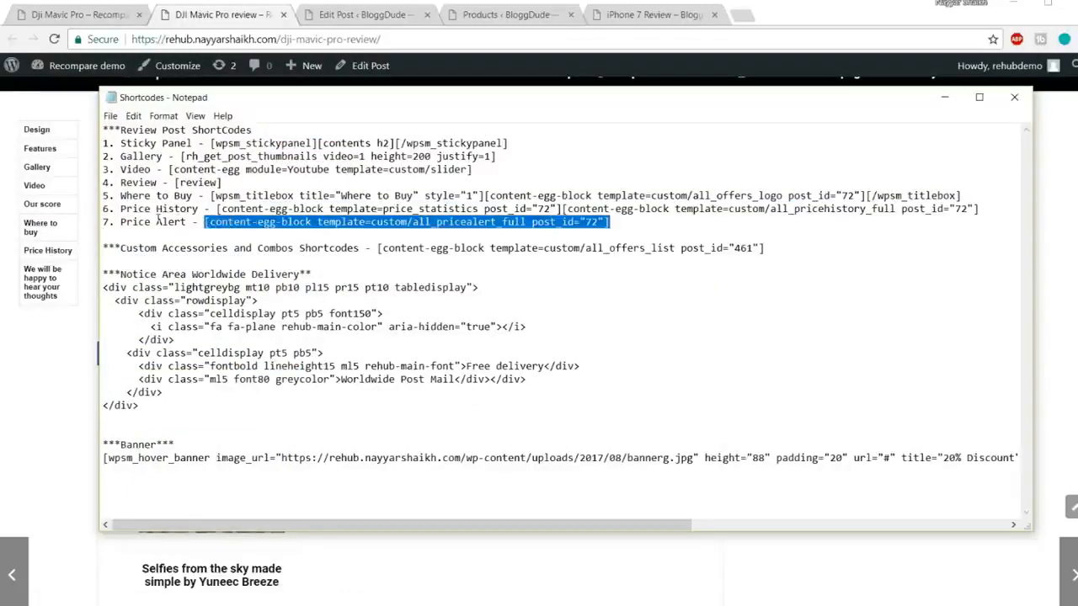
click(194, 603)
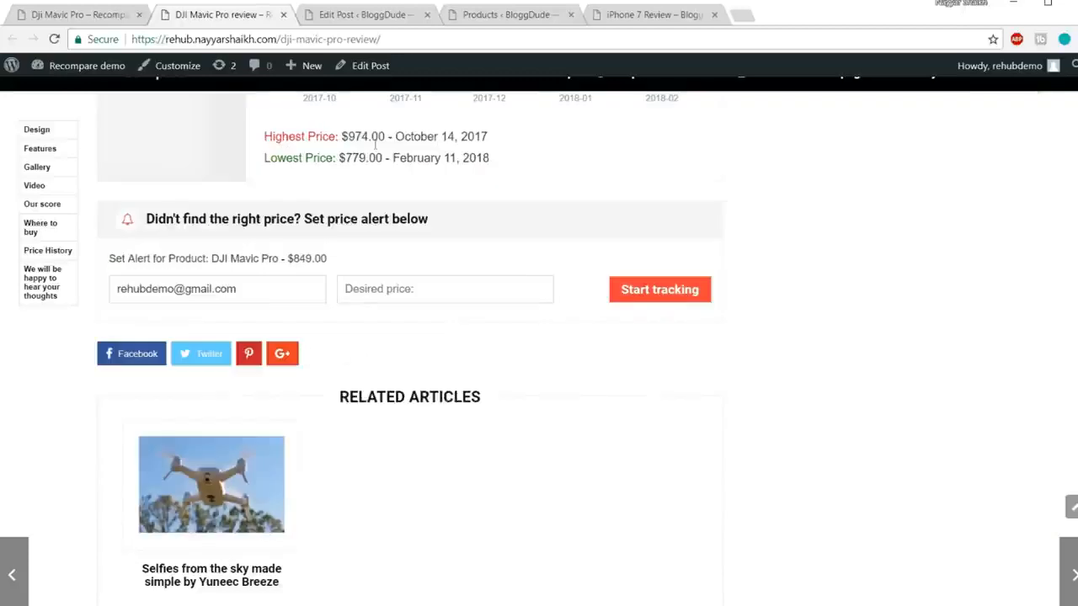
Step: Paste the price alert shortcode on a new line, set its post_id to 638, and update the post
click(364, 15)
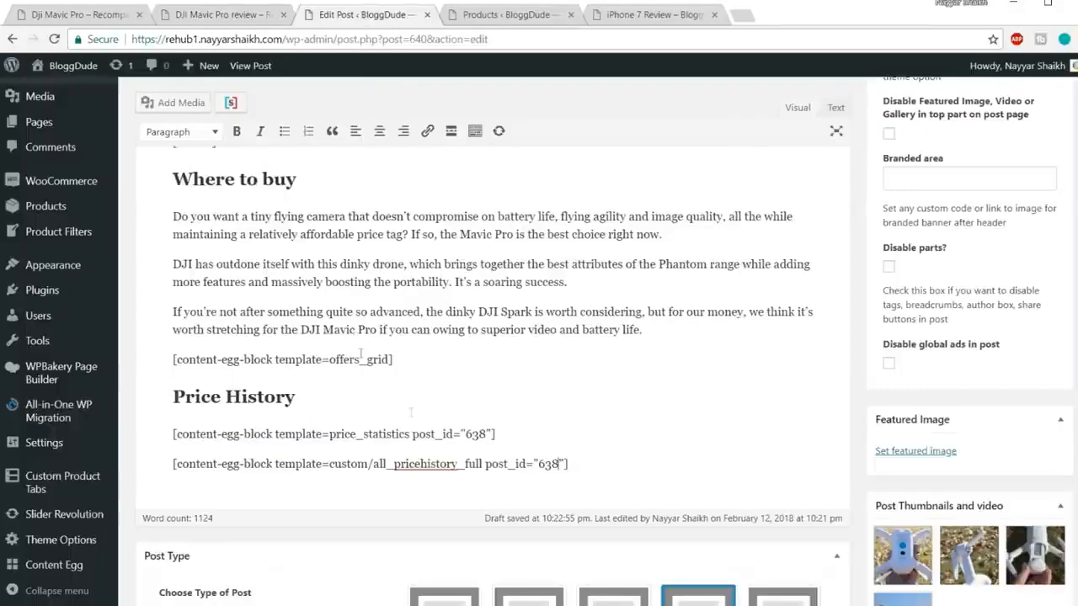
click(605, 459)
key(Return)
key(ctrl+v)
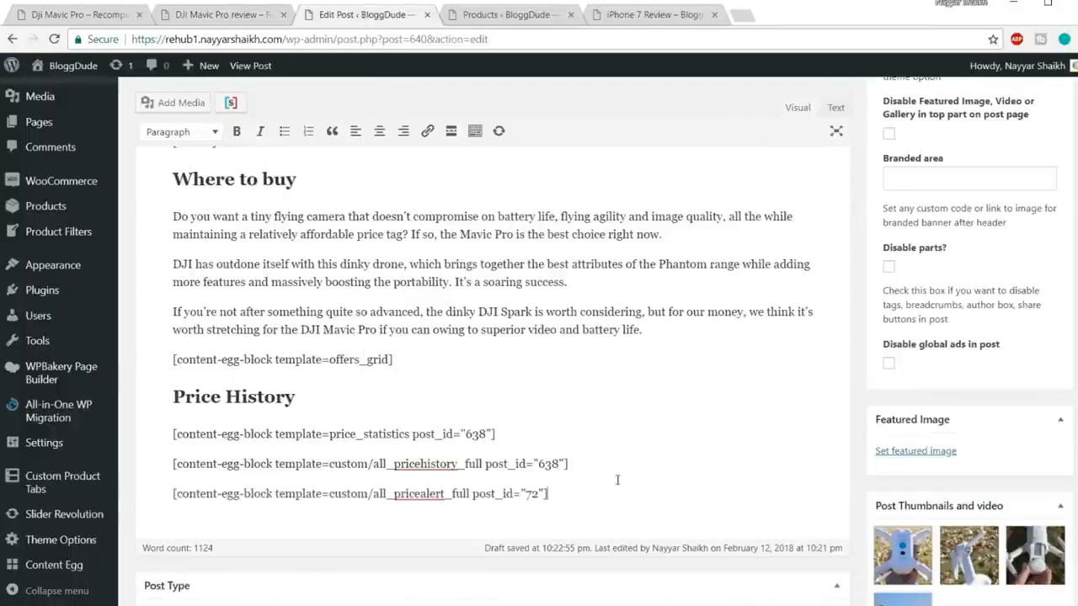
drag(537, 463, 544, 493)
text(638)
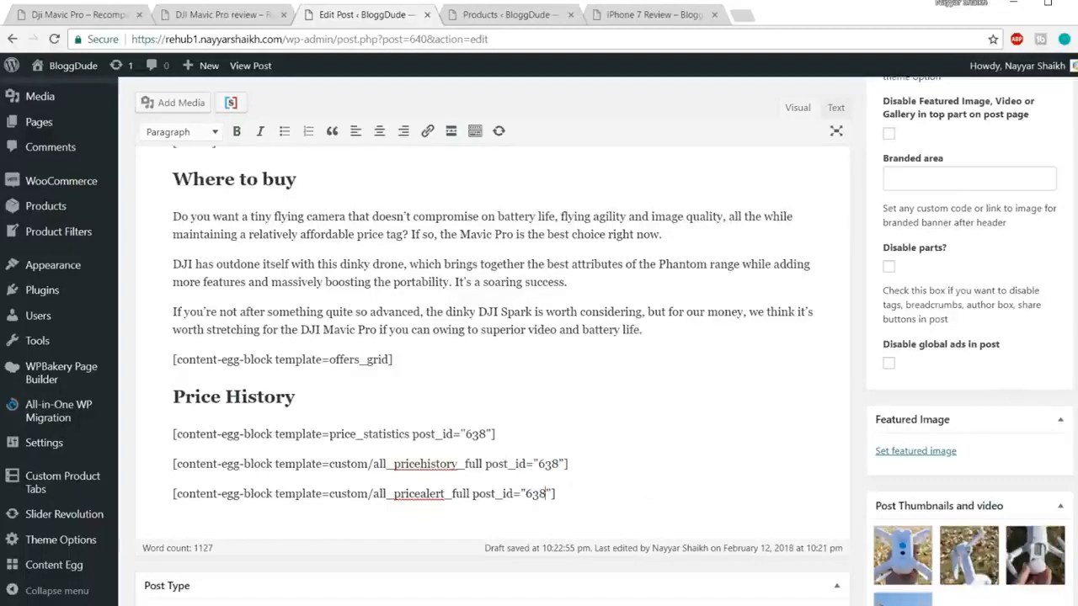
scroll(493, 337, up, 1)
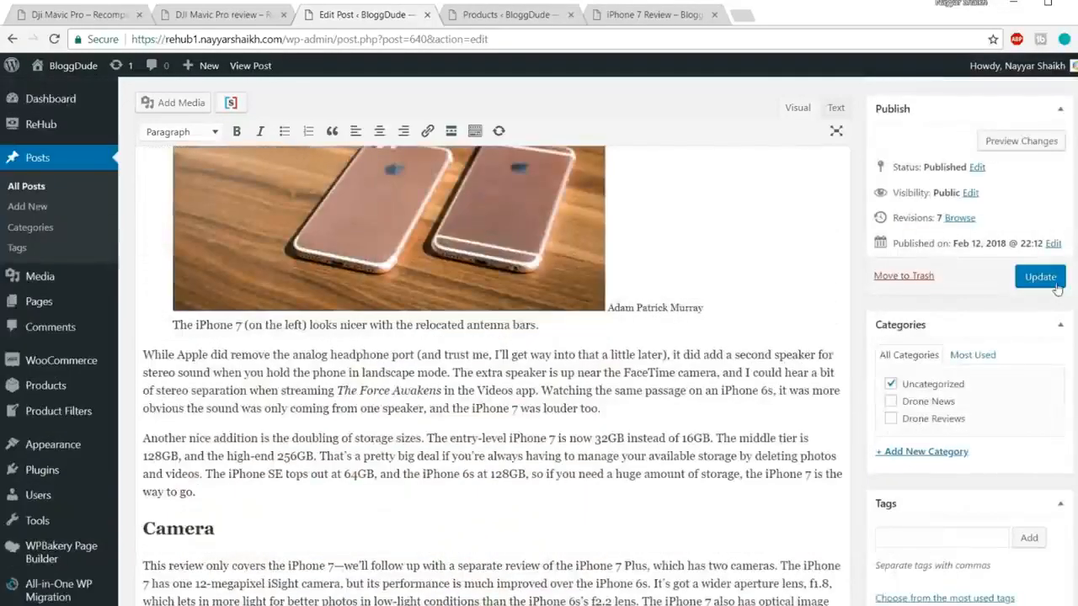
click(1055, 284)
click(536, 22)
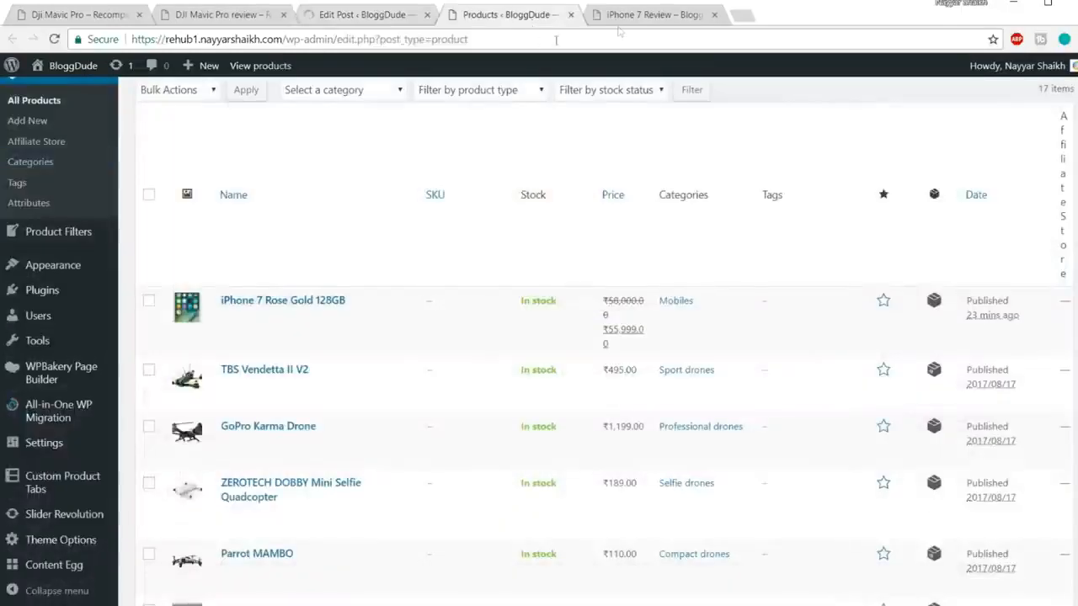
Step: Close the Products tab and reload the live iPhone 7 Review post
click(571, 14)
click(496, 15)
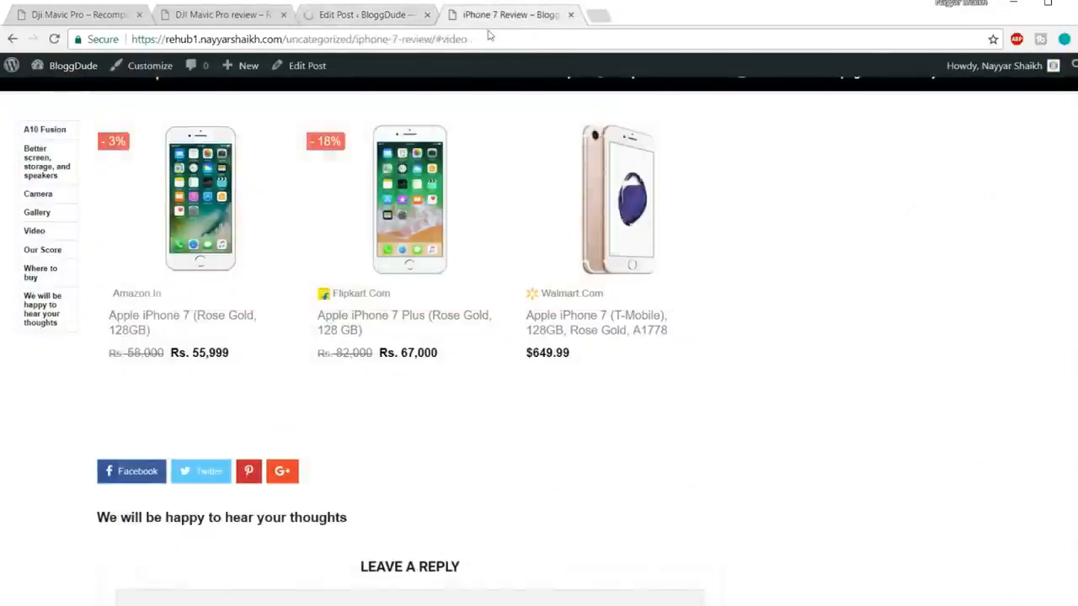
click(493, 39)
key(Return)
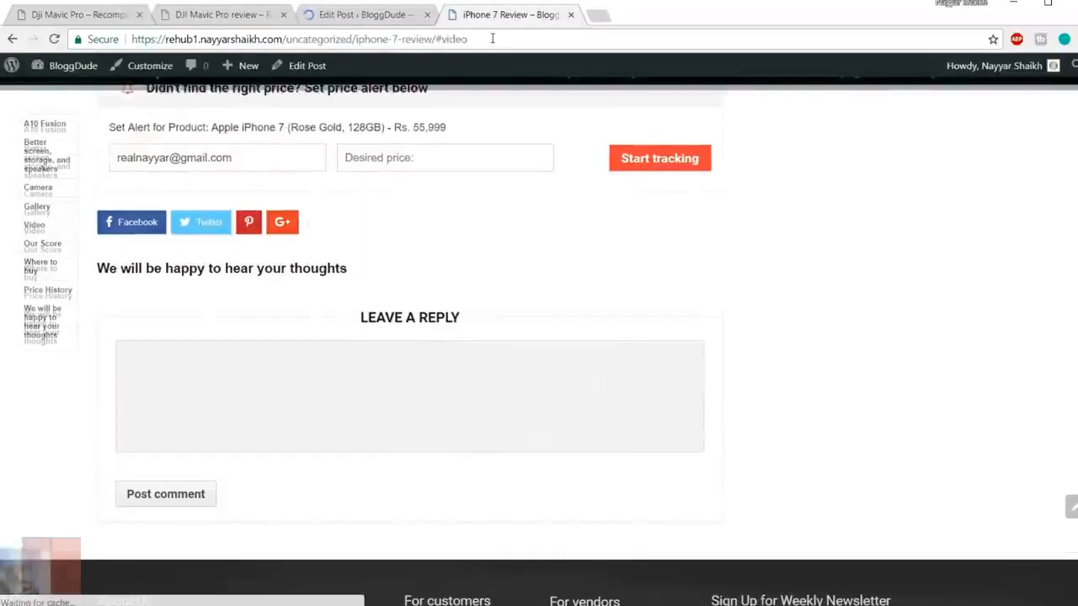
drag(117, 331, 266, 367)
click(315, 380)
scroll(381, 380, down, 1)
Step: Highlight the product name, the 55,999 price and the lowest-price date 12, 2018, 10:00 pm
drag(296, 312, 478, 312)
click(549, 308)
drag(610, 313, 548, 311)
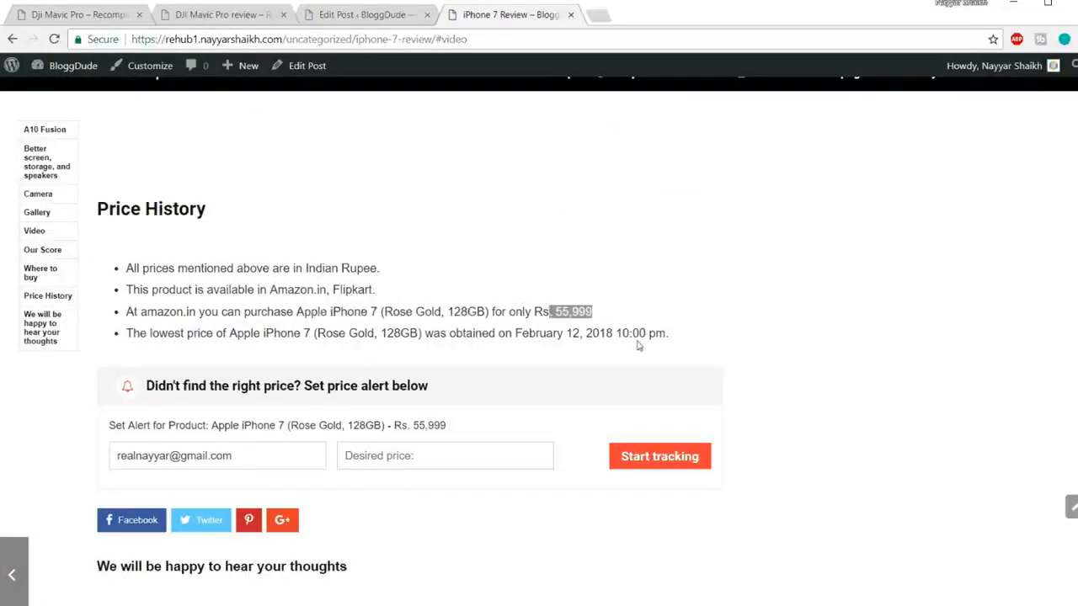
drag(695, 334, 544, 335)
click(577, 337)
double_click(569, 333)
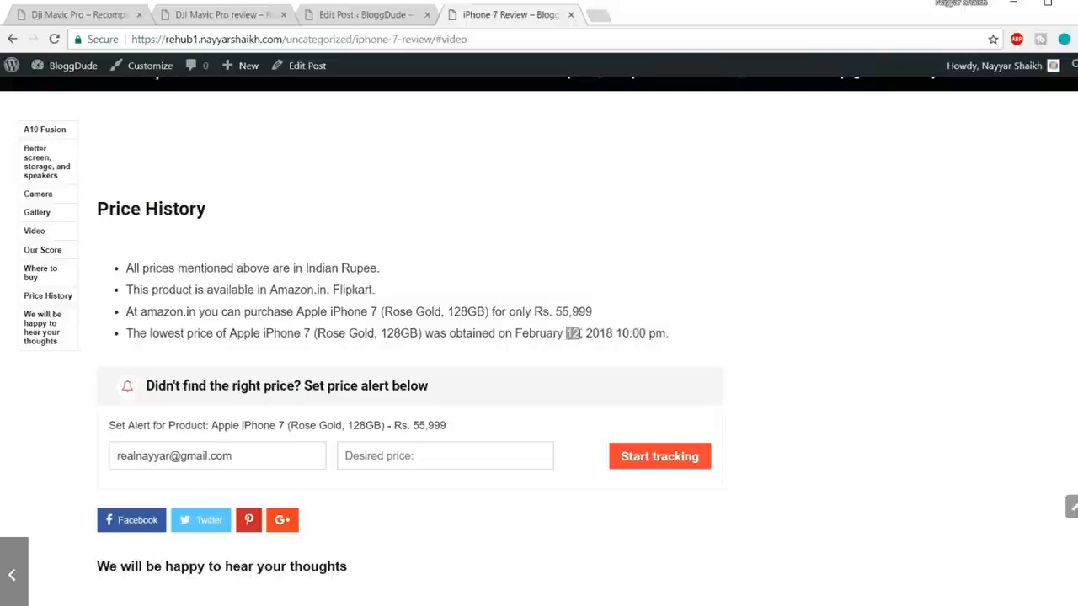
drag(580, 334, 623, 335)
click(631, 334)
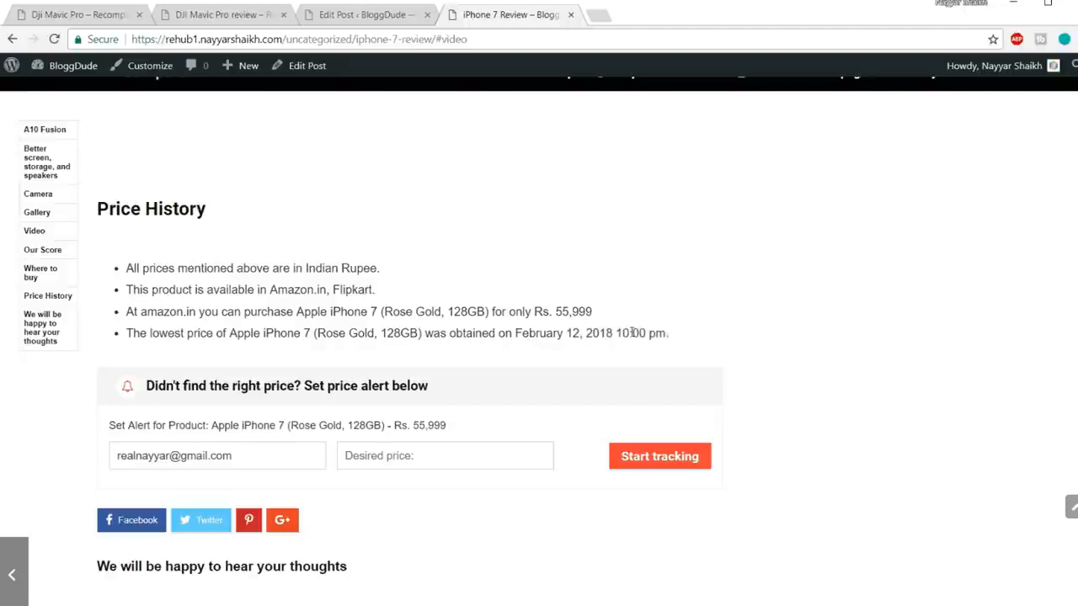
Step: Highlight the Set Alert for Product line, then jump back to the top of the post
scroll(631, 333, down, 2)
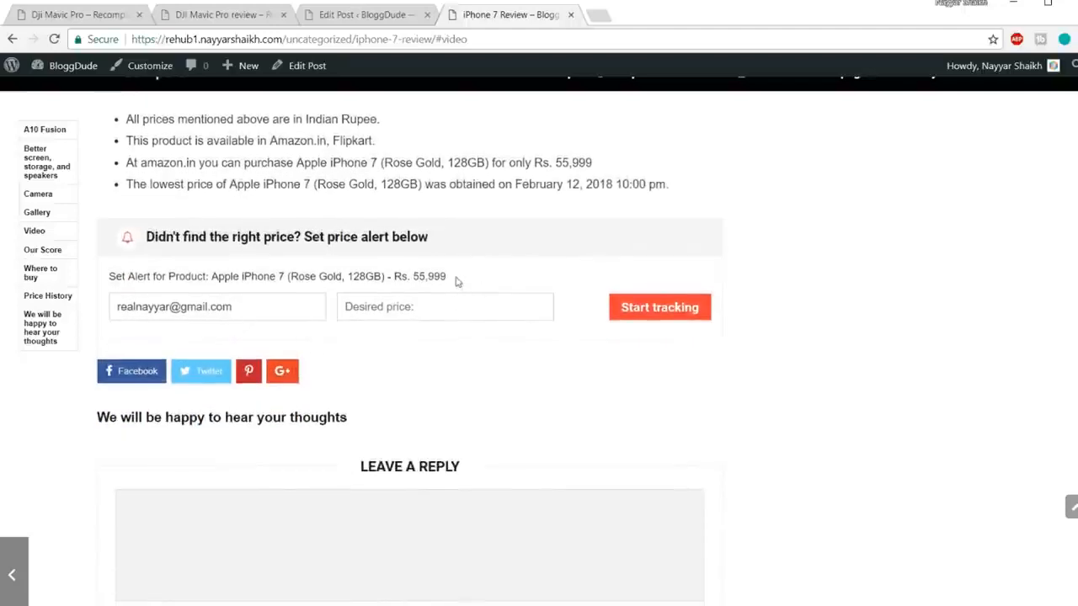
drag(460, 276, 110, 277)
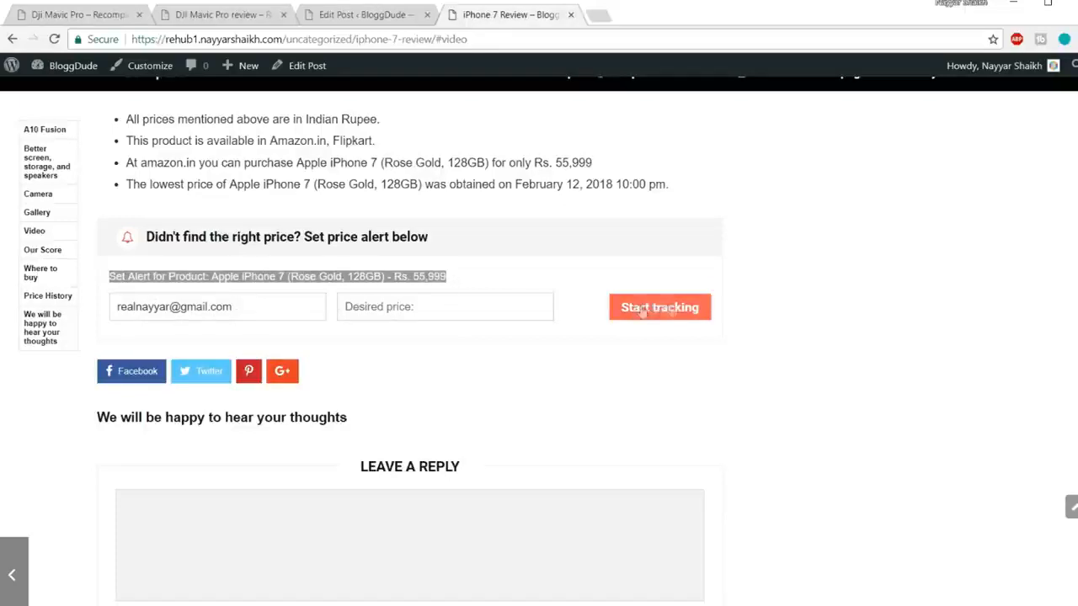
scroll(768, 362, down, 3)
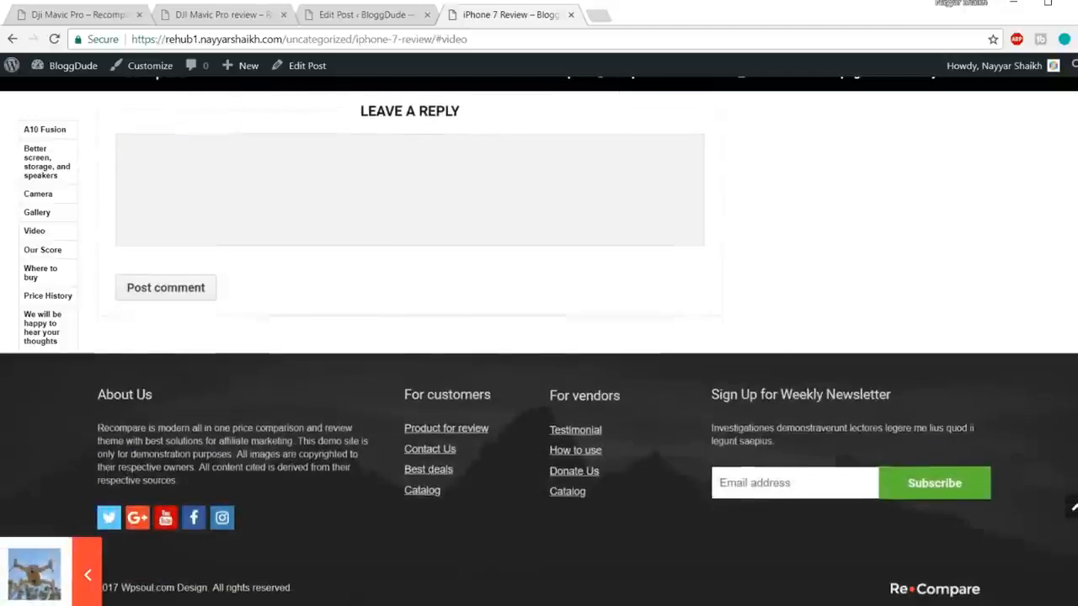
click(1071, 506)
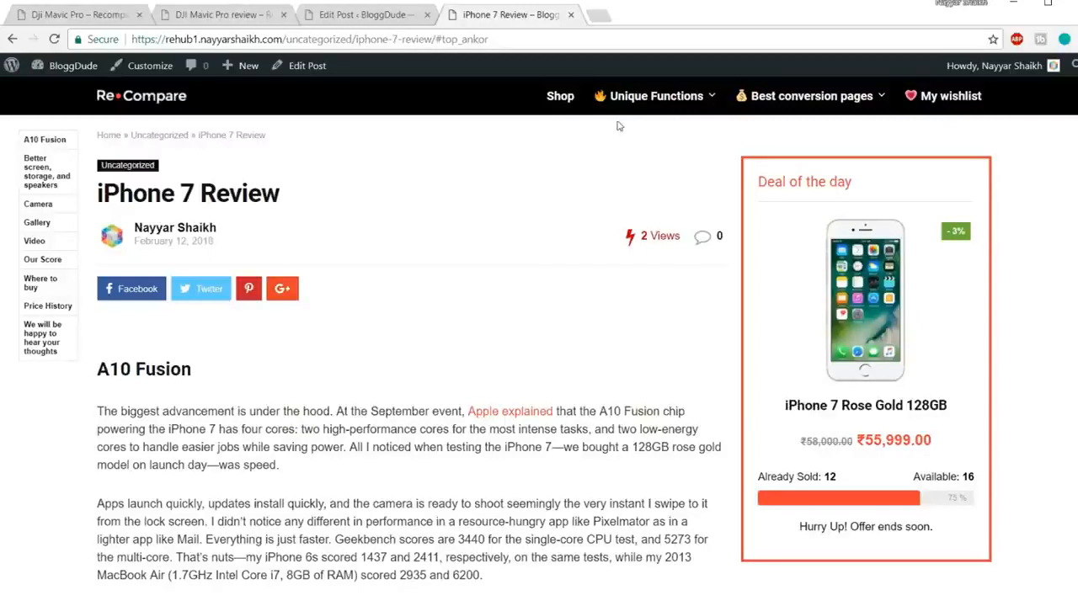
Step: Open the Custom accessory tab demo page from Unique Functions and scroll through it
mouse_move(670, 115)
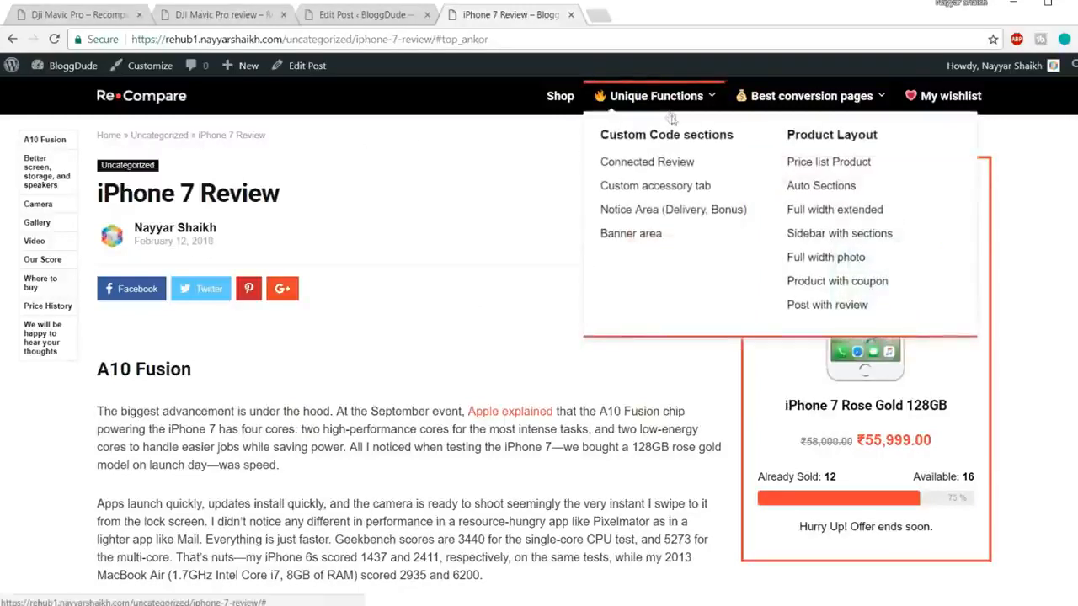
click(676, 187)
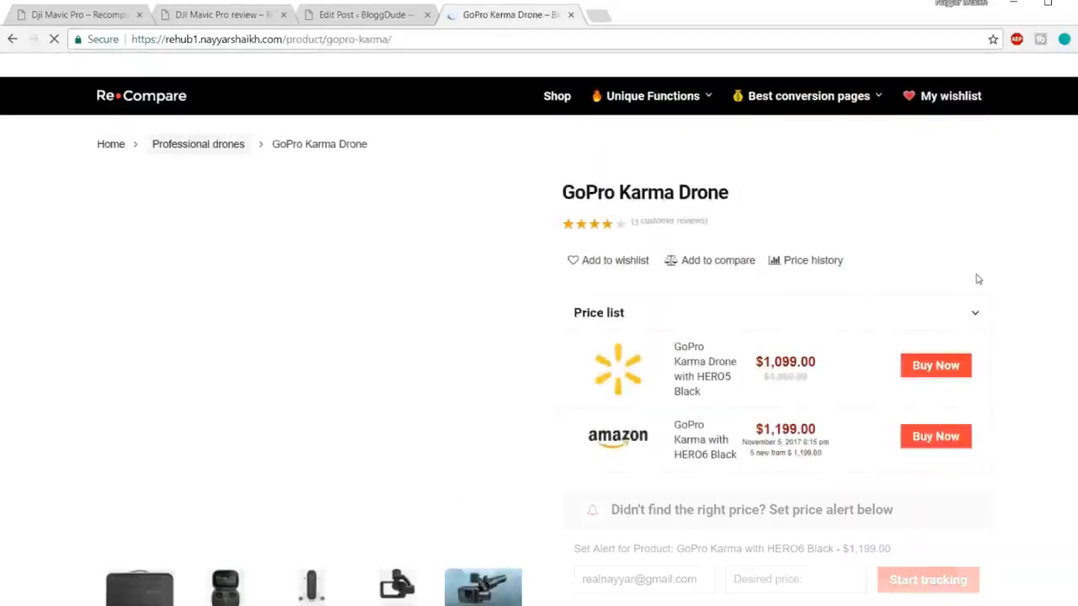
scroll(926, 275, down, 6)
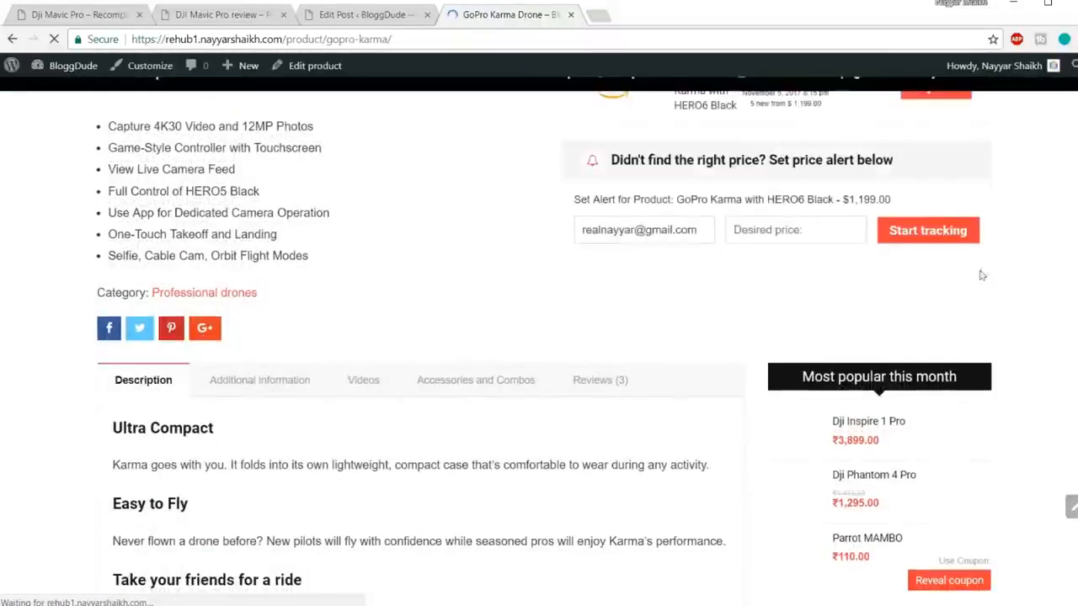
scroll(1002, 271, down, 1)
scroll(1003, 270, down, 1)
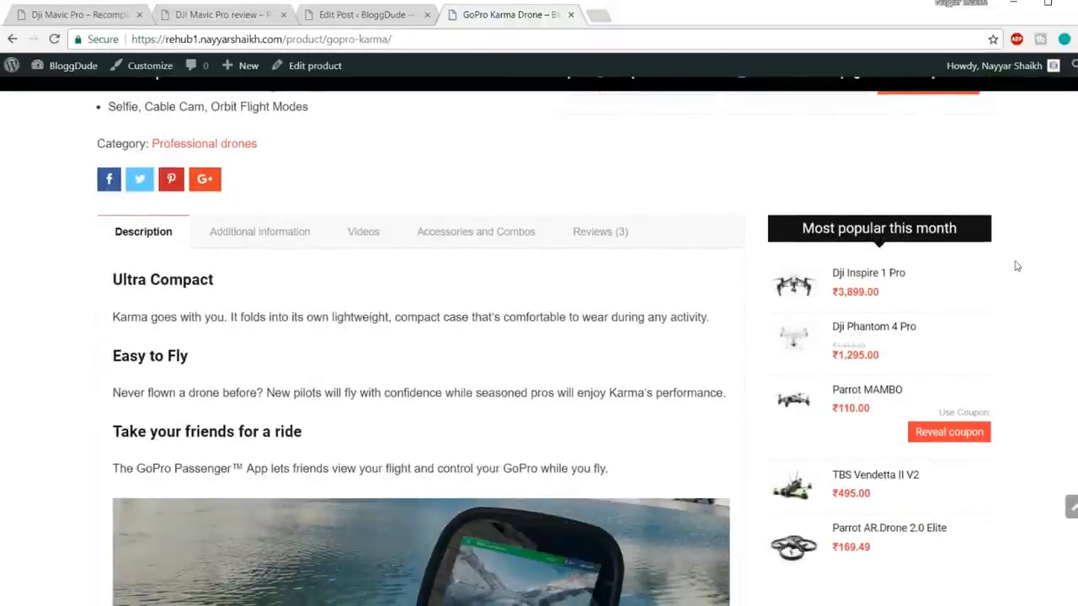
scroll(1010, 268, down, 2)
scroll(1010, 267, up, 2)
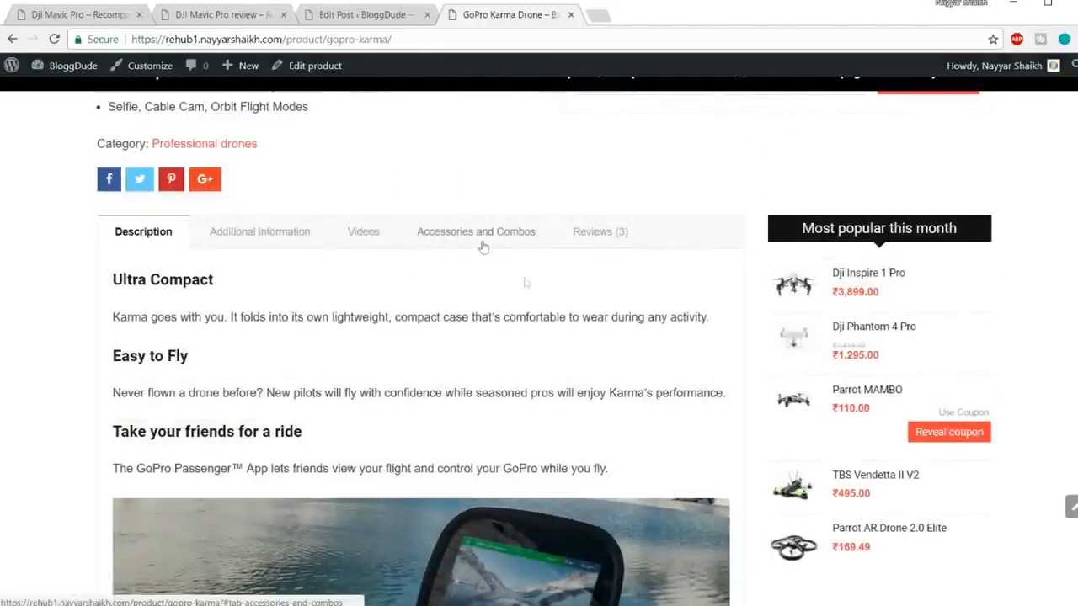
scroll(476, 242, up, 5)
scroll(484, 407, down, 3)
Step: Show the GoPro Karma Drone's Accessories and Combos tab and browse its offers
click(455, 429)
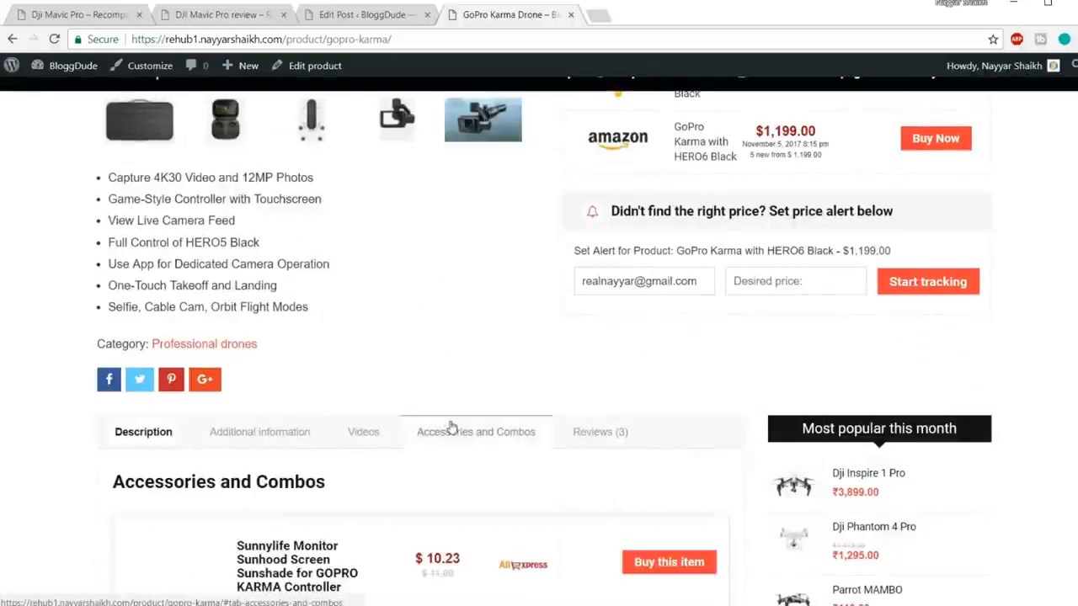
scroll(402, 344, down, 4)
scroll(402, 343, down, 8)
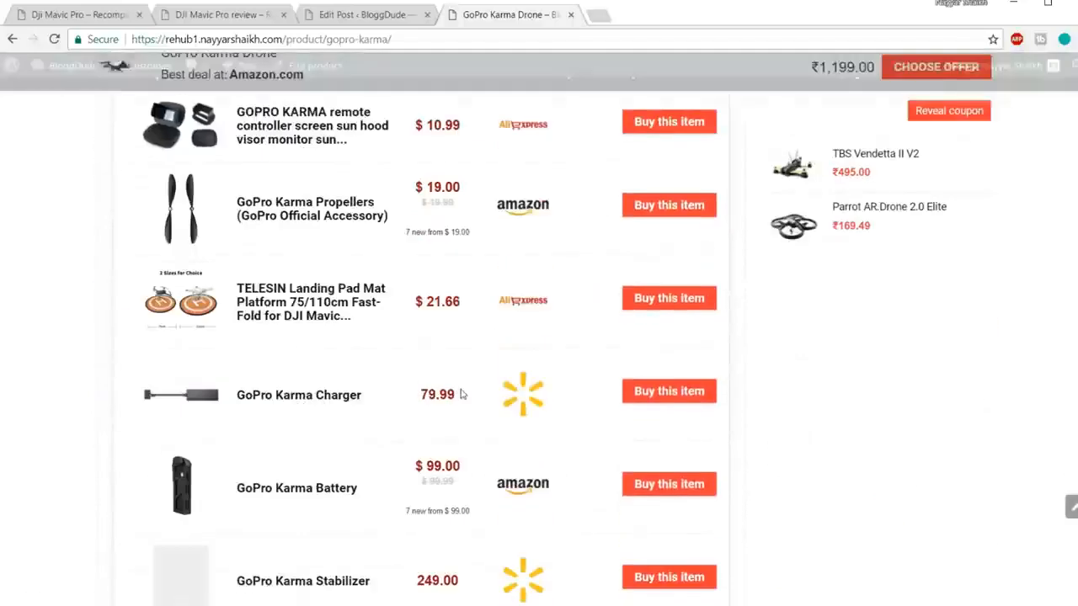
scroll(459, 393, up, 3)
scroll(461, 403, up, 10)
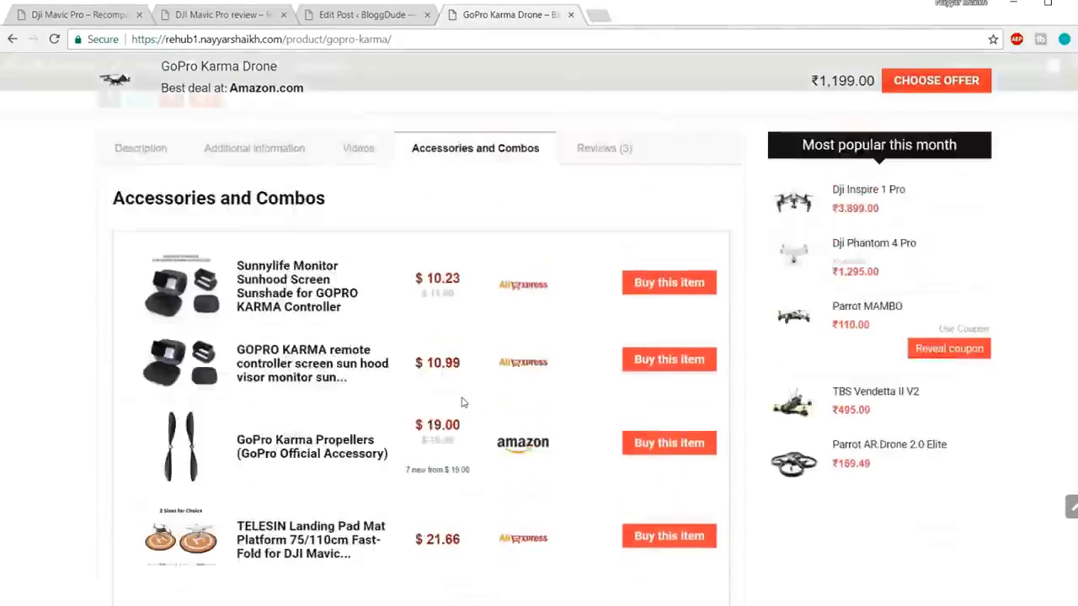
scroll(522, 361, down, 4)
scroll(522, 361, down, 6)
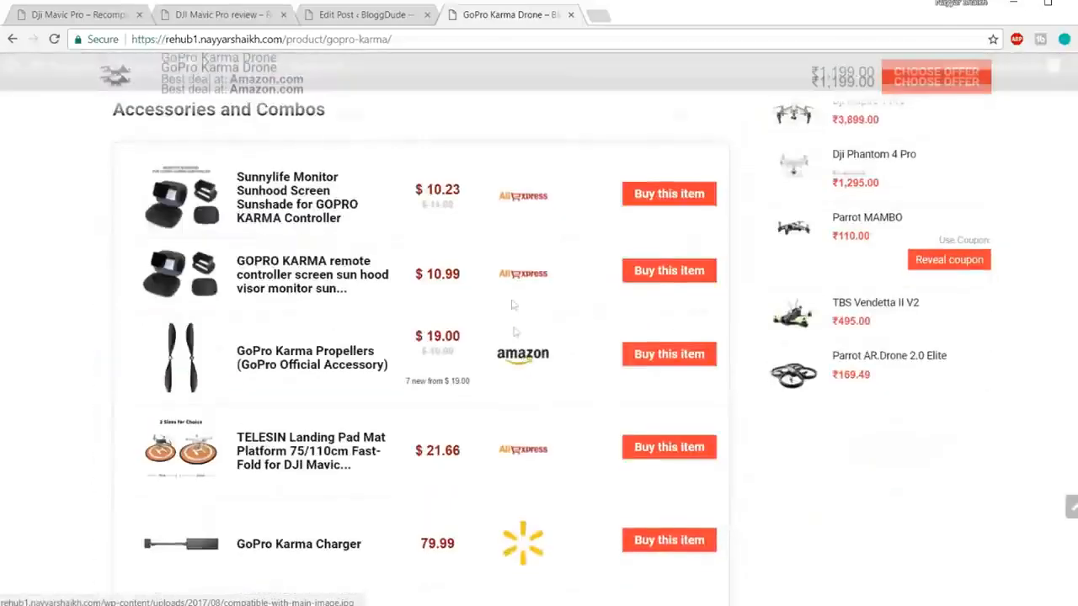
scroll(531, 359, up, 6)
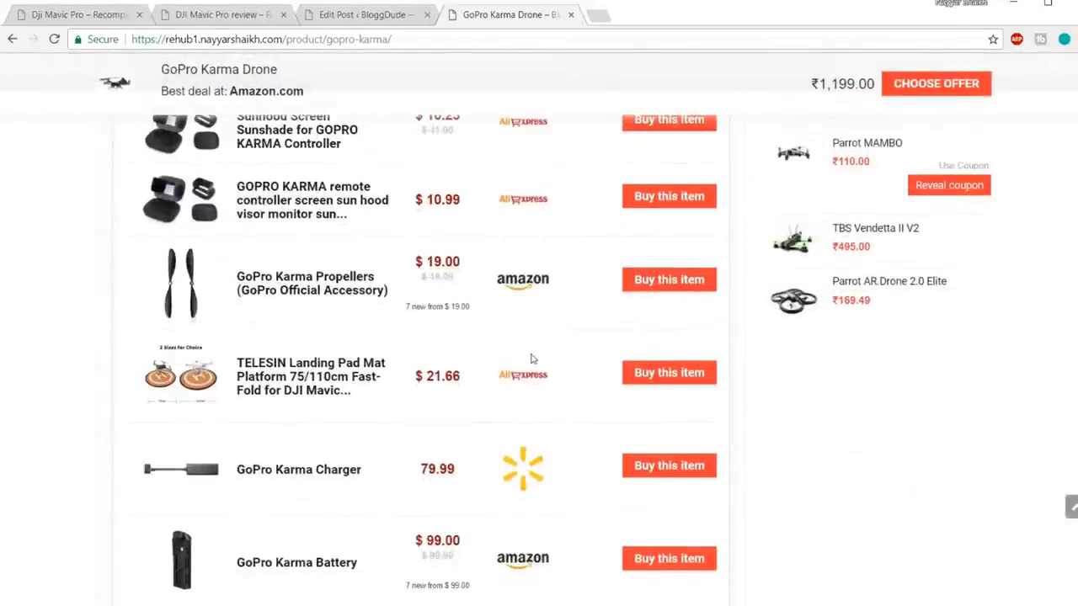
scroll(531, 359, up, 4)
scroll(532, 360, down, 5)
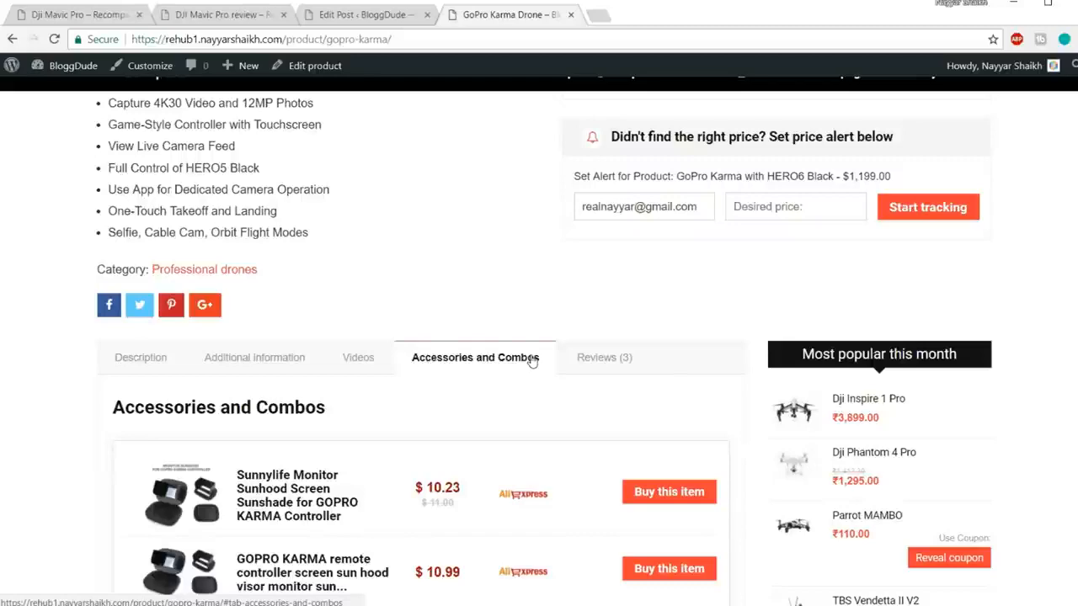
scroll(531, 360, up, 4)
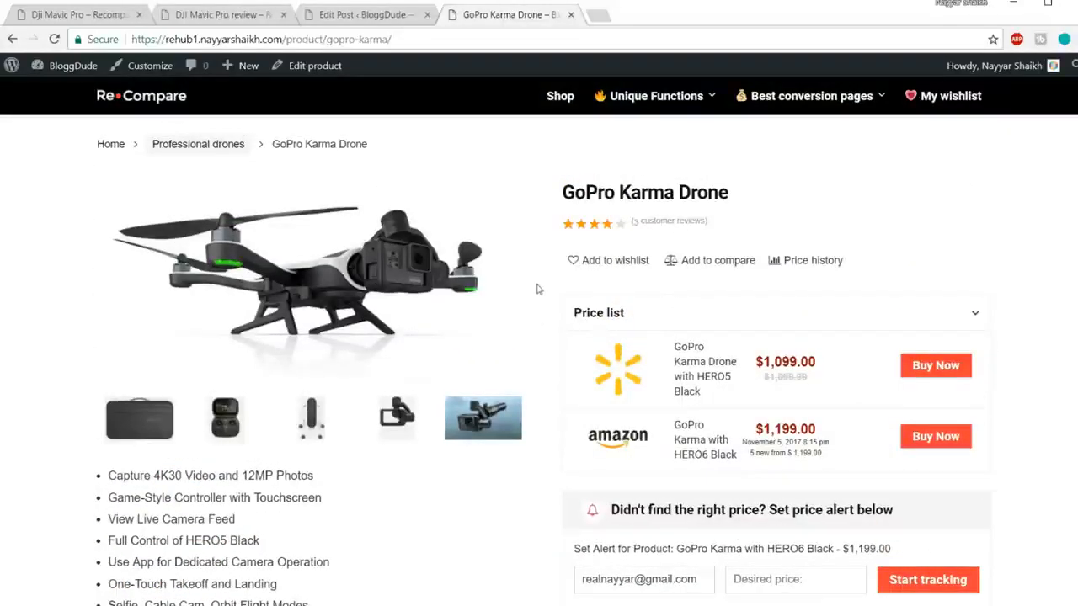
Step: From Products > Add New, title a new product draft 'iPhone 7 Accessories'
click(354, 15)
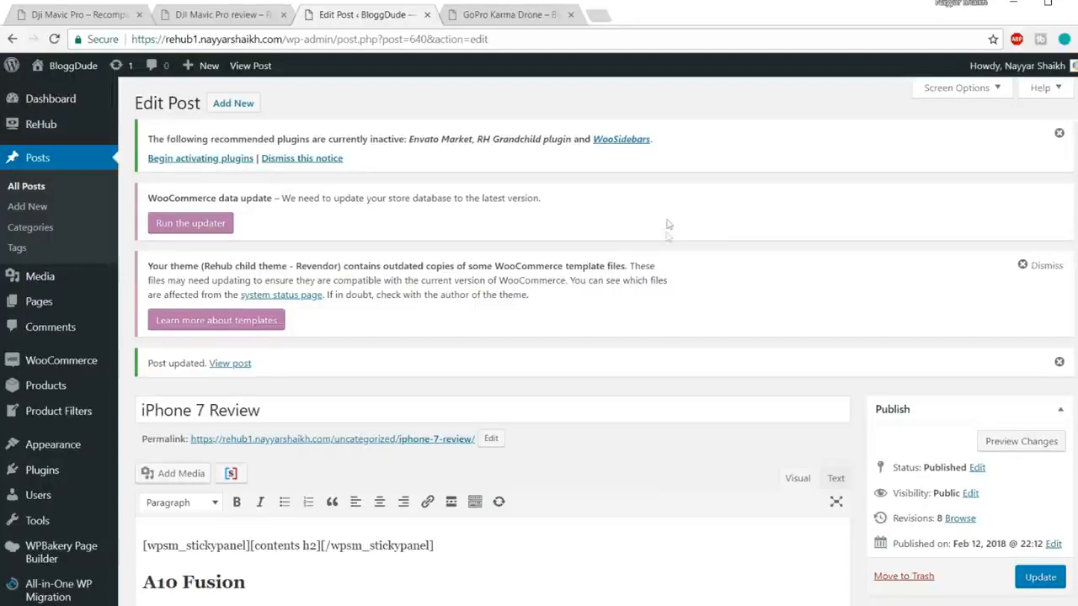
scroll(661, 200, down, 2)
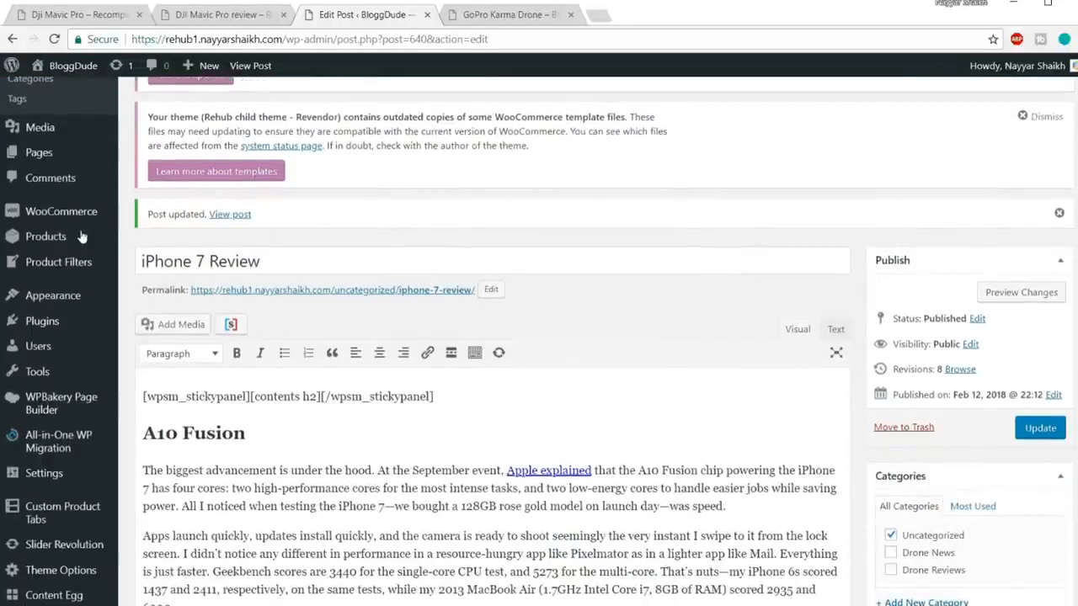
mouse_move(52, 245)
click(156, 261)
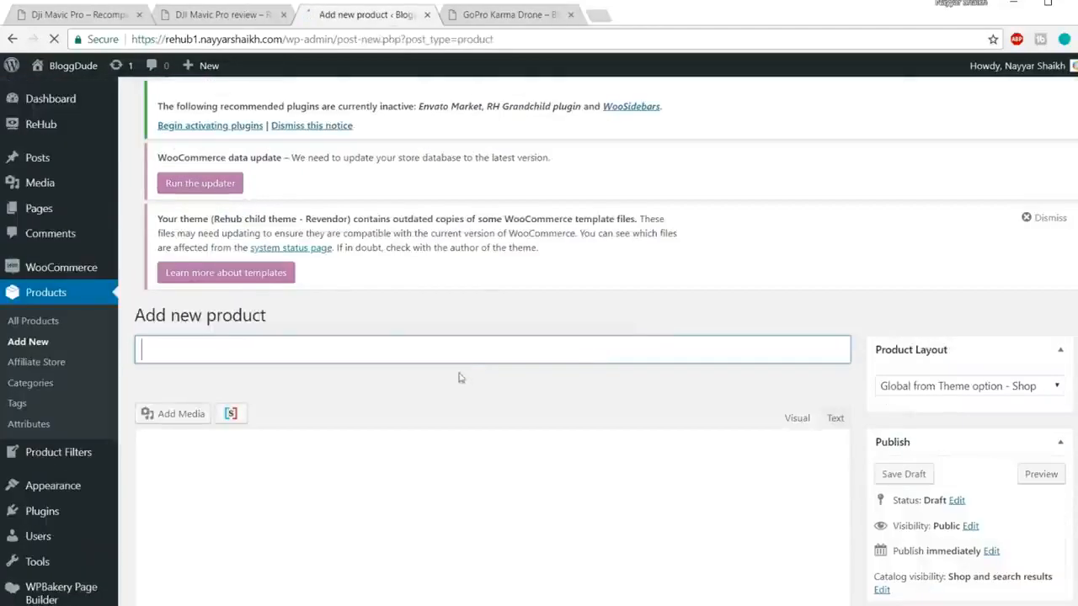
scroll(638, 352, down, 1)
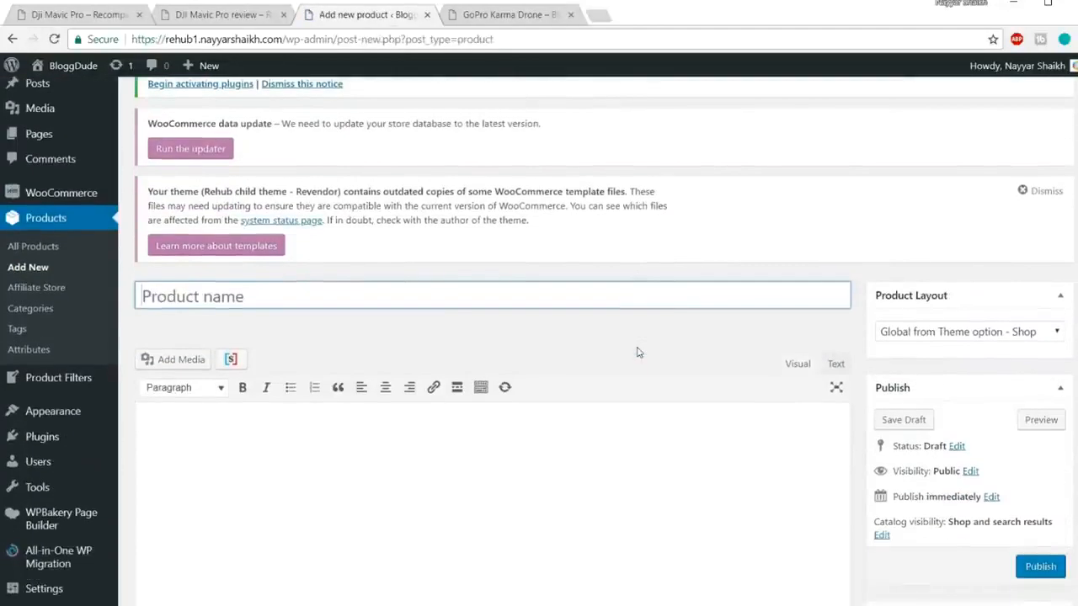
text(iPhone)
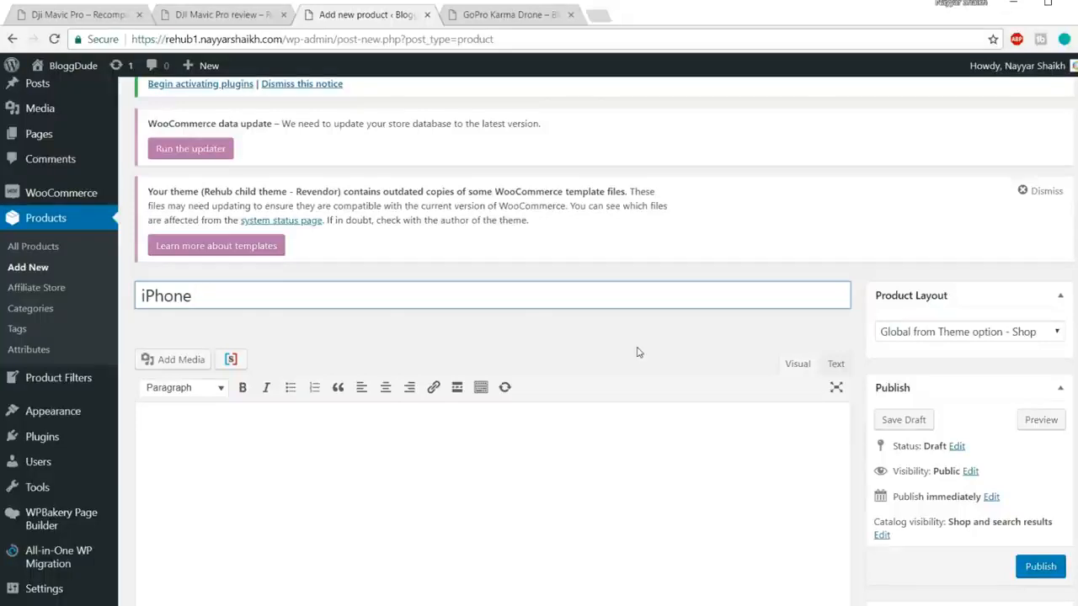
text(ssories)
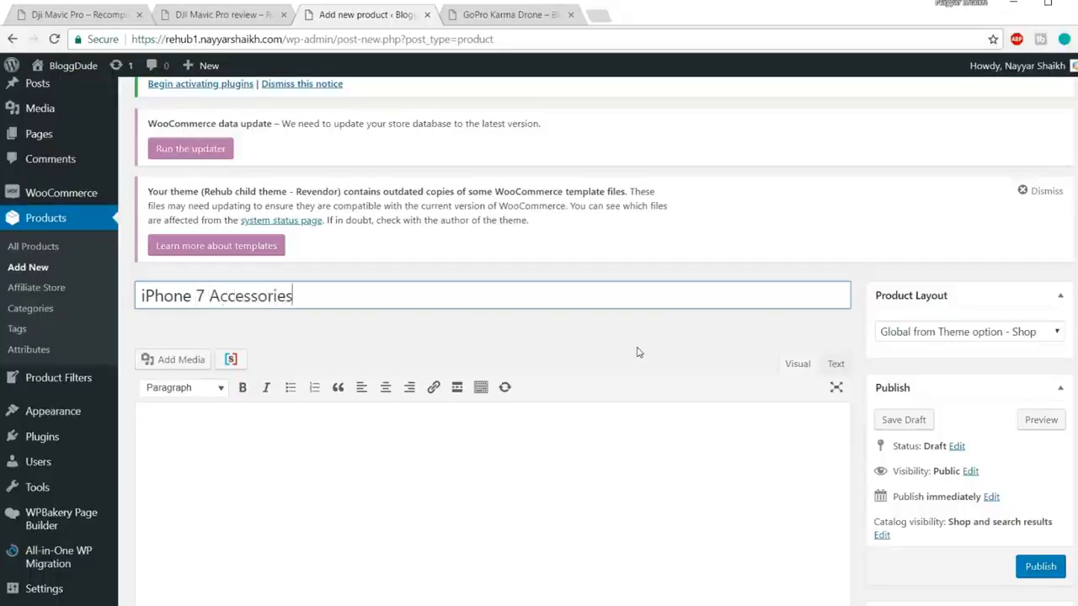
scroll(650, 365, down, 5)
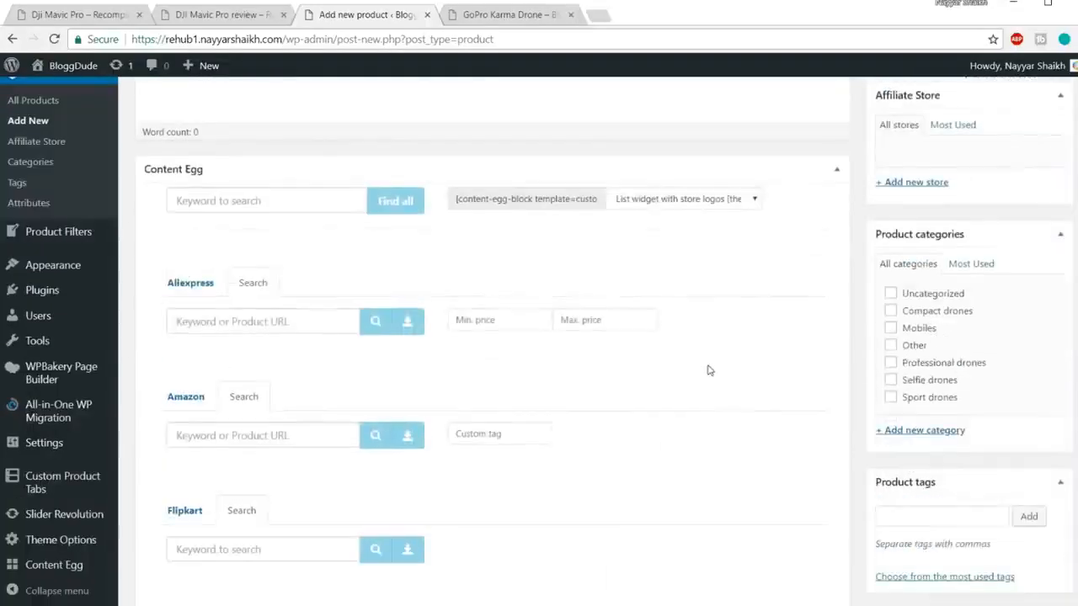
Step: Tick the Mobiles category for the product
click(244, 329)
scroll(715, 303, down, 1)
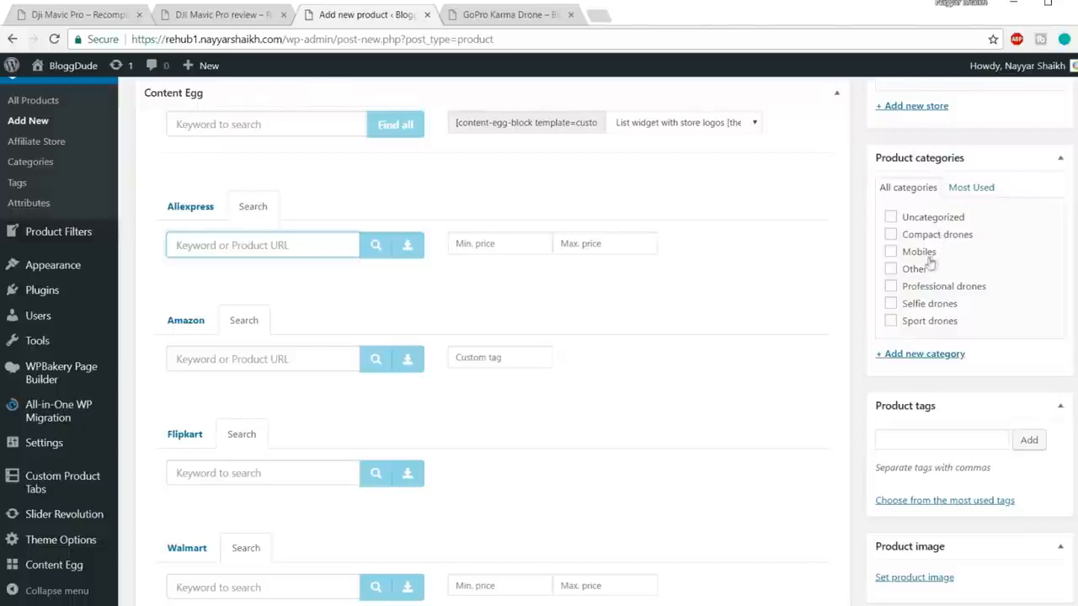
click(896, 253)
scroll(1031, 269, down, 2)
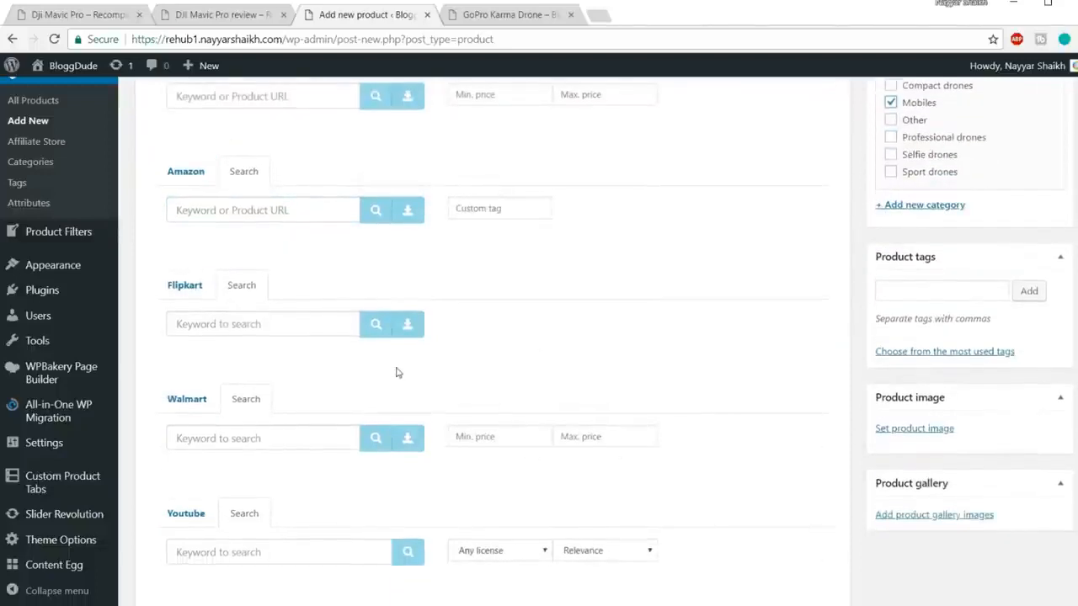
scroll(360, 347, up, 1)
Step: Search Amazon in Content Egg for 'iphone 7 case' and add a result
click(255, 286)
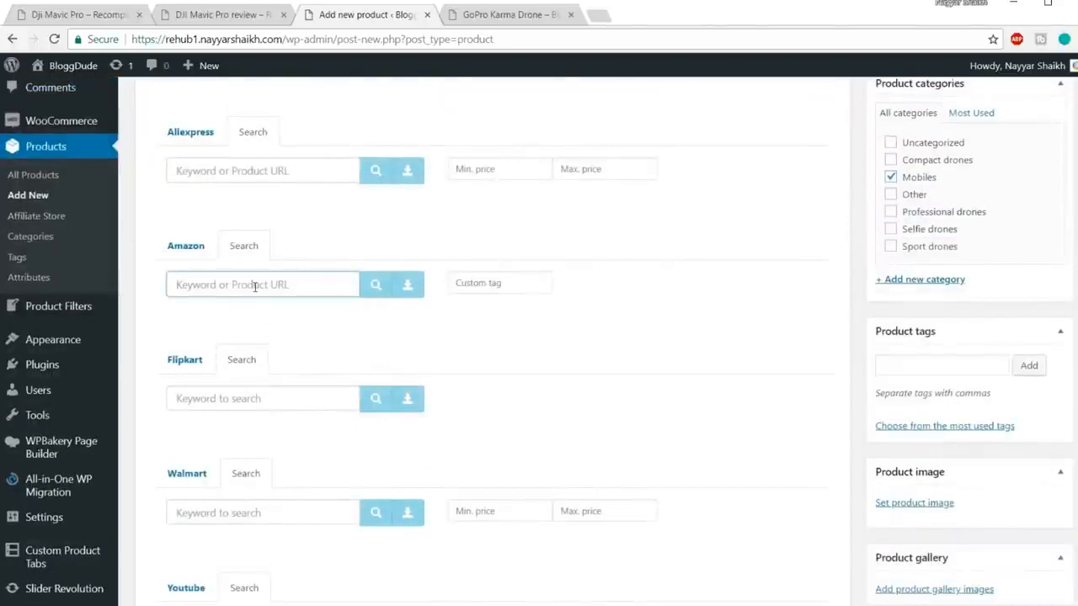
text(iphone 7 case)
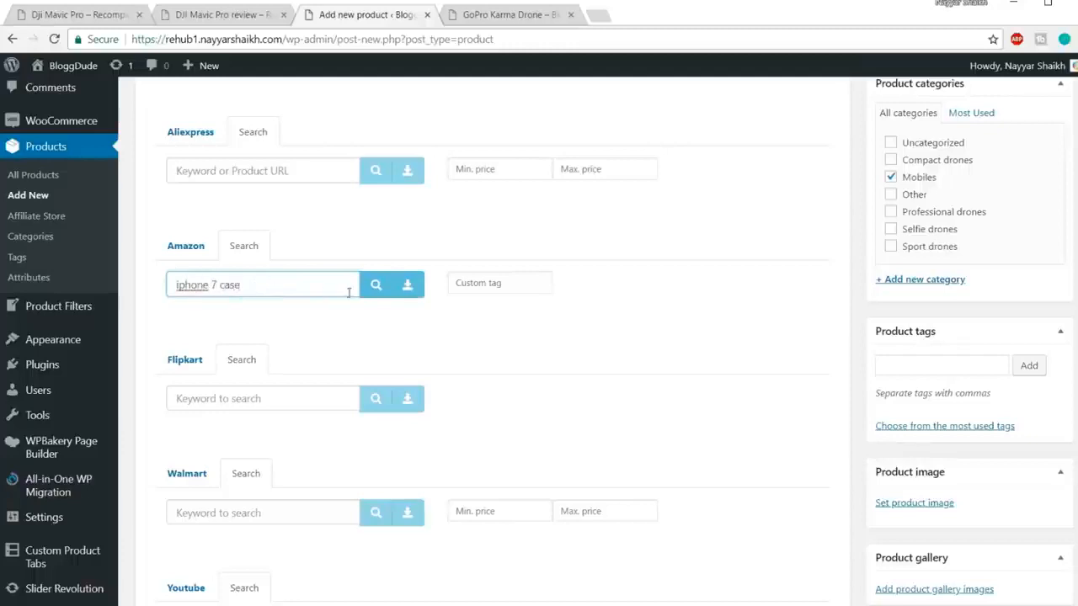
click(375, 287)
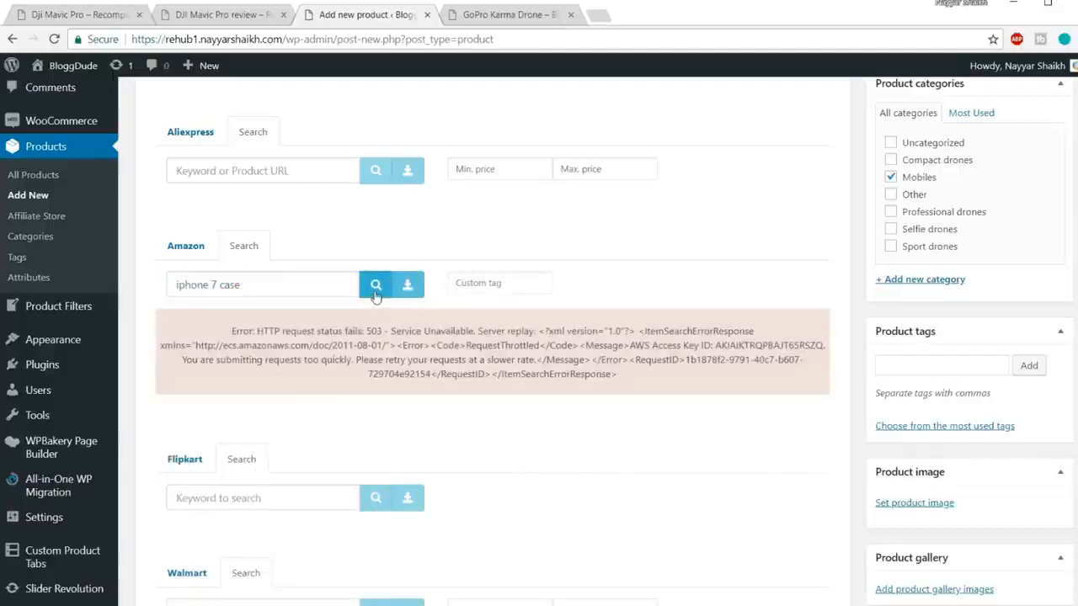
click(376, 286)
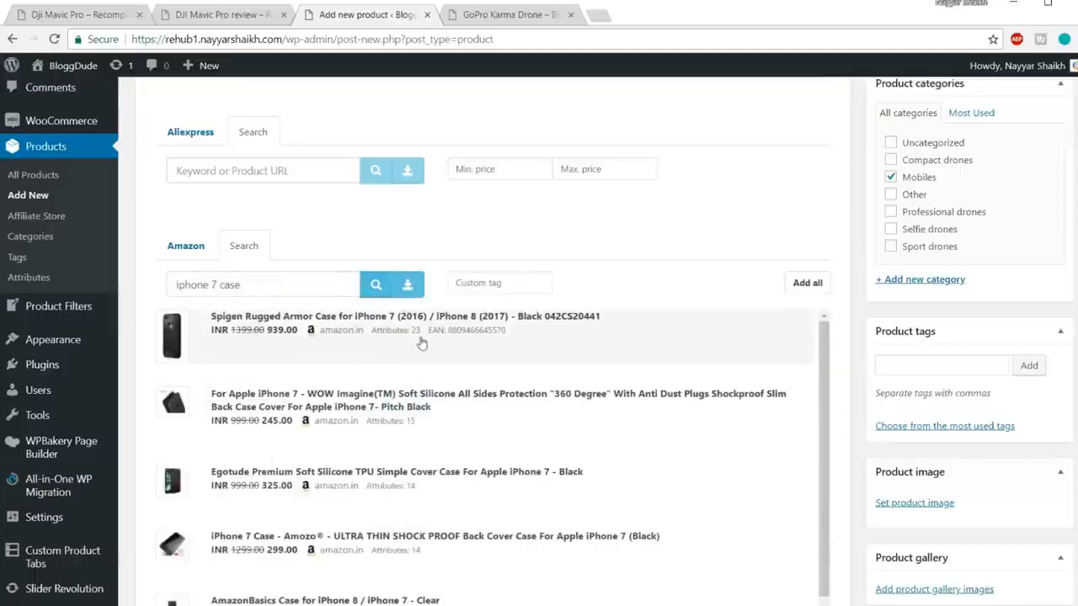
scroll(460, 343, down, 5)
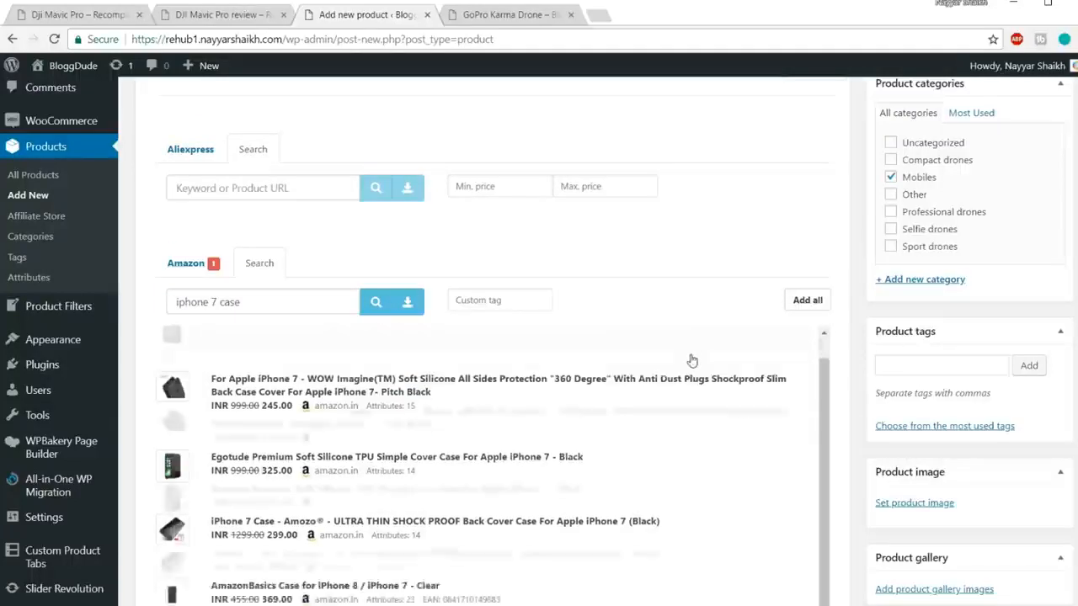
scroll(691, 361, down, 8)
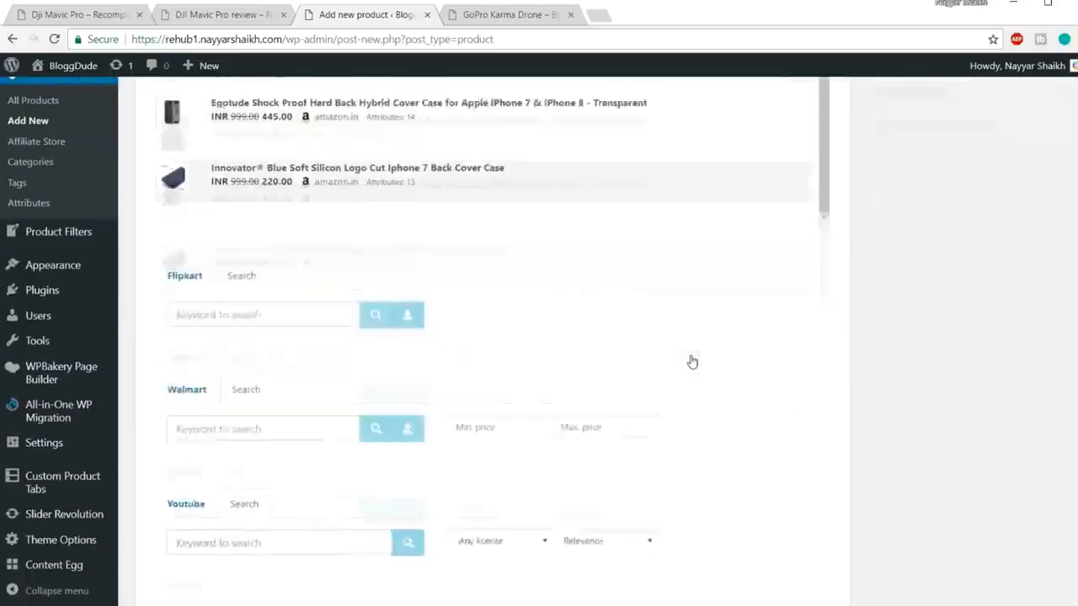
scroll(691, 362, up, 3)
scroll(692, 362, up, 8)
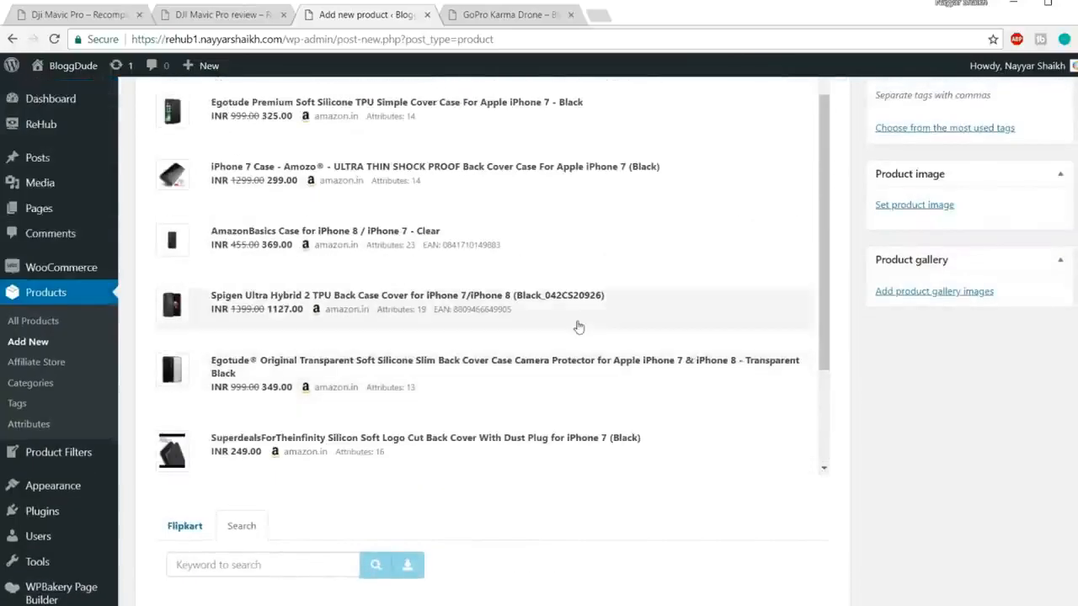
scroll(505, 341, up, 1)
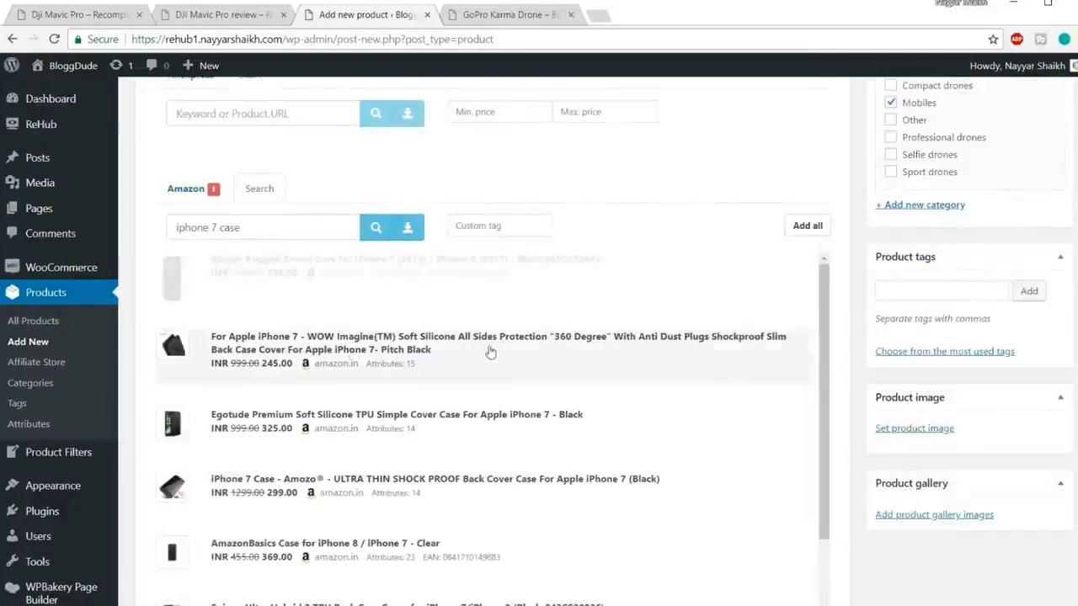
scroll(488, 284, down, 1)
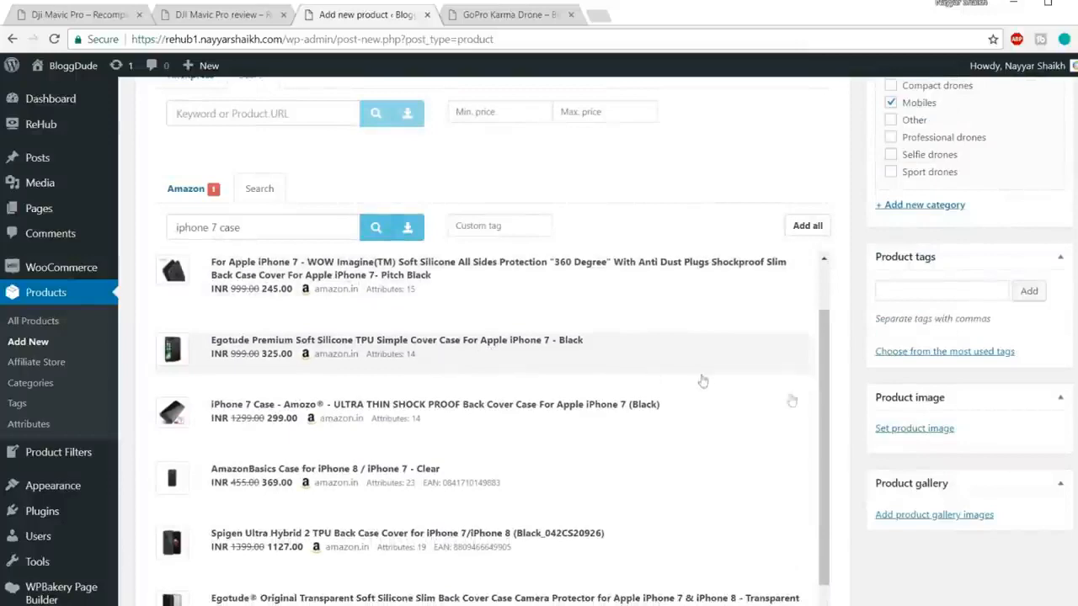
scroll(957, 560, down, 5)
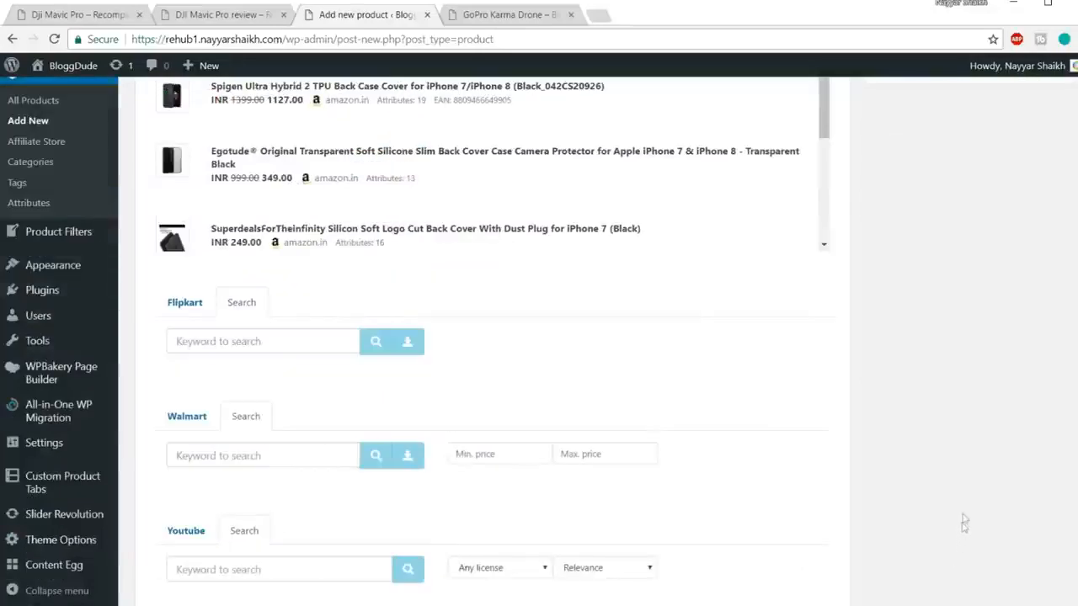
Step: Search Flipkart for 'iphone 7 earphones' and attach the blue TrendyIndia Headphone Accessory Combo
click(282, 348)
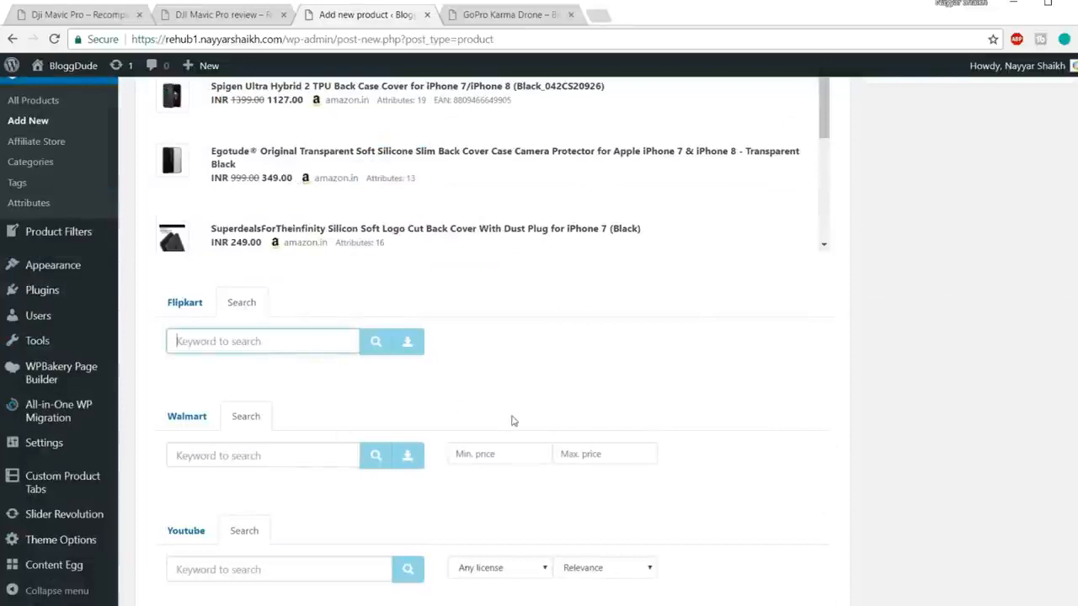
text(iphone 7 earphones)
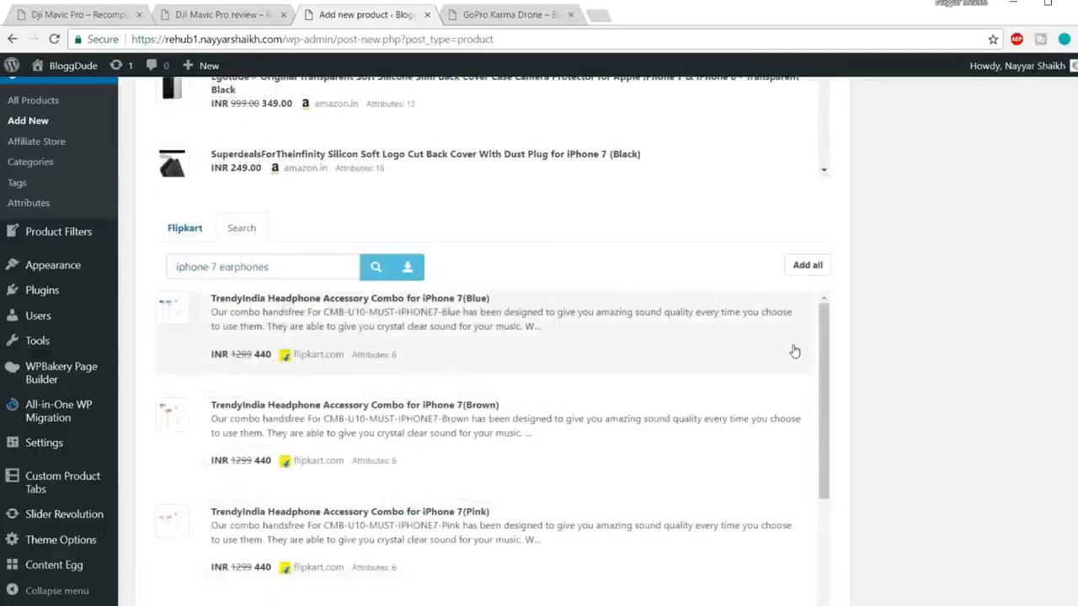
scroll(796, 352, down, 1)
scroll(772, 358, up, 1)
click(522, 313)
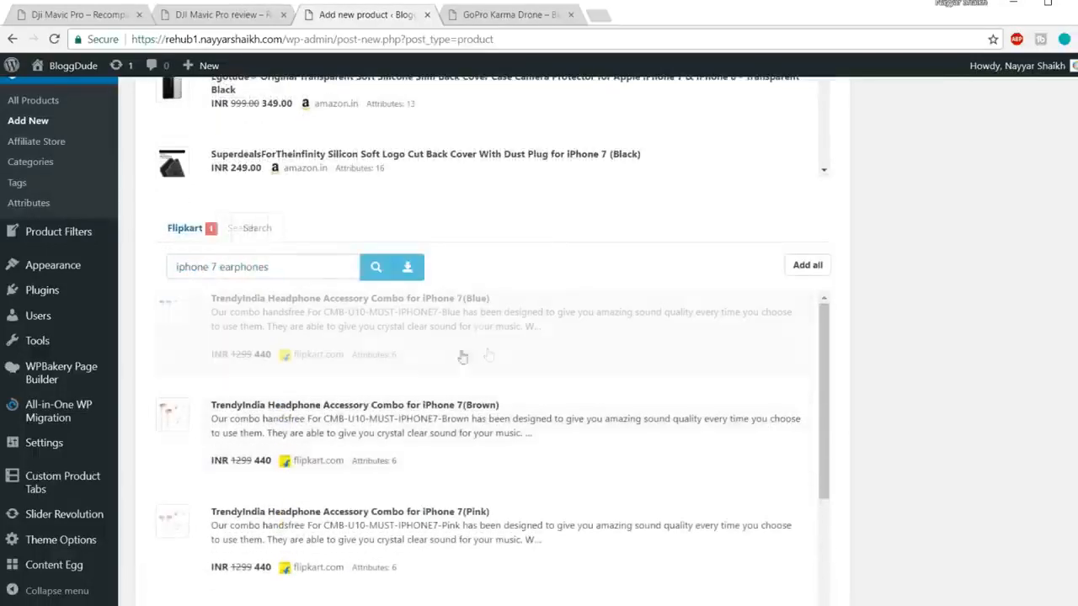
scroll(511, 414, down, 5)
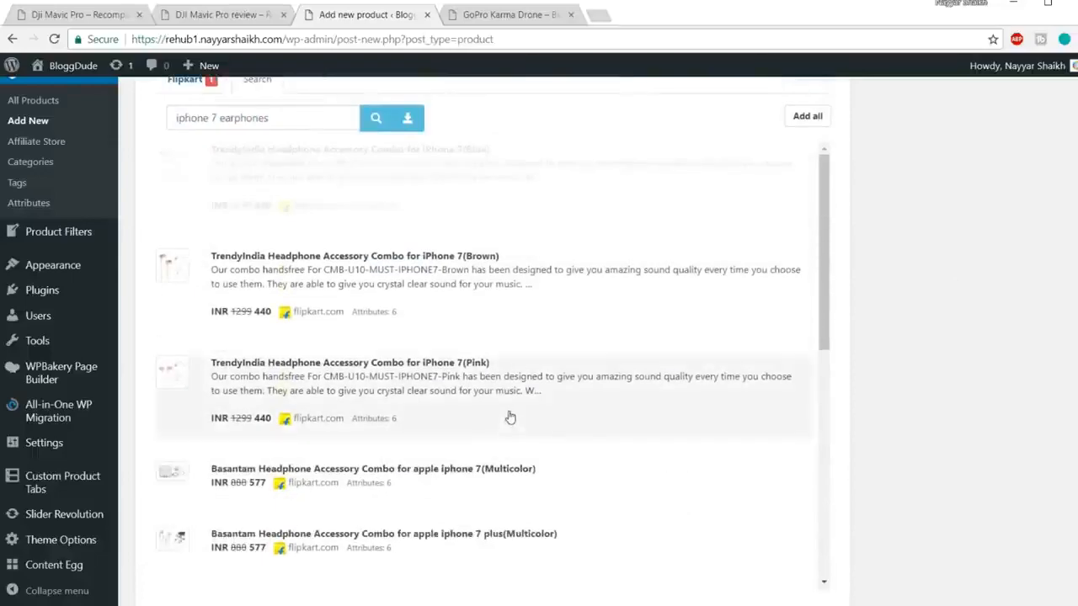
scroll(413, 492, down, 5)
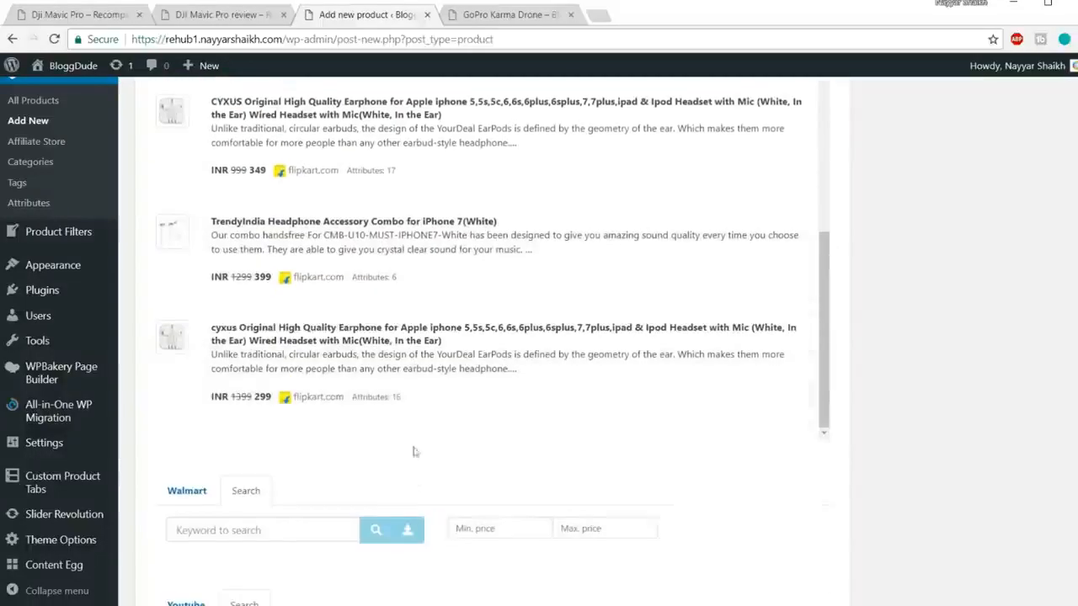
scroll(926, 418, down, 5)
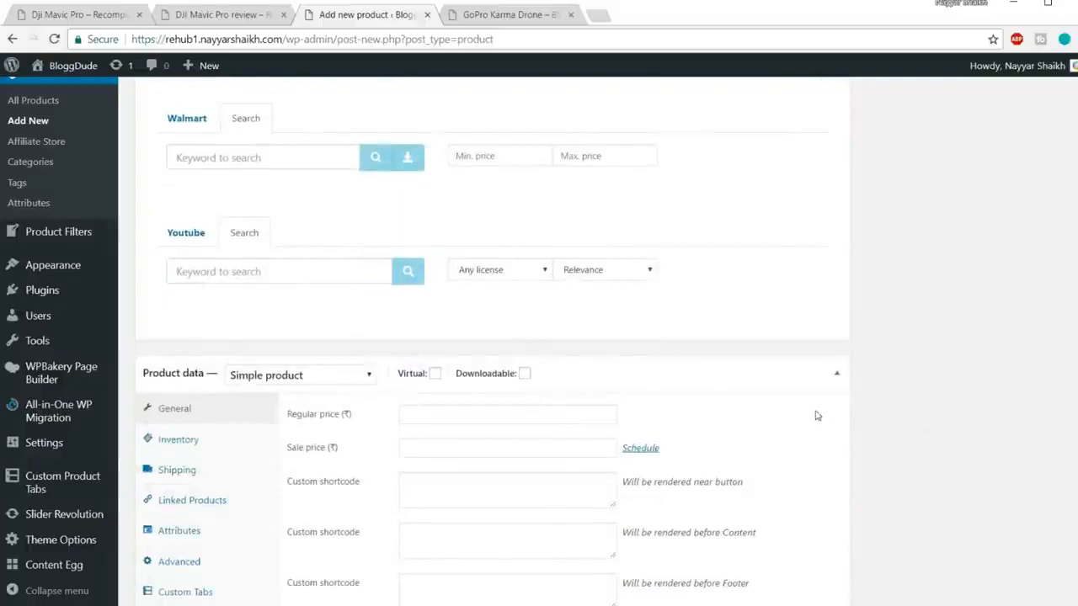
Step: Publish the iPhone 7 Accessories product, note its post ID 649, and go to All Products
scroll(934, 417, up, 10)
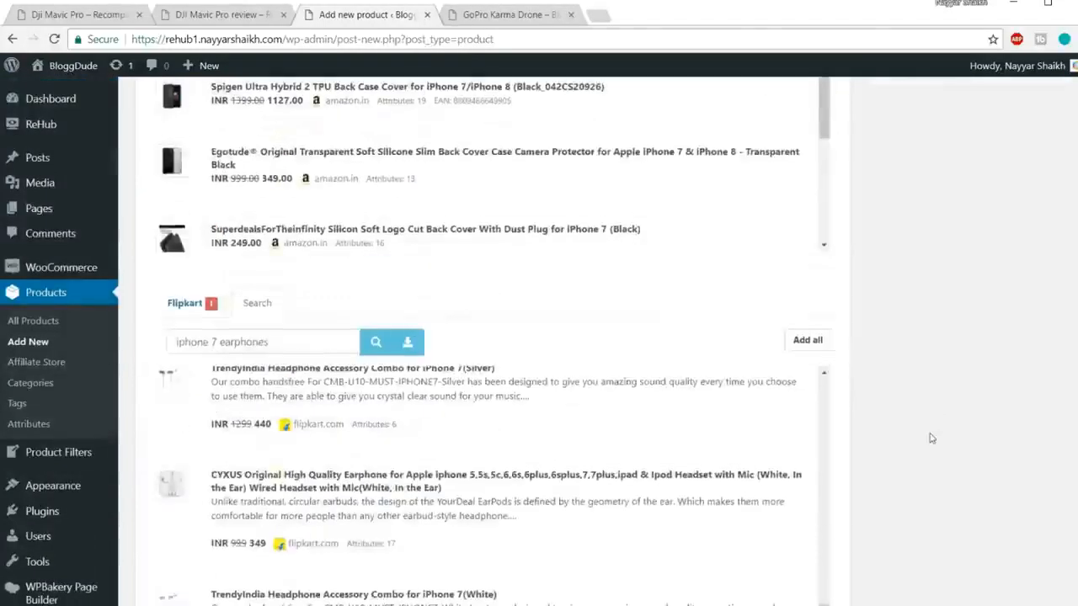
scroll(933, 444, up, 10)
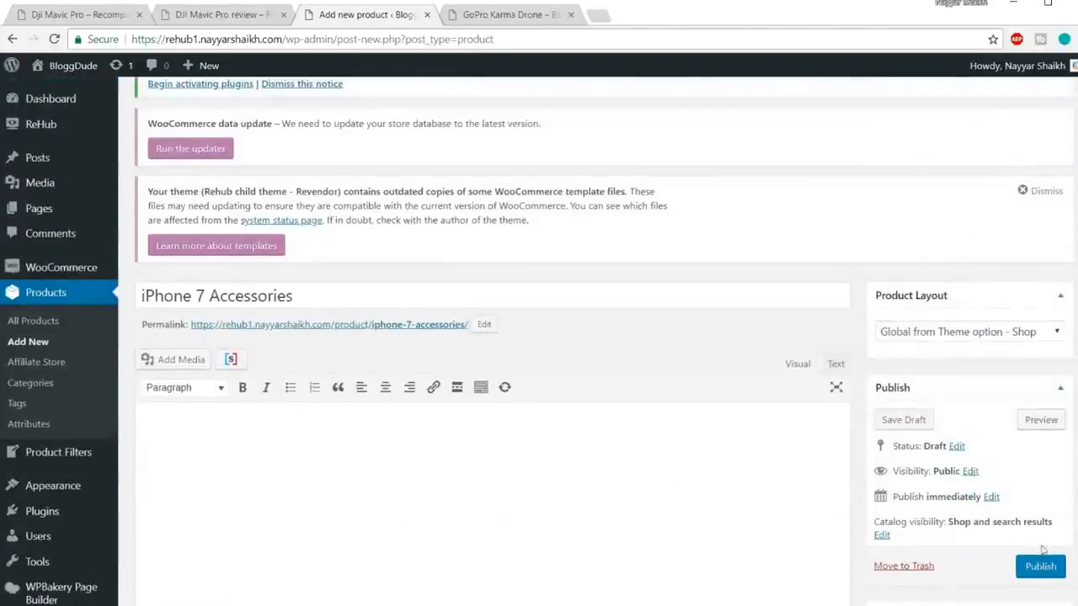
click(1041, 567)
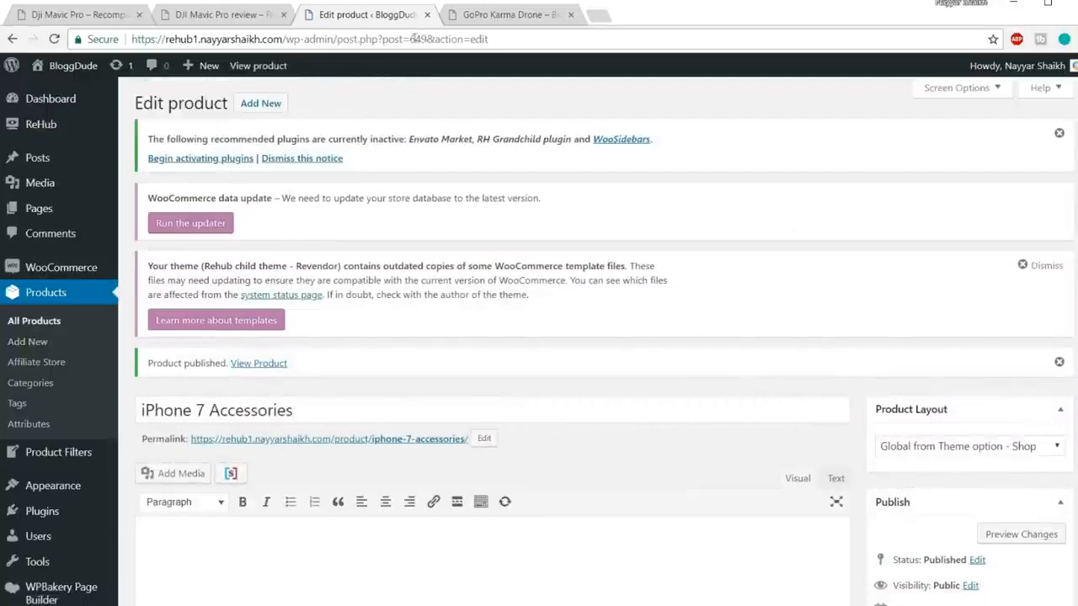
drag(410, 38, 428, 39)
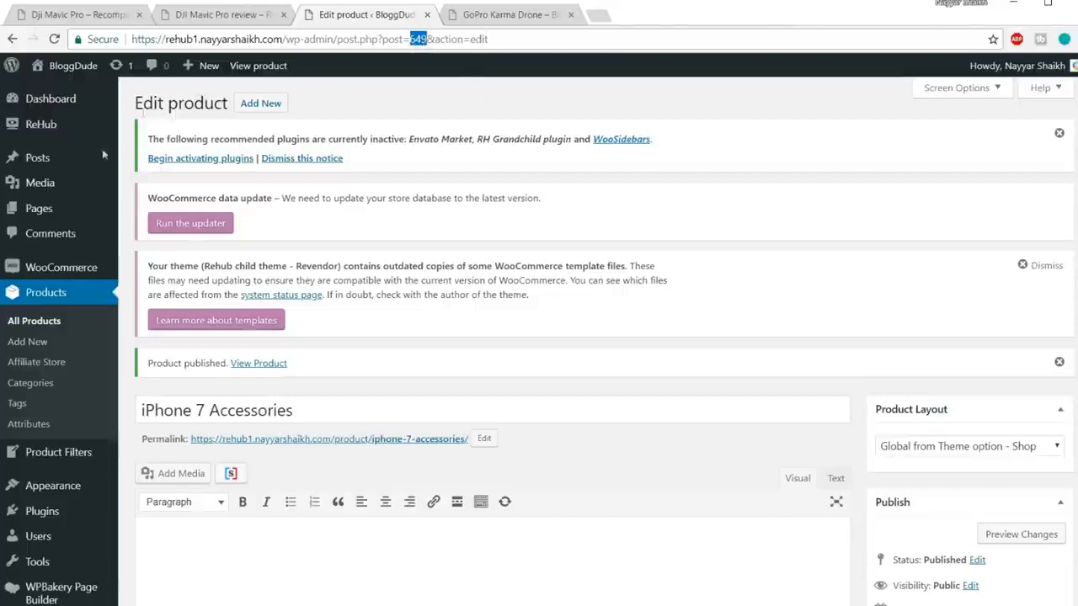
click(36, 324)
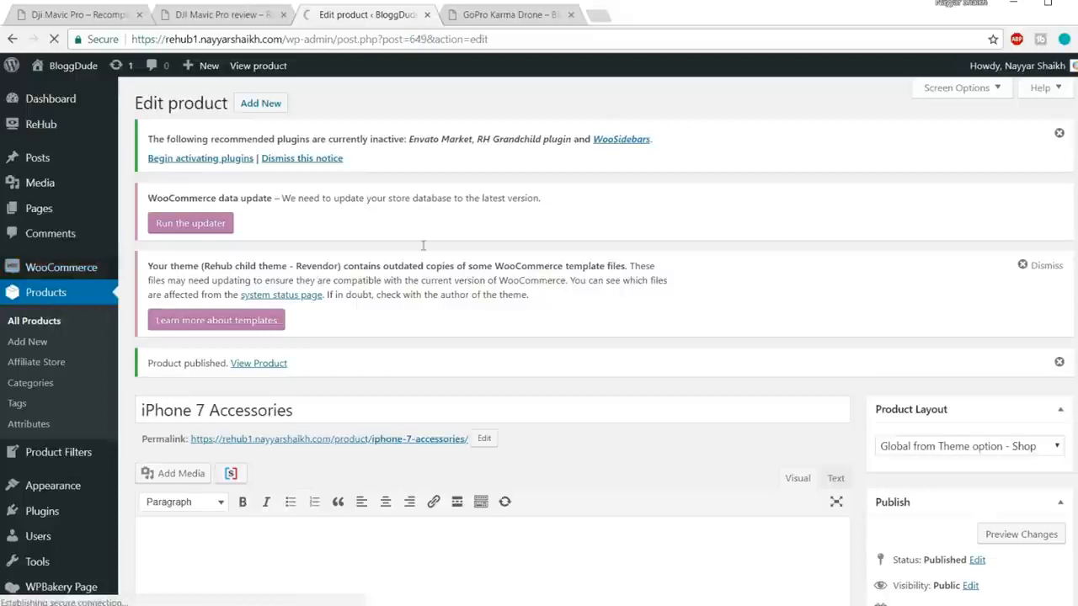
Step: Open the iPhone 7 Rose Gold 128GB product for editing
scroll(760, 299, down, 1)
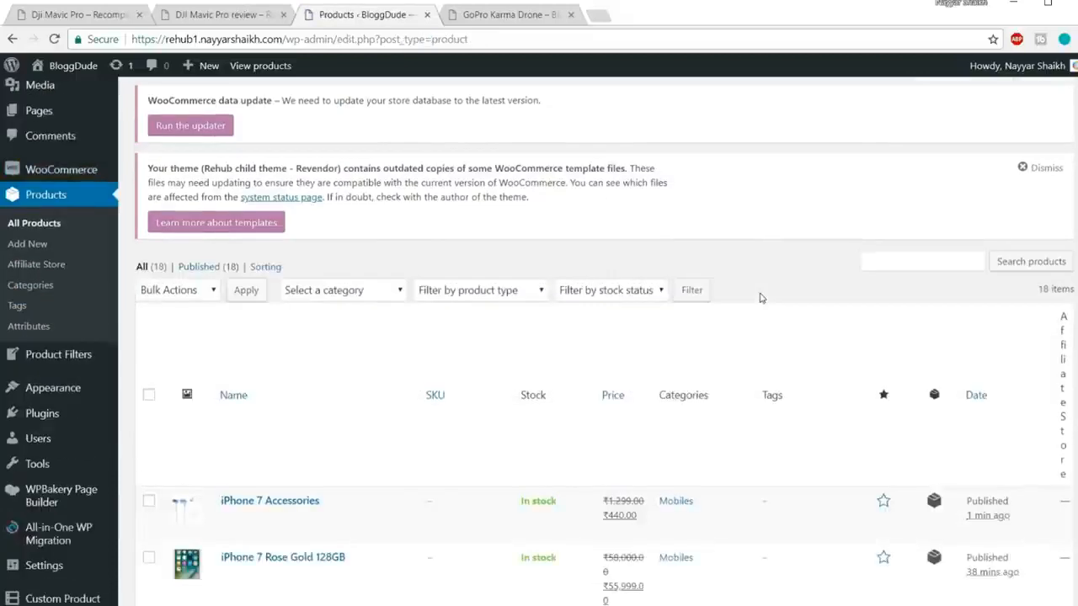
scroll(760, 298, down, 4)
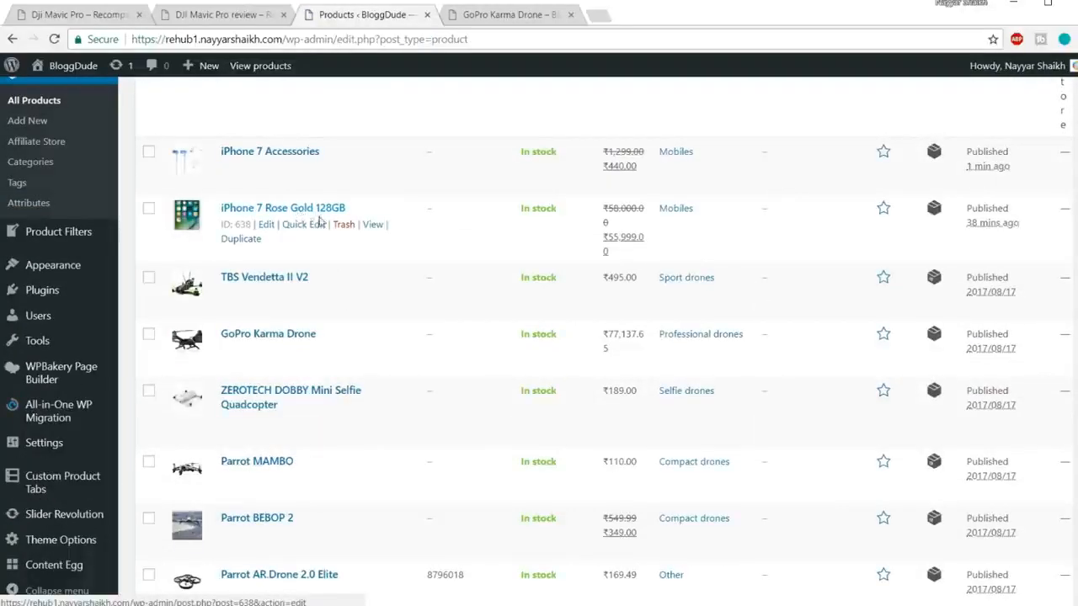
click(270, 230)
scroll(665, 270, down, 8)
scroll(664, 304, up, 11)
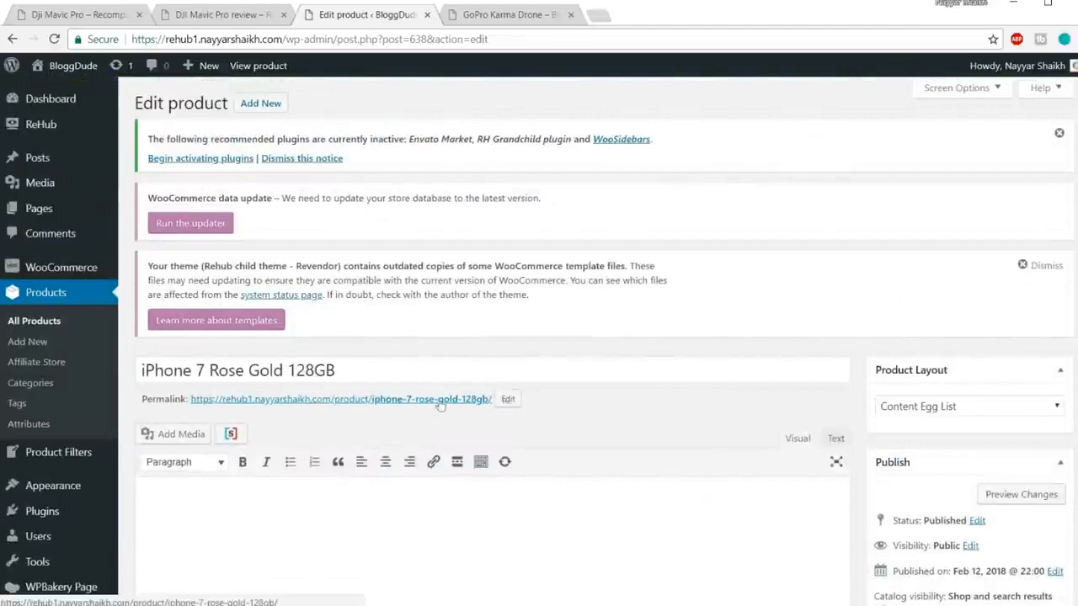
scroll(782, 397, down, 2)
Step: Open the live product page in a new tab and check its Videos, Reviews and Additional information tabs
right_click(408, 250)
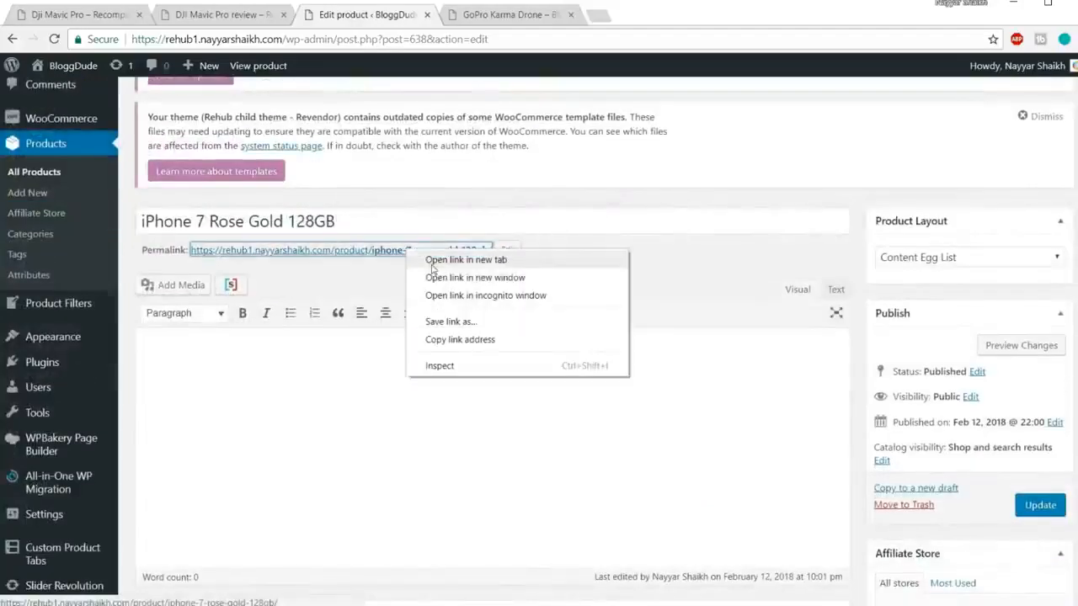
click(434, 263)
click(493, 17)
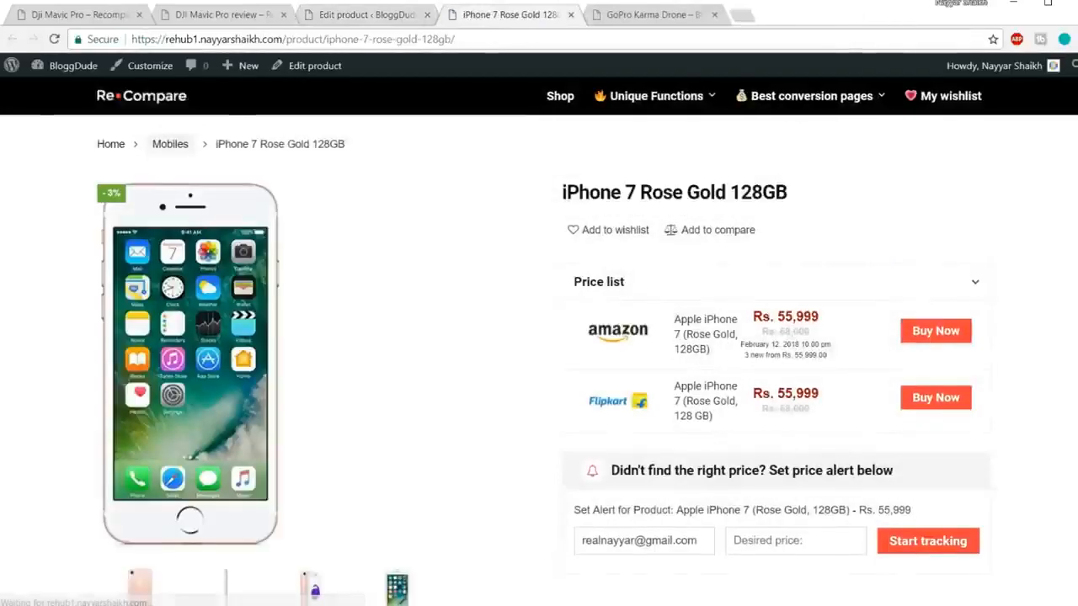
scroll(769, 112, down, 3)
scroll(539, 336, down, 4)
click(269, 205)
click(392, 217)
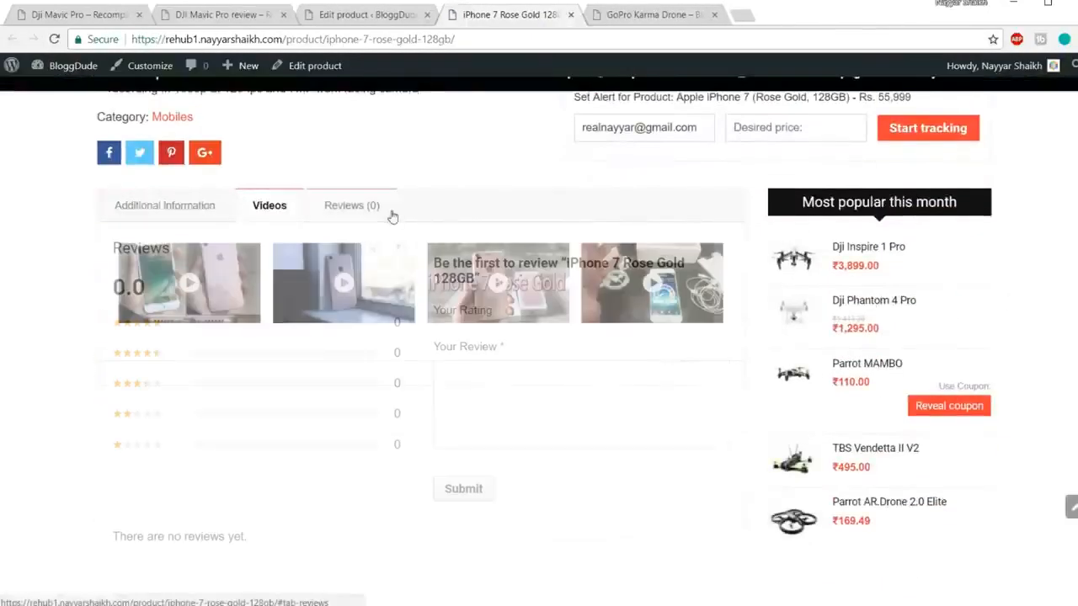
click(204, 211)
click(299, 212)
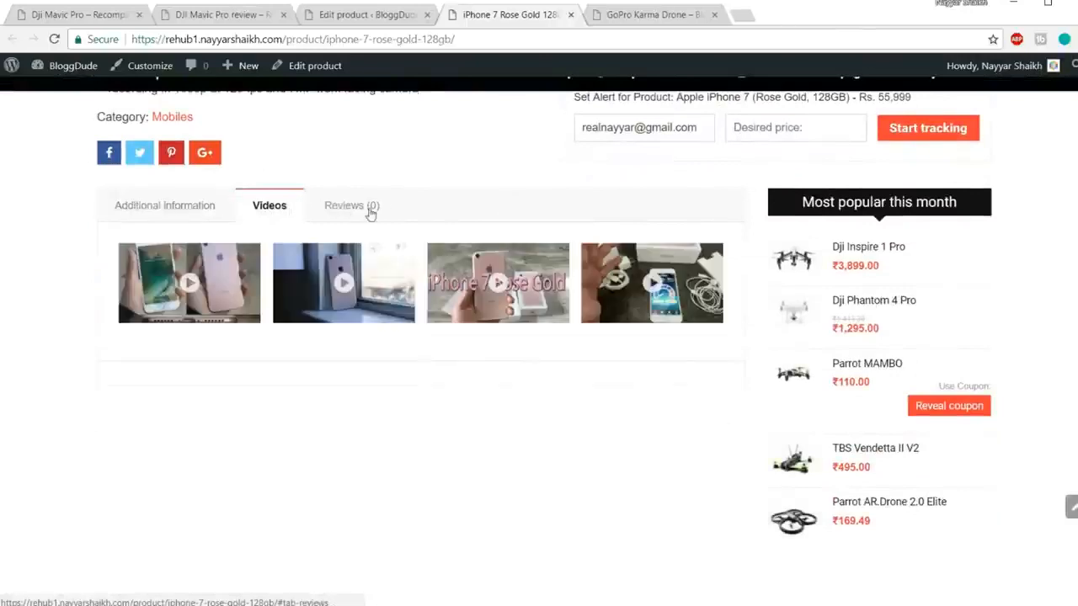
click(369, 212)
click(151, 212)
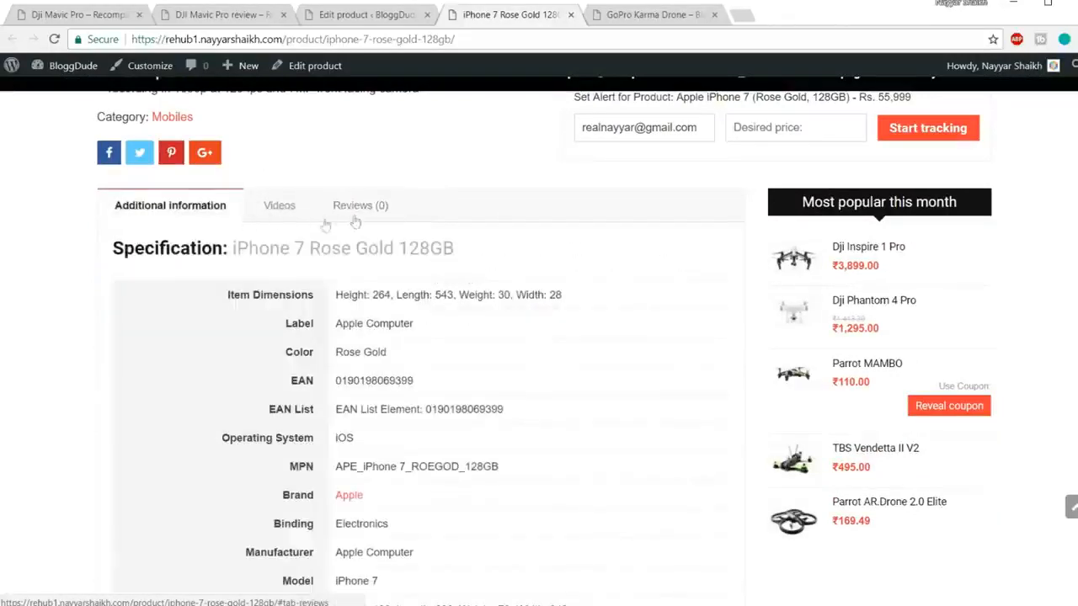
click(371, 24)
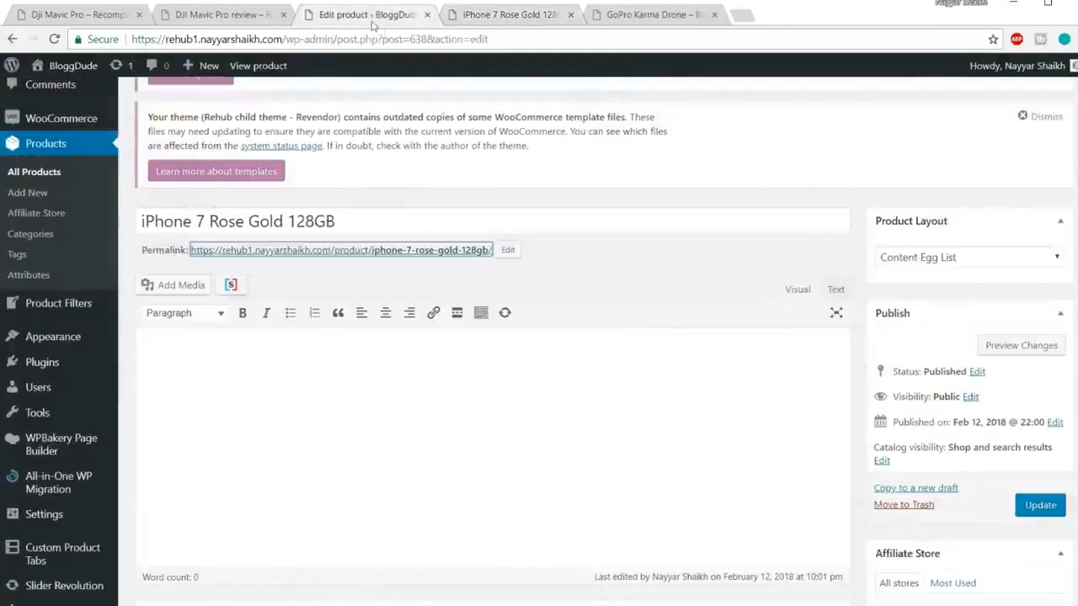
Step: Add a custom tab titled 'Accessories and Combos', correcting the spelling of Accessories
scroll(764, 312, down, 10)
scroll(765, 312, down, 15)
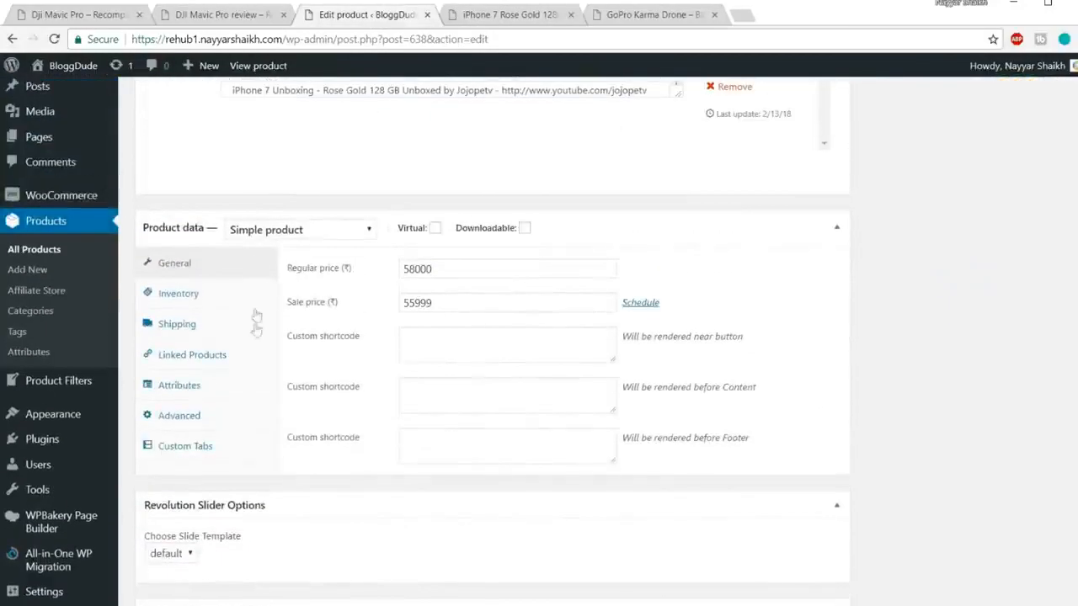
click(202, 455)
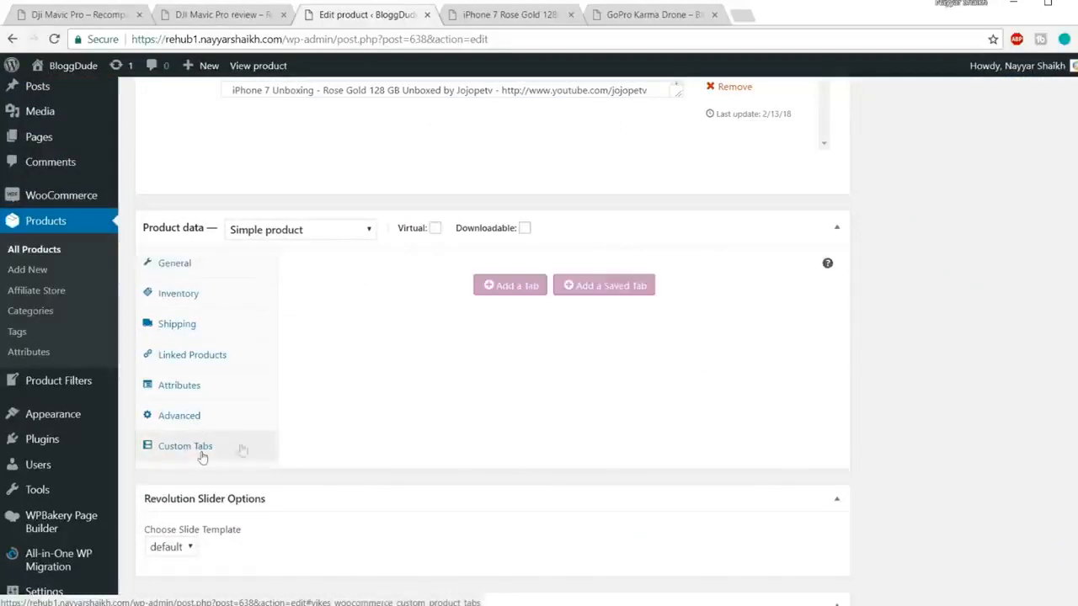
click(510, 289)
click(457, 269)
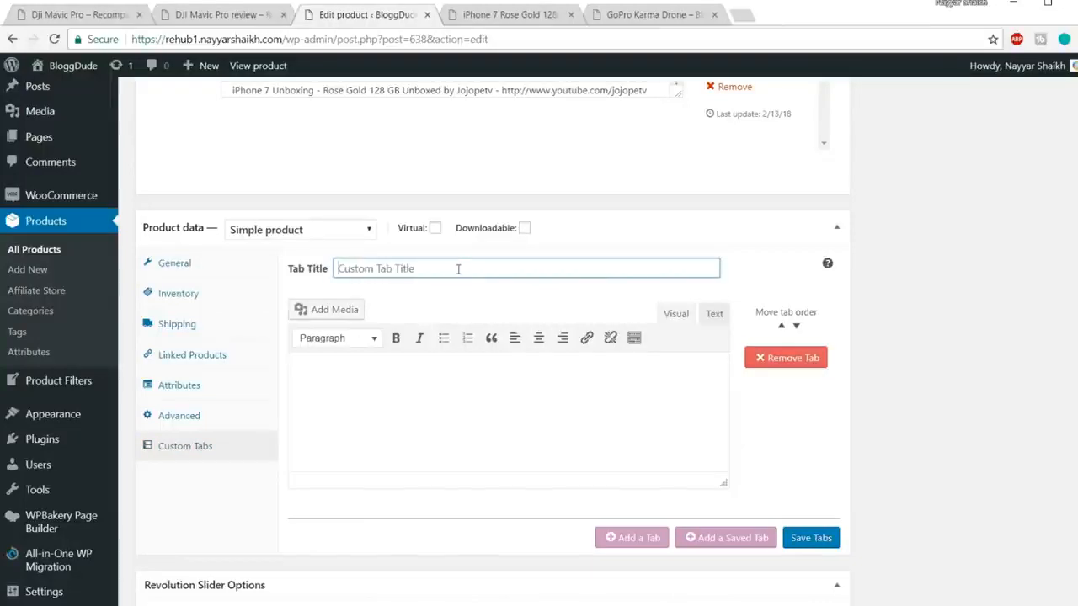
text(Accesories and Combos)
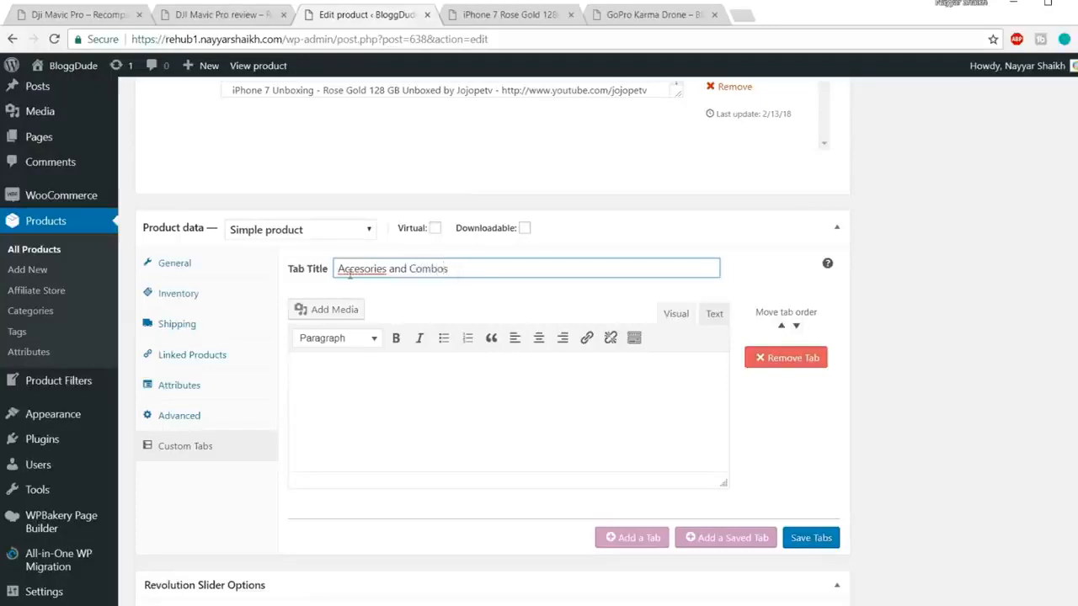
right_click(350, 272)
click(370, 283)
Step: Insert an empty line above 638 in the tab's content
click(437, 413)
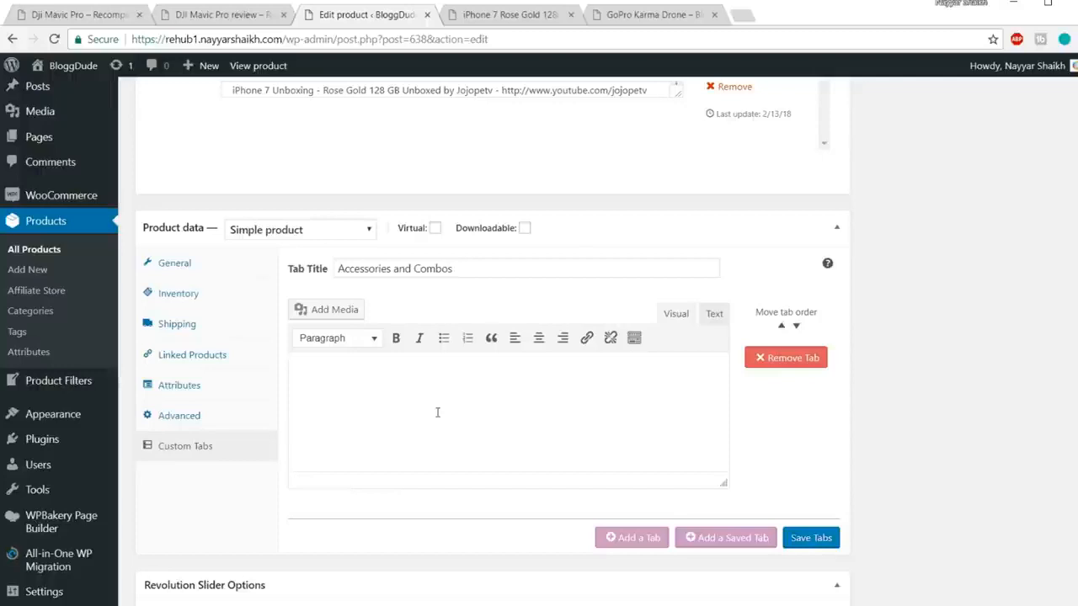
double_click(329, 373)
key(Left)
key(Return)
Step: Copy the all_offers_list accessories shortcode with post_id 461 from the Shortcodes notes
mouse_move(165, 604)
click(224, 580)
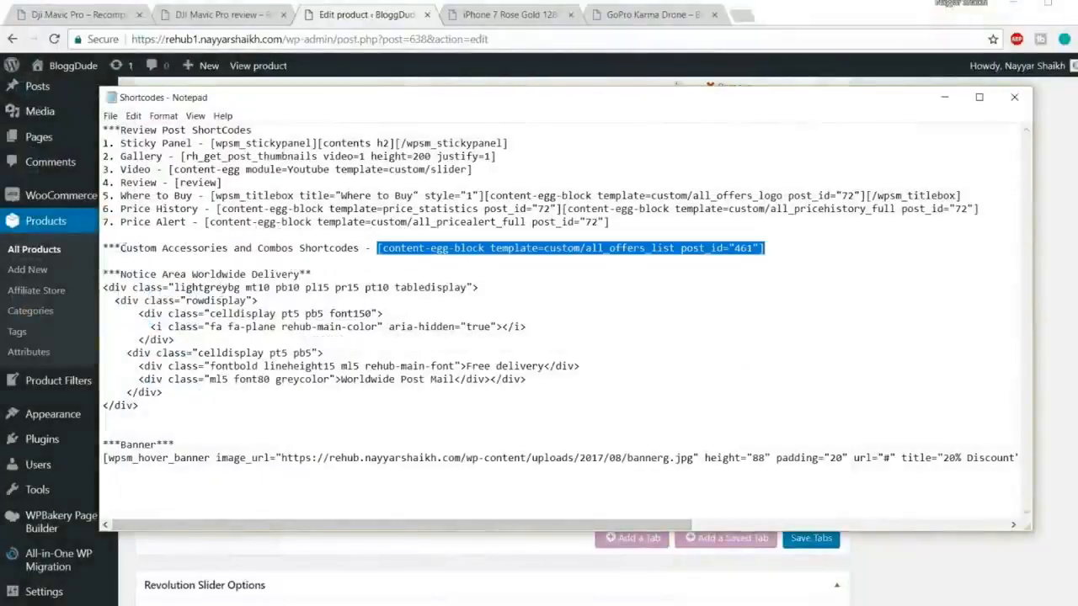
drag(105, 246, 369, 244)
drag(763, 248, 379, 243)
key(ctrl+c)
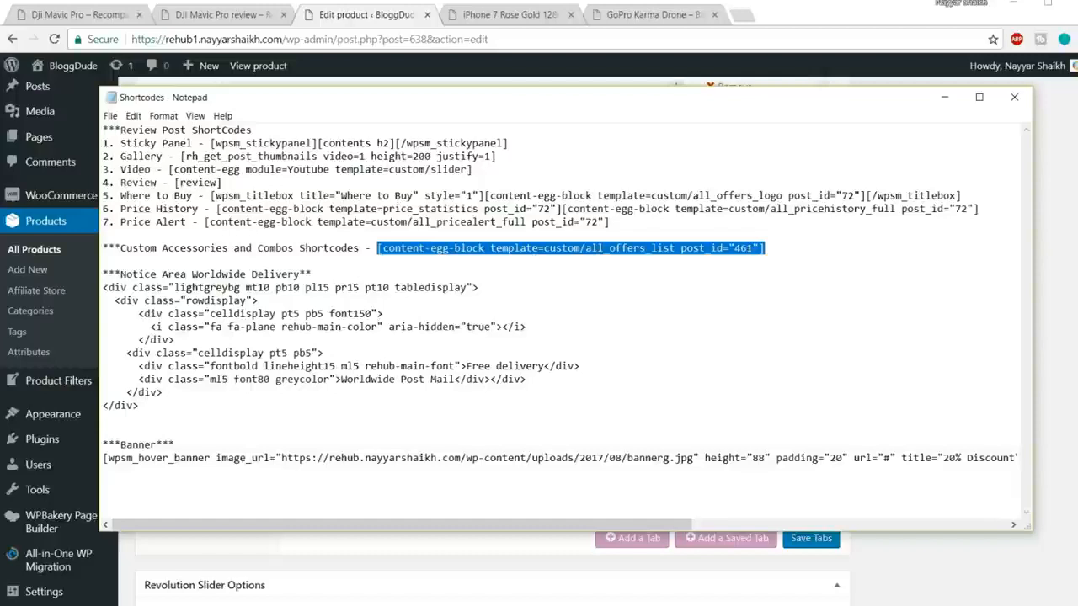
click(179, 546)
Step: Paste the all_offers_list shortcode into the tab, change post_id 461 to 638, and save the tabs
click(345, 368)
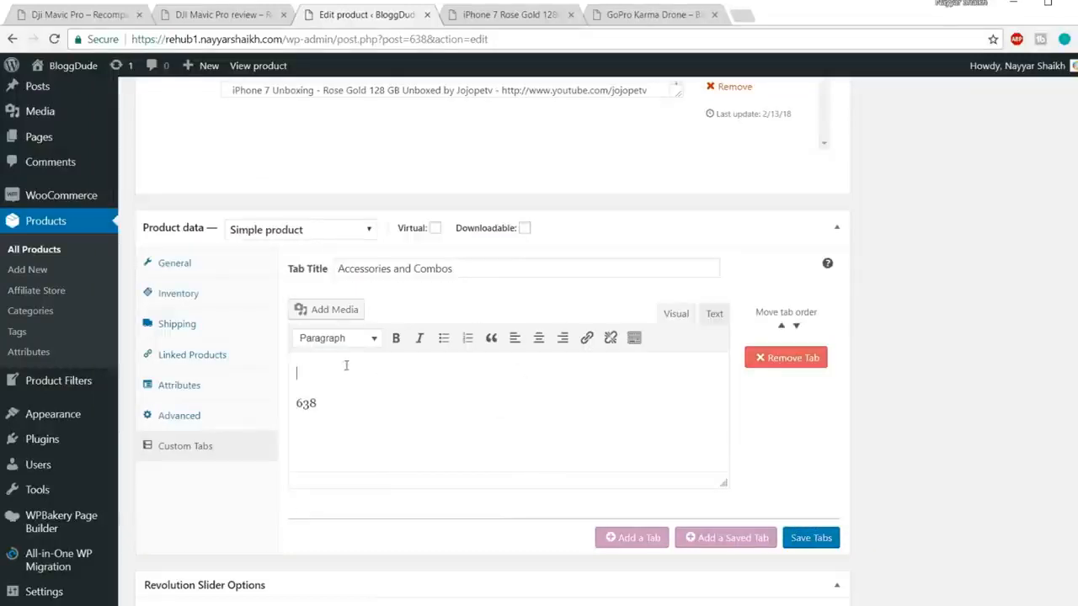
key(ctrl+v)
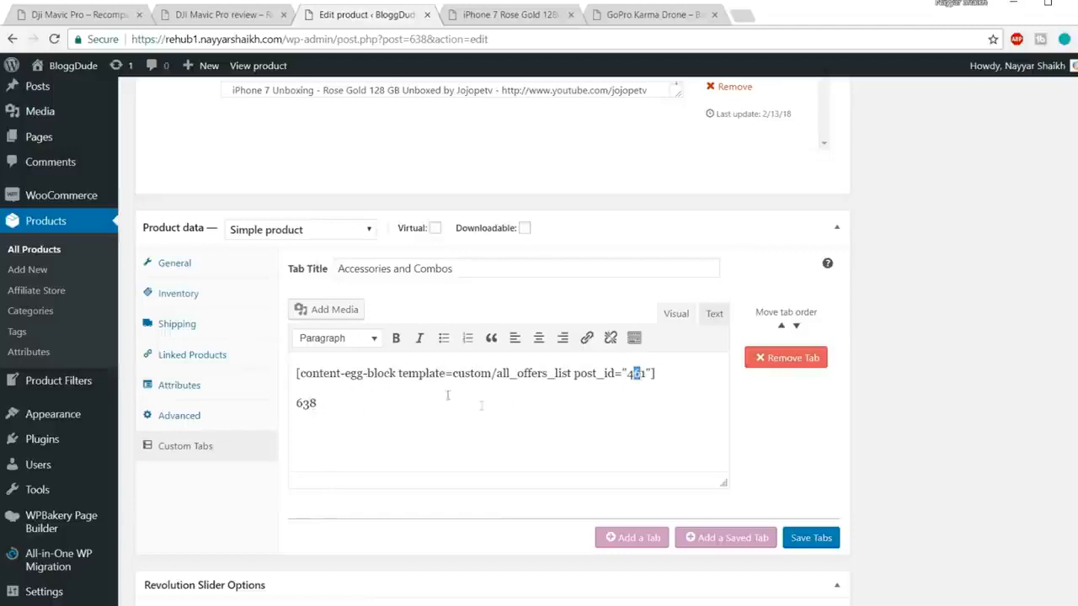
drag(318, 403, 295, 404)
key(ctrl+x)
drag(625, 373, 644, 374)
key(ctrl+v)
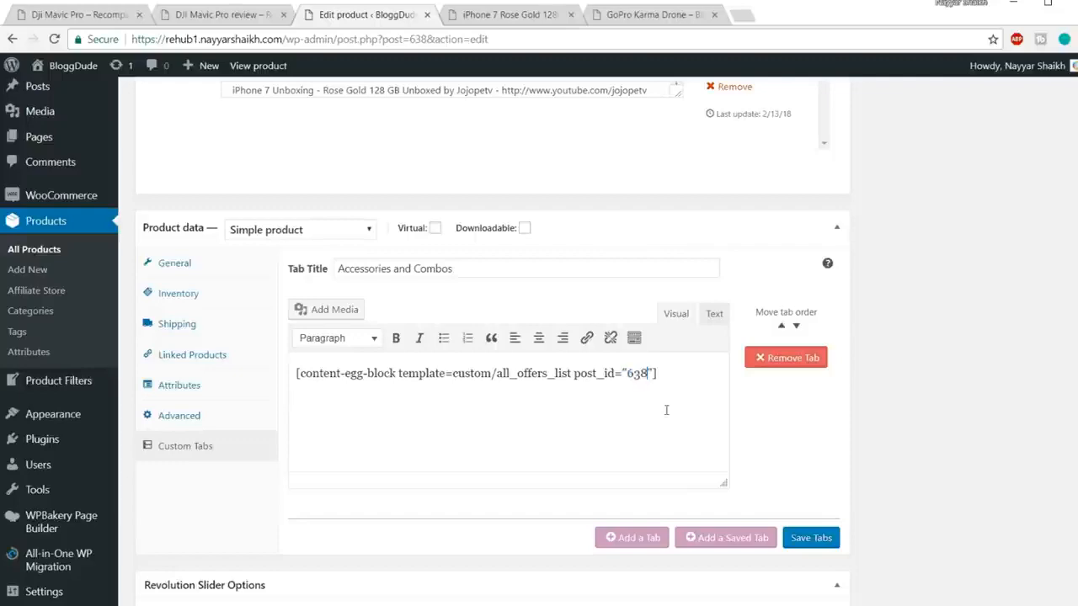
click(812, 538)
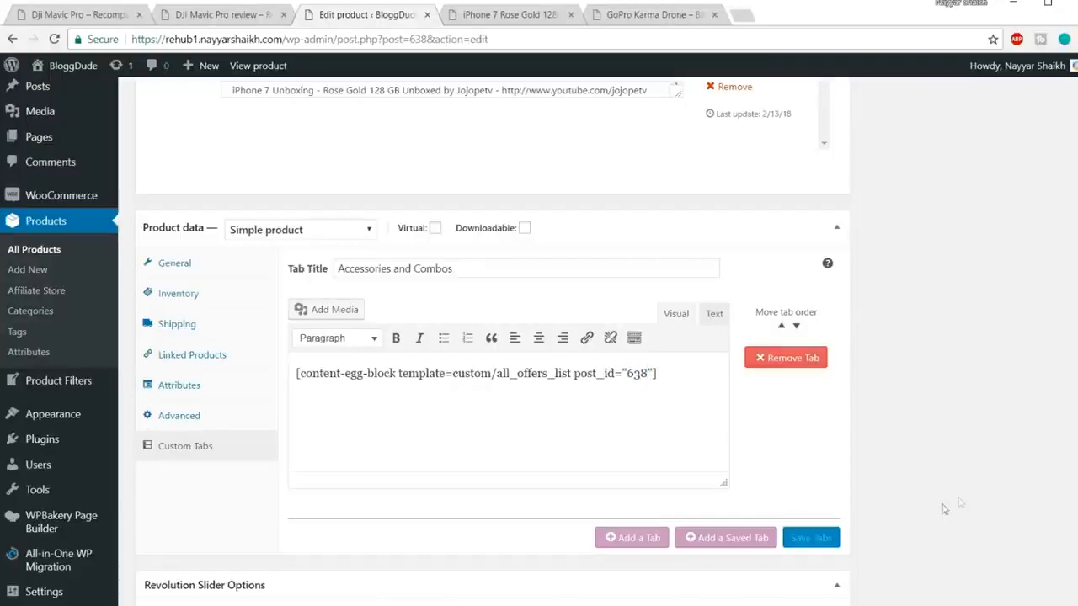
scroll(1012, 494, up, 20)
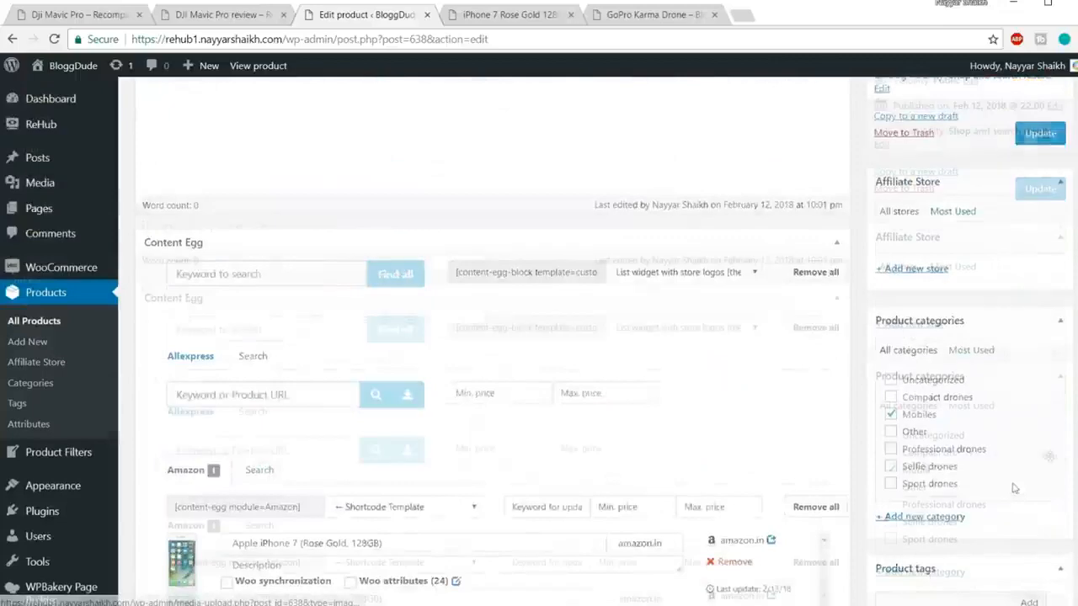
Step: Update the product and reload the live page to check the Accessories and Combos tab's Amazon and Flipkart offers
click(1042, 579)
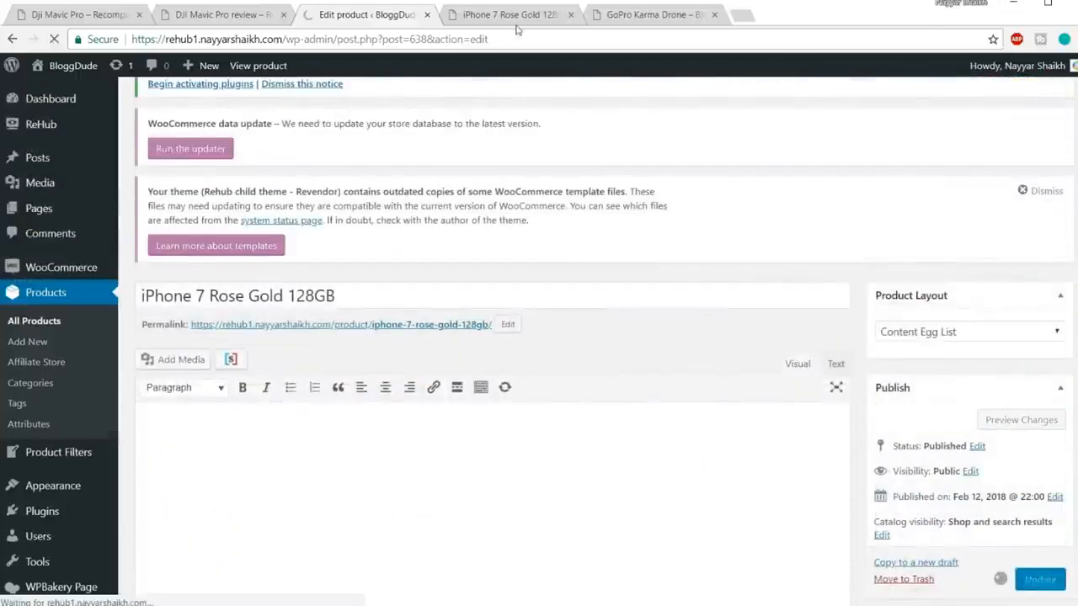
click(520, 15)
click(526, 33)
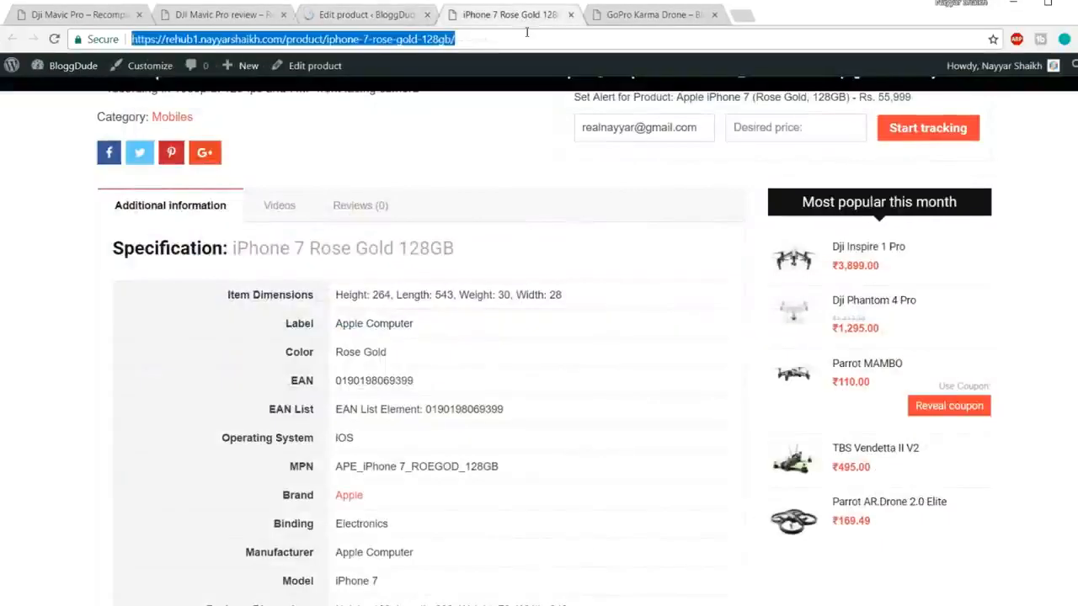
key(Return)
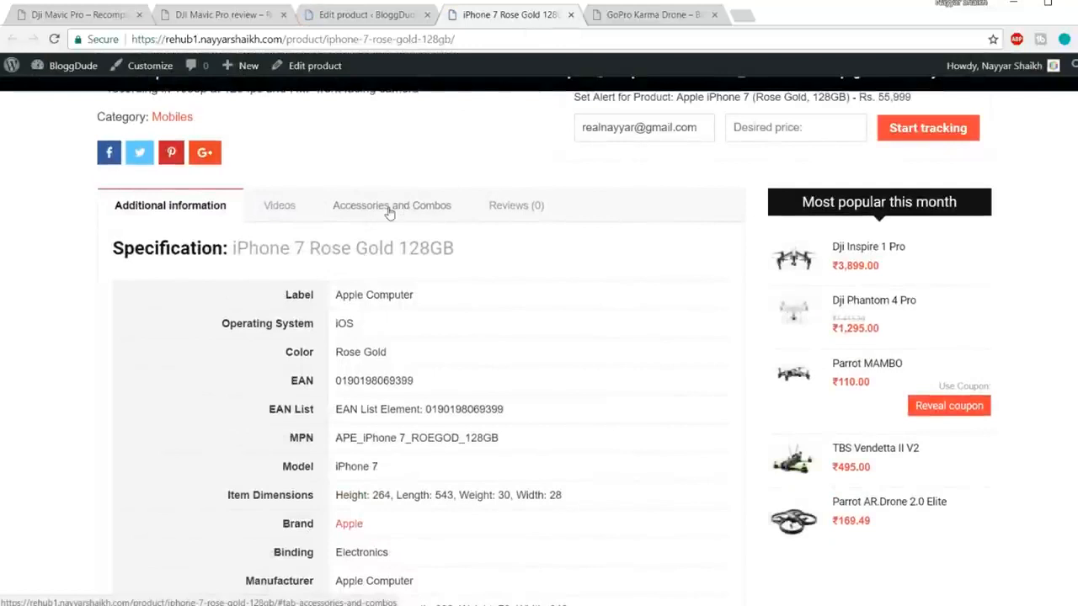
click(398, 212)
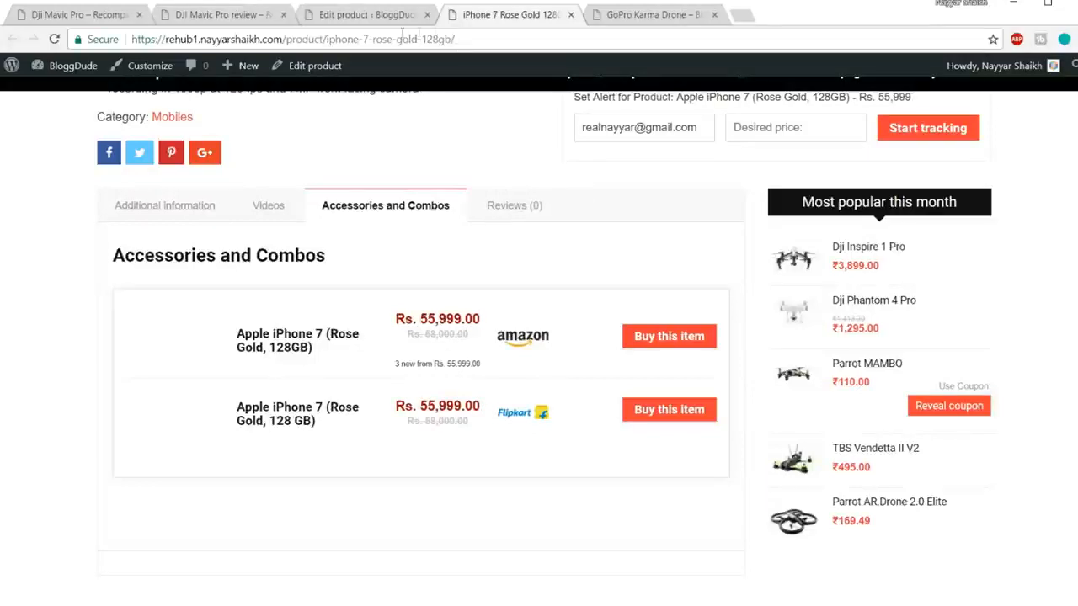
click(376, 25)
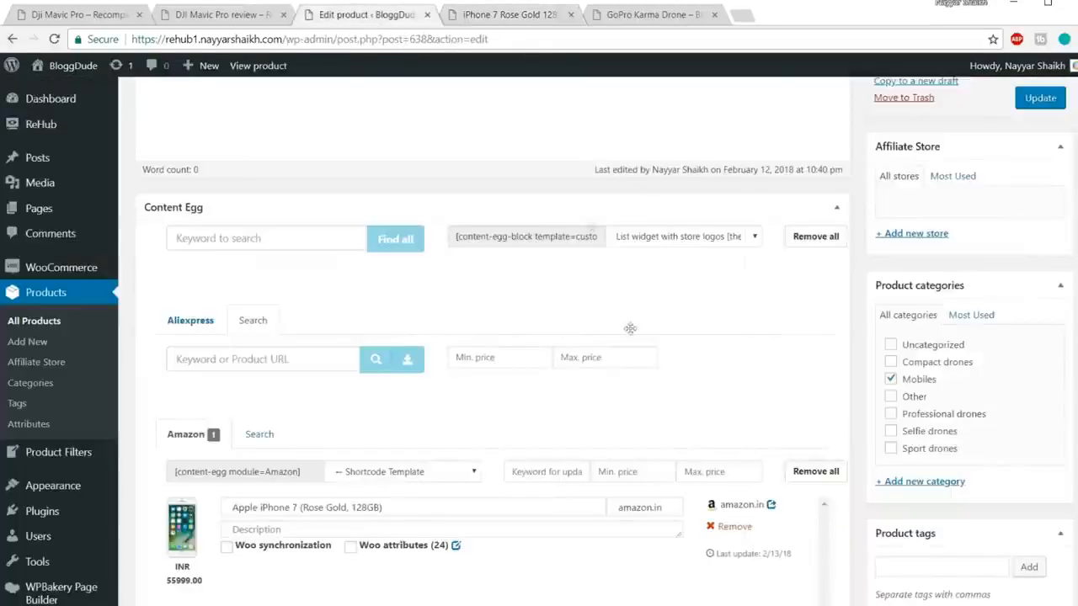
Step: Reopen the Custom Tabs settings and find post_id 638 in the Accessories and Combos shortcode
scroll(632, 335, down, 1)
scroll(632, 336, down, 3)
drag(410, 39, 422, 39)
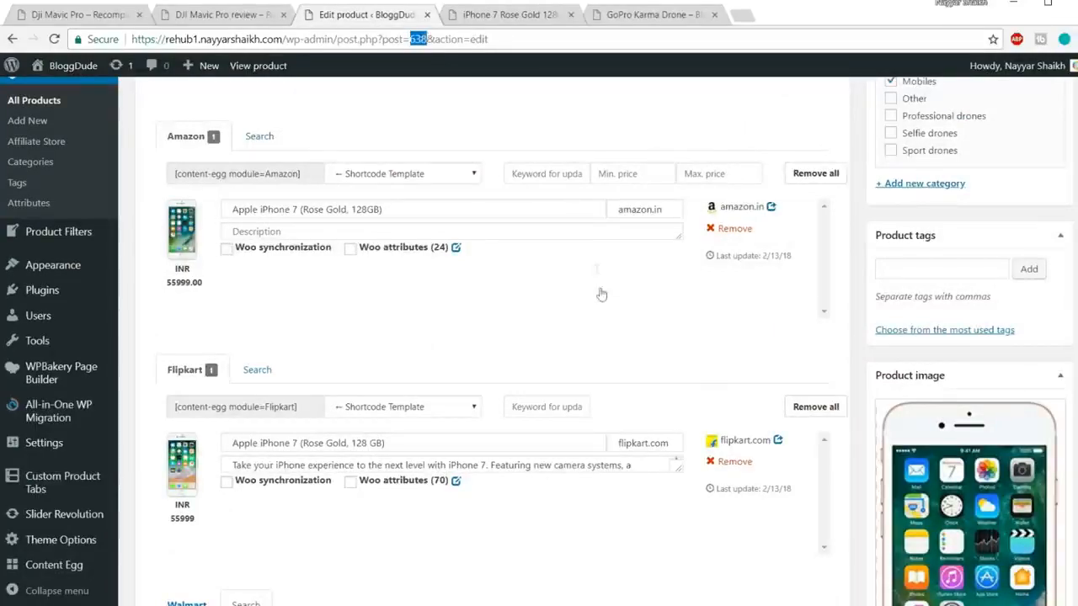
scroll(619, 336, down, 10)
scroll(619, 336, down, 5)
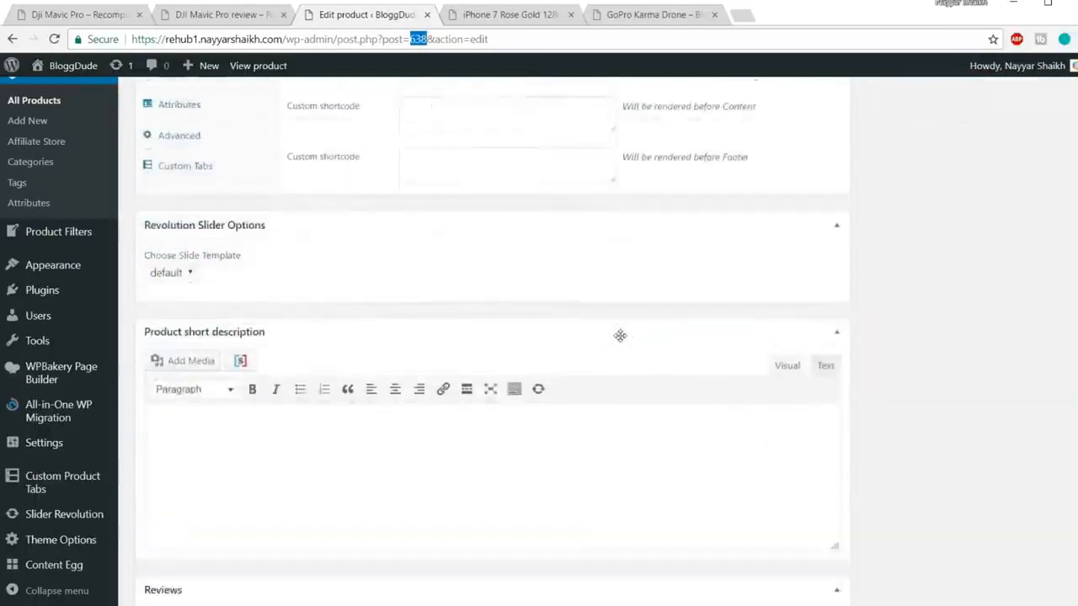
scroll(464, 320, up, 3)
click(191, 352)
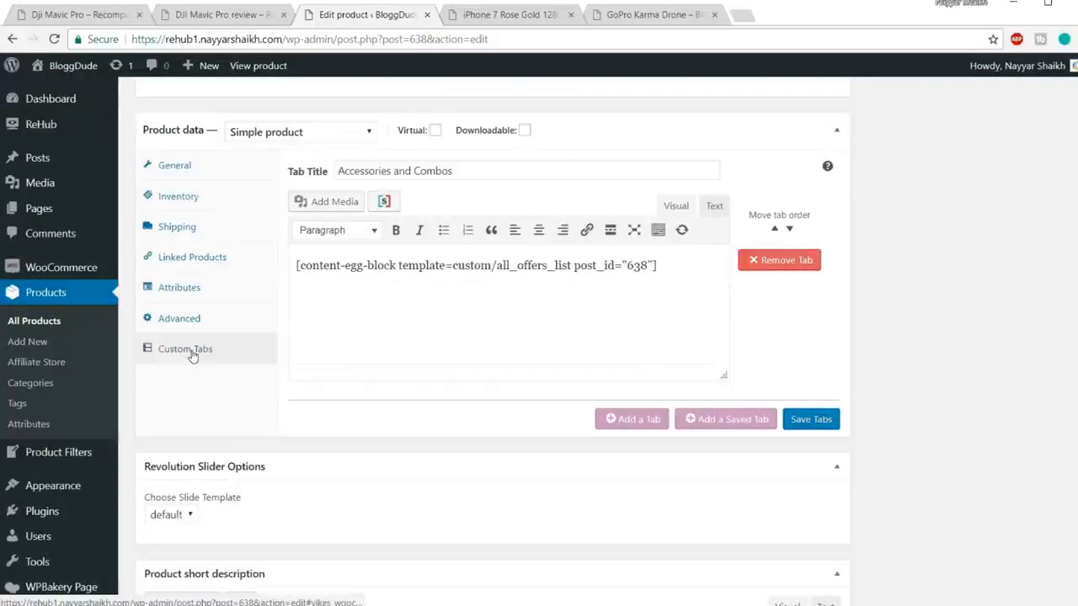
drag(627, 265, 650, 266)
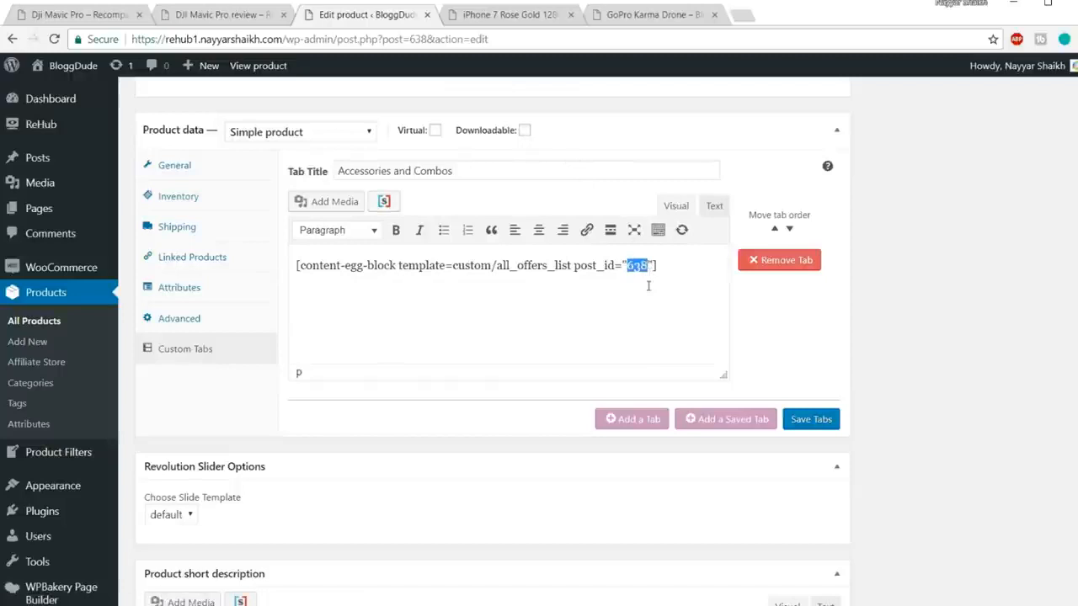
Step: Look up post 649 in the full product list opened in a new tab
right_click(46, 327)
click(101, 333)
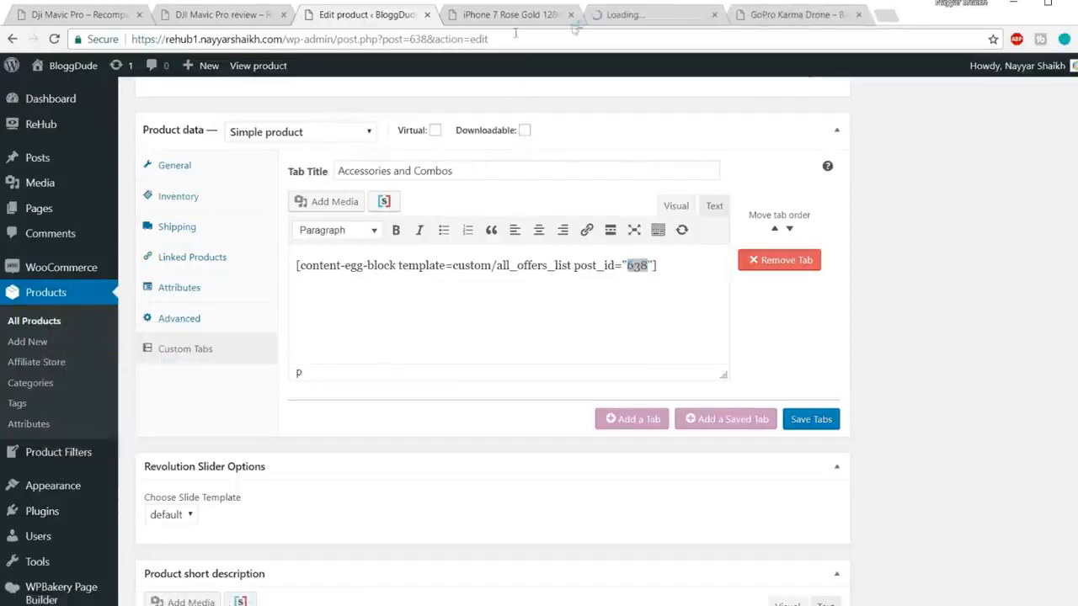
click(648, 17)
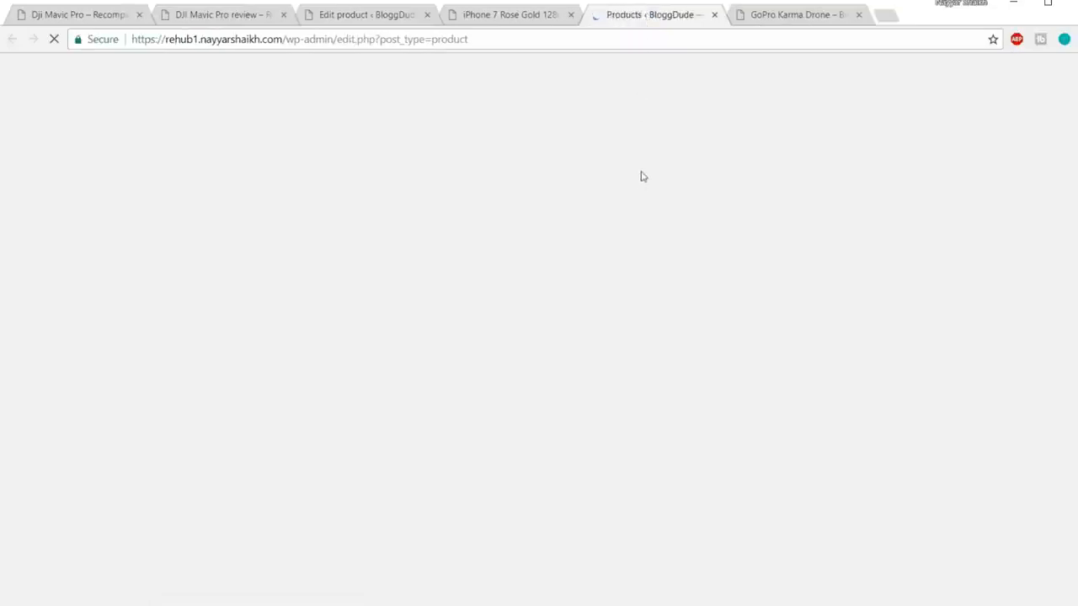
scroll(241, 164, down, 3)
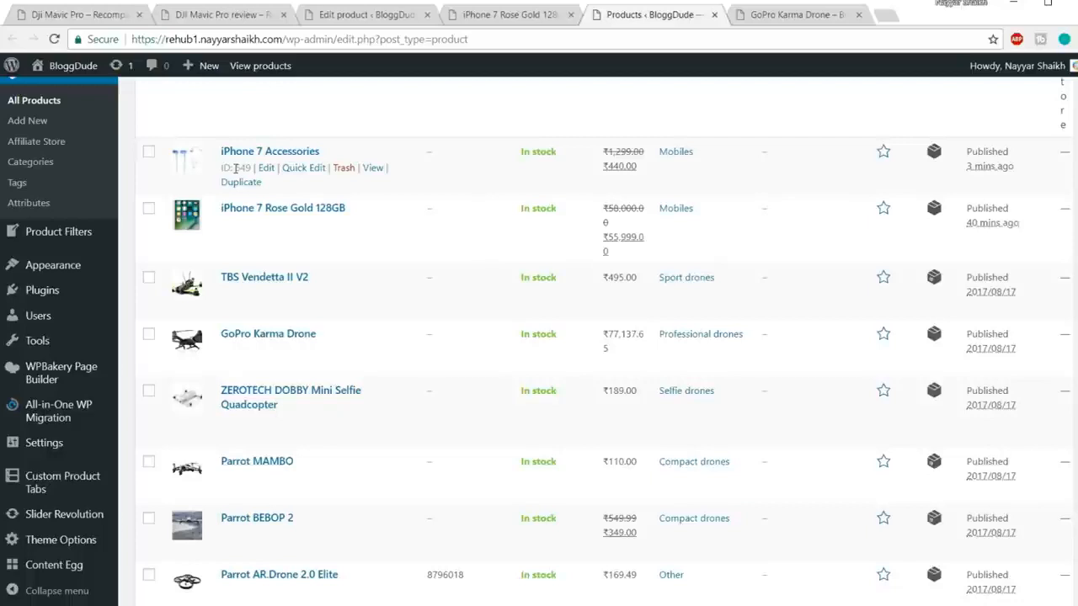
click(469, 14)
click(394, 11)
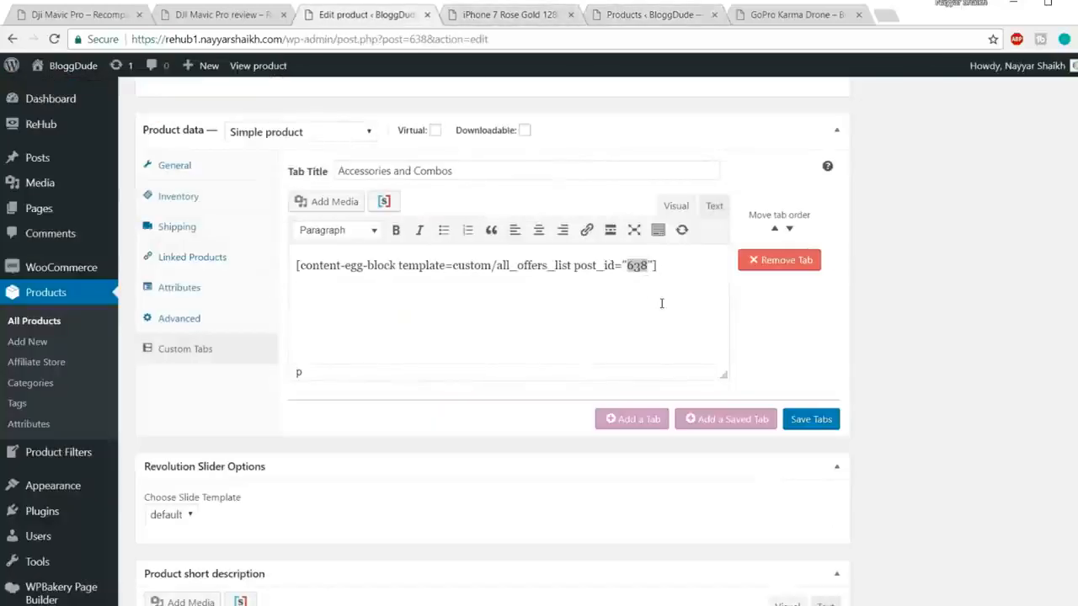
Step: Replace post_id 638 with 649 in the shortcode and save the tabs
click(644, 266)
drag(628, 267, 646, 270)
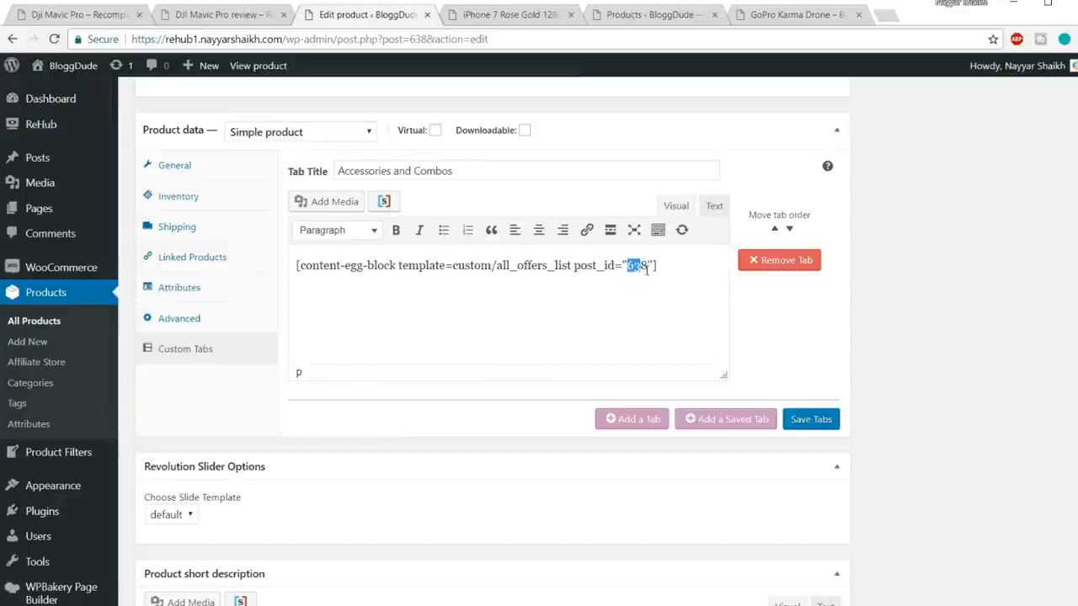
key(Delete)
key(Delete)
text(649)
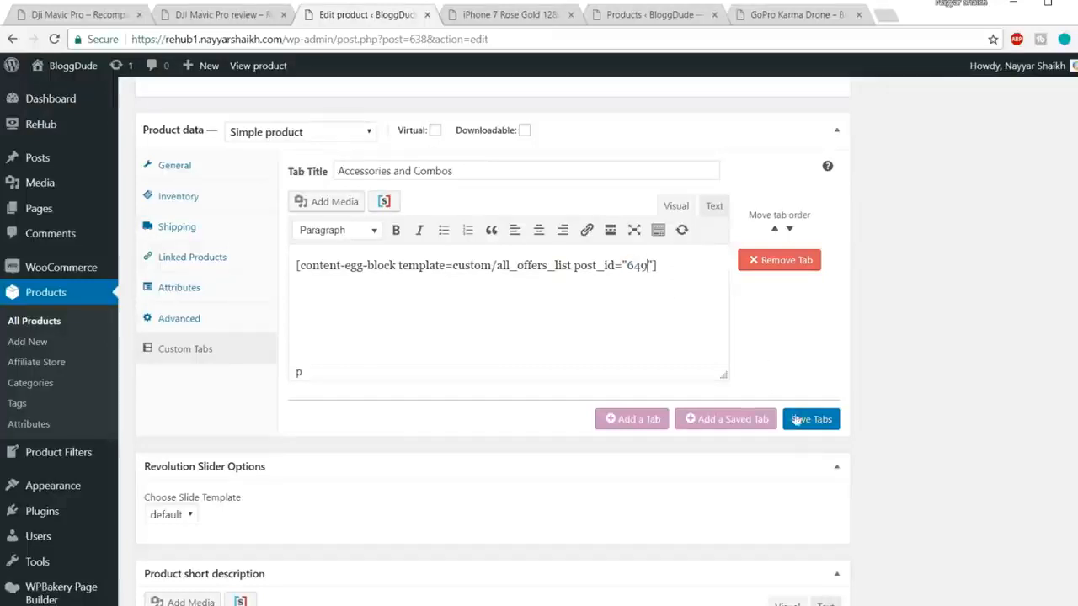
click(802, 422)
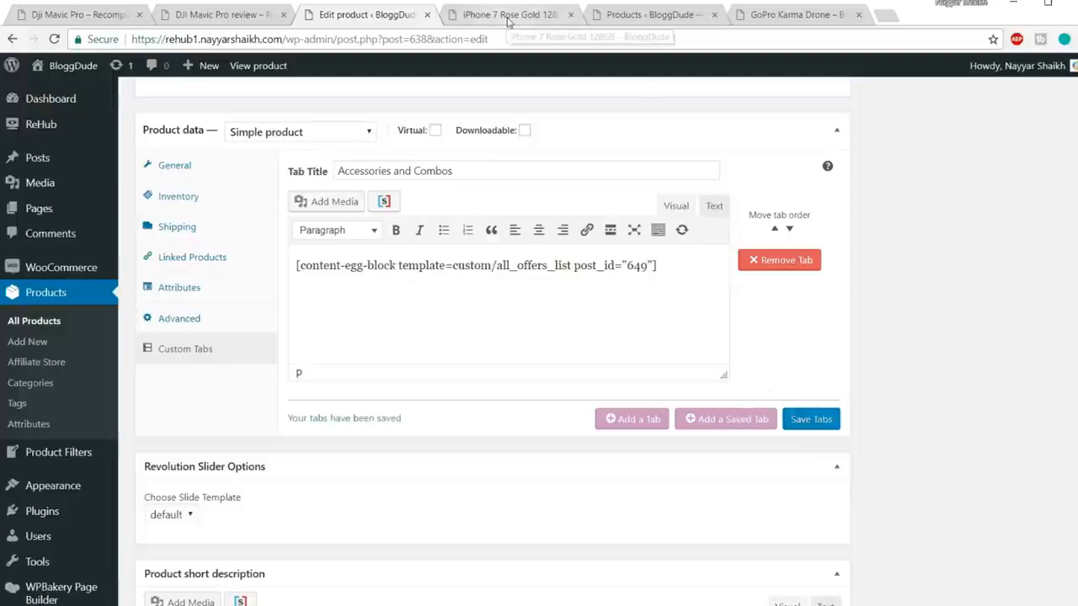
Step: Update the iPhone 7 Rose Gold product and go to its live page address
scroll(1060, 425, up, 10)
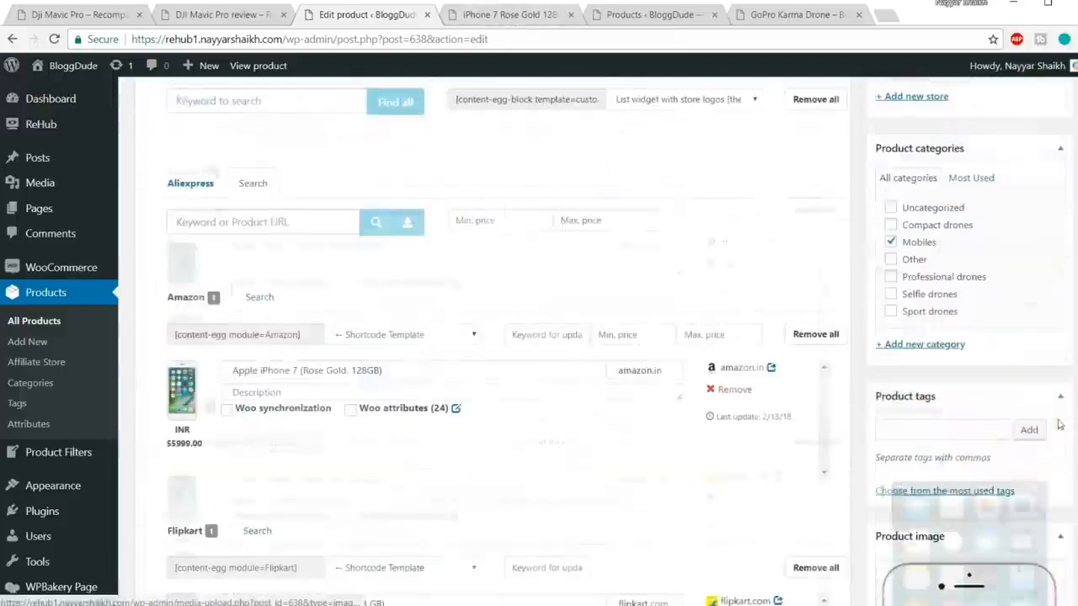
click(1040, 184)
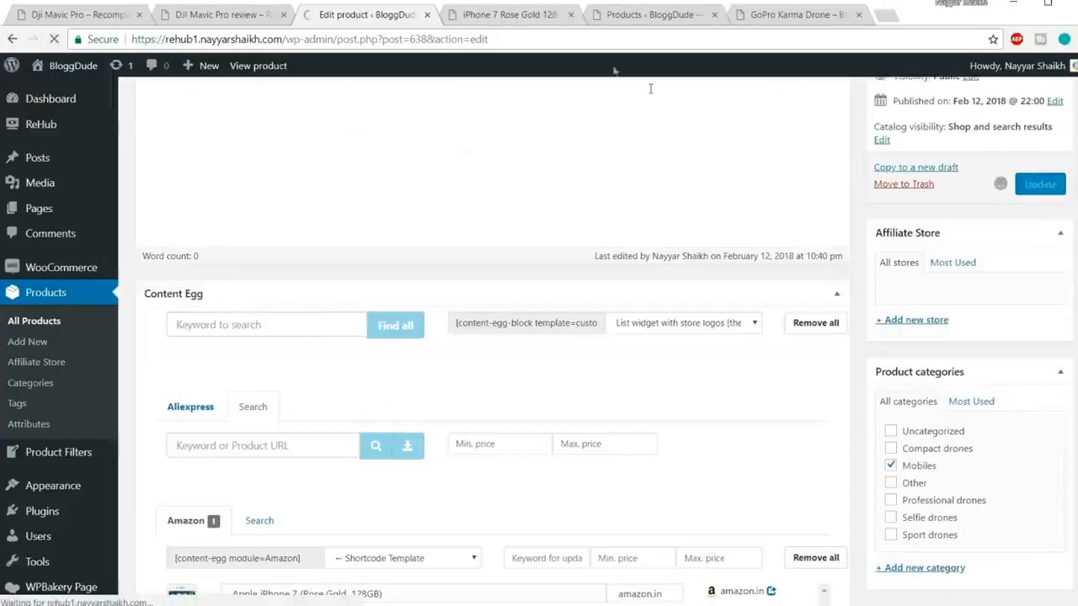
click(543, 17)
click(535, 40)
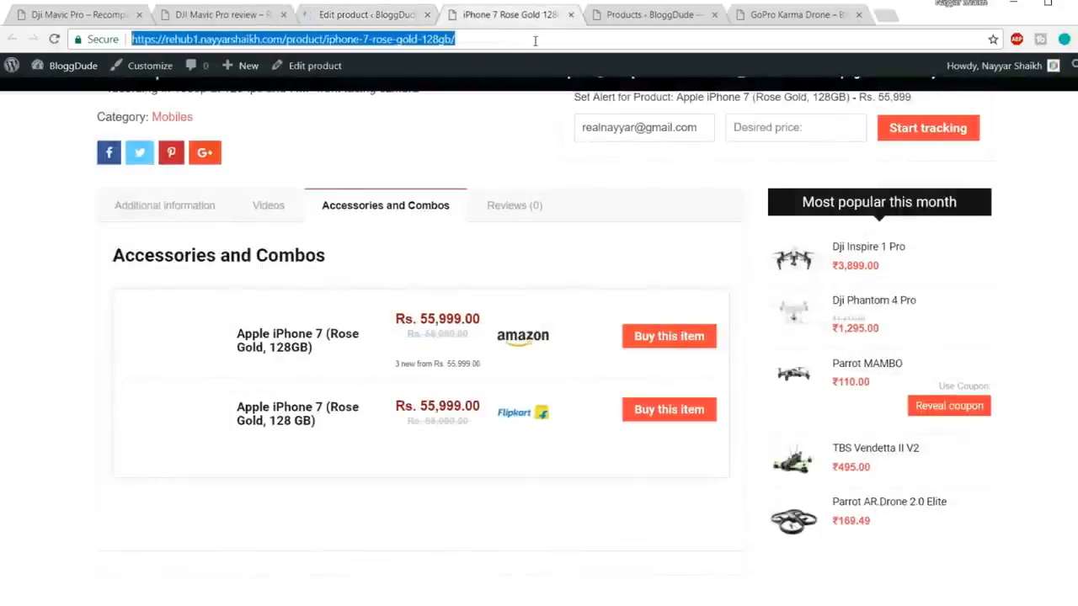
Step: Reload the live page and review the Accessories and Combos tab's headphone combo (Rs. 440.00) and Spigen case (Rs. 939.00)
key(Return)
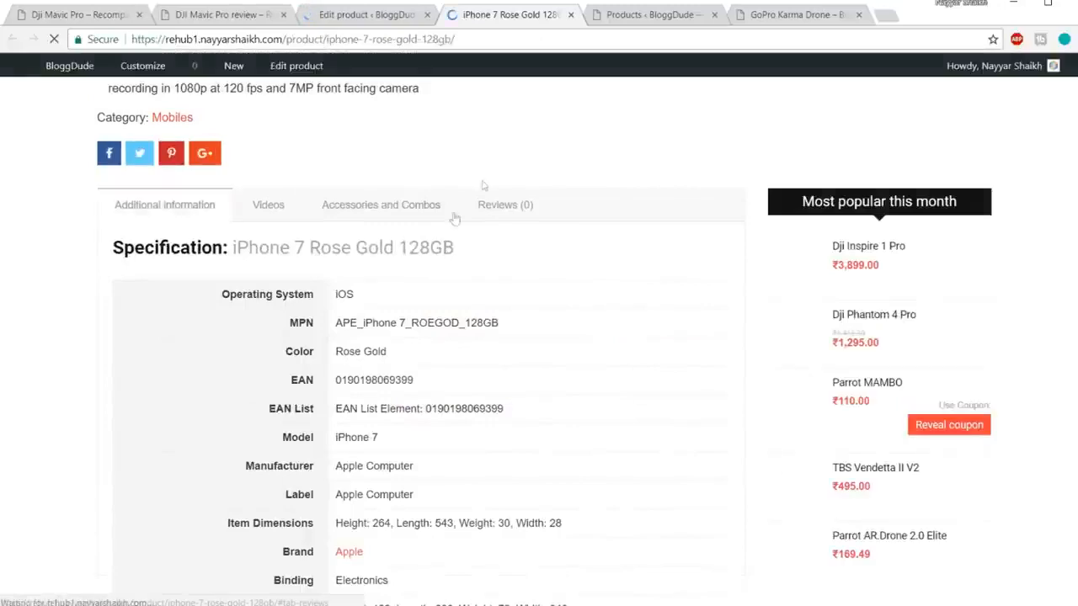
click(421, 209)
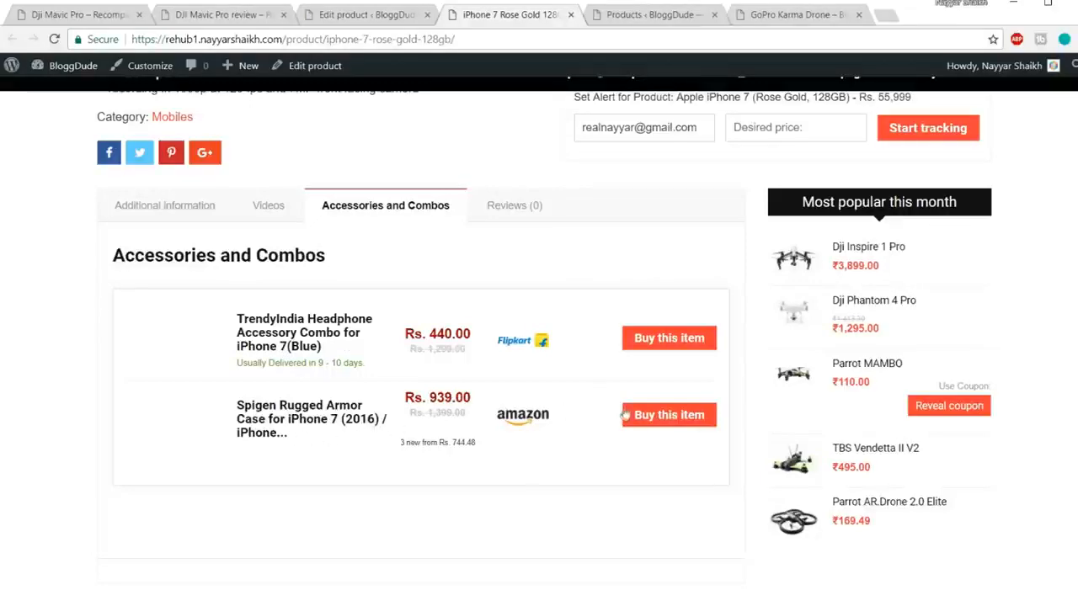
scroll(685, 391, up, 4)
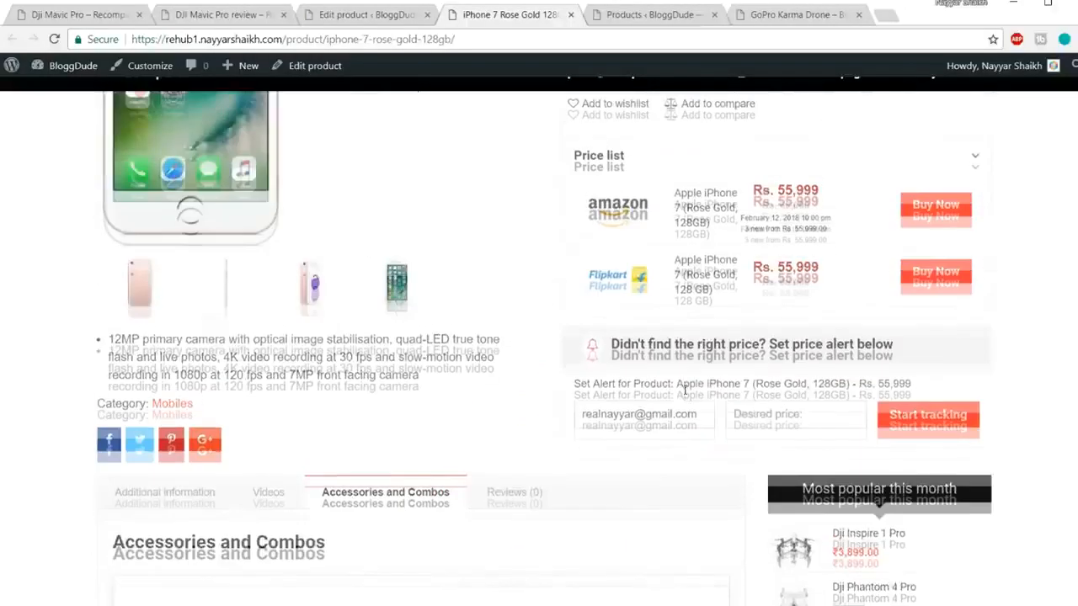
scroll(566, 255, down, 4)
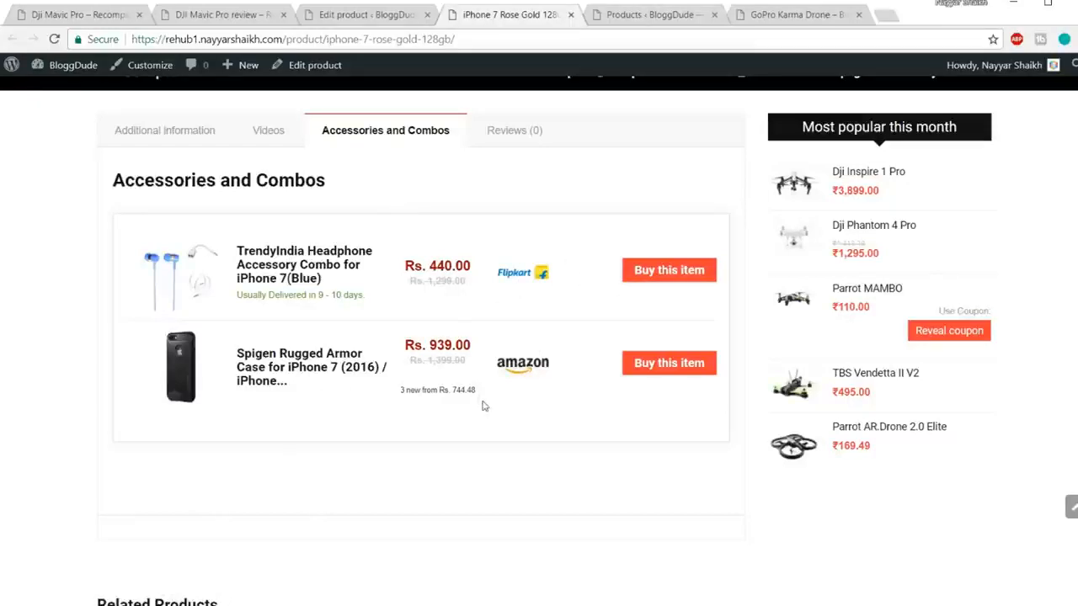
scroll(471, 408, up, 1)
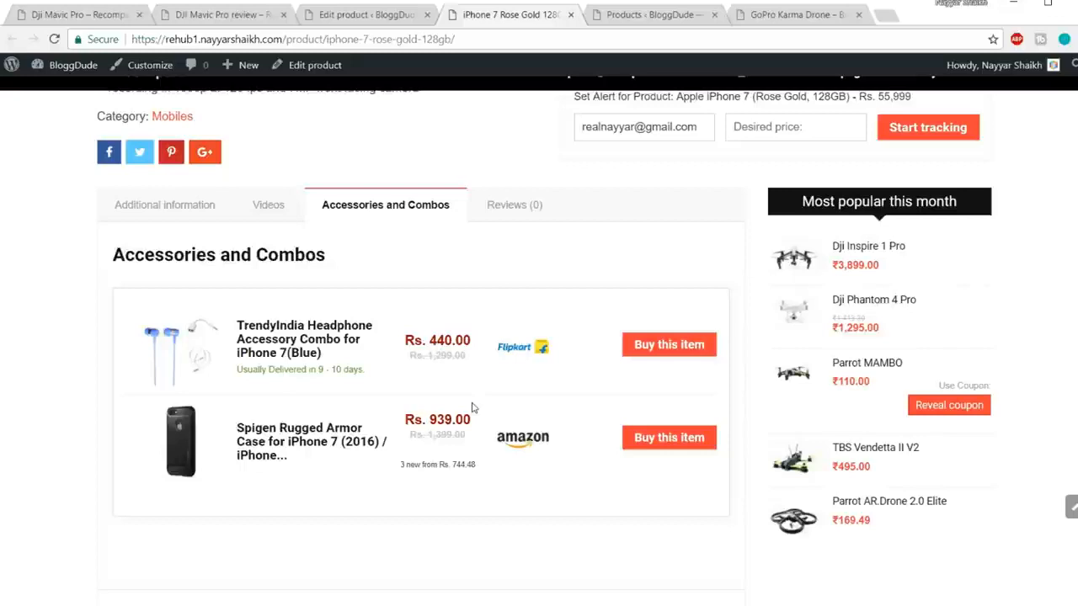
click(364, 14)
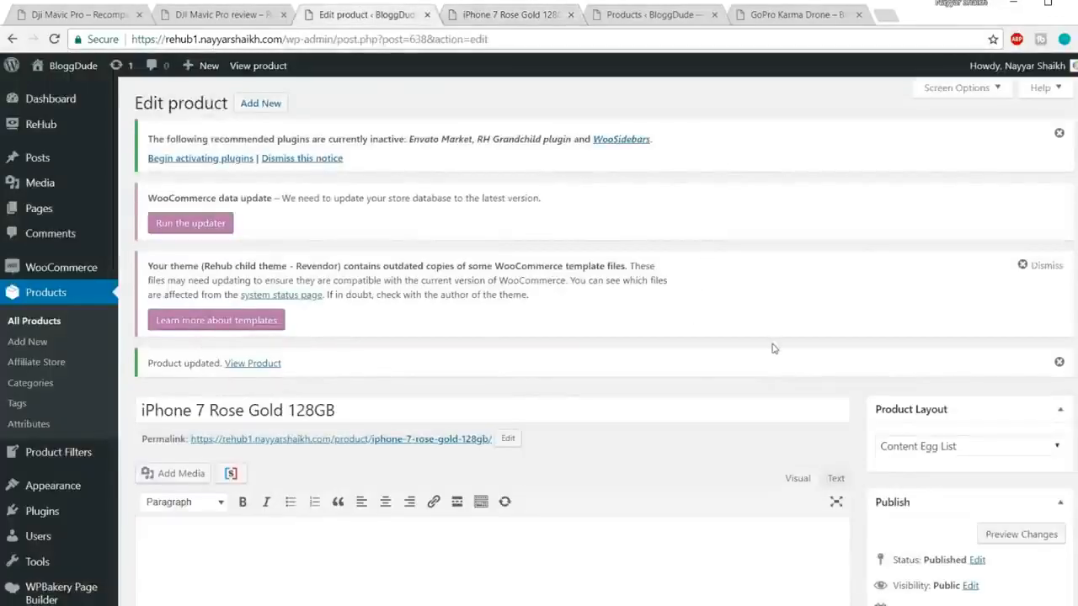
Step: Locate the near-button and before-content Custom shortcode fields under Product data > General
scroll(774, 349, down, 15)
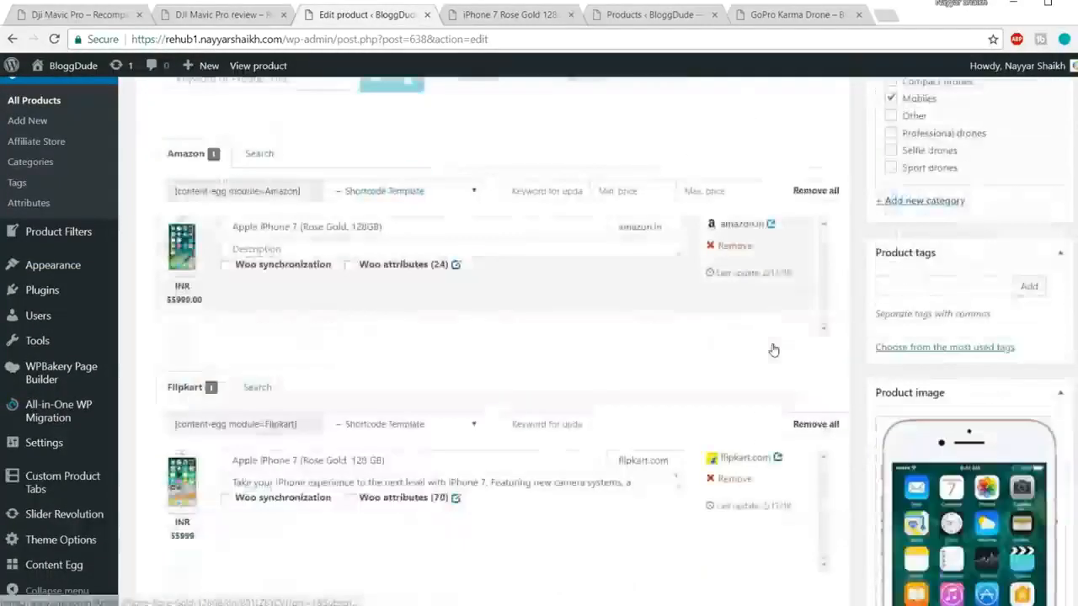
scroll(774, 349, down, 10)
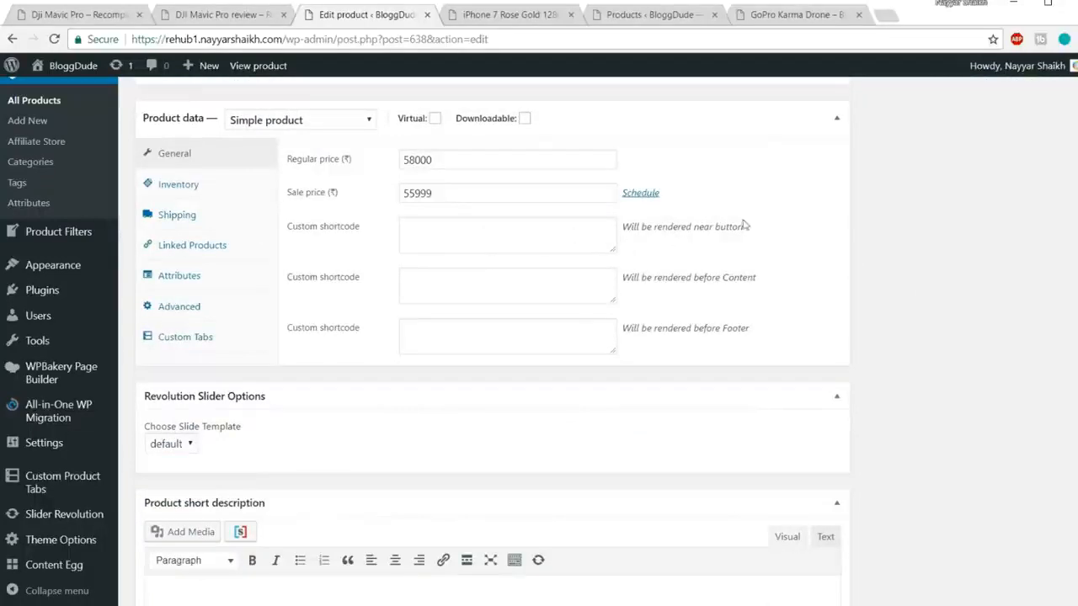
drag(753, 228, 641, 230)
drag(757, 278, 656, 277)
click(471, 282)
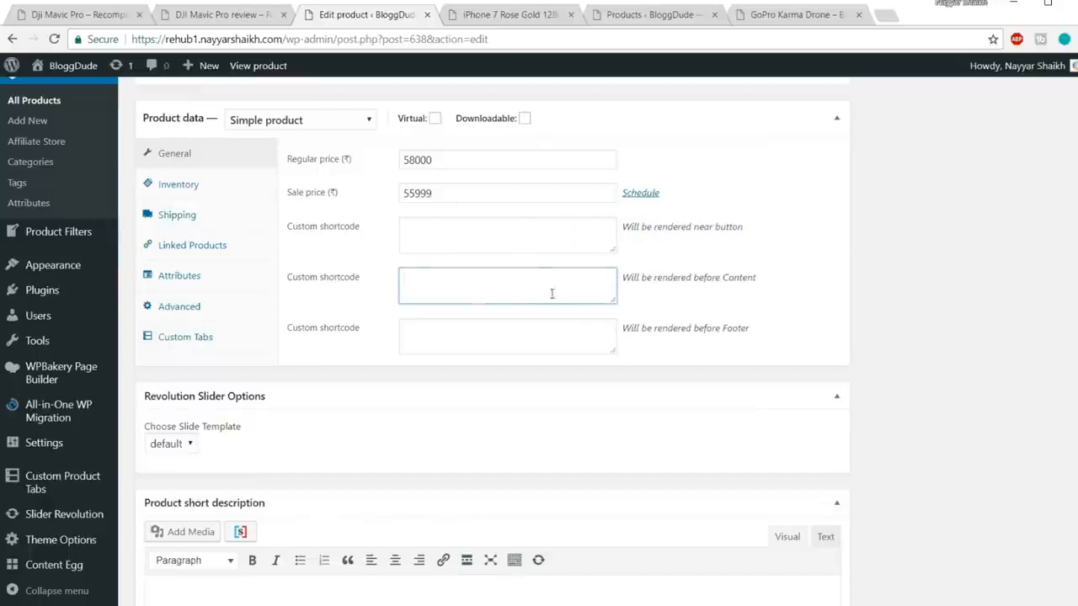
click(532, 236)
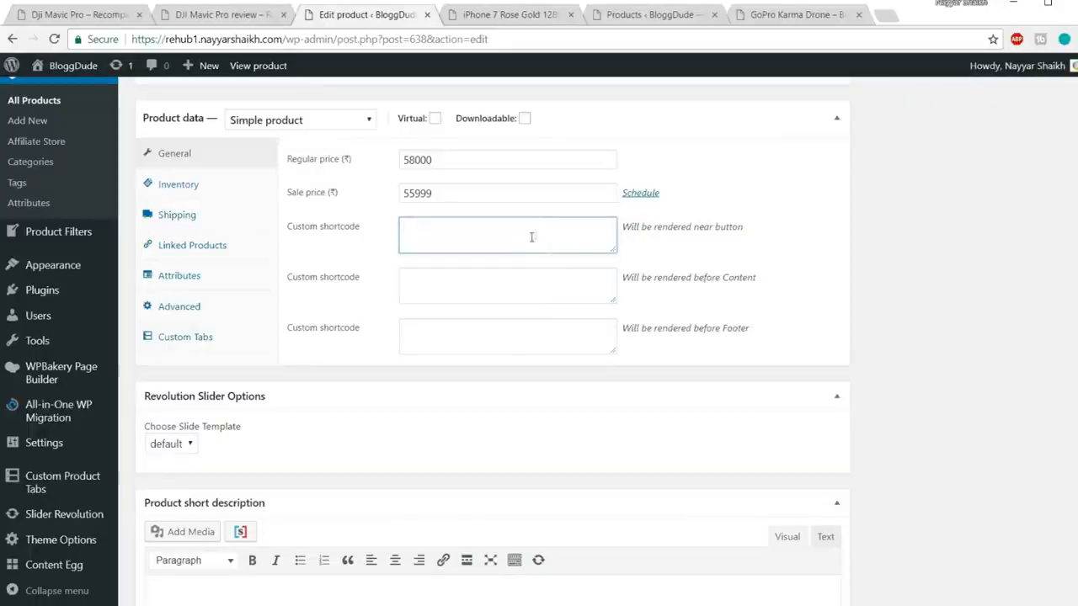
click(484, 273)
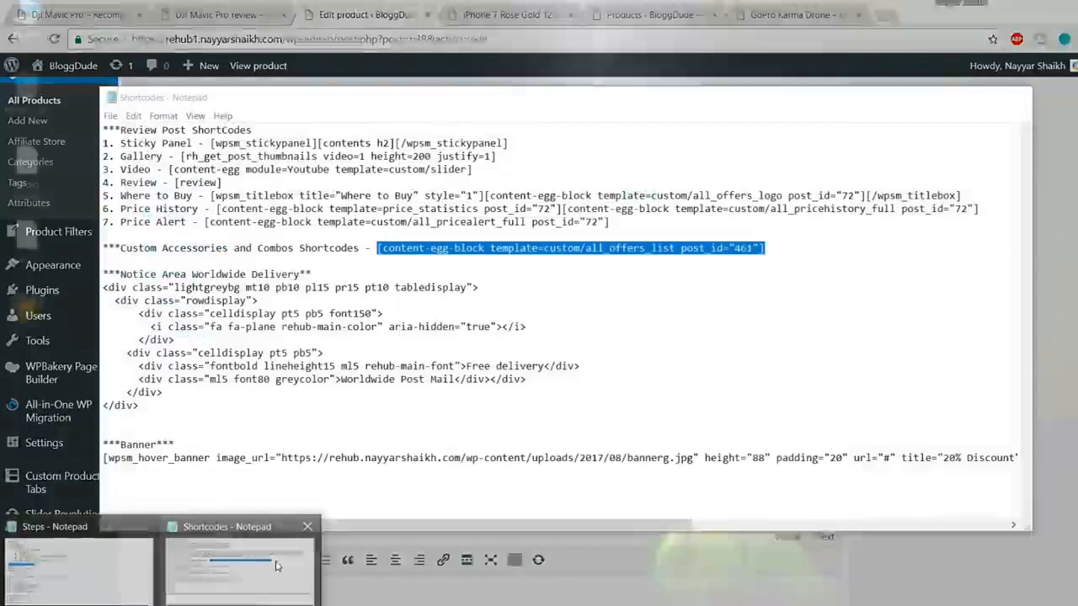
Step: Copy the Notice Area Worldwide Delivery HTML block from the Shortcodes notes
click(277, 566)
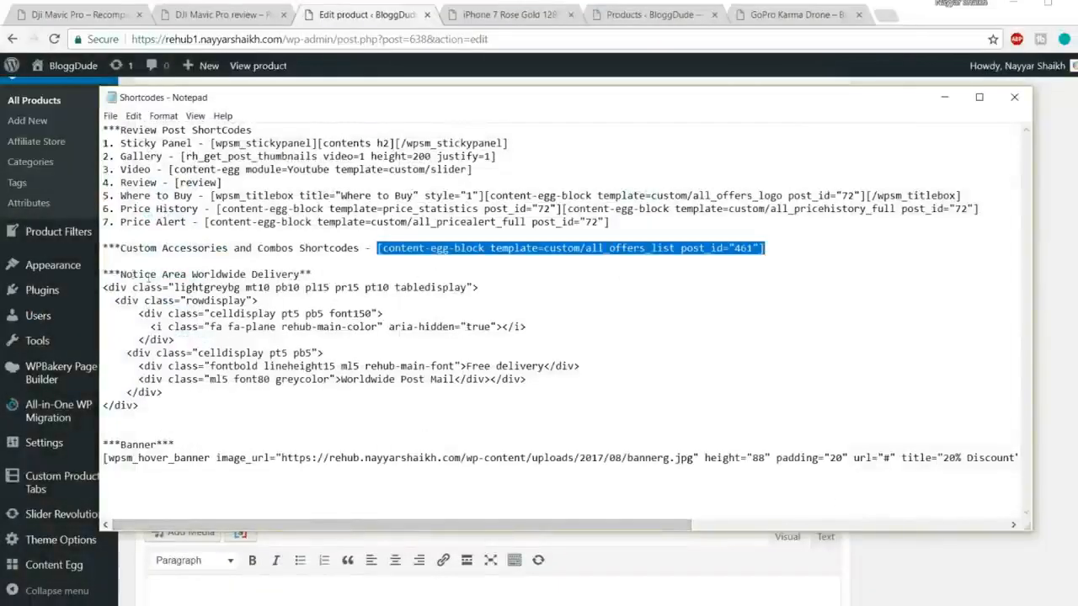
drag(105, 274, 328, 272)
click(328, 269)
drag(141, 407, 85, 291)
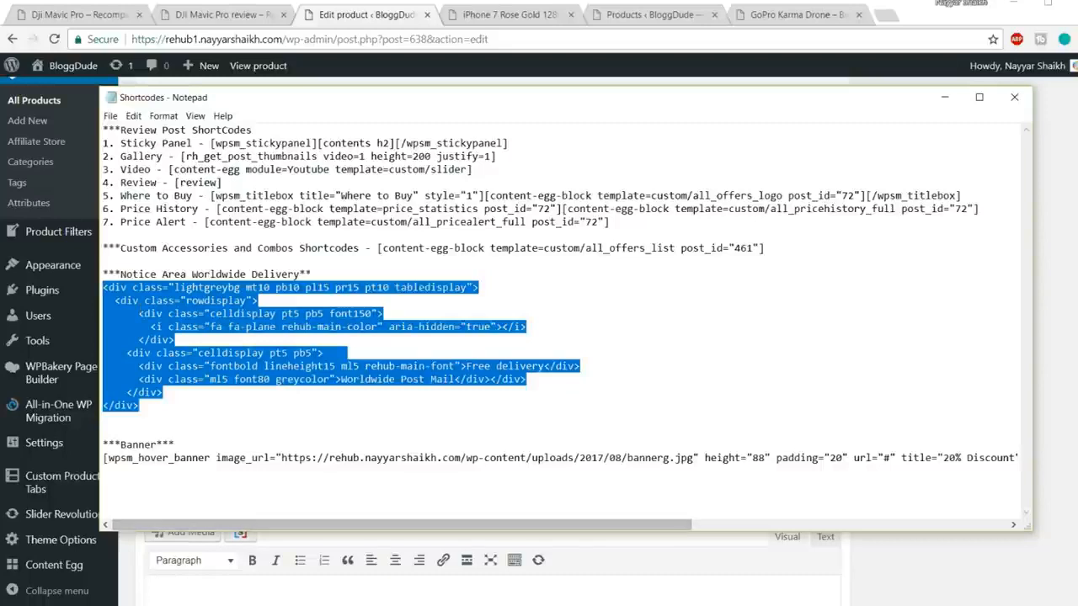
key(alt+Tab)
Step: Paste the notice HTML into the enlarged before-content field and review its Free delivery text and plane icon
drag(612, 300, 615, 472)
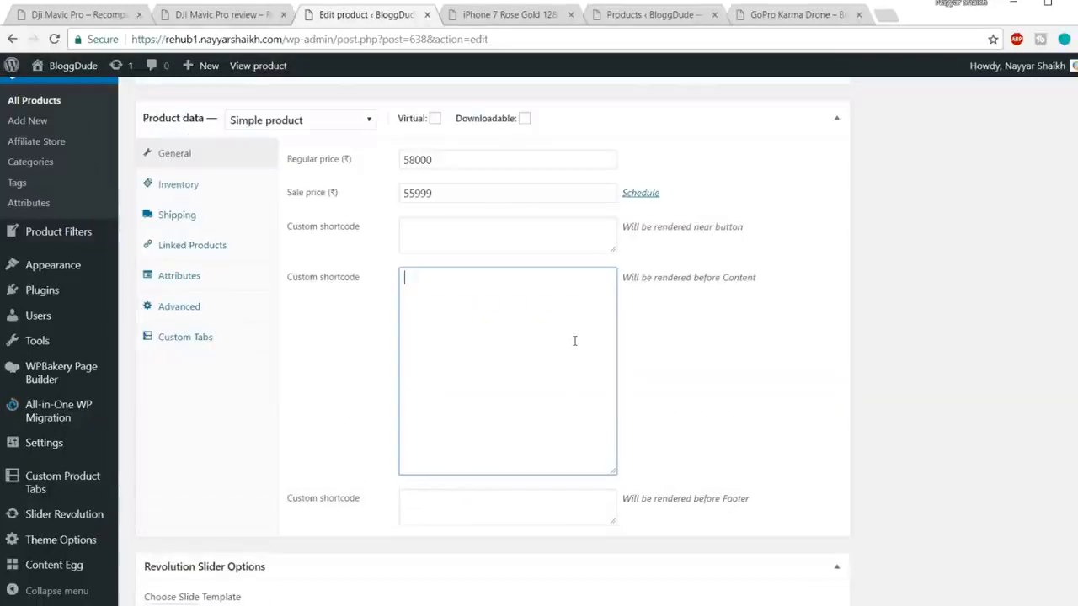
key(ctrl+v)
drag(766, 280, 695, 278)
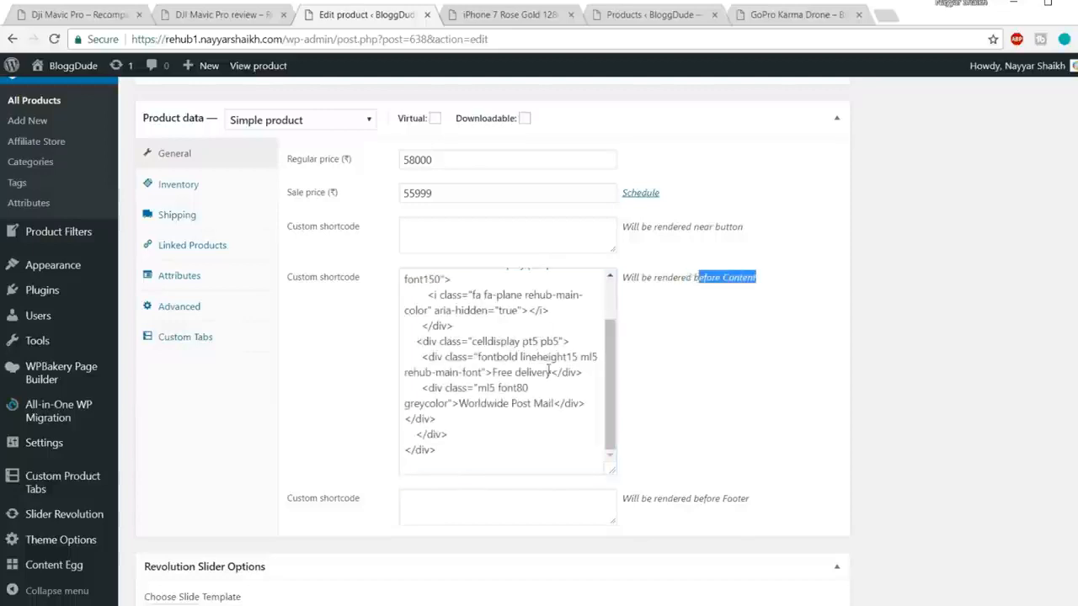
scroll(549, 371, up, 2)
drag(493, 433, 551, 433)
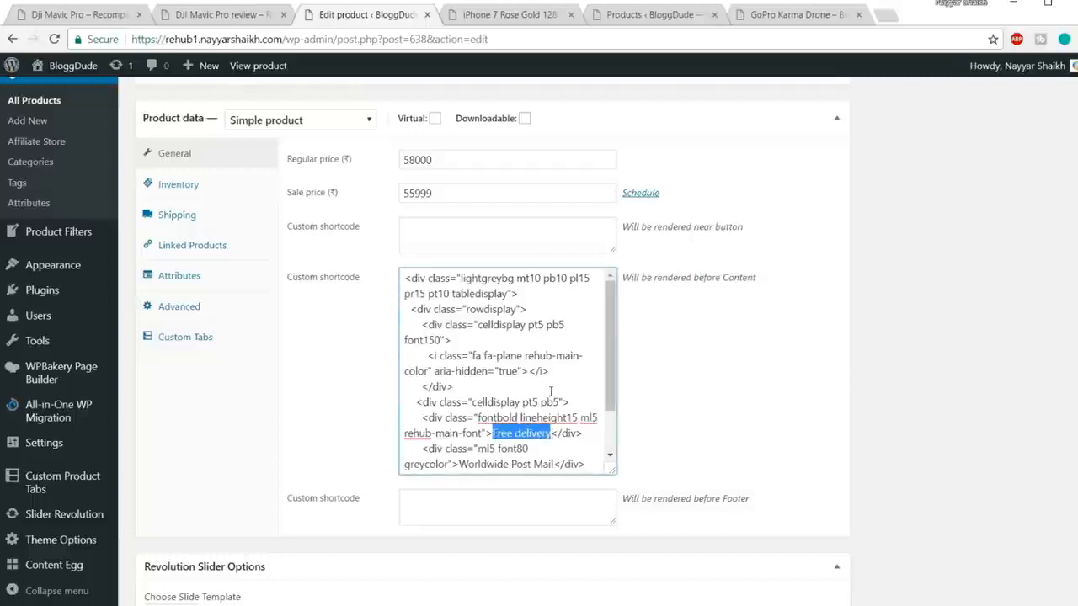
drag(499, 355, 516, 356)
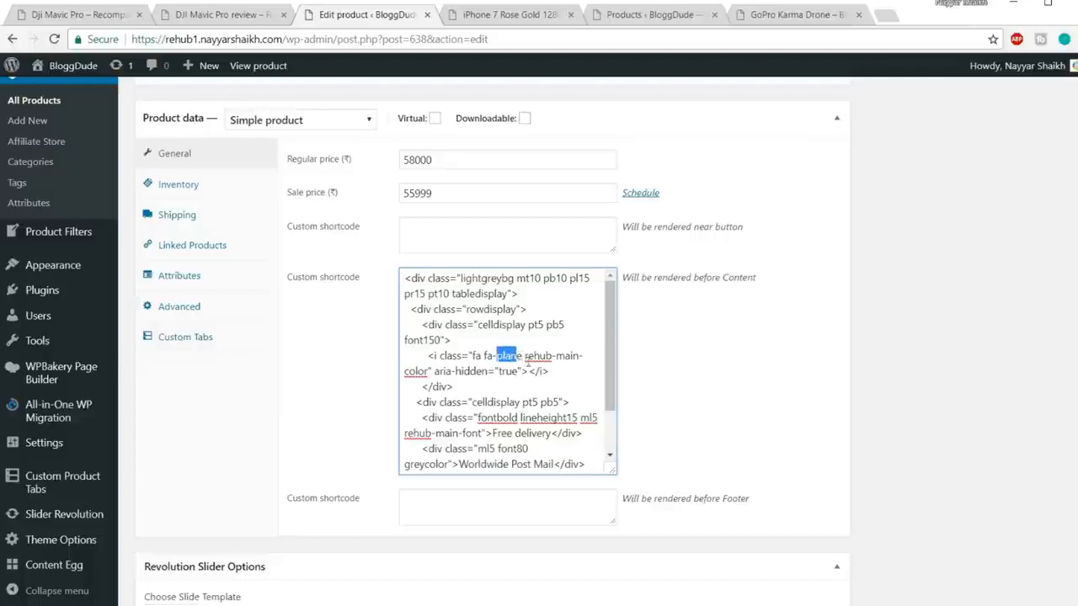
Step: View the Free delivery box on the demo site's delivery notice area example page
click(503, 19)
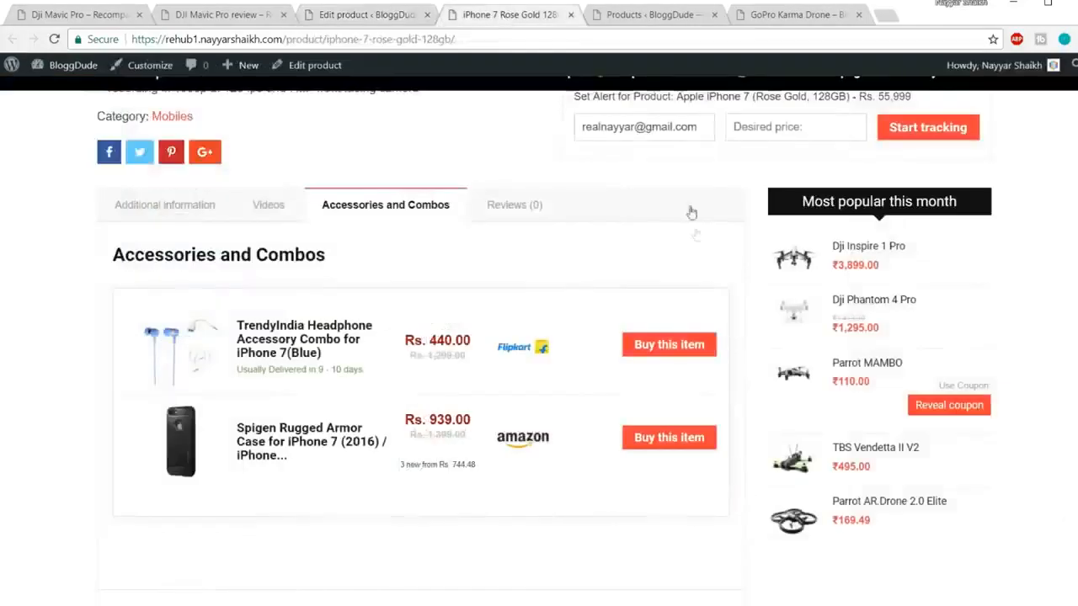
scroll(951, 394, up, 5)
scroll(951, 393, up, 2)
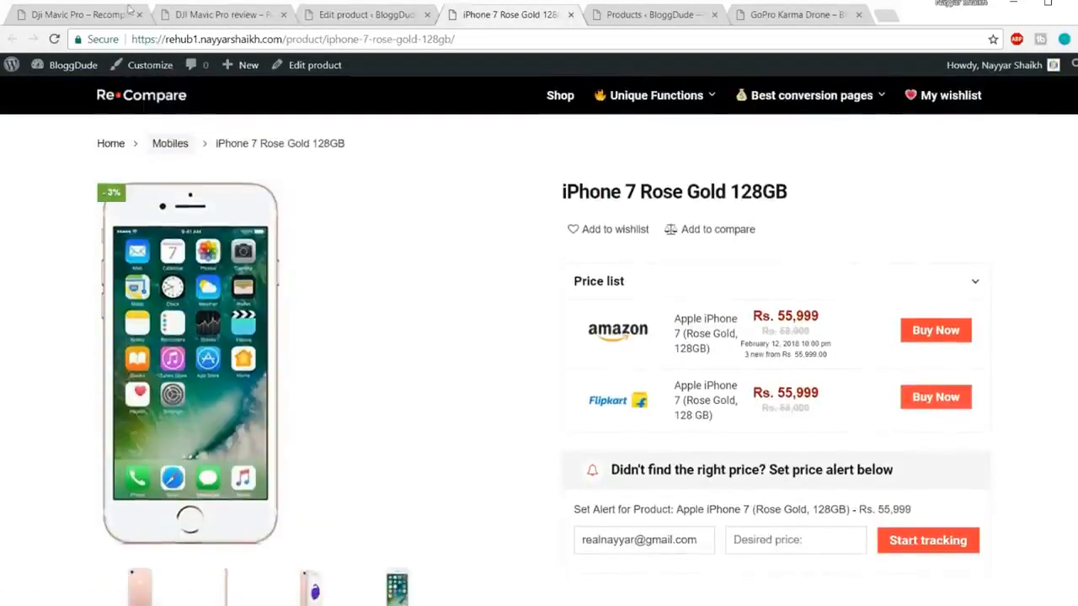
click(126, 14)
scroll(555, 290, down, 2)
scroll(590, 194, up, 2)
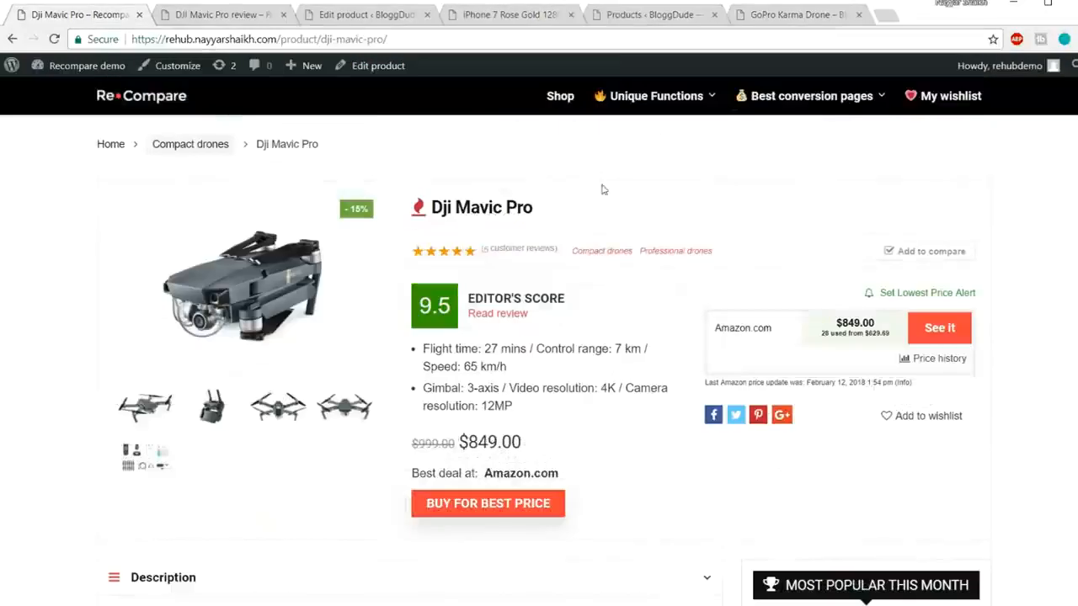
mouse_move(653, 99)
click(666, 220)
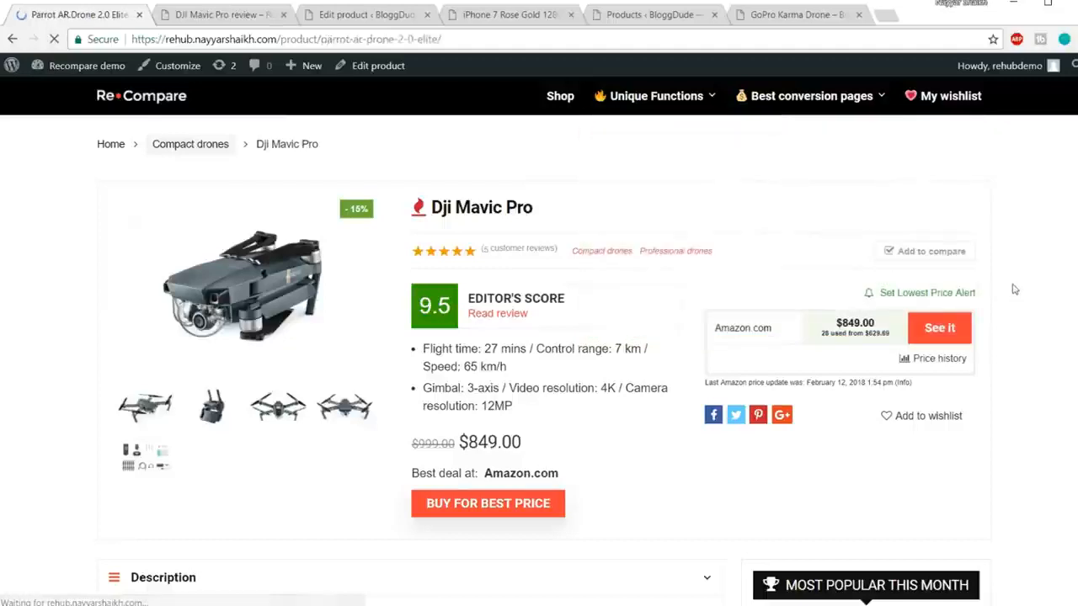
scroll(926, 312, down, 2)
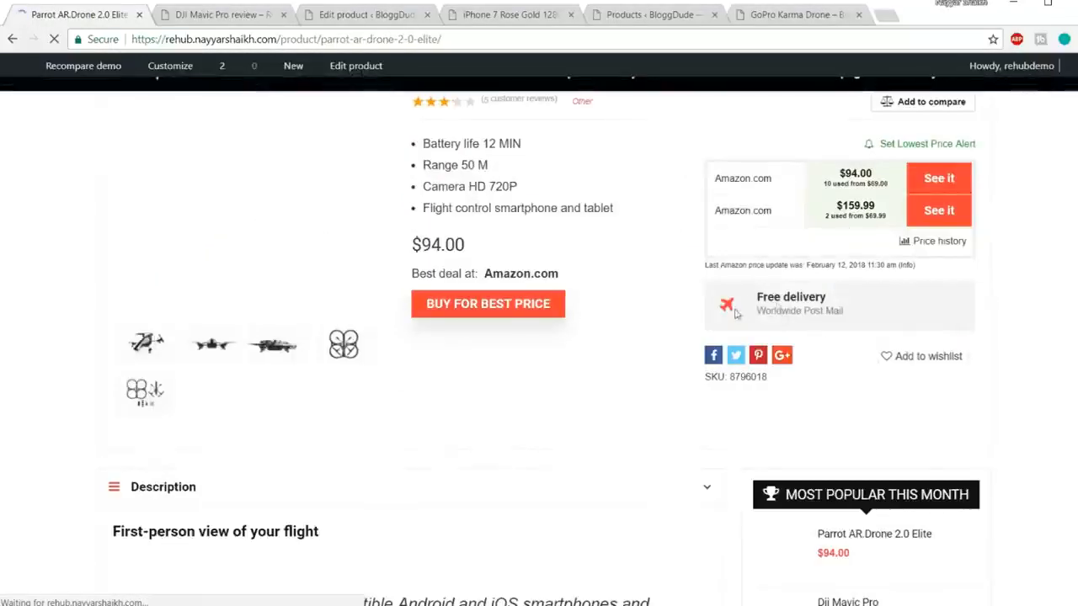
drag(754, 296, 746, 318)
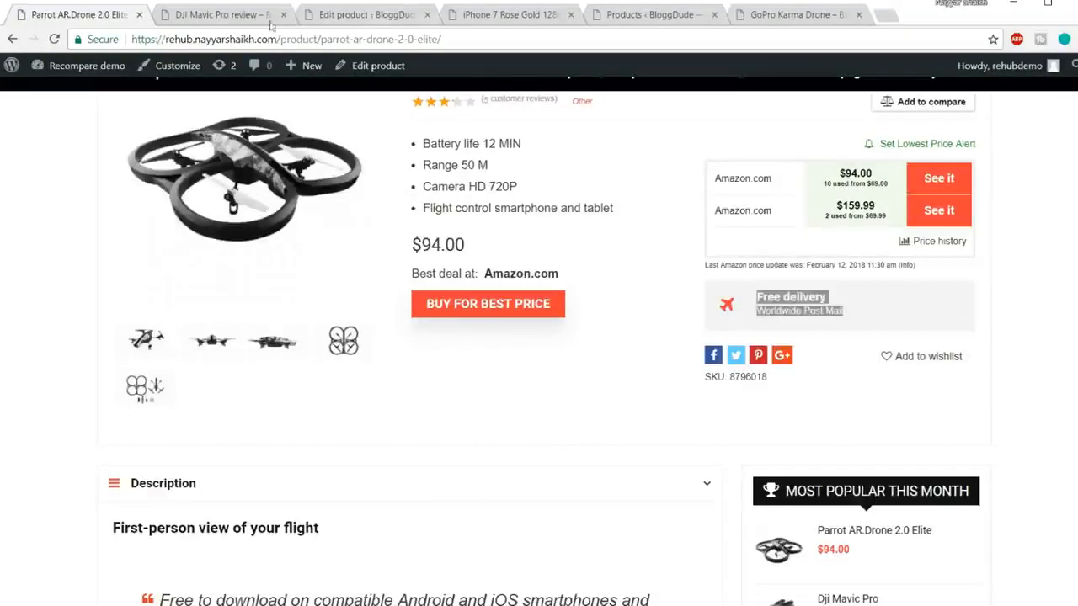
Step: Return to the iPhone product editor's before-content shortcode code
click(638, 14)
click(323, 25)
scroll(524, 383, down, 1)
scroll(524, 383, up, 1)
click(538, 372)
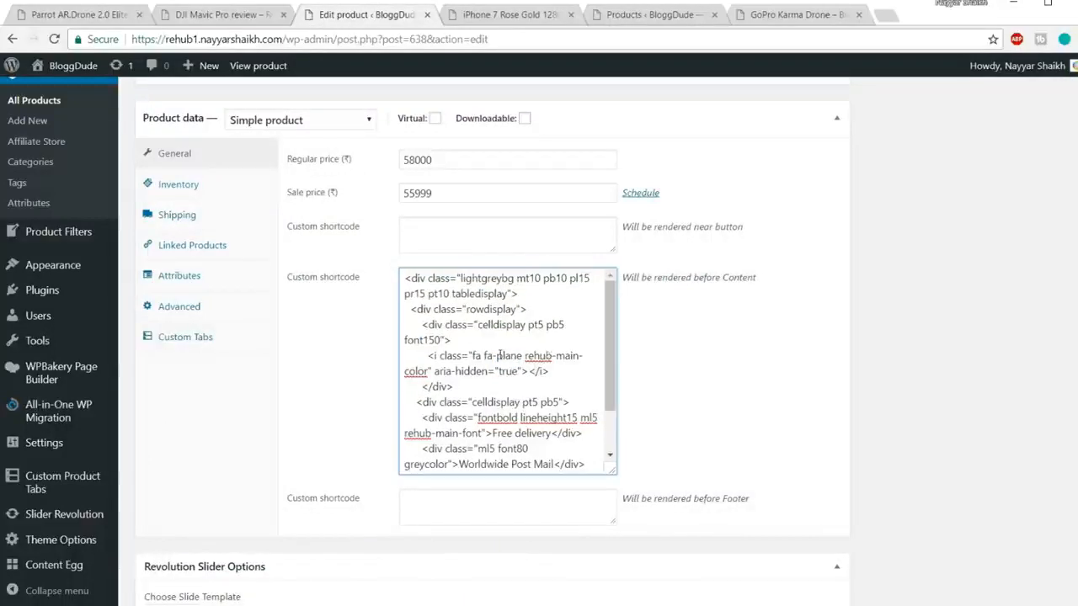
Step: Replace 'Worldwide Post Mail' with 'Throughout India' in the notice code, fixing the 'Throught' typo
drag(496, 356, 519, 358)
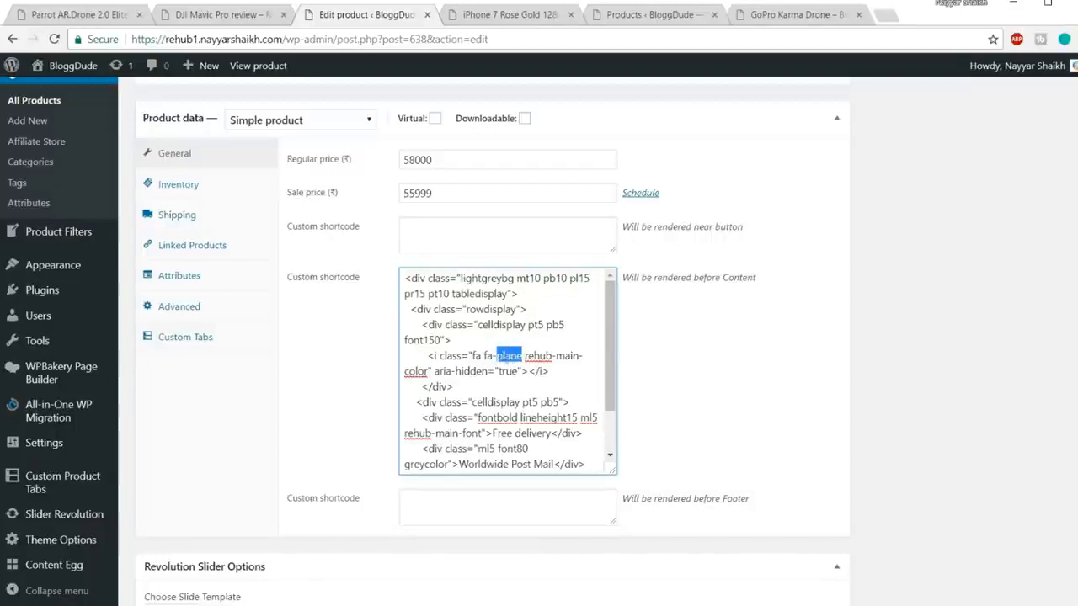
scroll(564, 357, down, 2)
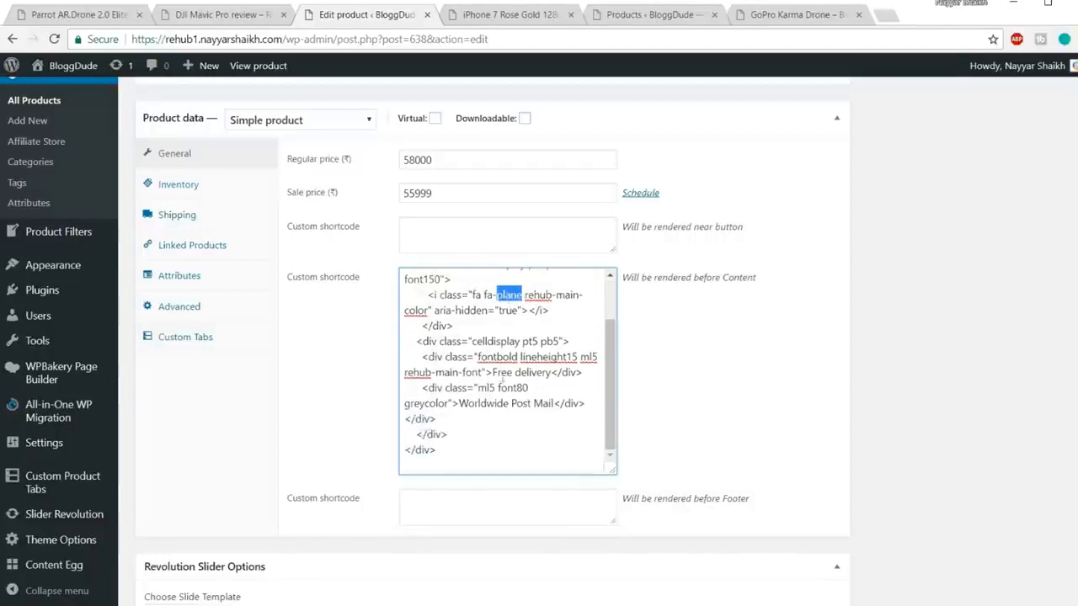
drag(495, 373, 549, 371)
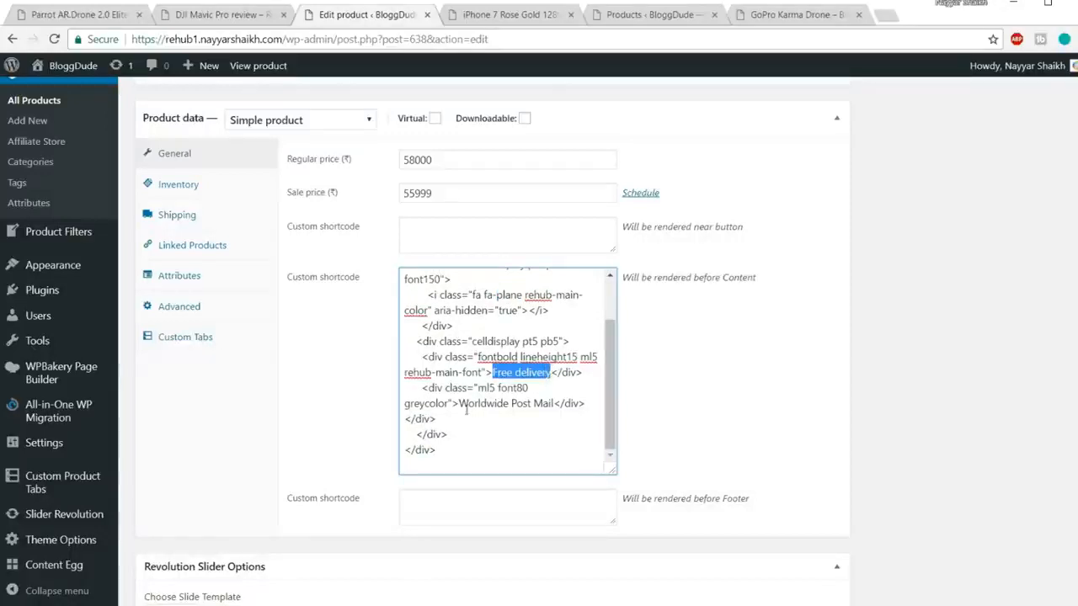
drag(460, 403, 555, 406)
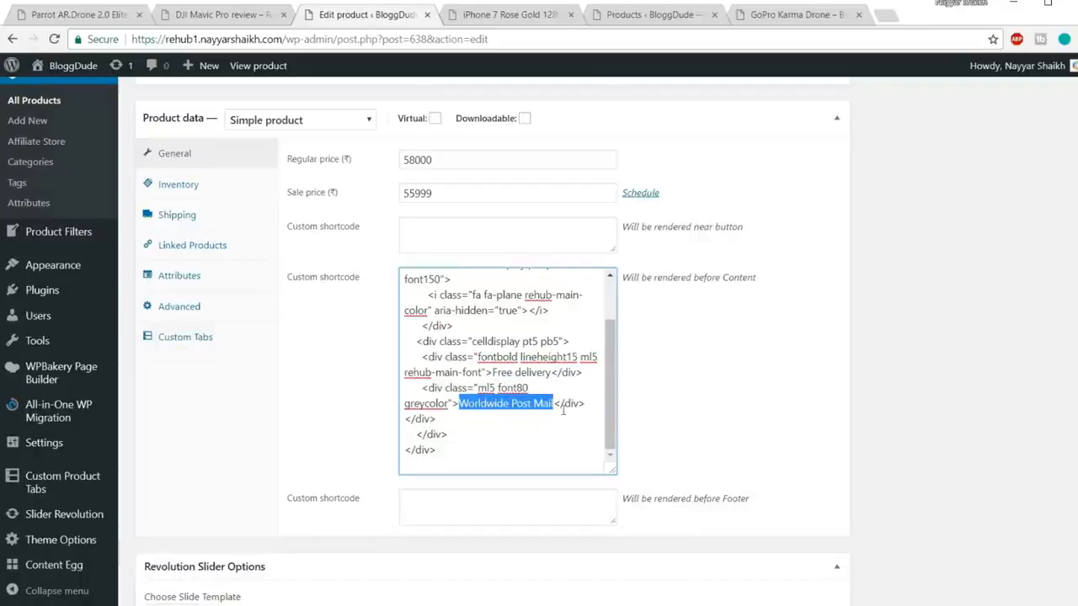
text(Throught)
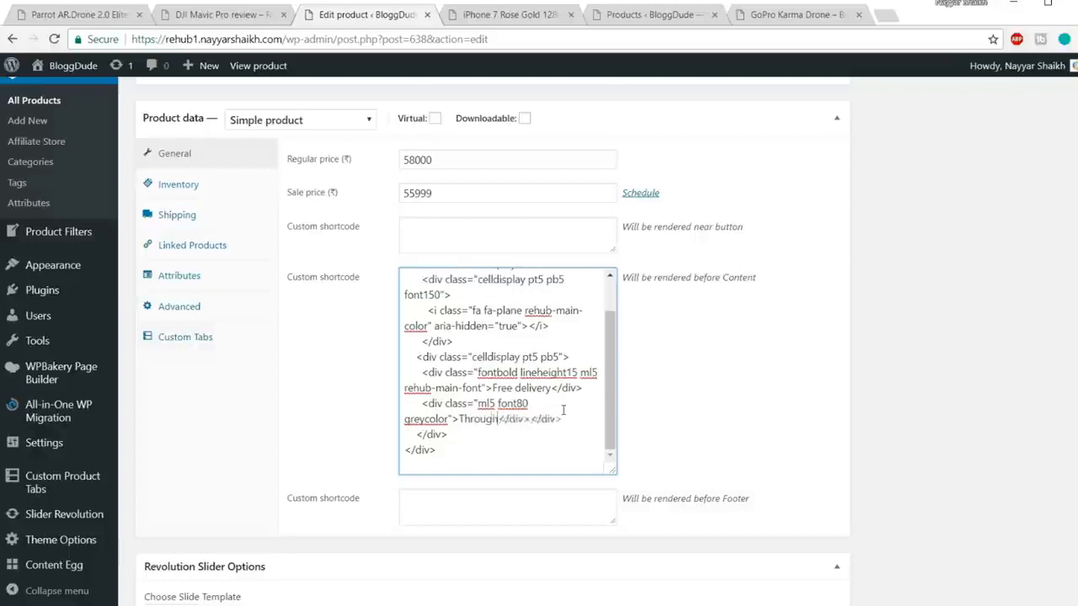
text( India)
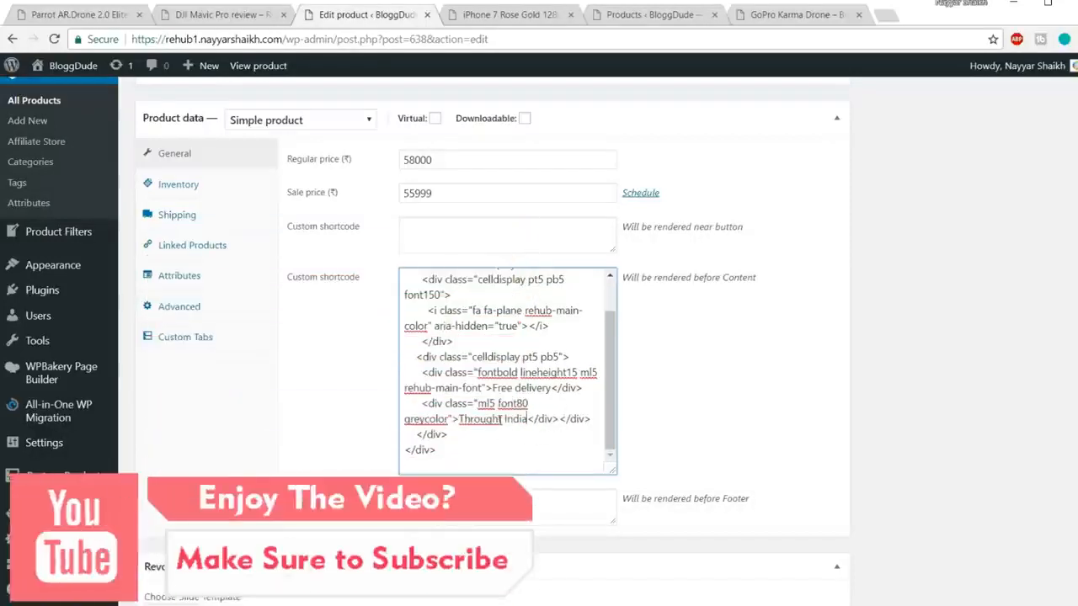
drag(503, 418, 553, 427)
key(Left)
key(BackSpace)
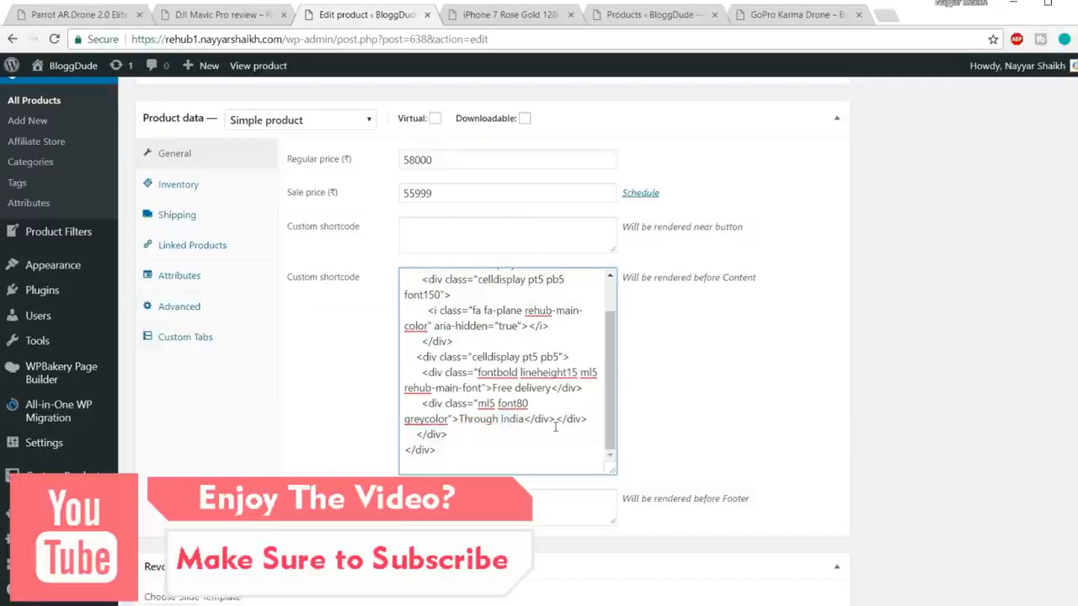
text(out)
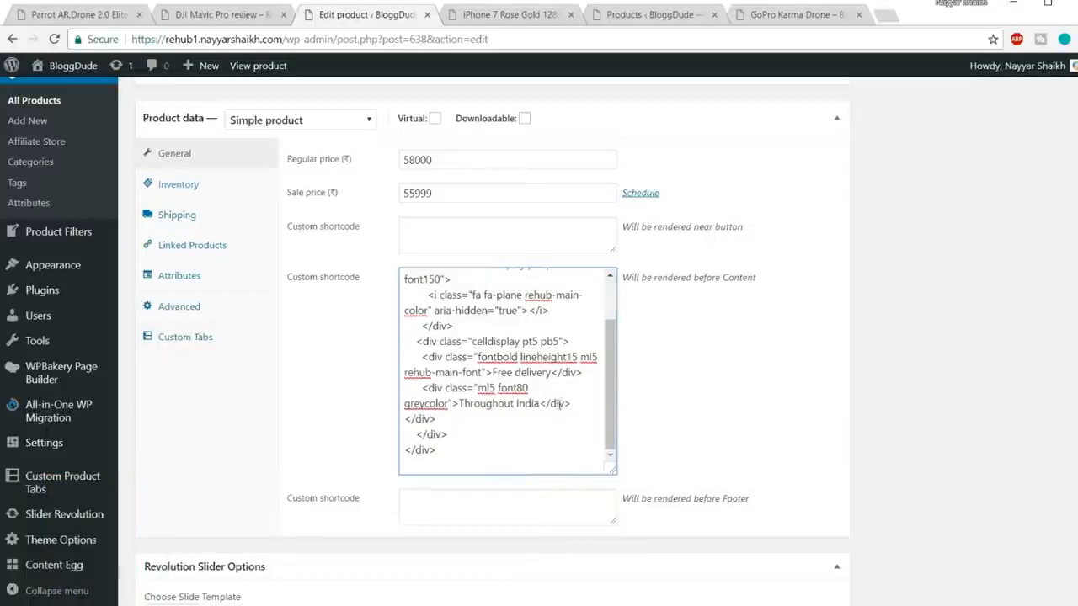
scroll(563, 421, up, 8)
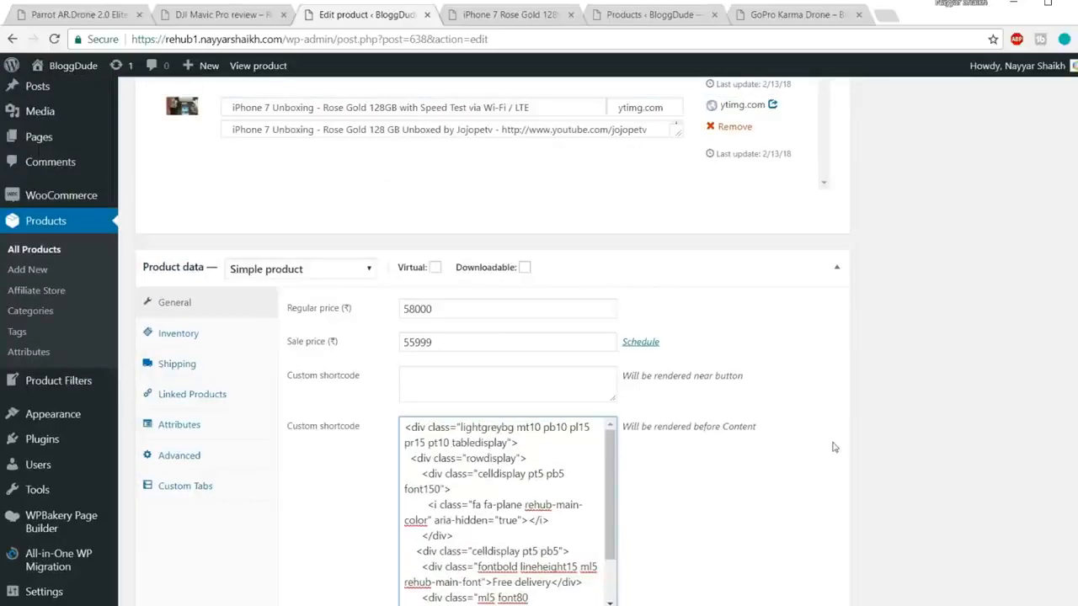
scroll(871, 438, up, 15)
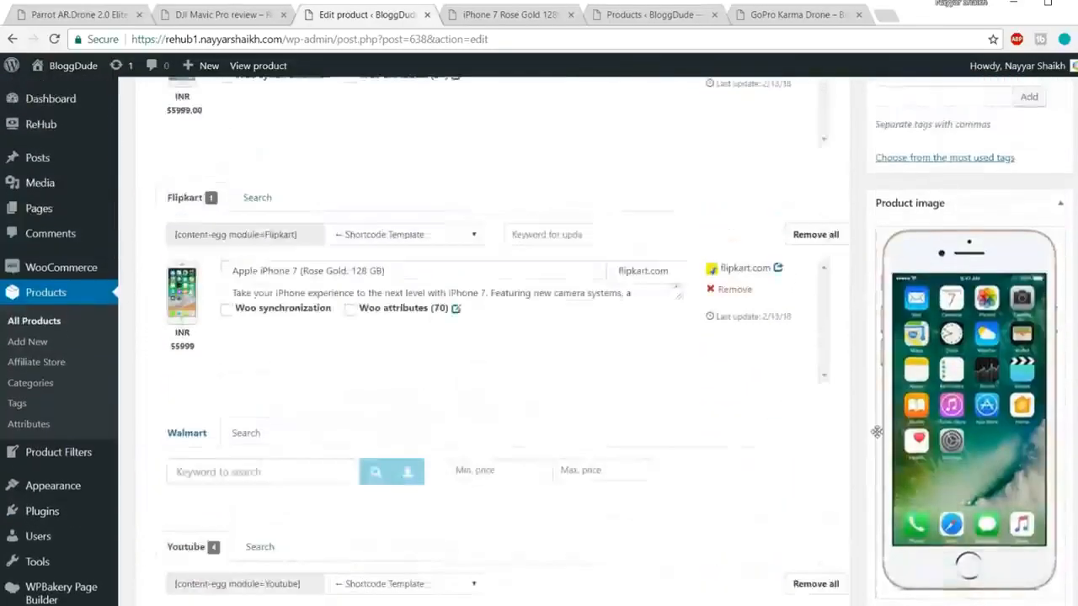
scroll(897, 417, up, 10)
Step: Update the product and reload the live page to check the Free delivery – Throughout India box
click(1040, 395)
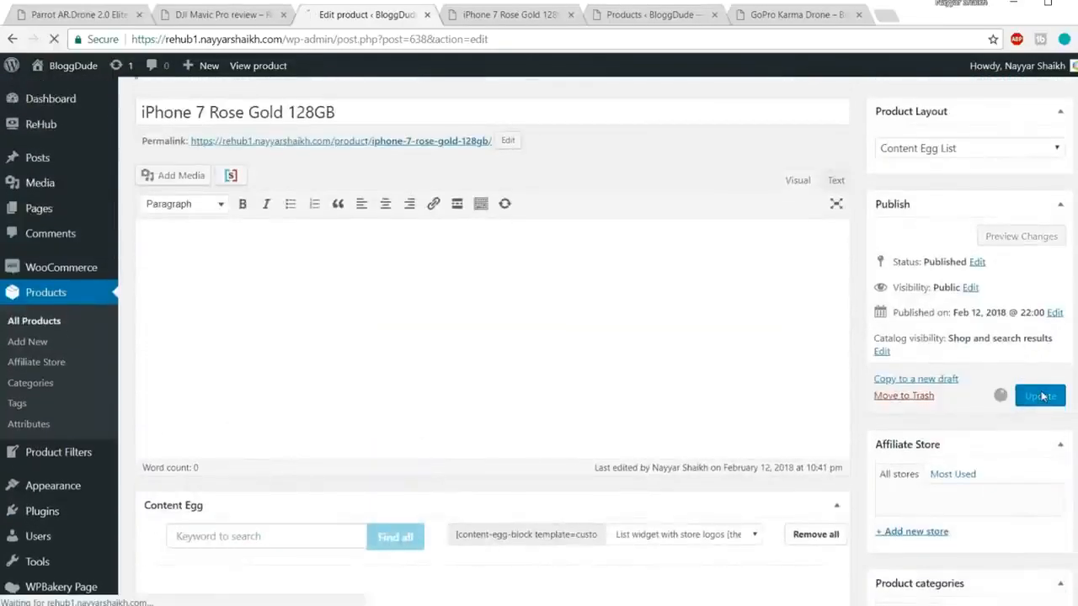
click(514, 18)
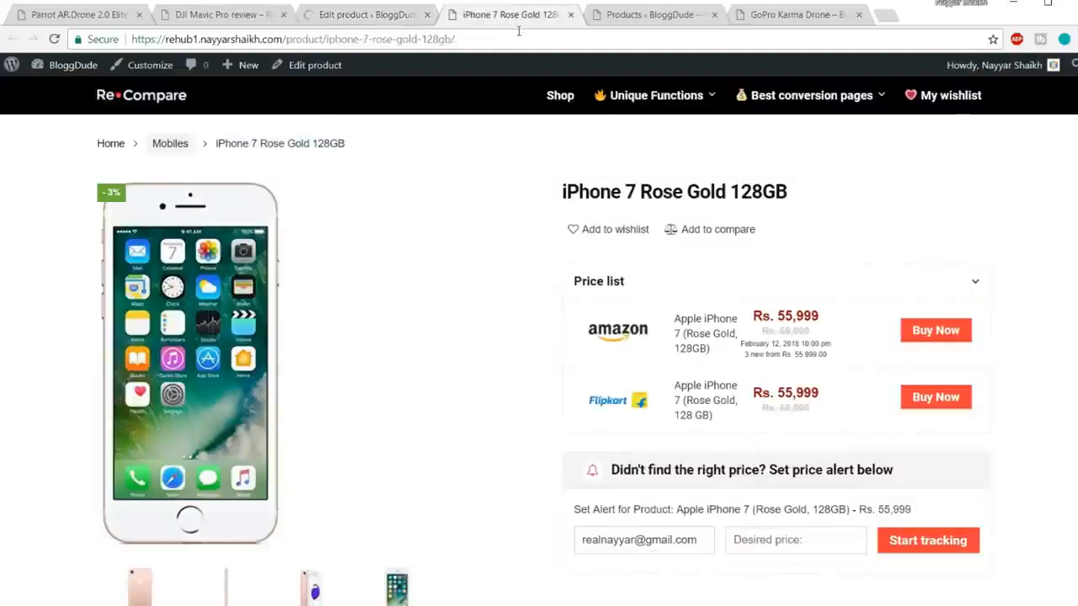
key(Return)
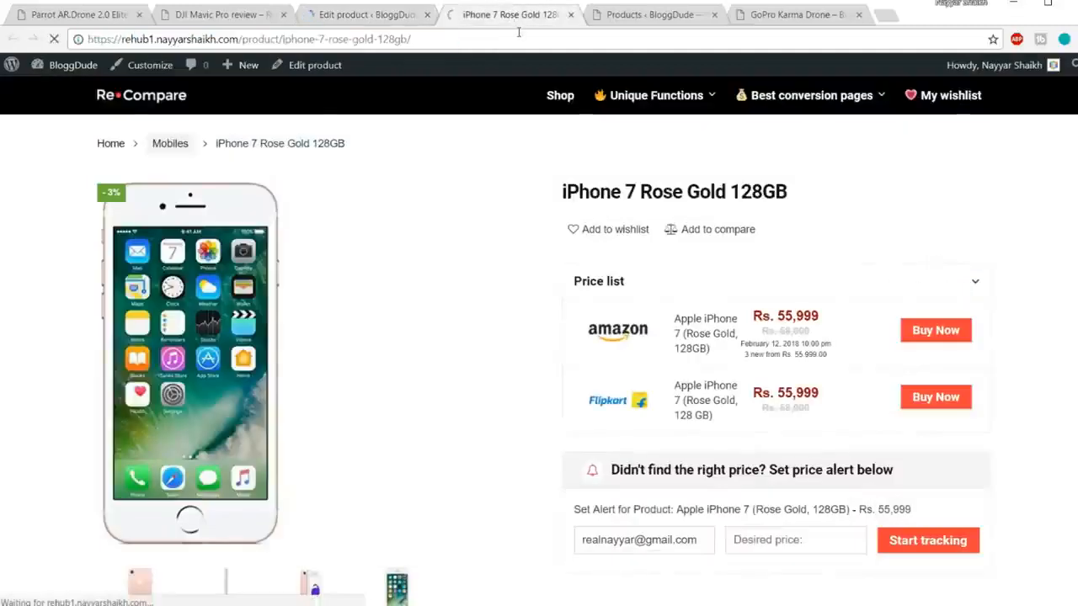
scroll(934, 186, down, 3)
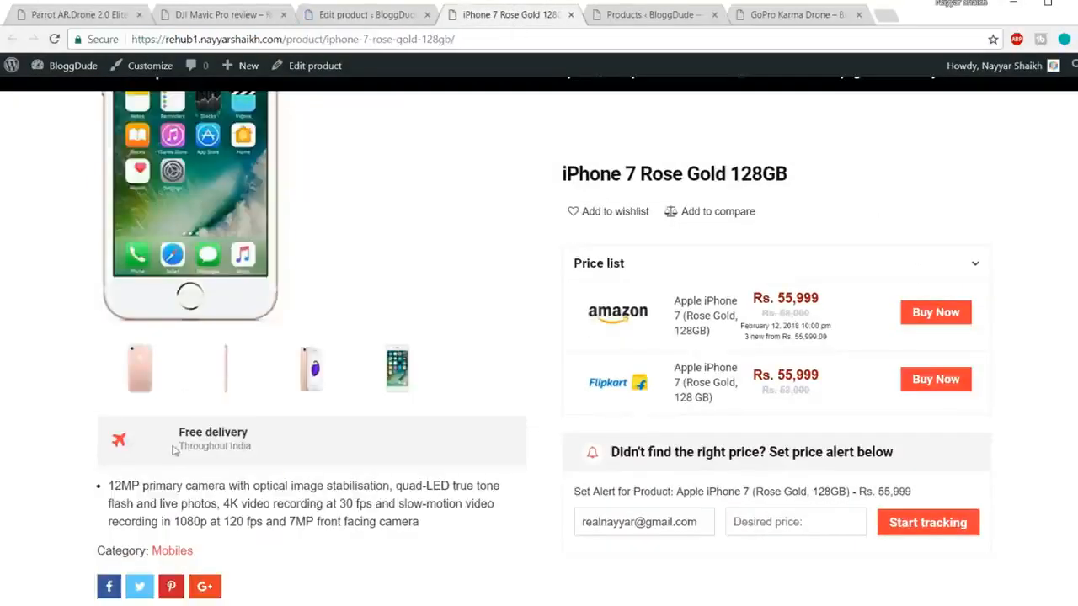
mouse_move(164, 434)
mouse_down()
mouse_move(296, 449)
mouse_move(177, 432)
mouse_up()
click(264, 451)
click(178, 435)
scroll(344, 443, up, 3)
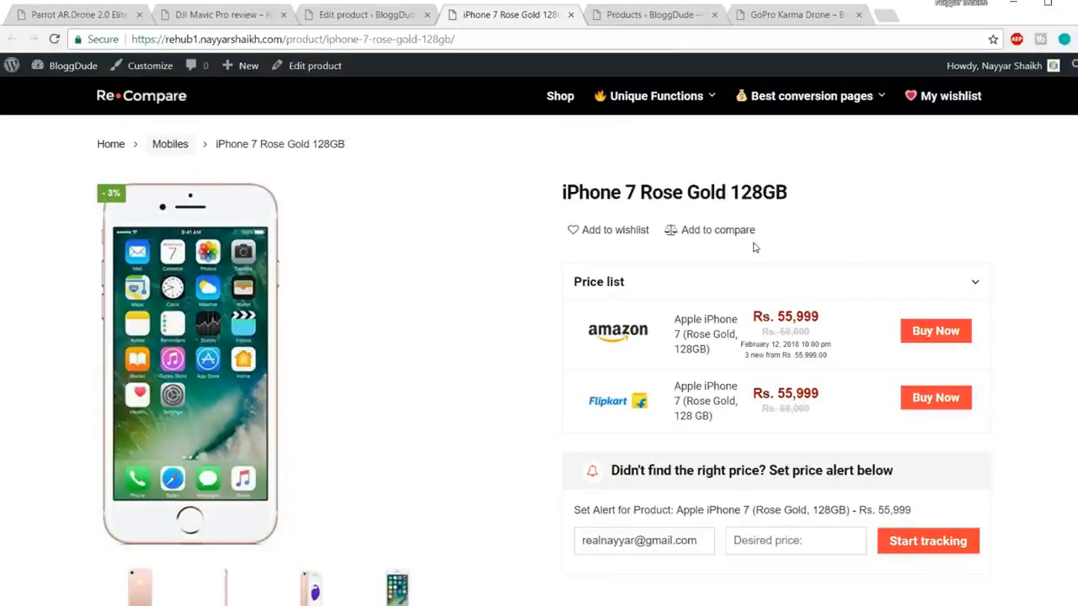
Step: Find the near-button Custom shortcode field and make it taller
click(377, 14)
scroll(746, 321, down, 15)
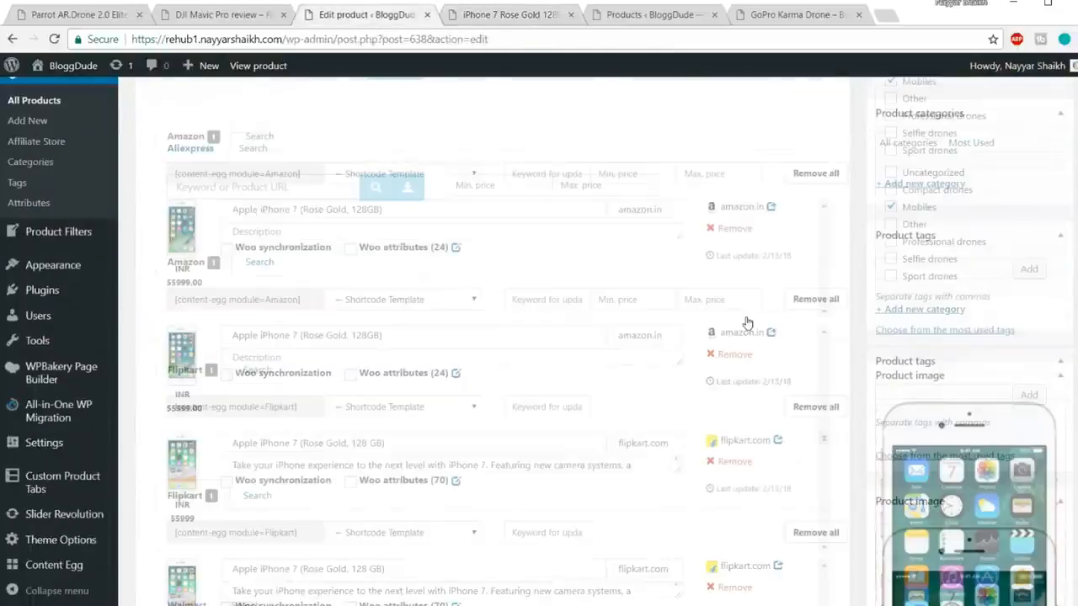
scroll(746, 321, down, 8)
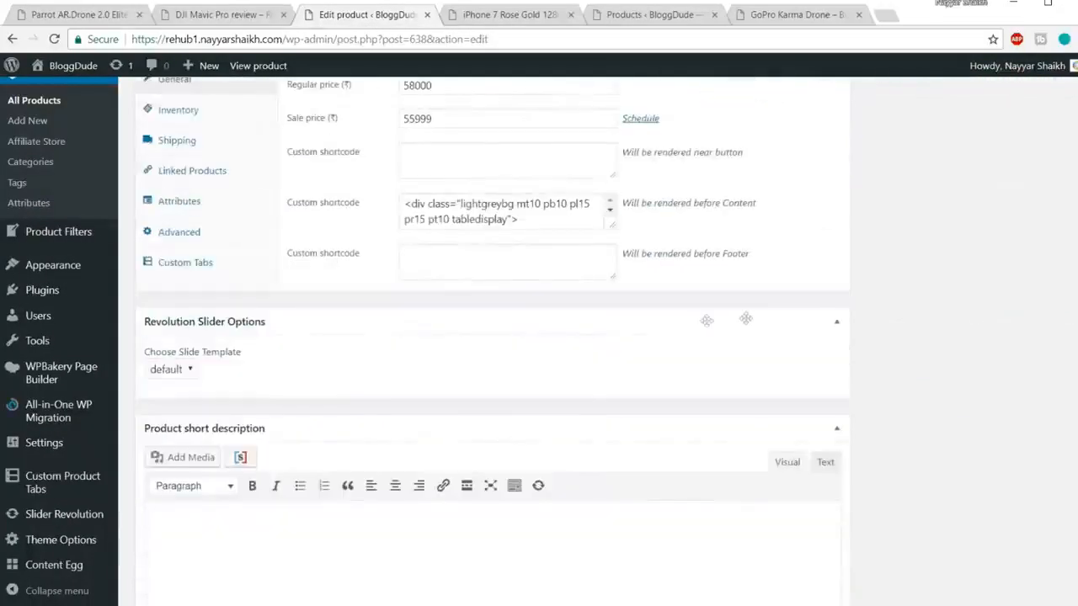
drag(756, 205, 706, 202)
click(748, 154)
drag(744, 152, 681, 153)
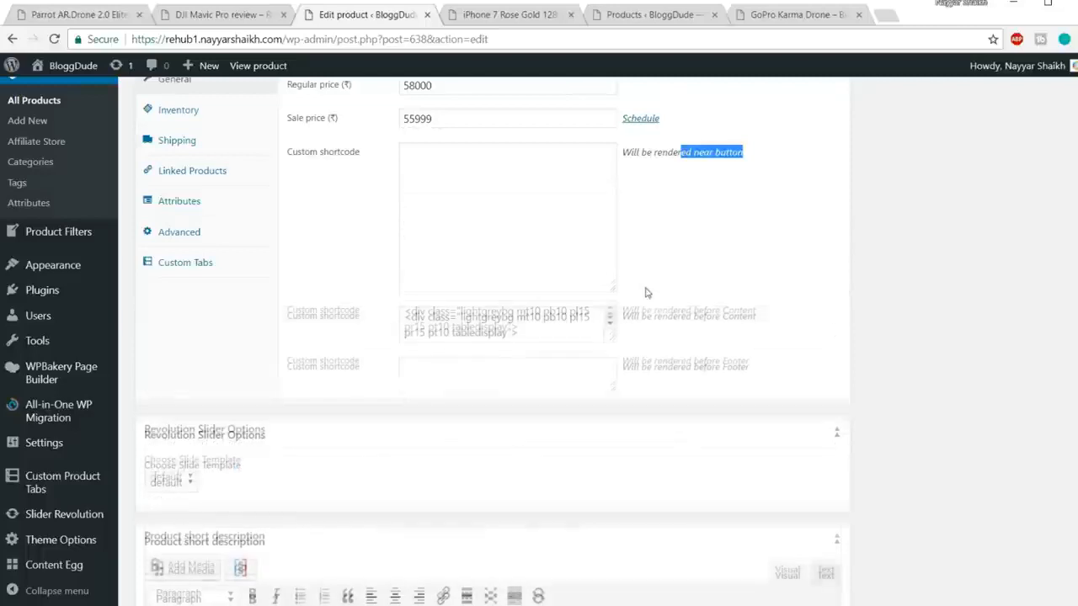
drag(612, 175, 612, 290)
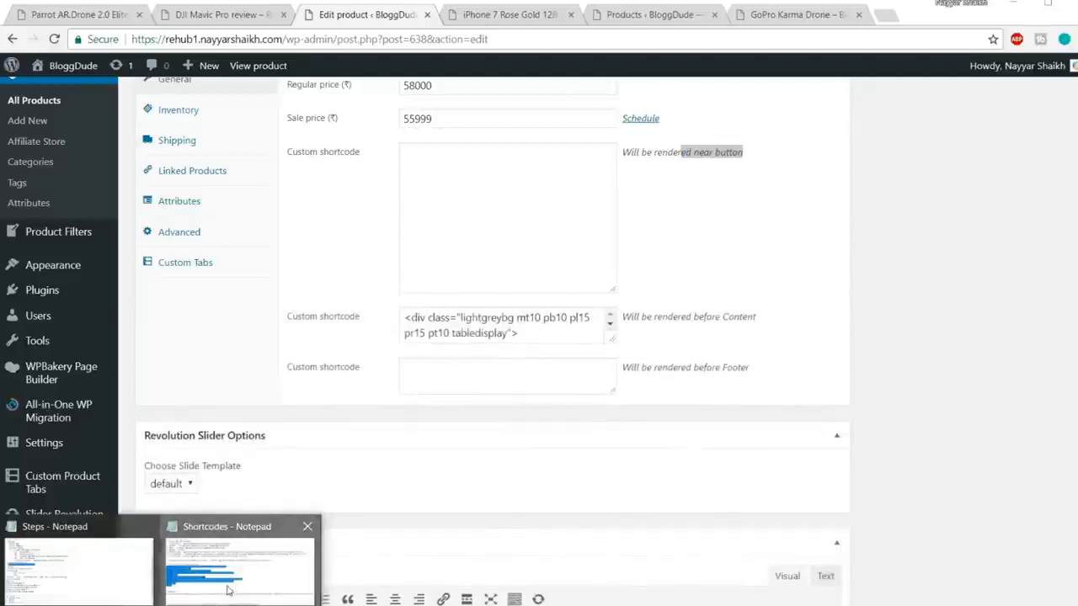
Step: Paste the 20% Discount wpsm_hover_banner line from the Shortcodes notes into the near-button field
click(232, 590)
scroll(346, 464, left, 2)
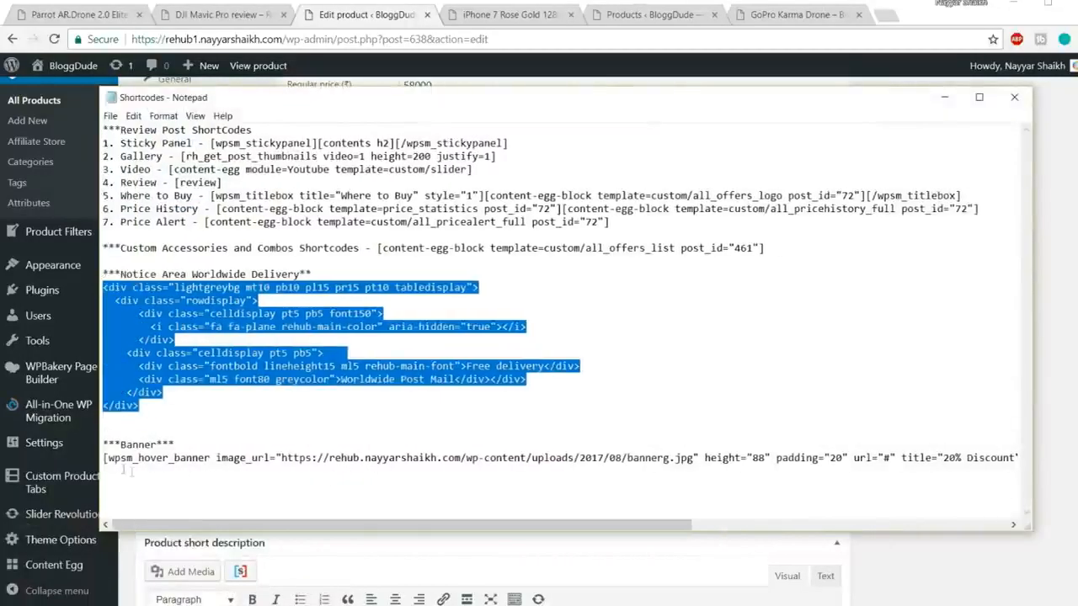
drag(104, 457, 1028, 459)
key(ctrl+c)
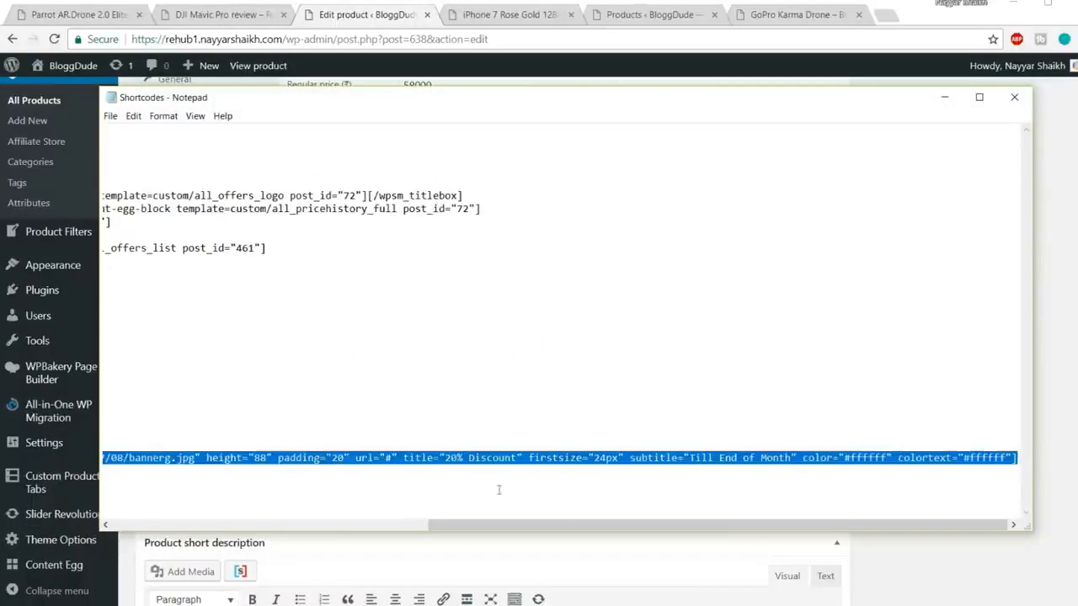
key(alt+Tab)
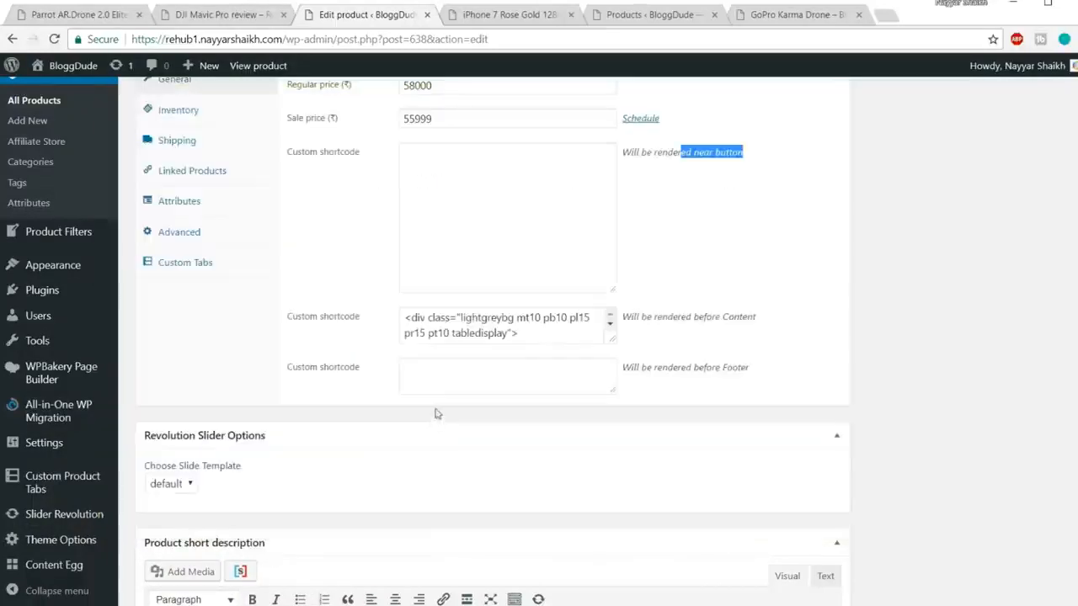
click(500, 235)
key(ctrl+v)
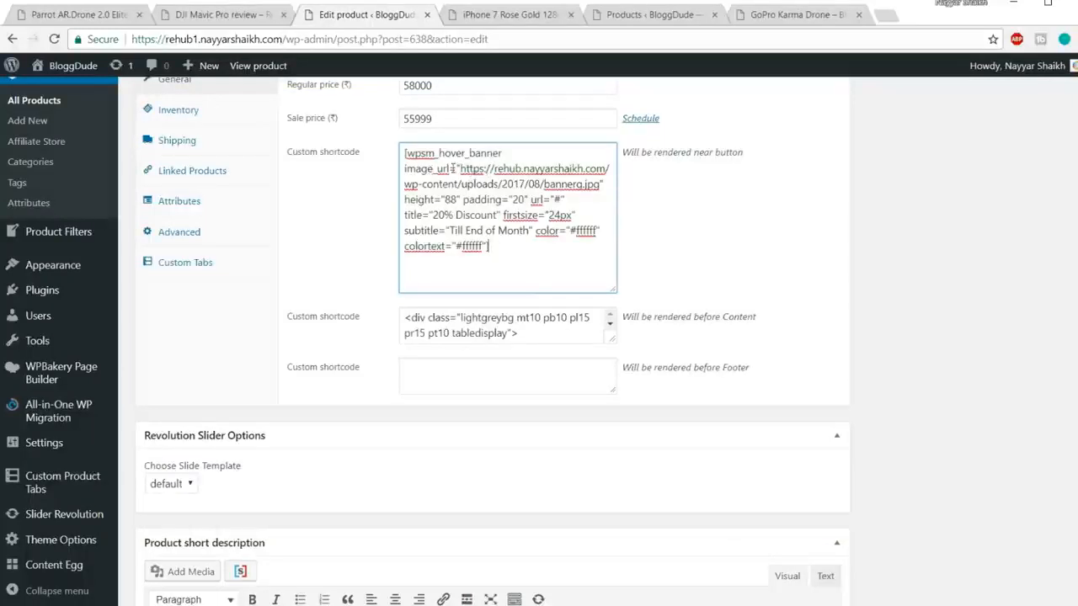
Step: Update the product and reload its live page
scroll(830, 298, up, 10)
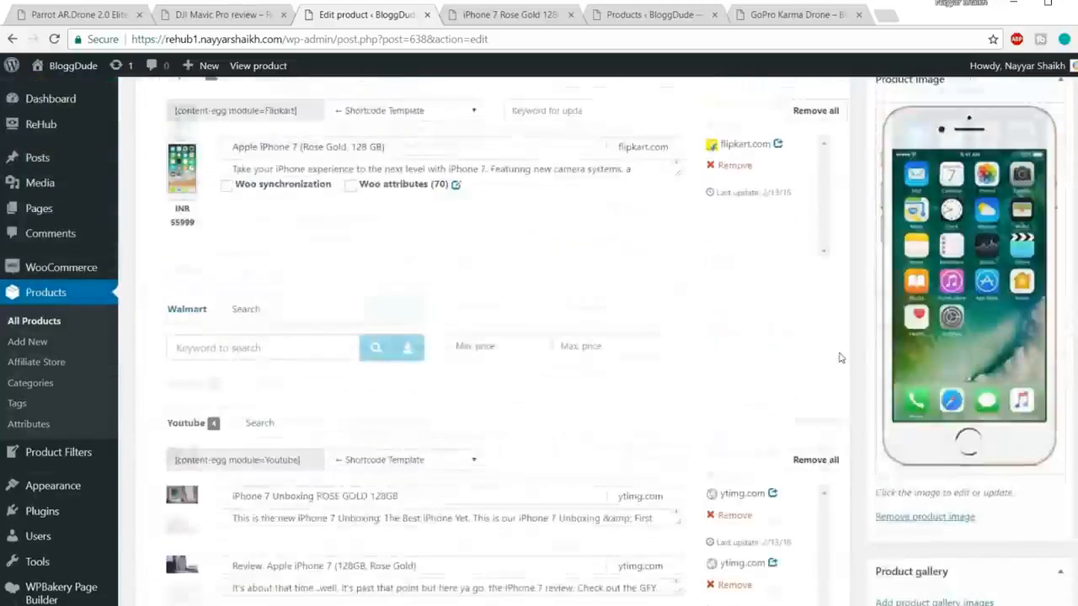
click(1026, 253)
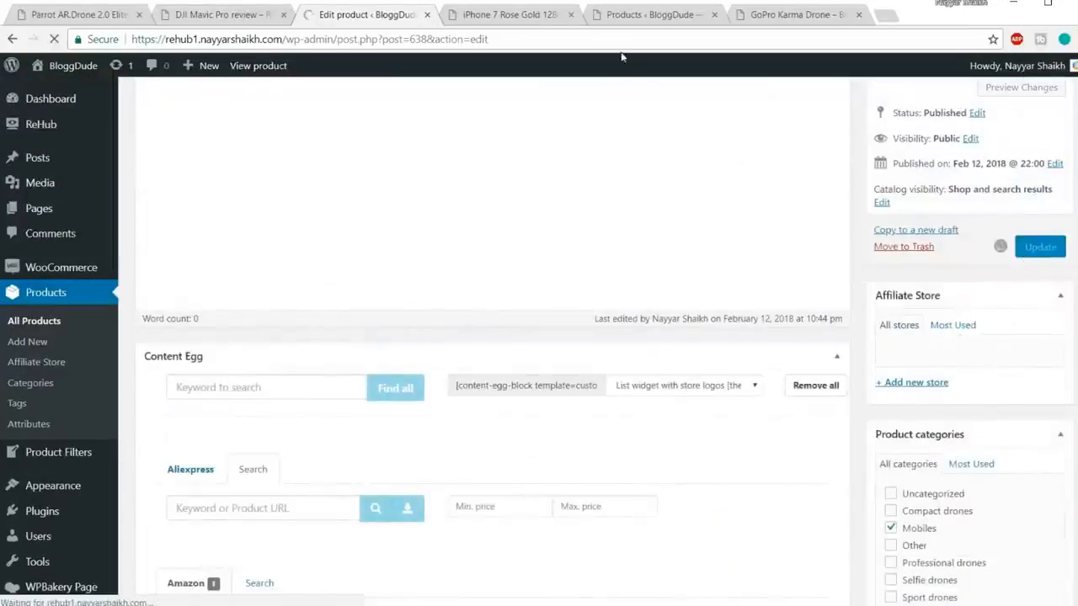
click(509, 14)
click(500, 38)
key(Return)
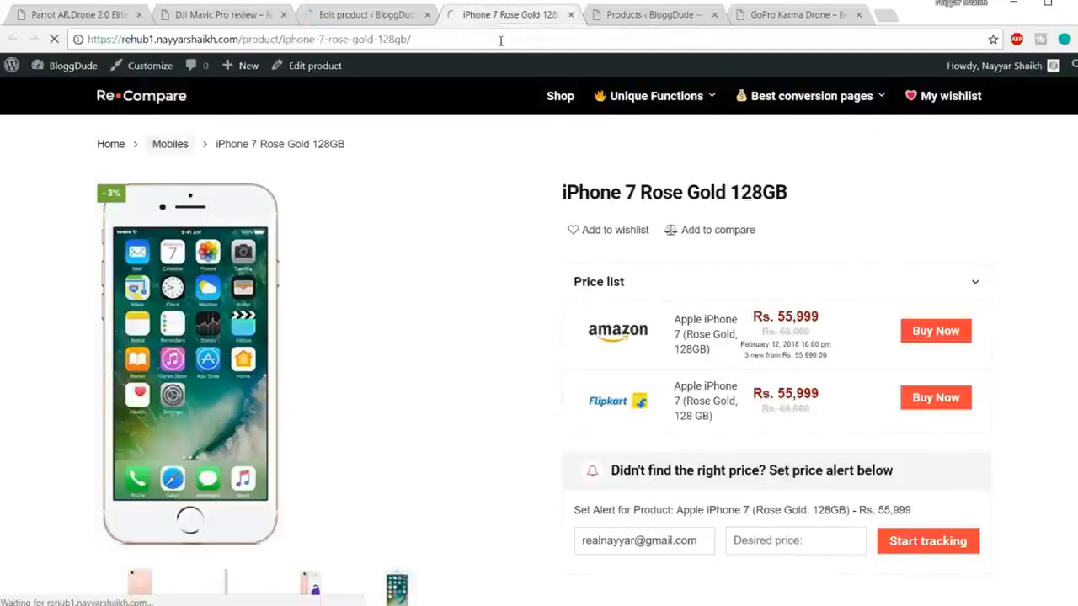
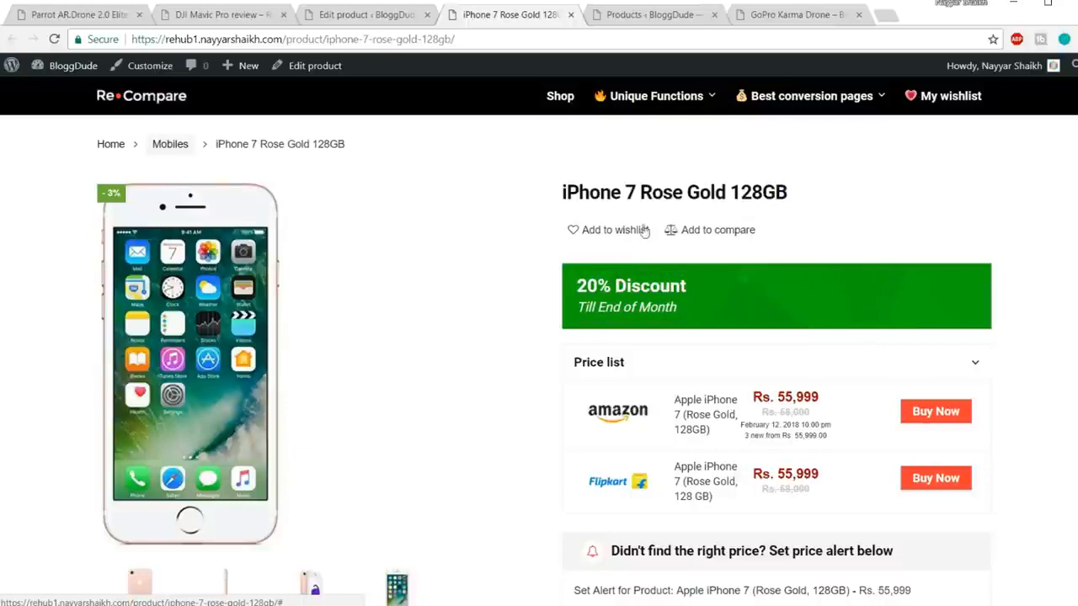
Step: Enlarge the near-button shortcode field and compare its banner image URL with the live page
click(374, 21)
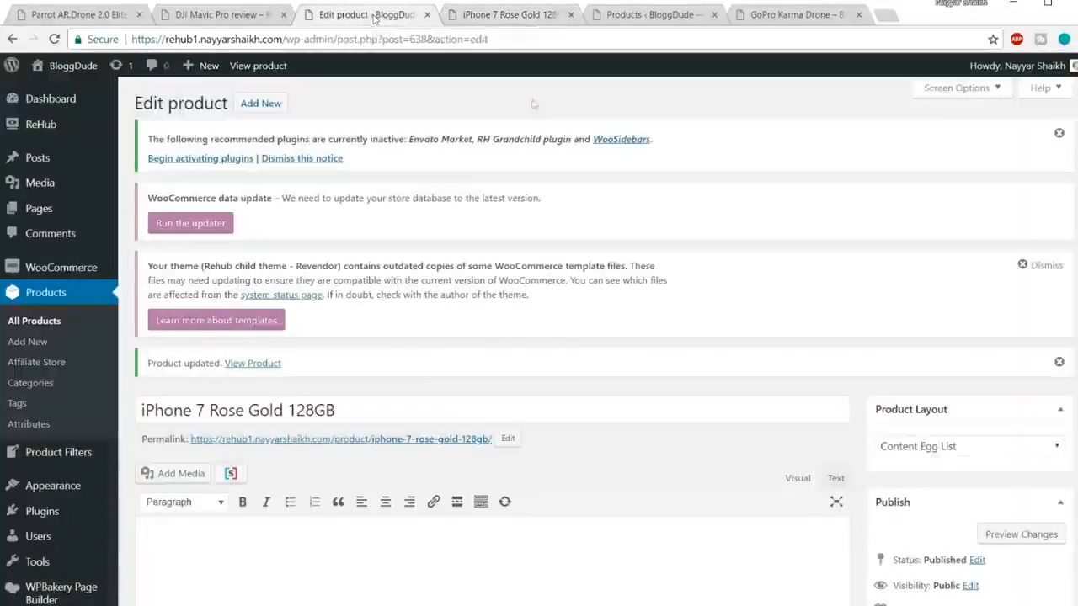
scroll(671, 299, down, 5)
scroll(671, 299, down, 15)
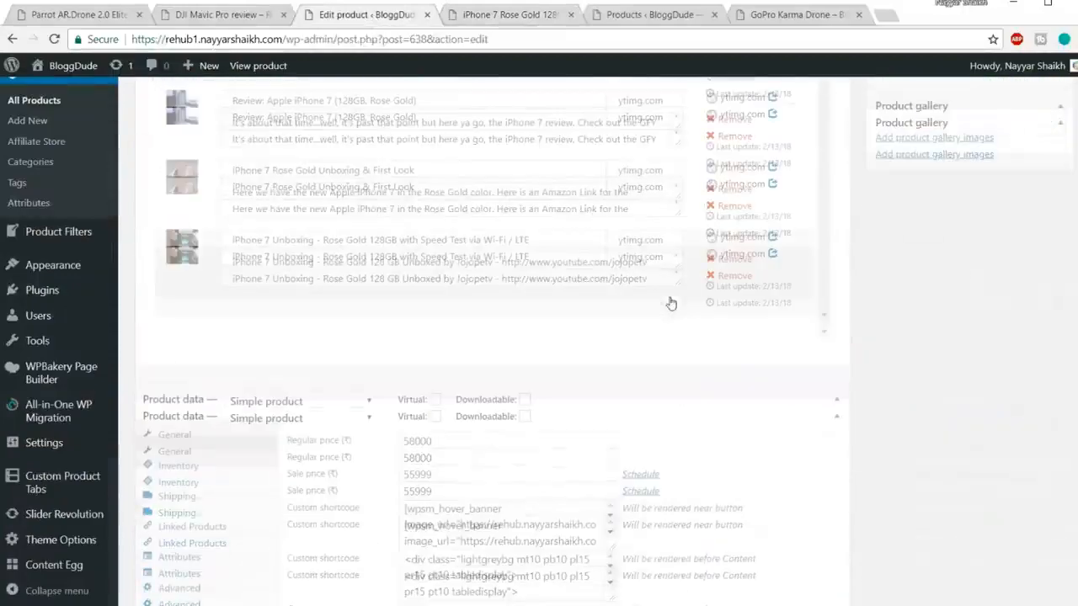
drag(612, 177, 612, 360)
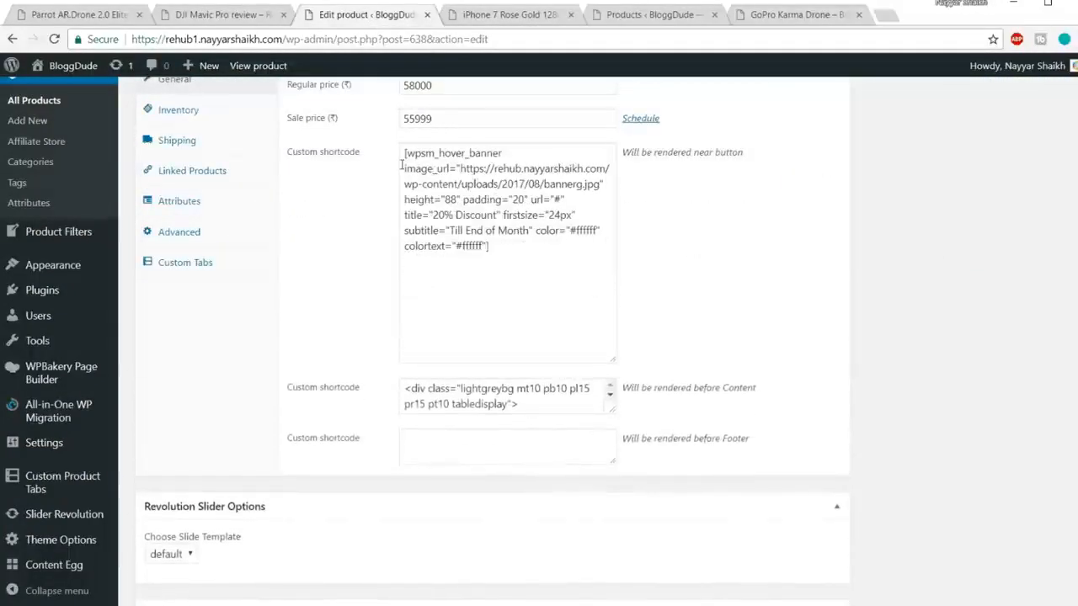
drag(402, 169, 456, 169)
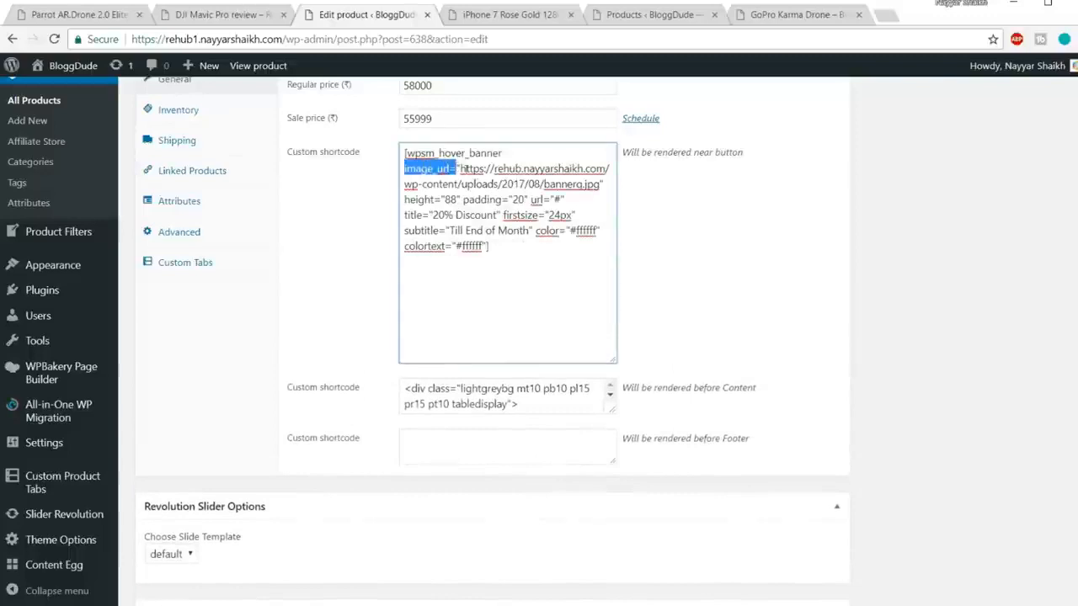
click(466, 168)
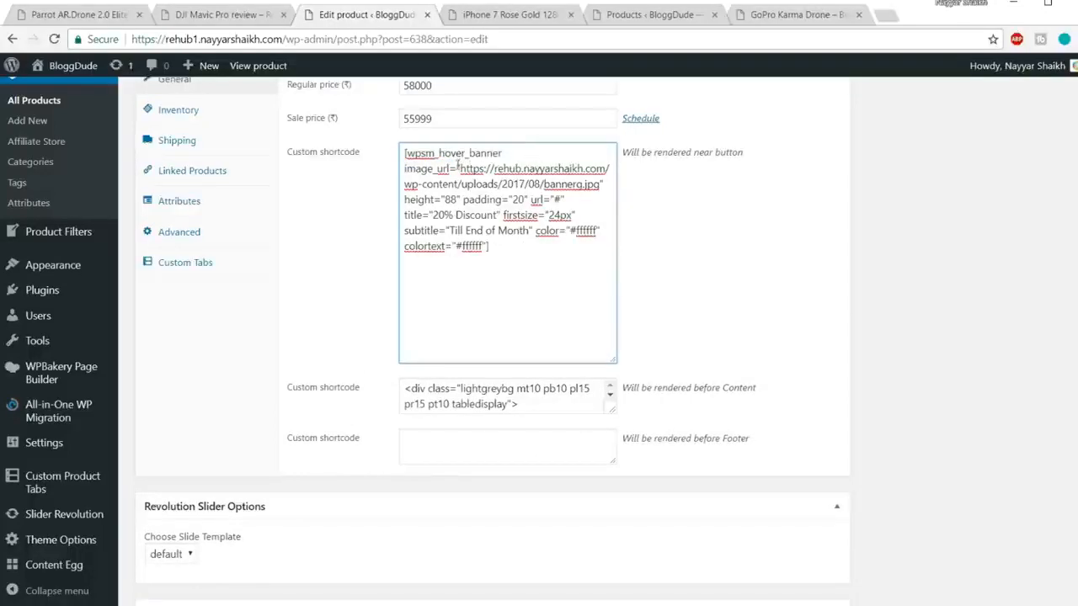
drag(461, 168, 598, 183)
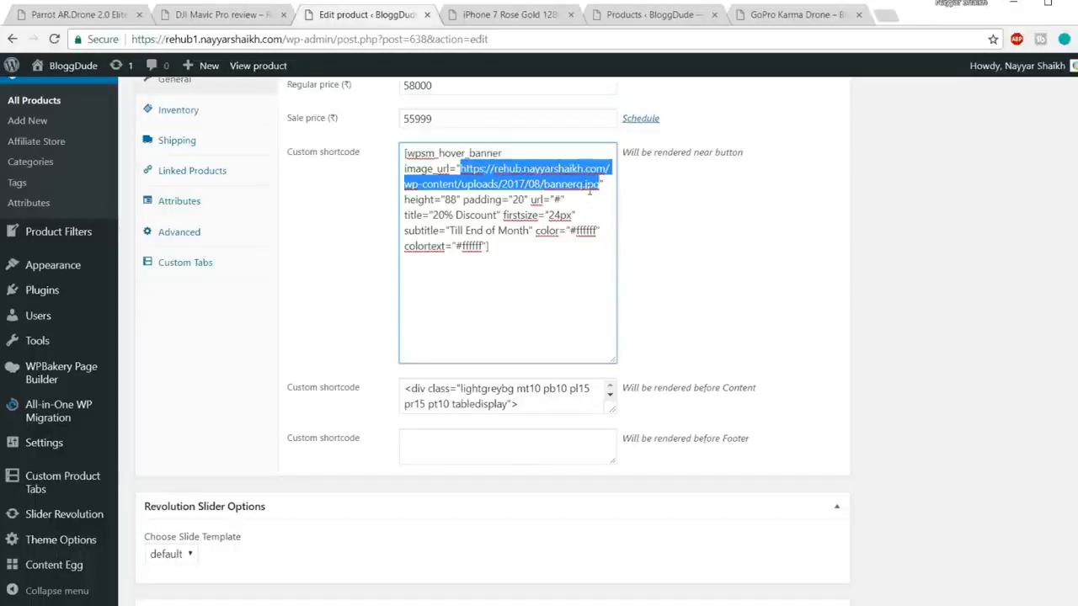
click(506, 17)
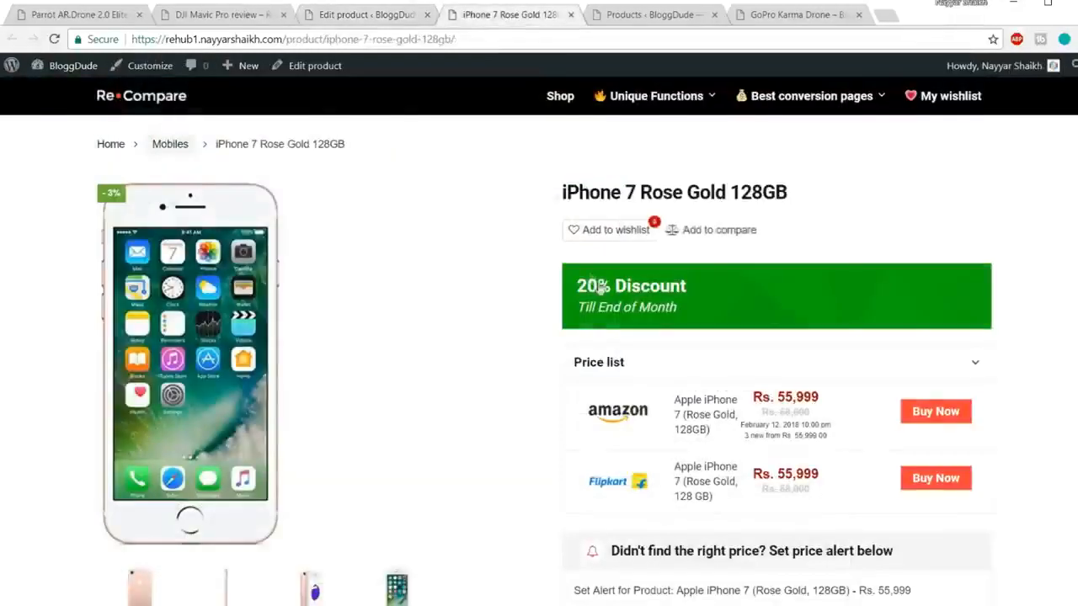
click(386, 17)
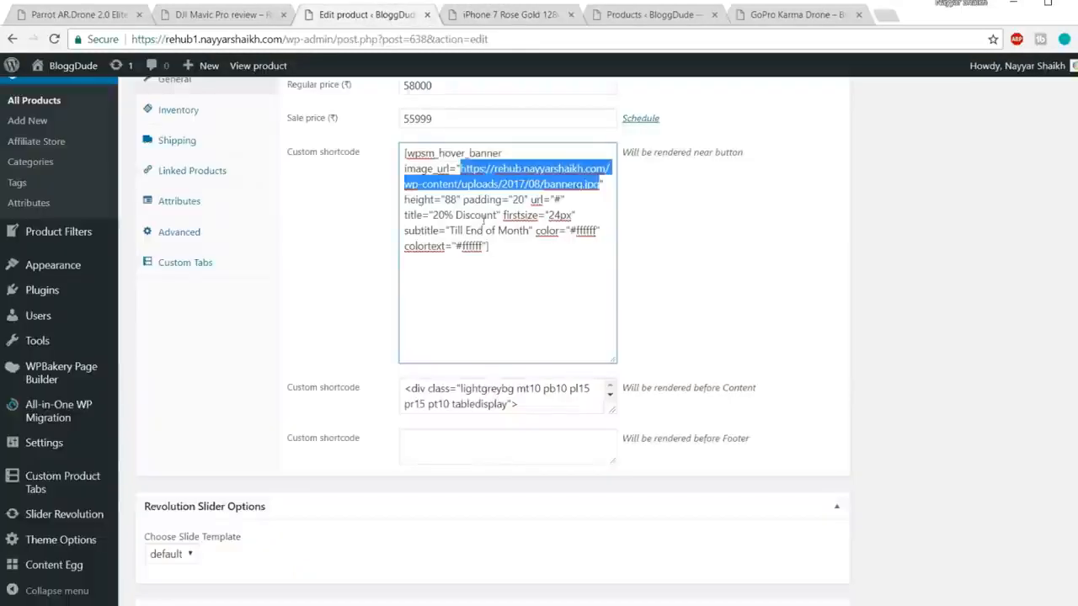
Step: Change the banner title from '20% Discount' to 'Free Delivery' and review its colour values
drag(433, 215, 496, 216)
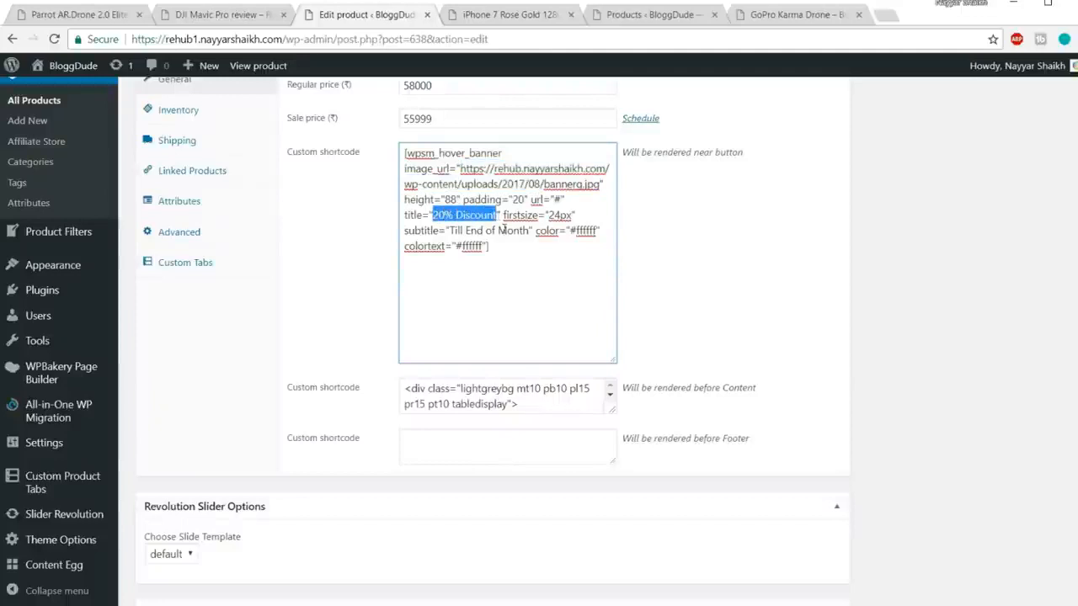
text(Free D)
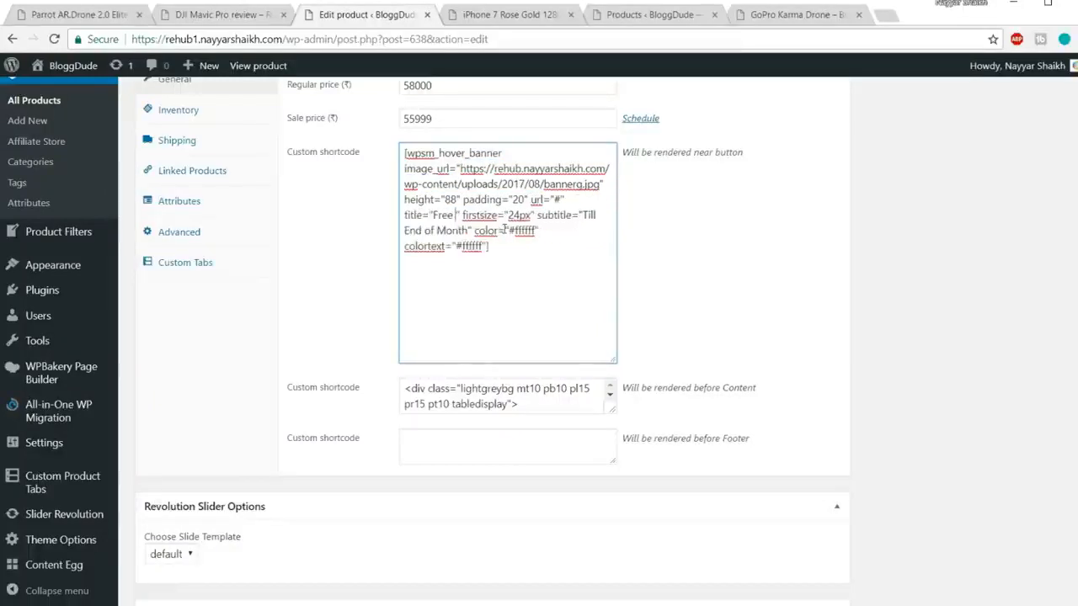
text(elivery)
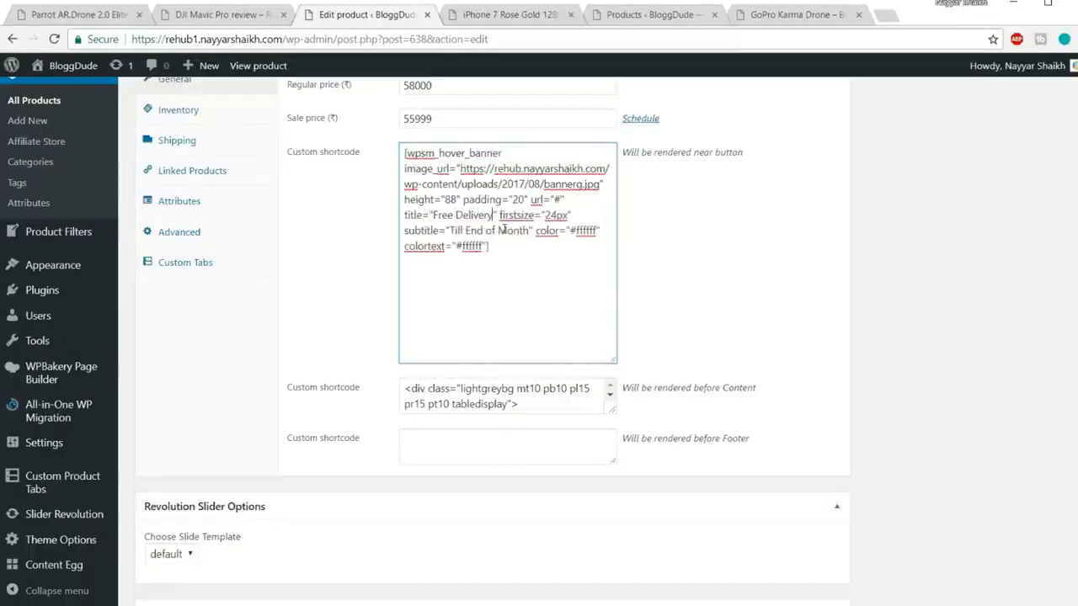
click(522, 25)
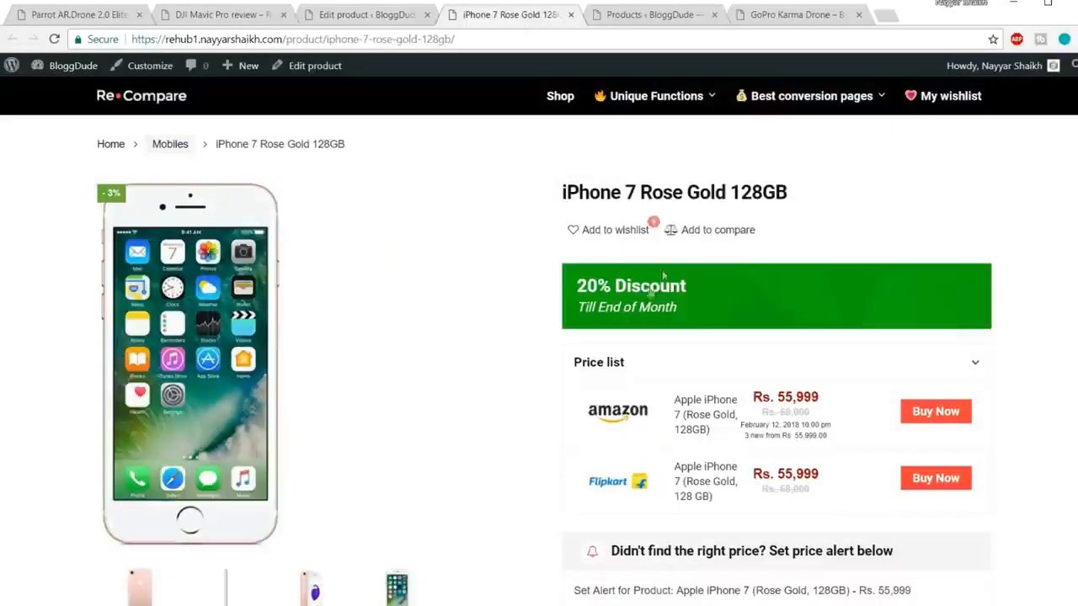
click(369, 13)
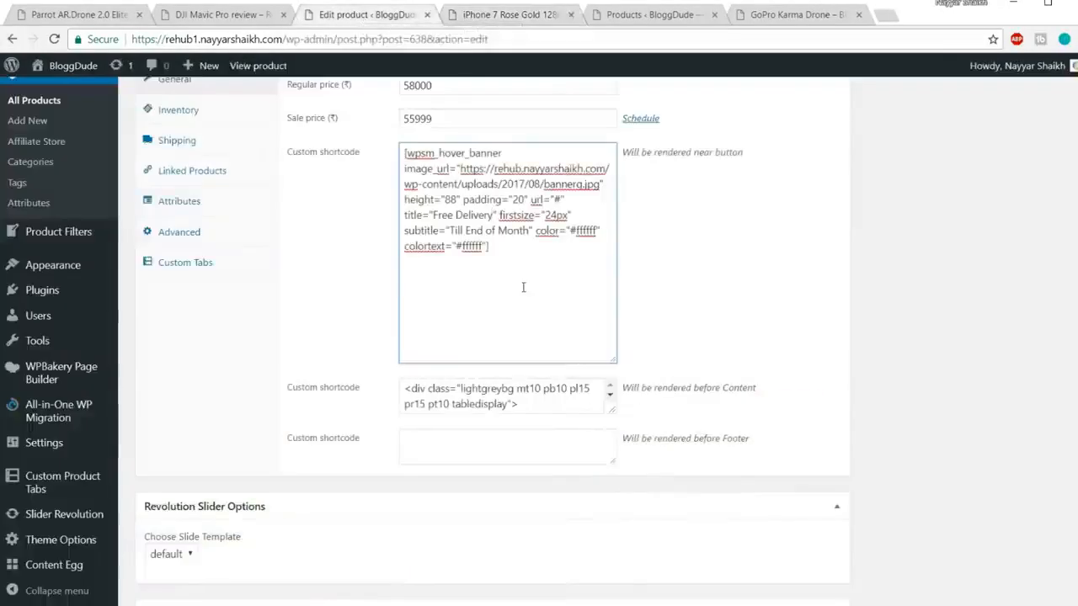
drag(456, 246, 487, 245)
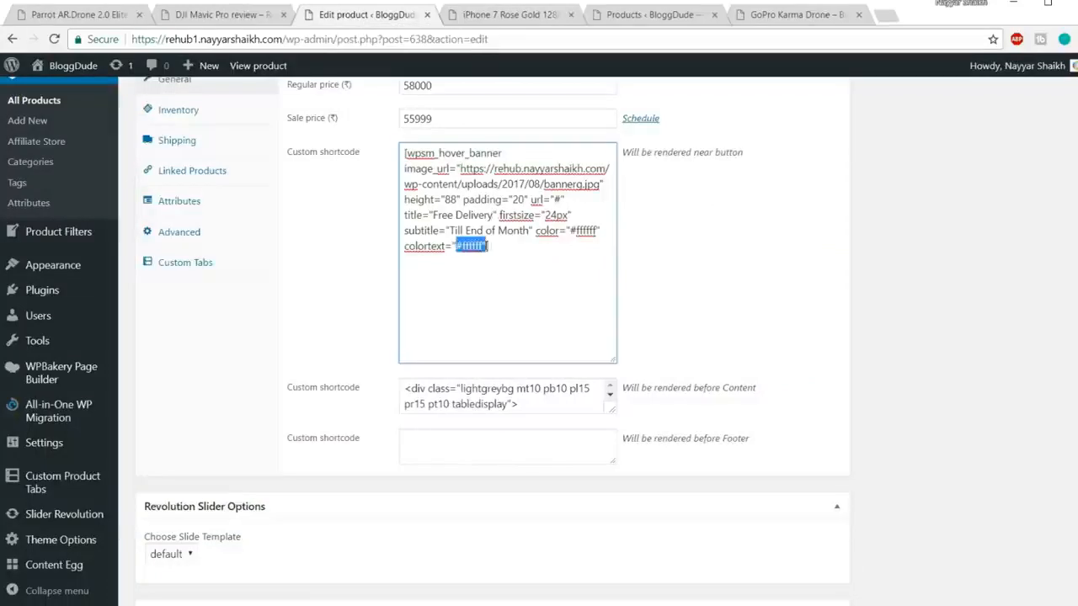
drag(570, 231, 596, 230)
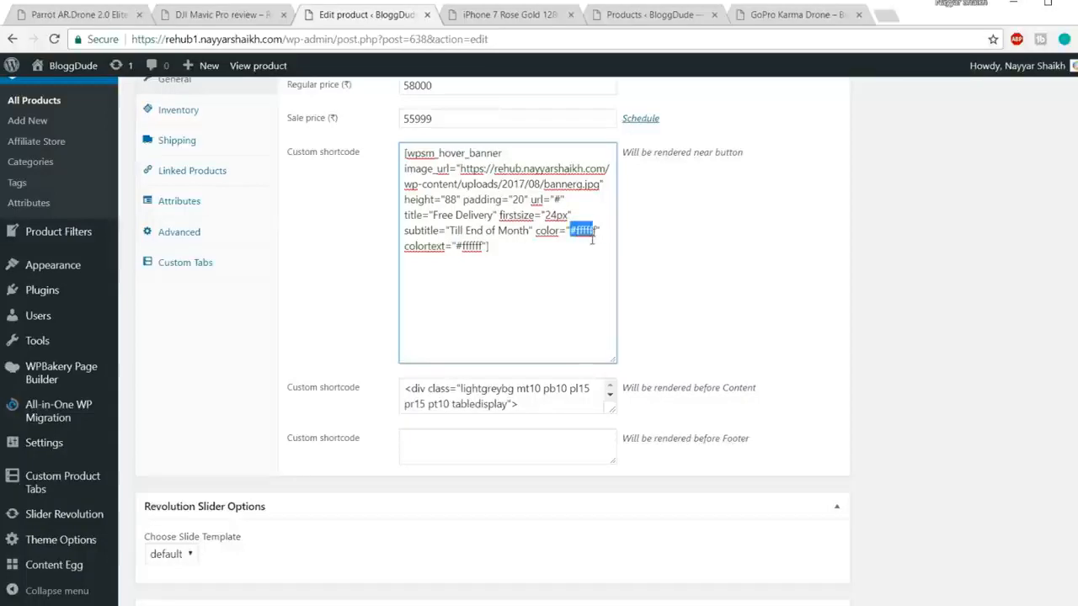
click(525, 252)
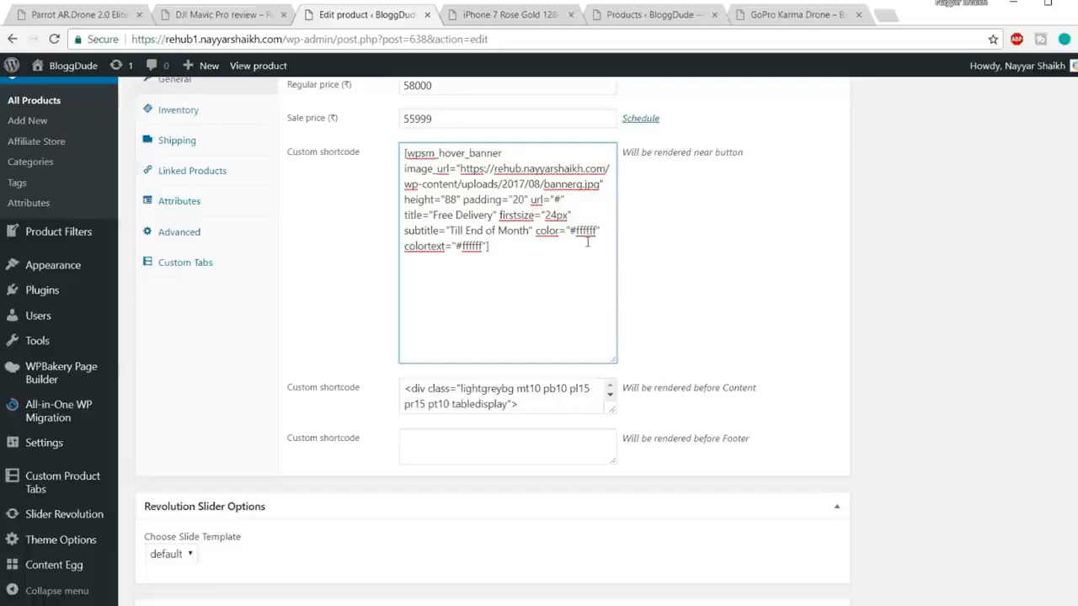
Step: Update the product and reload its live page to see the new banner
scroll(911, 328, up, 15)
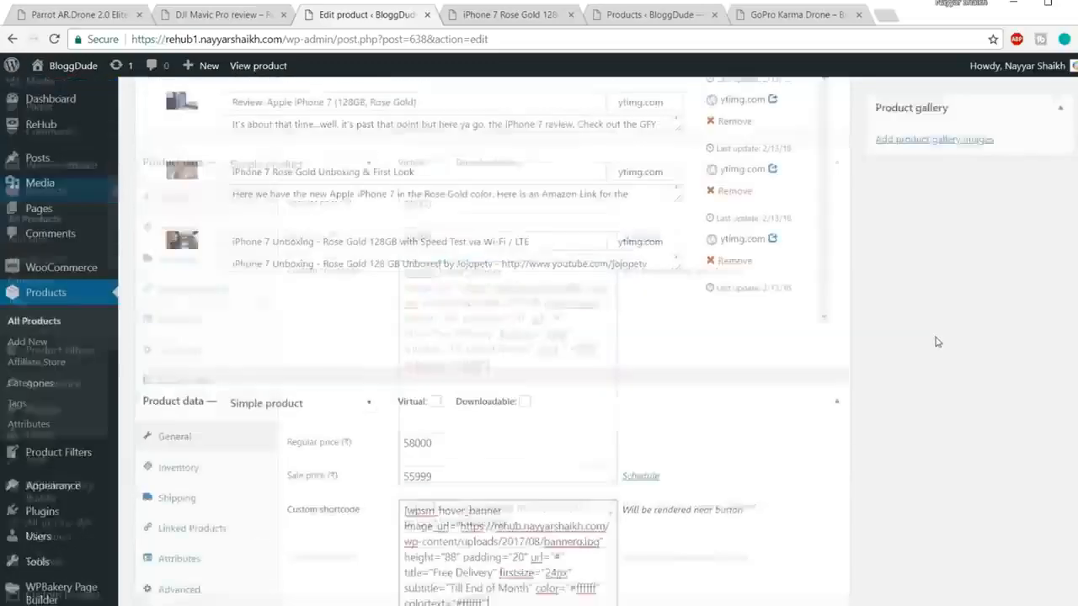
scroll(999, 322, up, 3)
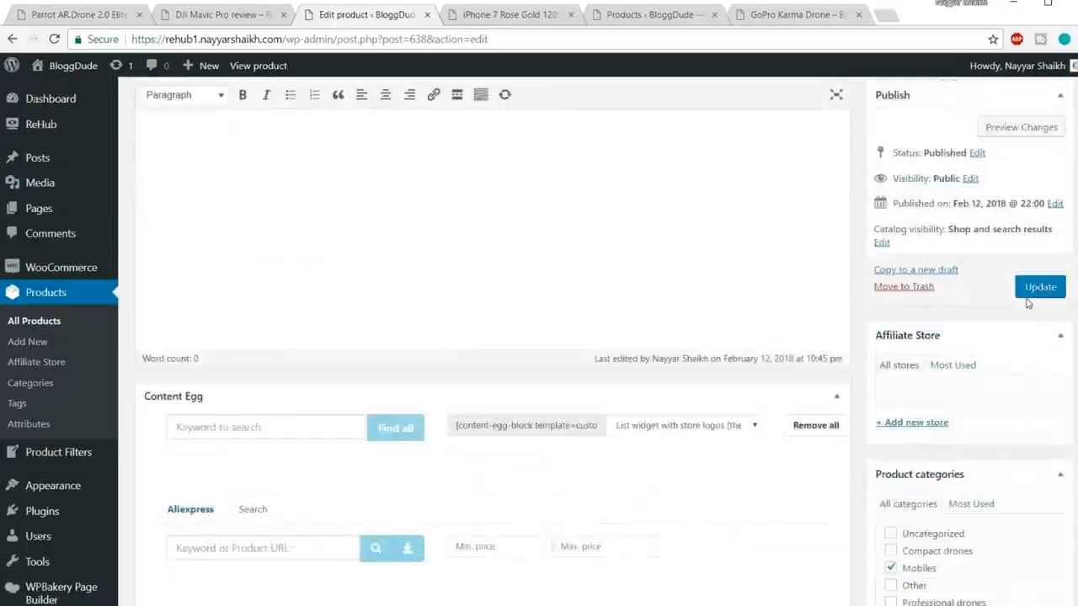
click(1038, 321)
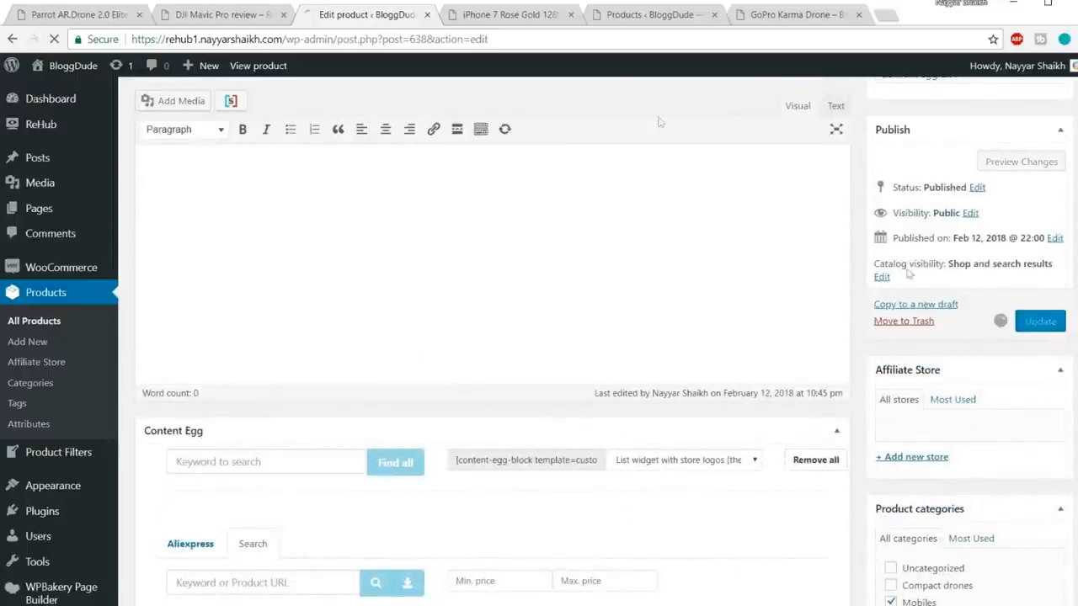
click(522, 17)
click(534, 34)
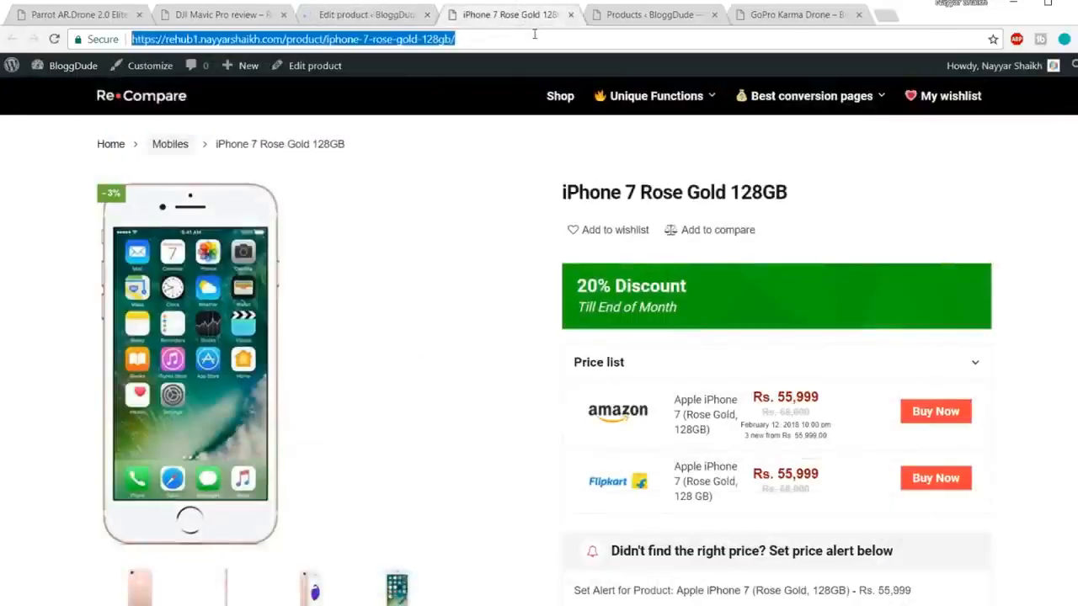
key(Return)
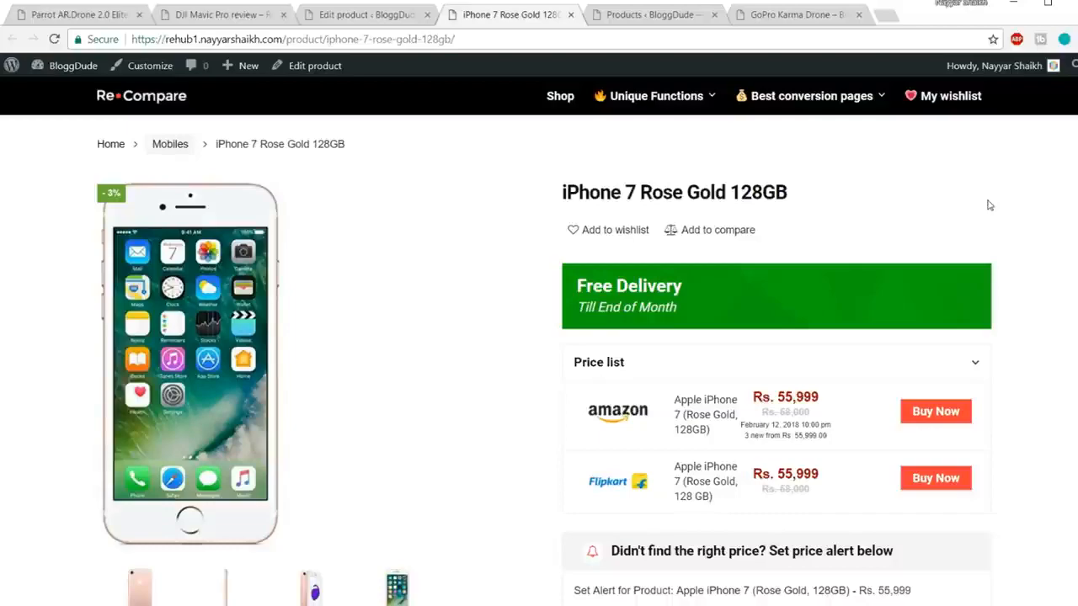
Step: Check the Free Delivery banner link and Accessories section on the live product page
scroll(996, 233, down, 4)
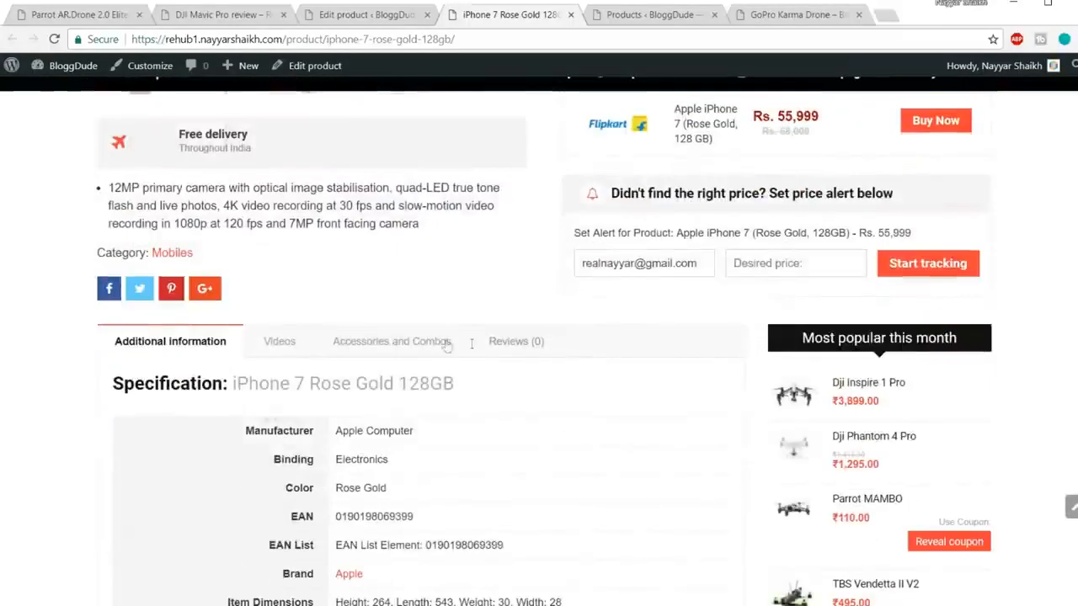
click(446, 344)
scroll(219, 424, up, 3)
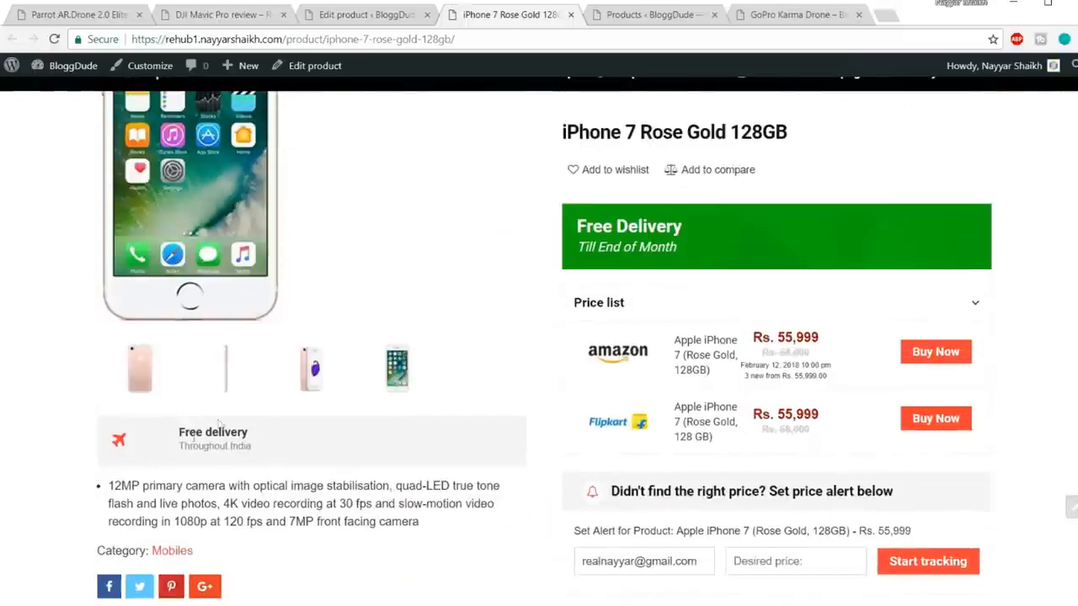
drag(260, 451, 101, 436)
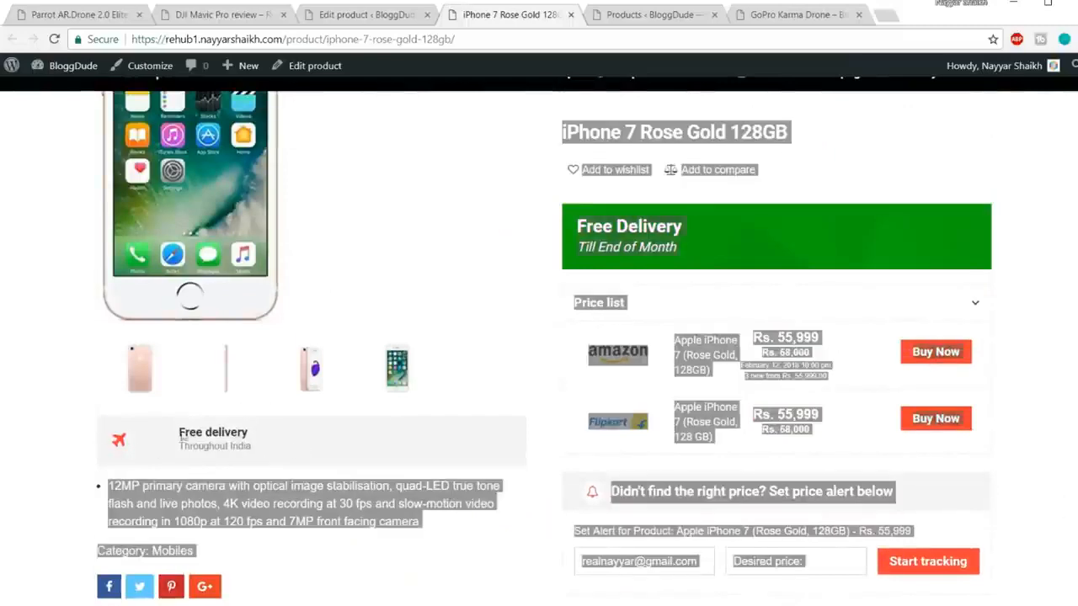
click(766, 253)
click(650, 17)
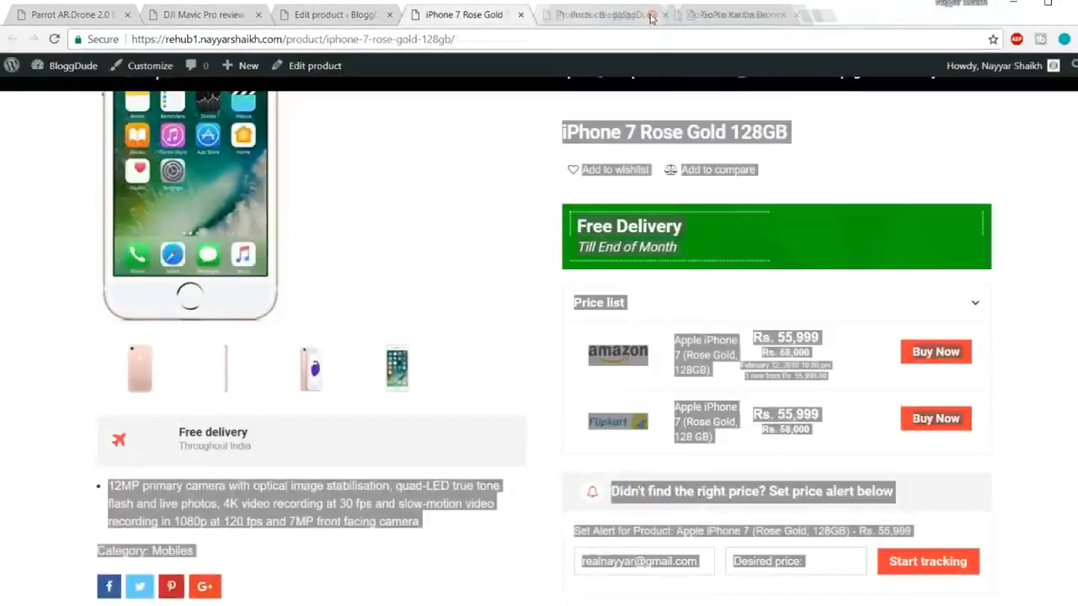
click(911, 147)
Step: Browse the site's homepage, then return to the iPhone 7 product's edit tab
scroll(926, 168, up, 1)
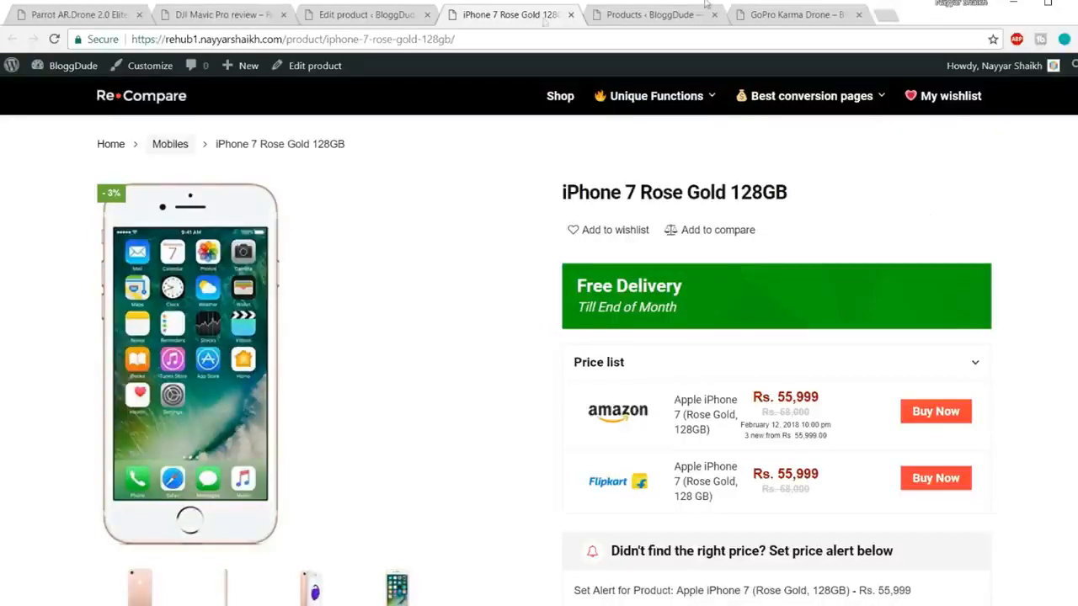
click(141, 104)
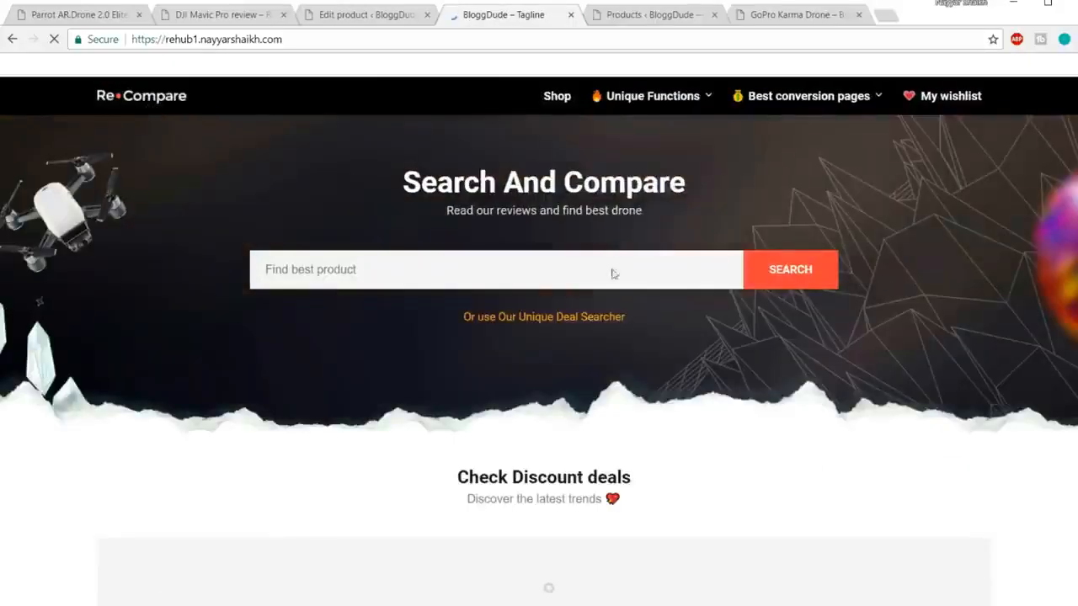
scroll(890, 300, down, 3)
scroll(876, 345, down, 10)
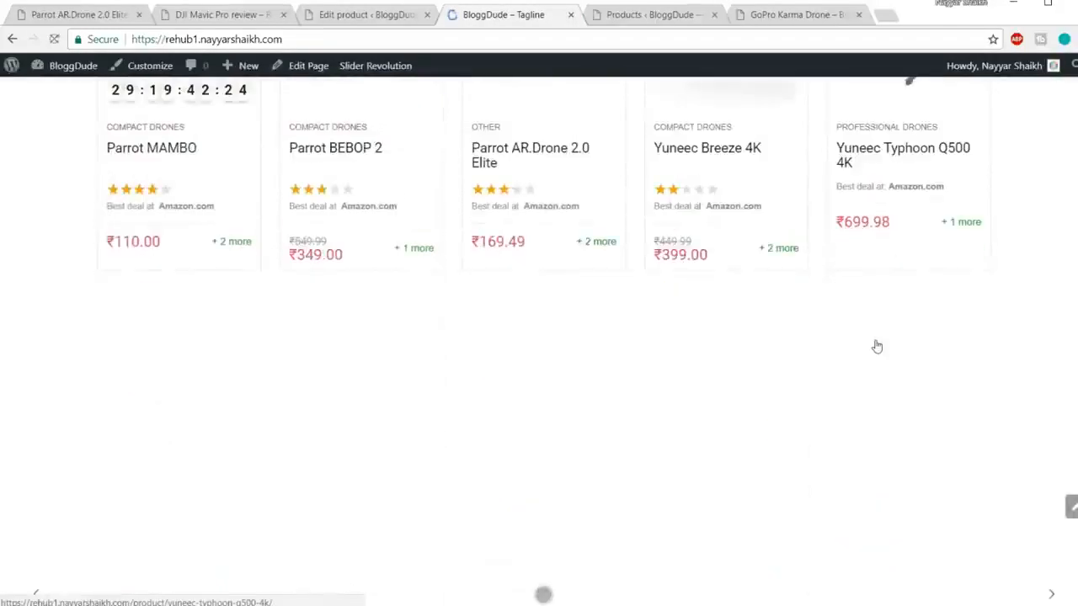
scroll(878, 345, down, 5)
scroll(878, 347, up, 5)
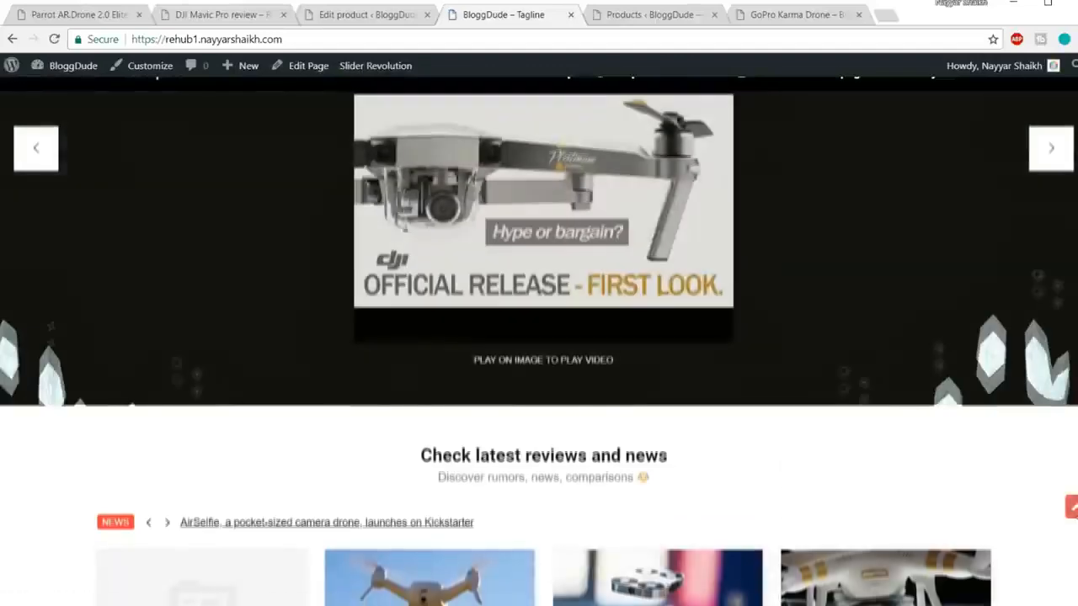
click(1071, 506)
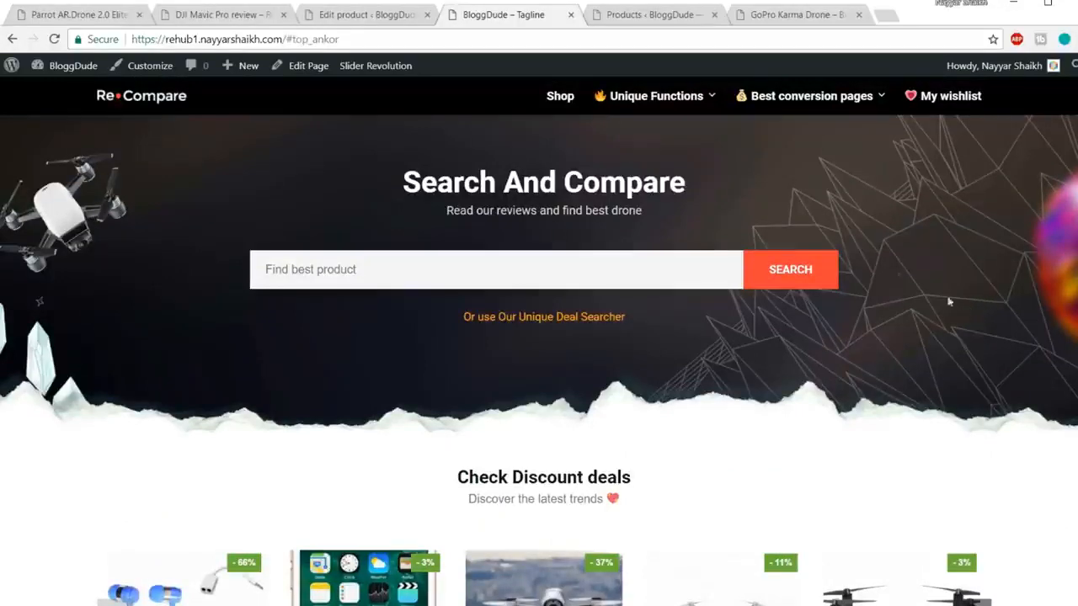
click(354, 17)
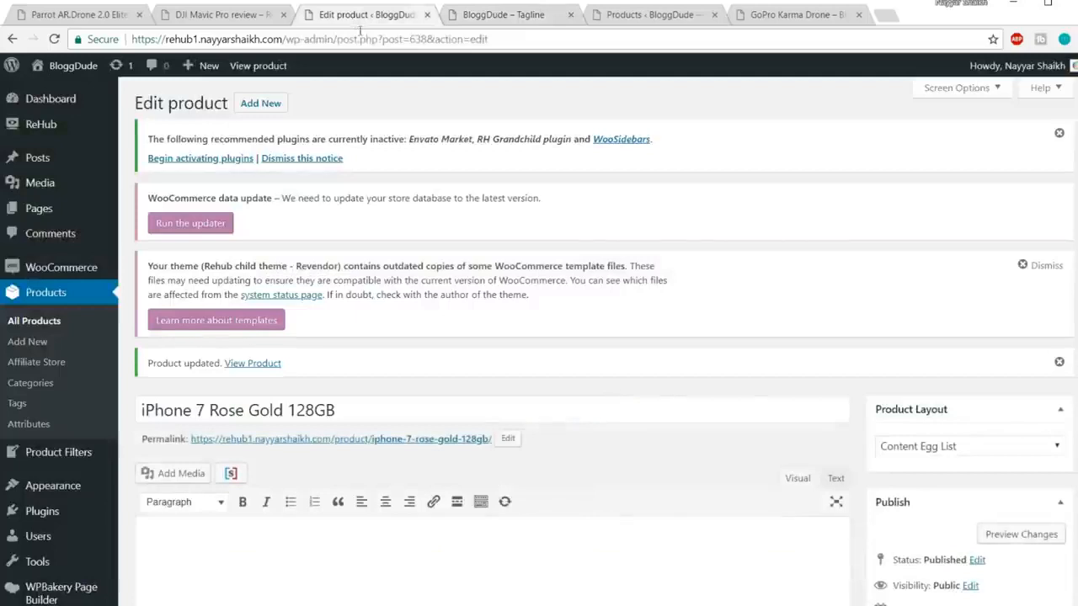
Step: Close the three extra tabs and start a new page titled 'Home New'
click(571, 14)
click(571, 14)
click(571, 14)
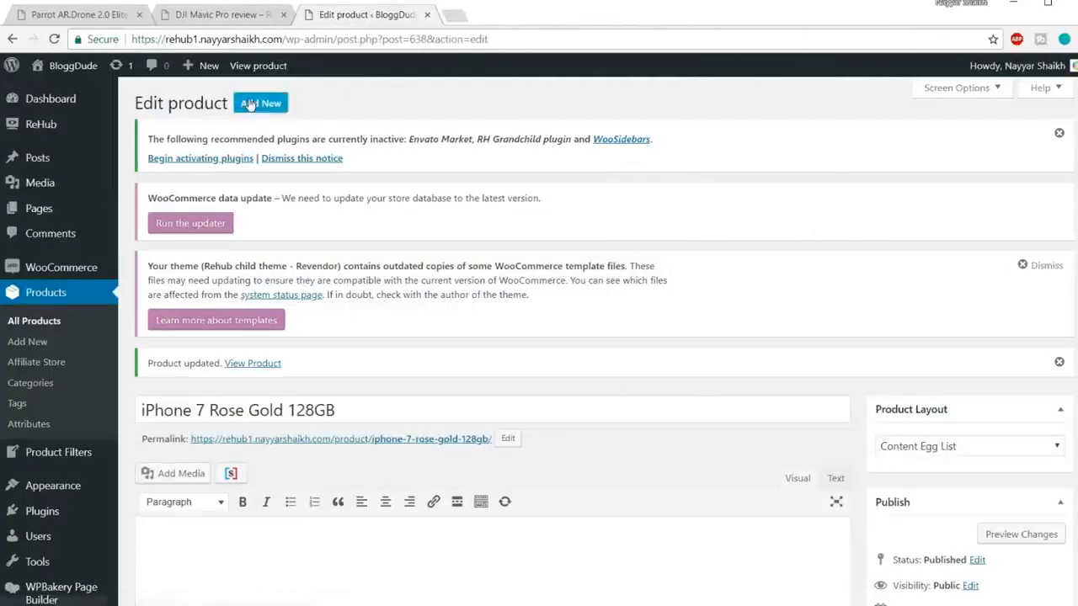
mouse_move(210, 72)
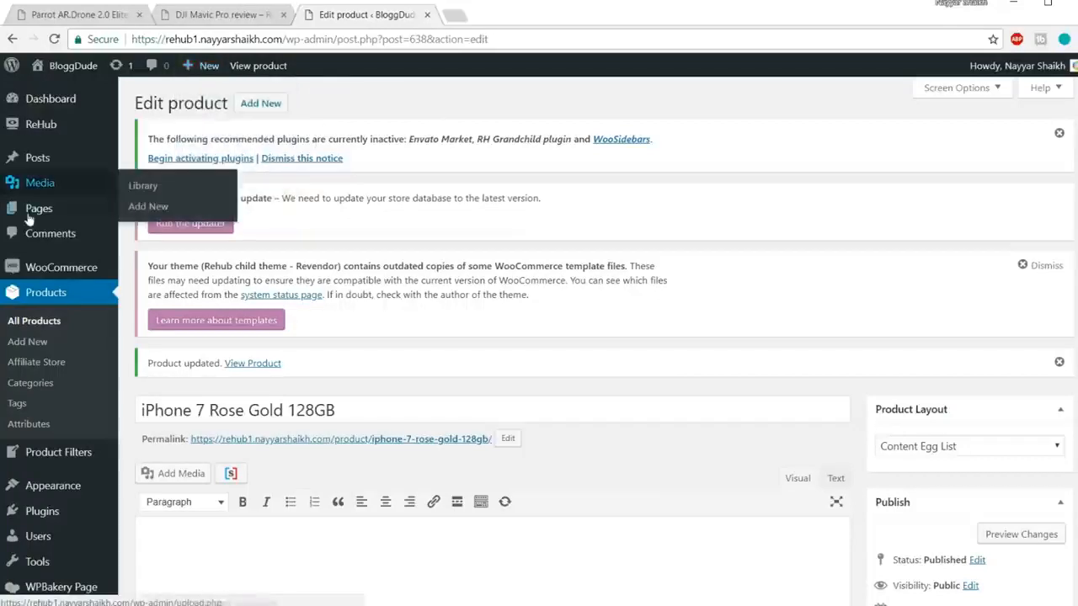
mouse_move(97, 210)
click(171, 240)
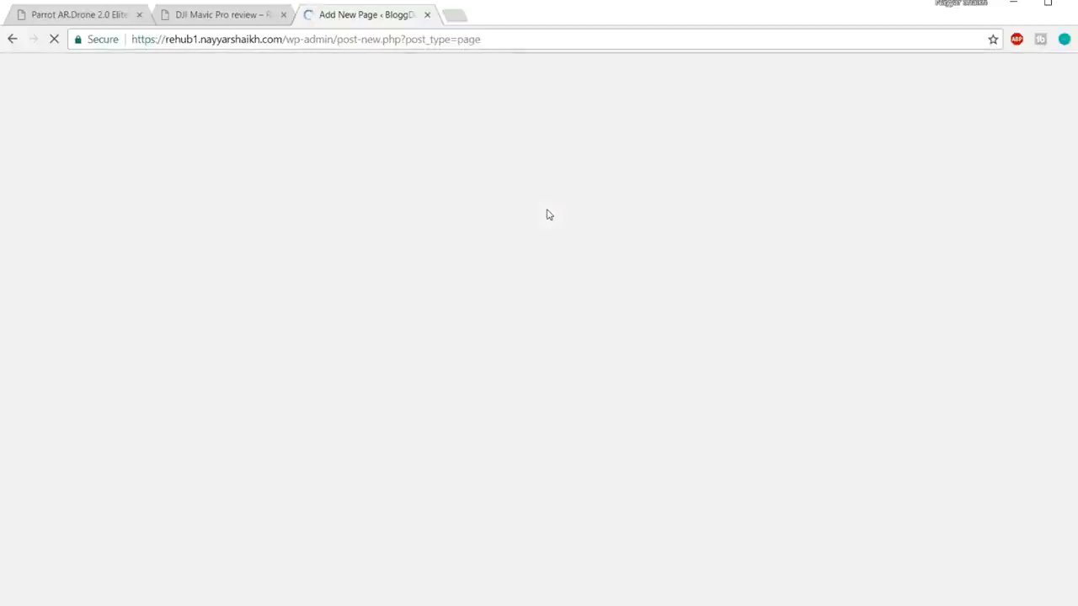
scroll(548, 214, down, 2)
click(432, 226)
text(Home New)
click(443, 253)
Step: Give Home New the 'Page for visual layout builder' template and publish it
scroll(447, 252, down, 3)
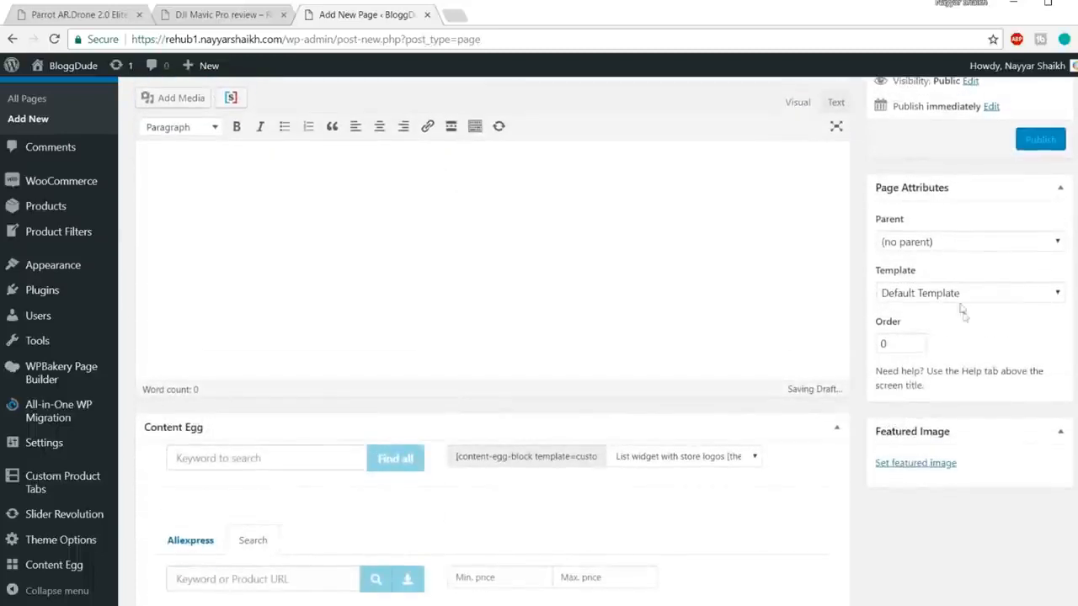
click(954, 294)
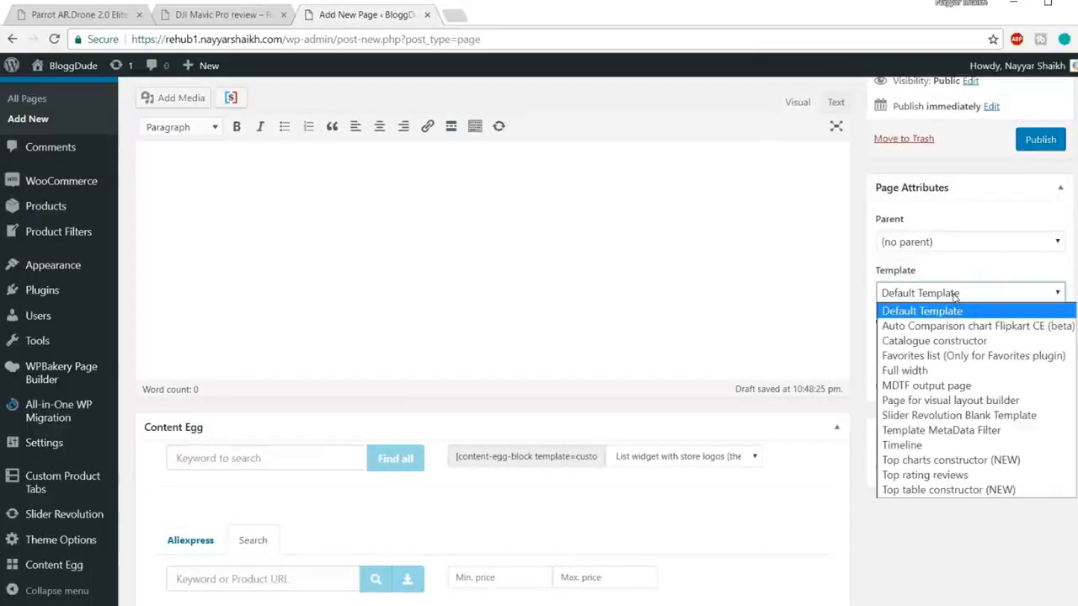
click(974, 402)
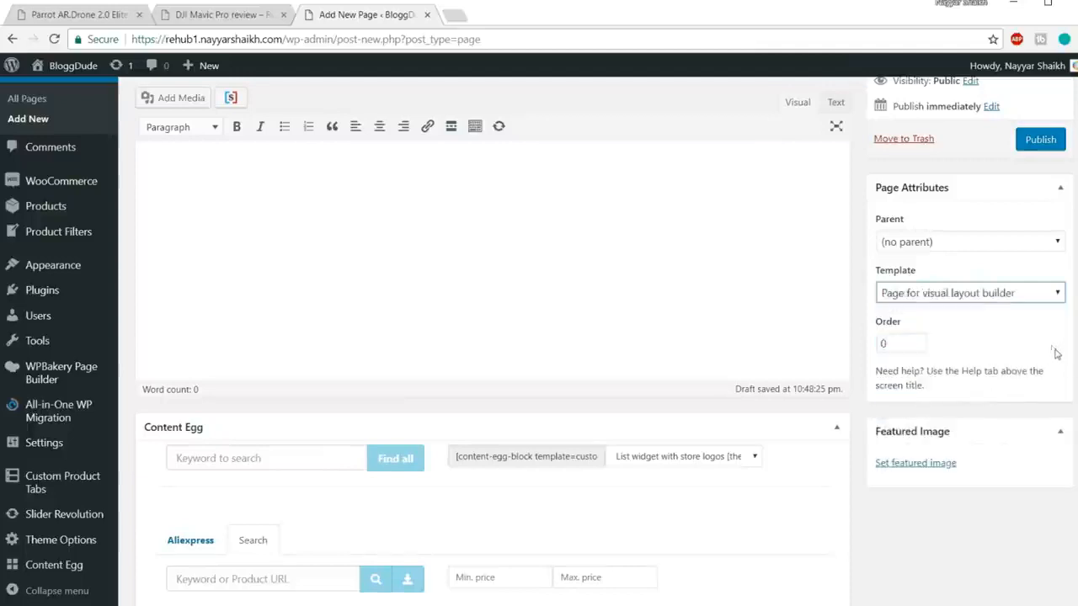
scroll(1052, 349, up, 2)
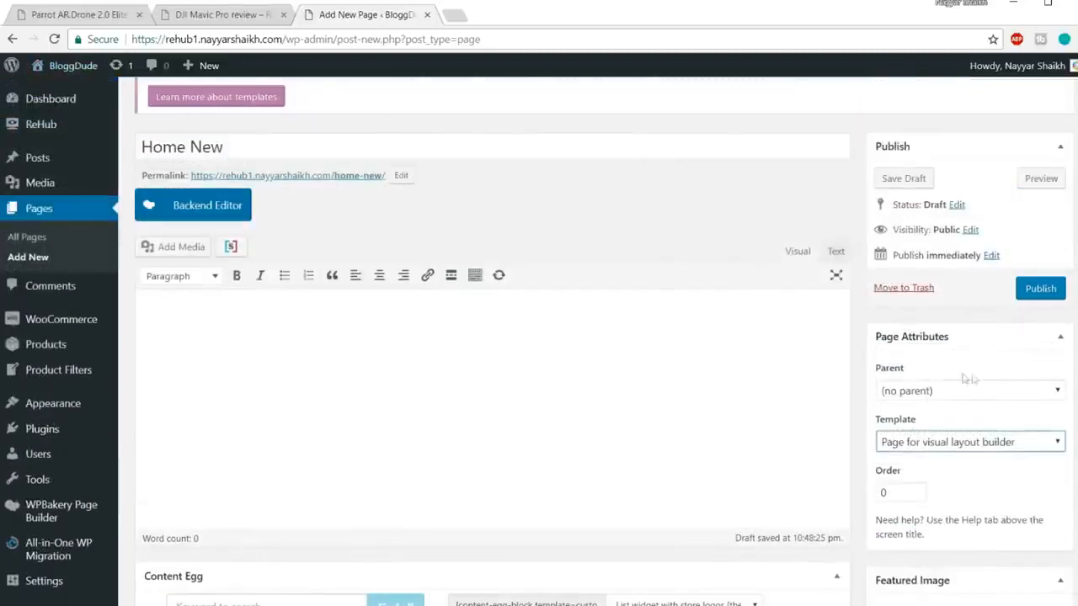
click(1038, 290)
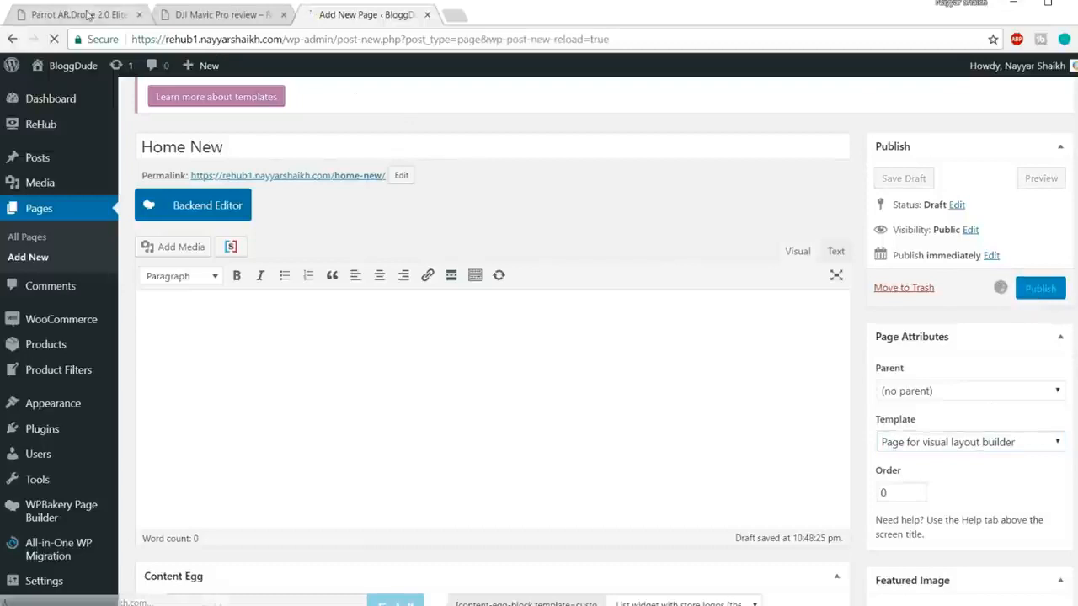
click(84, 15)
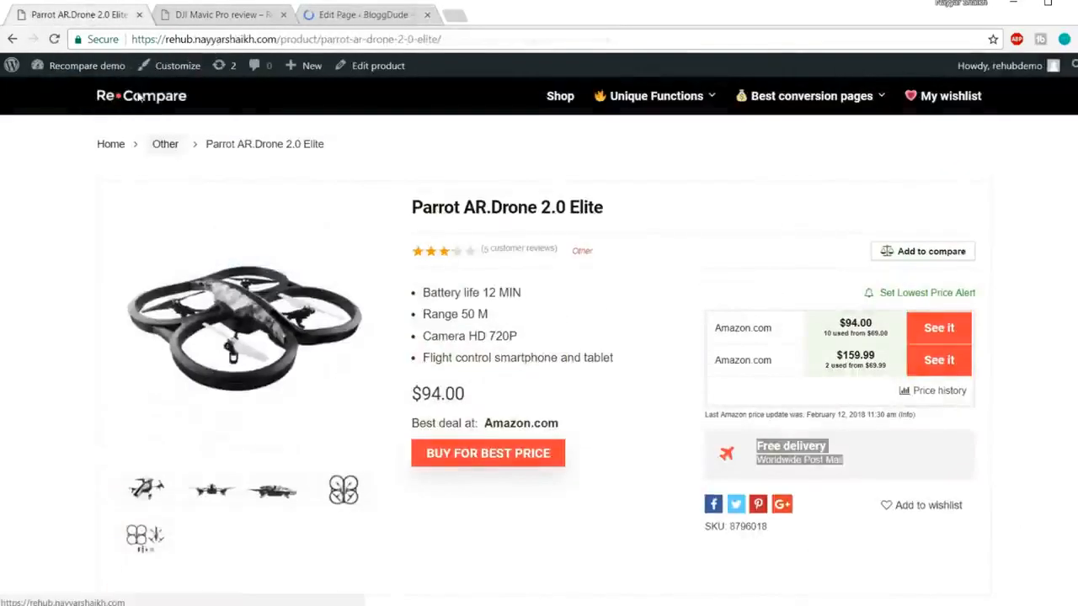
Step: Check the demo's 'Search And Compare' heading, then switch Home New to the WPBakery backend editor
click(135, 93)
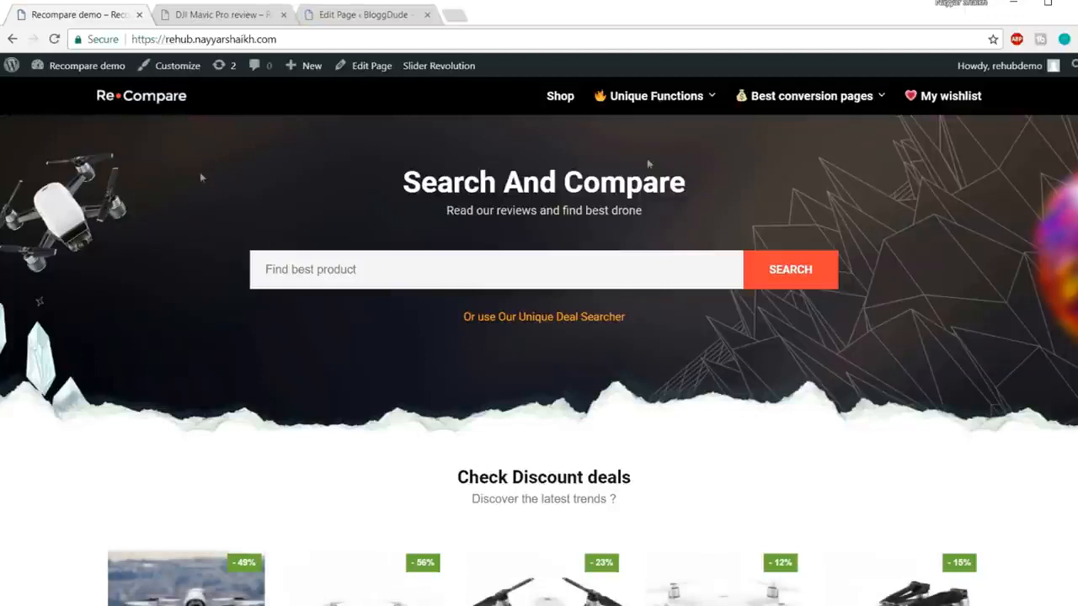
drag(404, 183, 785, 185)
click(639, 196)
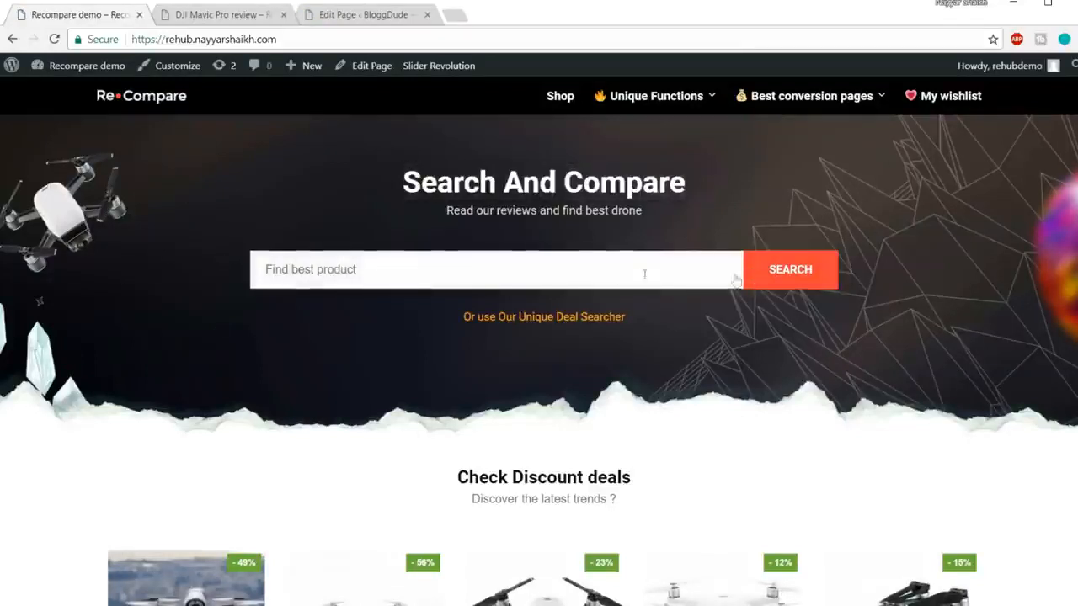
click(387, 14)
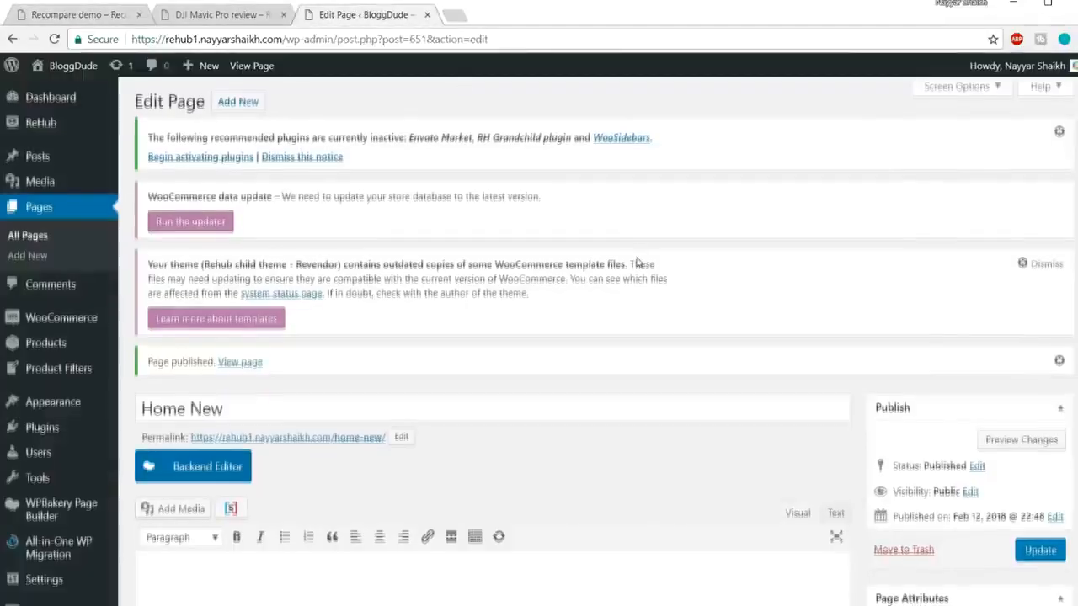
scroll(637, 262, down, 4)
click(219, 177)
Step: Re-check the demo heading and return to the empty WPBakery layout
scroll(656, 221, down, 1)
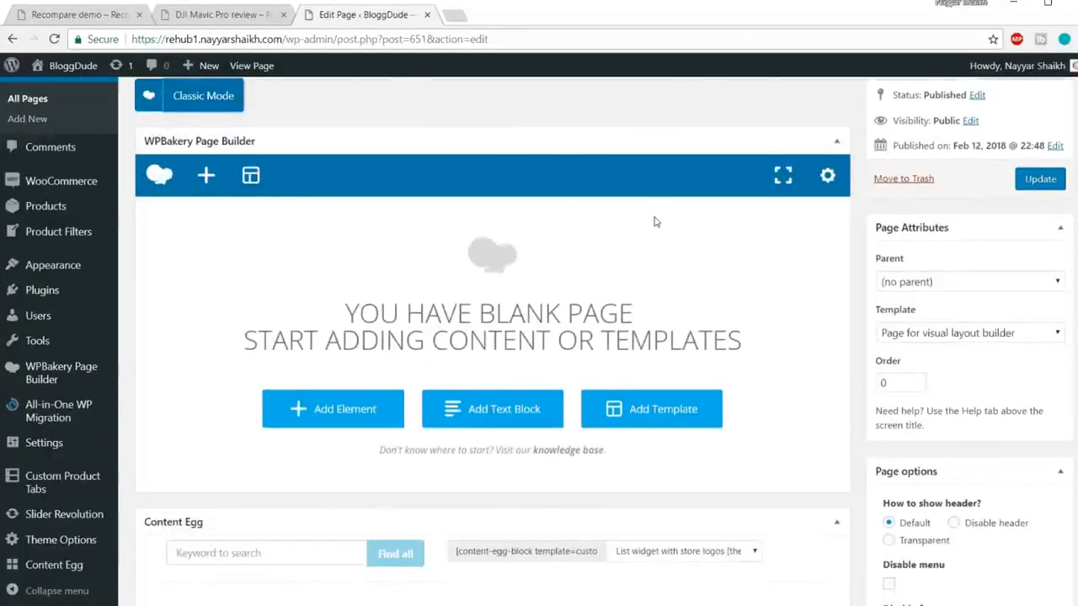
scroll(625, 218, up, 2)
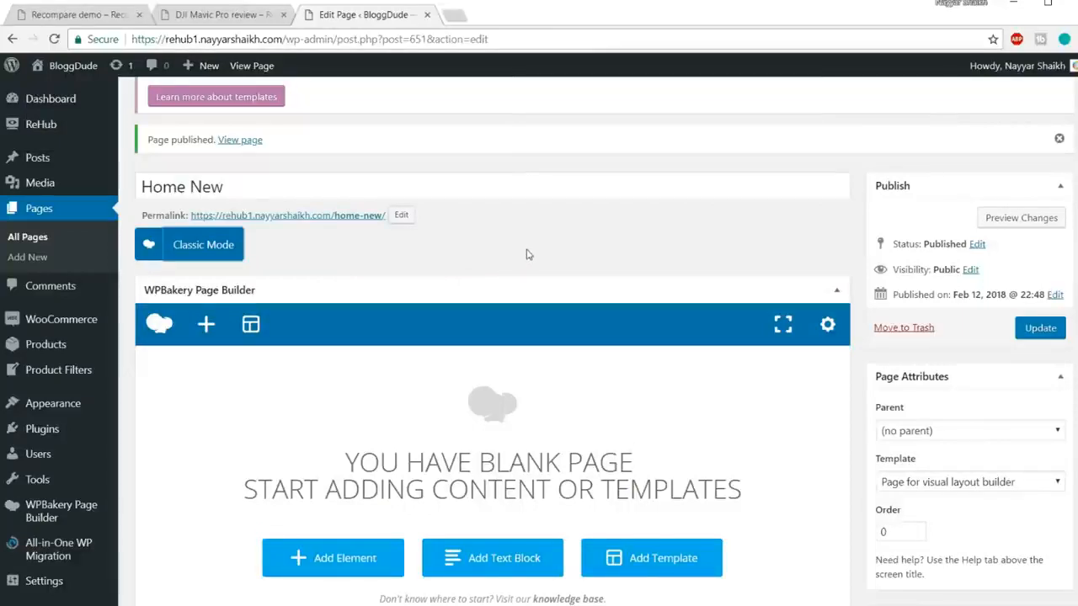
scroll(522, 256, down, 3)
click(74, 15)
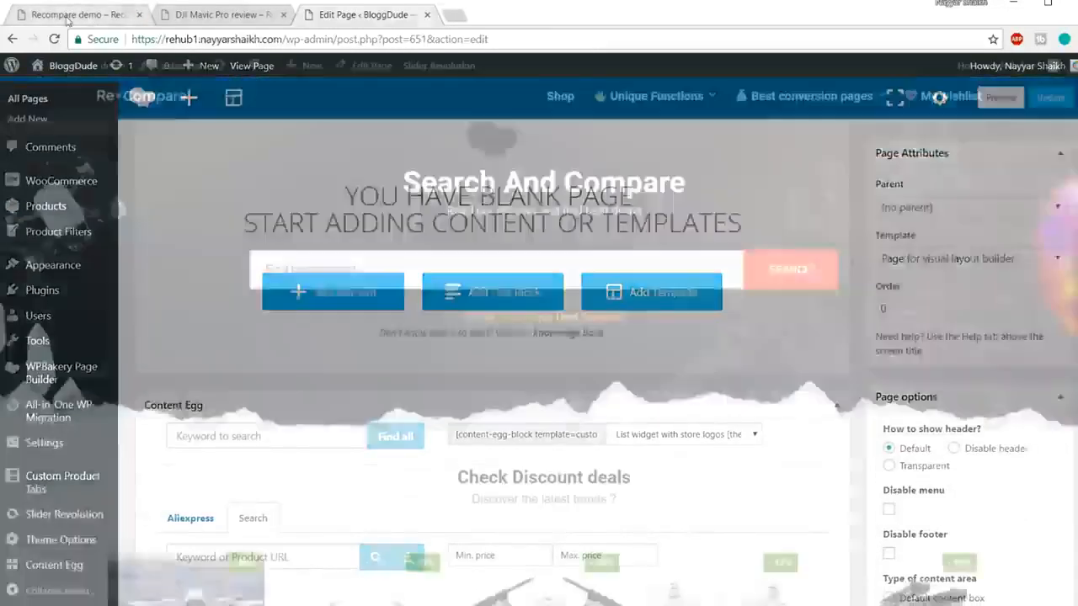
drag(405, 180, 695, 185)
key(ctrl+c)
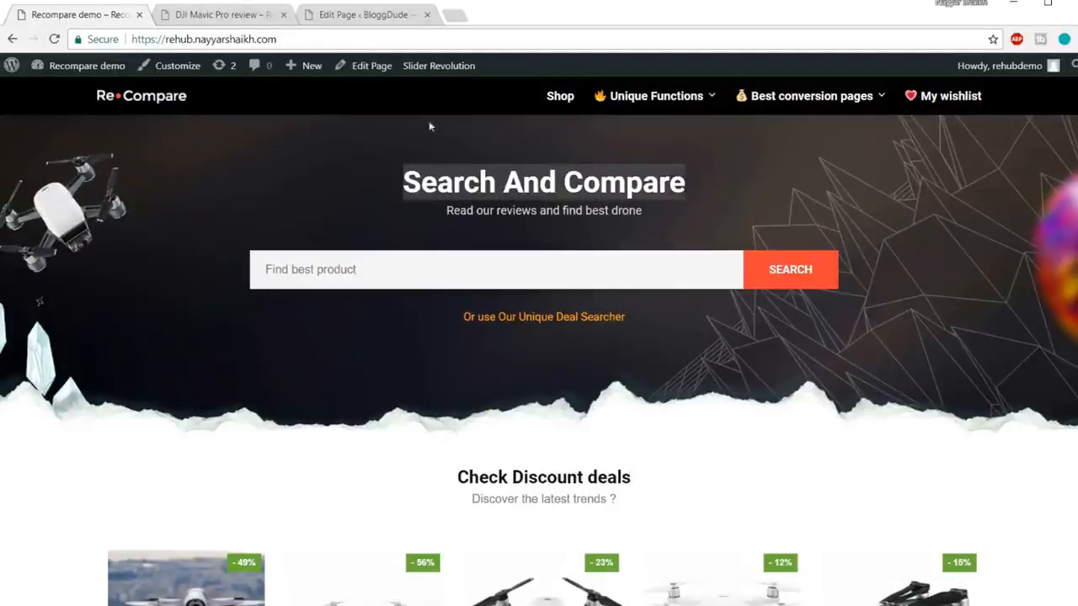
click(366, 24)
scroll(522, 328, up, 3)
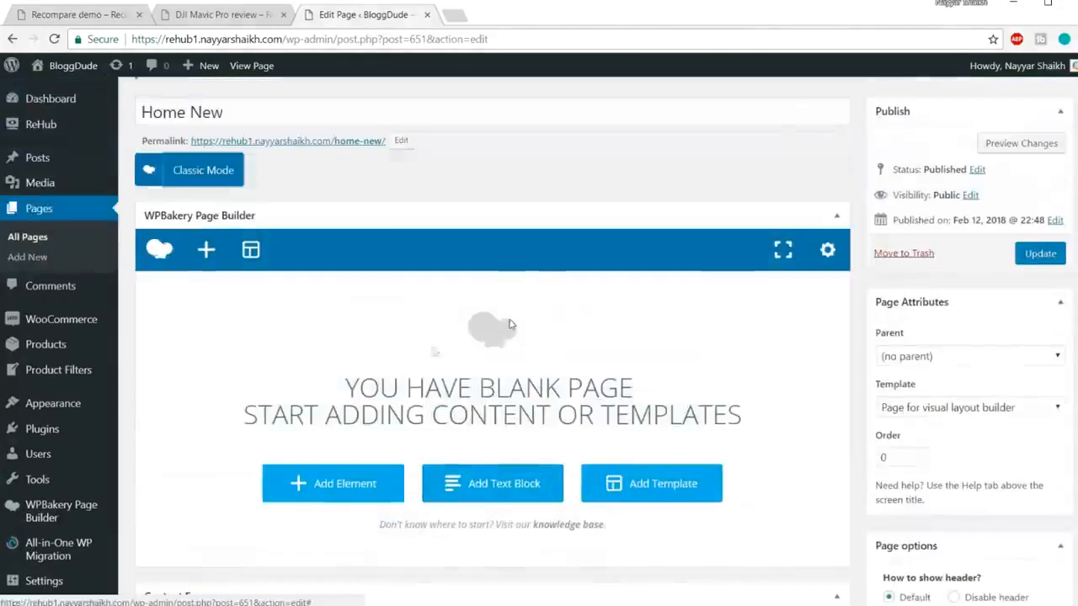
scroll(356, 410, down, 1)
Step: Add a Custom Heading element reading 'Search And Compare'
click(342, 410)
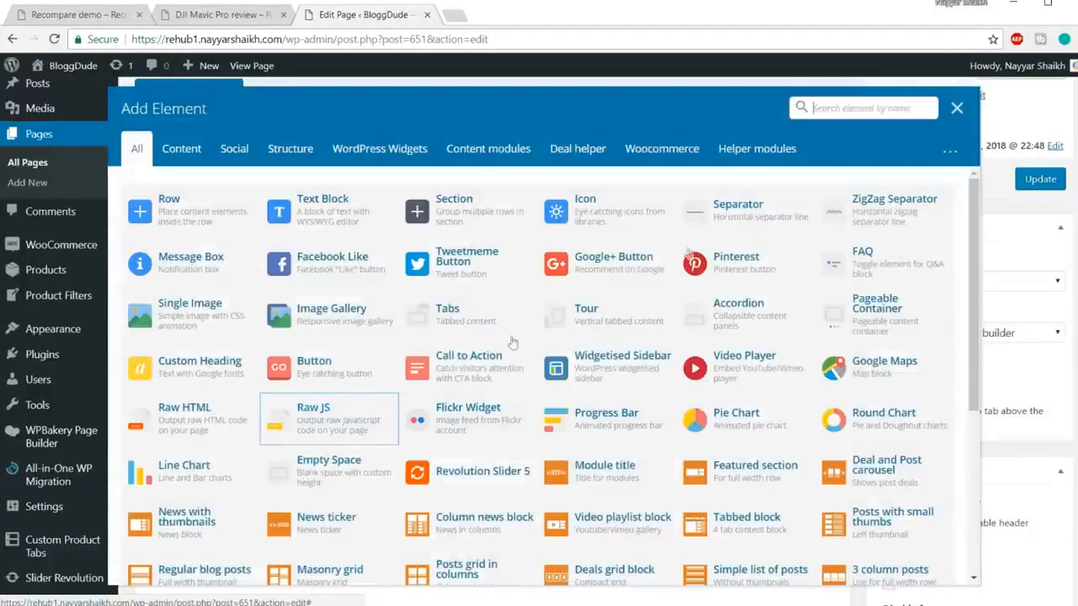
text(he)
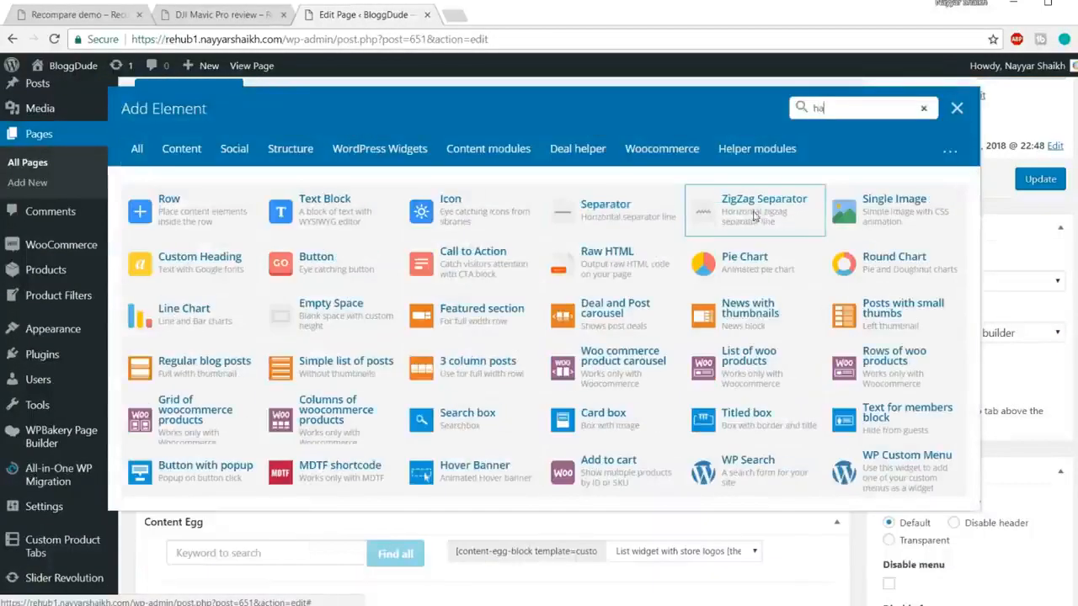
text(ad)
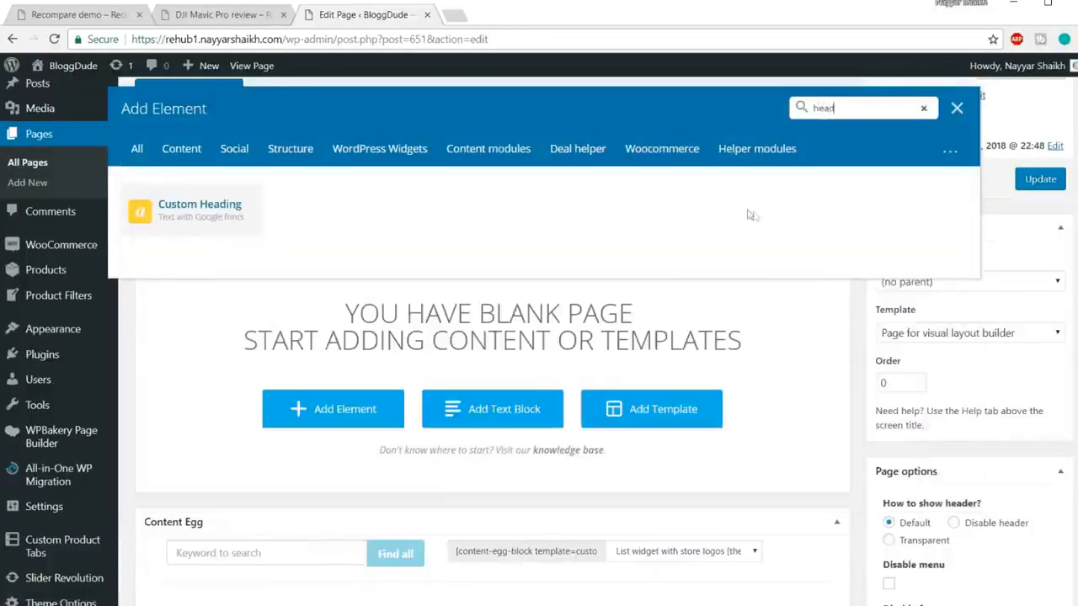
click(201, 214)
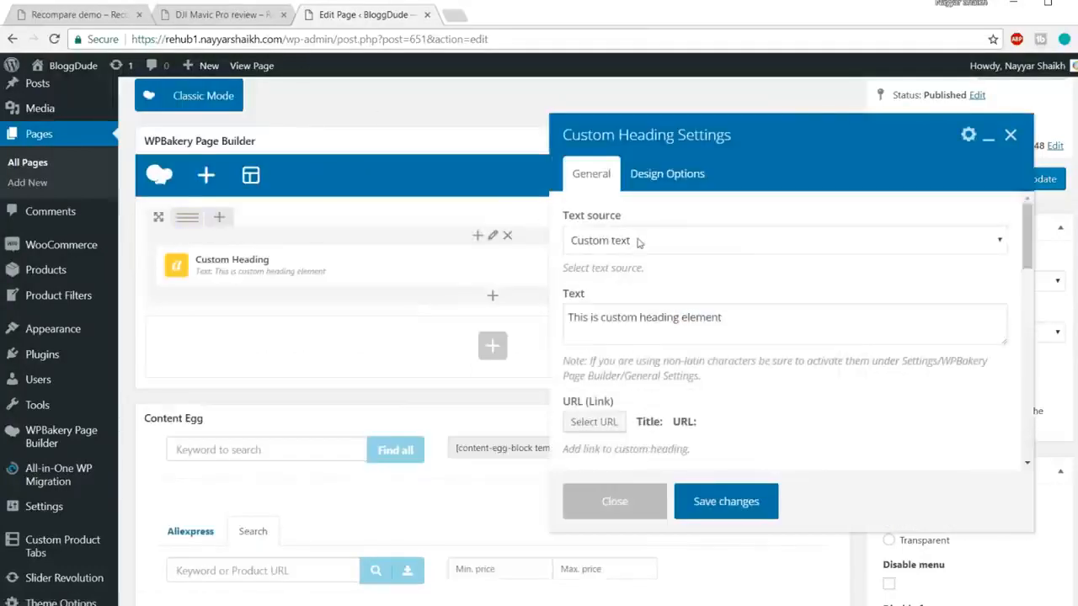
scroll(717, 255, down, 1)
triple_click(750, 247)
key(ctrl+v)
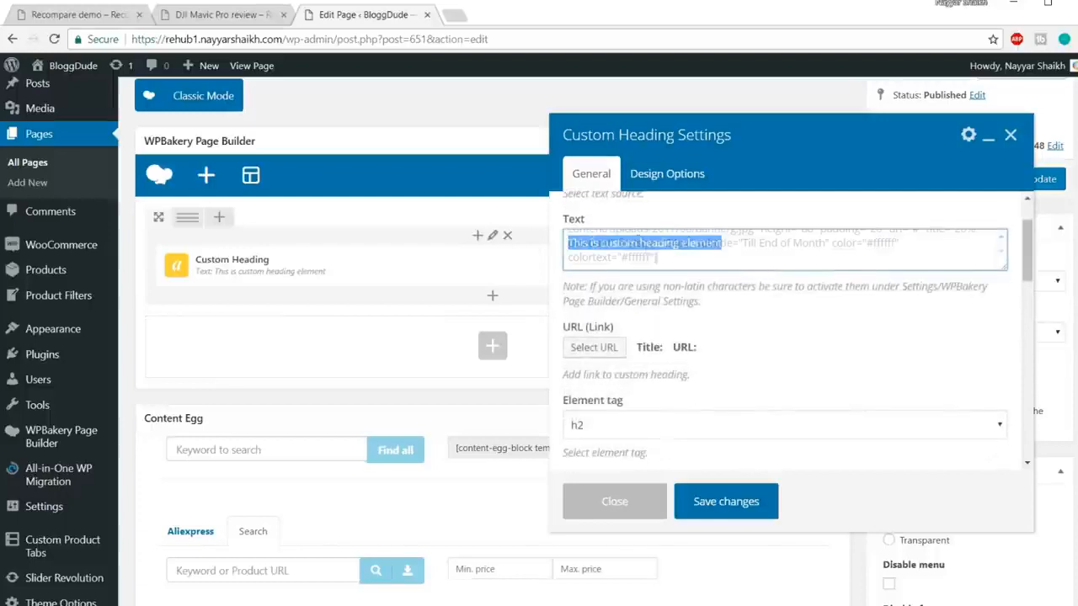
click(101, 18)
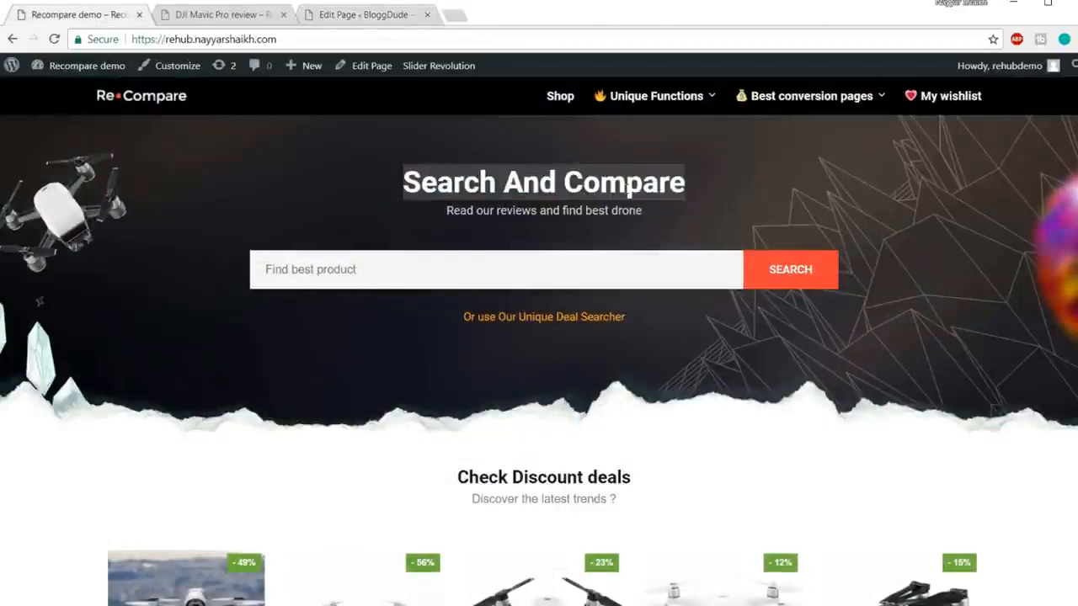
click(220, 16)
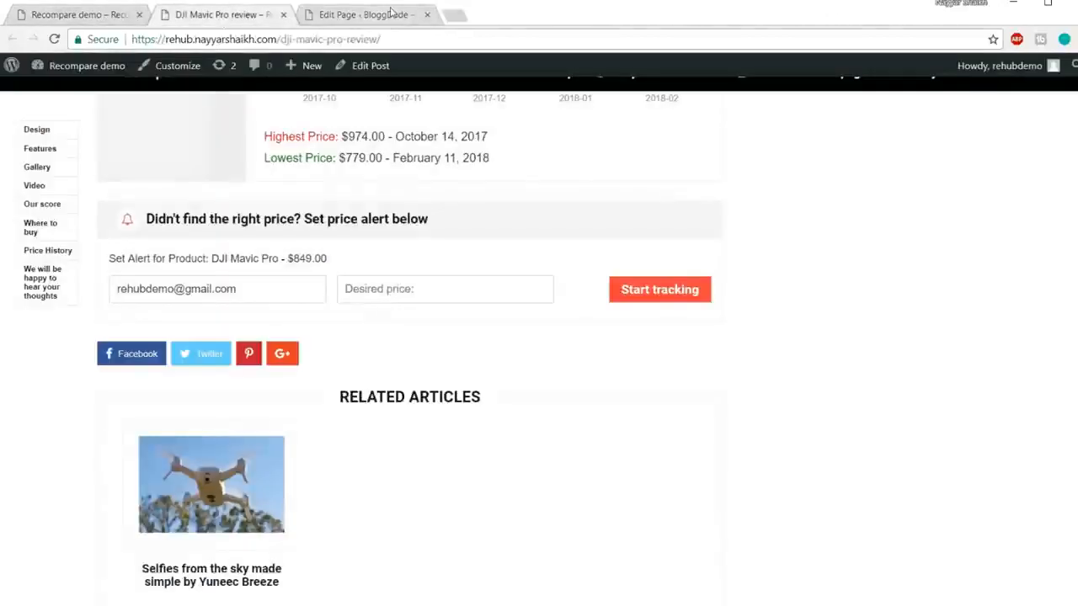
click(387, 14)
click(283, 14)
key(ctrl+a)
key(ctrl+v)
Step: Centre the heading and set its font size and line height to 40px
scroll(816, 317, down, 2)
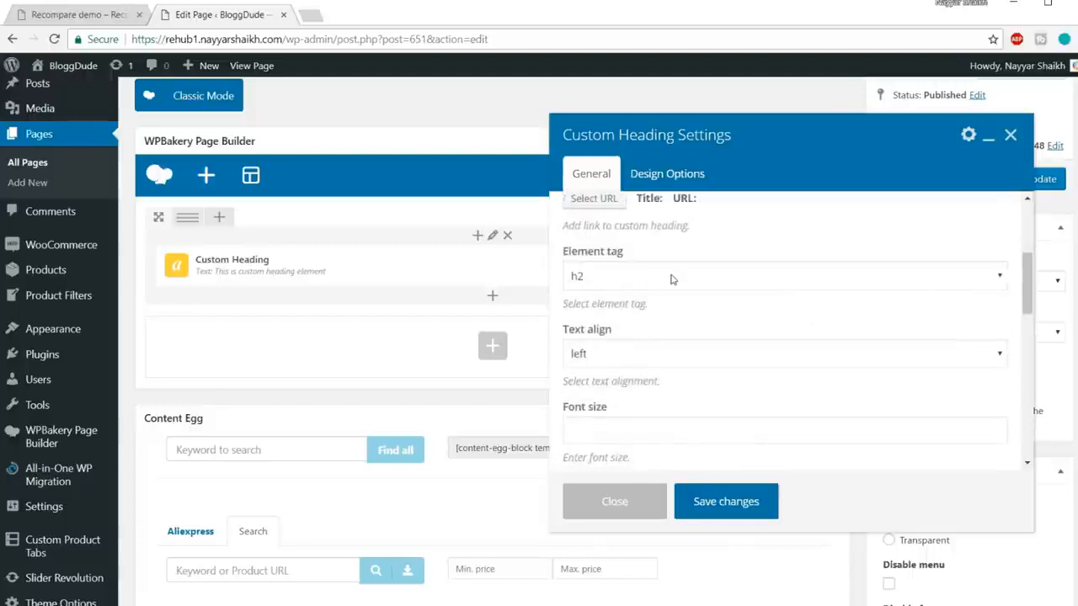
scroll(692, 341, down, 1)
click(628, 280)
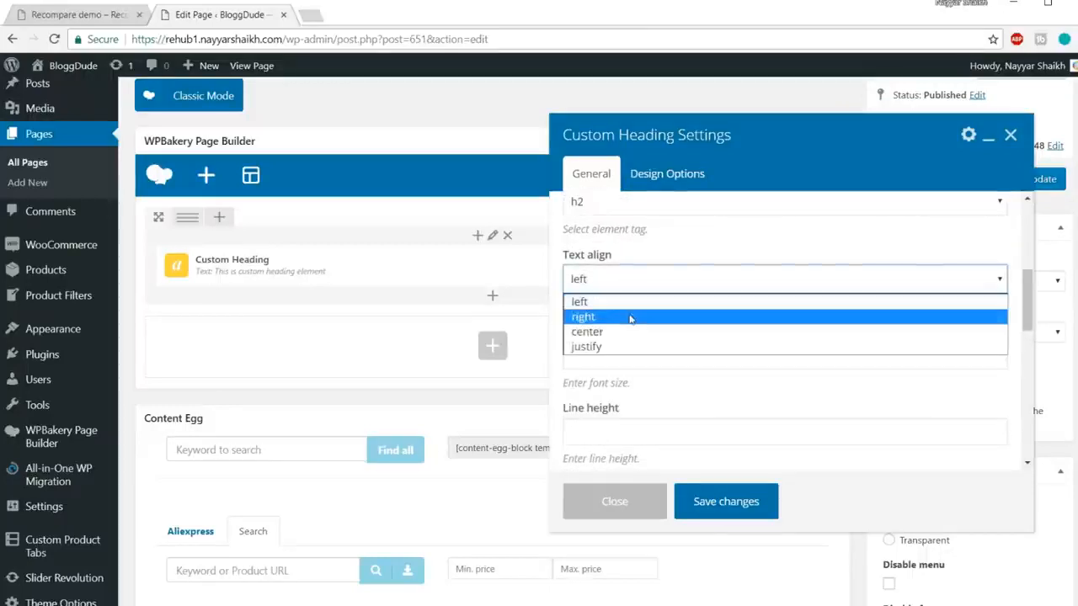
click(630, 332)
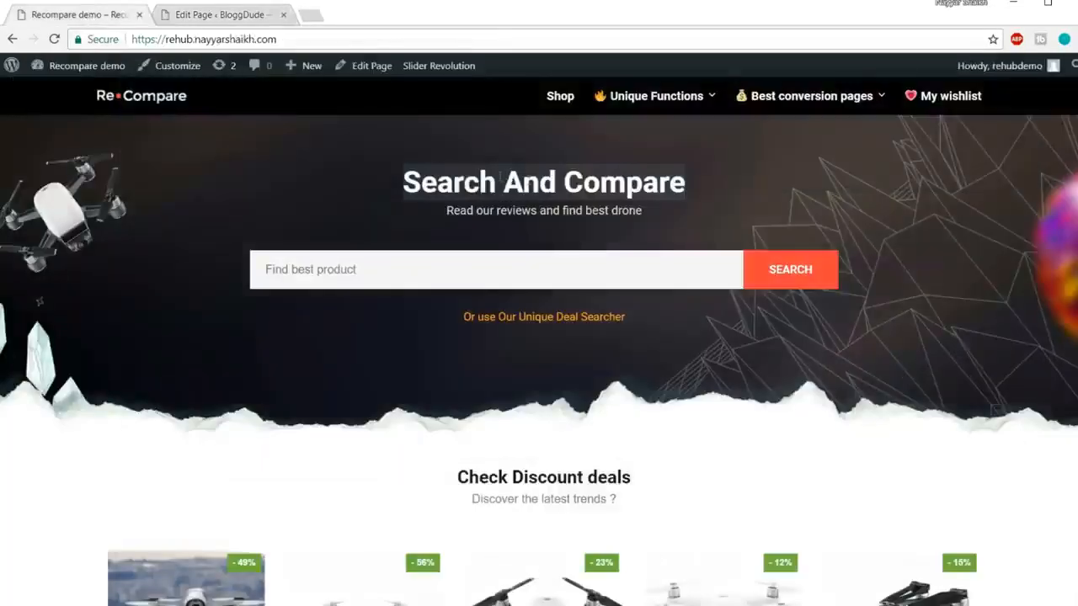
click(231, 16)
scroll(741, 303, down, 1)
click(645, 281)
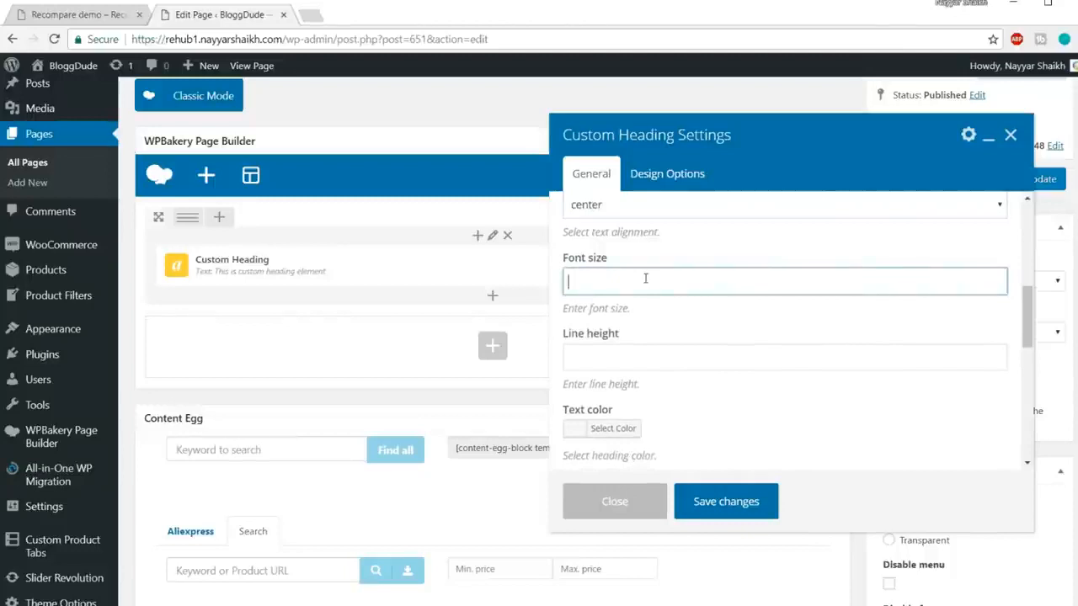
text(40px)
click(693, 354)
text(40px)
Step: Switch the heading to the theme's default font family and save its settings
scroll(881, 387, down, 2)
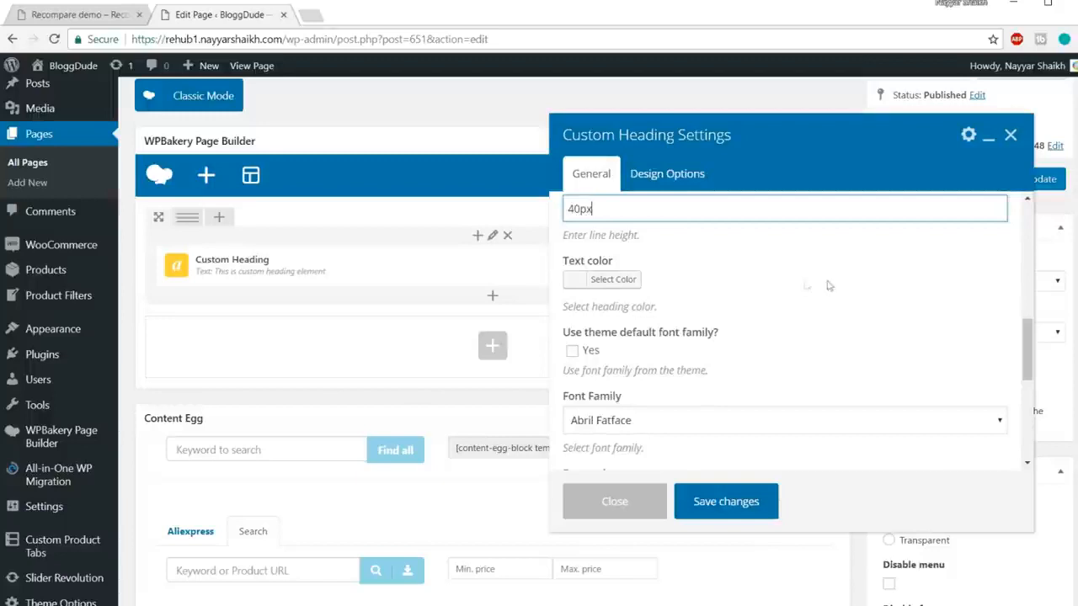
scroll(851, 290, down, 2)
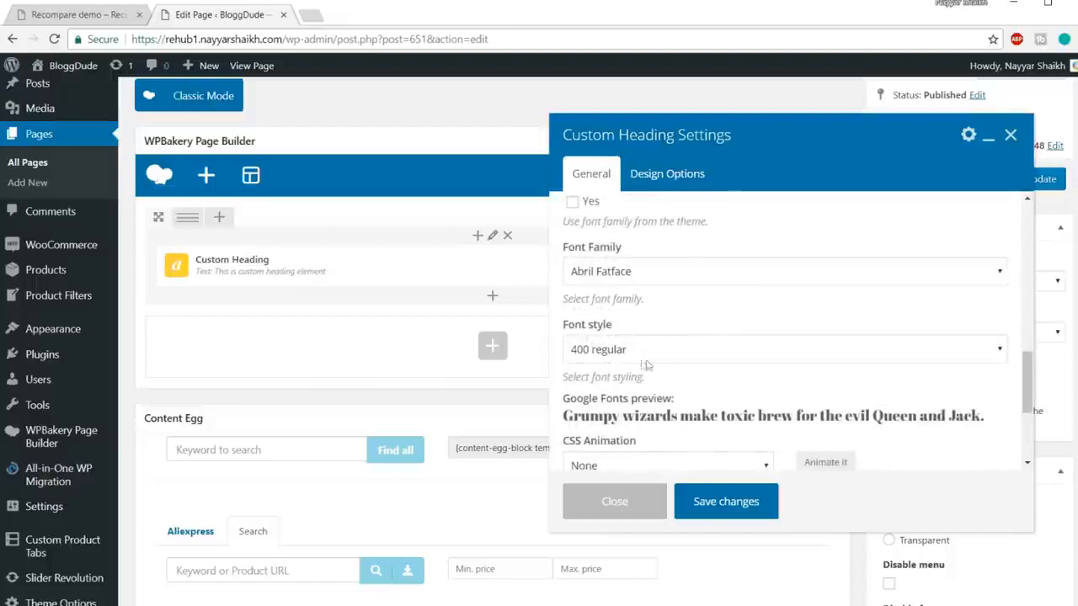
scroll(738, 352, up, 1)
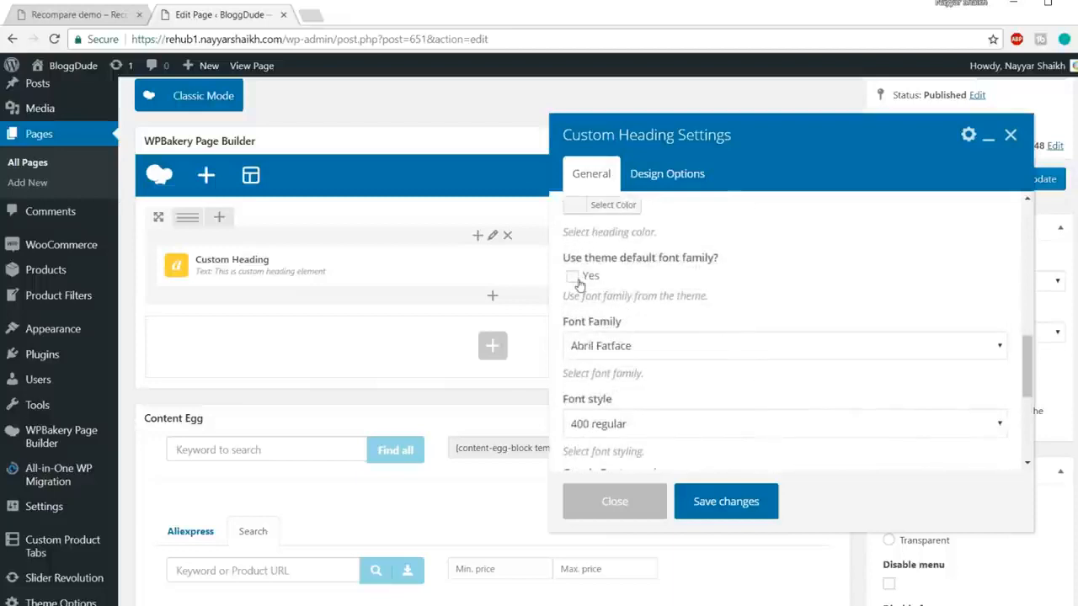
click(578, 278)
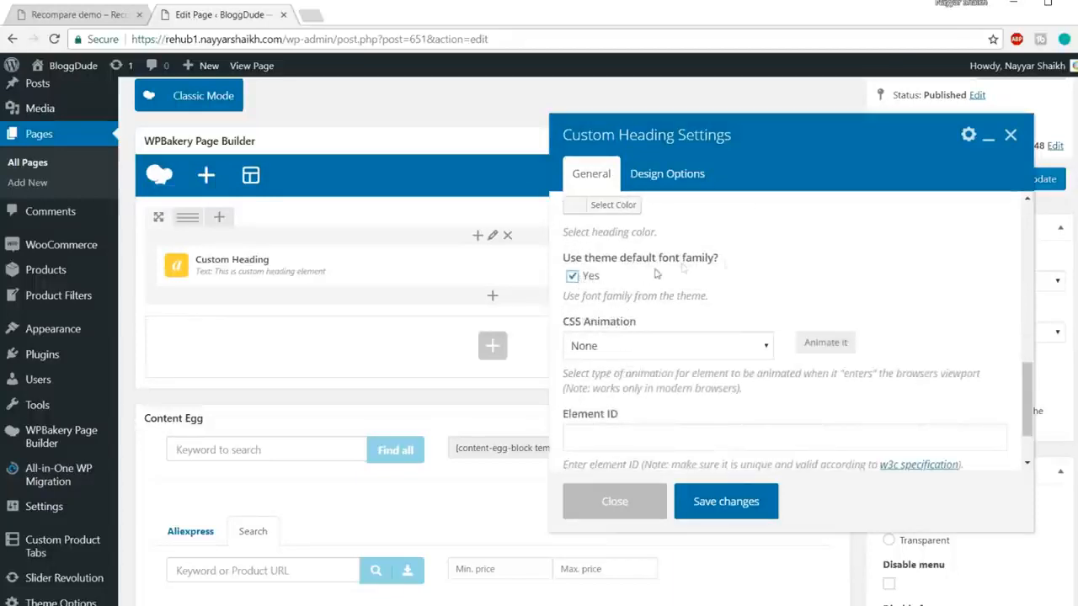
scroll(852, 272, down, 1)
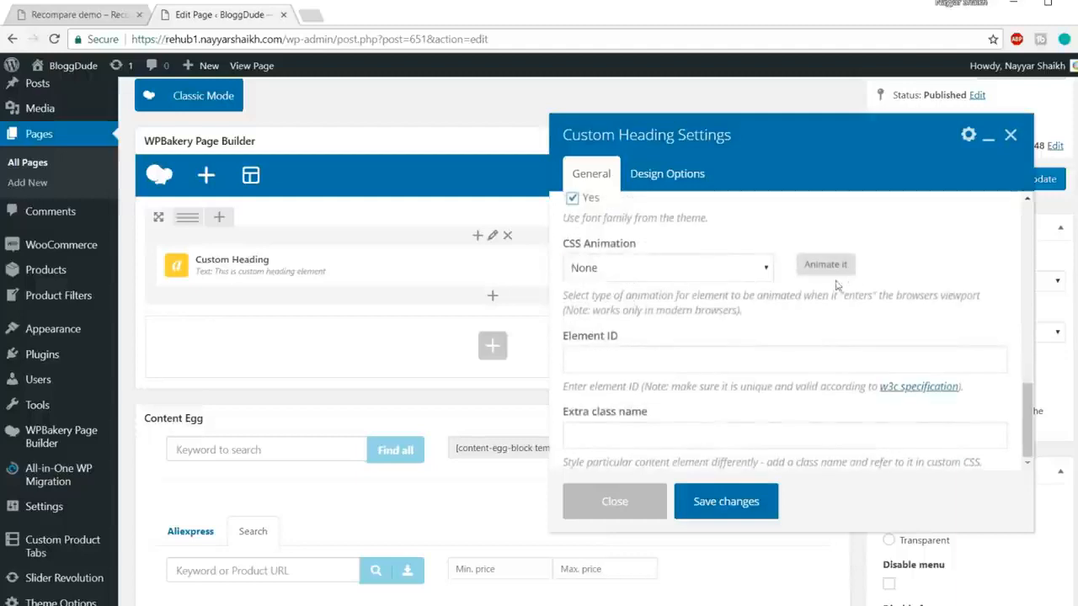
click(733, 500)
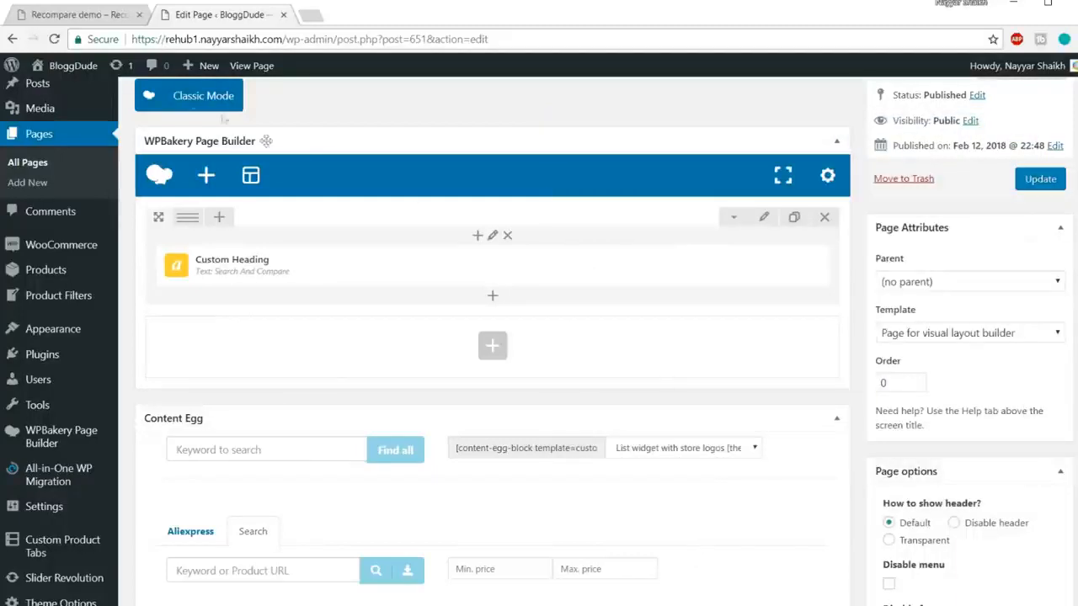
click(80, 14)
Step: Copy the demo subheading and add a Custom Heading reading 'Read our reviews and find best drone'
drag(449, 216, 660, 216)
key(ctrl+c)
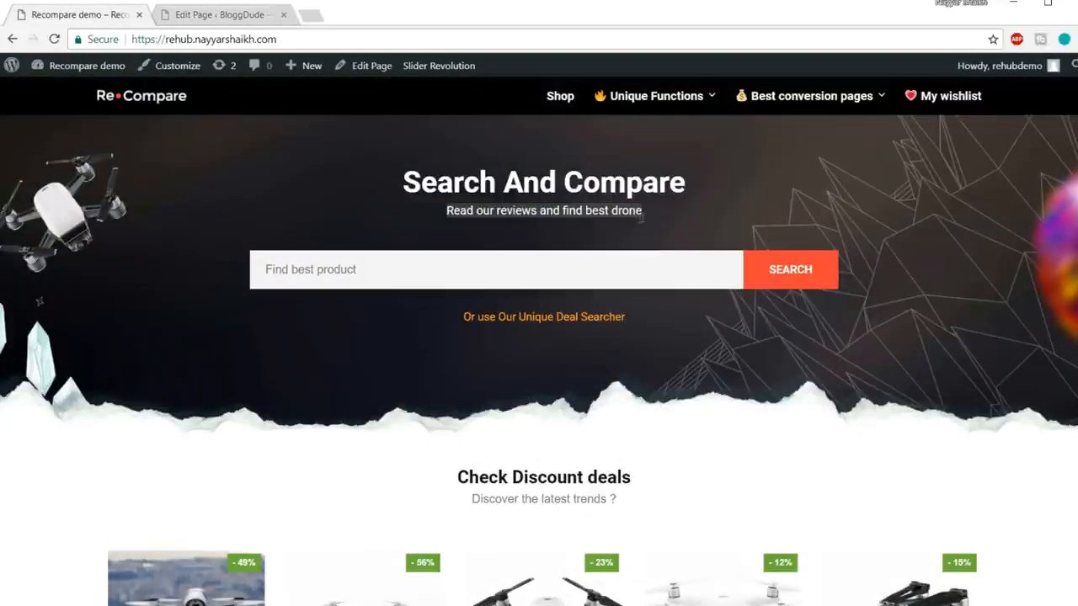
click(253, 15)
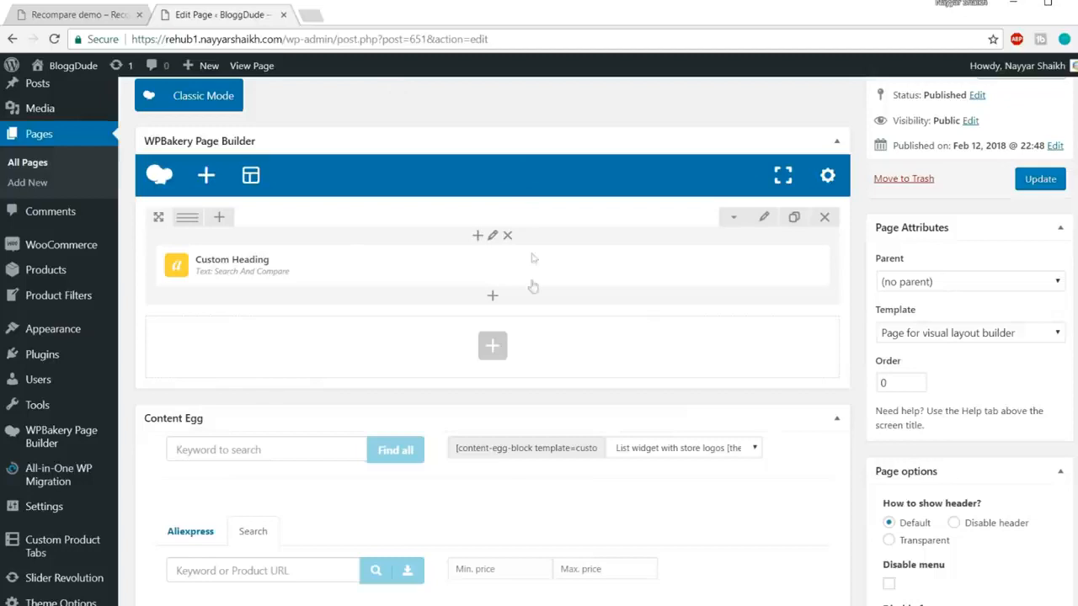
click(493, 300)
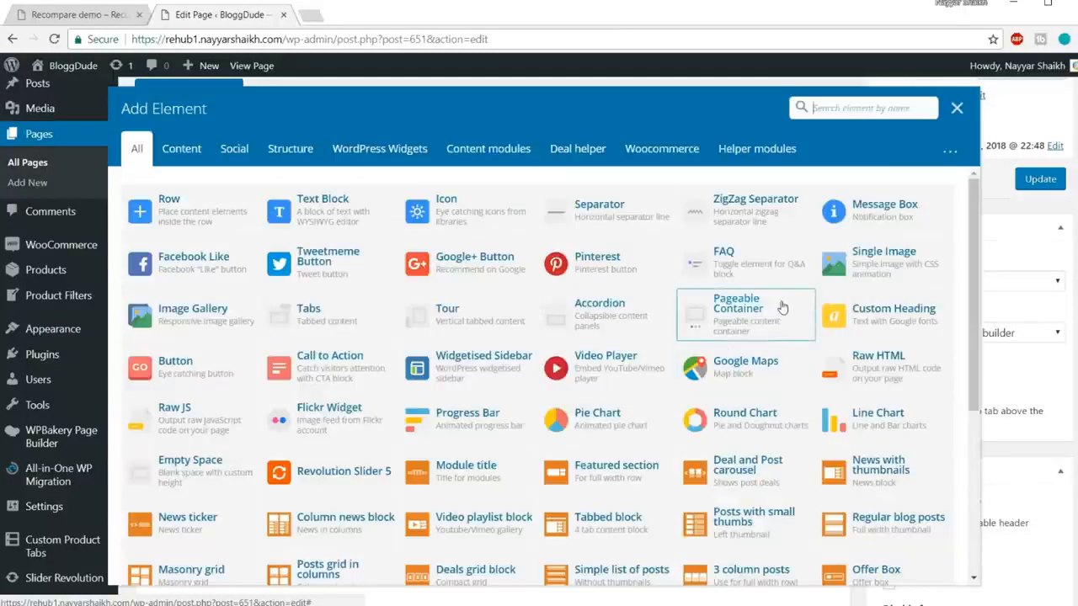
text(head)
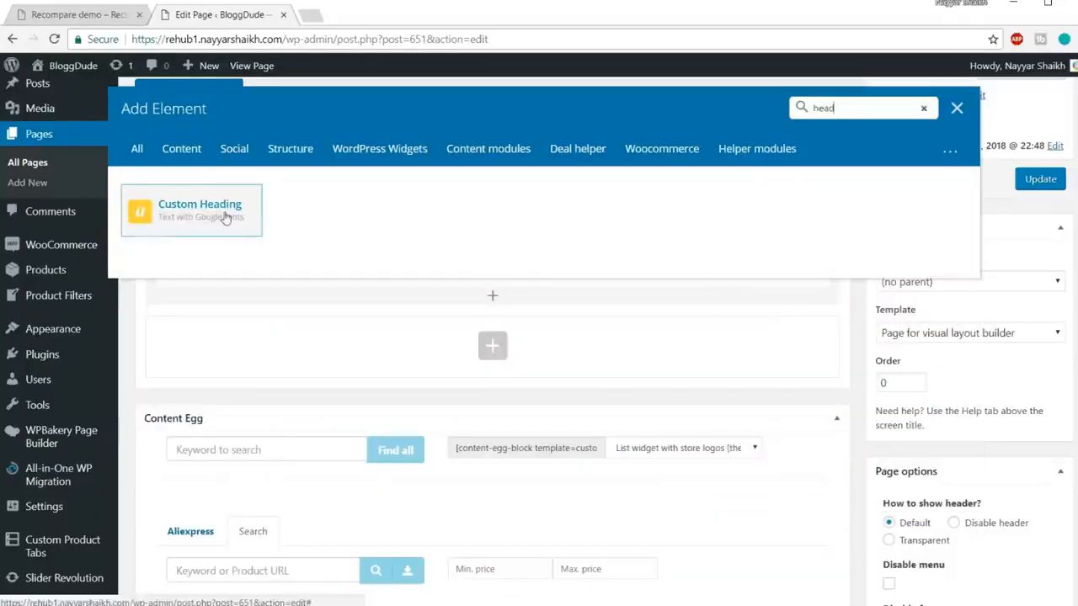
click(225, 218)
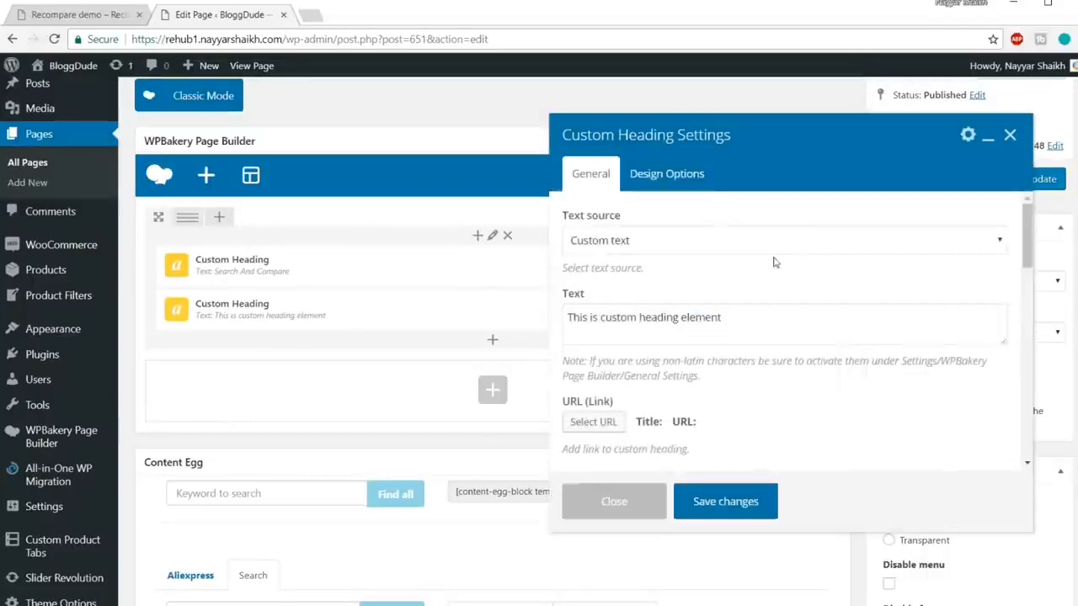
click(765, 325)
key(ctrl+a)
key(ctrl+v)
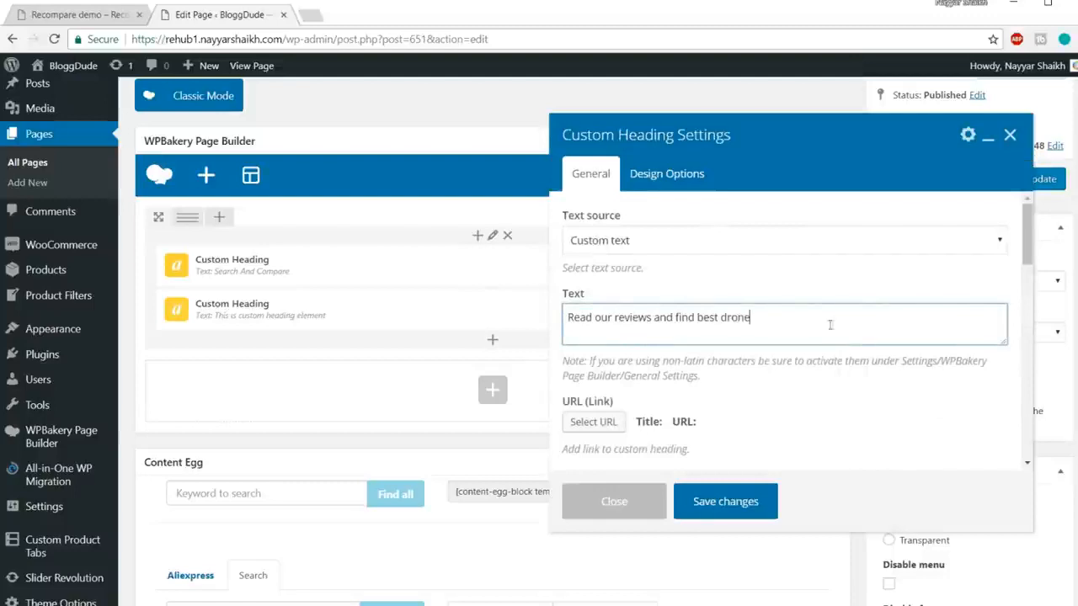
Step: Make the subheading a centred h3 with 16px size and line height
scroll(871, 338, down, 2)
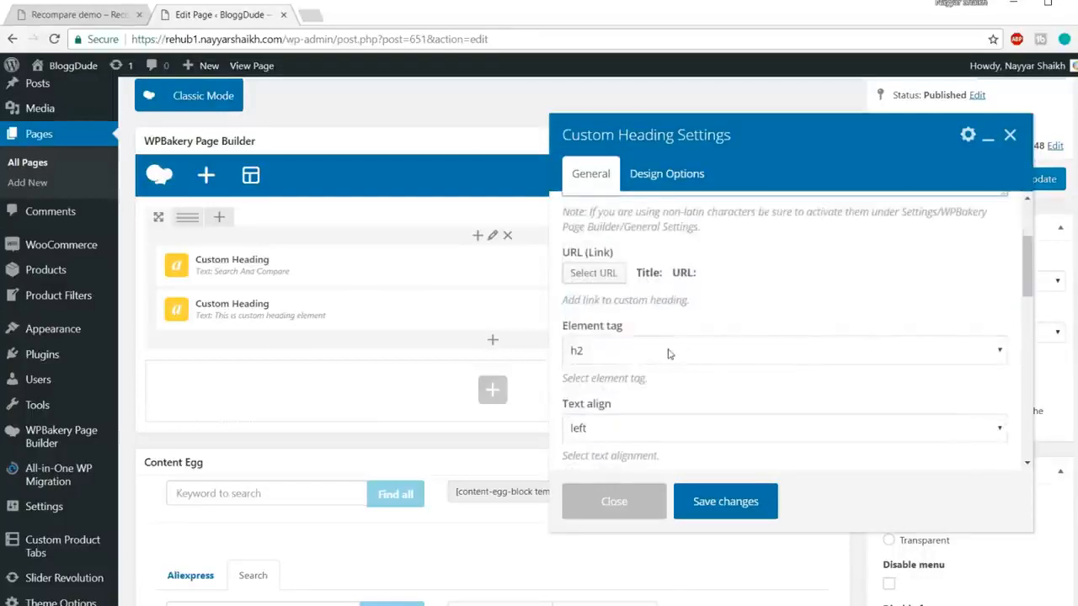
click(669, 354)
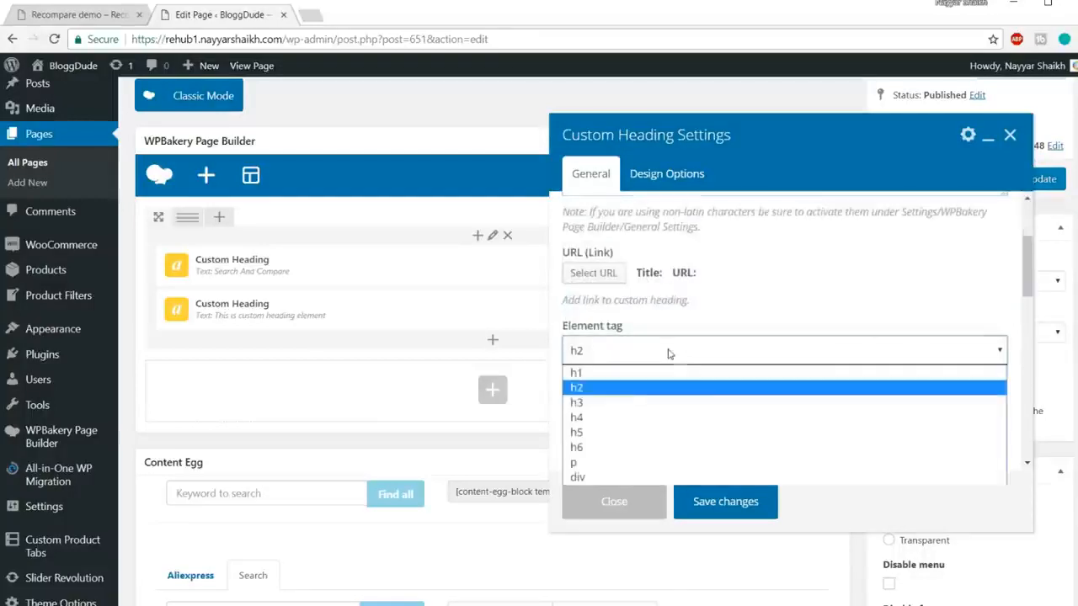
click(665, 412)
scroll(674, 287, down, 2)
click(672, 283)
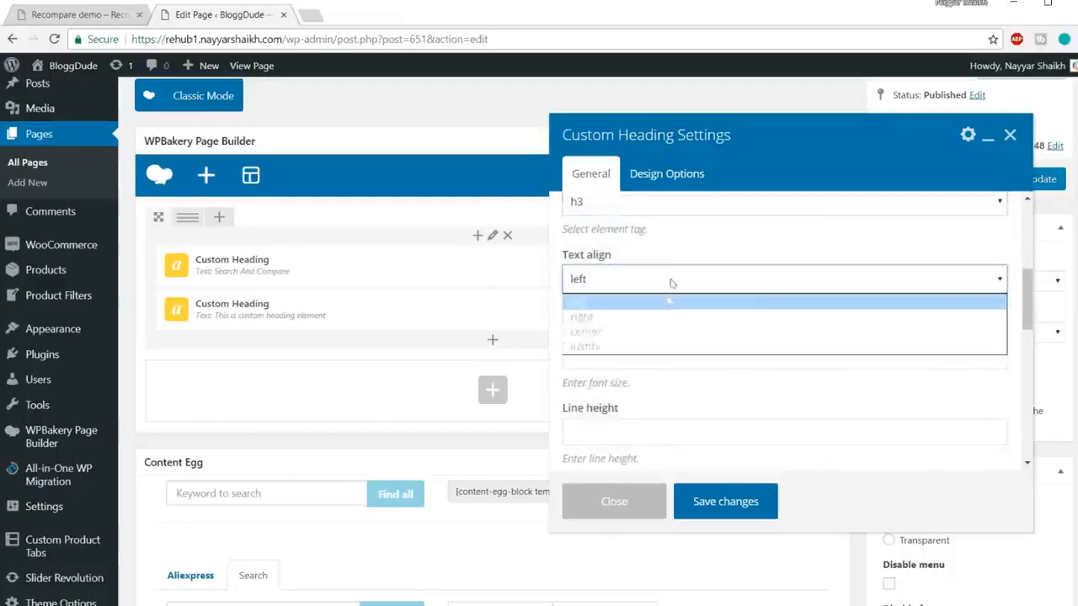
click(654, 332)
scroll(669, 306, down, 3)
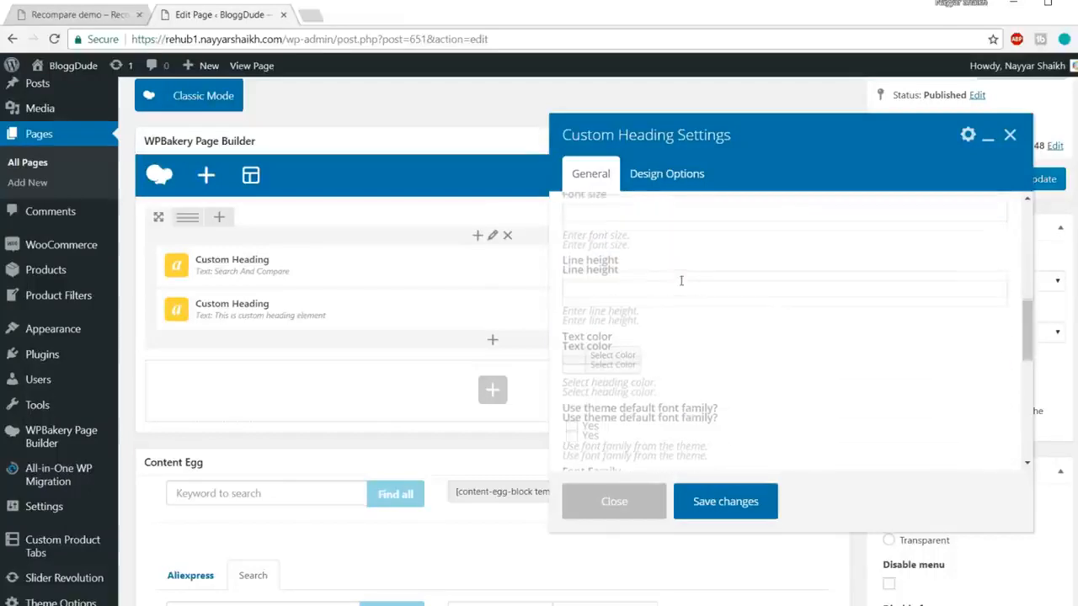
scroll(681, 281, up, 1)
click(644, 281)
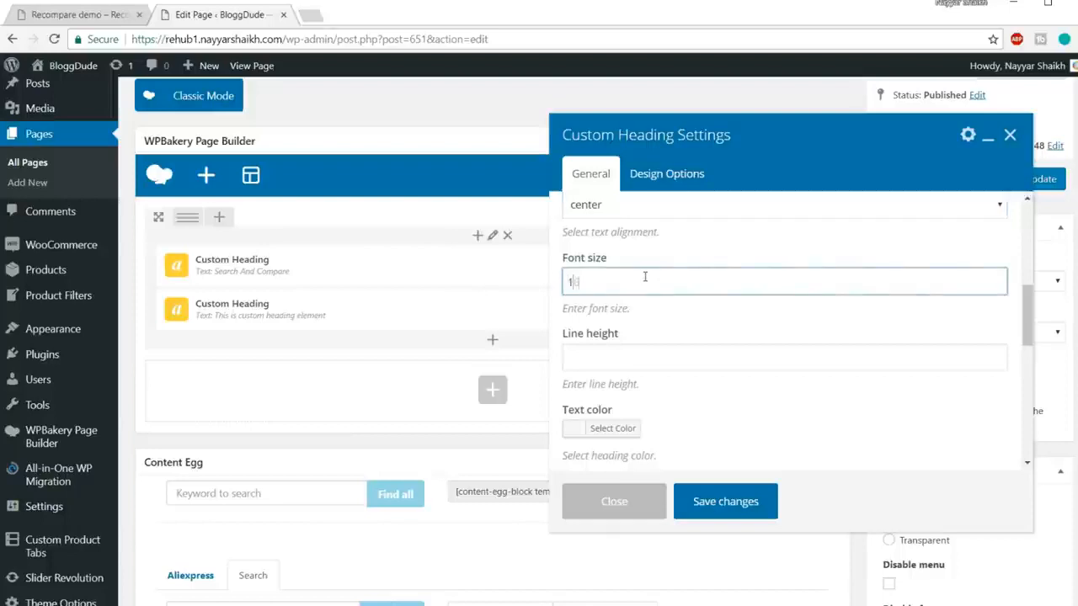
click(668, 363)
text(16)
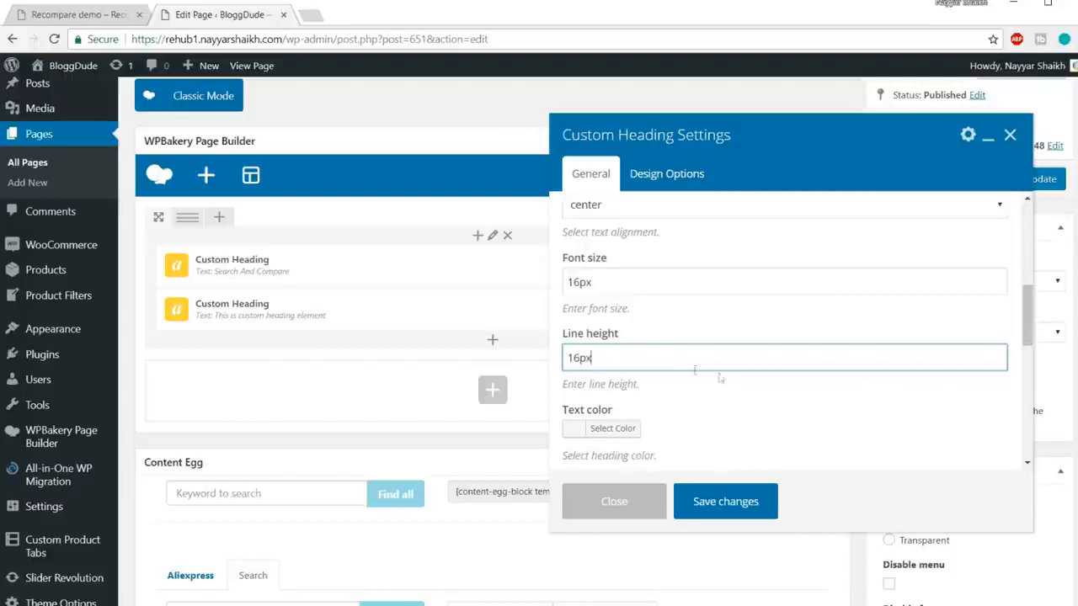
text(px)
Step: Set the subheading's font family to Roboto and save it
scroll(695, 371, down, 2)
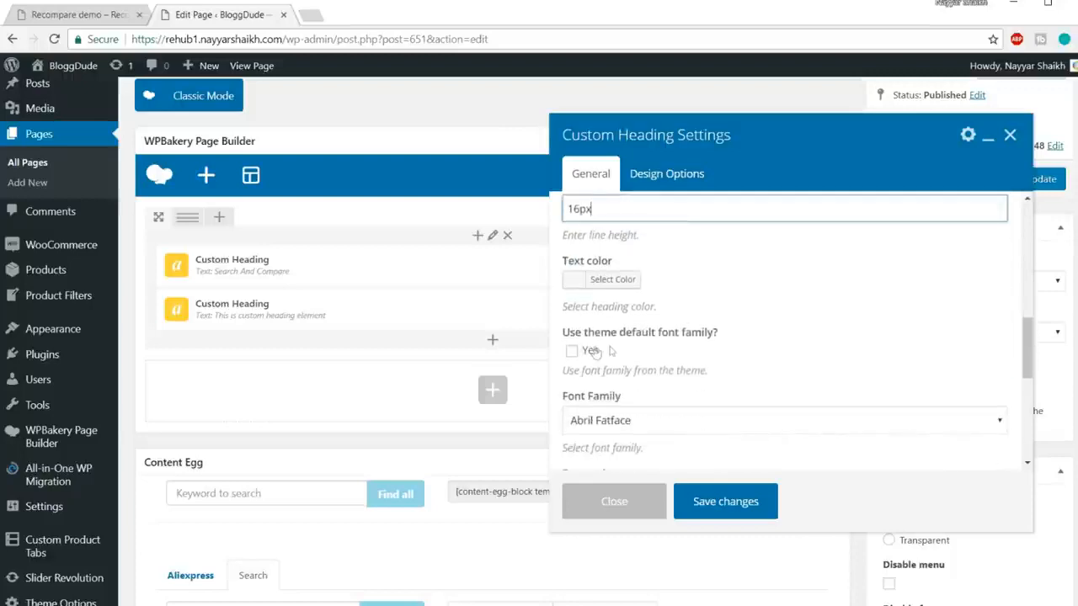
scroll(714, 336, down, 1)
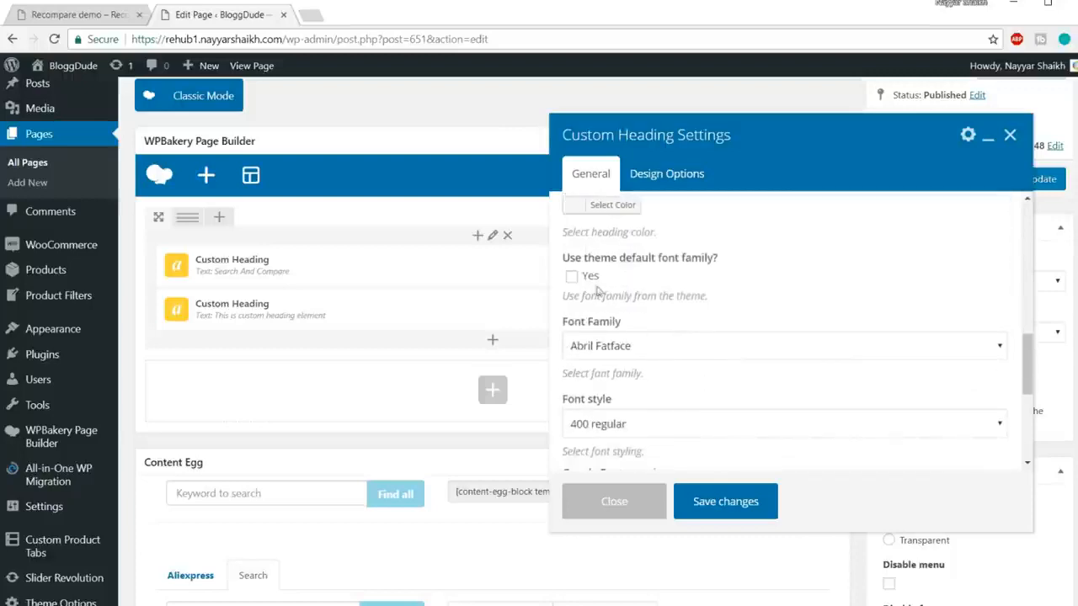
scroll(810, 317, down, 1)
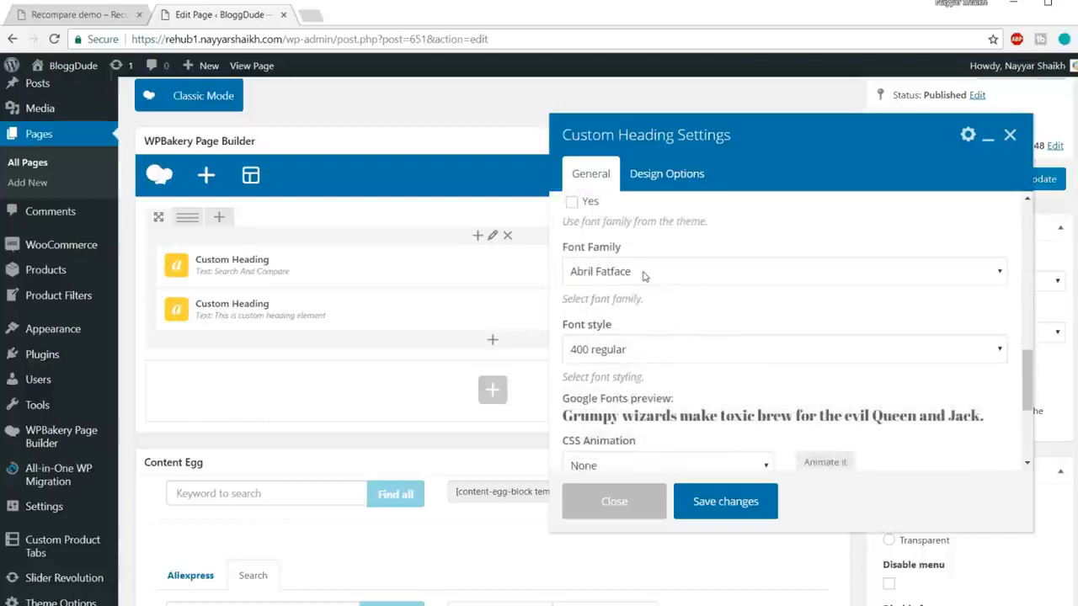
scroll(723, 384, down, 1)
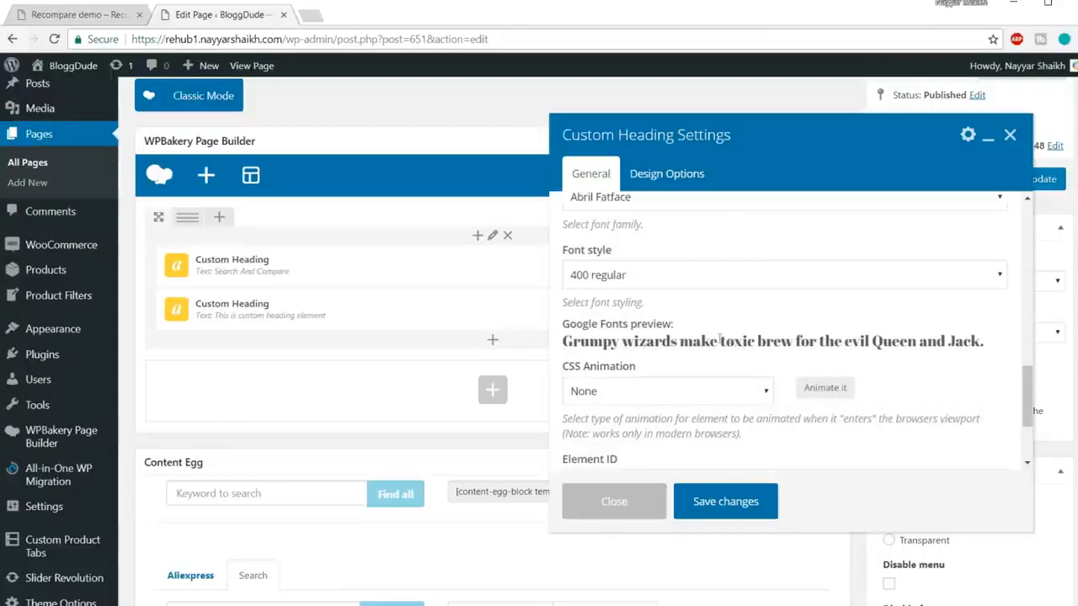
scroll(730, 339, up, 1)
click(672, 272)
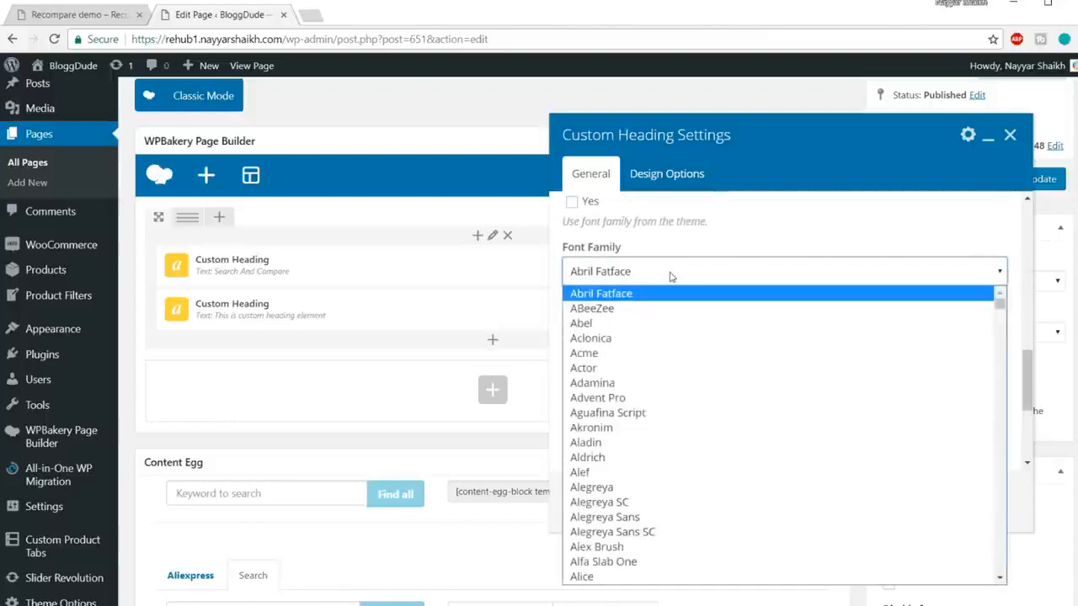
text(ro)
key(Return)
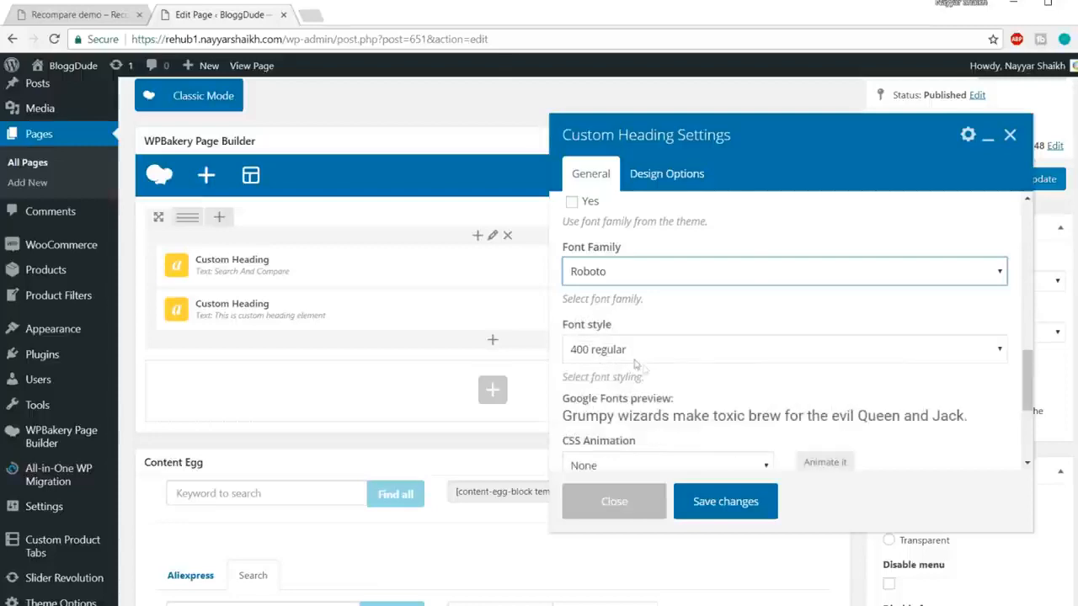
drag(621, 422, 802, 417)
click(844, 408)
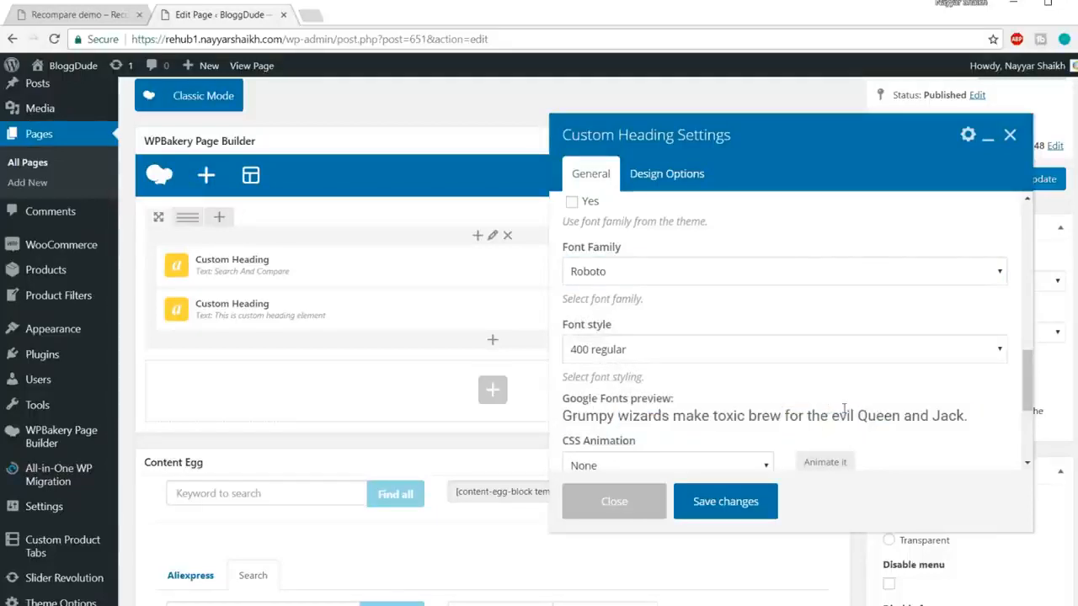
scroll(763, 367, down, 3)
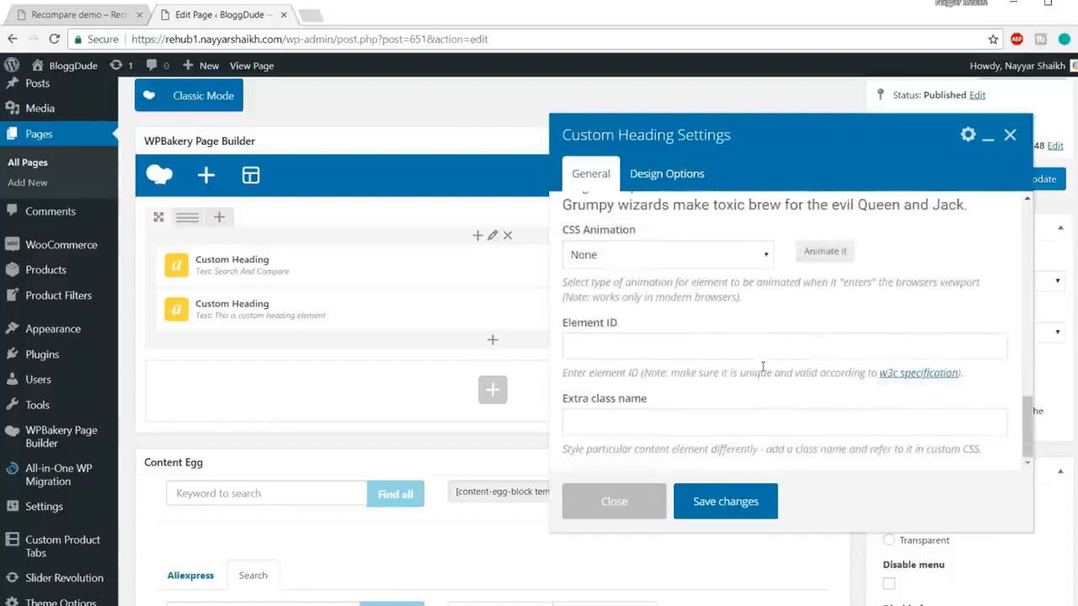
click(725, 502)
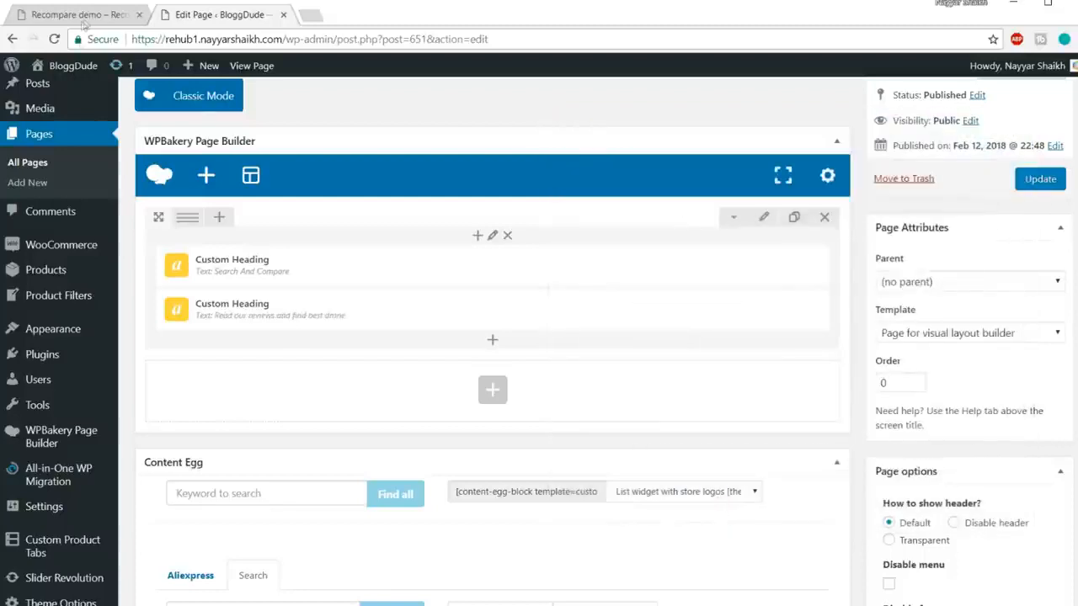
Step: After rechecking the live hero, filter the column's Add Element list by 'sear'
click(81, 17)
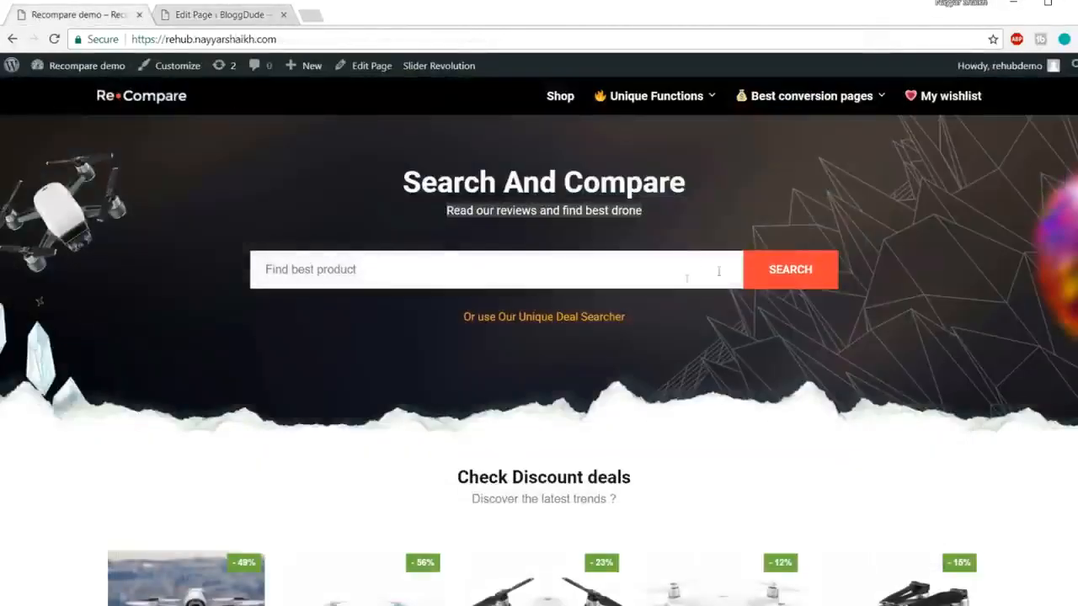
click(217, 14)
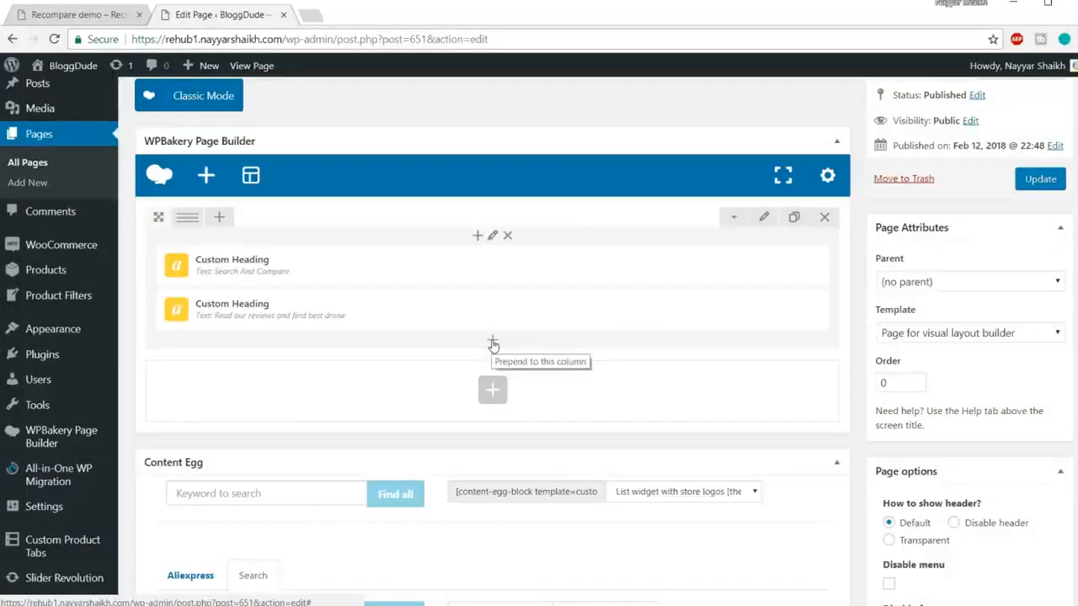
click(493, 344)
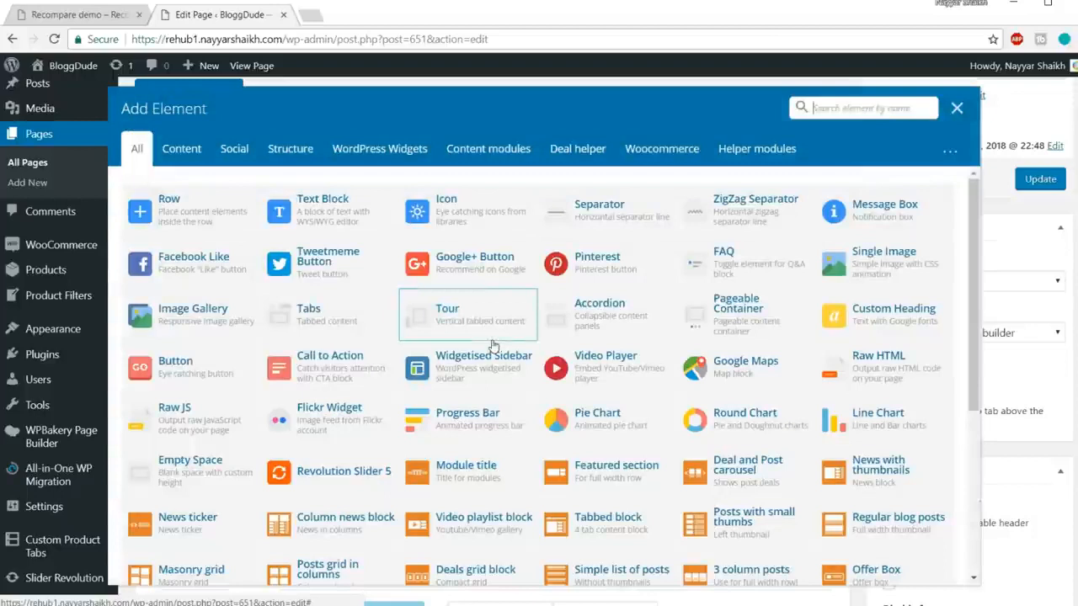
text(sear)
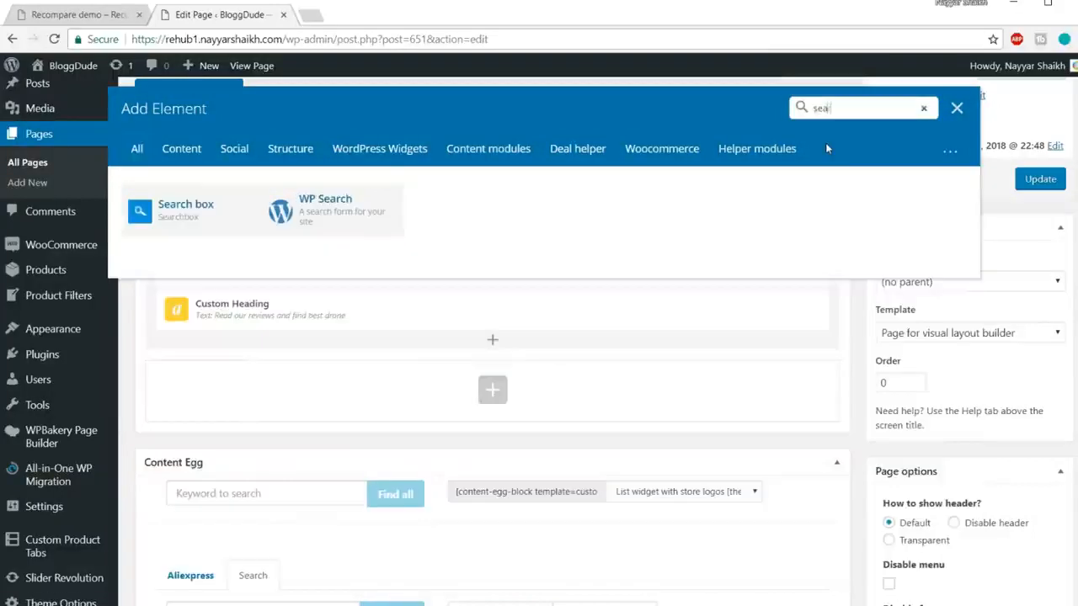
Step: Add a Search box of type Posts, searching Product, with ajax search enabled
click(182, 217)
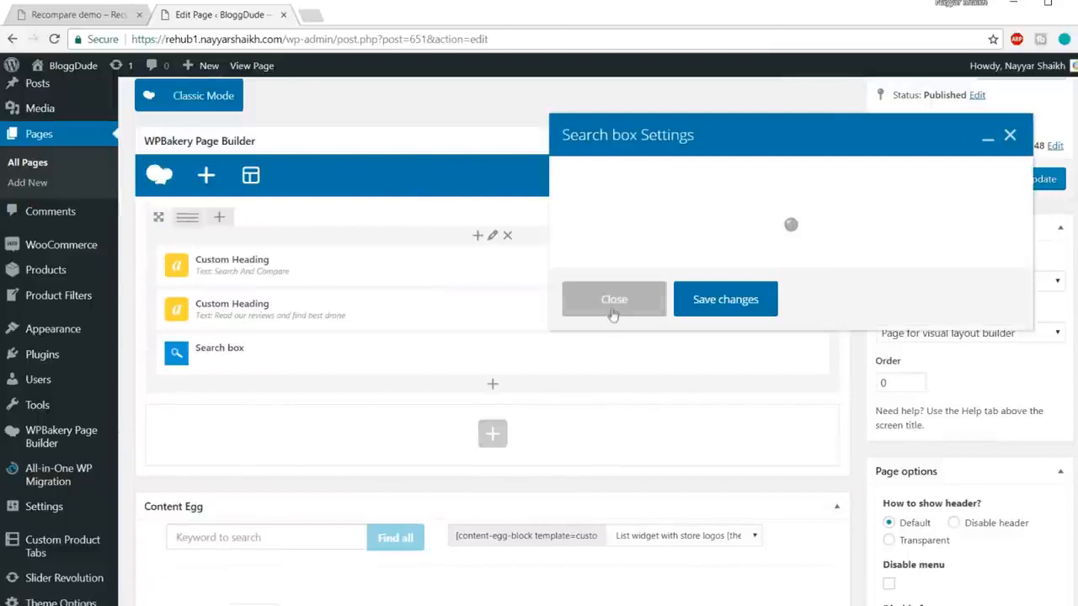
click(664, 202)
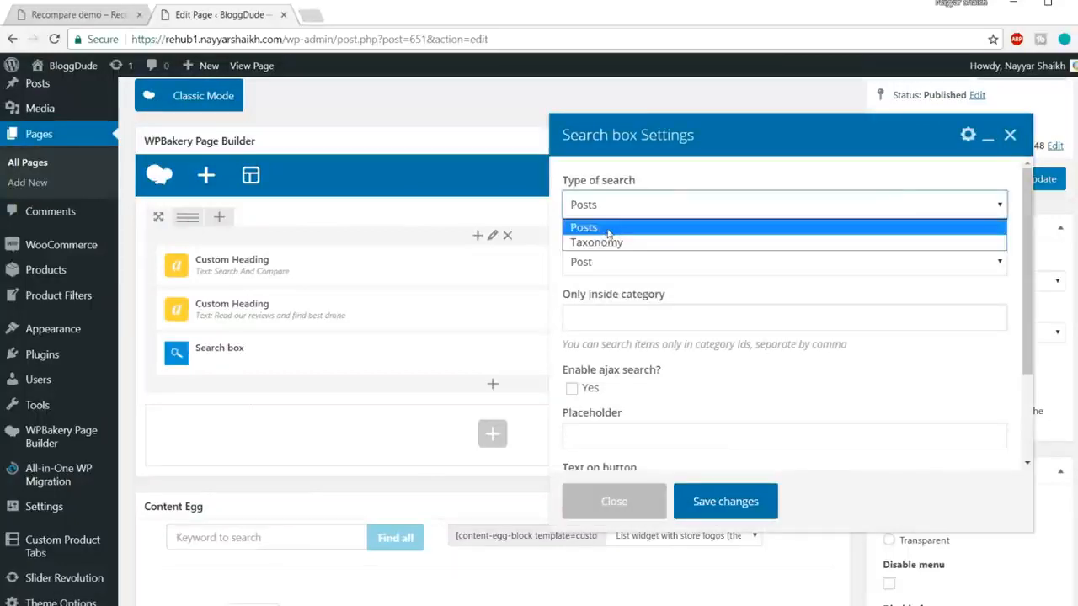
click(608, 229)
click(666, 261)
click(626, 313)
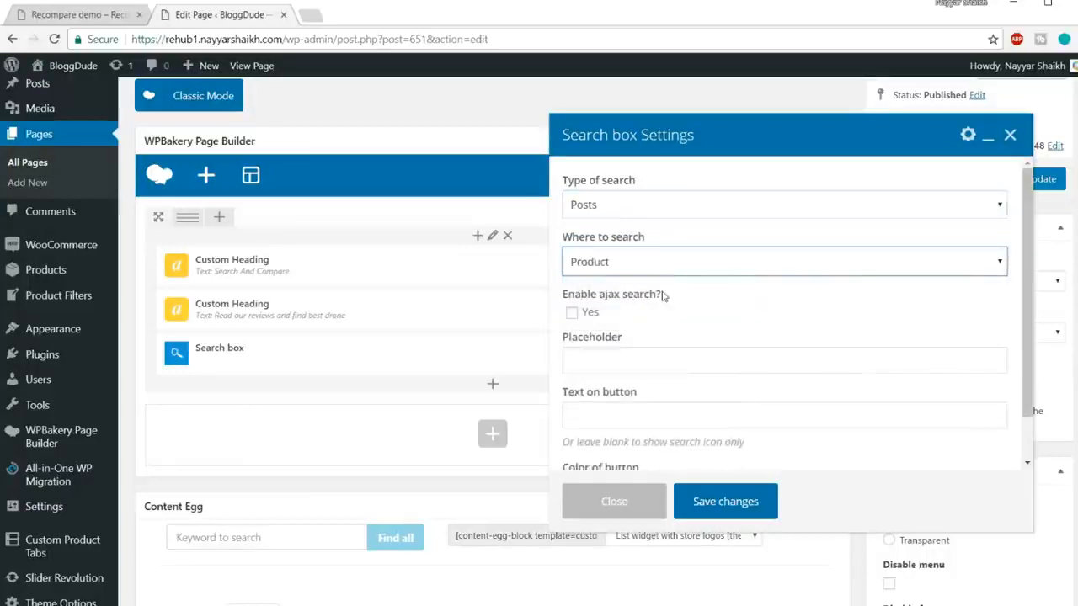
click(580, 314)
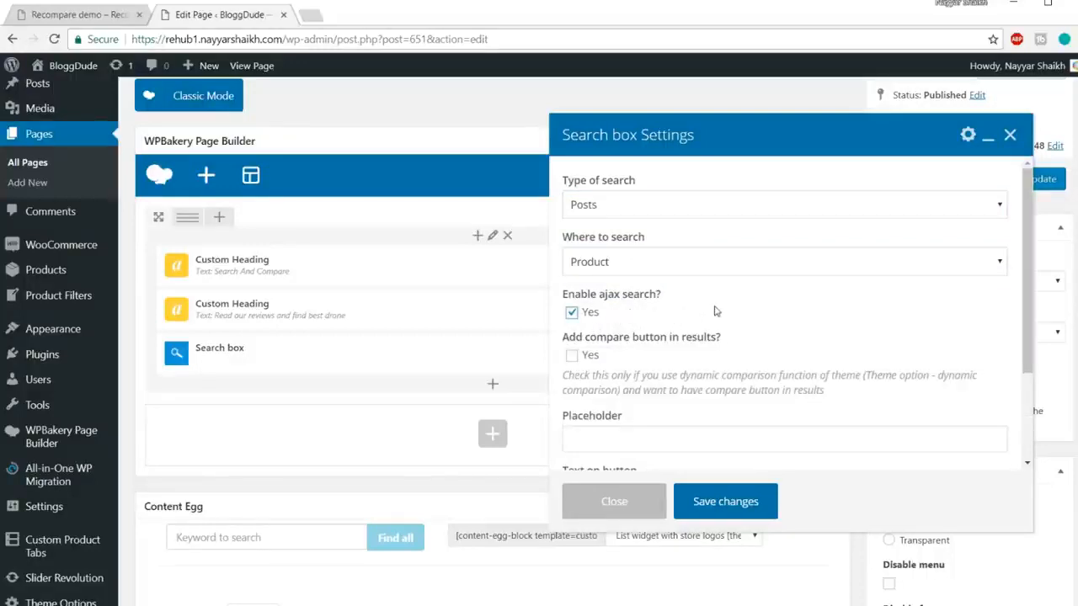
Step: Test the demo site's live search with 'drone', then return to the editor
click(97, 15)
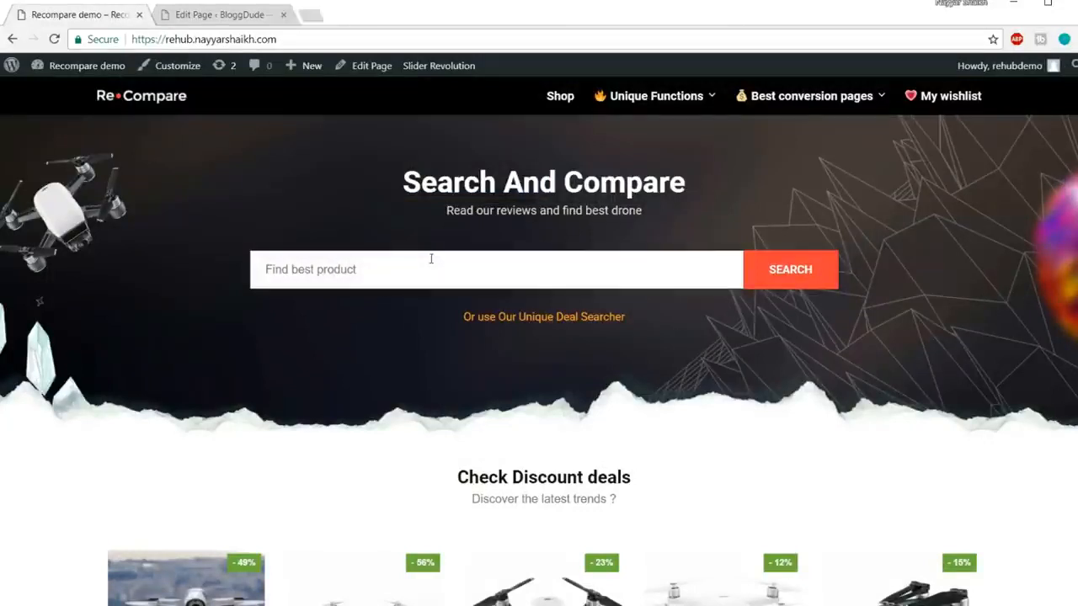
text(drone)
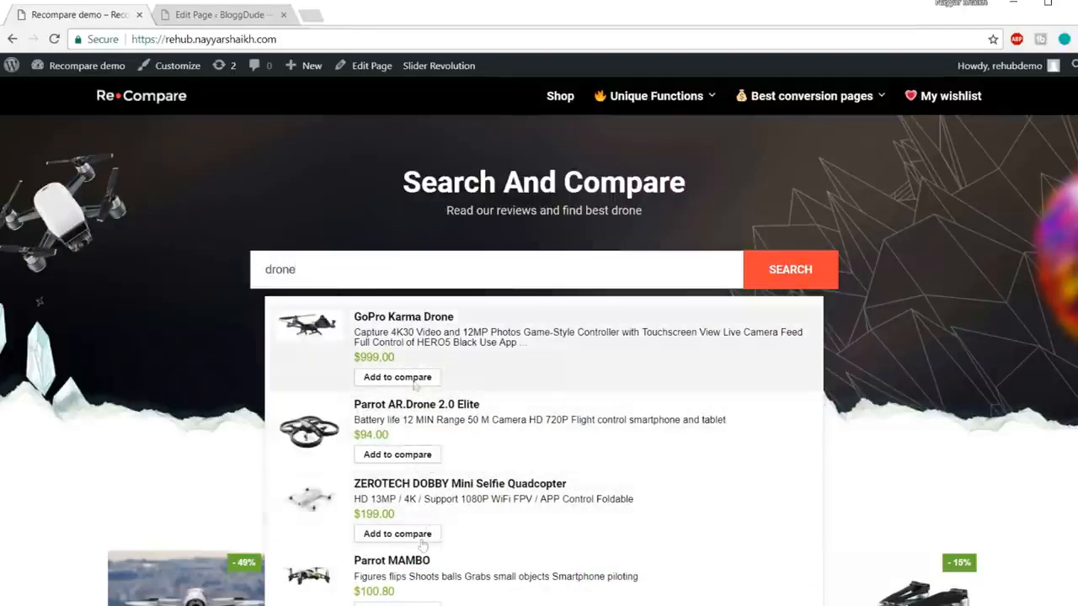
click(219, 14)
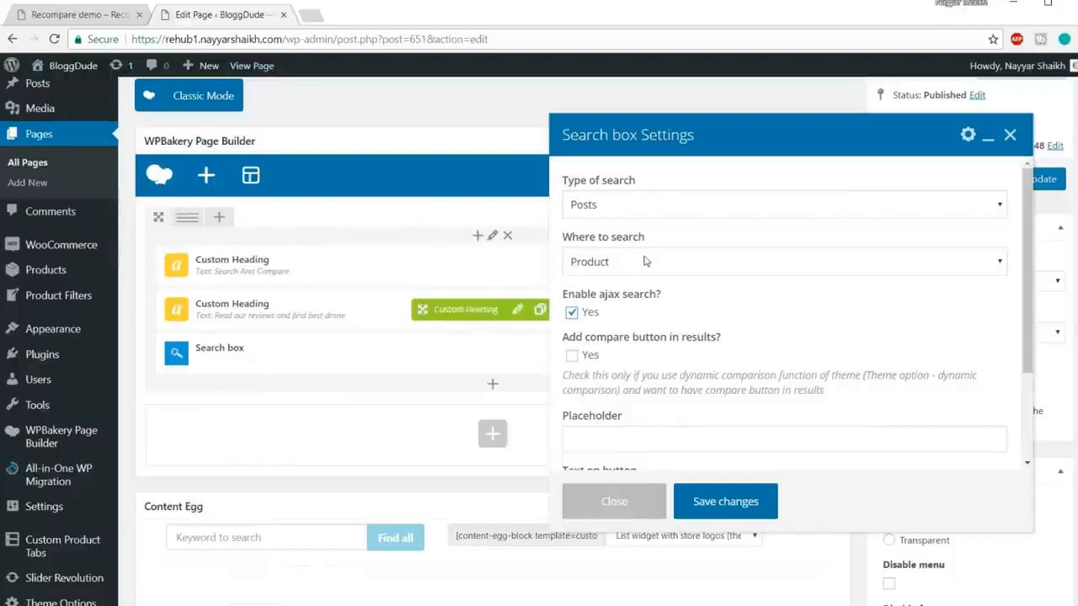
Step: Clear the drone search text from the demo site's search box
scroll(892, 289, down, 1)
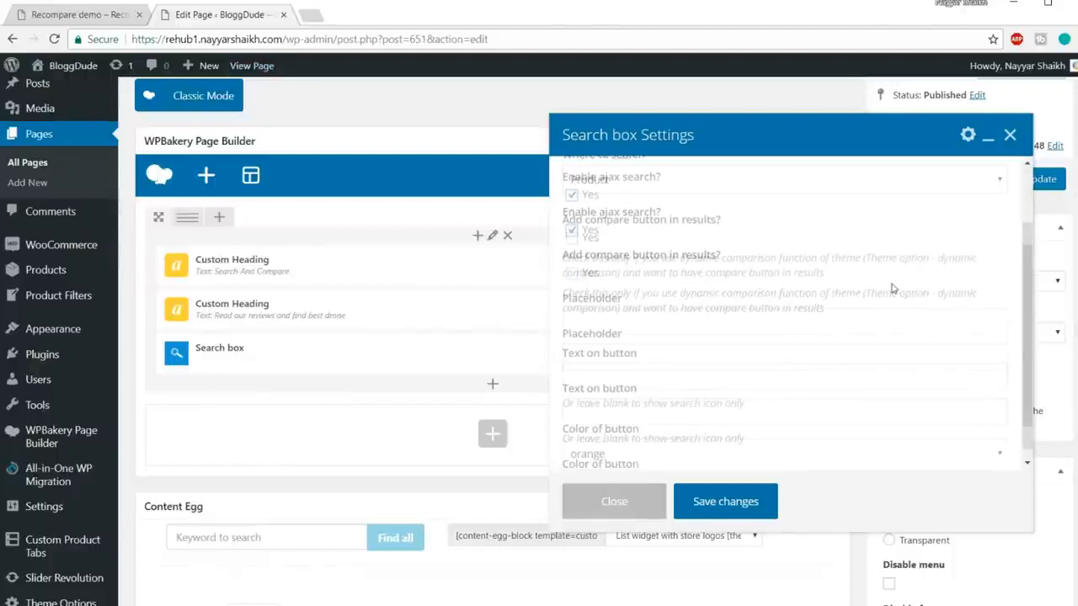
scroll(892, 288, down, 1)
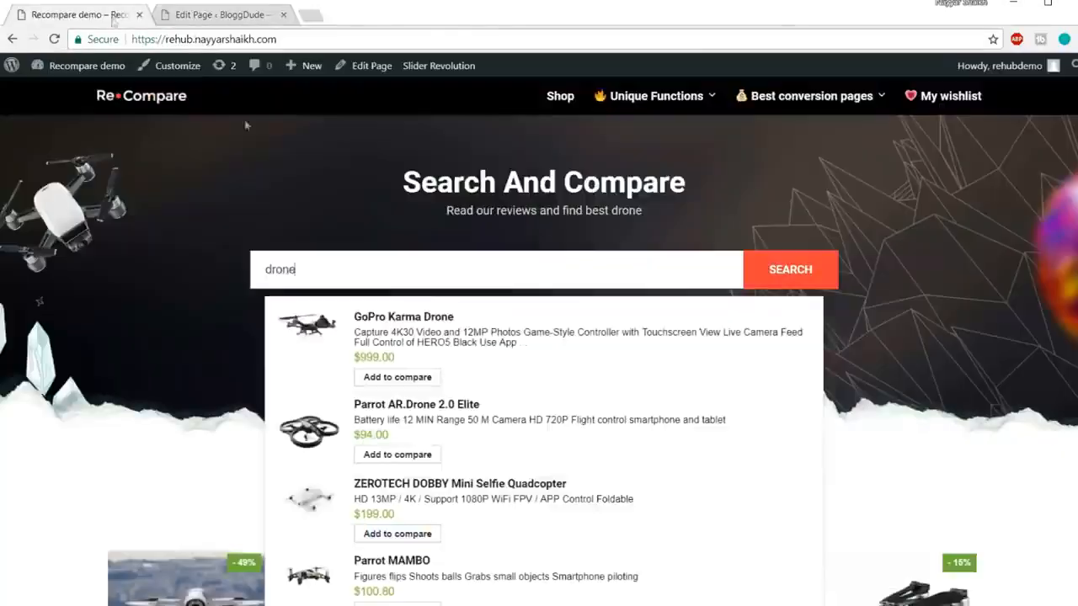
click(101, 14)
key(ctrl+a)
key(BackSpace)
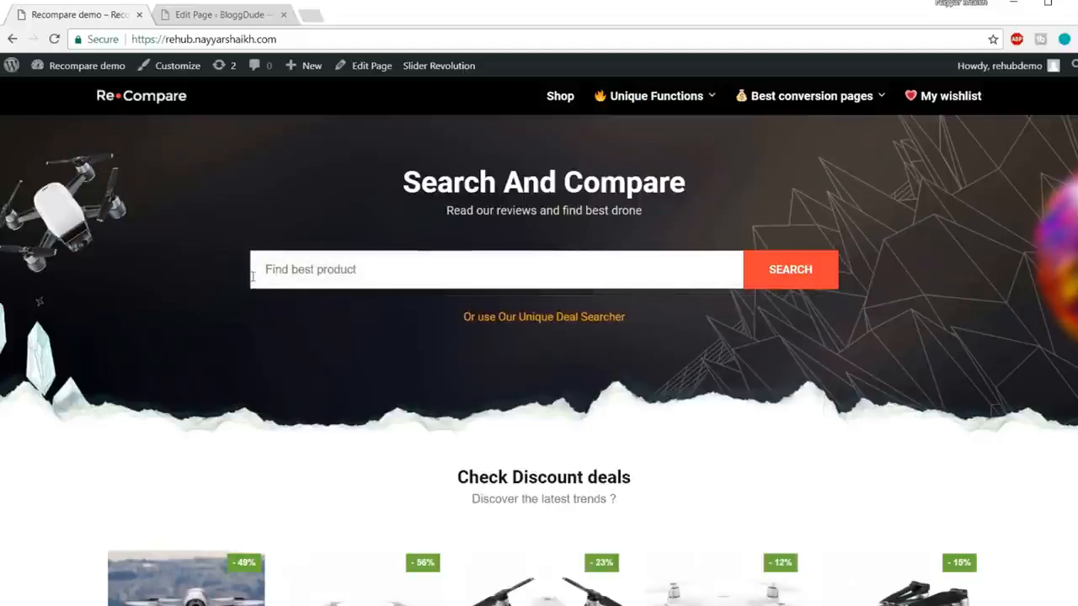
Step: Enter the search box placeholder 'Find Best Smartphones', checking the demo's wording
click(217, 15)
click(627, 311)
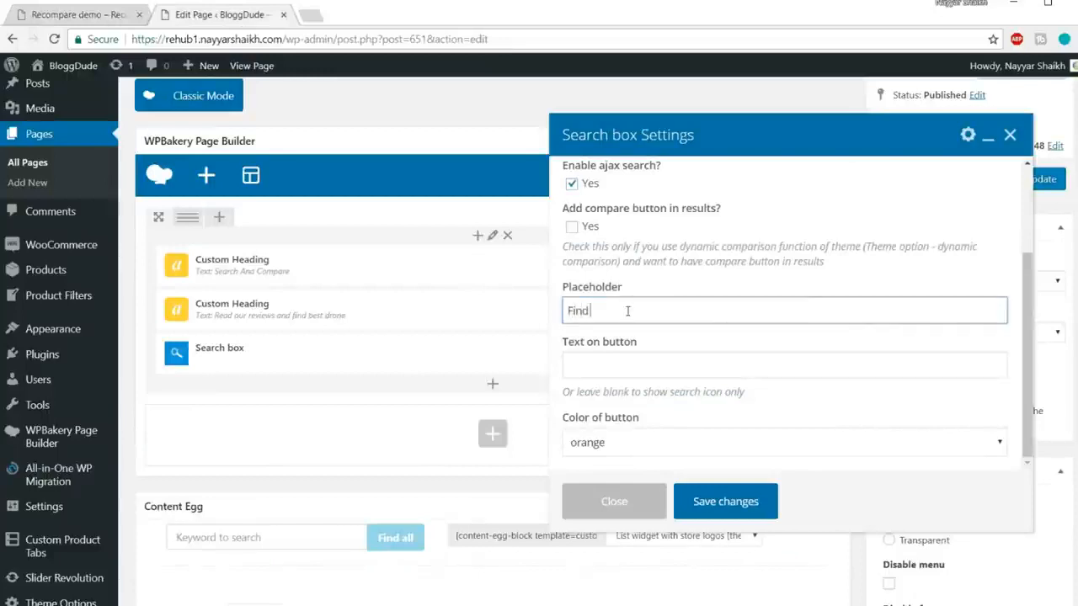
text(Find Best Smartphones)
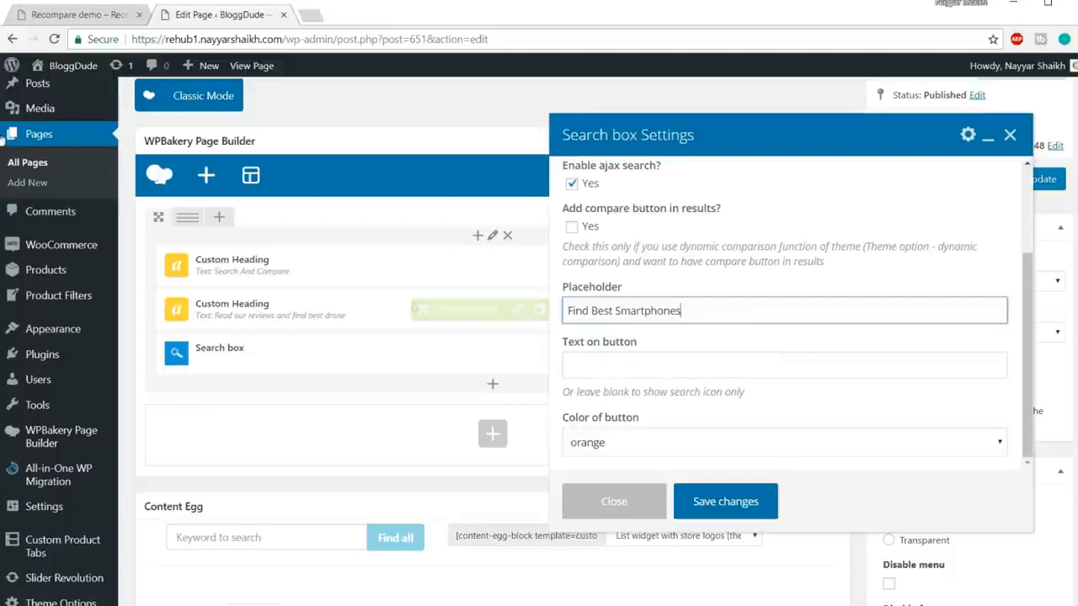
click(74, 14)
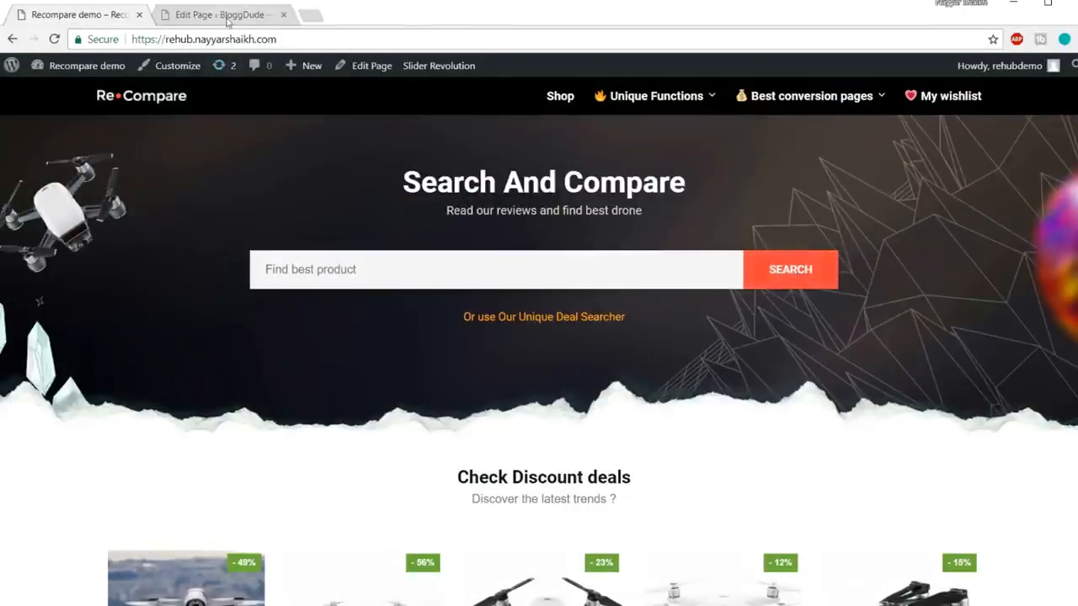
key(ctrl+Tab)
Step: Set the button text to SEARCH, make the button green, and save the search box
click(621, 363)
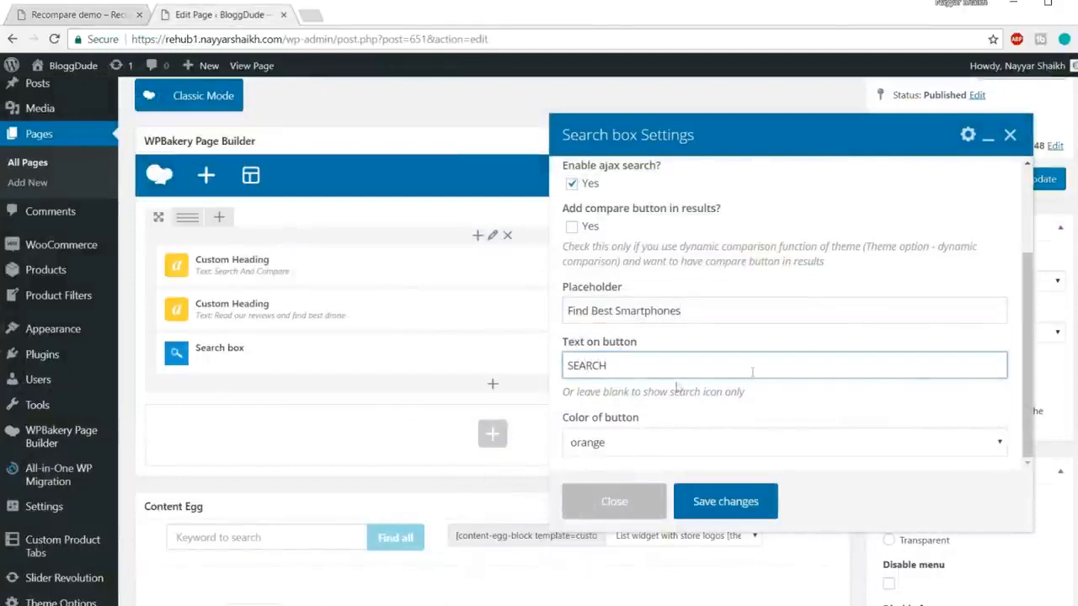
scroll(752, 371, down, 3)
click(694, 445)
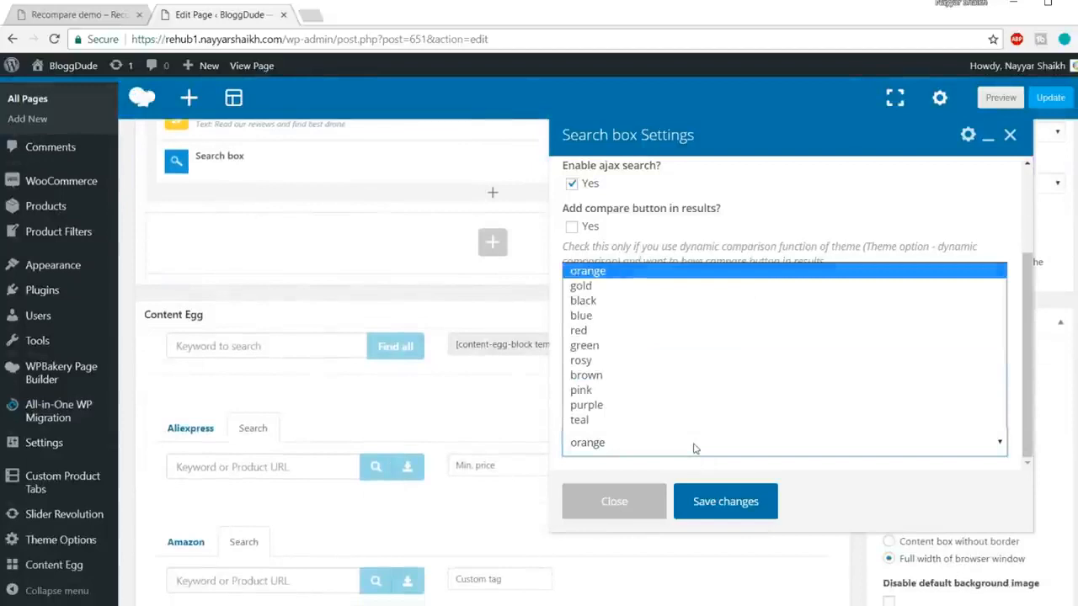
click(637, 353)
scroll(817, 314, up, 2)
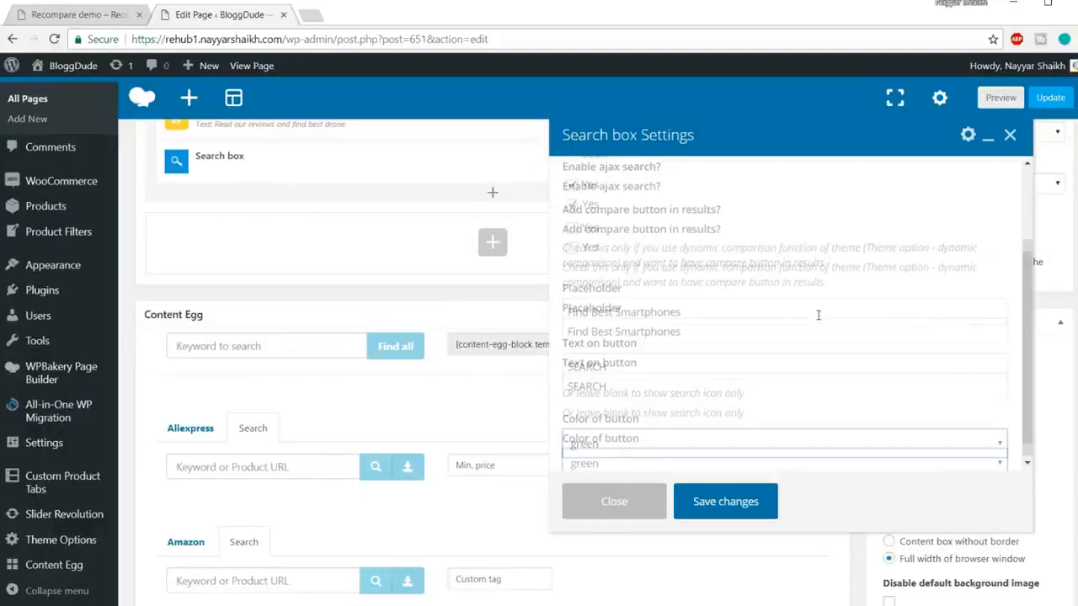
click(726, 502)
scroll(640, 418, up, 5)
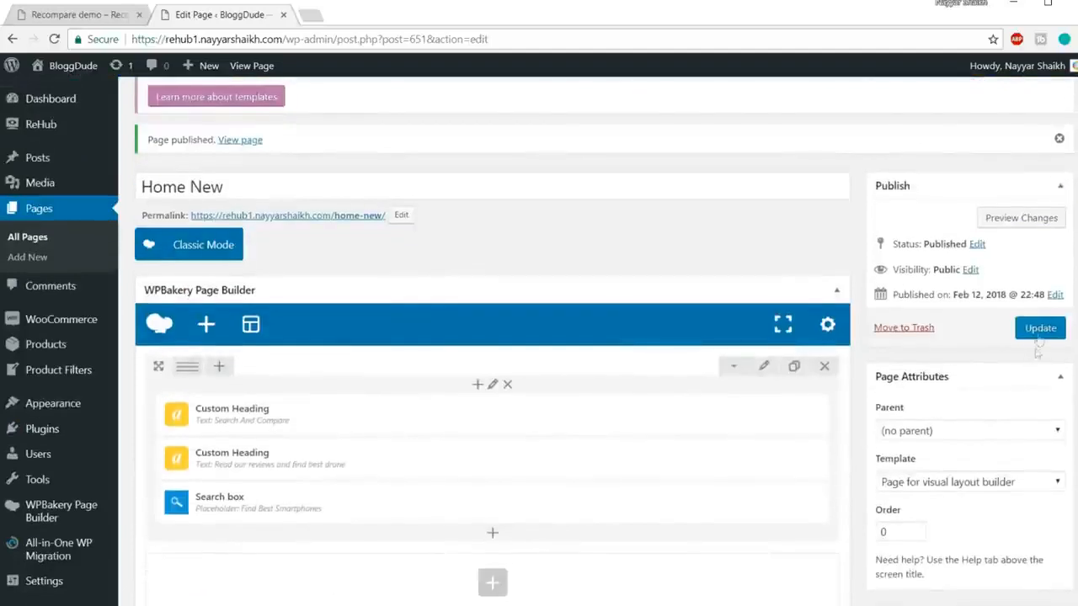
Step: Update the Home New page and open its live view in a new tab
click(1041, 330)
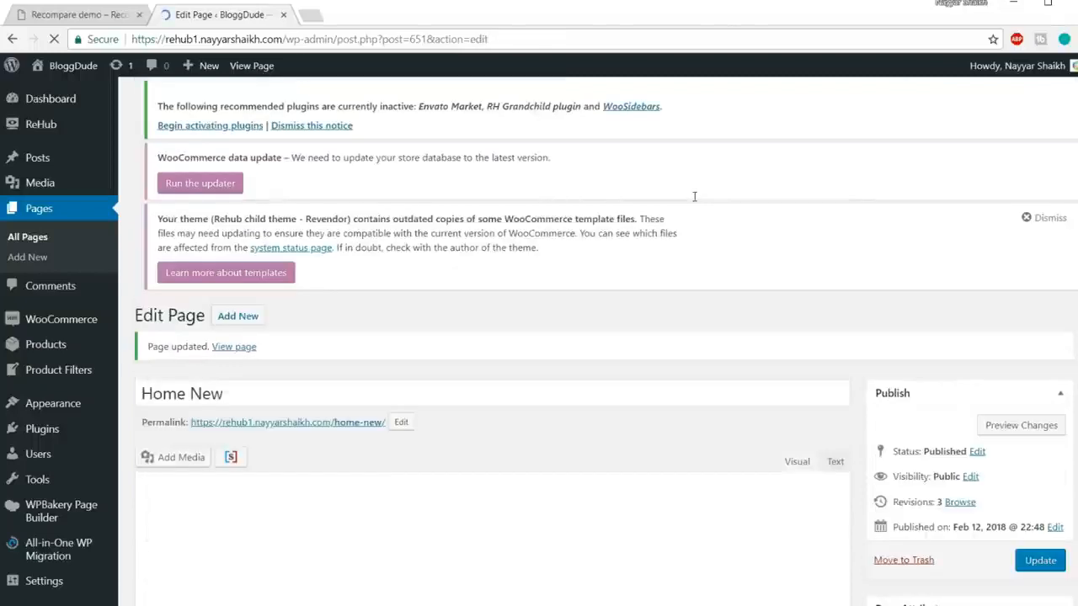
right_click(241, 349)
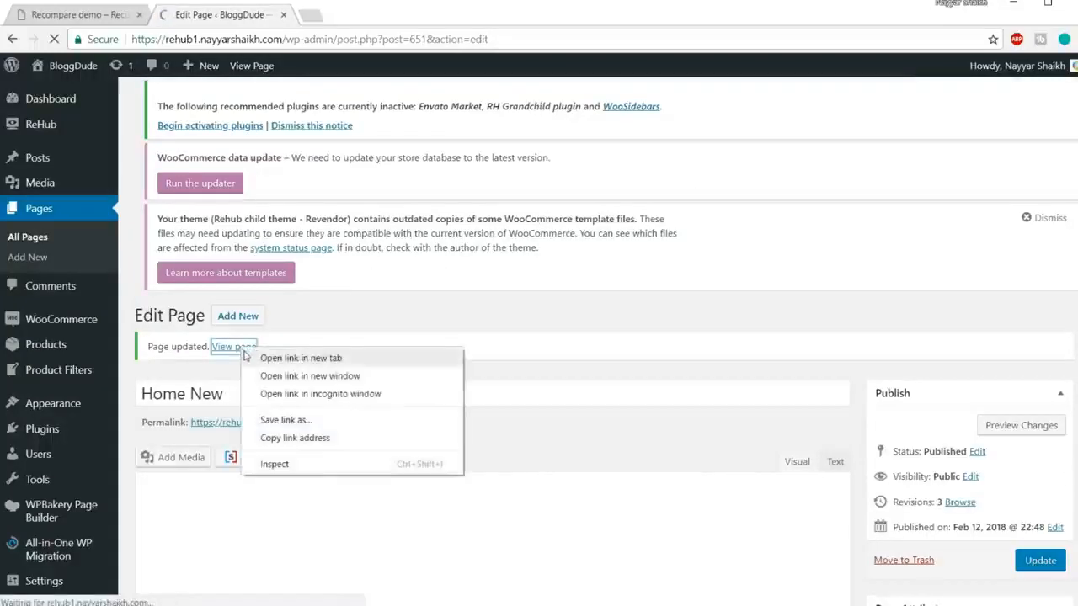
click(246, 357)
click(393, 13)
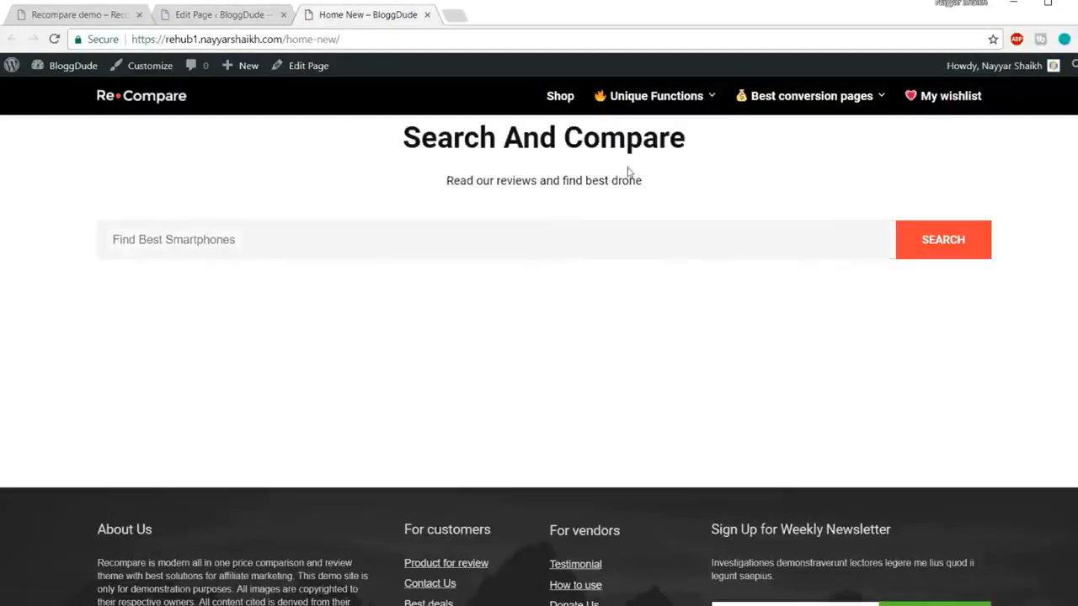
Step: Compare the hero heading and subtitle text on the demo site and Home New page
click(92, 19)
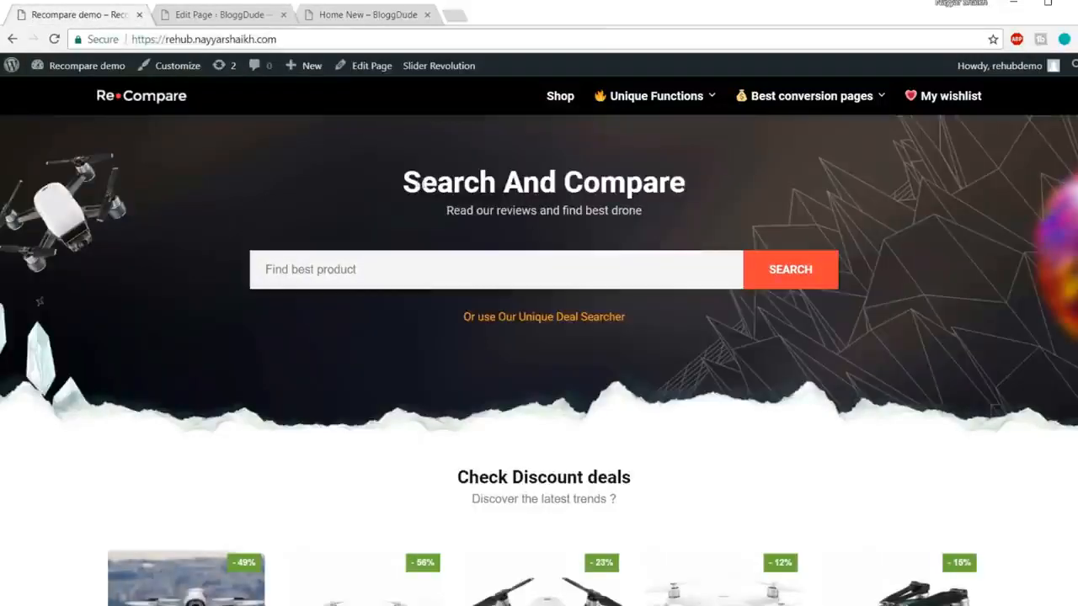
drag(402, 172, 667, 220)
click(671, 223)
click(371, 16)
drag(630, 180, 684, 145)
click(442, 152)
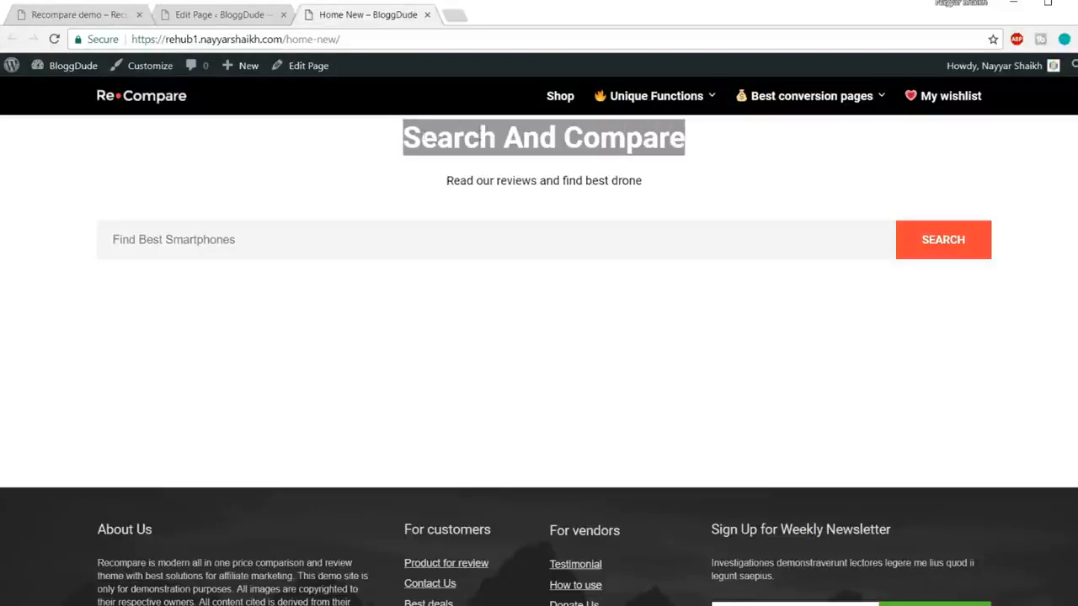
click(89, 12)
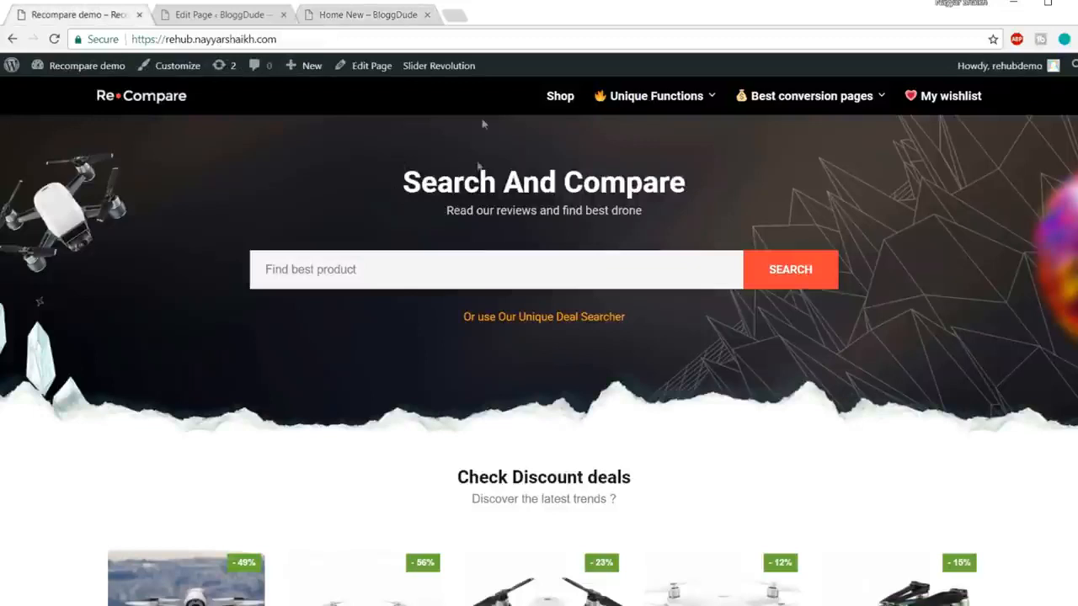
triple_click(445, 173)
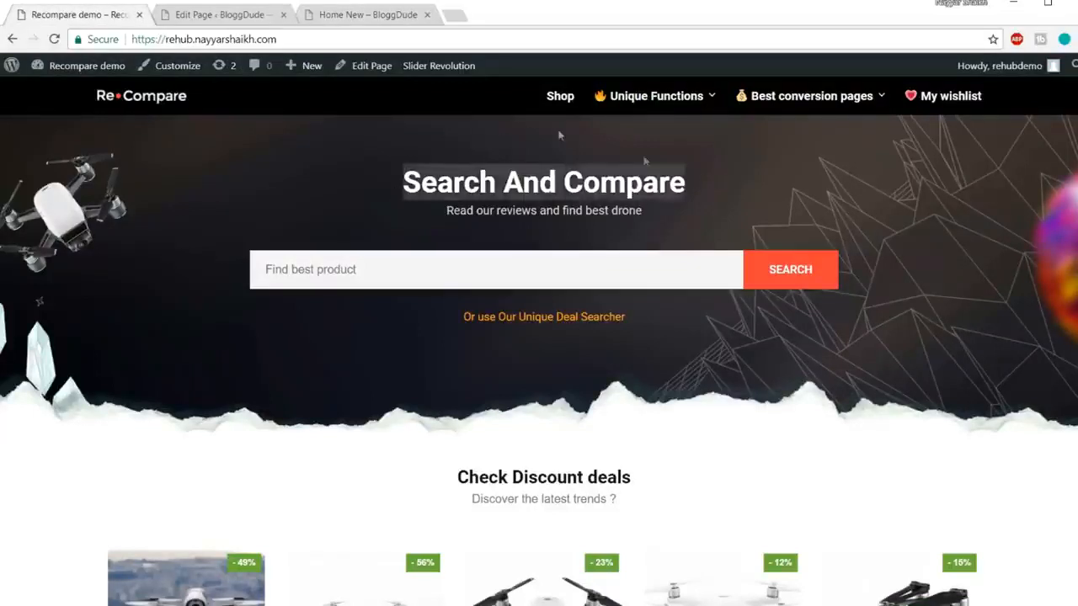
click(311, 13)
click(555, 173)
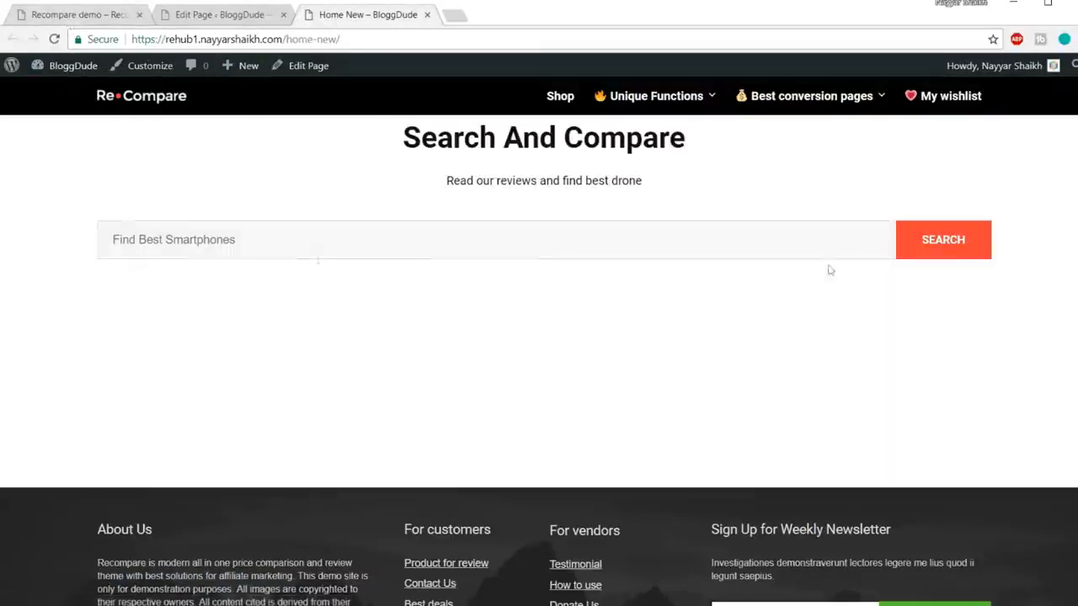
Step: Try the Find Best Smartphones search box and compare the demo with Home New
click(186, 236)
click(84, 15)
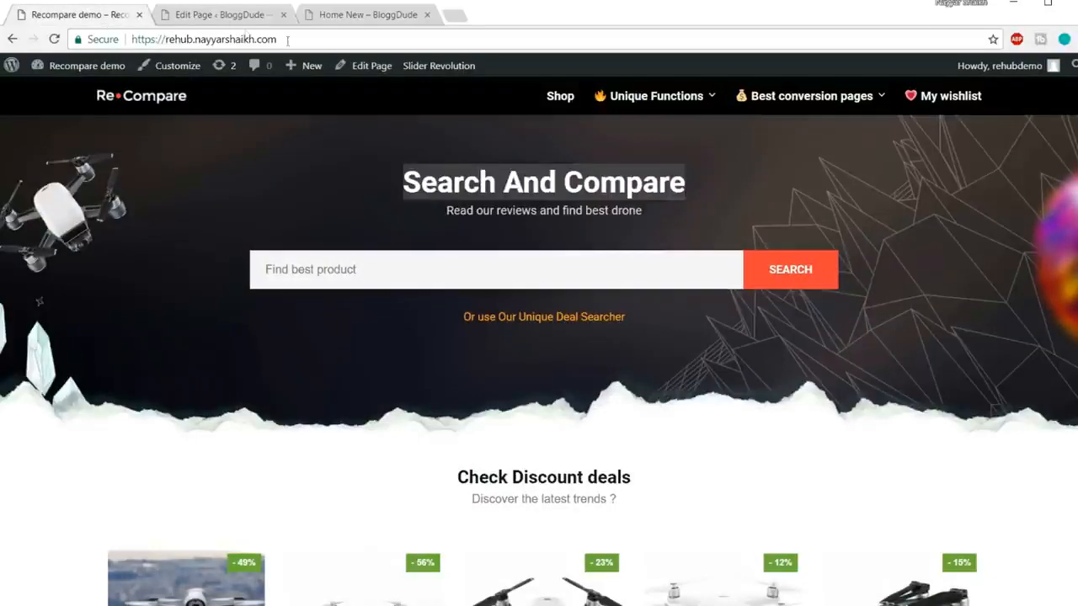
click(221, 15)
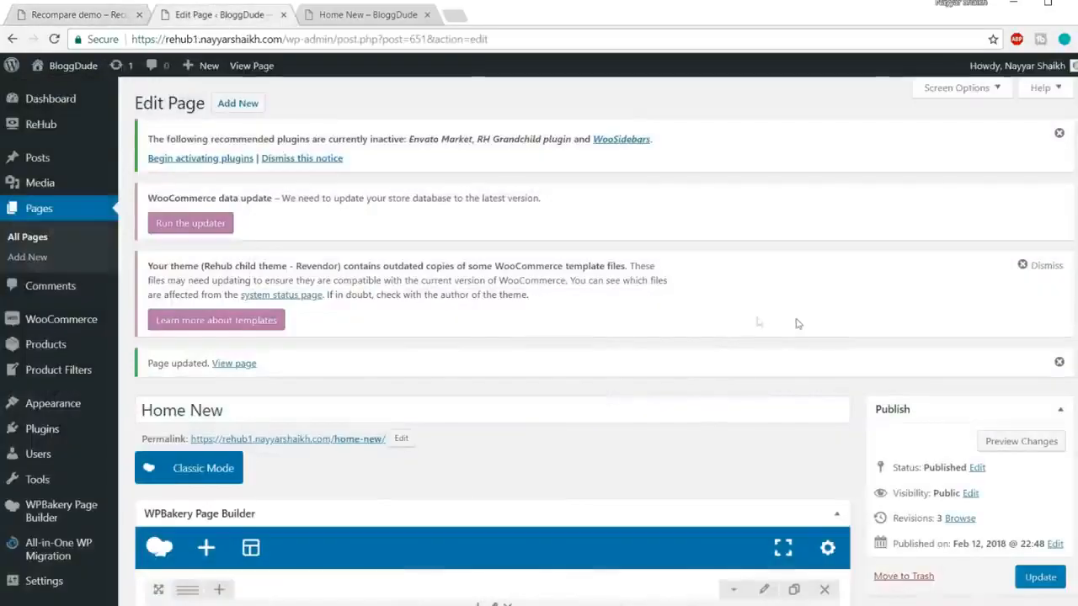
click(371, 15)
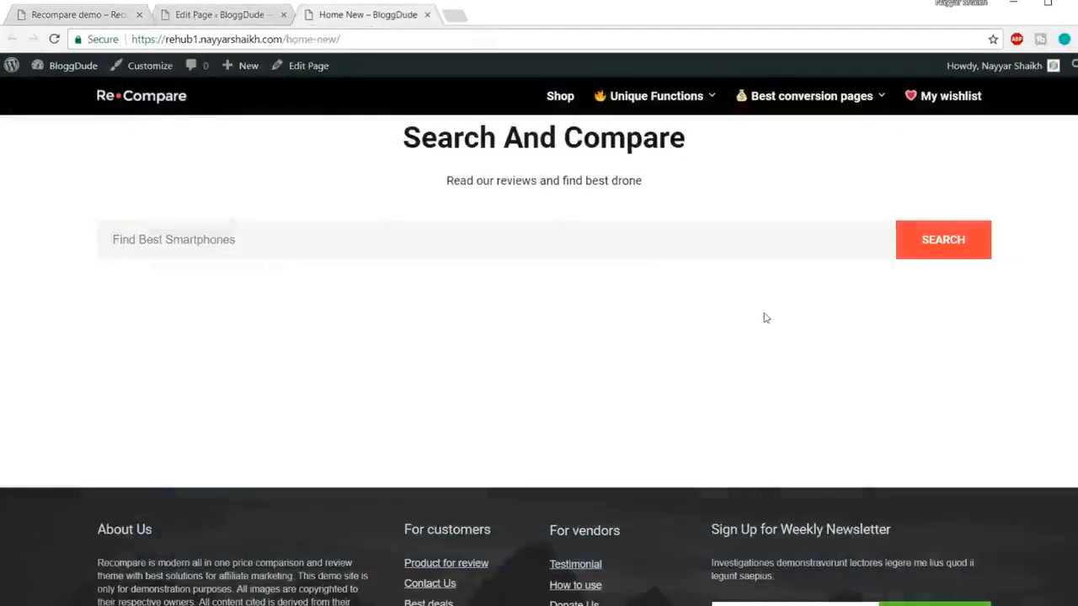
click(79, 17)
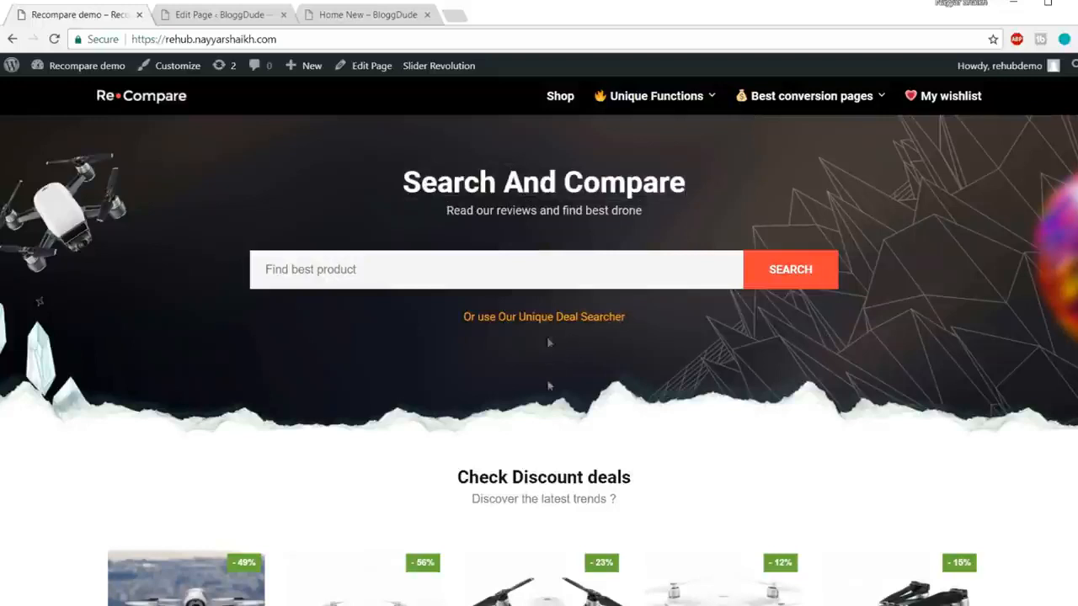
click(367, 13)
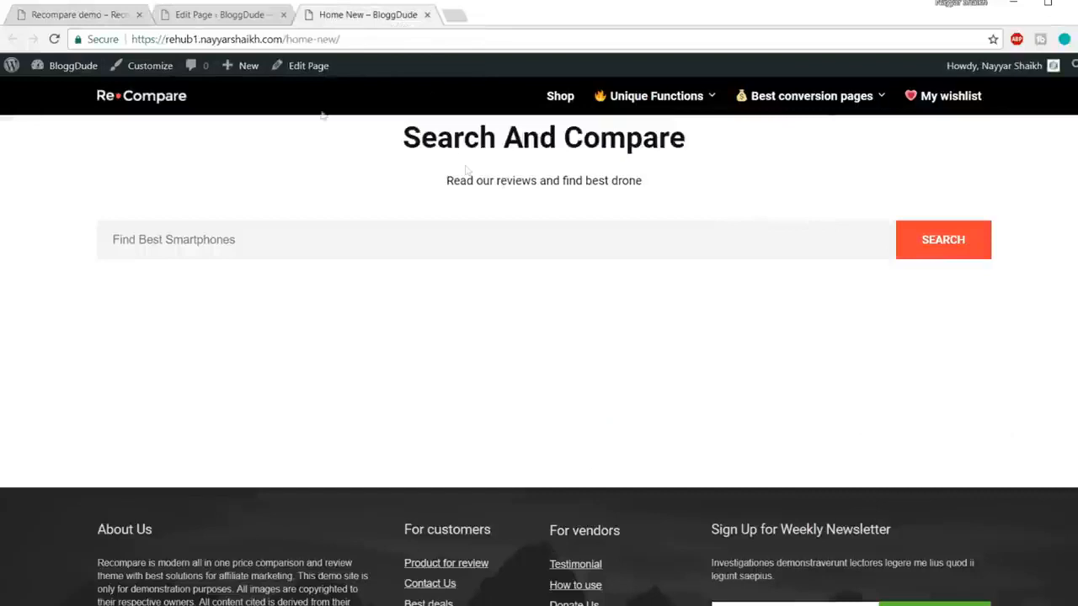
click(108, 12)
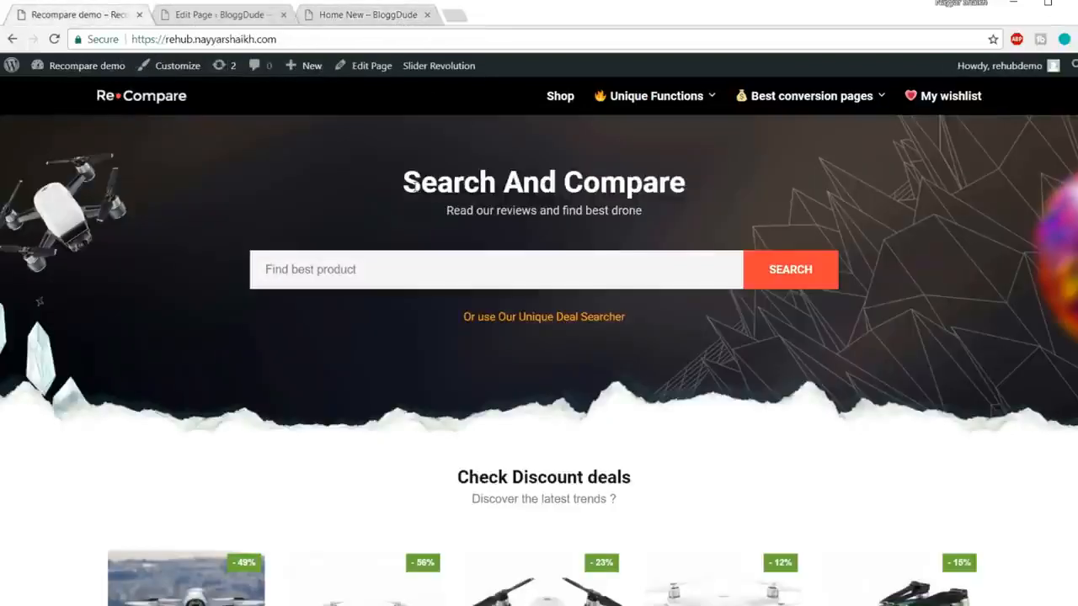
Step: Inspect the Search And Compare heading's CSS, then return to the WPBakery editor
drag(414, 186, 424, 211)
click(396, 15)
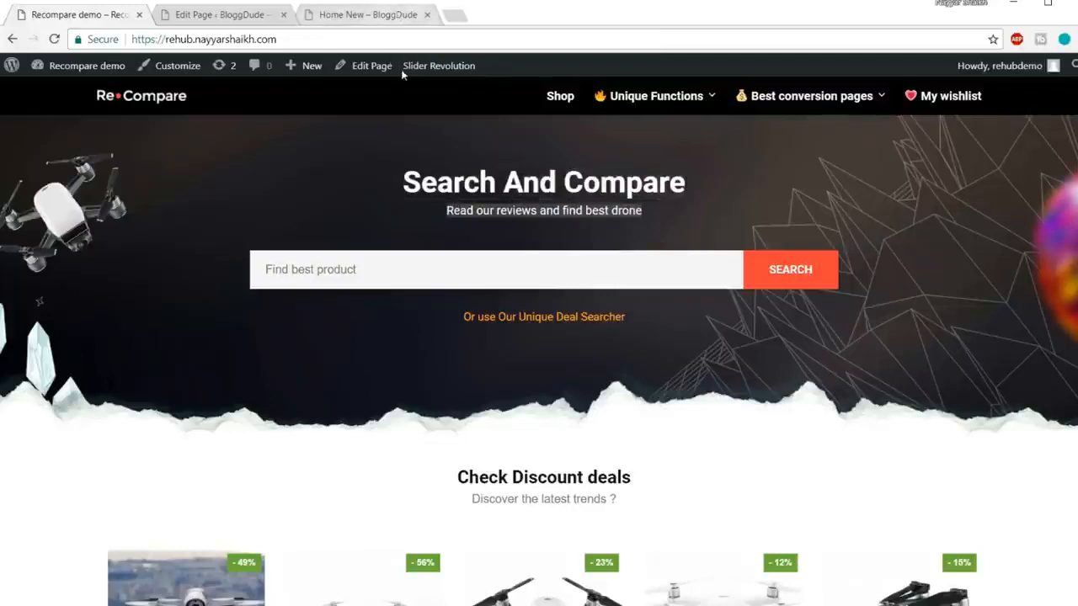
drag(396, 143, 729, 149)
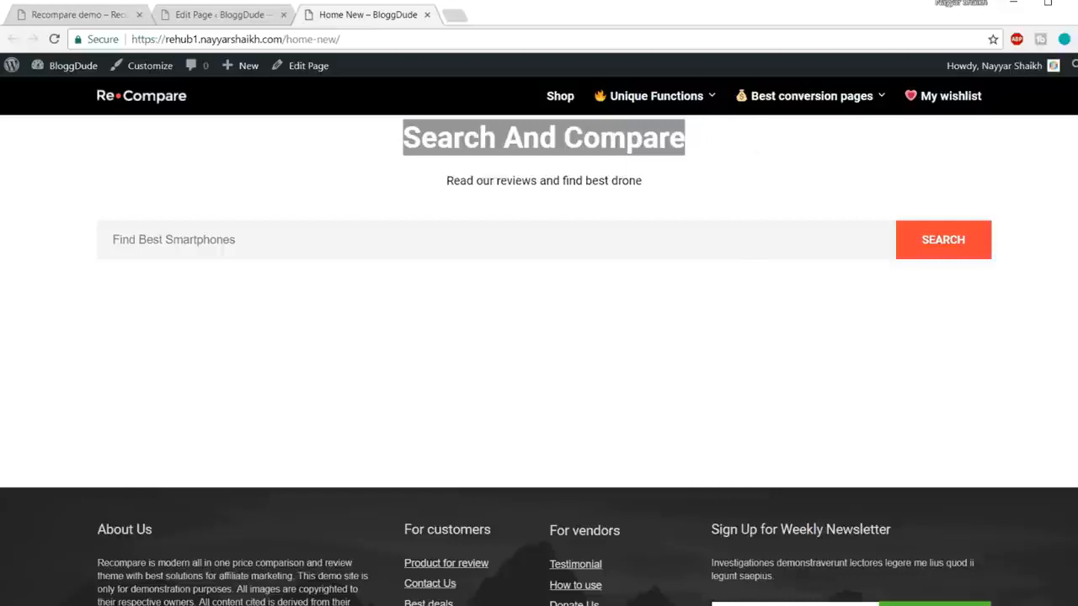
right_click(556, 137)
click(618, 214)
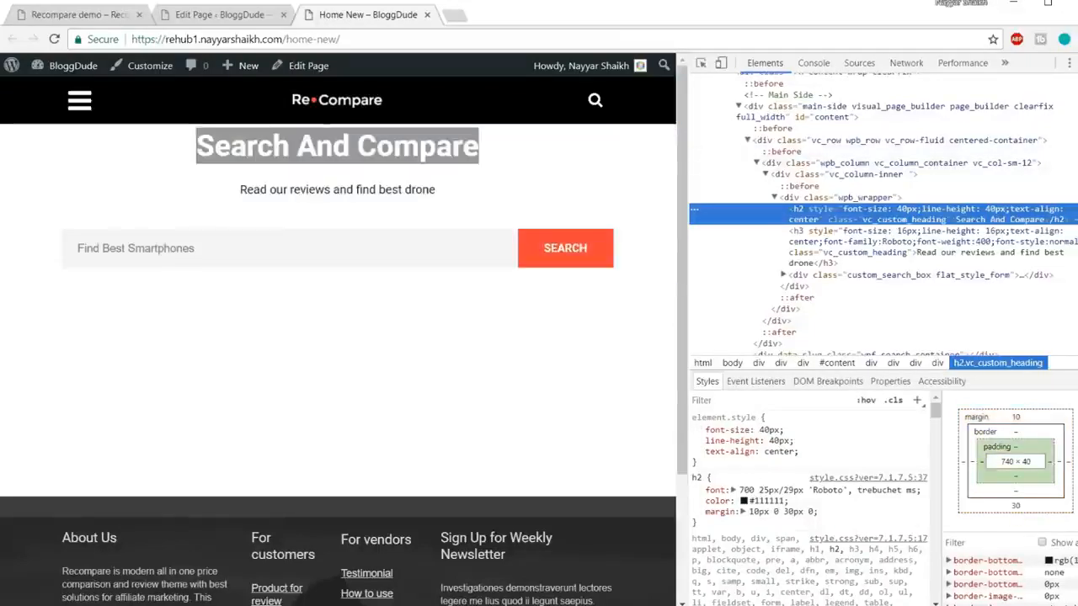
key(F12)
click(222, 24)
scroll(530, 286, down, 4)
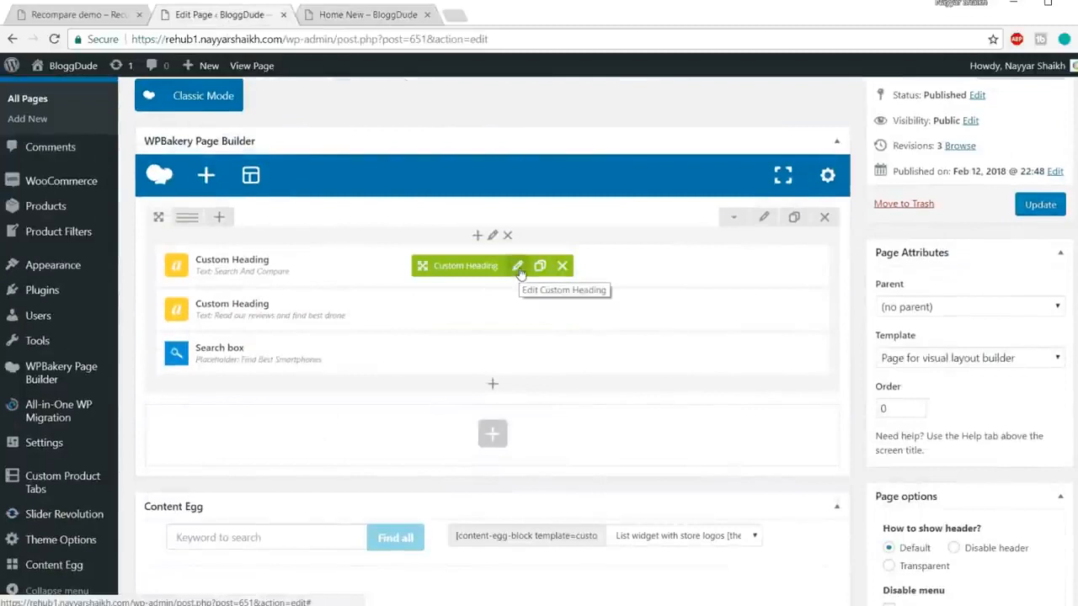
Step: Make the Search And Compare heading white with a bottom margin of 10, and save it
click(517, 266)
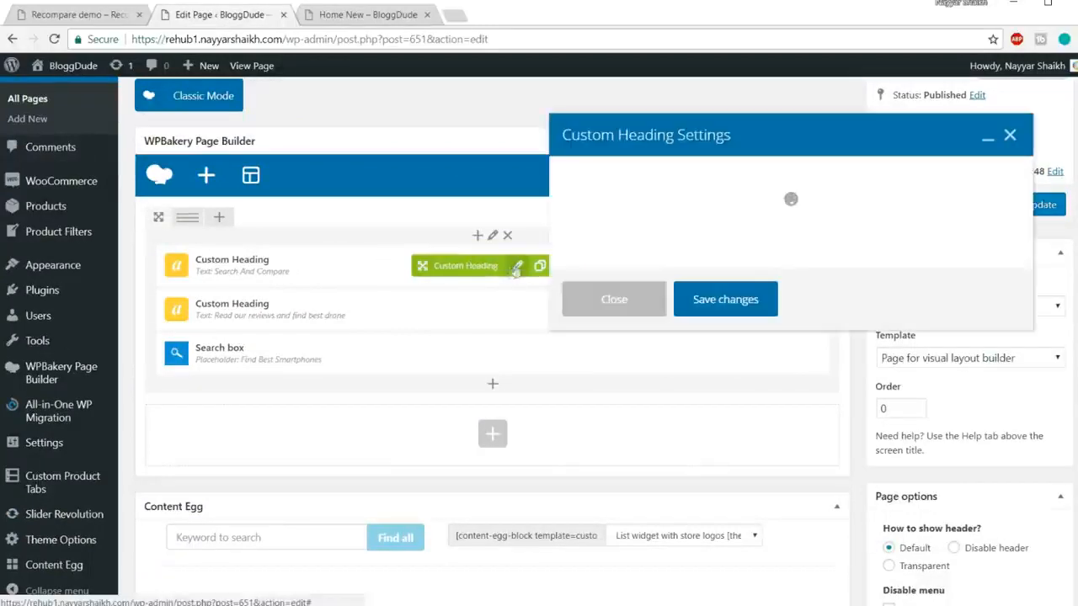
scroll(816, 305, down, 3)
scroll(816, 305, down, 6)
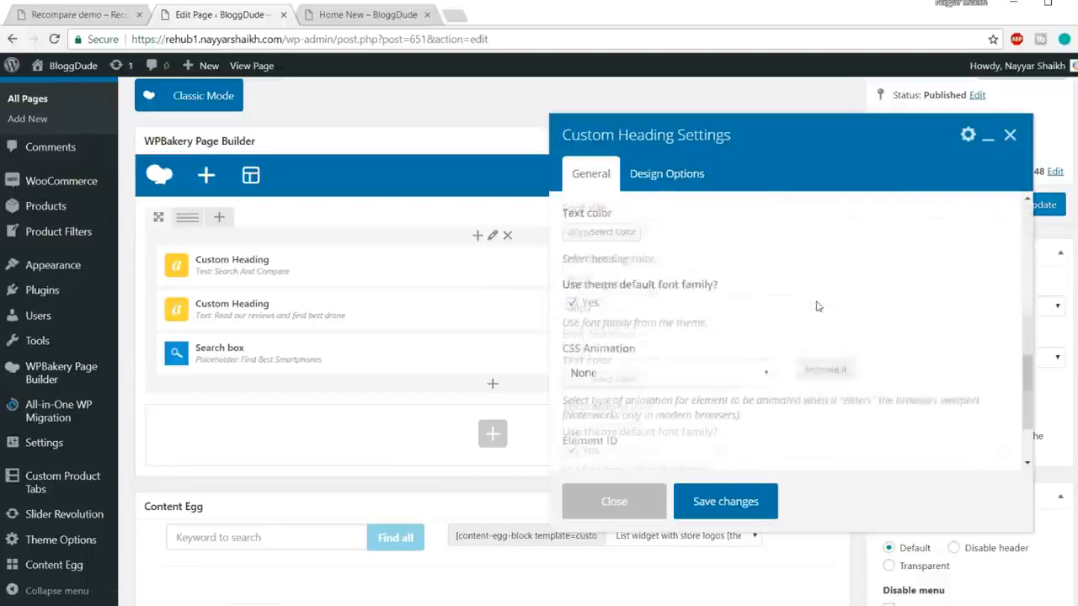
scroll(715, 337, up, 3)
click(620, 354)
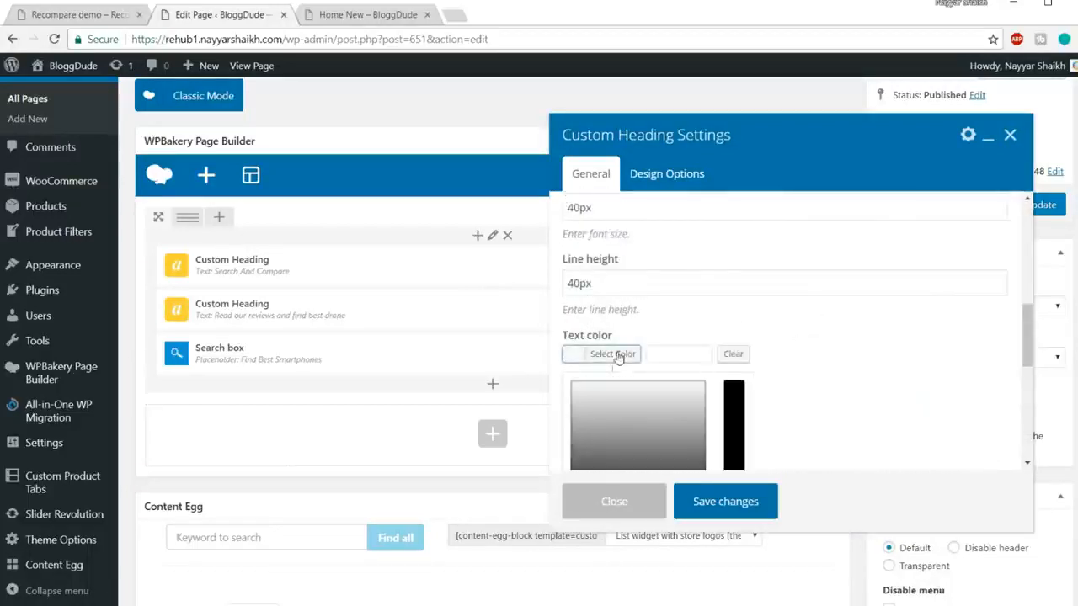
scroll(716, 362, down, 2)
click(595, 378)
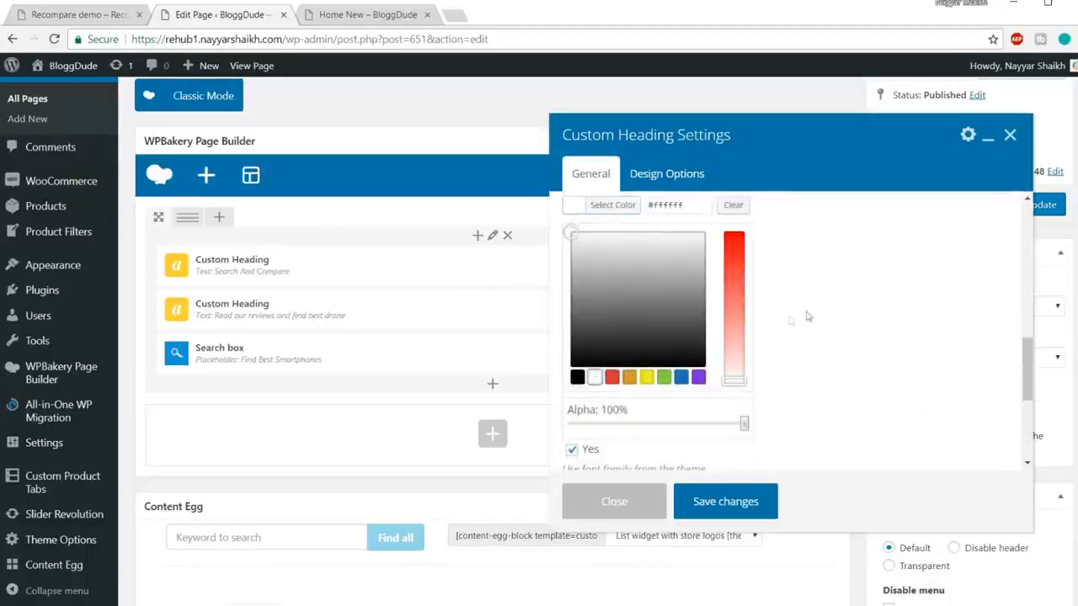
click(598, 205)
click(668, 174)
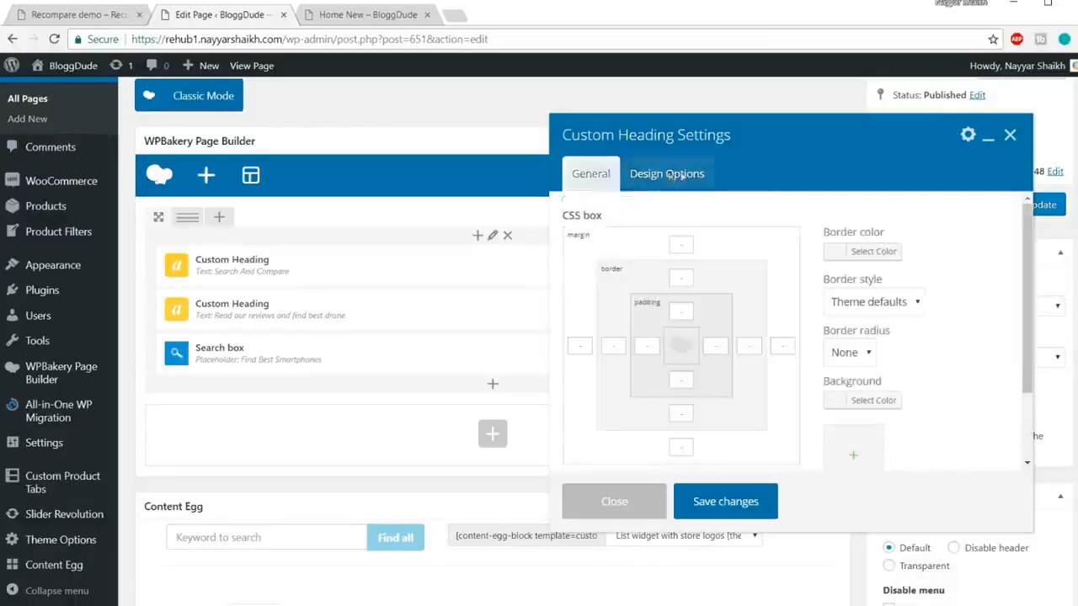
click(684, 444)
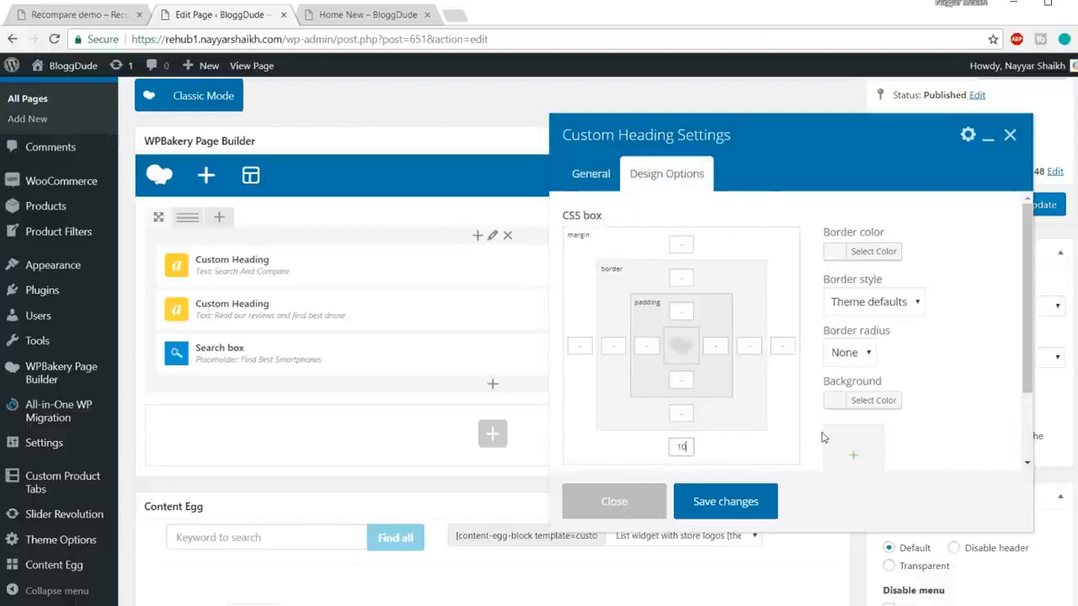
drag(689, 448, 652, 447)
click(725, 502)
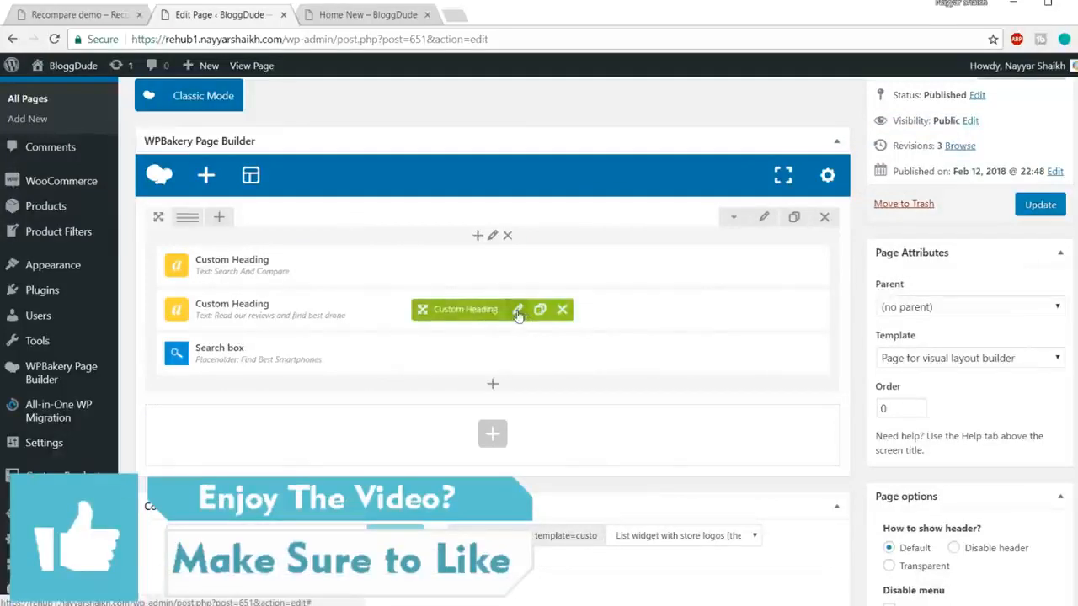
Step: Make the subheading text white and save it
click(517, 311)
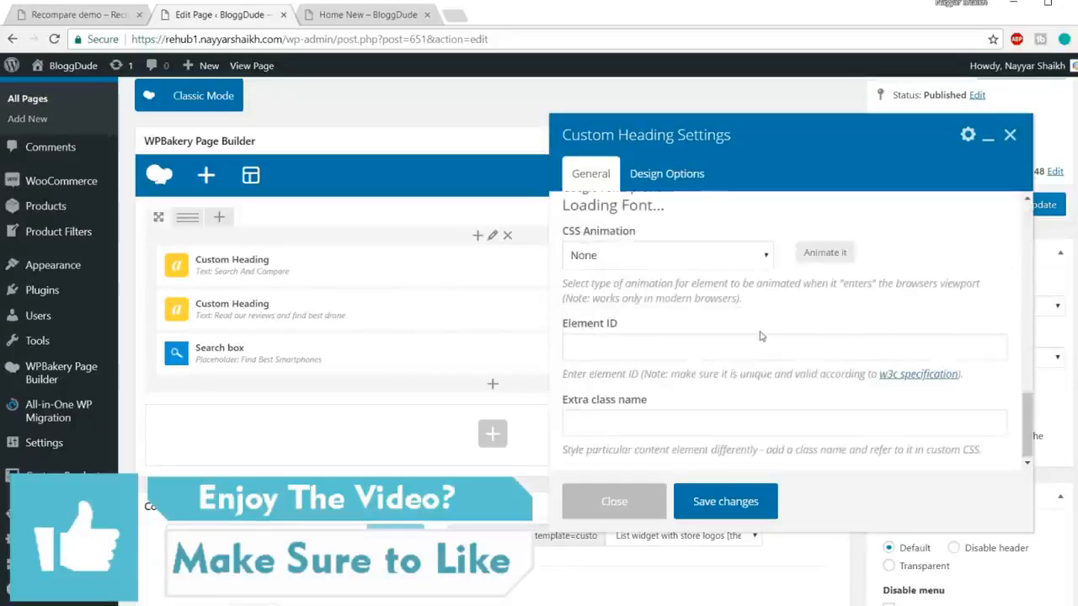
scroll(761, 336, up, 5)
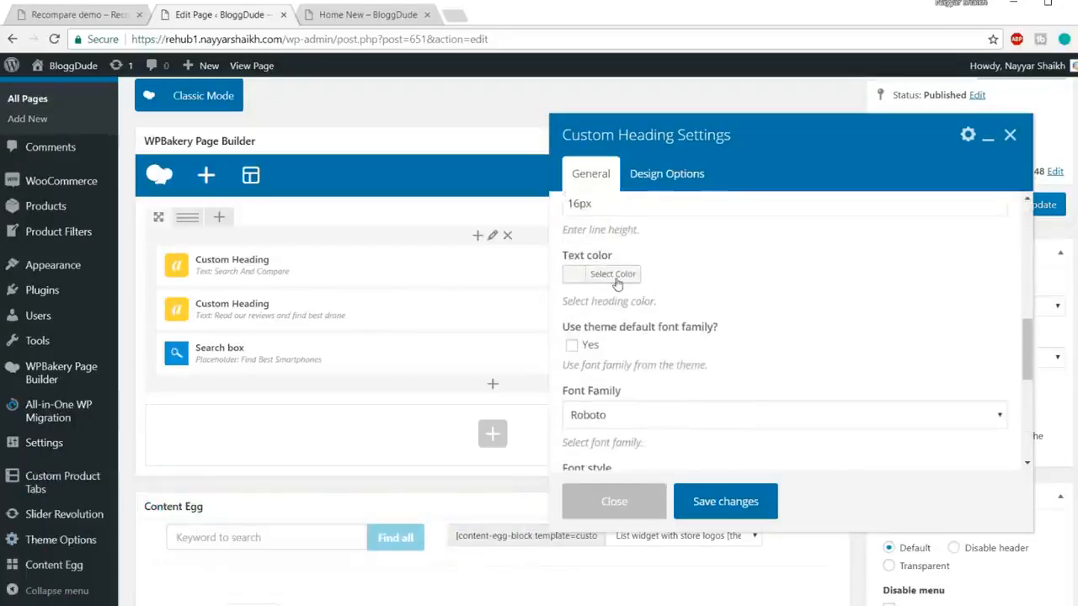
click(617, 275)
click(594, 446)
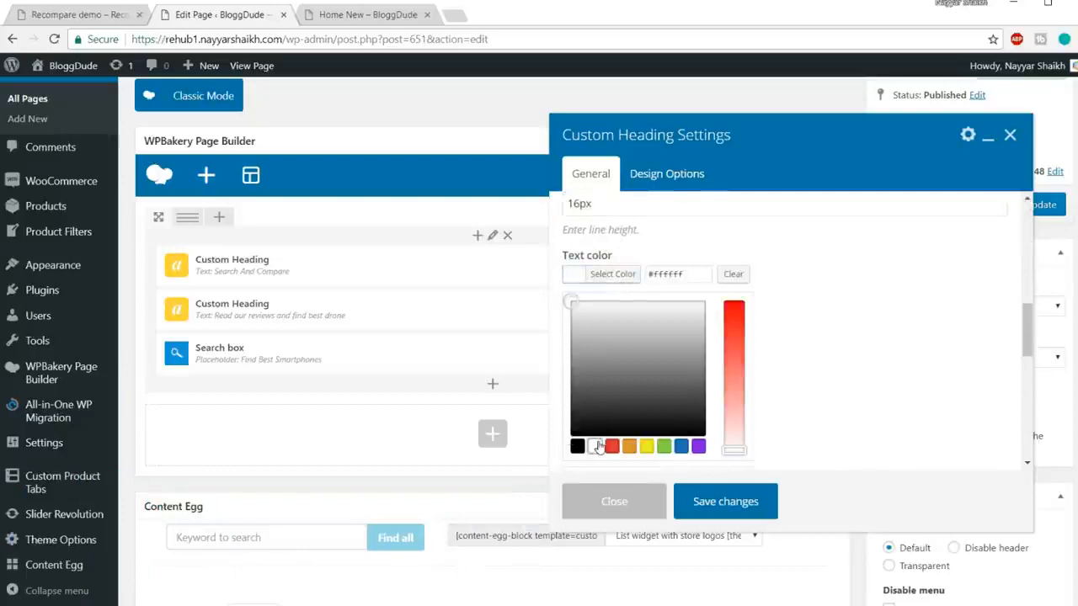
click(726, 502)
Step: Select the headings on the live Home New page to reveal the white text
click(369, 20)
click(562, 191)
drag(665, 185, 388, 121)
Step: Select the live heading to check its white text, then return to the editor
click(523, 160)
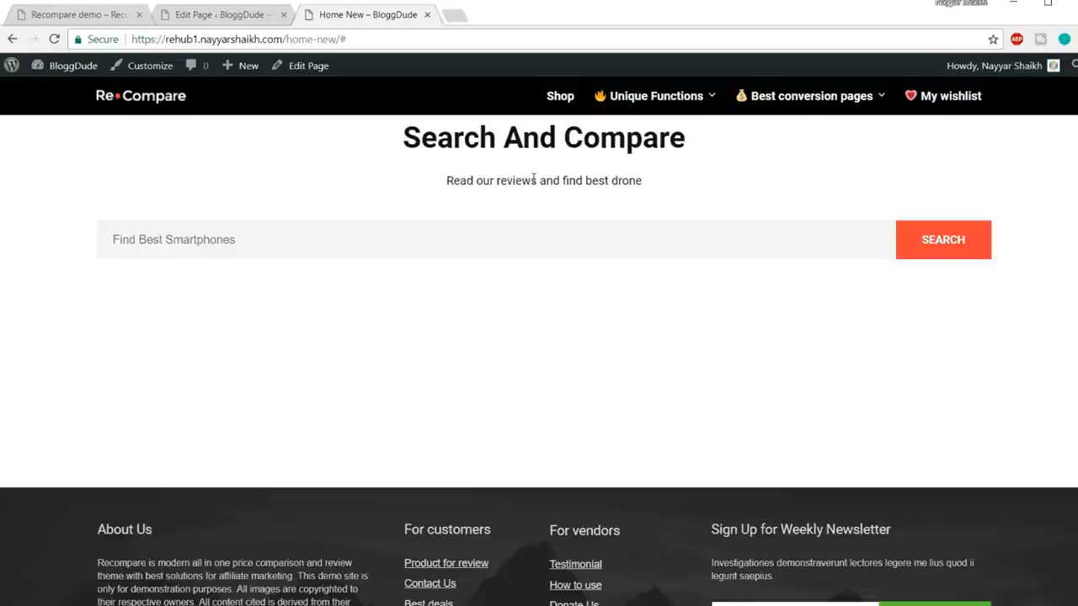
drag(398, 139, 715, 144)
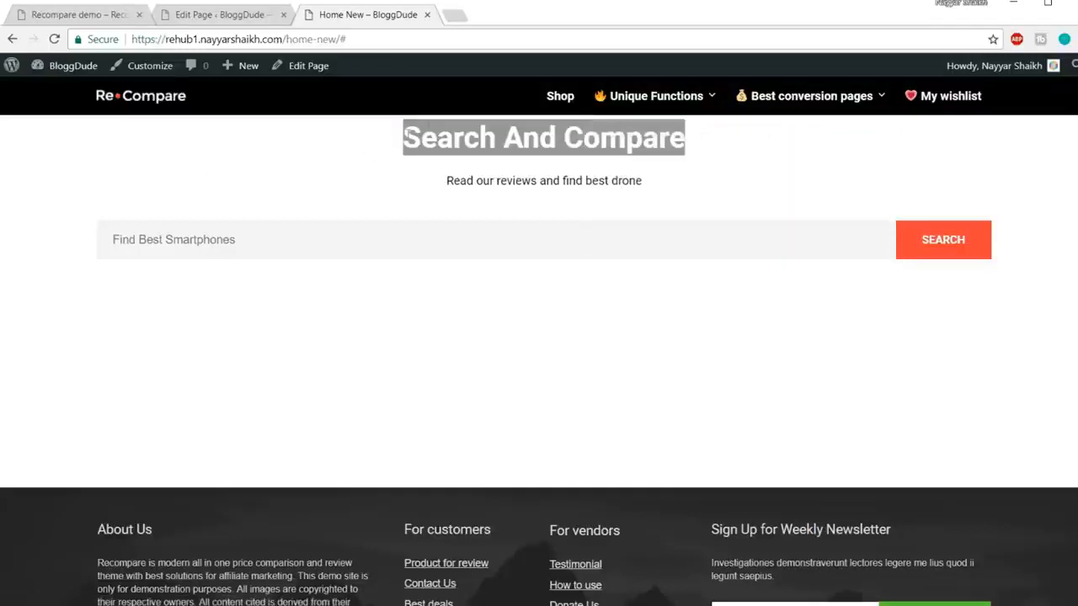
click(219, 14)
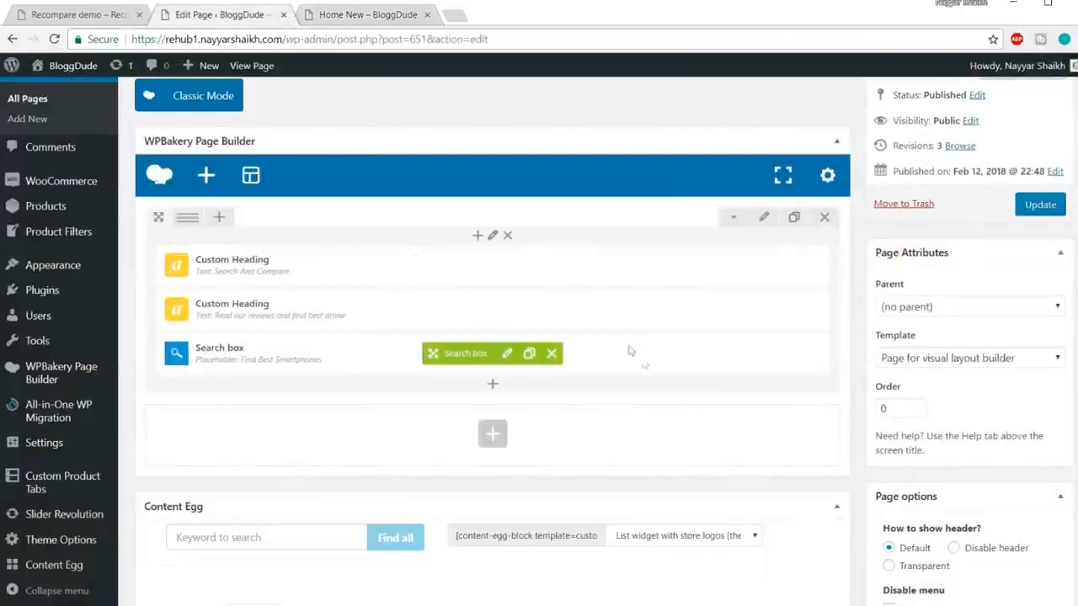
Step: Add a 50px Empty Space element, move it above the headings, and view the page
click(492, 386)
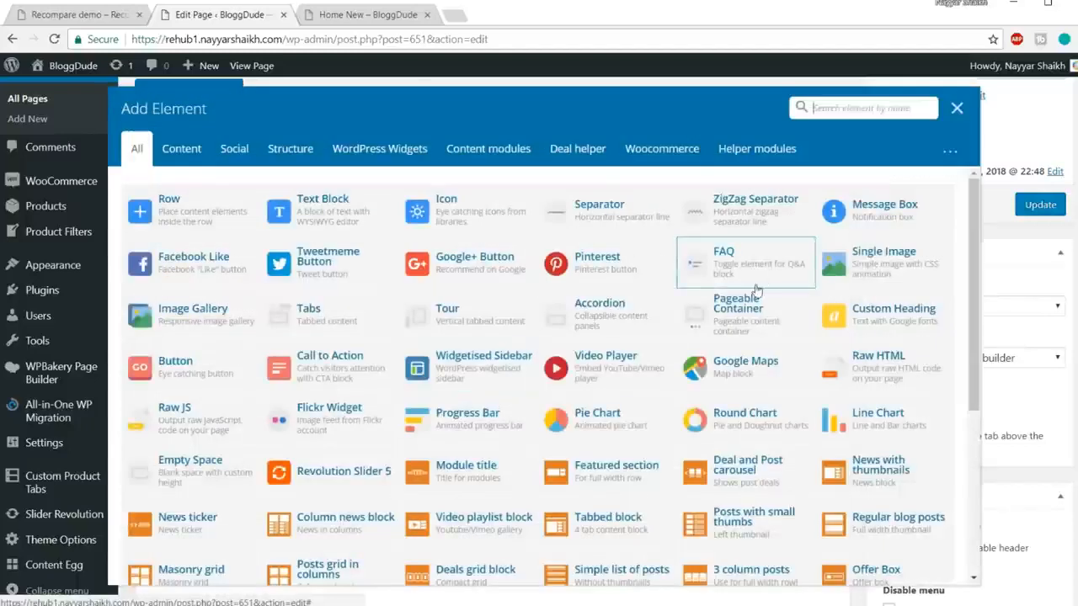
text(spac)
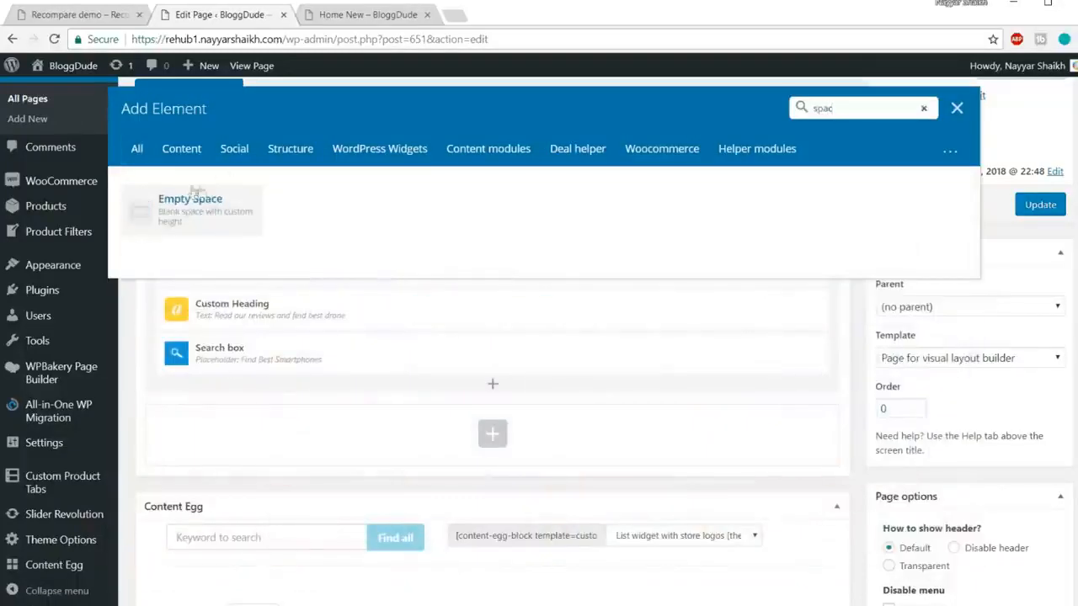
click(204, 215)
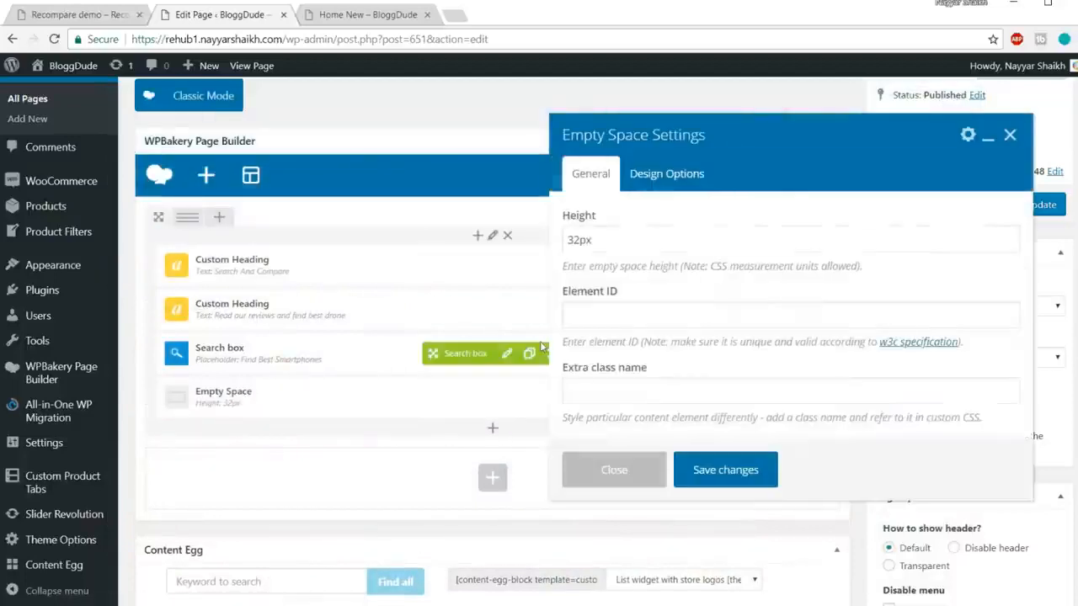
drag(579, 240, 566, 240)
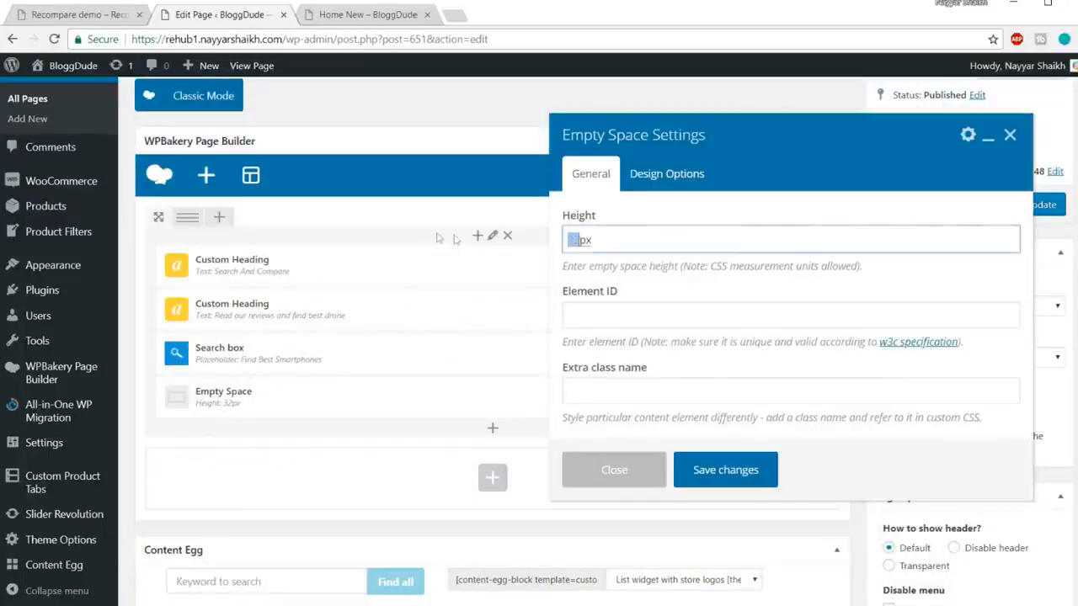
text(6)
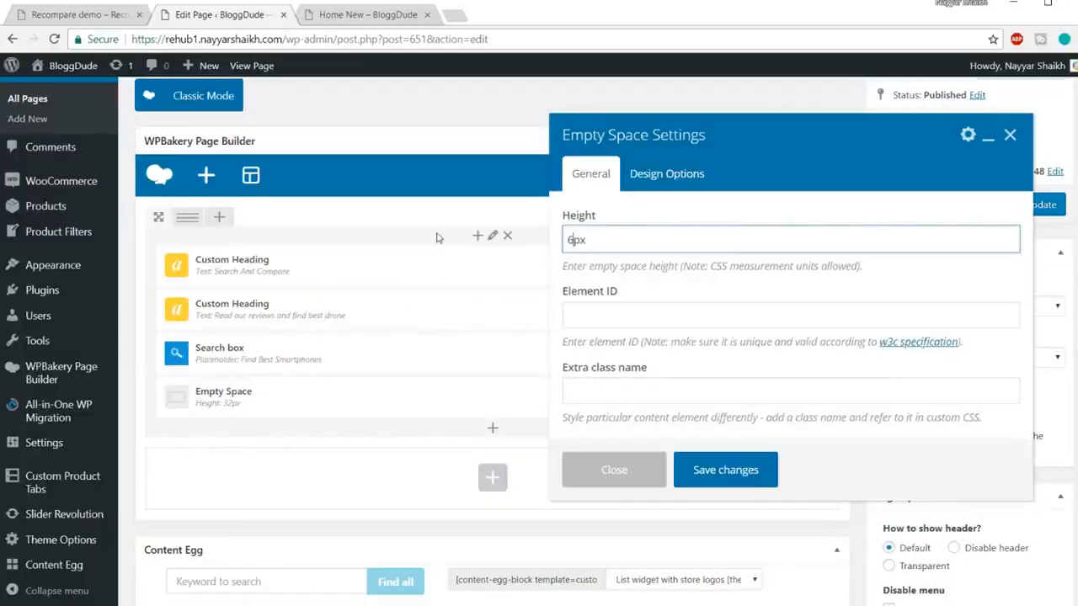
text(0)
drag(578, 239, 548, 239)
text(50)
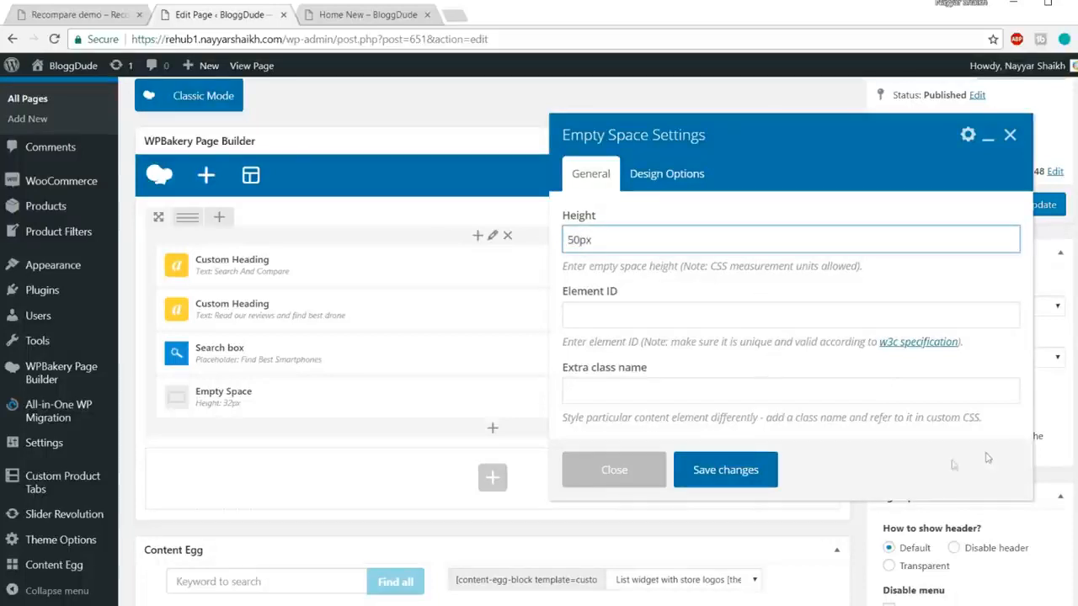
click(724, 470)
drag(430, 398, 428, 256)
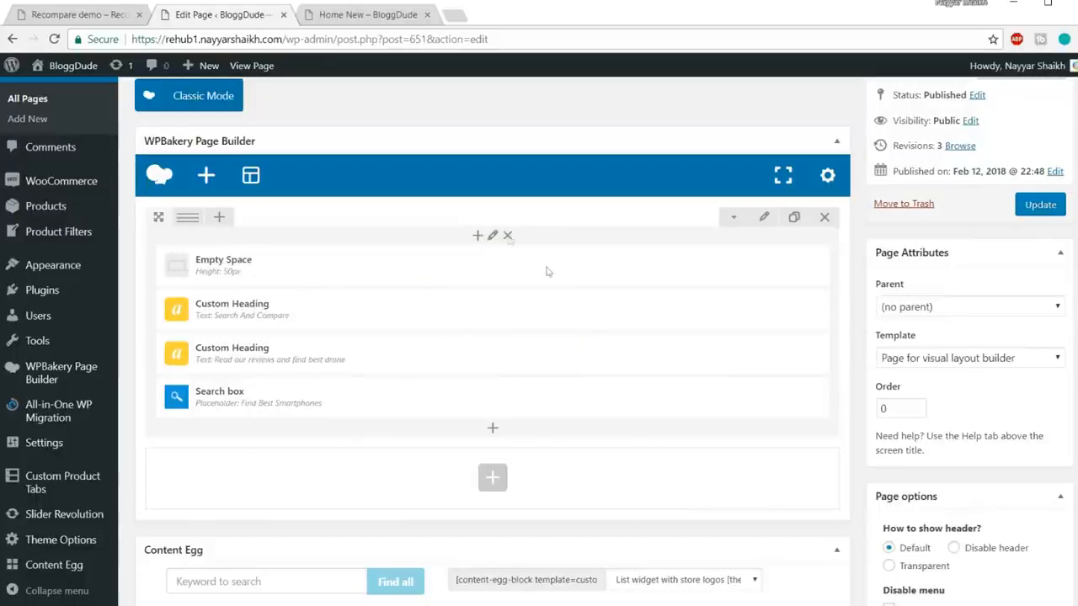
click(367, 15)
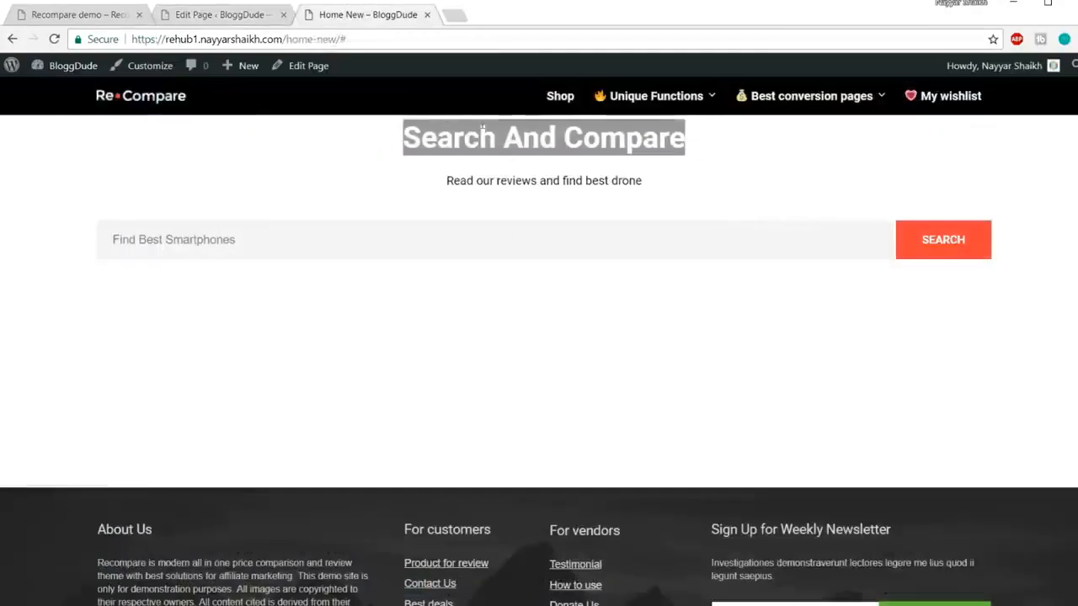
Step: Compare with the demo page, then open Add Element at the hero column's start
click(70, 16)
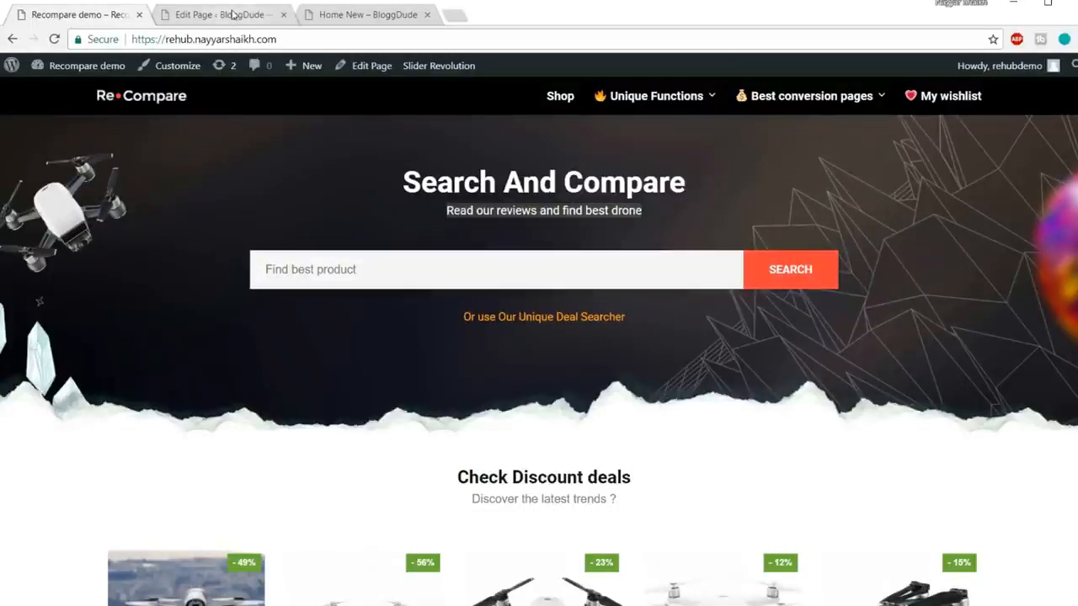
click(234, 14)
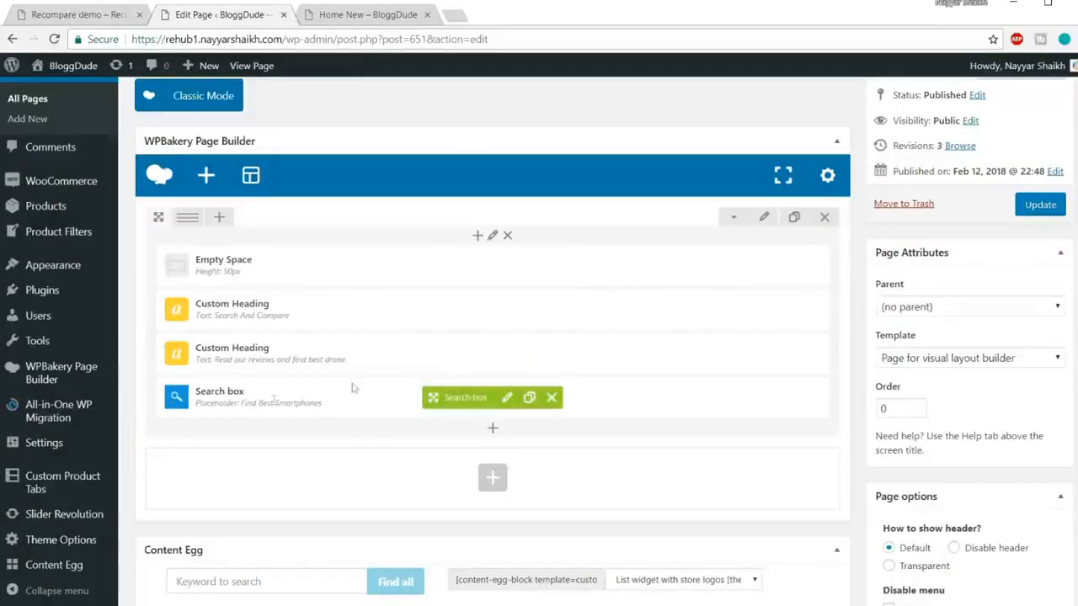
click(495, 433)
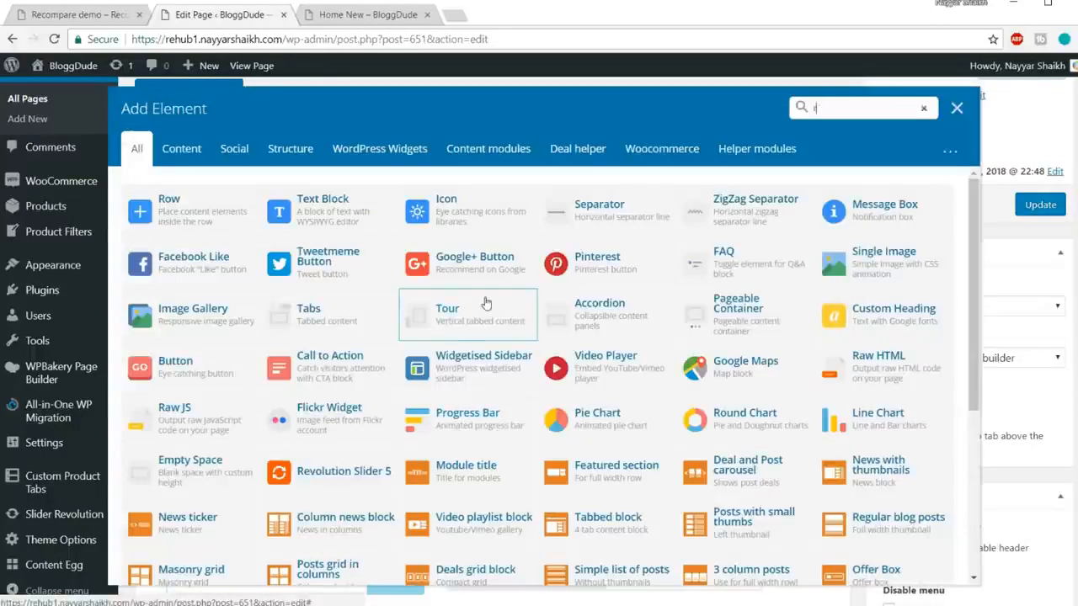
Step: Insert an inner row into the hero column and move the Search box into it
text(row)
click(191, 219)
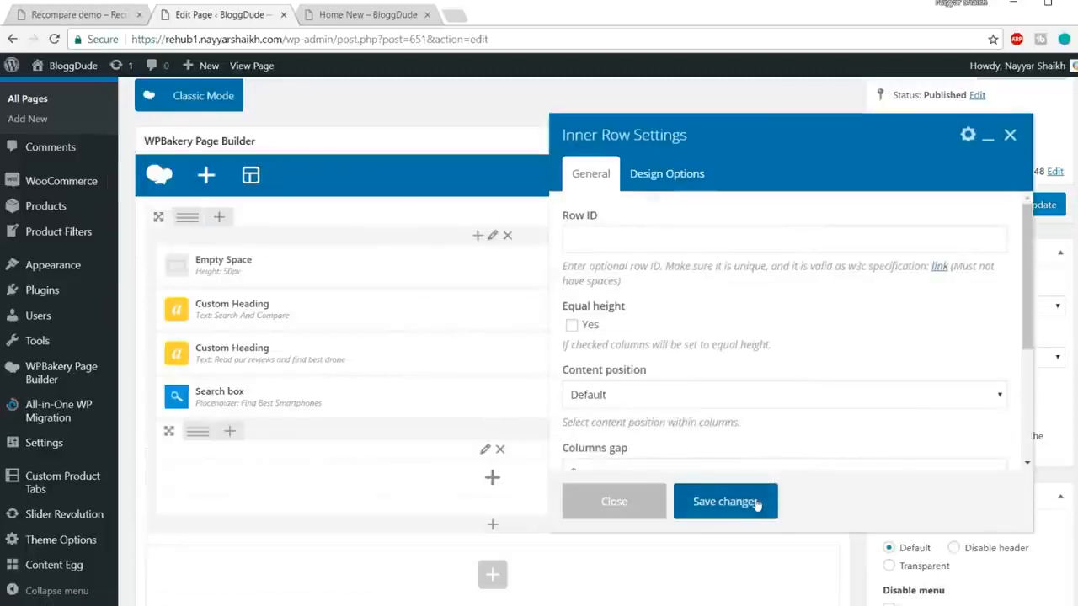
click(724, 502)
scroll(721, 320, down, 3)
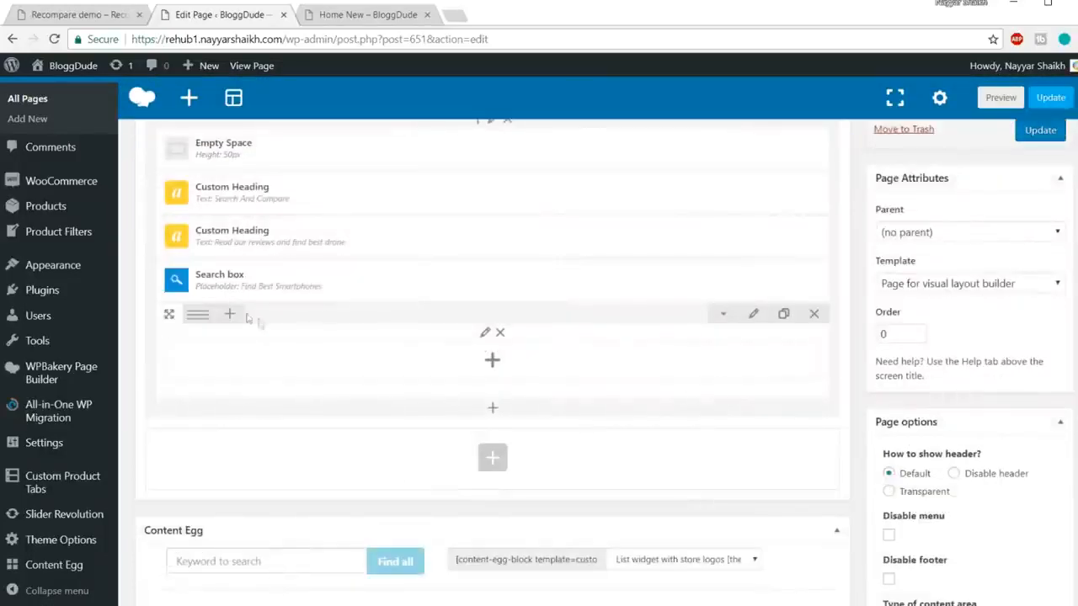
drag(432, 280, 261, 273)
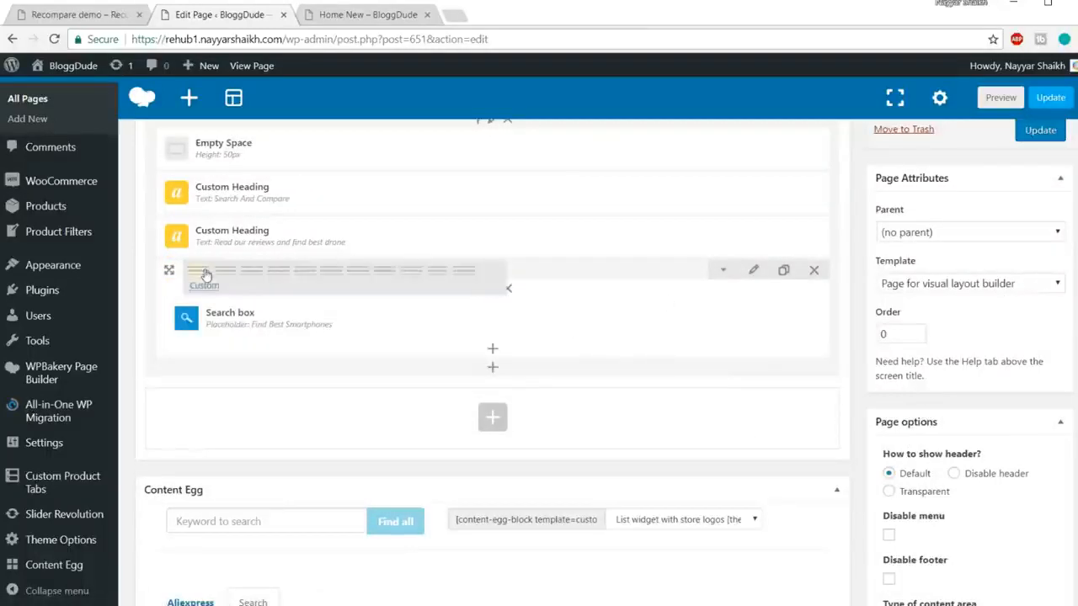
Step: Split the inner row into 1/6, 4/6, 1/6 columns and put the Search box in the middle
mouse_move(202, 272)
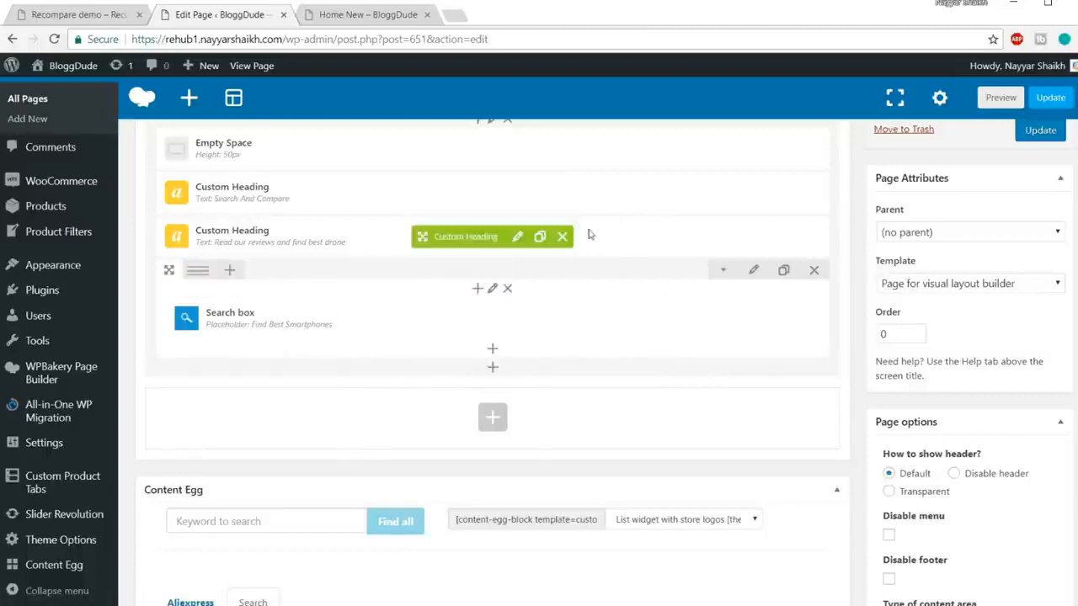
click(360, 14)
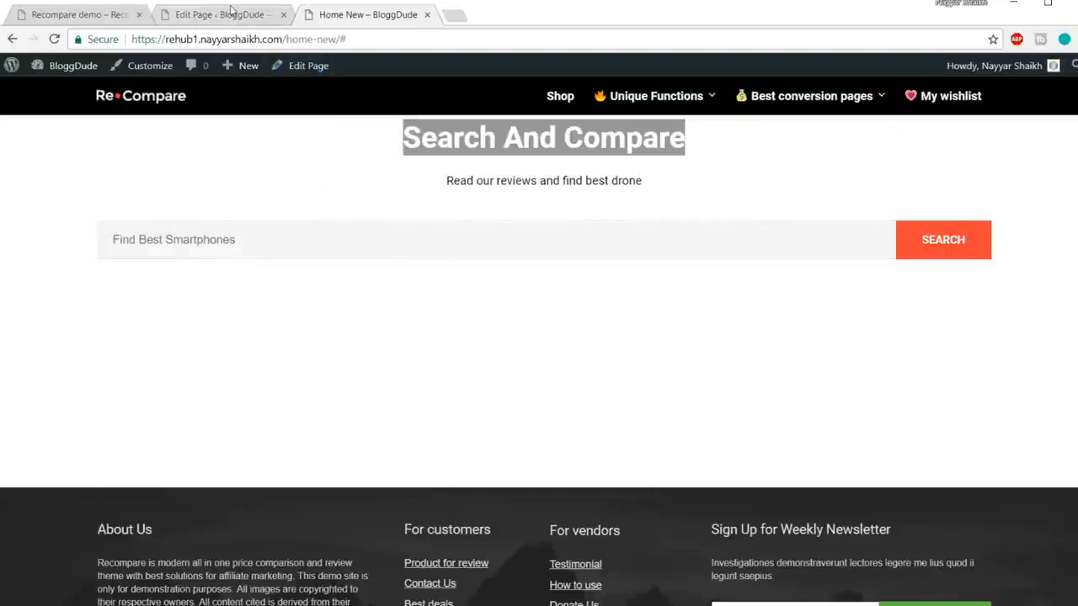
click(233, 14)
mouse_move(201, 271)
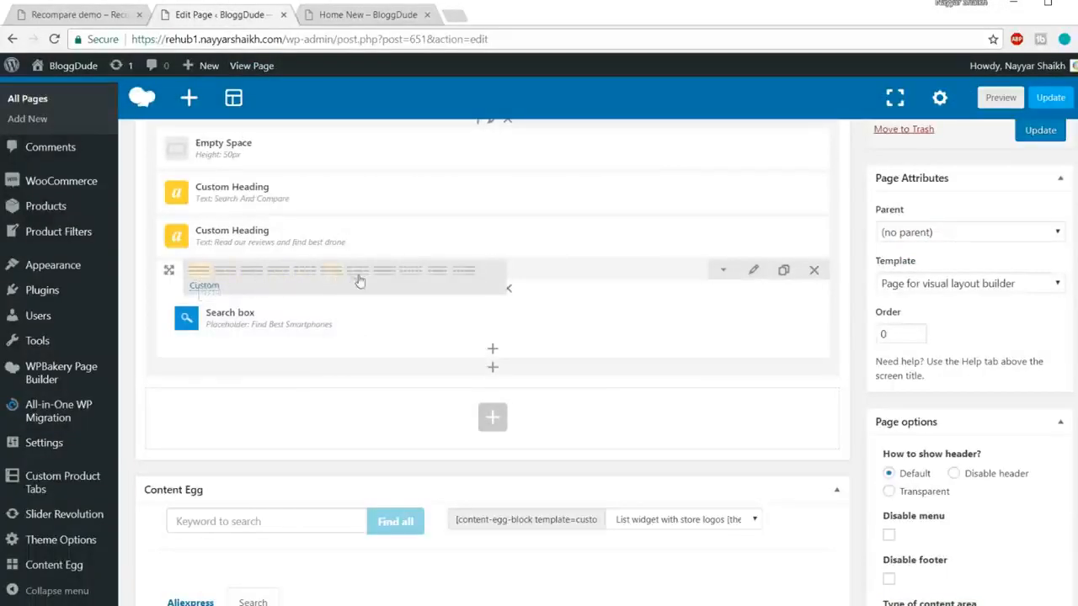
click(435, 280)
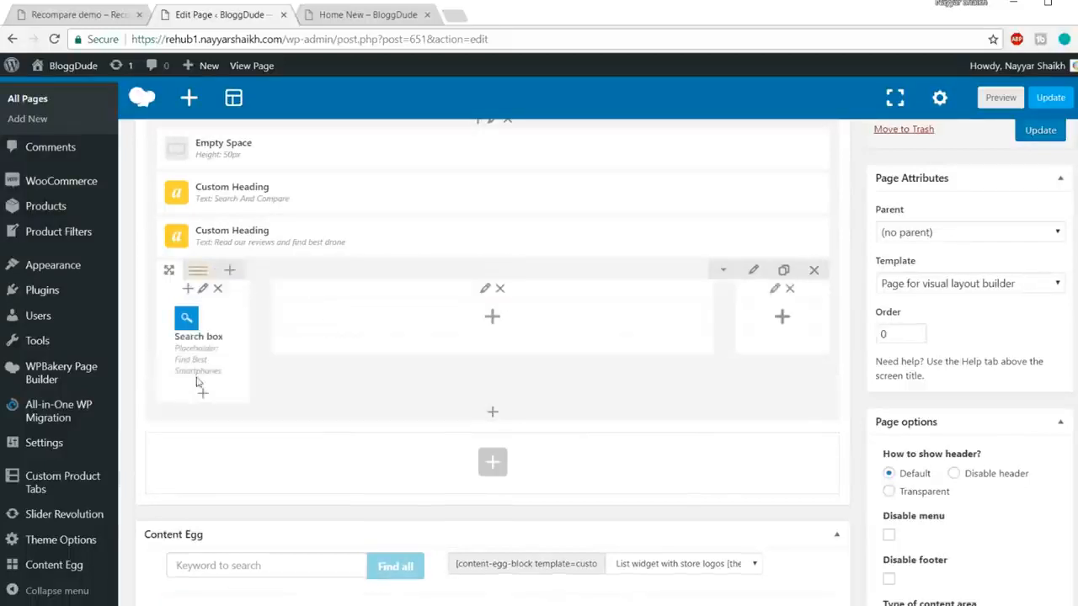
mouse_move(174, 341)
drag(174, 341, 510, 346)
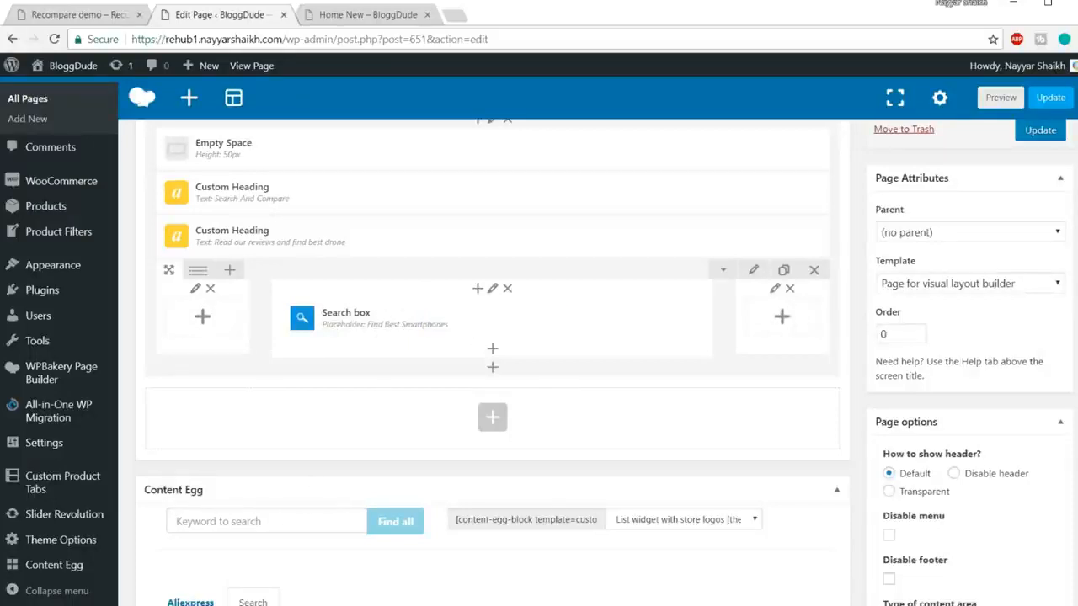
scroll(684, 265, up, 2)
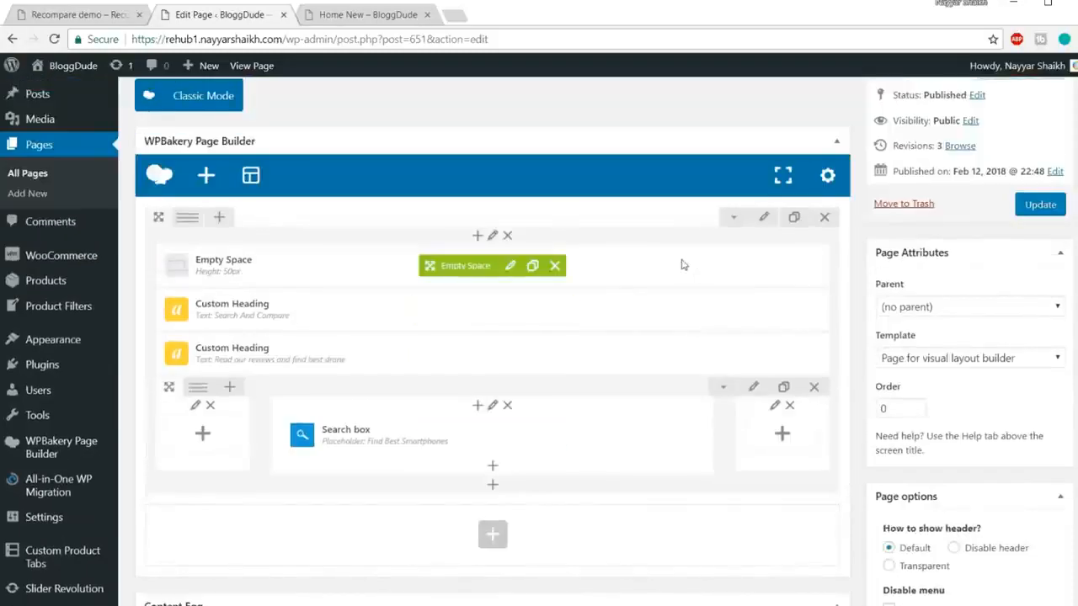
Step: Duplicate the Empty Space element and move the copy below the Search box row
scroll(673, 290, down, 2)
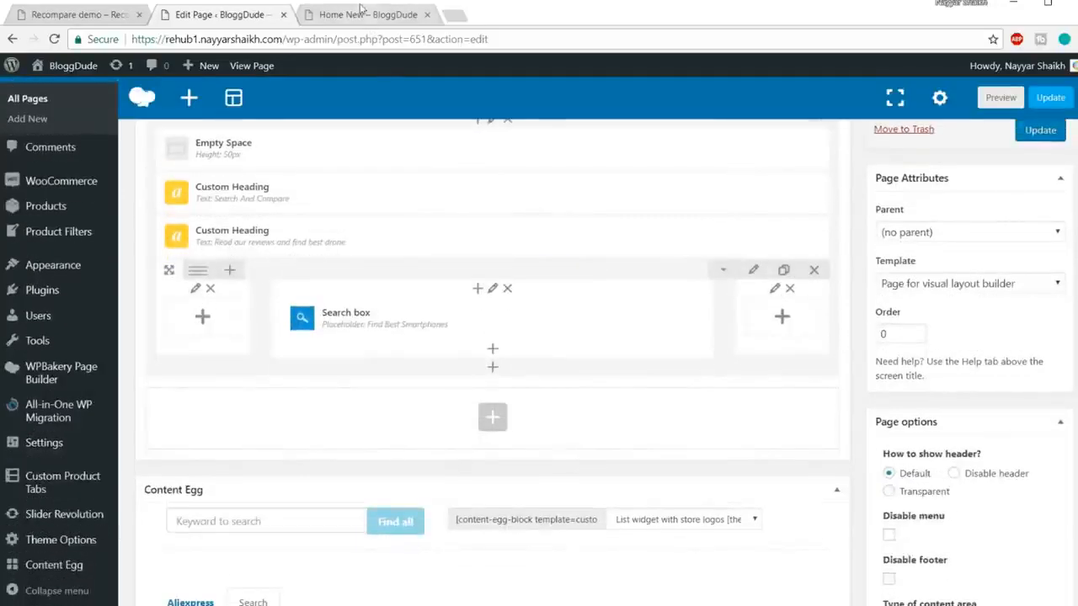
click(87, 11)
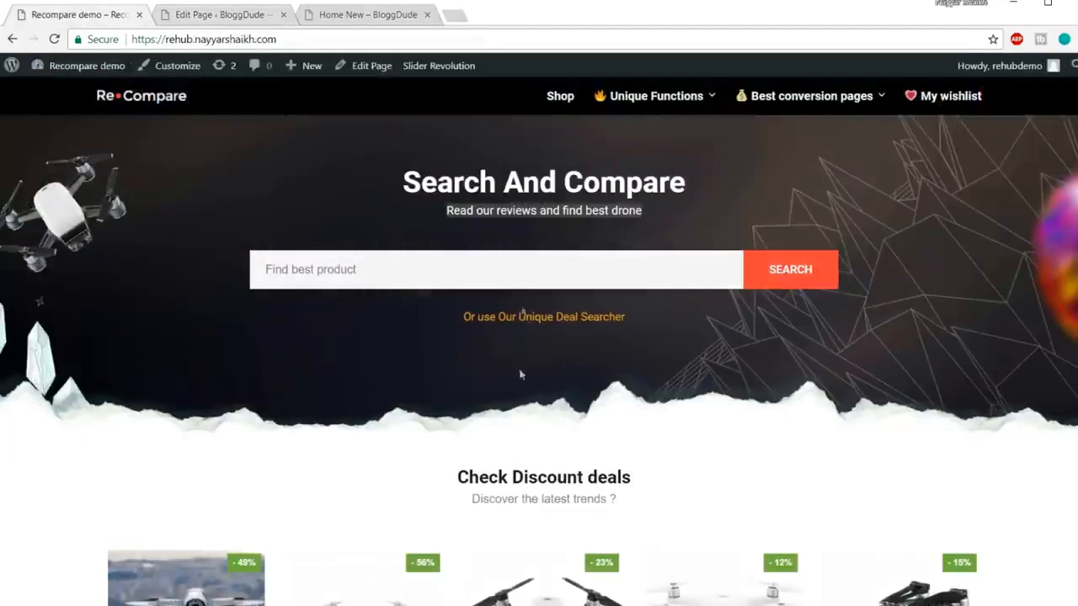
click(223, 15)
scroll(430, 217, up, 2)
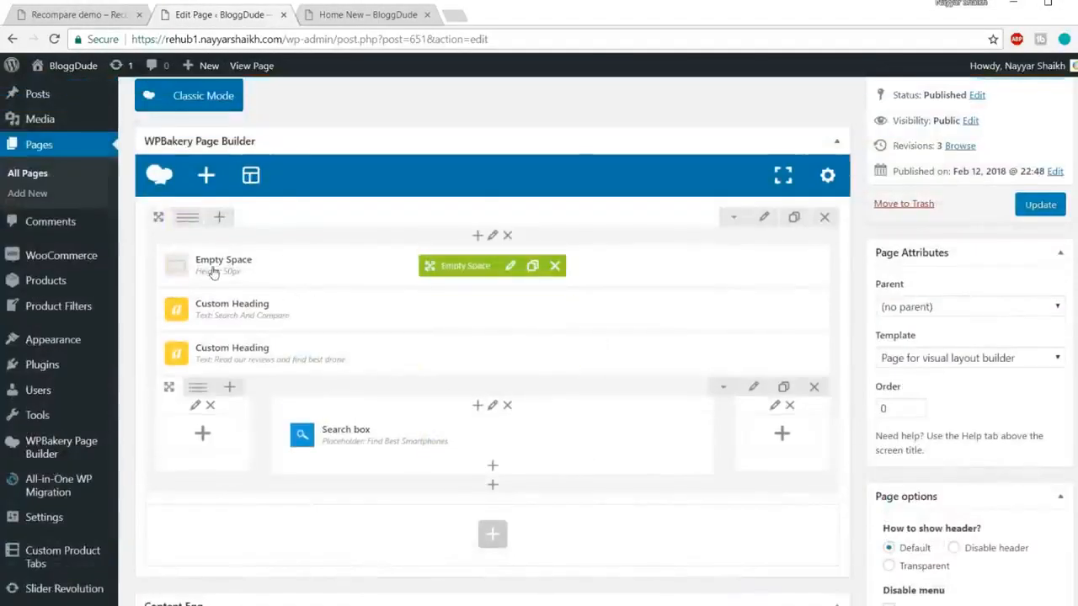
click(533, 267)
scroll(383, 248, down, 1)
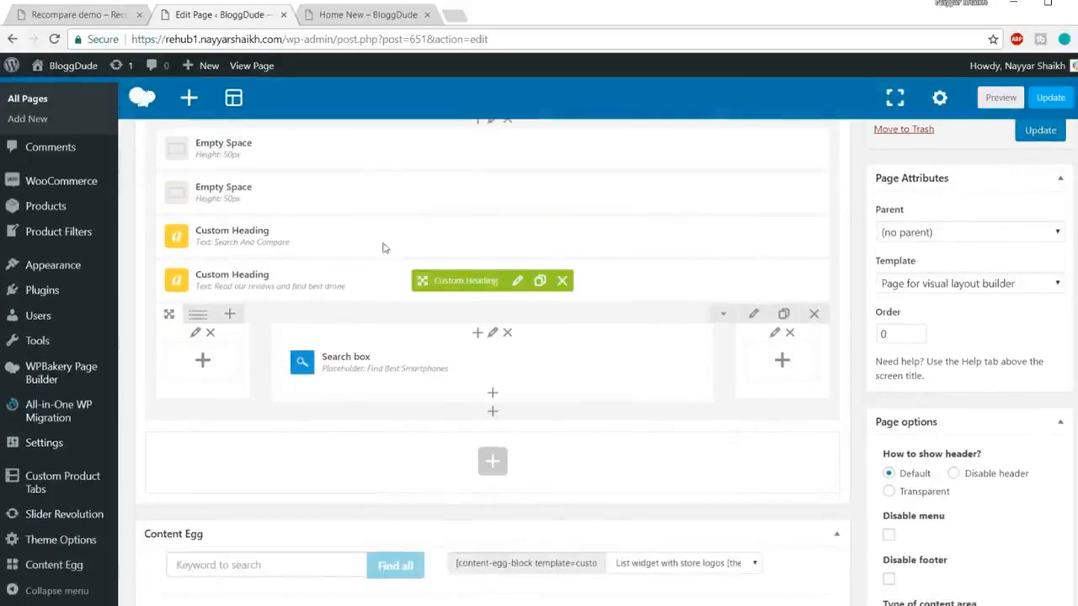
drag(459, 222, 473, 426)
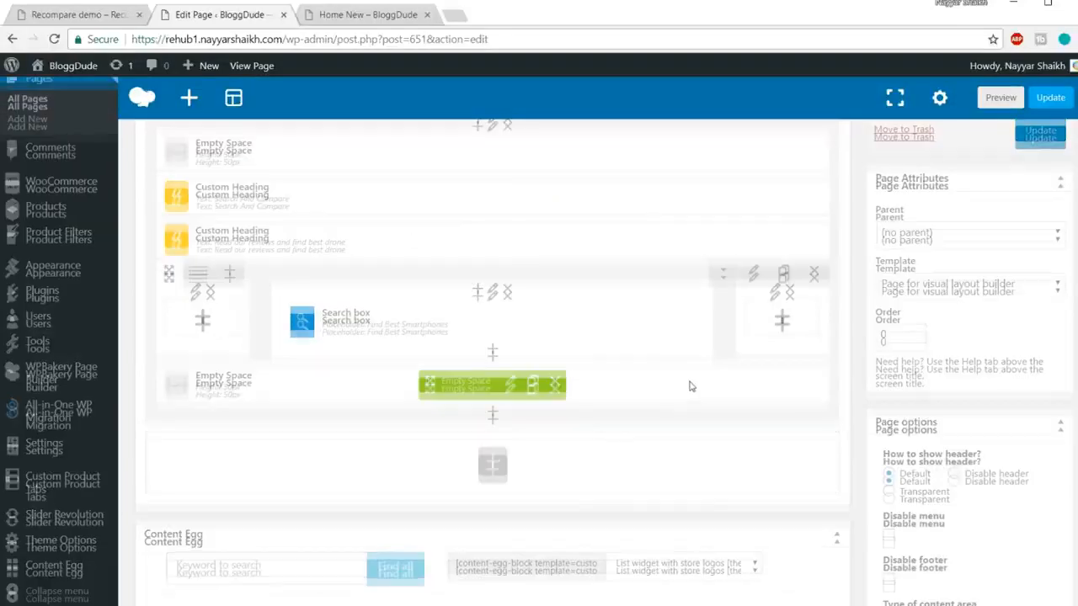
scroll(690, 383, up, 2)
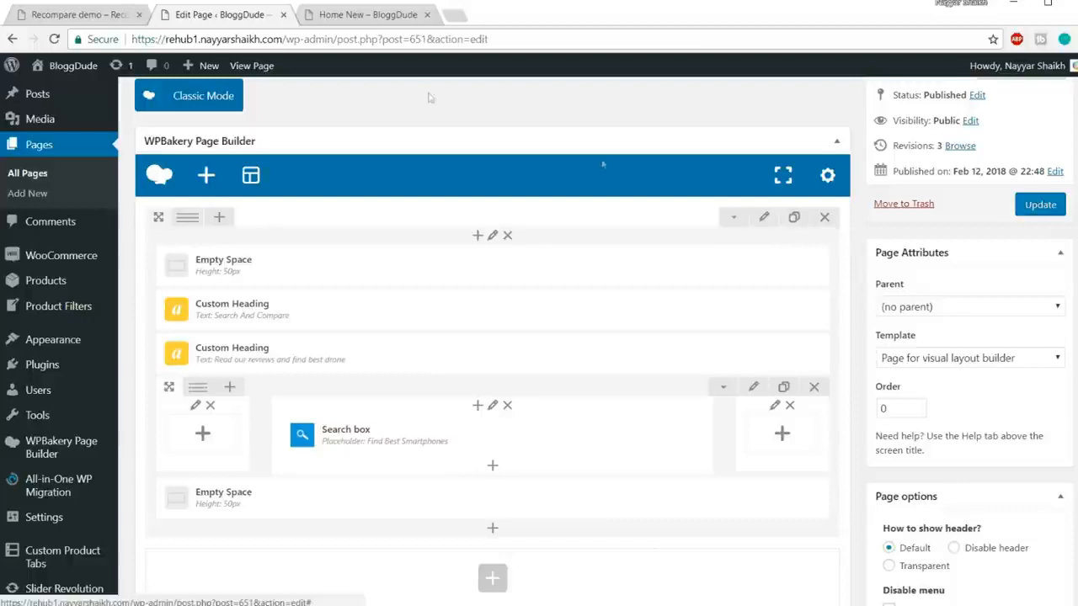
Step: Compare the layout against the Recompare demo's Search And Compare heading and subtitle
click(85, 15)
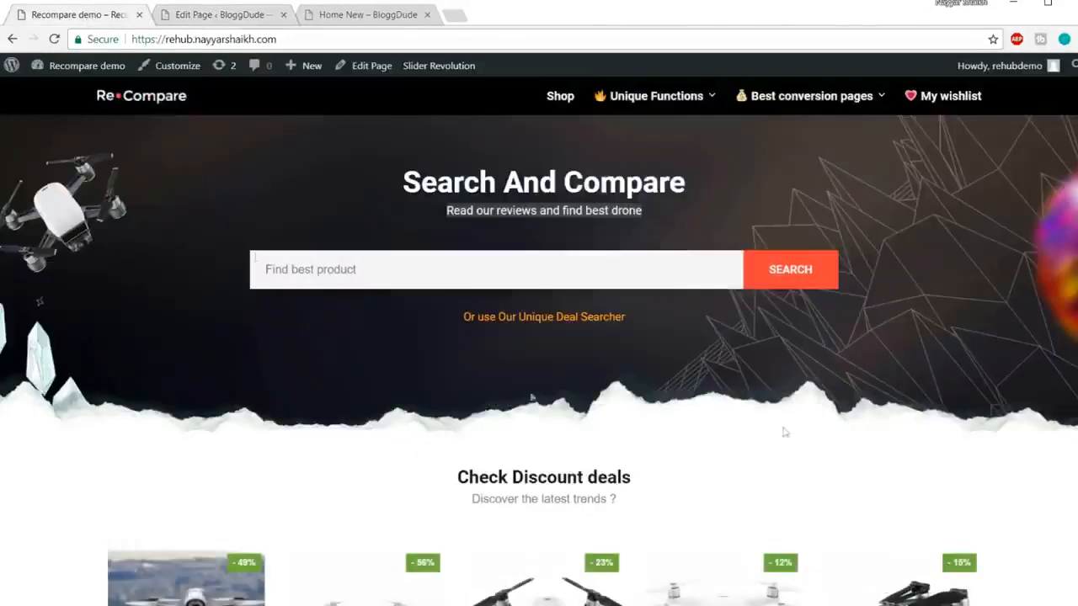
click(193, 15)
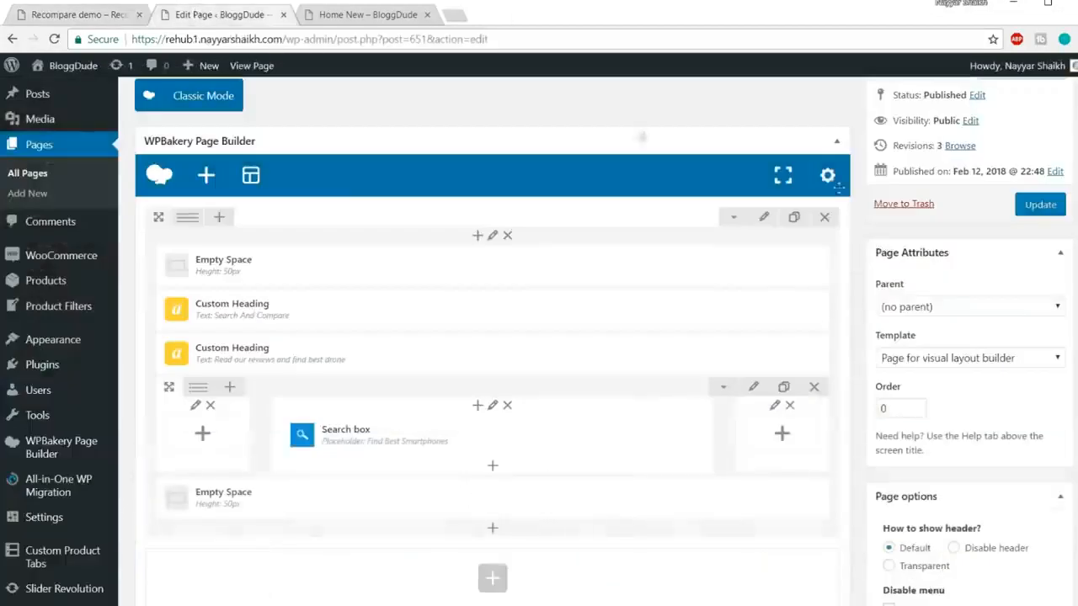
scroll(838, 223, down, 2)
scroll(833, 226, up, 2)
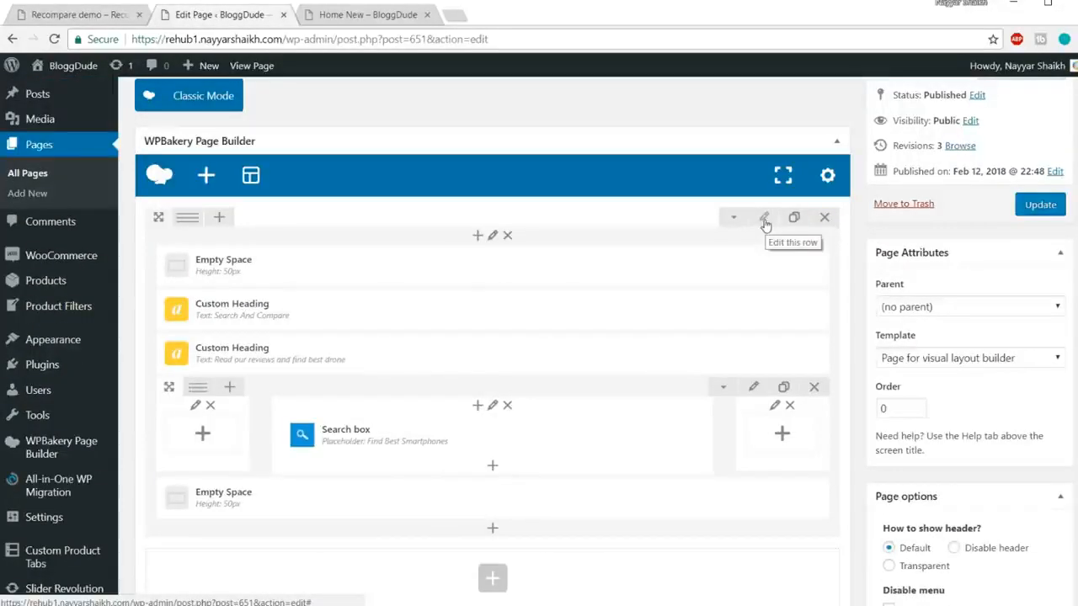
click(71, 15)
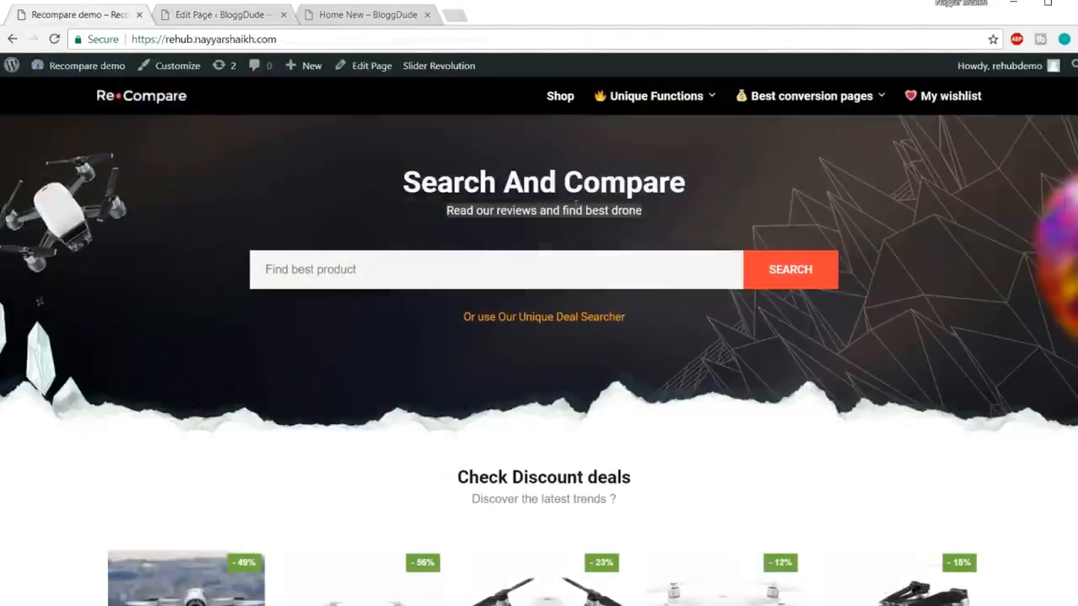
click(838, 180)
drag(400, 180, 665, 227)
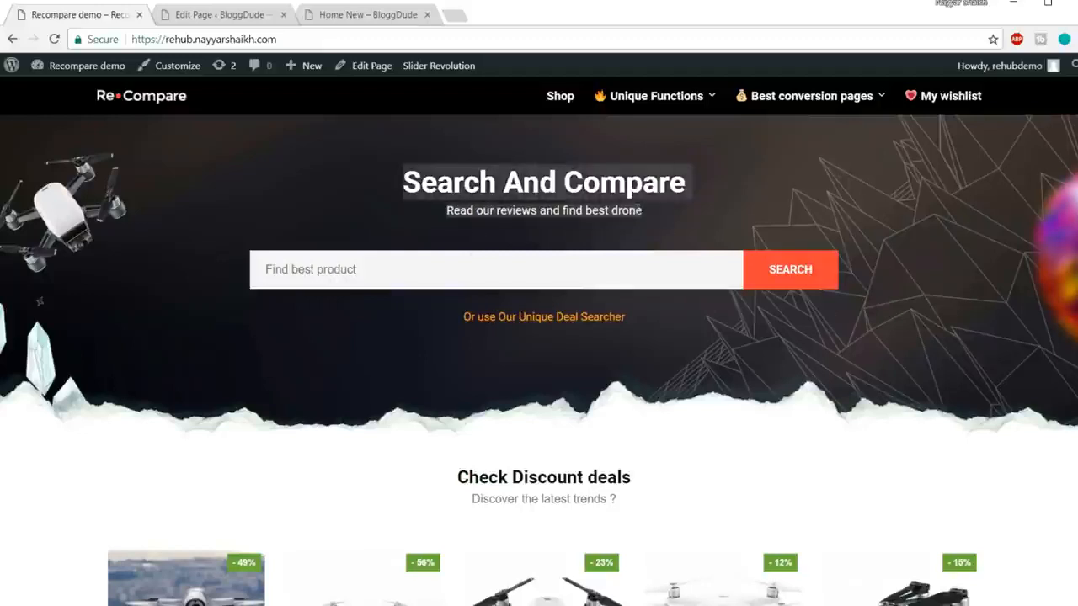
click(219, 14)
scroll(320, 229, down, 1)
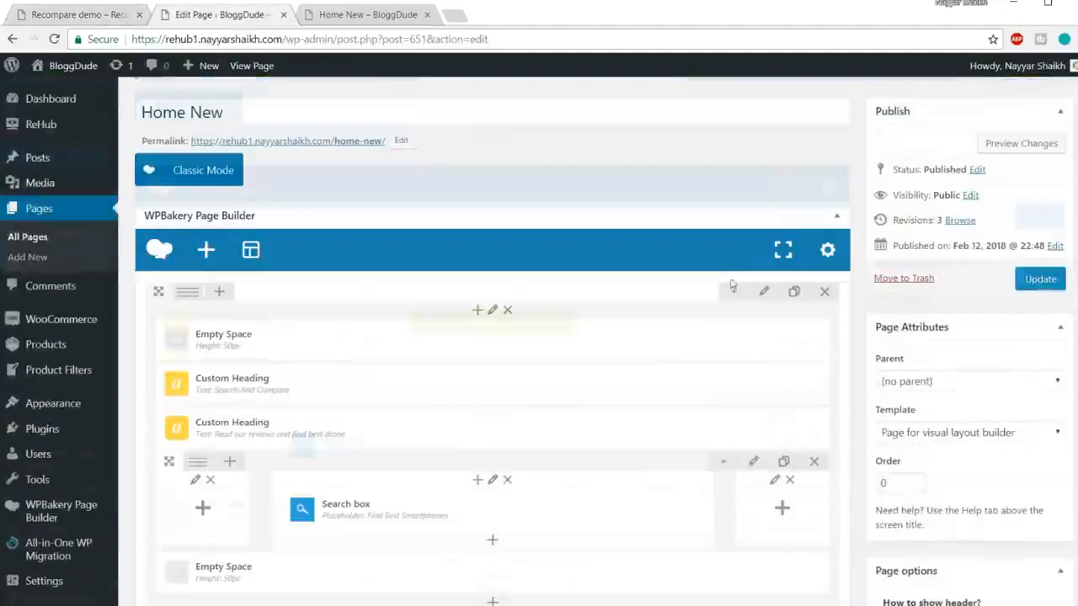
scroll(770, 296, down, 1)
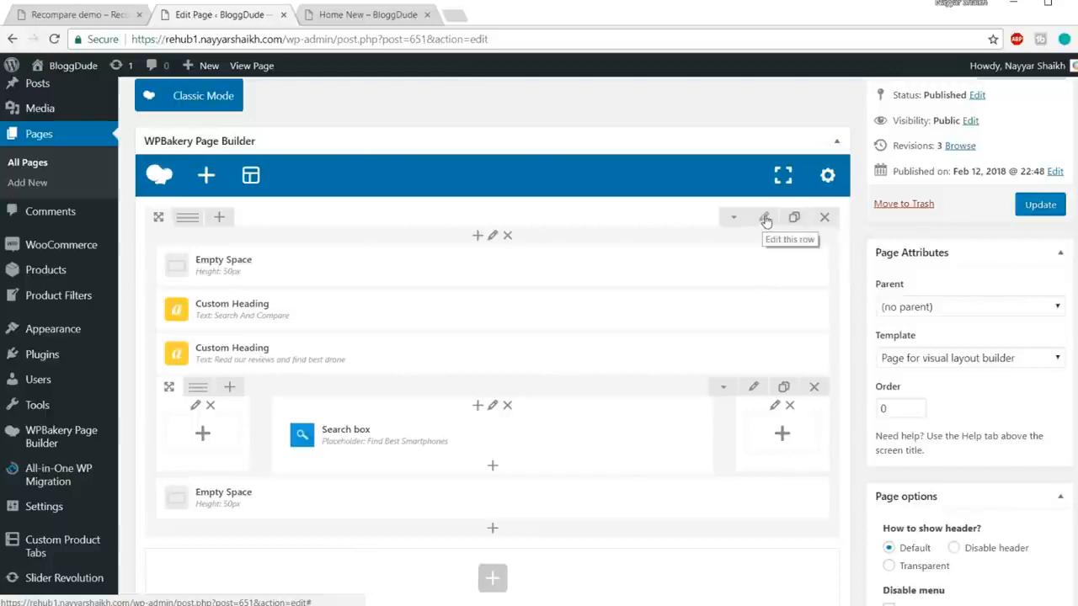
Step: Choose bg-compare-home as the top row's background image in Design Options
click(765, 221)
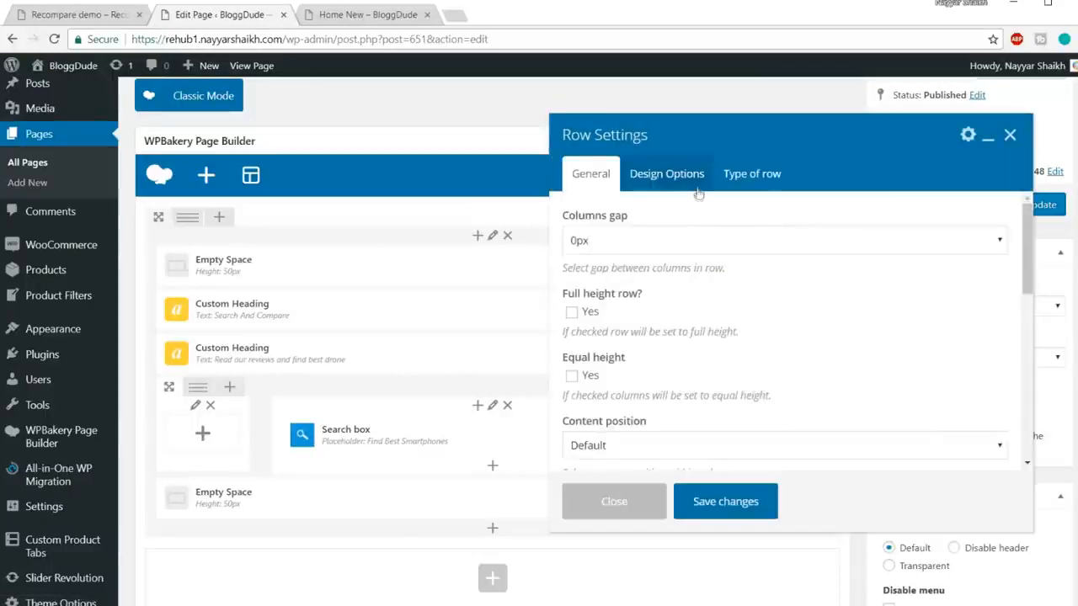
click(697, 190)
scroll(942, 270, down, 1)
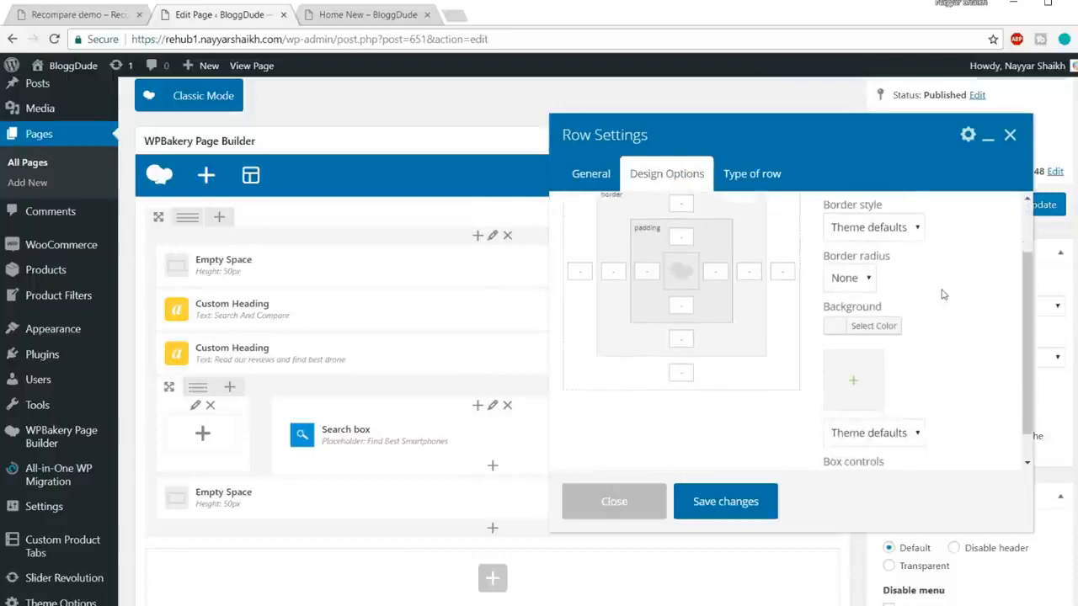
scroll(929, 297, down, 1)
scroll(902, 298, up, 1)
scroll(902, 298, down, 1)
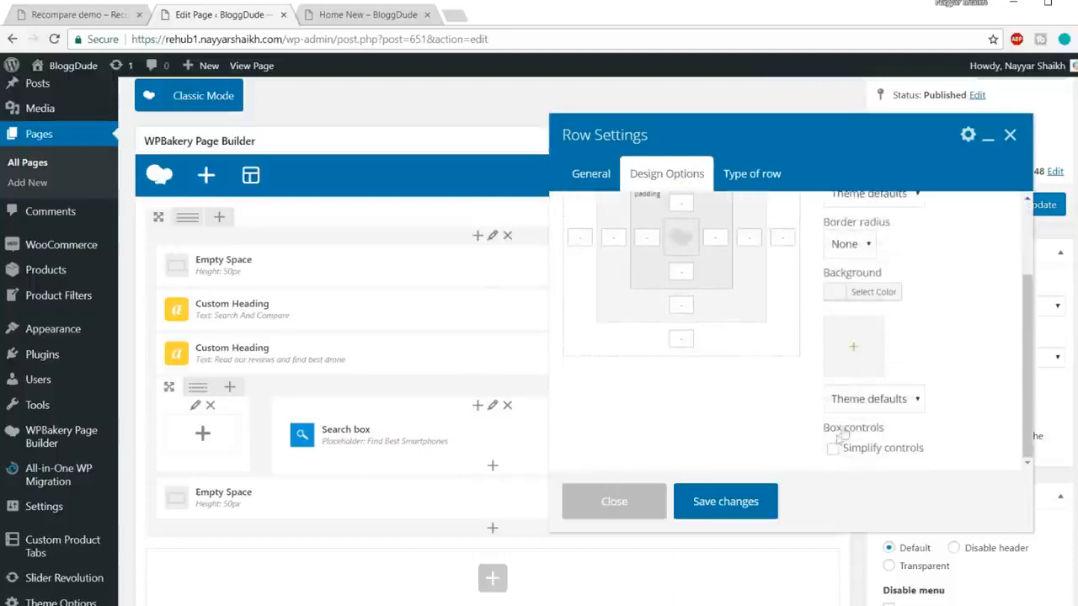
click(858, 351)
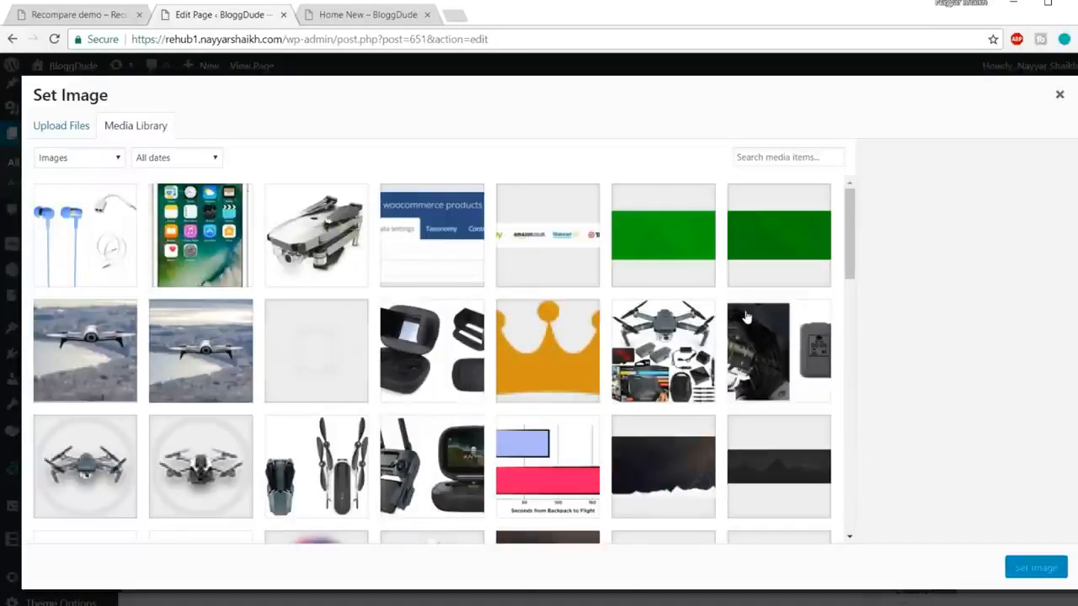
scroll(746, 316, down, 3)
click(663, 348)
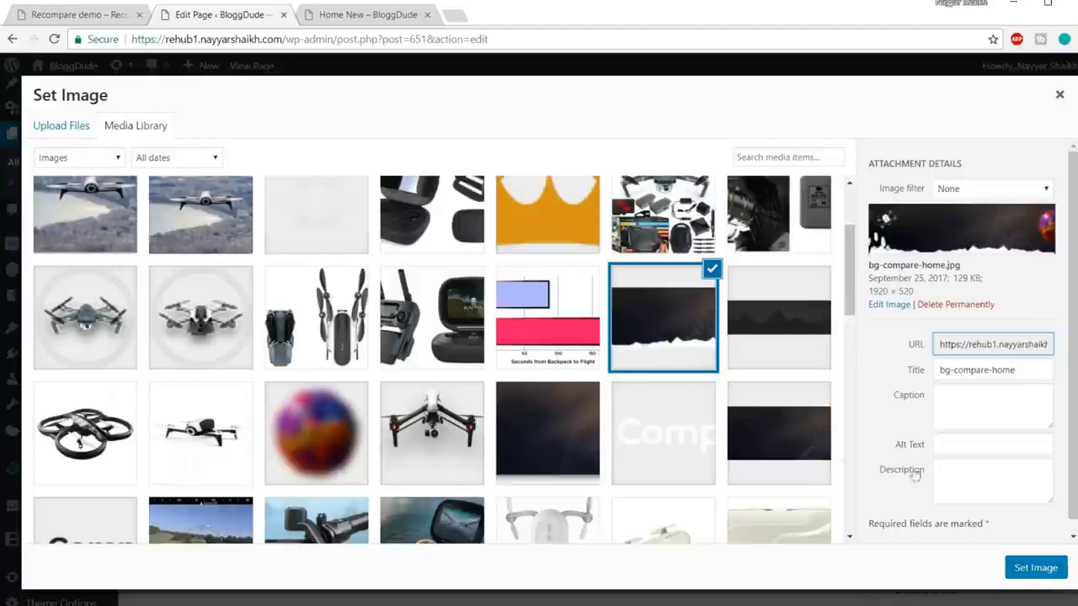
click(1036, 569)
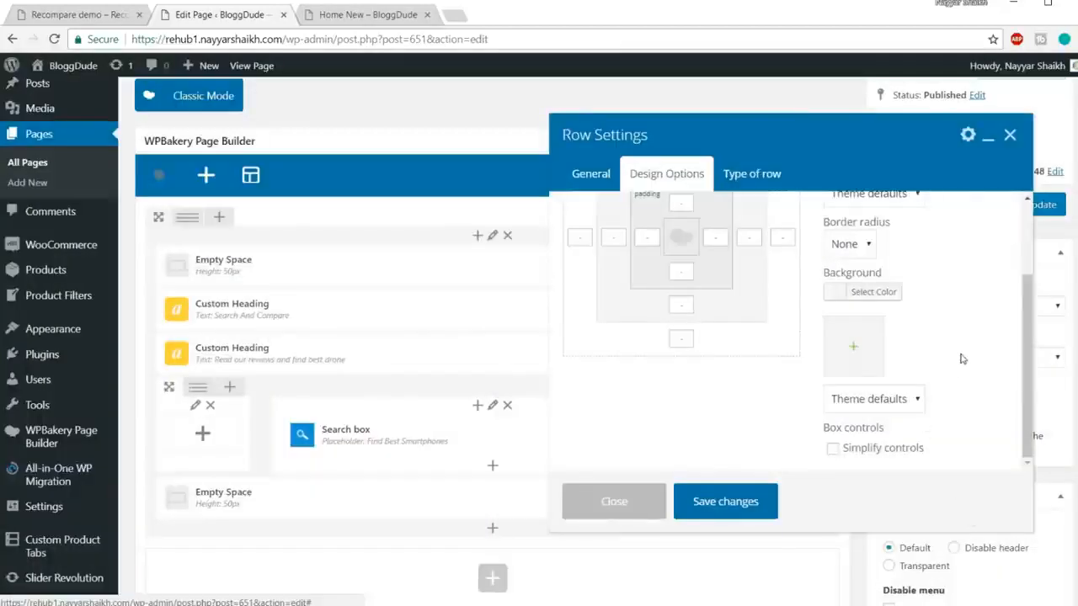
Step: Set the background style to Cover, save the row settings, and update the page
click(892, 401)
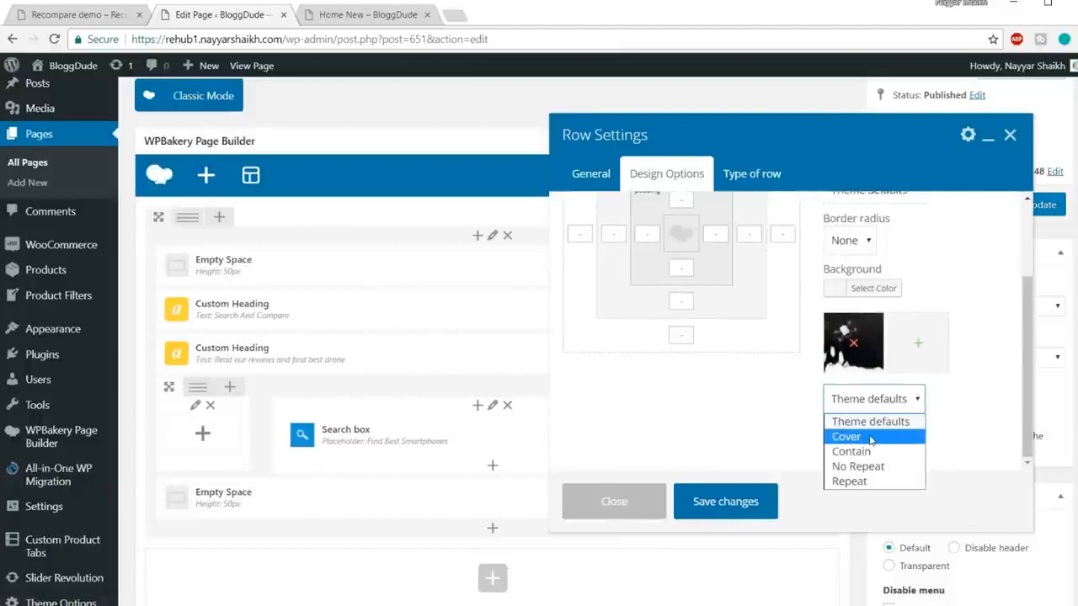
click(871, 437)
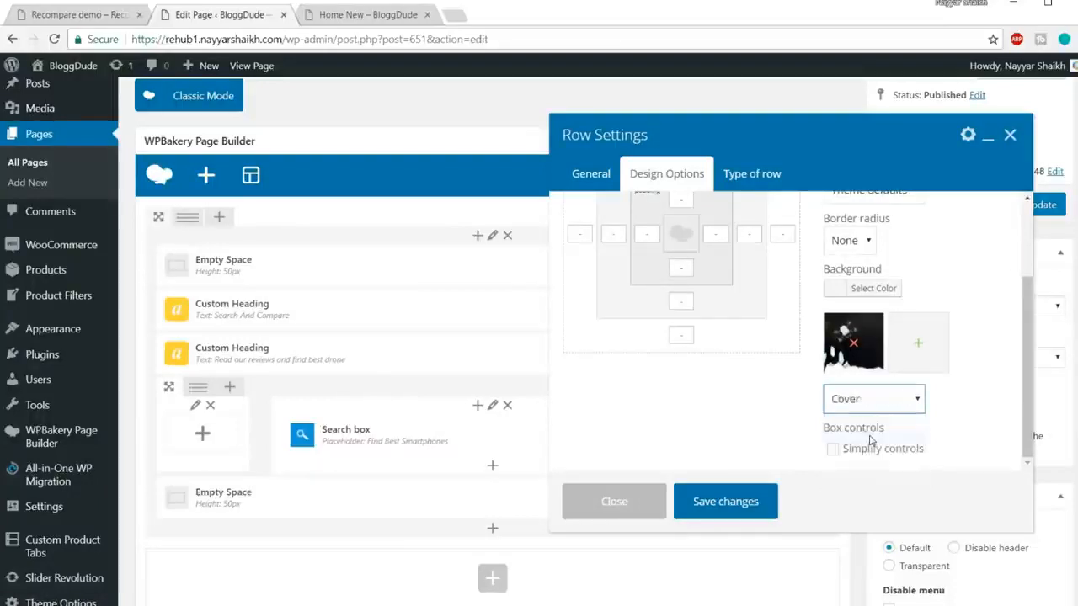
click(756, 511)
click(1032, 206)
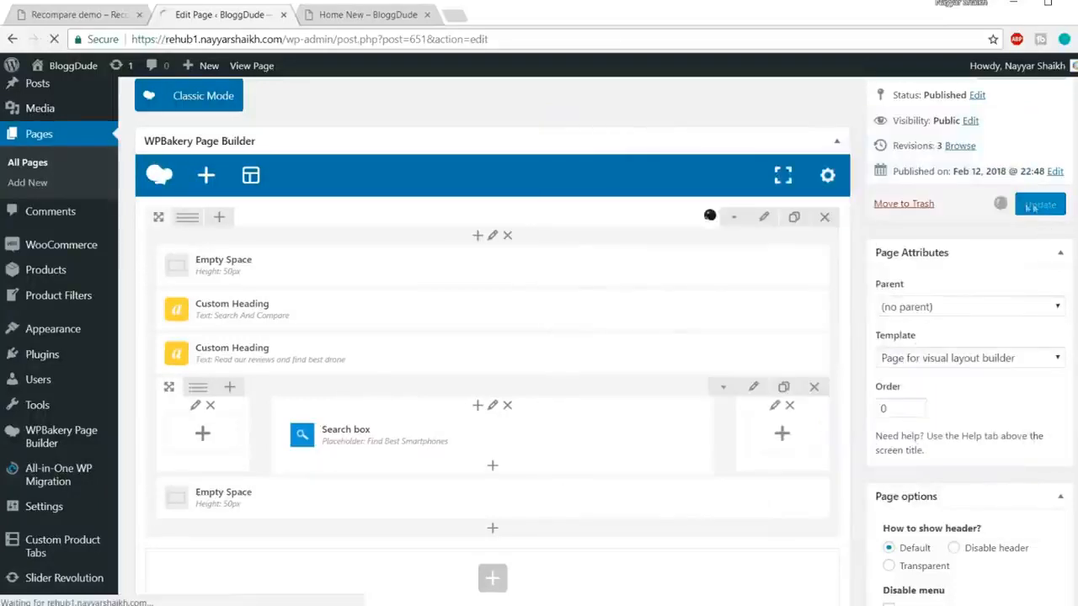
Step: Reload the live Home New page to show the new hero background
click(371, 14)
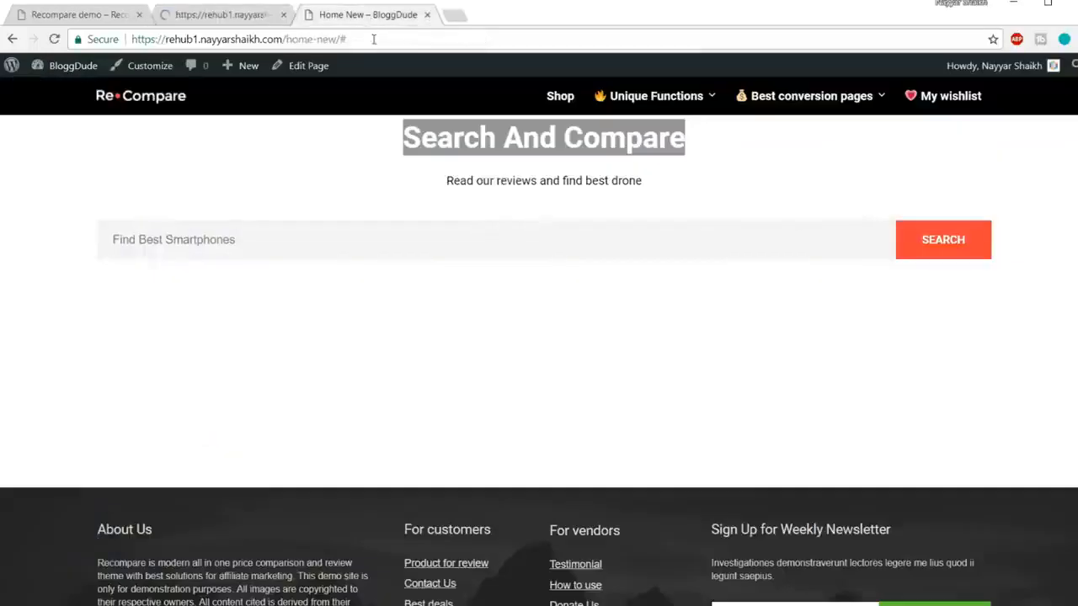
click(373, 39)
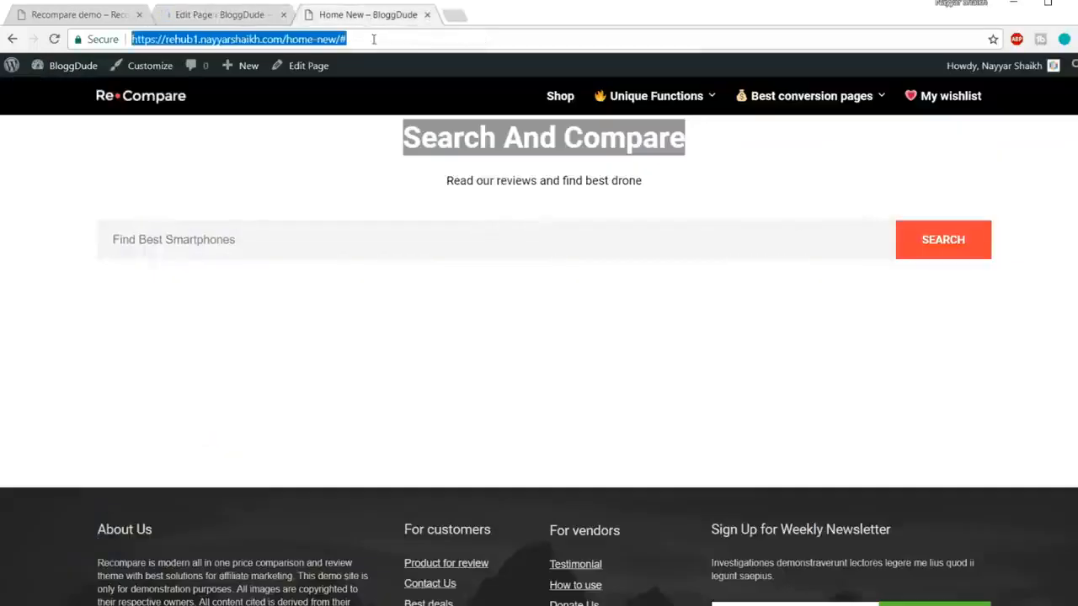
key(Return)
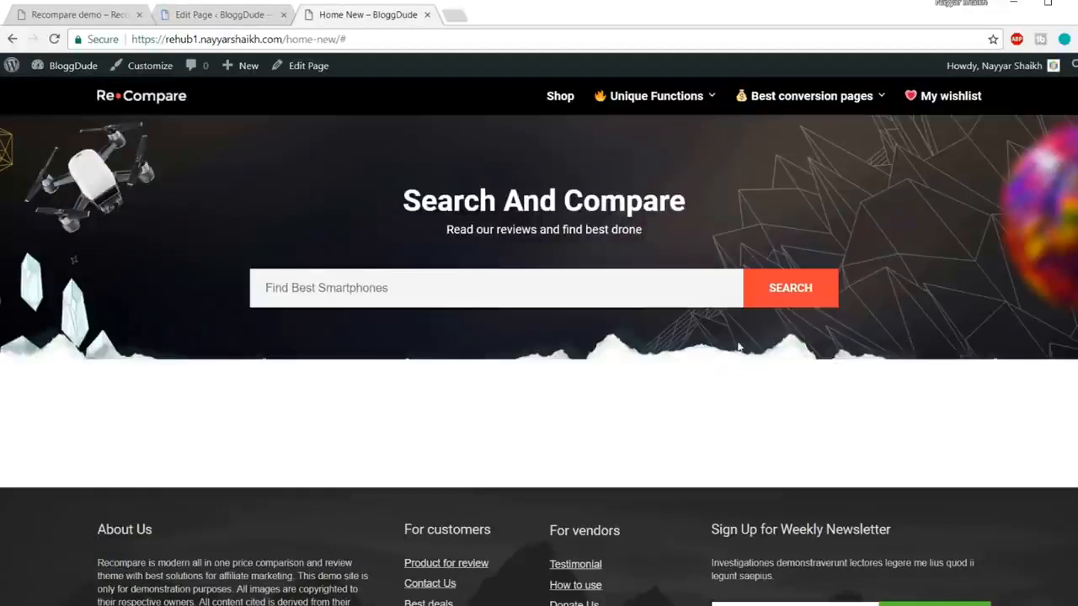
Step: Compare Home New with the demo site, then return to the WPBakery rows in the editor
click(118, 15)
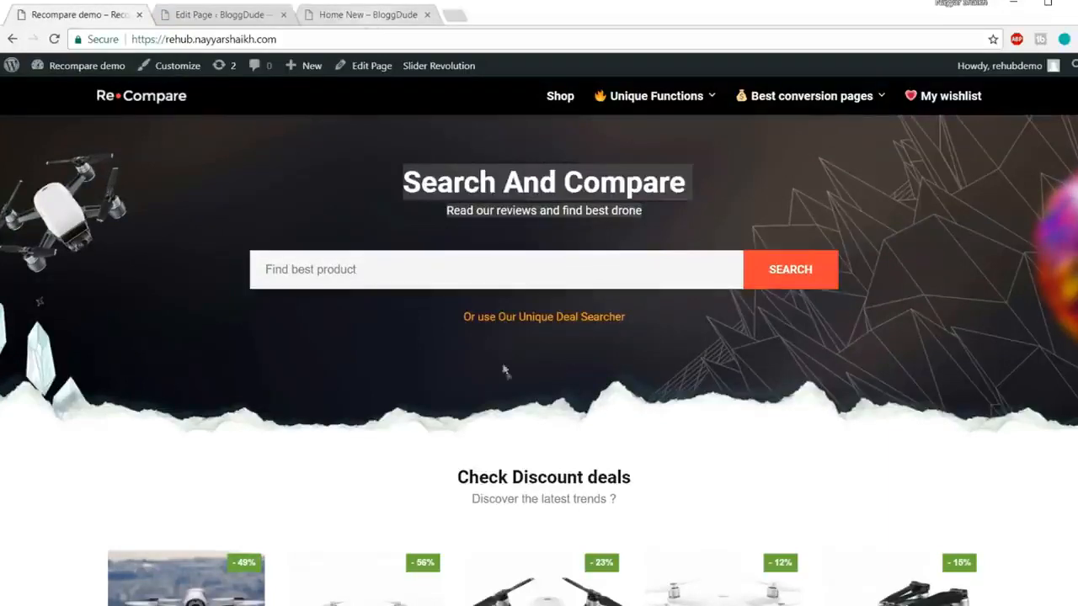
click(369, 17)
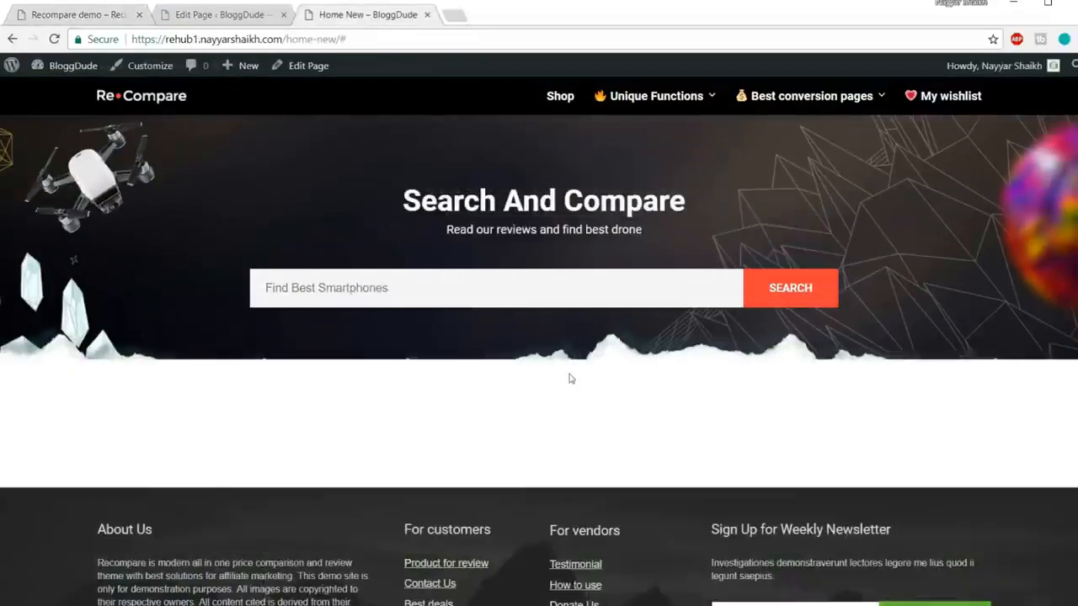
click(97, 17)
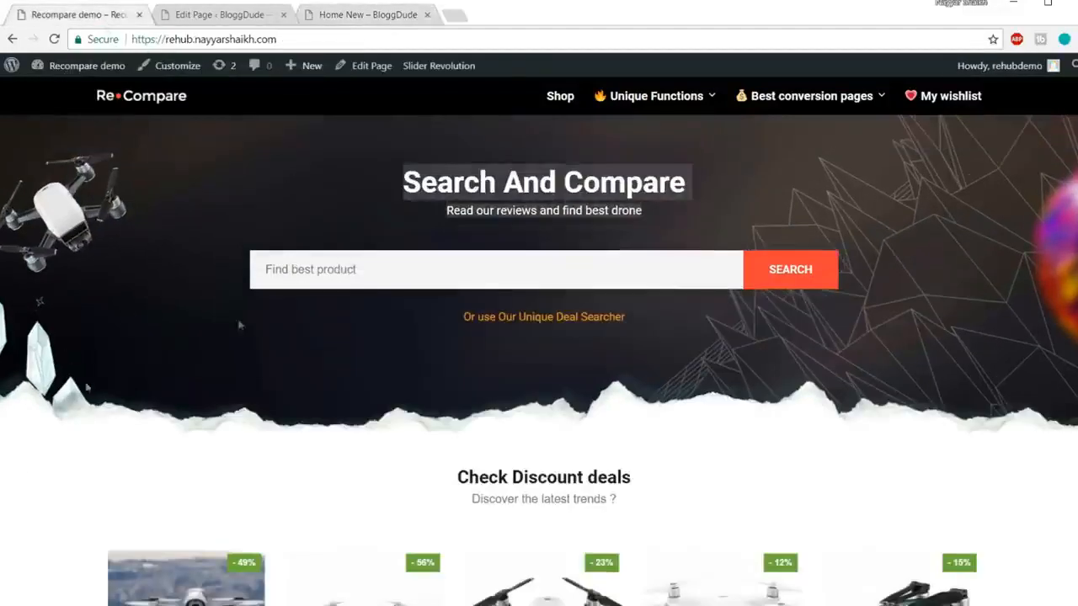
click(352, 15)
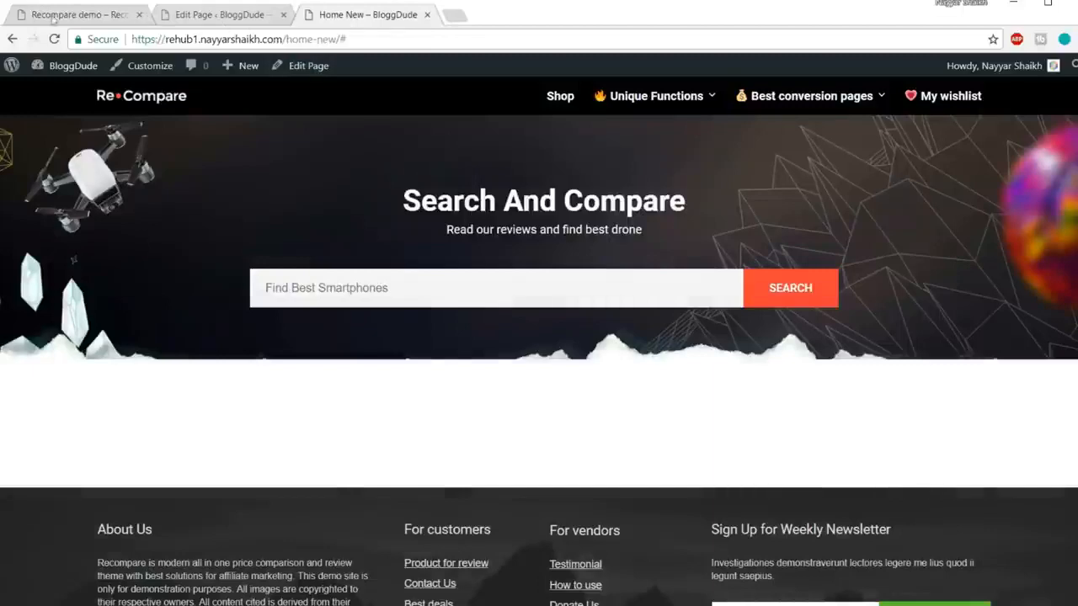
click(37, 17)
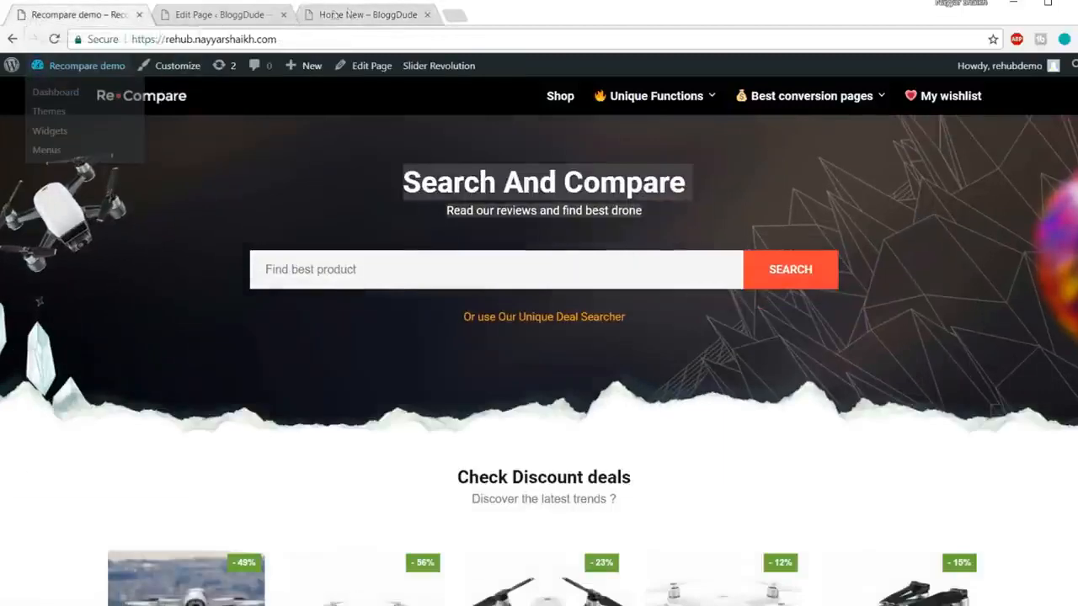
click(353, 15)
click(63, 19)
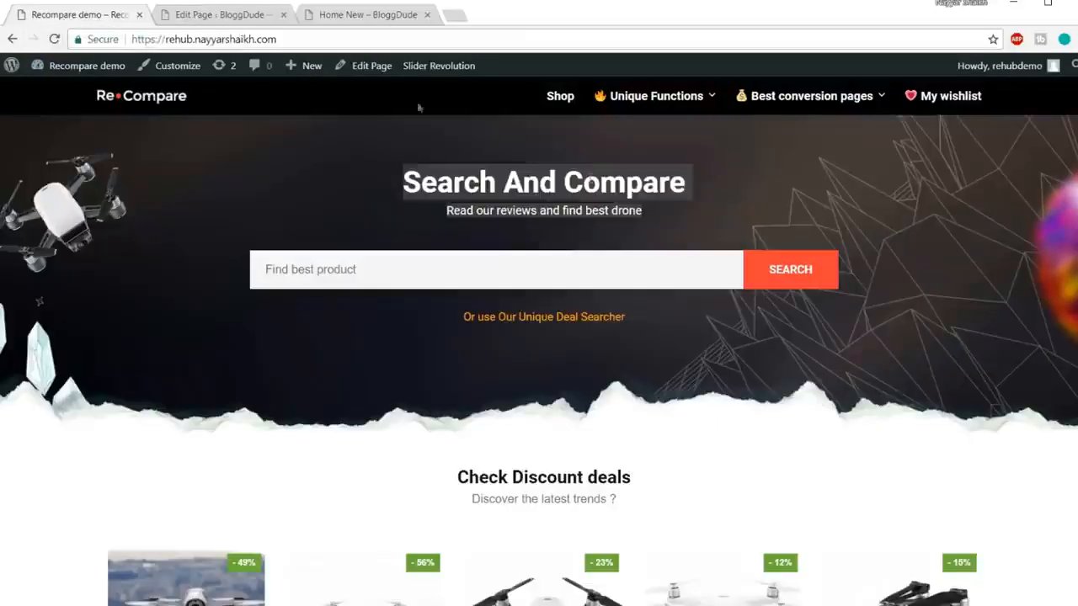
click(207, 15)
scroll(579, 272, down, 6)
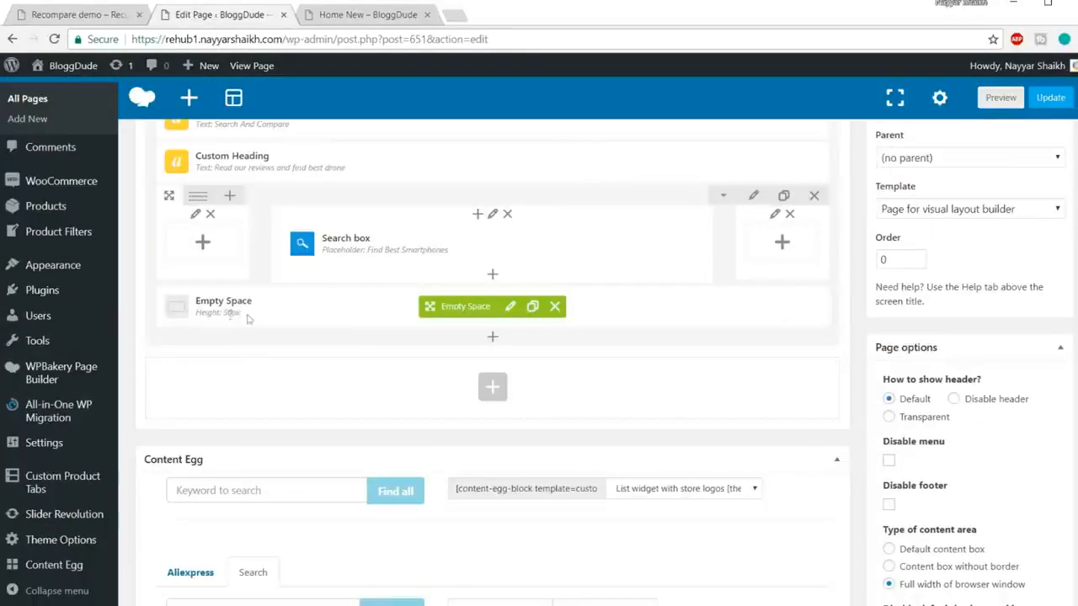
Step: Change the Empty Space below the search box from 50px to 110px height
click(510, 307)
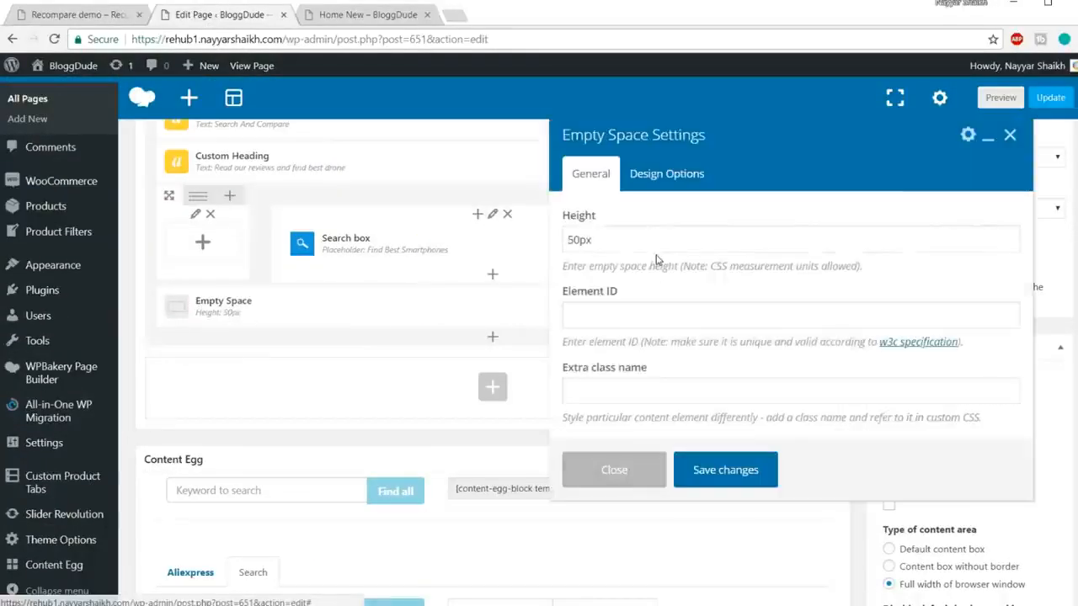
double_click(580, 239)
text(1px)
text(0)
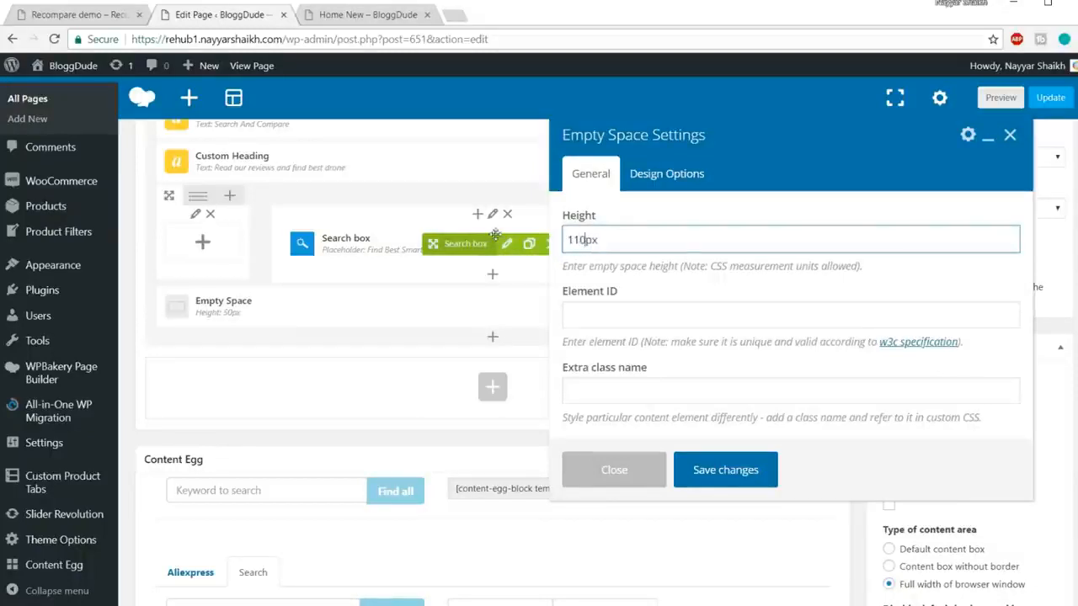
click(726, 468)
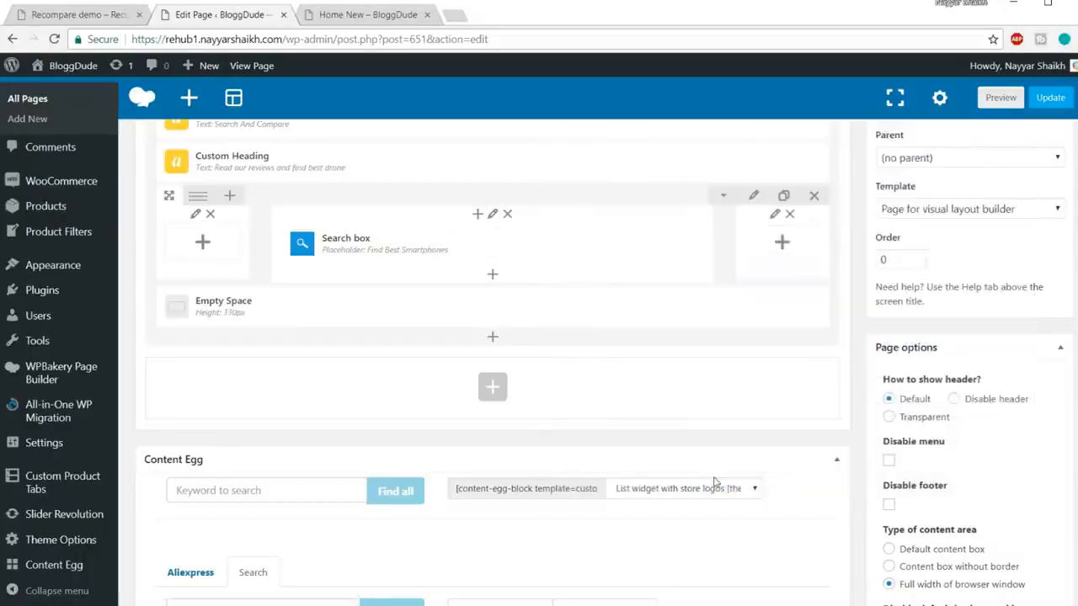
Step: Update the Home New page and reload its live view
click(1053, 100)
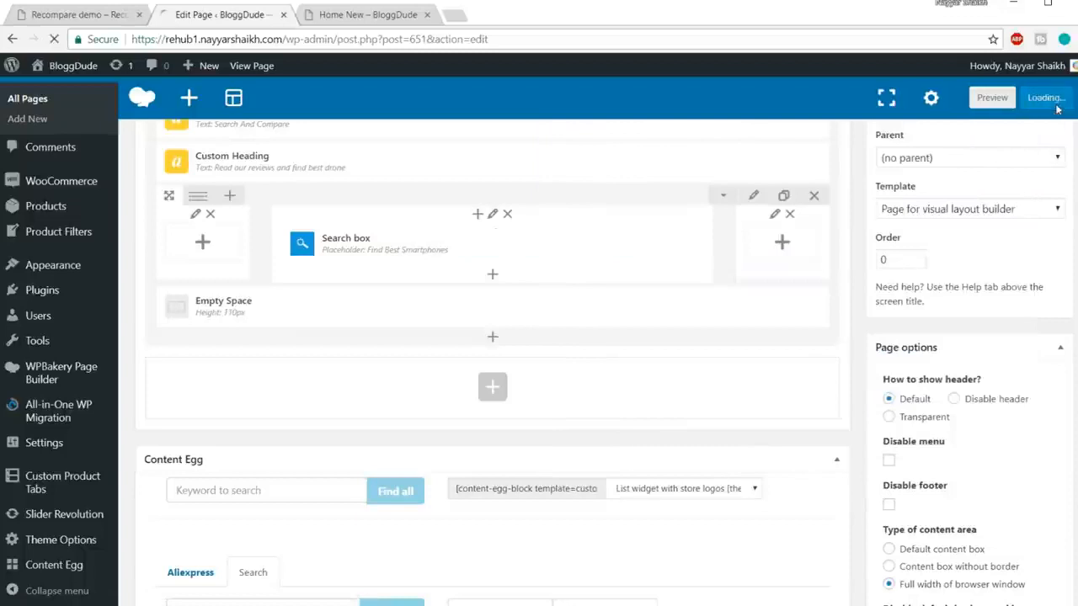
click(370, 18)
click(384, 40)
key(Return)
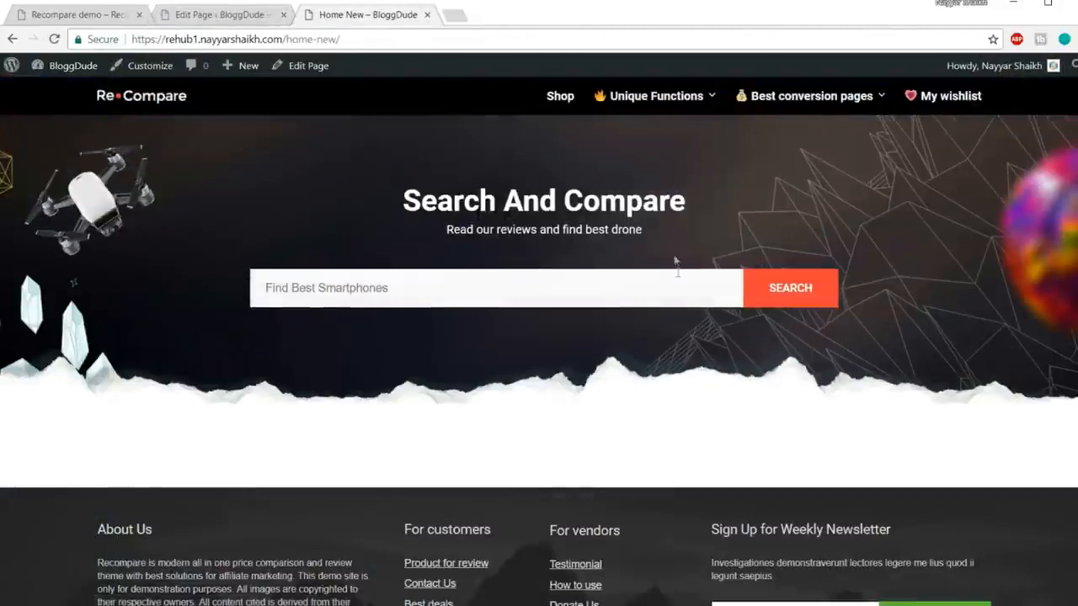
Step: Select the demo's Check Discount deals heading and subtitle, then return to the editor
click(80, 14)
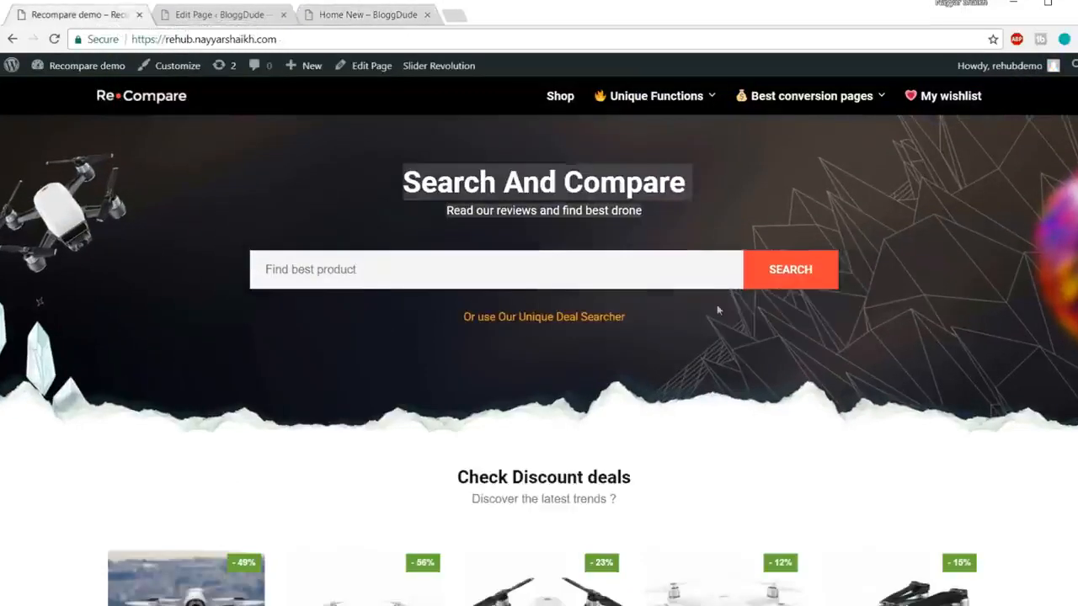
scroll(717, 306, down, 5)
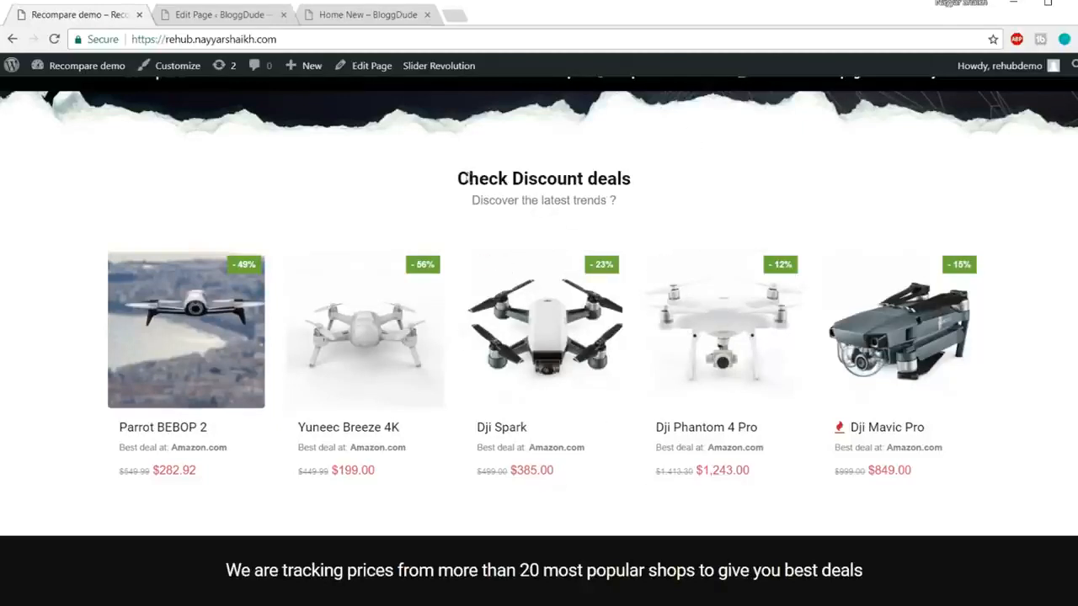
drag(457, 179, 449, 205)
click(489, 208)
click(213, 16)
scroll(665, 337, down, 5)
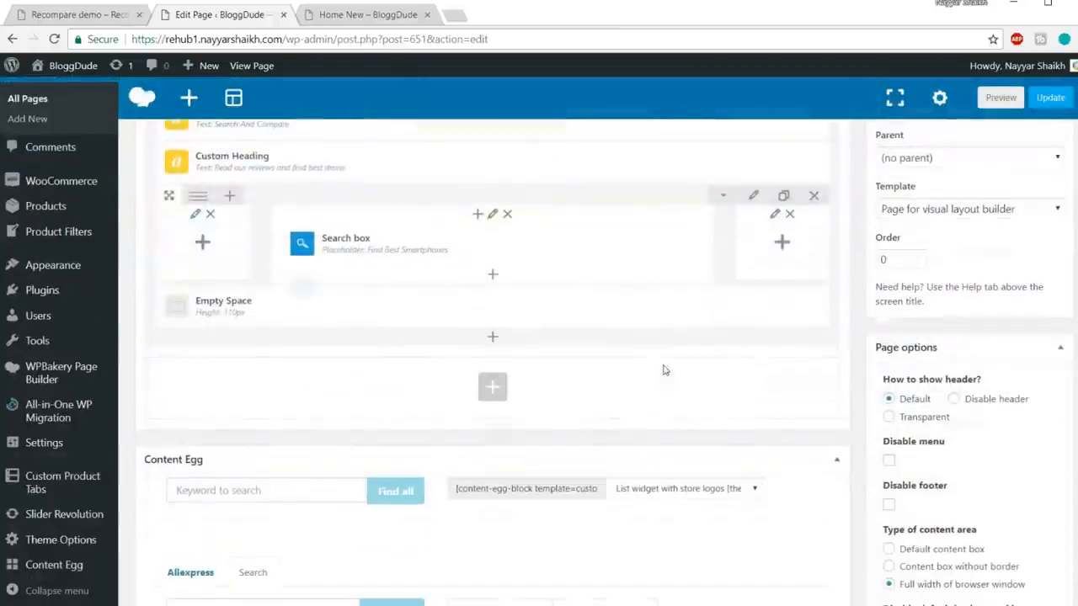
scroll(612, 390, up, 5)
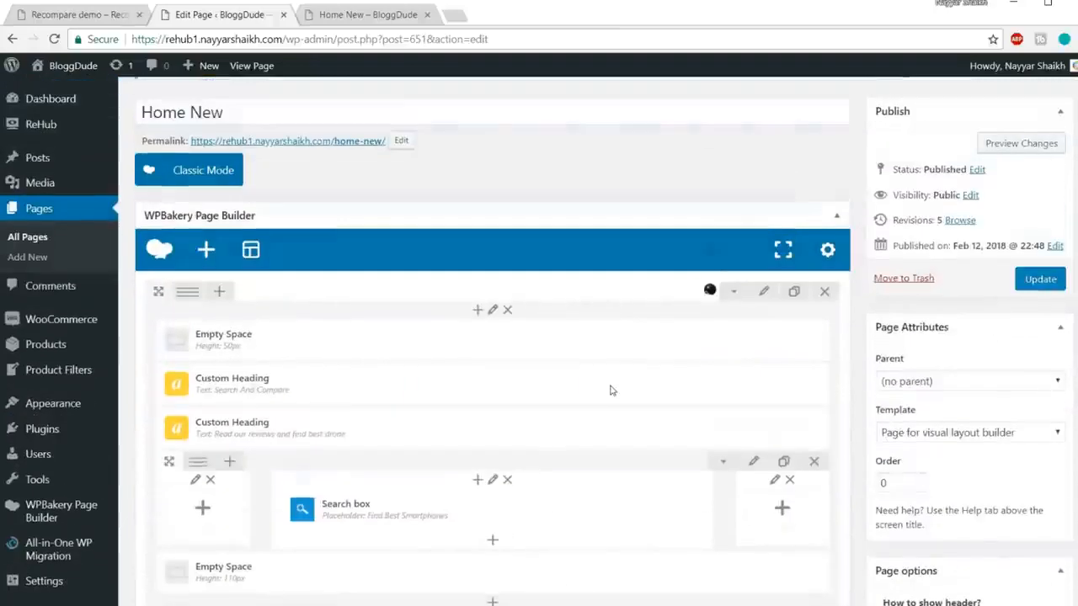
scroll(612, 390, down, 3)
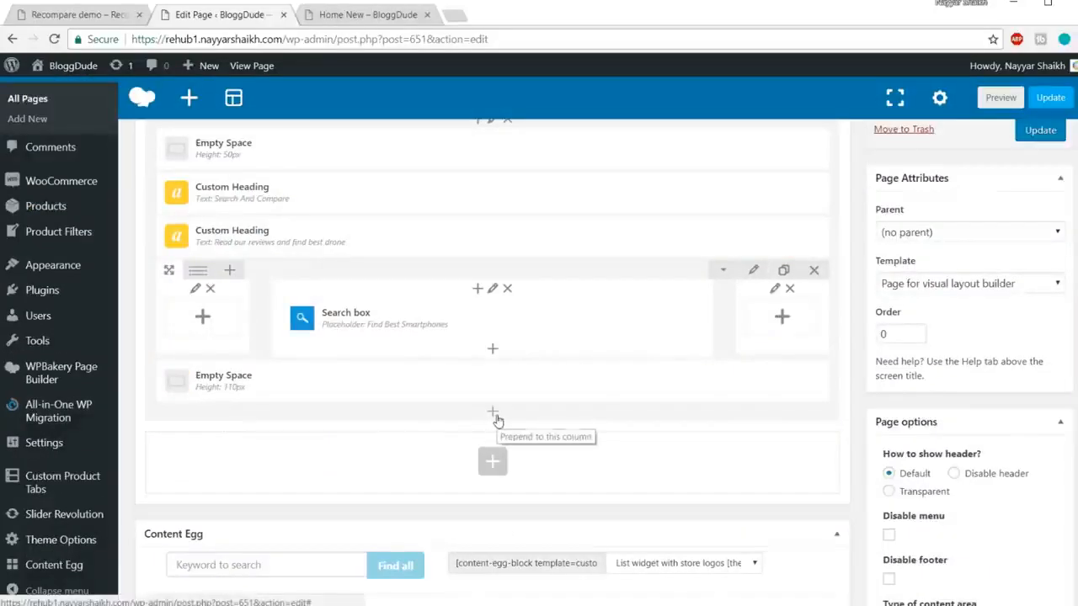
Step: Compare the live Home New hero with the demo's hero heading and search texts
click(367, 17)
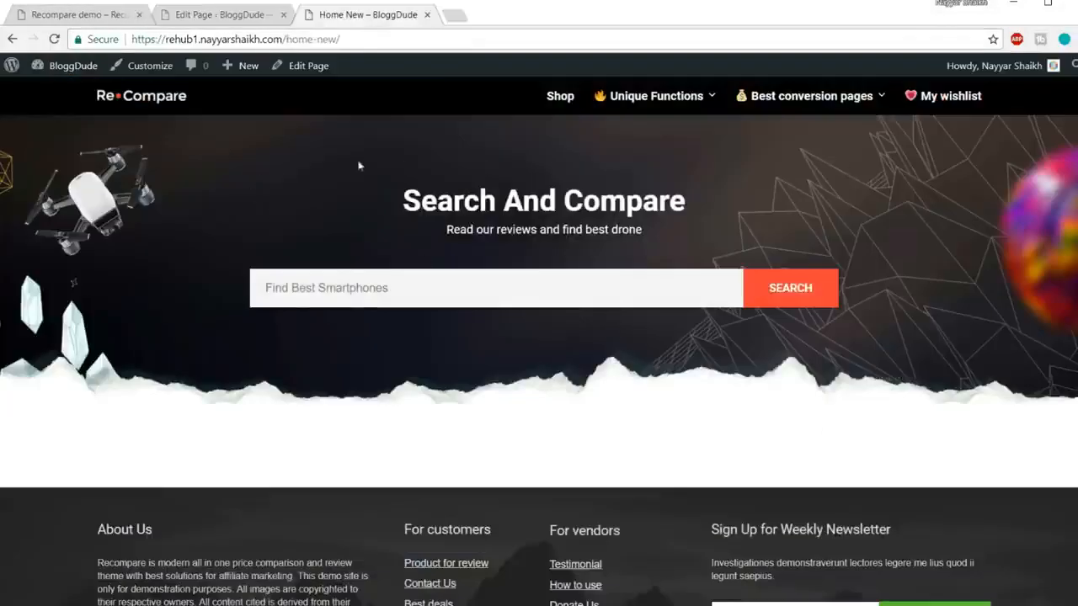
click(61, 18)
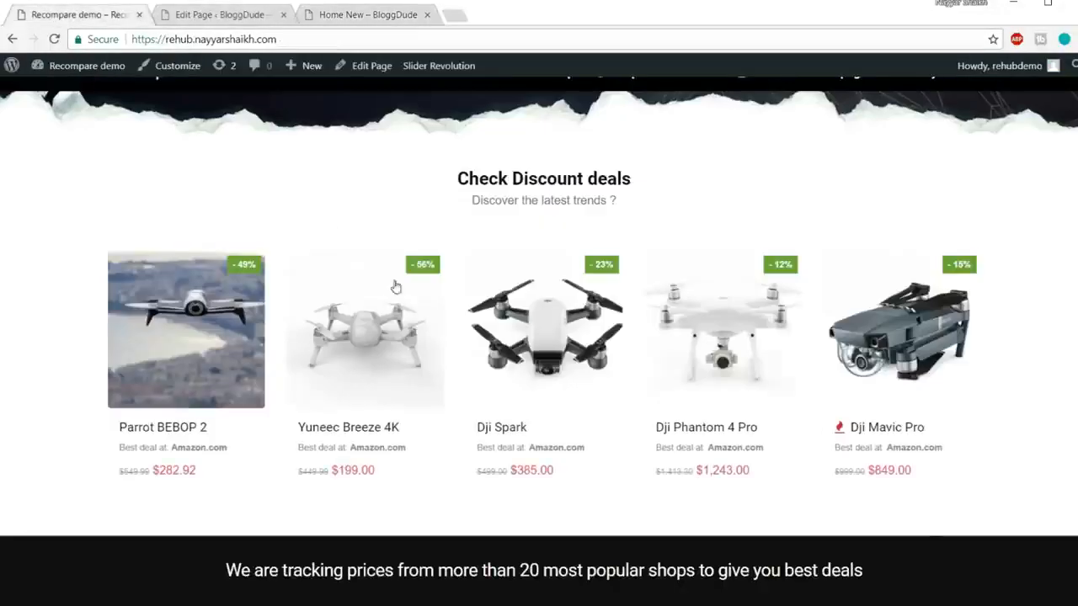
scroll(419, 305, up, 4)
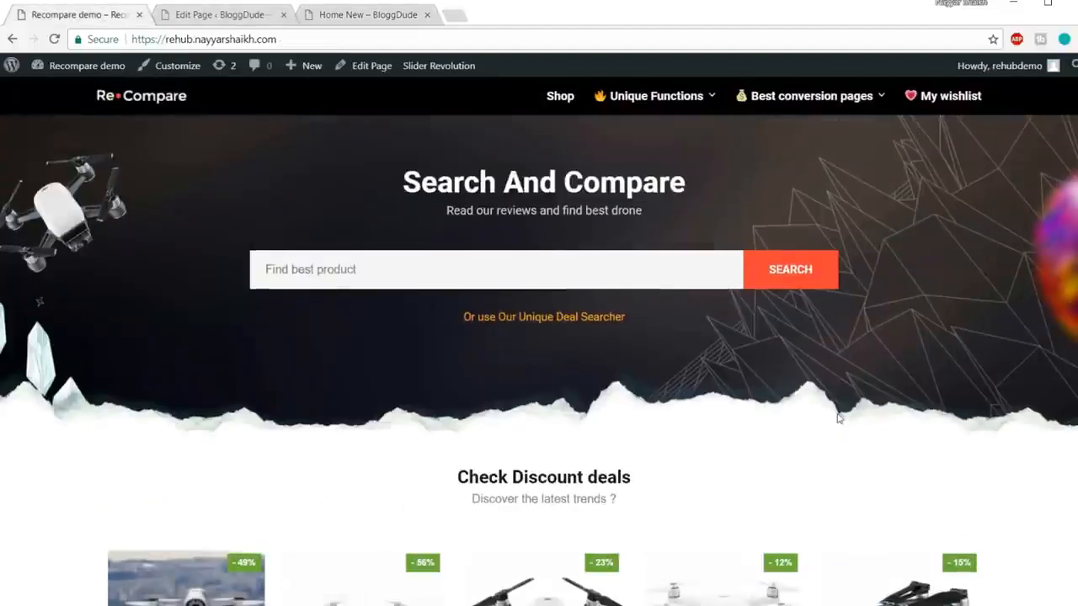
drag(838, 418, 288, 149)
scroll(660, 271, down, 3)
drag(211, 241, 623, 278)
click(1044, 403)
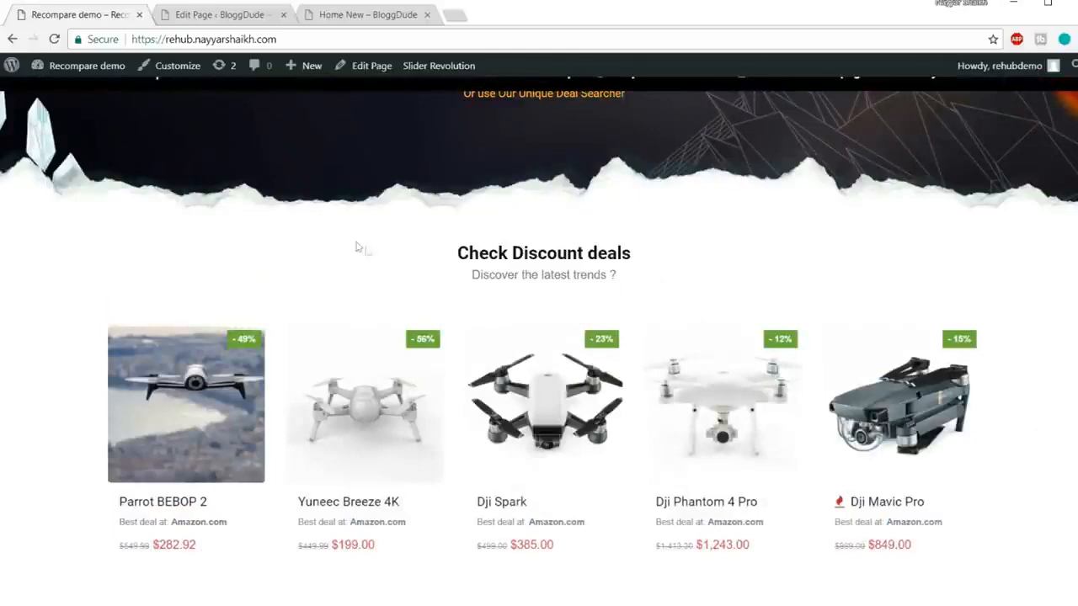
Step: Select the demo's deals heading and subtitle again, then return to the editor's Empty Space row
scroll(614, 264, up, 2)
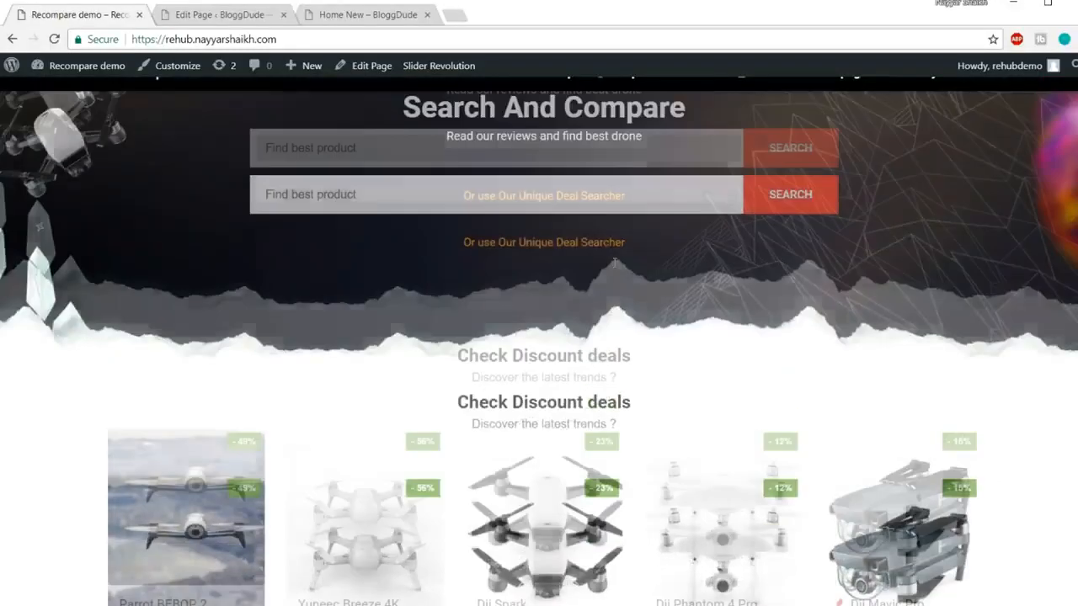
scroll(249, 321, down, 2)
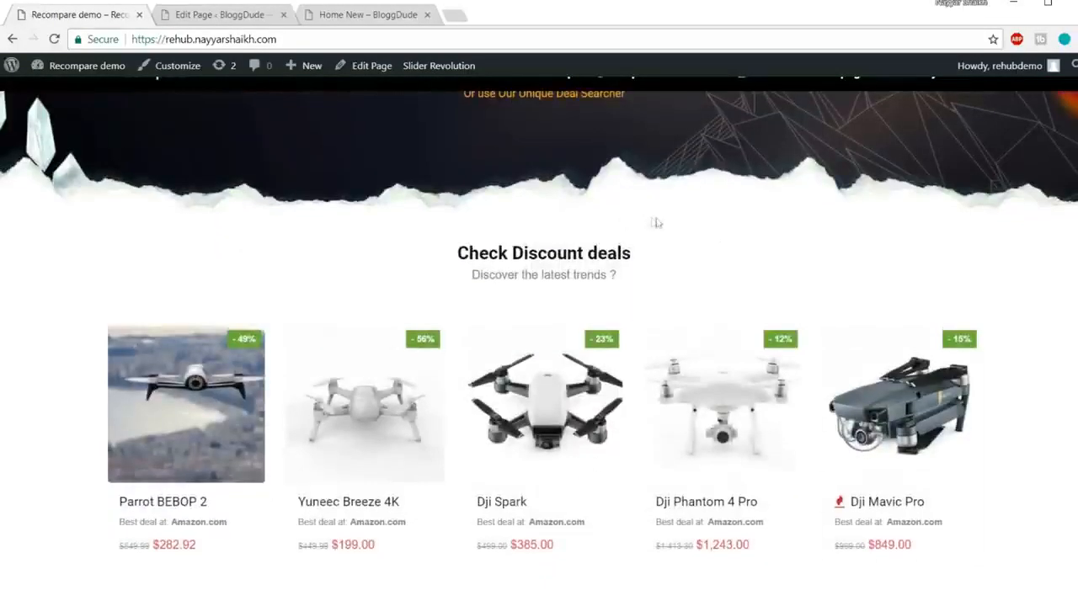
scroll(722, 246, down, 1)
drag(23, 164, 903, 461)
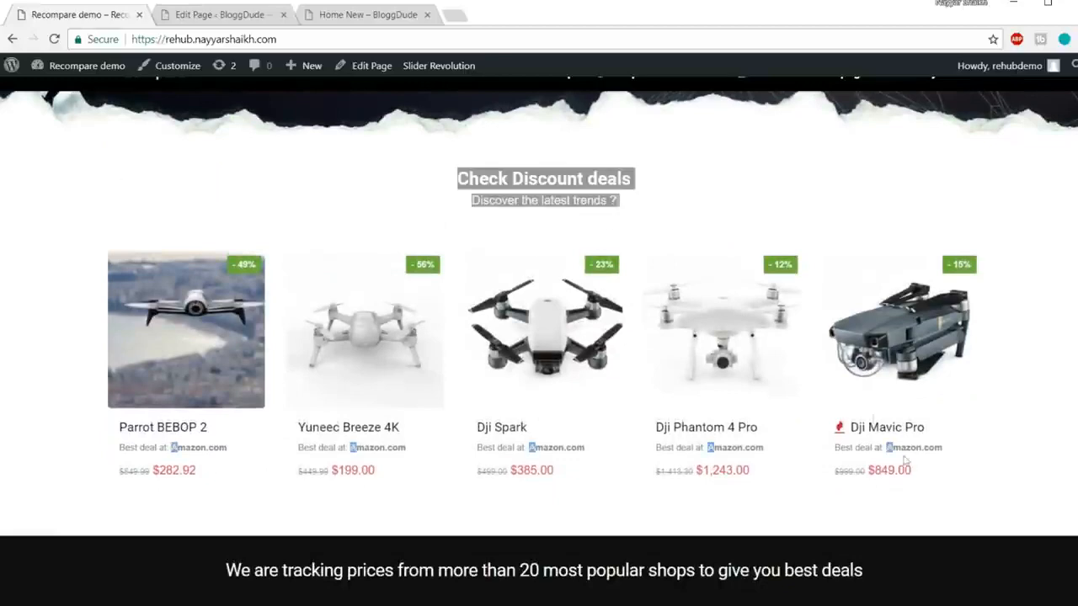
click(433, 214)
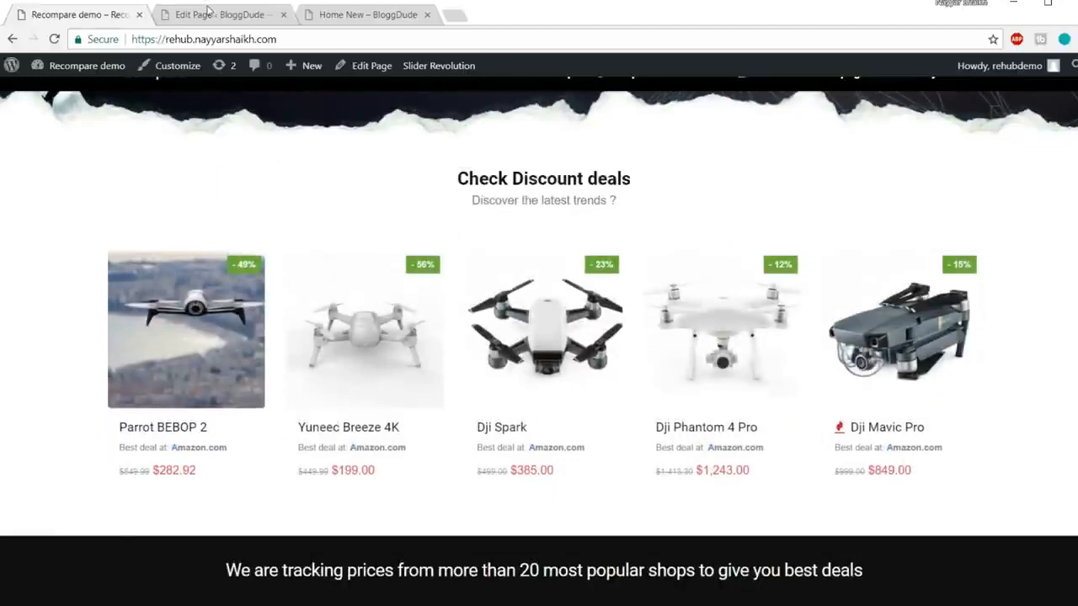
click(208, 15)
scroll(505, 261, down, 2)
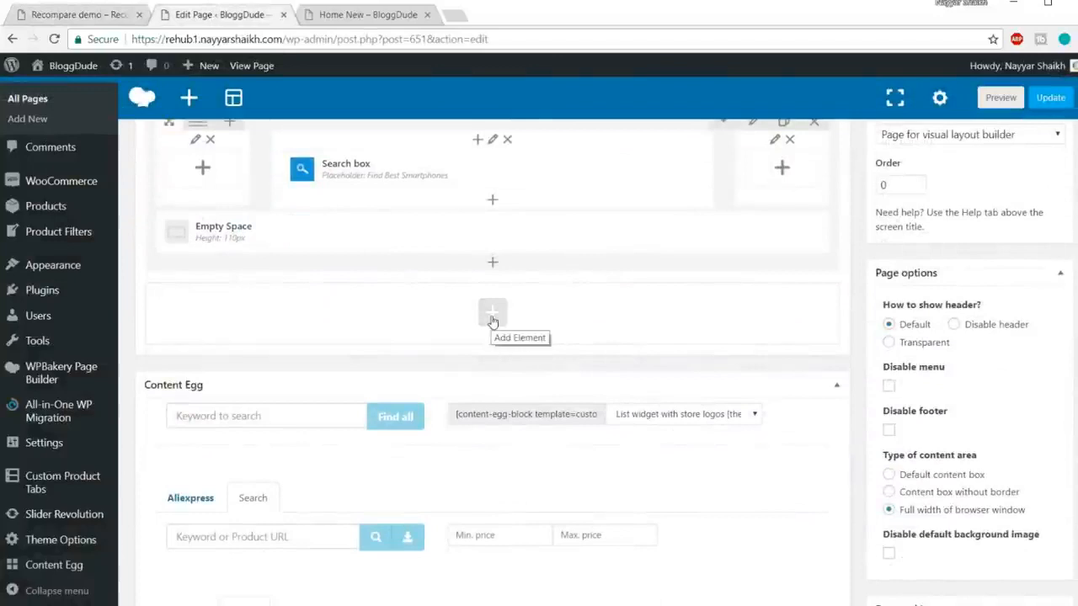
Step: Add an Empty Space element to the new row with a height of 60
click(492, 313)
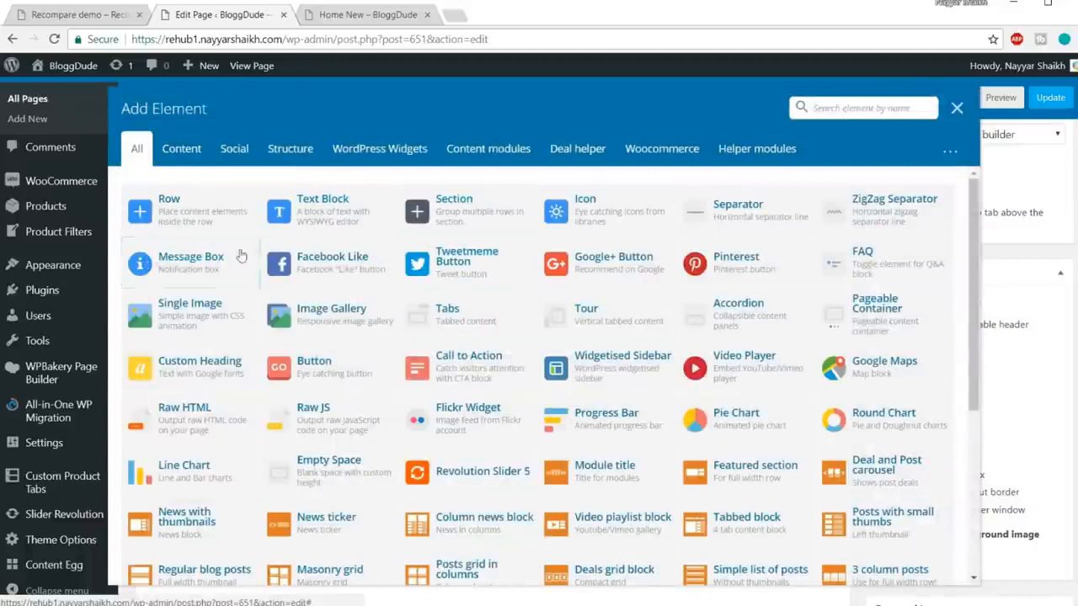
text(emp)
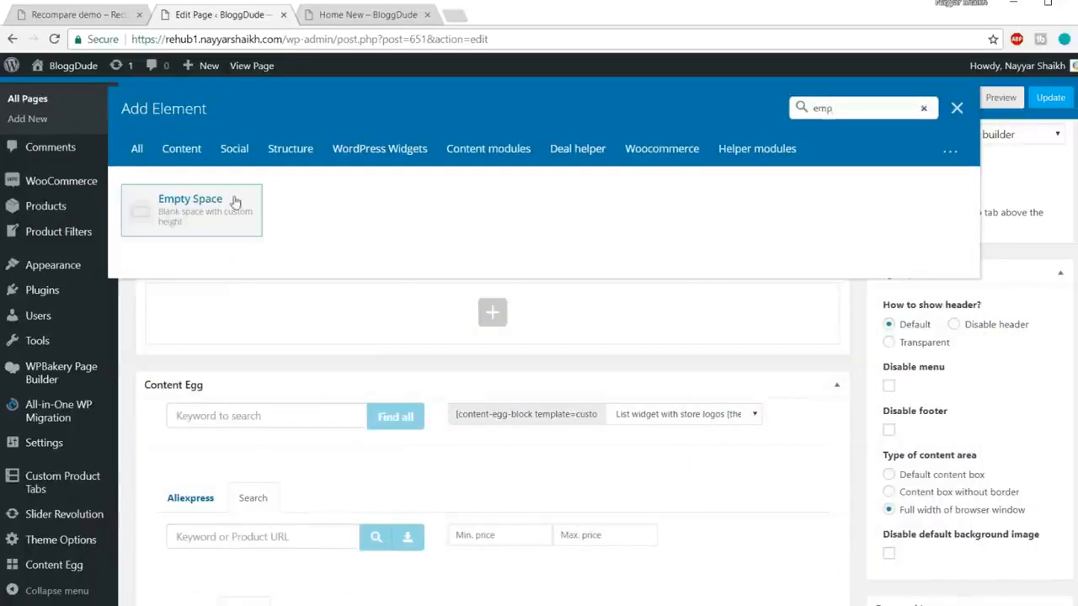
click(235, 201)
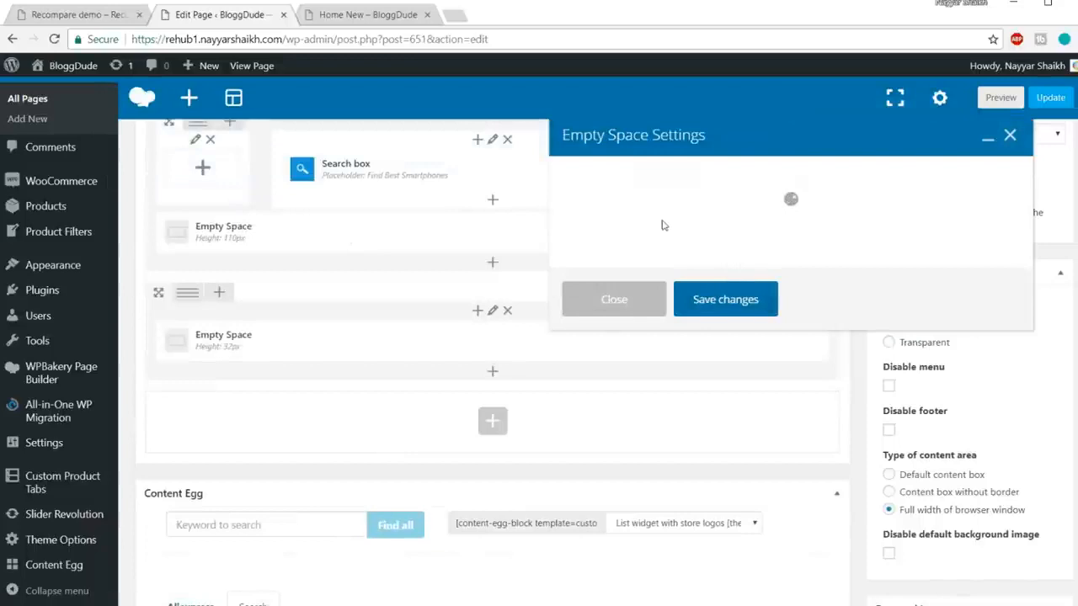
key(ctrl+a)
text(60)
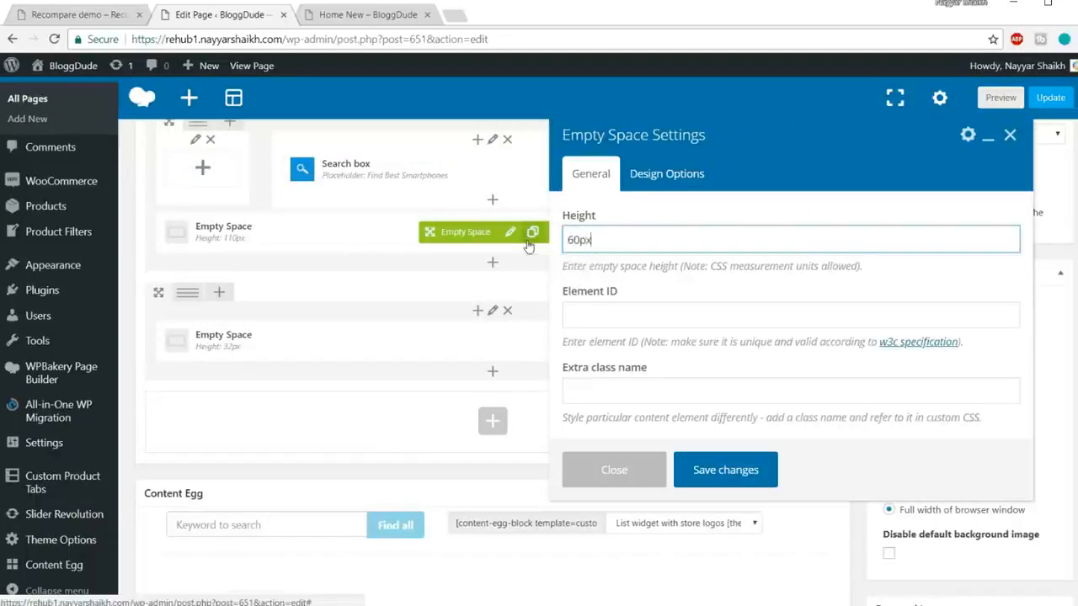
click(704, 469)
Step: Copy the 'Check Discount deals' heading text from the demo page
click(37, 14)
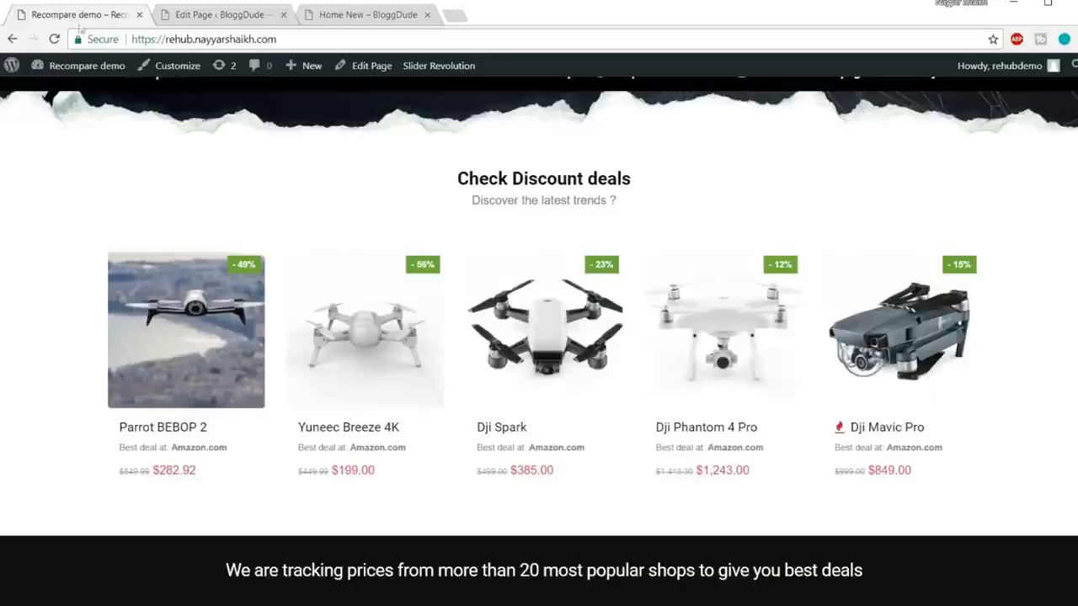
drag(464, 171, 656, 190)
key(ctrl+c)
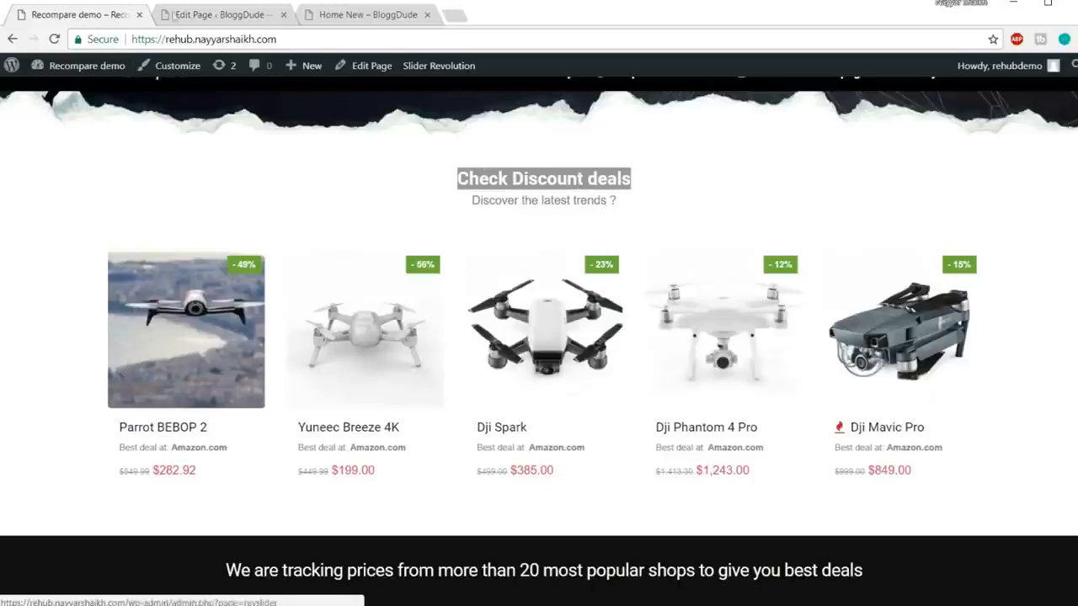
click(212, 19)
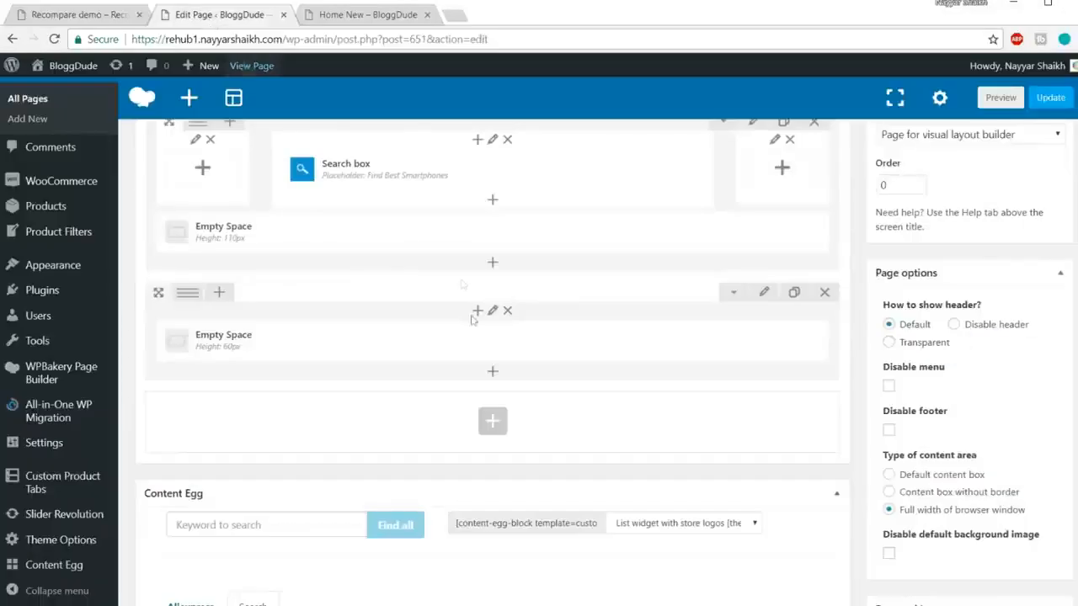
Step: Add a Custom Heading reading 'Check Discount deals' with the h4 element tag
click(492, 373)
text(cust)
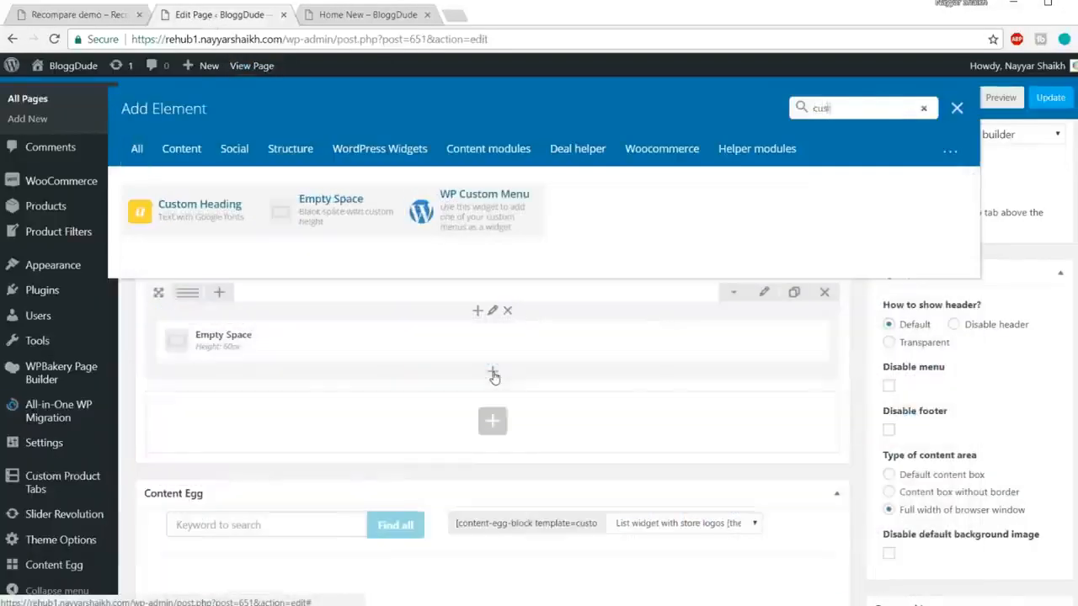
click(199, 208)
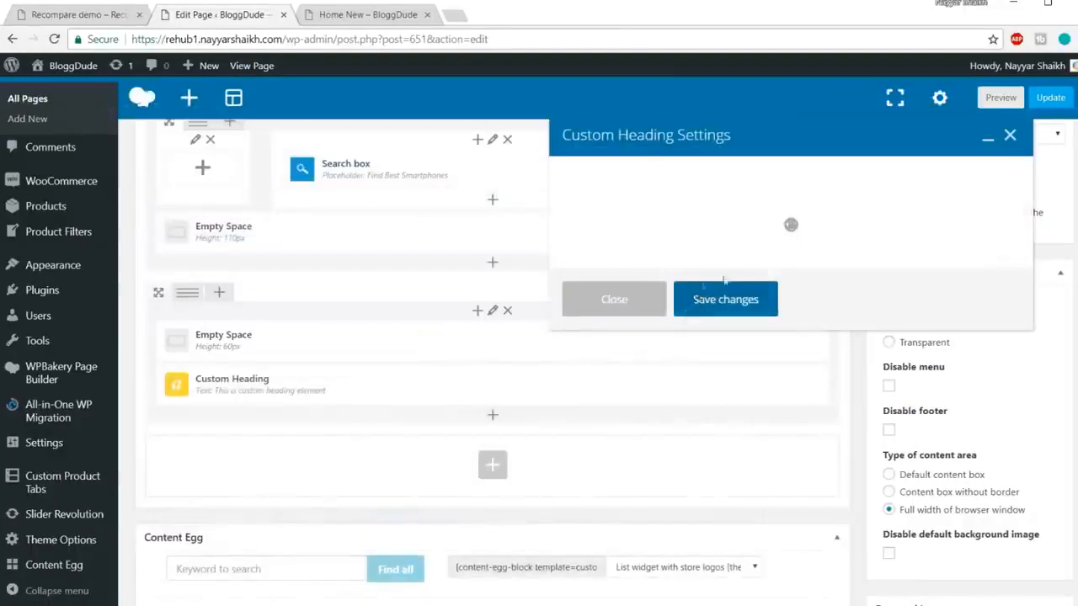
drag(726, 325, 556, 333)
key(ctrl+v)
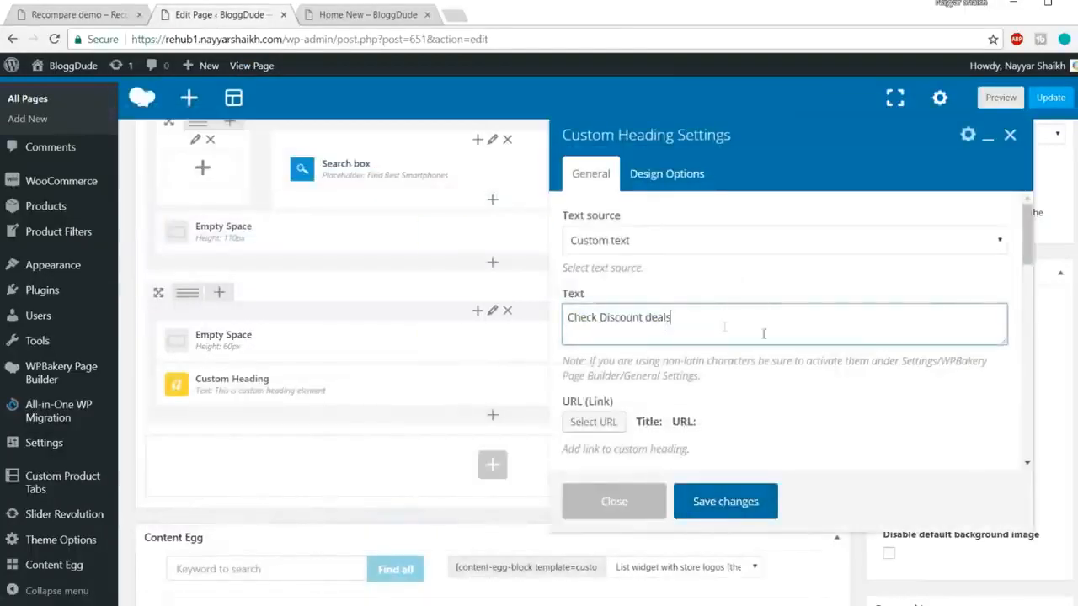
scroll(741, 329, down, 3)
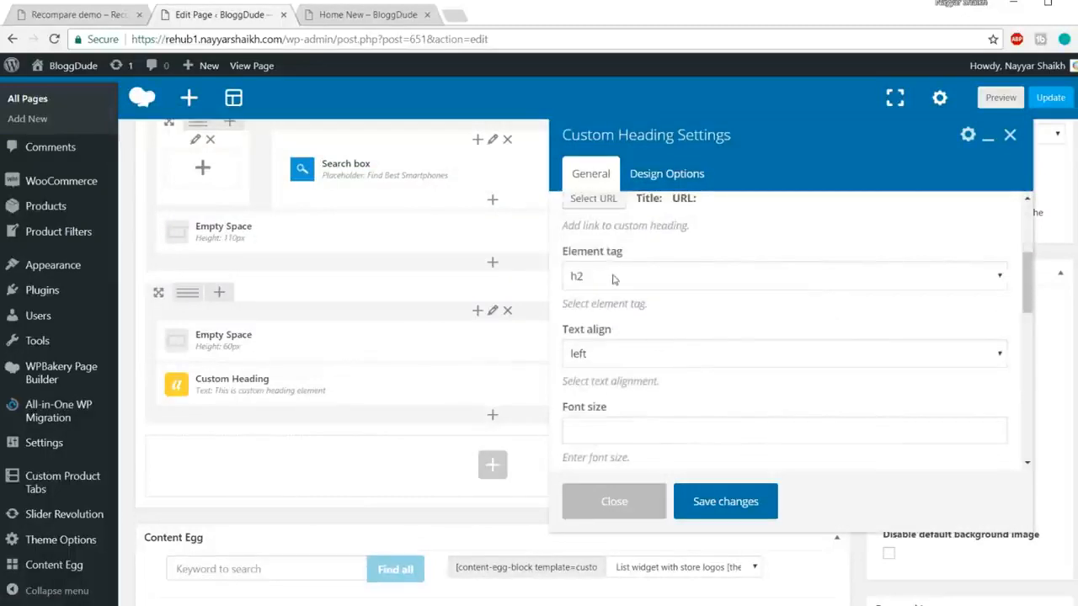
click(614, 280)
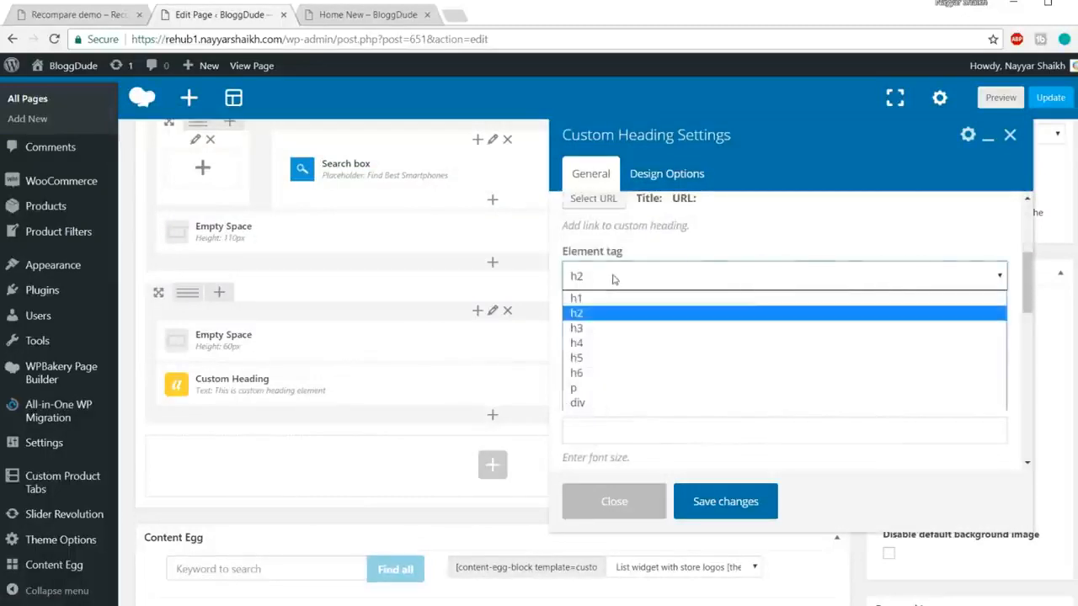
click(610, 344)
scroll(703, 278, down, 1)
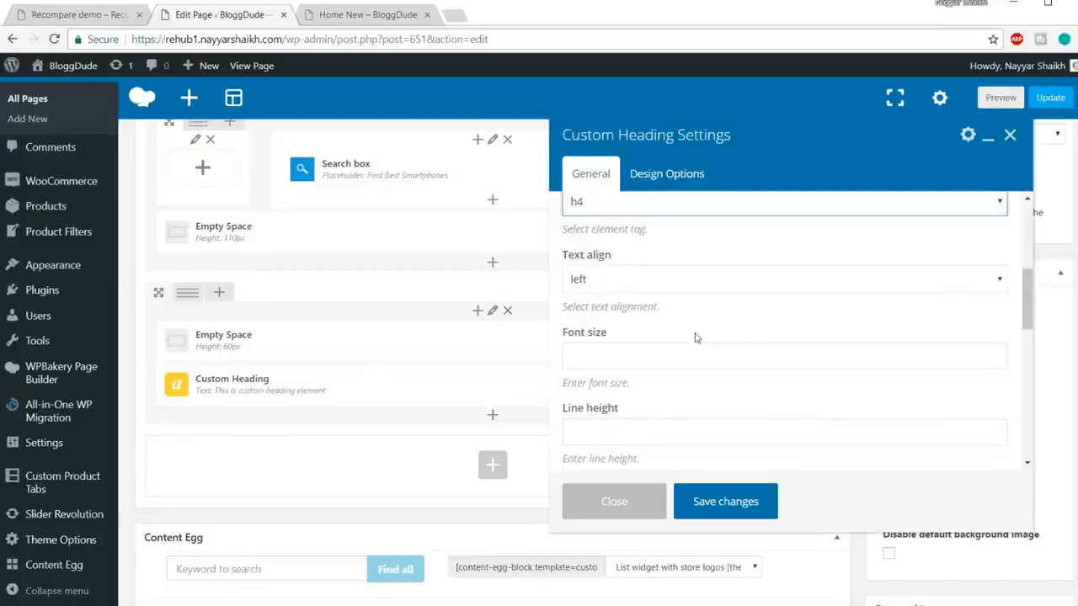
Step: Compare with the demo's Search And Compare and Check Discount deals heading styling
click(111, 23)
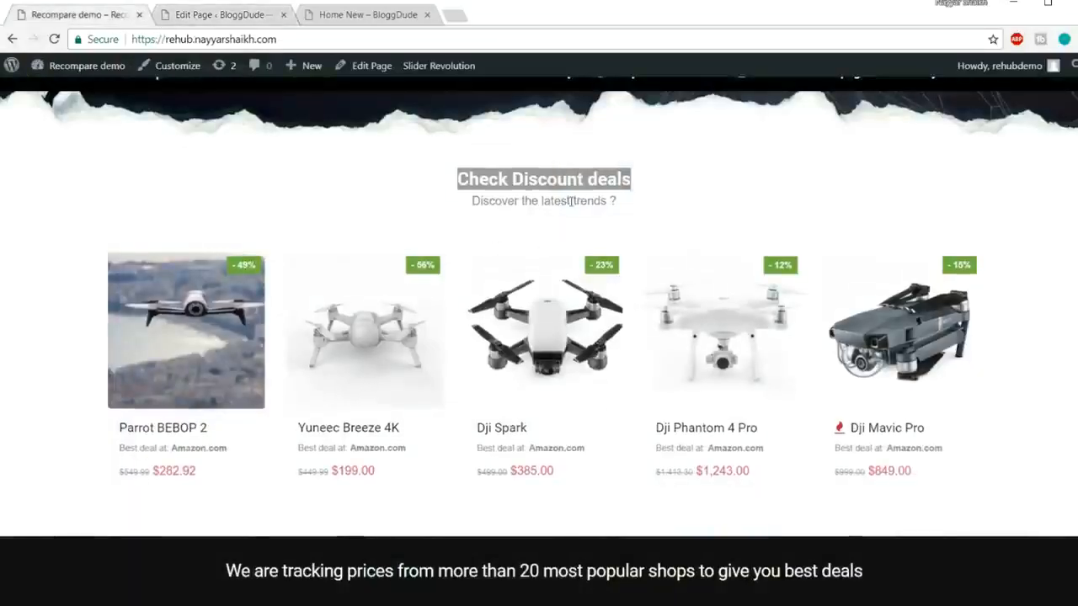
scroll(564, 199, up, 4)
triple_click(510, 183)
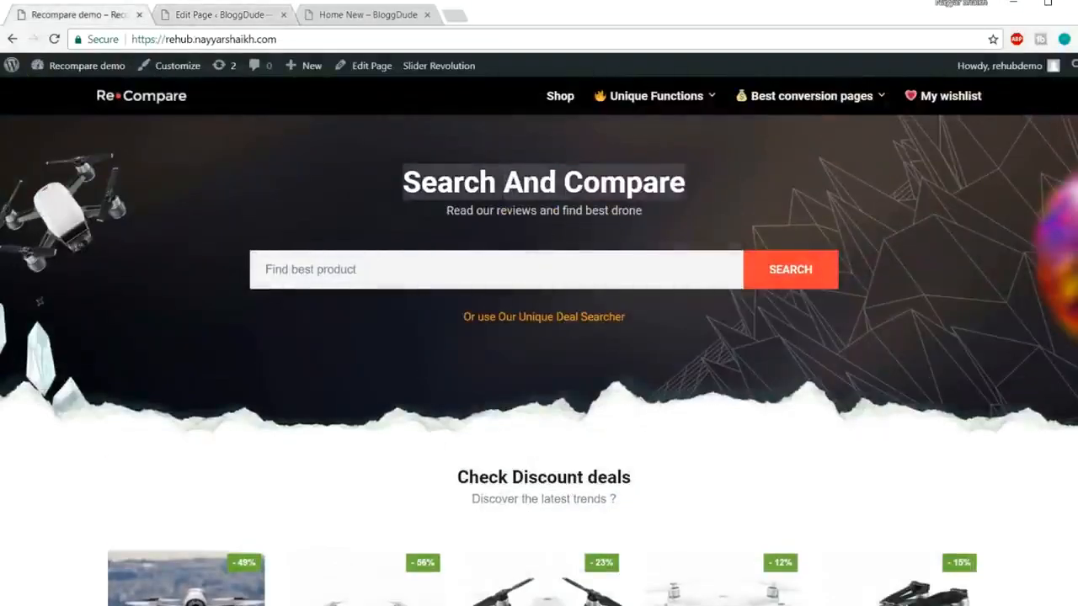
scroll(623, 210, down, 3)
triple_click(558, 333)
click(645, 342)
scroll(506, 172, up, 3)
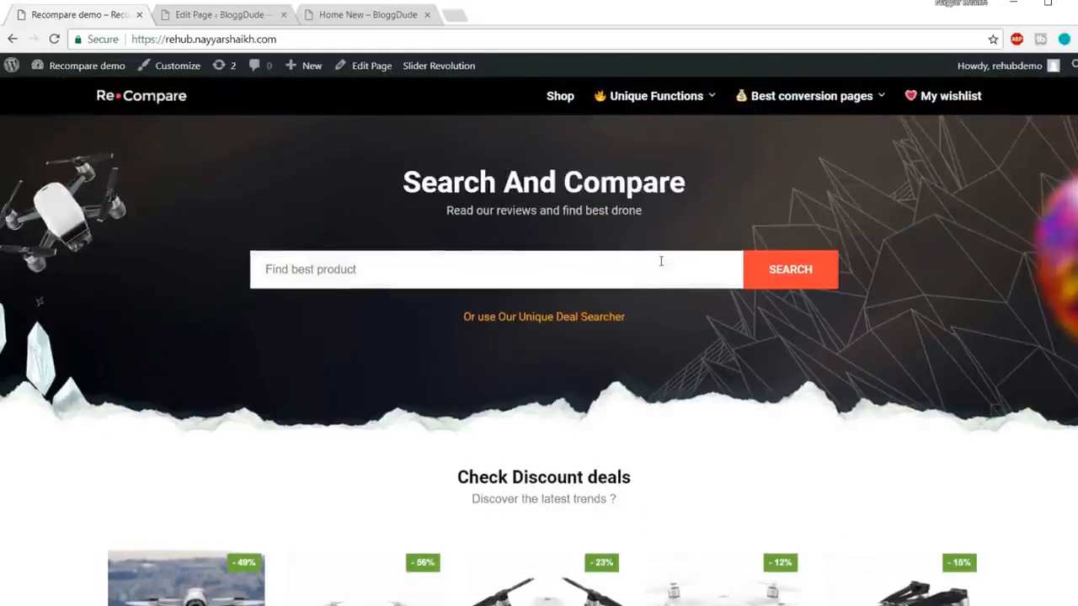
scroll(660, 260, down, 3)
key(ctrl+Tab)
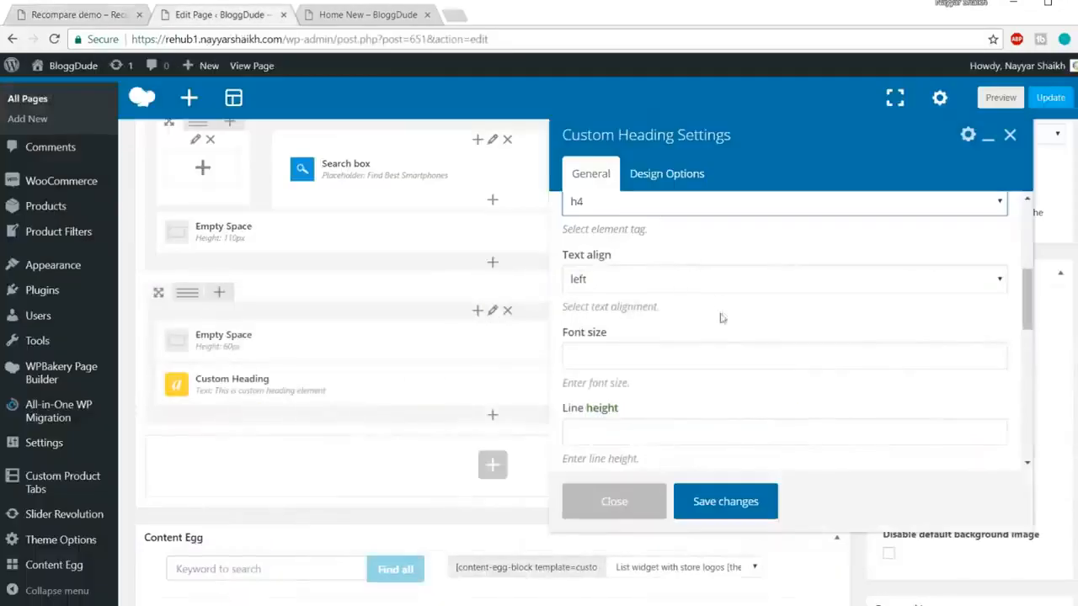
scroll(638, 229, up, 2)
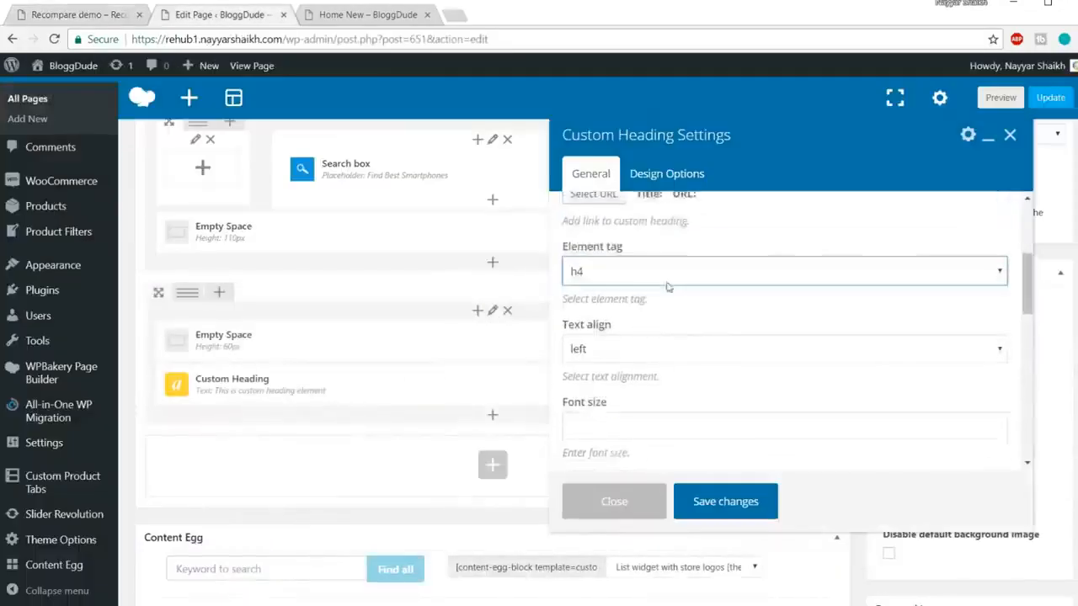
Step: Center the heading at 25px size, 24px line height, theme default font, and save
click(637, 357)
click(640, 405)
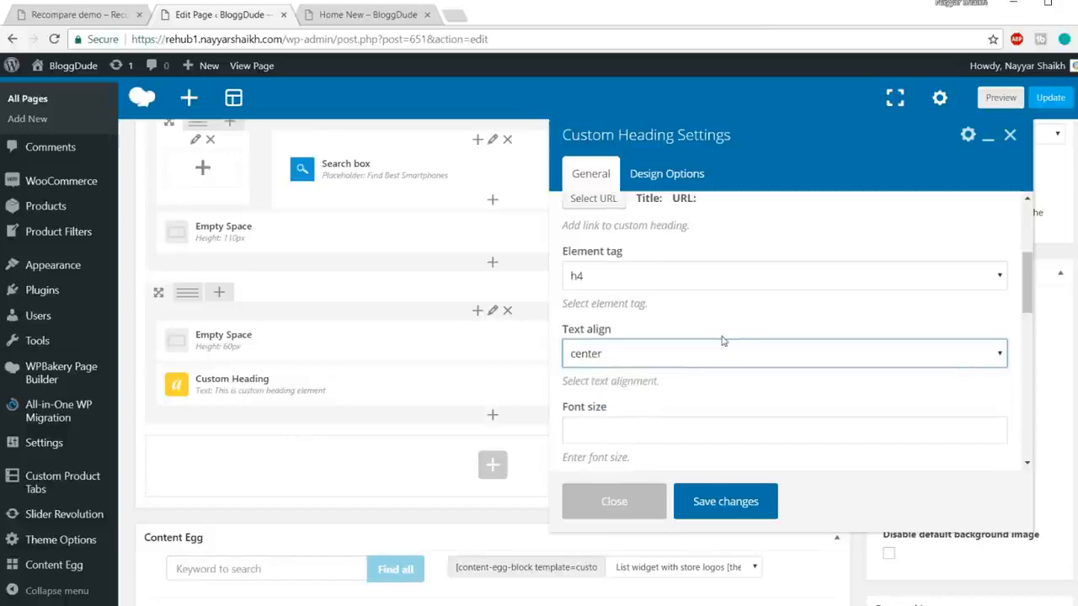
scroll(648, 319, down, 2)
click(630, 286)
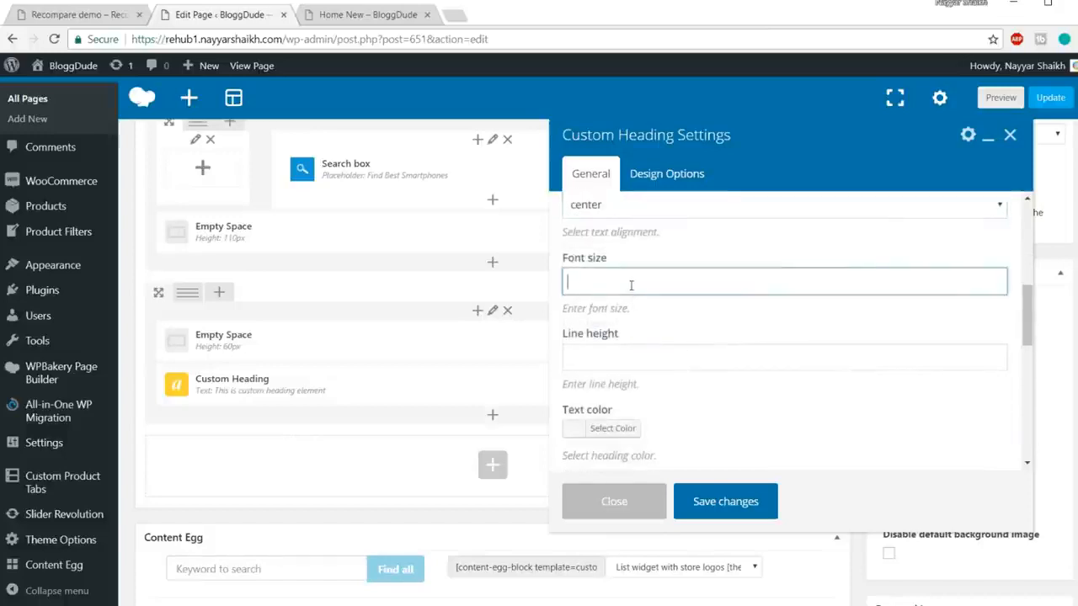
text(25px)
scroll(676, 323, down, 1)
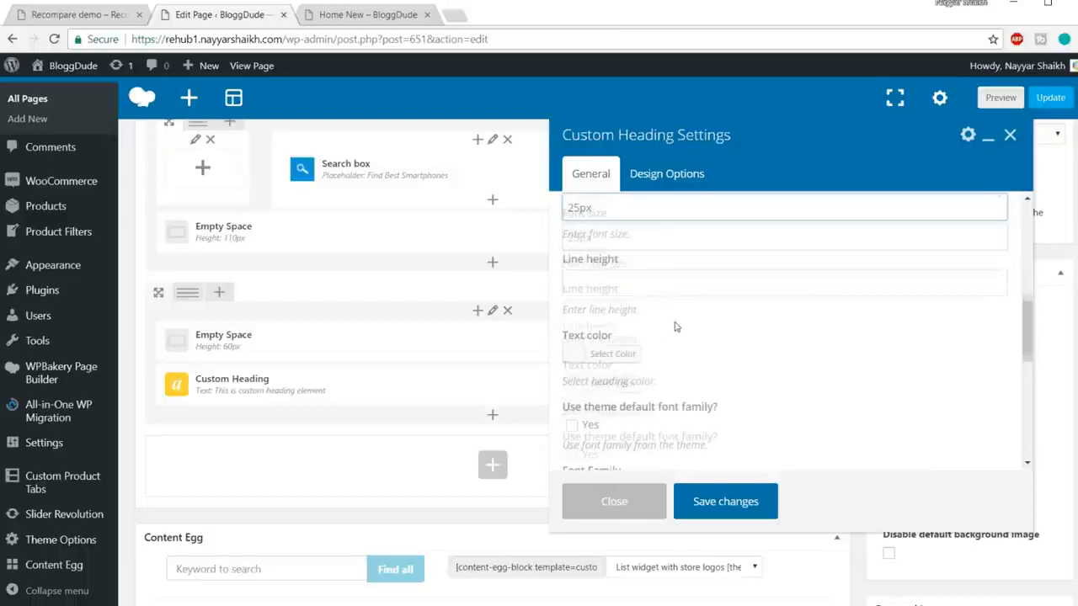
click(640, 282)
text(24)
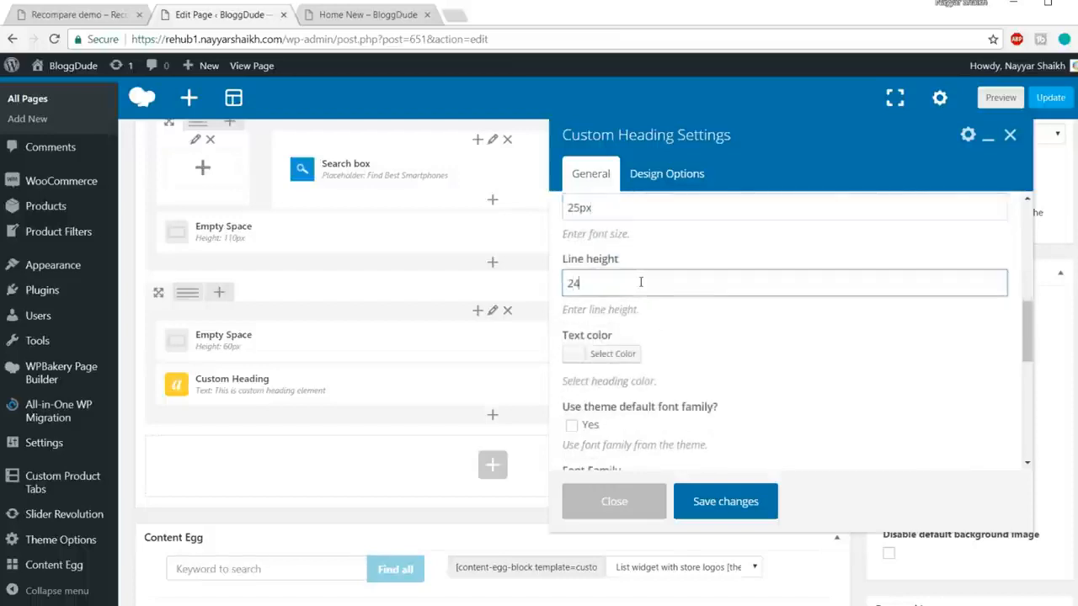
text(px)
scroll(758, 261, down, 1)
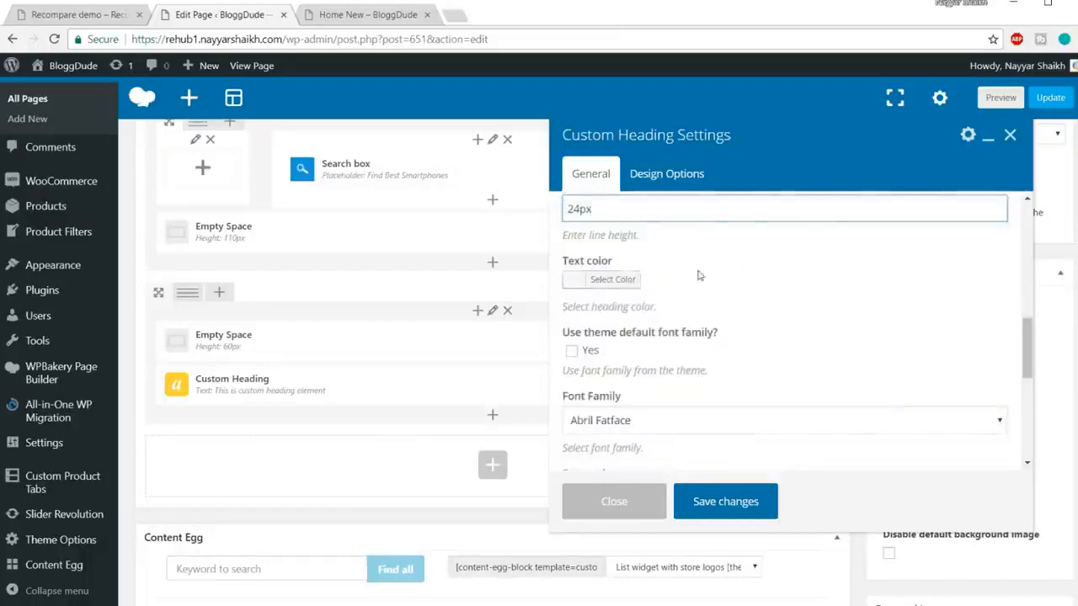
scroll(842, 286, down, 1)
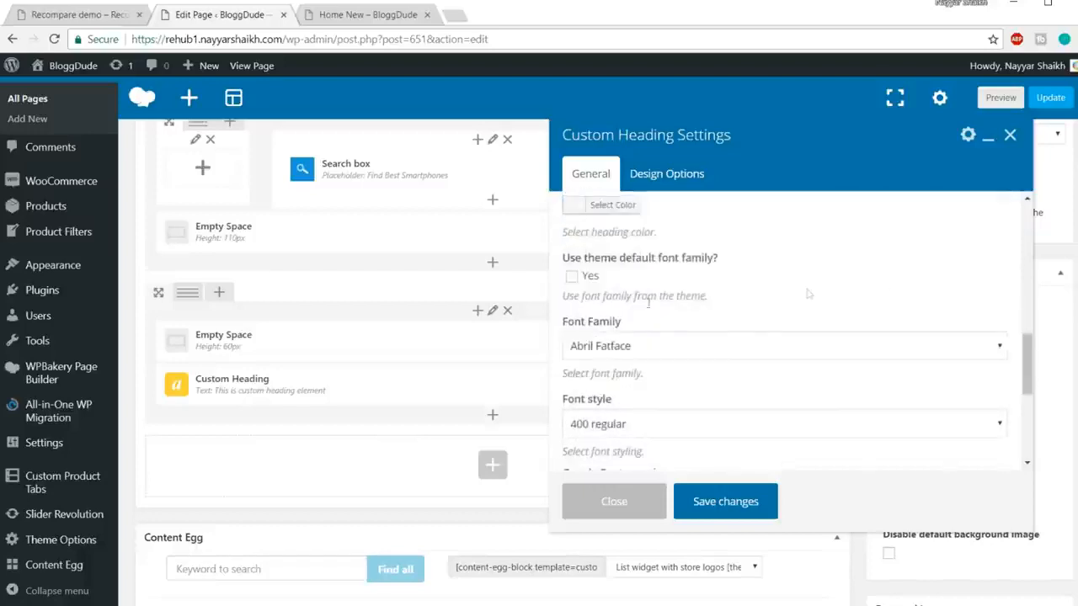
click(572, 277)
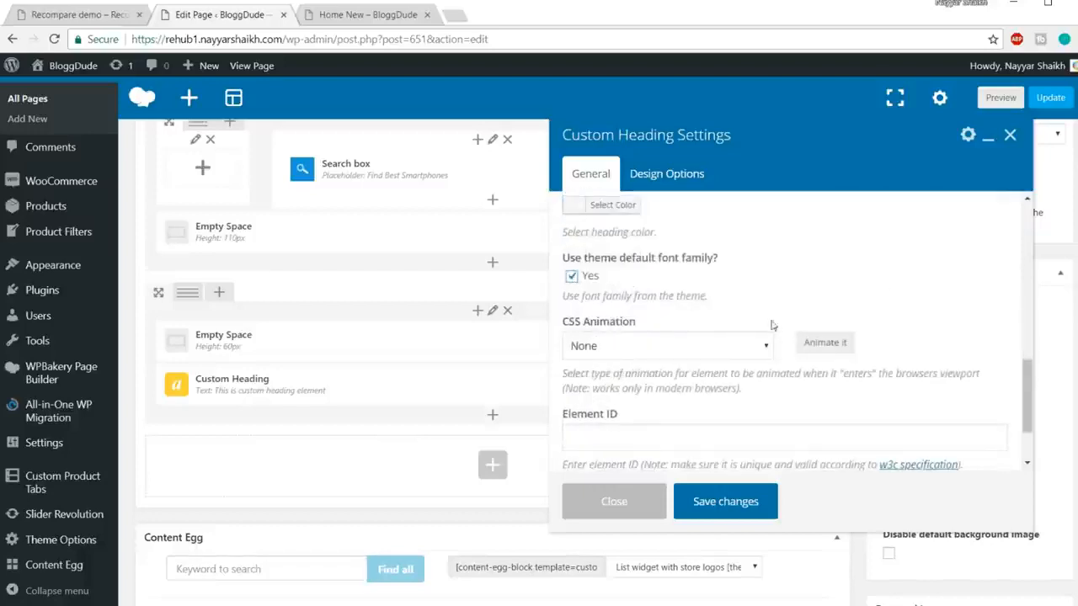
click(723, 506)
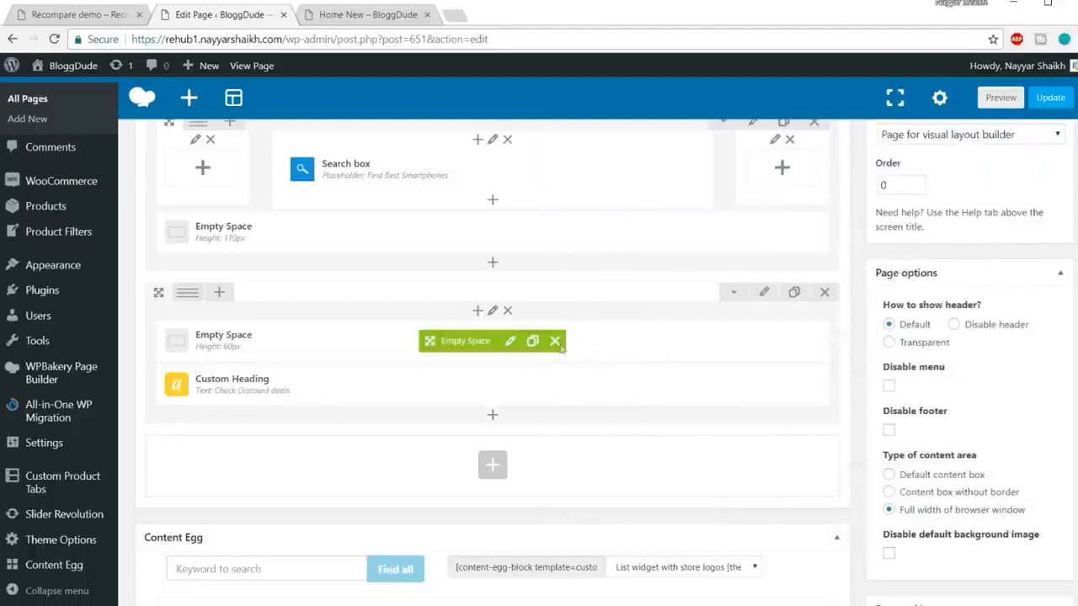
Step: Add a second Custom Heading with the demo's text 'Discover the latest trends ?'
click(494, 416)
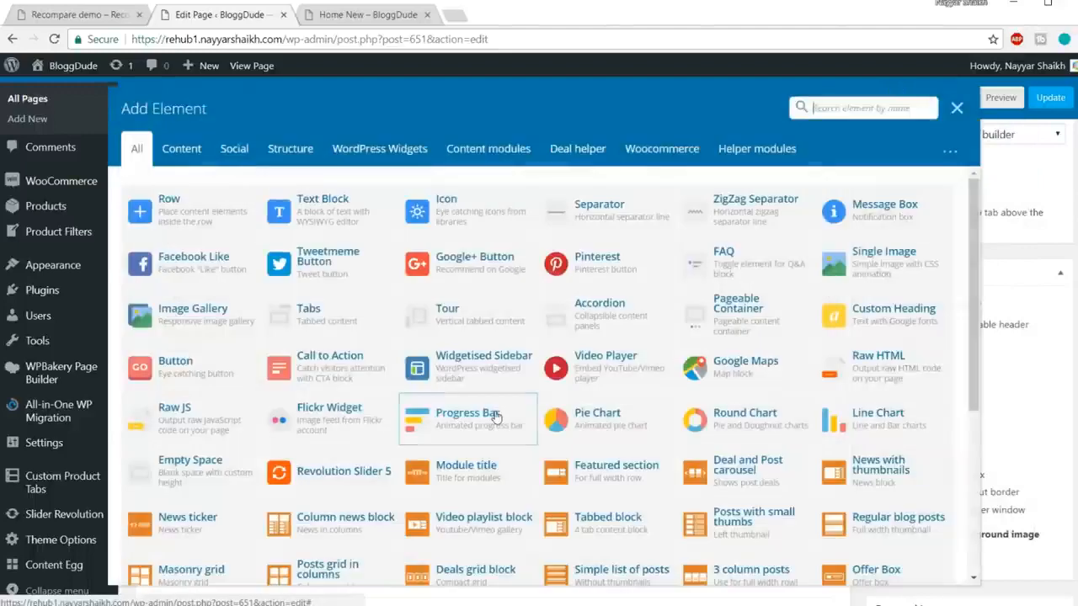
text(cust)
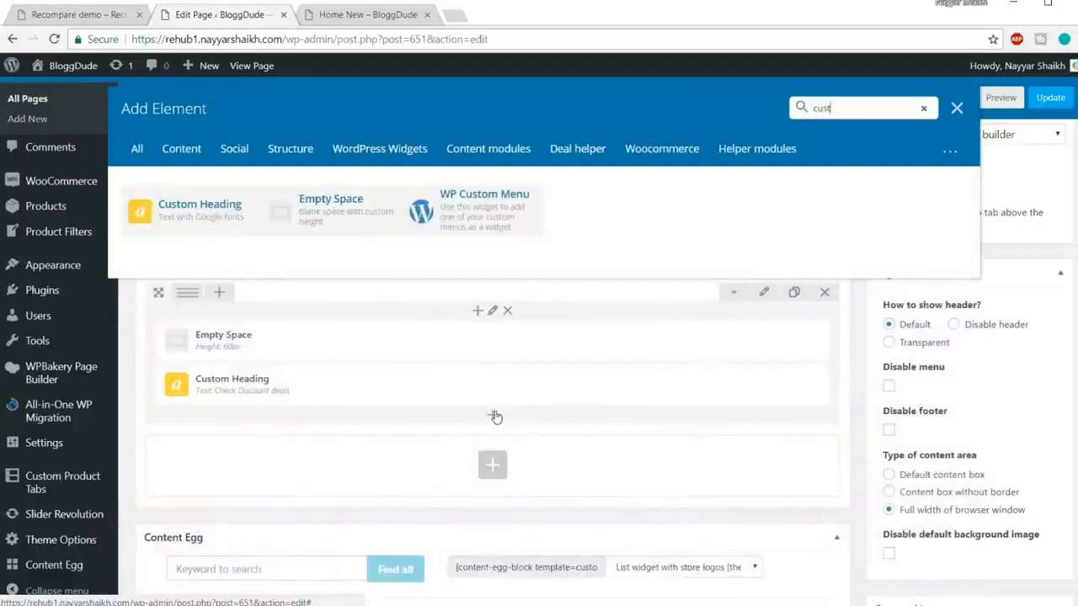
click(200, 221)
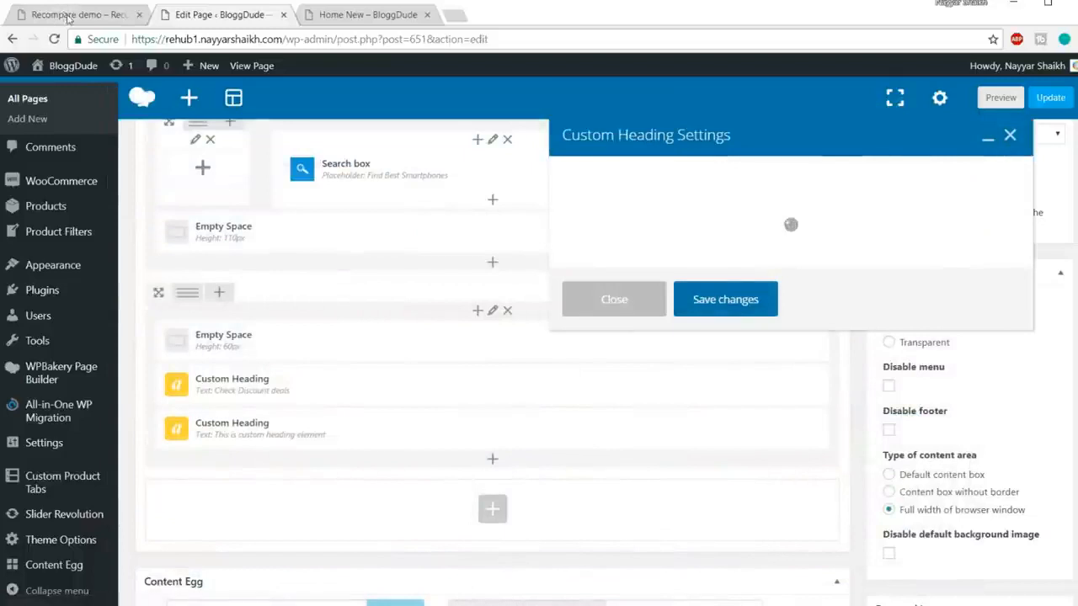
click(68, 17)
drag(470, 358, 636, 351)
key(ctrl+c)
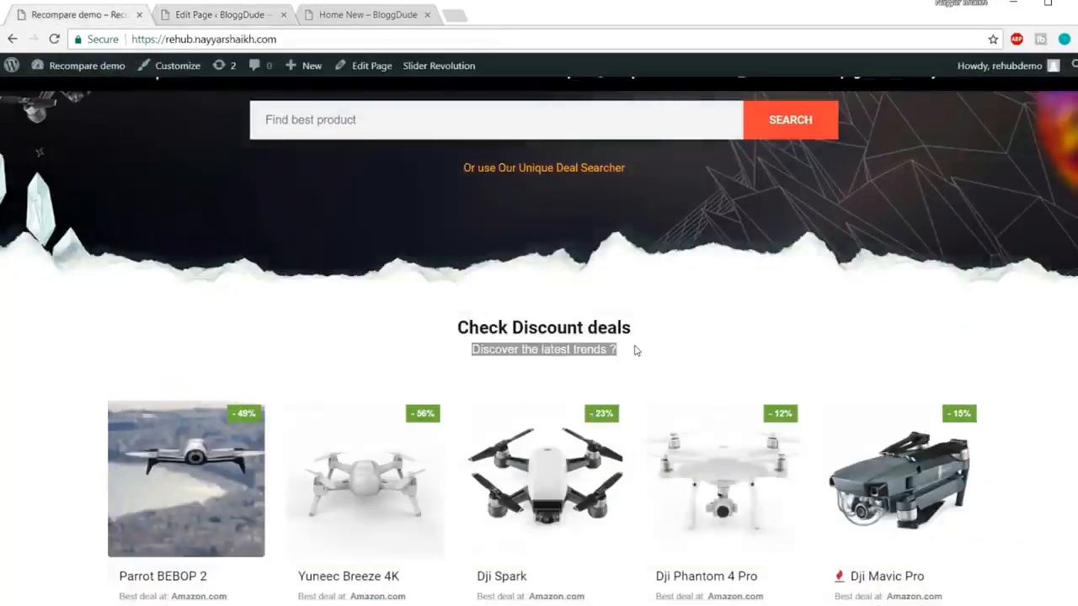
click(212, 17)
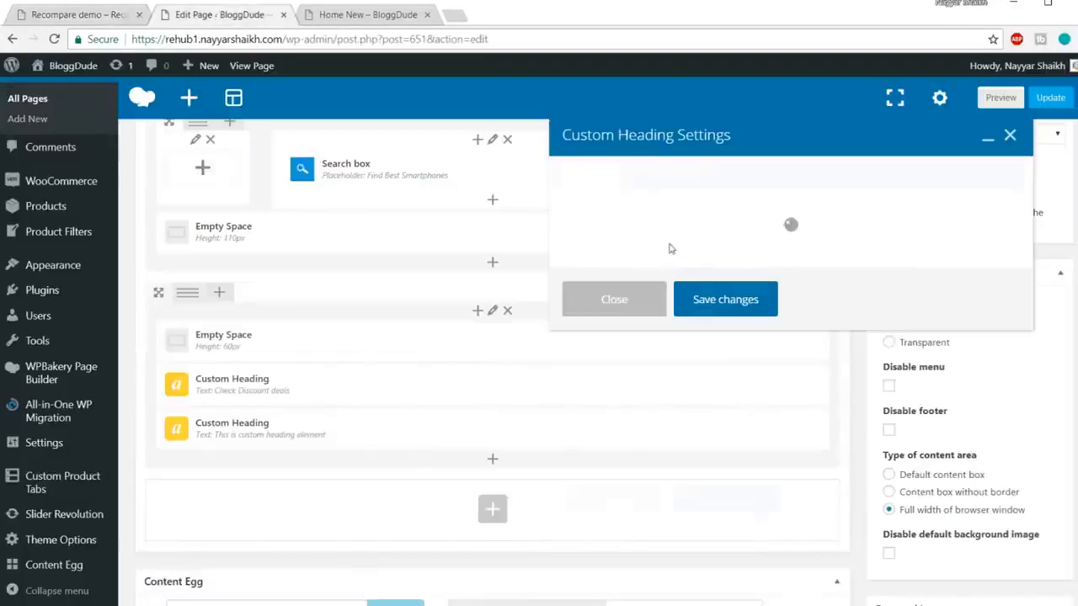
key(ctrl+a)
key(ctrl+v)
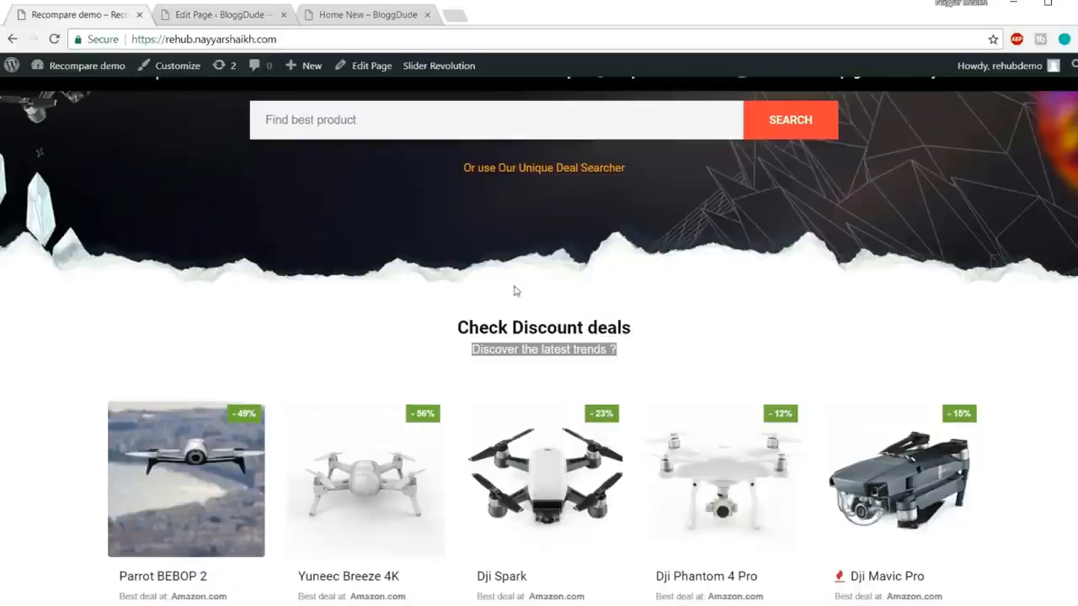
Step: Clear the selection on the live page and go back to the heading settings
click(745, 352)
scroll(750, 354, down, 1)
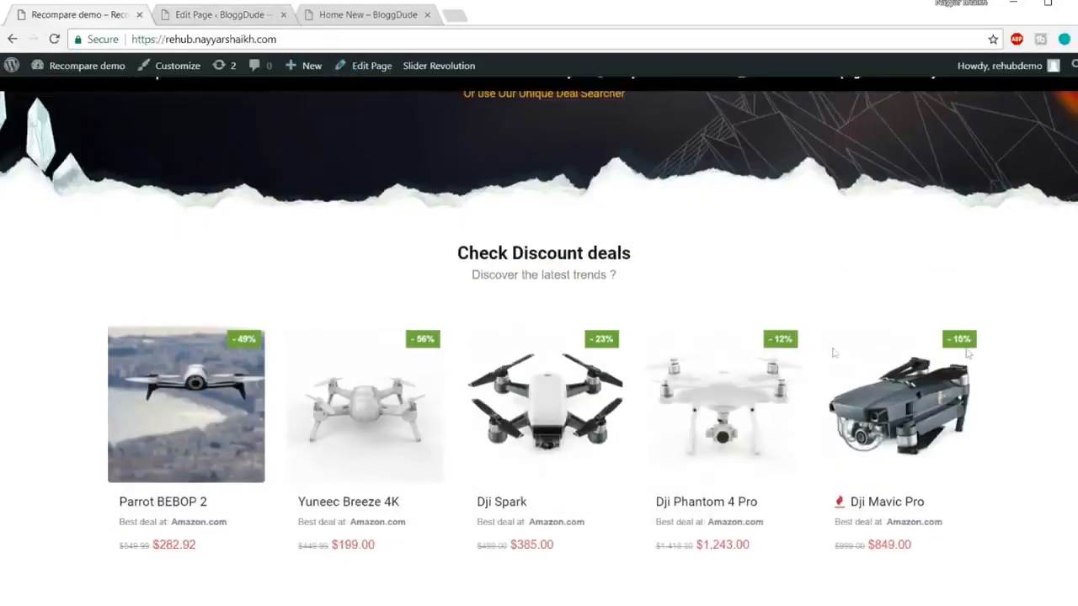
click(202, 20)
scroll(837, 244, down, 2)
Step: Set the subheading's element tag to div
click(650, 353)
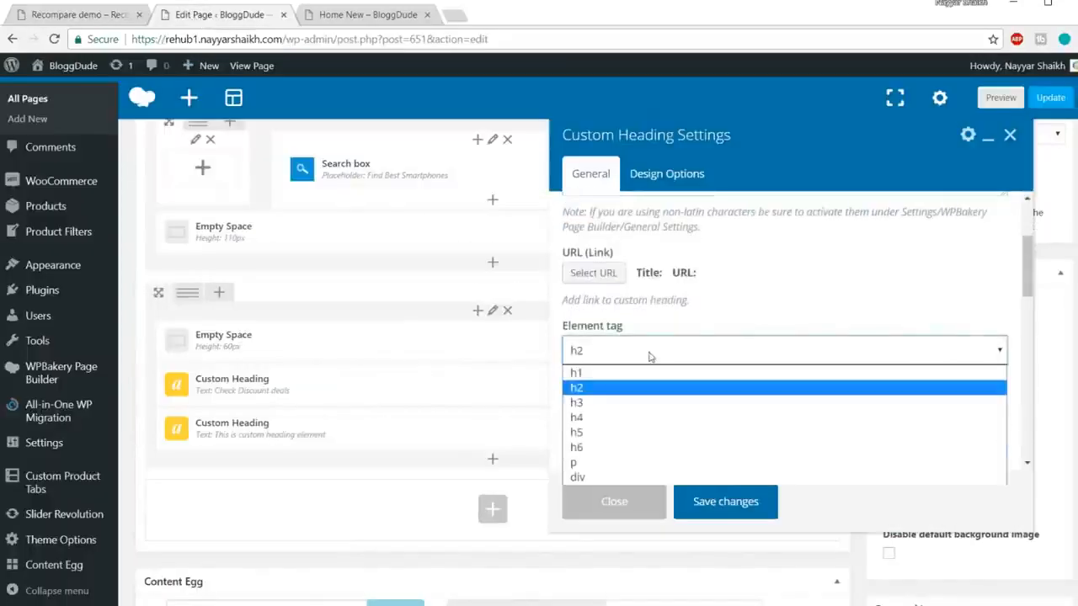
click(611, 477)
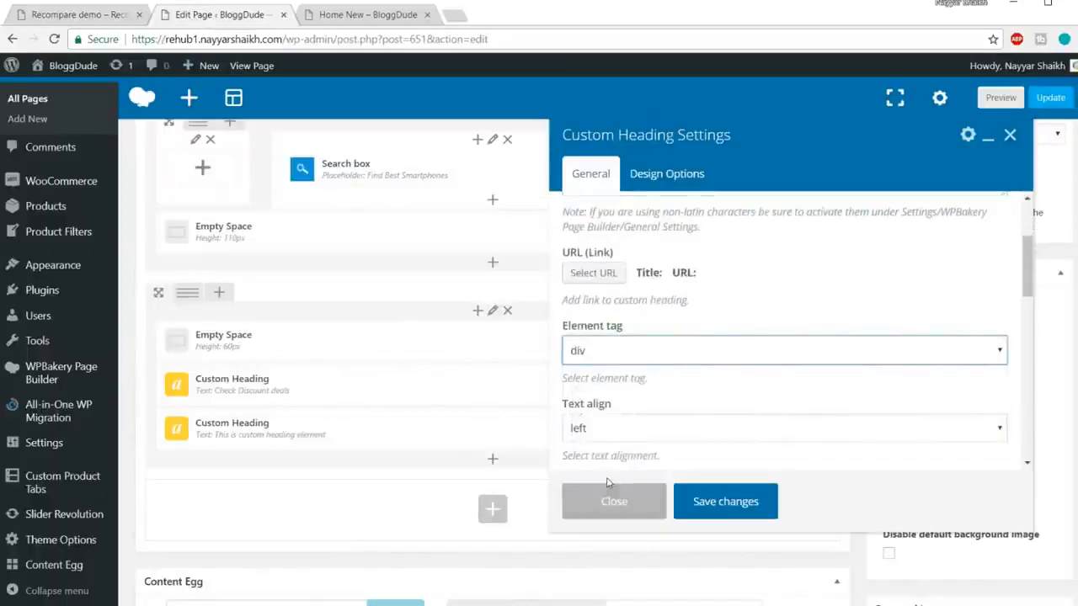
drag(467, 280, 647, 284)
click(604, 277)
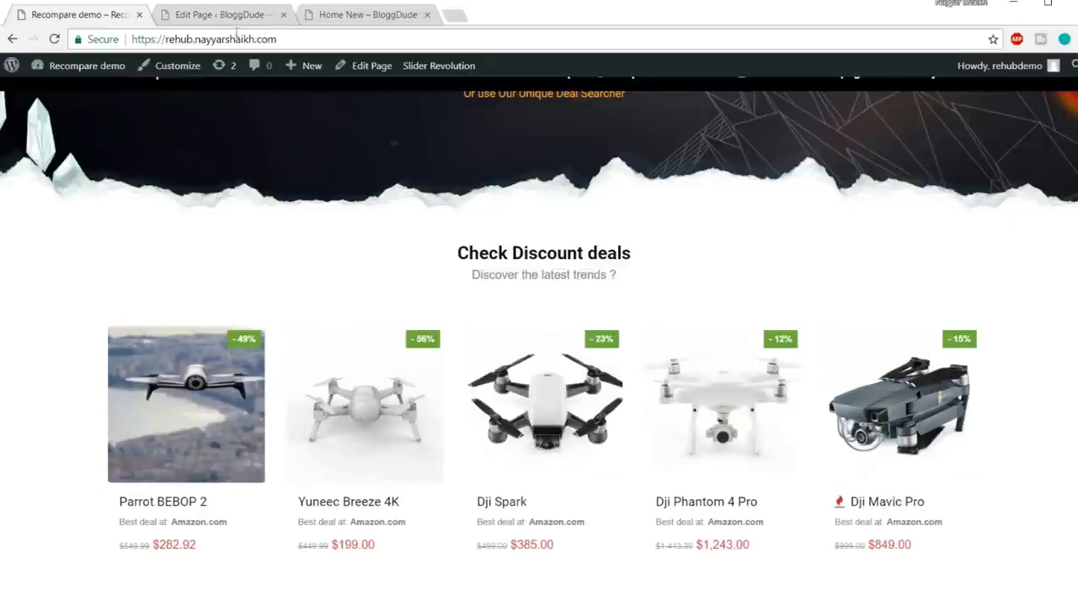
click(217, 14)
Step: Center the subheading and give it 16px font size with 24px line height
scroll(701, 345, down, 2)
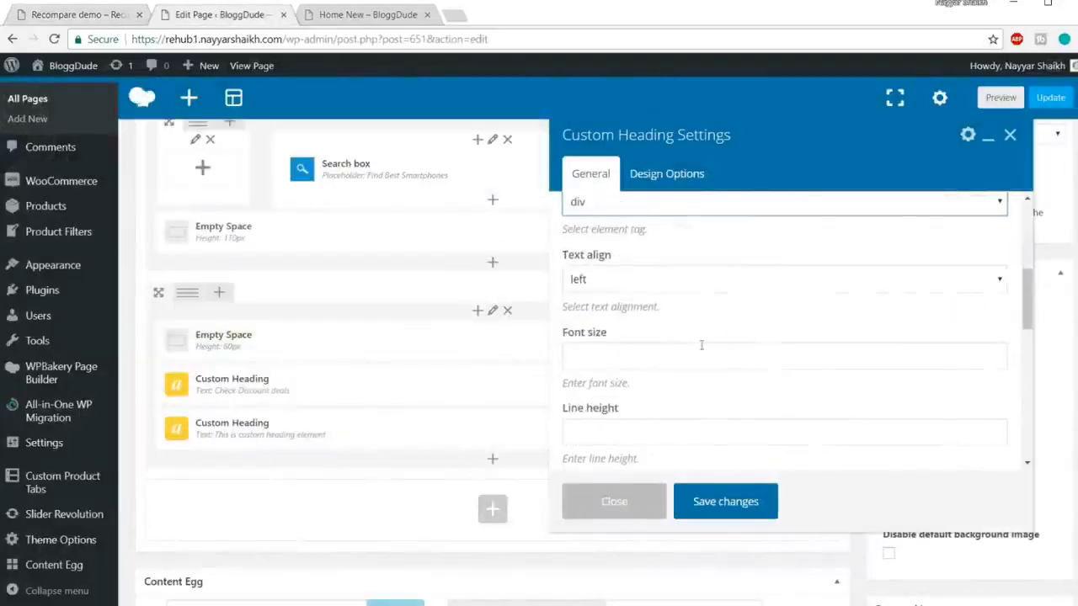
click(660, 283)
click(654, 330)
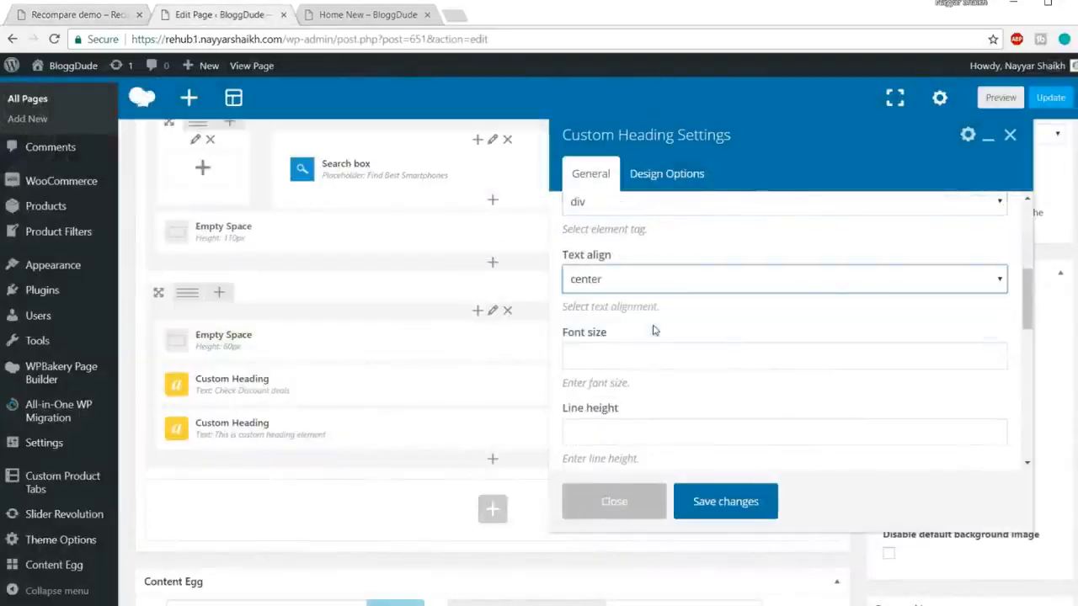
click(855, 356)
scroll(843, 318, down, 1)
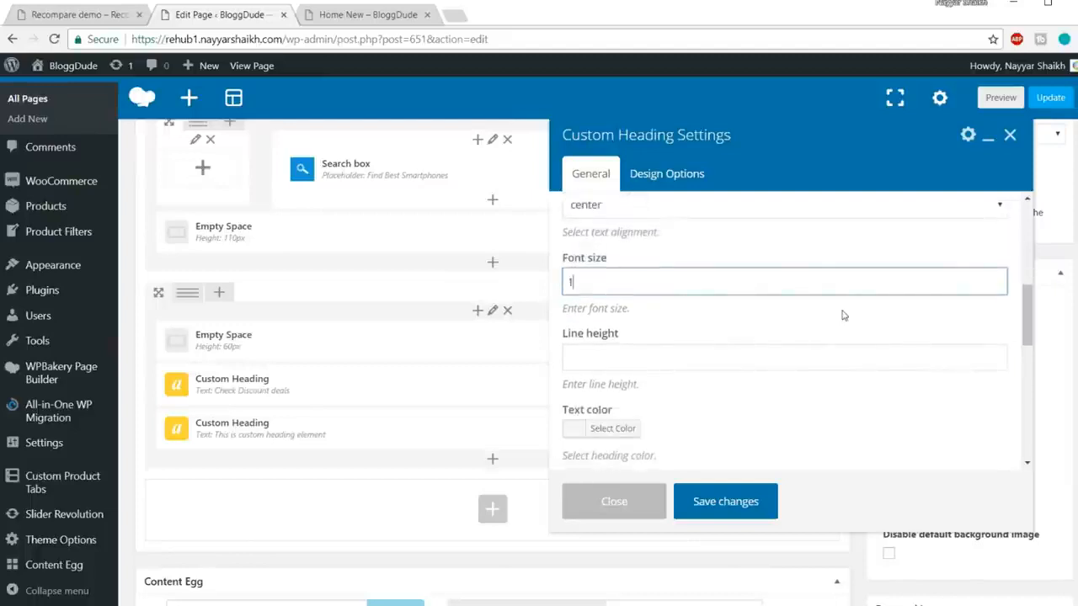
click(50, 21)
scroll(708, 296, up, 3)
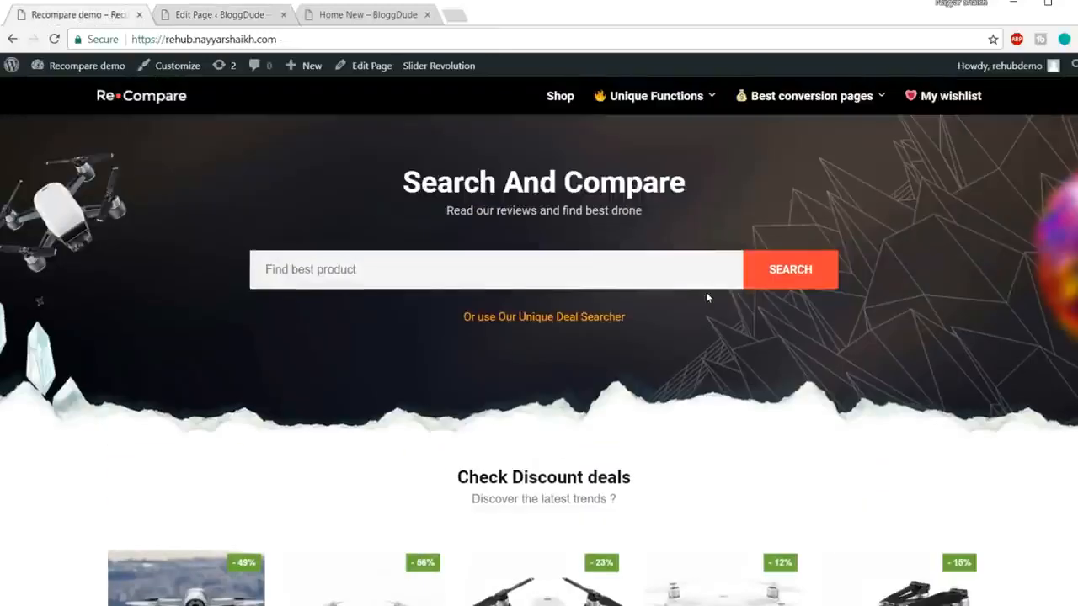
click(237, 13)
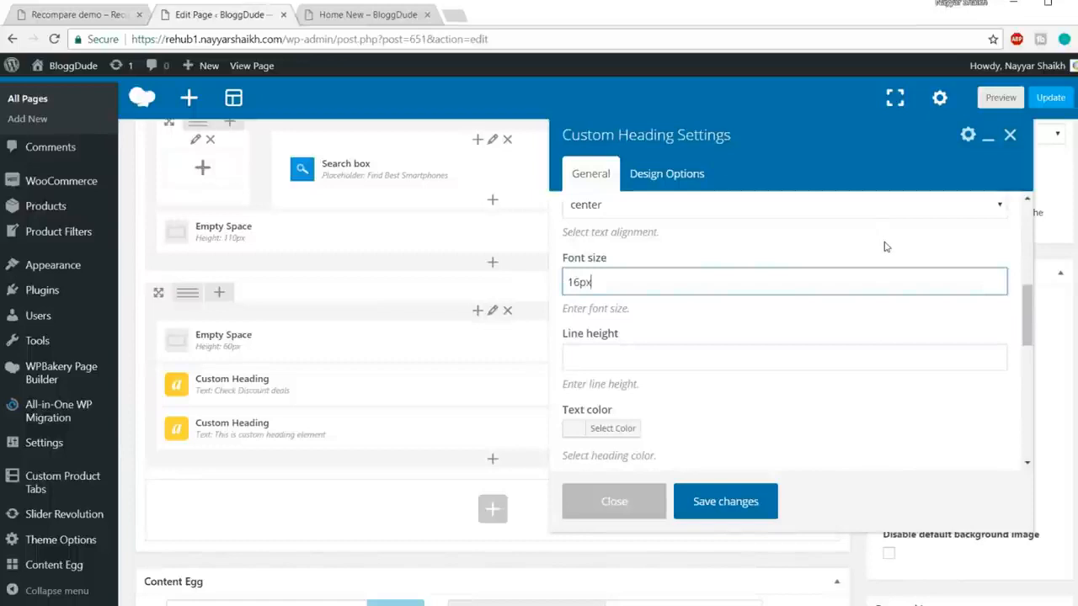
click(772, 354)
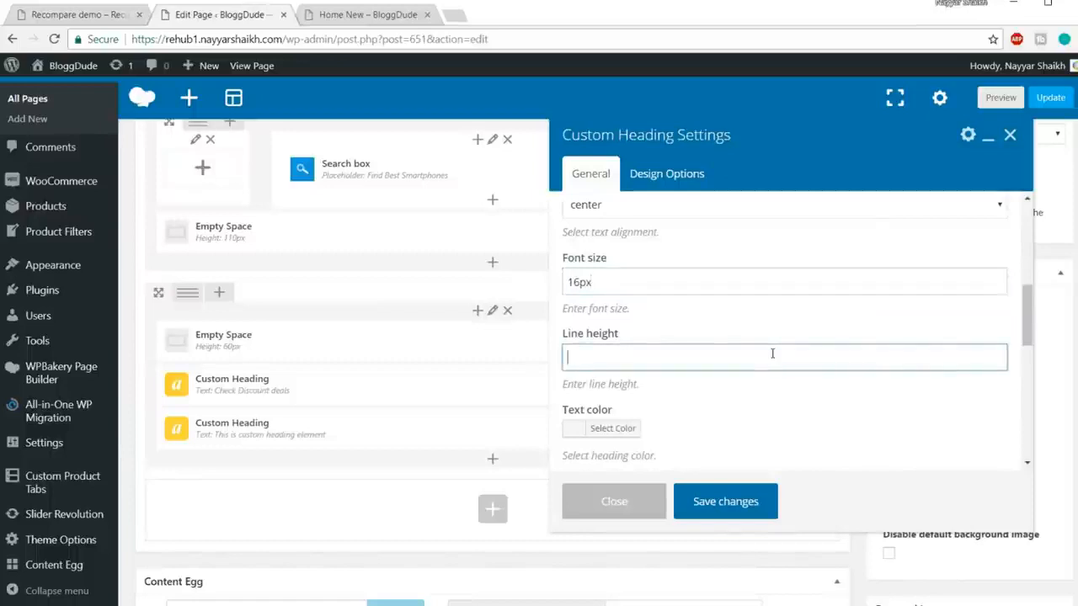
text(24px)
scroll(752, 305, down, 2)
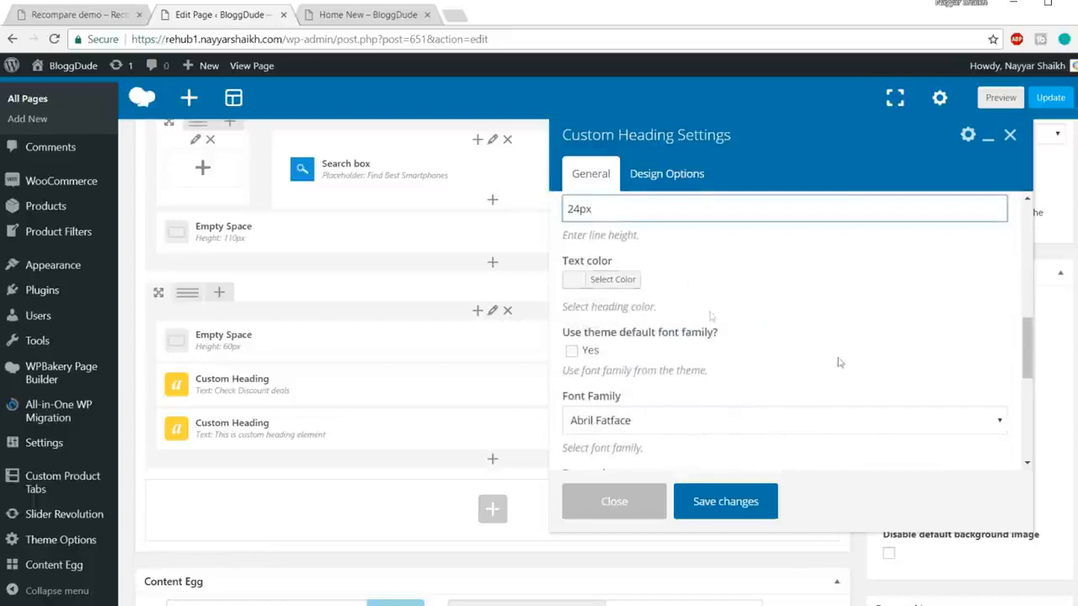
click(620, 289)
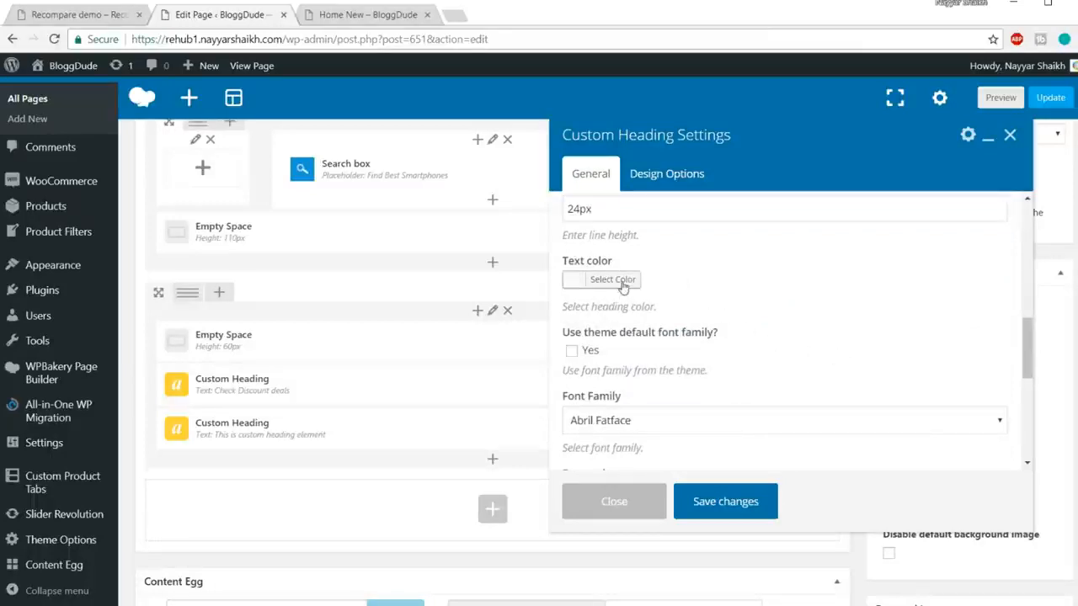
Step: Color the subheading grey #828282, use the theme font, and save it
click(623, 283)
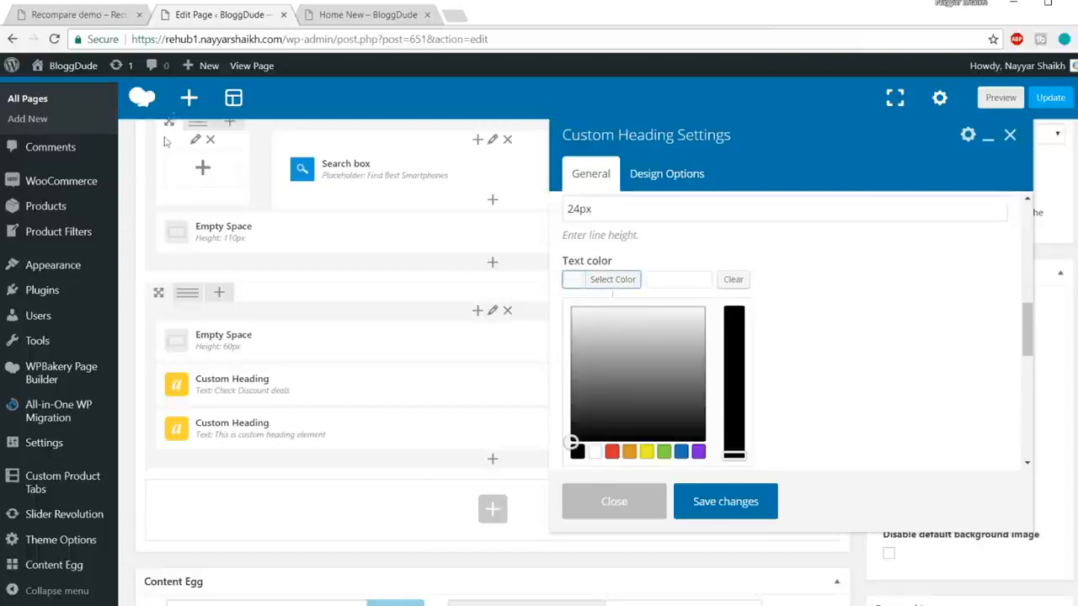
click(101, 16)
scroll(641, 354, down, 3)
drag(478, 276, 623, 278)
click(601, 277)
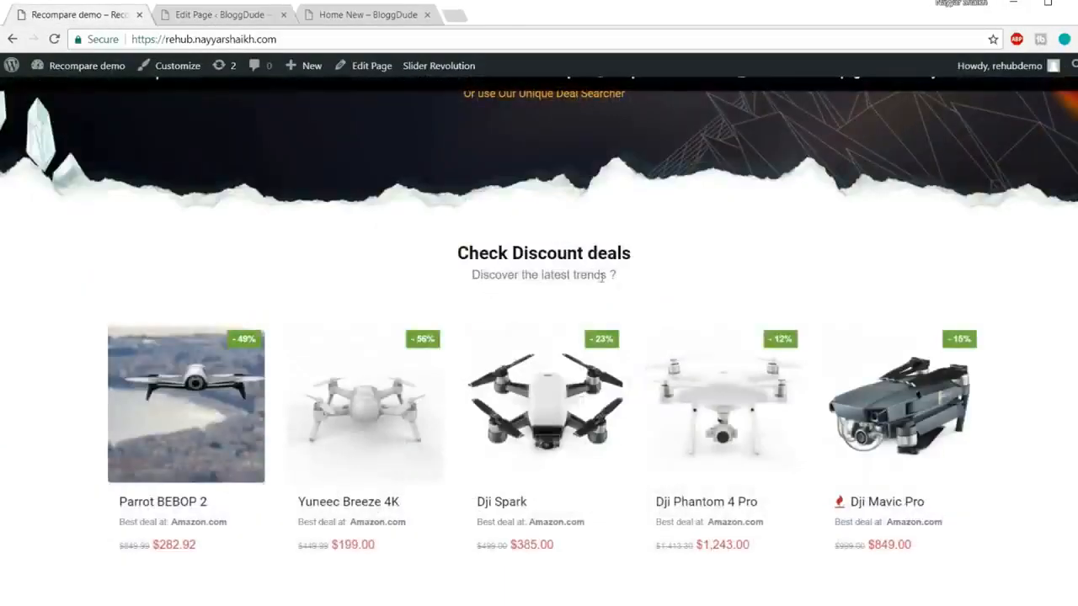
click(219, 16)
mouse_move(572, 362)
mouse_down()
mouse_move(568, 389)
mouse_move(571, 372)
mouse_up()
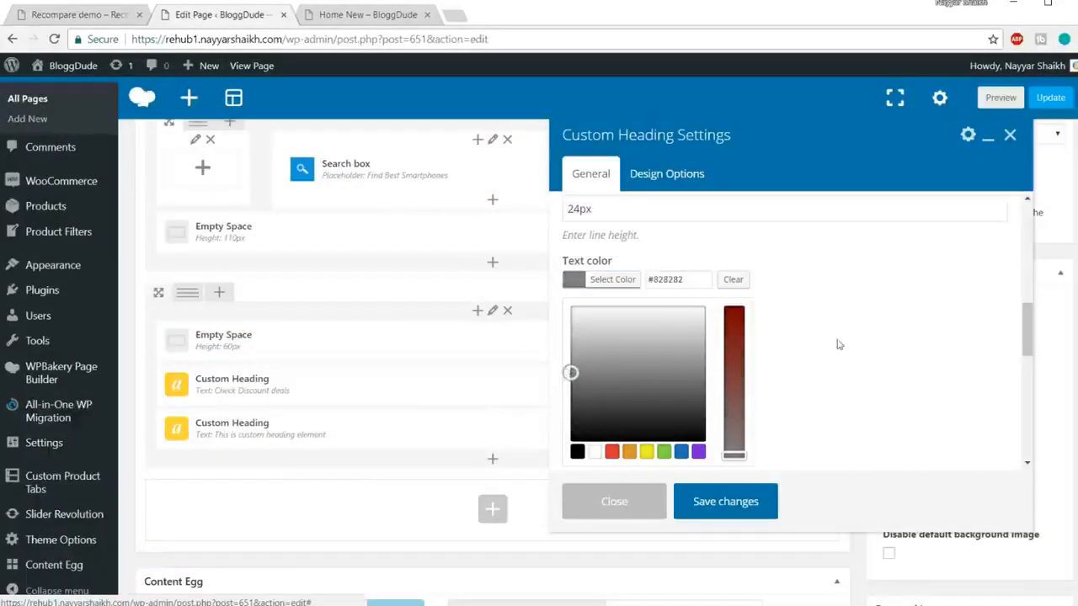
click(636, 279)
scroll(847, 308, down, 5)
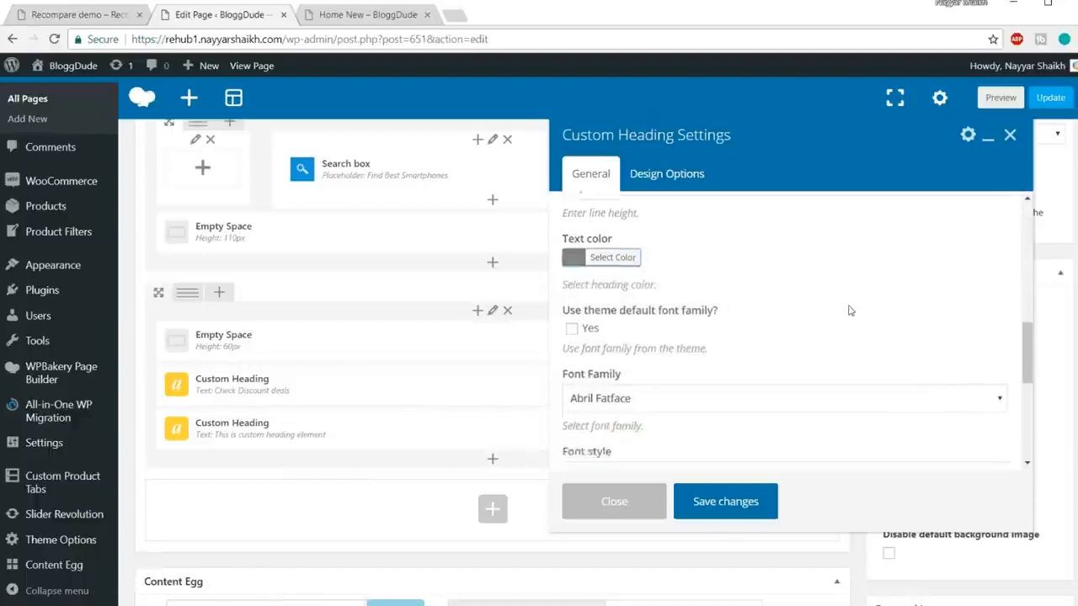
scroll(745, 328, up, 2)
click(571, 350)
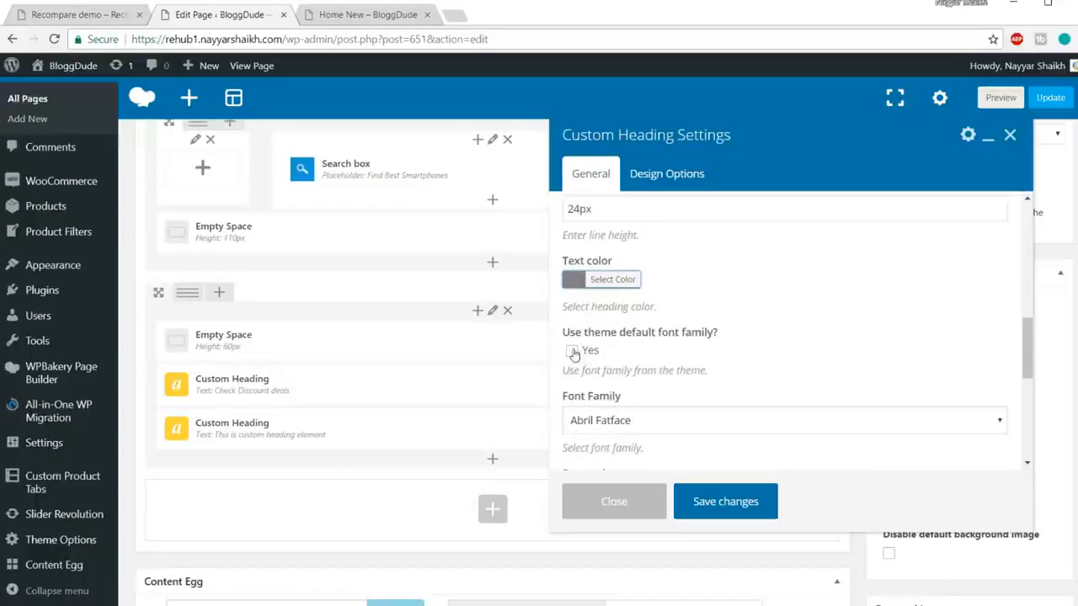
scroll(850, 345, down, 3)
click(755, 501)
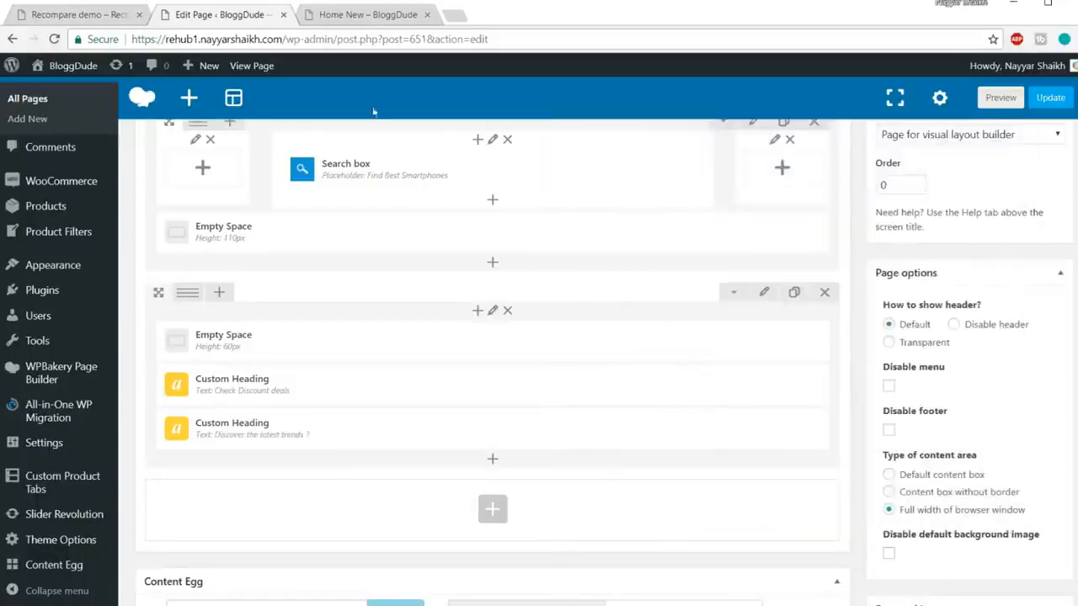
Step: Inspect the live subtitle on the site, then return to the page editor
click(71, 15)
scroll(390, 152, down, 2)
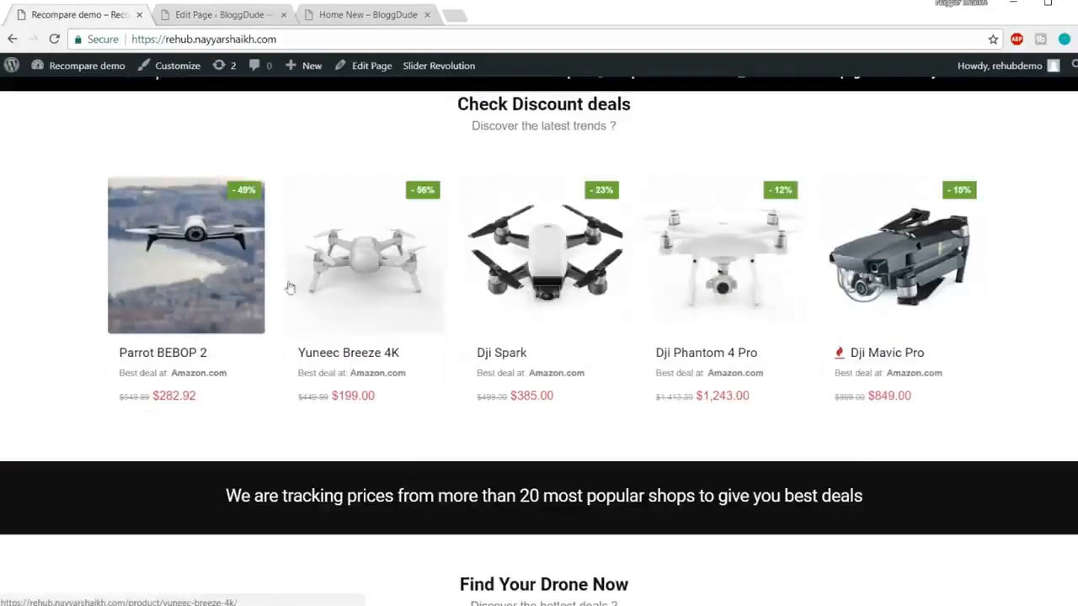
scroll(538, 185, up, 2)
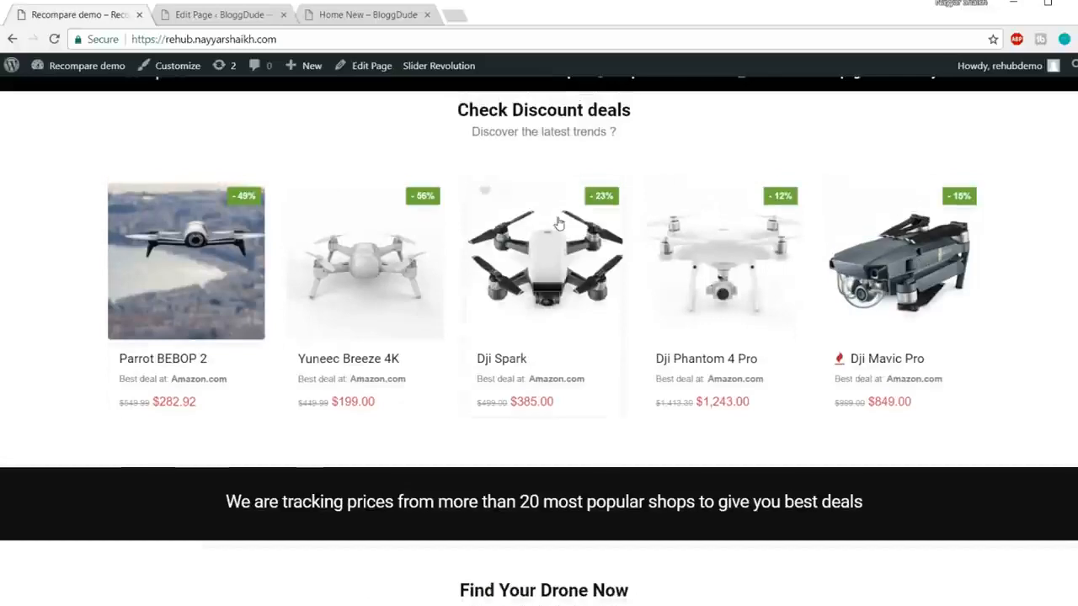
drag(470, 276, 616, 286)
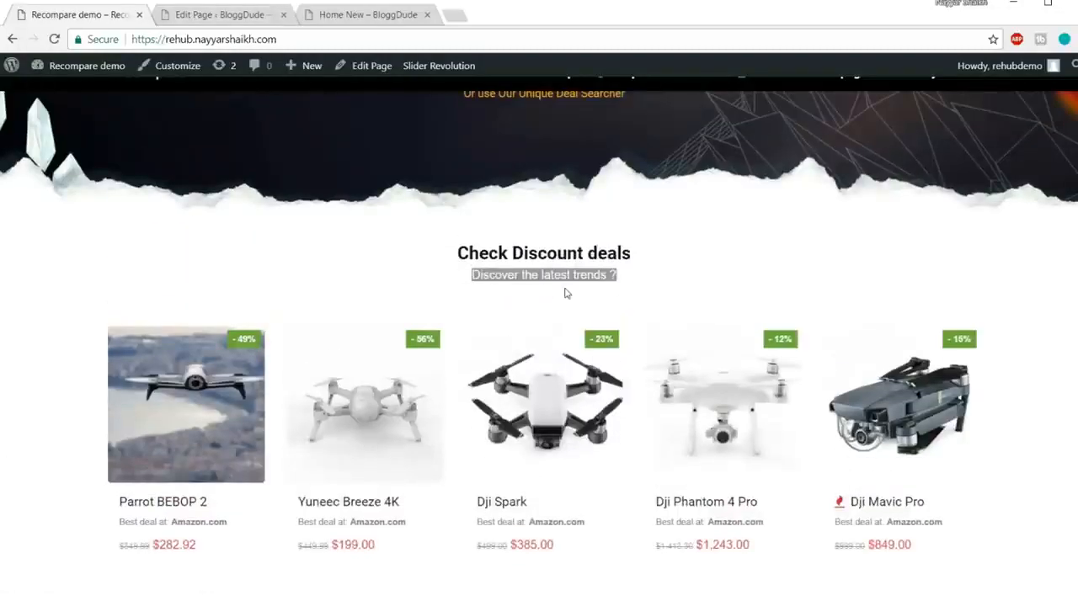
click(242, 23)
scroll(425, 202, down, 1)
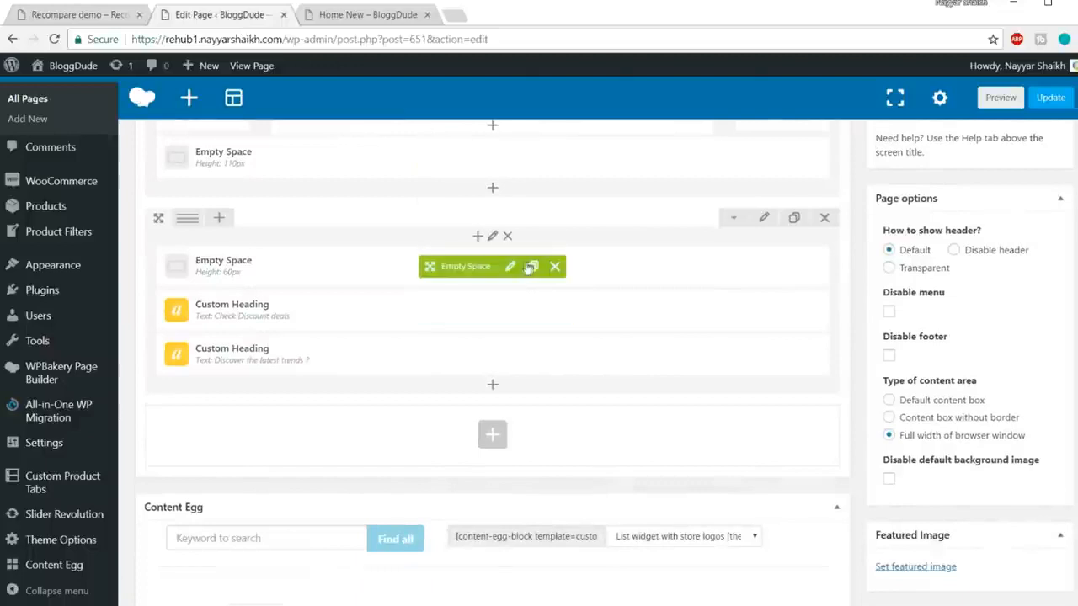
Step: Clone the spacer, move it below both headings, and set its height to 20px
click(532, 266)
drag(413, 309, 501, 410)
click(510, 399)
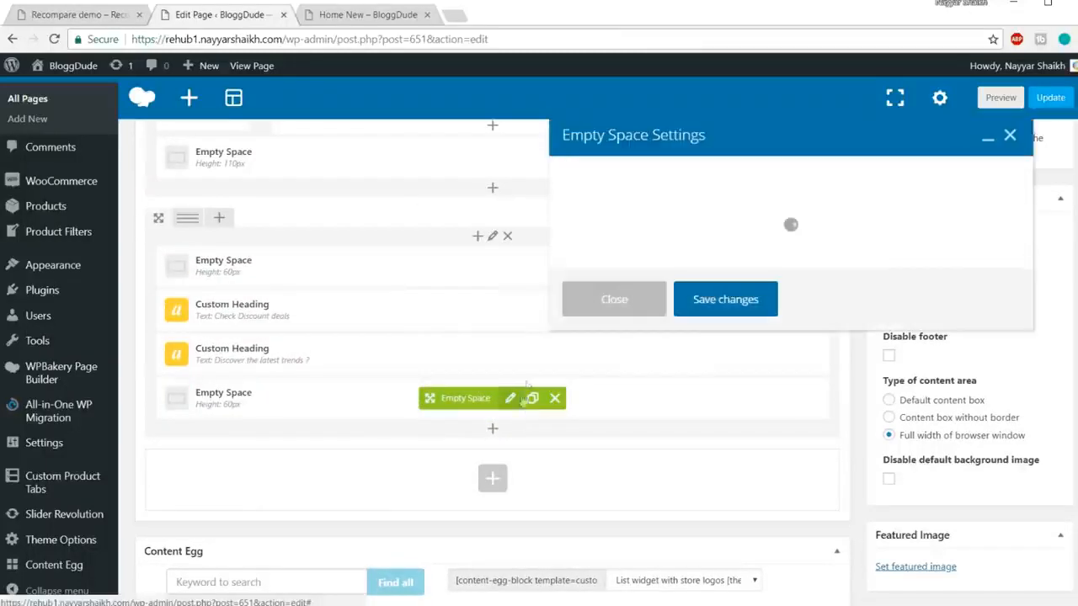
mouse_move(588, 240)
mouse_down()
mouse_move(532, 245)
mouse_move(574, 241)
mouse_up()
click(576, 241)
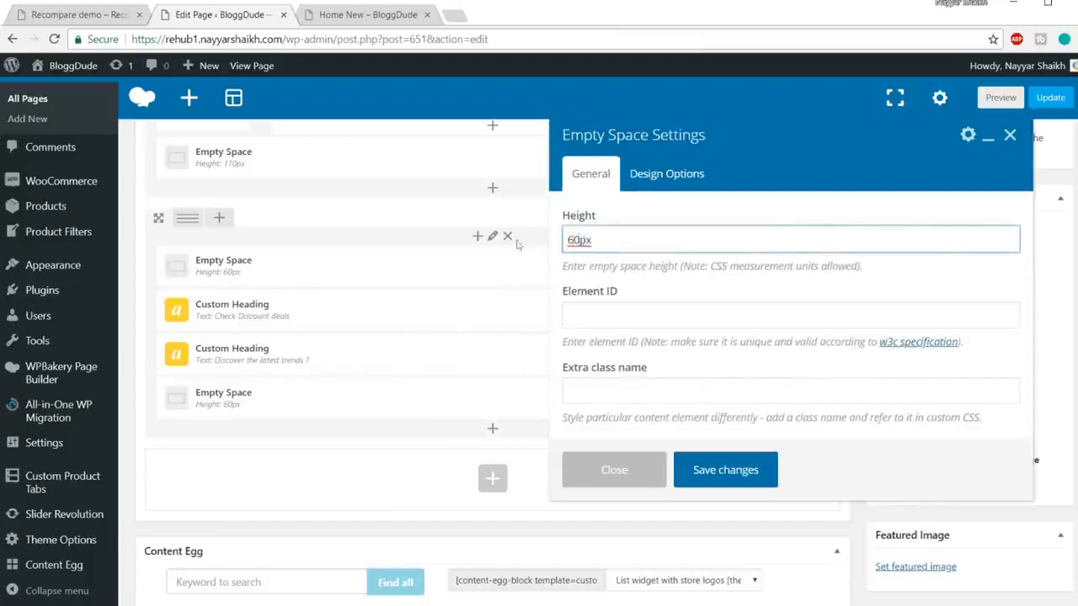
key(ctrl+a)
text(20px)
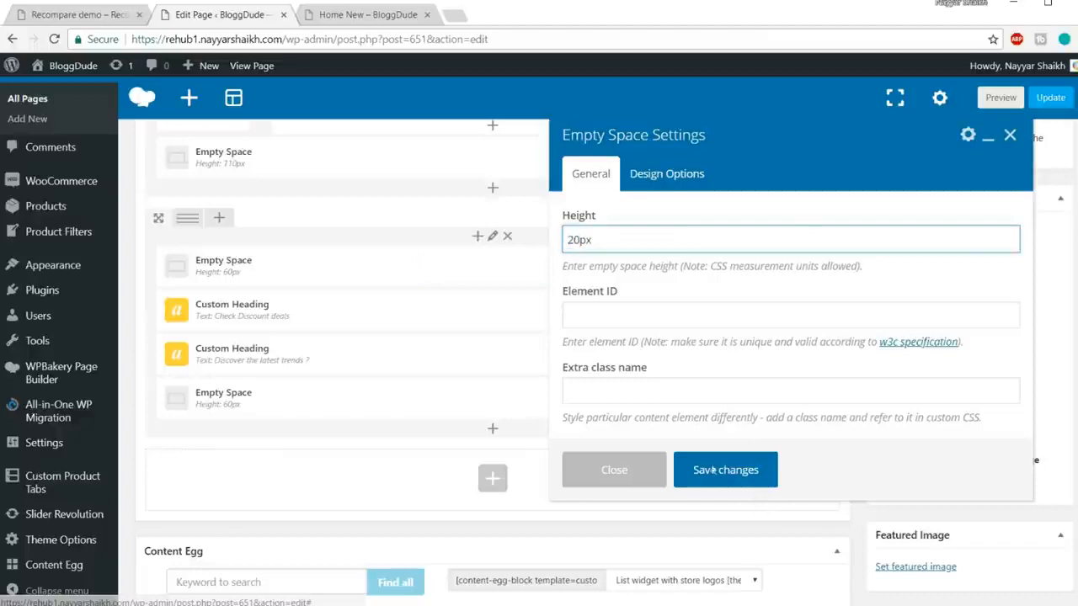
click(714, 472)
Step: Bring up the Add Element list showing WooCommerce elements
scroll(493, 354, down, 1)
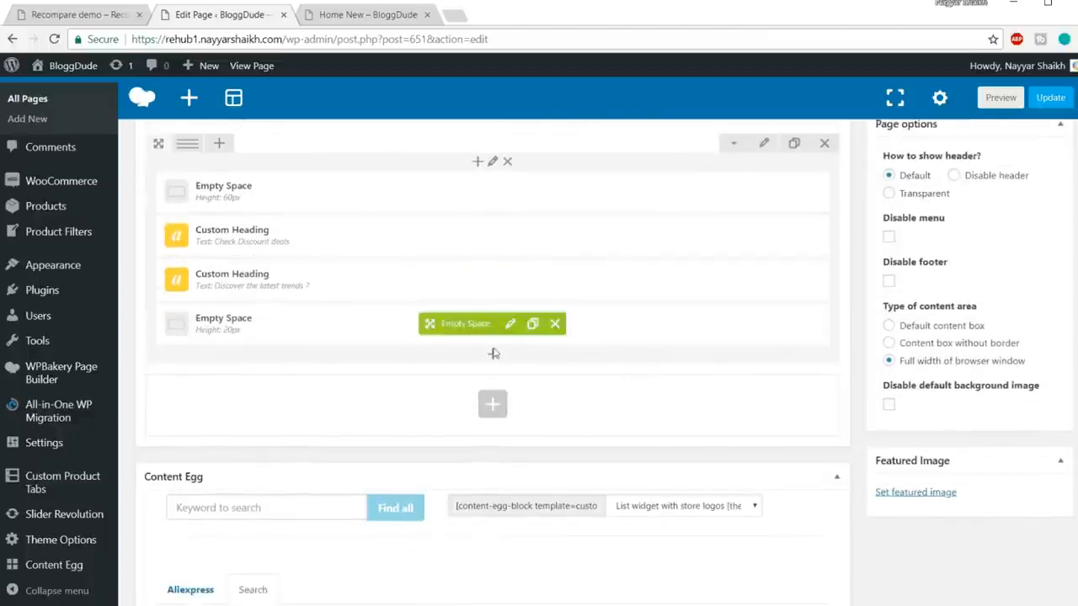
click(494, 357)
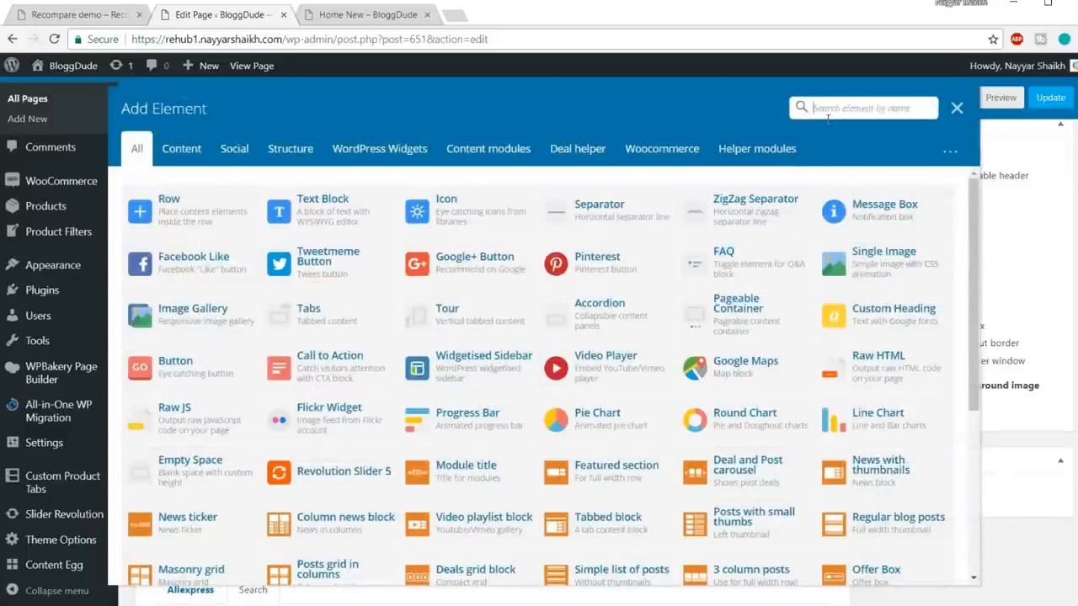
click(398, 152)
click(662, 154)
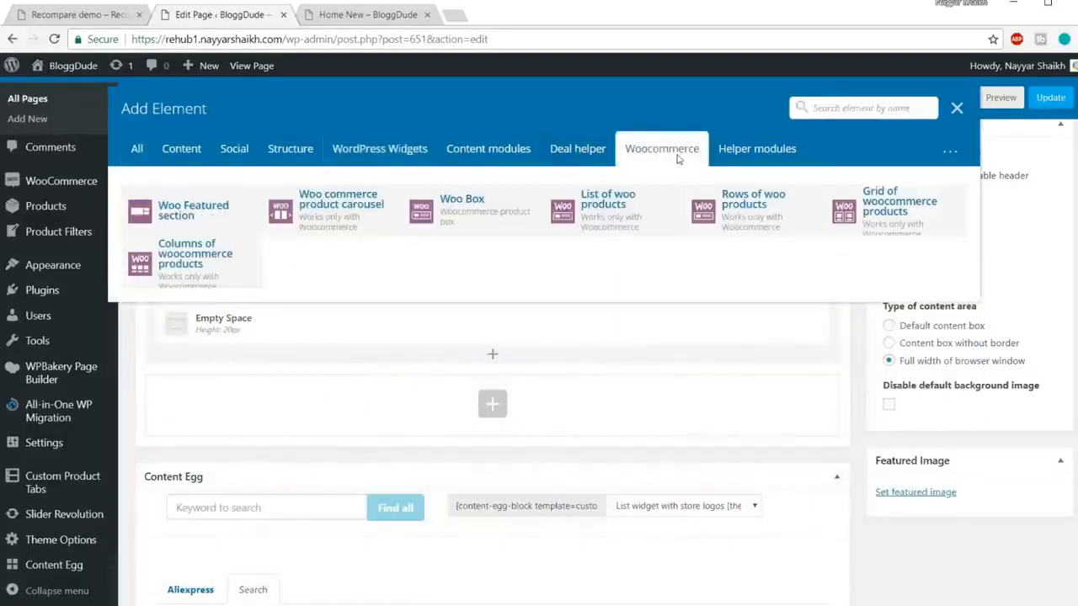
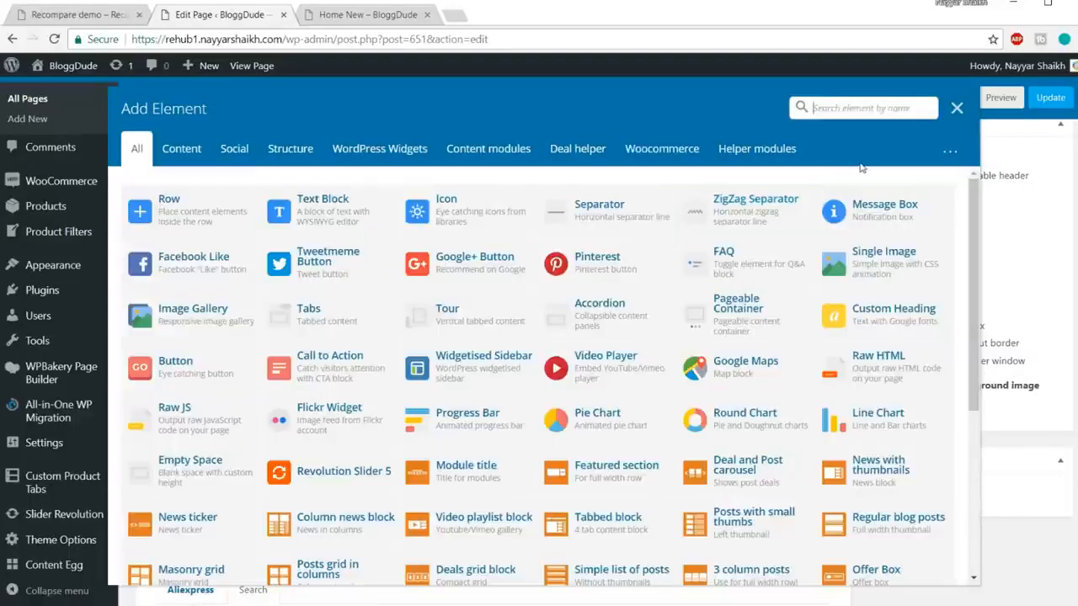
Step: Search 'carous', add the WooCommerce product carousel, and open its data source choices
text(carous)
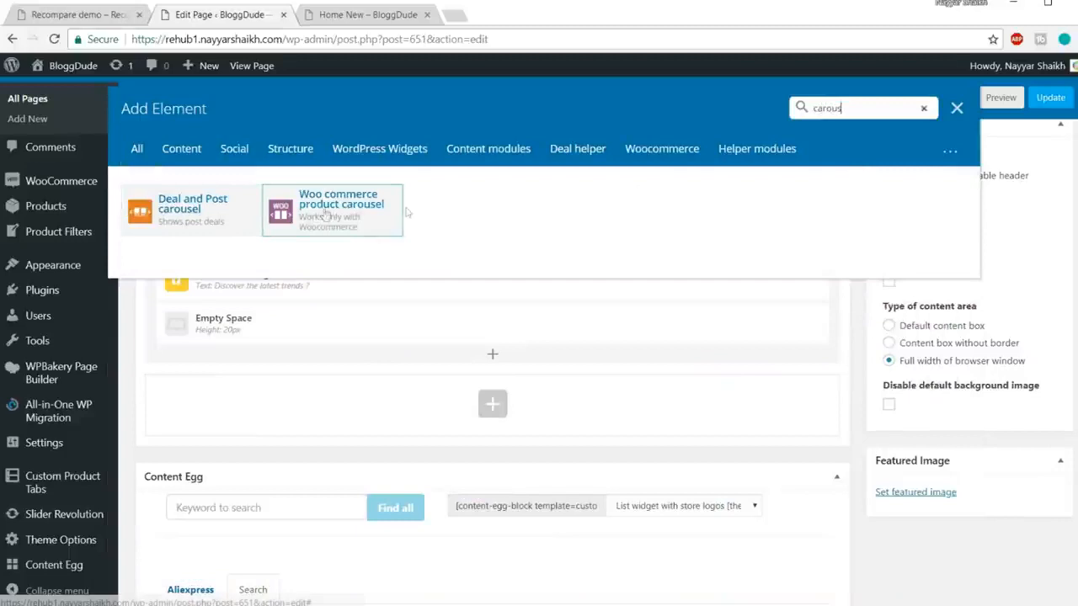
click(367, 224)
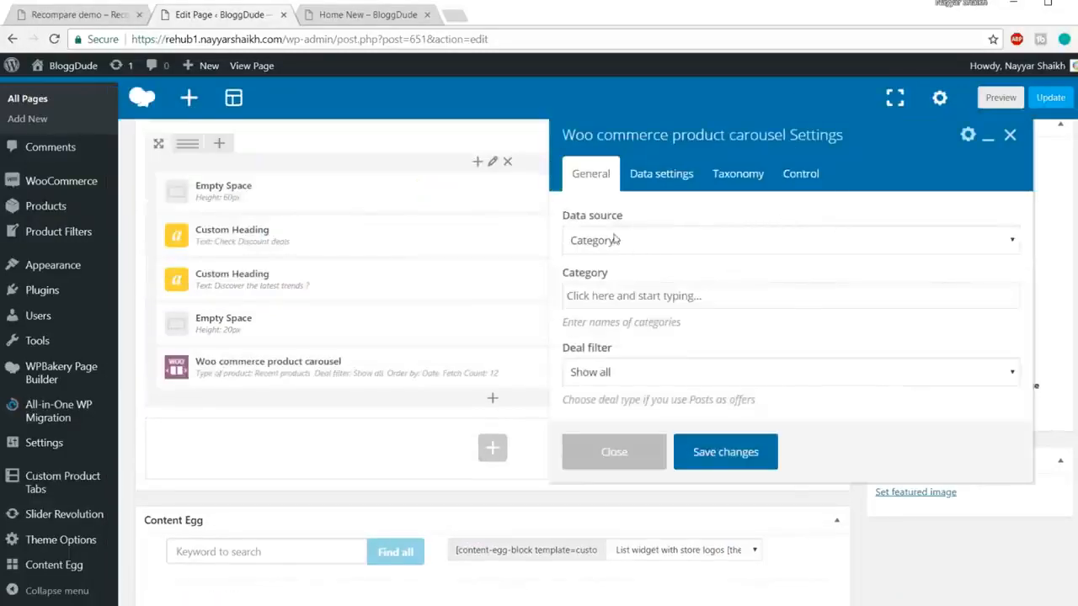
click(668, 241)
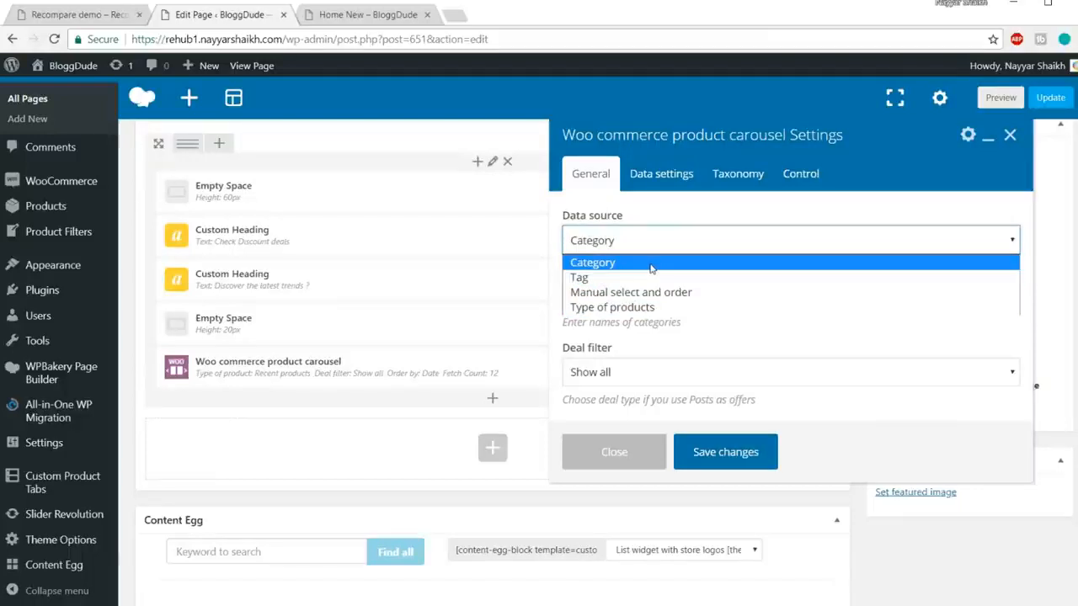
Step: Set the carousel's data source to Type of products with Sale products
click(650, 308)
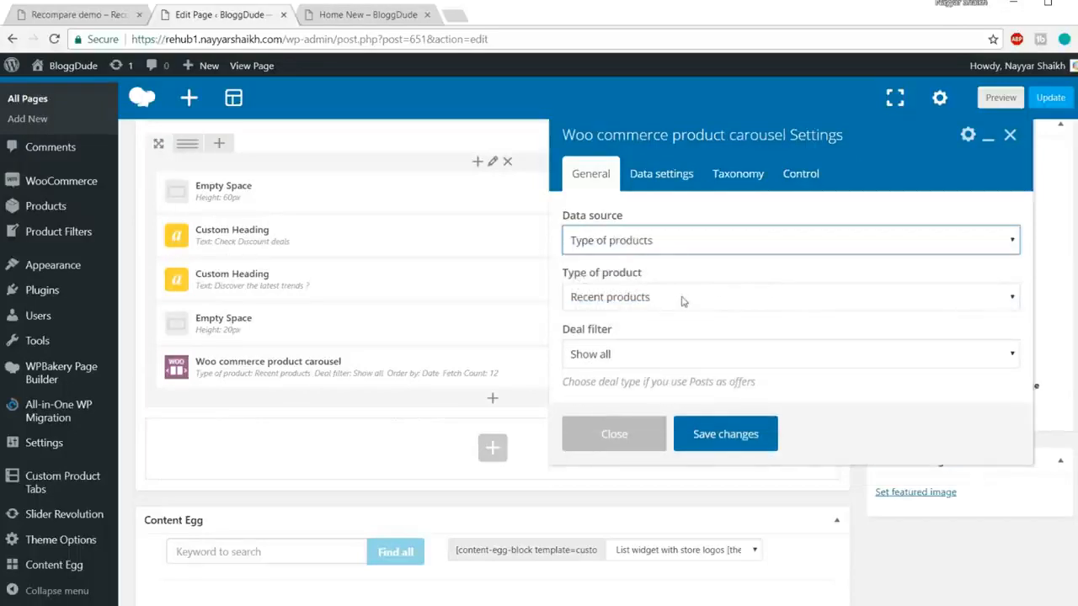
click(683, 302)
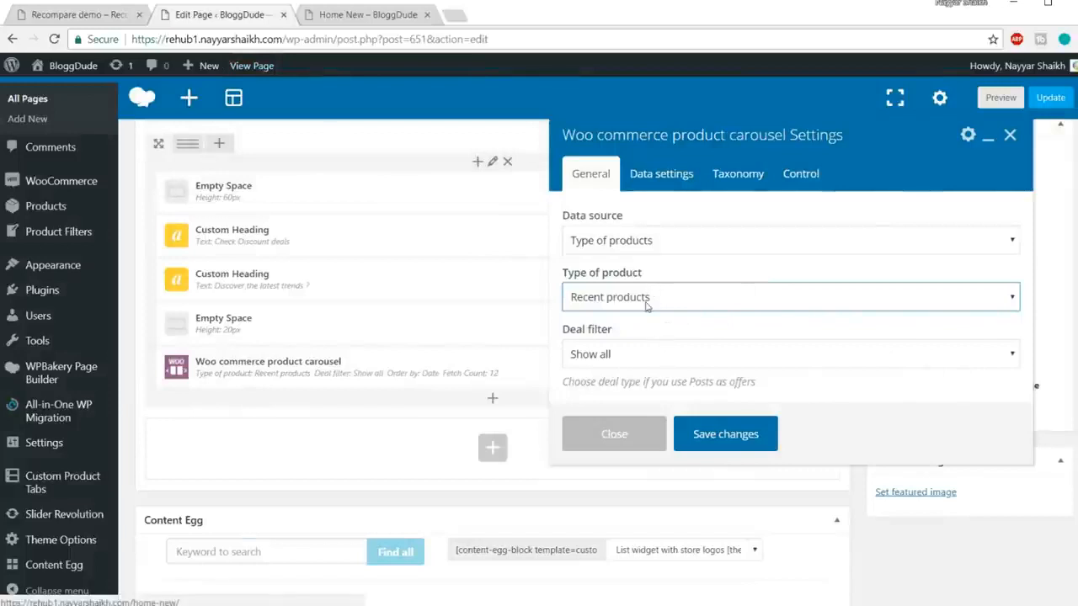
click(647, 305)
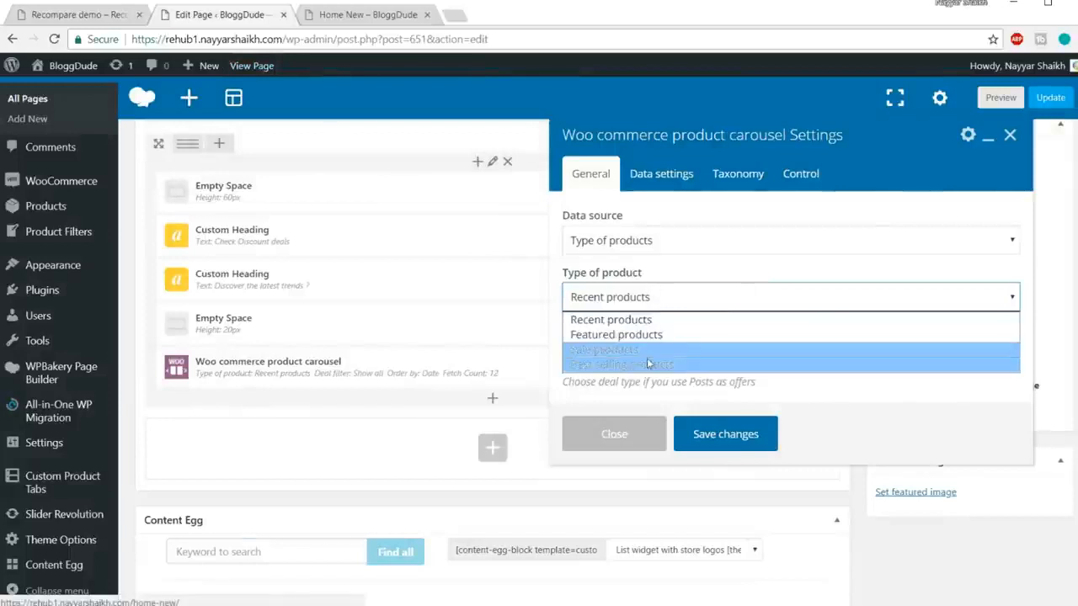
click(660, 352)
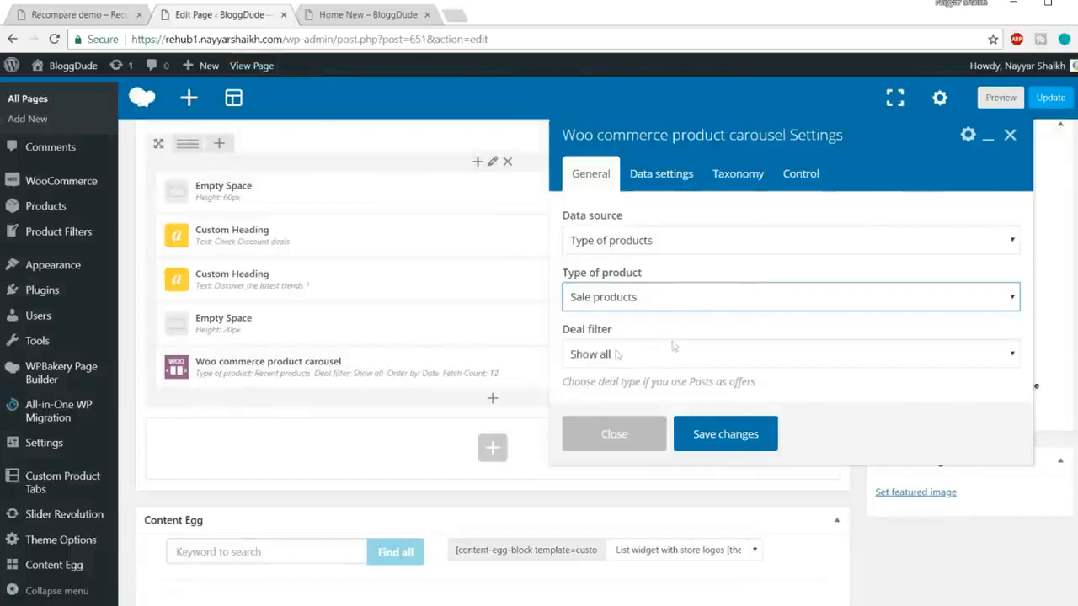
Step: Review the Data settings and Control tabs, leaving Price range empty, and save the carousel
click(669, 187)
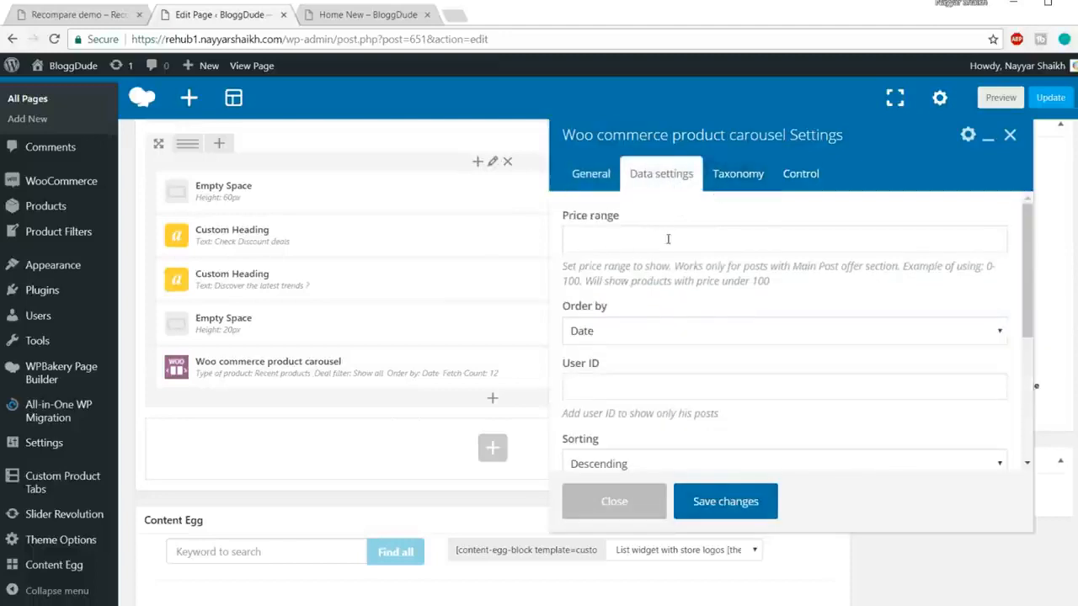
click(802, 236)
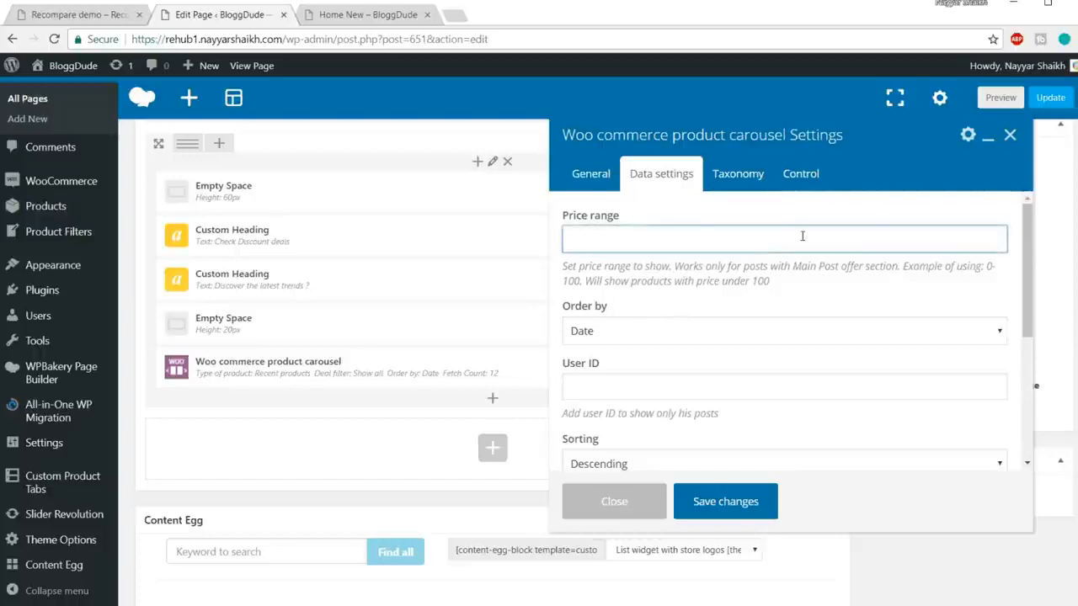
text(0-100)
key(ctrl+a)
key(BackSpace)
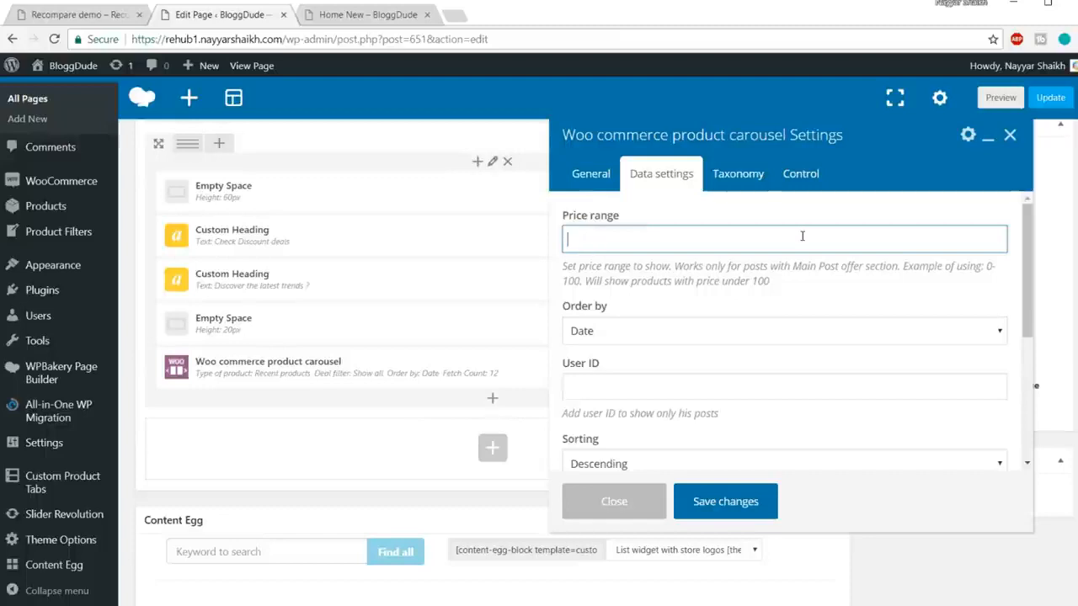
click(813, 176)
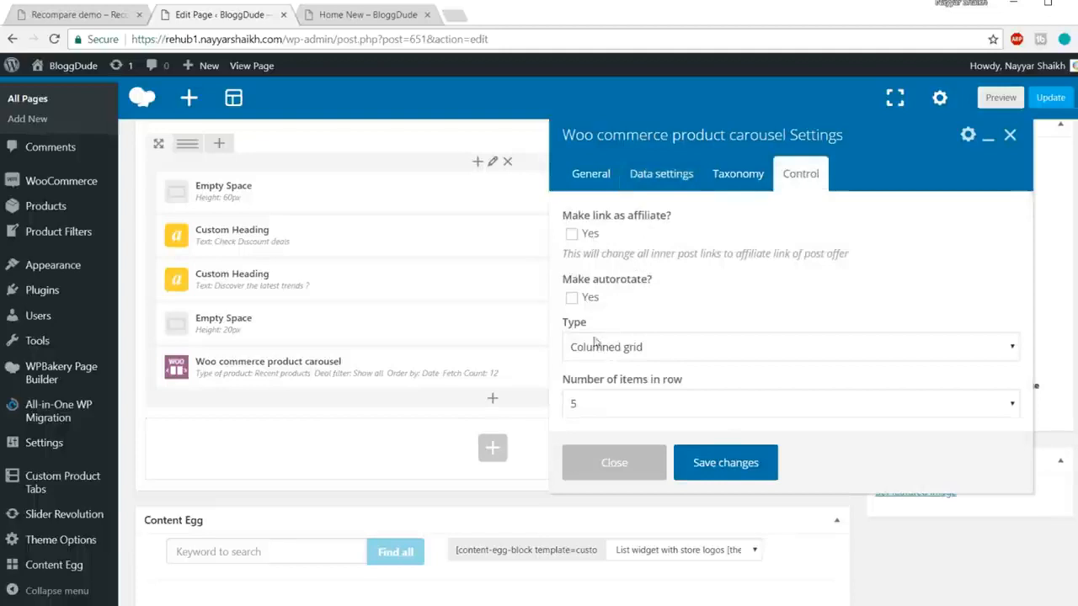
click(726, 463)
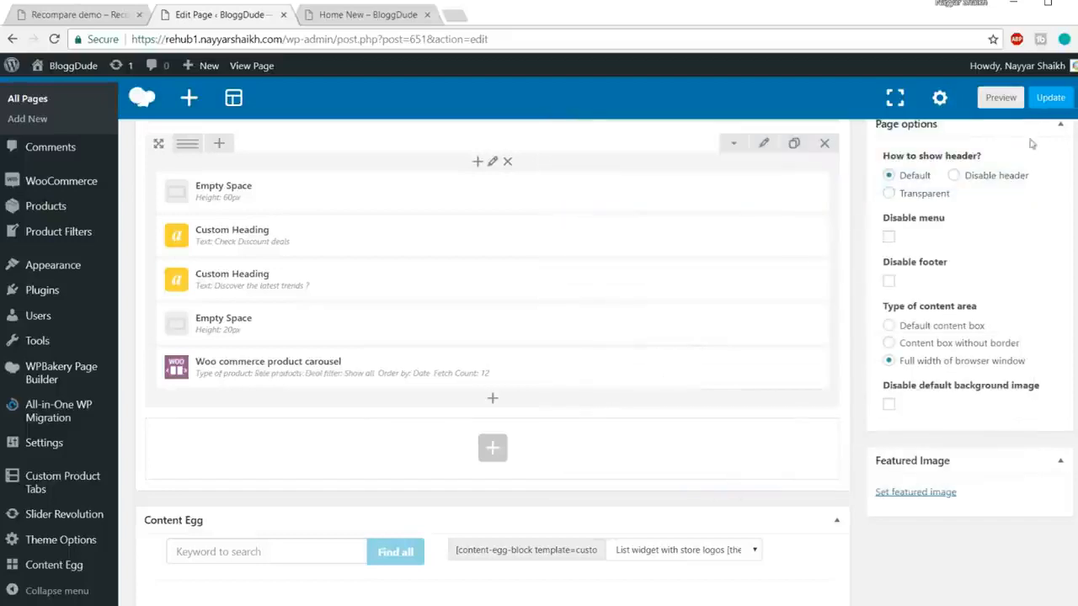
Step: Update the Home New page and reload the live page
click(1057, 103)
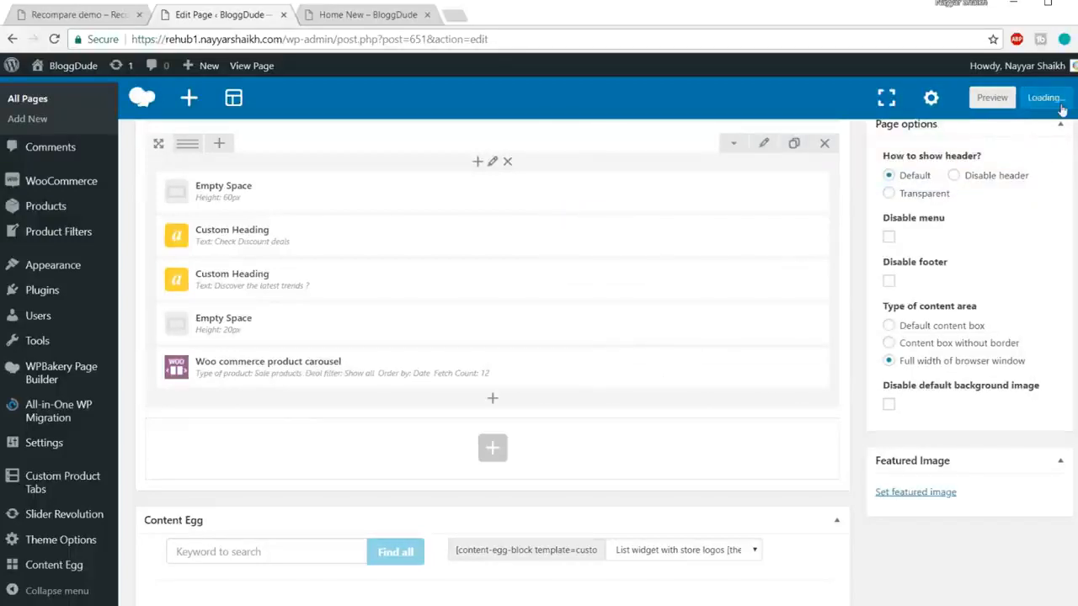
click(370, 15)
click(214, 17)
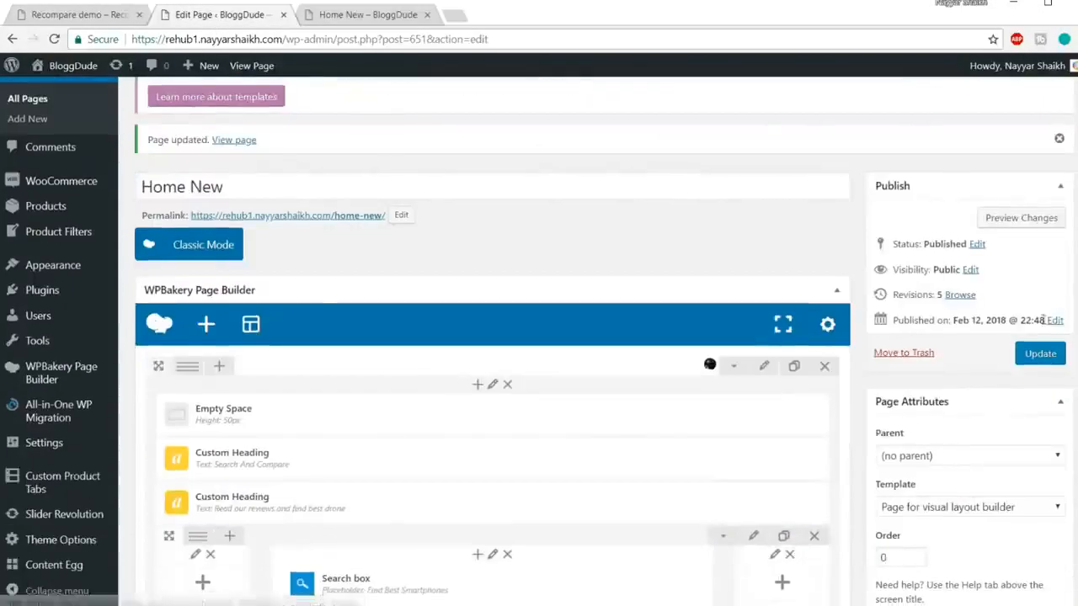
click(1039, 353)
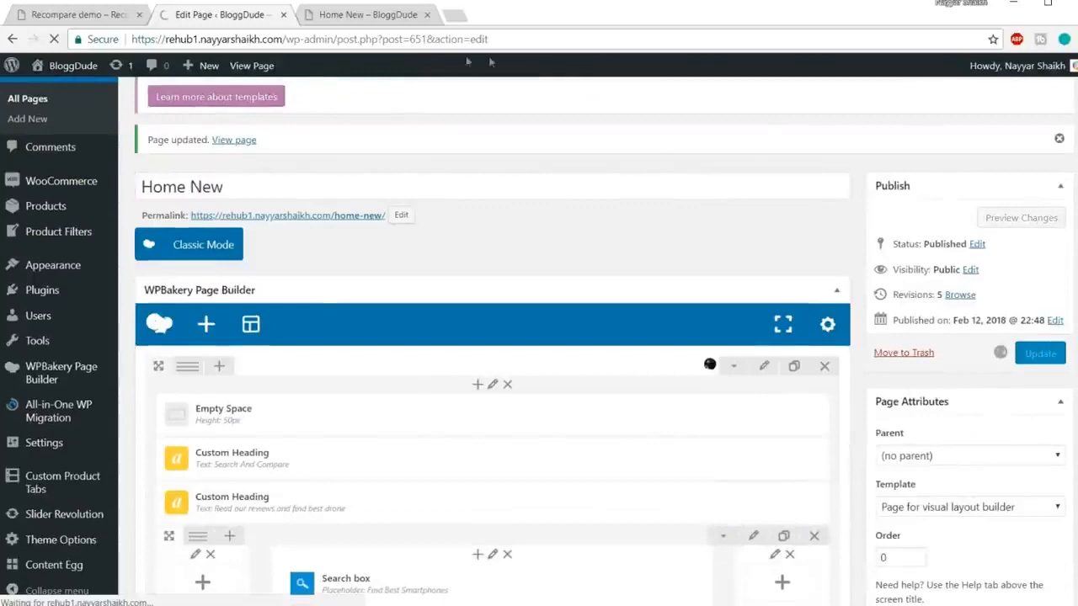
click(362, 15)
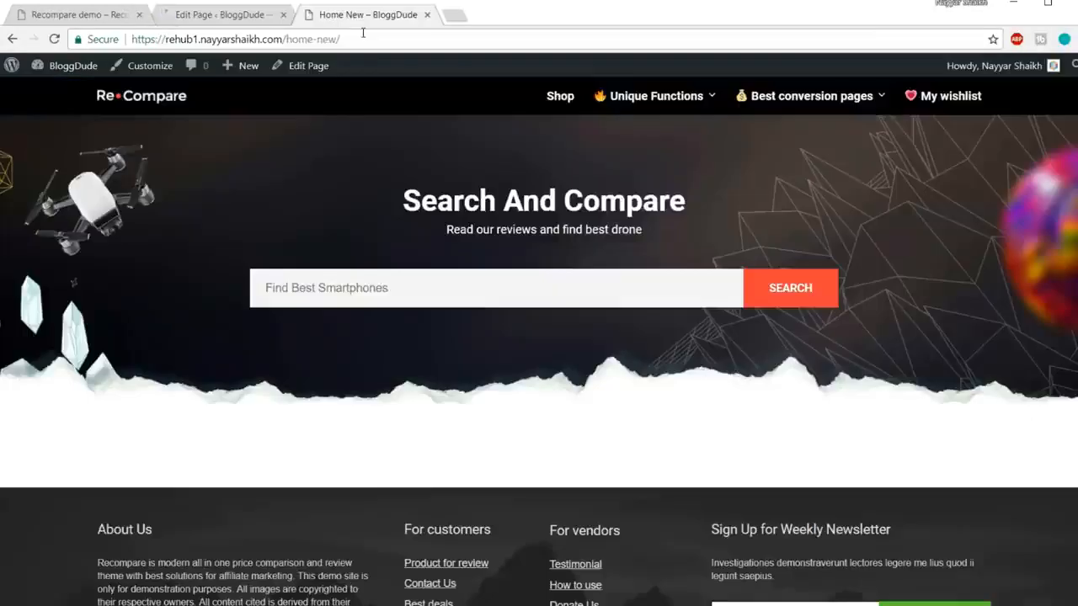
click(363, 36)
key(Return)
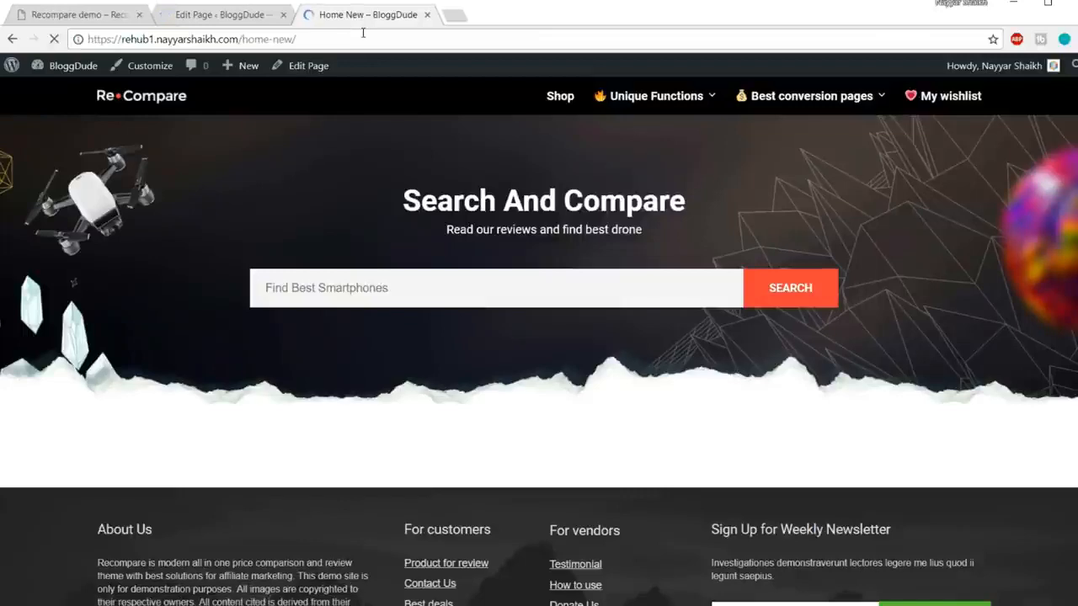
Step: Browse the live sale-products carousel forward and back to its first product
scroll(539, 337, down, 3)
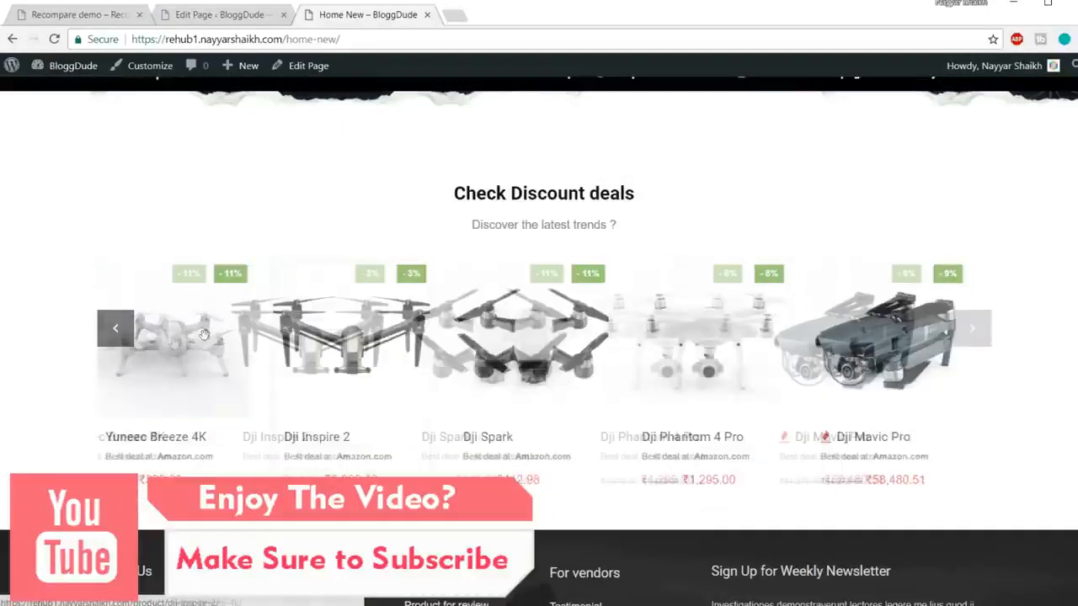
drag(840, 311, 815, 325)
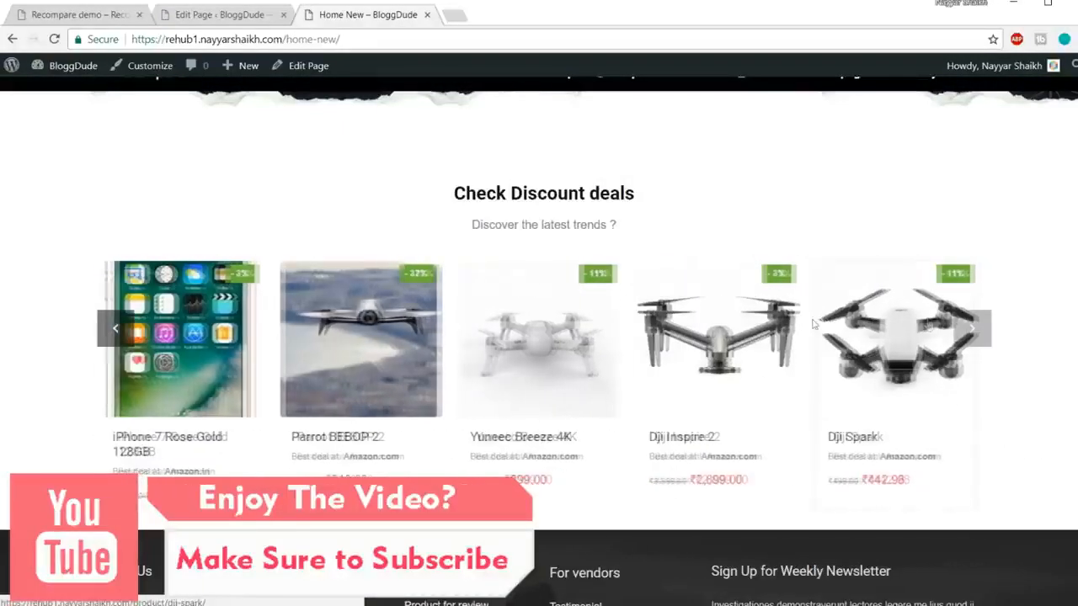
click(972, 330)
click(973, 330)
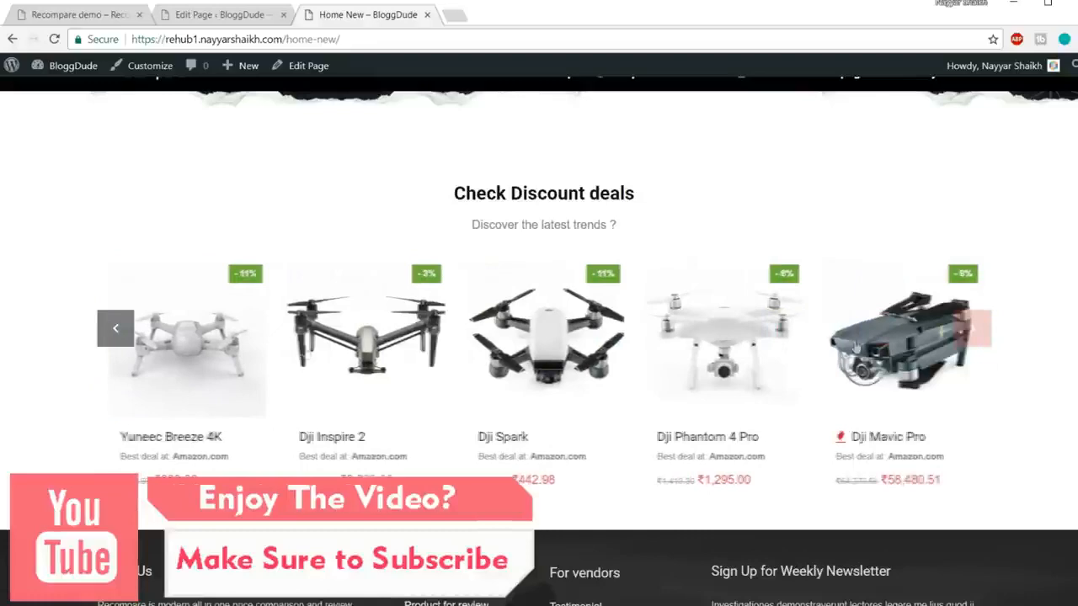
click(114, 330)
click(113, 330)
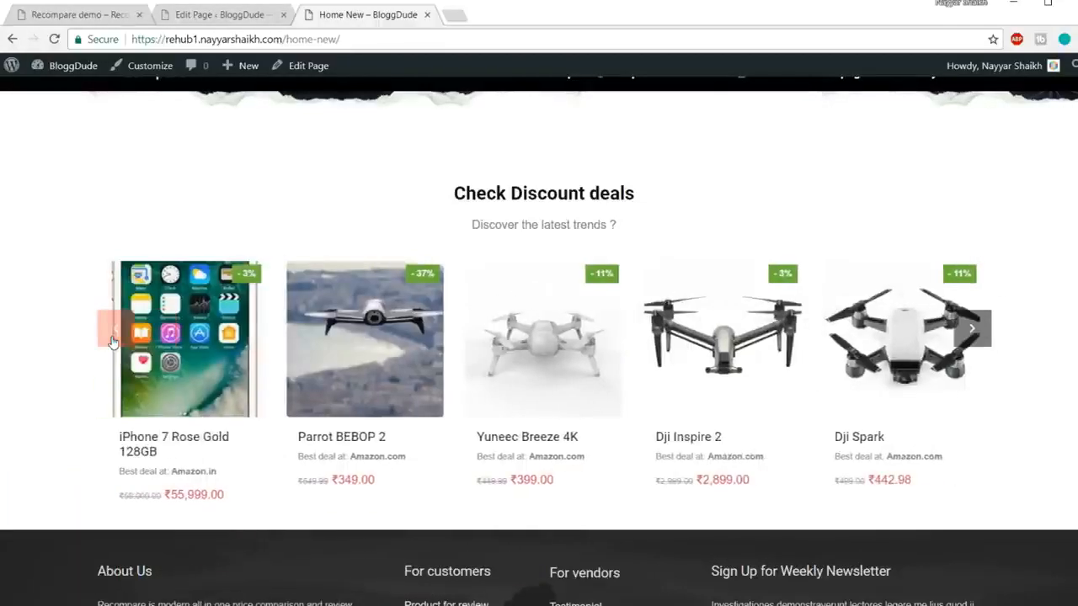
click(114, 330)
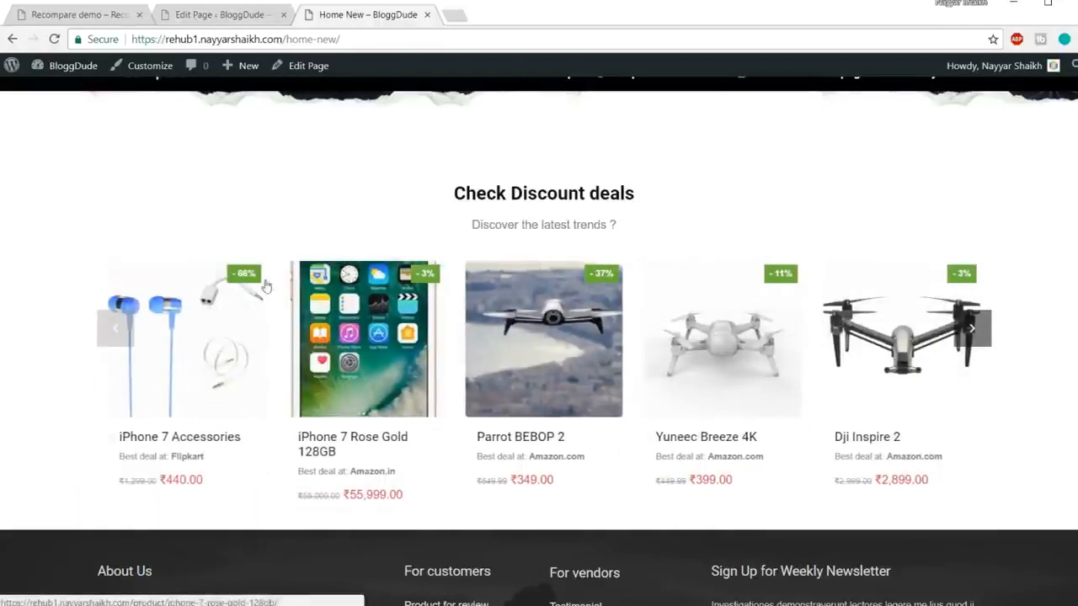
drag(829, 372, 257, 376)
drag(797, 367, 212, 368)
drag(420, 293, 808, 291)
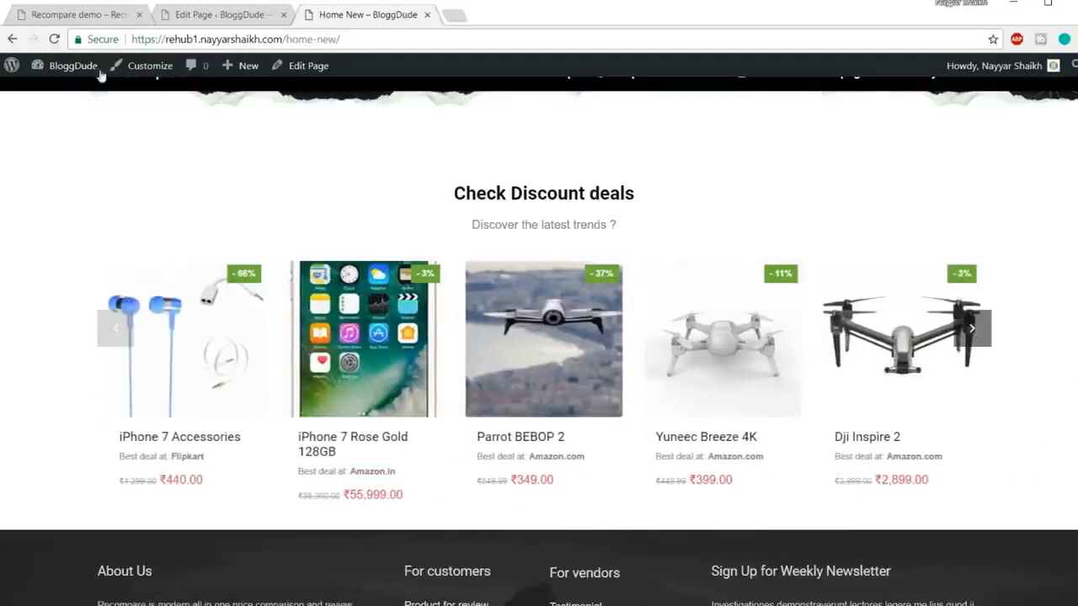
Step: Compare with the demo site's price-tracking banner, then return to the page editor
click(76, 10)
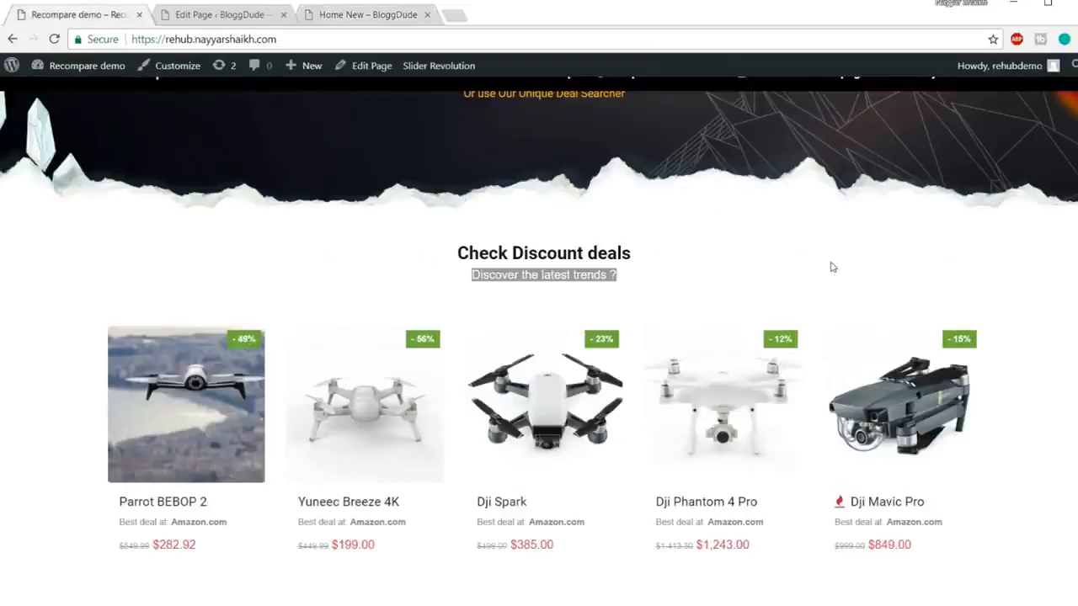
scroll(832, 267, down, 4)
scroll(657, 269, up, 1)
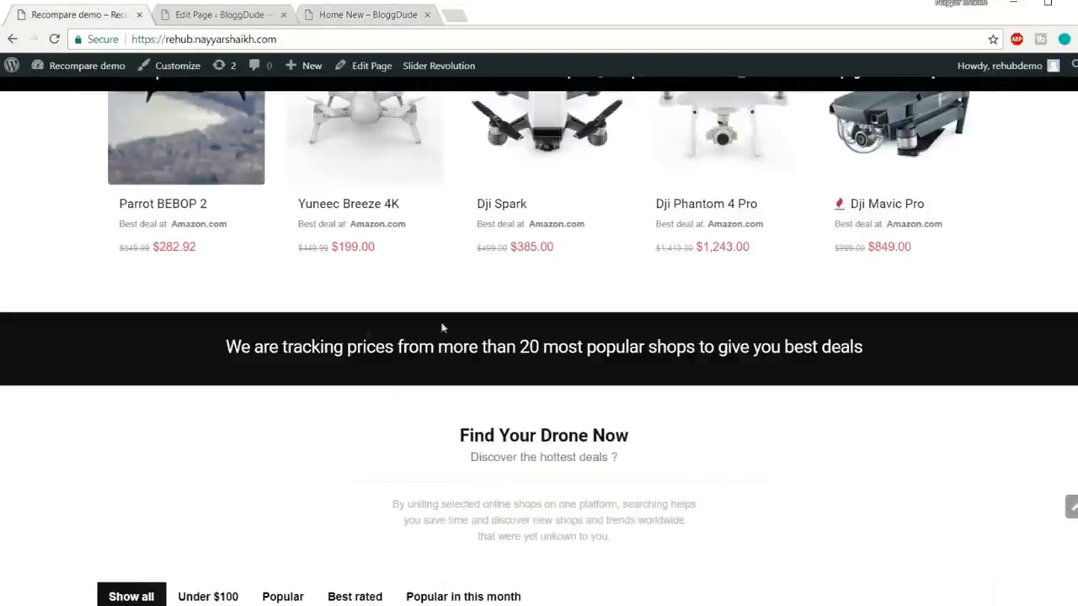
drag(217, 355, 947, 352)
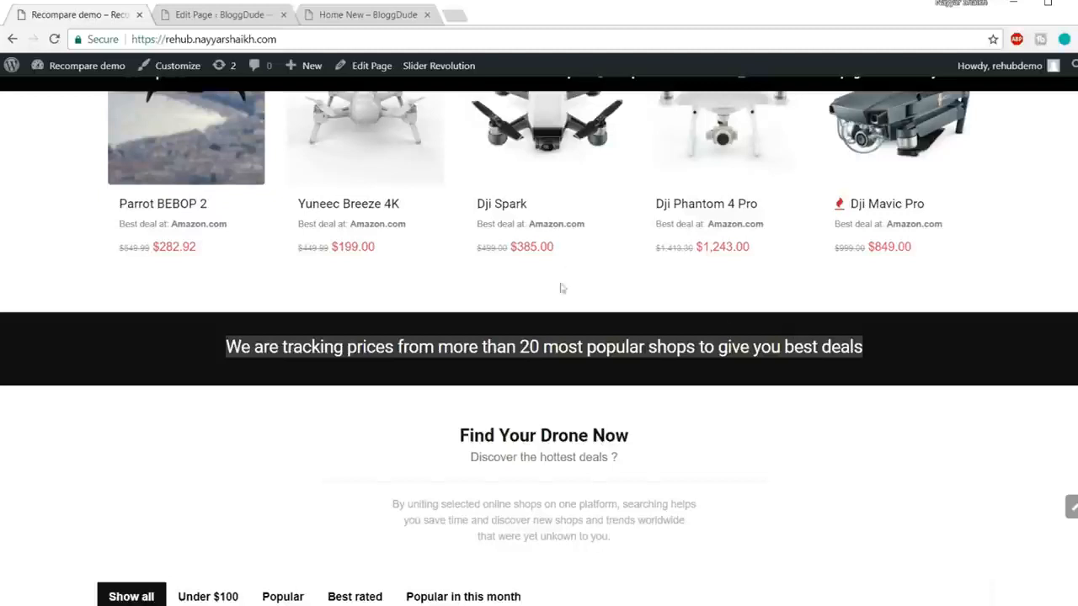
click(536, 273)
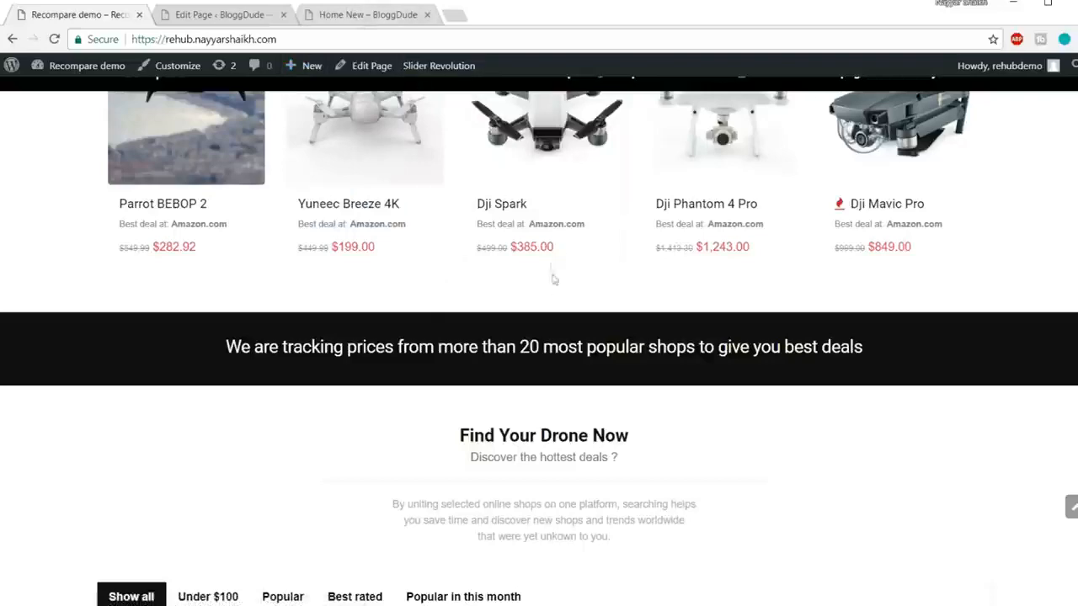
key(ctrl+Tab)
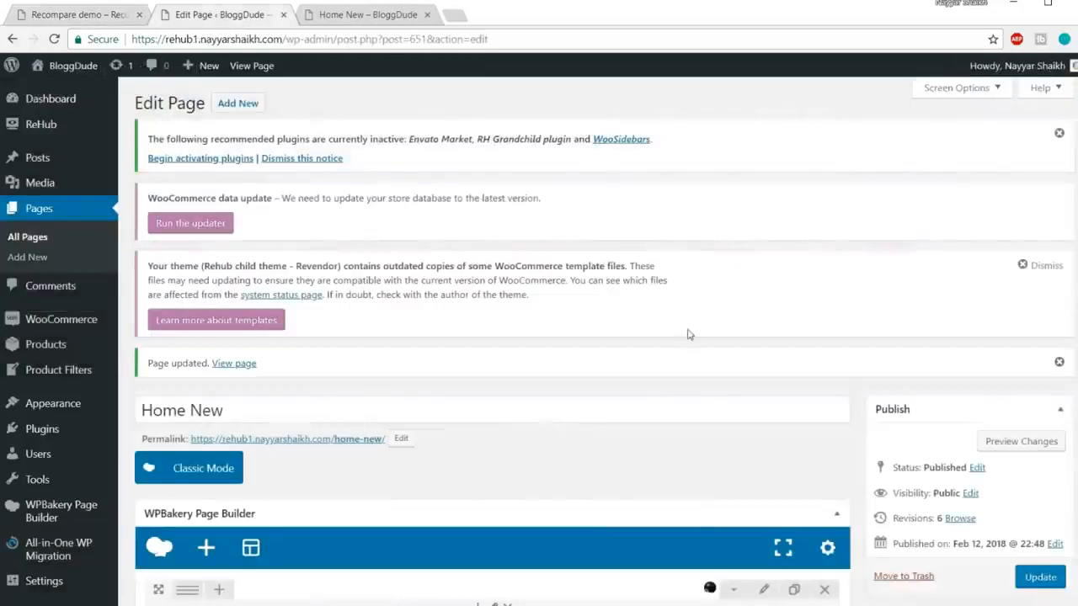
Step: Clone the Empty Space spacer and move it below the product carousel
scroll(696, 386, down, 5)
scroll(695, 386, down, 3)
scroll(282, 316, up, 2)
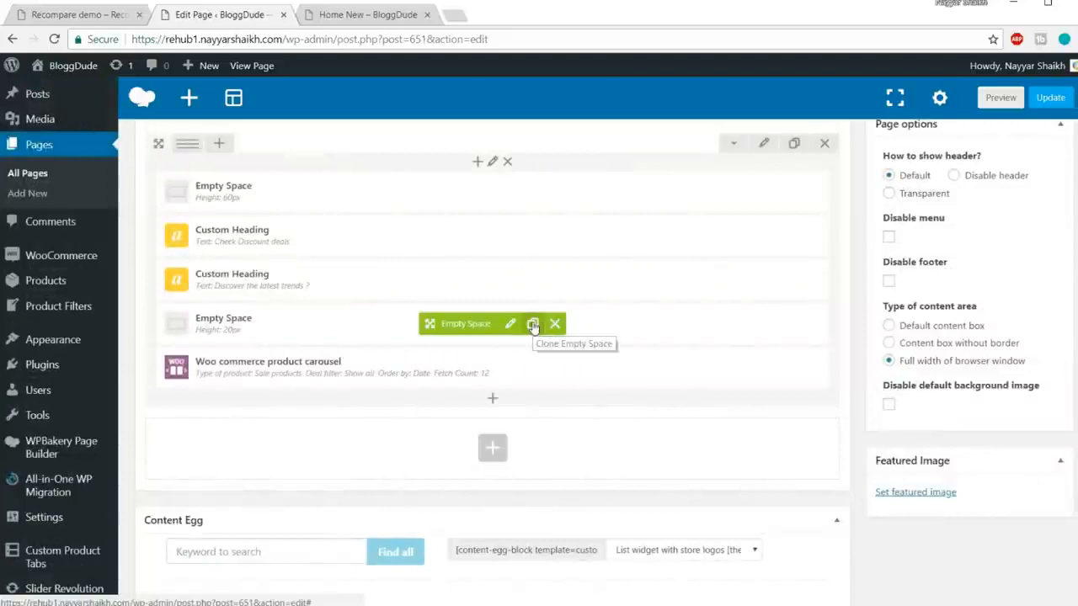
click(533, 323)
drag(457, 322, 446, 426)
Step: Copy the price-tracking banner sentence from the demo page and open Add Element below the rows
click(354, 17)
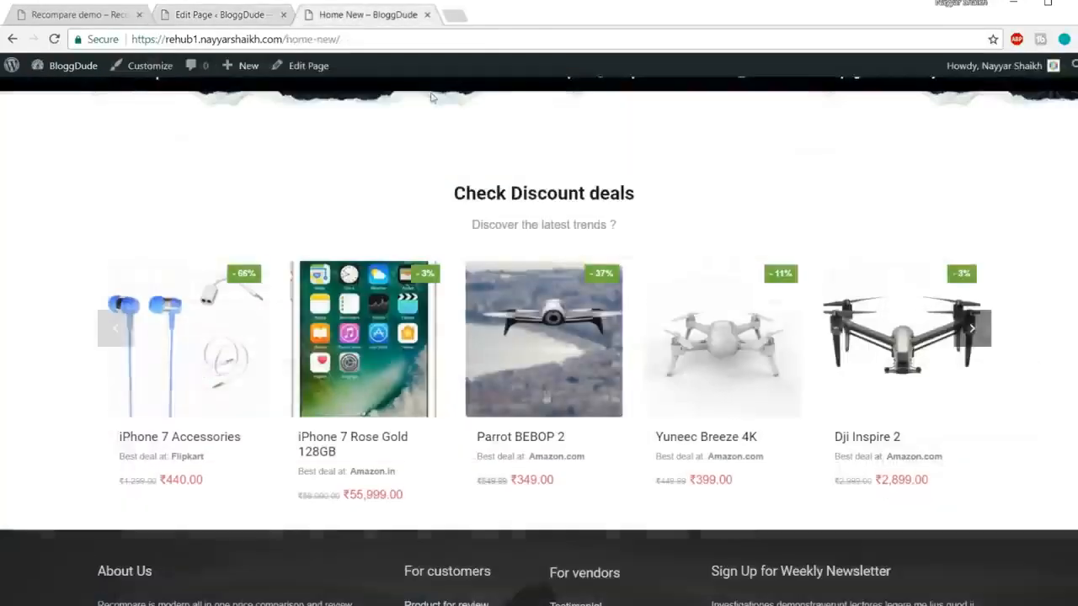
click(97, 17)
scroll(876, 283, down, 1)
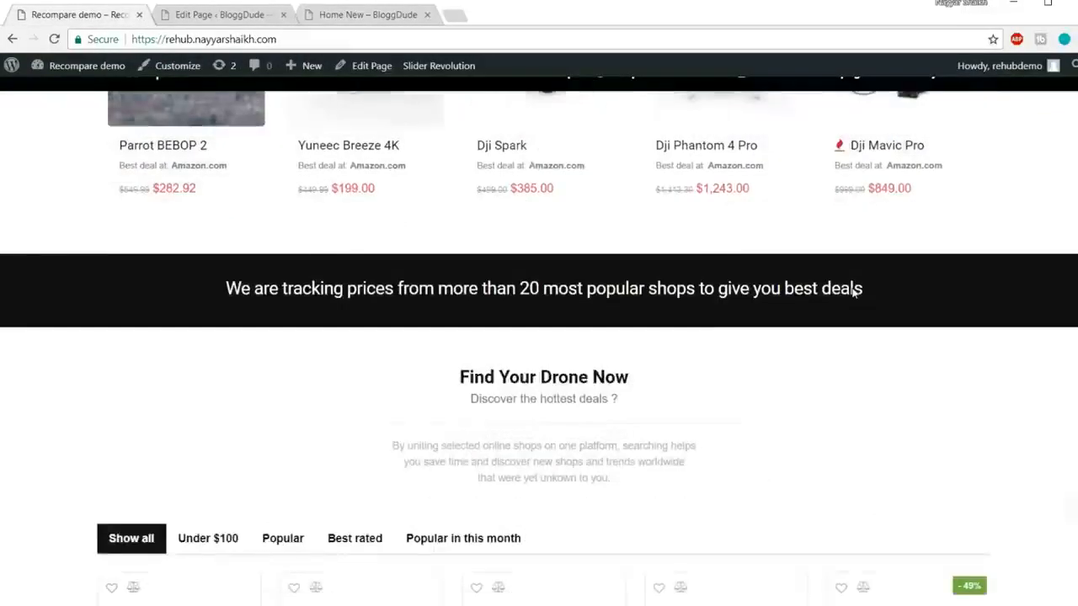
drag(223, 272, 862, 272)
key(ctrl+c)
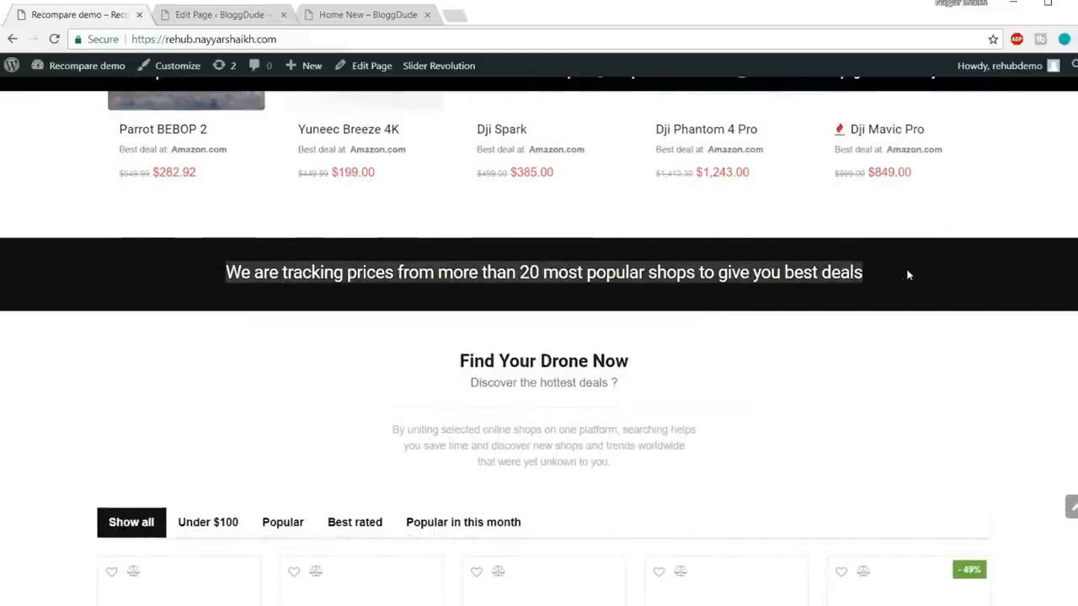
click(249, 16)
scroll(503, 356, down, 2)
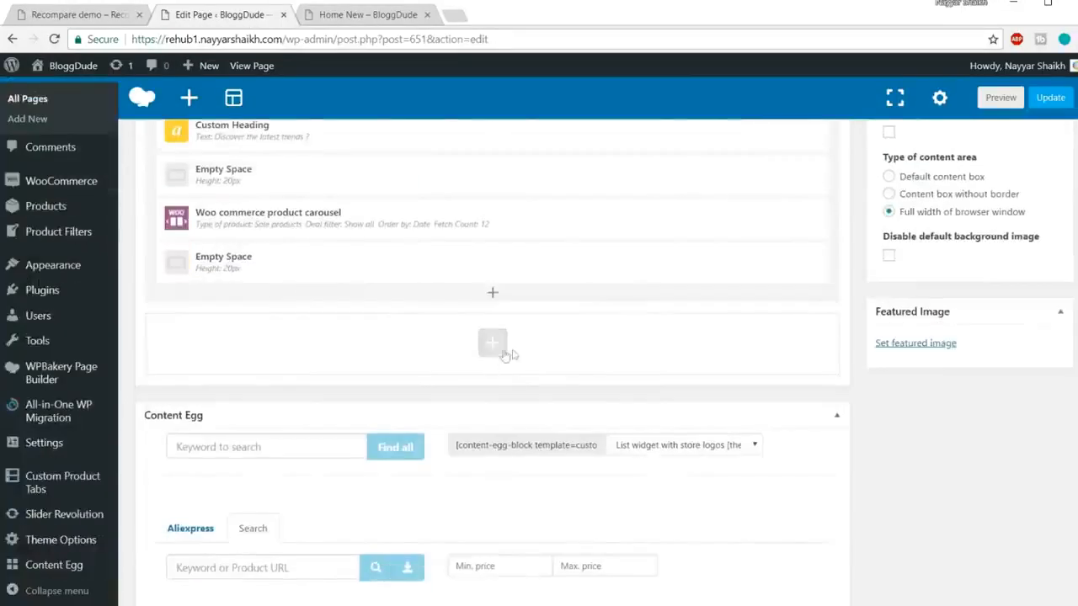
click(94, 15)
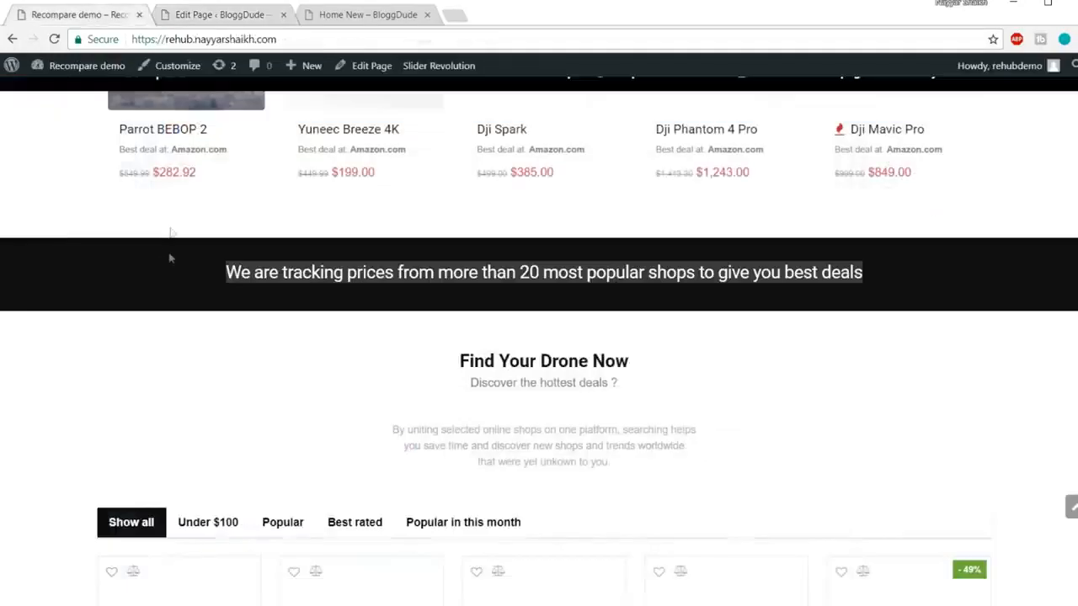
click(262, 15)
click(500, 348)
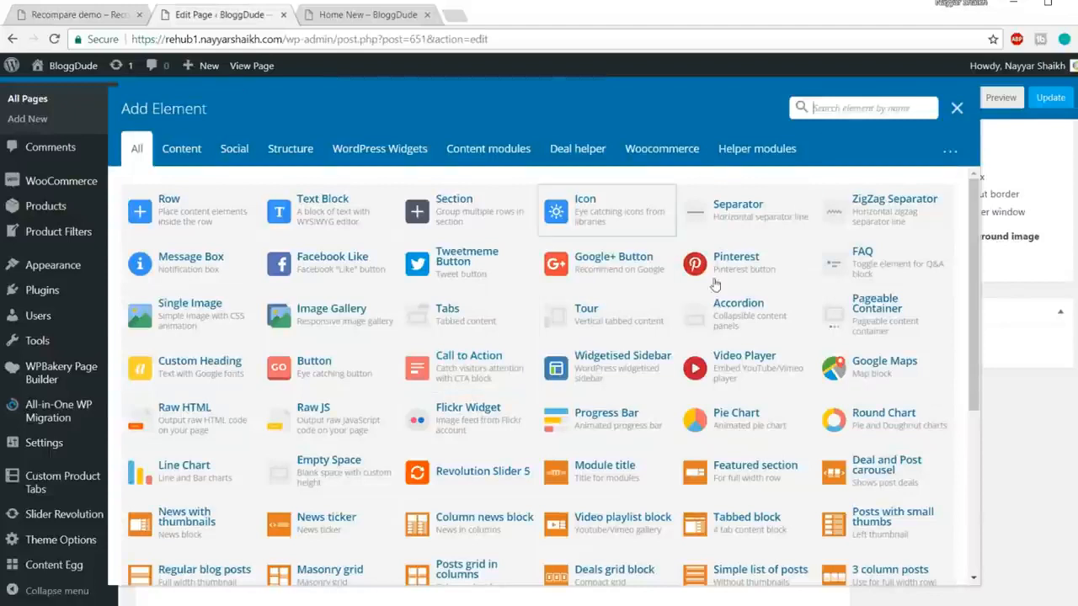
Step: Add a Custom Heading and paste the price-tracking banner sentence as its text
text(head)
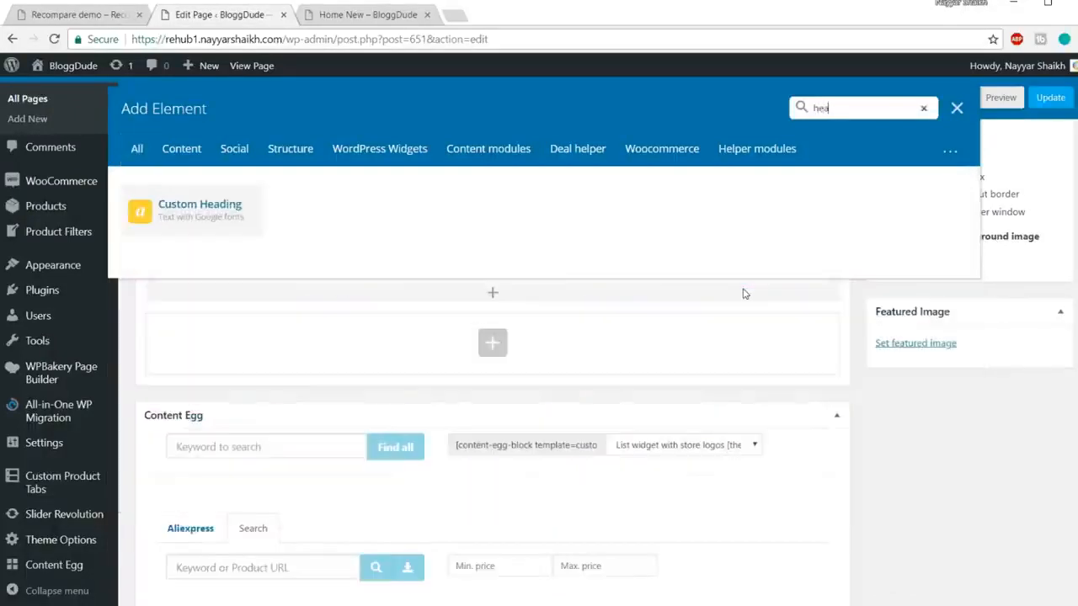
click(200, 215)
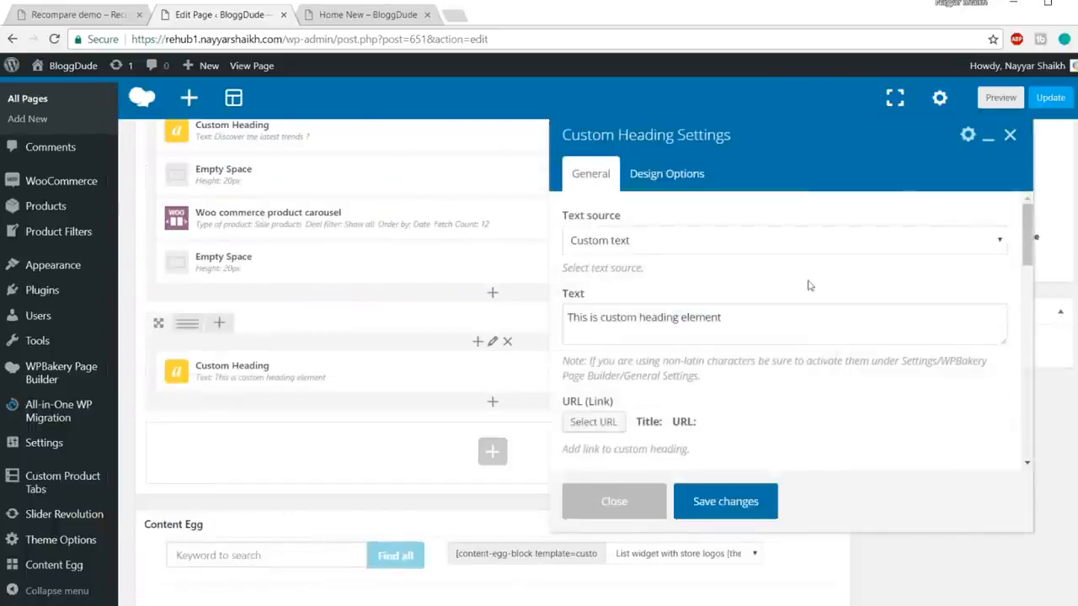
drag(786, 316, 493, 319)
key(ctrl+v)
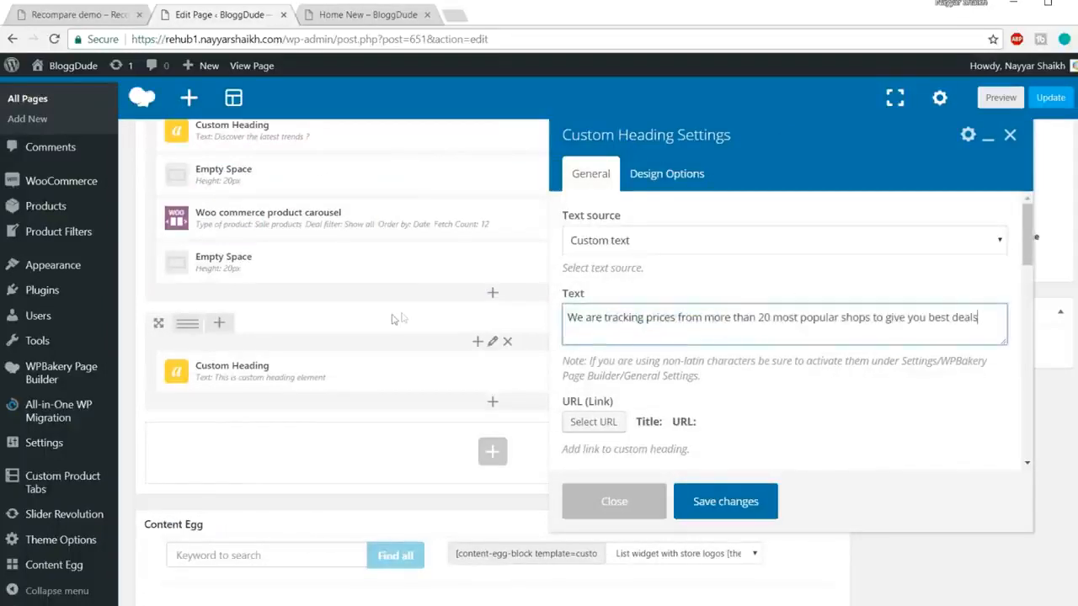
Step: Make the heading an h4, centred, with 25px font size and 24px line height
scroll(901, 370, down, 2)
click(667, 360)
click(667, 359)
scroll(670, 328, down, 1)
click(673, 277)
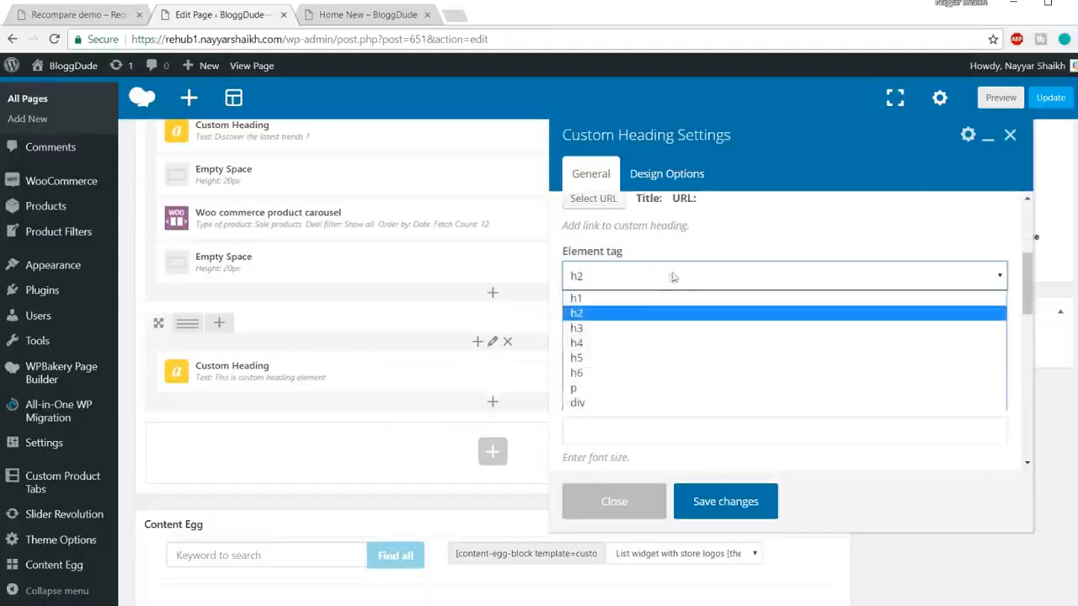
click(615, 343)
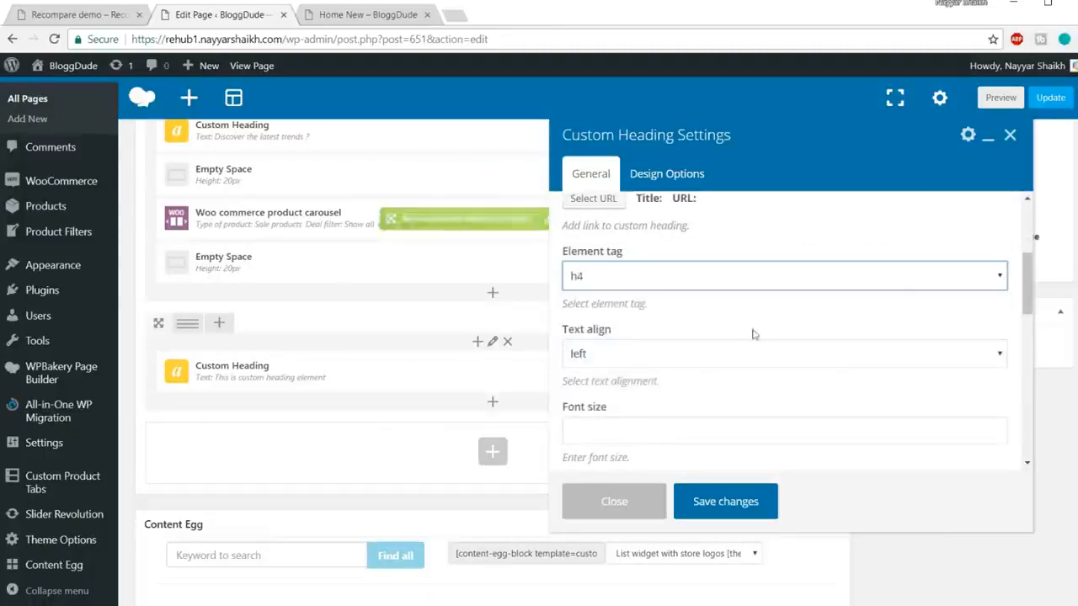
click(705, 354)
click(645, 407)
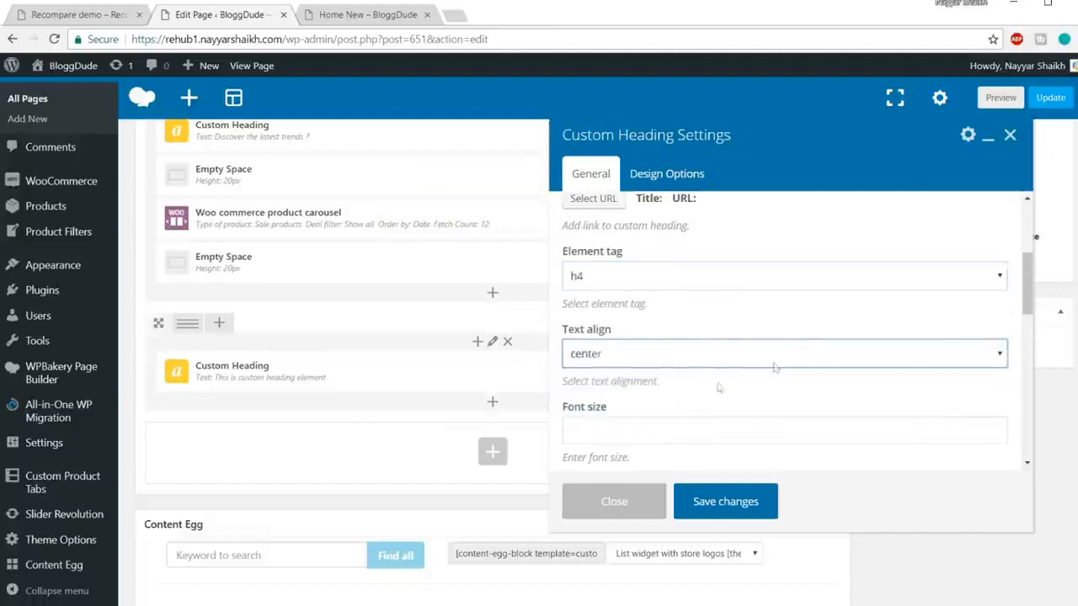
scroll(645, 370, down, 1)
click(689, 351)
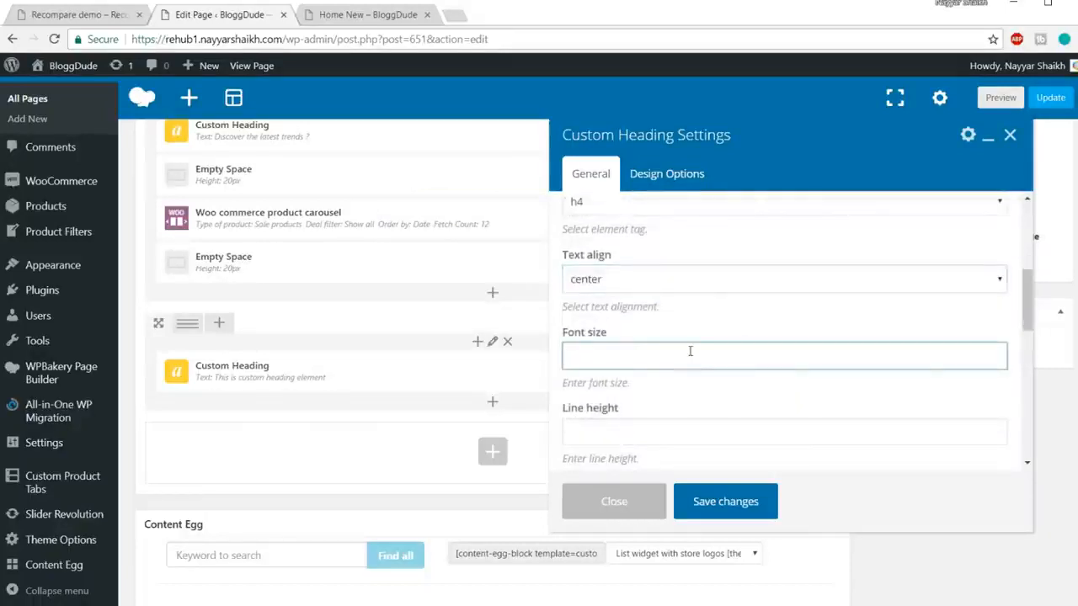
scroll(771, 380, down, 1)
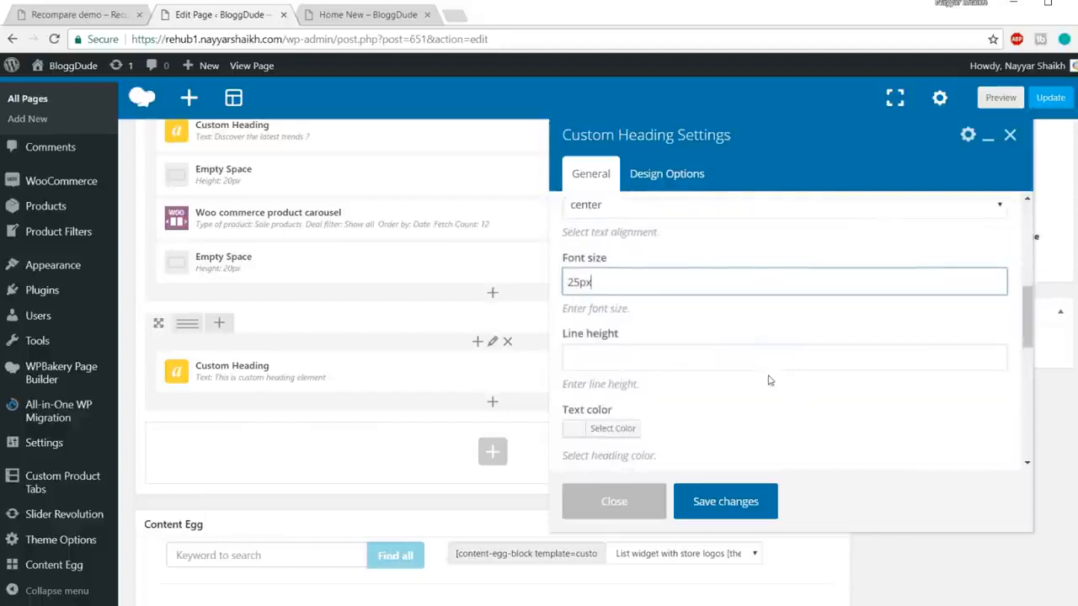
click(770, 360)
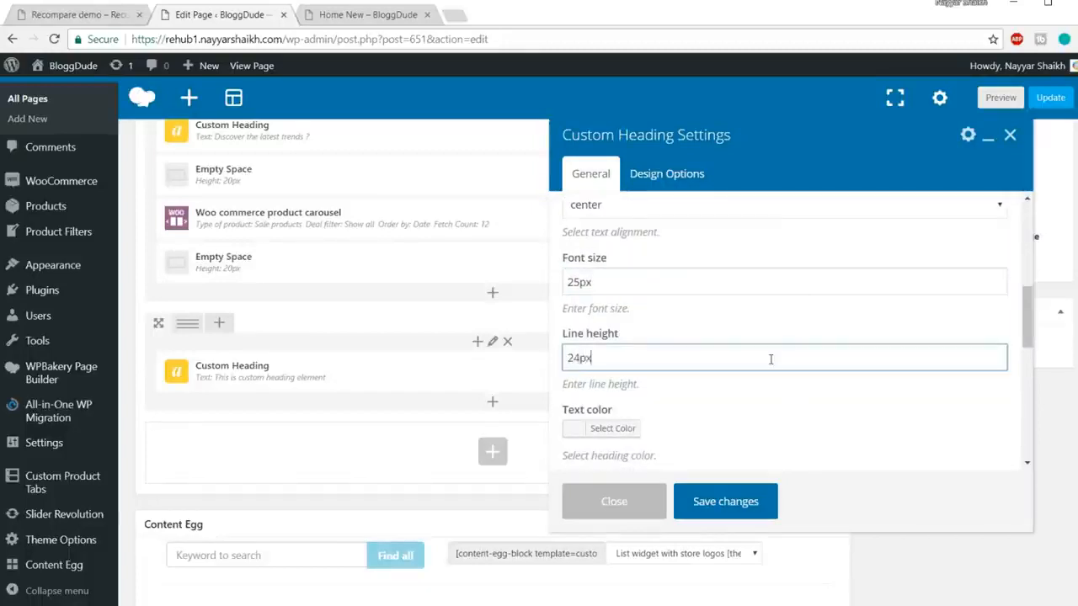
Step: Set the heading text colour to white and use the theme's default font family
scroll(784, 363, down, 2)
click(604, 354)
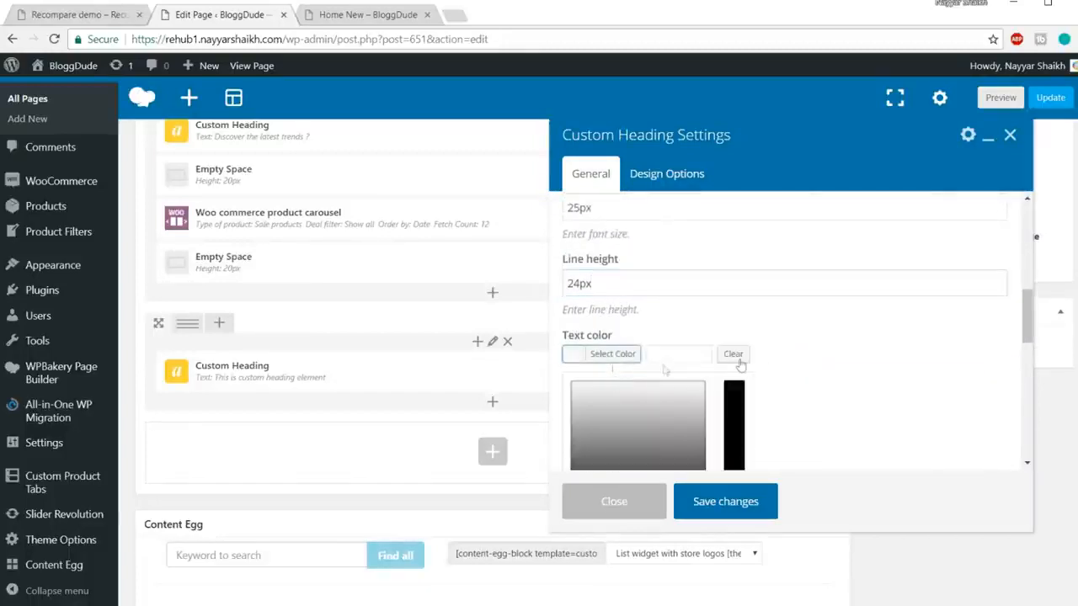
scroll(728, 368, down, 1)
click(594, 453)
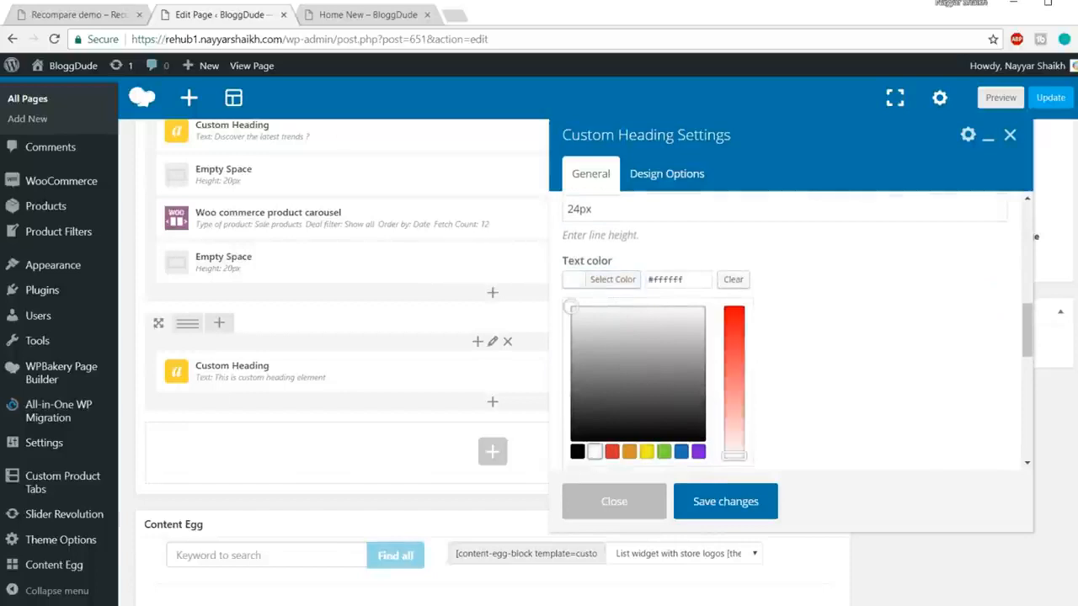
click(96, 17)
click(257, 280)
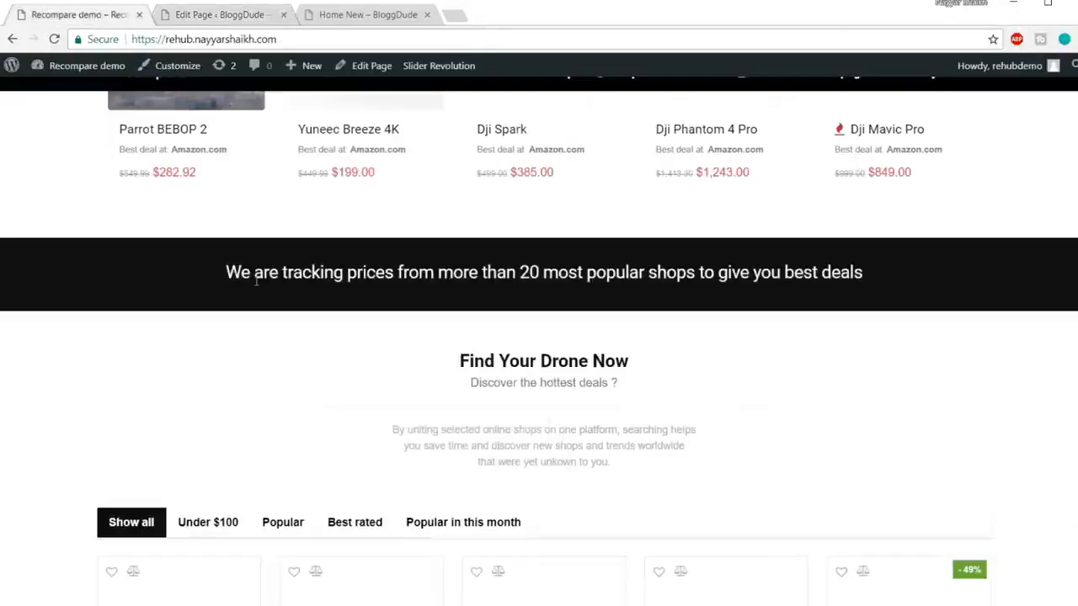
click(219, 14)
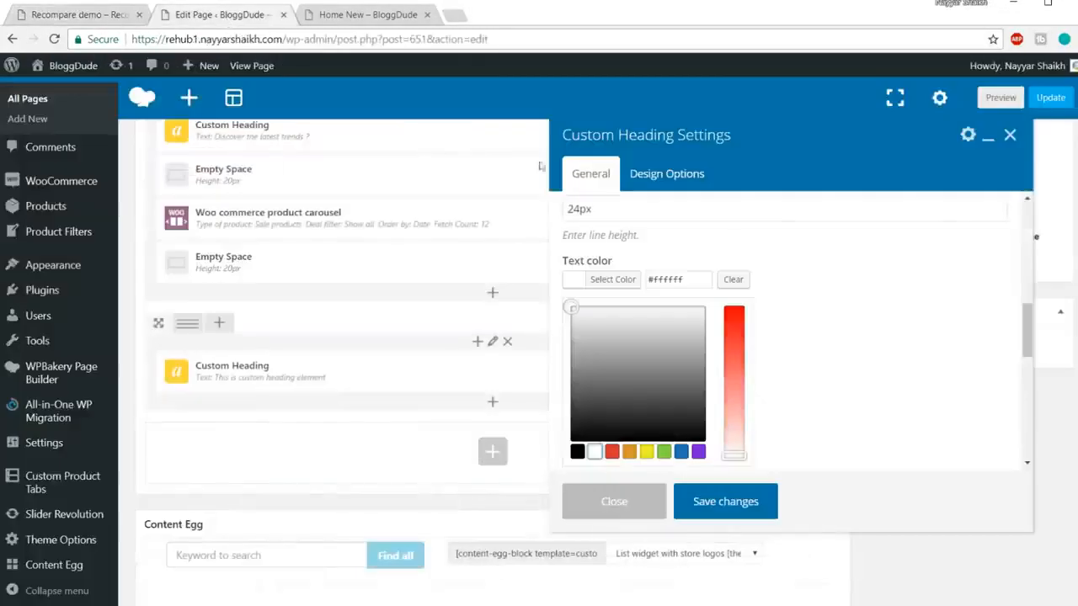
scroll(838, 366, down, 2)
scroll(838, 366, down, 3)
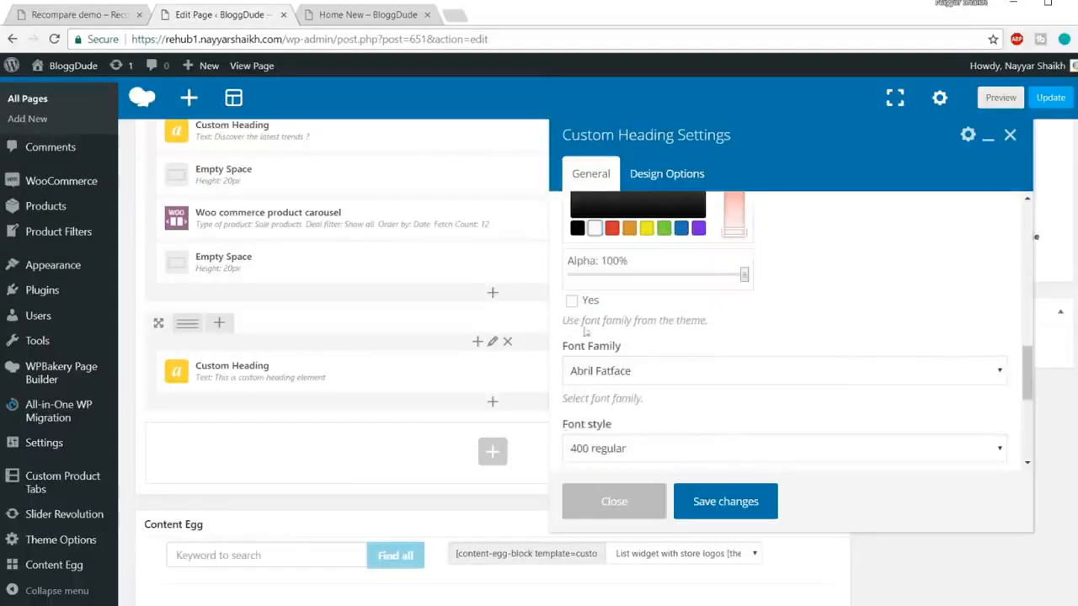
click(572, 301)
Step: Give the heading a black #000000 background in Design Options and save it
scroll(814, 308, up, 3)
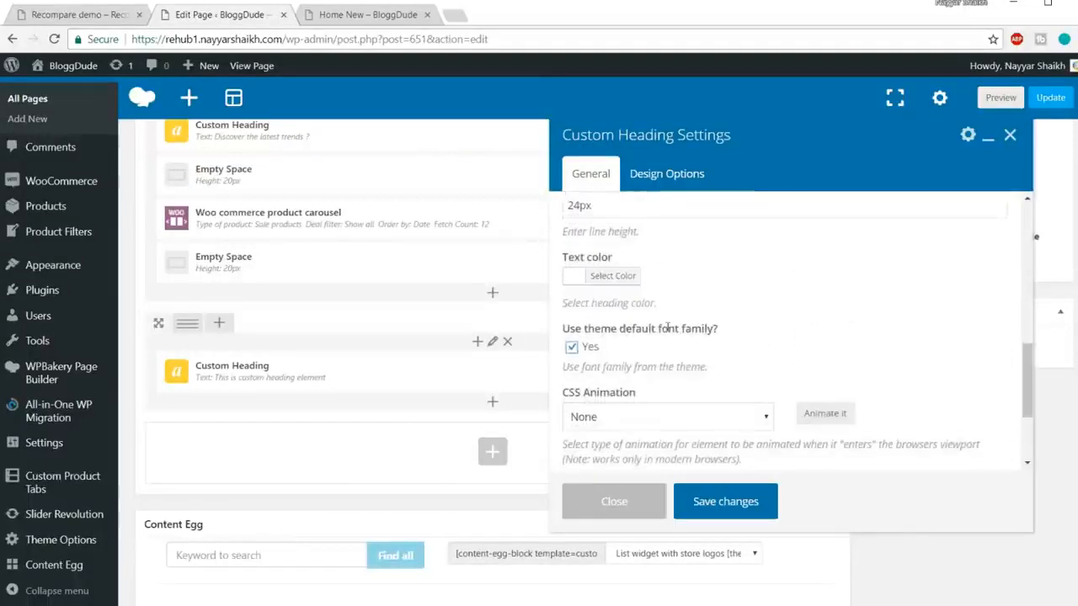
click(673, 177)
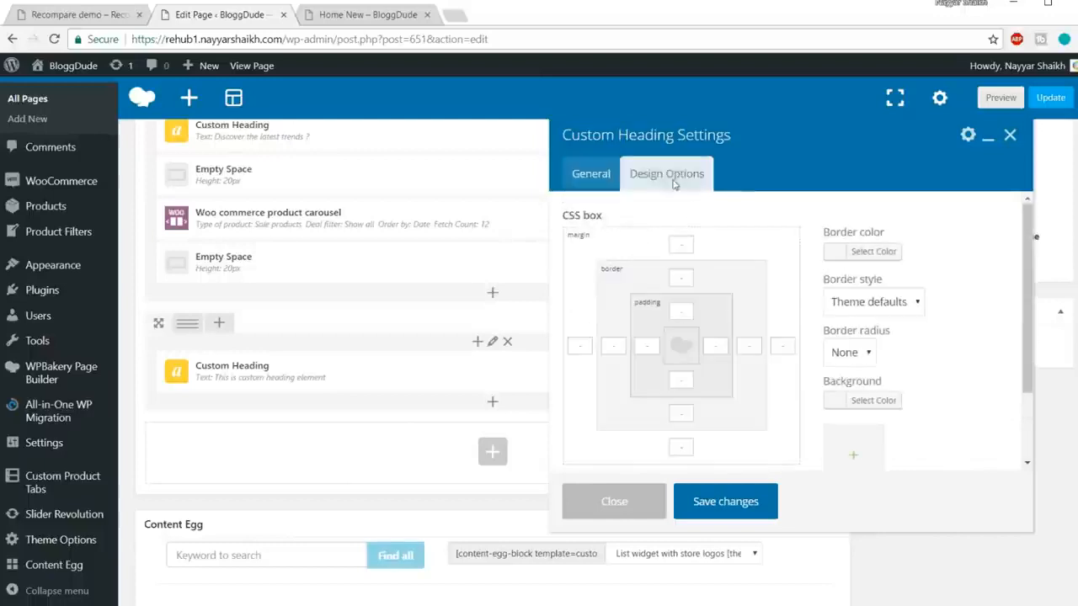
scroll(941, 337, down, 2)
click(881, 327)
scroll(882, 329, down, 3)
click(808, 409)
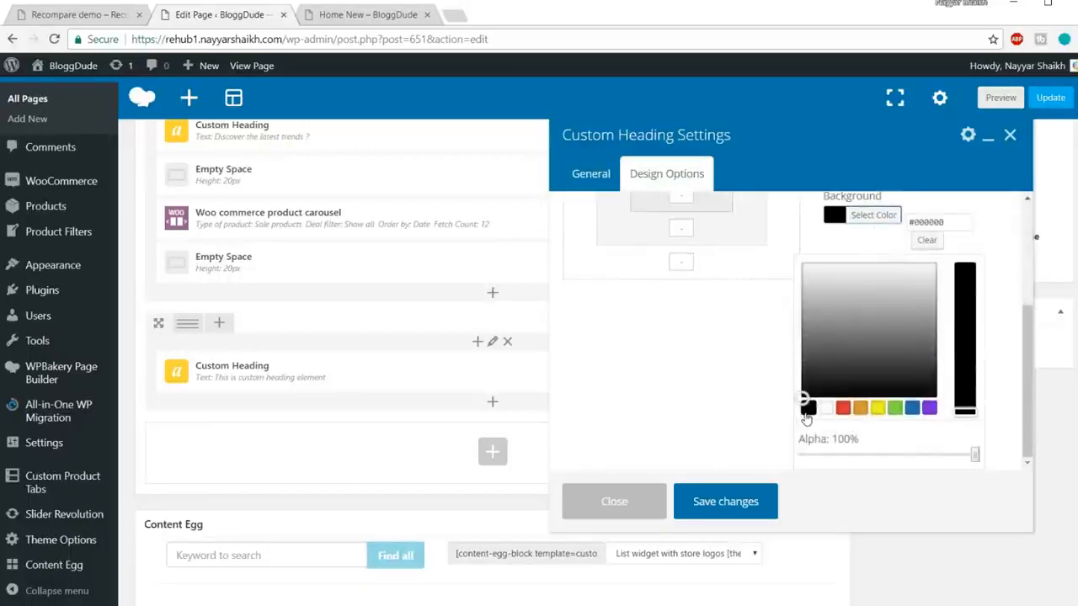
click(722, 503)
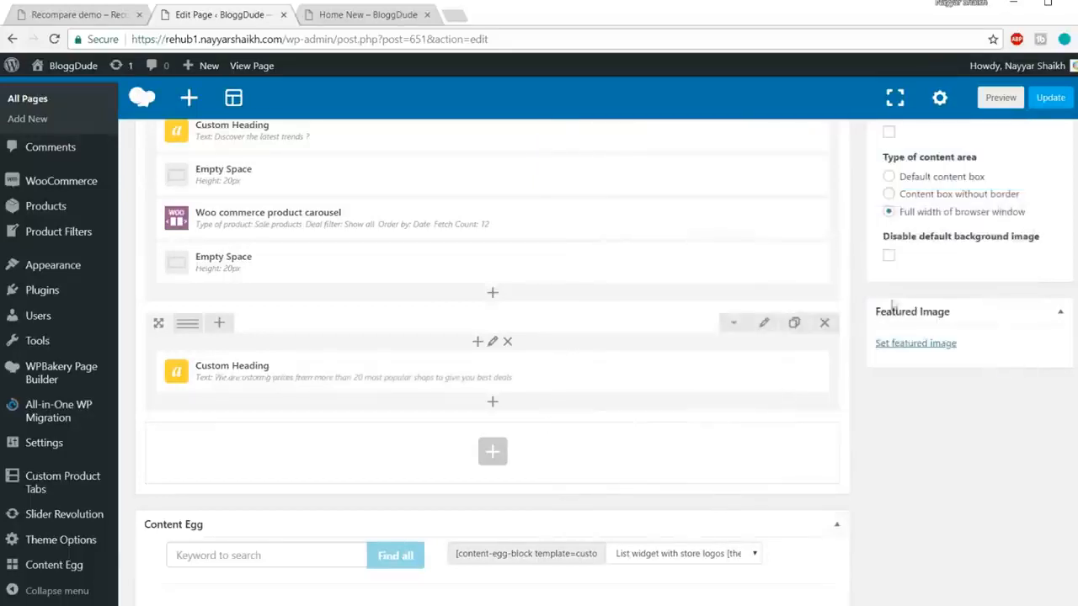
Step: Update Home New and reload the live page to check the black banner below the carousel
click(1049, 99)
click(395, 15)
click(403, 39)
key(Return)
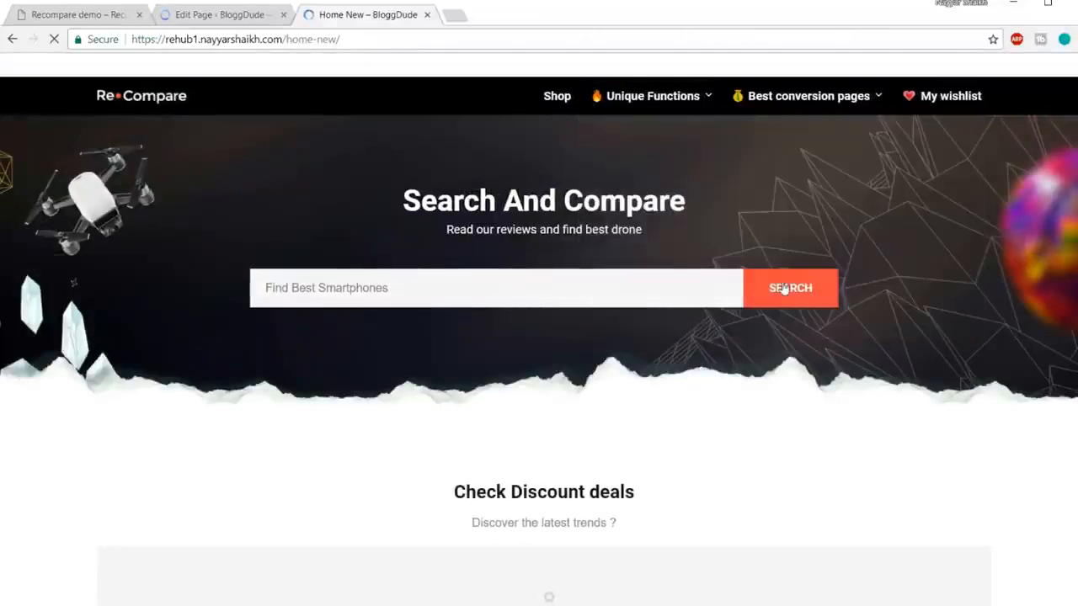
scroll(783, 288, down, 3)
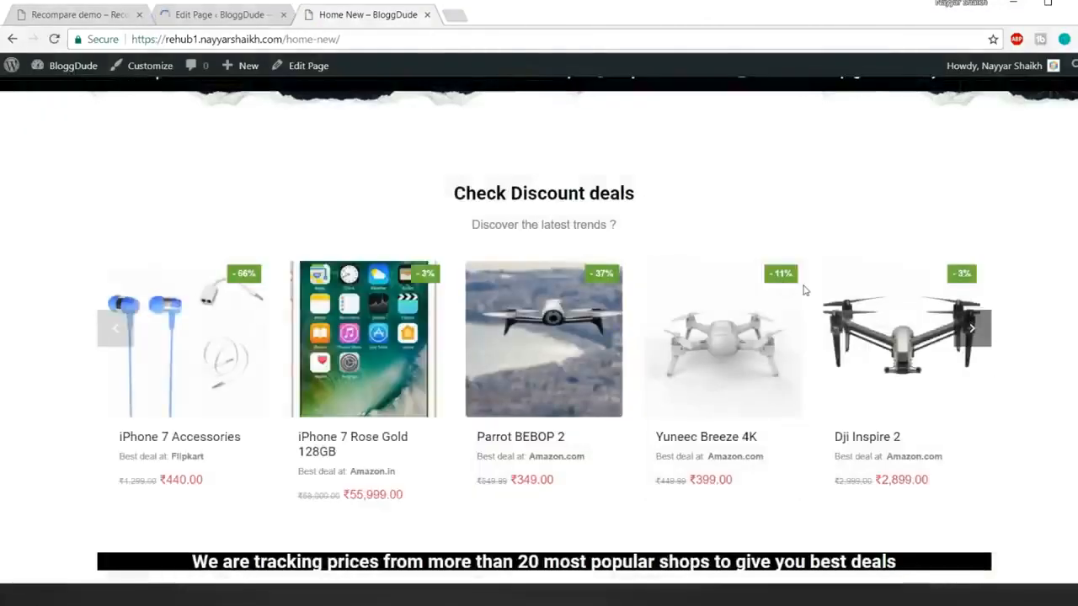
scroll(804, 290, down, 2)
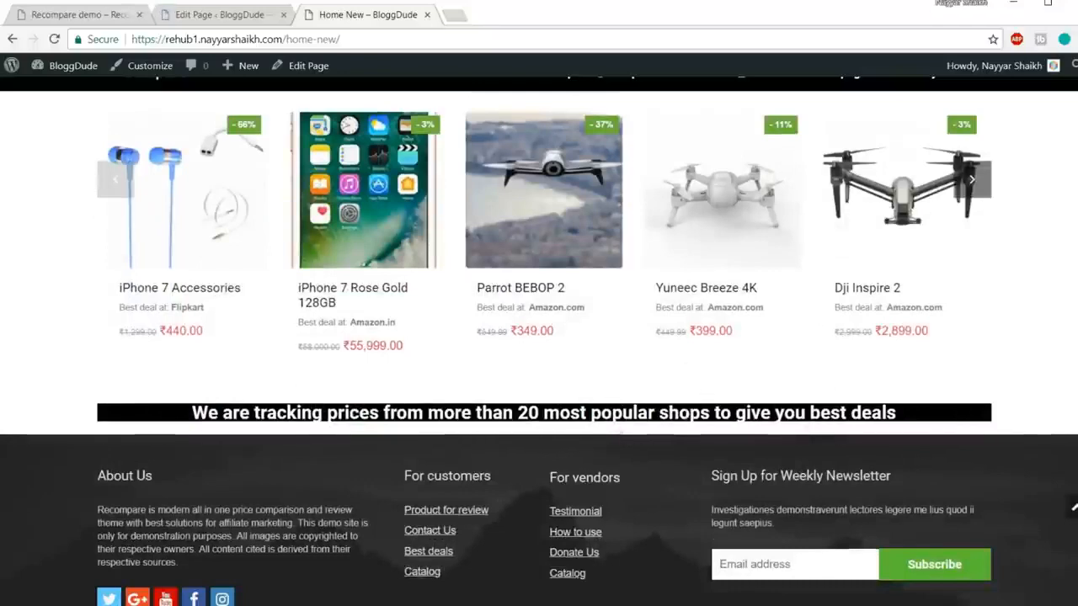
click(231, 12)
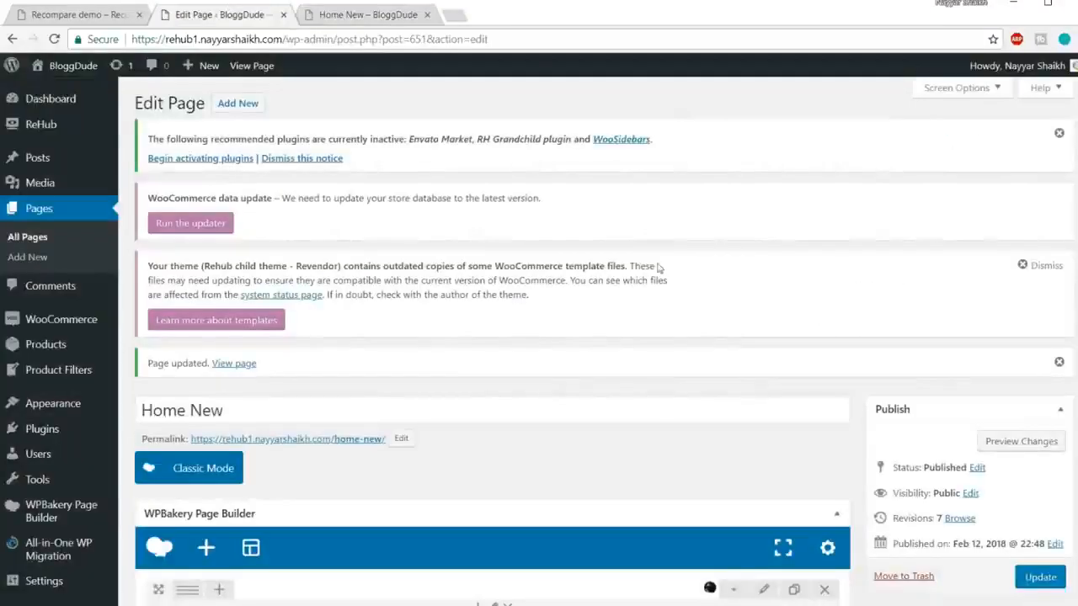
Step: Set the price-tracking heading's row background to black #000000 and update the page
scroll(665, 270, down, 15)
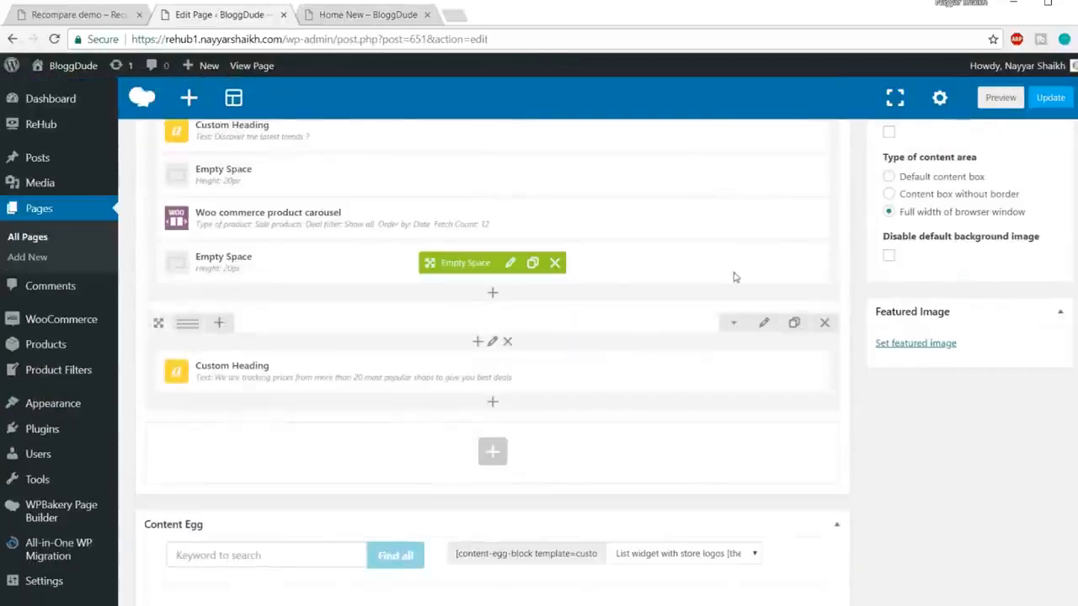
click(343, 19)
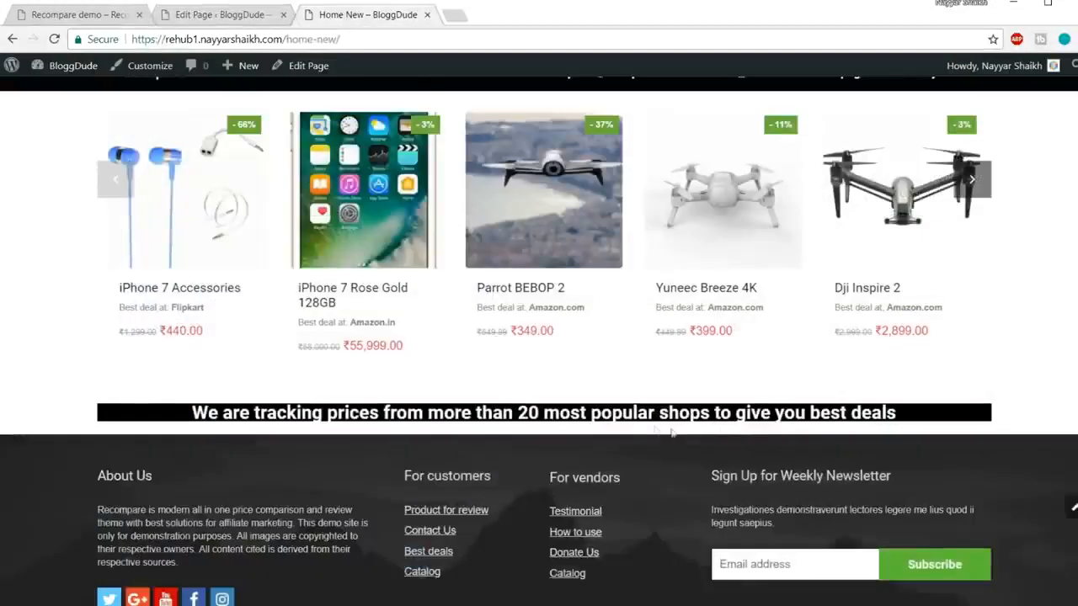
click(223, 15)
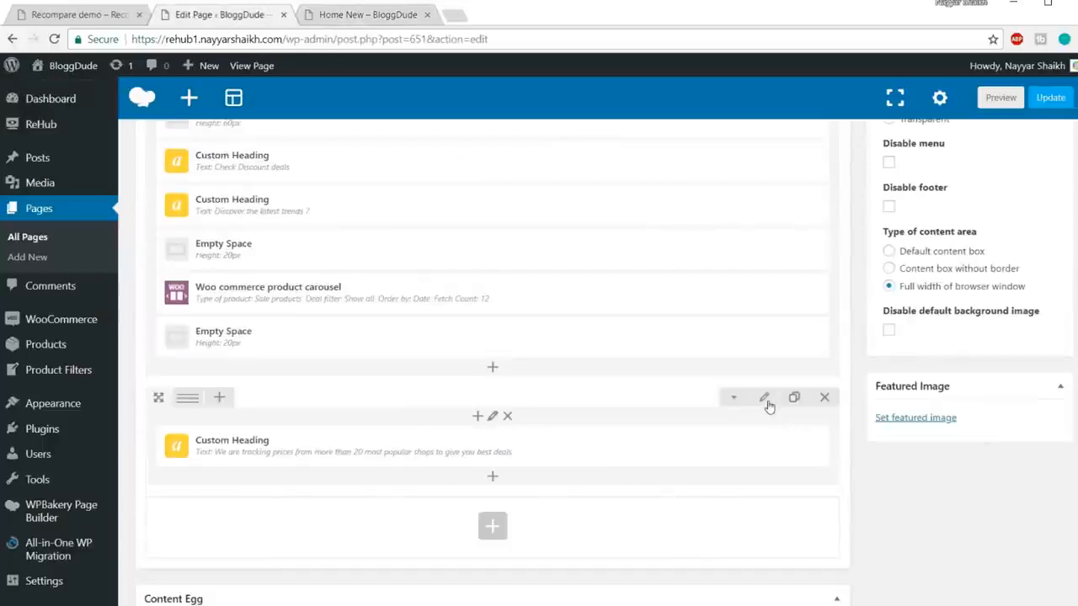
click(766, 401)
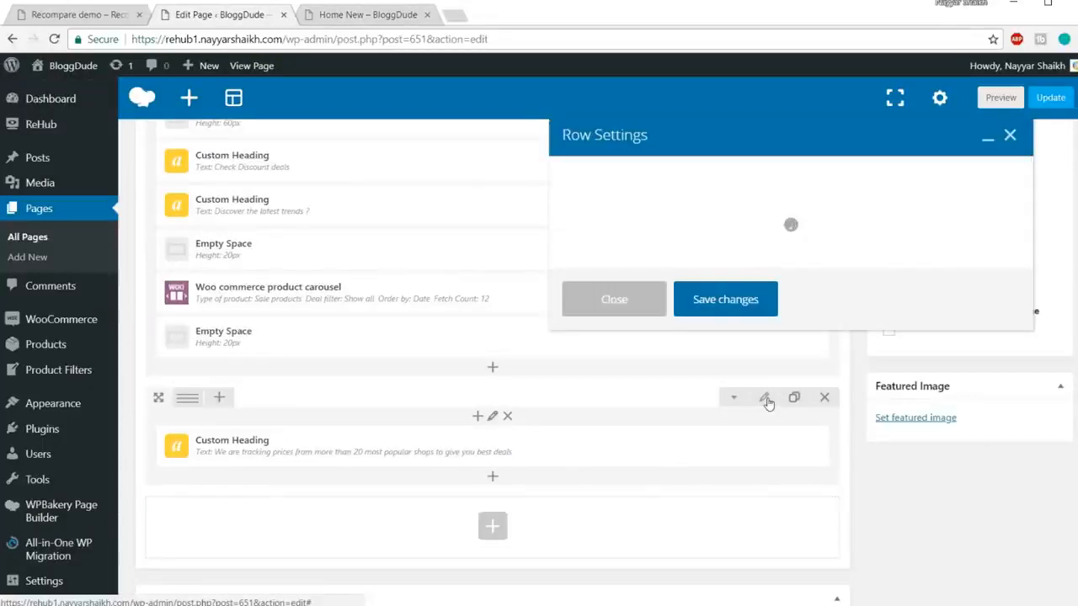
click(670, 180)
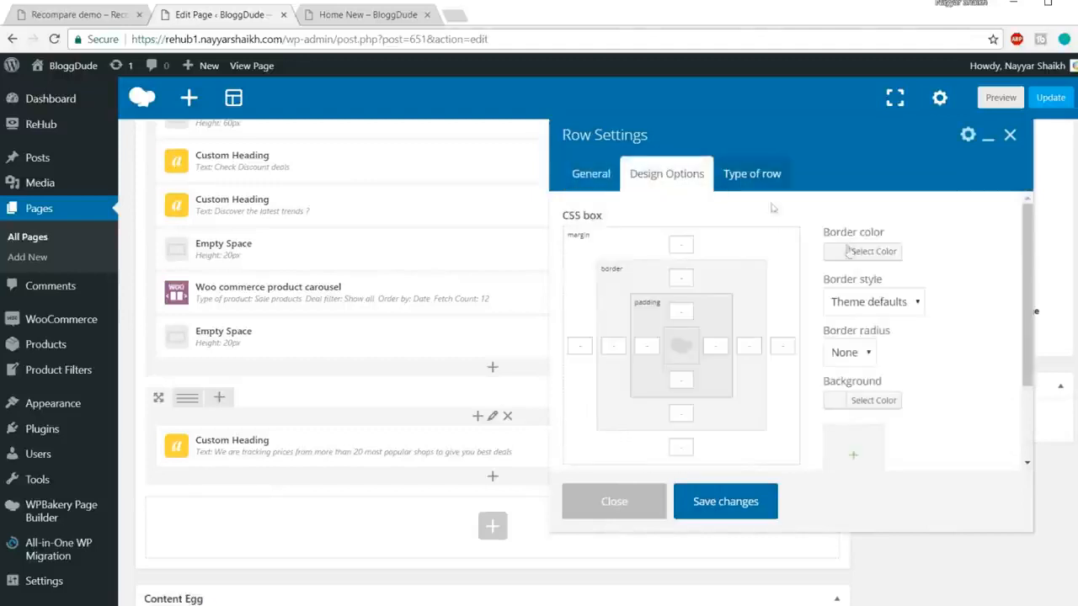
scroll(889, 416, down, 1)
click(872, 331)
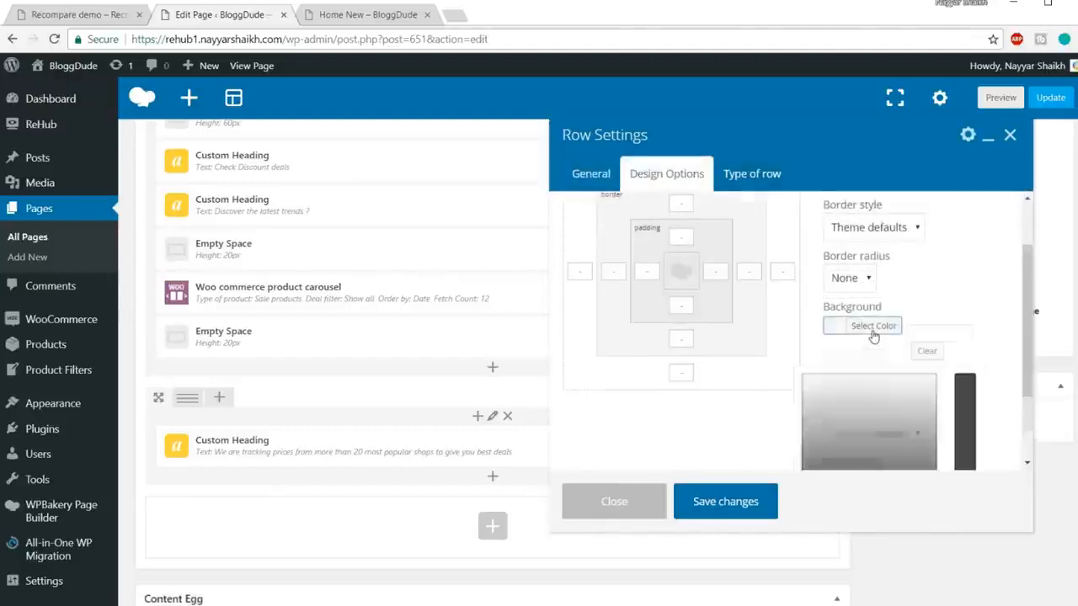
scroll(890, 418, down, 1)
click(808, 445)
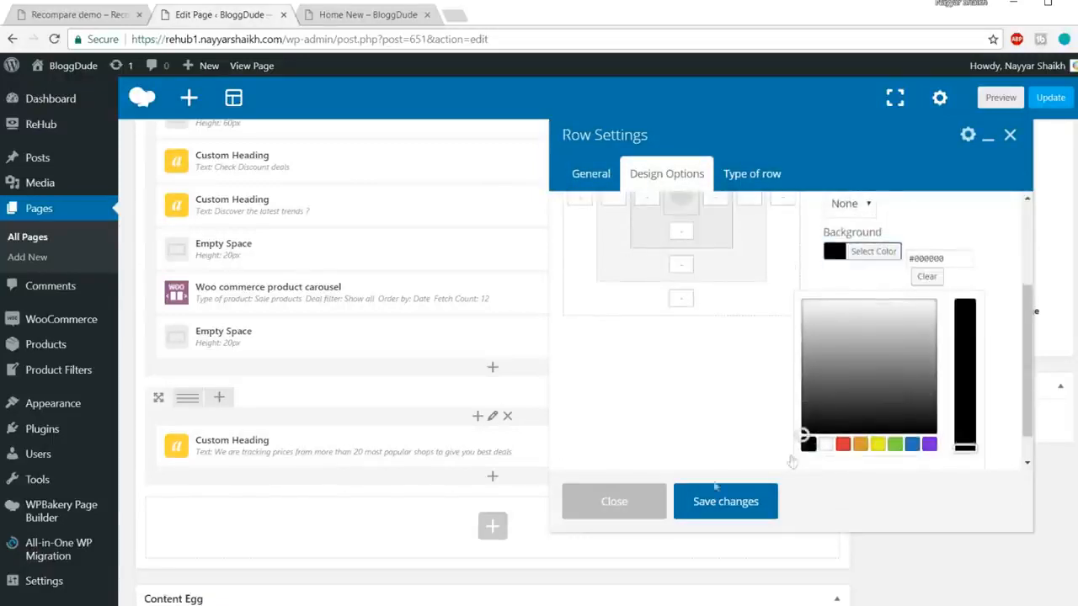
click(712, 503)
click(1044, 100)
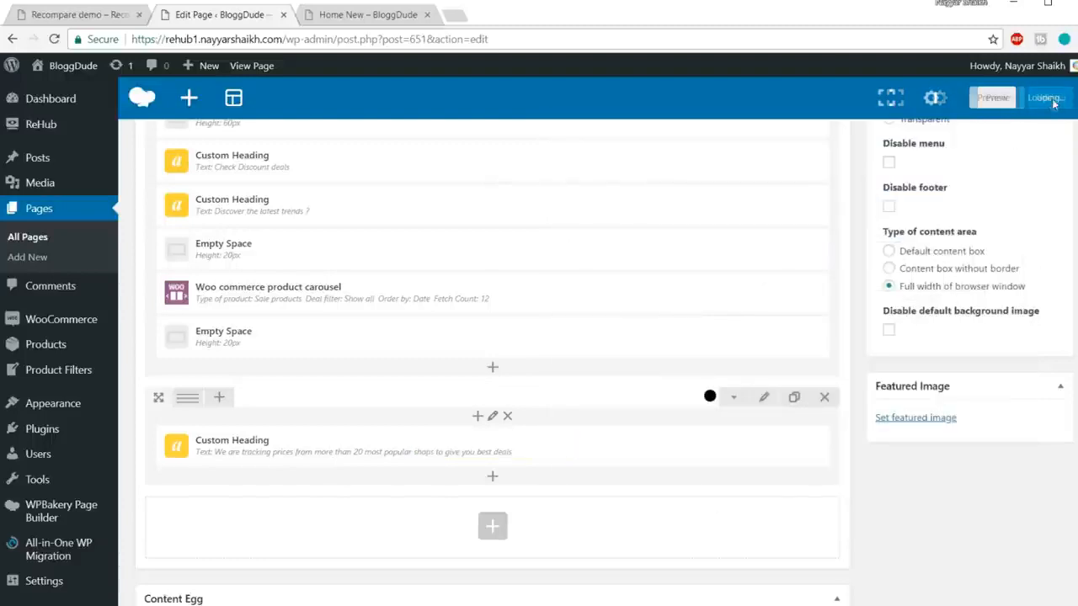
click(330, 17)
click(345, 39)
key(Return)
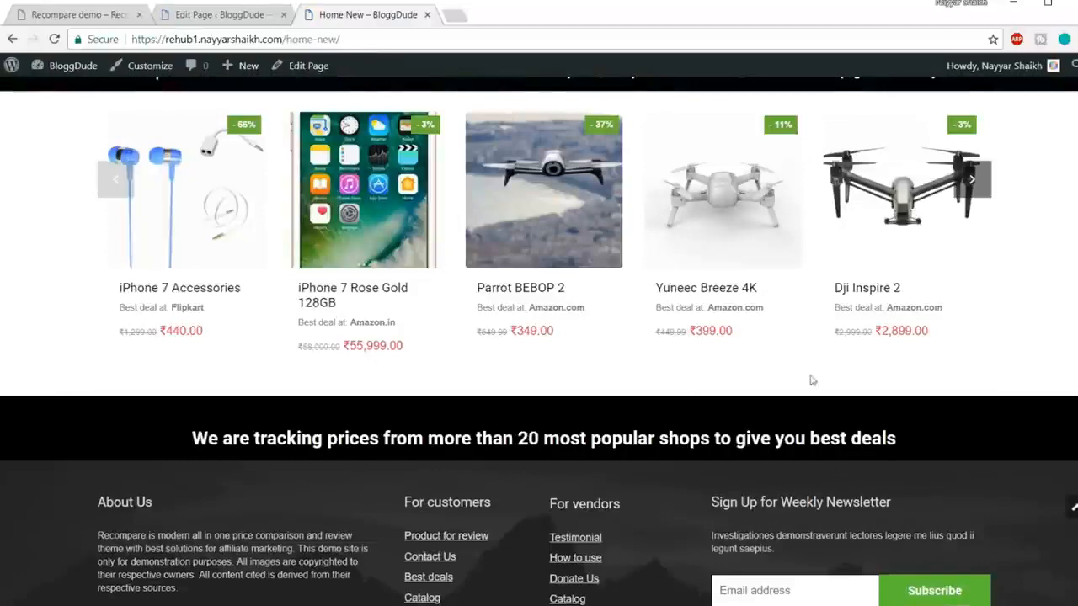
key(ctrl+Tab)
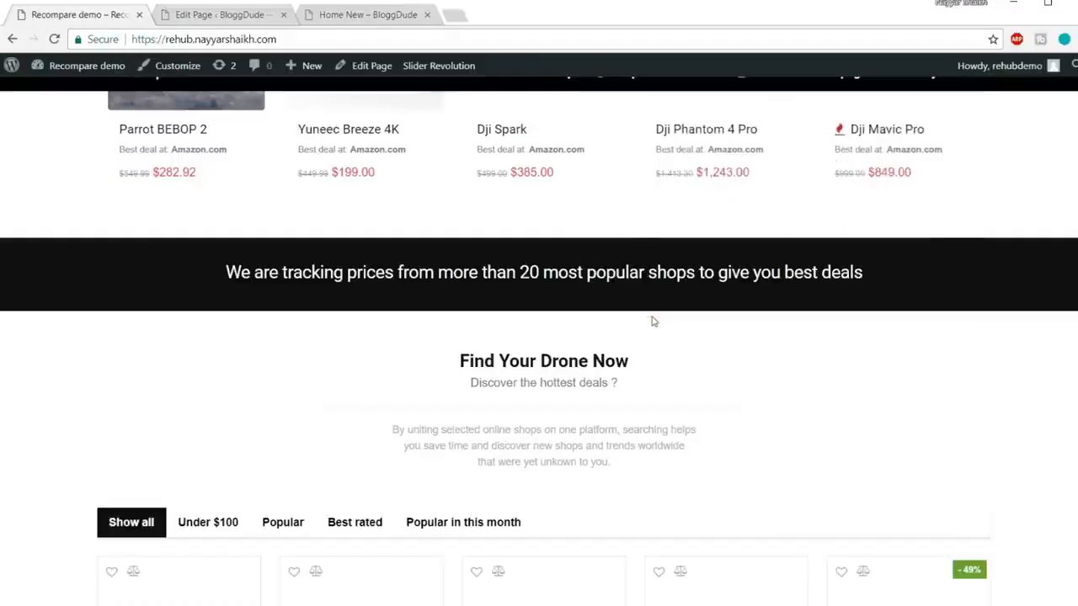
scroll(646, 320, down, 1)
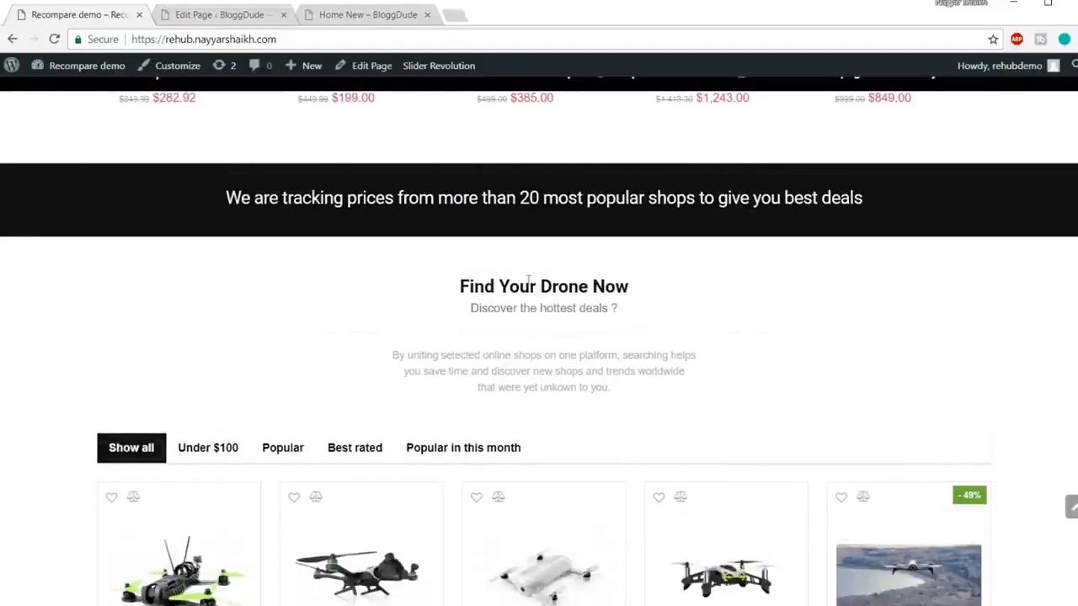
drag(462, 284, 630, 309)
click(592, 306)
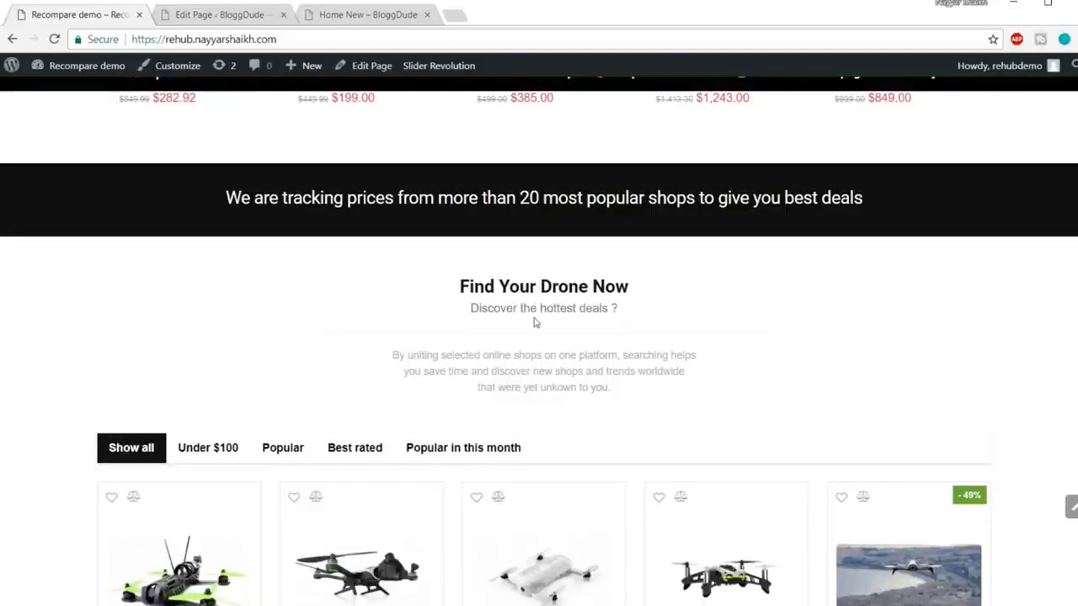
scroll(633, 390, down, 5)
scroll(205, 366, up, 4)
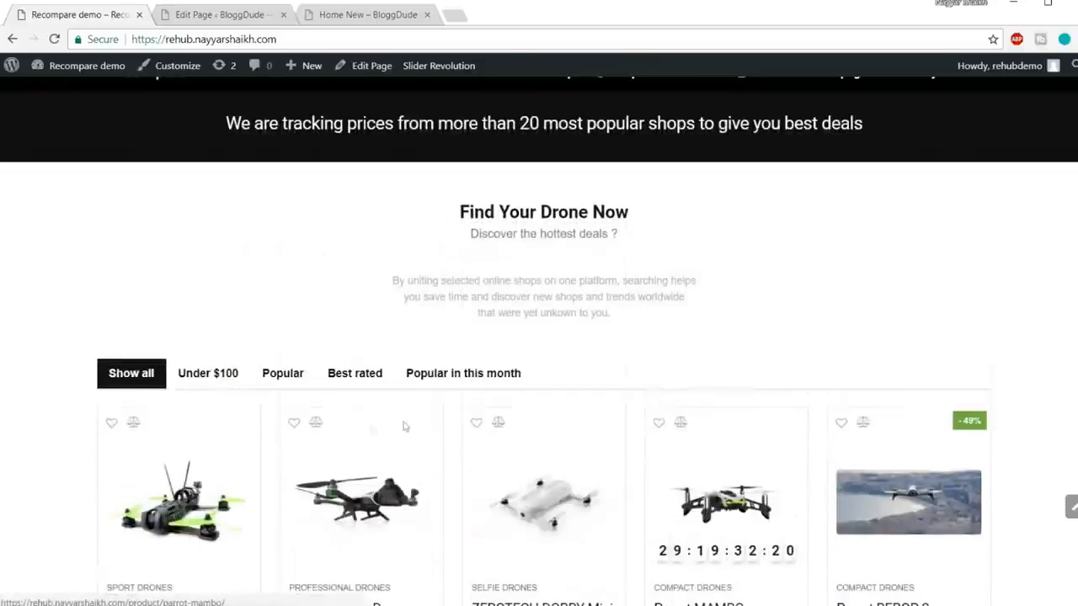
click(205, 366)
click(301, 373)
click(393, 375)
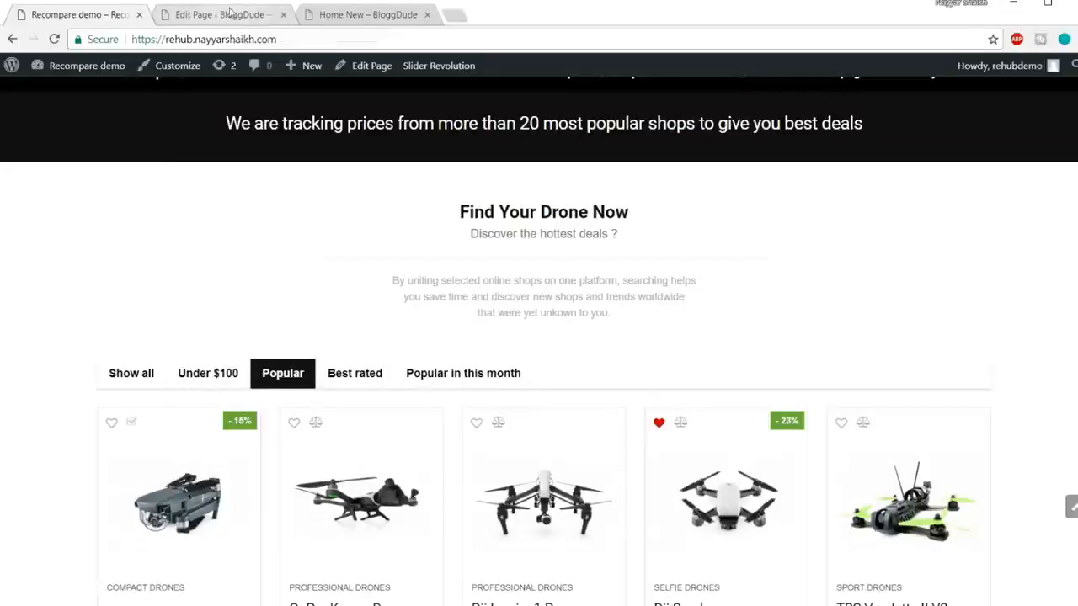
scroll(522, 252, up, 2)
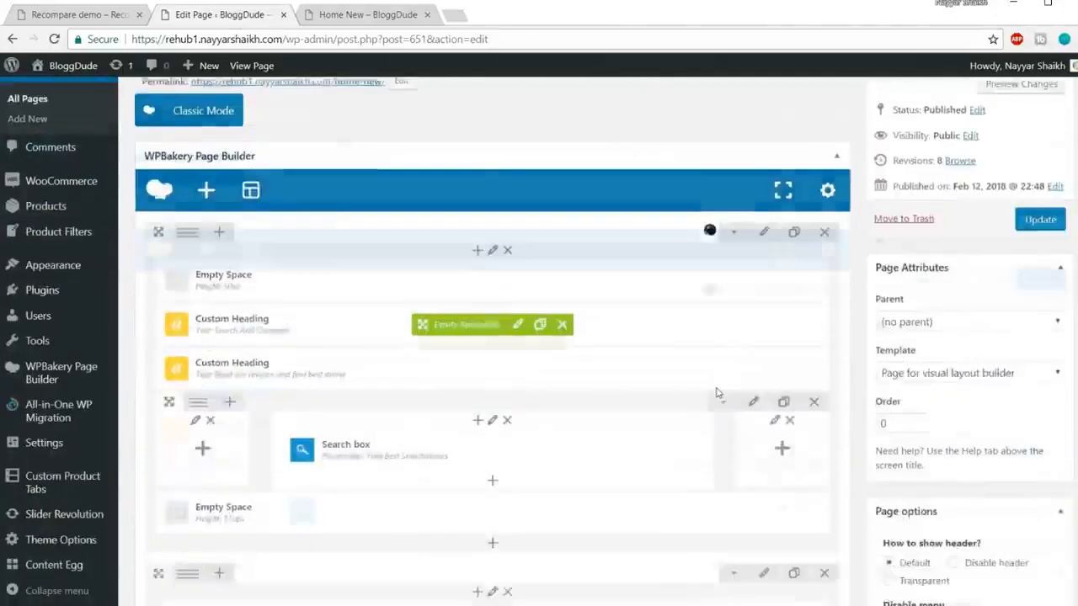
scroll(716, 392, down, 5)
scroll(716, 388, up, 2)
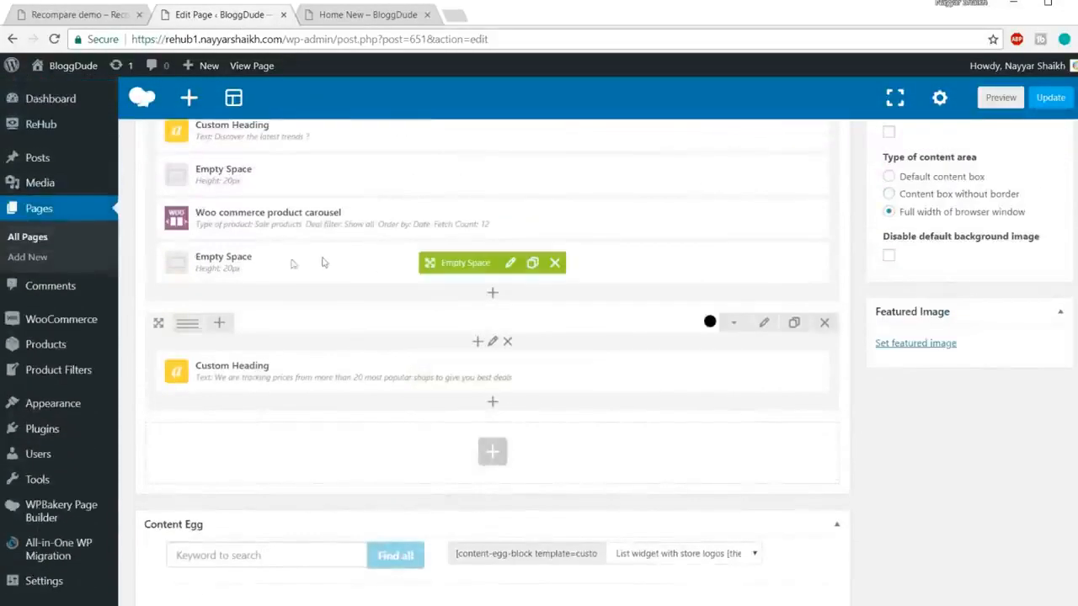
Step: Clone the Empty Space and move the copy under the price-tracking heading
click(535, 265)
drag(470, 263, 472, 428)
scroll(656, 389, down, 1)
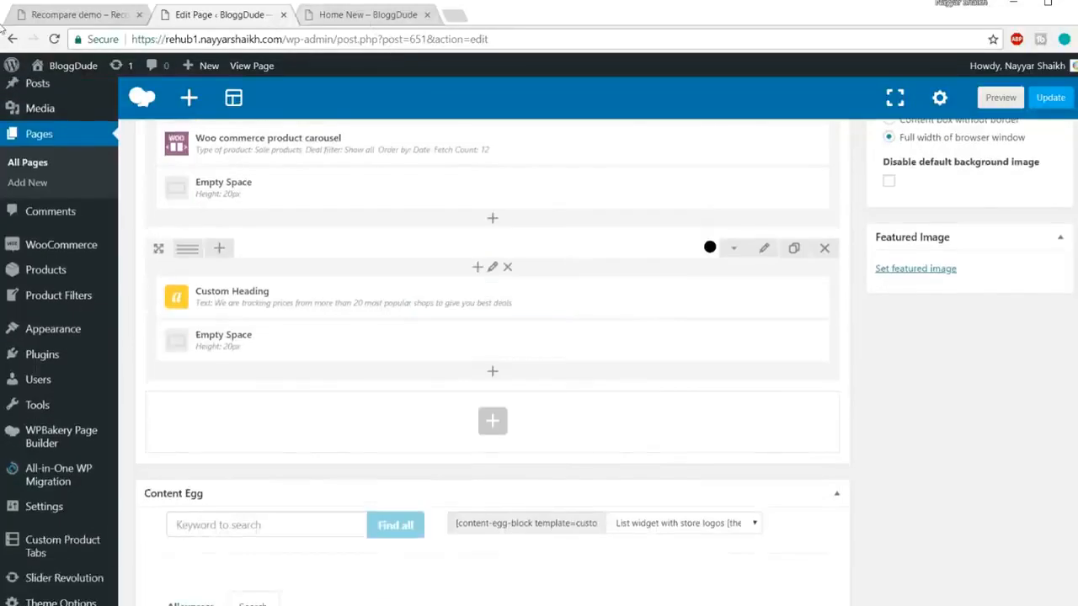
click(76, 15)
scroll(590, 328, down, 1)
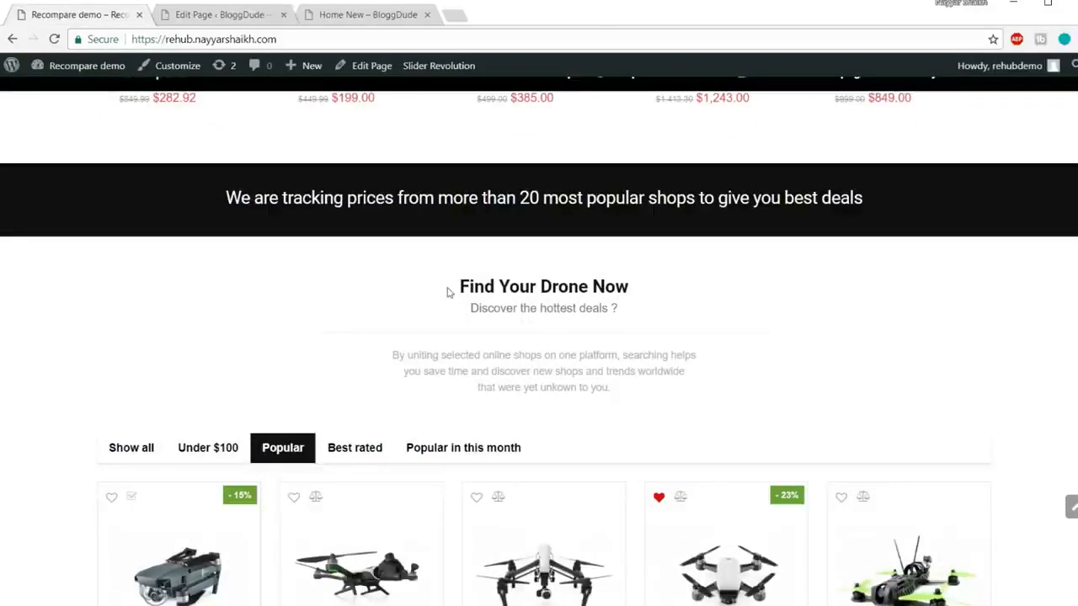
drag(447, 291, 620, 328)
click(221, 15)
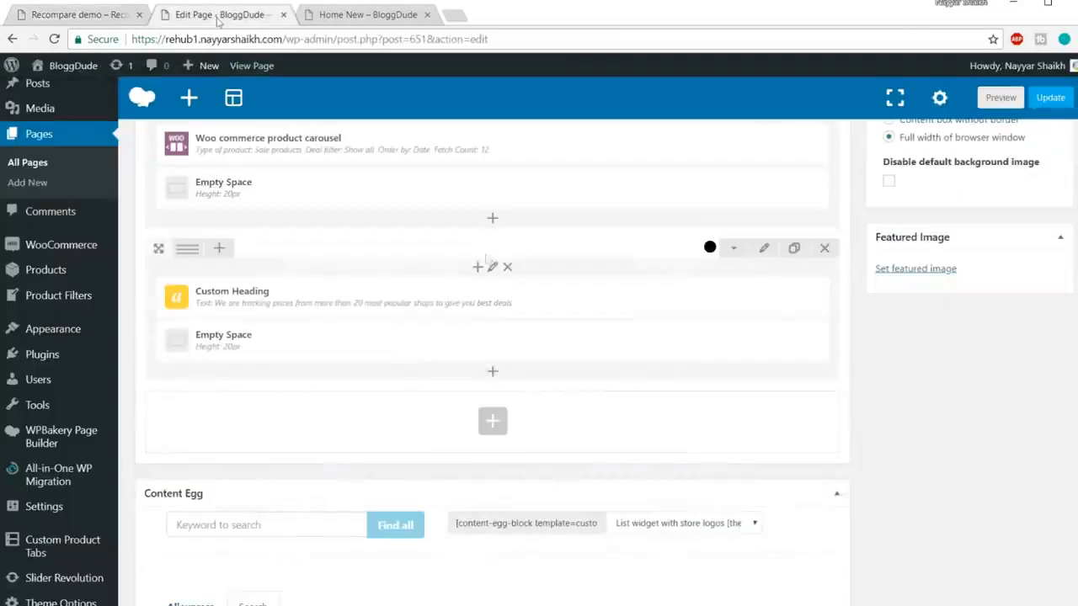
Step: Add a Custom Heading in a new row with the text 'Find Your Drone Now' copied from the demo
click(492, 422)
text(ch)
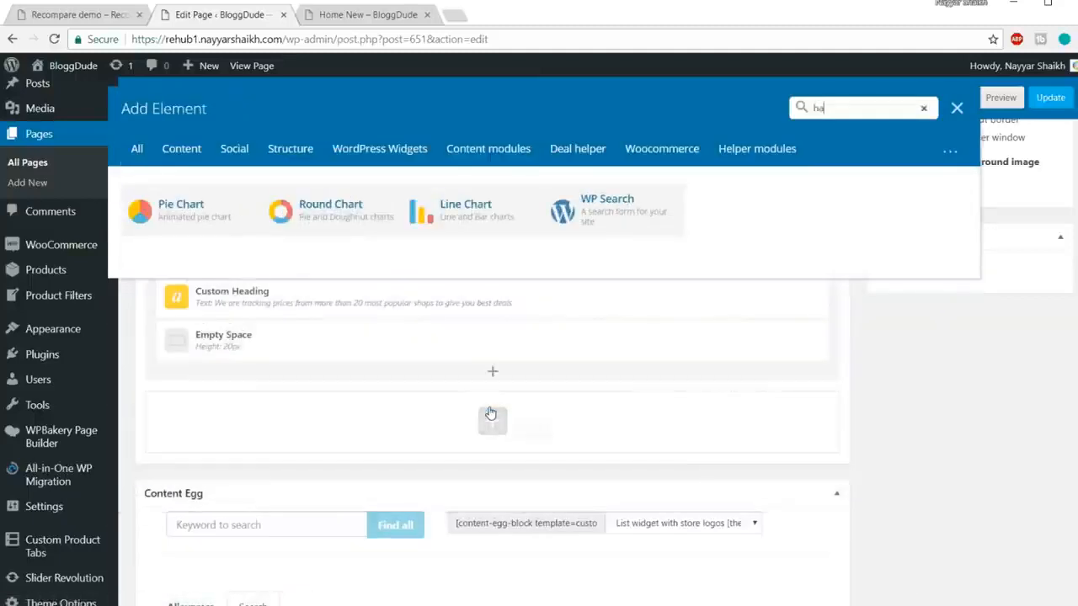
text(ad)
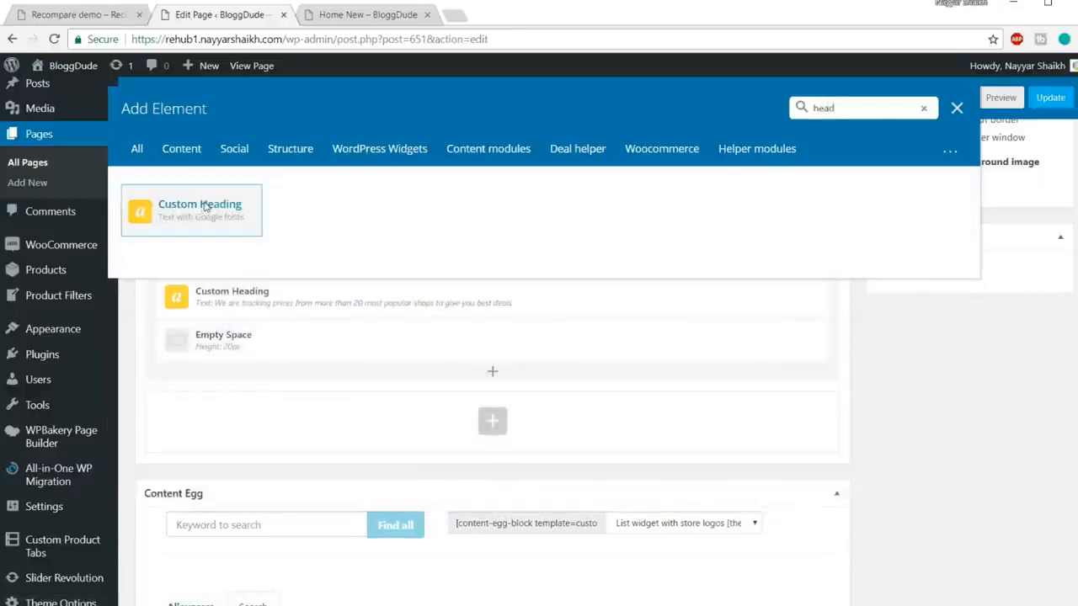
click(204, 208)
click(80, 14)
drag(458, 286, 645, 286)
key(ctrl+c)
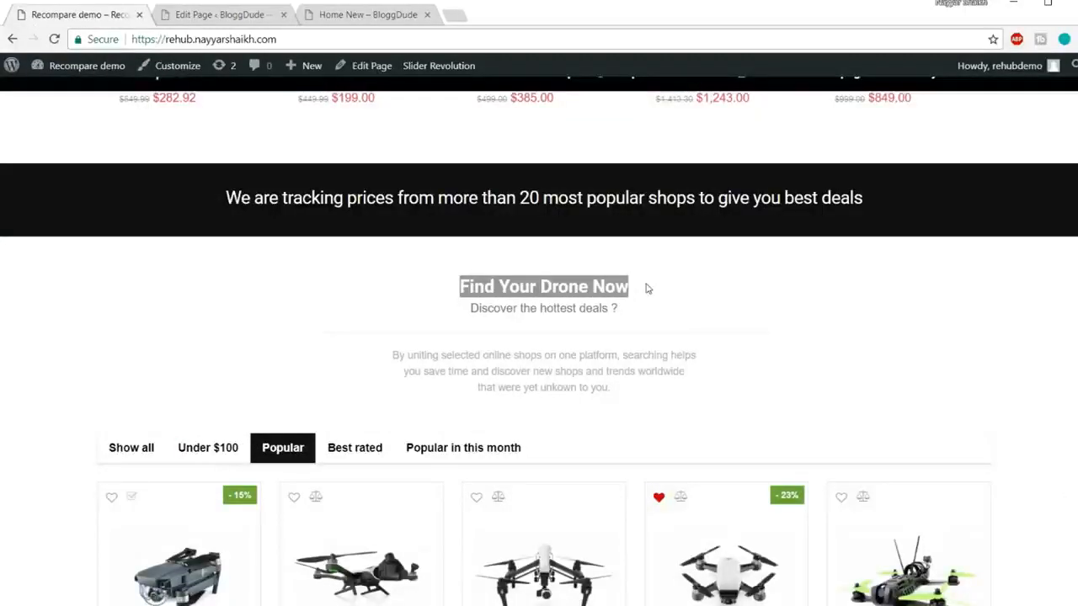
key(ctrl+Tab)
triple_click(697, 320)
key(ctrl+v)
Step: Make the heading h4, centred, 25px with 24px line height and theme font, then save
scroll(740, 354, down, 2)
click(670, 350)
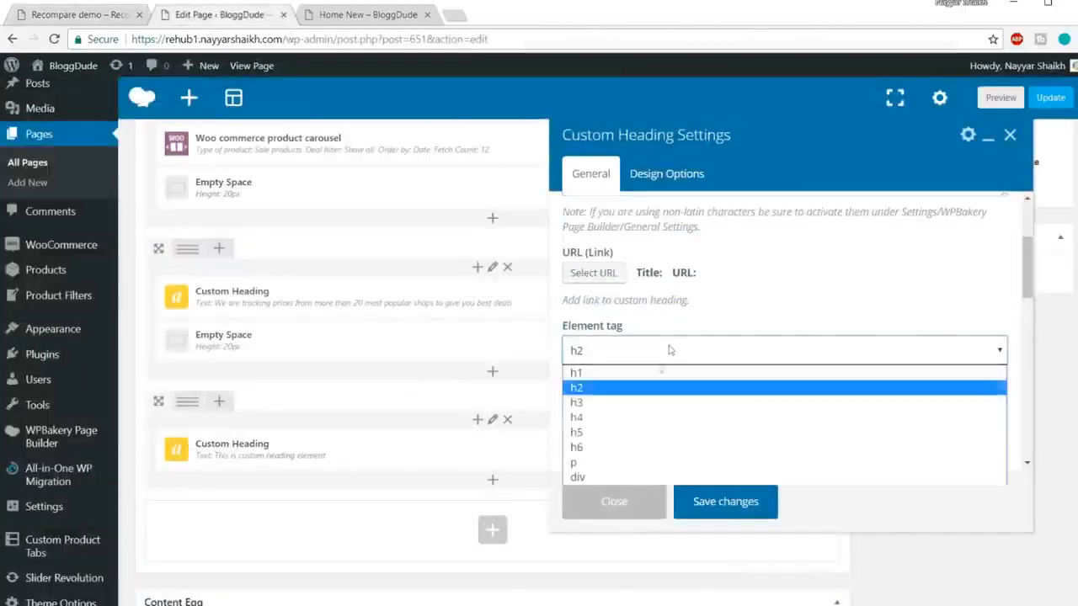
click(640, 417)
scroll(640, 362, down, 1)
click(630, 353)
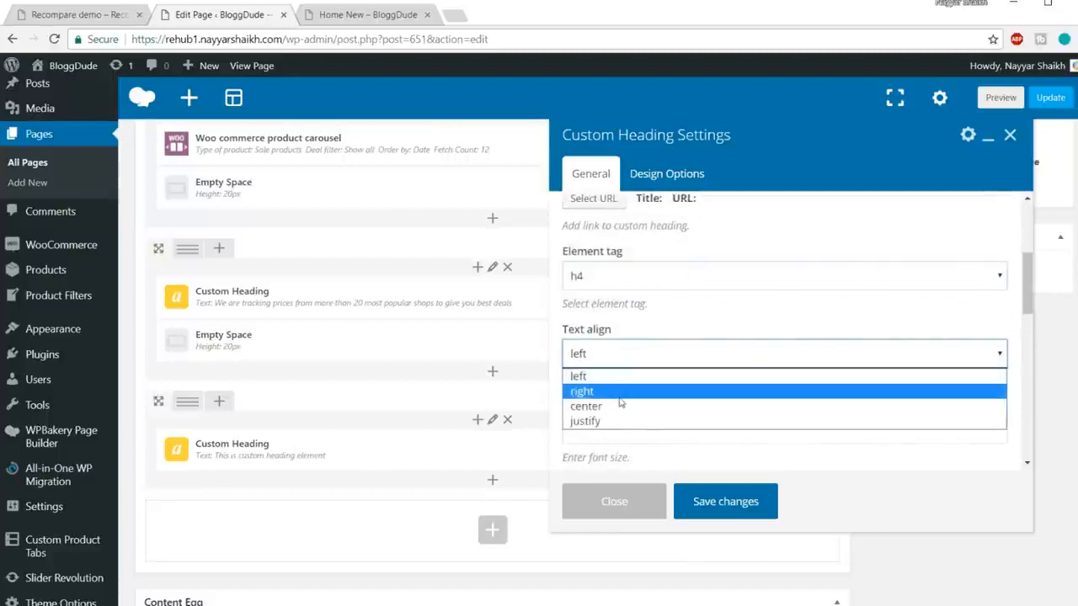
click(620, 405)
scroll(707, 404, down, 2)
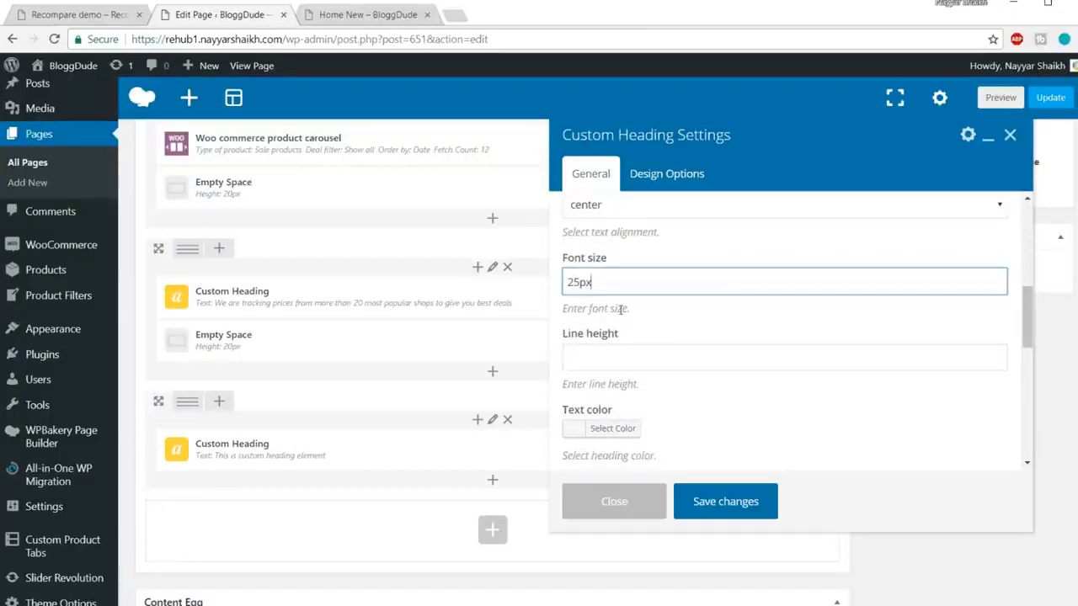
click(612, 345)
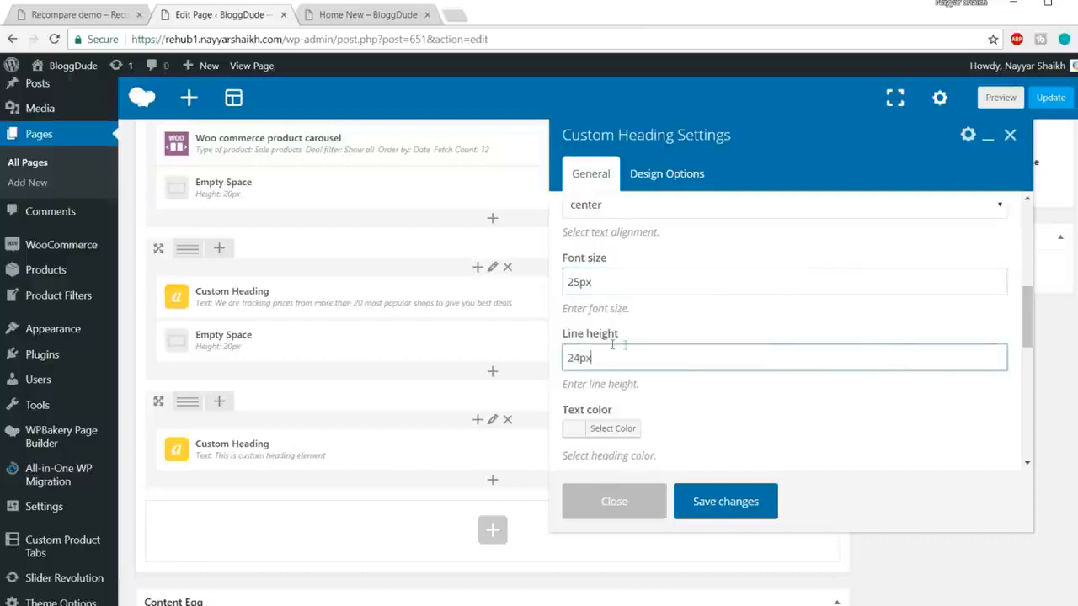
scroll(694, 346, down, 1)
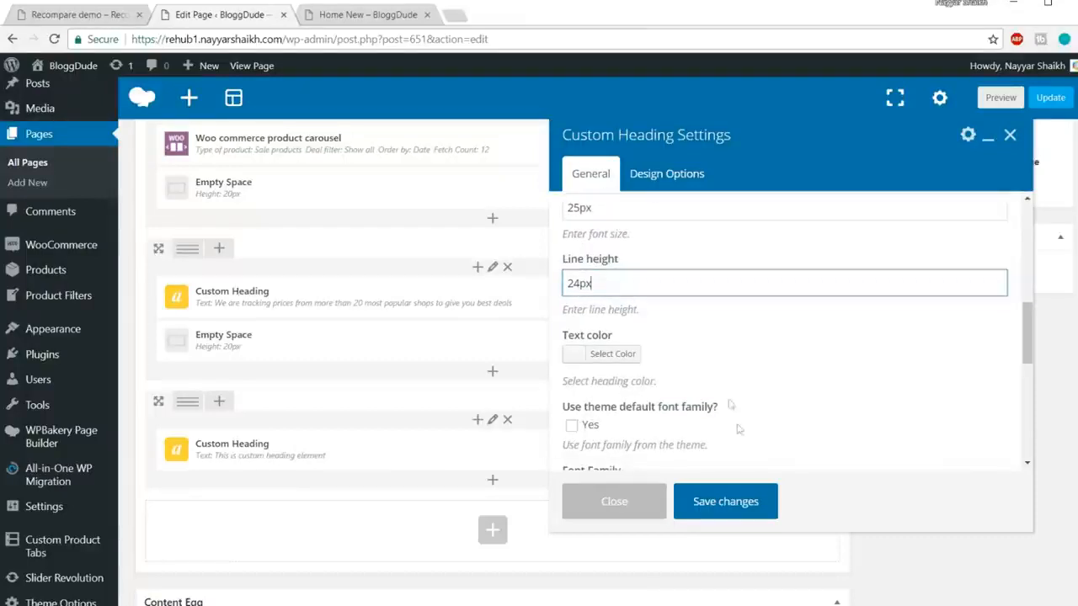
click(573, 426)
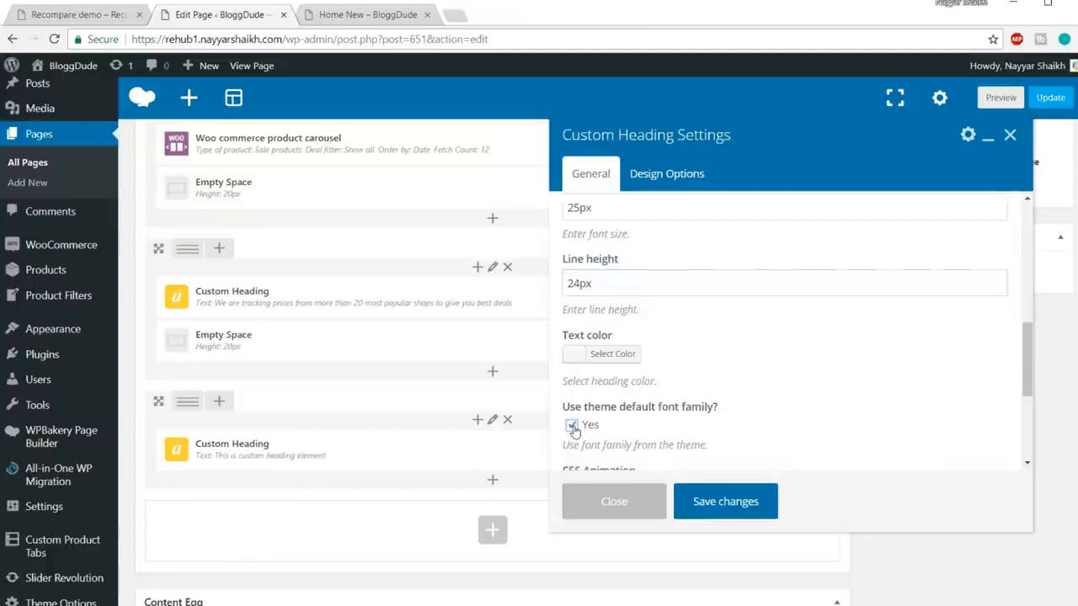
click(750, 502)
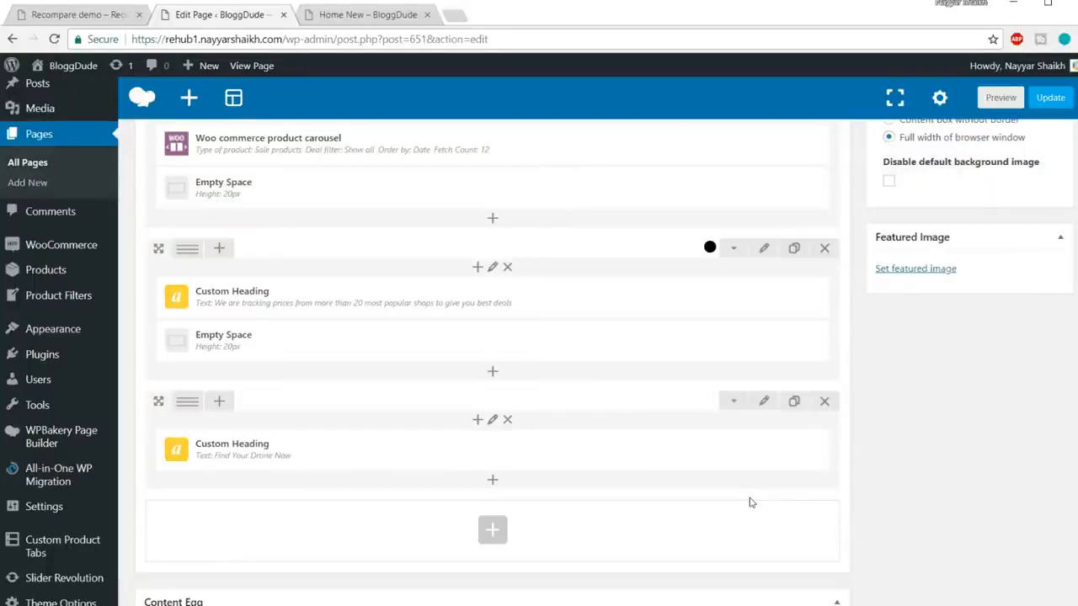
Step: Copy the 'Discover the hottest deals ?' subtitle from the demo and paste it into a new Custom Heading
key(ctrl+shift+Tab)
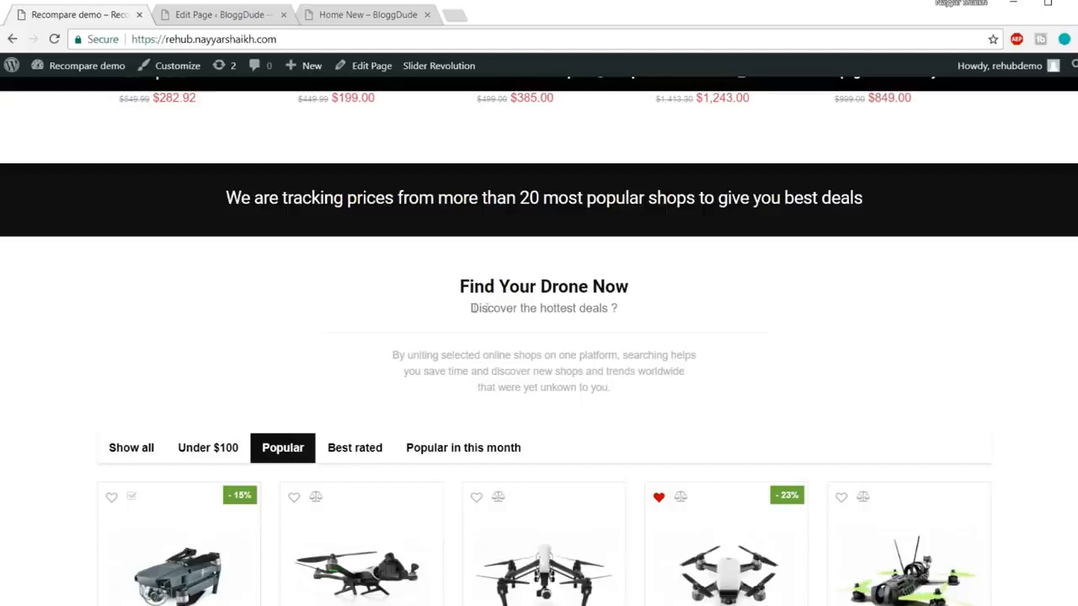
drag(470, 312, 620, 310)
key(ctrl+c)
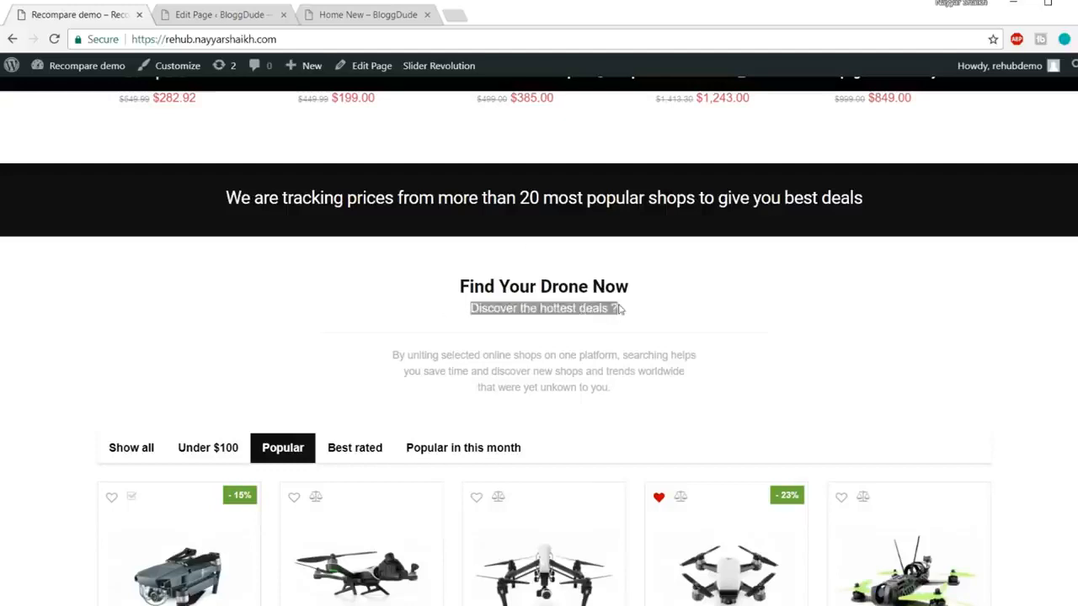
click(228, 15)
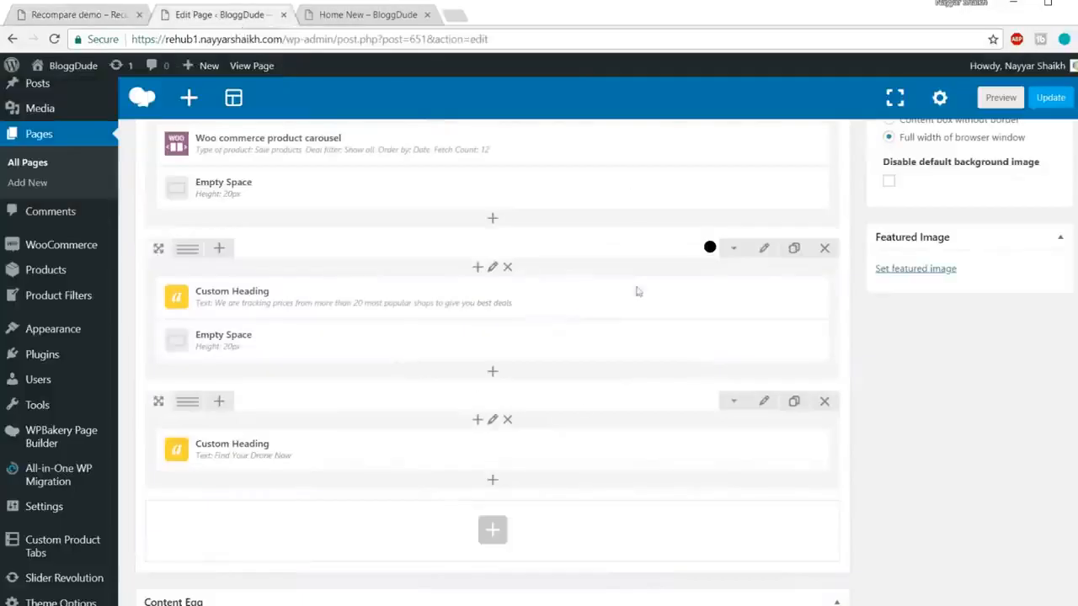
click(493, 482)
text(hae)
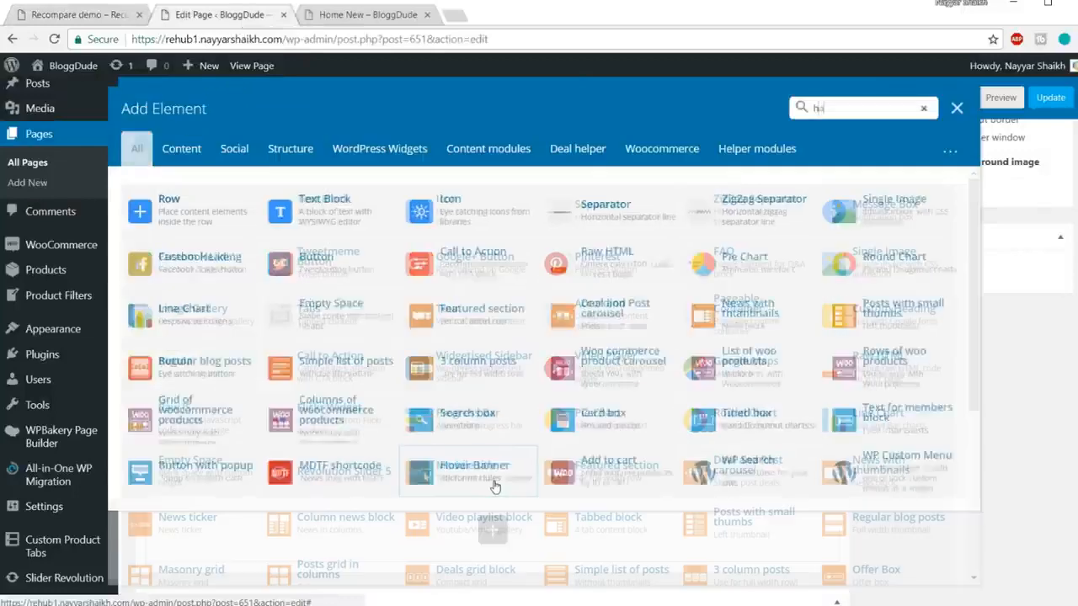
key(BackSpace)
key(BackSpace)
text(ead)
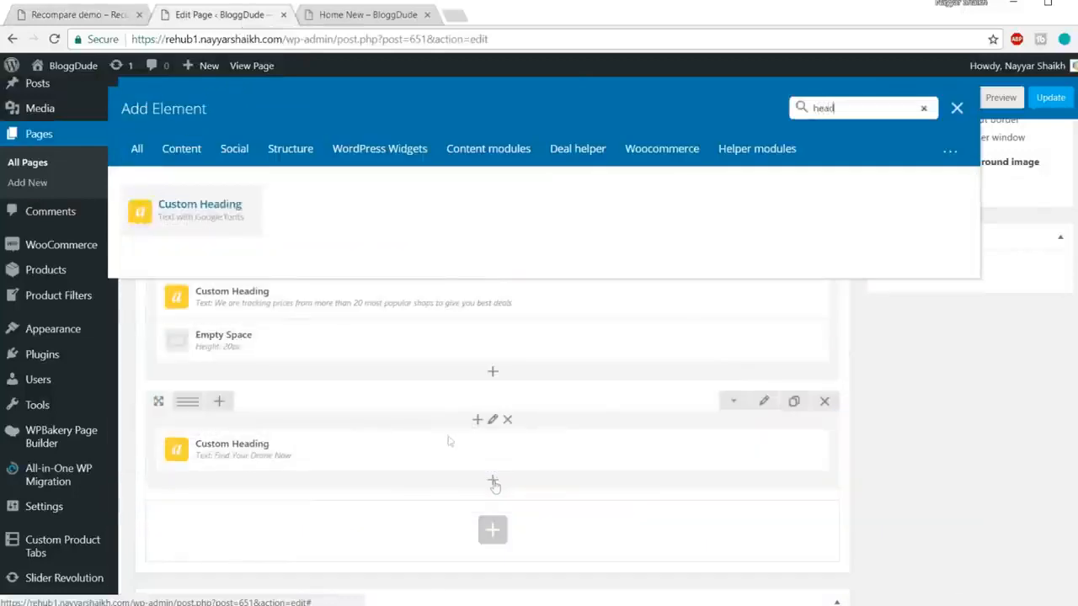
click(186, 222)
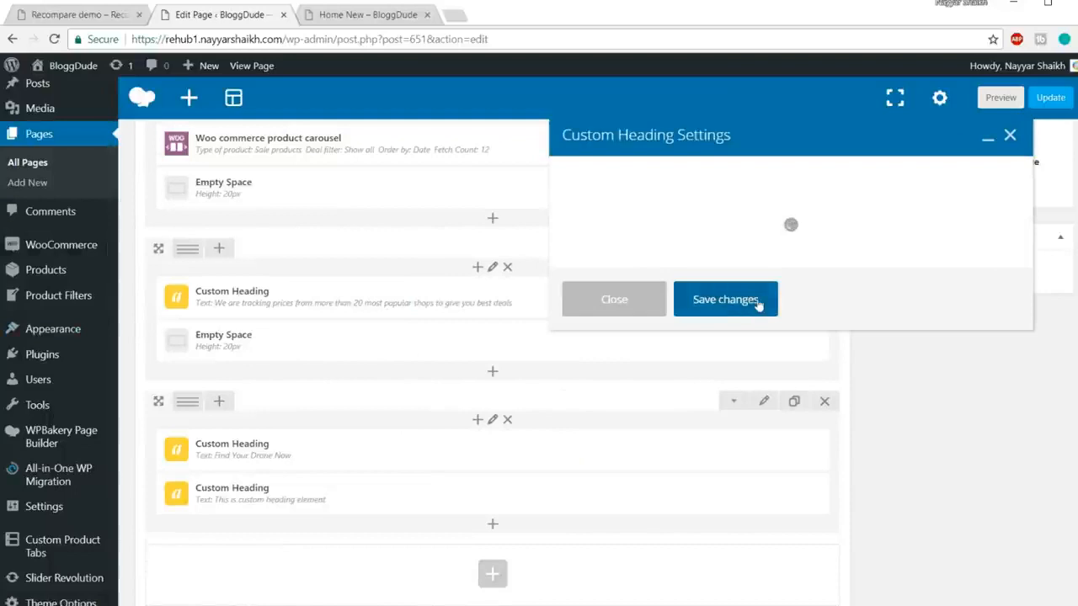
drag(768, 325, 469, 336)
key(ctrl+v)
scroll(690, 332, down, 5)
Step: Set the heading's element tag to div and centre its text
click(654, 277)
click(654, 358)
click(648, 353)
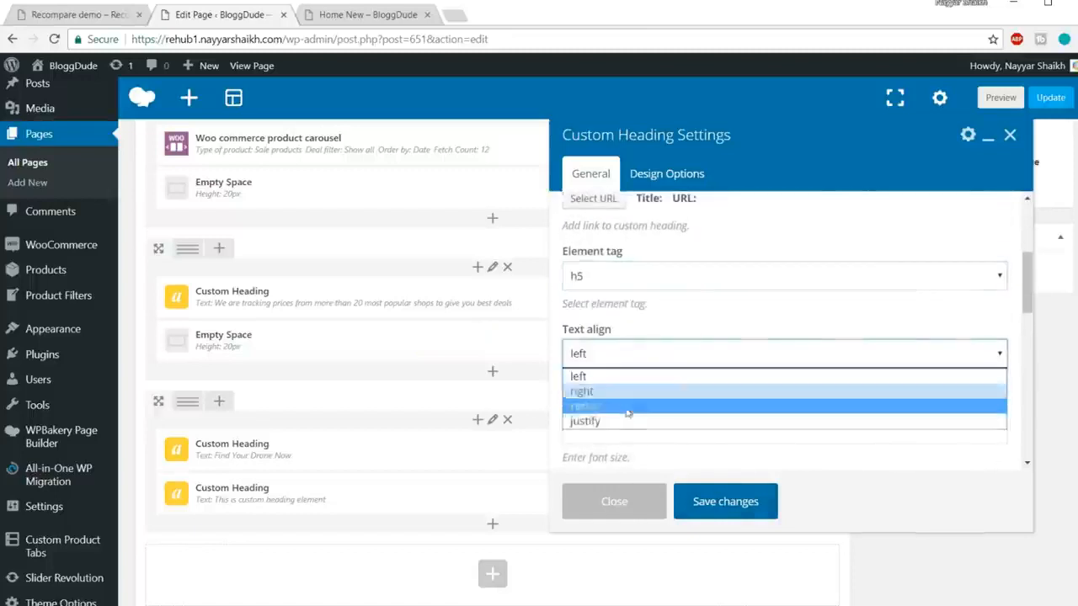
click(628, 394)
click(624, 358)
click(630, 406)
click(634, 278)
click(674, 401)
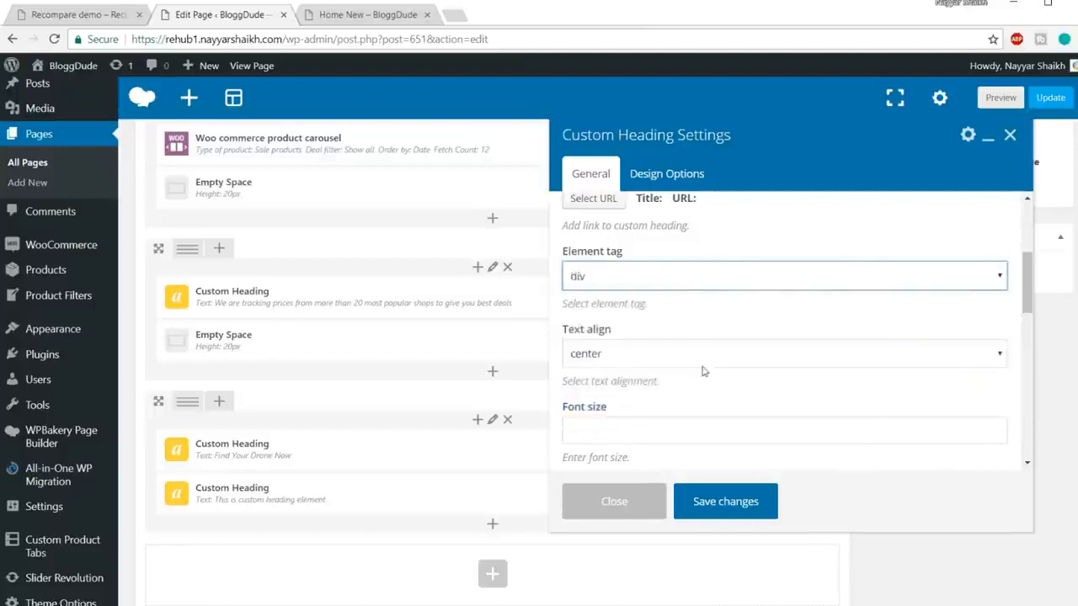
scroll(704, 366, down, 1)
scroll(704, 366, down, 2)
scroll(702, 337, up, 1)
Step: Give the subtitle 16px font size, 24px line height, #999999 colour and theme font, then save
click(637, 278)
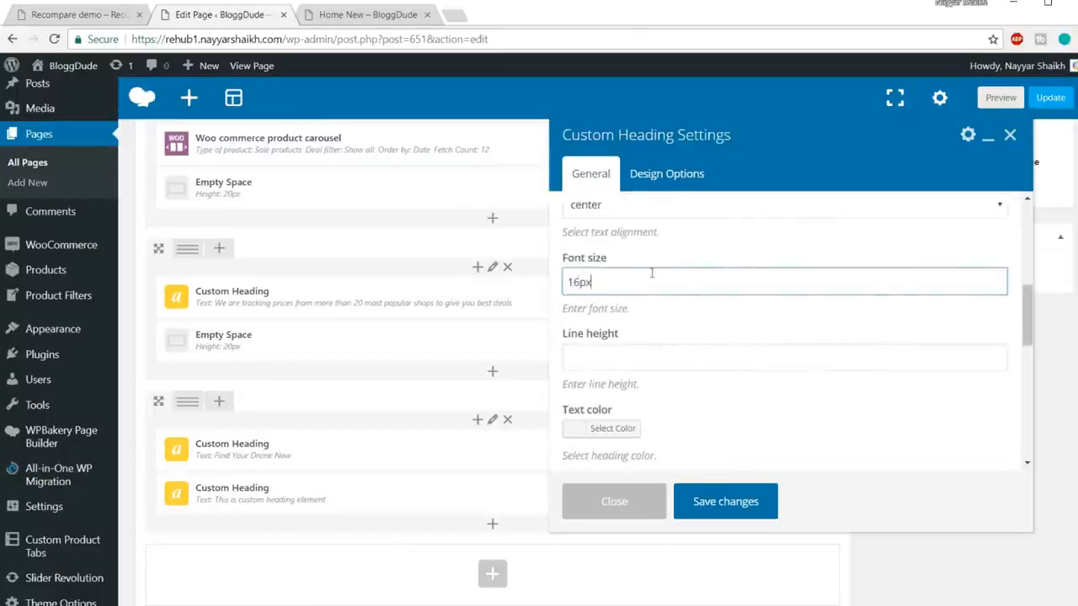
click(641, 363)
text(24px)
scroll(615, 358, down, 1)
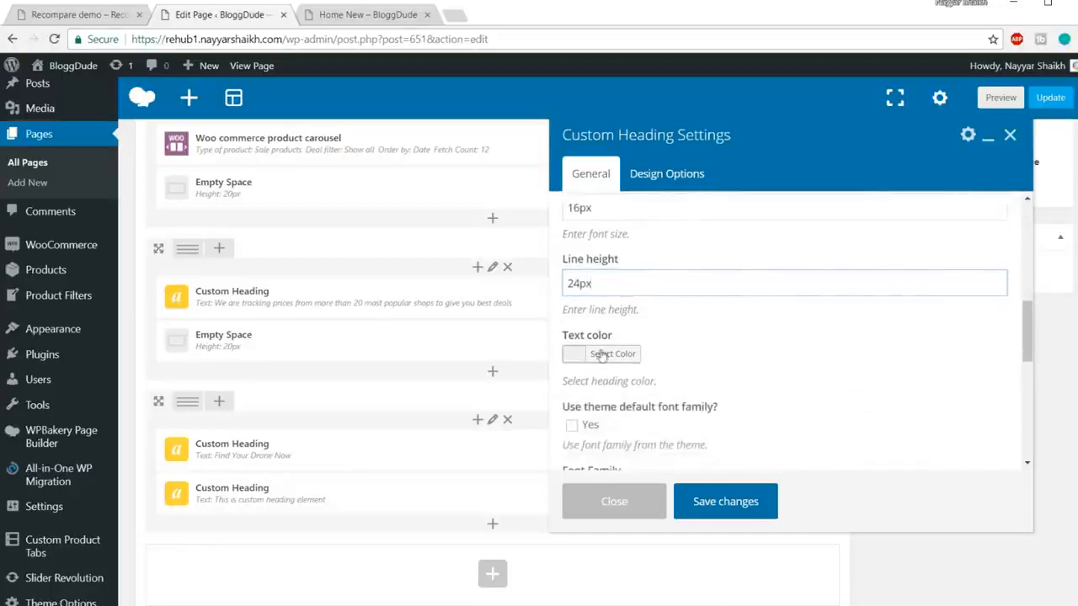
click(601, 354)
scroll(635, 363, down, 1)
click(570, 361)
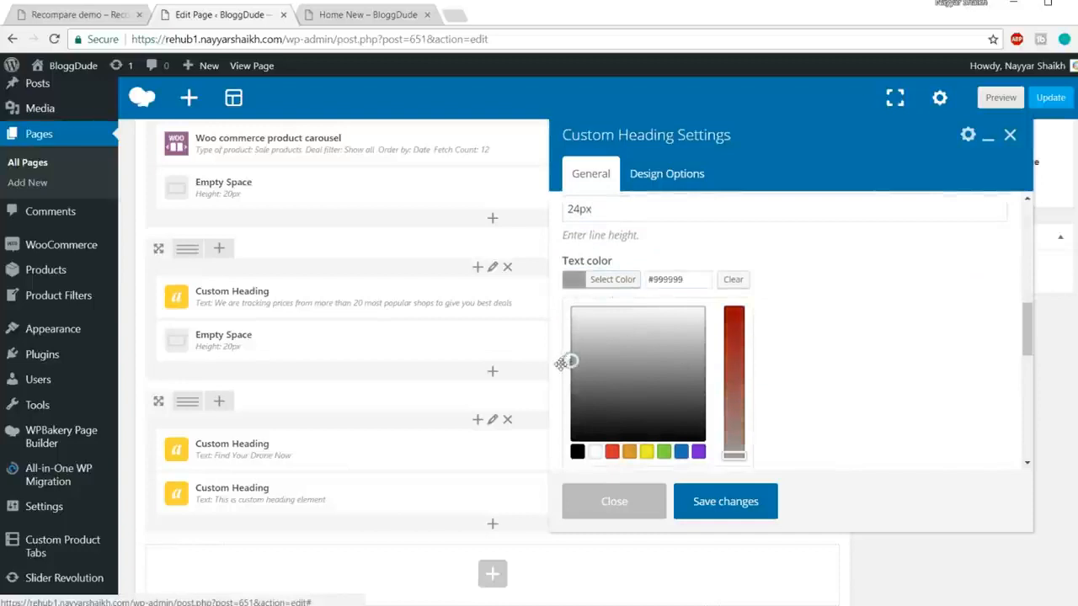
click(672, 291)
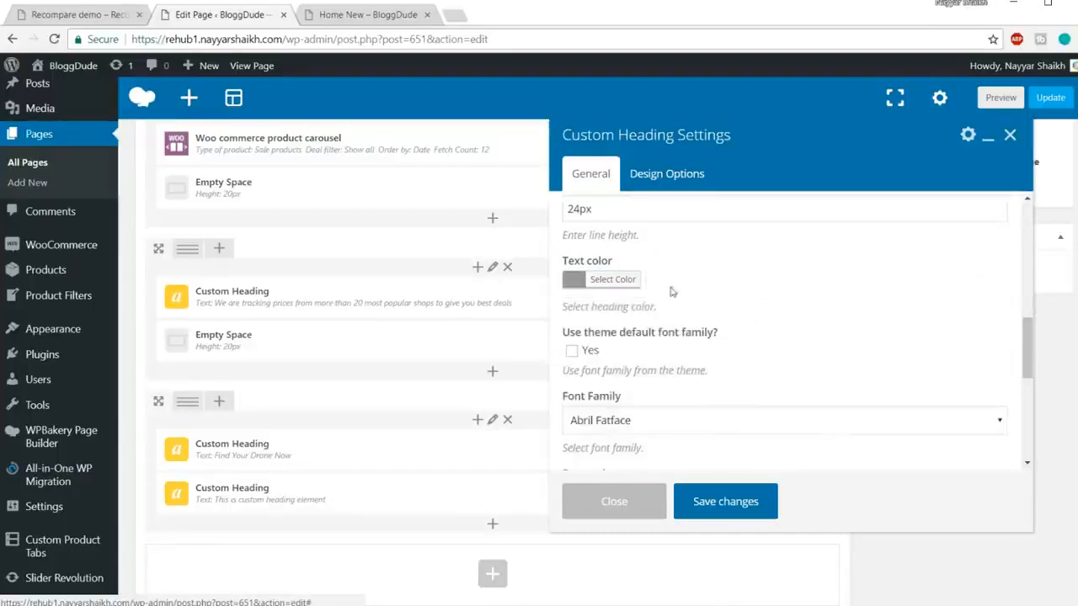
scroll(612, 308, down, 1)
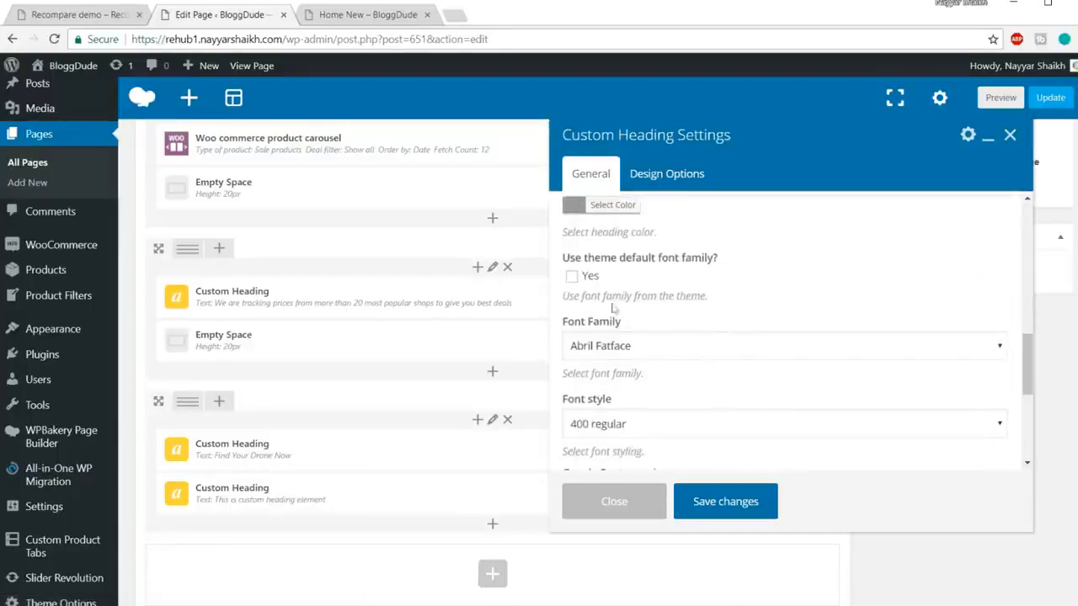
click(572, 277)
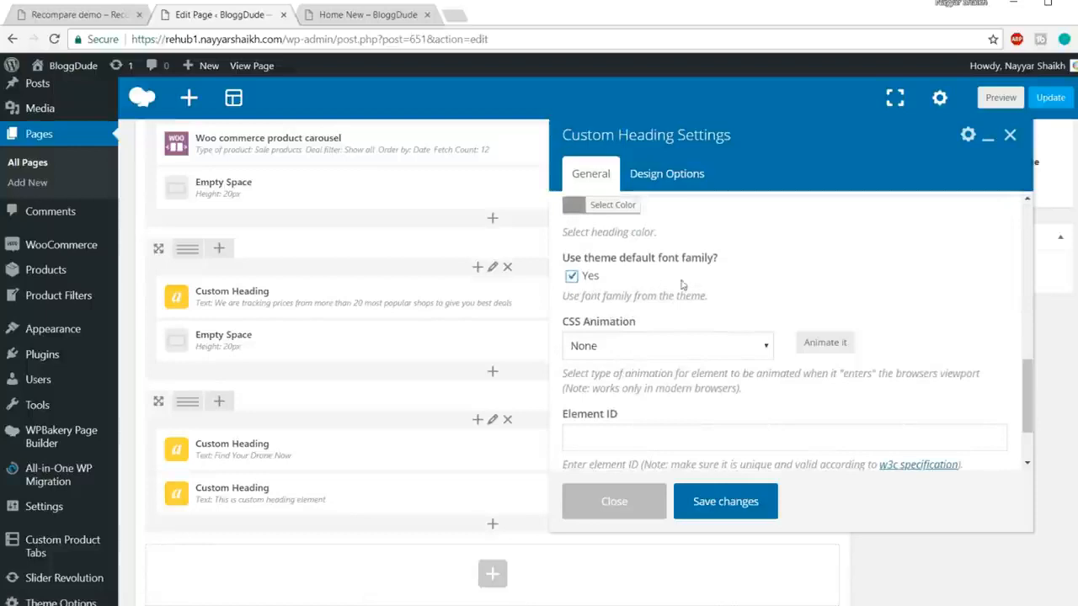
click(725, 501)
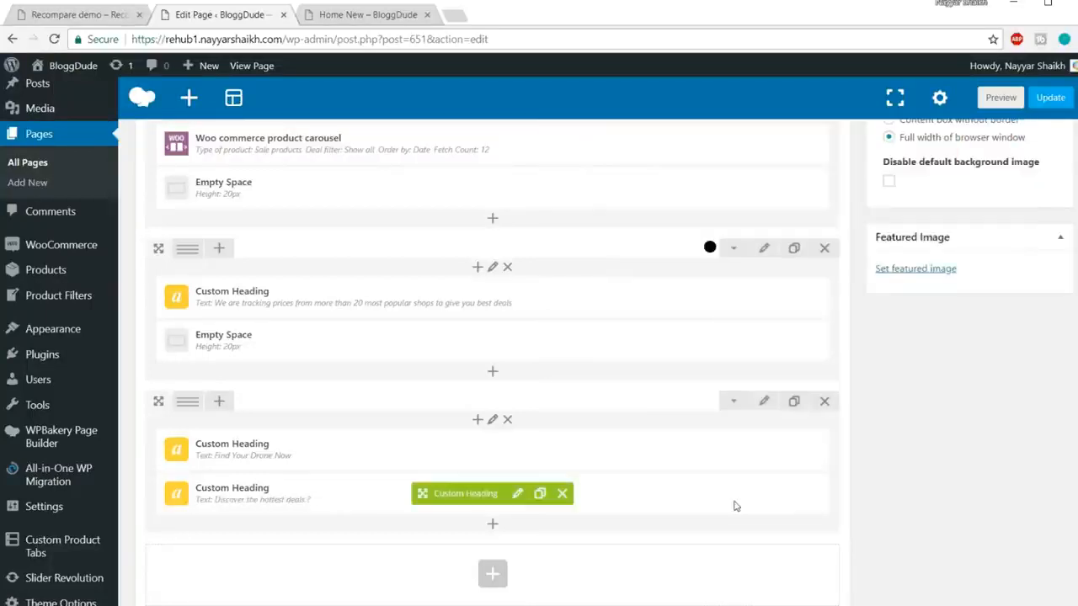
Step: Review the Find Your Drone Now heading and description on the demo site for reference
click(84, 15)
drag(460, 284, 453, 263)
click(485, 311)
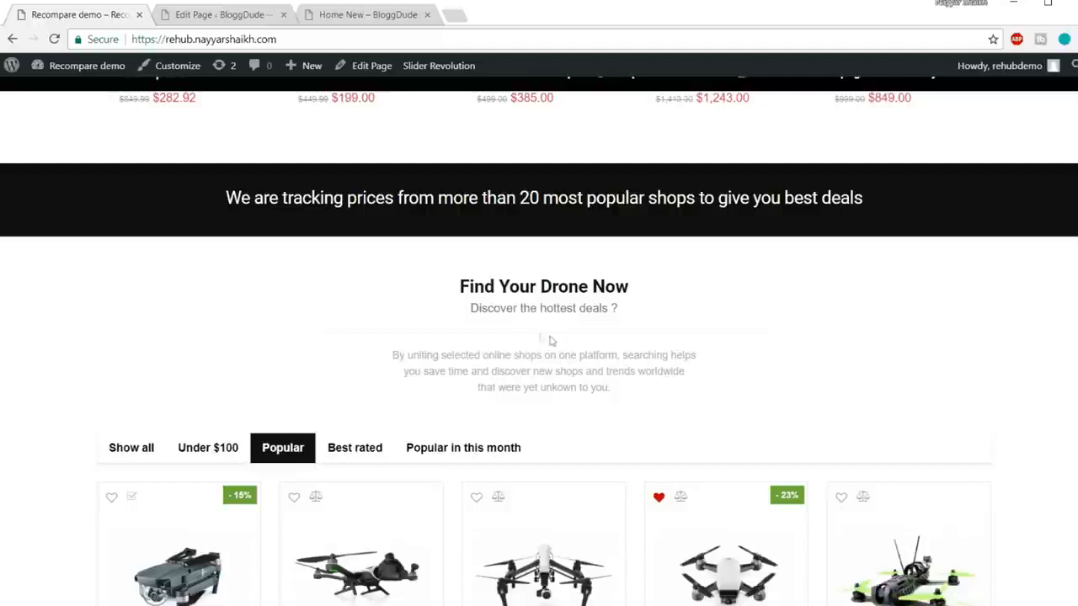
drag(634, 399, 371, 357)
click(506, 360)
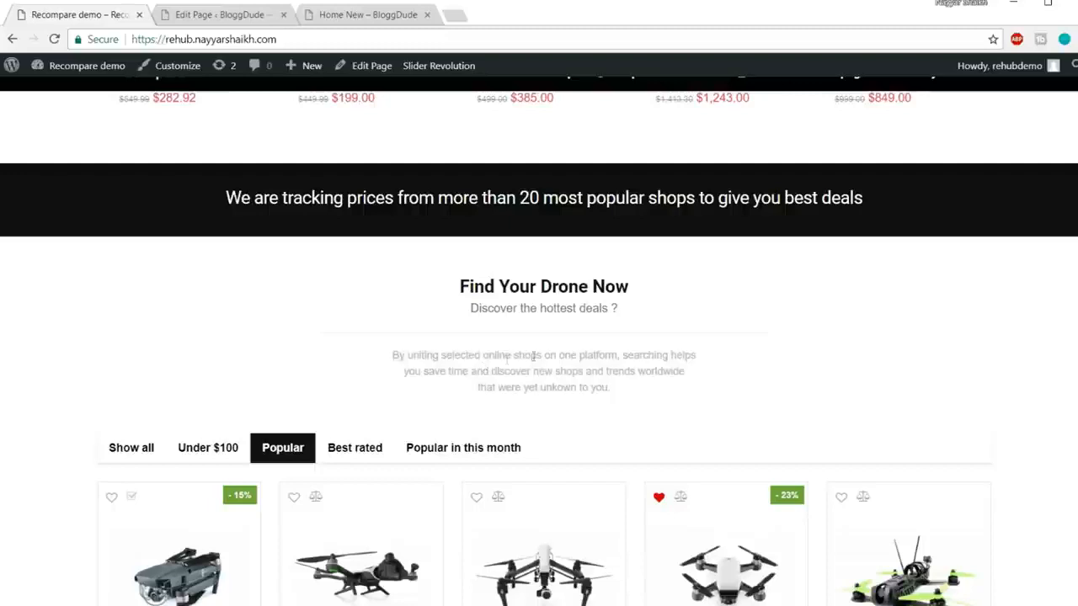
click(202, 15)
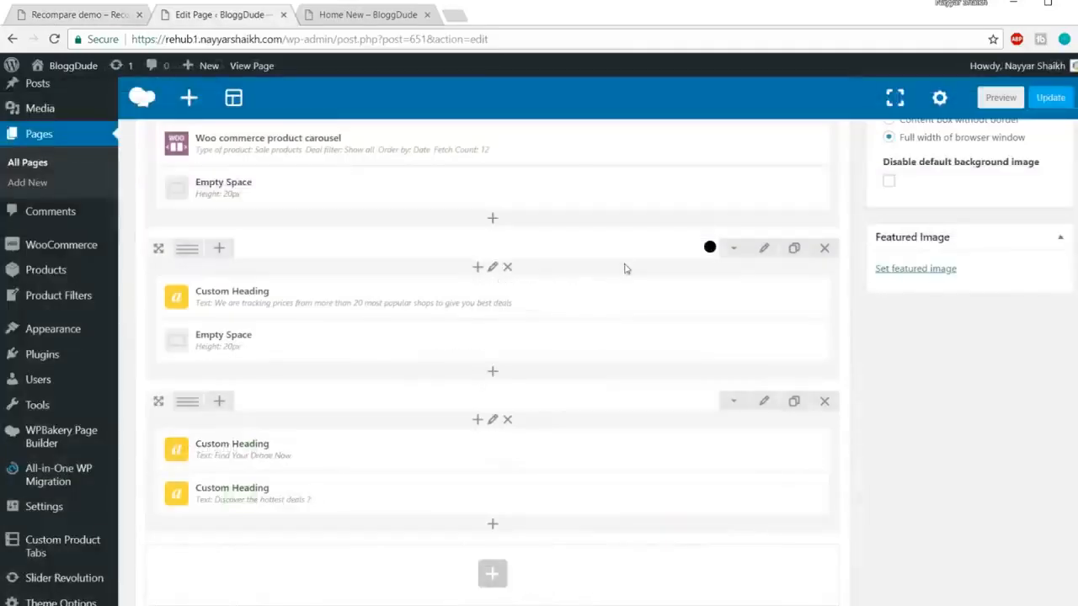
scroll(551, 393, down, 2)
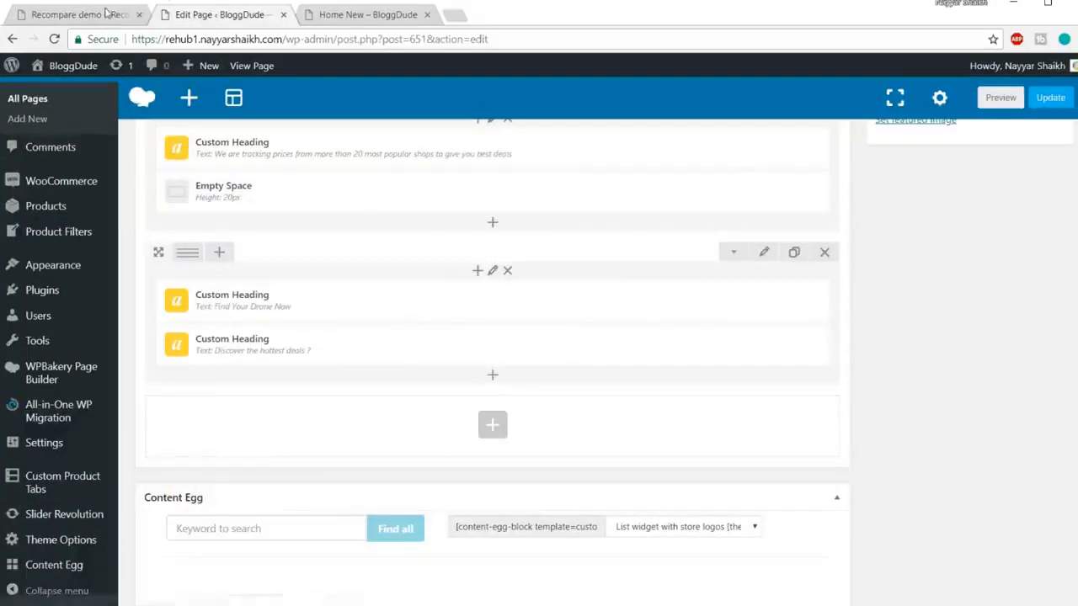
click(107, 15)
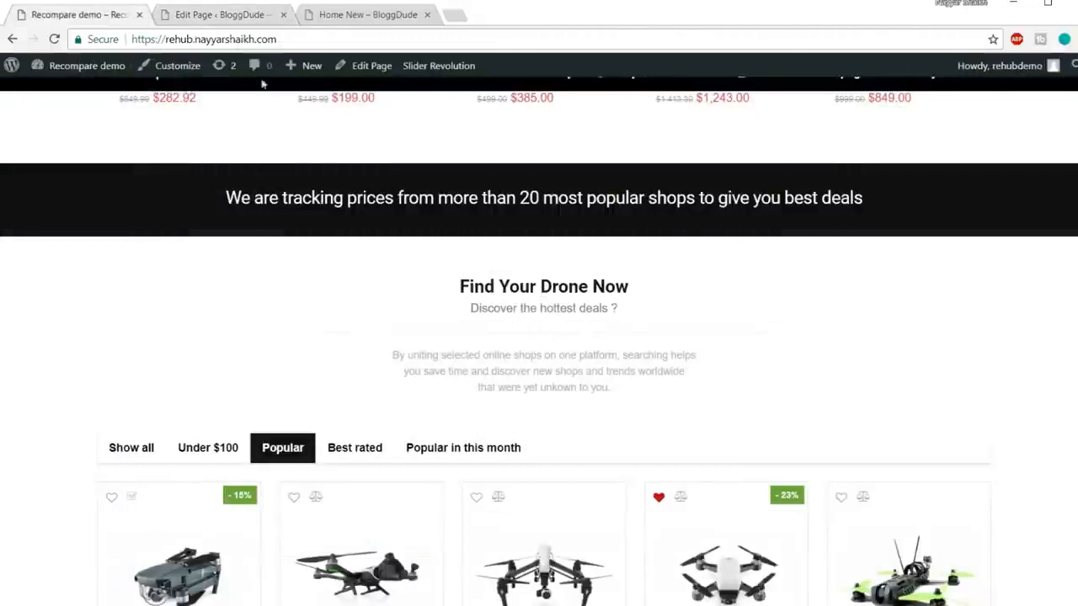
click(221, 17)
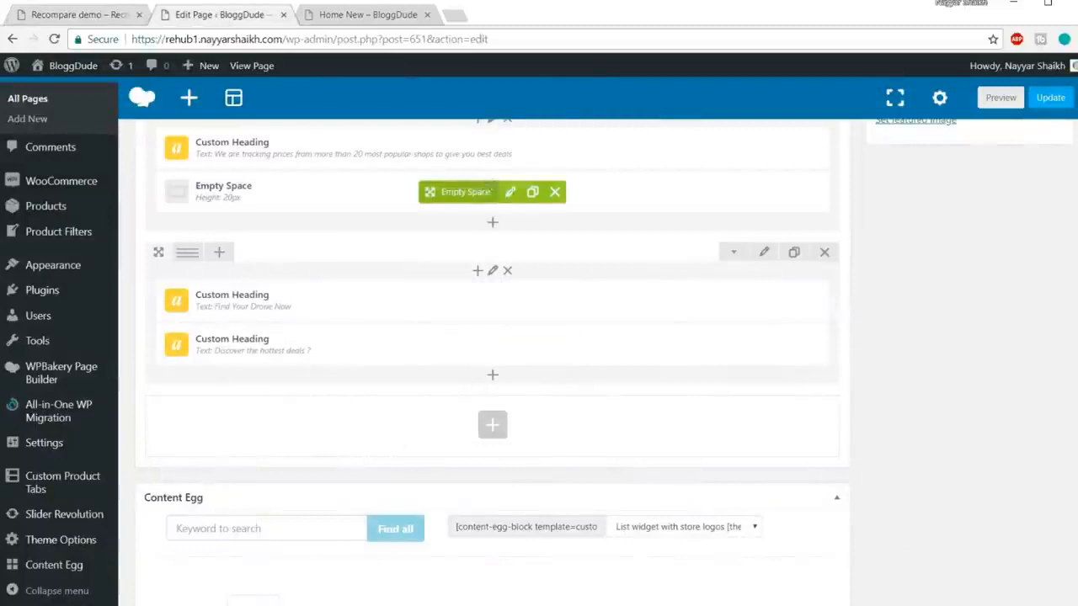
Step: Clone the 20px Empty Space, move it below the subtitle and set its height to 10px
click(532, 192)
drag(458, 203, 417, 383)
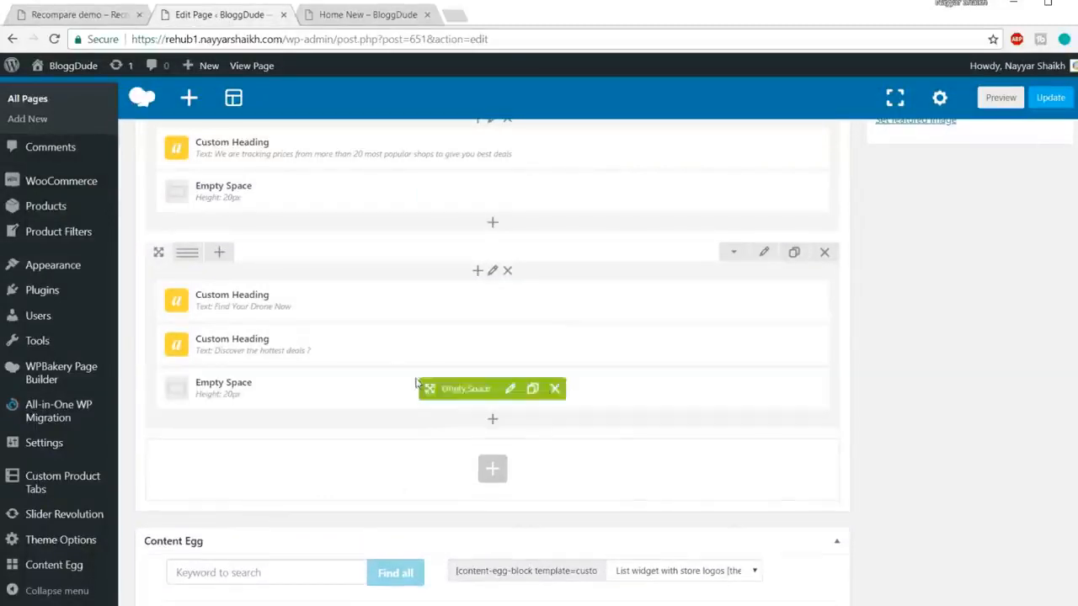
click(59, 16)
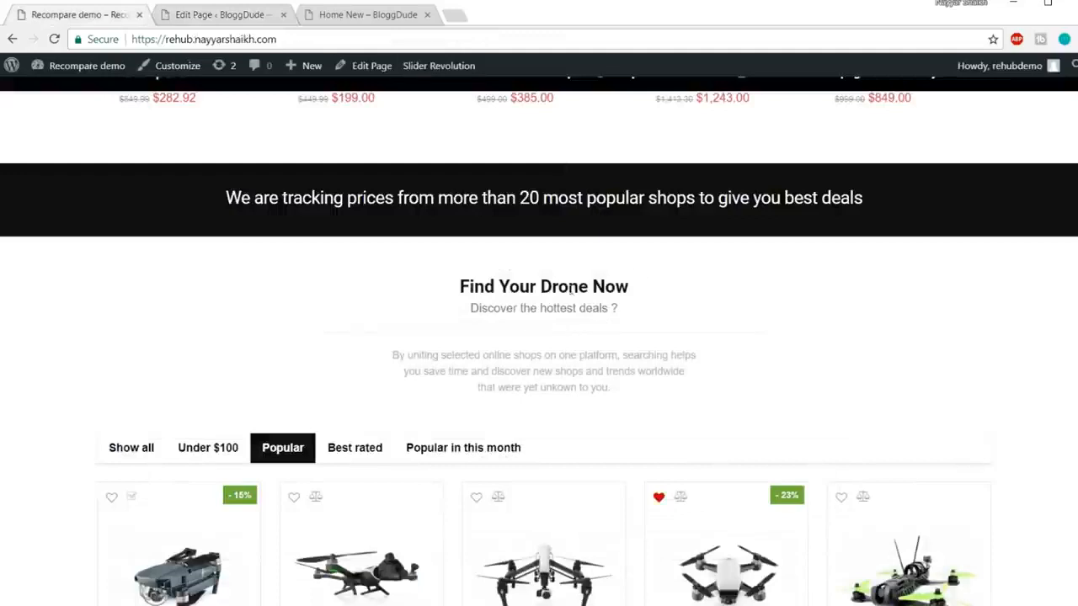
click(190, 17)
click(509, 392)
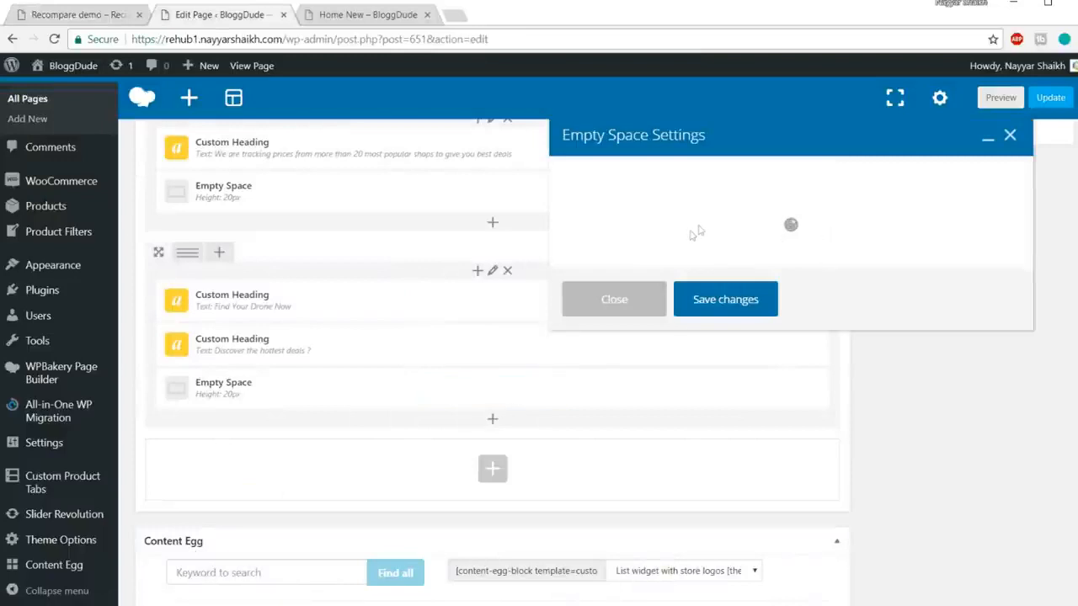
drag(581, 243, 501, 246)
text(10)
click(731, 469)
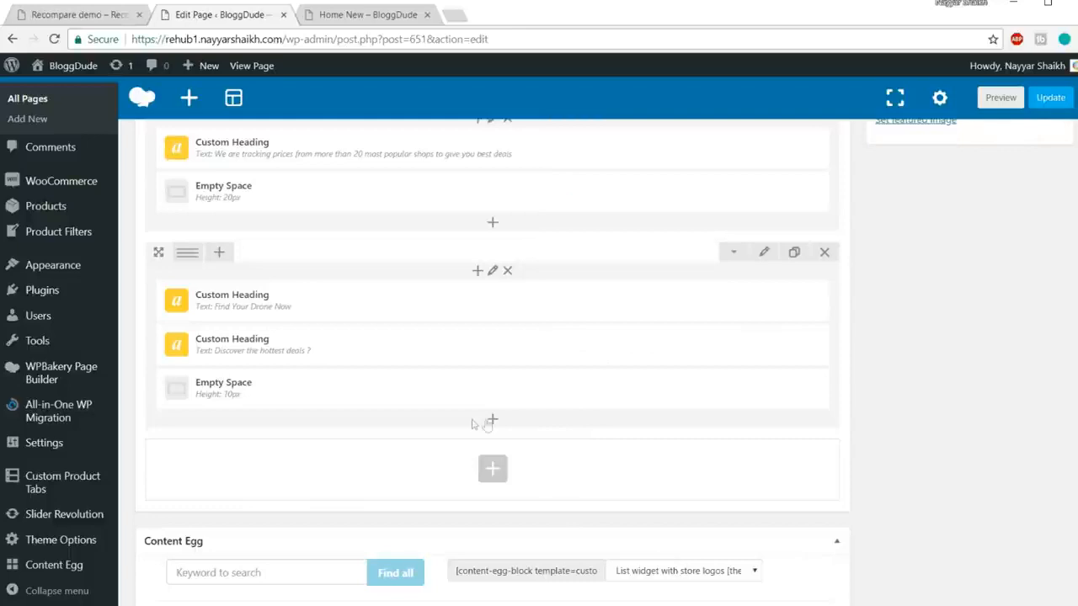
Step: Add a Separator element below the spacer
click(494, 420)
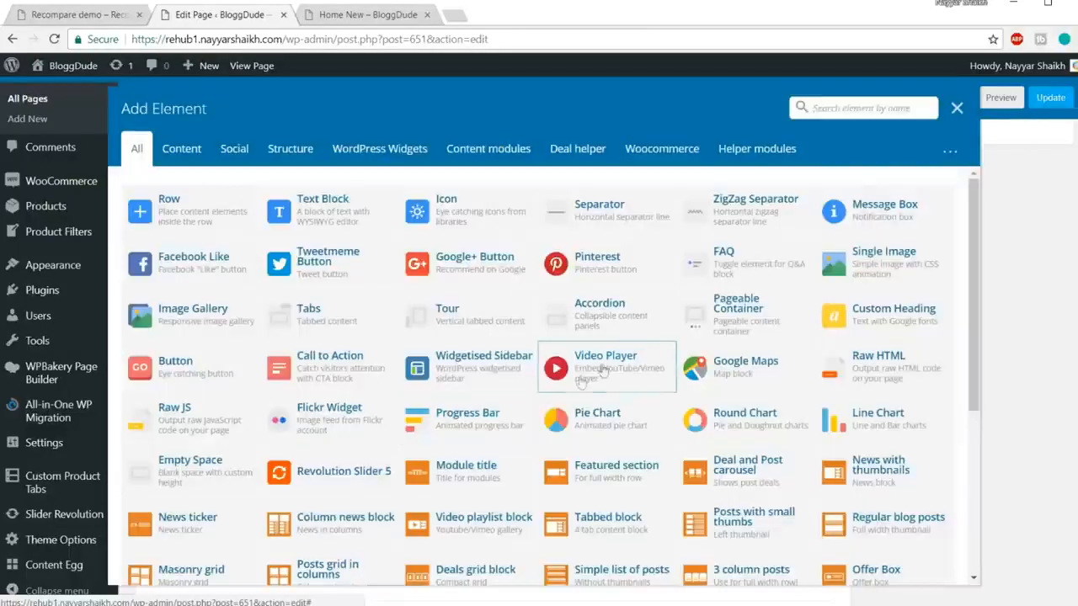
text(sepa)
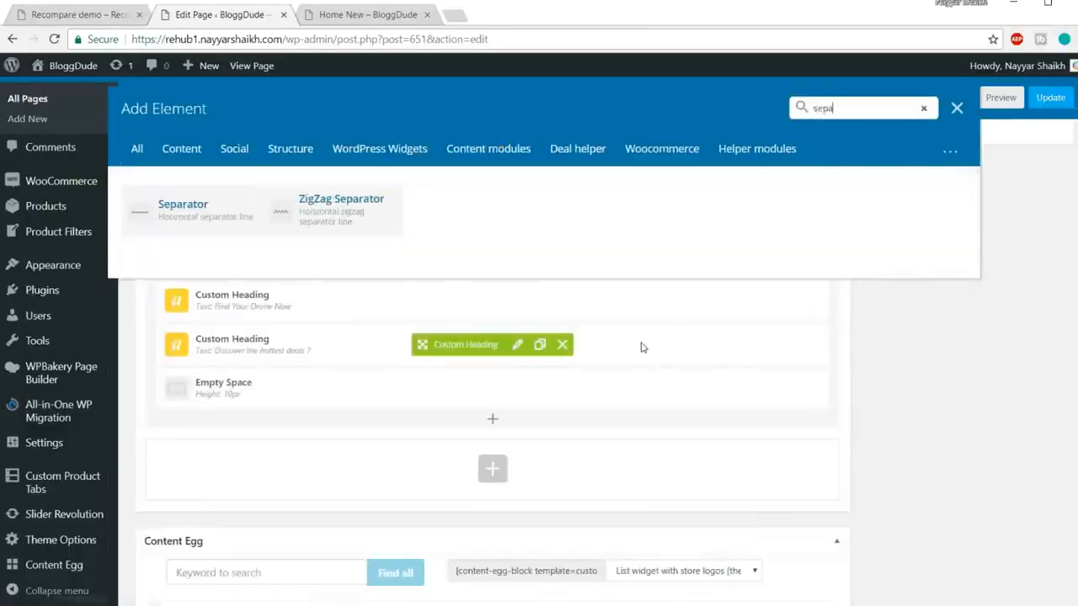
click(194, 211)
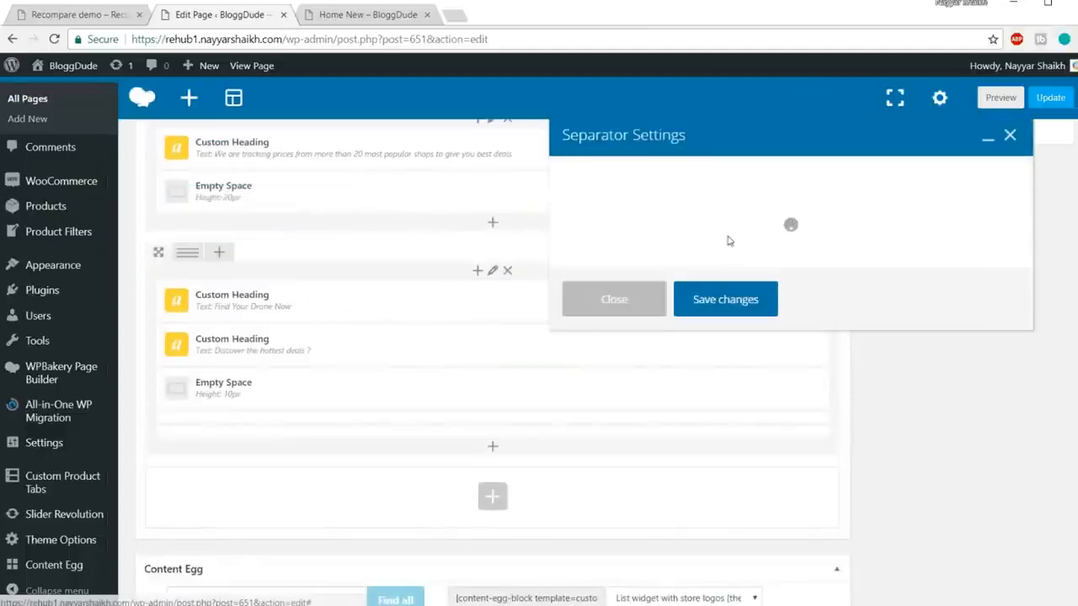
scroll(831, 288, down, 1)
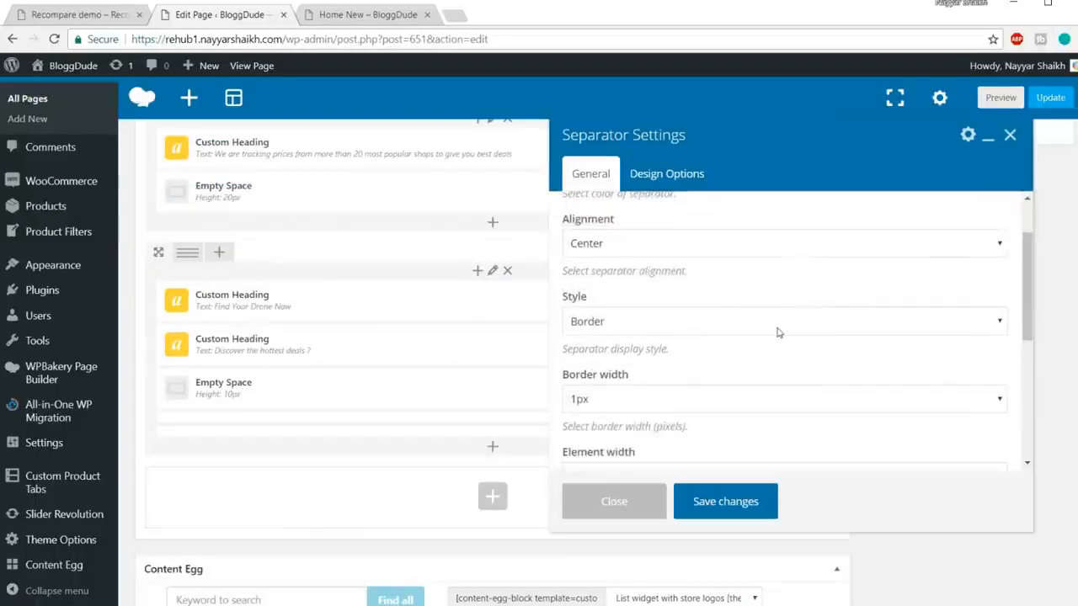
scroll(779, 333, down, 1)
scroll(825, 353, down, 1)
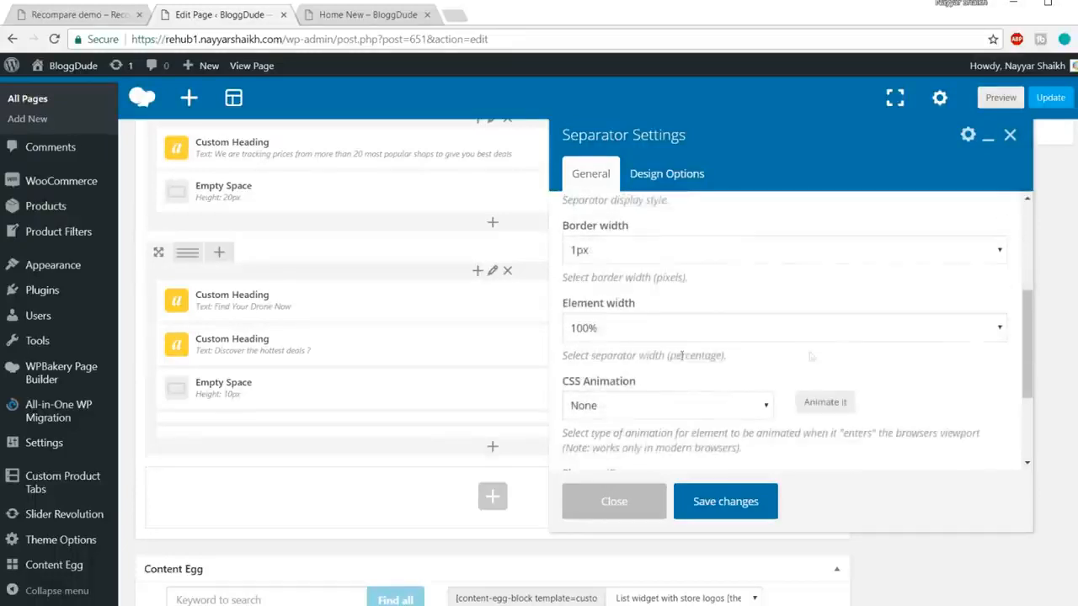
Step: Set the separator's element width to 50% and save its settings
click(645, 328)
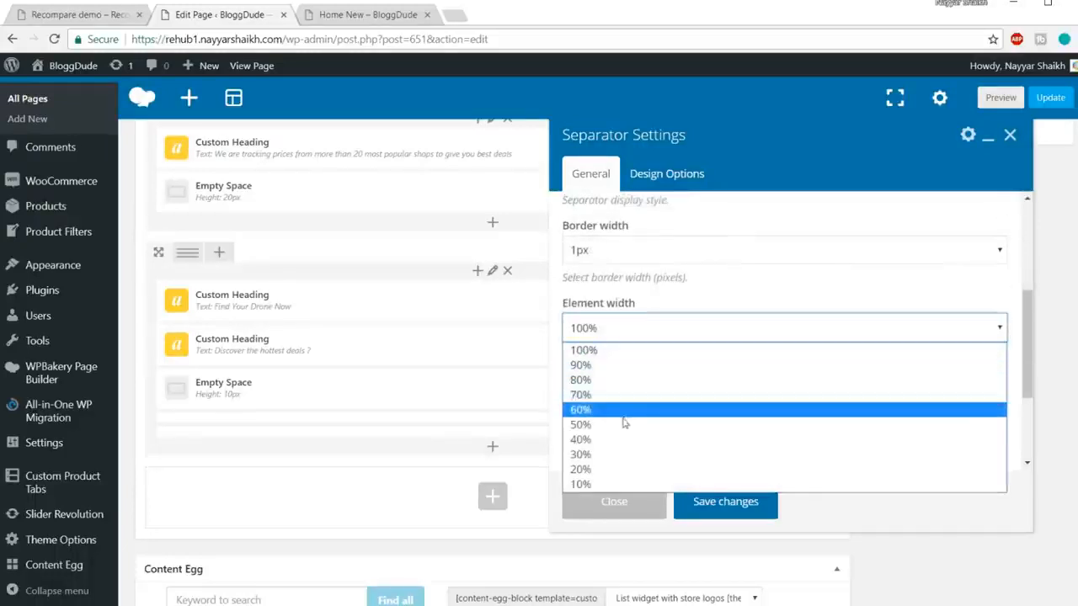
click(35, 18)
click(35, 18)
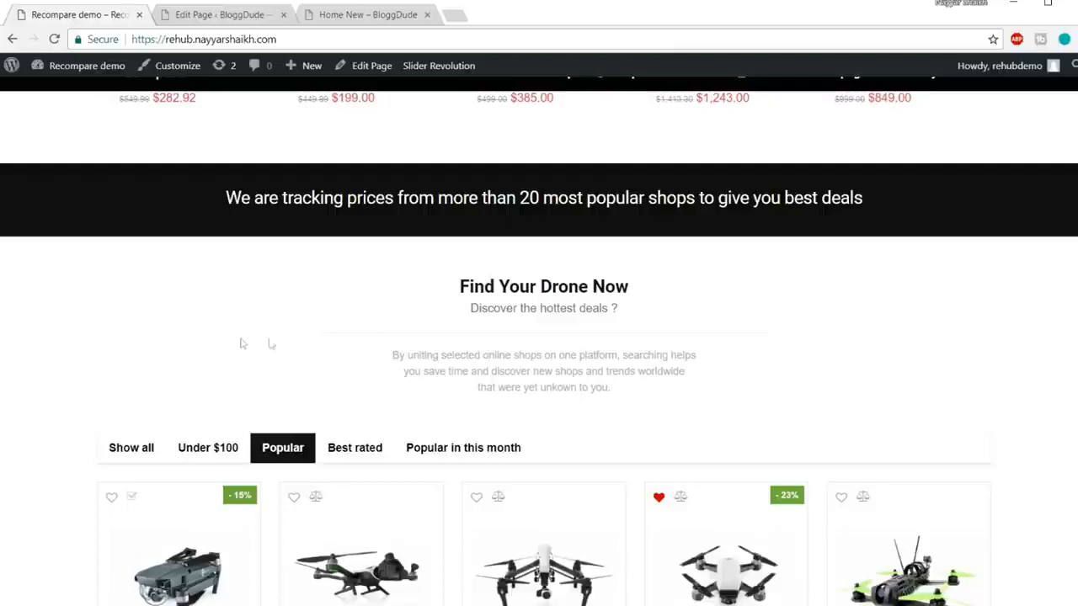
drag(48, 329, 79, 331)
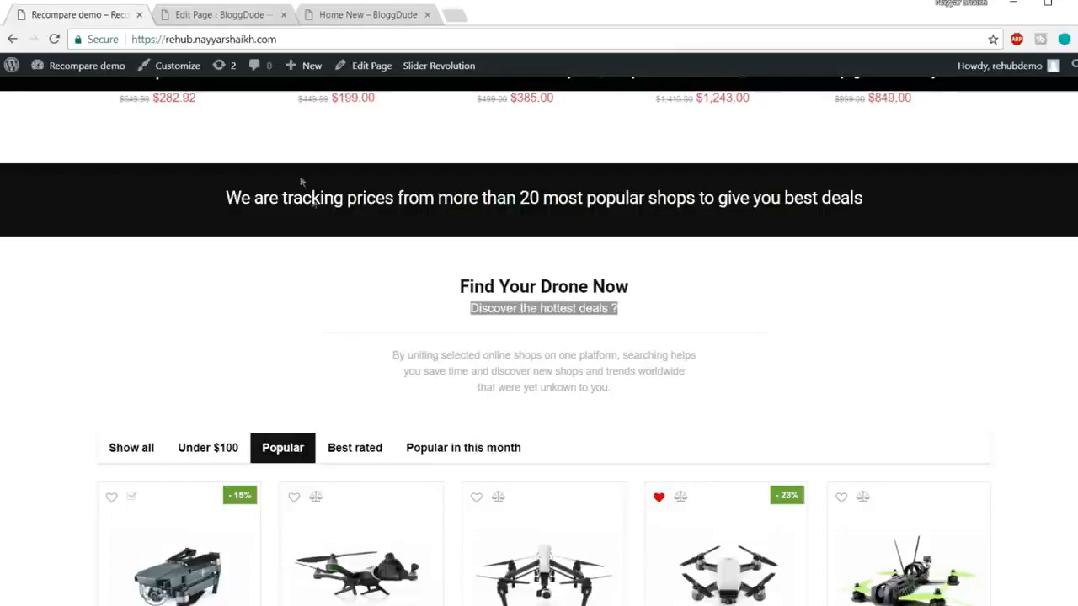
click(239, 19)
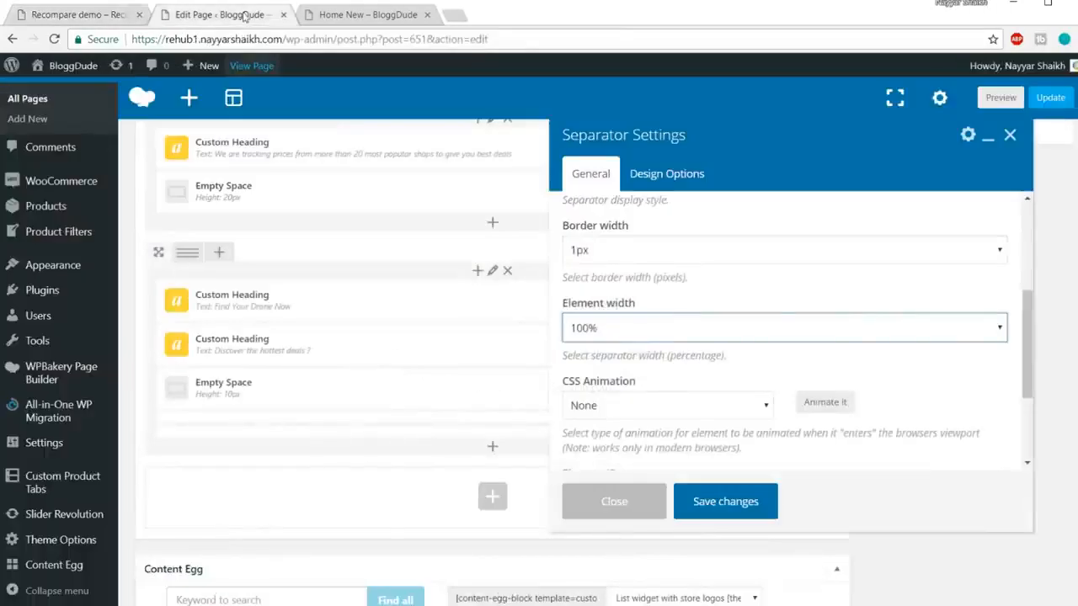
click(737, 328)
click(649, 425)
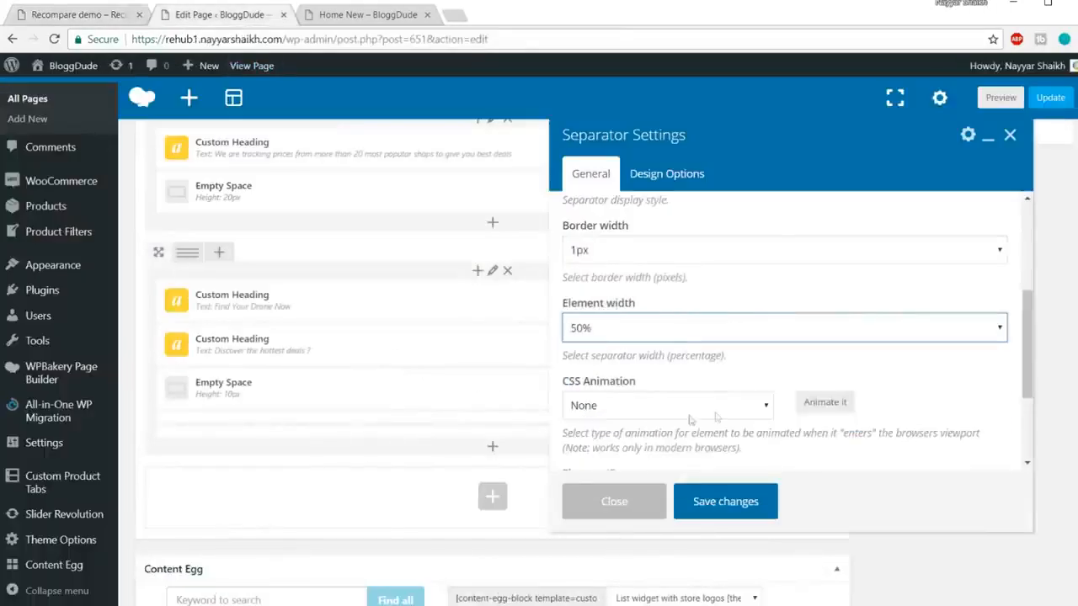
scroll(716, 413, down, 3)
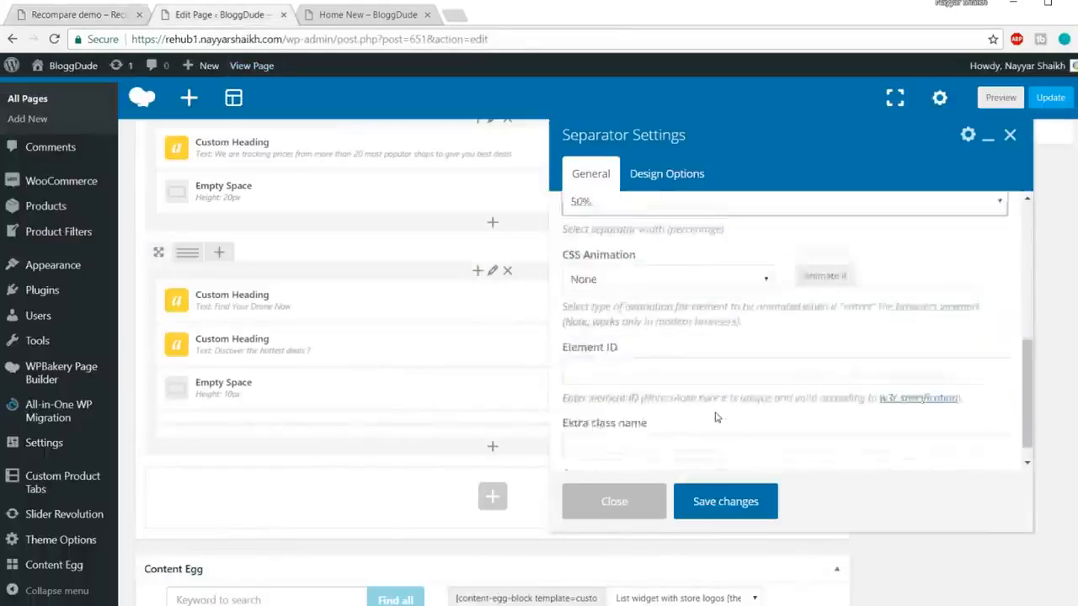
click(726, 502)
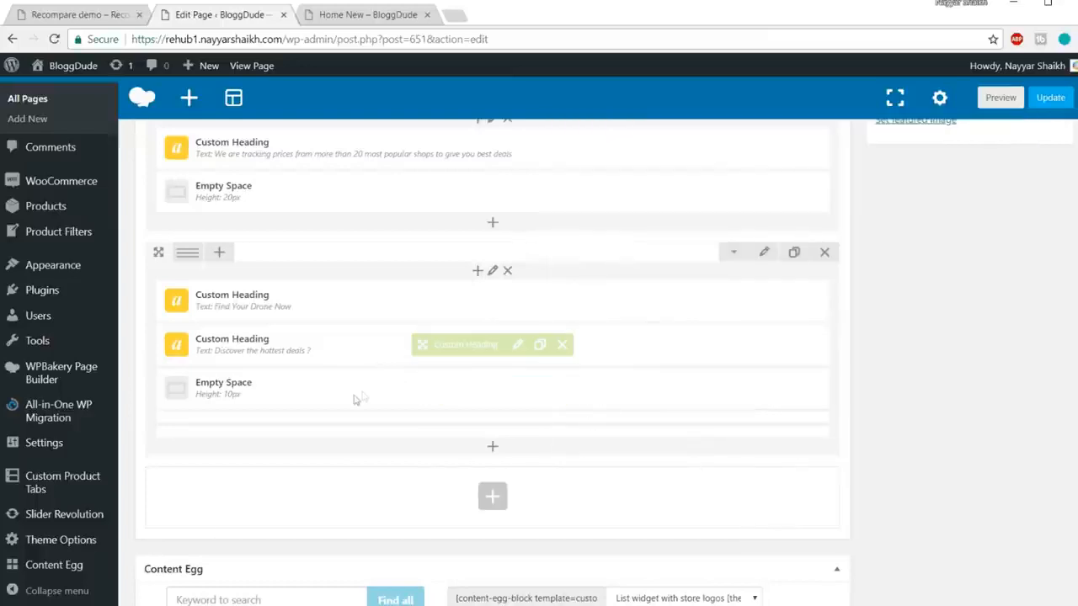
scroll(370, 387, down, 1)
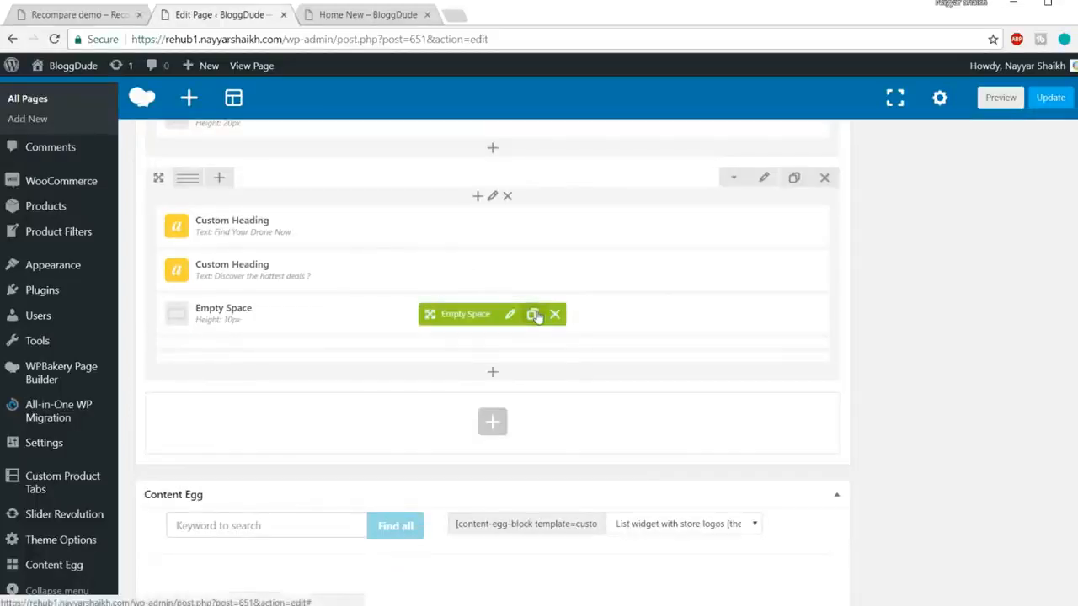
Step: Clone the 10px Empty Space and place the Separator between the two spacers
click(533, 313)
drag(430, 359, 359, 427)
drag(436, 394, 473, 341)
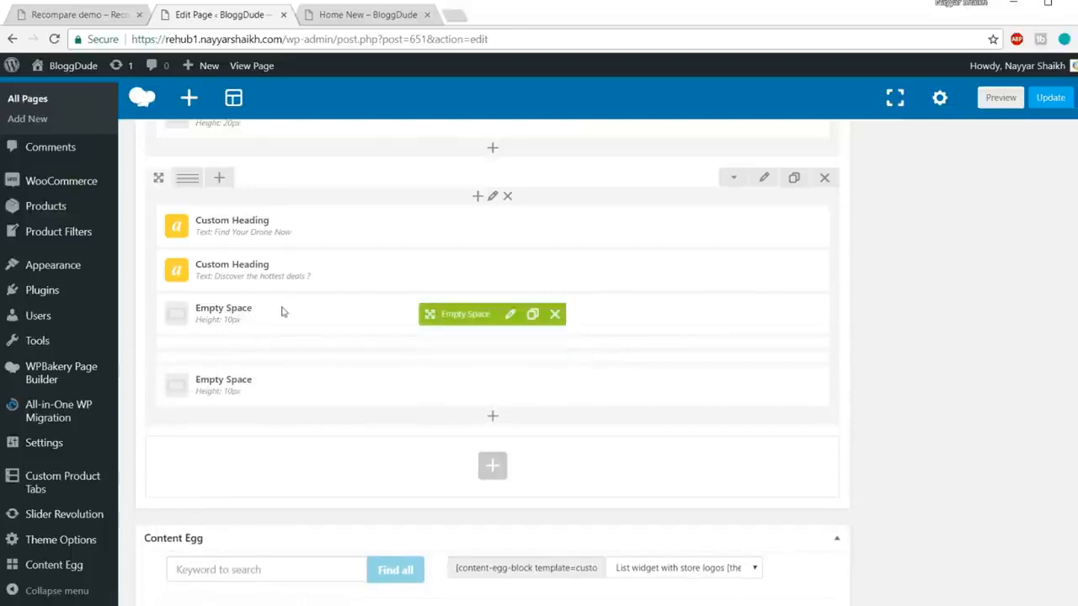
Step: Copy the demo's three-line paragraph and search for a heading element in the column
click(67, 15)
scroll(615, 255, down, 1)
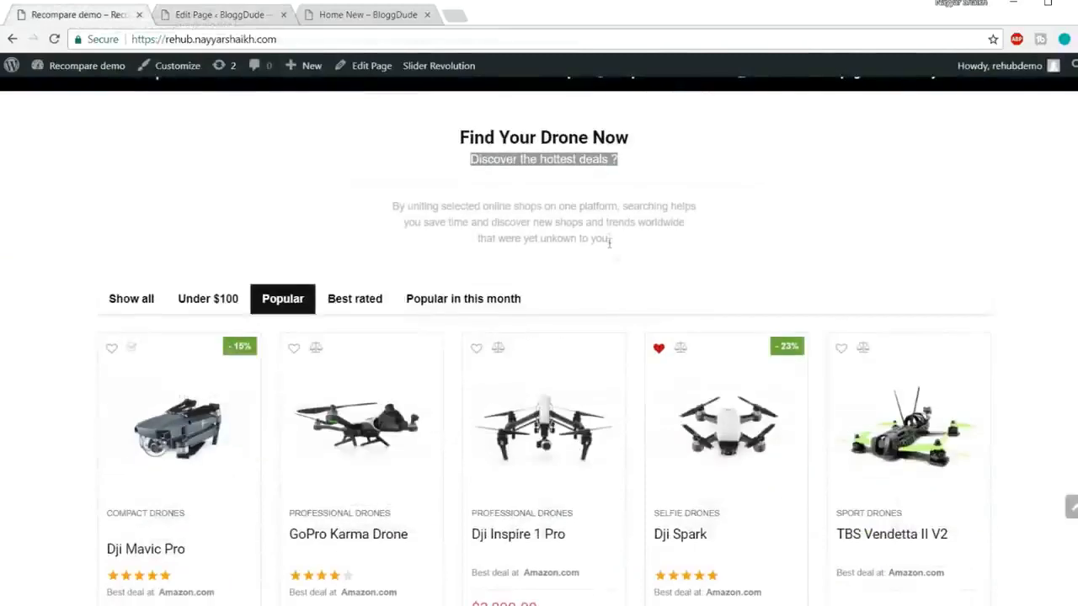
drag(613, 241, 364, 213)
key(ctrl+c)
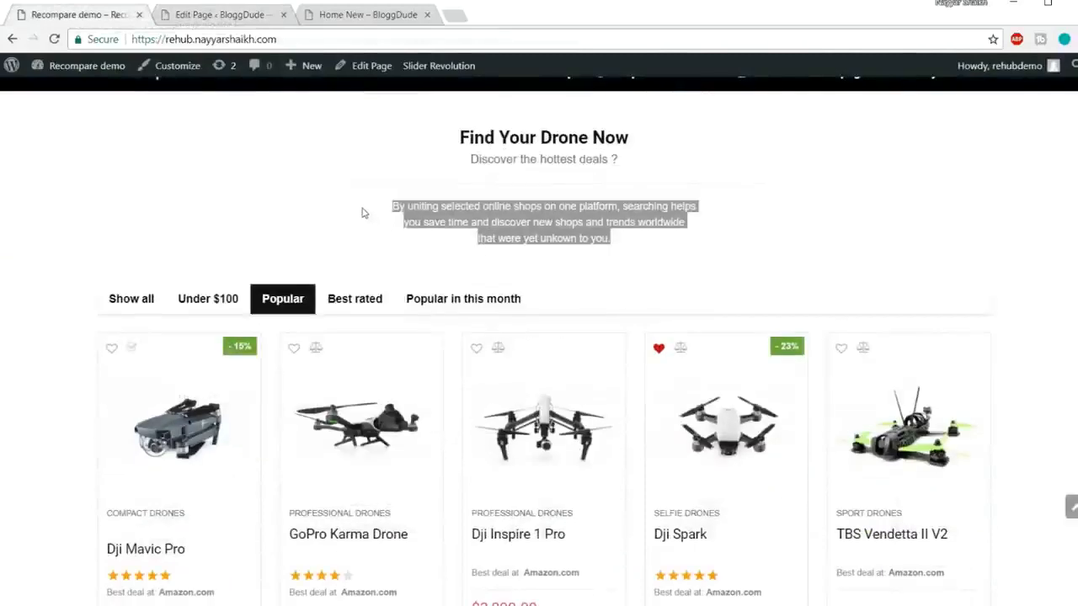
click(246, 17)
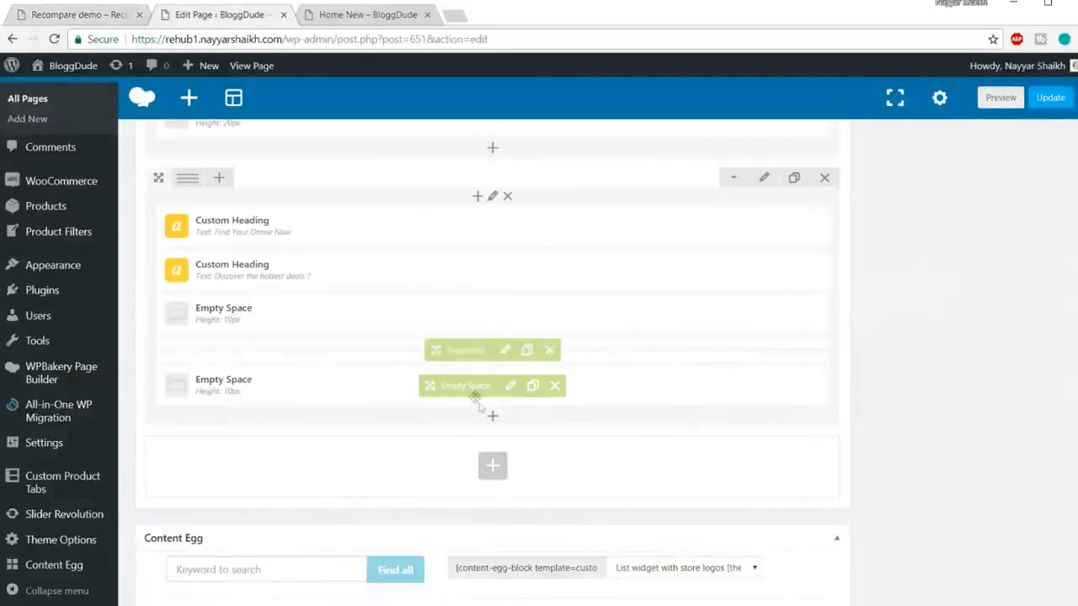
click(492, 419)
text(ha)
text(ad)
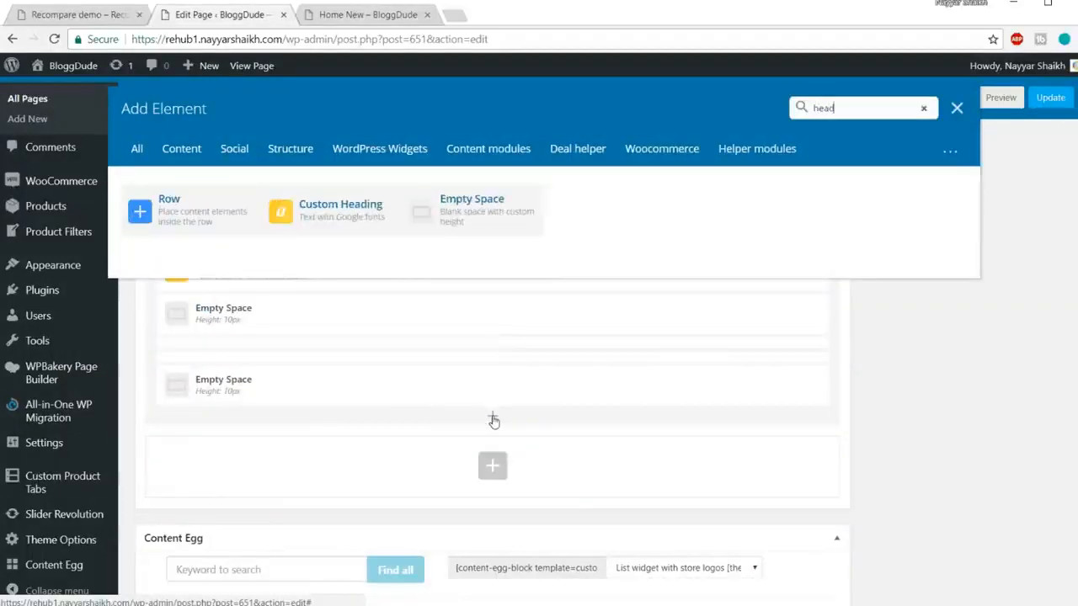
Step: Add a Custom Heading with the pasted 'By uniting selected online shops…' paragraph, div tag, centred
click(194, 212)
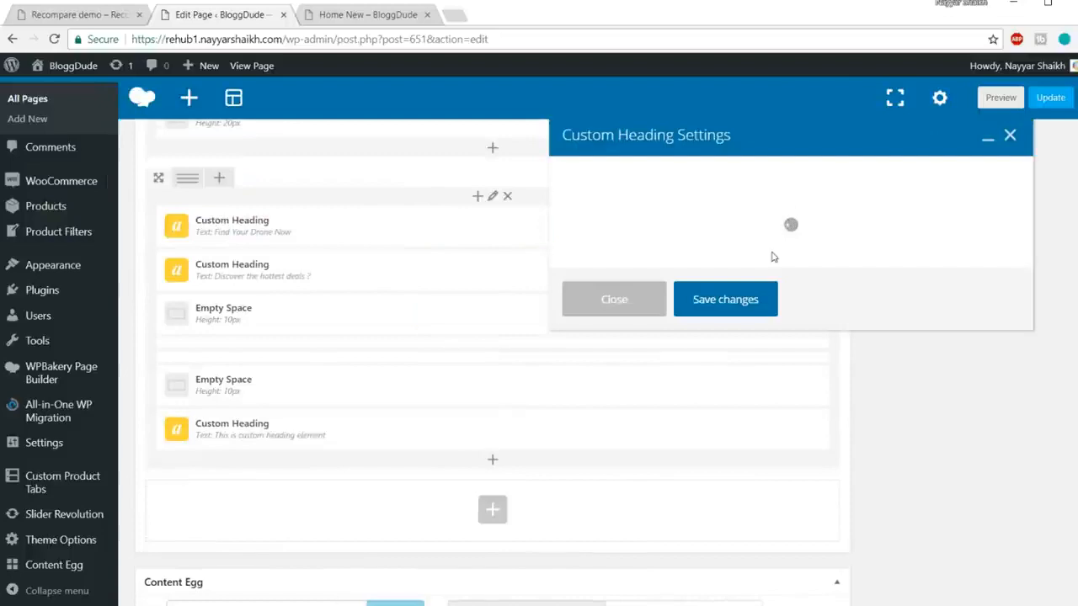
click(752, 317)
key(ctrl+a)
key(ctrl+v)
scroll(887, 326, down, 5)
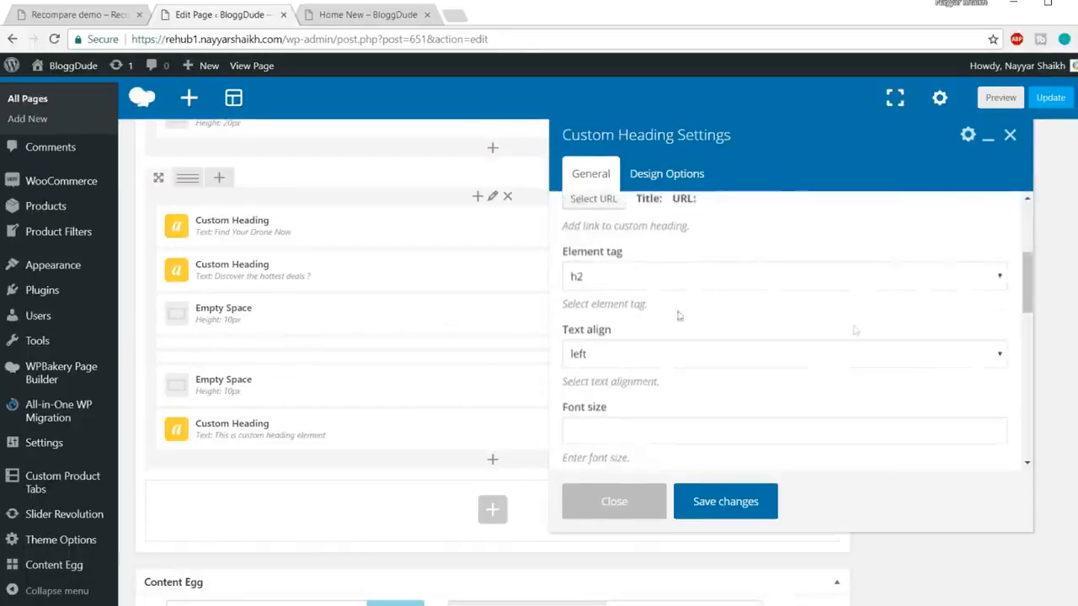
click(659, 278)
click(607, 403)
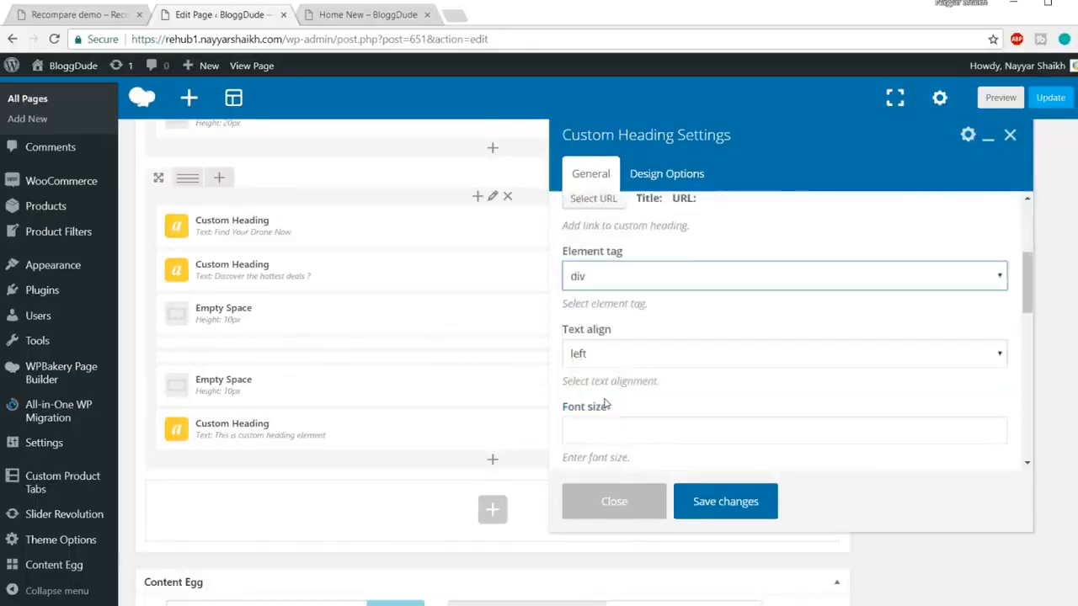
scroll(750, 322, down, 1)
click(641, 280)
click(691, 330)
scroll(691, 335, down, 1)
Step: Set the paragraph to 12px font size, 22px line height and #999999 colour
click(642, 281)
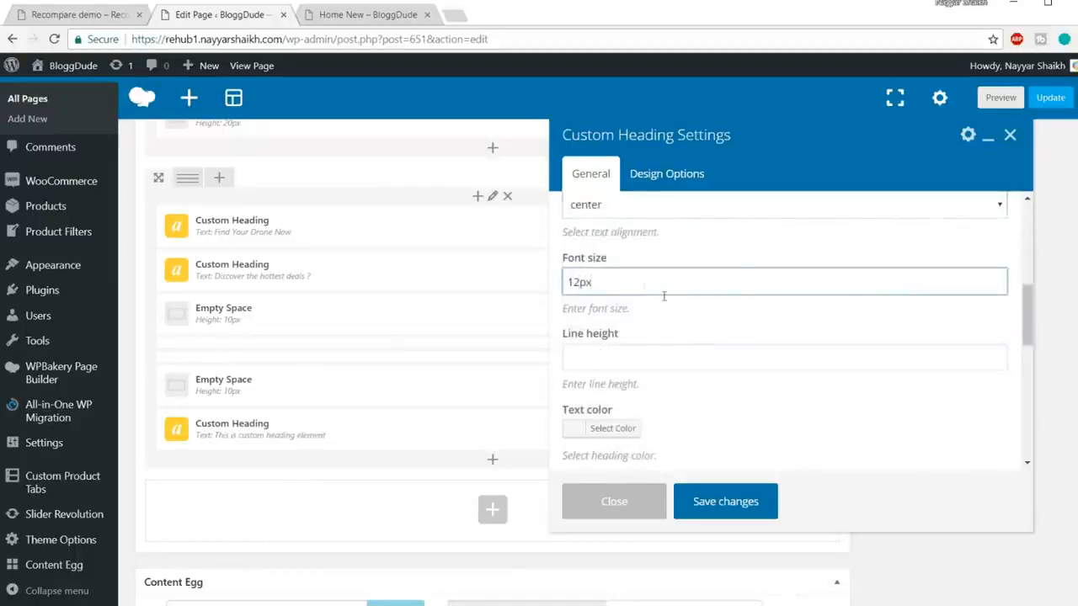
click(680, 356)
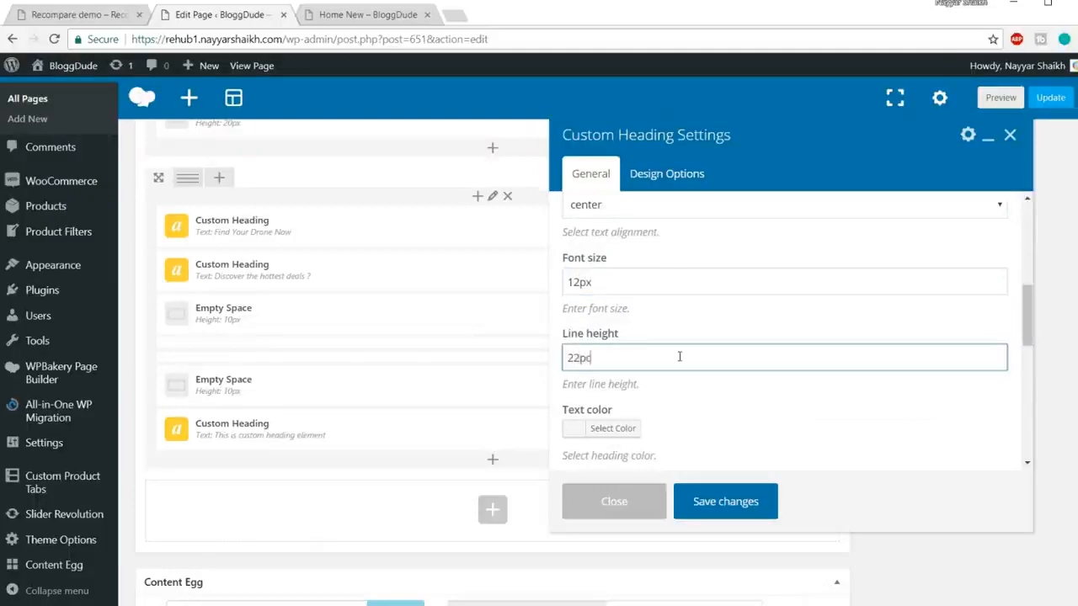
scroll(678, 356, down, 1)
click(621, 354)
scroll(783, 332, down, 1)
drag(573, 367, 554, 295)
click(821, 265)
scroll(775, 264, up, 1)
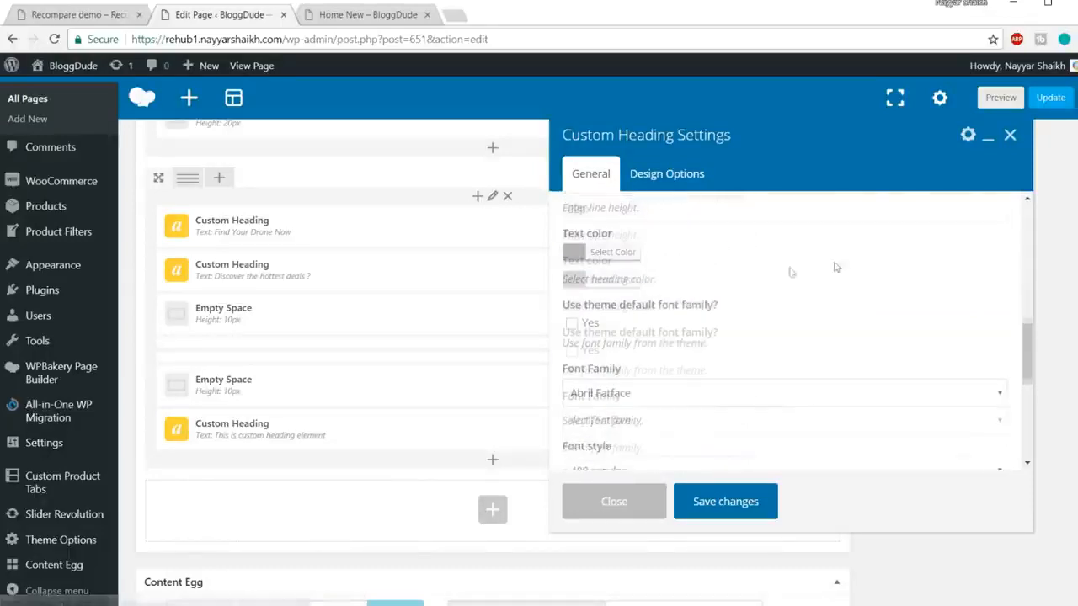
click(613, 280)
drag(693, 277, 651, 279)
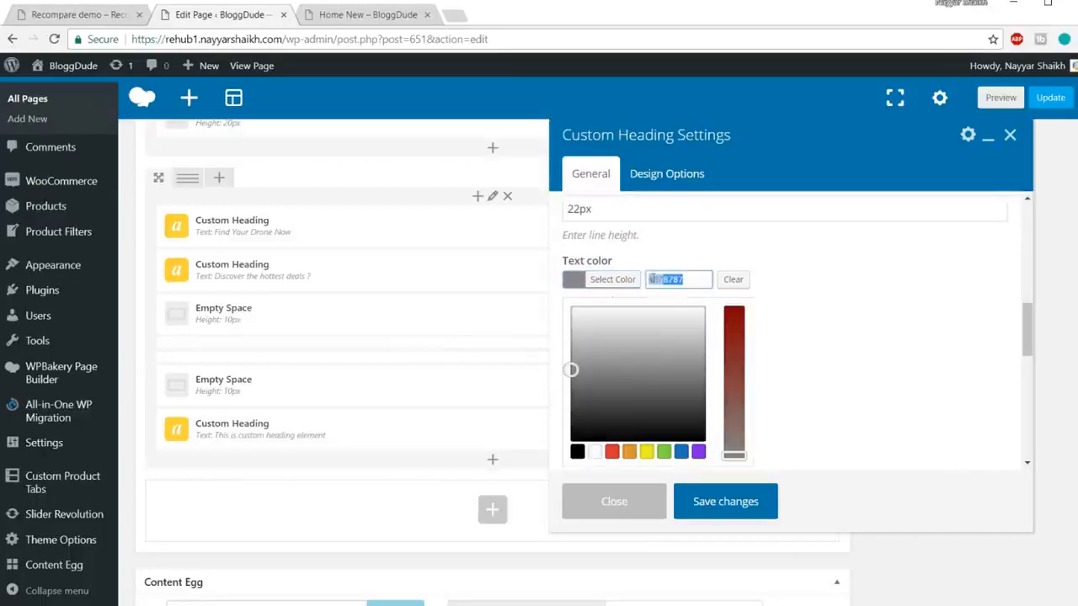
click(665, 285)
drag(692, 280, 649, 278)
text(999999)
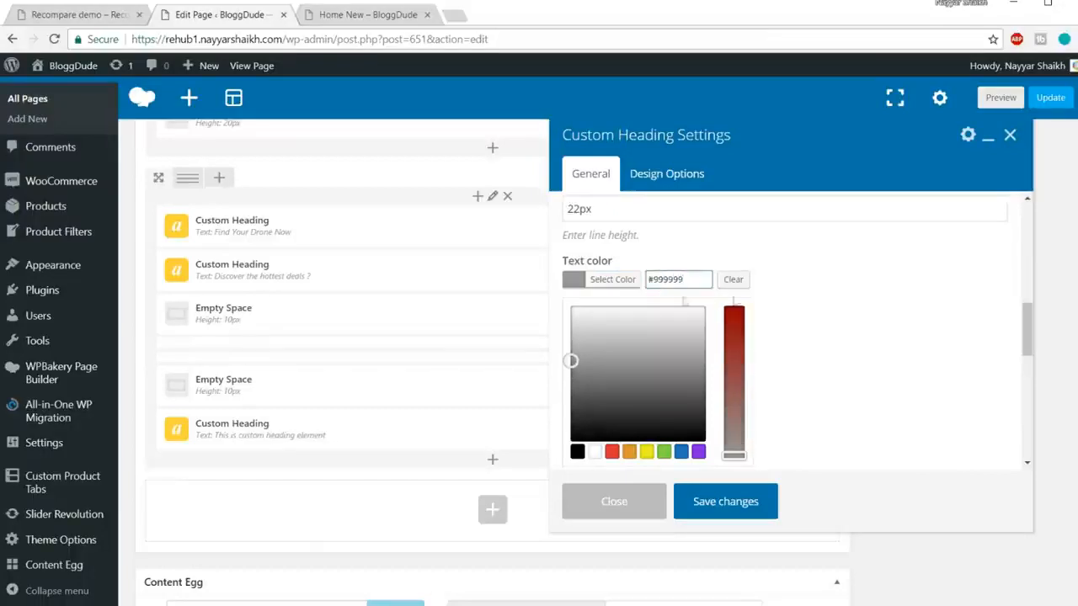
Step: Apply the theme font, save the heading, and compare it with the demo paragraph
scroll(907, 280, down, 2)
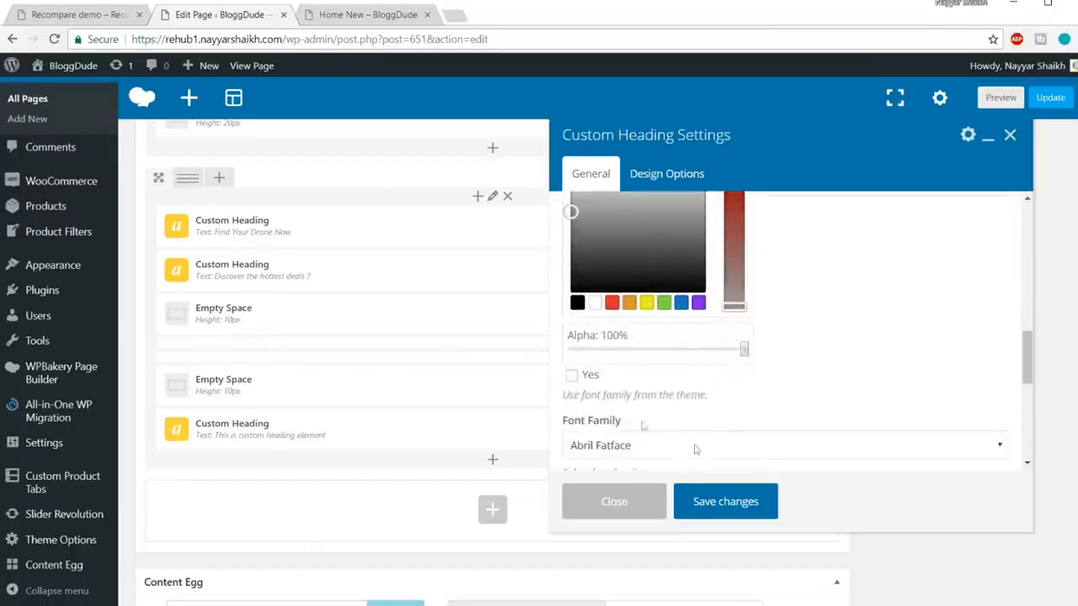
click(571, 376)
scroll(673, 404, up, 2)
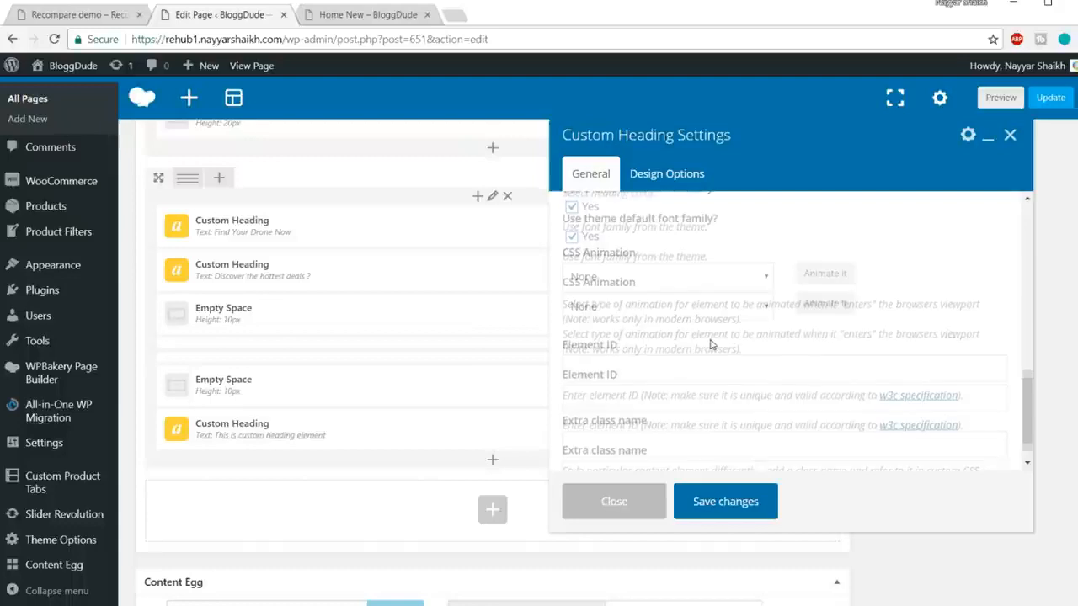
click(739, 502)
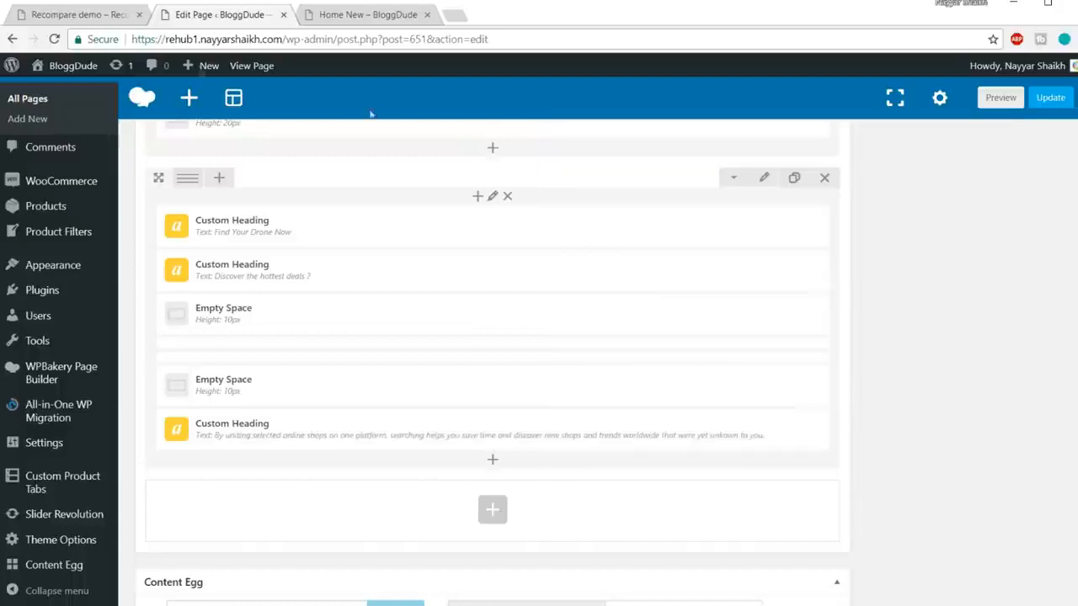
click(84, 15)
click(631, 253)
drag(630, 253, 385, 197)
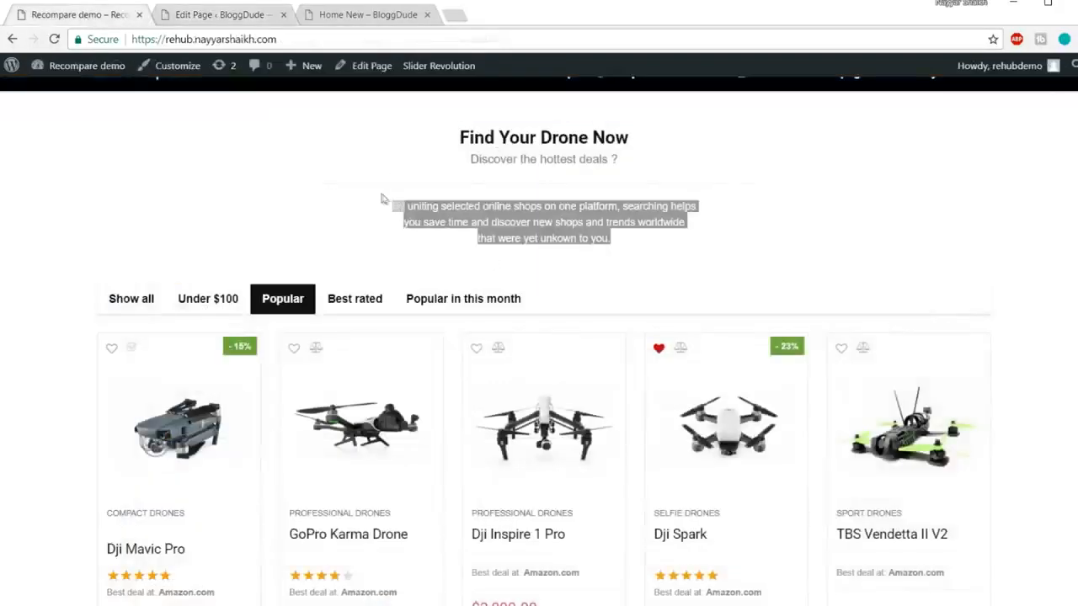
click(455, 209)
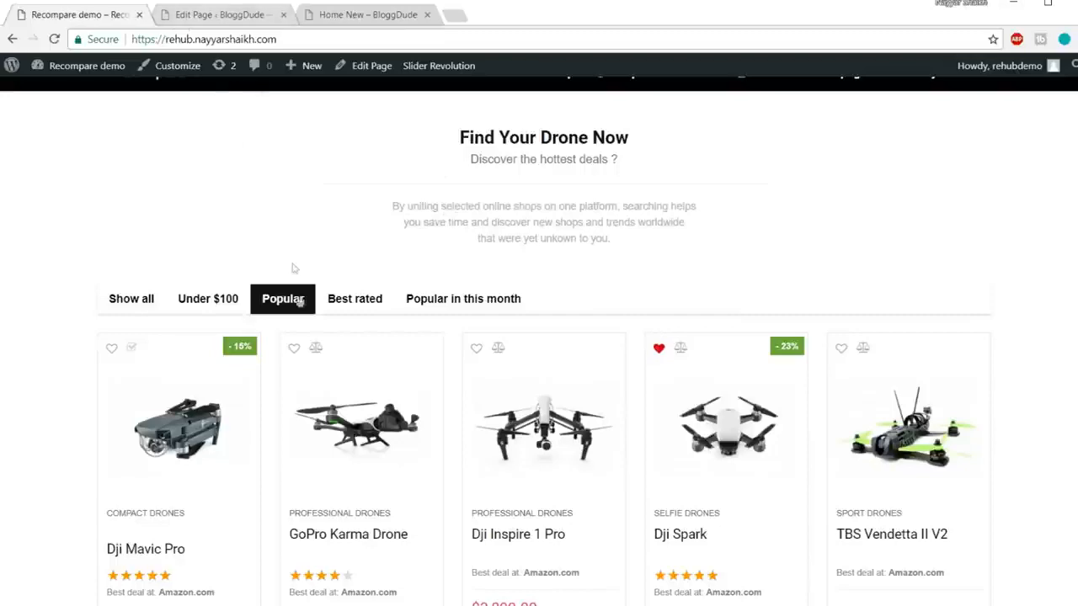
click(223, 16)
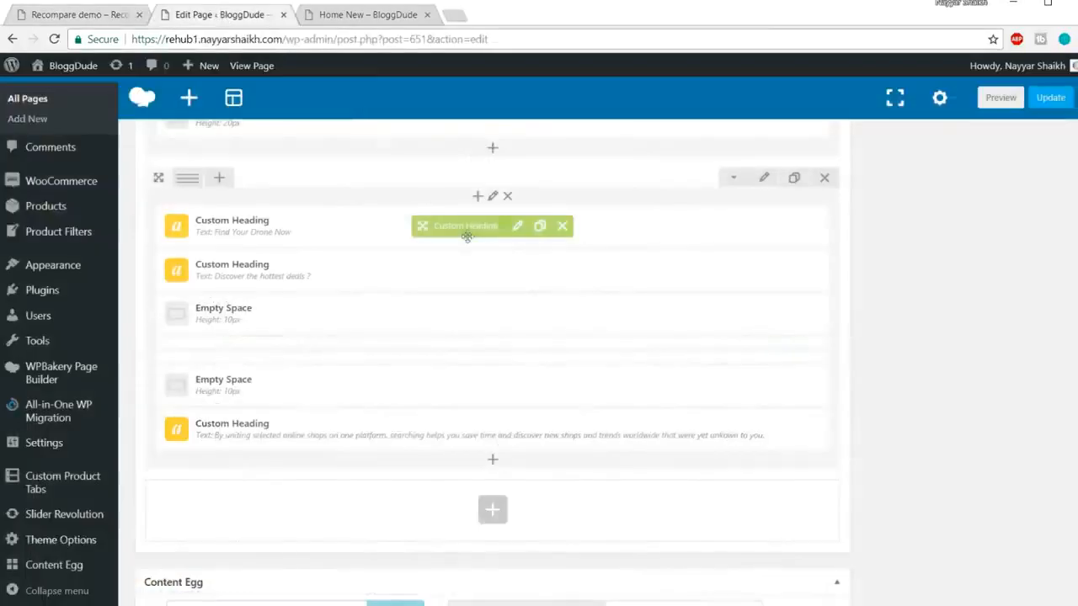
click(90, 16)
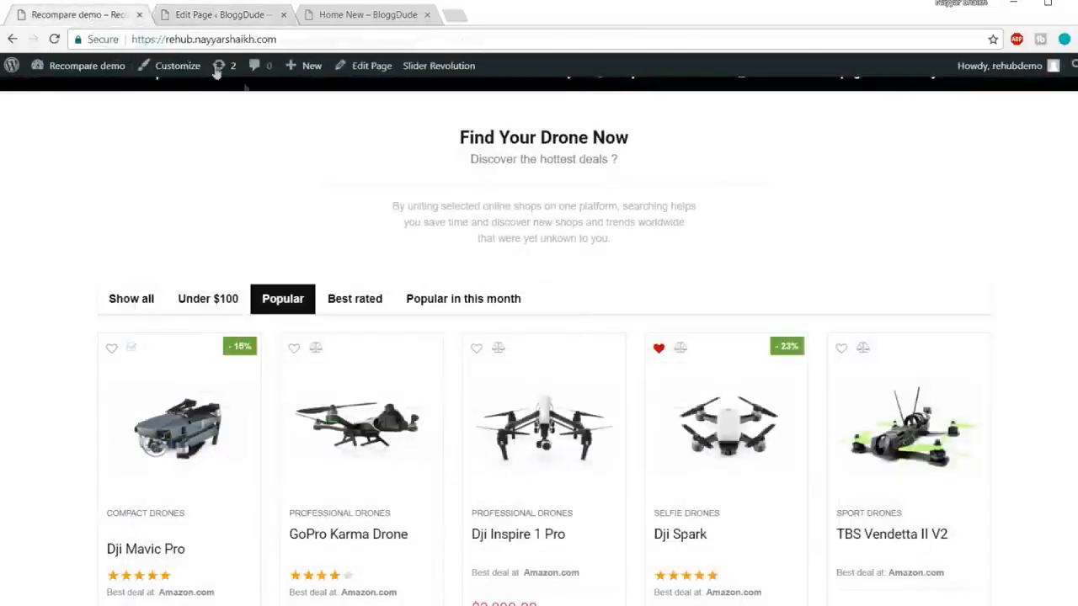
Step: Clone a 10px Empty Space below the paragraph heading and update the page
click(221, 14)
mouse_move(409, 311)
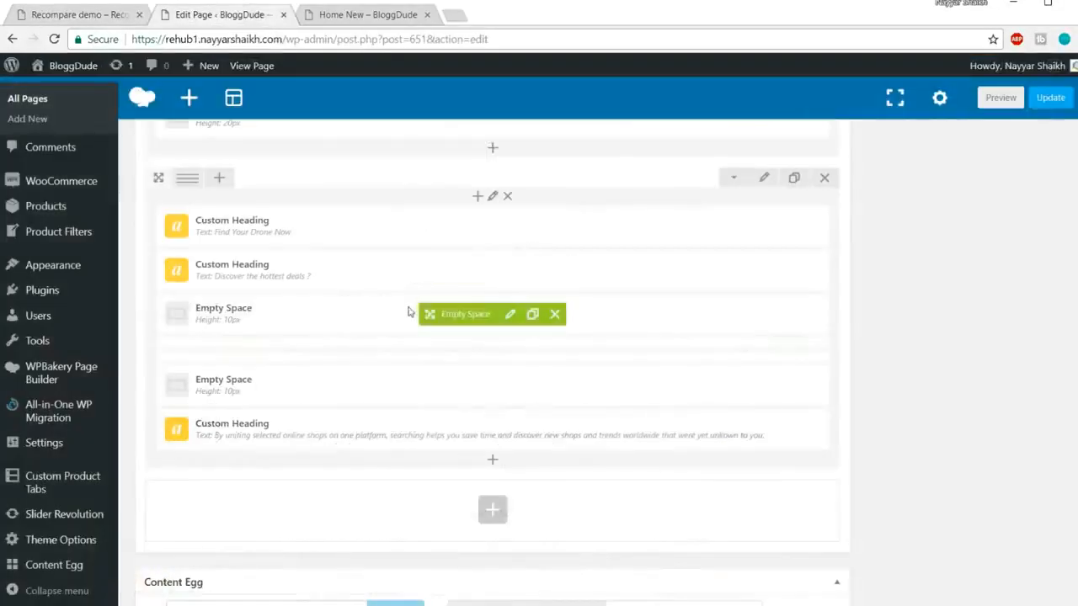
scroll(560, 315, down, 2)
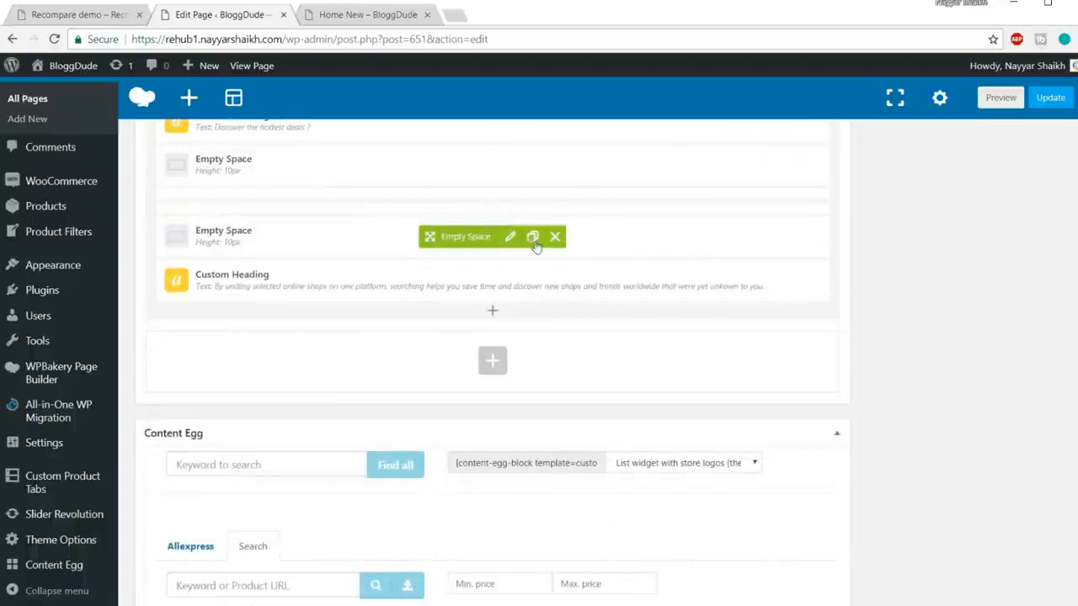
click(533, 238)
drag(468, 239, 472, 343)
click(1048, 98)
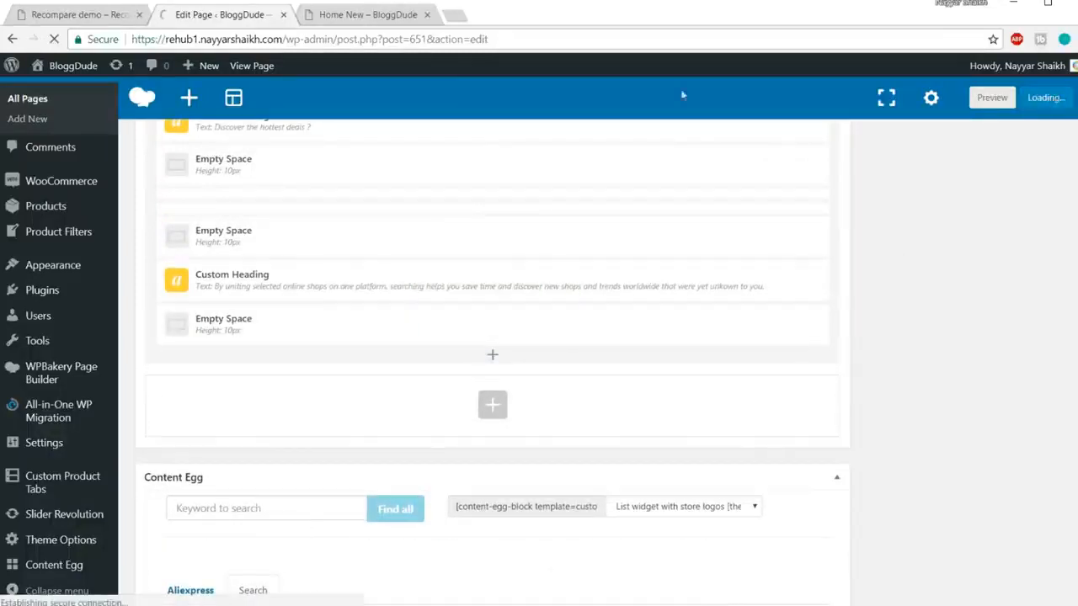
Step: Reload the Home New page and review the new Find Your Drone Now section
click(379, 14)
click(396, 38)
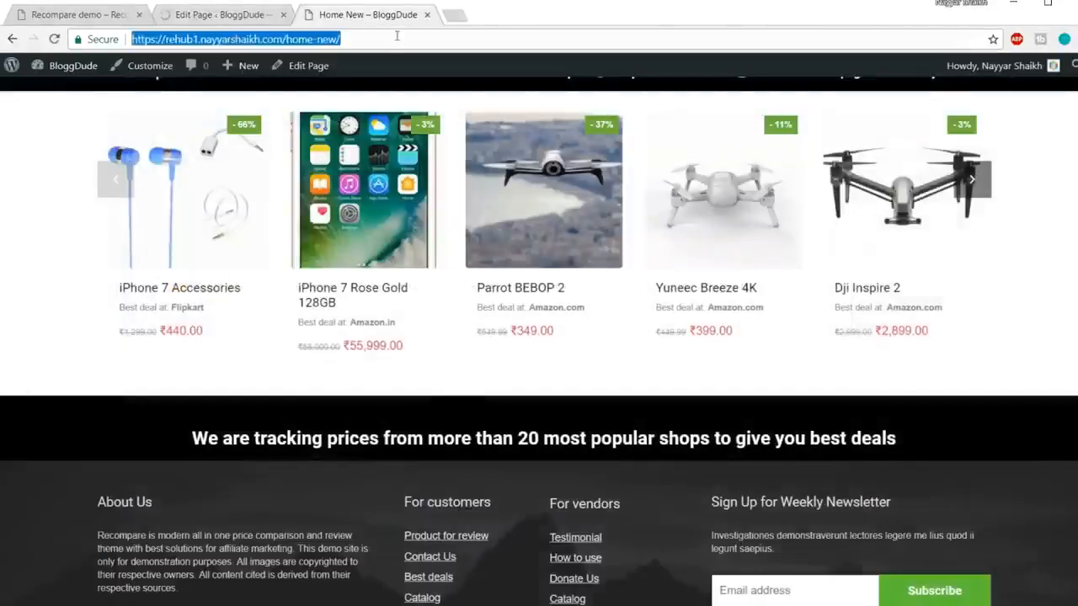
key(Return)
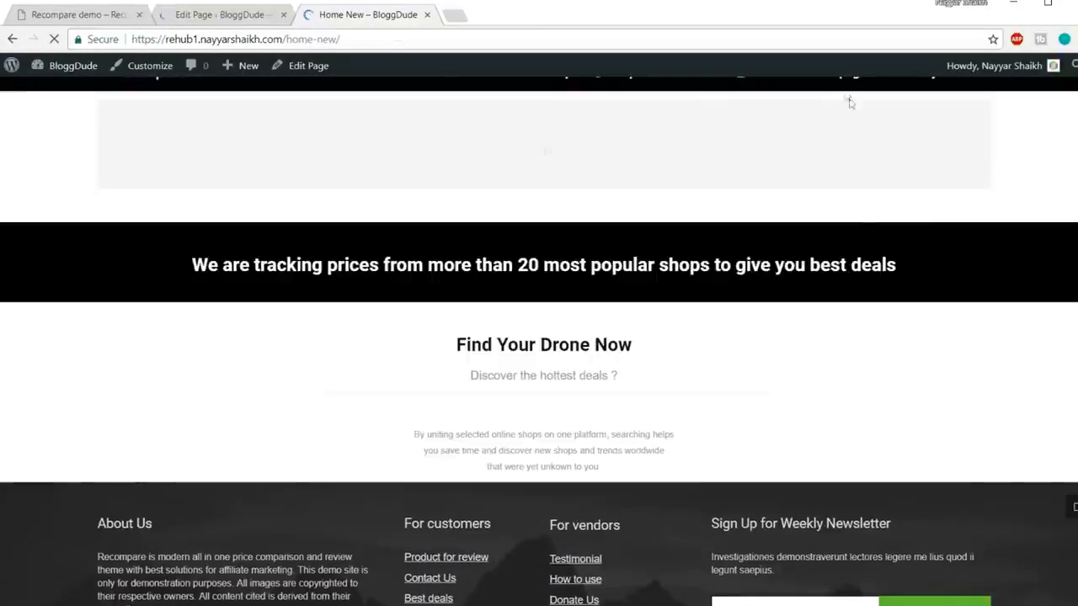
scroll(832, 277, down, 3)
scroll(832, 280, down, 2)
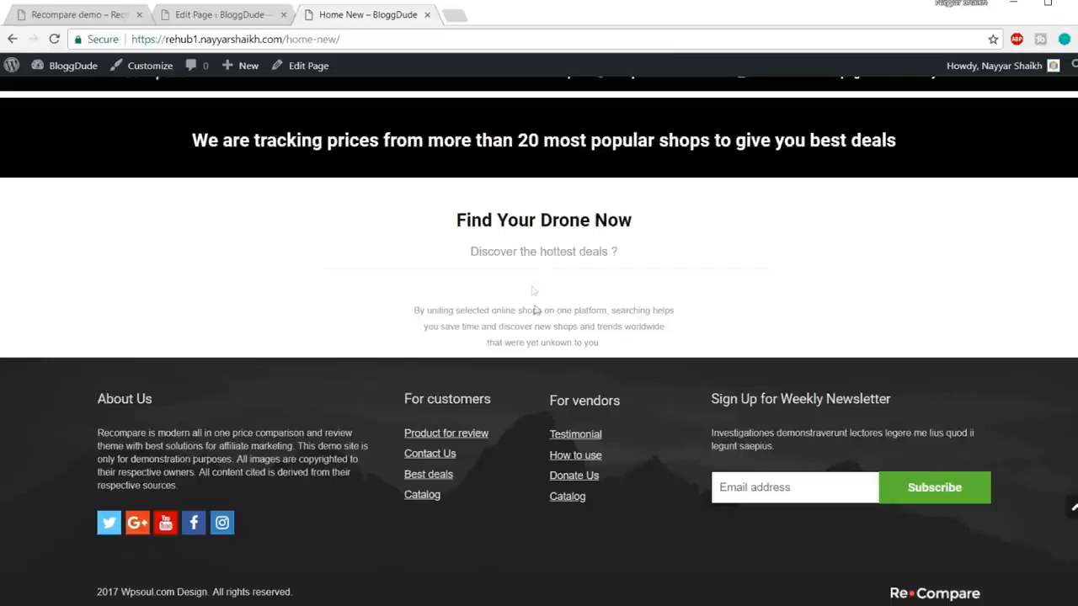
click(218, 18)
Step: Delete the spacer above the description heading and check the live page
scroll(383, 333, down, 15)
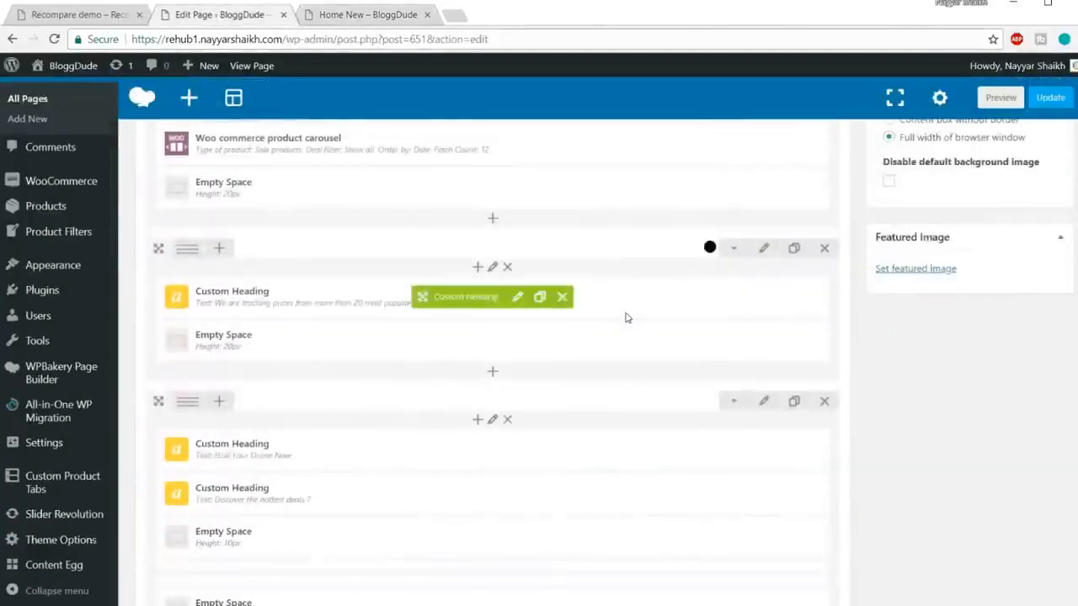
scroll(361, 356, down, 2)
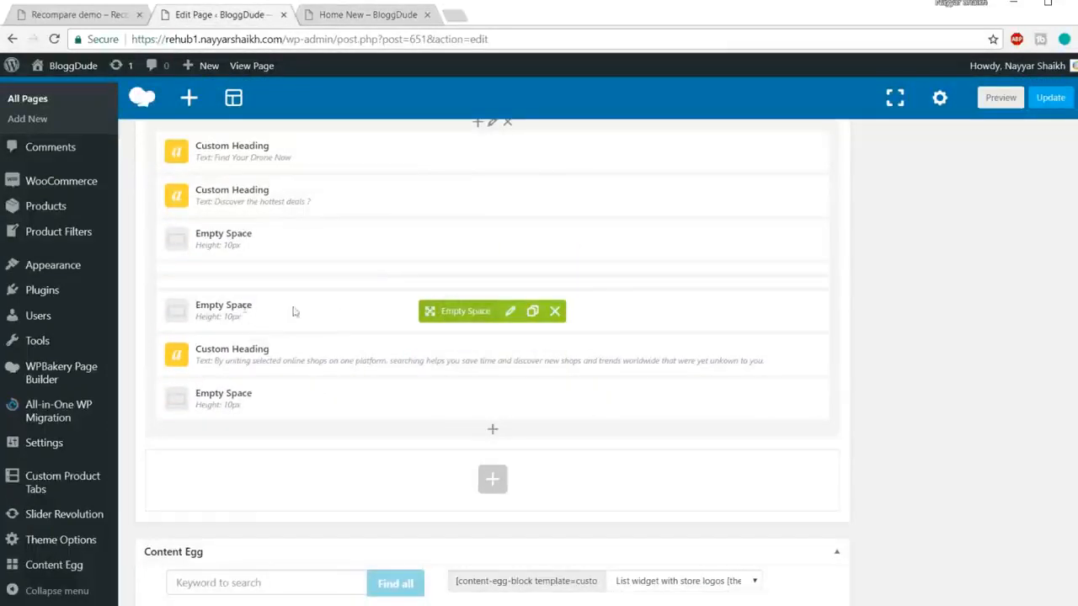
click(557, 316)
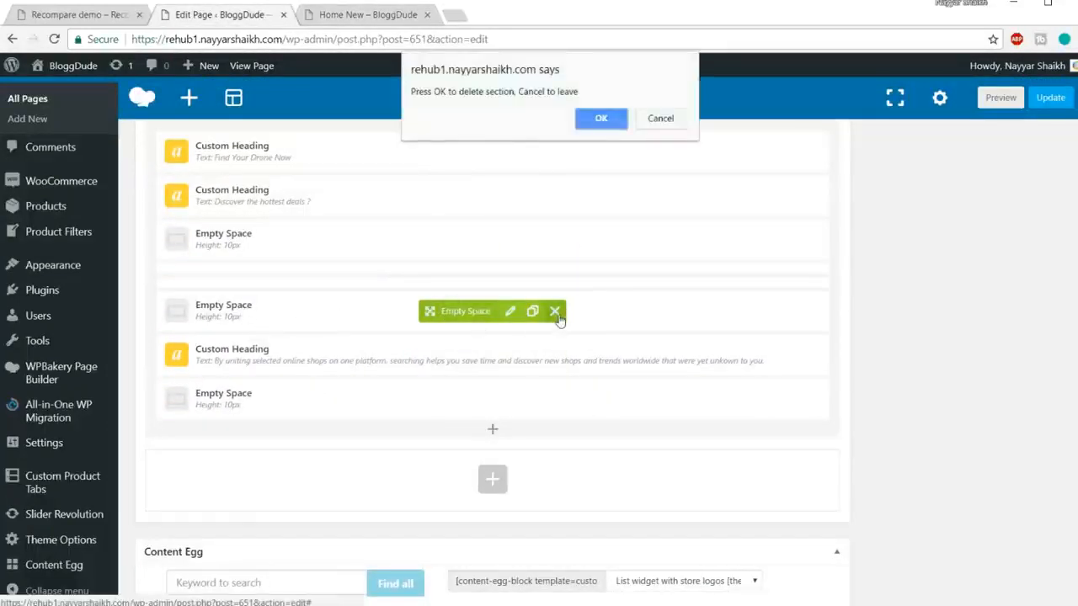
click(597, 120)
click(385, 17)
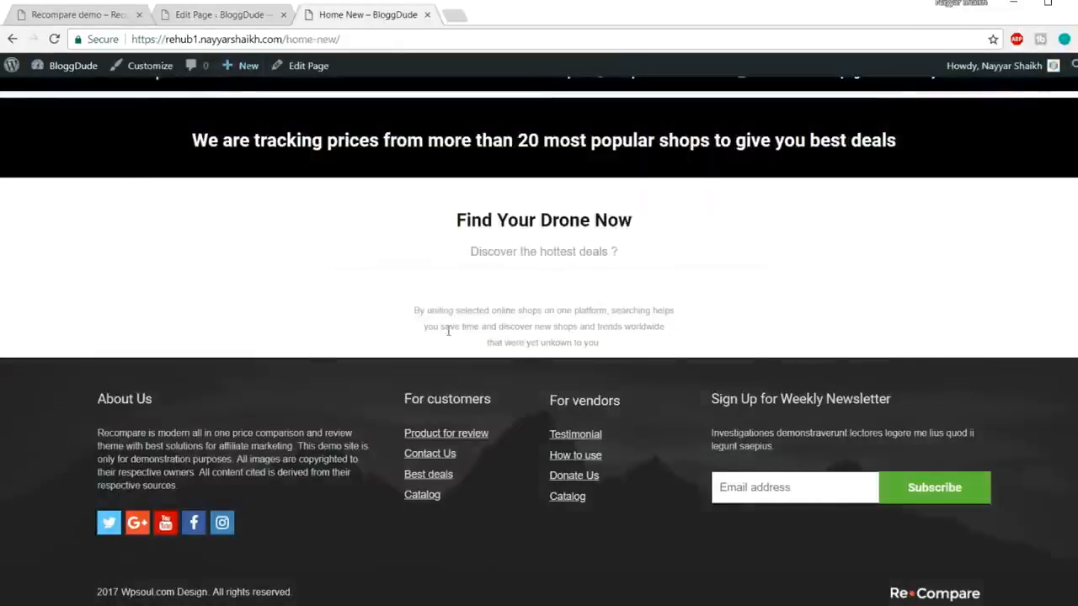
triple_click(528, 337)
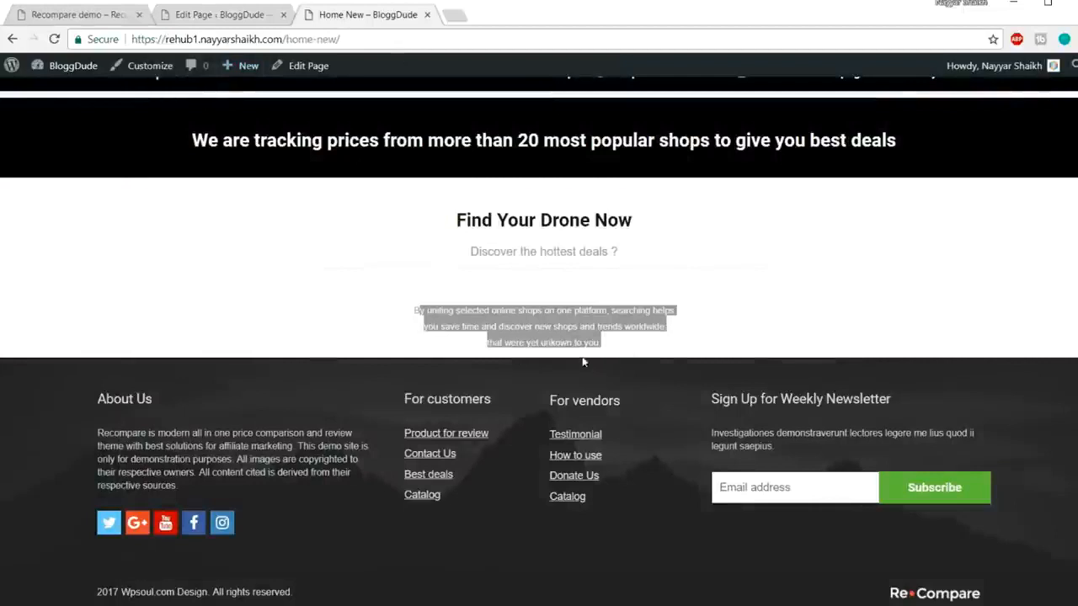
key(ctrl+shift+Tab)
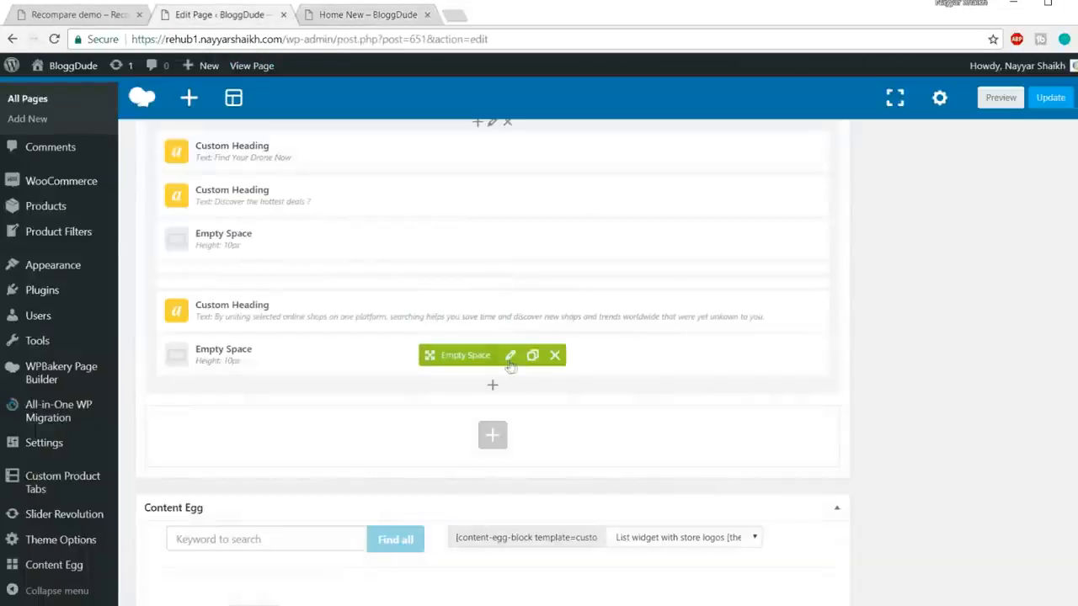
Step: Set the bottom spacer's height to 20px, then view the demo's drone product grid
click(510, 355)
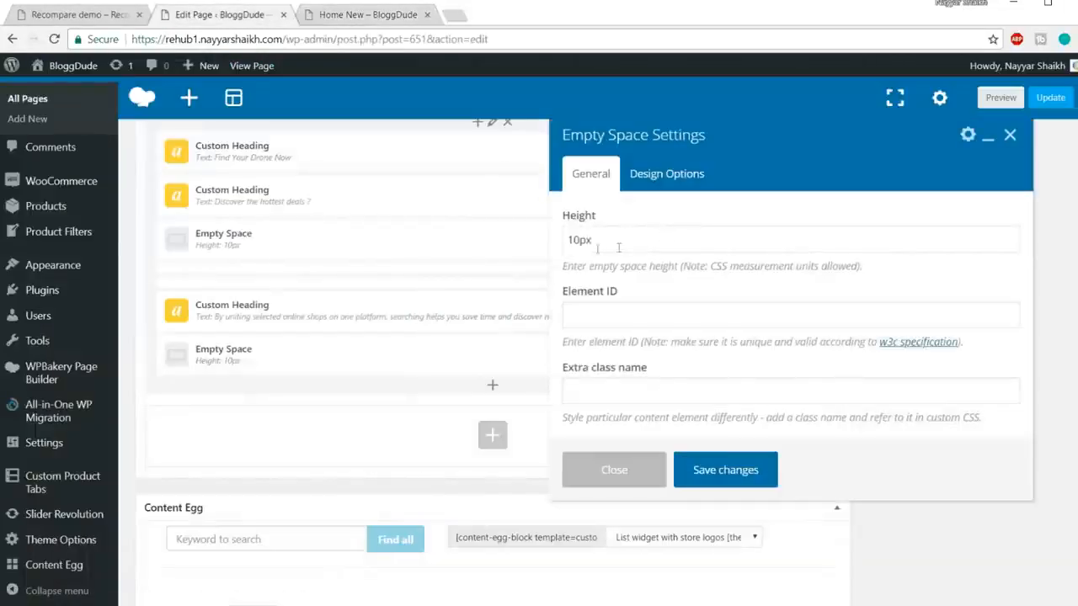
drag(574, 241, 567, 239)
text(3)
click(723, 470)
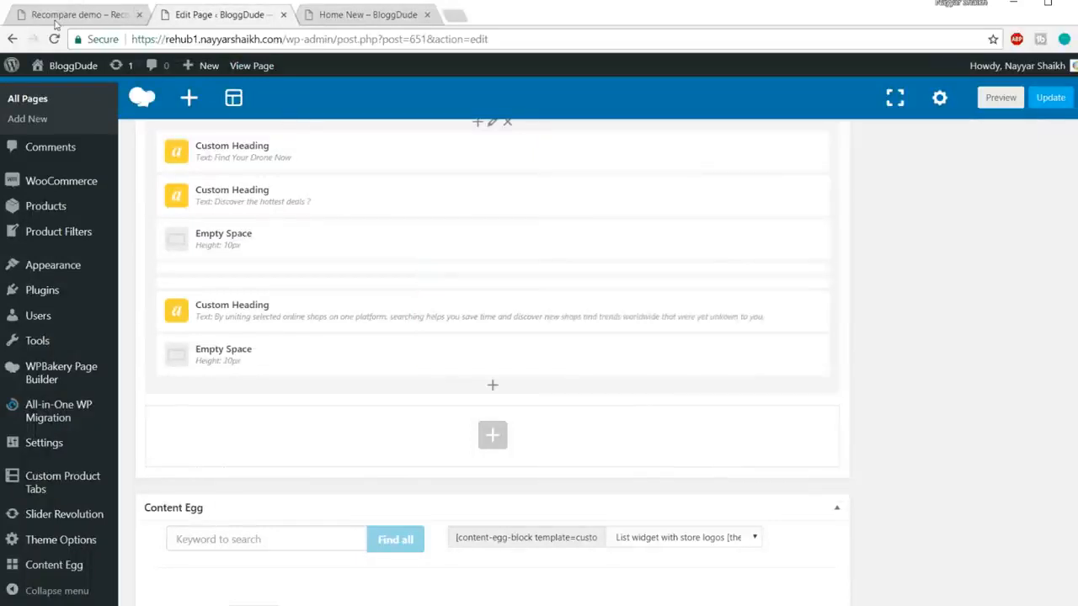
click(54, 24)
scroll(404, 400, down, 1)
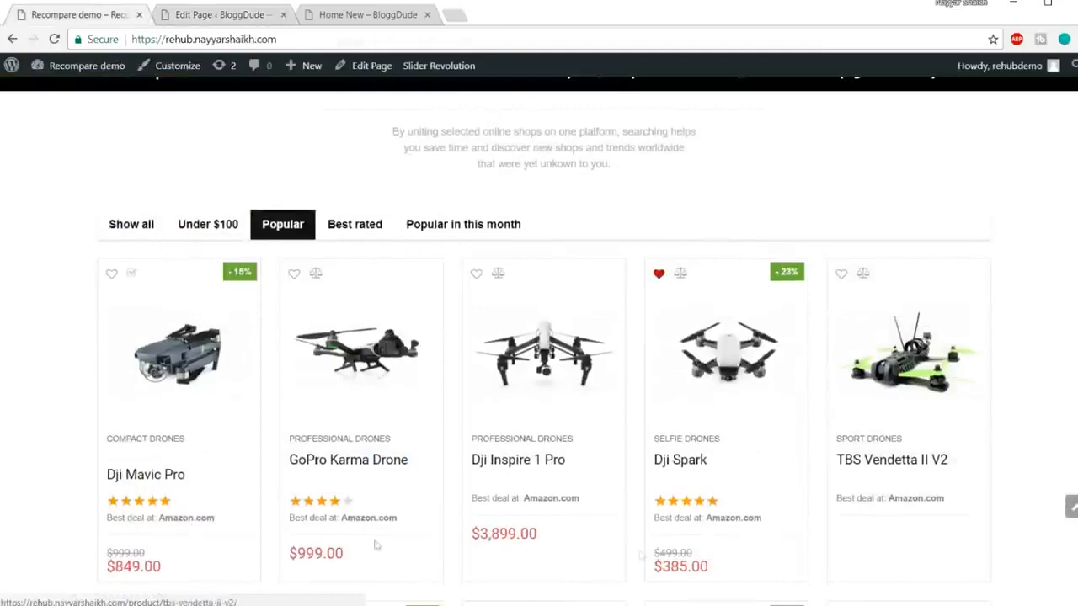
Step: Add a Grid of woocommerce products element below the 20px spacer via a 'grid' search
scroll(794, 387, down, 4)
scroll(734, 385, up, 5)
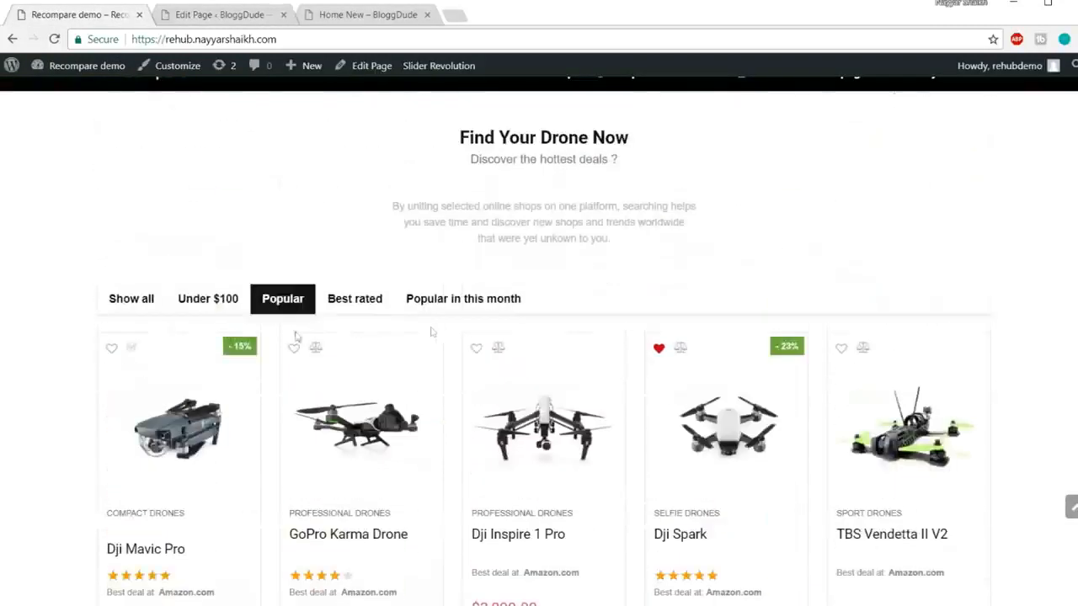
click(216, 19)
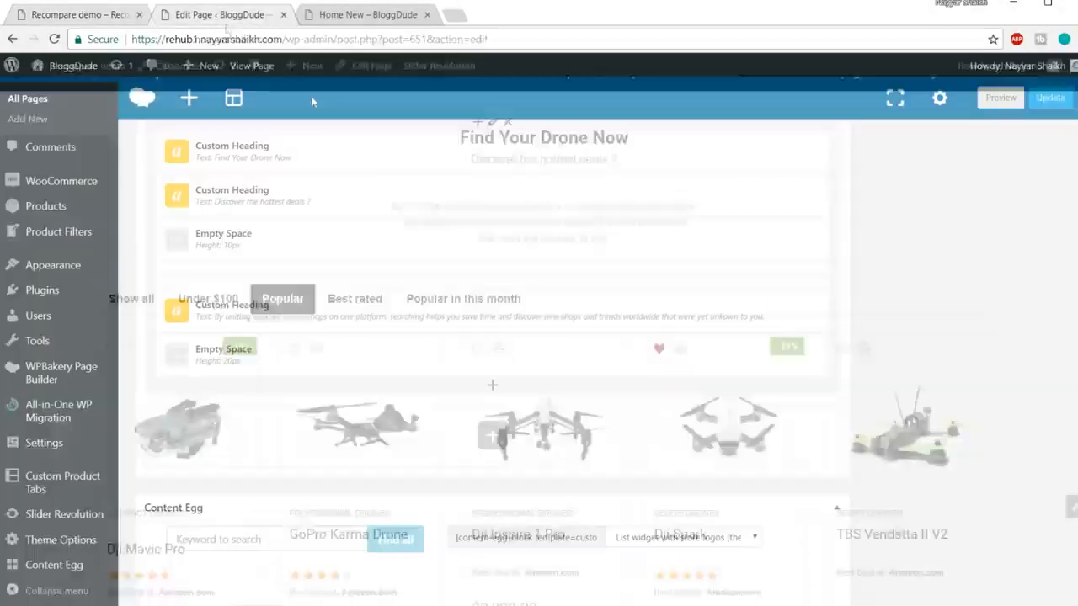
click(492, 388)
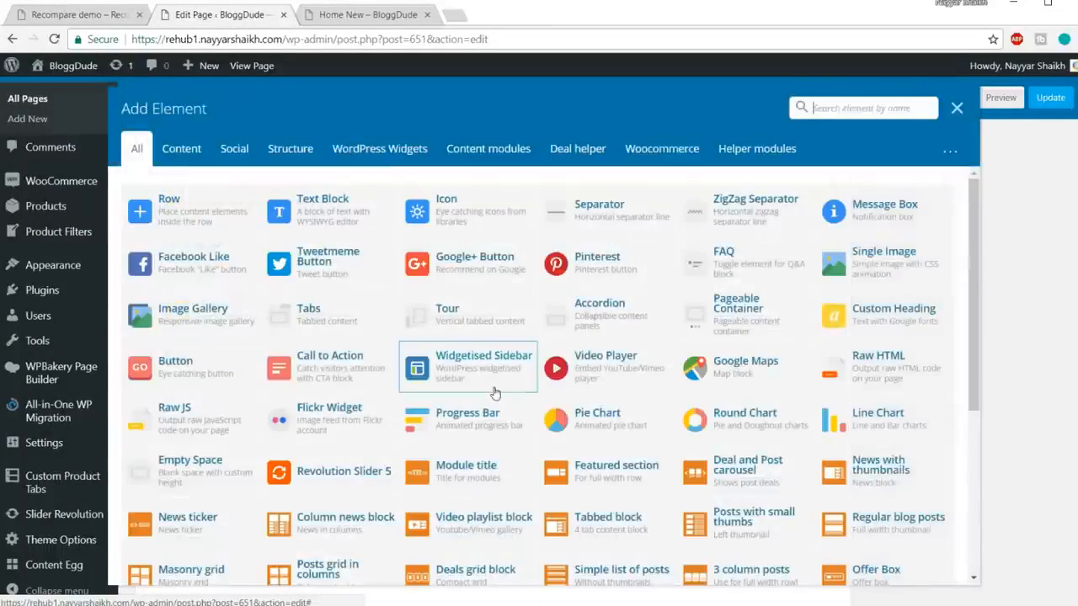
text(grid)
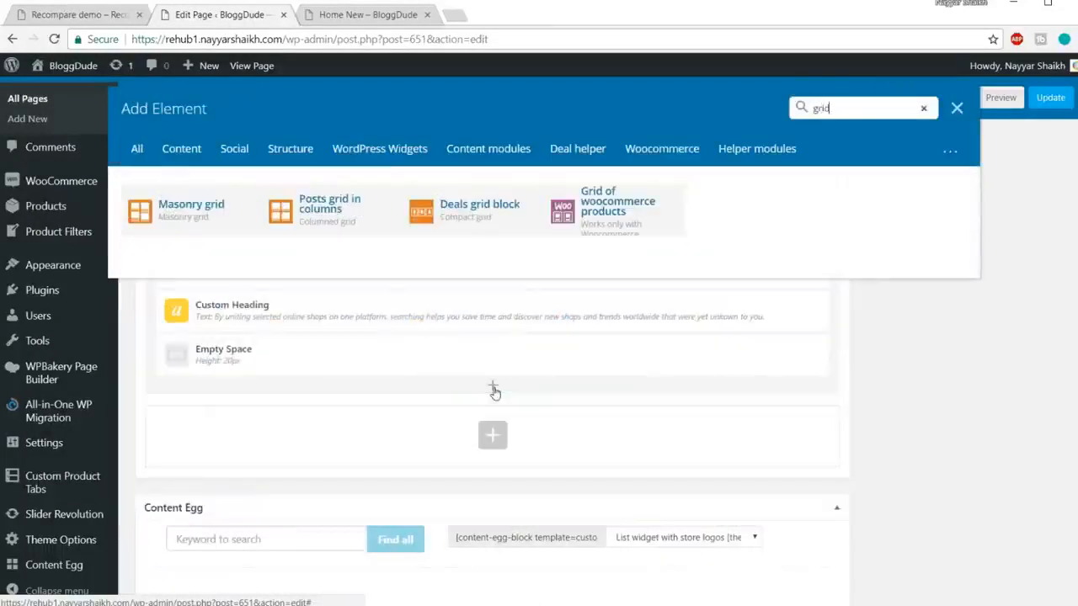
click(633, 232)
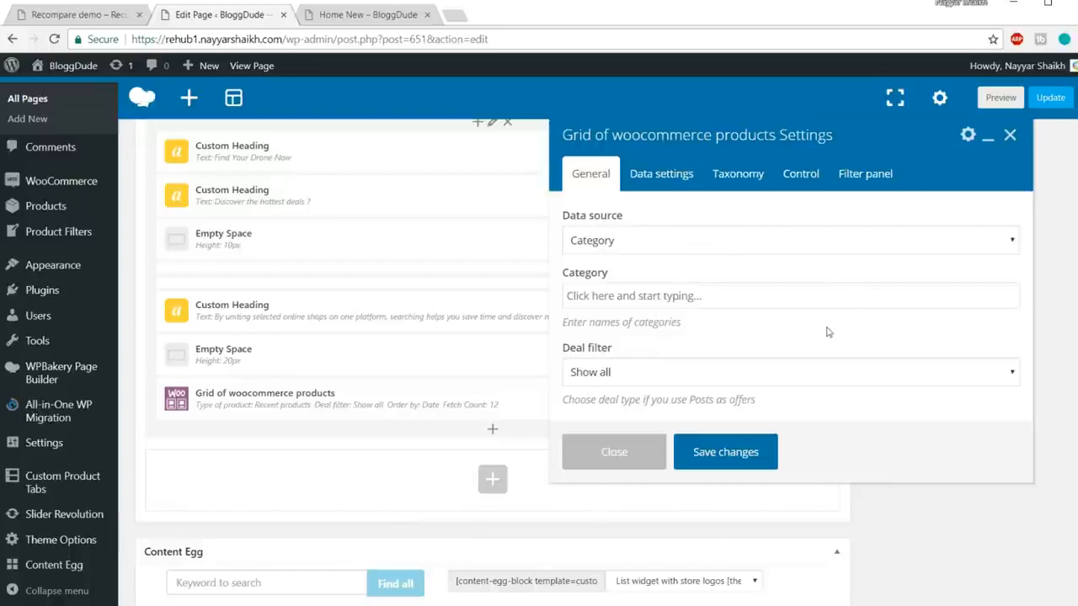
Step: Change the product grid's Fetch Count from 12 to 10, checking the demo's drone grid
scroll(744, 348, down, 1)
scroll(716, 333, up, 1)
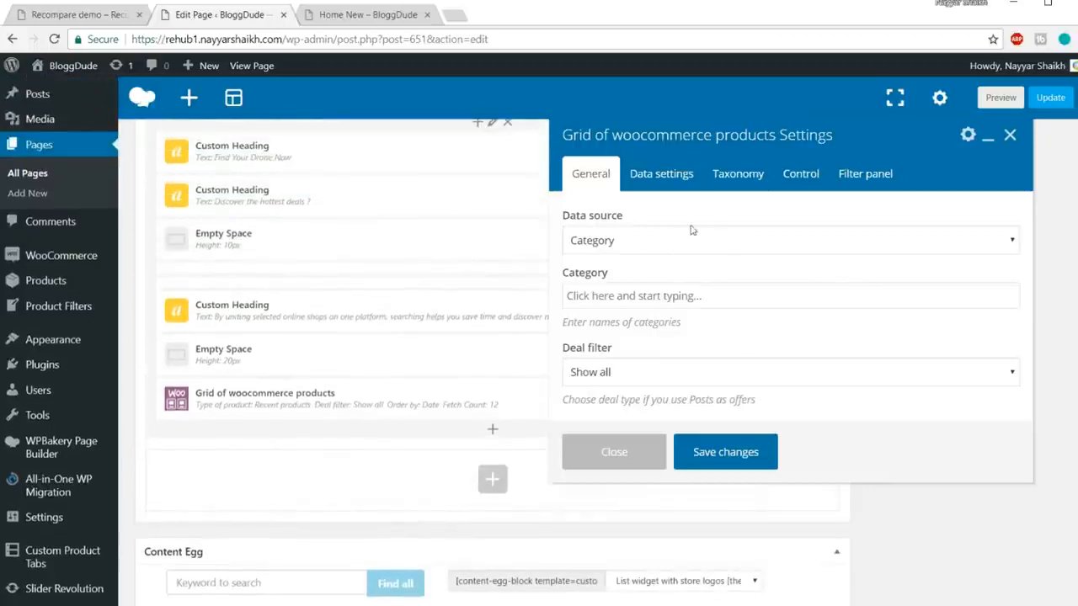
click(678, 179)
scroll(744, 351, down, 3)
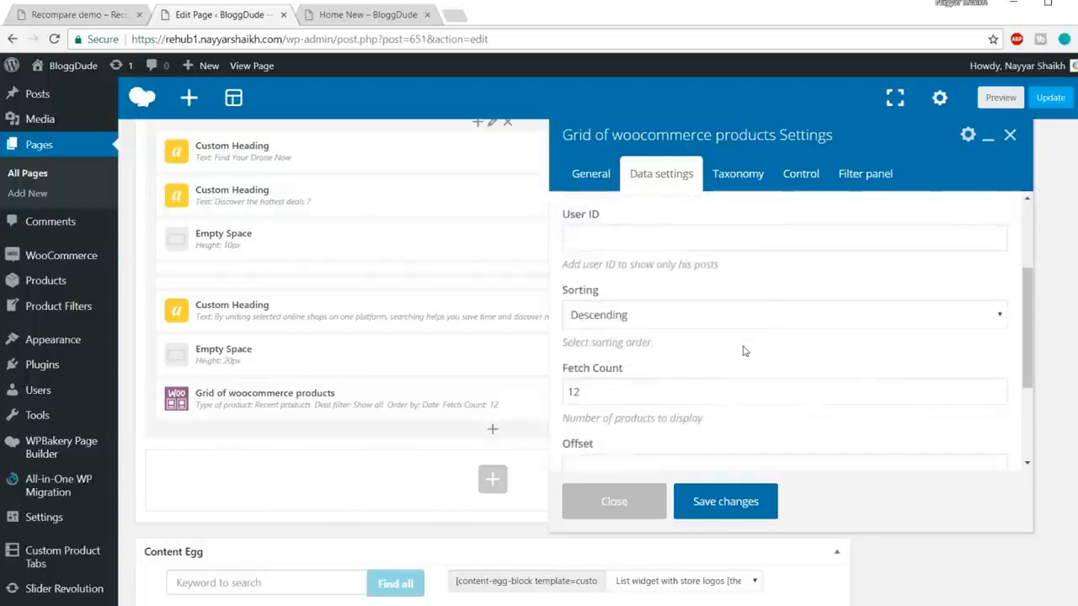
click(99, 17)
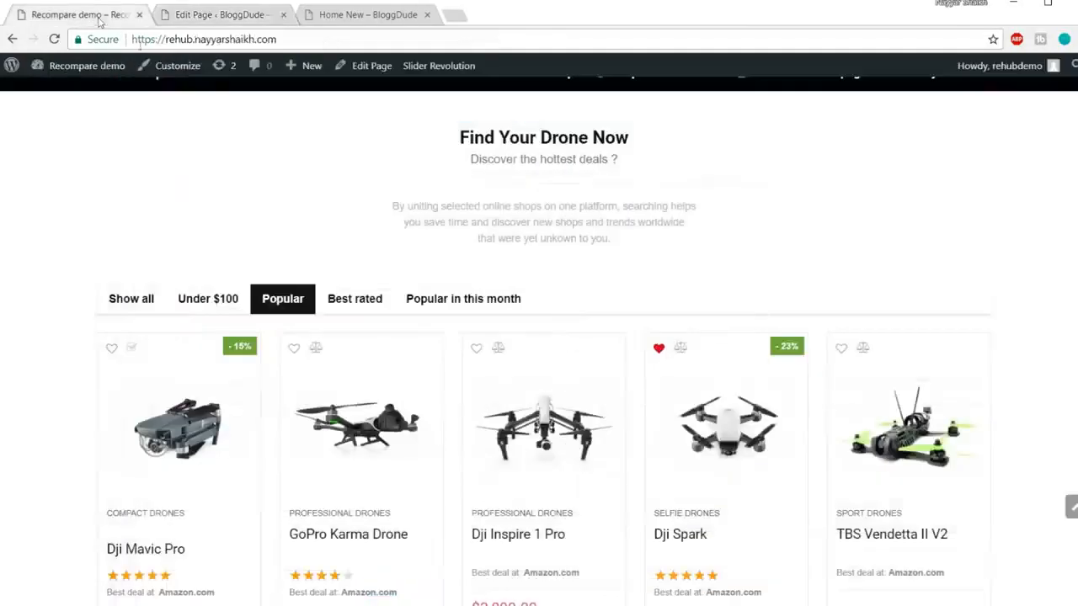
scroll(425, 331, down, 2)
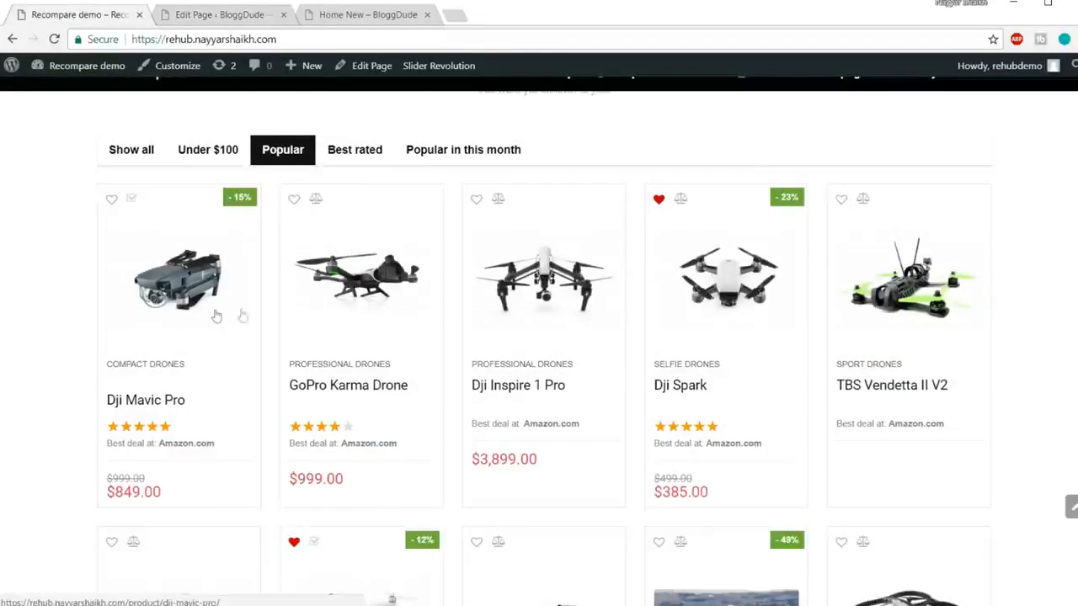
scroll(892, 269, down, 2)
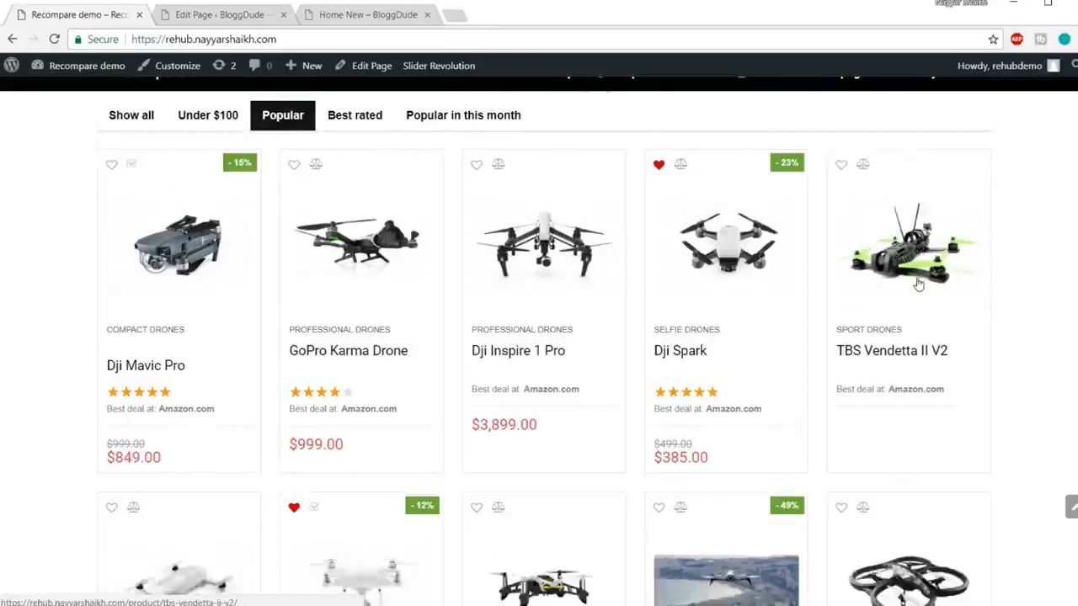
scroll(806, 414, down, 5)
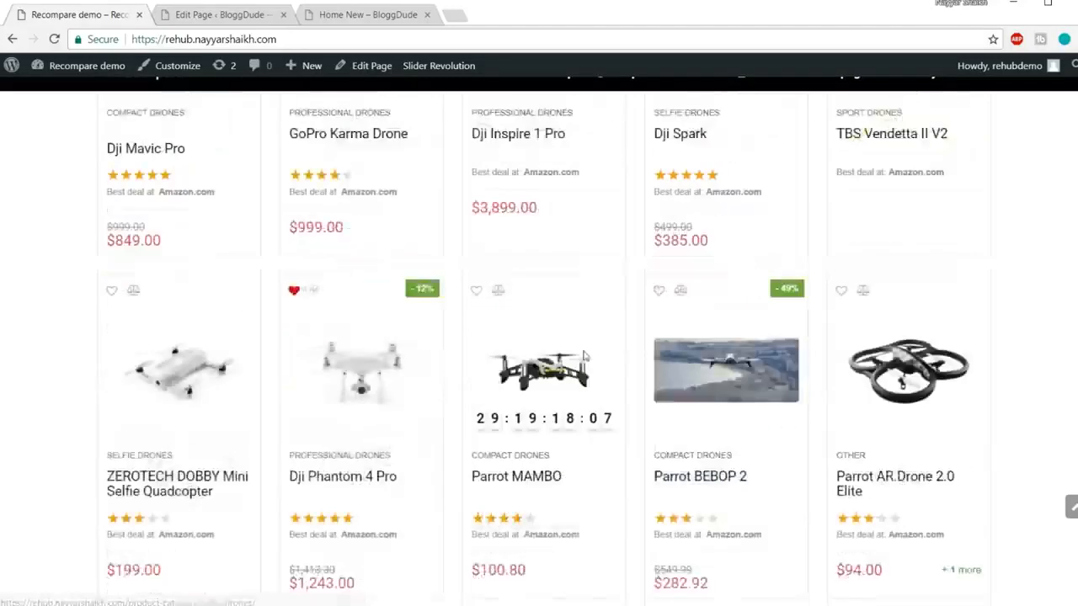
scroll(806, 419, up, 8)
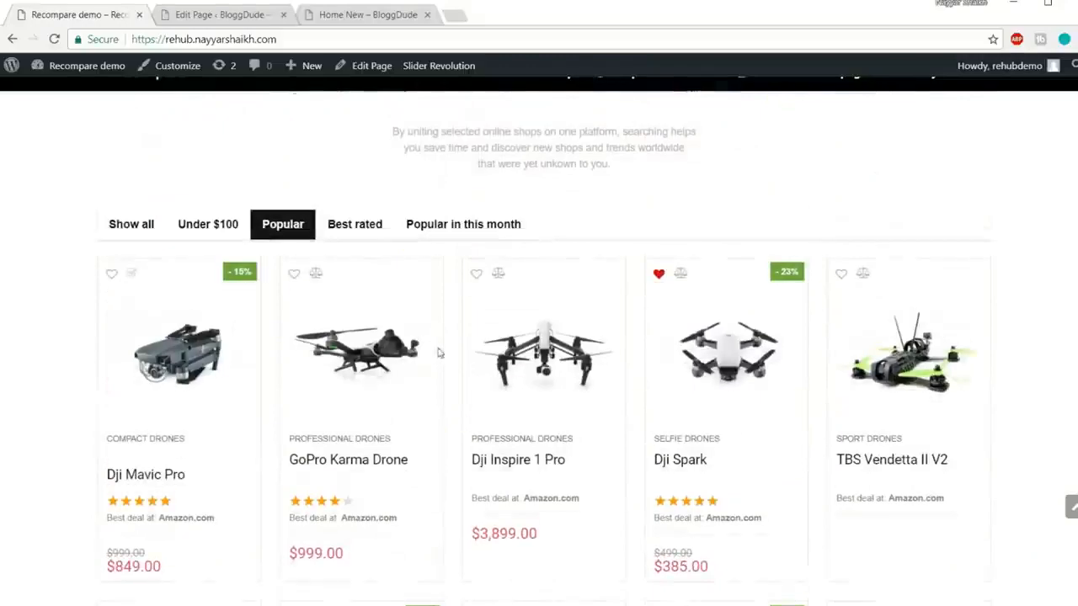
scroll(1011, 360, down, 6)
scroll(620, 399, up, 5)
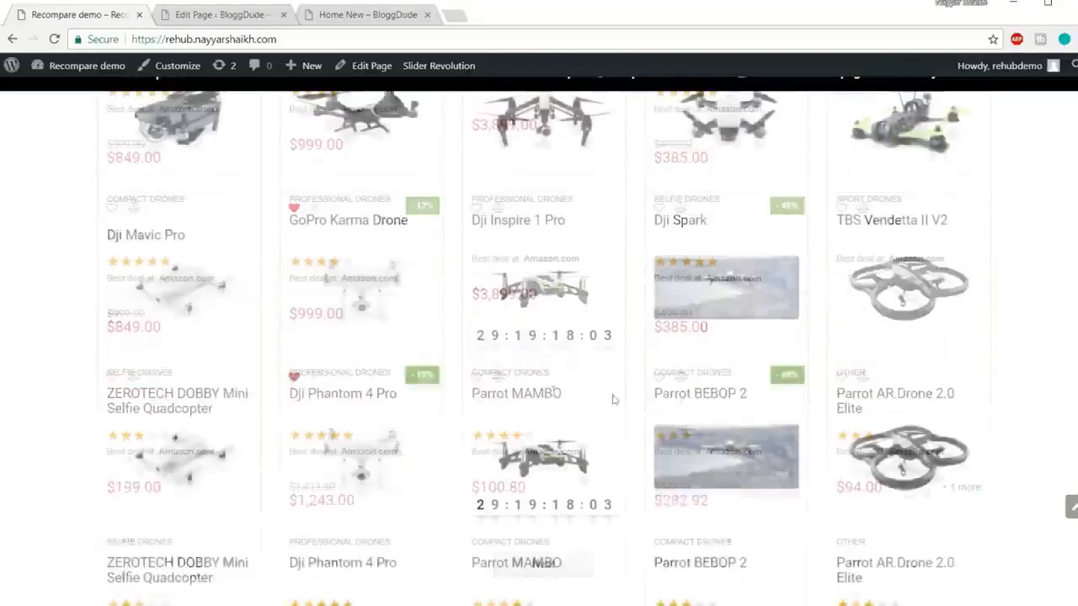
click(241, 14)
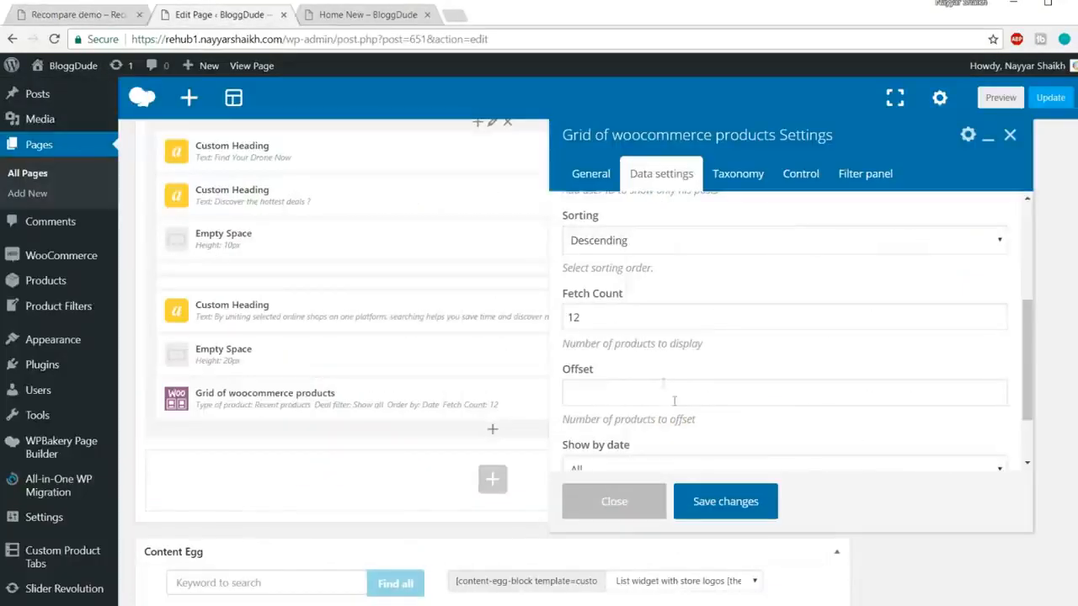
drag(586, 323, 522, 315)
drag(660, 316, 543, 314)
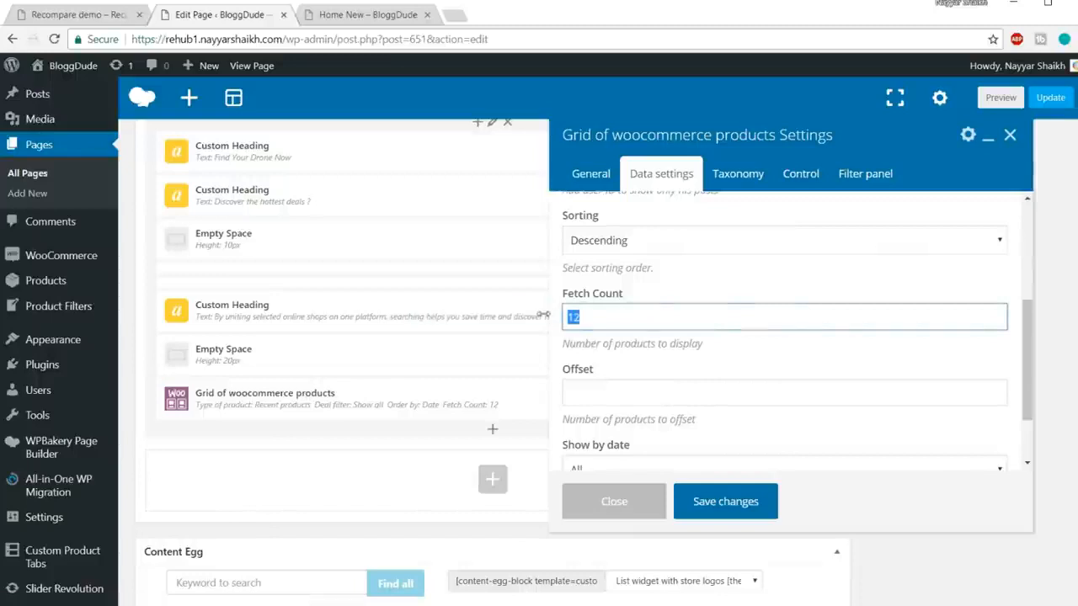
text(10)
scroll(658, 310, down, 2)
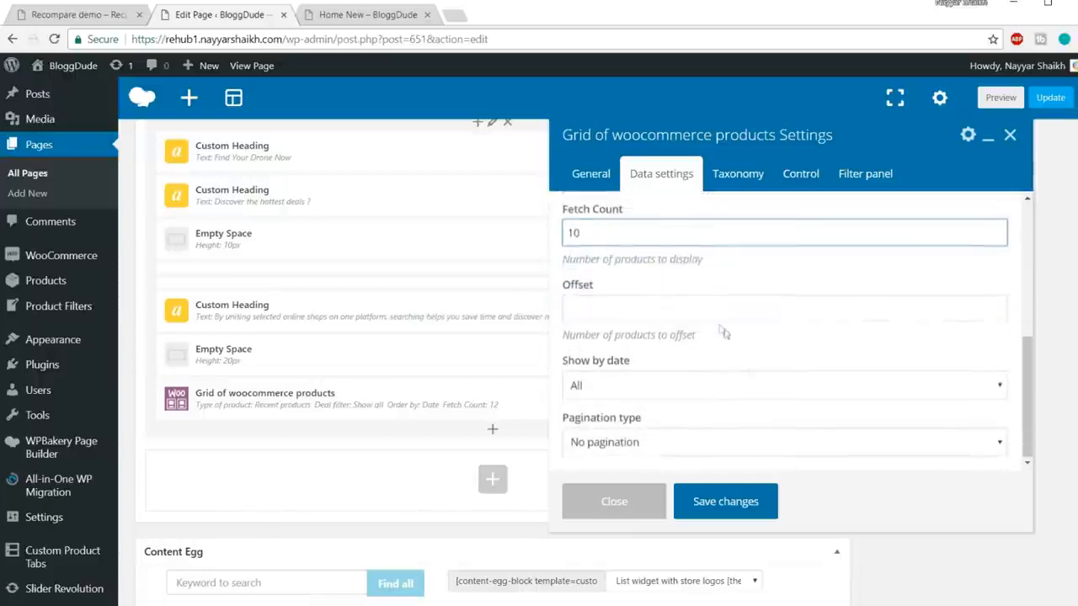
Step: Set the grid to 5 columns, with title and image links going to the product page
click(808, 174)
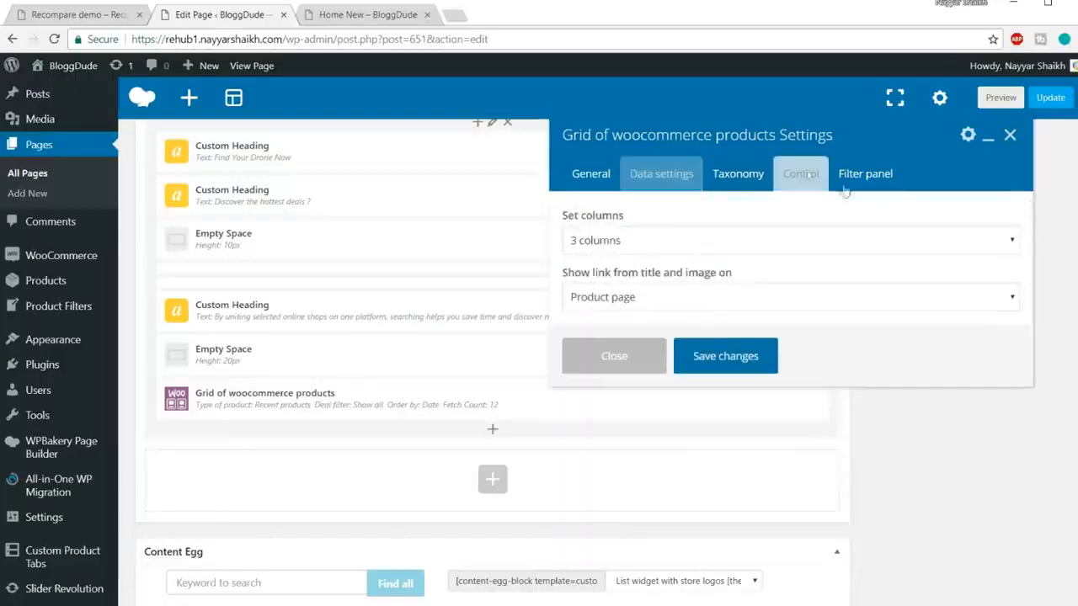
click(668, 249)
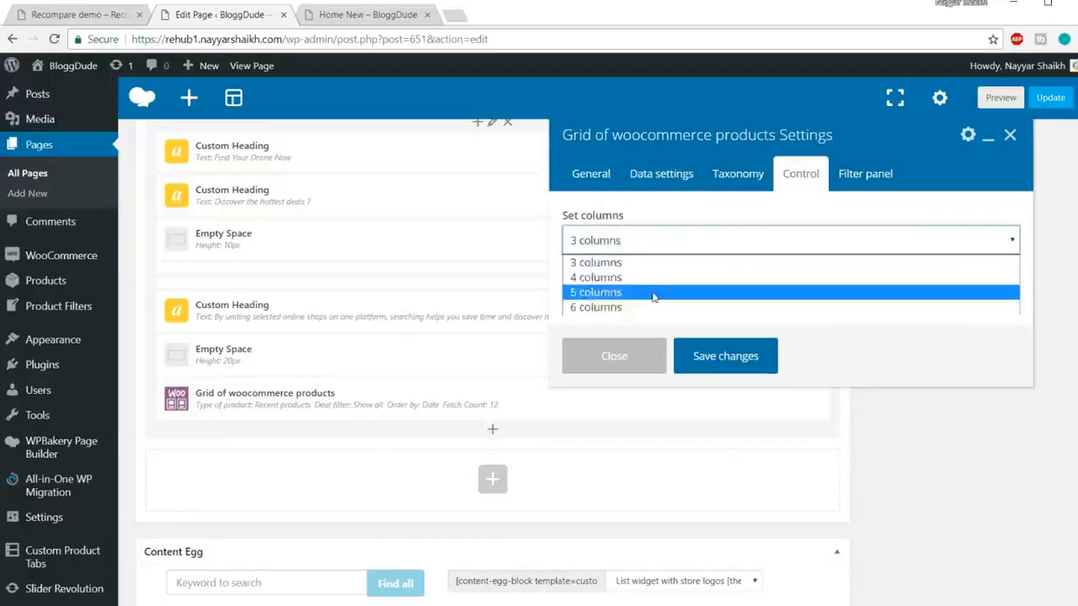
click(595, 292)
click(84, 15)
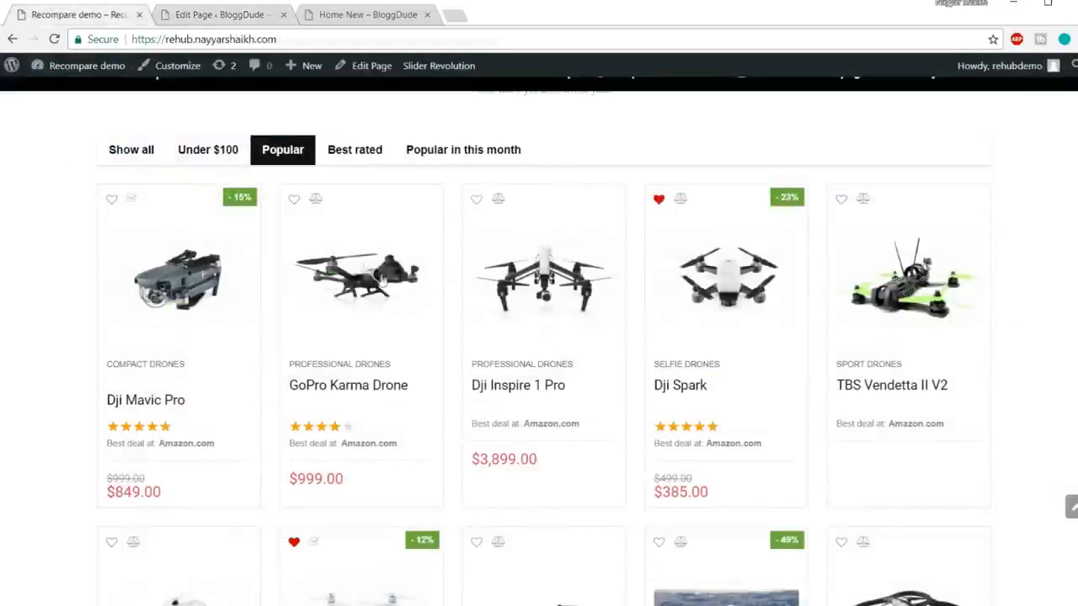
click(240, 16)
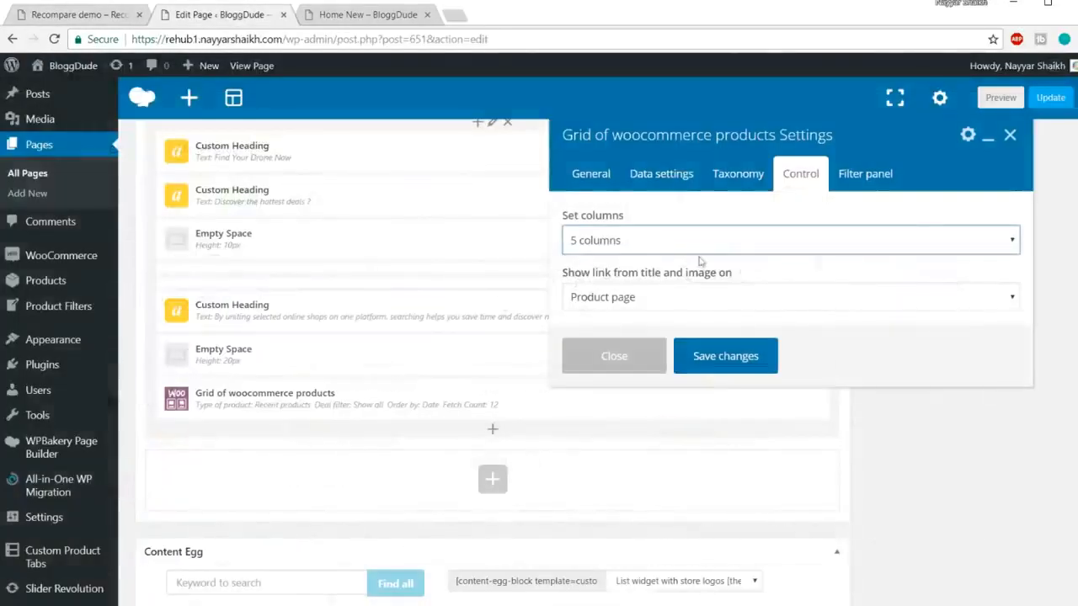
click(692, 301)
click(689, 300)
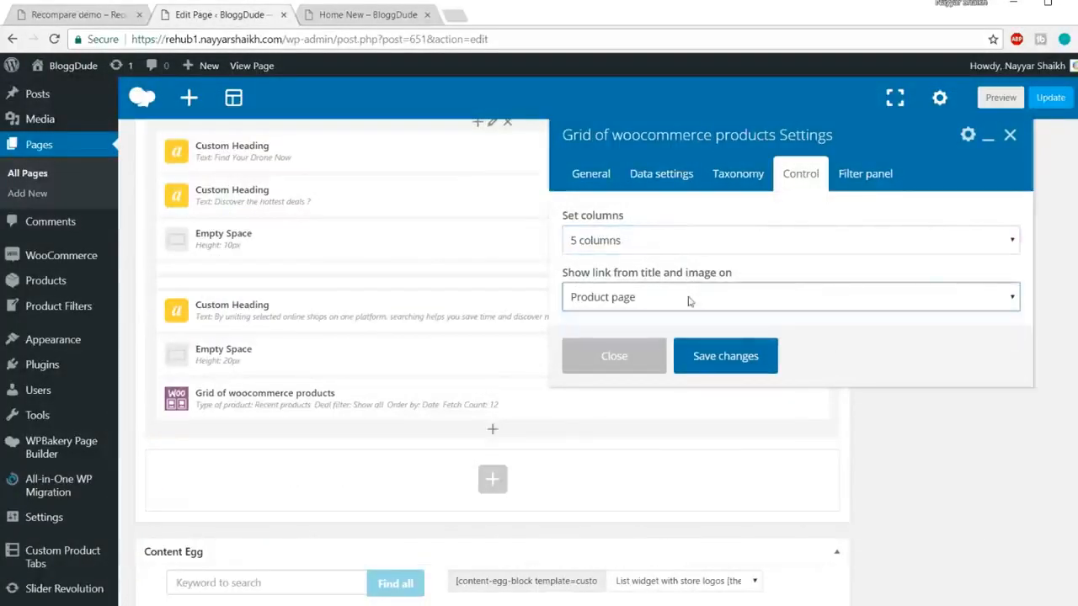
click(854, 184)
Step: Enable the grid's filter panel and keep the first 'Show all' filter as Show all posts
click(571, 284)
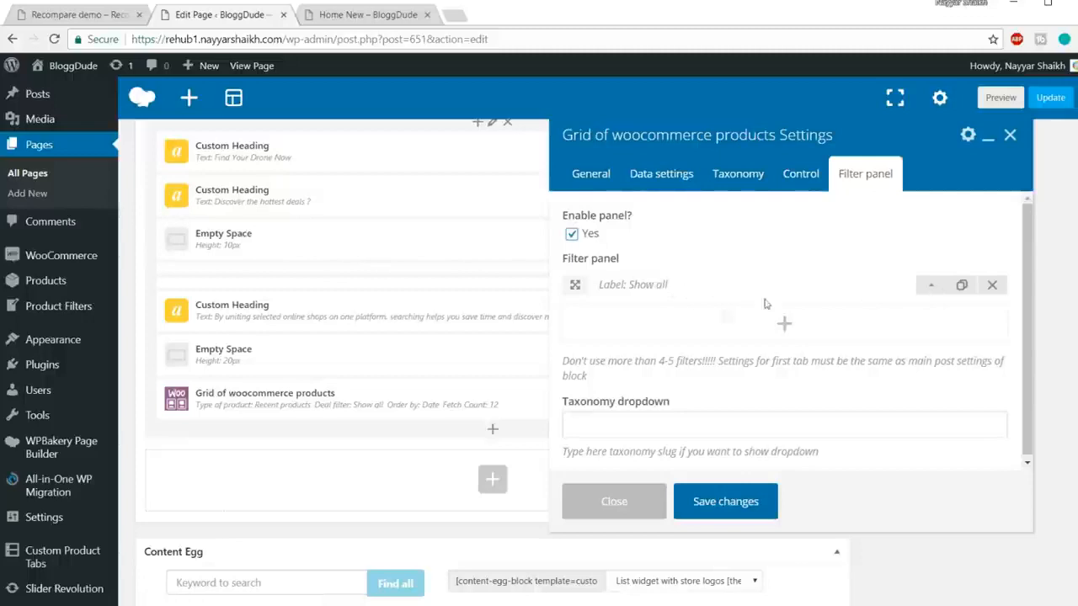
click(931, 290)
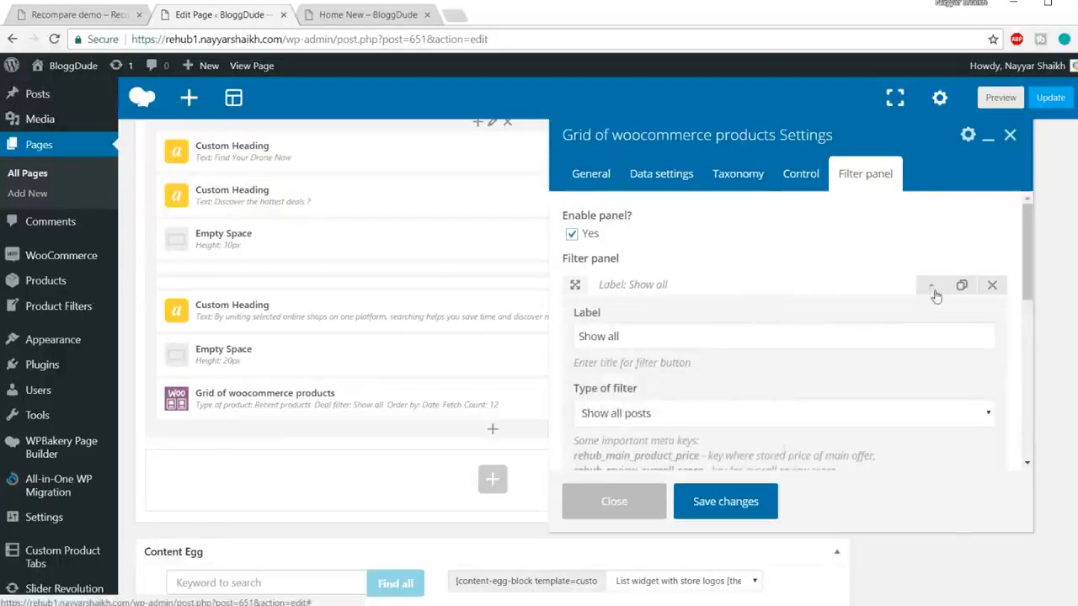
scroll(929, 286, down, 1)
drag(716, 263, 576, 262)
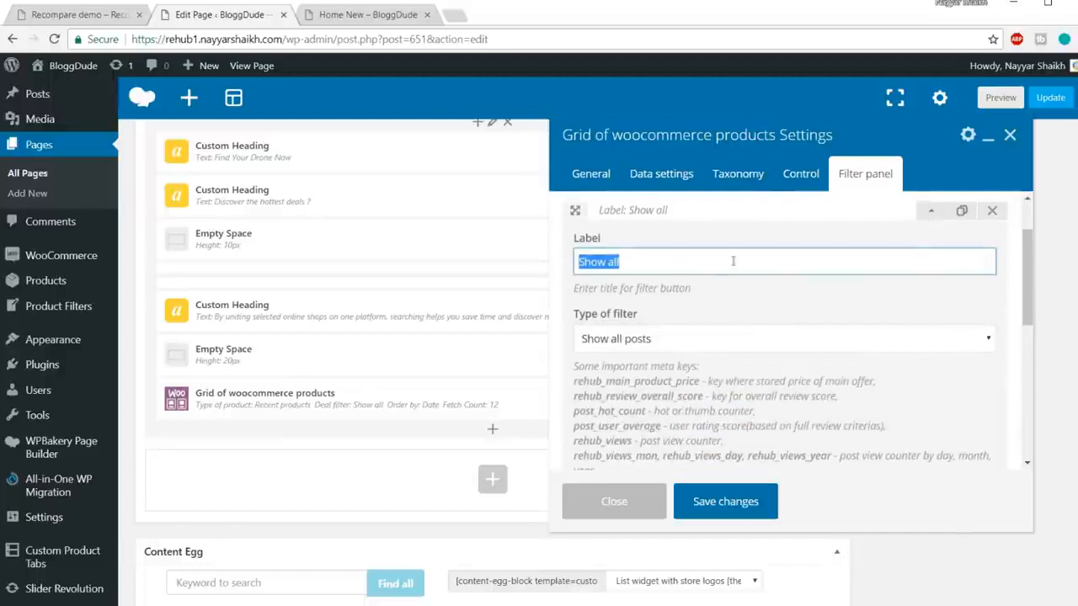
click(83, 15)
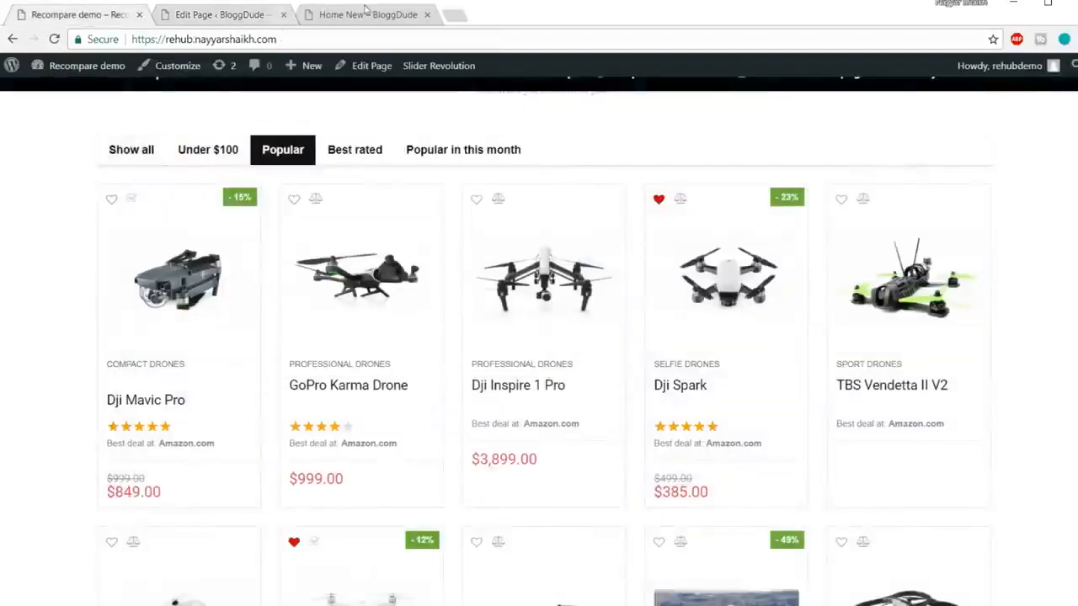
click(242, 16)
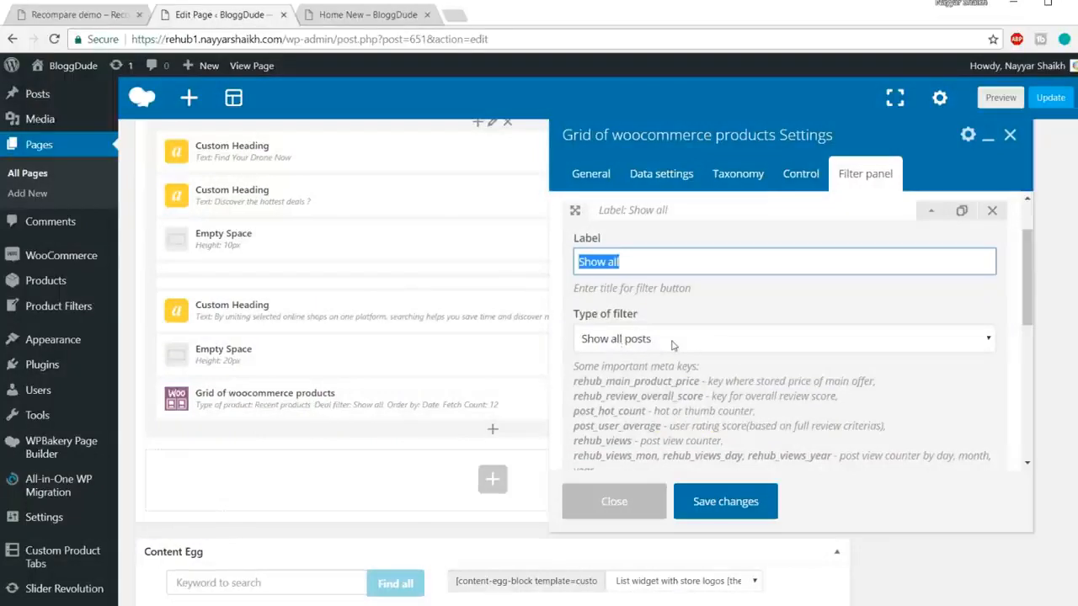
click(672, 341)
scroll(670, 336, down, 1)
click(668, 268)
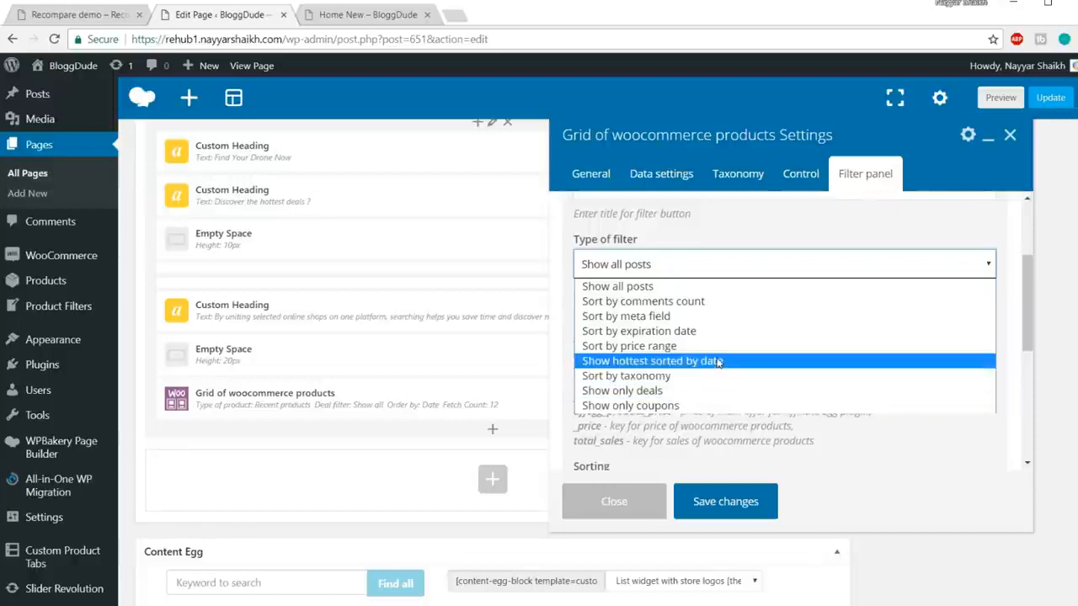
click(655, 290)
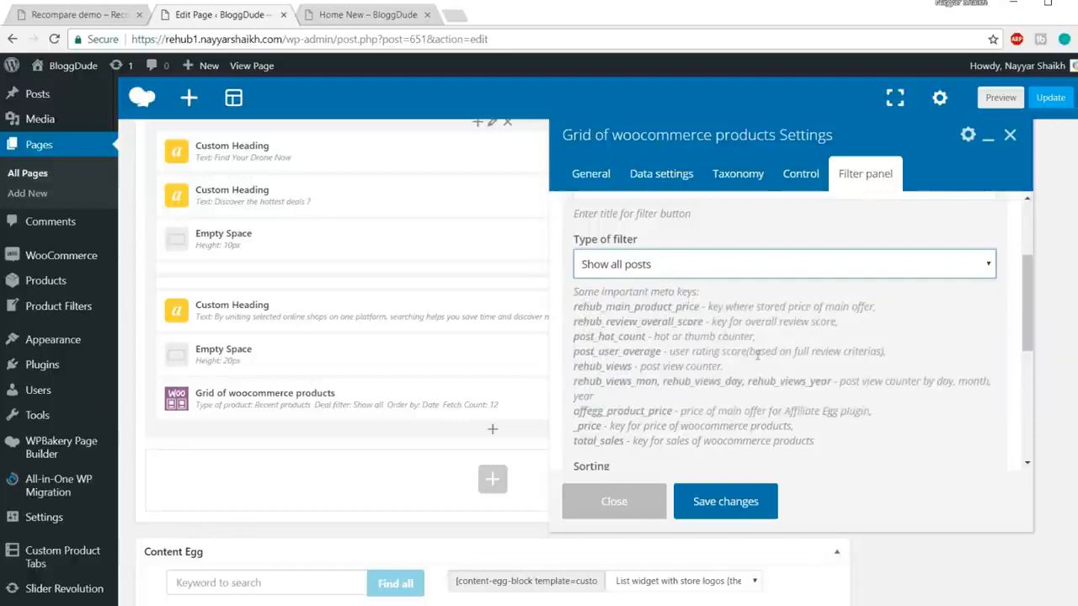
scroll(757, 360, down, 2)
scroll(773, 390, up, 3)
click(931, 288)
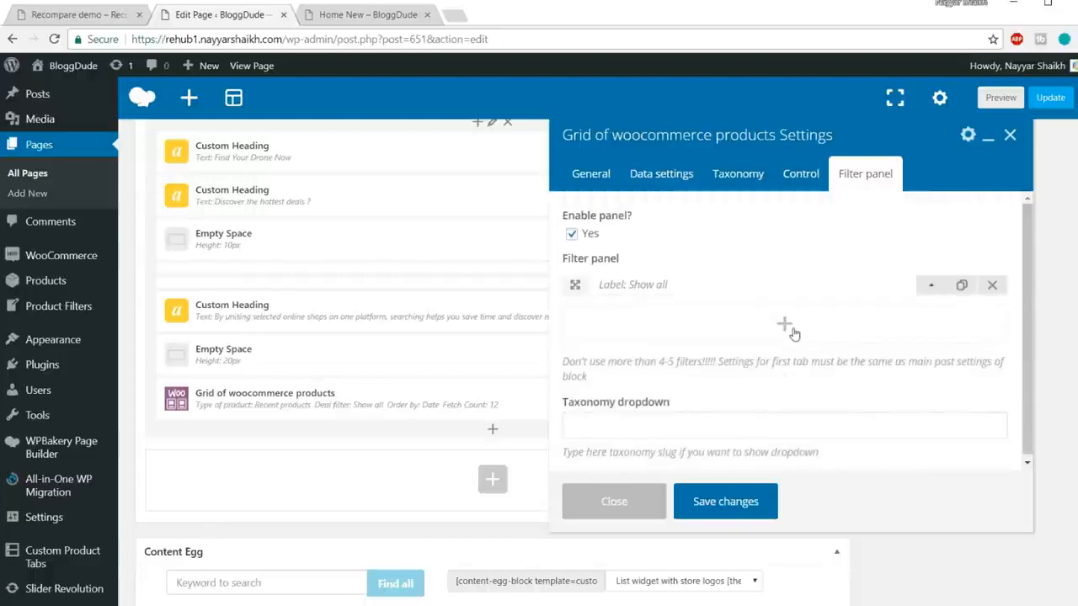
Step: Add a second filter labelled 'Under $100'
click(787, 328)
click(65, 15)
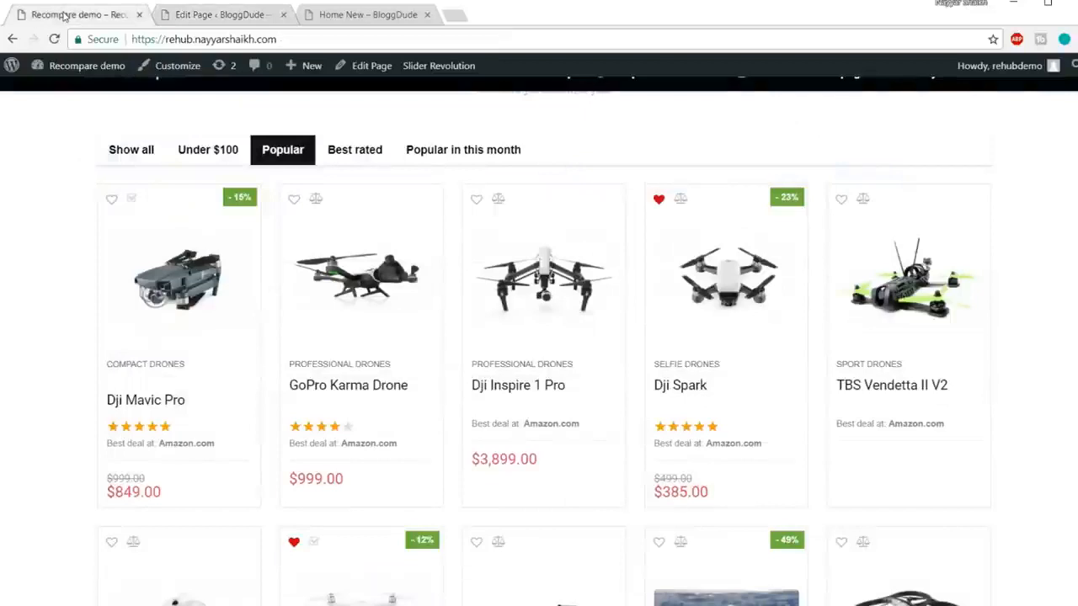
click(203, 160)
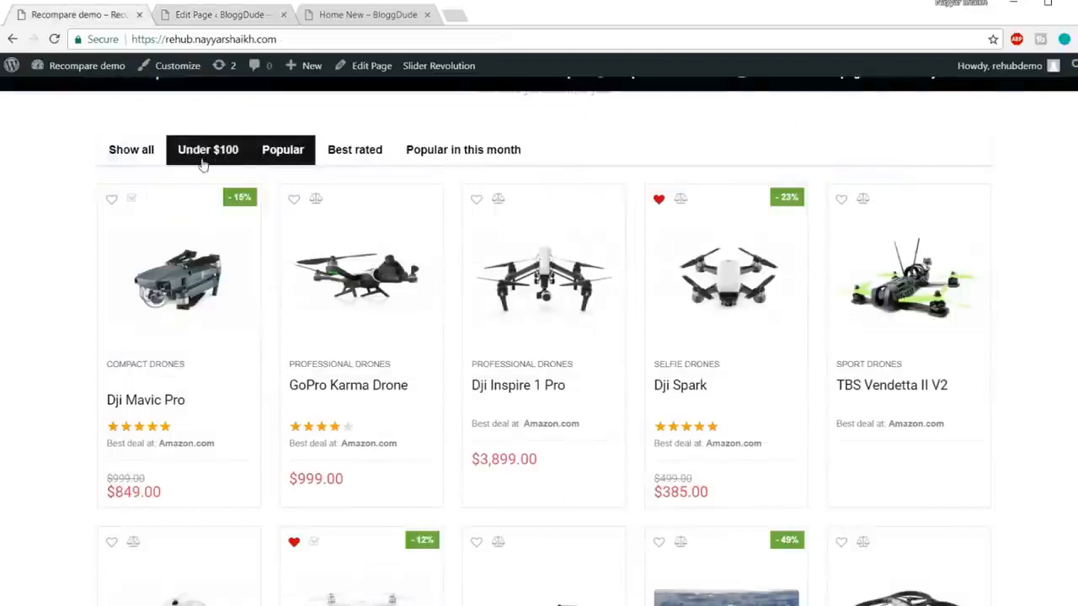
click(216, 15)
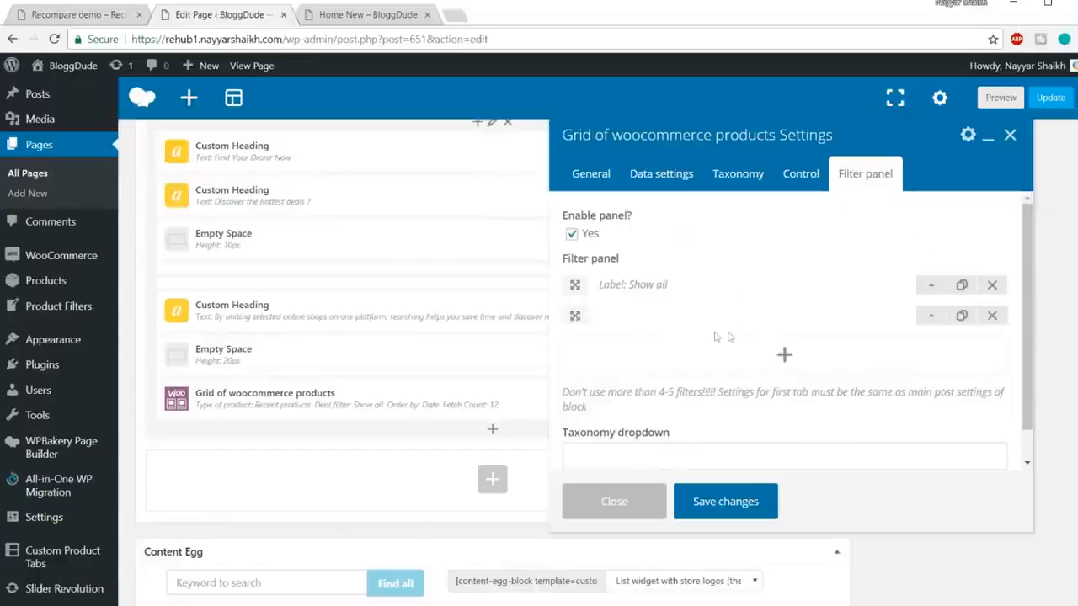
click(864, 315)
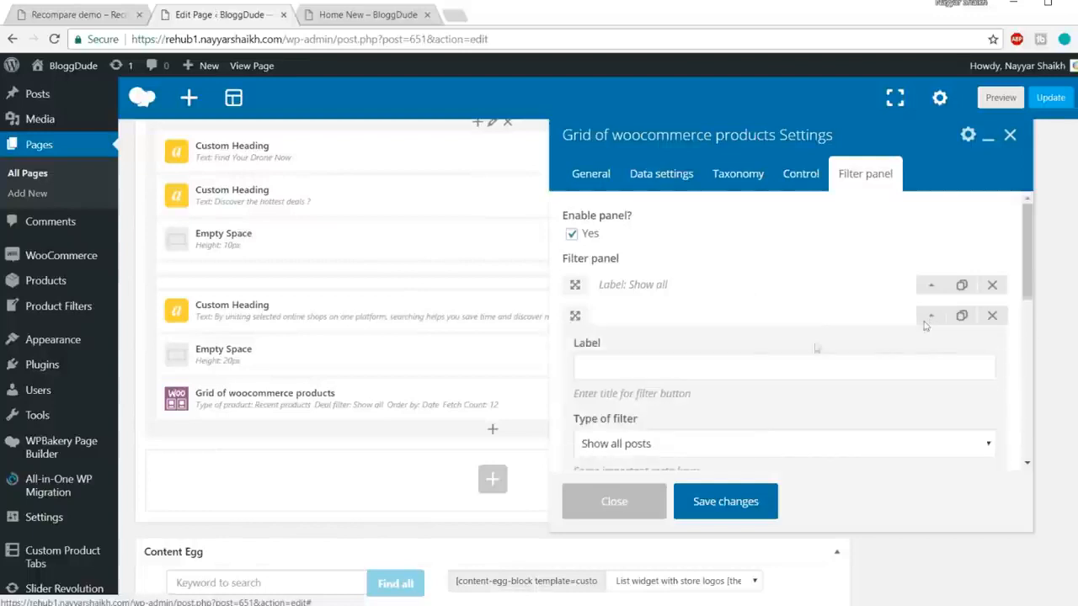
click(738, 367)
text(Under)
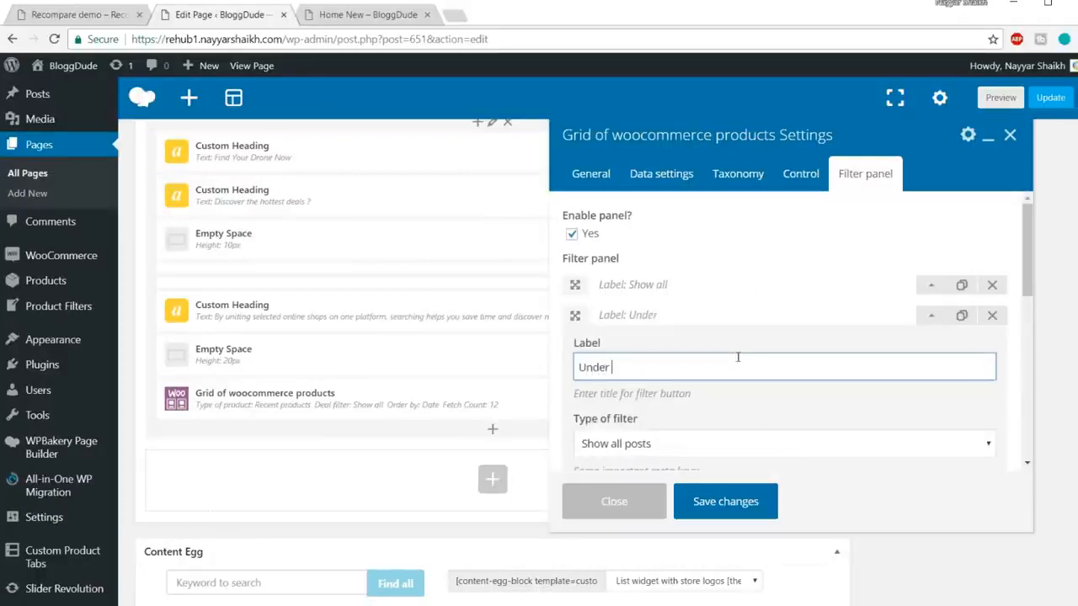
text( $100)
Step: Make the Under $100 filter sort by price range 0-100
scroll(739, 368, down, 2)
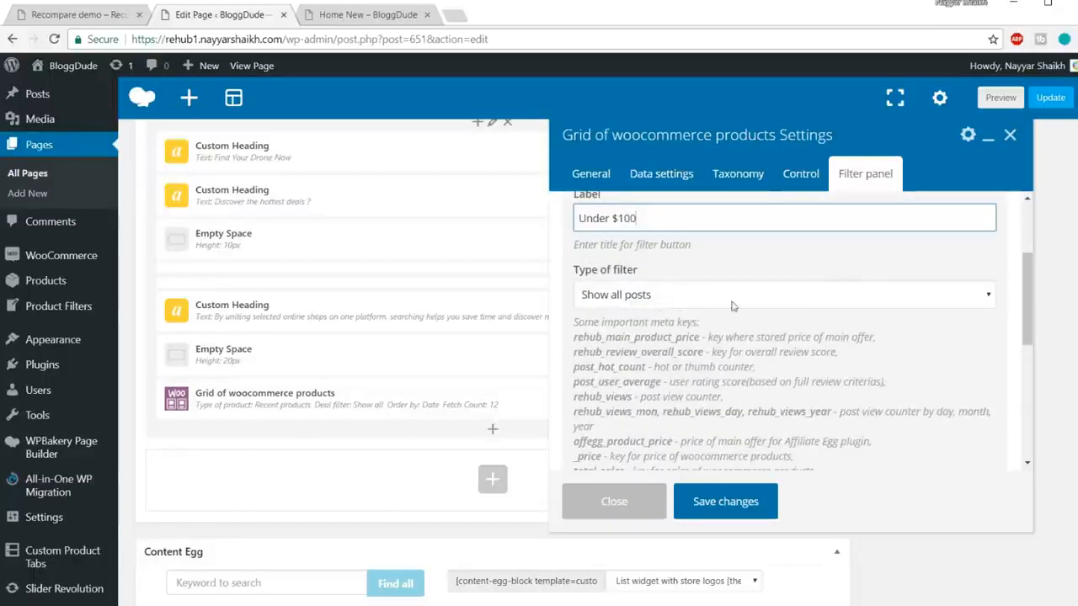
scroll(797, 330, down, 1)
scroll(758, 287, up, 1)
click(713, 296)
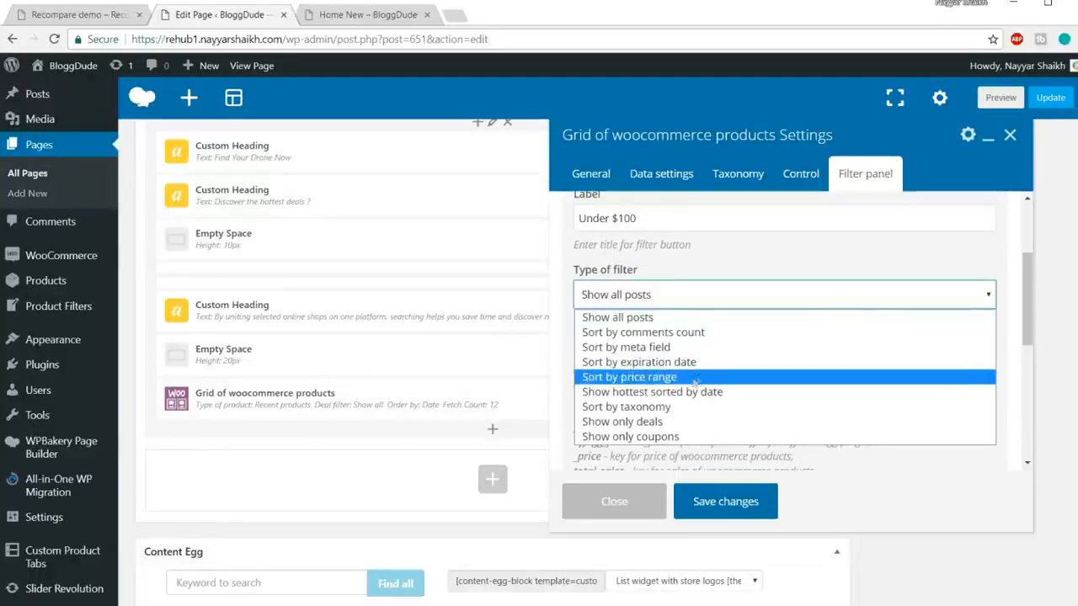
click(698, 378)
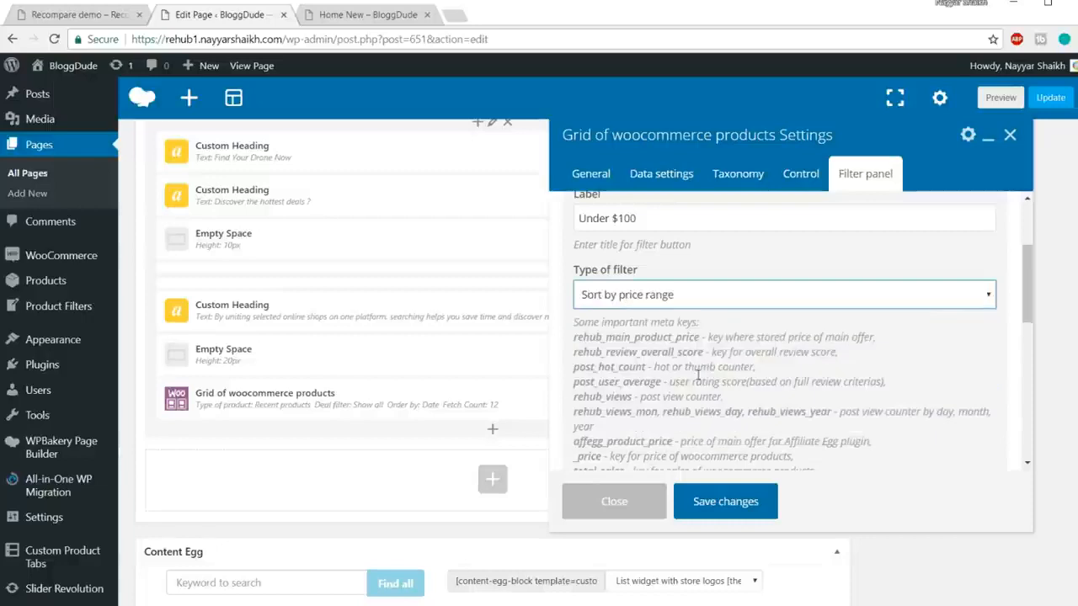
scroll(783, 383, down, 2)
click(785, 376)
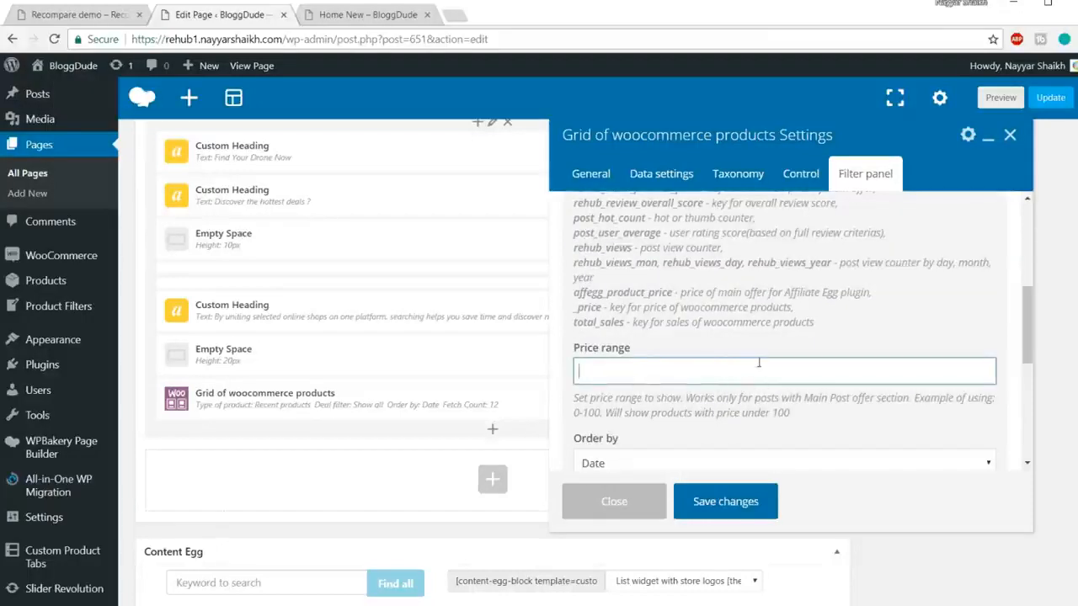
text(0-100)
scroll(764, 362, down, 2)
scroll(770, 384, up, 2)
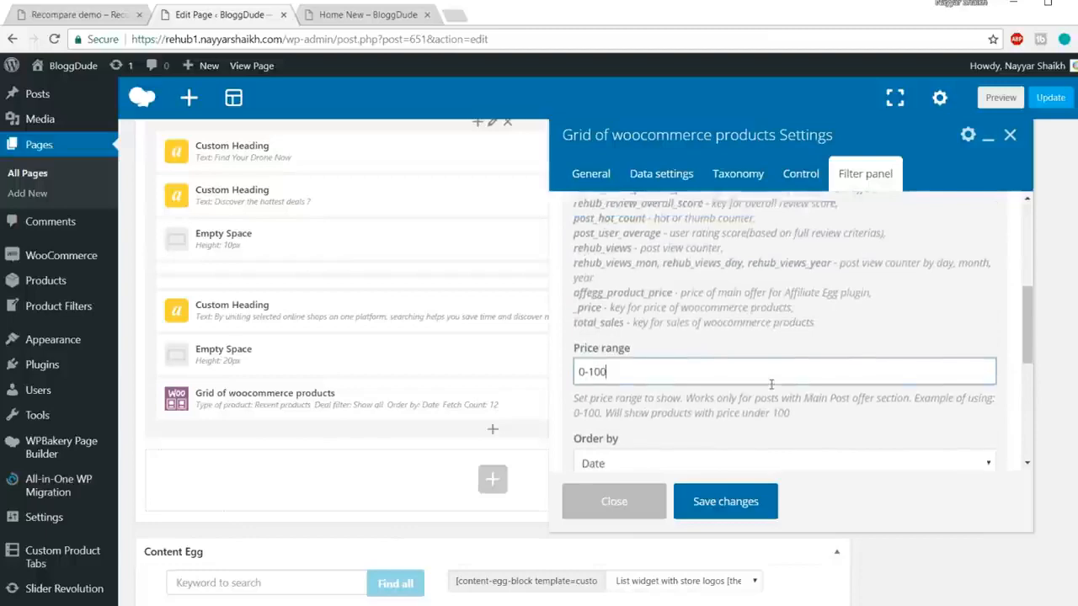
scroll(770, 384, up, 6)
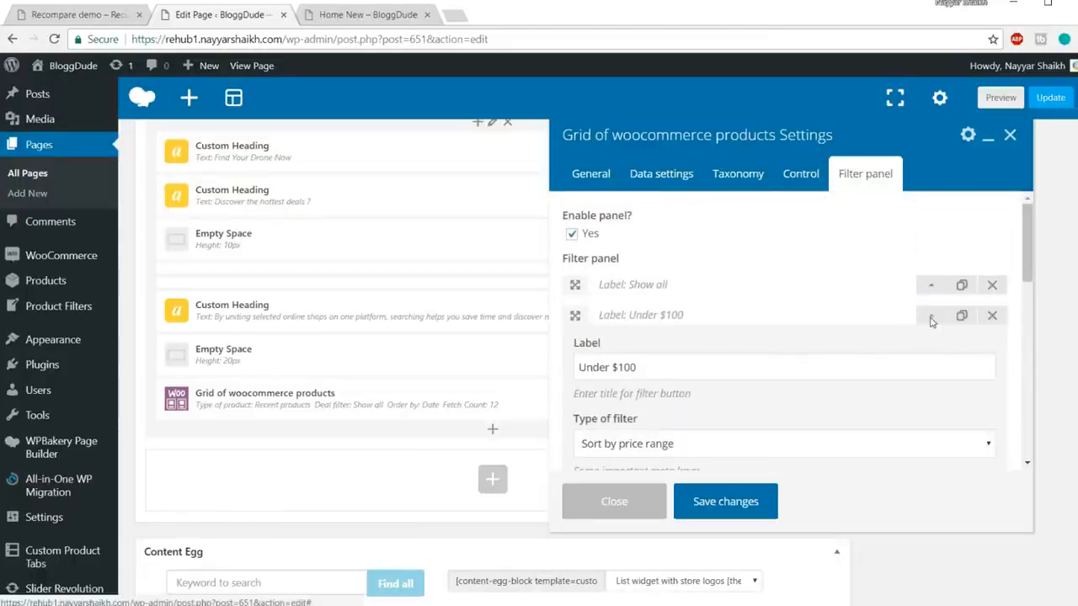
click(931, 315)
Step: Add a blank third filter to the panel after checking the demo storefront
click(67, 14)
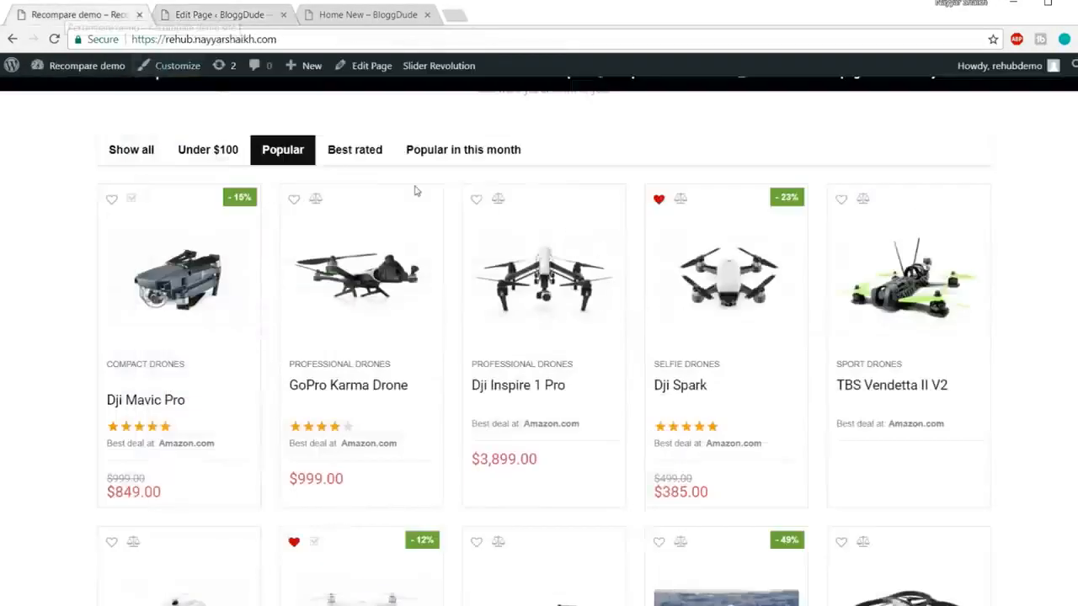
click(240, 14)
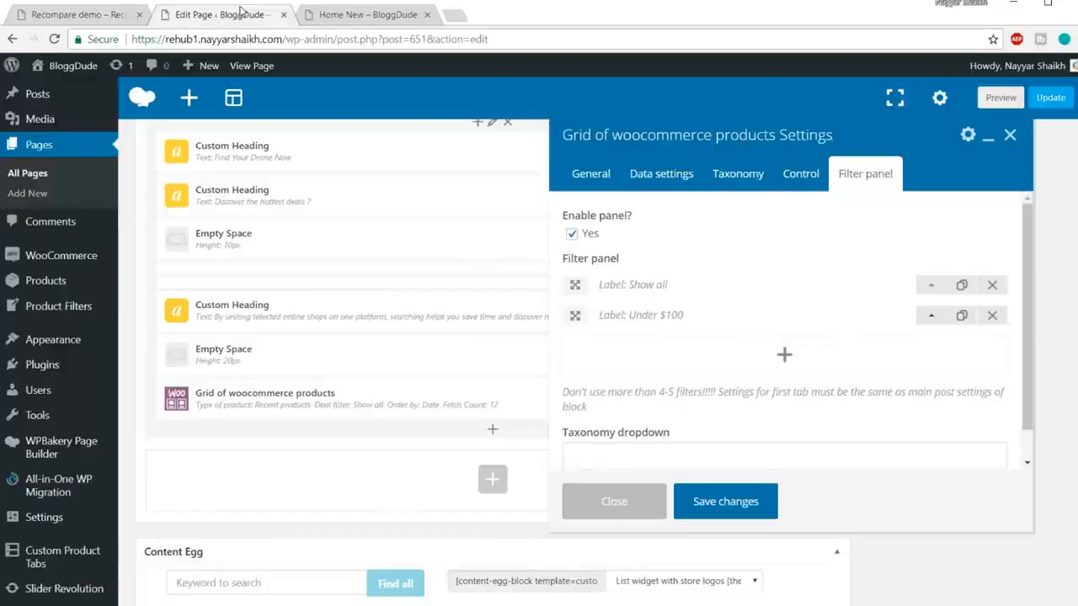
scroll(860, 297, down, 1)
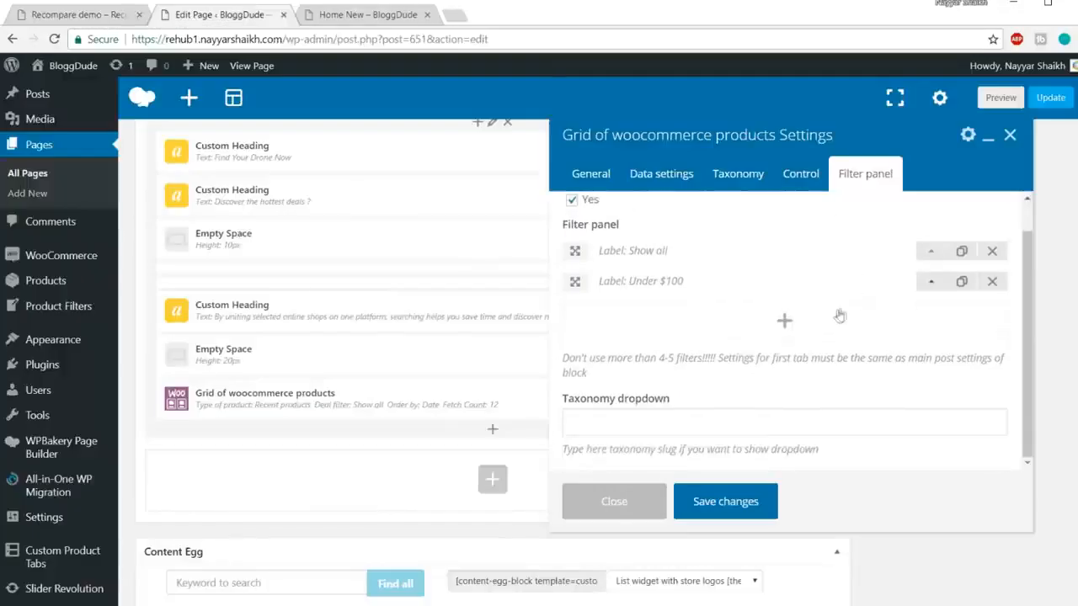
click(781, 322)
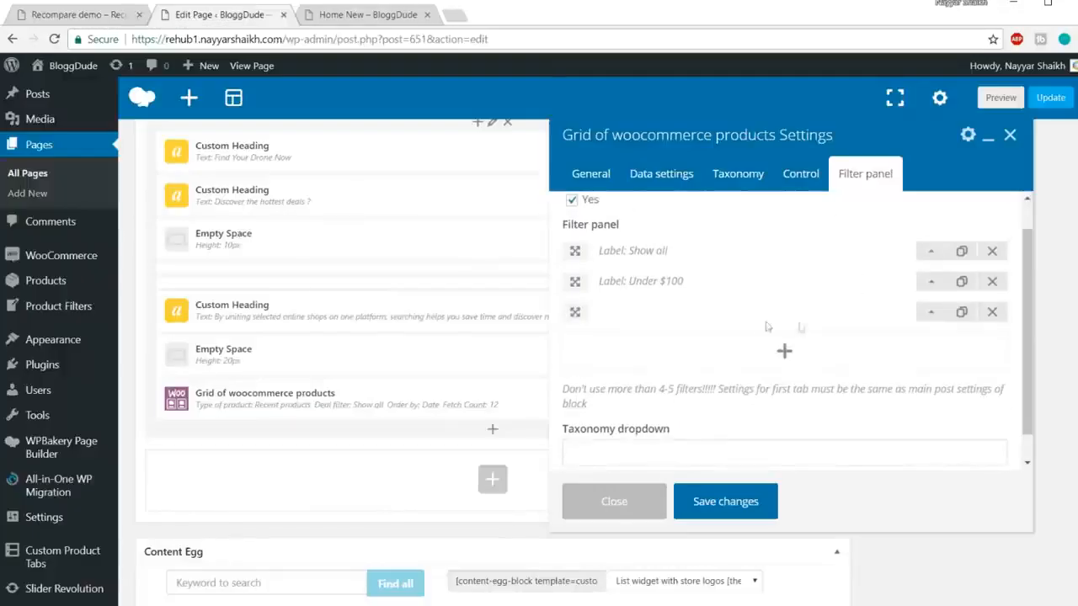
Step: Label the third filter 'Popular' and give it the Show hottest sorted by date type
click(932, 314)
scroll(932, 322, down, 2)
click(690, 289)
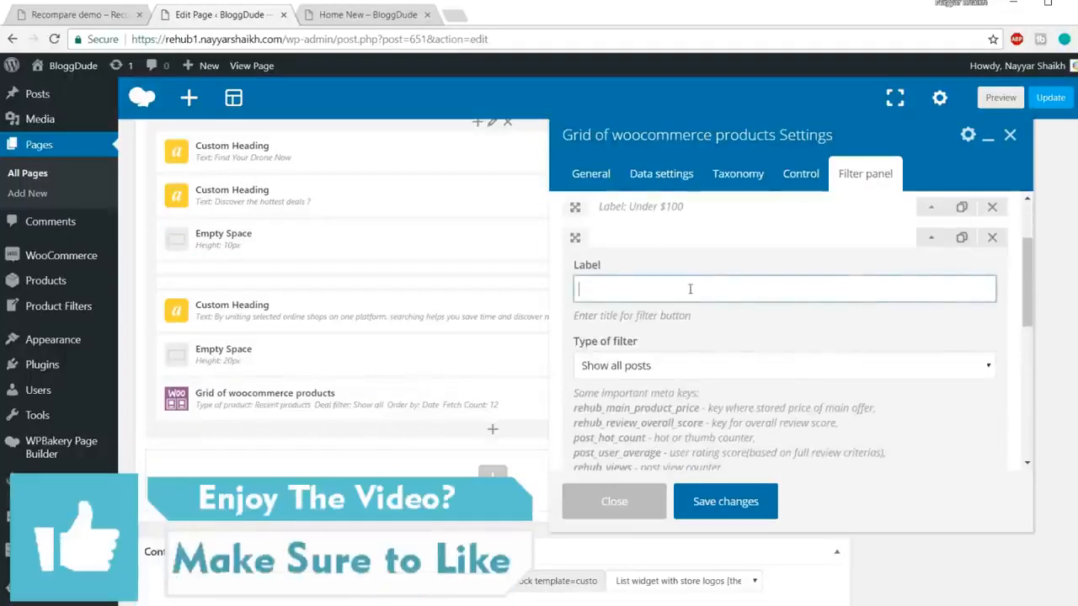
text(Popular)
click(701, 367)
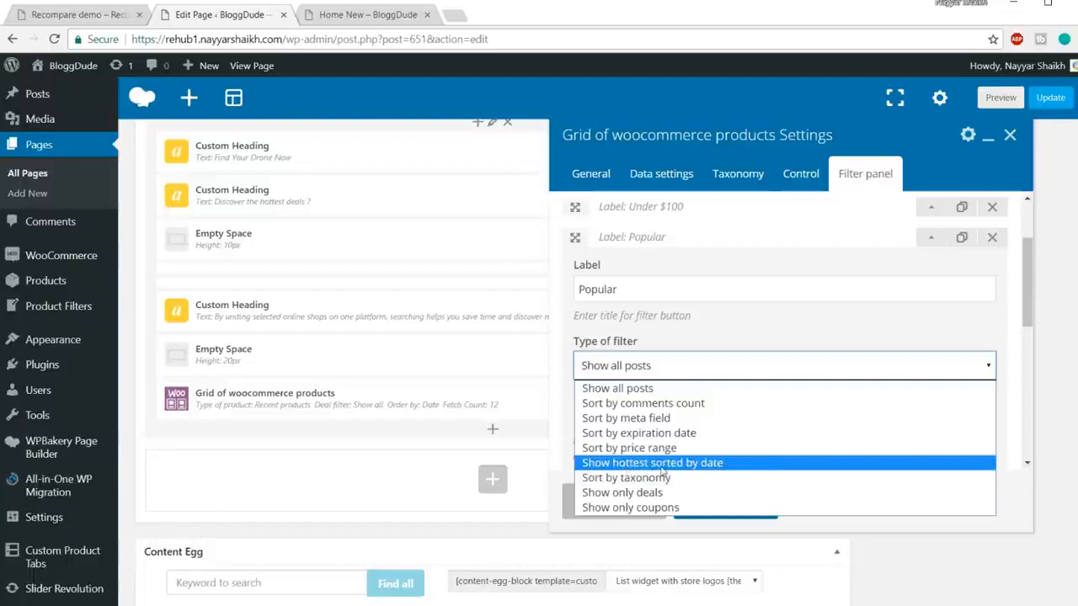
click(699, 463)
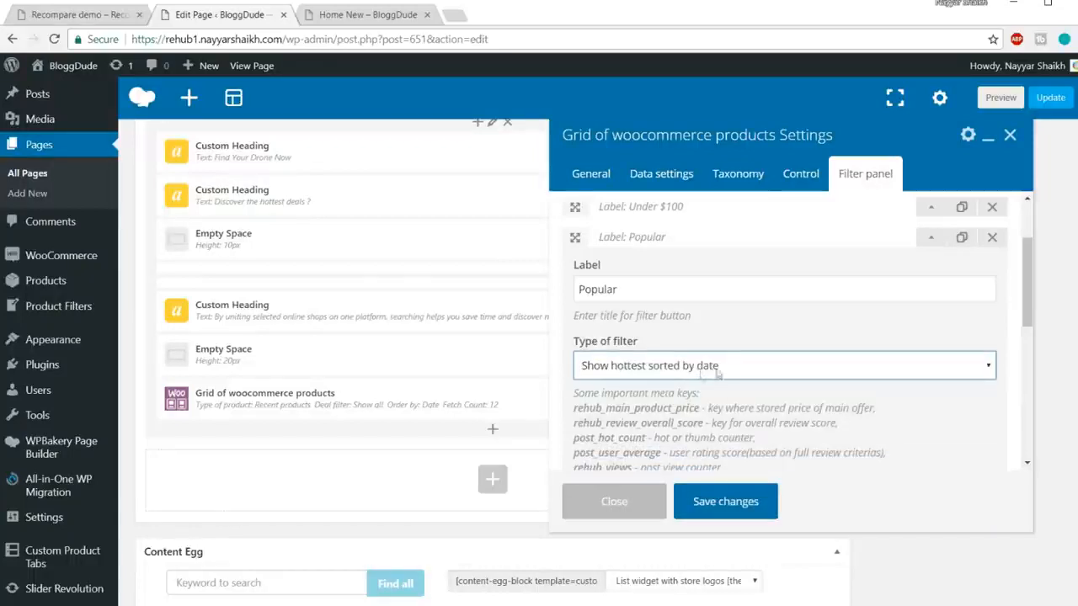
scroll(795, 392, down, 2)
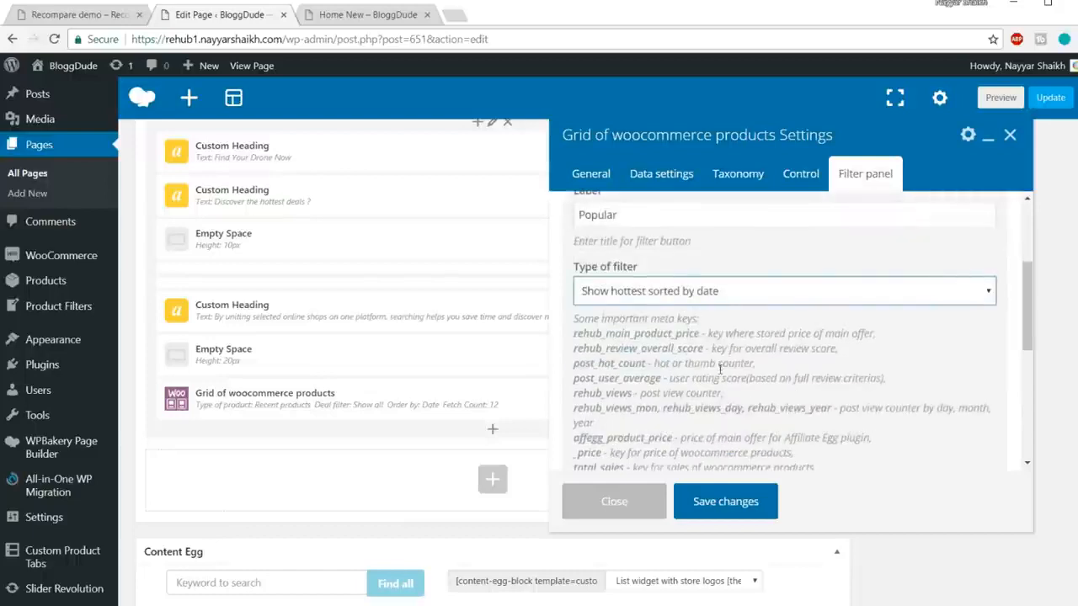
scroll(812, 444, down, 5)
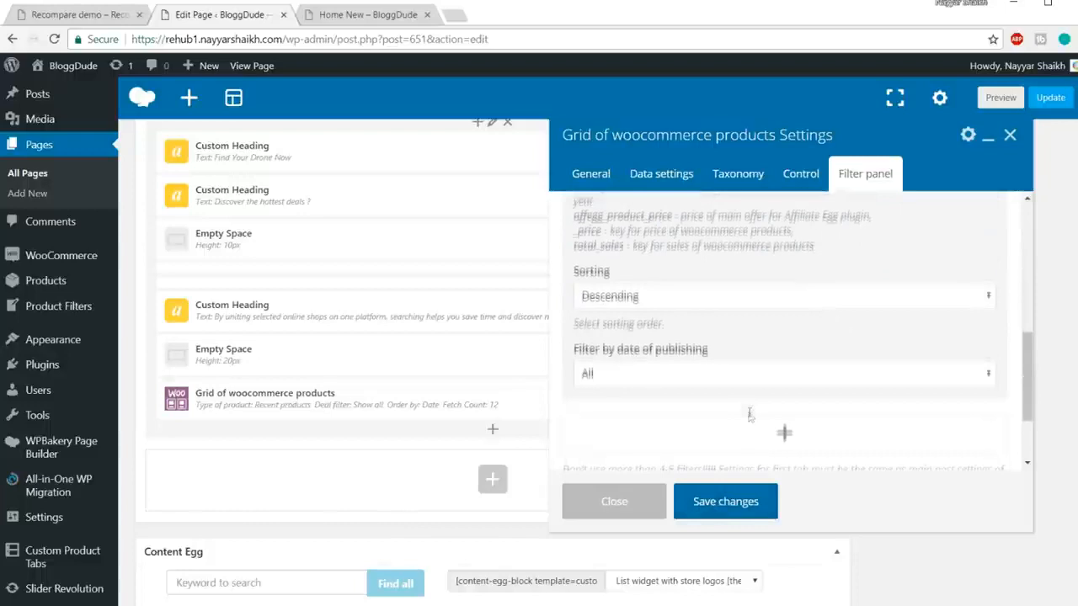
scroll(926, 328, up, 10)
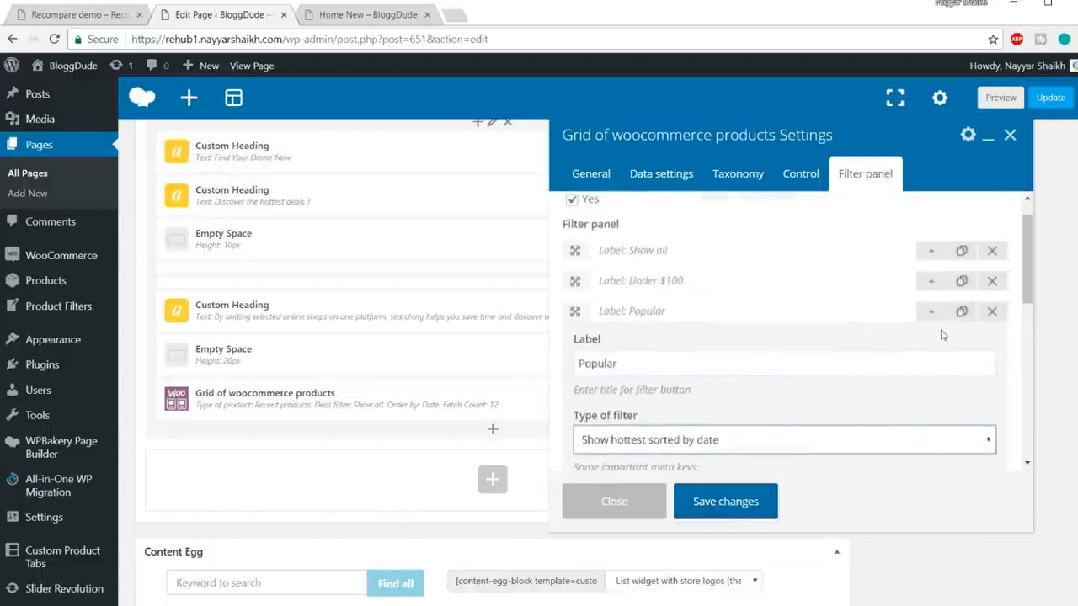
click(930, 318)
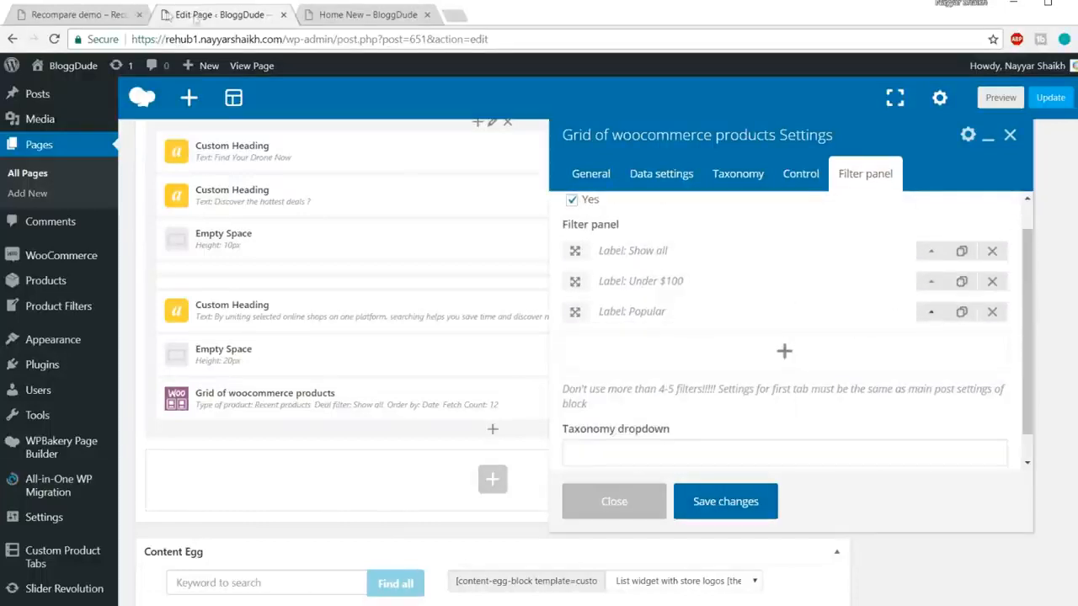
click(104, 16)
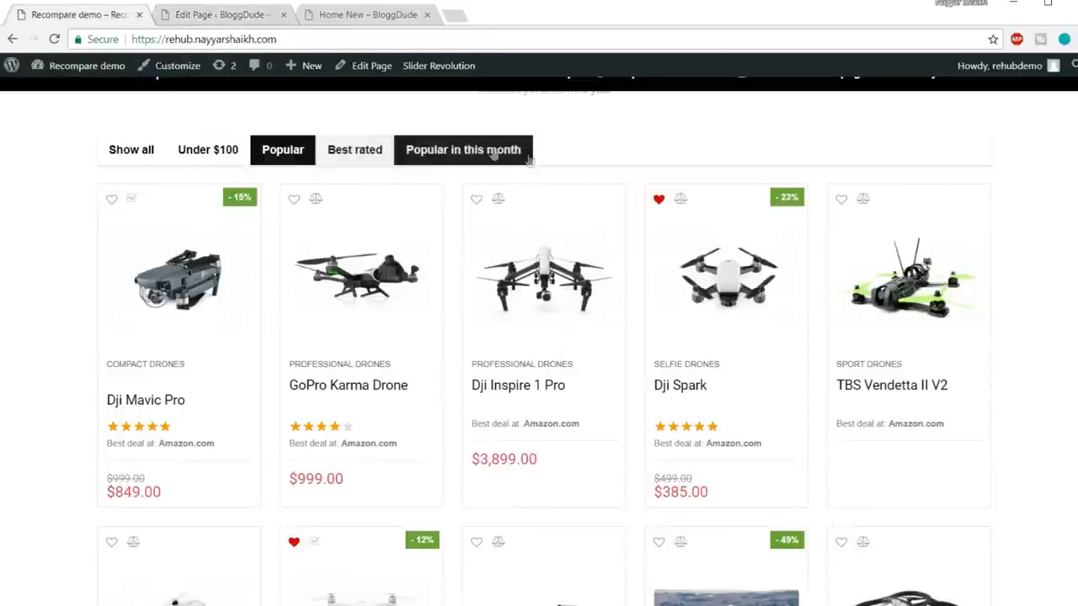
click(221, 14)
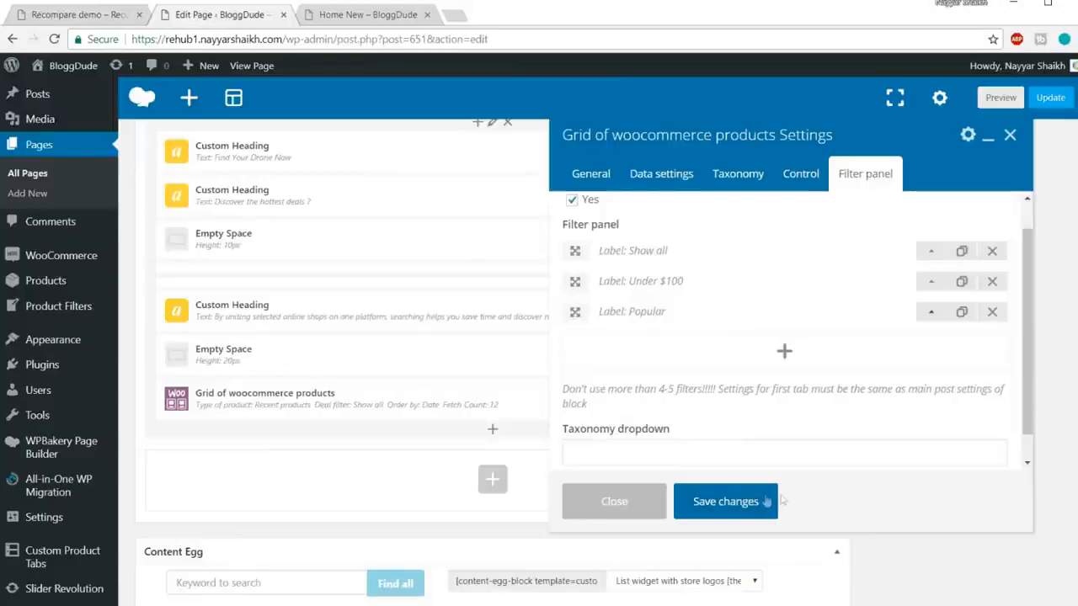
Step: Save the grid settings, update Home New, and reload the live Home New page
click(755, 502)
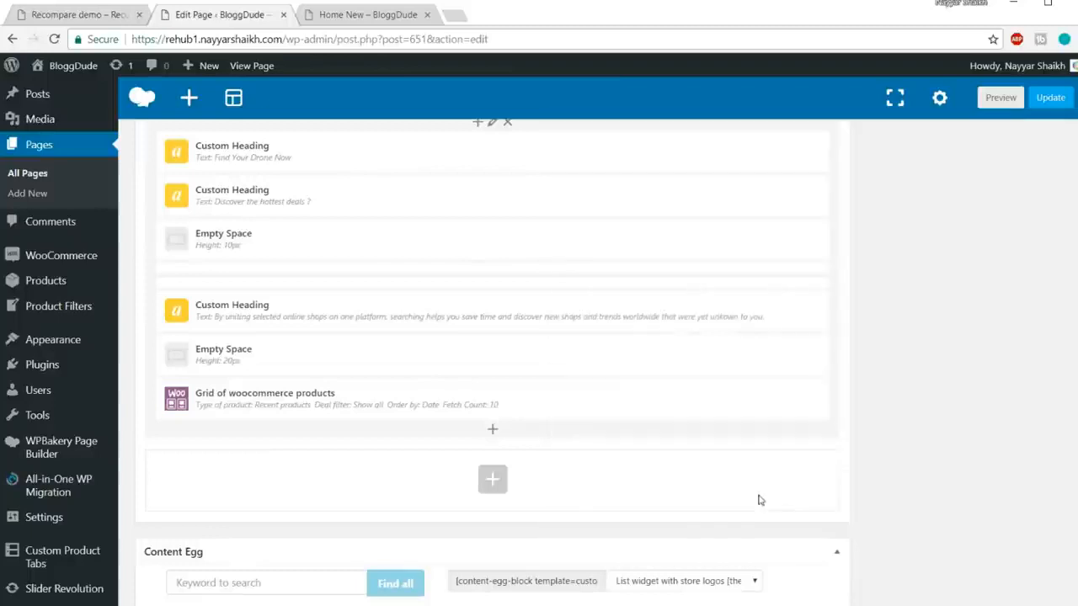
click(1050, 97)
click(354, 17)
click(396, 38)
key(Return)
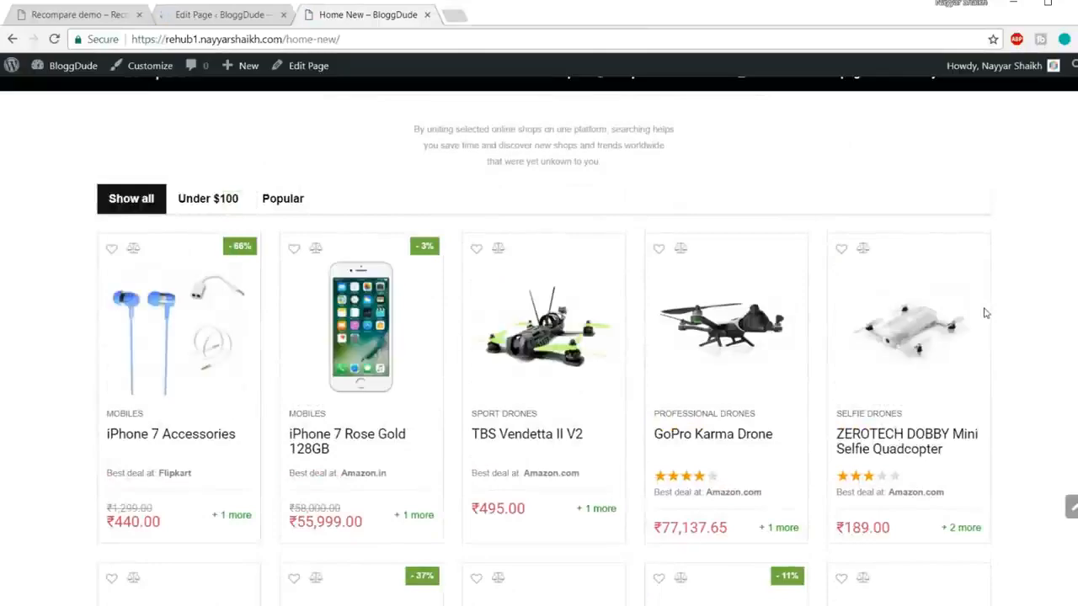
Step: Try the Under $100, Popular and Show all tabs on the live product grid
scroll(974, 344, down, 3)
scroll(975, 344, up, 3)
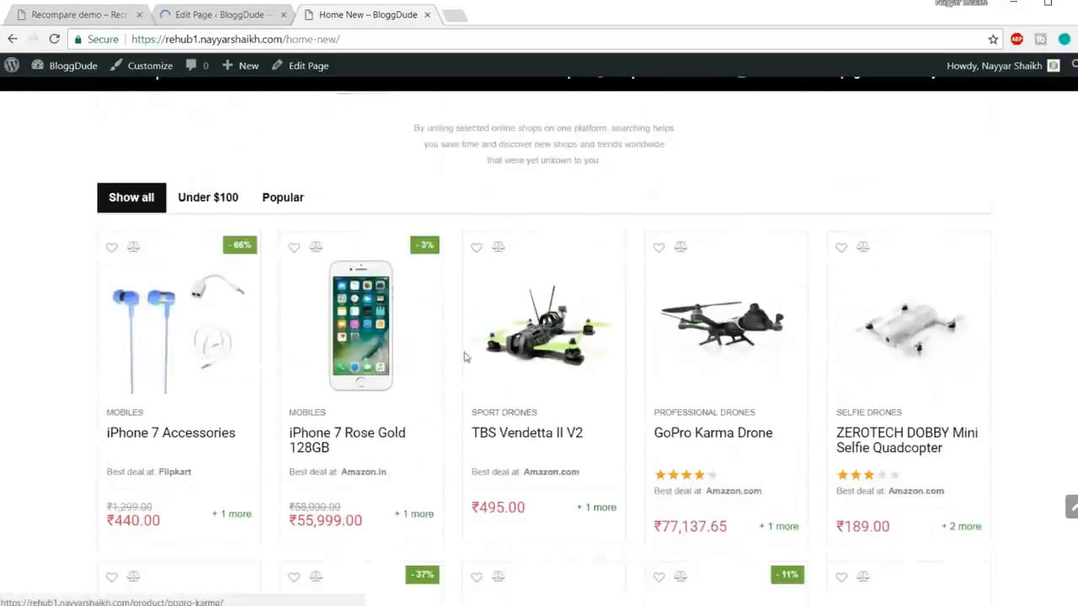
click(214, 204)
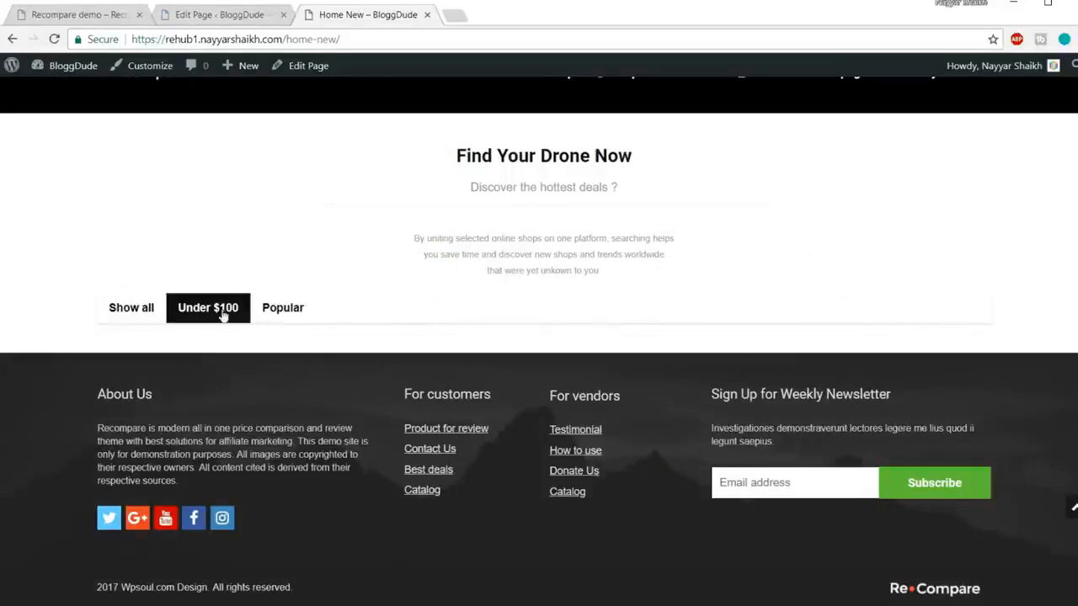
click(291, 308)
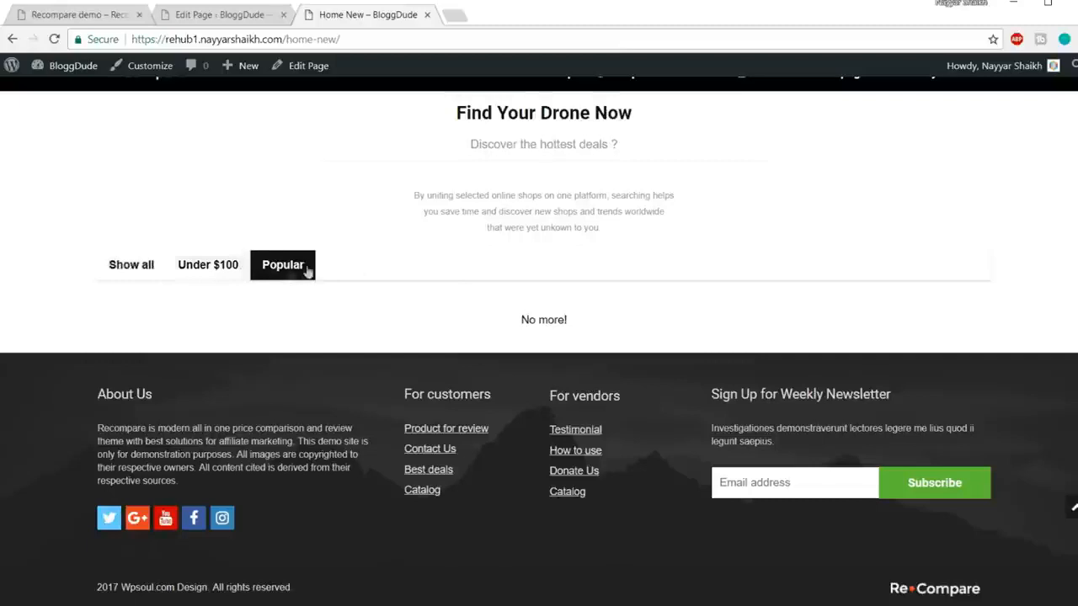
click(154, 270)
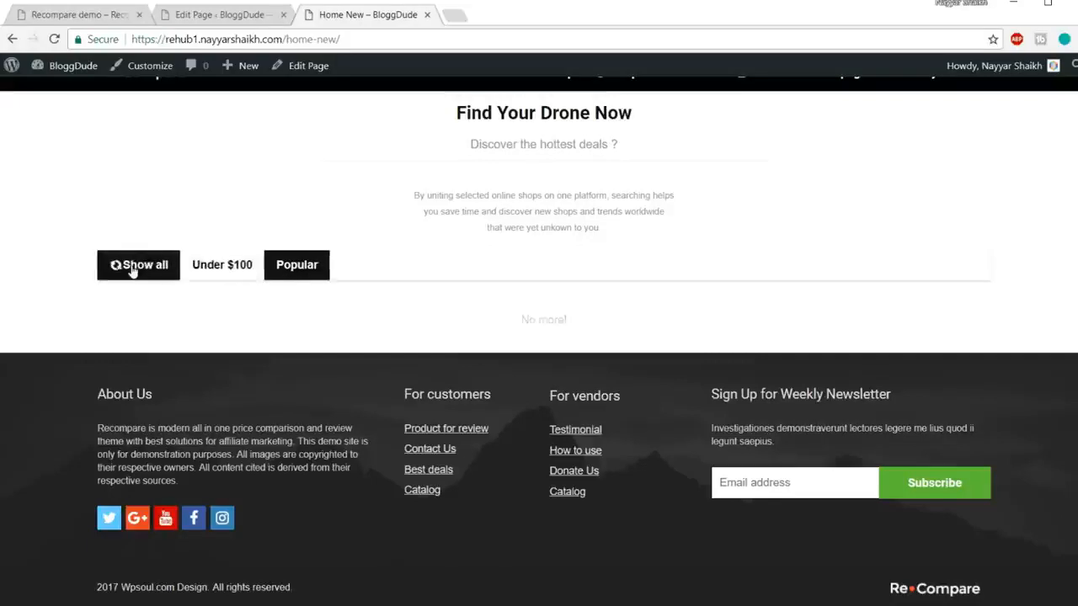
scroll(171, 269, down, 1)
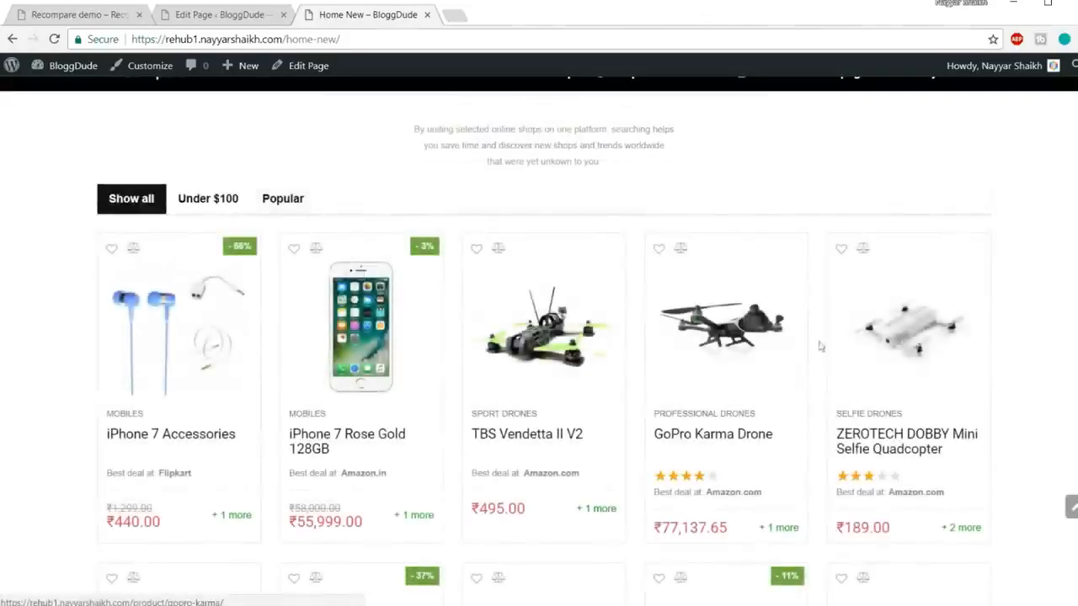
scroll(1069, 374, down, 1)
scroll(1068, 374, down, 5)
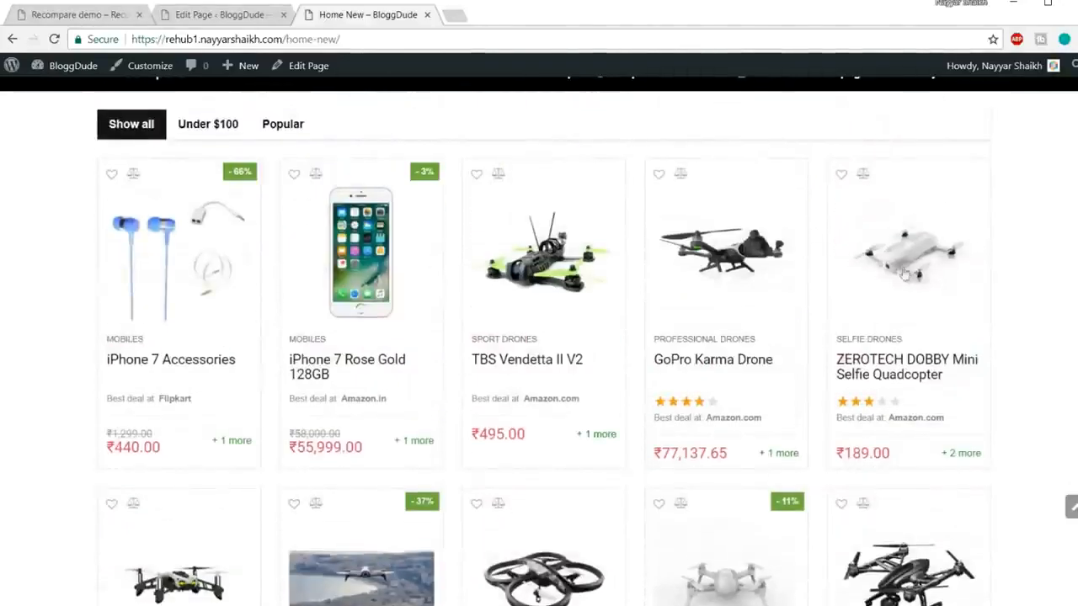
scroll(886, 265, up, 3)
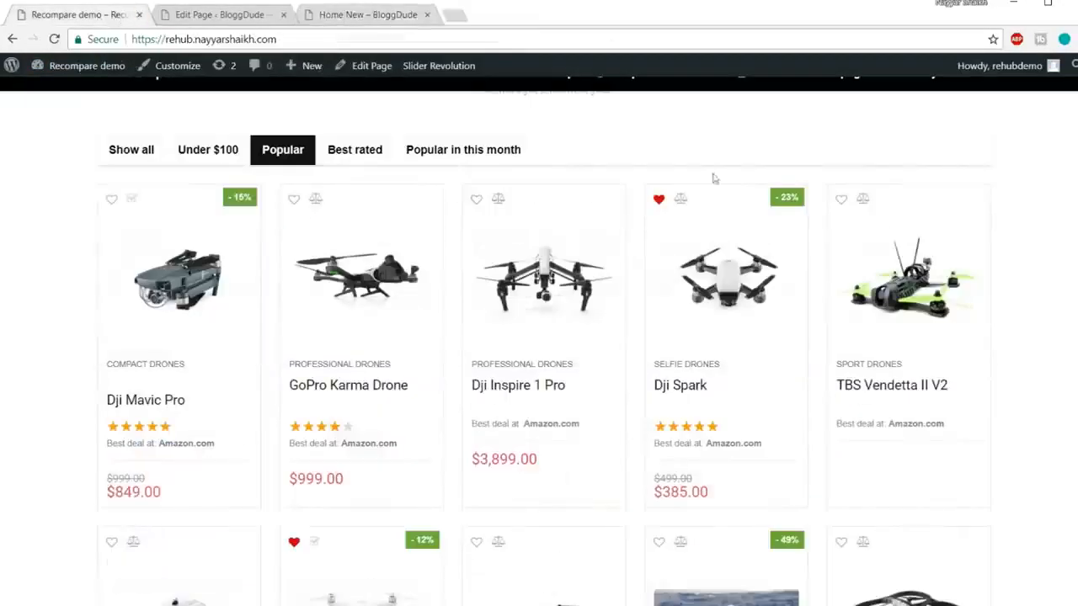
Step: Look over the demo and live Home New product grids, then go back to the editor
scroll(782, 272, down, 10)
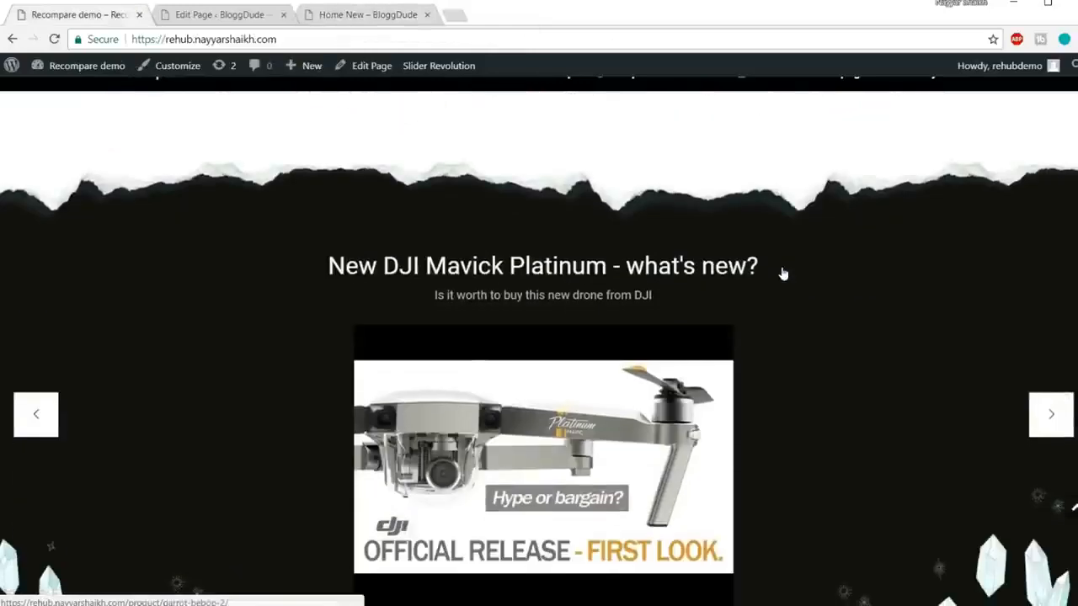
scroll(781, 272, up, 2)
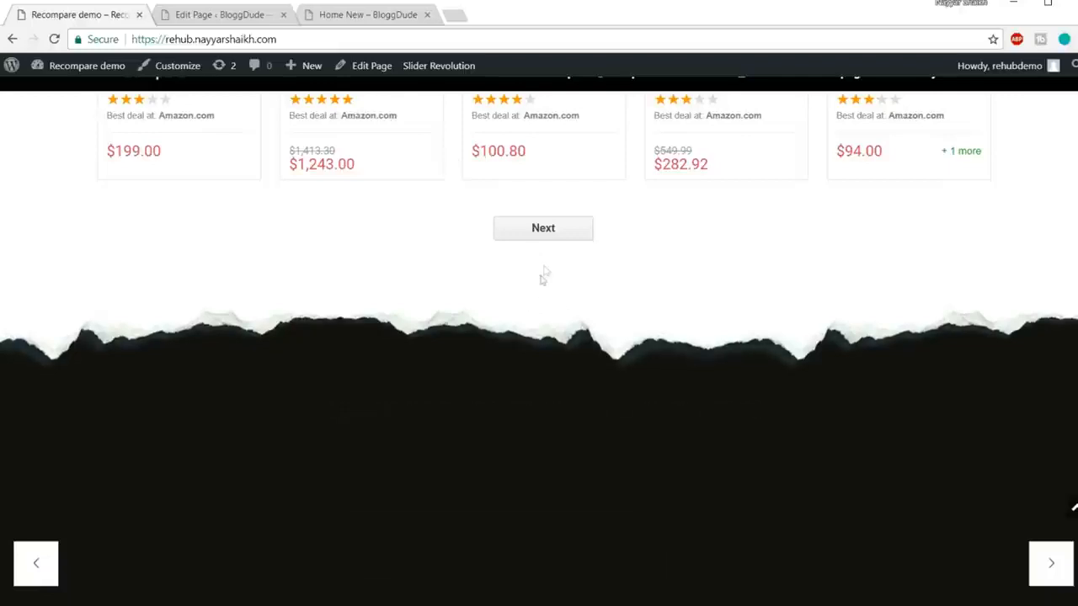
click(367, 15)
scroll(497, 378, down, 8)
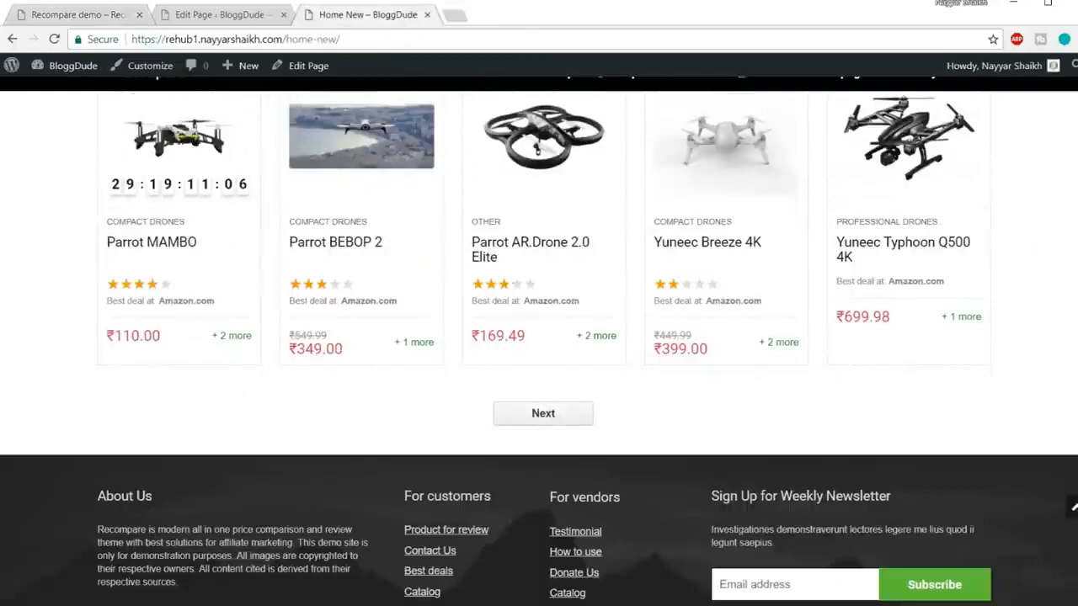
click(201, 18)
scroll(711, 354, down, 10)
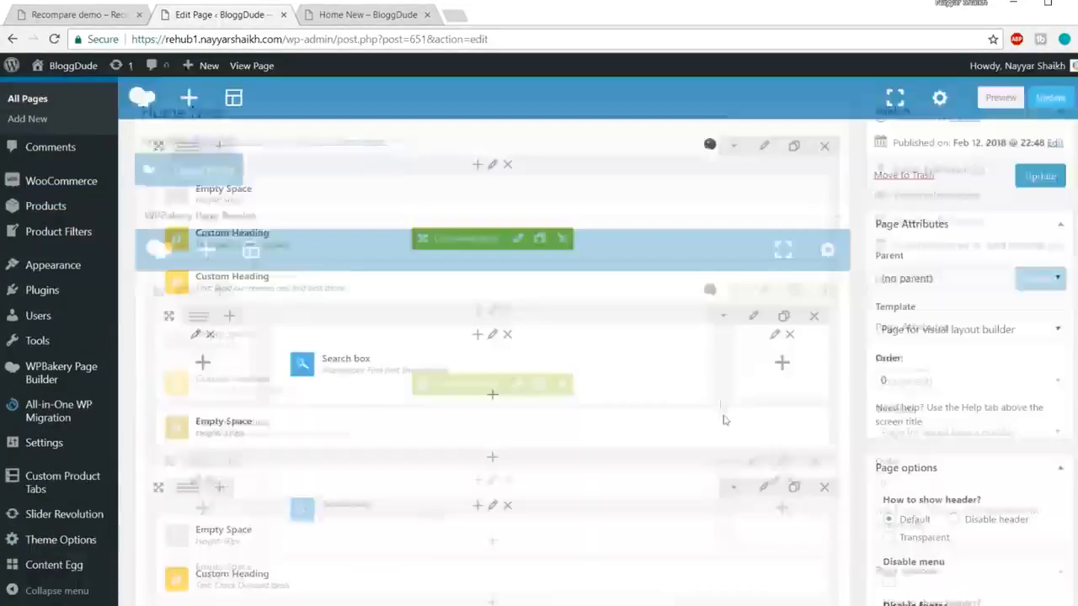
Step: Clone the 20px Empty Space below the product grid and update Home New
scroll(725, 421, down, 7)
scroll(725, 421, up, 5)
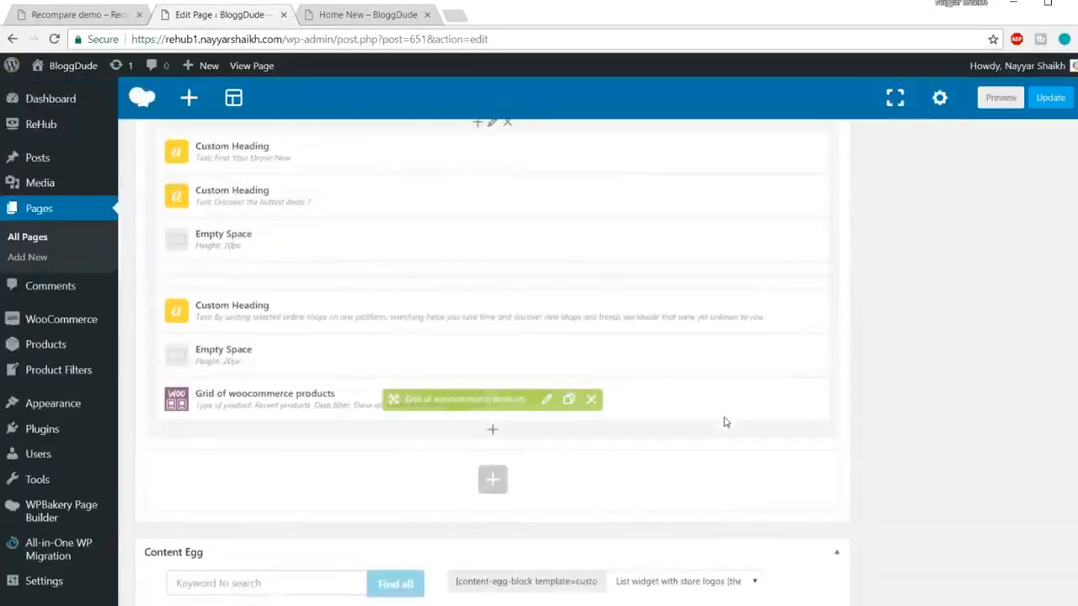
scroll(557, 404, down, 1)
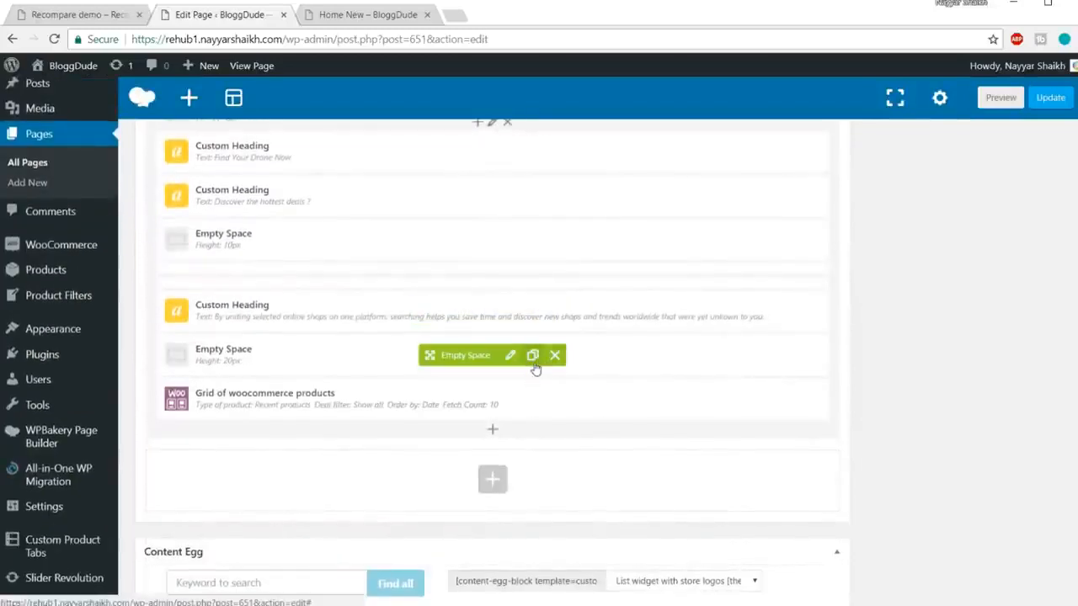
click(532, 354)
scroll(613, 349, down, 1)
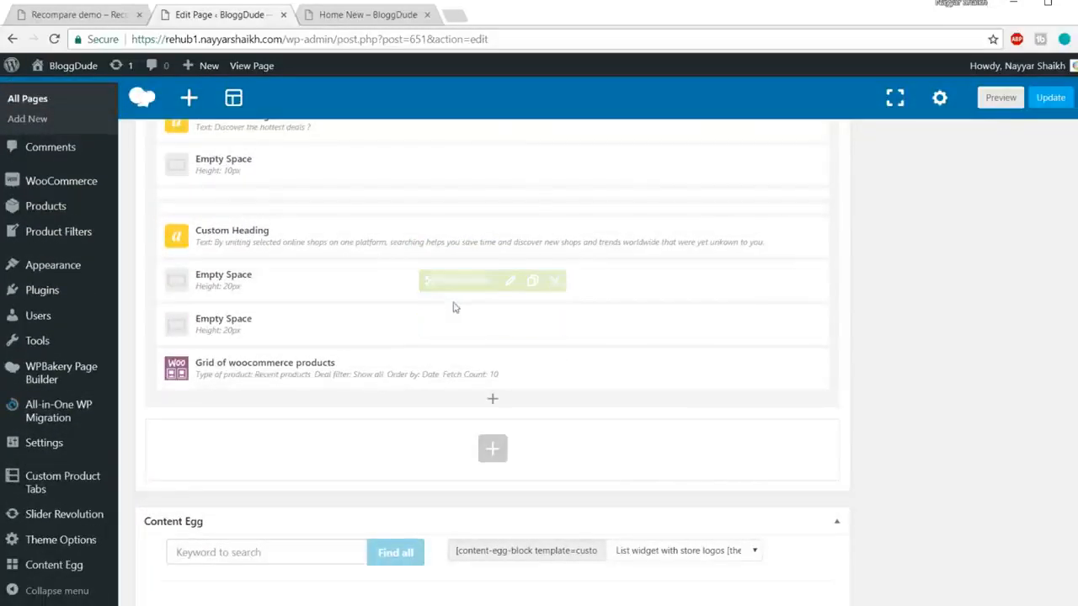
drag(449, 320, 448, 386)
click(1050, 98)
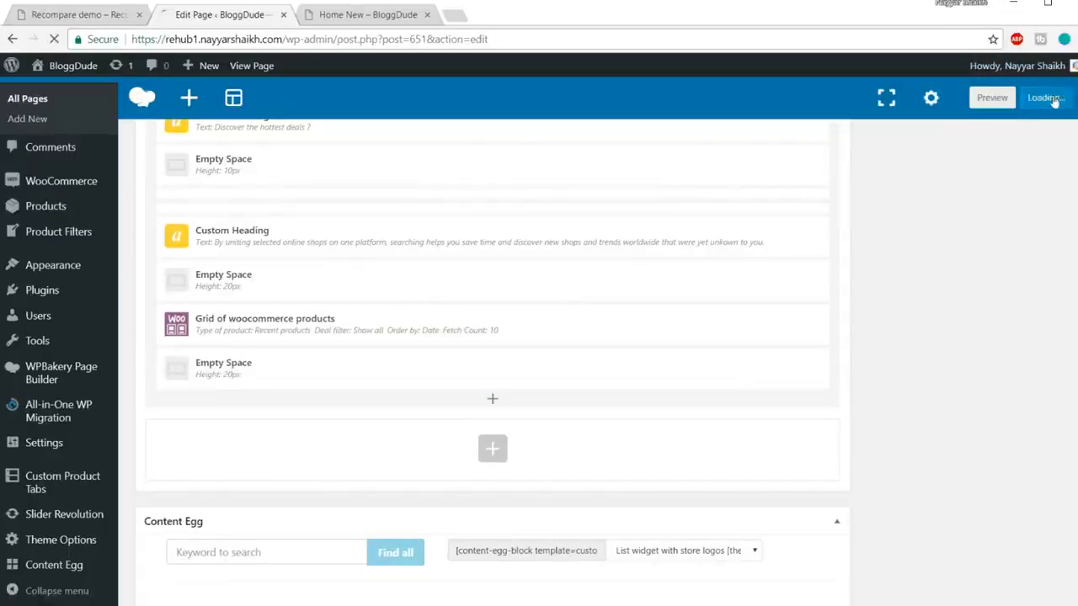
click(52, 15)
scroll(505, 367, down, 3)
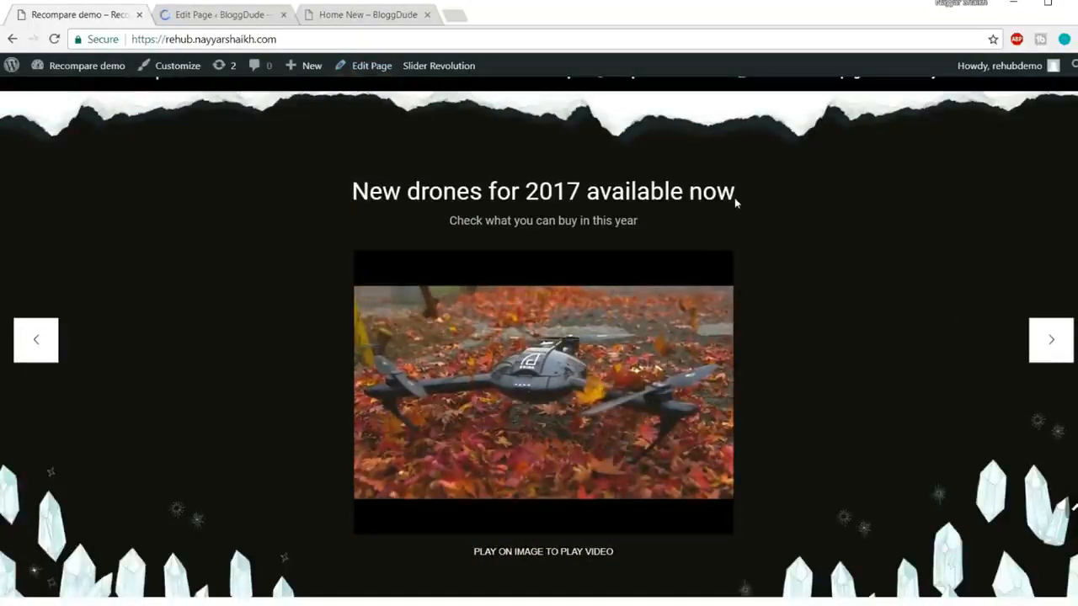
Step: Advance the demo's video slider three times to the 'Top selphie drones of 2017' slide
click(1050, 345)
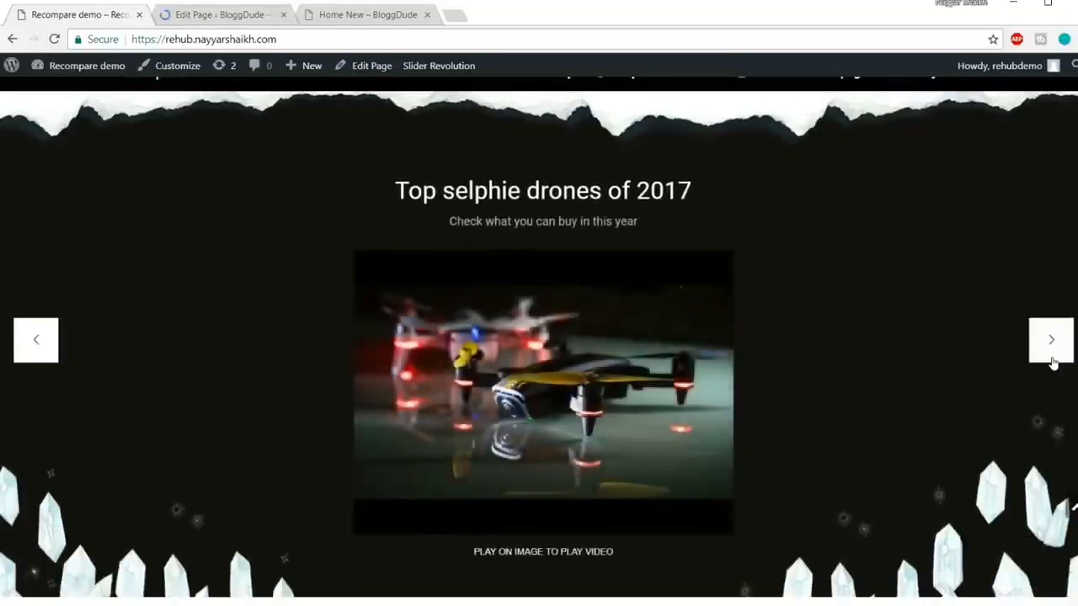
click(1052, 358)
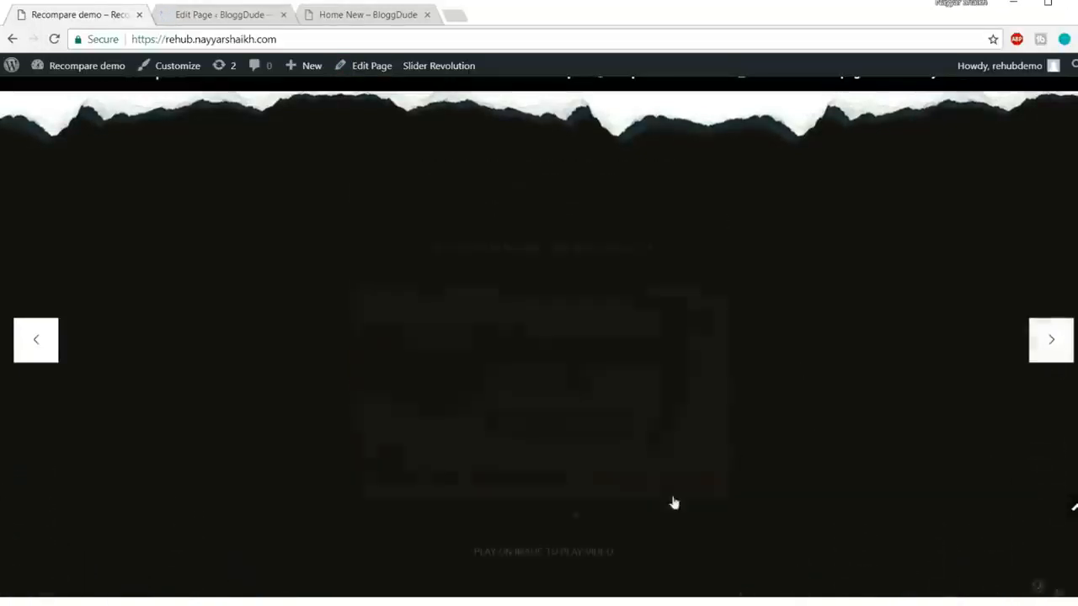
click(1046, 363)
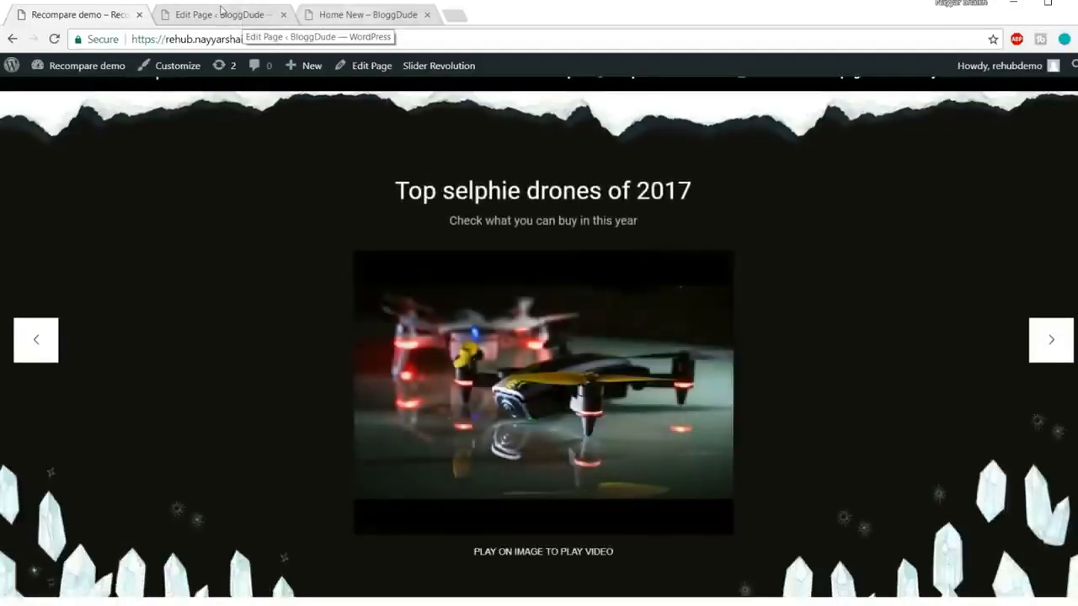
click(221, 11)
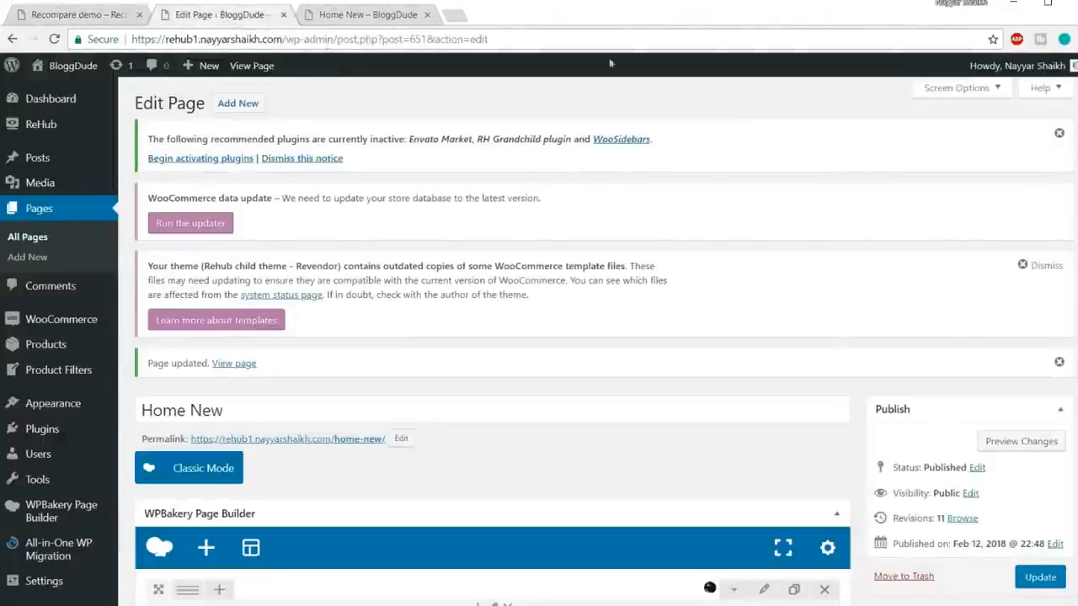
Step: Go to the Slider Revolution admin page from the sidebar
scroll(33, 253, down, 10)
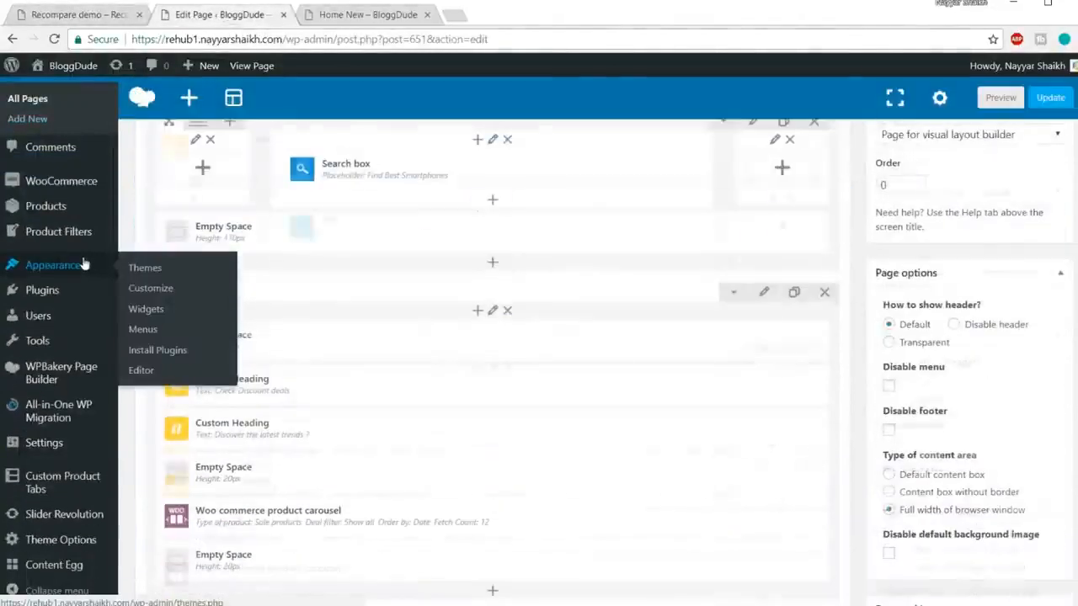
mouse_move(59, 514)
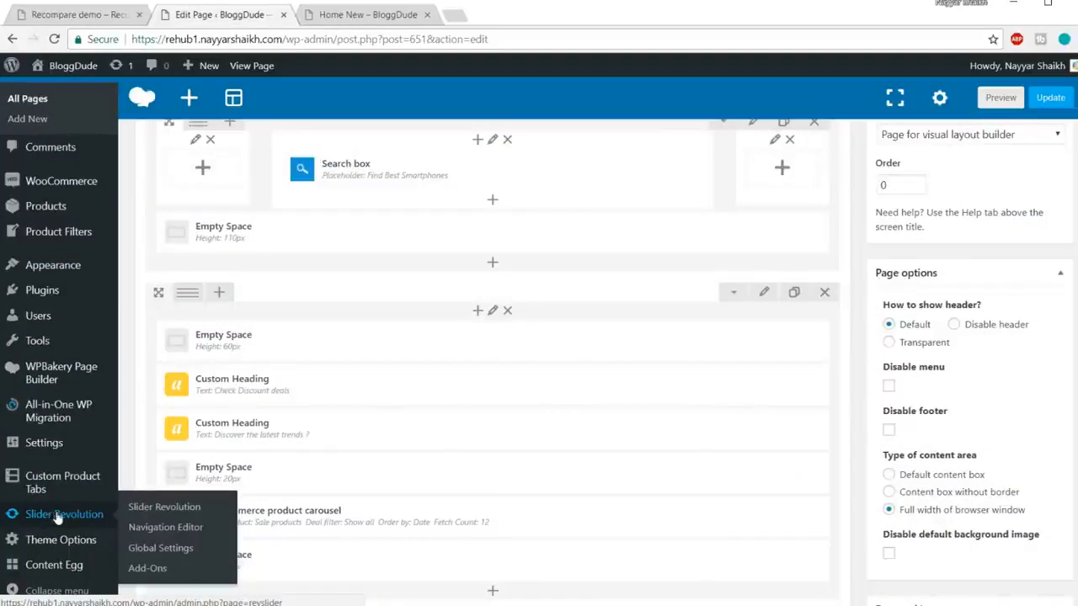
click(74, 518)
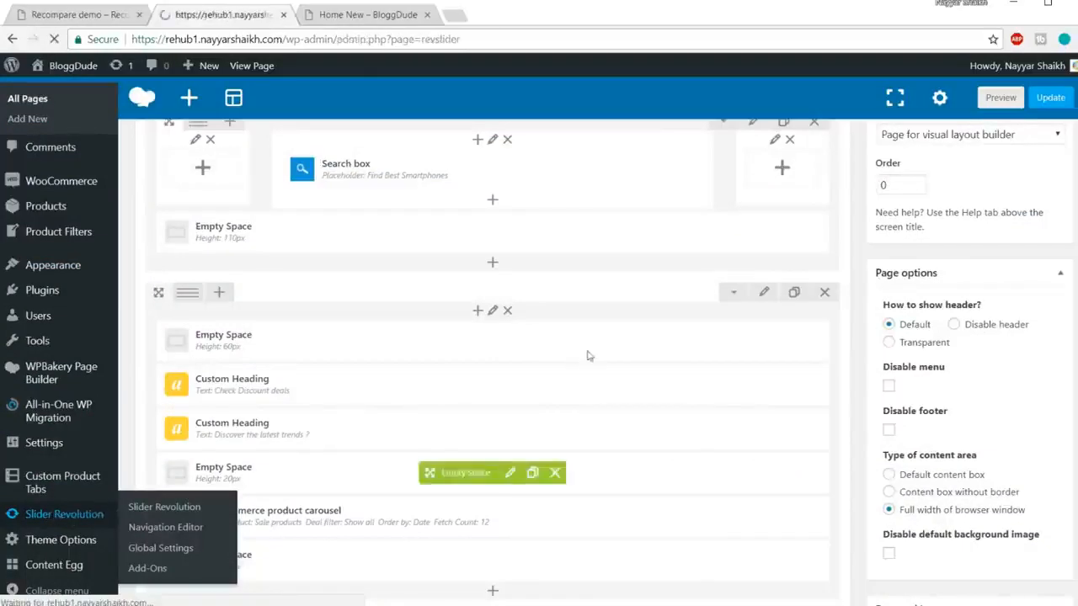
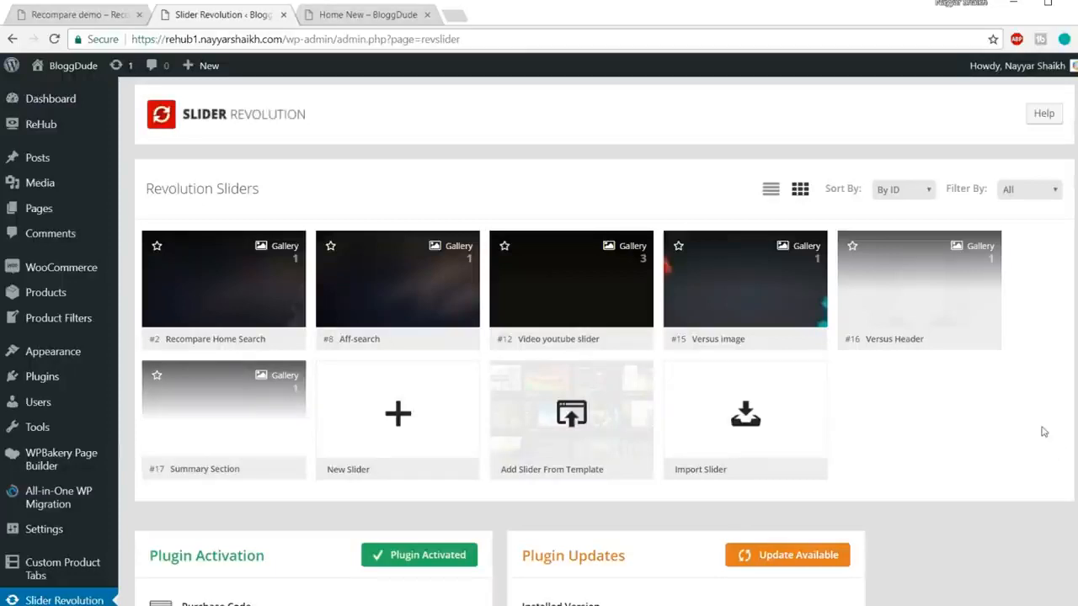
Step: Start a new slider titled homepageslider, with homepageslider as its alias too
scroll(1043, 431, down, 3)
scroll(397, 429, up, 1)
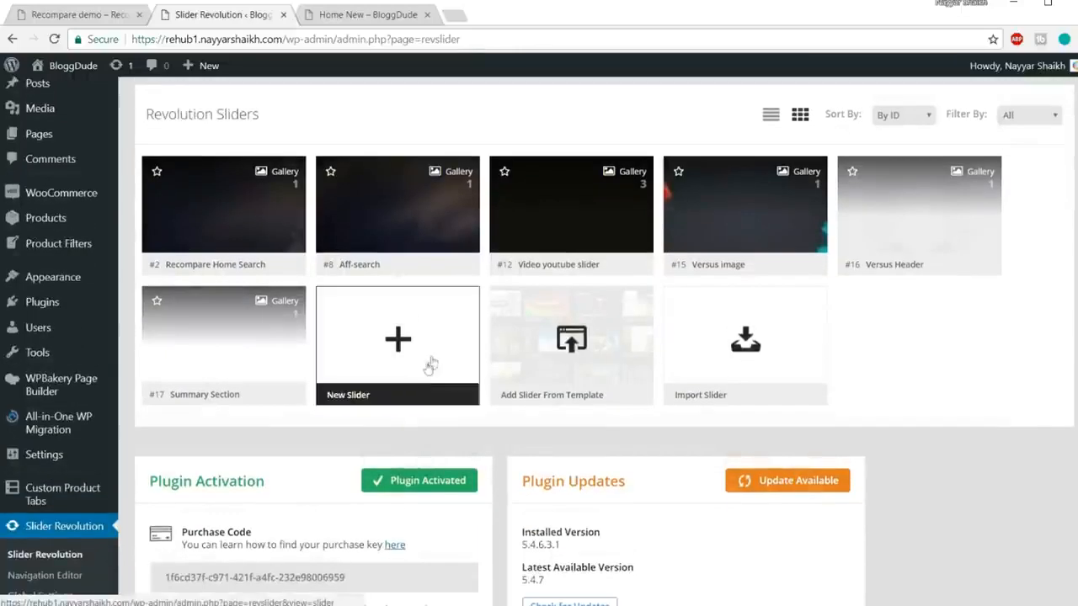
click(395, 355)
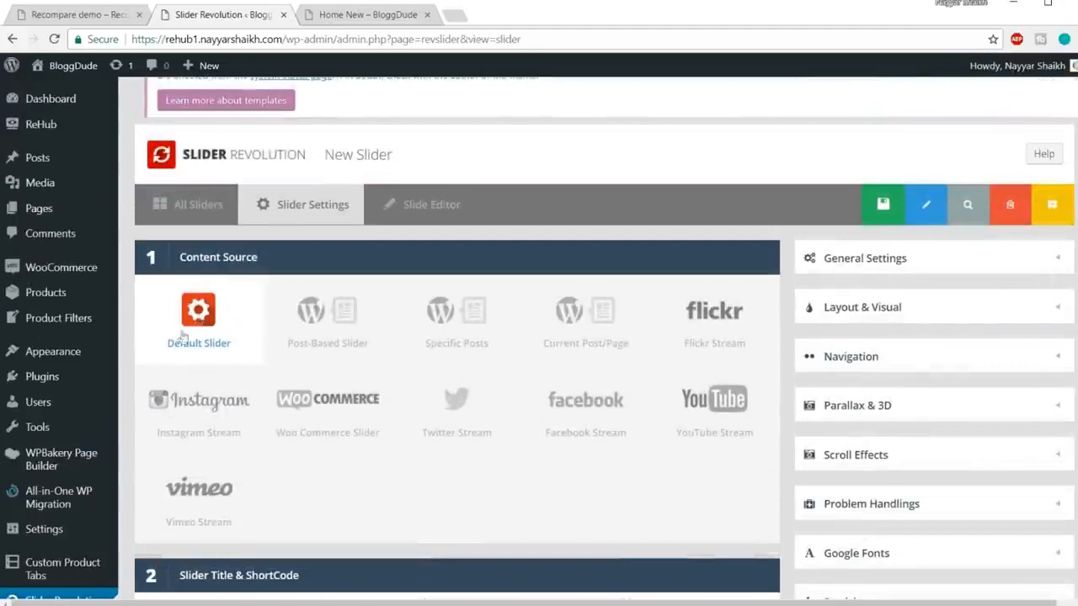
scroll(240, 292, down, 5)
click(246, 258)
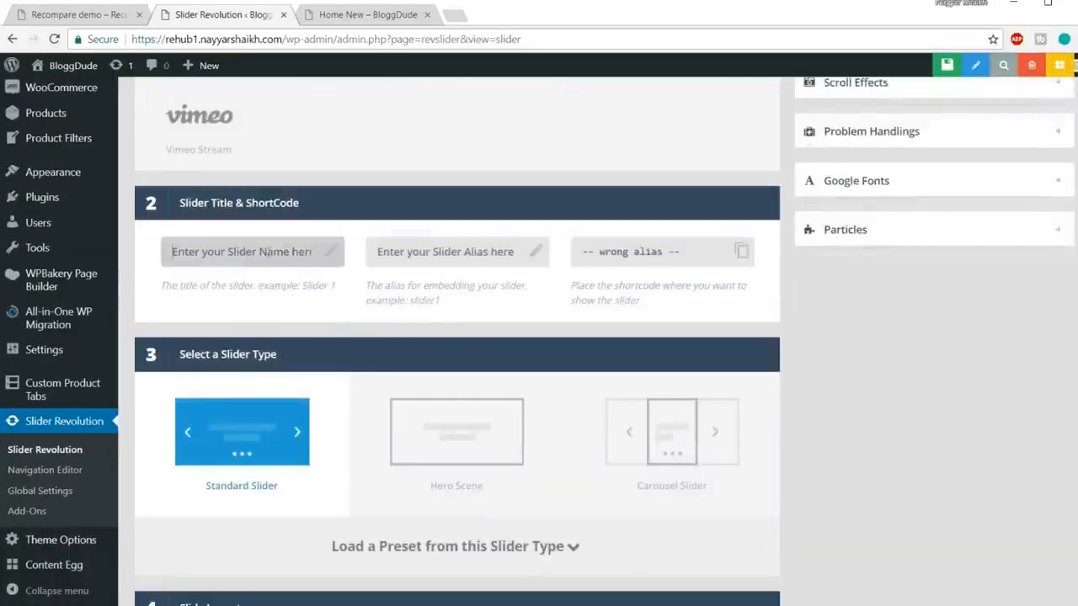
text(homepa)
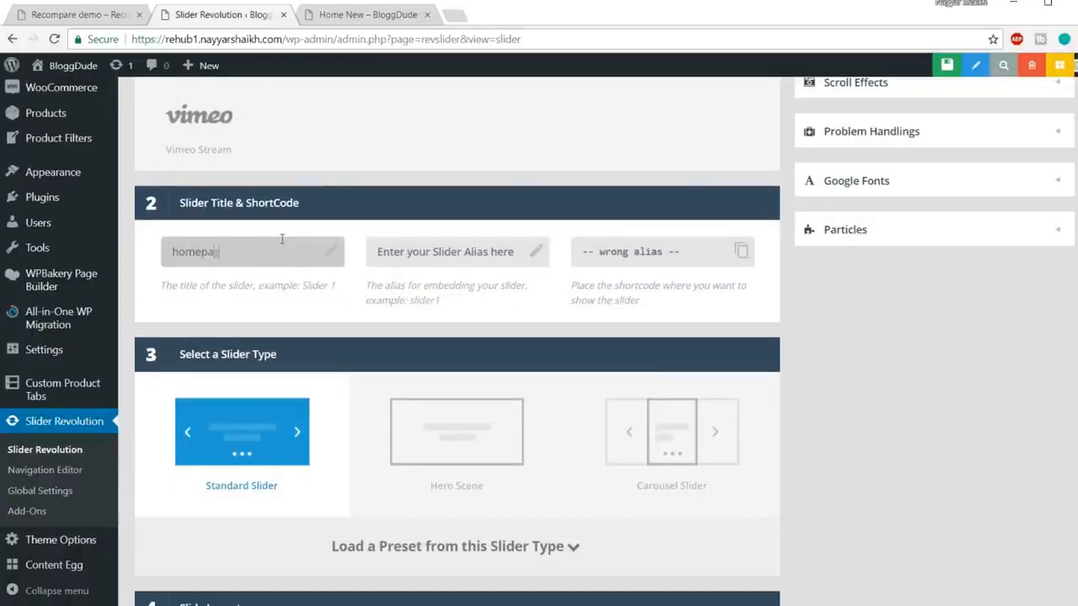
key(ctrl+a)
key(ctrl+c)
click(453, 259)
key(ctrl+v)
click(981, 402)
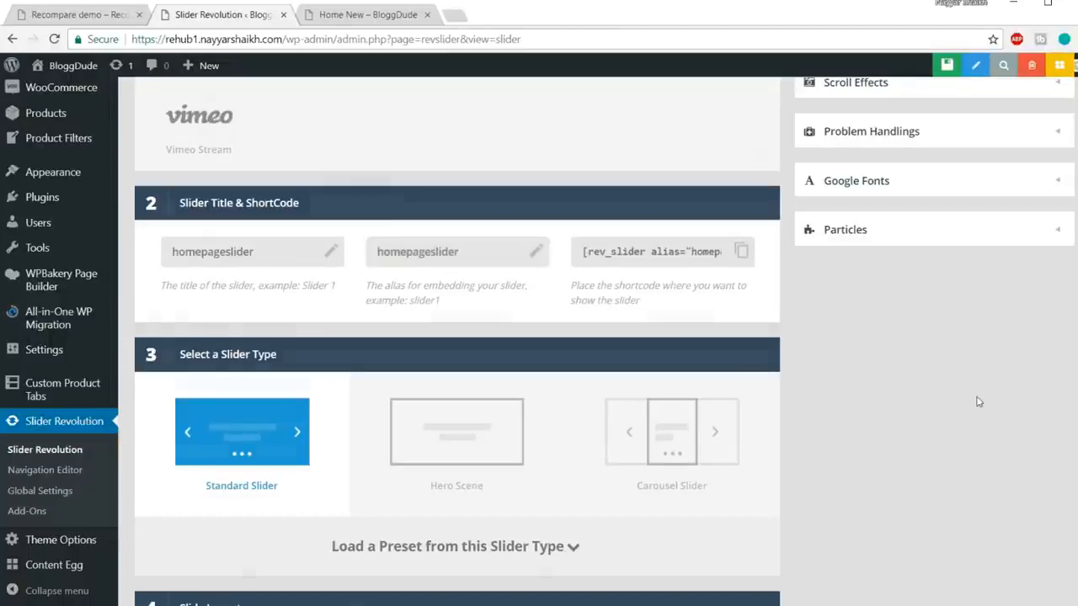
Step: Set the Slide Layout to Full-Screen
scroll(842, 387, down, 2)
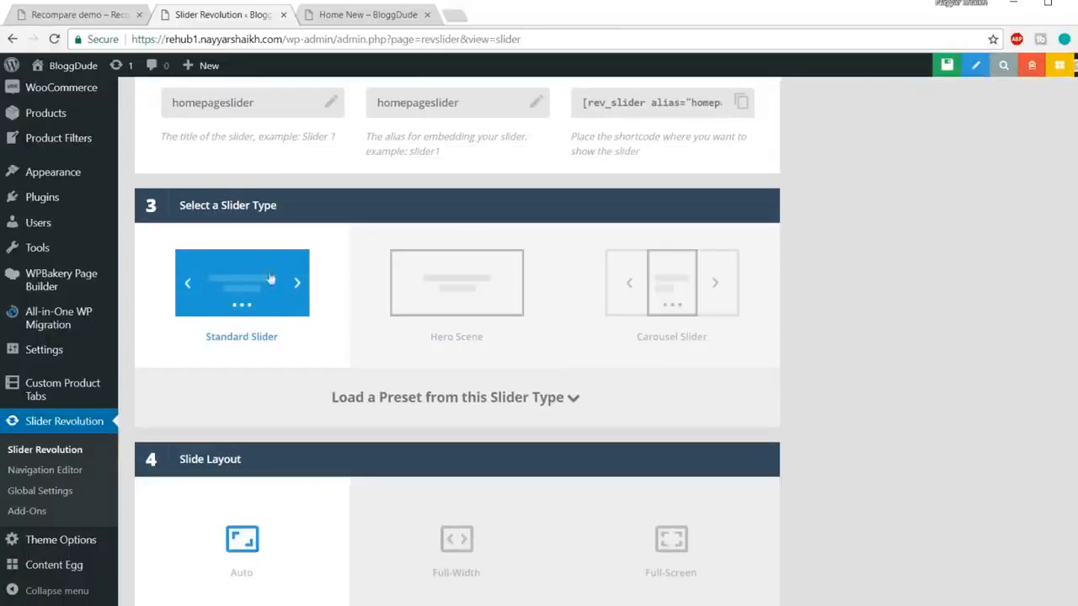
scroll(281, 318, down, 3)
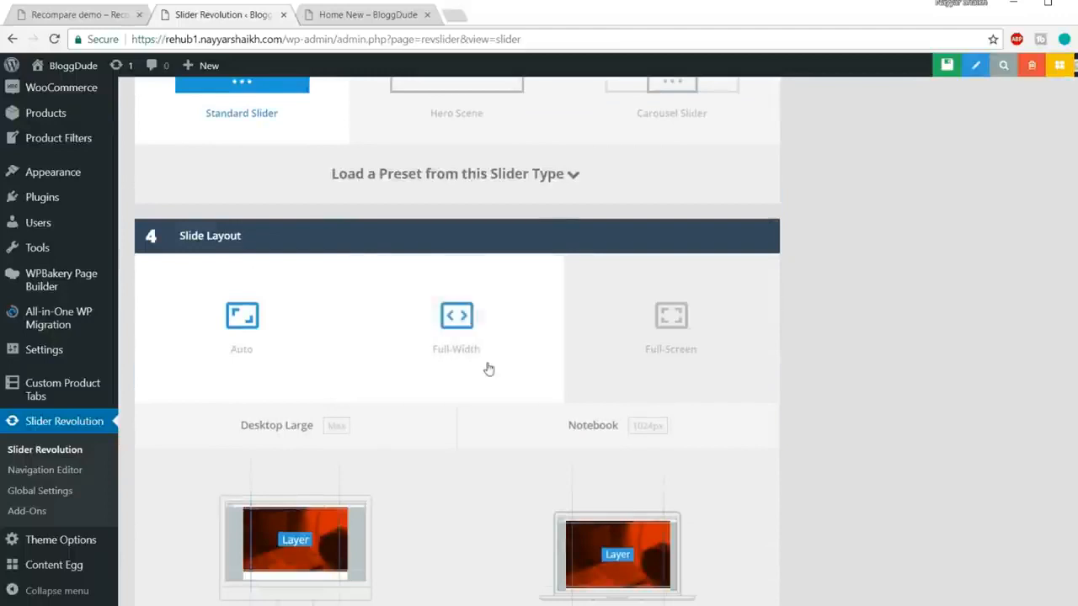
click(693, 356)
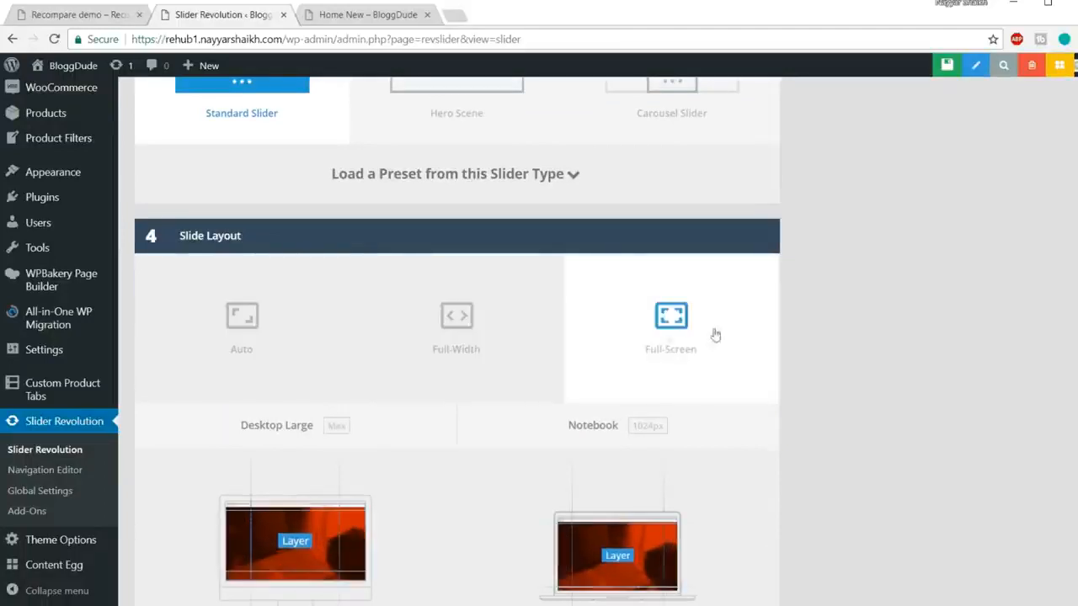
Step: Review the demo site's slider for reference before returning to the slider settings
click(51, 21)
scroll(783, 337, up, 5)
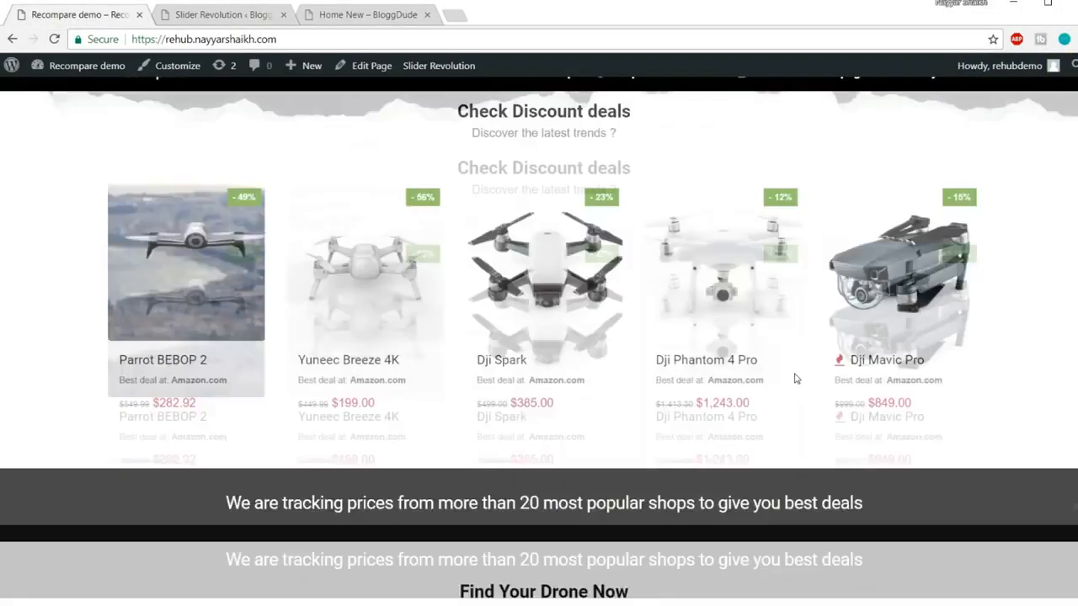
scroll(795, 380, up, 3)
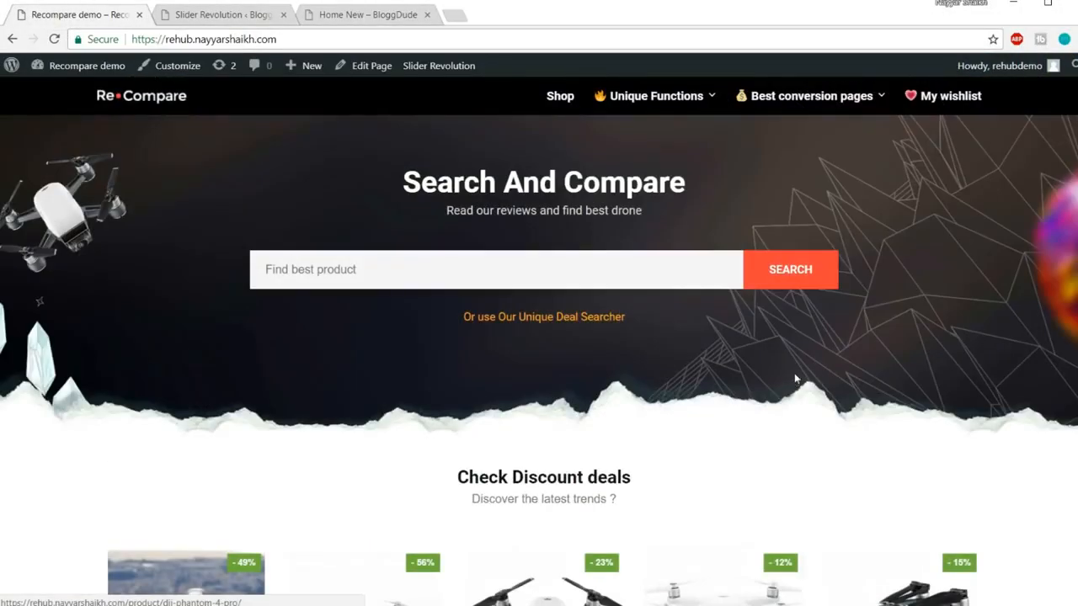
scroll(795, 381, down, 8)
scroll(796, 380, down, 10)
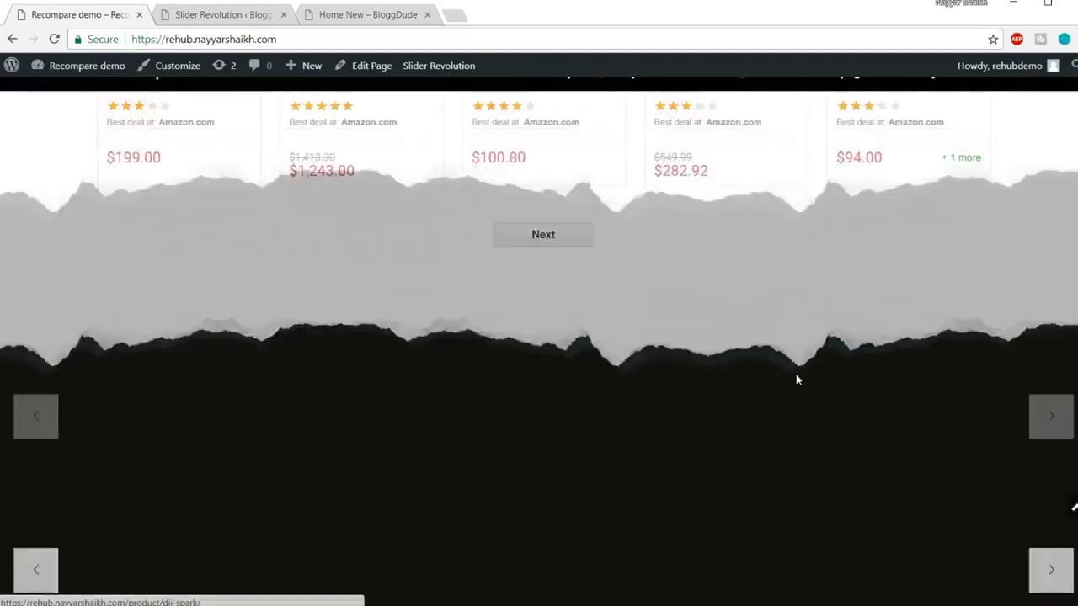
scroll(796, 380, up, 1)
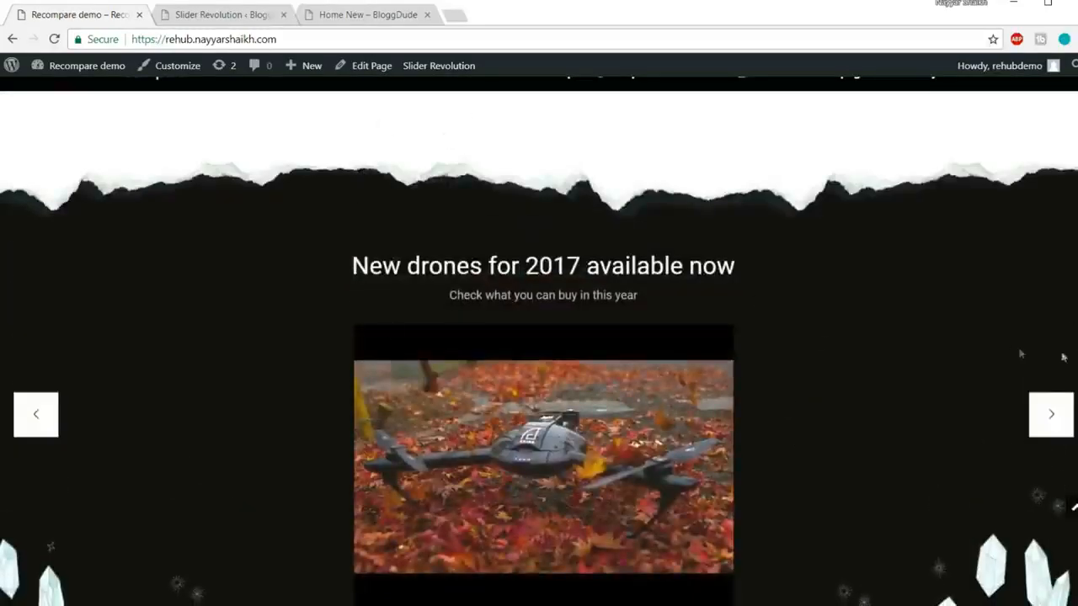
scroll(1001, 348, down, 1)
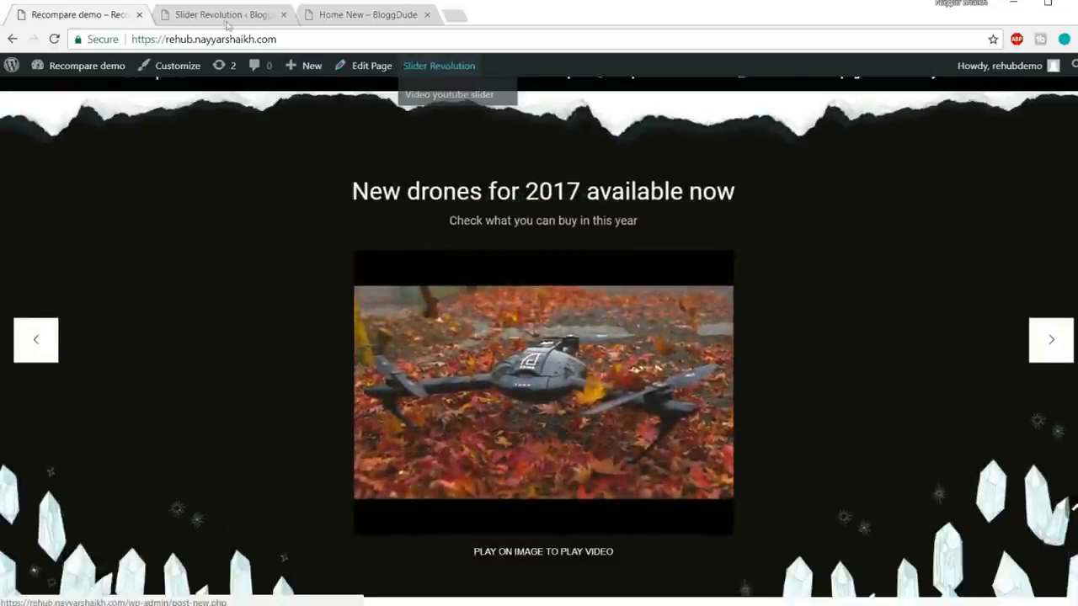
click(224, 14)
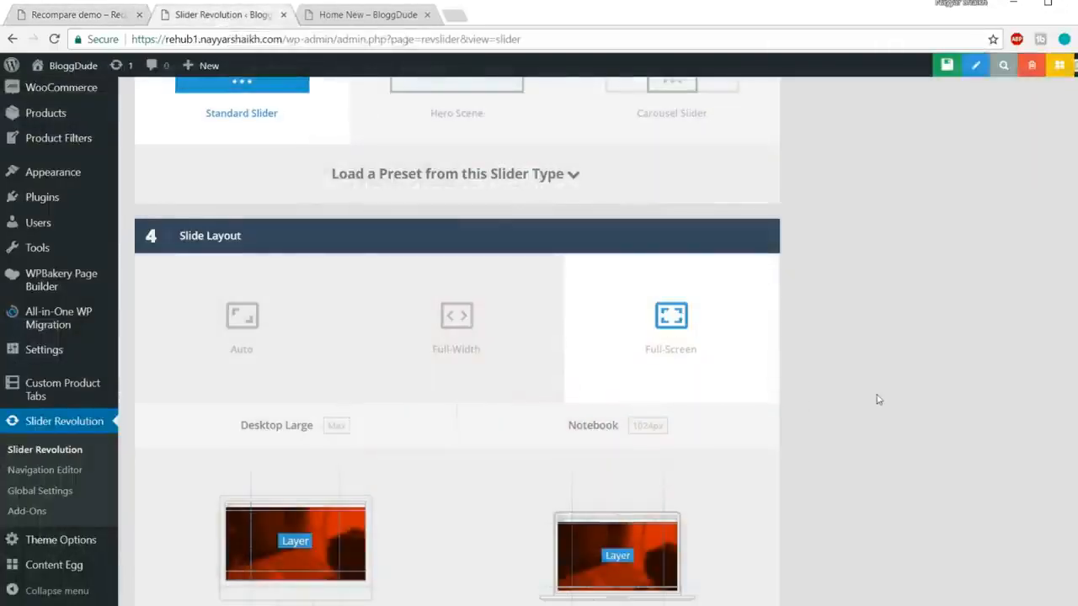
Step: Enable custom grids: notebook 1024×768, tablet 778×960 and mobile 480×720
scroll(878, 396, down, 5)
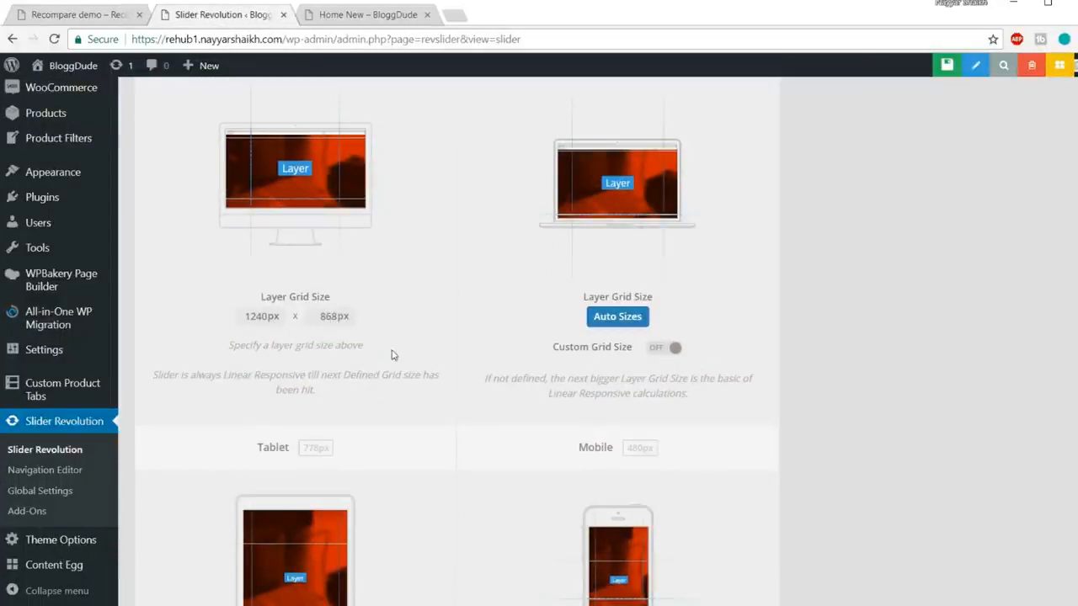
scroll(396, 355, up, 3)
scroll(371, 404, down, 1)
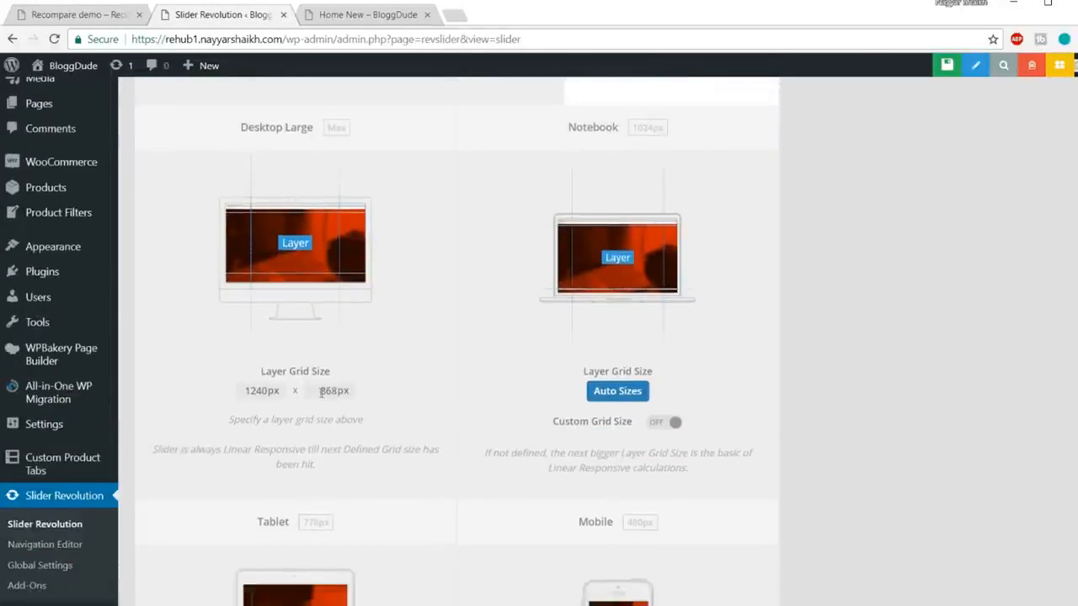
drag(317, 391, 370, 391)
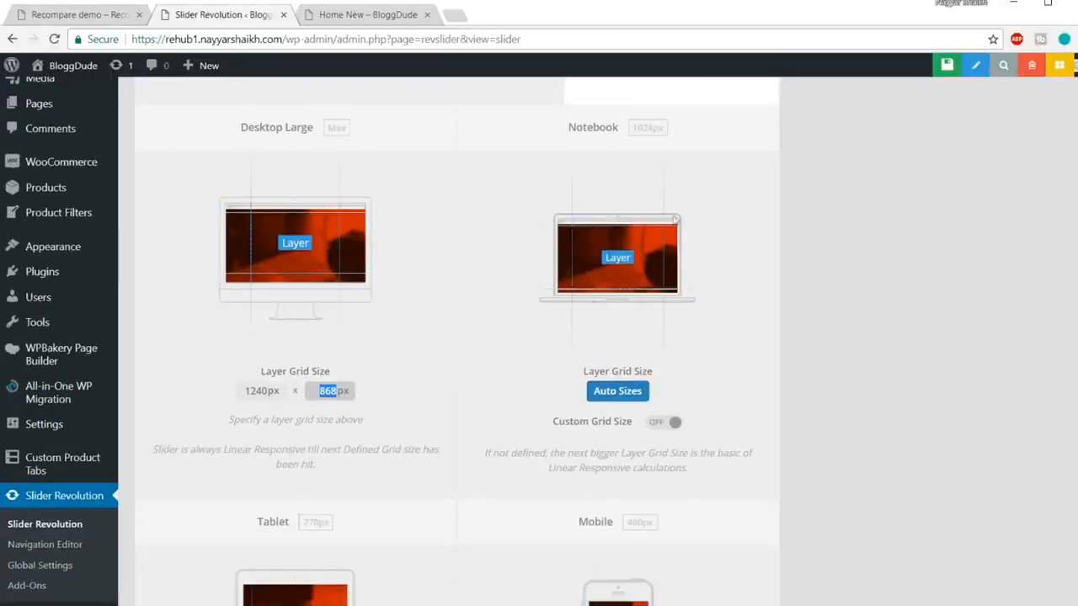
click(675, 424)
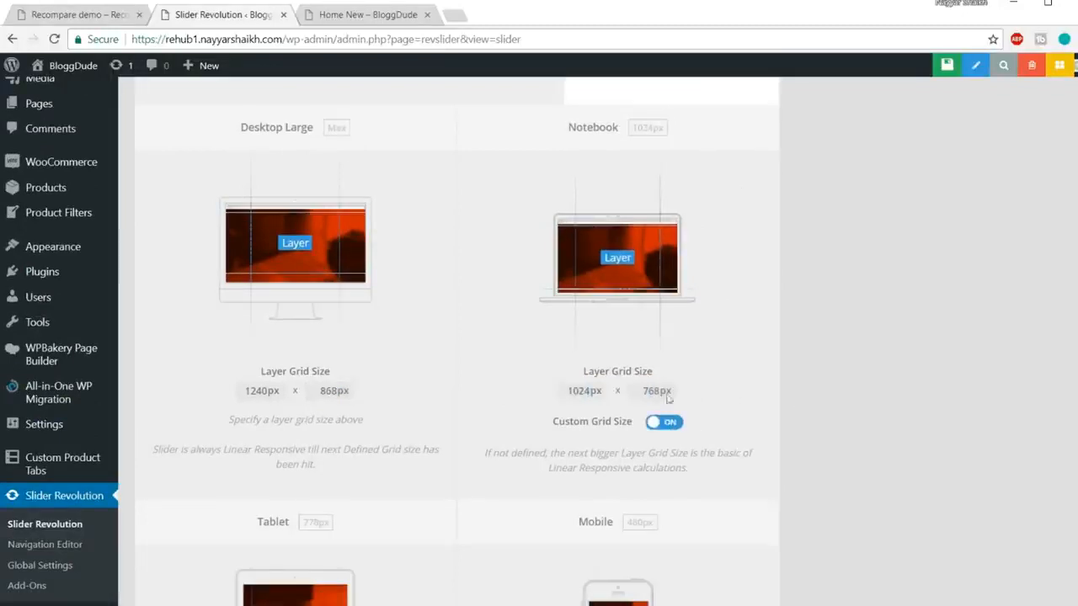
drag(644, 391, 673, 391)
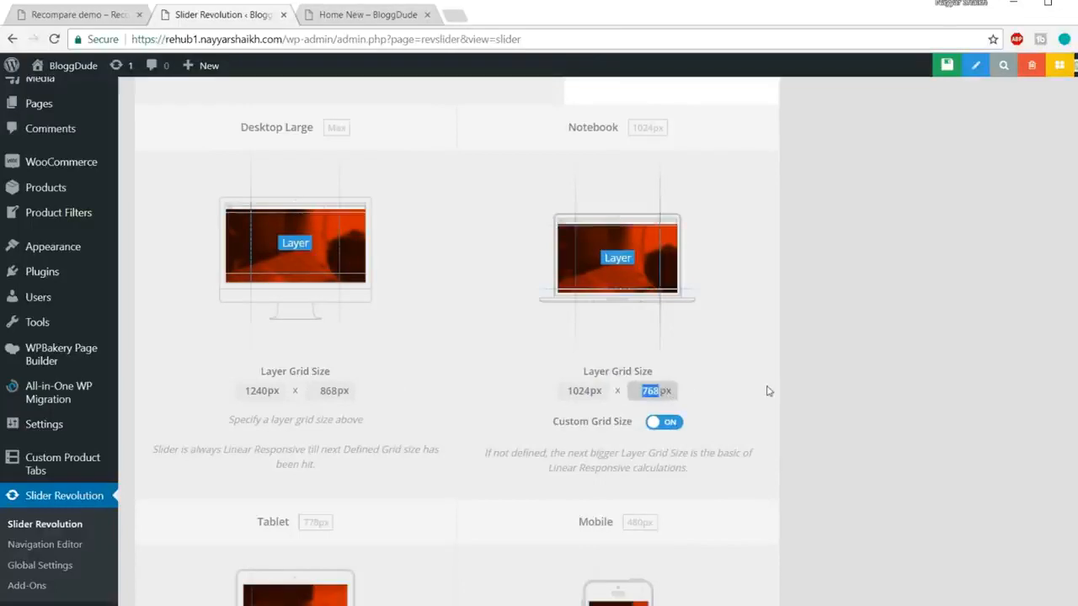
scroll(441, 449, down, 4)
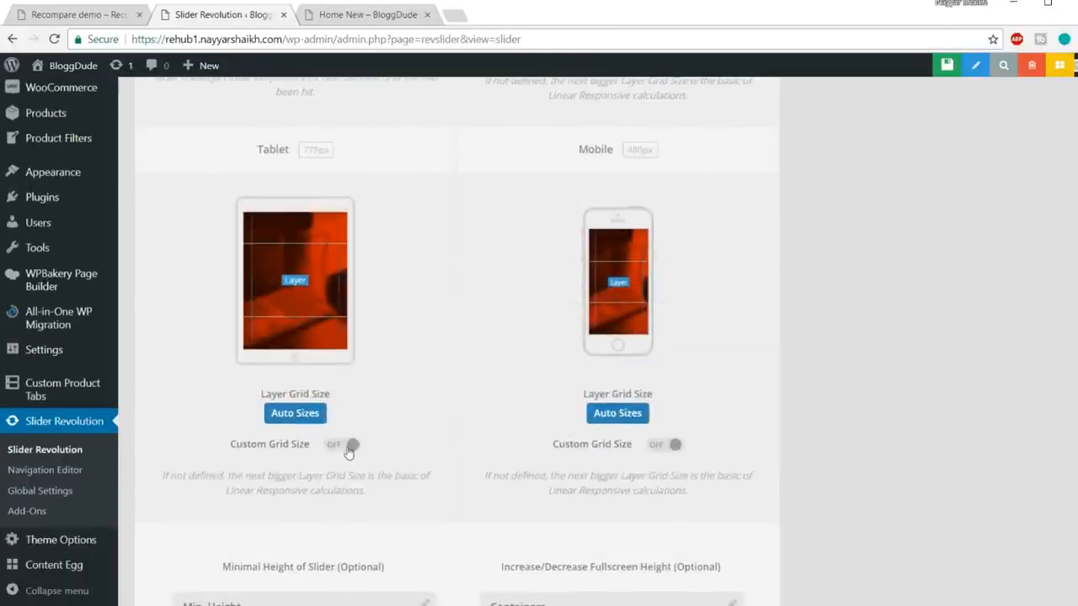
click(348, 446)
click(674, 444)
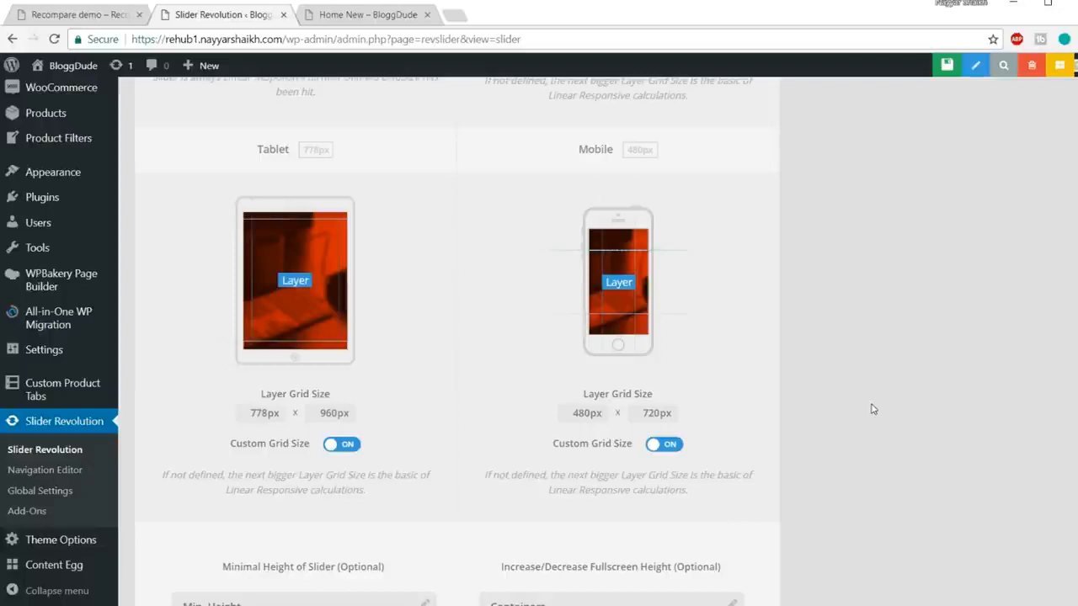
Step: Turn on Navigation arrows, checking the demo slider's arrows for comparison
scroll(910, 432, down, 1)
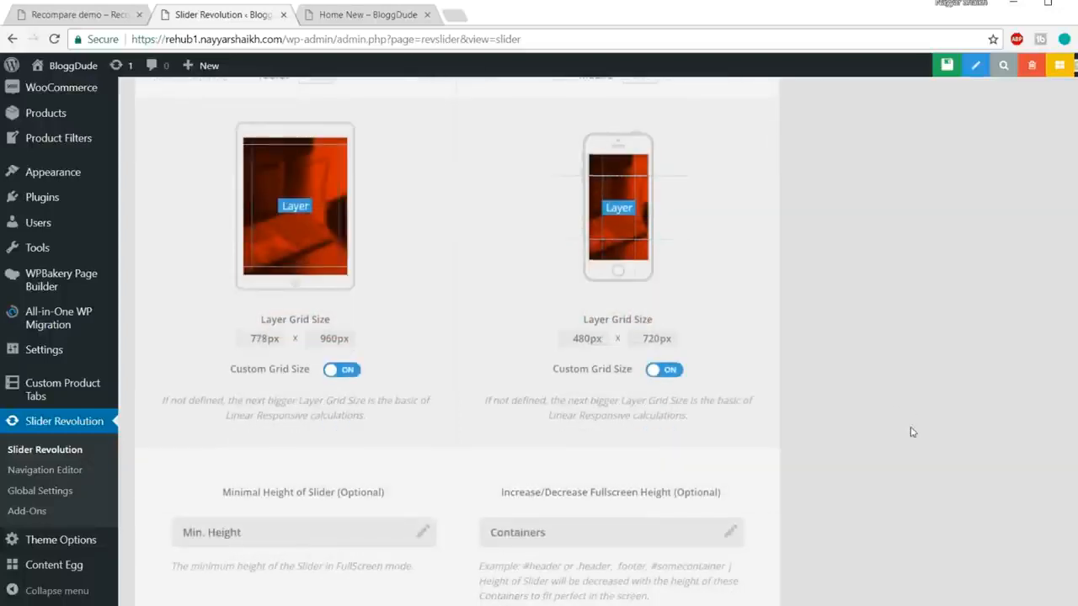
scroll(910, 431, up, 10)
scroll(882, 478, up, 15)
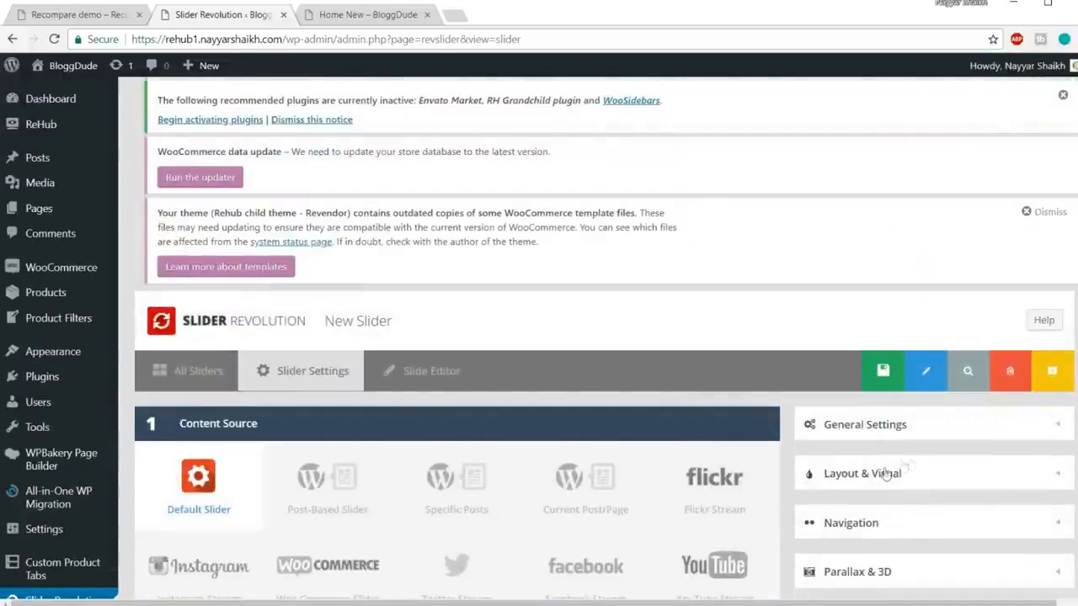
scroll(885, 475, down, 2)
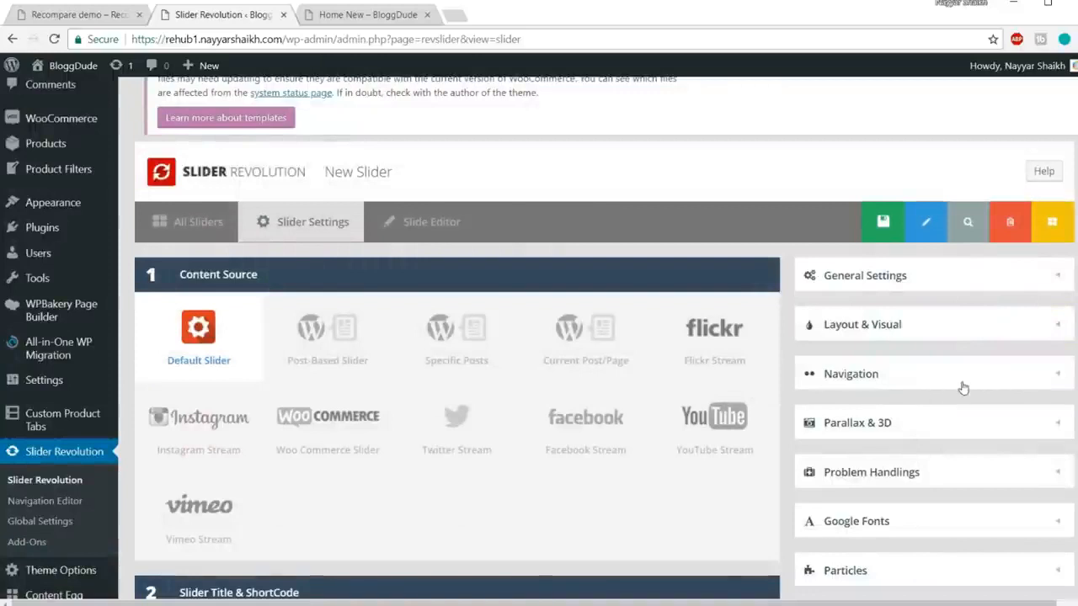
click(964, 379)
scroll(965, 389, down, 1)
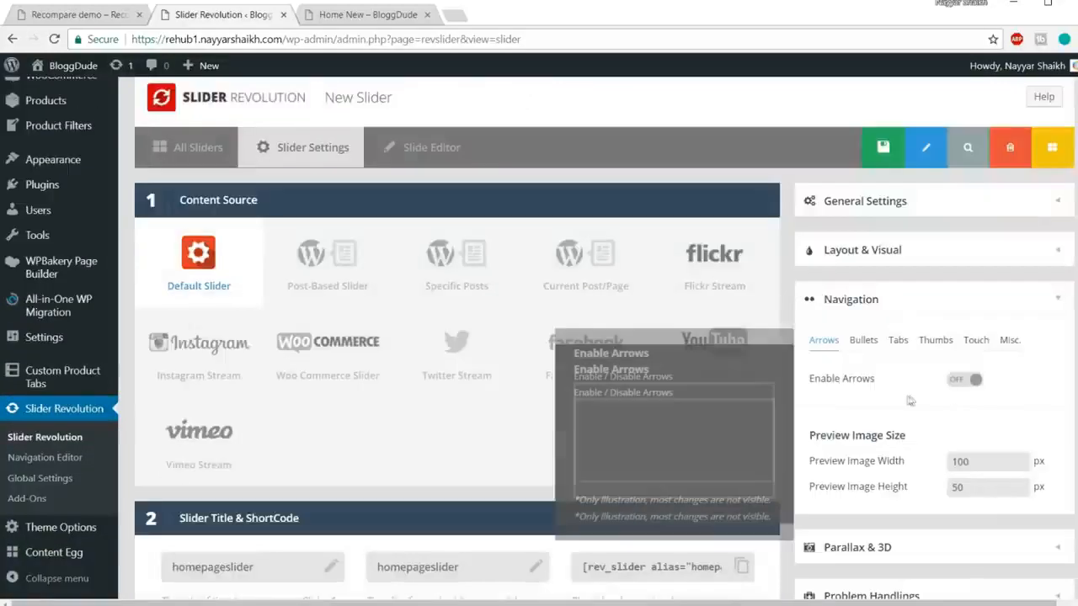
click(965, 379)
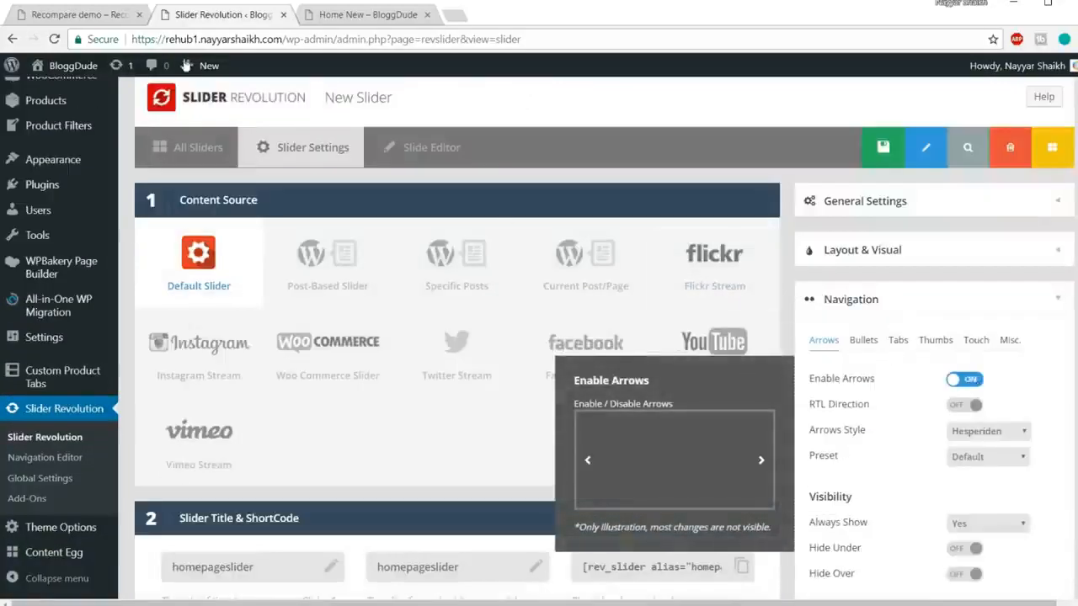
click(86, 21)
click(1051, 340)
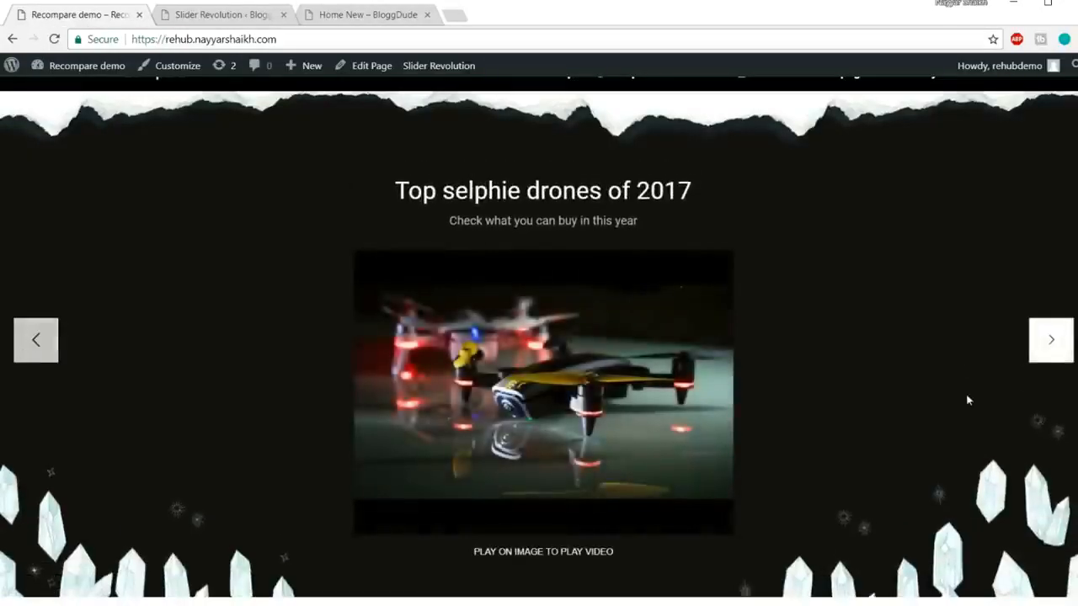
click(221, 15)
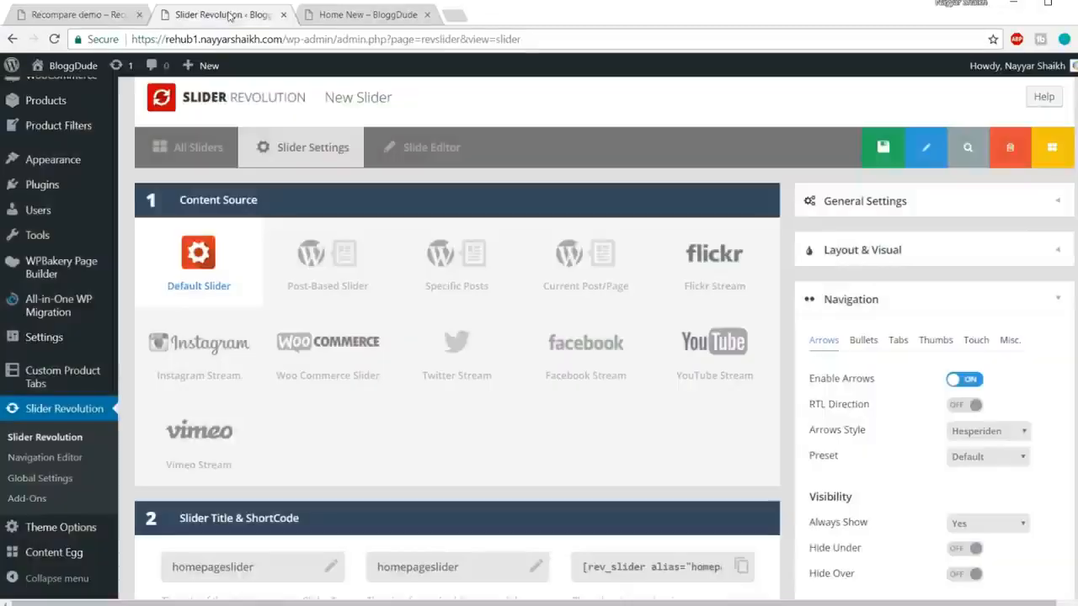
Step: Save the homepageslider settings to open #1 Slide in the Slide Editor
scroll(1052, 357, down, 1)
mouse_move(960, 307)
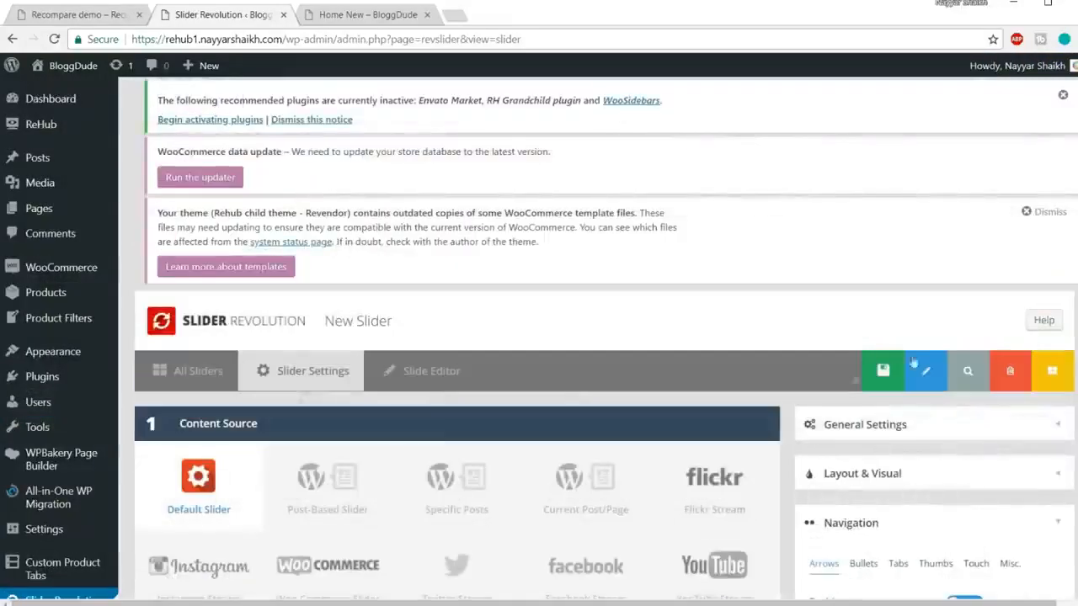
click(864, 377)
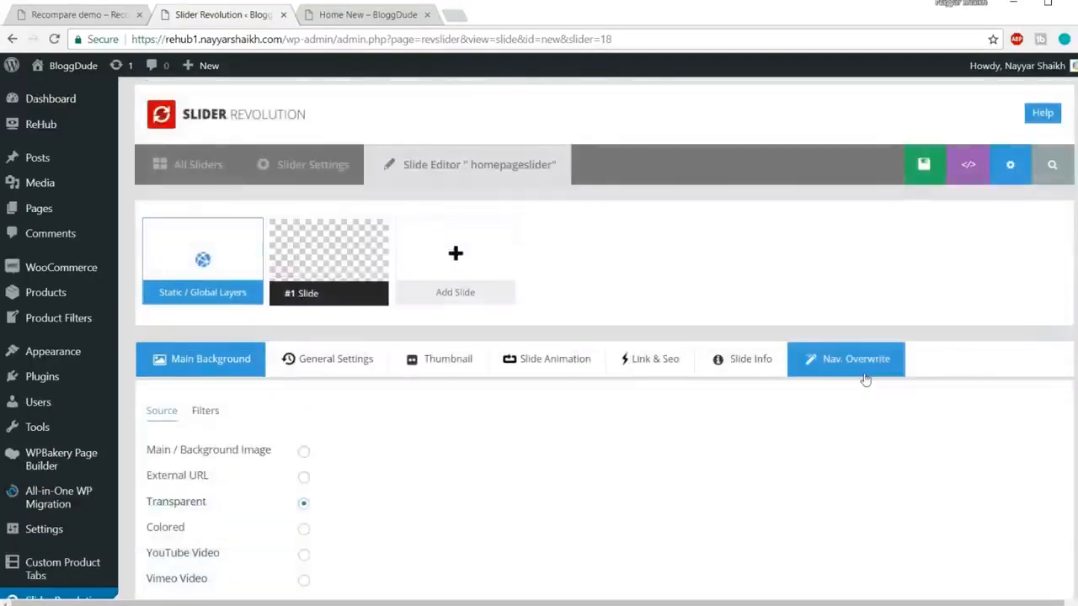
scroll(914, 351, down, 8)
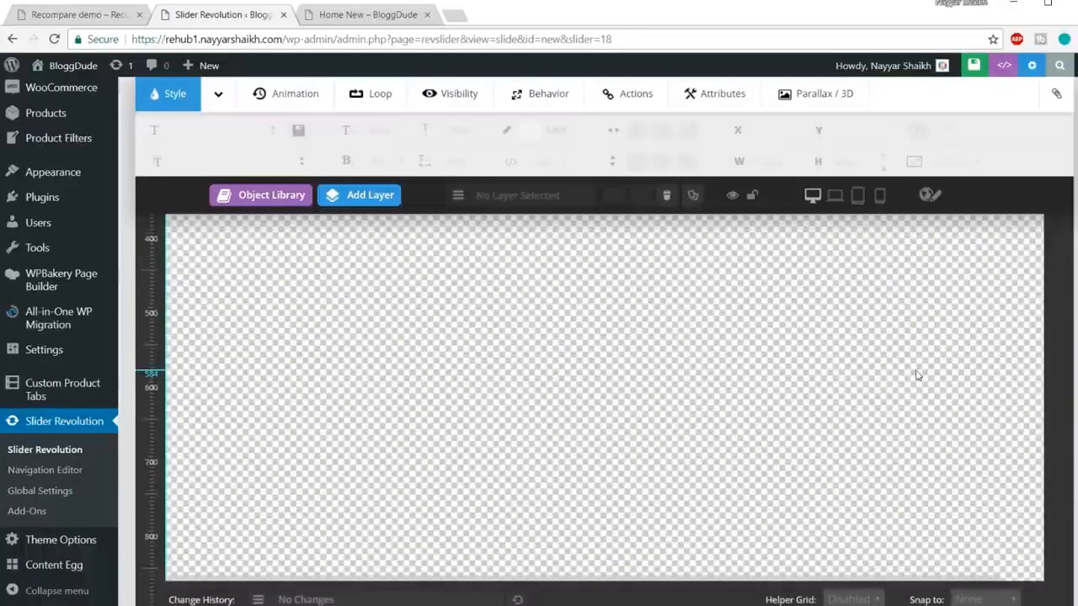
key(ctrl+minus)
key(ctrl+minus)
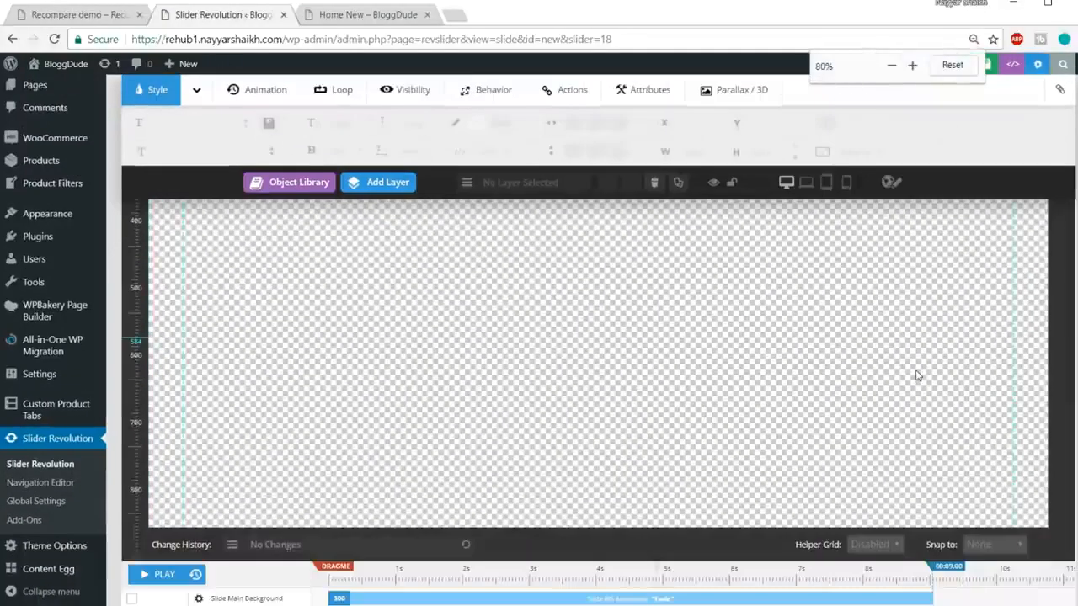
key(ctrl+minus)
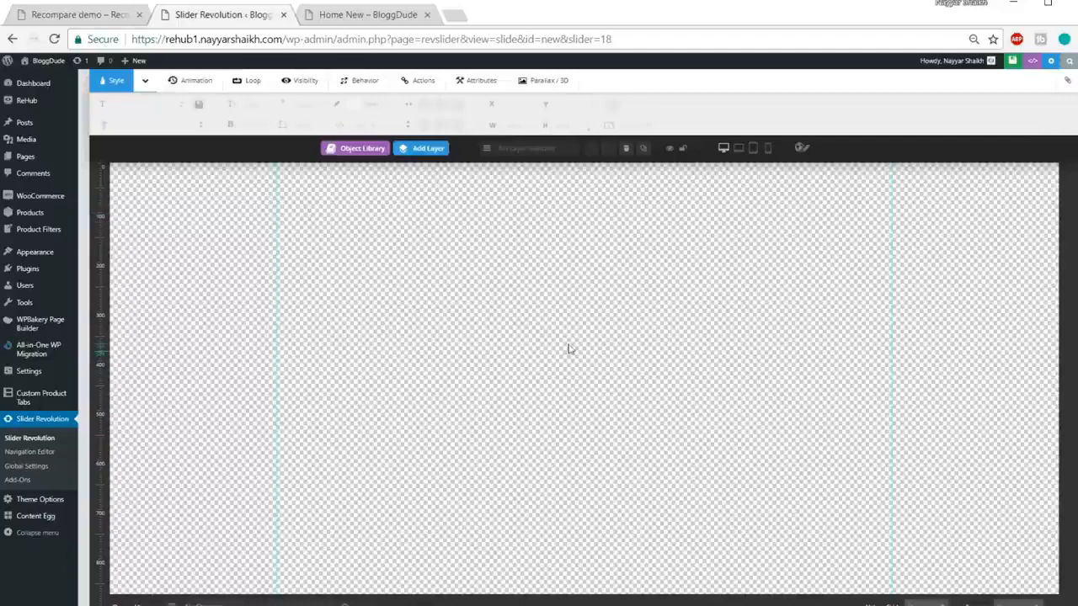
scroll(570, 349, up, 1)
scroll(570, 348, down, 1)
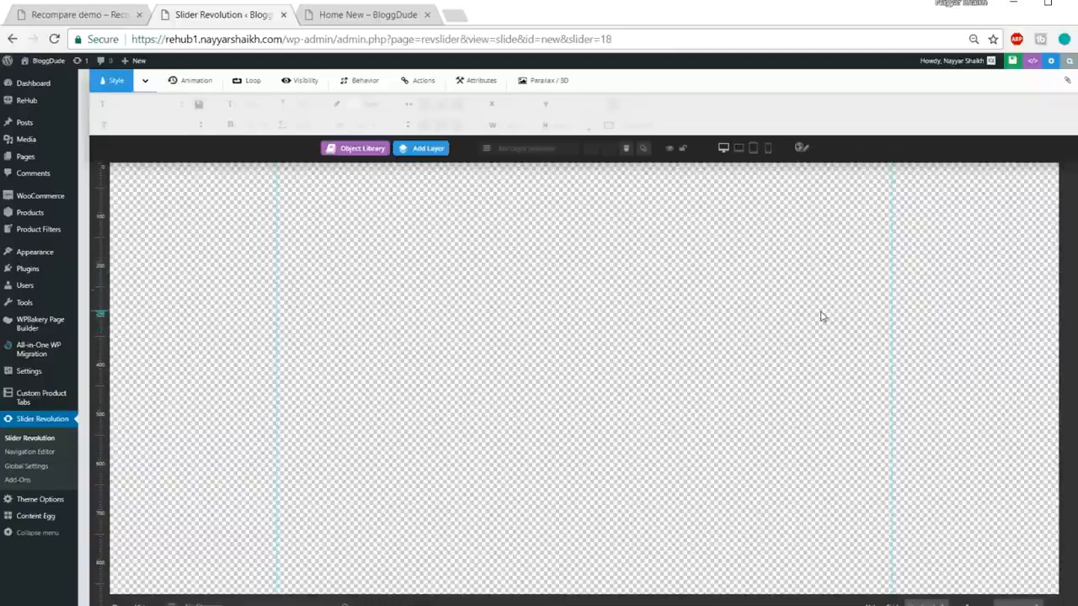
scroll(820, 317, down, 1)
scroll(822, 344, up, 2)
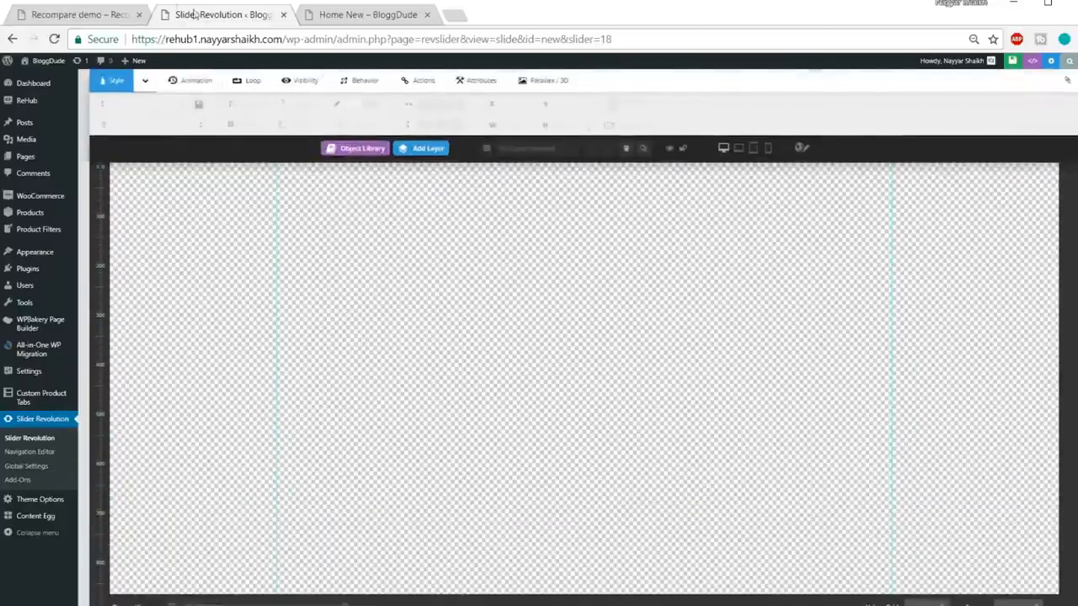
click(67, 11)
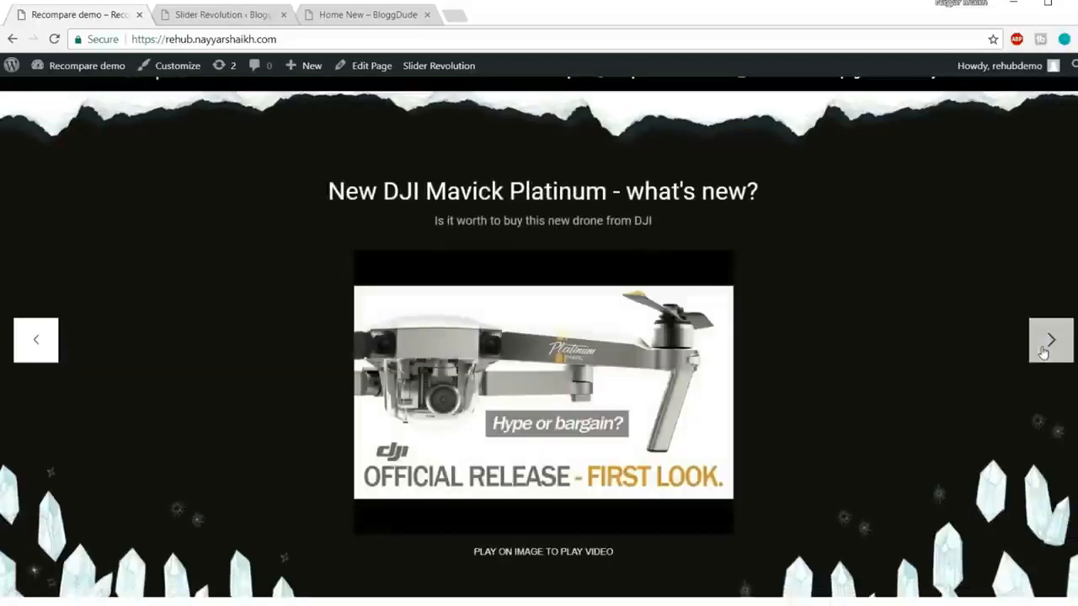
click(225, 14)
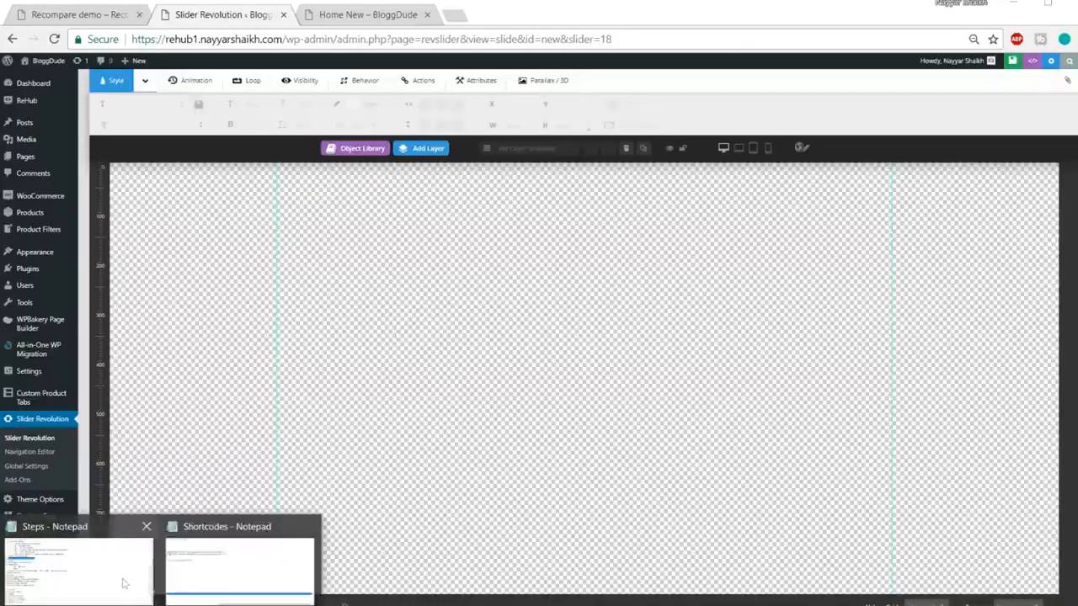
scroll(682, 303, up, 3)
scroll(682, 303, up, 2)
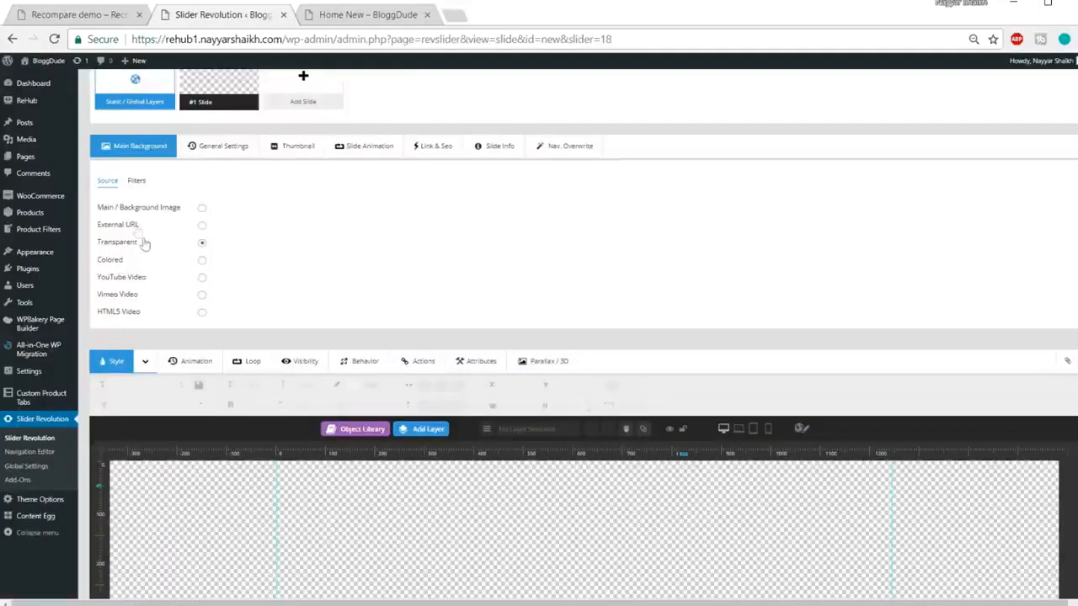
Step: Switch the slide's Main Background to Colored and zoom the page back in
click(203, 261)
key(ctrl+plus)
key(ctrl+plus)
key(ctrl+plus)
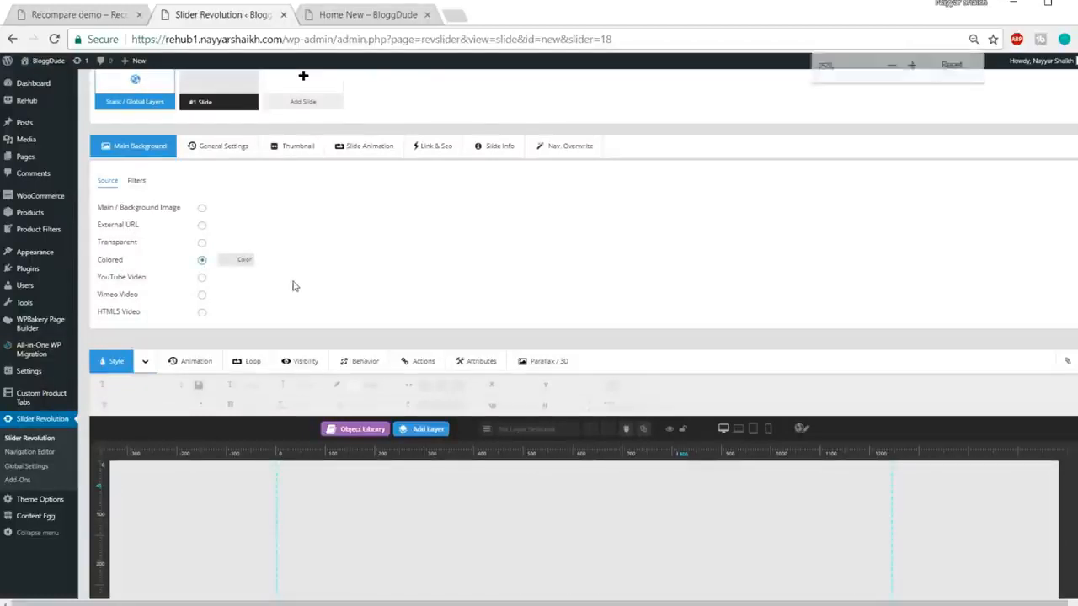
key(ctrl+plus)
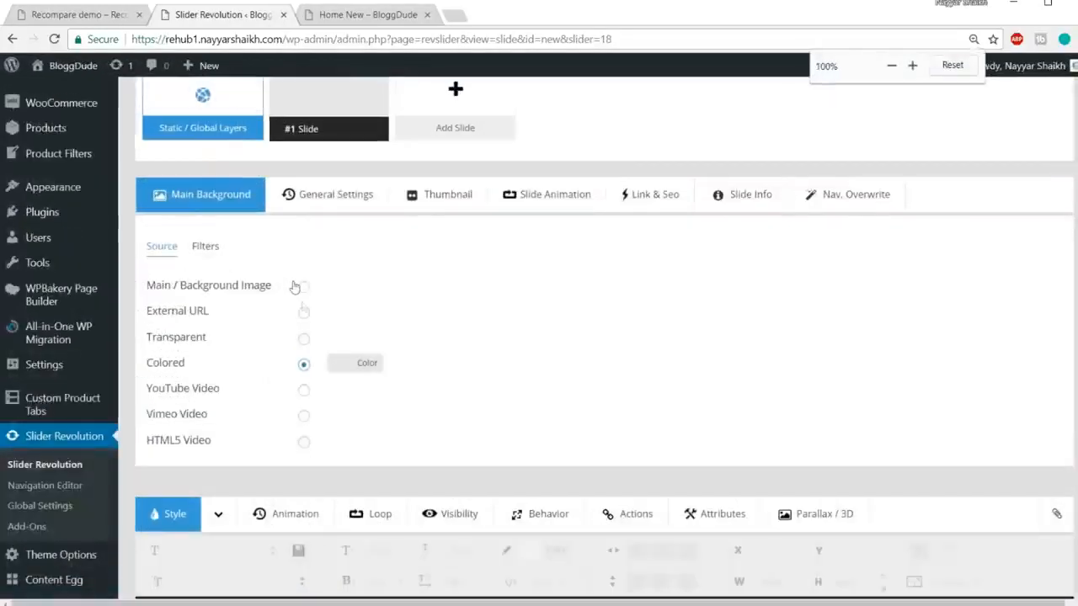
Step: Set the background colour to hex #151010 in the colour picker
click(367, 364)
scroll(591, 298, down, 1)
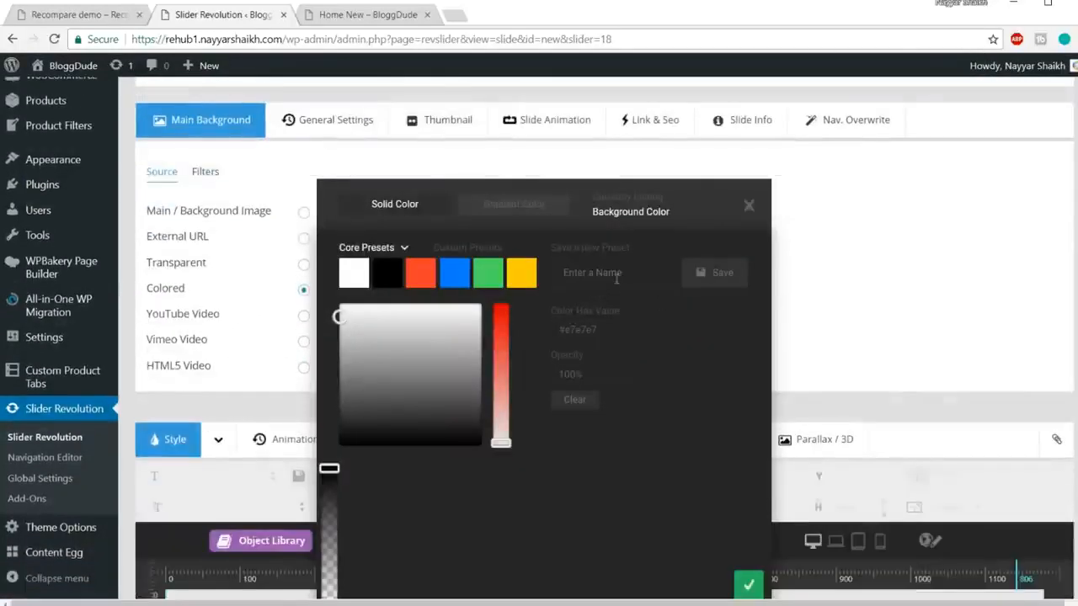
drag(617, 326, 556, 328)
drag(341, 315, 390, 366)
click(419, 277)
click(428, 359)
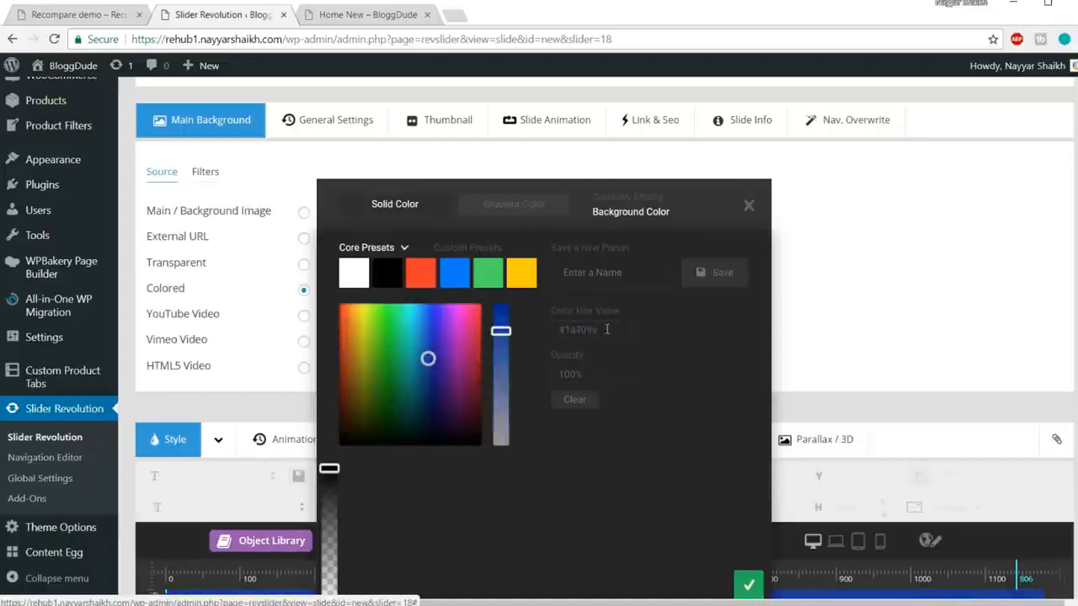
scroll(933, 320, down, 4)
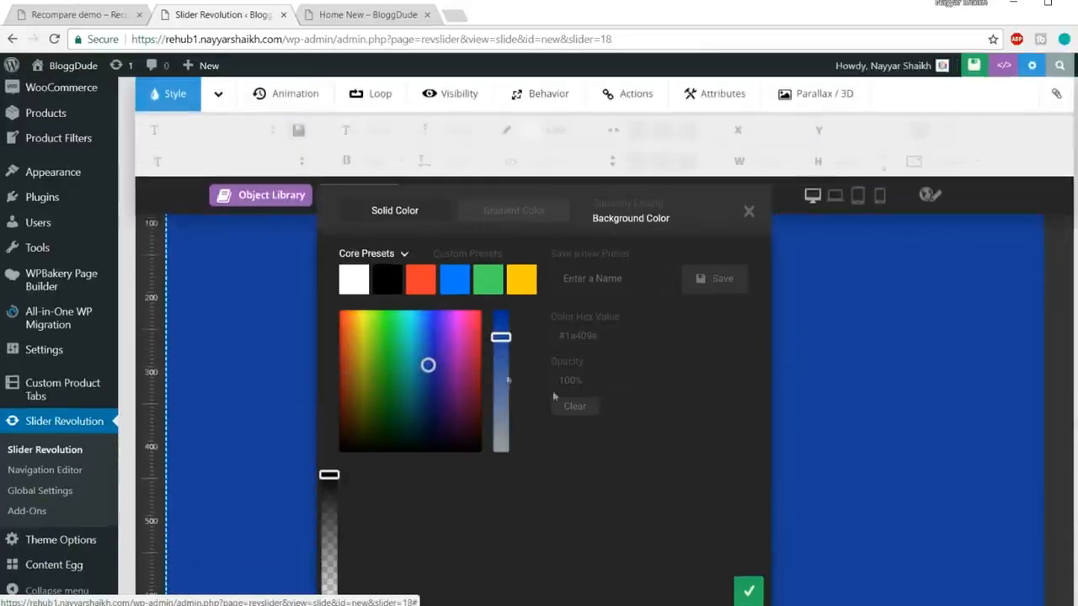
drag(396, 361, 357, 371)
drag(610, 337, 548, 347)
drag(613, 335, 568, 338)
text(1515)
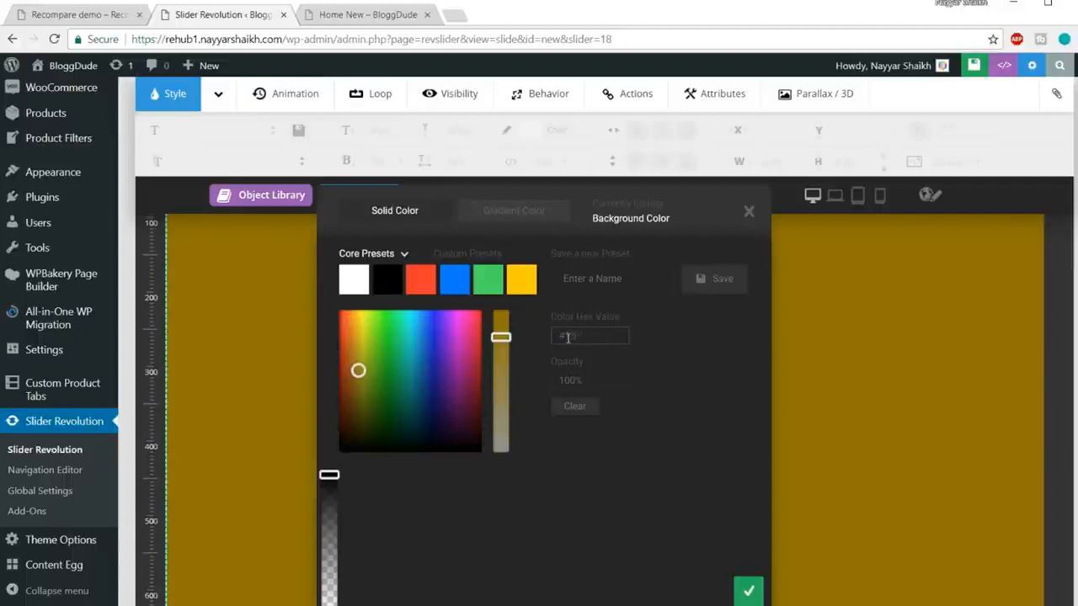
click(654, 371)
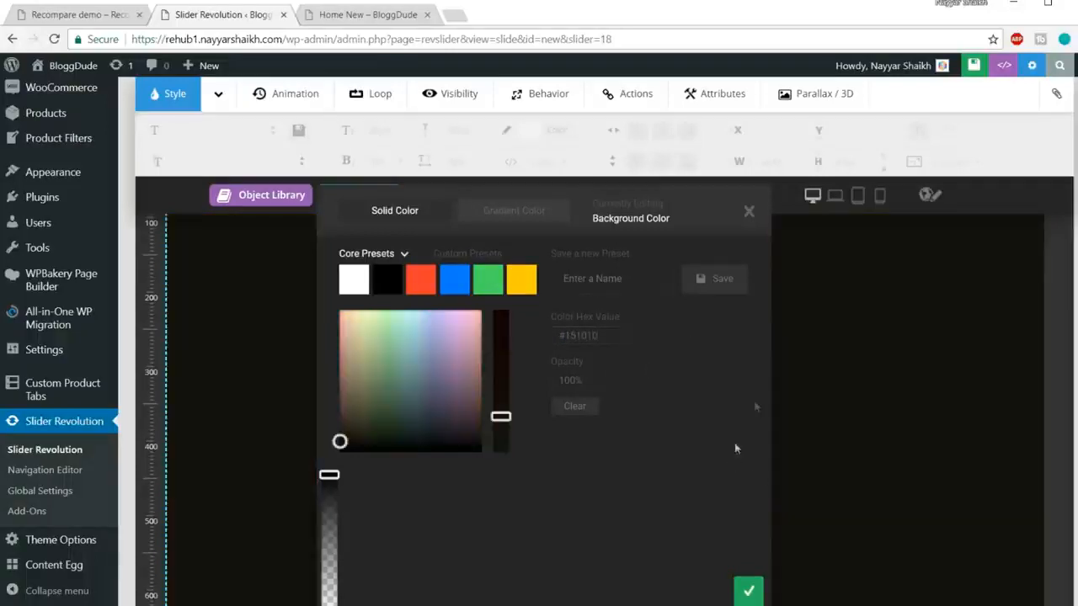
Step: Compare with the demo slider's dark background and confirm the #151010 colour
click(107, 11)
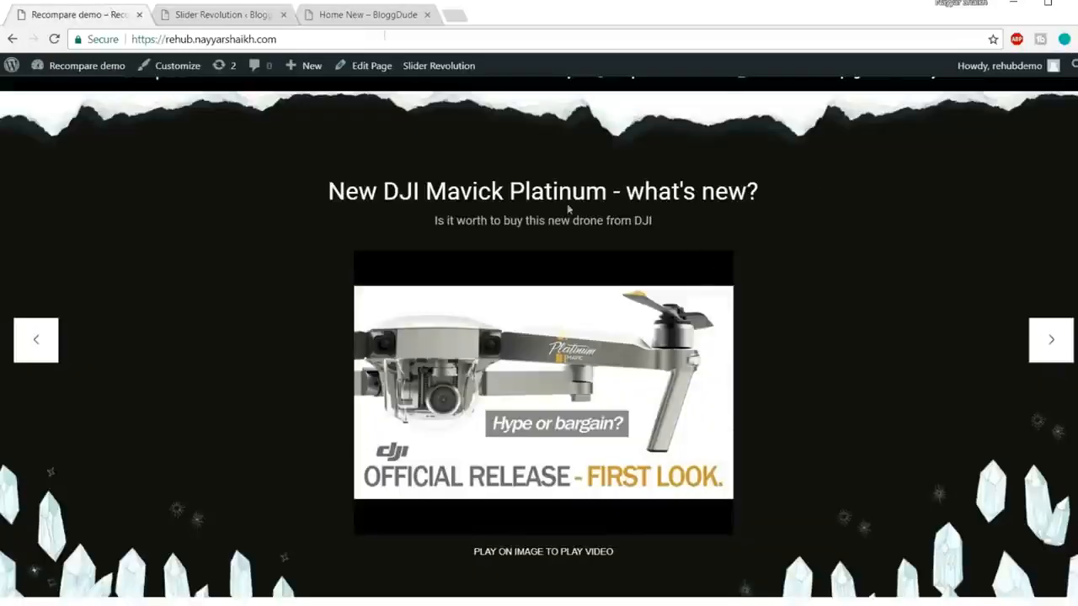
click(193, 15)
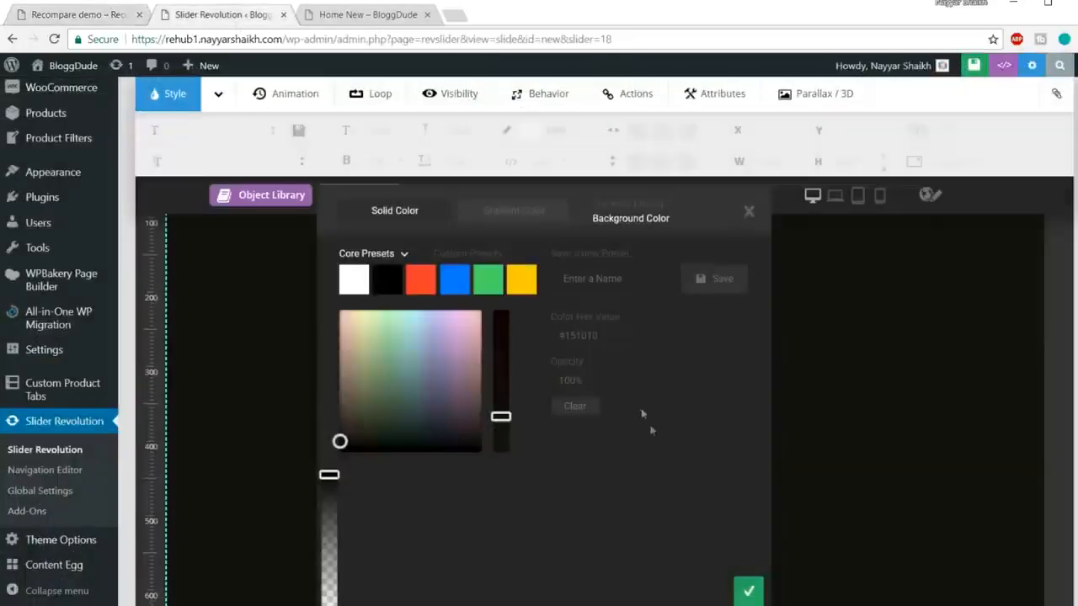
click(749, 592)
scroll(755, 424, down, 5)
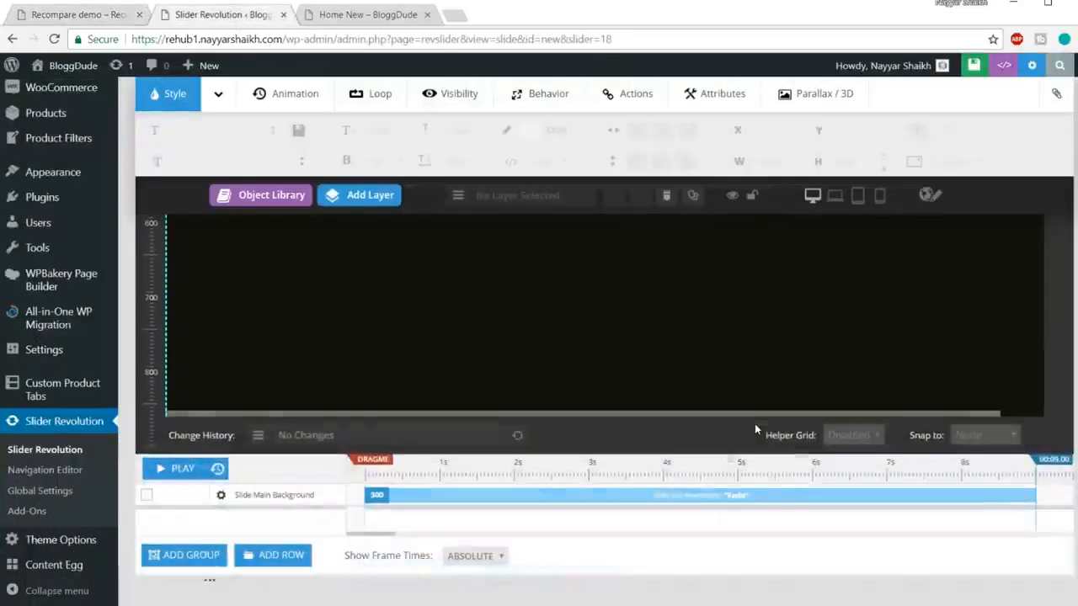
scroll(754, 430, up, 10)
scroll(755, 429, down, 1)
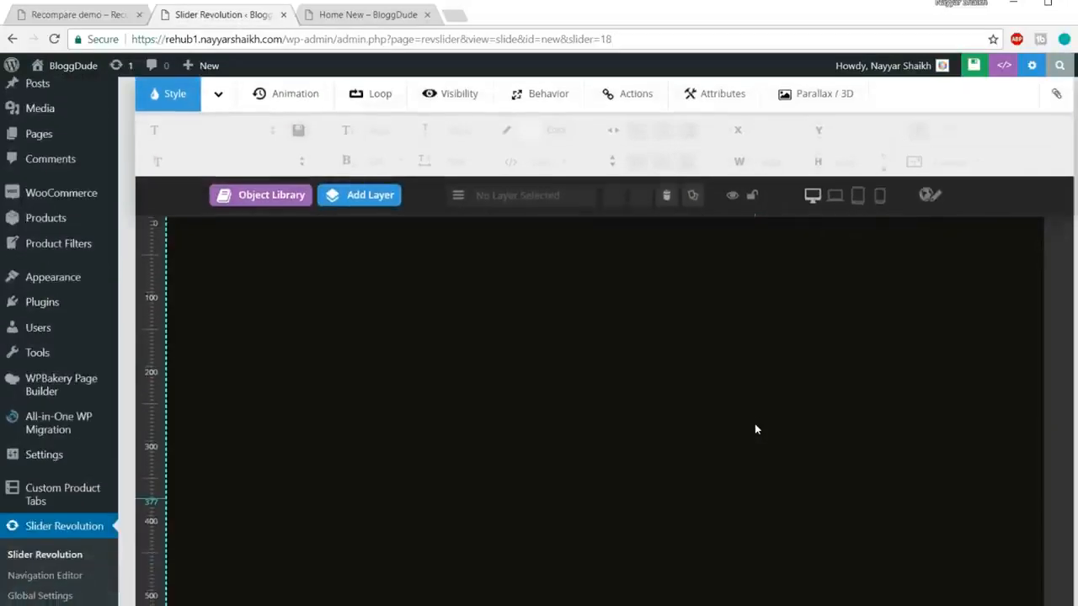
click(59, 15)
scroll(241, 193, up, 1)
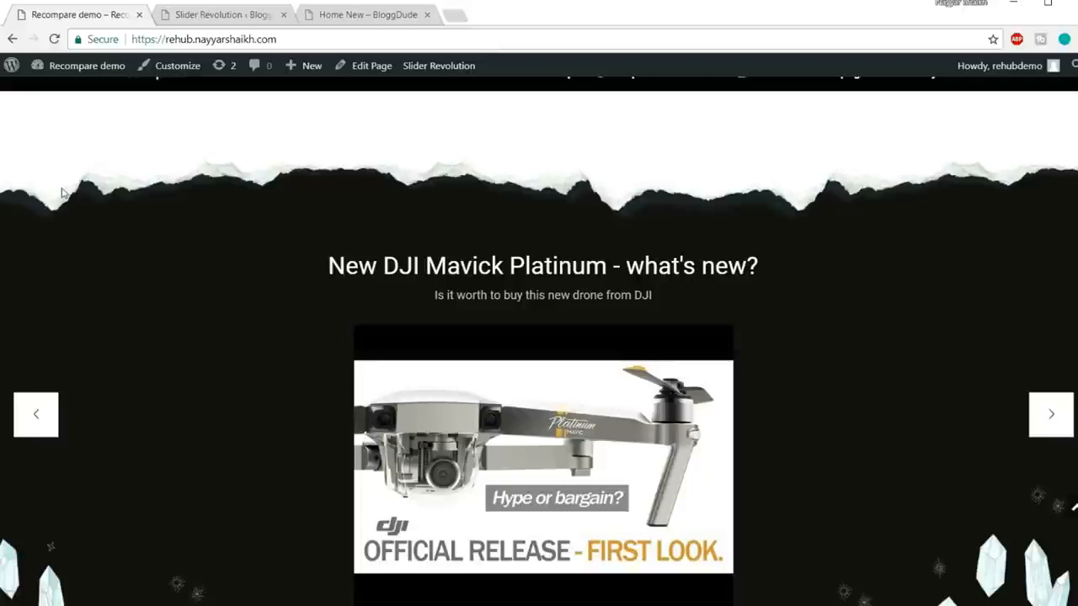
right_click(164, 180)
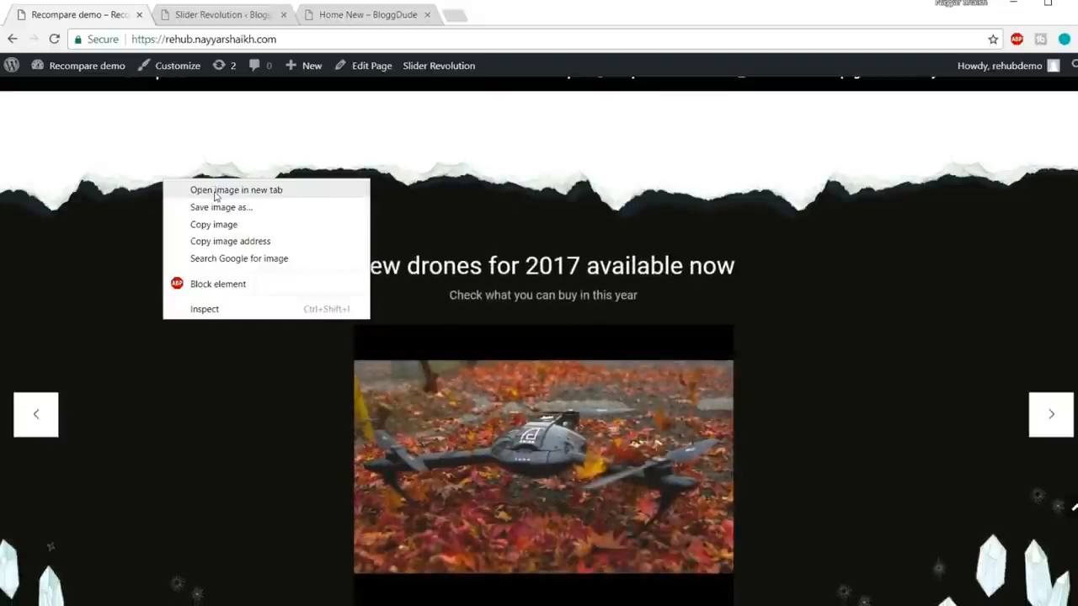
click(216, 190)
click(230, 14)
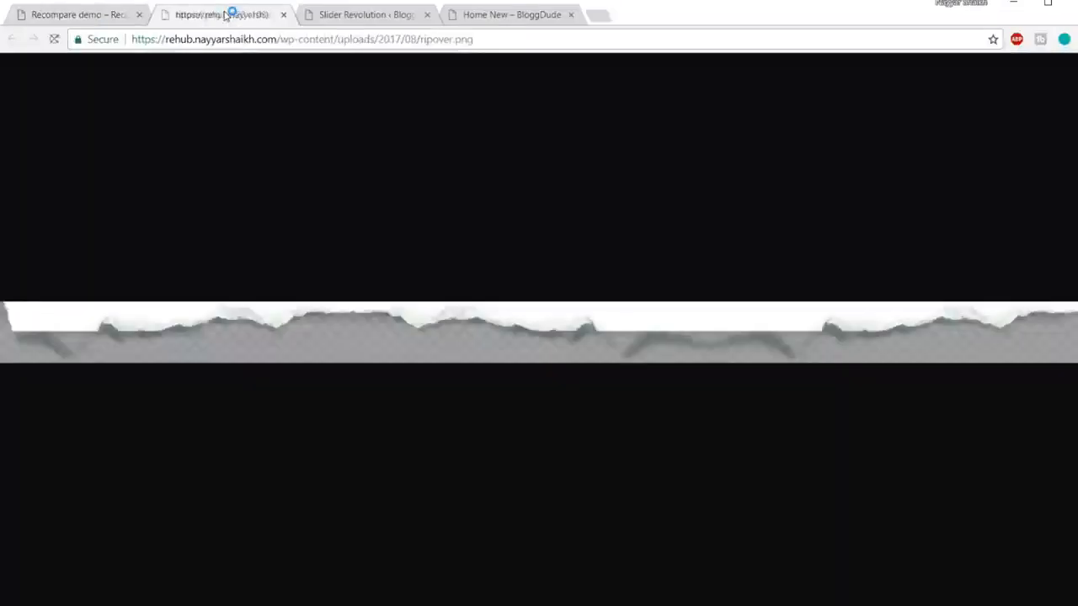
click(95, 14)
scroll(547, 236, down, 3)
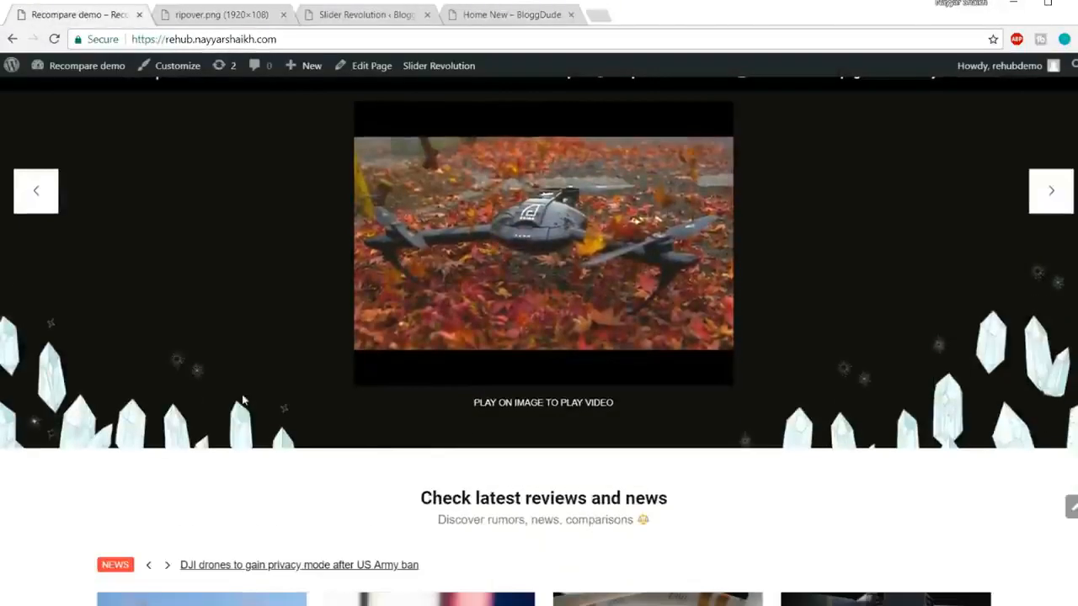
right_click(955, 421)
click(739, 525)
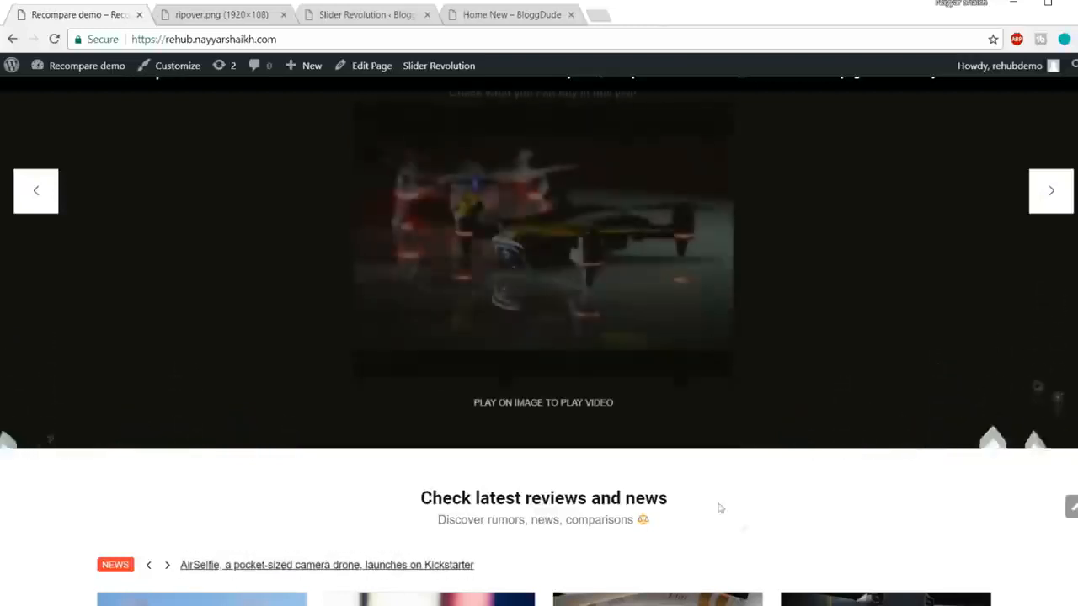
right_click(957, 418)
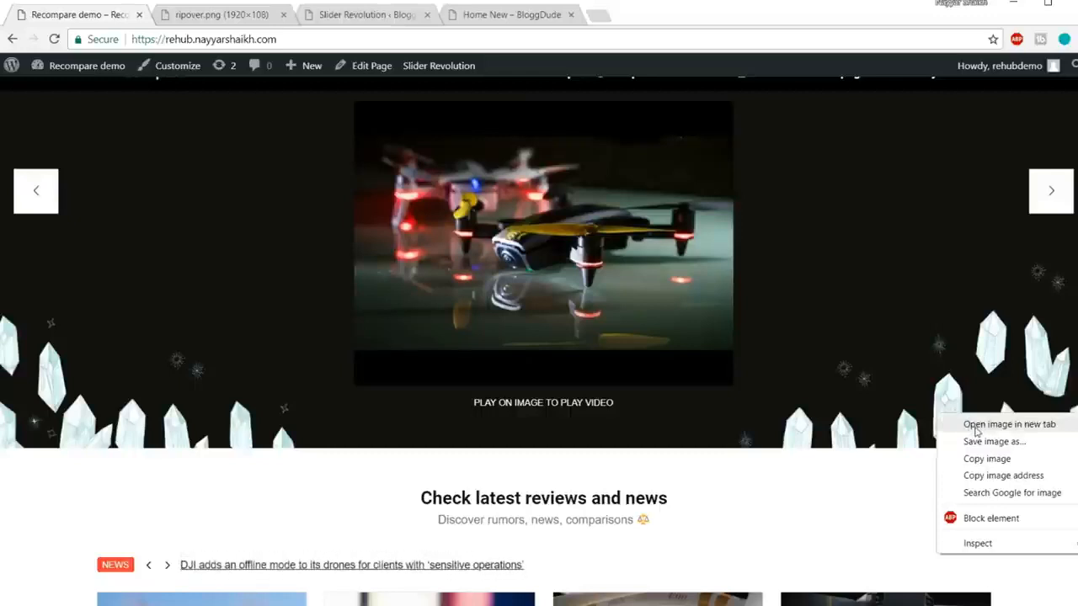
click(976, 428)
click(375, 17)
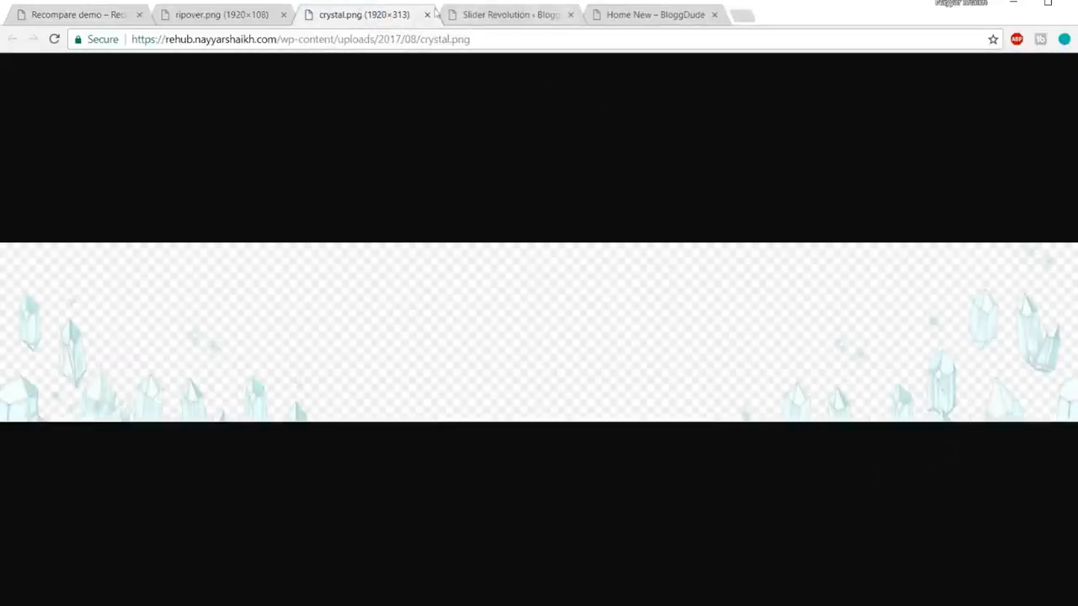
click(284, 15)
click(284, 15)
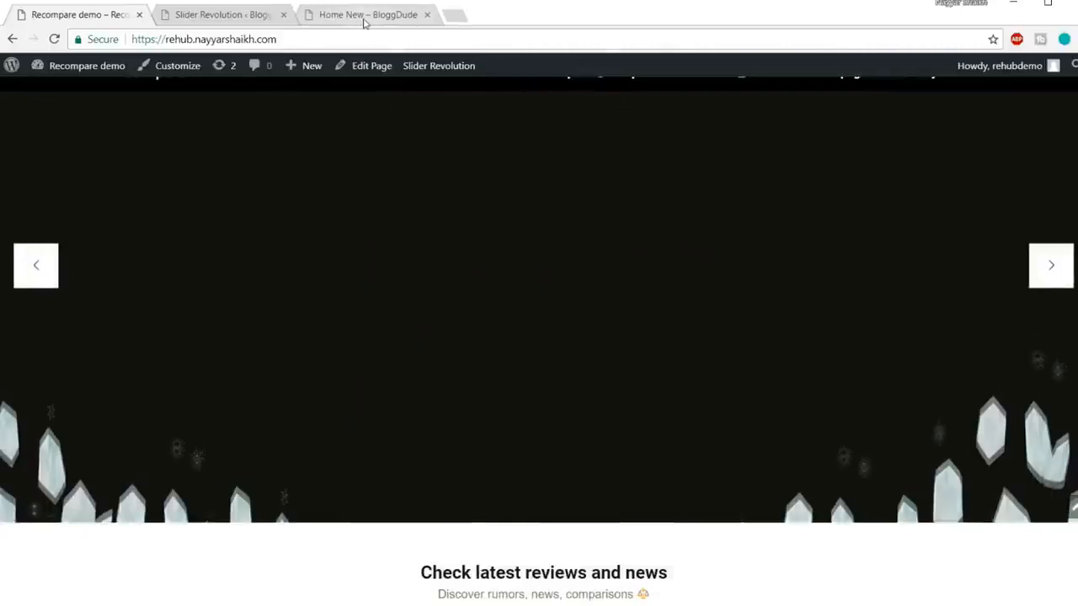
click(197, 20)
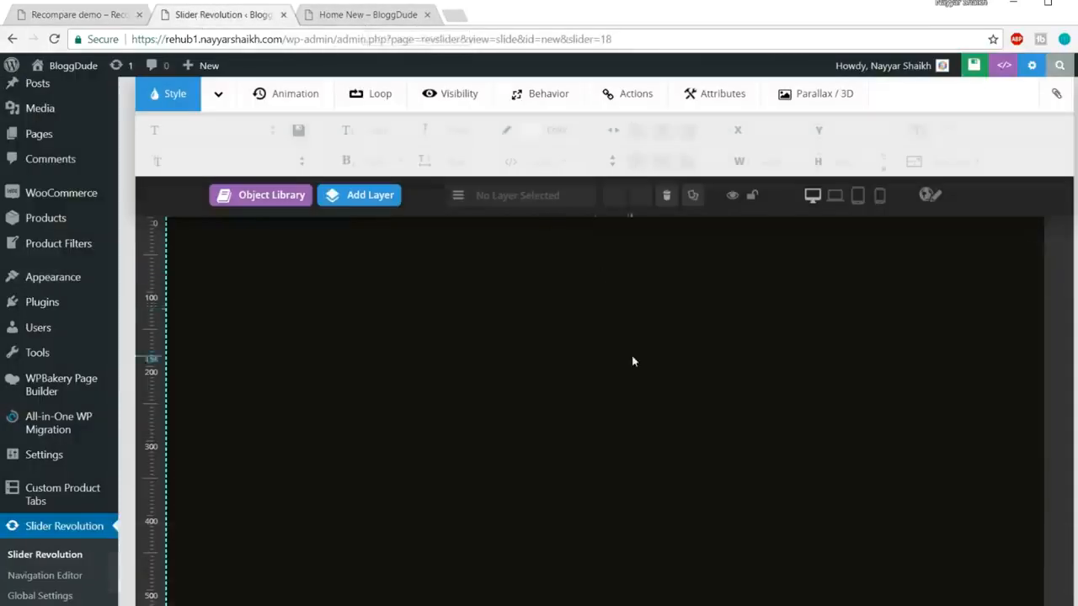
Step: Add an image layer and choose ripover.png from the Media Library
scroll(633, 361, up, 1)
click(377, 243)
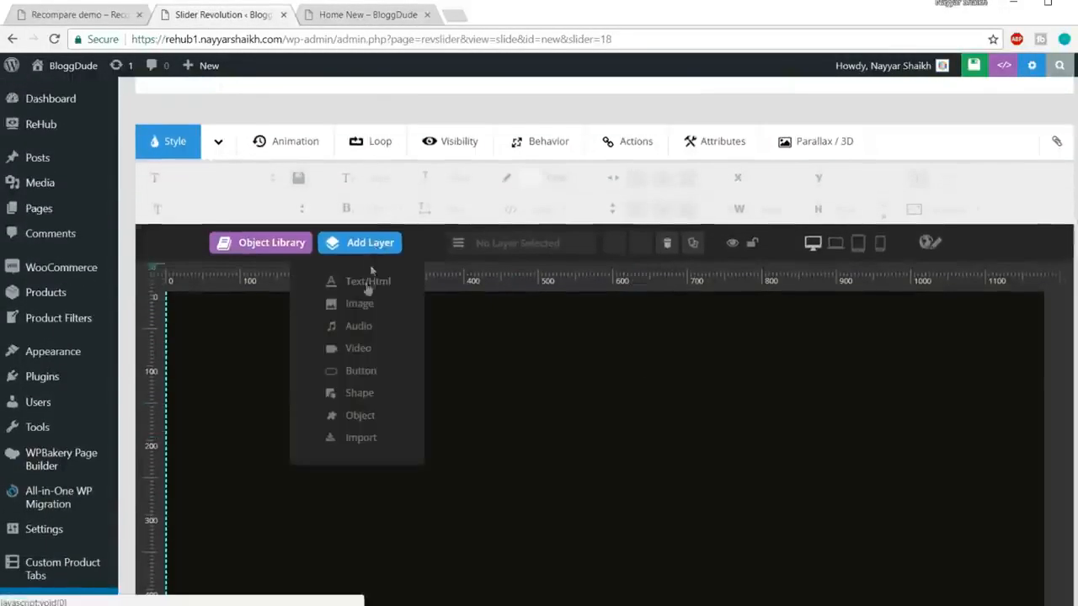
click(360, 305)
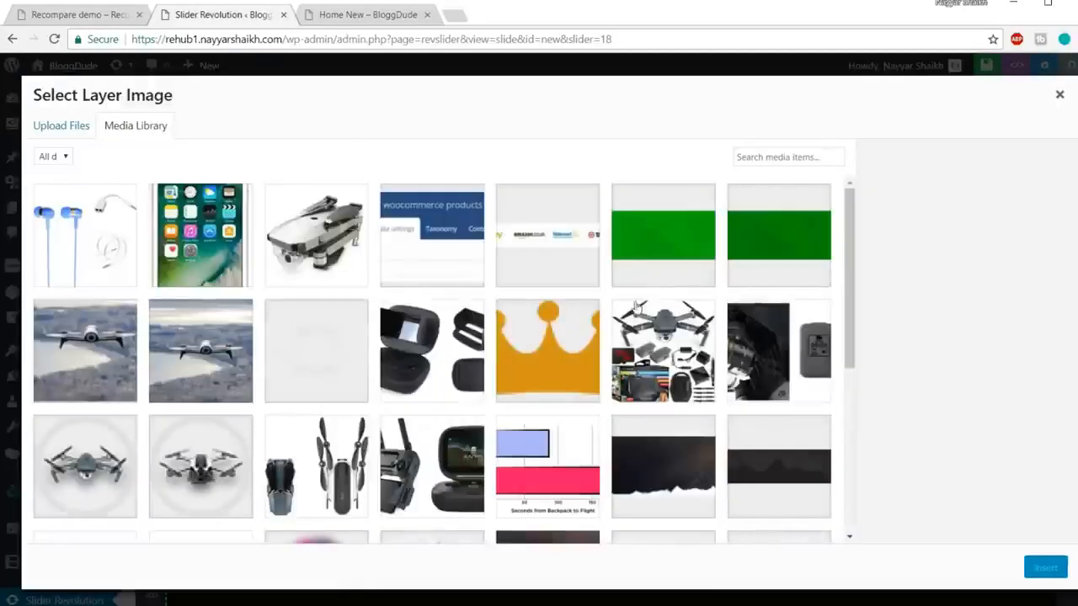
click(295, 365)
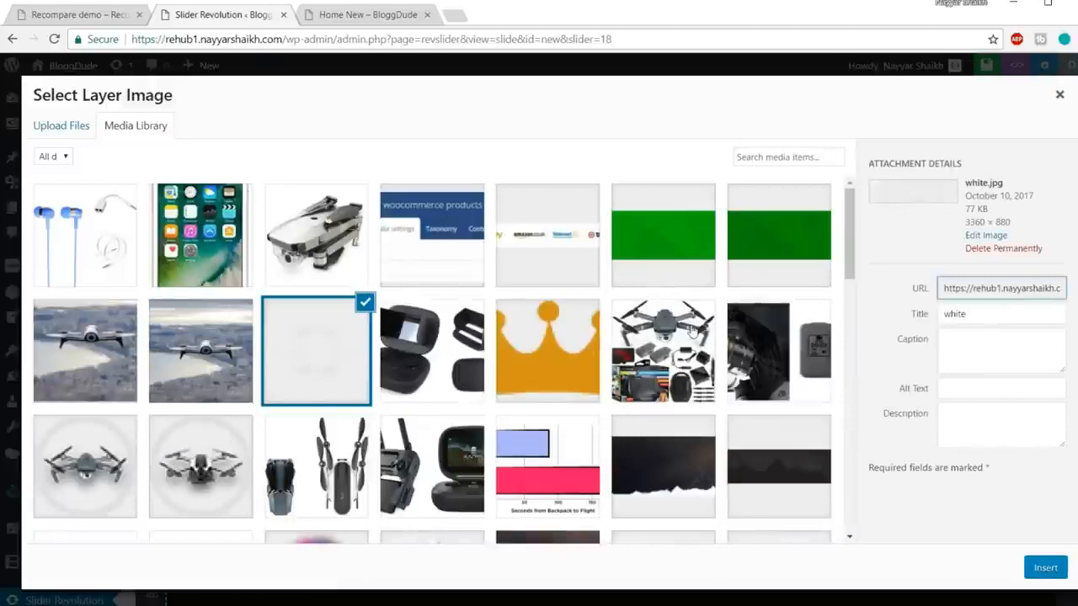
scroll(692, 329, down, 1)
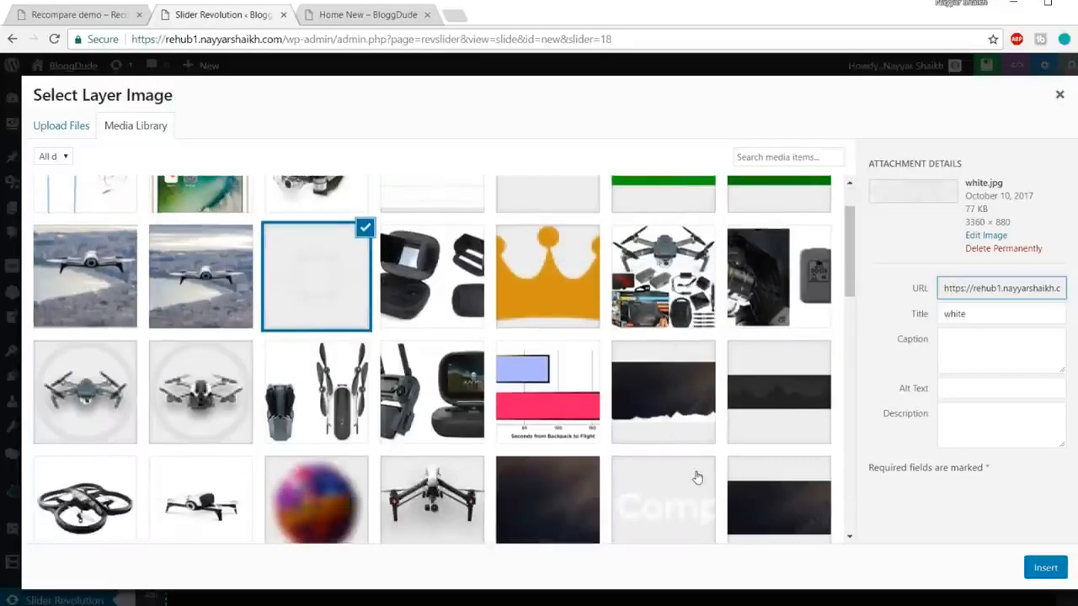
scroll(763, 425, down, 2)
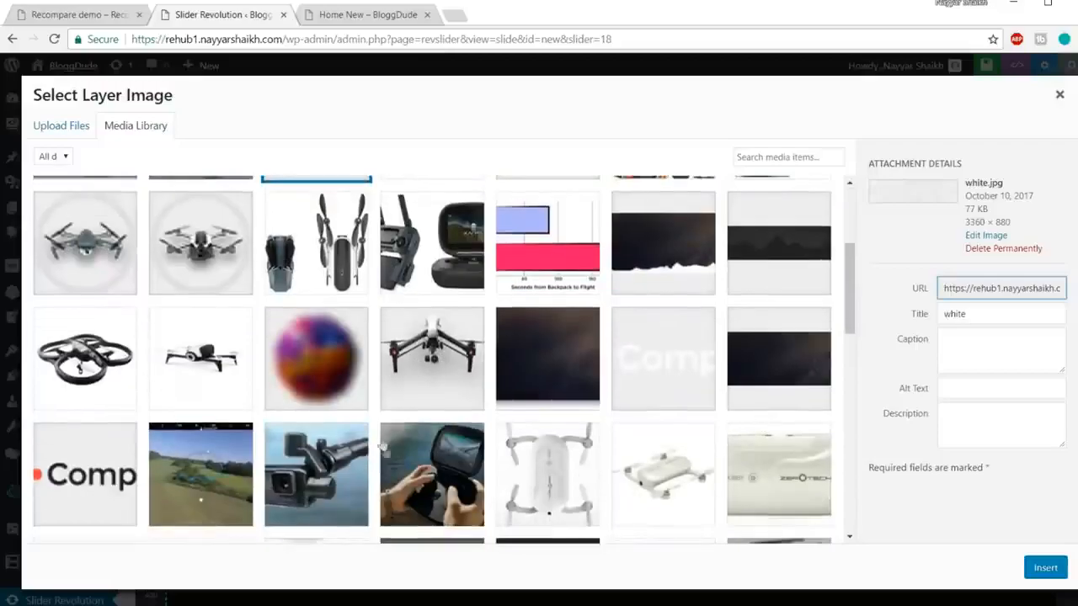
scroll(462, 414, down, 10)
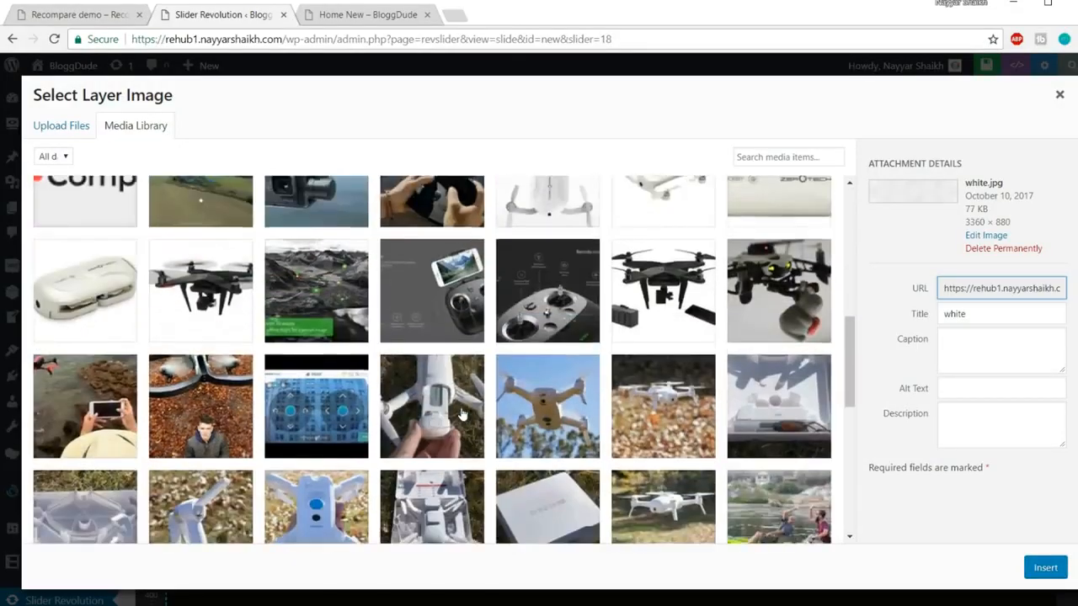
scroll(462, 414, down, 8)
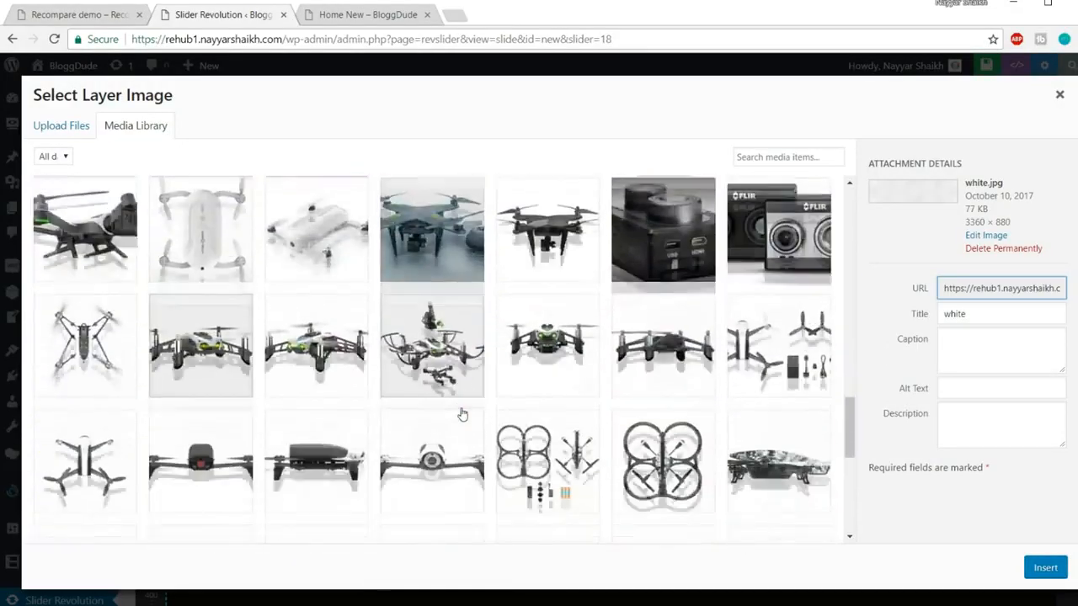
scroll(462, 414, down, 10)
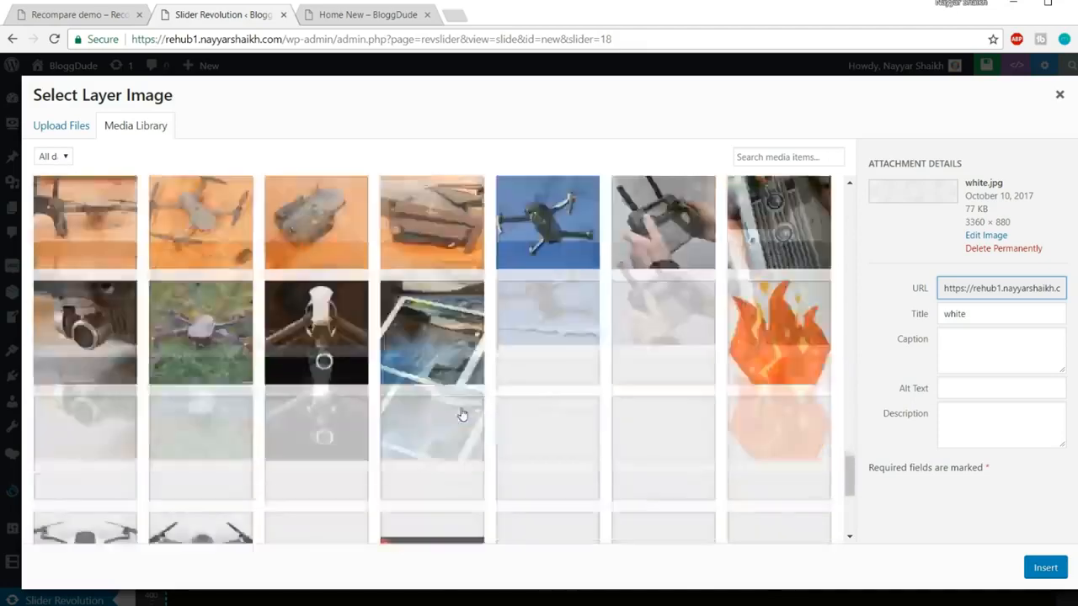
scroll(548, 414, up, 3)
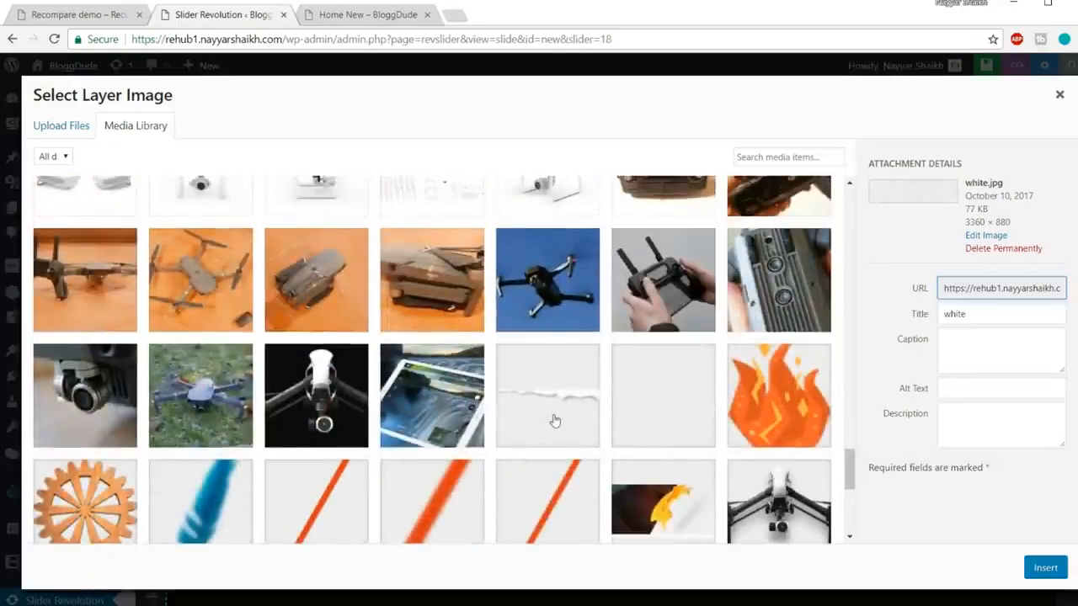
click(554, 420)
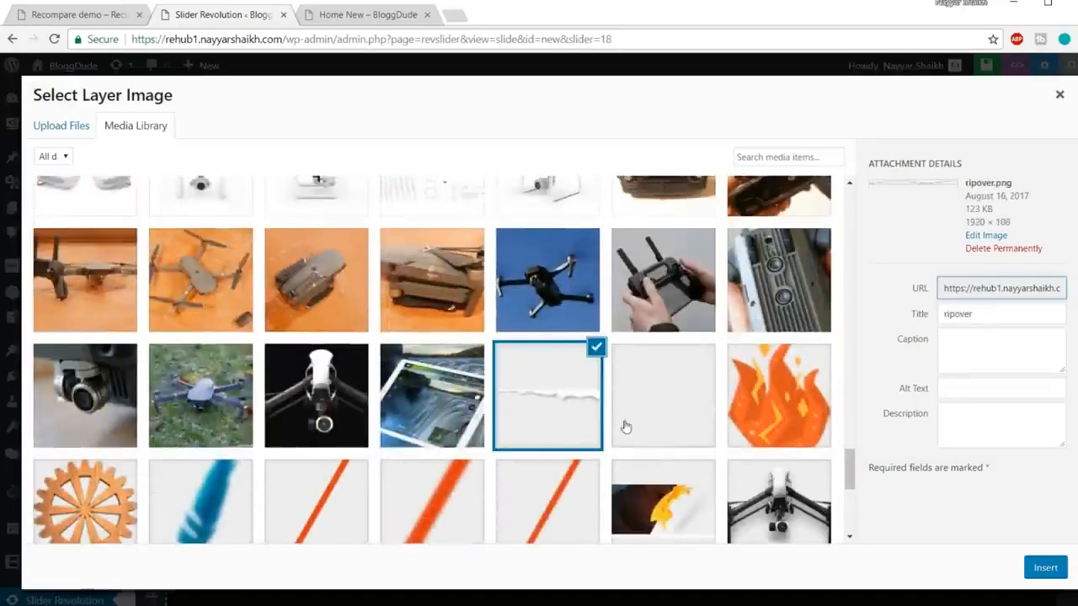
Step: Compare the torn-paper edge on the live demo site
click(84, 14)
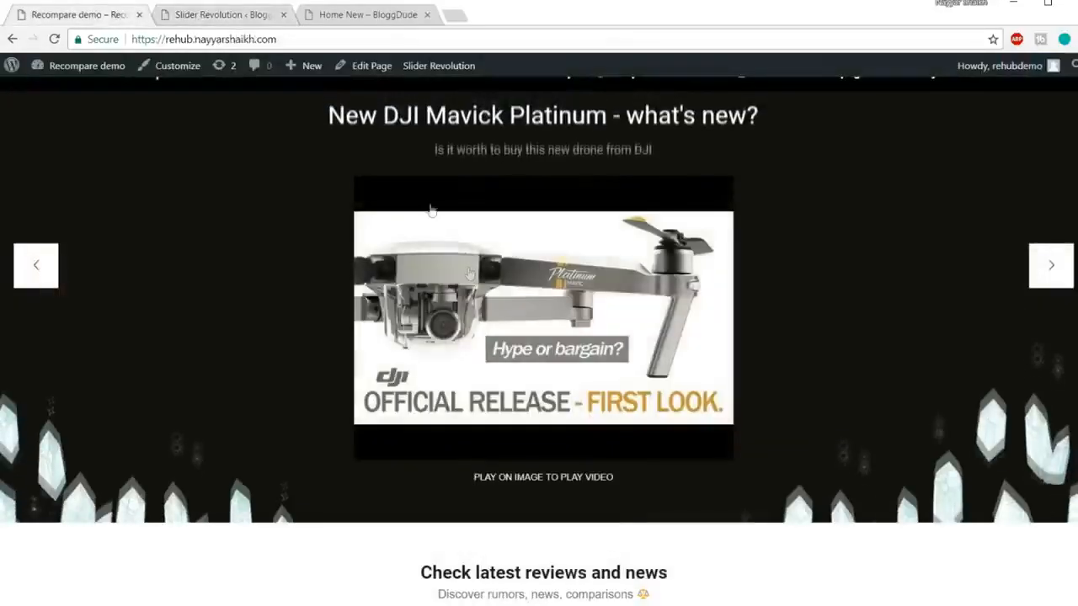
scroll(454, 244, up, 2)
scroll(469, 271, up, 1)
click(217, 14)
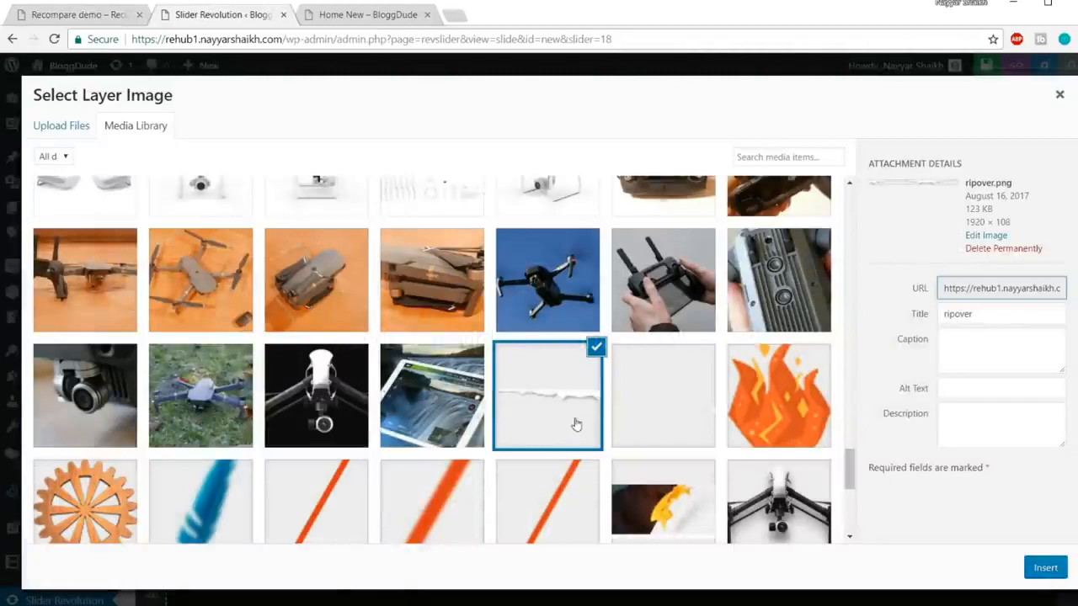
click(53, 13)
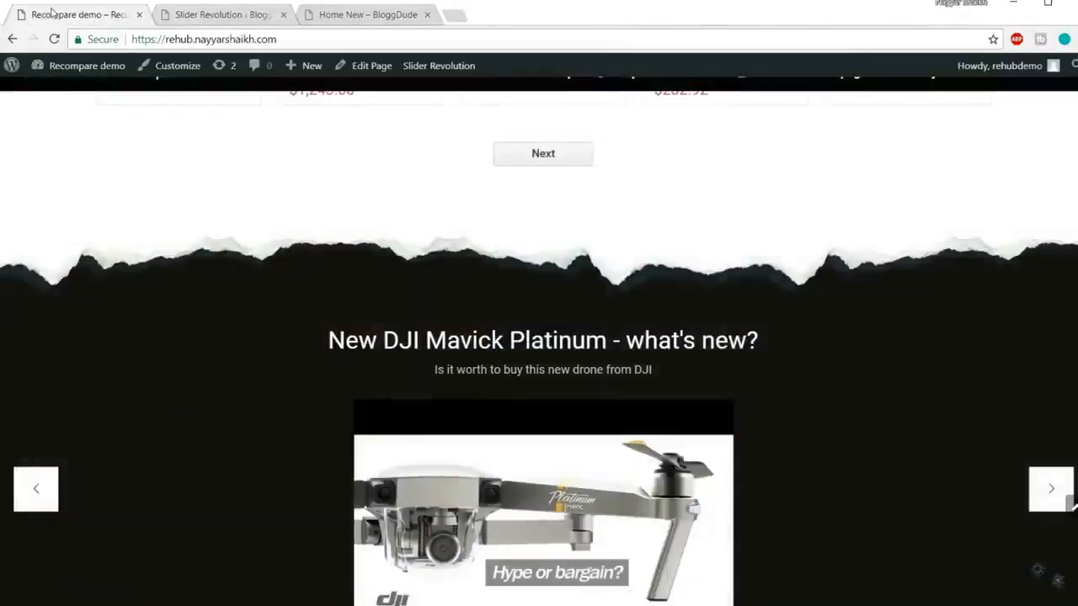
click(203, 25)
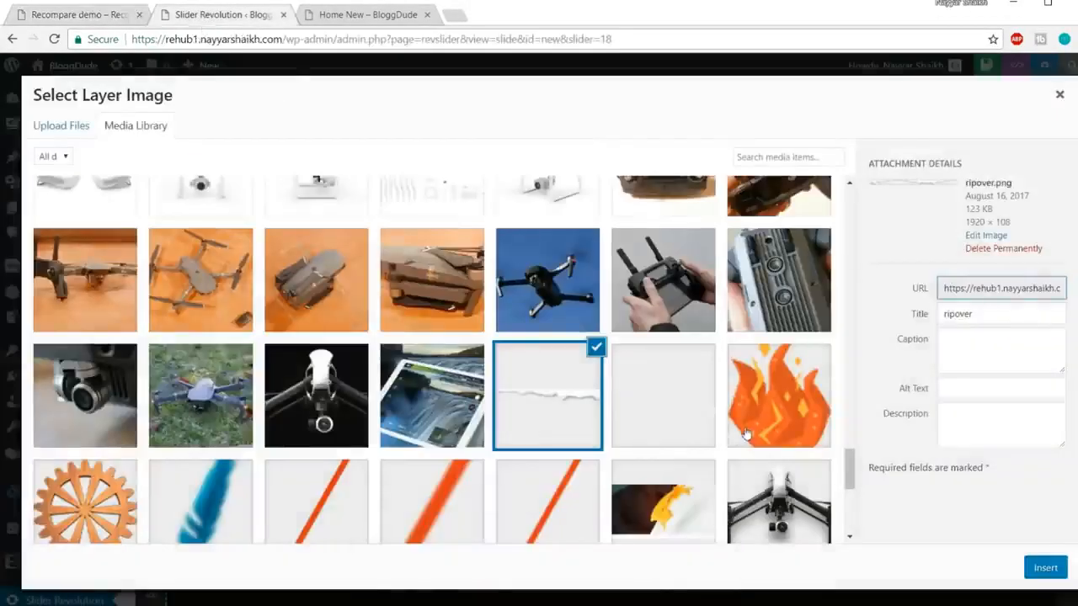
Step: Insert ripover.png as a layer and drag it to the top edge at X -35px, Y -4px
click(667, 419)
click(588, 405)
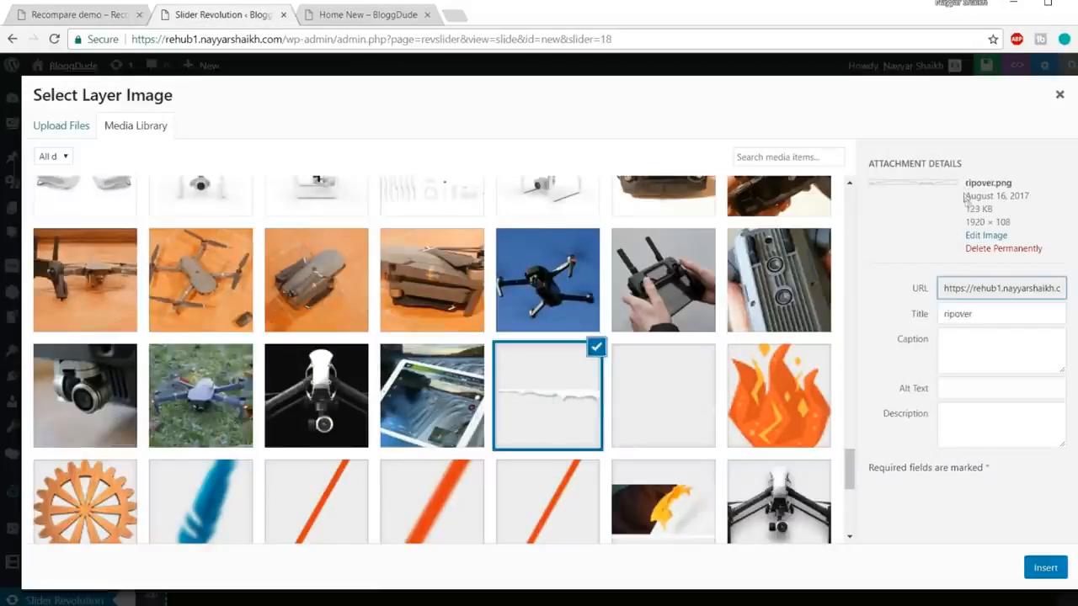
drag(963, 185, 1007, 182)
click(999, 187)
click(546, 422)
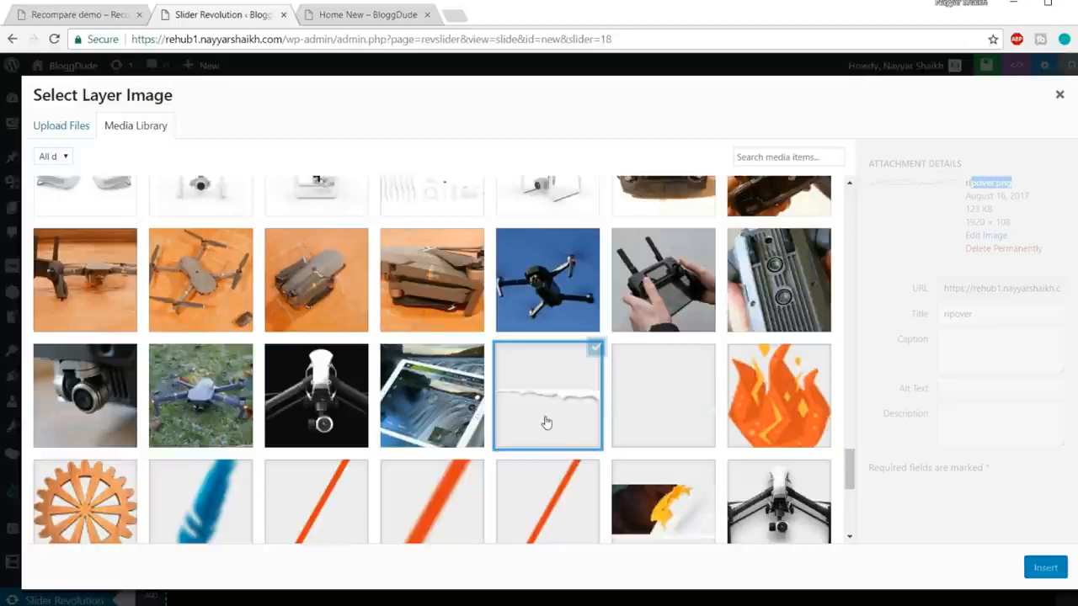
click(1052, 573)
drag(765, 406, 674, 329)
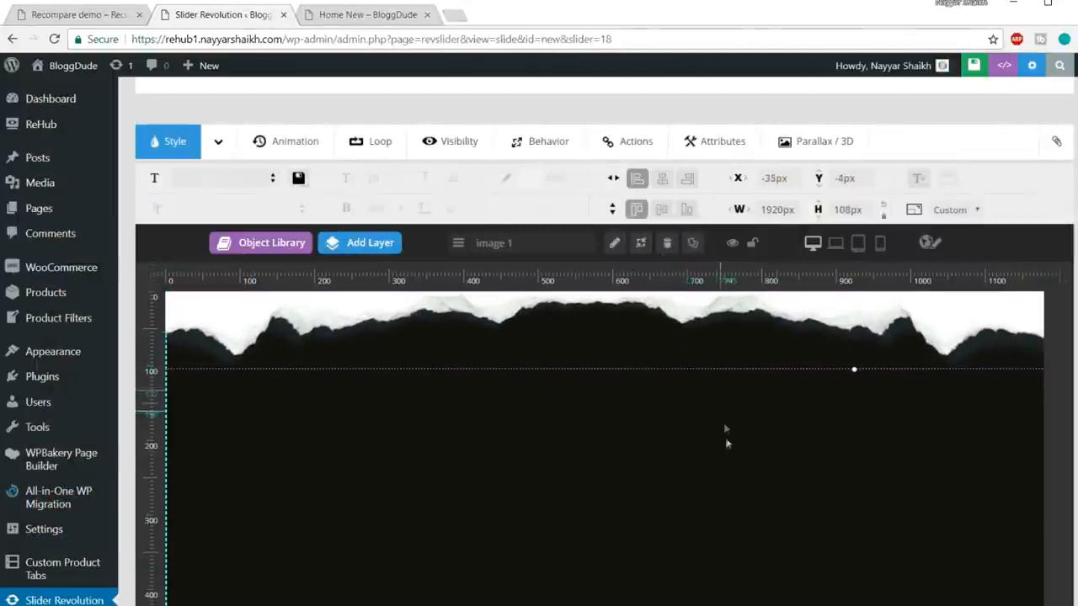
Step: Zoom the browser to 80% and move the torn-paper layer to X -81px, Y -5px
key(ctrl+minus)
key(ctrl+minus)
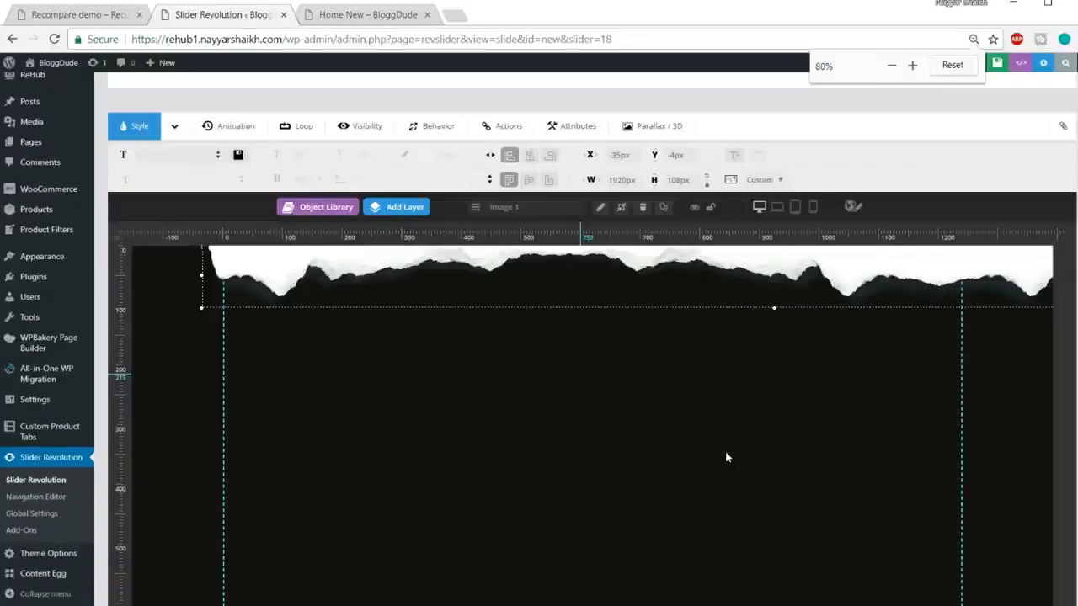
drag(688, 291, 662, 298)
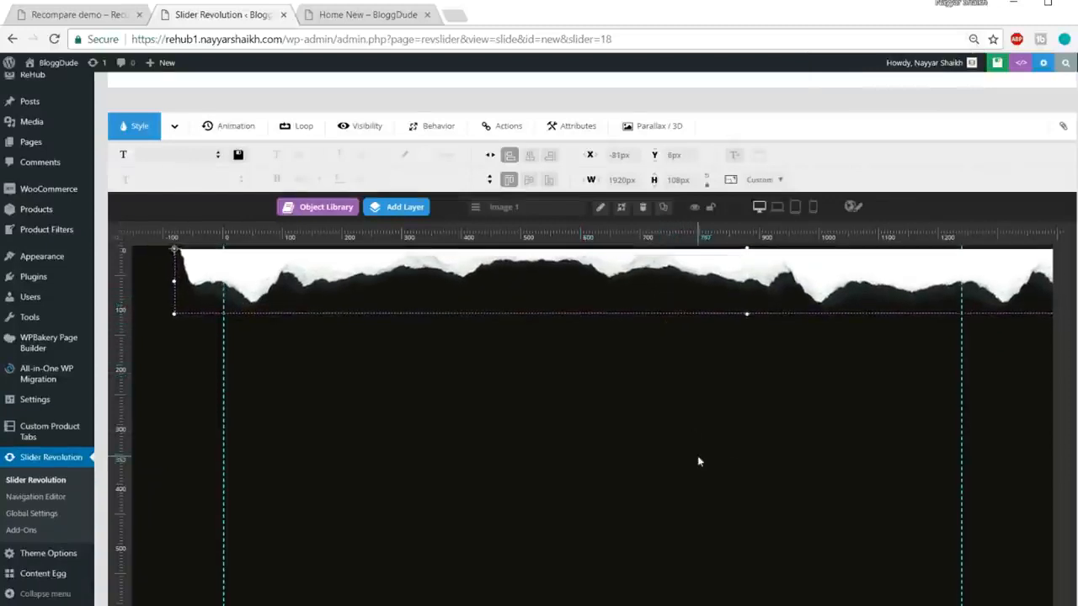
scroll(662, 404, up, 1)
drag(656, 354, 656, 351)
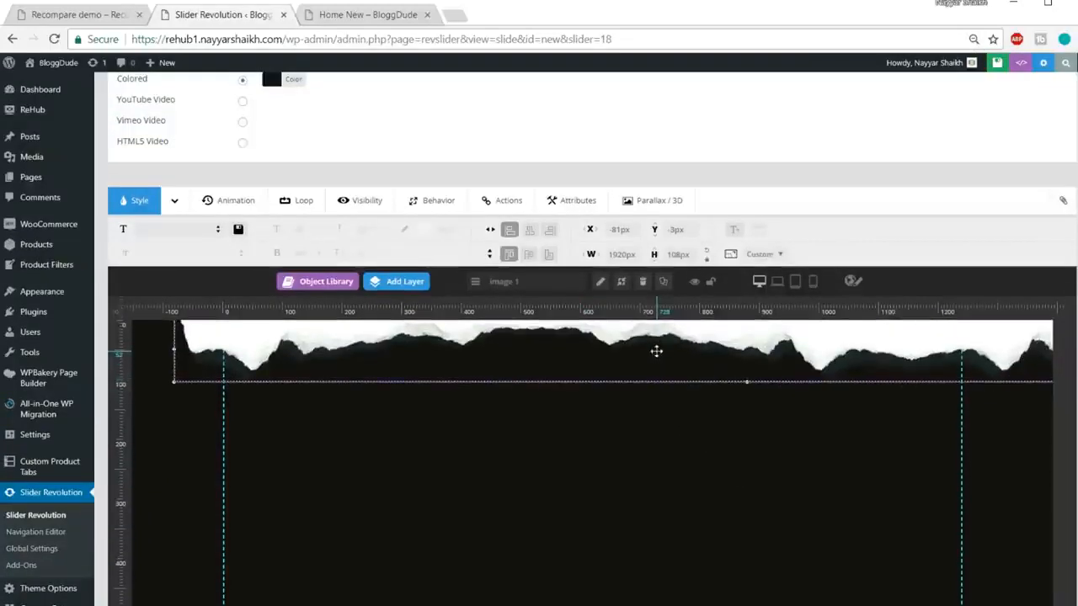
scroll(722, 451, down, 5)
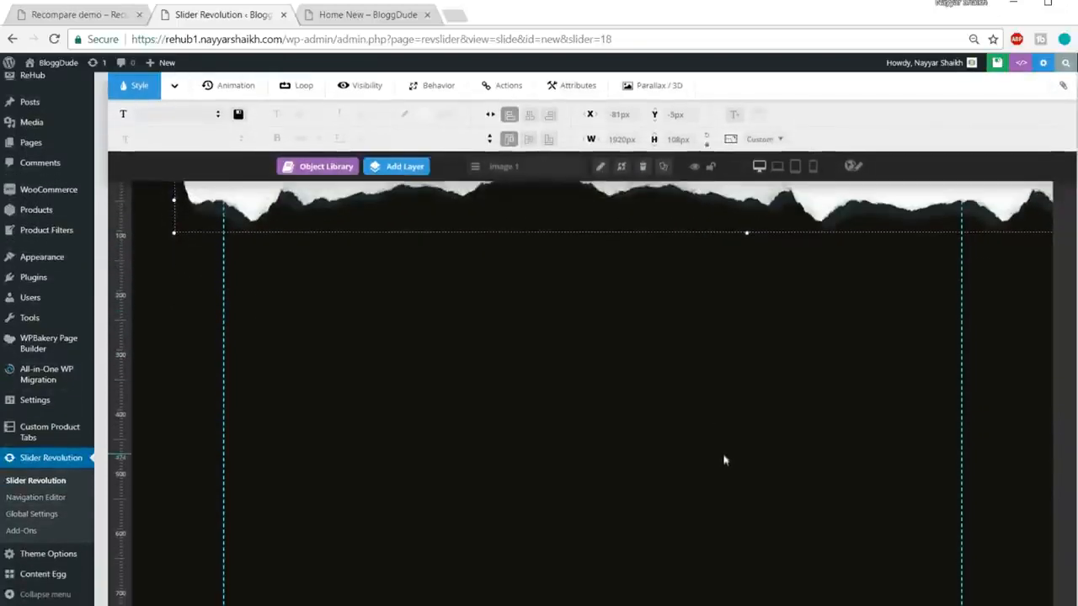
scroll(658, 589, down, 4)
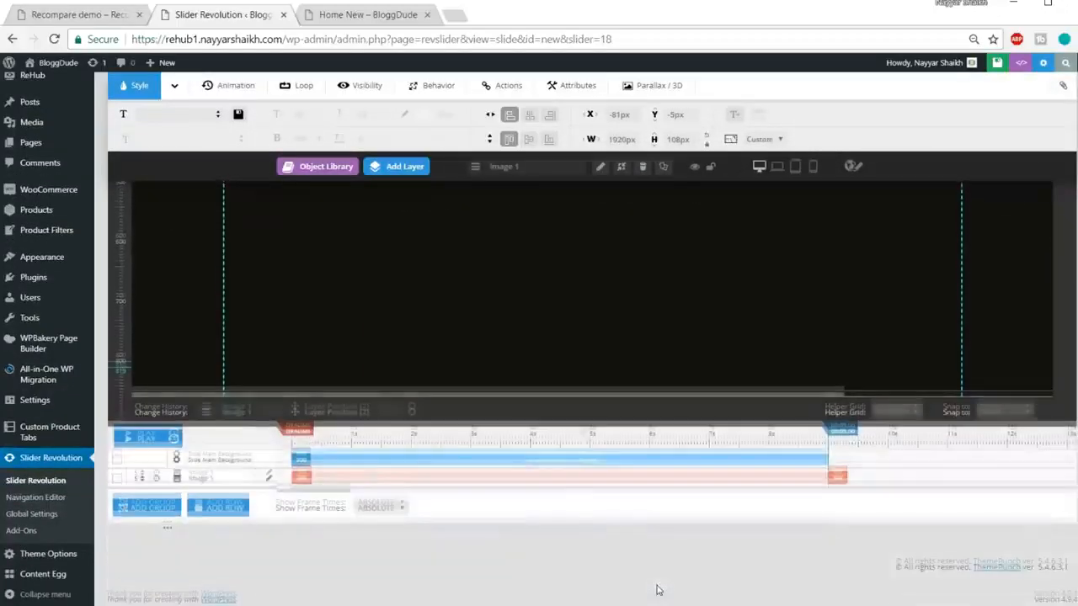
scroll(658, 590, up, 4)
scroll(658, 590, up, 3)
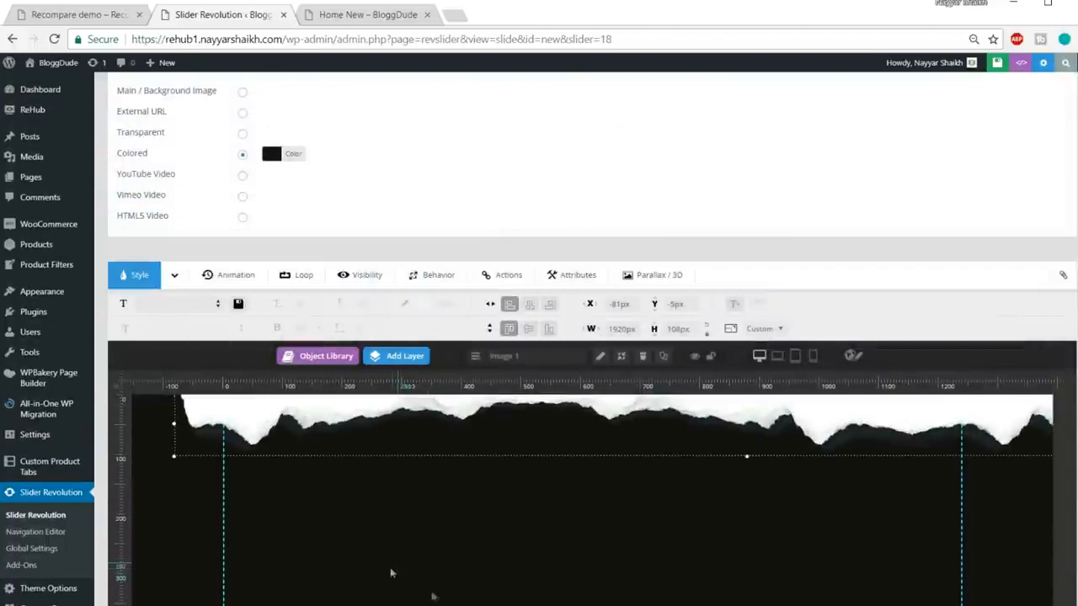
scroll(445, 584, down, 2)
mouse_move(406, 221)
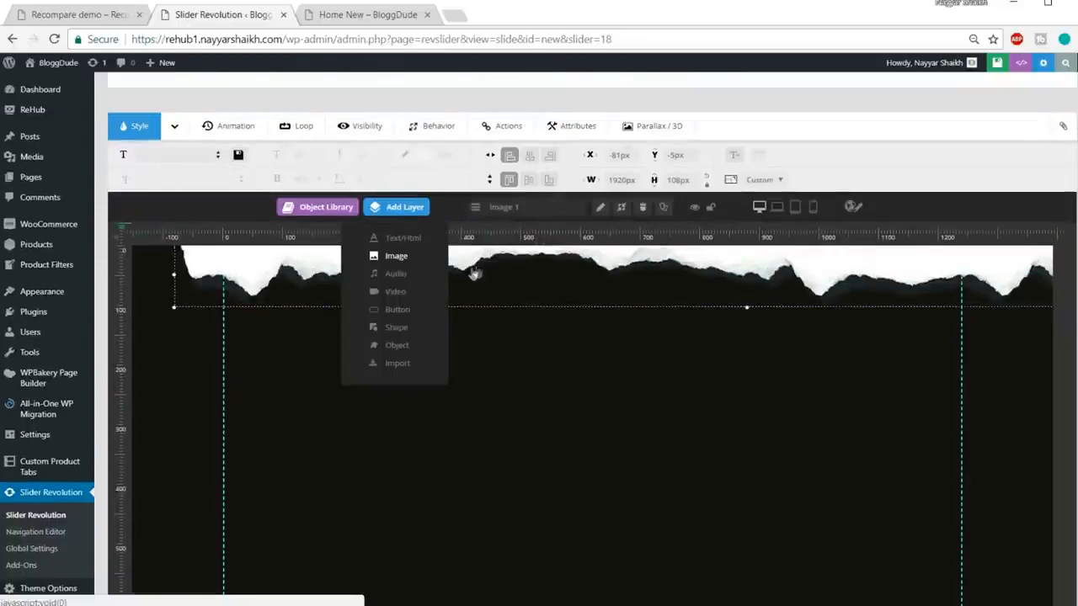
Step: Insert crystal.png as a second image layer and drag it down to X -13px, Y 492px
click(396, 255)
scroll(710, 452, down, 15)
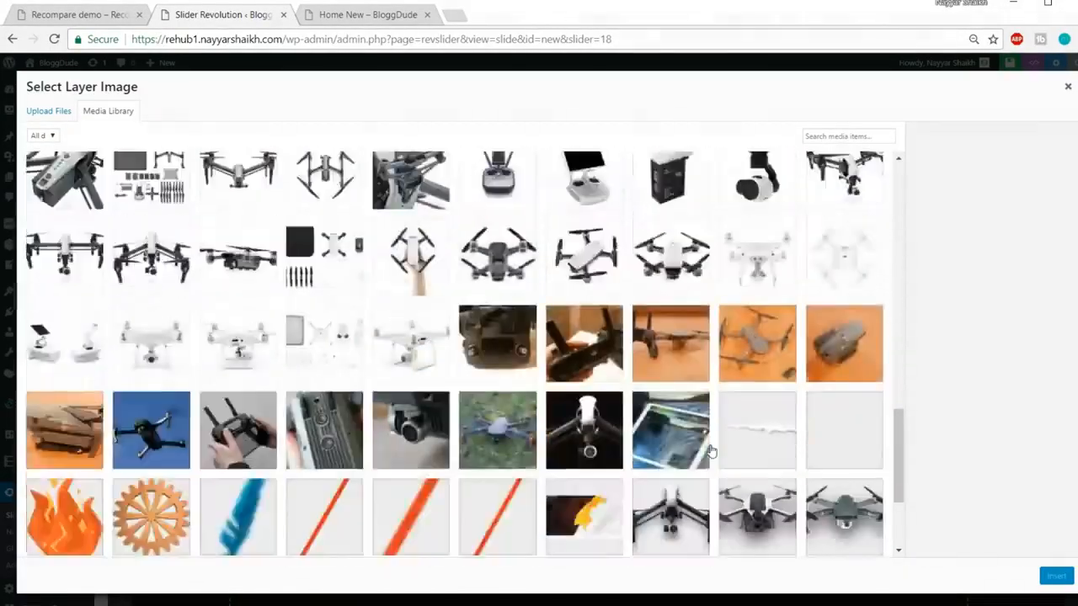
scroll(710, 452, down, 3)
scroll(710, 450, up, 10)
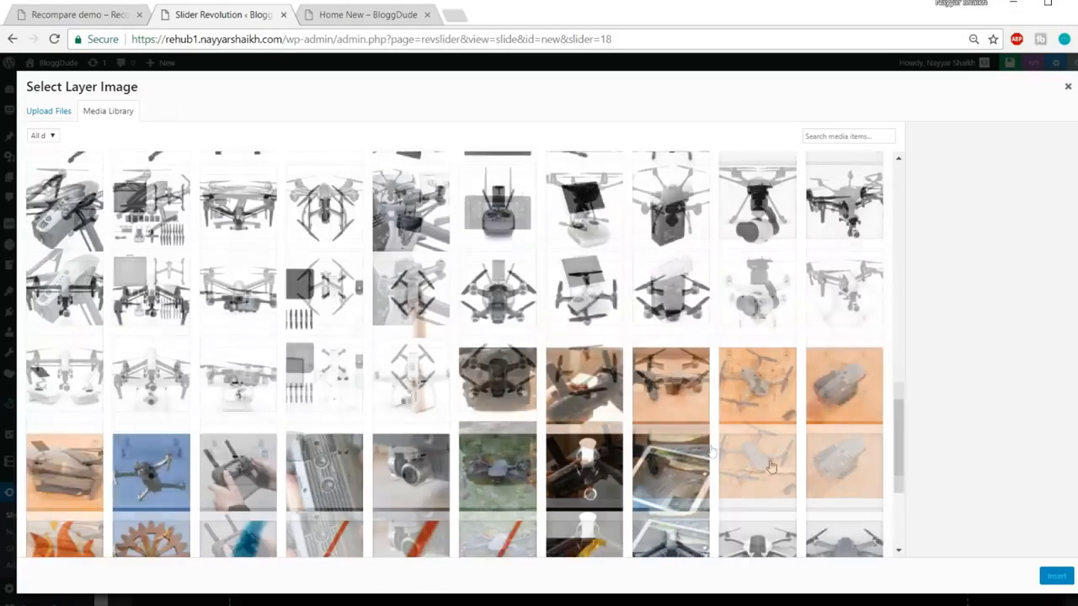
scroll(771, 466, down, 1)
click(835, 413)
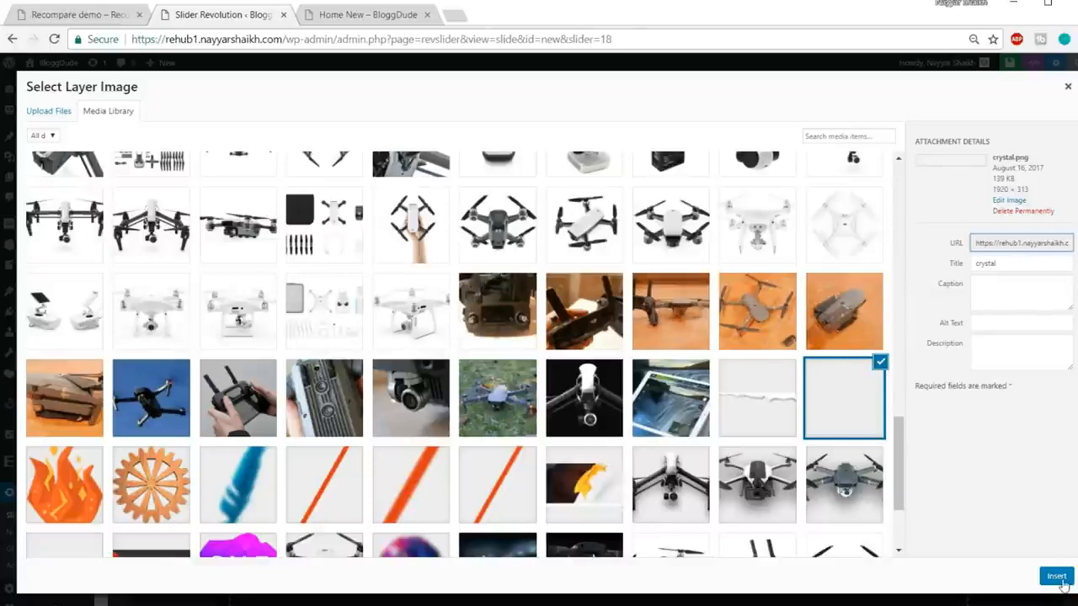
click(1059, 579)
drag(863, 415, 692, 543)
drag(623, 512, 664, 414)
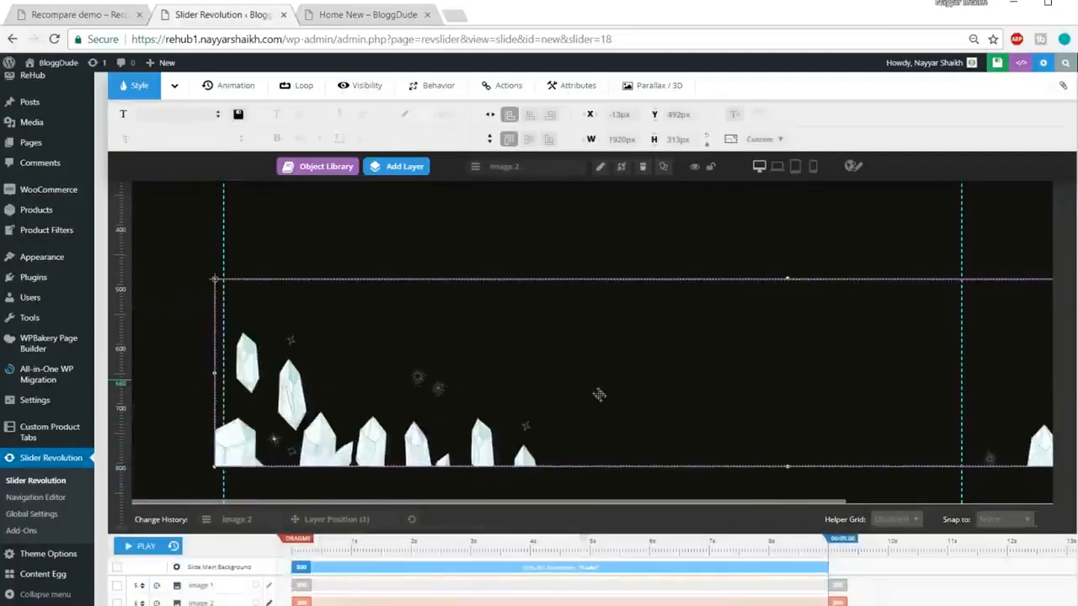
Step: Scale the crystal layer down to about 1215×198 px resting along the slide's bottom edge
drag(598, 395, 618, 412)
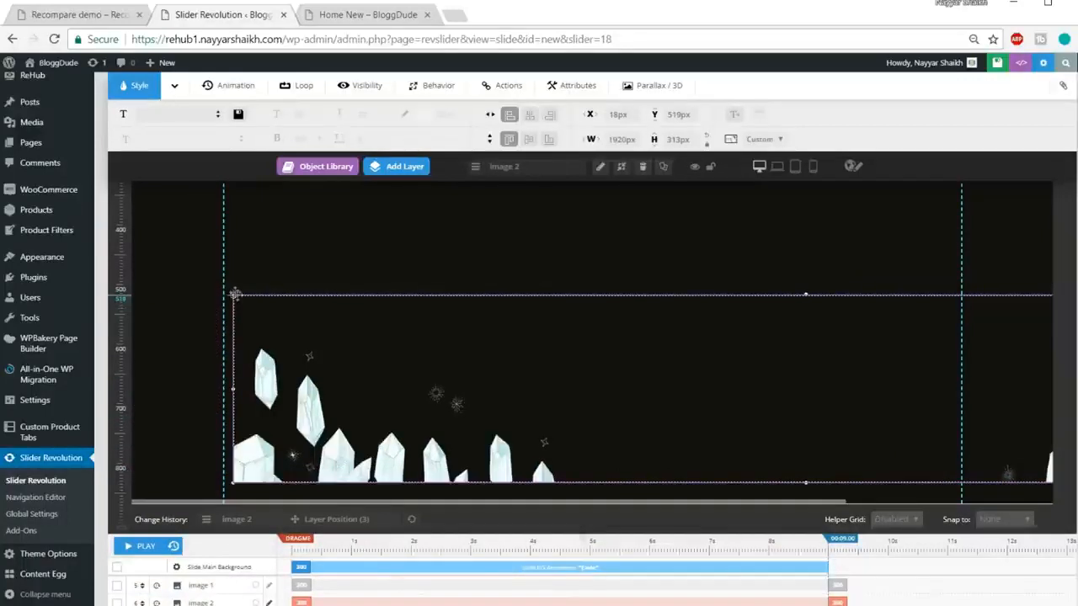
drag(237, 299, 229, 292)
drag(229, 480, 443, 428)
drag(663, 387, 612, 433)
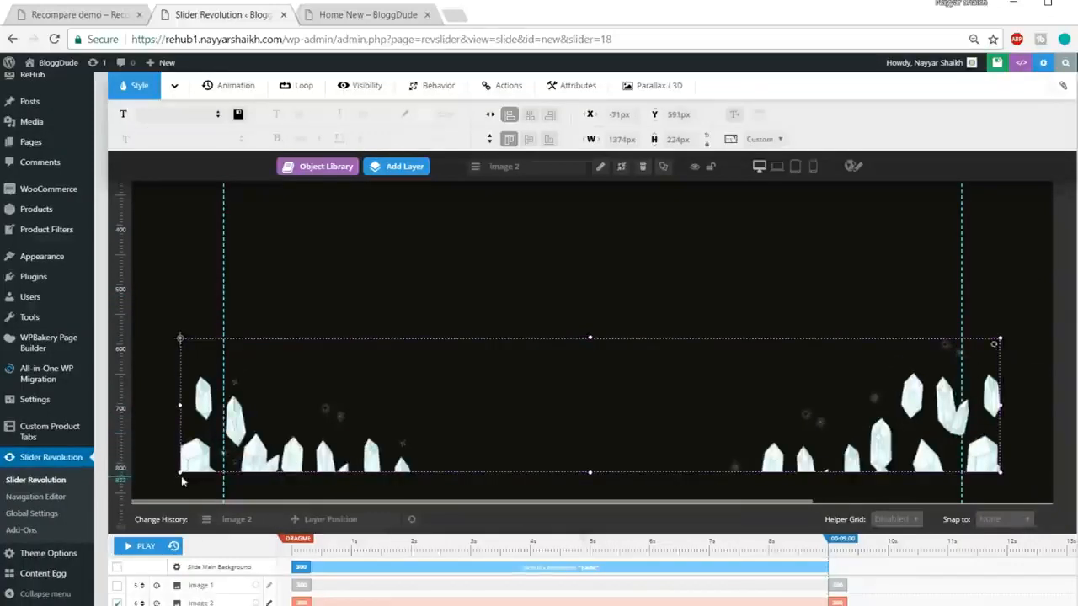
drag(179, 473, 224, 458)
drag(446, 415, 499, 464)
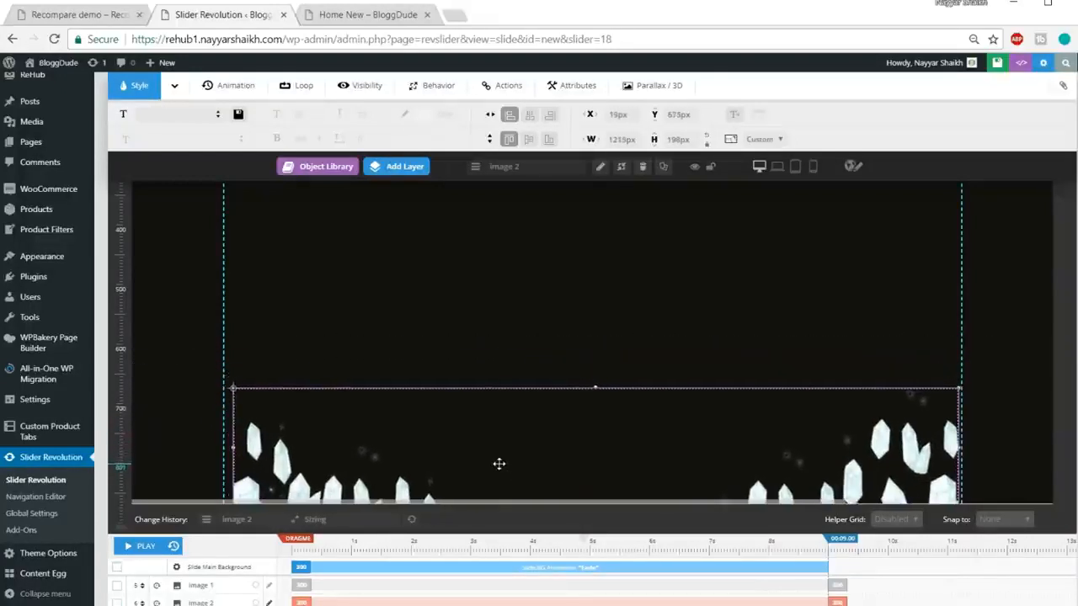
click(703, 334)
scroll(703, 335, up, 3)
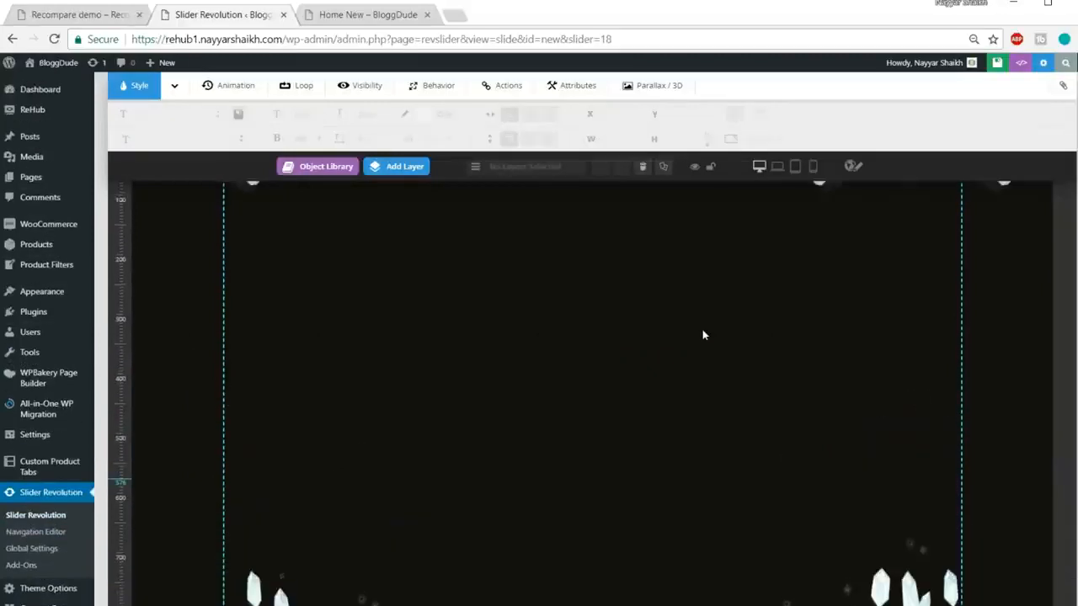
scroll(703, 334, up, 5)
Step: Resize the torn-paper layer to about 1565×88 px at X -105px, Y -7px
click(469, 407)
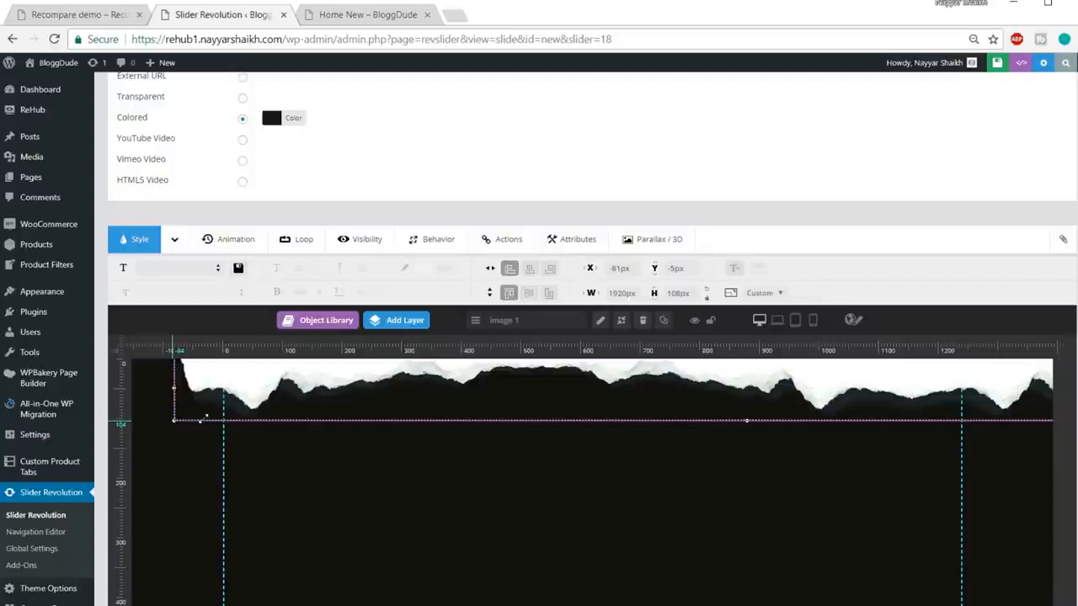
drag(174, 420, 261, 411)
mouse_move(580, 377)
mouse_down()
mouse_move(503, 397)
mouse_move(595, 385)
mouse_up()
drag(186, 430, 216, 428)
drag(748, 388, 717, 380)
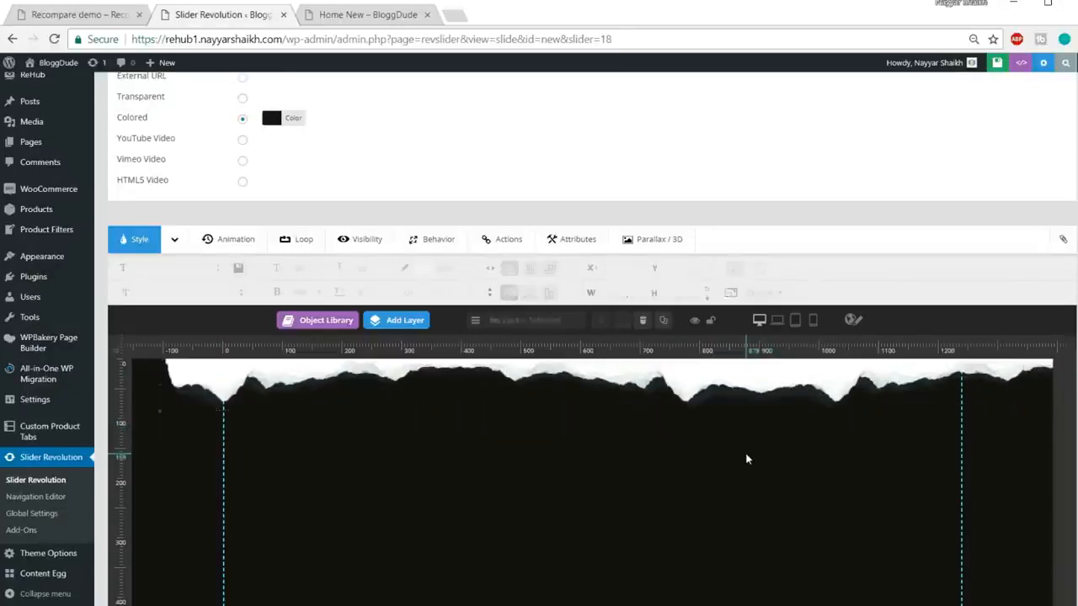
Step: Compare the torn-paper strip against the live demo slider
click(84, 14)
scroll(500, 283, down, 1)
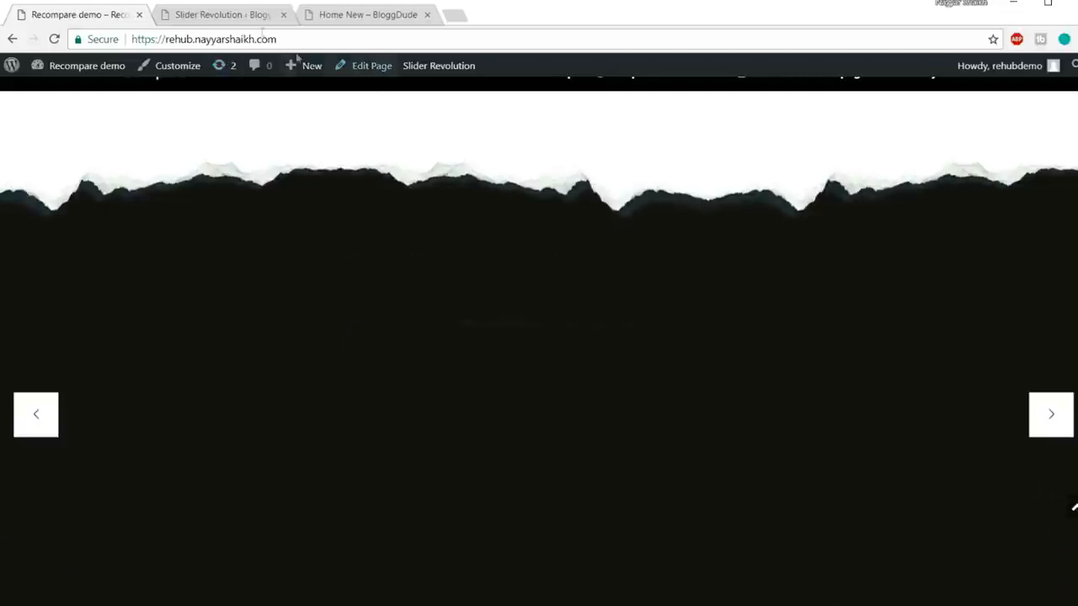
click(221, 15)
scroll(750, 371, down, 1)
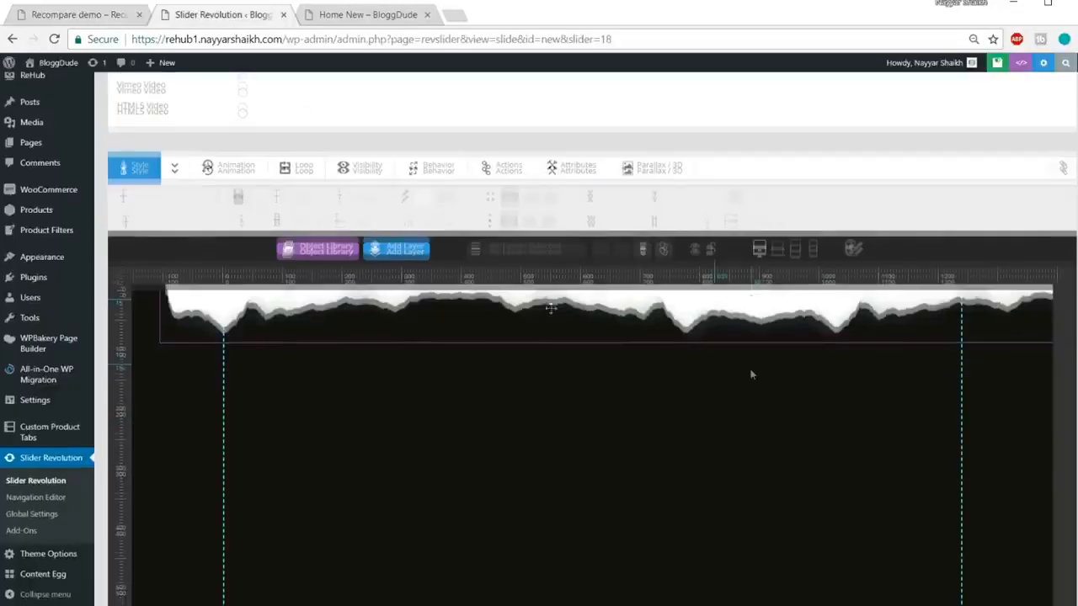
click(422, 245)
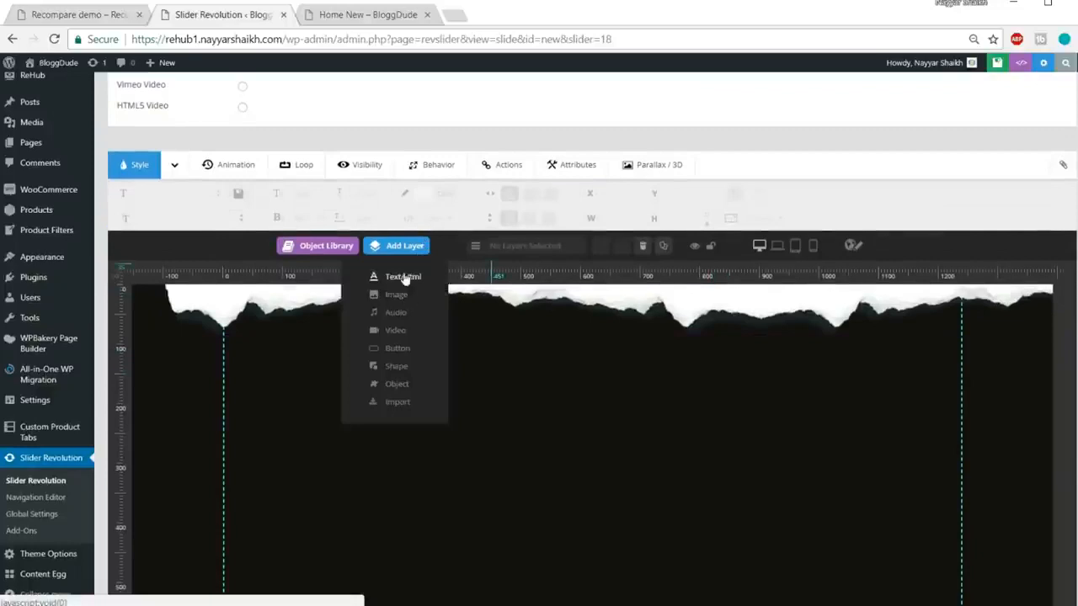
Step: Add a new text layer reading 'iPhone 7 RoseGold'
click(405, 280)
key(ctrl+a)
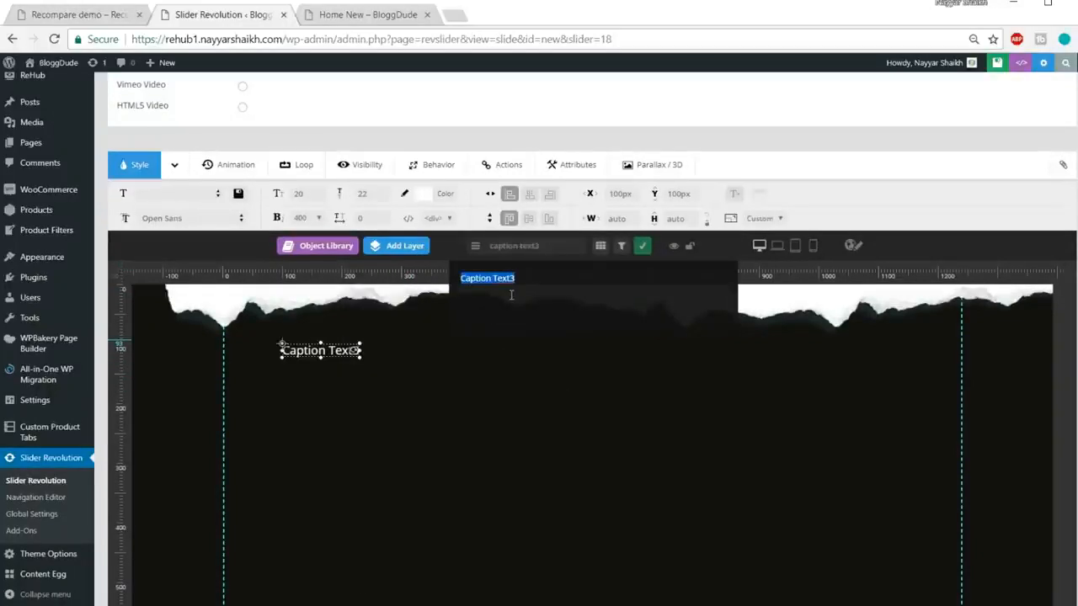
text(Phone )
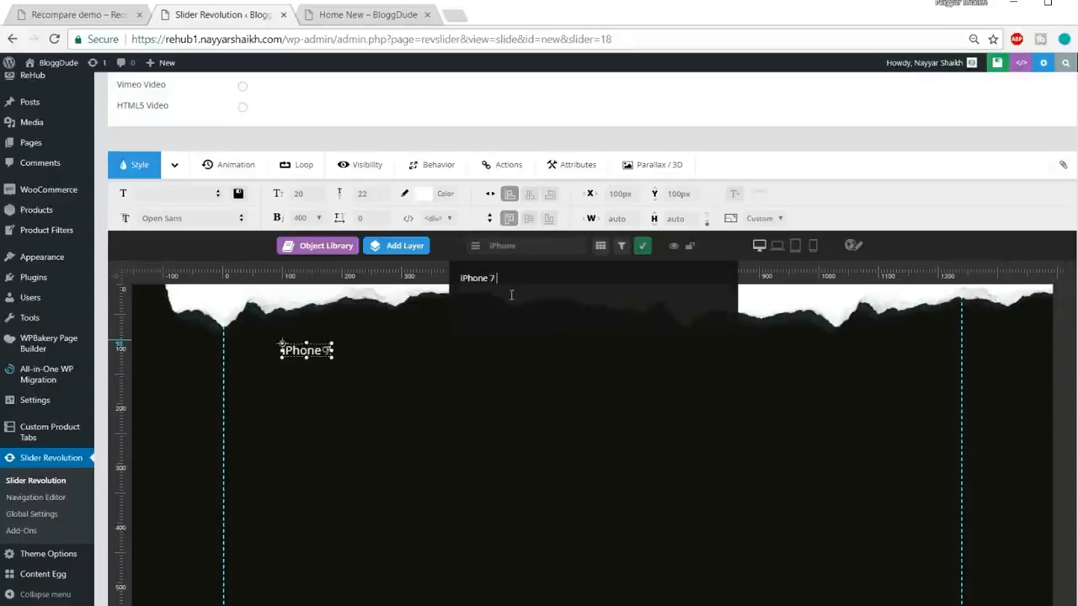
text(7 RoseGold)
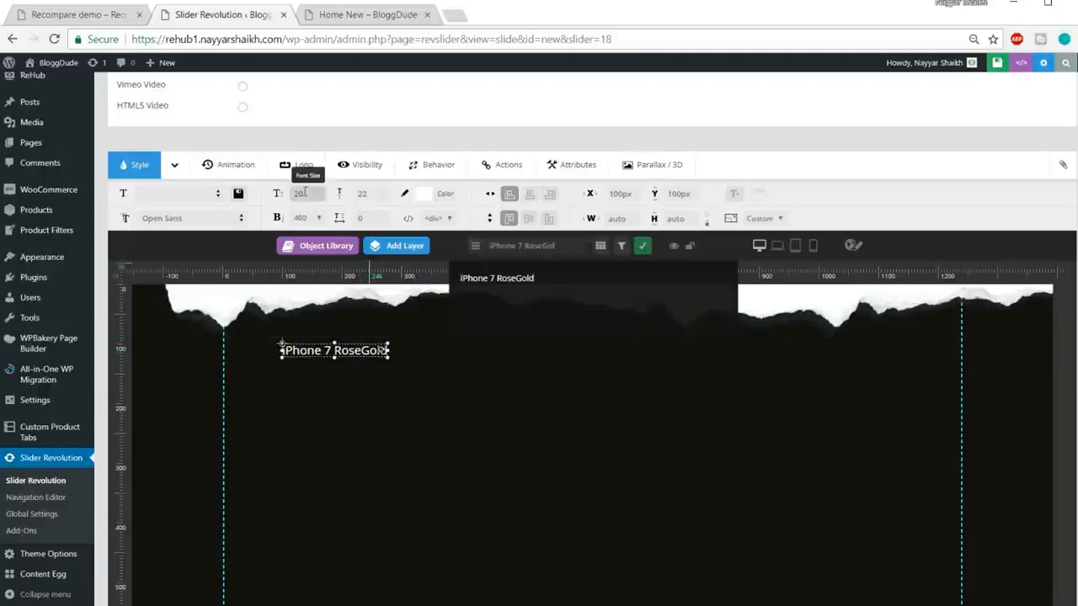
Step: Give the title a 42px font size and a 70px line height
mouse_move(431, 309)
key(ctrl+plus)
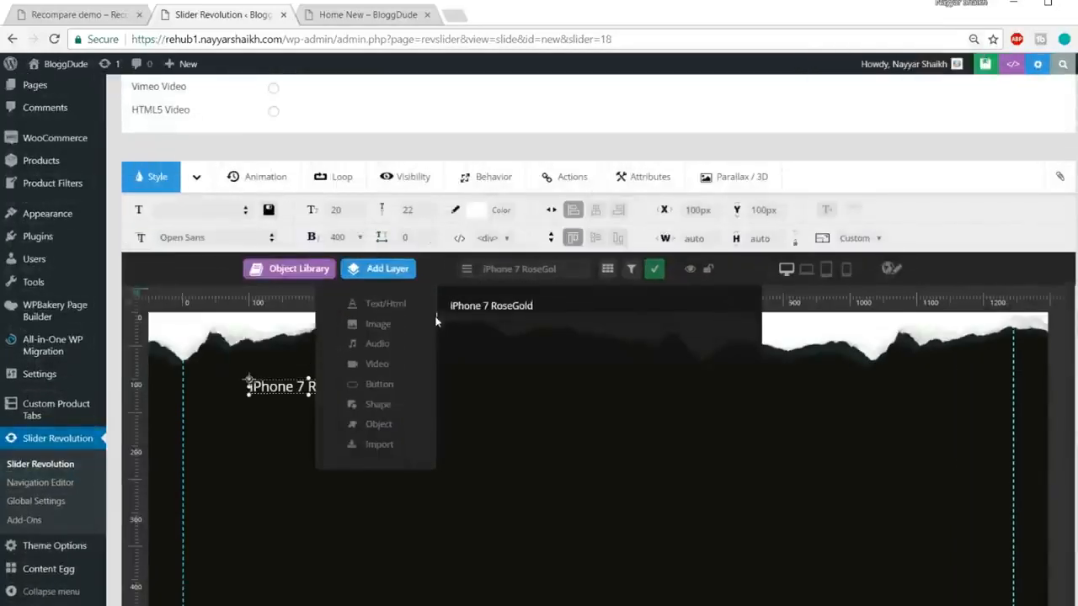
key(ctrl+plus)
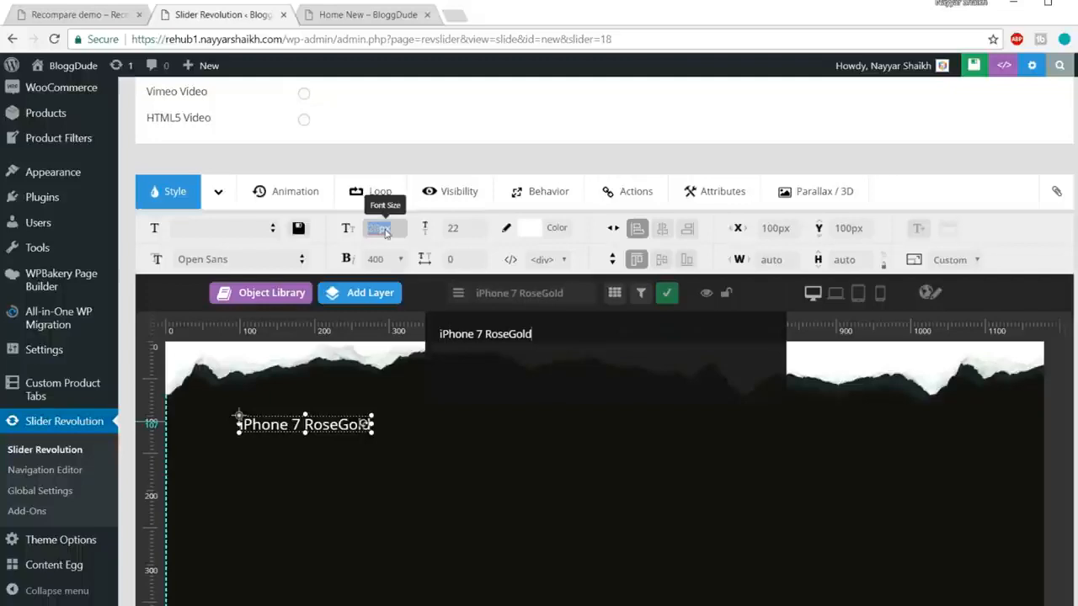
click(385, 228)
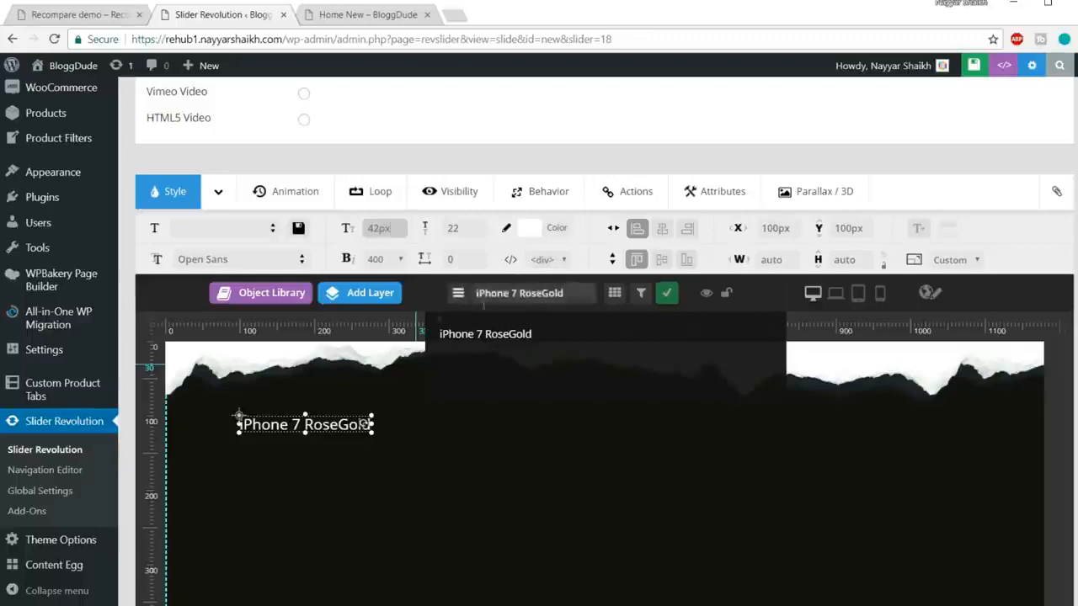
click(457, 235)
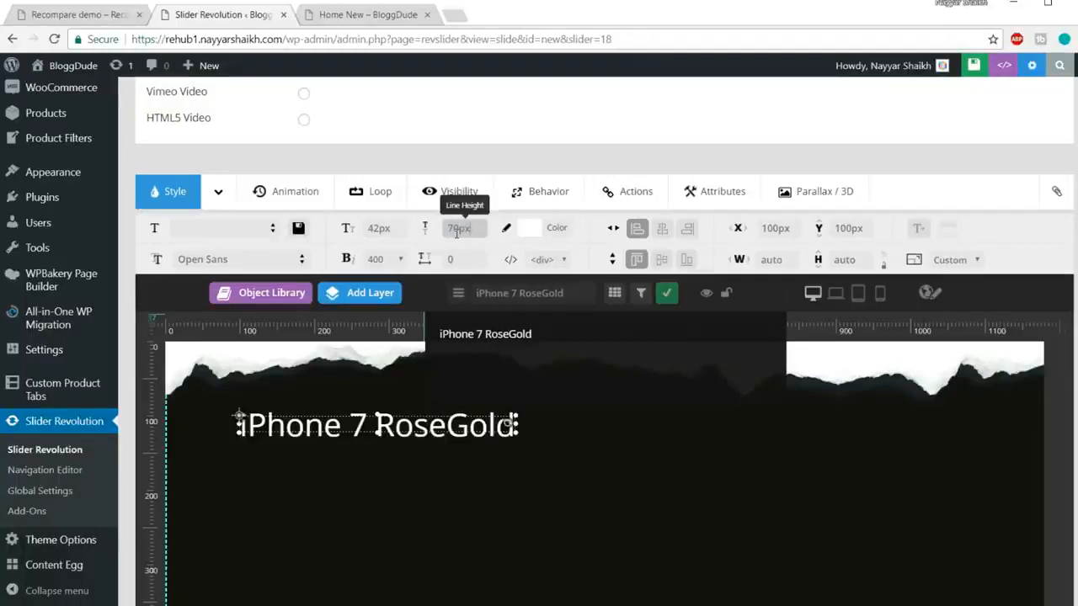
click(539, 483)
Step: Centre the title just below the torn-paper edge, checking the live demo for reference
drag(487, 443, 716, 505)
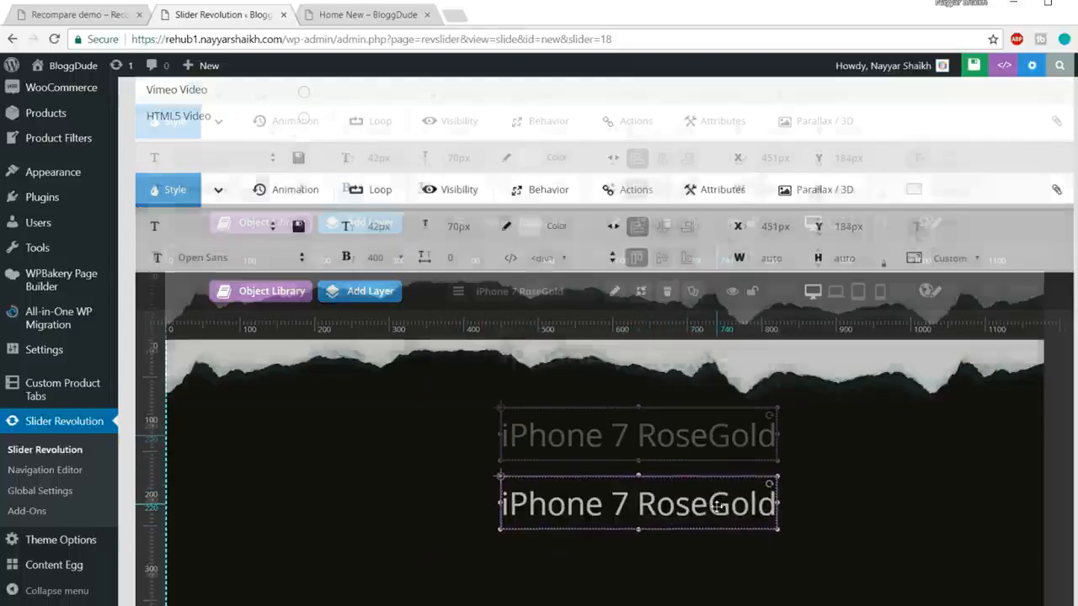
key(ctrl+minus)
key(ctrl+minus)
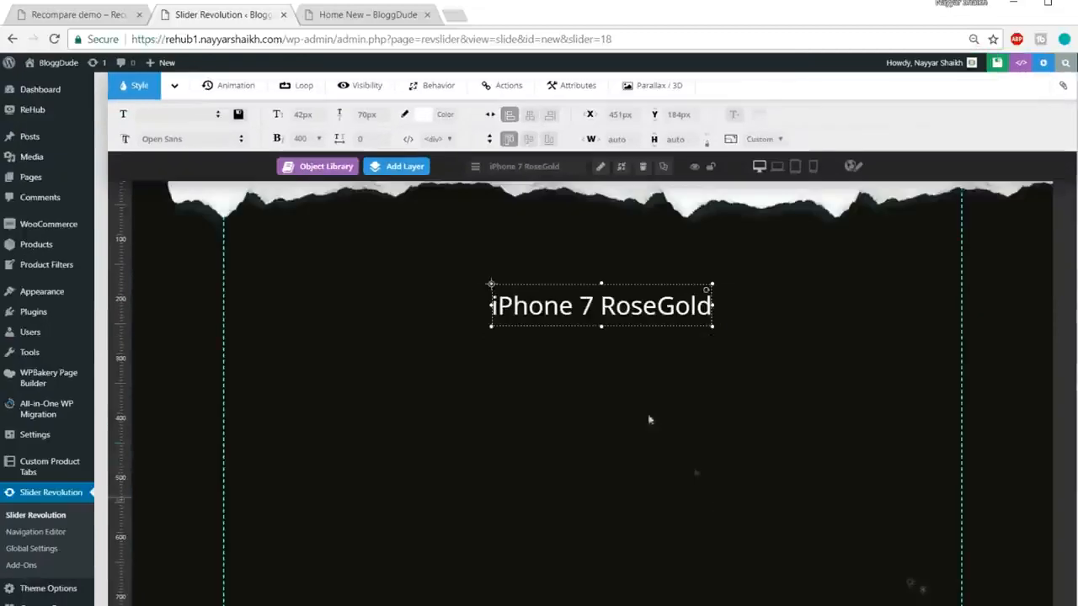
drag(615, 308, 612, 262)
click(69, 13)
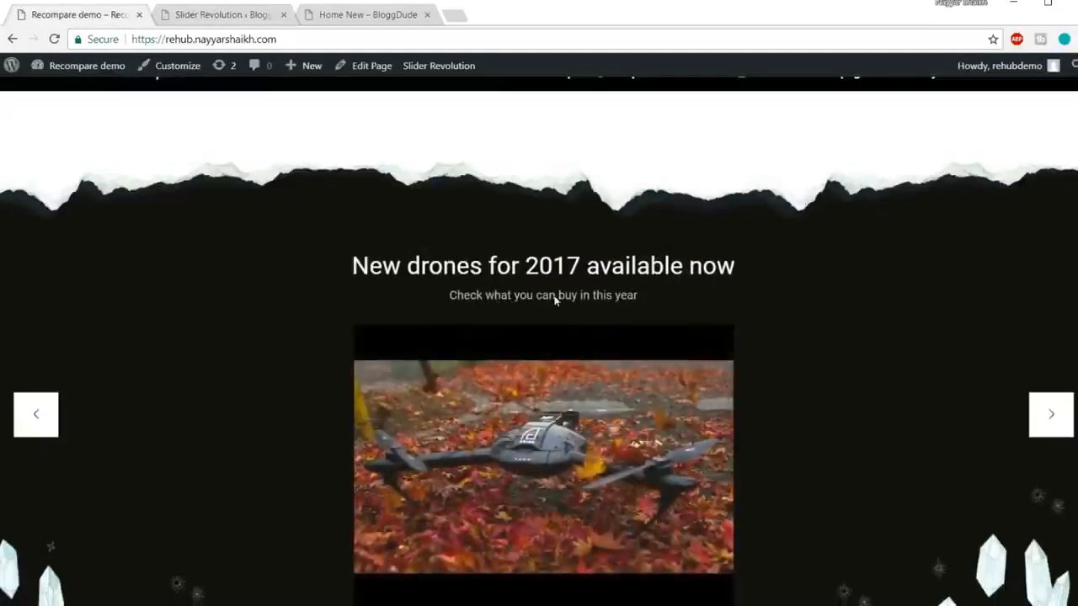
click(206, 15)
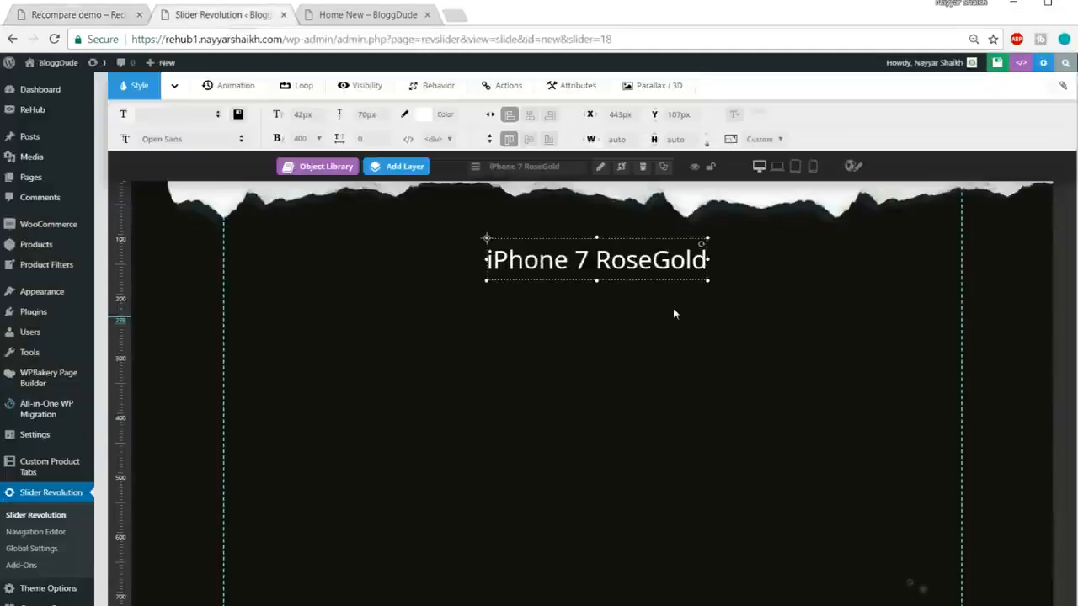
scroll(404, 226, up, 1)
Step: Add a 'Checkout the New iPhone' text layer and centre it under the title
mouse_move(402, 223)
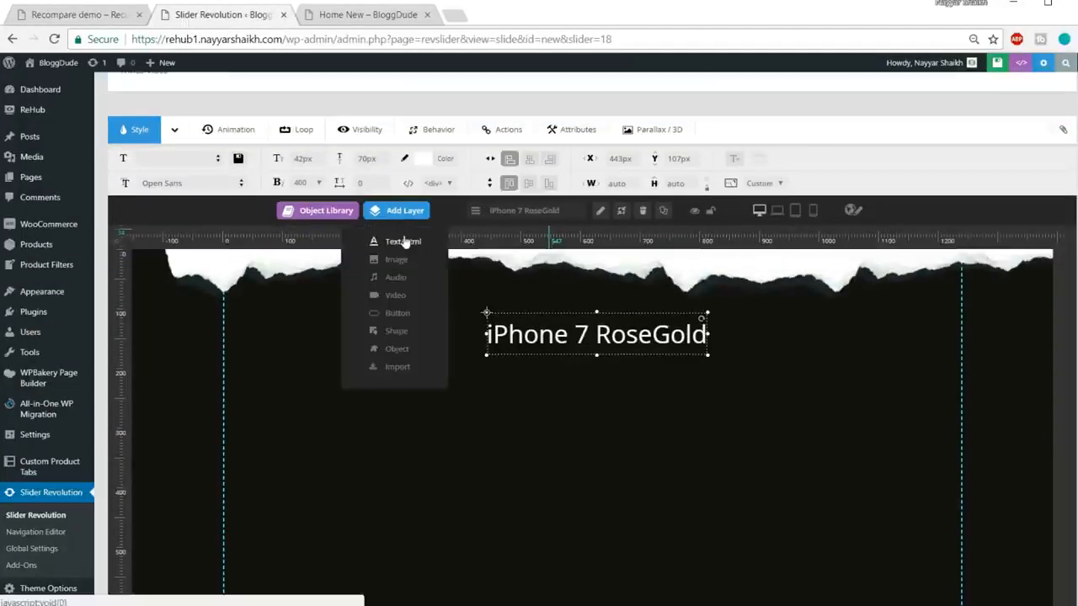
click(404, 241)
key(ctrl+a)
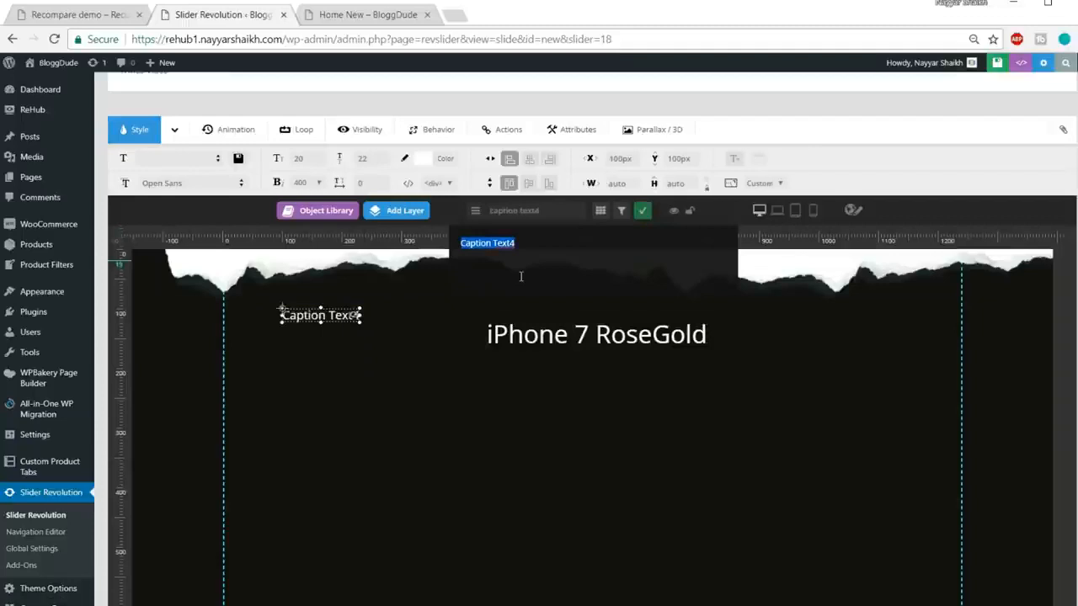
text(Checkout)
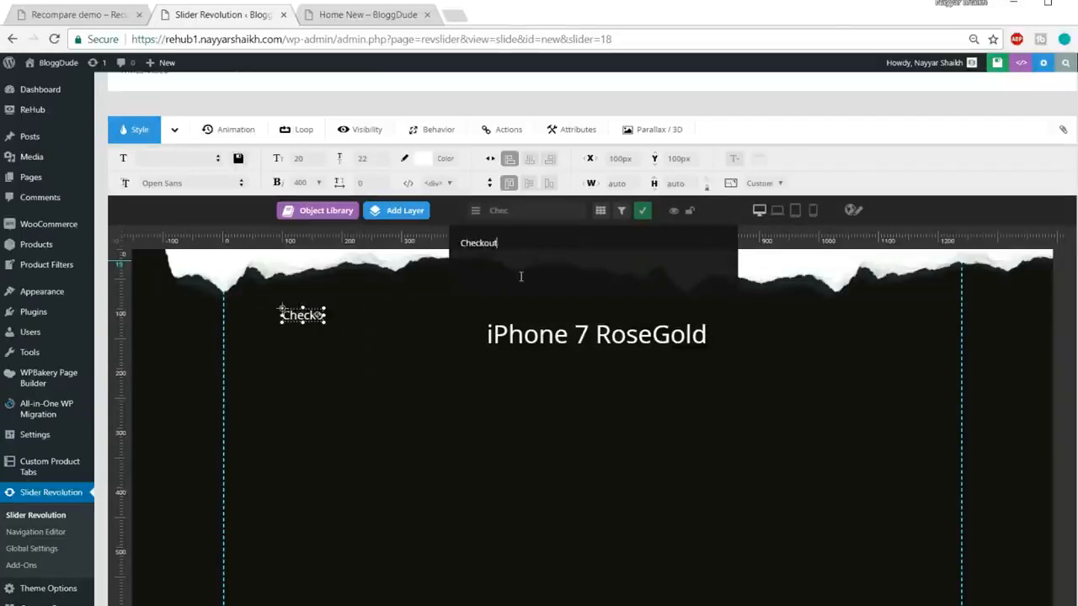
text( the New )
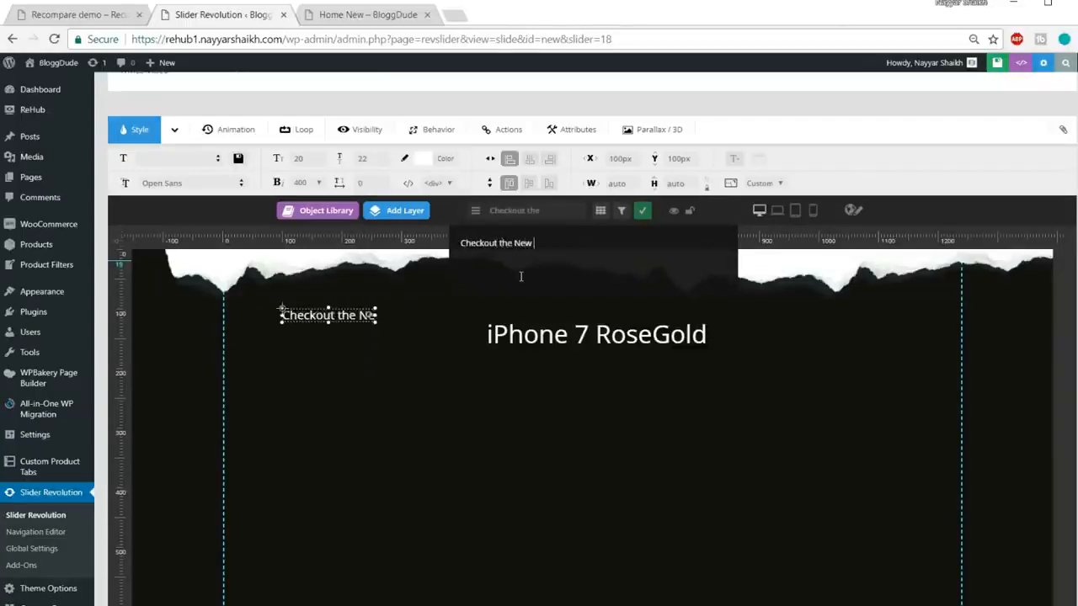
text(iPhone!)
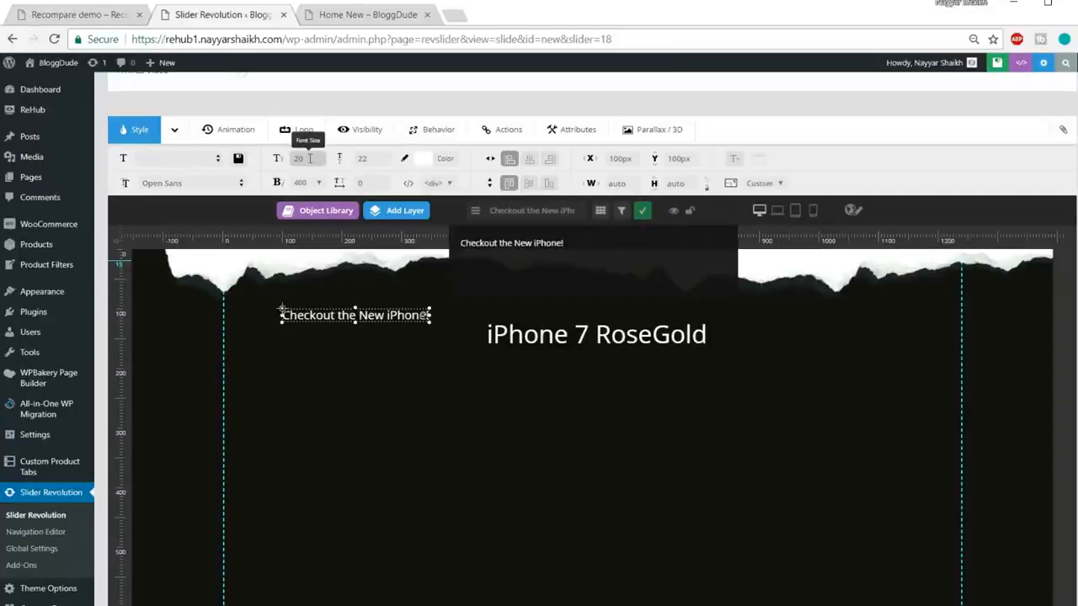
click(376, 160)
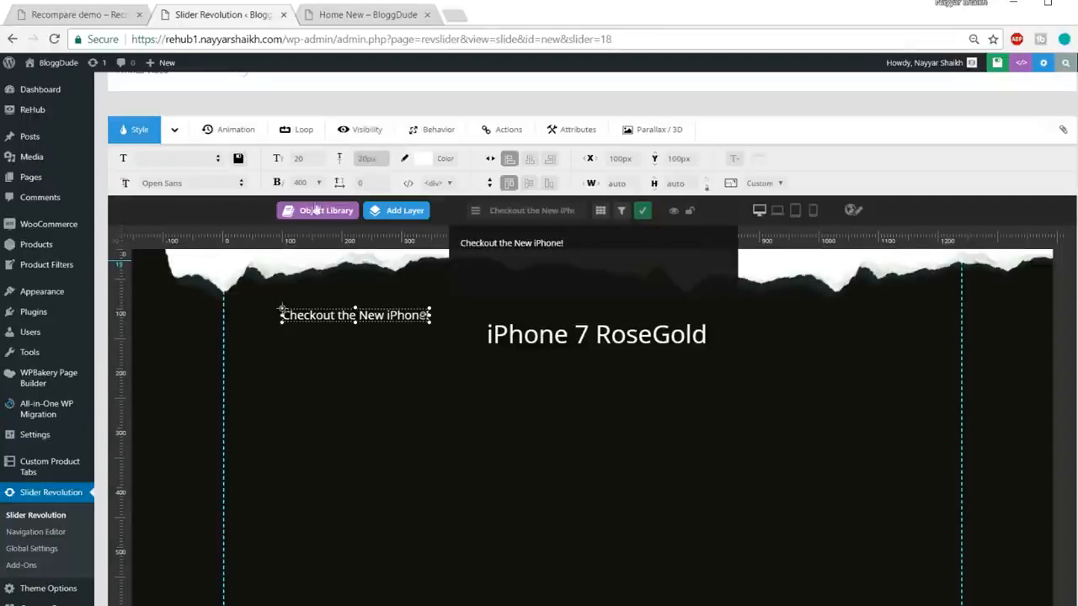
drag(354, 318, 579, 361)
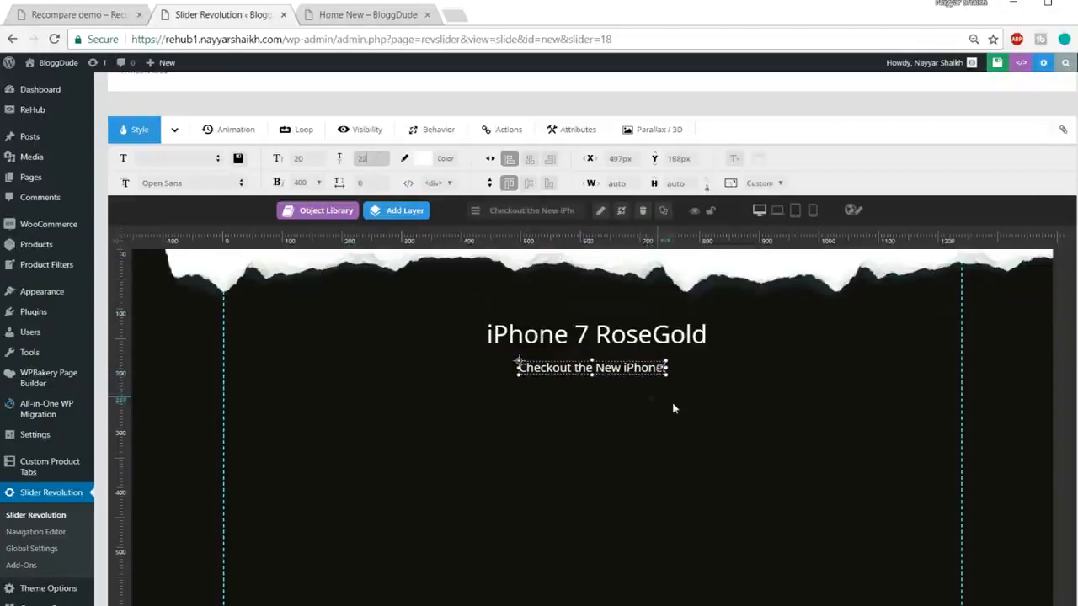
Step: Compare with the live demo slider, then start adding a video layer
click(74, 17)
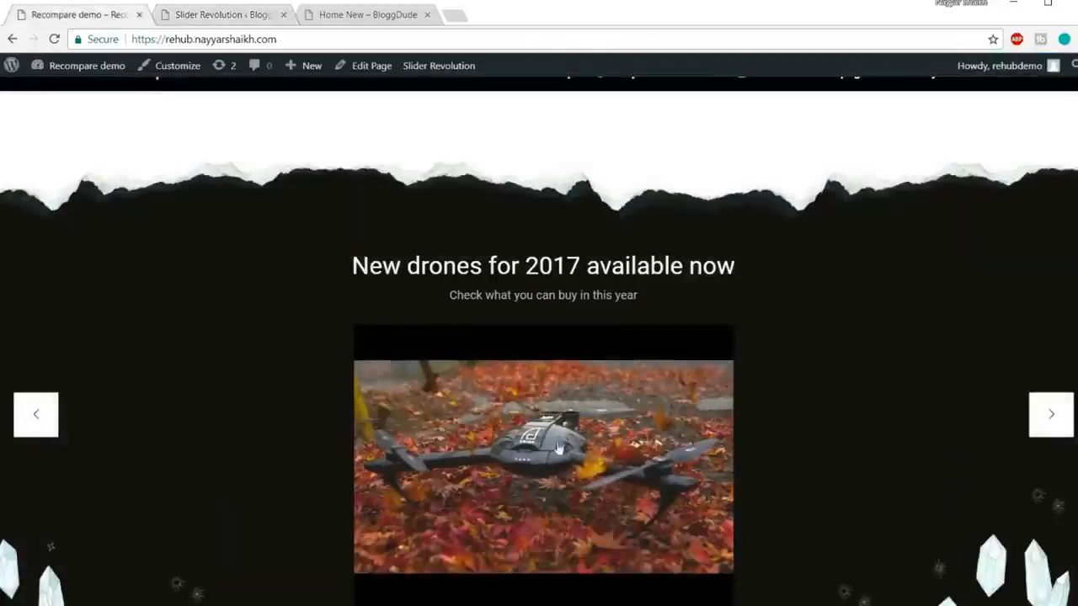
click(223, 14)
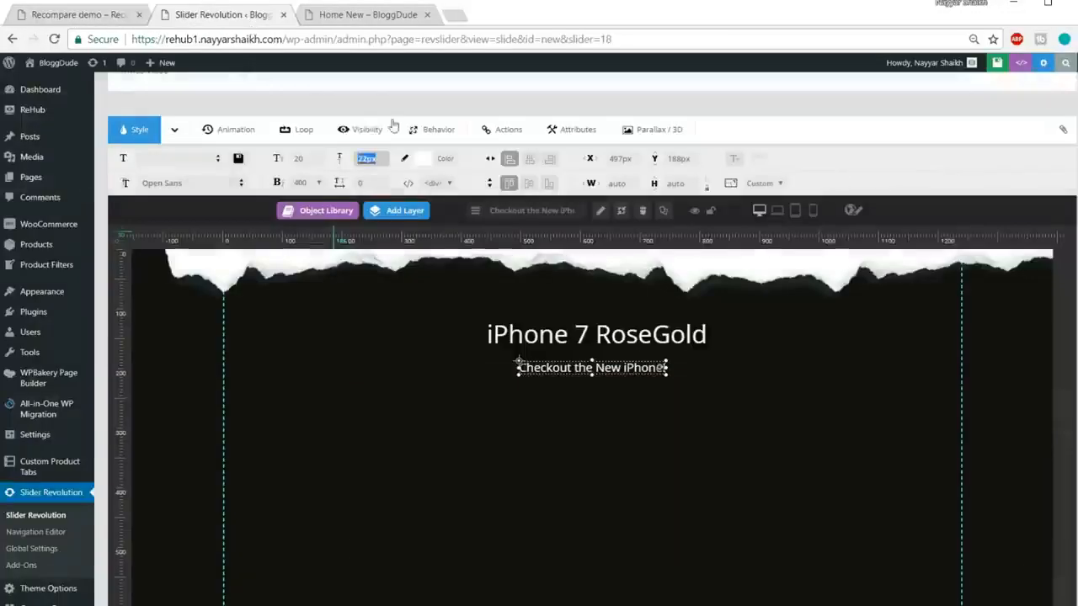
mouse_move(413, 218)
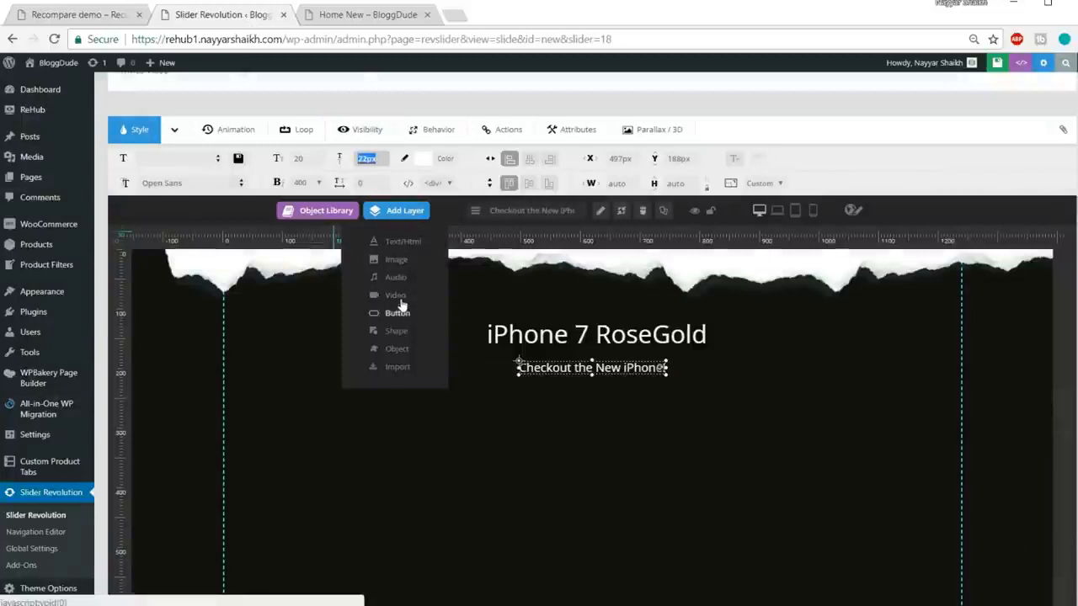
click(397, 296)
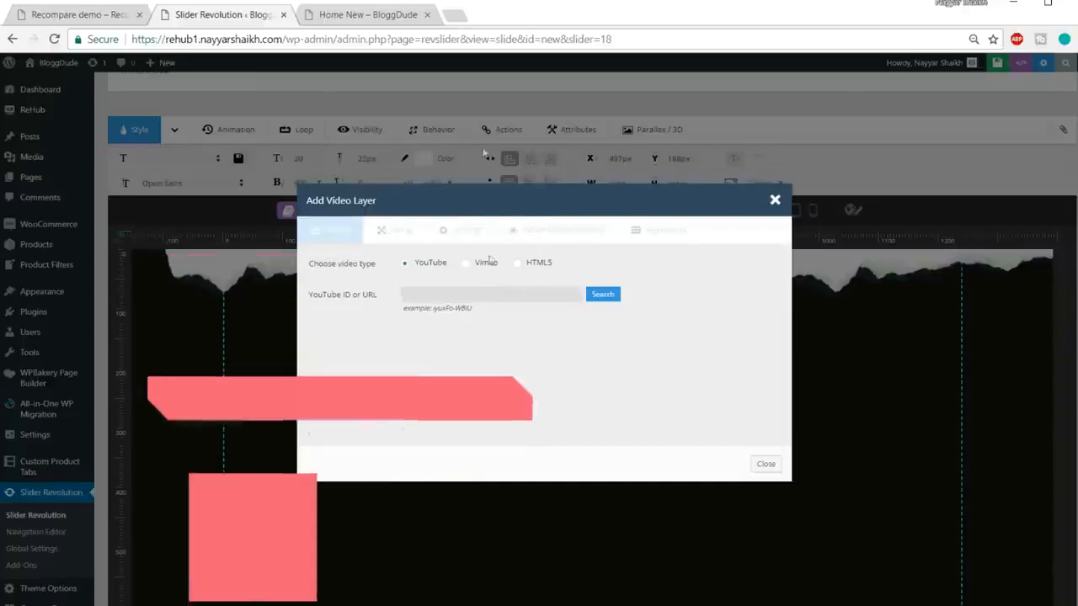
Step: Search YouTube for 'iphone 7 rose gold' and copy the first video's link address
click(457, 16)
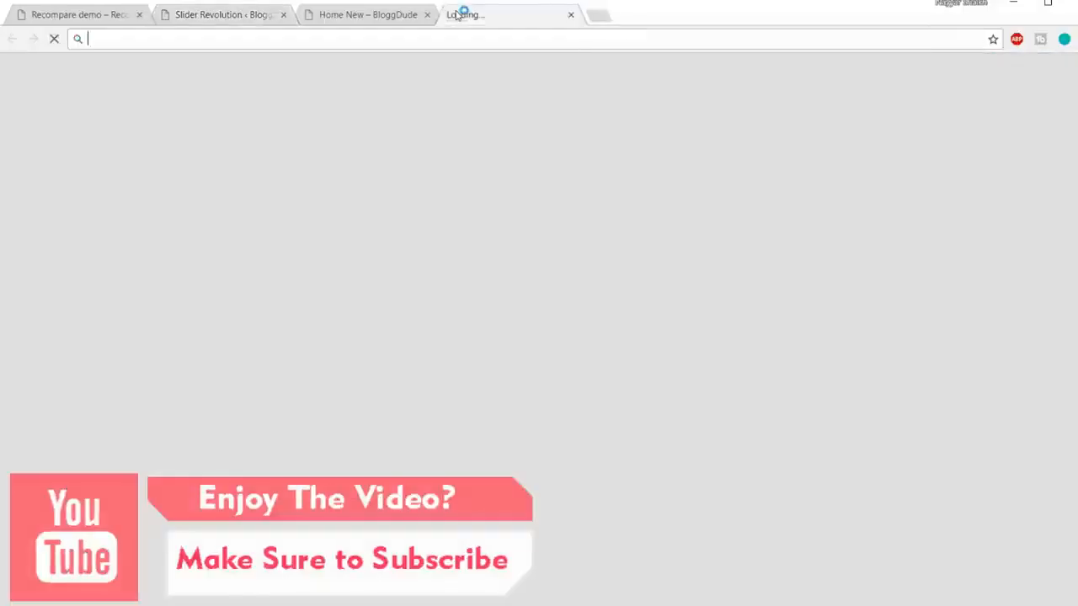
text(youtube.com/nayyarshaikh)
key(Return)
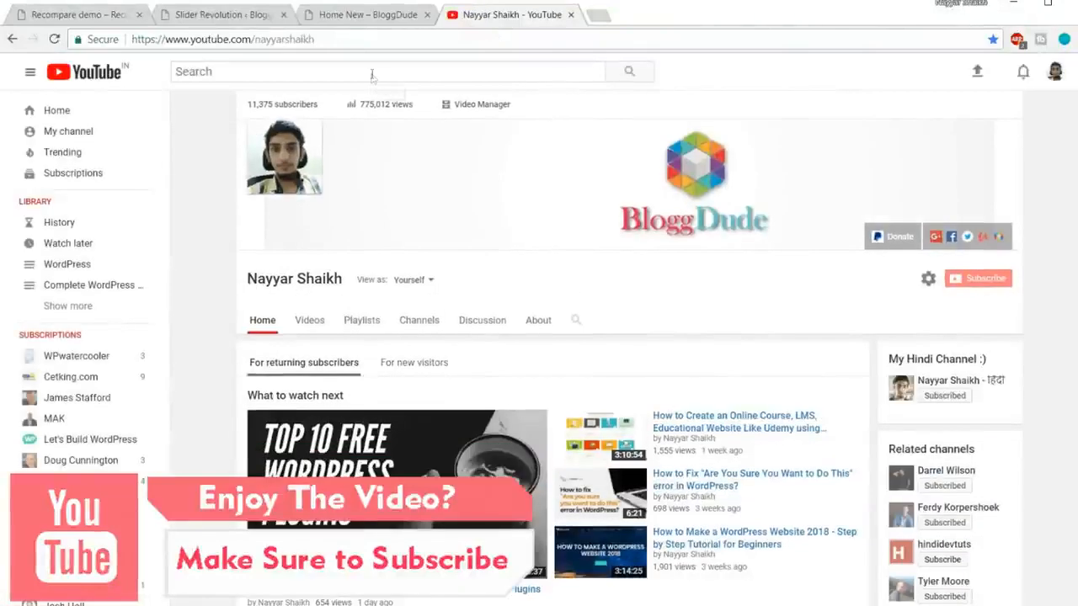
click(371, 73)
text(ip)
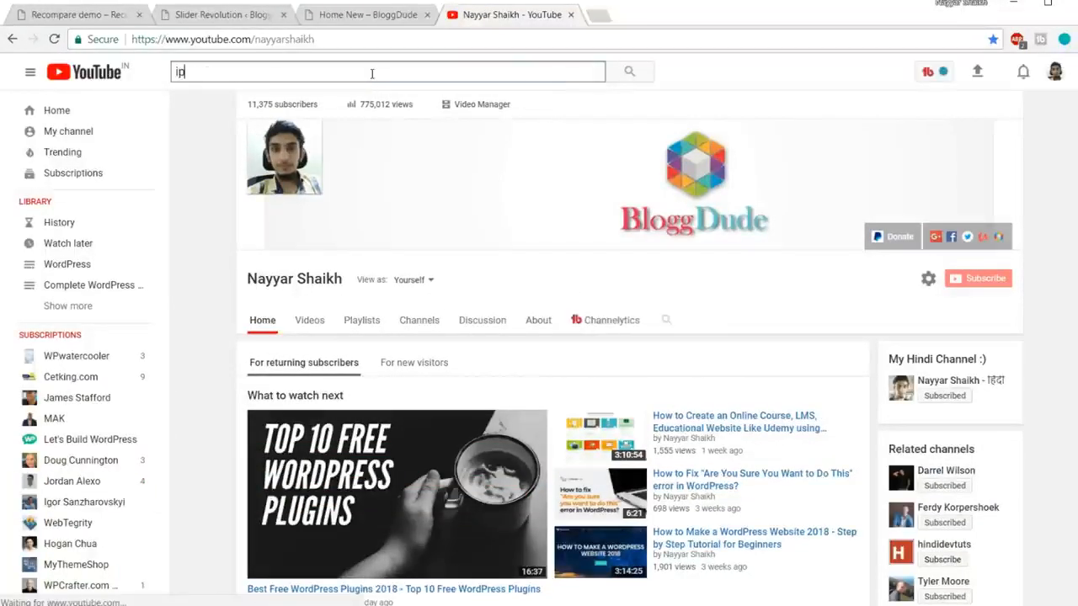
text(hone 7 r)
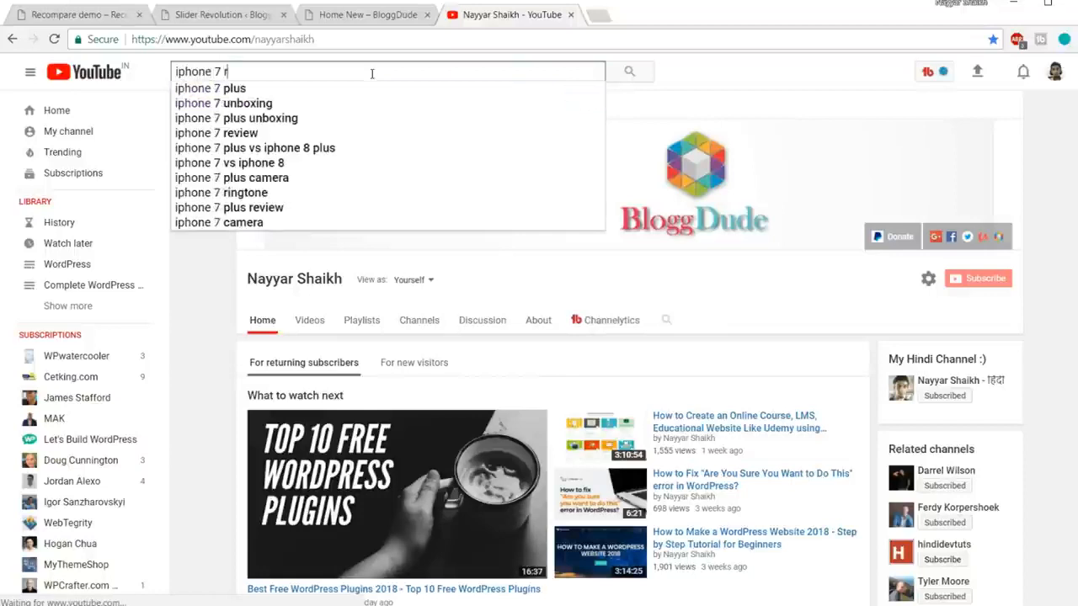
click(319, 133)
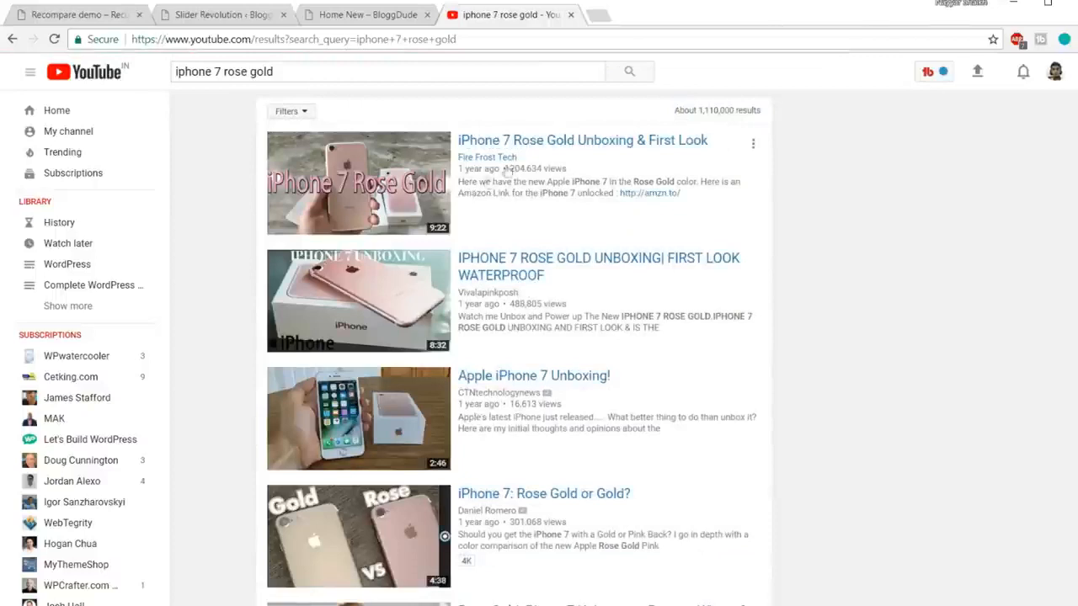
right_click(518, 143)
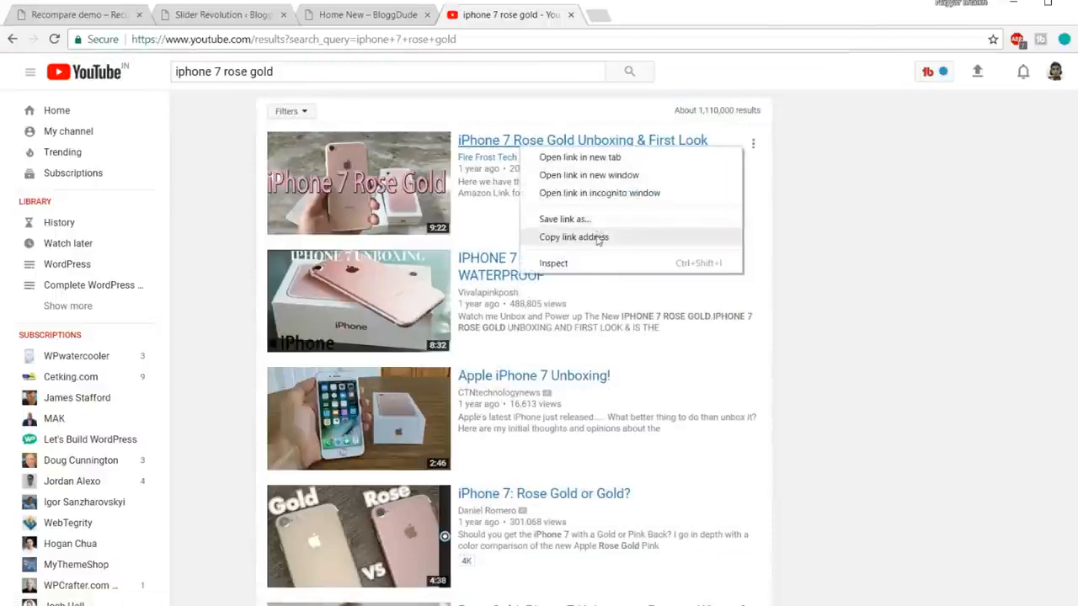
click(597, 237)
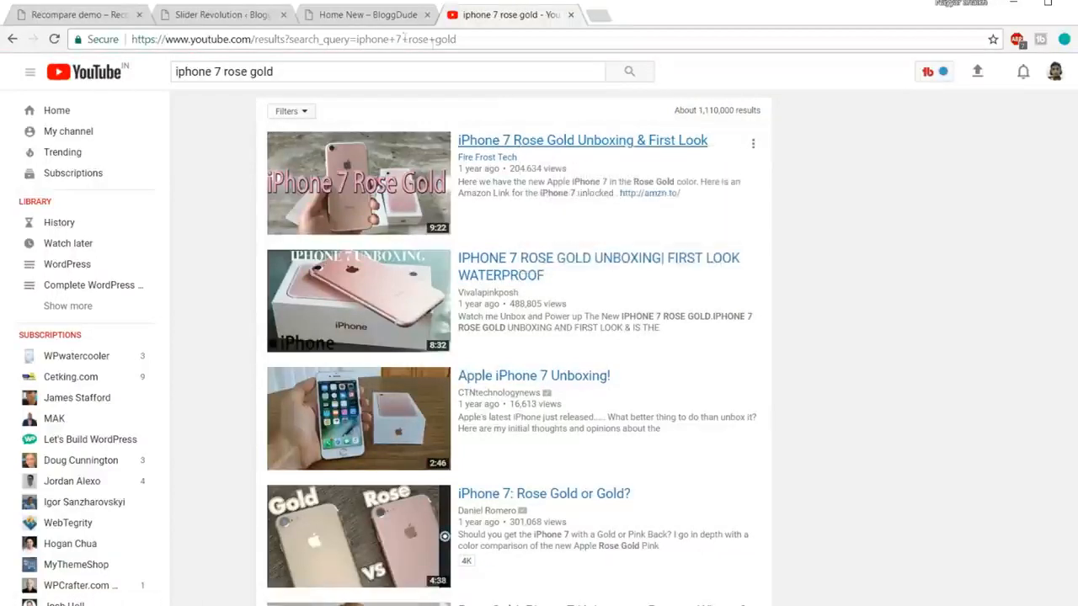
click(245, 15)
Step: Paste the copied YouTube link as the video source, trimmed down to the video ID
key(ctrl+v)
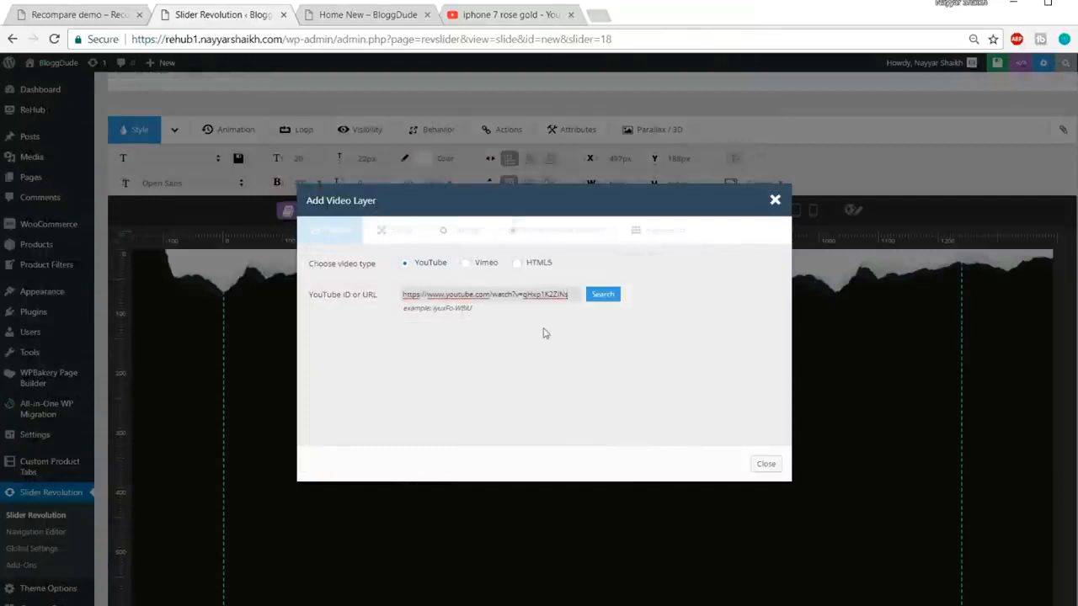
drag(492, 309, 423, 309)
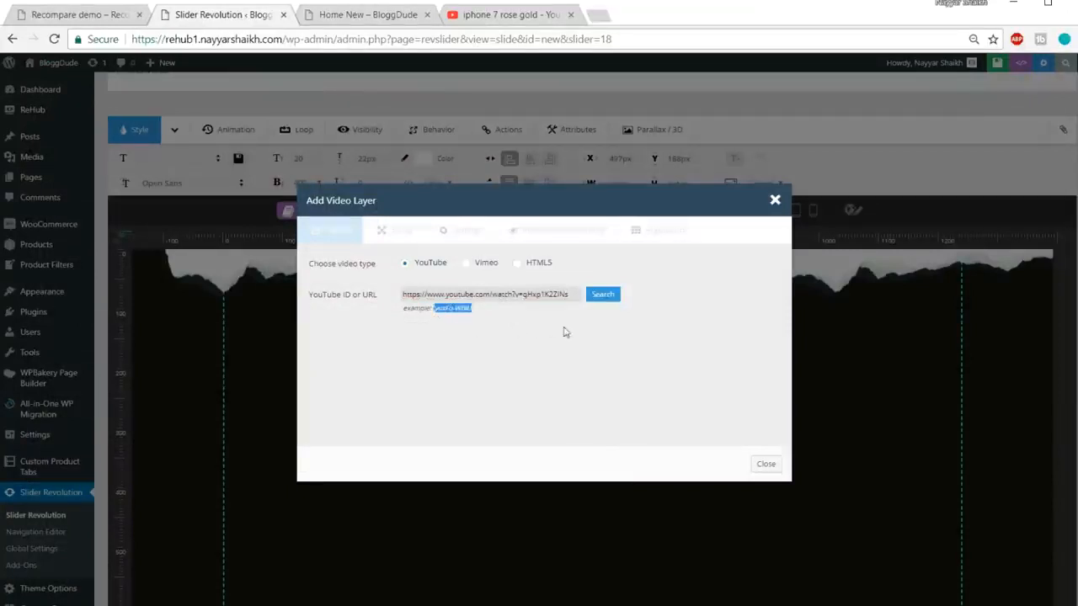
key(ctrl+plus)
key(ctrl+plus)
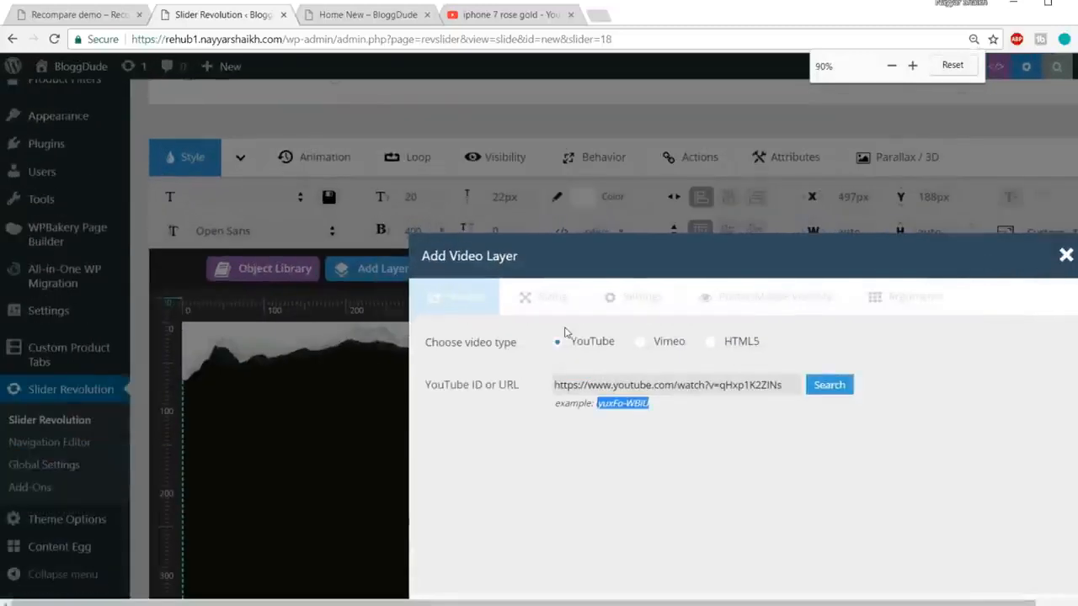
key(ctrl+minus)
key(ctrl+minus)
key(ctrl+plus)
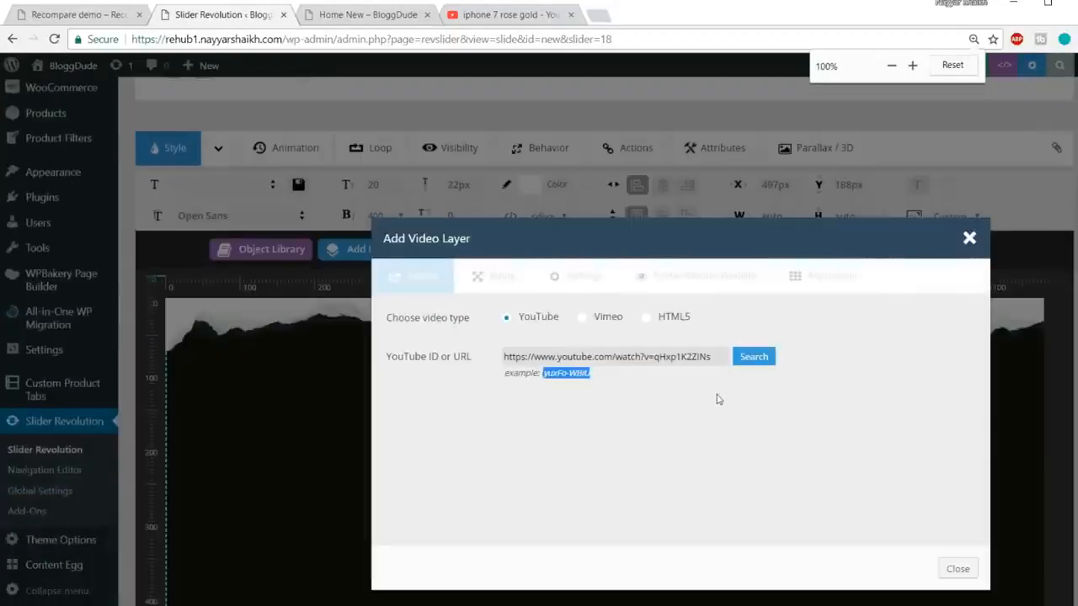
click(577, 387)
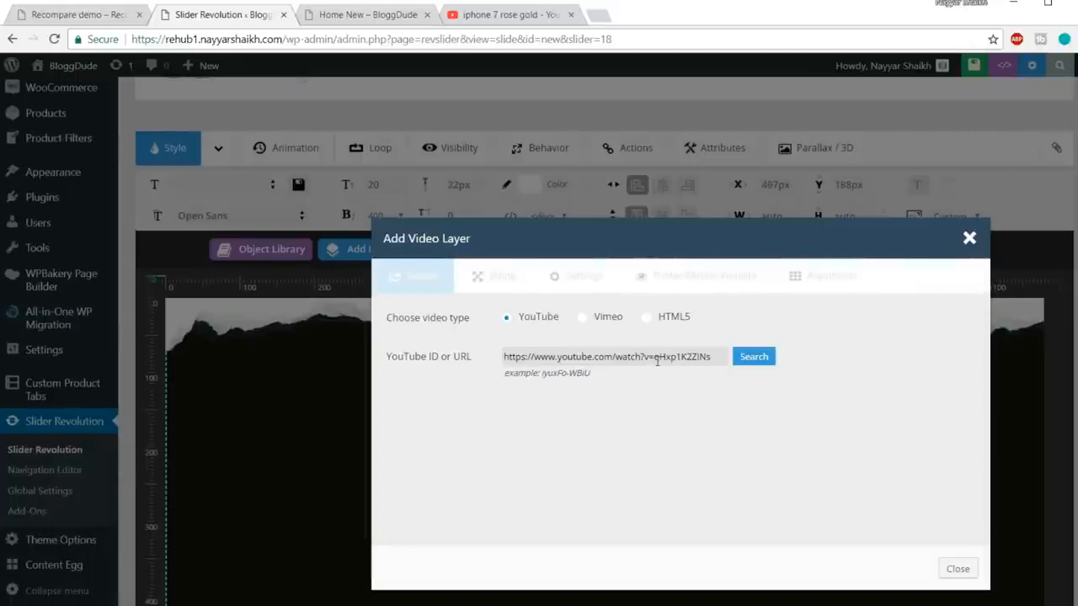
drag(657, 359, 413, 364)
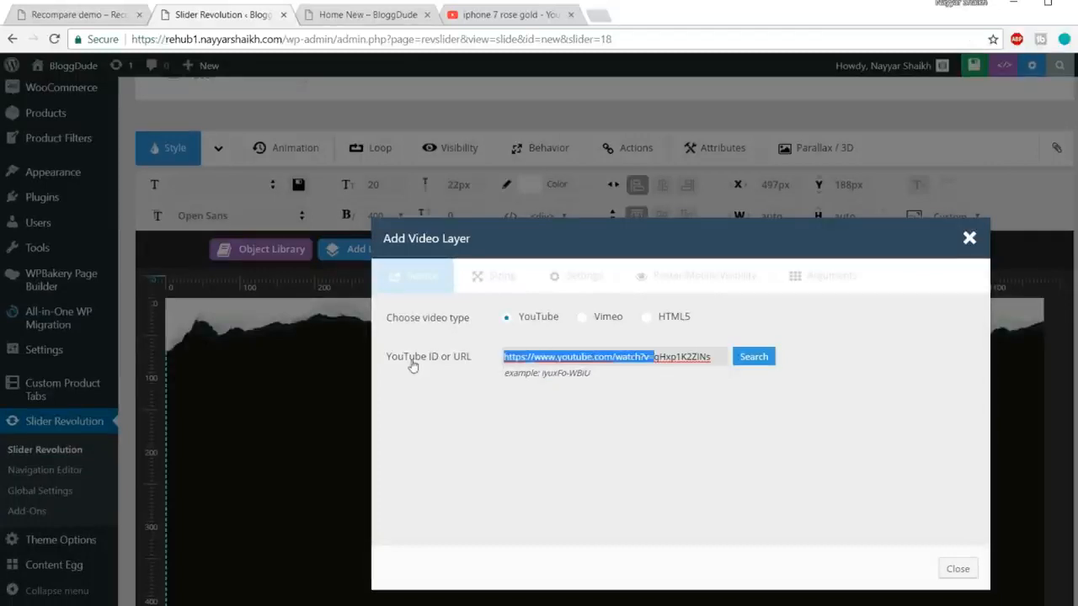
key(BackSpace)
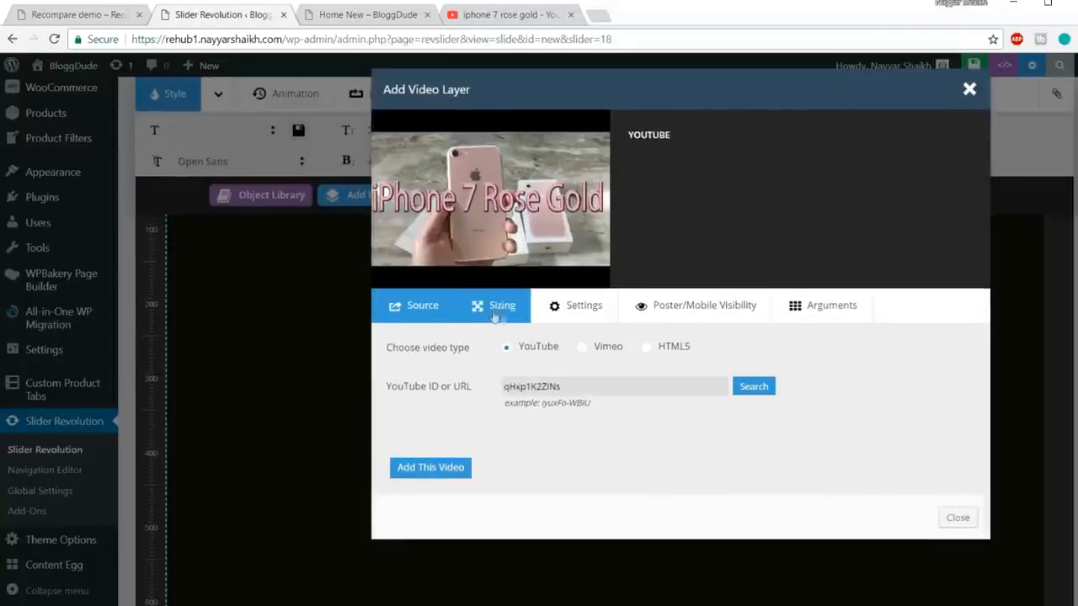
Step: Turn on Allow FullScreen in the video settings and add the video layer
click(581, 308)
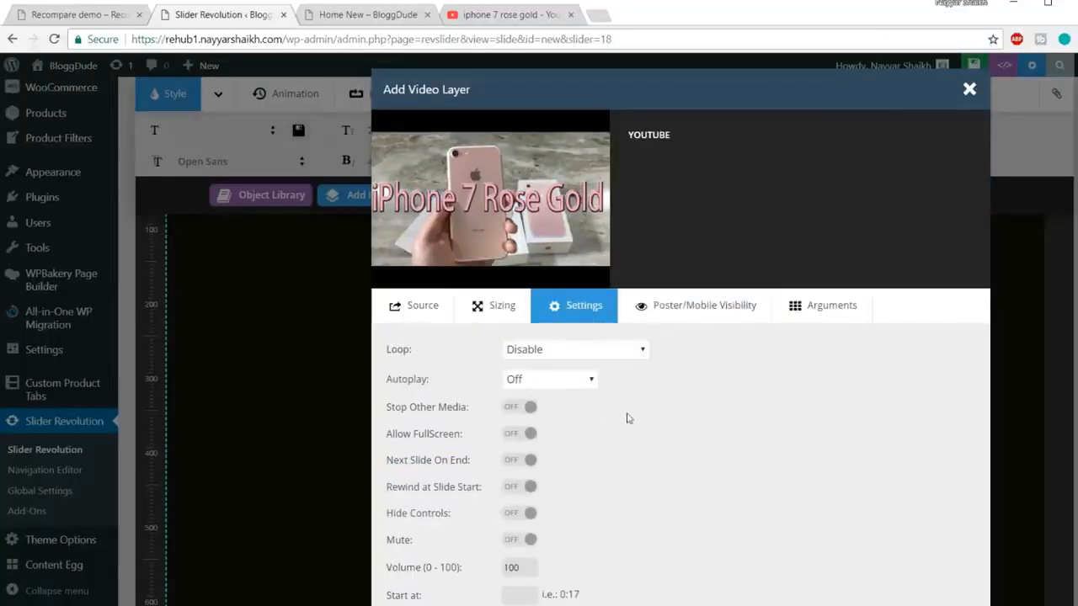
scroll(628, 419, down, 1)
click(515, 359)
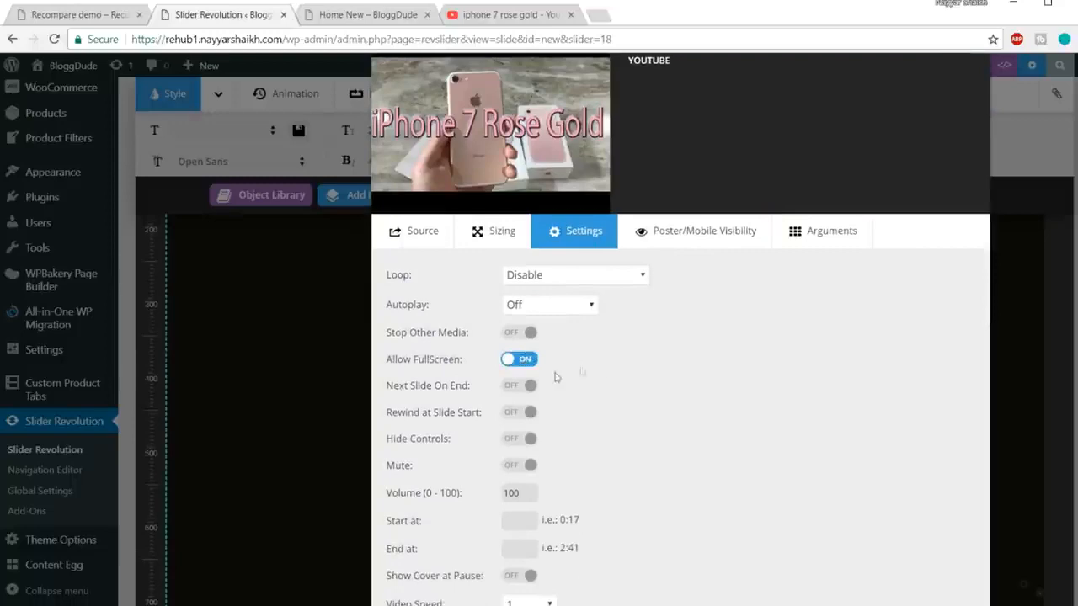
scroll(587, 365, down, 1)
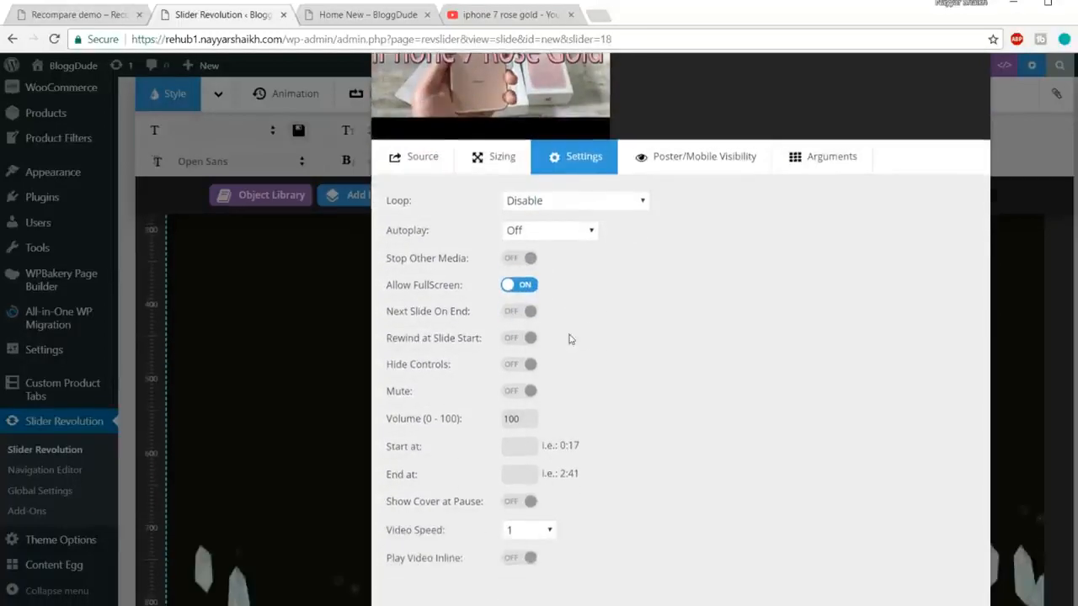
scroll(530, 410, down, 2)
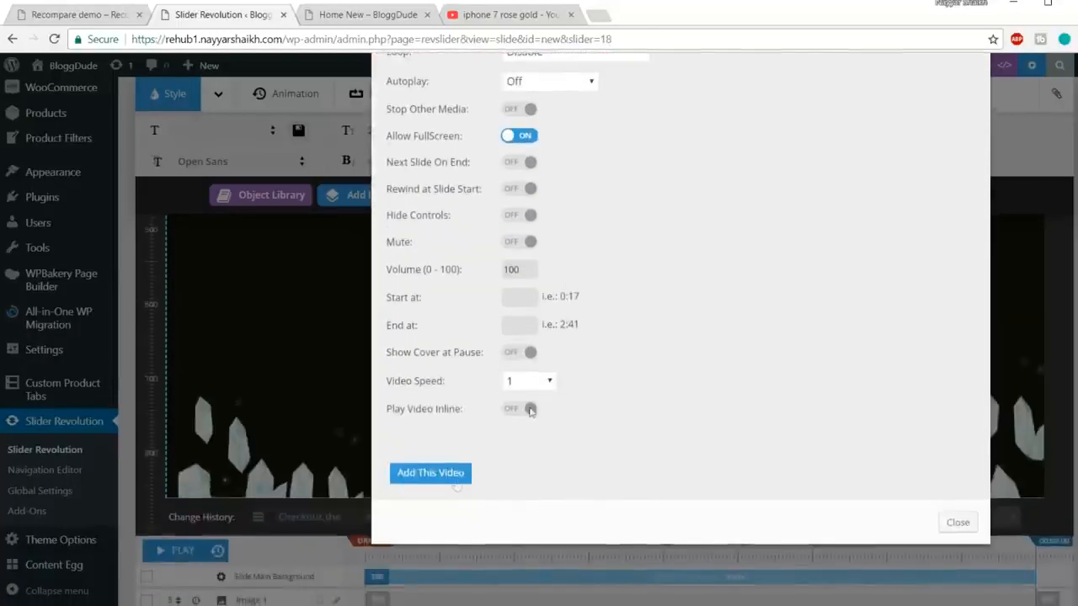
click(449, 474)
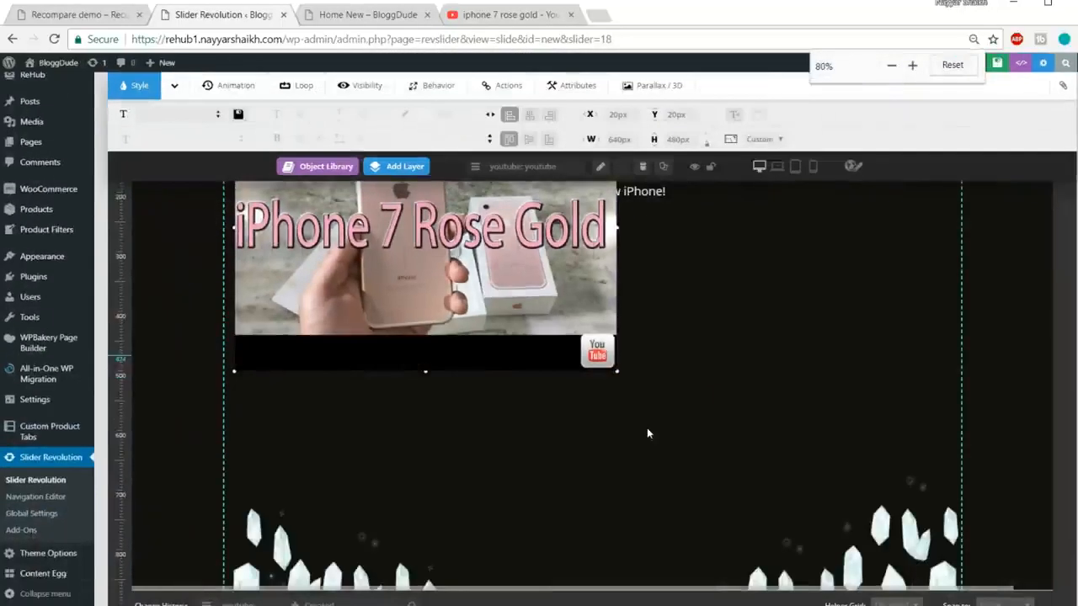
Step: Move the 640×480 video layer beneath the subtitle to X 311px, Y 229px
drag(548, 379, 722, 502)
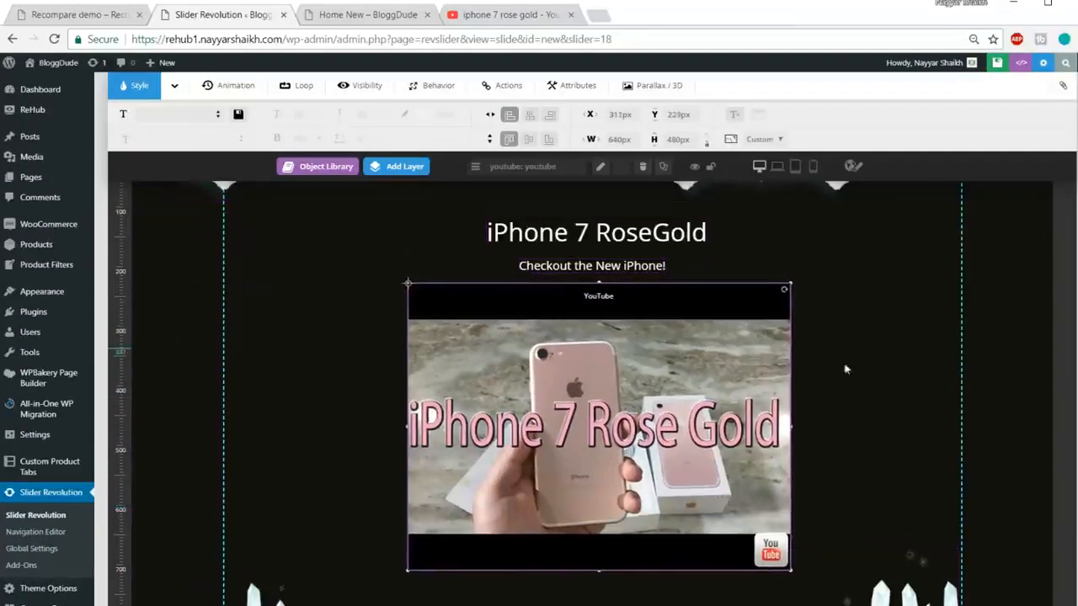
scroll(759, 423, up, 2)
scroll(760, 424, down, 5)
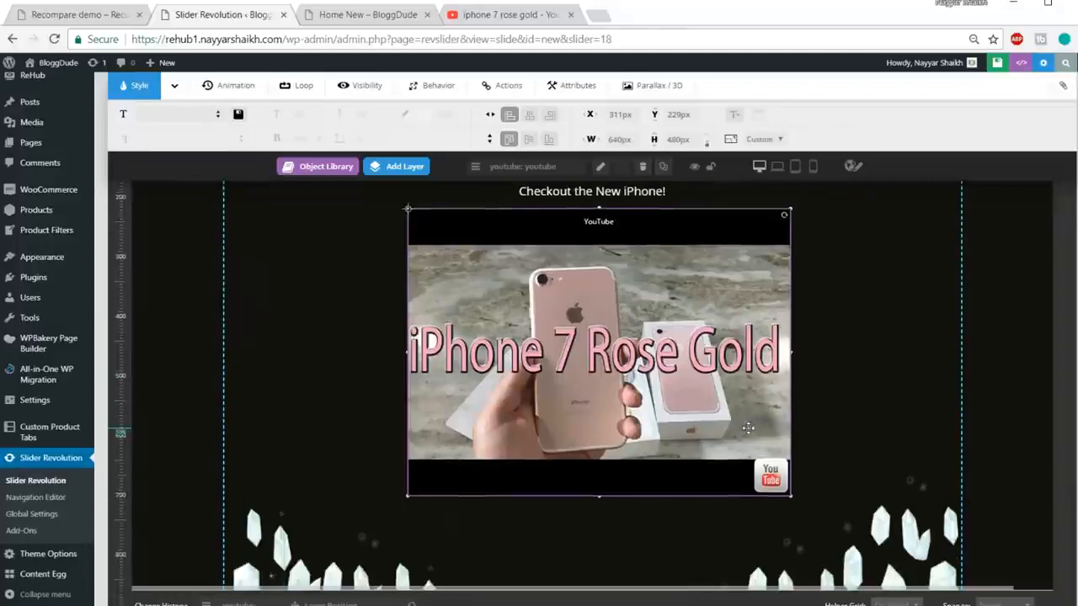
click(82, 21)
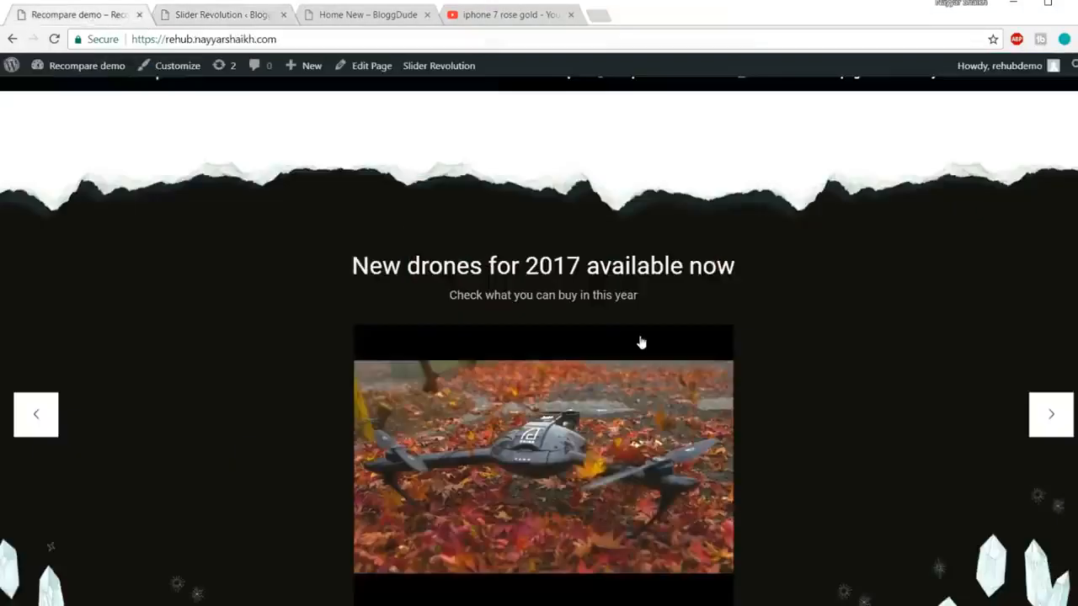
scroll(640, 342, down, 3)
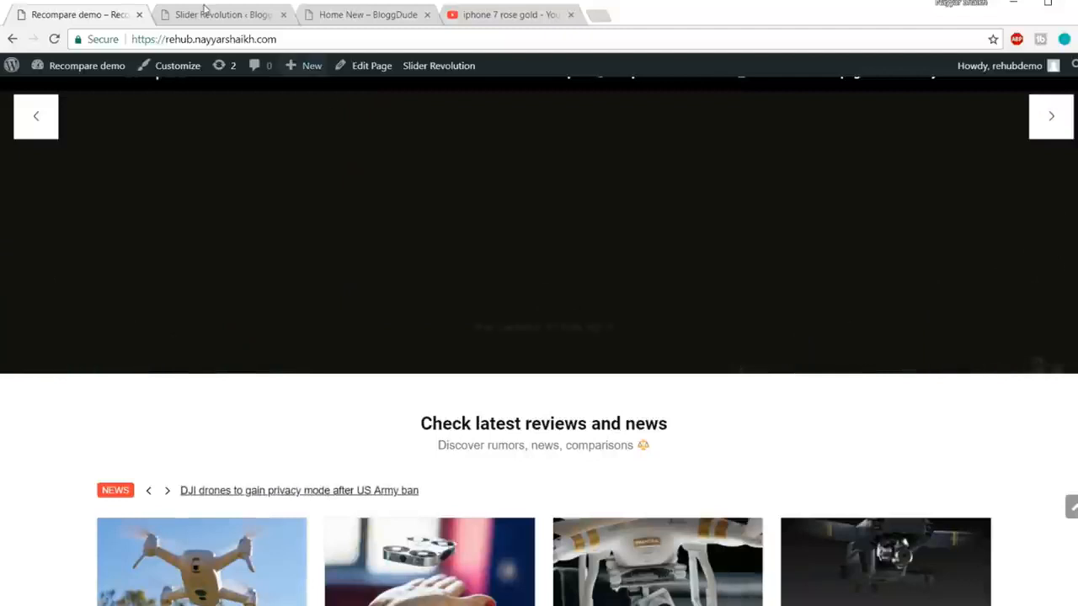
click(225, 16)
mouse_move(410, 167)
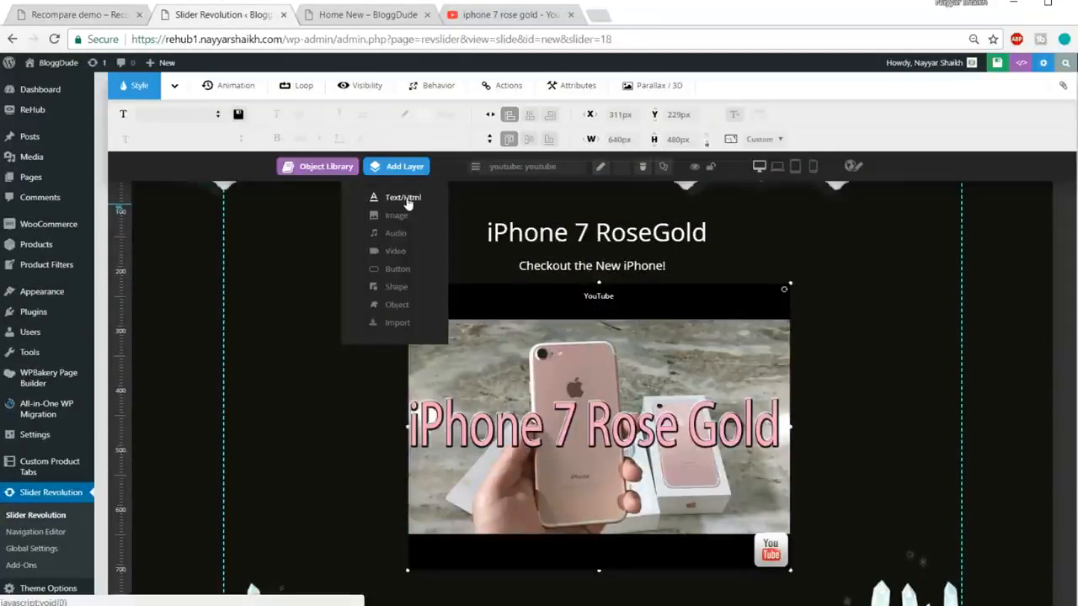
Step: Add a 'Click on the Image to Play the video' text layer and place it below the video
click(407, 198)
triple_click(535, 208)
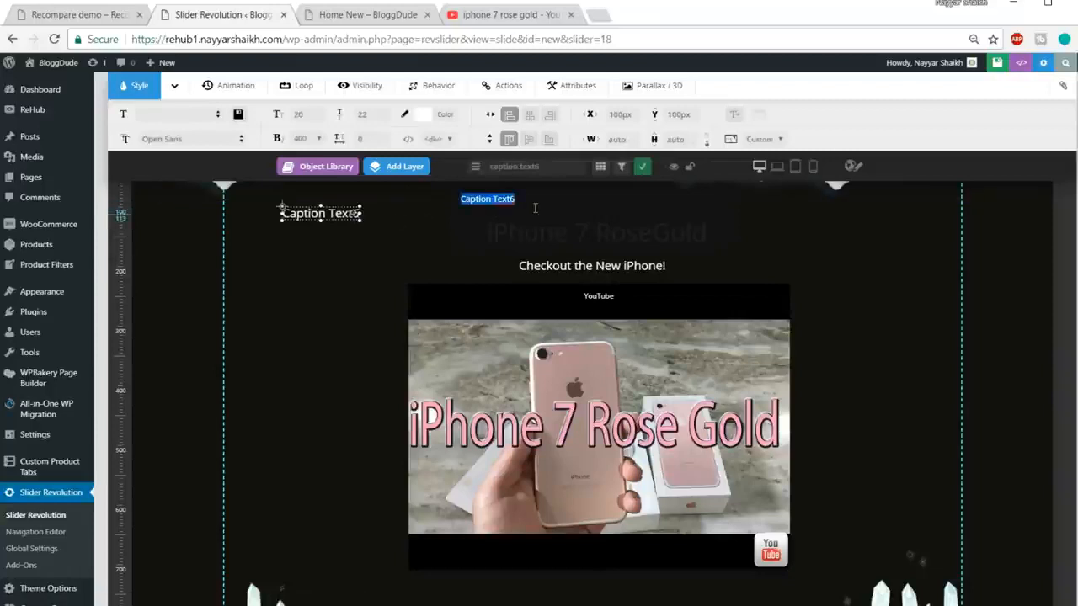
text(Click)
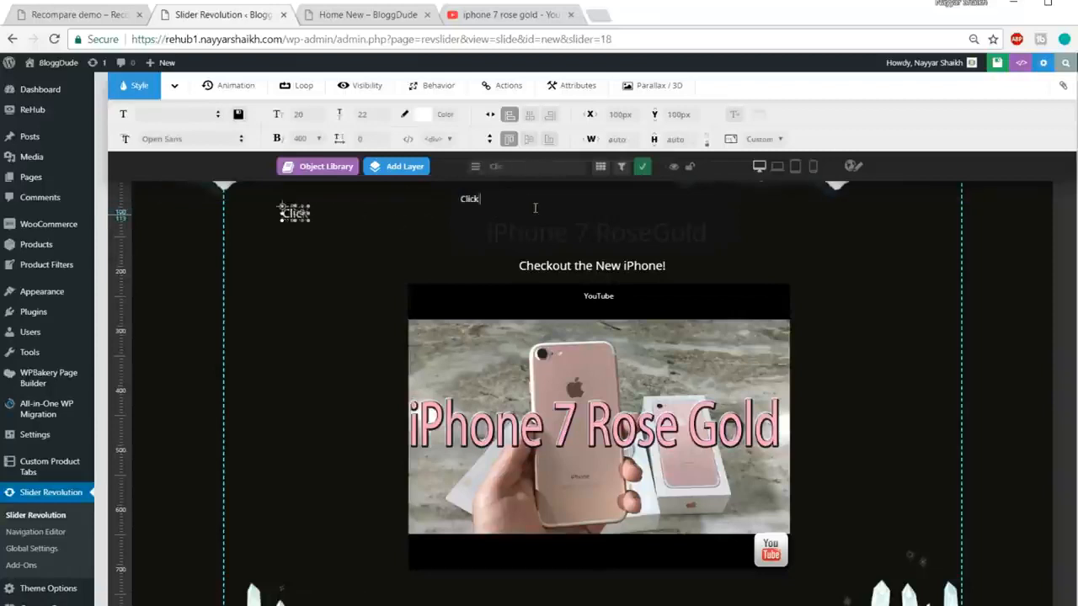
key(BackSpace)
text(on the )
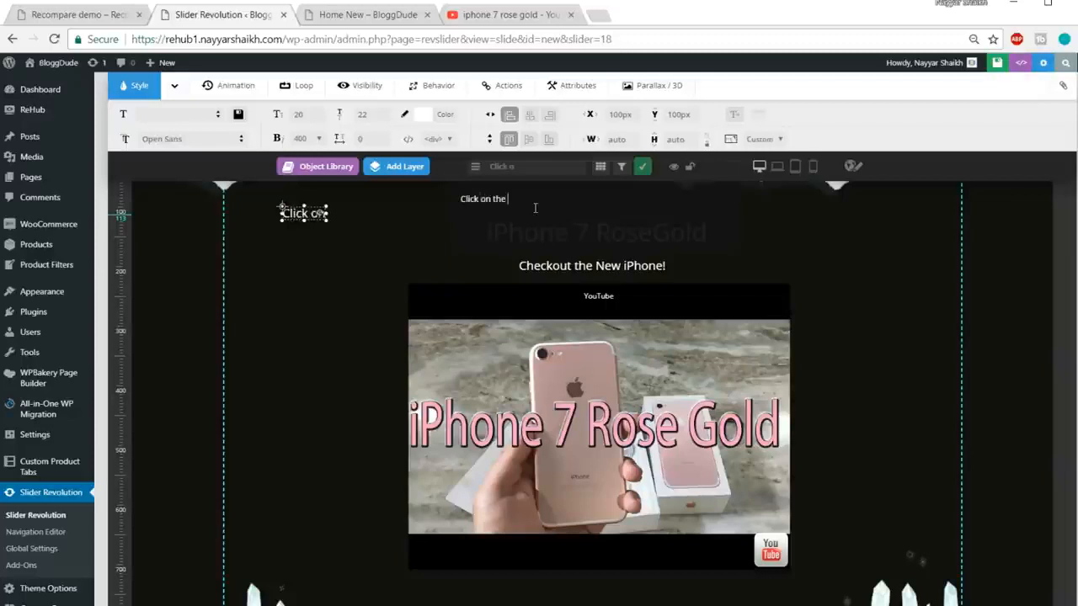
text(Image to Play the video)
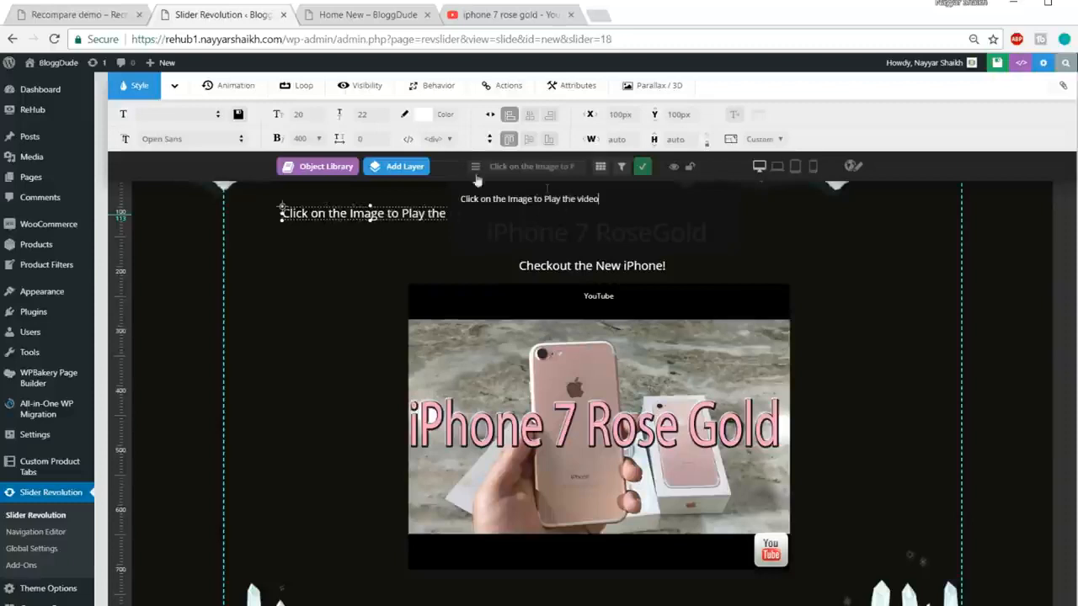
drag(291, 214, 504, 532)
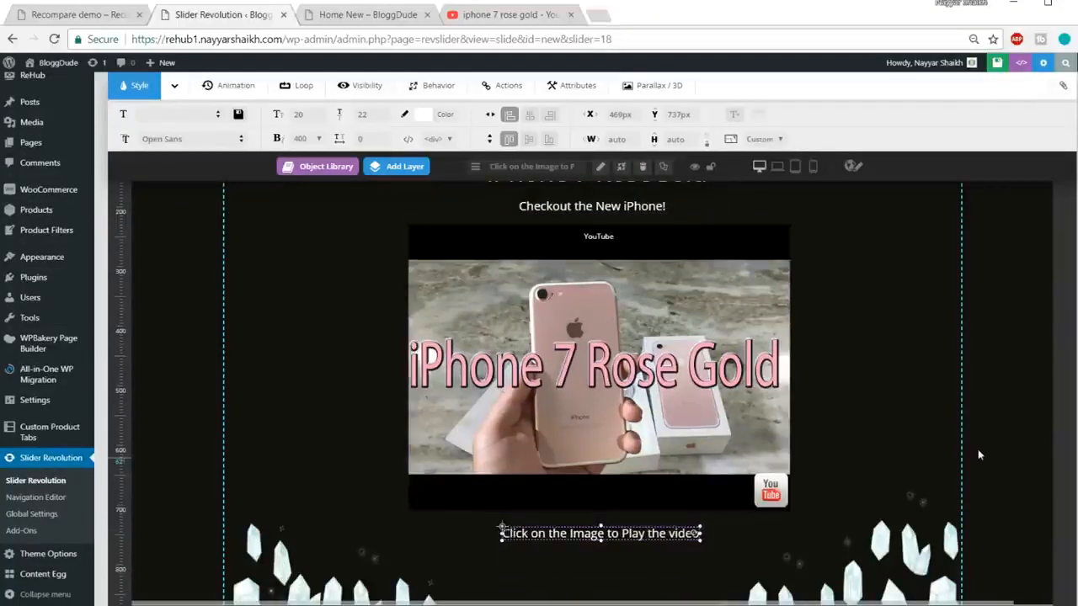
Step: Save the slide
scroll(980, 453, up, 2)
scroll(977, 438, down, 3)
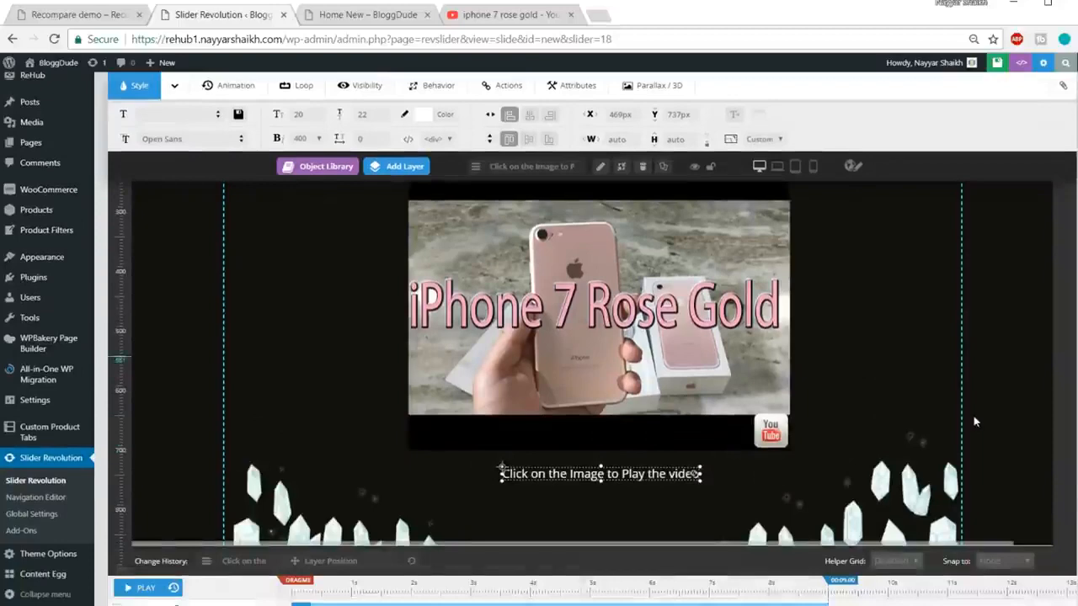
scroll(979, 404, up, 3)
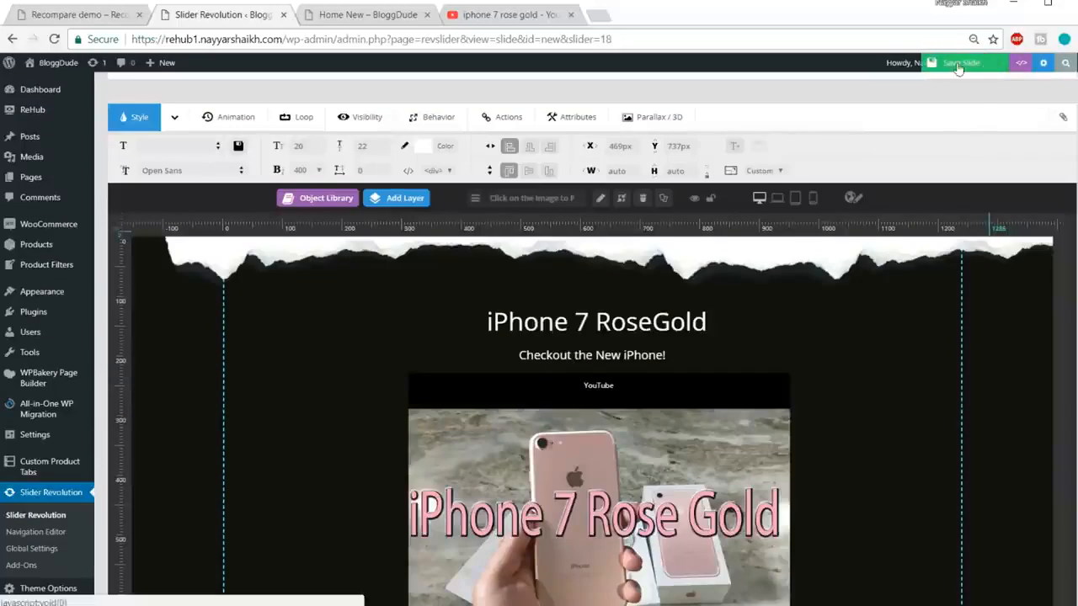
click(967, 67)
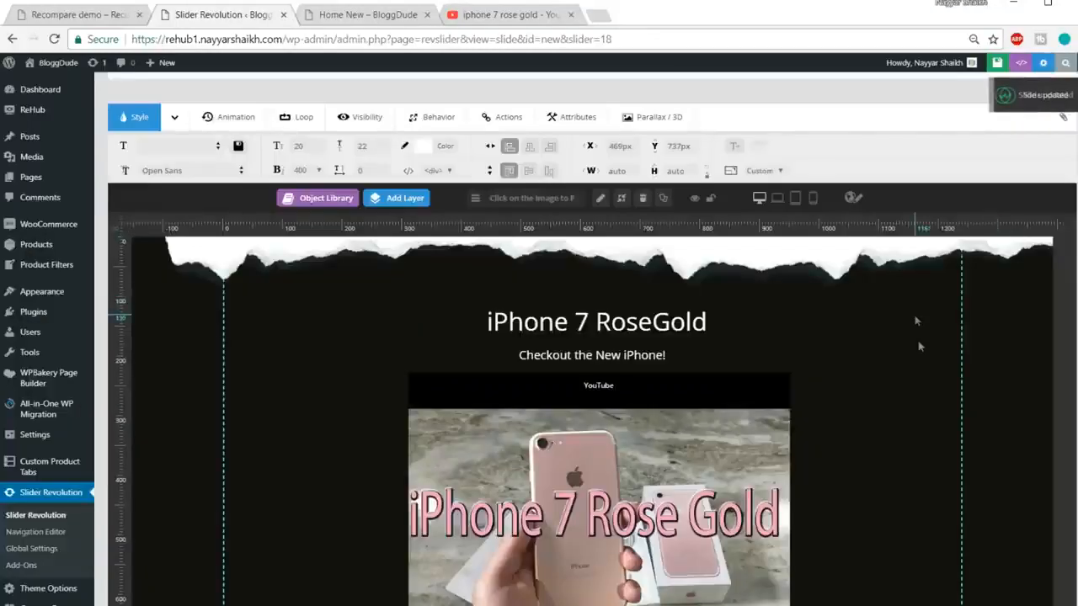
Step: View the Recompare demo's live drone slider for comparison
scroll(919, 349, down, 3)
scroll(918, 347, down, 3)
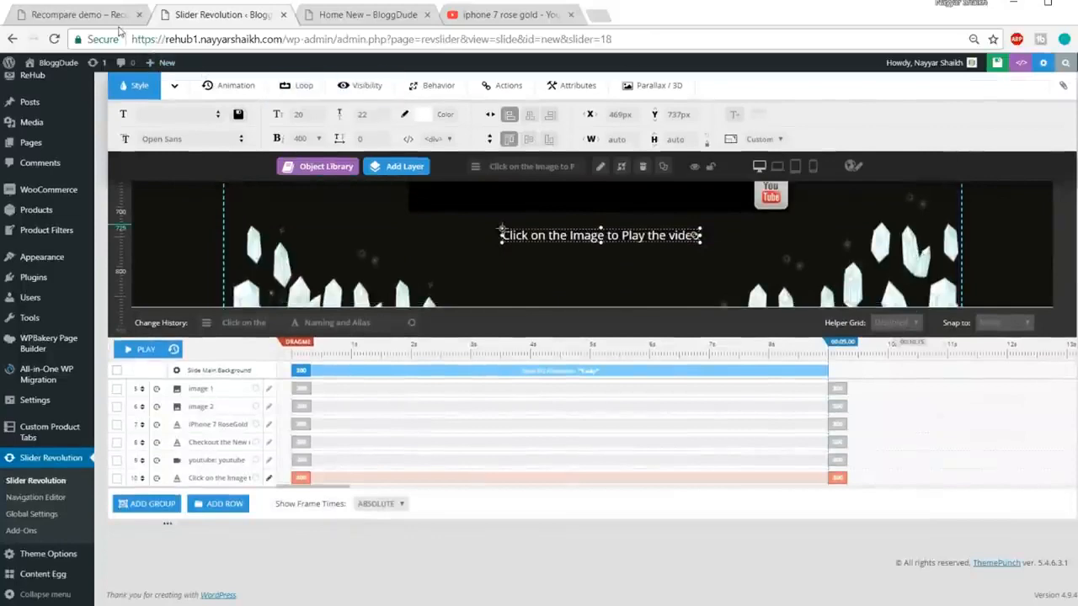
click(92, 15)
scroll(498, 337, up, 2)
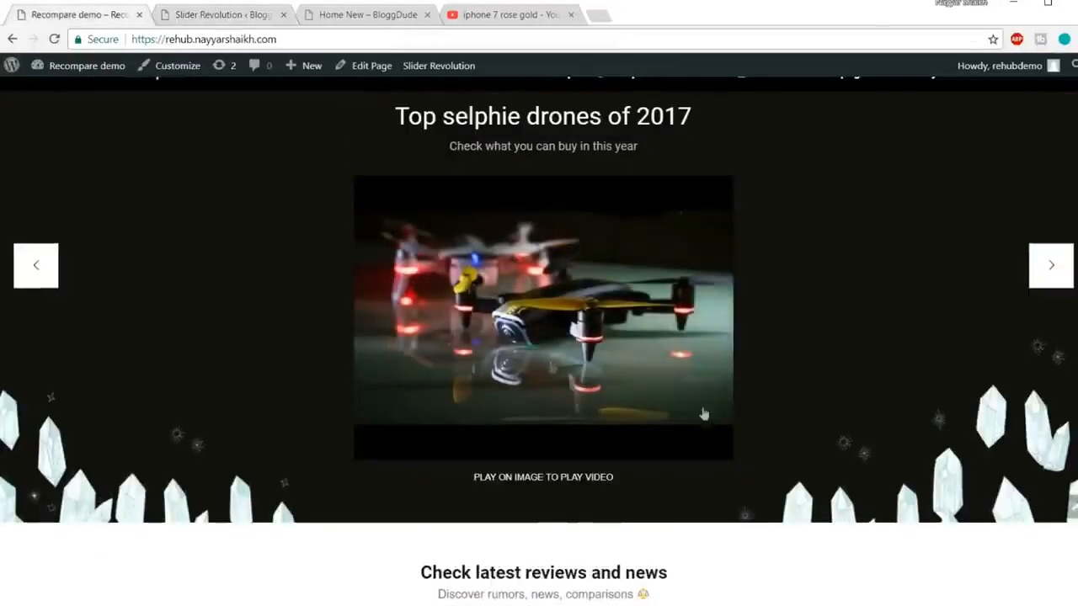
Step: Advance the Recompare demo slider through two more slides, then go back to the editor
scroll(800, 438, up, 1)
click(1048, 358)
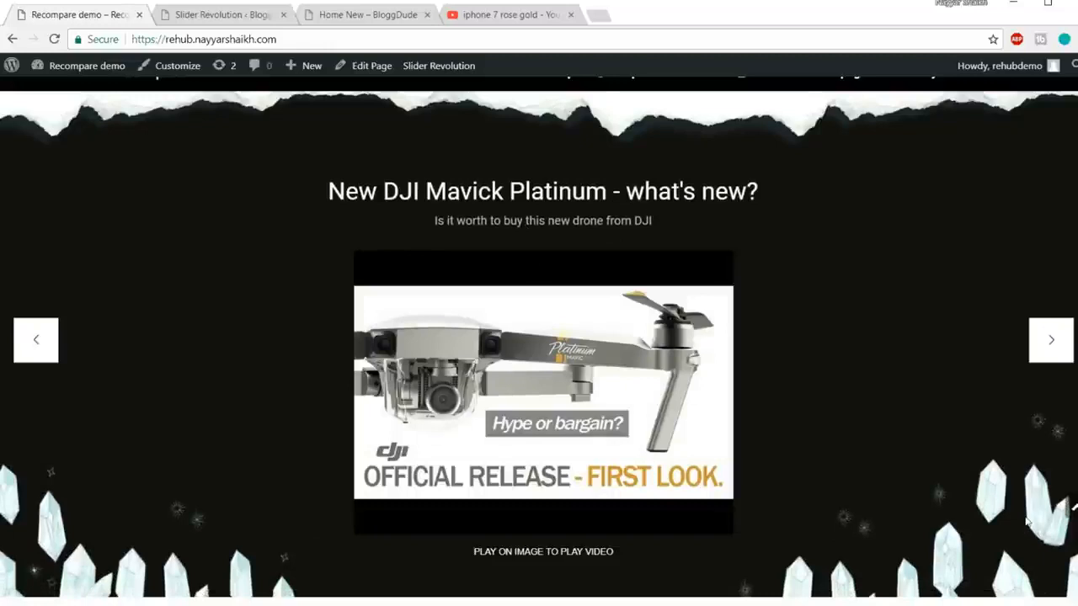
click(1048, 339)
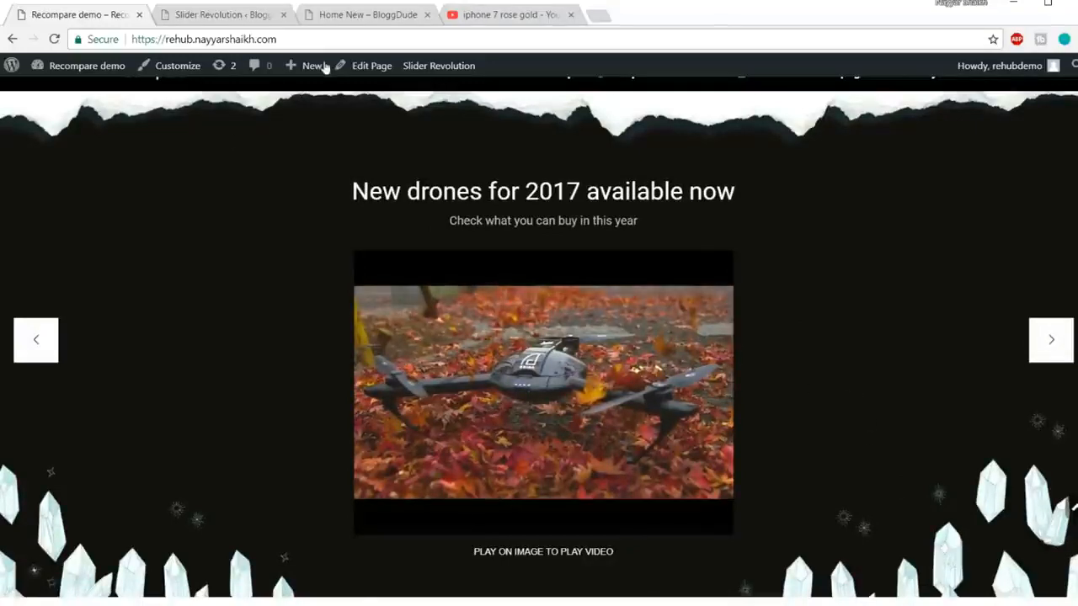
click(215, 16)
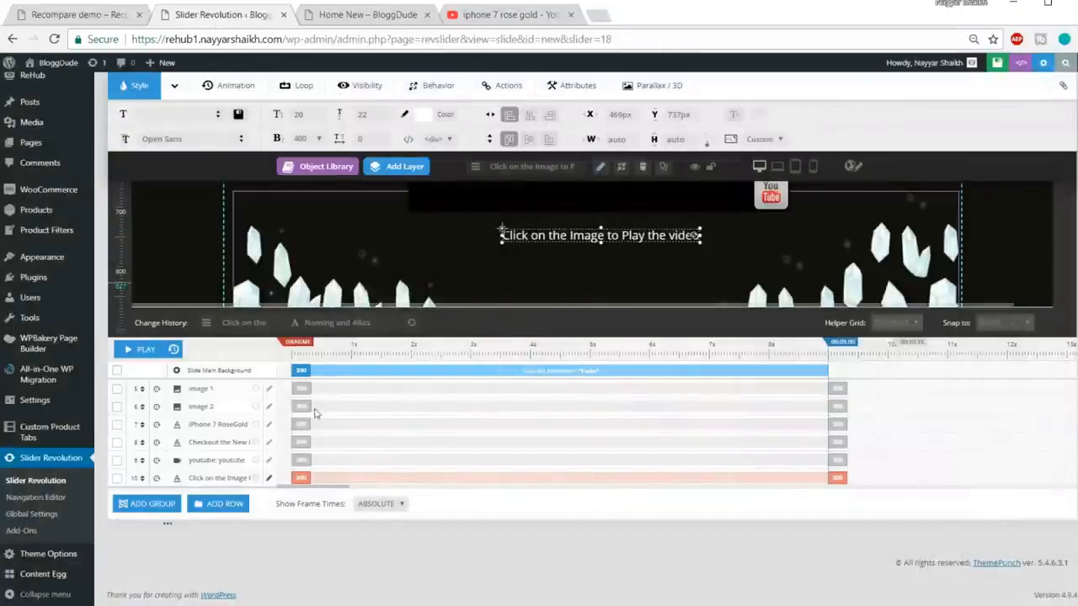
Step: Select the torn-paper image 1 layer and open its entrance timing on the timeline
key(ctrl+plus)
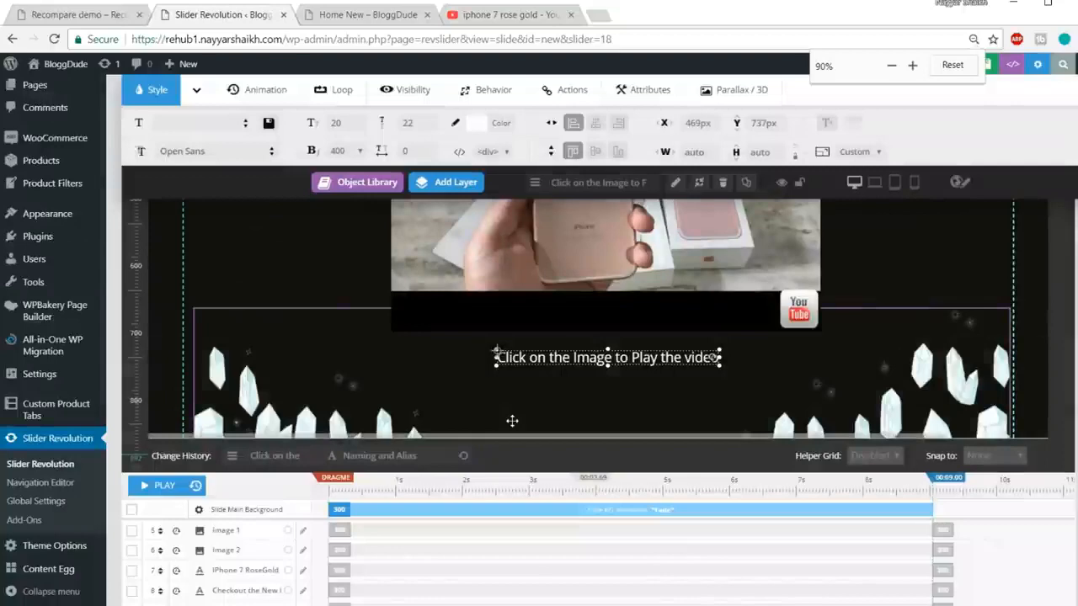
scroll(512, 421, down, 2)
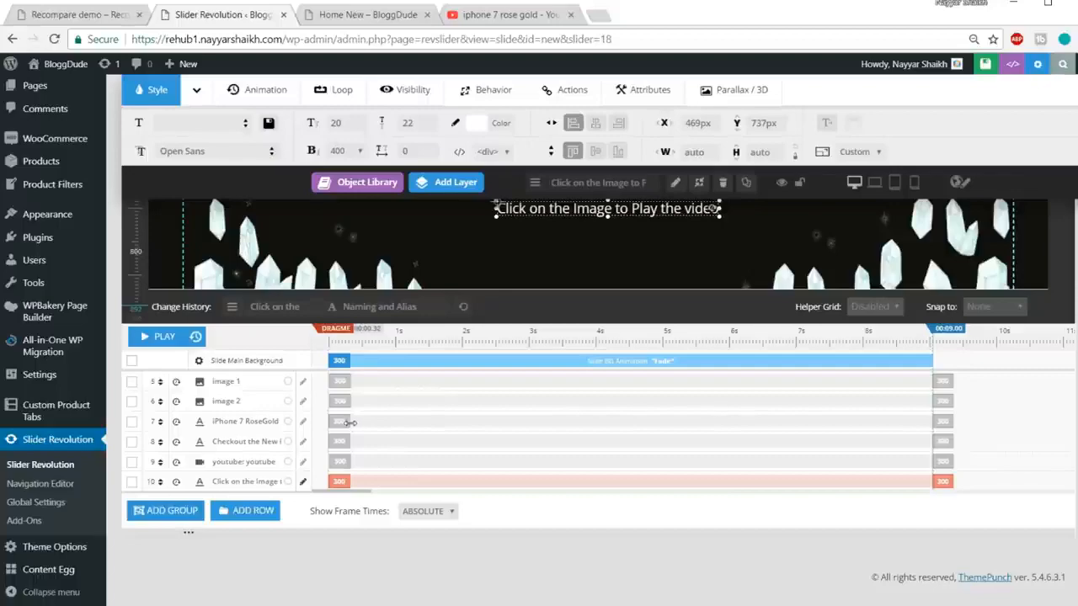
scroll(350, 421, up, 5)
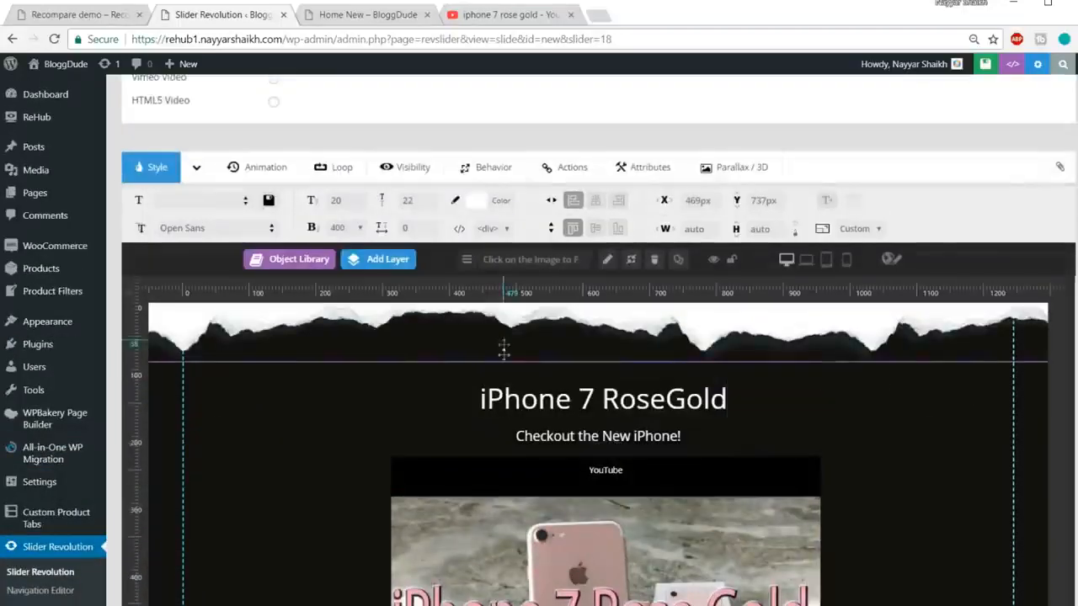
click(581, 322)
scroll(581, 322, down, 5)
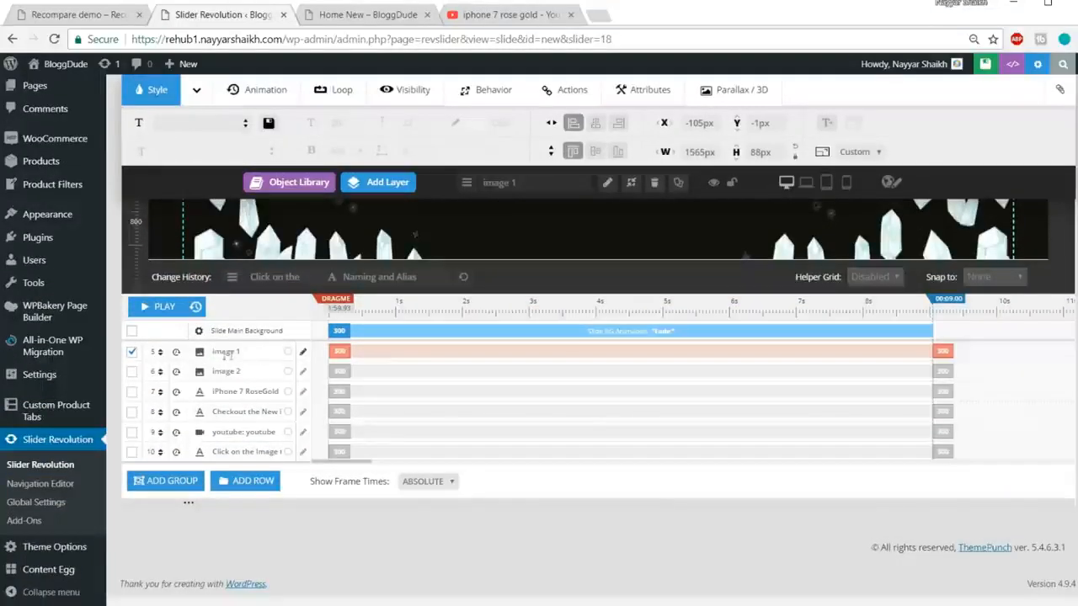
click(341, 362)
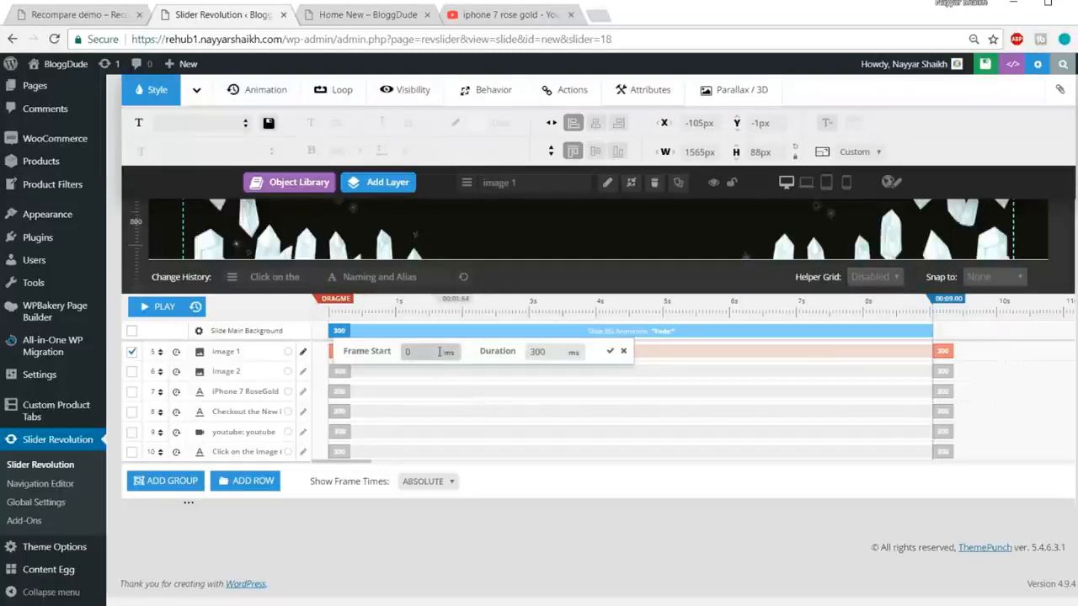
Step: Set image 1's entrance to start at 100 ms with a 1000 ms duration
click(389, 358)
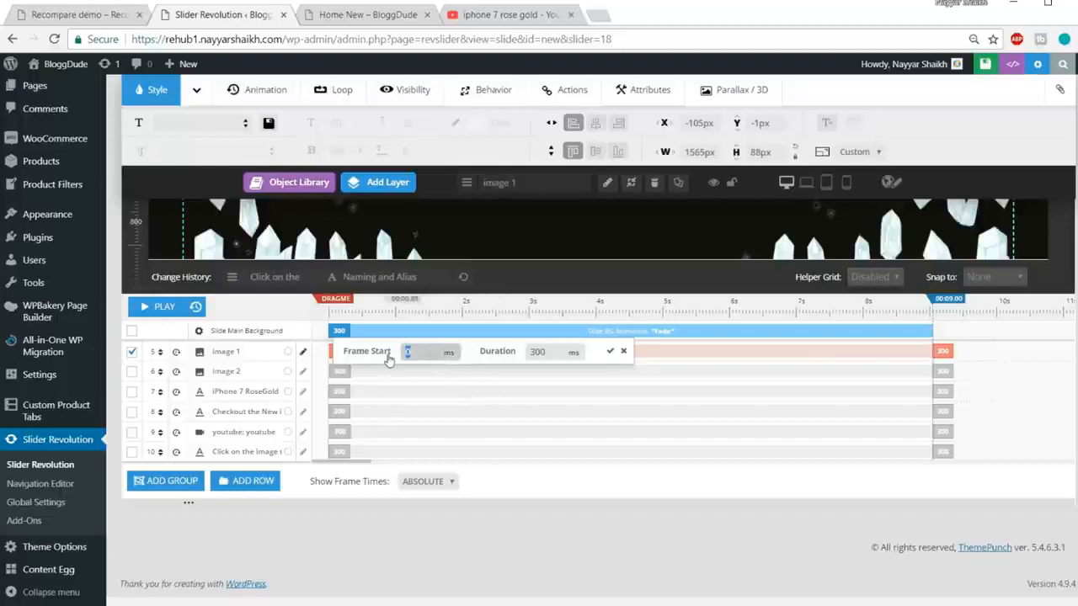
text(1000)
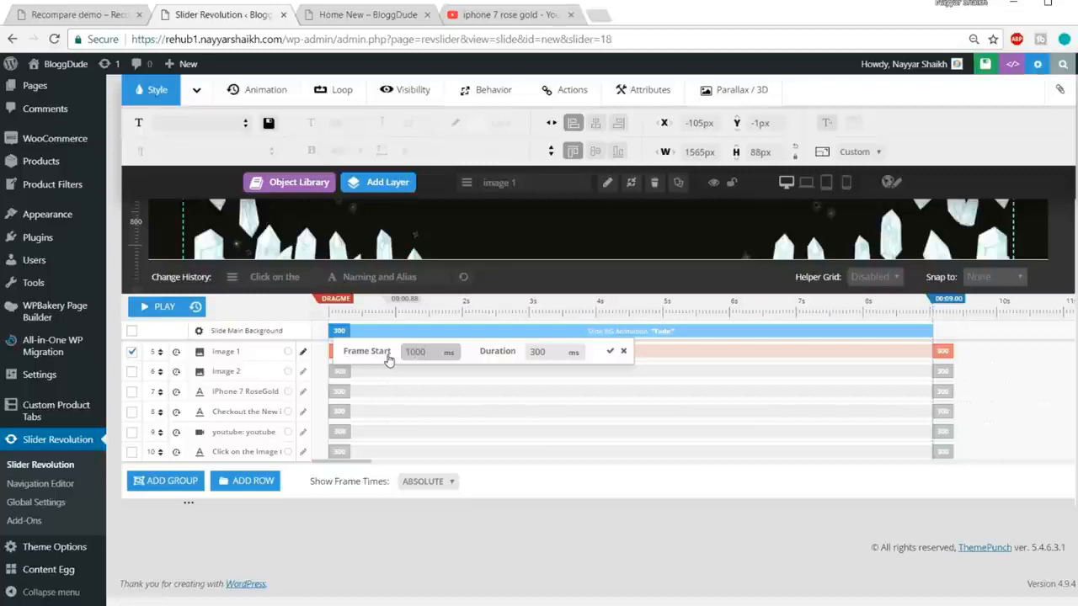
key(ctrl+a)
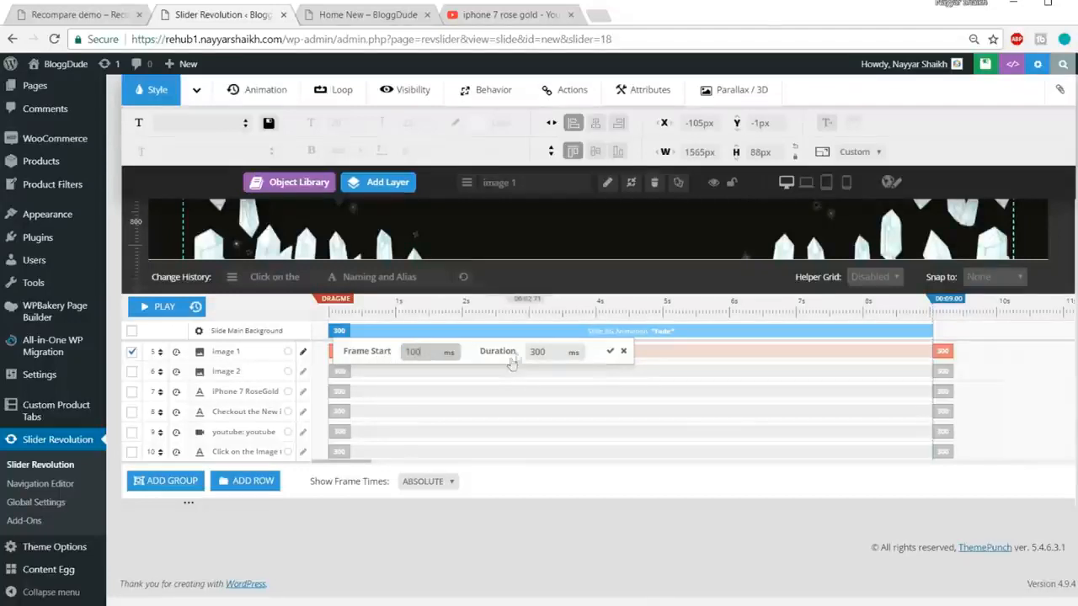
double_click(538, 351)
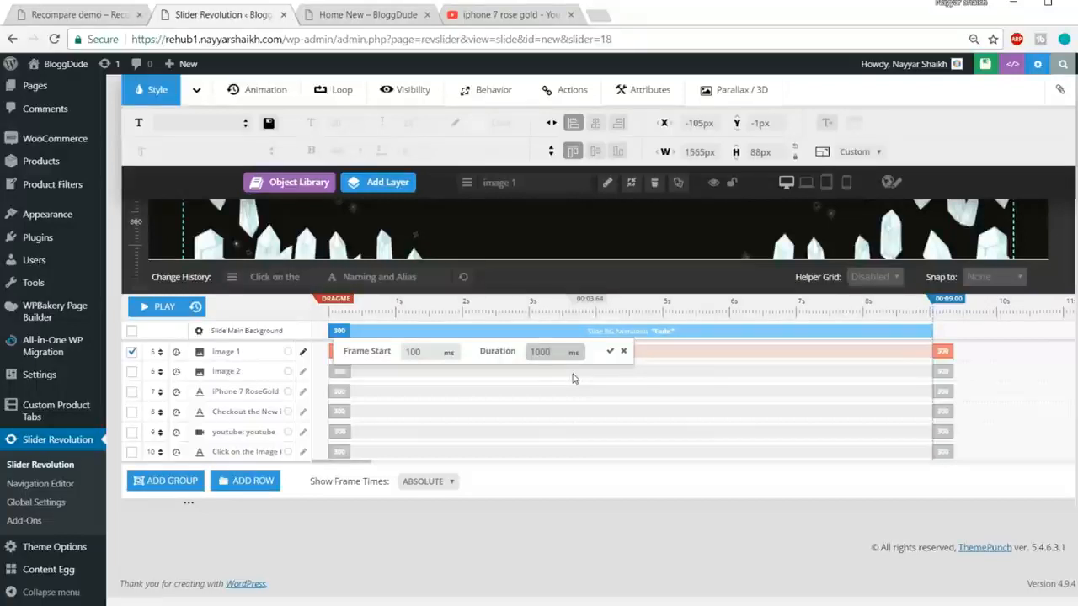
click(610, 351)
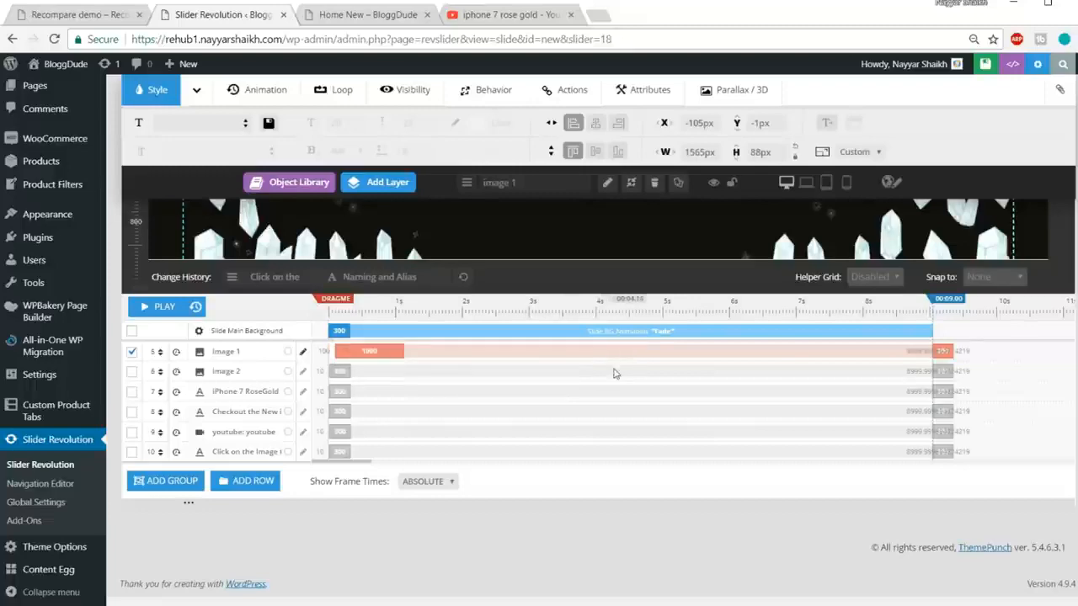
scroll(354, 387, up, 2)
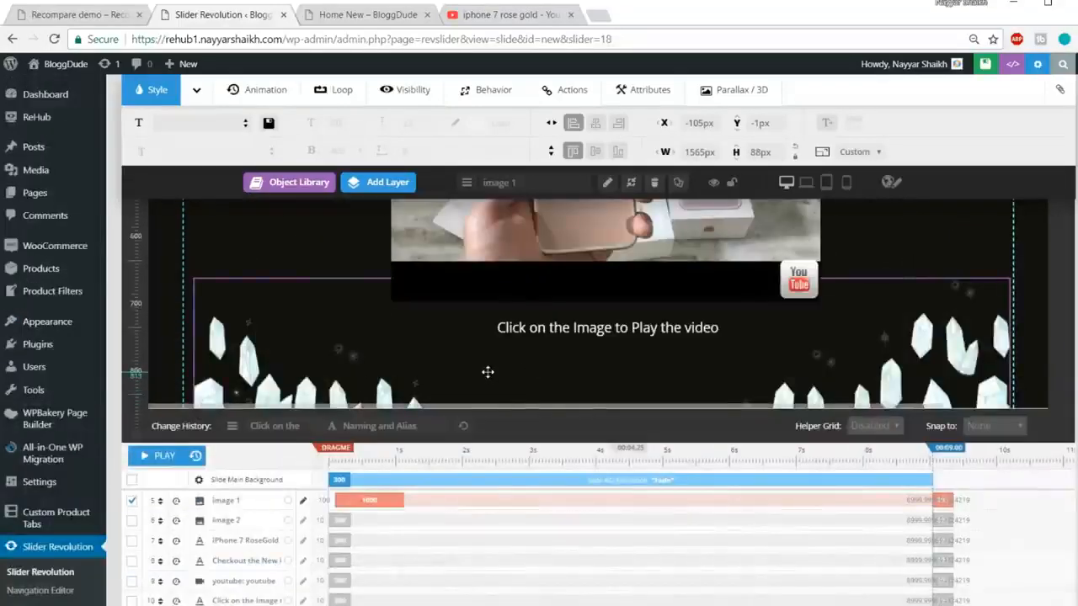
scroll(489, 371, down, 1)
scroll(488, 372, down, 3)
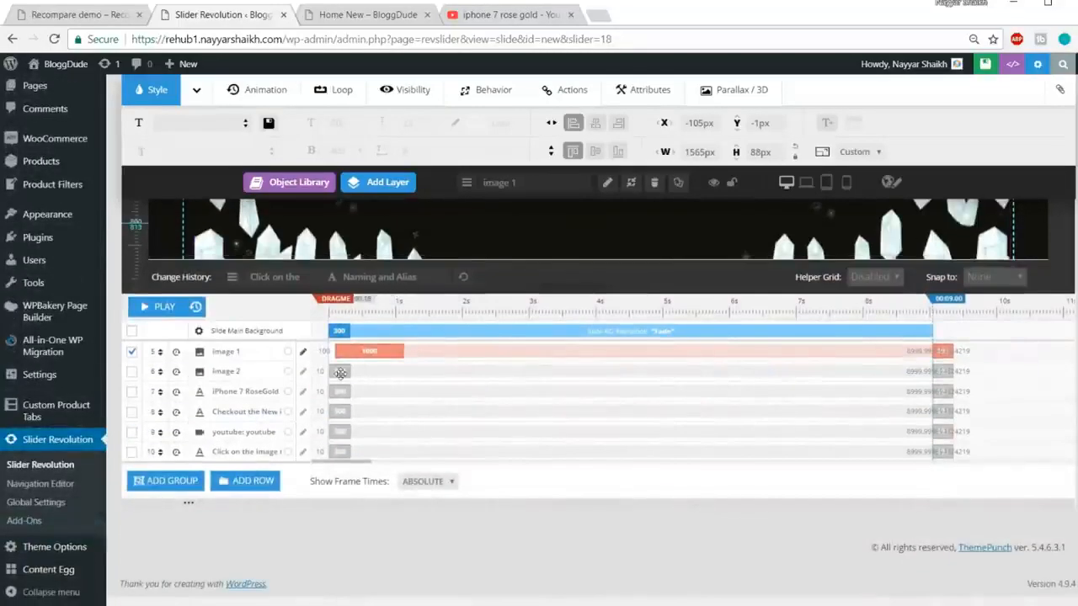
Step: Time image 2's entrance at 1500 ms start and 2000 ms duration, then view the Recompare demo
click(340, 369)
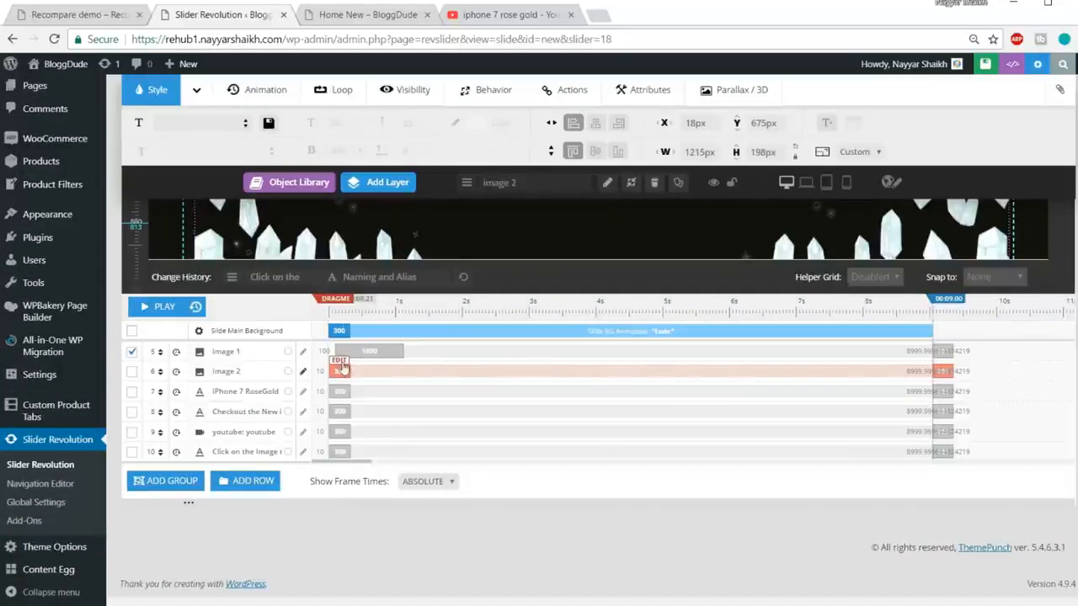
click(340, 369)
drag(419, 371, 381, 371)
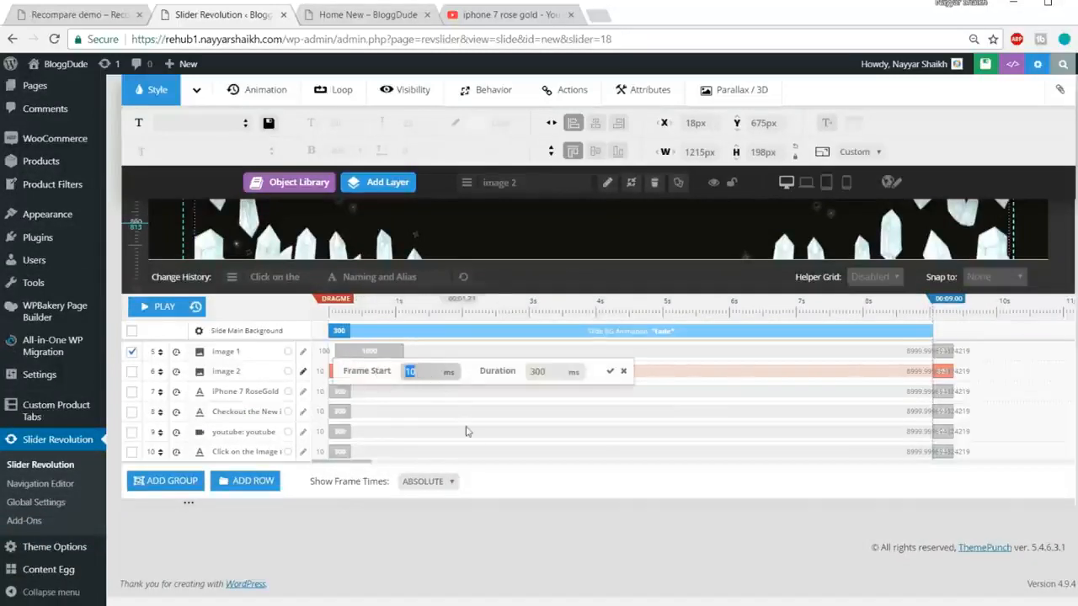
text(1500)
key(Tab)
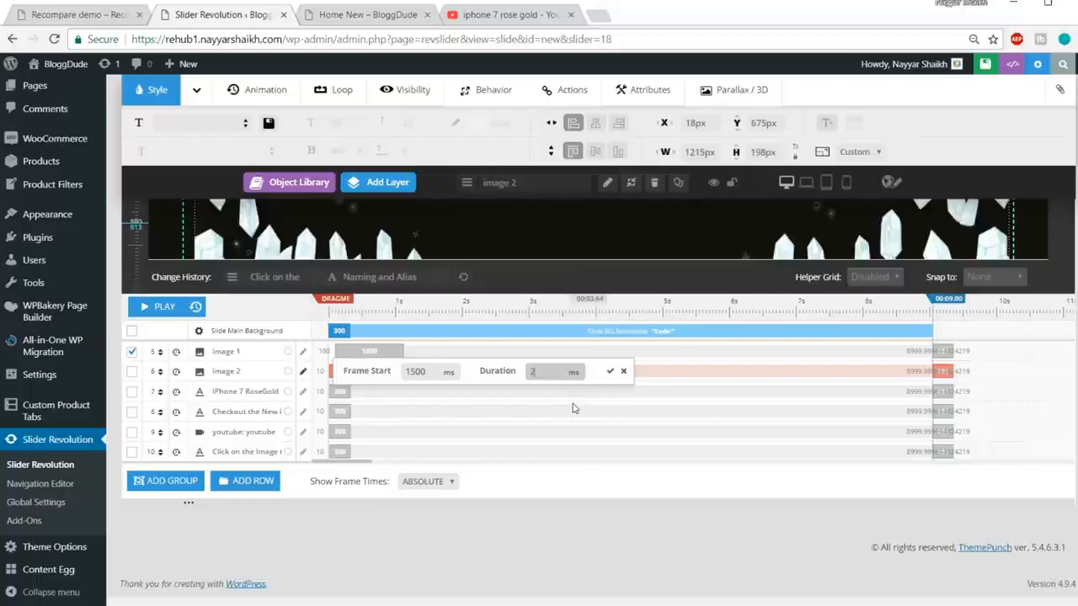
text(2000)
click(610, 370)
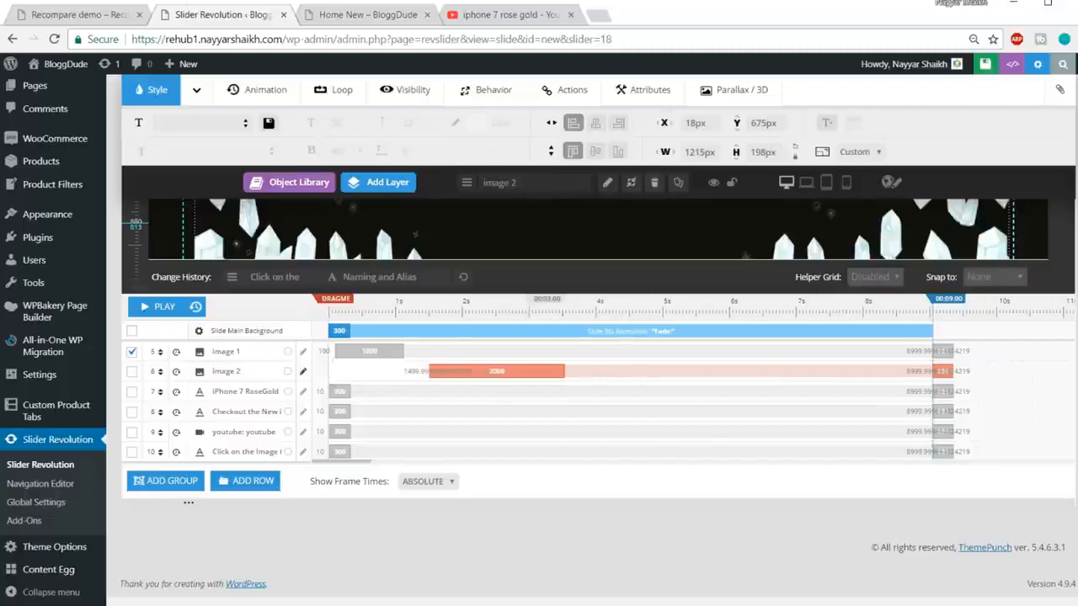
click(92, 15)
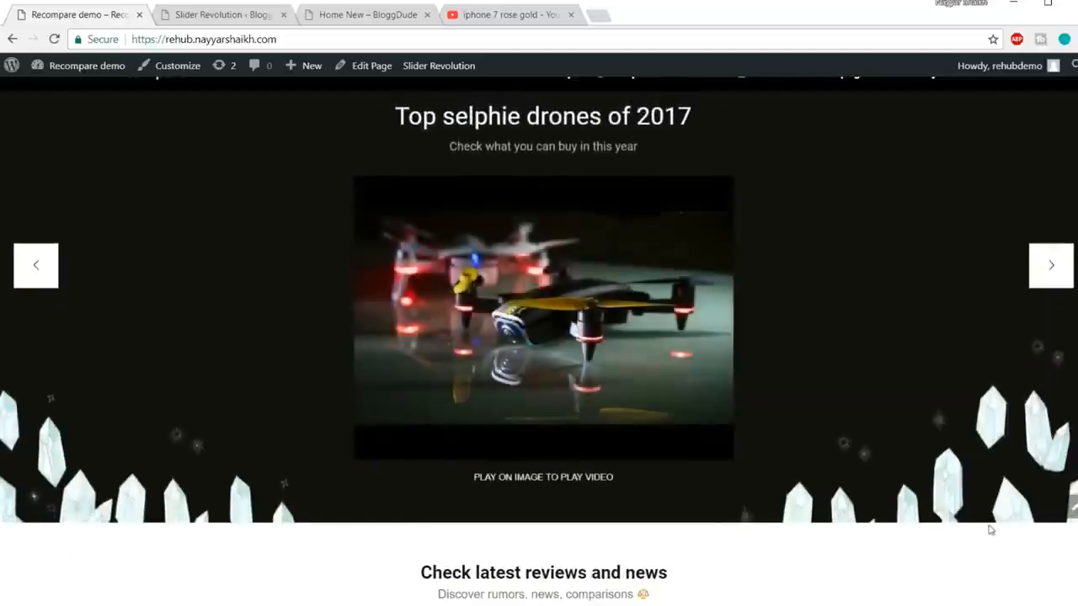
Step: Give the crystal image 2 layer a 1500 ms exit at the end of the slide
click(250, 18)
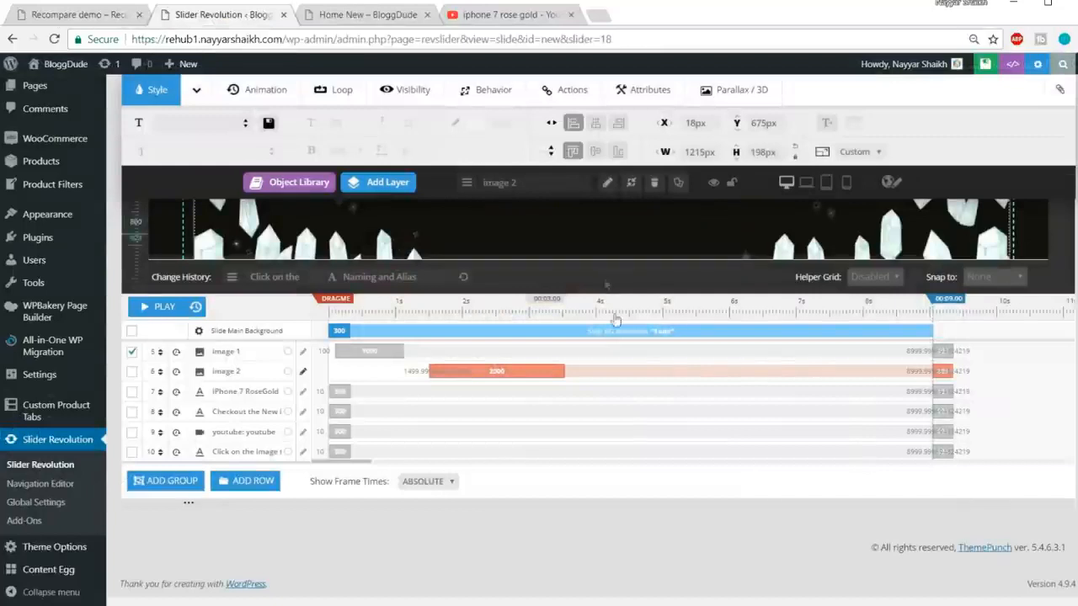
click(943, 362)
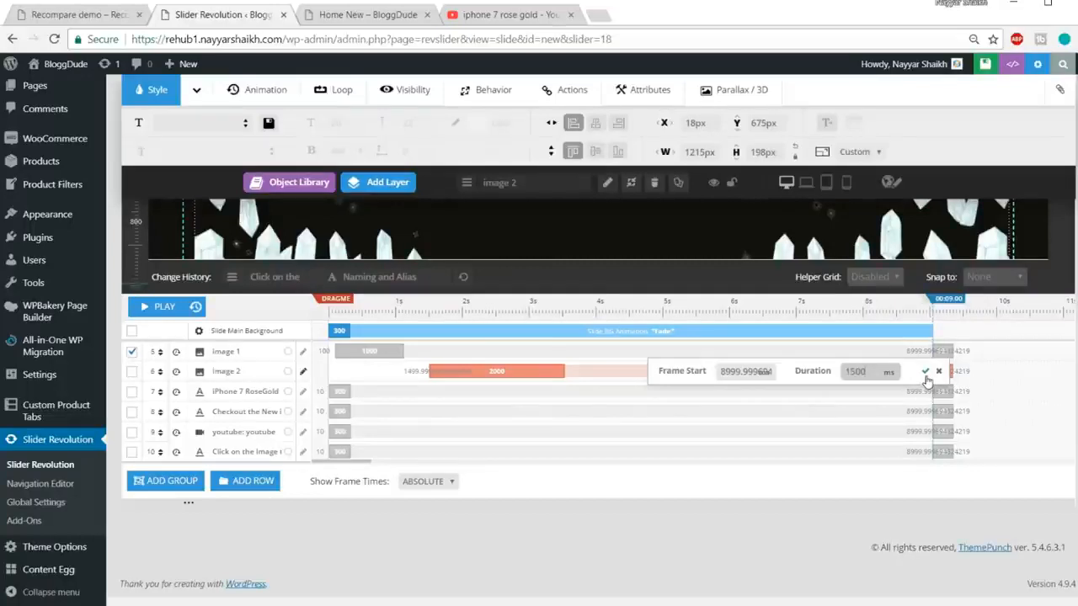
click(924, 372)
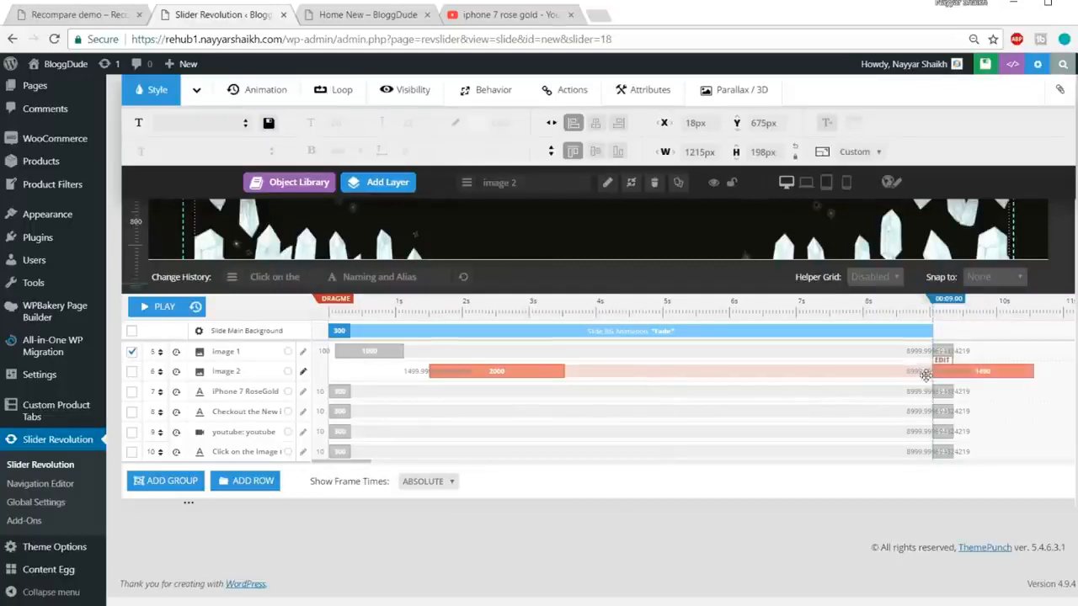
click(379, 390)
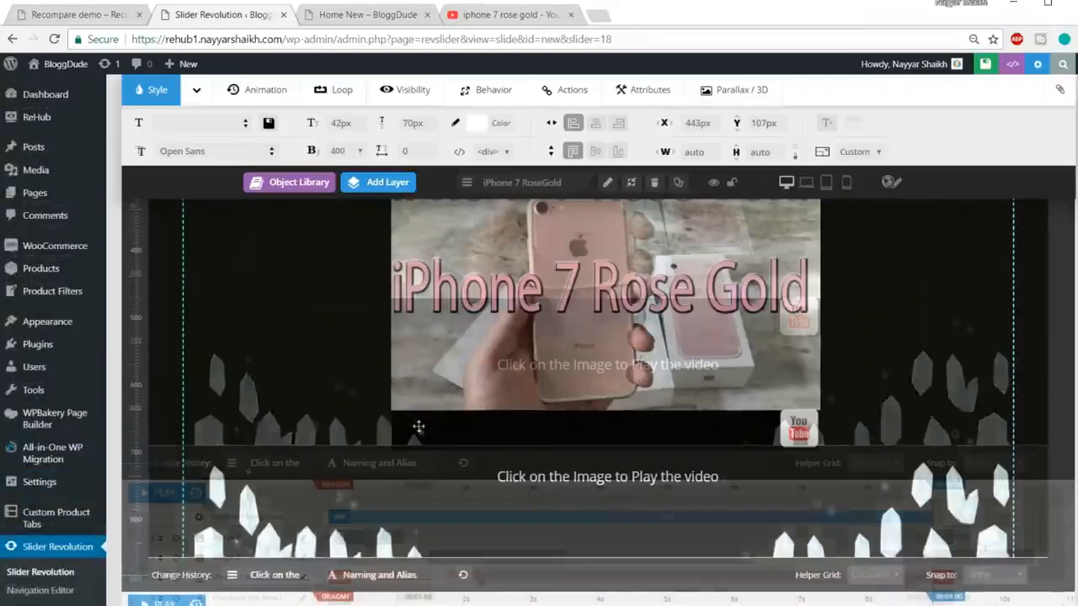
Step: Make the iPhone 7 RoseGold title's entrance start at 1000 ms
scroll(419, 426, down, 2)
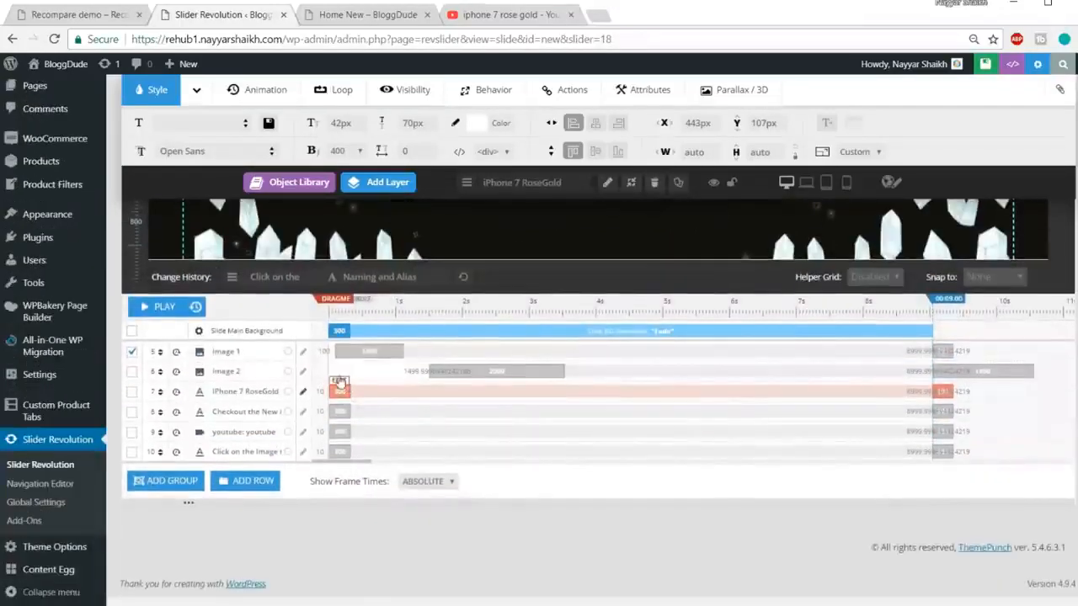
click(339, 387)
drag(433, 393, 382, 395)
text(1000)
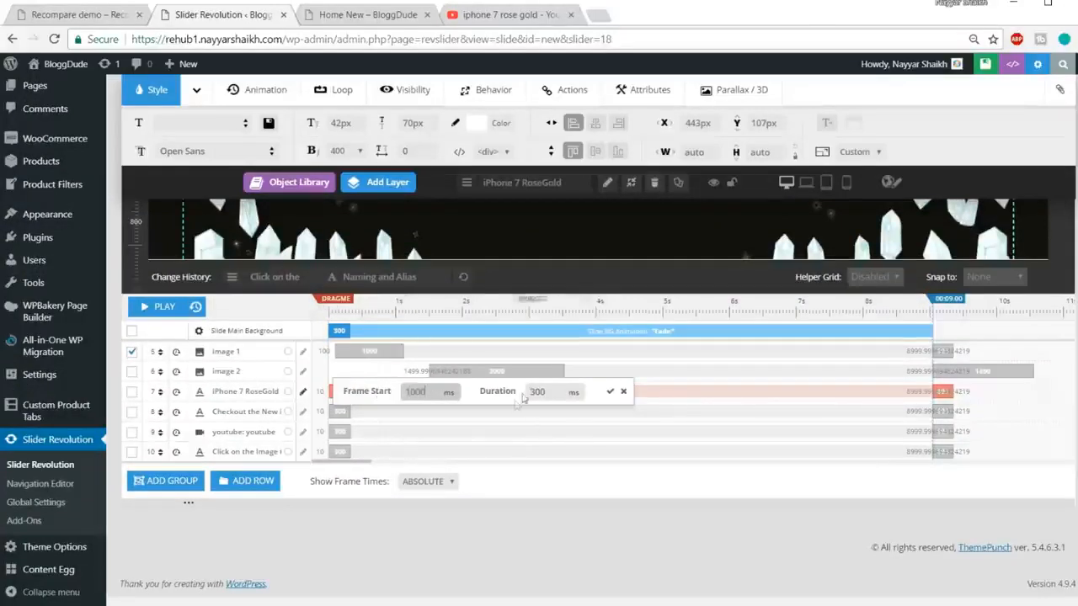
drag(549, 392, 527, 393)
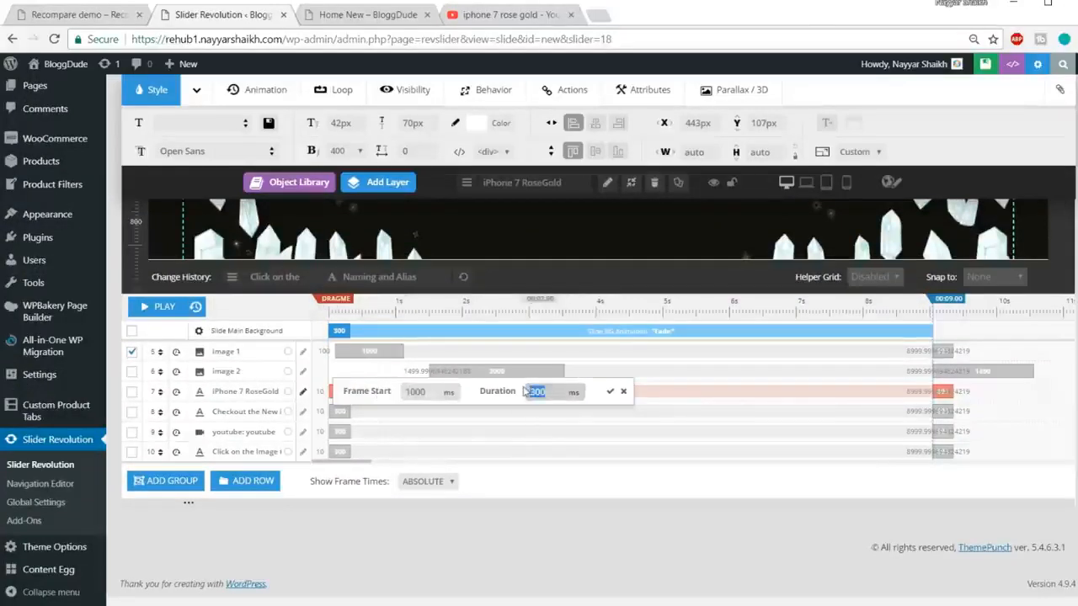
click(609, 394)
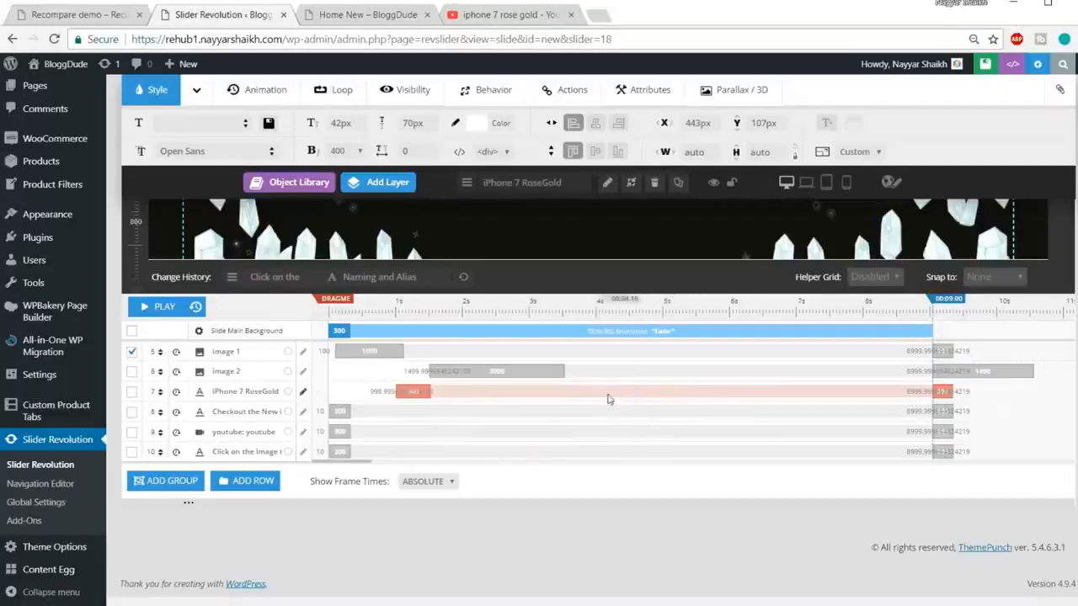
Step: Set the 'Checkout the New iPhone!' subtitle to start at 1200 ms with a 500 ms entrance
click(352, 413)
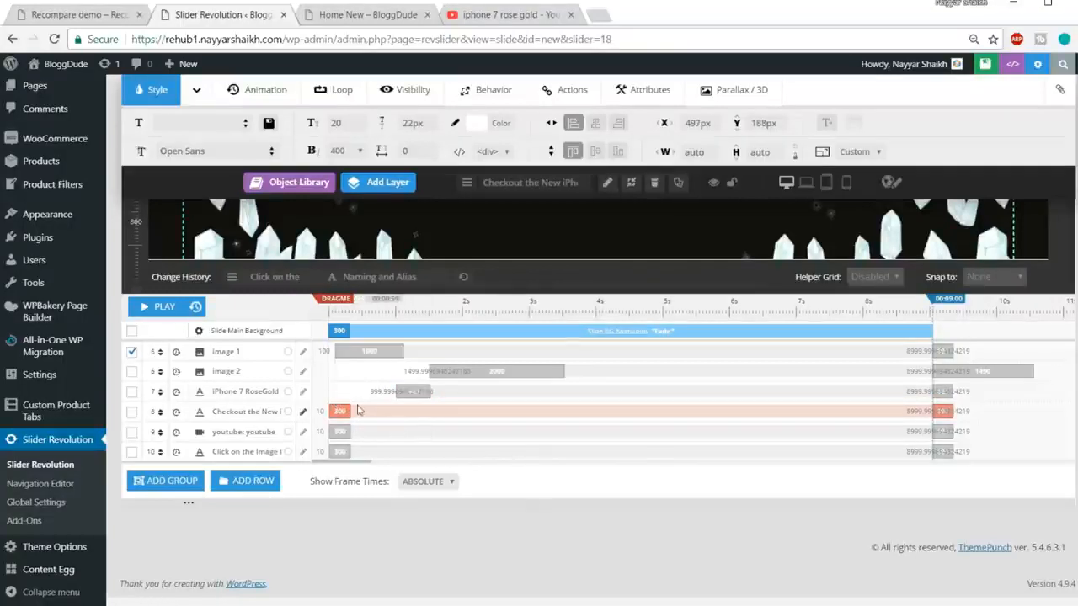
click(341, 403)
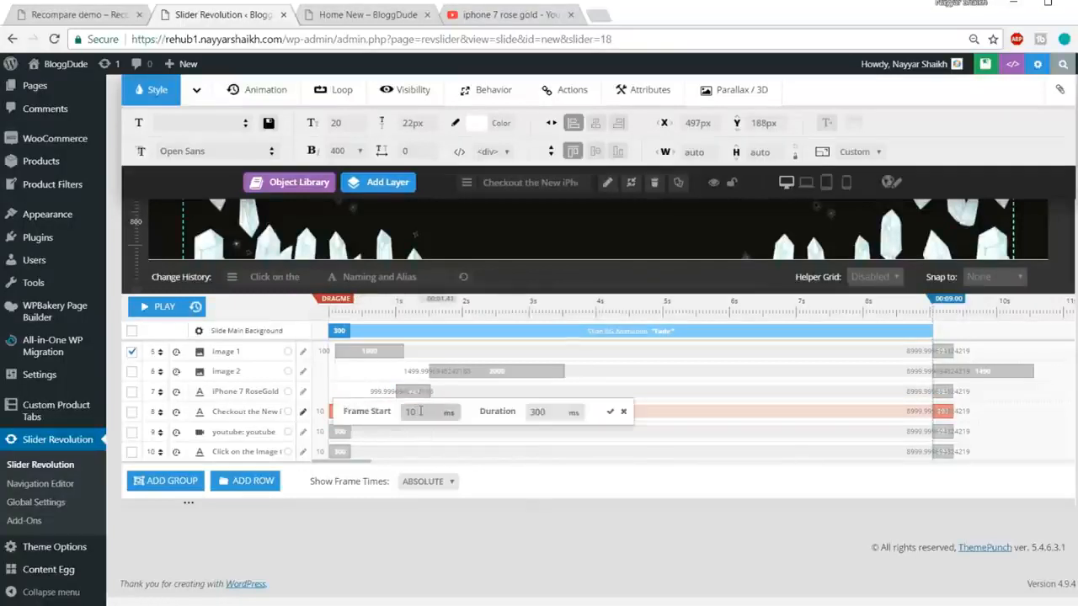
text(1200)
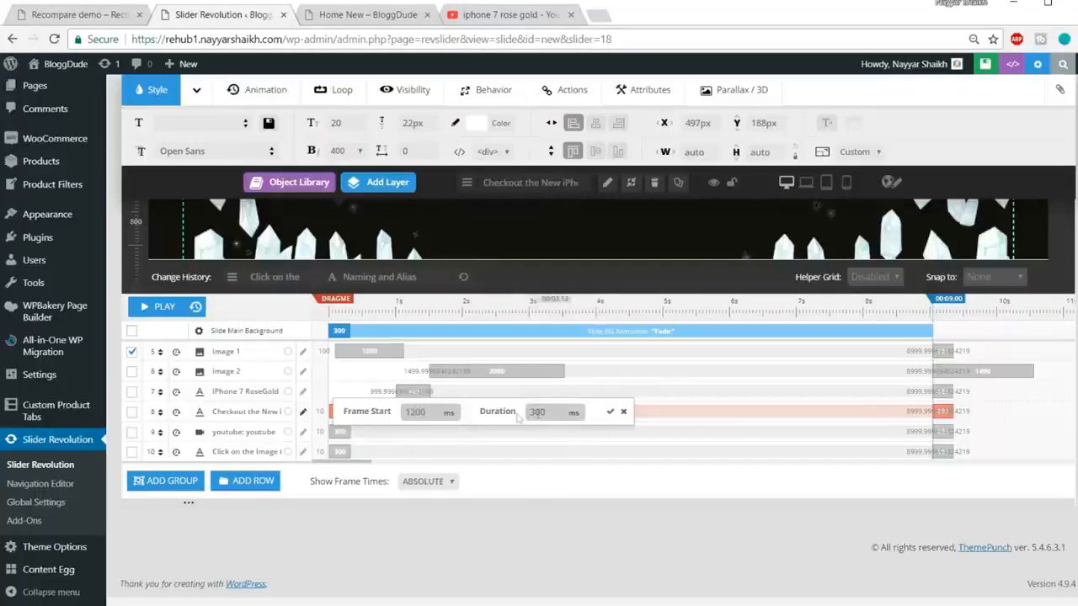
key(Tab)
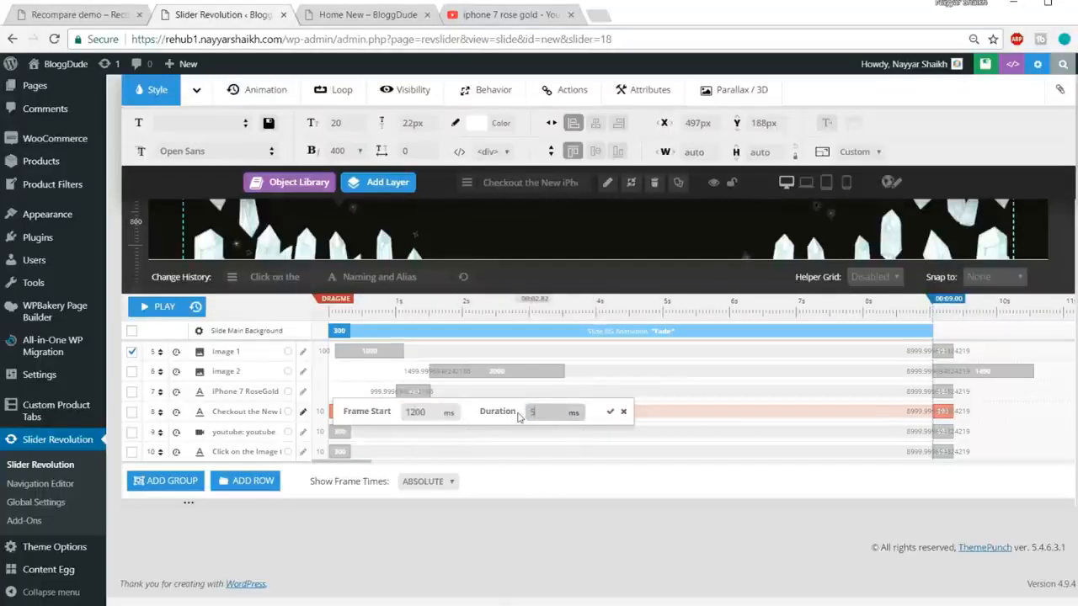
click(608, 413)
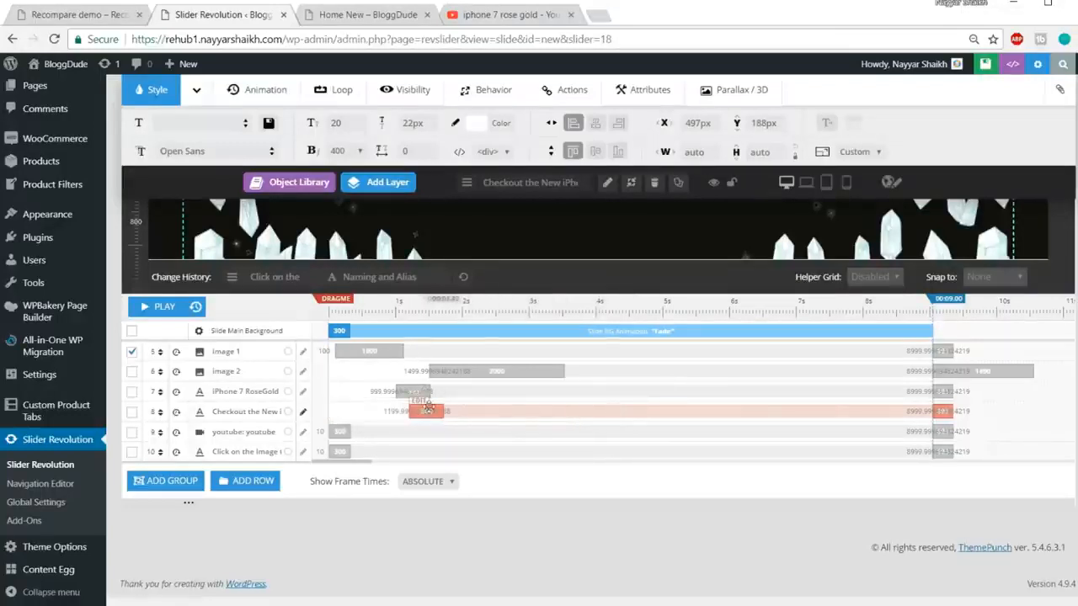
scroll(427, 410, up, 3)
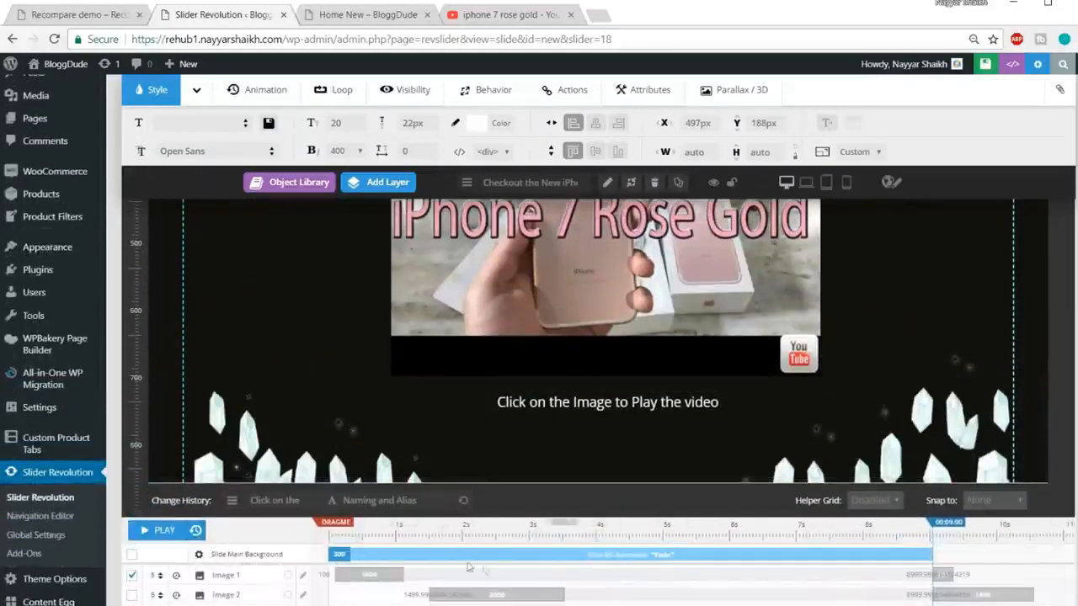
click(149, 534)
scroll(158, 585, up, 1)
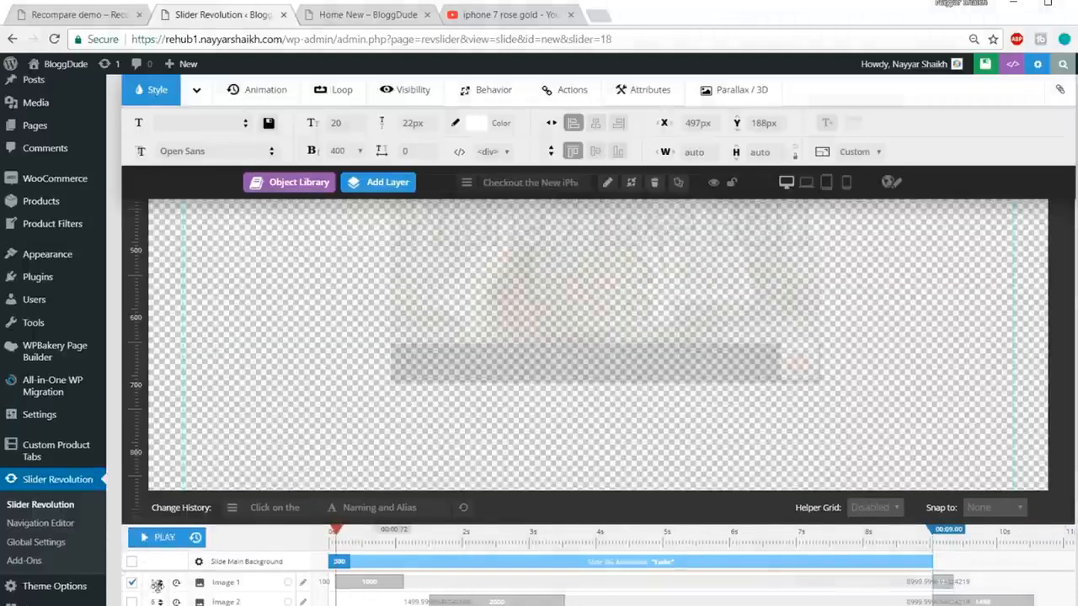
scroll(157, 585, up, 1)
key(ctrl+minus)
key(ctrl+minus)
key(ctrl+minus)
key(ctrl+minus)
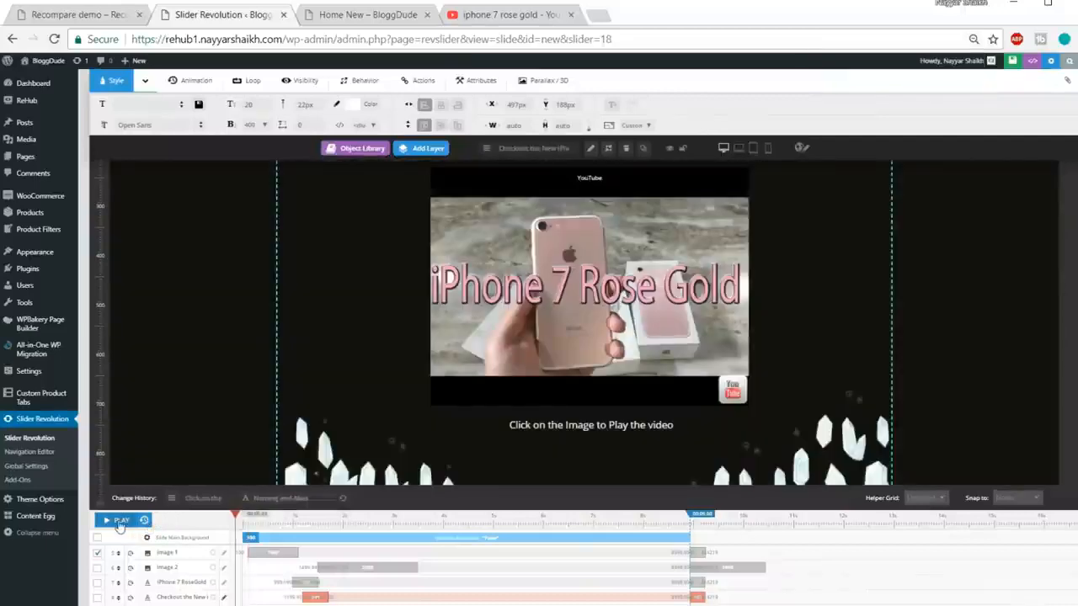
click(120, 520)
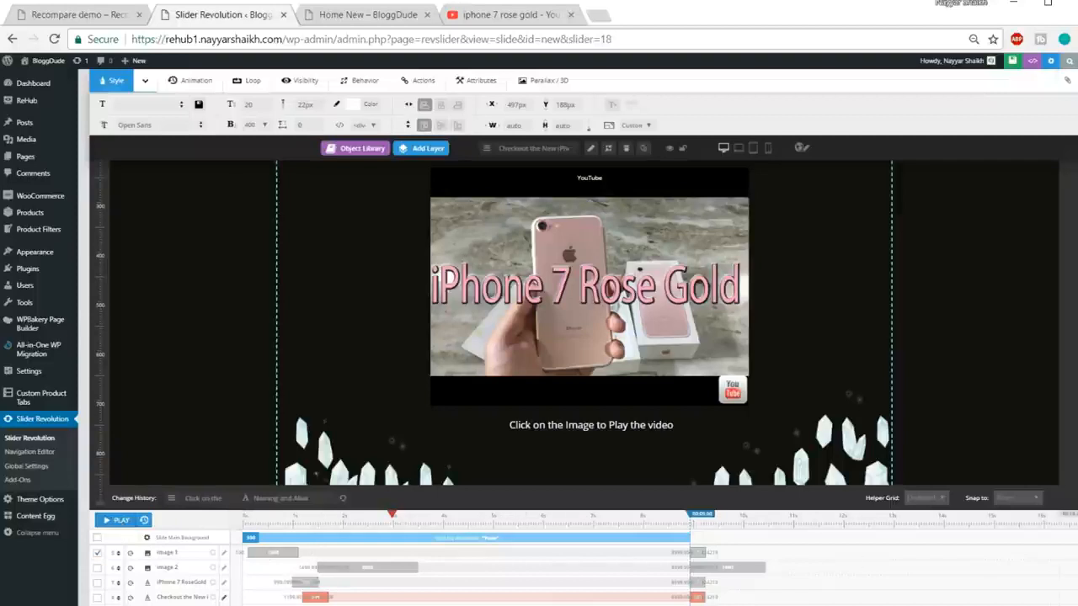
scroll(1072, 370, up, 2)
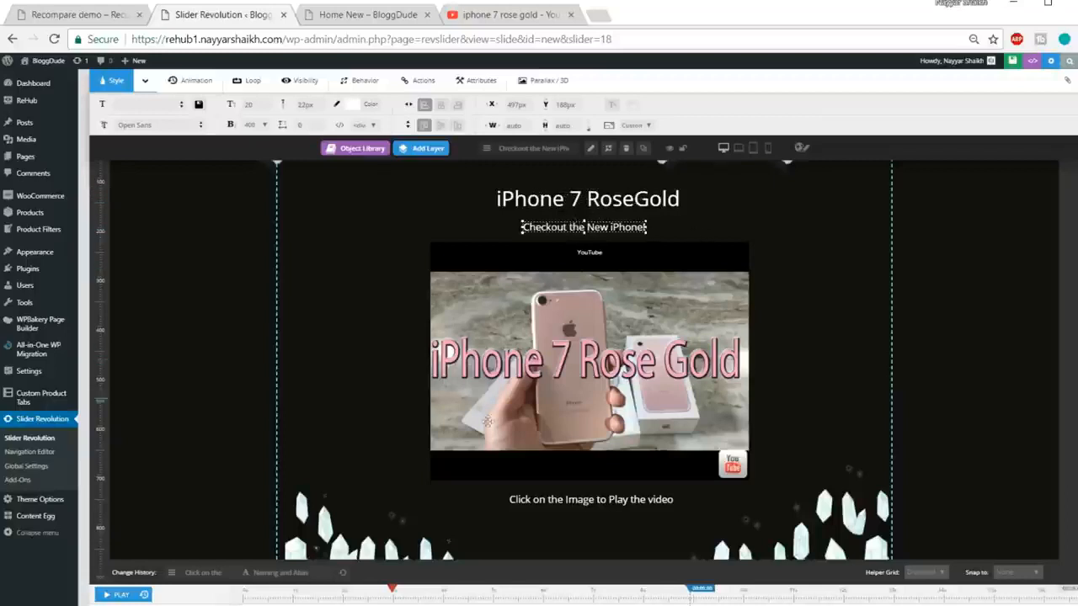
click(145, 595)
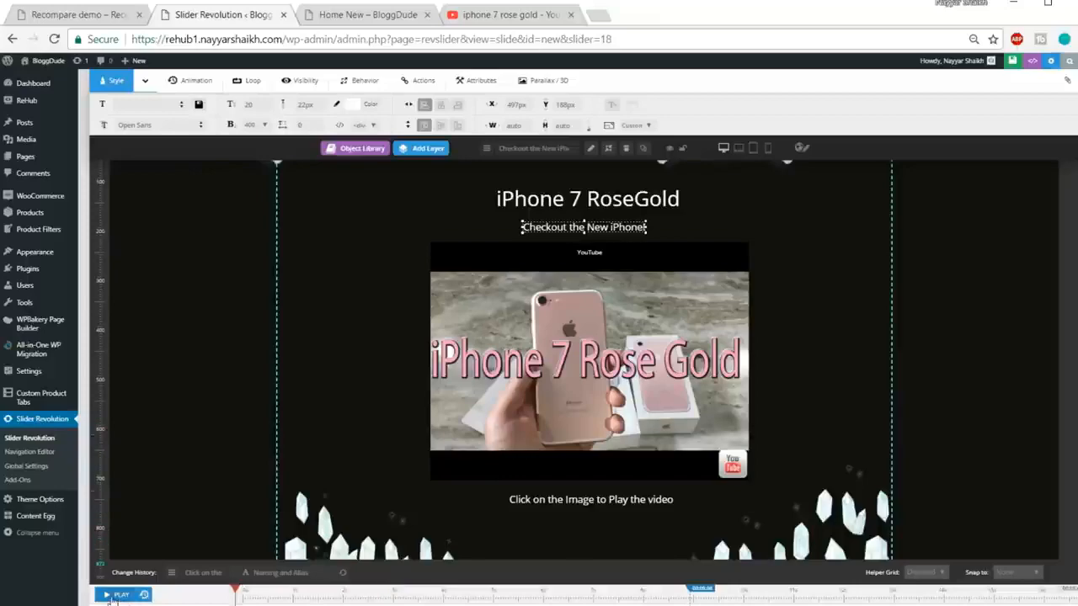
click(111, 596)
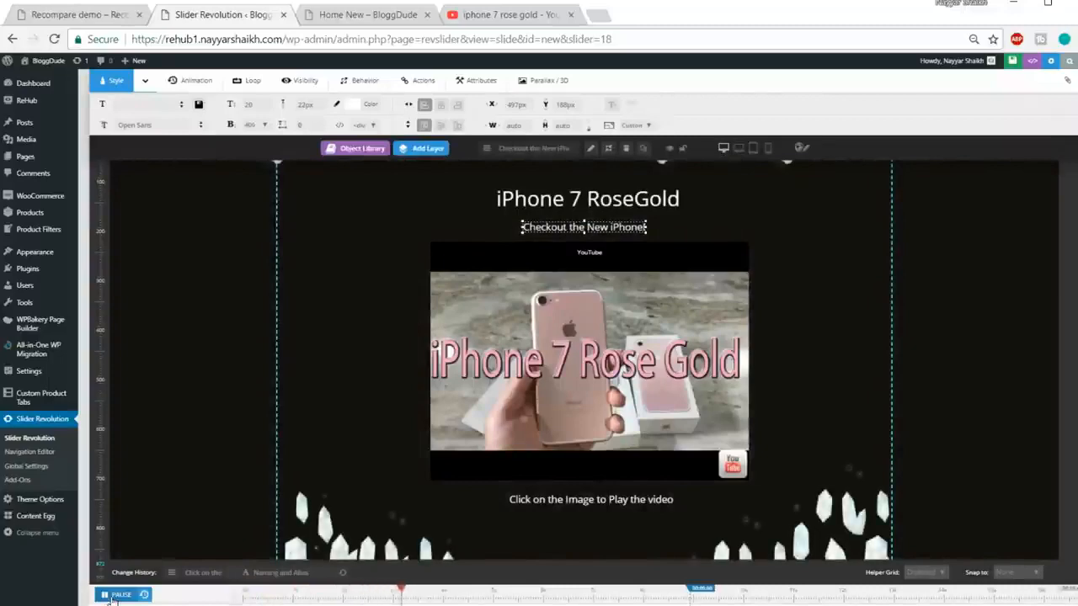
Step: Stop the preview and set the YouTube video layer to start at 1000 ms
click(112, 596)
scroll(211, 581, down, 3)
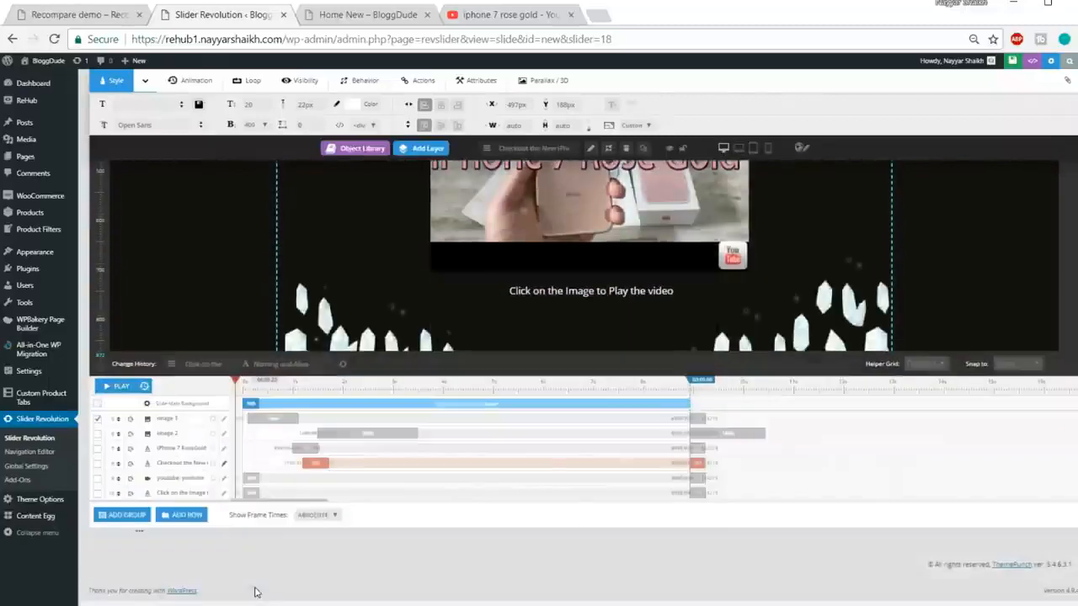
key(ctrl+plus)
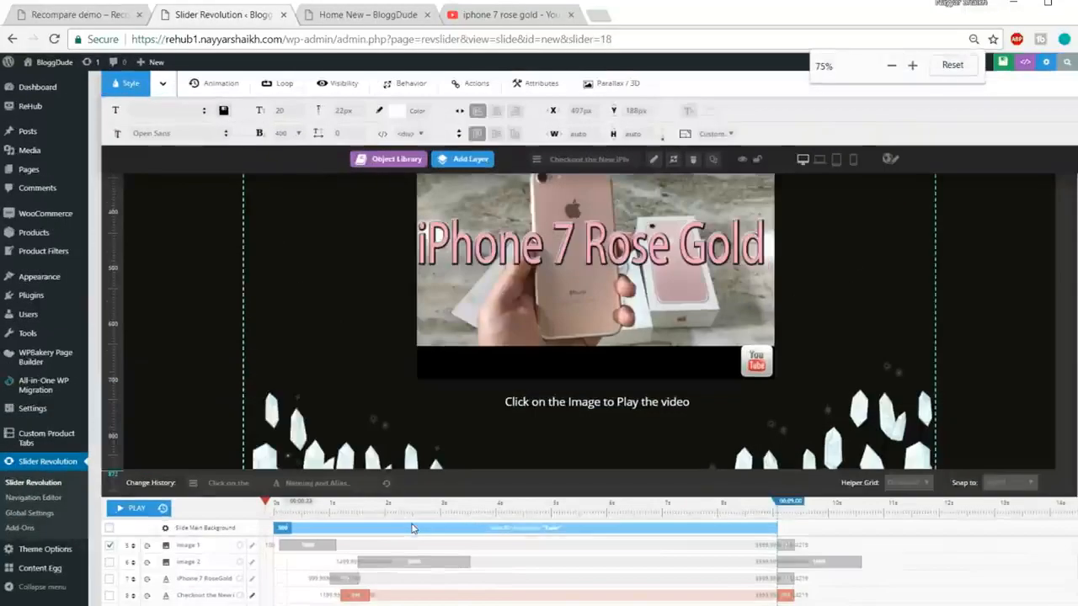
scroll(412, 528, down, 3)
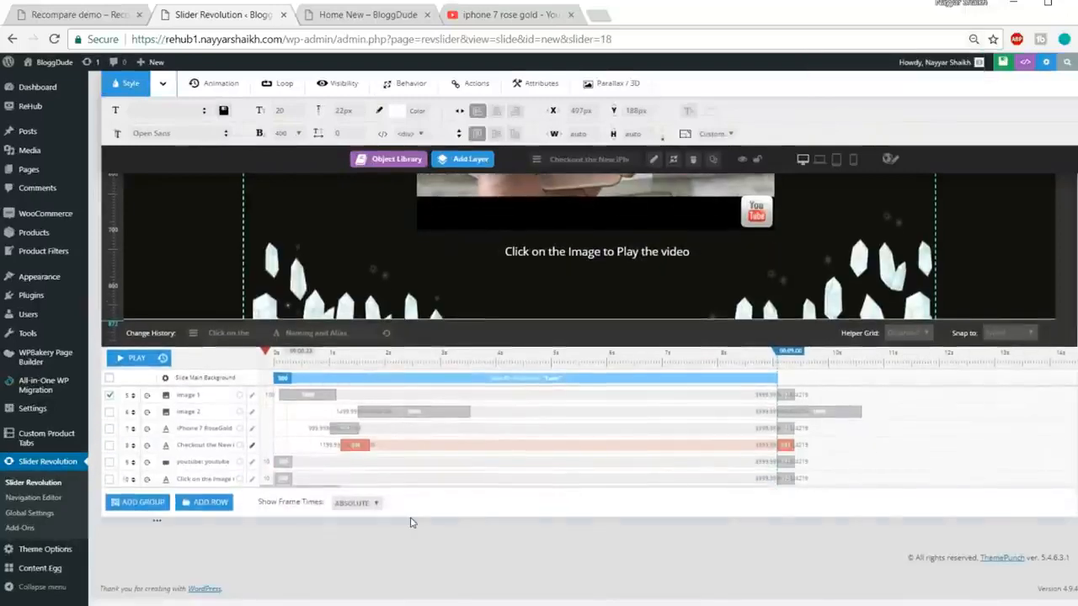
key(ctrl+plus)
key(ctrl+plus)
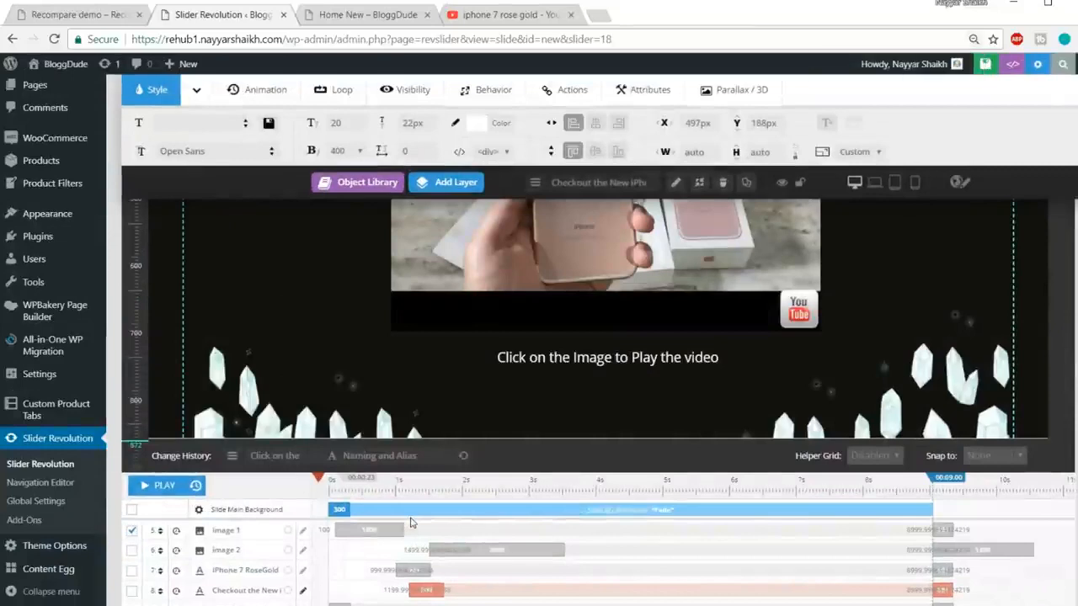
scroll(412, 524, down, 4)
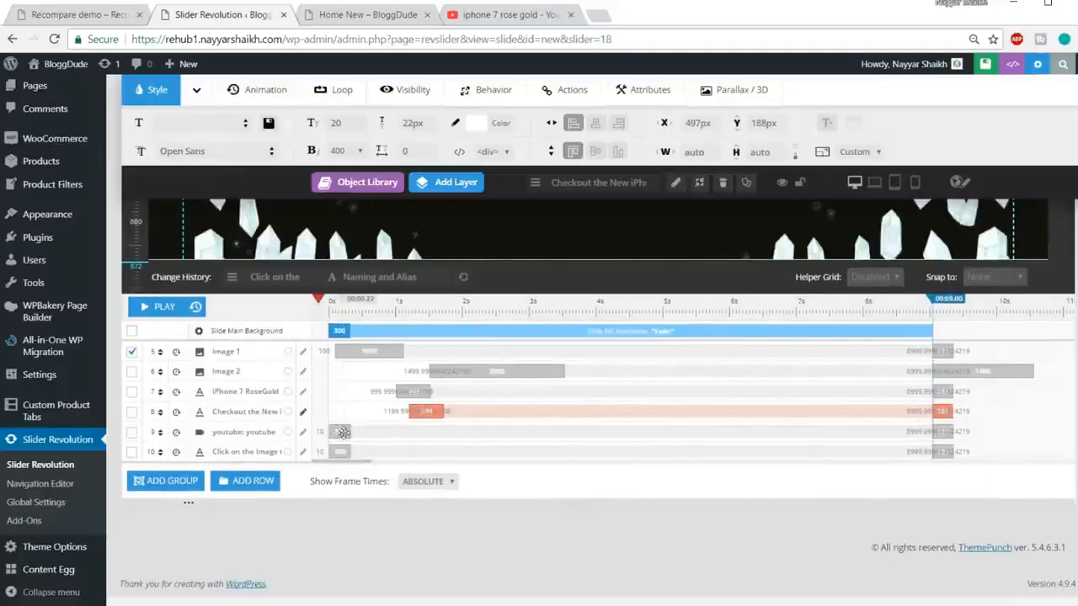
click(343, 432)
click(340, 430)
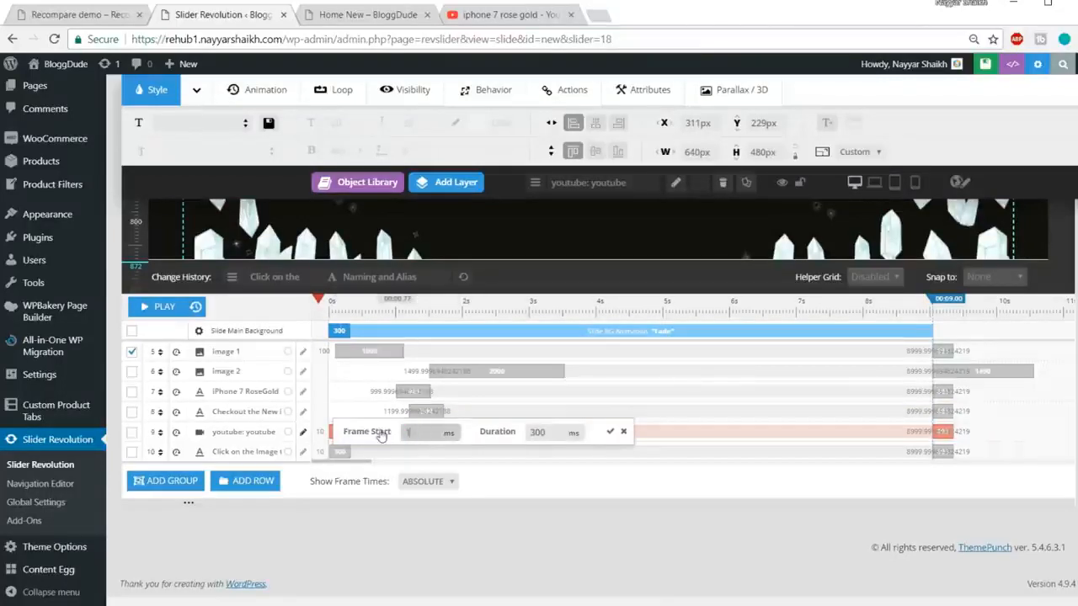
click(540, 433)
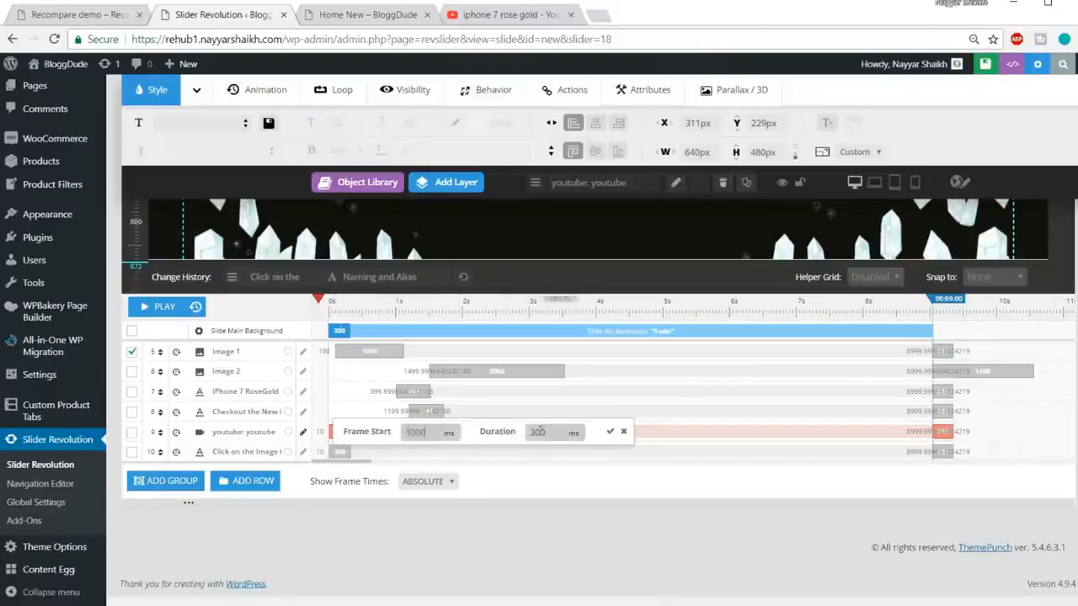
double_click(544, 433)
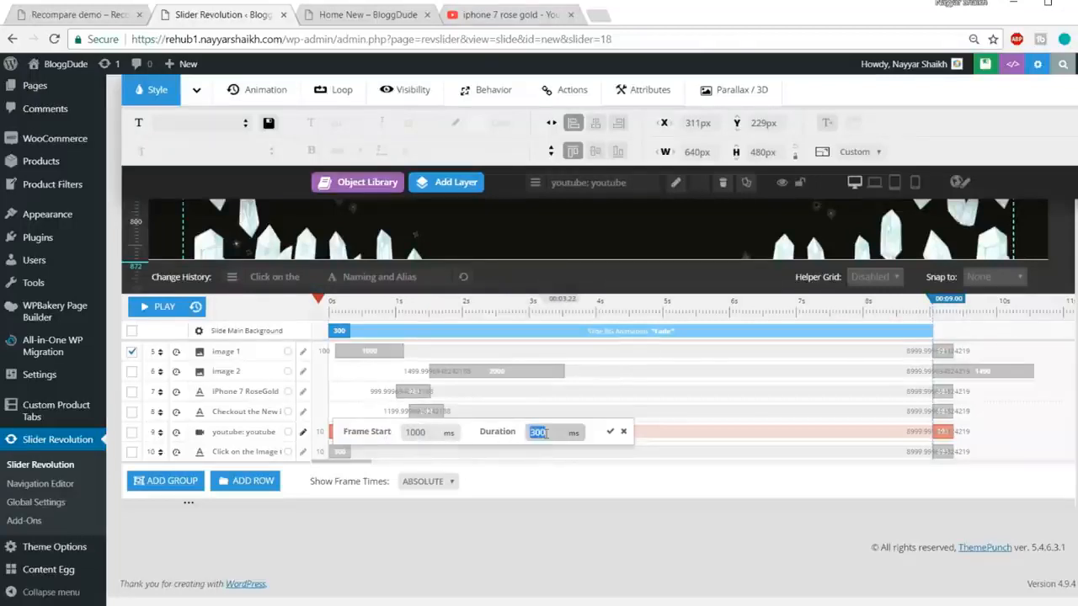
click(610, 432)
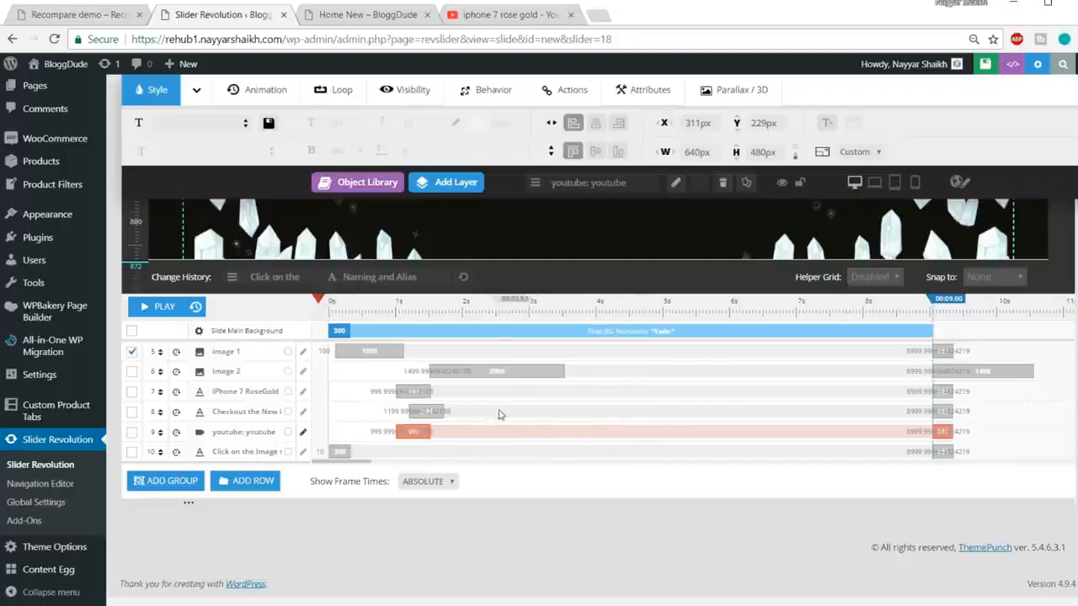
scroll(500, 412, up, 2)
scroll(630, 368, down, 2)
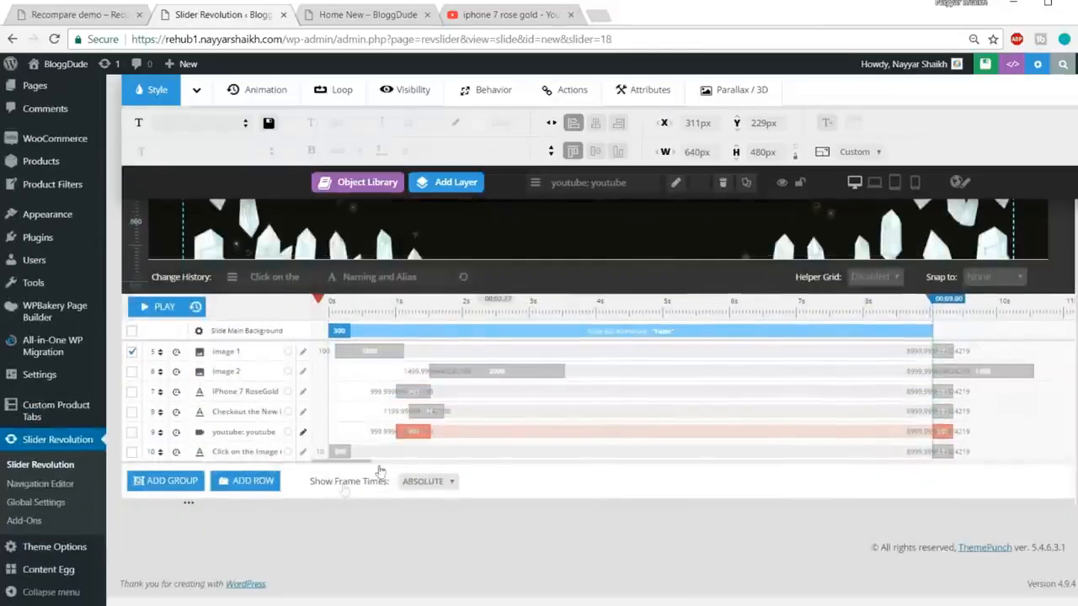
Step: Set the 'Click on the Image' caption to start at 1000 ms over a 500 ms duration
click(340, 446)
click(340, 443)
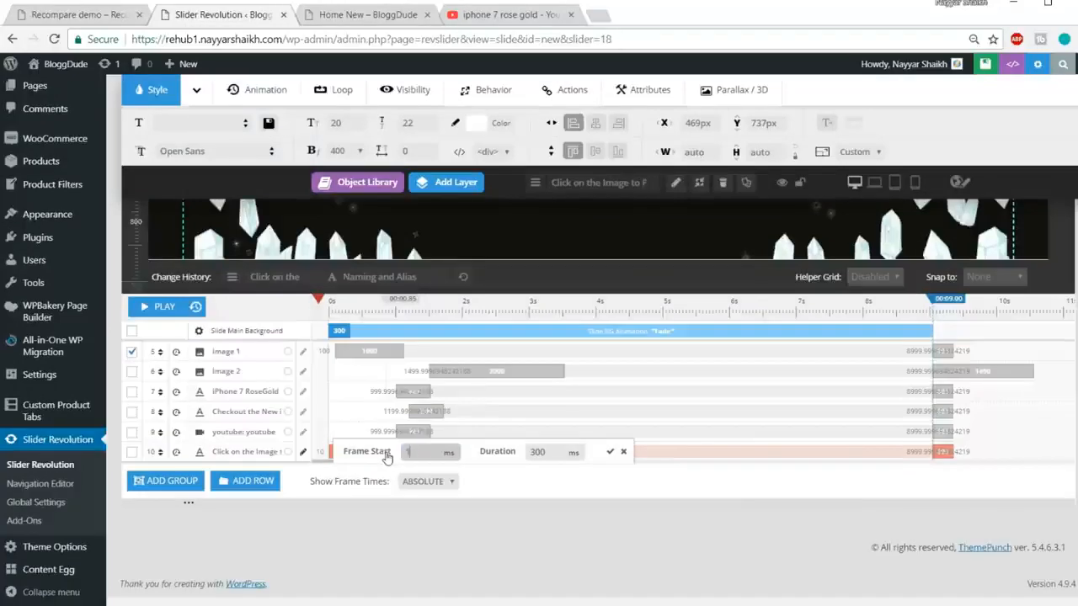
click(543, 453)
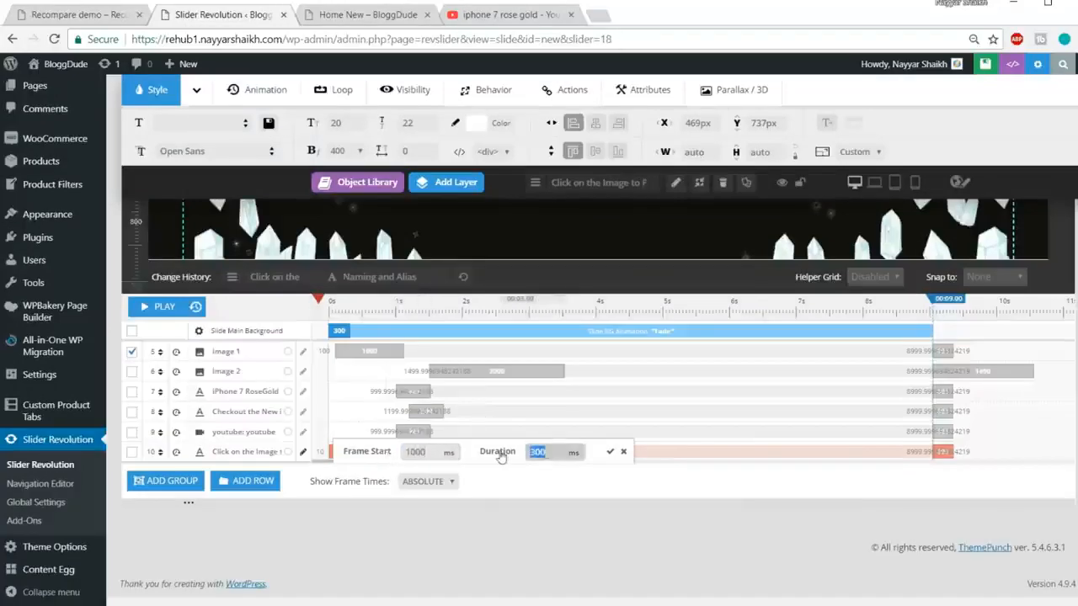
text(500)
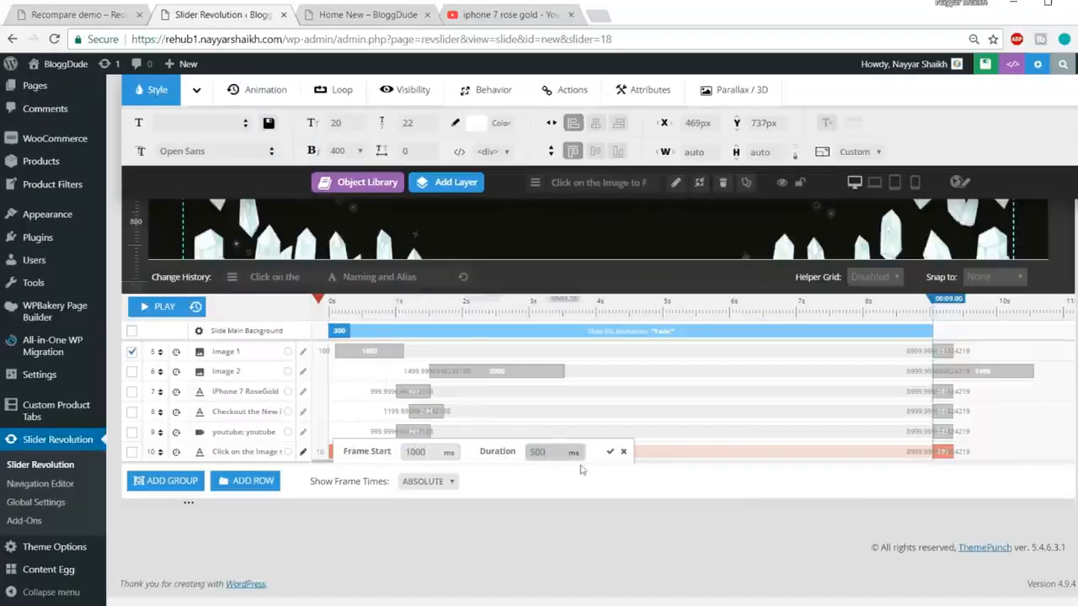
click(610, 451)
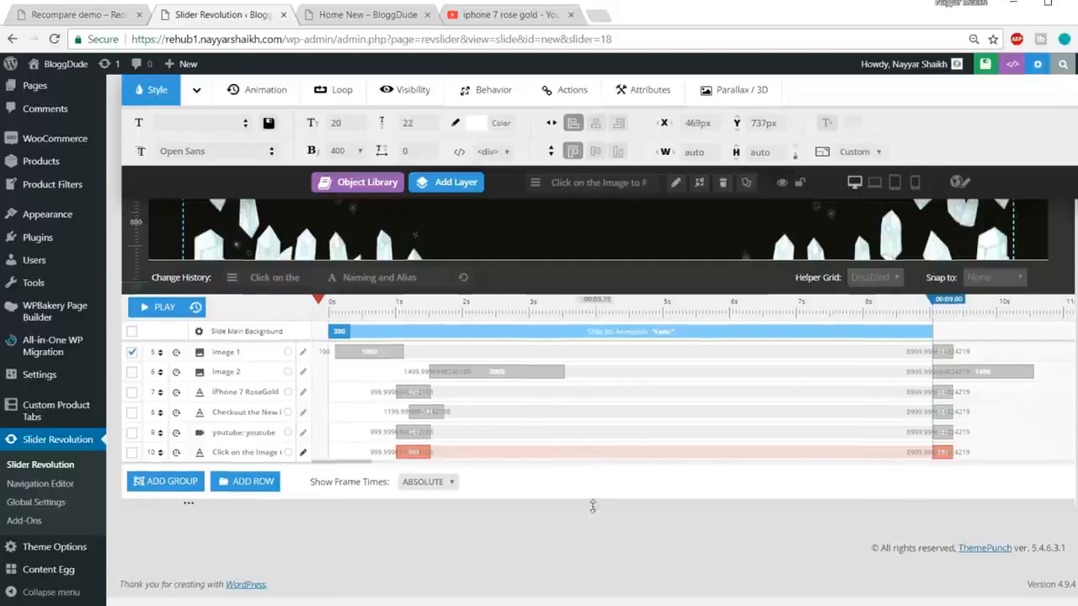
scroll(594, 506, up, 5)
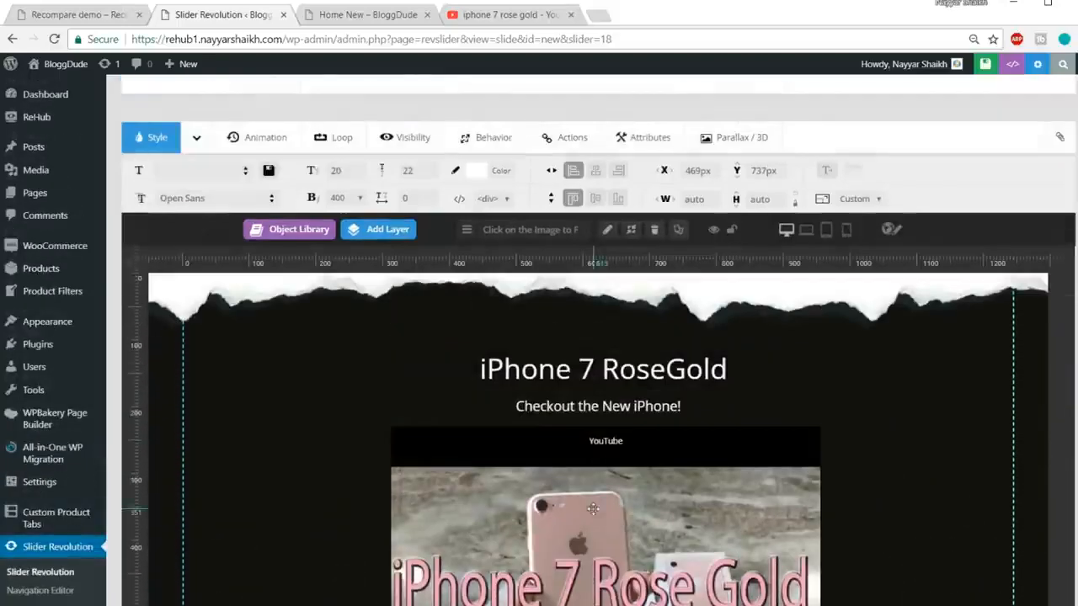
click(598, 367)
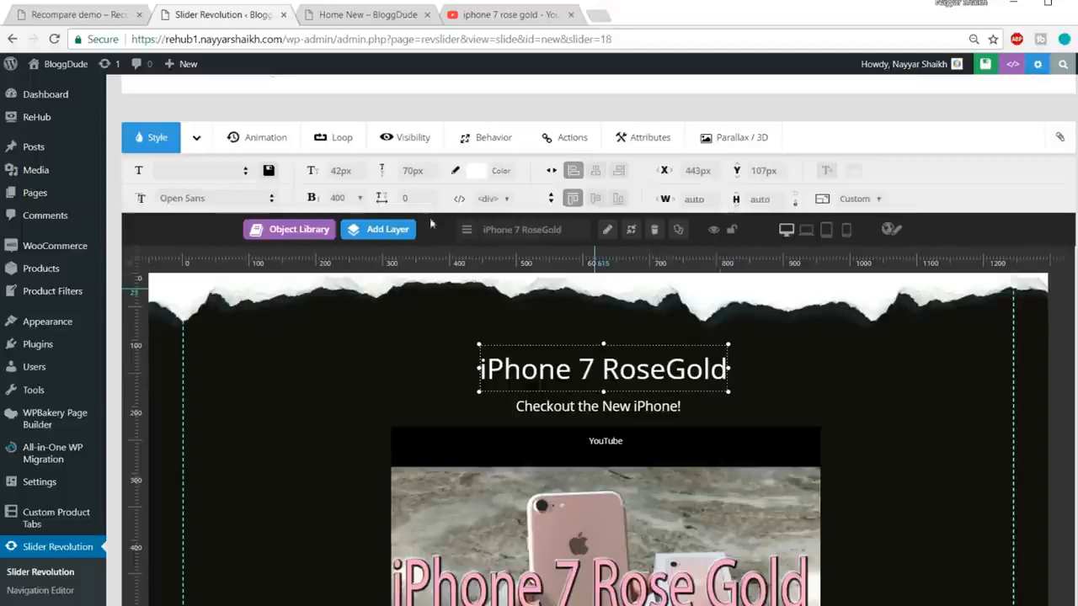
Step: Give the iPhone 7 RoseGold title the LettersFlyInFromBottom animation
click(261, 144)
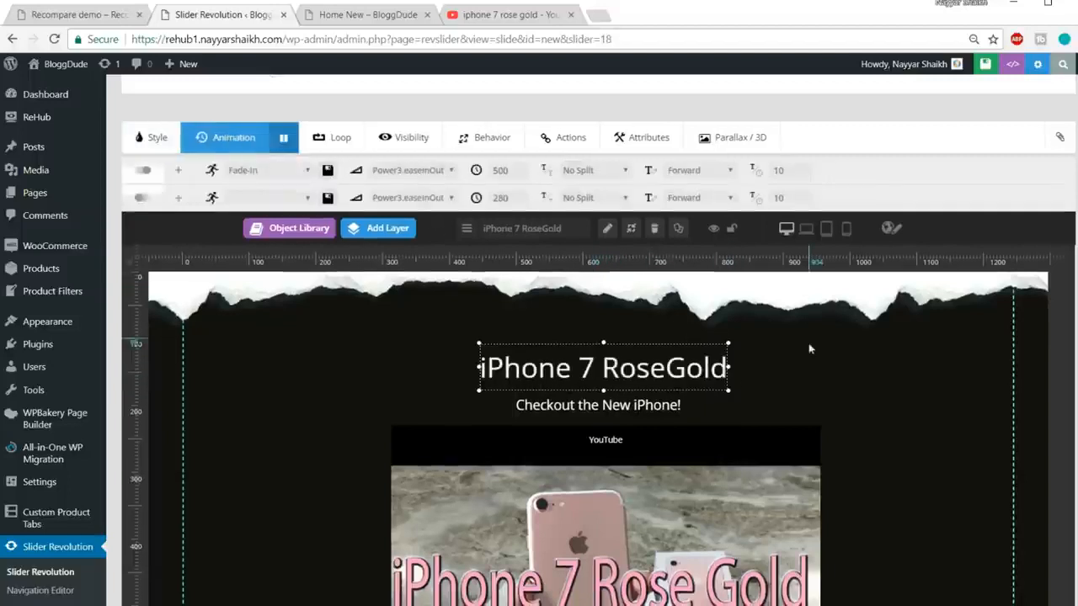
click(258, 170)
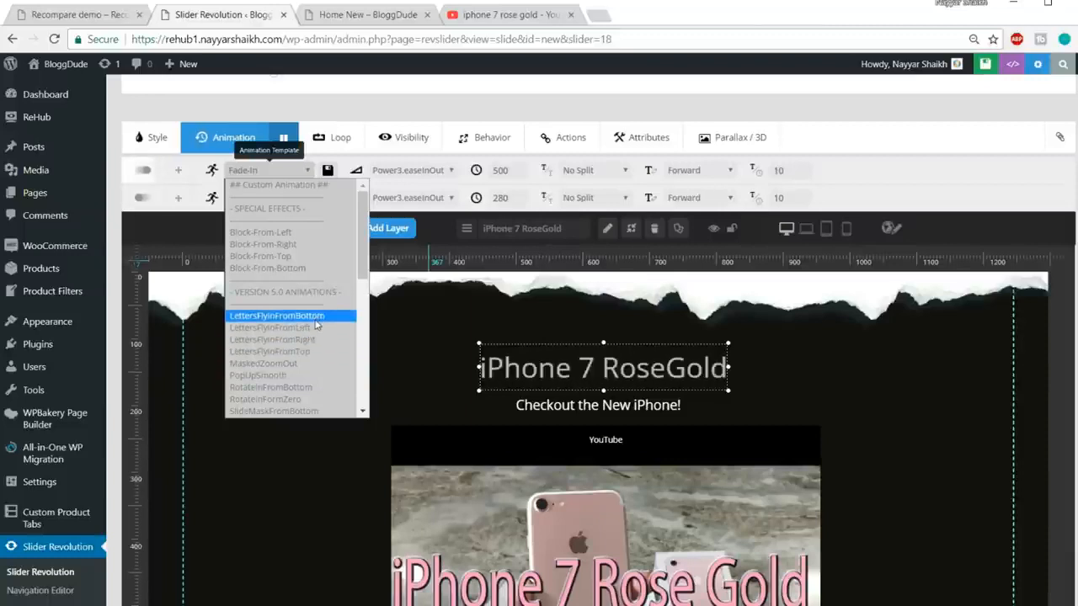
click(314, 318)
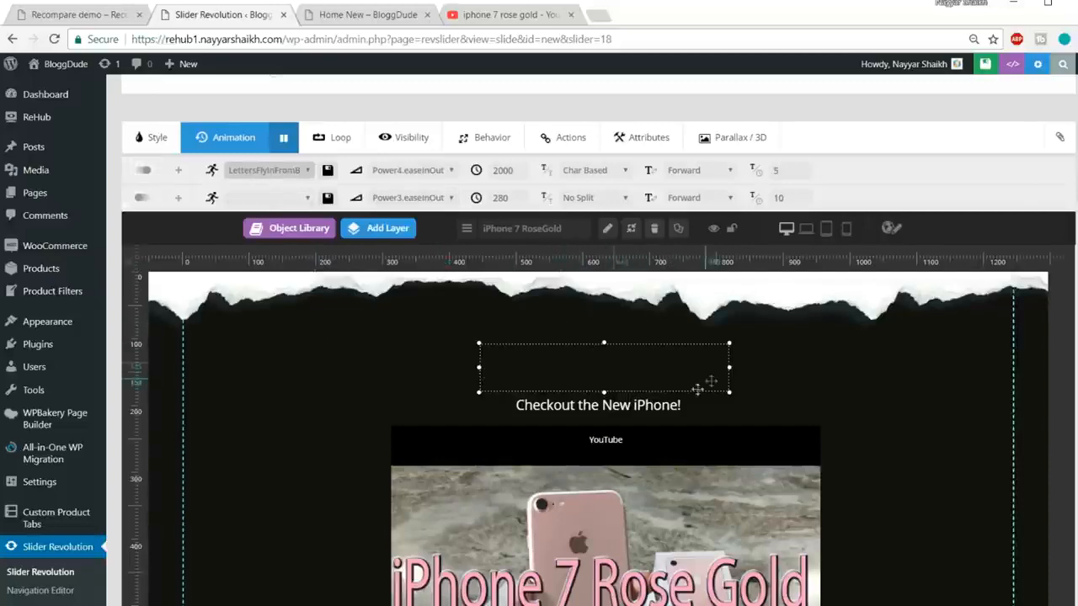
Step: Save the slide so Slider Revolution reports 'Slide updated'
click(635, 402)
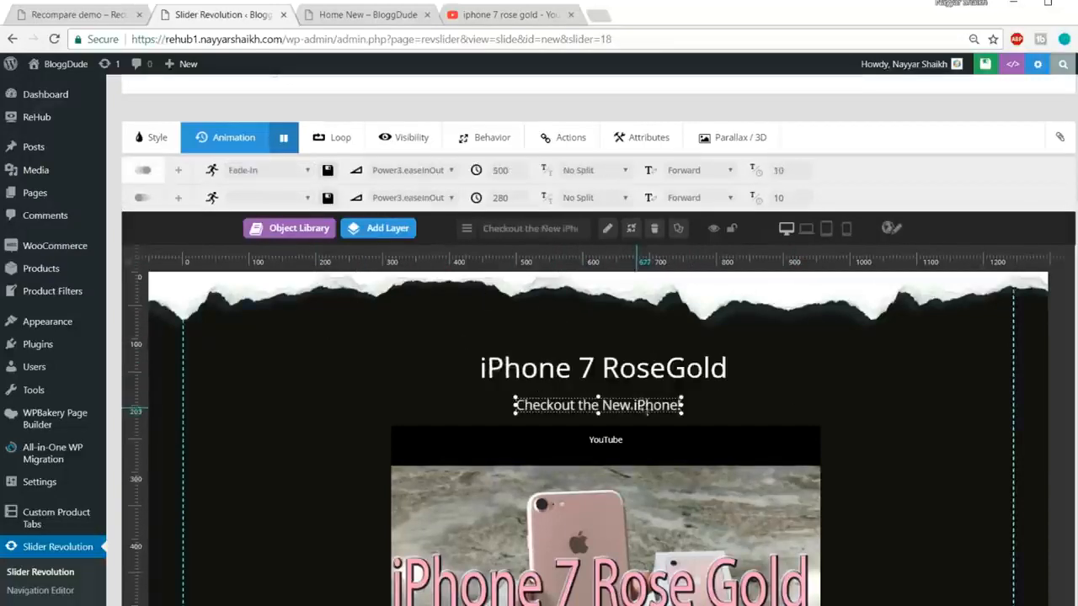
scroll(943, 404, down, 2)
scroll(969, 387, down, 5)
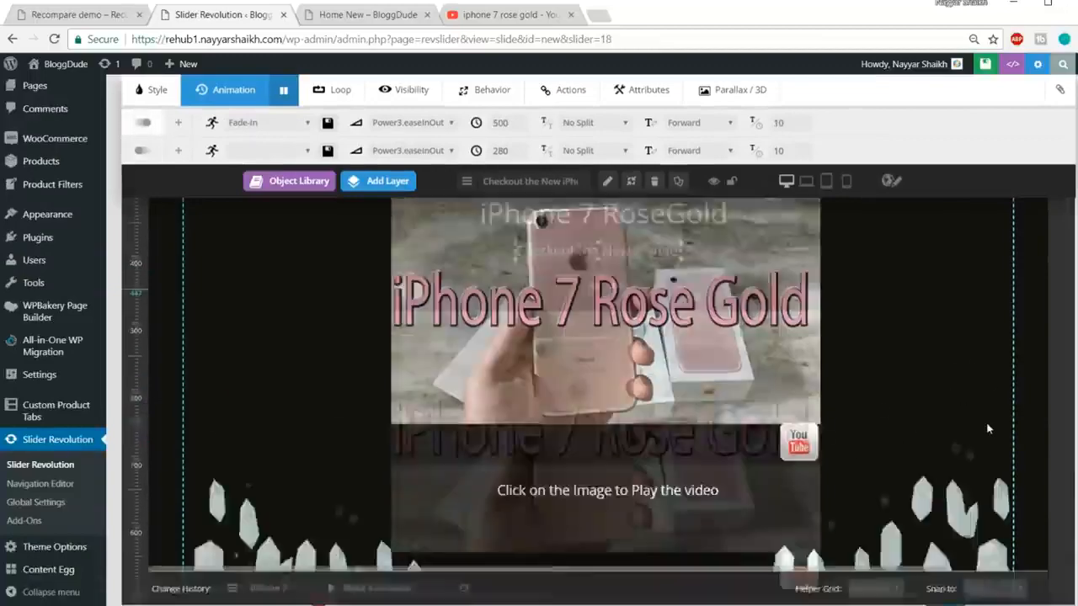
scroll(988, 475, up, 10)
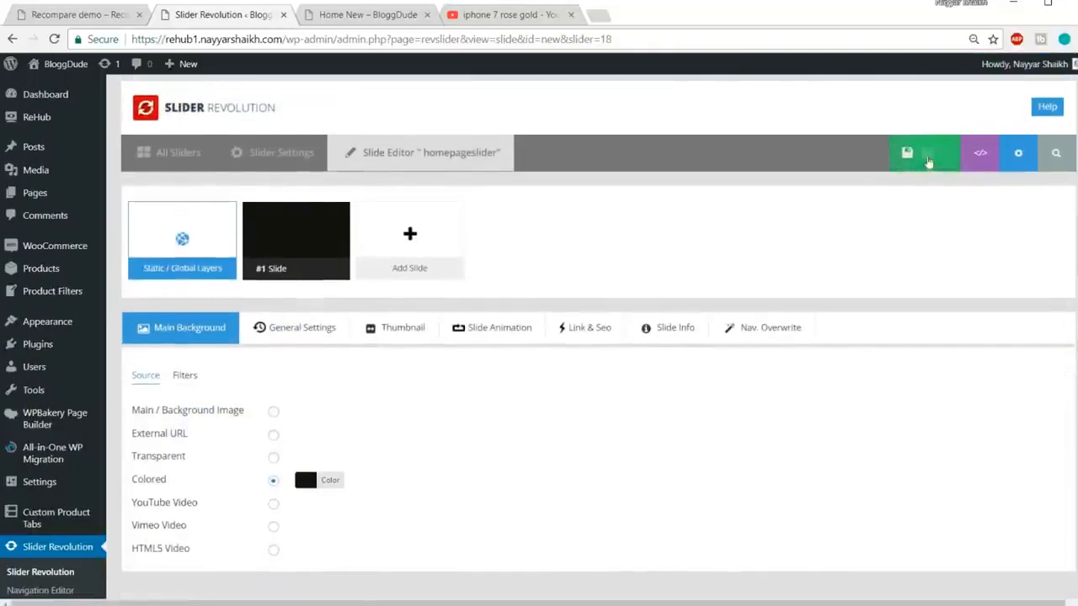
scroll(974, 353, down, 6)
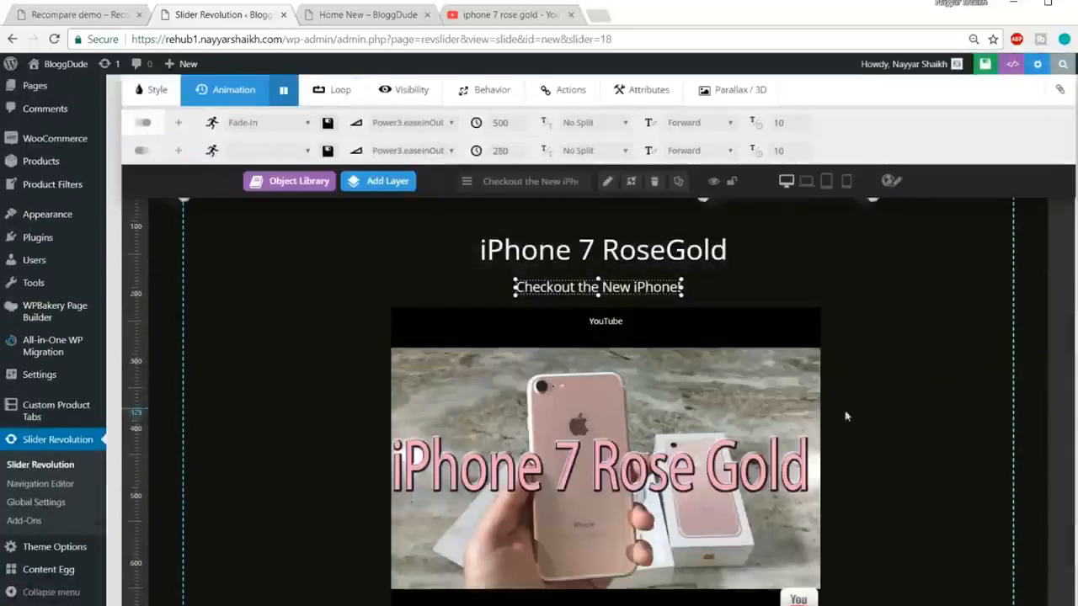
scroll(846, 429, up, 3)
scroll(846, 431, up, 3)
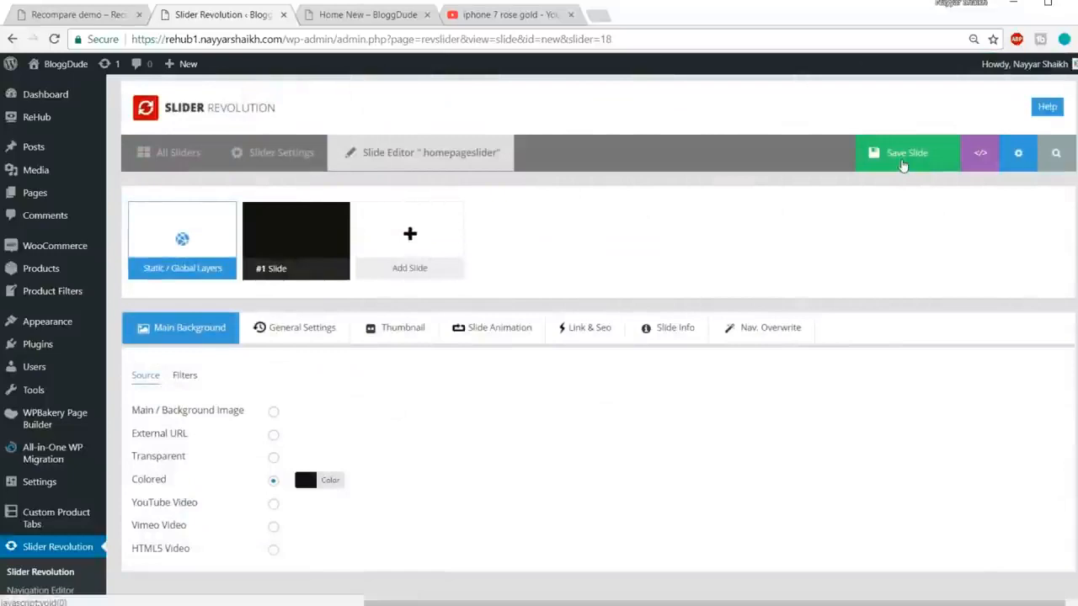
click(903, 163)
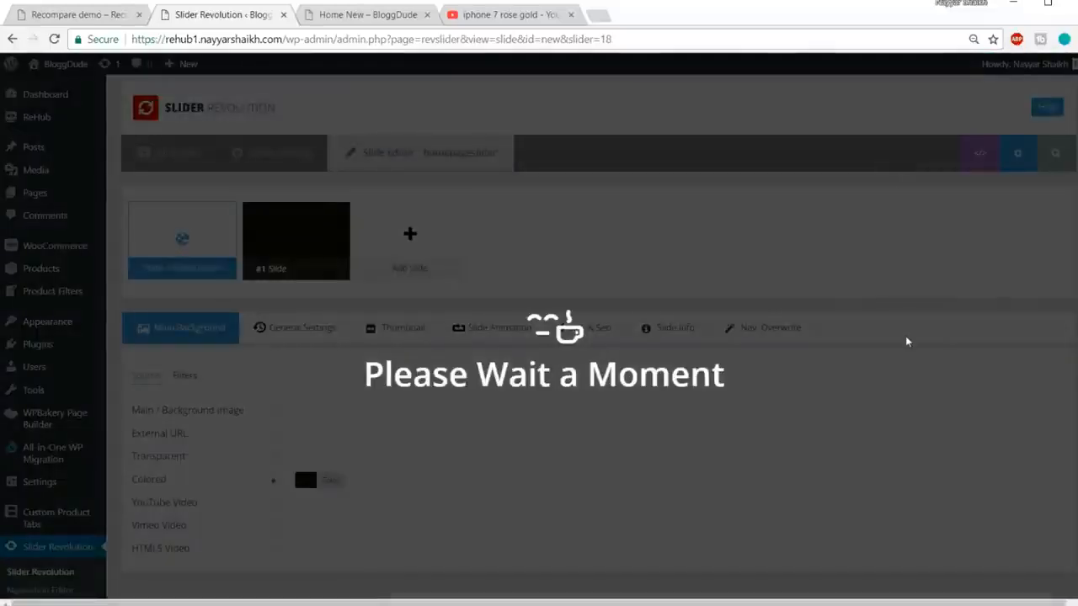
scroll(899, 348, down, 6)
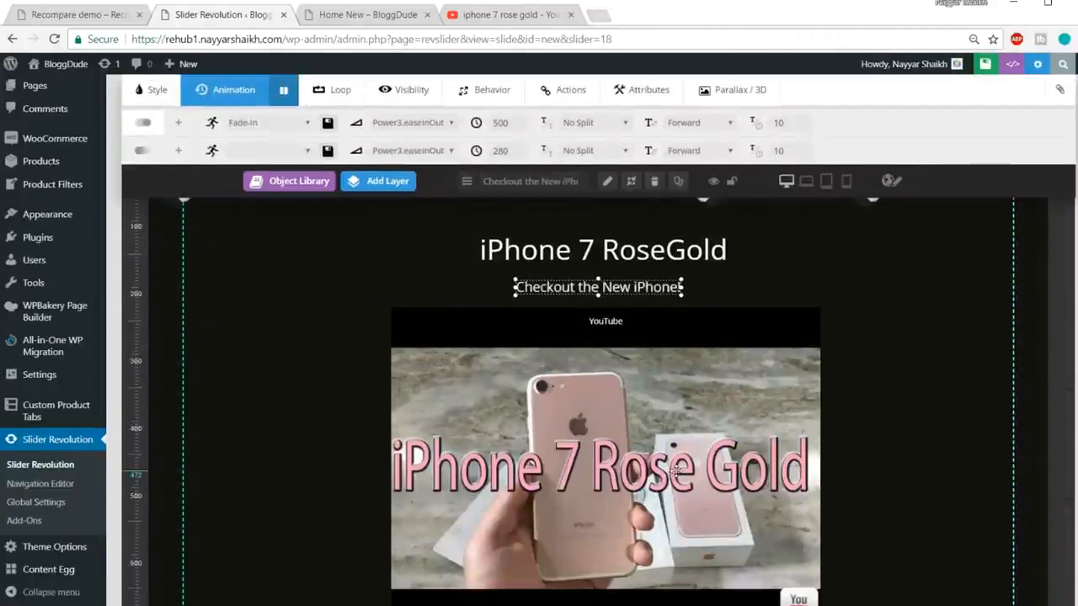
Step: Switch the slide editor to the mobile layout and zoom the page out
scroll(676, 471, up, 2)
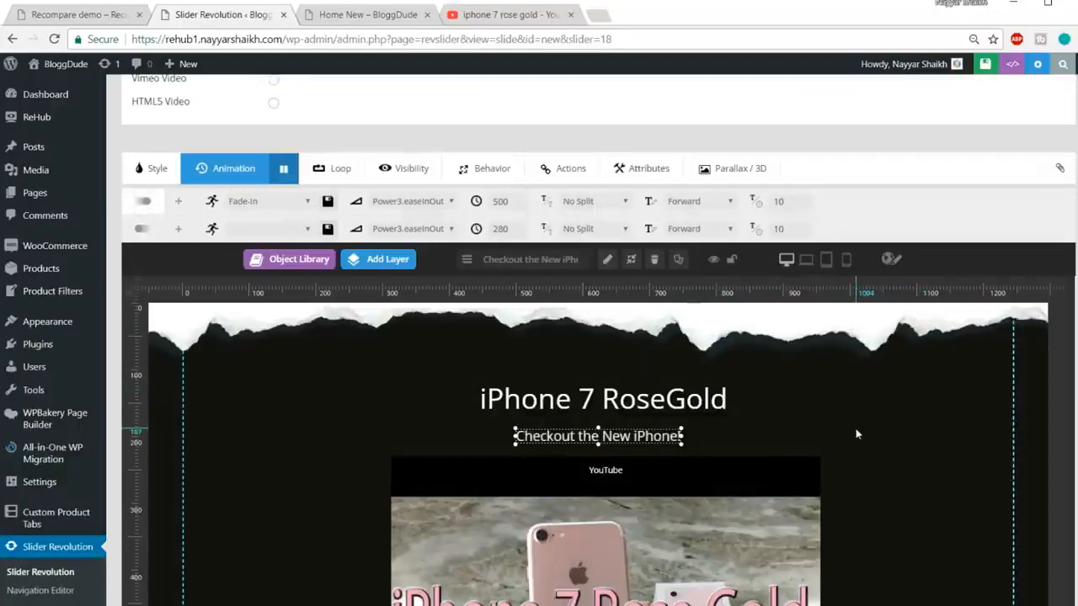
click(847, 261)
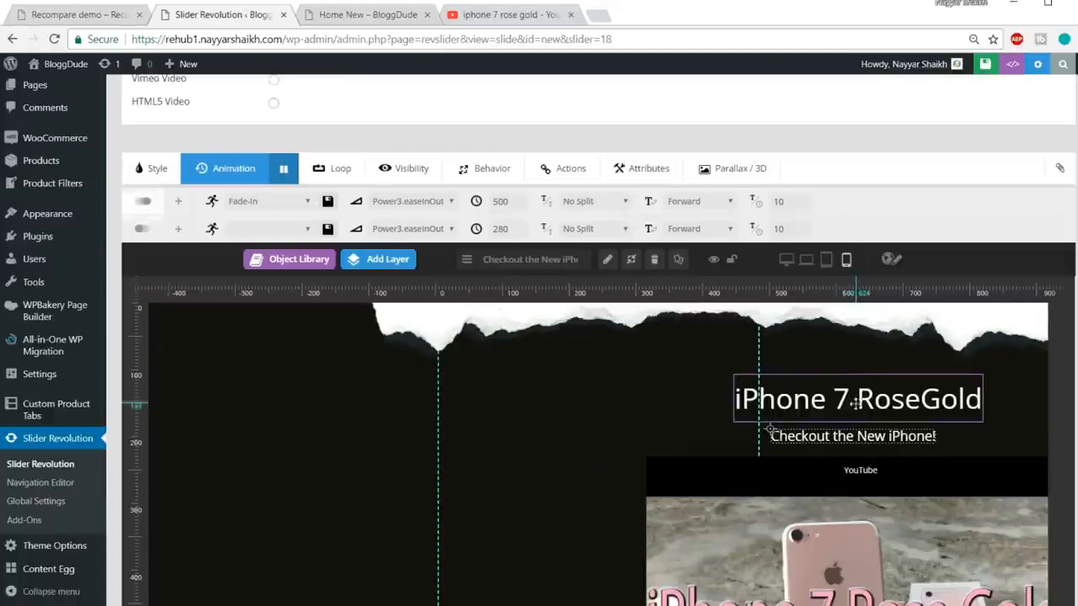
scroll(836, 421, down, 1)
key(ctrl+minus)
scroll(837, 421, up, 2)
scroll(837, 421, down, 1)
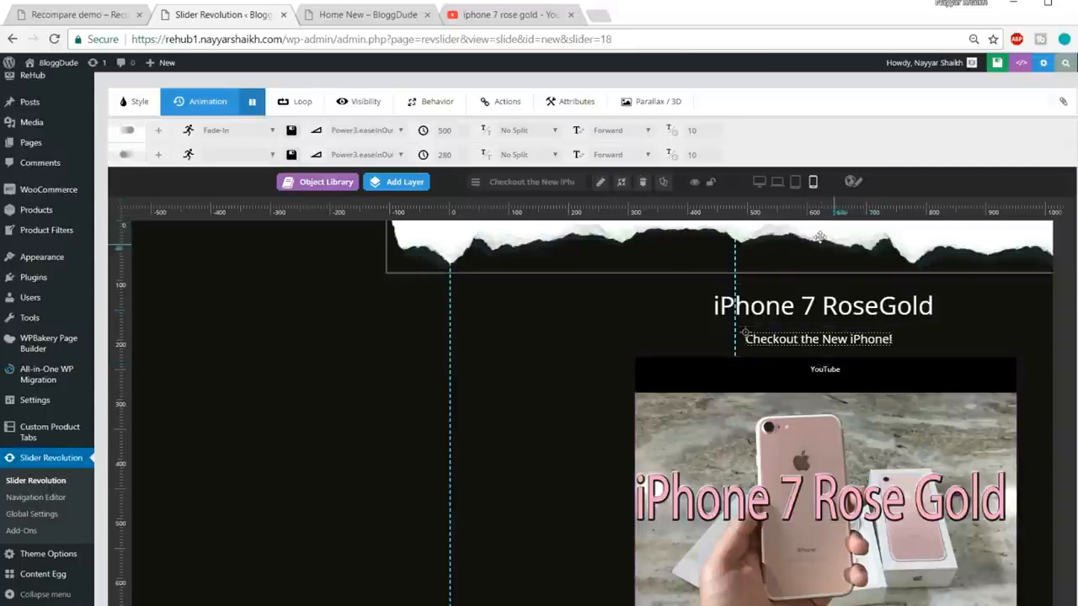
Step: Move the title, subtitle and YouTube video left into one column inside the mobile area
drag(837, 302, 606, 294)
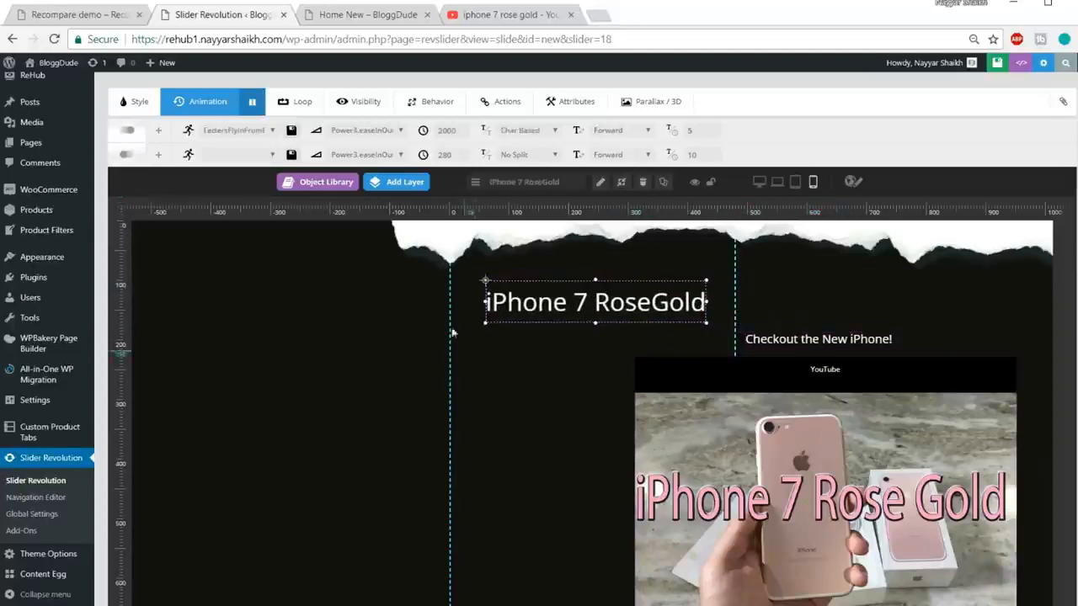
drag(758, 339, 596, 342)
drag(809, 407, 592, 414)
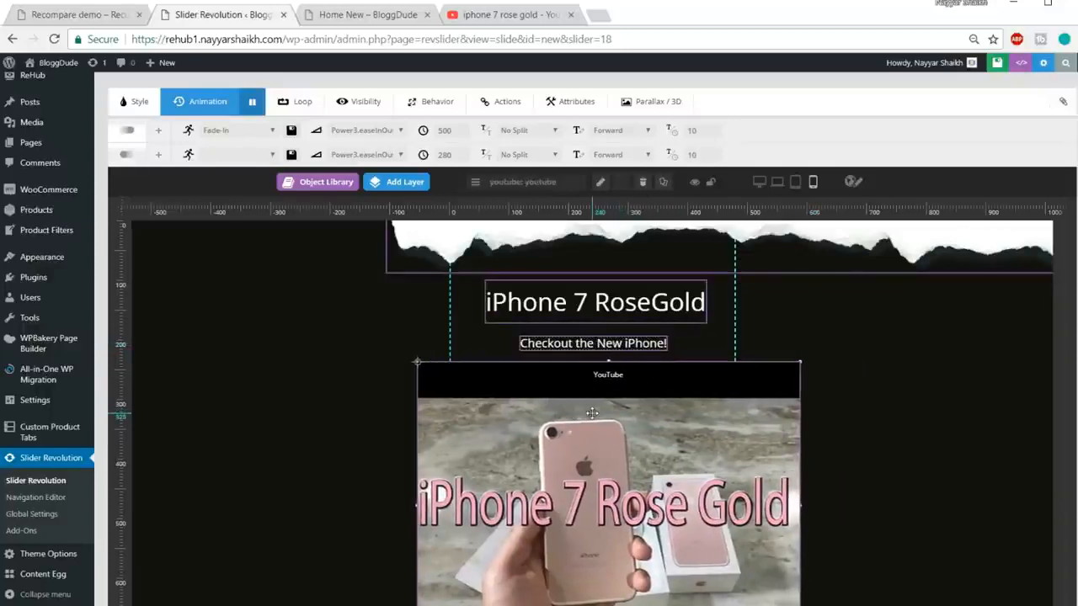
scroll(744, 399, down, 1)
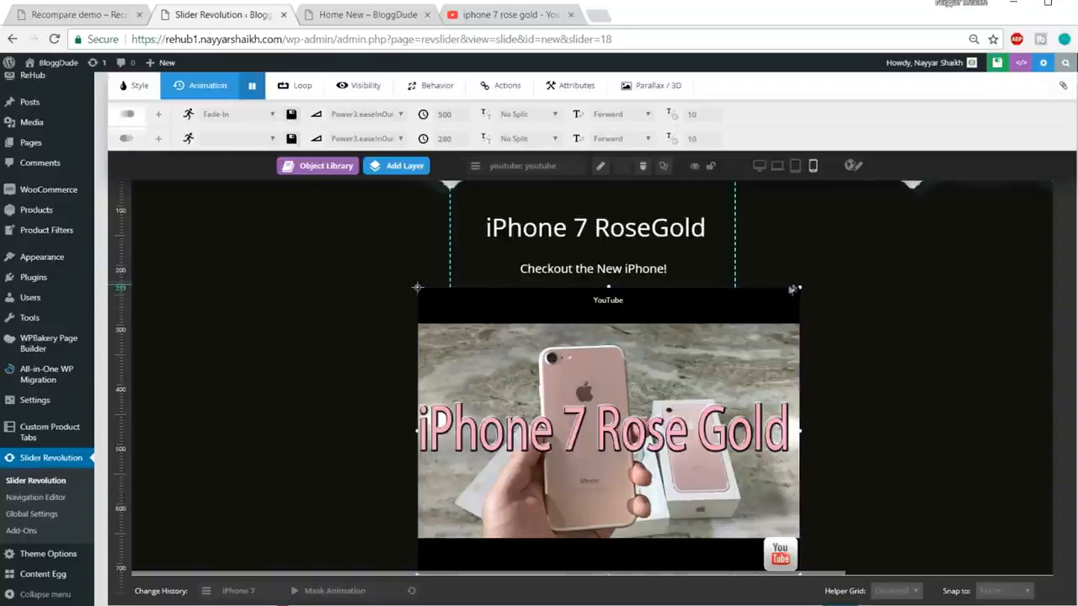
click(659, 313)
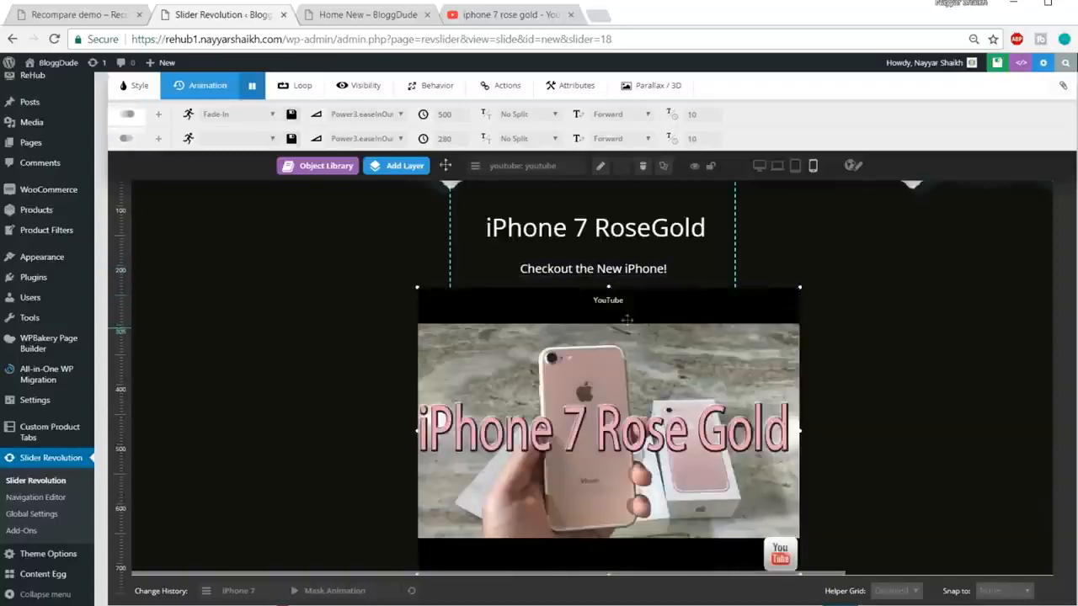
scroll(509, 130, up, 1)
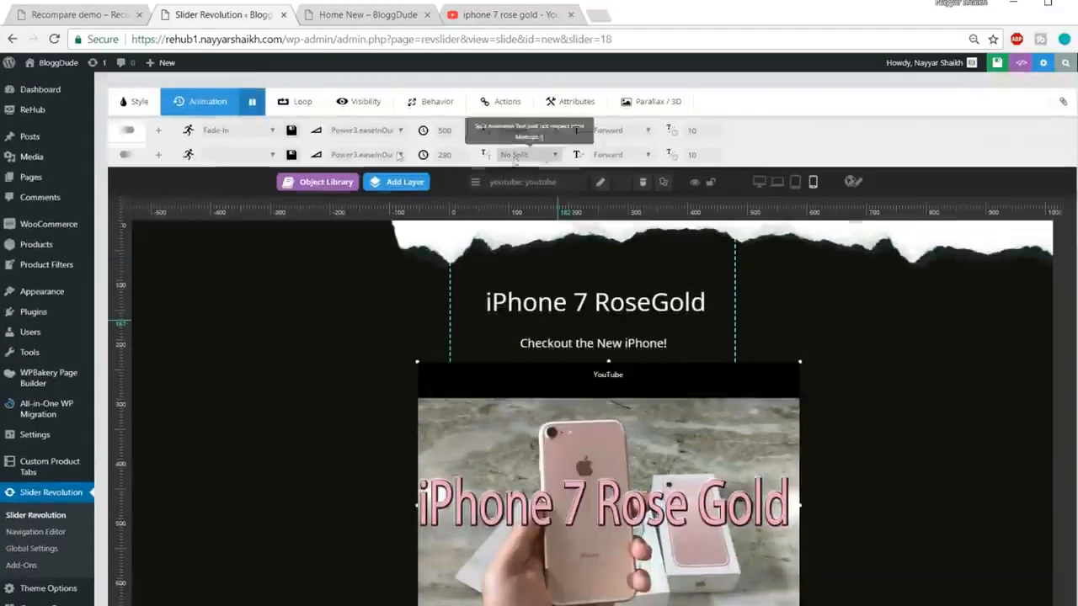
Step: Review the YouTube layer's Sizing, Settings, Source and Arguments options
double_click(557, 406)
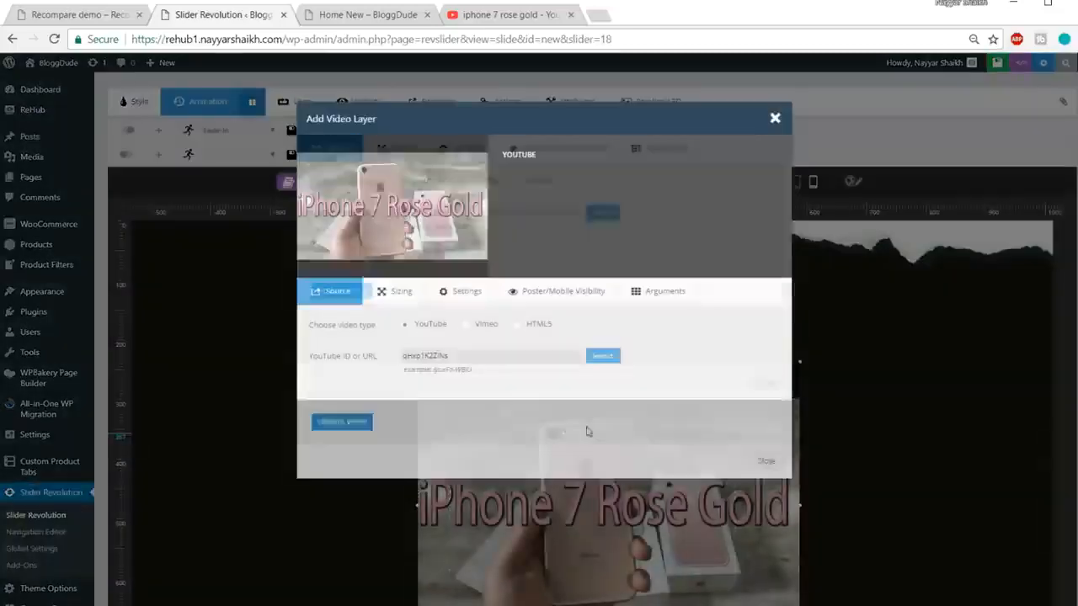
click(396, 295)
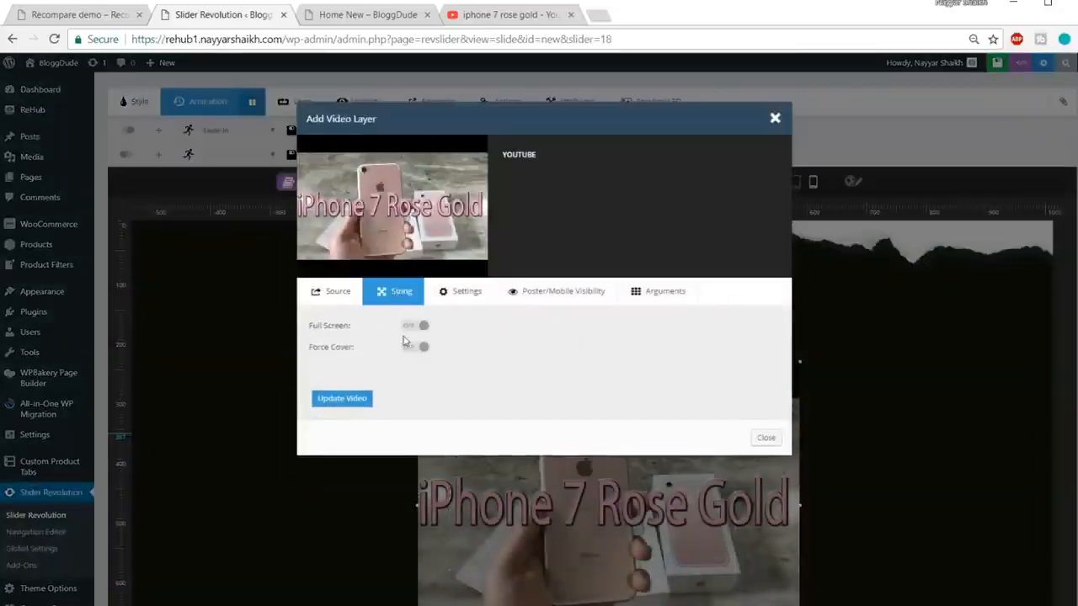
click(454, 300)
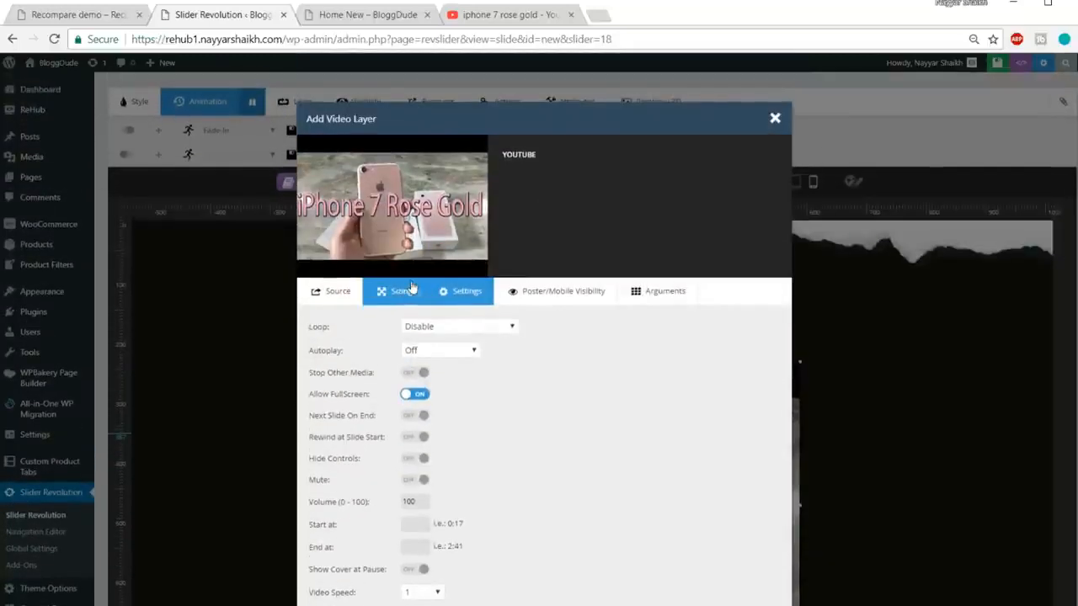
click(411, 288)
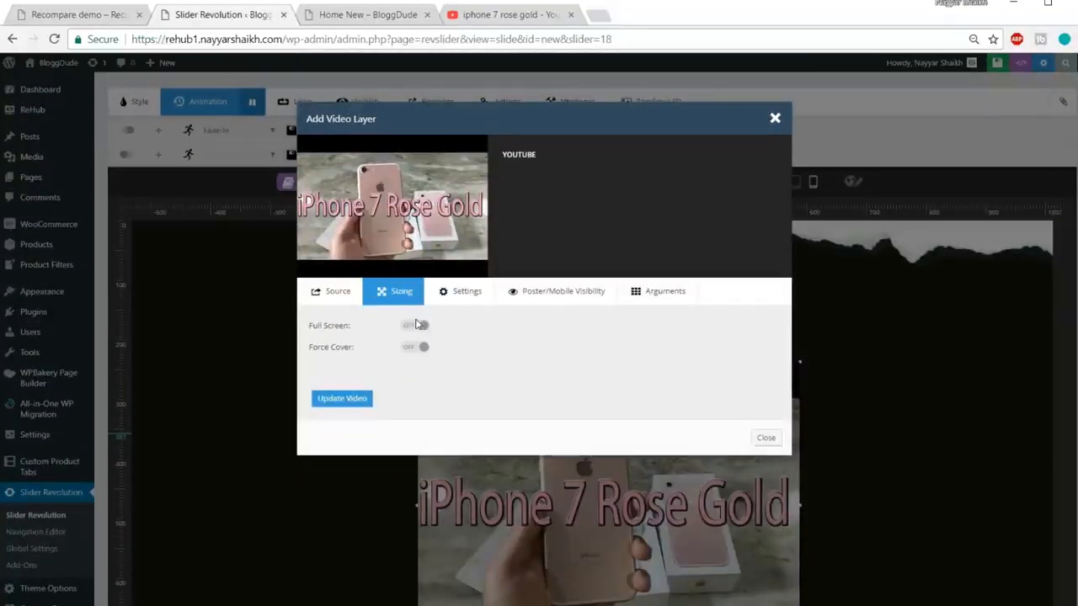
click(339, 292)
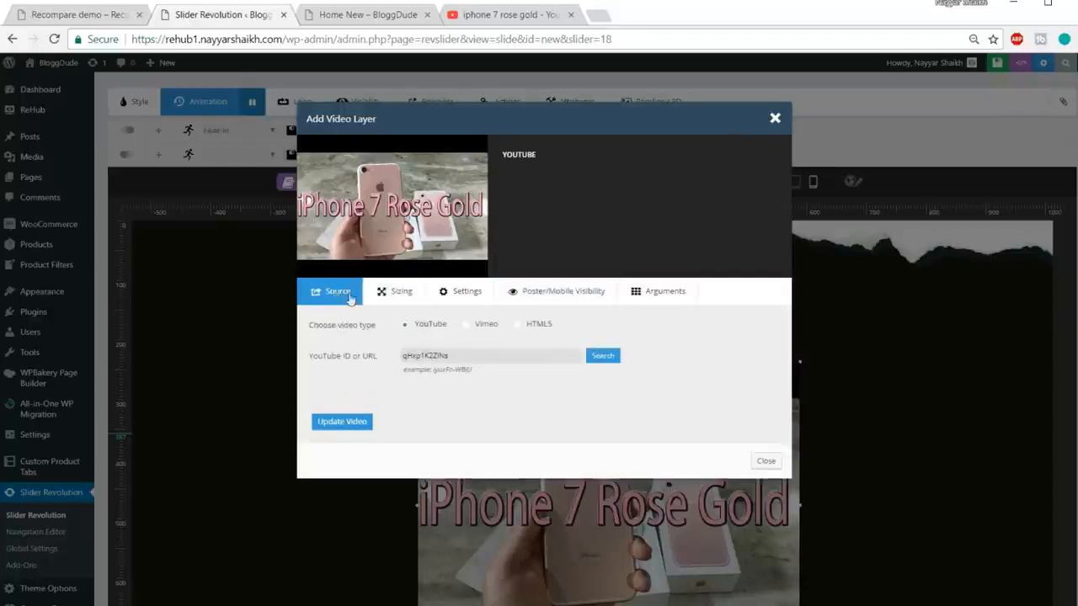
click(484, 295)
click(558, 291)
click(661, 291)
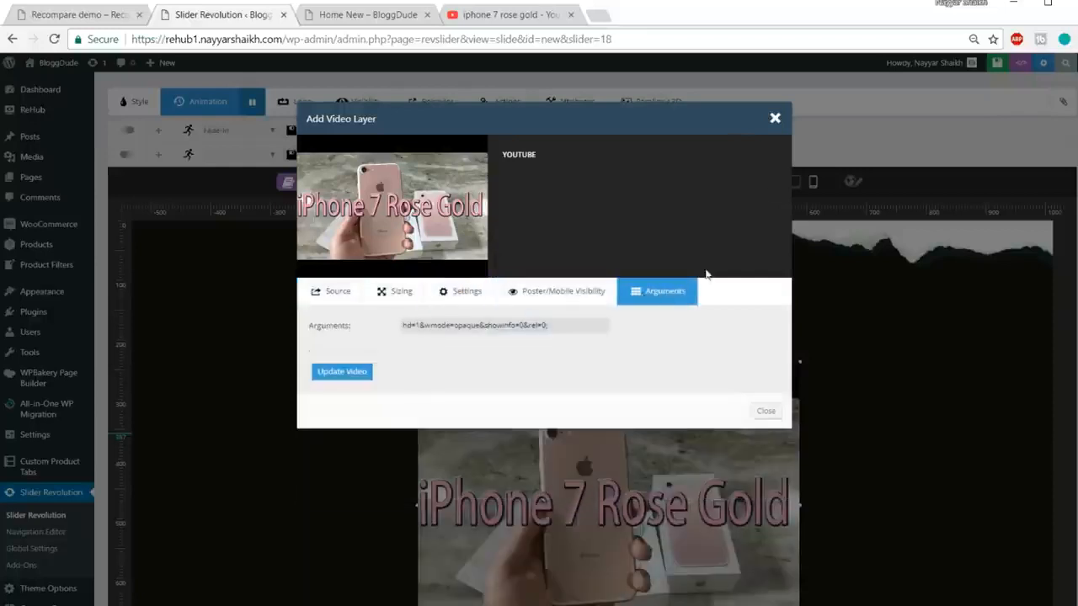
Step: Close the video settings unchanged and shrink the YouTube layer to a thumbnail beneath the subtitle
click(775, 121)
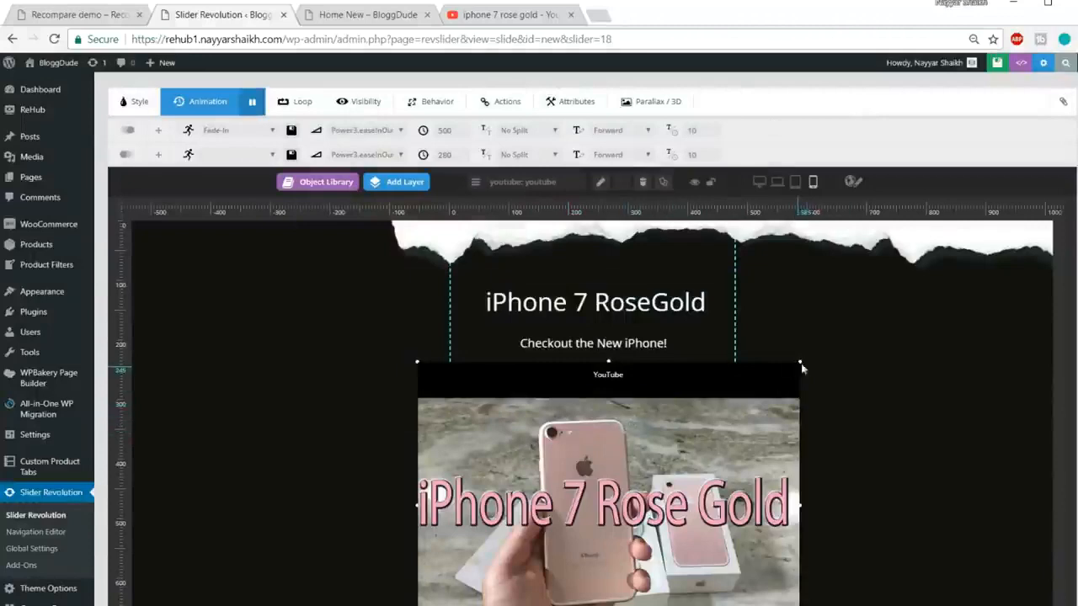
drag(802, 364, 634, 487)
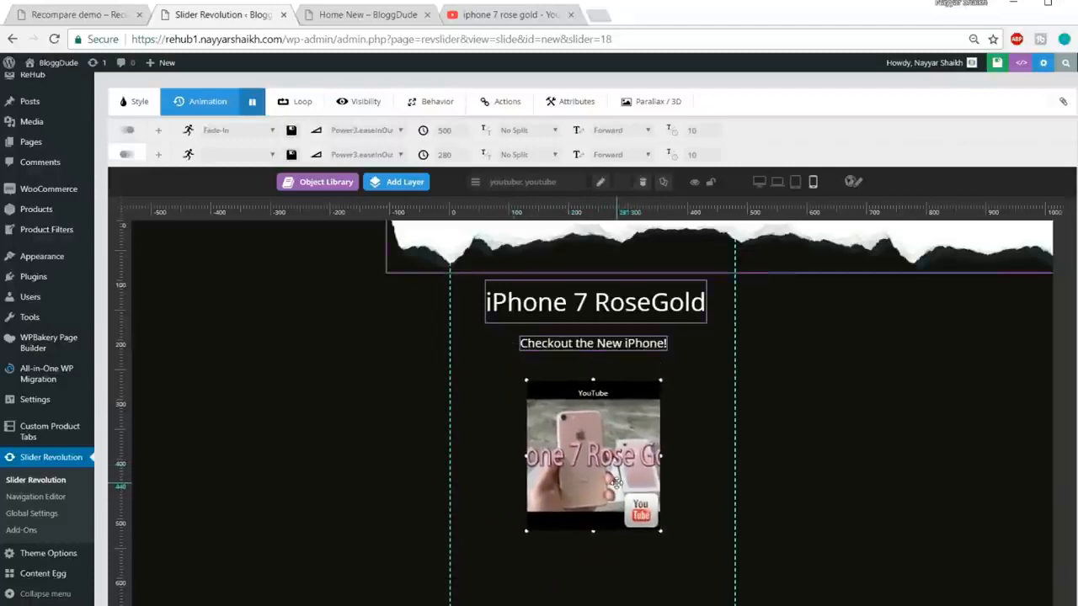
click(510, 248)
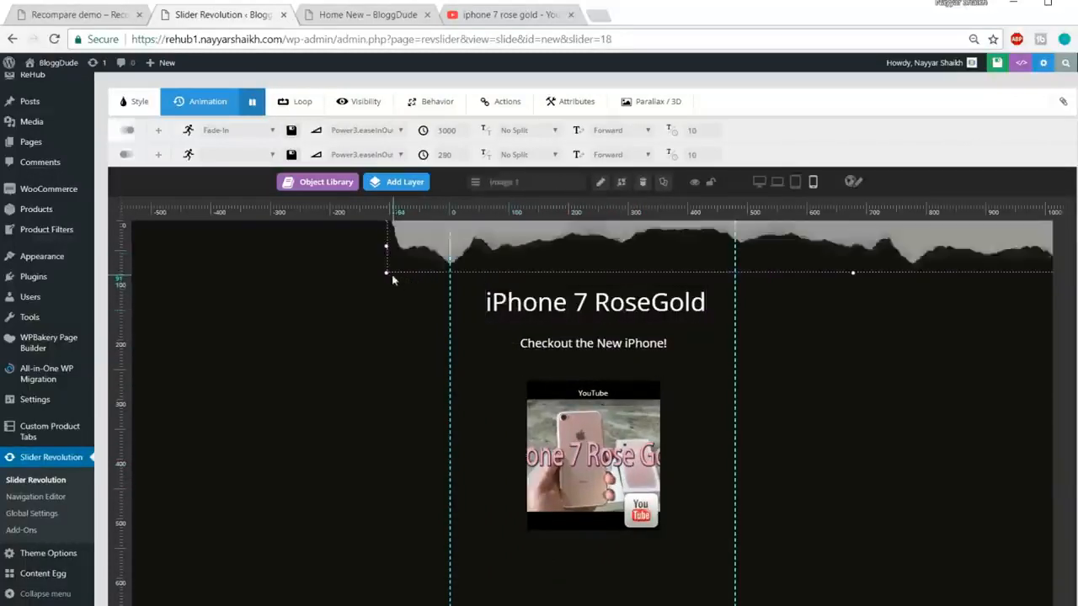
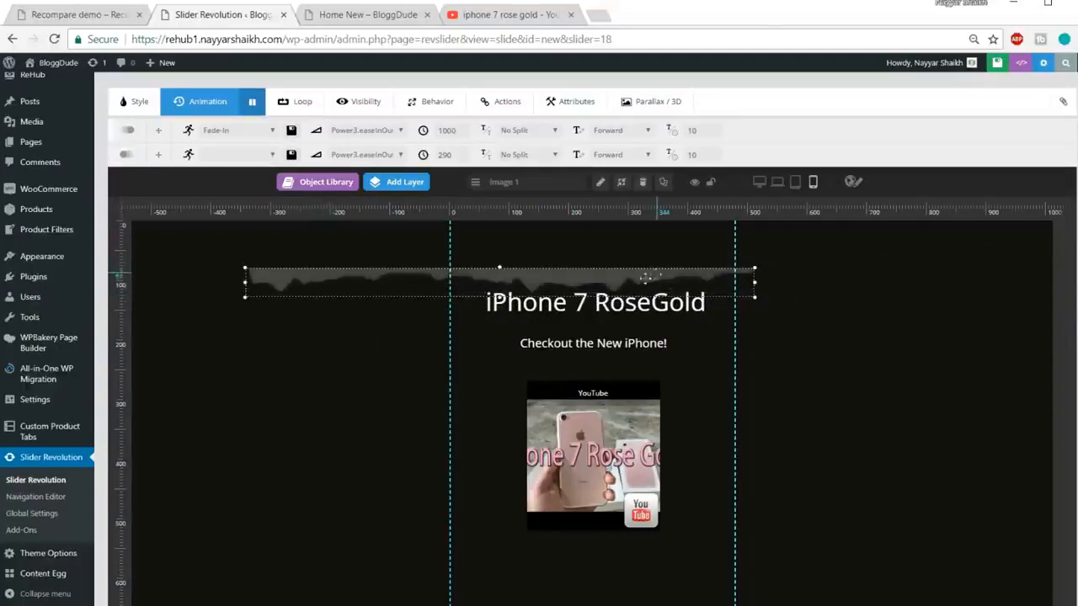
Step: Select the crystal image layer Image 2 with its size and position settings shown
scroll(782, 308, up, 2)
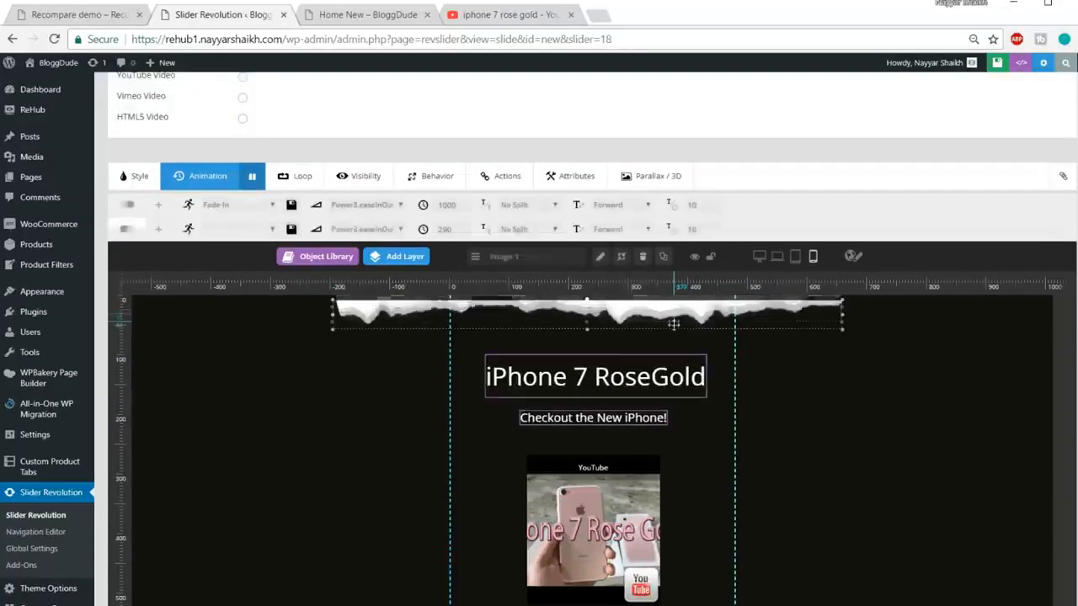
click(135, 176)
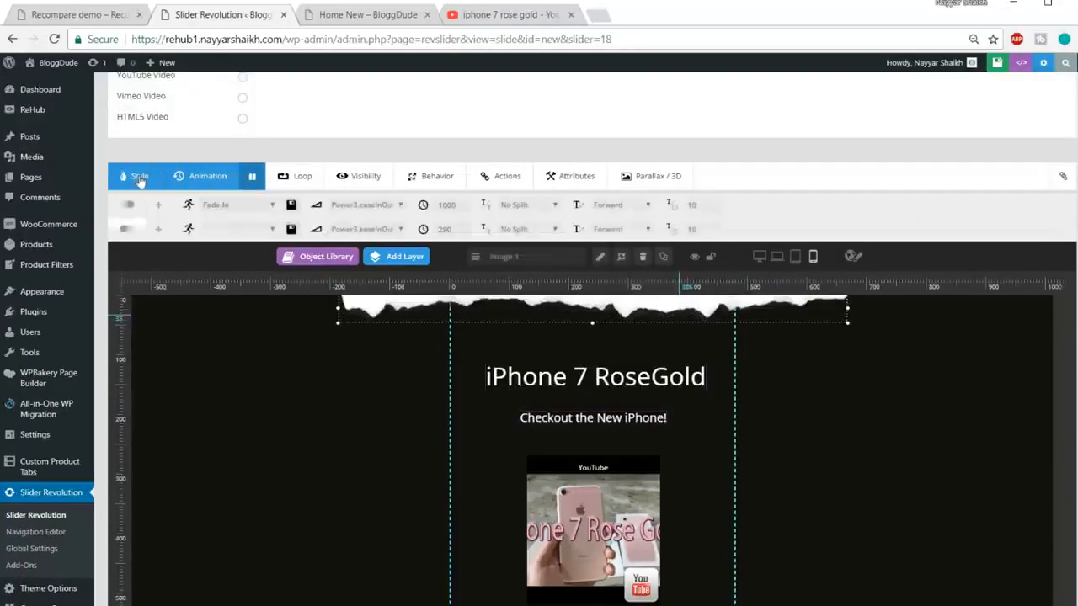
scroll(788, 387, down, 3)
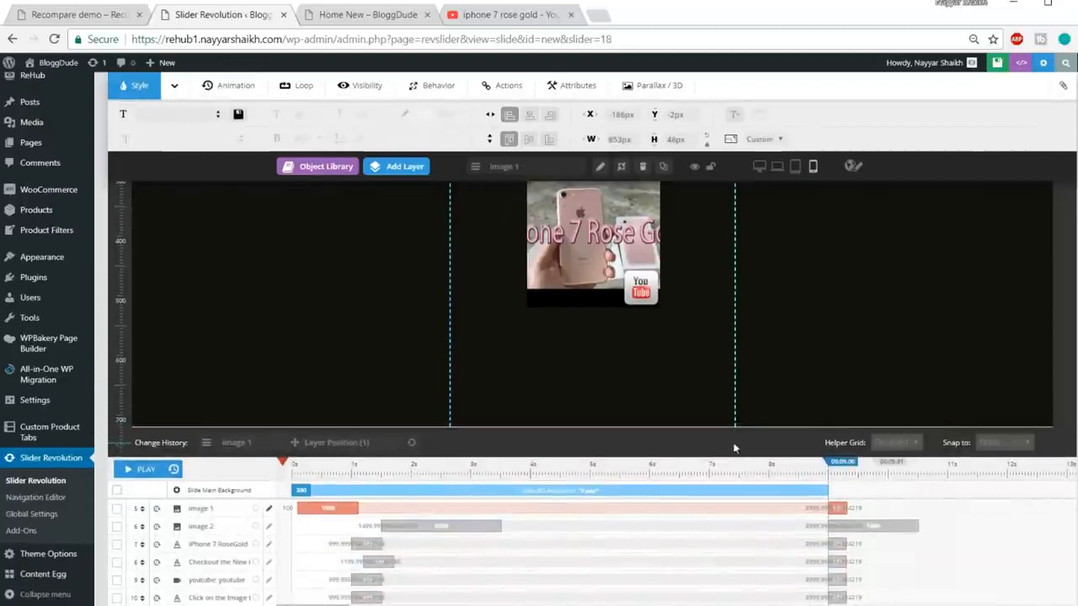
click(742, 487)
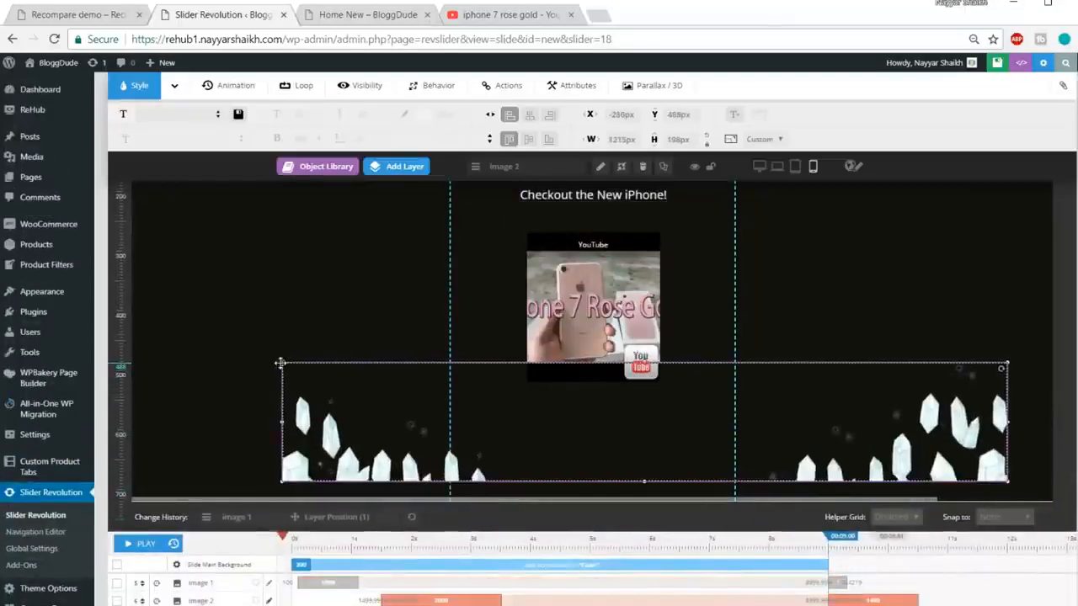
click(1004, 481)
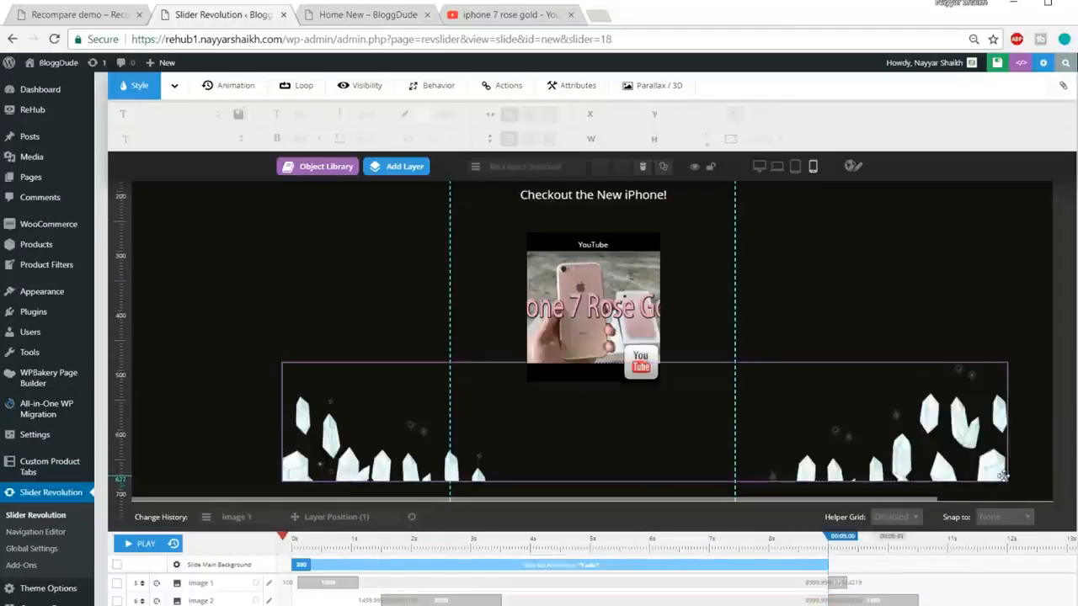
click(1003, 473)
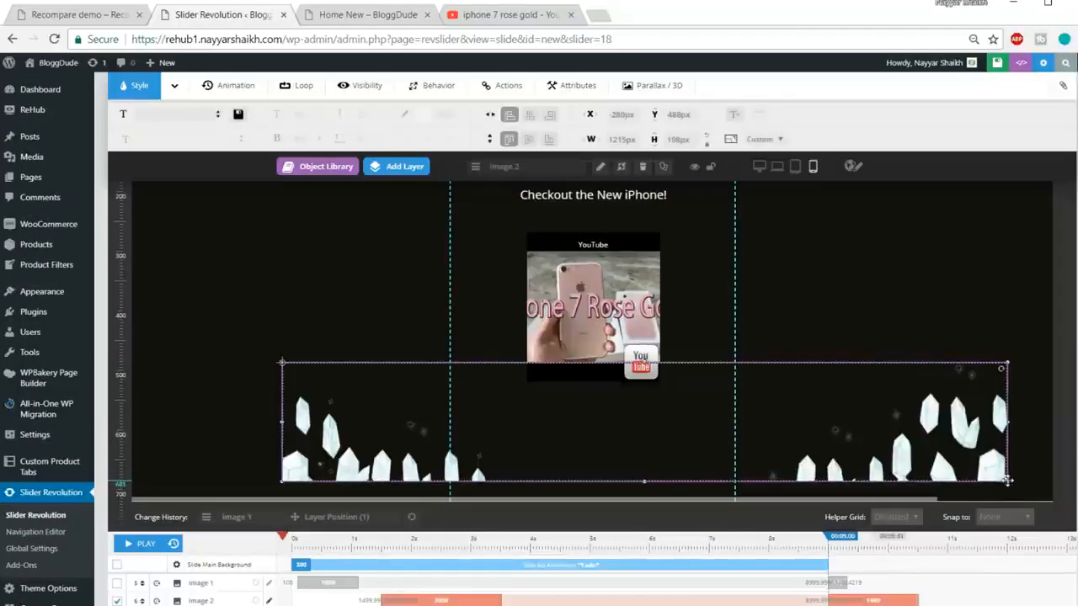
Step: Shrink the crystal layer to 491×80 px near the bottom centre and preview the animation
drag(1008, 481, 920, 429)
drag(532, 378, 637, 442)
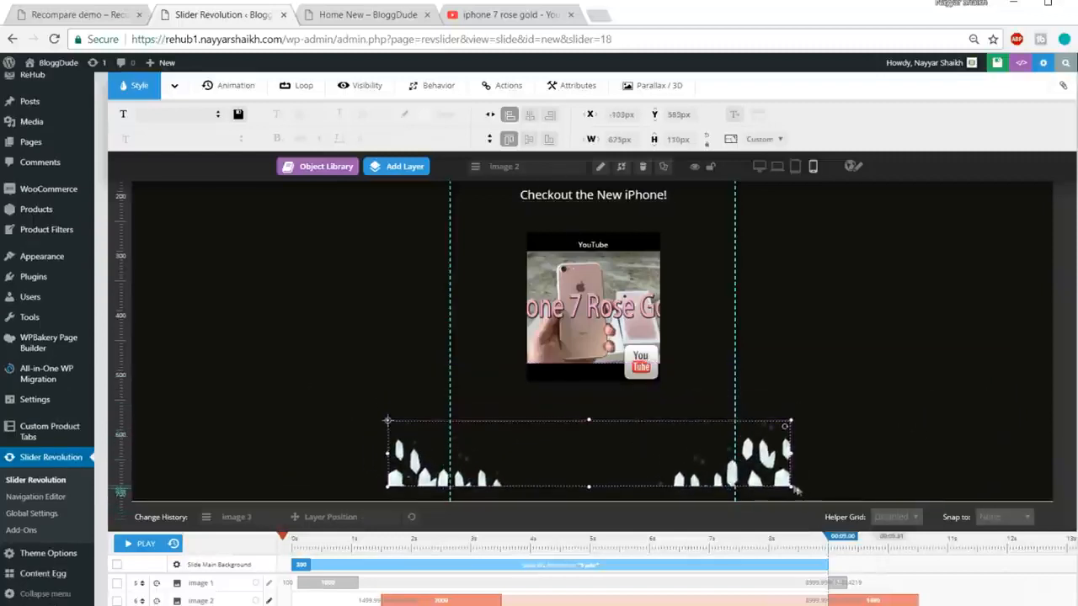
drag(788, 484, 763, 467)
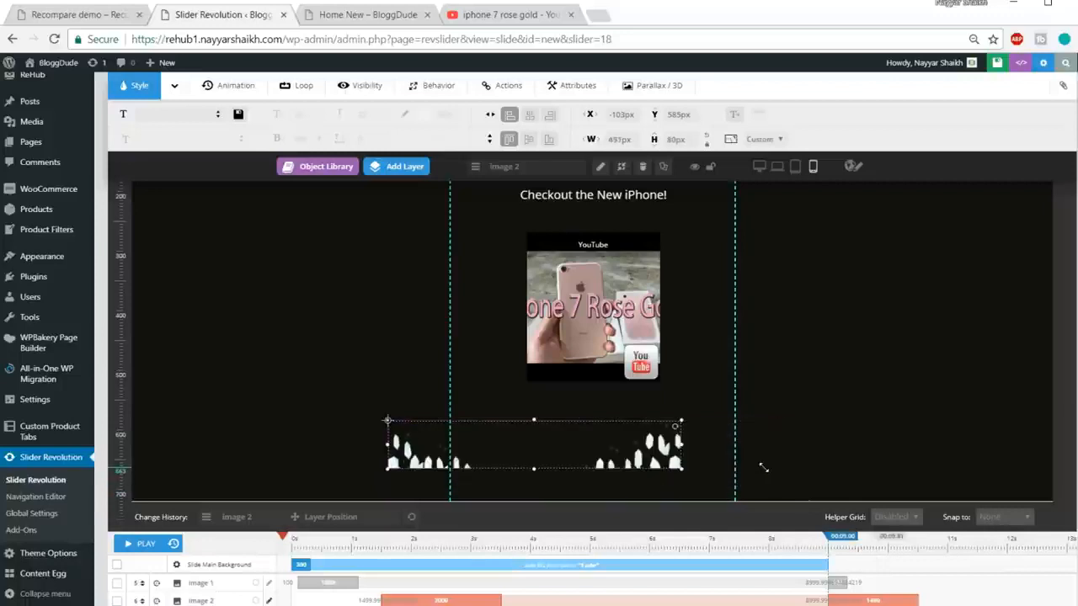
drag(524, 461, 583, 495)
scroll(787, 458, up, 1)
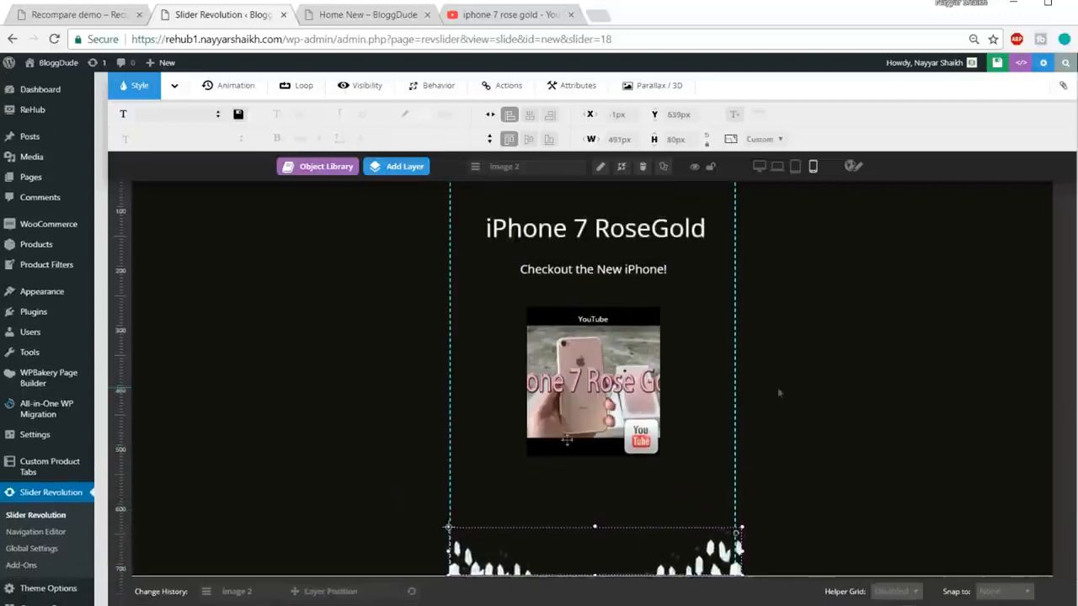
scroll(204, 572, down, 1)
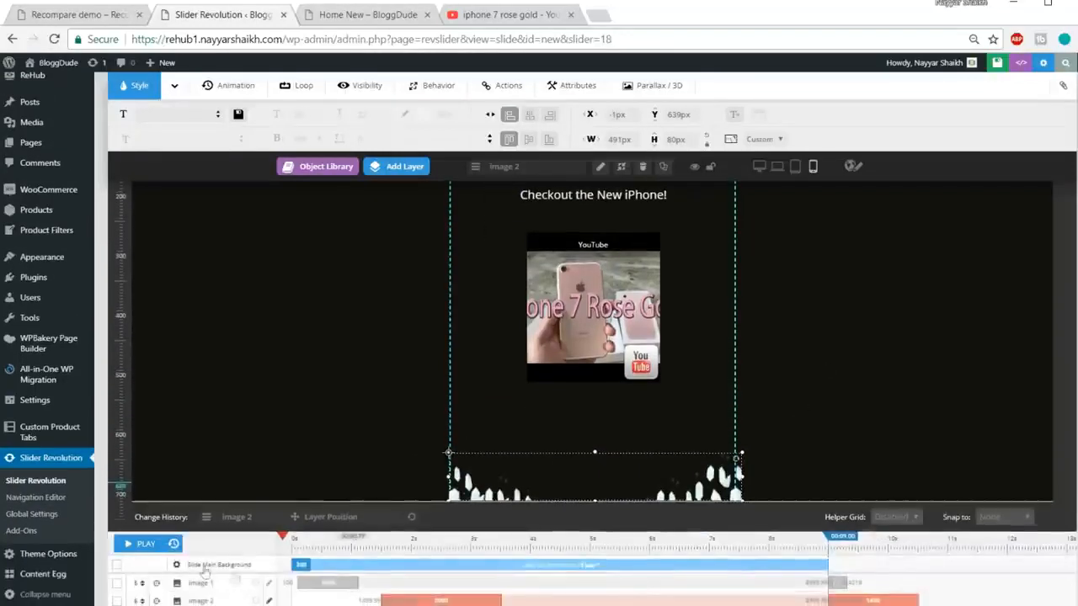
click(143, 545)
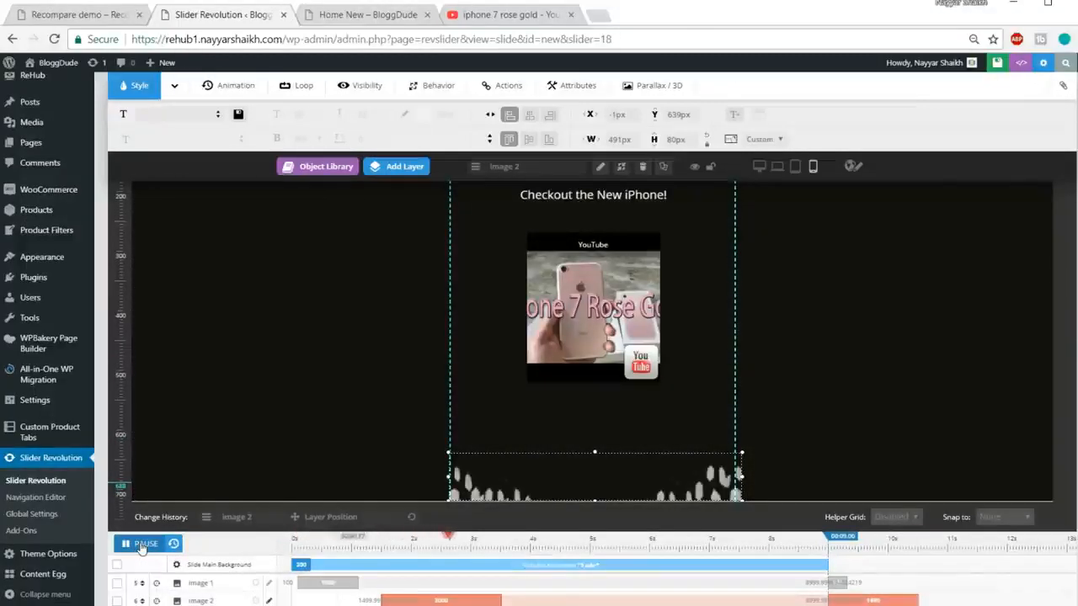
scroll(641, 522, up, 2)
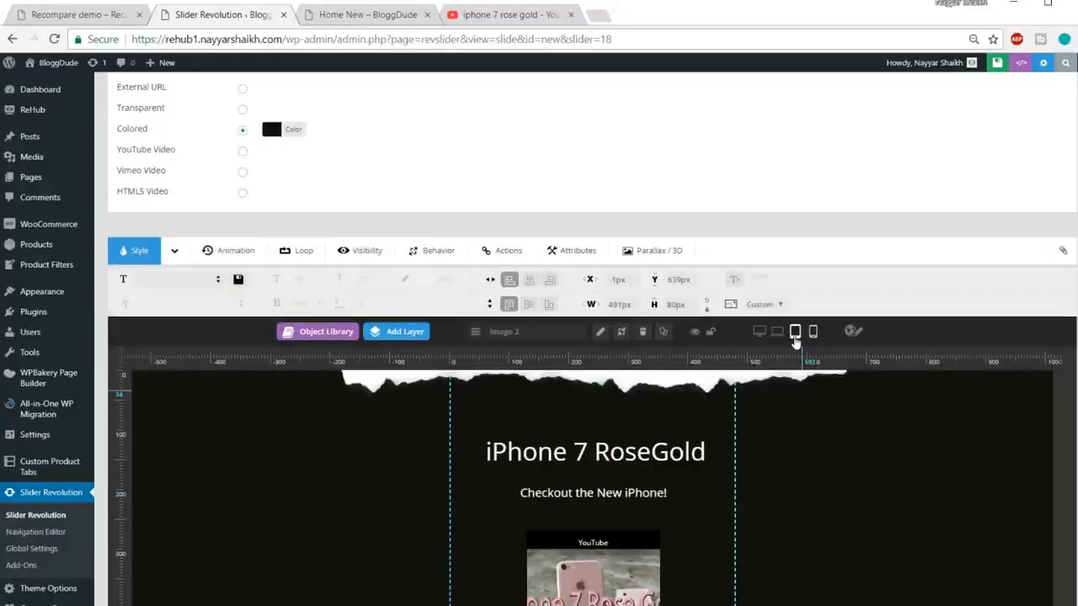
Step: Check the slide in tablet and notebook views, then save the slide
click(795, 336)
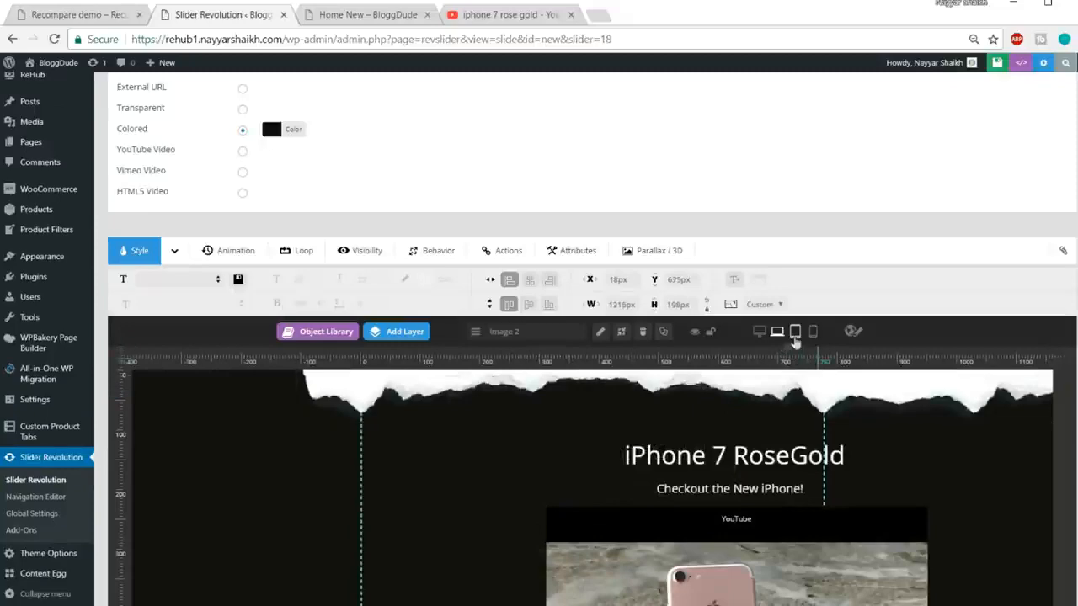
click(777, 332)
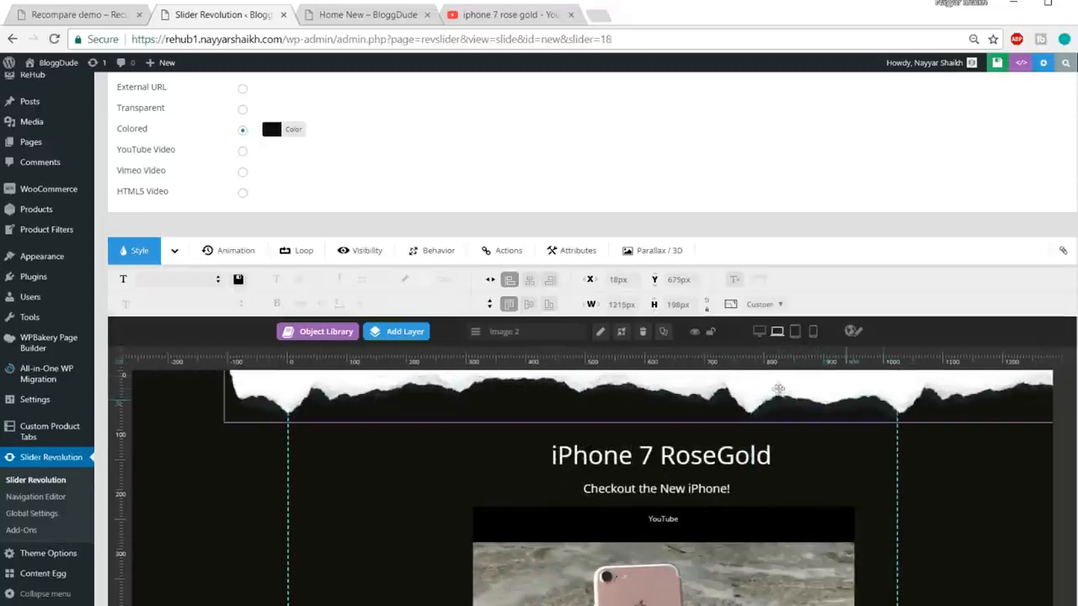
scroll(811, 421, up, 4)
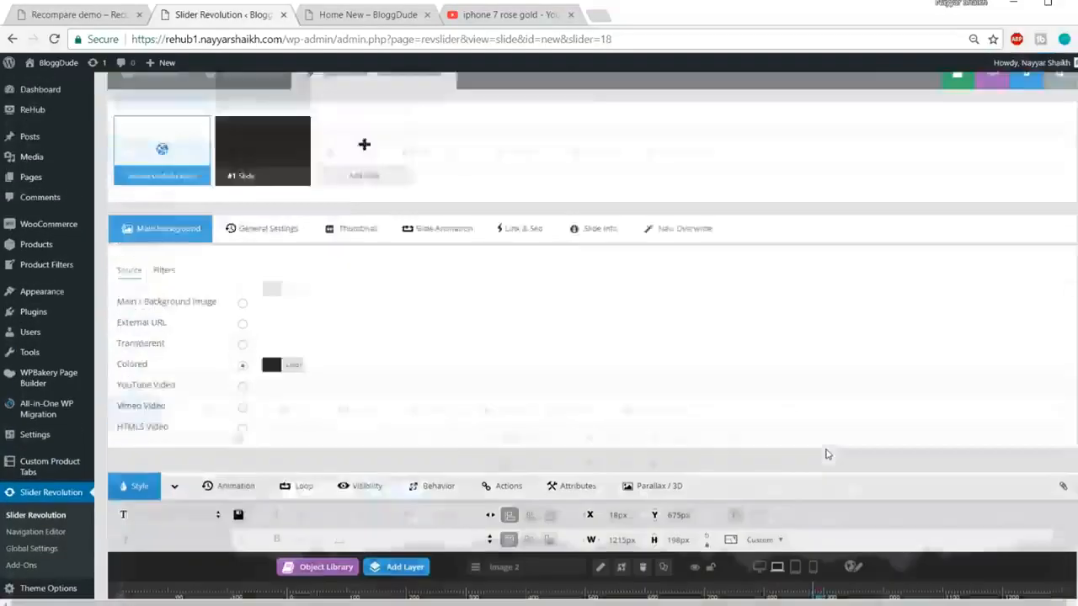
click(904, 152)
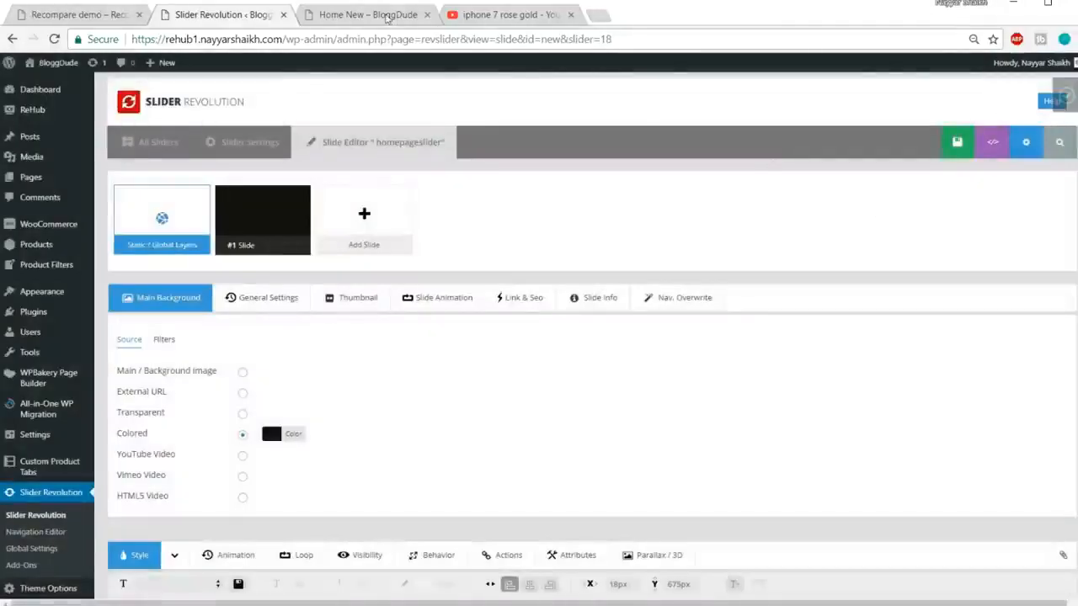
Step: Bring up the Home New page at 100% zoom and open its page-edit link options
click(368, 14)
scroll(497, 278, up, 8)
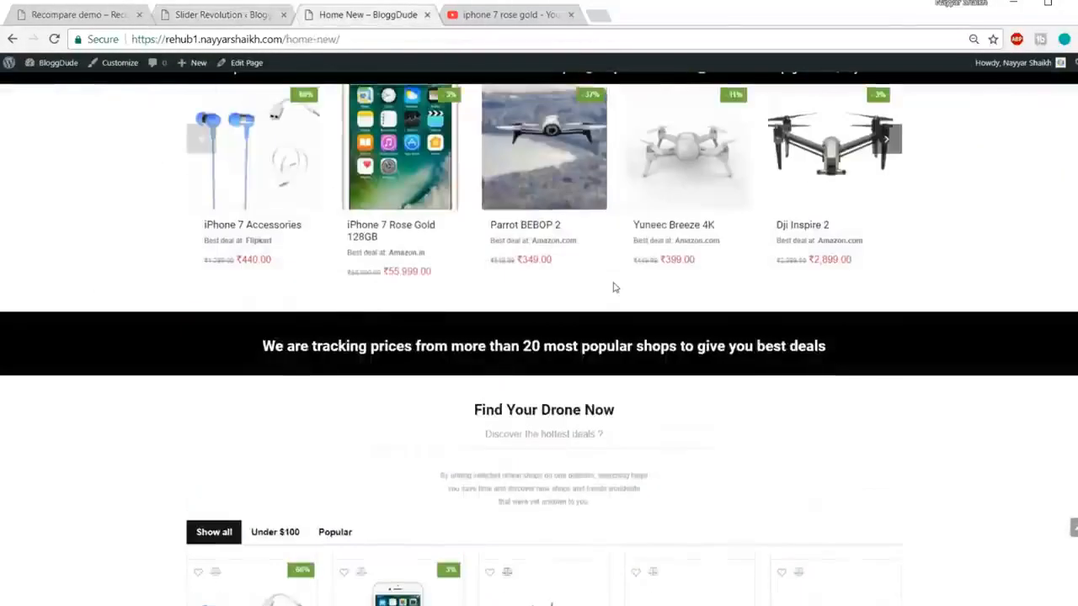
key(ctrl+plus)
key(ctrl+plus)
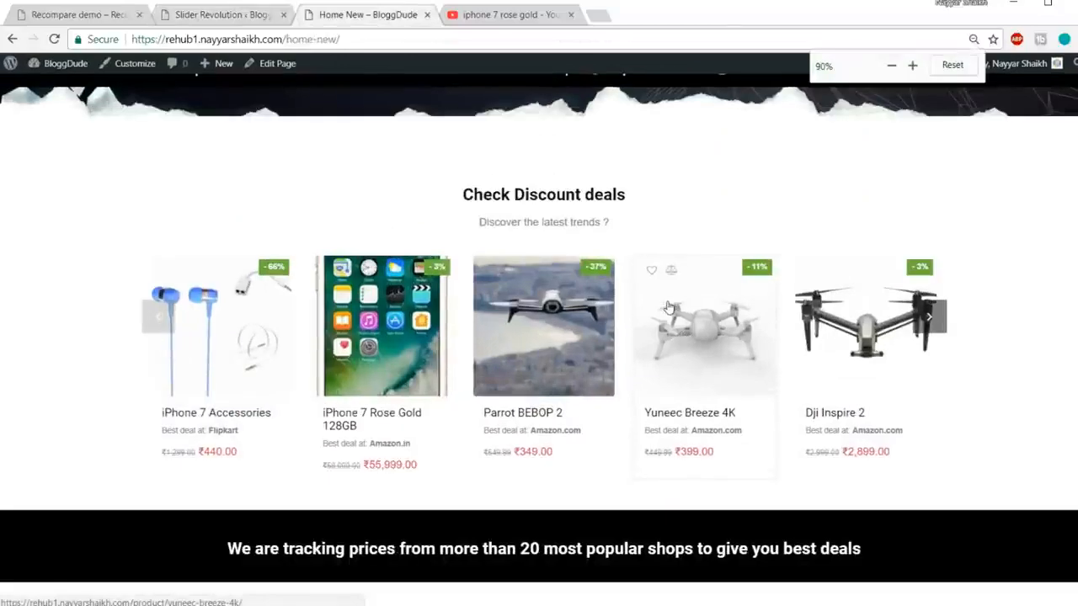
scroll(676, 337, down, 12)
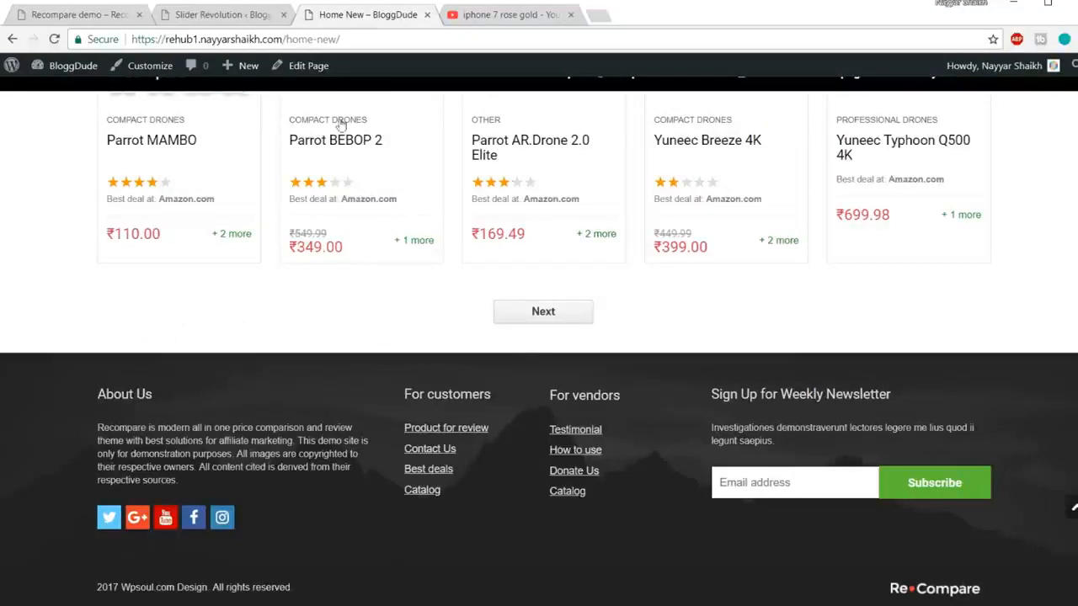
right_click(323, 69)
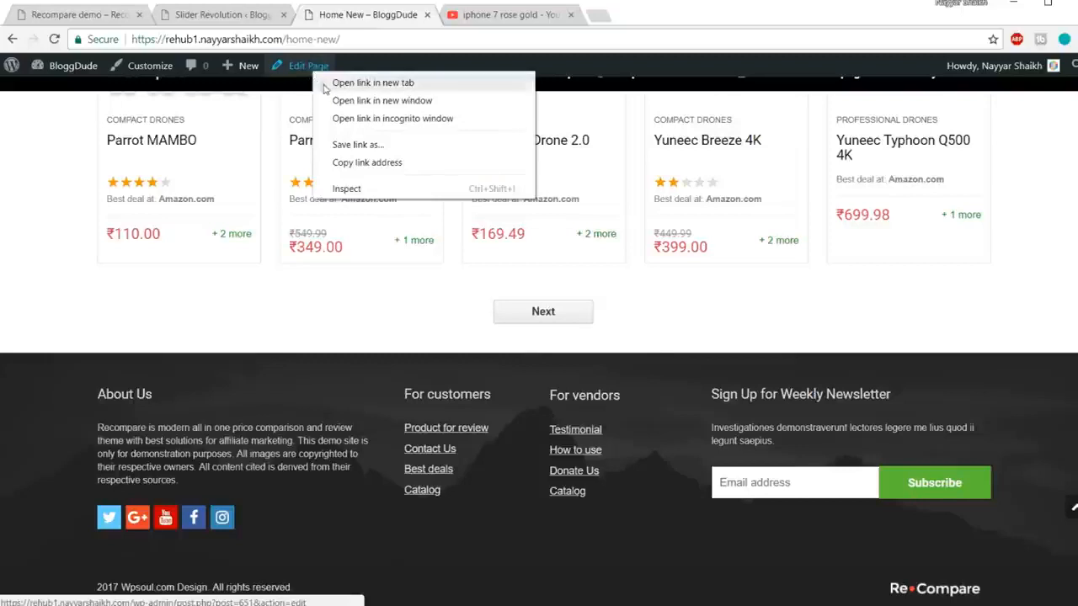
Step: Open the Home New page editor in a new third tab and close the slider editor
click(362, 83)
drag(515, 17, 345, 24)
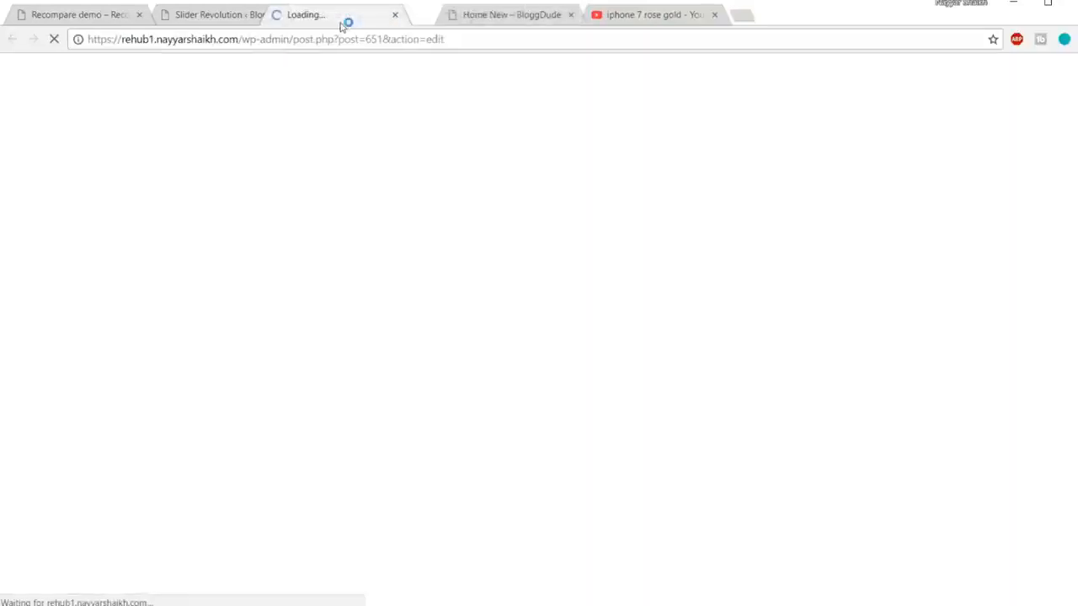
click(179, 19)
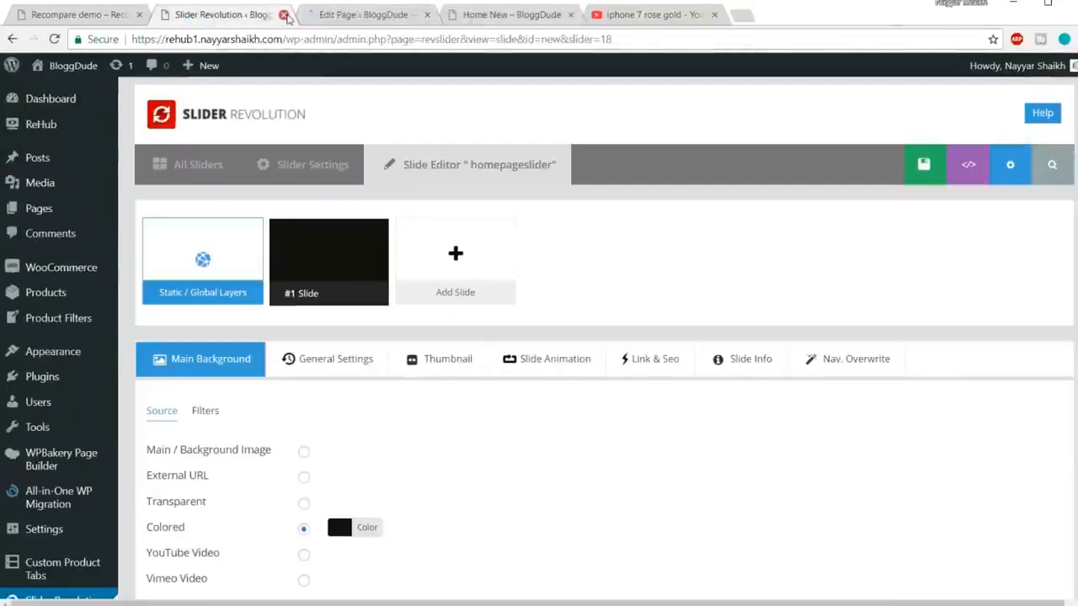
click(284, 15)
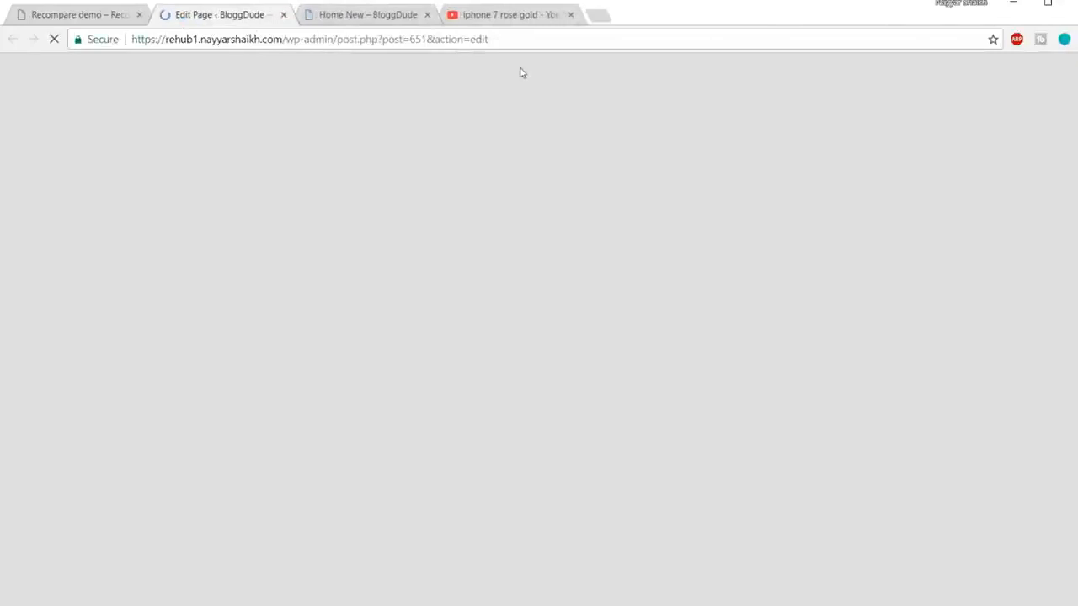
scroll(933, 418, down, 15)
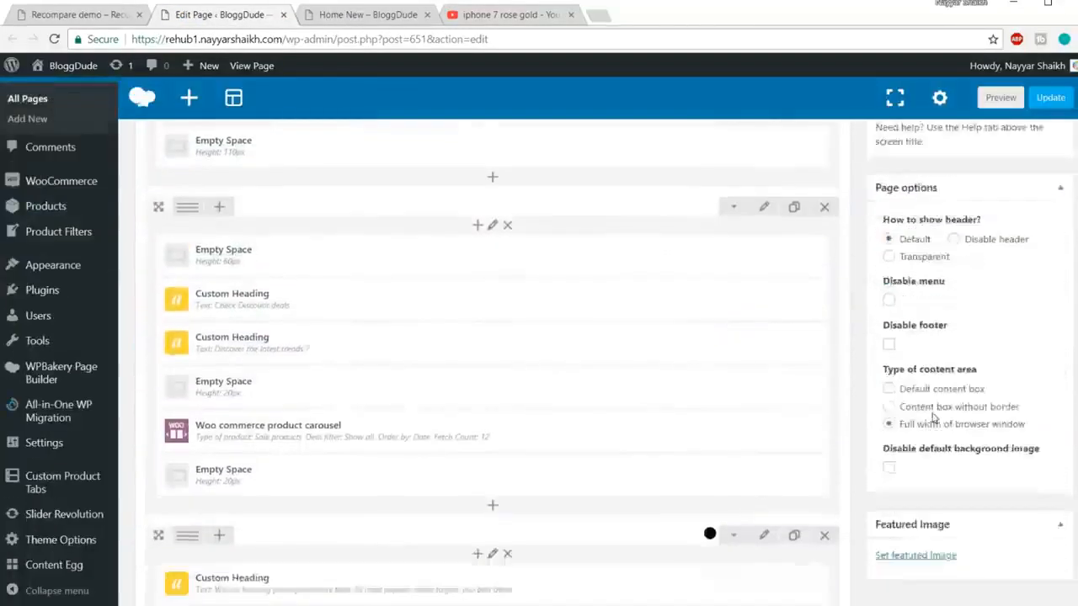
scroll(932, 418, down, 4)
scroll(477, 458, up, 2)
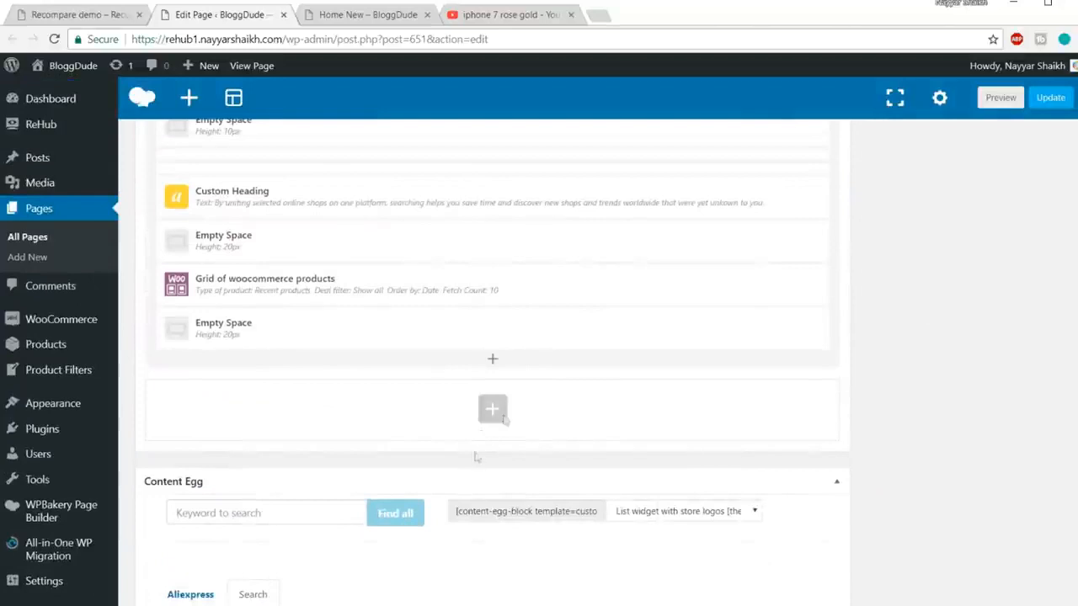
Step: Add a Revolution Slider element using homepageslider to the empty row
click(498, 412)
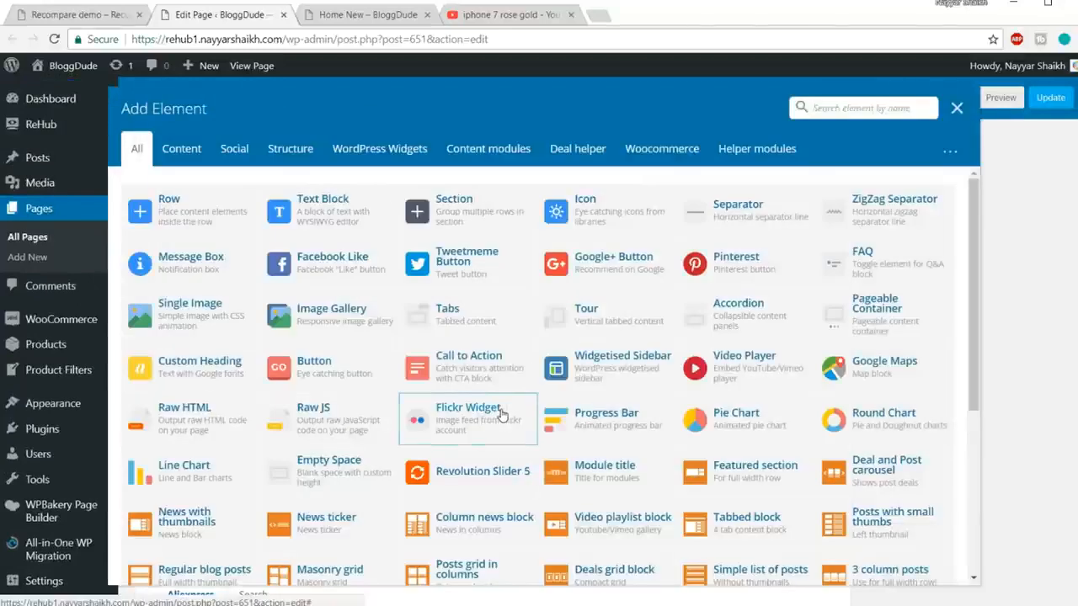
text(slid)
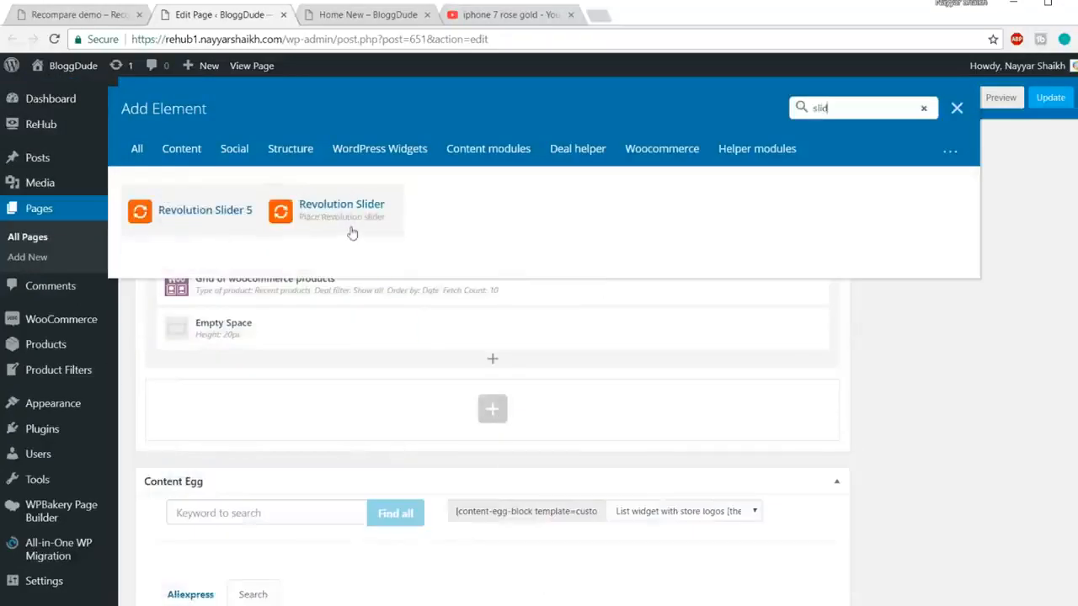
click(351, 215)
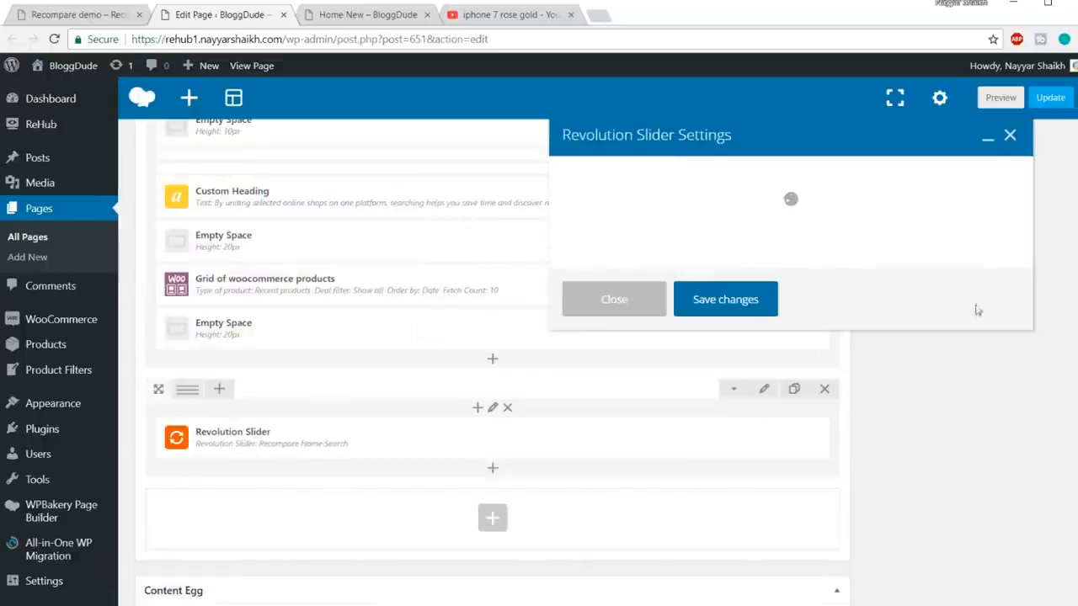
click(665, 282)
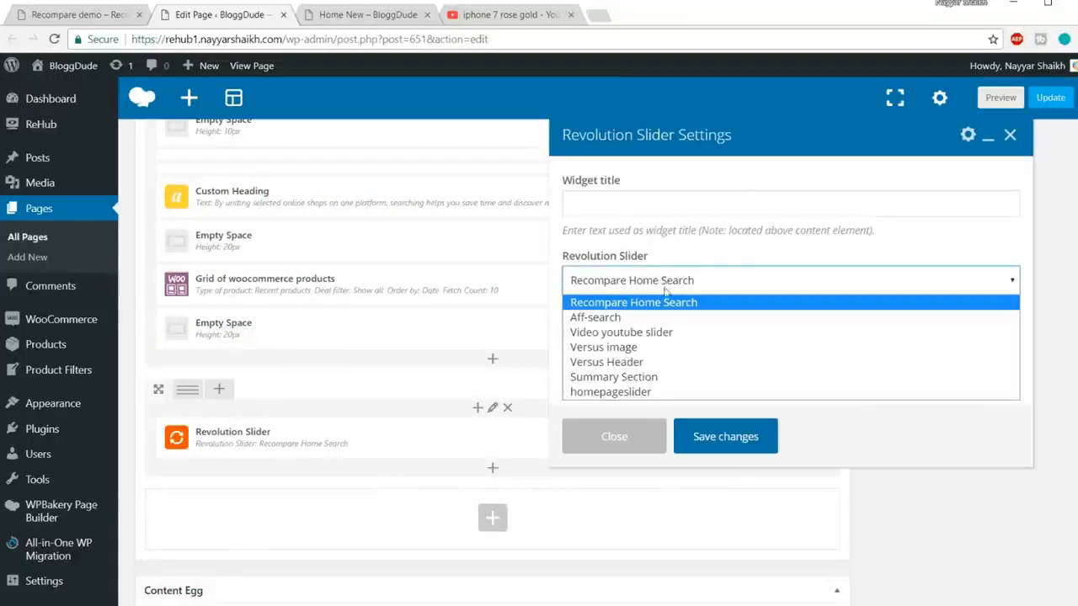
click(628, 393)
click(726, 436)
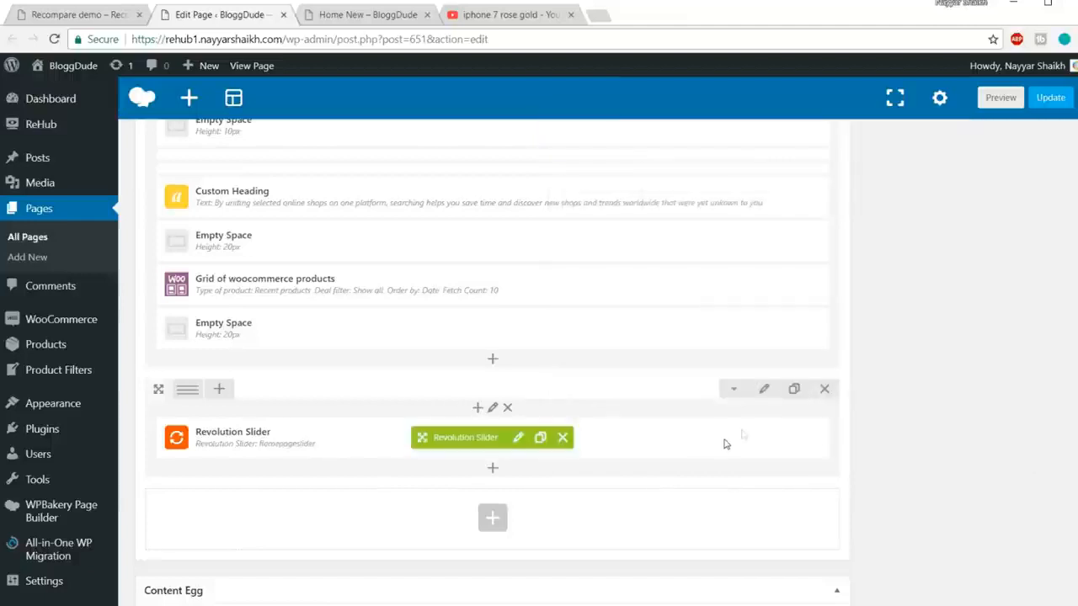
Step: Update the Home New page and reload the live page
click(1049, 100)
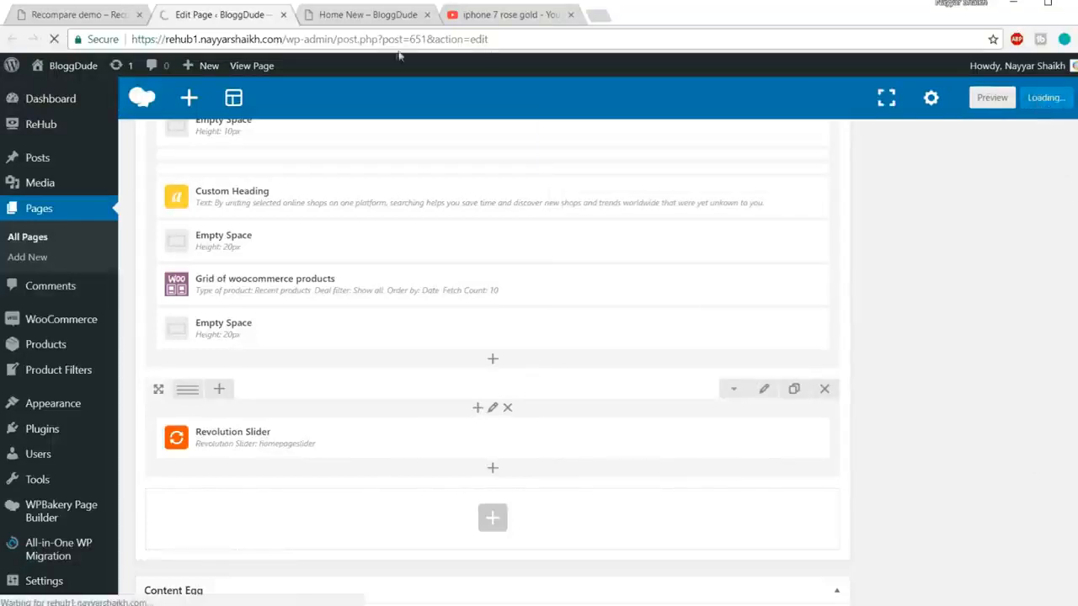
click(394, 15)
click(399, 39)
key(Return)
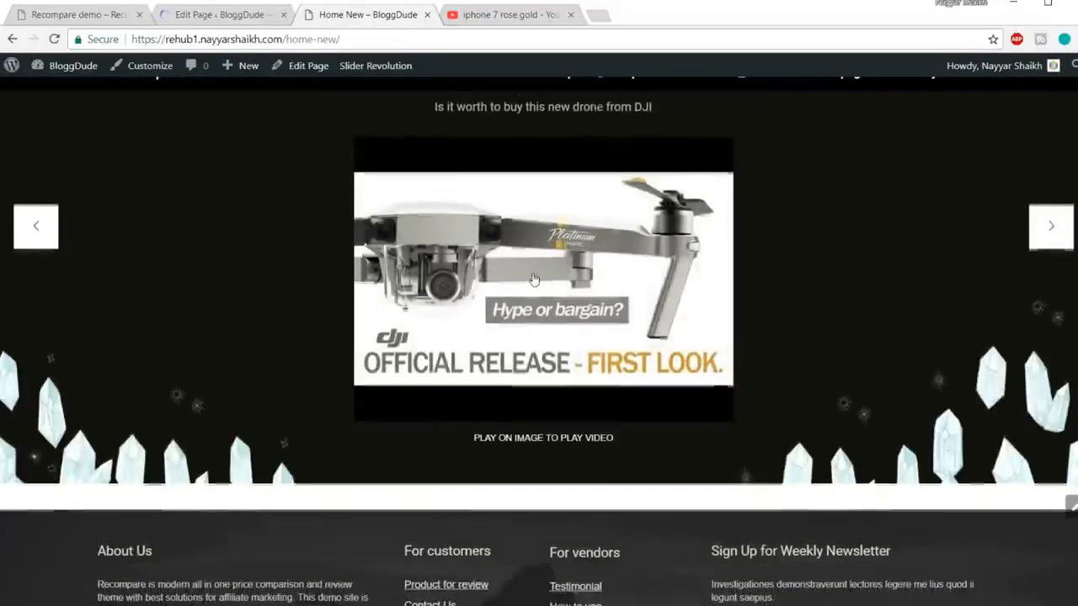
Step: Find the 'Check latest reviews and news' heading on the Recompare demo, then return to the Home New editor
scroll(498, 298, up, 2)
scroll(497, 295, down, 4)
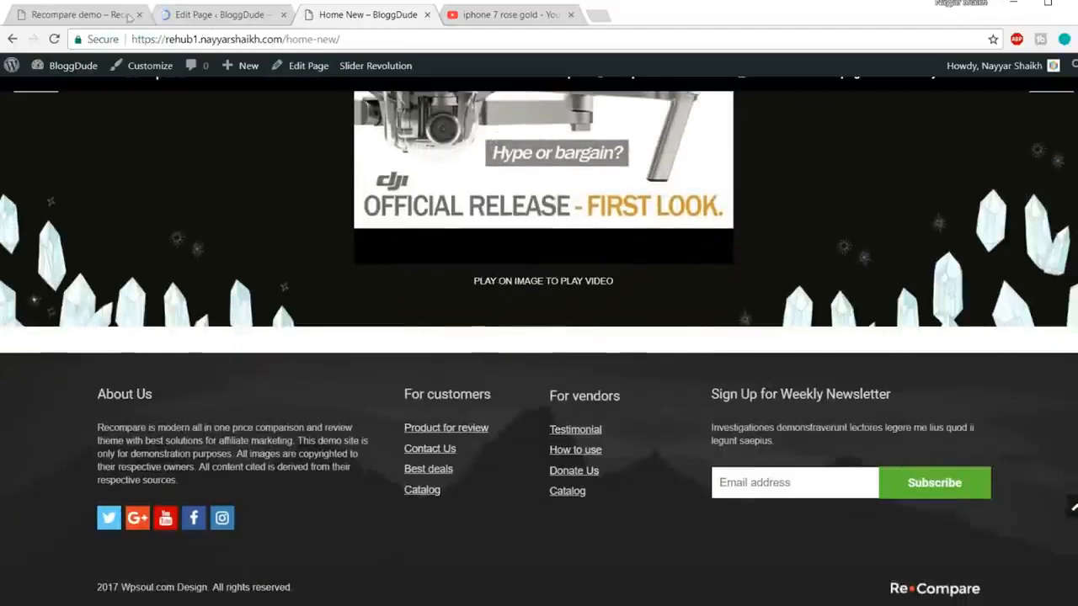
click(99, 17)
scroll(902, 320, down, 5)
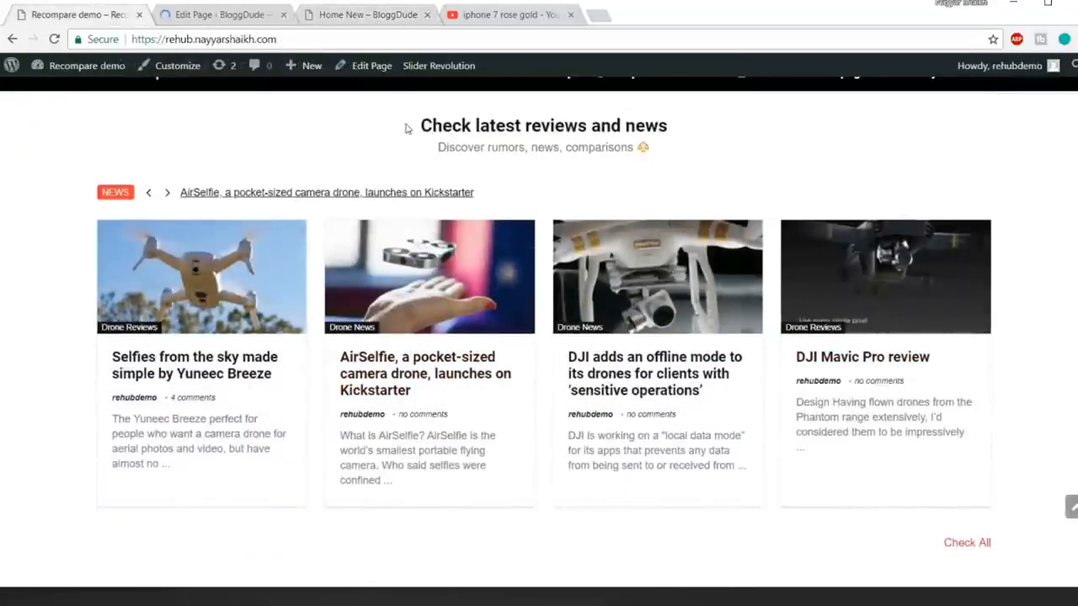
drag(421, 125, 663, 155)
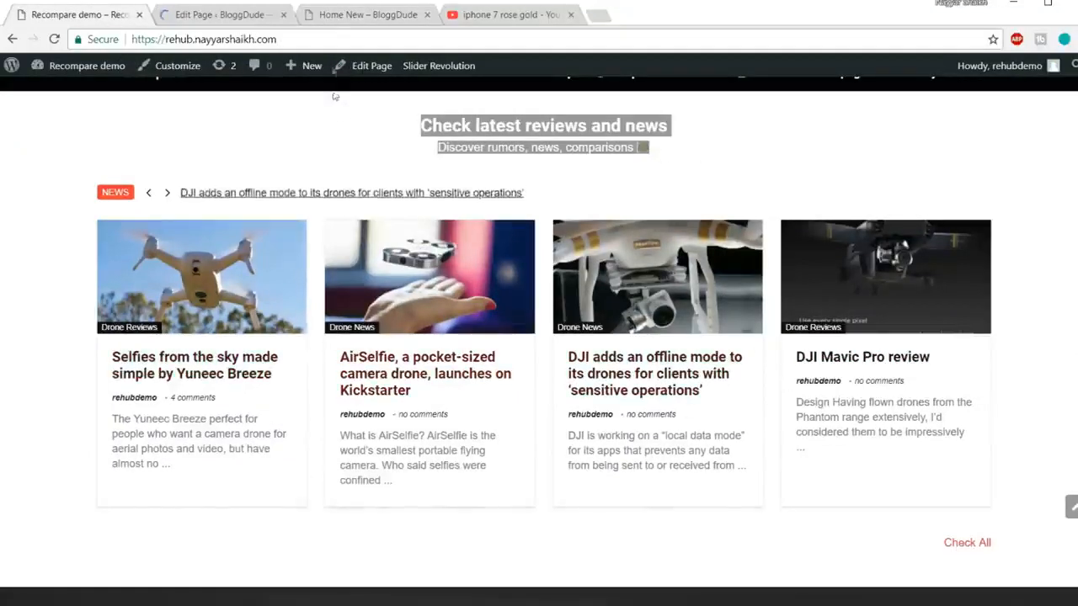
click(223, 15)
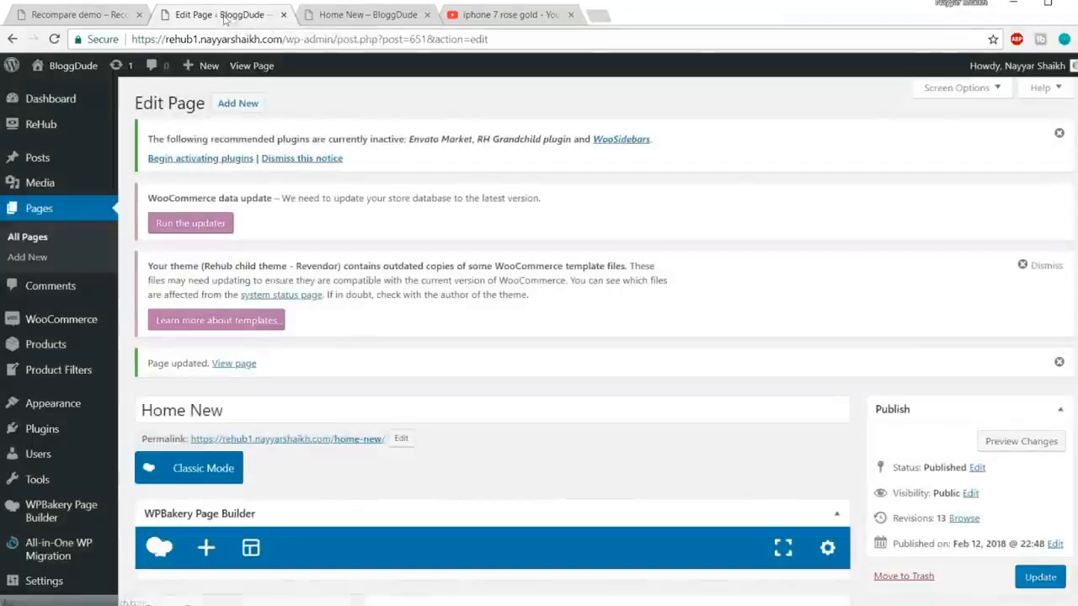
Step: Scroll through Home New's WPBakery rows down to the Revolution Slider row, then revisit the demo section
scroll(658, 433, down, 3)
scroll(661, 445, down, 10)
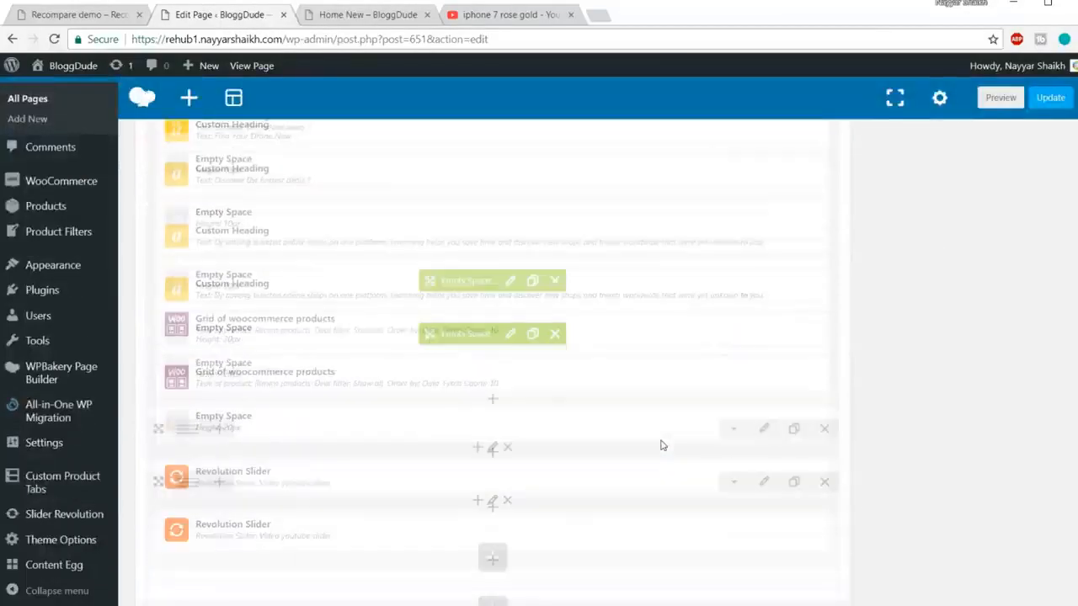
scroll(571, 428, up, 5)
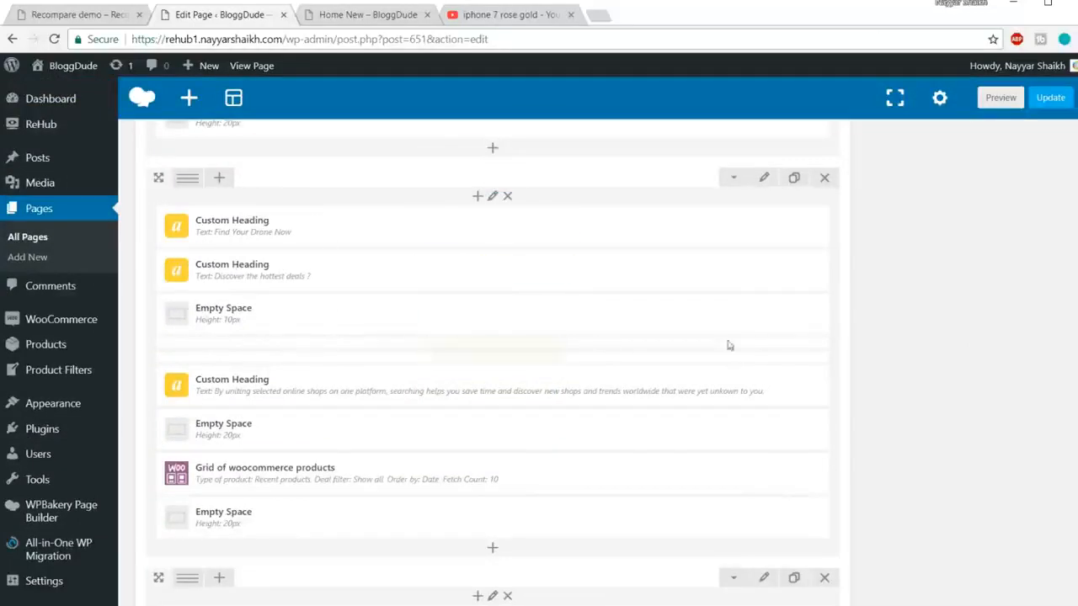
scroll(507, 297, down, 5)
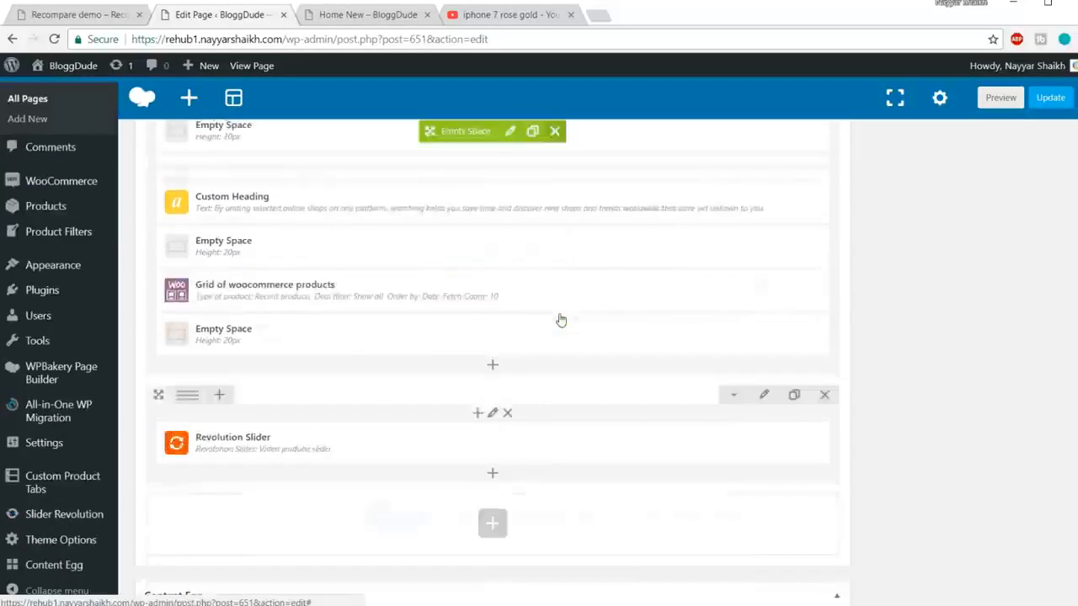
click(40, 14)
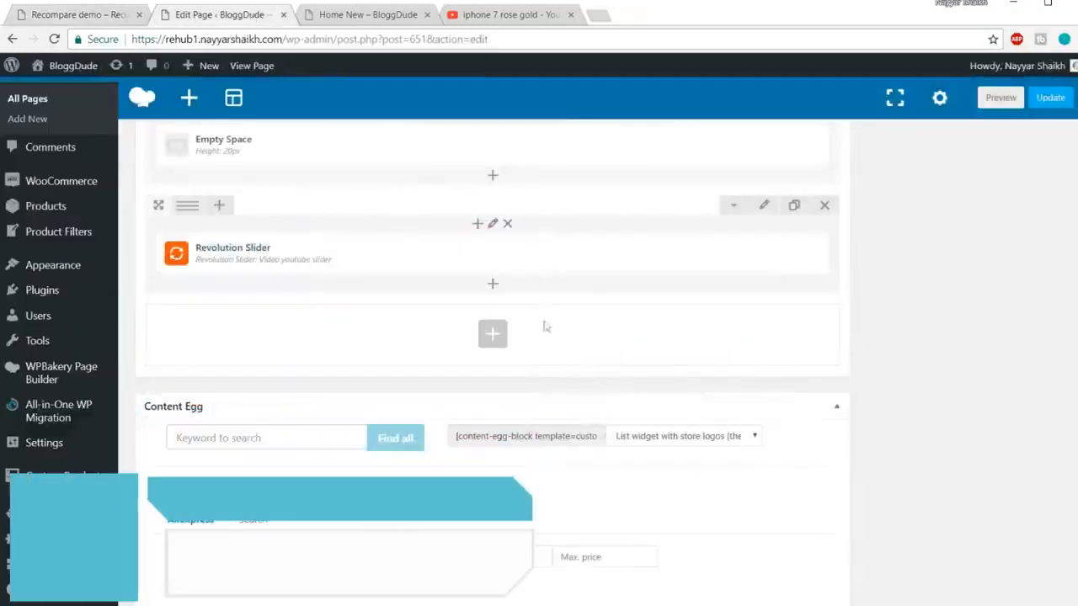
scroll(551, 336, down, 3)
Step: Add a News ticker element to the empty row, checking the demo's ticker for reference
scroll(552, 337, up, 2)
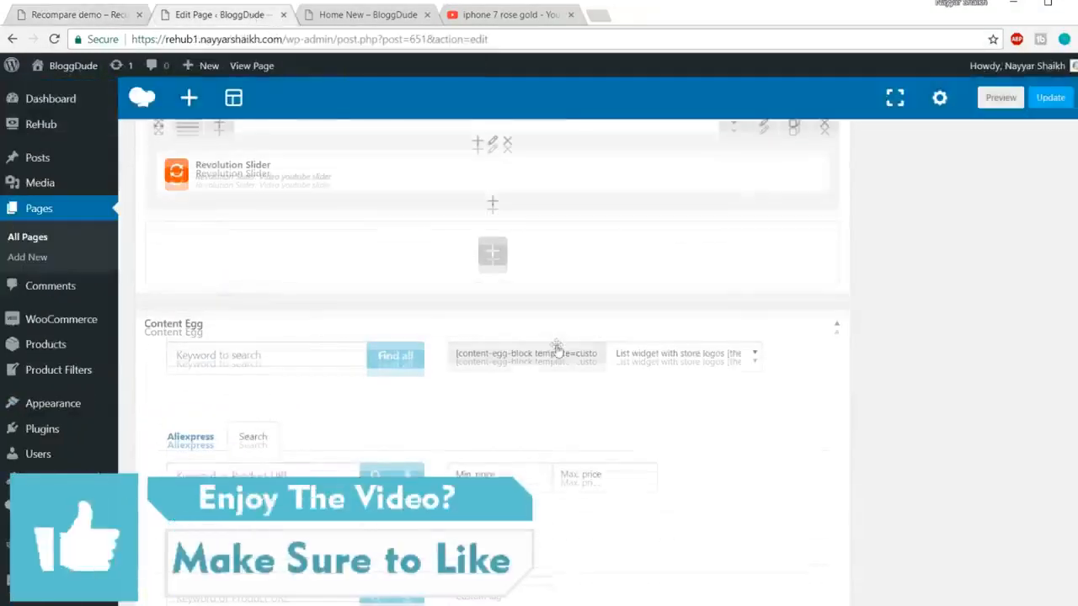
click(494, 262)
text(news)
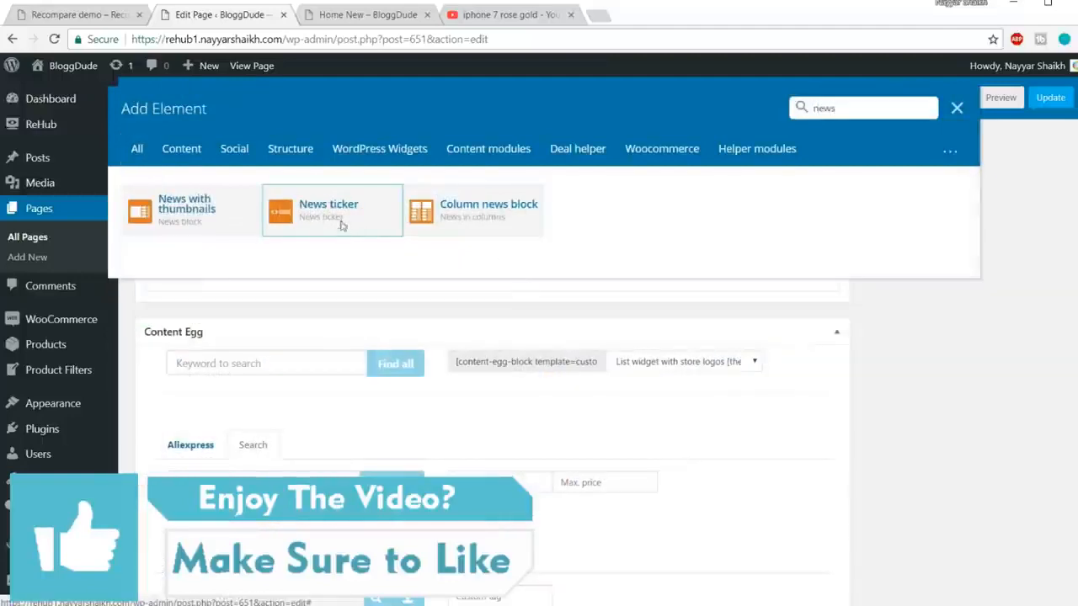
click(342, 228)
click(67, 18)
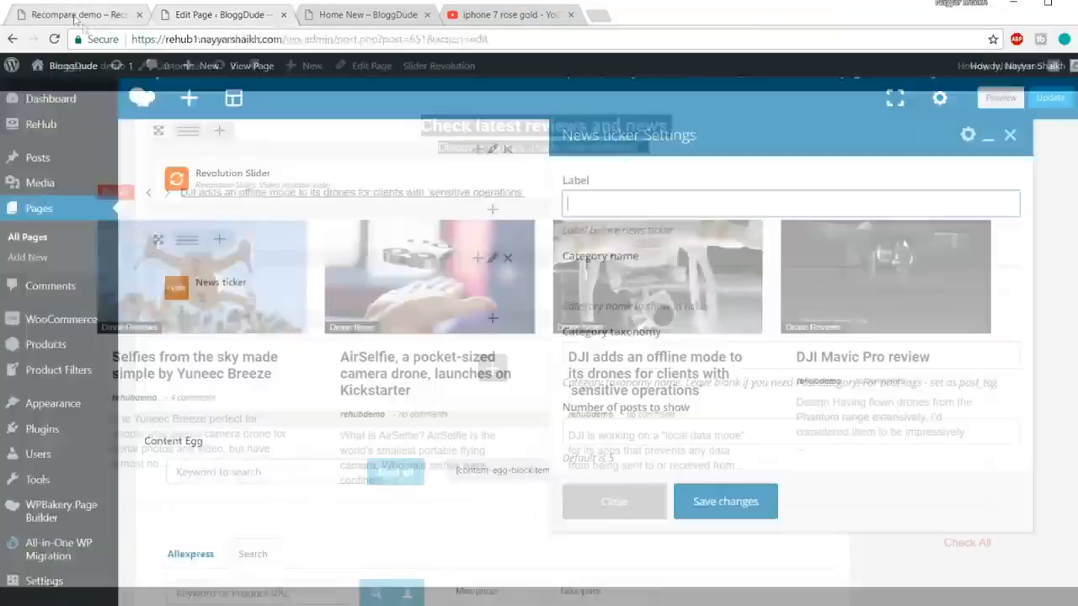
click(97, 194)
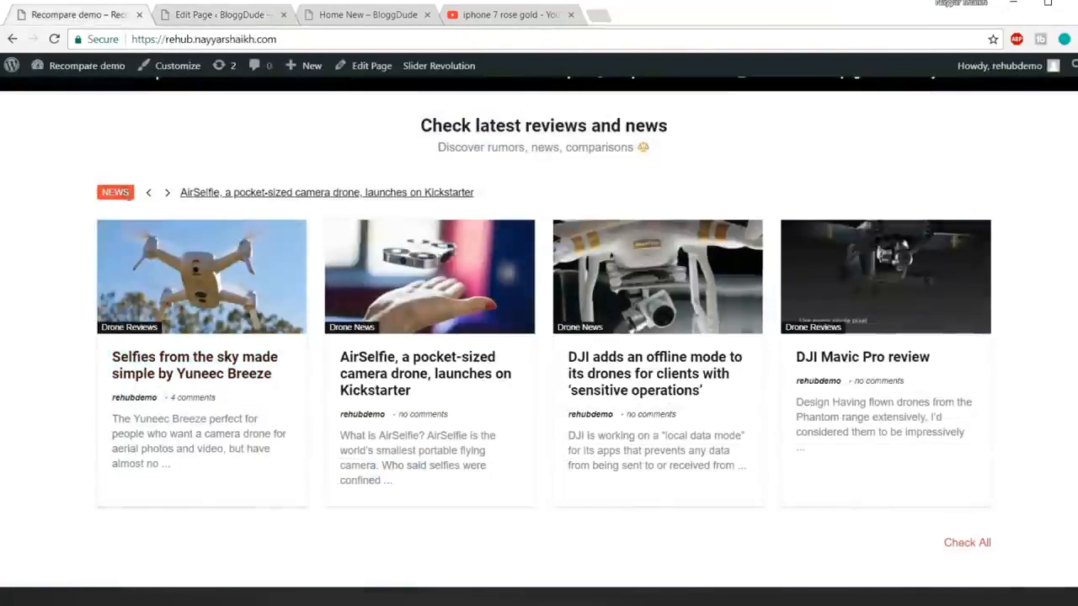
click(196, 18)
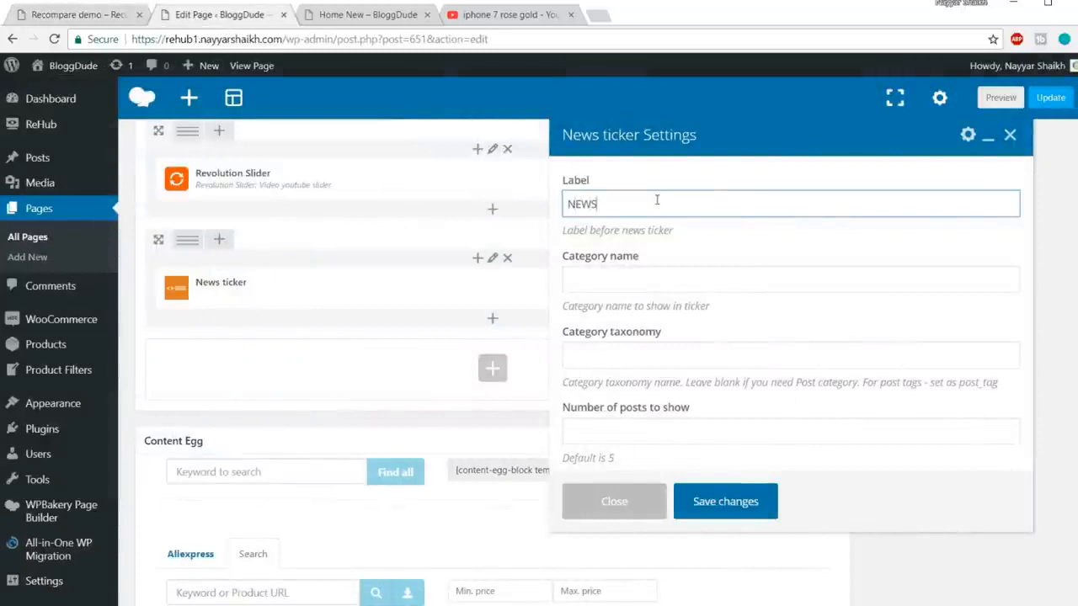
Step: Give the ticker label NEWS, category Drone News and 5 posts, then save it
click(669, 274)
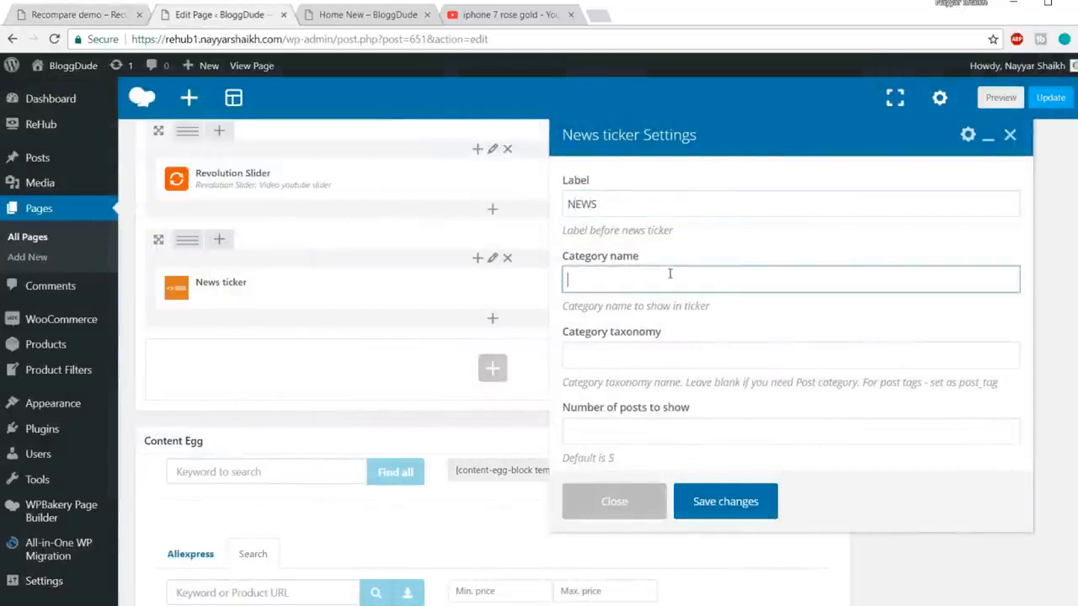
click(74, 16)
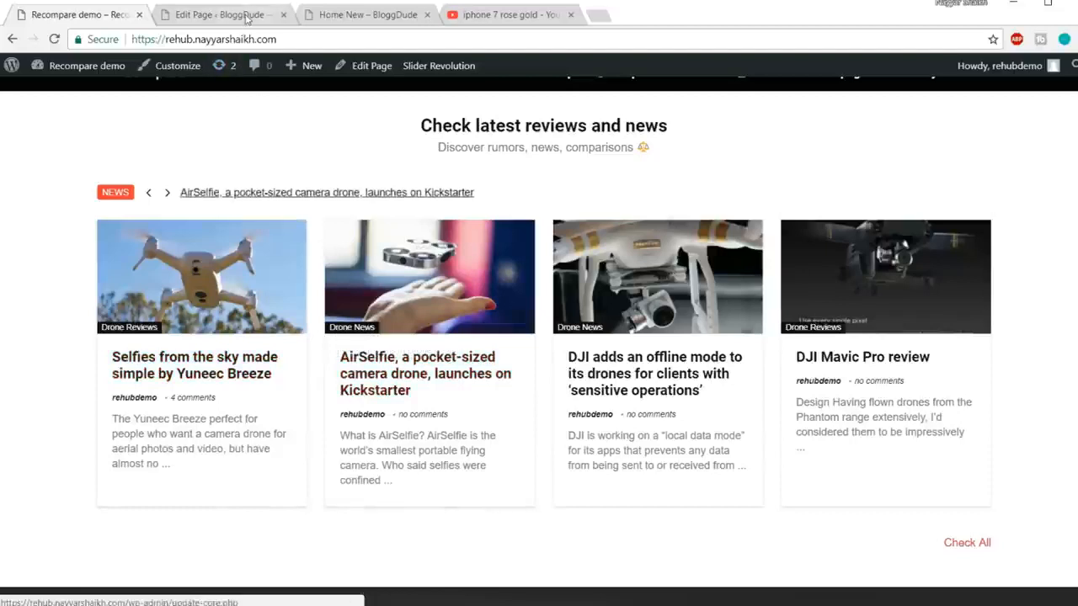
click(219, 14)
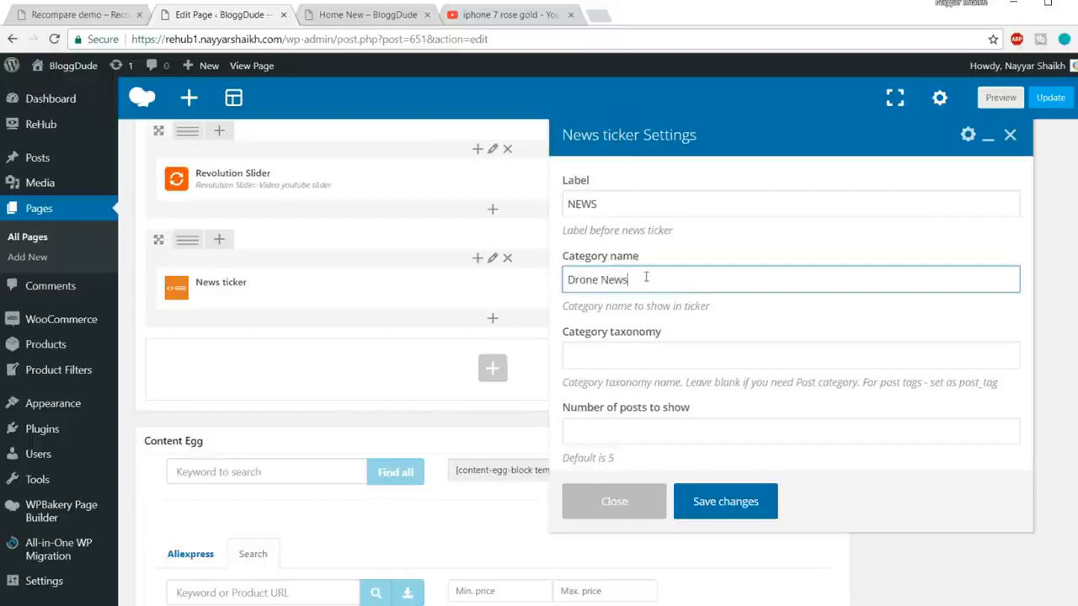
drag(646, 278, 547, 280)
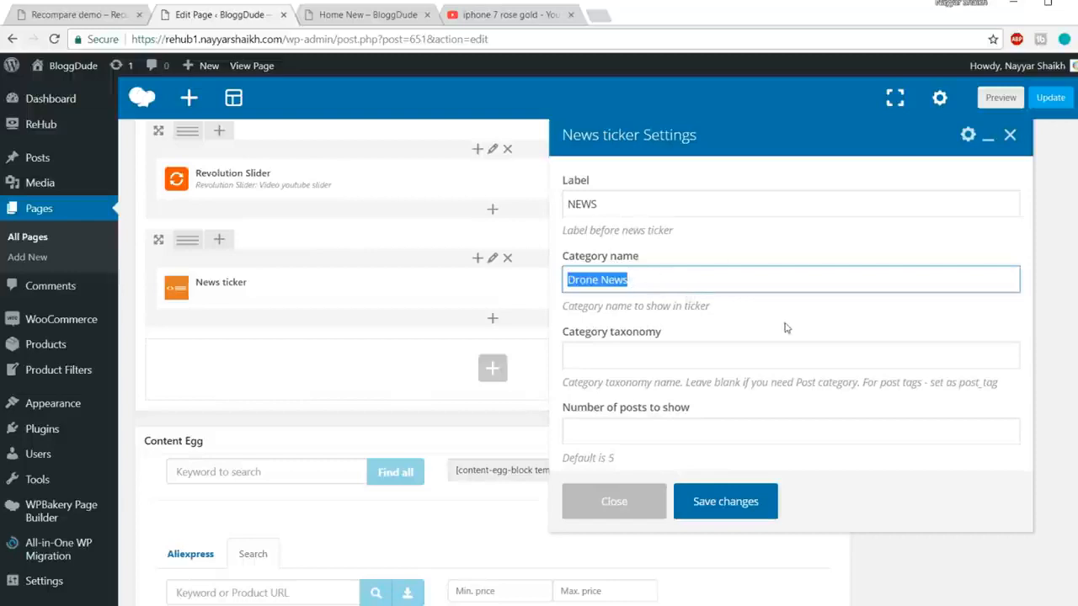
scroll(785, 327, down, 1)
click(733, 426)
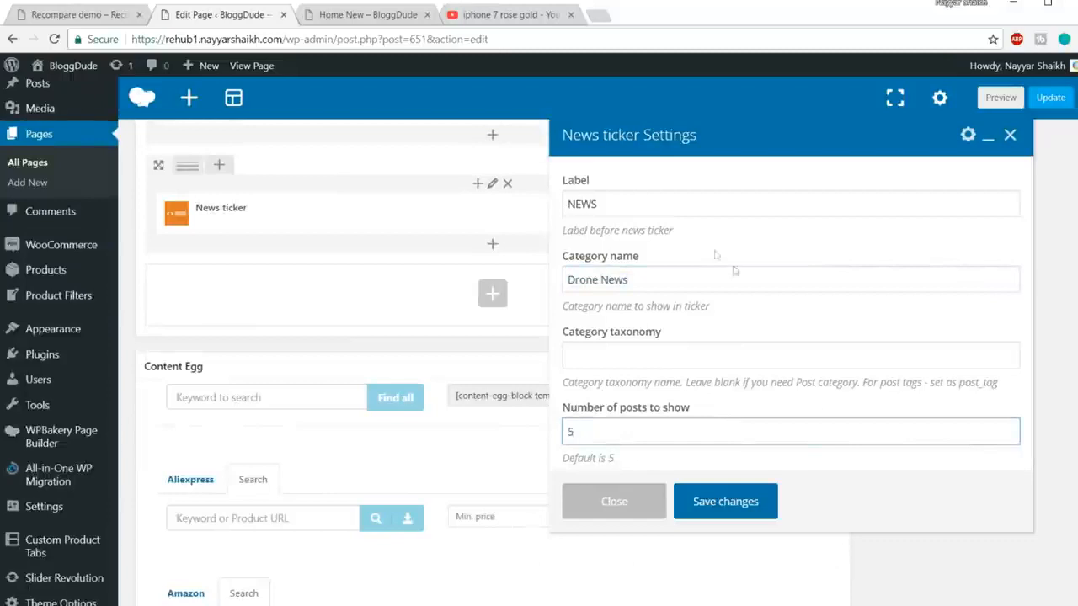
scroll(725, 312, up, 1)
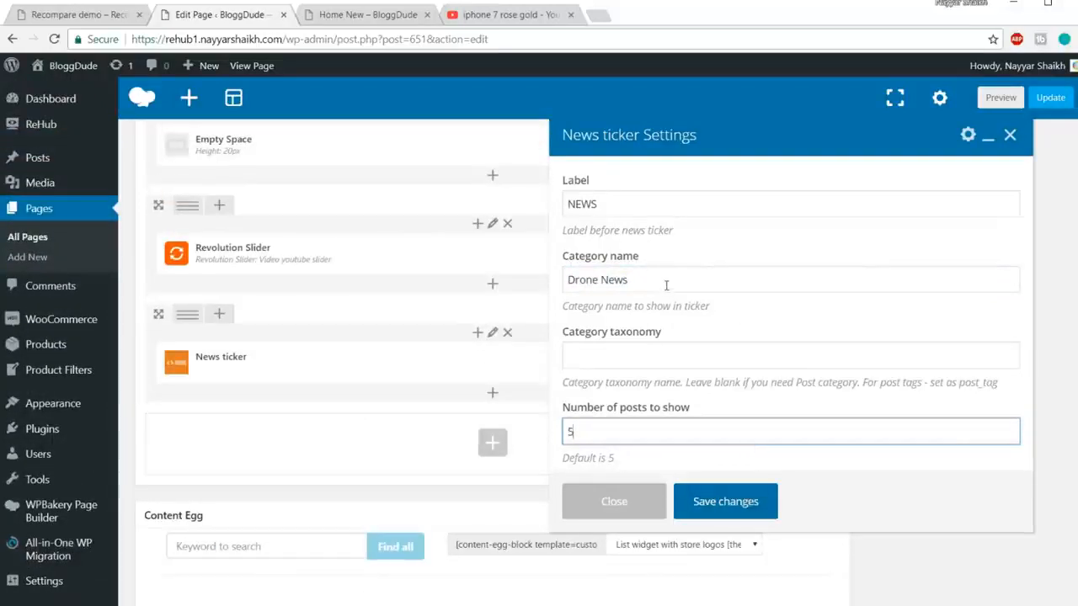
click(747, 502)
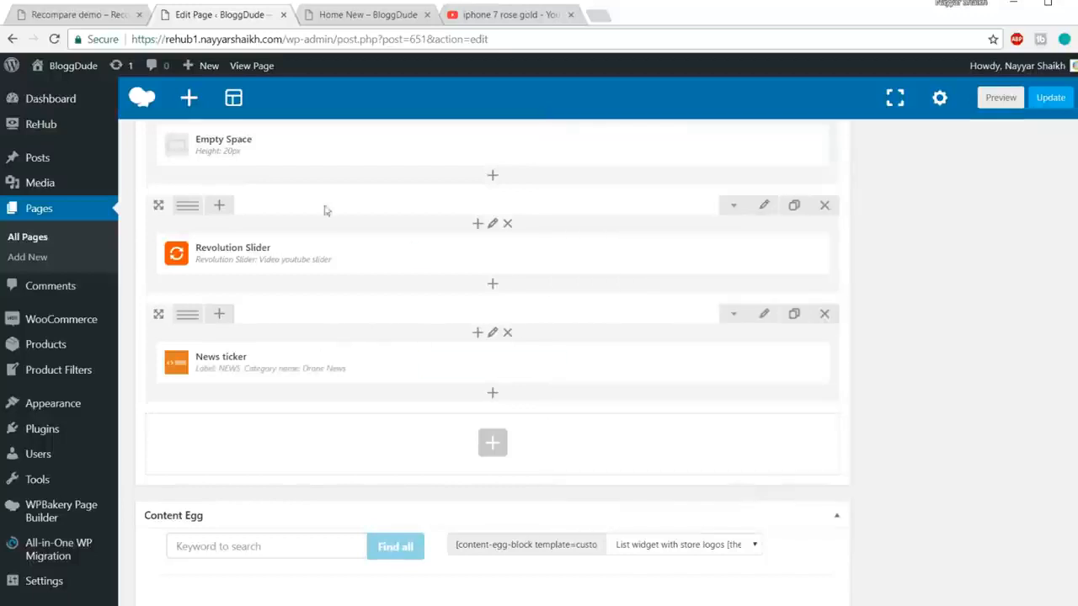
click(104, 18)
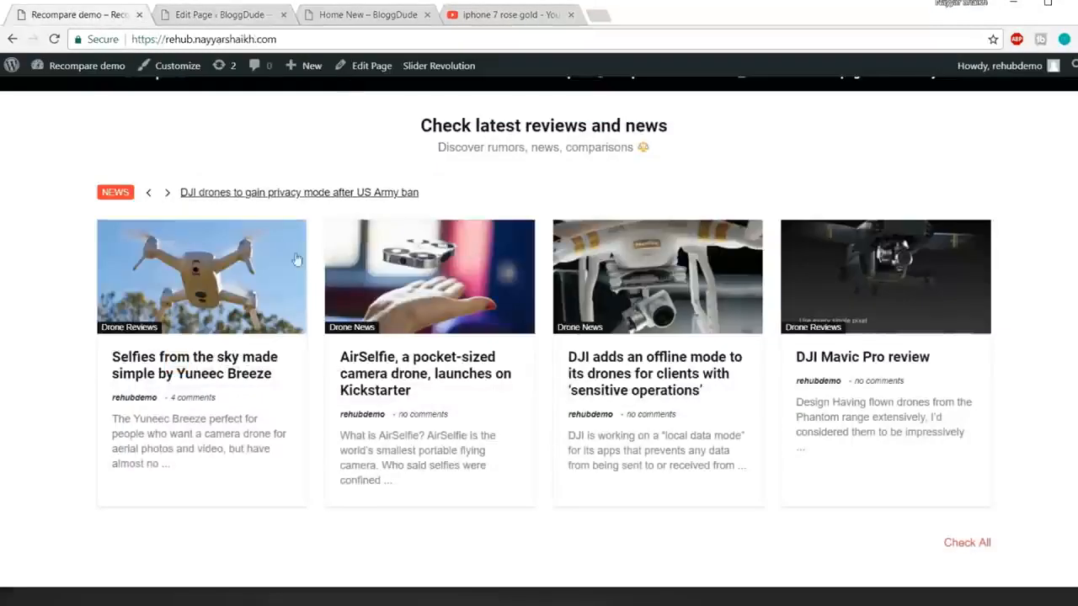
Step: Add a Posts grid in columns element below the News ticker, sourcing from Category or tag
click(236, 13)
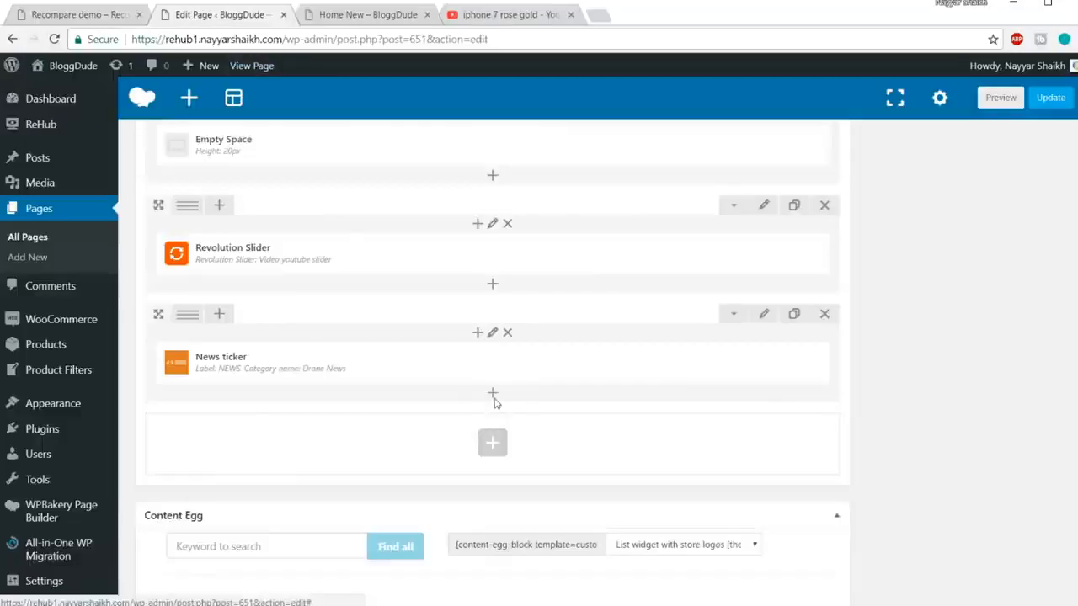
click(495, 405)
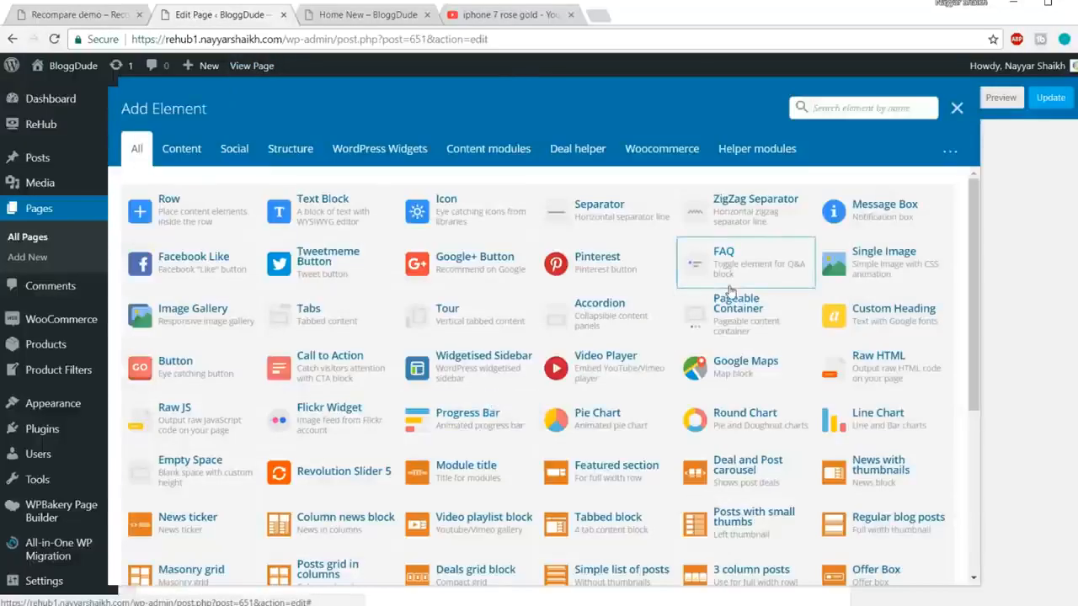
text(post)
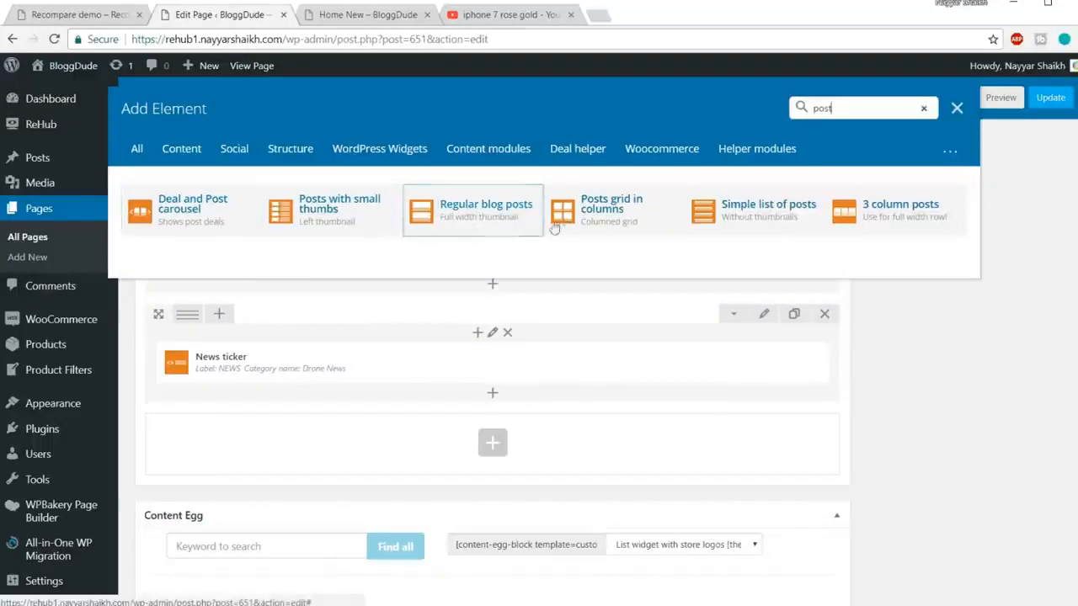
click(621, 227)
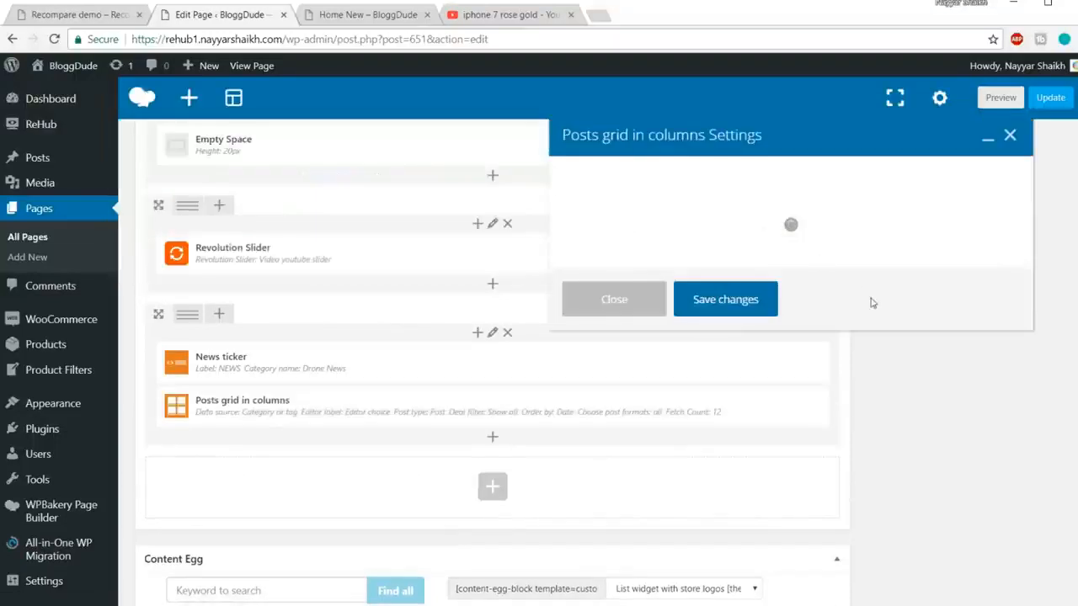
click(677, 240)
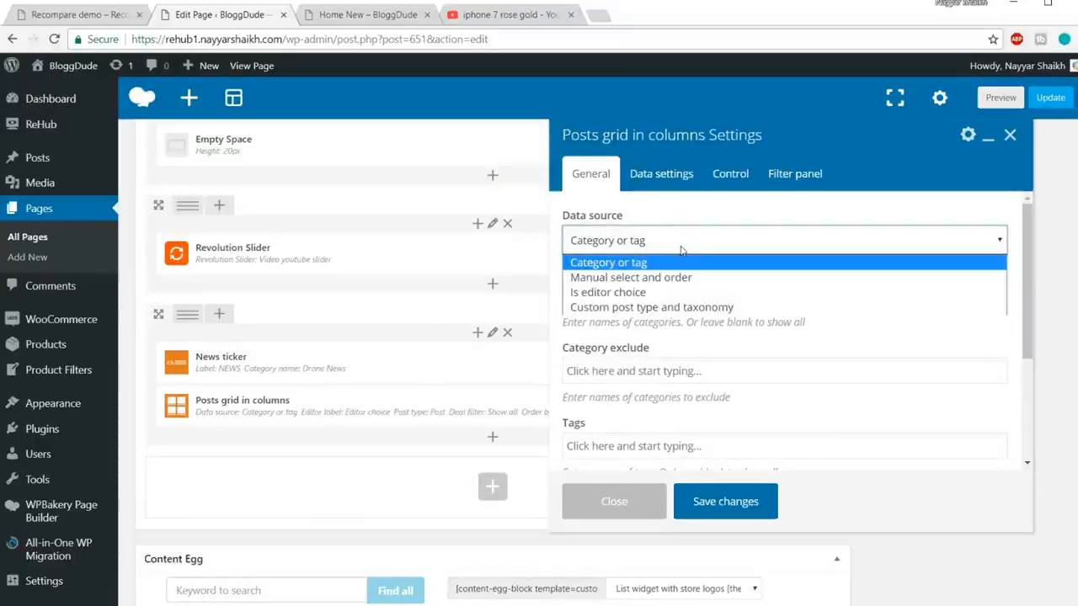
click(714, 264)
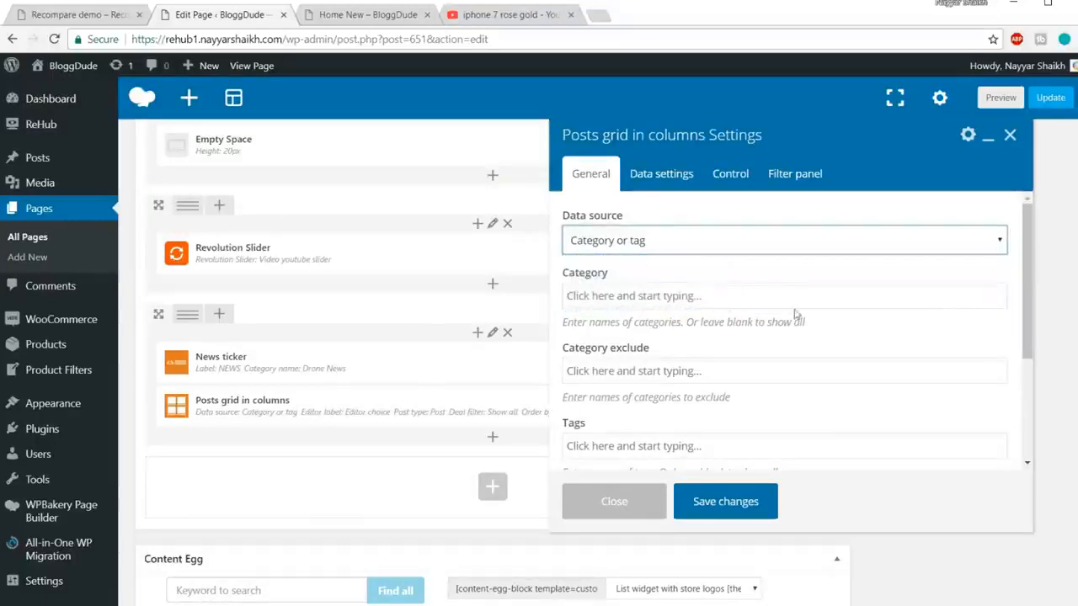
click(667, 298)
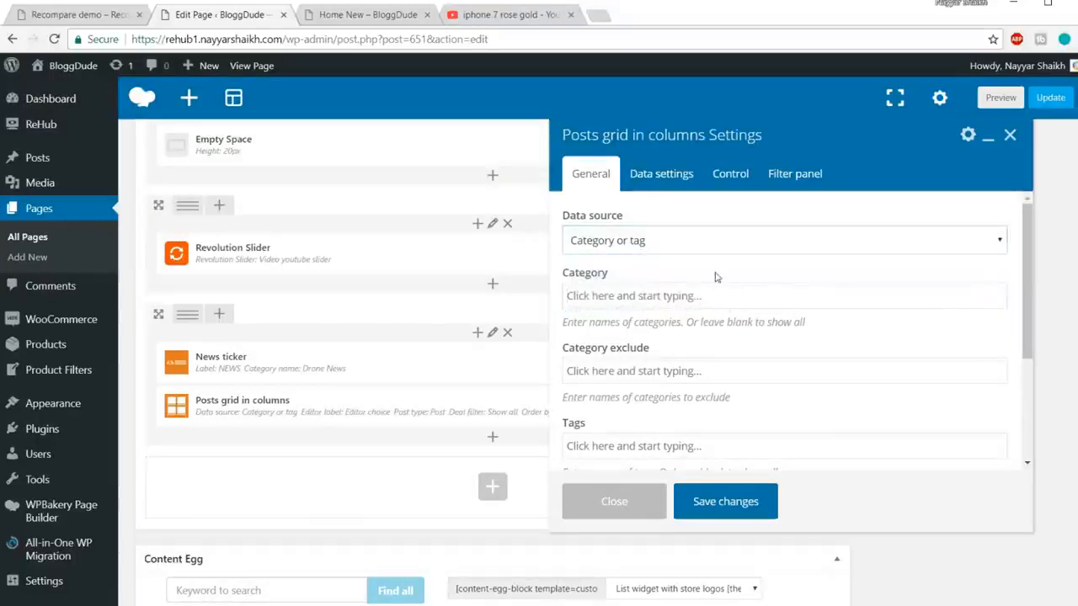
Step: Compare with the Recompare demo's news grid, then save the grid settings (by date, 12 posts)
click(95, 22)
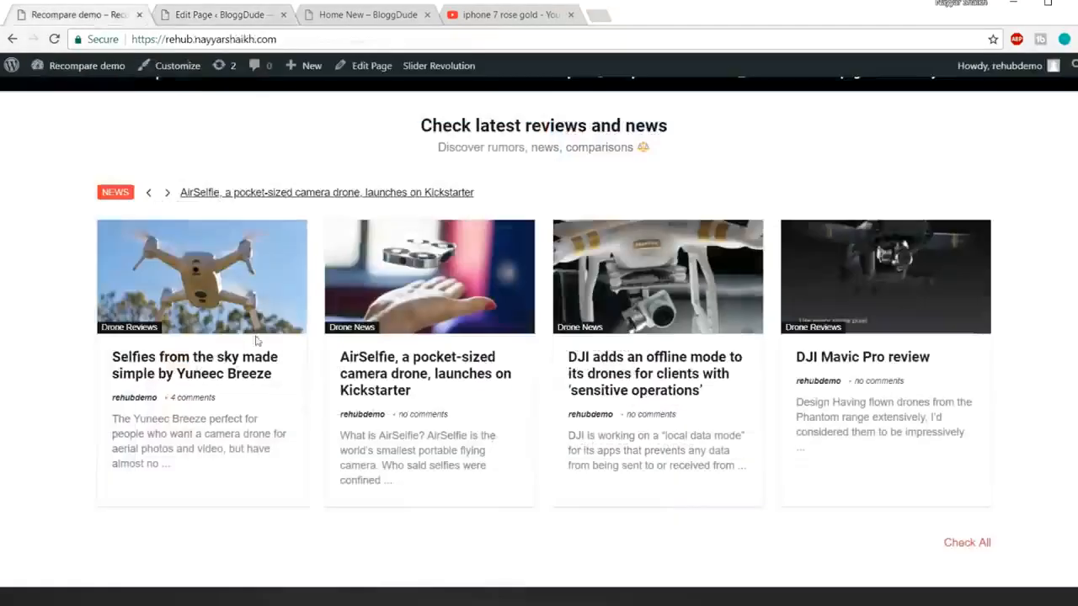
click(213, 19)
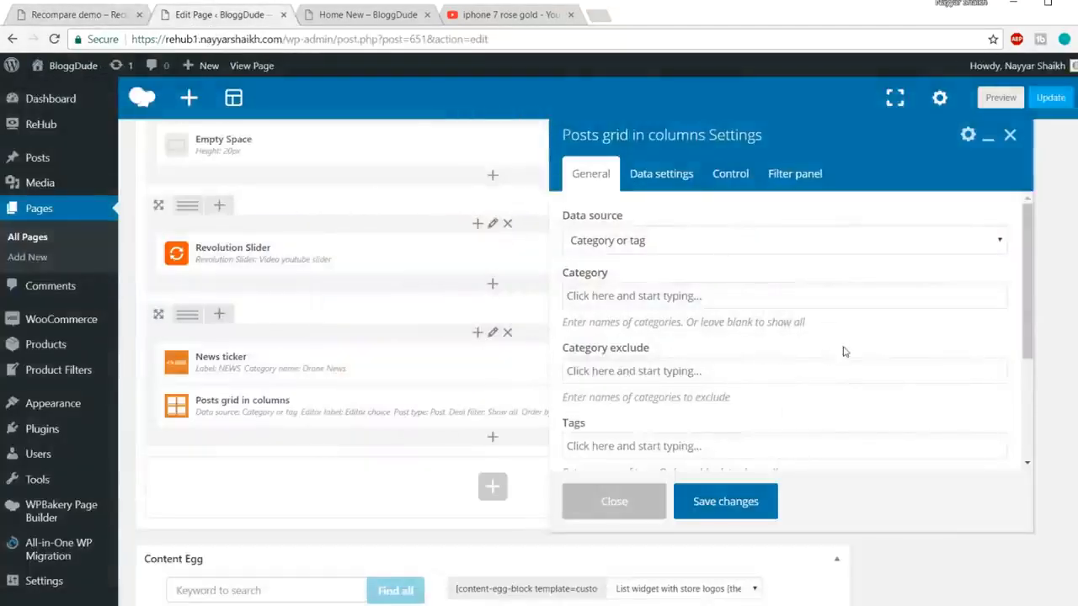
scroll(683, 316, down, 1)
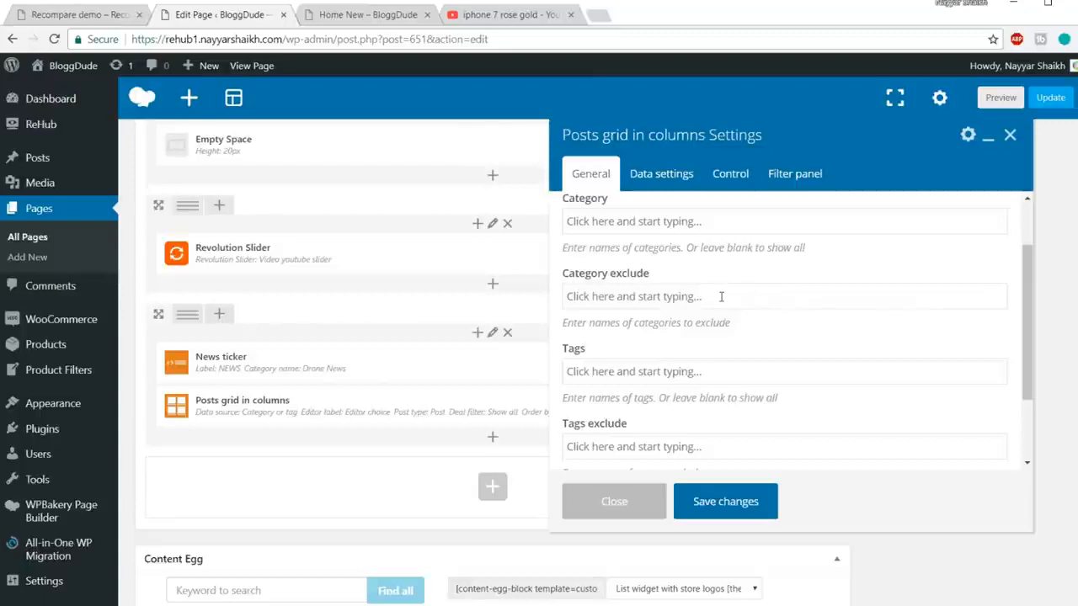
click(84, 17)
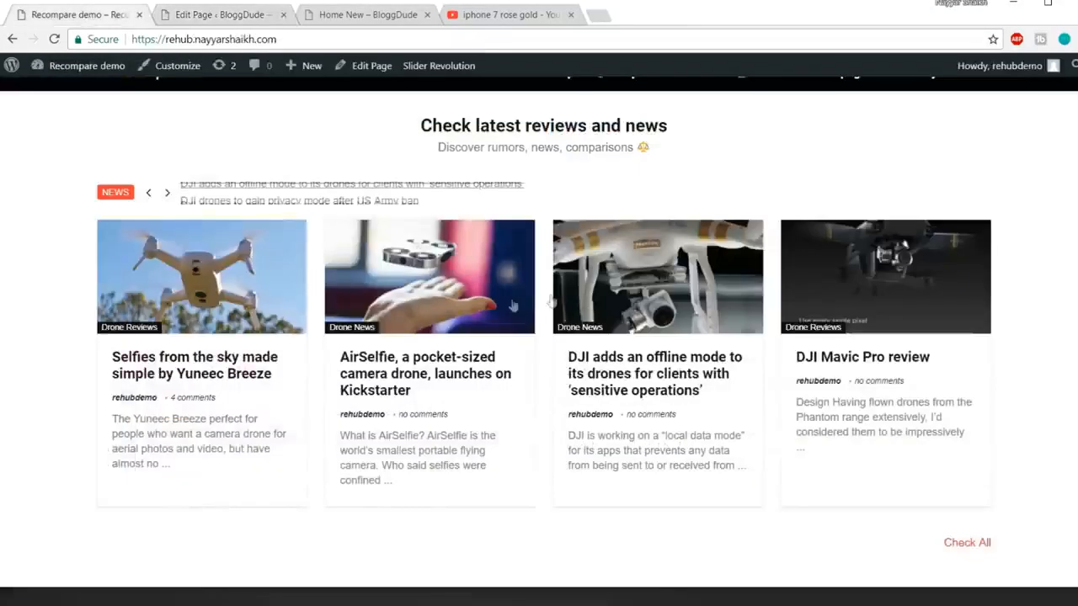
click(235, 17)
scroll(878, 301, down, 1)
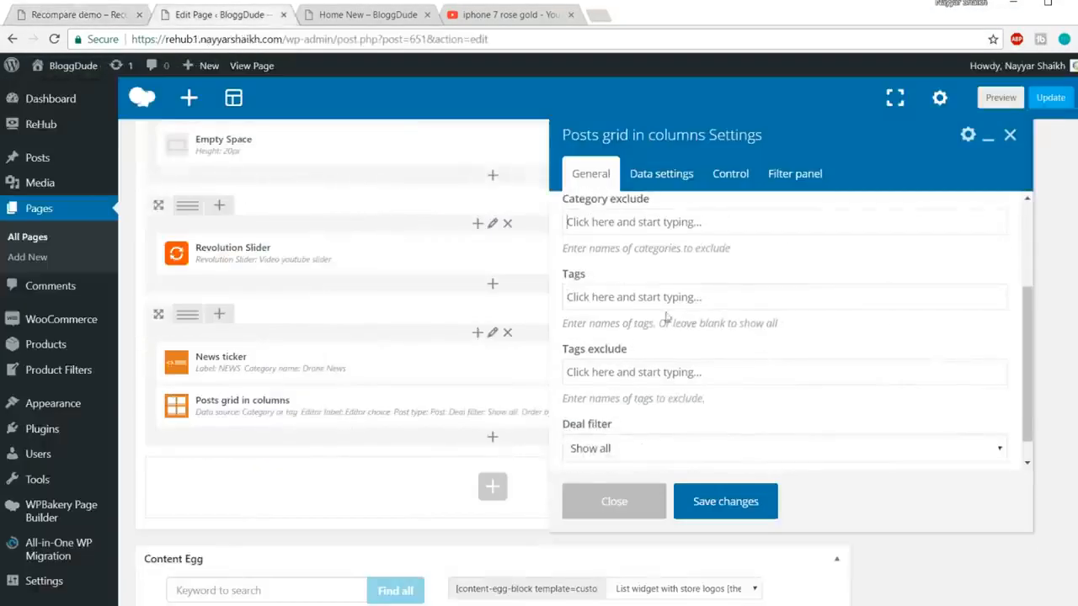
scroll(762, 368, down, 1)
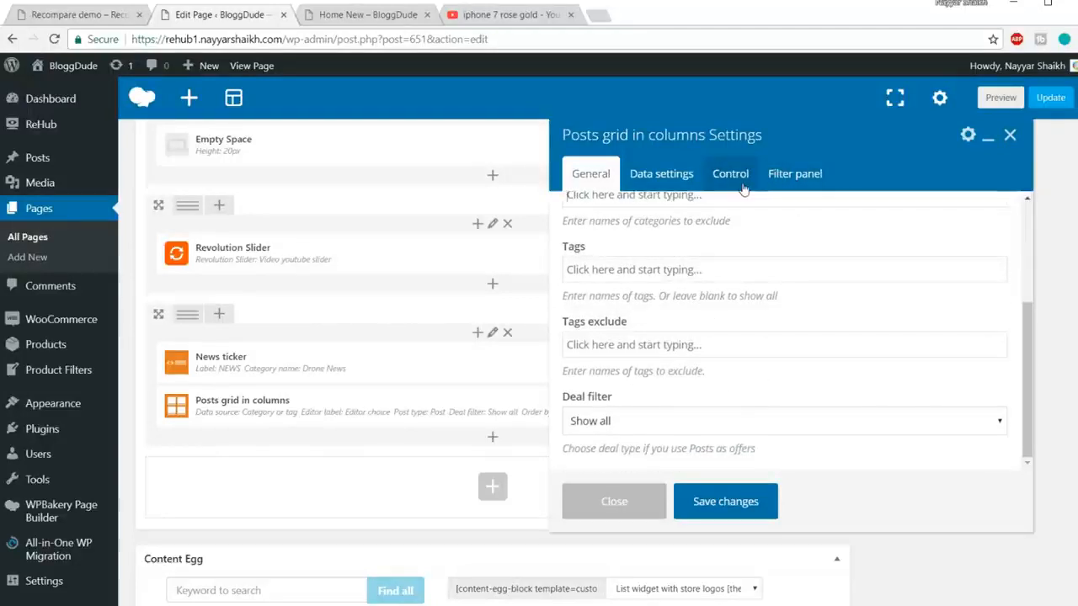
click(97, 26)
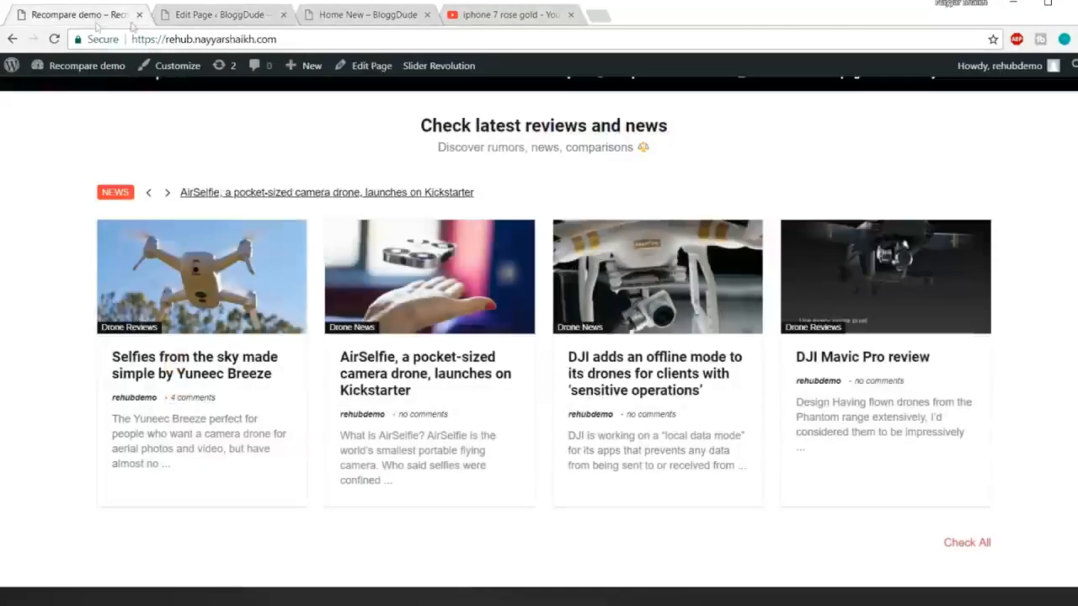
click(224, 15)
click(757, 503)
Step: Update the Home New page and reload it live
click(1050, 98)
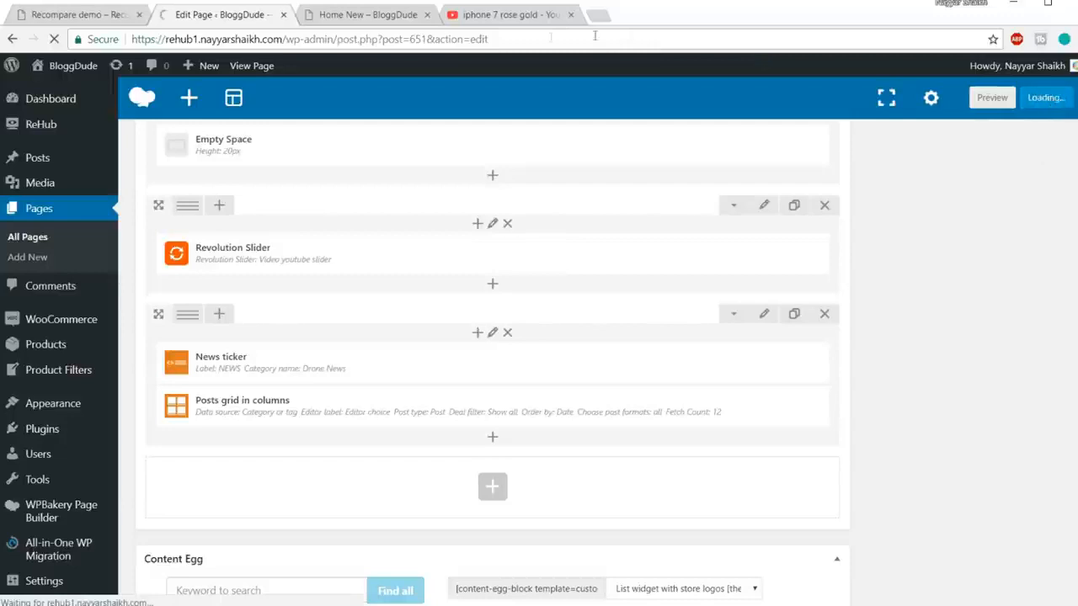
click(375, 14)
click(378, 36)
key(Return)
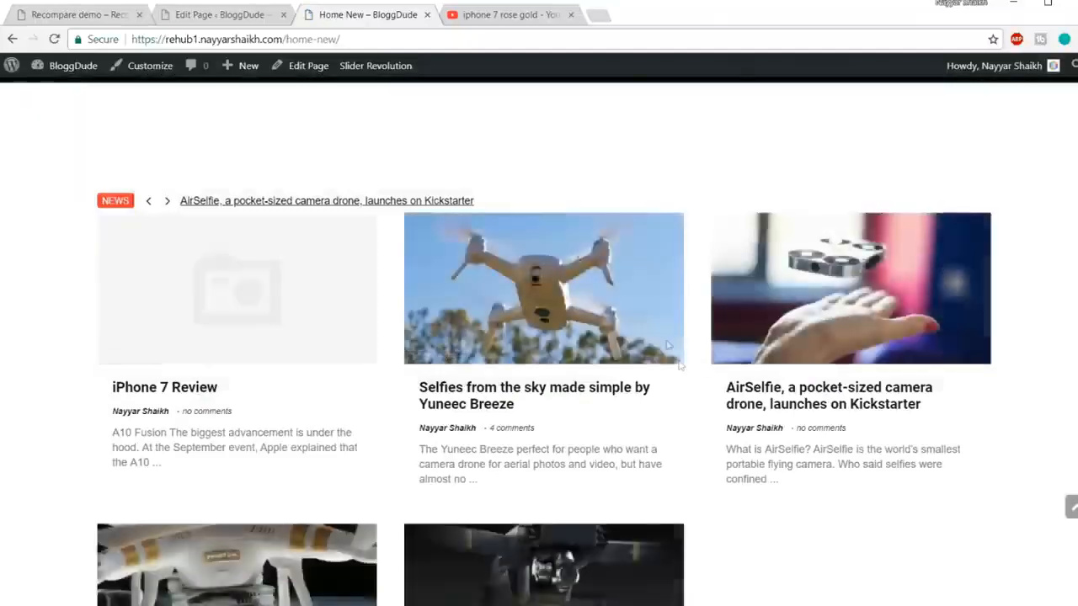
Step: Scroll past the three-column drone posts grid and select the About Us footer paragraph
scroll(621, 405, down, 6)
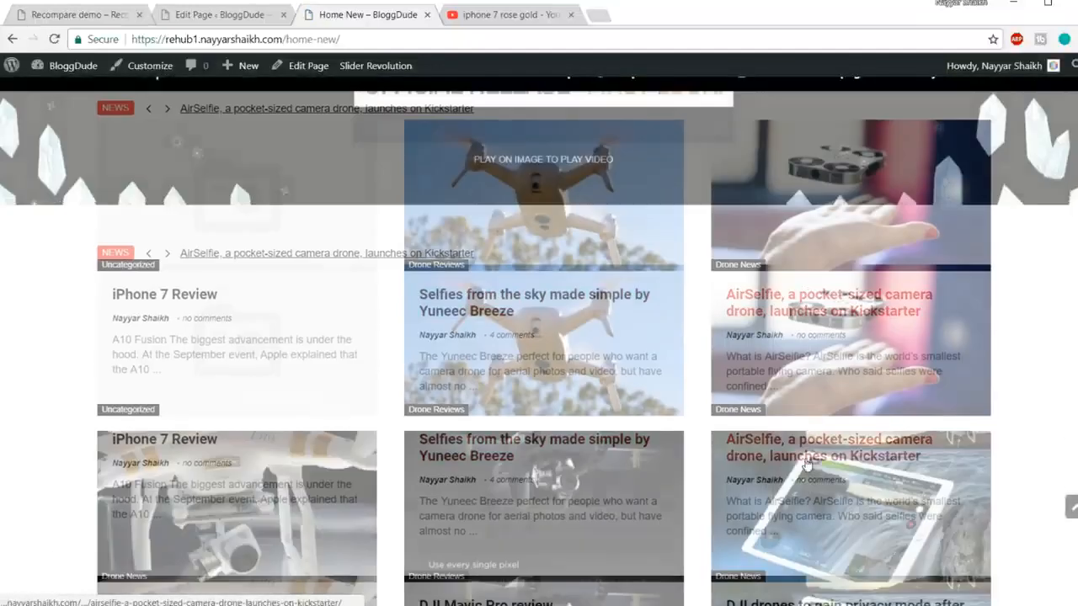
scroll(806, 466, up, 5)
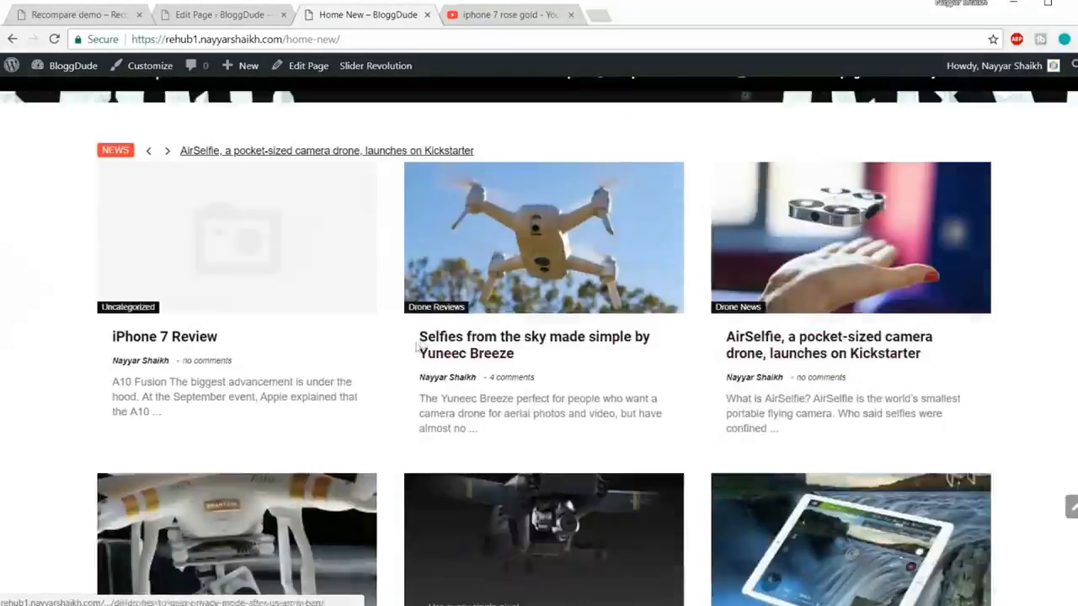
scroll(657, 344, down, 5)
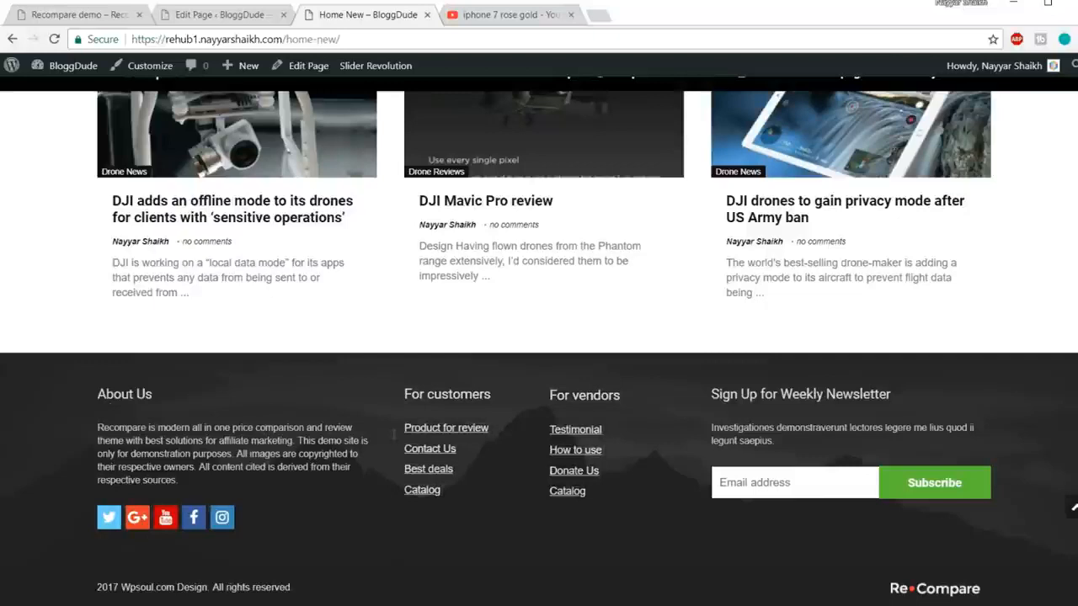
drag(167, 479, 97, 427)
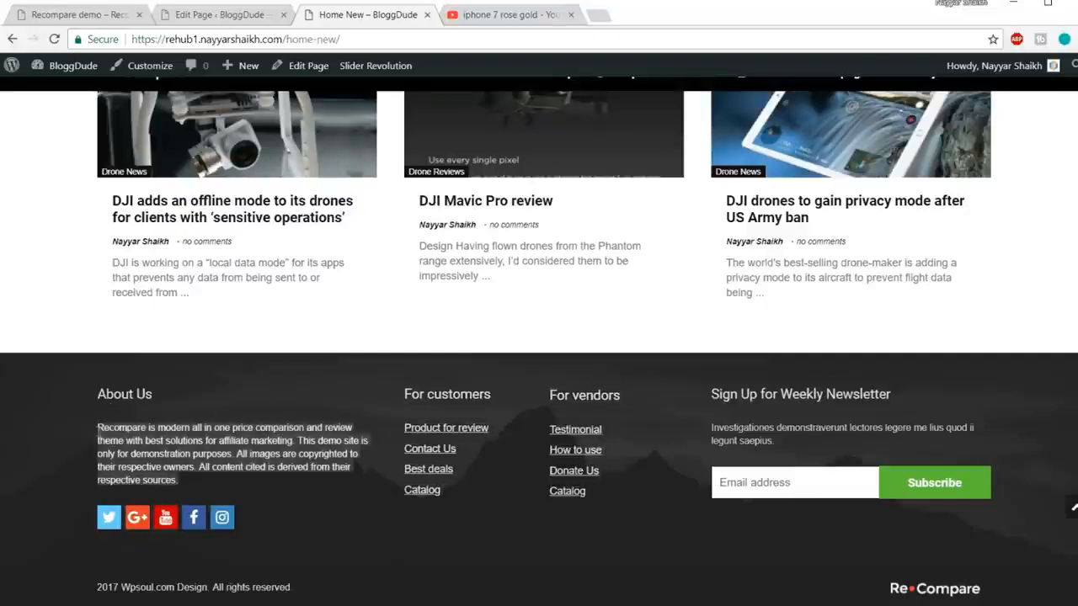
click(152, 442)
drag(182, 483, 98, 437)
click(111, 439)
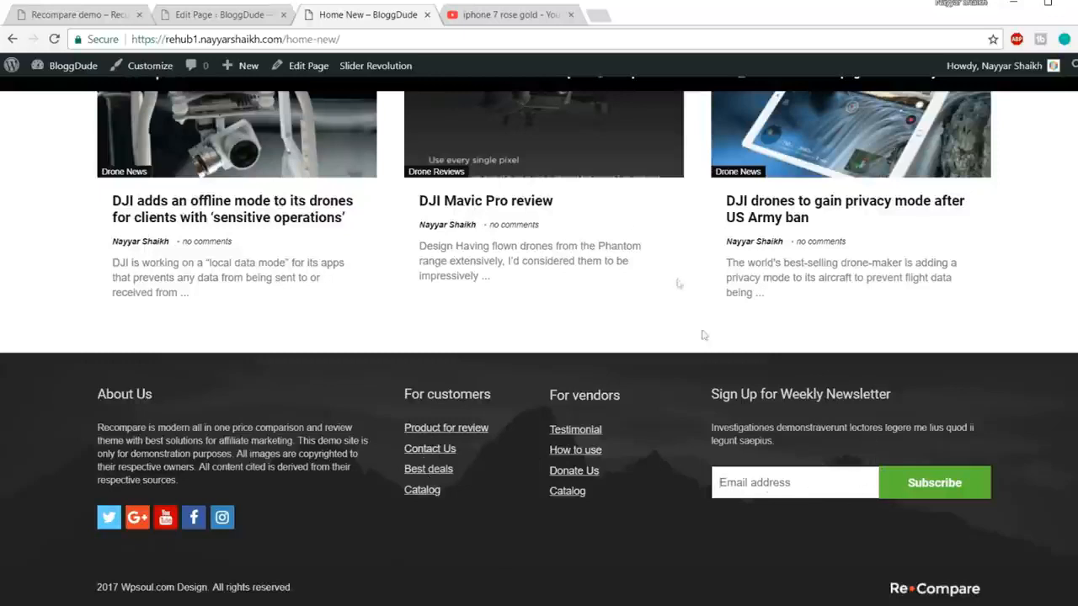
Step: Go to Appearance > Widgets and expand the Footer 1 Text: About Us widget
click(238, 17)
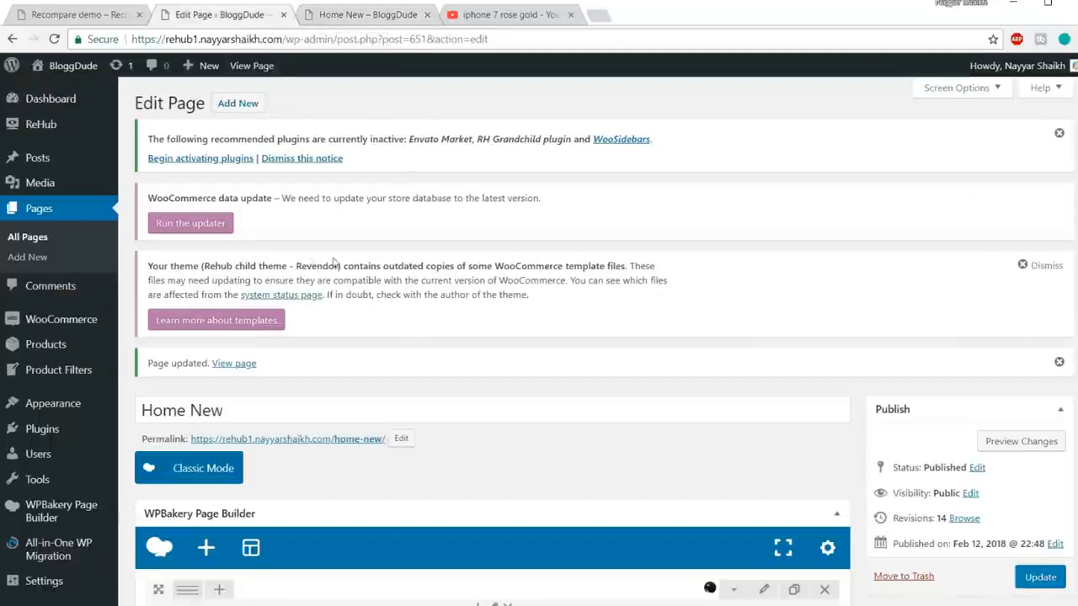
scroll(101, 307, down, 2)
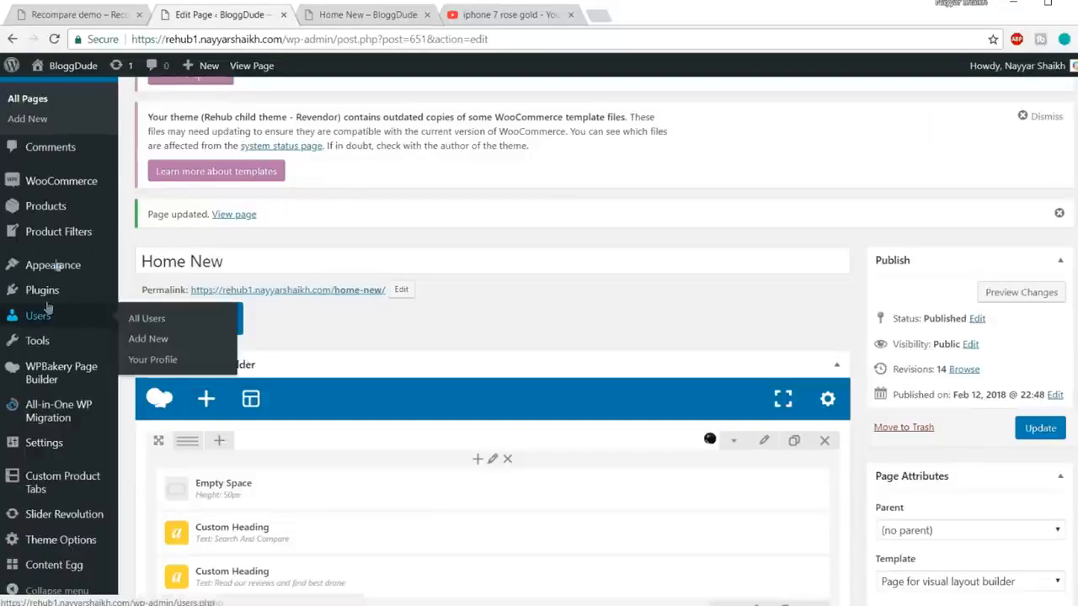
mouse_move(56, 269)
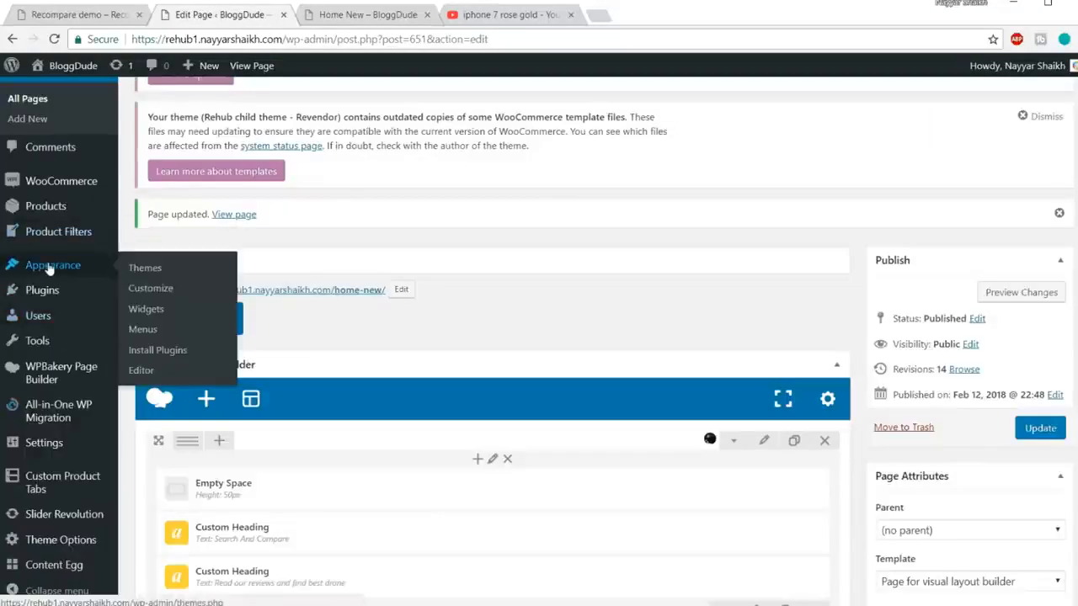
click(153, 311)
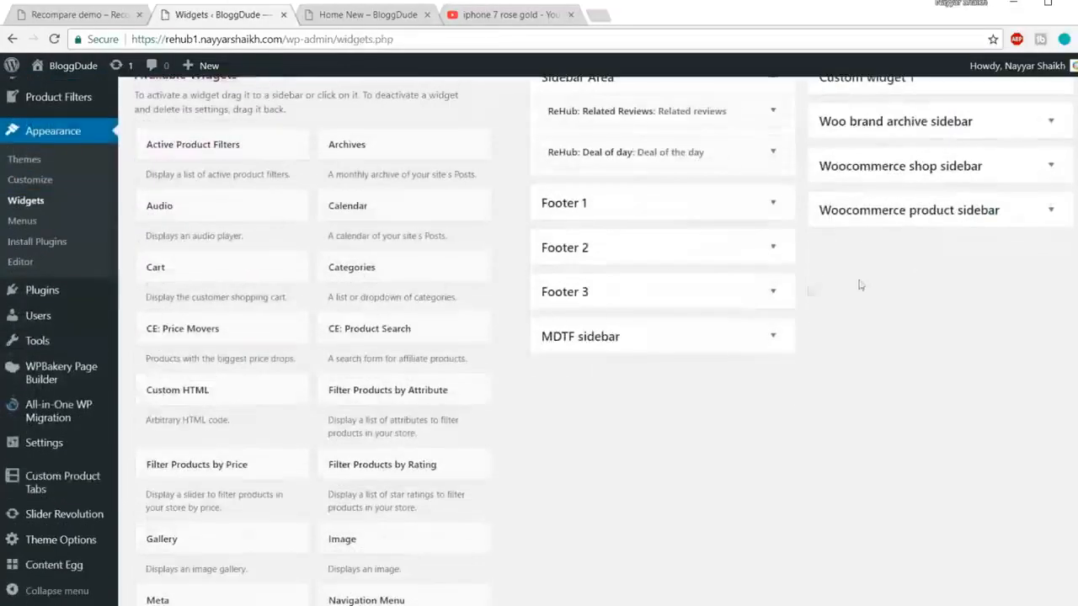
click(621, 212)
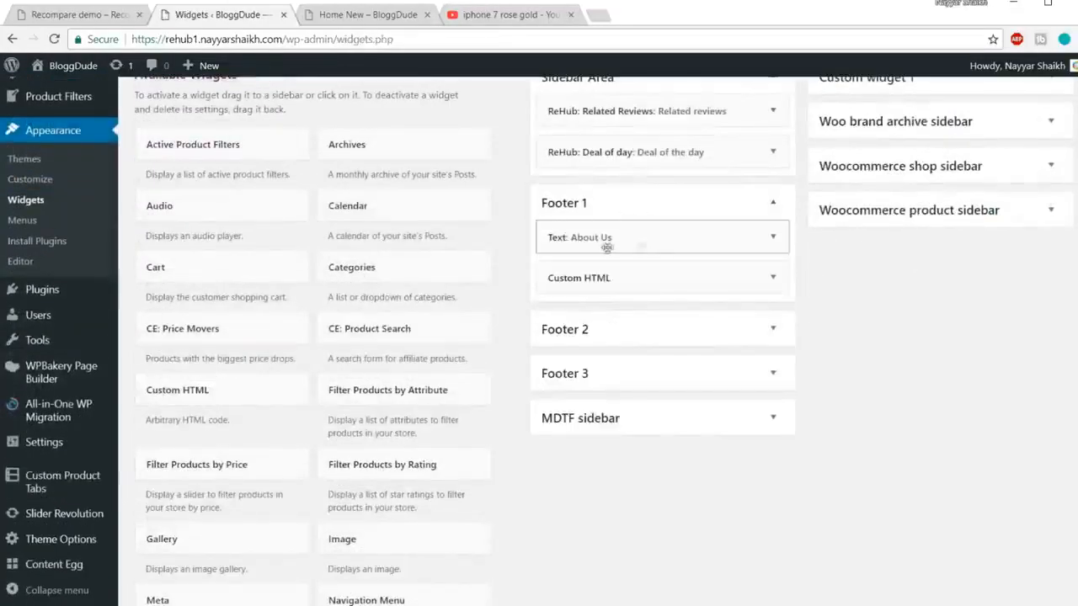
click(771, 238)
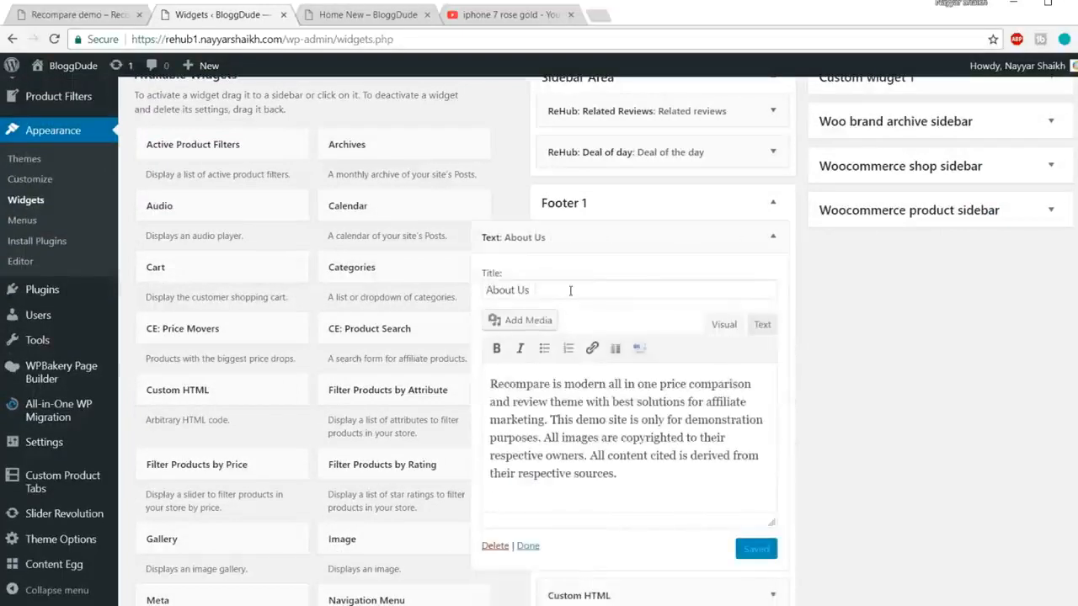
Step: Compare the About Us widget text with the page footer, collapse Footer 1, and view Home New
drag(570, 291, 452, 294)
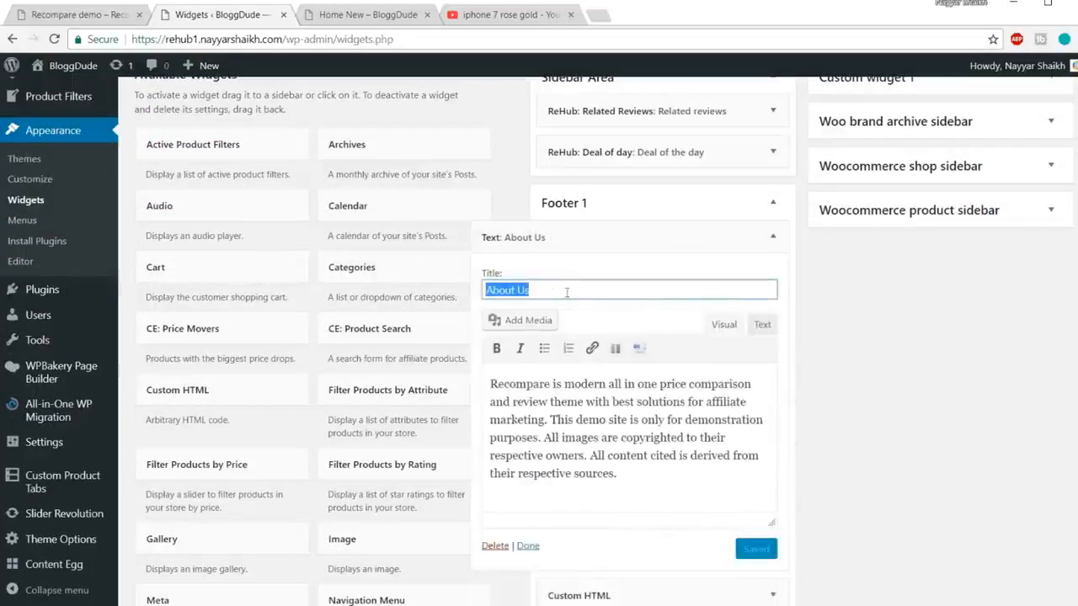
click(350, 17)
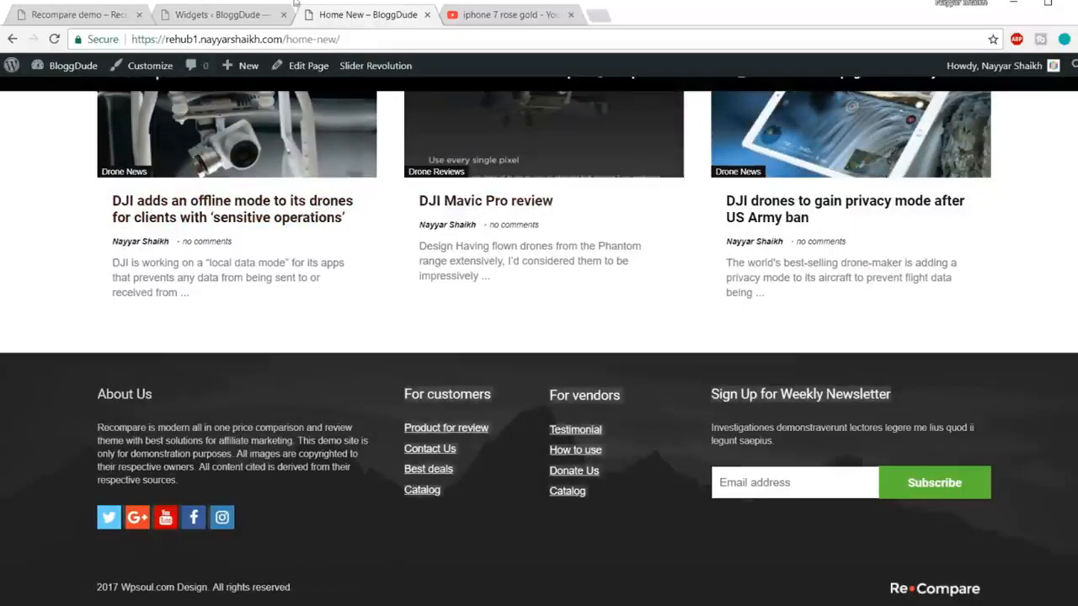
click(217, 17)
drag(638, 478, 481, 375)
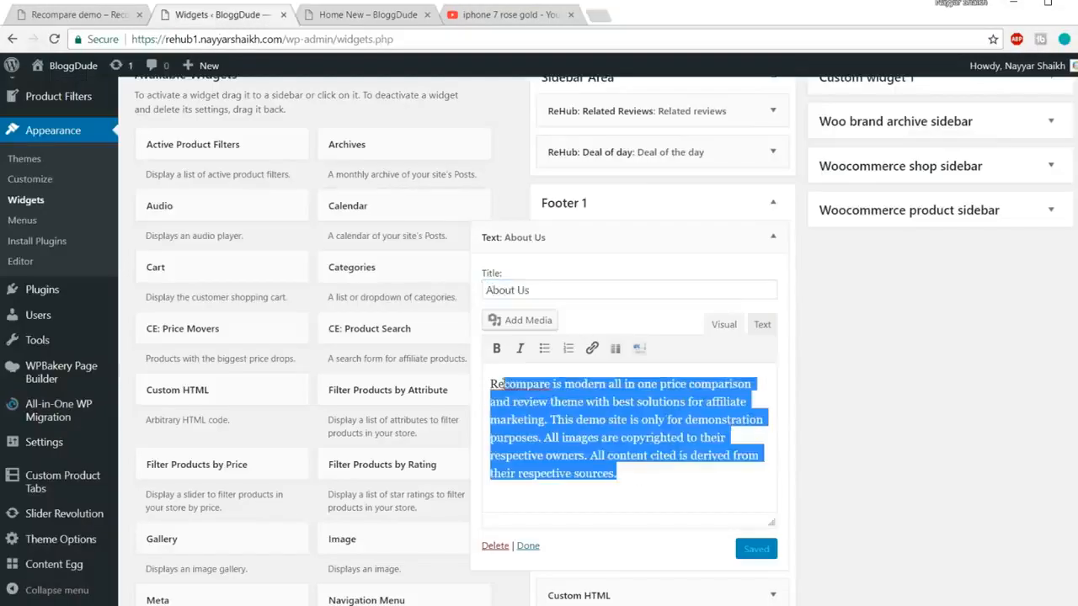
scroll(667, 425, up, 1)
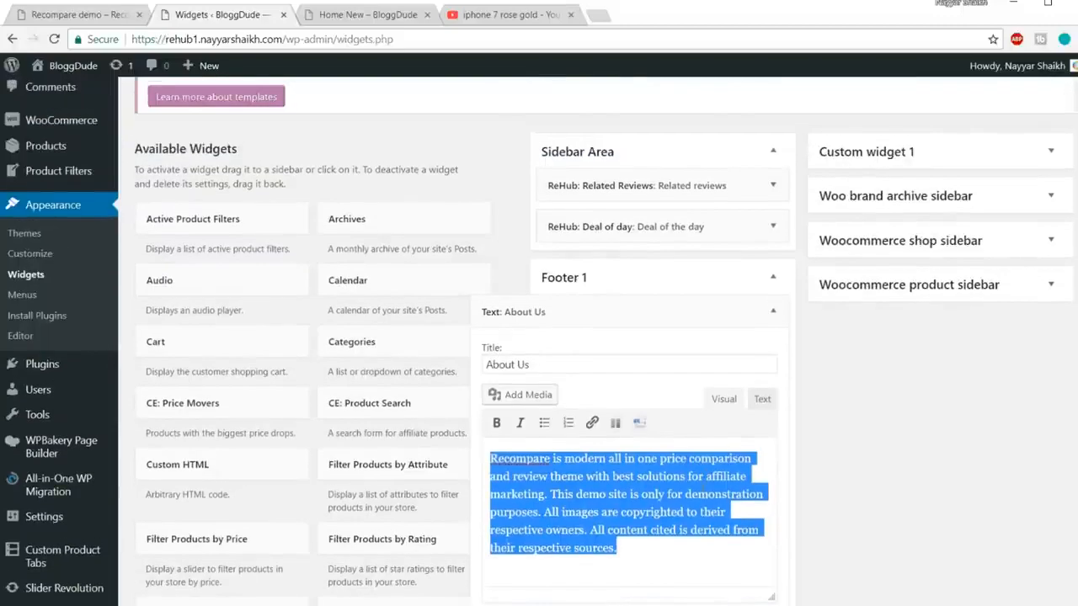
scroll(656, 419, down, 1)
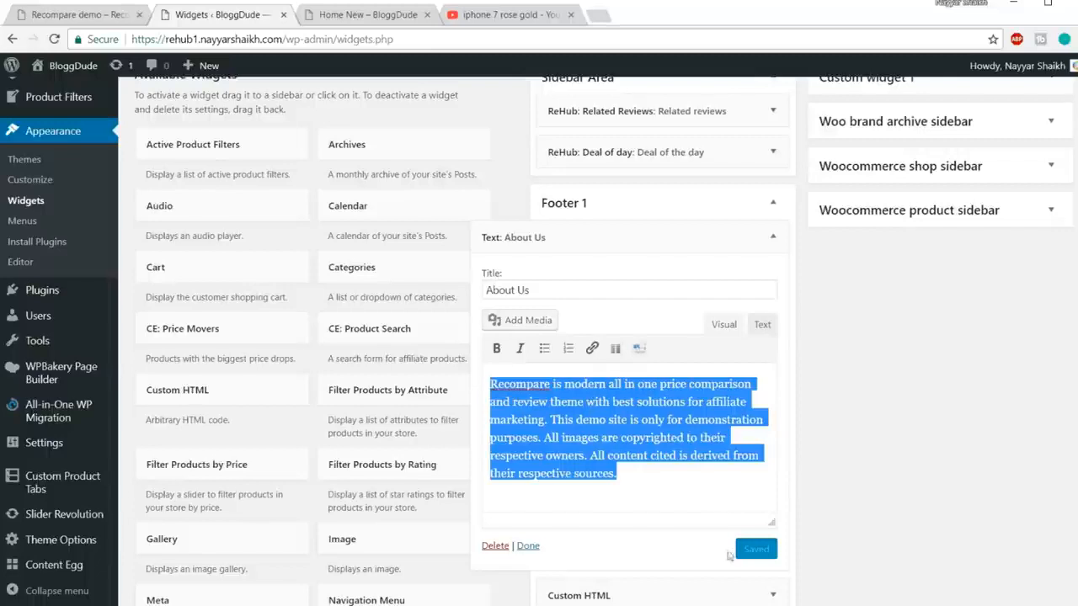
click(772, 237)
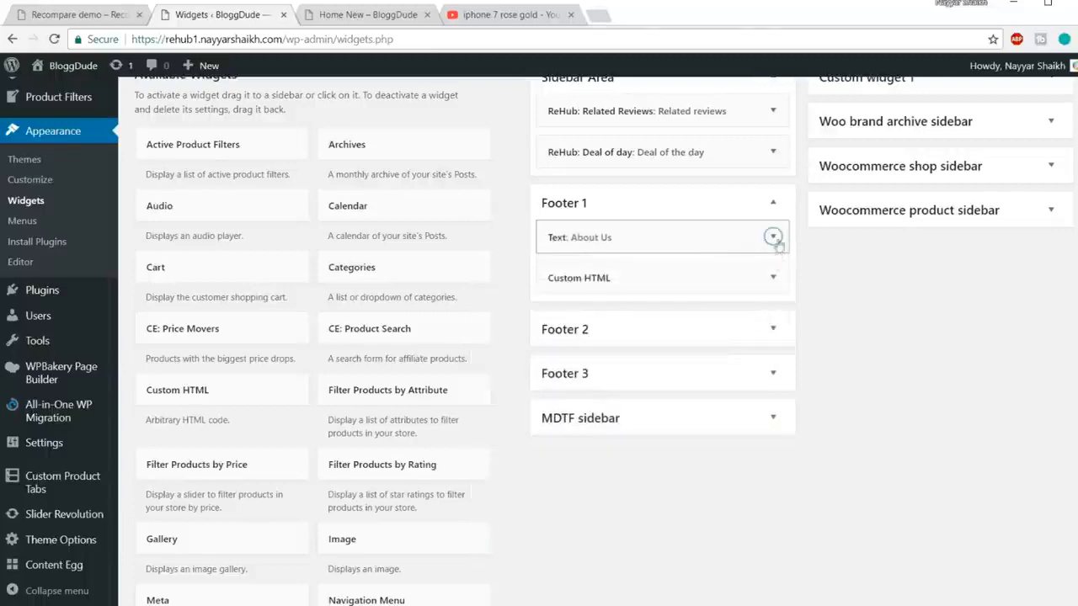
click(773, 203)
click(364, 17)
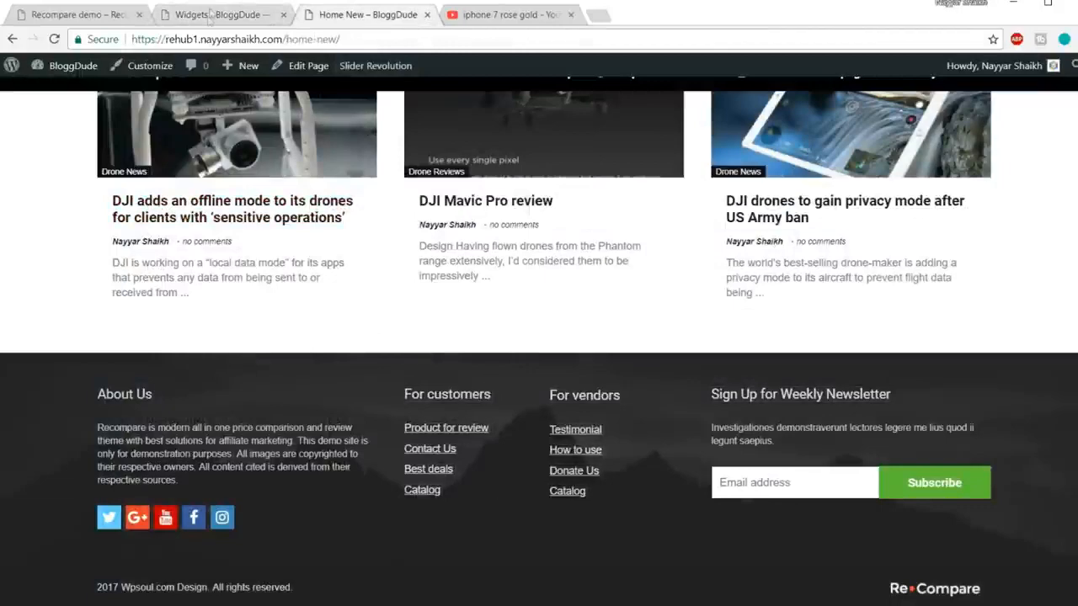
Step: Expand the Footer 2 area and its For customers text widget in the widgets admin
click(211, 13)
click(773, 247)
click(772, 281)
scroll(641, 337, down, 2)
scroll(641, 320, down, 2)
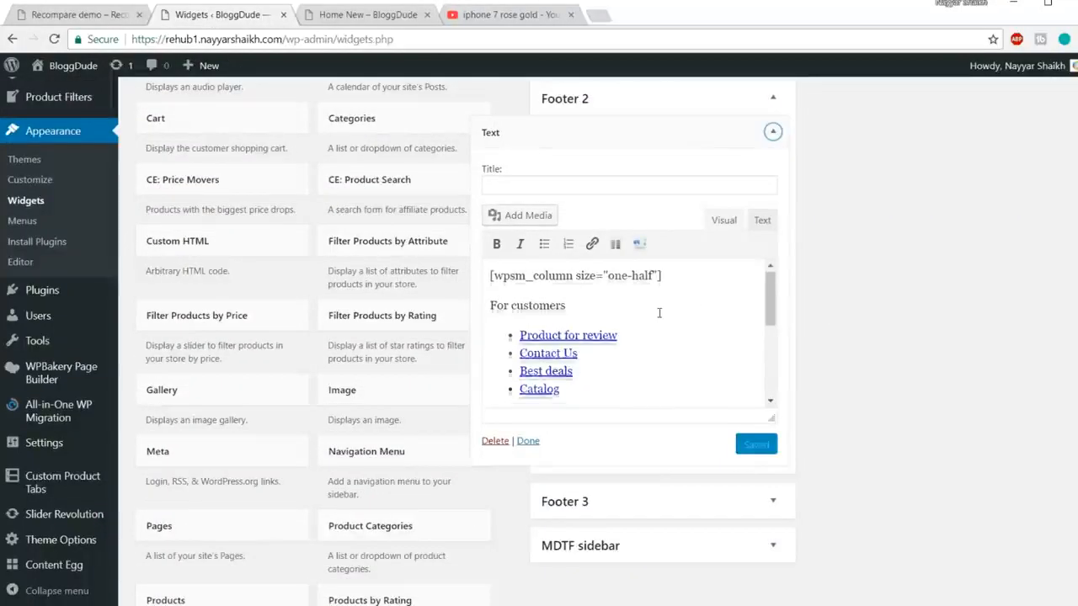
scroll(641, 320, up, 2)
Step: Check the Best deals and Catalog links and remove the link from Product for review
drag(658, 341, 521, 337)
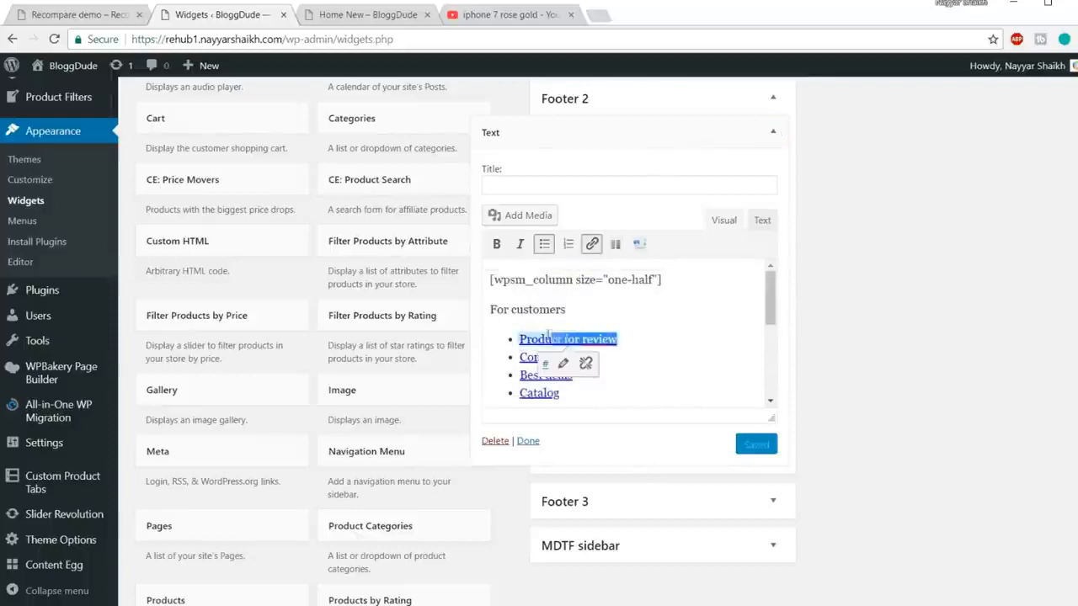
click(648, 339)
click(628, 378)
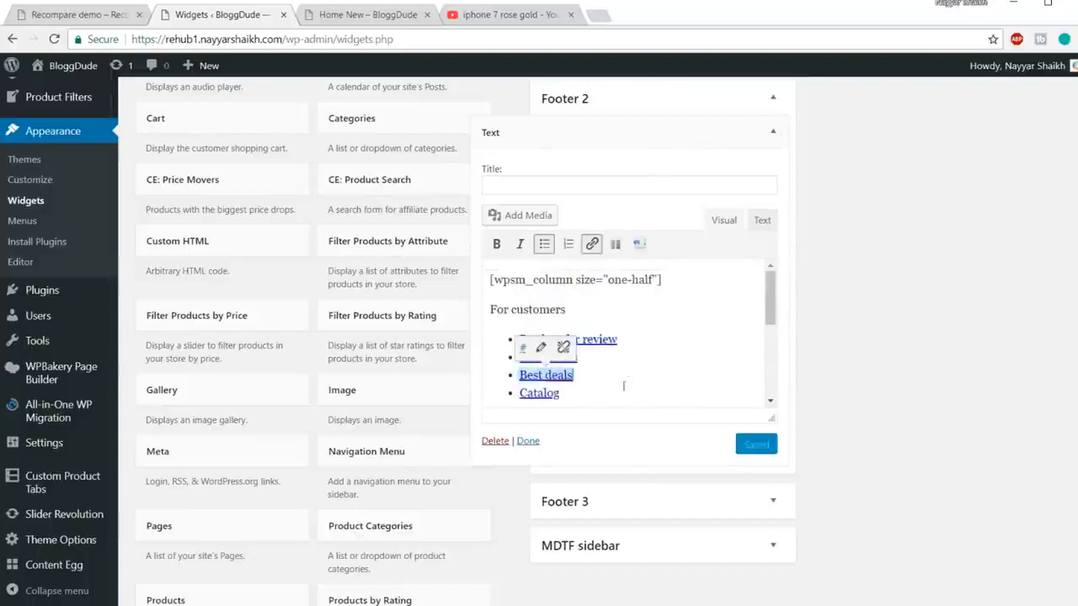
click(599, 398)
drag(652, 341, 520, 339)
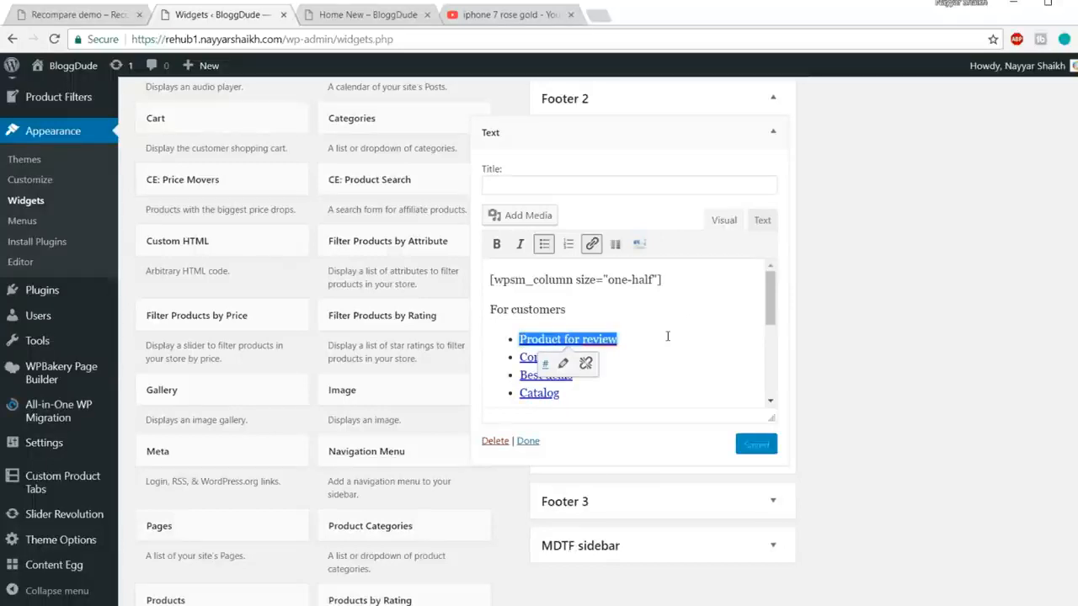
click(587, 363)
click(592, 363)
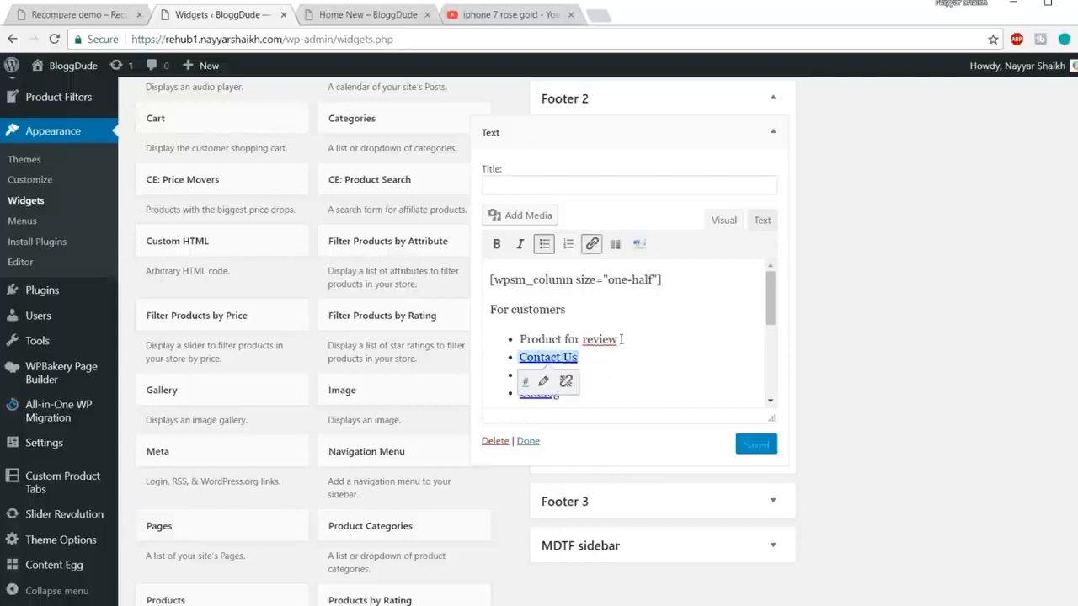
drag(619, 340, 518, 339)
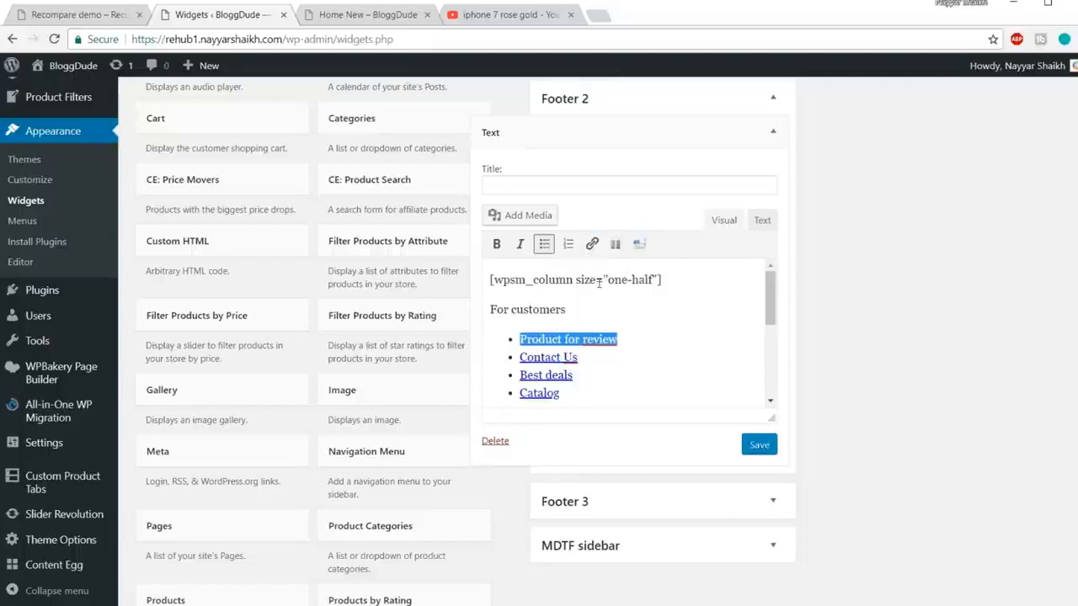
Step: Save the Footer 2 text widget and check the footer on the Home New page
click(760, 444)
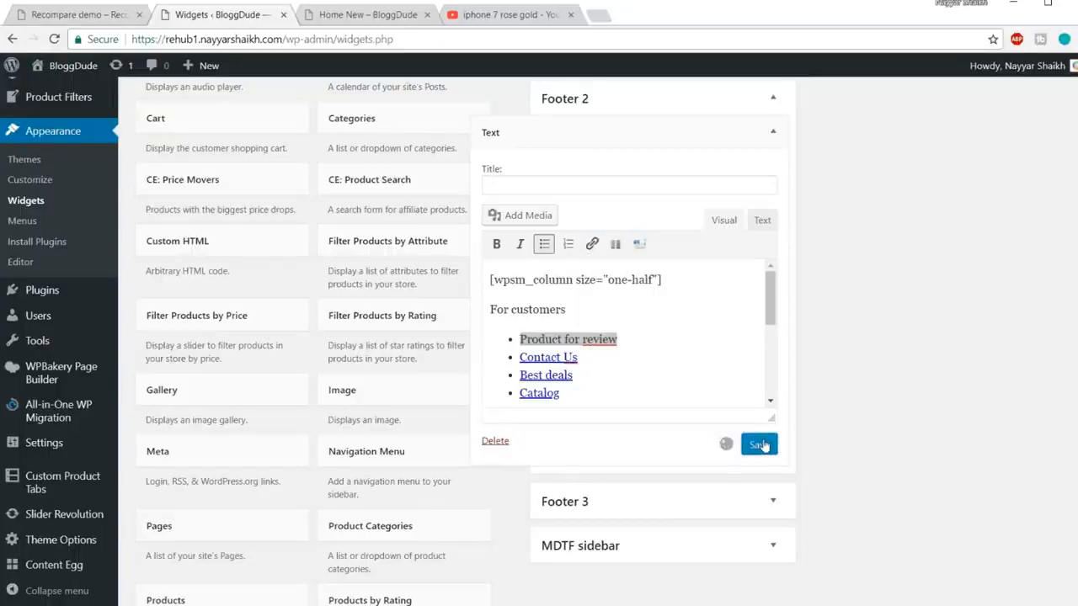
click(337, 17)
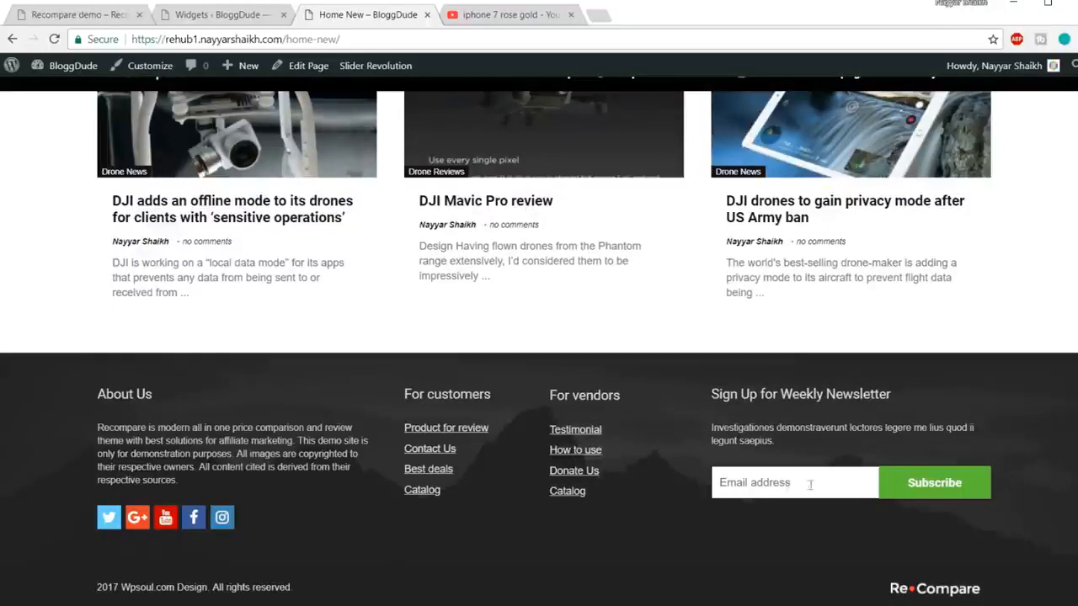
click(227, 17)
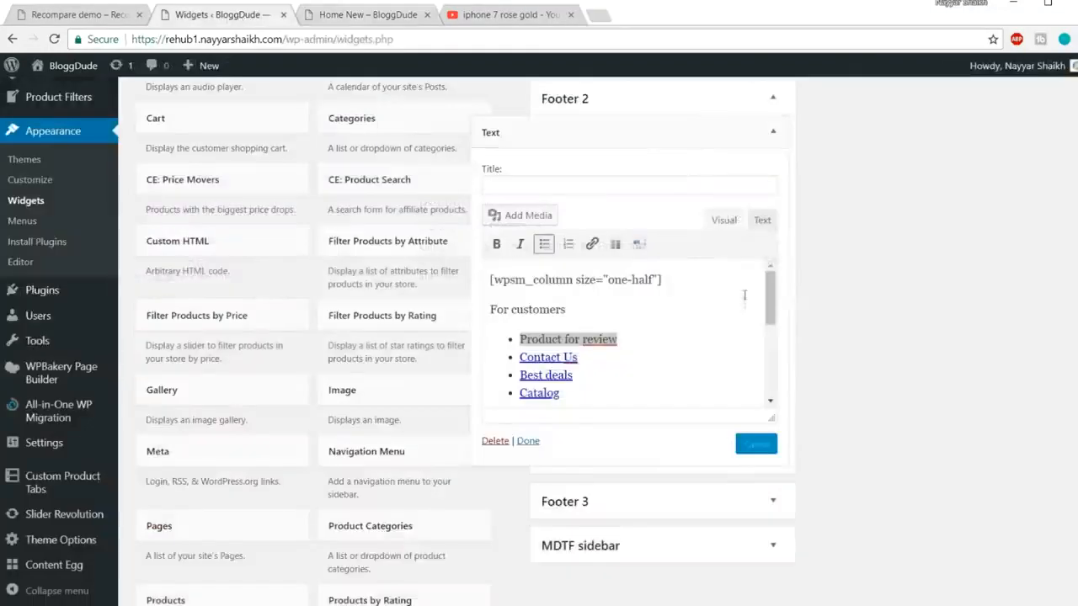
scroll(772, 421, down, 1)
Step: Collapse Footer 2, expand Footer 3, and compare it with the demo site's footer newsletter form
click(772, 430)
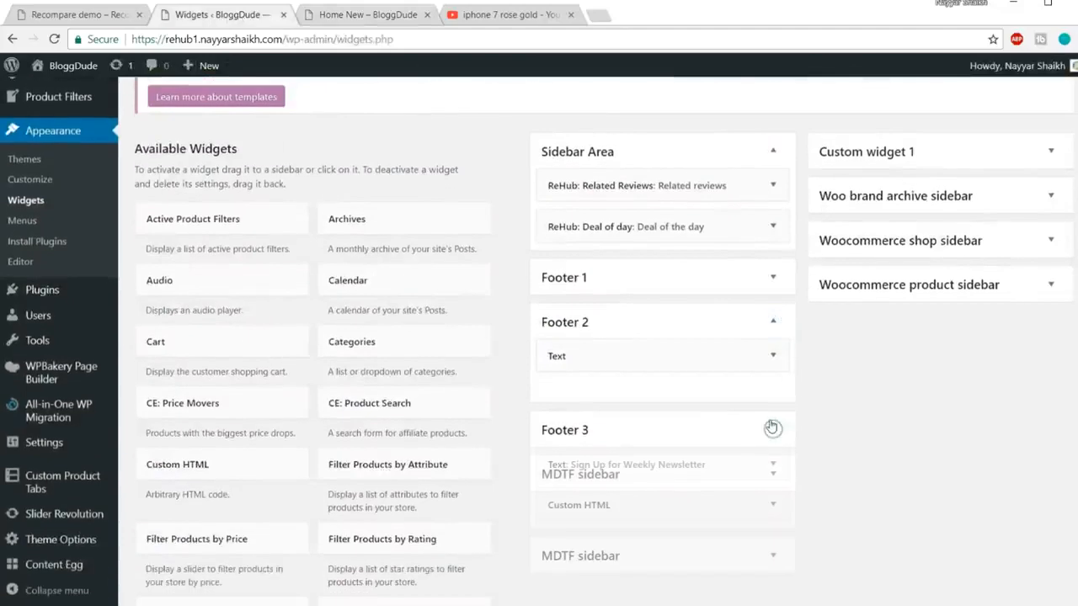
click(773, 321)
scroll(749, 407, down, 1)
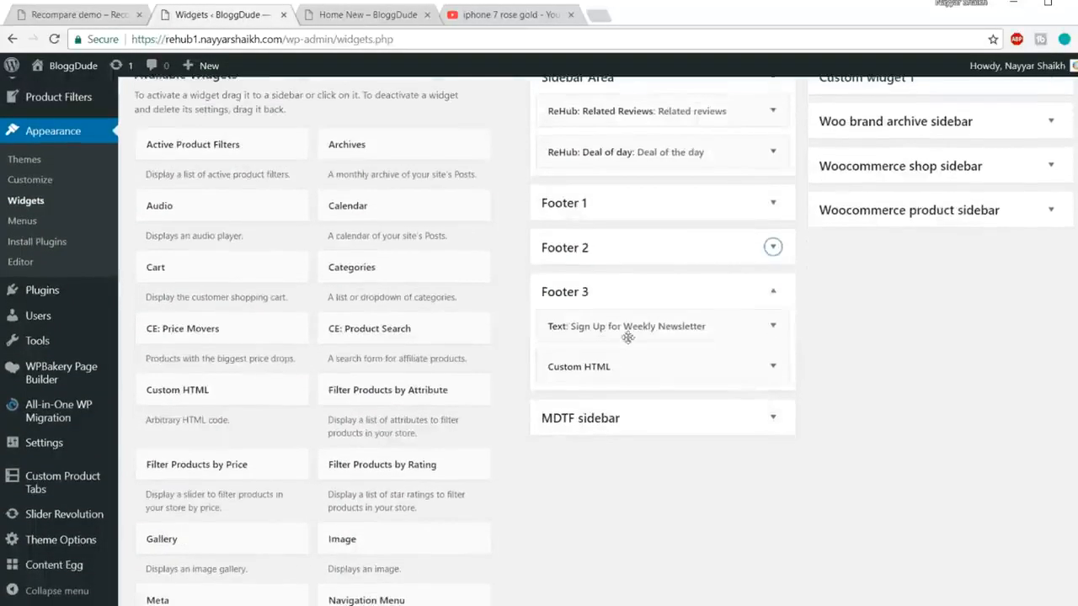
click(69, 14)
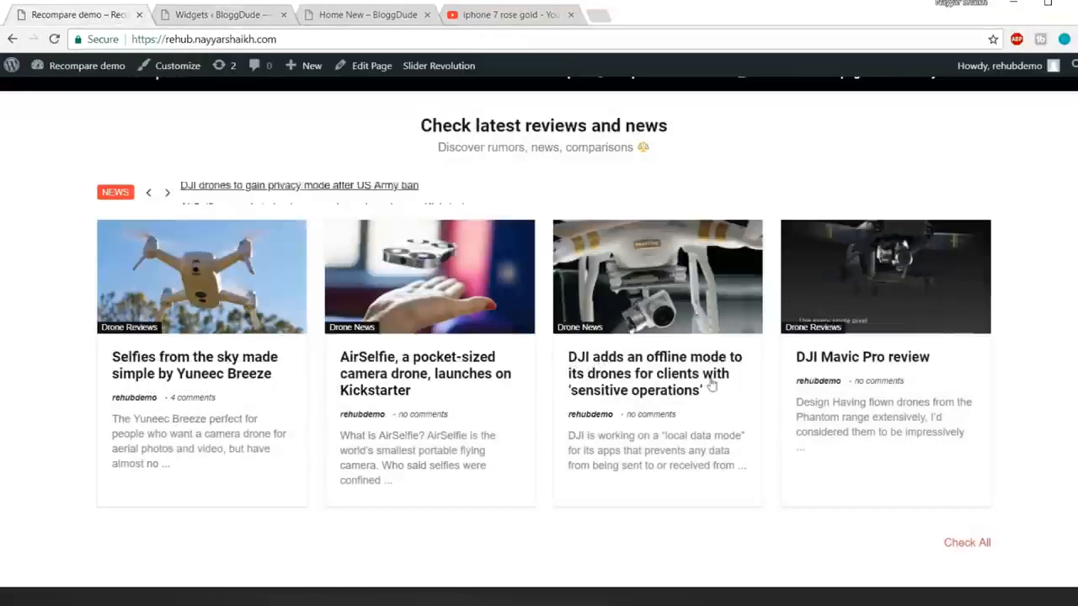
scroll(917, 480, down, 3)
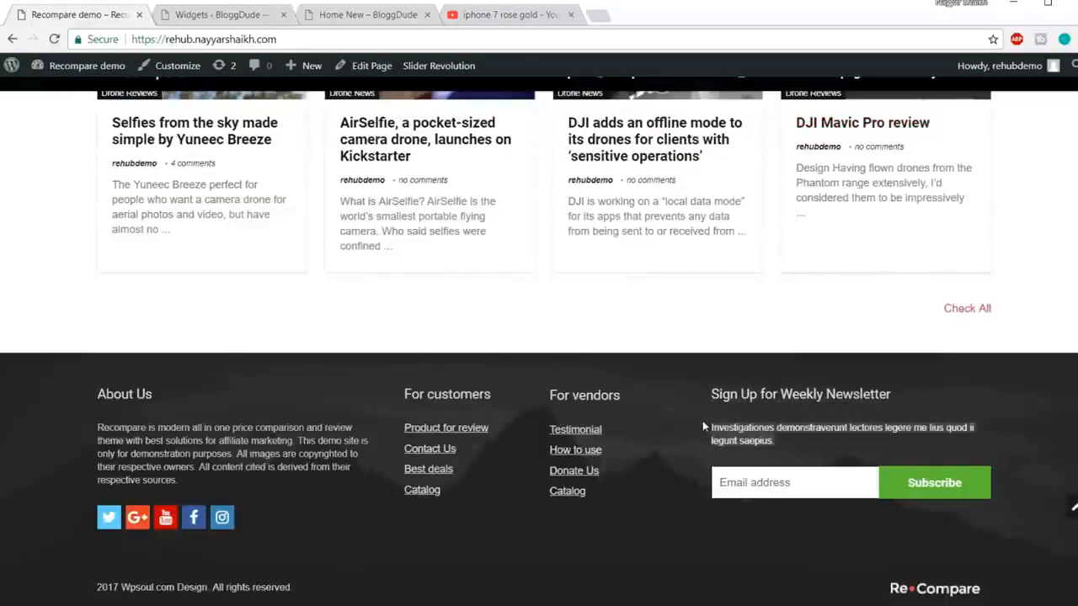
click(199, 23)
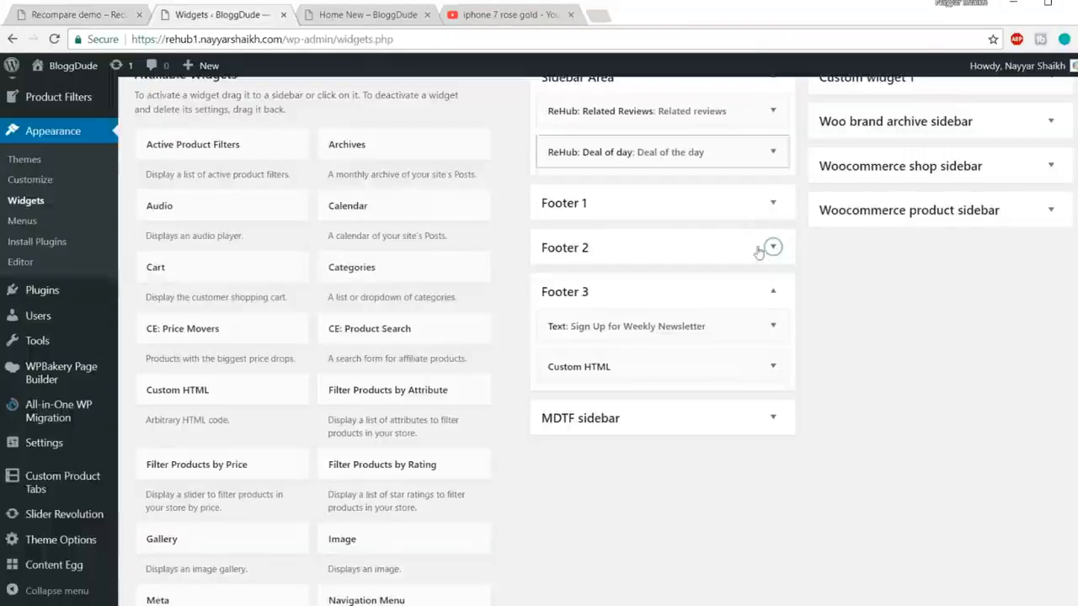
Step: Inspect the Sign Up for Weekly Newsletter widget, then reveal the Custom HTML widget's MailChimp shortcode
click(774, 334)
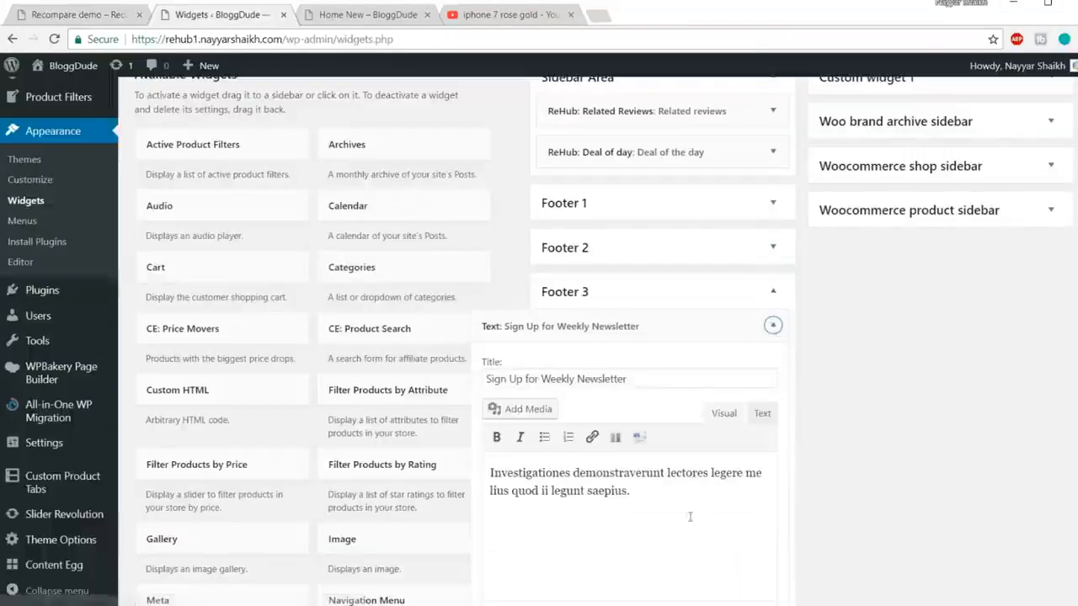
drag(647, 497, 514, 453)
click(783, 329)
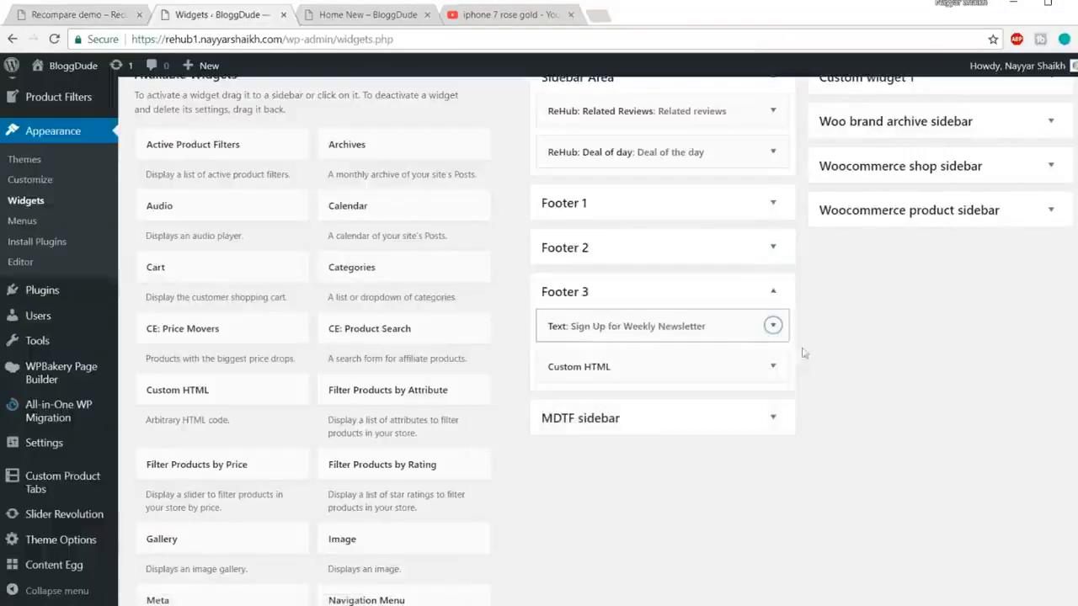
click(773, 368)
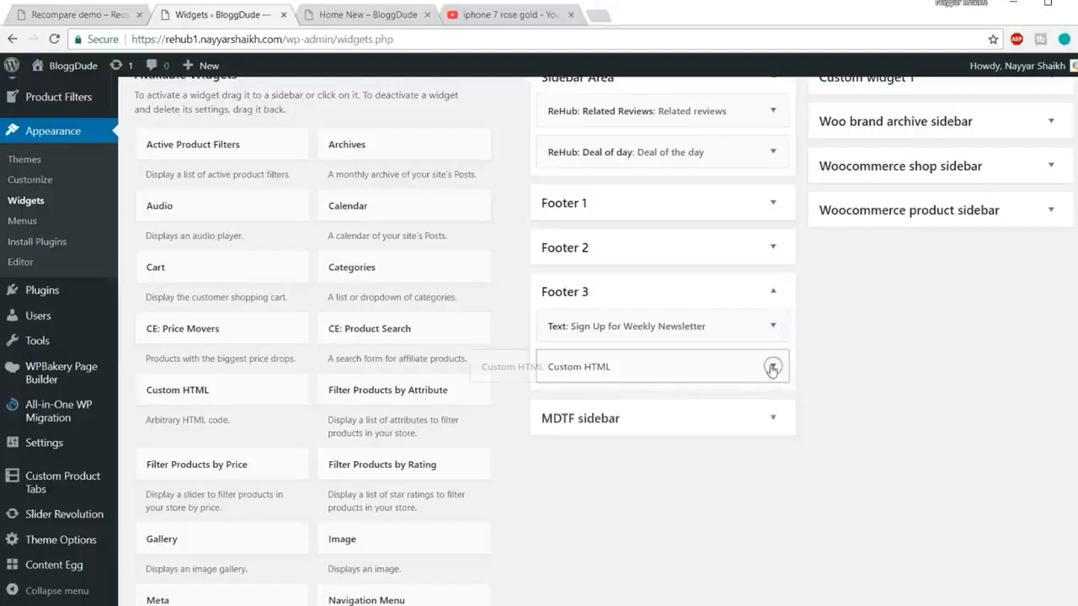
scroll(799, 371, down, 1)
drag(707, 465, 491, 393)
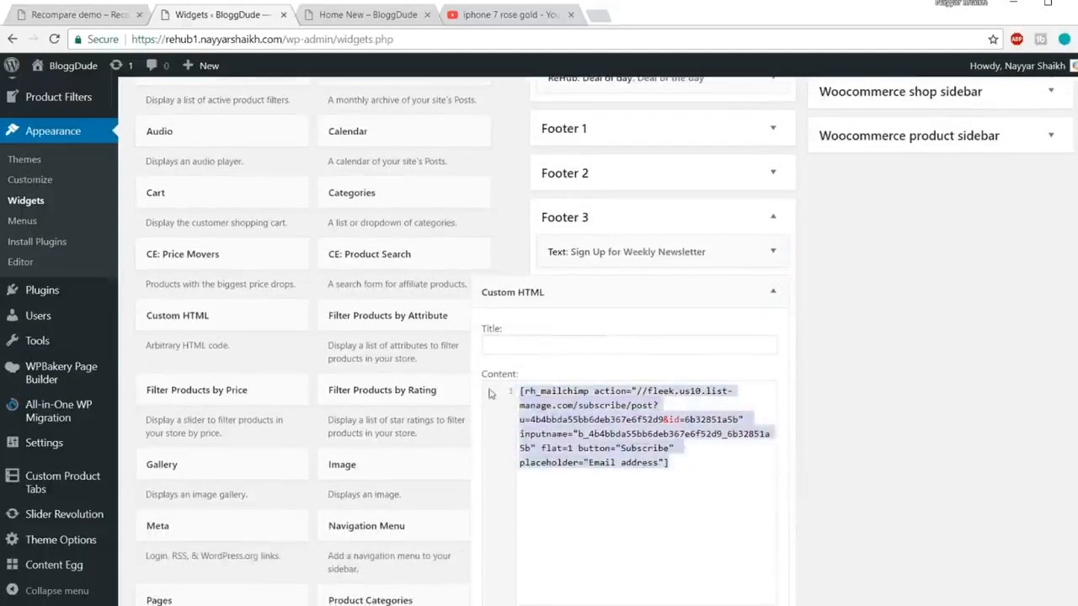
click(722, 486)
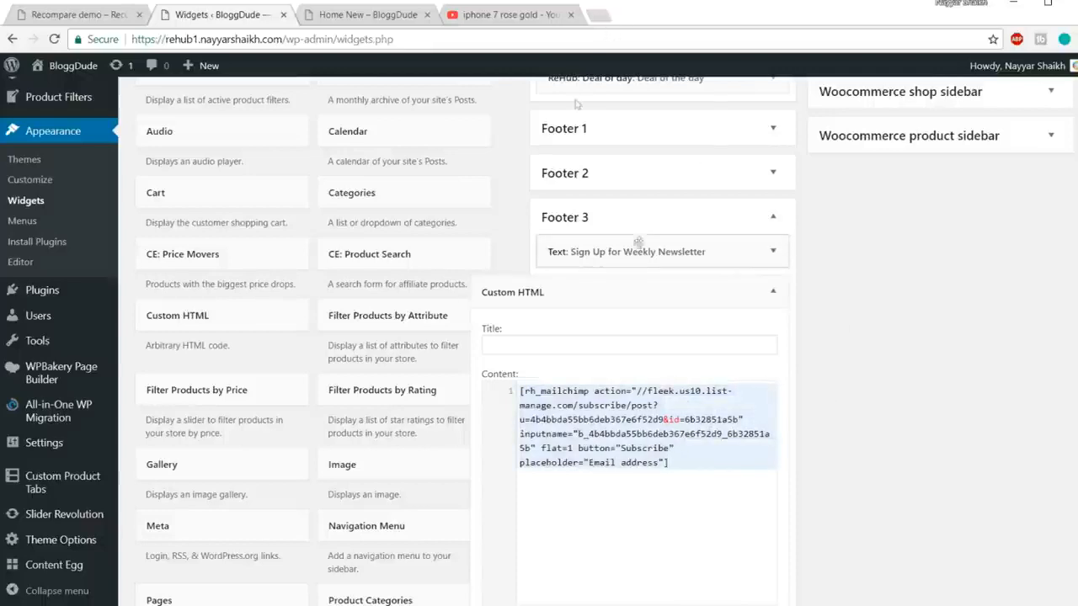
Step: Load the mailchimp.com website in a new browser tab
click(603, 14)
text(mailchimp.com)
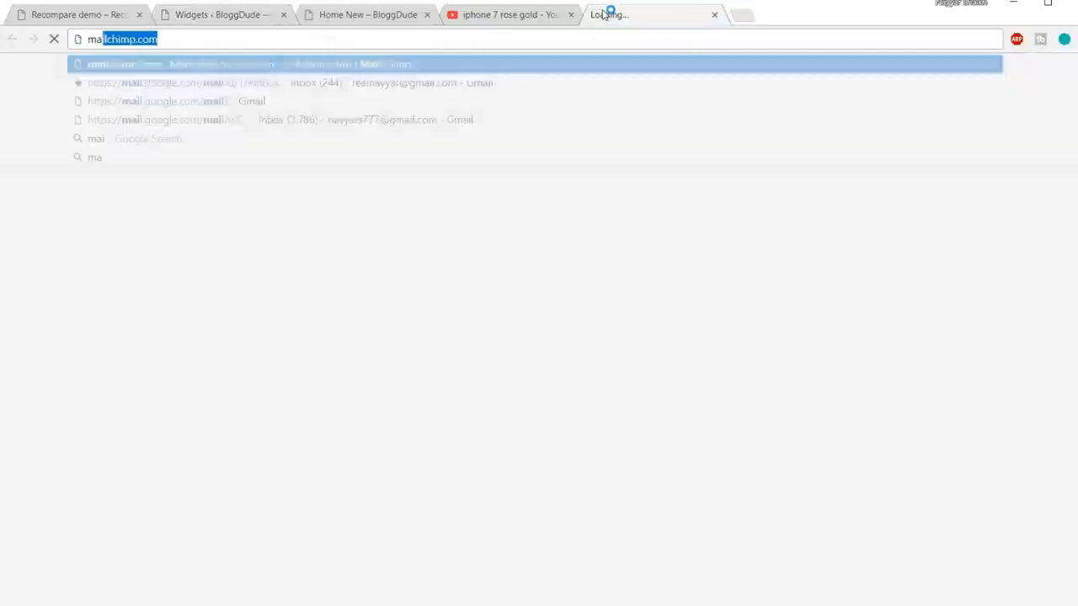
key(Return)
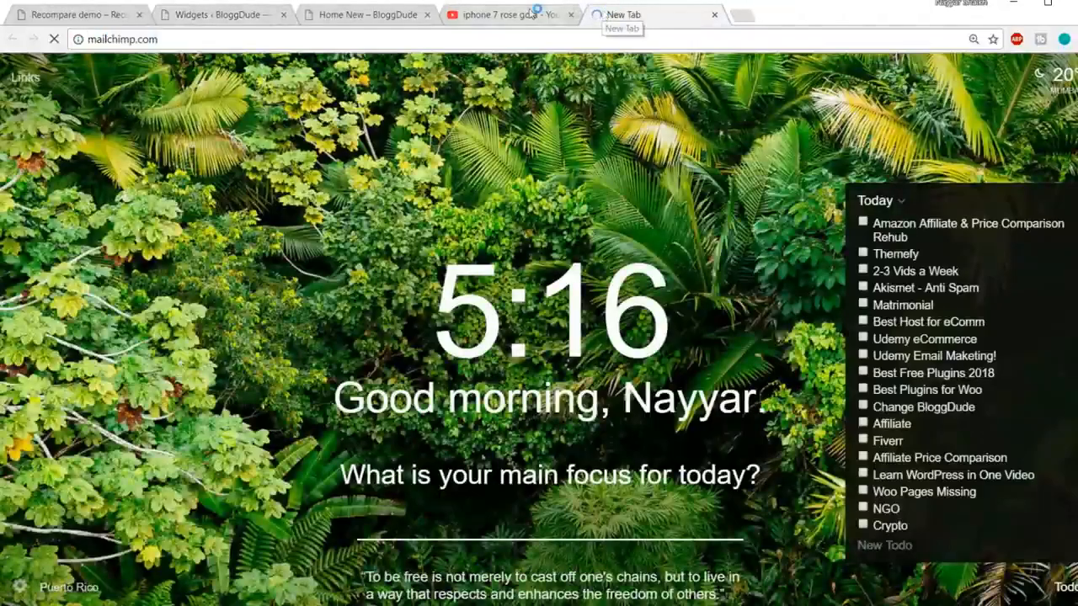
Step: On YouTube, page through My channel's uploads to the full video list, then return to MailChimp
click(532, 15)
click(92, 135)
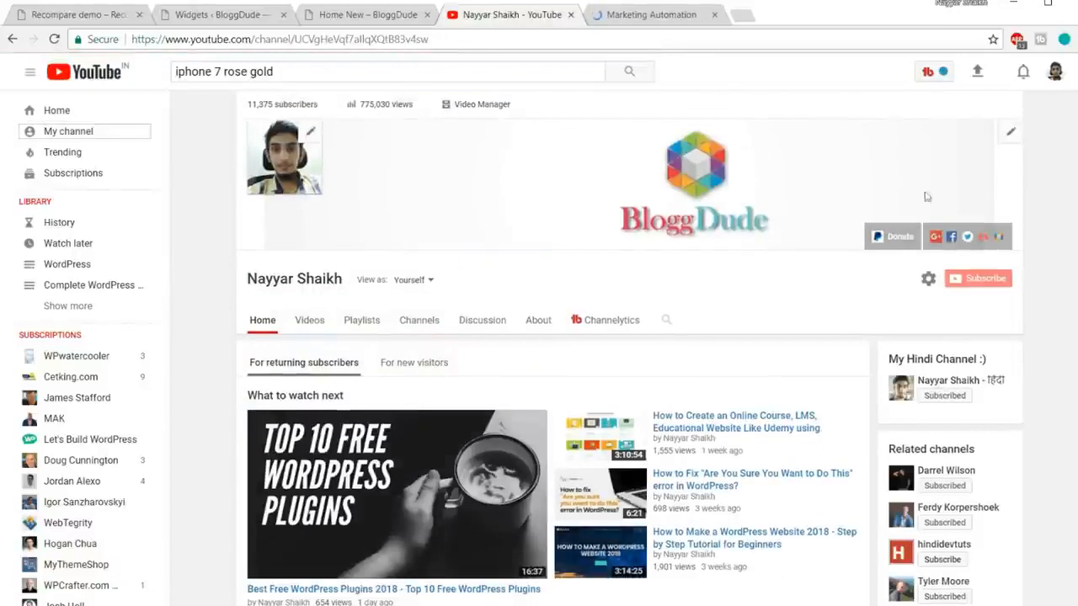
scroll(1063, 262, down, 3)
scroll(1063, 262, down, 4)
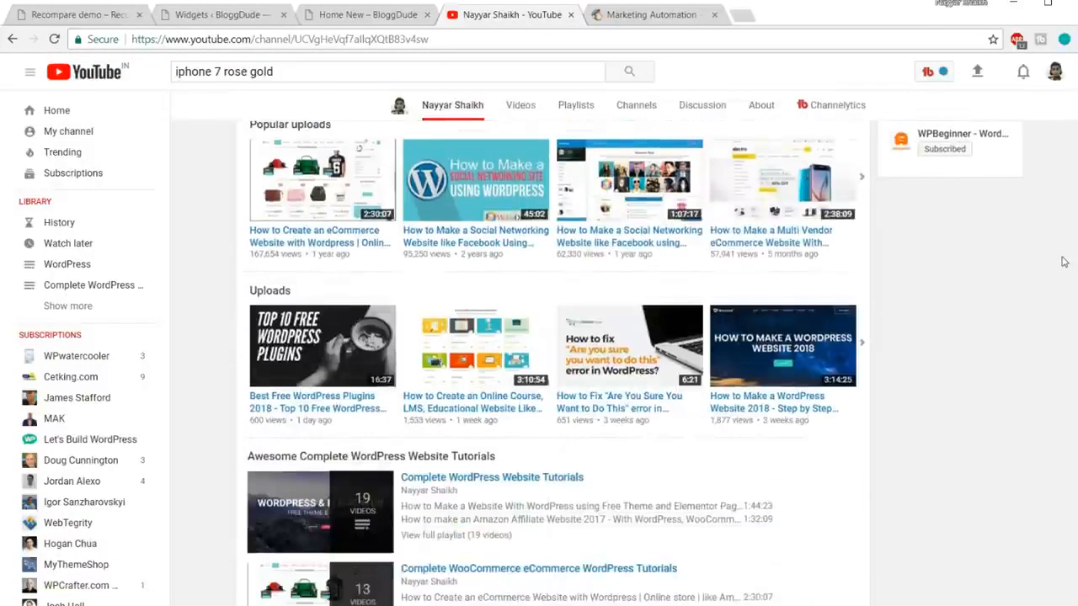
click(870, 344)
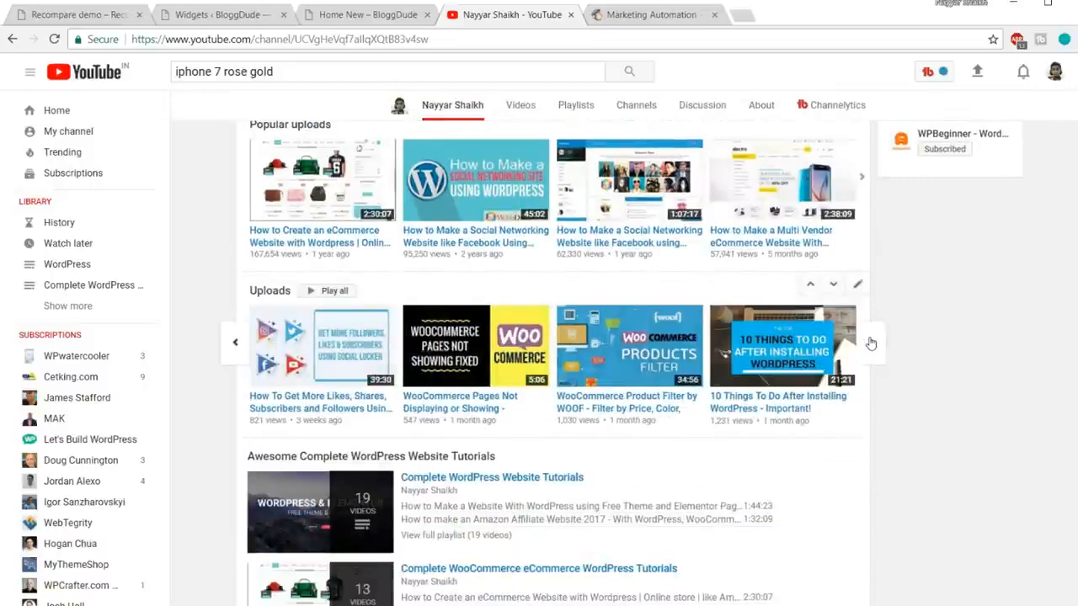
click(872, 344)
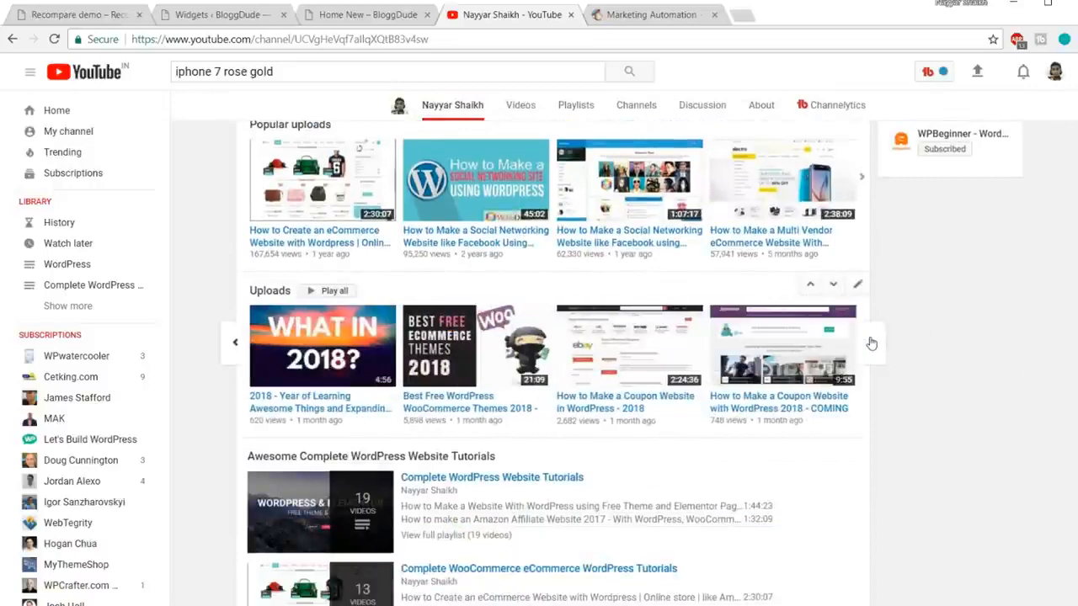
click(871, 343)
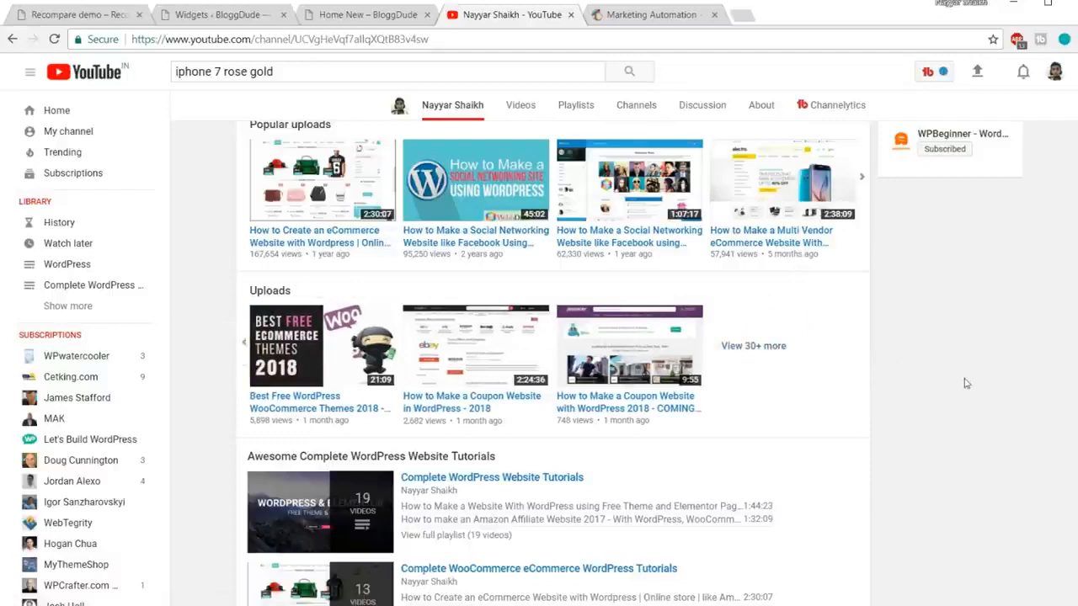
click(770, 347)
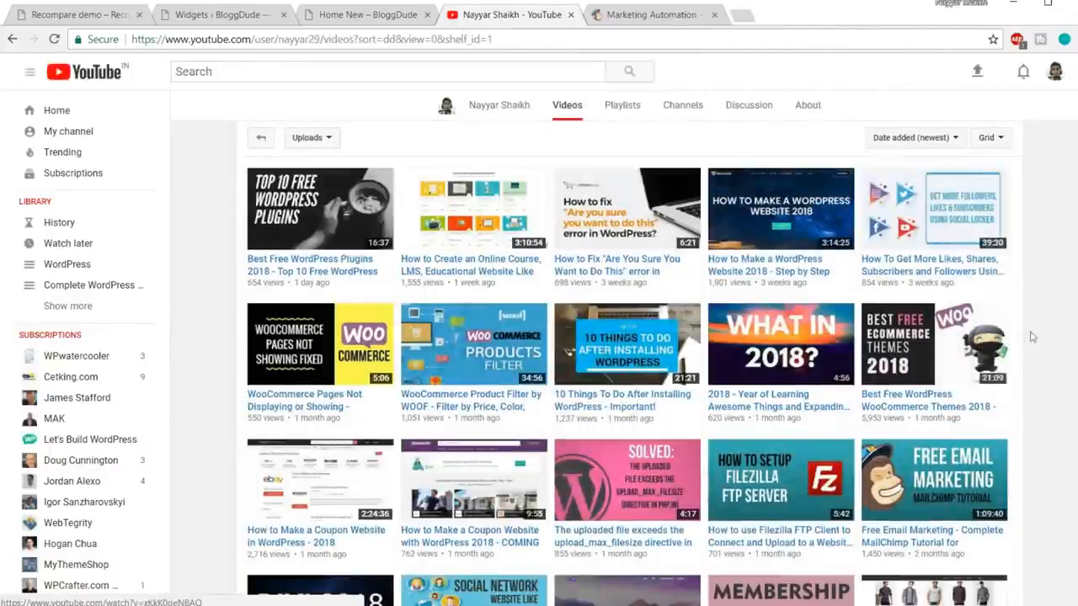
scroll(975, 368, down, 2)
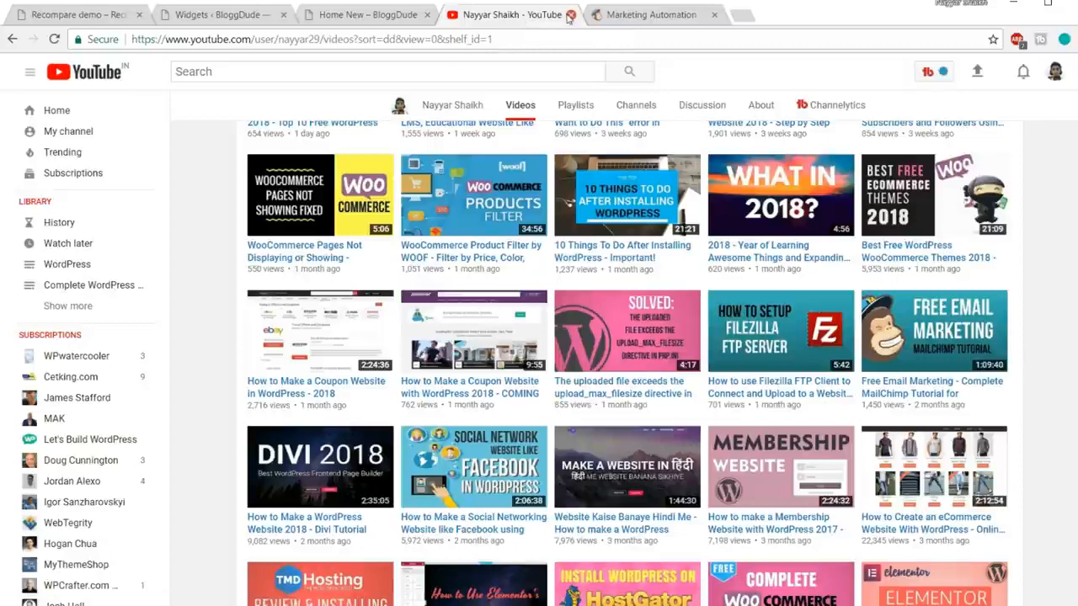
click(644, 14)
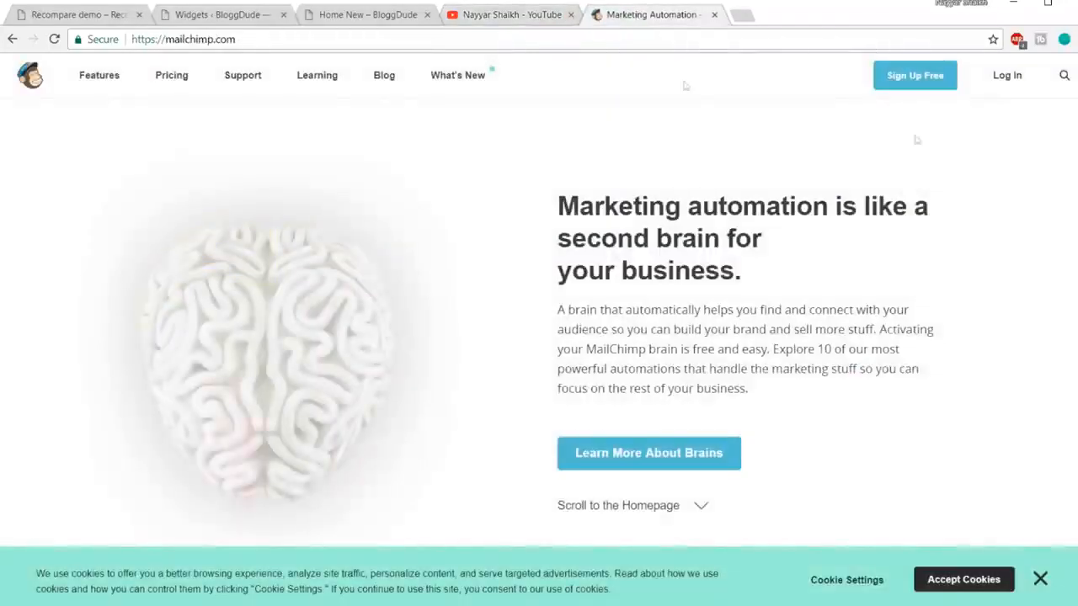
Step: Log in to MailChimp, recheck the WordPress shortcode and demo form, then open the Lists overview
click(1013, 76)
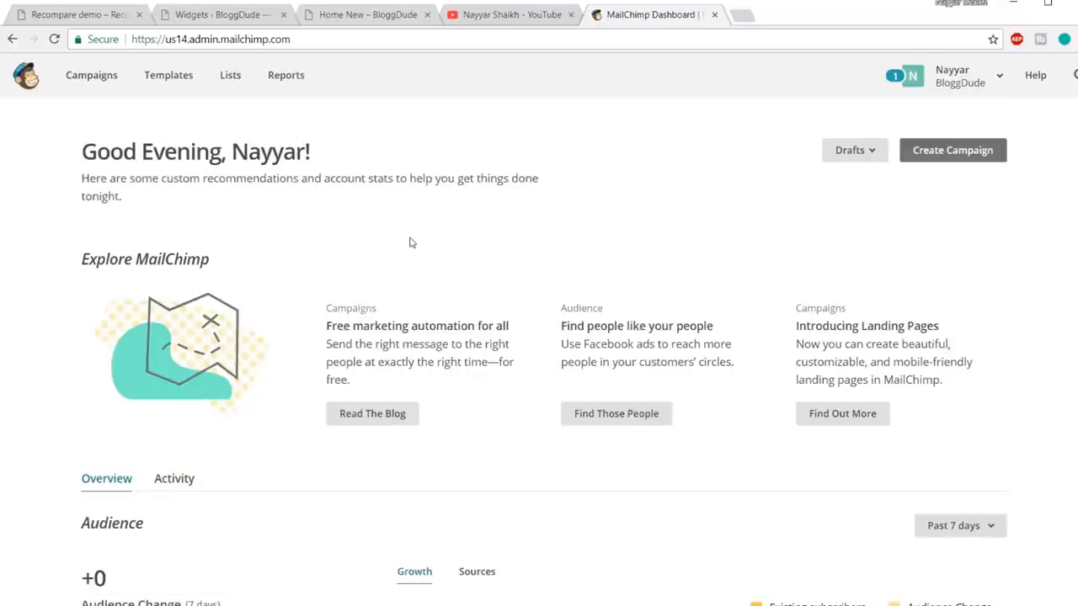
click(206, 23)
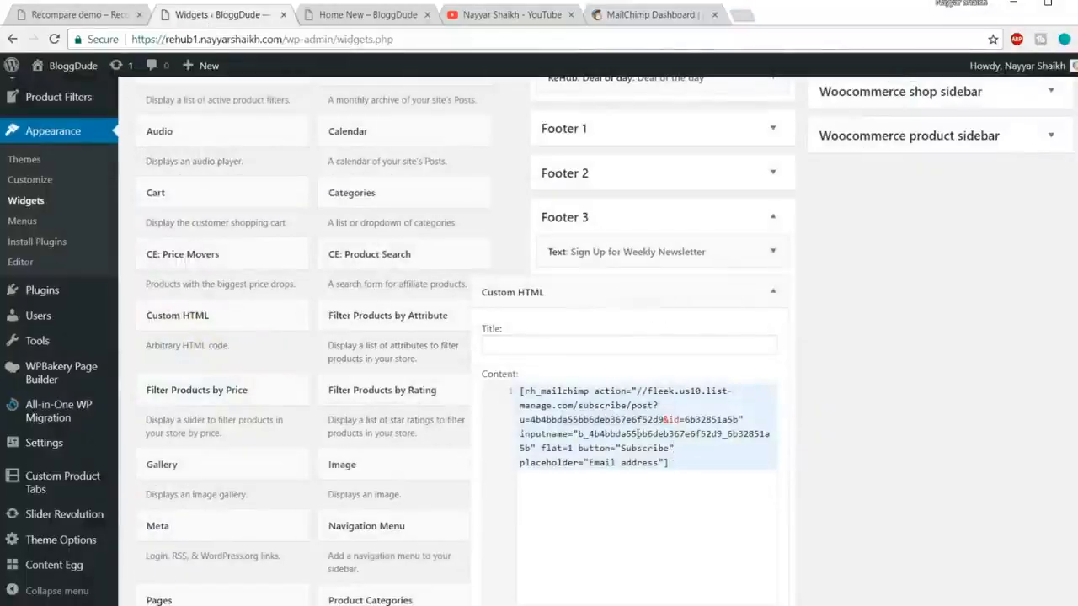
key(ctrl+a)
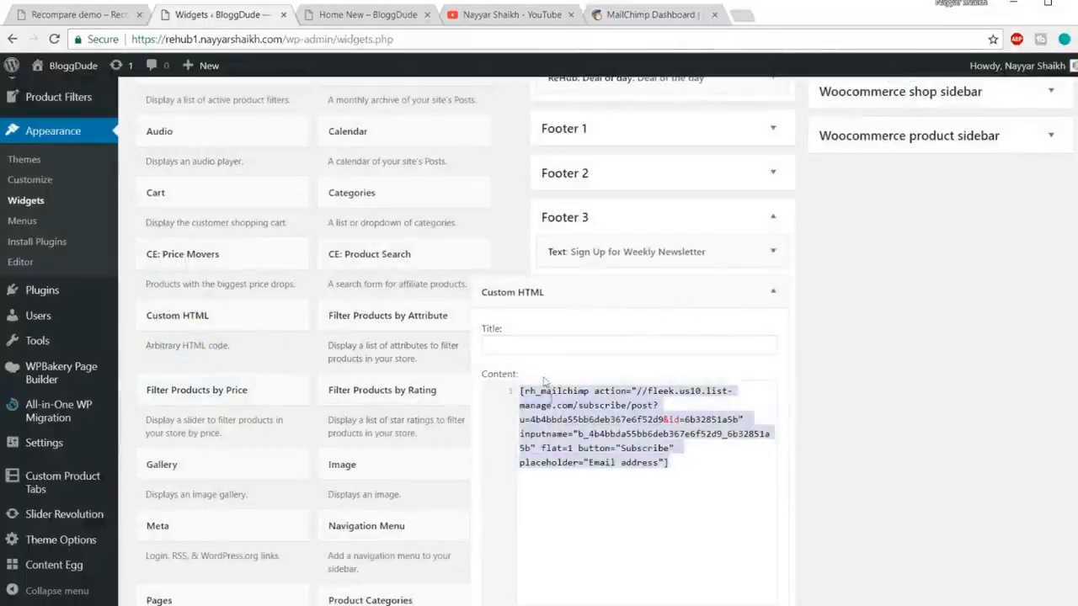
click(51, 15)
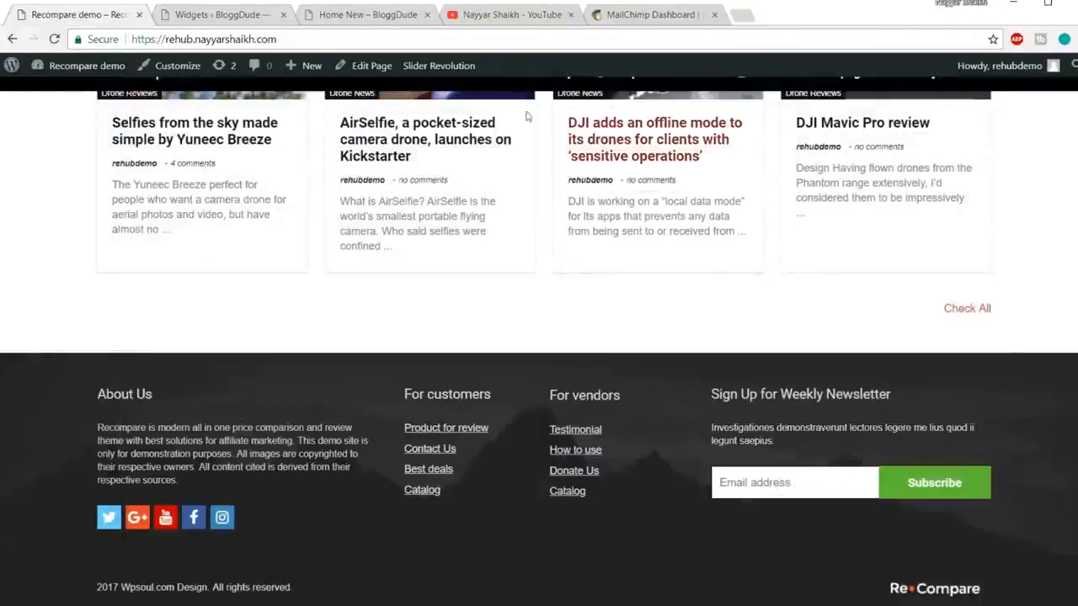
click(623, 15)
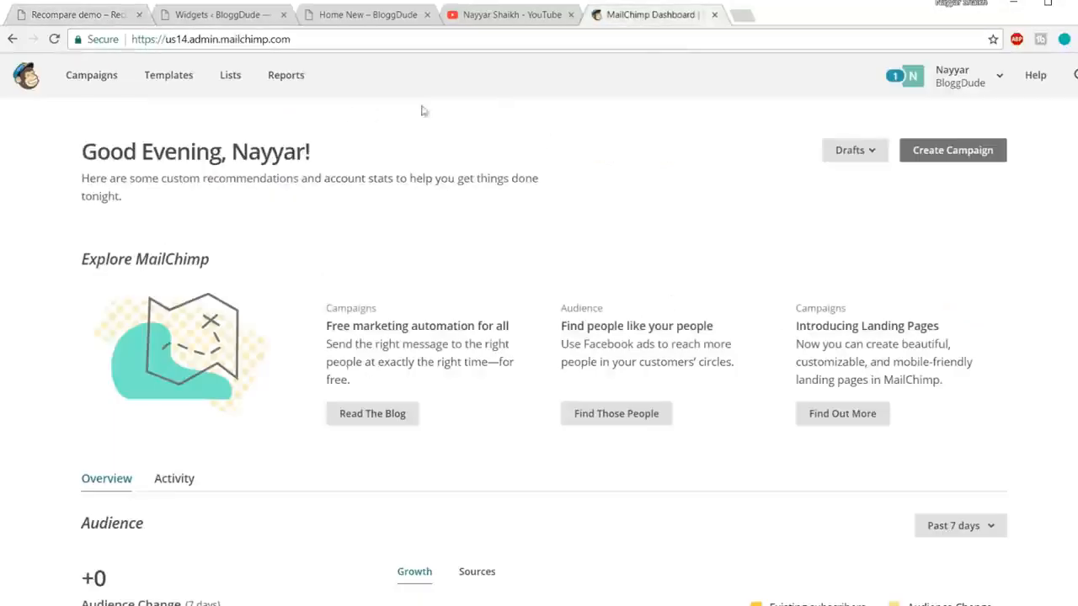
click(235, 84)
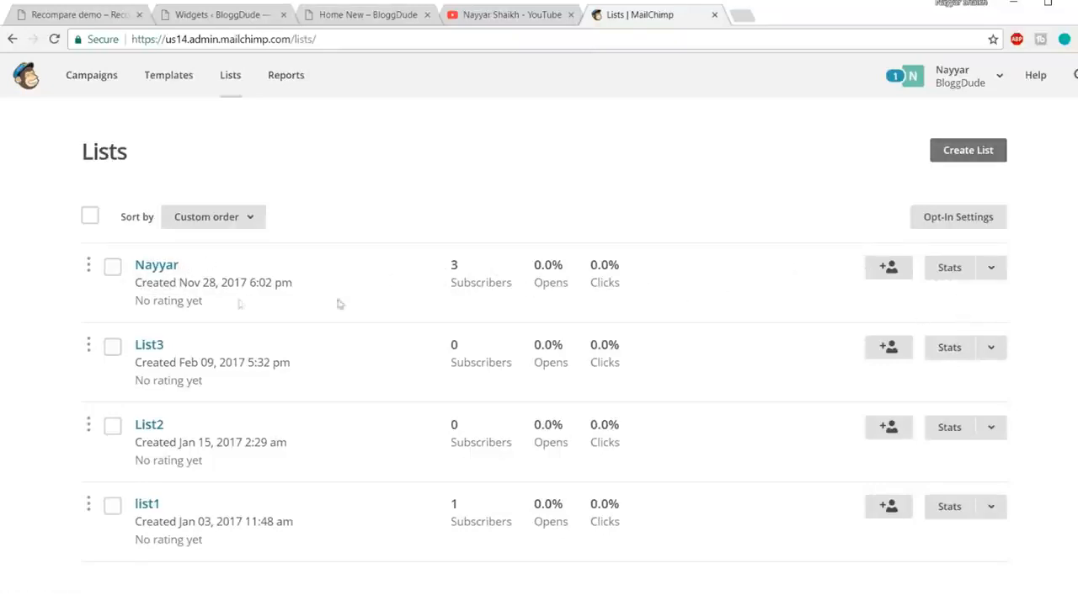
Step: Open the 3-subscriber list's signup forms and view the Embedded forms Classic form code
click(161, 265)
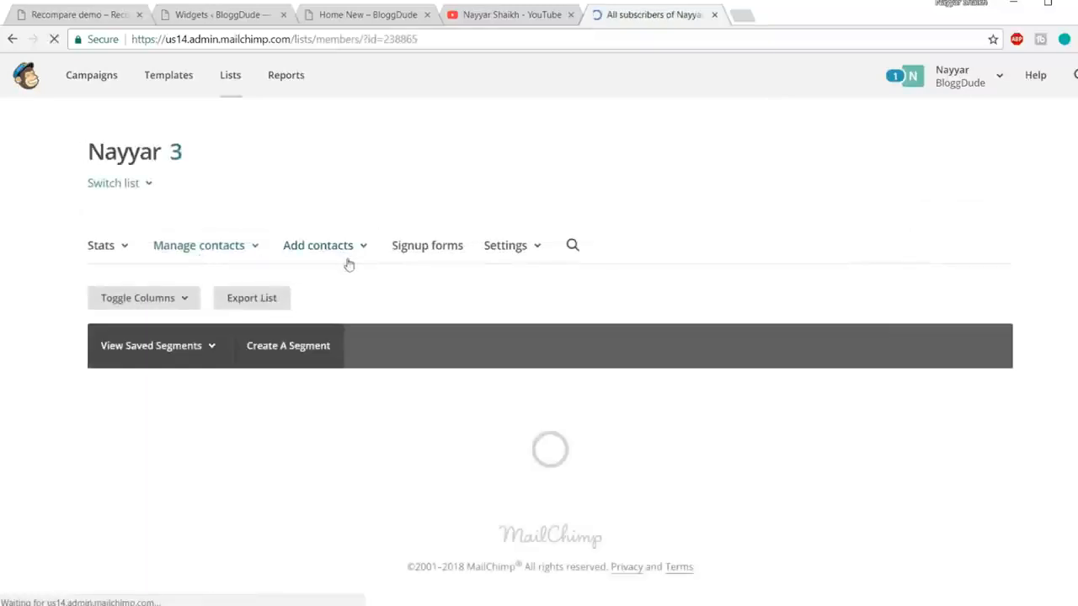
scroll(698, 257, down, 1)
click(438, 174)
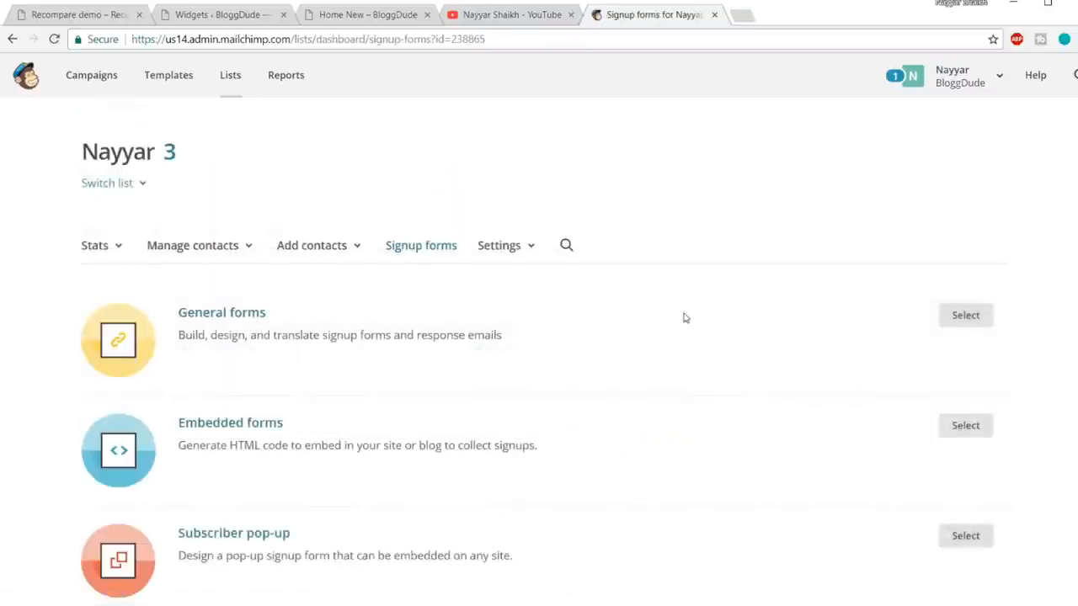
scroll(684, 317, down, 2)
click(266, 276)
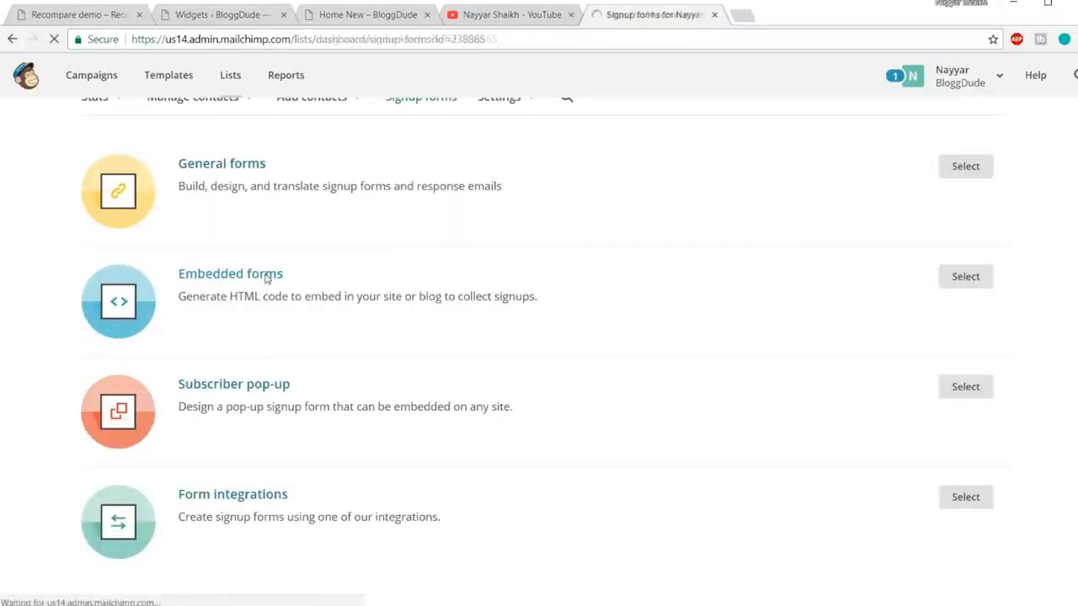
scroll(789, 306, down, 3)
scroll(721, 306, down, 2)
scroll(725, 301, down, 3)
scroll(649, 380, down, 3)
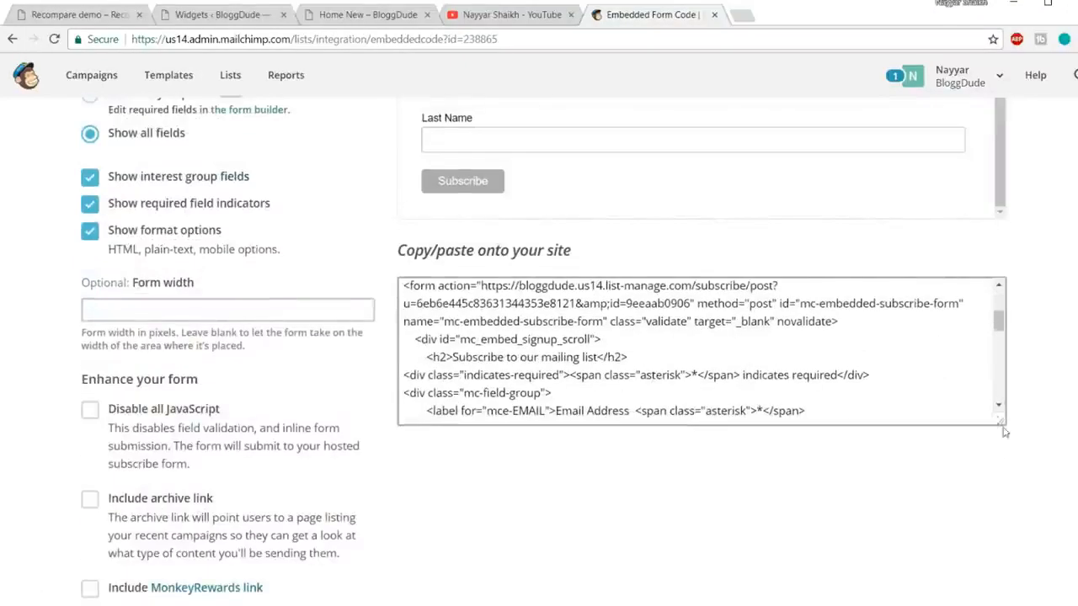
drag(1004, 432, 1004, 522)
scroll(615, 405, down, 2)
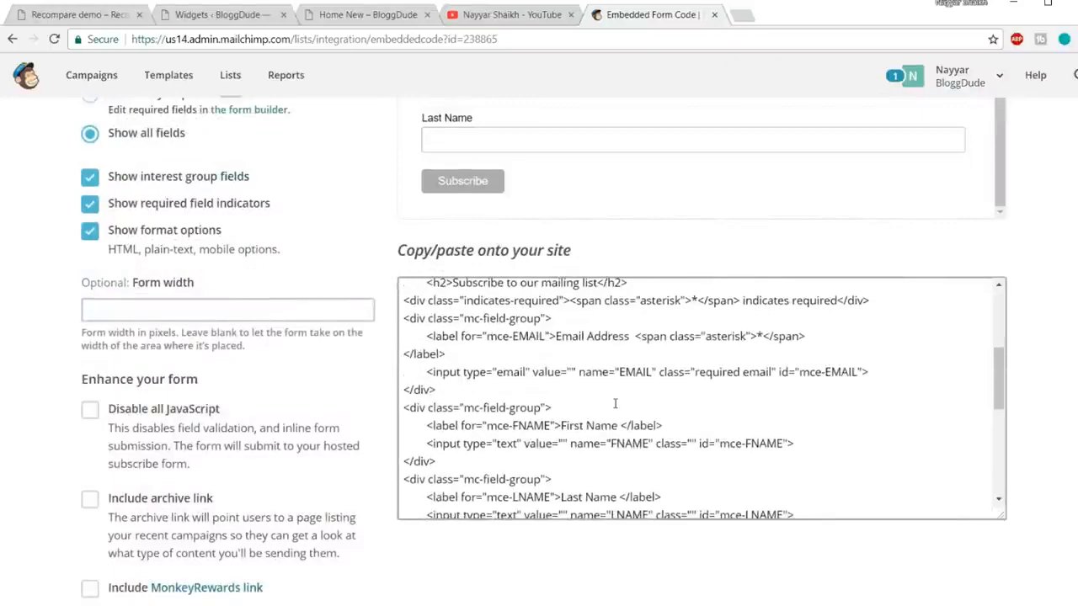
scroll(615, 404, down, 5)
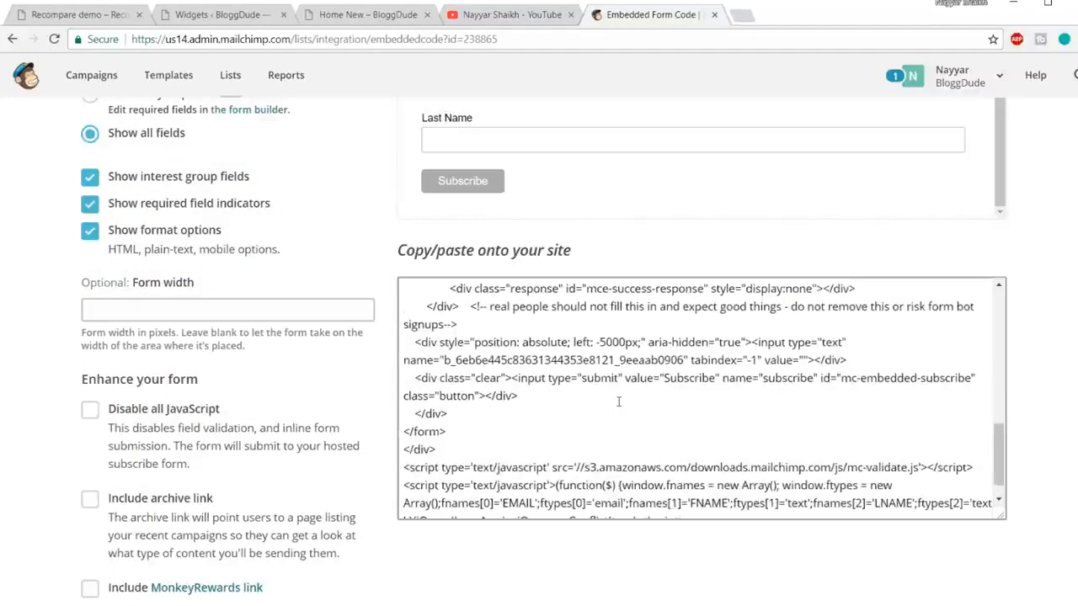
scroll(612, 405, up, 15)
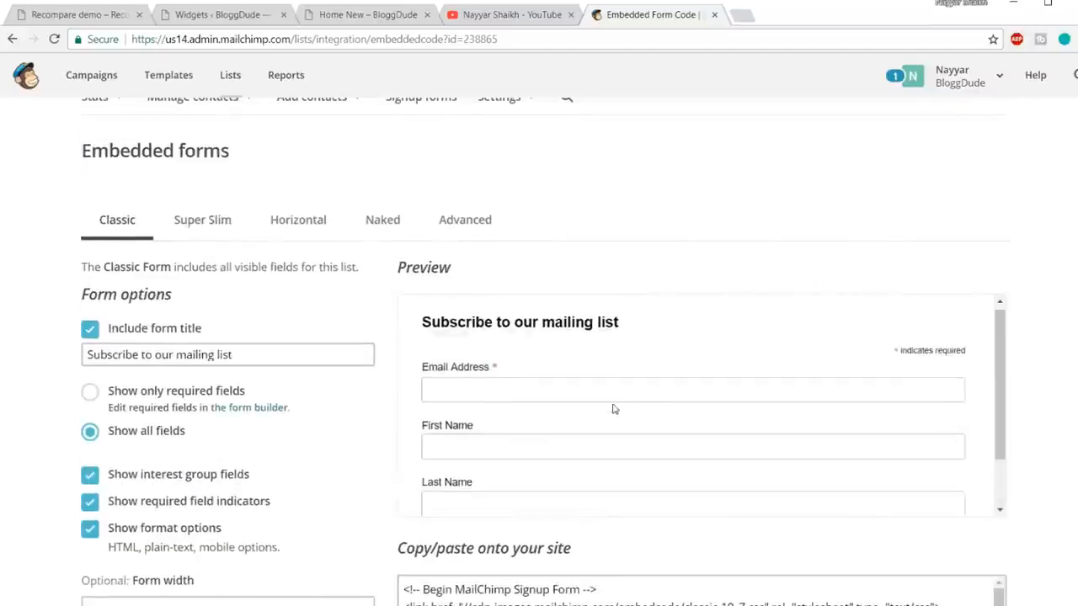
scroll(662, 368, up, 3)
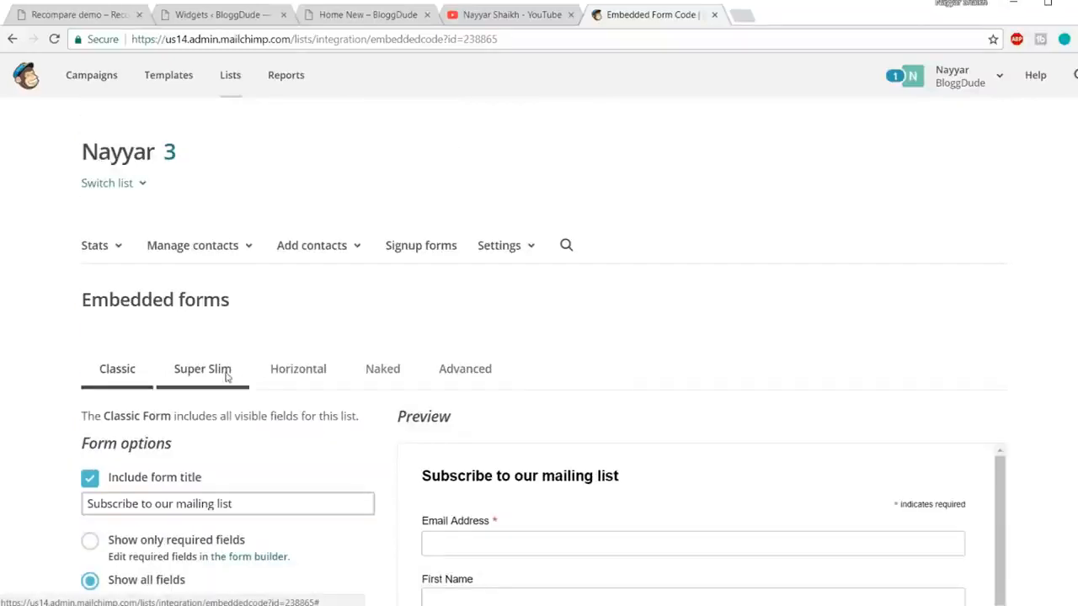
Step: Switch the embedded form to the Super Slim layout and scroll to its embed code
click(216, 385)
scroll(810, 368, down, 2)
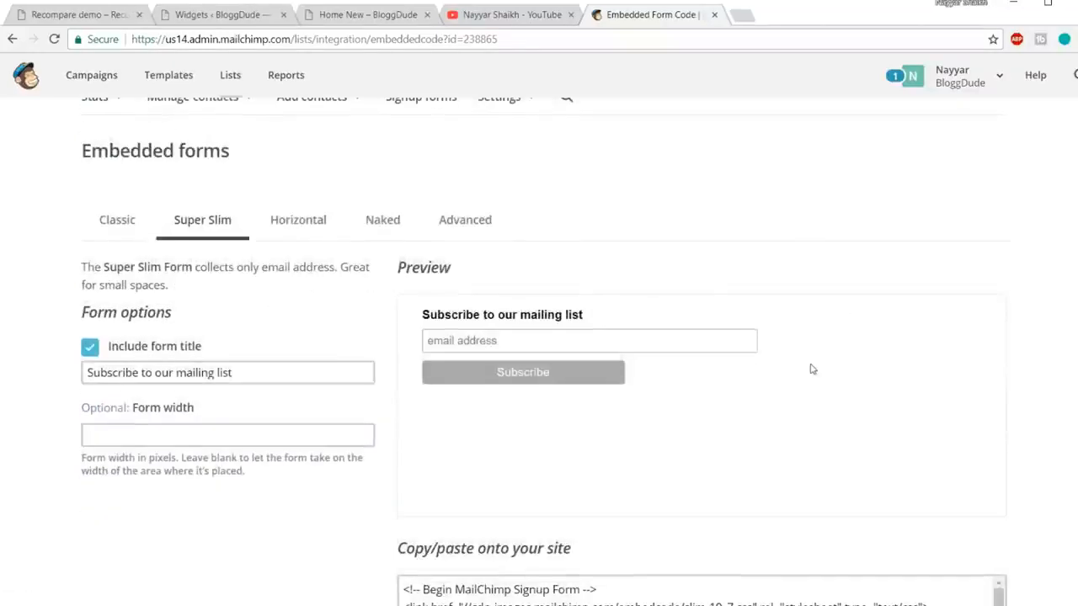
scroll(913, 311, down, 3)
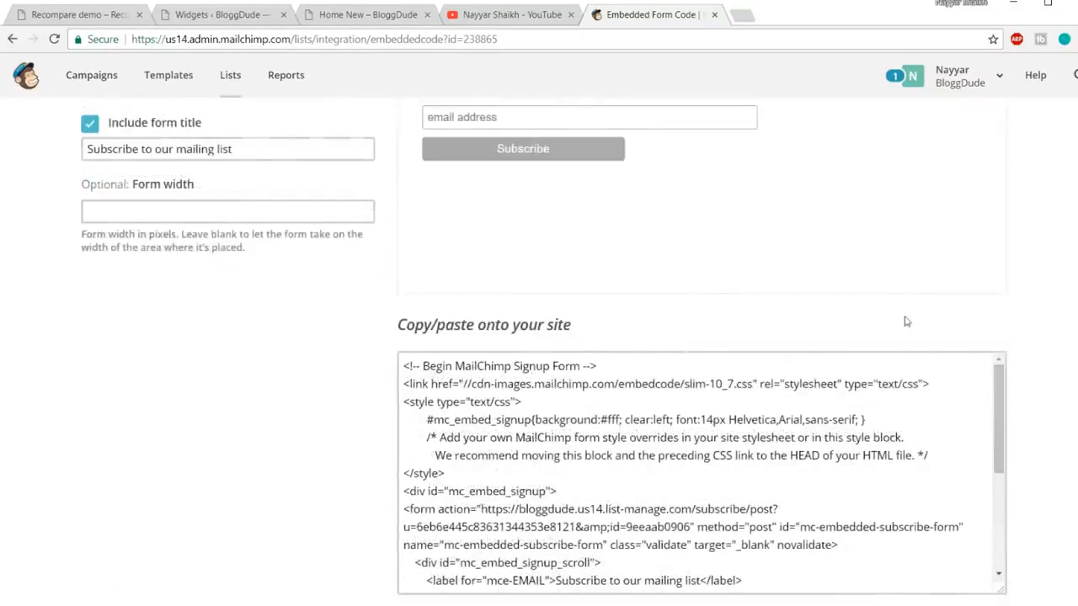
scroll(484, 455, down, 2)
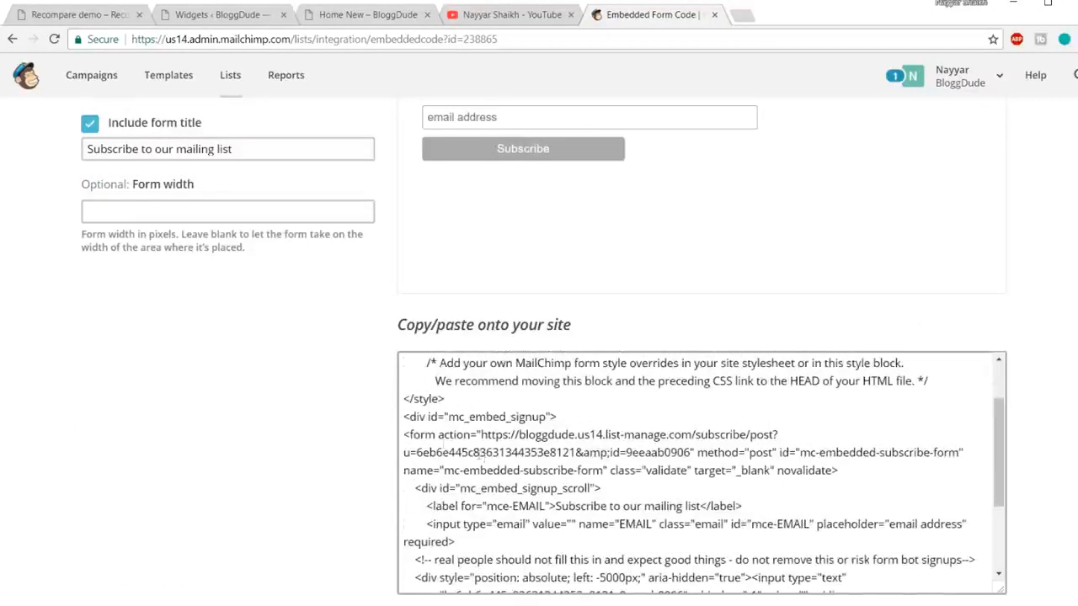
Step: Select the form action subscribe URL in the embed code, excluding the closing quote
drag(405, 435, 604, 471)
key(ctrl+a)
click(480, 435)
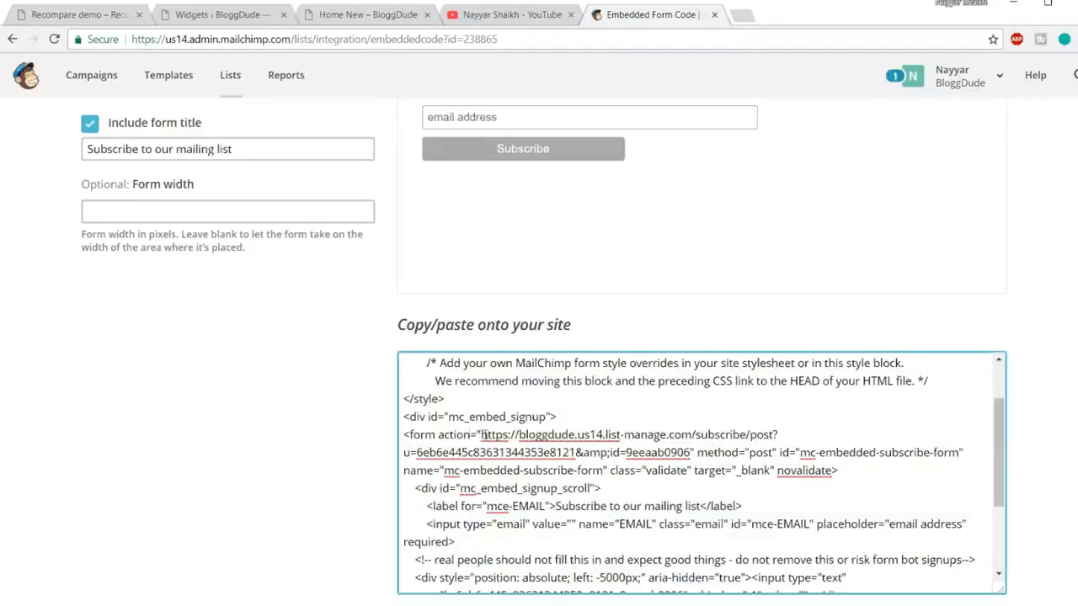
key(ctrl+a)
click(481, 435)
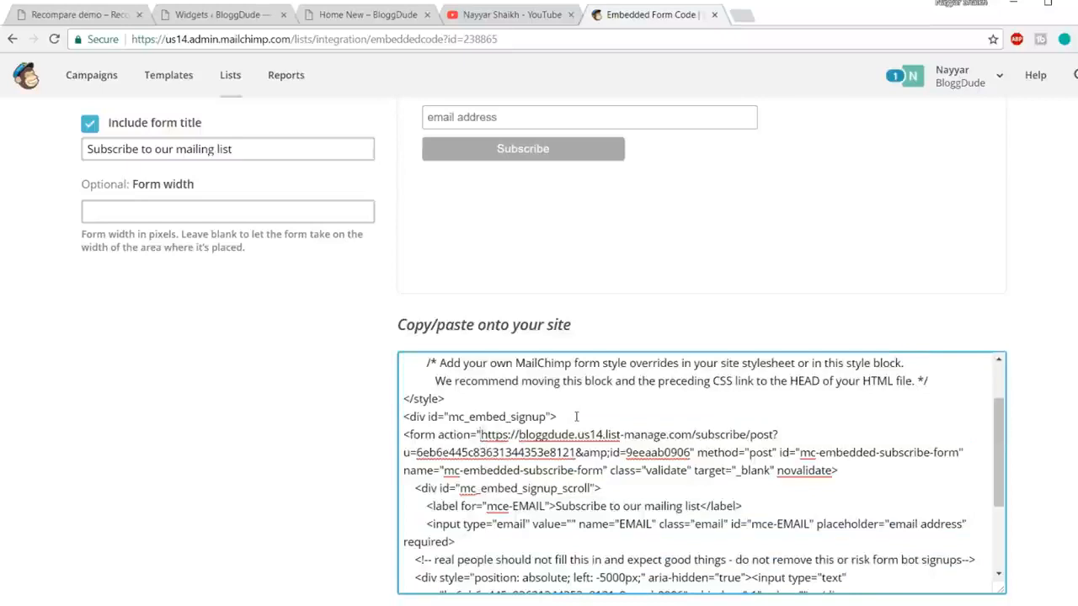
key(shift+Down)
key(shift+Right)
key(shift+Right)
key(shift+Right)
key(shift+Right)
key(shift+Right)
key(shift+Right)
key(shift+Right)
key(shift+Right)
key(shift+Right)
key(shift+Right)
key(shift+Right)
key(shift+Right)
key(shift+Right)
key(shift+Right)
key(shift+Right)
key(shift+Right)
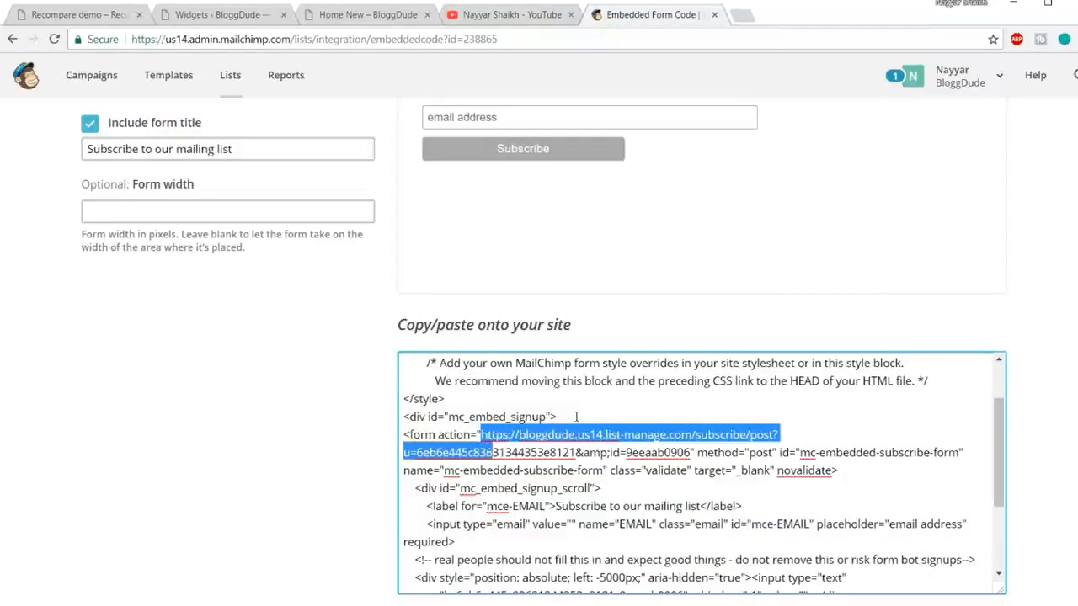
key(shift+Right)
key(shift+Right)
key(shift+Right)
key(shift+Right)
key(shift+Right)
key(shift+Right)
key(shift+Right)
key(shift+Right)
key(shift+Right)
key(shift+Right)
key(shift+Right)
key(shift+Right)
key(shift+Right)
key(shift+Right)
key(shift+Right)
key(shift+Right)
key(shift+Right)
key(shift+Right)
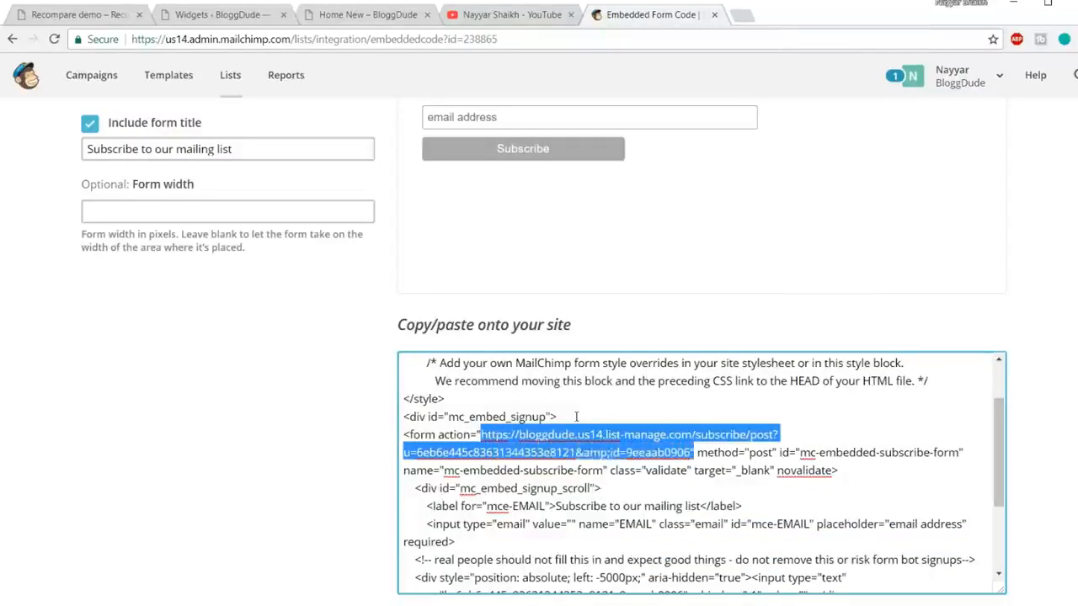
key(shift+Left)
key(ctrl+c)
Step: Replace the old subscribe URL in Footer 3's Custom HTML widget with the new MailChimp URL and save
click(221, 15)
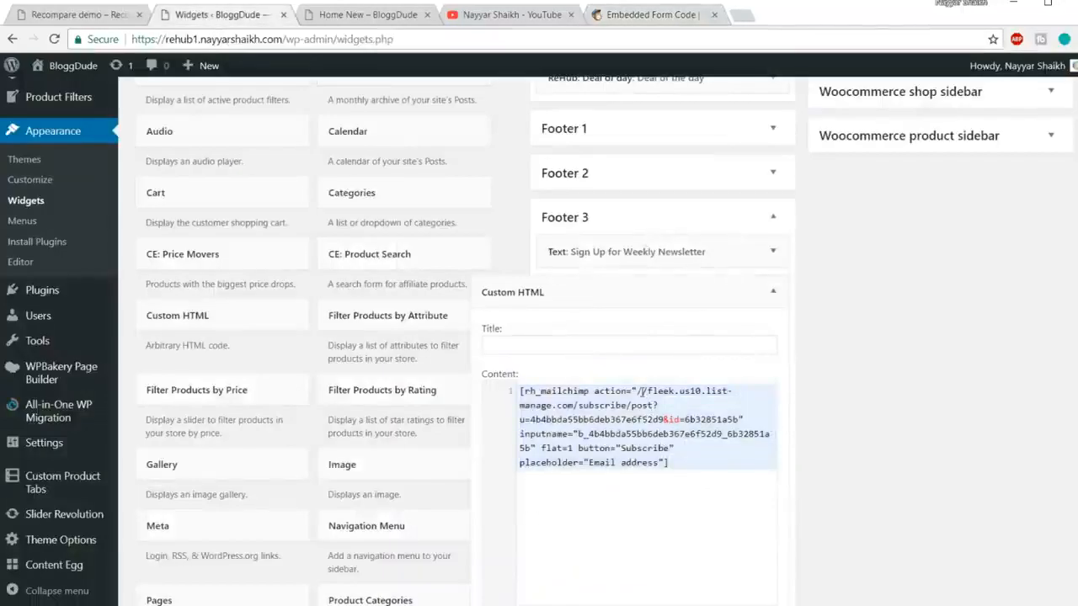
drag(639, 390, 649, 418)
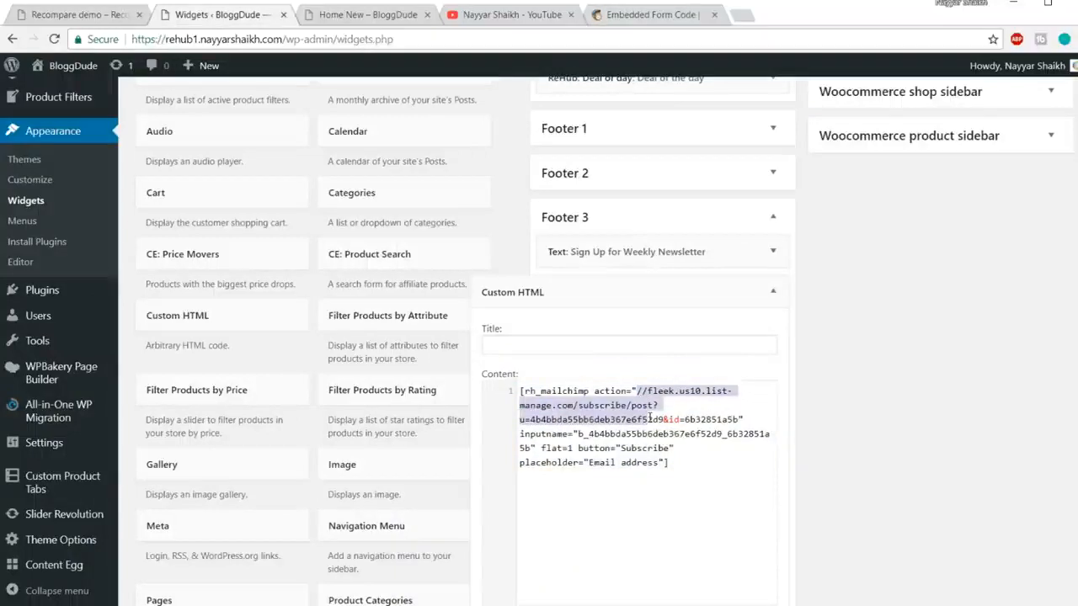
drag(682, 419, 738, 419)
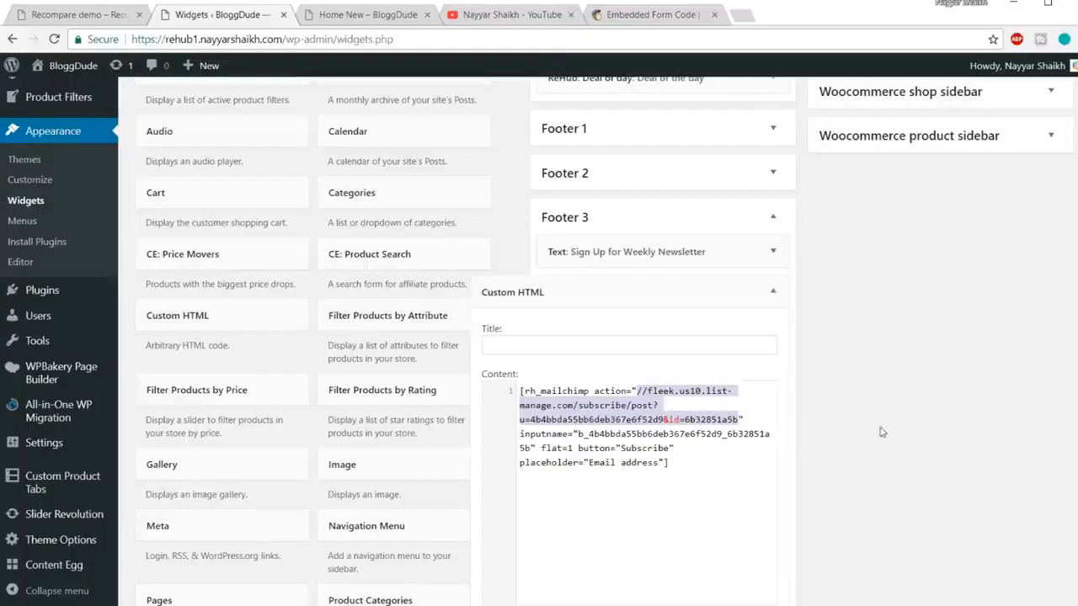
key(BackSpace)
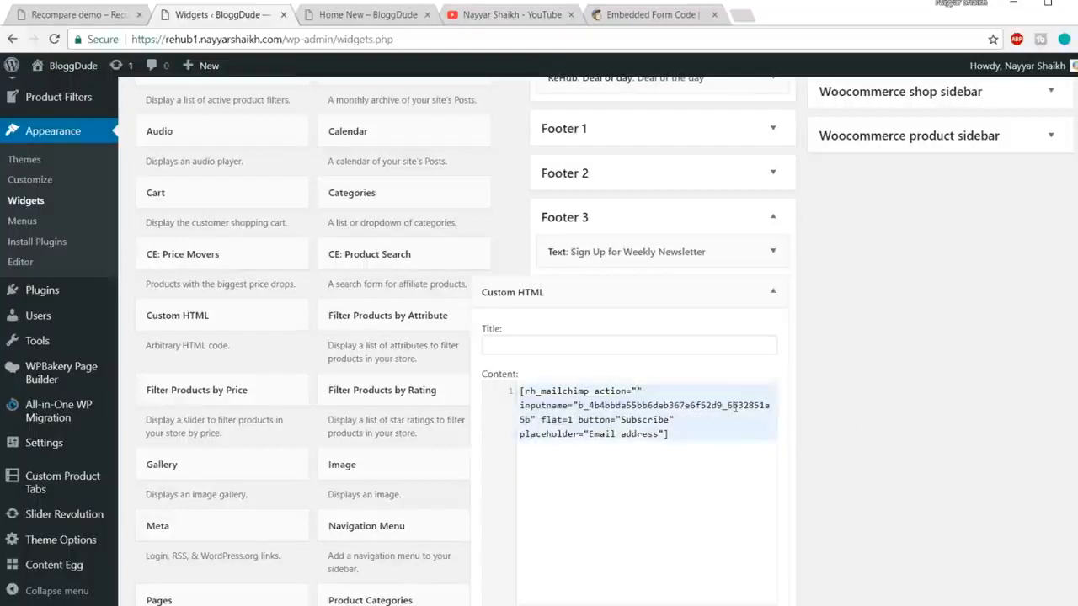
key(ctrl+v)
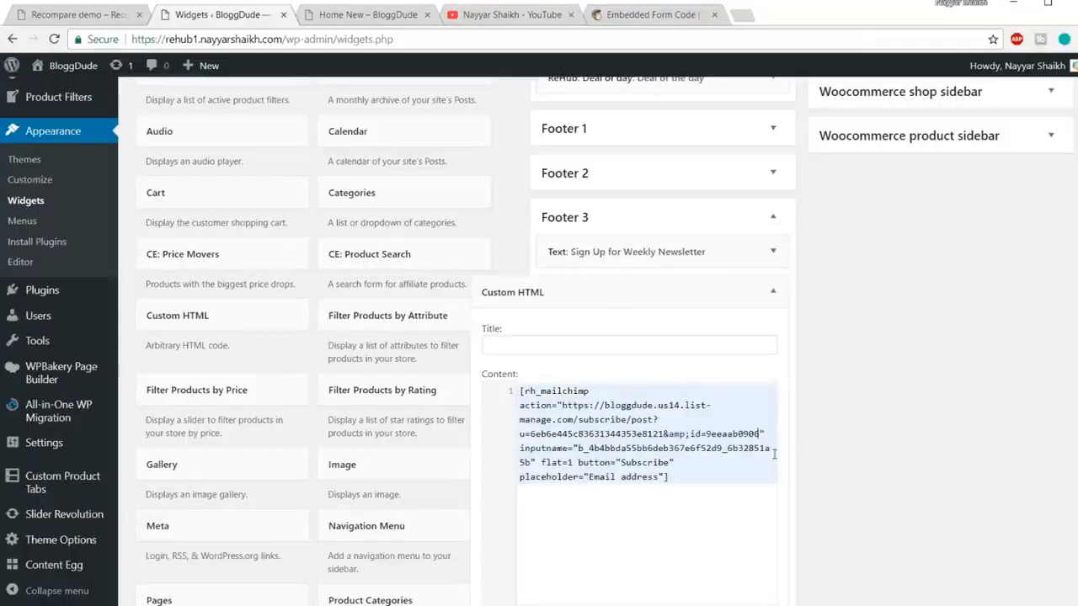
click(620, 16)
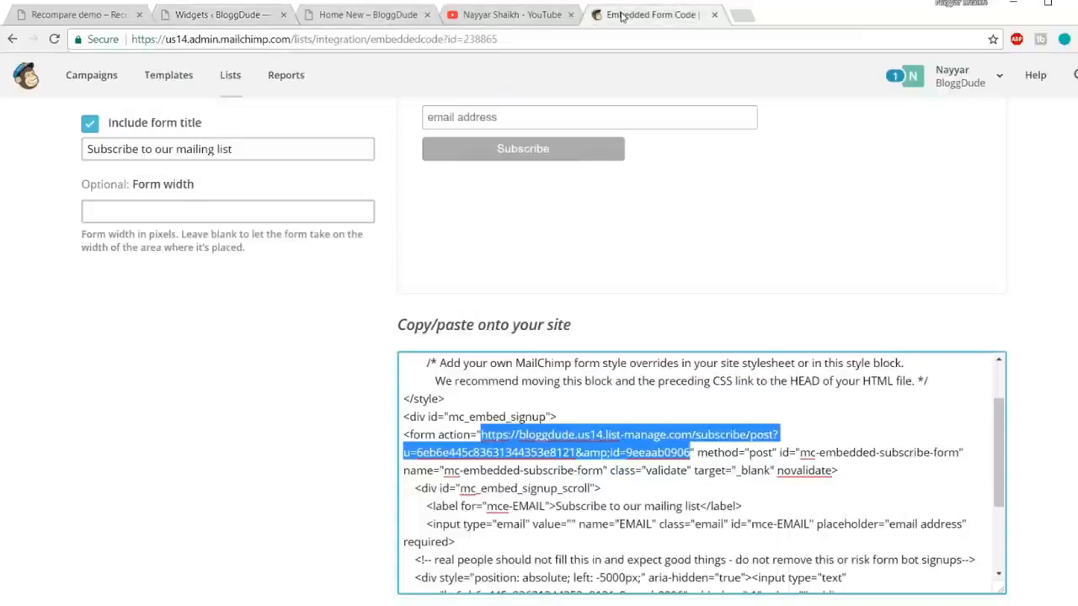
click(241, 17)
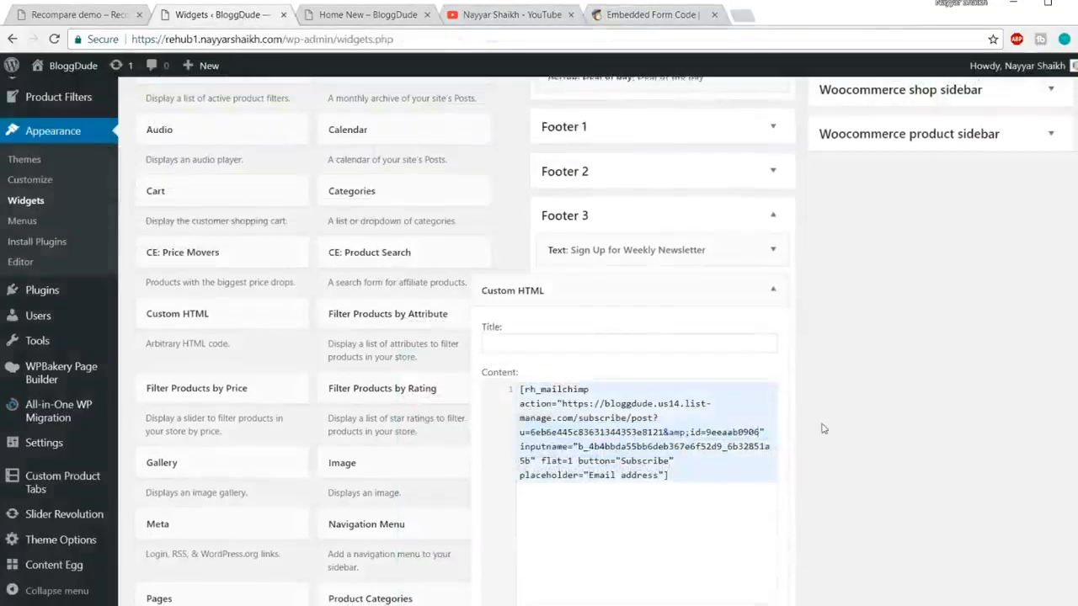
scroll(639, 337, down, 2)
click(766, 408)
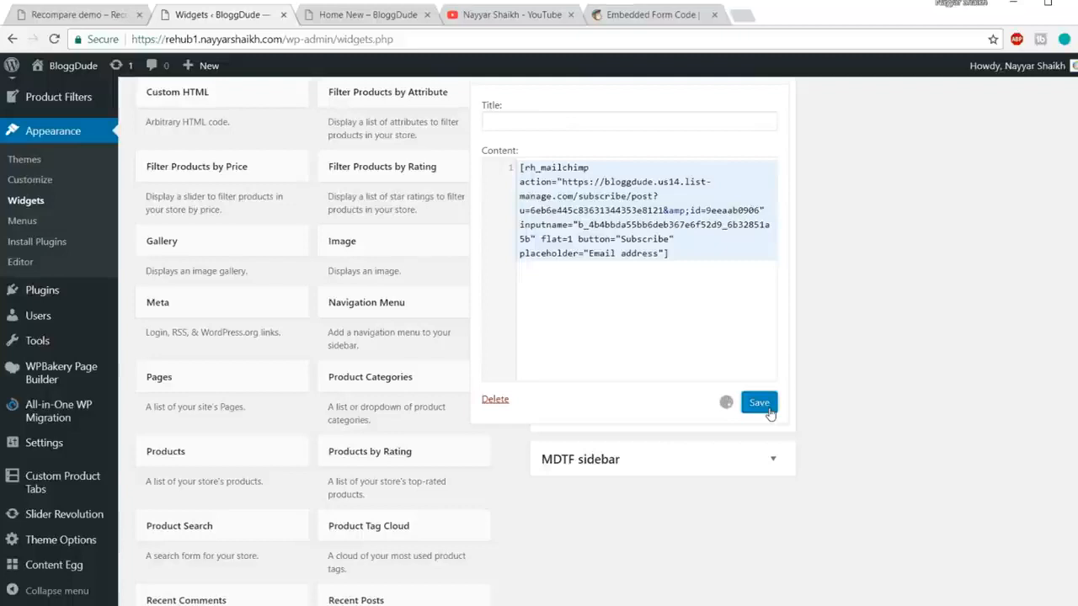
click(357, 22)
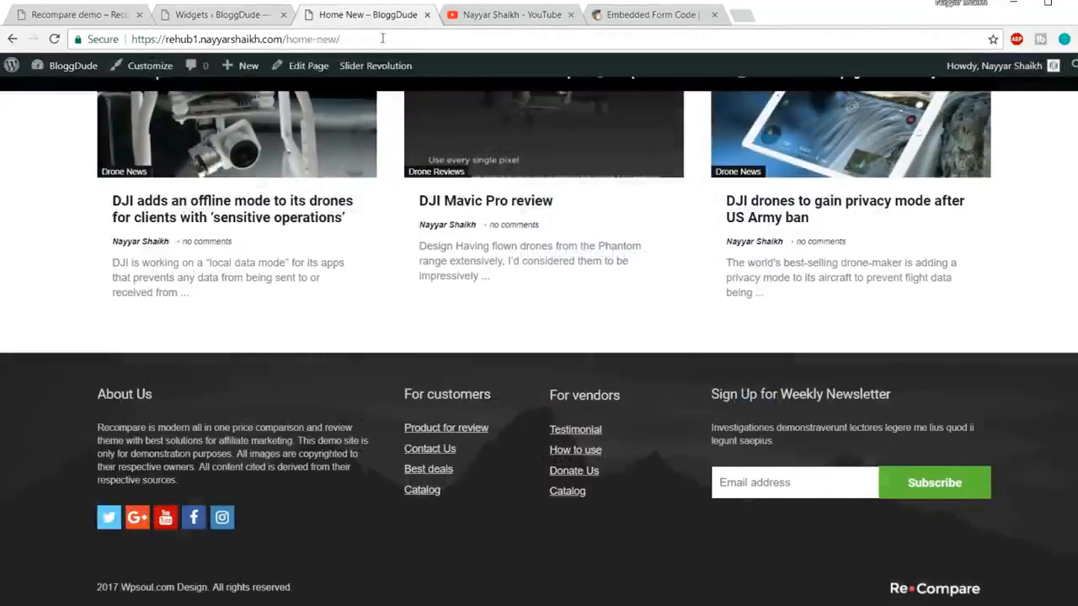
Step: Reload the Home New page and bring up MailChimp's lists overview
click(382, 38)
key(Return)
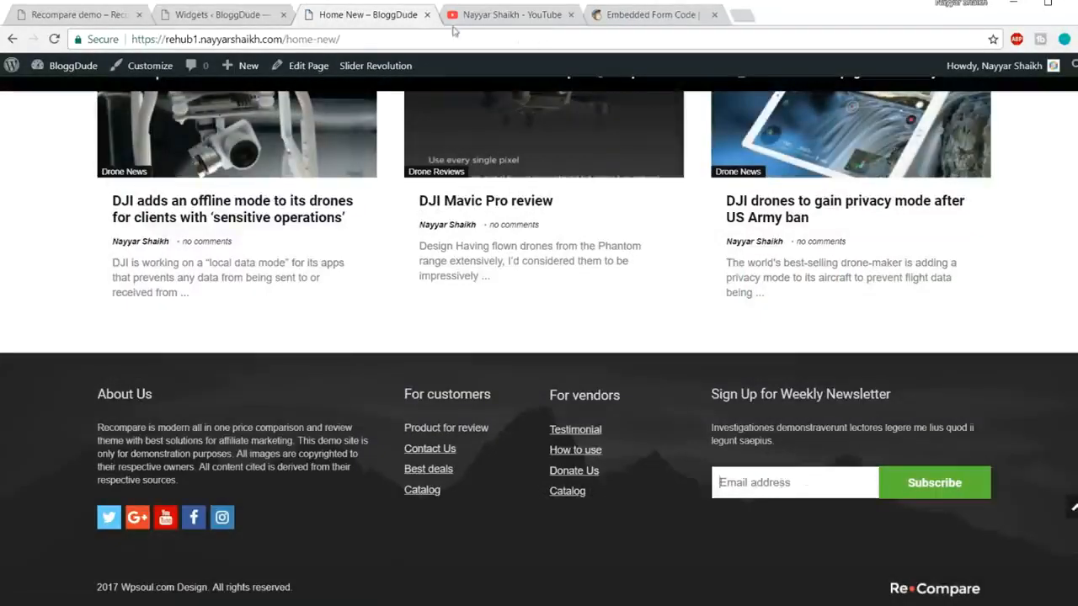
click(648, 15)
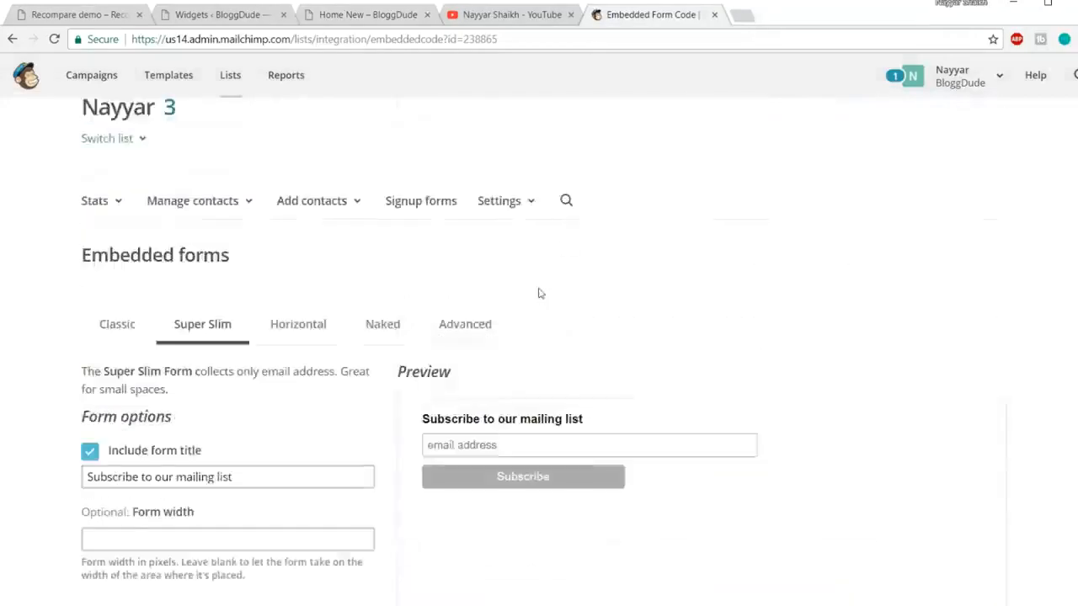
click(244, 80)
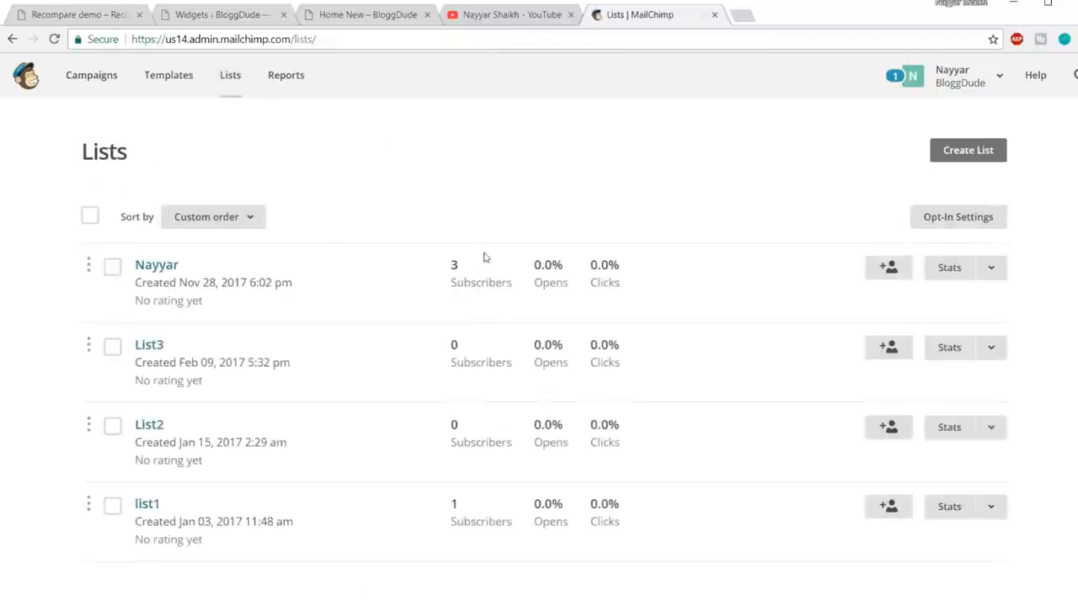
click(407, 14)
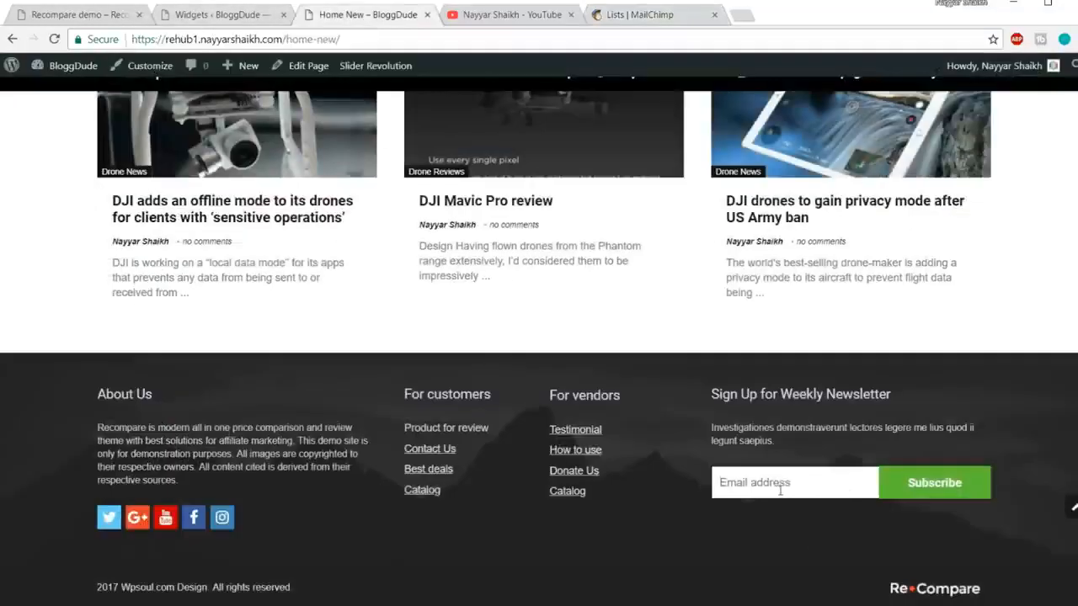
Step: Subscribe a test e-mail address through the footer newsletter form
click(792, 486)
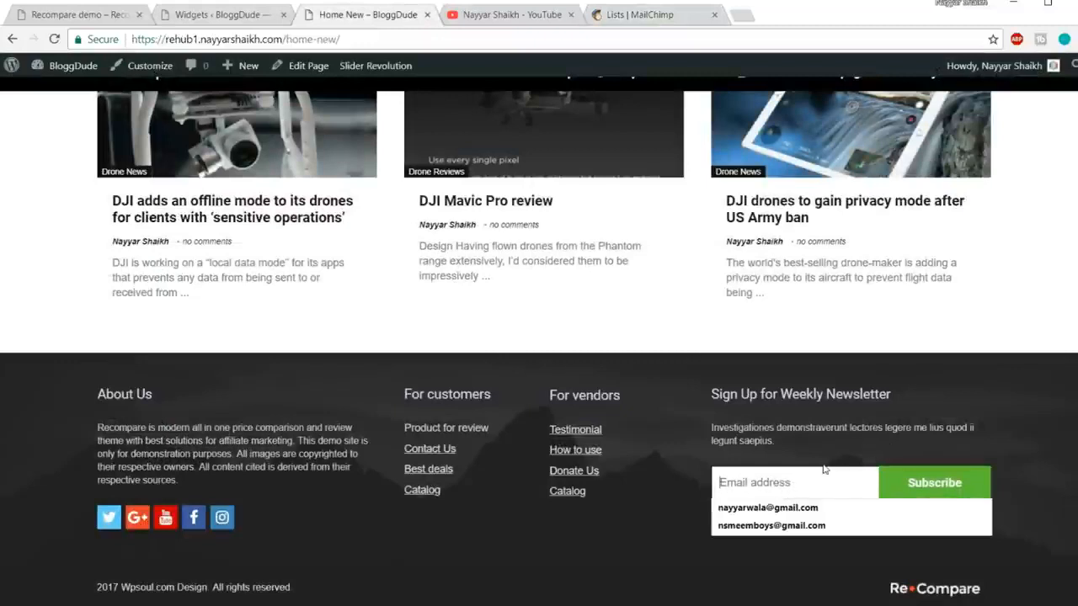
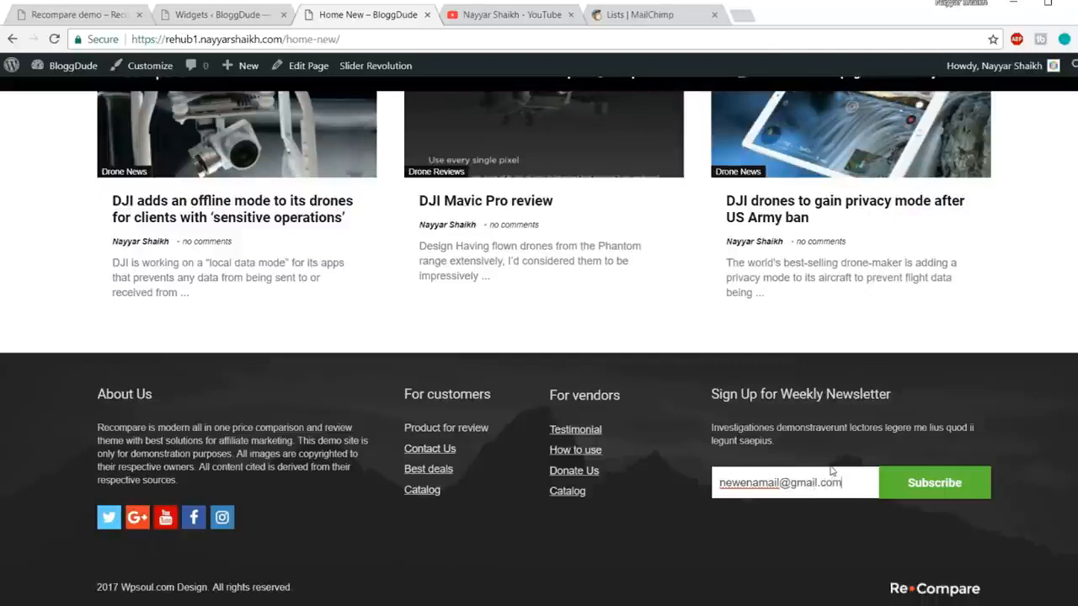
click(925, 485)
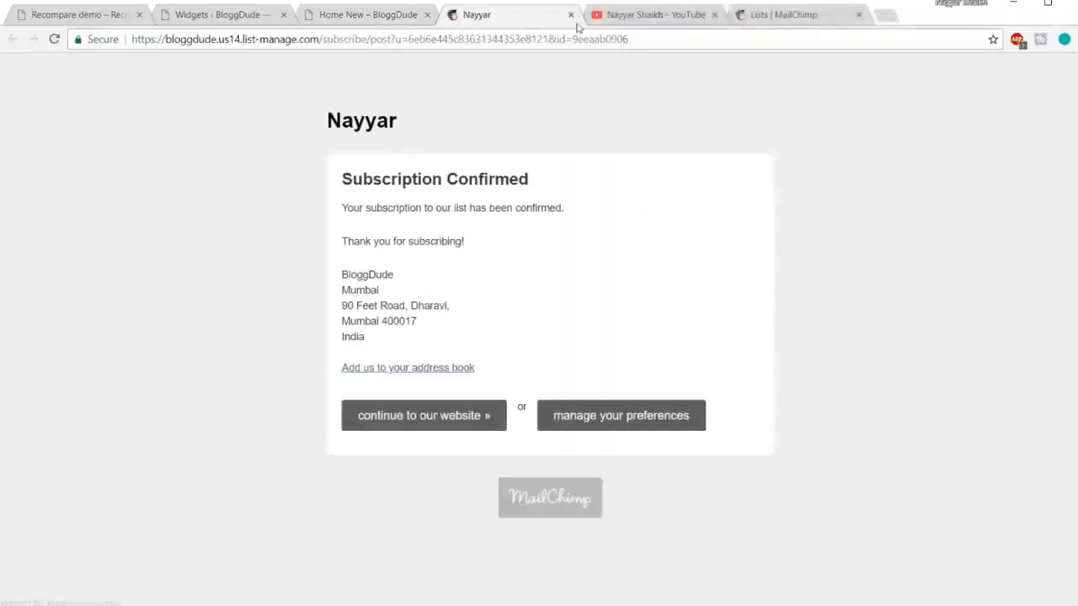
Step: Reload MailChimp's Lists page to confirm the top list now has 4 subscribers, then return to Widgets
click(571, 14)
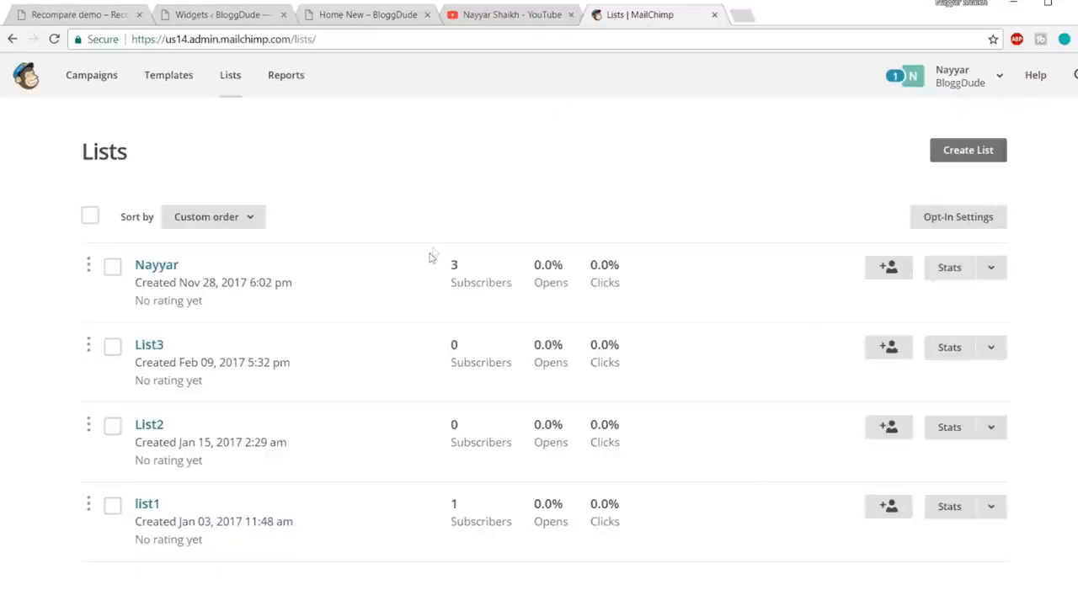
click(549, 40)
key(Return)
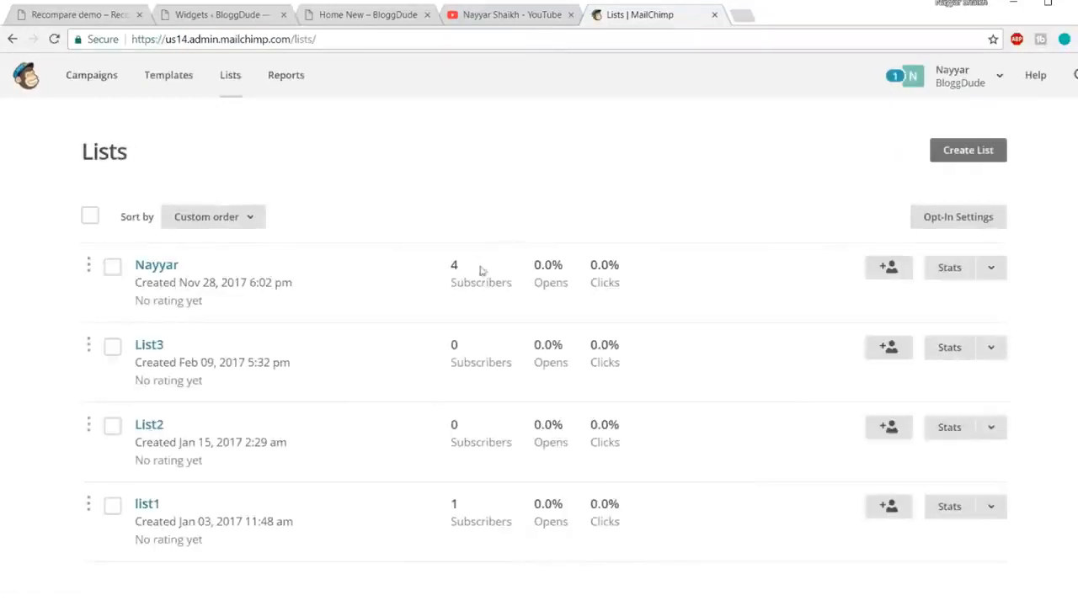
click(203, 20)
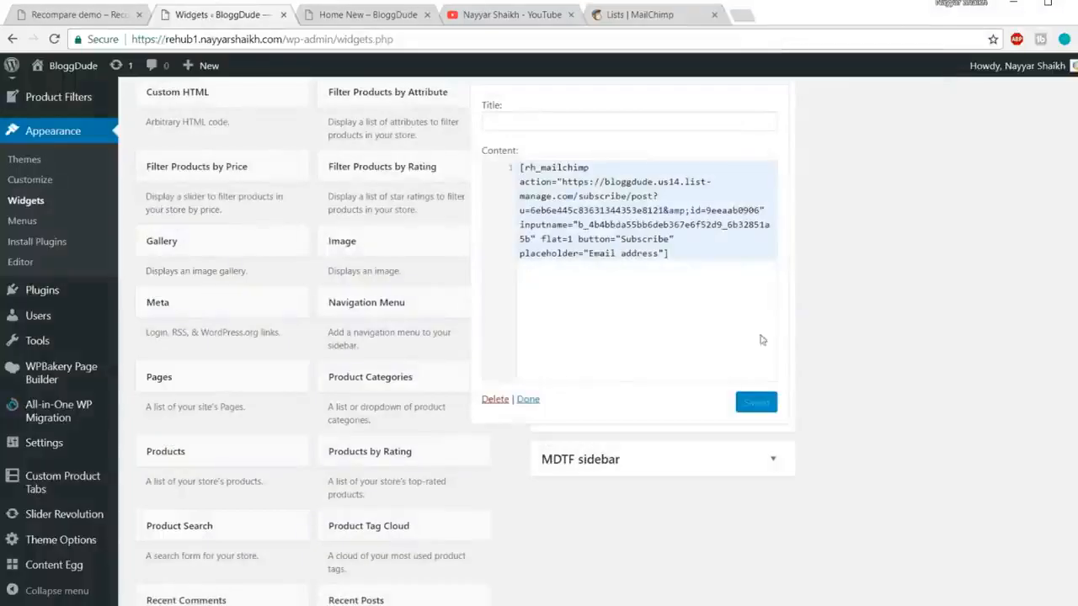
Step: Close the MailChimp tab and examine the live footer's 2017 Wpsoul.com copyright line
scroll(820, 366, up, 1)
drag(754, 227, 754, 221)
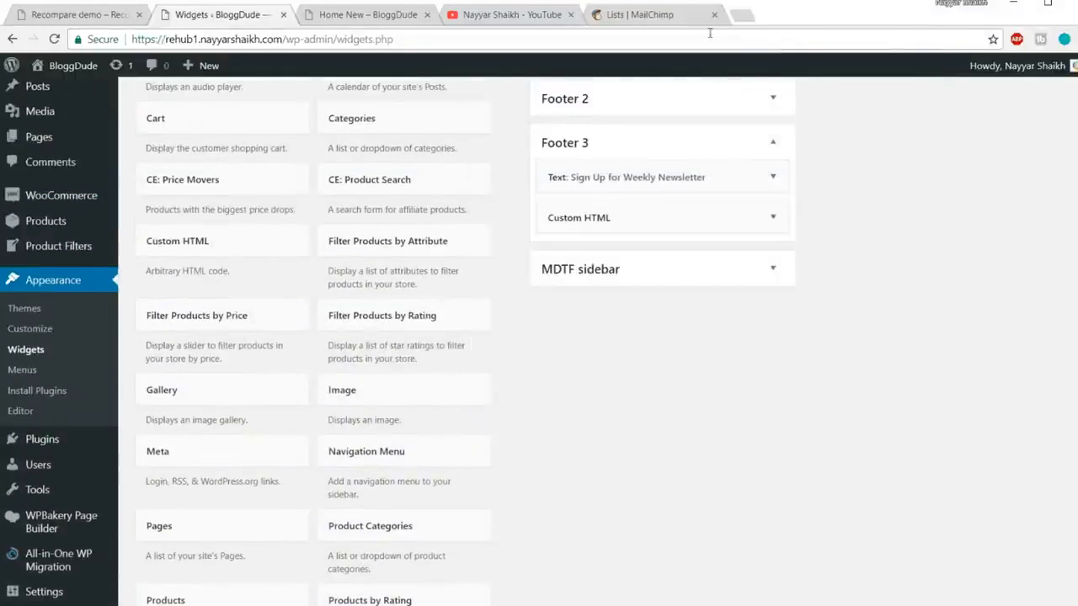
click(713, 16)
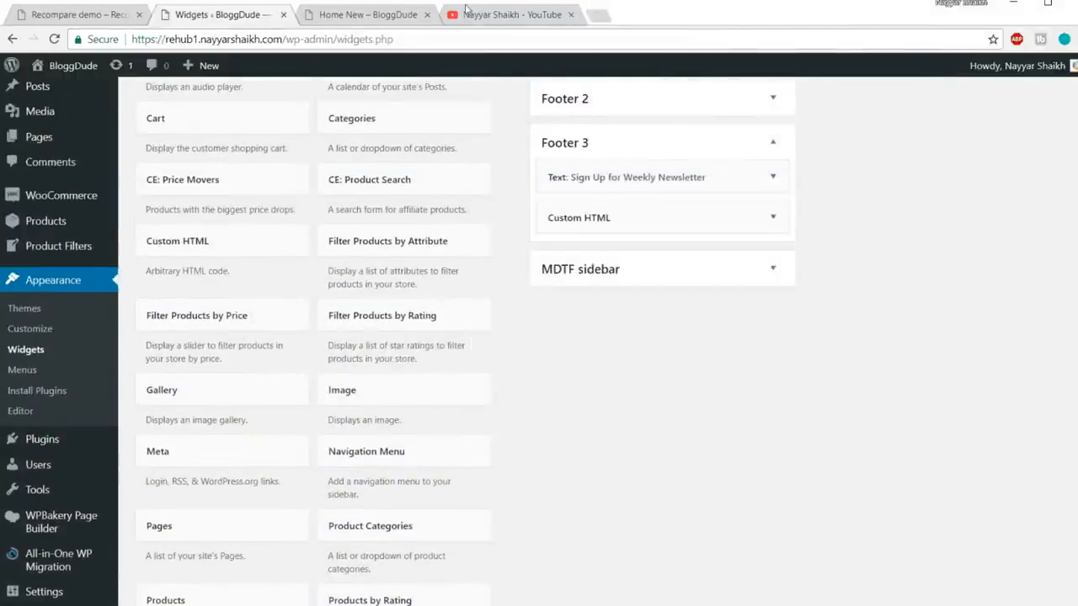
click(377, 16)
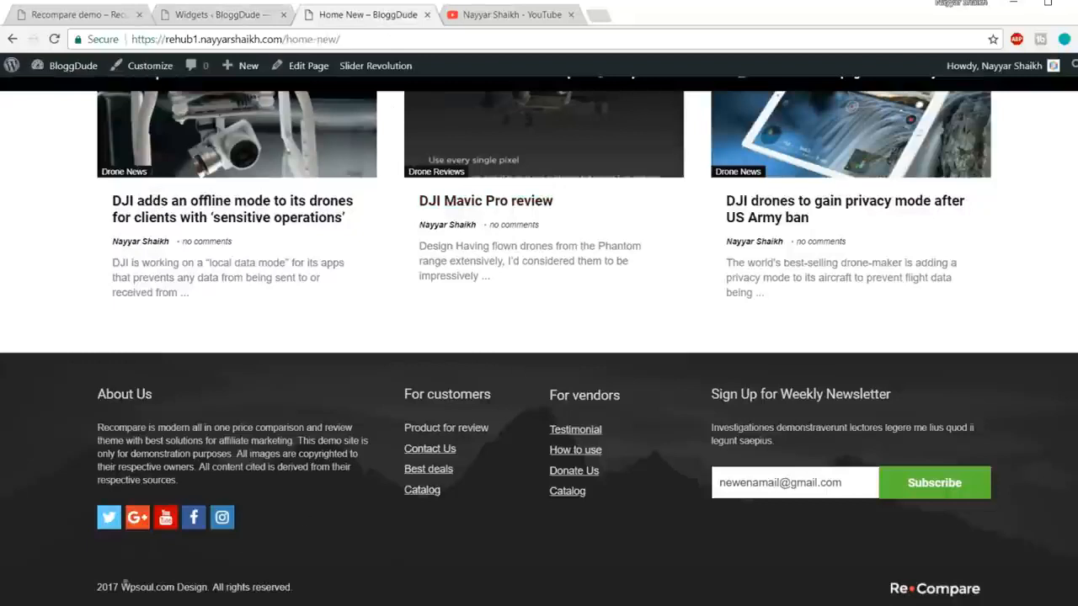
drag(135, 581, 359, 576)
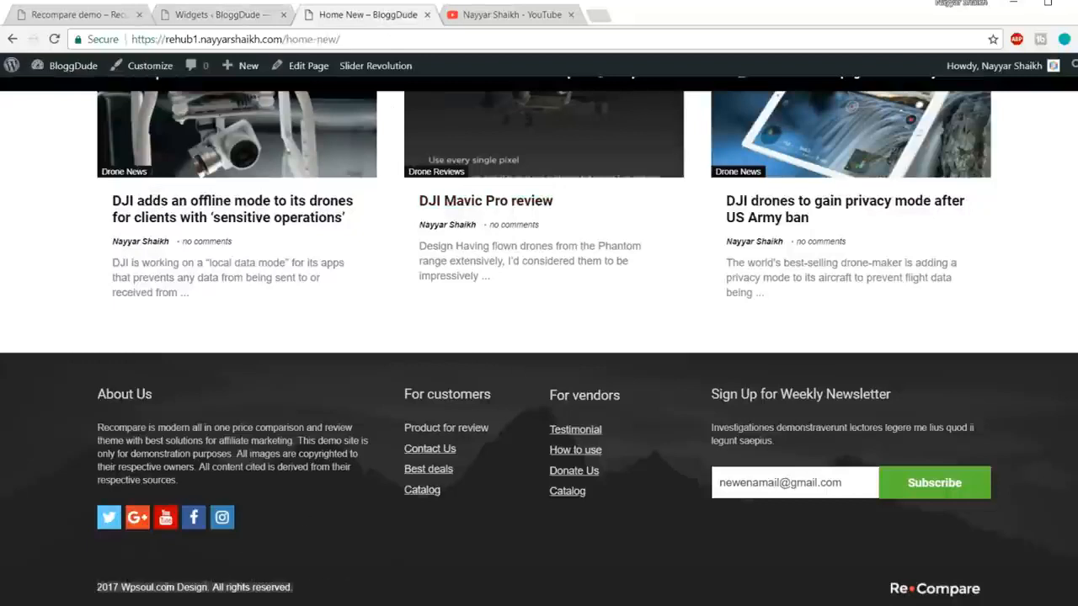
click(117, 598)
double_click(133, 587)
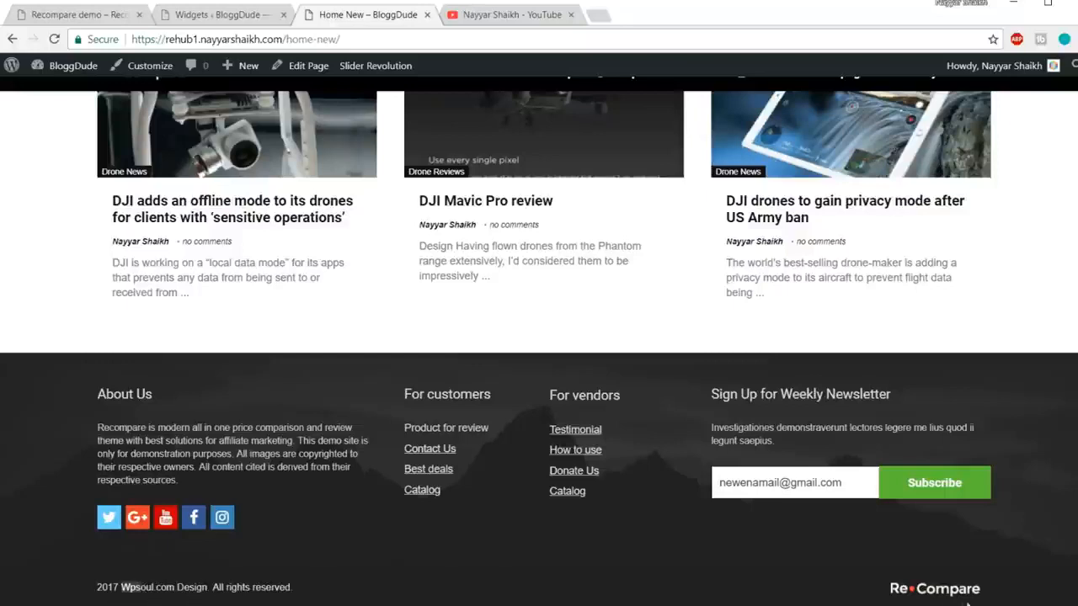
click(303, 593)
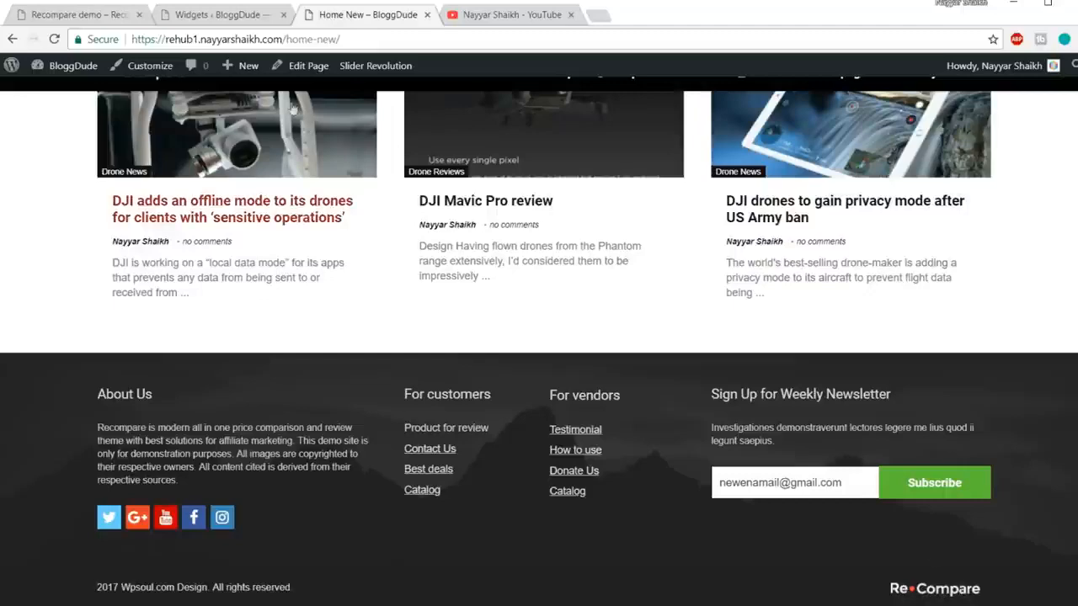
click(218, 14)
scroll(108, 336, down, 3)
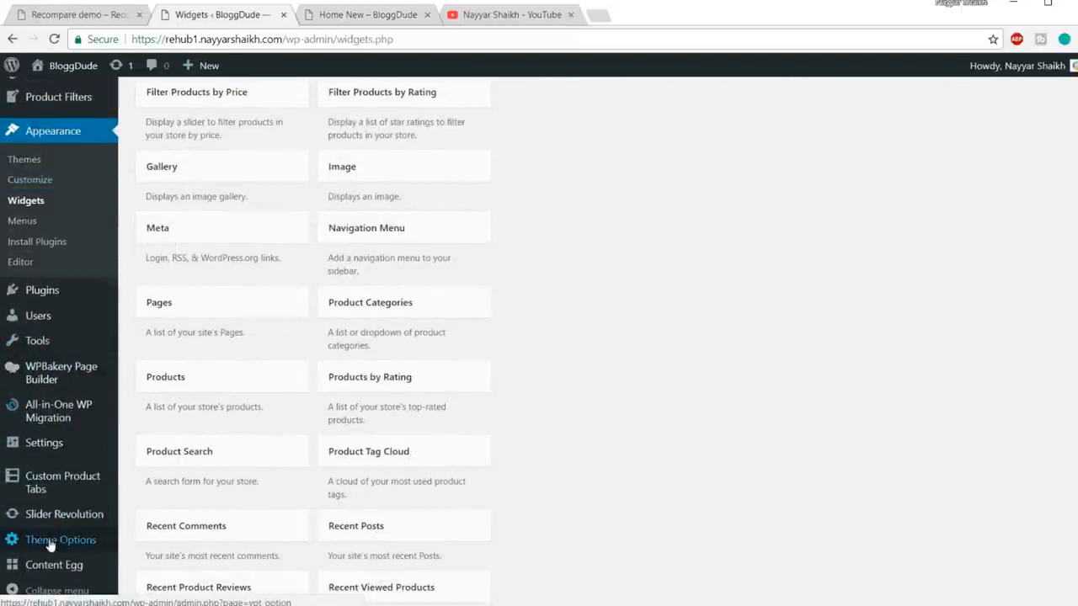
Step: Open Theme Options' Footer Options and compare them with the live site footer
click(48, 542)
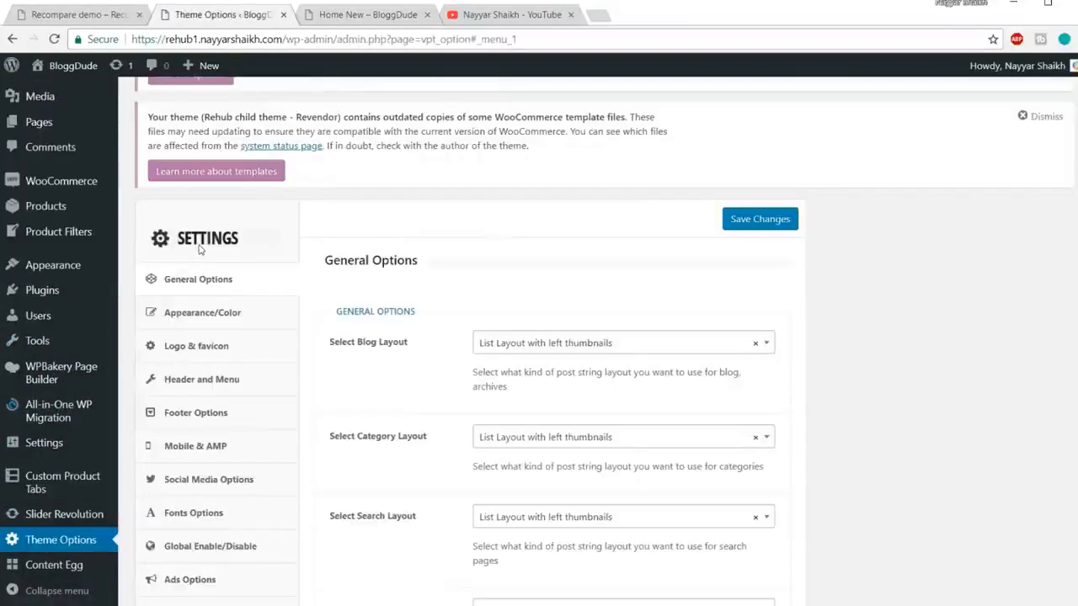
scroll(219, 337, down, 1)
click(217, 339)
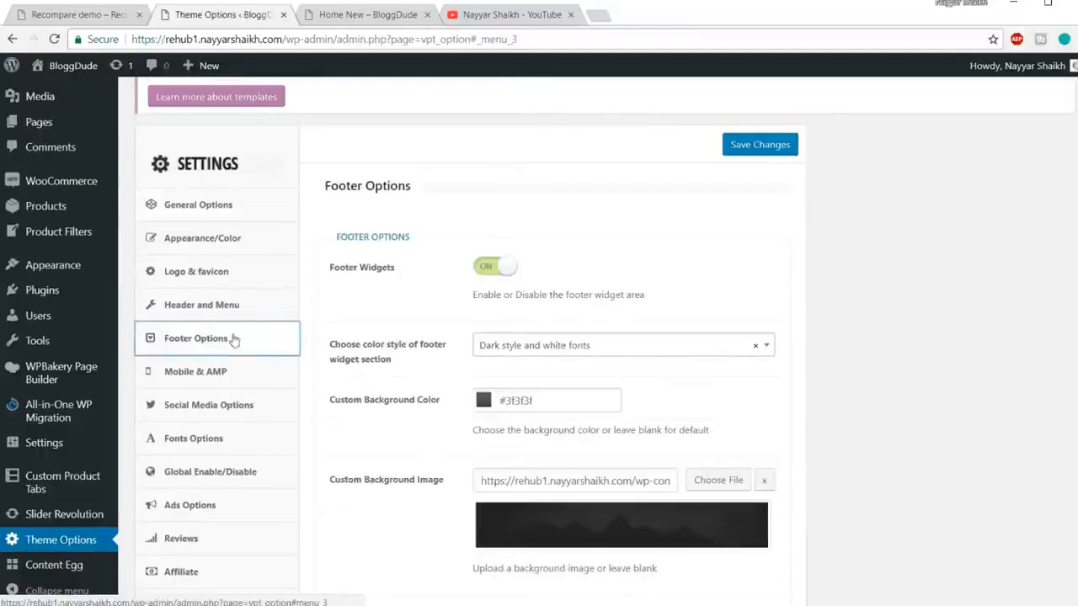
scroll(814, 237, down, 3)
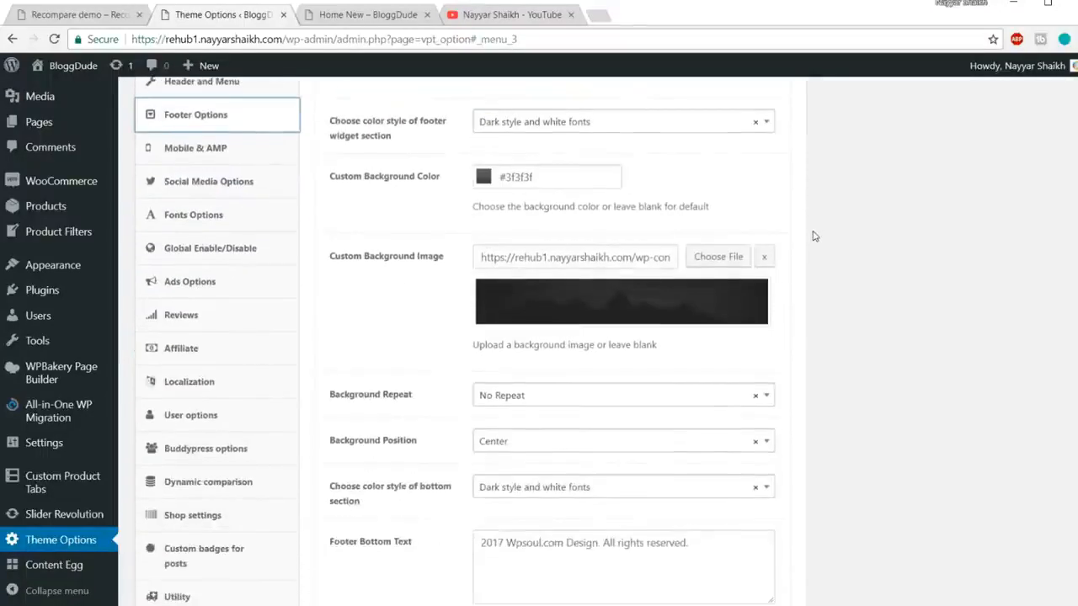
scroll(434, 283, down, 1)
click(346, 4)
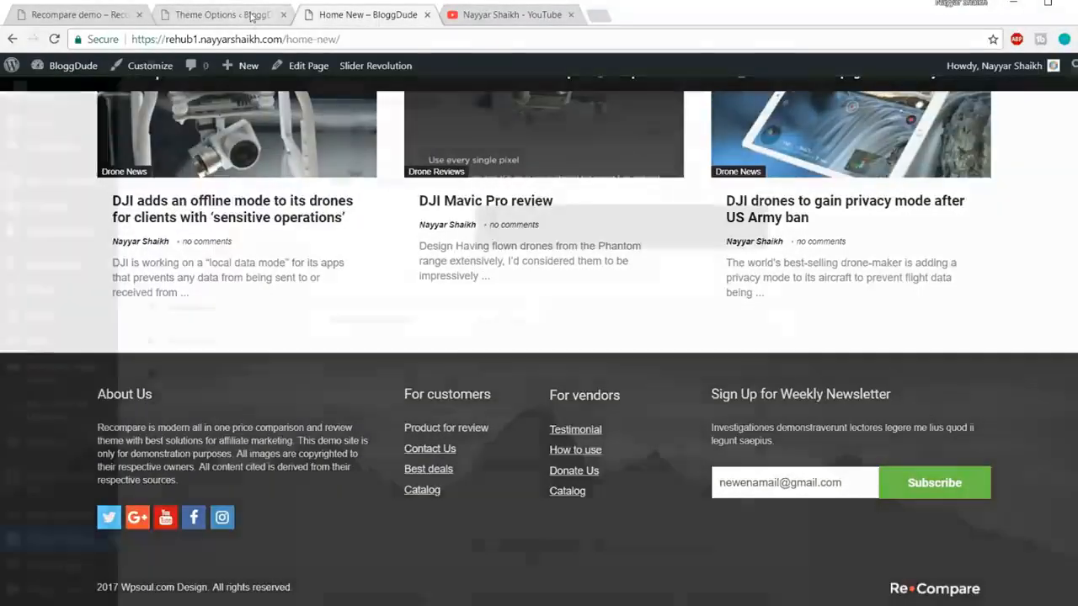
click(252, 17)
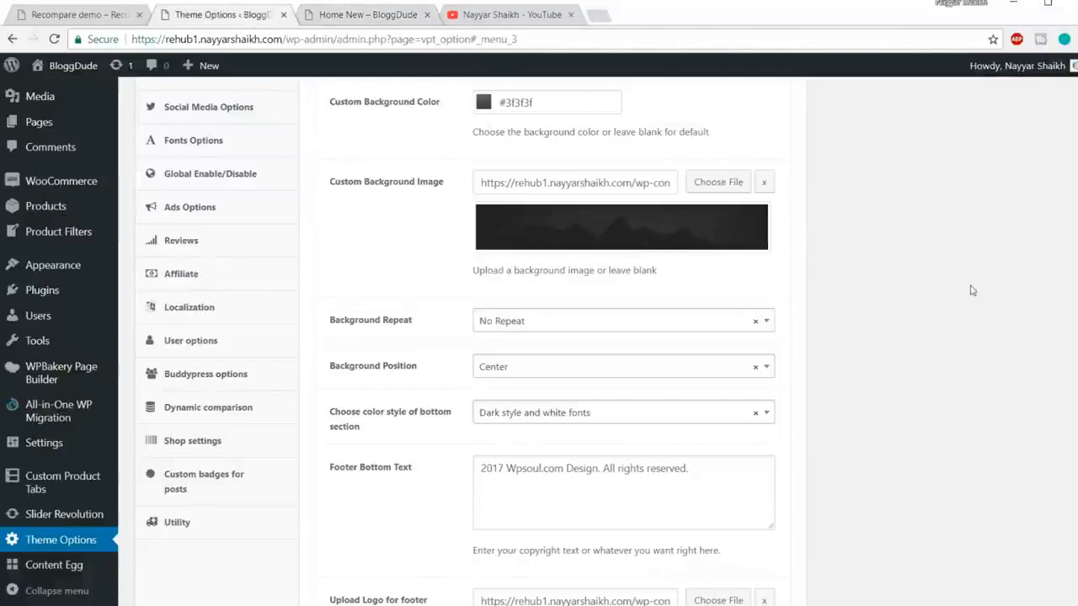
Step: Change the footer bottom text to '2018 bloggdude.com Design. All rights reserved.' and save
scroll(910, 295, down, 3)
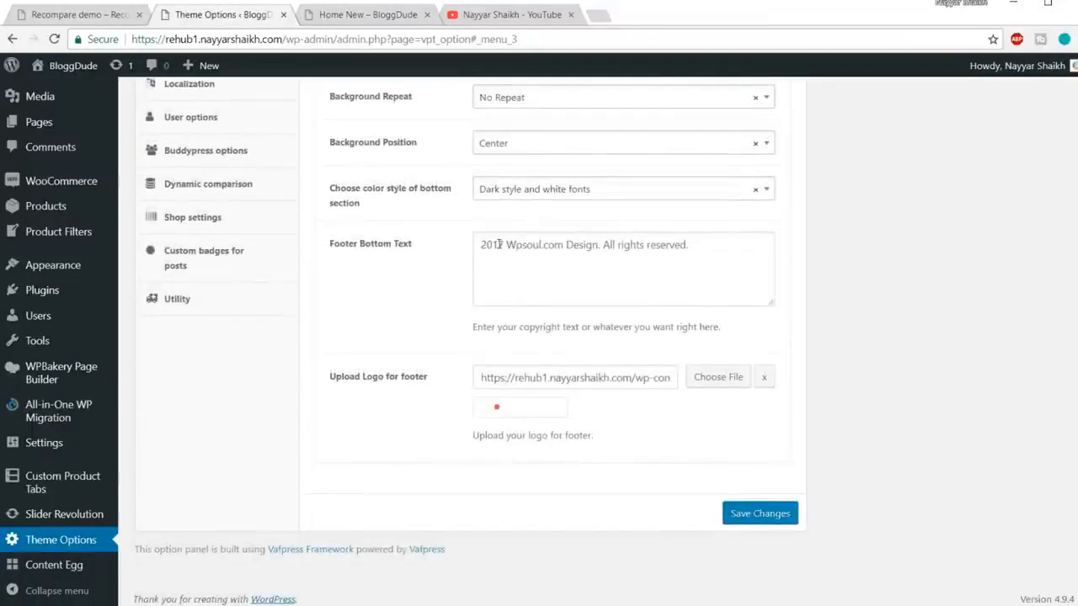
drag(503, 245, 496, 245)
text(8)
drag(506, 245, 574, 245)
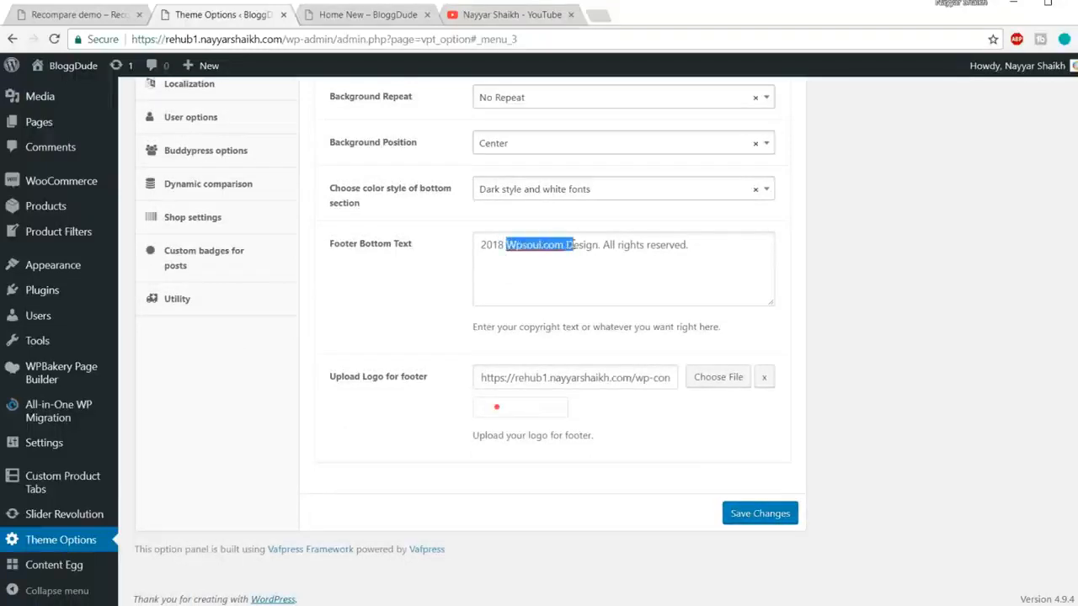
text(bloggdude.com)
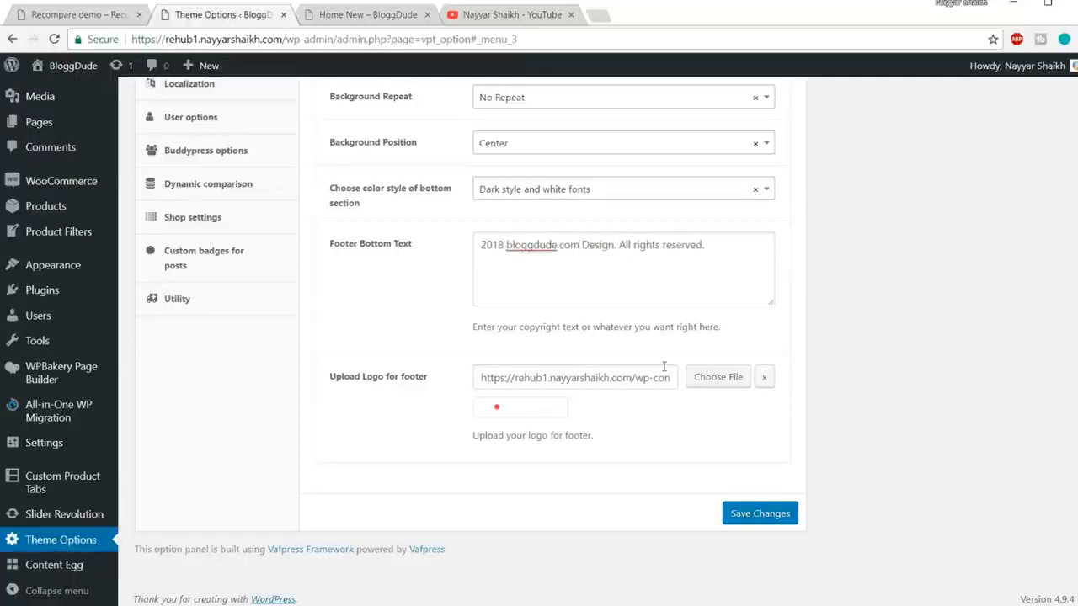
click(354, 15)
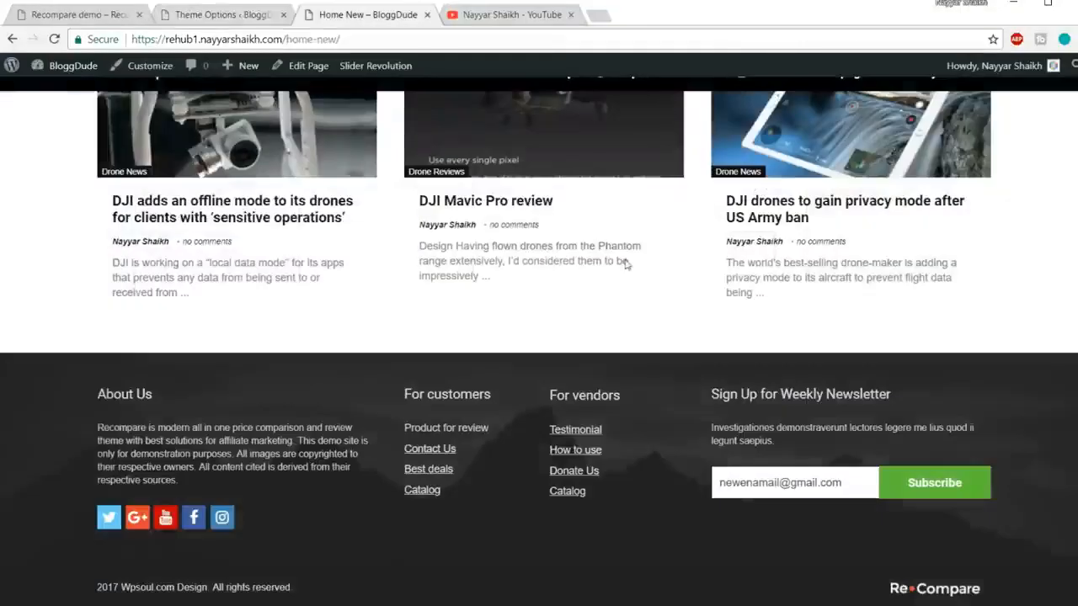
click(231, 15)
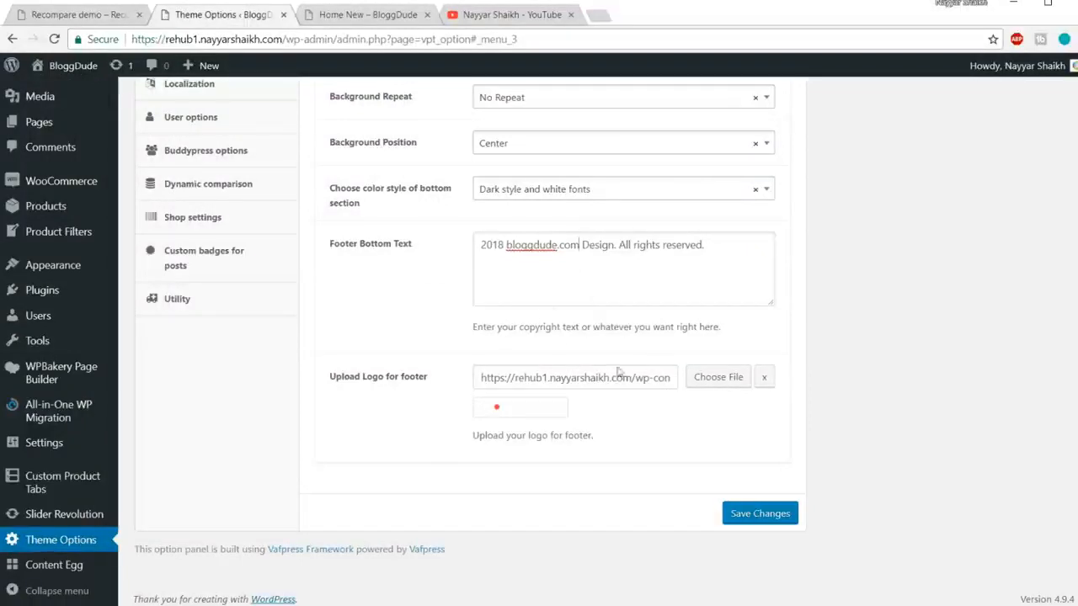
click(754, 517)
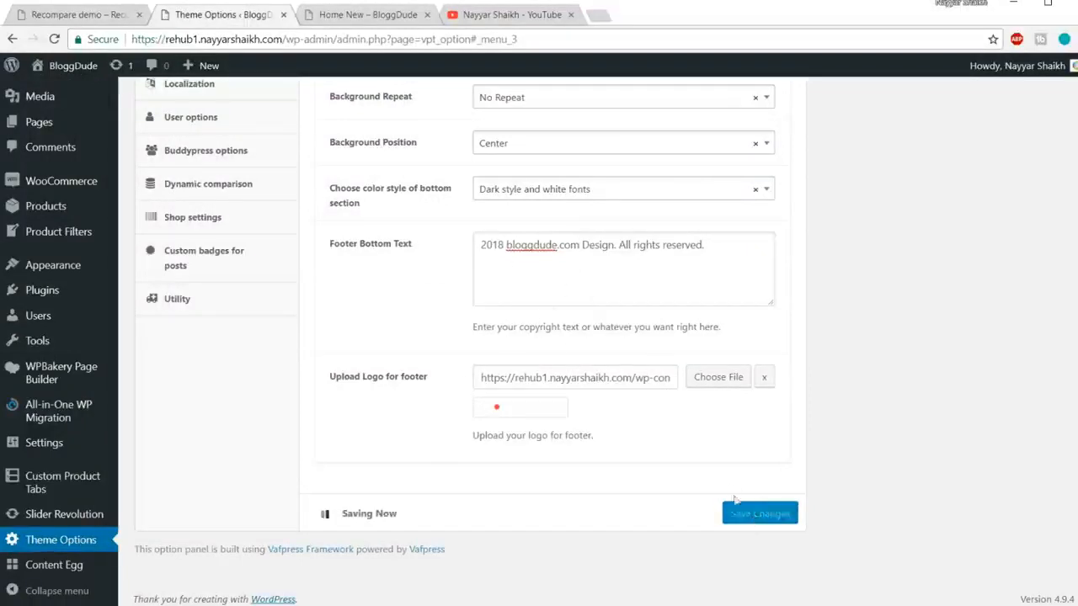
Step: Reload the live Home New page and check that its footer reads '2018 bloggdude.com Design'
click(368, 14)
click(369, 35)
key(Return)
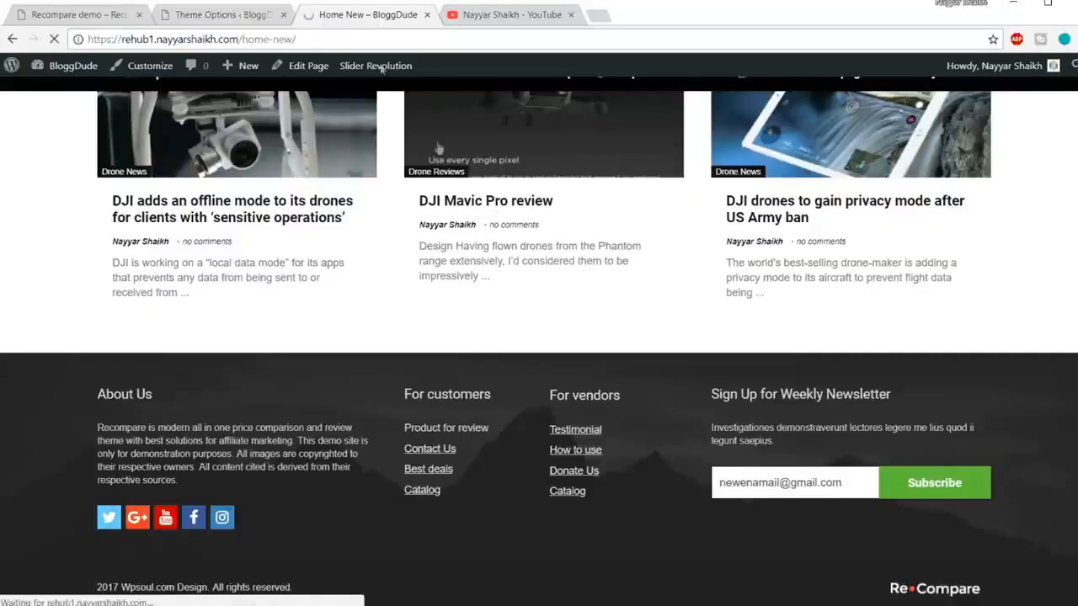
scroll(481, 332, down, 3)
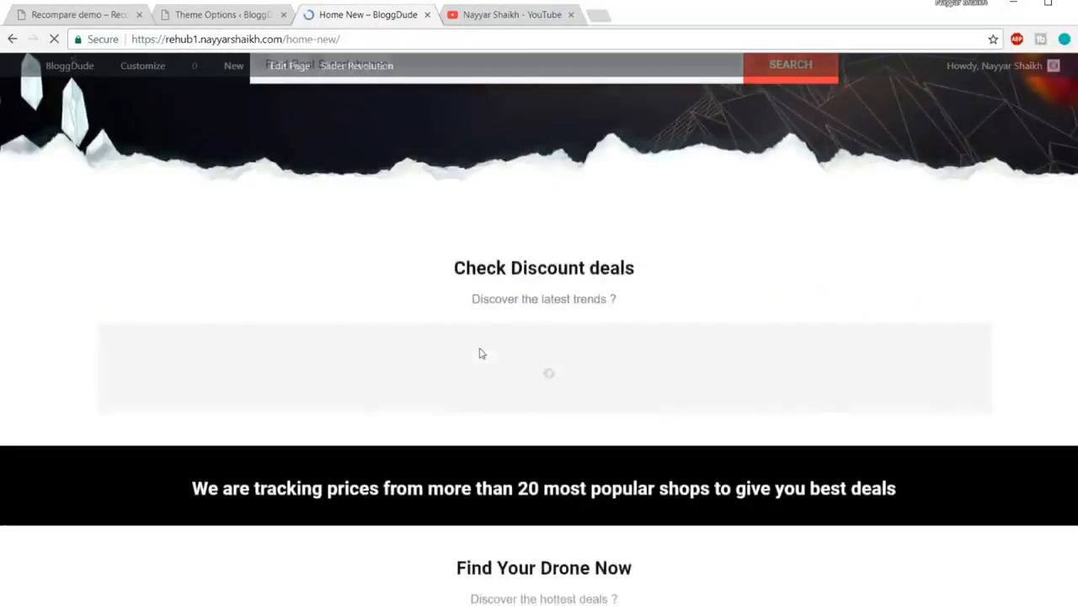
scroll(484, 379, down, 5)
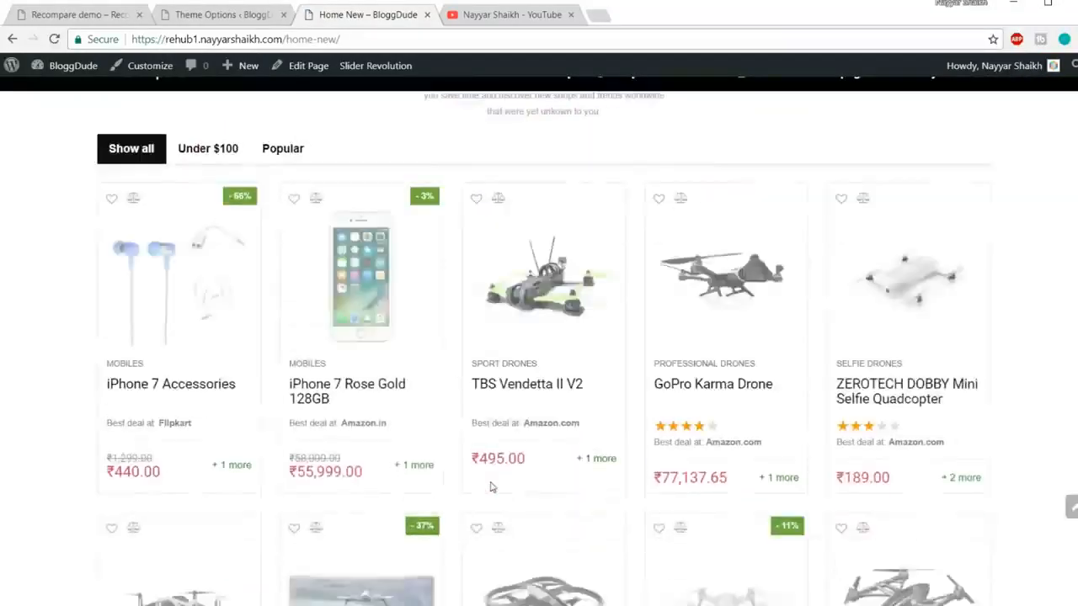
scroll(492, 487, down, 15)
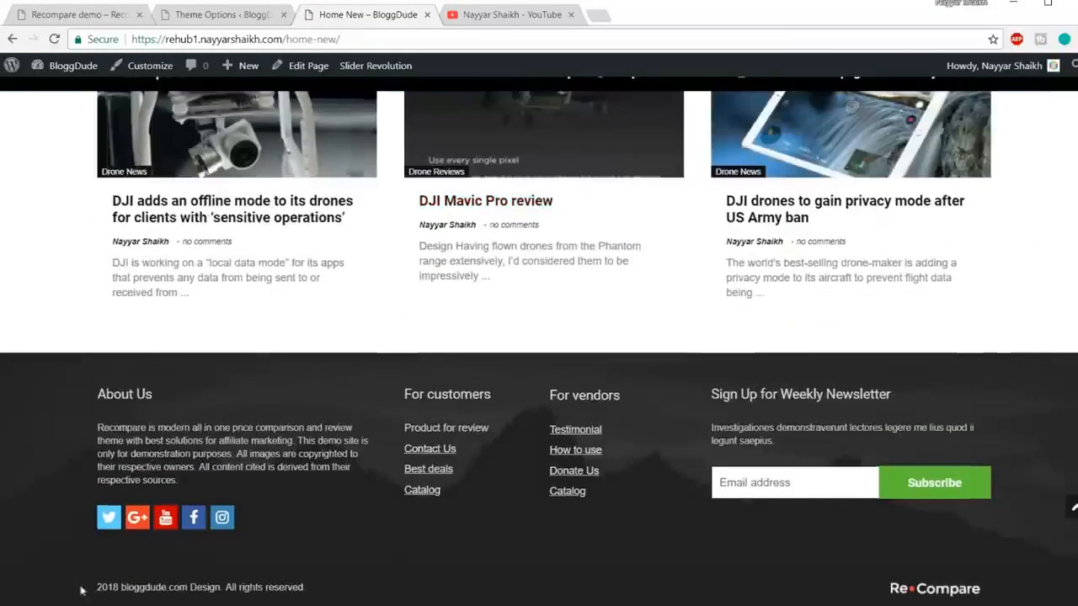
drag(98, 585, 321, 593)
click(330, 592)
click(1073, 510)
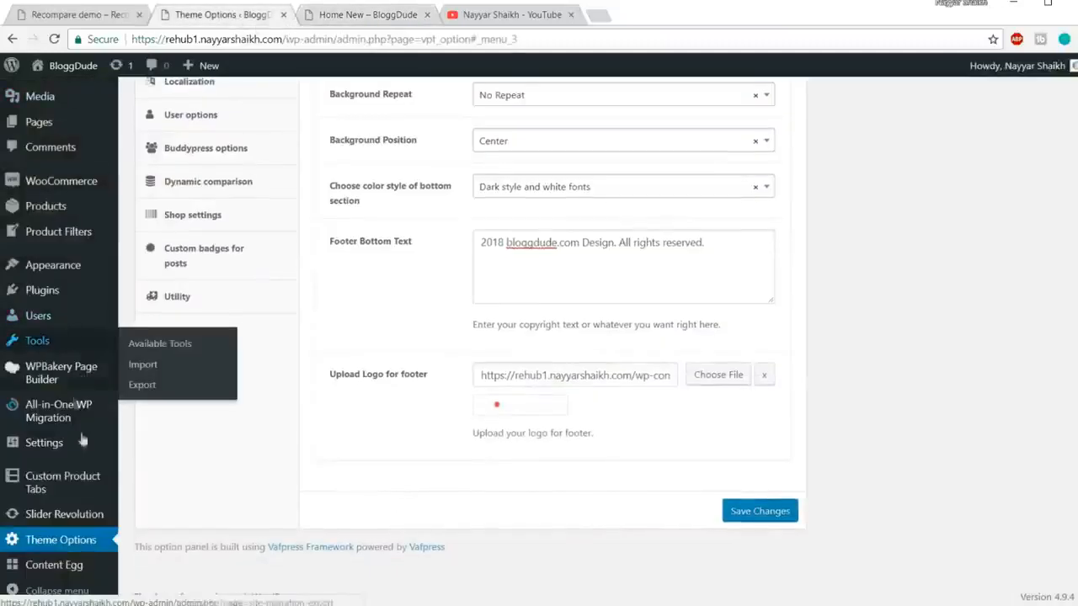
Step: Remove the Primary Menu location from the Main menu and save it
mouse_move(50, 265)
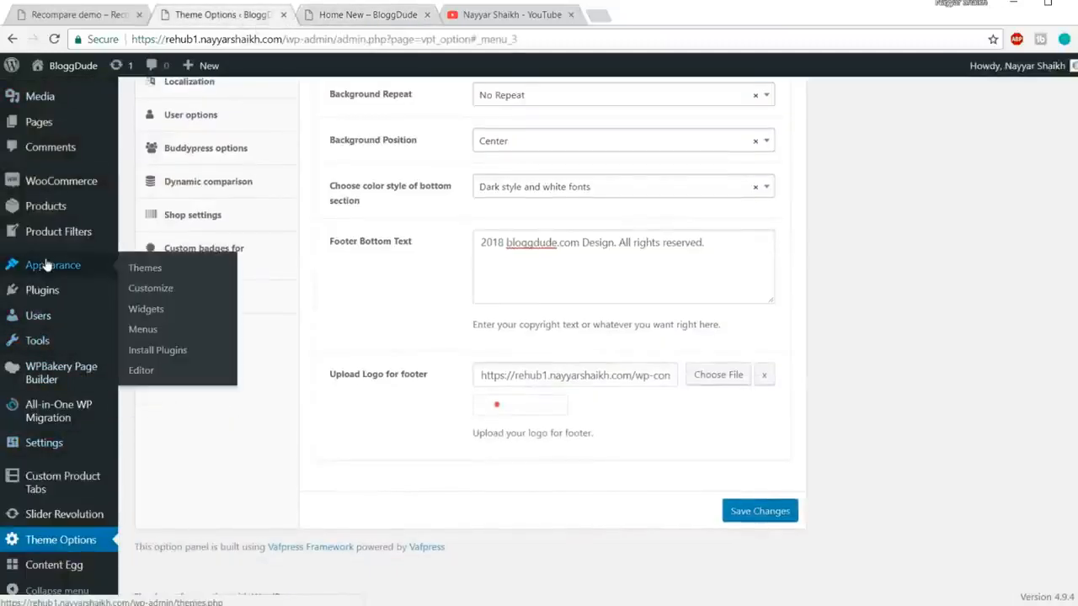
click(142, 330)
scroll(842, 289, down, 5)
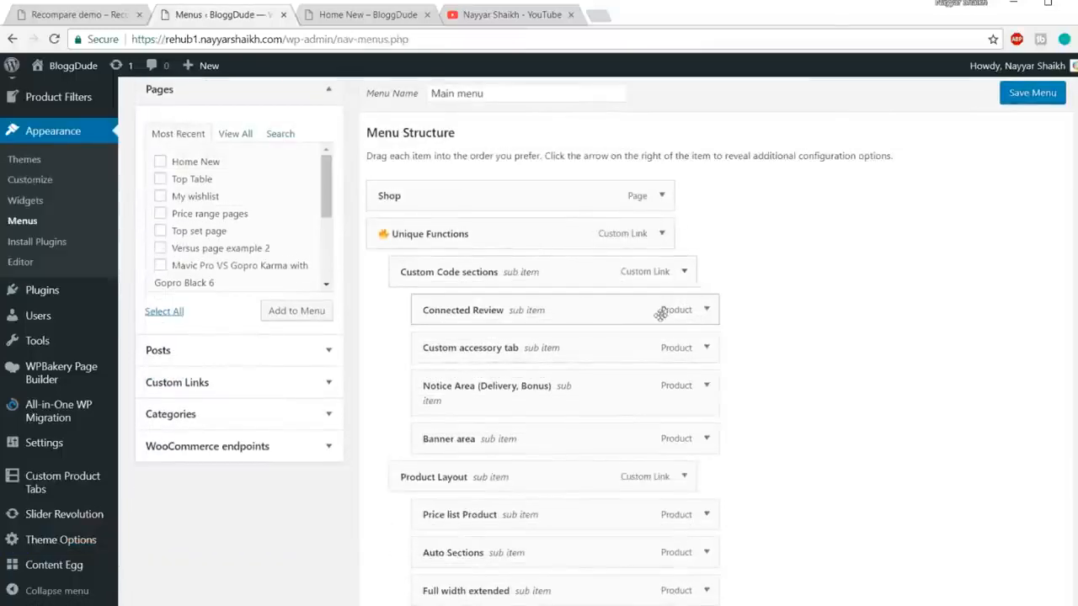
scroll(623, 245, down, 8)
scroll(661, 337, up, 7)
scroll(668, 364, up, 5)
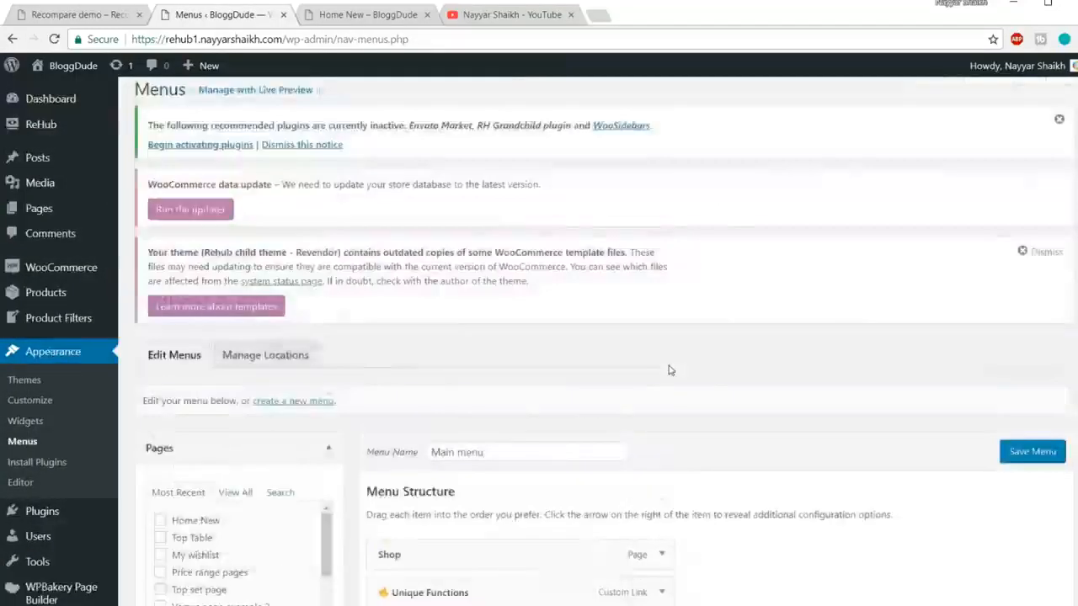
scroll(639, 294, down, 12)
click(562, 455)
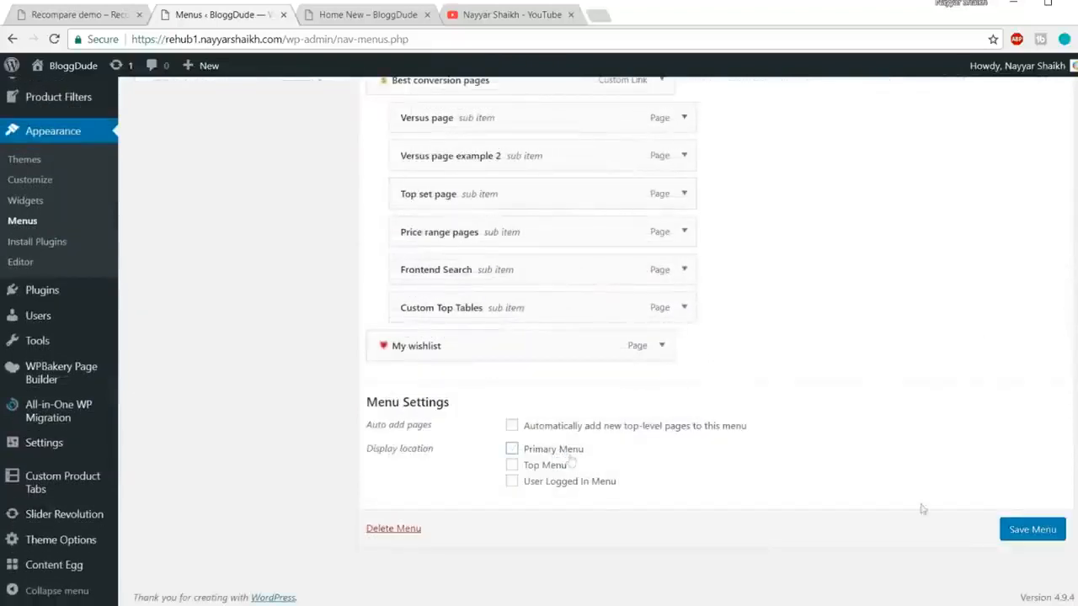
click(1033, 534)
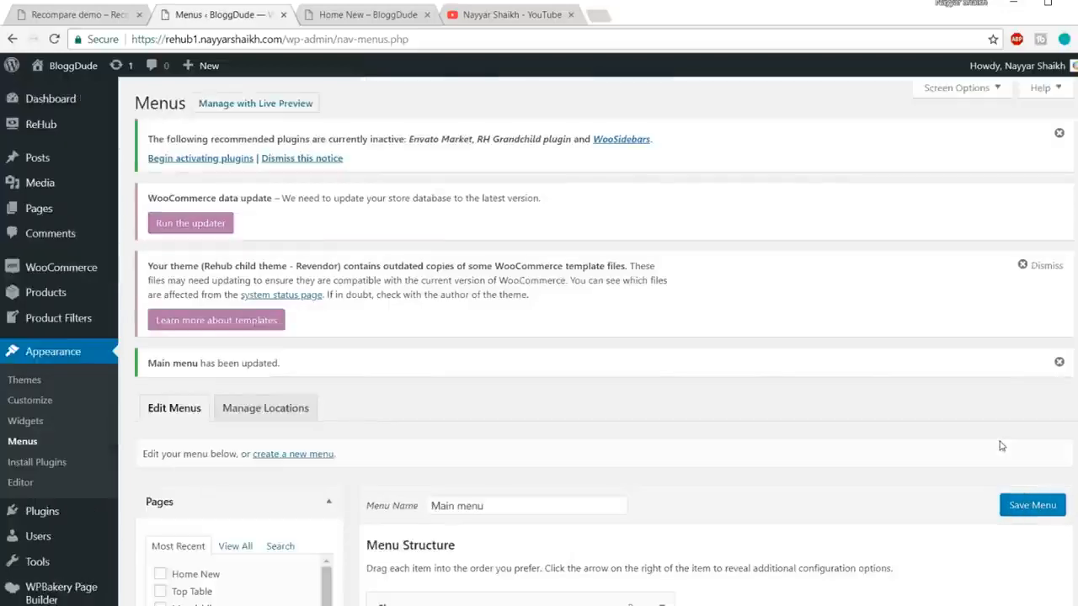
Step: Start a new menu so the blank Menu Name form appears
scroll(700, 435, down, 3)
scroll(700, 435, up, 2)
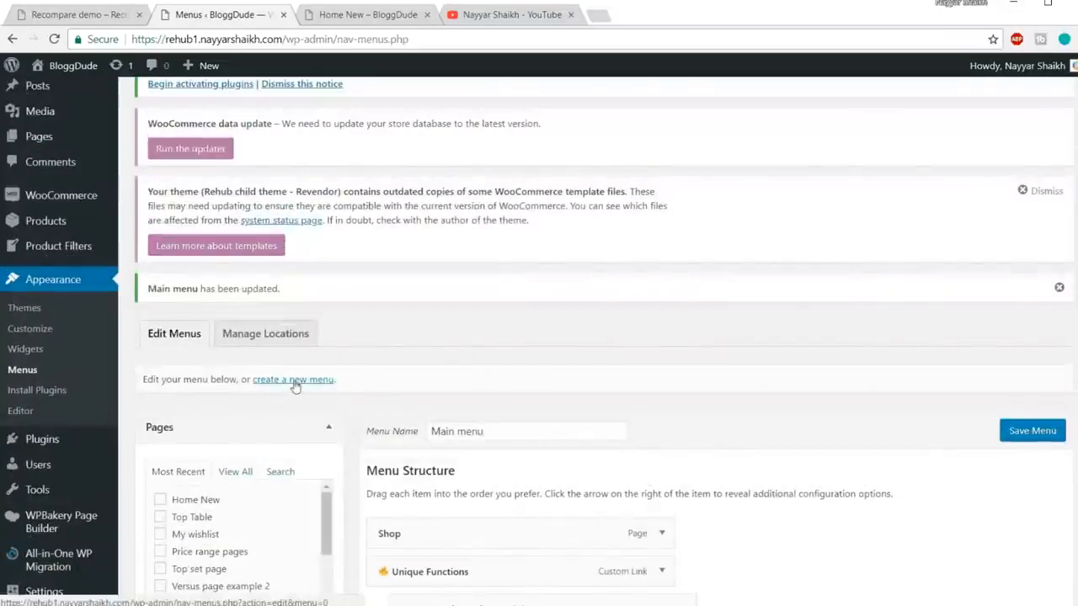
click(299, 385)
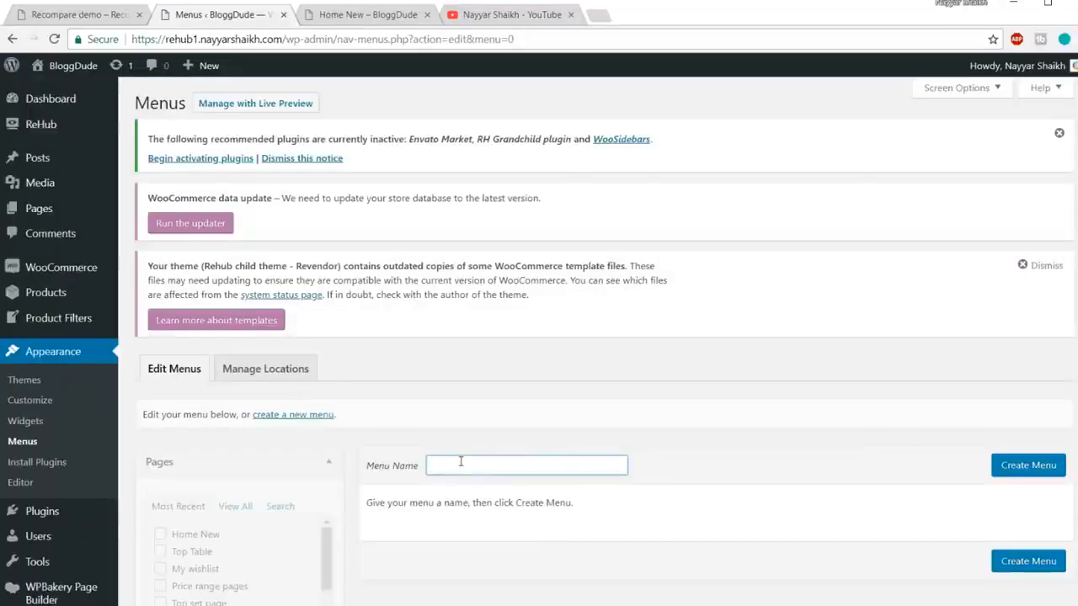
Step: Create a menu named New Menu and assign it to the Primary Menu location
text(New Menu)
click(1023, 464)
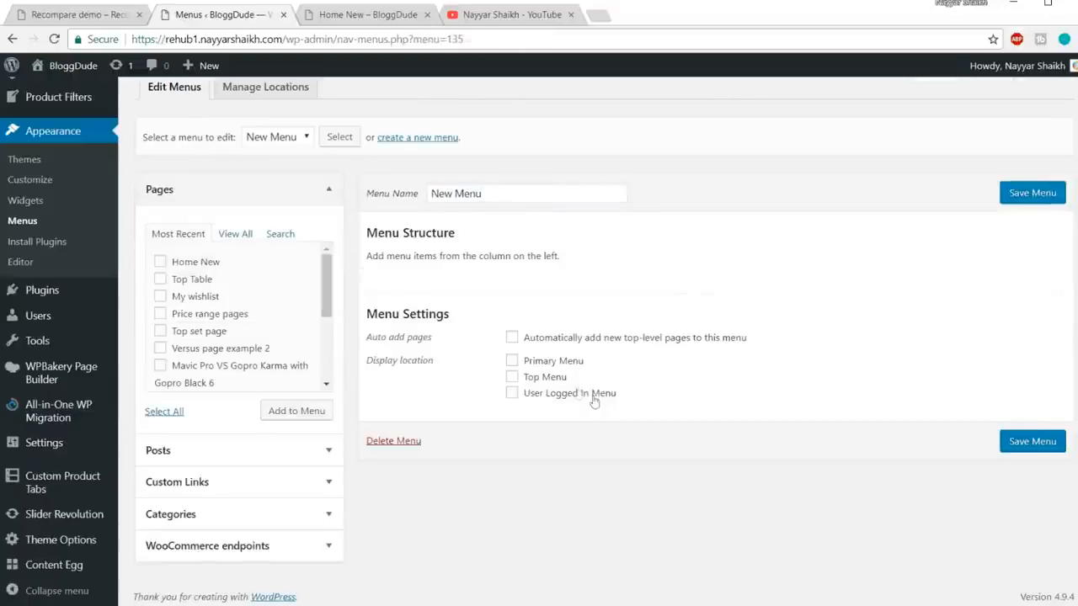
click(543, 368)
click(354, 14)
mouse_move(621, 109)
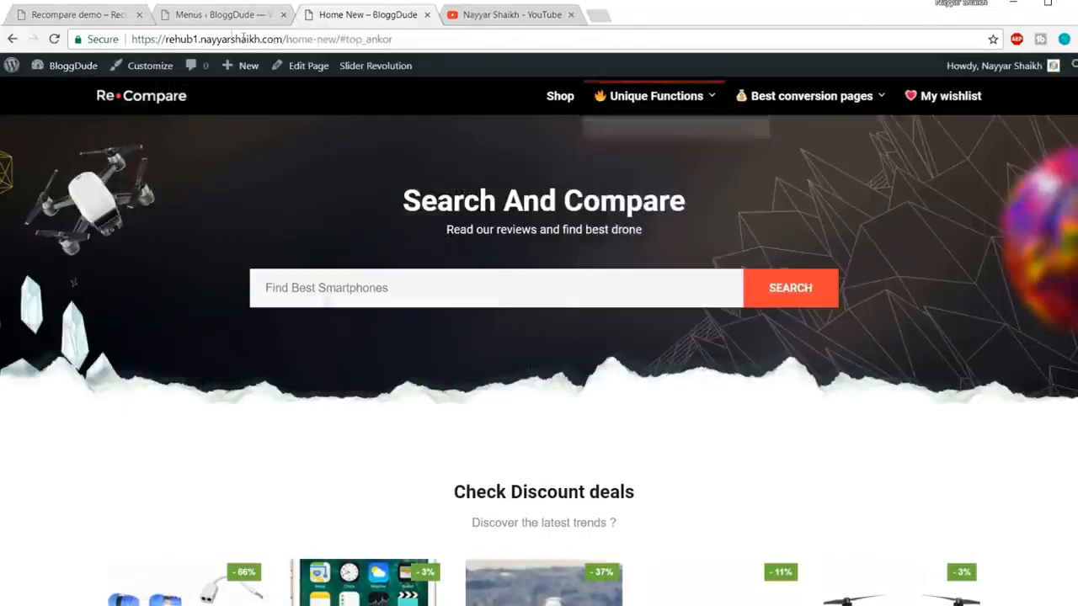
click(219, 21)
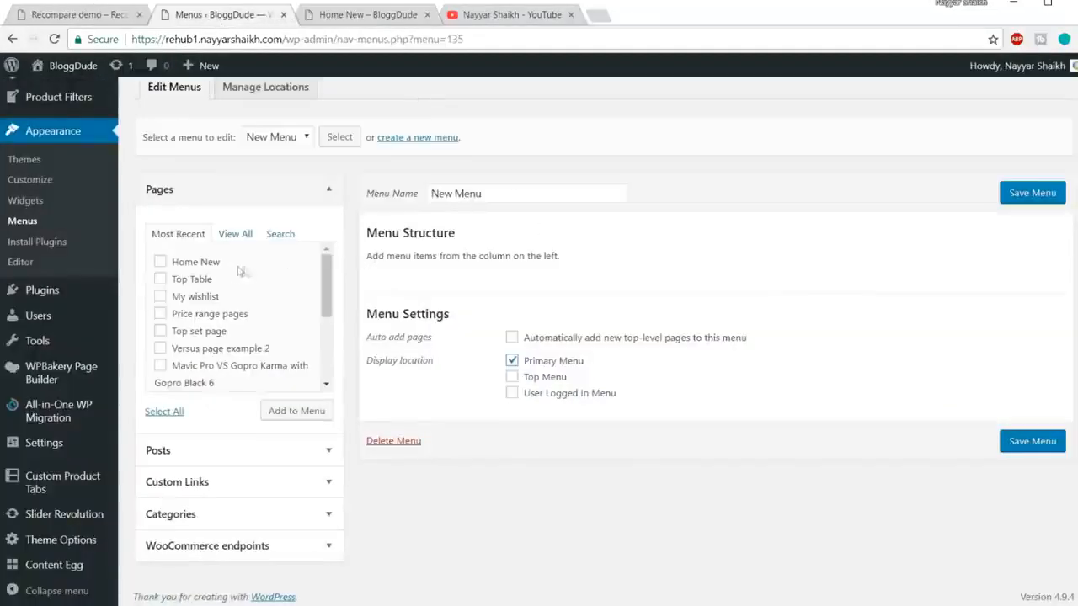
Step: Add the Homepage, Shop and My wishlist pages, move My wishlist last, and save the menu
scroll(269, 278, down, 3)
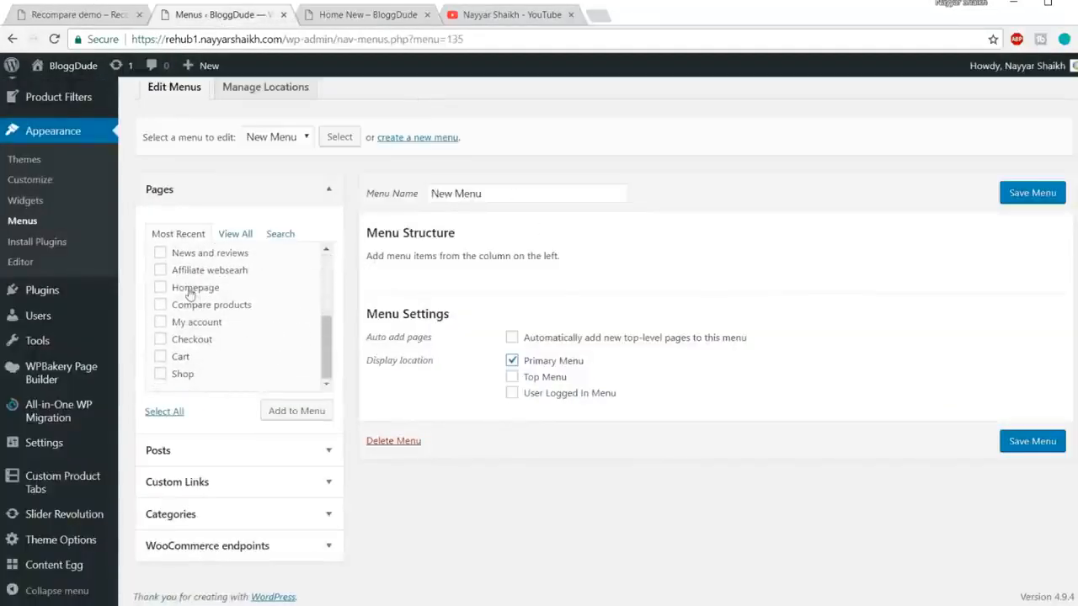
click(191, 294)
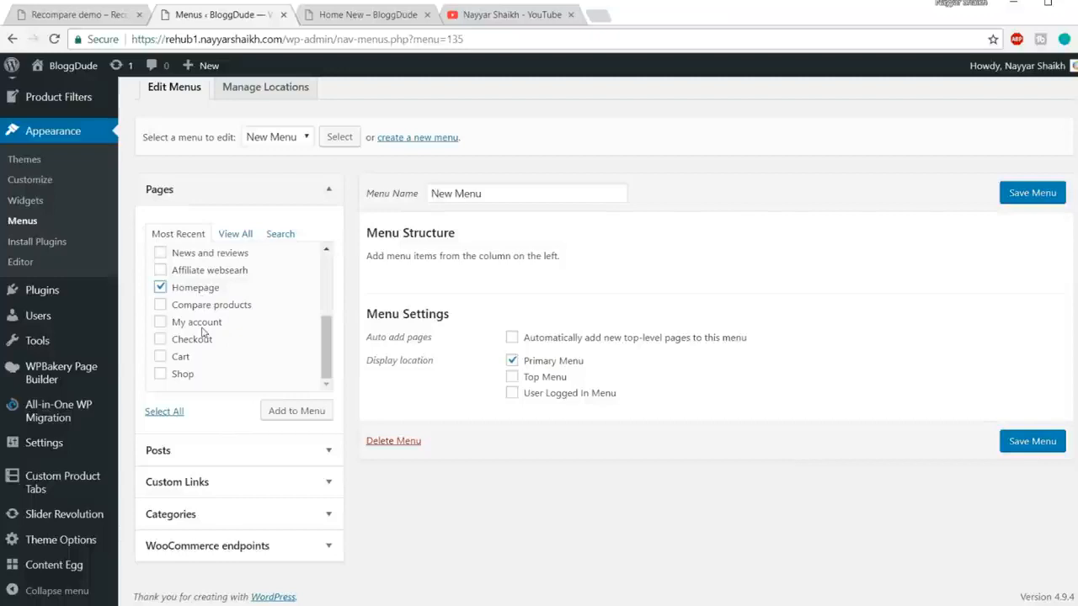
click(175, 375)
scroll(269, 346, up, 5)
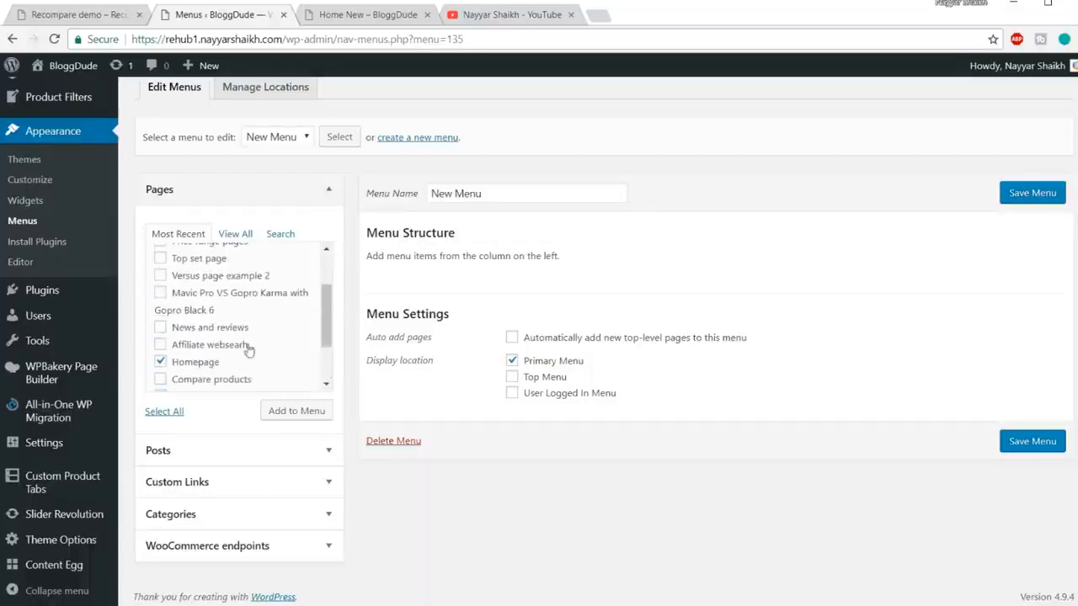
scroll(242, 350, up, 2)
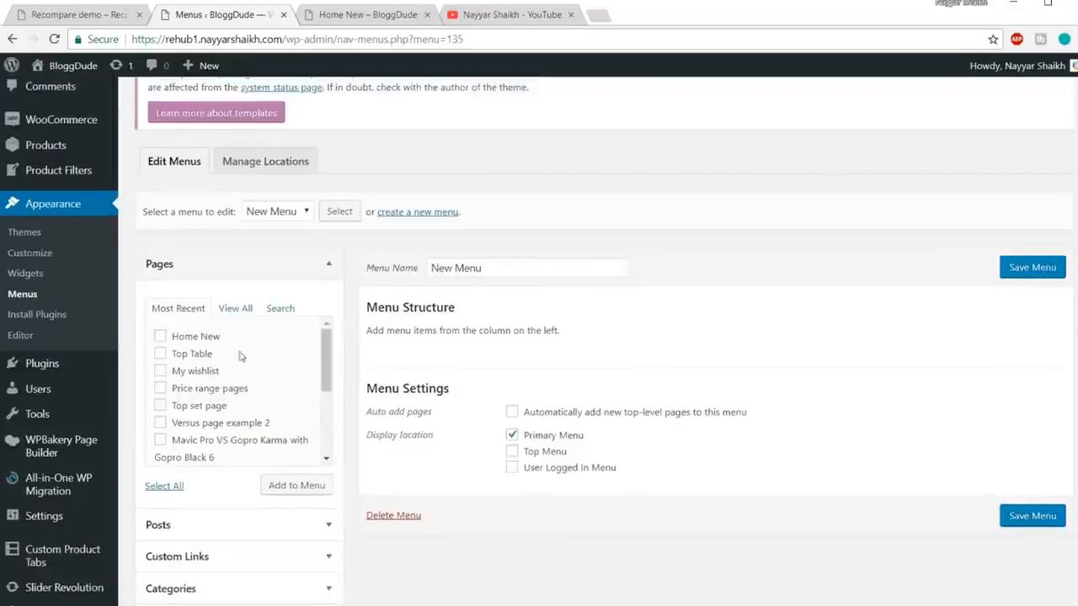
click(202, 373)
click(305, 486)
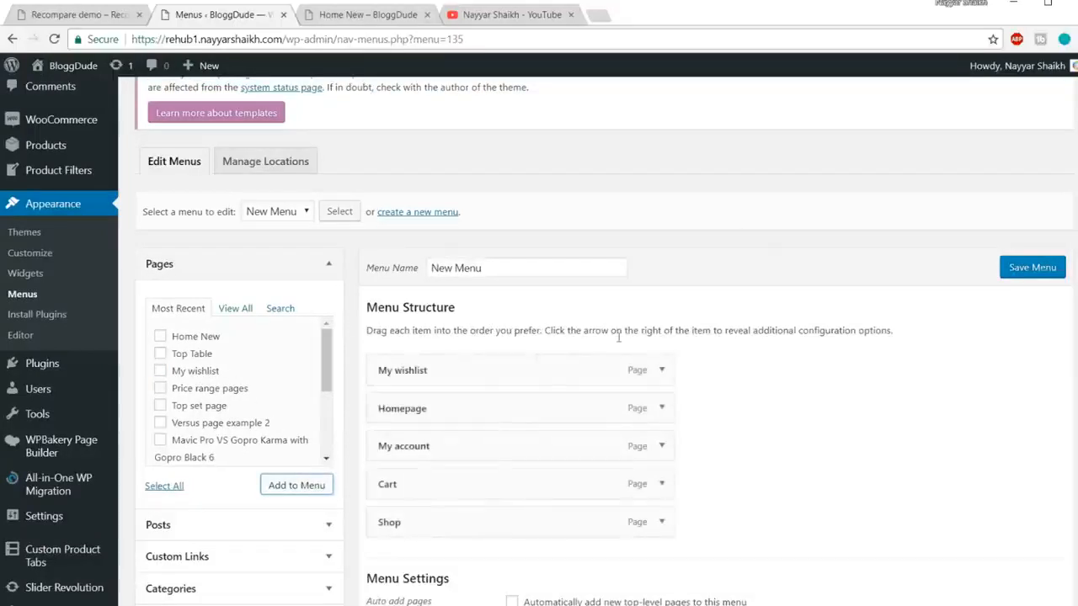
scroll(505, 320, down, 2)
drag(460, 345, 478, 447)
click(1032, 194)
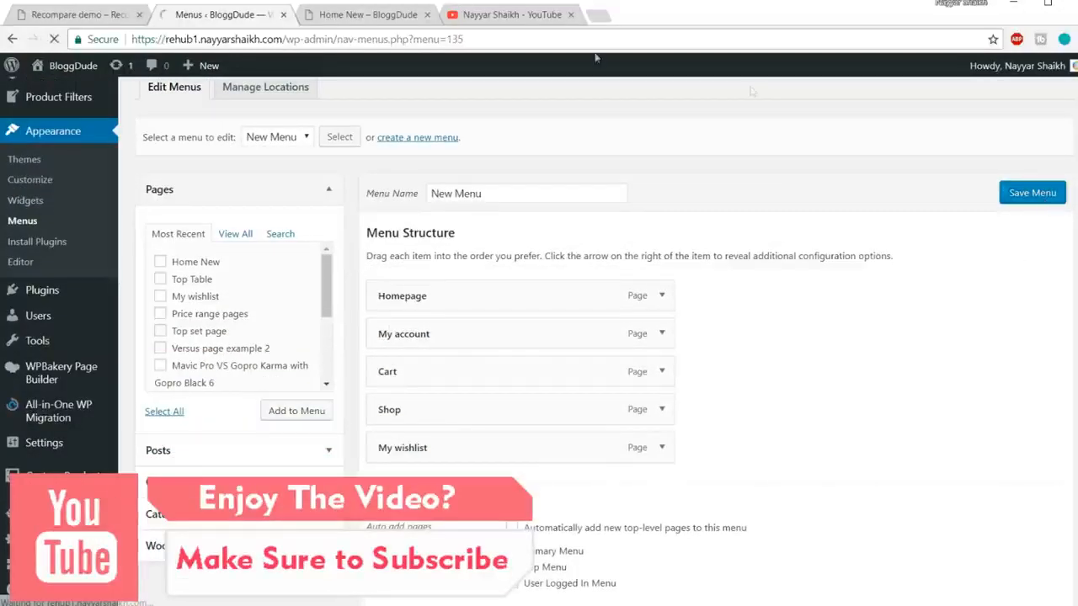
Step: Reload the live site to confirm the new menu in its header
click(353, 14)
click(344, 39)
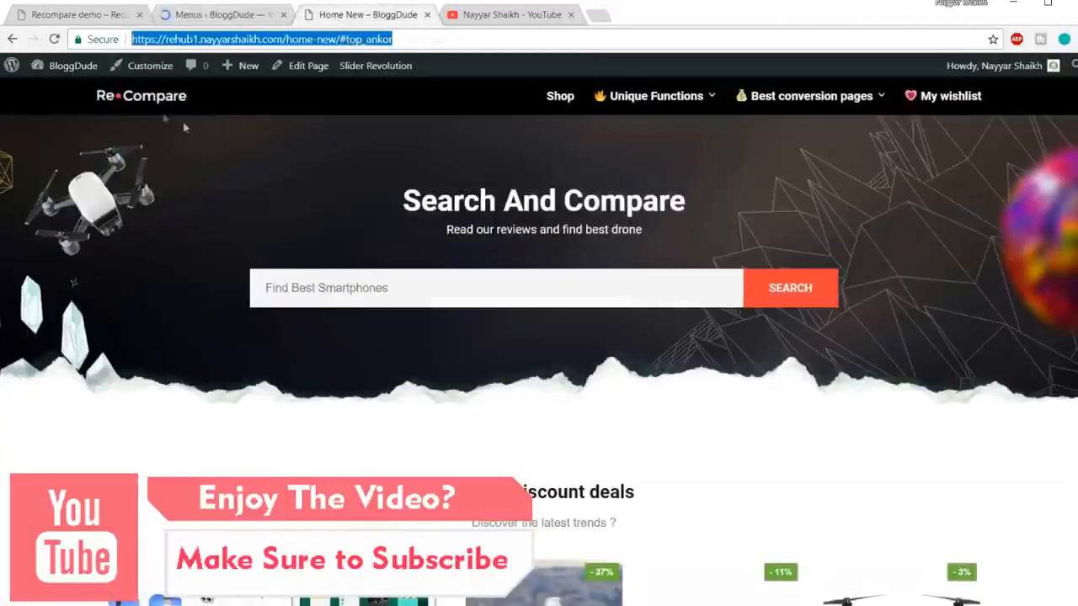
key(Return)
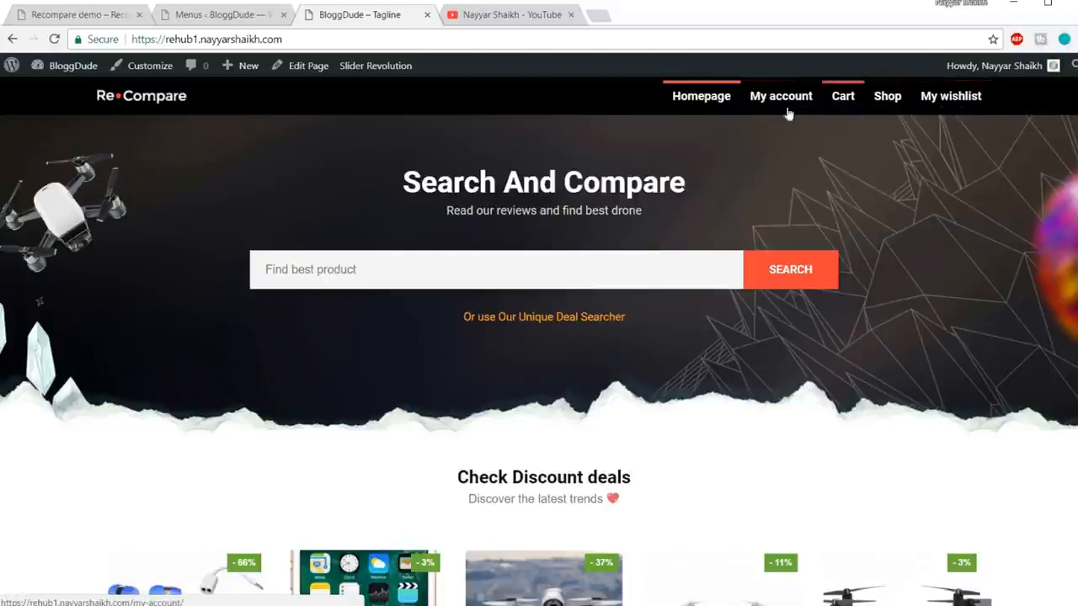
Step: Bring up the Recompare demo site, scrolled to the top
click(71, 15)
scroll(923, 212, up, 15)
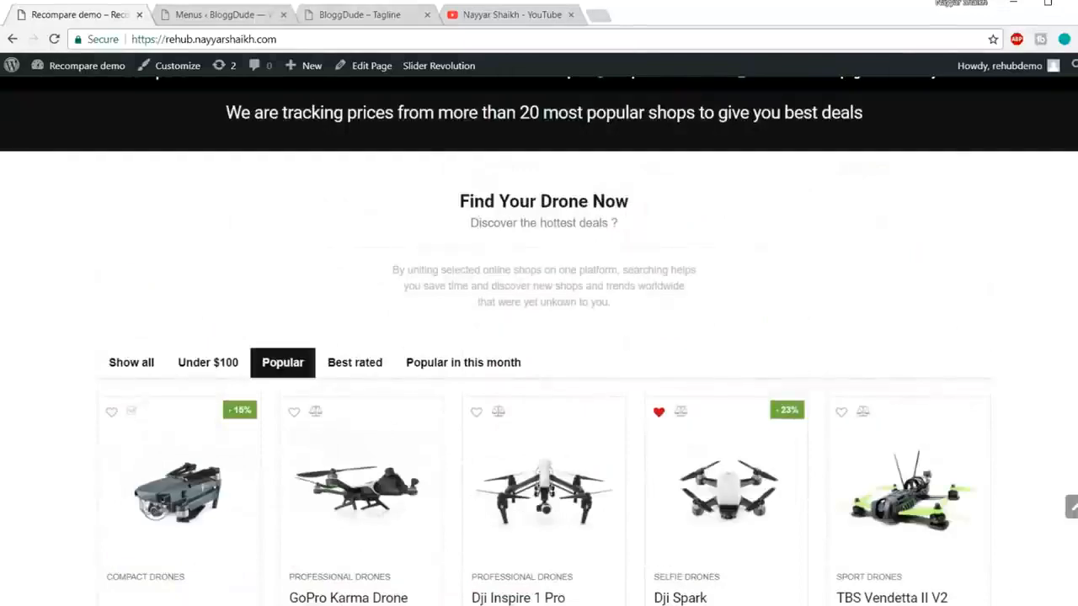
scroll(901, 135, up, 10)
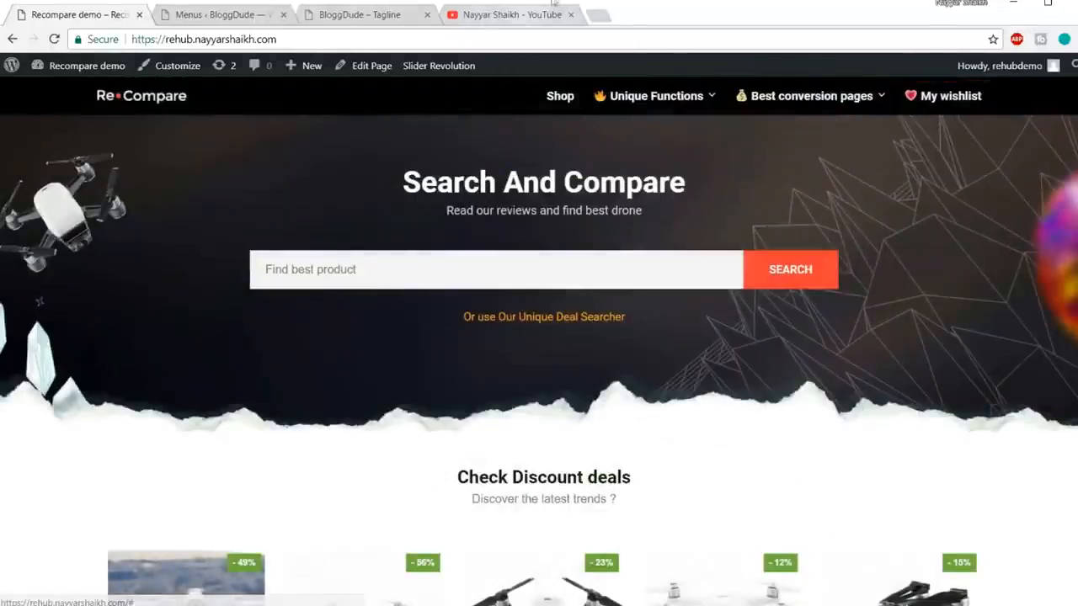
Step: Go to emojipedia.org in a new browser tab
click(594, 18)
text(emo)
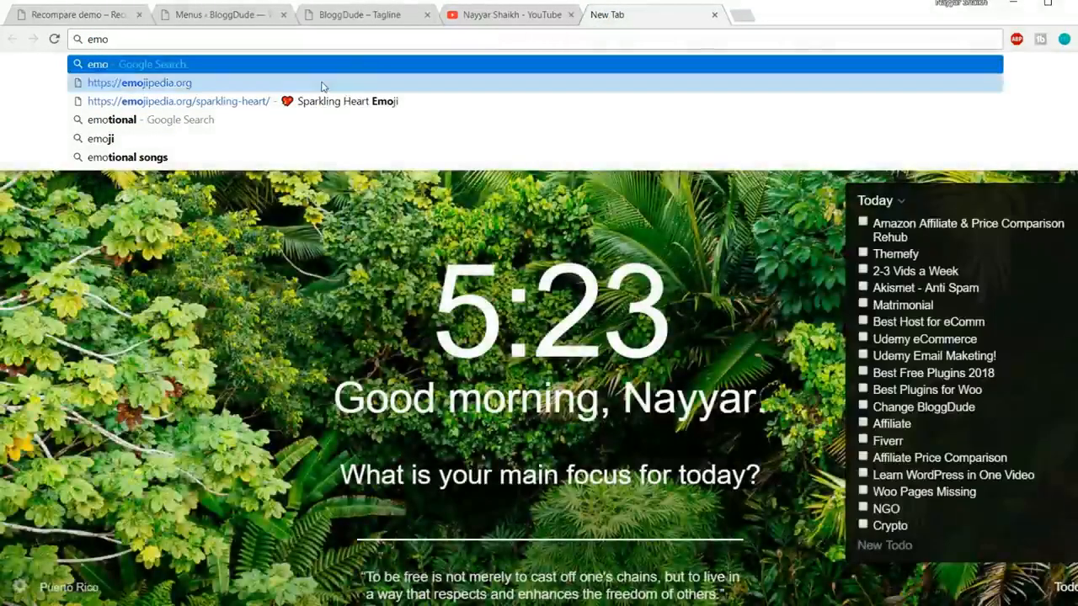
click(328, 83)
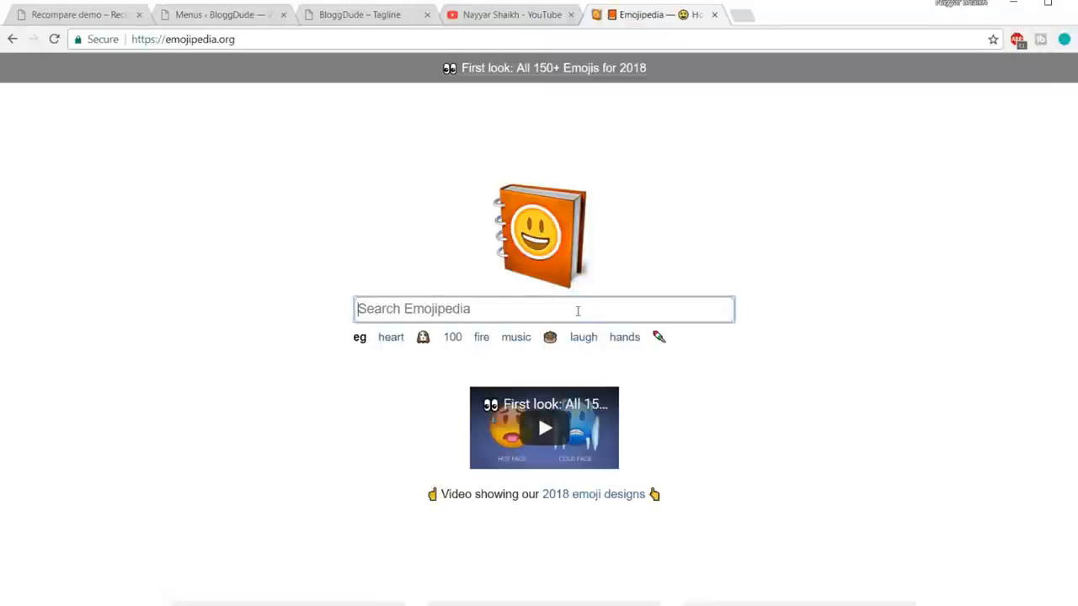
Step: Search Emojipedia for 'heart' and copy the Sparkling Heart emoji
text(herat)
key(BackSpace)
key(BackSpace)
text(art)
key(Return)
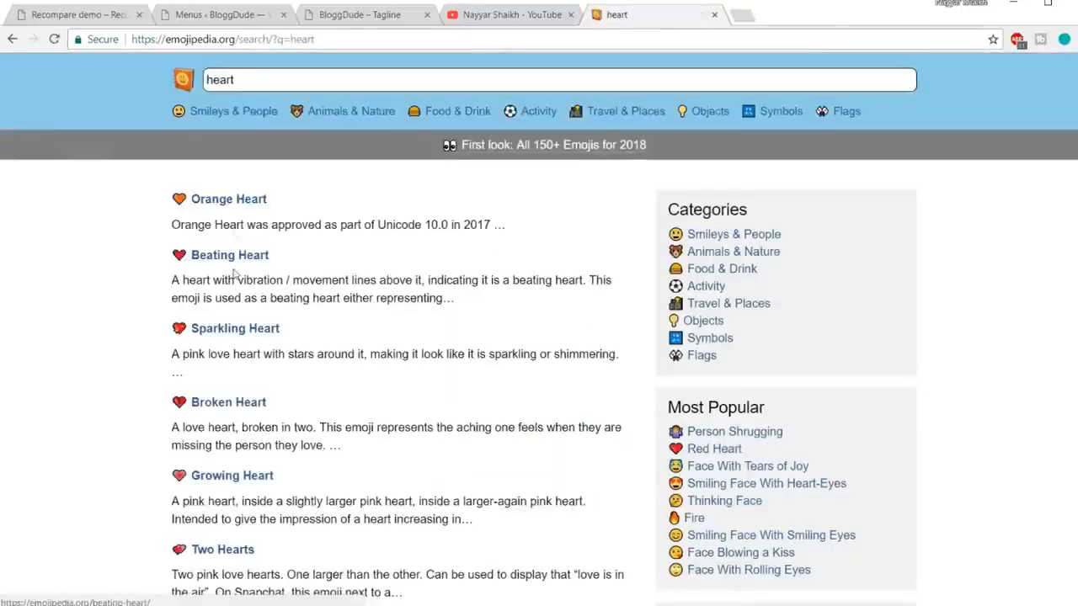
click(226, 334)
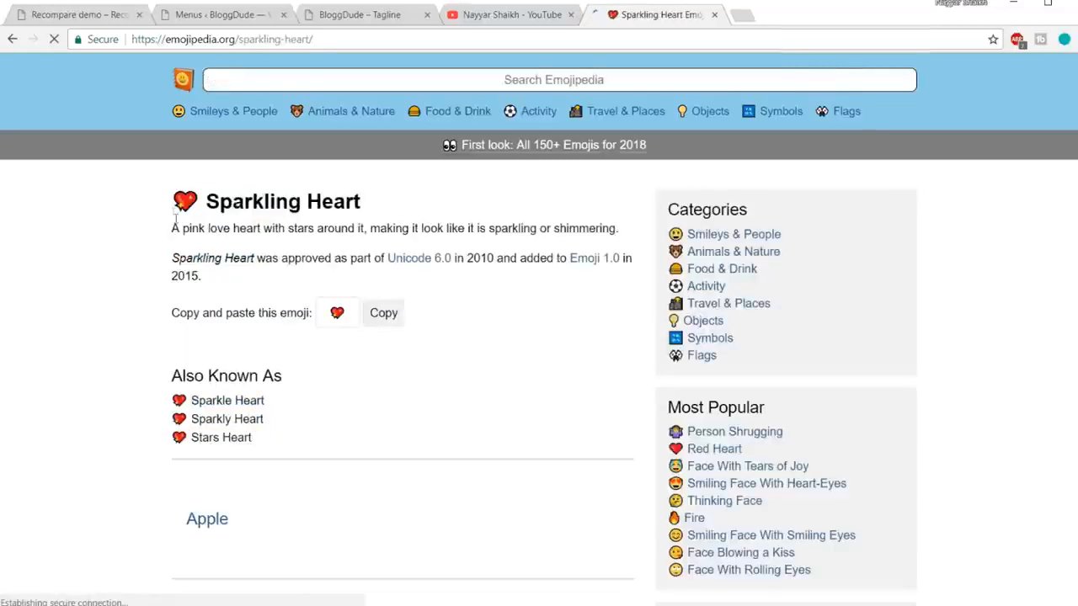
double_click(189, 203)
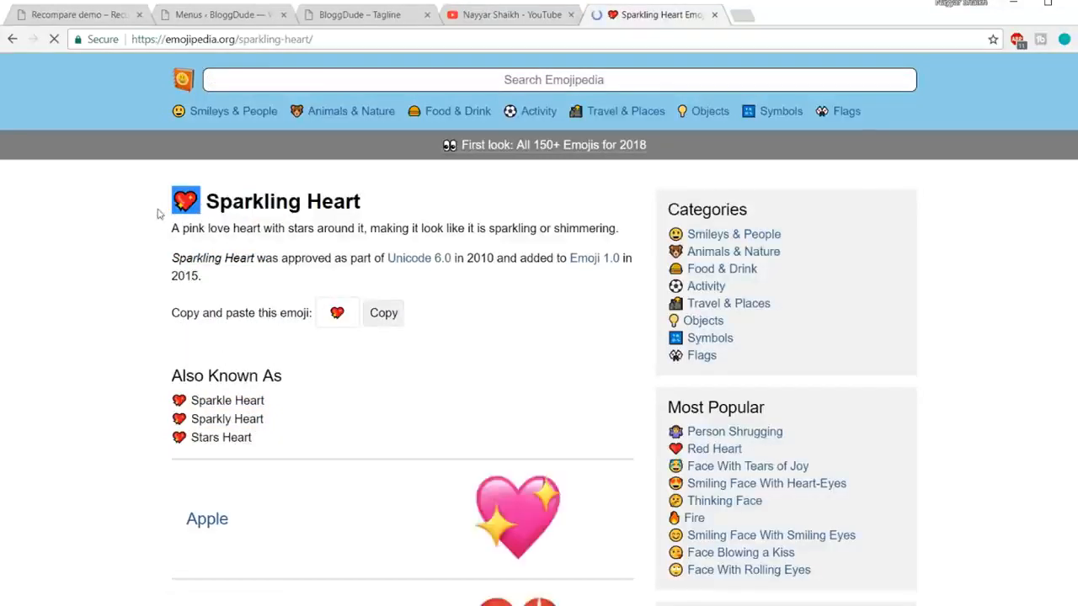
click(449, 325)
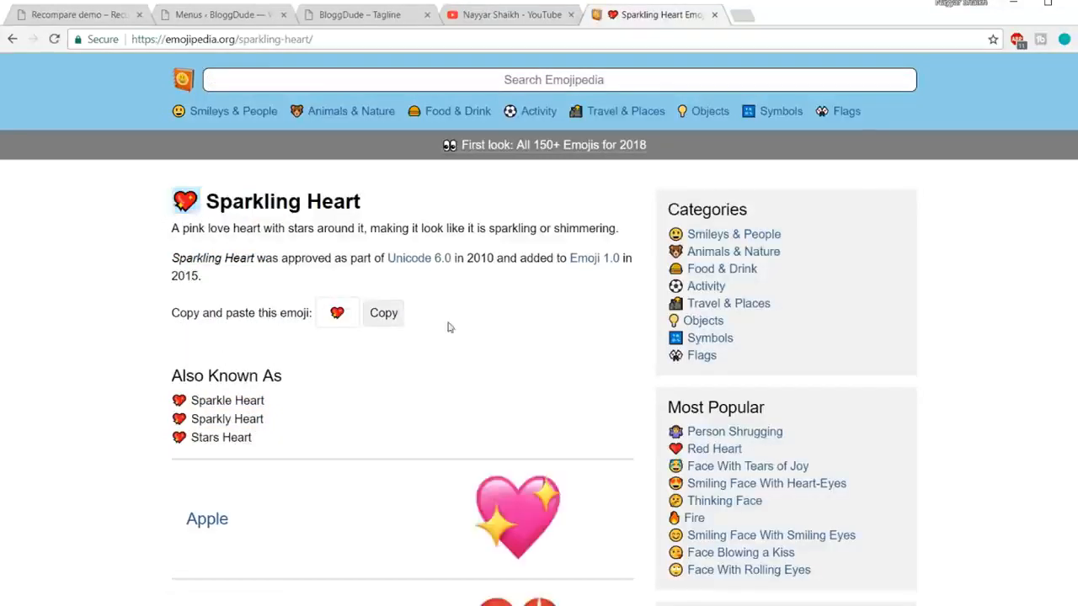
click(383, 316)
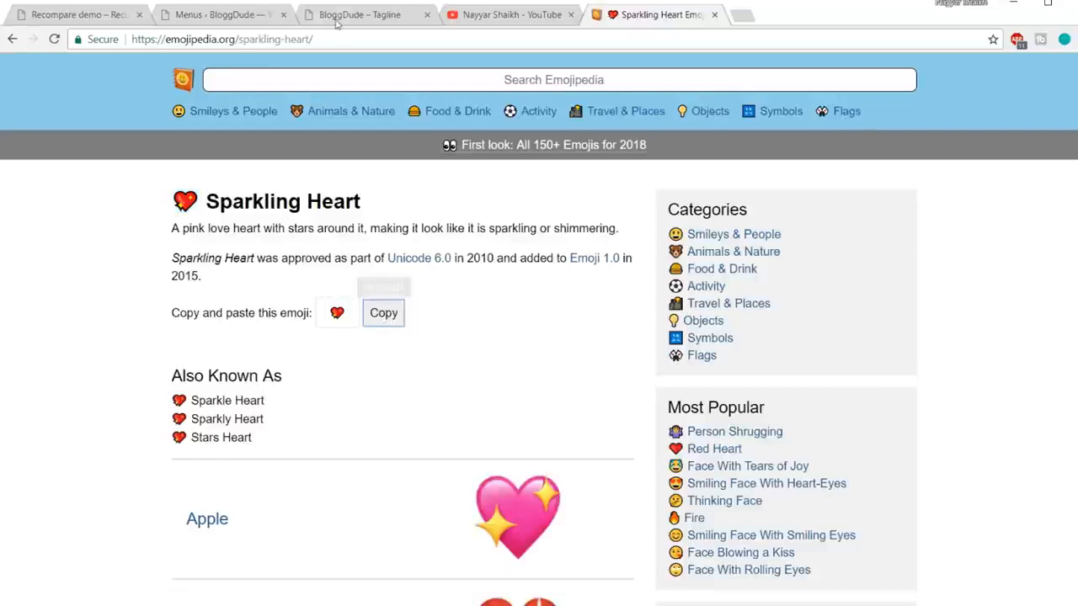
click(238, 17)
Step: Paste the sparkling heart before the My wishlist navigation label and save the menu
scroll(758, 303, down, 6)
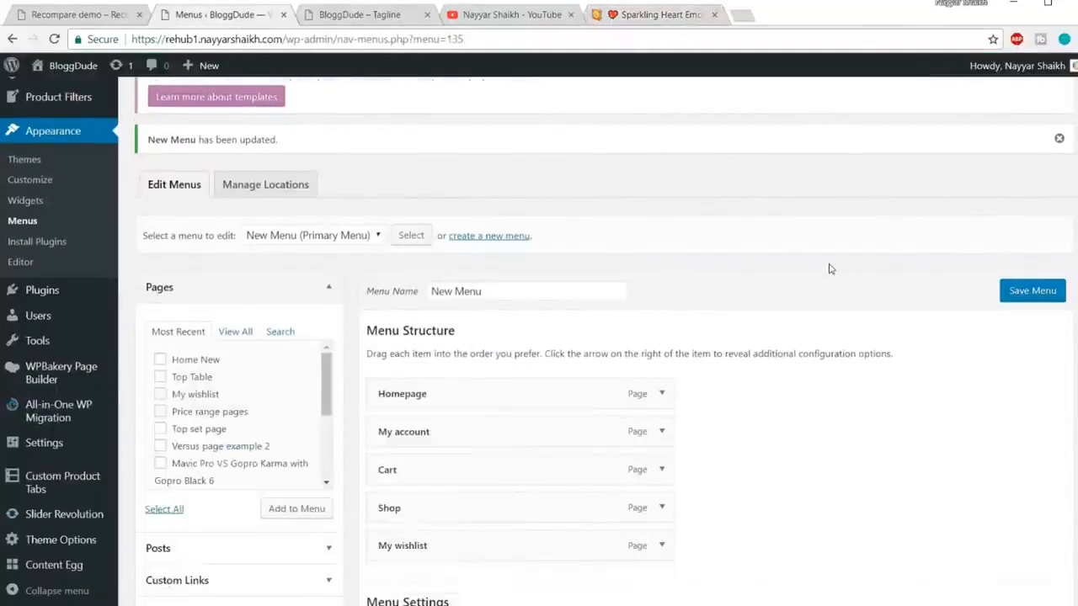
click(660, 346)
click(380, 399)
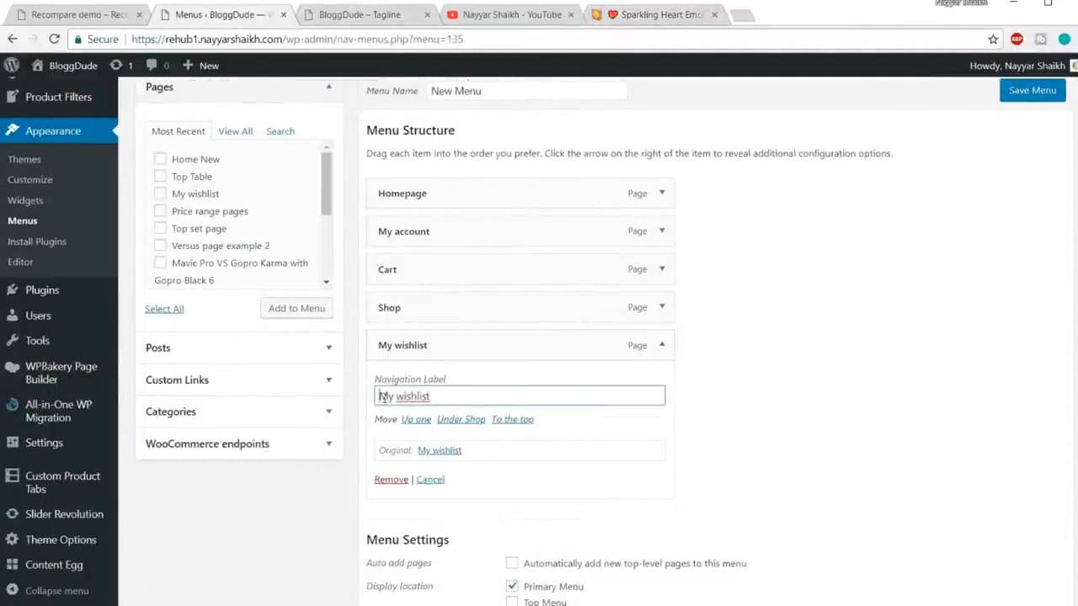
key(ctrl+v)
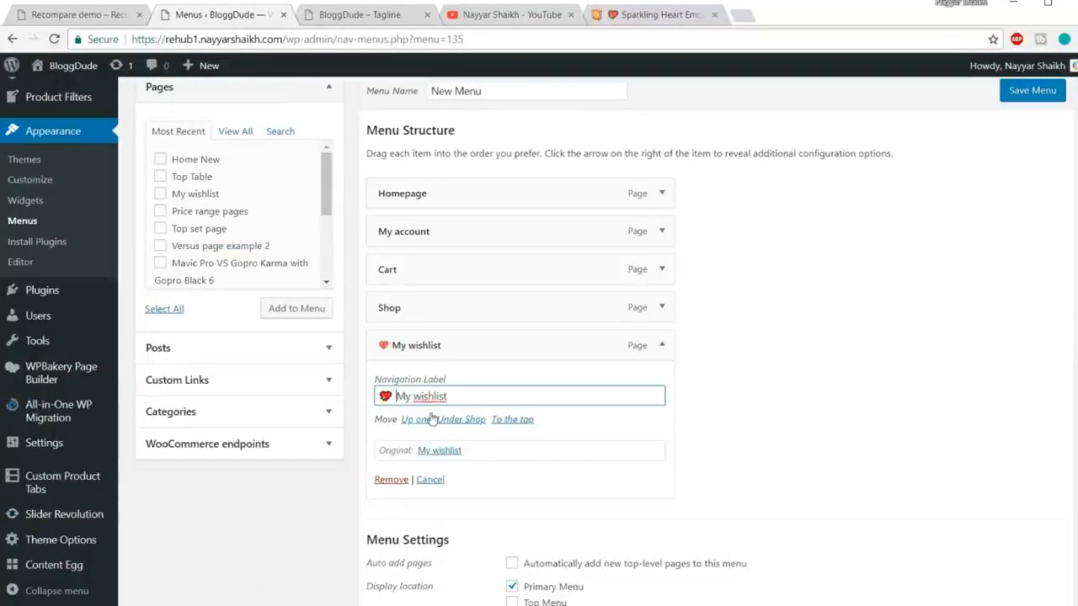
click(1025, 97)
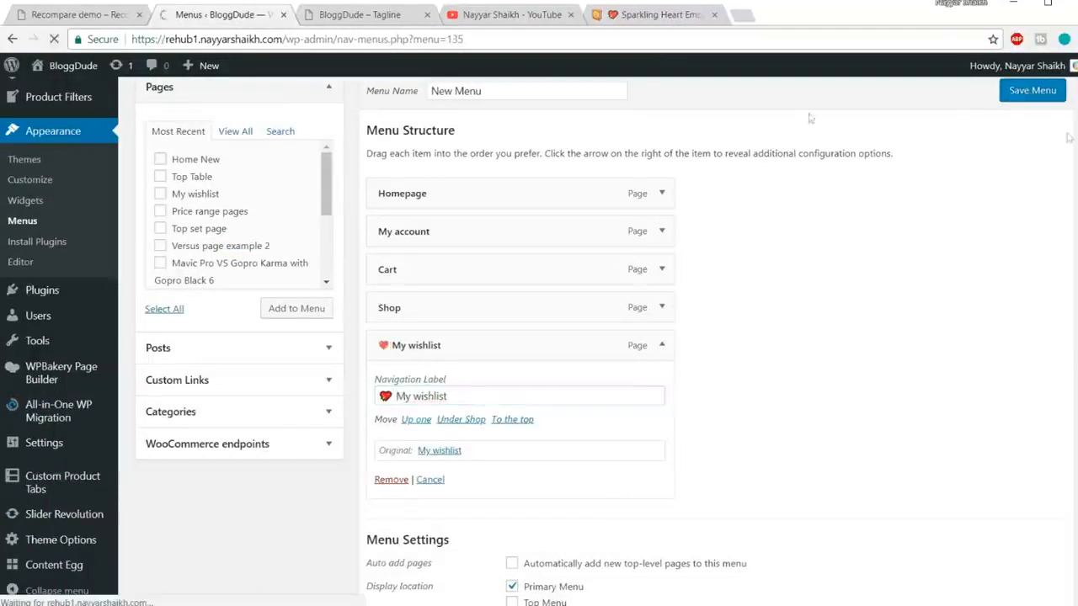
Step: Reload the live site to see the heart on My wishlist
click(350, 17)
click(364, 39)
key(Return)
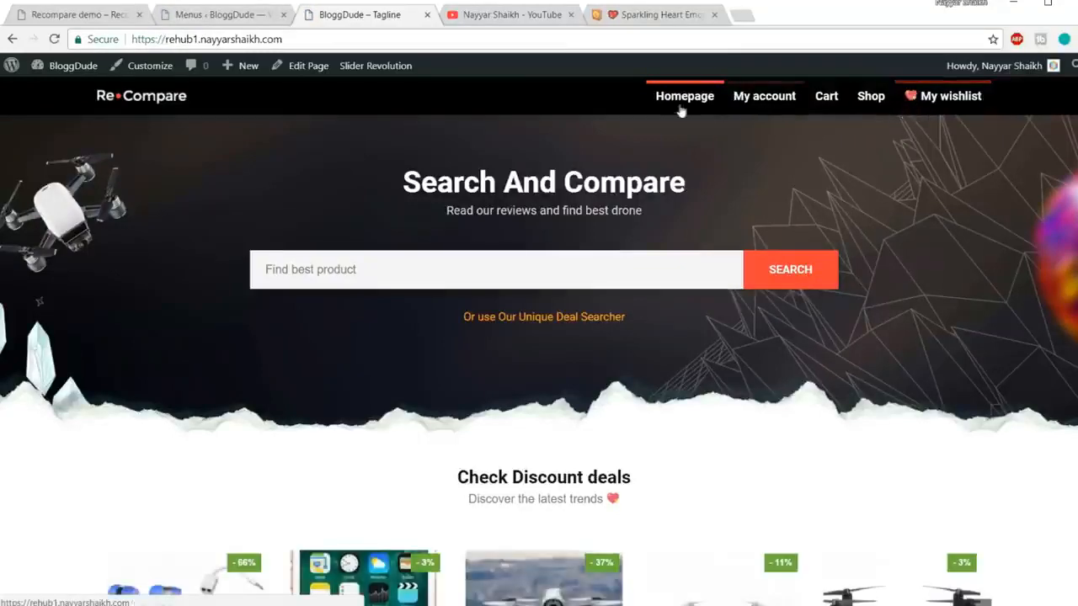
Step: Scroll through the updated homepage, jump back to the top, and return to the Menus page
scroll(896, 324, down, 5)
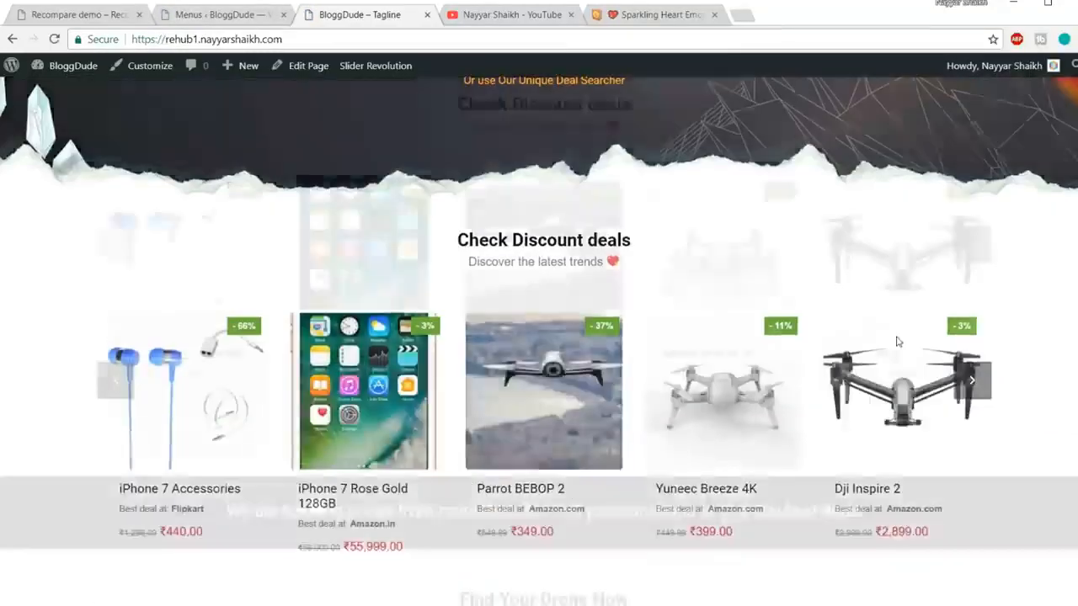
scroll(539, 348, down, 20)
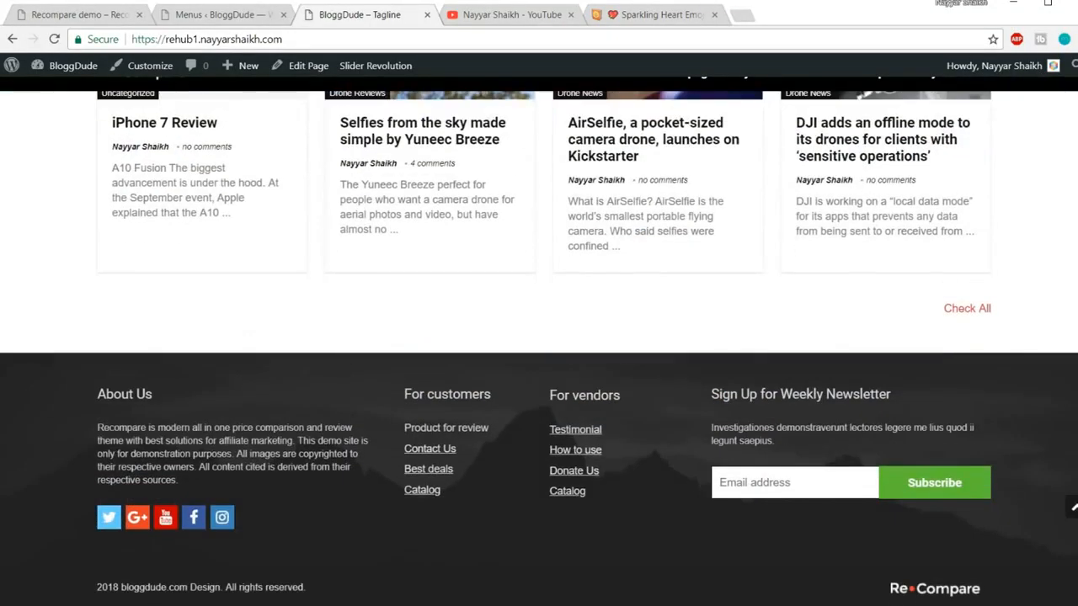
click(1074, 509)
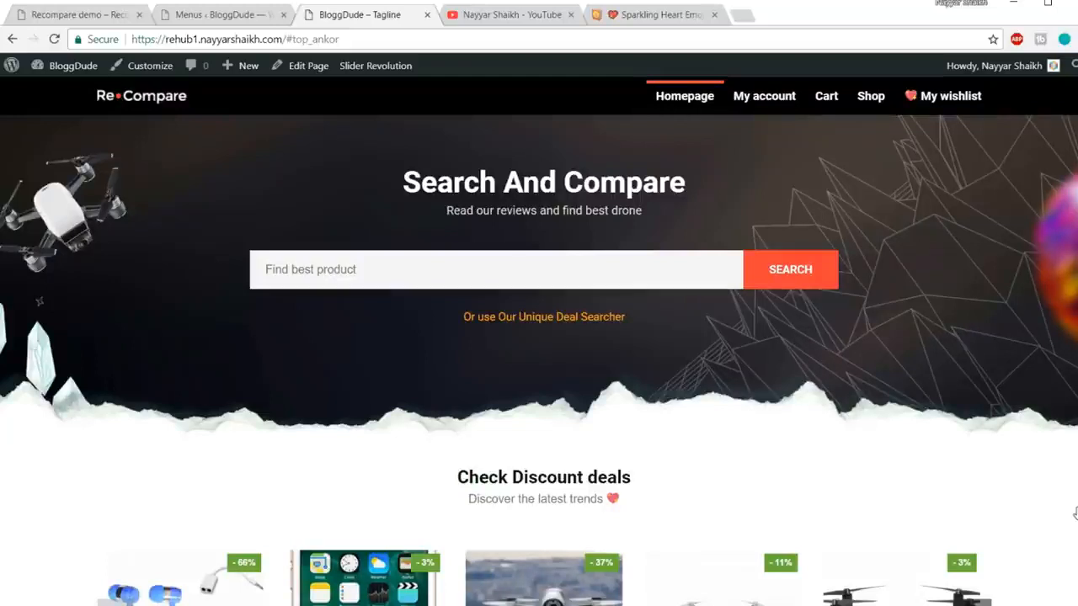
click(229, 15)
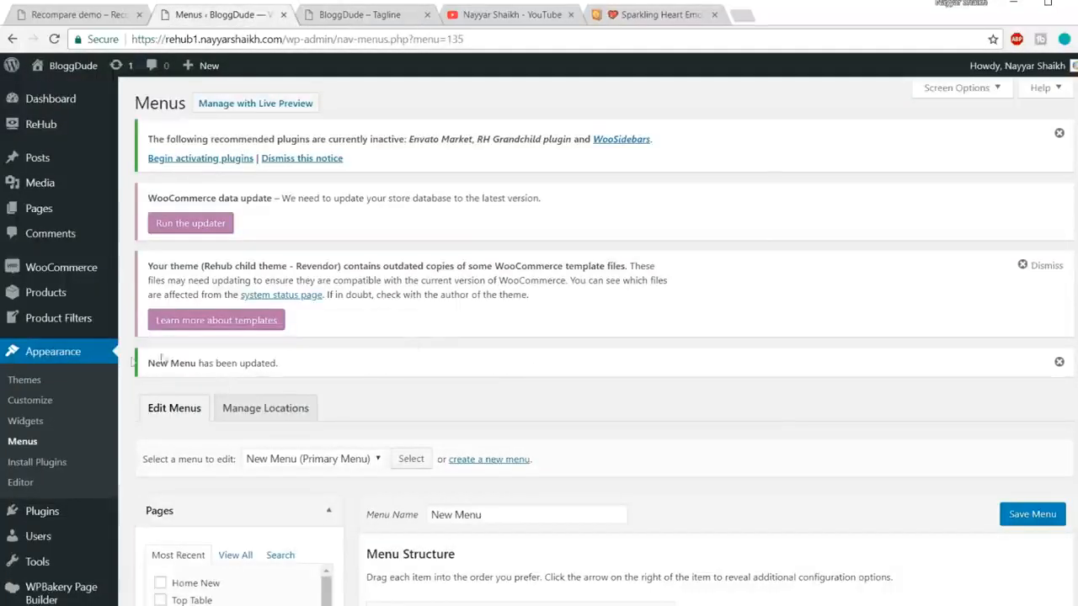
Step: Open Products > All Products and look through the 18 listed items
click(34, 292)
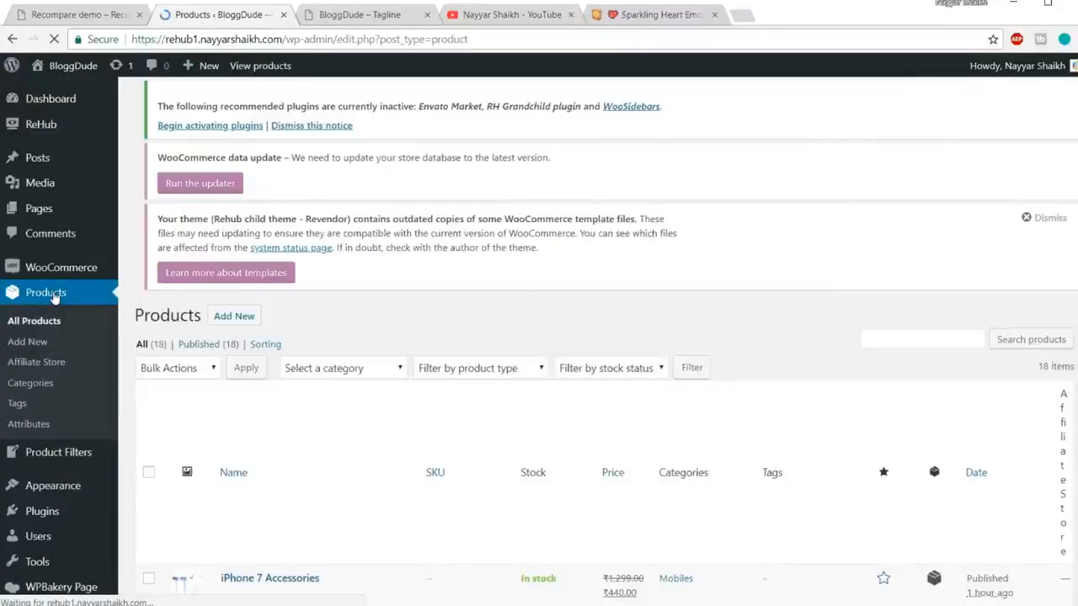
scroll(288, 311, down, 5)
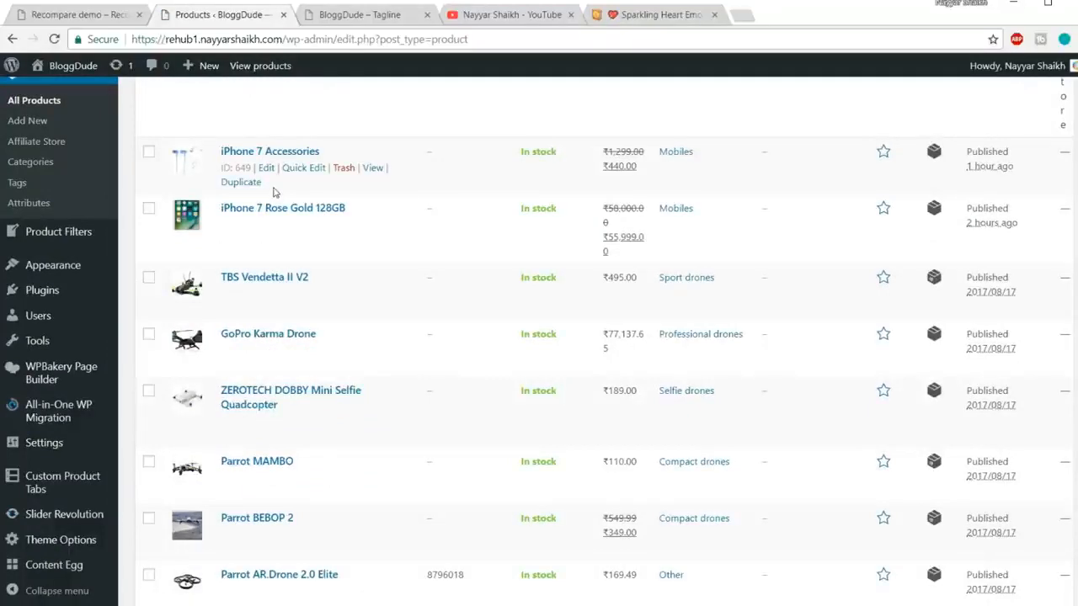
scroll(268, 391, down, 4)
scroll(268, 391, down, 2)
scroll(253, 375, up, 8)
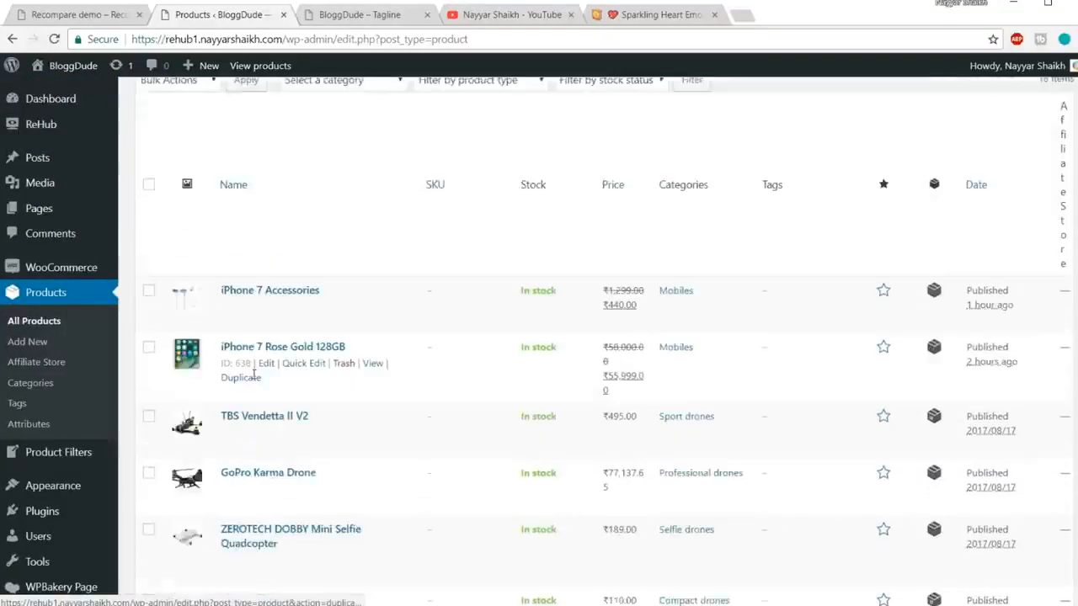
scroll(254, 371, up, 4)
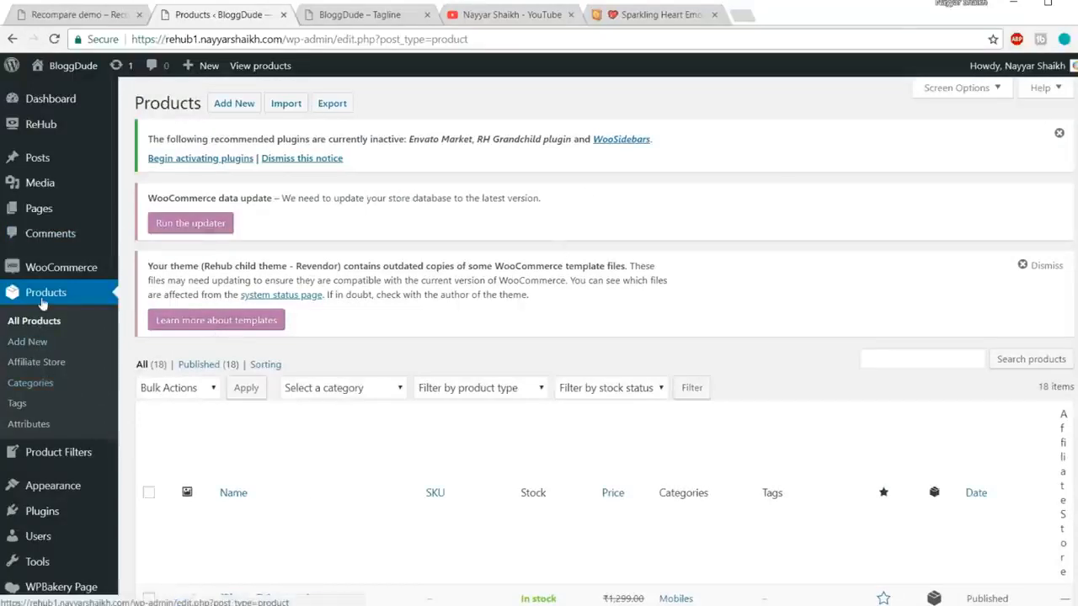
Step: Bulk-delete all six product categories, leaving only Uncategorized with 16 products
click(32, 384)
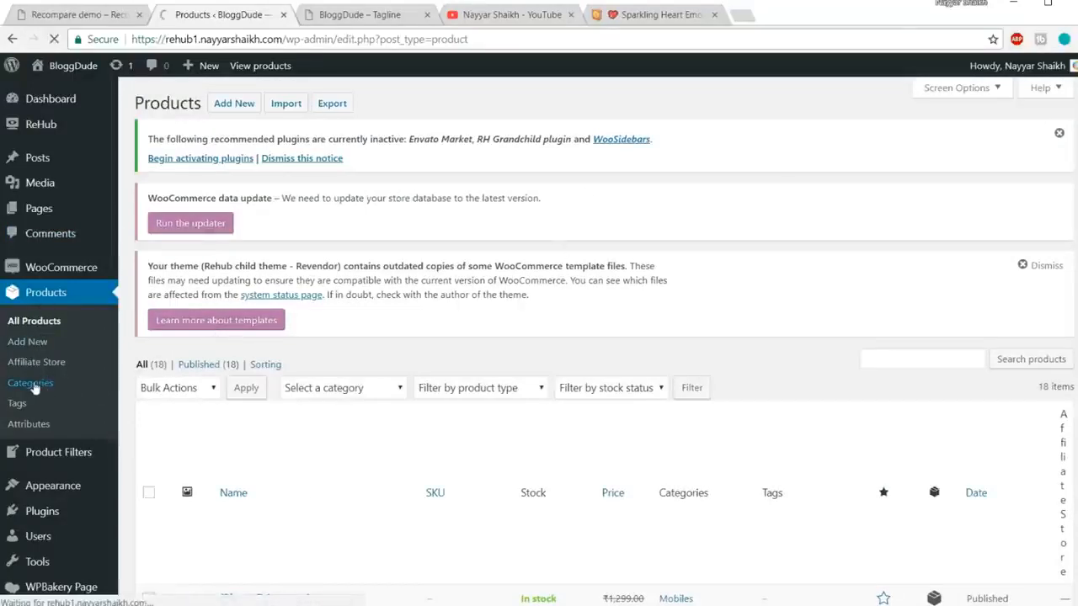
scroll(409, 390, down, 3)
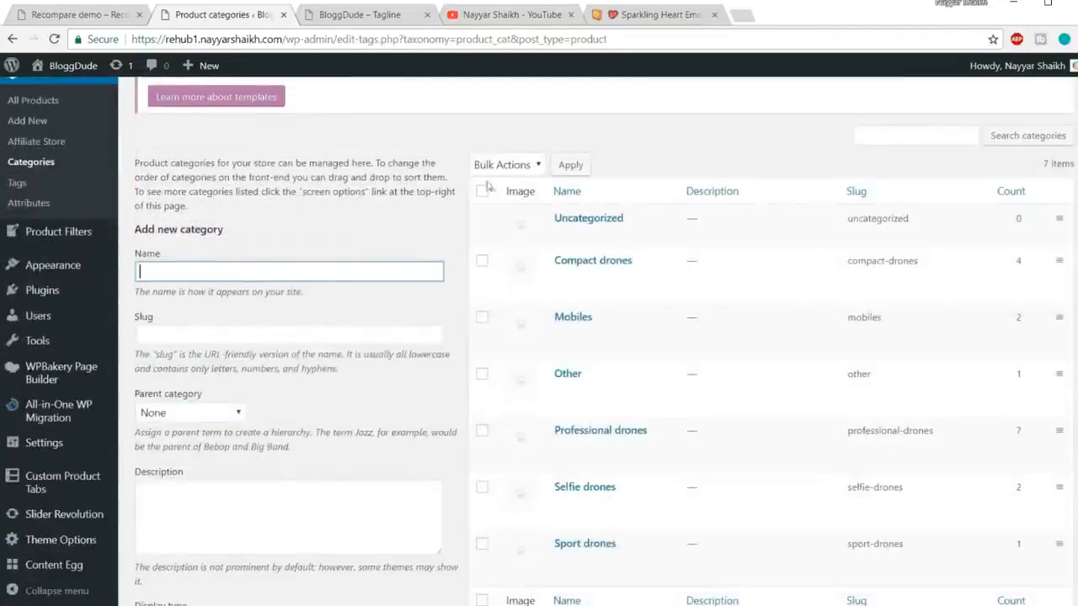
click(482, 190)
click(504, 165)
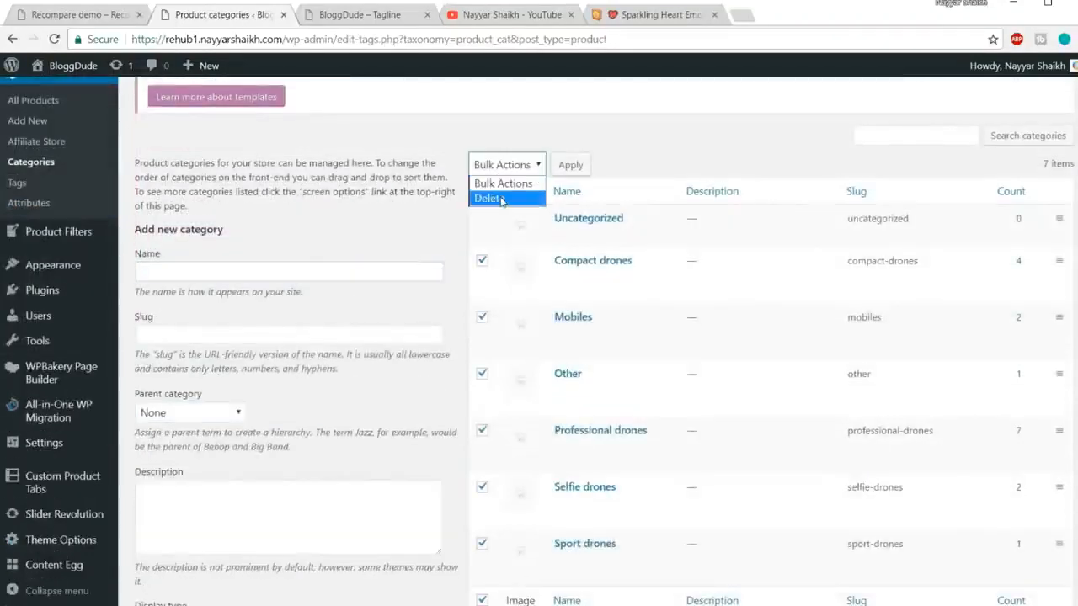
click(501, 198)
click(573, 168)
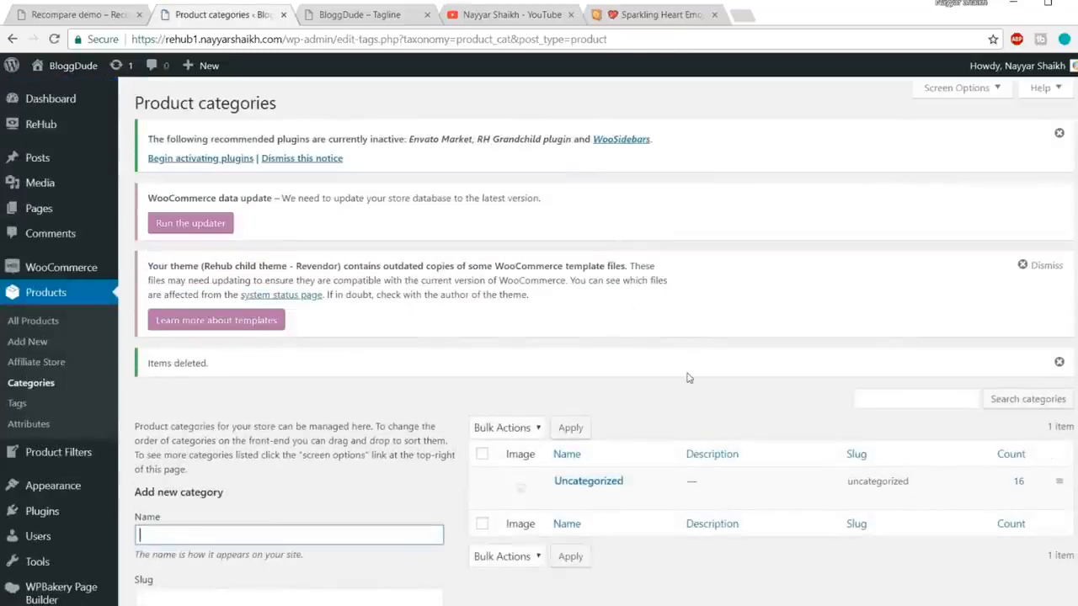
mouse_move(78, 224)
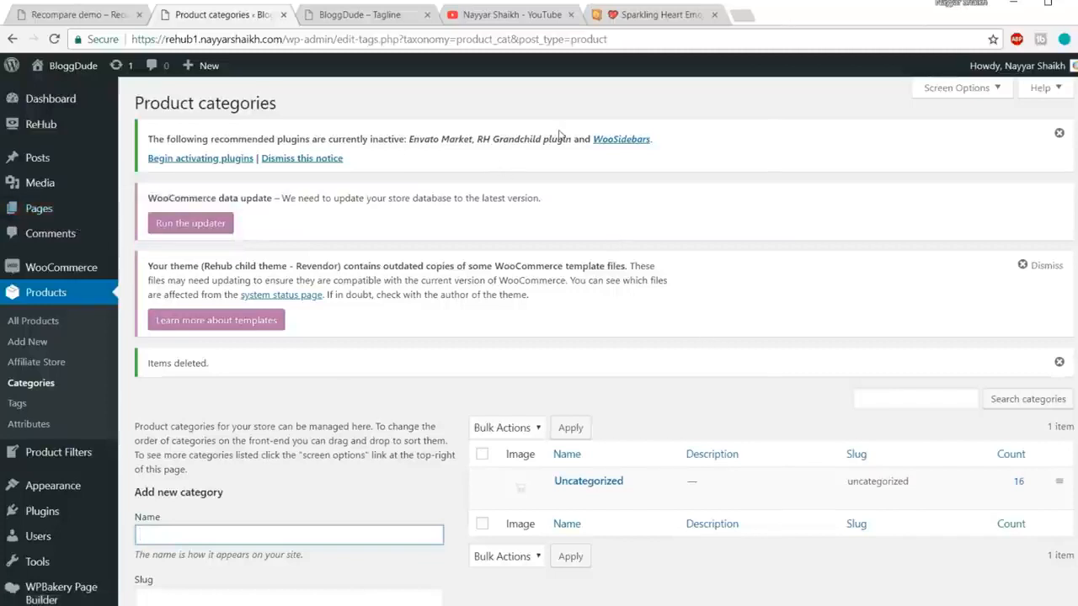
Step: Load the /home-new/ page in the live site tab
click(352, 16)
double_click(348, 31)
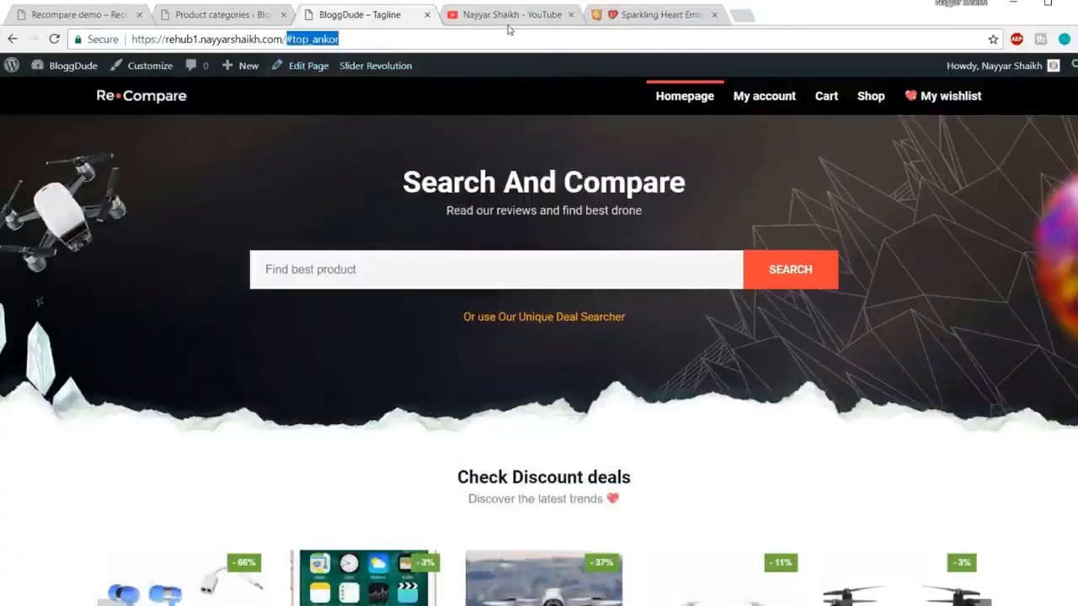
text(home)
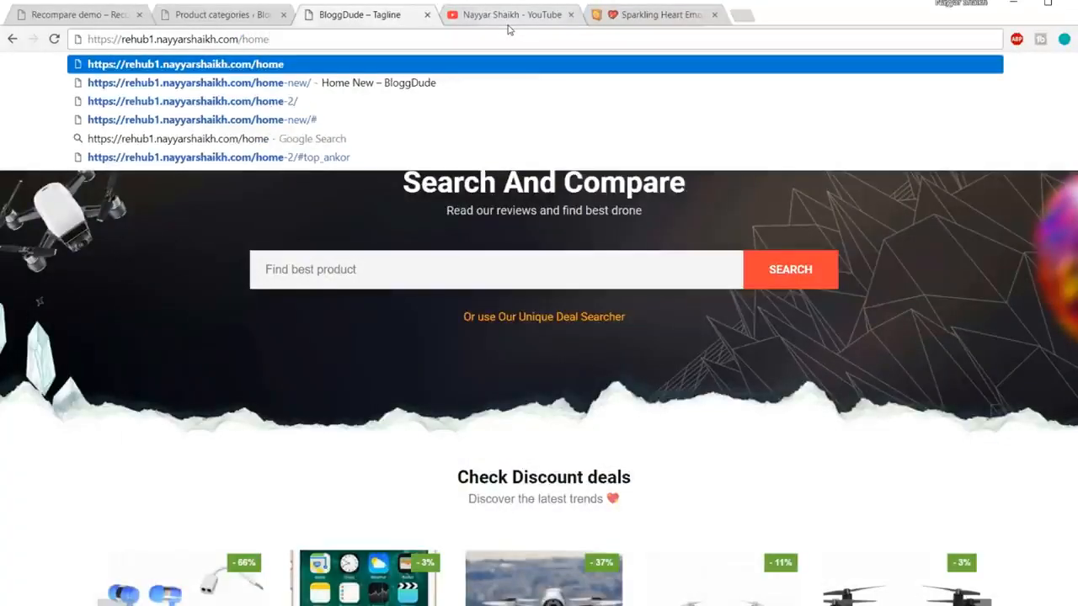
click(433, 83)
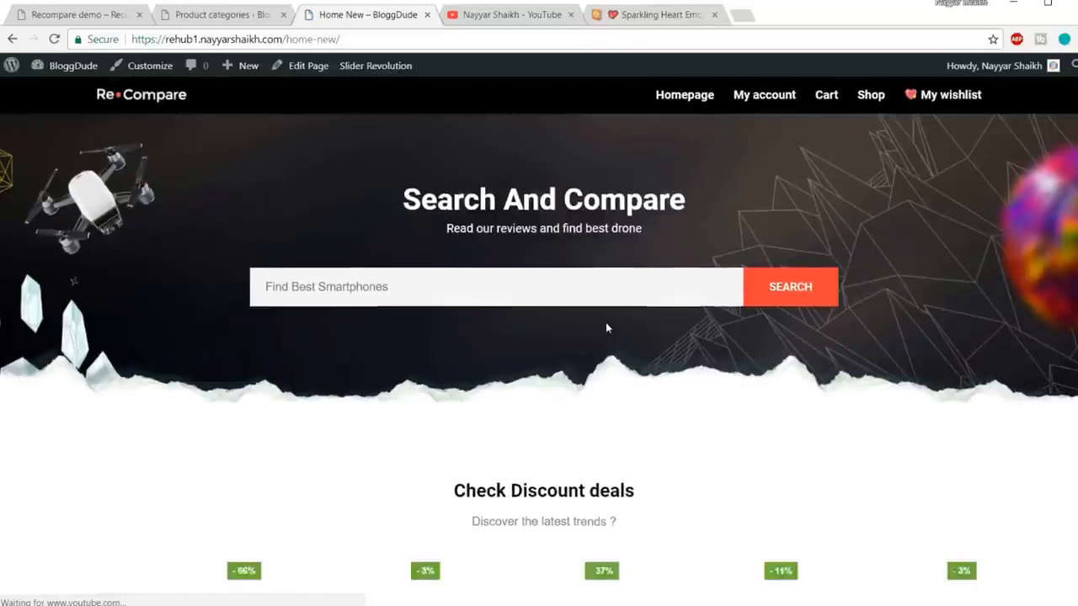
scroll(606, 326, down, 4)
scroll(607, 332, up, 4)
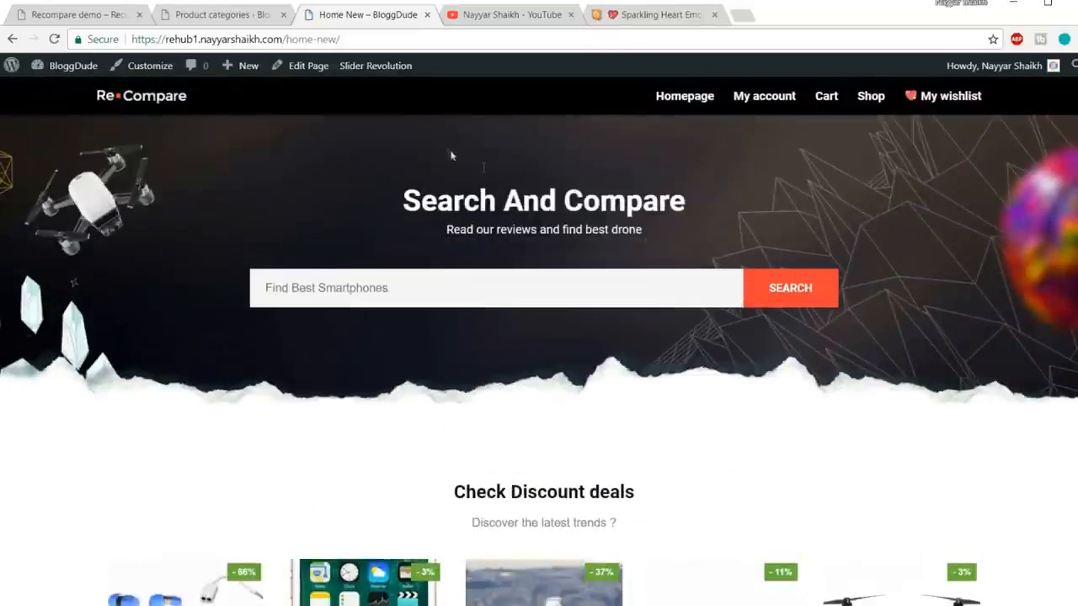
drag(286, 39, 340, 39)
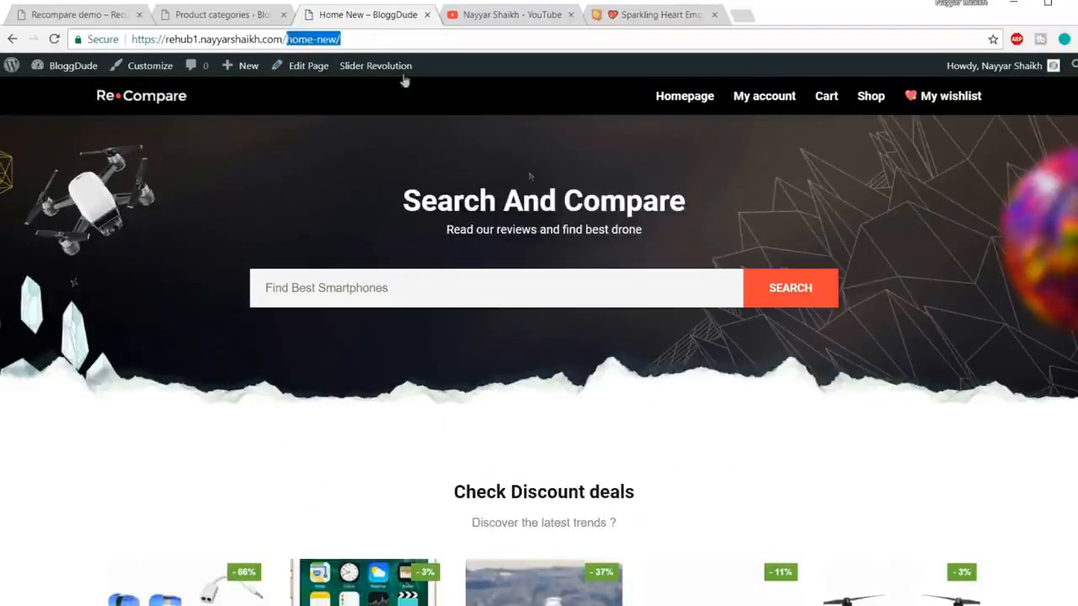
Step: Return to the admin and go to the Settings > Reading page
click(221, 11)
scroll(92, 404, down, 5)
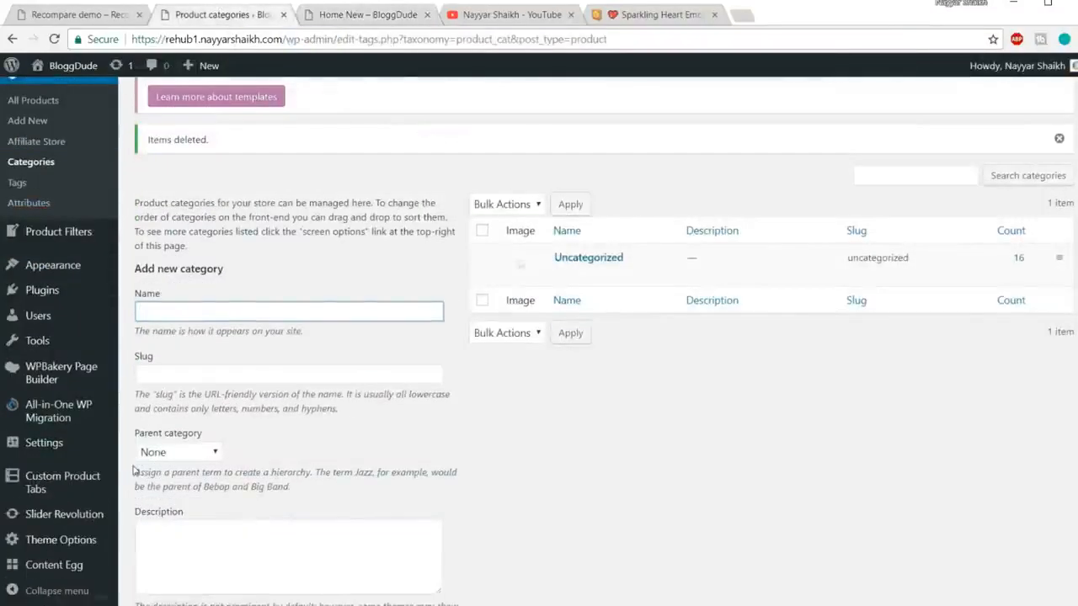
scroll(133, 470, down, 3)
mouse_move(53, 285)
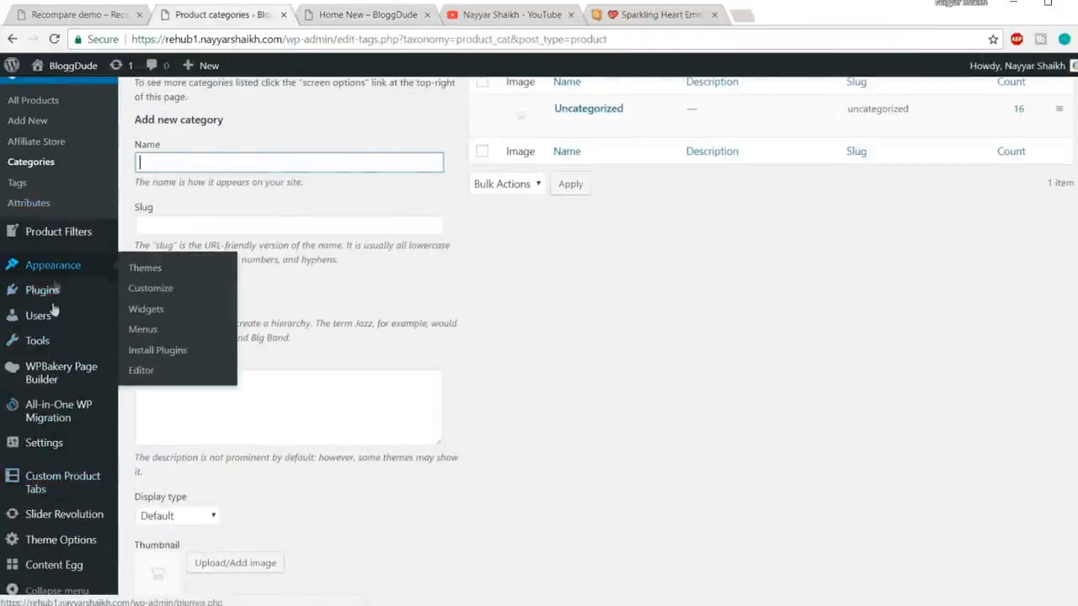
scroll(58, 413, up, 3)
scroll(61, 432, down, 3)
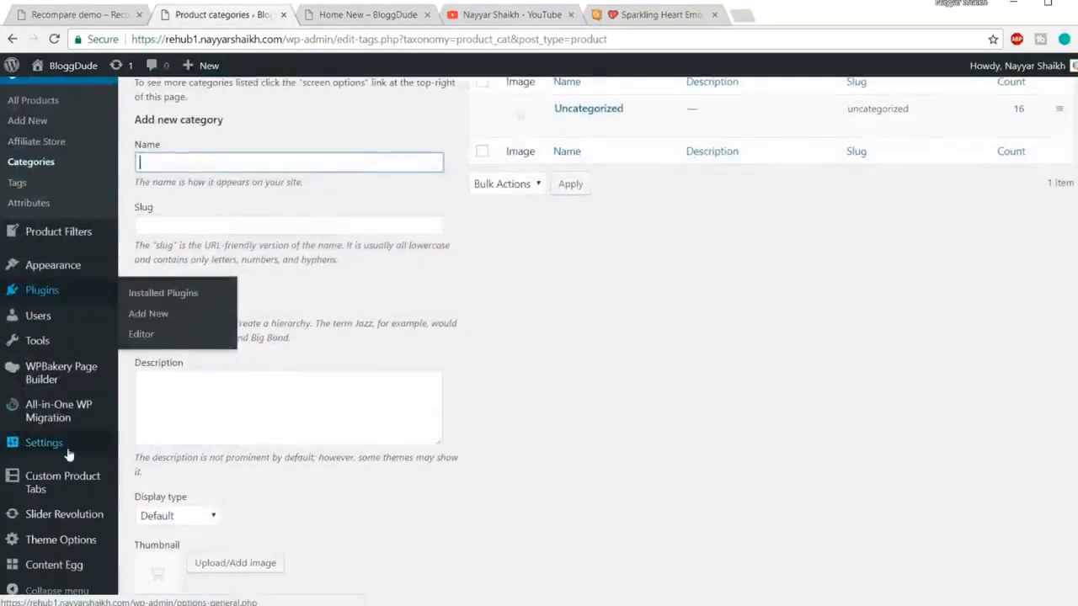
mouse_move(45, 445)
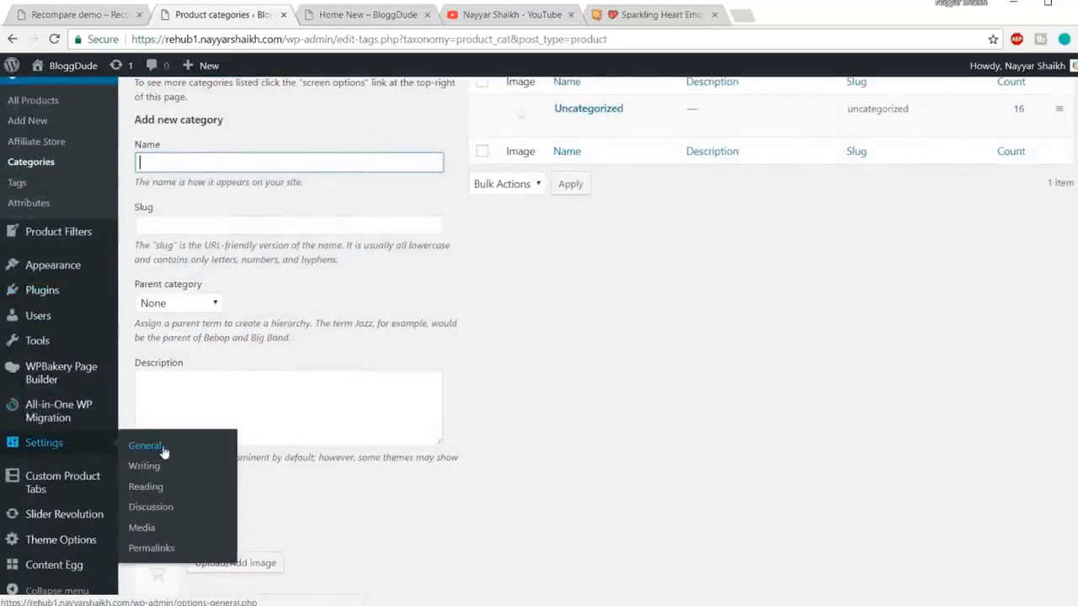
click(155, 493)
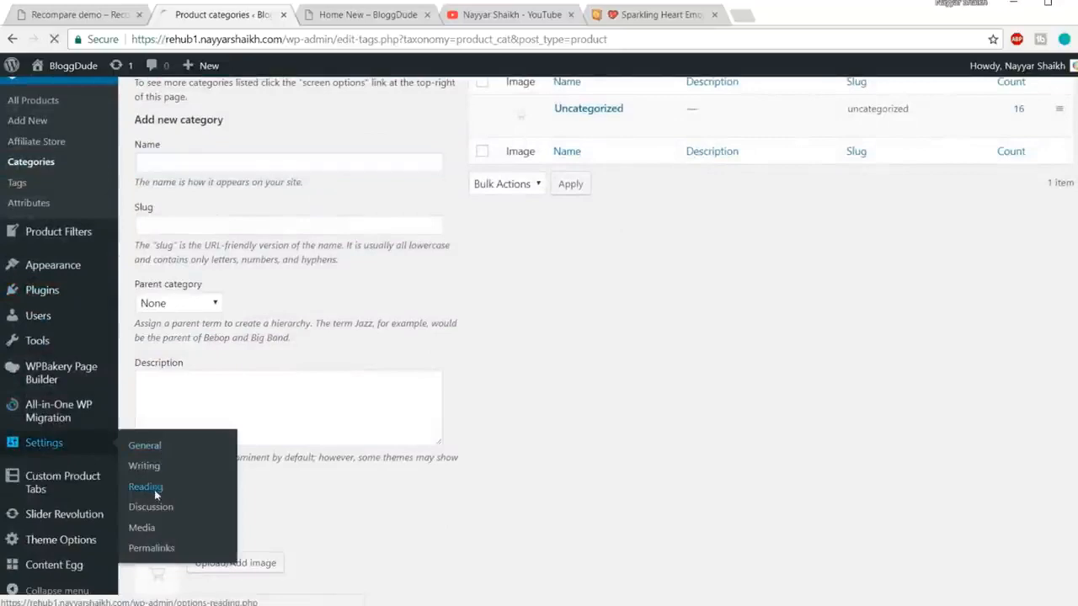
Step: Choose Home New in the Homepage dropdown, keeping News and reviews as posts page, and save
scroll(560, 459, down, 3)
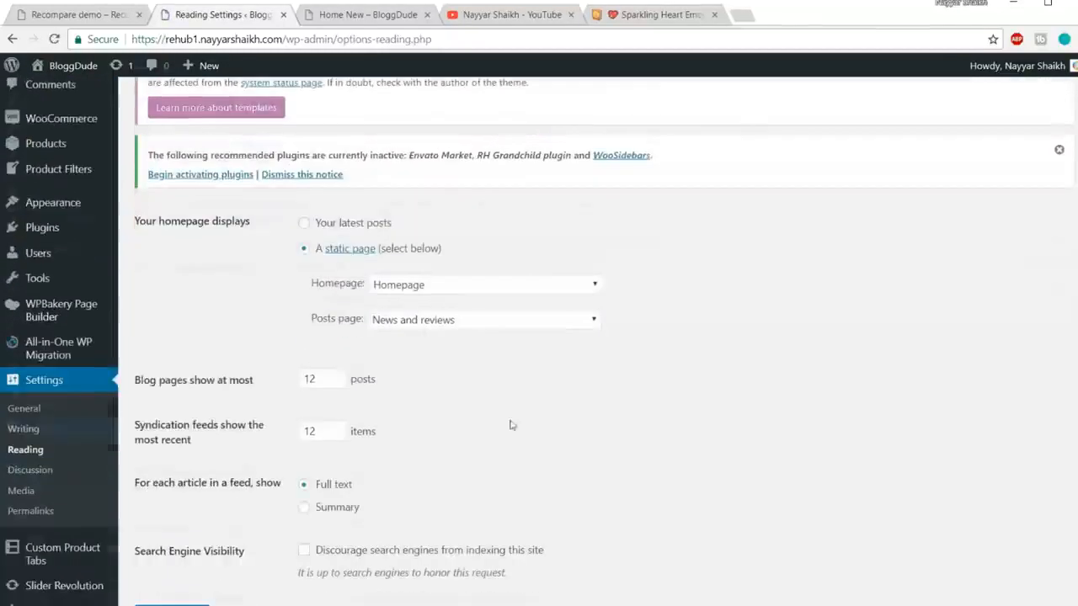
click(453, 287)
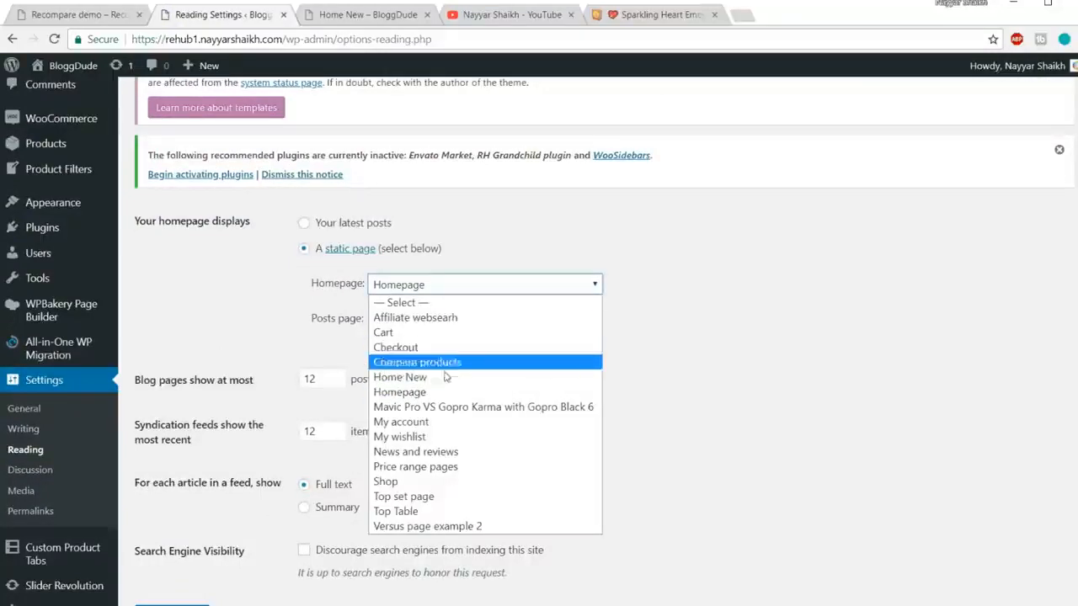
click(413, 377)
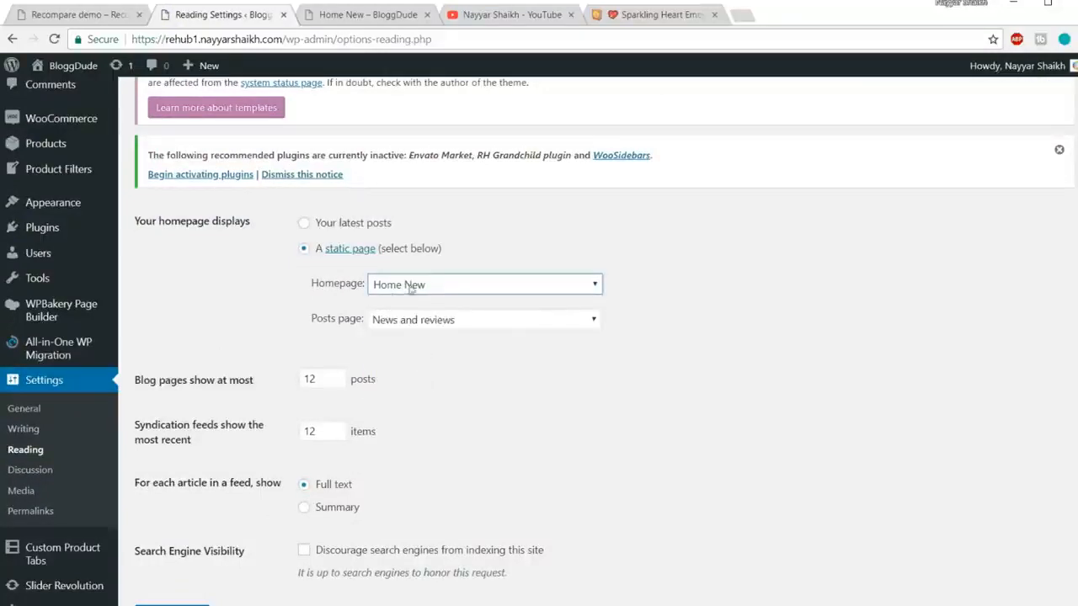
scroll(421, 293, down, 1)
click(172, 535)
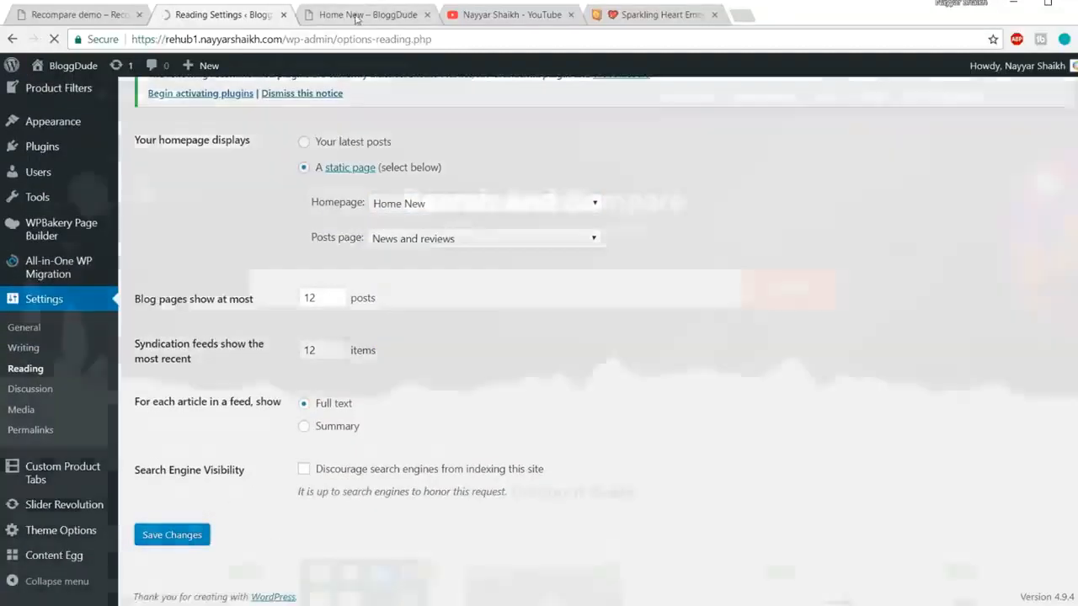
click(355, 14)
drag(287, 39, 370, 42)
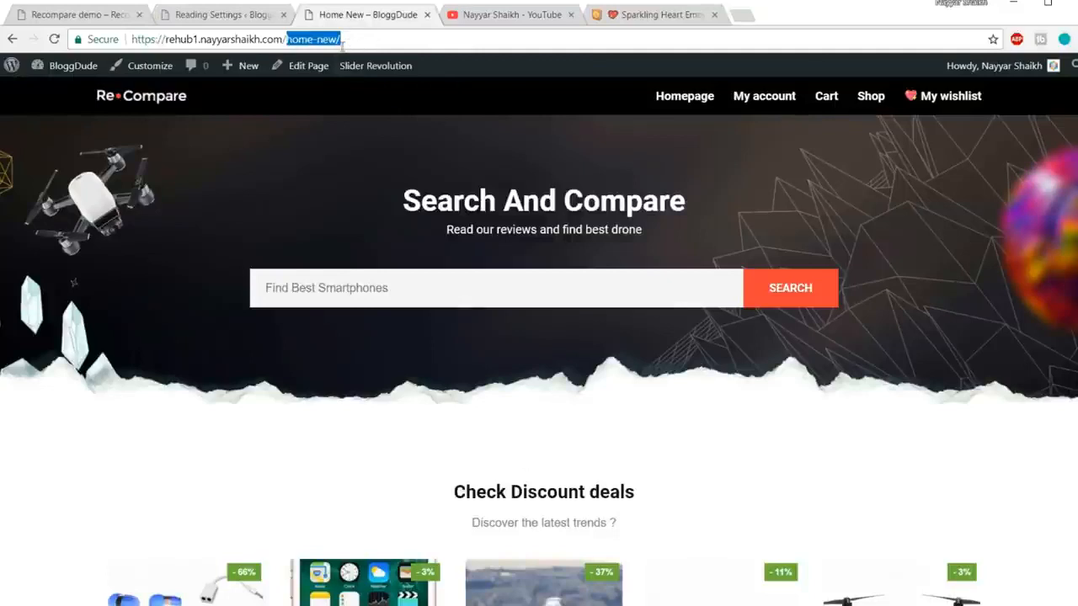
Step: Reload the site root and scroll through the Search And Compare hero and Check Discount deals
click(56, 40)
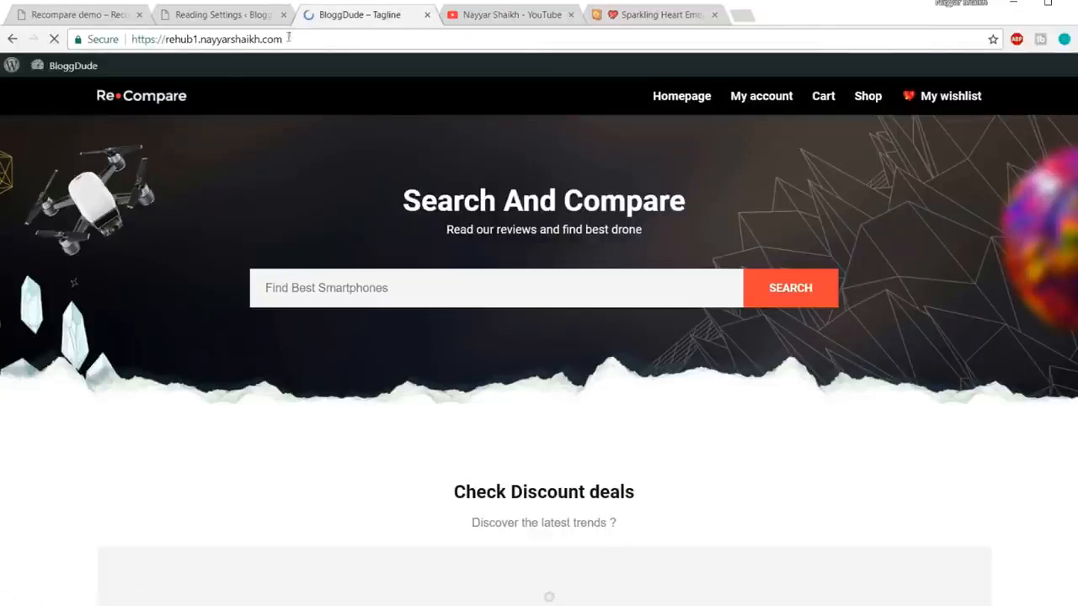
scroll(732, 337, down, 3)
scroll(738, 354, down, 7)
scroll(881, 421, up, 8)
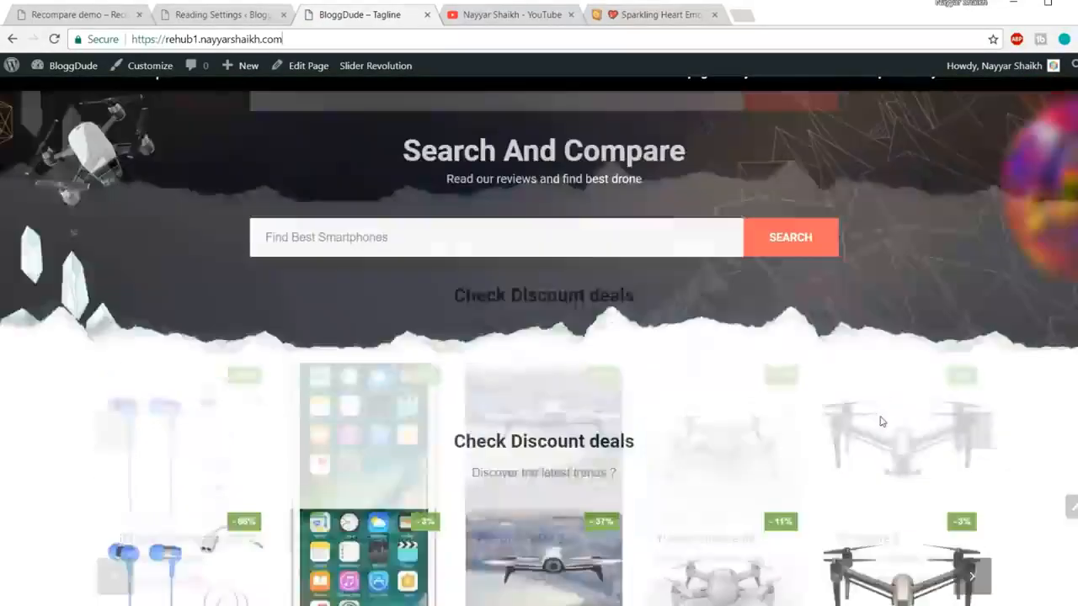
scroll(881, 421, up, 3)
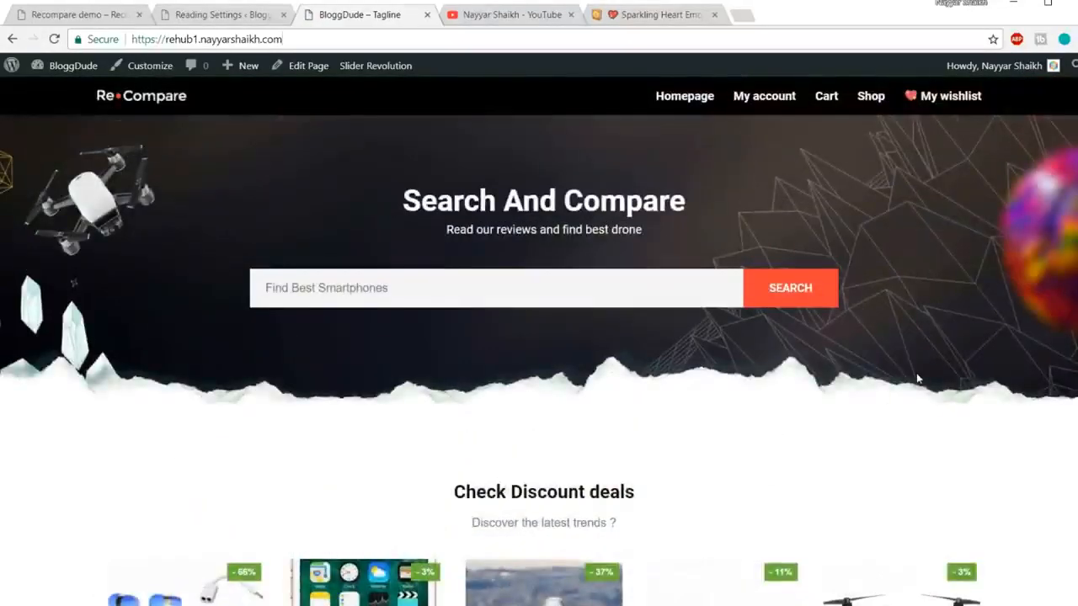